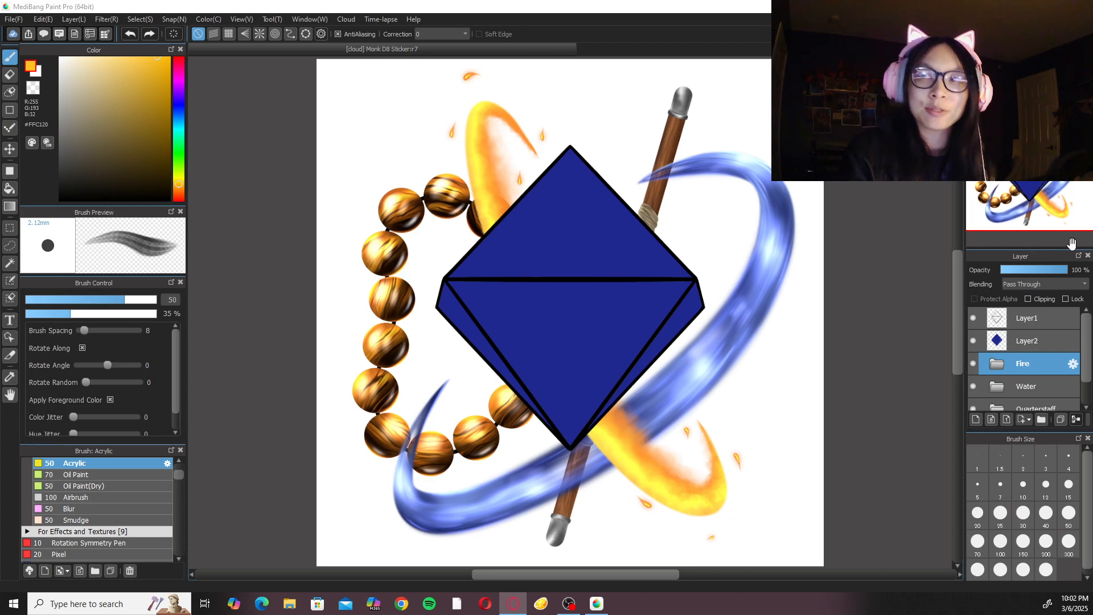
Add a new layer folder above the Fire folder and create an empty layer inside it.
mouse_move(1084, 344)
mouse_down()
mouse_move(1084, 403)
mouse_move(1087, 349)
mouse_up()
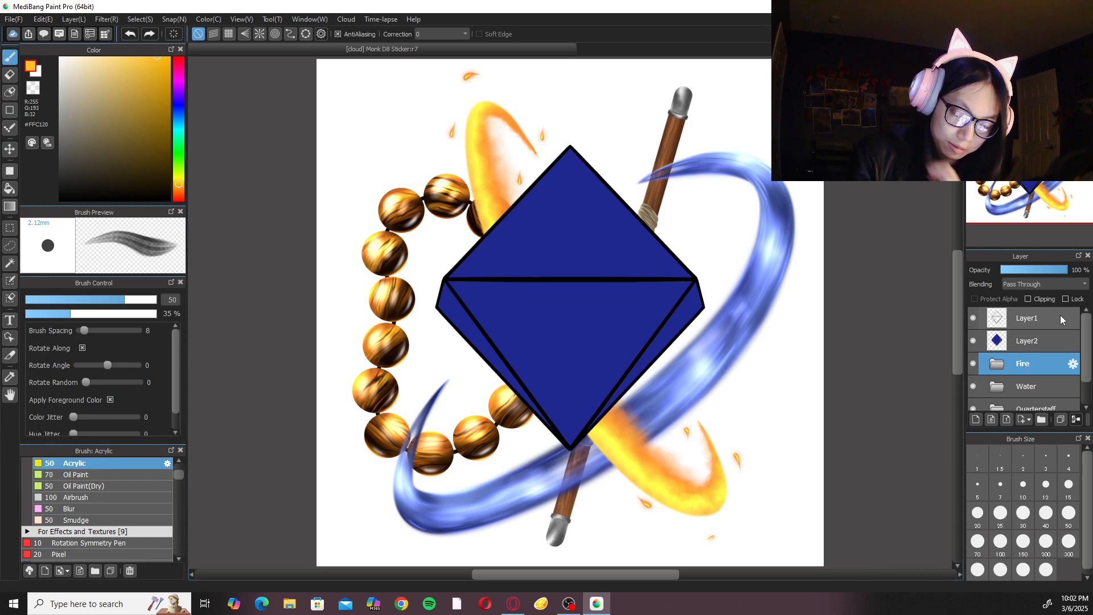
drag(1086, 359, 1088, 333)
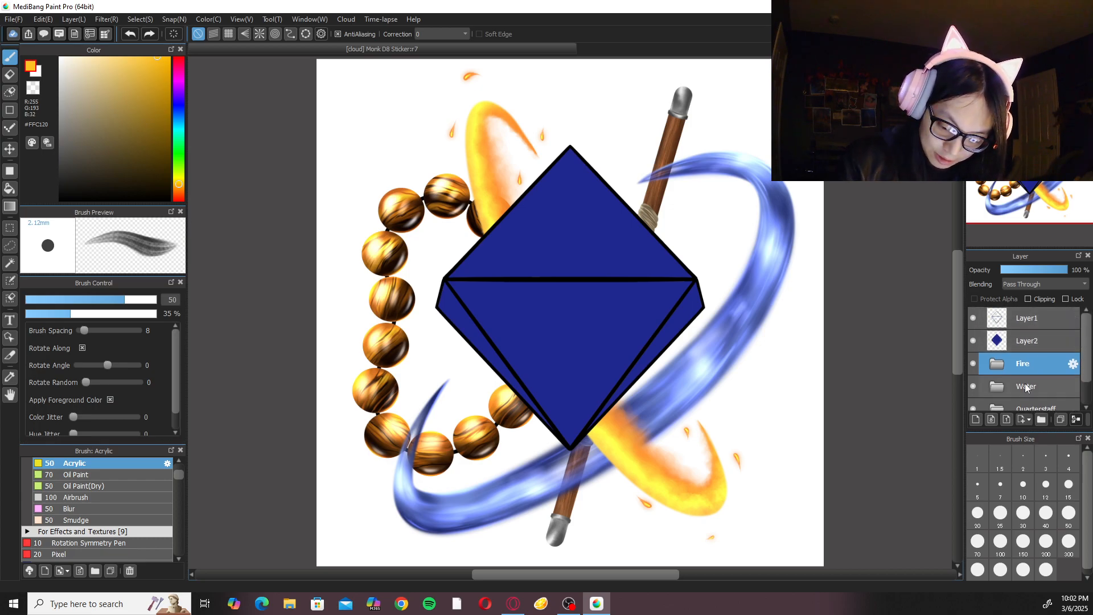
click(1046, 417)
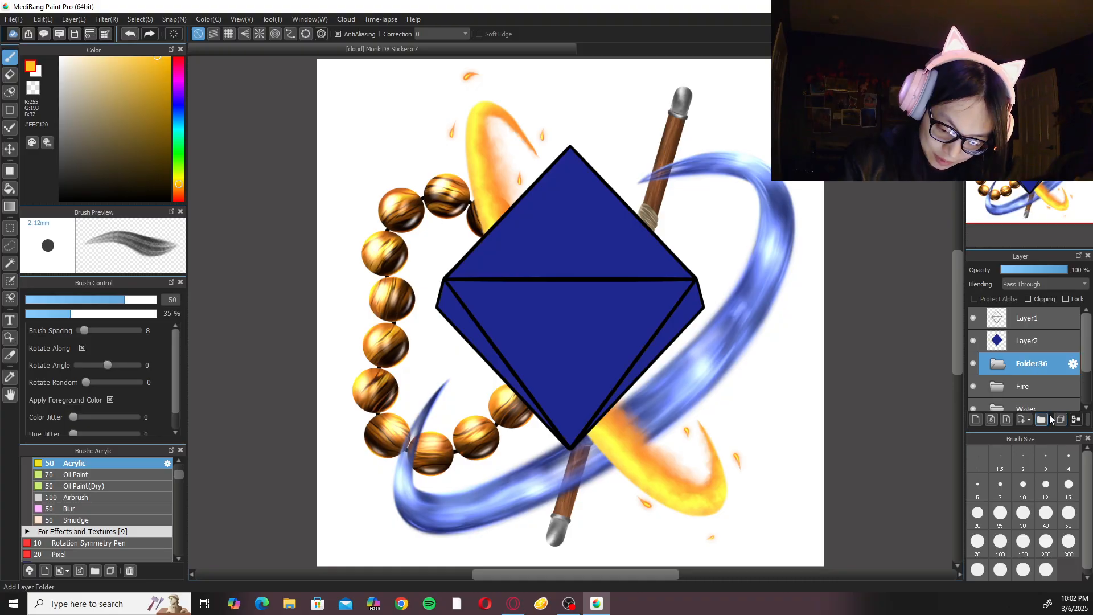
click(1007, 419)
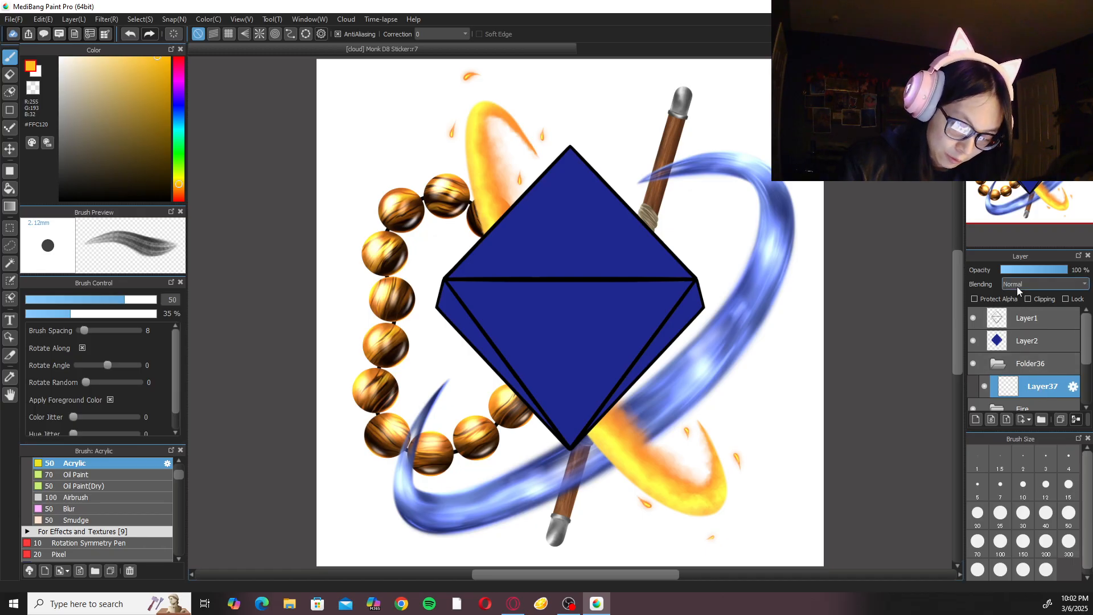
With the Fire folder active, lasso the small ember below the lower end of the fire ring.
click(1002, 363)
click(1026, 385)
right_click(806, 392)
click(806, 364)
mouse_move(722, 527)
mouse_down()
mouse_move(703, 546)
mouse_move(728, 526)
mouse_up()
right_click(731, 520)
click(730, 549)
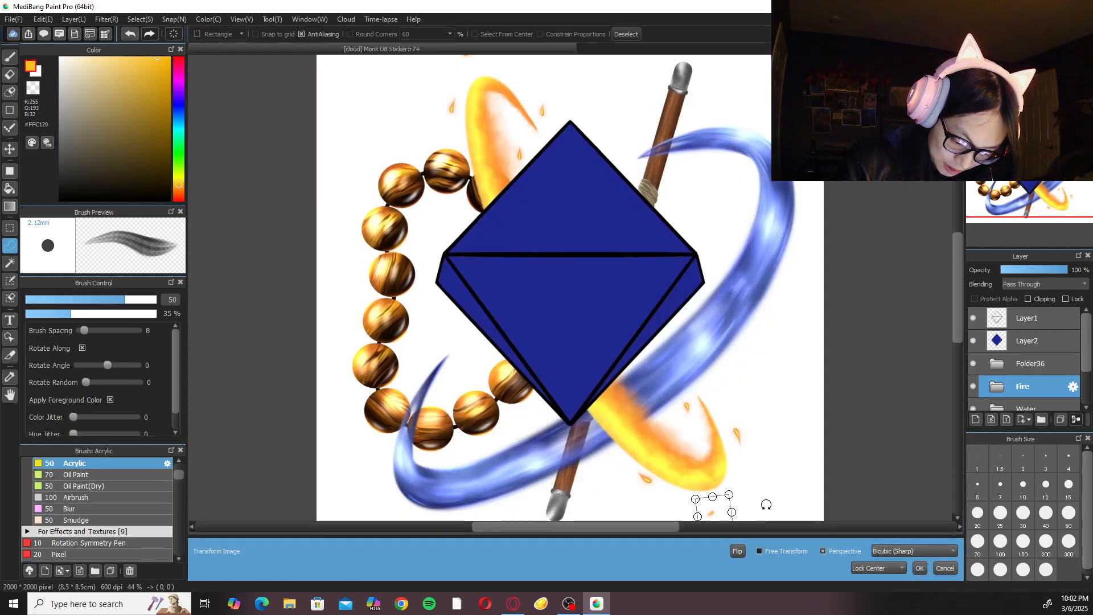
click(945, 568)
Transform the selected ember to shift it slightly up and to the right, and clear the selection.
right_click(764, 498)
click(764, 529)
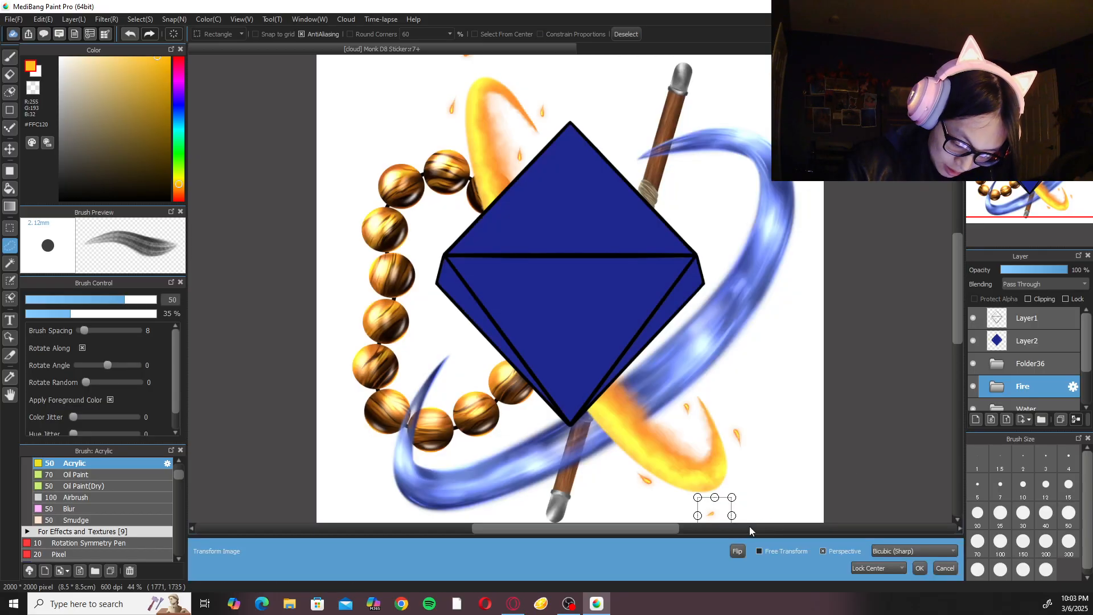
drag(718, 512, 722, 507)
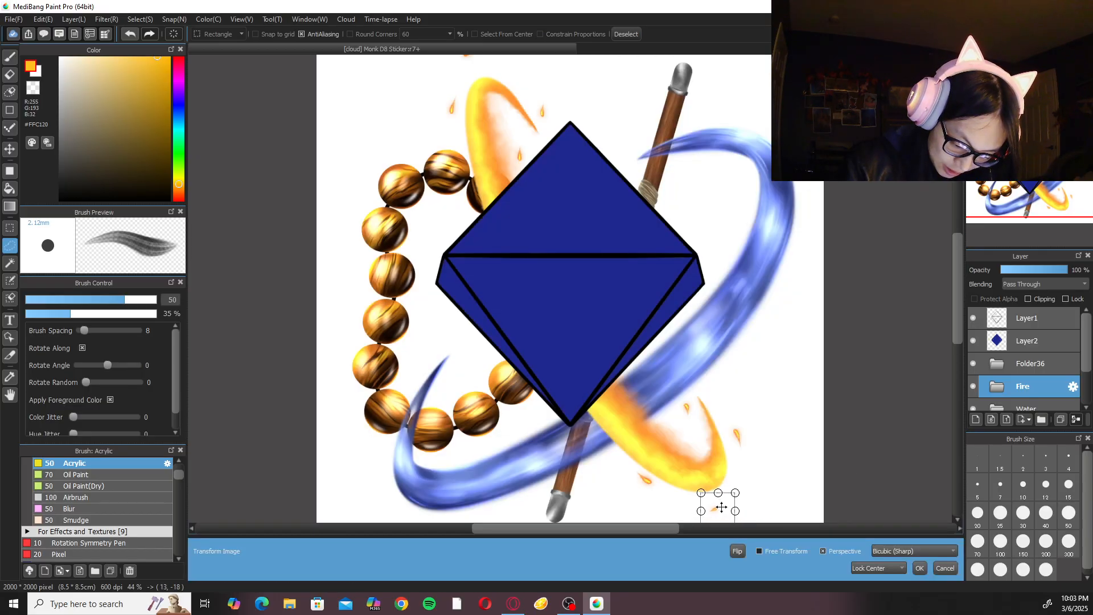
click(920, 569)
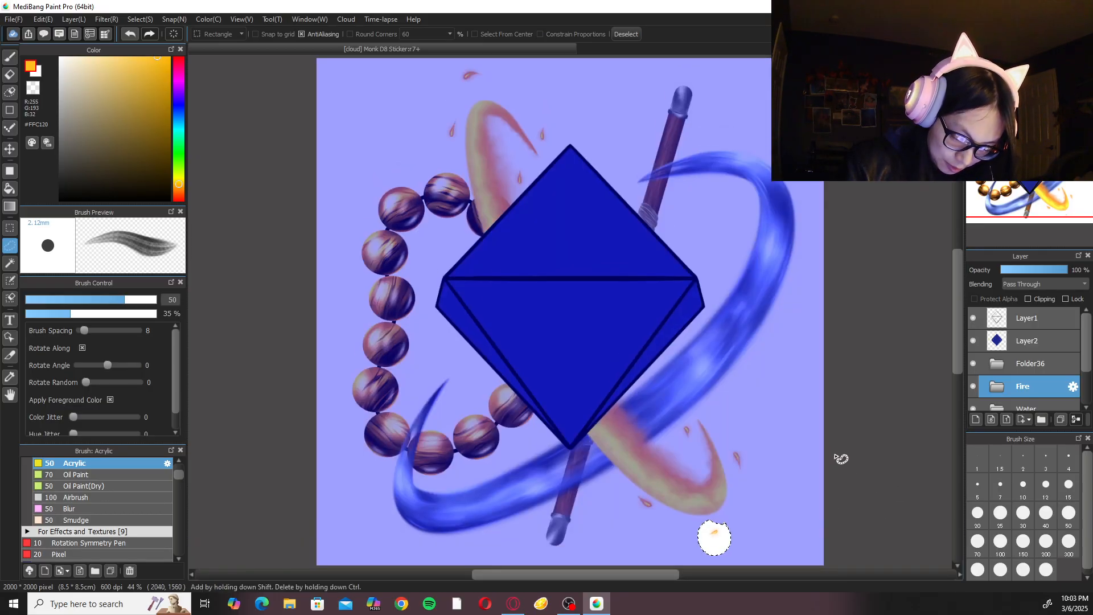
right_click(841, 459)
click(911, 466)
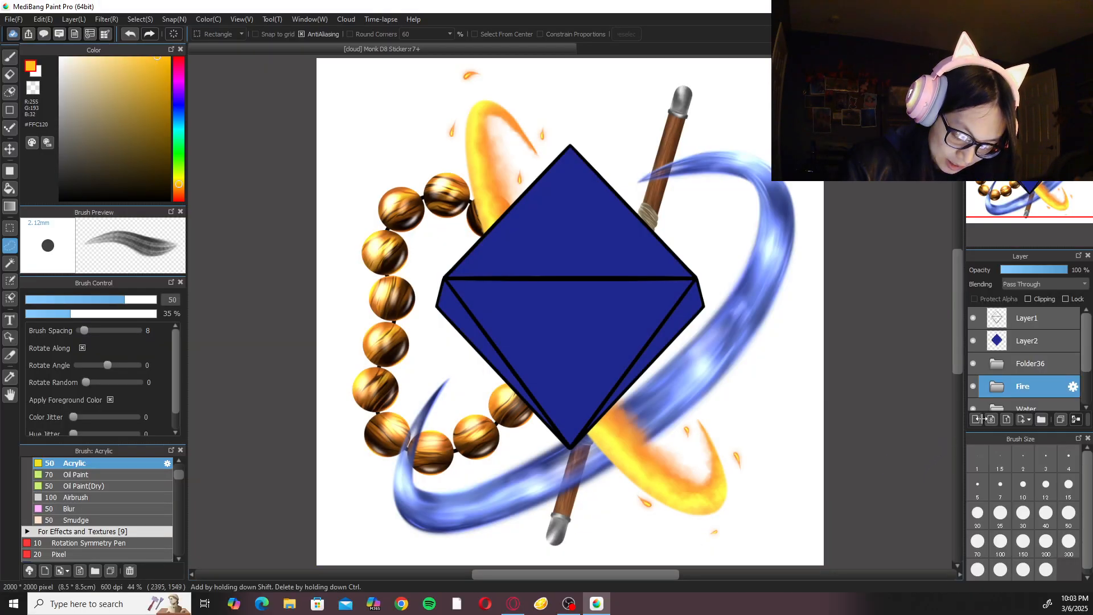
Activate the empty layer in the new folder for brush work and set the foreground color to dark brown #623927.
click(1044, 371)
click(998, 364)
click(1038, 385)
key(b)
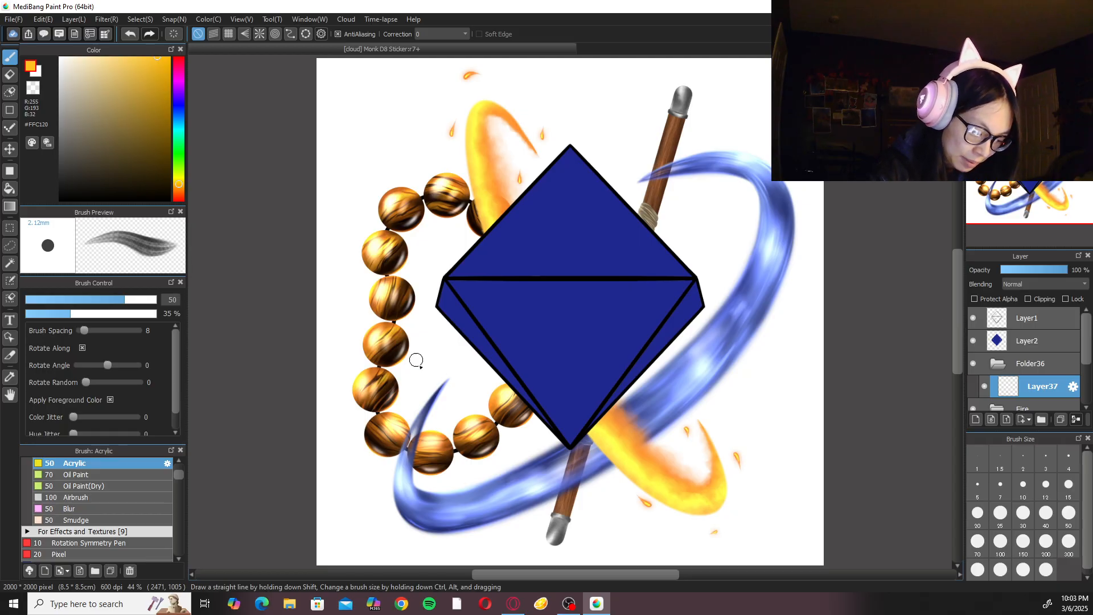
drag(181, 186, 182, 194)
click(117, 81)
mouse_move(122, 115)
mouse_down()
mouse_move(103, 146)
mouse_move(141, 142)
mouse_move(129, 148)
mouse_up()
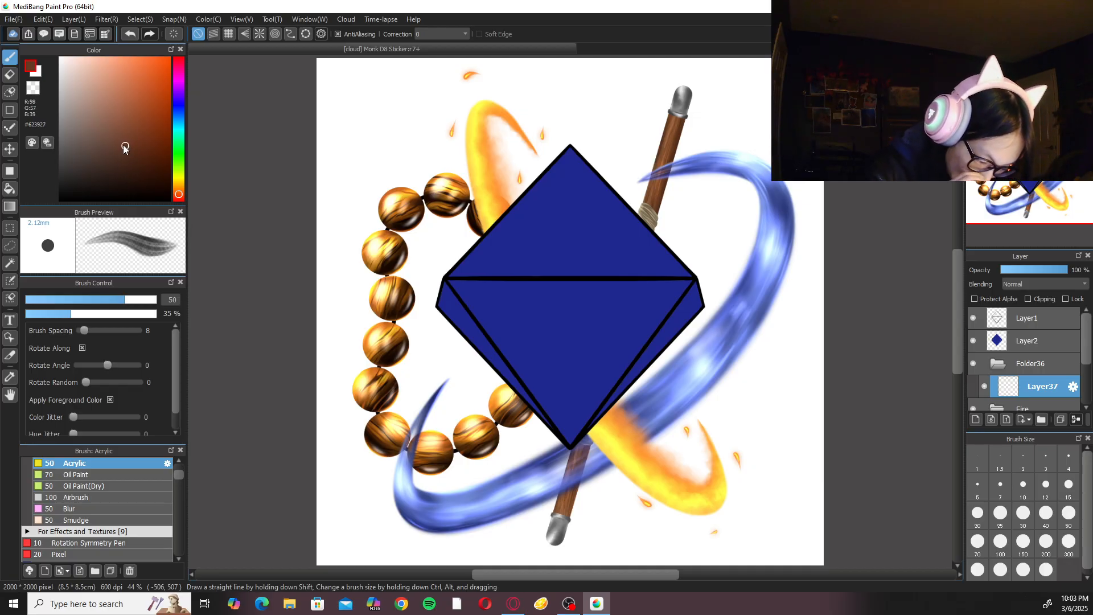
Change the brush from Acrylic to the Pen in the Sketch and Ink group.
key(ctrl+plus)
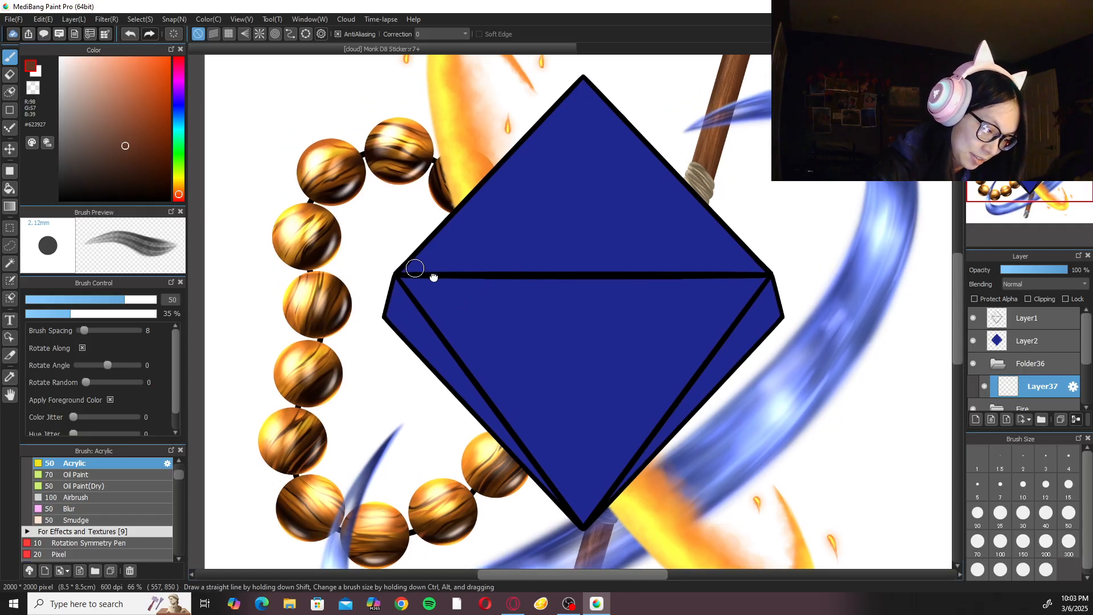
scroll(420, 268, up, 5)
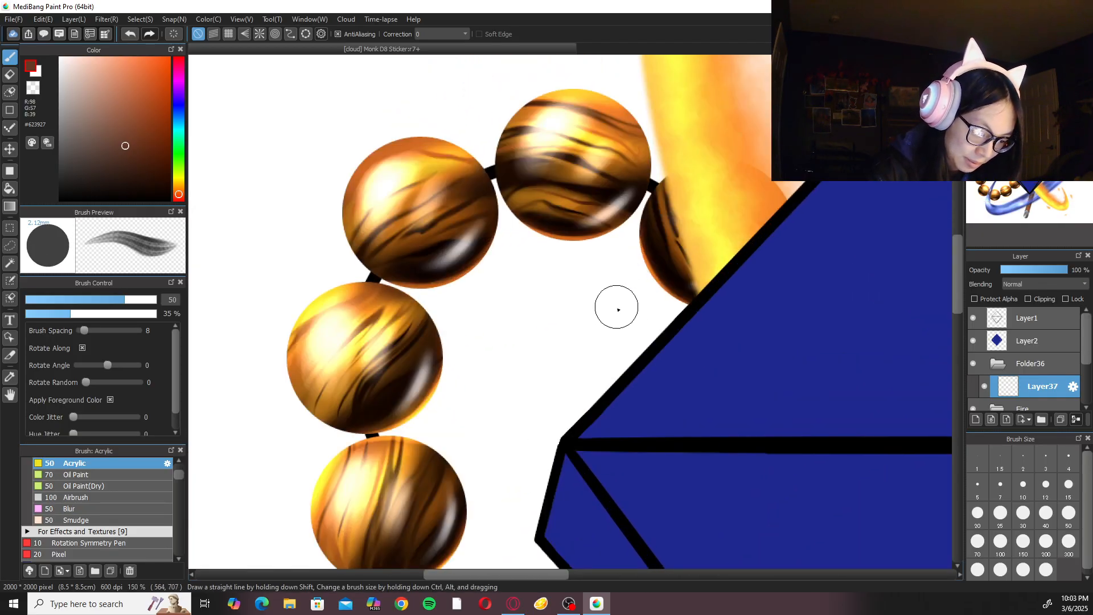
scroll(615, 311, down, 2)
scroll(610, 337, down, 3)
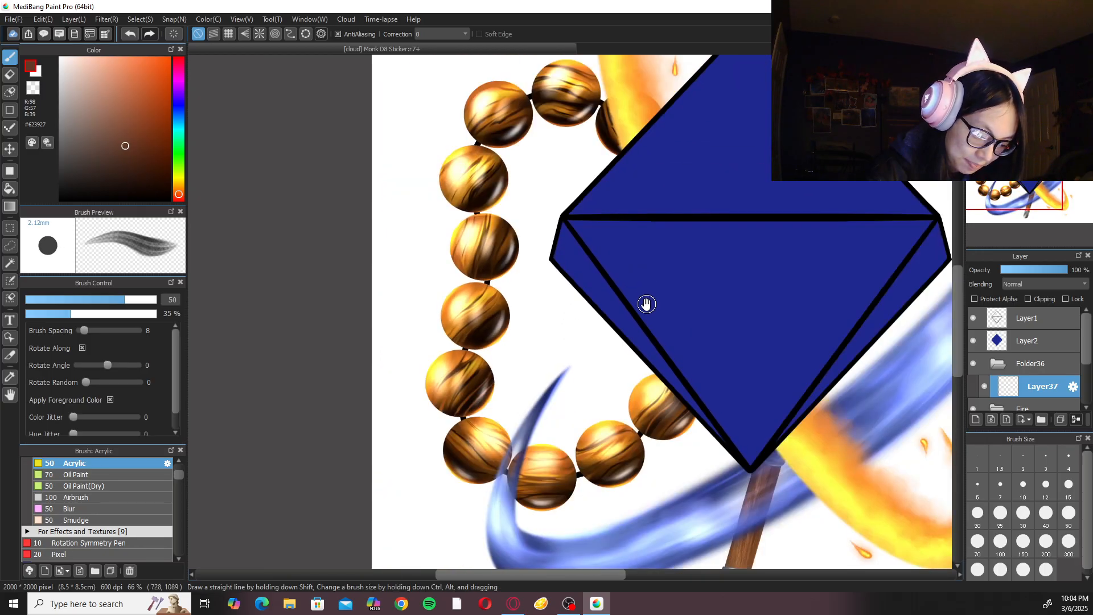
drag(646, 304, 614, 357)
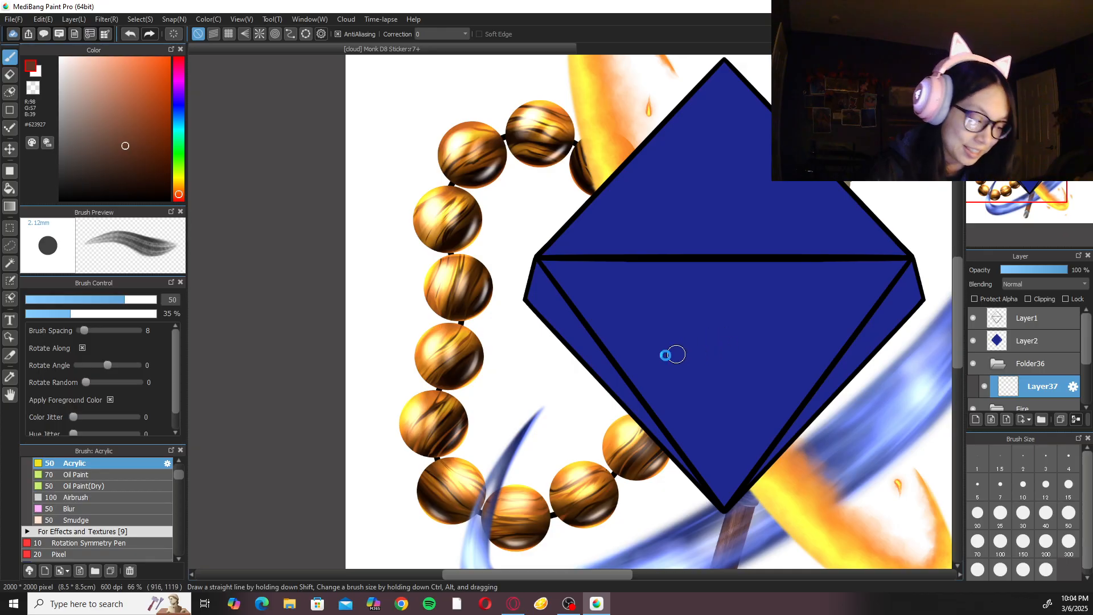
drag(179, 476, 178, 468)
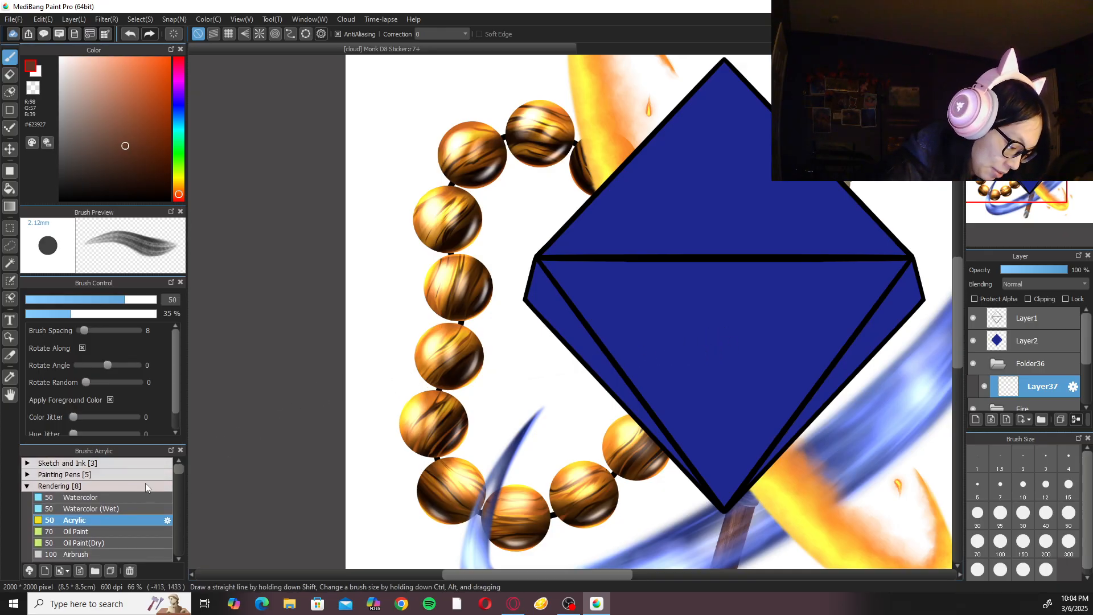
click(146, 483)
click(139, 467)
click(138, 487)
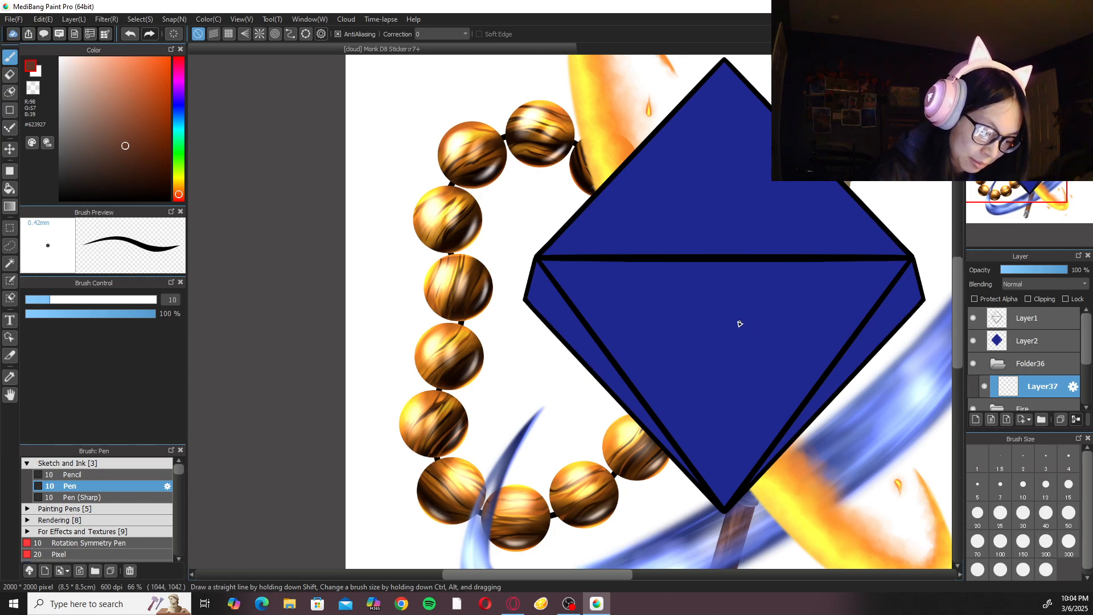
Set the pen's brush size to 50 and its stroke correction to 40.
drag(719, 354, 471, 339)
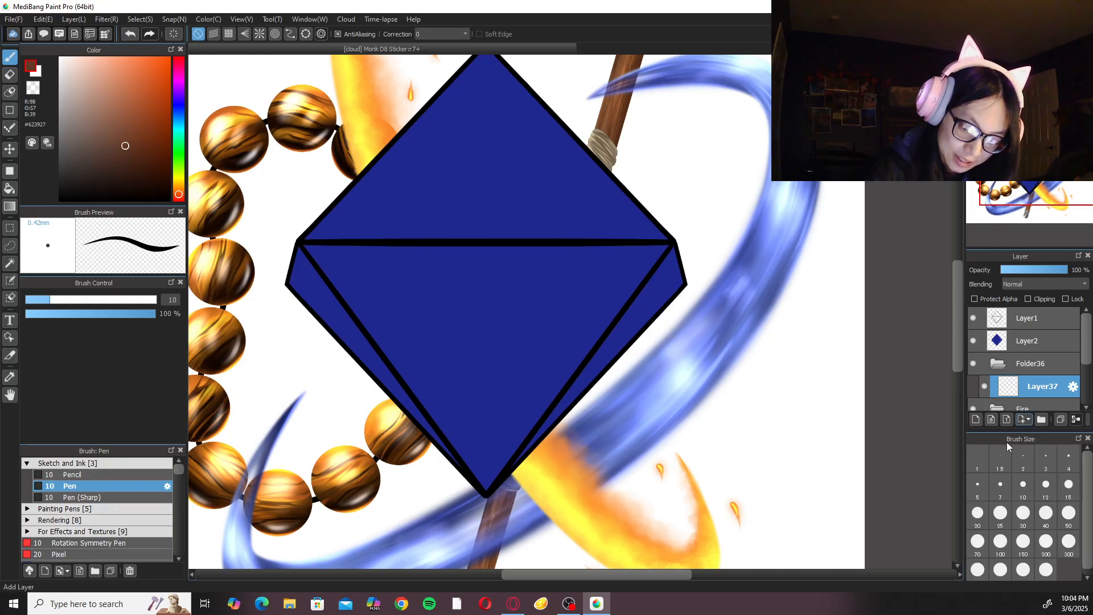
click(1068, 512)
click(439, 34)
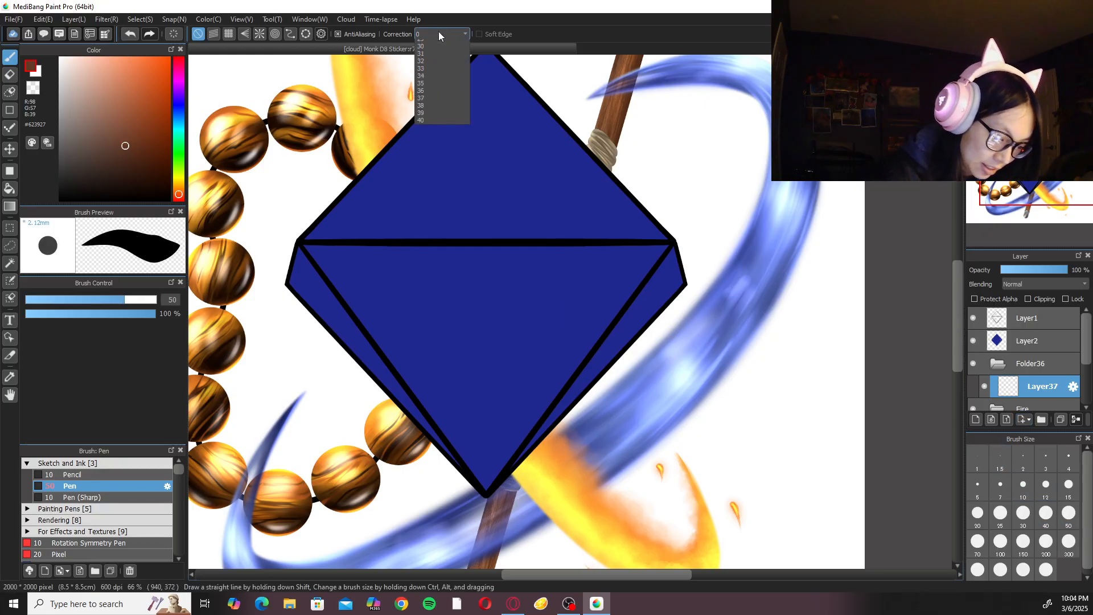
click(431, 344)
drag(675, 276, 790, 261)
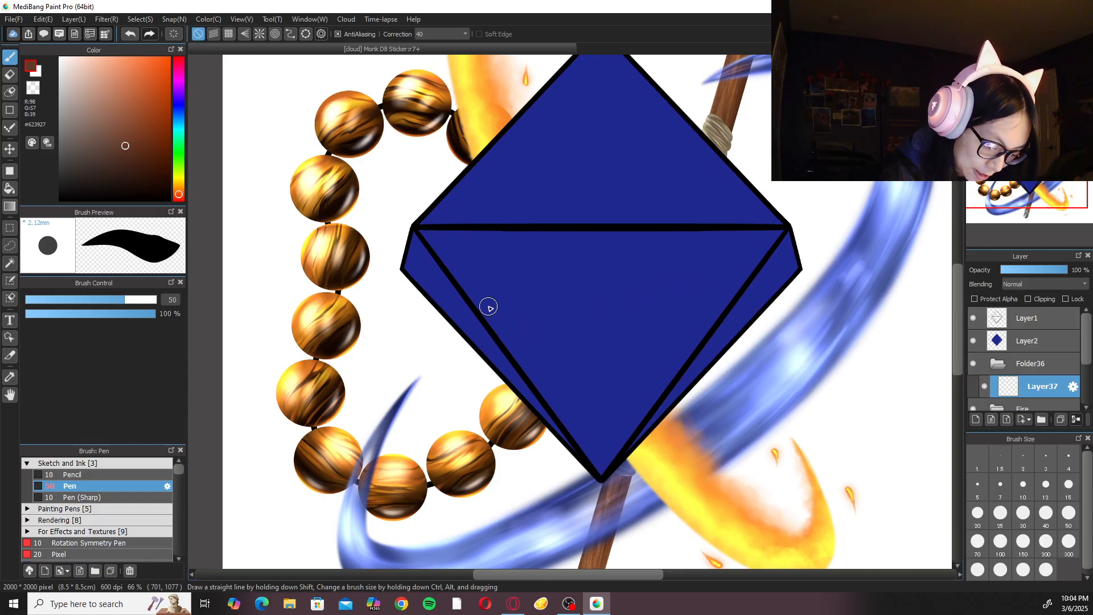
mouse_move(390, 302)
mouse_down()
mouse_move(383, 354)
mouse_move(412, 341)
mouse_move(399, 307)
mouse_move(409, 307)
mouse_move(373, 351)
mouse_move(384, 324)
mouse_move(403, 366)
mouse_up()
key(ctrl+z)
key(ctrl+z)
Draw a closed, irregular five-sided brown rock outline between the bead bracelet and the gem's lower-left edge.
key(ctrl+plus)
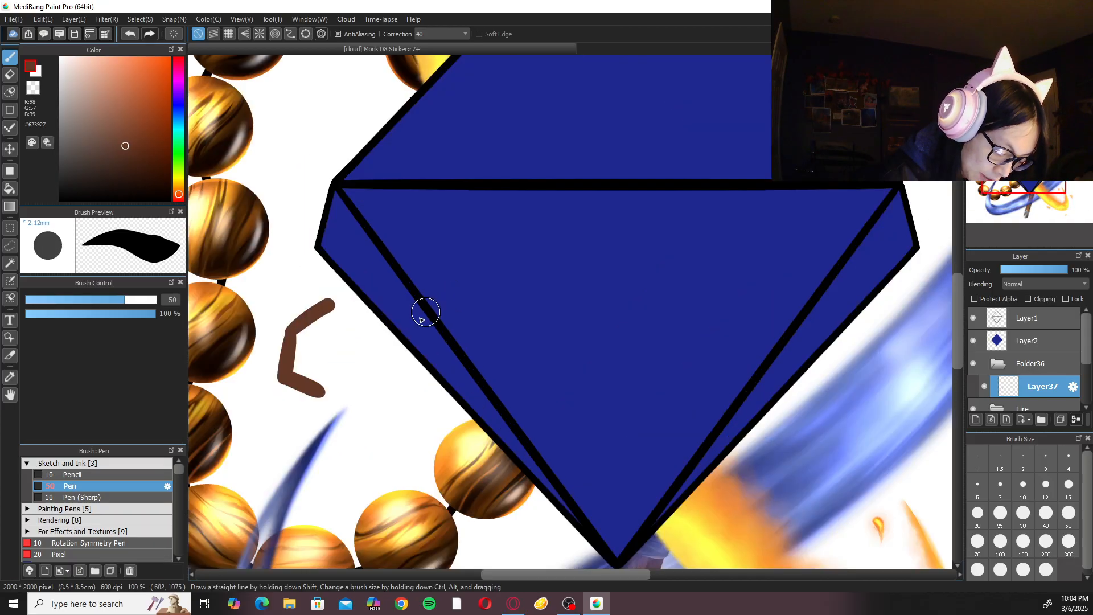
mouse_move(329, 305)
mouse_down()
mouse_move(368, 343)
mouse_move(332, 386)
mouse_up()
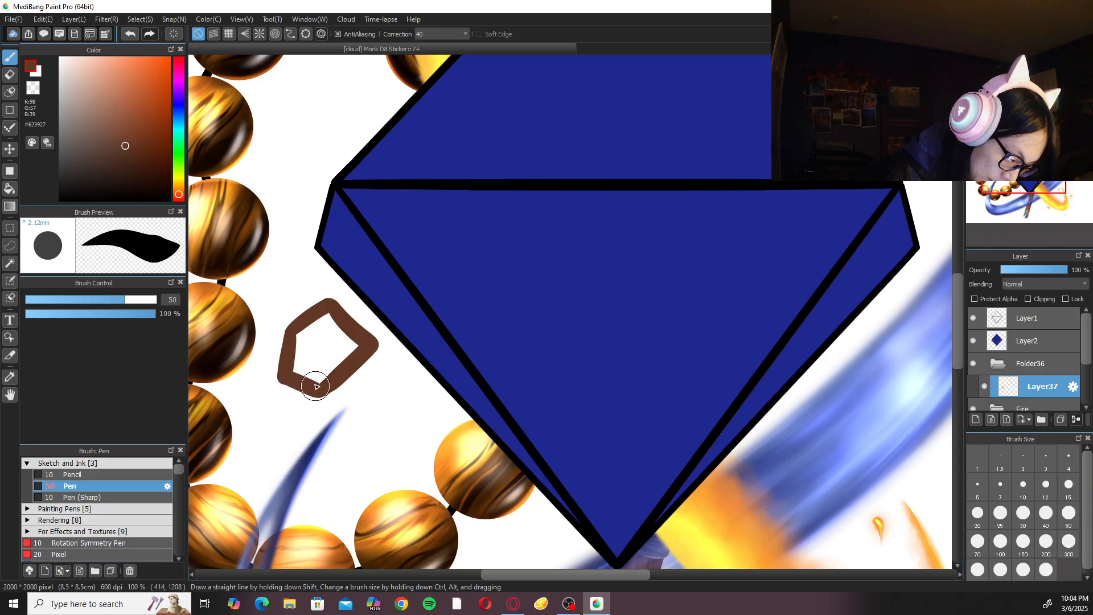
drag(311, 390, 286, 377)
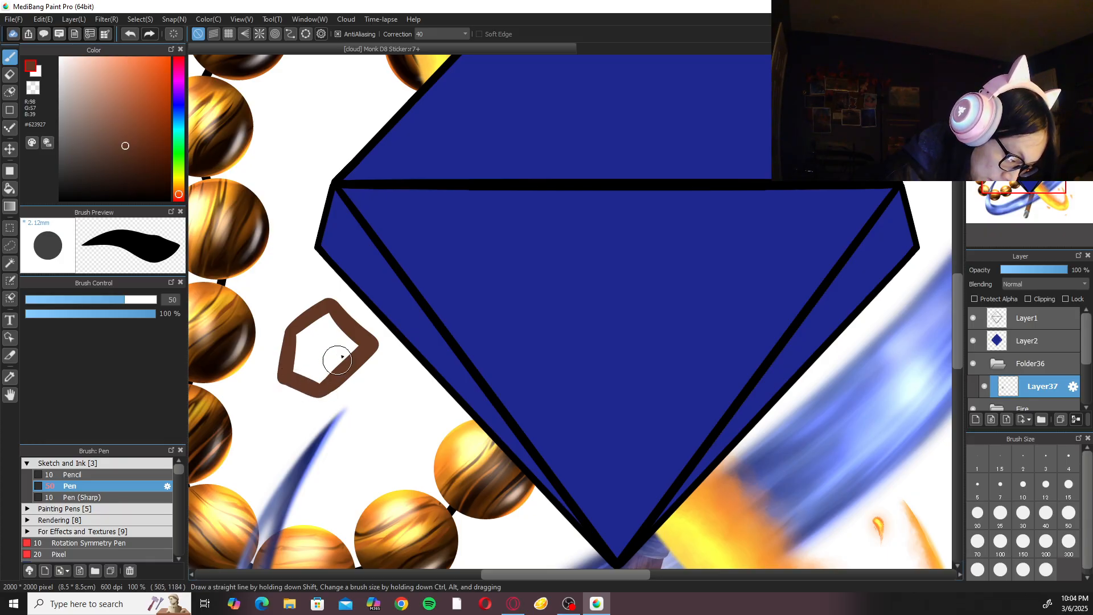
Draw a second closed, angular brown rock outline between the upper beads and the gem's upper-left edge.
key(ctrl+minus)
key(ctrl+minus)
key(ctrl+minus)
key(ctrl+plus)
key(ctrl+plus)
key(ctrl+plus)
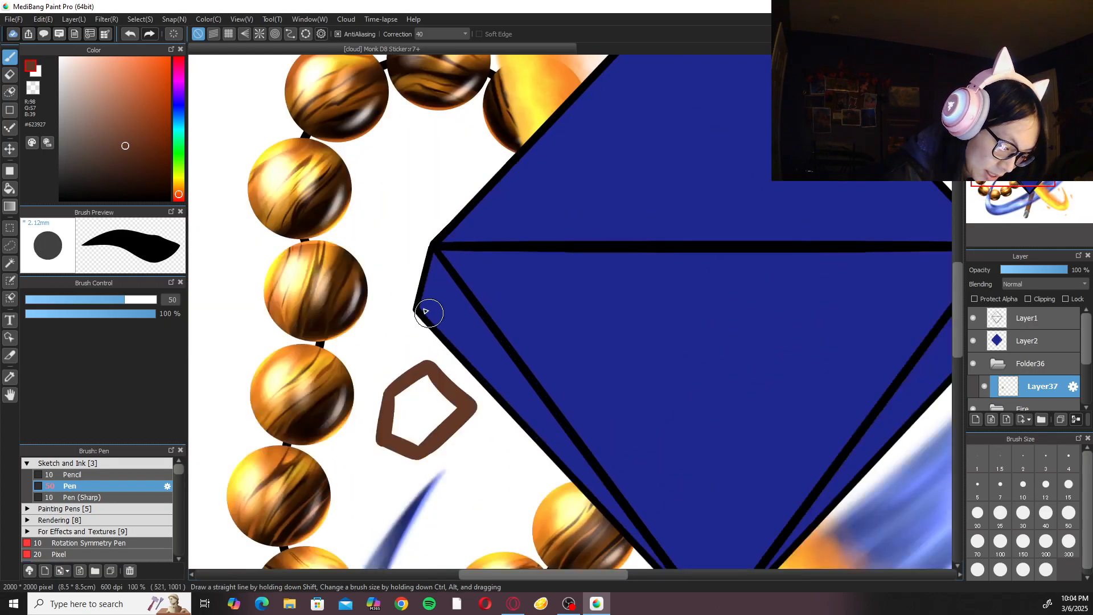
drag(347, 233, 439, 238)
mouse_move(473, 161)
mouse_down()
mouse_move(481, 213)
mouse_move(503, 226)
mouse_move(541, 191)
mouse_move(545, 150)
mouse_move(496, 145)
mouse_move(474, 166)
mouse_move(488, 146)
mouse_up()
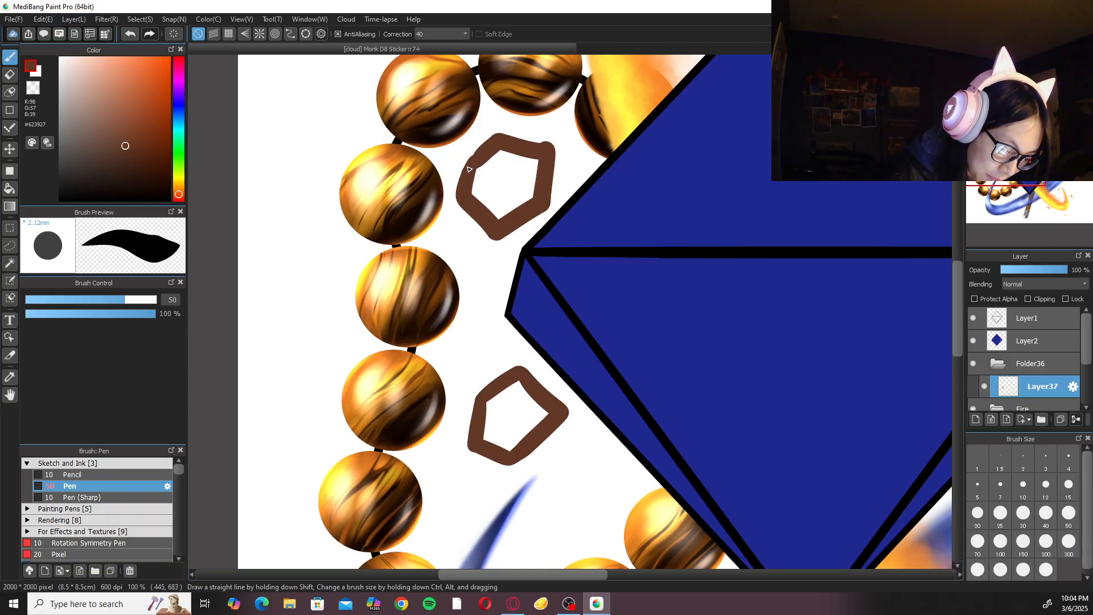
Reduce the pen size to 20 and sharpen the corners of the upper rock outline.
scroll(564, 142, up, 2)
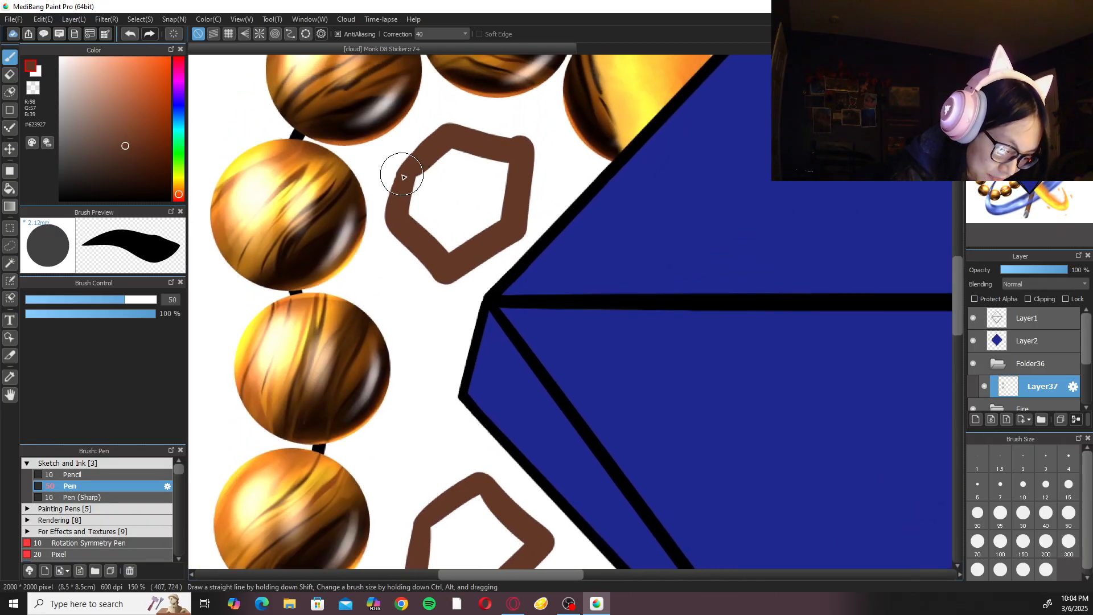
click(977, 500)
click(977, 509)
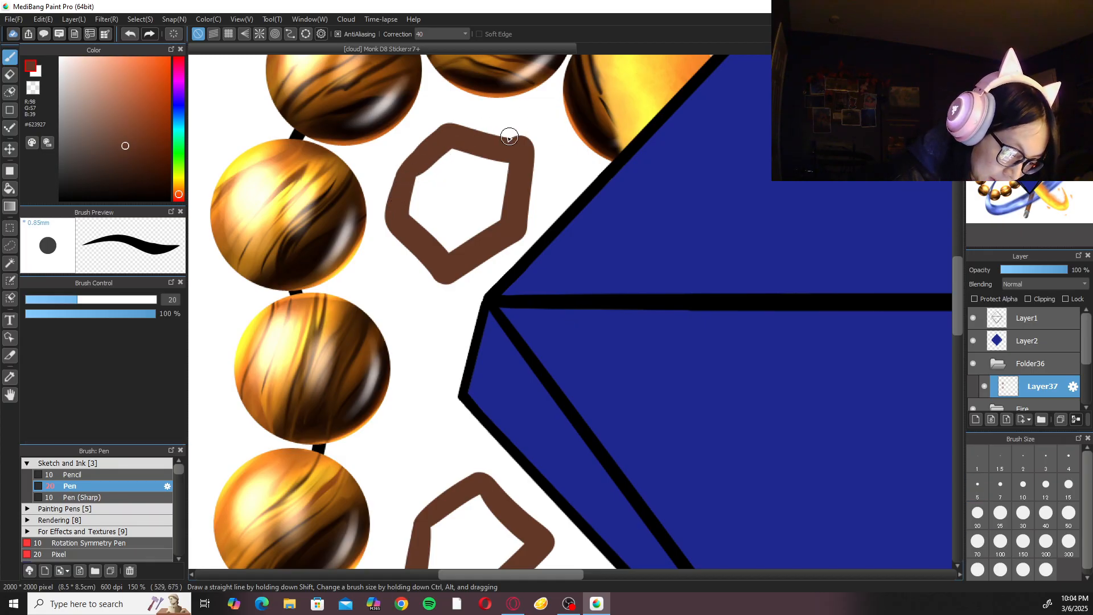
drag(847, 358, 749, 92)
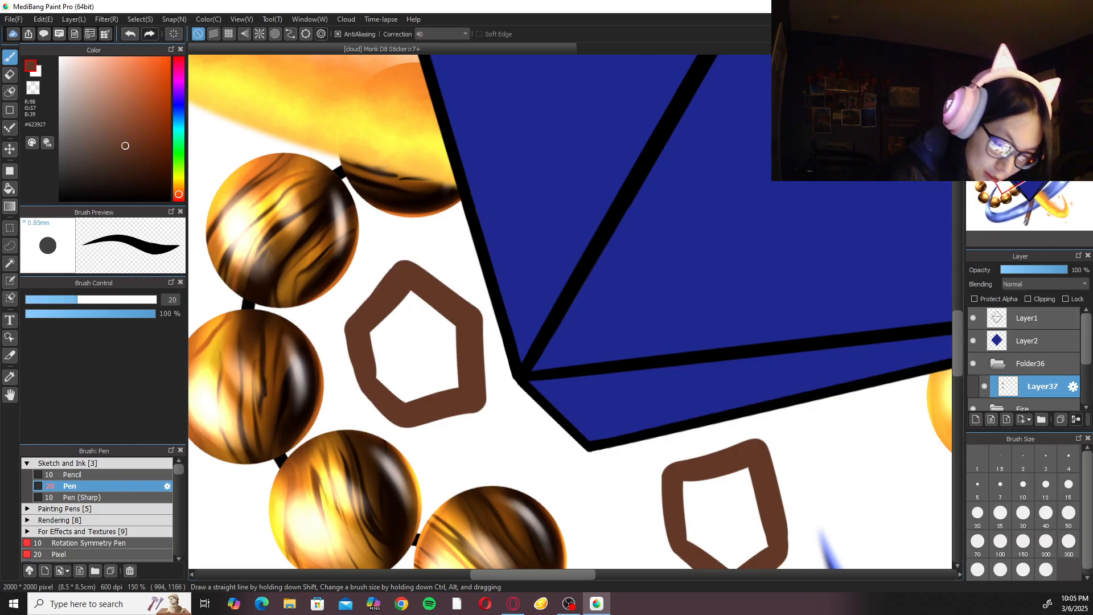
key(Up)
Fill the inside of both rock outlines with the dark brown color and return to the brush.
click(643, 244)
click(492, 207)
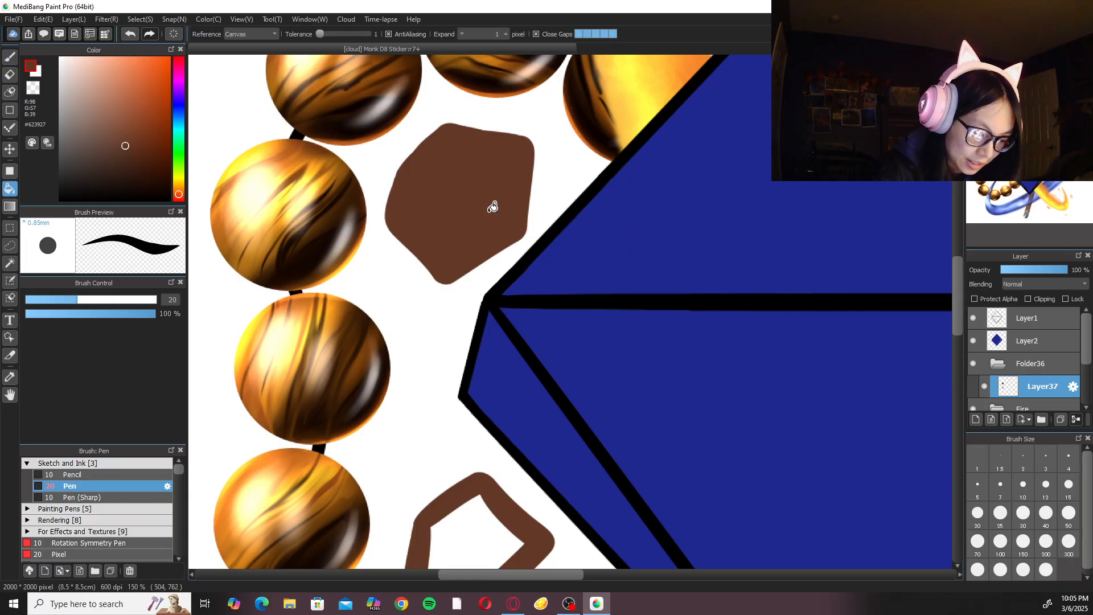
click(471, 514)
key(b)
scroll(567, 364, down, 5)
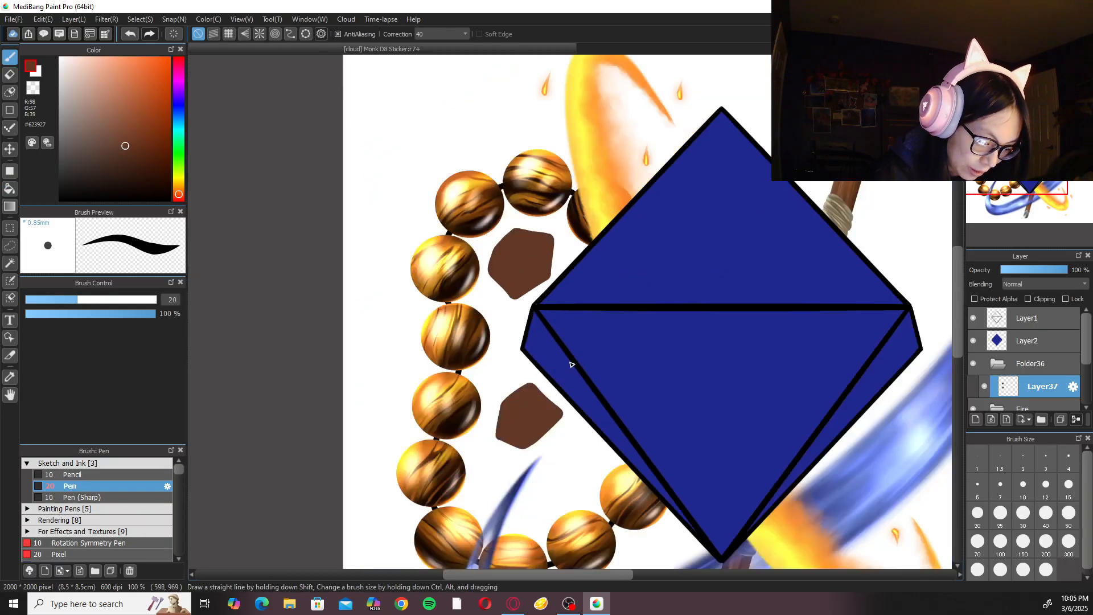
Move the rock folder below the Tiger's Eye Bracelet folder in the layer stack and reactivate its rock layer.
scroll(580, 349, up, 2)
mouse_move(634, 310)
mouse_down()
mouse_move(664, 384)
mouse_move(608, 346)
mouse_move(571, 287)
mouse_up()
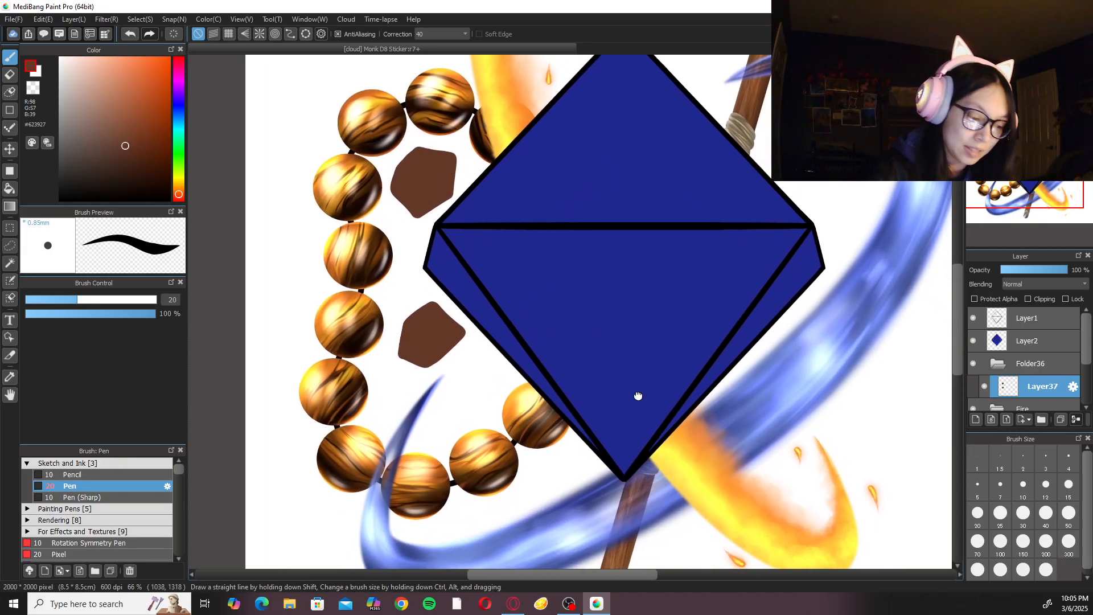
scroll(622, 305, up, 2)
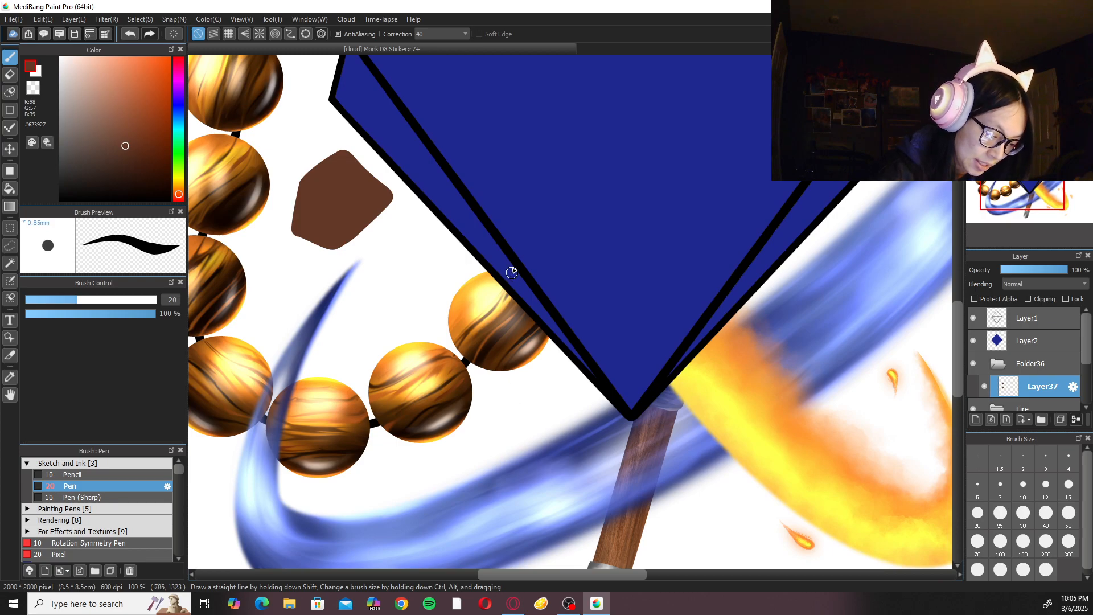
click(1001, 365)
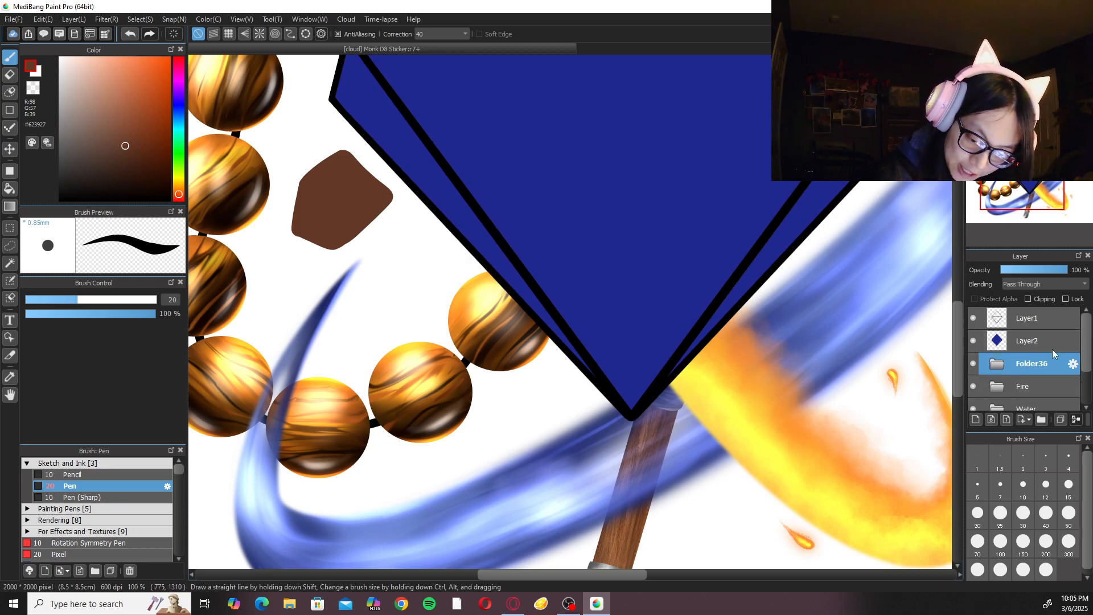
scroll(1045, 362, down, 1)
drag(1044, 330, 1057, 376)
scroll(1053, 408, down, 1)
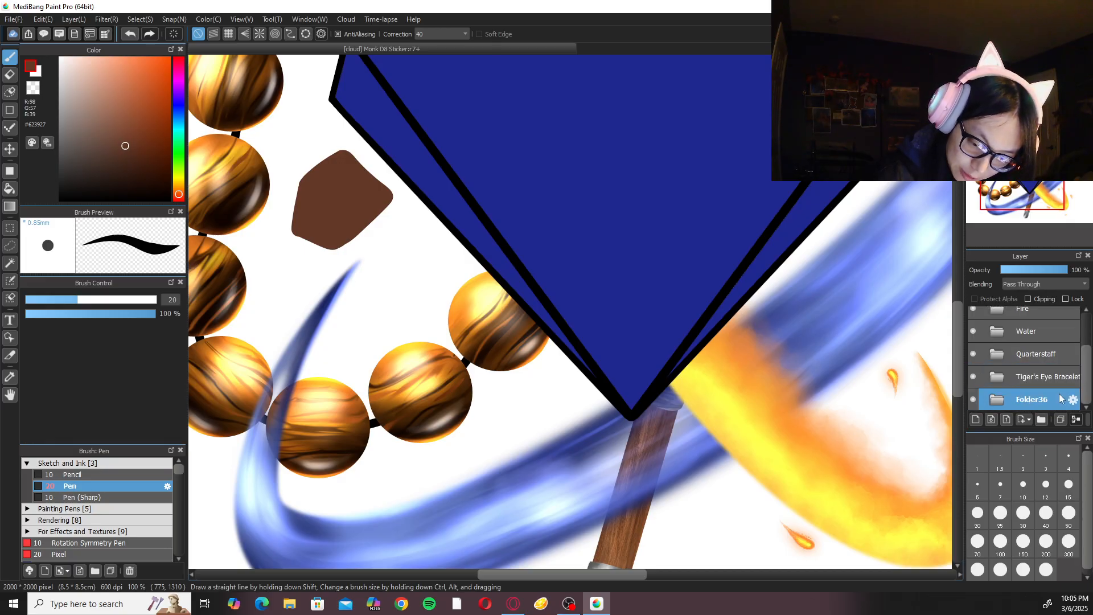
scroll(1052, 393, down, 1)
click(1051, 397)
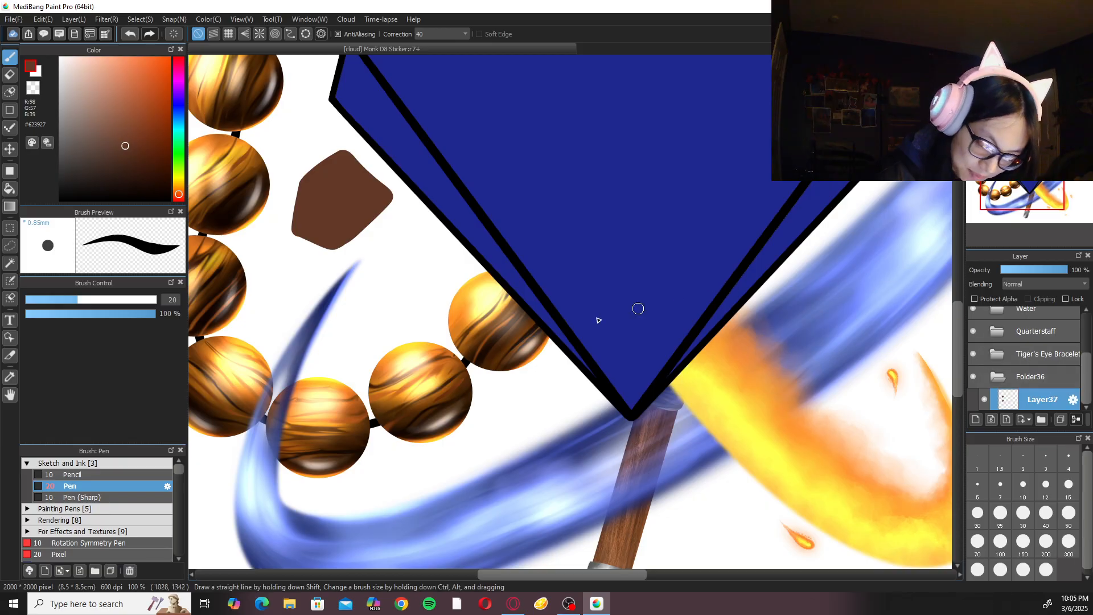
drag(421, 278, 448, 336)
mouse_move(452, 256)
mouse_down()
mouse_move(414, 280)
mouse_move(469, 424)
mouse_move(521, 414)
mouse_up()
key(ctrl+z)
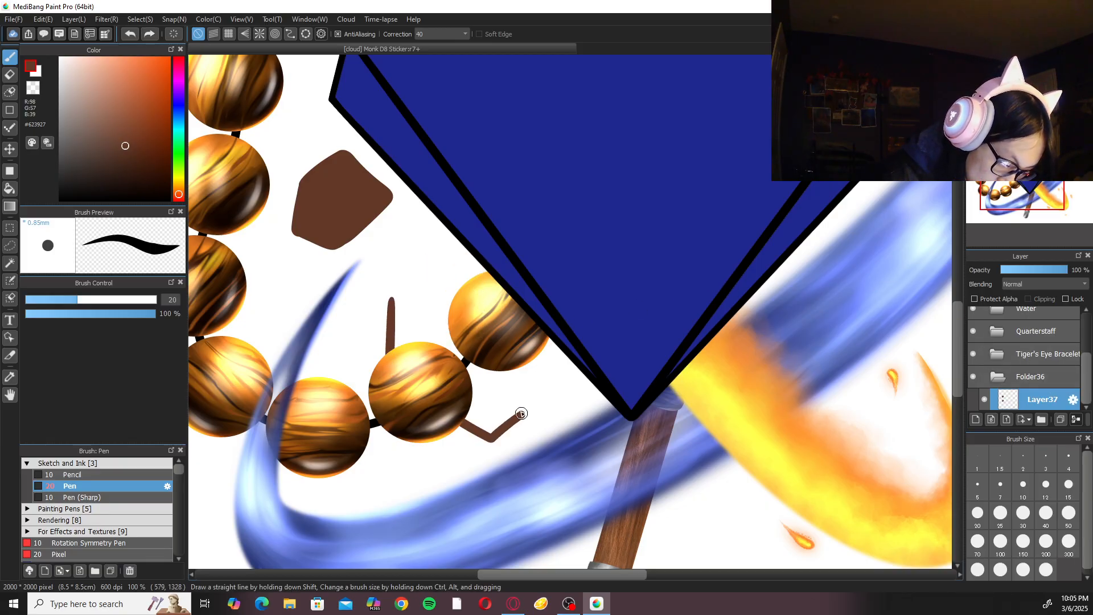
key(ctrl+z)
Draw a closed, angular brown rock outline tucked behind the lower beads, between the water tip and the gem.
mouse_move(389, 310)
mouse_down()
mouse_move(384, 341)
mouse_move(417, 385)
mouse_move(438, 323)
mouse_move(396, 288)
mouse_move(382, 319)
mouse_move(393, 305)
mouse_move(389, 365)
mouse_move(409, 360)
mouse_move(433, 317)
mouse_move(404, 291)
mouse_move(376, 320)
mouse_up()
key(ctrl+z)
key(ctrl+z)
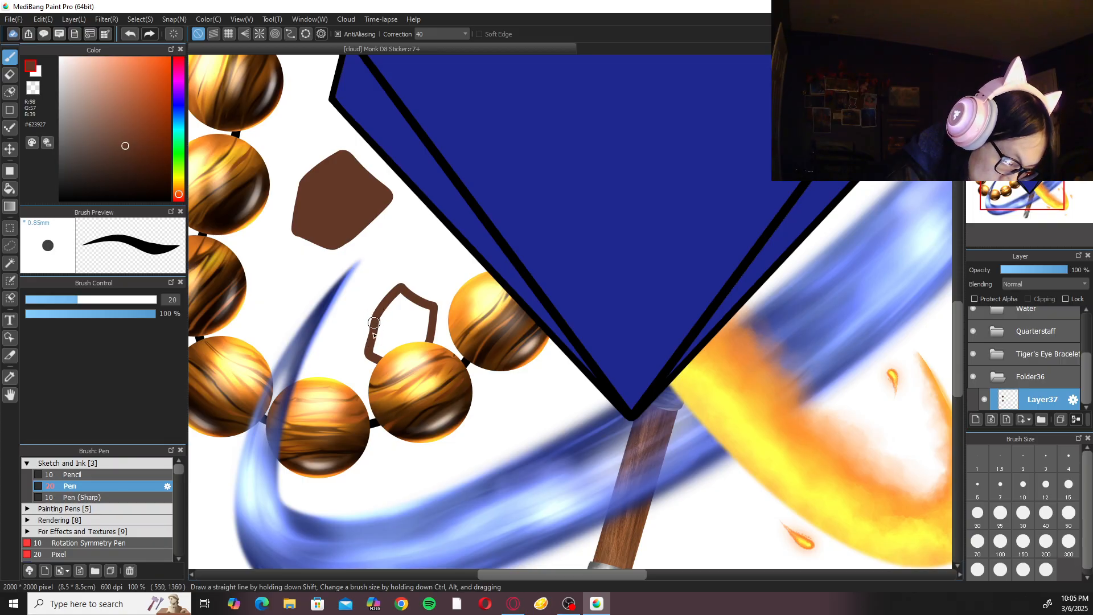
Fill the rock outline behind the lower beads with dark brown using Layer as the fill reference, and return to the brush.
right_click(383, 323)
click(304, 308)
click(251, 35)
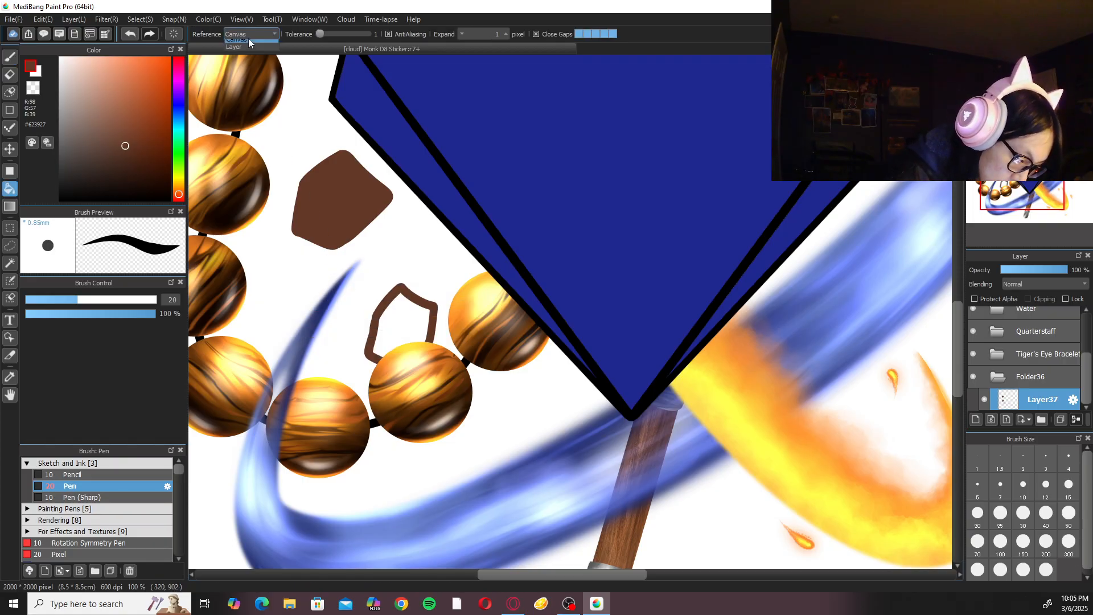
click(250, 55)
click(402, 310)
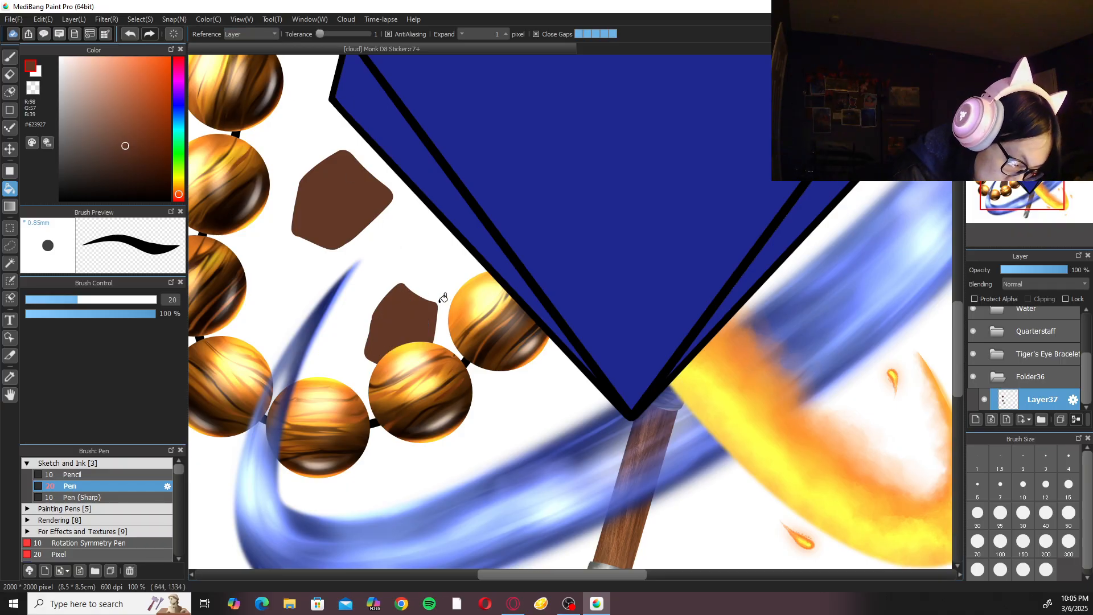
right_click(442, 308)
click(250, 35)
click(252, 48)
key(b)
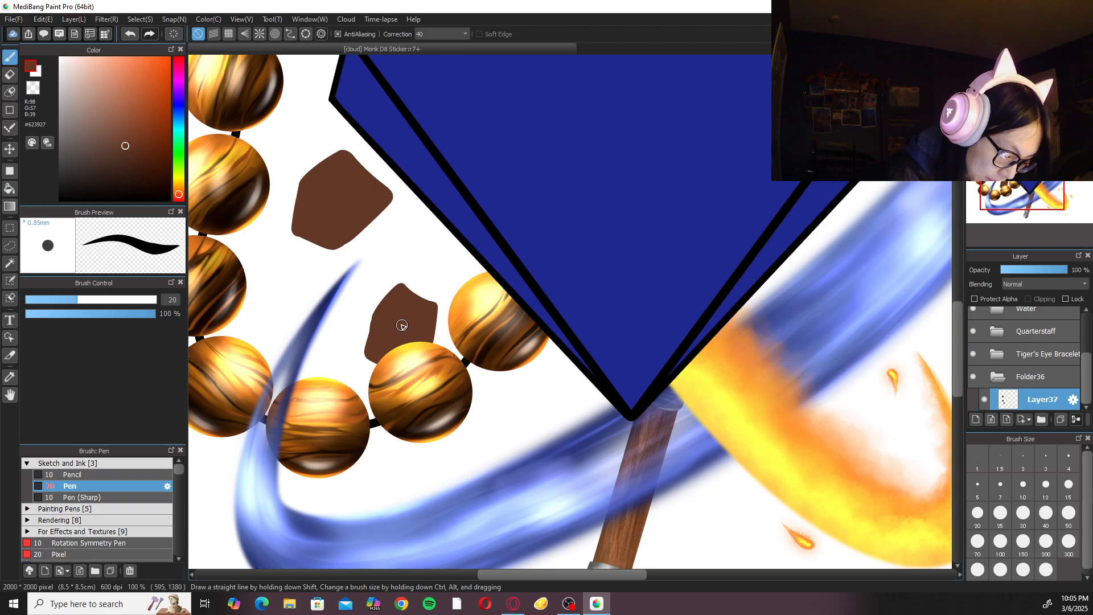
Draw an angular brown rock outline below the last beads, partly behind the water stream near the gem's lower tip.
scroll(398, 324, up, 3)
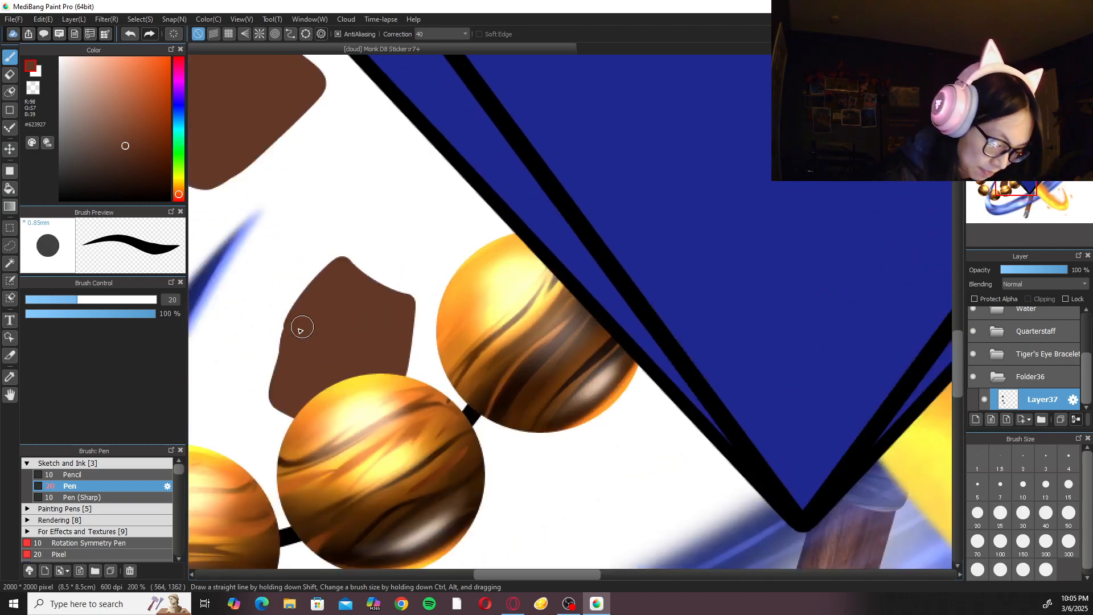
scroll(651, 300, down, 3)
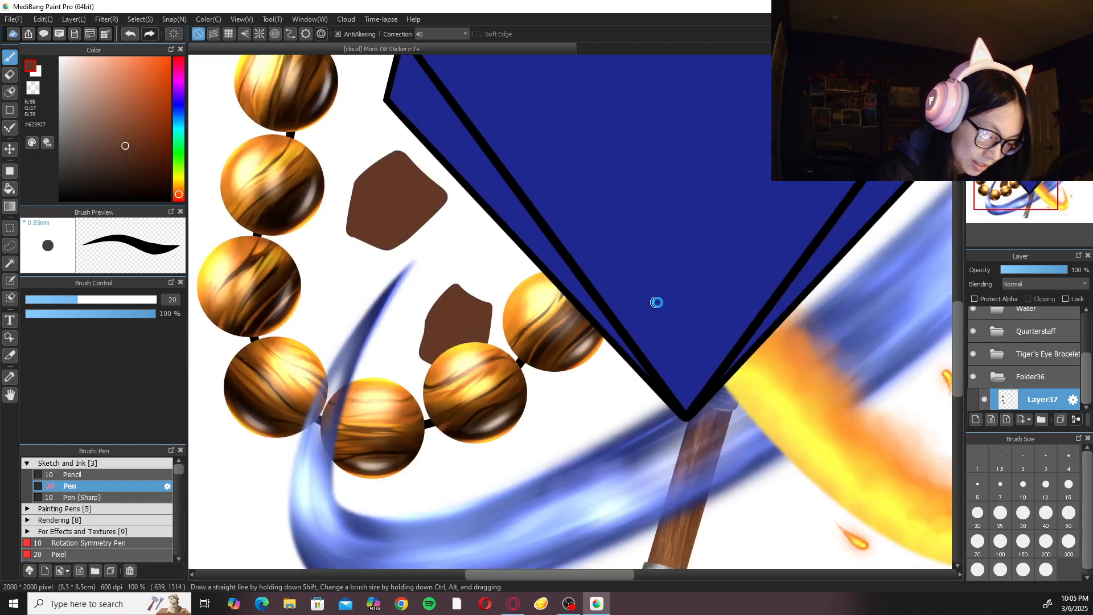
scroll(599, 367, up, 2)
drag(599, 365, 615, 263)
mouse_move(485, 320)
mouse_down()
mouse_move(509, 370)
mouse_move(549, 295)
mouse_move(493, 296)
mouse_move(482, 325)
mouse_move(489, 347)
mouse_move(509, 354)
mouse_move(550, 343)
mouse_move(565, 300)
mouse_move(522, 282)
mouse_up()
key(ctrl+z)
key(ctrl+z)
Set the fill reference to Layer, fill the rock below the beads with dark brown, and return to the brush.
key(g)
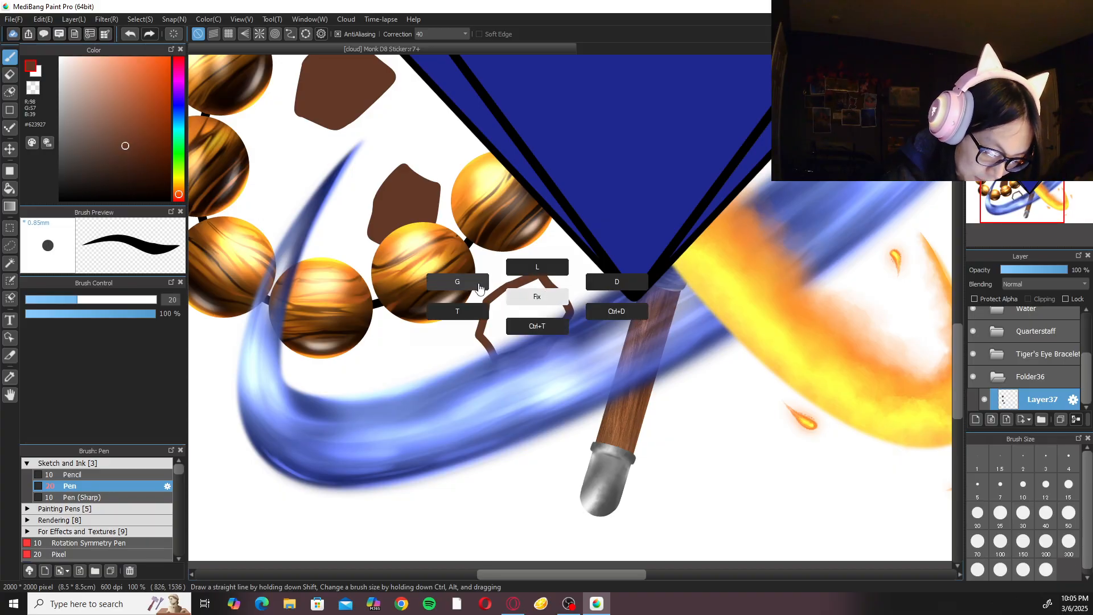
click(549, 295)
scroll(569, 287, up, 2)
key(ctrl+z)
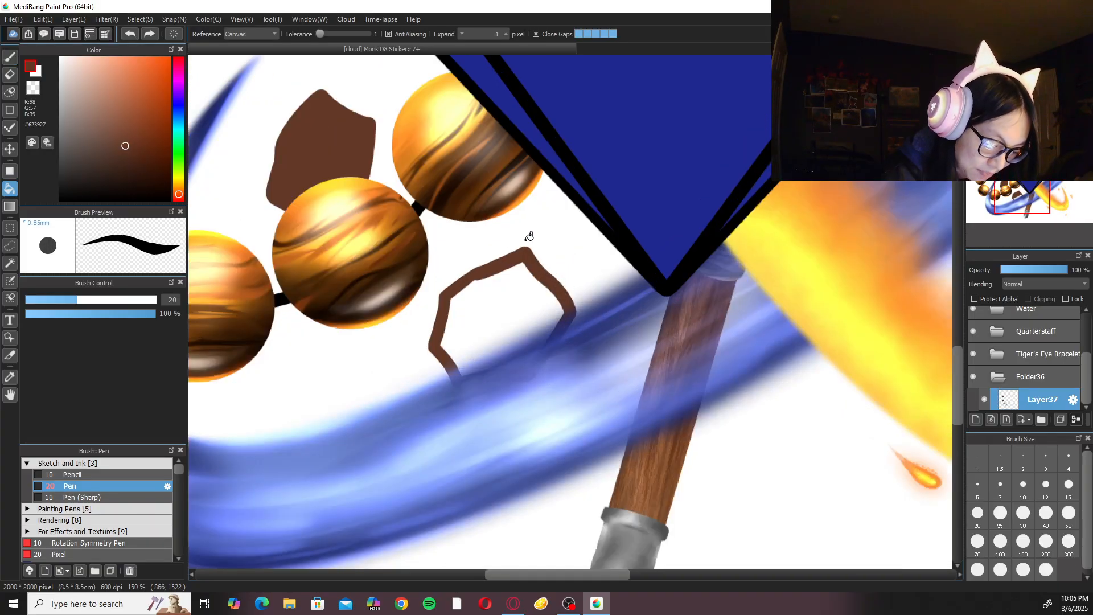
click(258, 52)
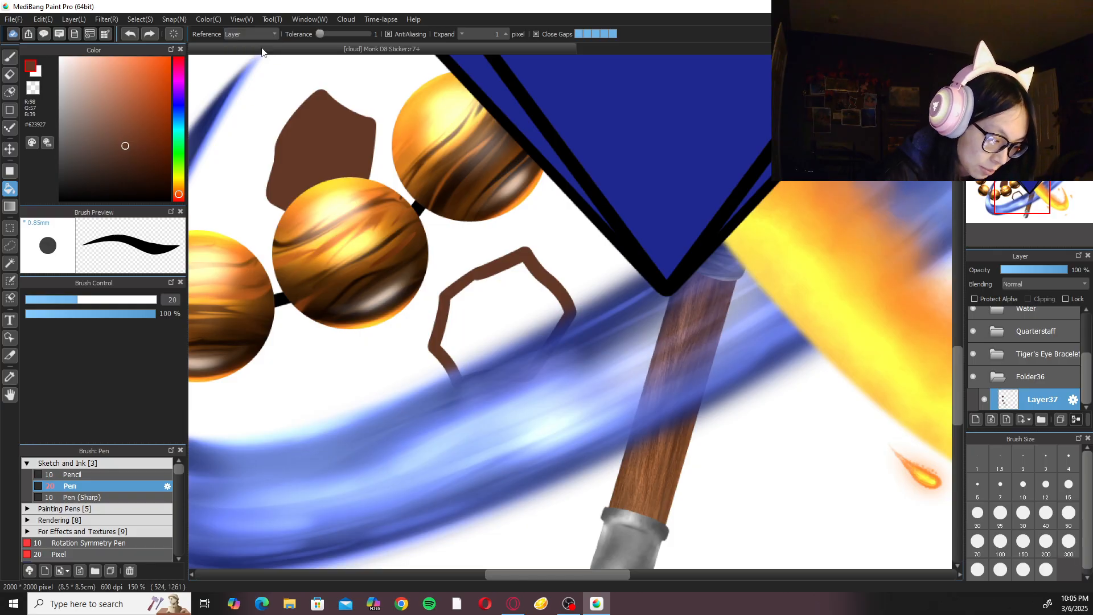
click(533, 310)
key(b)
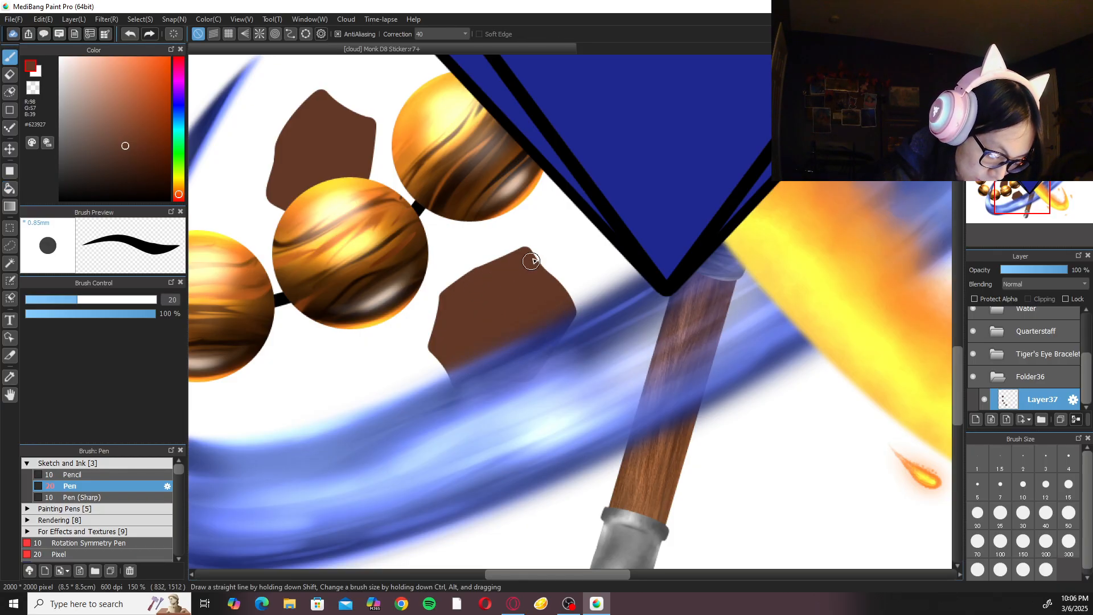
Draw a closed brown rock outline between the gem's upper-right edge and the top end of the quarterstaff.
key(ctrl+minus)
key(ctrl+minus)
key(ctrl+minus)
drag(720, 256, 645, 397)
mouse_move(682, 346)
mouse_down()
mouse_move(683, 337)
mouse_move(671, 359)
mouse_up()
key(ctrl+plus)
drag(614, 184, 620, 244)
key(ctrl+plus)
mouse_move(512, 141)
mouse_down()
mouse_move(522, 167)
mouse_move(552, 165)
mouse_move(574, 117)
mouse_move(539, 103)
mouse_move(513, 143)
mouse_up()
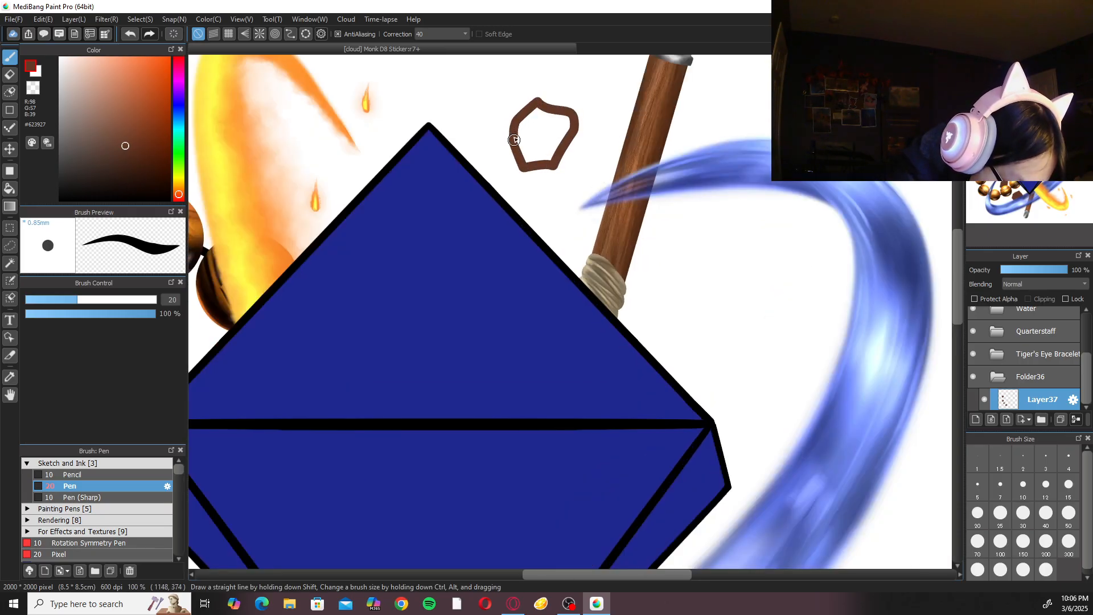
Fill the rock outline beside the quarterstaff's top end with dark brown and return to the brush.
right_click(541, 157)
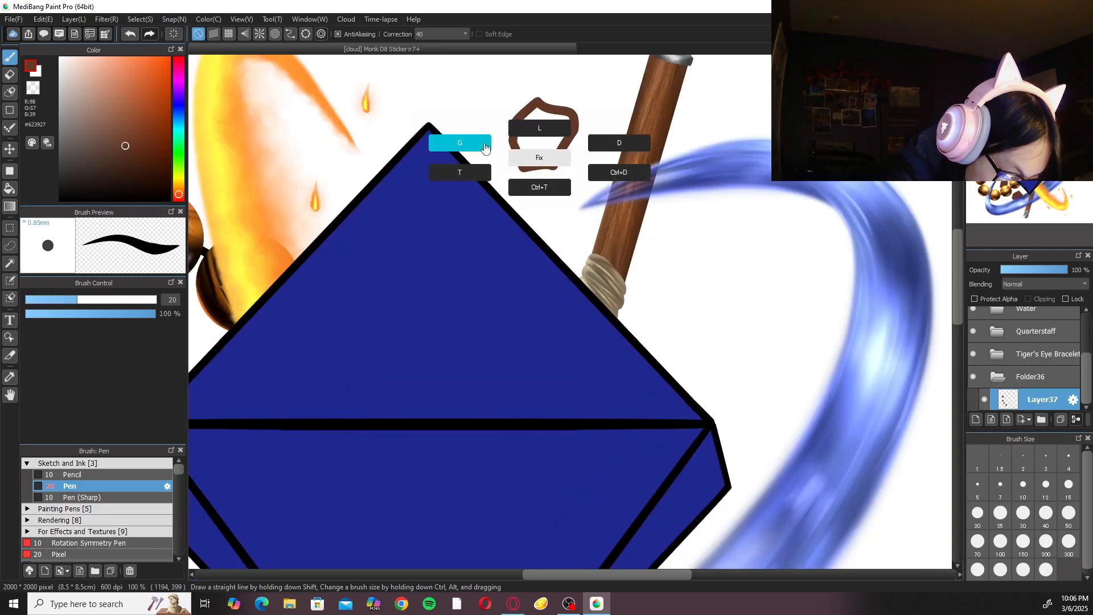
click(481, 145)
click(546, 137)
key(b)
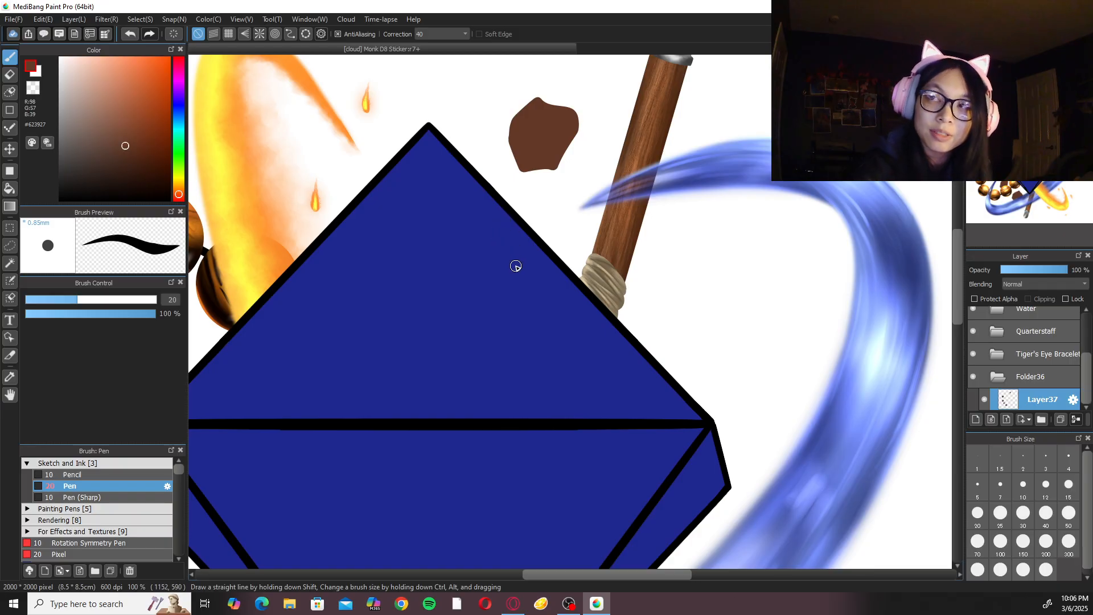
Draw another angular rock between the quarterstaff's wrapped grip and the water stream, and fill it with dark brown.
mouse_move(676, 276)
mouse_down()
mouse_move(640, 307)
mouse_move(674, 325)
mouse_move(663, 284)
mouse_move(647, 356)
mouse_move(688, 310)
mouse_move(646, 287)
mouse_move(618, 292)
mouse_move(655, 340)
mouse_move(659, 292)
mouse_move(628, 287)
mouse_up()
key(ctrl+z)
key(ctrl+z)
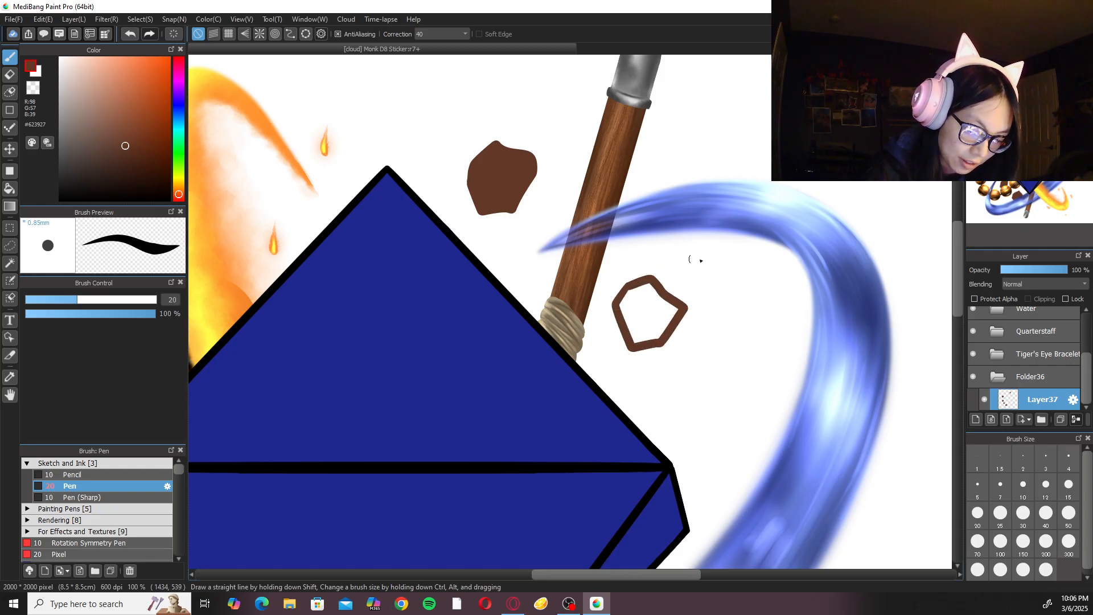
right_click(658, 289)
click(579, 275)
click(660, 304)
key(b)
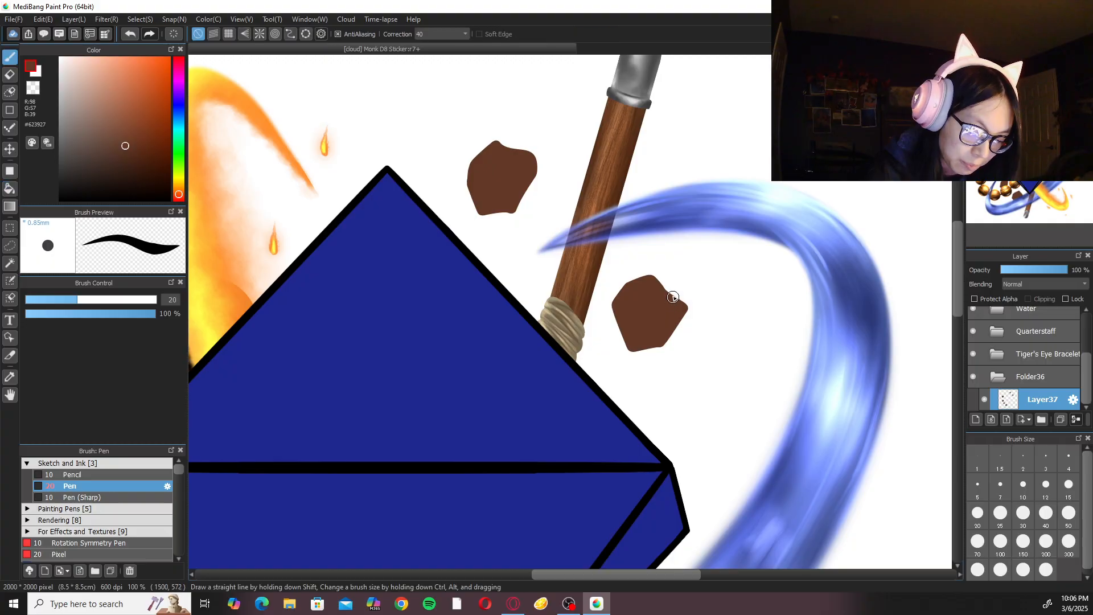
Draw a rock just above the gem's right corner, inside the water curve, and fill it with dark brown.
scroll(637, 330, down, 5)
scroll(663, 280, up, 3)
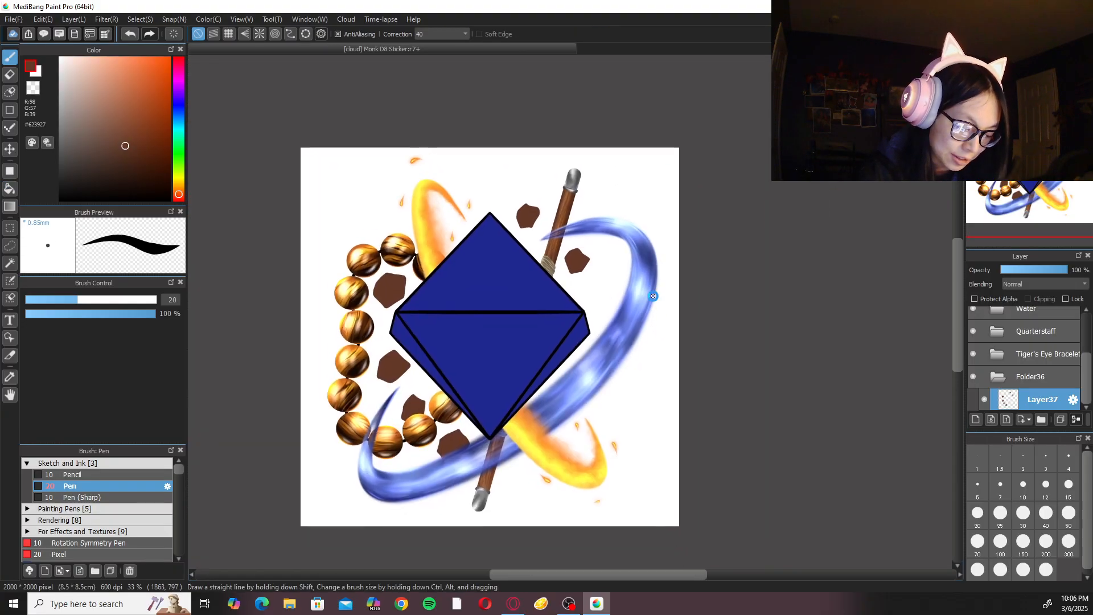
scroll(663, 280, up, 2)
mouse_move(591, 333)
mouse_down()
mouse_move(619, 387)
mouse_move(648, 358)
mouse_move(644, 314)
mouse_move(591, 329)
mouse_up()
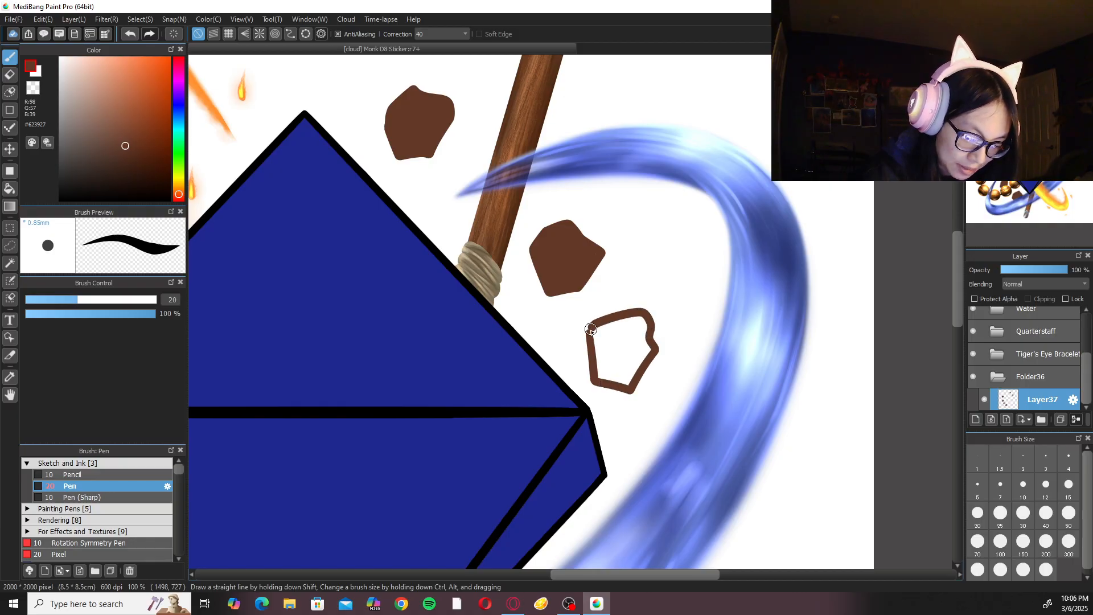
right_click(640, 312)
click(630, 325)
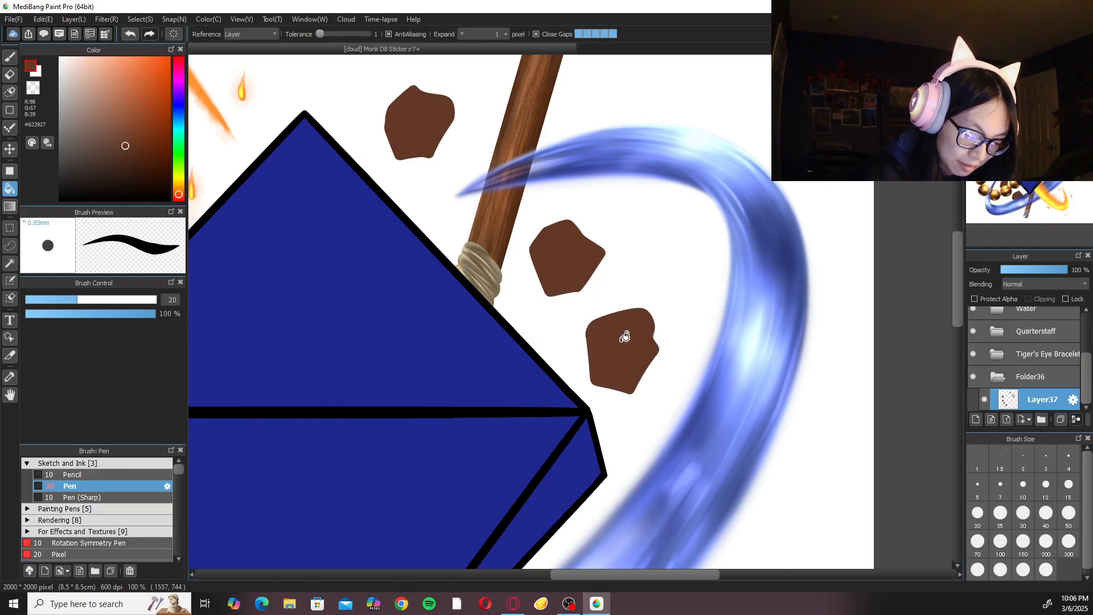
Draw a rock partly hidden behind the water stream to the right of the gem and fill it with dark brown.
scroll(655, 298, down, 2)
scroll(659, 298, up, 2)
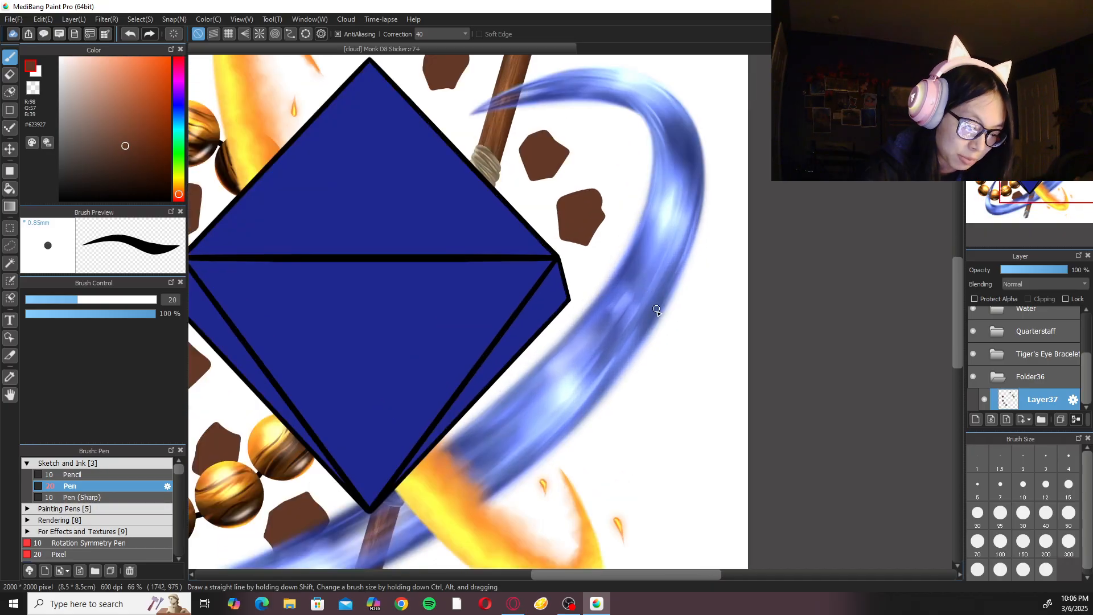
mouse_move(630, 357)
mouse_down()
mouse_move(708, 341)
mouse_move(649, 297)
mouse_up()
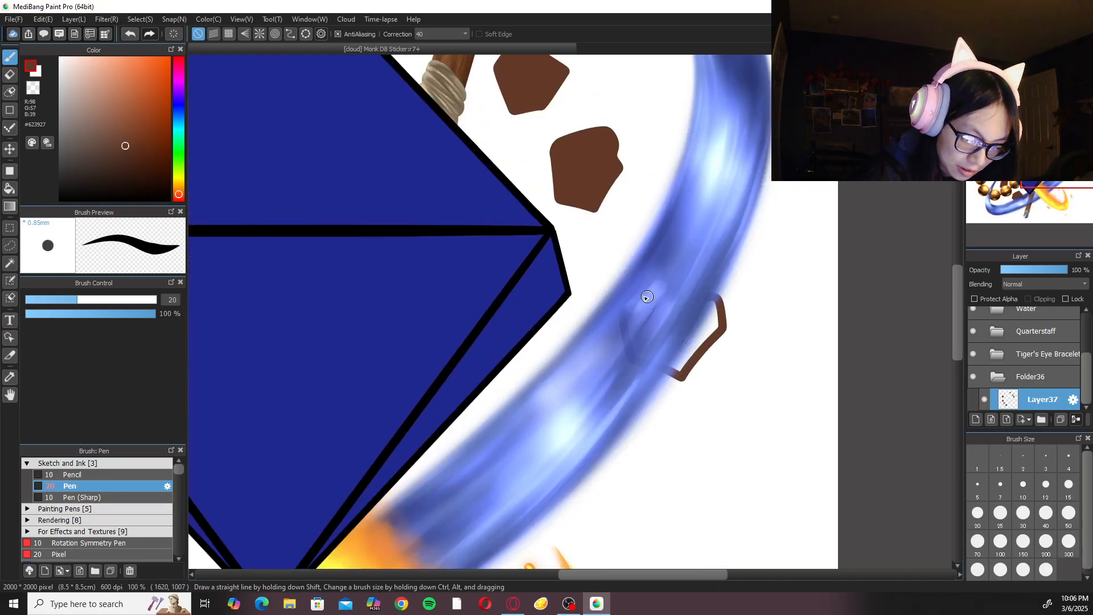
right_click(693, 340)
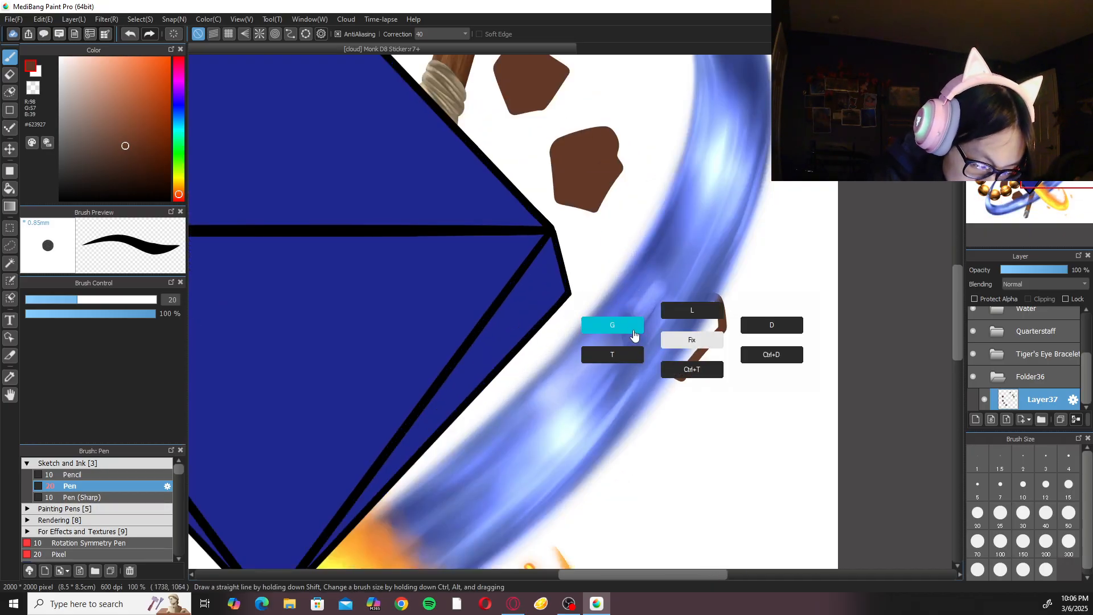
click(614, 324)
click(706, 335)
key(b)
Draw a rock between the water stream and the lower flame, fill it with dark brown, and return to the brush.
scroll(709, 293, down, 2)
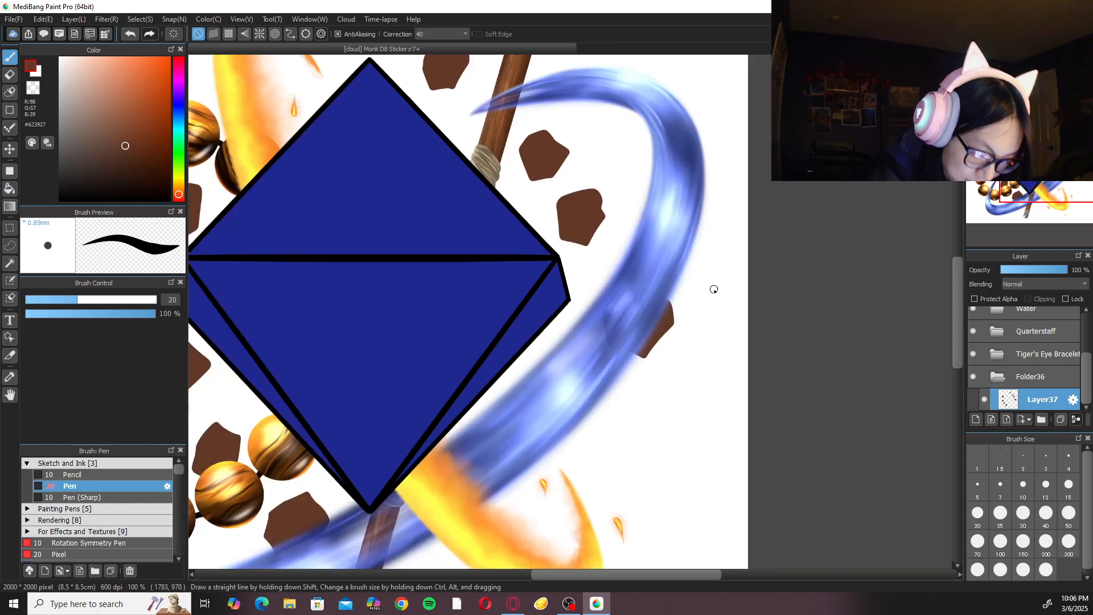
scroll(706, 296, up, 2)
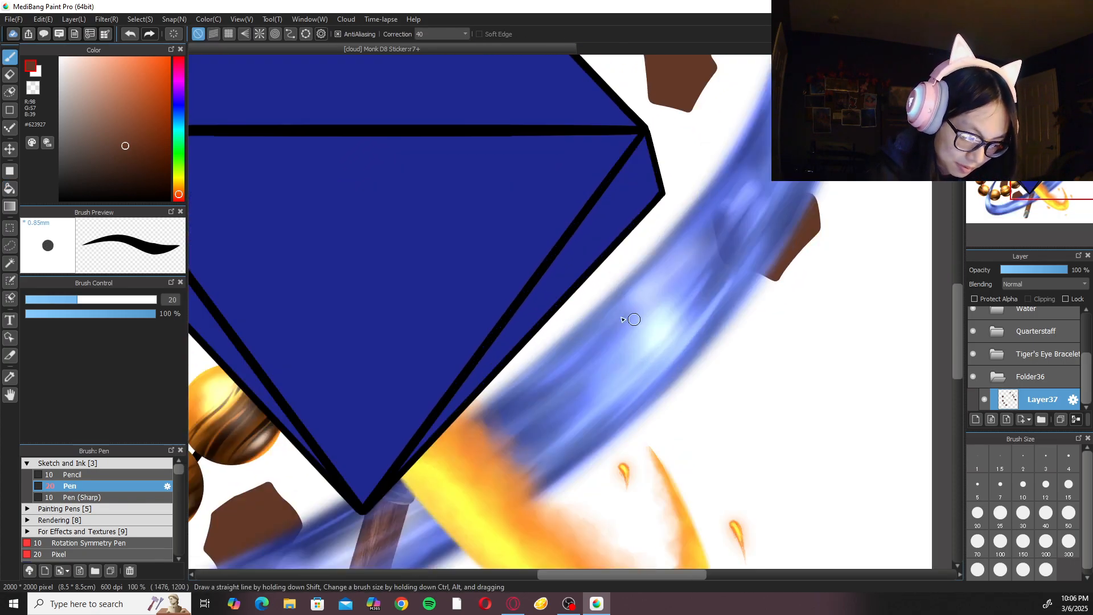
mouse_move(675, 364)
mouse_down()
mouse_move(708, 421)
mouse_move(710, 361)
mouse_move(677, 357)
mouse_up()
right_click(682, 389)
click(602, 374)
click(695, 378)
key(ctrl+minus)
key(ctrl+minus)
key(ctrl+minus)
key(ctrl+minus)
key(b)
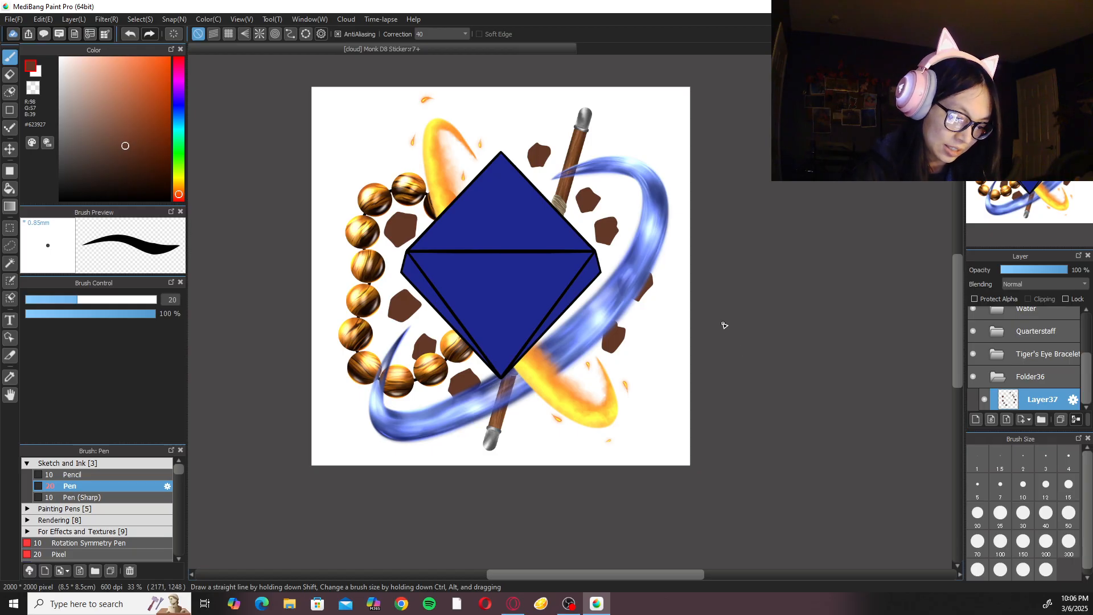
Lasso the two lowest rocks on the gem's right side and move them up and left toward the water stream.
key(ctrl+plus)
key(ctrl+plus)
right_click(737, 305)
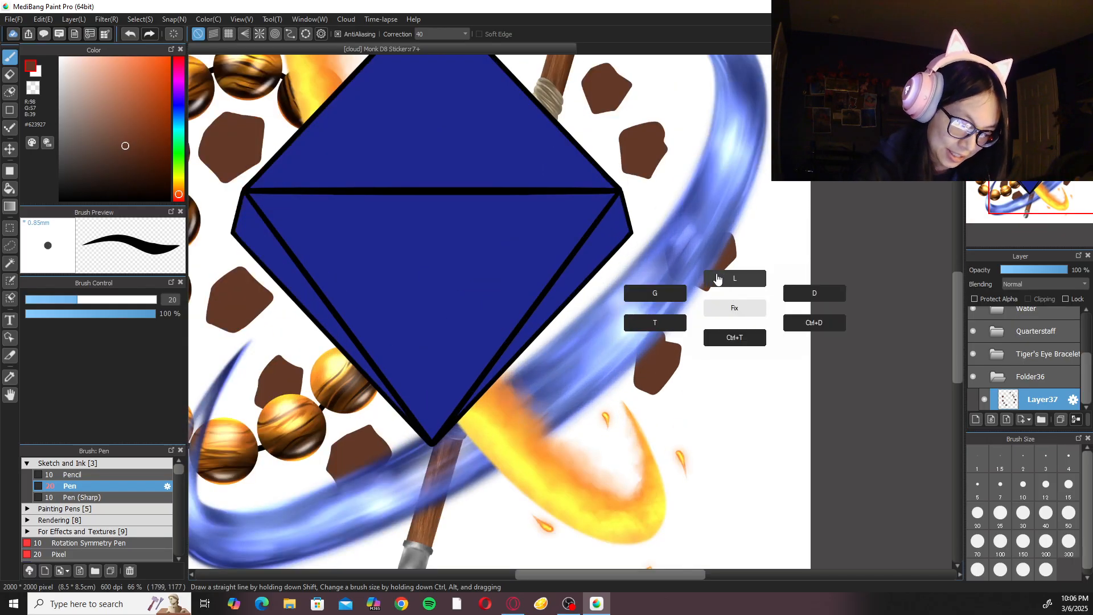
click(735, 279)
mouse_move(621, 392)
mouse_down()
mouse_move(756, 355)
mouse_move(712, 197)
mouse_up()
key(ctrl+t)
drag(716, 241, 706, 219)
click(918, 567)
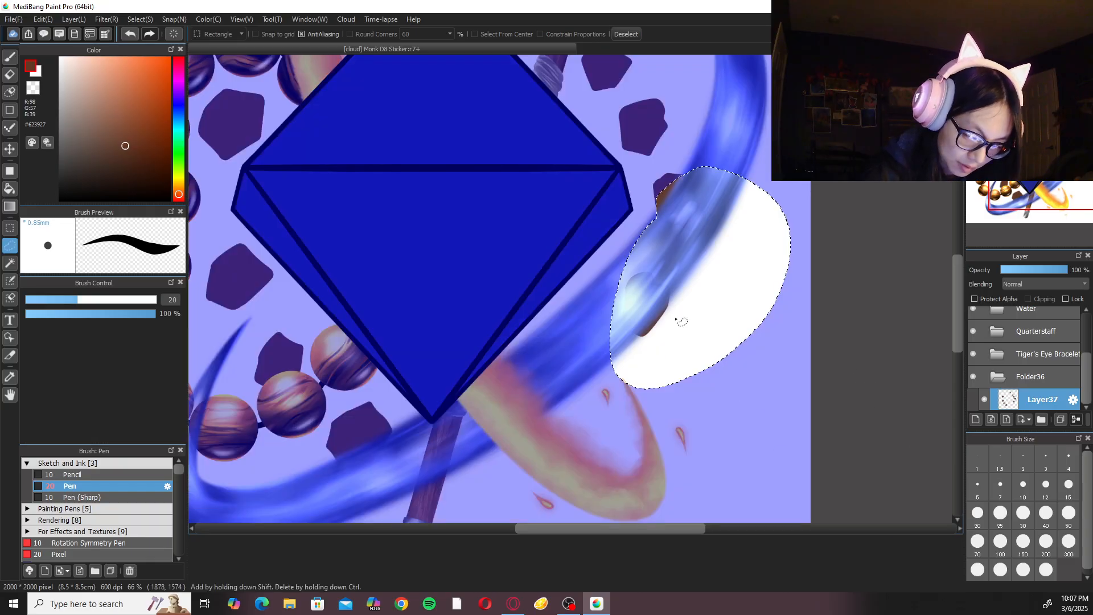
Lasso only the lower of the two rocks, transform it so more of it sits outside the water stream, and apply.
click(770, 319)
mouse_move(669, 286)
mouse_down()
mouse_move(613, 307)
mouse_move(683, 284)
mouse_move(705, 308)
mouse_move(687, 329)
mouse_move(688, 306)
mouse_move(680, 314)
mouse_up()
right_click(684, 281)
click(681, 318)
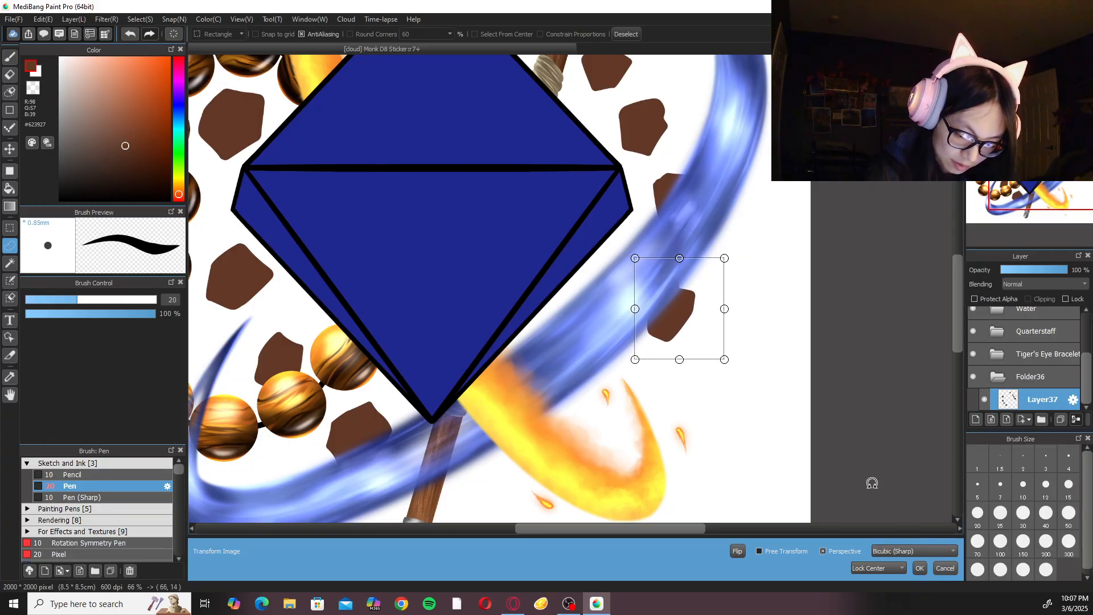
click(920, 568)
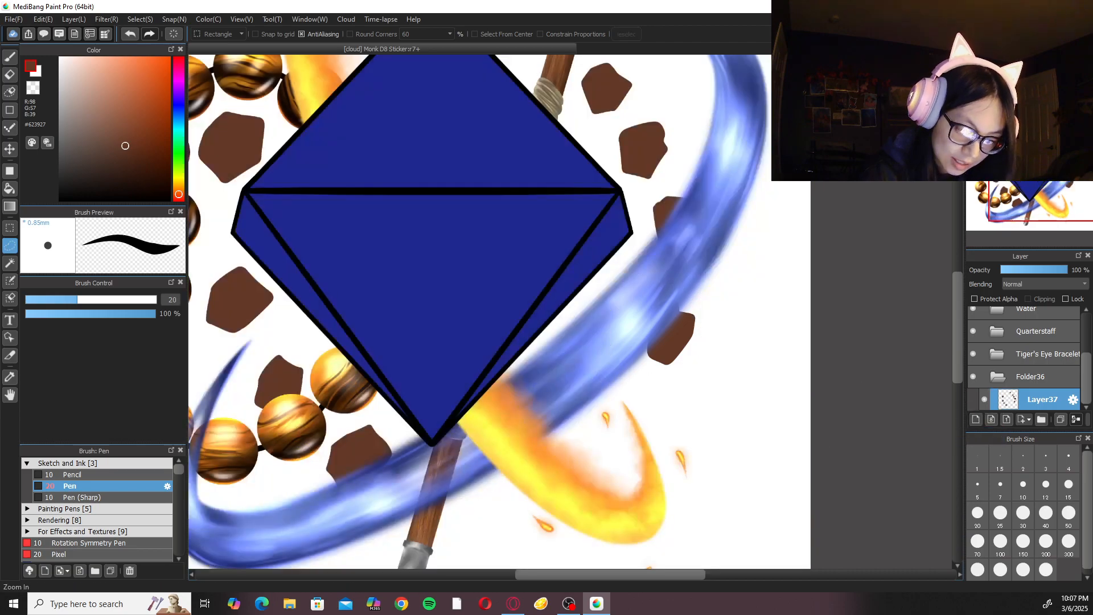
Add a new layer above the rock layer and turn on clipping for it.
key(ctrl+0)
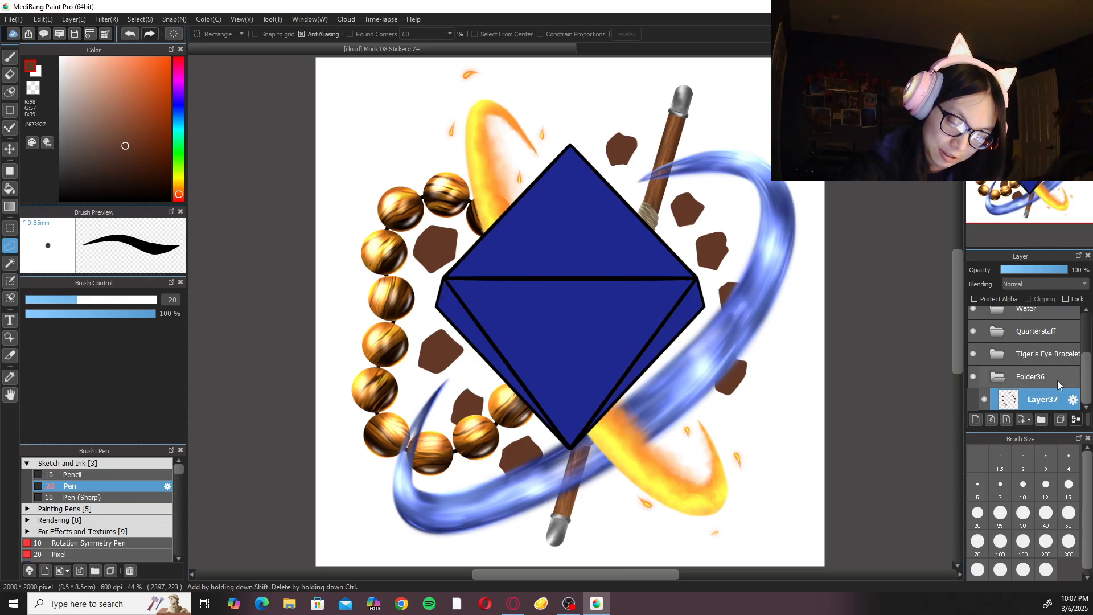
click(976, 419)
click(1046, 297)
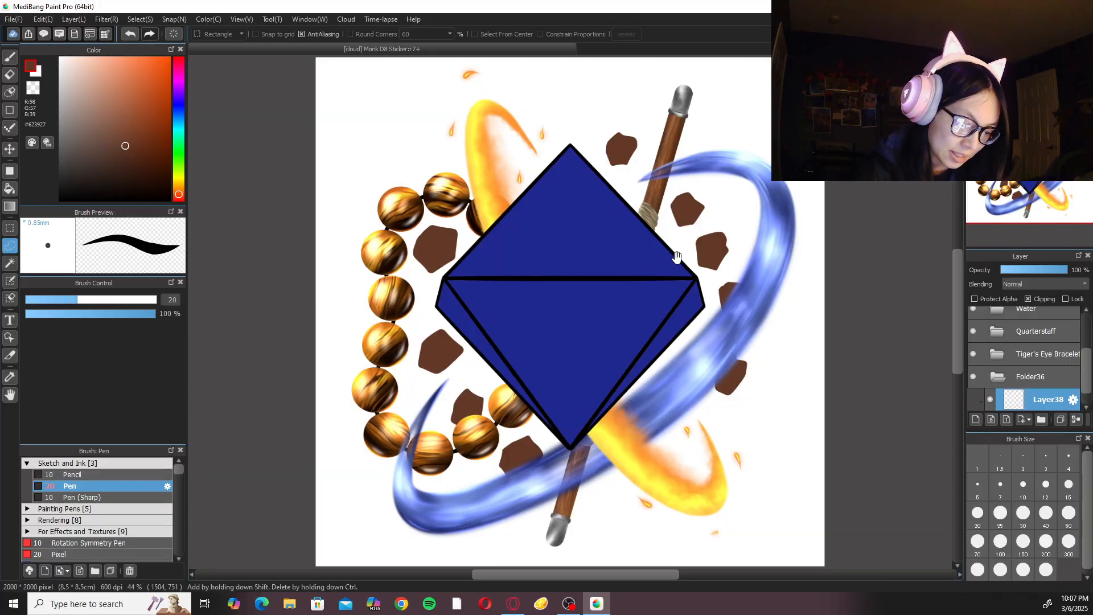
Reactivate the rock layer and reshape the edges and lower corners of the rock beside the quarterstaff's top end with the pen.
scroll(635, 383, up, 4)
key(b)
scroll(652, 338, up, 1)
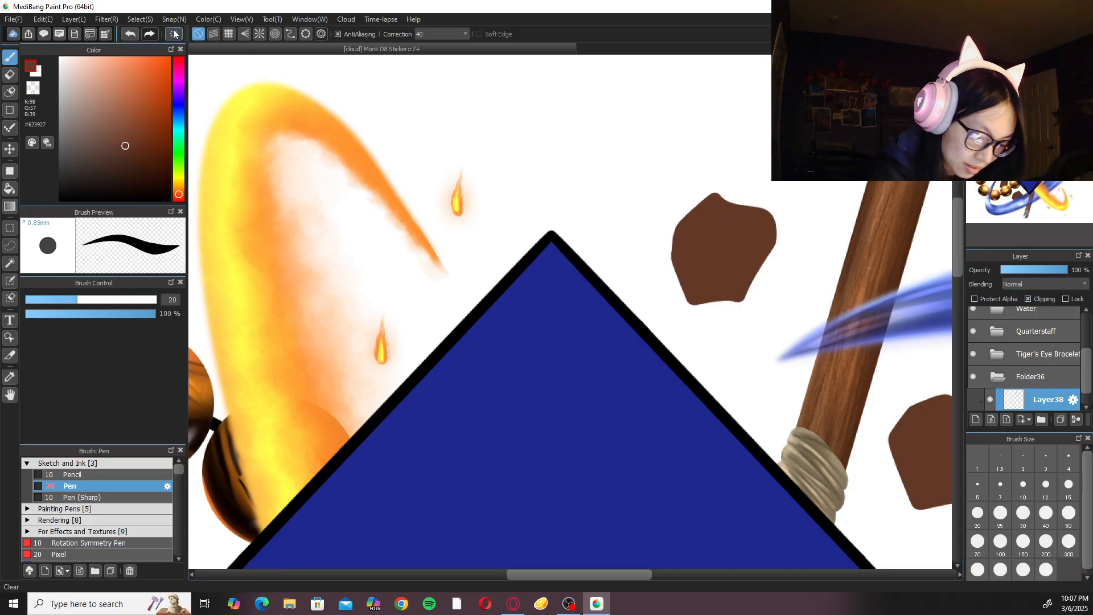
scroll(1073, 353, down, 1)
click(1029, 402)
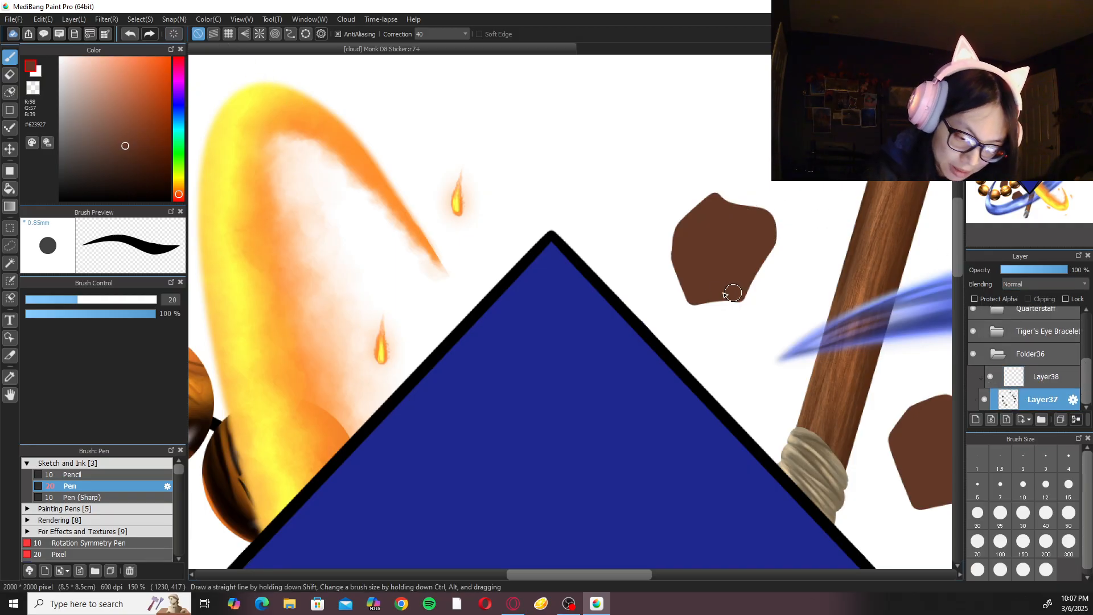
mouse_move(772, 246)
mouse_down()
mouse_move(737, 301)
mouse_move(699, 299)
mouse_move(755, 289)
mouse_move(766, 254)
mouse_move(734, 301)
mouse_move(689, 304)
mouse_move(704, 296)
mouse_move(690, 303)
mouse_move(692, 217)
mouse_up()
key(ctrl+z)
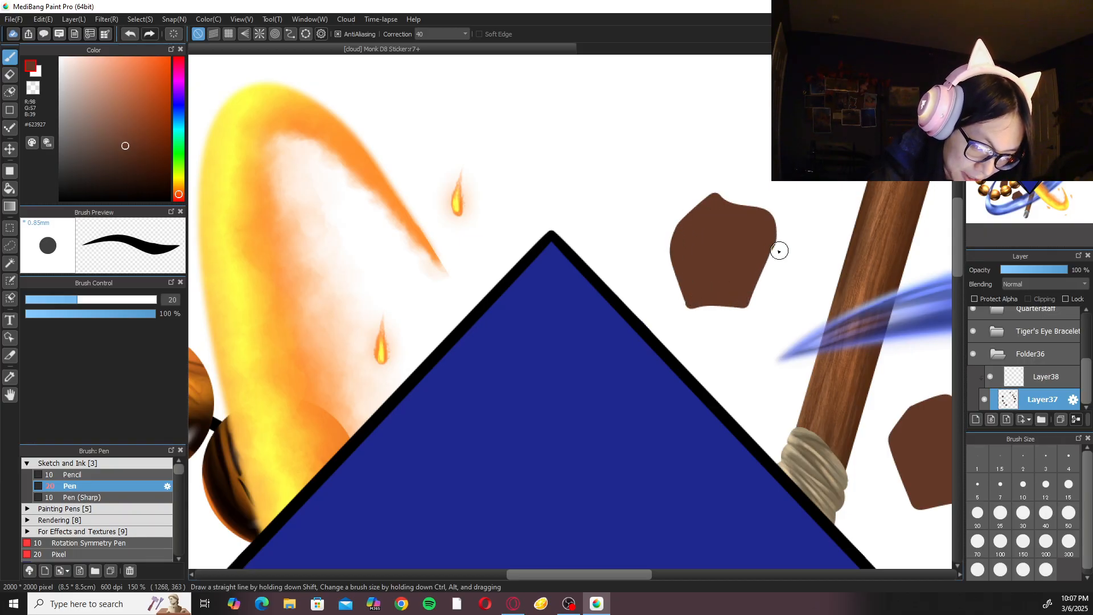
drag(772, 242, 752, 284)
key(ctrl+z)
mouse_move(771, 237)
mouse_down()
mouse_move(743, 306)
mouse_move(751, 300)
mouse_move(693, 305)
mouse_move(758, 292)
mouse_move(692, 304)
mouse_move(688, 229)
mouse_up()
key(ctrl+z)
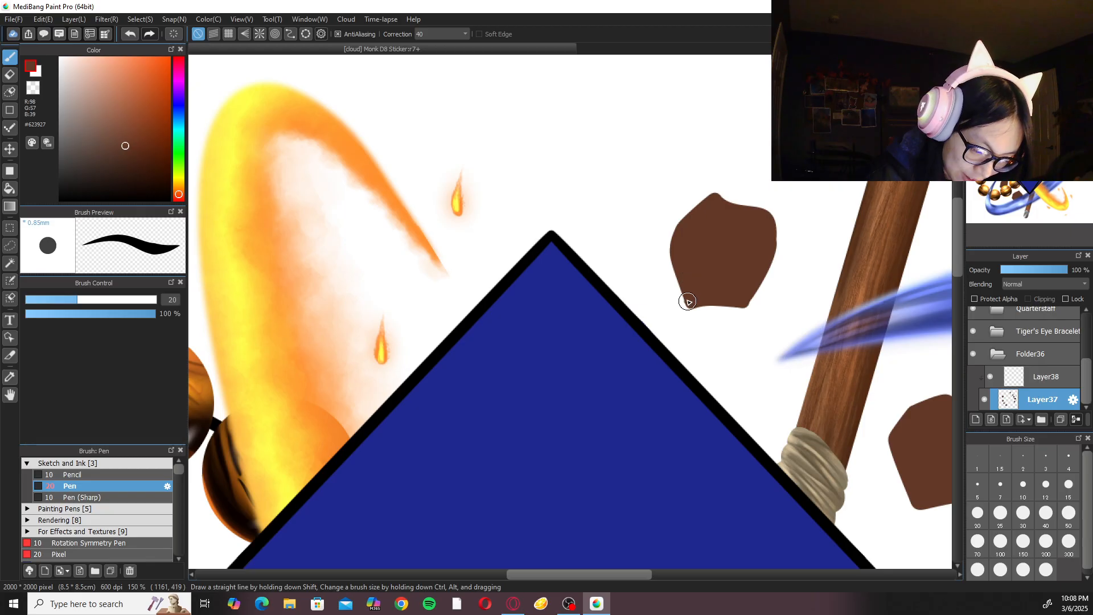
drag(689, 298, 686, 296)
key(ctrl+z)
scroll(705, 282, down, 3)
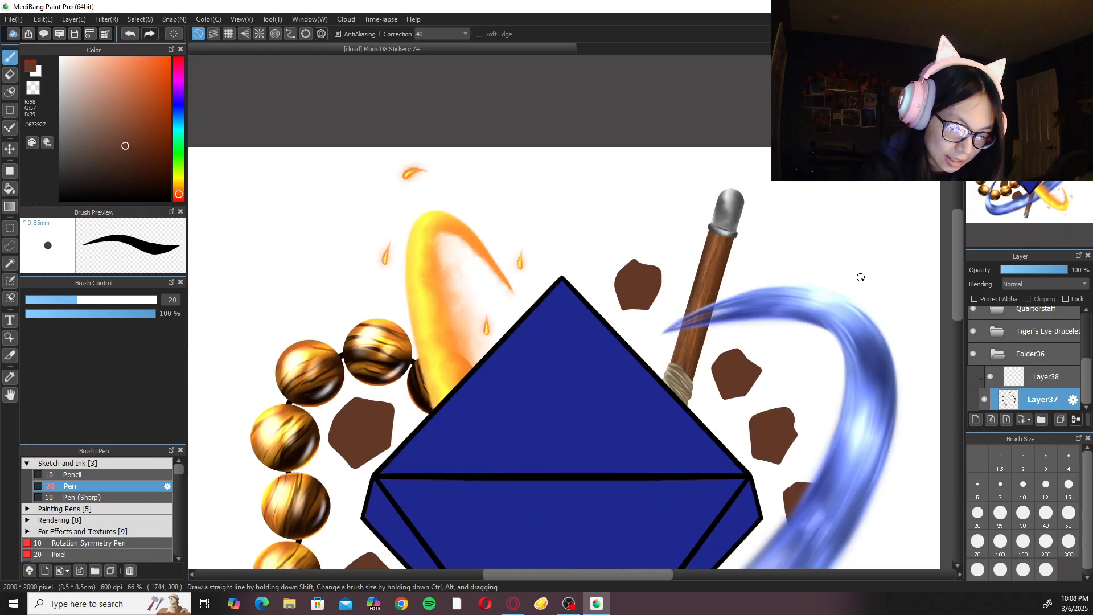
Lasso the rock beside the quarterstaff's rope binding, move it up and left so it tucks behind the staff, and apply the transform.
mouse_move(861, 277)
mouse_down()
mouse_move(791, 267)
mouse_move(740, 227)
mouse_up()
scroll(739, 227, up, 1)
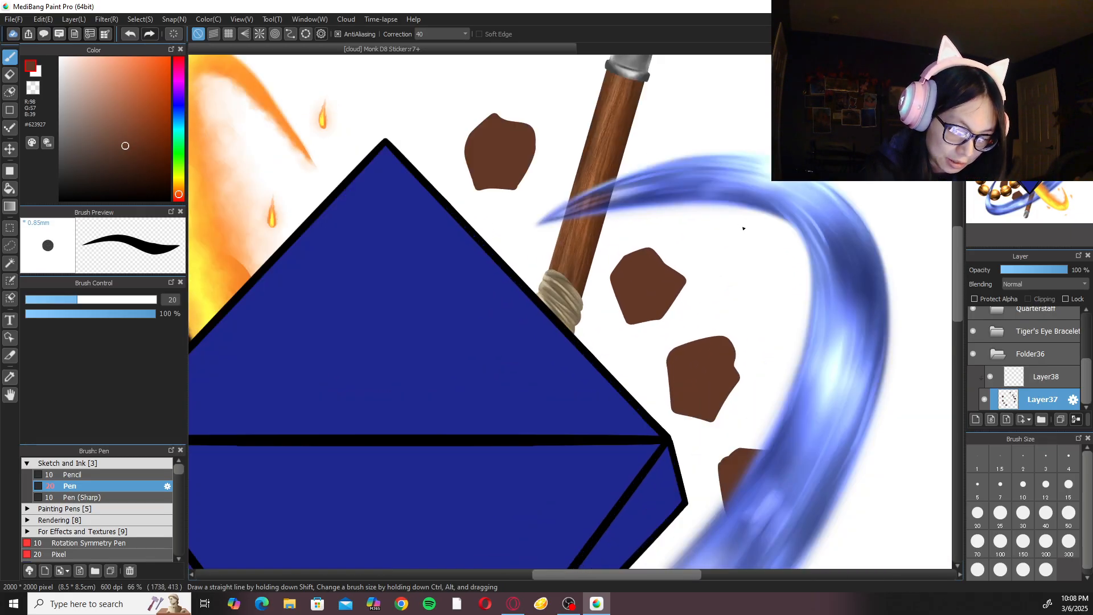
right_click(710, 274)
click(632, 258)
mouse_move(631, 229)
mouse_down()
mouse_move(604, 260)
mouse_move(632, 227)
mouse_up()
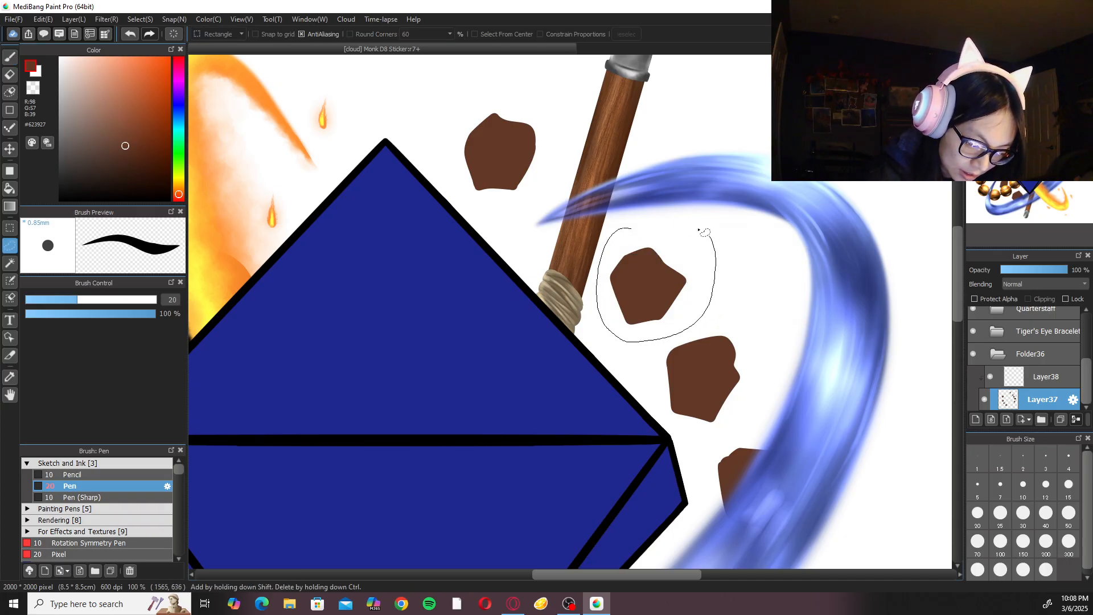
right_click(705, 272)
click(666, 256)
drag(662, 262, 634, 232)
click(920, 567)
Lasso the next rock down, outside the gem's upper-right edge, move it slightly up and left, then apply and deselect.
mouse_move(698, 324)
mouse_down()
mouse_move(647, 343)
mouse_move(709, 308)
mouse_up()
right_click(744, 314)
click(742, 341)
mouse_move(719, 347)
mouse_down()
mouse_move(708, 319)
mouse_move(711, 328)
mouse_up()
drag(779, 398, 737, 312)
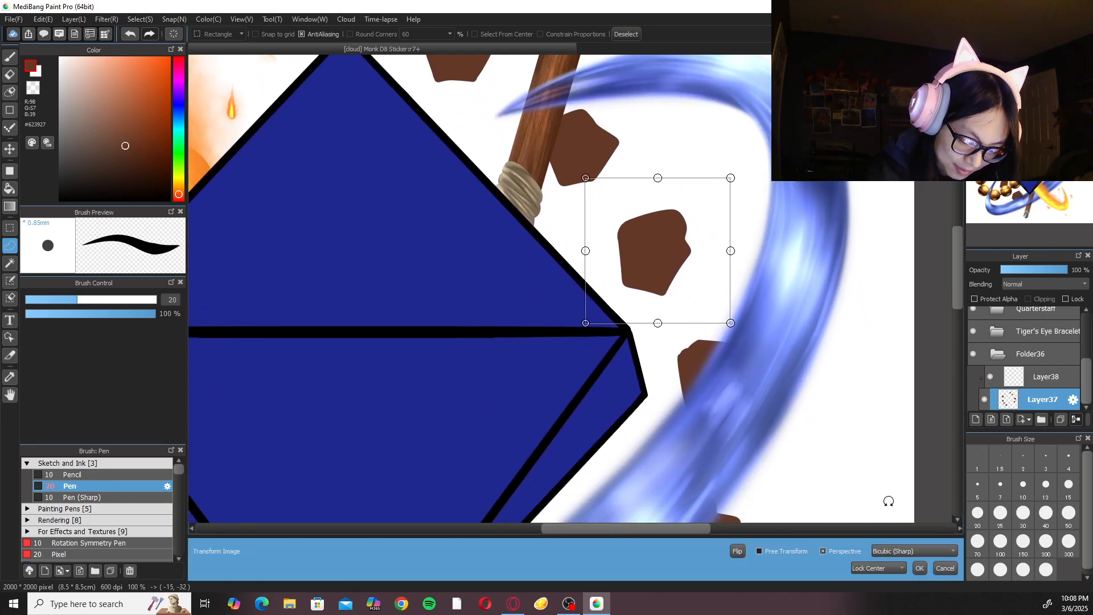
click(919, 568)
right_click(789, 363)
click(865, 377)
scroll(857, 364, down, 3)
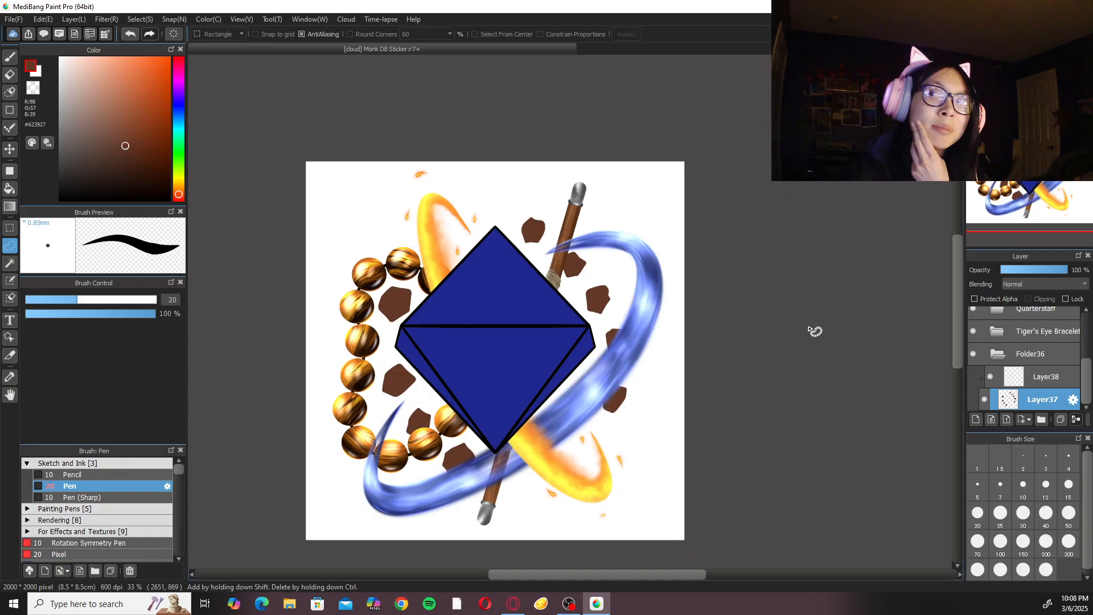
Return to the brush, set its correction to 0, and activate the clipped layer above the rock layer.
key(b)
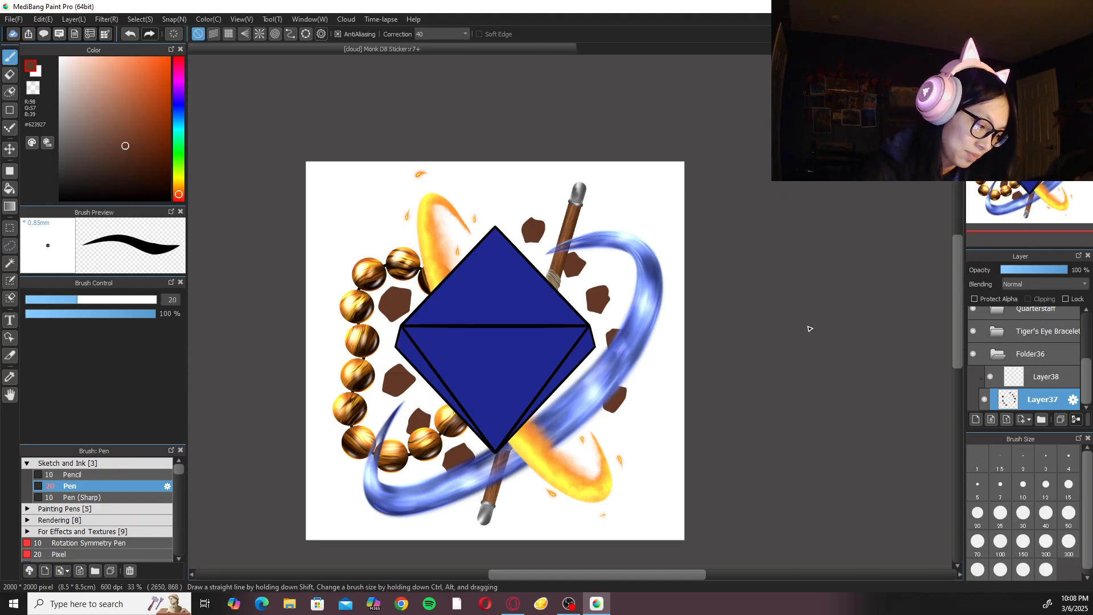
click(441, 34)
click(438, 60)
click(1042, 376)
scroll(589, 346, up, 2)
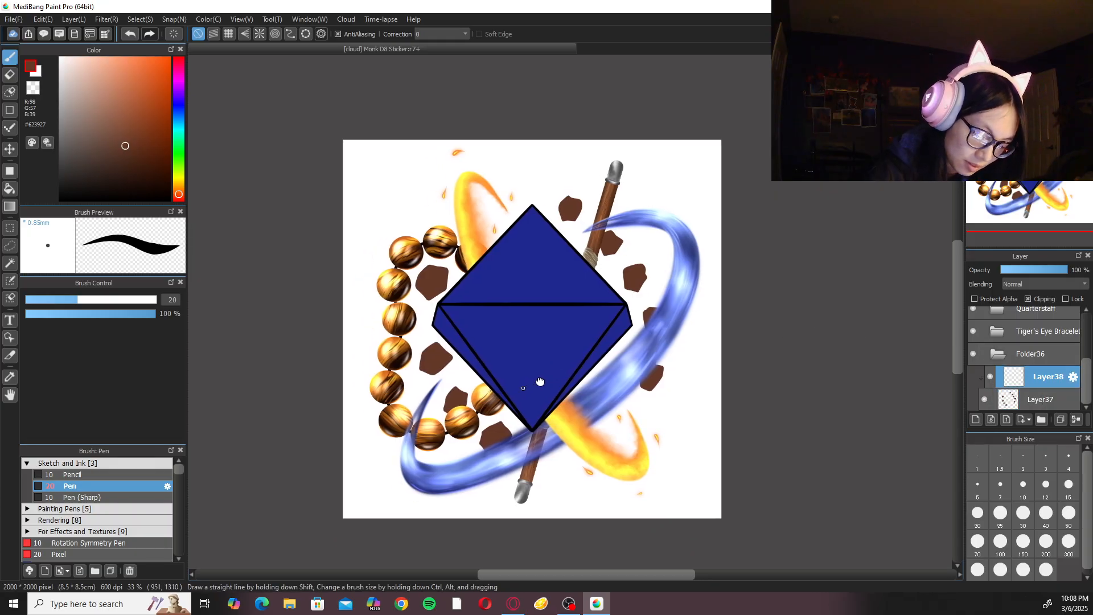
Choose the dark brown #351B10 and the Sumi painting pen at size 20.
scroll(589, 346, up, 4)
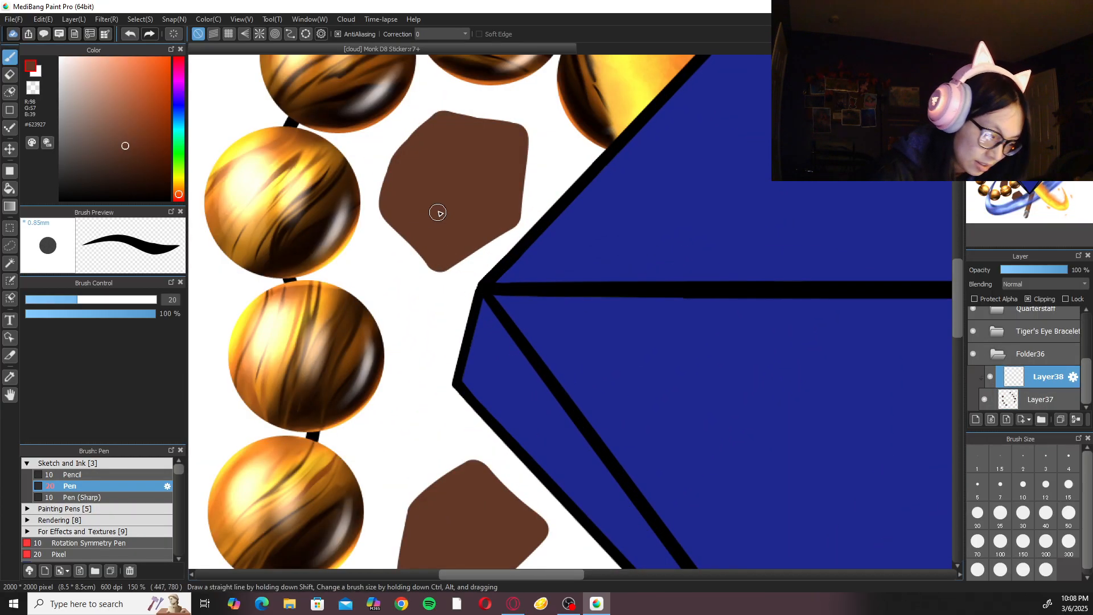
drag(129, 163, 137, 172)
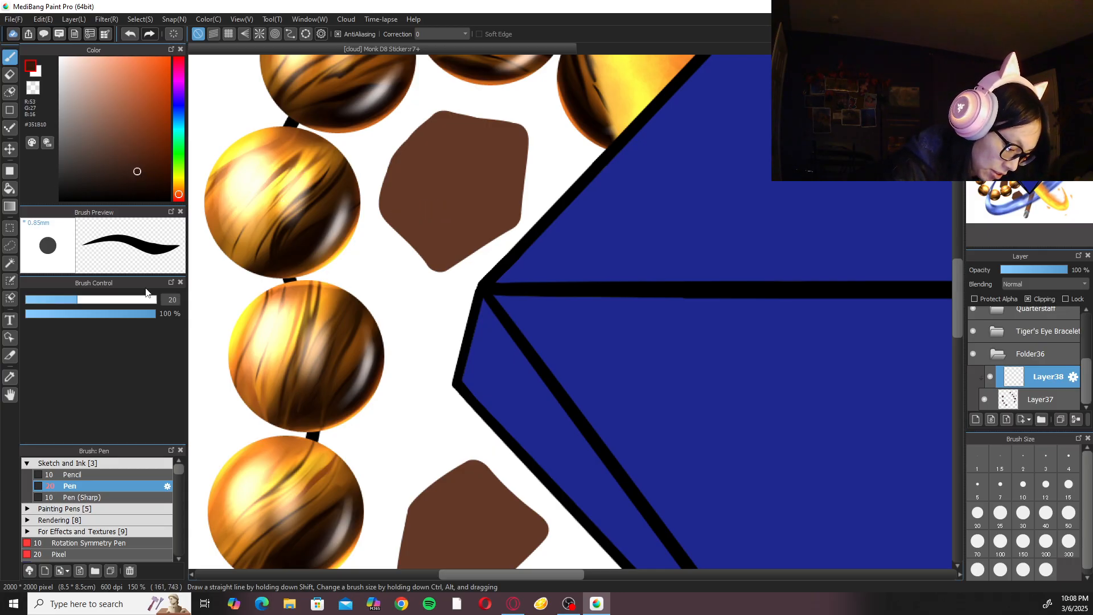
click(114, 460)
click(108, 473)
click(104, 520)
mouse_move(468, 320)
mouse_down()
mouse_move(476, 375)
mouse_move(534, 501)
mouse_up()
scroll(534, 501, up, 1)
click(978, 513)
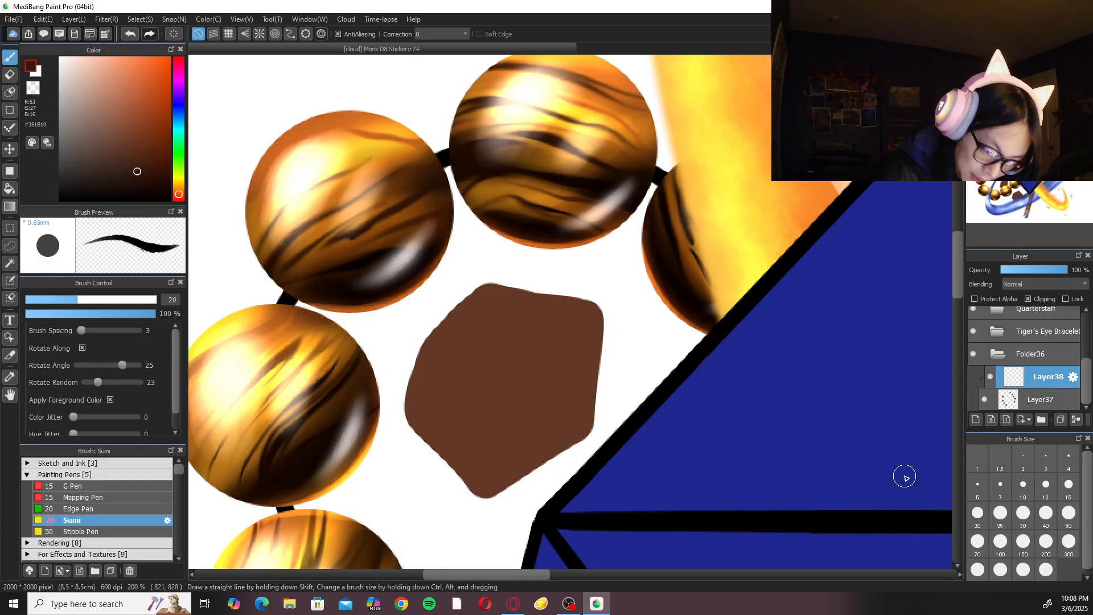
drag(576, 295, 512, 343)
key(ctrl+z)
mouse_move(578, 296)
mouse_down()
mouse_move(476, 370)
mouse_move(535, 312)
mouse_move(449, 414)
mouse_move(493, 383)
mouse_move(532, 322)
mouse_move(466, 362)
mouse_up()
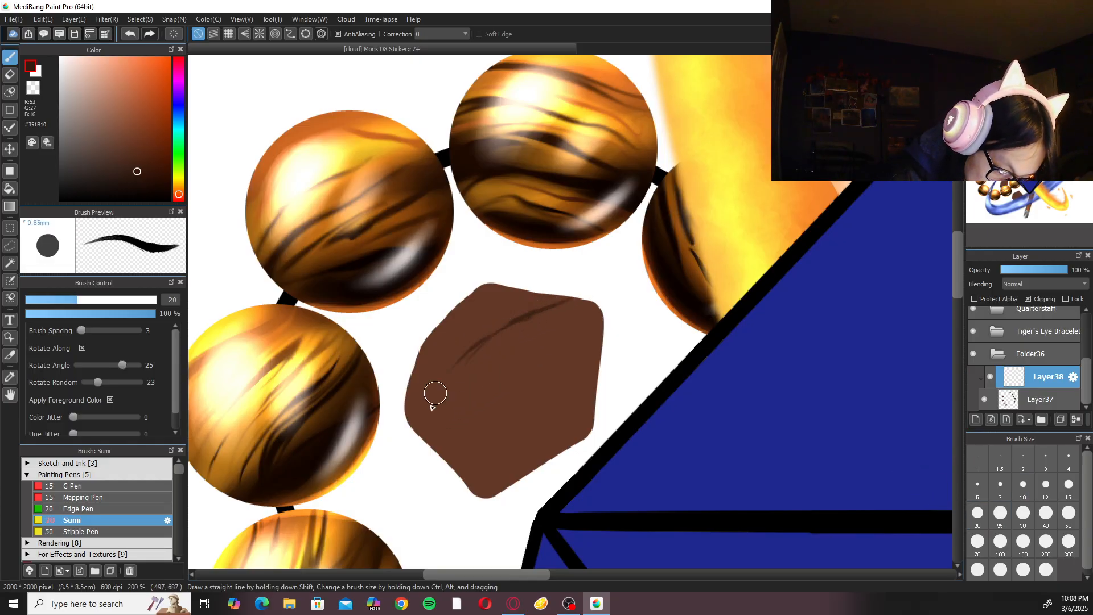
key(ctrl+z)
key(ctrl+z)
mouse_move(568, 294)
mouse_down()
mouse_move(520, 321)
mouse_move(473, 371)
mouse_up()
drag(516, 336, 481, 444)
key(ctrl+z)
key(ctrl+z)
Set the brush correction to 40 and paint dark crack lines on the uppermost rock inside the bead bracelet.
click(442, 34)
click(442, 340)
mouse_move(552, 292)
mouse_down()
mouse_move(514, 314)
mouse_move(498, 387)
mouse_up()
drag(459, 471, 604, 400)
drag(408, 425, 453, 385)
scroll(722, 310, down, 3)
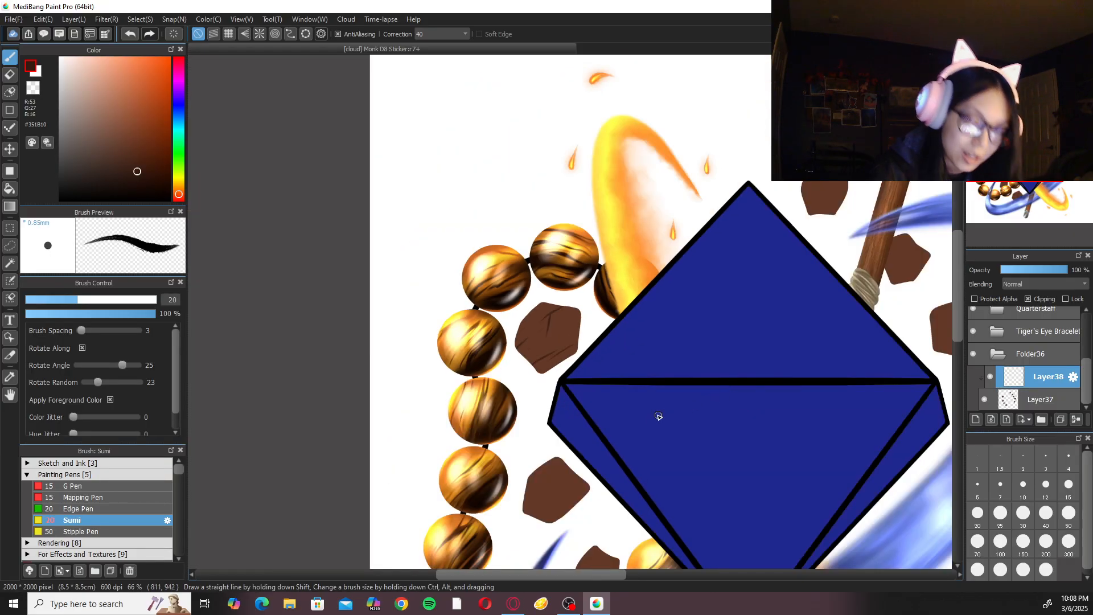
Paint branching dark cracks on the second rock down inside the bracelet, redoing strokes until they fit.
scroll(603, 399, up, 3)
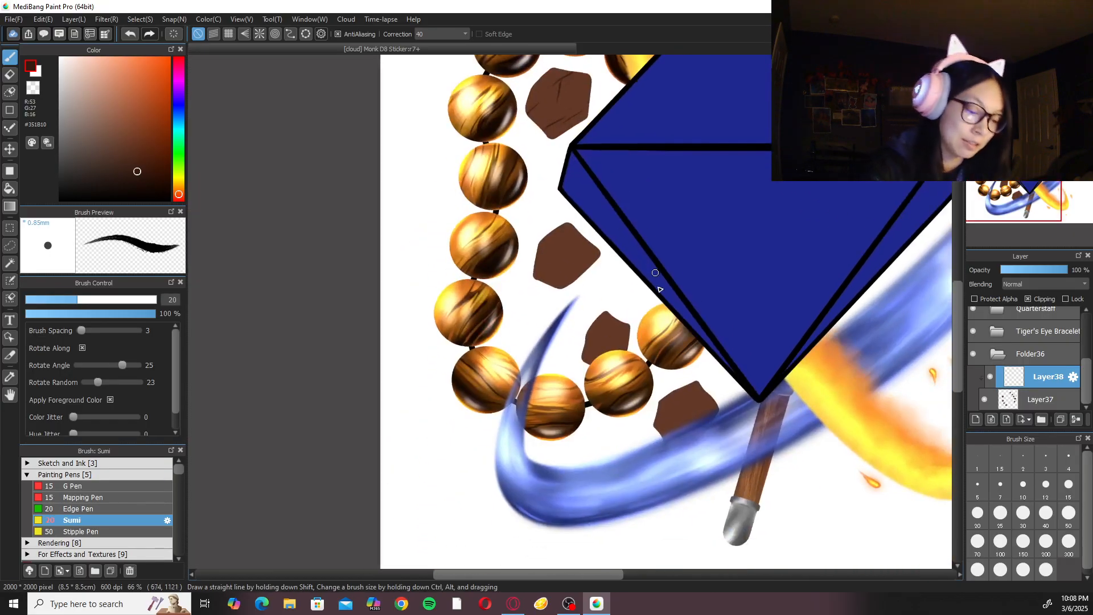
scroll(571, 237, up, 2)
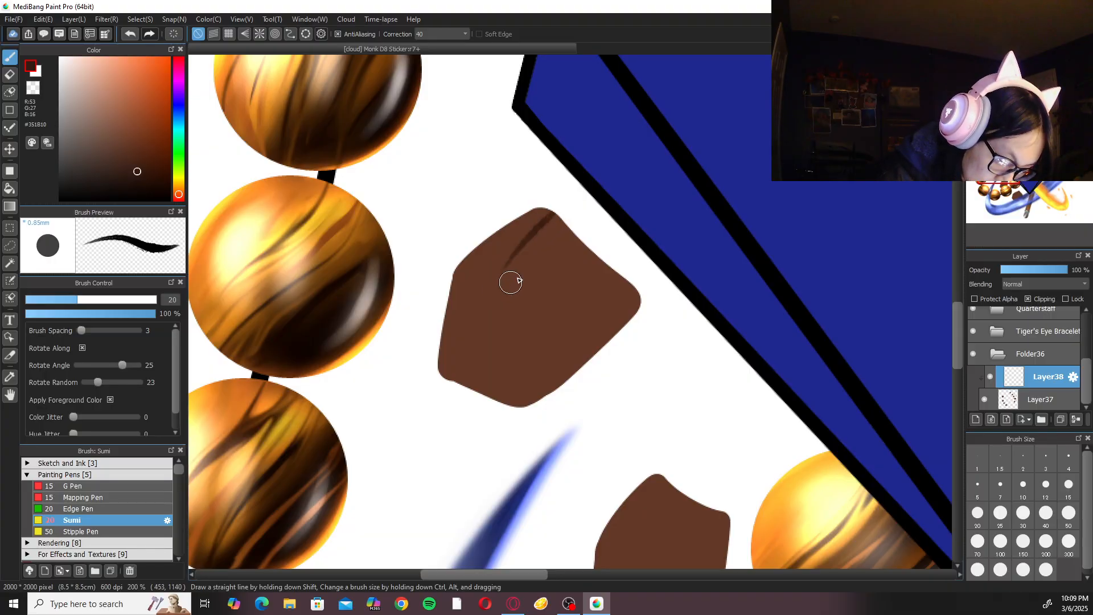
mouse_move(487, 245)
mouse_down()
mouse_move(580, 299)
mouse_move(544, 333)
mouse_up()
key(ctrl+z)
drag(532, 264, 538, 342)
key(ctrl+z)
drag(532, 268, 536, 346)
mouse_move(444, 333)
mouse_down()
mouse_move(504, 359)
mouse_move(499, 324)
mouse_up()
key(ctrl+z)
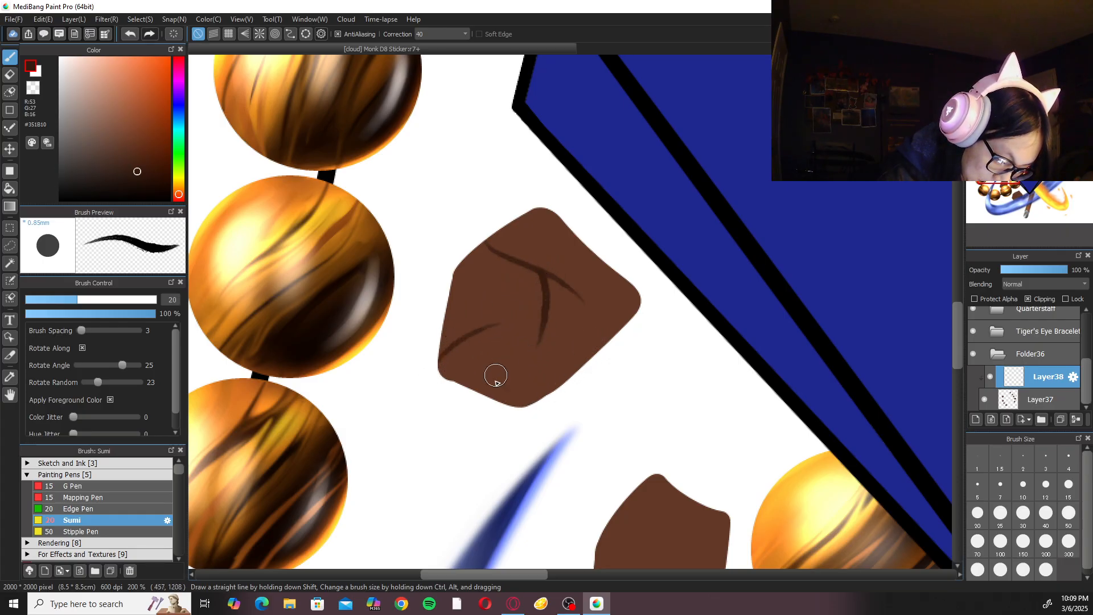
key(ctrl+z)
drag(483, 392, 561, 350)
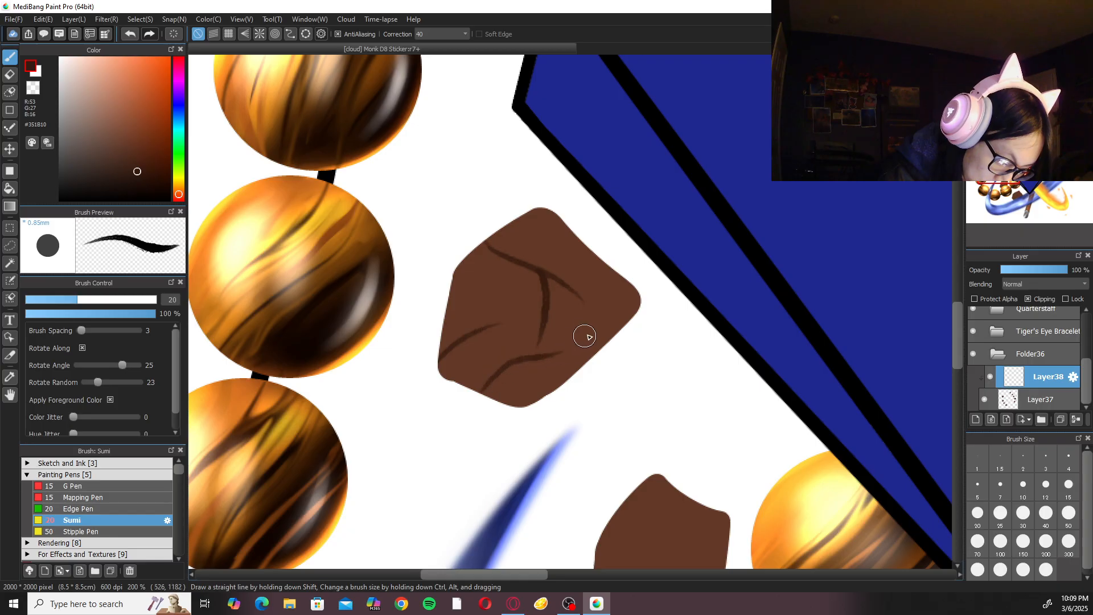
scroll(634, 273, down, 2)
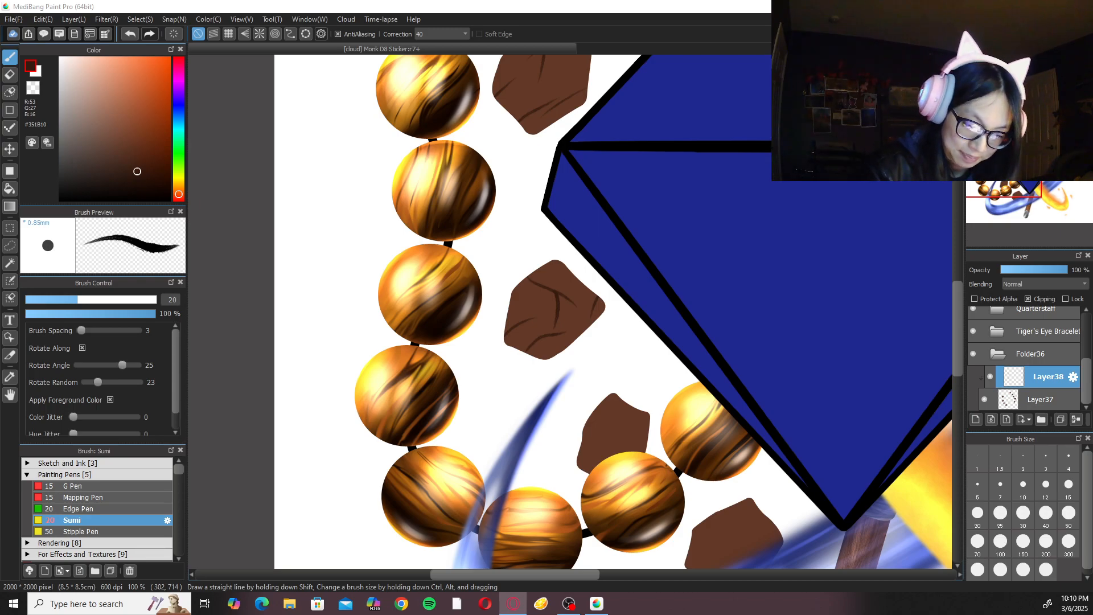
Paint dark crack lines on the small rock partly covered by the bracelet's lower beads.
scroll(640, 391, up, 3)
drag(537, 385, 587, 380)
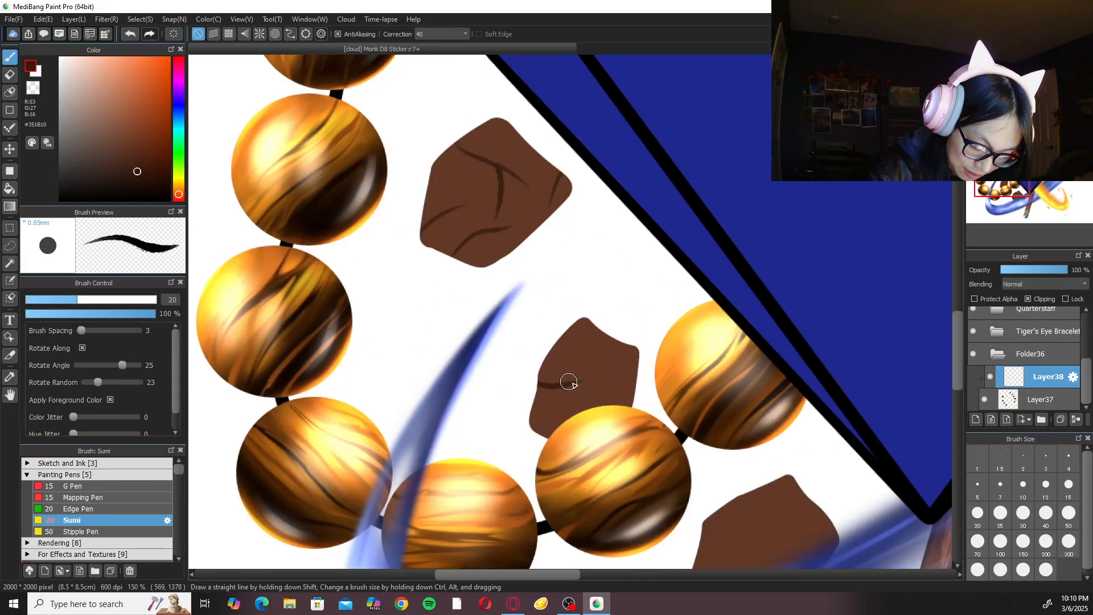
key(ctrl+z)
mouse_move(587, 392)
mouse_down()
mouse_move(642, 344)
mouse_move(585, 408)
mouse_up()
key(ctrl+z)
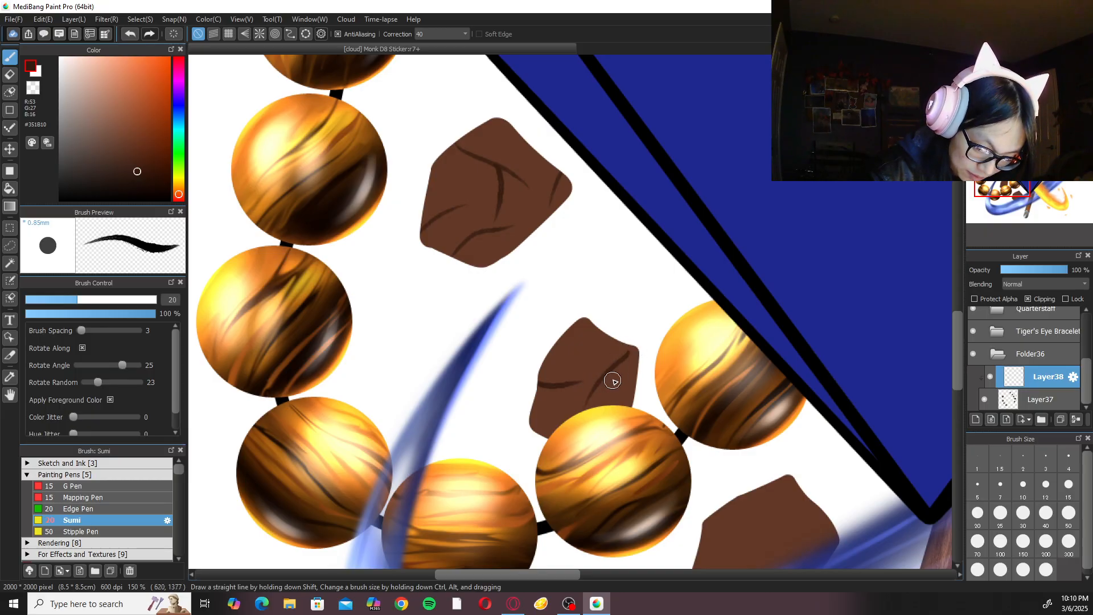
Paint dark crack lines on the rock overlapped by the water stream near the gem's bottom point.
drag(787, 441, 654, 265)
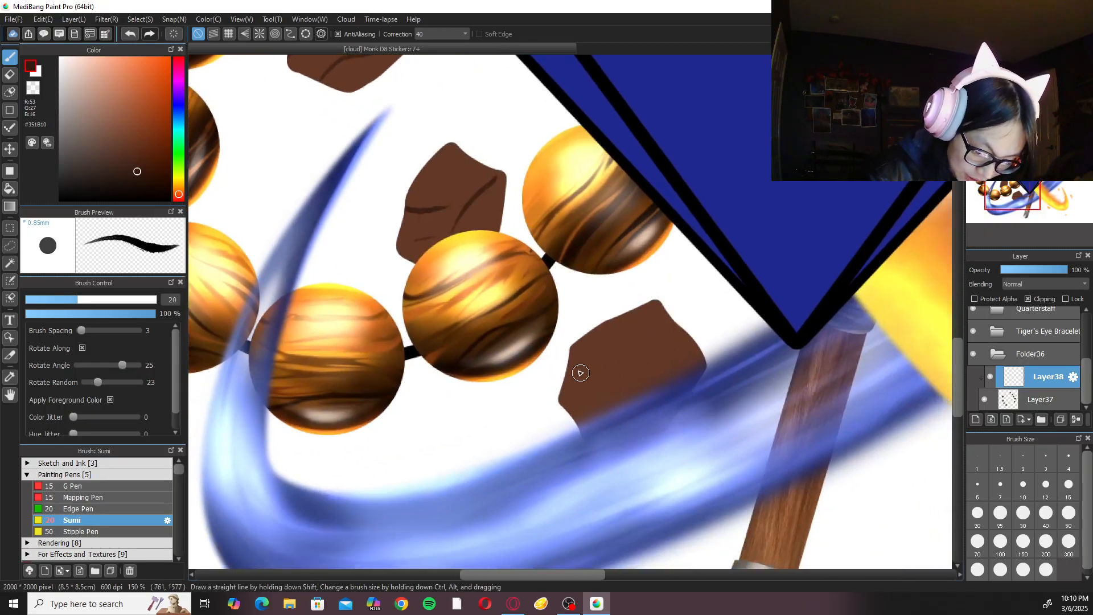
drag(599, 382, 637, 382)
key(ctrl+z)
drag(565, 373, 646, 376)
key(ctrl+z)
mouse_move(569, 364)
mouse_down()
mouse_move(589, 375)
mouse_move(636, 368)
mouse_up()
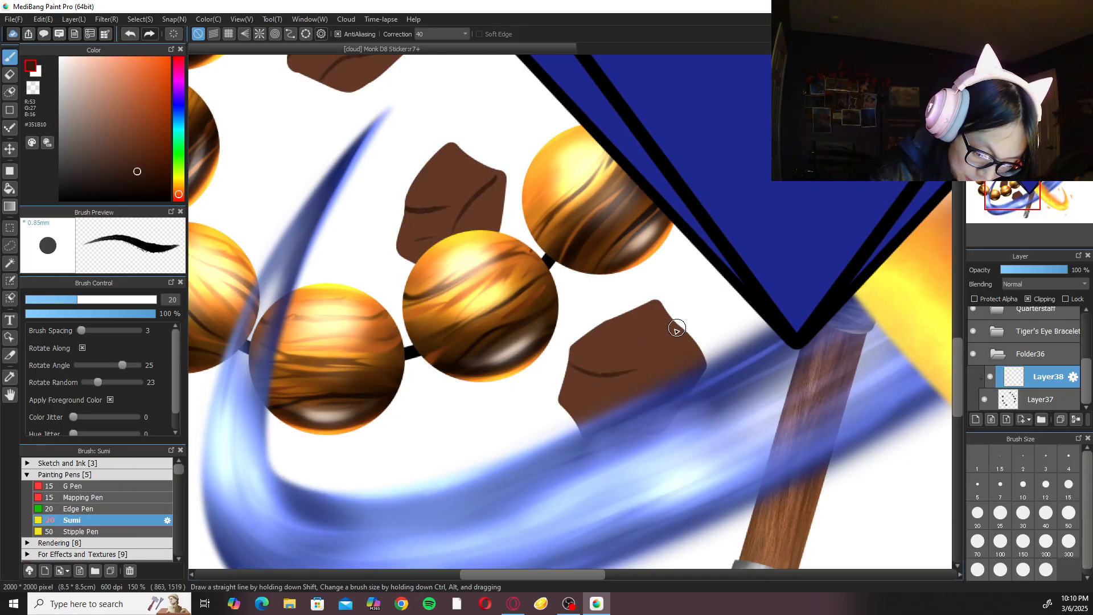
drag(678, 327, 632, 355)
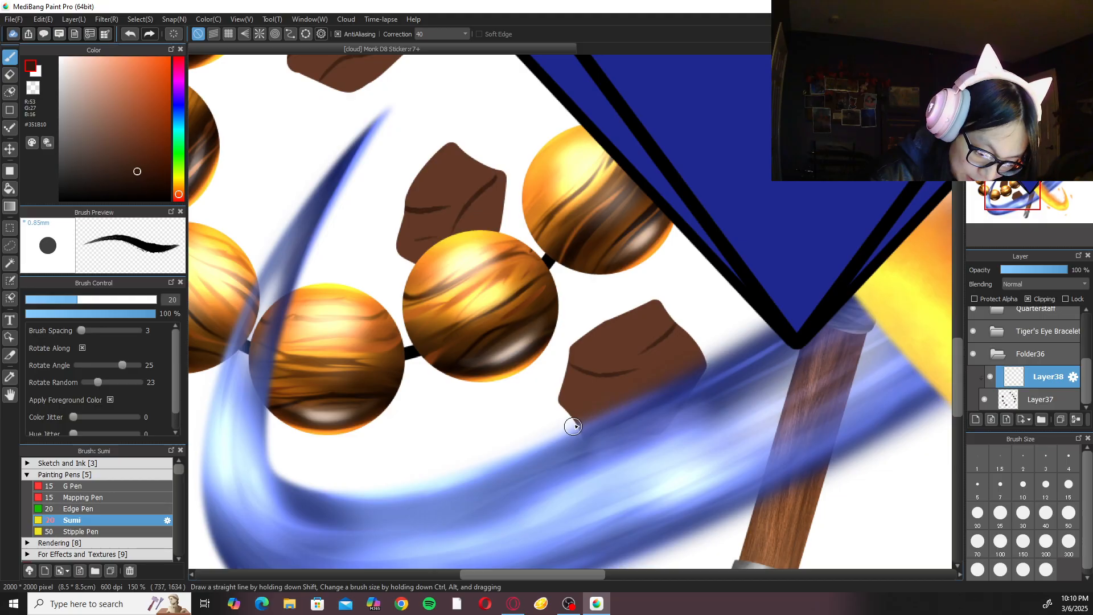
drag(672, 330, 662, 369)
key(ctrl+z)
drag(672, 329, 651, 391)
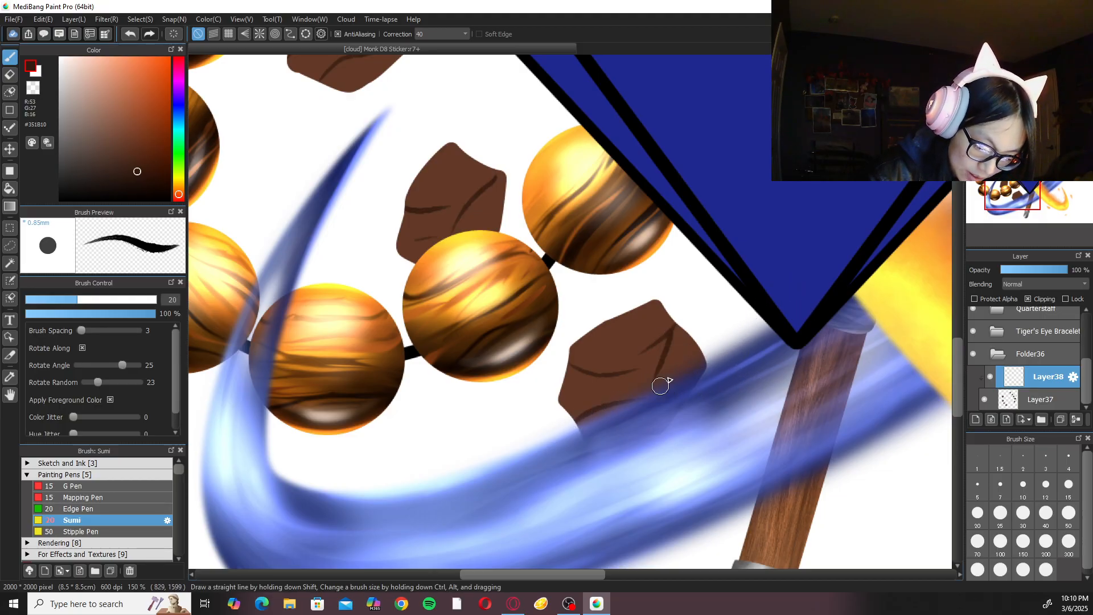
Paint dark crack lines on the rock between the gem's top point and the quarterstaff.
key(ctrl+minus)
key(ctrl+minus)
drag(757, 289, 657, 427)
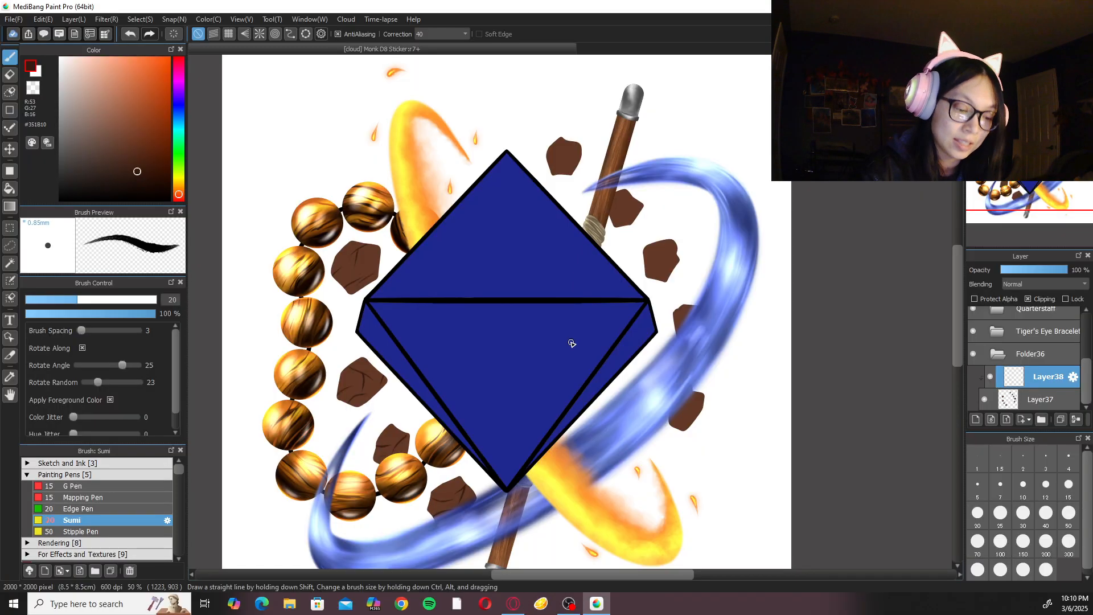
key(ctrl+plus)
key(ctrl+plus)
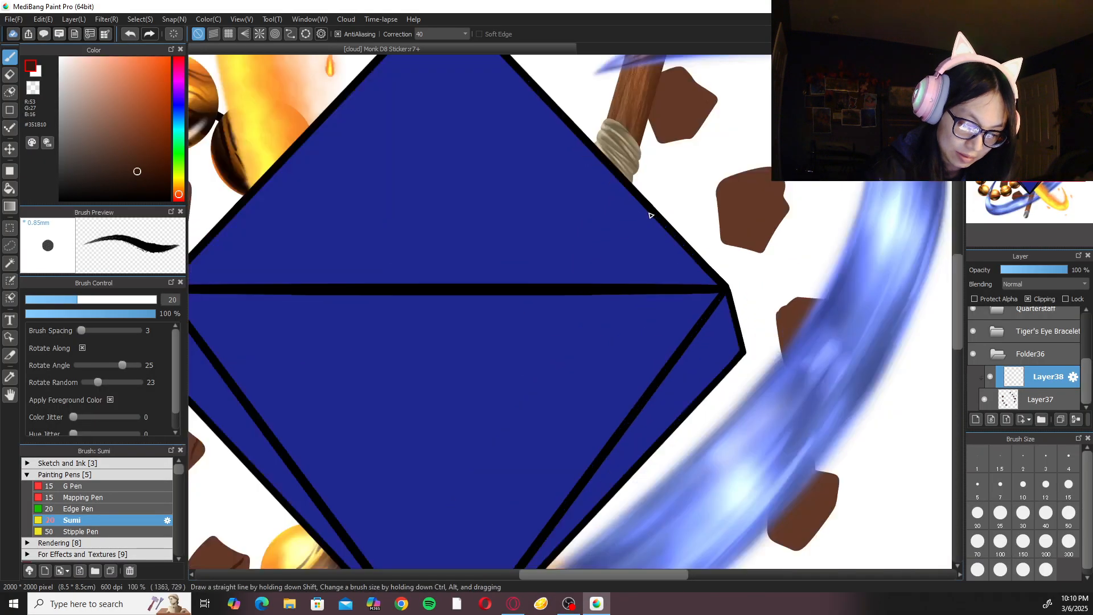
drag(574, 245, 579, 509)
key(ctrl+plus)
key(ctrl+plus)
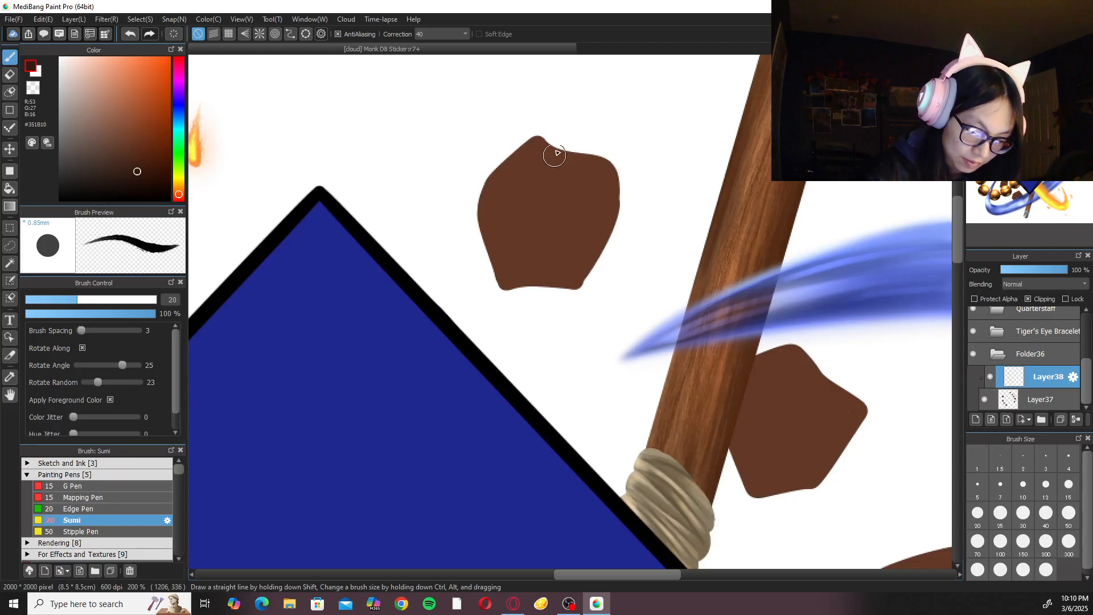
drag(559, 151, 525, 235)
drag(543, 189, 550, 243)
mouse_move(492, 266)
mouse_down()
mouse_move(513, 244)
mouse_move(521, 274)
mouse_up()
key(ctrl+z)
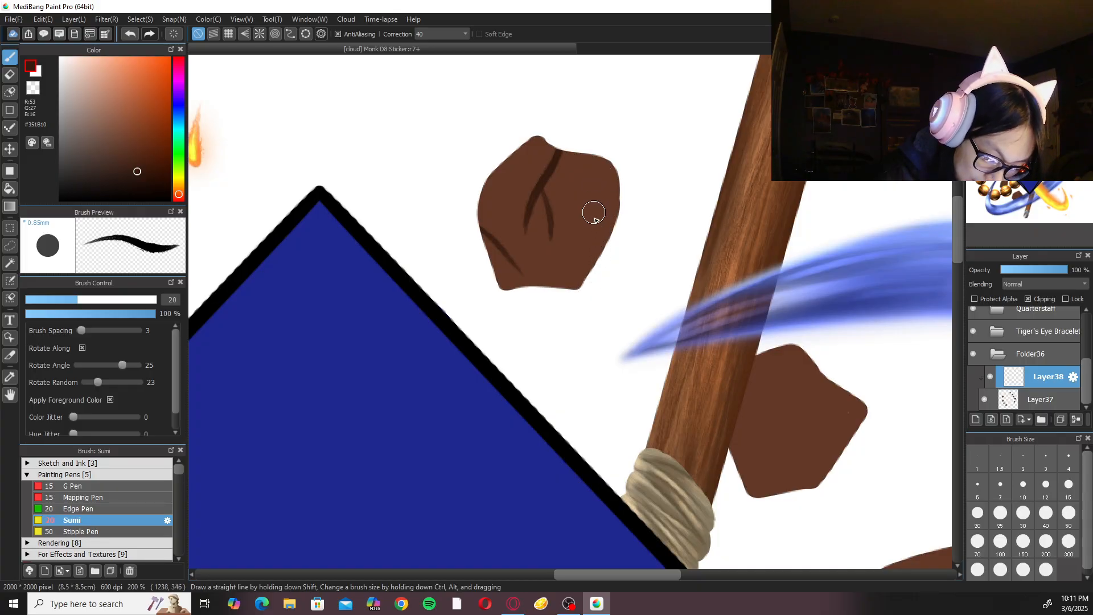
mouse_move(606, 251)
mouse_down()
mouse_move(598, 208)
mouse_move(614, 195)
mouse_up()
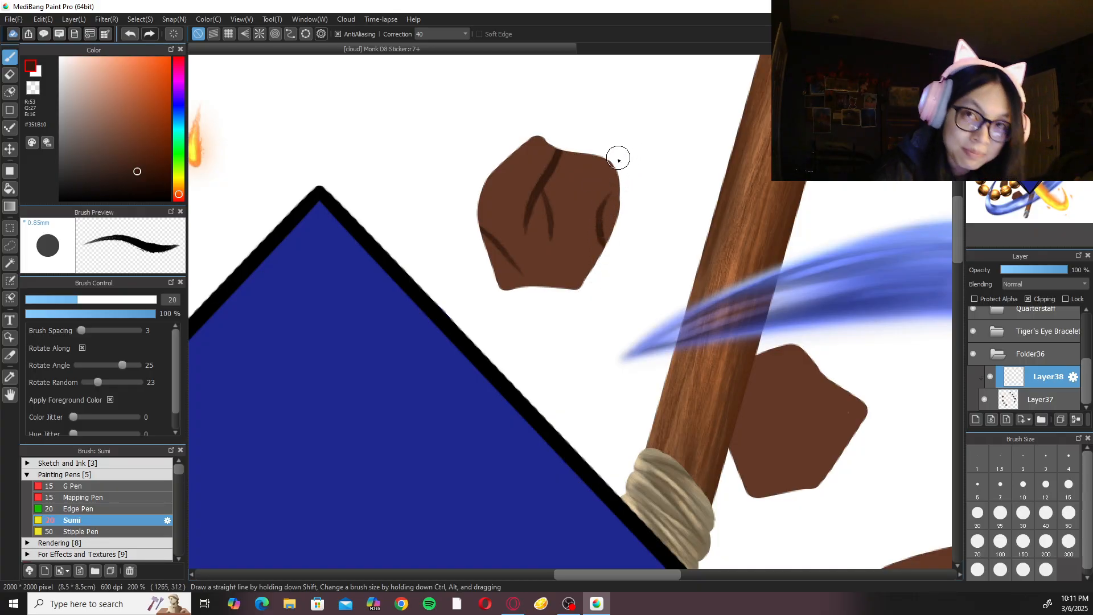
Paint diagonal dark cracks on the rock tucked behind the quarterstaff above its rope binding.
key(ctrl+minus)
drag(795, 259, 686, 185)
key(ctrl+plus)
drag(679, 273, 626, 344)
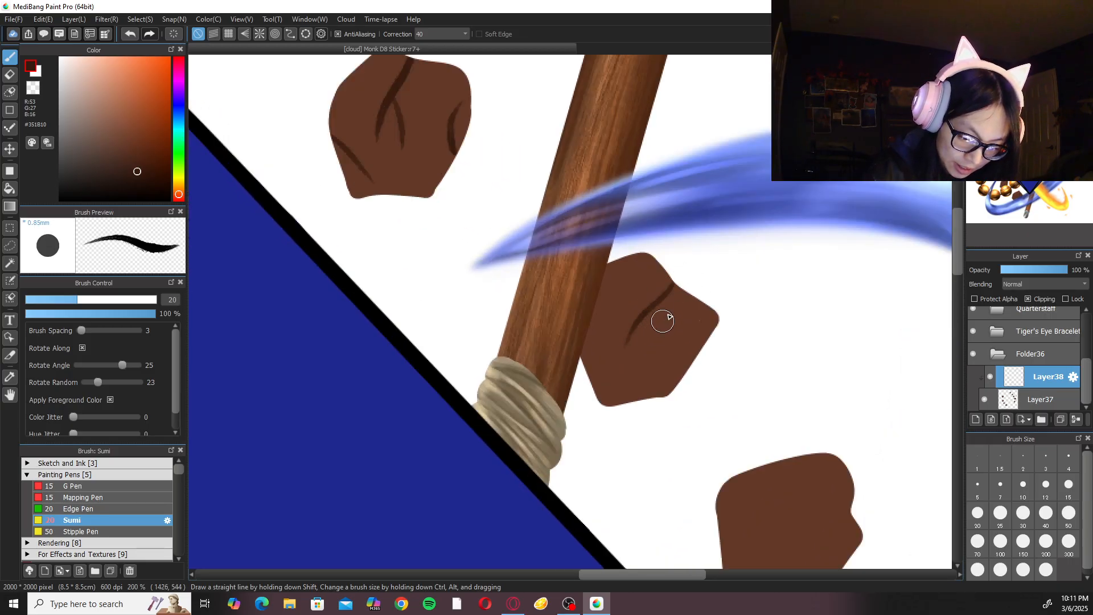
key(ctrl+z)
drag(671, 279, 628, 321)
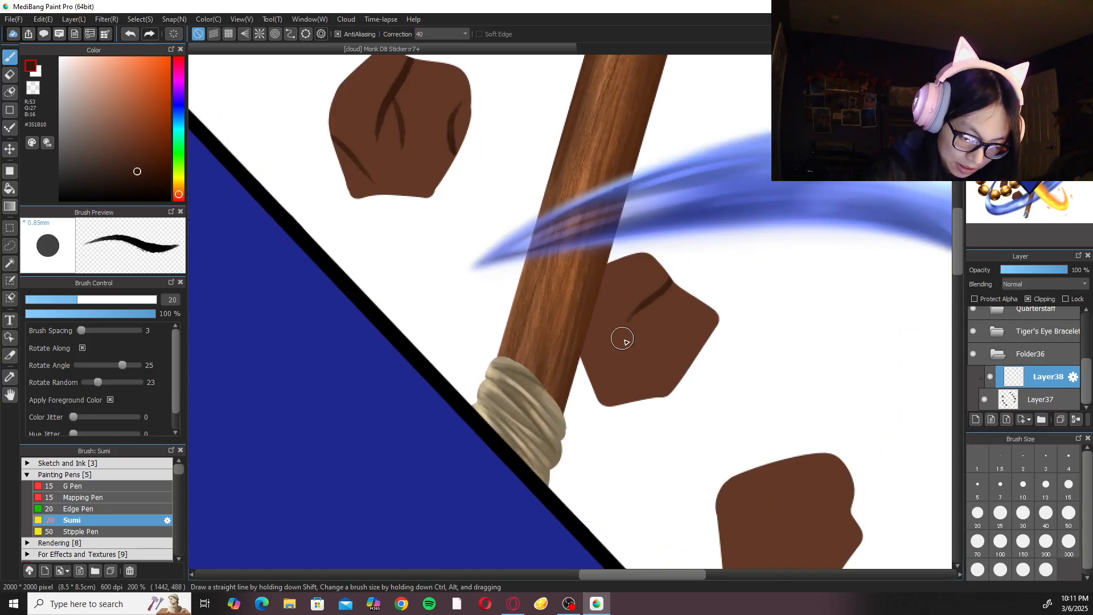
drag(624, 401, 676, 316)
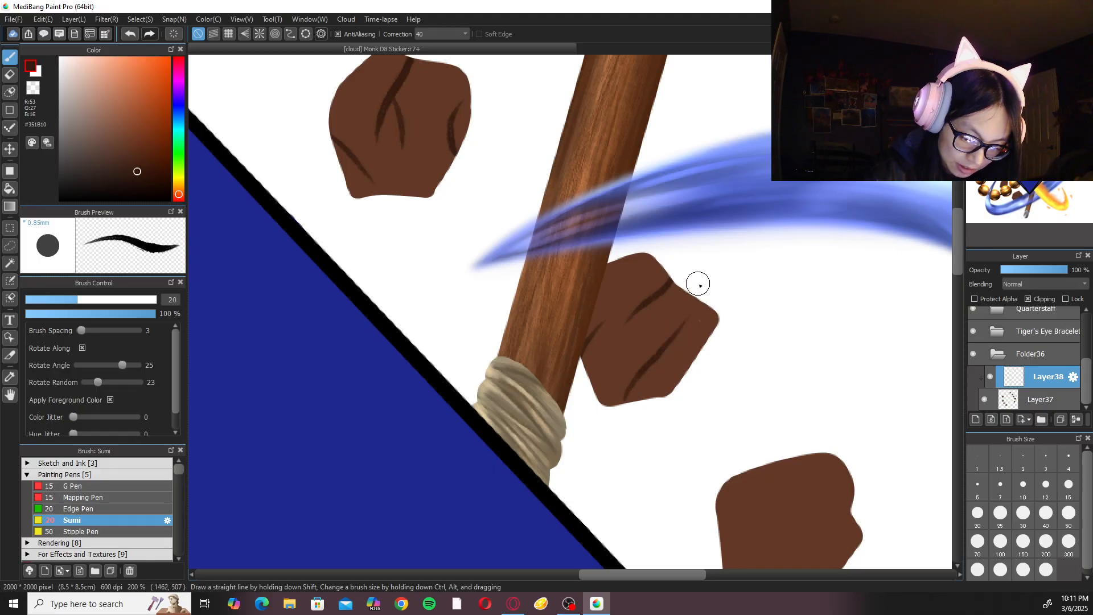
scroll(764, 403, right, 1)
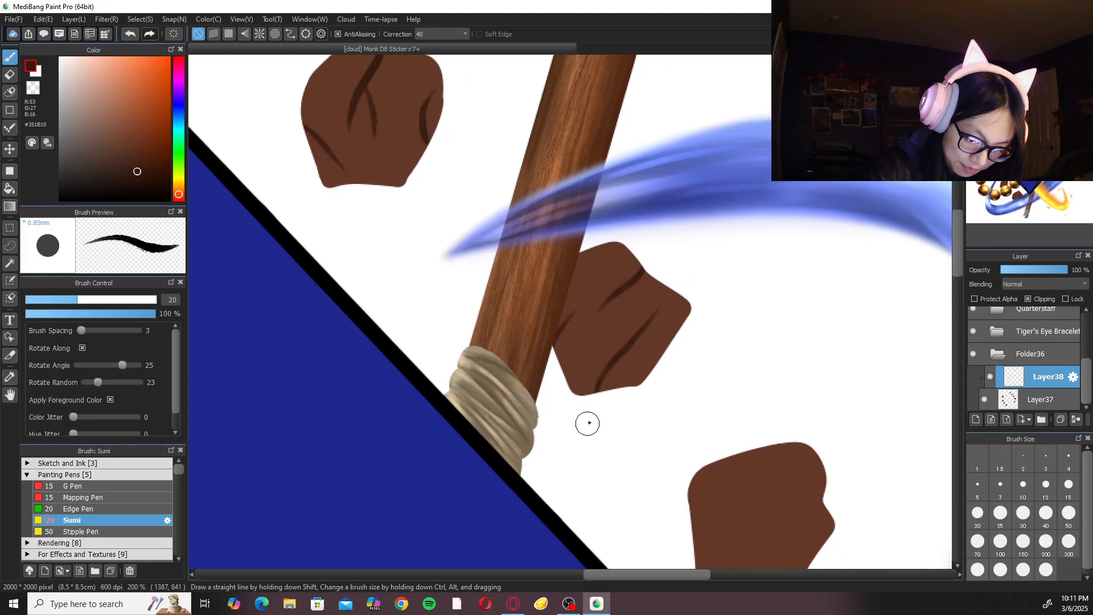
drag(603, 371, 622, 313)
key(ctrl+z)
drag(605, 368, 620, 317)
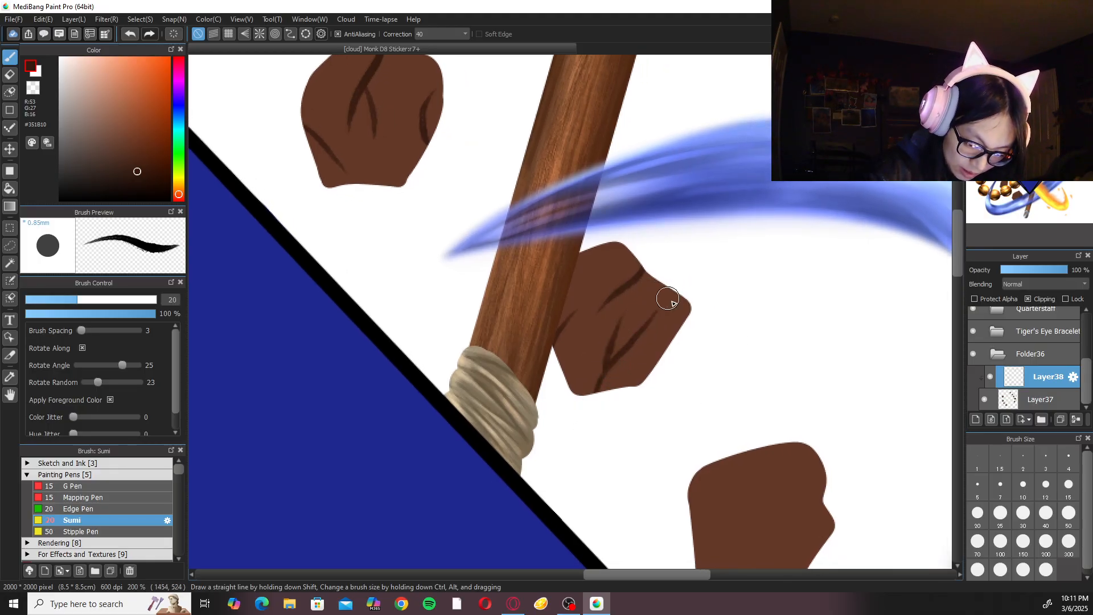
Paint dark crack lines on the rock between the gem's upper-right edge and the curve of the water stream.
drag(811, 391, 632, 262)
mouse_move(549, 337)
mouse_down()
mouse_move(651, 358)
mouse_move(645, 350)
mouse_up()
key(ctrl+z)
drag(558, 413, 660, 366)
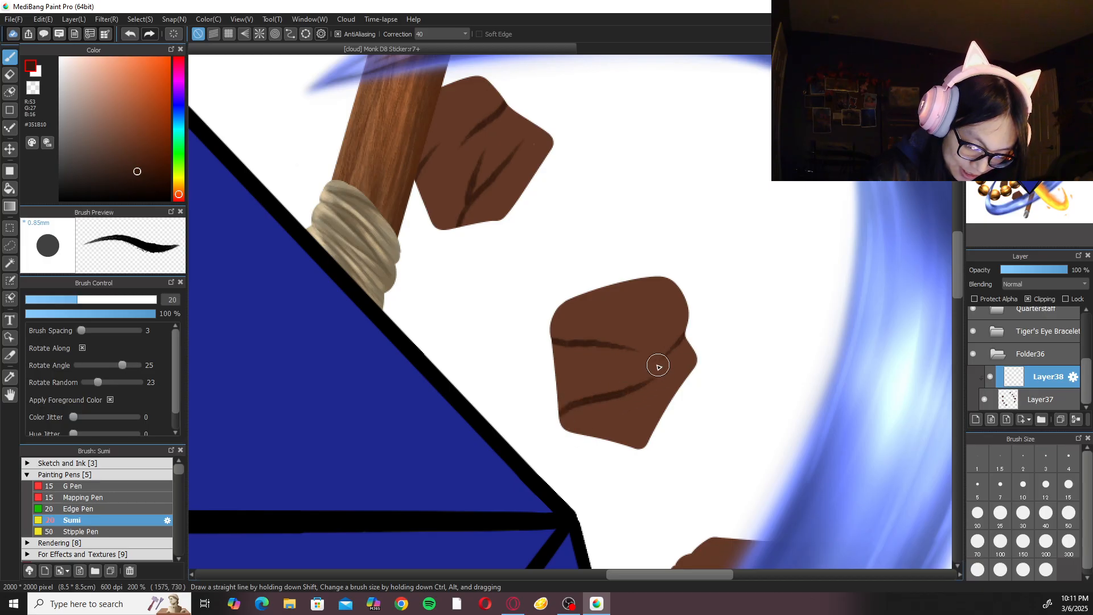
key(ctrl+z)
mouse_move(576, 343)
mouse_down()
mouse_move(593, 383)
mouse_move(623, 405)
mouse_up()
scroll(638, 391, down, 5)
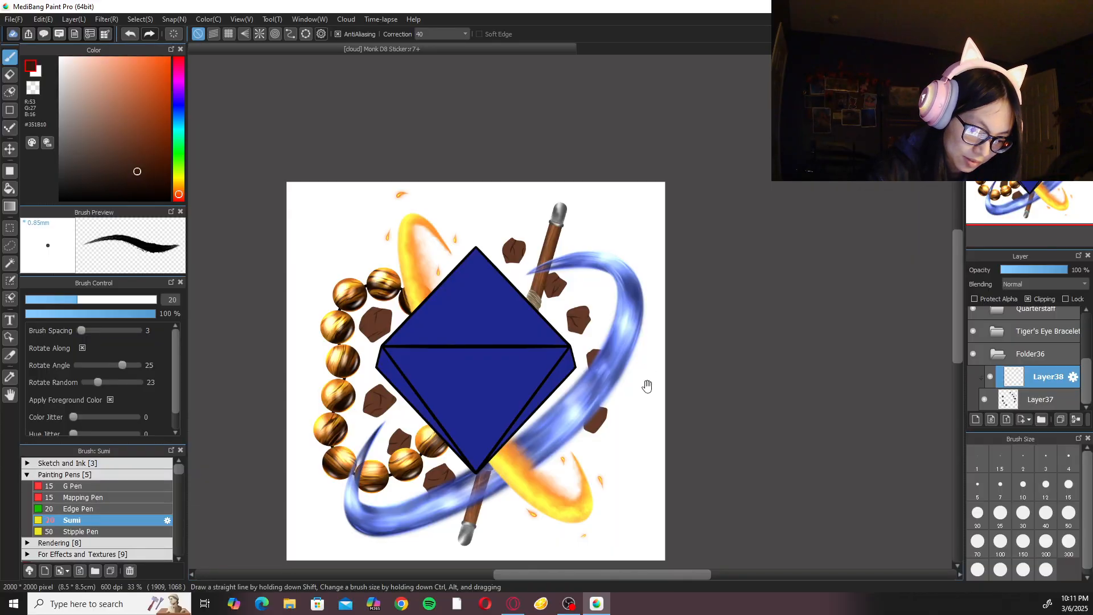
Paint dark crack lines on the rock partly hidden by the water stream beside the gem's right corner.
scroll(643, 362, up, 3)
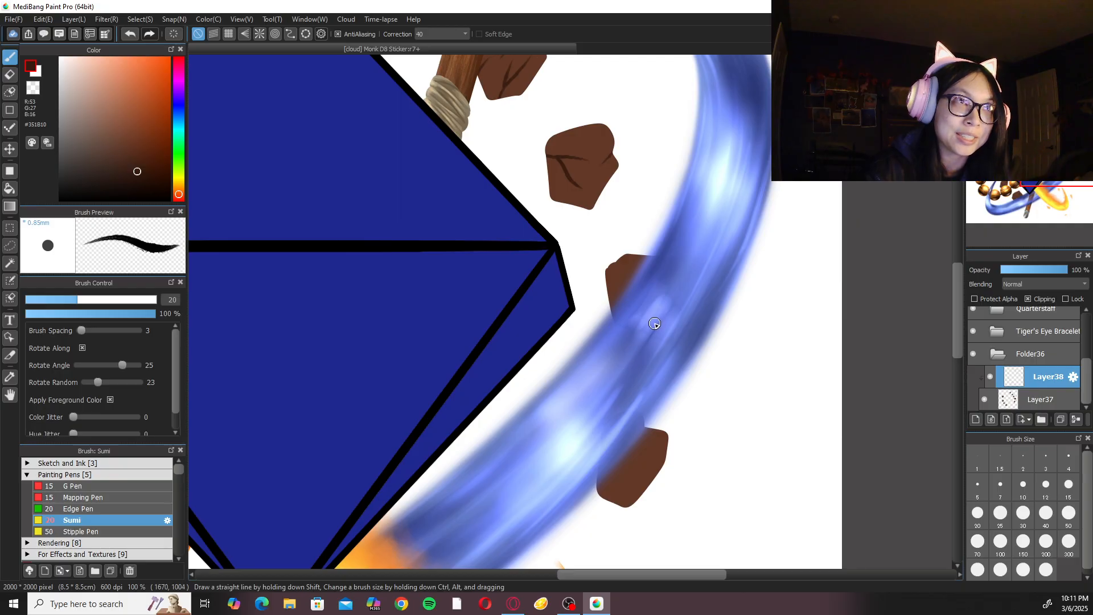
scroll(753, 352, up, 2)
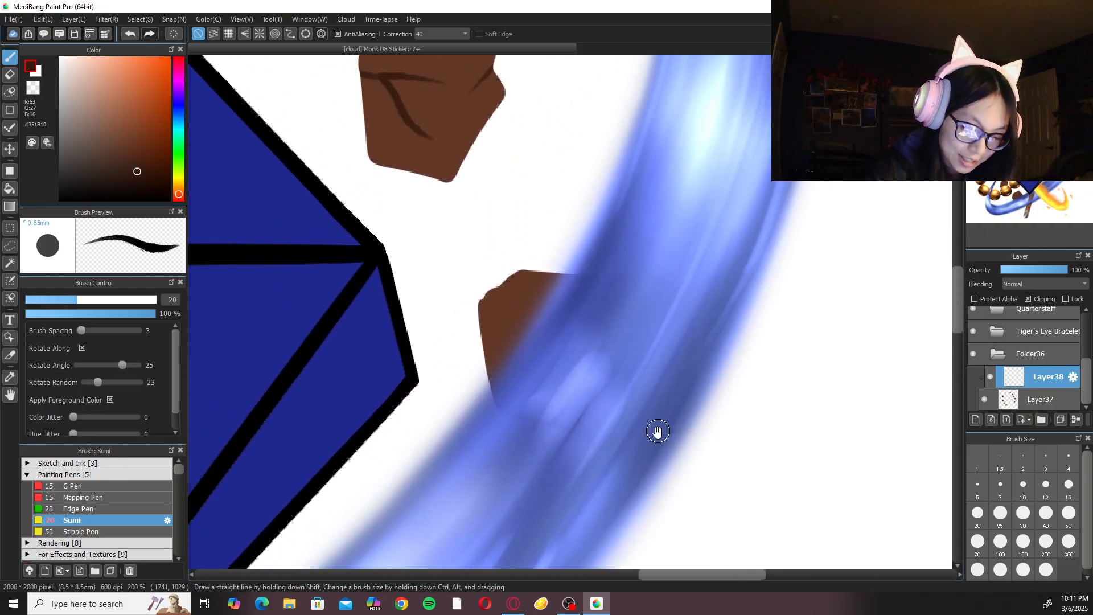
drag(543, 284, 522, 363)
key(ctrl+z)
mouse_move(552, 267)
mouse_down()
mouse_move(529, 358)
mouse_move(632, 382)
mouse_up()
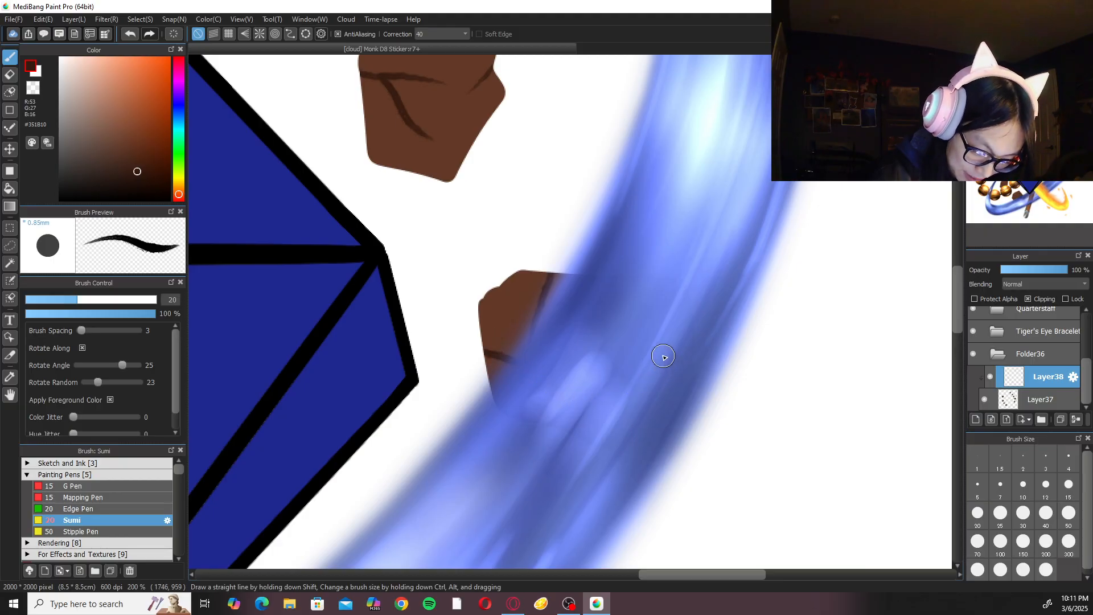
Fill the notch in that rock's upper-left edge on the base rock layer, using the Pen brush and the sampled rock brown.
click(1019, 394)
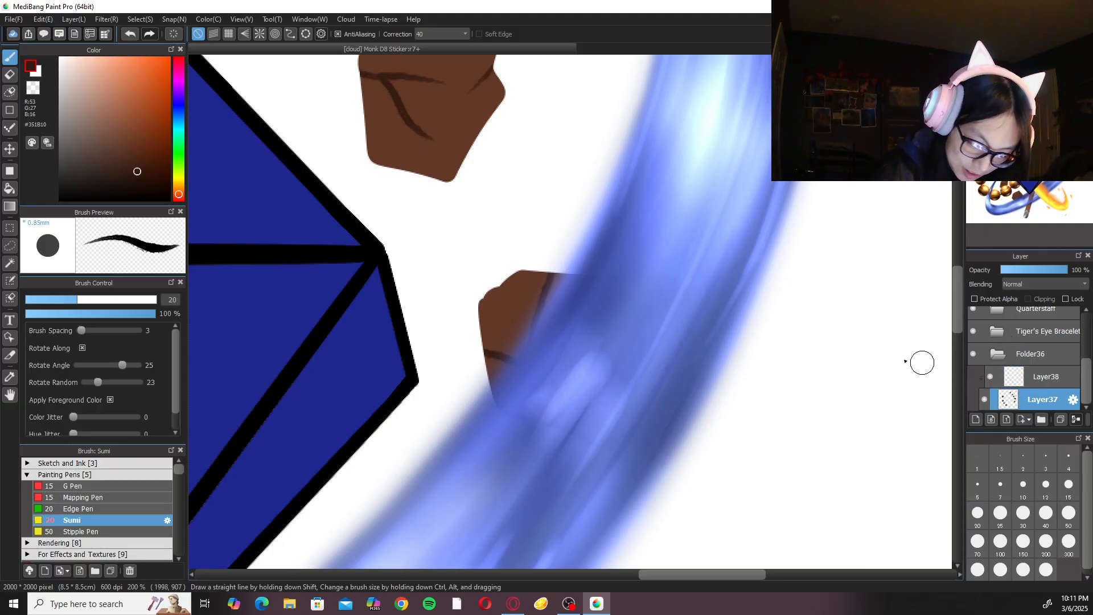
key(x)
alt+click(510, 318)
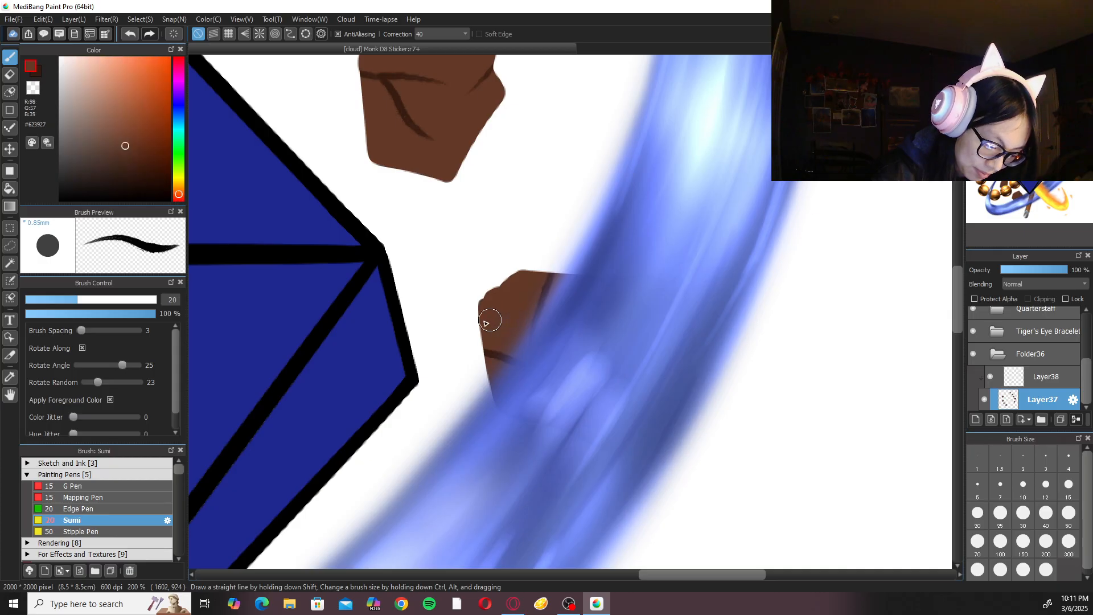
click(151, 464)
click(147, 484)
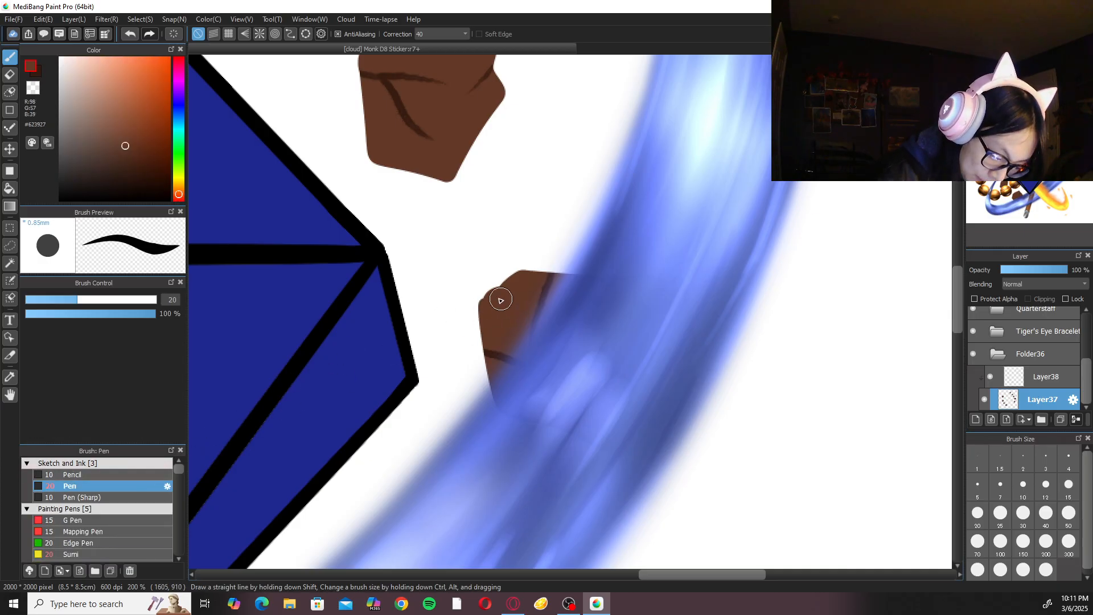
mouse_move(492, 294)
mouse_down()
mouse_move(522, 277)
mouse_move(494, 295)
mouse_up()
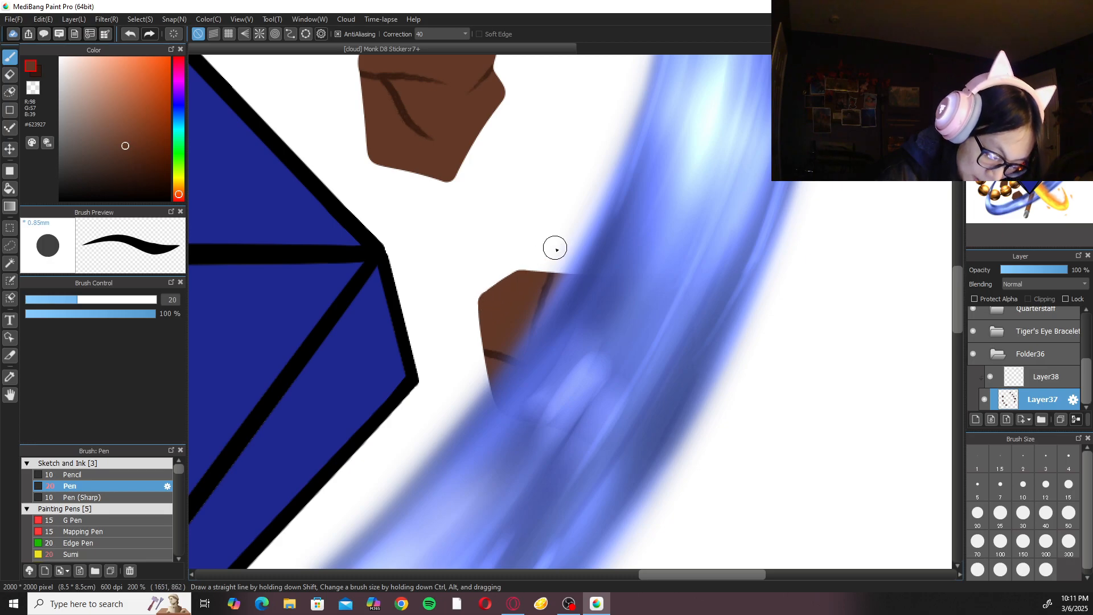
Paint dark Sumi cracks on the clipped crack layer over the rock along the stream's outer edge, above the lower flame.
click(1028, 378)
key(x)
key(ctrl+minus)
key(ctrl+minus)
drag(589, 415, 591, 301)
key(ctrl+plus)
click(63, 463)
click(108, 509)
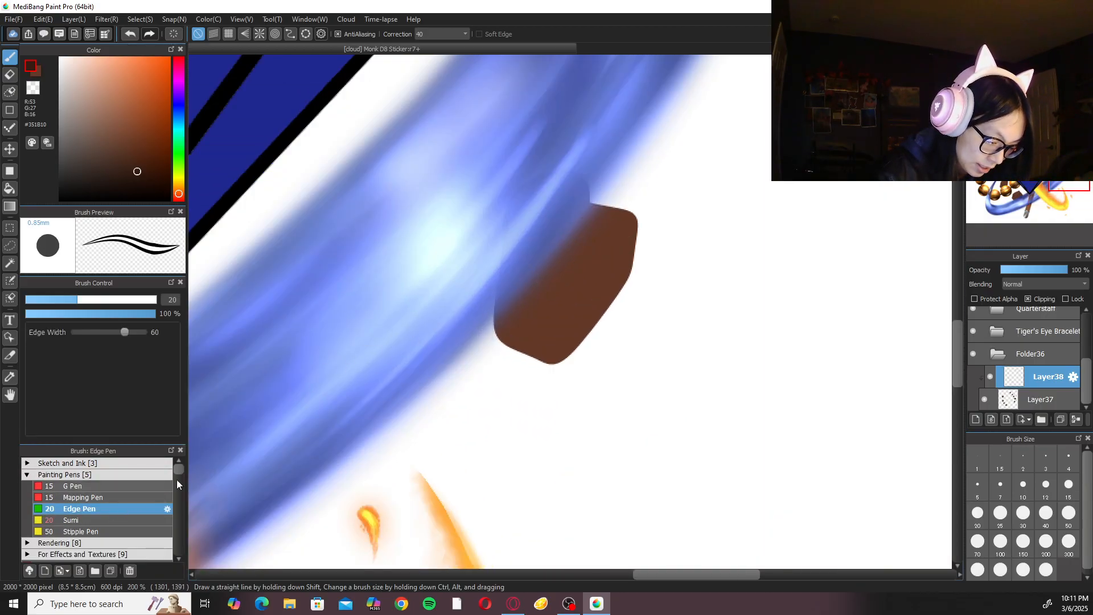
click(114, 520)
drag(590, 213, 588, 286)
drag(581, 249, 561, 280)
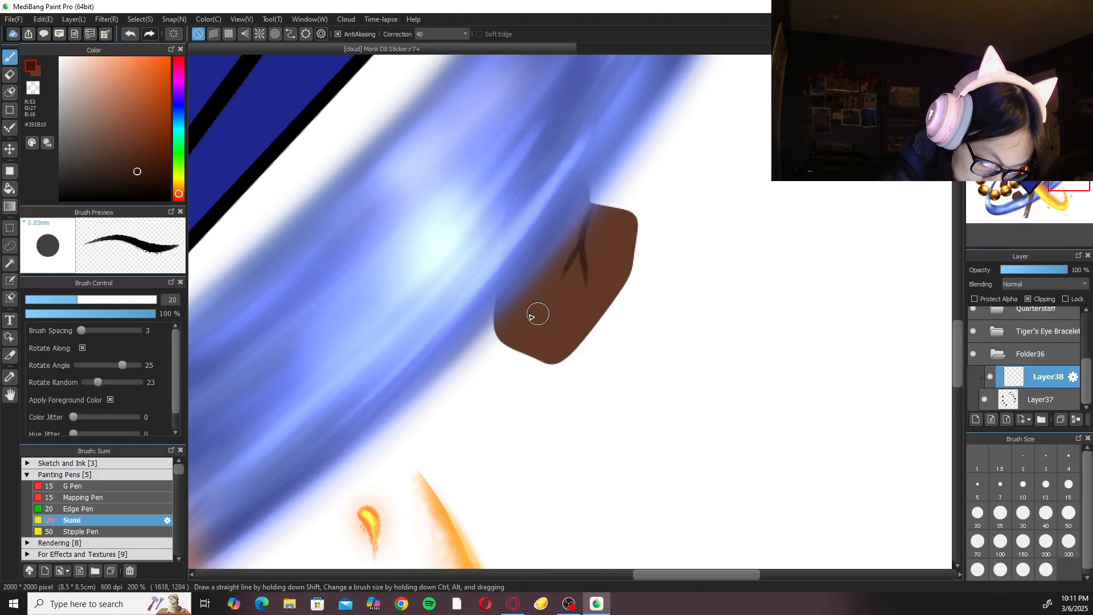
drag(496, 335, 526, 285)
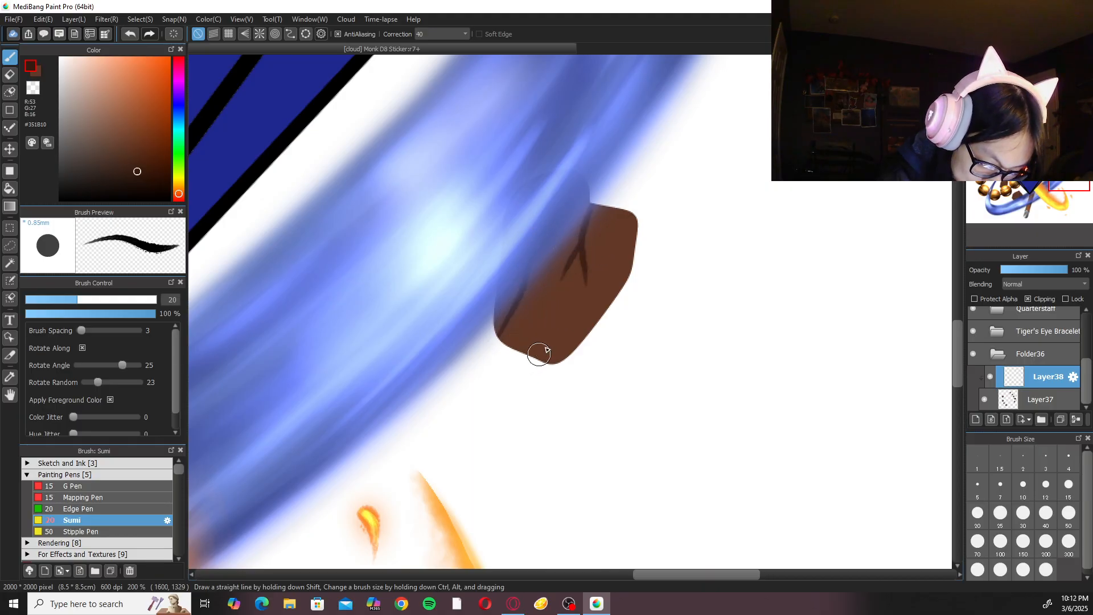
Add a dark crack at the right edge of the rock between the bracelet and the gem's upper-left edge.
click(1017, 170)
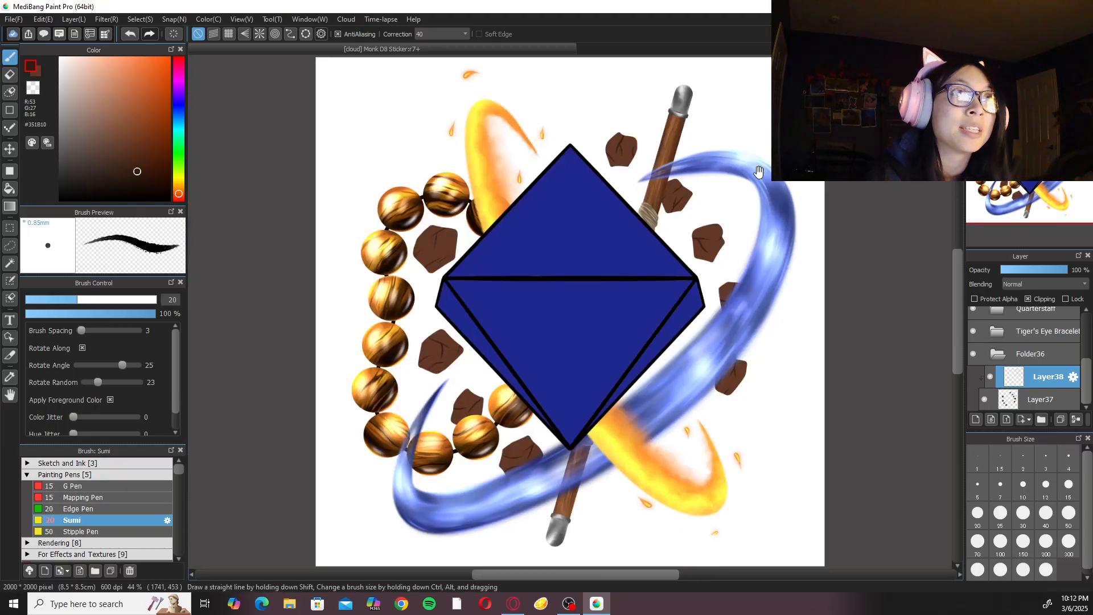
scroll(501, 298, up, 8)
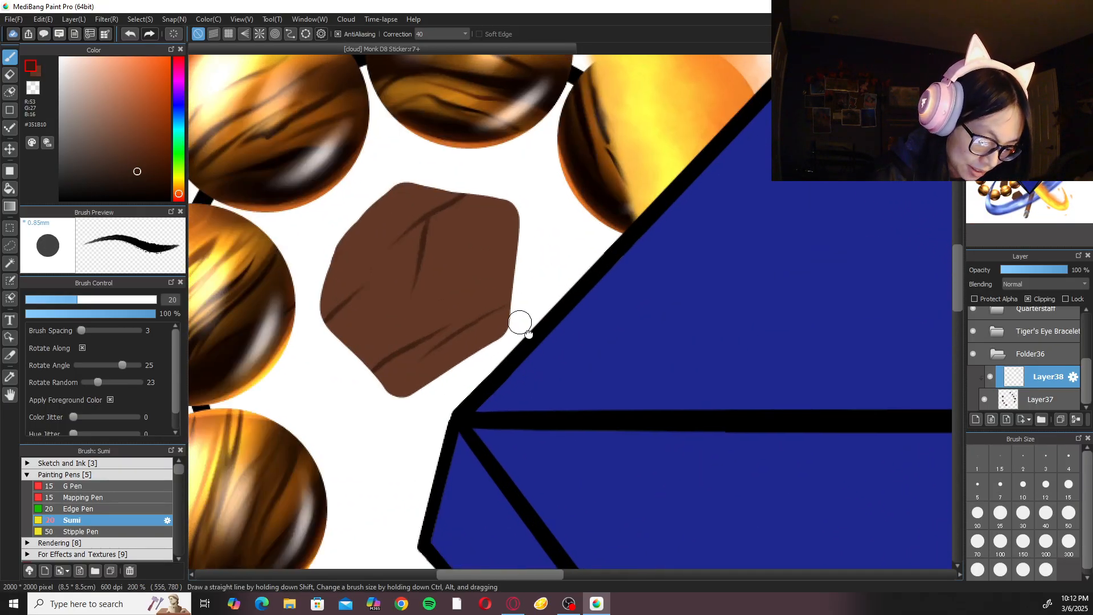
scroll(518, 318, up, 1)
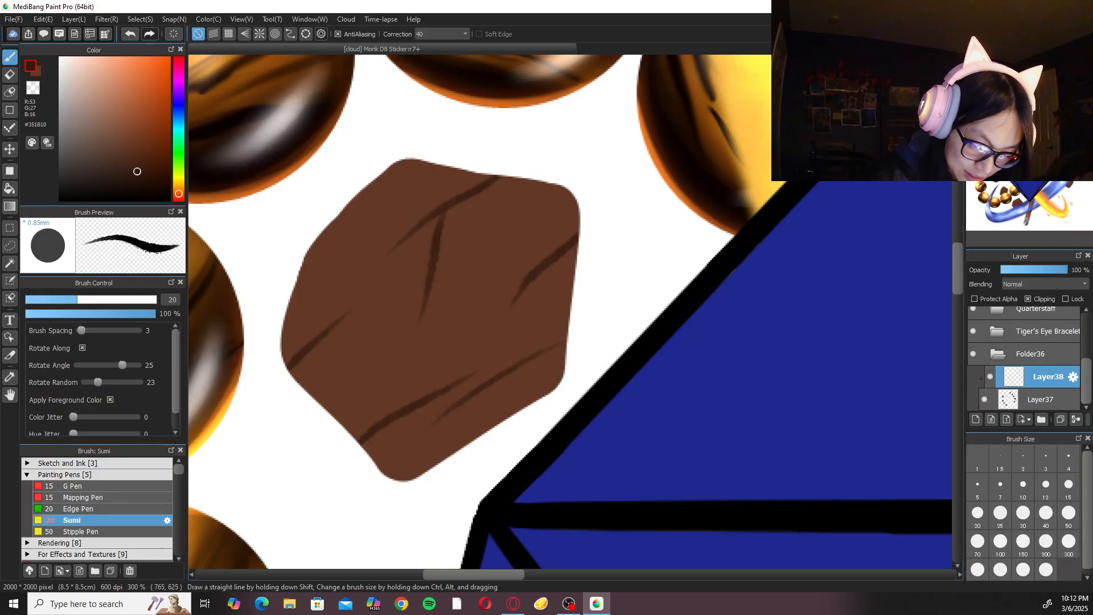
key(ctrl+0)
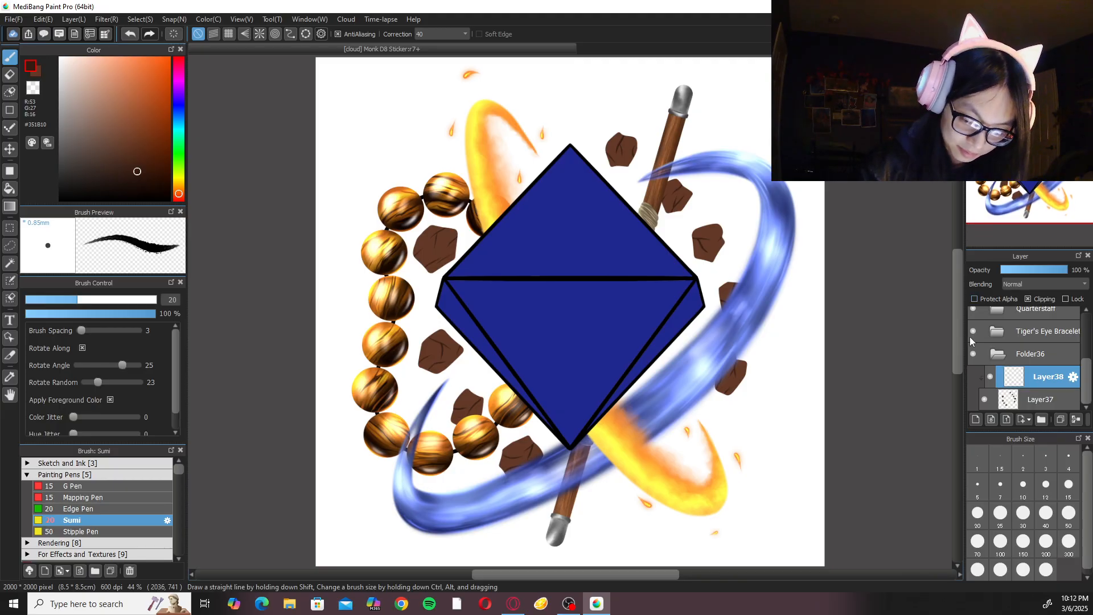
Add a new clipped layer above the cracks and set up the Acrylic brush with stroke correction 0.
click(977, 419)
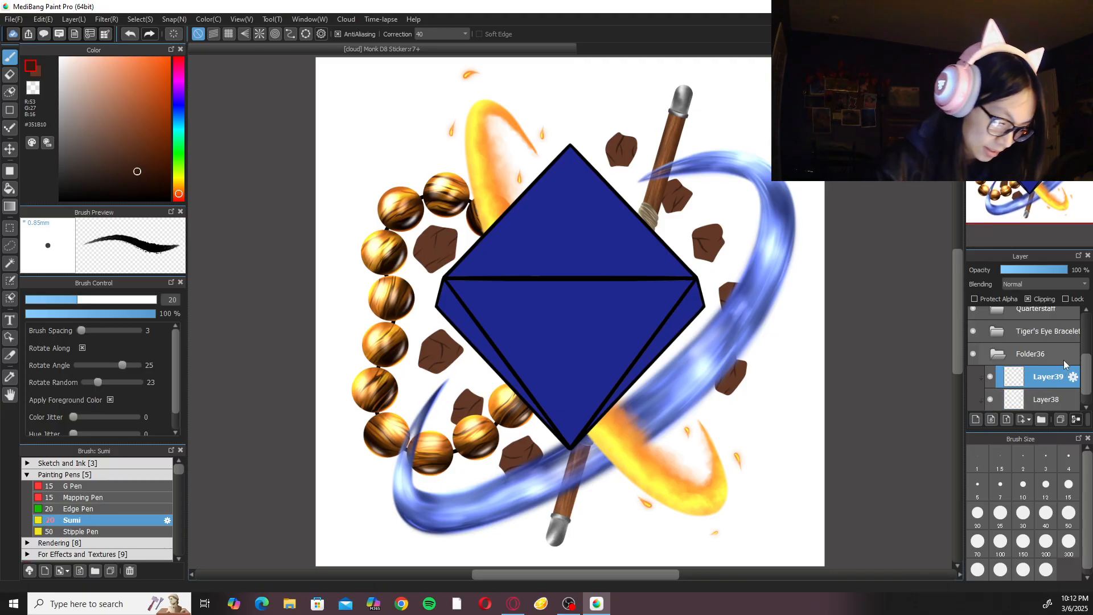
click(445, 35)
click(443, 44)
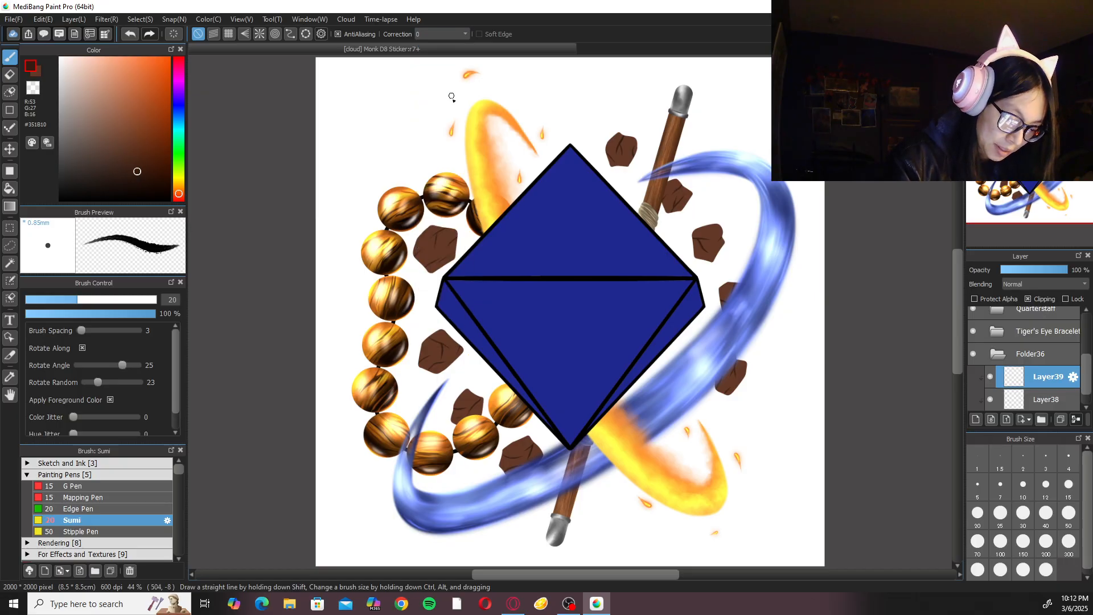
scroll(576, 328, up, 3)
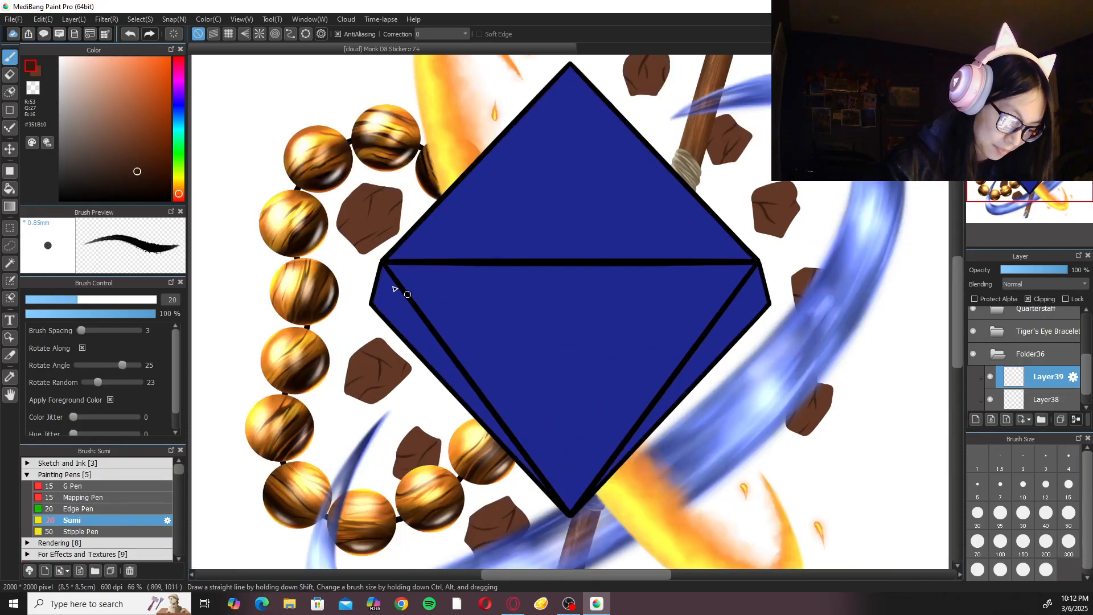
click(125, 474)
click(124, 485)
click(118, 519)
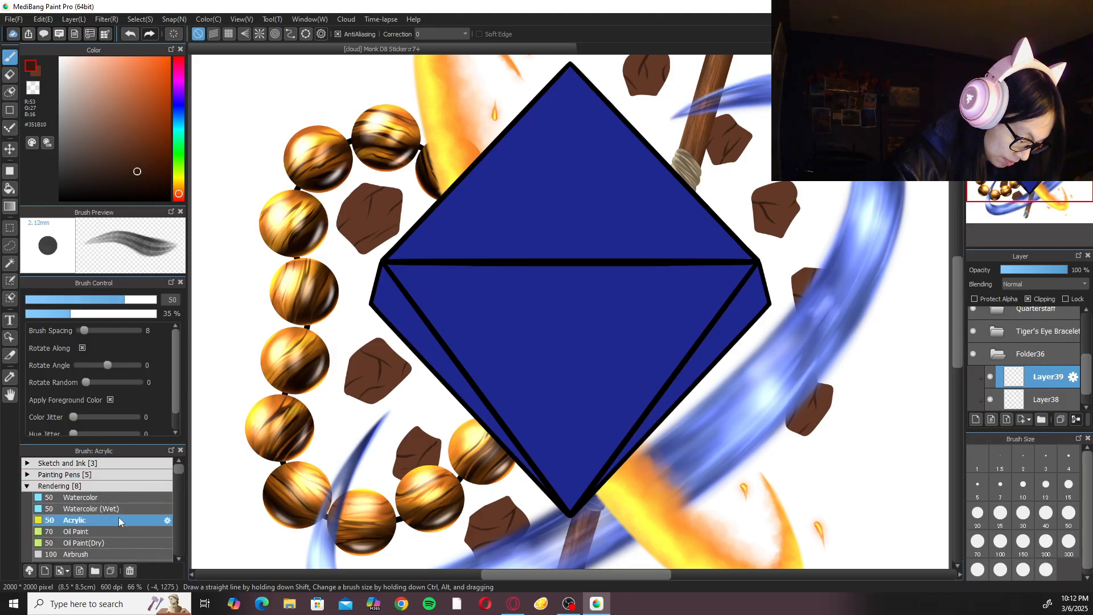
Sample the brown of the rock beside the bracelet and darken it to #5D3423.
scroll(329, 320, up, 2)
right_click(518, 380)
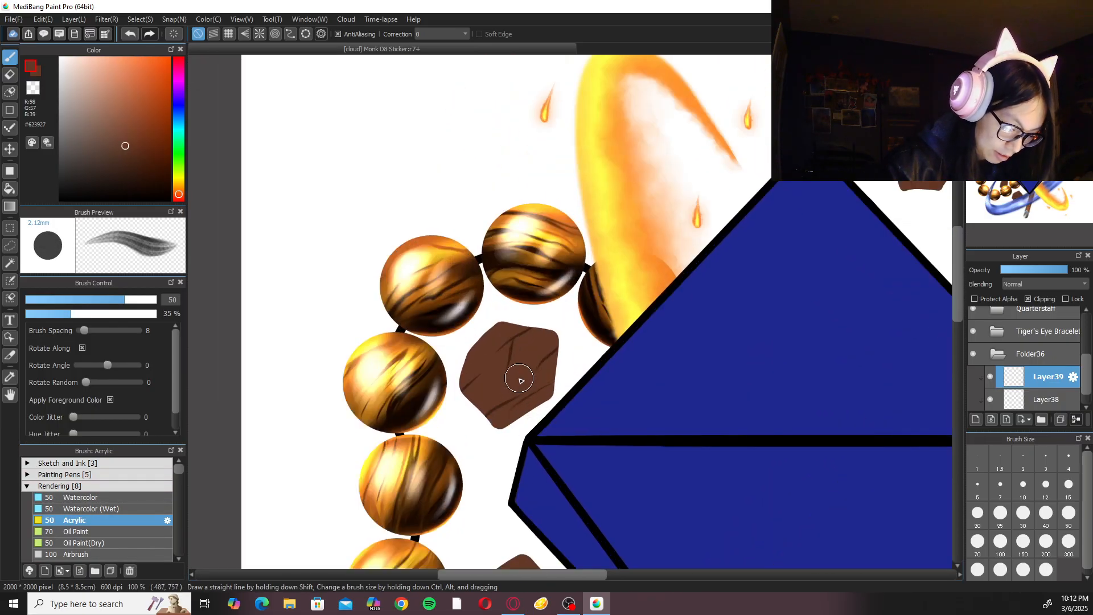
key(ctrl+plus)
scroll(501, 392, up, 4)
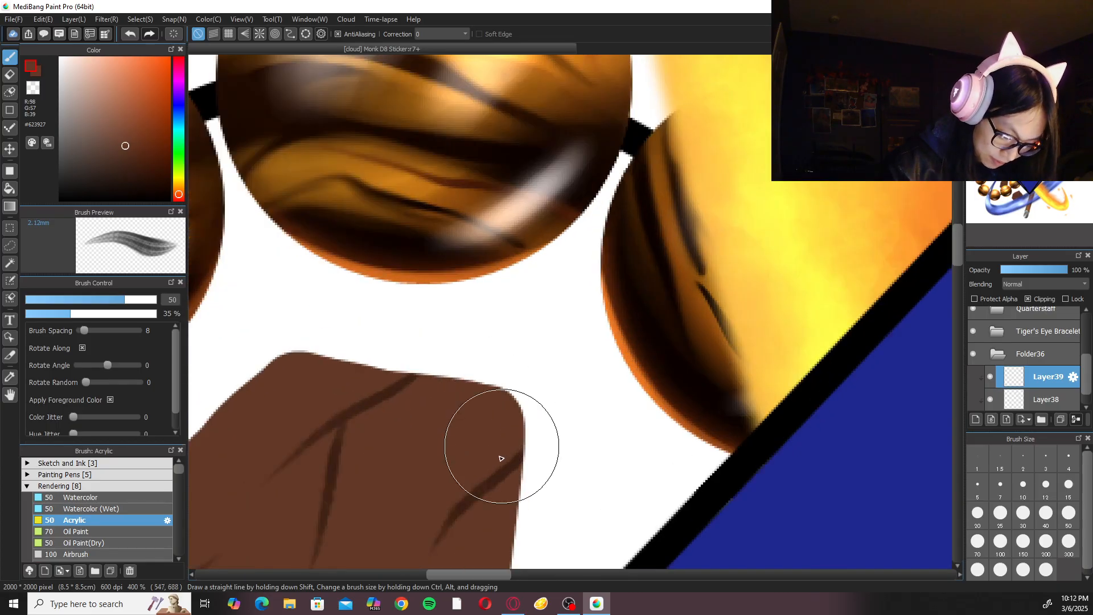
drag(132, 160, 129, 149)
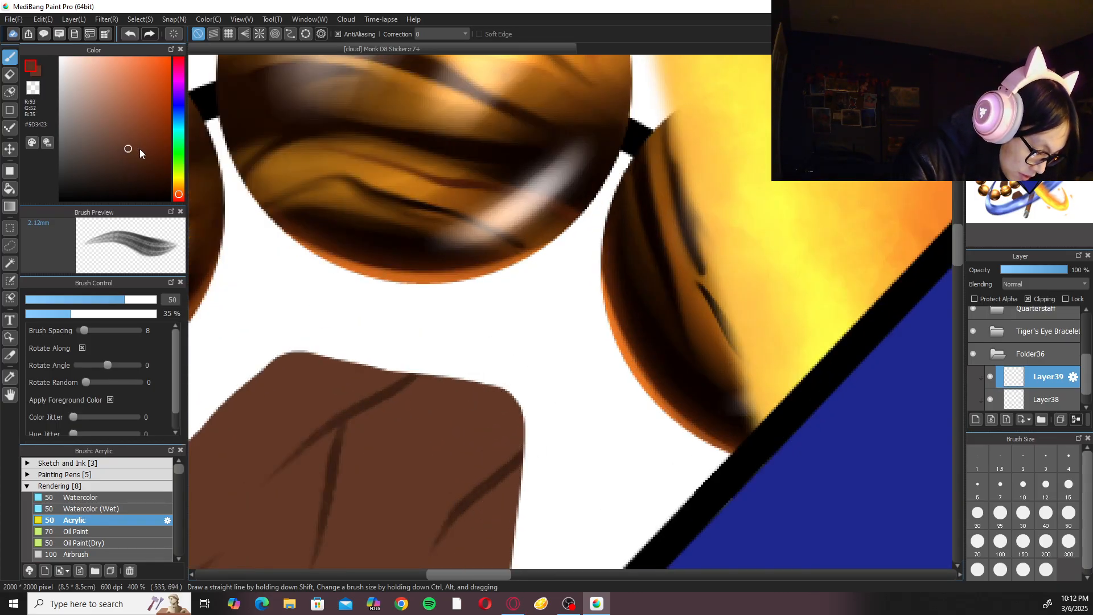
Set the brush size to 200 and move the new clipped layer beneath the crack layer.
key(ctrl+minus)
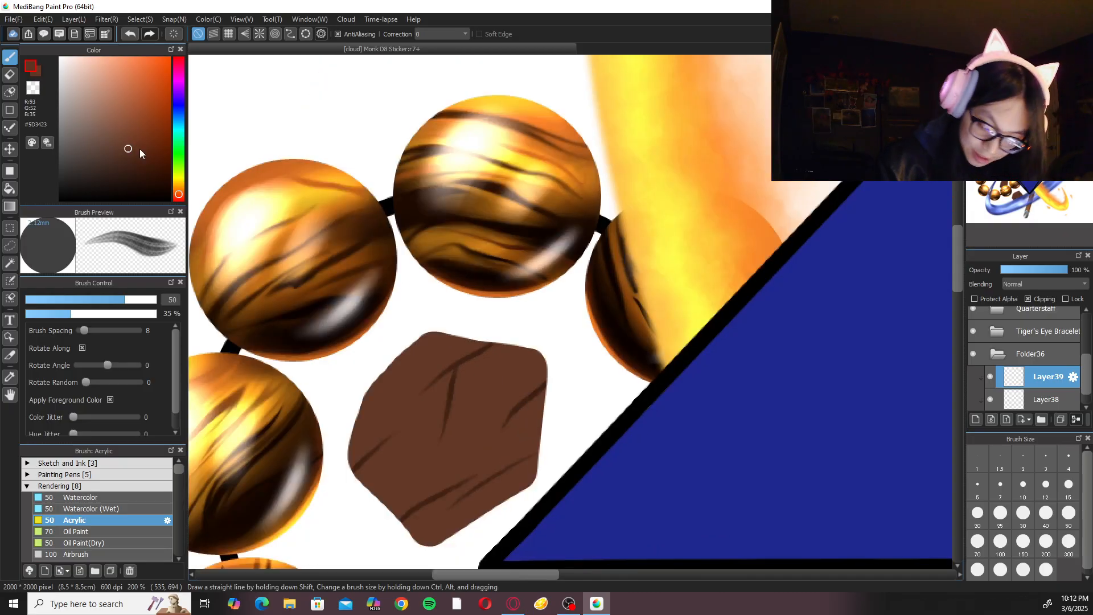
click(1046, 542)
mouse_move(1061, 393)
mouse_down()
mouse_move(1056, 367)
mouse_move(1088, 387)
mouse_up()
click(1064, 394)
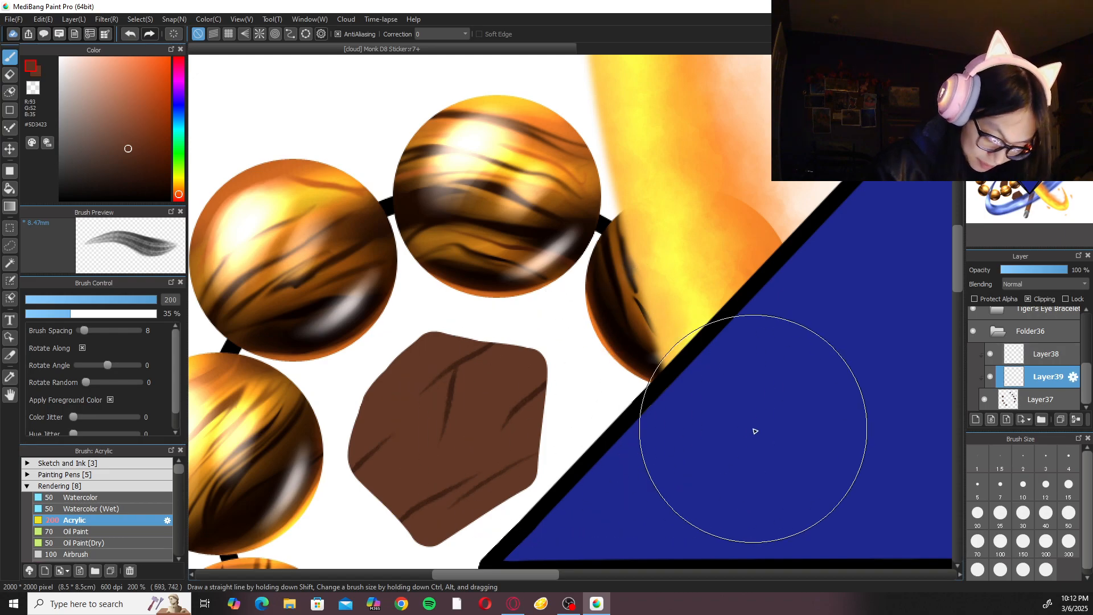
Shade the rock beside the gem's upper-left edge with #472415 Acrylic strokes, using brush sizes 100 and 150.
key(ctrl+minus)
click(979, 543)
click(1000, 544)
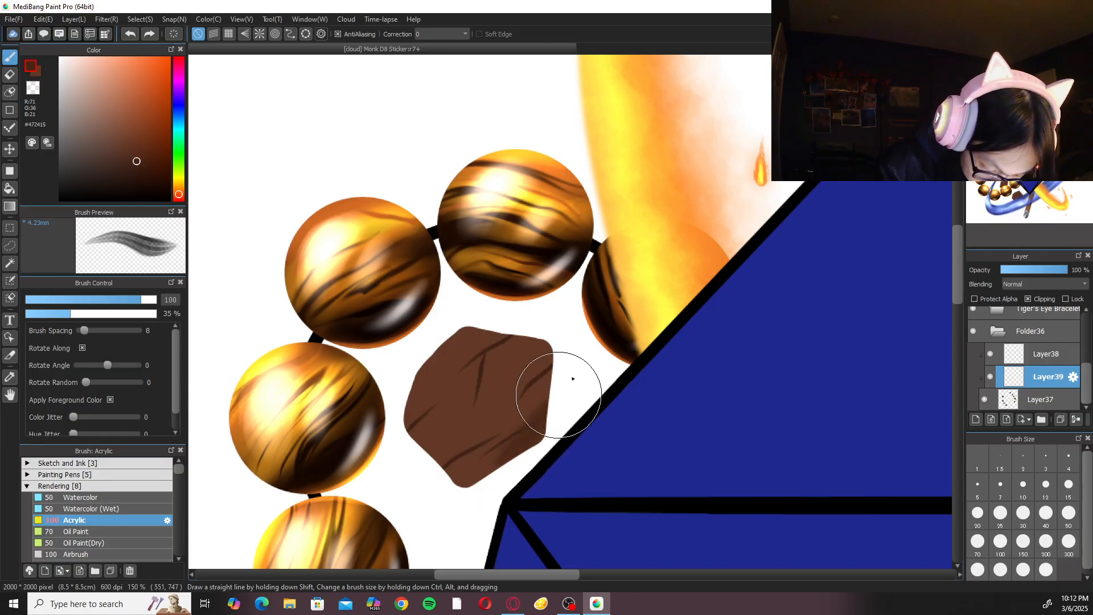
click(1024, 544)
click(1001, 540)
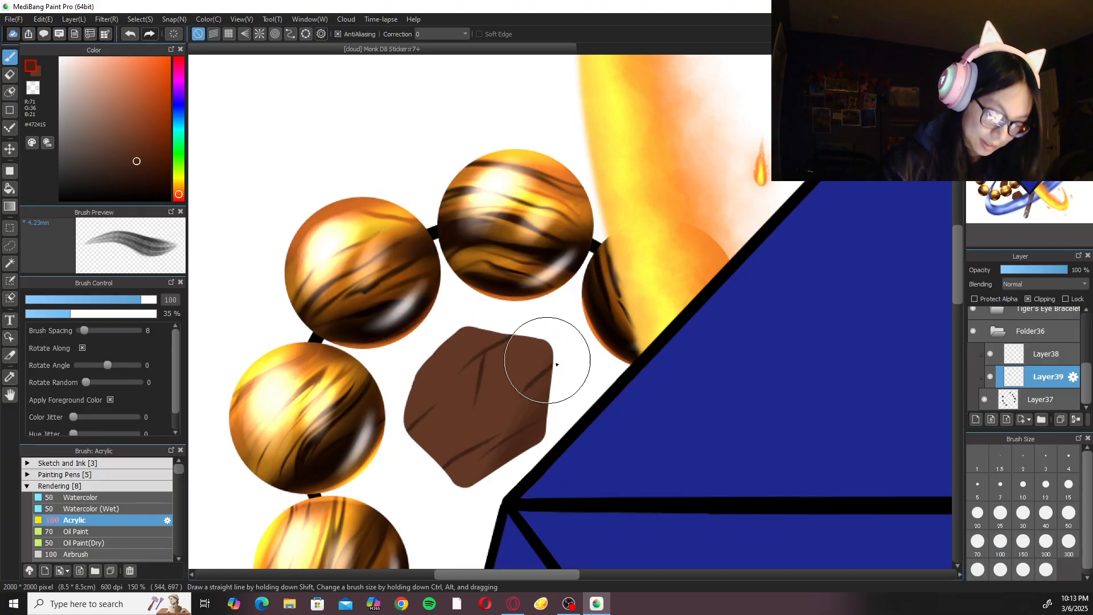
click(1023, 541)
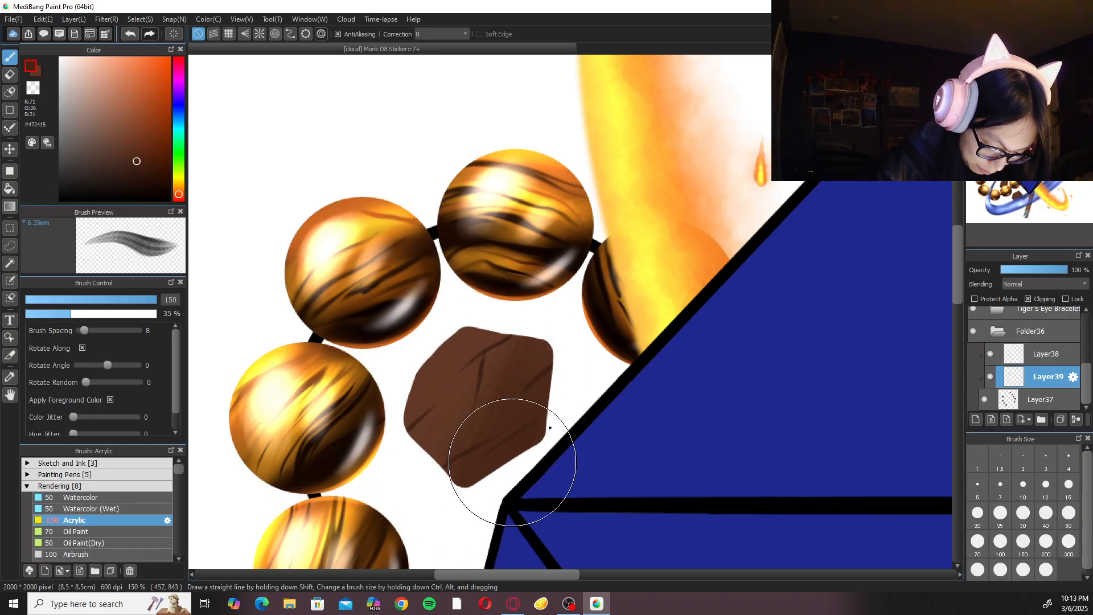
Soften the rock's shading with the Blur brush at size 150.
scroll(181, 470, down, 1)
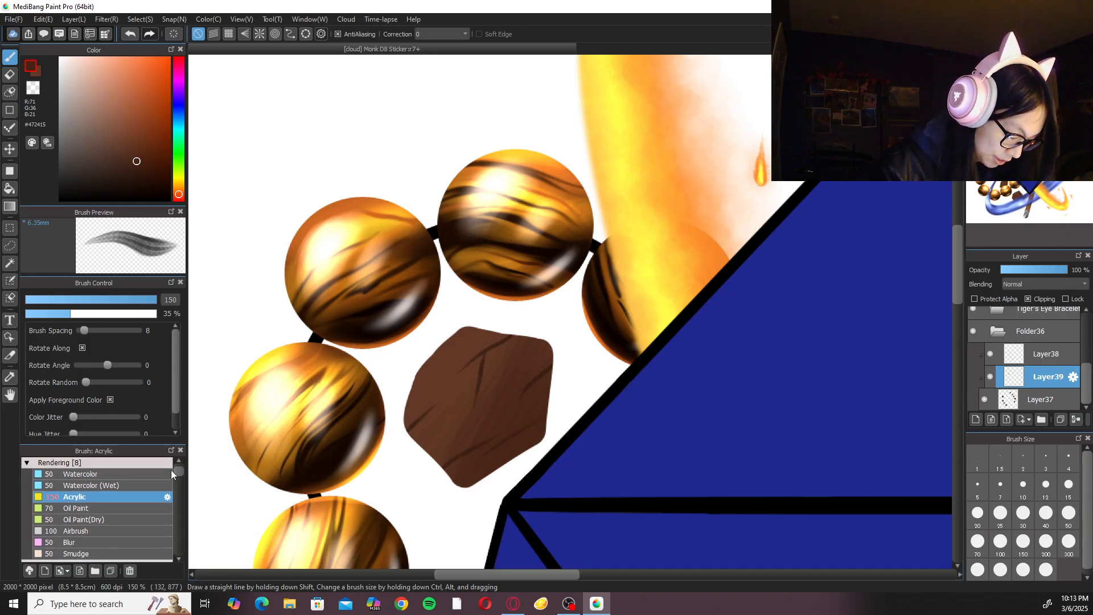
click(120, 543)
click(1024, 541)
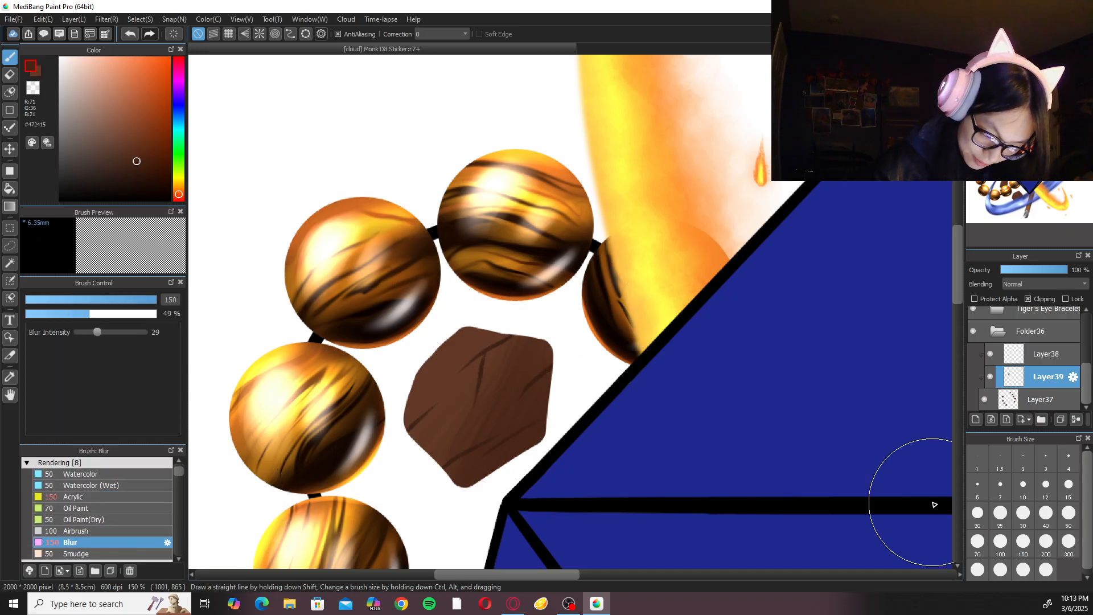
Deepen the same rock's shading with darker brown #3B1C0F Acrylic strokes and blend them with the Blur brush.
click(90, 496)
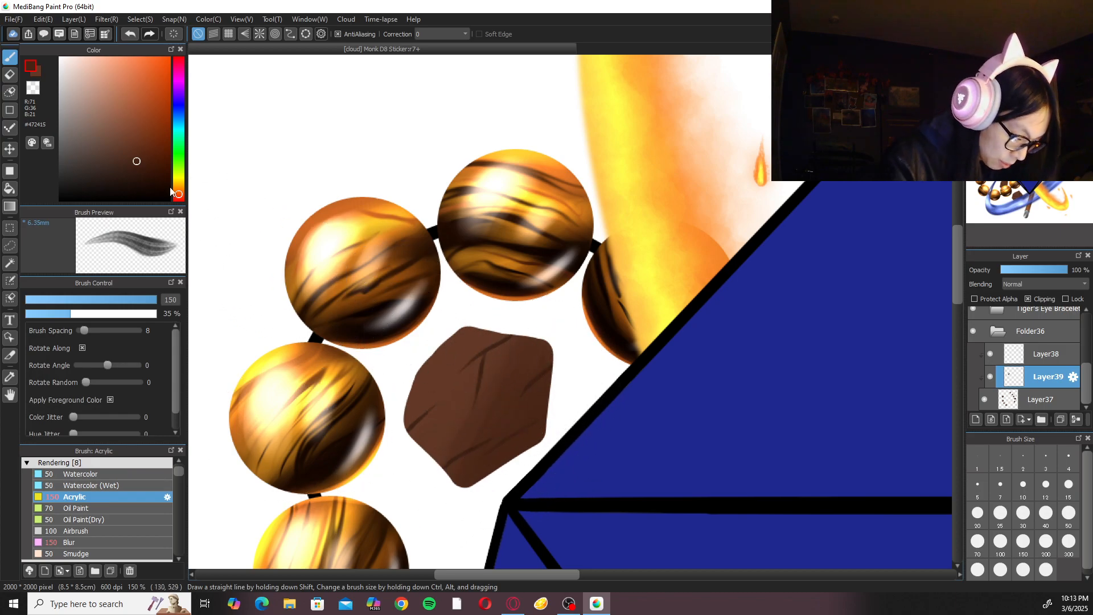
click(142, 168)
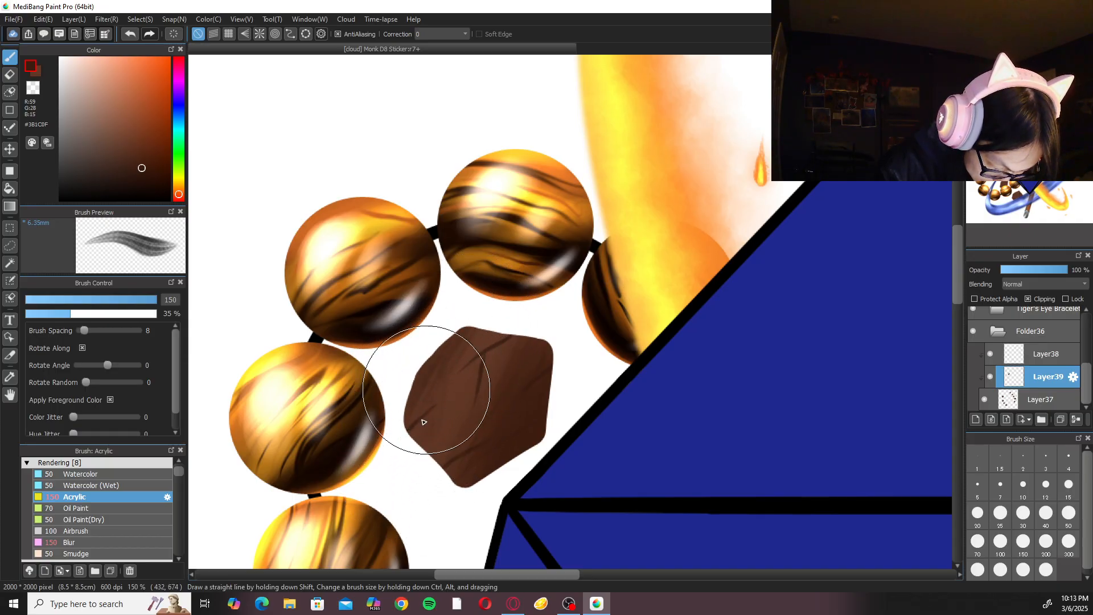
key(ctrl+minus)
key(ctrl+plus)
click(107, 541)
key(ctrl+plus)
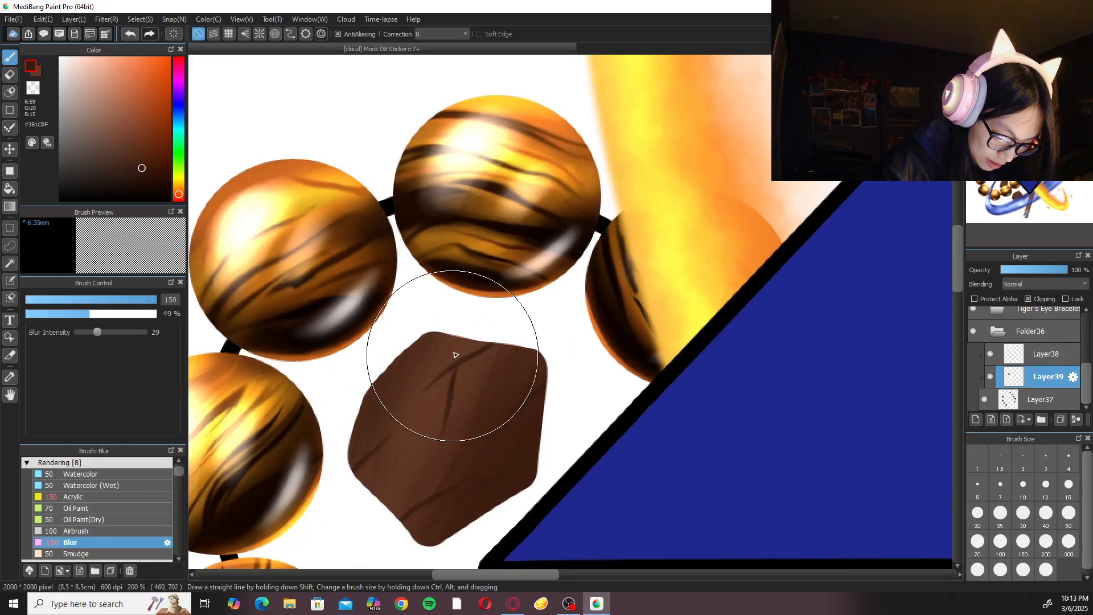
key(ctrl+minus)
key(ctrl+minus)
key(ctrl+minus)
scroll(520, 324, up, 3)
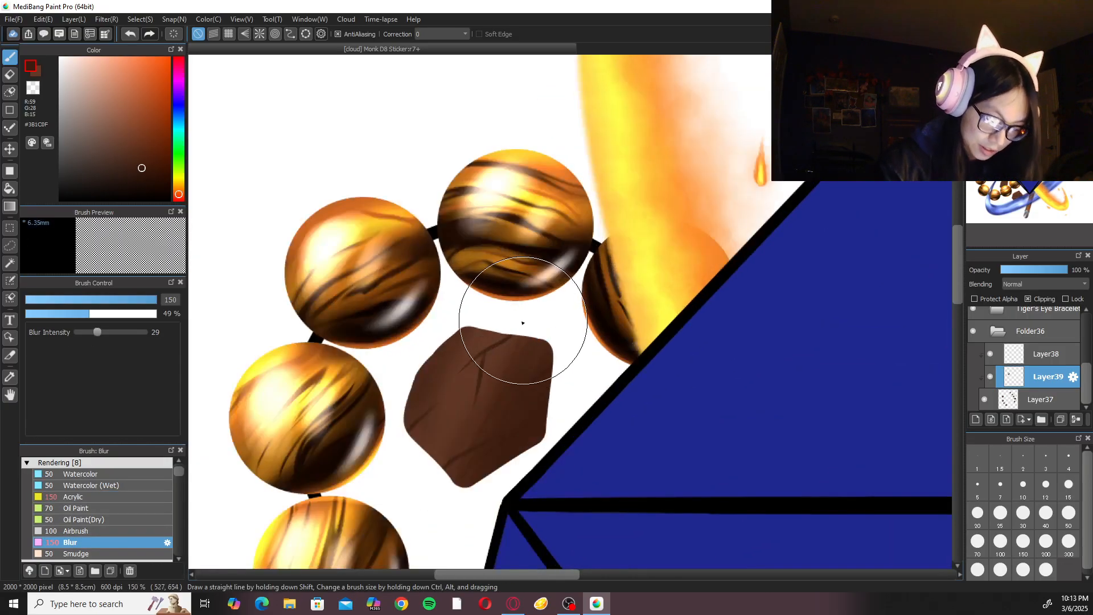
Shade the rock beside the gem's lower-left edge with #3B1C0F Acrylic strokes and soften them with the Blur brush at size 150.
click(114, 496)
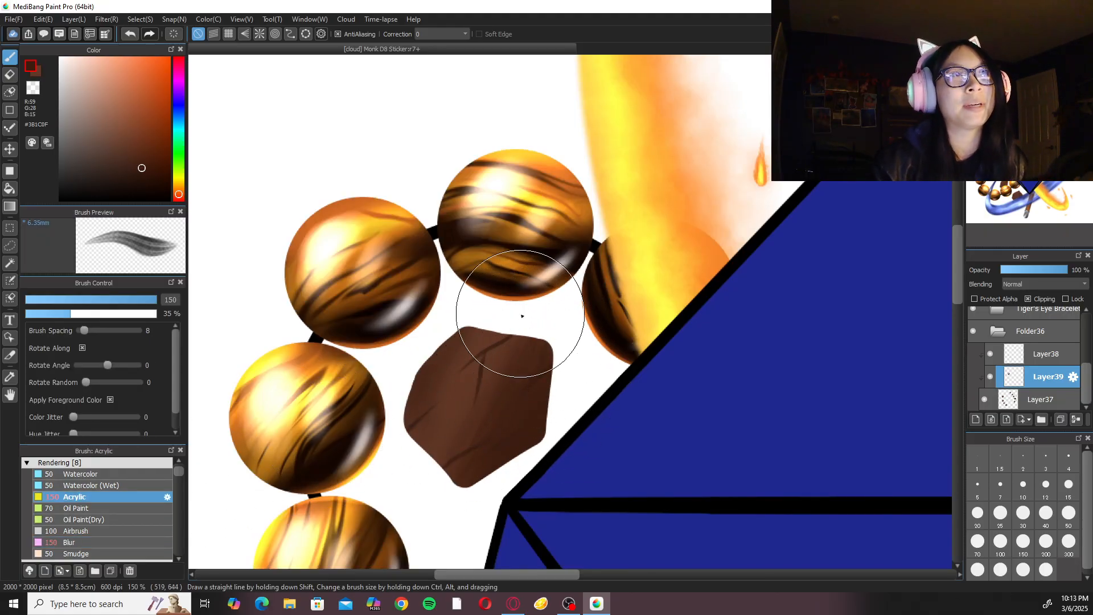
scroll(522, 316, down, 3)
scroll(581, 469, up, 3)
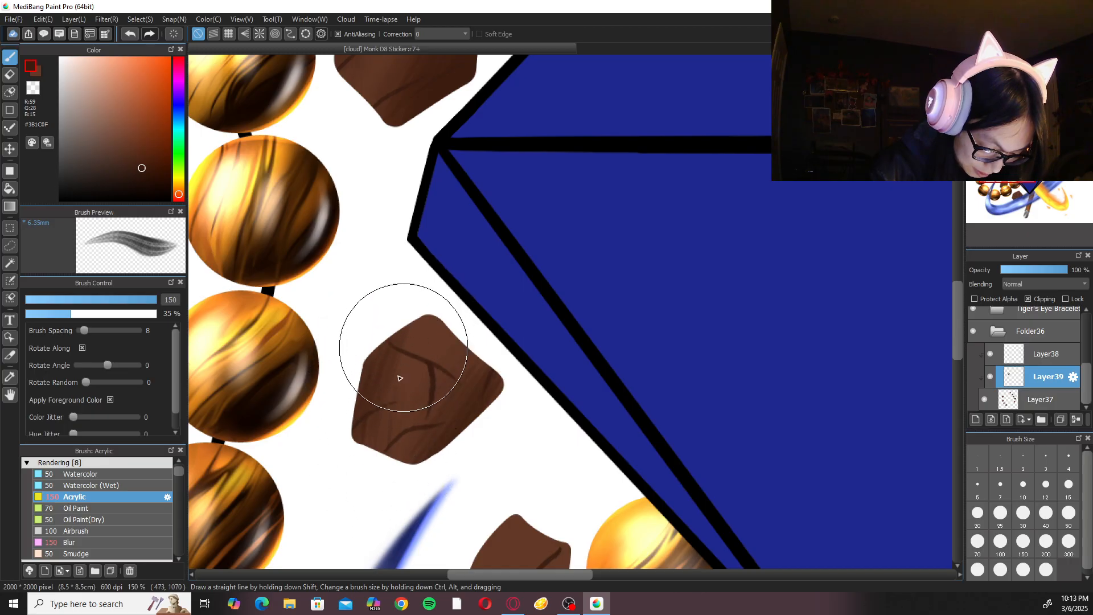
click(102, 544)
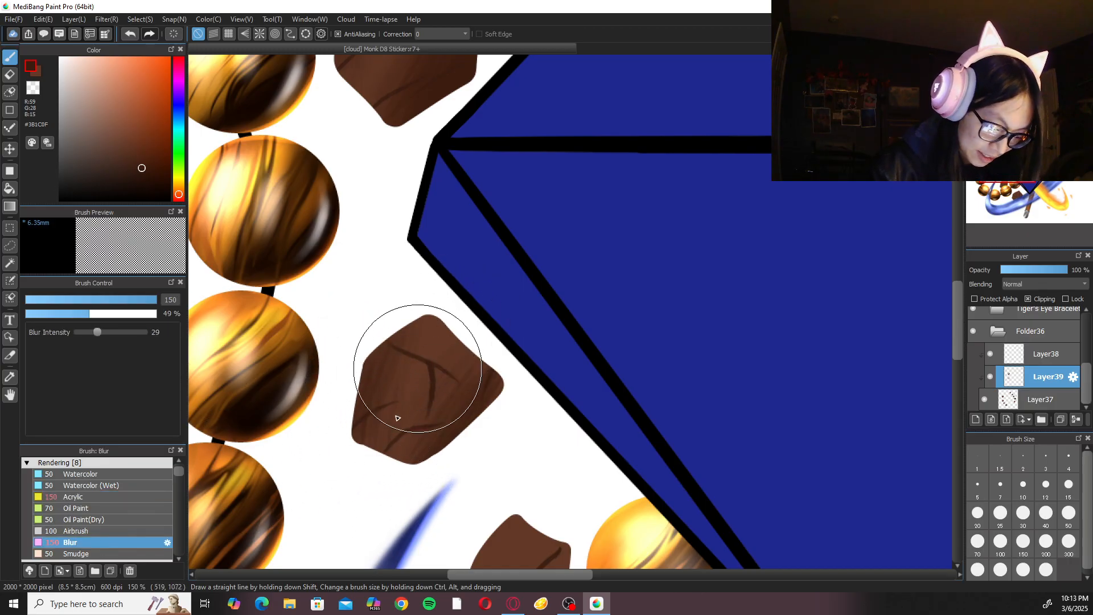
scroll(443, 368, down, 4)
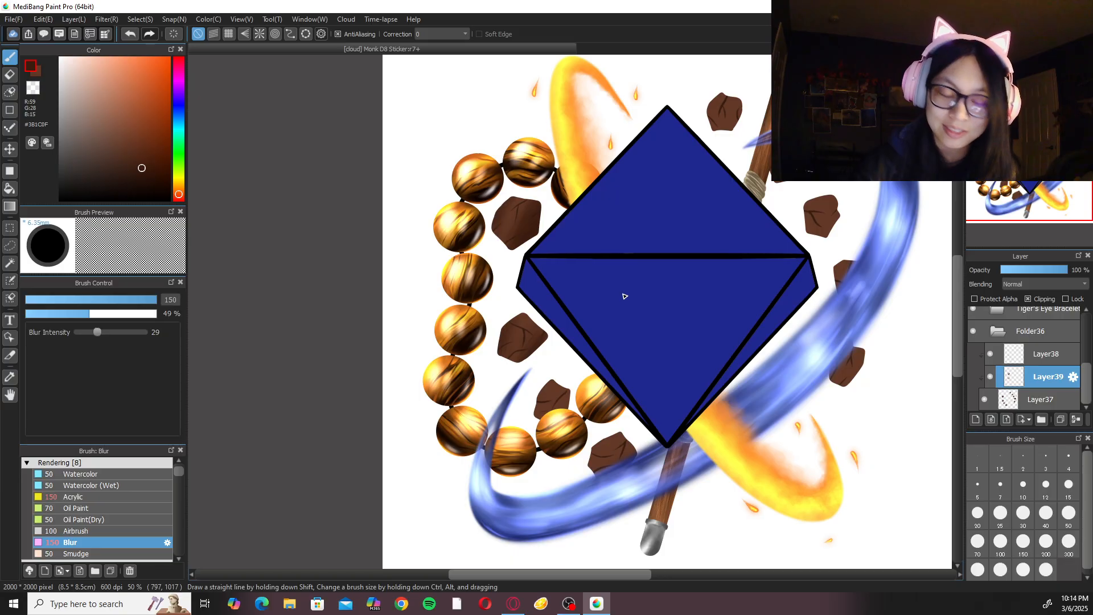
click(126, 499)
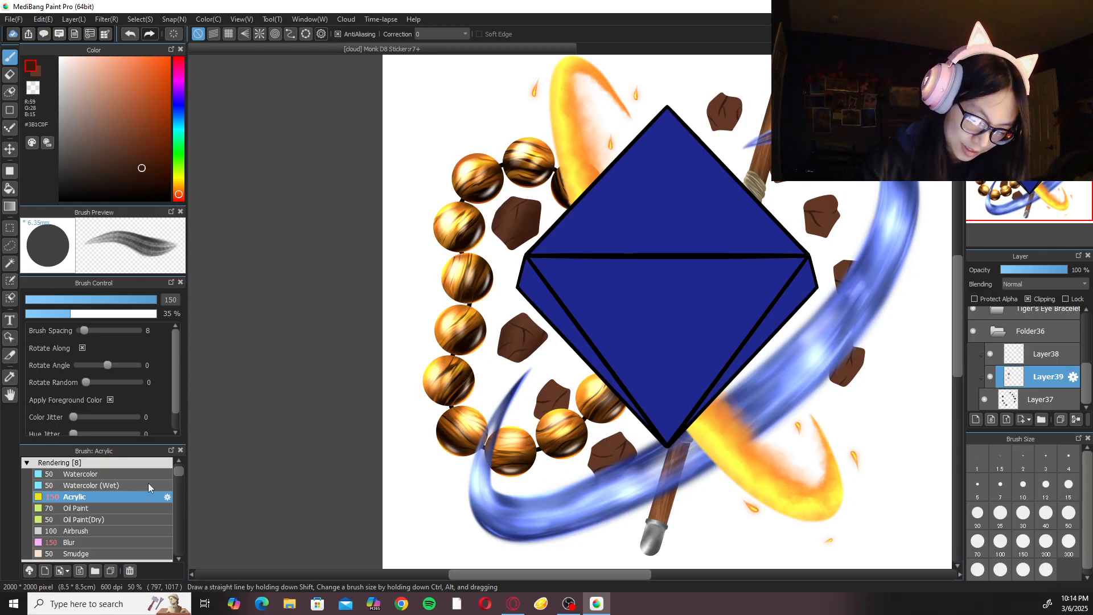
Shade the small rock between the inner beads and the blue stream's tip with #3B1C0F Acrylic strokes and blend them with the Blur brush.
scroll(719, 73, up, 2)
drag(537, 263, 571, 464)
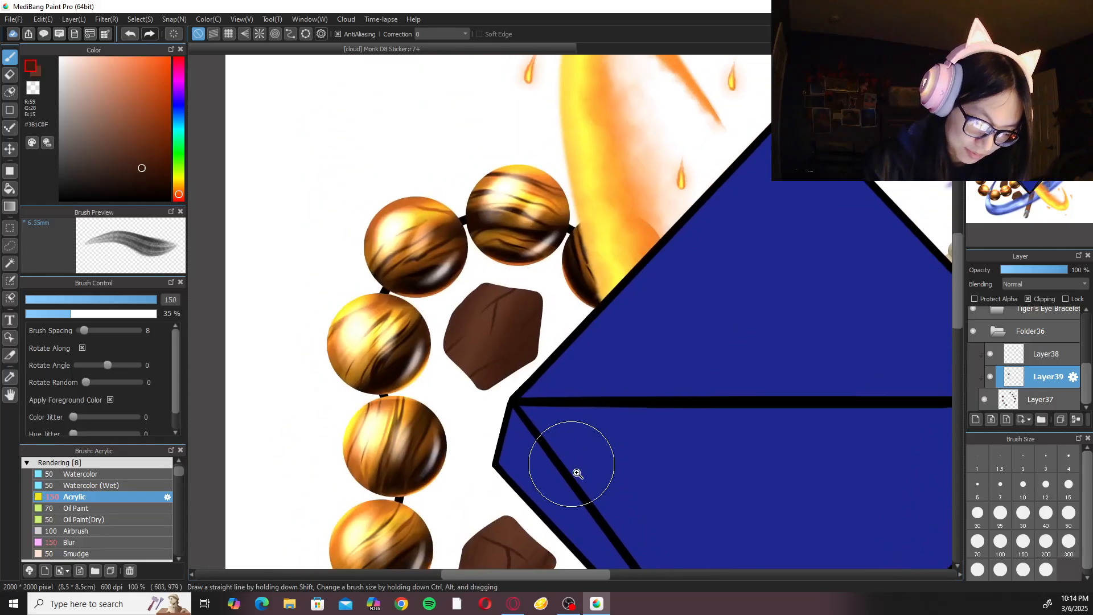
scroll(572, 463, up, 2)
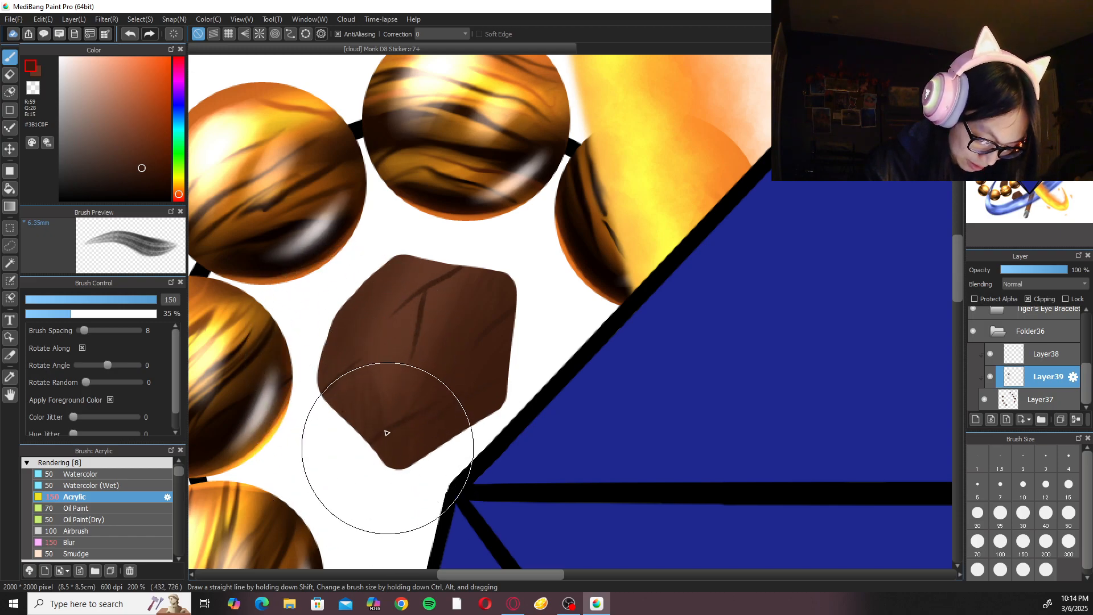
key(ctrl+minus)
key(ctrl+minus)
key(ctrl+minus)
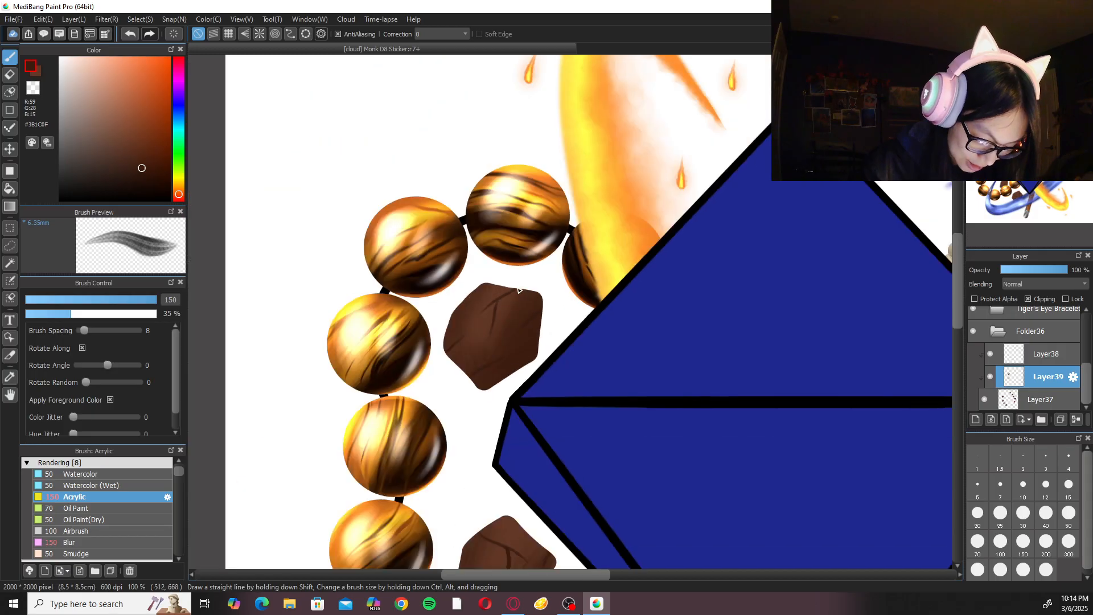
drag(656, 442, 582, 258)
key(ctrl+plus)
key(ctrl+plus)
drag(439, 372, 558, 279)
key(ctrl+plus)
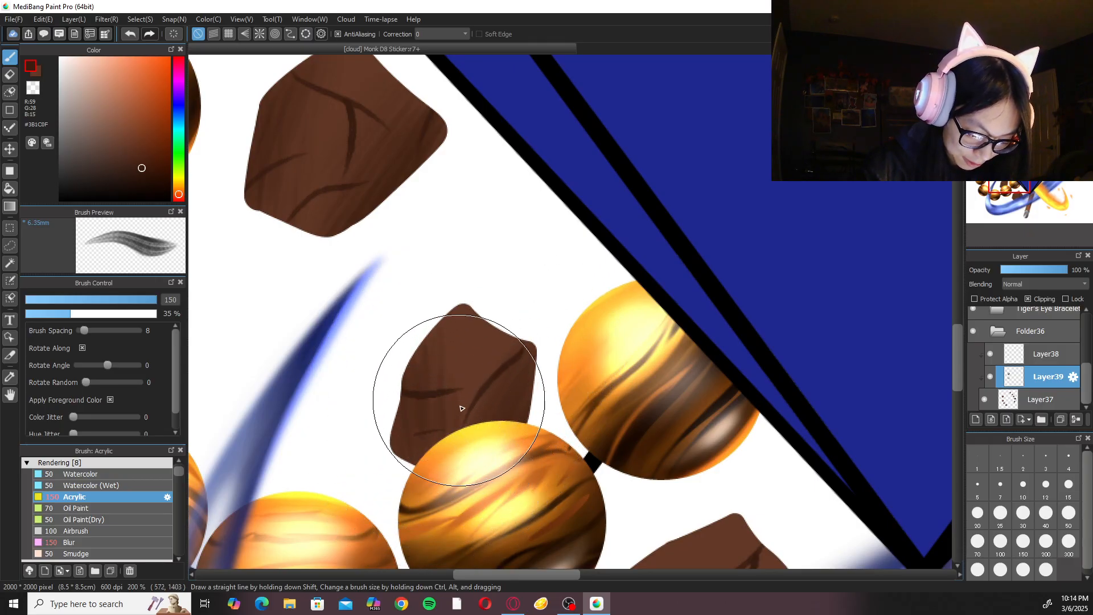
click(126, 543)
mouse_move(488, 364)
mouse_down()
mouse_move(474, 398)
mouse_move(473, 363)
mouse_up()
click(126, 498)
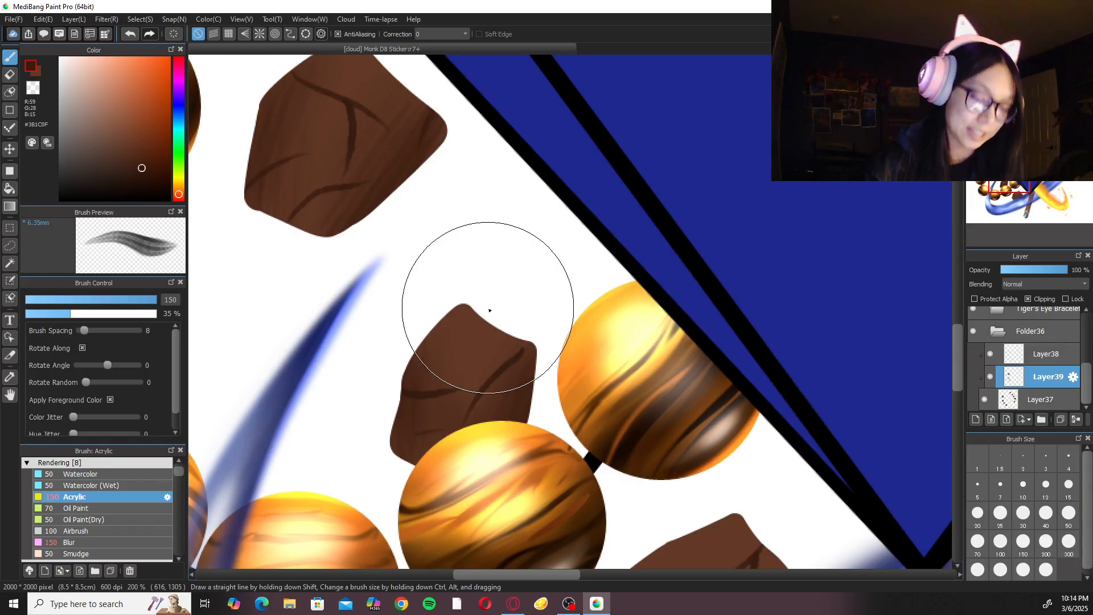
Shade and blur the rock partly behind the blue stream near the gem's lower tip, using the Acrylic and Blur brushes at size 150.
key(ctrl+minus)
key(ctrl+minus)
drag(703, 450, 591, 326)
key(ctrl+plus)
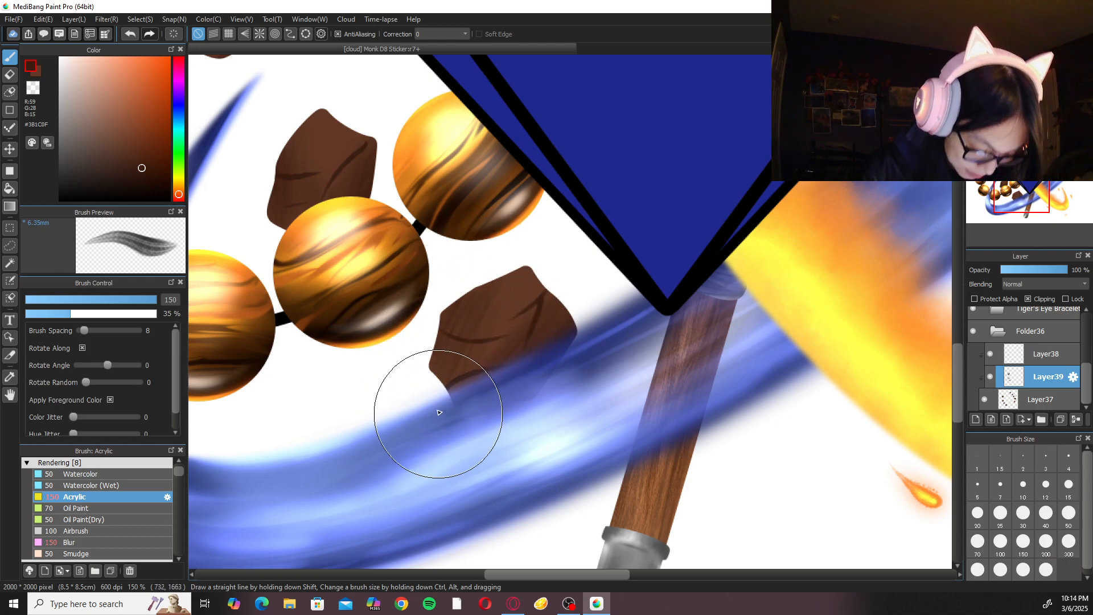
click(122, 542)
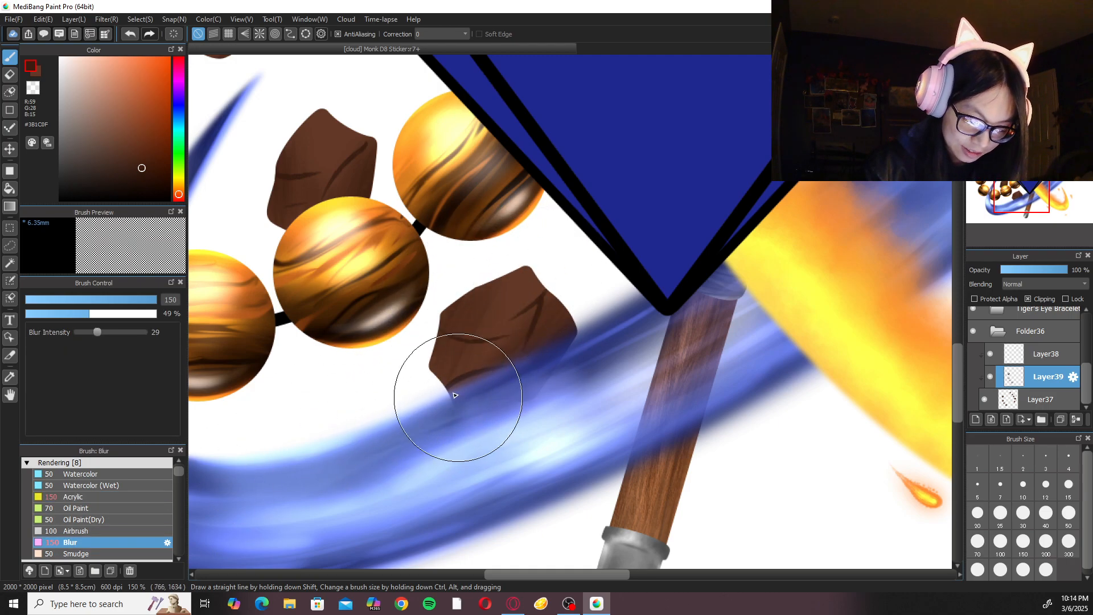
click(74, 496)
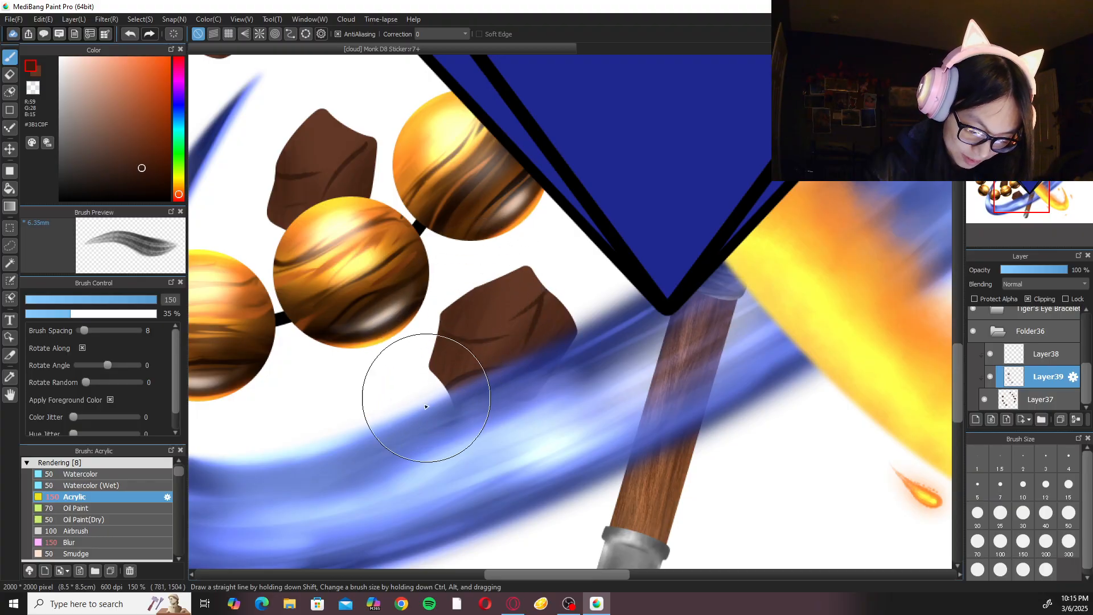
Shade the two rocks on either side of the staff near the gem's upper-right edge with dark Acrylic strokes and soften them with Blur.
scroll(481, 317, down, 3)
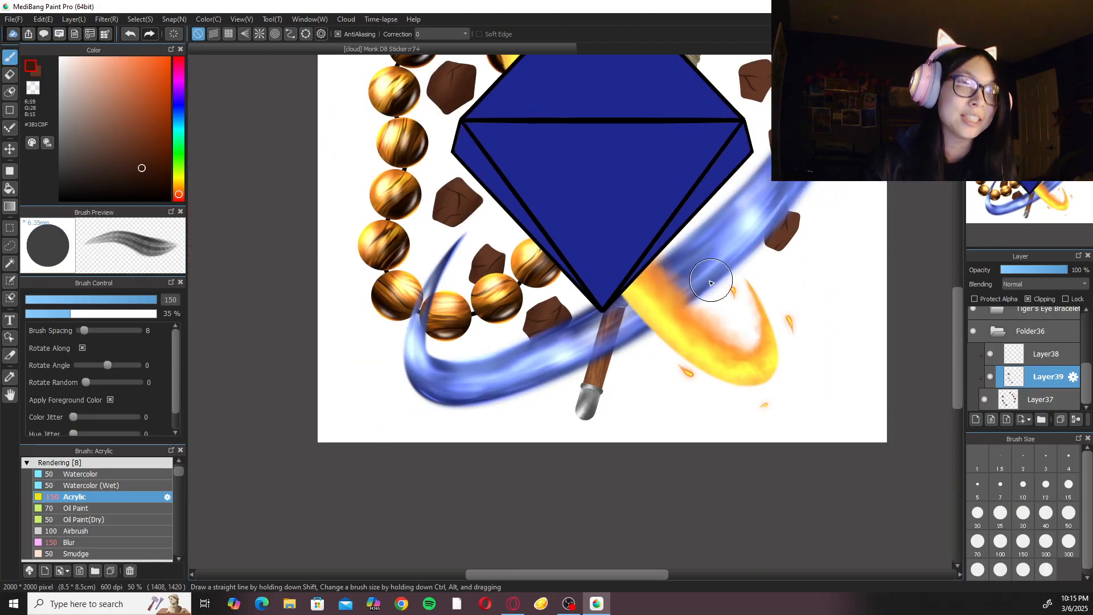
scroll(764, 340, up, 4)
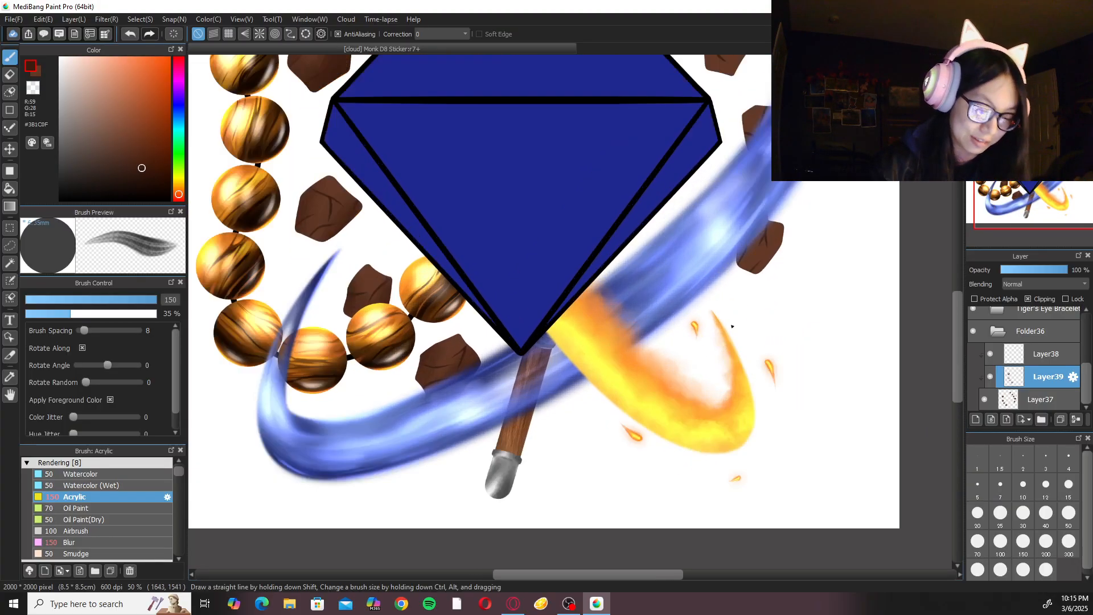
scroll(504, 323, up, 2)
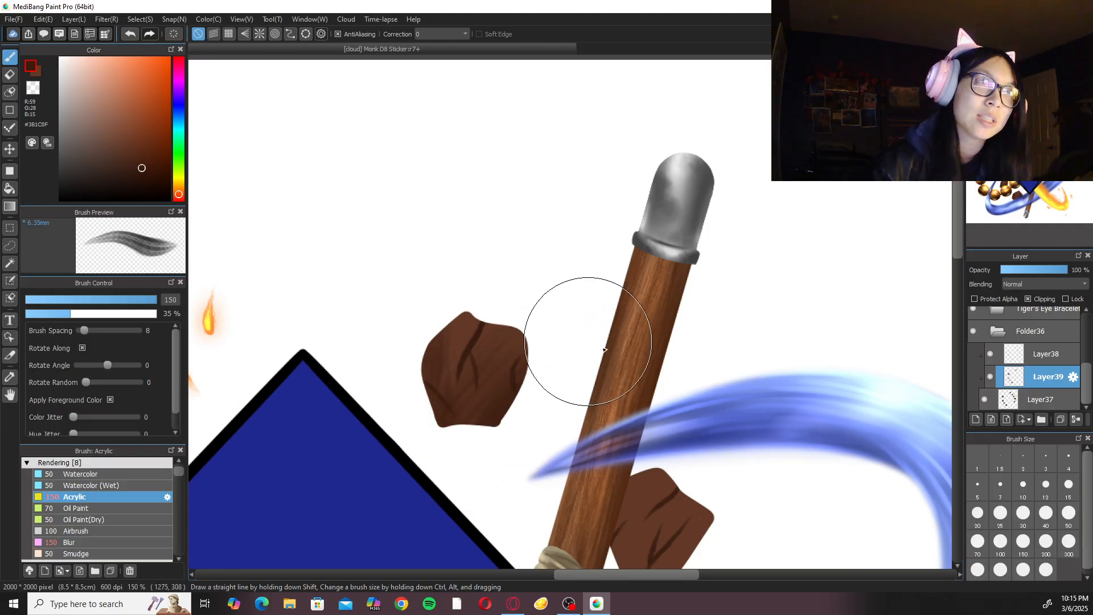
drag(709, 457, 603, 227)
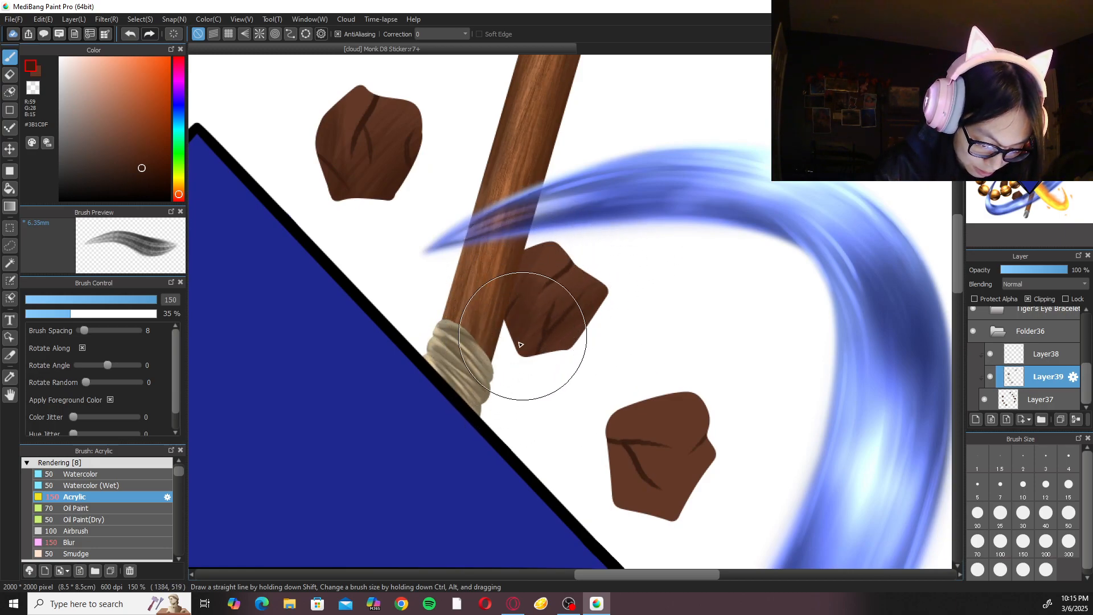
click(121, 542)
click(114, 497)
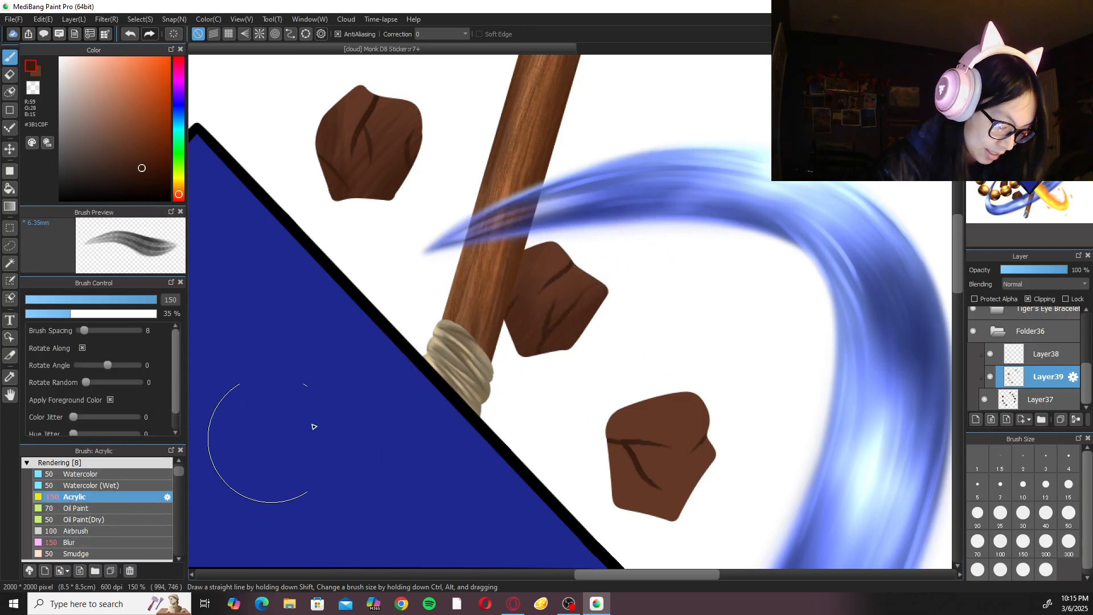
Shade the rock inside the blue stream's arc, above the gem's right corner, with #3B1C0F Acrylic strokes and blend it with Blur.
mouse_move(746, 362)
mouse_down()
mouse_move(693, 325)
mouse_move(654, 274)
mouse_up()
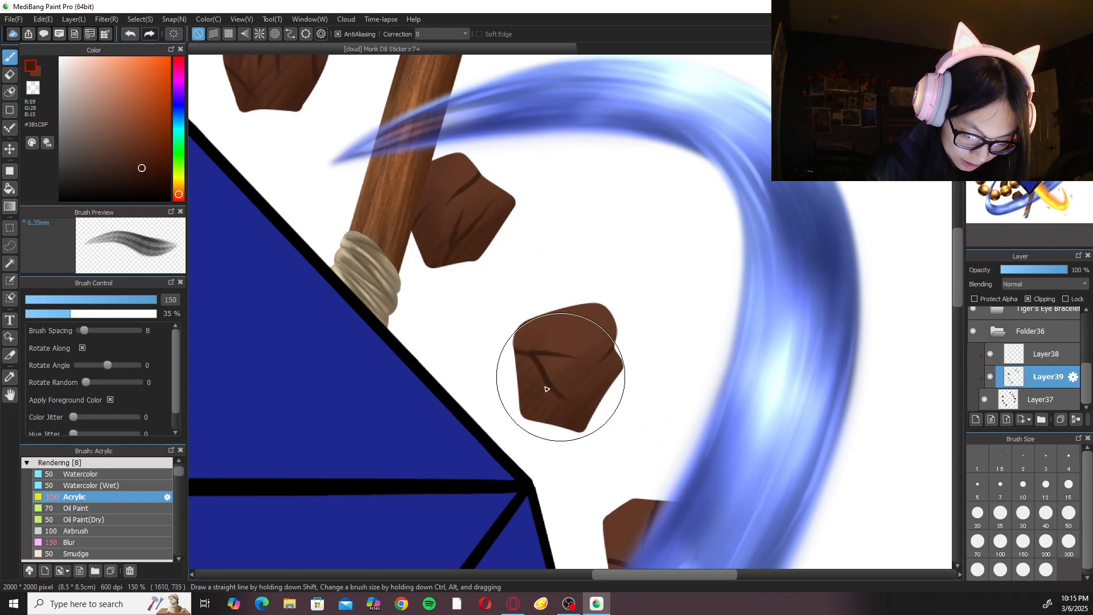
click(100, 542)
click(122, 497)
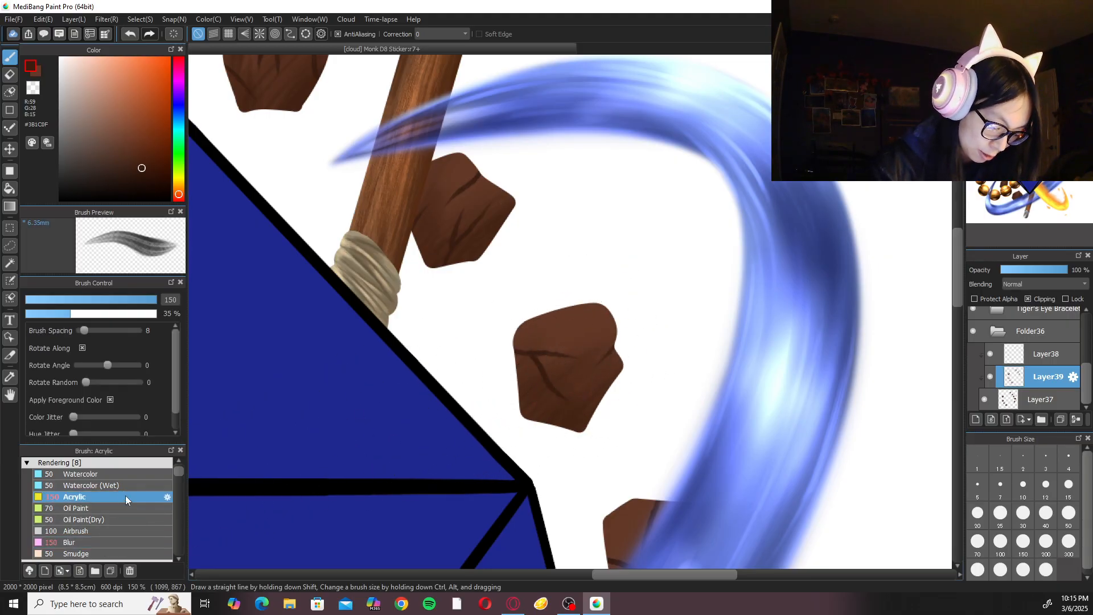
Shade the two rocks partly covered by the blue stream right of the gem with dark Acrylic strokes, undoing the last stroke.
mouse_move(705, 421)
mouse_down()
mouse_move(654, 288)
mouse_move(654, 226)
mouse_up()
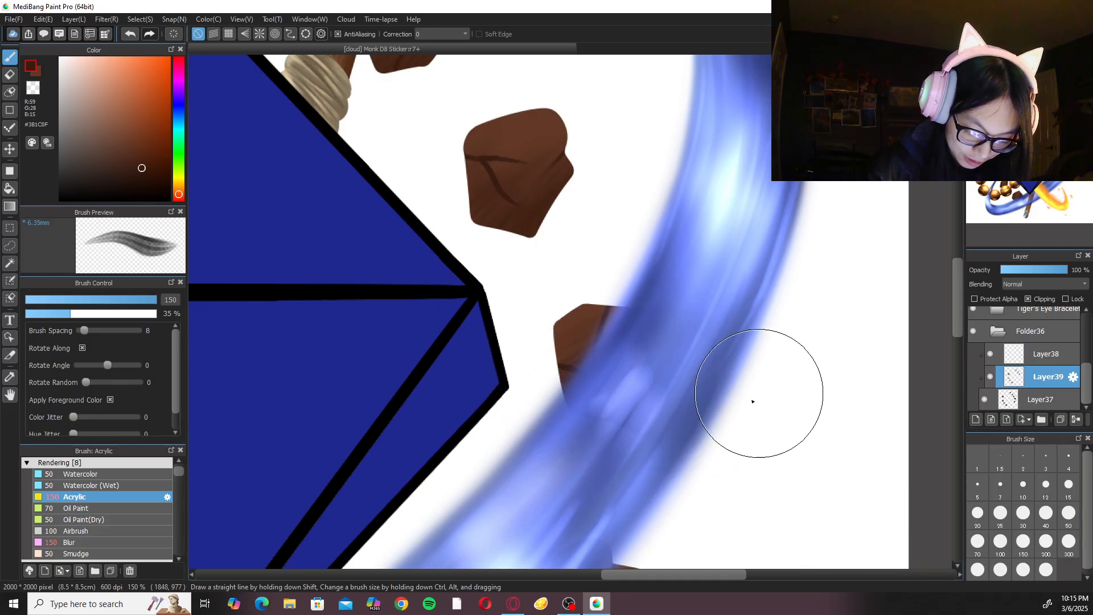
scroll(761, 396, down, 5)
drag(660, 392, 535, 452)
drag(639, 334, 601, 439)
key(ctrl+z)
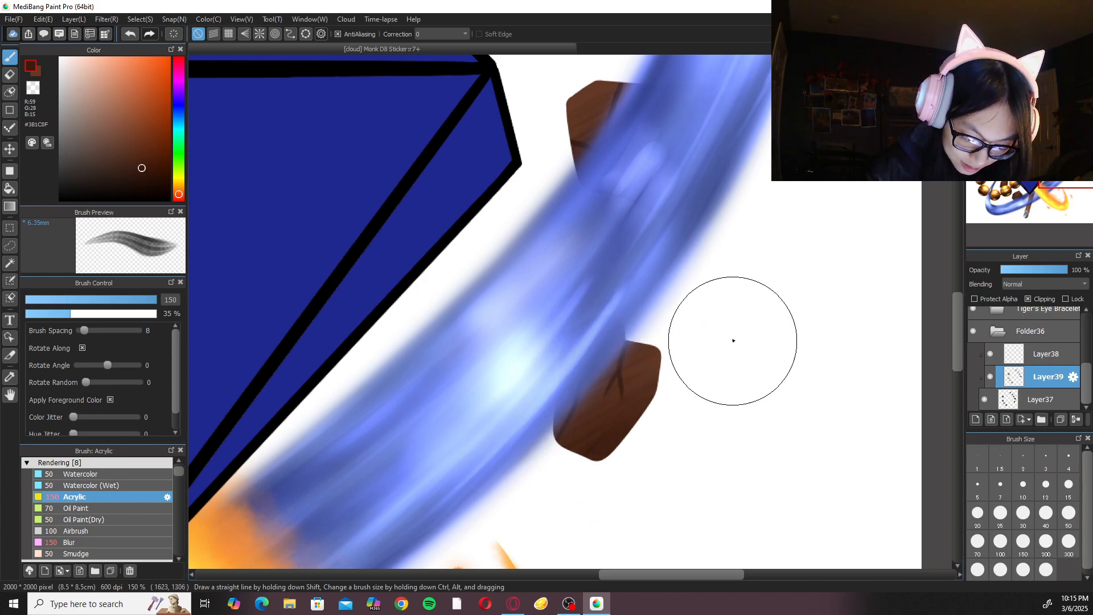
key(ctrl+minus)
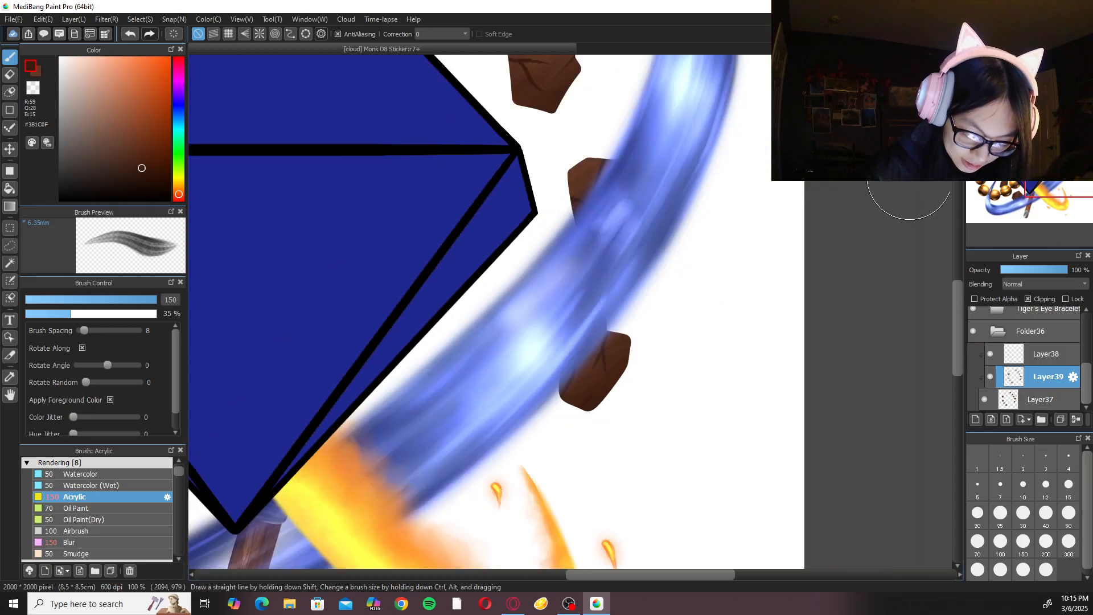
key(ctrl+minus)
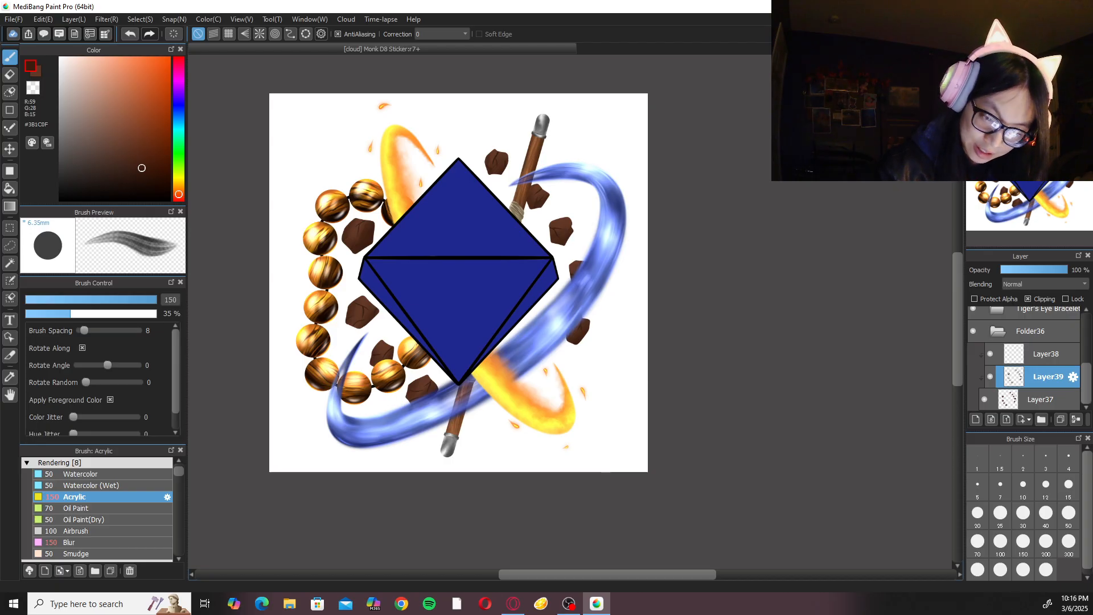
key(ctrl+0)
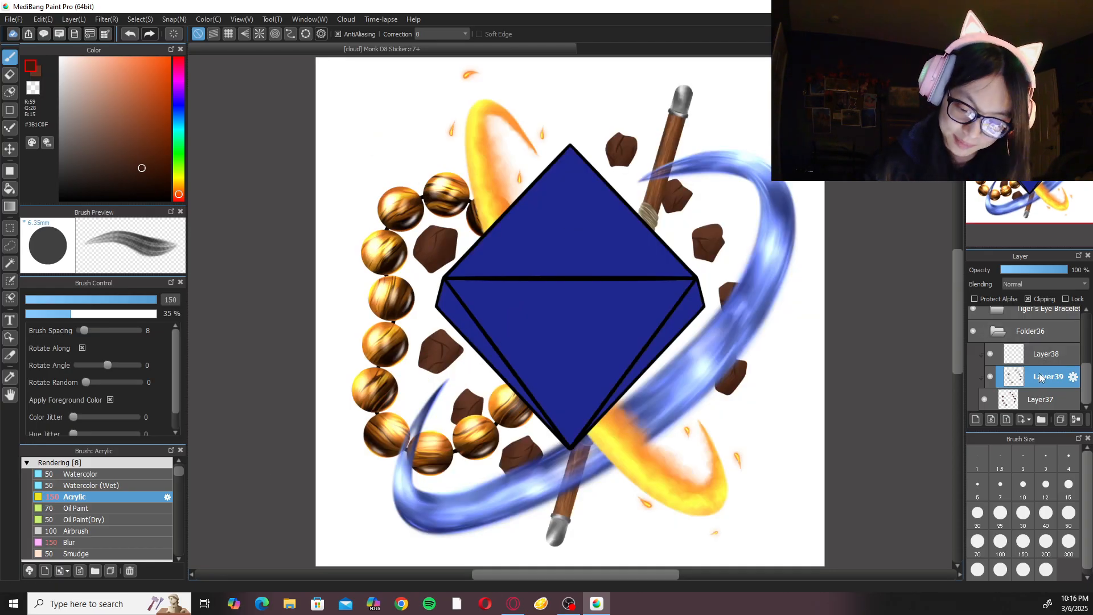
Add a new clipped layer above the rock shading layer and set its blending mode to Add.
click(976, 420)
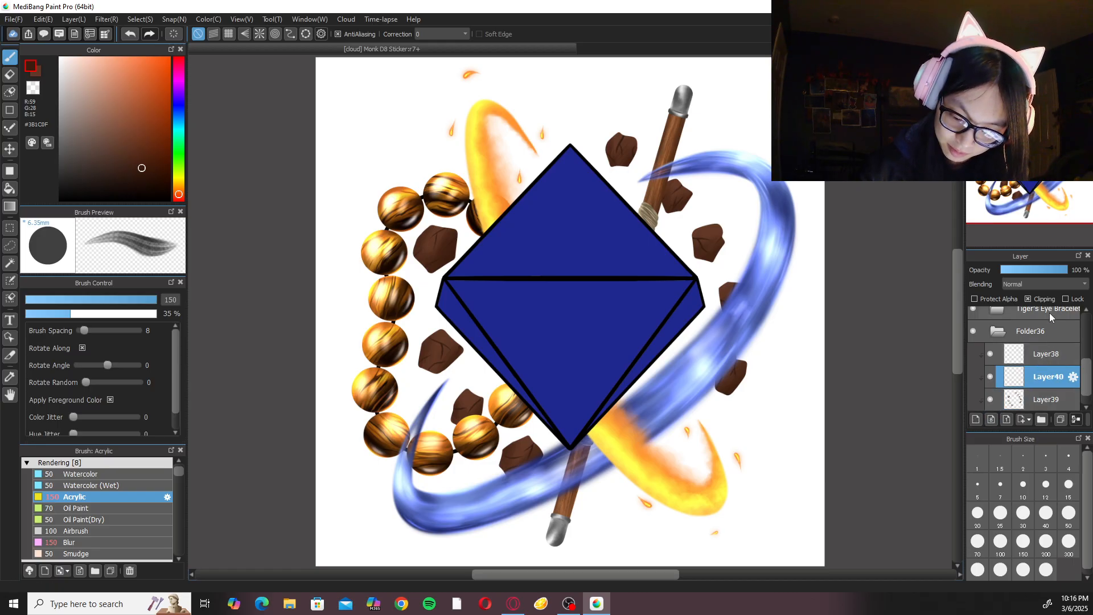
click(1043, 285)
click(1039, 306)
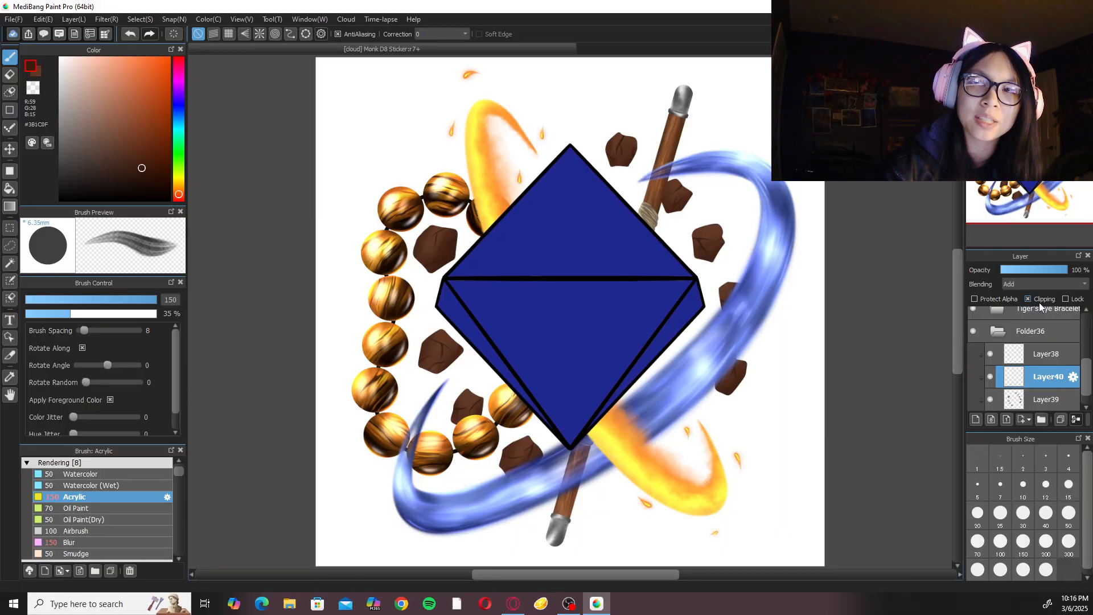
Paint highlights on the rock beside the gem's upper-left edge with lighter brown #765546 Acrylic strokes, using brush size 100.
drag(325, 318, 427, 371)
key(ctrl+plus)
key(ctrl+plus)
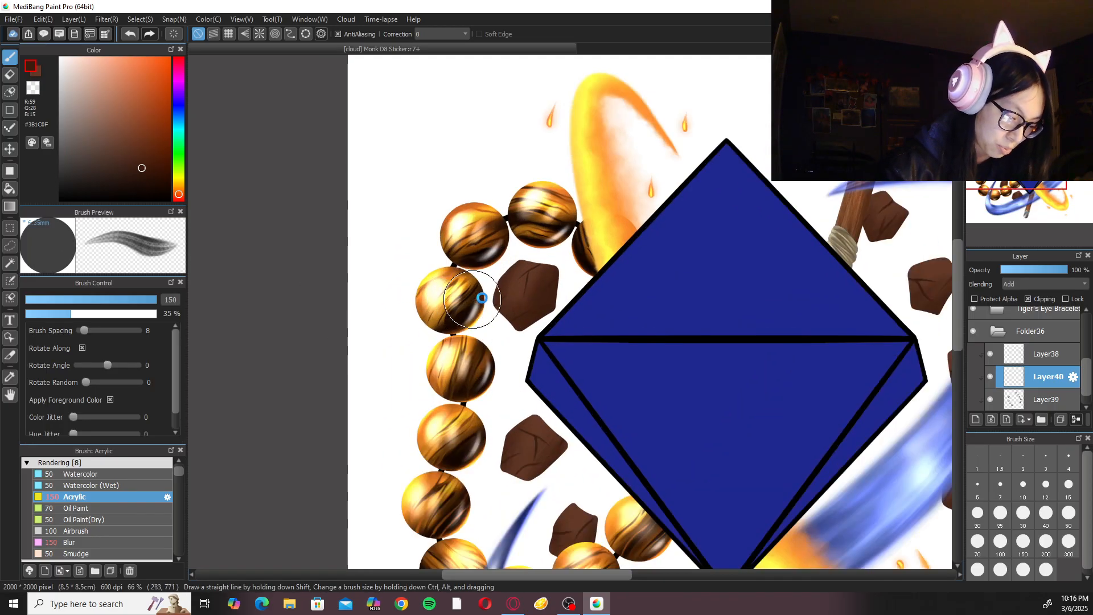
key(ctrl+plus)
key(ctrl+plus)
alt+click(418, 268)
click(121, 140)
drag(374, 282, 419, 326)
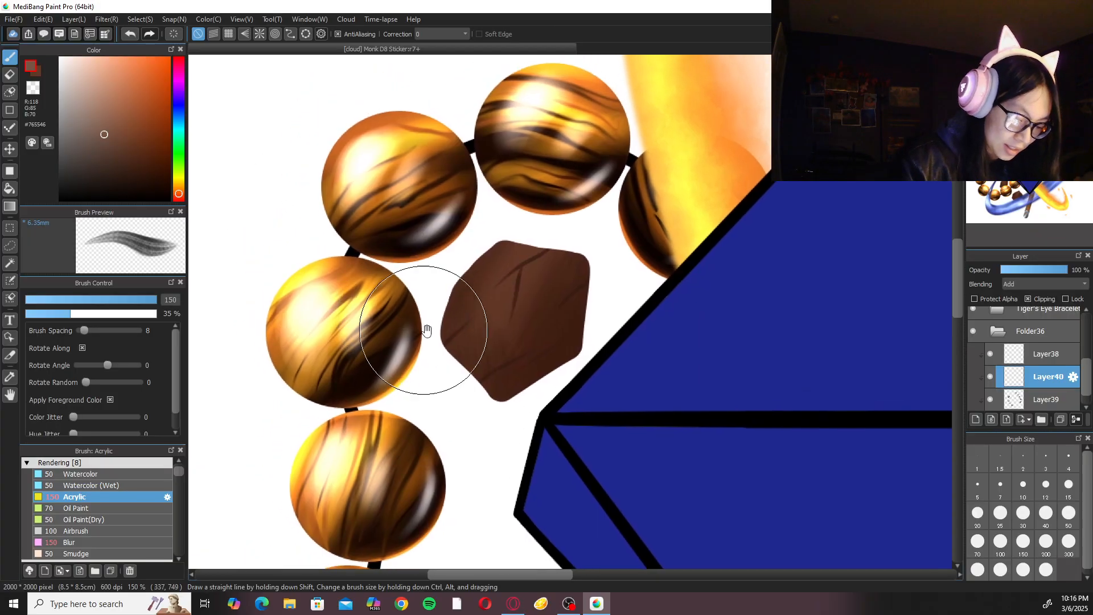
mouse_move(521, 236)
mouse_down()
mouse_move(488, 299)
mouse_move(499, 308)
mouse_move(532, 267)
mouse_move(521, 301)
mouse_move(478, 311)
mouse_up()
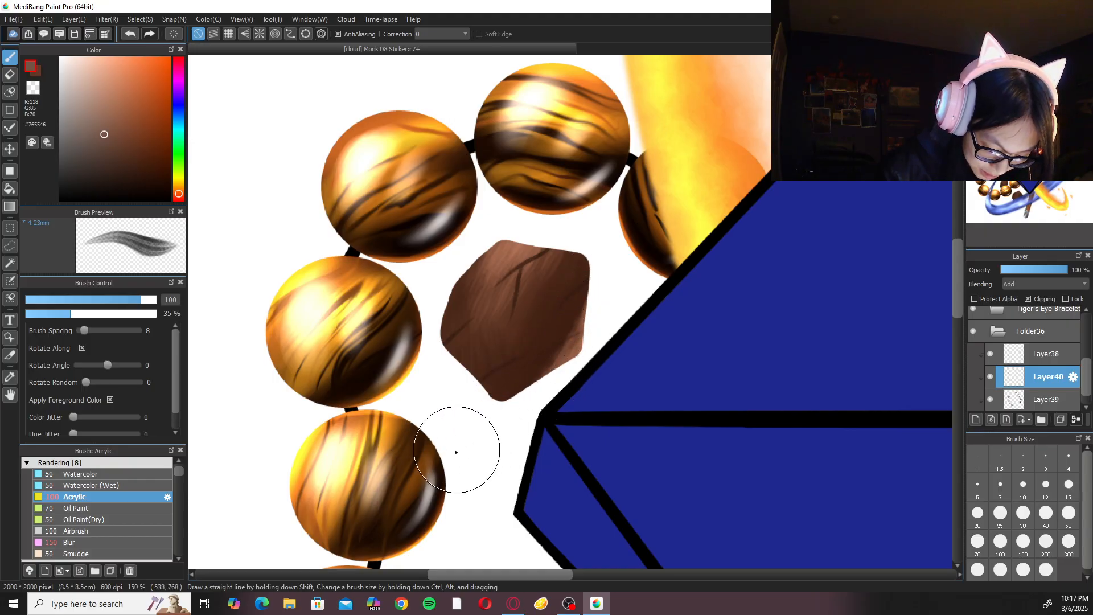
Soften the rock's highlights with the Blur brush at size 150, and return to the Acrylic brush at size 100.
click(72, 542)
mouse_move(574, 294)
mouse_down()
mouse_move(551, 284)
mouse_move(558, 250)
mouse_move(510, 304)
mouse_move(464, 270)
mouse_move(498, 318)
mouse_up()
key(ctrl+minus)
key(ctrl+minus)
key(ctrl+plus)
key(ctrl+plus)
click(122, 497)
key(ctrl+plus)
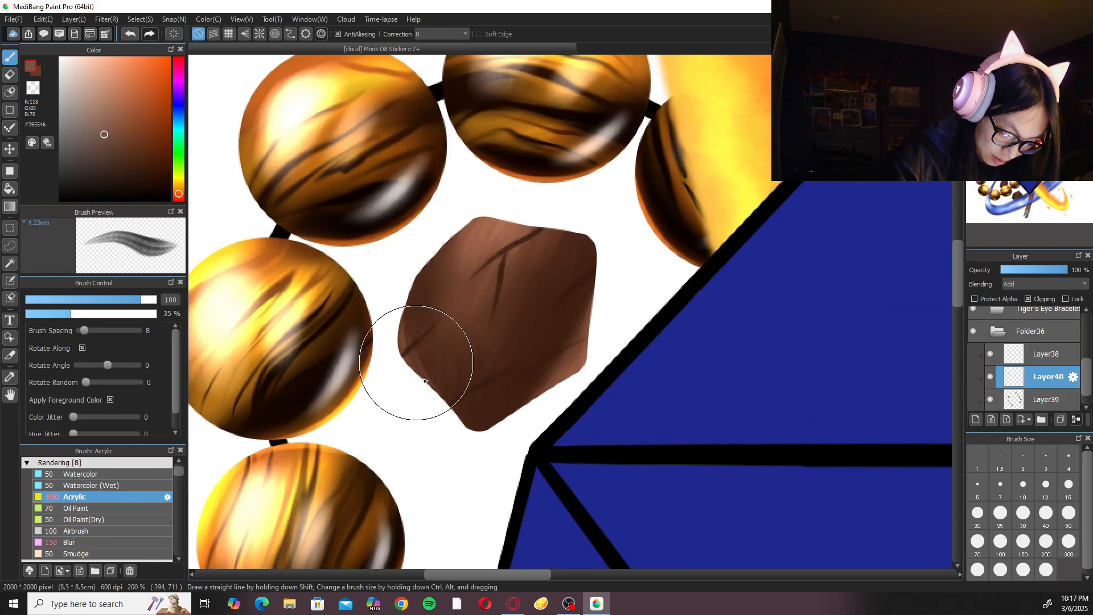
drag(408, 295, 459, 404)
mouse_move(413, 324)
mouse_down()
mouse_move(477, 434)
mouse_move(428, 397)
mouse_up()
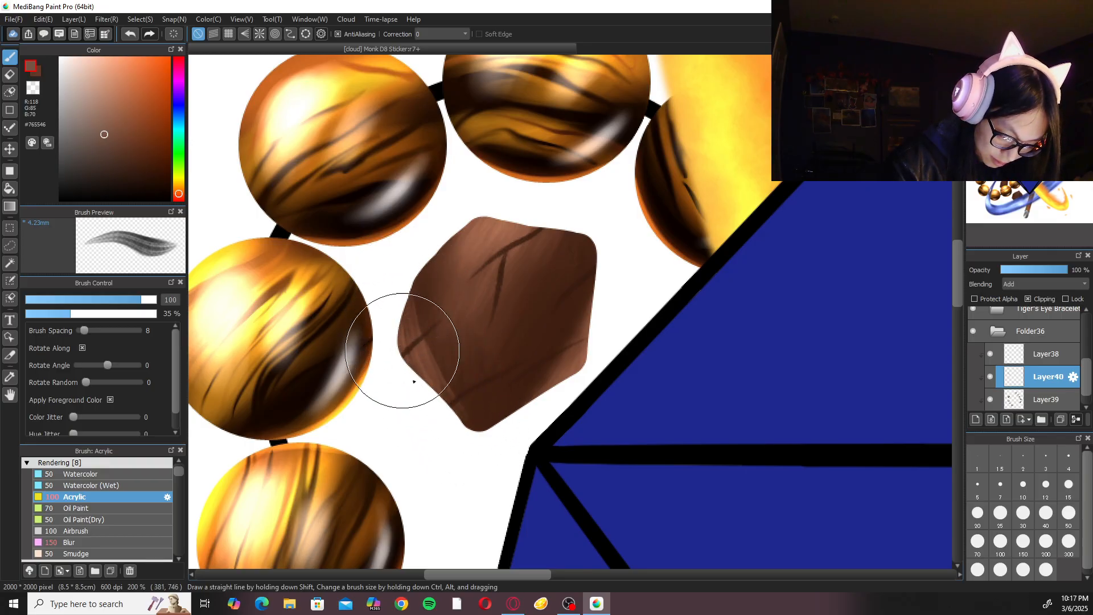
key(ctrl+z)
key(ctrl+z)
key(ctrl+z)
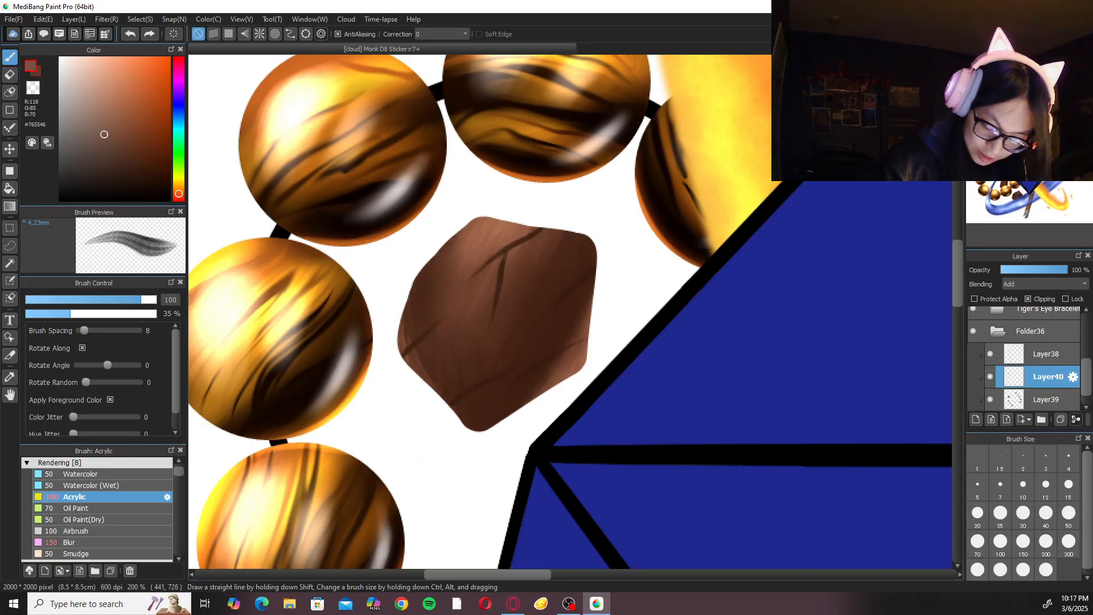
Add #765546 Acrylic highlight strokes along the same rock's left edge and blend them with the Blur brush at size 150.
drag(391, 322, 418, 391)
mouse_move(395, 300)
mouse_down()
mouse_move(448, 413)
mouse_move(468, 415)
mouse_move(470, 431)
mouse_up()
drag(417, 266, 459, 407)
click(112, 544)
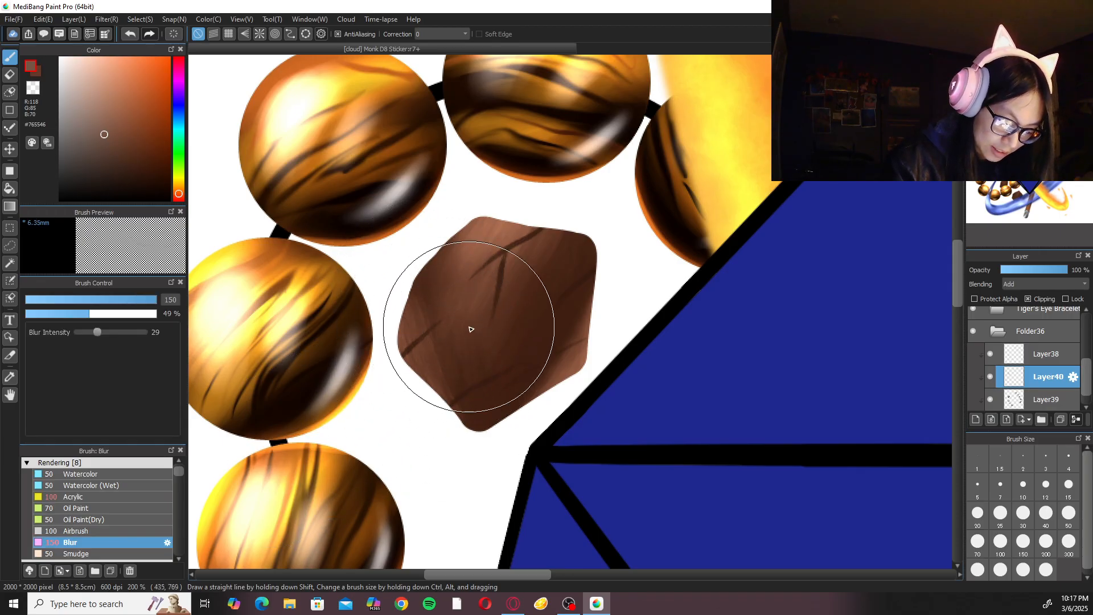
click(142, 495)
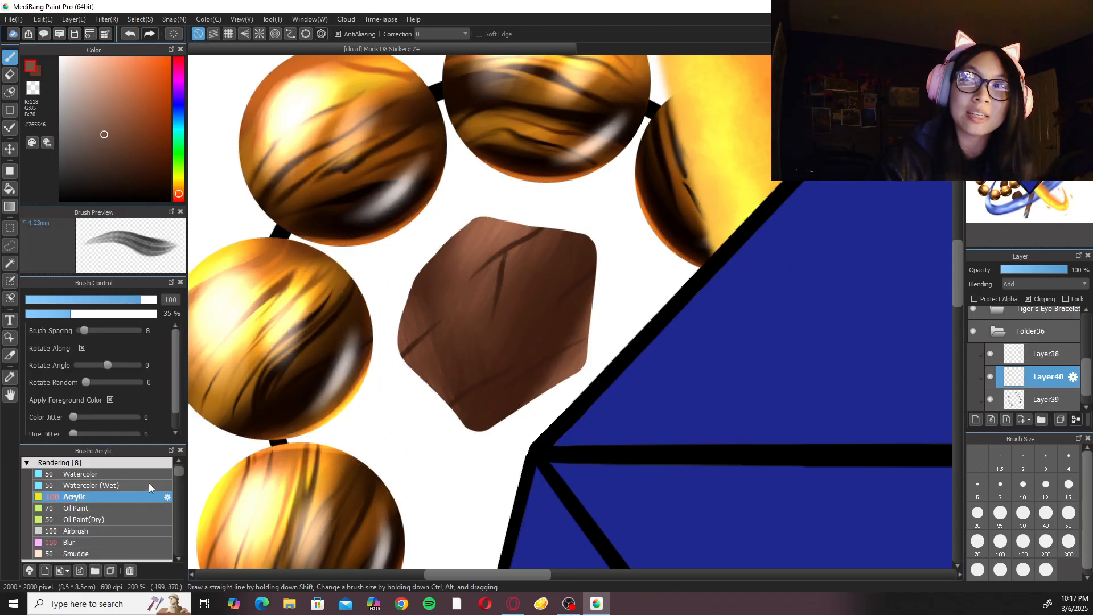
Paint #765546 Acrylic highlights at size 200 on the rock beside the gem's lower-left edge and blend them with the Blur brush at size 150.
key(ctrl+minus)
drag(528, 427, 534, 415)
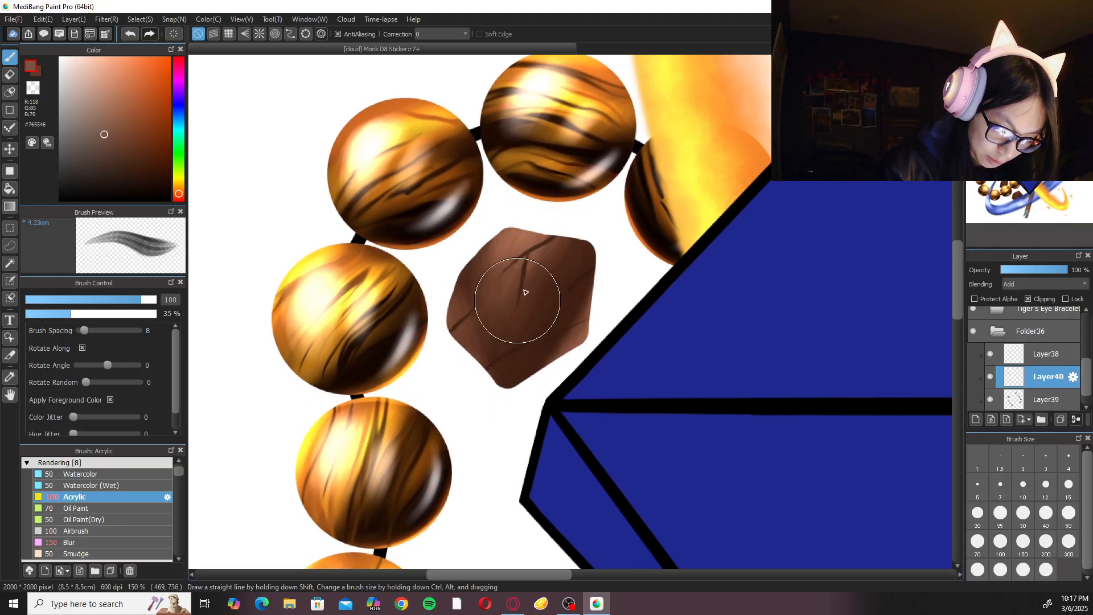
key(ctrl+minus)
key(ctrl+minus)
key(ctrl+plus)
key(ctrl+plus)
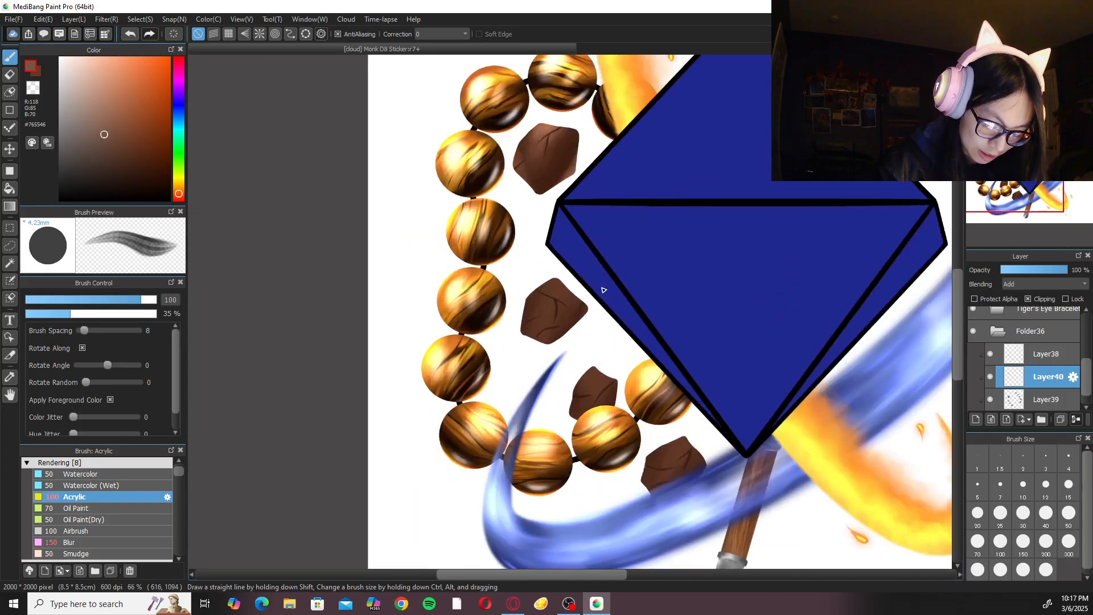
click(1046, 541)
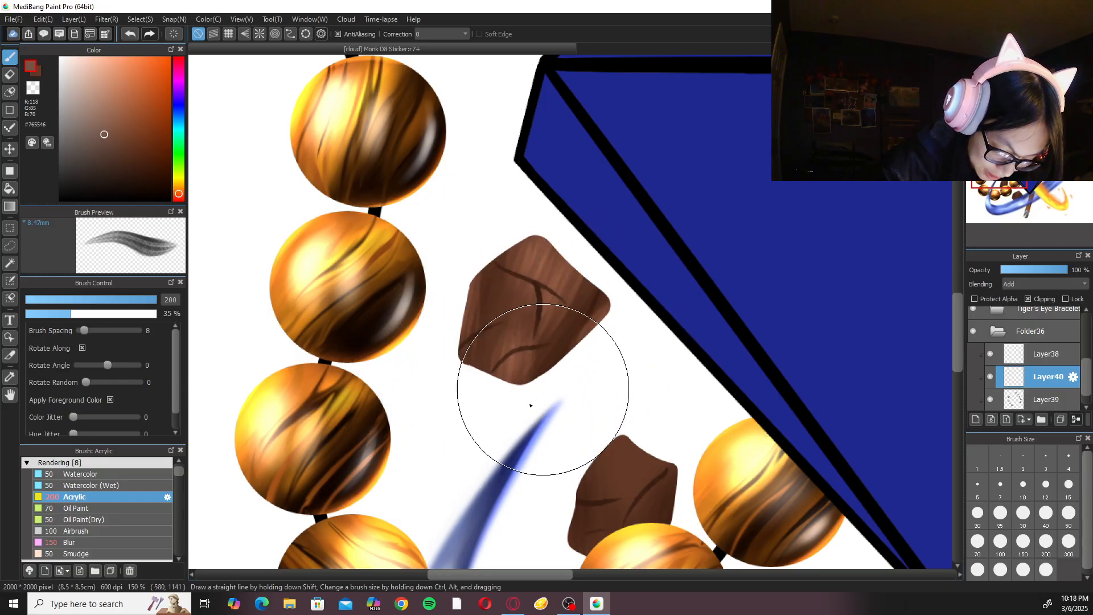
click(108, 541)
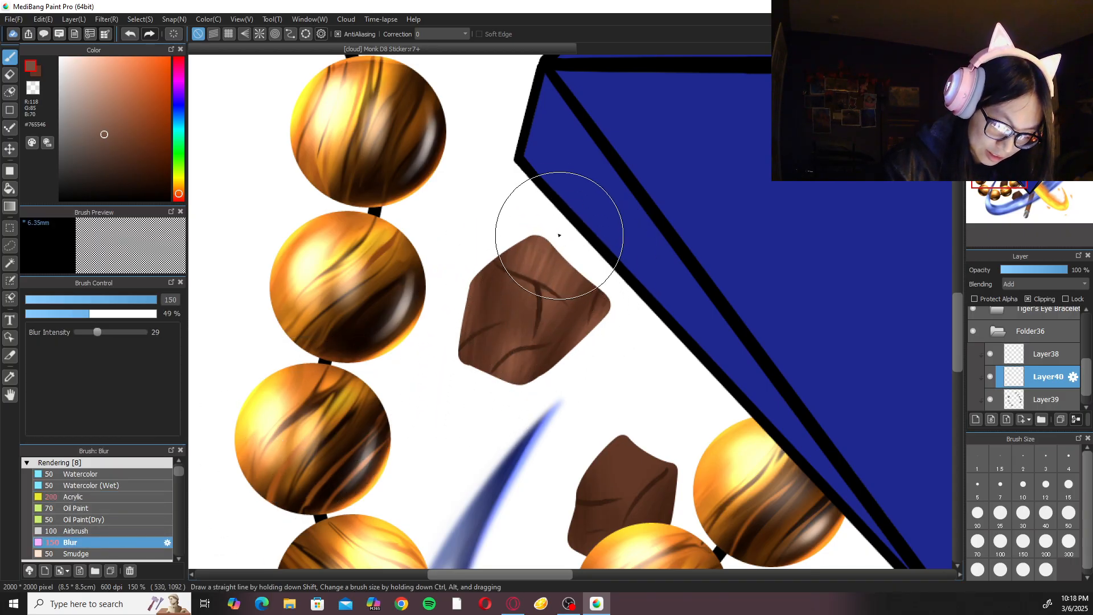
click(86, 497)
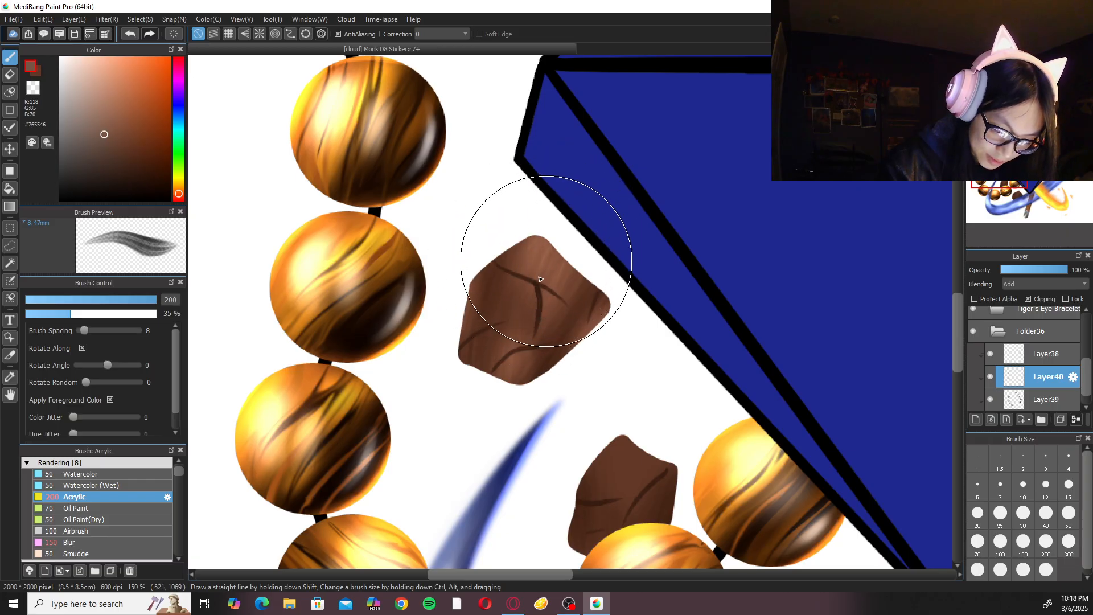
Paint #765546 Acrylic highlights on the small rock tucked behind the lower beads, using brush sizes 200 and 50.
scroll(624, 216, down, 5)
scroll(629, 222, up, 2)
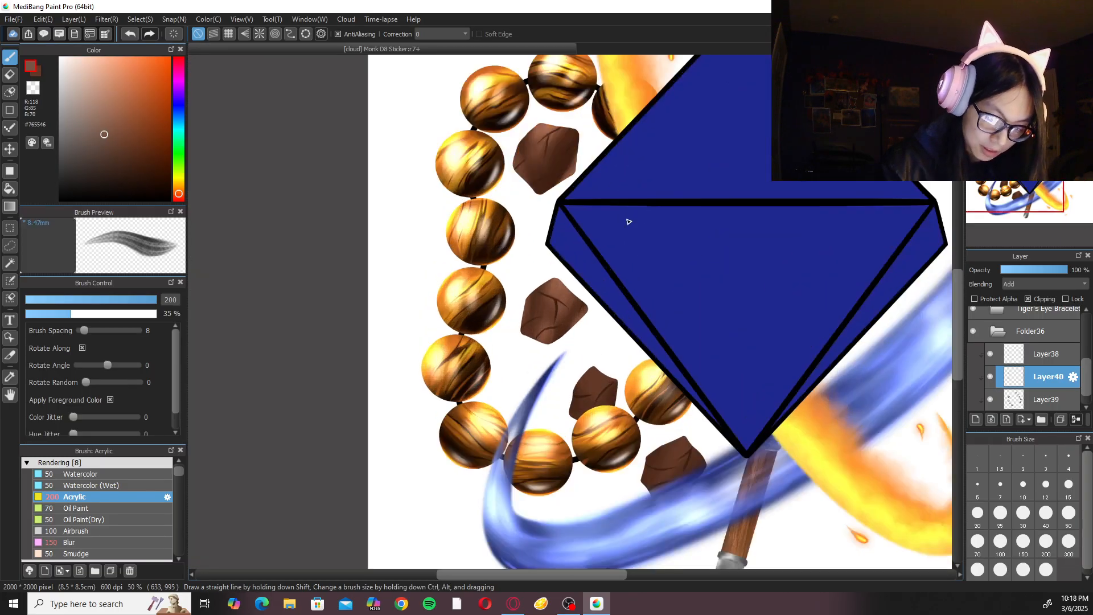
scroll(657, 289, up, 4)
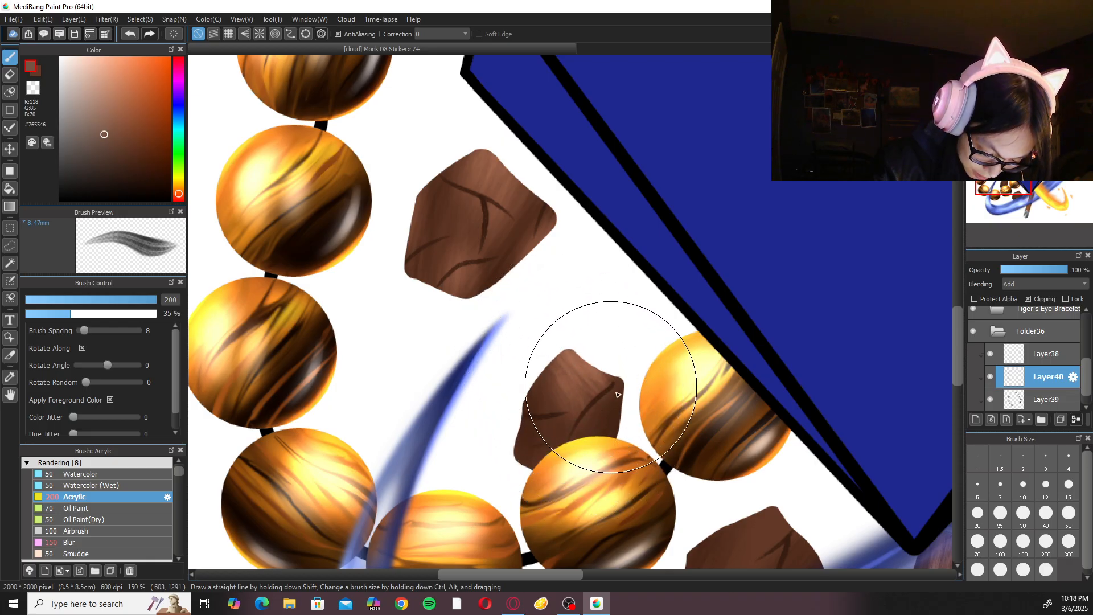
click(1069, 513)
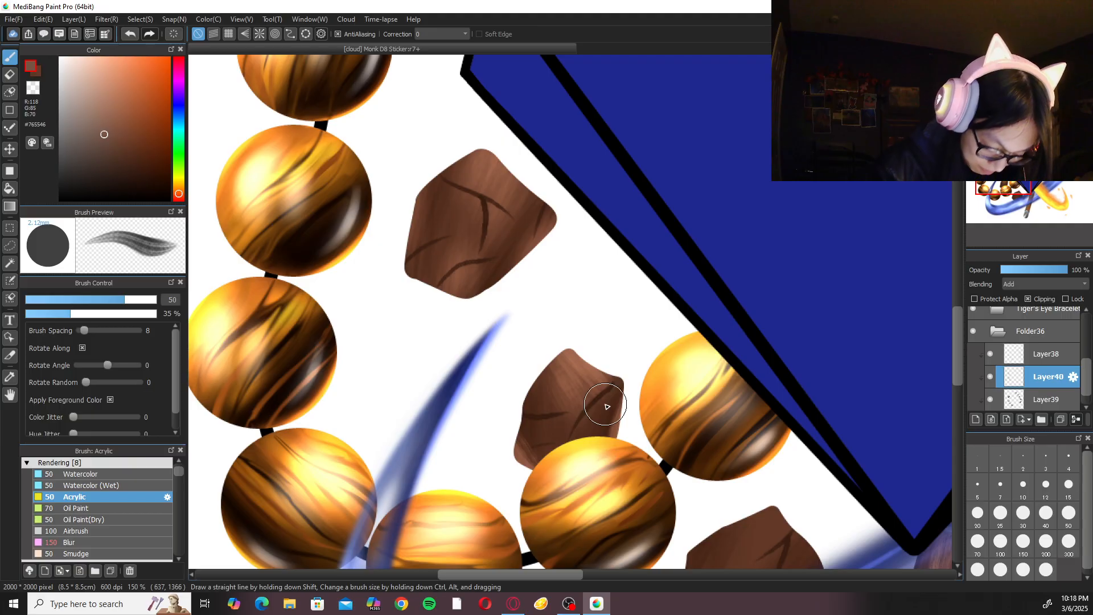
Soften the small rock's highlights with the Blur brush, and brighten its upper tip with the Acrylic brush at size 100.
click(124, 544)
mouse_move(562, 415)
mouse_down()
mouse_move(541, 365)
mouse_move(573, 436)
mouse_move(629, 415)
mouse_up()
click(114, 496)
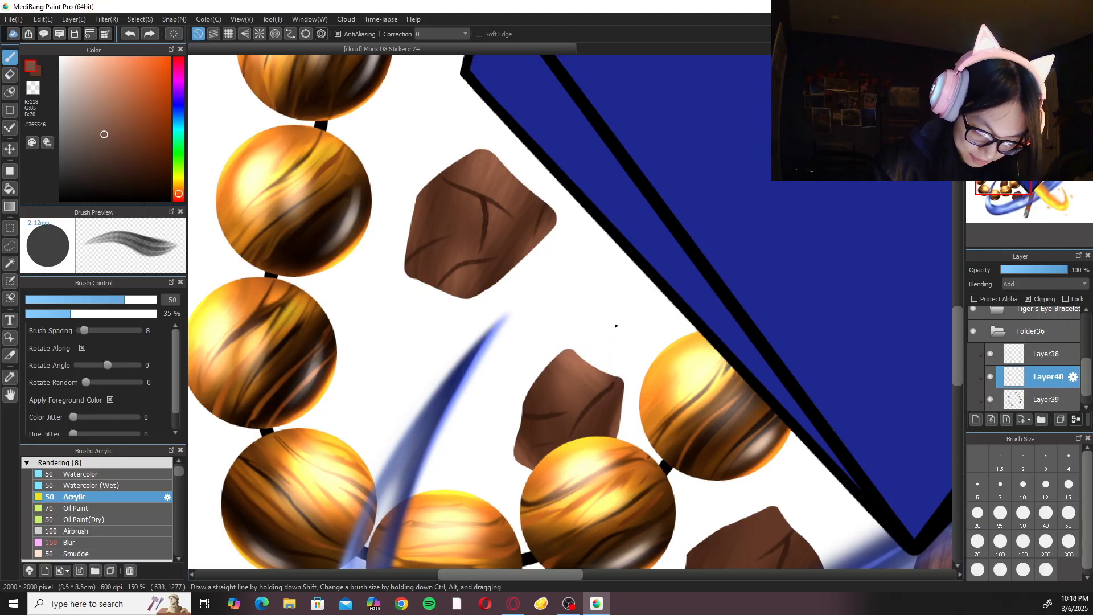
click(992, 541)
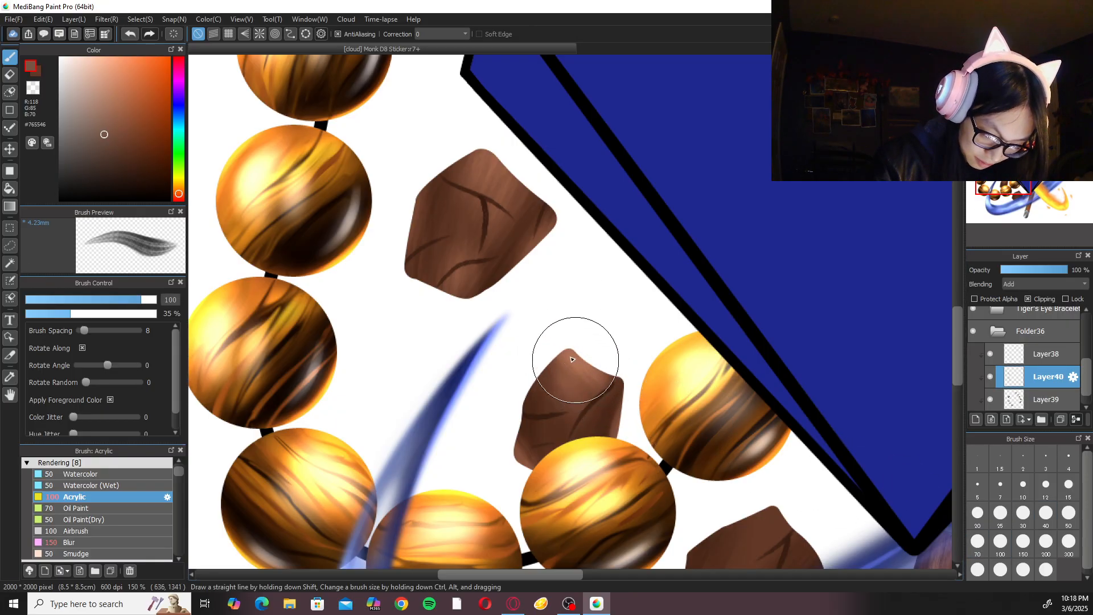
Paint #765546 Acrylic highlights at size 150 on the rock near the gem's bottom tip, where the water stream overlaps it.
drag(514, 165, 546, 266)
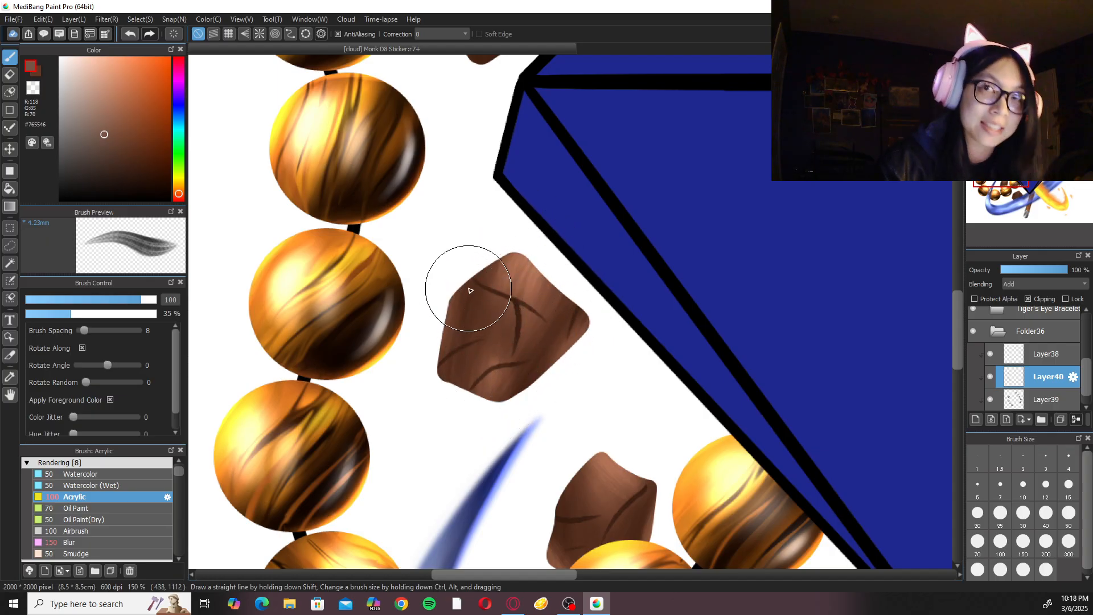
scroll(466, 306, up, 5)
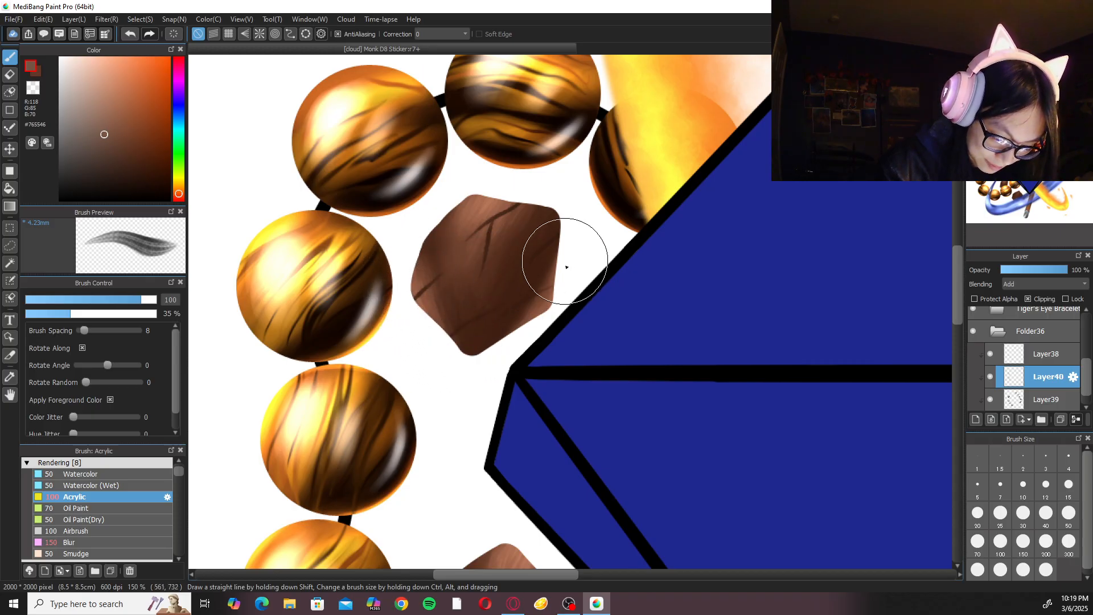
key(ctrl+minus)
key(ctrl+minus)
key(ctrl+minus)
drag(741, 429, 678, 291)
key(ctrl+plus)
key(ctrl+plus)
drag(658, 392, 644, 296)
key(ctrl+plus)
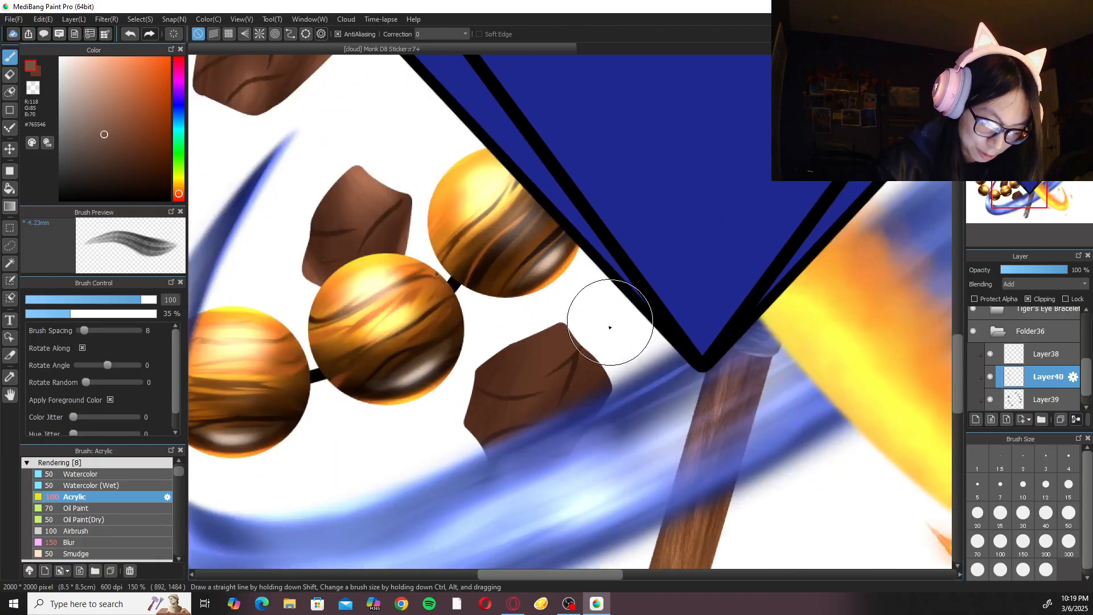
click(1046, 543)
click(1023, 542)
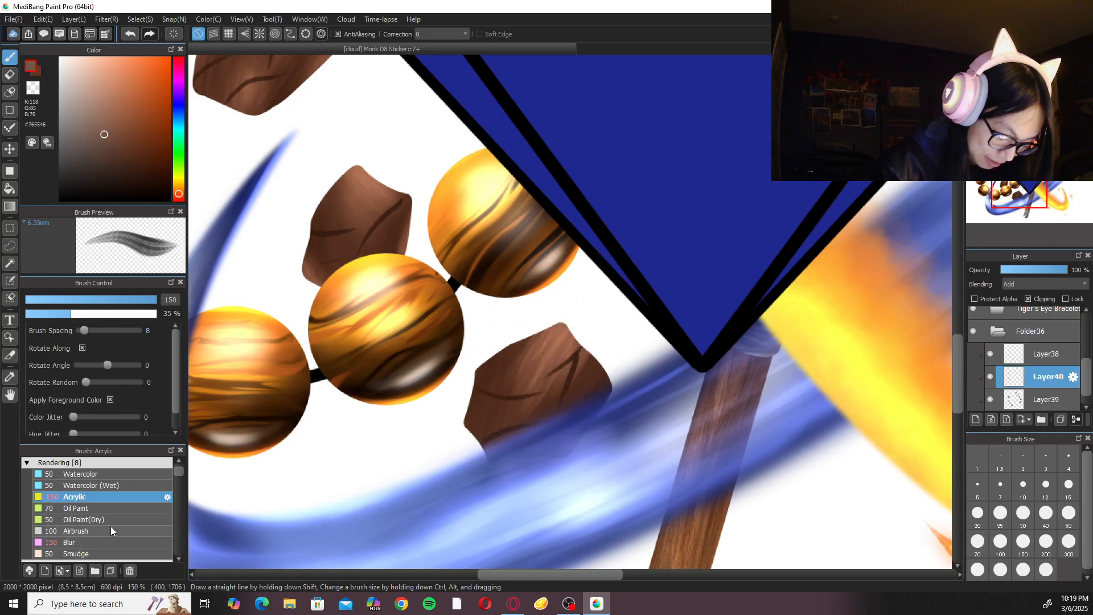
Blend the bottom rock's highlights with the Blur brush at size 150, adding Acrylic strokes at size 50 near its lower-left edge and softening them.
click(92, 542)
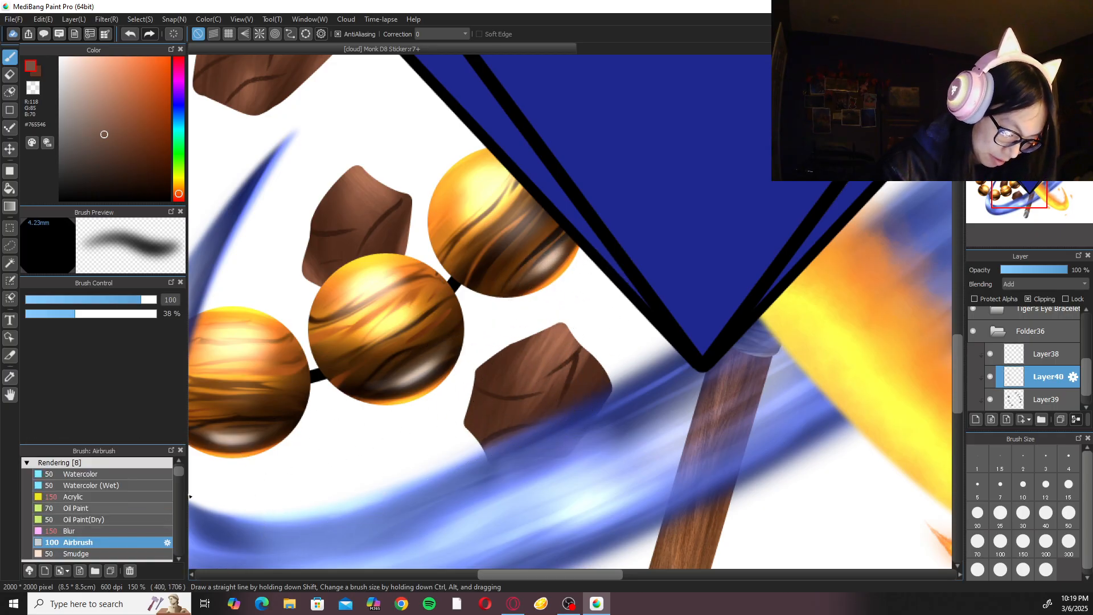
click(125, 533)
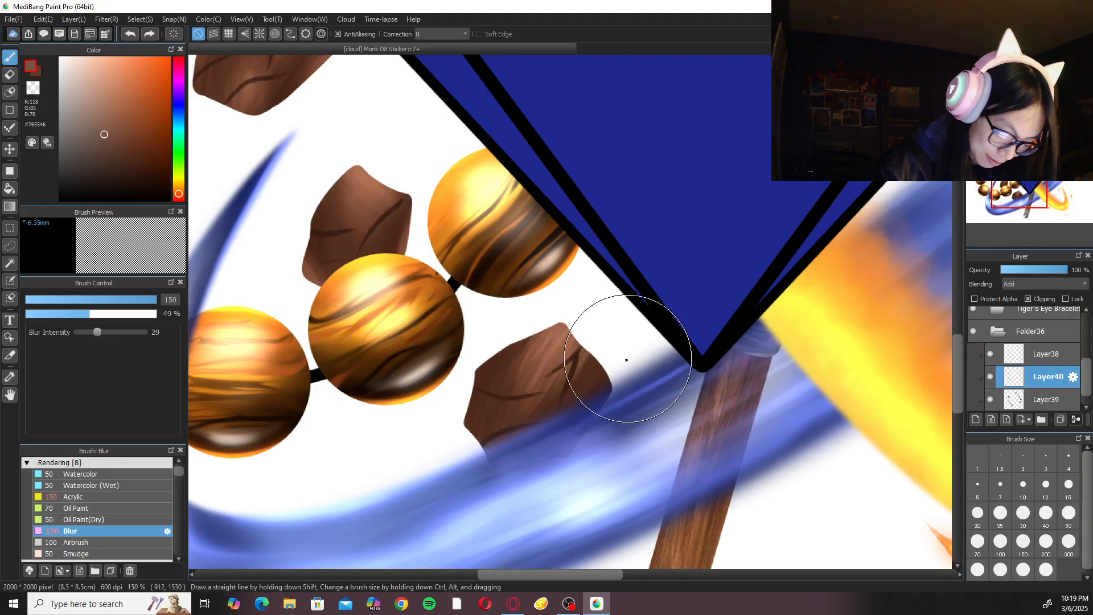
click(114, 498)
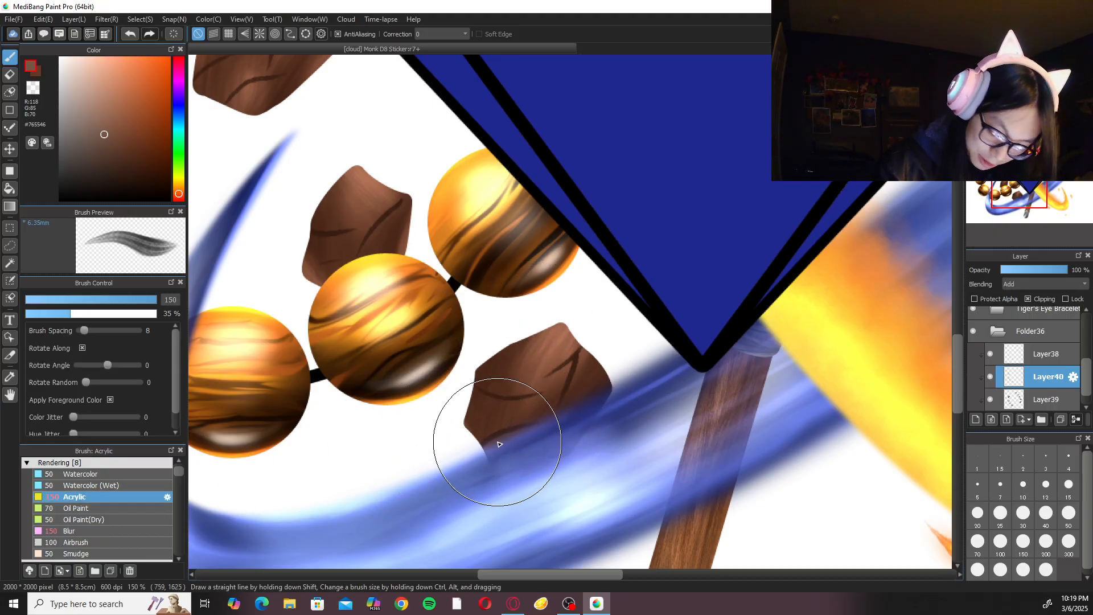
click(1069, 514)
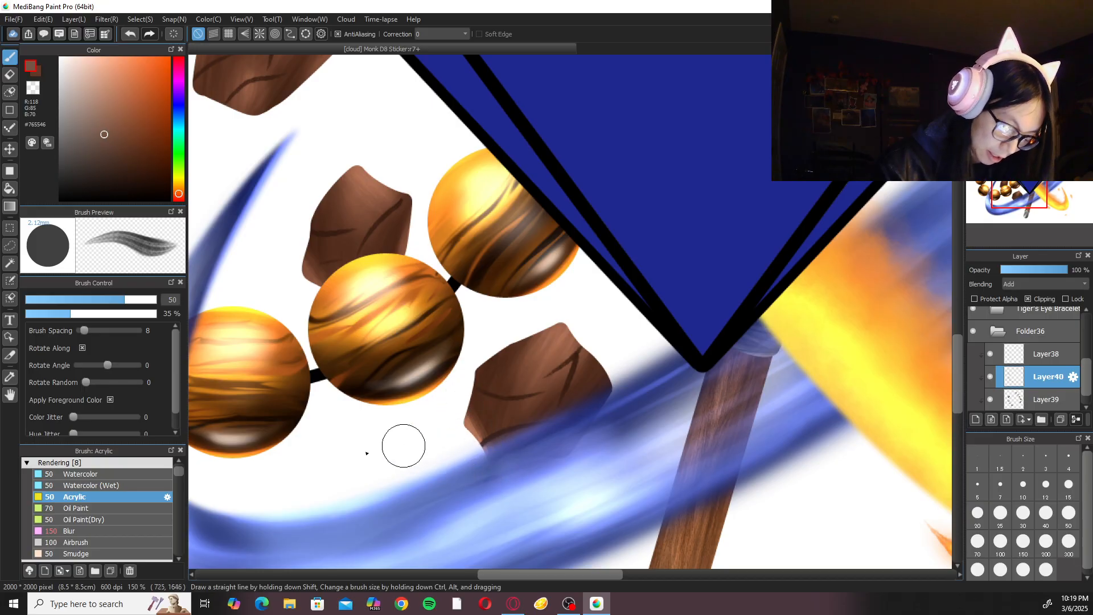
click(118, 531)
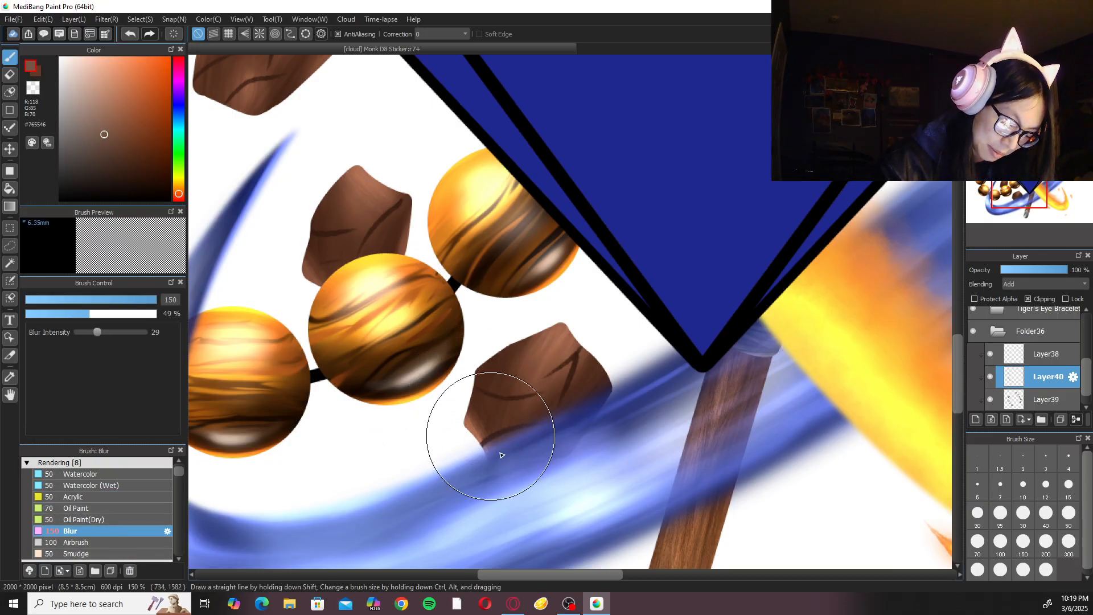
click(96, 498)
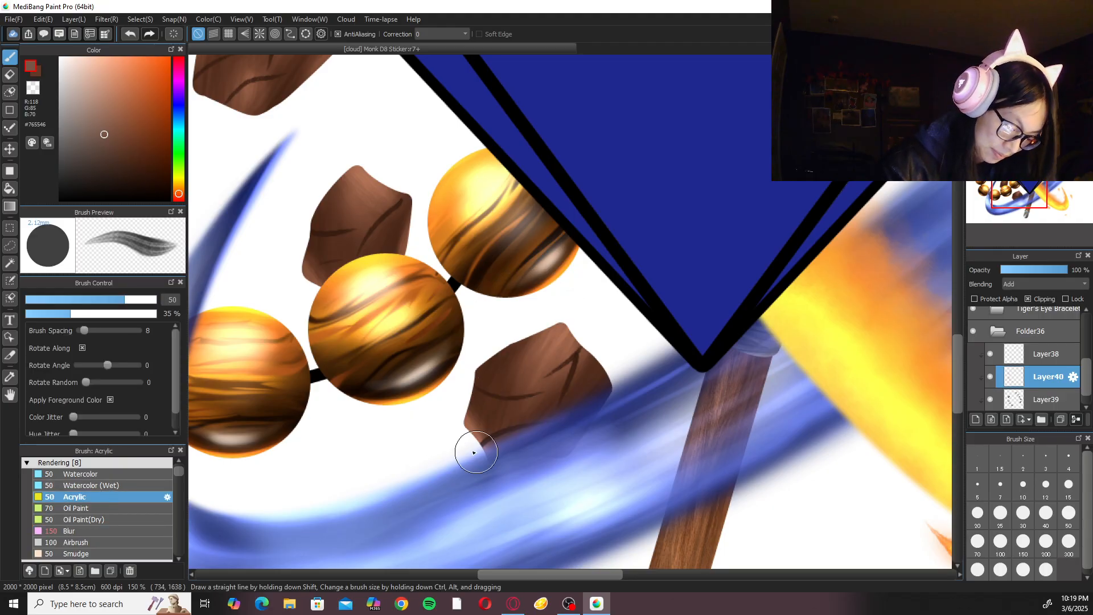
Highlight the rock on the water stream's outer side with Acrylic at size 100 and soften it with the Blur brush at size 150.
scroll(463, 423, down, 2)
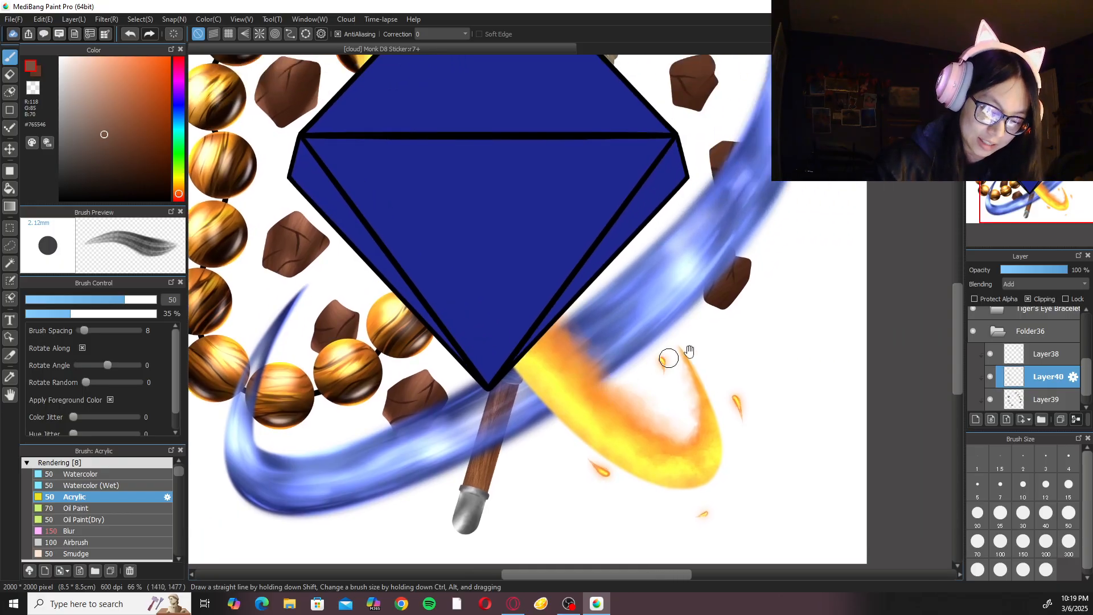
scroll(671, 354, up, 3)
drag(501, 450, 587, 305)
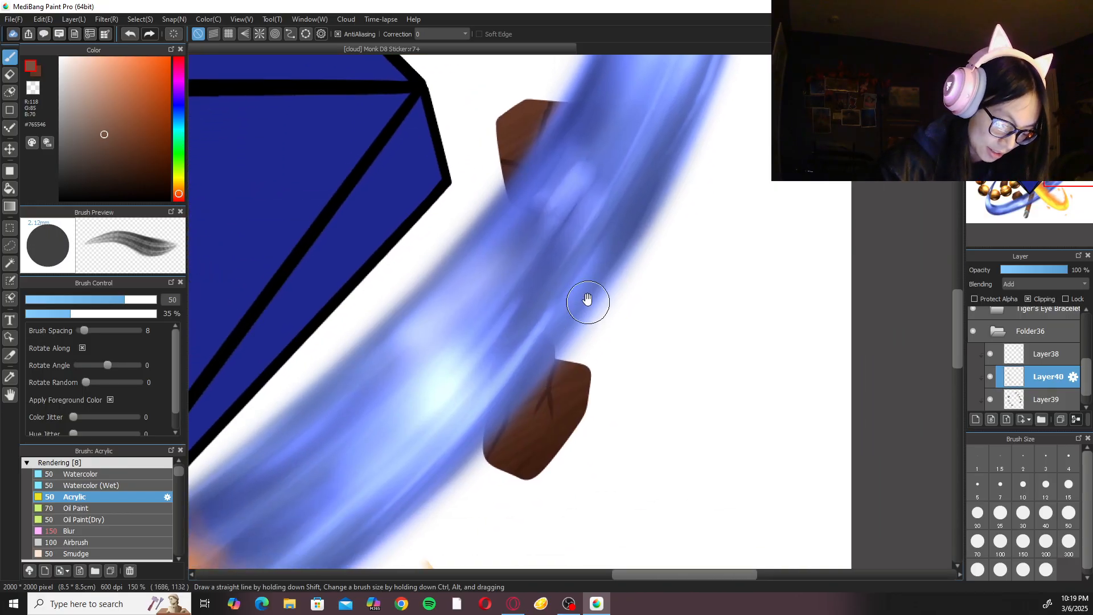
scroll(406, 382, down, 1)
click(1001, 541)
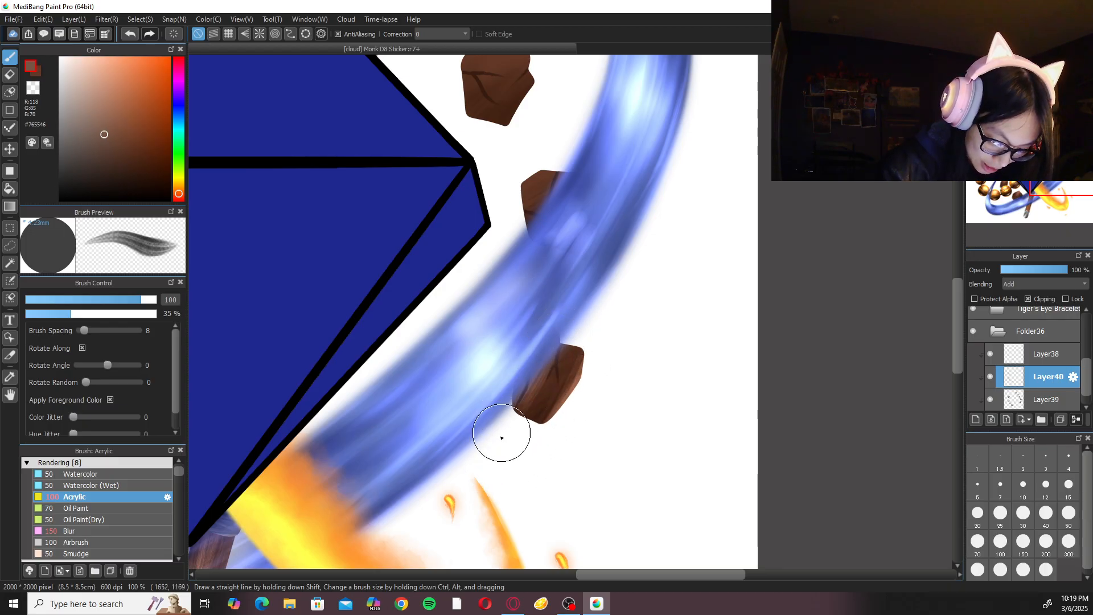
click(86, 530)
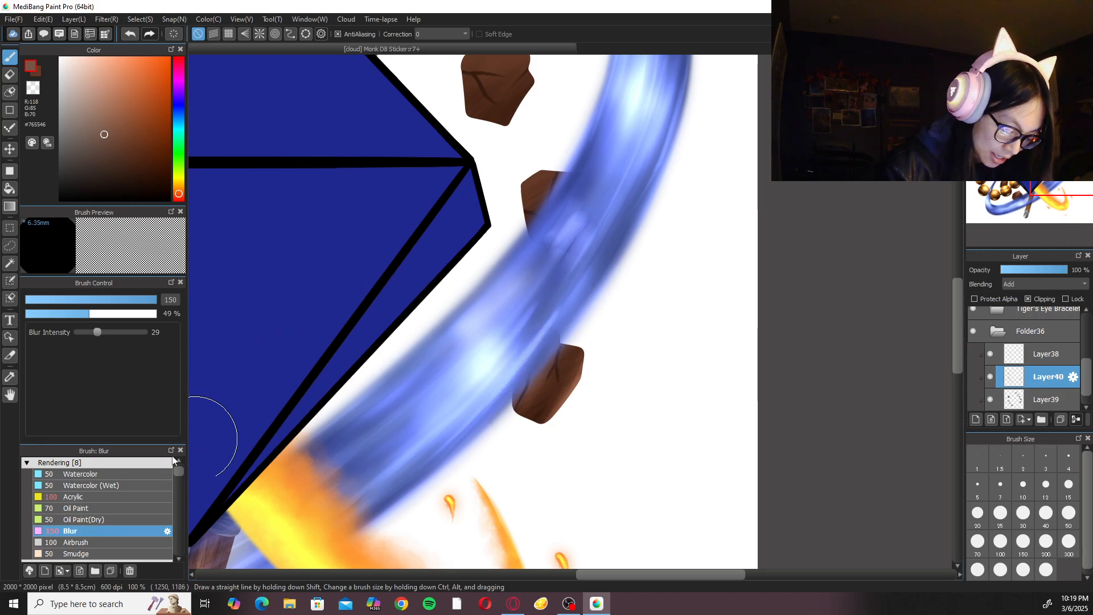
click(74, 496)
Paint Acrylic highlights at size 100 on the half-hidden rock at the water stream's inner edge and soften them with the Blur brush.
scroll(473, 311, up, 3)
key(Left)
key(Left)
key(Left)
key(Left)
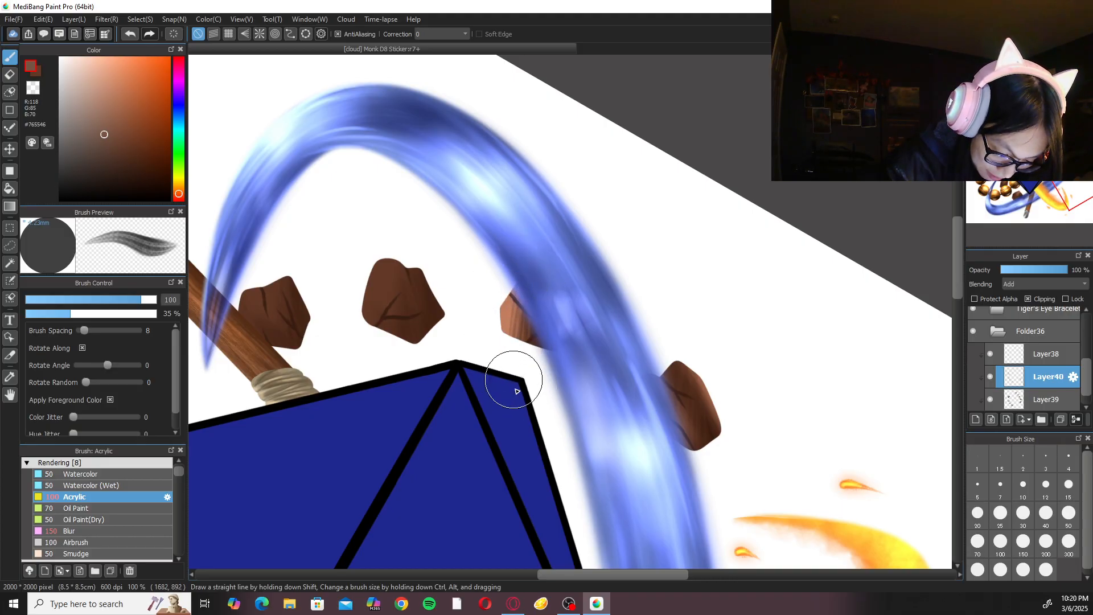
click(119, 532)
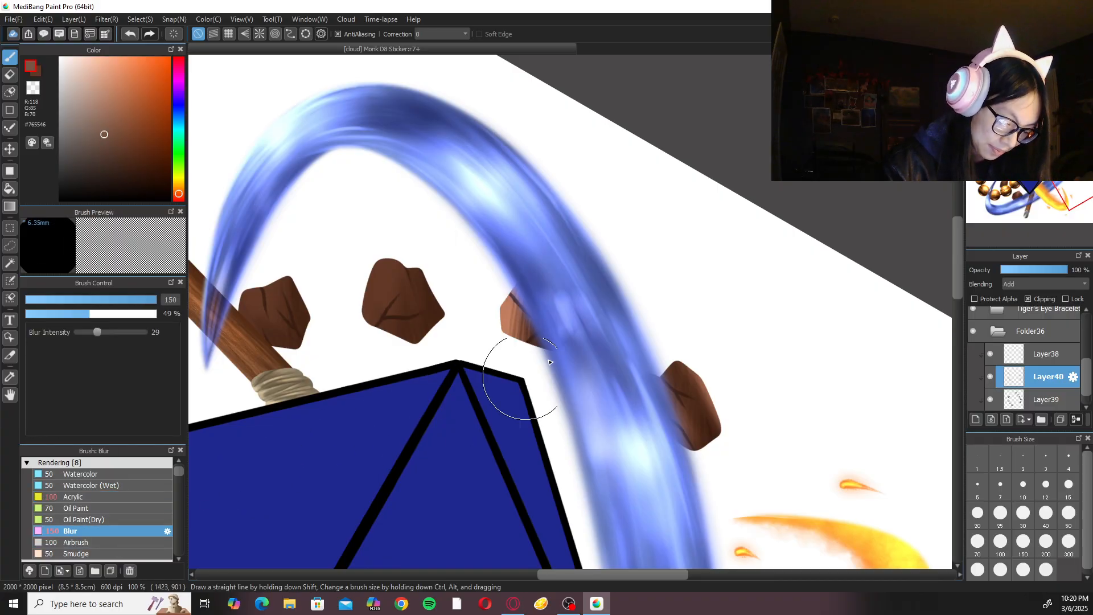
Highlight the rock beside the gem's upper-right edge with Acrylic at size 200 and blend it with the Blur brush at size 150.
drag(507, 304, 542, 371)
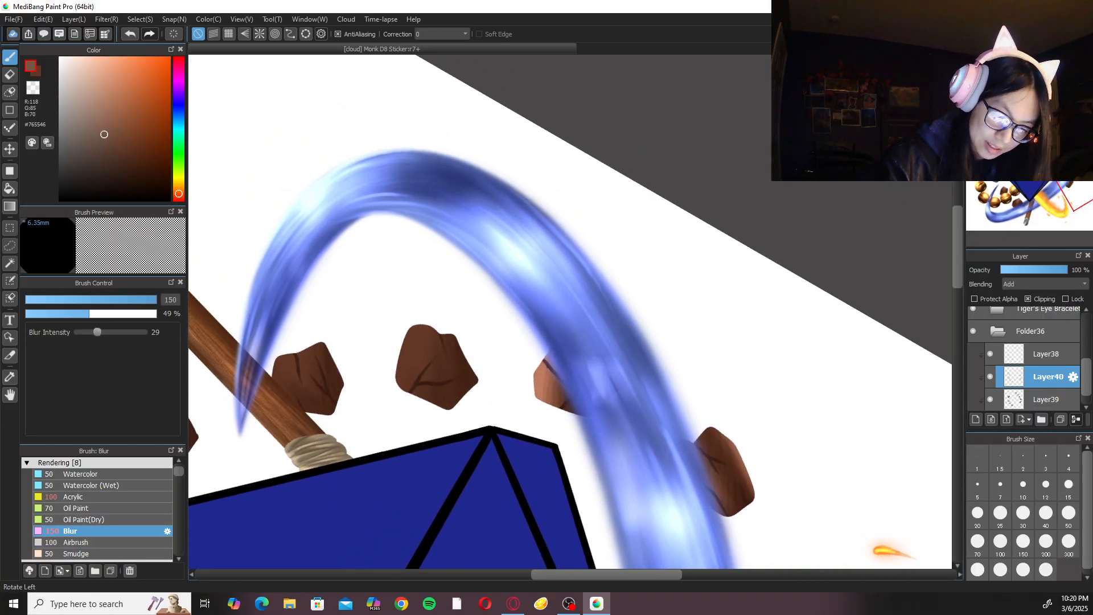
click(1039, 65)
drag(477, 280, 531, 394)
click(121, 495)
drag(451, 394, 504, 403)
click(1024, 64)
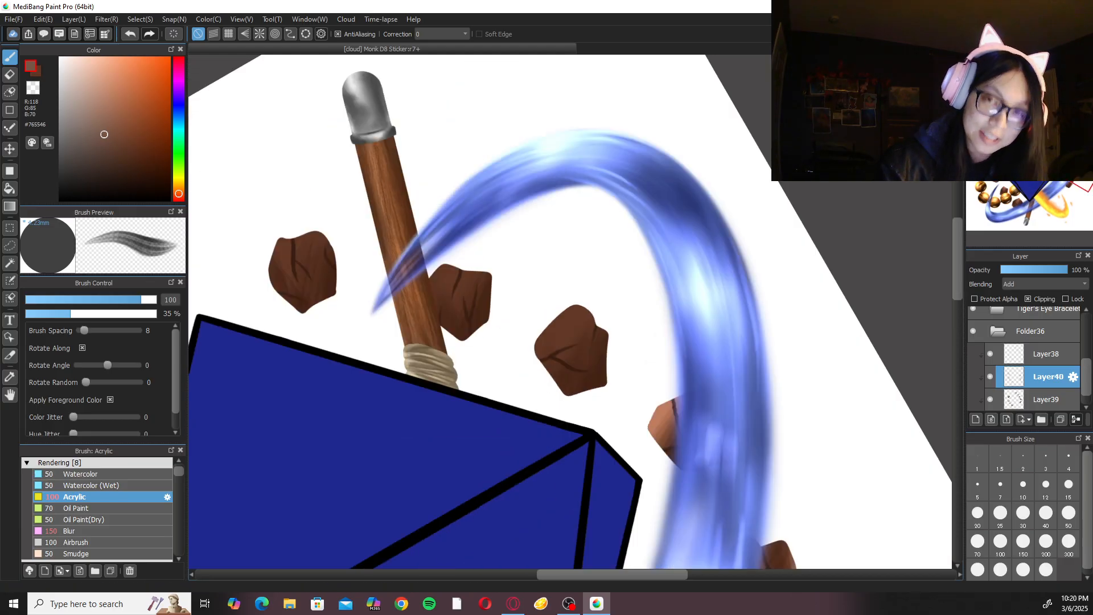
drag(598, 274, 607, 329)
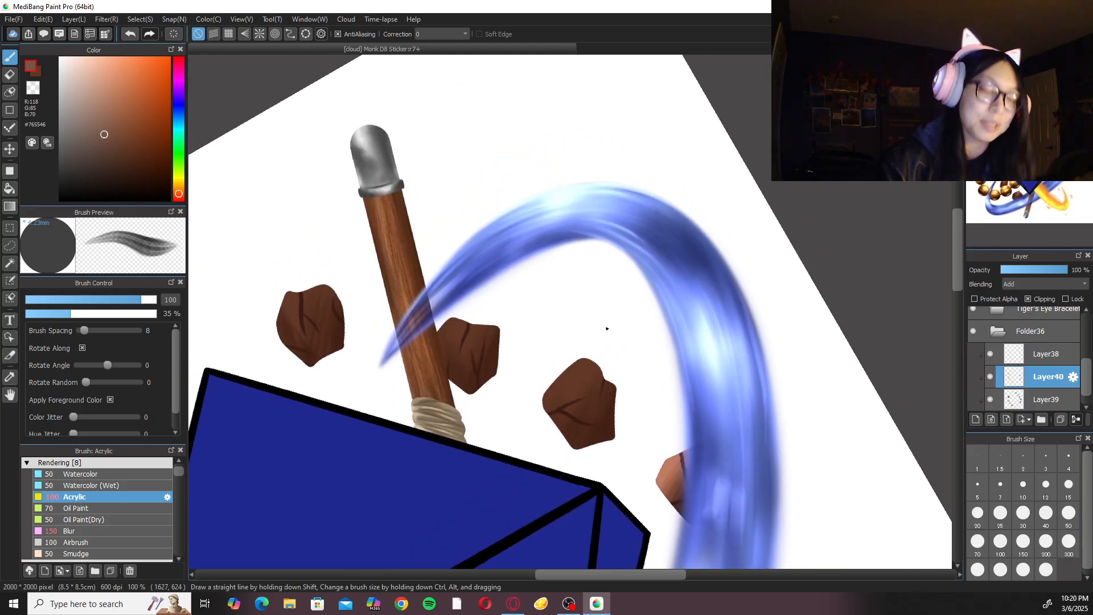
click(1023, 544)
click(1046, 544)
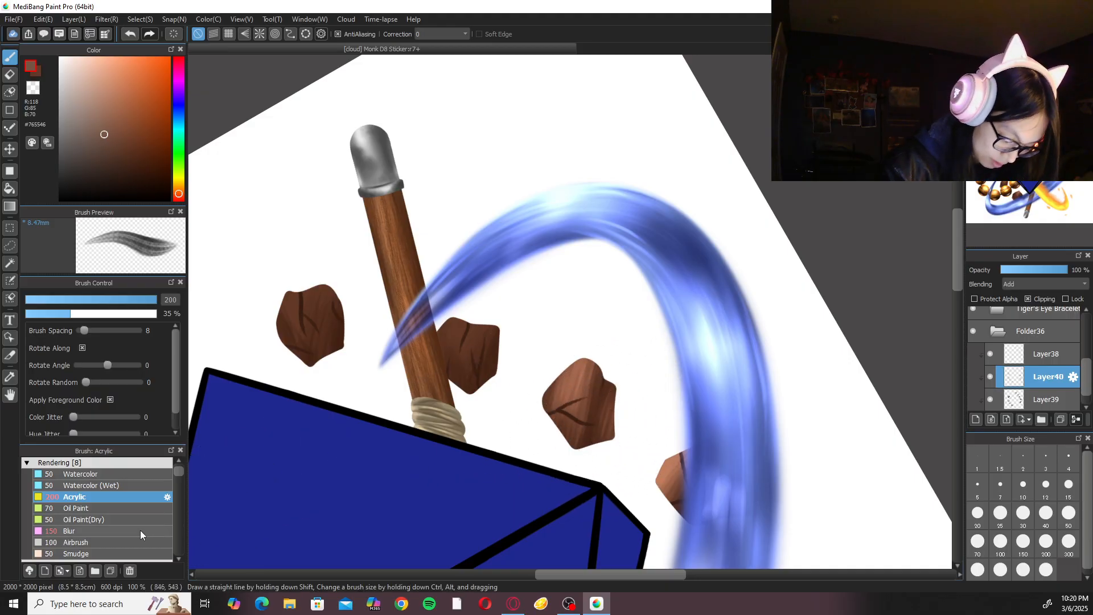
click(68, 531)
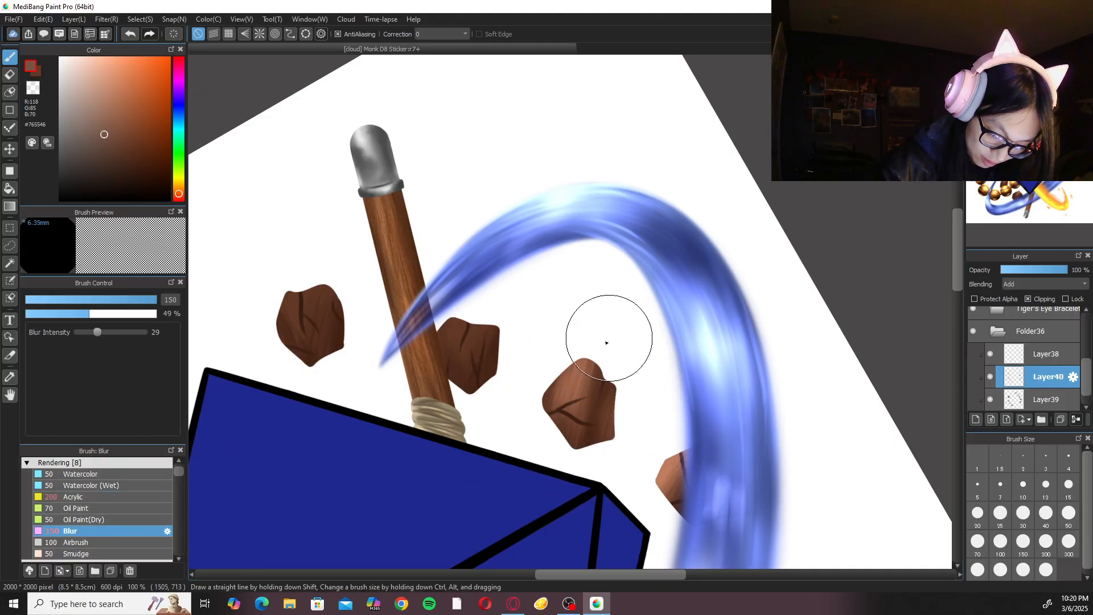
click(74, 496)
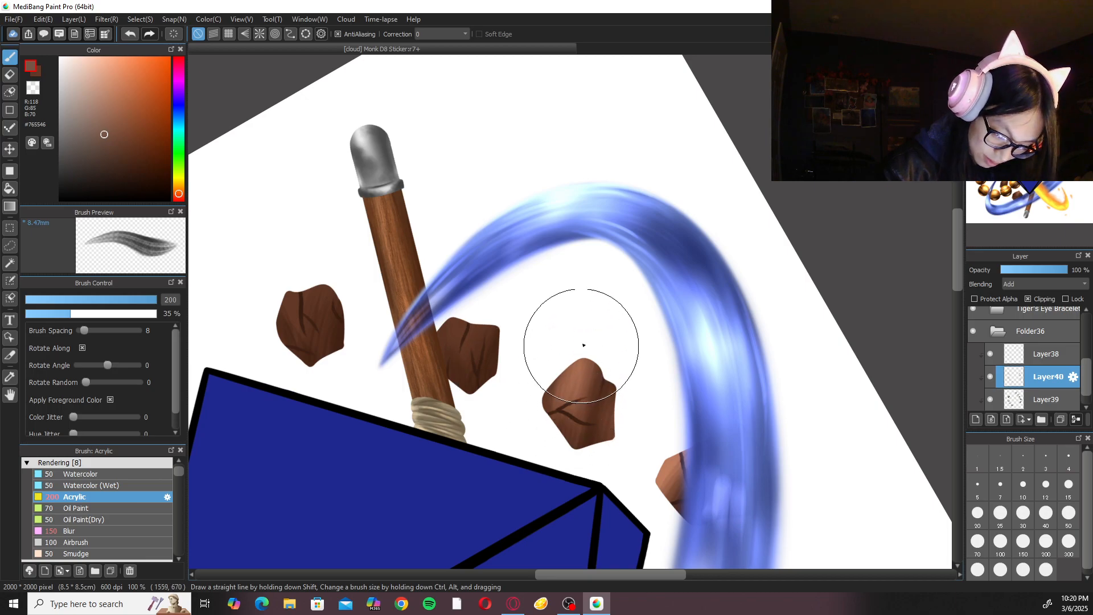
Paint #765546 Acrylic highlight strokes at size 200 on the two rocks on either side of the staff.
drag(527, 308, 537, 321)
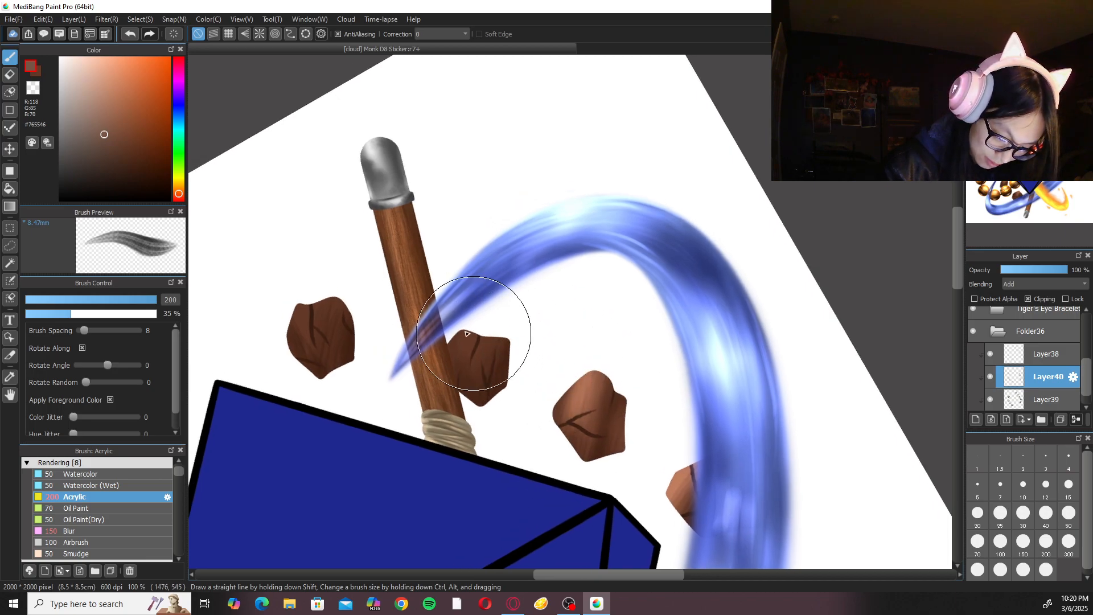
mouse_move(468, 328)
mouse_down()
mouse_move(456, 387)
mouse_move(480, 314)
mouse_move(467, 407)
mouse_move(444, 387)
mouse_up()
drag(495, 321, 485, 403)
drag(487, 344, 467, 374)
mouse_move(306, 295)
mouse_down()
mouse_move(300, 335)
mouse_move(304, 287)
mouse_move(311, 368)
mouse_move(292, 307)
mouse_move(321, 365)
mouse_move(335, 286)
mouse_move(331, 357)
mouse_move(339, 301)
mouse_move(340, 343)
mouse_move(323, 318)
mouse_up()
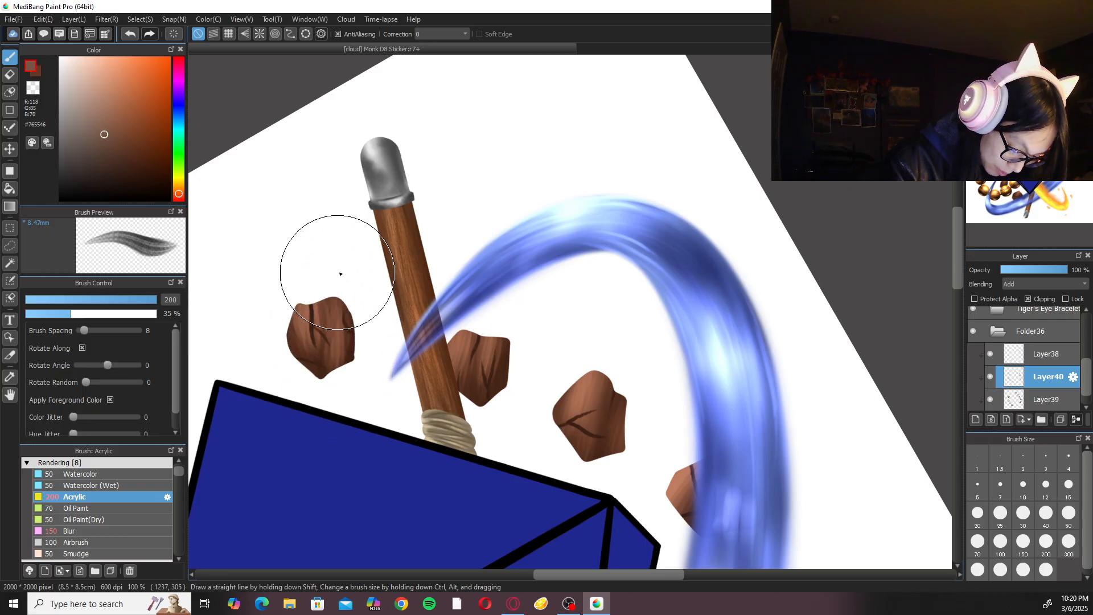
Blend the highlights on the rocks beside the staff with the Blur brush at size 150.
click(91, 529)
mouse_move(337, 360)
mouse_down()
mouse_move(305, 365)
mouse_move(318, 348)
mouse_up()
click(1042, 63)
key(ctrl+minus)
key(ctrl+minus)
key(ctrl+minus)
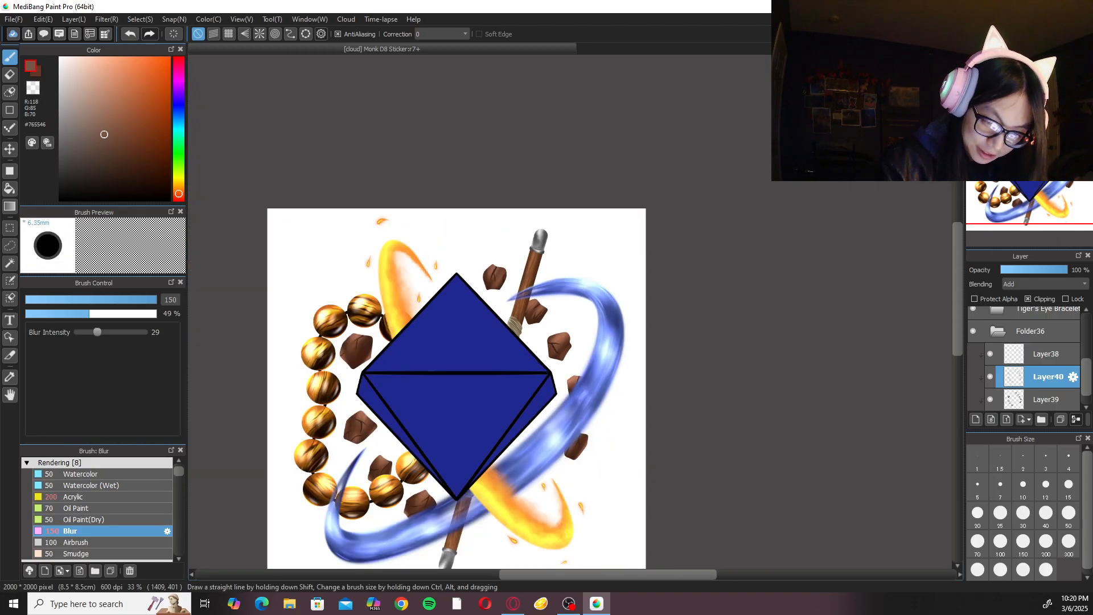
Add a clipped Normal-mode layer above Layer38 and choose the Fluffy Watercolor 3 brush at size 50.
click(1007, 64)
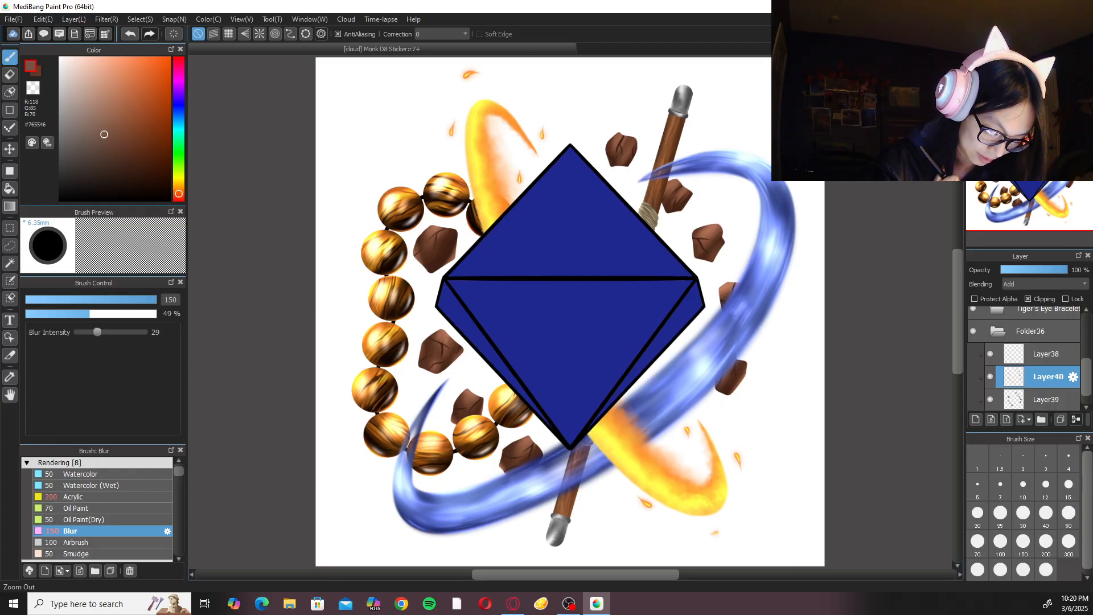
click(1019, 354)
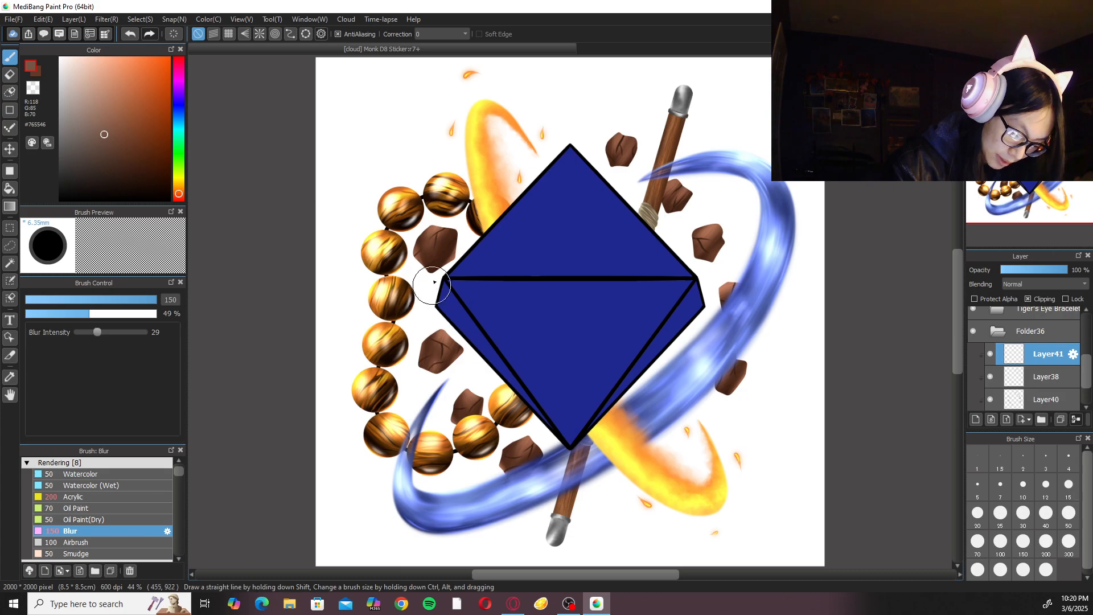
click(137, 464)
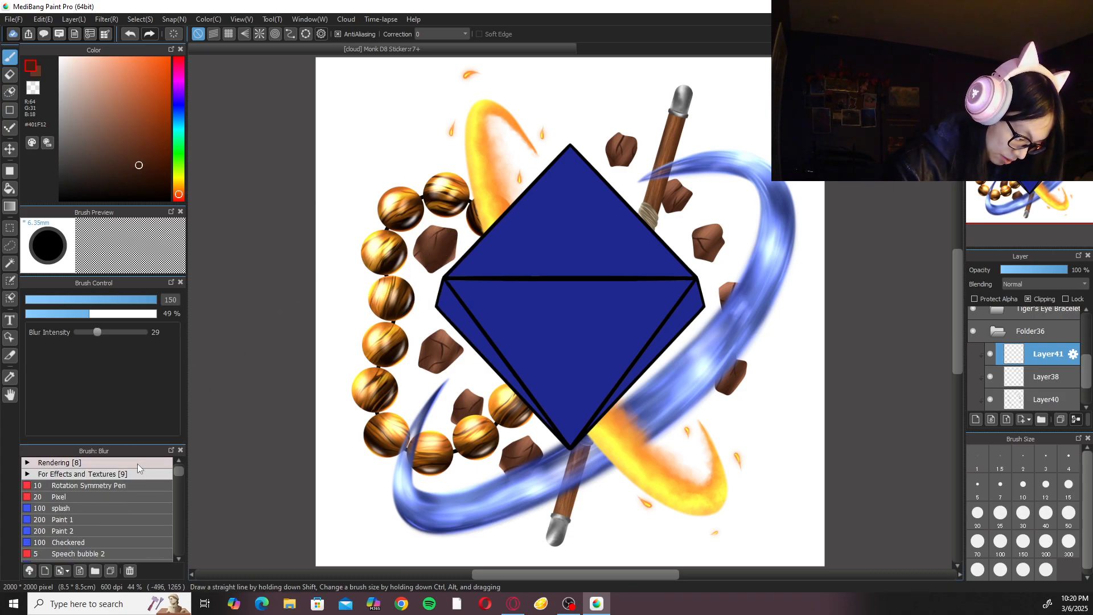
click(125, 473)
click(103, 531)
scroll(541, 308, up, 8)
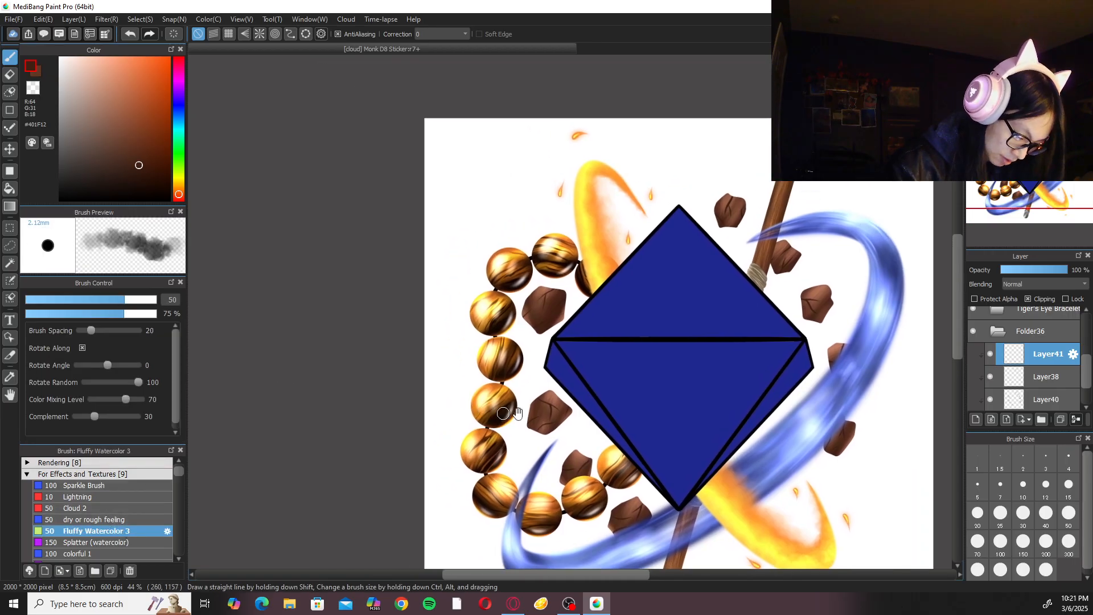
Blend sampled light browns #9A6148 and #A3684D over the upper and left facets of the rock beside the gem's upper-left edge.
scroll(531, 319, up, 2)
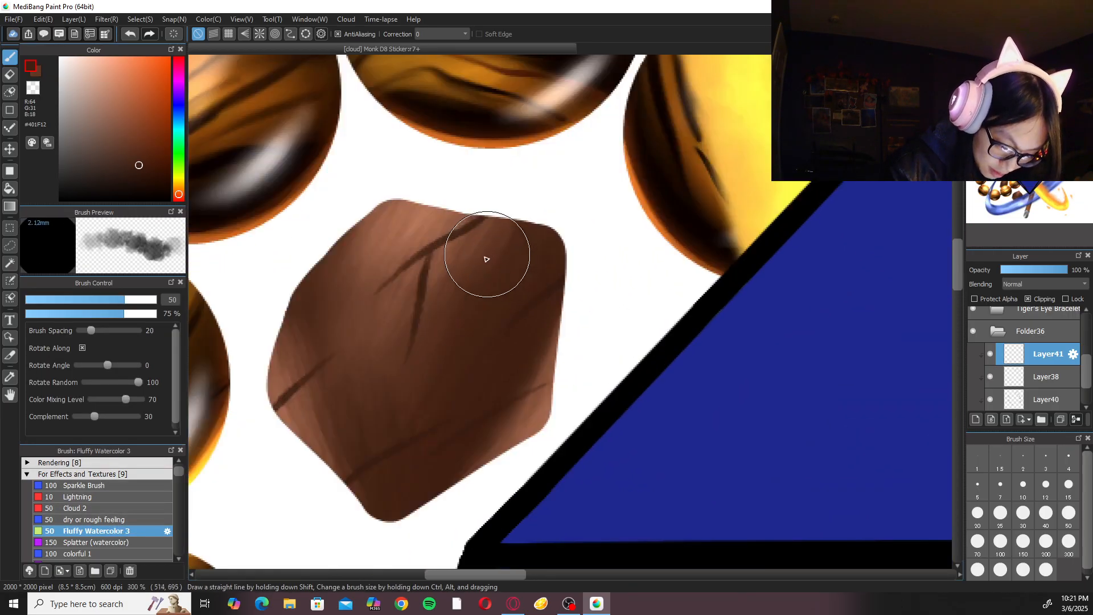
right_click(287, 412)
mouse_move(301, 416)
mouse_down()
mouse_move(336, 416)
mouse_move(355, 443)
mouse_up()
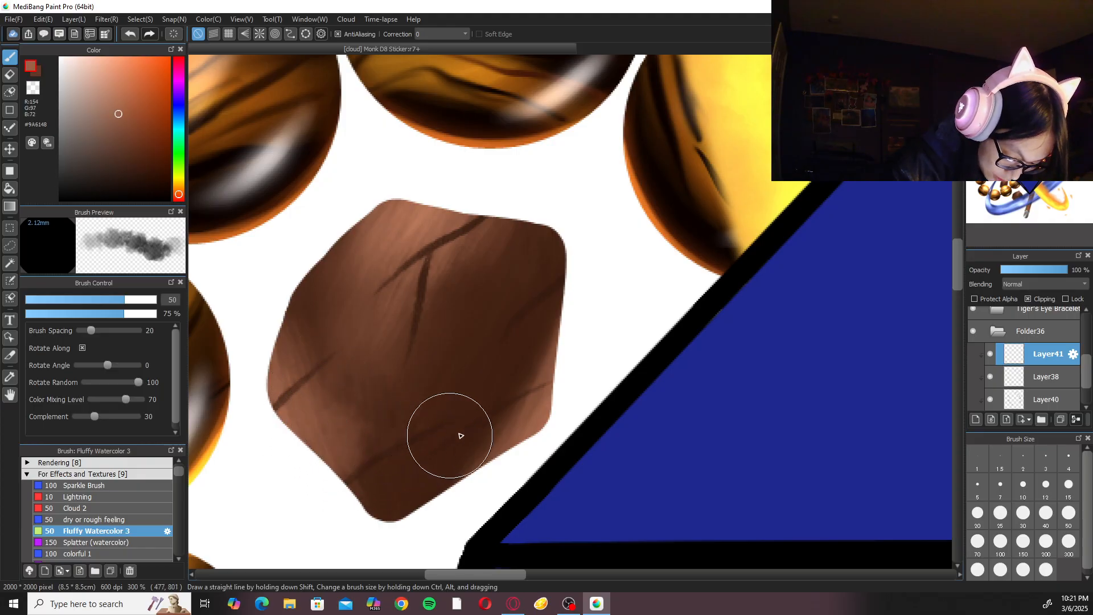
right_click(378, 235)
mouse_move(370, 254)
mouse_down()
mouse_move(393, 270)
mouse_move(403, 296)
mouse_move(388, 254)
mouse_move(349, 277)
mouse_move(366, 308)
mouse_up()
drag(484, 242, 446, 296)
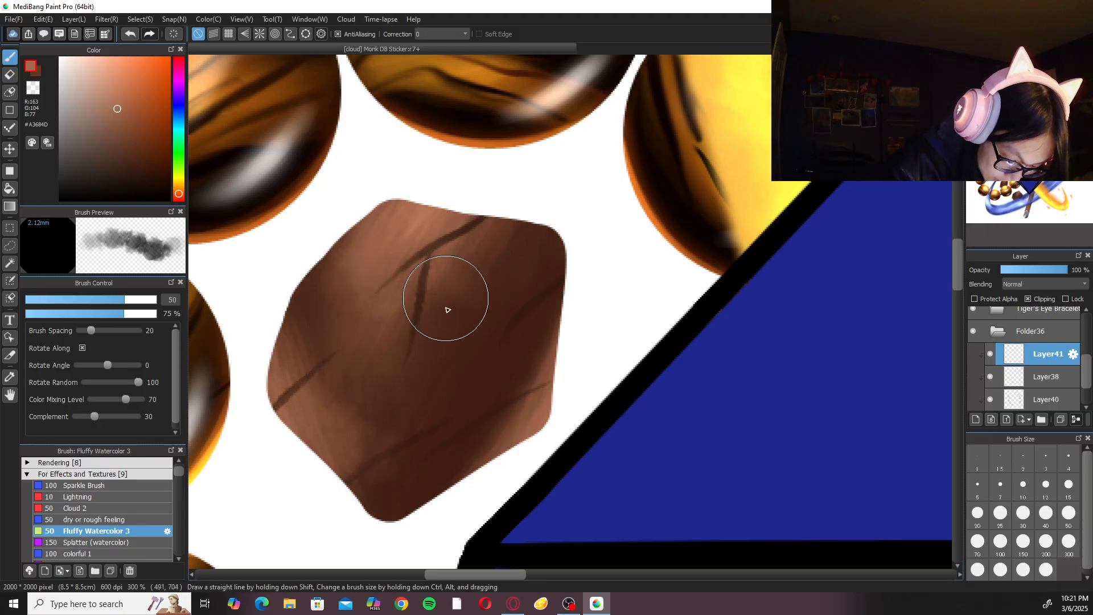
Blend sampled browns #9E6449 and #422113 across the lower-right side of the same rock with Fluffy Watercolor 3.
right_click(532, 425)
mouse_move(541, 408)
mouse_down()
mouse_move(513, 415)
mouse_move(436, 493)
mouse_up()
mouse_move(516, 377)
mouse_down()
mouse_move(493, 427)
mouse_move(408, 509)
mouse_up()
mouse_move(531, 351)
mouse_down()
mouse_move(491, 381)
mouse_move(465, 445)
mouse_move(422, 462)
mouse_up()
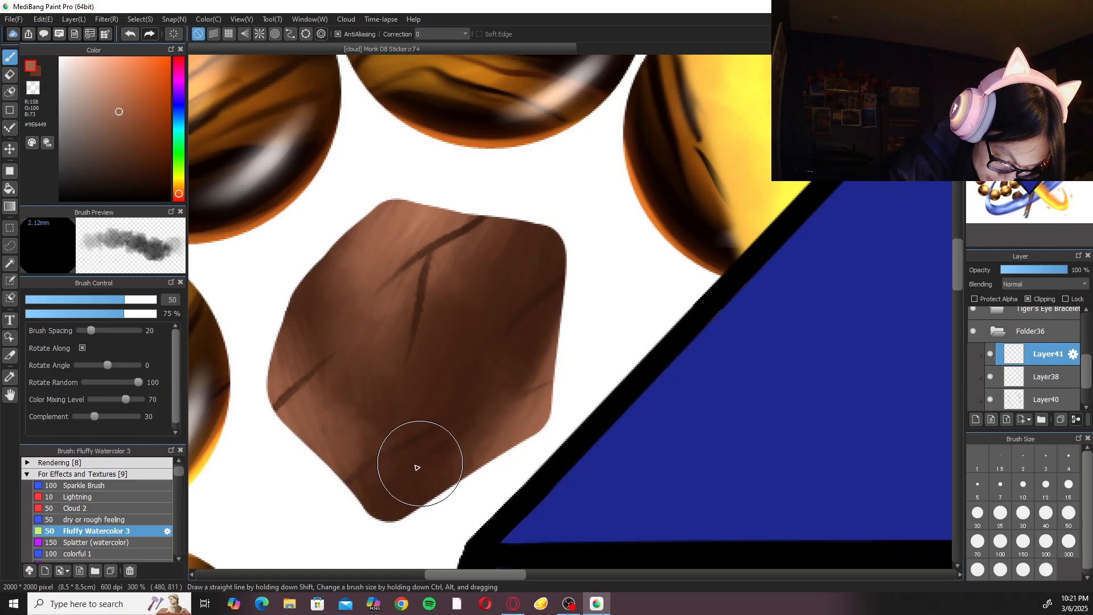
right_click(483, 381)
mouse_move(504, 392)
mouse_down()
mouse_move(466, 469)
mouse_move(471, 484)
mouse_move(442, 482)
mouse_up()
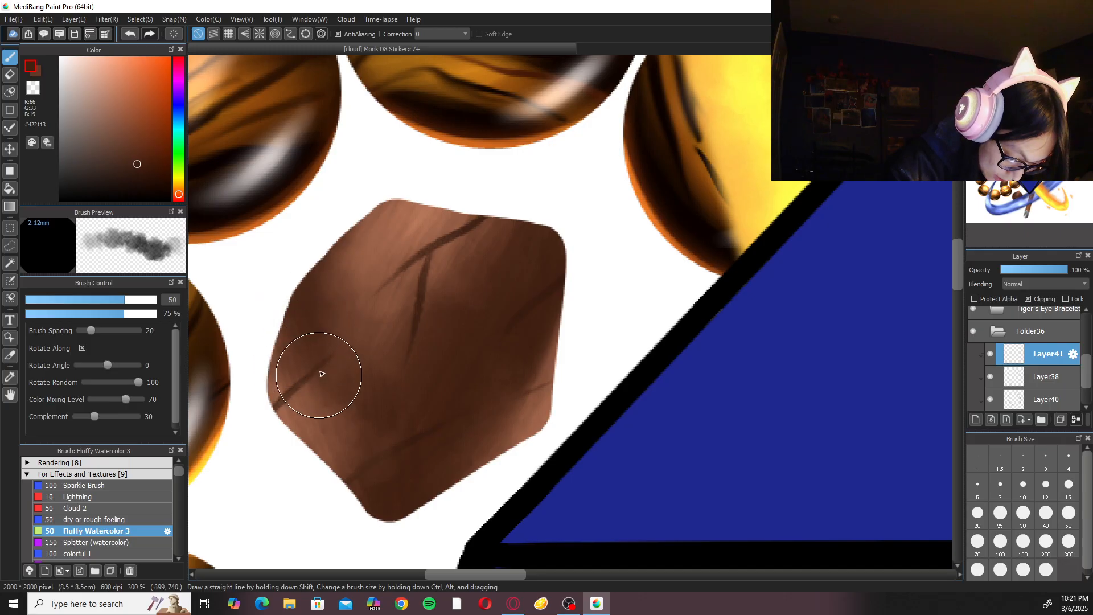
Blend sampled light #AC6E52 and dark #5F3624 browns over the facets of the rock beside the gem's lower-left edge.
key(ctrl+minus)
key(ctrl+minus)
key(ctrl+minus)
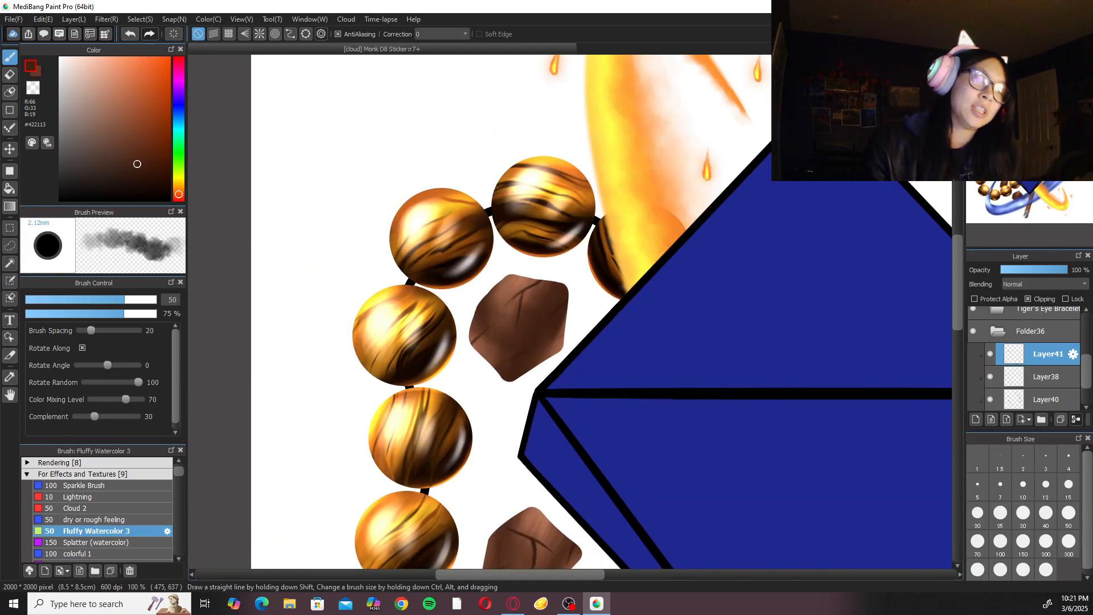
mouse_move(594, 392)
mouse_down()
mouse_move(596, 407)
mouse_move(566, 290)
mouse_move(579, 162)
mouse_up()
key(ctrl+plus)
key(ctrl+plus)
key(ctrl+plus)
key(ctrl+minus)
key(ctrl+minus)
key(ctrl+minus)
key(ctrl+plus)
key(ctrl+plus)
key(ctrl+plus)
alt+click(476, 290)
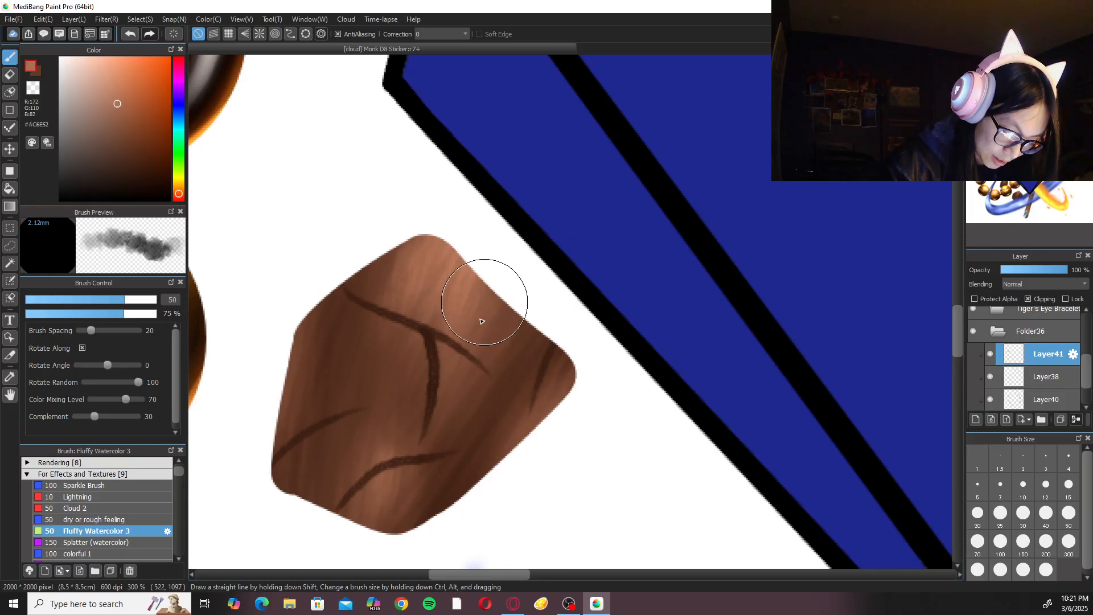
mouse_move(444, 354)
mouse_down()
mouse_move(328, 375)
mouse_move(397, 445)
mouse_move(389, 489)
mouse_move(391, 415)
mouse_move(405, 453)
mouse_move(474, 468)
mouse_move(537, 402)
mouse_move(508, 404)
mouse_move(479, 462)
mouse_move(529, 394)
mouse_move(495, 421)
mouse_move(342, 474)
mouse_move(436, 415)
mouse_move(411, 493)
mouse_up()
alt+click(303, 386)
alt+click(393, 408)
alt+click(420, 524)
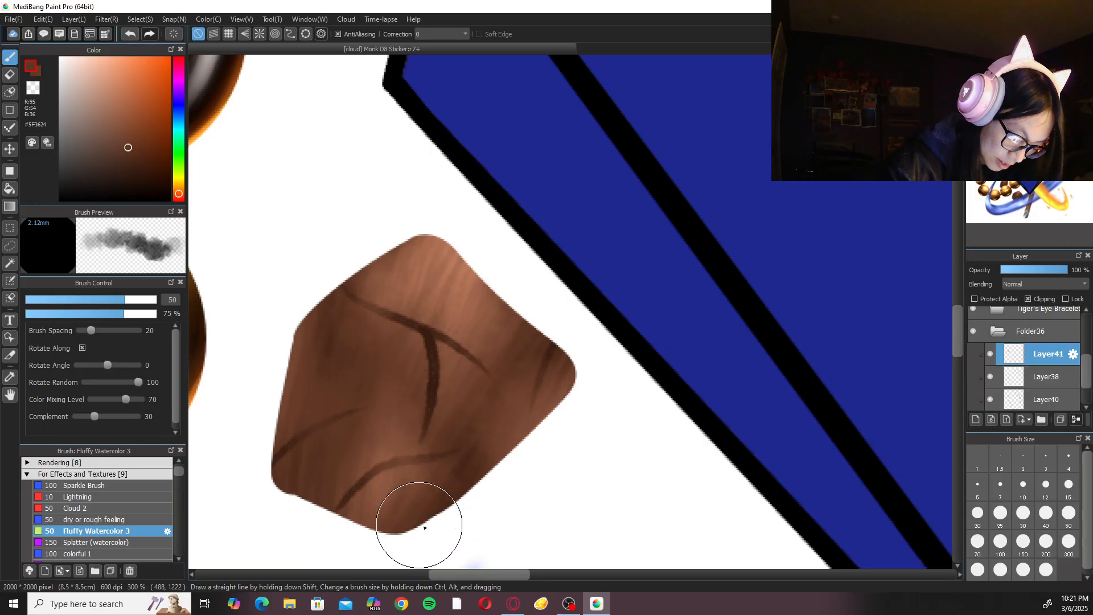
Blend sampled browns over the facets and edges of the rock tucked behind the bracelet's lower beads.
scroll(473, 447, down, 5)
scroll(616, 326, up, 2)
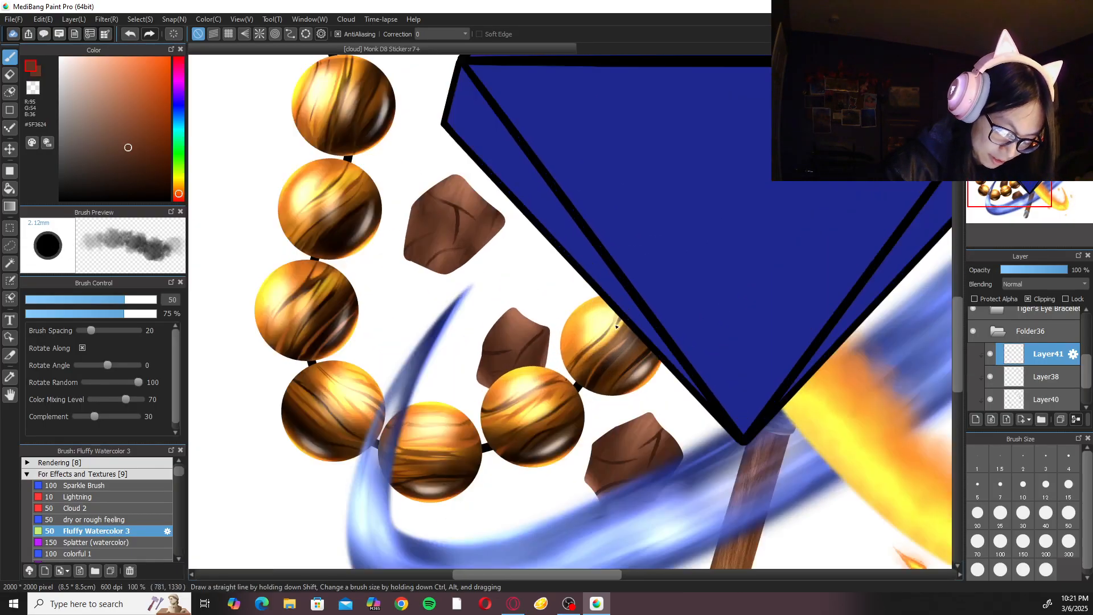
scroll(617, 325, up, 3)
alt+click(426, 342)
alt+click(423, 340)
mouse_move(422, 339)
mouse_down()
mouse_move(410, 359)
mouse_move(383, 345)
mouse_move(398, 393)
mouse_move(383, 362)
mouse_move(453, 382)
mouse_move(478, 434)
mouse_move(476, 405)
mouse_move(440, 394)
mouse_move(487, 365)
mouse_move(487, 450)
mouse_up()
alt+click(476, 393)
drag(347, 393, 402, 442)
alt+click(353, 393)
alt+click(304, 517)
mouse_move(304, 518)
mouse_down()
mouse_move(316, 479)
mouse_move(352, 514)
mouse_up()
drag(490, 453, 459, 495)
alt+click(489, 470)
drag(489, 459, 469, 486)
Blend sampled browns #A96C51 and #4D291A over the upper facets of the rock by the water stream below the gem.
key(ctrl+minus)
key(ctrl+minus)
key(ctrl+minus)
drag(719, 414, 603, 310)
key(ctrl+plus)
key(ctrl+plus)
key(ctrl+plus)
alt+click(440, 344)
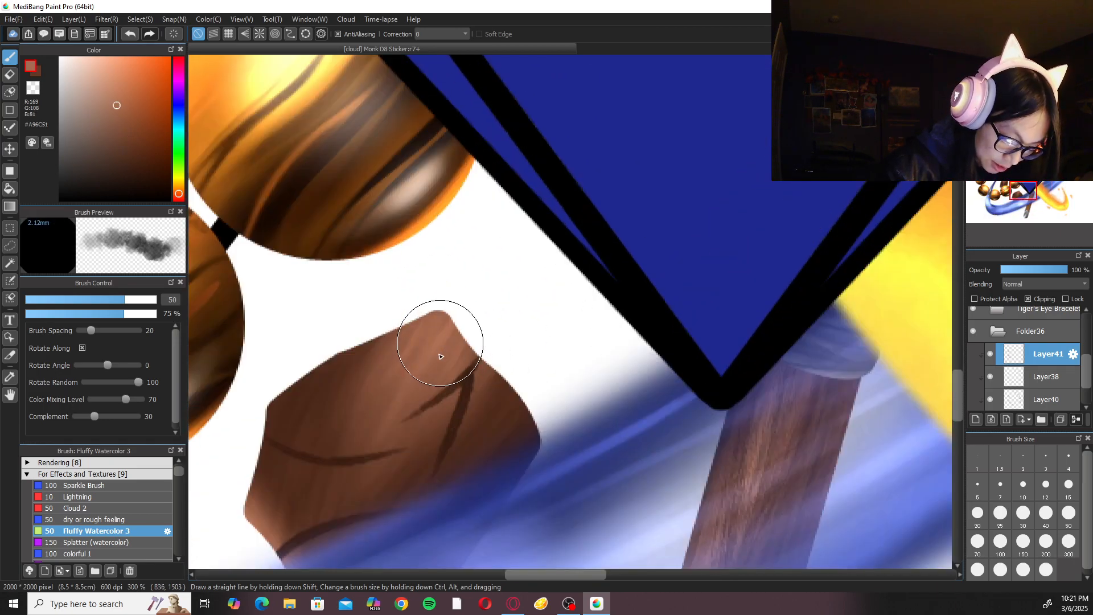
drag(446, 347, 384, 418)
mouse_move(380, 352)
mouse_down()
mouse_move(321, 394)
mouse_move(355, 440)
mouse_up()
alt+click(330, 383)
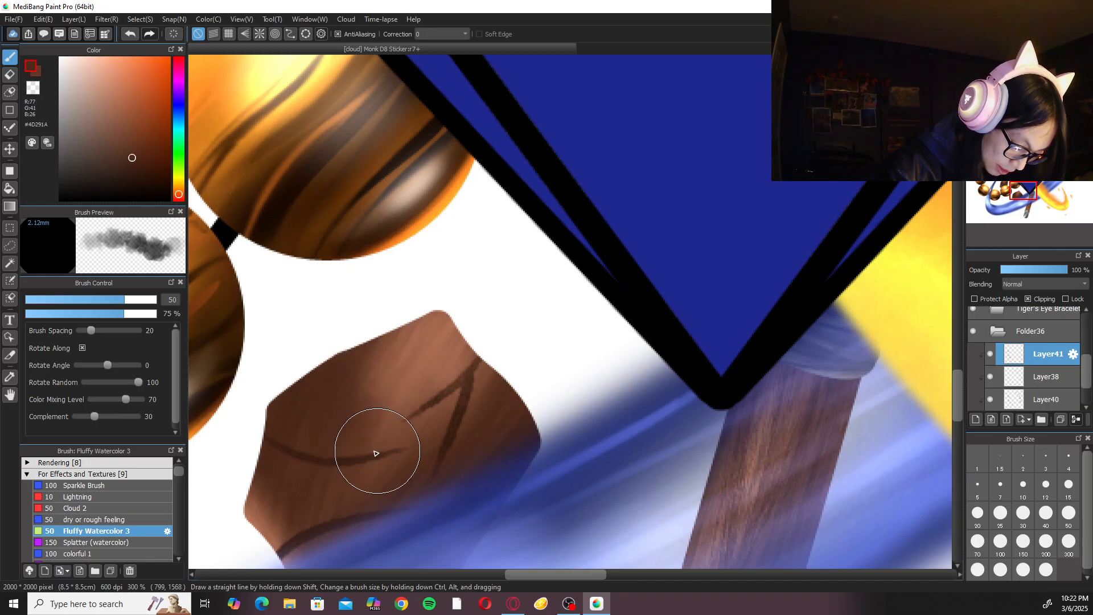
Shade that rock's lower-left edge and its side meeting the water with sampled tones #9D634A, #352230 and #593221.
alt+click(264, 521)
drag(266, 504, 342, 524)
drag(433, 434, 475, 308)
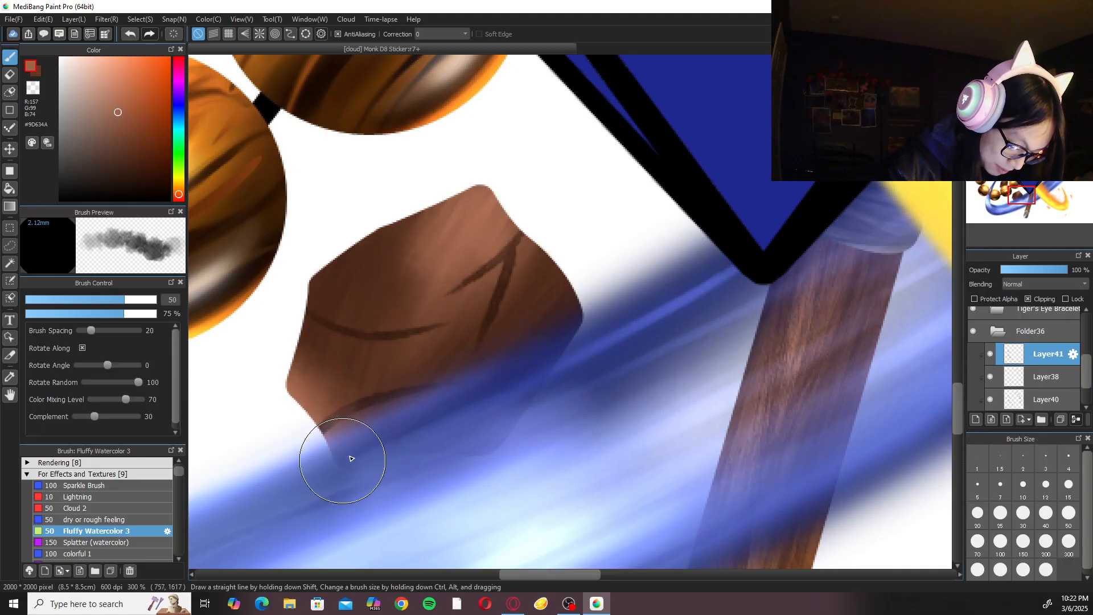
alt+click(567, 313)
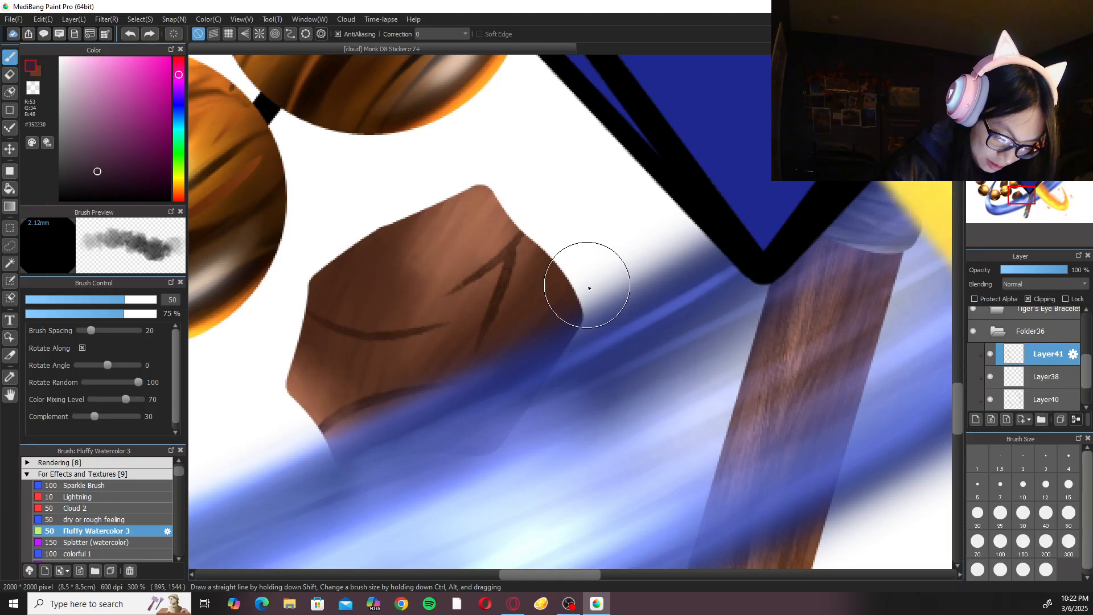
scroll(881, 325, down, 3)
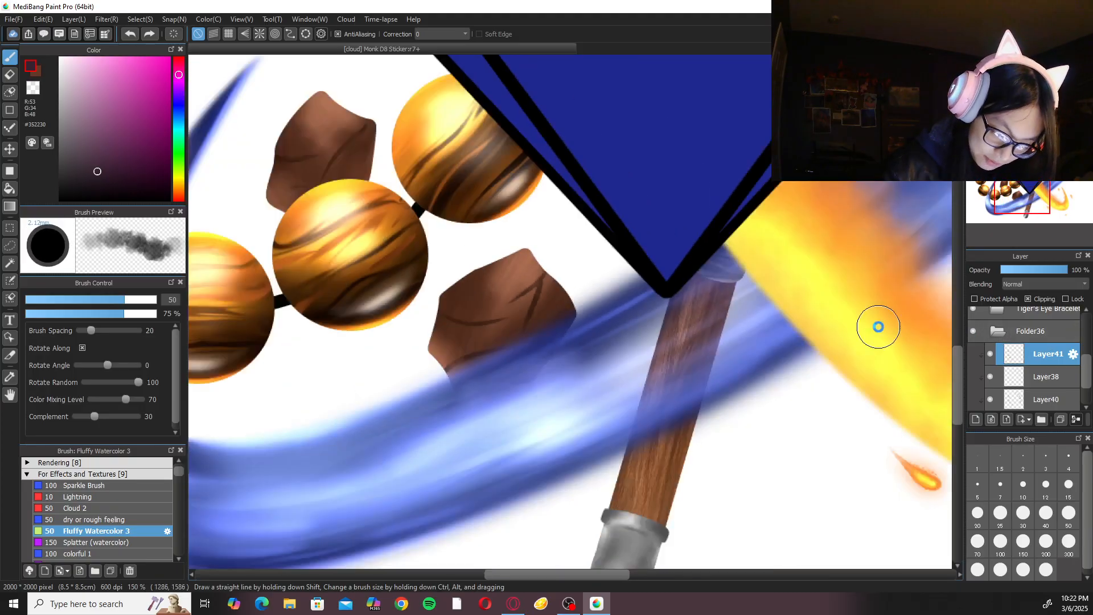
scroll(818, 341, up, 2)
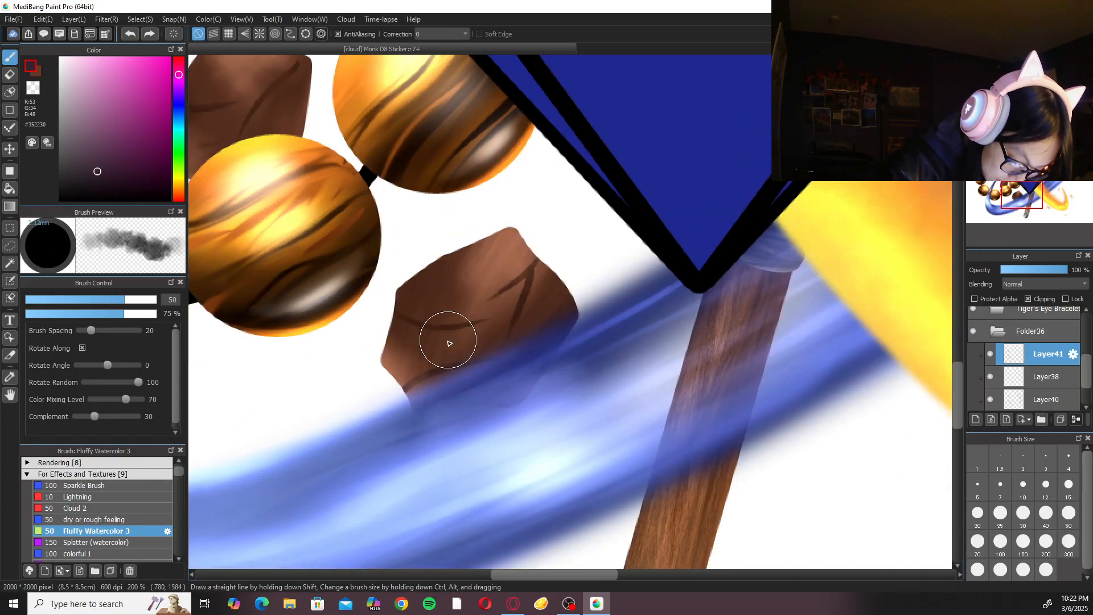
alt+click(455, 352)
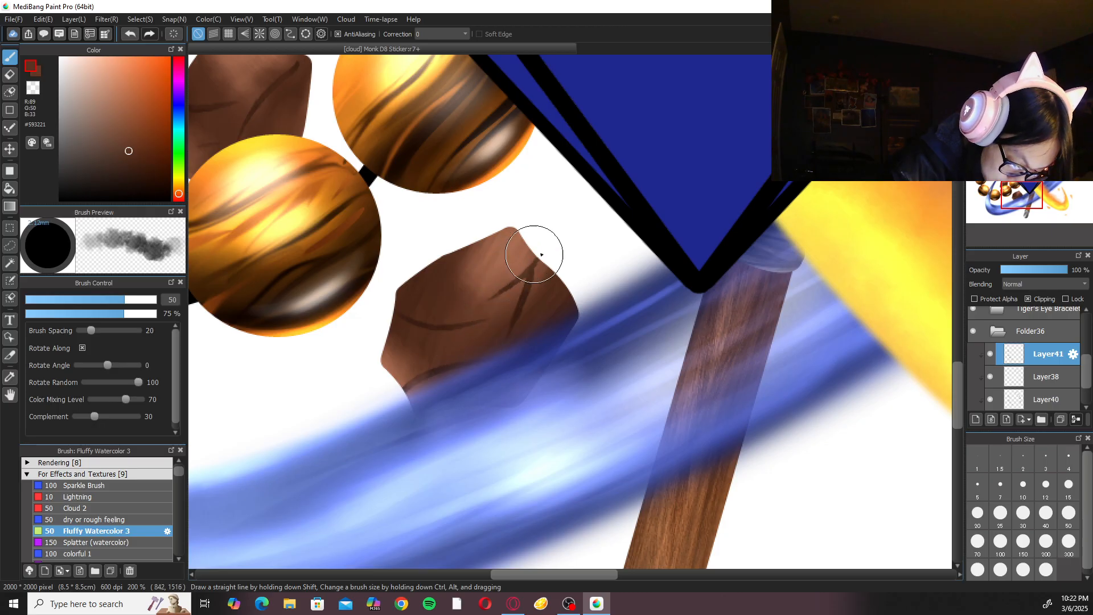
Blend sampled browns, including #442314, over the rock left of the staff's upper end with Fluffy Watercolor 3.
scroll(573, 244, down, 3)
drag(798, 347, 596, 494)
scroll(610, 398, up, 2)
drag(424, 305, 678, 545)
scroll(518, 399, up, 1)
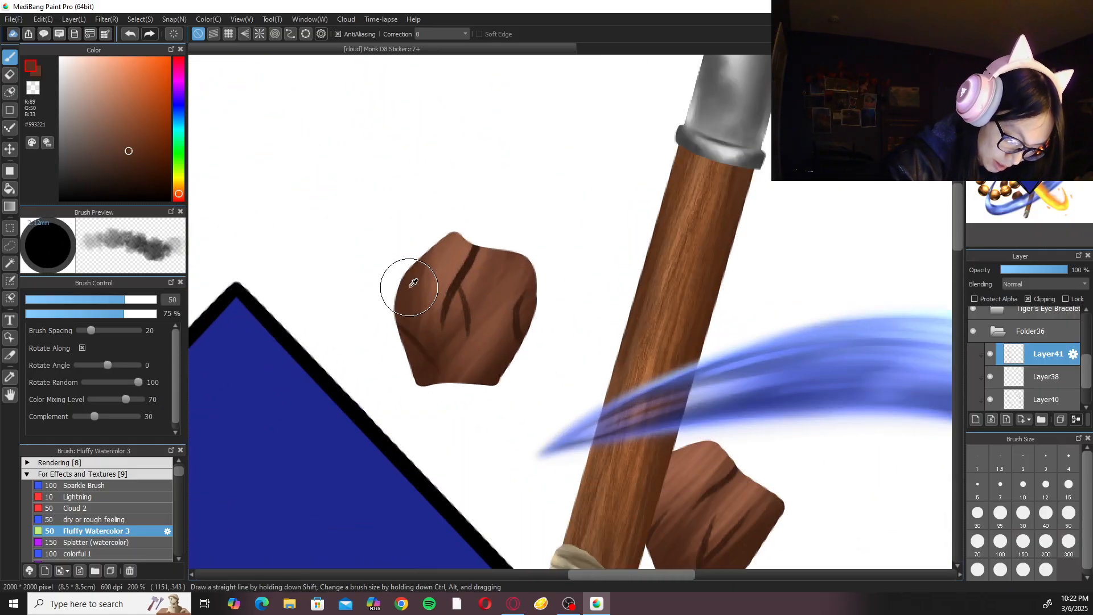
alt+click(470, 296)
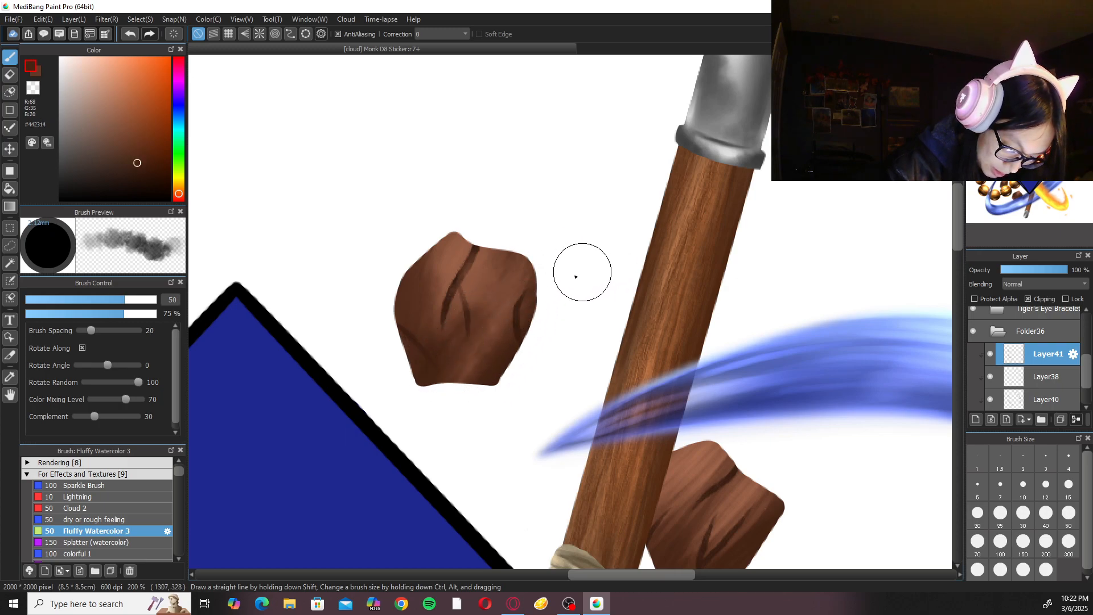
Blend sampled browns #452315 and #975E45 over the rock just right of the staff.
drag(732, 375, 588, 203)
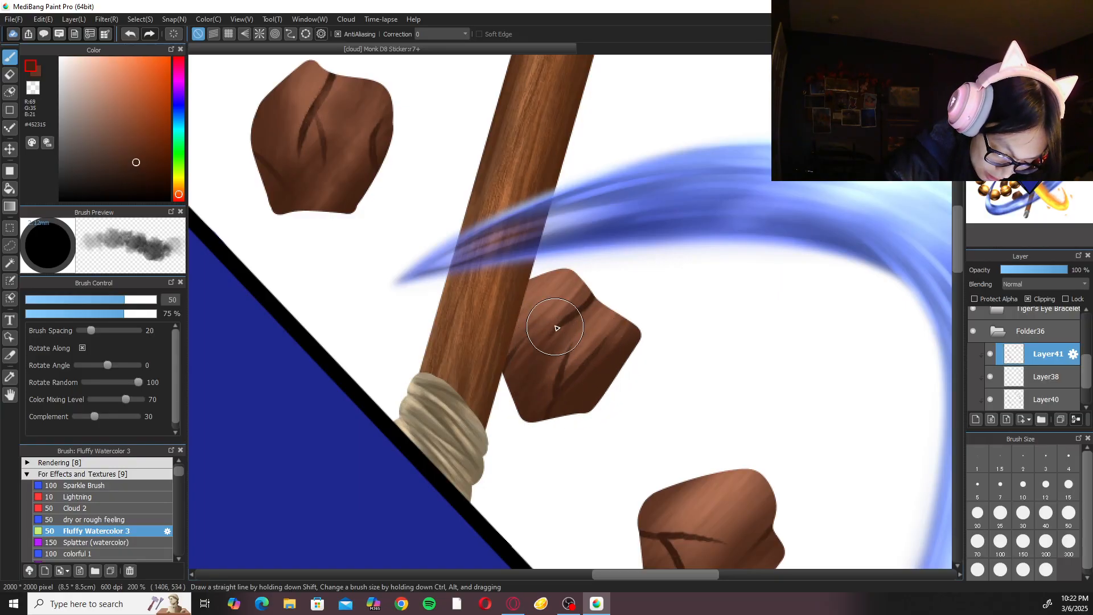
drag(544, 342, 547, 315)
alt+click(544, 283)
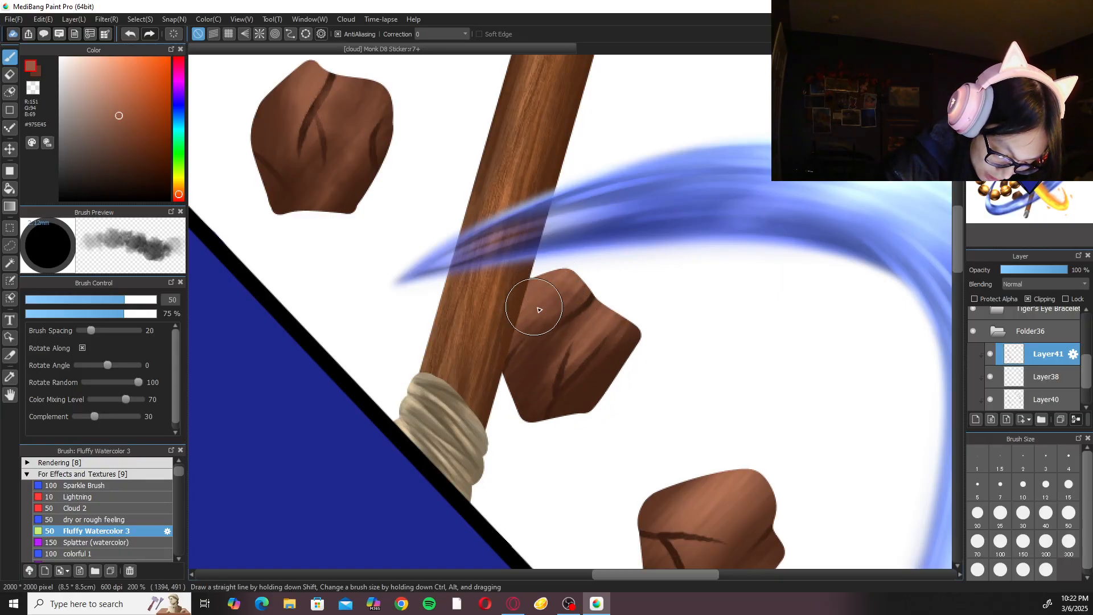
Blend sampled browns, including #452415, over the facets of the rock beside the gem's upper-right edge.
key(ctrl+minus)
key(ctrl+minus)
key(ctrl+minus)
drag(713, 353, 645, 289)
key(ctrl+plus)
key(ctrl+plus)
key(ctrl+plus)
alt+click(466, 307)
mouse_move(457, 317)
mouse_down()
mouse_move(481, 308)
mouse_move(516, 314)
mouse_move(486, 344)
mouse_move(489, 366)
mouse_move(521, 373)
mouse_up()
alt+click(517, 311)
alt+click(471, 383)
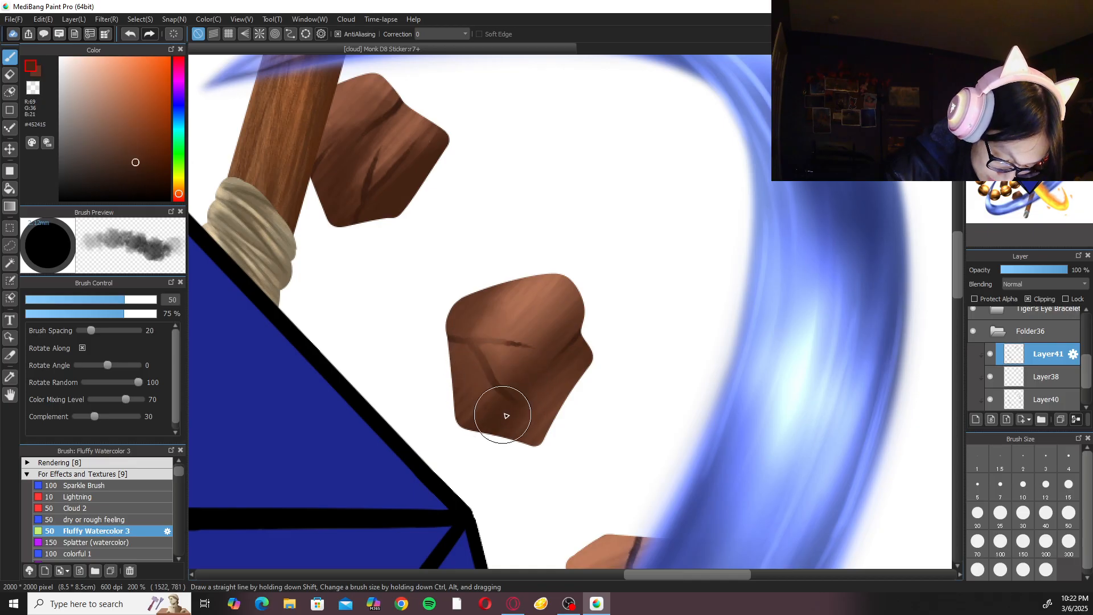
Move the crack layer Layer38 above Layer41, and make Layer41 the active layer again.
click(1054, 380)
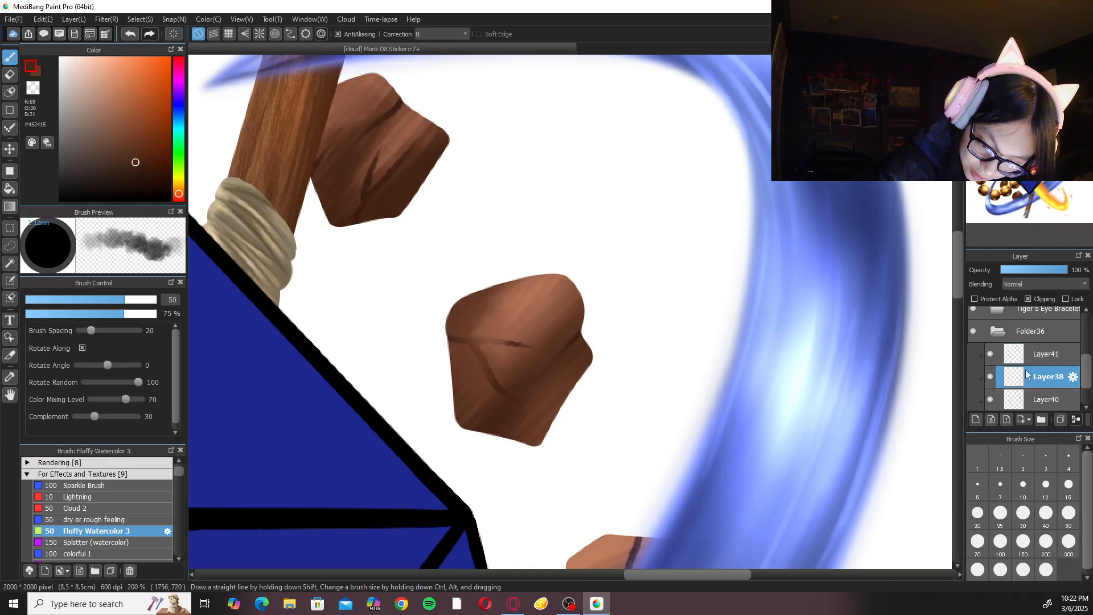
drag(1033, 376, 1033, 351)
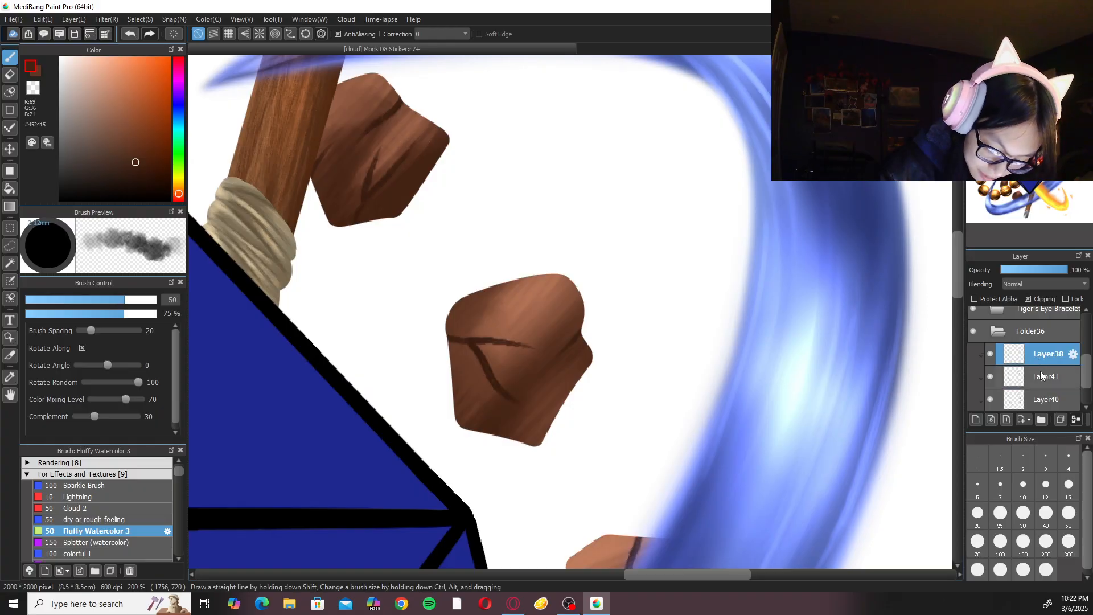
click(1041, 375)
click(1042, 354)
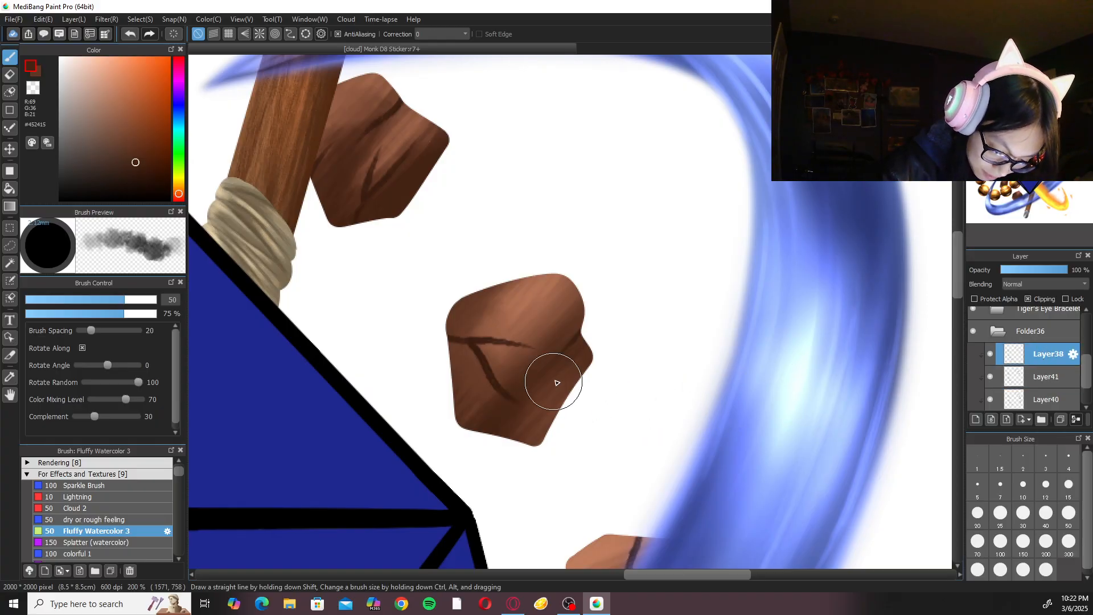
click(1042, 376)
Blend sampled browns, including #C07D5F and #644037, over the two rocks partly covered by the water stream's right side.
drag(658, 442, 586, 293)
mouse_move(547, 324)
mouse_down()
mouse_move(541, 357)
mouse_move(574, 346)
mouse_up()
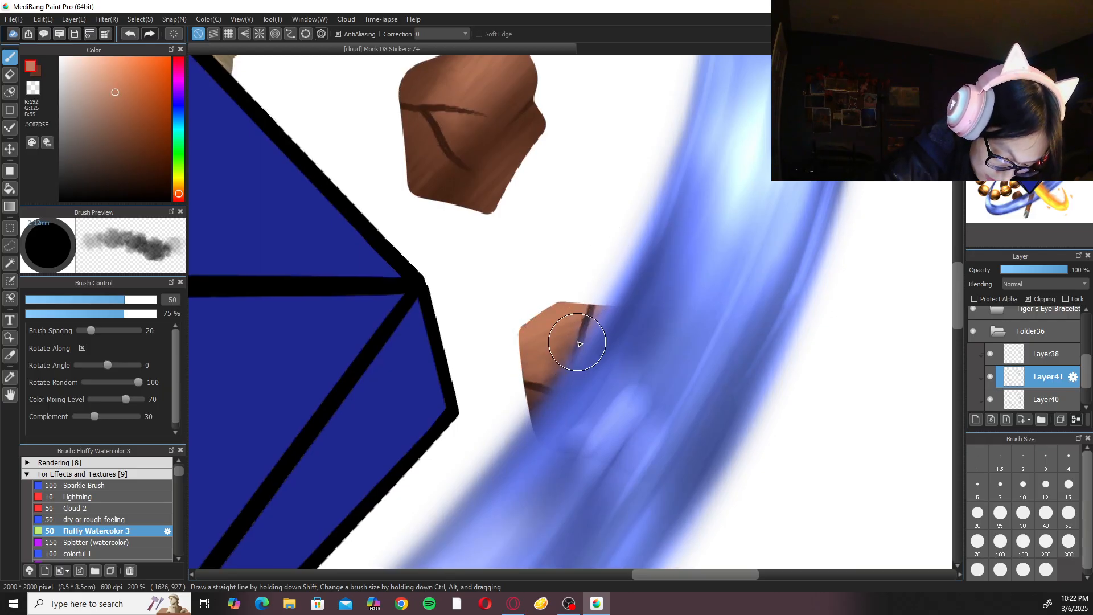
scroll(571, 379, down, 5)
scroll(630, 420, up, 5)
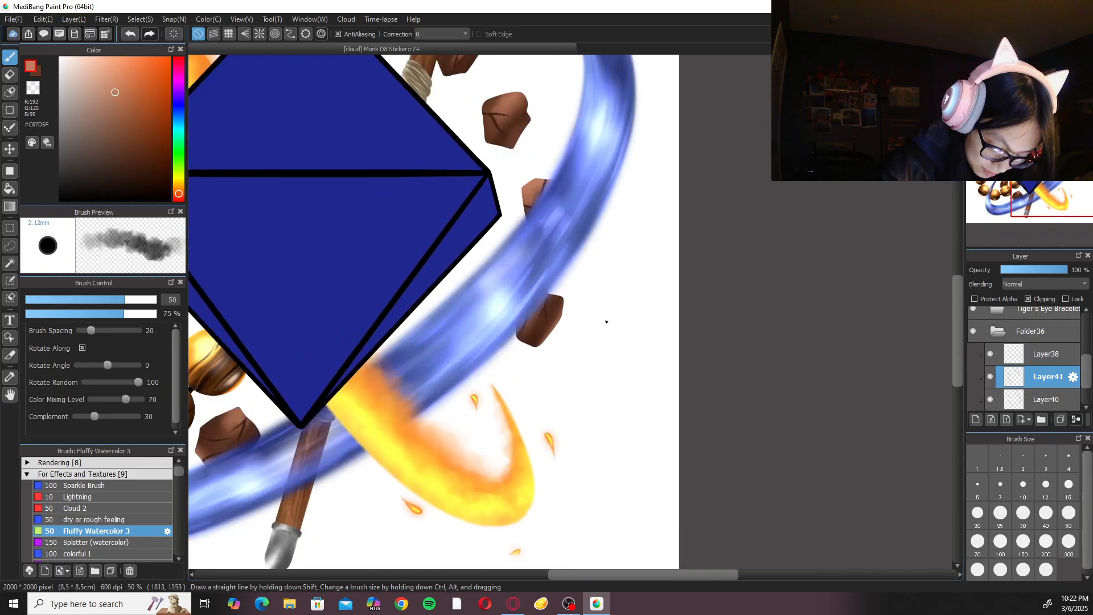
scroll(522, 346, up, 2)
drag(520, 346, 435, 413)
alt+click(376, 385)
mouse_move(377, 386)
mouse_down()
mouse_move(410, 360)
mouse_move(459, 349)
mouse_move(490, 305)
mouse_move(494, 325)
mouse_up()
key(ctrl+minus)
key(ctrl+minus)
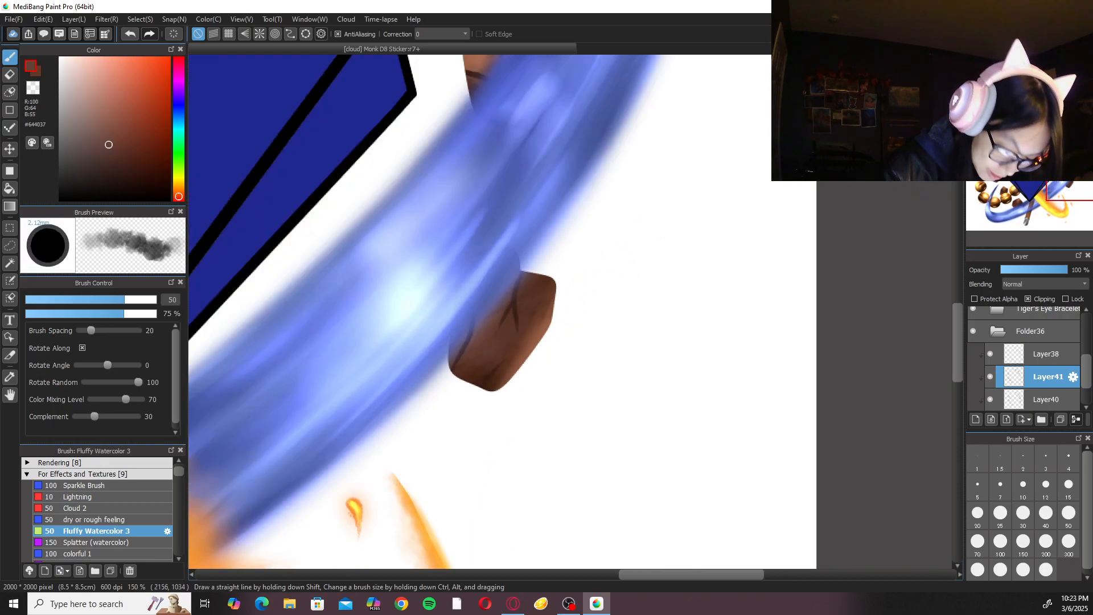
Check the whole sticker at fit-to-window size and collapse the rock layers' Folder36.
click(1007, 64)
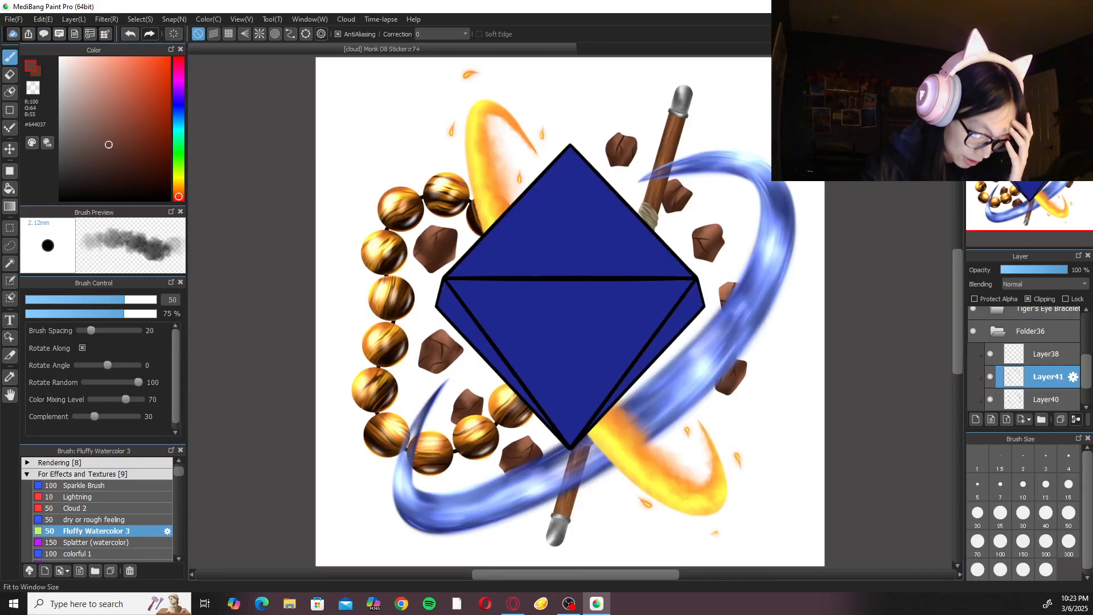
scroll(488, 159, up, 5)
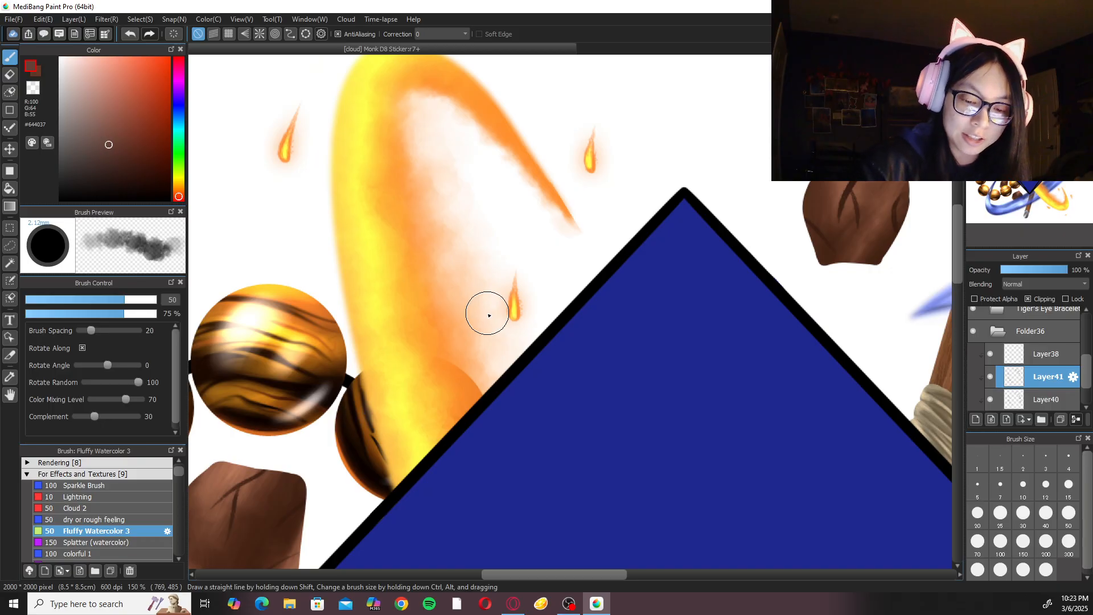
key(ctrl+0)
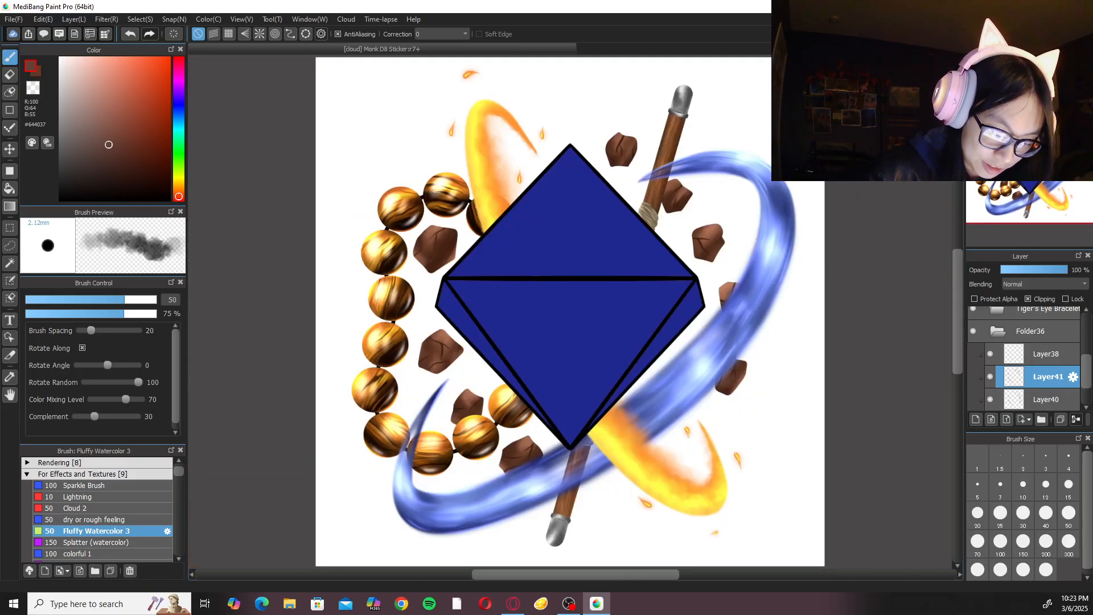
click(1008, 332)
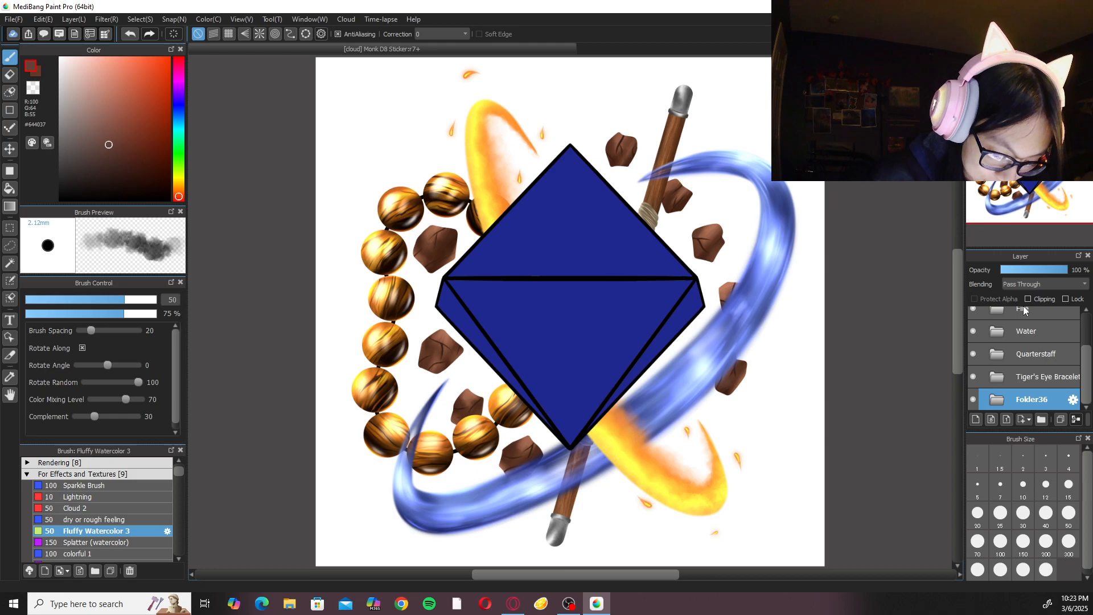
Rename the collapsed rock layer folder Folder36 as Rocks.
click(1073, 400)
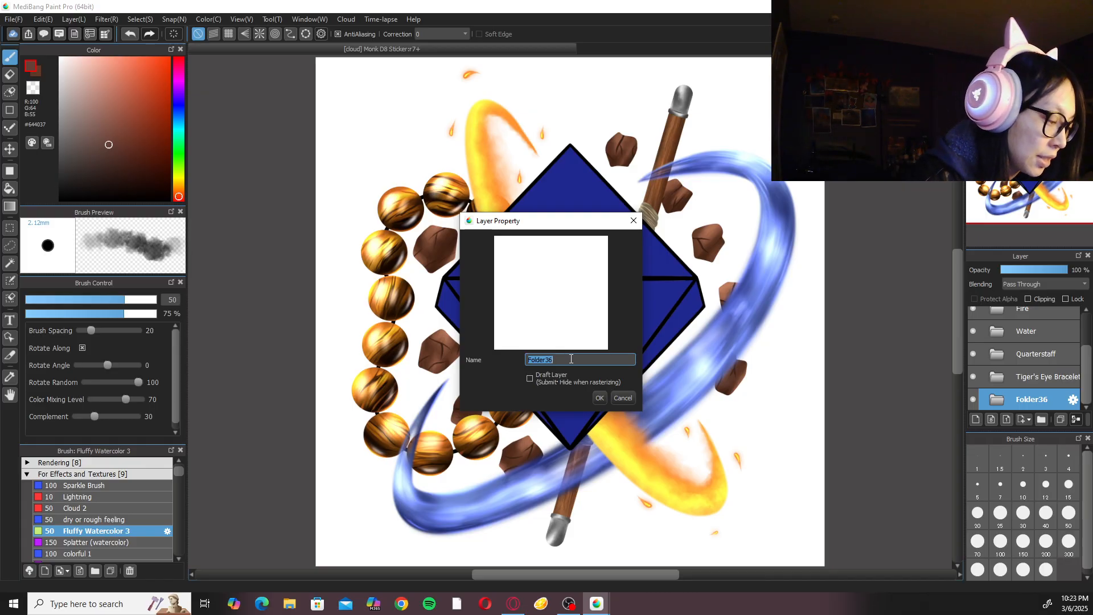
text(Rocks)
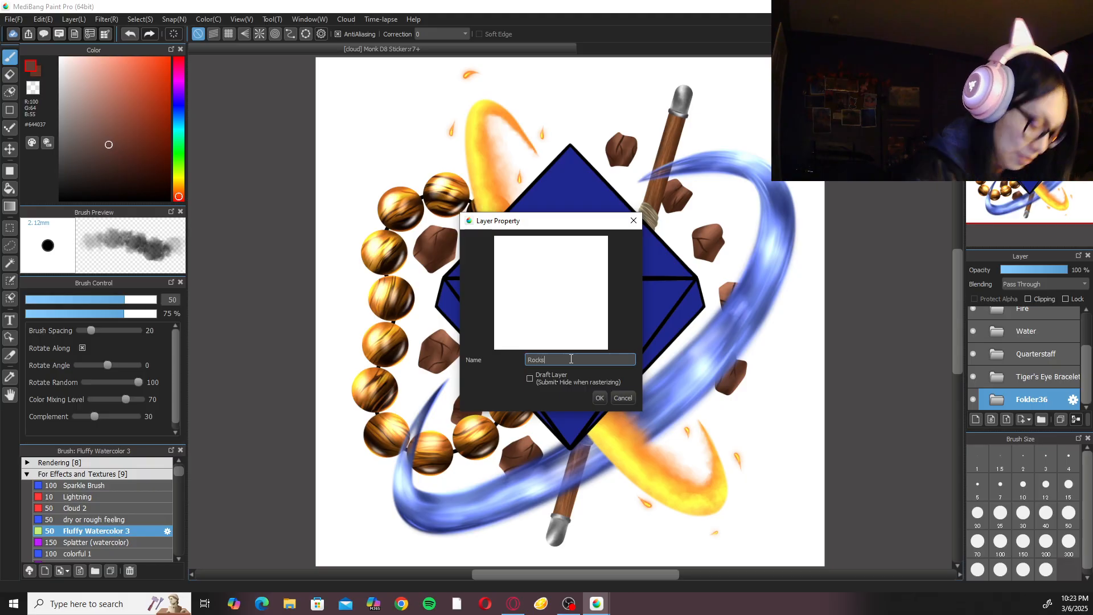
key(Return)
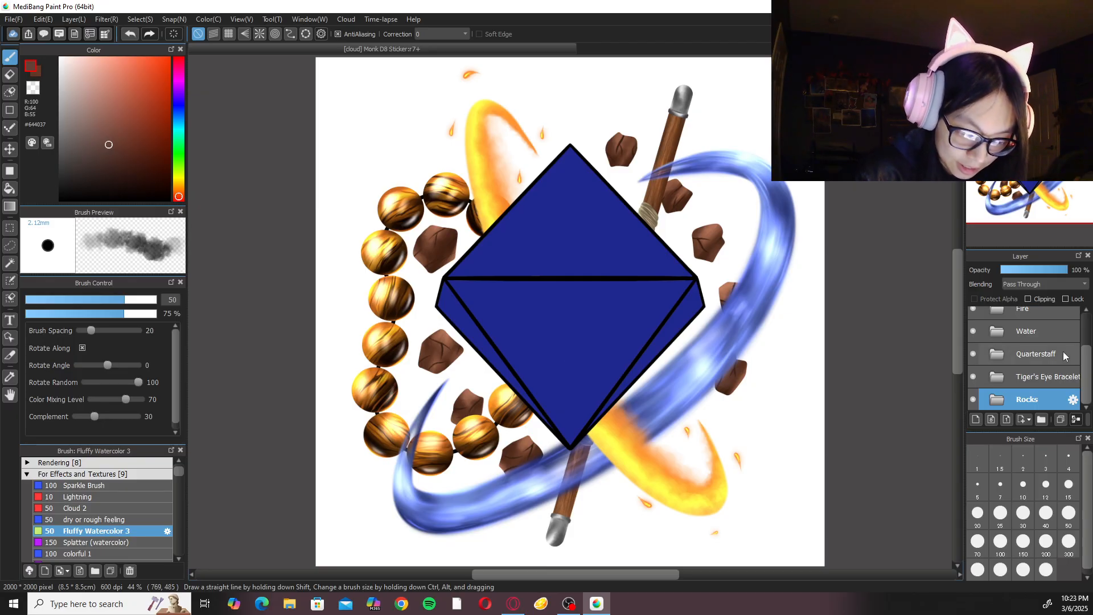
Add a new layer folder next to the Rocks folder and move Rocks into it.
click(1042, 420)
scroll(1070, 352, down, 1)
drag(1064, 400, 1055, 377)
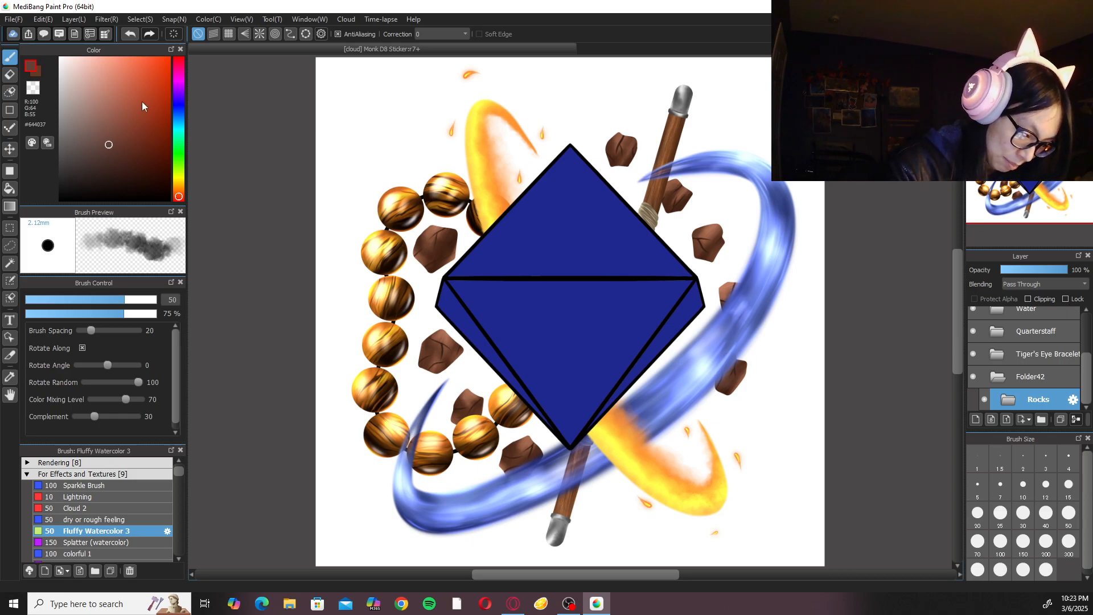
Choose the Oil Paint(Dry) brush and set the foreground colour to the pale blue-grey #B0B4BB.
click(132, 464)
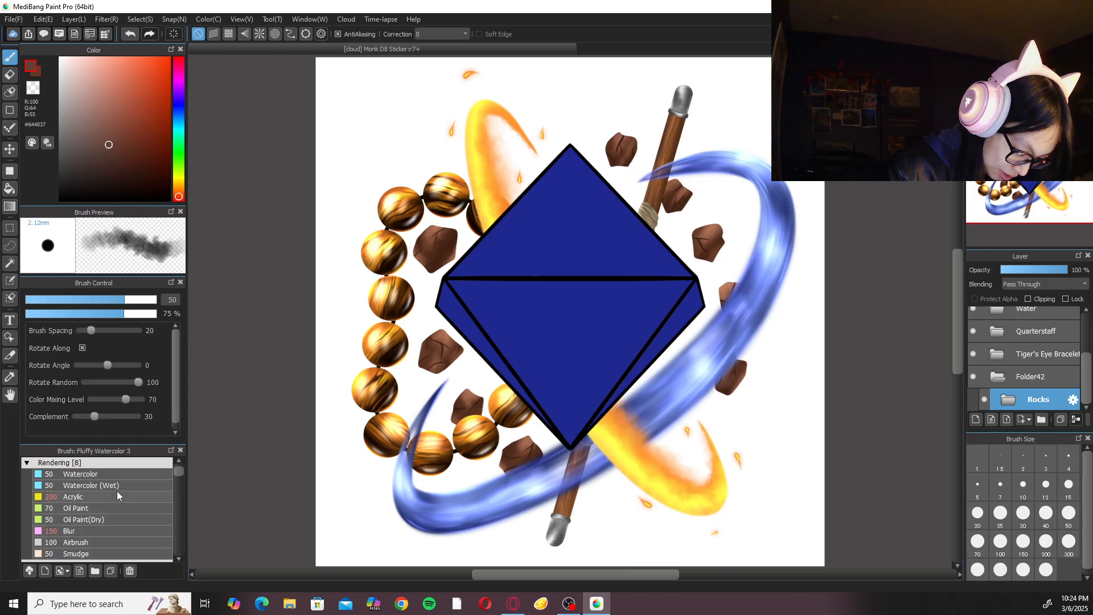
click(118, 520)
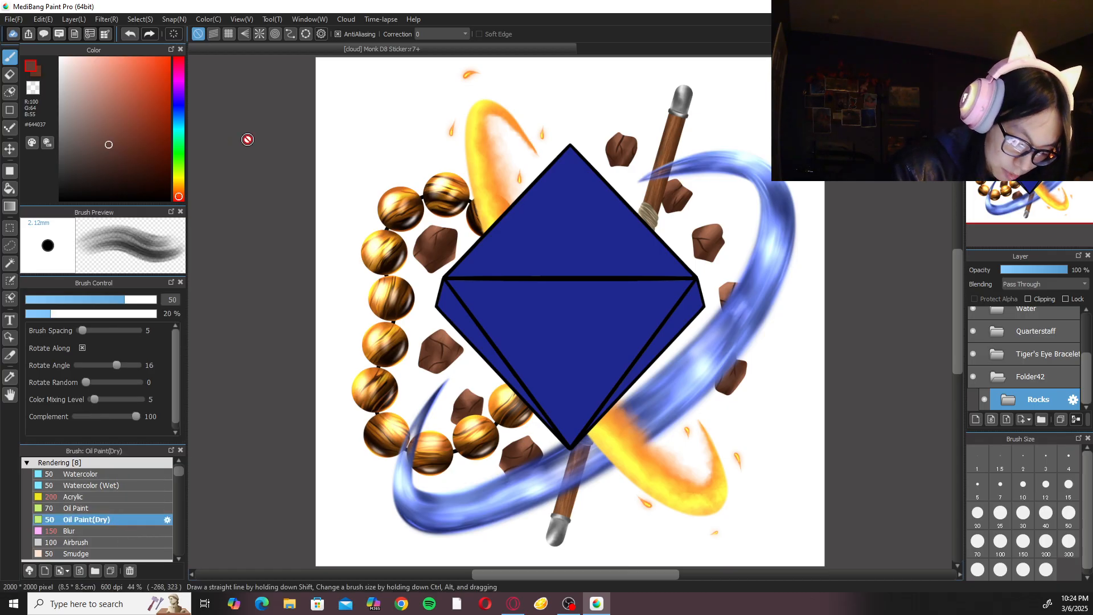
click(179, 118)
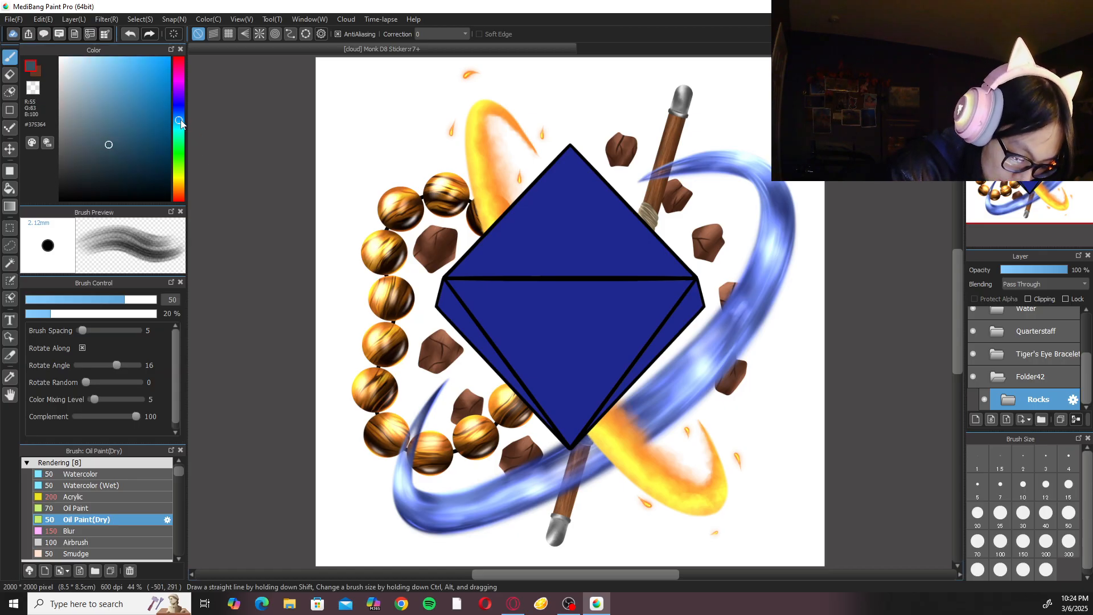
drag(182, 117, 183, 118)
mouse_move(88, 78)
mouse_down()
mouse_move(69, 73)
mouse_move(67, 85)
mouse_up()
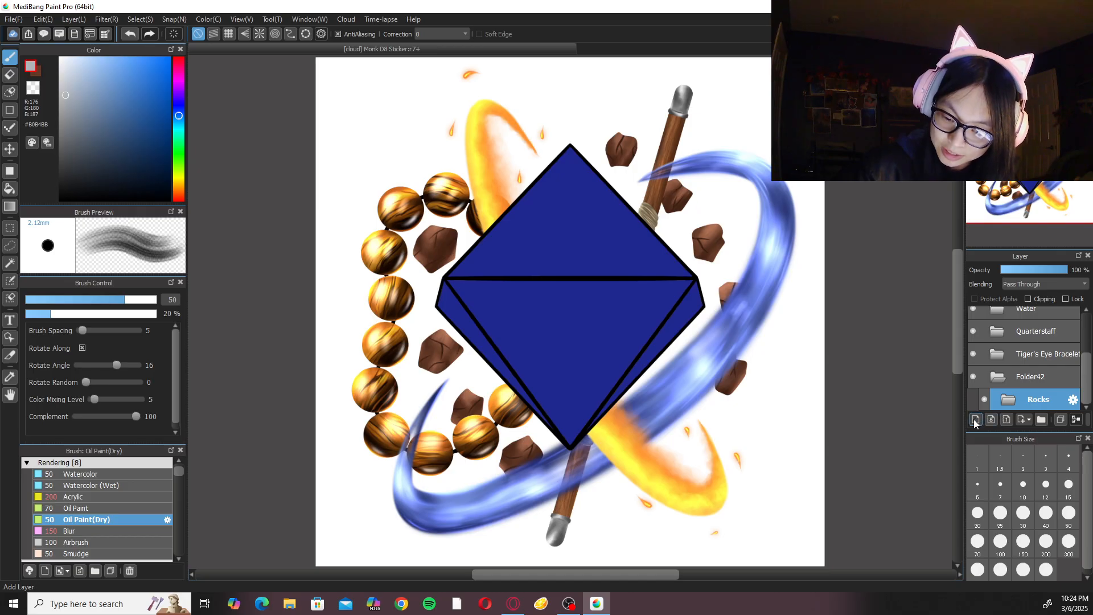
Move the Rocks folder out of Folder42 to sit above it, and add a new layer in Folder42.
click(1062, 376)
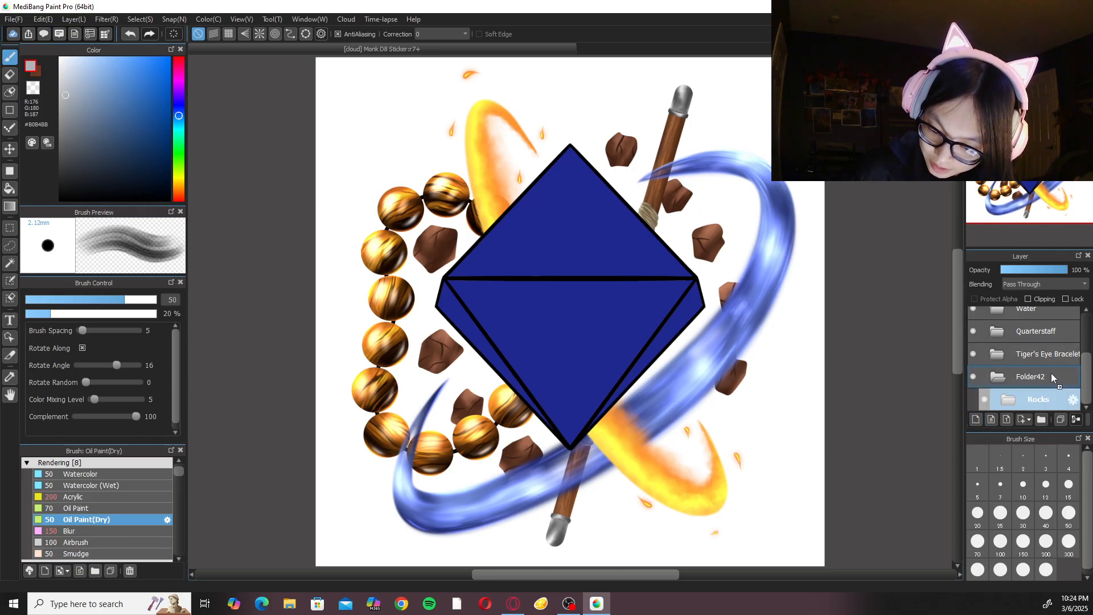
drag(1040, 402, 1045, 372)
click(1013, 402)
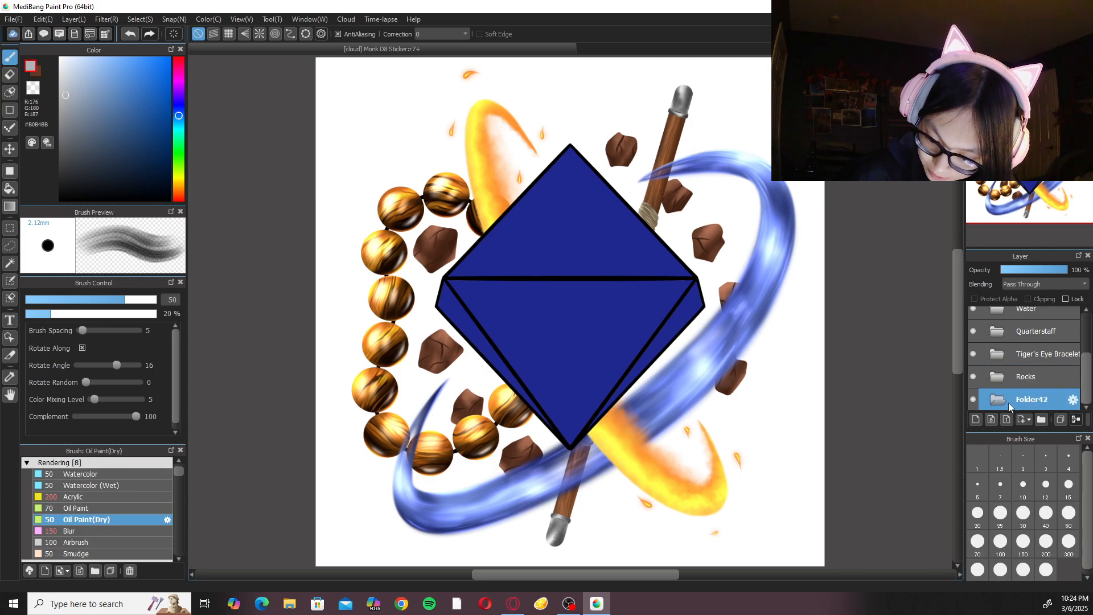
click(976, 420)
Try pale grey brush strokes on the background at size 50 and at size 300, undoing each attempt and leaving the size at 300.
drag(387, 127, 345, 233)
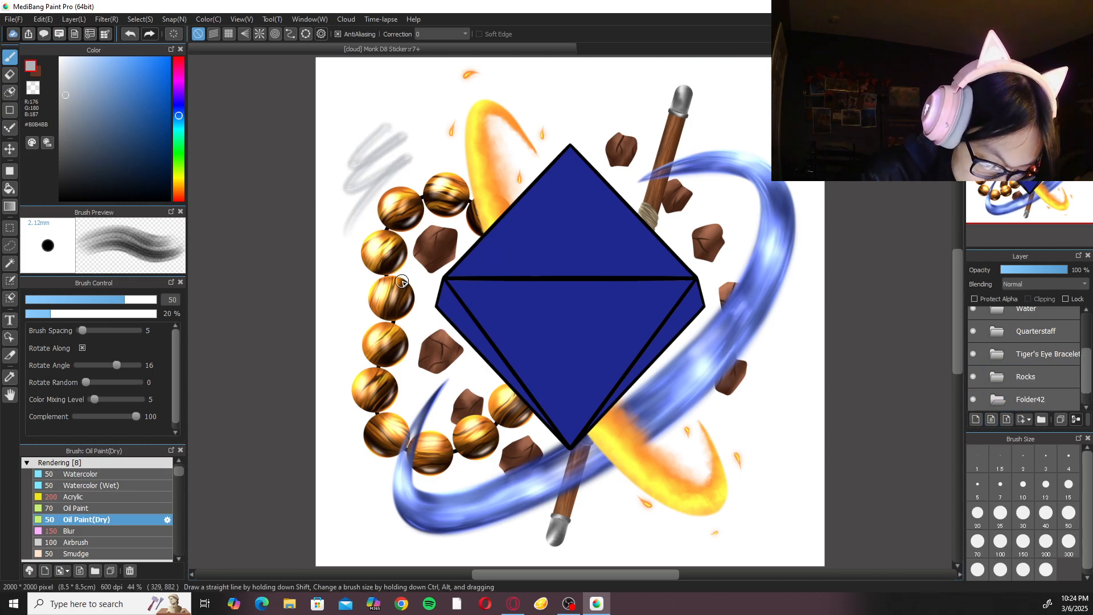
key(ctrl+z)
click(1069, 541)
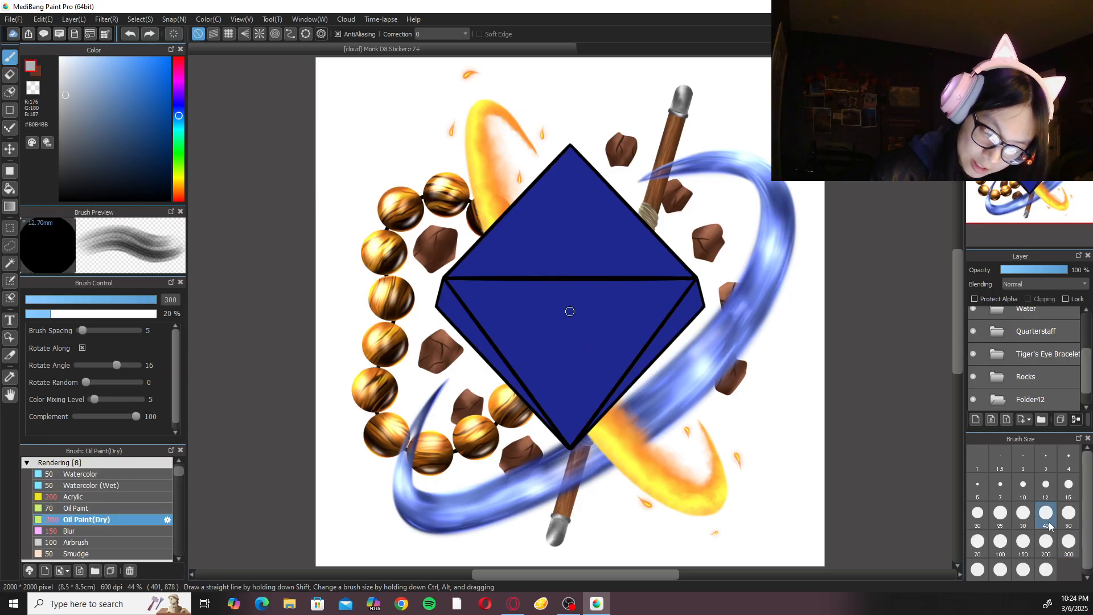
mouse_move(578, 110)
mouse_down()
mouse_move(509, 164)
mouse_move(654, 188)
mouse_move(498, 256)
mouse_move(594, 290)
mouse_move(578, 375)
mouse_move(476, 461)
mouse_move(693, 500)
mouse_move(542, 534)
mouse_move(693, 502)
mouse_up()
key(ctrl+z)
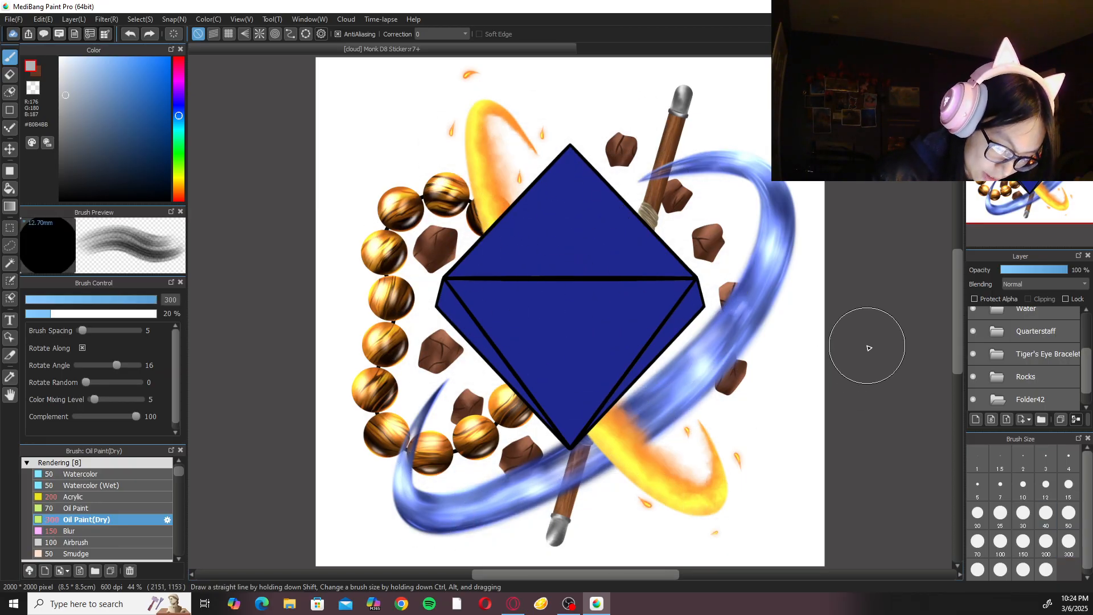
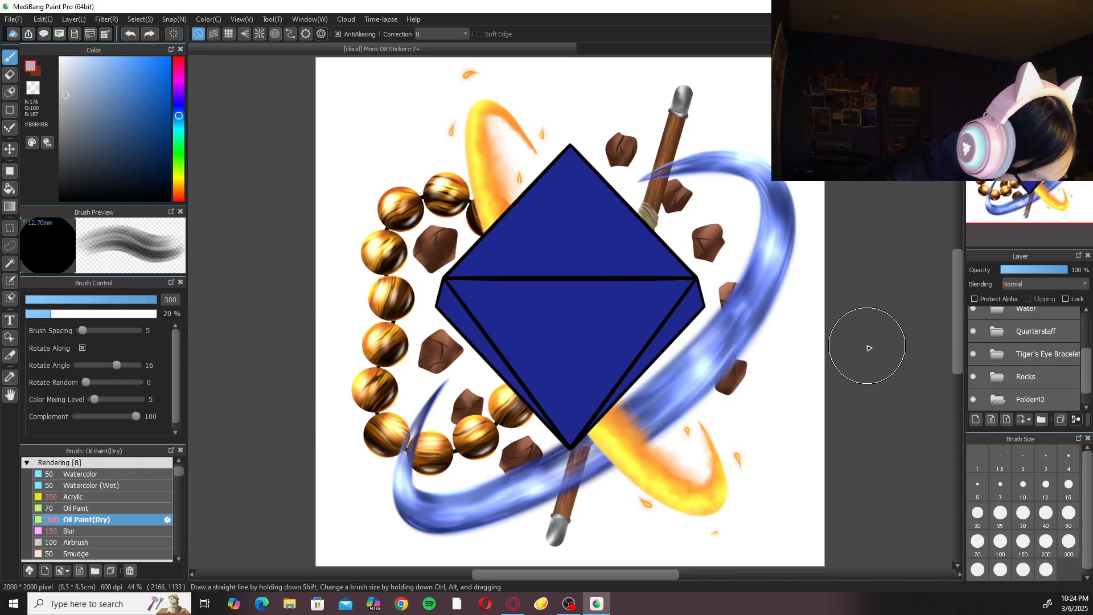
Try a pale grey filled rectangle on the empty background near the canvas's upper-left corner and undo it.
click(11, 171)
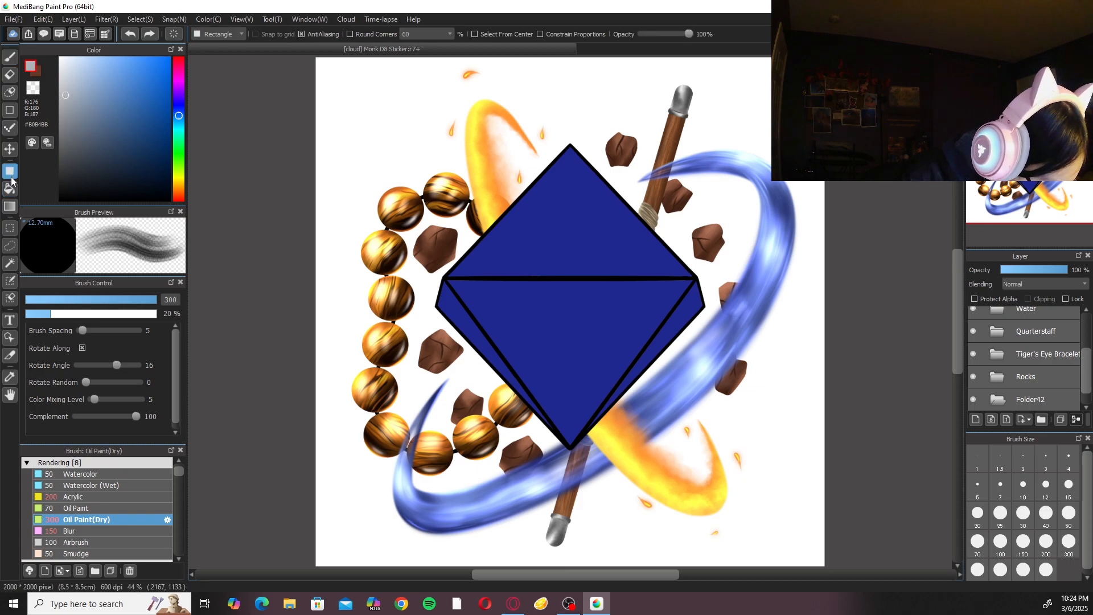
drag(342, 85, 401, 167)
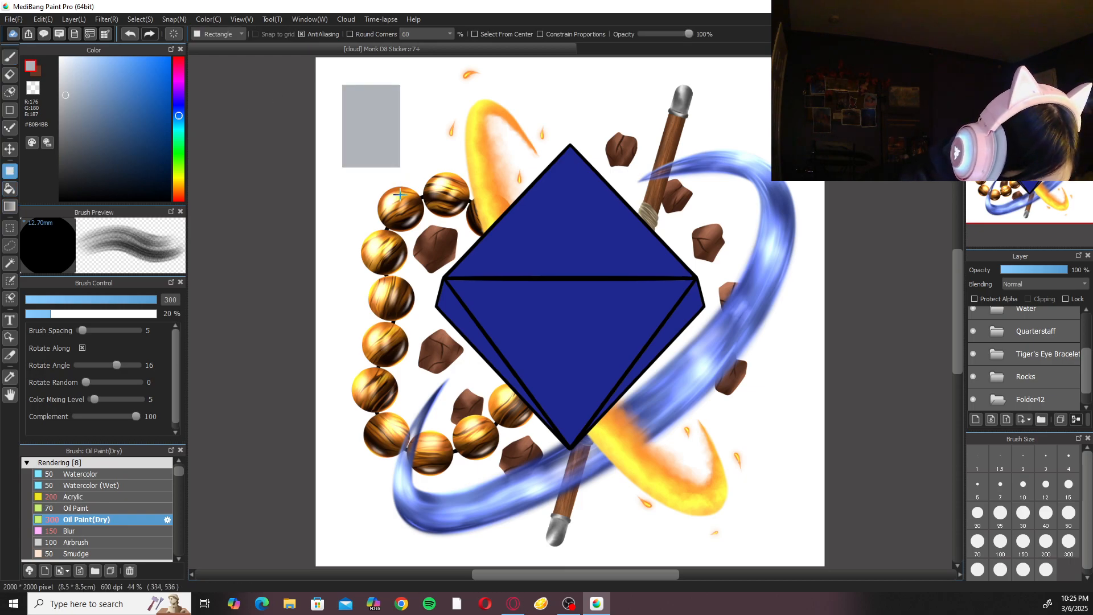
click(131, 35)
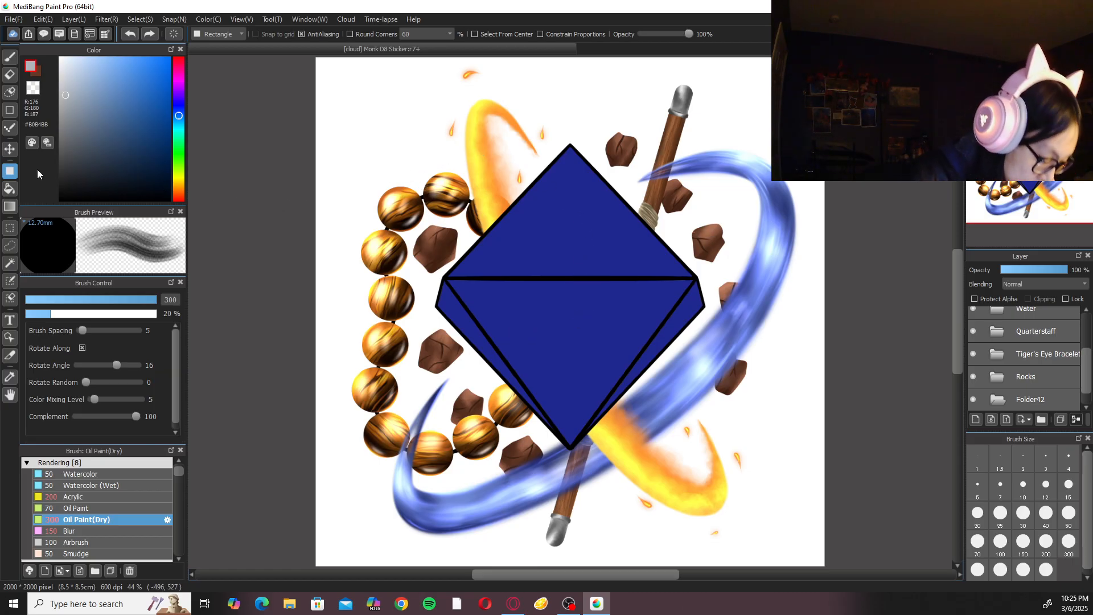
Draw a large filled ellipse in #B0B4BB behind the D8, spanning from the beads to the water ring.
click(10, 92)
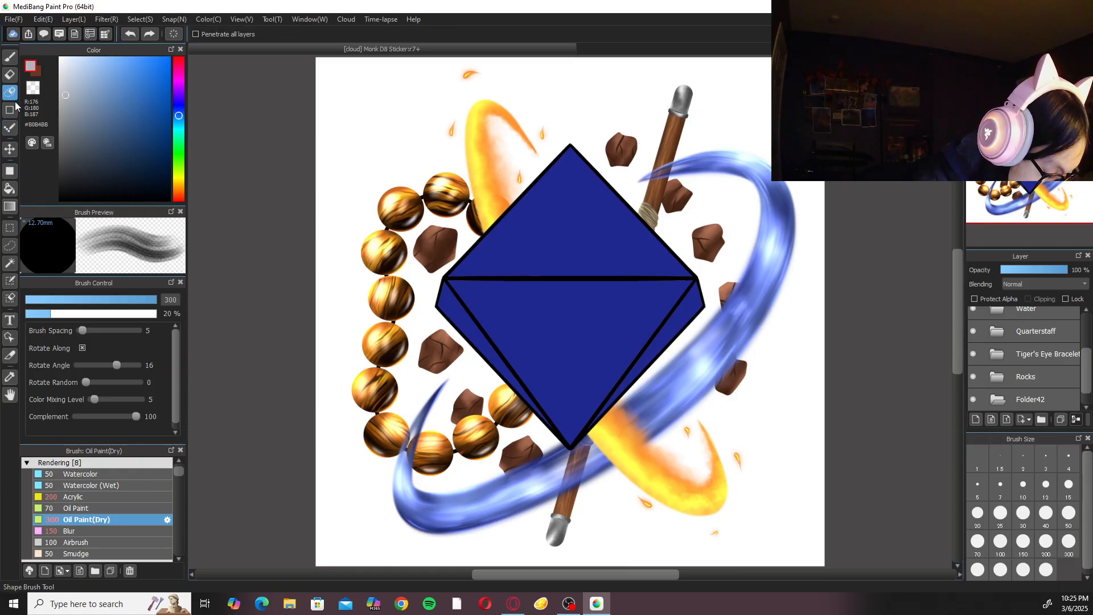
click(10, 111)
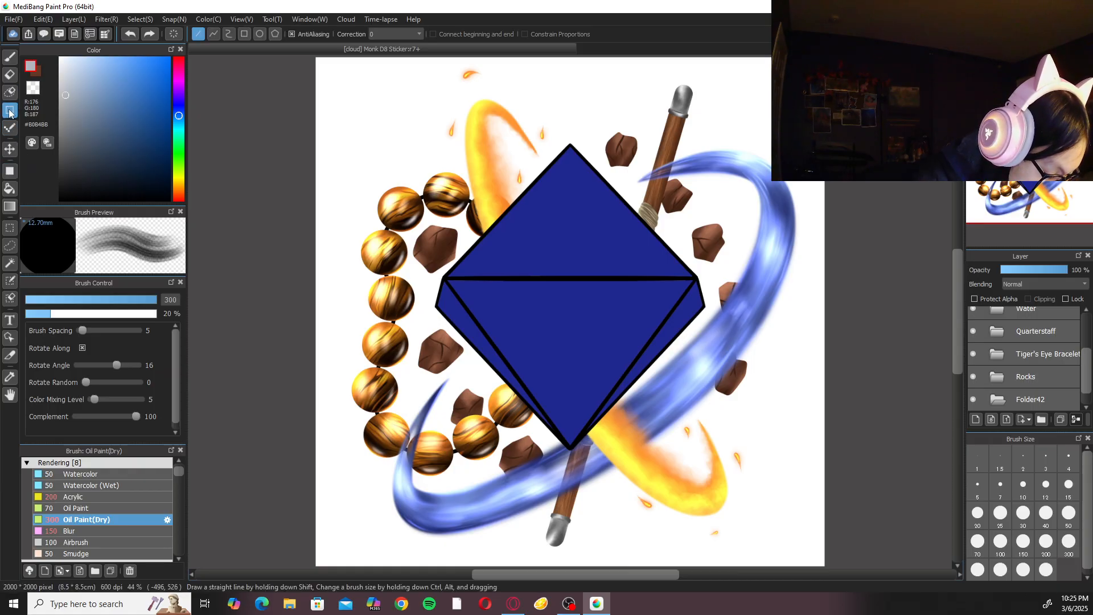
click(260, 34)
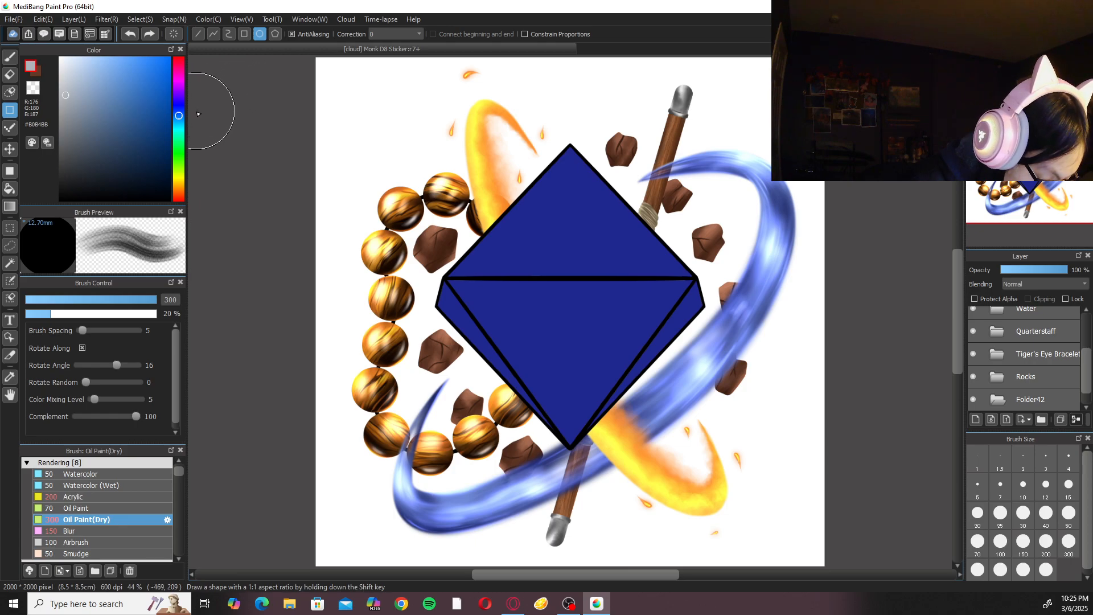
click(9, 171)
click(224, 34)
click(225, 56)
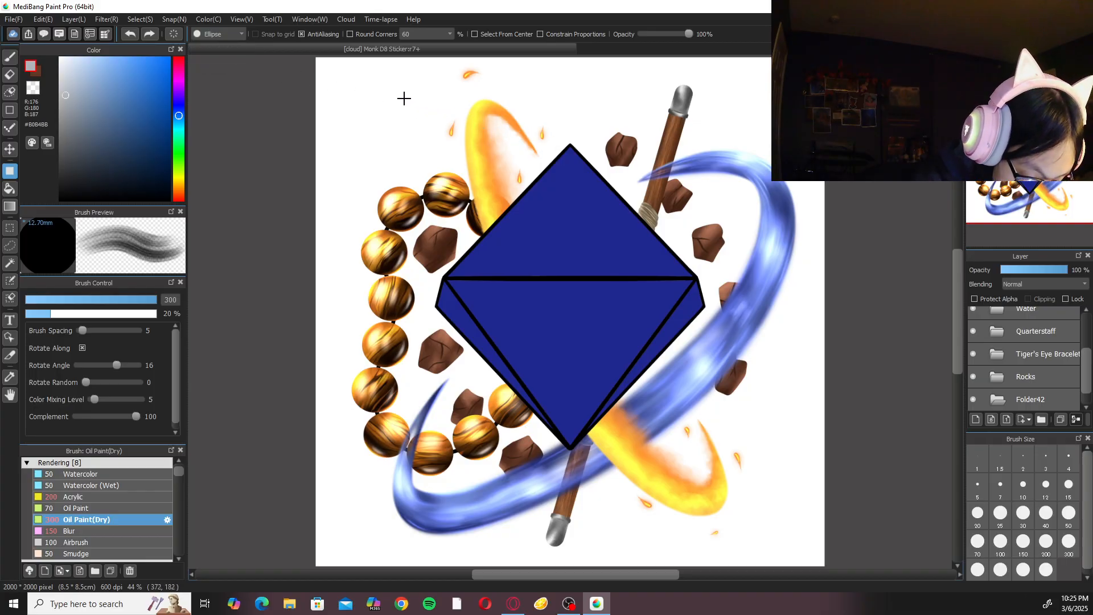
drag(379, 91, 769, 468)
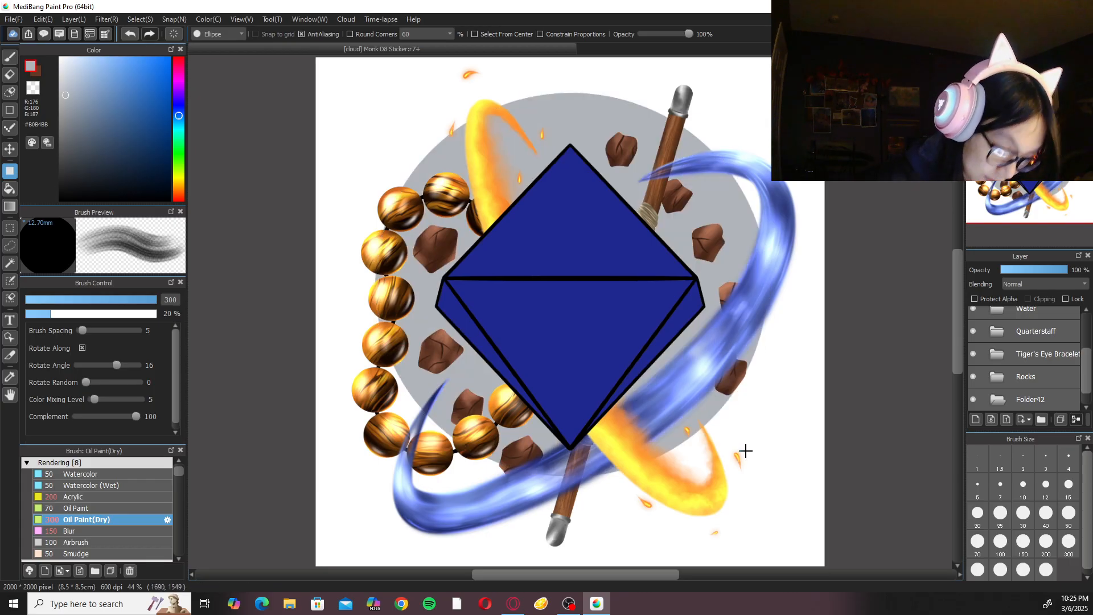
Transform the grey ellipse to shift it slightly down and to the left behind the D8.
key(ctrl+t)
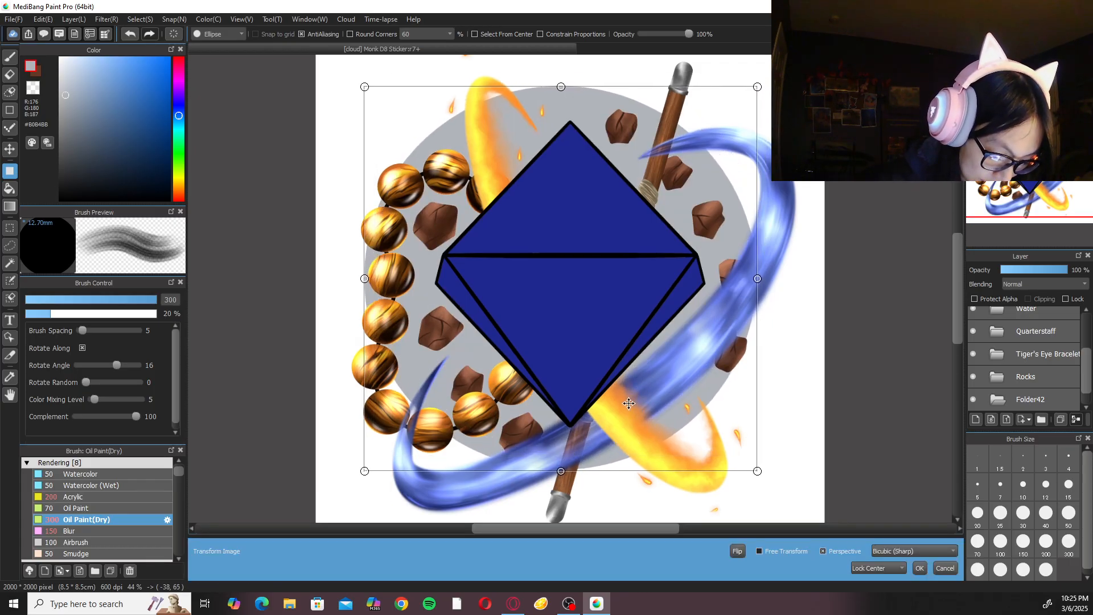
drag(627, 405, 628, 408)
click(917, 568)
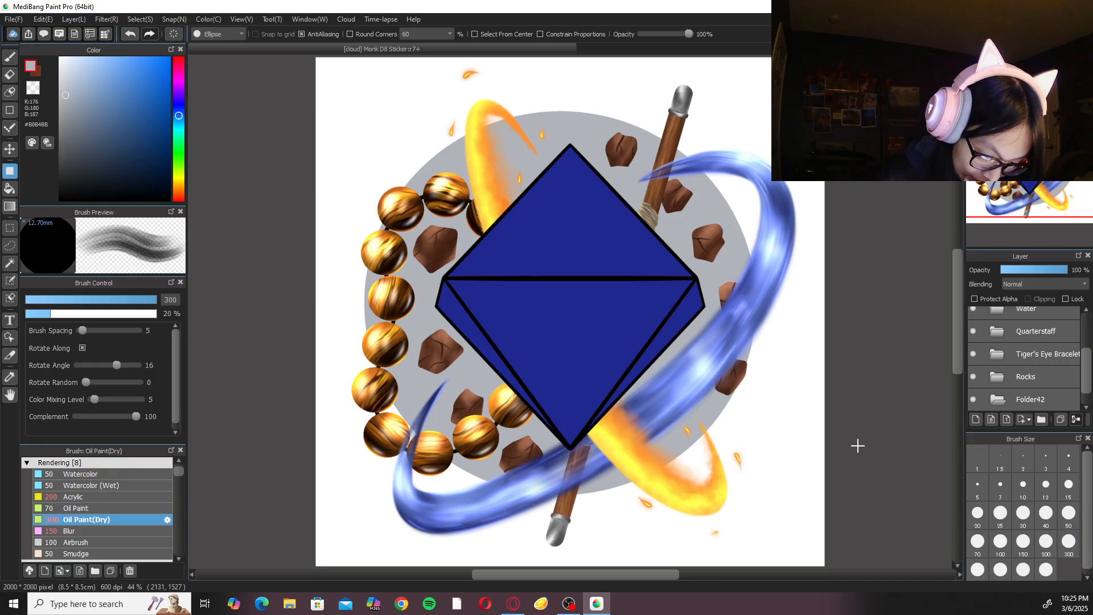
Return to the brush and apply a Gaussian Blur with a value of 10 to the grey ellipse.
key(b)
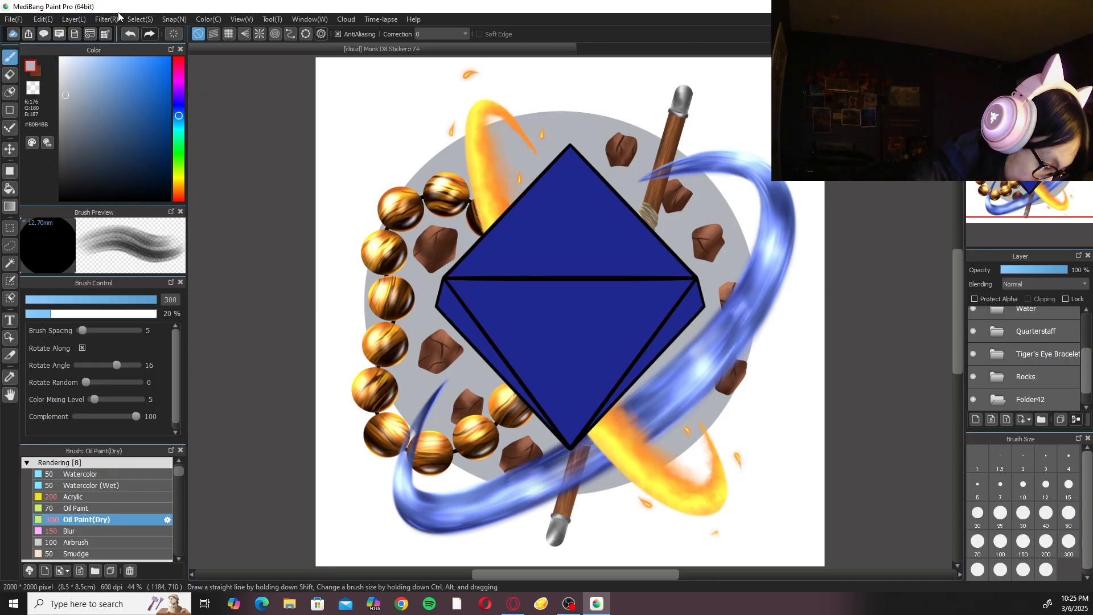
click(111, 19)
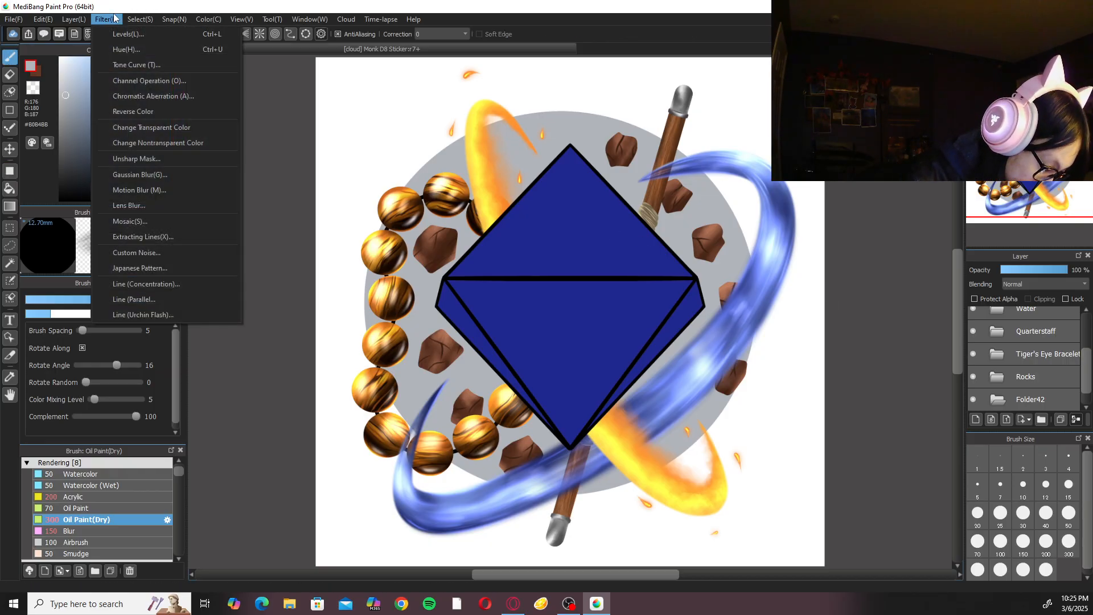
click(147, 174)
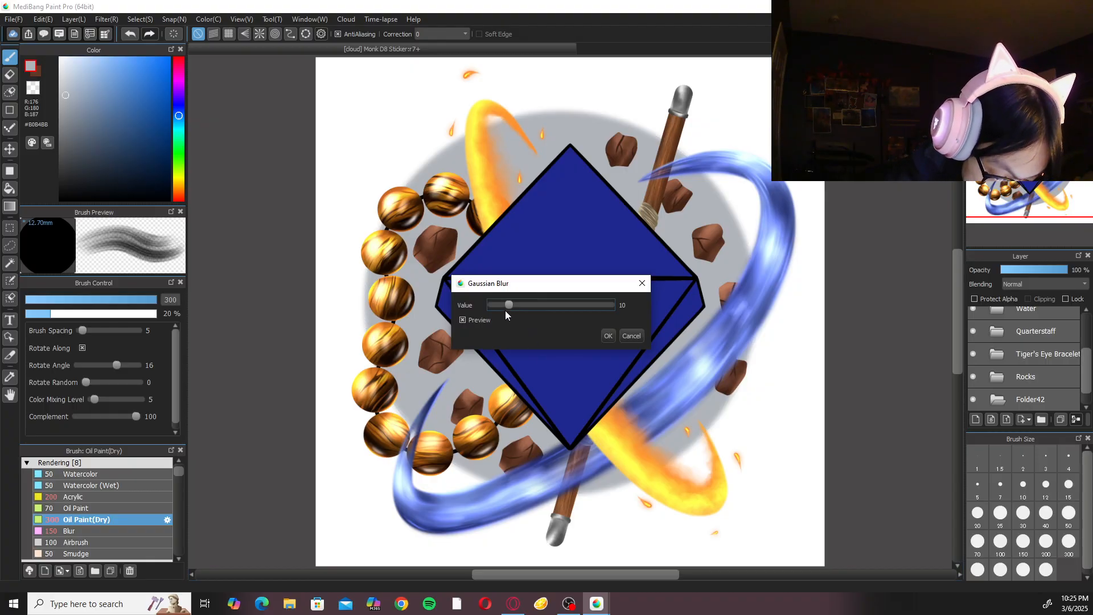
click(607, 336)
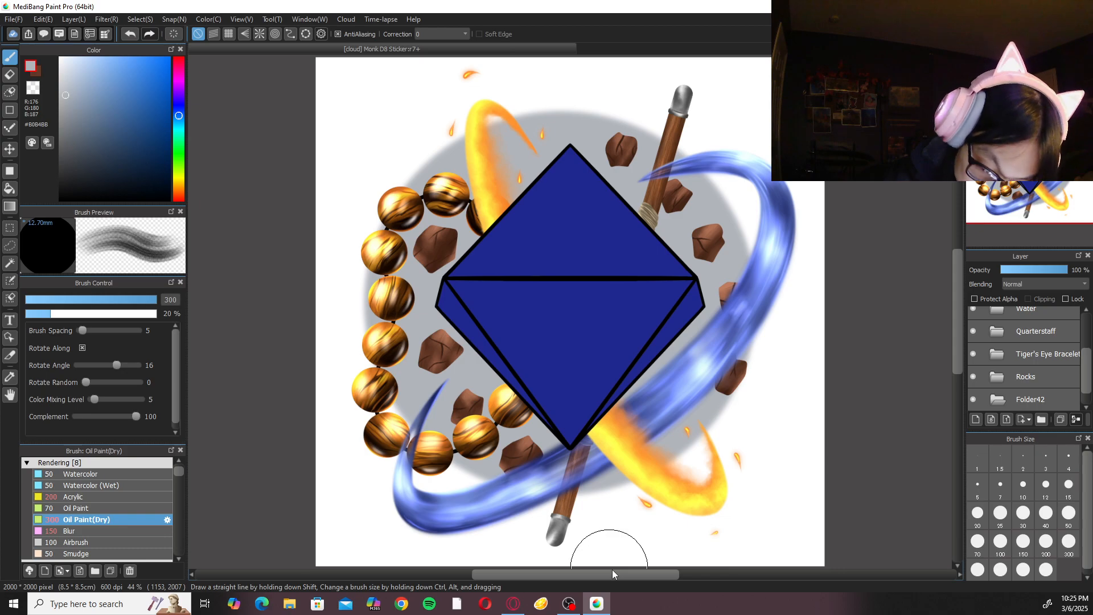
Try size-300 Oil Paint(Dry) strokes in the transparent colour across the ellipse's upper part on Layer43, and undo them.
click(1060, 420)
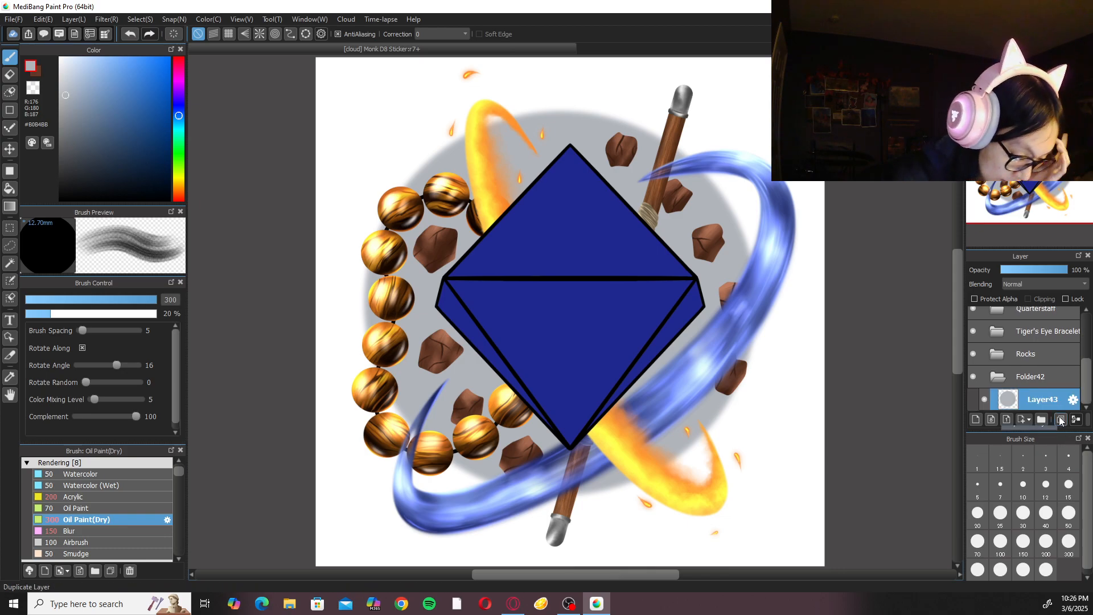
click(33, 87)
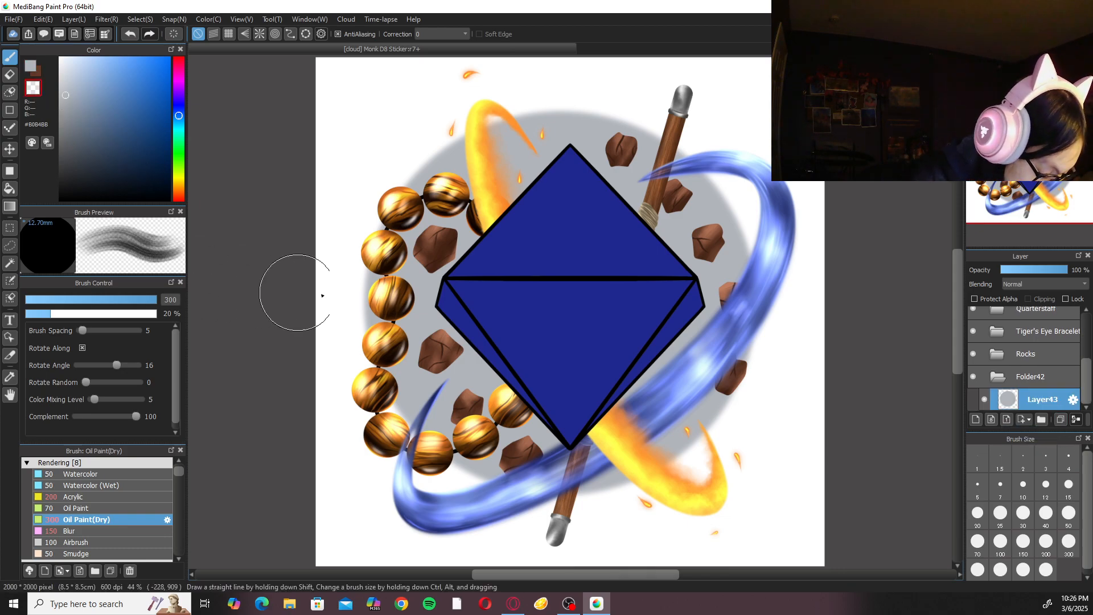
mouse_move(354, 181)
mouse_down()
mouse_move(472, 193)
mouse_move(755, 201)
mouse_up()
drag(388, 179, 638, 198)
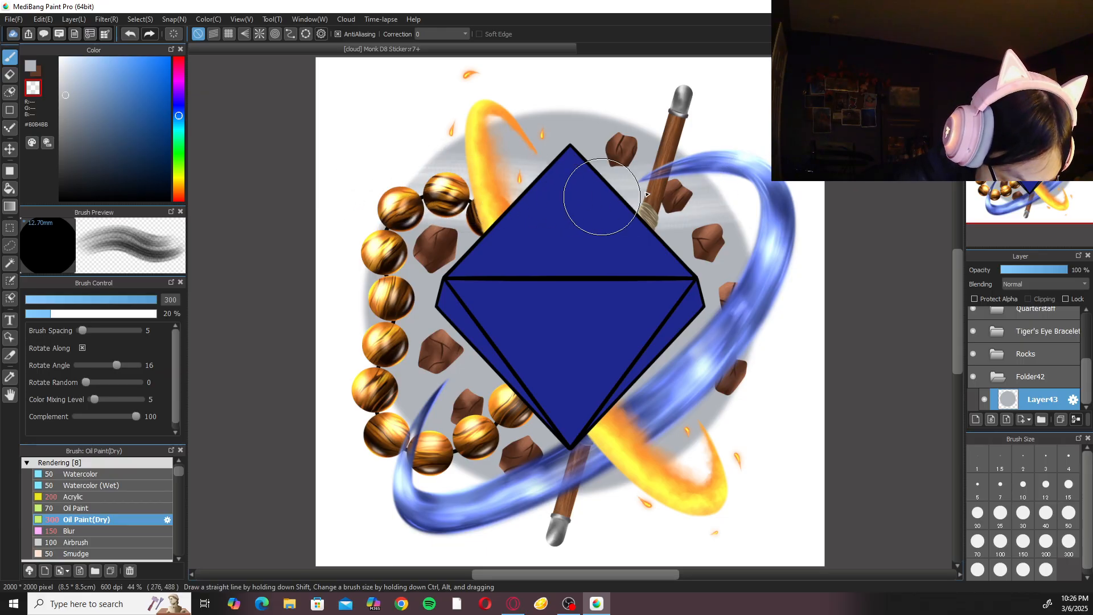
drag(461, 119, 663, 119)
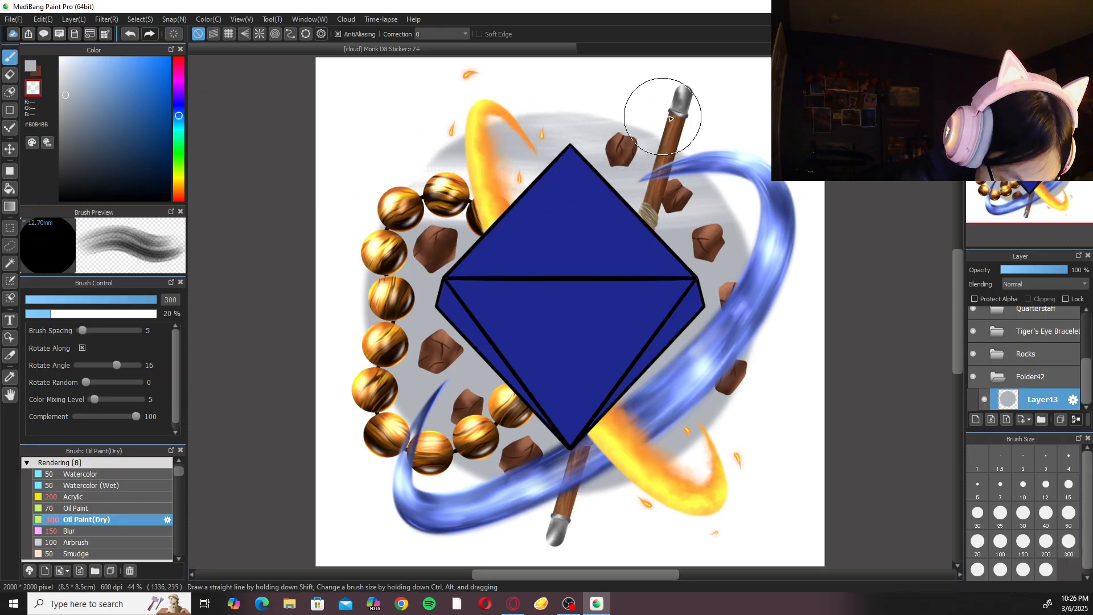
key(ctrl+z)
key(ctrl+z)
key(ctrl+z)
key(ctrl+z)
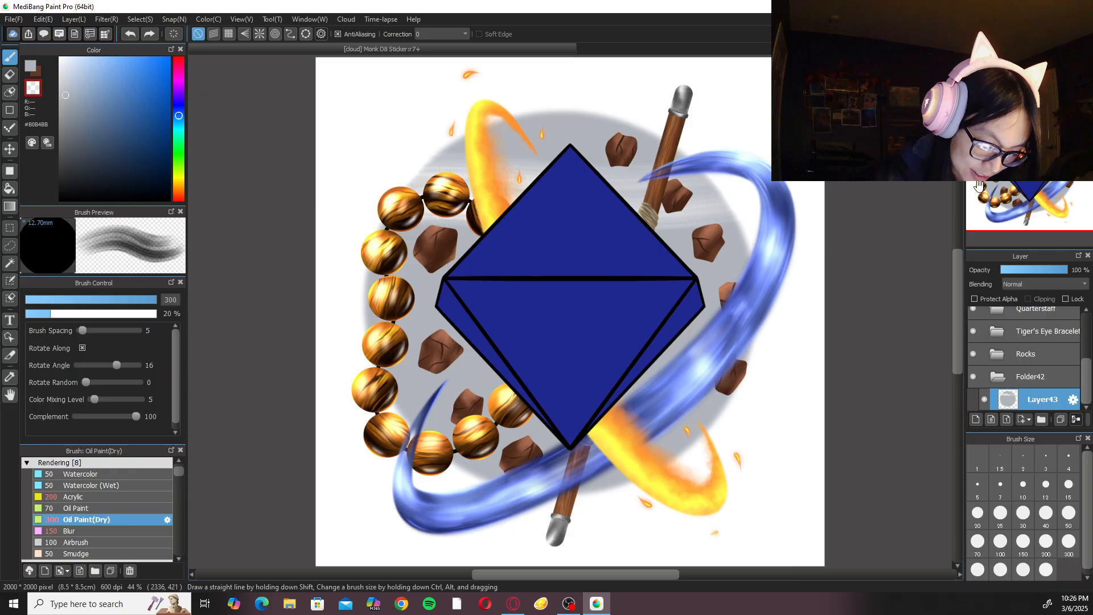
Hide Layer2 with the blue D8 fill, and try a transparent size-300 stroke across the ellipse's upper part, undoing it.
drag(1086, 376, 1088, 319)
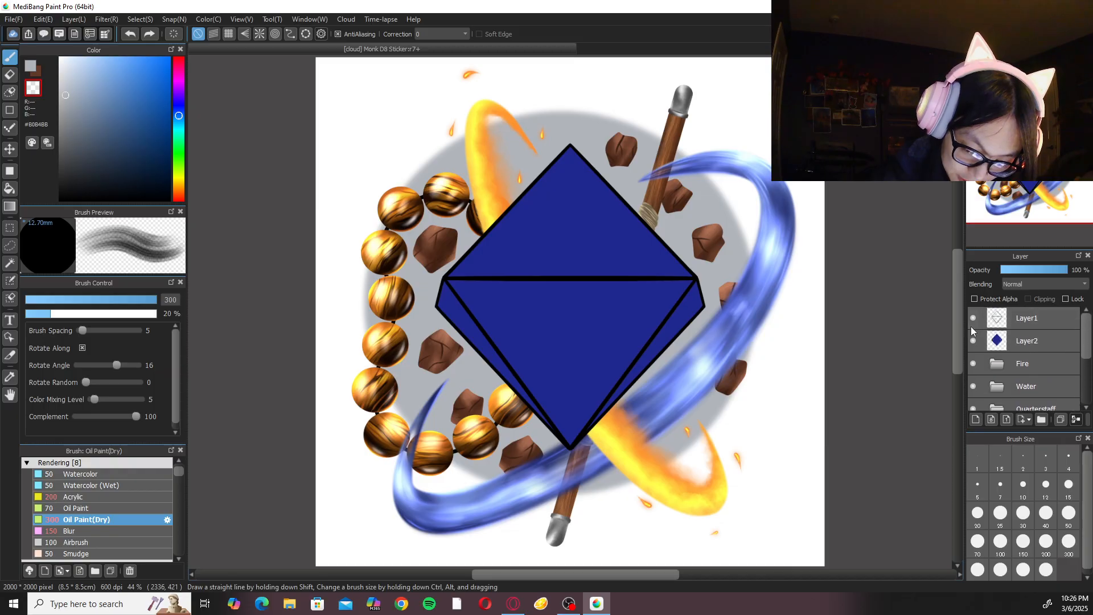
click(974, 341)
scroll(1073, 341, down, 5)
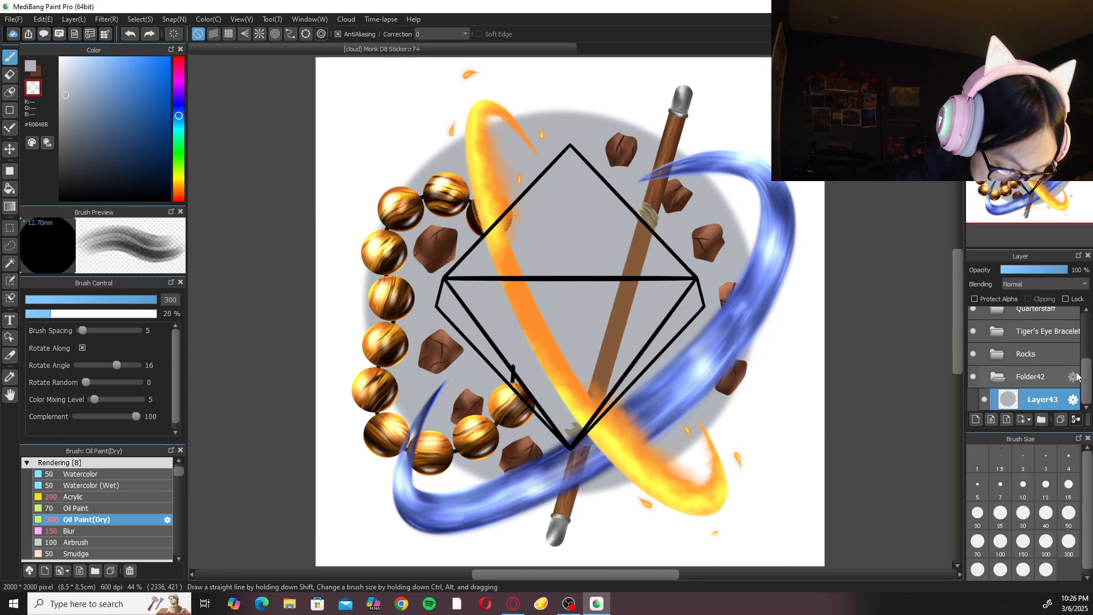
mouse_move(372, 161)
mouse_down()
mouse_move(717, 174)
mouse_move(357, 169)
mouse_move(455, 178)
mouse_up()
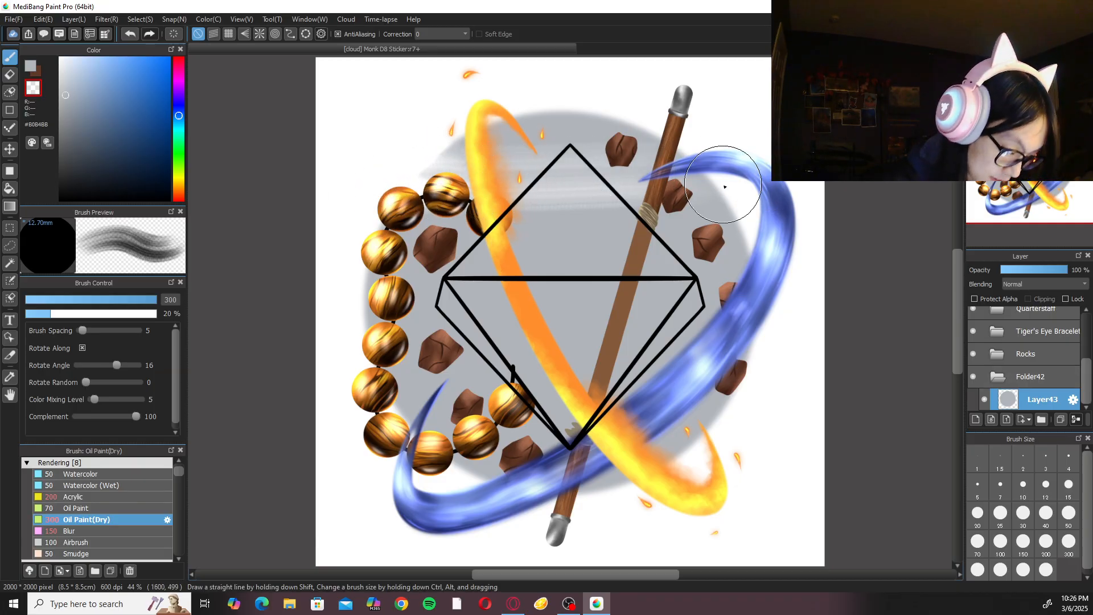
key(ctrl+z)
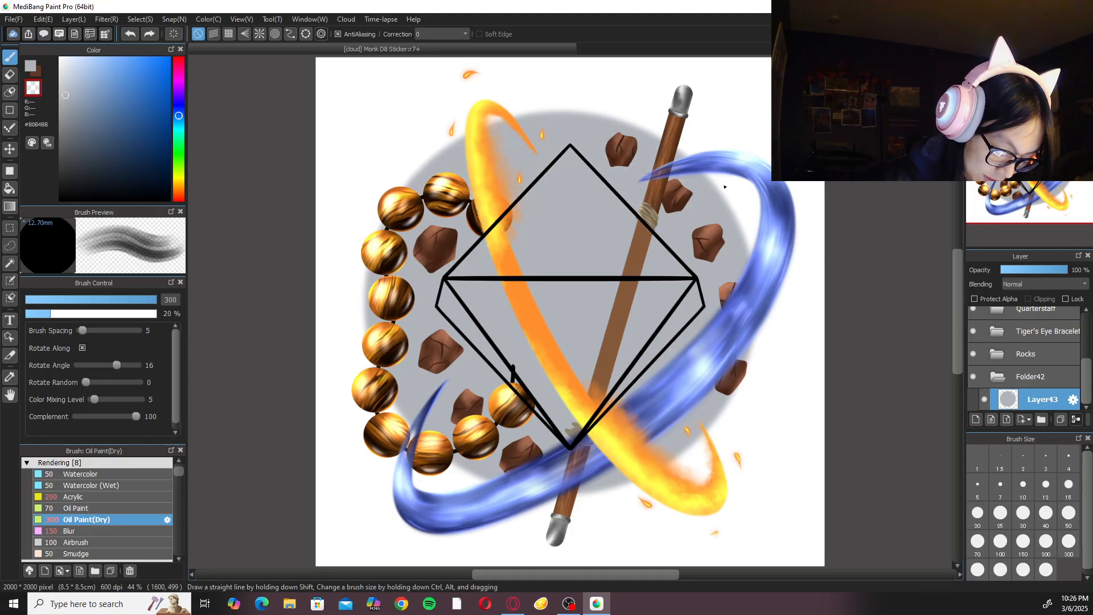
Set the brush size to 100 and erase horizontal streaks across the upper part of the grey ellipse.
click(1013, 515)
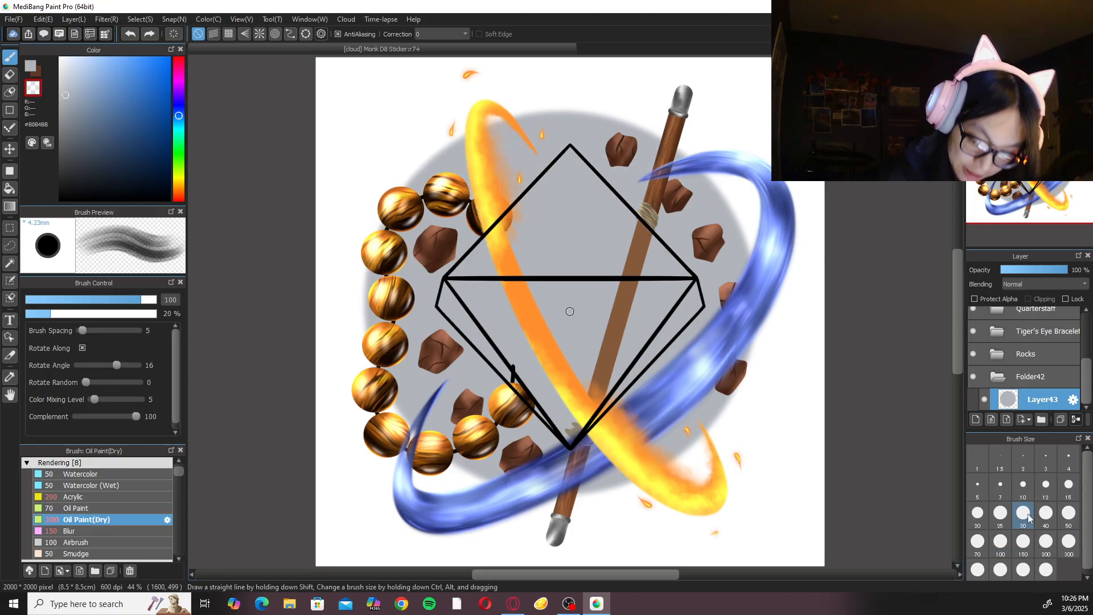
mouse_move(388, 166)
mouse_down()
mouse_move(435, 177)
mouse_move(701, 178)
mouse_up()
drag(478, 180, 778, 173)
mouse_move(326, 207)
mouse_down()
mouse_move(517, 223)
mouse_move(760, 211)
mouse_move(453, 207)
mouse_up()
drag(453, 207, 706, 212)
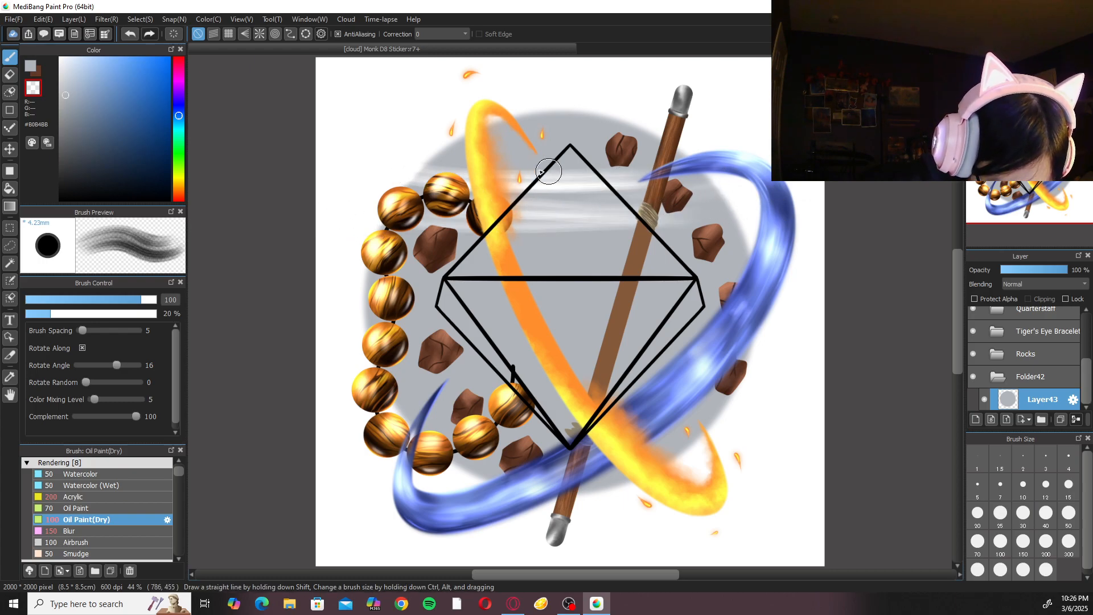
drag(497, 166, 592, 167)
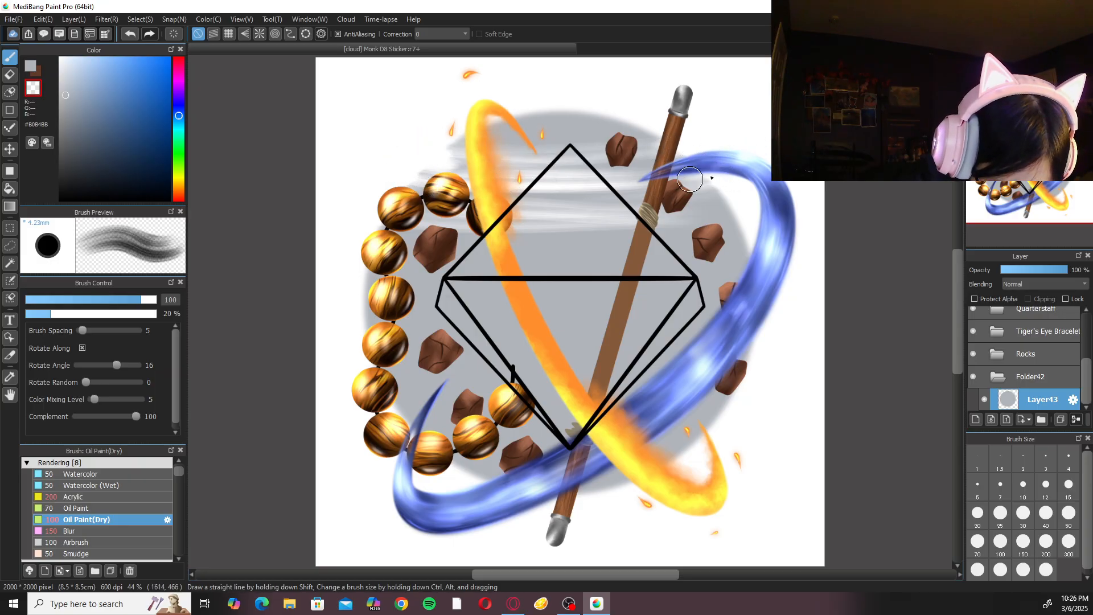
Set the brush size to 200 and erase broad horizontal streaks across the rest of the grey ellipse.
click(1055, 549)
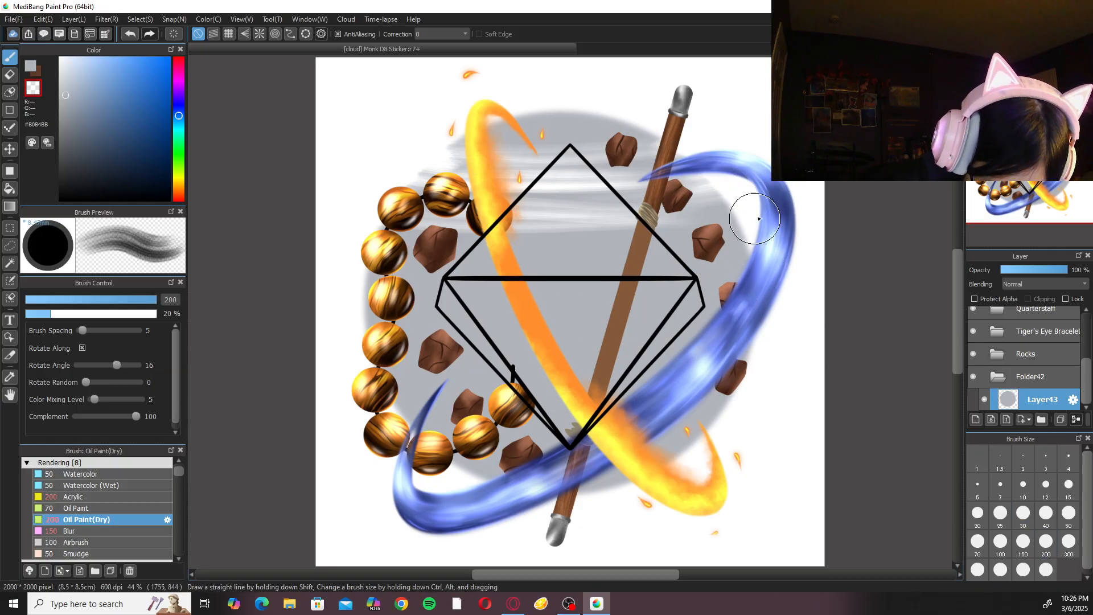
mouse_move(401, 288)
mouse_down()
mouse_move(604, 307)
mouse_move(398, 336)
mouse_move(433, 291)
mouse_move(615, 302)
mouse_up()
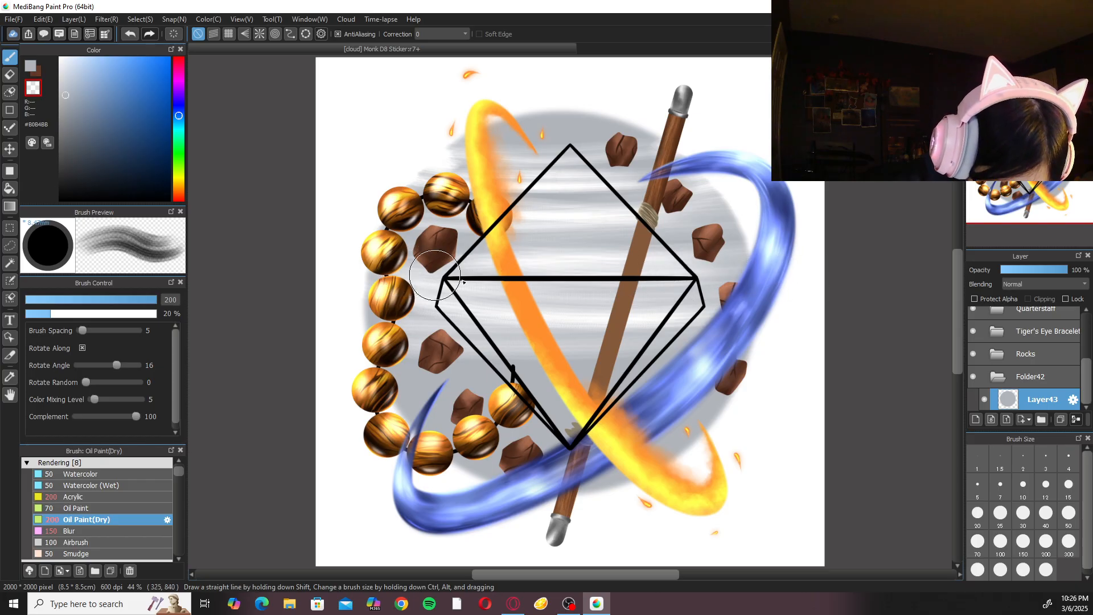
drag(500, 122, 455, 112)
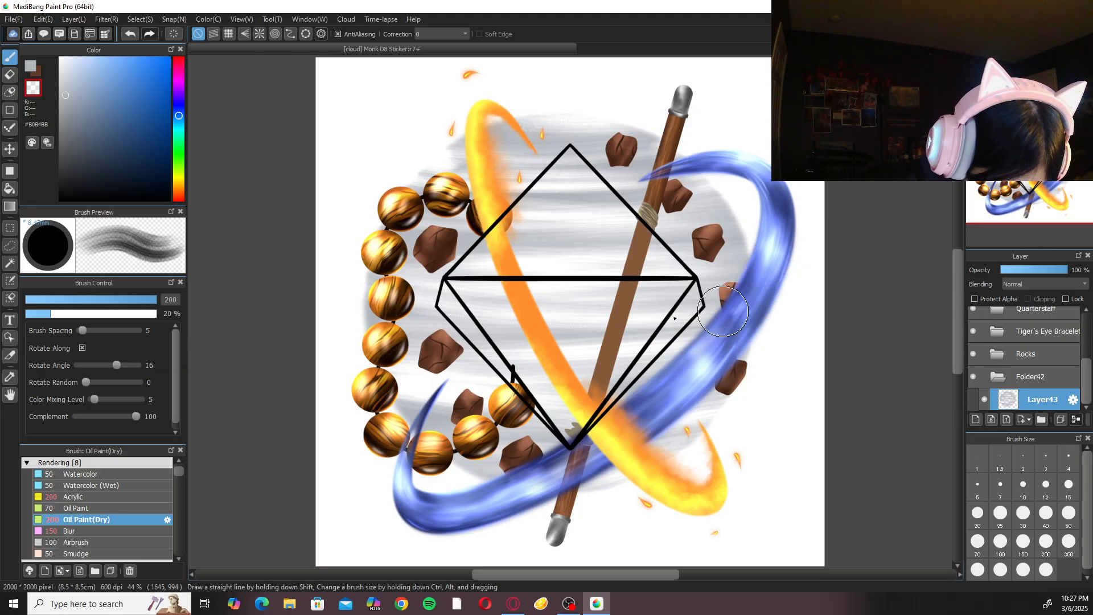
Make Layer2 with the blue D8 fill visible again.
drag(1087, 373, 1087, 327)
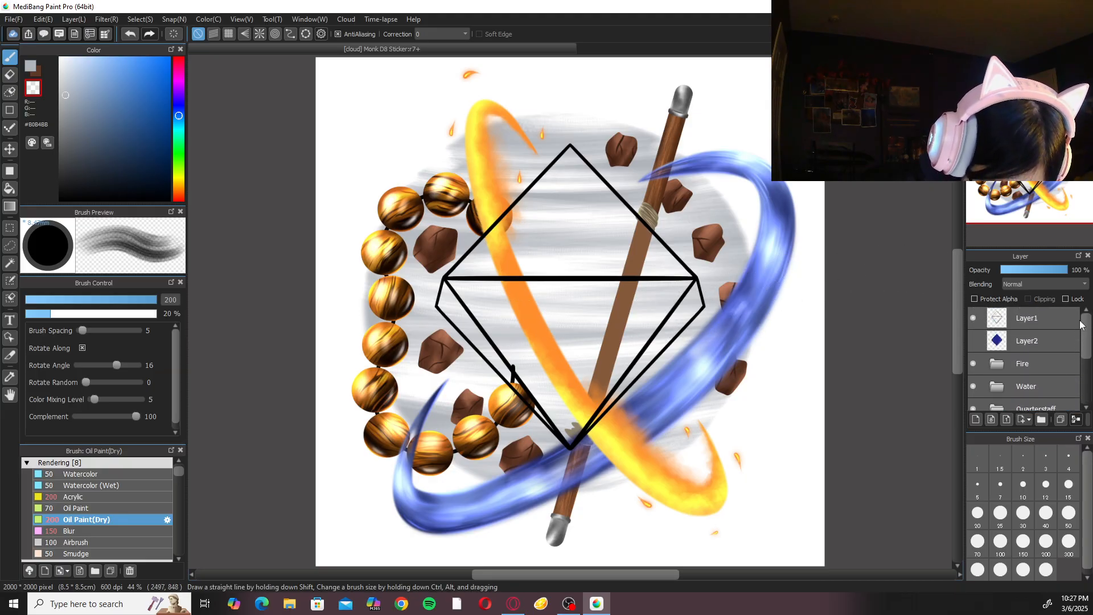
click(974, 341)
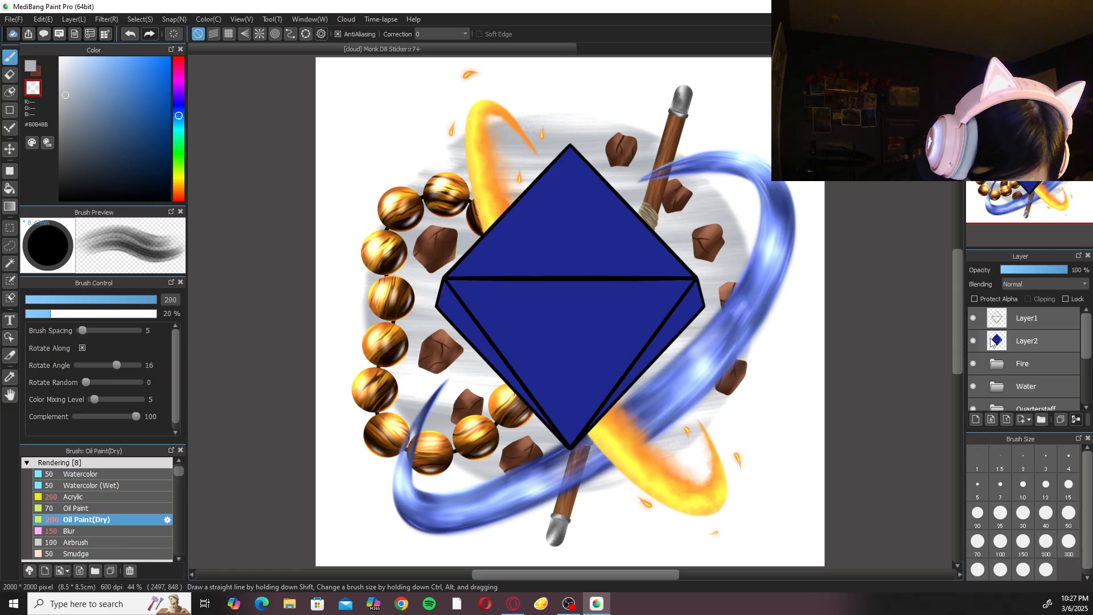
scroll(1087, 347, down, 3)
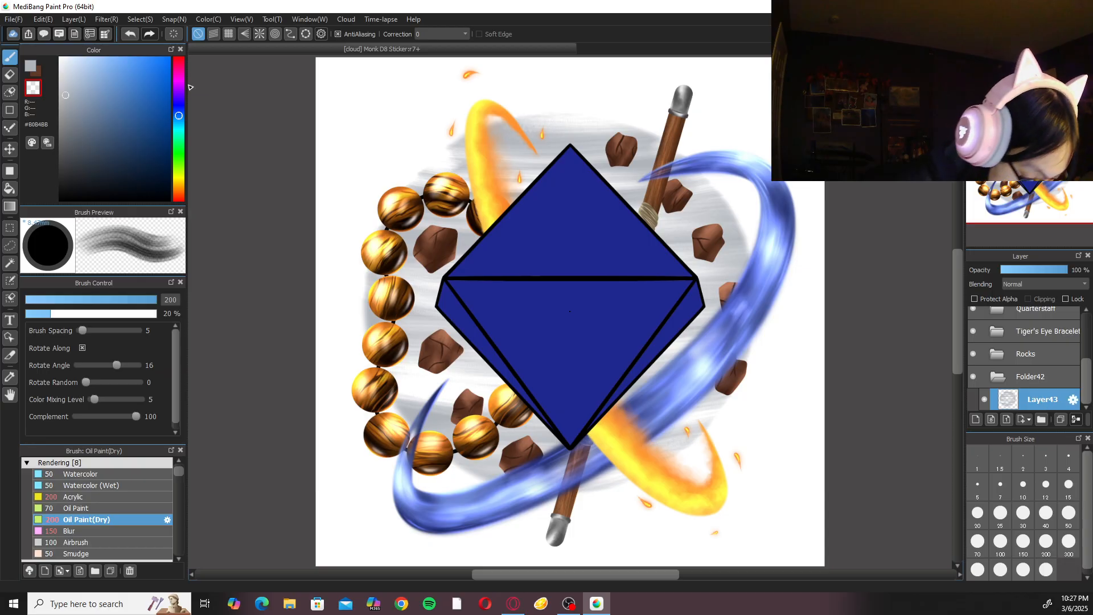
Clear Layer43, switch back to the foreground colour #B0B4BB, and try swirling size-200 strokes behind the D8, undoing them.
click(176, 34)
click(30, 66)
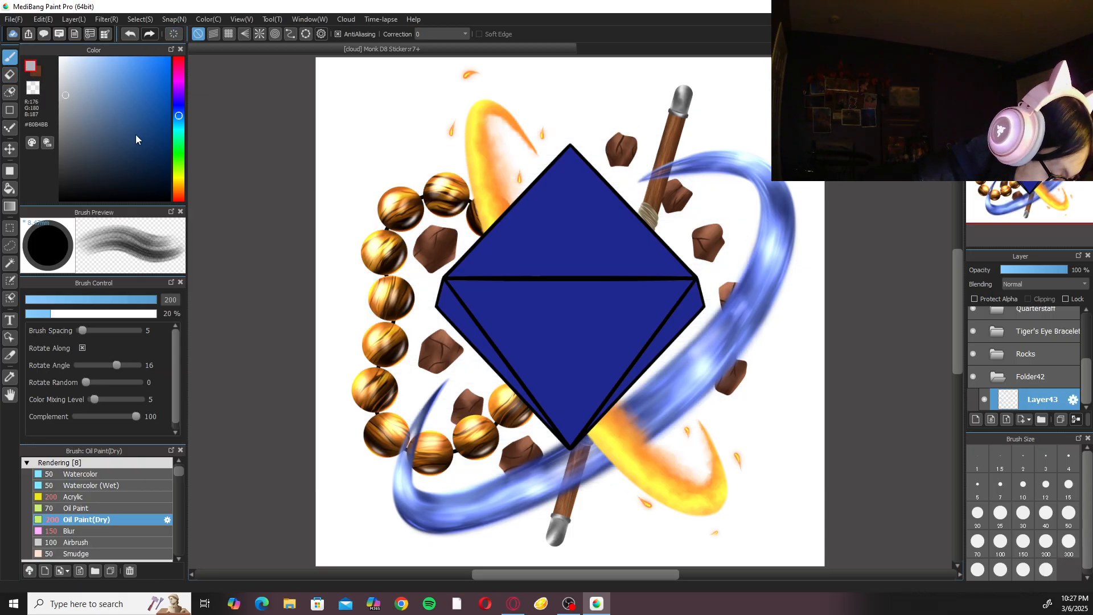
key(ctrl+z)
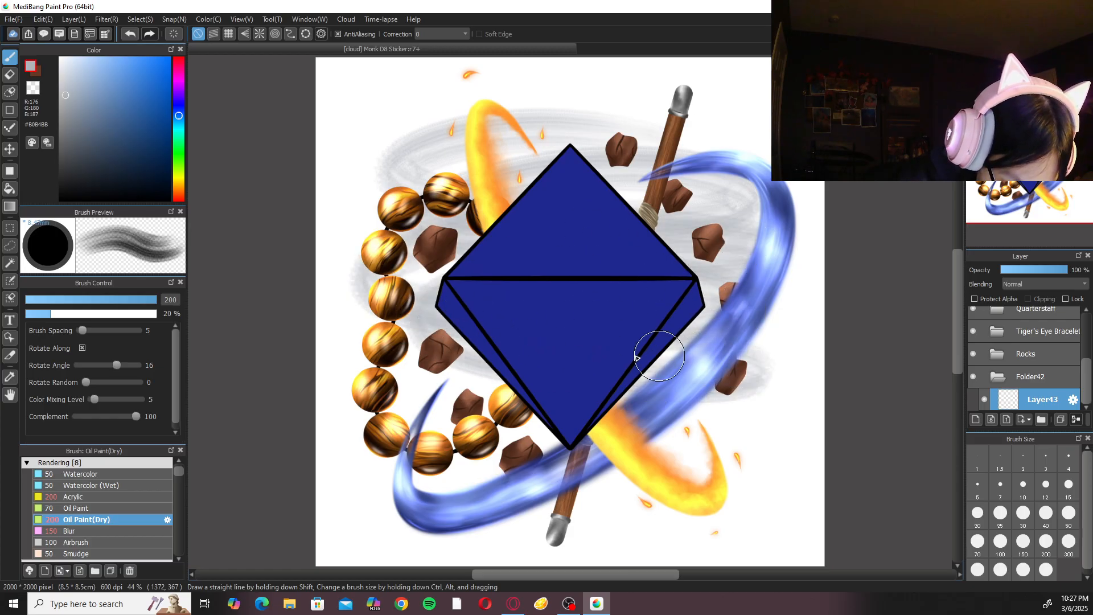
key(ctrl+y)
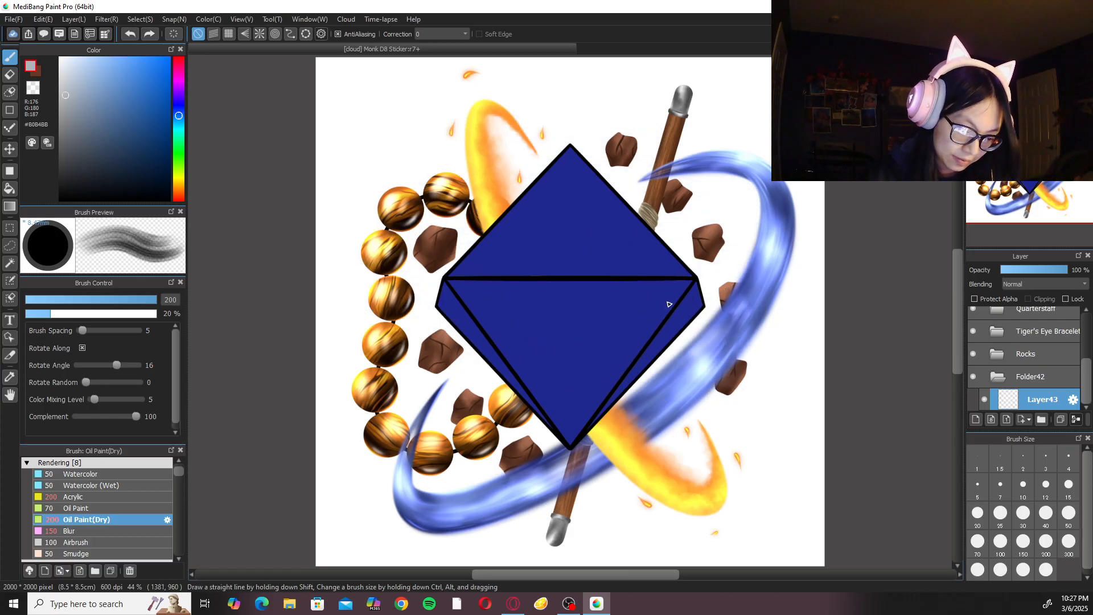
Make a near-circular Ellipse selection around the D8 and the surrounding rocks, and nudge it slightly to centre it.
click(10, 229)
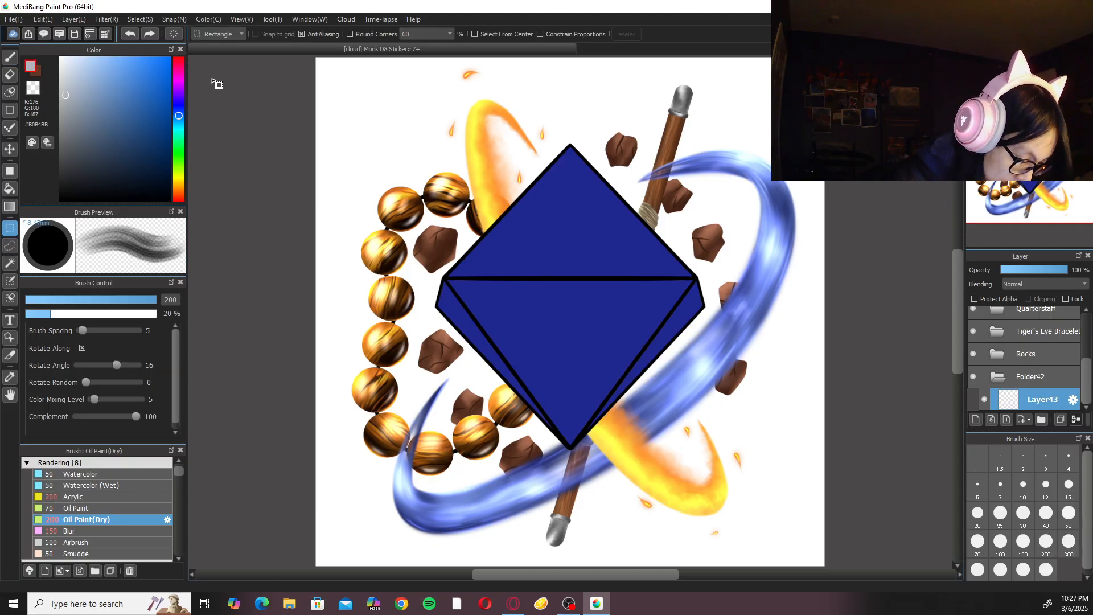
click(220, 34)
click(227, 55)
scroll(484, 122, down, 1)
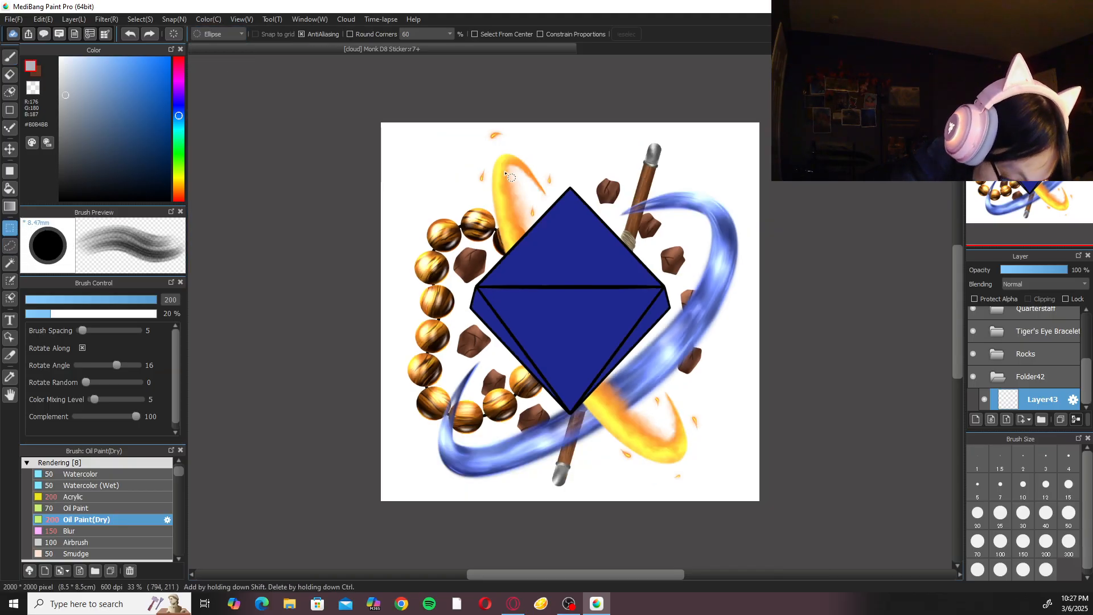
drag(439, 172, 718, 456)
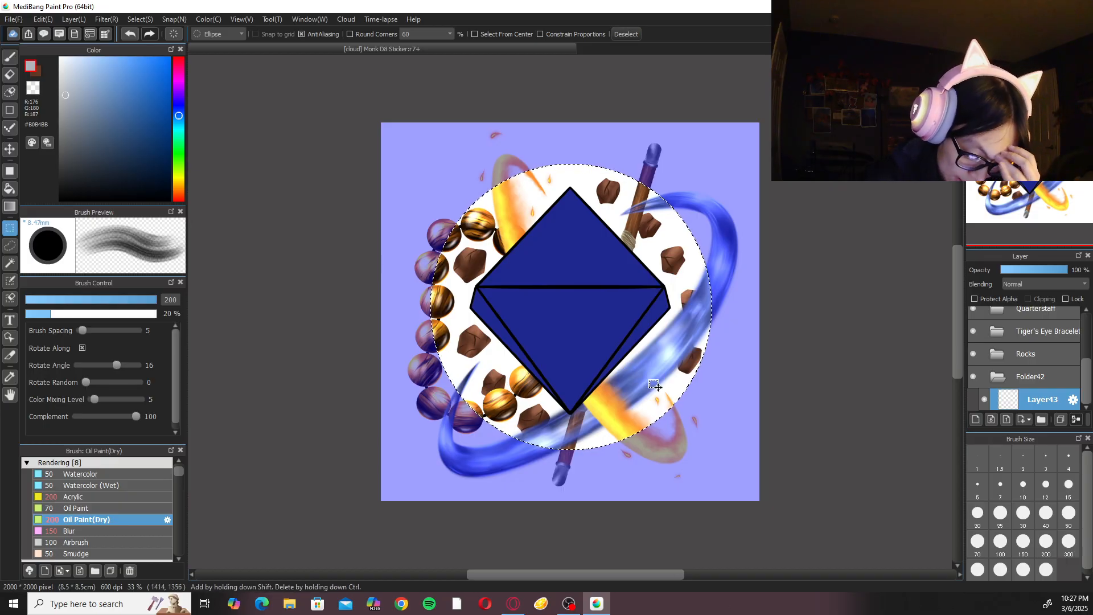
drag(657, 395, 655, 394)
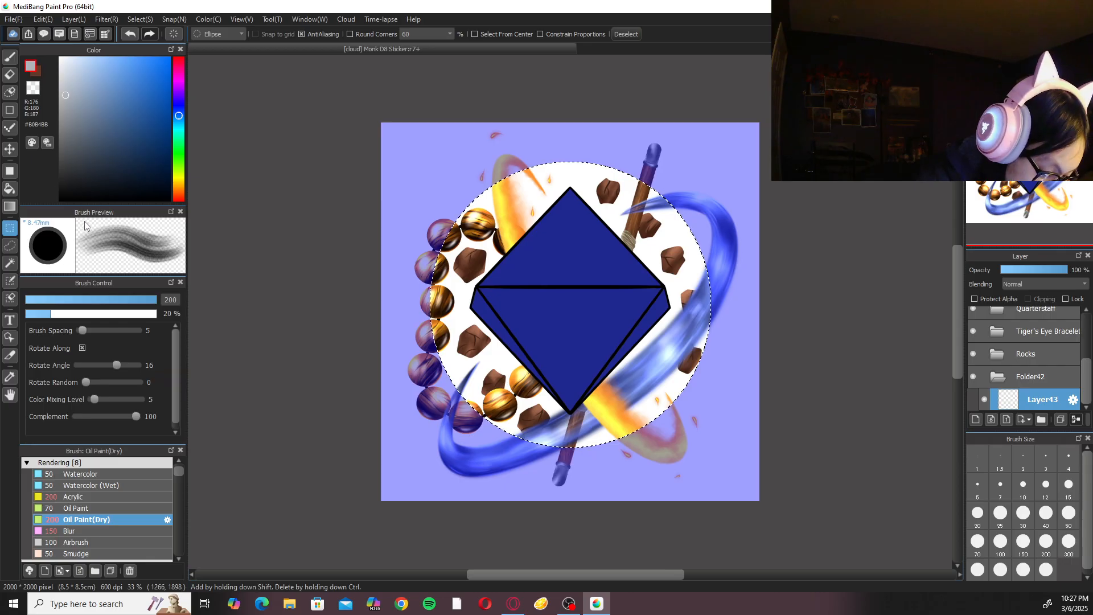
Paint pale grey horizontal Oil Paint(Dry) streaks at size 200 across the circular selection on Layer43, hiding Layer2 to reach the middle.
click(12, 57)
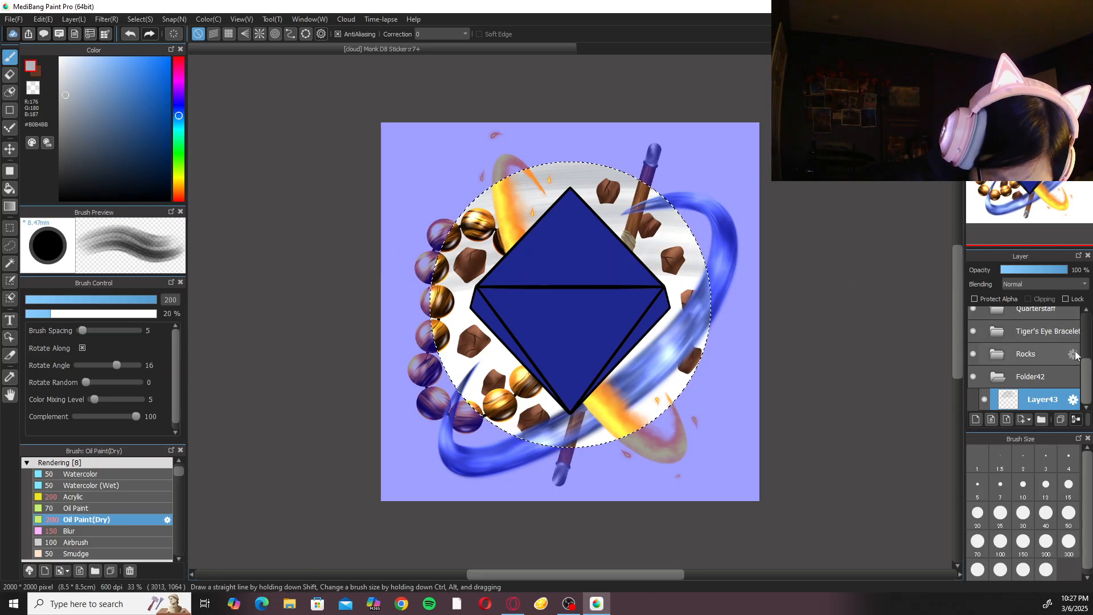
scroll(991, 336, up, 3)
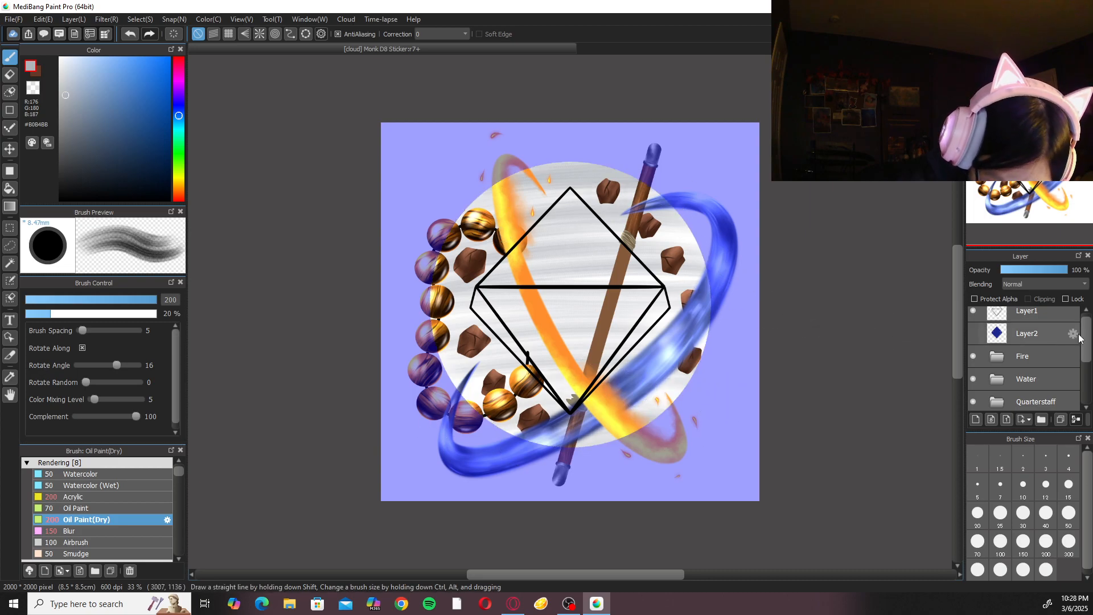
scroll(1082, 339, down, 3)
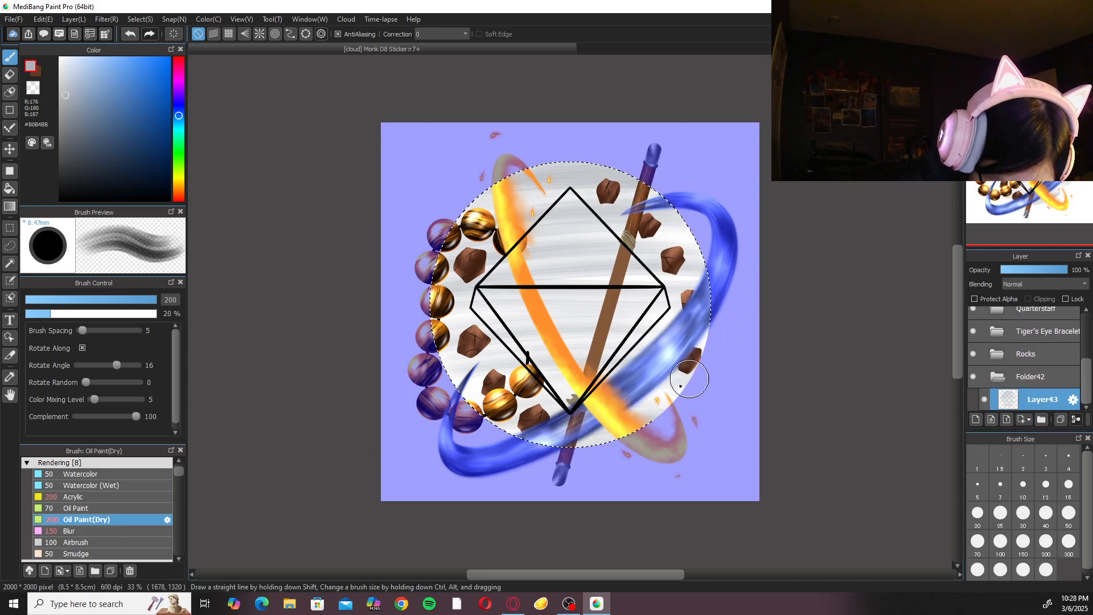
Add a new layer above Layer43, paint darker #767E88 horizontal streaks at size 100 across the circle, and deselect.
click(977, 419)
key(ctrl+d)
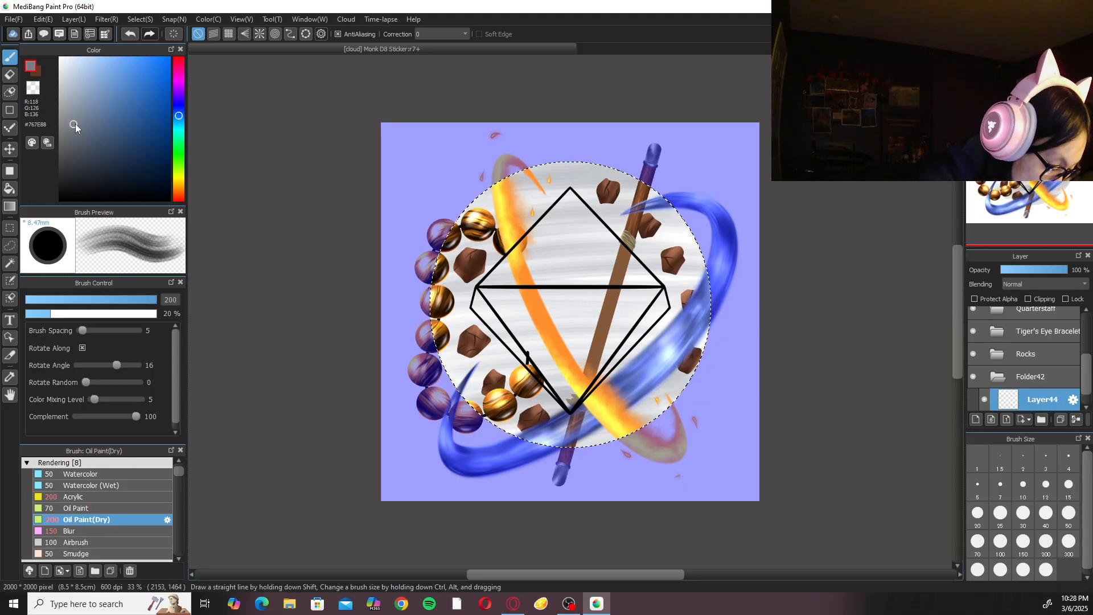
click(1001, 541)
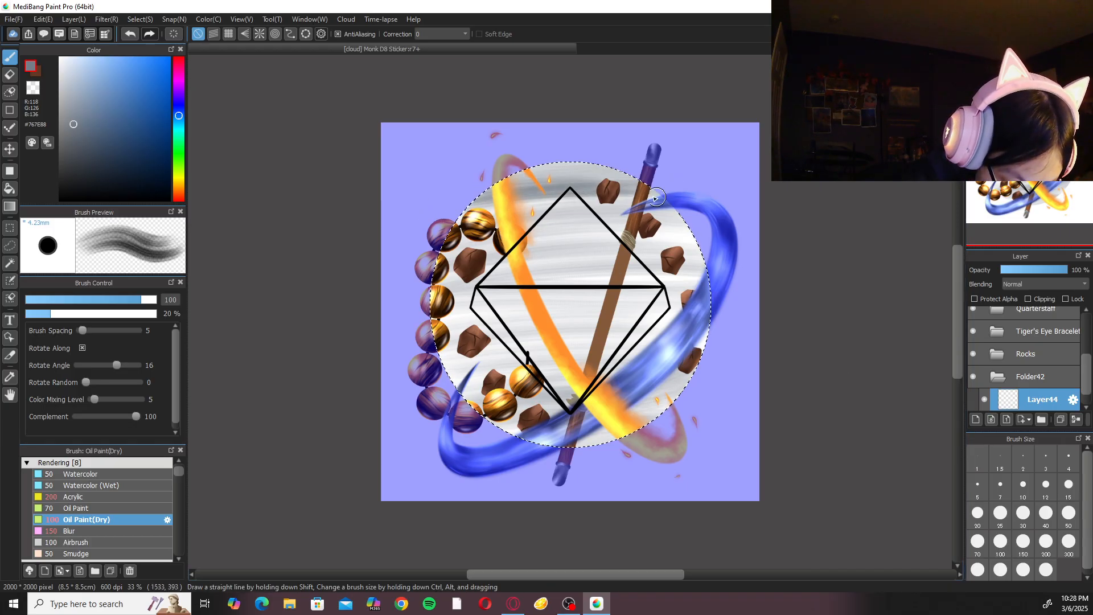
drag(427, 249, 754, 239)
drag(427, 245, 752, 240)
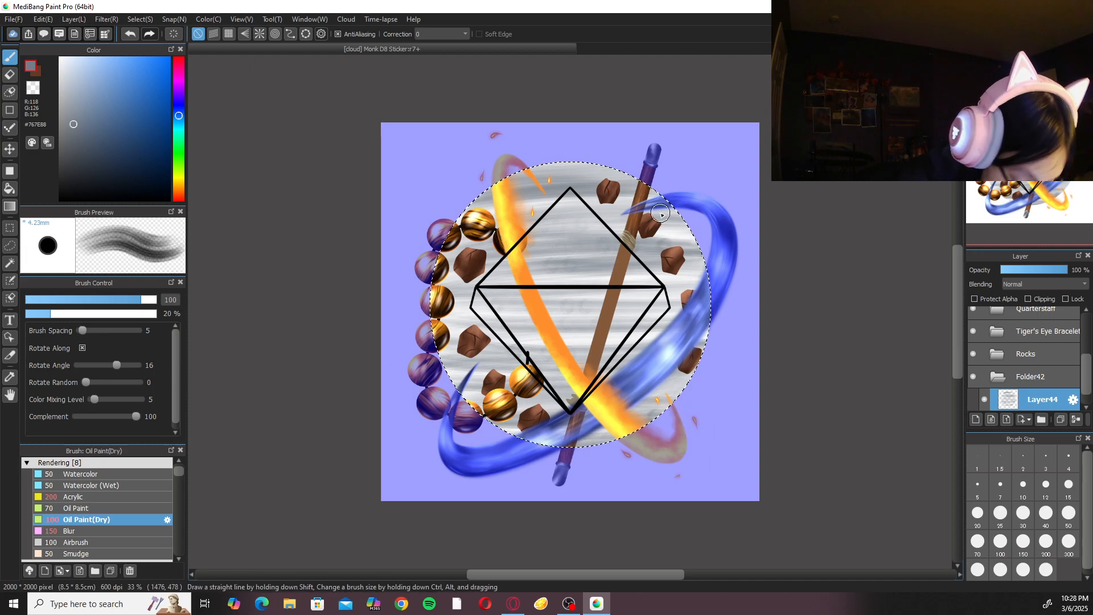
key(ctrl+d)
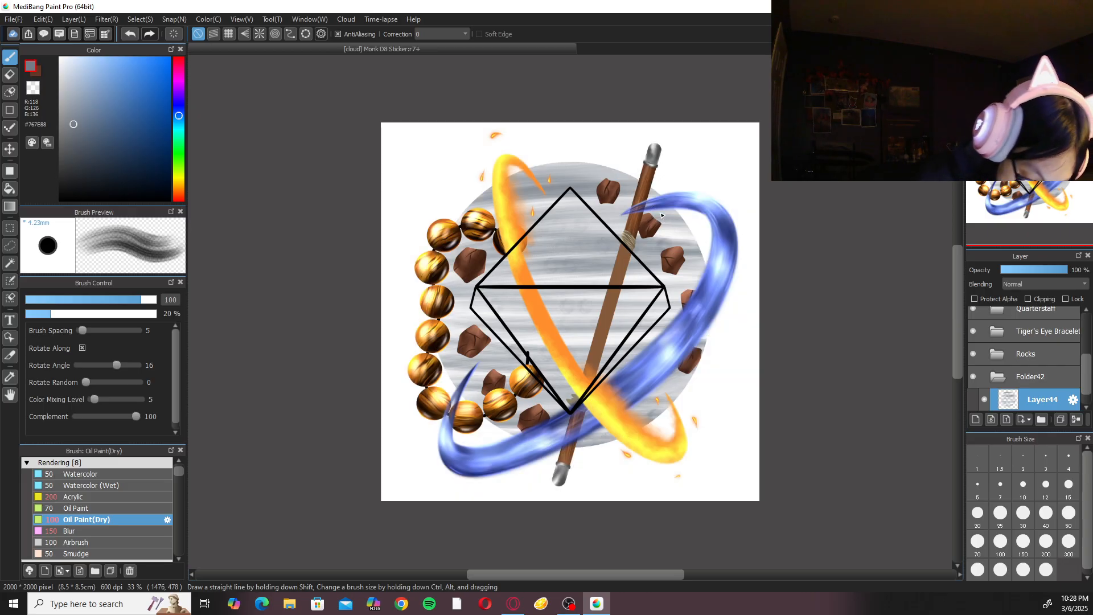
key(ctrl+0)
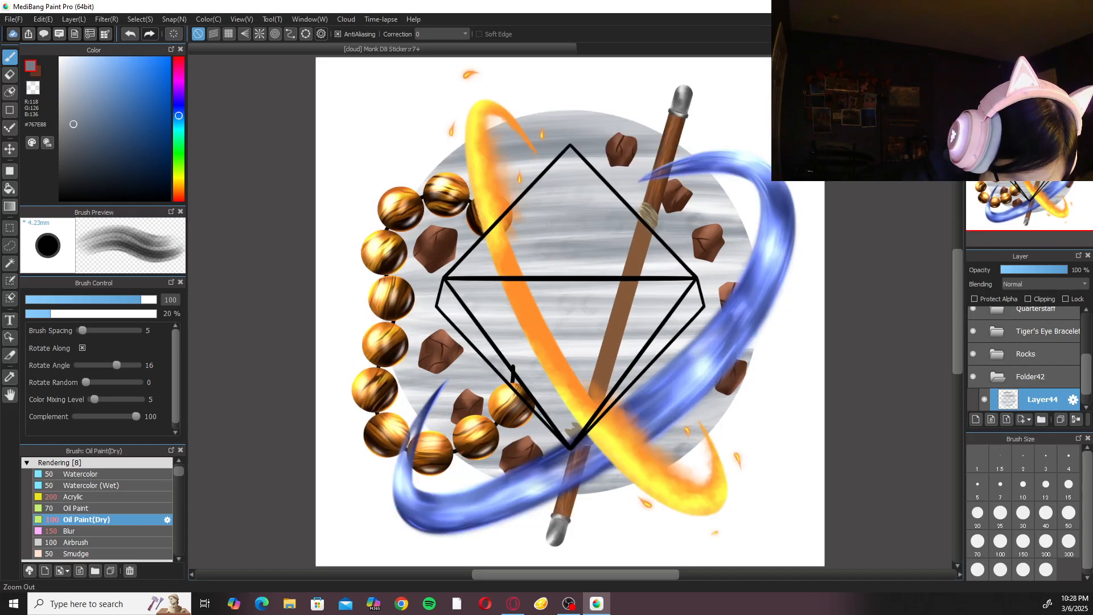
Switch to the Blur brush at size 200 and soften the outer edge of the pale grey circle on Layer43.
click(105, 19)
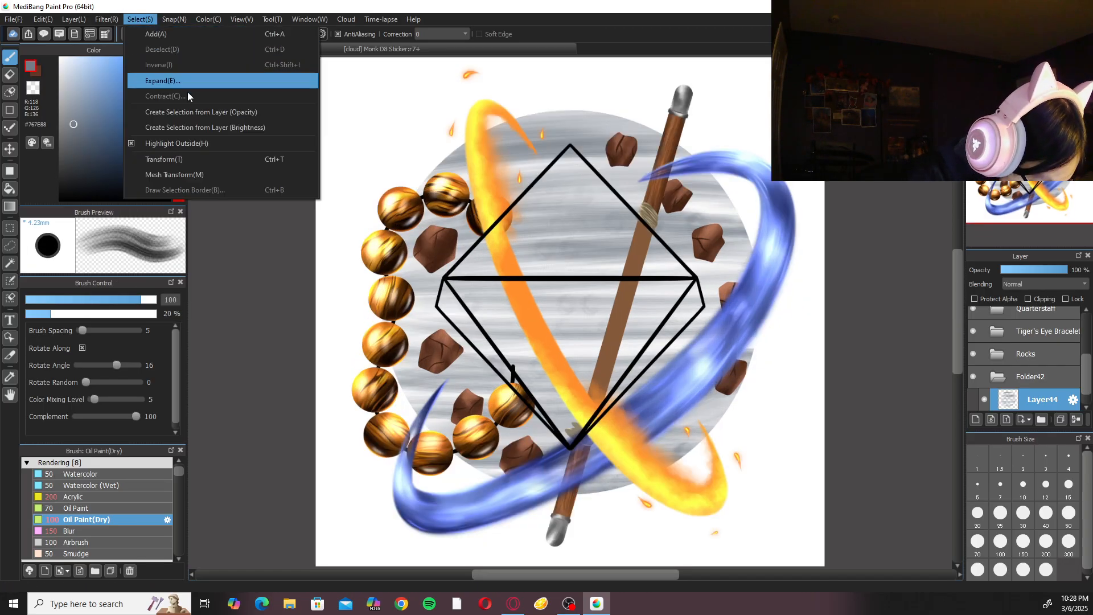
click(105, 19)
click(118, 530)
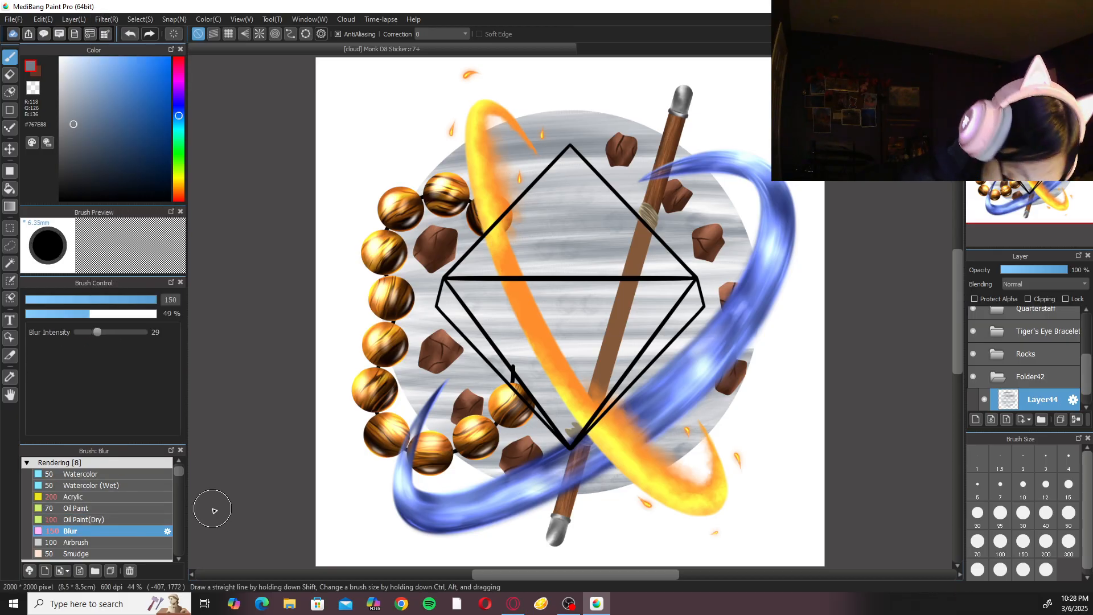
mouse_move(769, 338)
mouse_down()
mouse_move(750, 405)
mouse_move(725, 431)
mouse_move(765, 361)
mouse_move(708, 444)
mouse_move(737, 439)
mouse_move(745, 389)
mouse_up()
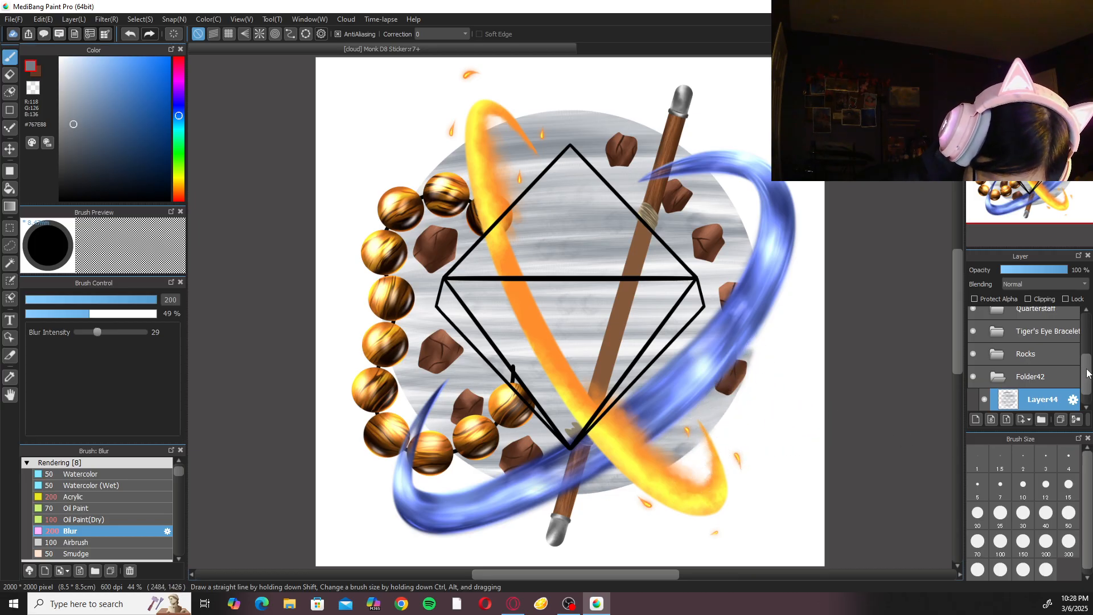
drag(1085, 373, 1085, 406)
click(1055, 401)
click(1056, 386)
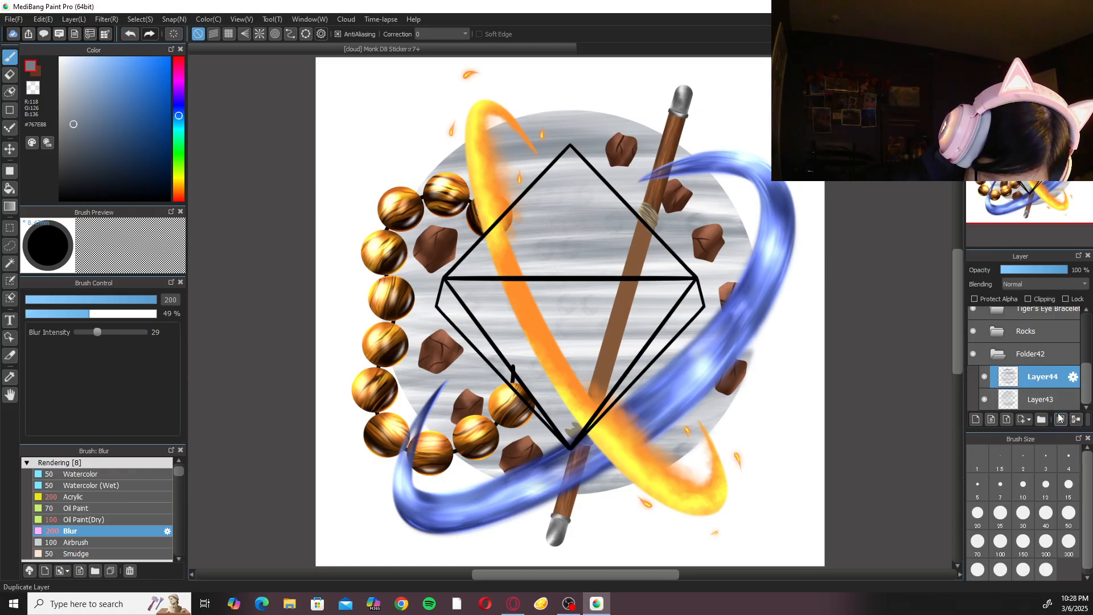
click(1048, 400)
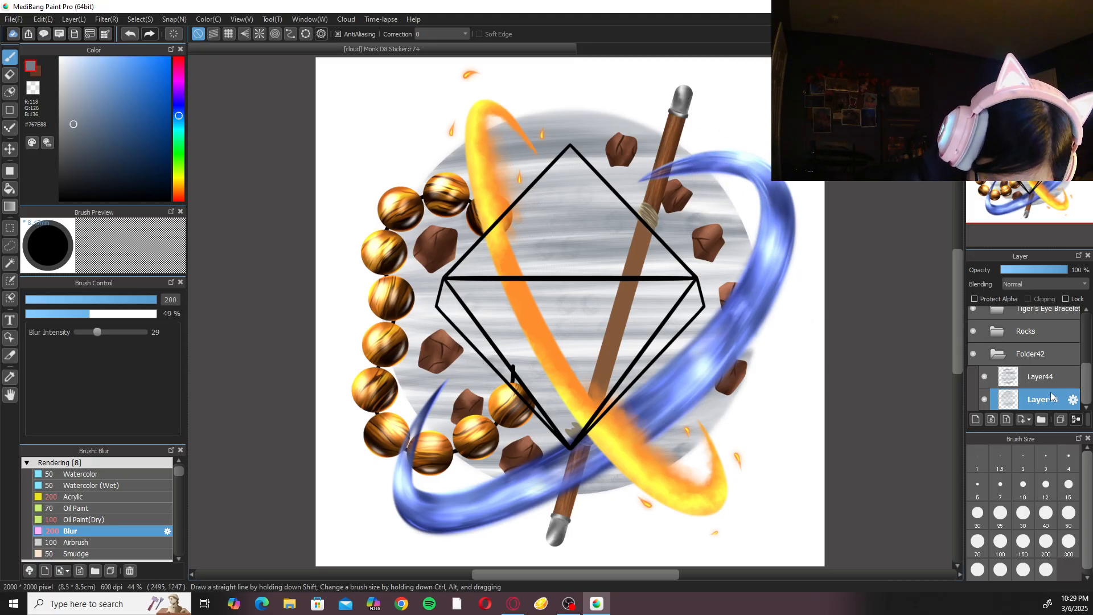
Blur the outer edge of the darker streaks on Layer44 around the lower part of the circle.
click(1039, 376)
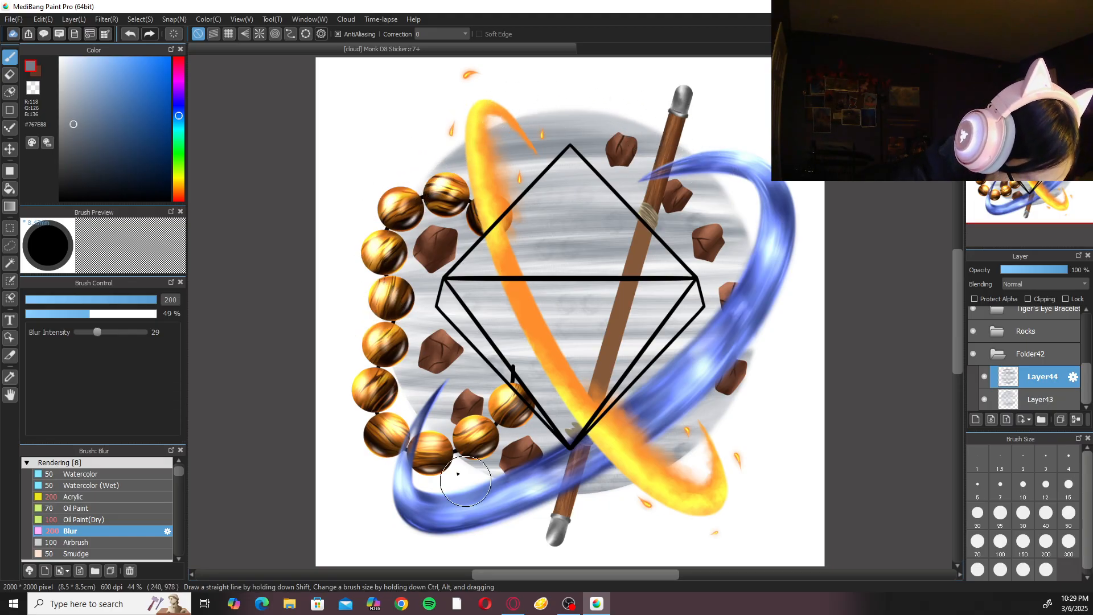
mouse_move(422, 436)
mouse_down()
mouse_move(584, 503)
mouse_move(766, 420)
mouse_move(606, 509)
mouse_move(723, 415)
mouse_move(615, 496)
mouse_move(575, 498)
mouse_move(643, 488)
mouse_move(458, 474)
mouse_up()
mouse_move(703, 450)
mouse_down()
mouse_move(758, 336)
mouse_move(760, 252)
mouse_move(783, 325)
mouse_move(750, 215)
mouse_move(581, 102)
mouse_move(386, 193)
mouse_move(455, 460)
mouse_move(785, 403)
mouse_move(707, 441)
mouse_move(761, 333)
mouse_move(710, 437)
mouse_move(783, 379)
mouse_up()
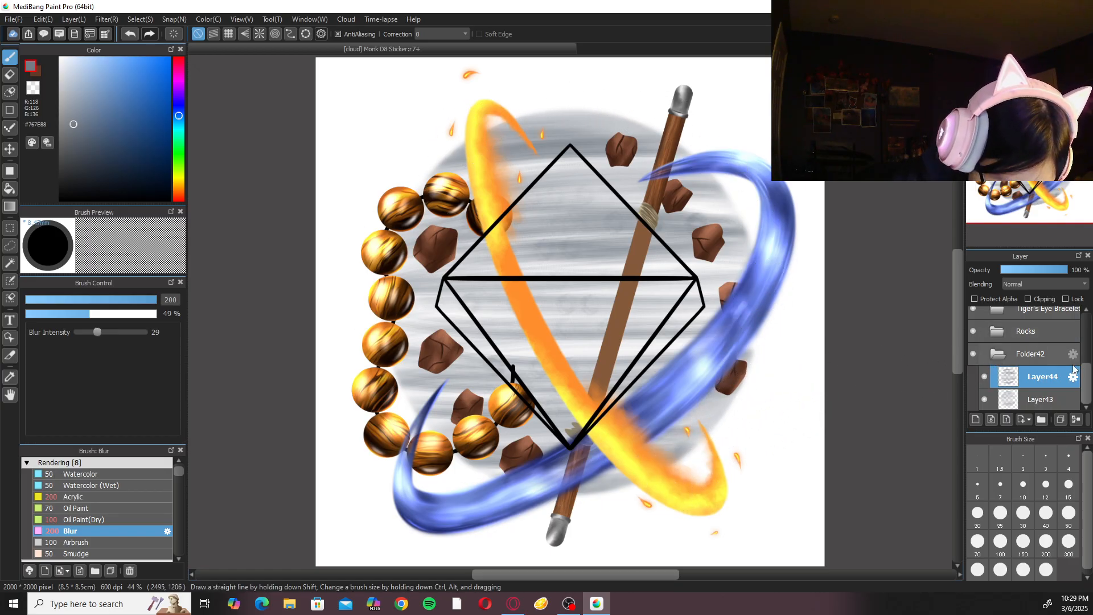
Make Layer2 with the blue D8 fill visible again and add a new layer above Layer44 in Folder42.
scroll(1073, 365, up, 3)
click(975, 327)
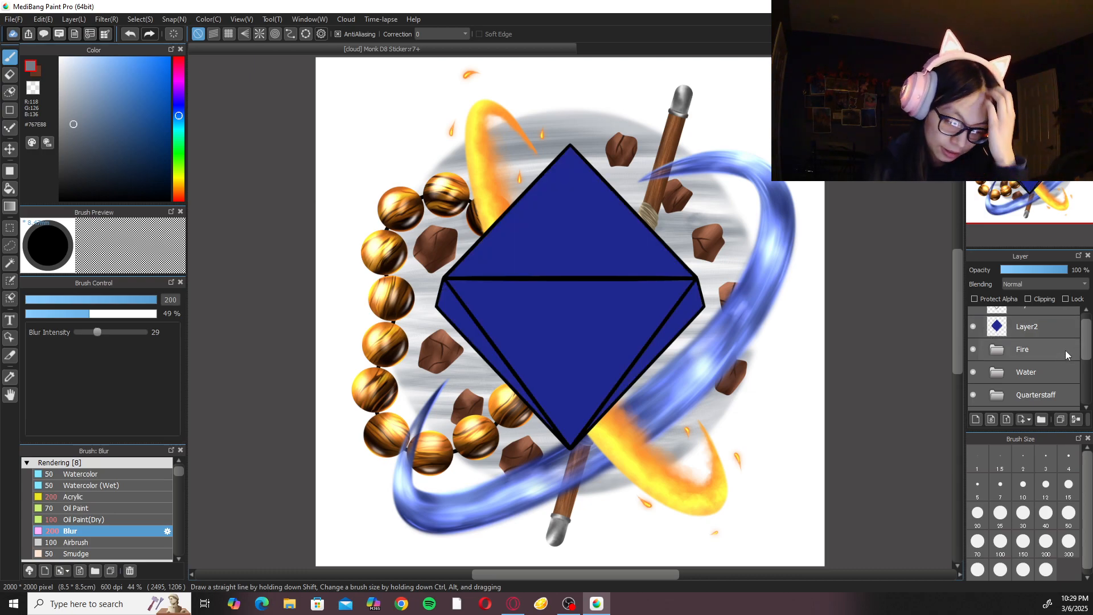
scroll(991, 376, down, 3)
click(978, 420)
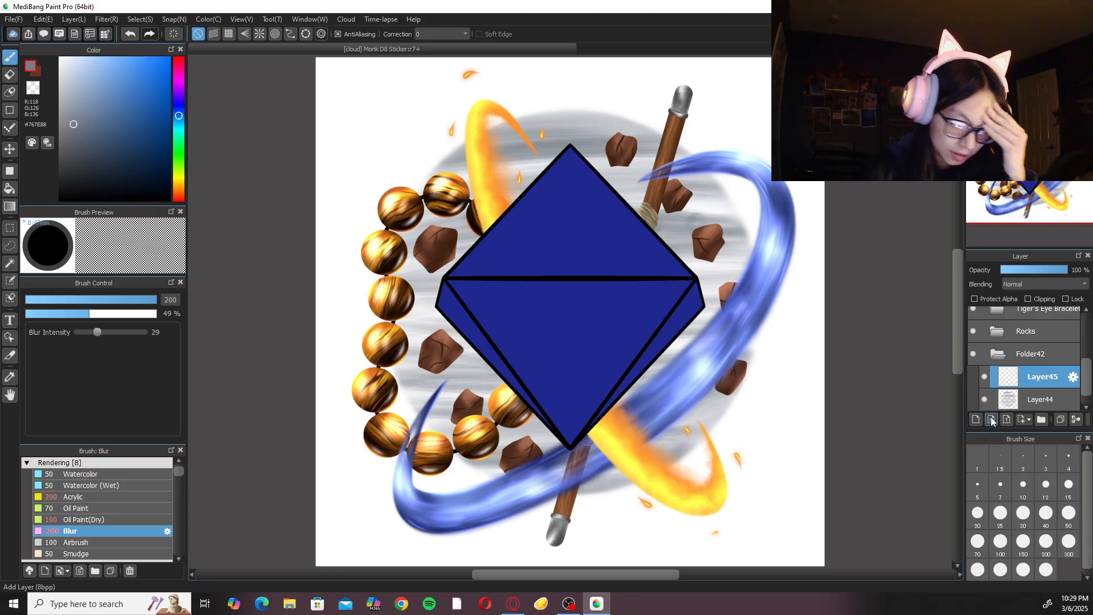
Choose the Sumi brush from Painting Pens at size 50 and try a long curved stroke behind the D8, undoing it.
click(145, 463)
scroll(150, 484, up, 1)
click(149, 476)
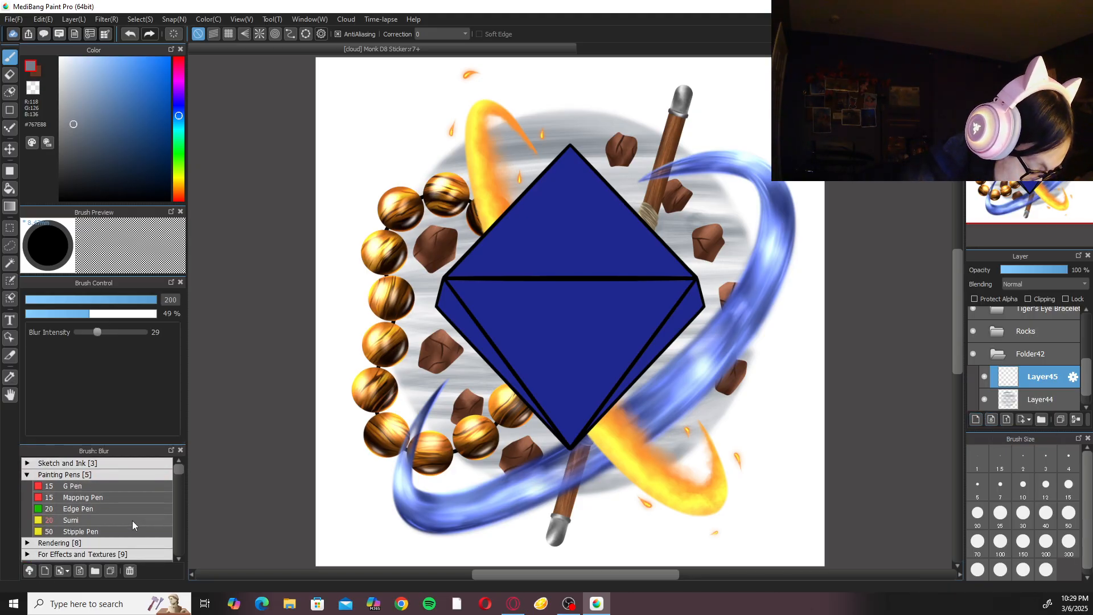
click(111, 520)
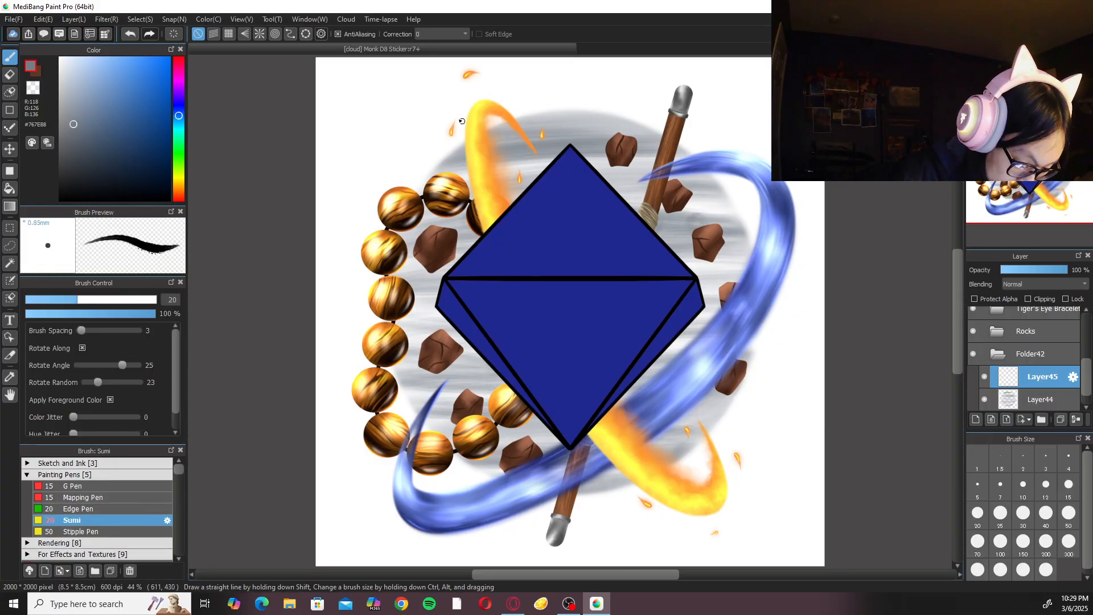
click(1069, 515)
mouse_move(443, 140)
mouse_down()
mouse_move(514, 479)
mouse_move(597, 563)
mouse_up()
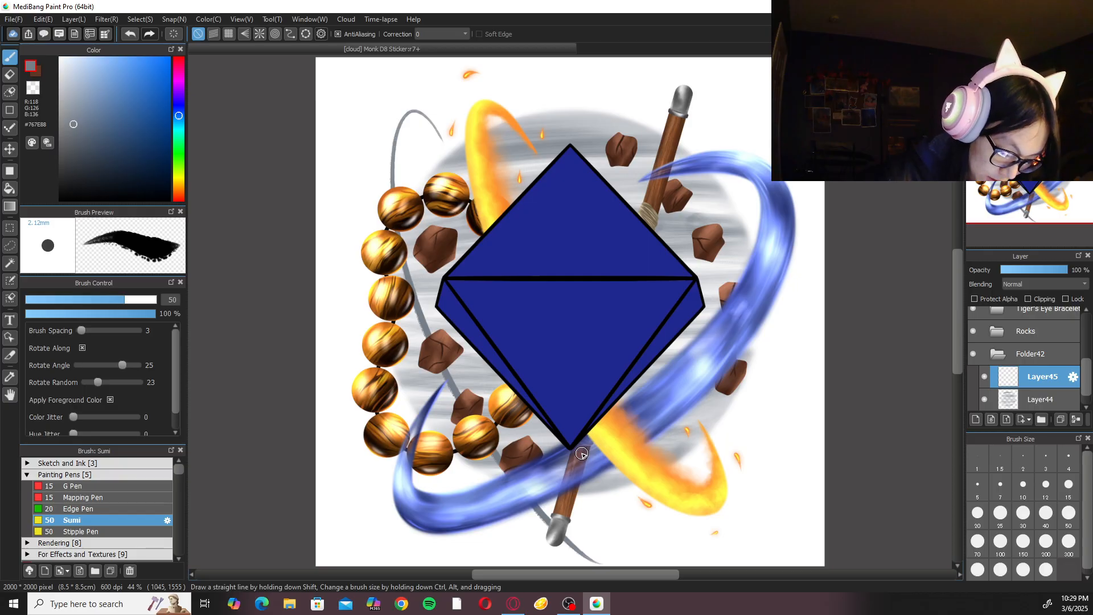
key(ctrl+z)
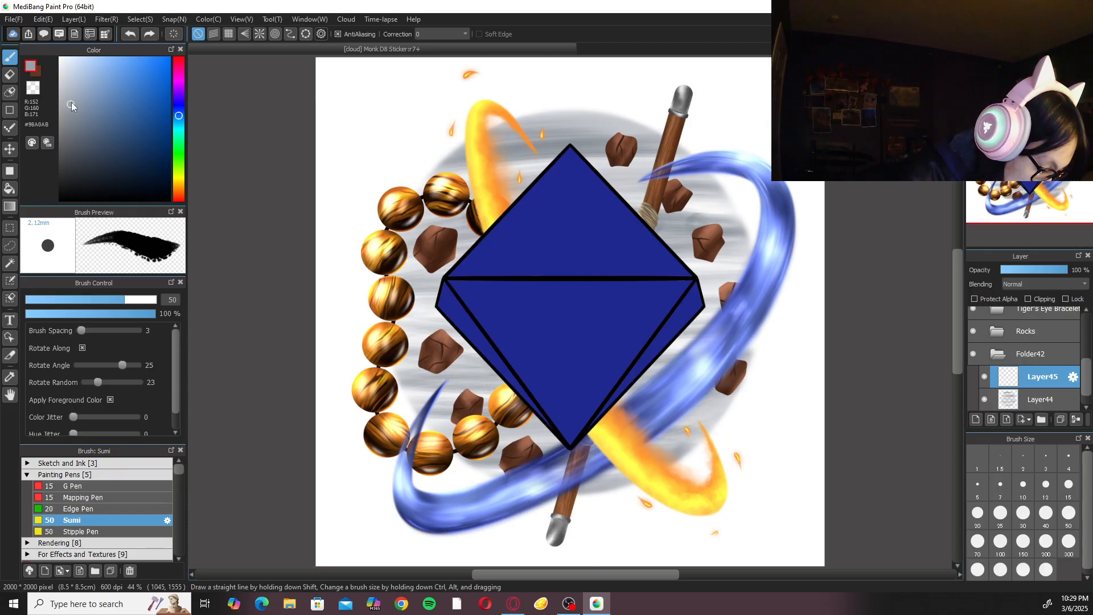
Lighten the foreground colour to #B1BBC7 and try curved diagonal Sumi strokes behind the D8, undoing each one.
drag(71, 90, 70, 89)
mouse_move(428, 123)
mouse_down()
mouse_move(484, 393)
mouse_move(644, 503)
mouse_up()
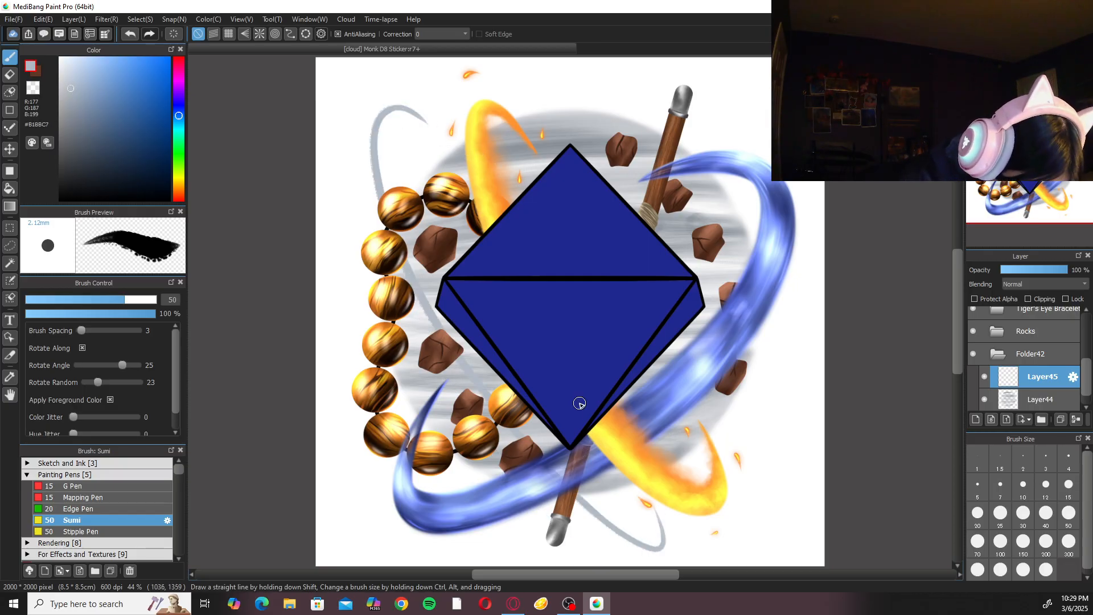
key(ctrl+z)
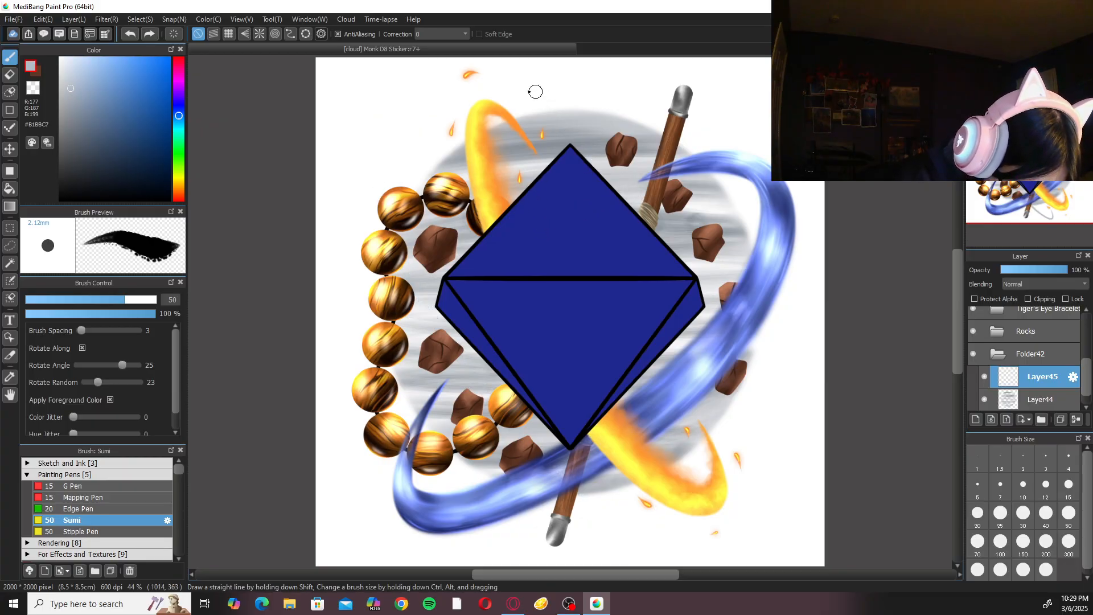
drag(392, 131, 717, 379)
key(ctrl+z)
mouse_move(447, 145)
mouse_down()
mouse_move(672, 442)
mouse_move(780, 402)
mouse_up()
key(ctrl+z)
Set the brush Correction to 40 and draw a thin curved stroke behind the D8 from the artwork's upper left to lower right.
click(465, 34)
click(435, 245)
mouse_move(406, 146)
mouse_down()
mouse_move(438, 297)
mouse_move(753, 459)
mouse_move(701, 389)
mouse_up()
Try curved strokes behind the D8 from the artwork's lower left to upper right, undoing each one.
mouse_move(363, 479)
mouse_down()
mouse_move(477, 438)
mouse_move(744, 202)
mouse_move(702, 150)
mouse_up()
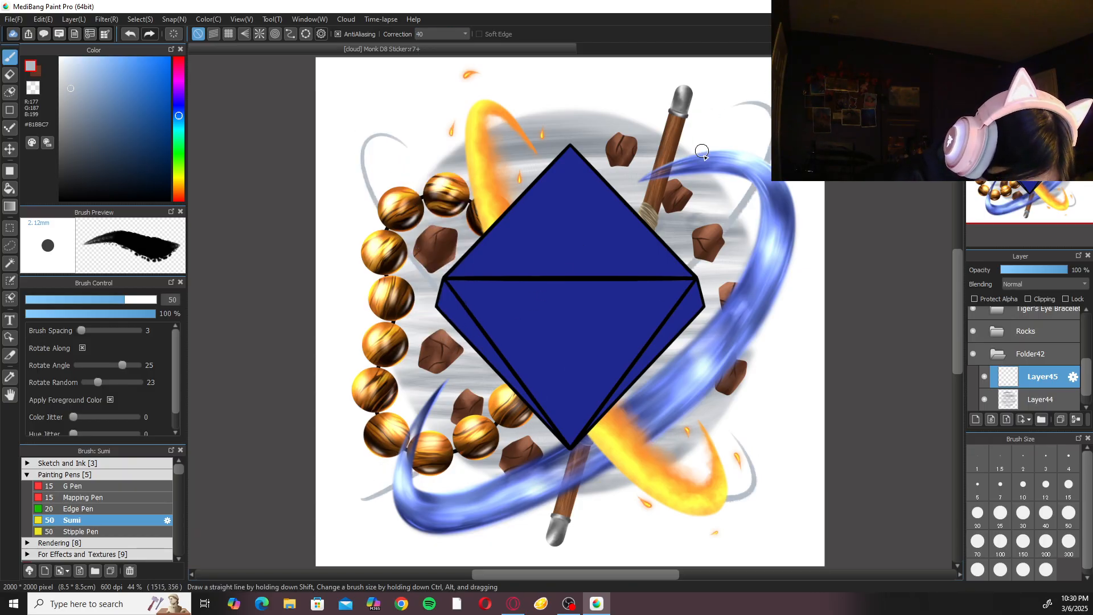
key(ctrl+z)
mouse_move(375, 460)
mouse_down()
mouse_move(761, 126)
mouse_move(703, 152)
mouse_up()
key(ctrl+z)
mouse_move(409, 425)
mouse_down()
mouse_move(651, 291)
mouse_move(687, 185)
mouse_up()
key(ctrl+z)
mouse_move(410, 419)
mouse_down()
mouse_move(365, 460)
mouse_move(599, 342)
mouse_move(684, 135)
mouse_up()
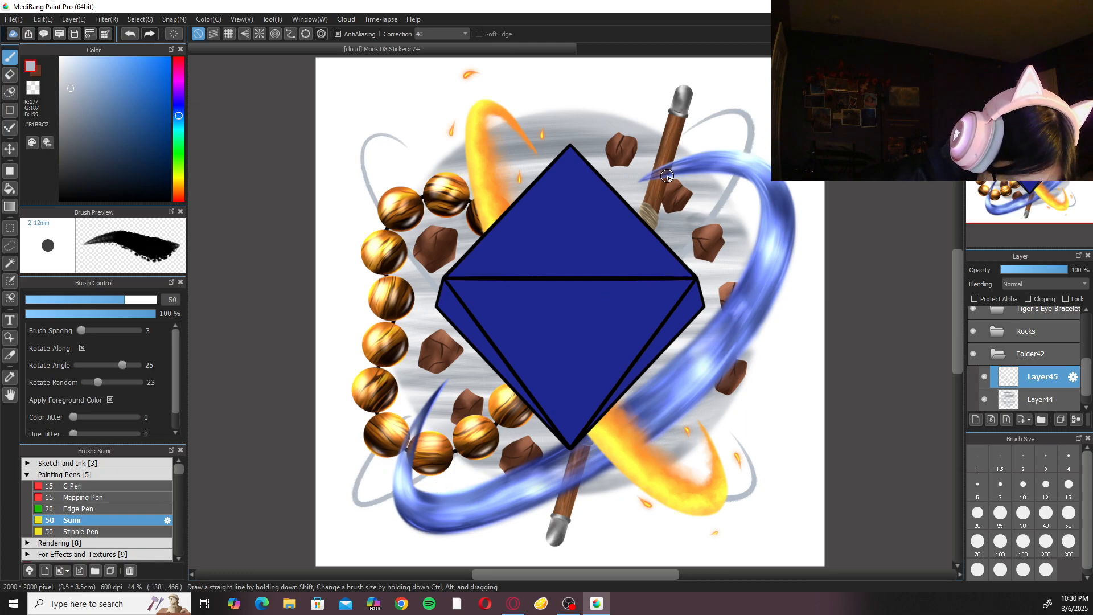
key(ctrl+z)
Draw a steep curved Sumi stroke behind the D8 from above its tip down to the lower left, undoing unsatisfactory attempts.
mouse_move(614, 85)
mouse_down()
mouse_move(605, 229)
mouse_move(453, 555)
mouse_up()
key(ctrl+z)
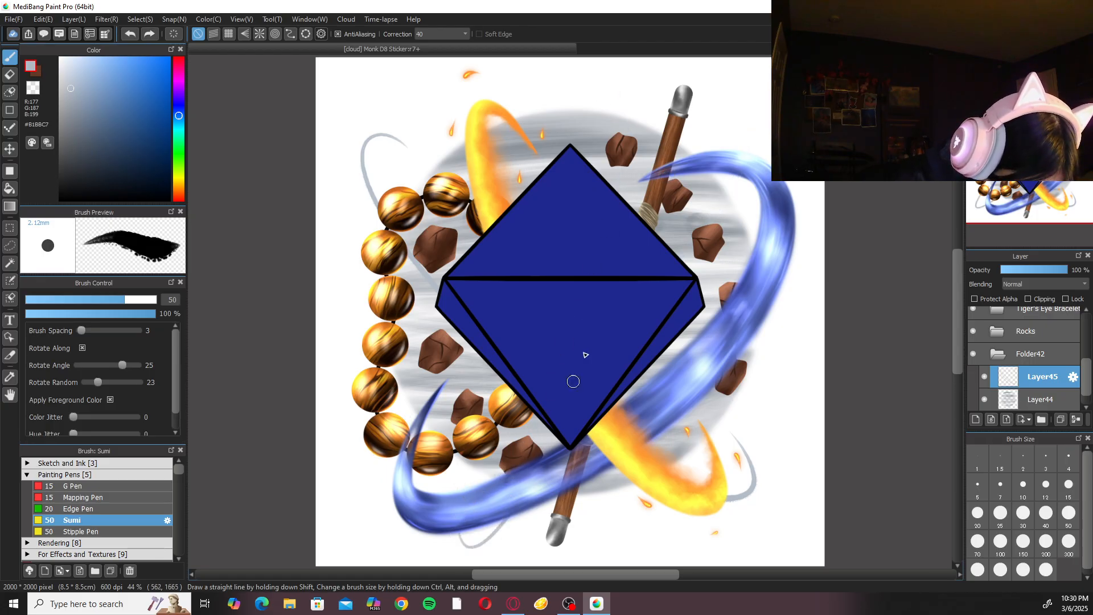
drag(575, 384, 566, 185)
drag(633, 187, 618, 247)
key(ctrl+z)
drag(569, 163, 461, 581)
Draw another curved Sumi stroke behind the D8 linking the artwork's upper right with its lower left.
drag(576, 430, 622, 308)
drag(490, 416, 583, 365)
key(ctrl+z)
drag(500, 408, 528, 473)
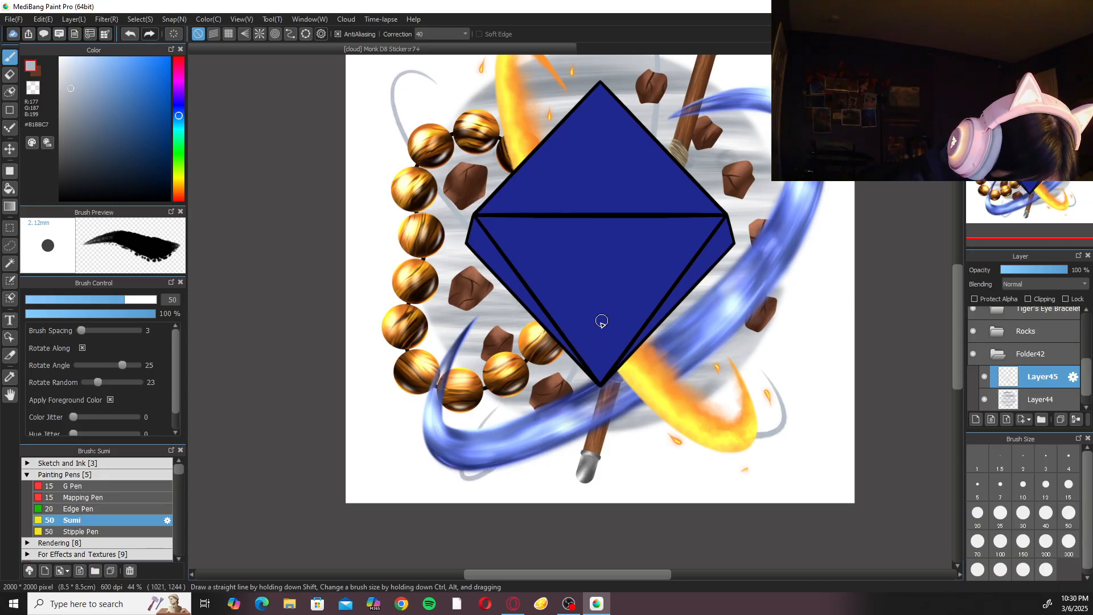
scroll(635, 267, down, 3)
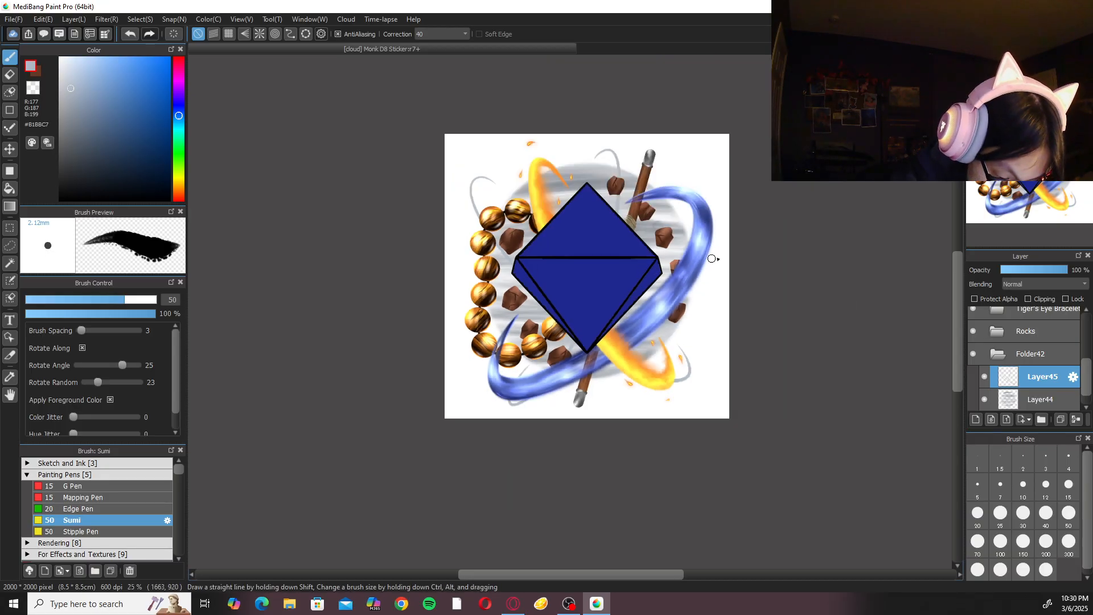
scroll(708, 260, up, 1)
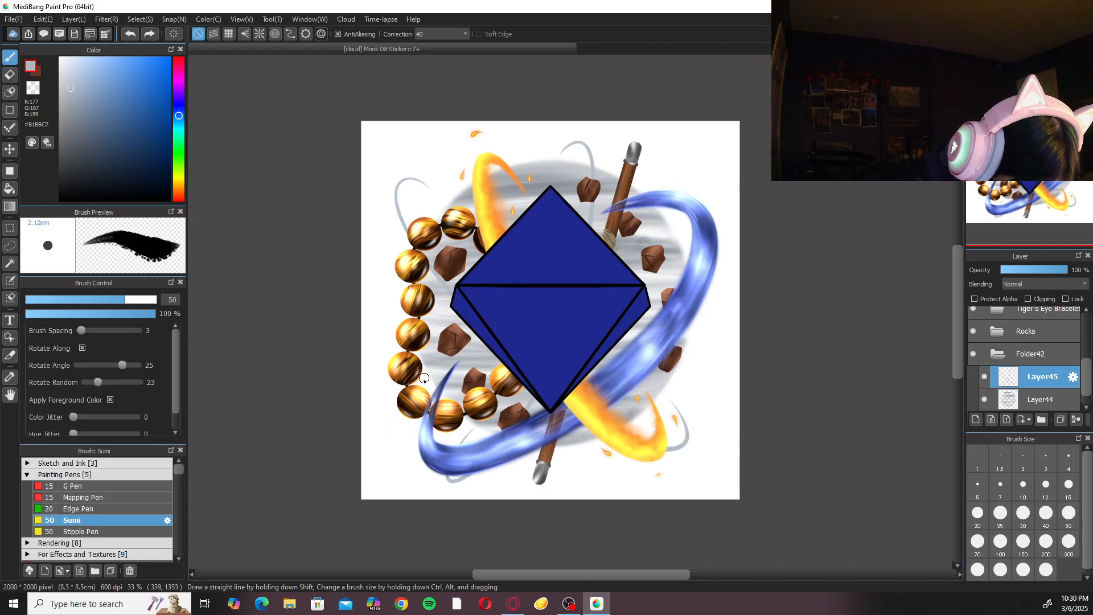
drag(684, 190, 616, 217)
click(1007, 64)
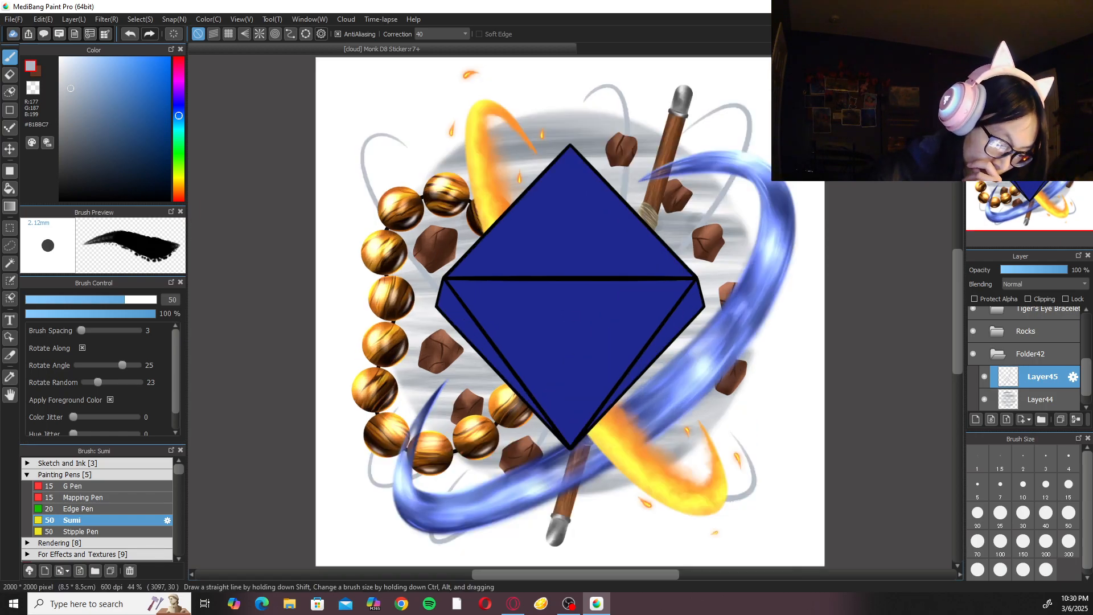
Browse the saved cloud artworks for the Druid D8 Sticker as a reference and close the browser without opening anything.
click(13, 19)
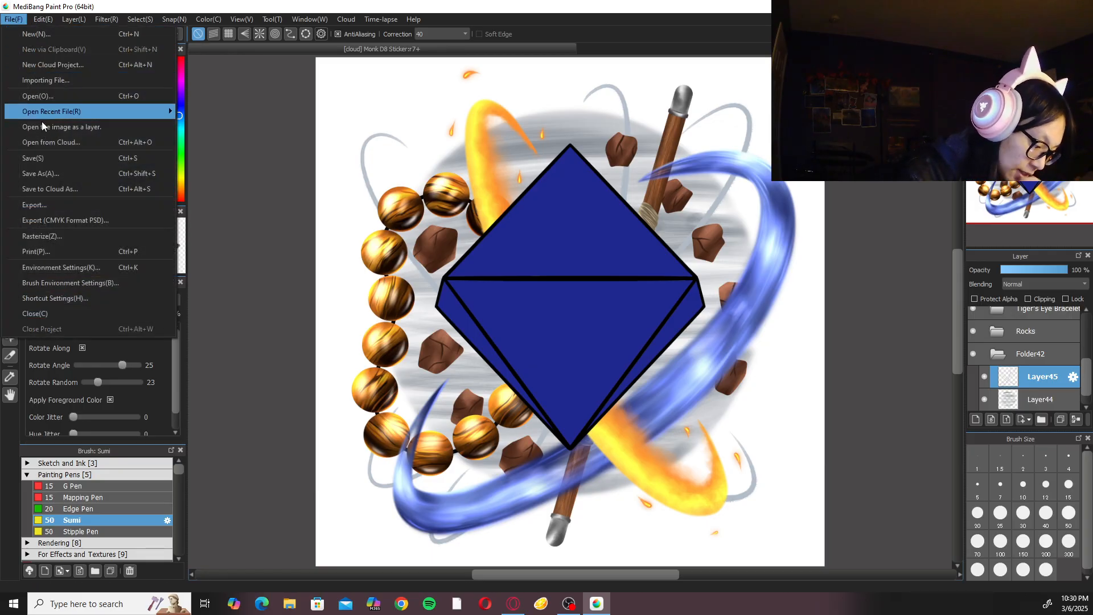
click(68, 142)
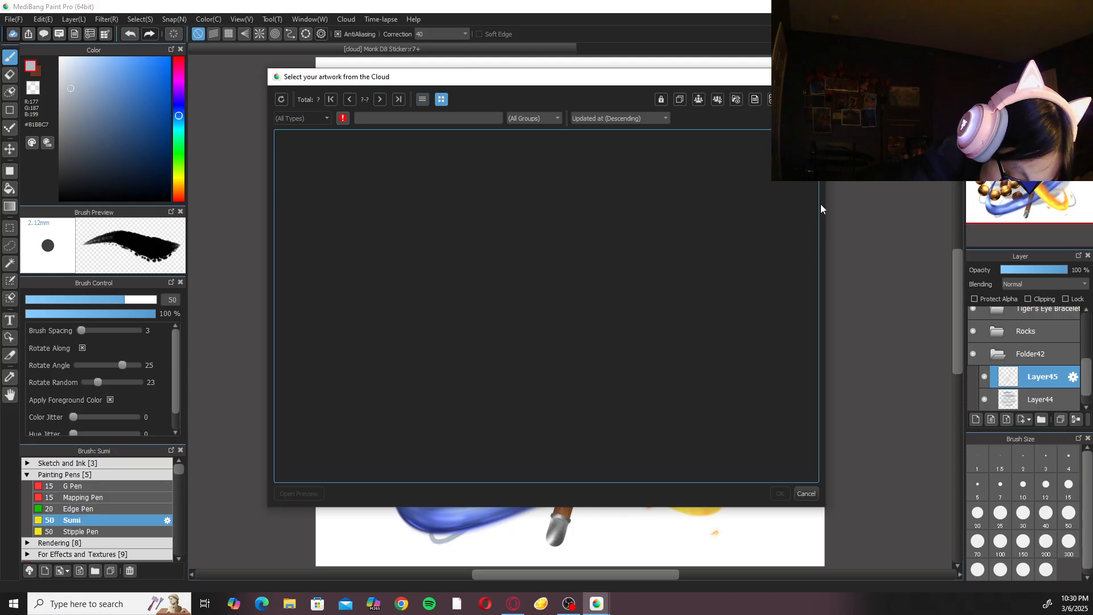
drag(812, 184, 788, 351)
click(668, 330)
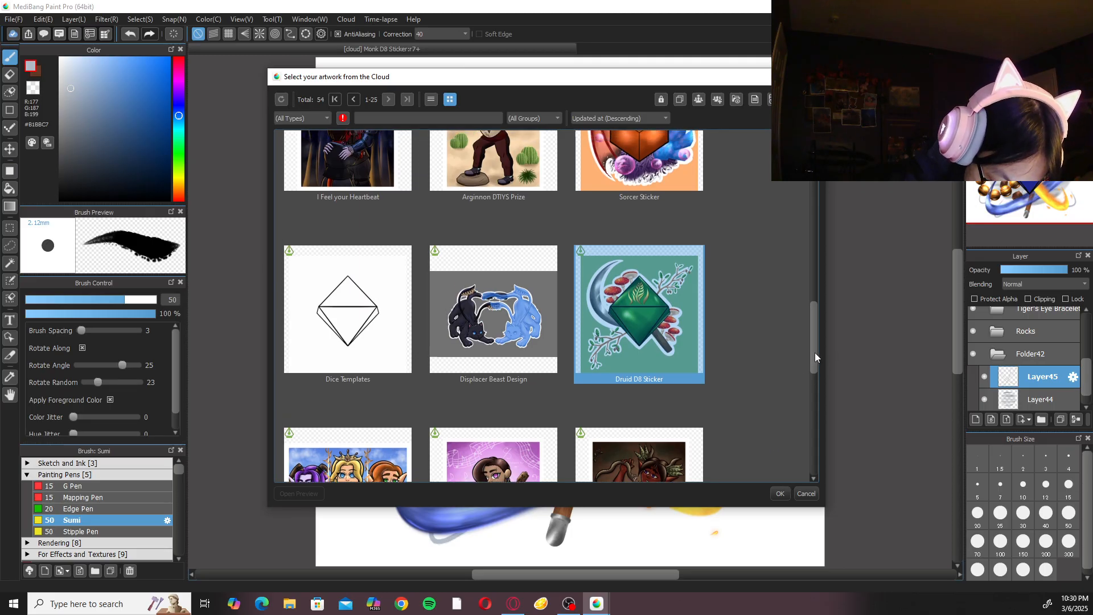
drag(814, 353, 816, 340)
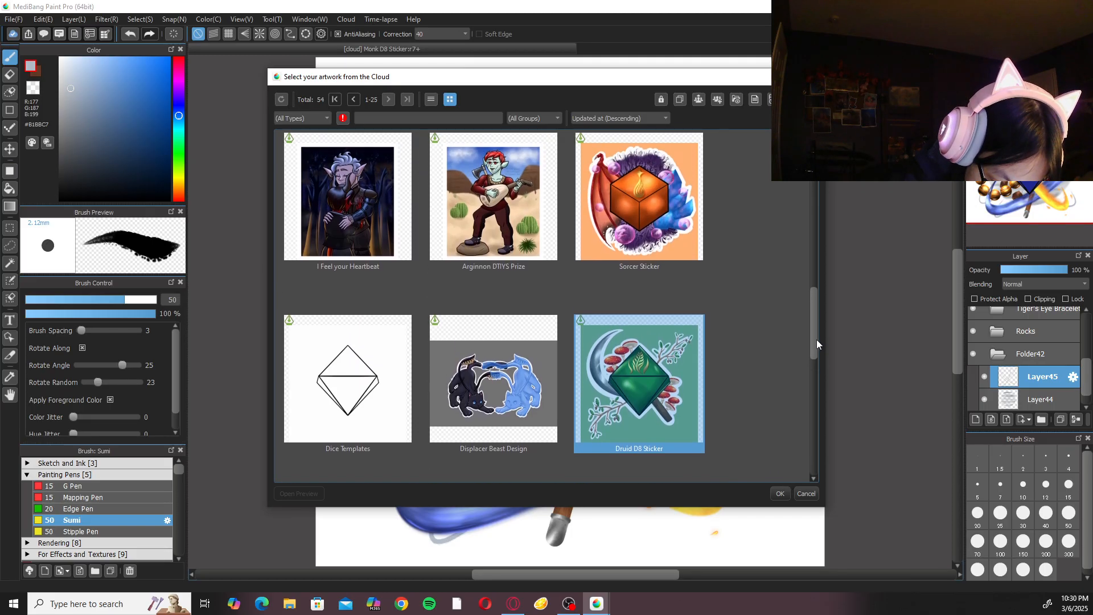
click(807, 493)
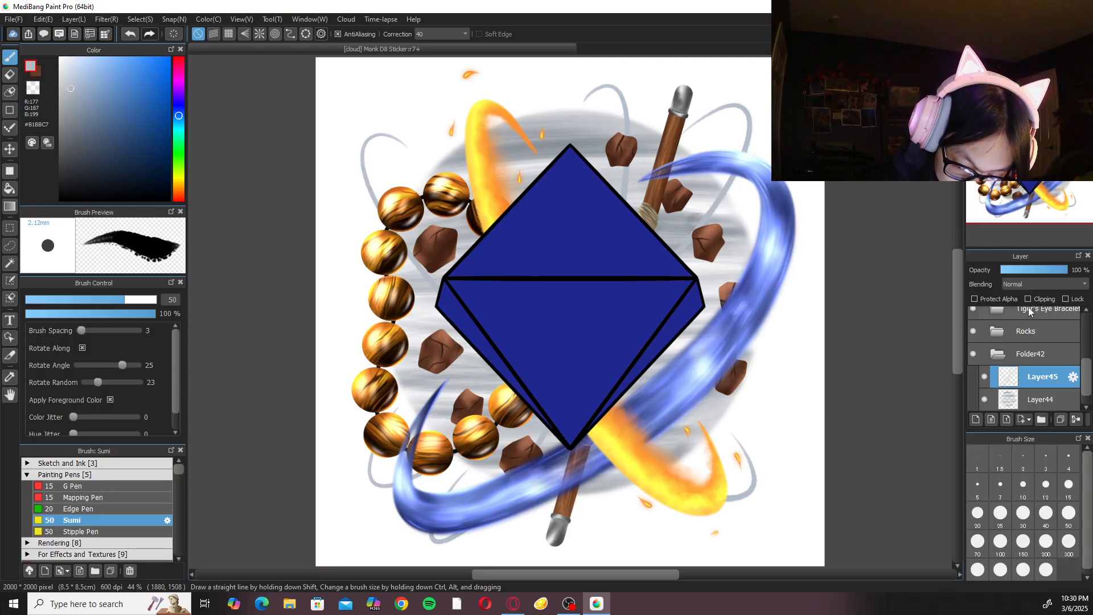
Add a clipping layer above Layer45 and set the Sumi brush to size 15 with pale blue-grey #C9D1DD.
click(976, 419)
click(1037, 301)
drag(66, 64, 69, 77)
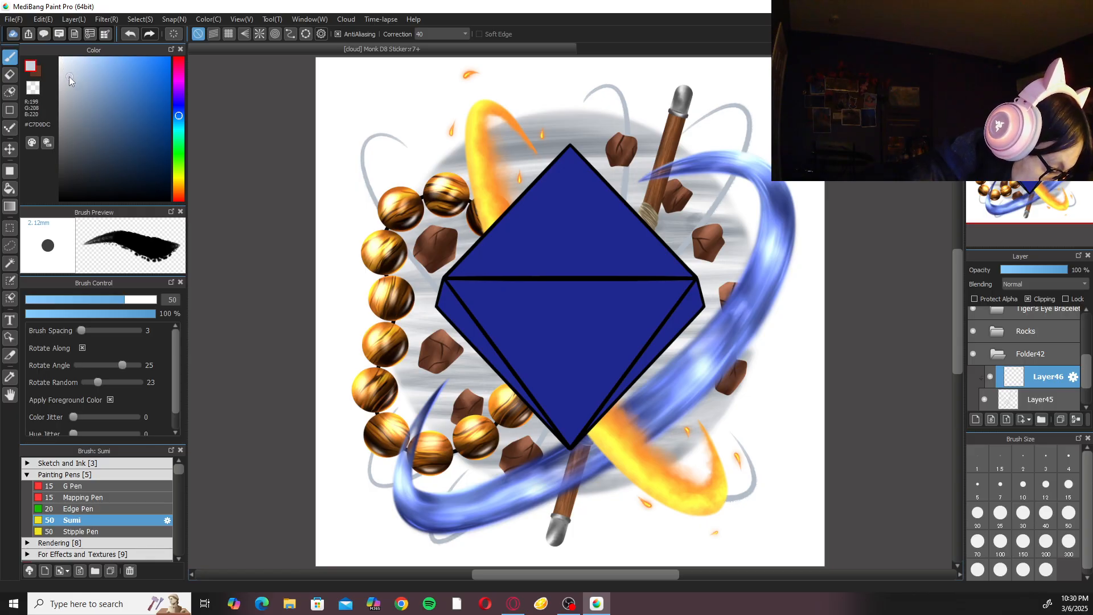
click(1023, 489)
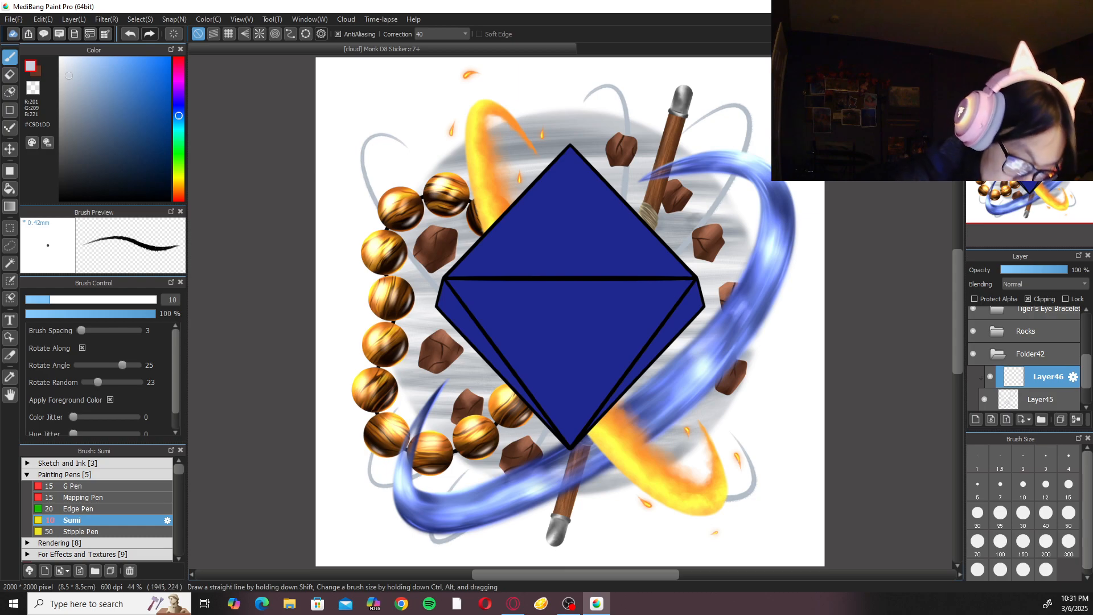
scroll(737, 201, up, 4)
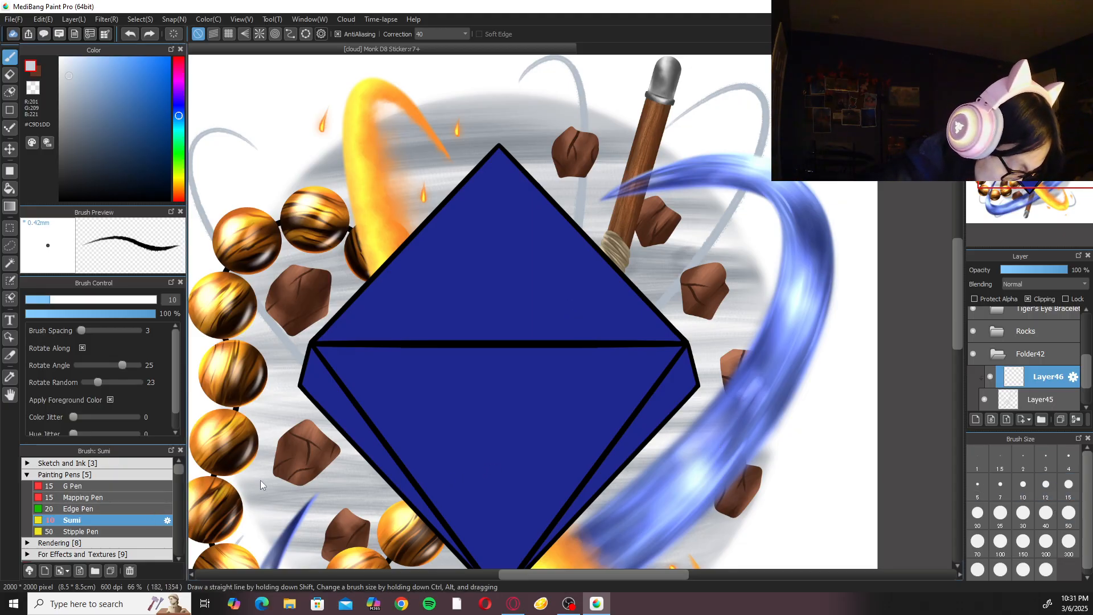
click(1069, 484)
Paint pale highlights along the curved wind stroke at the artwork's upper right, beside the quarterstaff.
scroll(764, 261, up, 2)
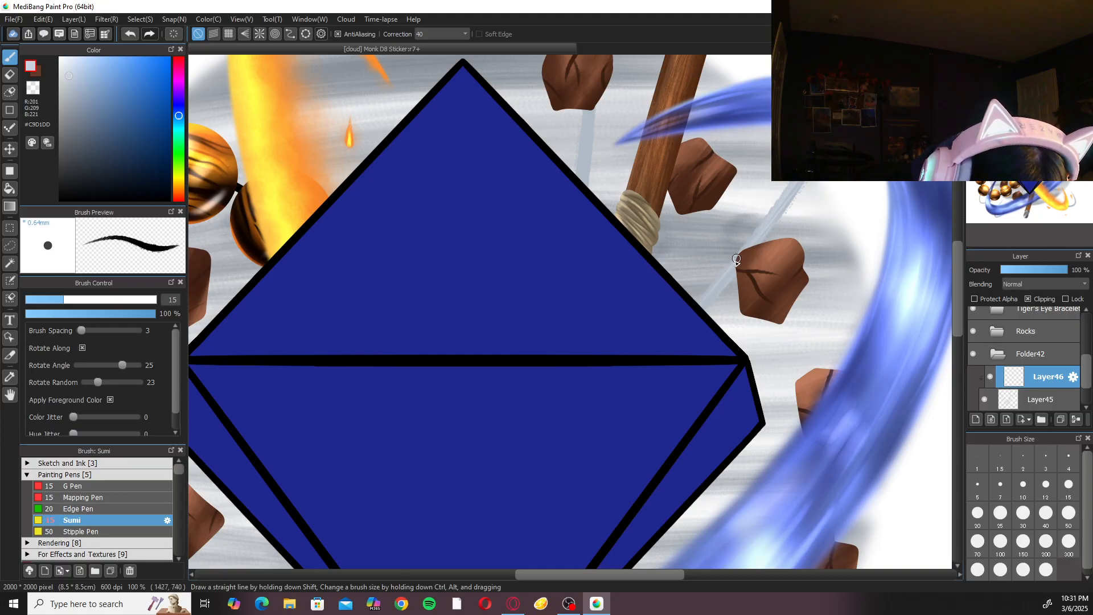
drag(833, 186, 709, 368)
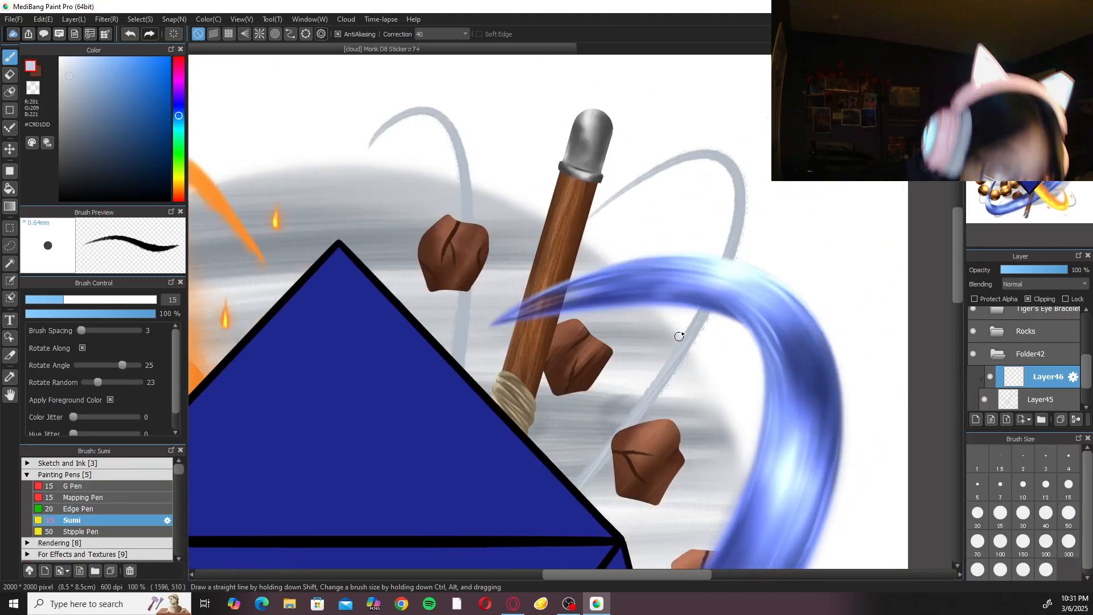
drag(748, 250, 722, 361)
key(Left)
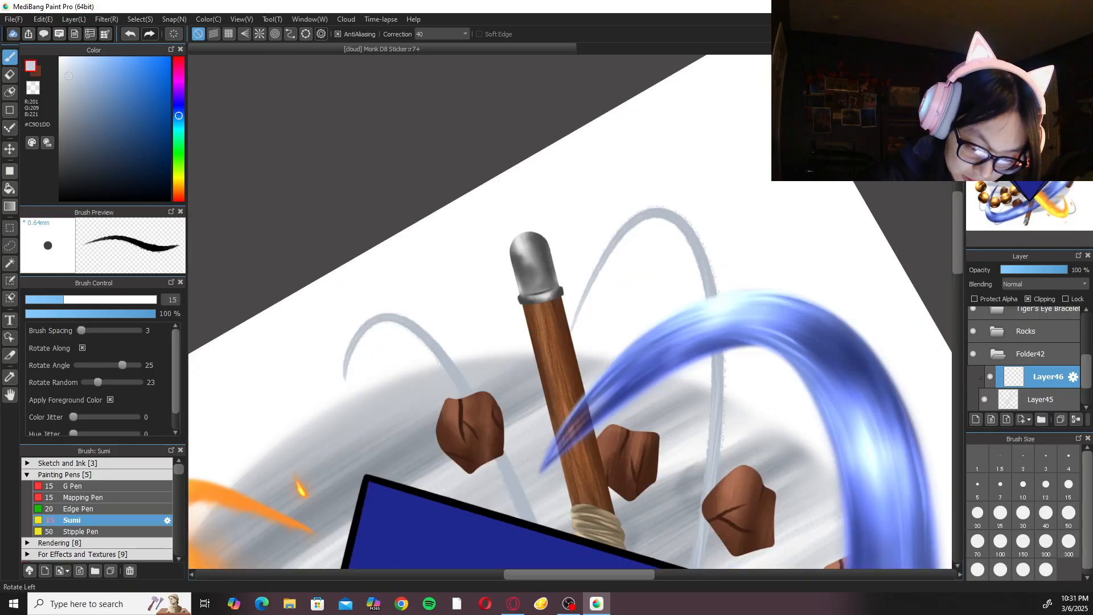
key(Left)
key(Left)
key(Left)
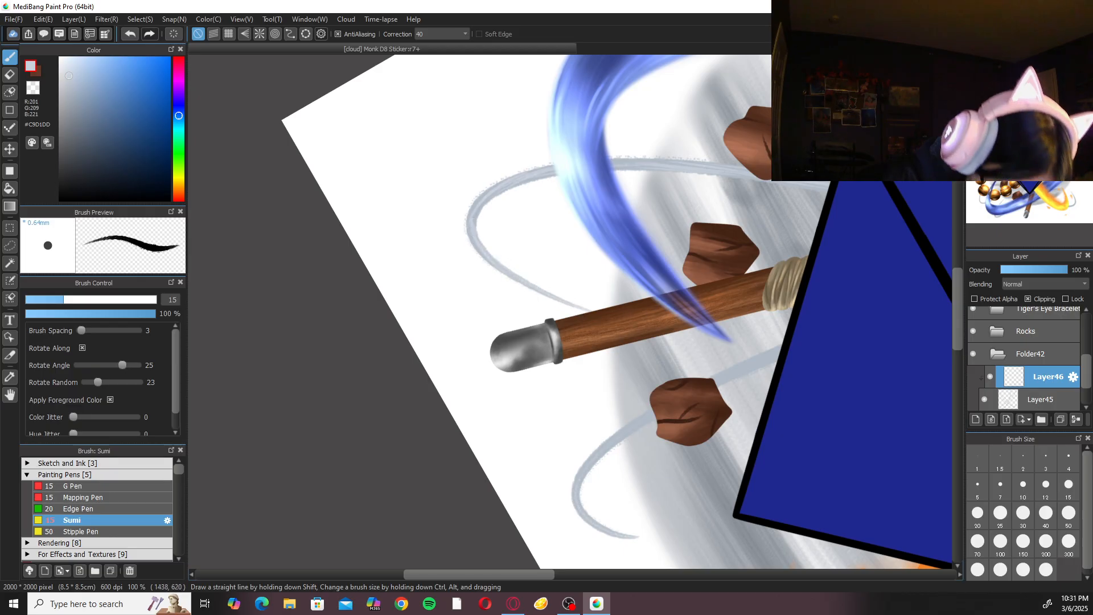
key(Up)
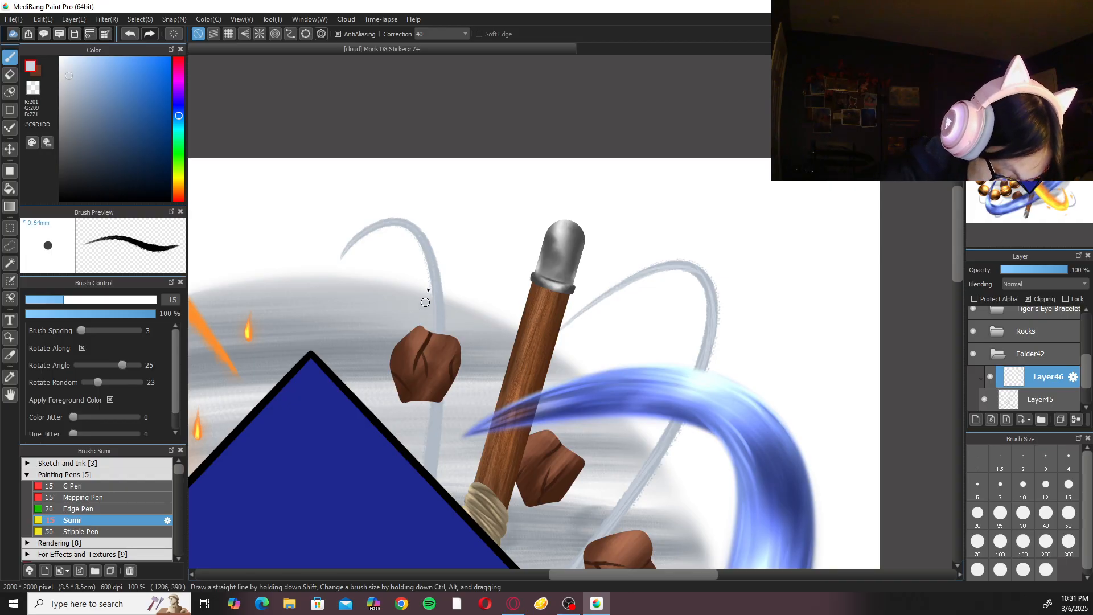
Paint pale highlights along the curved wind stroke that passes behind the rock near the quarterstaff's upper end.
drag(435, 274, 439, 434)
drag(438, 318, 423, 497)
mouse_move(450, 360)
mouse_down()
mouse_move(459, 373)
mouse_move(547, 392)
mouse_up()
key(Left)
key(Left)
key(Left)
key(Left)
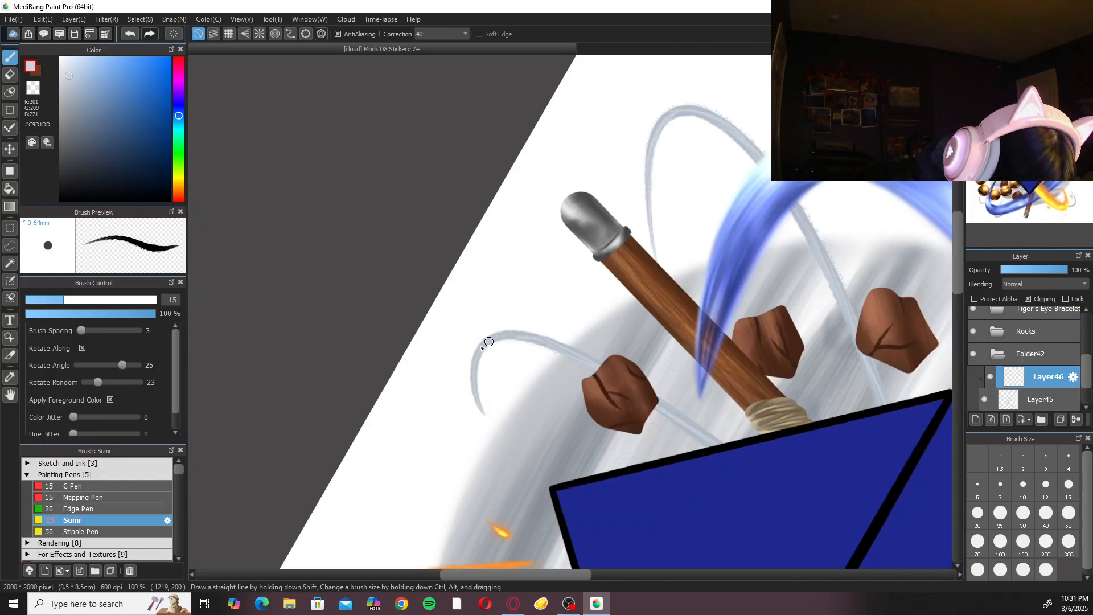
key(Up)
drag(556, 386, 793, 296)
Paint pale highlights along the curved wind stroke at the artwork's upper left, above and behind the beads.
key(ctrl+Down)
key(ctrl+Down)
drag(642, 359, 646, 363)
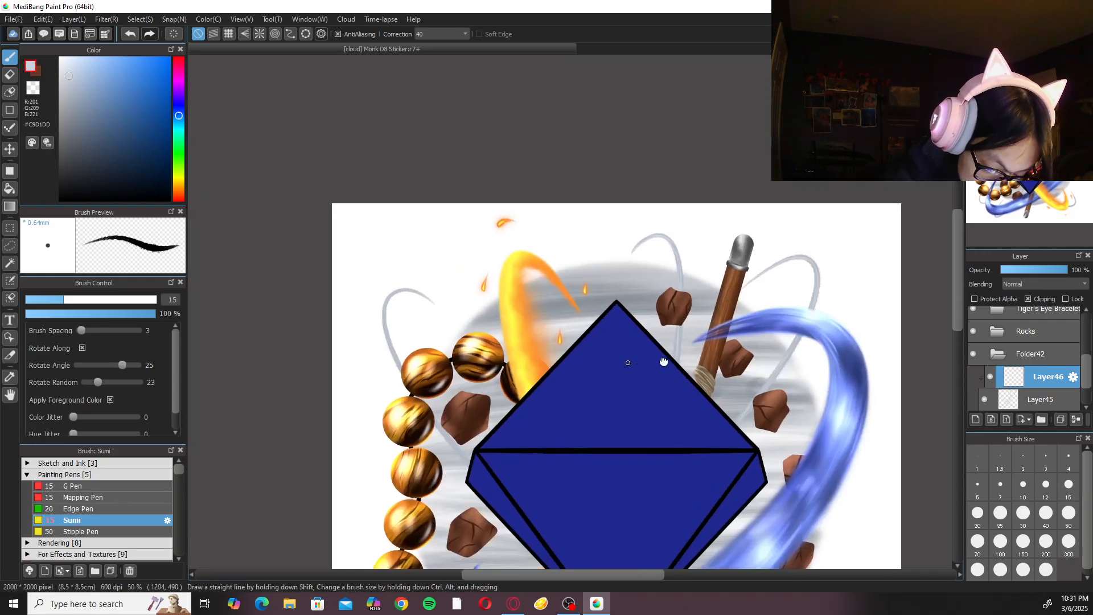
key(ctrl+Up)
key(ctrl+Up)
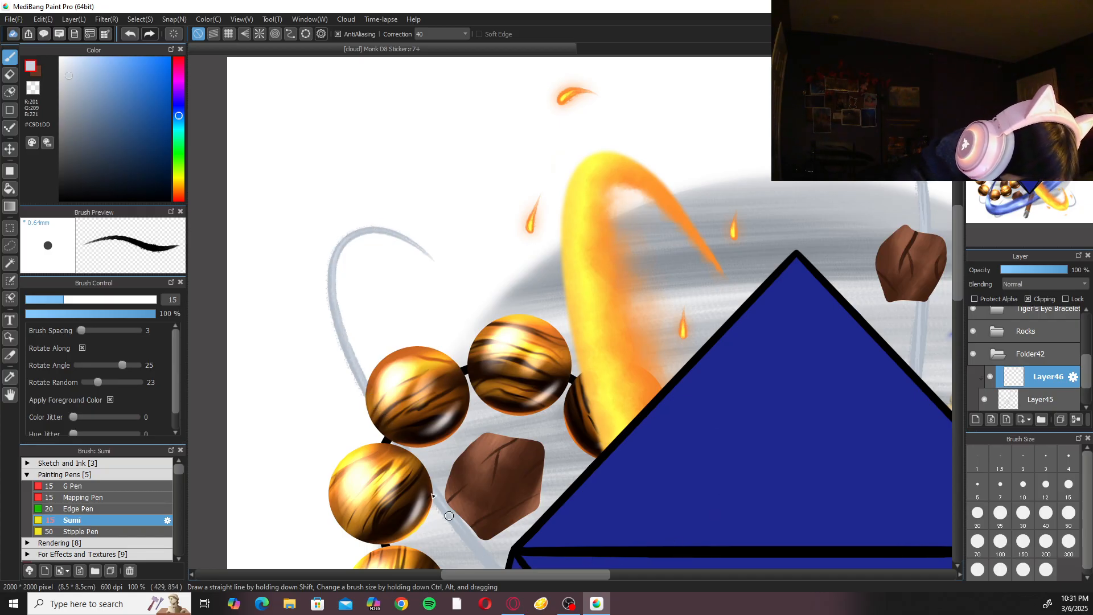
scroll(487, 555, down, 3)
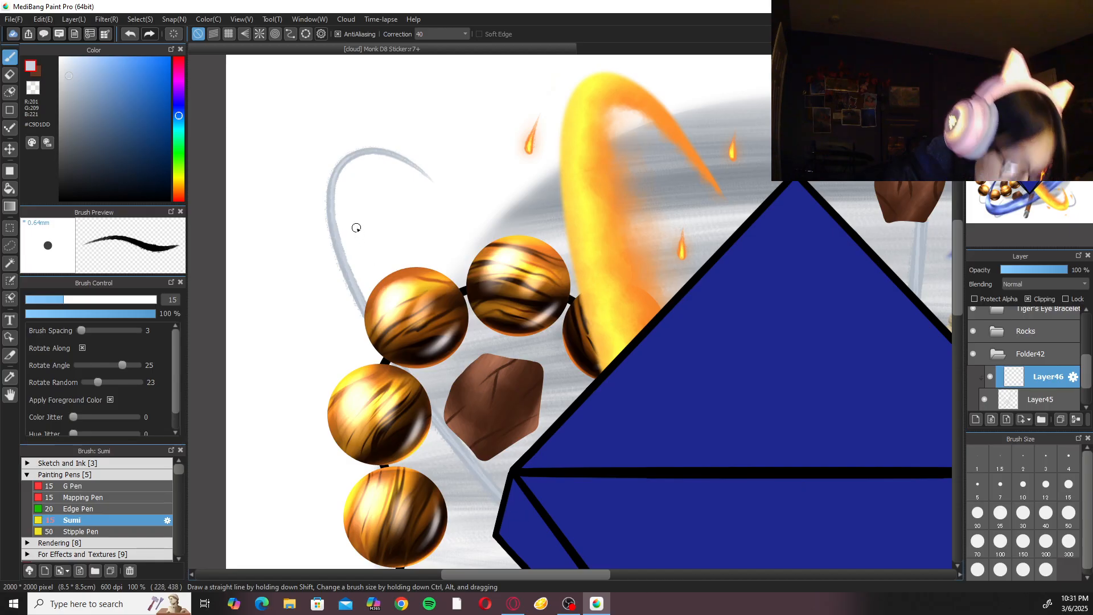
drag(379, 224, 402, 293)
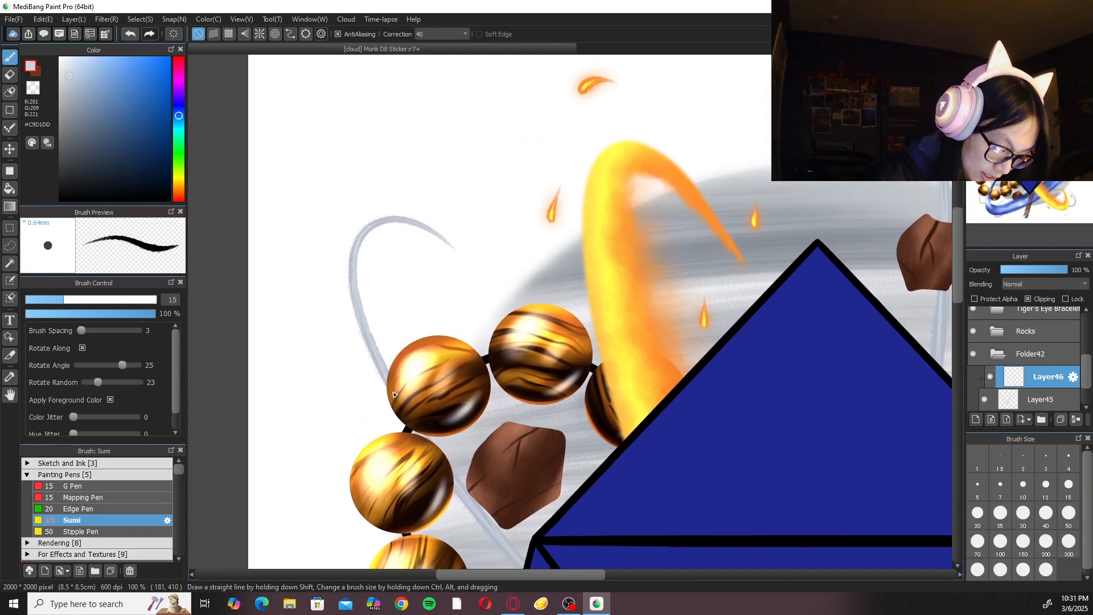
Highlight the curved wind strokes at the artwork's lower left, around the beads and the water's bend.
key(ctrl+minus)
key(ctrl+minus)
drag(686, 409, 666, 161)
key(ctrl+plus)
key(ctrl+plus)
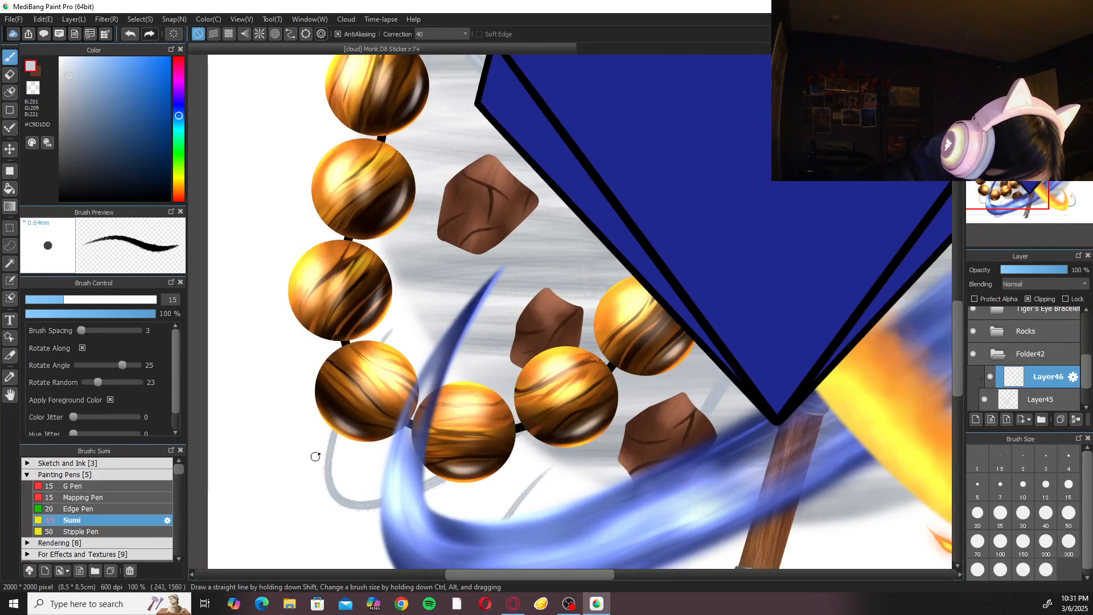
drag(352, 508, 481, 452)
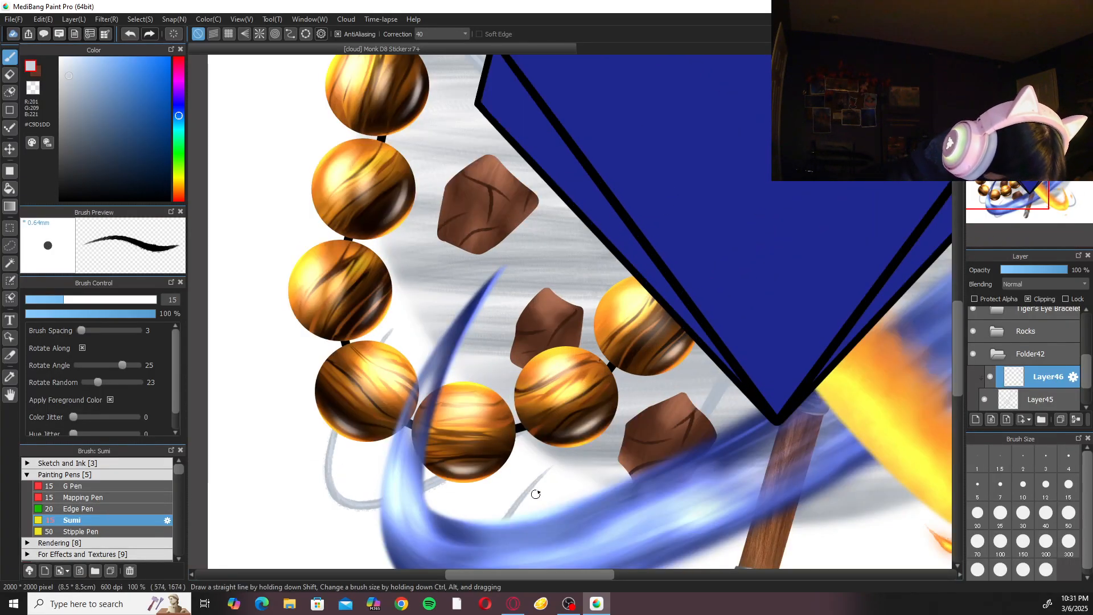
drag(543, 480, 546, 360)
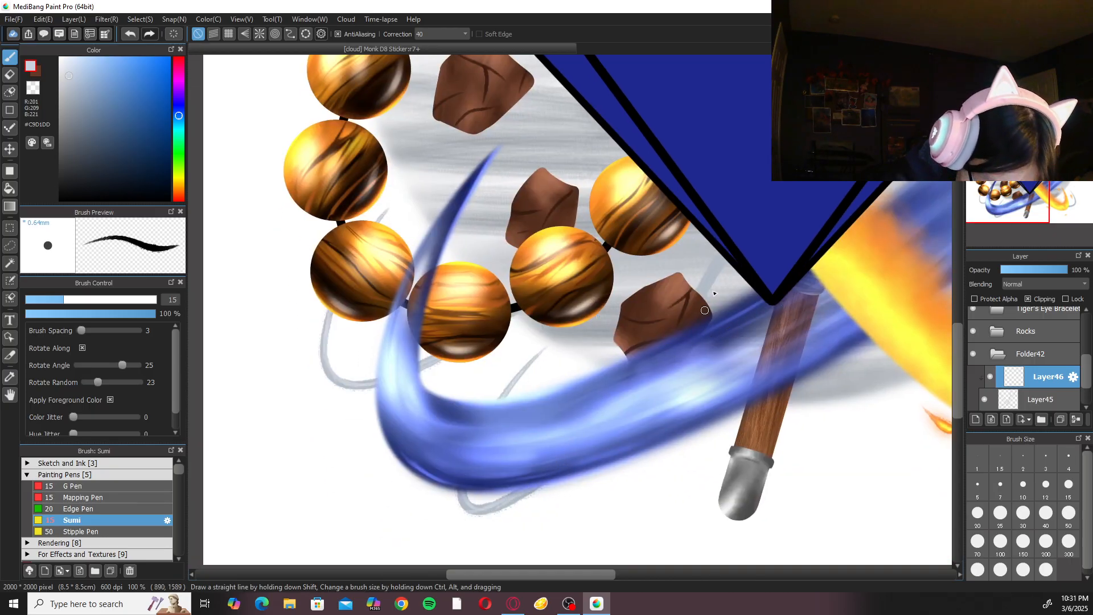
Highlight the curved wind stroke at the artwork's lower right, outside the flame, and check the highlights across the whole sticker.
drag(750, 281, 461, 415)
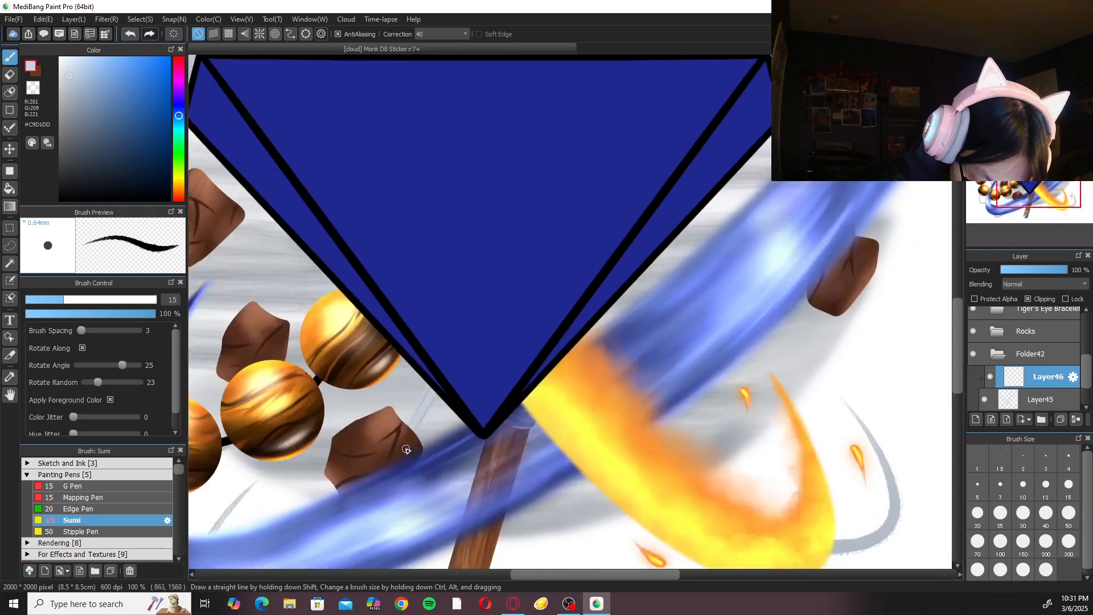
drag(898, 501, 874, 531)
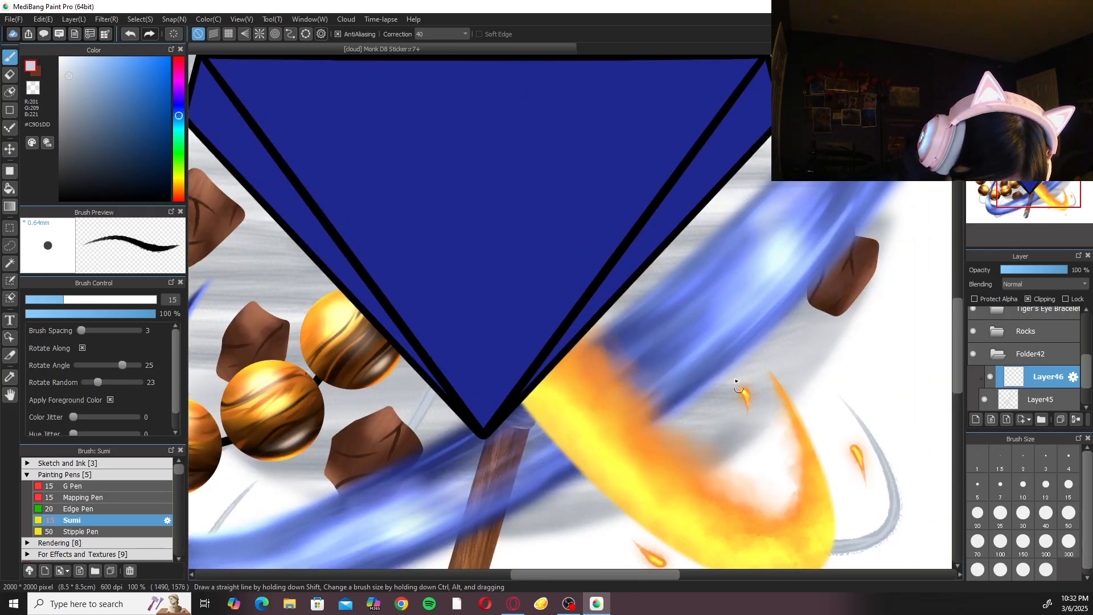
scroll(728, 318, down, 5)
scroll(655, 398, up, 4)
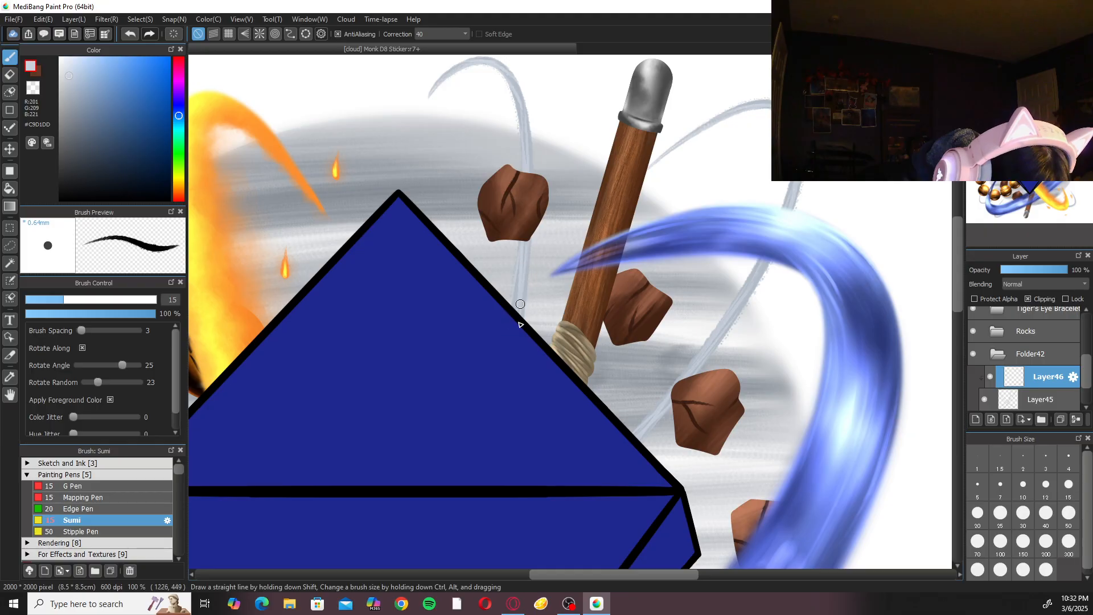
scroll(520, 342, down, 4)
scroll(644, 371, up, 4)
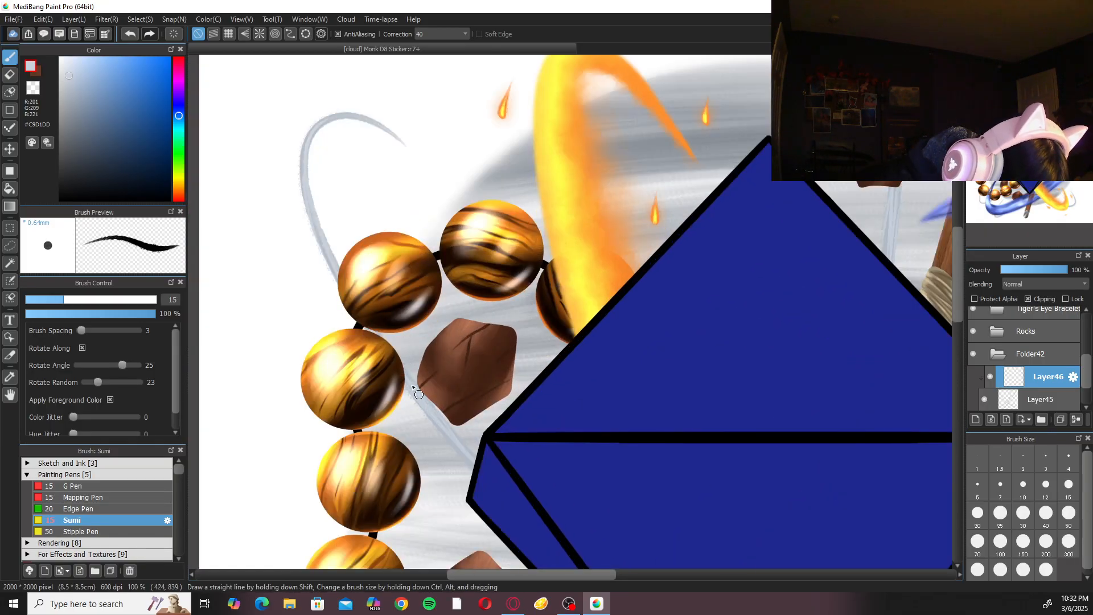
scroll(414, 326, down, 3)
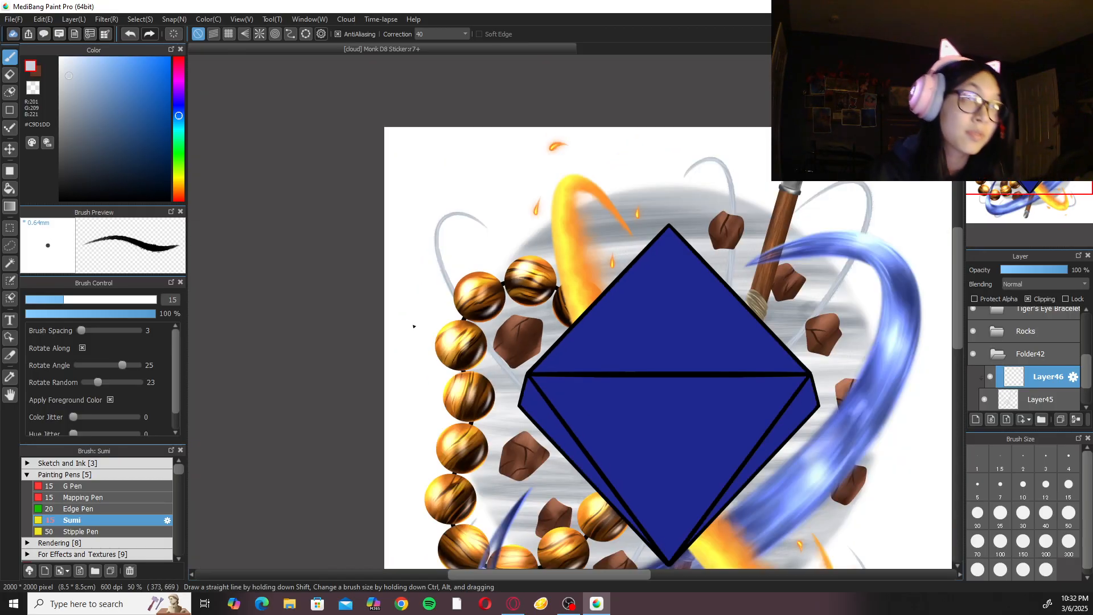
key(ctrl+0)
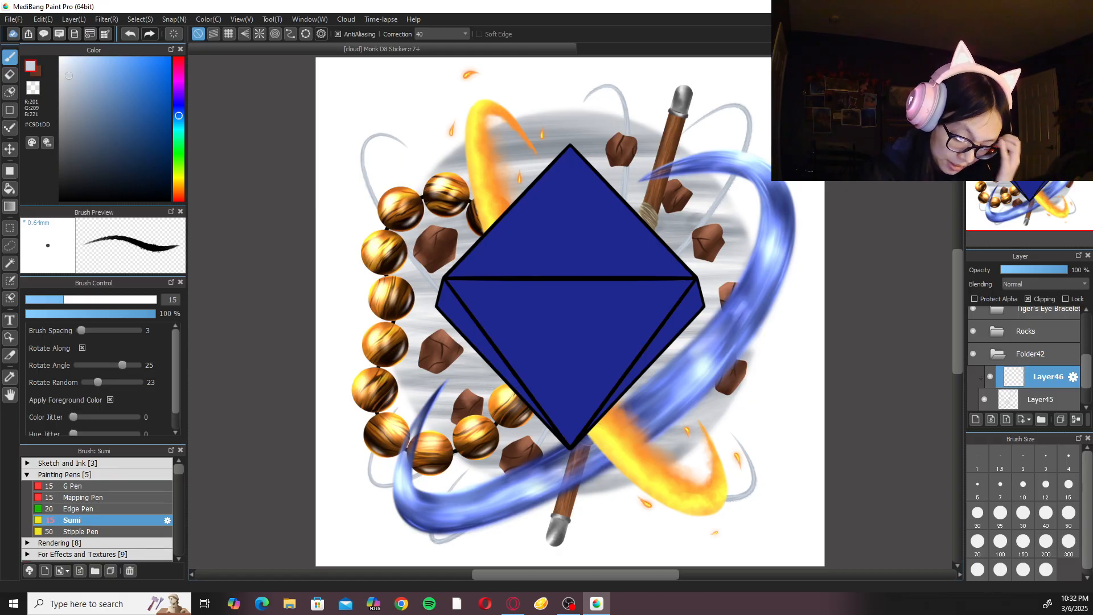
Collapse Folder42 and move the Fire folder's topmost ember down closer to the flame's upper curve.
click(1001, 355)
scroll(1025, 364, up, 3)
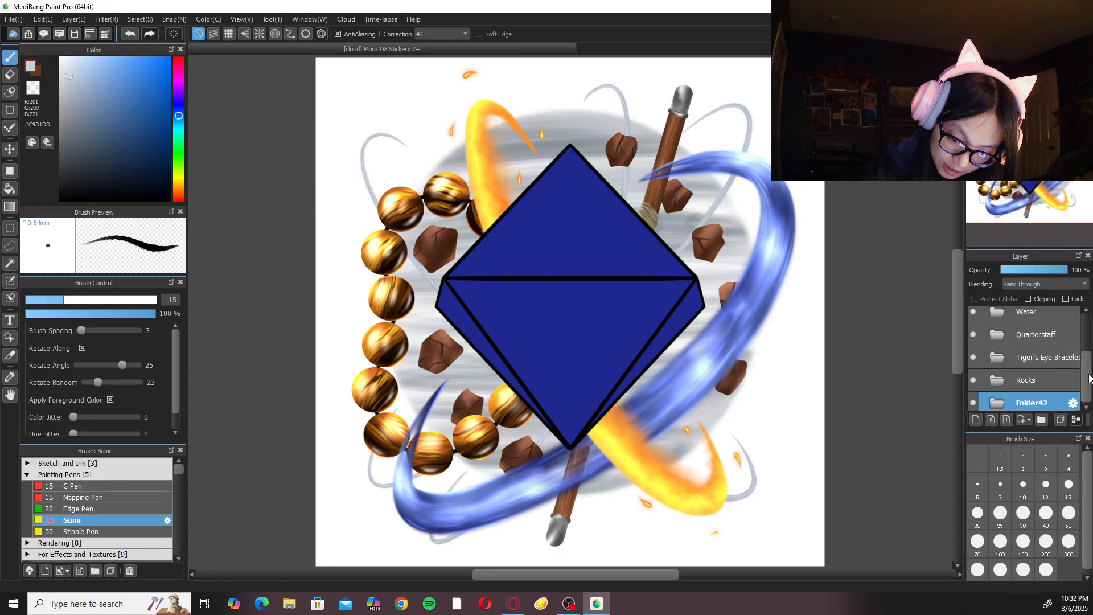
click(1023, 354)
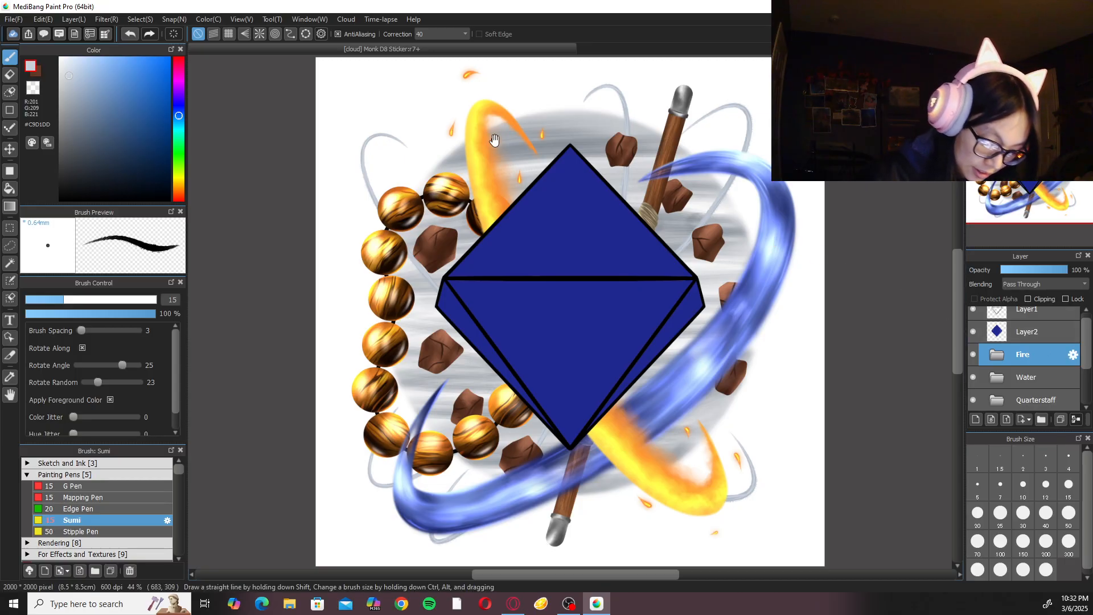
drag(493, 141, 495, 164)
right_click(507, 151)
click(507, 123)
mouse_move(472, 83)
mouse_down()
mouse_move(496, 86)
mouse_move(487, 108)
mouse_up()
right_click(500, 106)
click(500, 134)
click(920, 567)
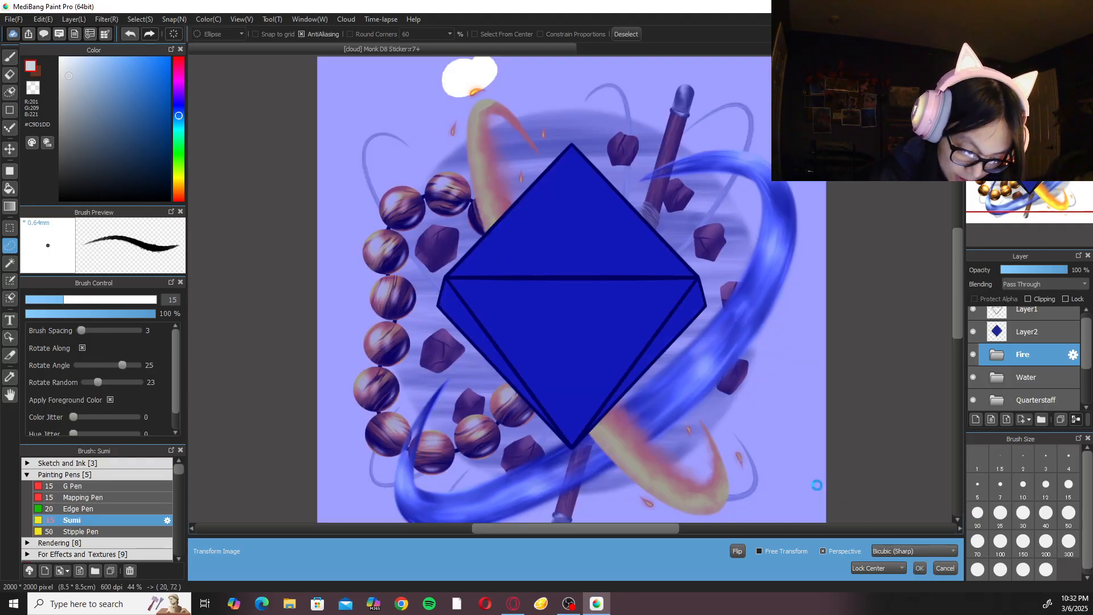
right_click(735, 386)
click(829, 405)
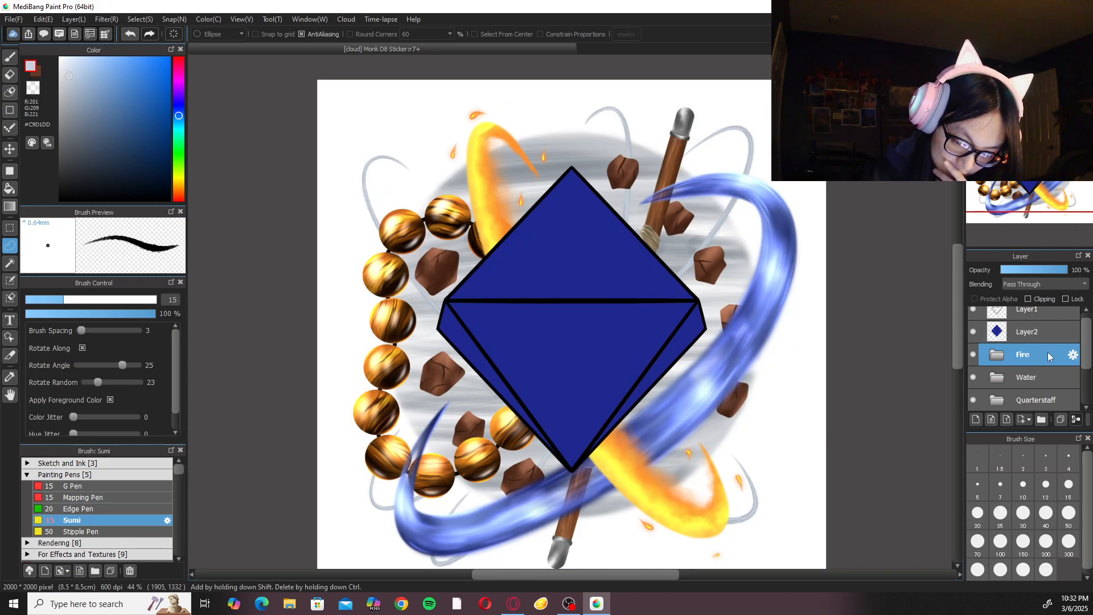
Add a new layer directly above Layer2 and sample the D8's blue (#1F288F) as the painting colour.
click(1002, 340)
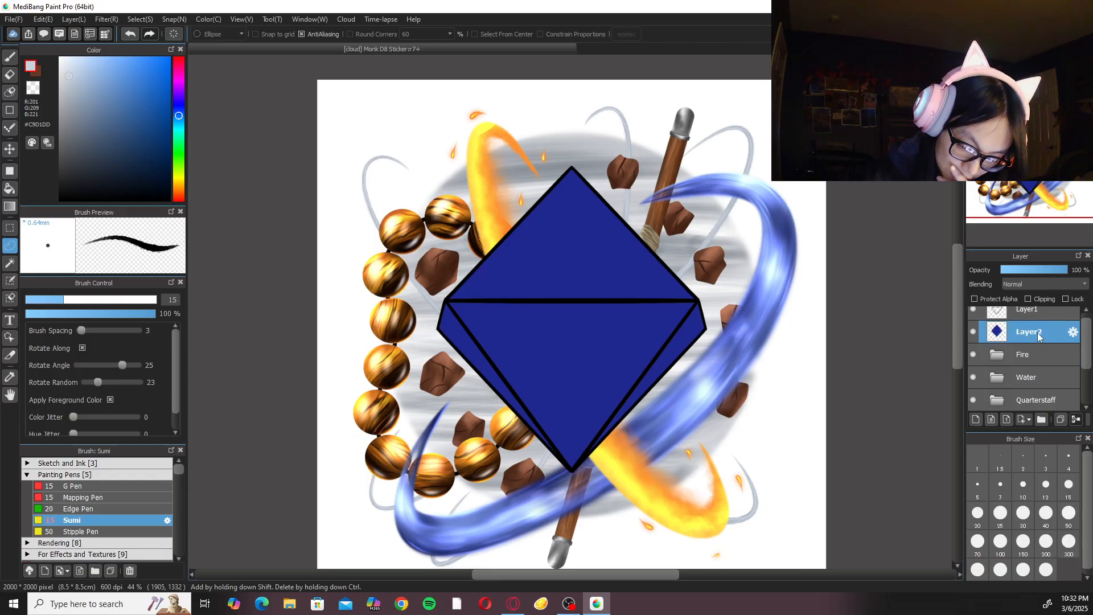
click(976, 420)
drag(1090, 354, 1087, 335)
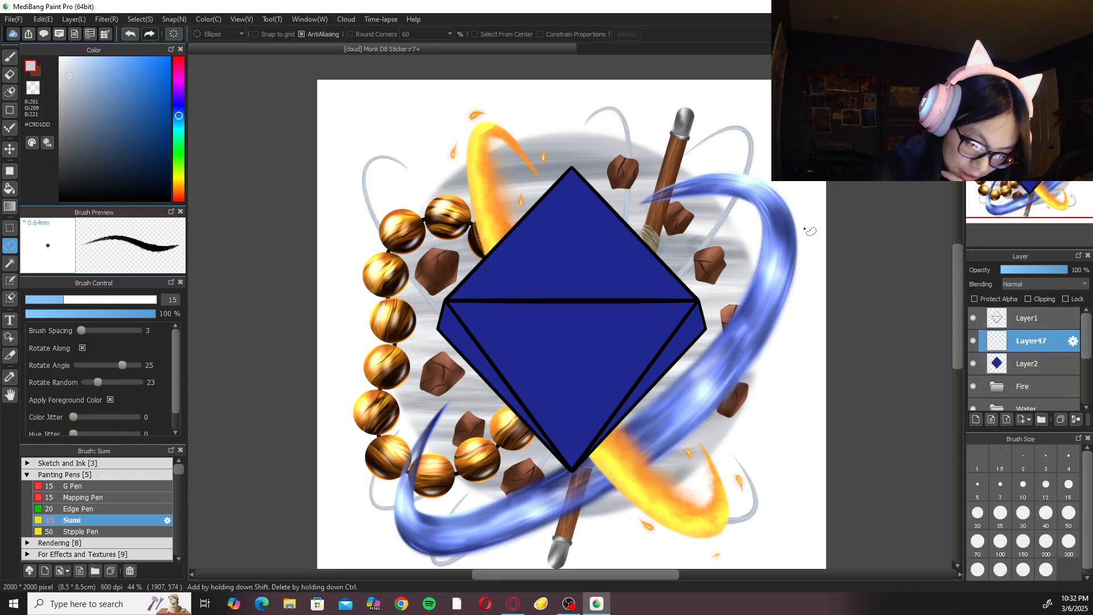
alt+click(605, 347)
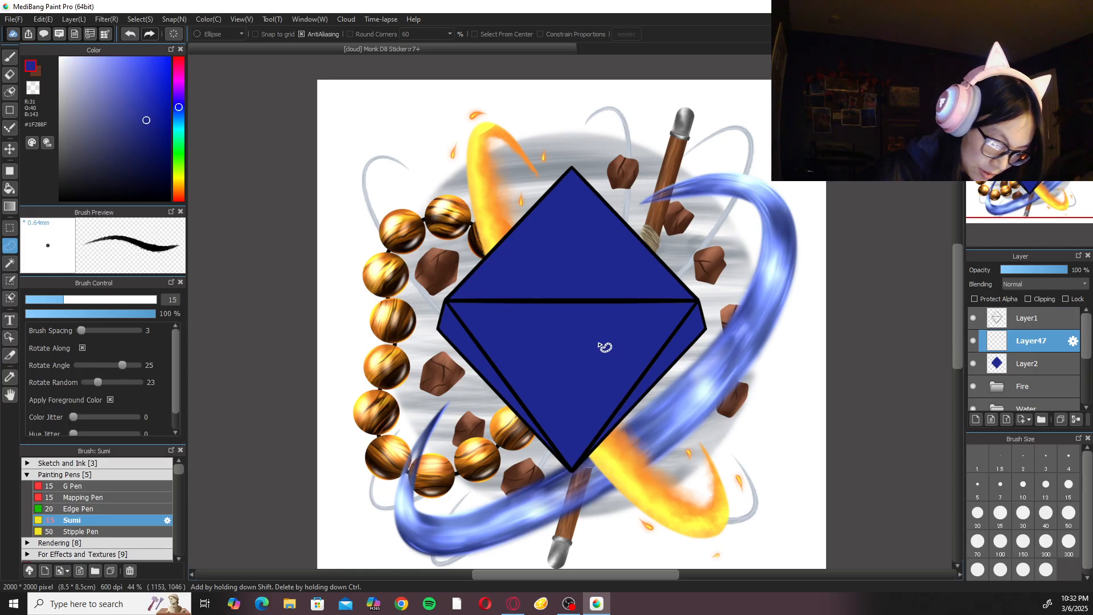
Switch to the Watercolor (Wet) brush from the Rendering group for painting the D8.
click(10, 57)
click(116, 475)
click(115, 485)
click(94, 508)
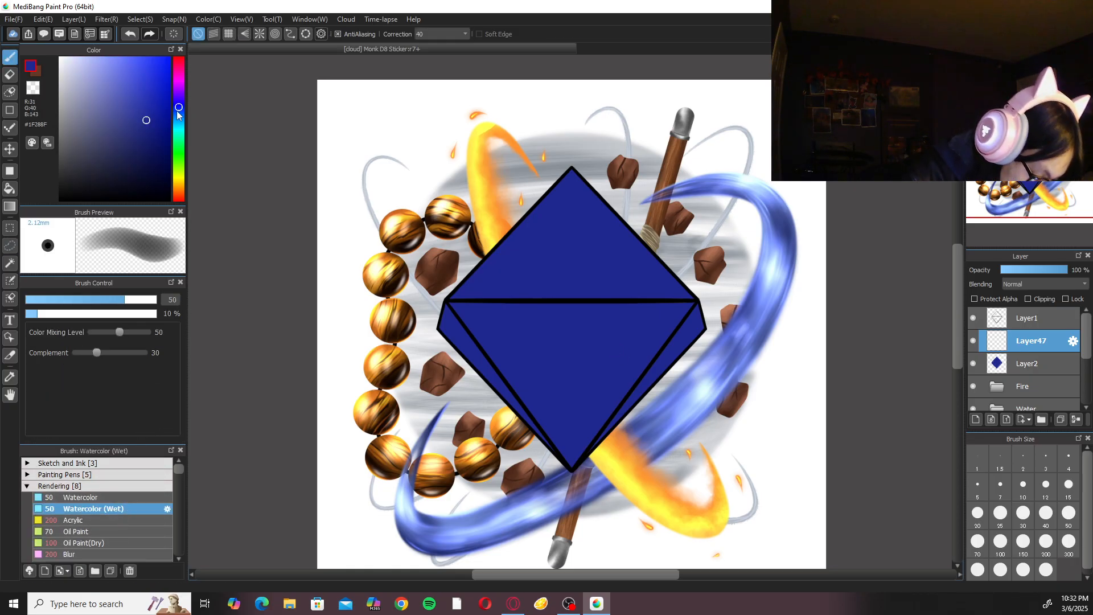
Set a darker navy blue, clip Layer47 to the D8's base layer, and set the brush size to 300.
drag(145, 135, 152, 162)
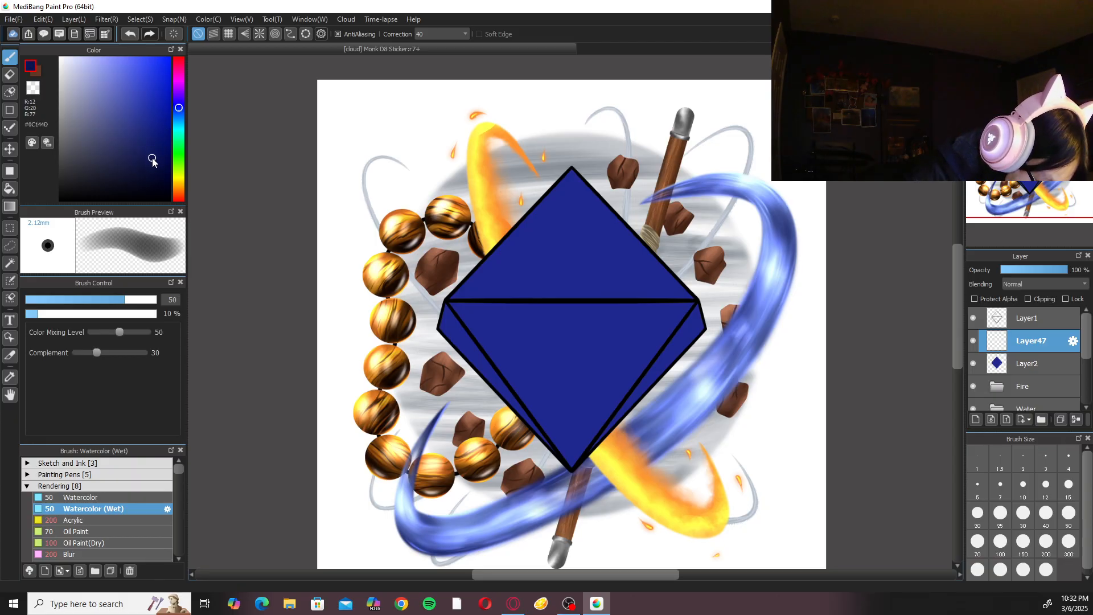
click(1028, 299)
click(1069, 541)
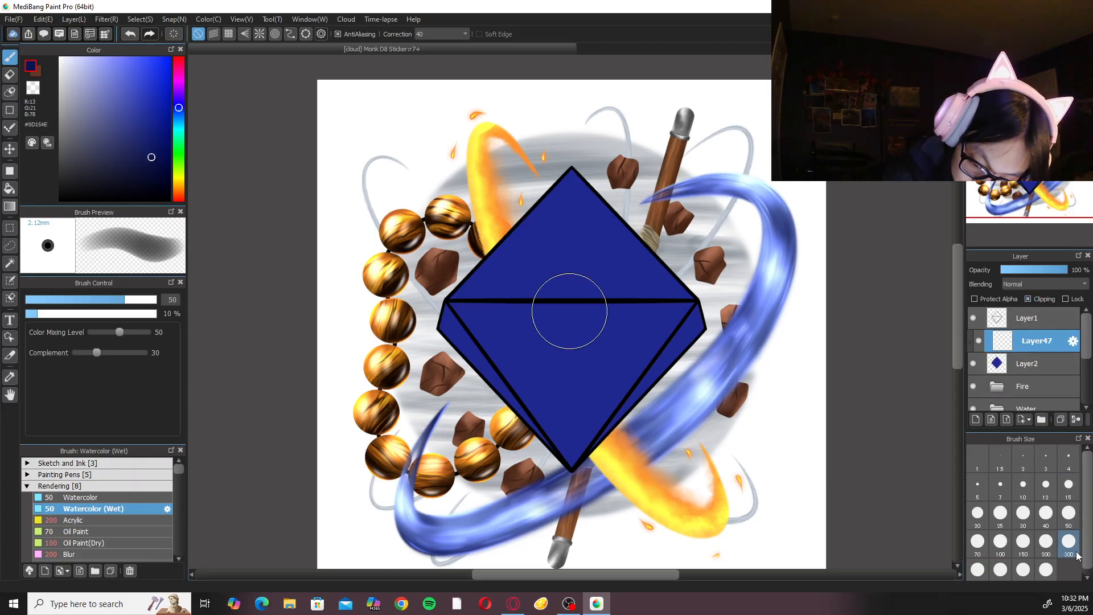
Set the stroke correction to 0 and shade the D8's lower-right area in dark blue #0A1042, undoing the stray stroke.
mouse_move(698, 319)
mouse_down()
mouse_move(589, 487)
mouse_move(671, 333)
mouse_up()
click(456, 33)
click(444, 43)
key(ctrl+z)
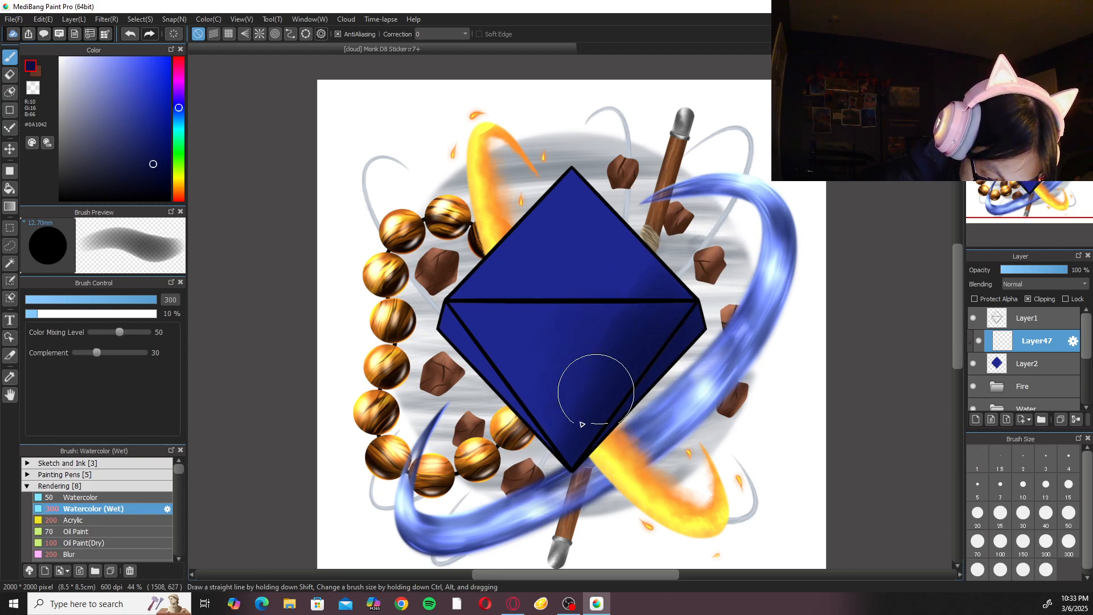
Reduce the brush size to 100 and shade along the D8's narrow lower-left facet.
click(1046, 543)
click(1024, 547)
click(1002, 544)
click(1039, 65)
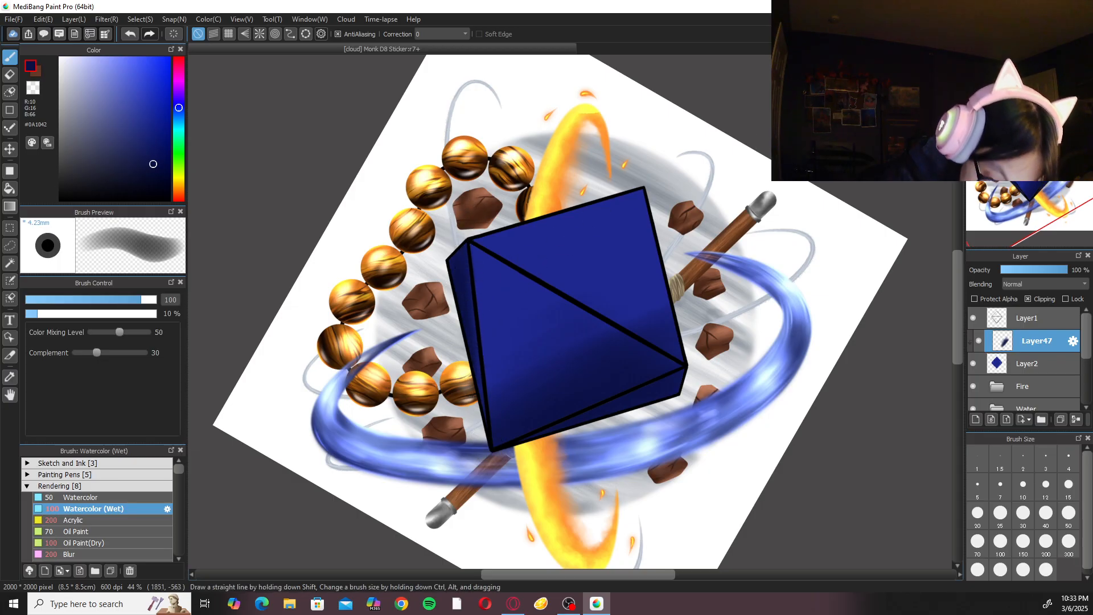
drag(466, 369, 470, 327)
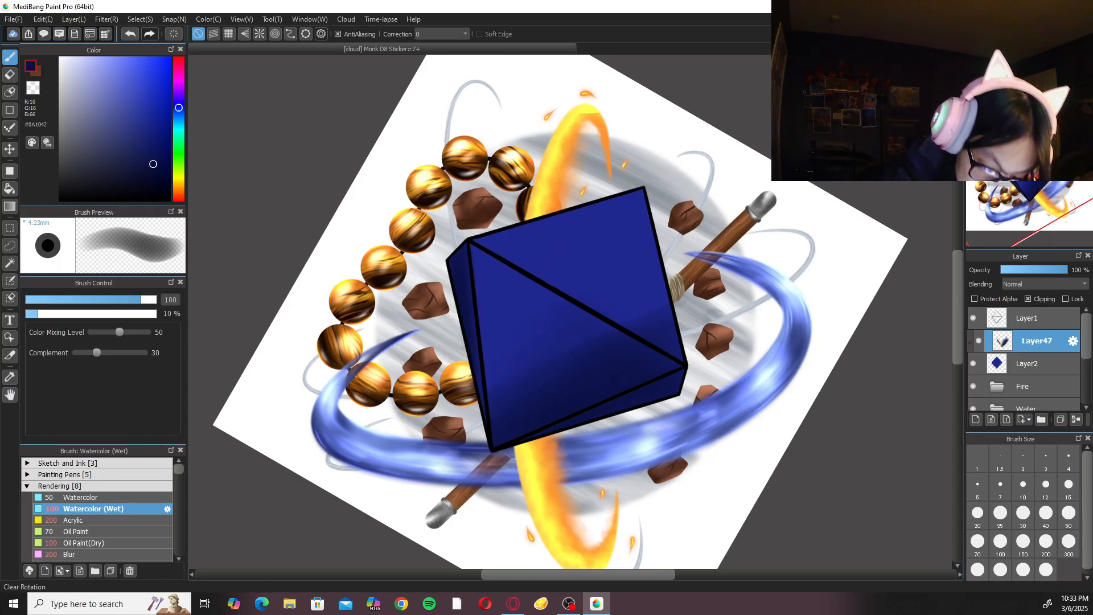
click(1038, 62)
Open the Druid D8 Sticker artwork from the cloud as a shading reference.
click(13, 19)
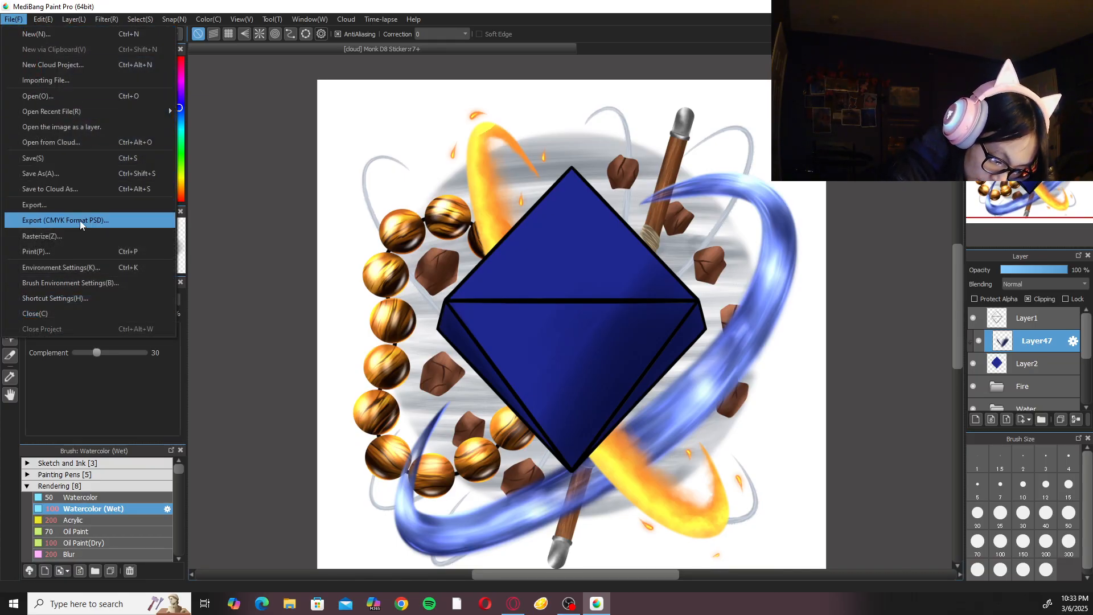
click(87, 141)
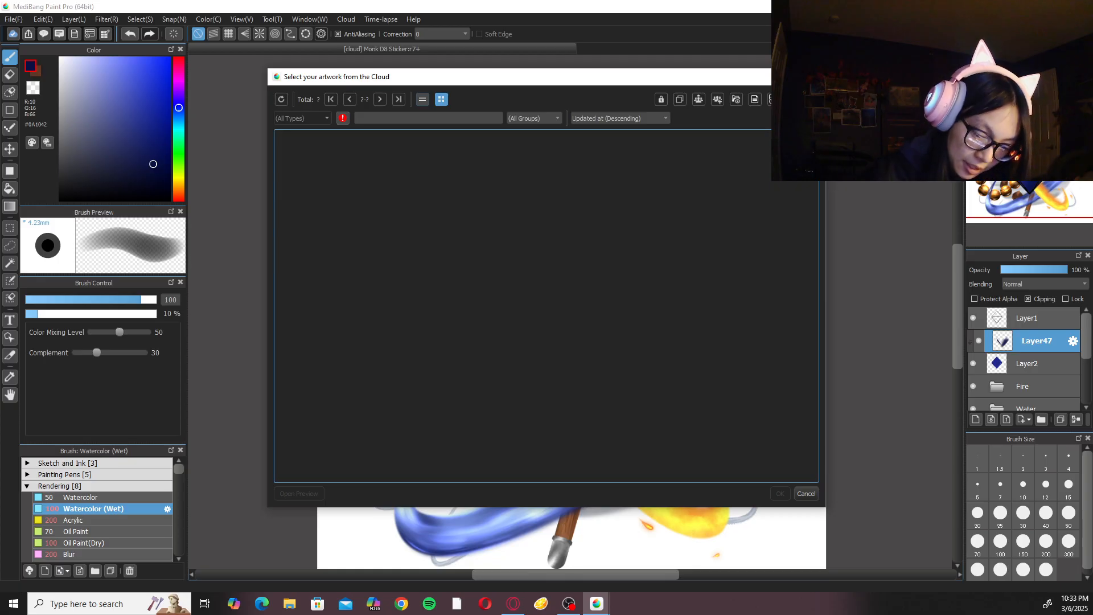
drag(811, 149, 788, 322)
click(675, 338)
click(781, 493)
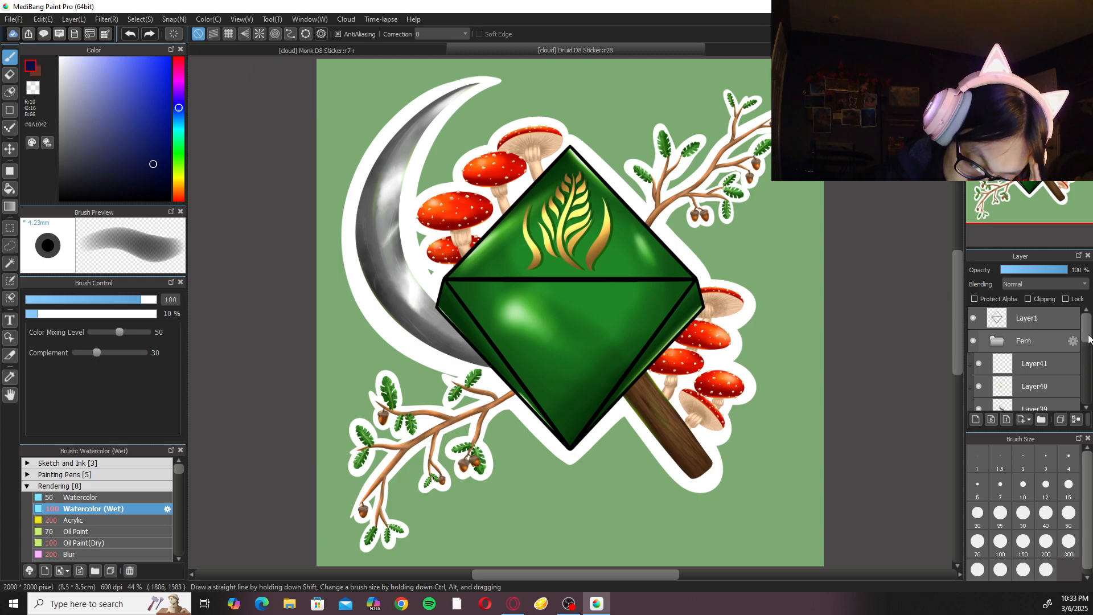
Hide Layer35 and Layer38 through Layer41 in the Druid sticker to examine the green D8's flat base colour.
drag(1087, 341, 1088, 363)
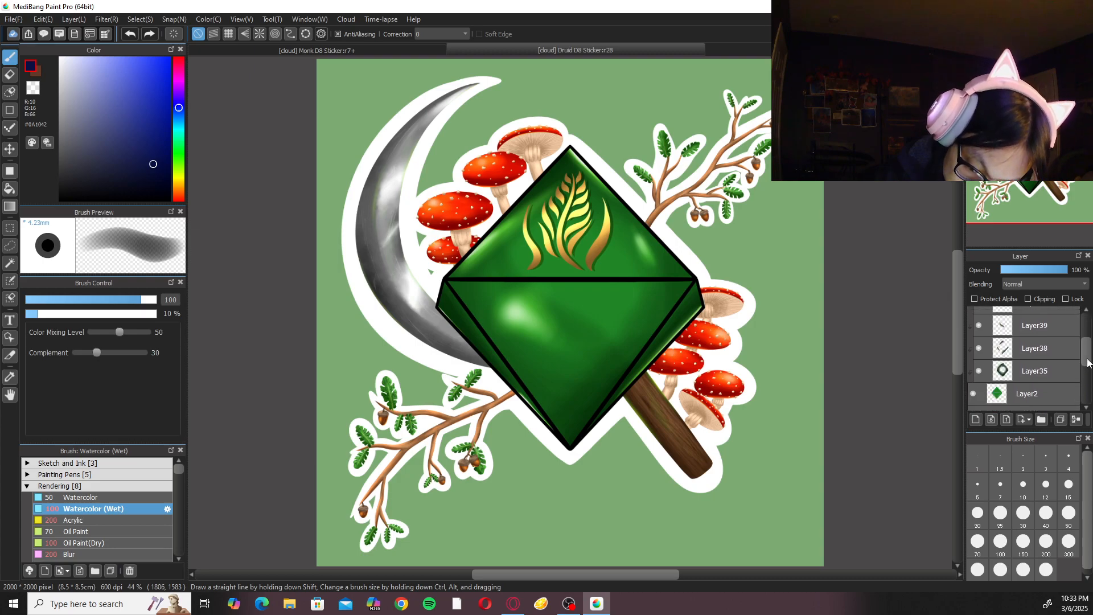
click(982, 370)
click(981, 347)
click(980, 326)
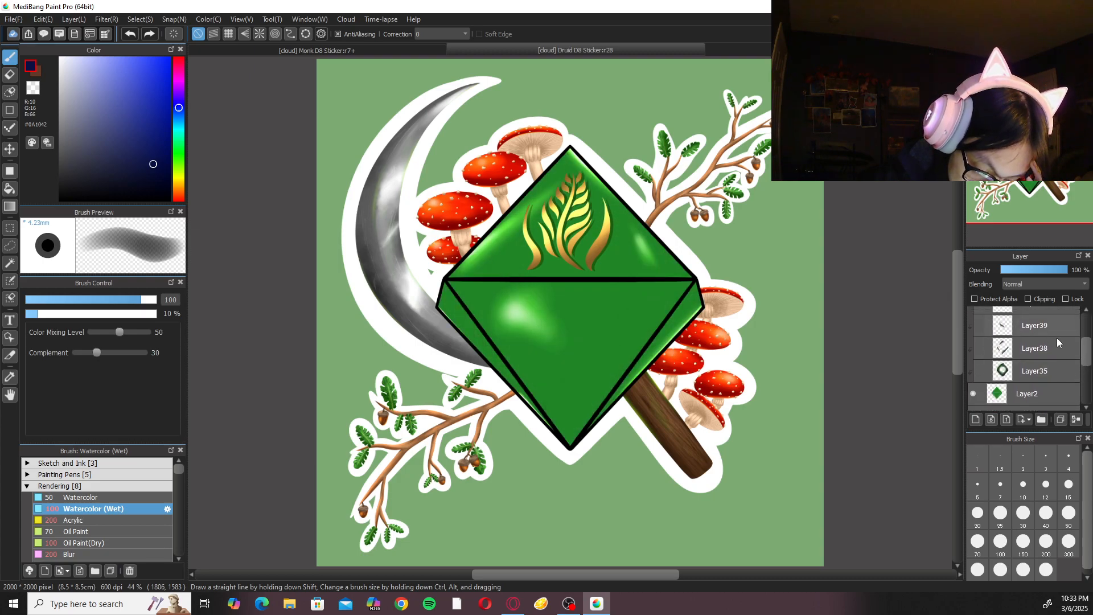
drag(1085, 355, 1084, 345)
click(980, 340)
click(980, 320)
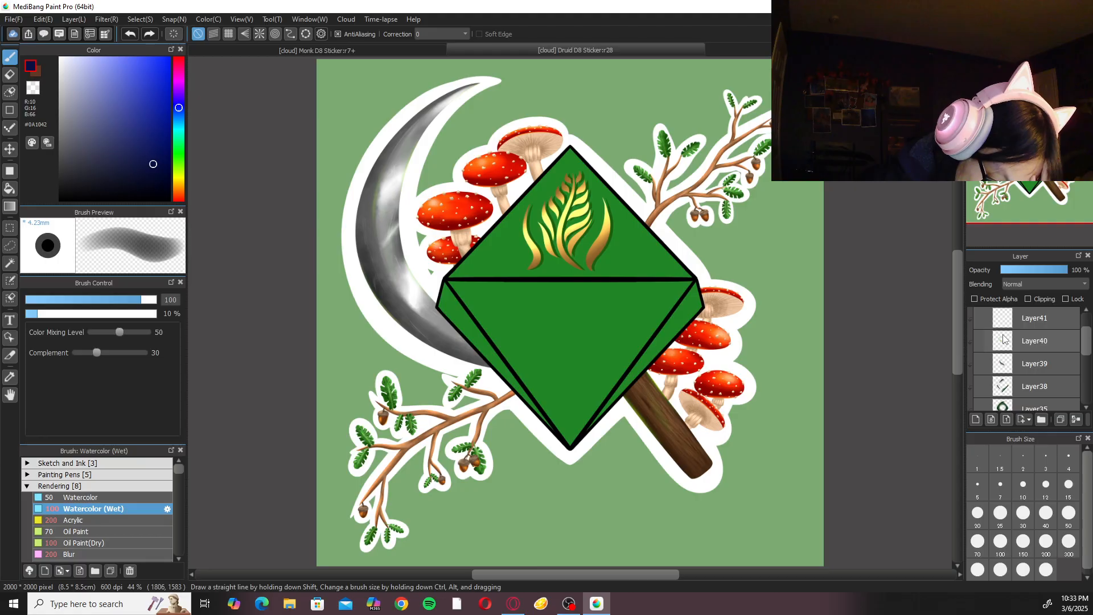
Show the green D8's highlight and shading layers again one by one to study how they build up.
click(985, 323)
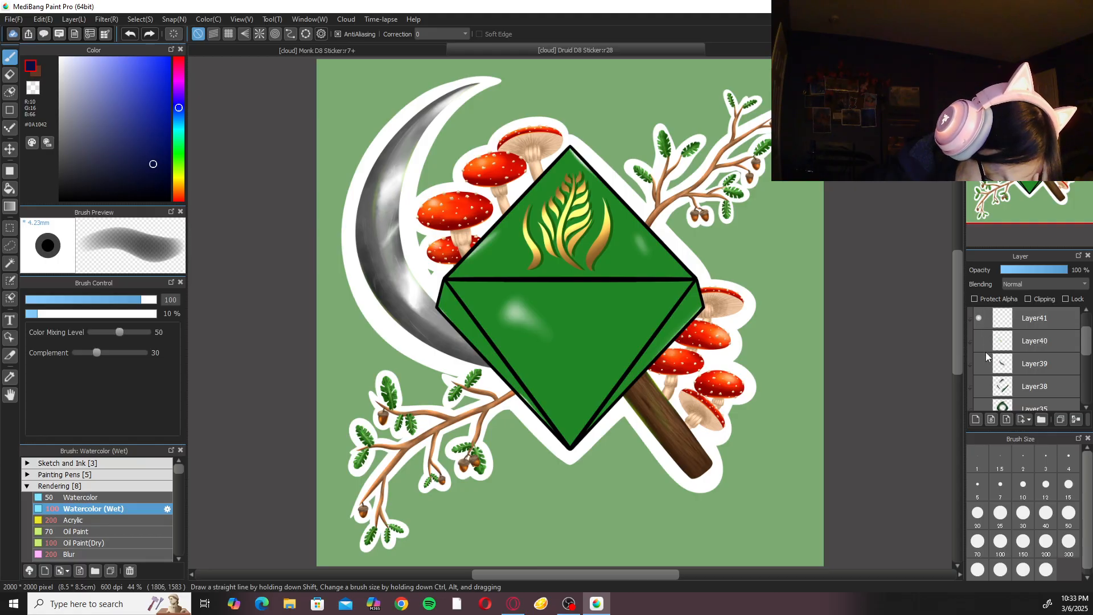
click(980, 341)
click(981, 363)
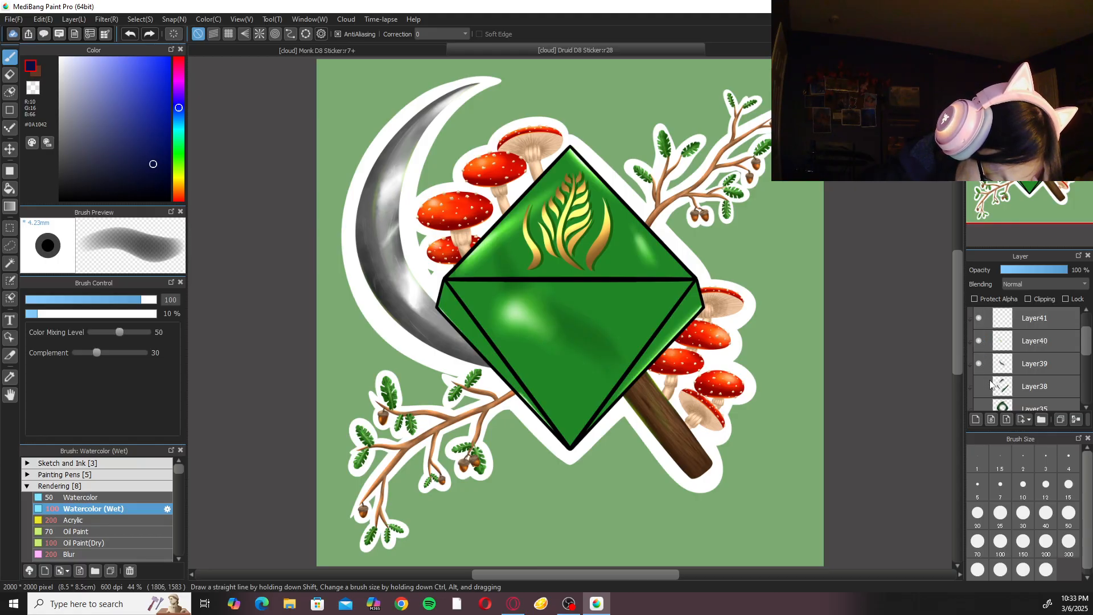
click(981, 388)
drag(1086, 346, 1084, 363)
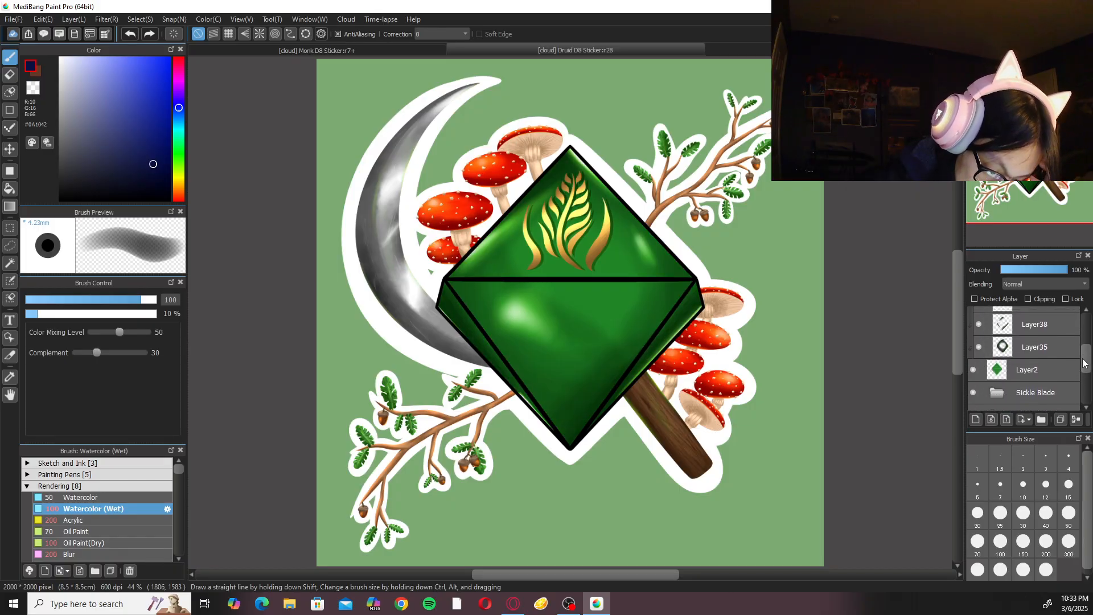
Return to the Monk D8 Sticker and shade the D8's upper-left edges with the brush at size 200.
click(426, 52)
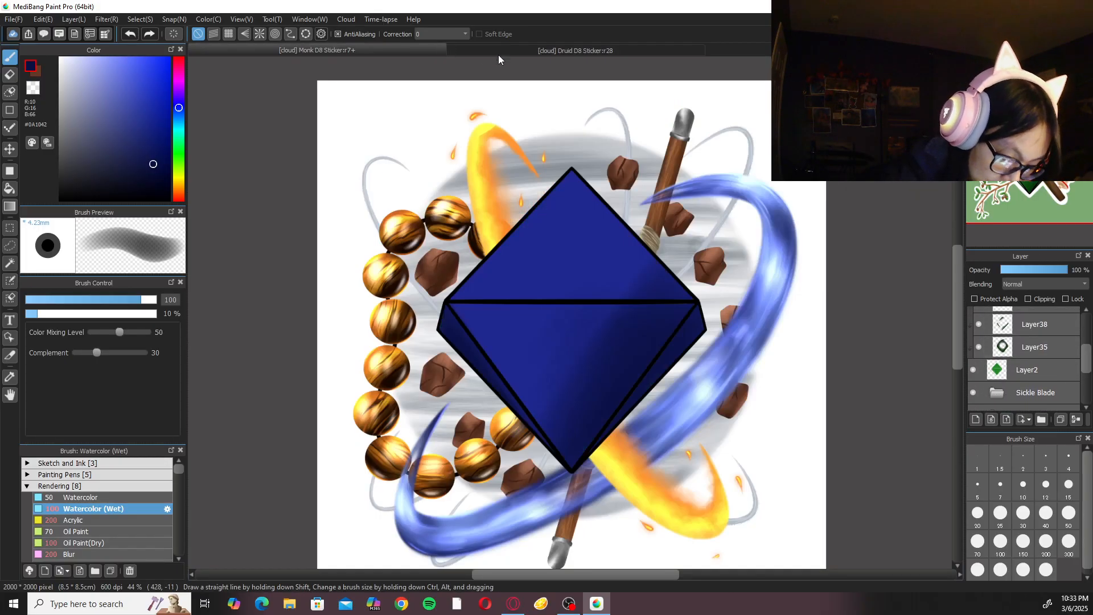
click(1046, 541)
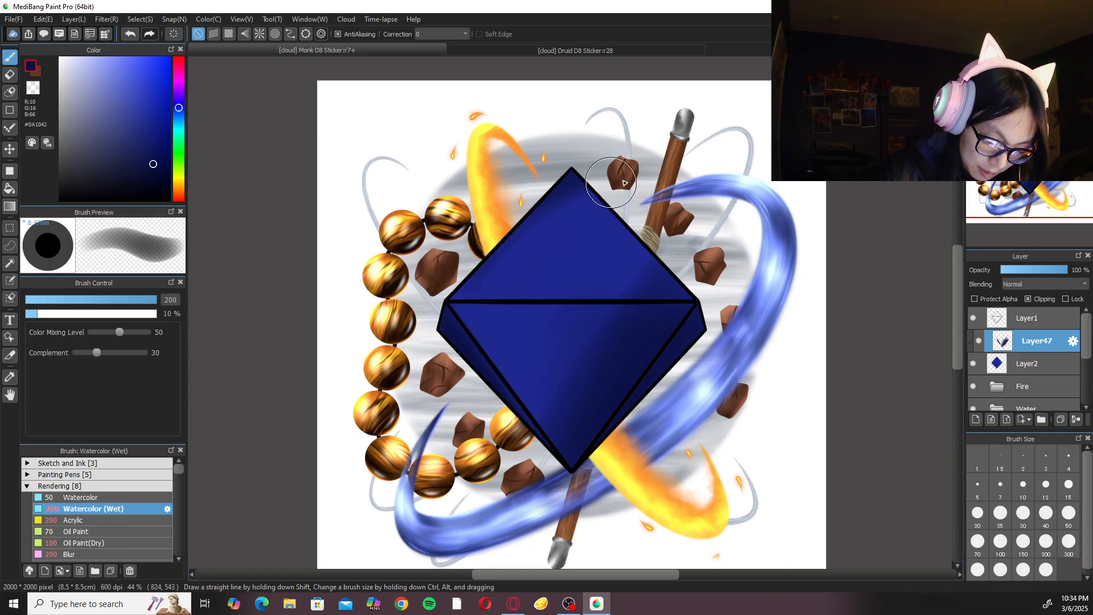
mouse_move(577, 199)
mouse_down()
mouse_move(495, 222)
mouse_move(474, 252)
mouse_up()
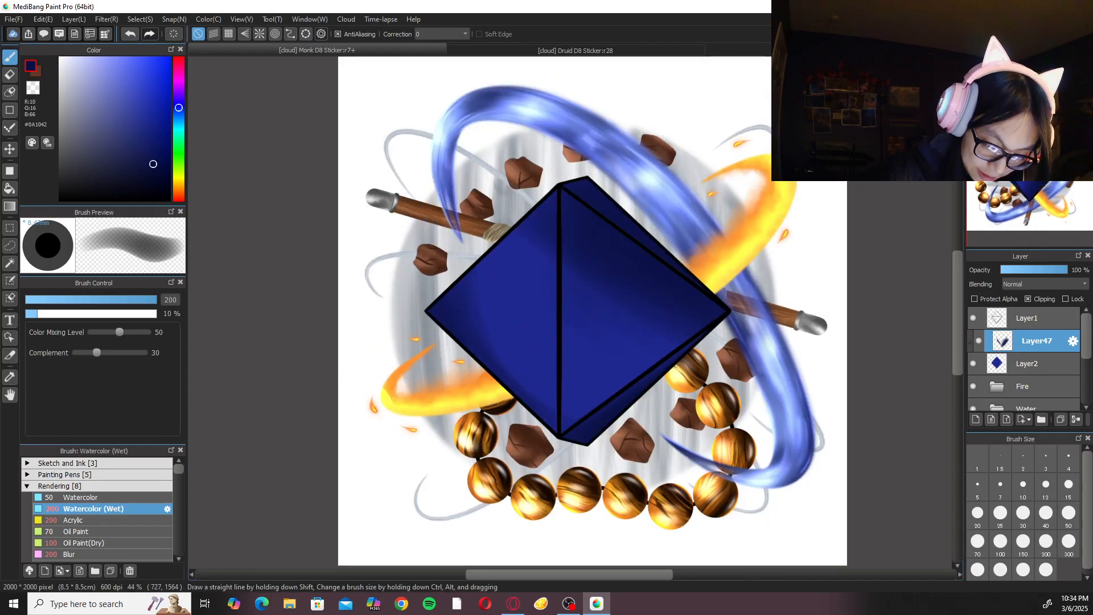
key(Right)
key(Right)
key(Right)
key(Right)
key(Right)
key(Right)
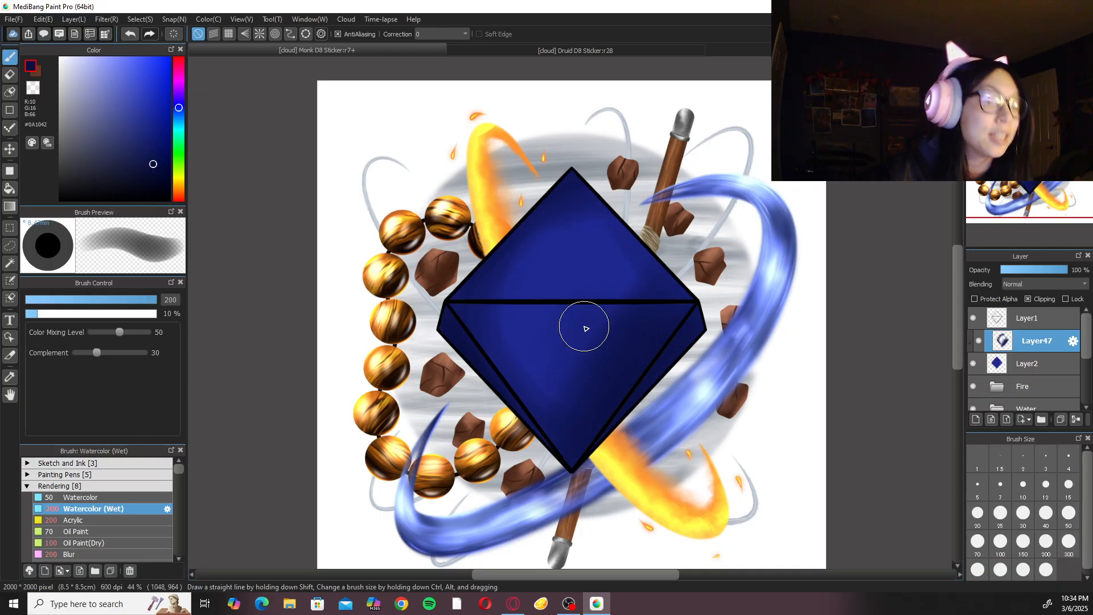
Switch to the Blur brush at size 300 and soften the shading across the D8's upper and lower faces.
drag(179, 466, 181, 472)
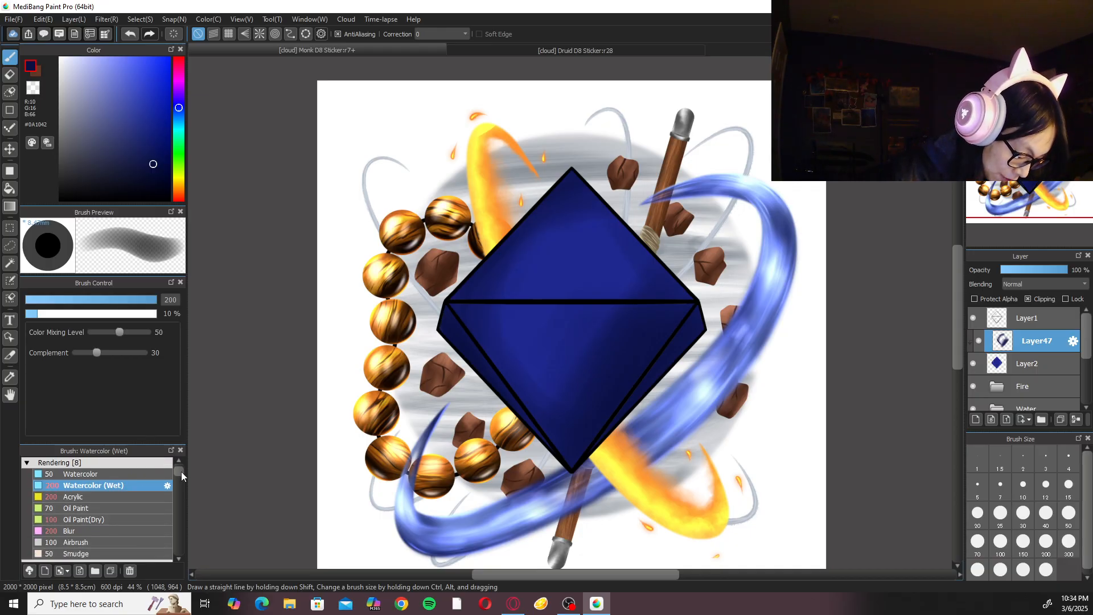
click(120, 542)
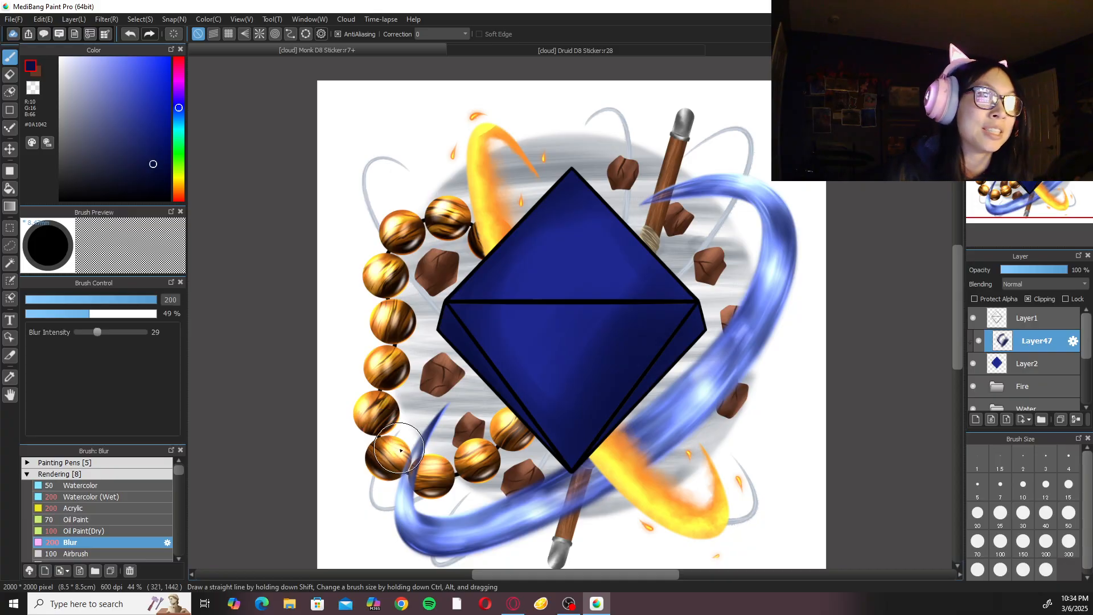
click(1068, 544)
mouse_move(593, 236)
mouse_down()
mouse_move(525, 262)
mouse_move(532, 383)
mouse_move(566, 337)
mouse_move(566, 391)
mouse_move(595, 391)
mouse_up()
Deepen the shading near the D8's top tip with Watercolor (Wet) at size 200, and switch back to the Blur brush.
click(109, 497)
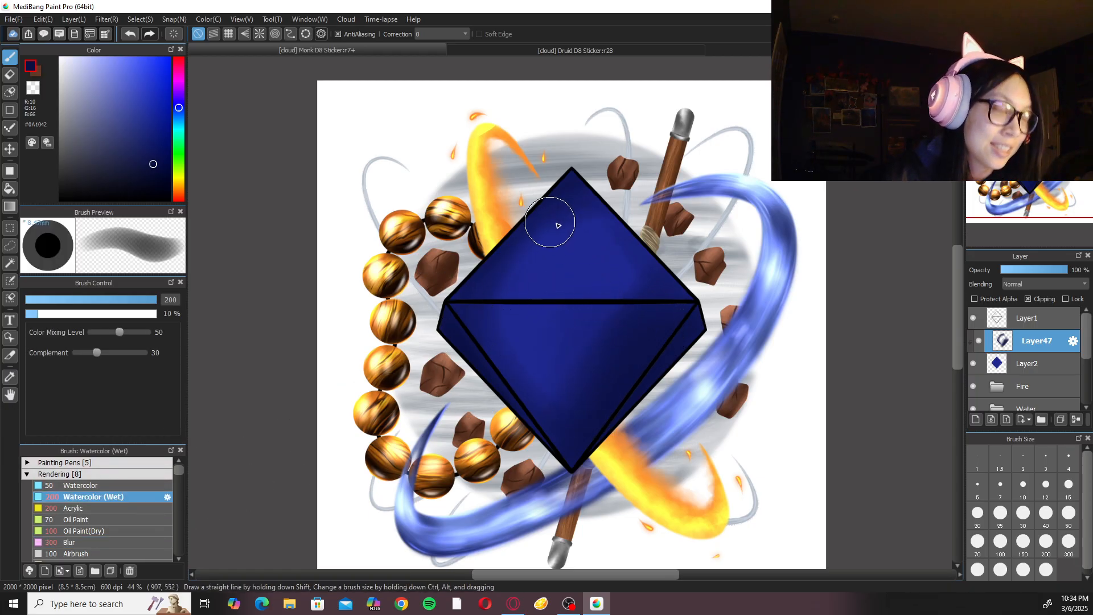
mouse_move(580, 190)
mouse_down()
mouse_move(493, 275)
mouse_move(575, 218)
mouse_move(472, 323)
mouse_move(597, 211)
mouse_move(500, 311)
mouse_move(598, 204)
mouse_up()
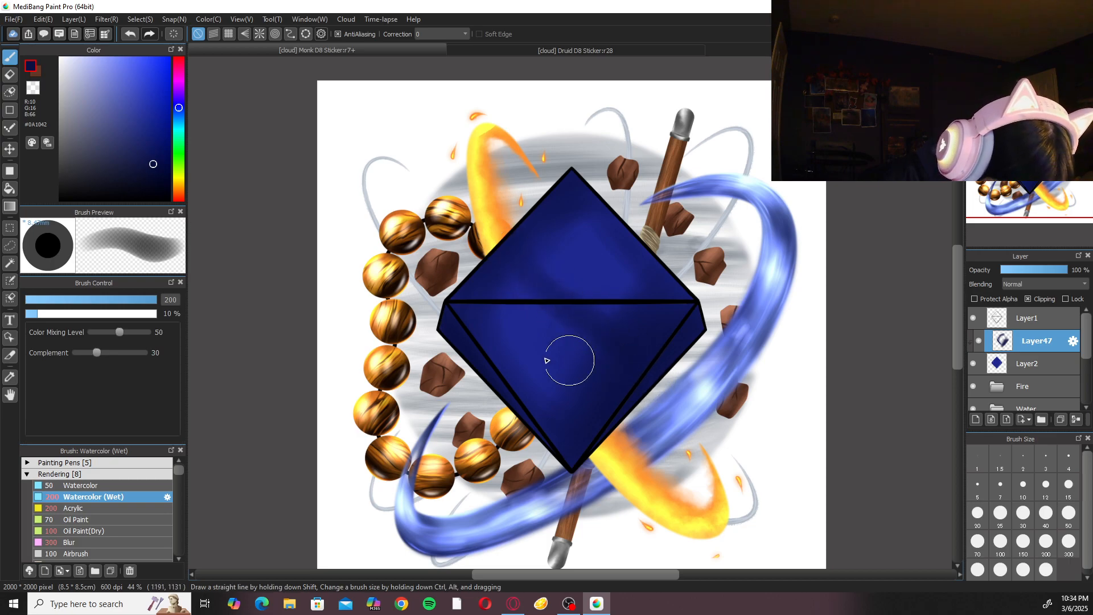
click(147, 542)
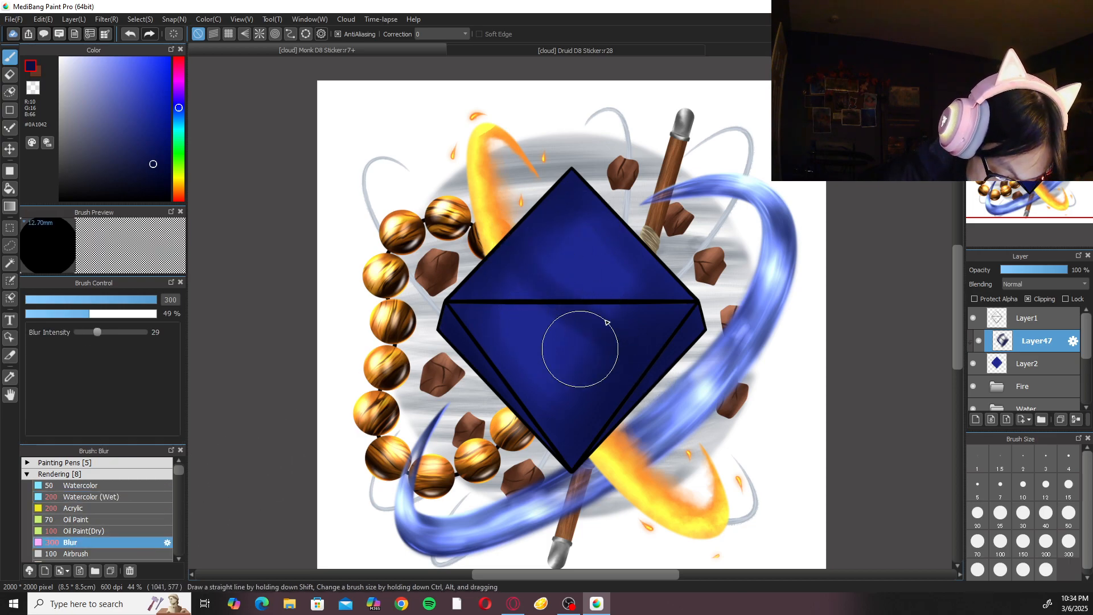
Compare the D8 with the Druid D8 Sticker and add a new layer above Layer47 in the Monk sticker.
click(641, 46)
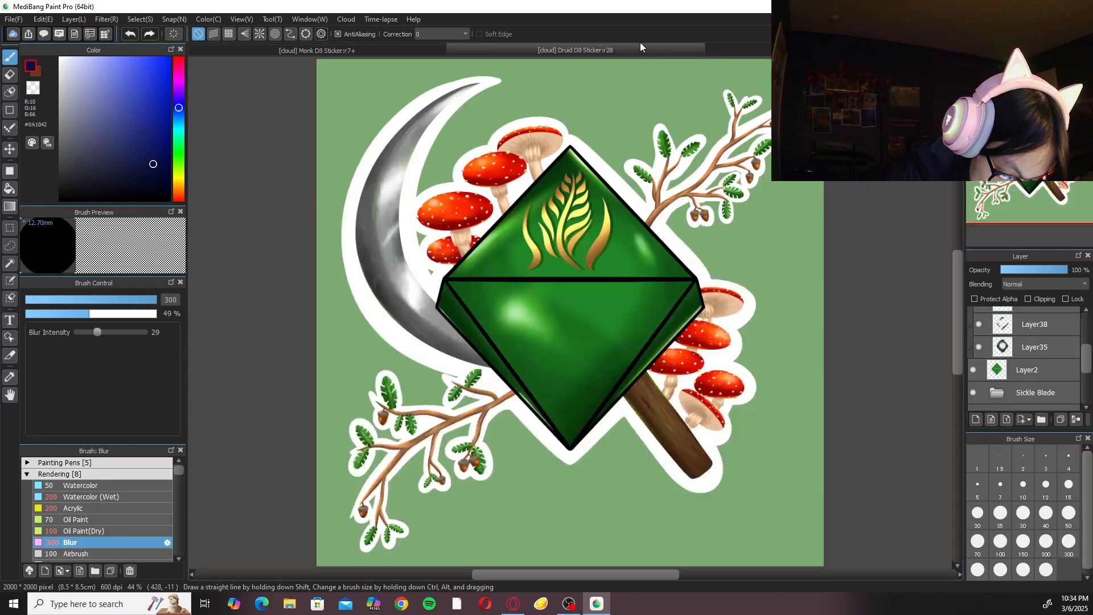
click(411, 52)
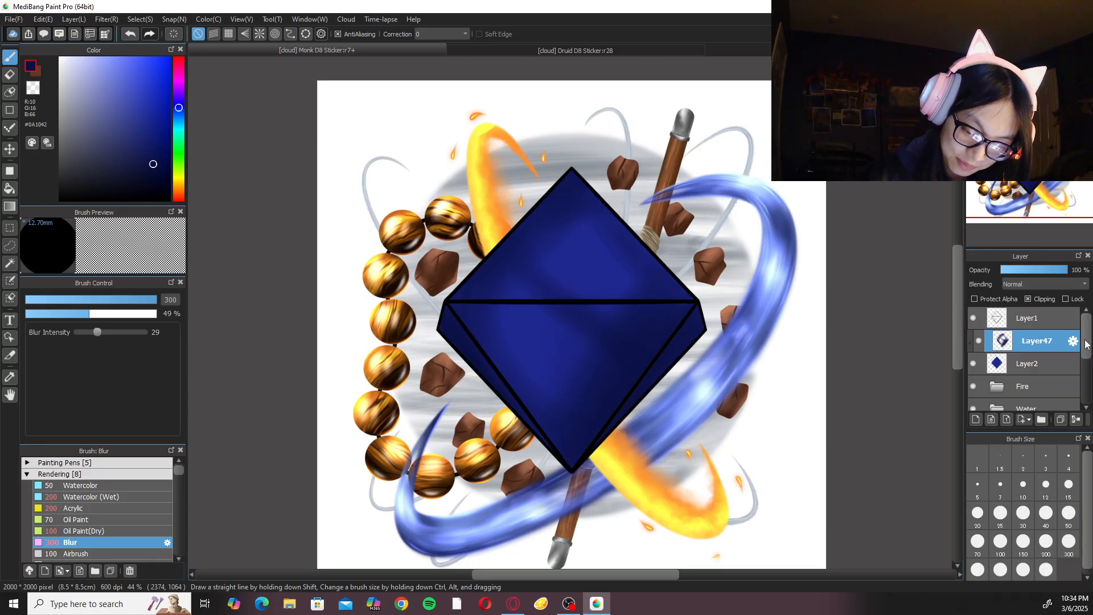
key(ctrl+shift+n)
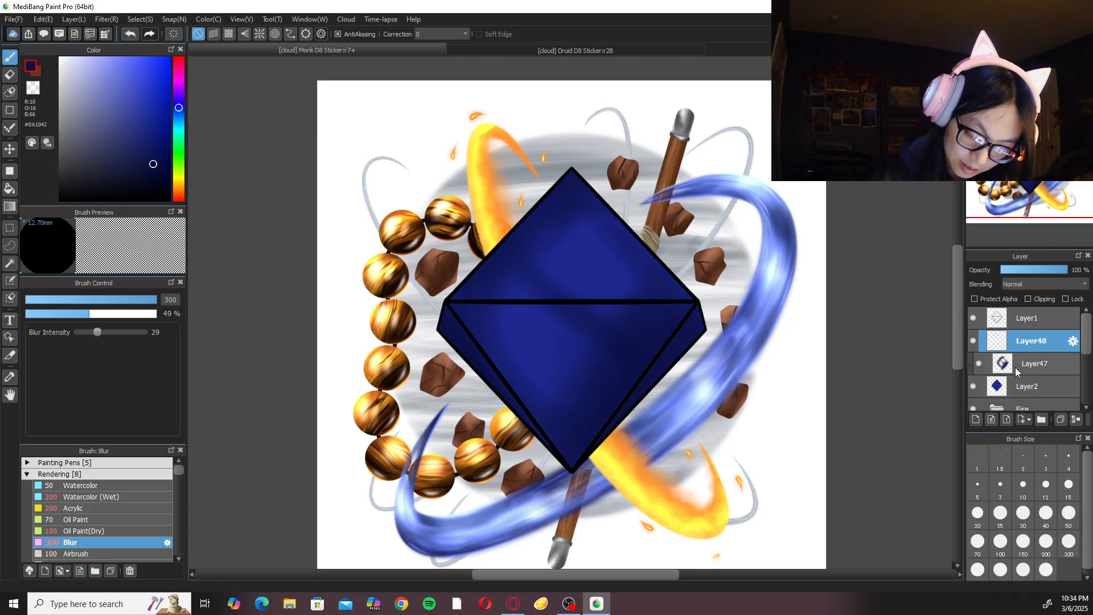
Examine what Layer38 contributes to the green D8 in the Druid sticker by toggling its visibility, and return to the Monk sticker.
click(607, 49)
scroll(1012, 349, up, 1)
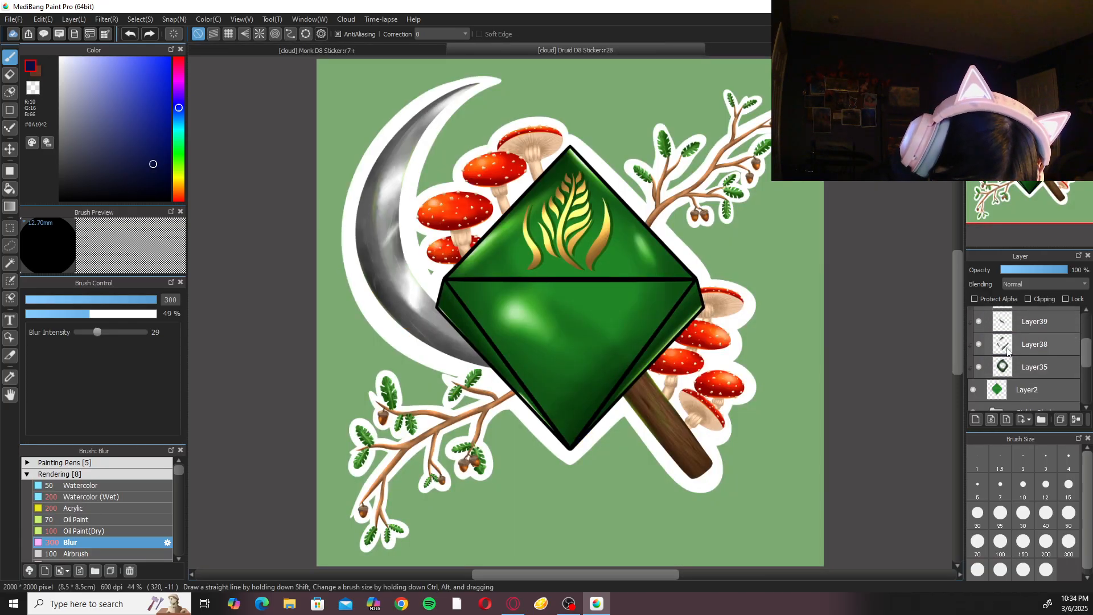
click(979, 343)
click(979, 344)
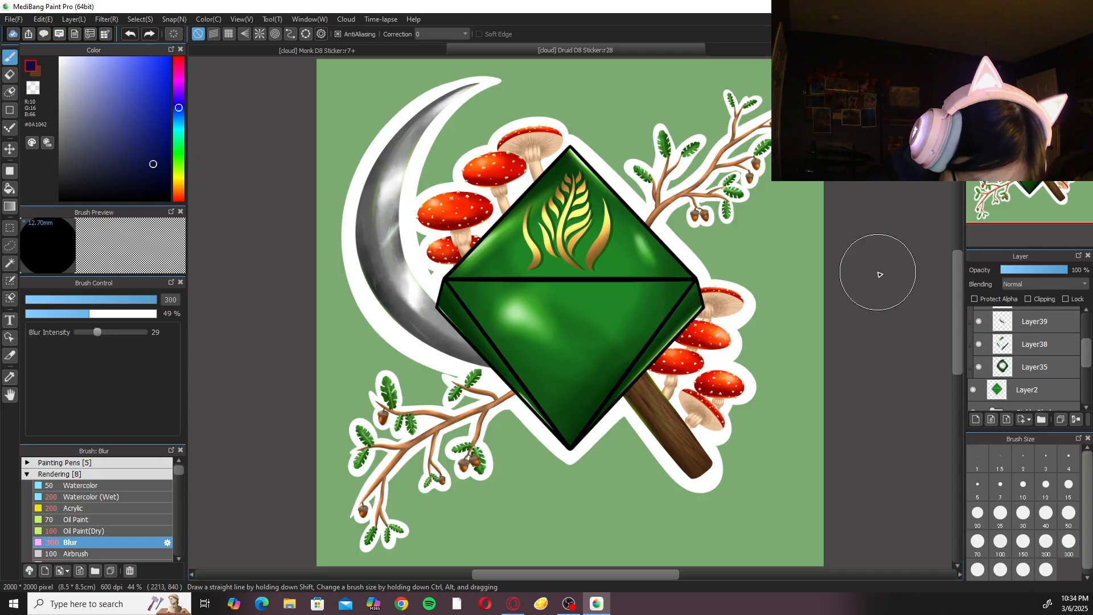
click(419, 51)
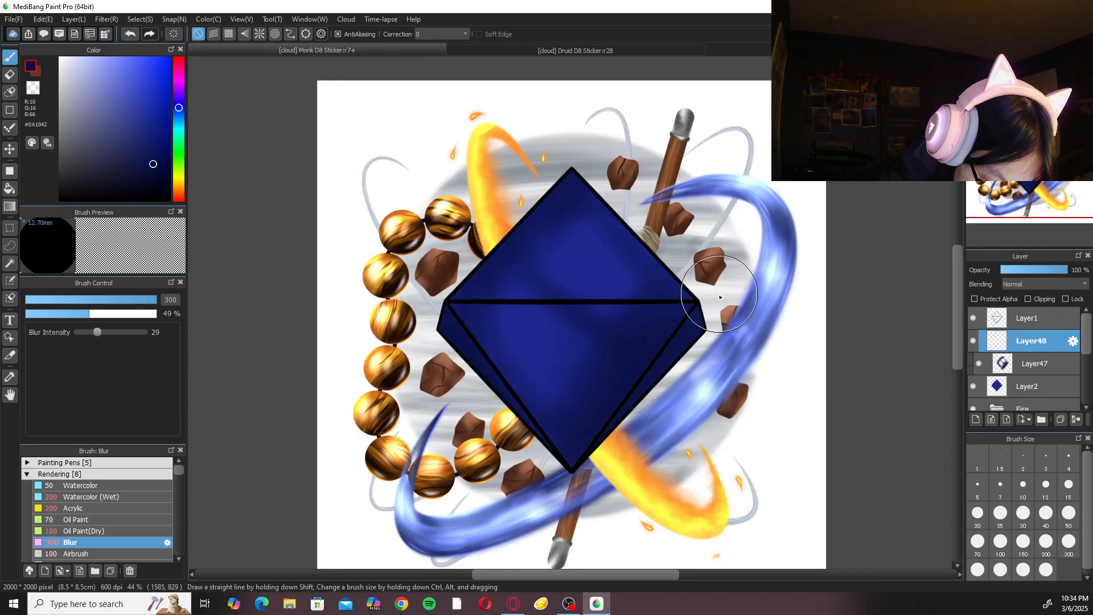
Darken the D8's upper-right edge on Layer48 with the Watercolor (Wet) brush at size 70.
click(1069, 513)
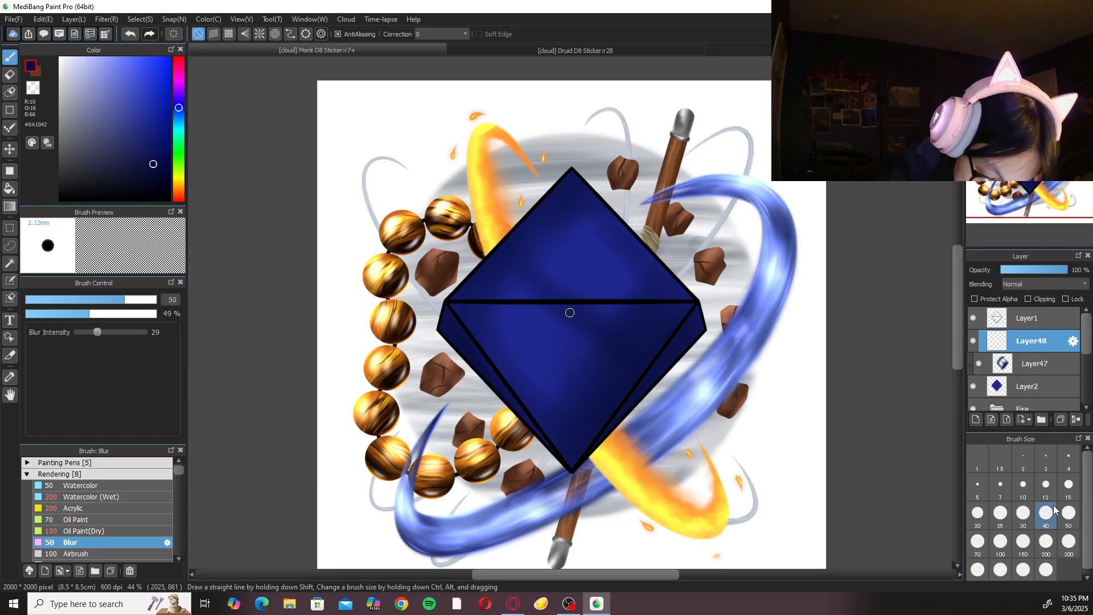
click(137, 508)
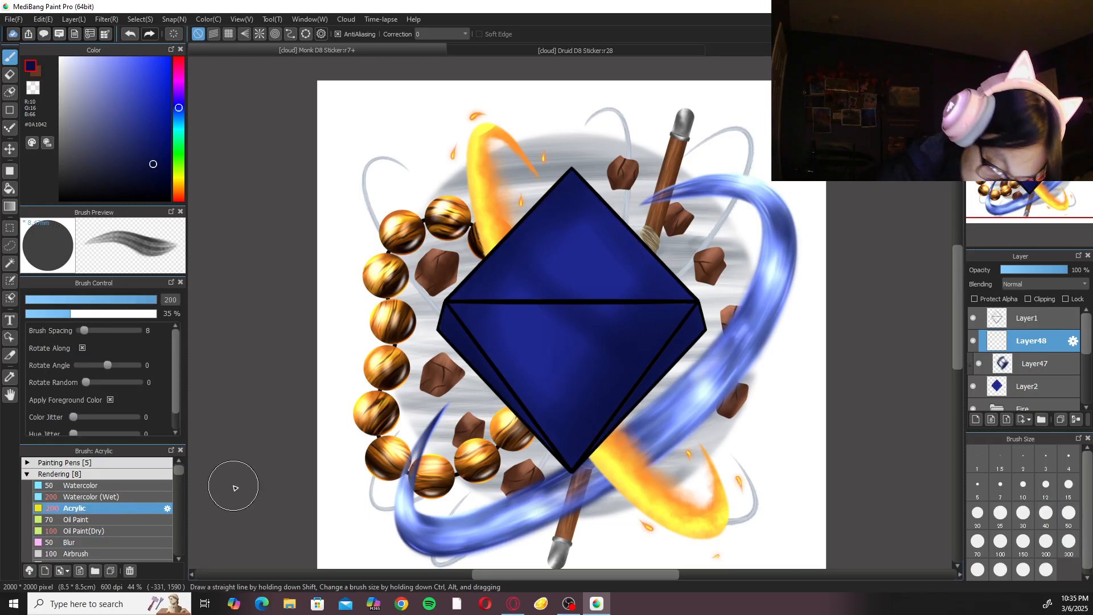
click(99, 497)
click(978, 541)
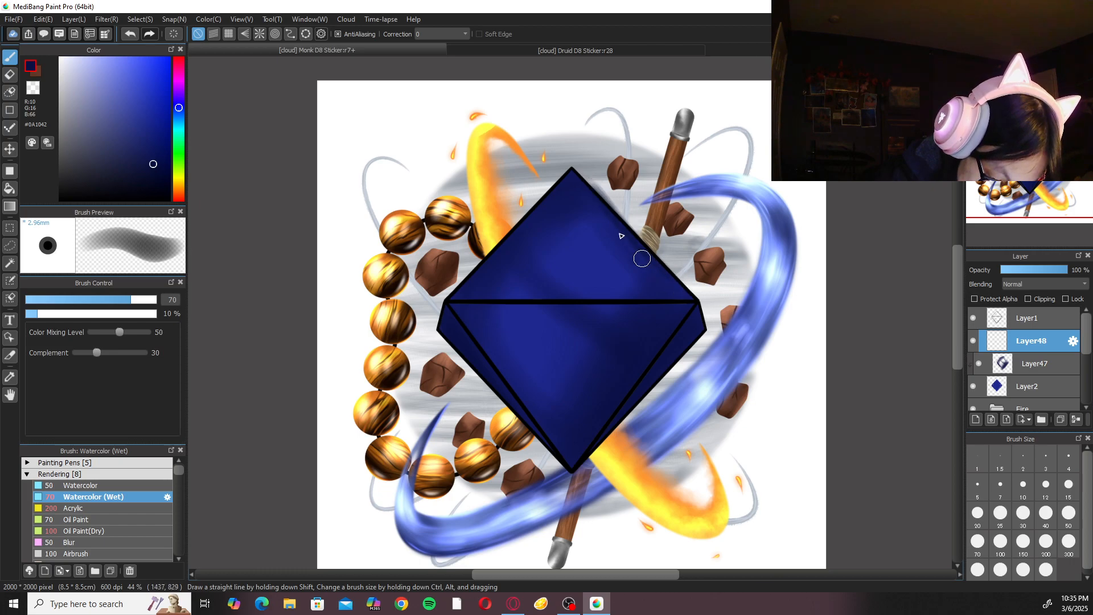
drag(592, 170, 652, 239)
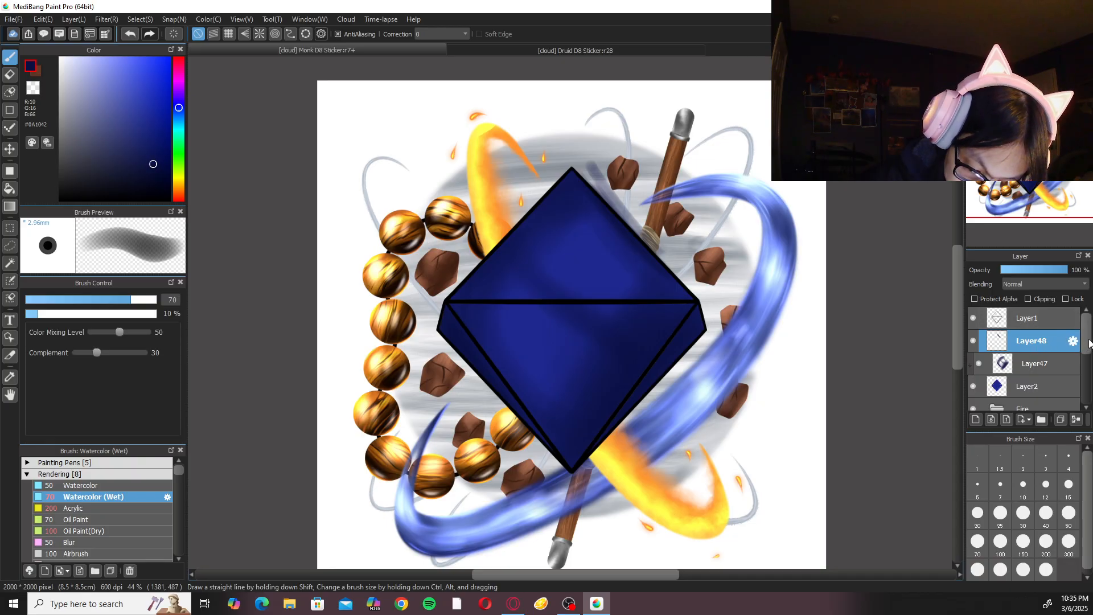
Check the upper-right edge shading by toggling Layer48's visibility, and merge that layer down into Layer47.
click(973, 340)
click(973, 340)
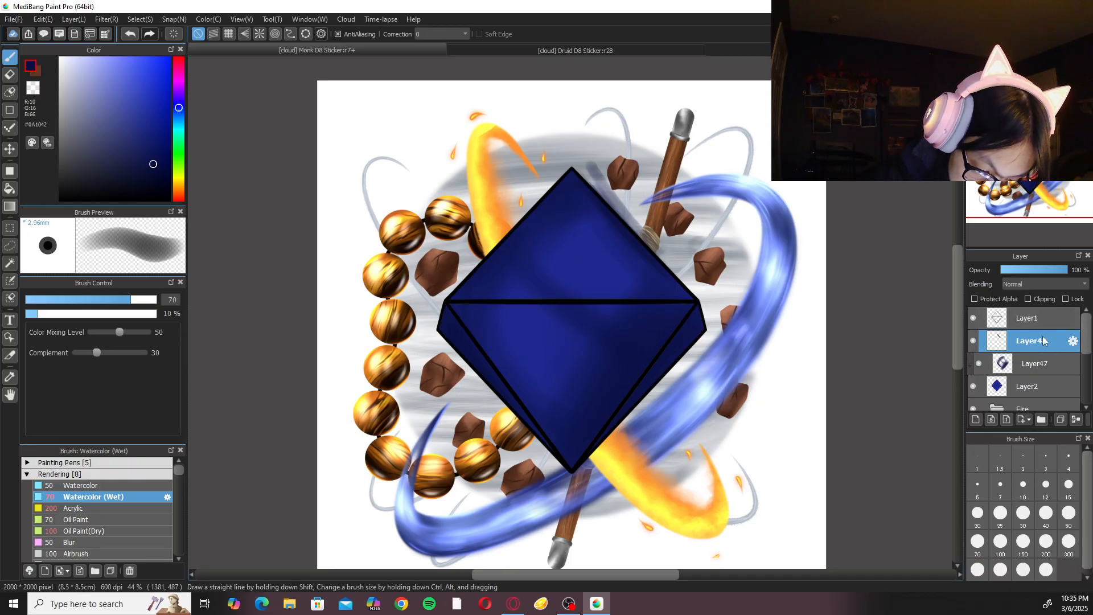
click(1075, 419)
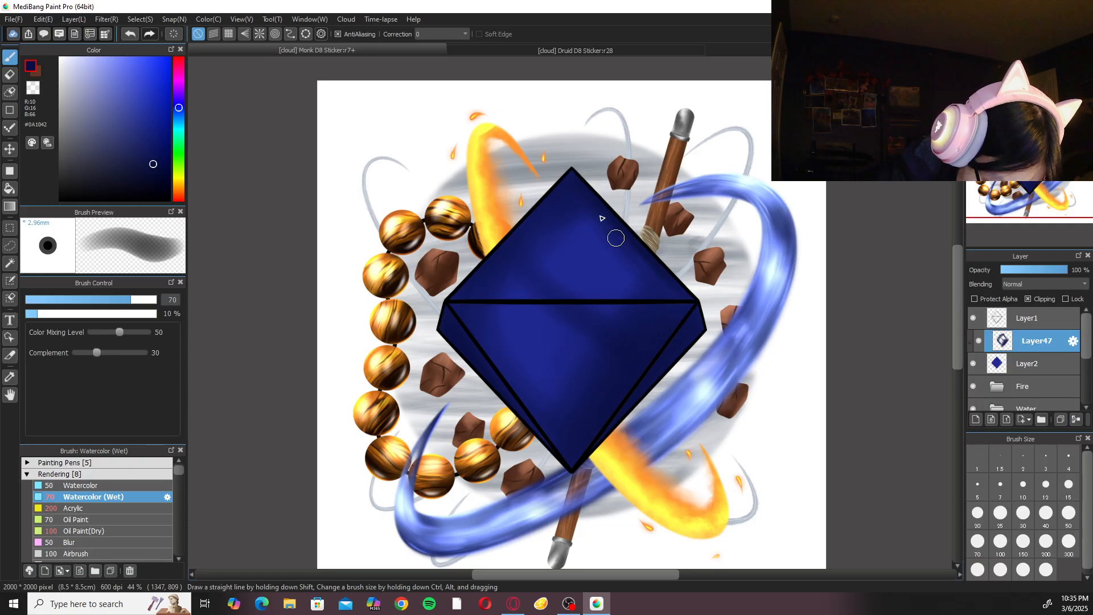
Blend the D8's shading on Layer47 with Watercolor (Wet) at size 100 and Blur at size 200.
click(1001, 541)
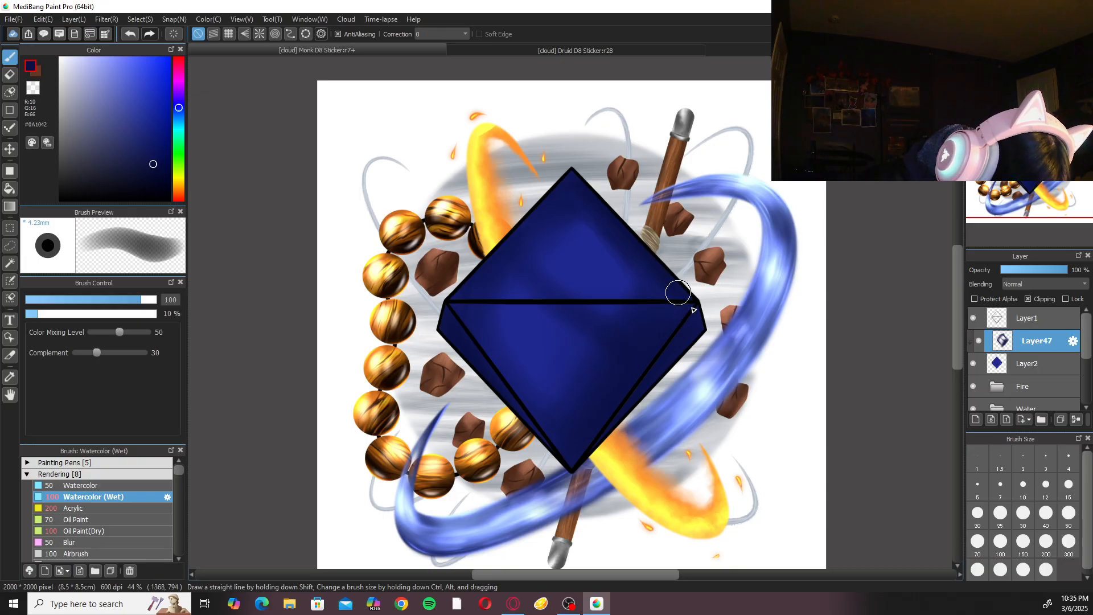
click(118, 537)
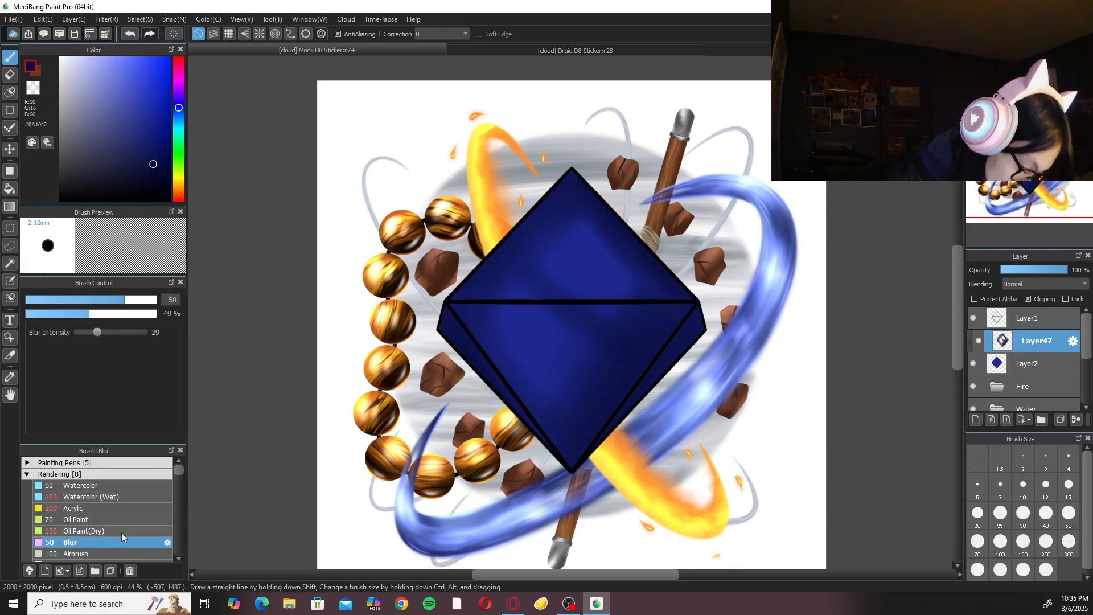
click(1067, 542)
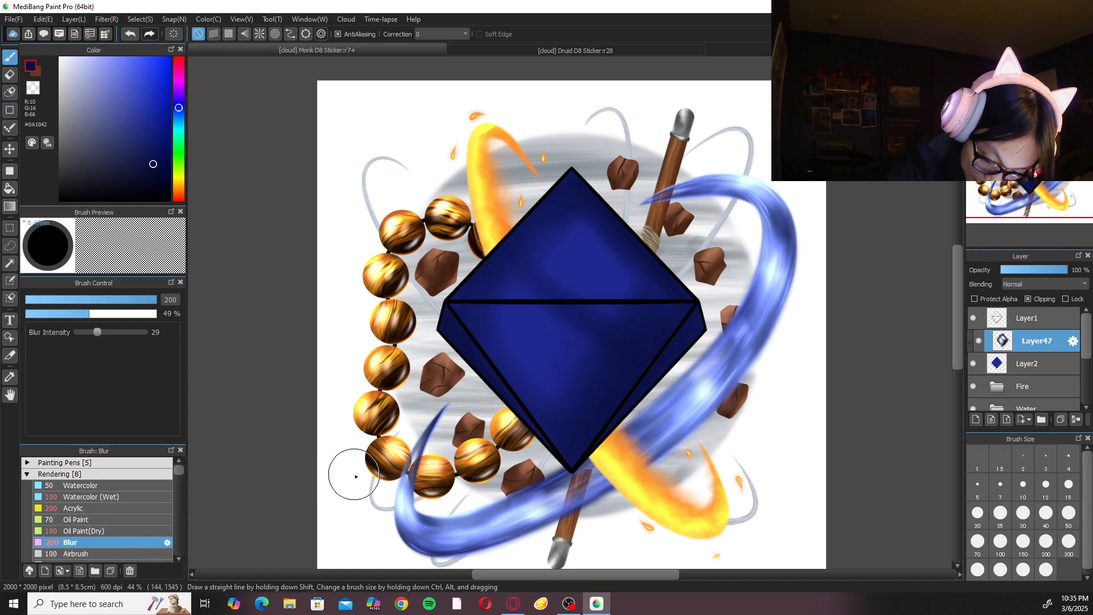
Add a clipped layer above Layer47 with Add blending, and prepare Watercolor (Wet) at size 300 in blue #454FB2.
click(990, 420)
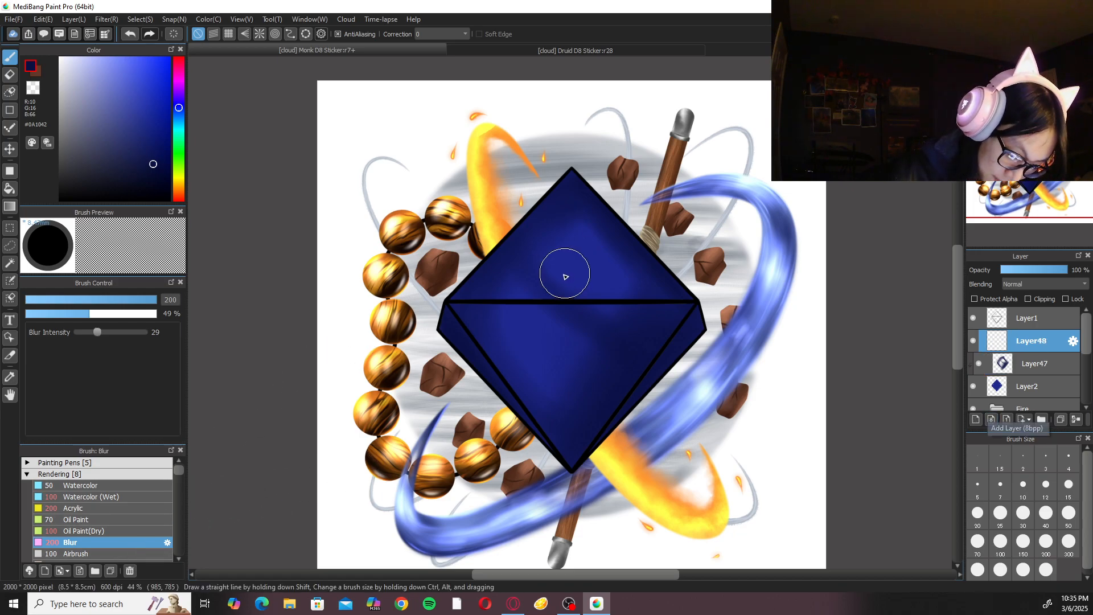
click(139, 112)
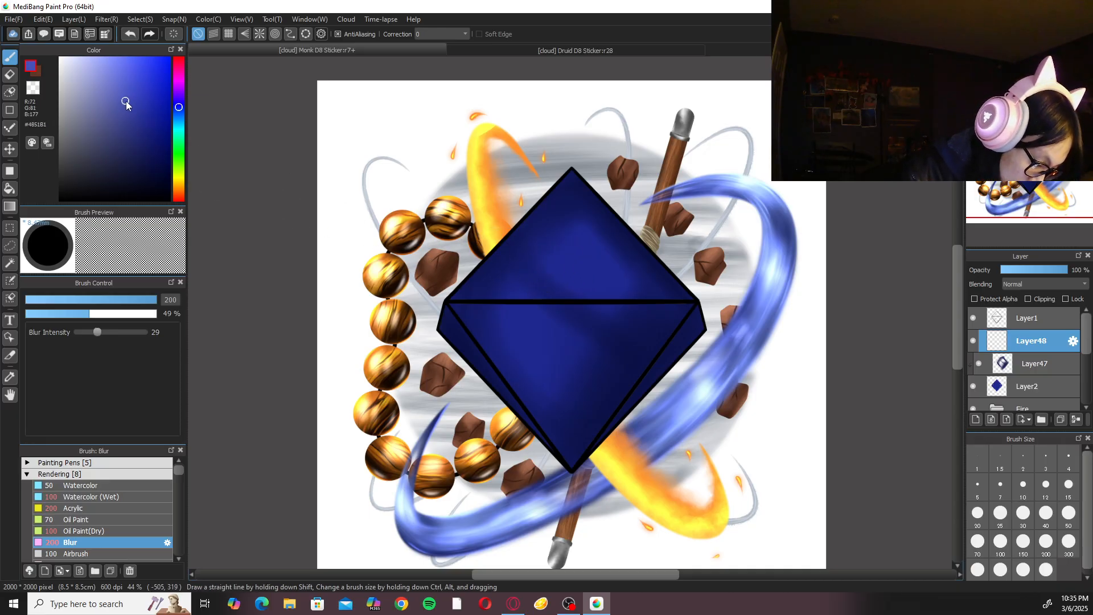
click(1033, 284)
click(1026, 306)
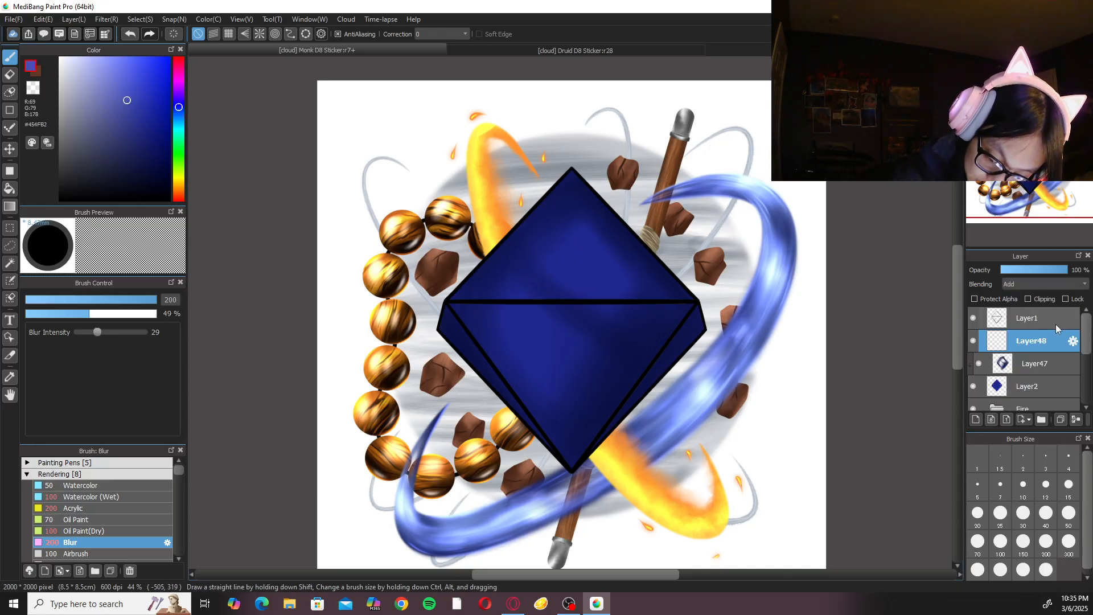
click(1070, 551)
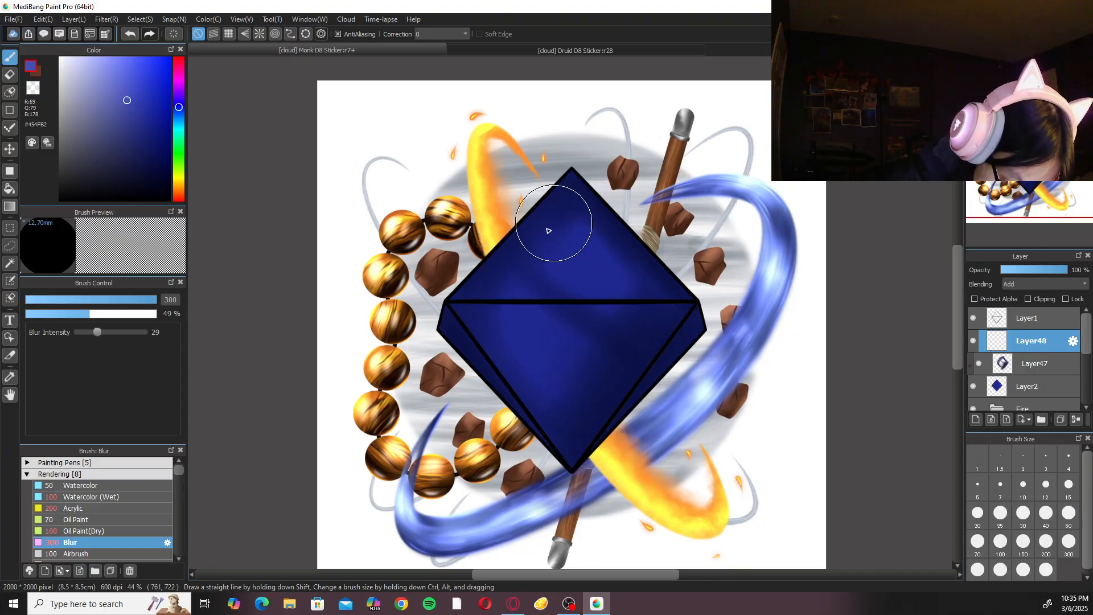
click(108, 499)
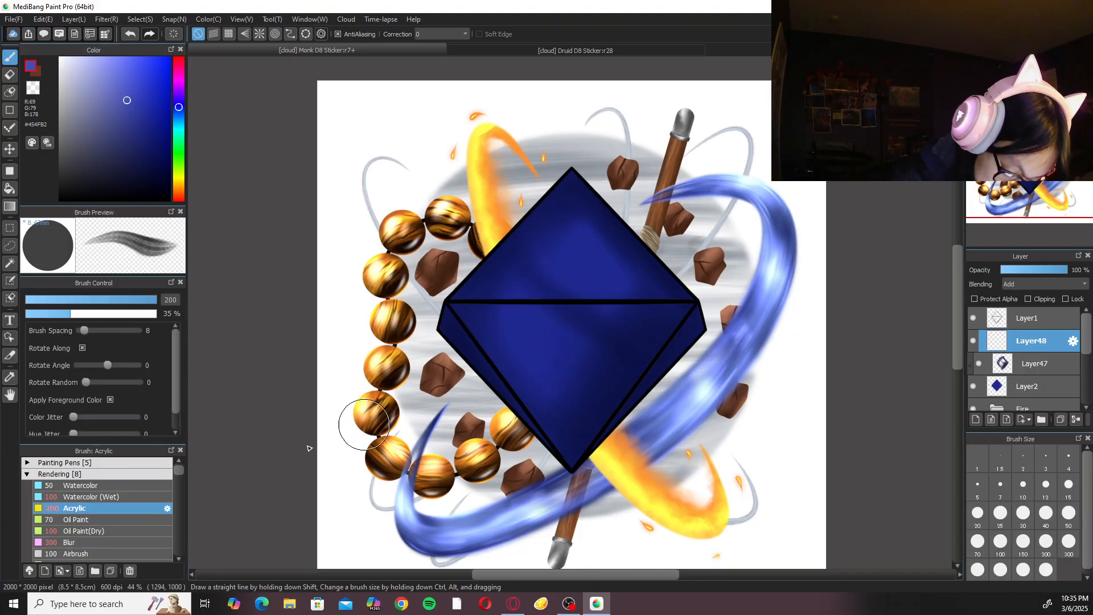
click(1048, 547)
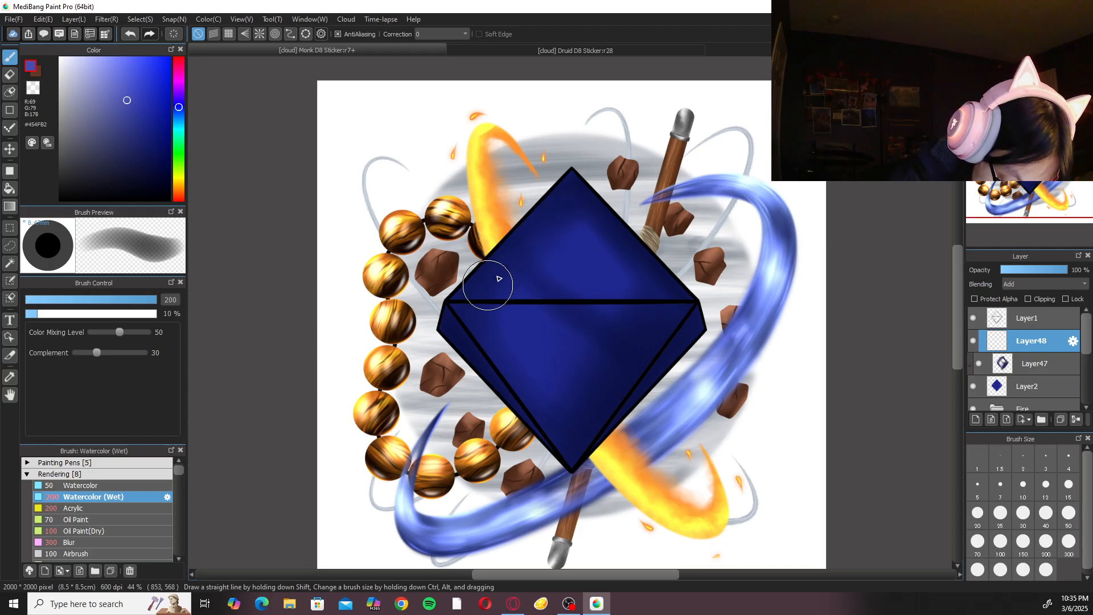
click(1069, 541)
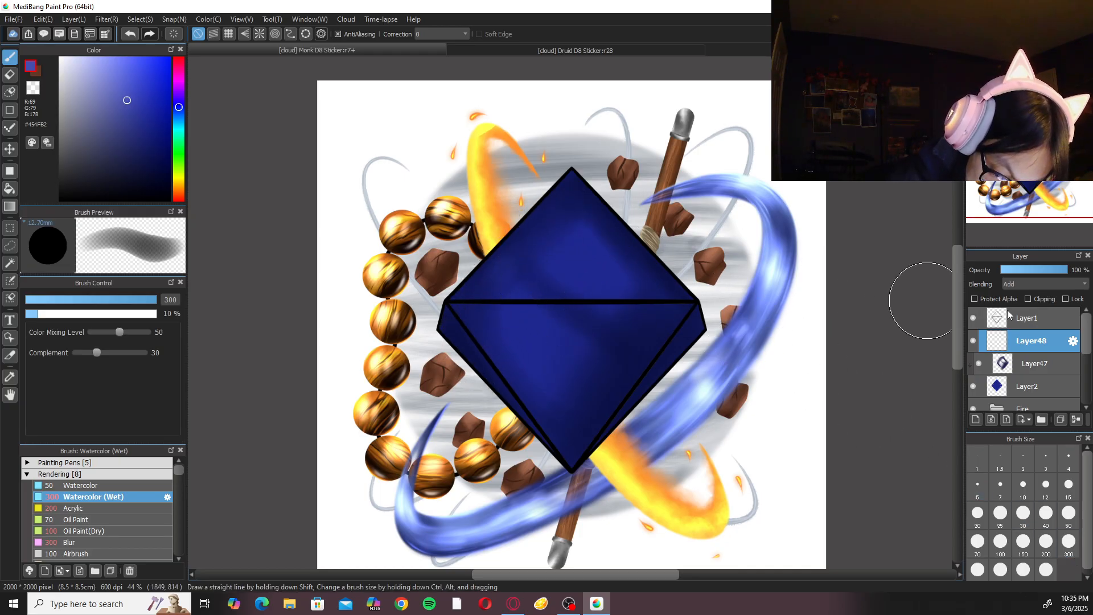
click(1035, 300)
Paint highlights on the D8's upper and lower front facets with Watercolor (Wet) at size 200 and soften them with Blur at size 300.
mouse_move(580, 232)
mouse_down()
mouse_move(496, 301)
mouse_move(534, 256)
mouse_move(547, 278)
mouse_move(588, 257)
mouse_move(579, 235)
mouse_move(525, 275)
mouse_move(497, 274)
mouse_move(493, 288)
mouse_move(664, 335)
mouse_move(608, 327)
mouse_move(588, 260)
mouse_move(549, 272)
mouse_move(627, 279)
mouse_up()
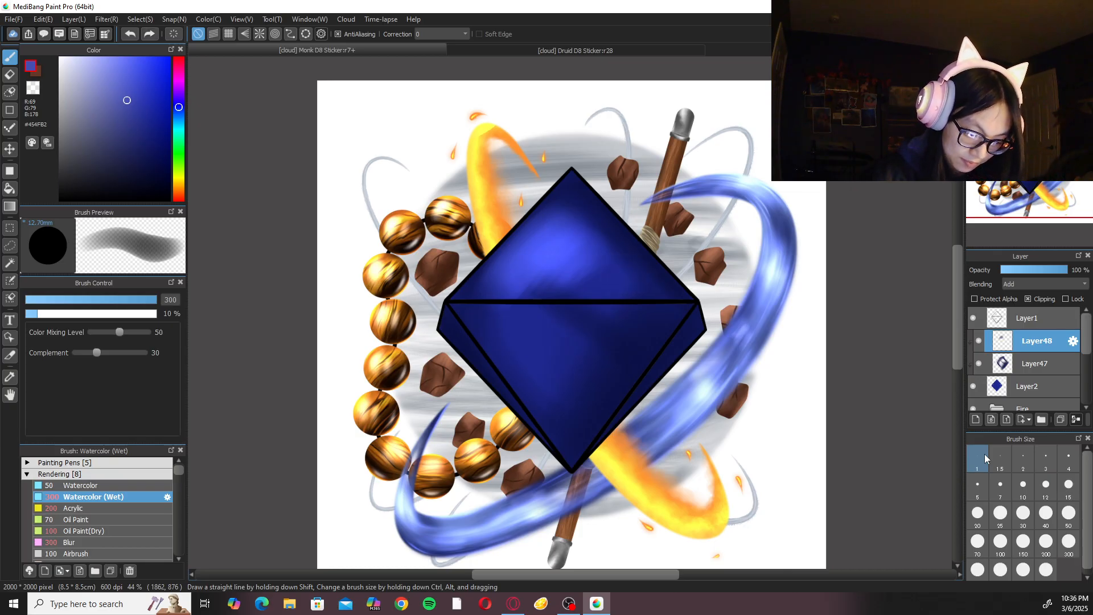
key(ctrl+z)
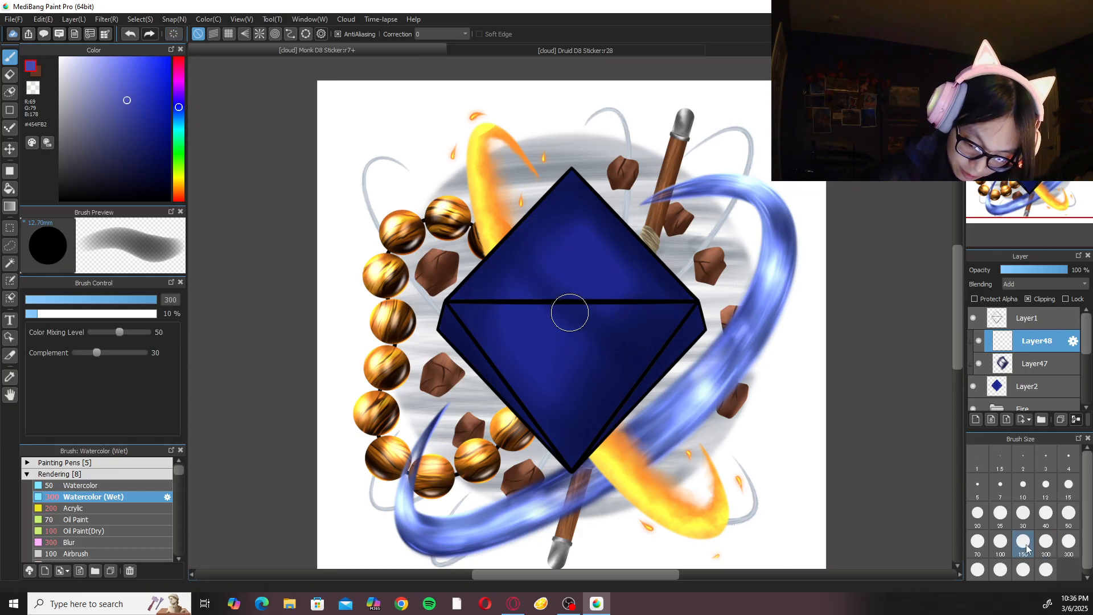
click(1046, 545)
mouse_move(497, 279)
mouse_down()
mouse_move(533, 234)
mouse_move(547, 232)
mouse_move(541, 253)
mouse_move(558, 261)
mouse_move(568, 241)
mouse_move(554, 217)
mouse_move(512, 272)
mouse_move(545, 232)
mouse_move(561, 230)
mouse_move(547, 264)
mouse_move(594, 257)
mouse_move(644, 278)
mouse_move(542, 346)
mouse_move(519, 327)
mouse_move(527, 354)
mouse_move(505, 351)
mouse_move(583, 416)
mouse_move(514, 328)
mouse_move(578, 386)
mouse_move(509, 338)
mouse_move(550, 383)
mouse_move(535, 256)
mouse_move(567, 226)
mouse_move(529, 251)
mouse_move(556, 214)
mouse_up()
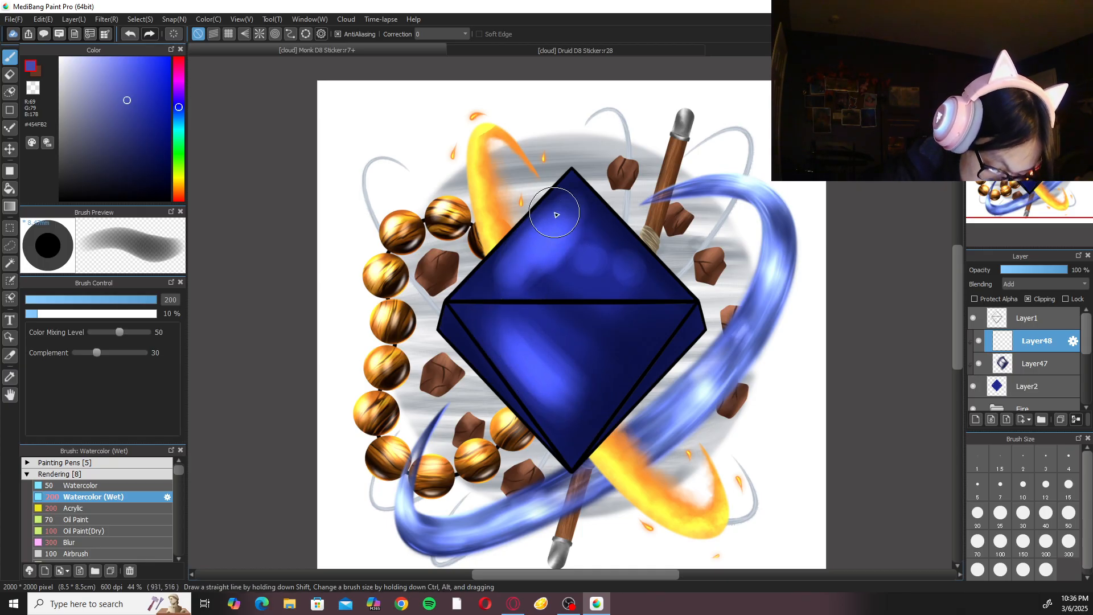
click(104, 541)
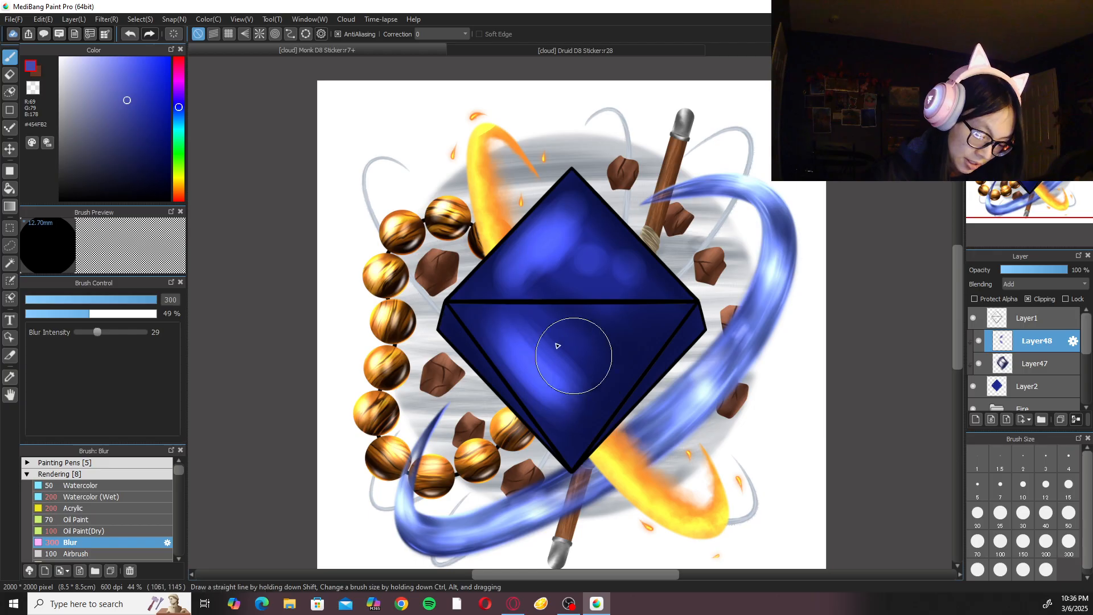
click(1070, 545)
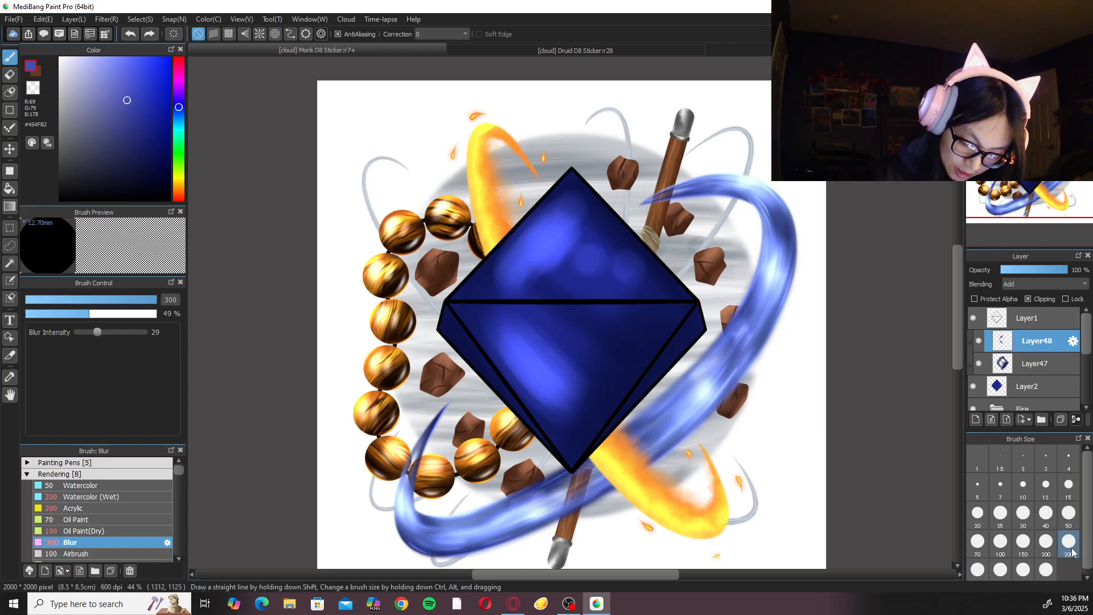
click(85, 497)
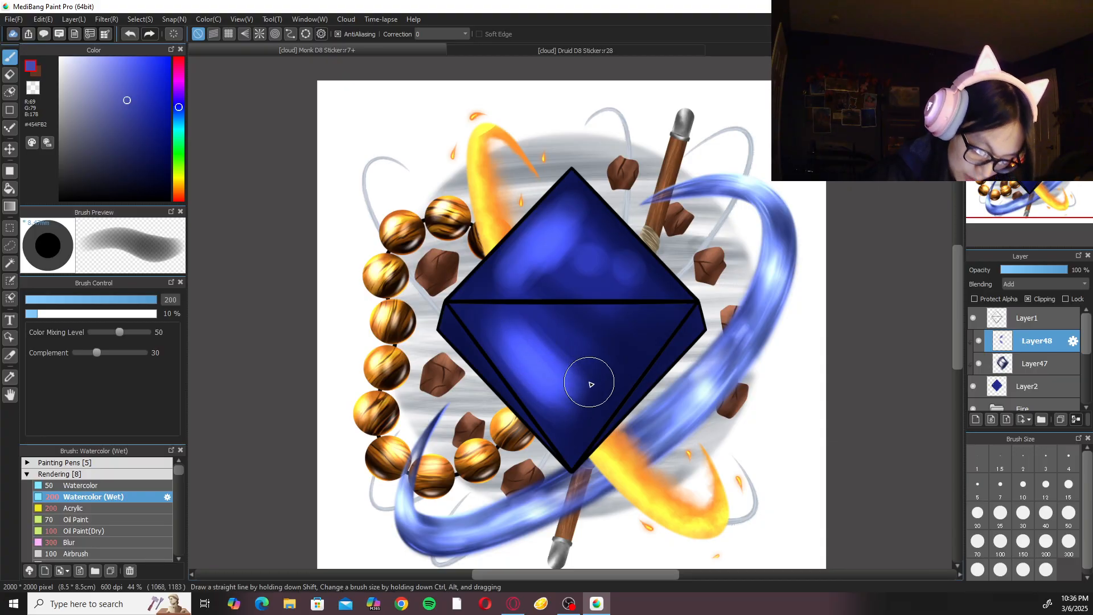
click(1069, 545)
mouse_move(570, 303)
mouse_down()
mouse_move(595, 386)
mouse_move(589, 328)
mouse_up()
key(ctrl+z)
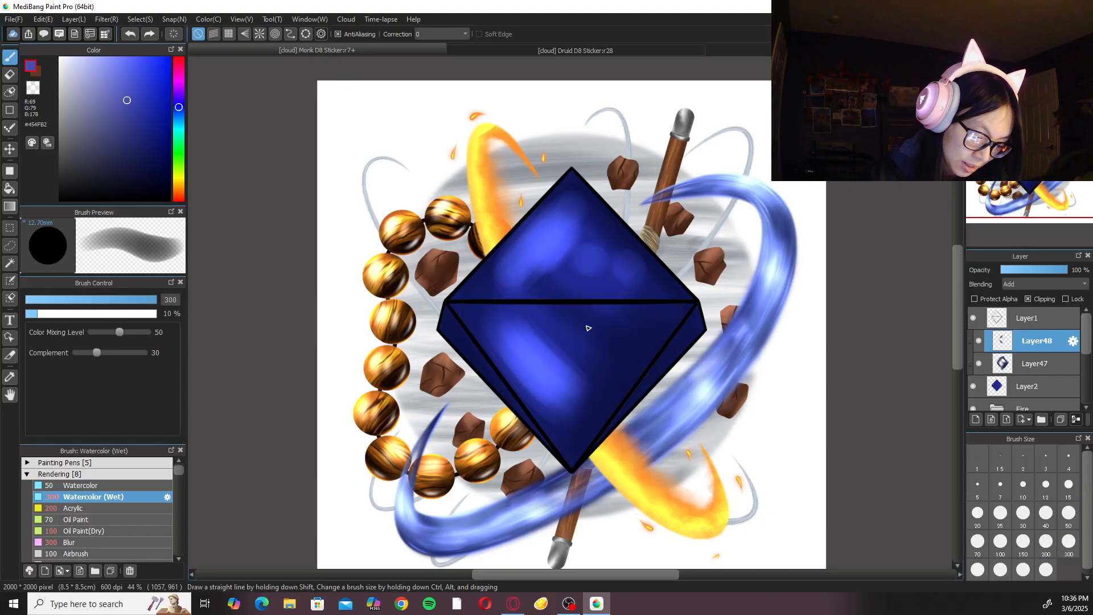
Soften the facet highlights further with Blur at size 300 and check the D8 against the Druid D8 Sticker.
click(108, 543)
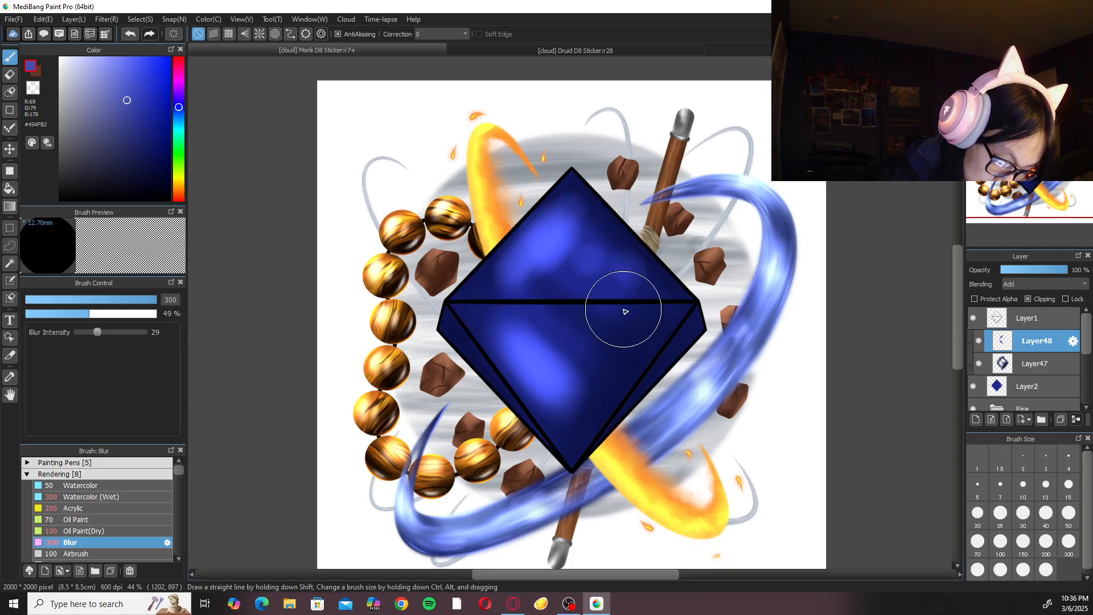
click(114, 497)
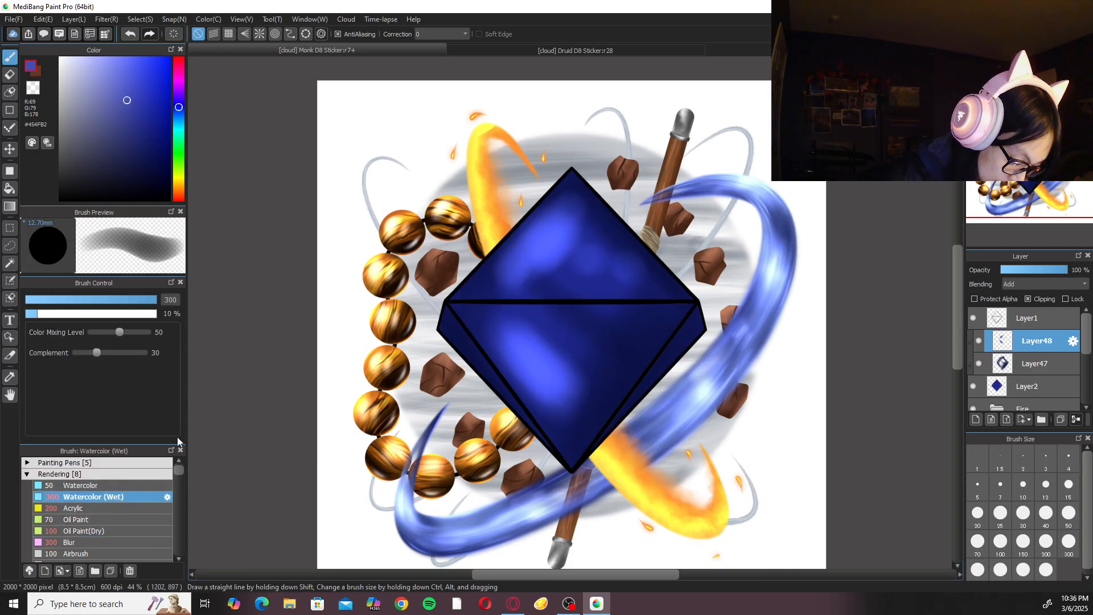
click(567, 52)
click(311, 51)
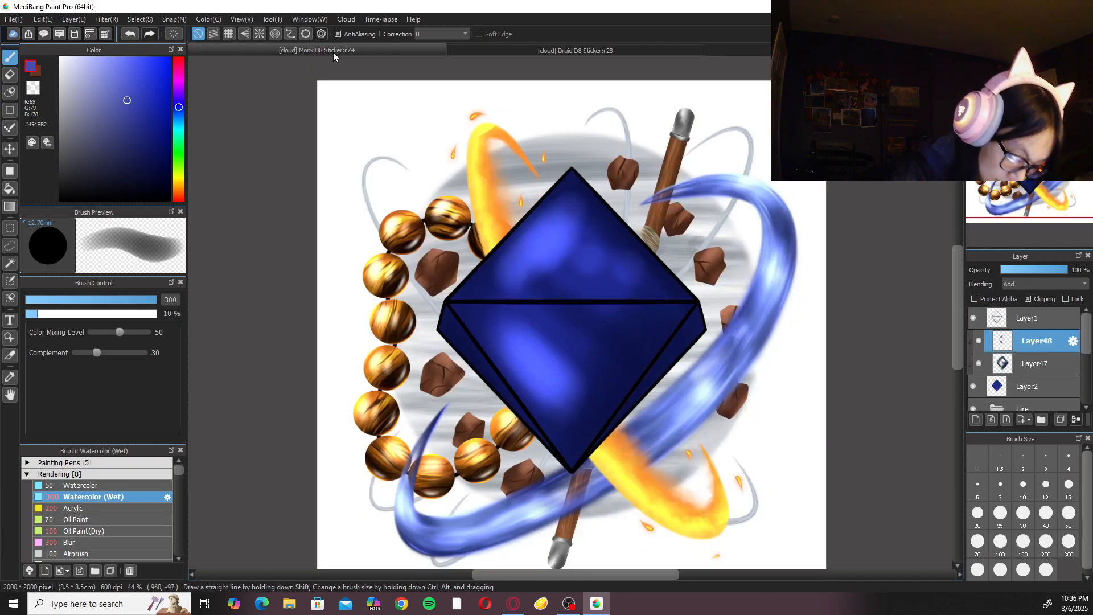
Paint a thin highlight along the D8's upper-right edge on Layer48 with Watercolor (Wet) at size 30.
scroll(569, 313, up, 2)
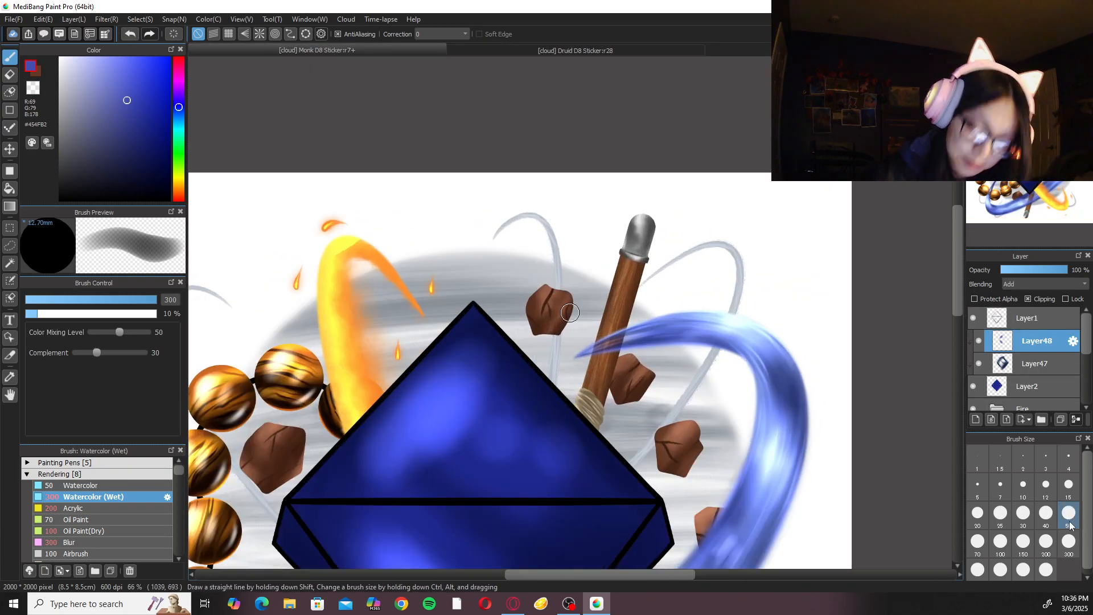
click(1046, 500)
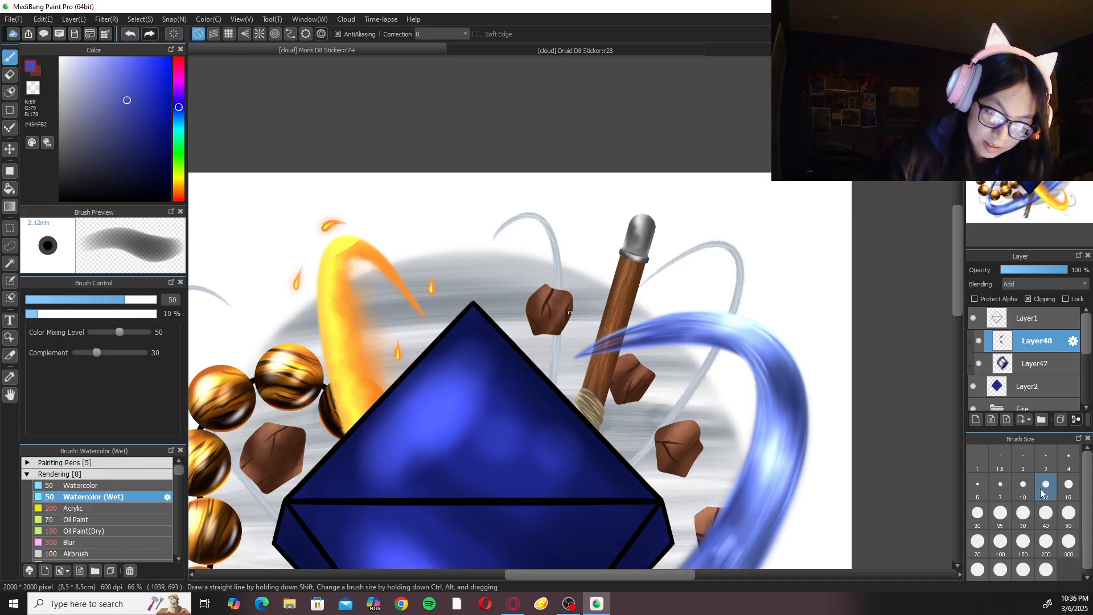
key(Right)
key(ctrl+plus)
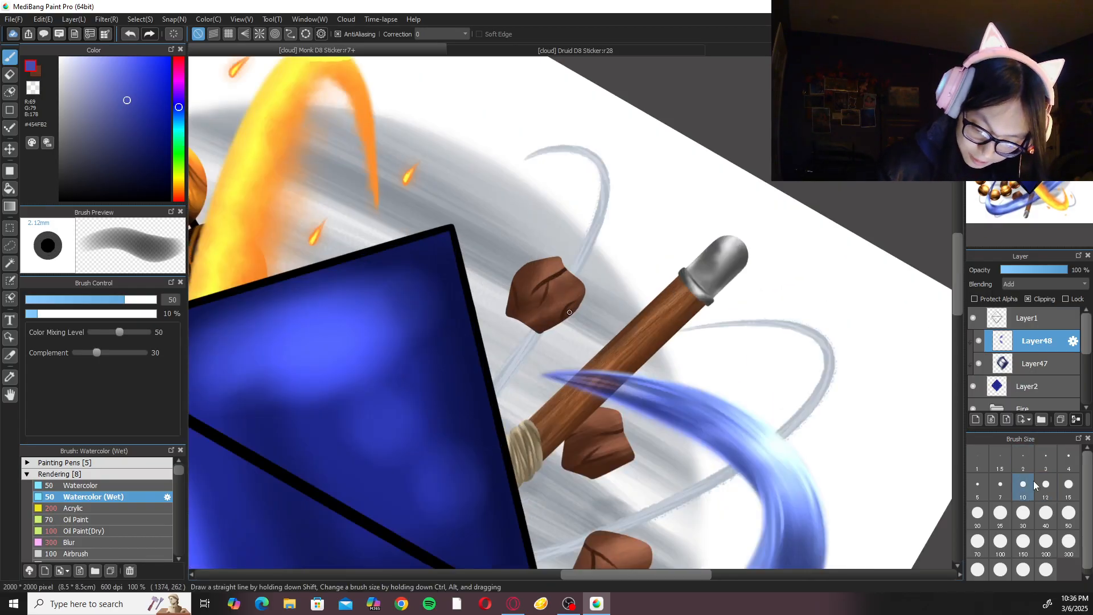
click(977, 512)
key(ctrl+minus)
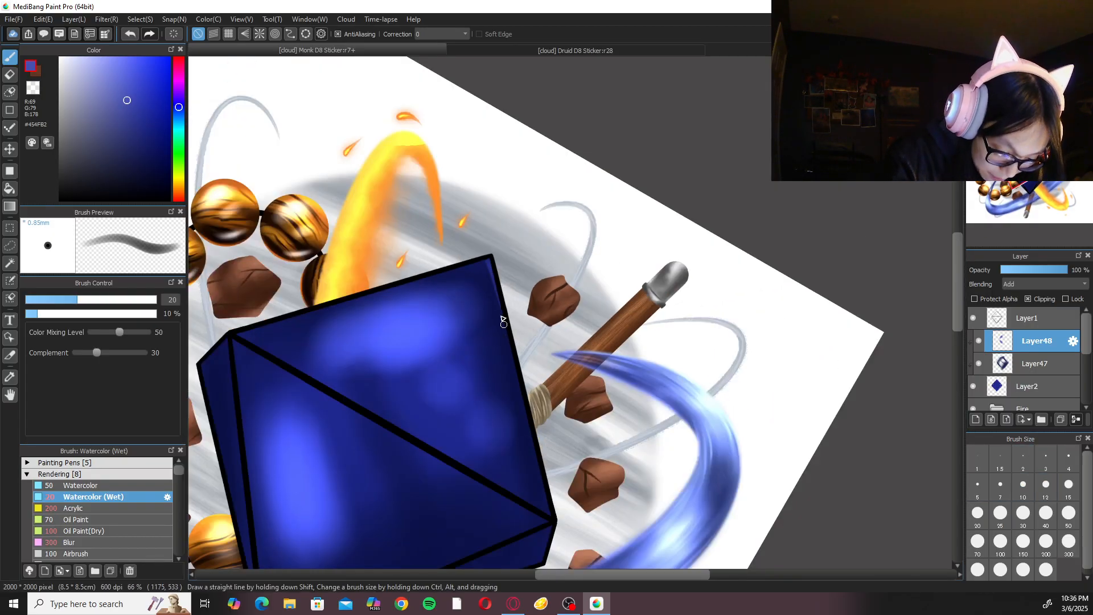
drag(488, 273, 540, 451)
key(ctrl+z)
key(ctrl+z)
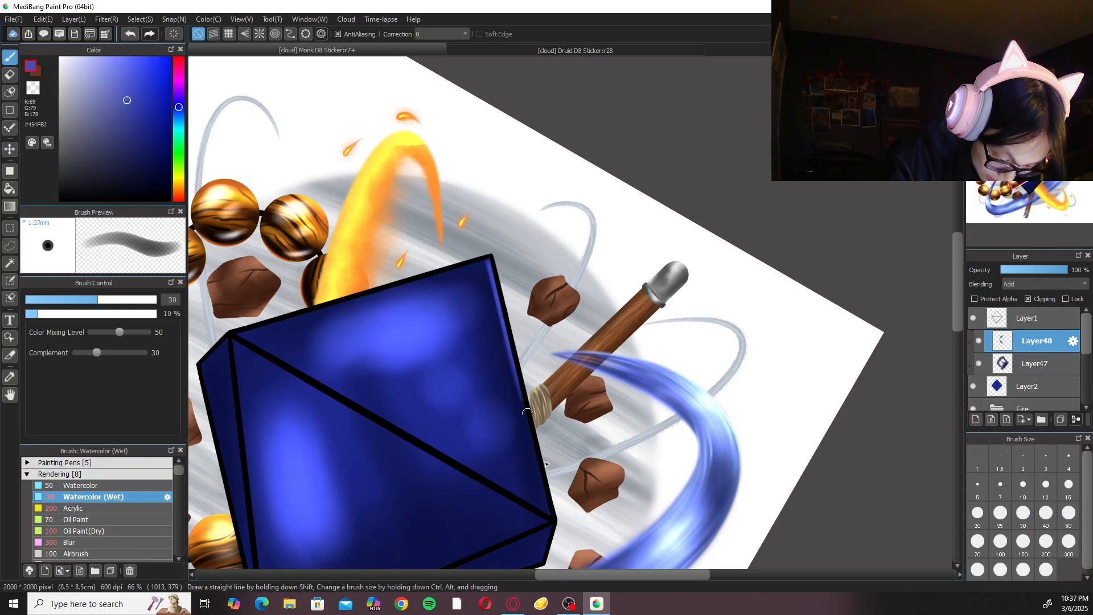
drag(487, 270, 528, 414)
key(ctrl+z)
drag(489, 268, 521, 407)
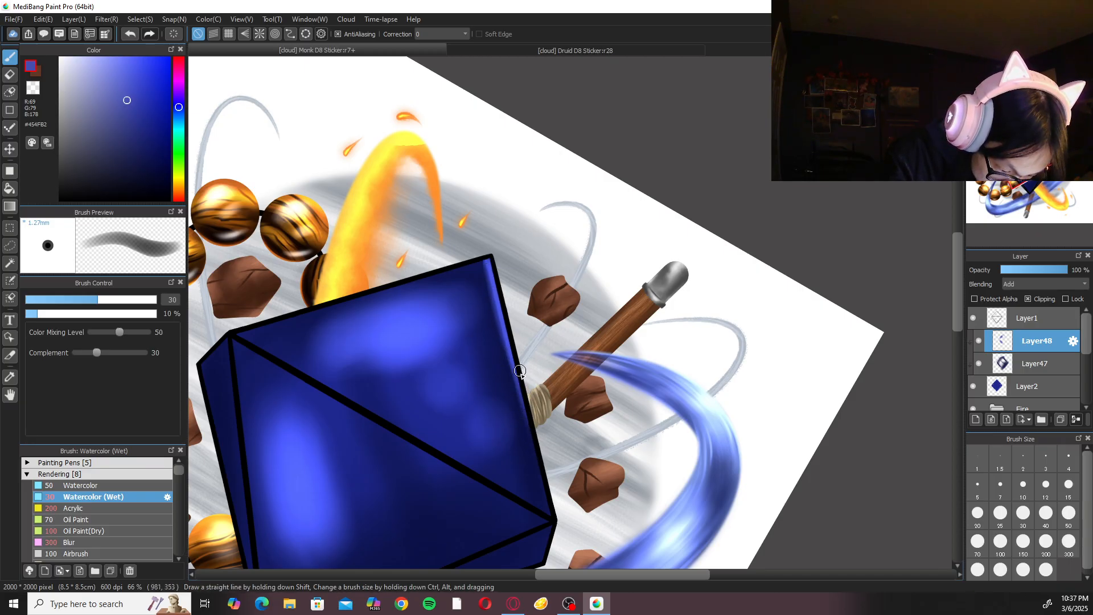
Soften the upper-right edge highlight with Blur at size 200 and return to the Watercolor (Wet) brush.
click(113, 541)
click(1046, 540)
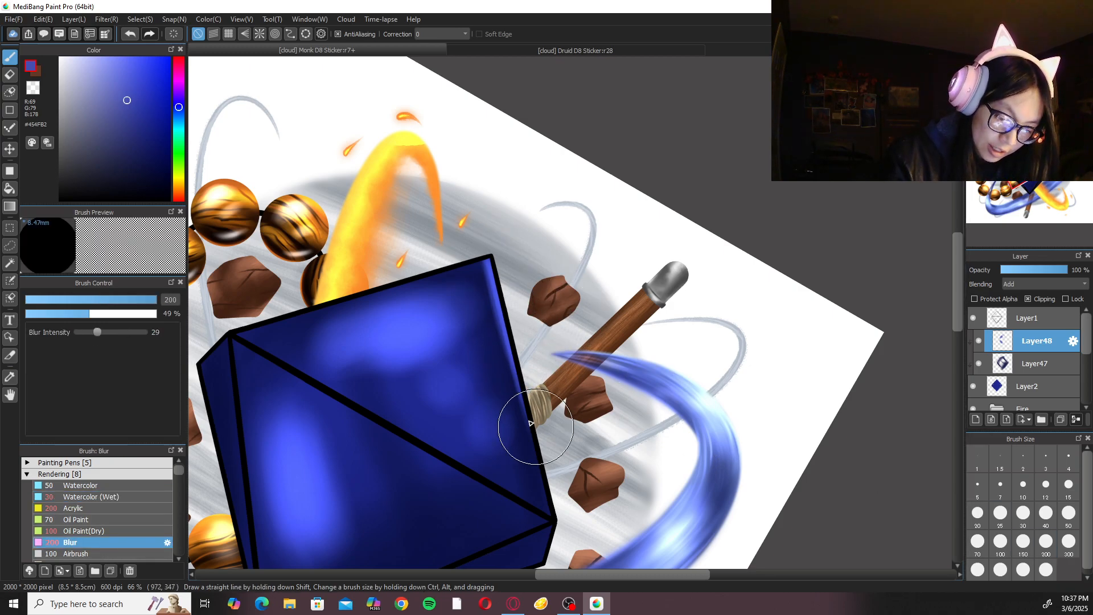
click(115, 496)
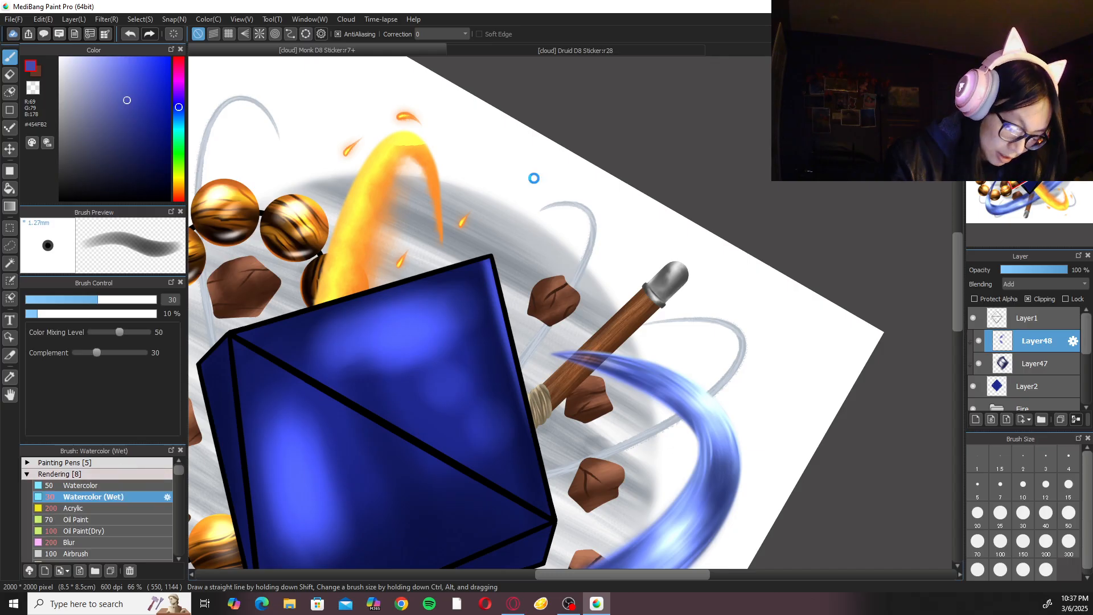
Examine the Monk D8's facet and edge highlights against the green D8 in the Druid D8 Sticker.
key(ctrl+plus)
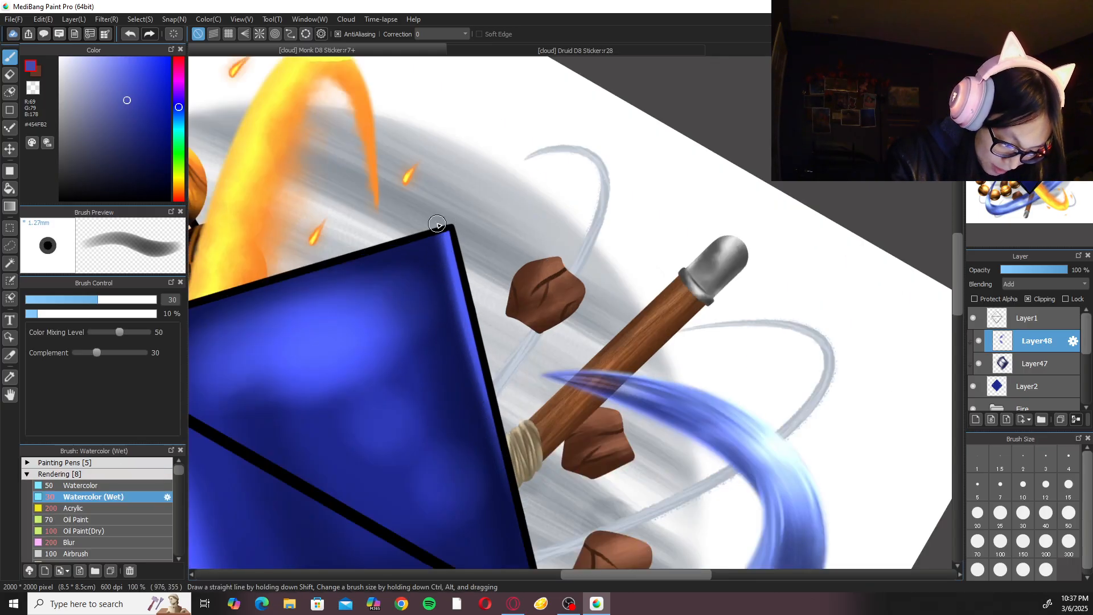
click(1037, 64)
key(ctrl+minus)
key(ctrl+minus)
key(ctrl+minus)
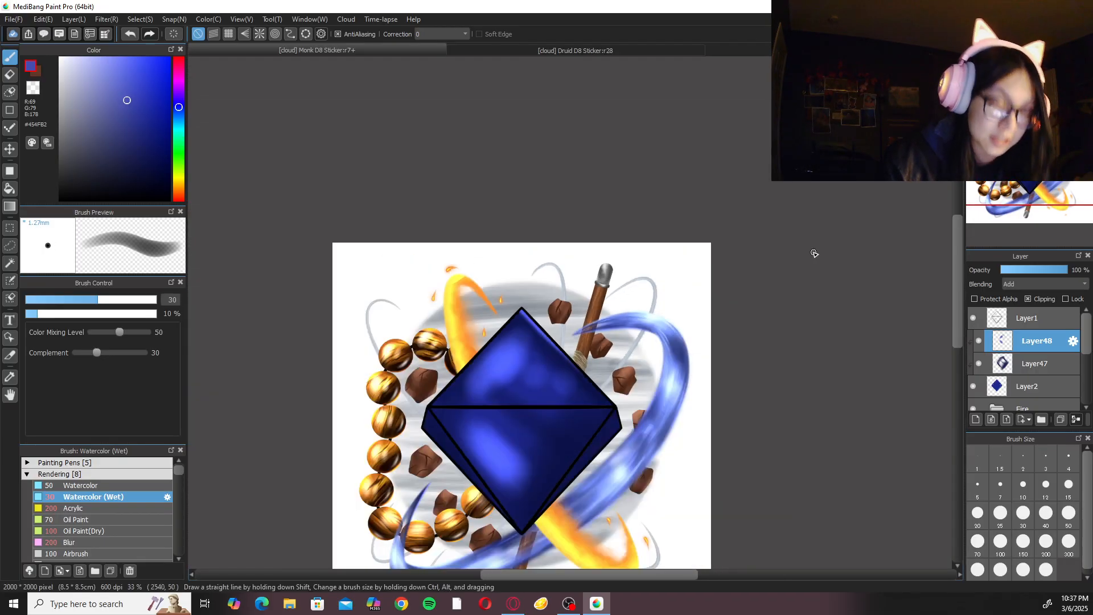
click(648, 50)
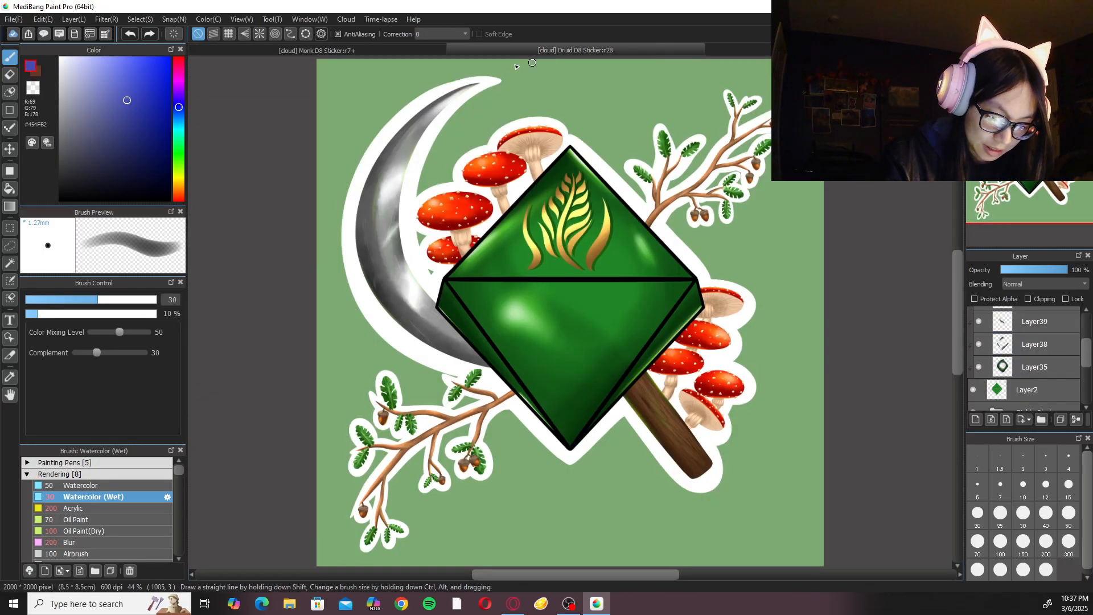
click(378, 50)
key(ctrl+plus)
key(ctrl+plus)
drag(814, 434, 751, 310)
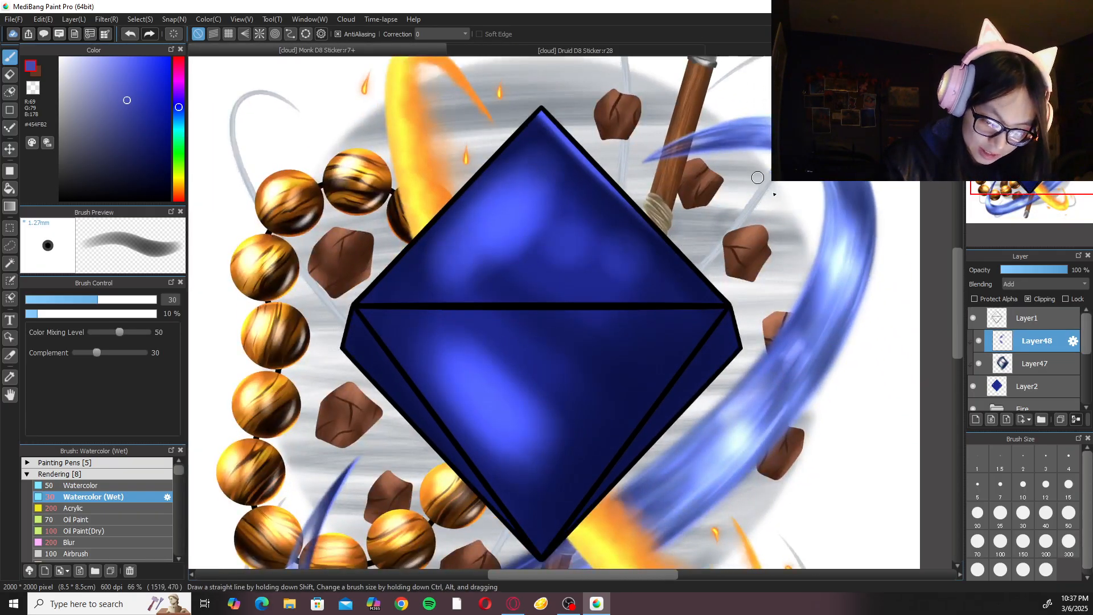
drag(792, 357, 700, 239)
click(684, 49)
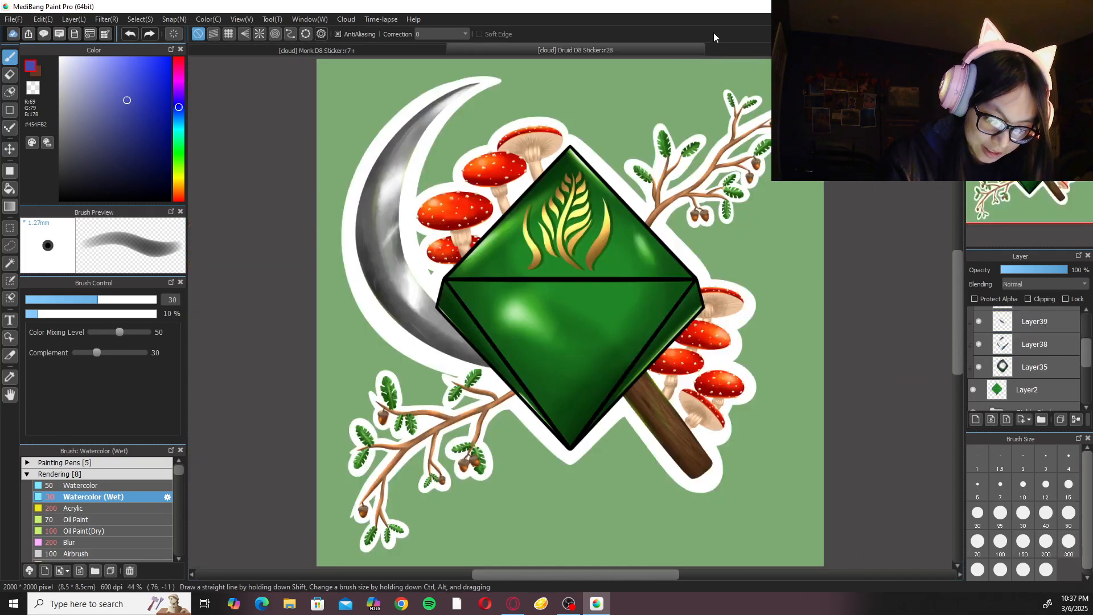
click(399, 50)
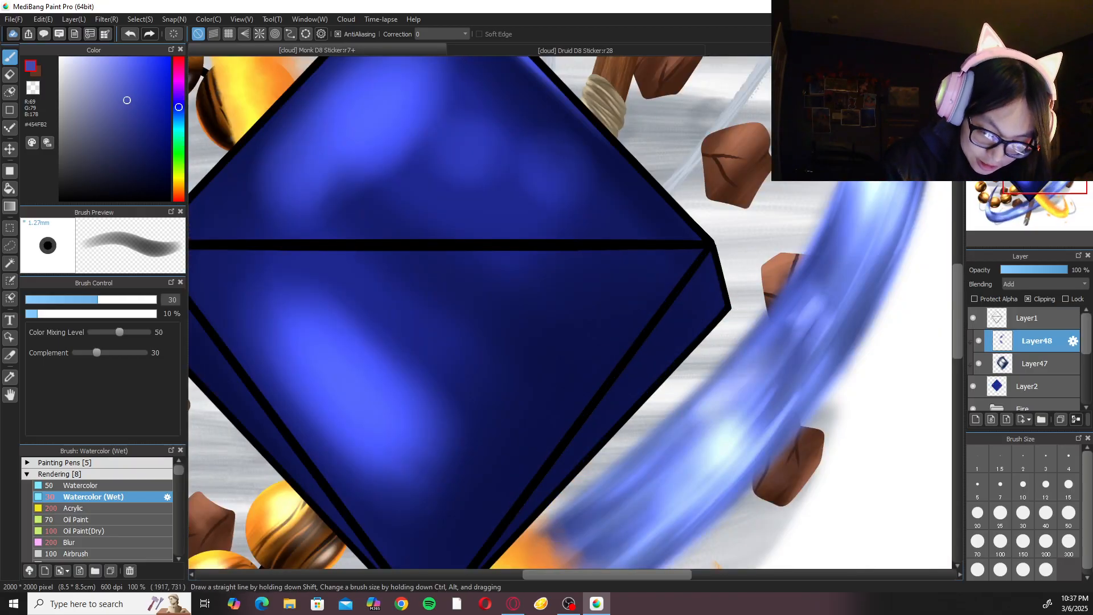
Paint a thin blue highlight along the outer edge of the D8's lower-right side facet on Layer48 with Watercolor (Wet) at size 20.
key(Left)
key(Left)
key(Left)
drag(693, 290, 634, 278)
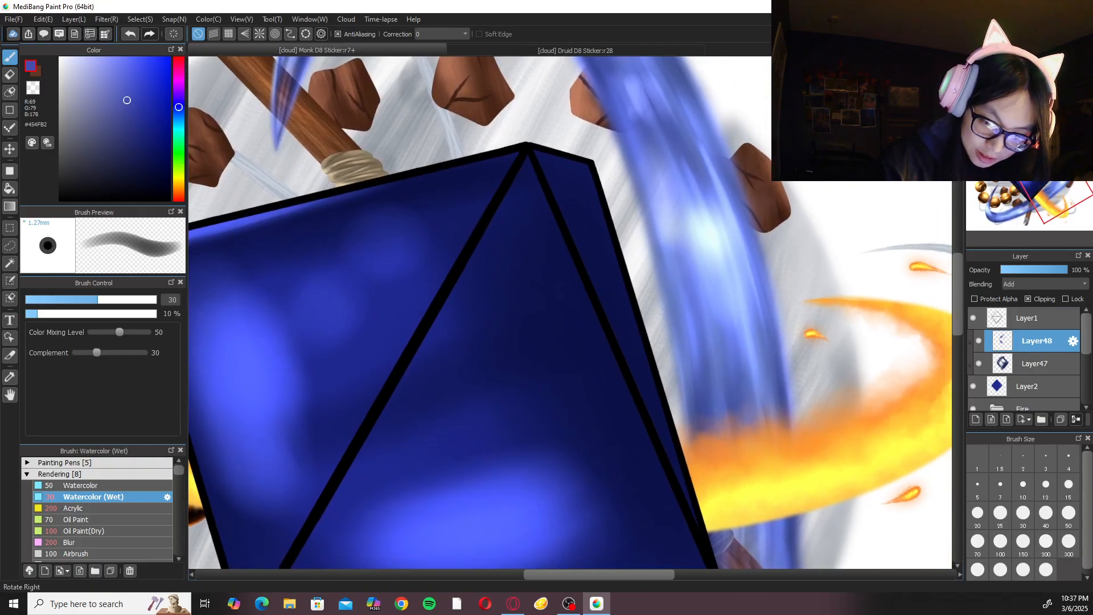
key(Right)
click(978, 515)
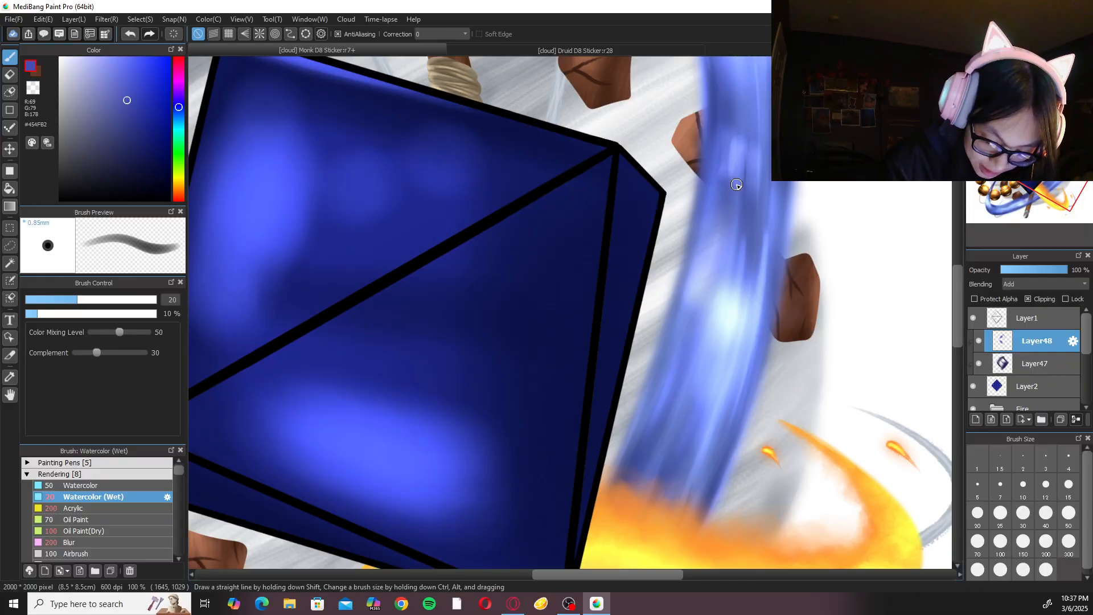
drag(658, 195, 615, 400)
drag(639, 270, 601, 481)
drag(631, 311, 589, 512)
drag(624, 340, 586, 521)
key(ctrl+z)
key(ctrl+z)
drag(599, 458, 590, 490)
key(ctrl+z)
mouse_move(623, 351)
mouse_down()
mouse_move(590, 502)
mouse_move(594, 489)
mouse_up()
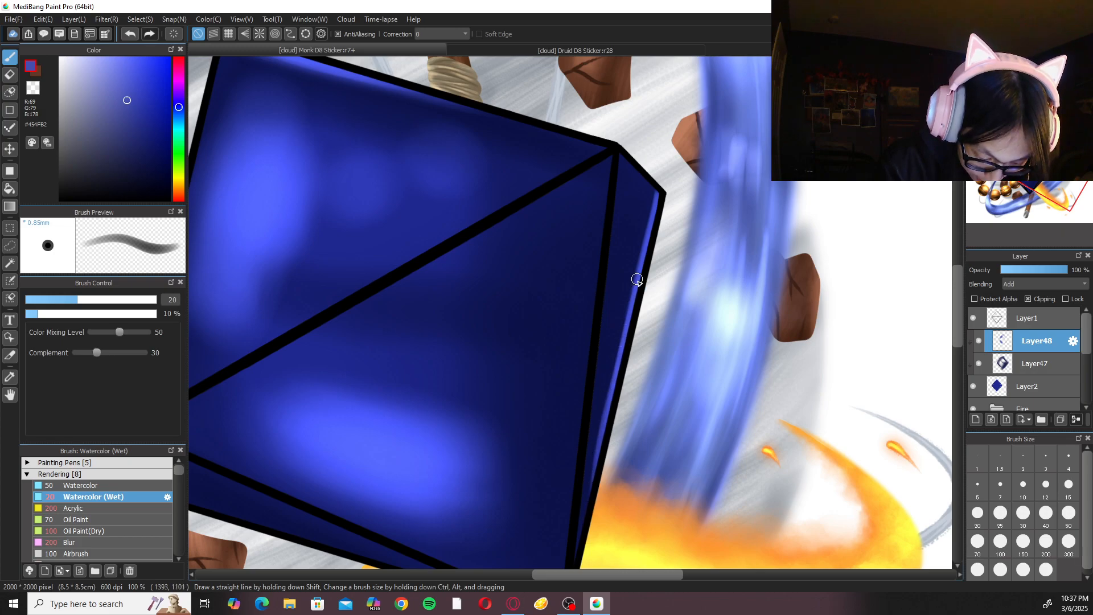
drag(646, 257, 621, 347)
drag(657, 195, 619, 373)
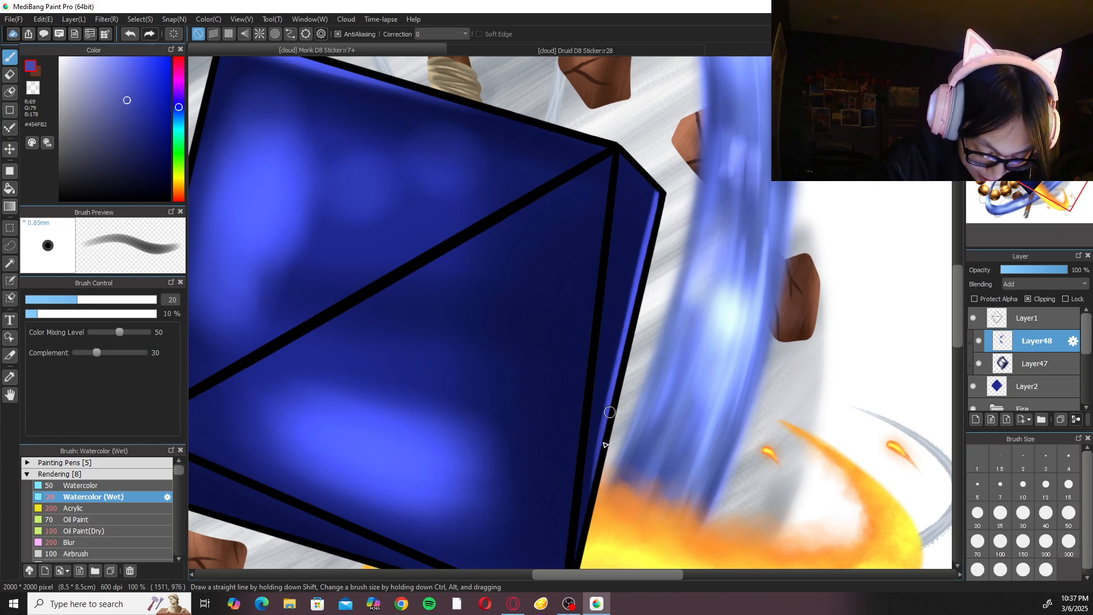
Soften the lower-right edge highlight with Blur at size 200 and return to the Watercolor (Wet) brush.
click(95, 543)
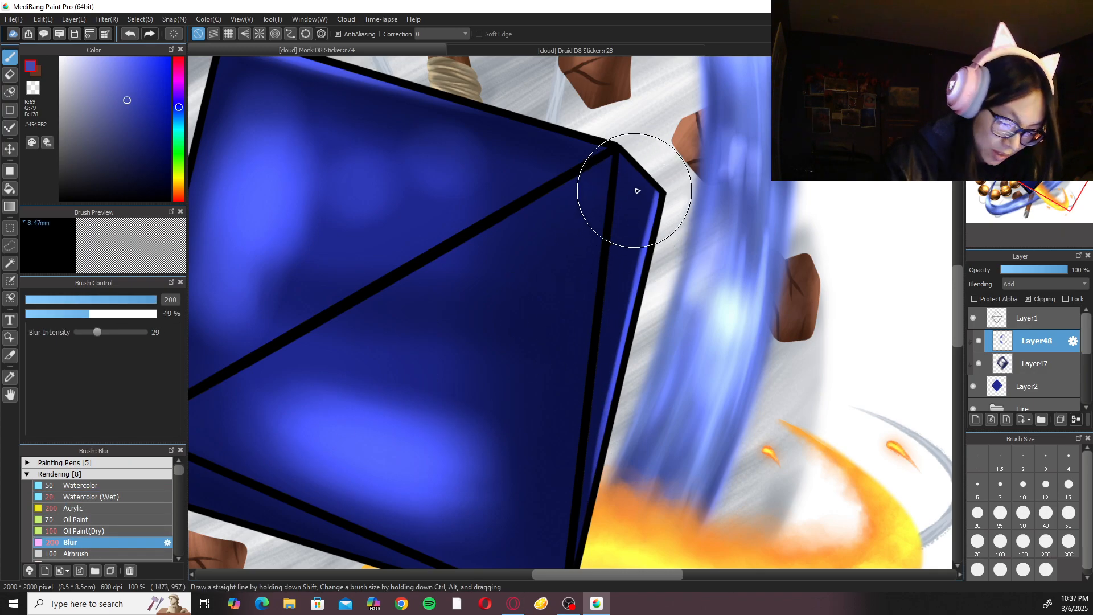
click(114, 498)
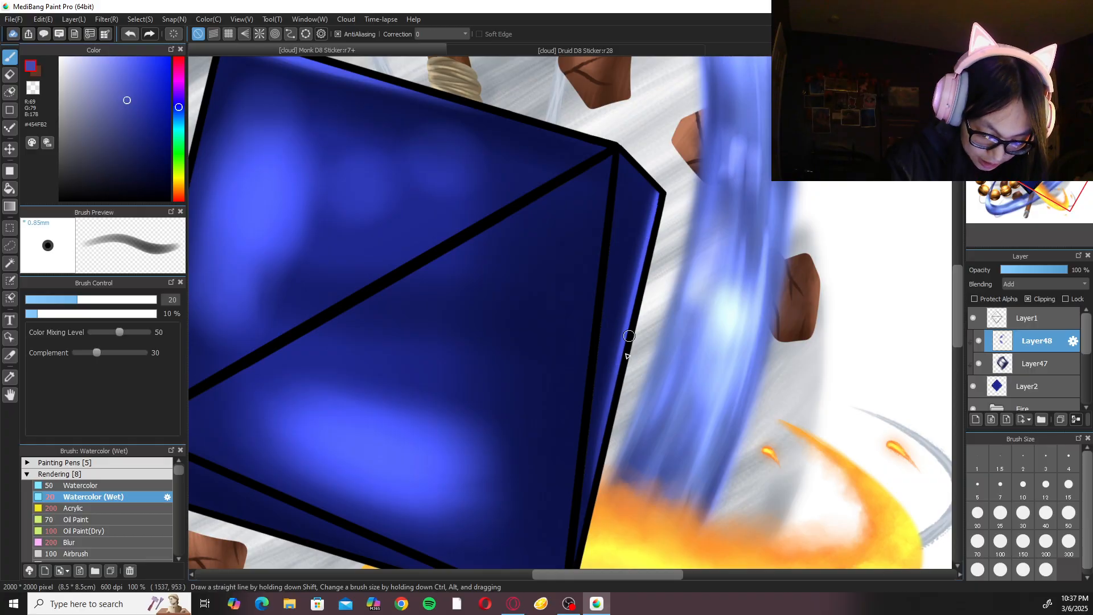
key(Up)
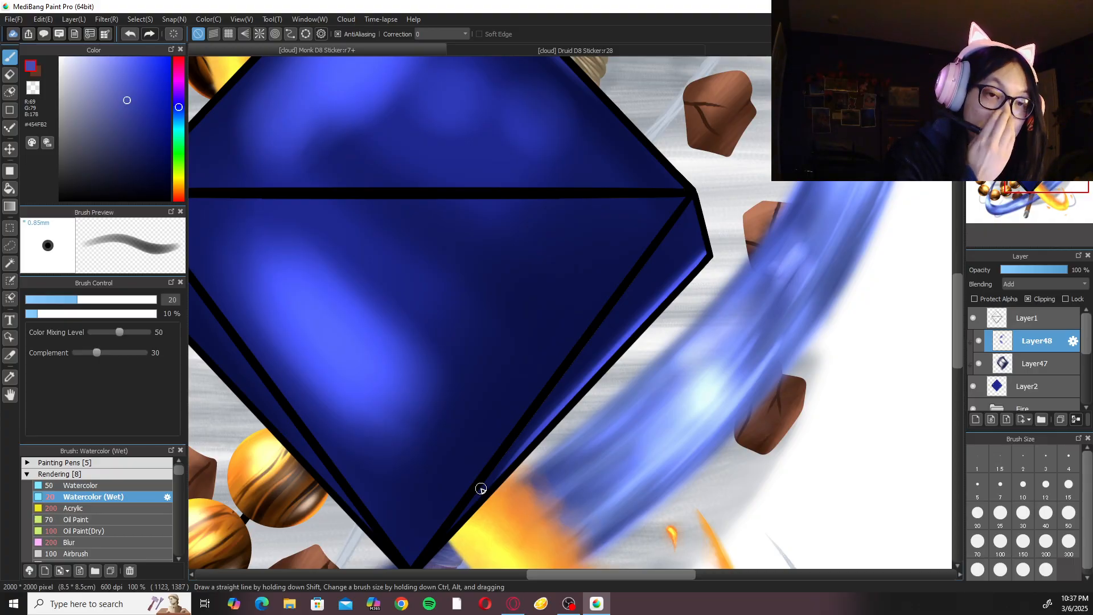
key(ctrl+minus)
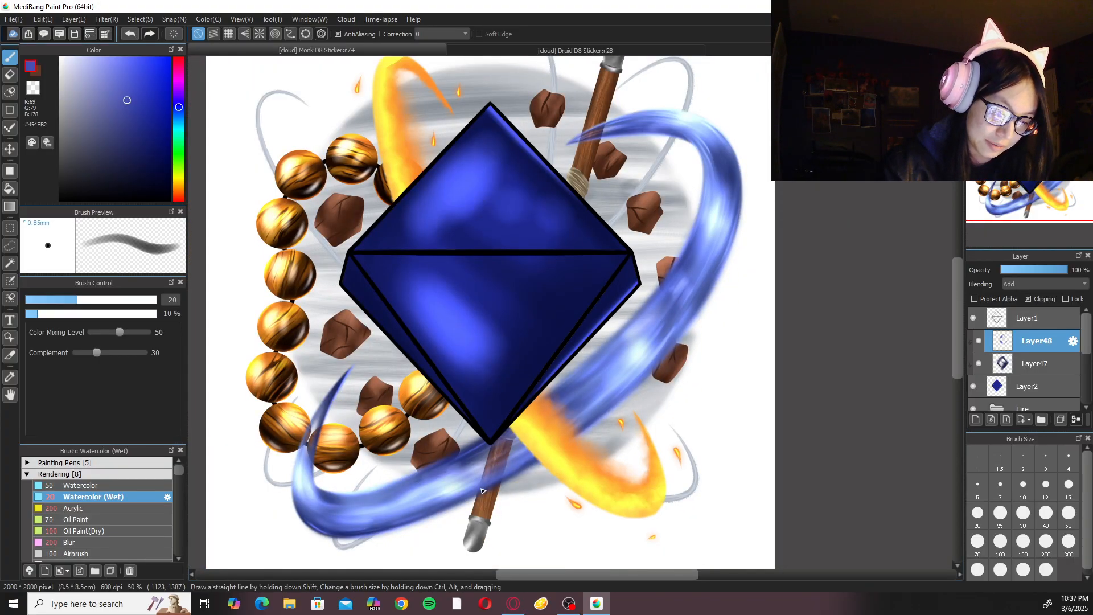
Add a new layer above Layer48 and clip it to the D8's base layer.
drag(563, 344, 570, 380)
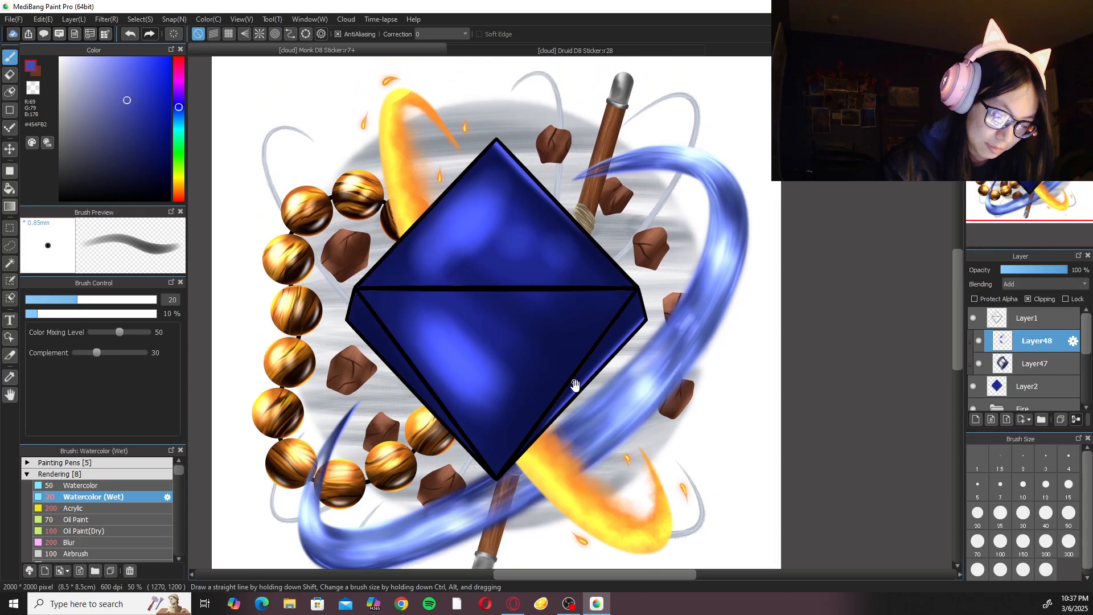
click(976, 419)
click(1049, 298)
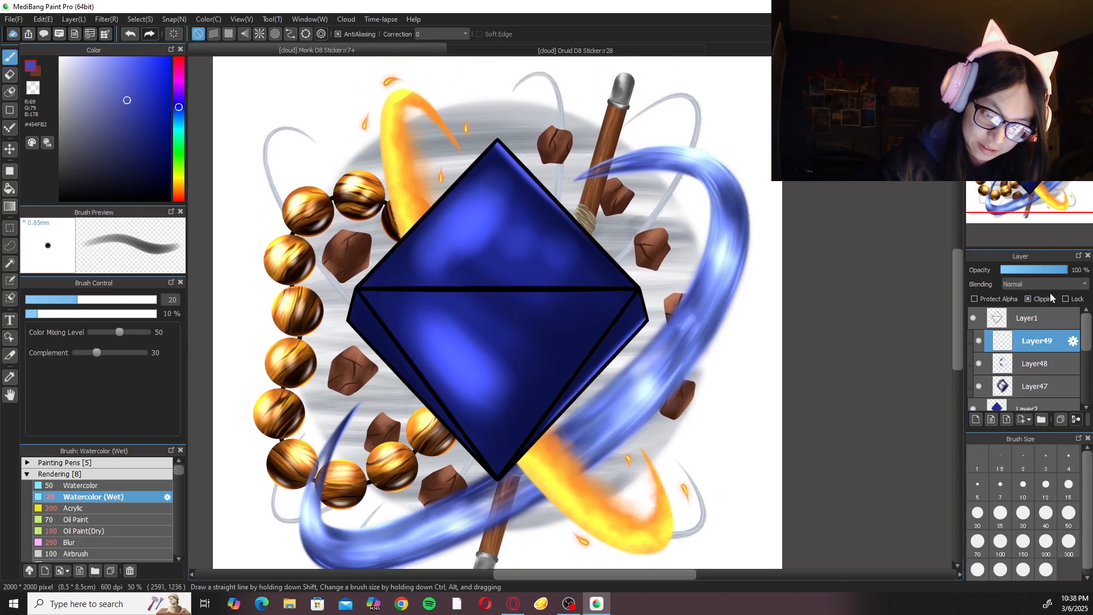
Open the Sorcer Sticker artwork from the cloud as a reference and check what its Layer41 contributes.
click(13, 19)
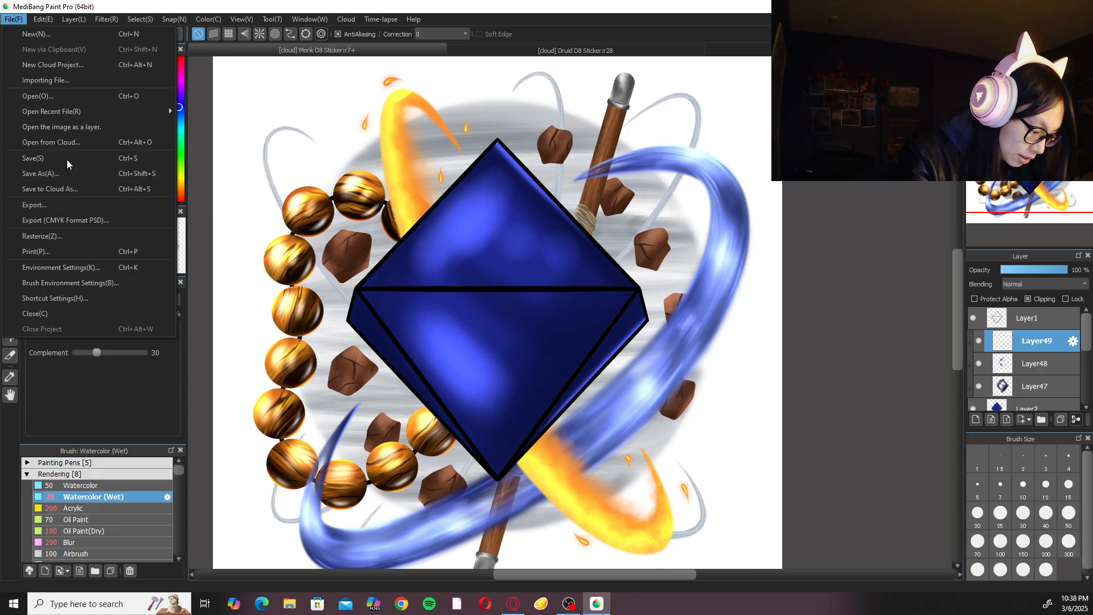
click(136, 141)
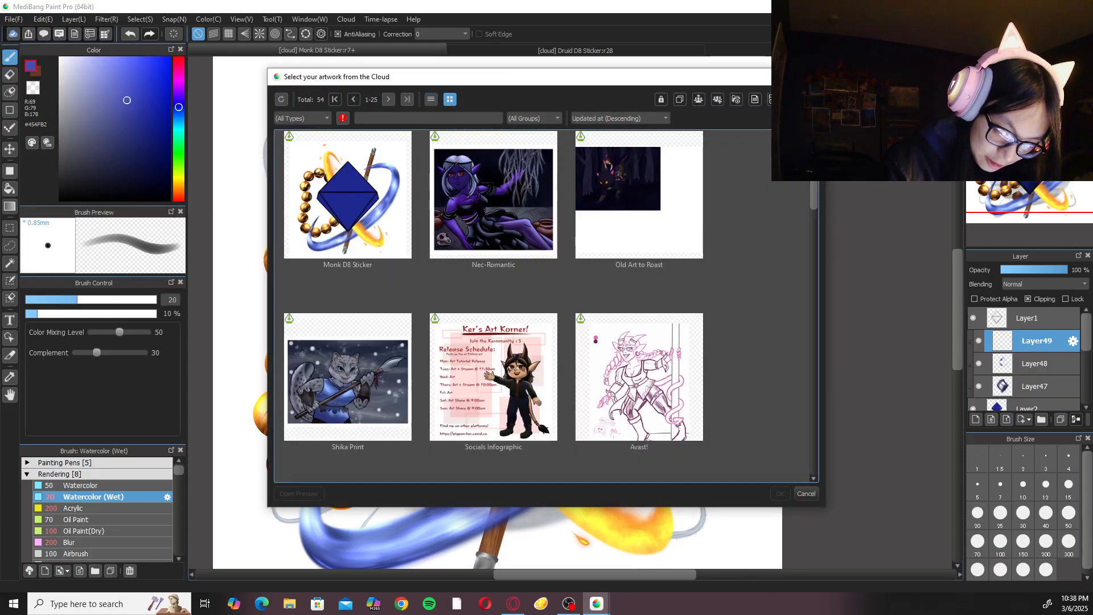
scroll(808, 183, down, 5)
scroll(801, 215, down, 6)
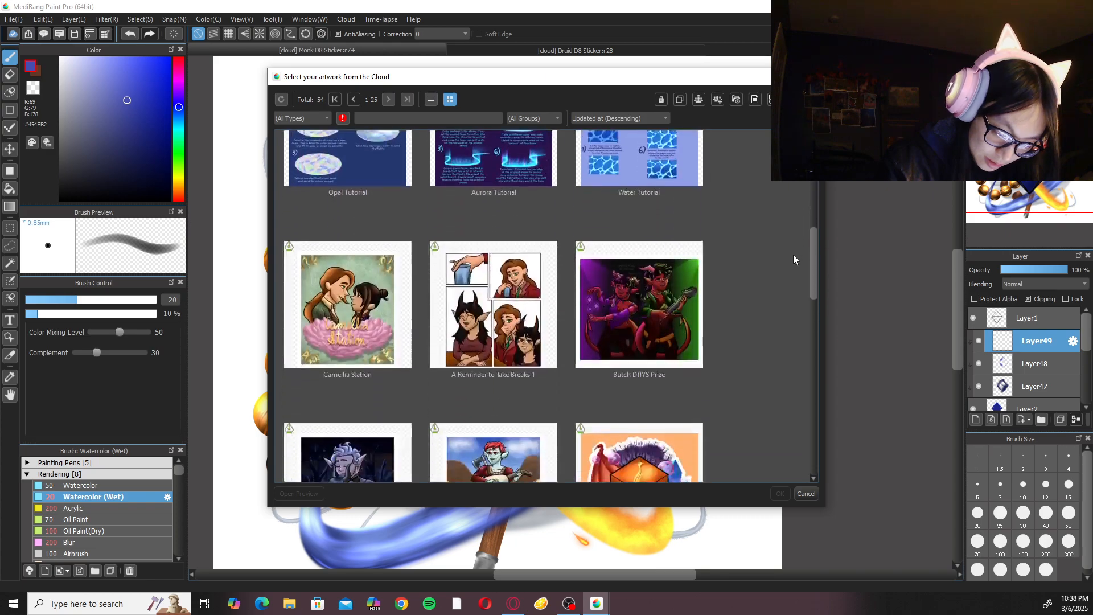
click(678, 332)
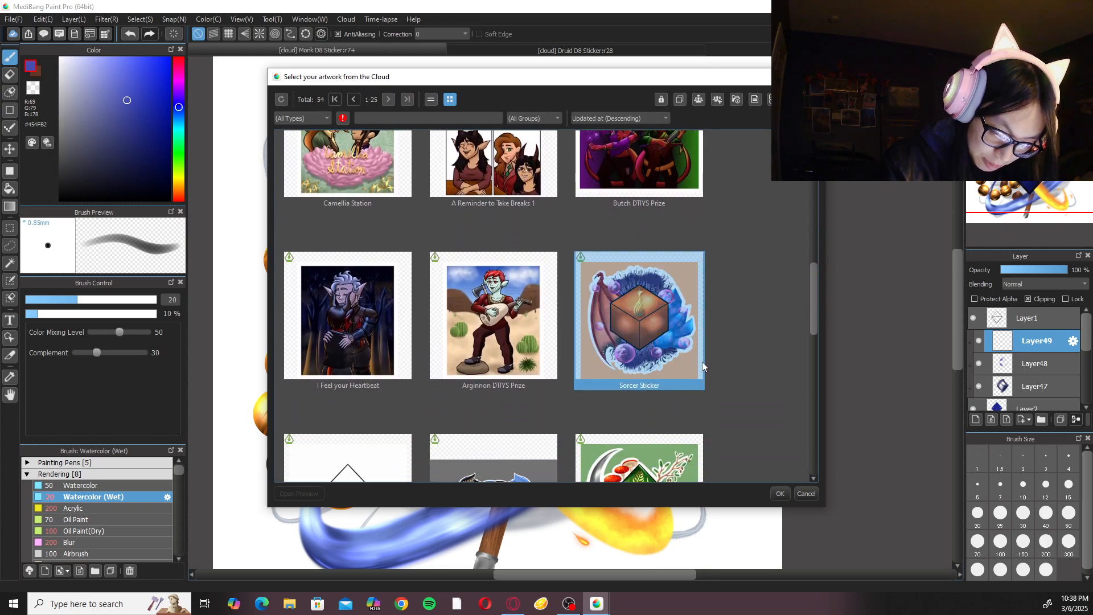
click(779, 493)
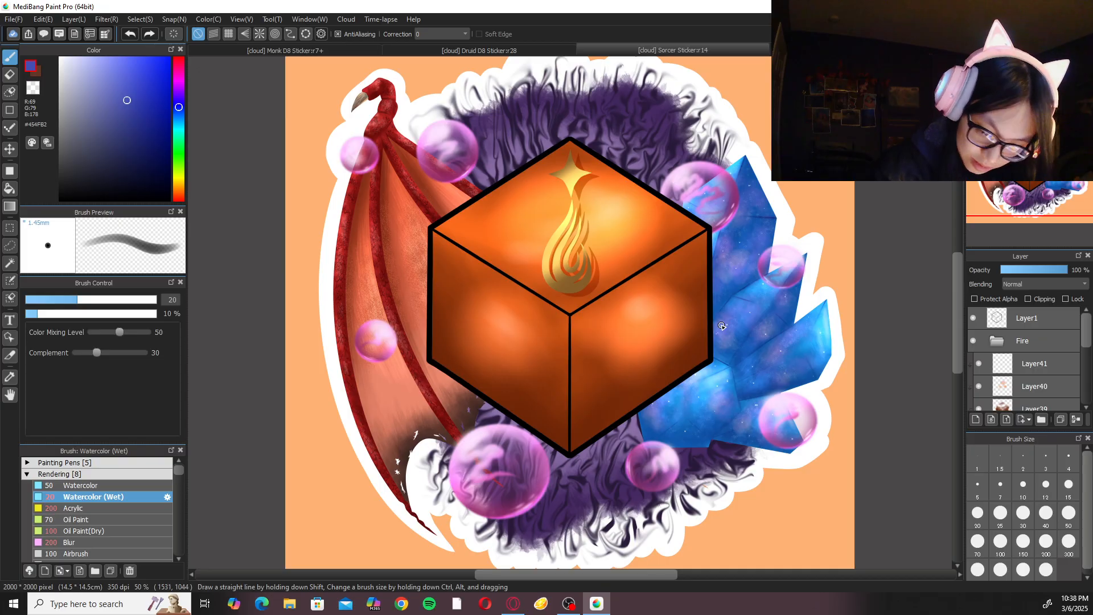
click(979, 365)
click(980, 365)
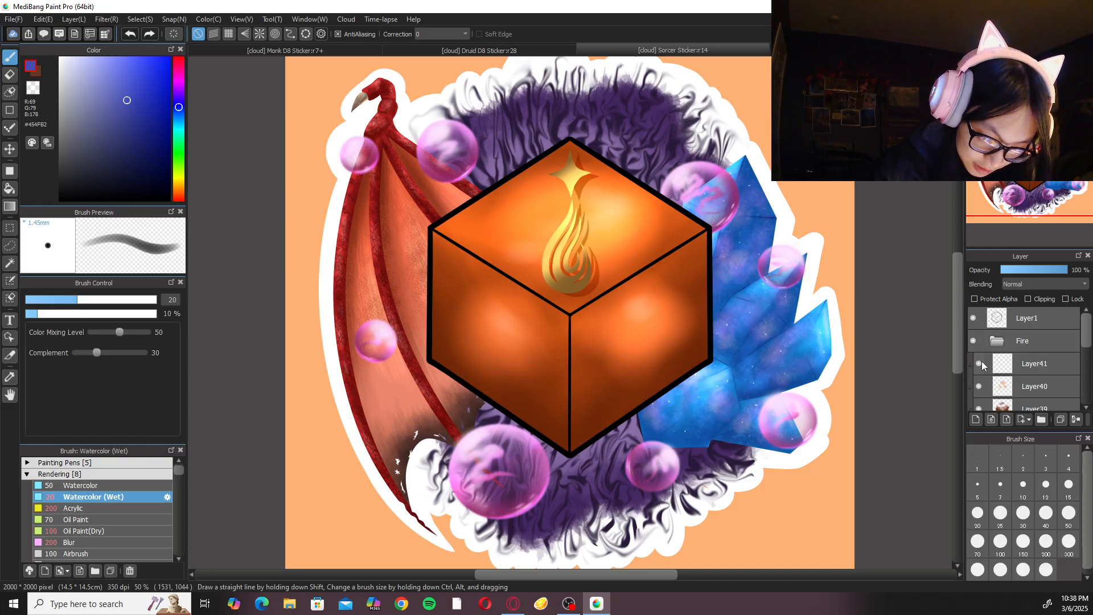
Return to the Monk D8 Sticker and set the brush color to white (#FFFFFF).
click(360, 50)
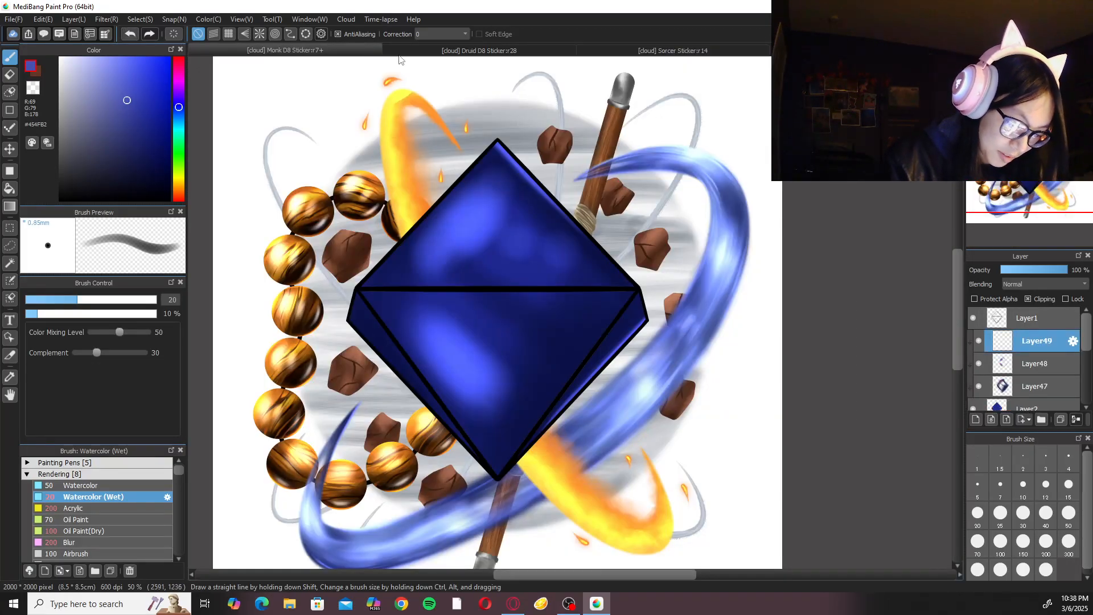
click(59, 57)
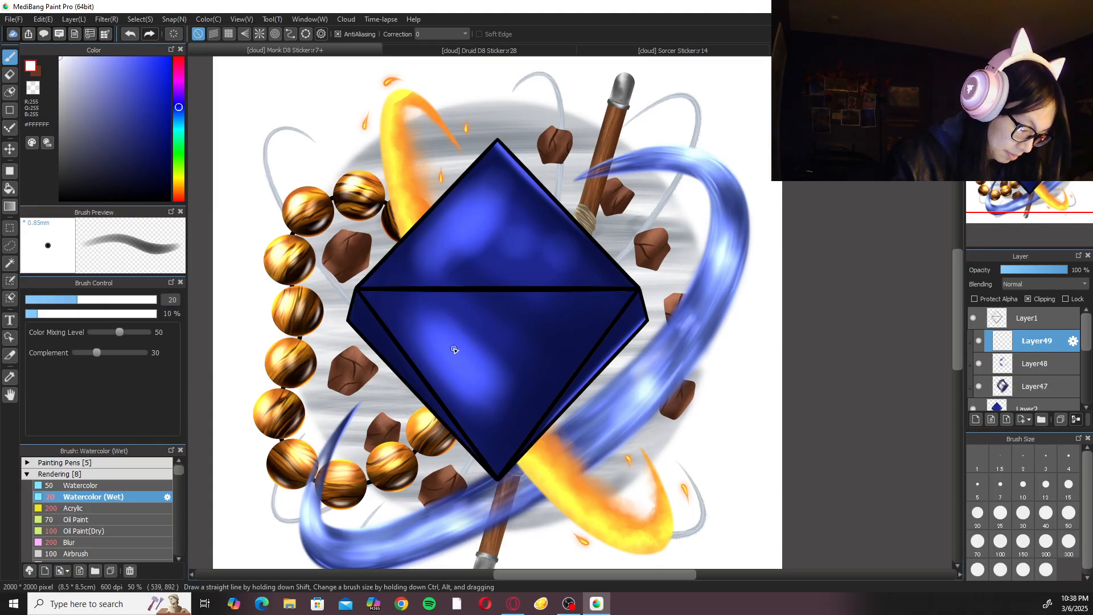
drag(545, 347, 570, 366)
click(1047, 543)
click(1001, 544)
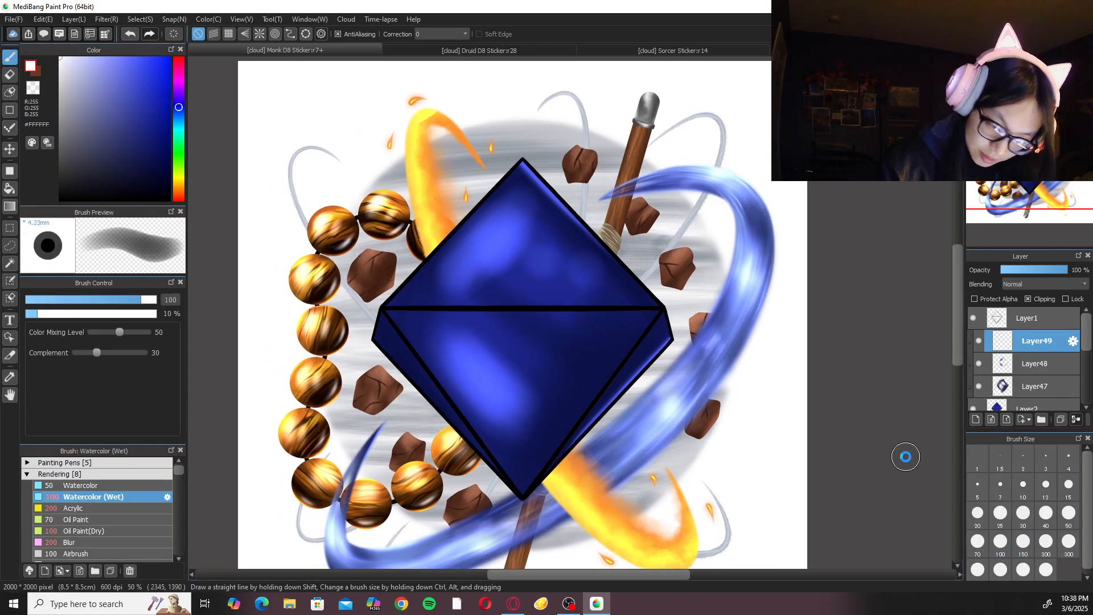
key(ctrl+plus)
mouse_move(464, 205)
mouse_down()
mouse_move(477, 197)
mouse_move(458, 217)
mouse_up()
drag(465, 204, 481, 187)
key(ctrl+z)
key(ctrl+z)
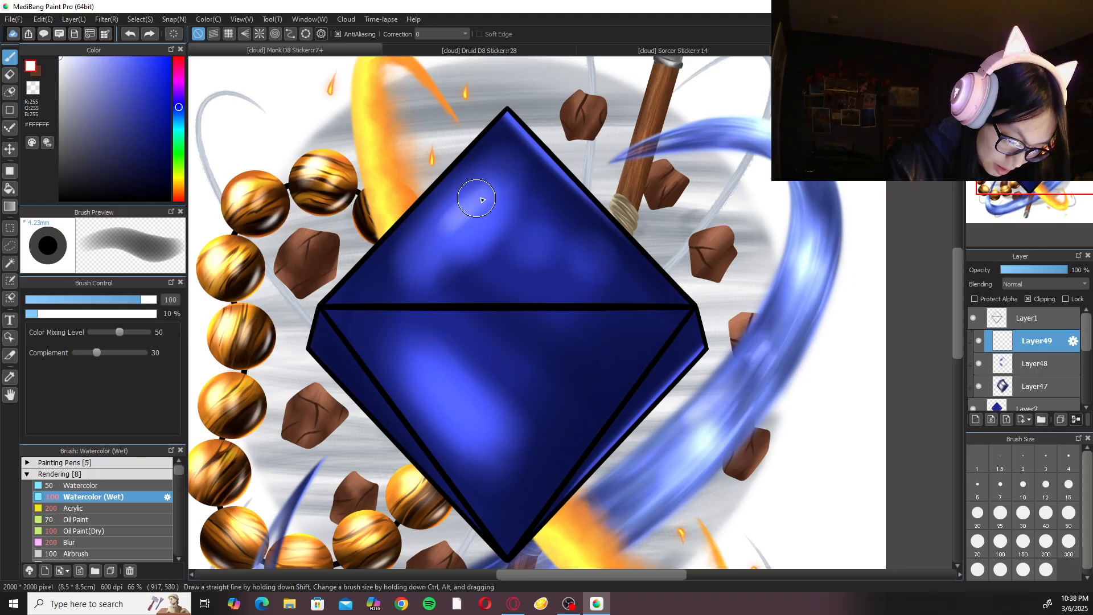
Paint soft white centers into the upper and lower facet highlights on Layer49 with Watercolor (Wet) at size 200.
click(1046, 542)
key(ctrl+minus)
mouse_move(481, 225)
mouse_down()
mouse_move(494, 251)
mouse_move(509, 251)
mouse_up()
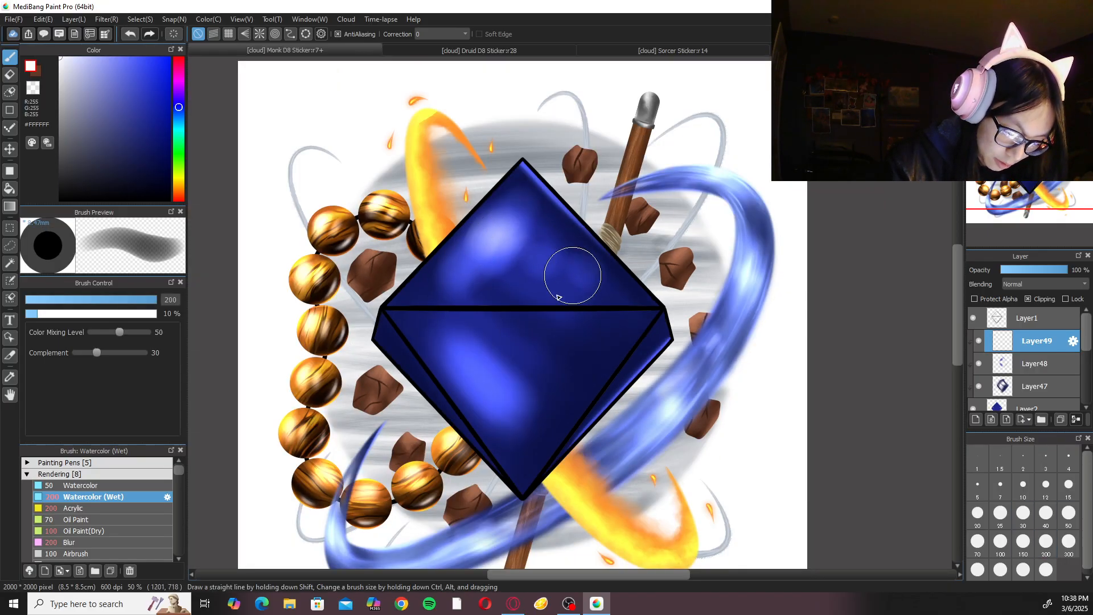
mouse_move(475, 359)
mouse_down()
mouse_move(517, 401)
mouse_move(483, 384)
mouse_move(480, 368)
mouse_move(508, 394)
mouse_up()
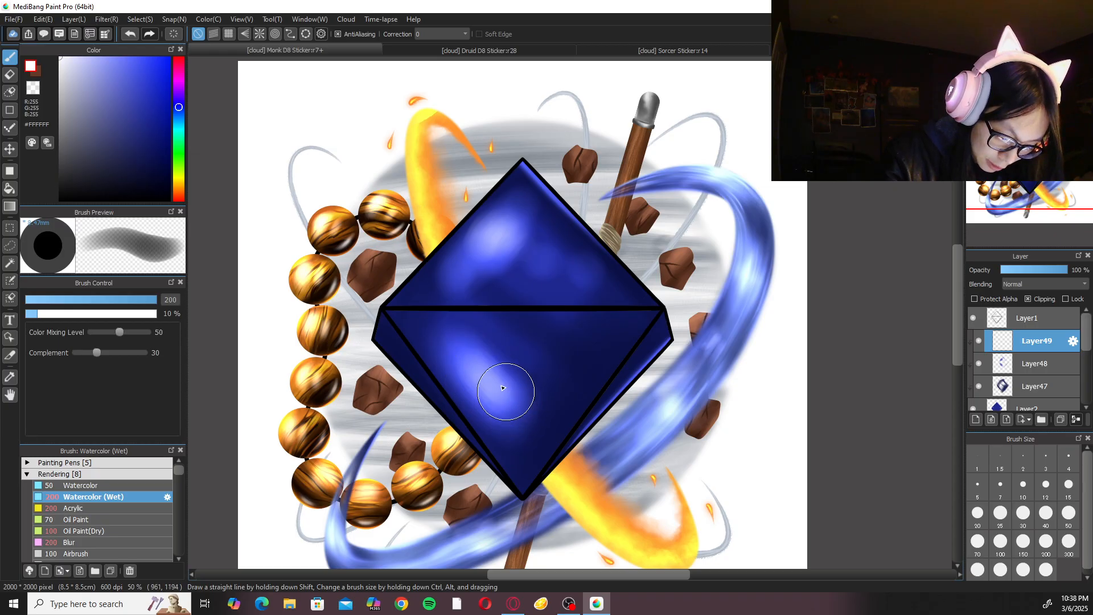
Paint a thin white highlight over the D8's lower-right edge highlight with Watercolor (Wet) at size 10.
key(ctrl+plus)
click(1023, 486)
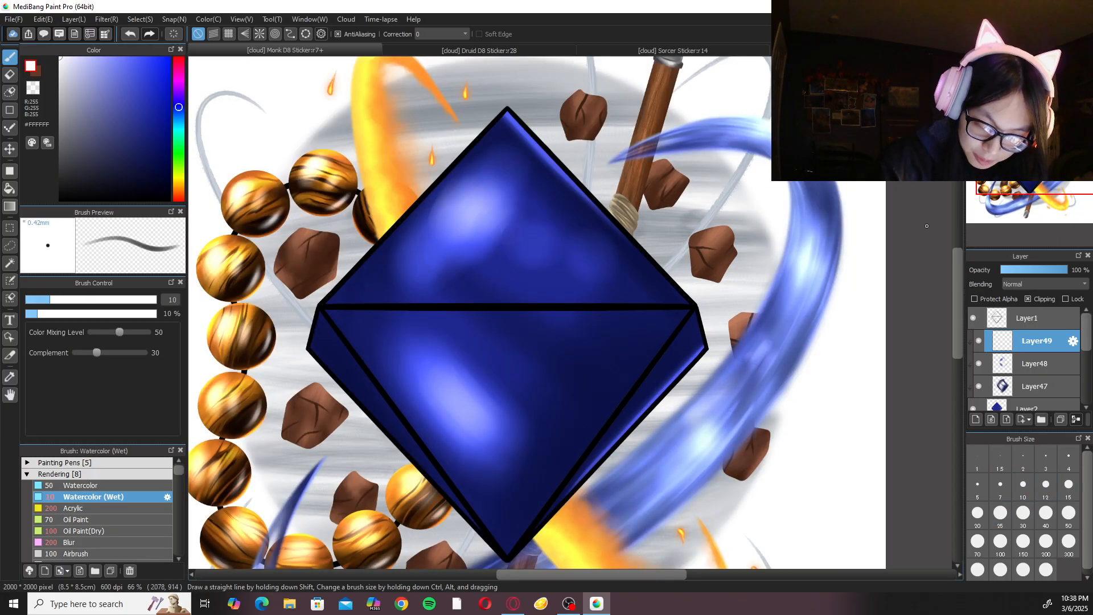
key(Left)
drag(718, 383, 618, 341)
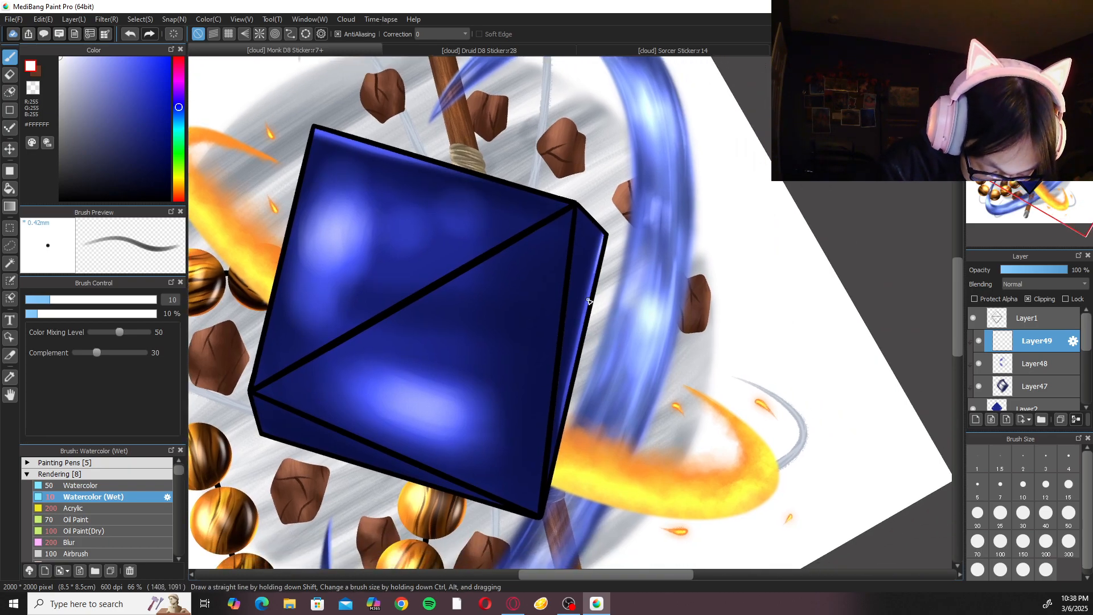
drag(603, 240, 592, 275)
key(ctrl+z)
drag(603, 235, 581, 341)
key(ctrl+z)
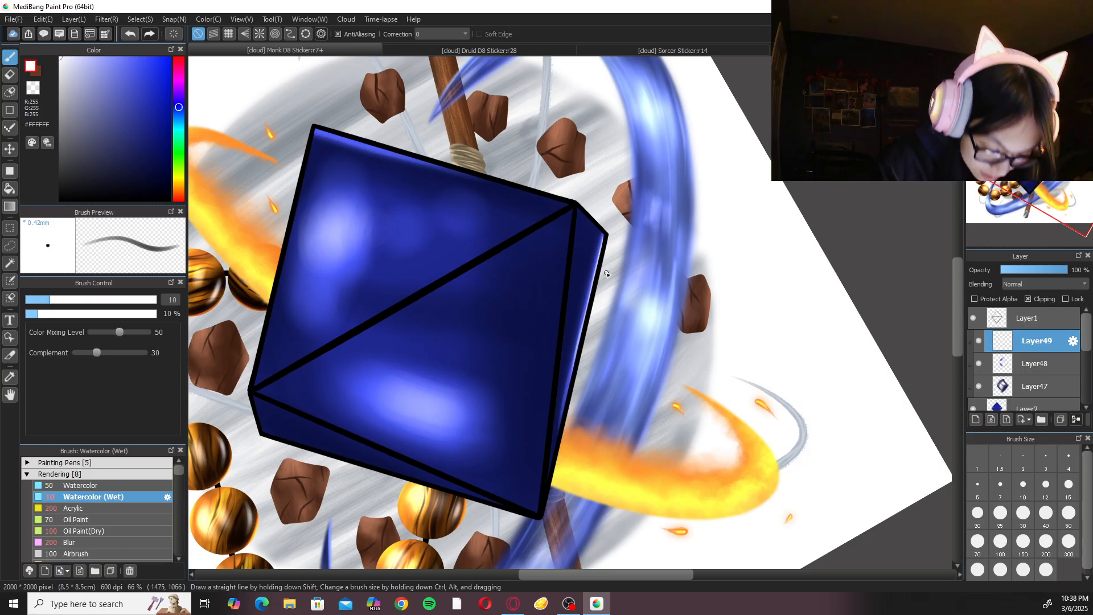
Paint a thin white highlight along the D8's upper-right edge from the top corner with Watercolor (Wet) at size 15.
click(1036, 239)
drag(750, 295, 727, 504)
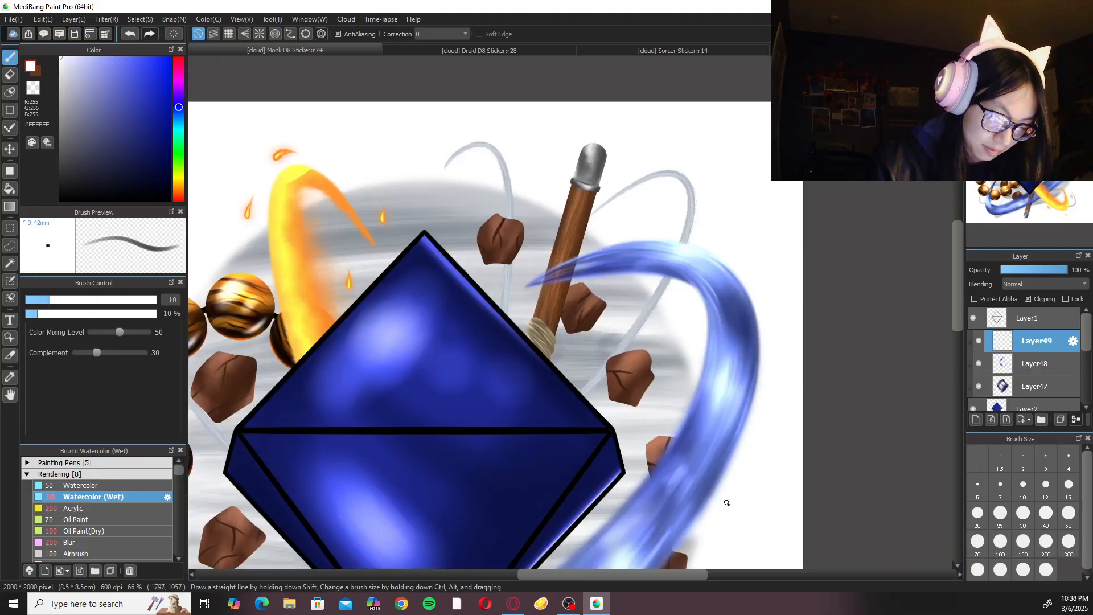
click(1036, 239)
click(1037, 238)
drag(569, 164, 537, 315)
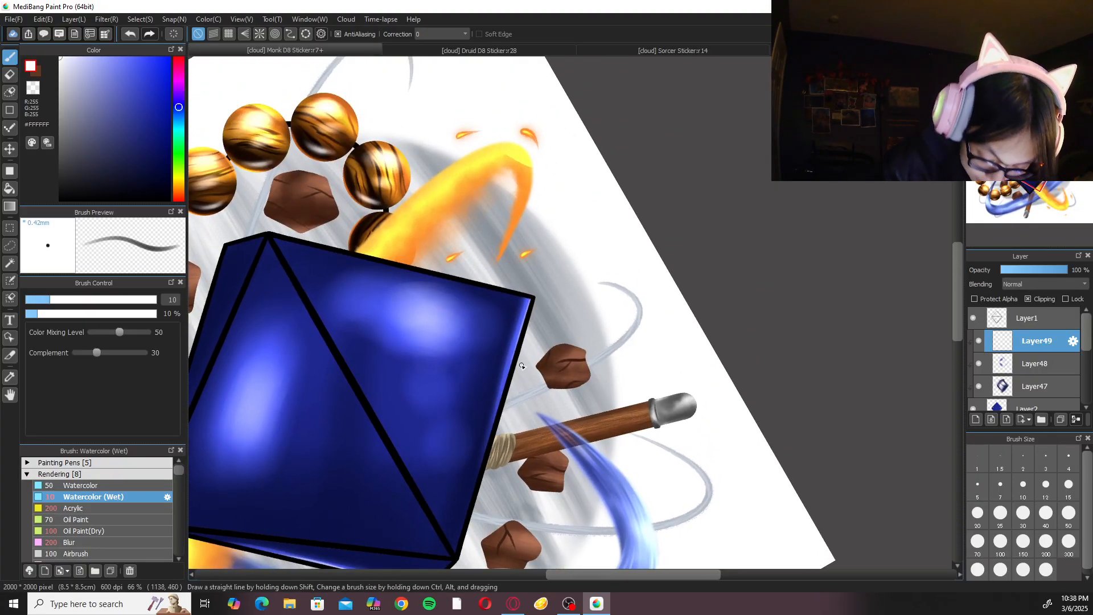
key(ctrl+plus)
click(978, 513)
click(1068, 485)
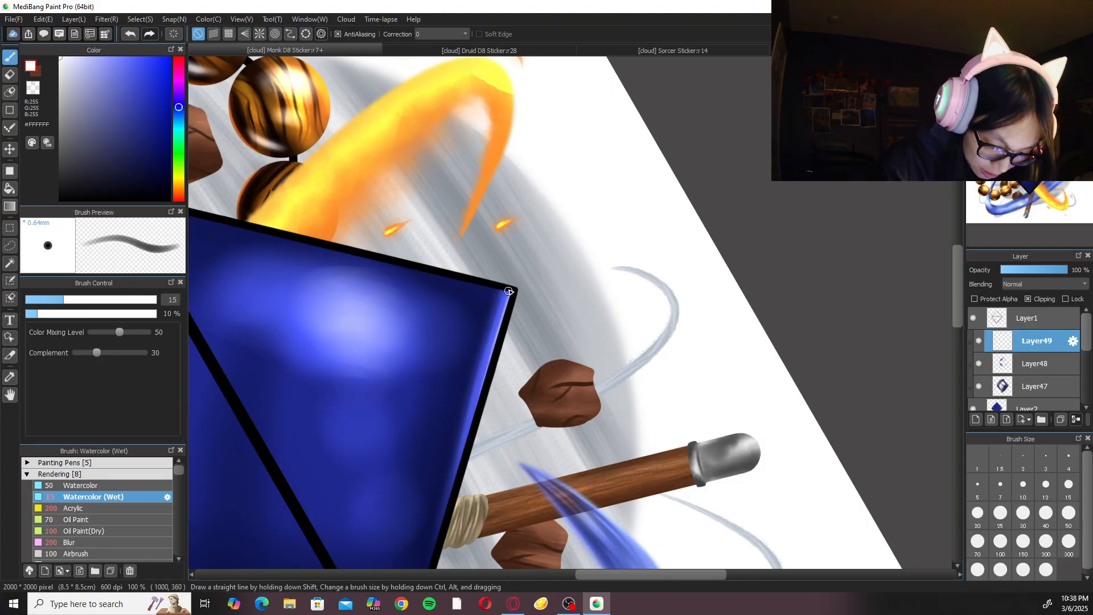
drag(509, 292, 458, 496)
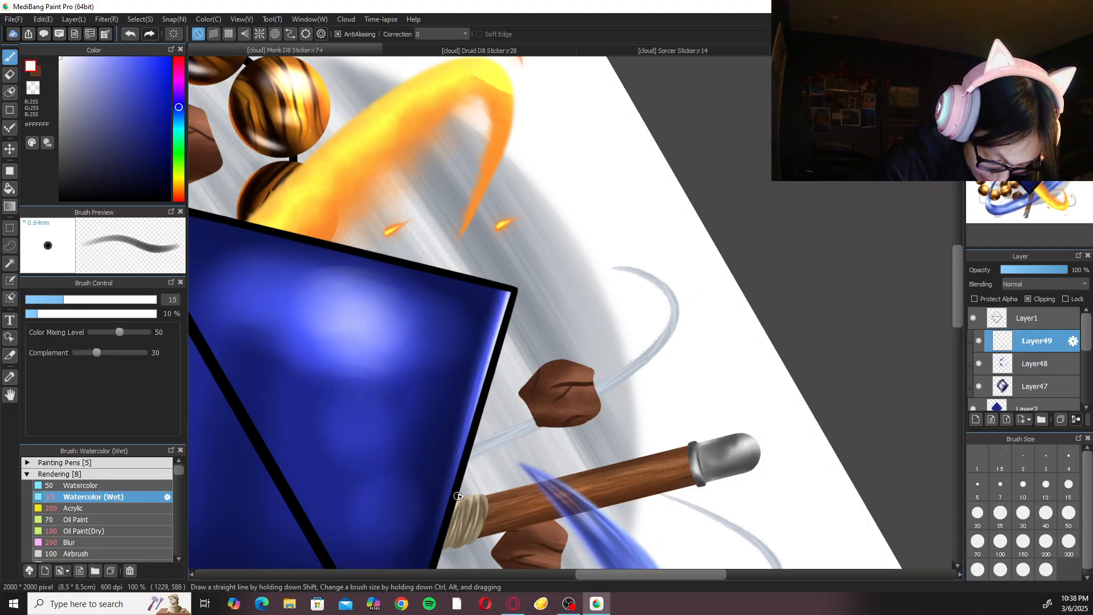
drag(478, 422, 530, 318)
drag(544, 261, 492, 440)
key(ctrl+z)
drag(540, 258, 503, 410)
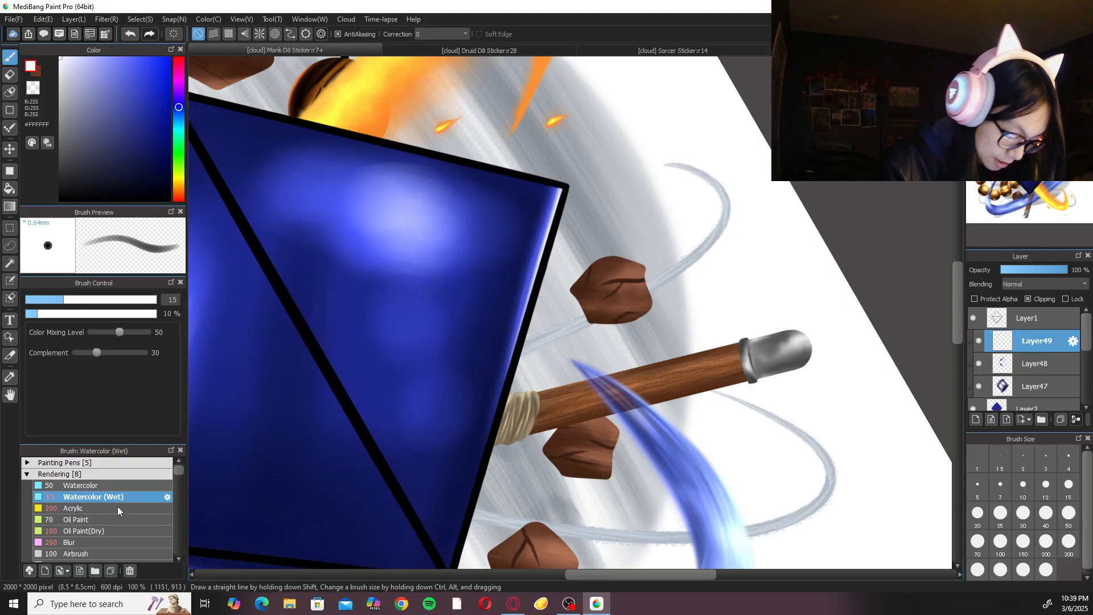
Soften the white upper-right edge highlight with Blur at size 100.
click(127, 541)
key(ctrl+minus)
click(1000, 545)
drag(563, 225, 515, 375)
click(1037, 62)
drag(657, 466, 671, 308)
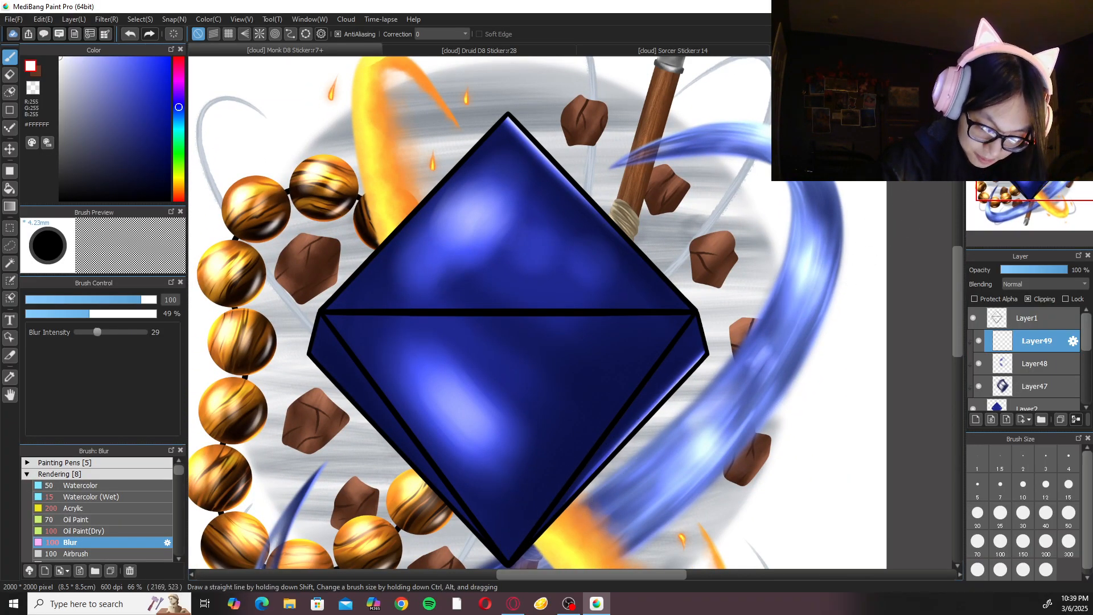
Paint a thin white highlight along the D8's lower-left outer edge with Watercolor (Wet) at size 15.
click(1053, 63)
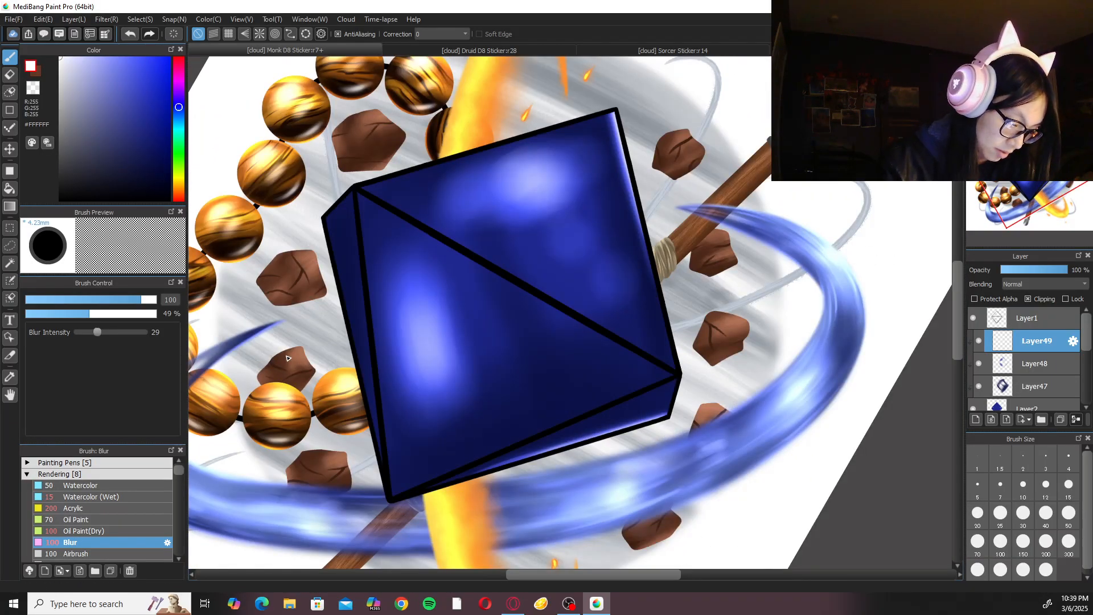
click(95, 509)
click(124, 496)
drag(305, 376, 332, 384)
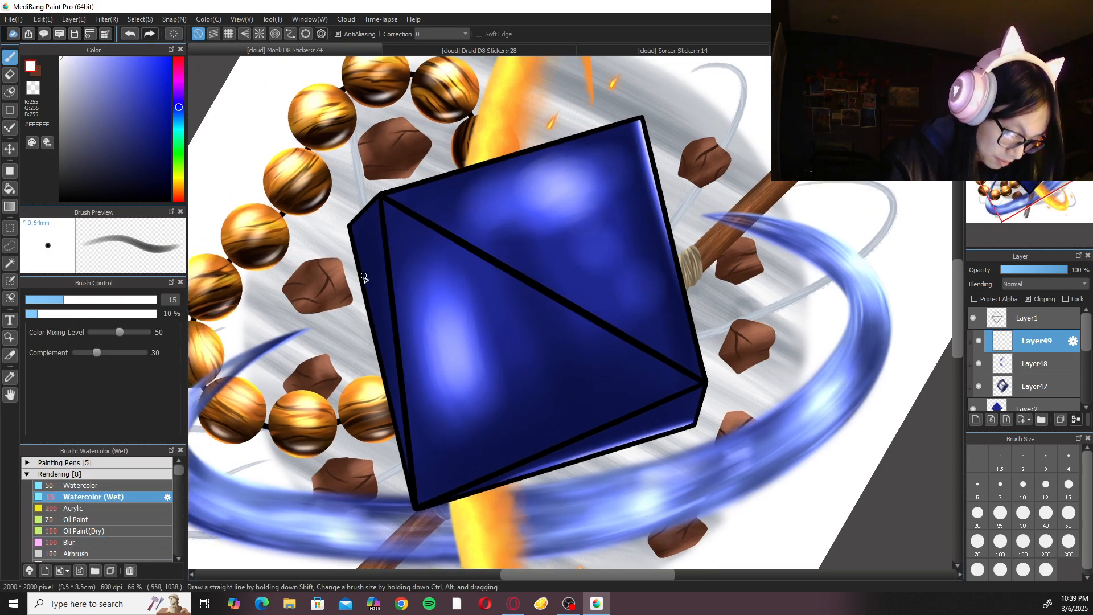
scroll(363, 268, up, 2)
drag(252, 249, 256, 258)
key(ctrl+z)
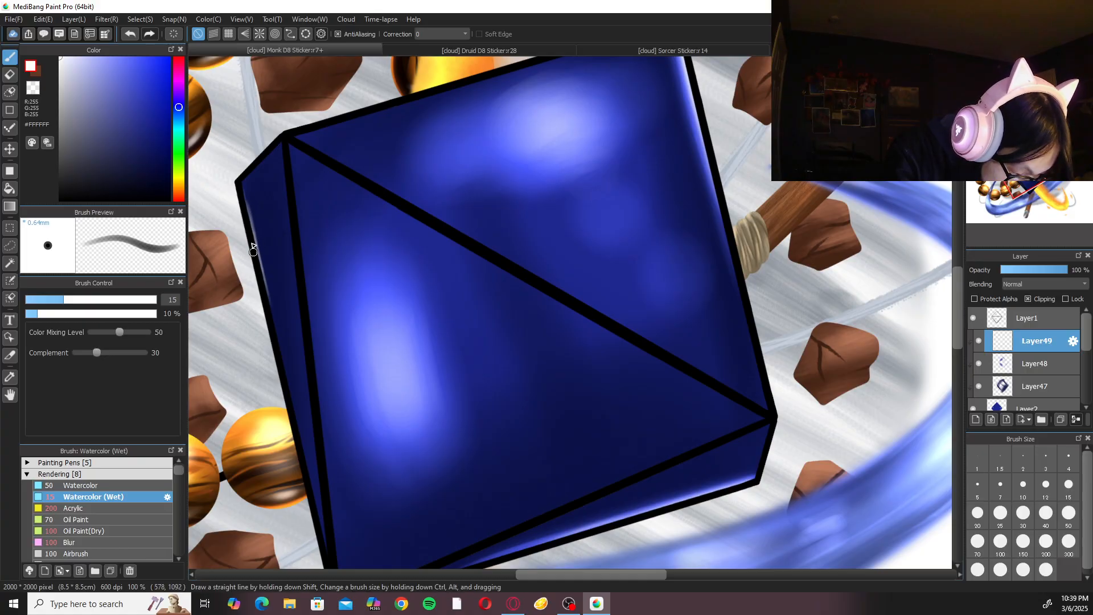
drag(244, 193, 291, 360)
scroll(267, 285, down, 3)
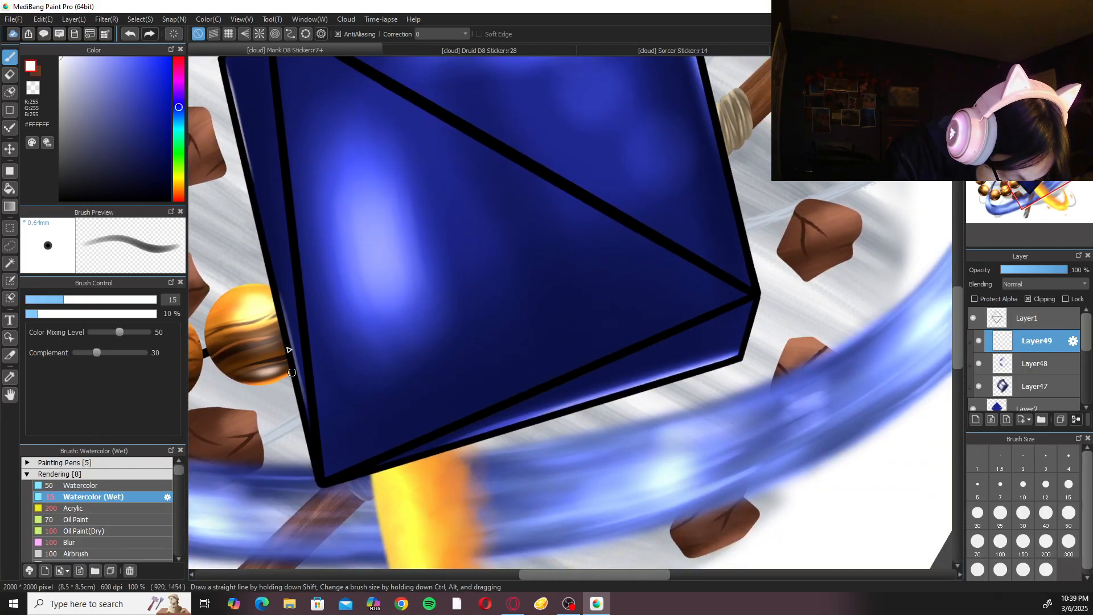
Soften the white lower-left edge highlight with Blur at size 100.
click(121, 542)
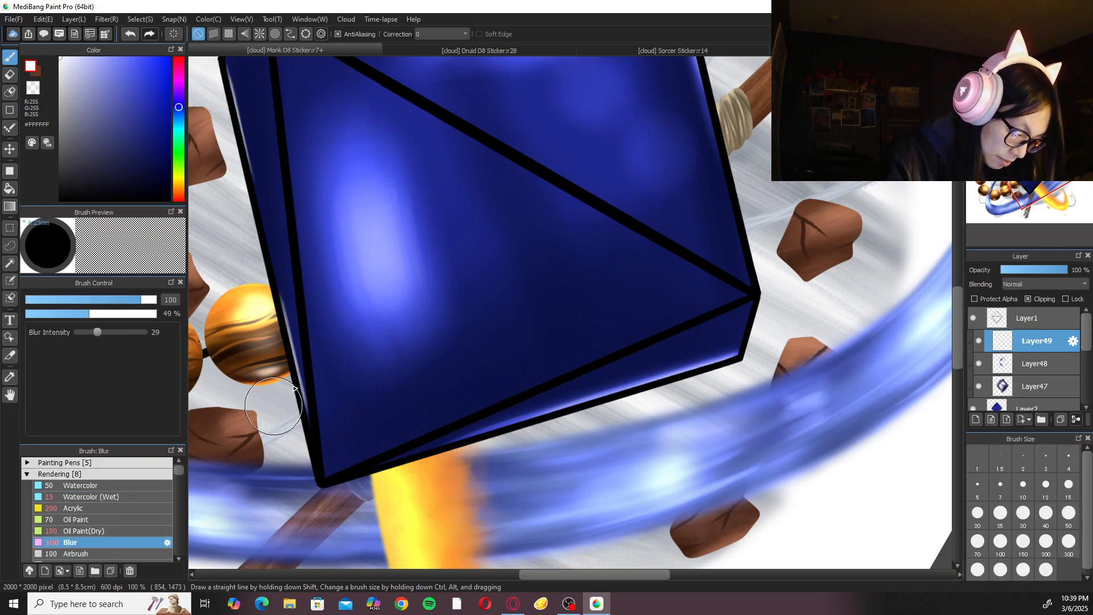
drag(293, 220, 342, 442)
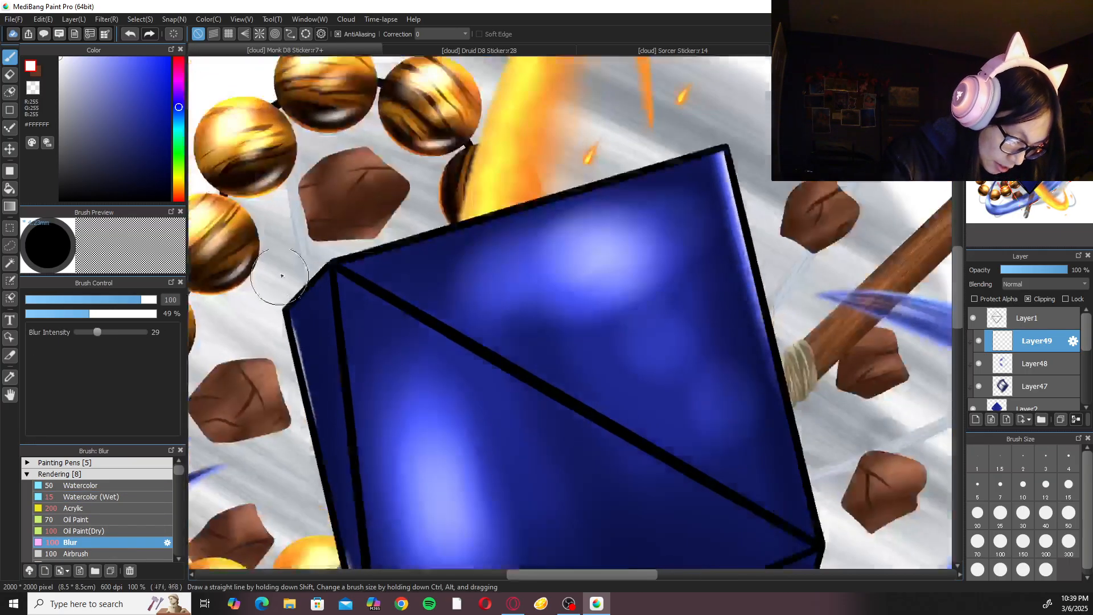
key(ctrl+0)
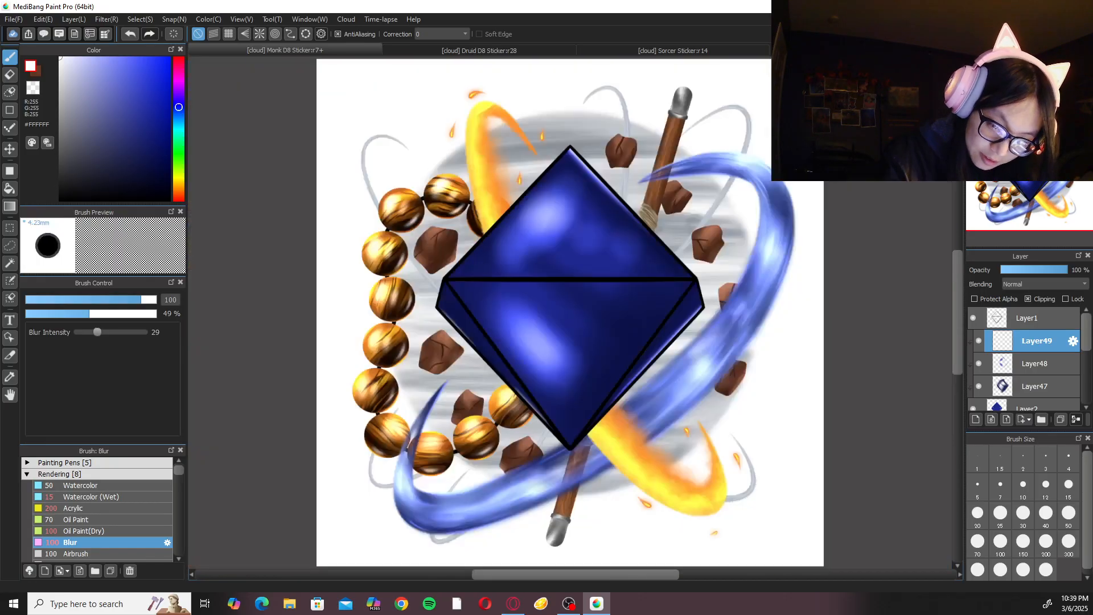
Try the Add blending mode on Layer49.
click(1045, 284)
click(1036, 309)
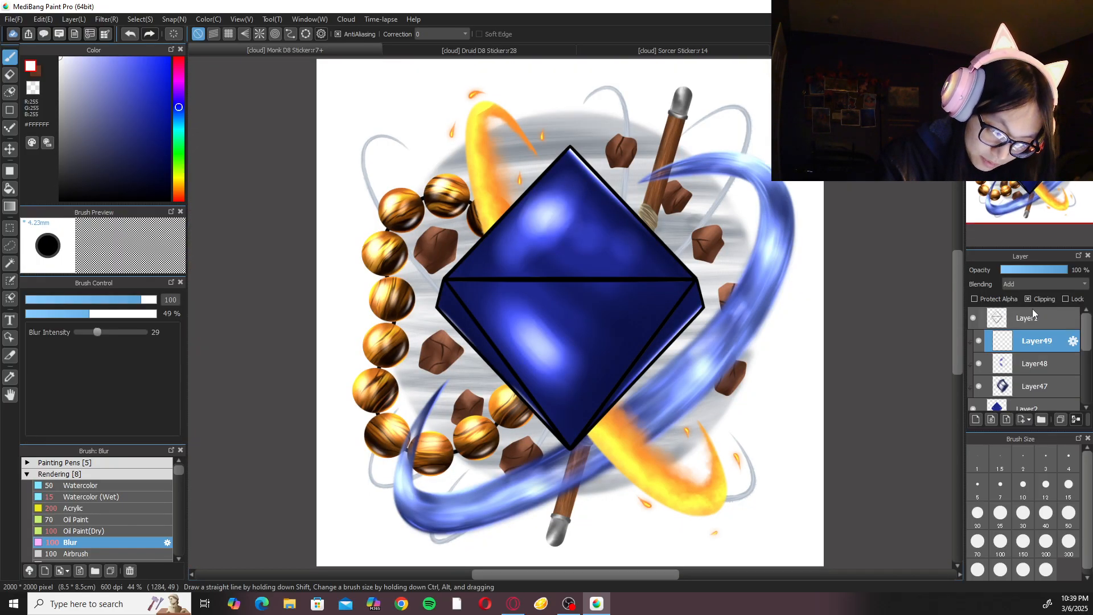
key(ctrl+z)
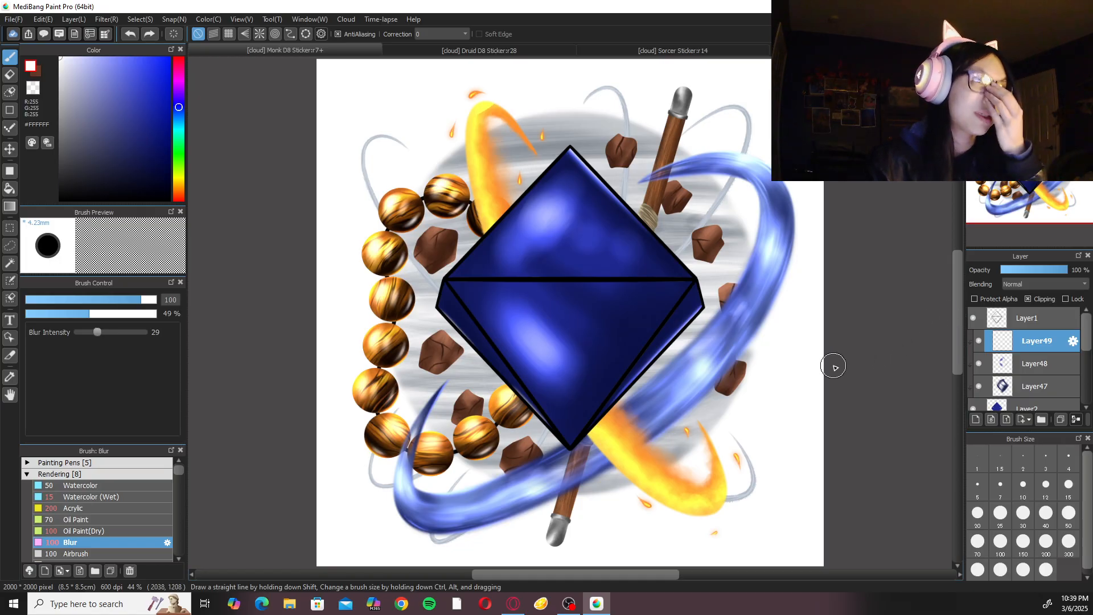
Create a folder above Layer49 and add a new layer inside it.
click(1043, 420)
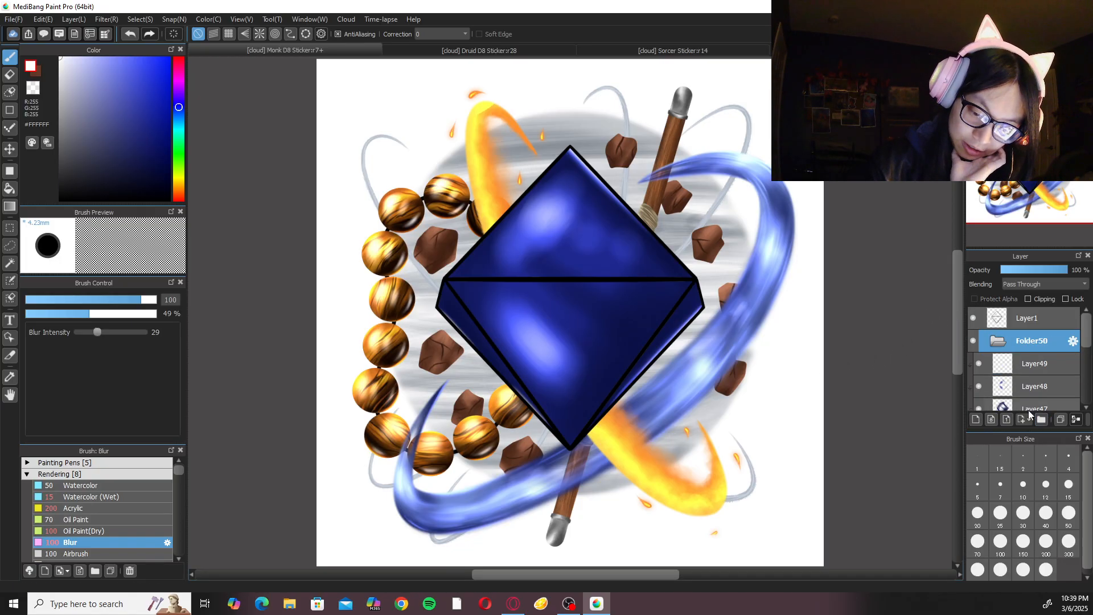
click(975, 420)
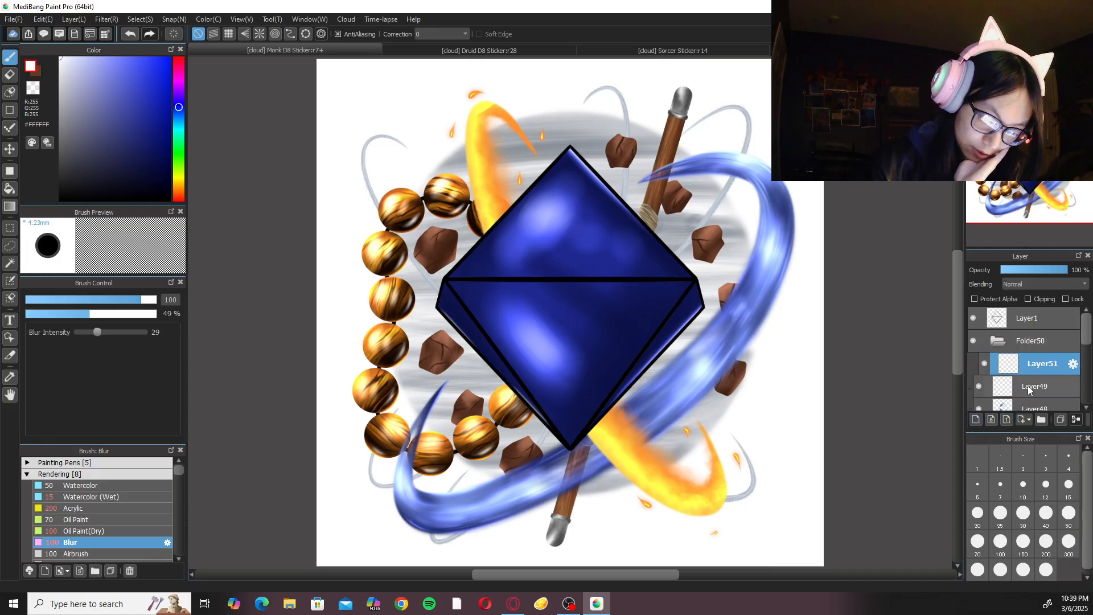
Sample the flat gold #DAB55E from the fern on Layer42 of the Druid sticker and return to the Monk sticker.
click(559, 47)
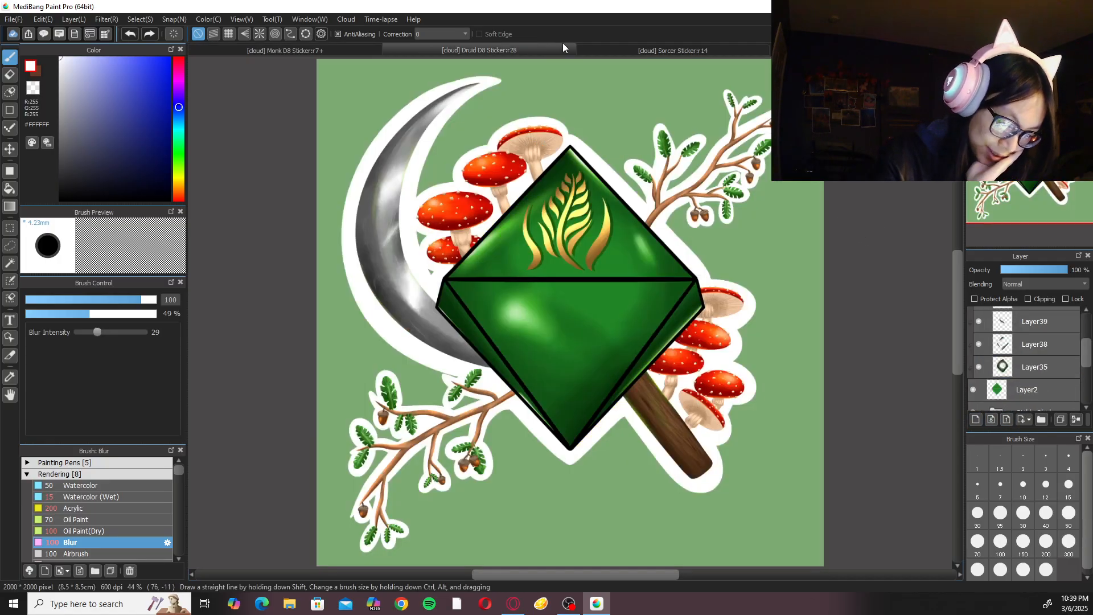
scroll(1055, 359, up, 2)
click(1009, 344)
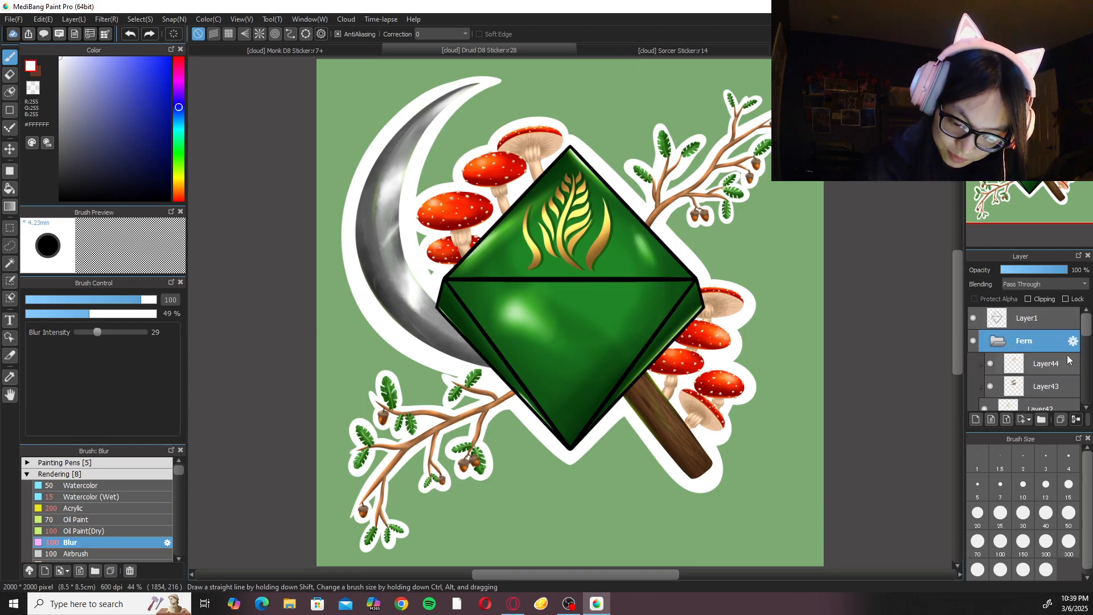
scroll(1082, 336, down, 2)
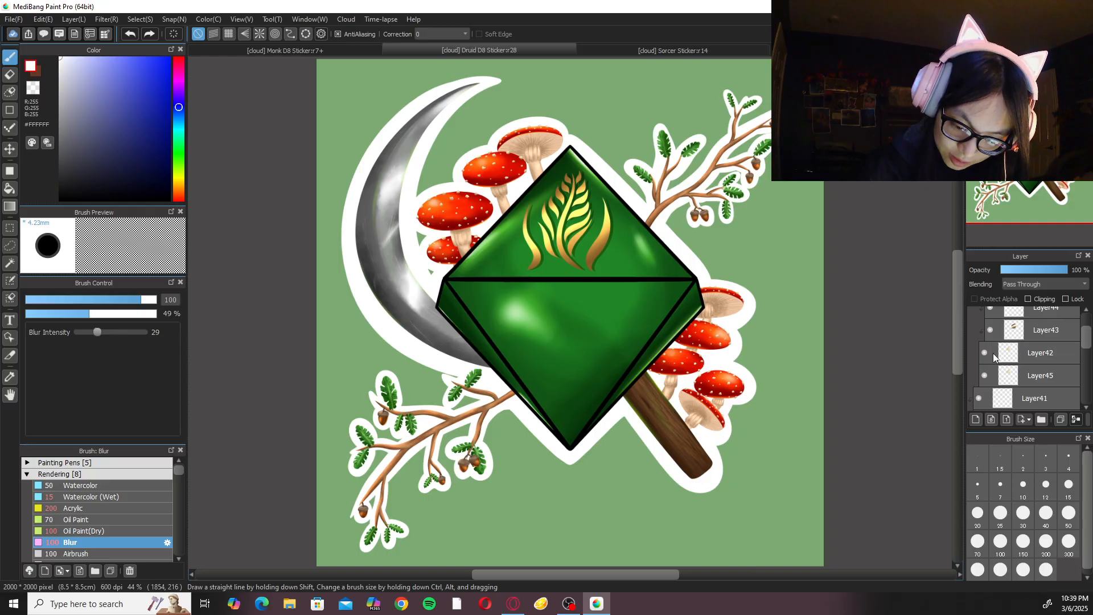
click(1038, 350)
scroll(1089, 354, up, 1)
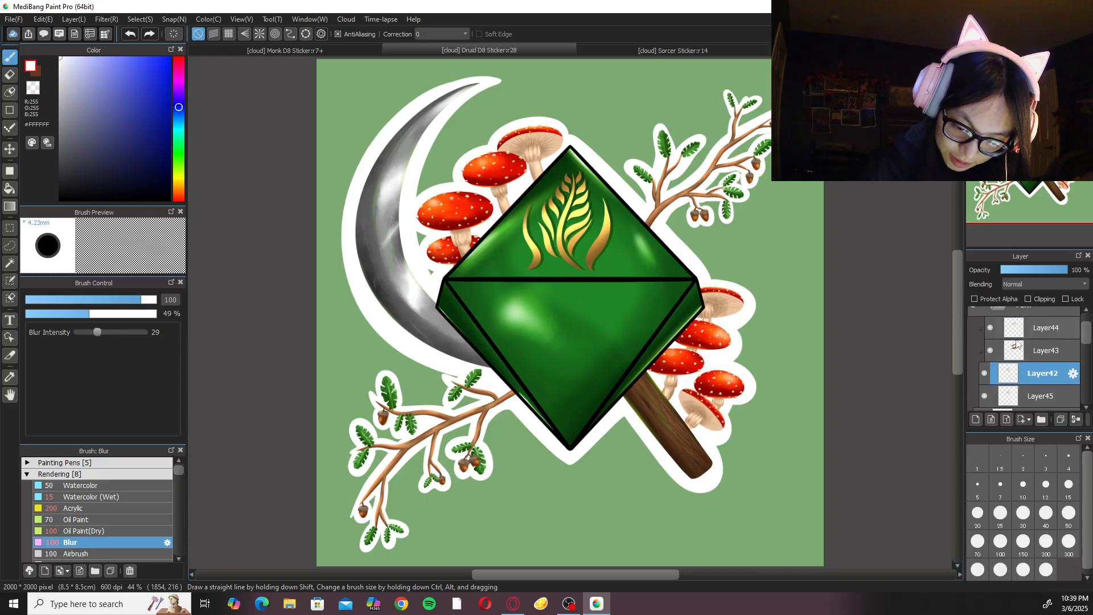
alt+click(563, 255)
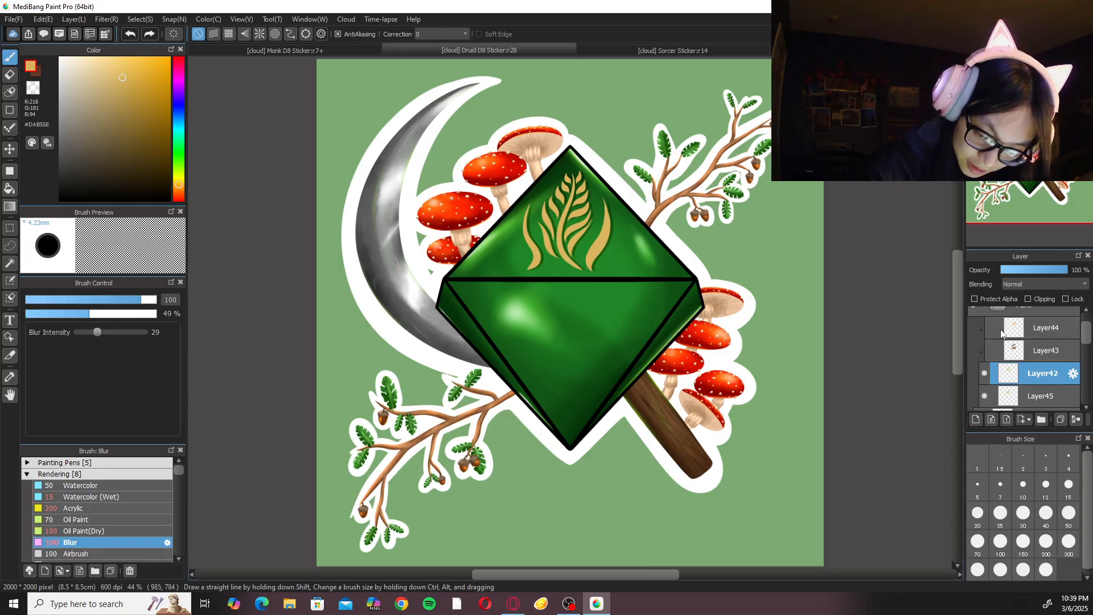
click(374, 50)
Choose the Pen brush from the Sketch and Ink brushes for drawing on the D8's upper facet.
scroll(471, 276, up, 3)
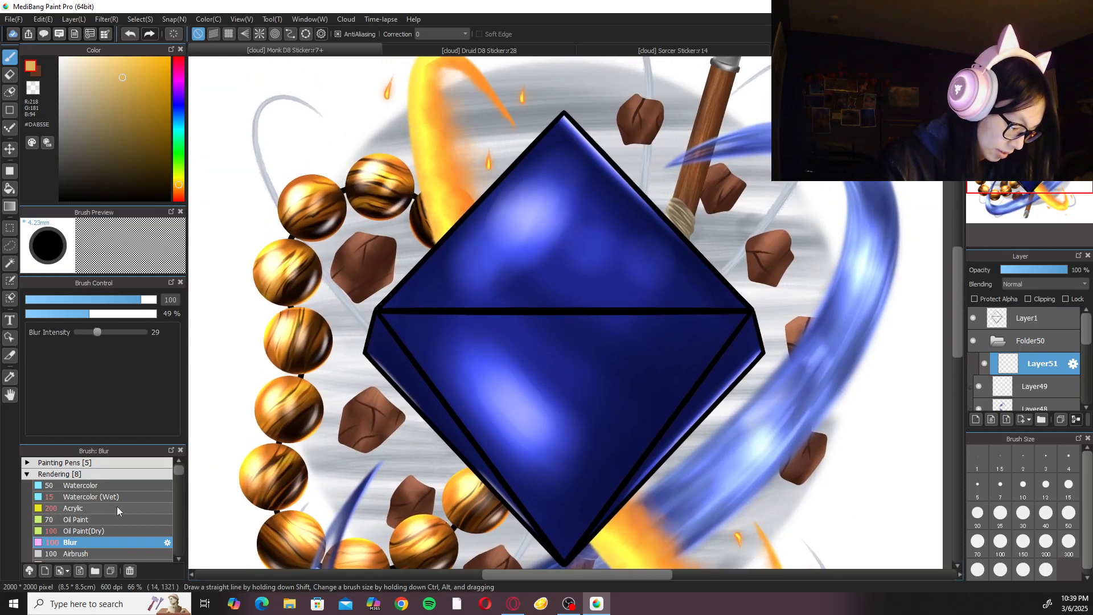
click(115, 474)
click(116, 463)
click(141, 464)
drag(177, 468, 176, 462)
click(136, 463)
click(129, 486)
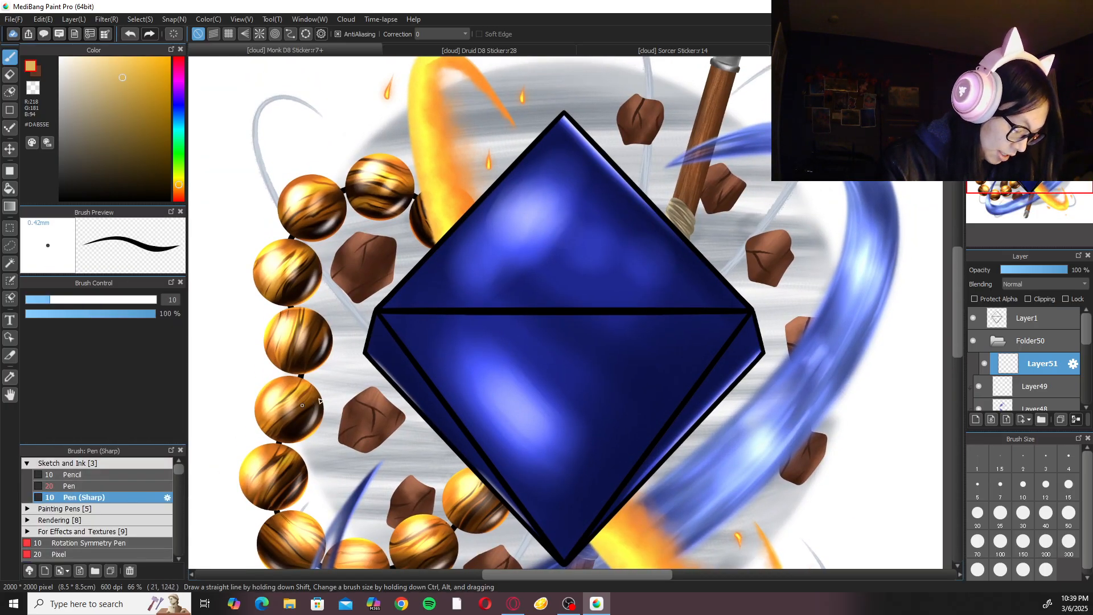
drag(623, 340, 627, 376)
scroll(589, 287, up, 1)
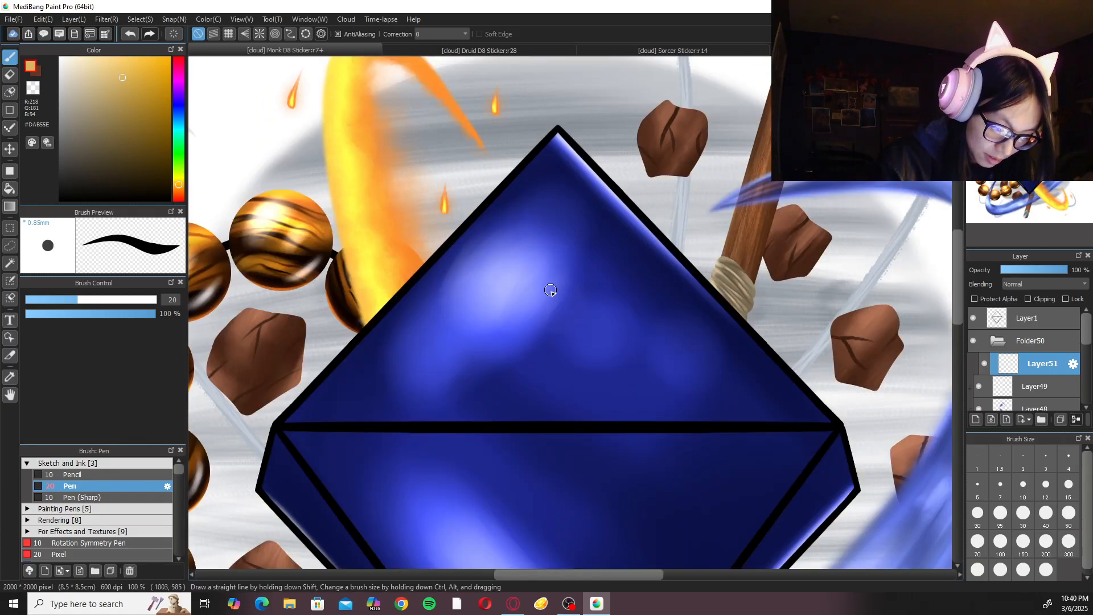
Try to draw the first gold strokes on the upper facet with the Pen at size 50.
click(1072, 517)
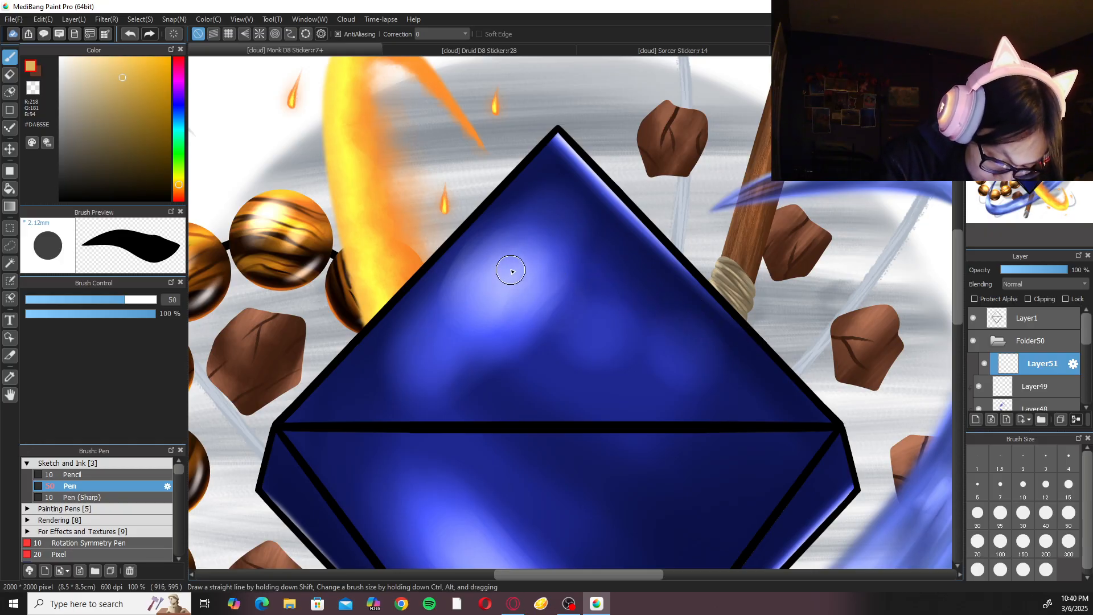
mouse_move(578, 249)
mouse_down()
mouse_move(577, 309)
mouse_move(573, 244)
mouse_move(504, 299)
mouse_up()
key(ctrl+z)
key(ctrl+z)
drag(596, 243, 598, 306)
key(ctrl+z)
drag(597, 253, 596, 311)
key(ctrl+z)
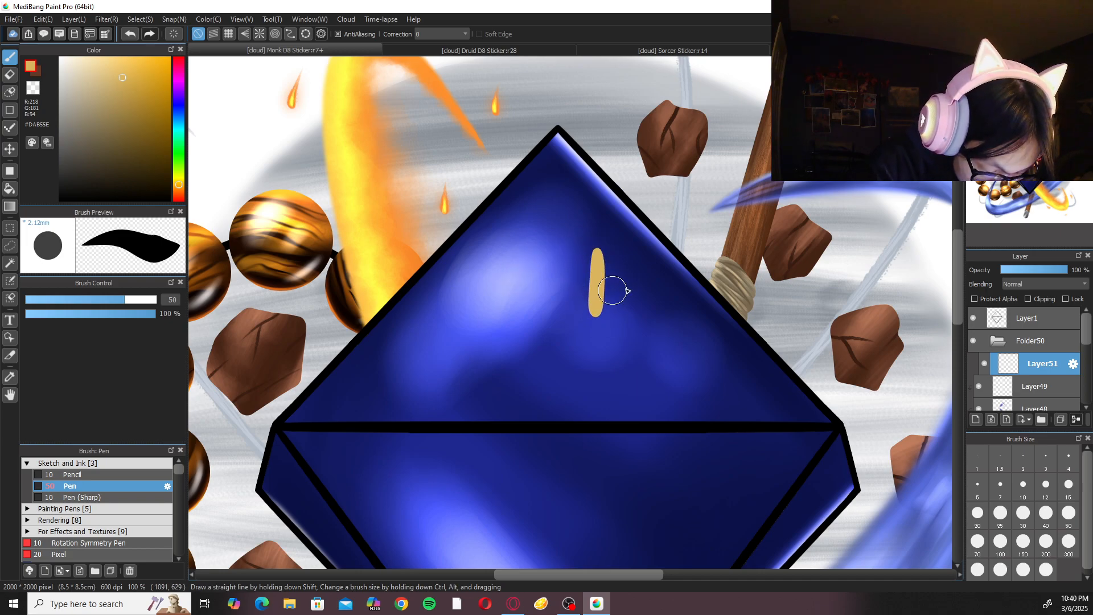
Outline a tall gold palm shape with a rounded upper-left side on the upper facet with the Pen at size 20.
click(978, 514)
key(ctrl+z)
drag(597, 253, 595, 314)
key(ctrl+z)
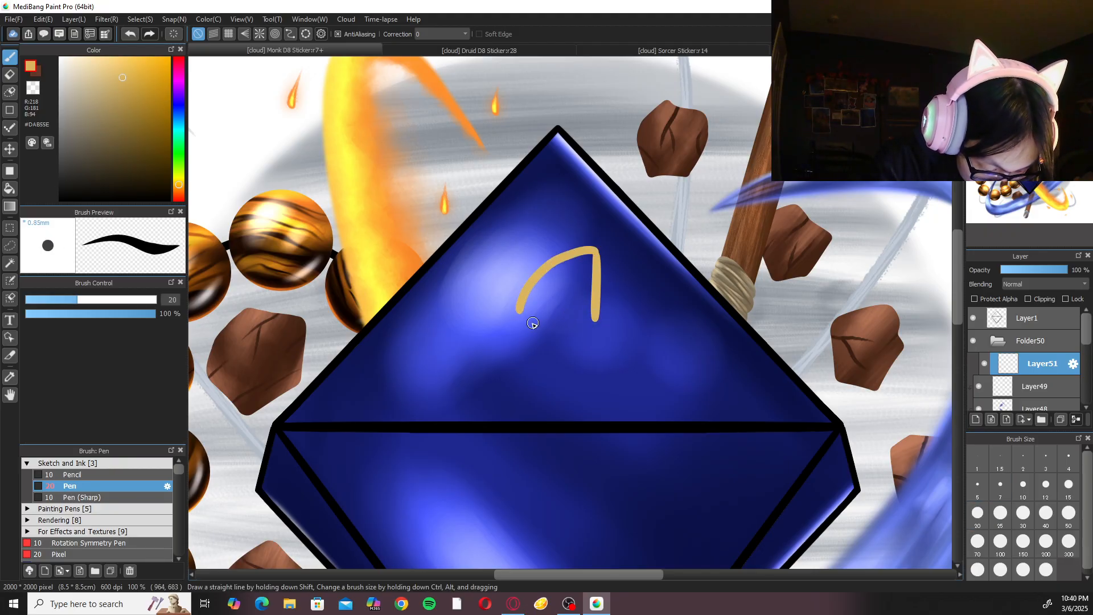
key(ctrl+z)
key(ctrl+z)
mouse_move(594, 237)
mouse_down()
mouse_move(592, 307)
mouse_move(572, 242)
mouse_move(528, 292)
mouse_move(540, 374)
mouse_move(578, 381)
mouse_move(596, 292)
mouse_up()
key(ctrl+z)
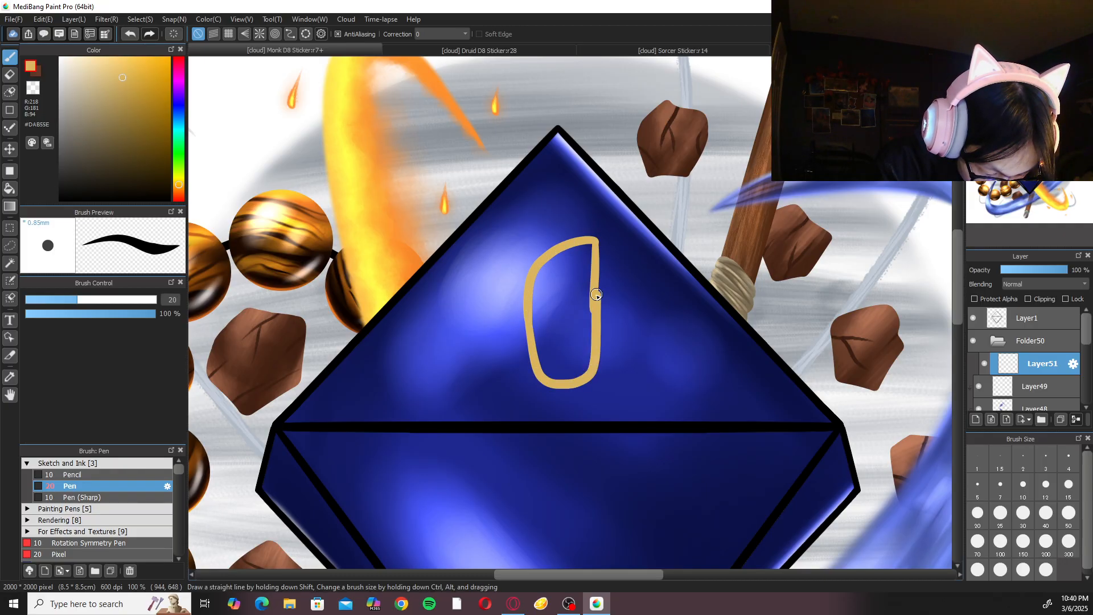
key(ctrl+z)
mouse_move(530, 322)
mouse_down()
mouse_move(531, 356)
mouse_move(565, 371)
mouse_move(596, 359)
mouse_move(595, 241)
mouse_move(597, 325)
mouse_up()
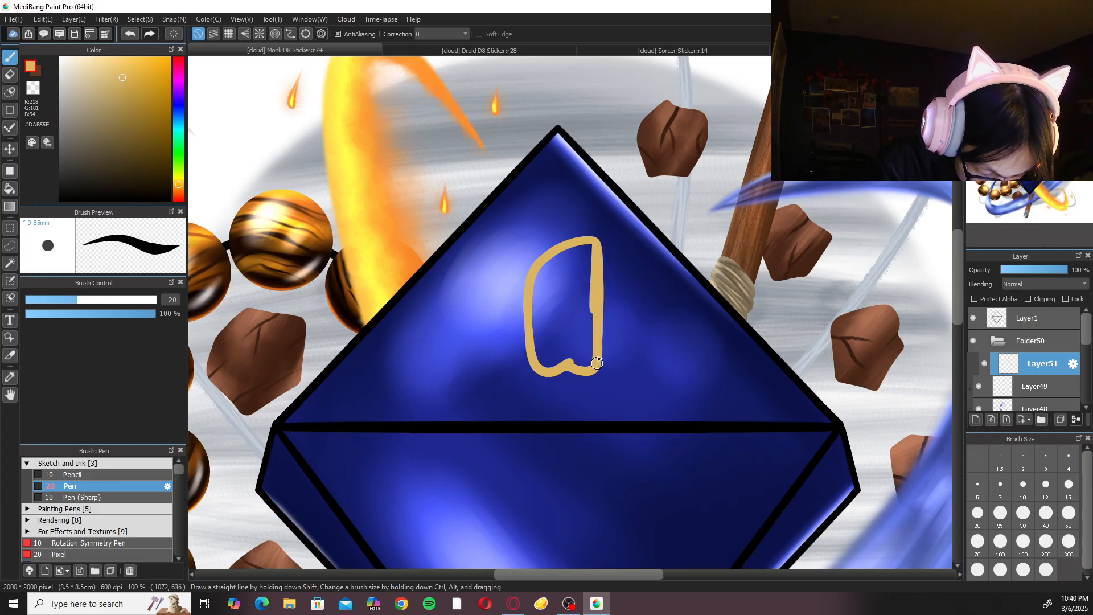
Fill the inside of the palm outline with gold using the Bucket tool.
right_click(584, 239)
click(507, 223)
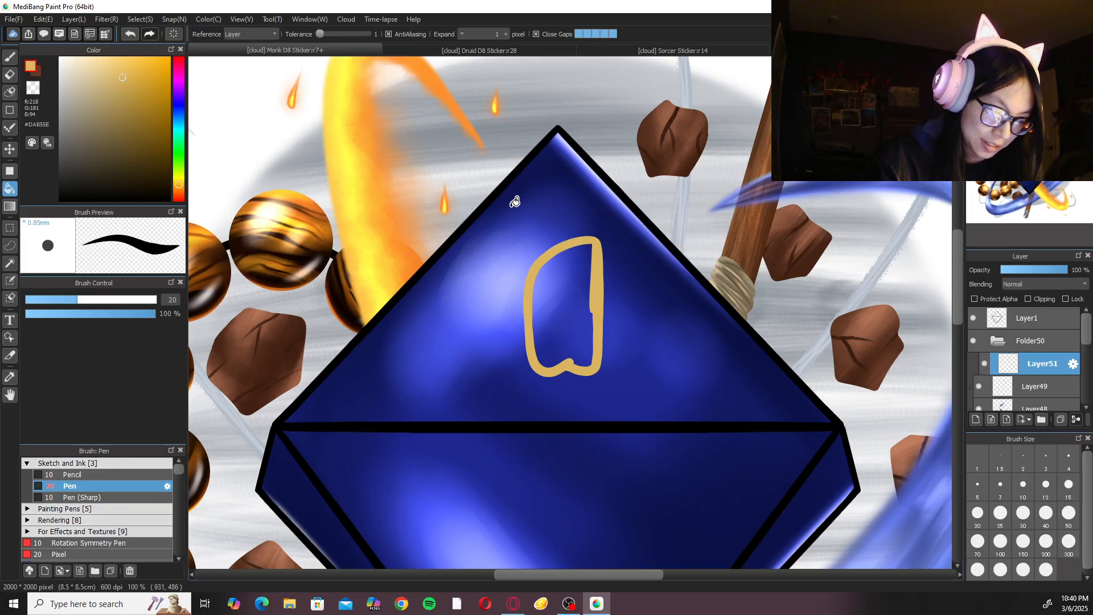
click(583, 313)
Transform the gold palm shape to shift it slightly left on the upper facet and apply the change.
right_click(608, 317)
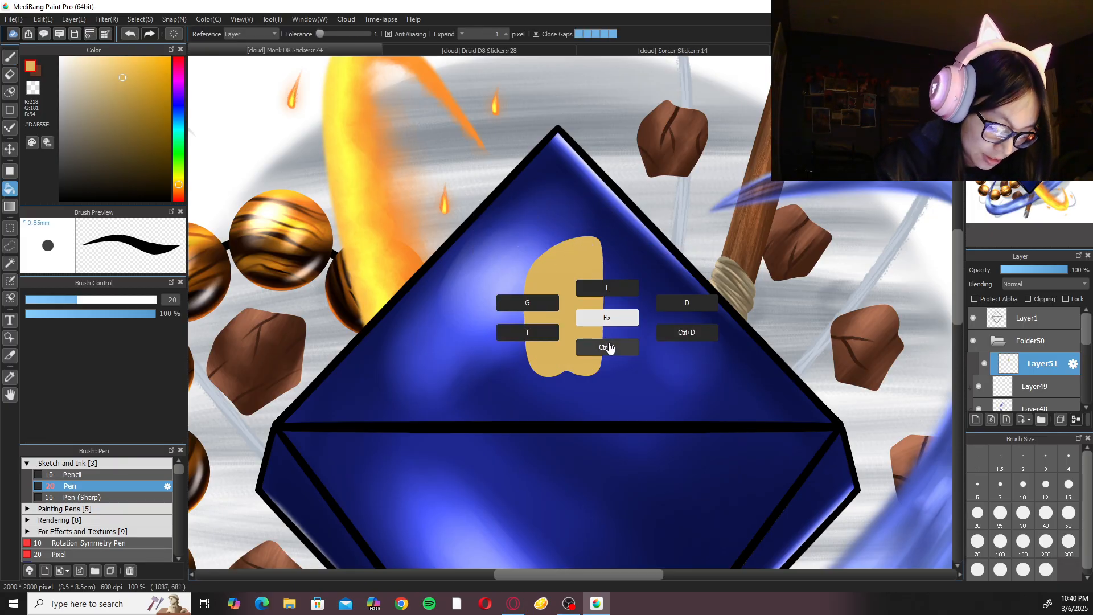
key(b)
click(607, 346)
drag(574, 308, 562, 303)
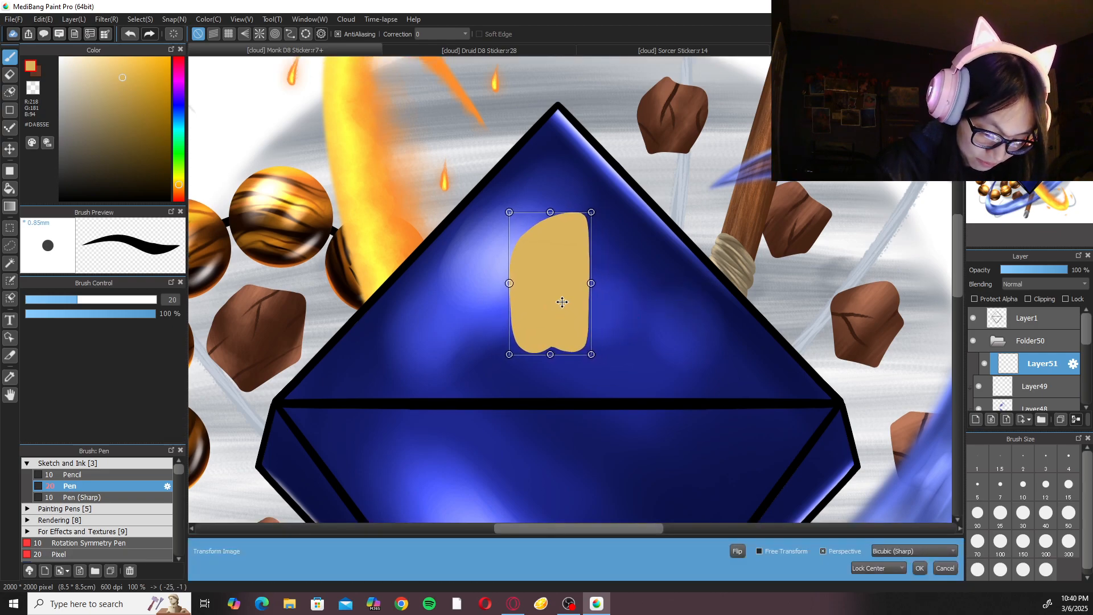
click(921, 568)
Draw a rounded thumb extending up and right from the palm's right side and fill it with gold.
scroll(856, 486, up, 2)
mouse_move(608, 346)
mouse_down()
mouse_move(655, 345)
mouse_move(585, 430)
mouse_up()
key(ctrl+z)
mouse_move(597, 338)
mouse_down()
mouse_move(638, 370)
mouse_move(596, 415)
mouse_up()
right_click(650, 323)
click(596, 315)
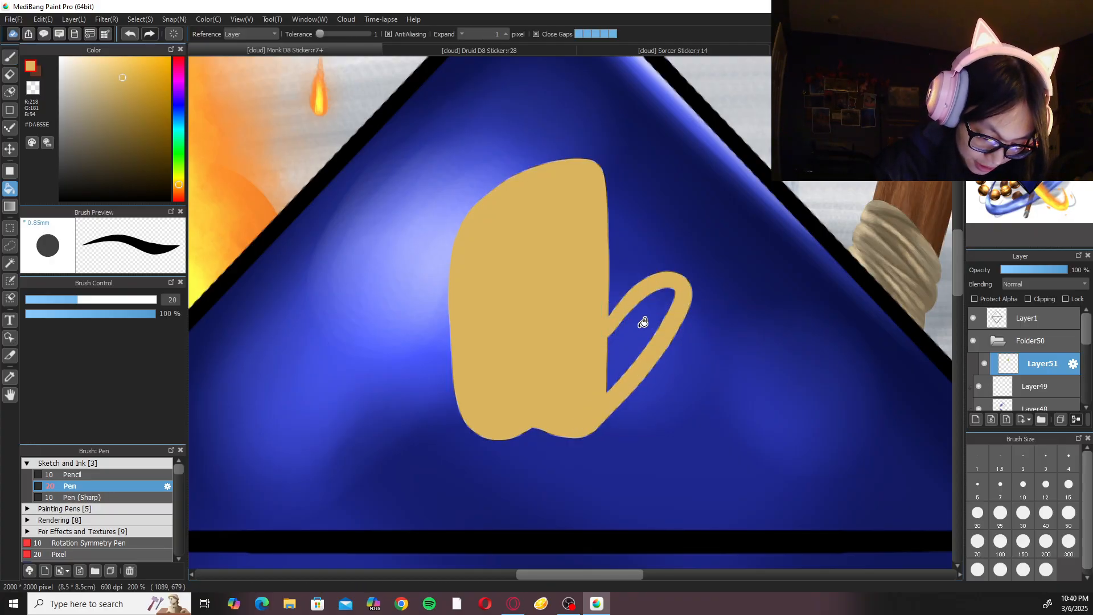
click(642, 320)
key(b)
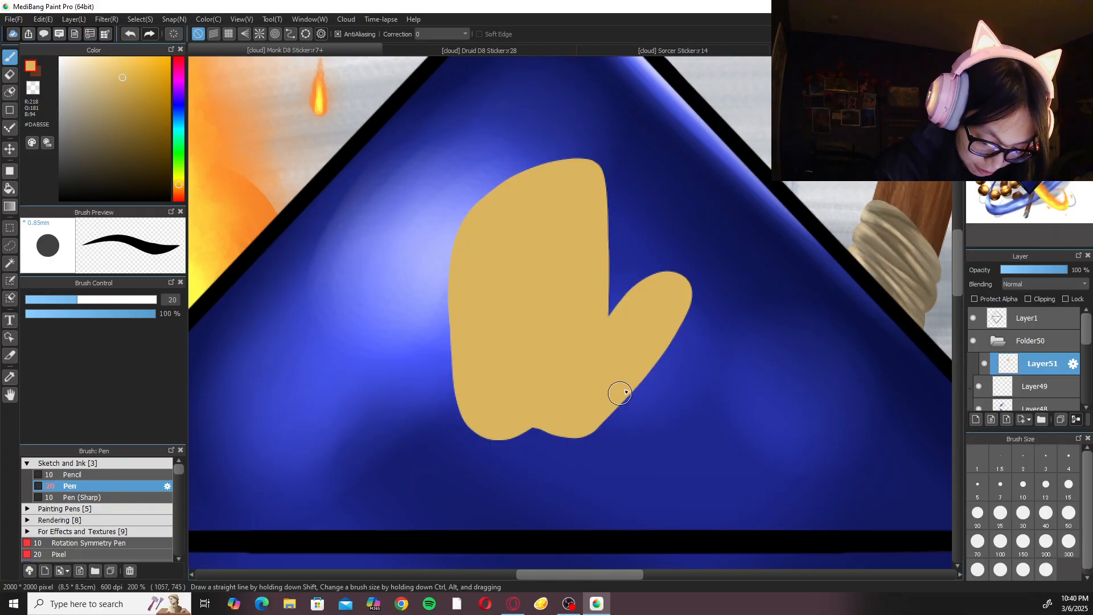
Extend the upper end of the gold palm shape with a rounded contour and paint in the gap.
scroll(630, 313, up, 3)
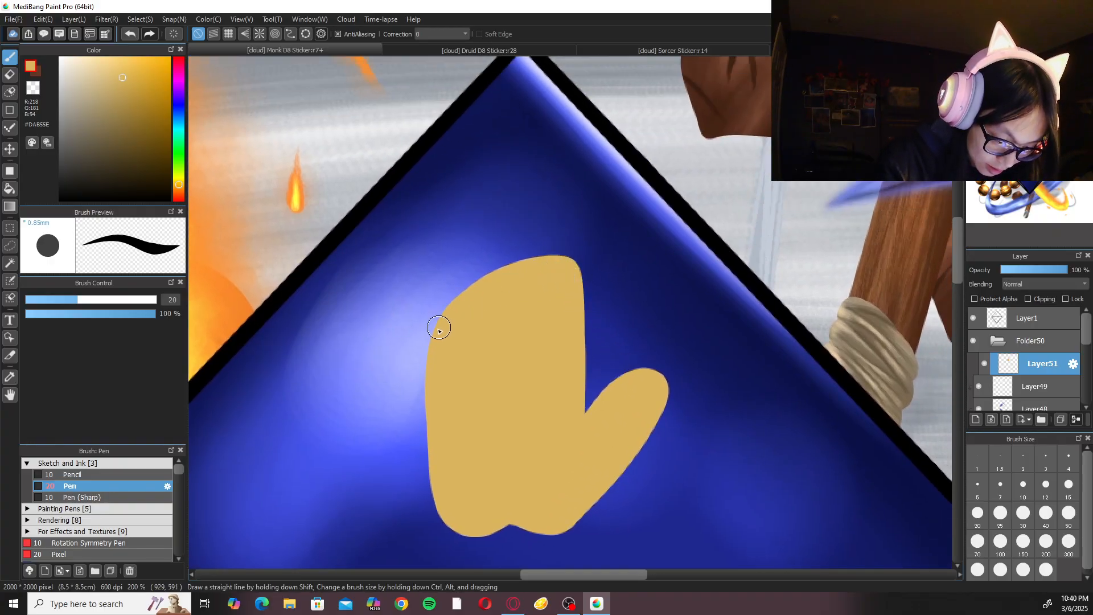
mouse_move(434, 361)
mouse_down()
mouse_move(475, 260)
mouse_move(561, 269)
mouse_move(563, 331)
mouse_move(583, 266)
mouse_move(575, 276)
mouse_move(567, 228)
mouse_move(505, 220)
mouse_move(434, 329)
mouse_up()
key(ctrl+z)
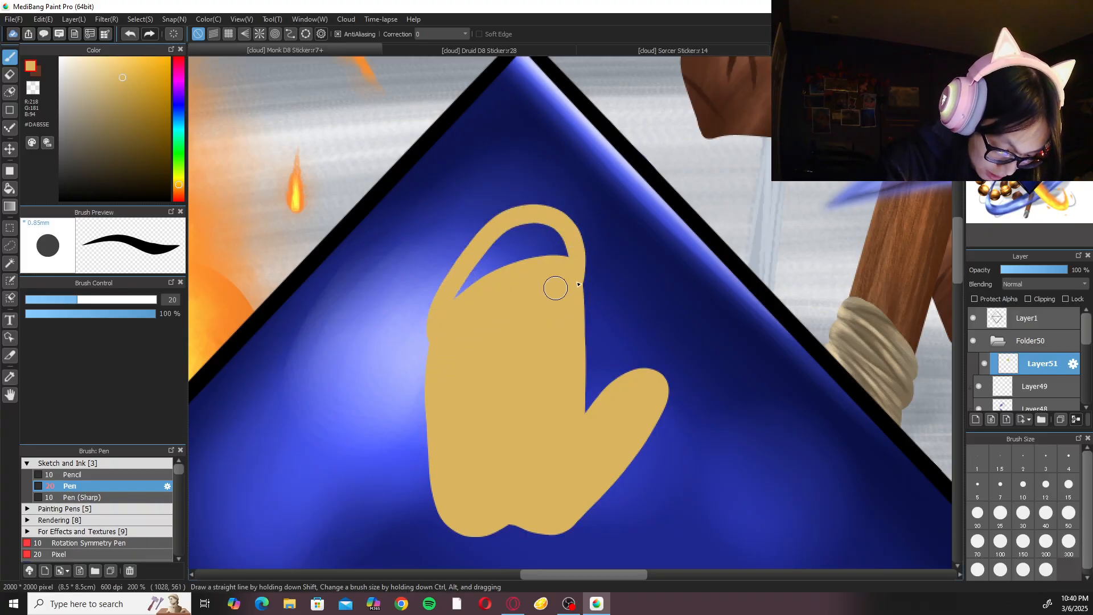
key(ctrl+z)
mouse_move(574, 289)
mouse_down()
mouse_move(505, 245)
mouse_move(436, 327)
mouse_up()
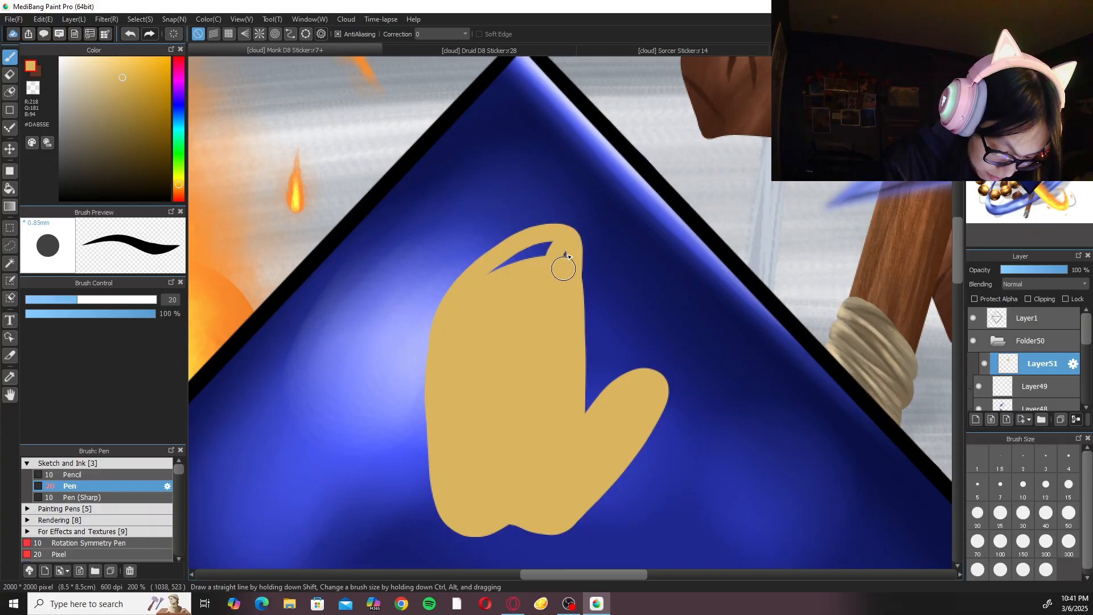
drag(563, 282, 513, 263)
mouse_move(569, 231)
mouse_down()
mouse_move(480, 259)
mouse_move(472, 286)
mouse_up()
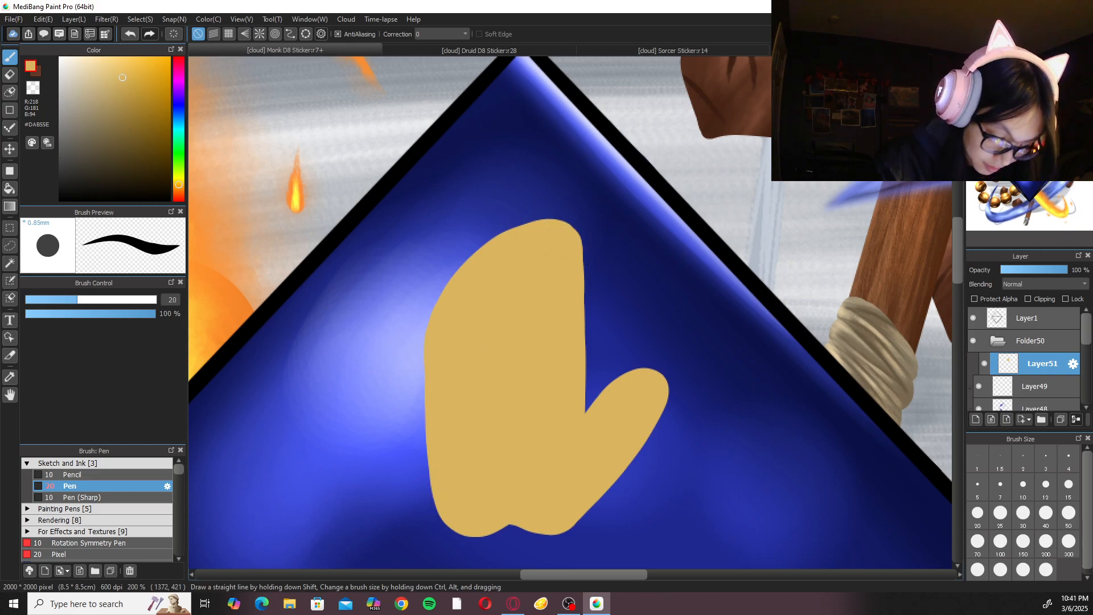
Reduce the Pen brush size to 10.
drag(706, 394, 678, 476)
key(ctrl+plus)
click(1024, 484)
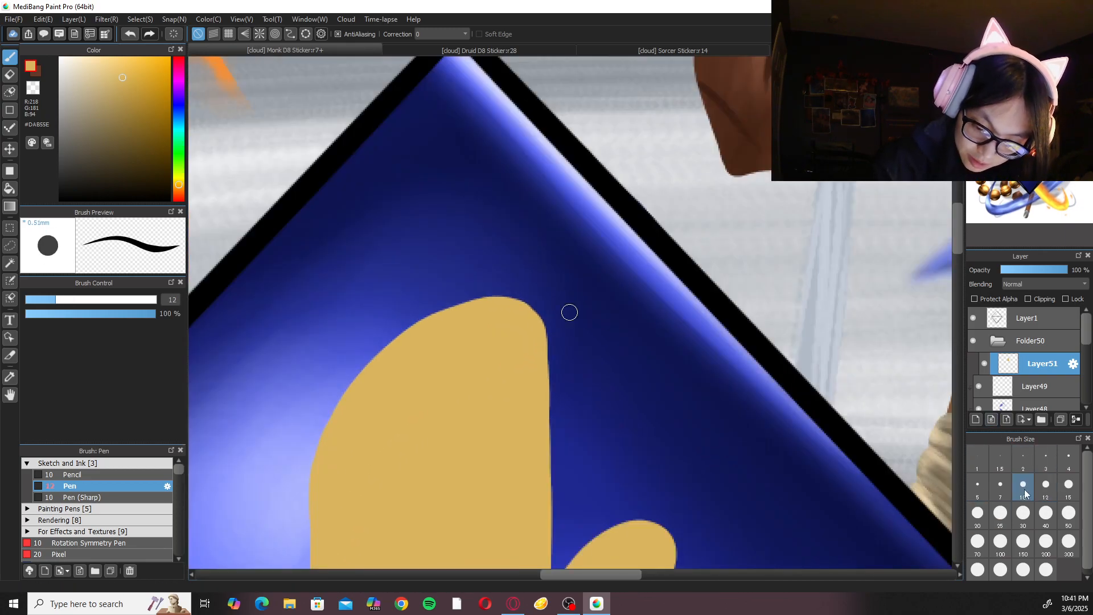
key(Left)
key(Left)
key(Left)
key(Left)
key(Left)
key(Left)
key(ctrl+plus)
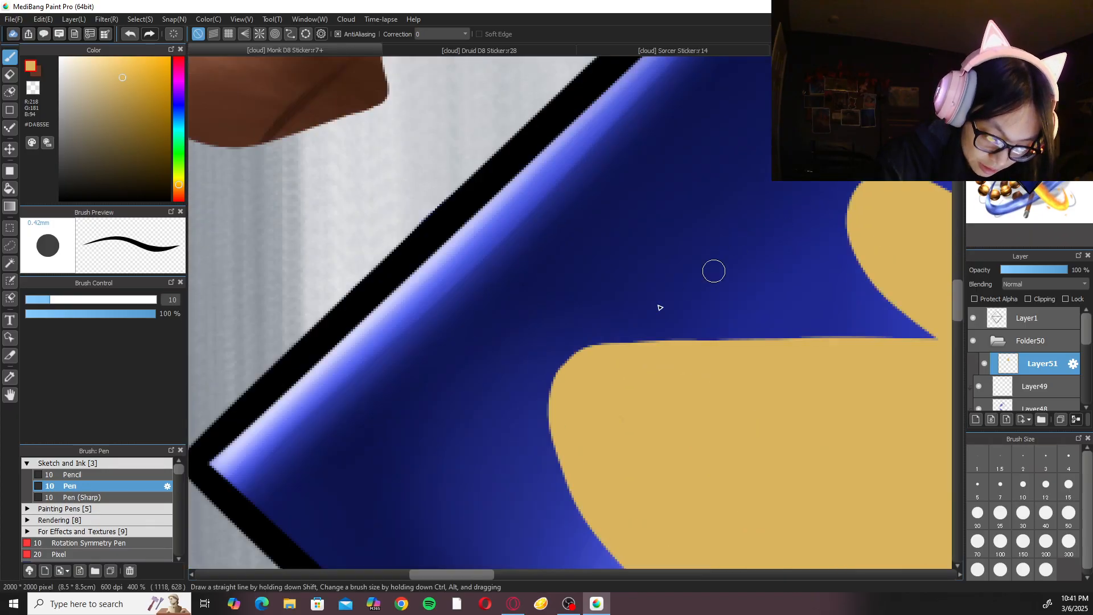
key(ctrl+minus)
key(ctrl+minus)
key(ctrl+minus)
key(Right)
key(Right)
key(Right)
key(Right)
key(Right)
key(Right)
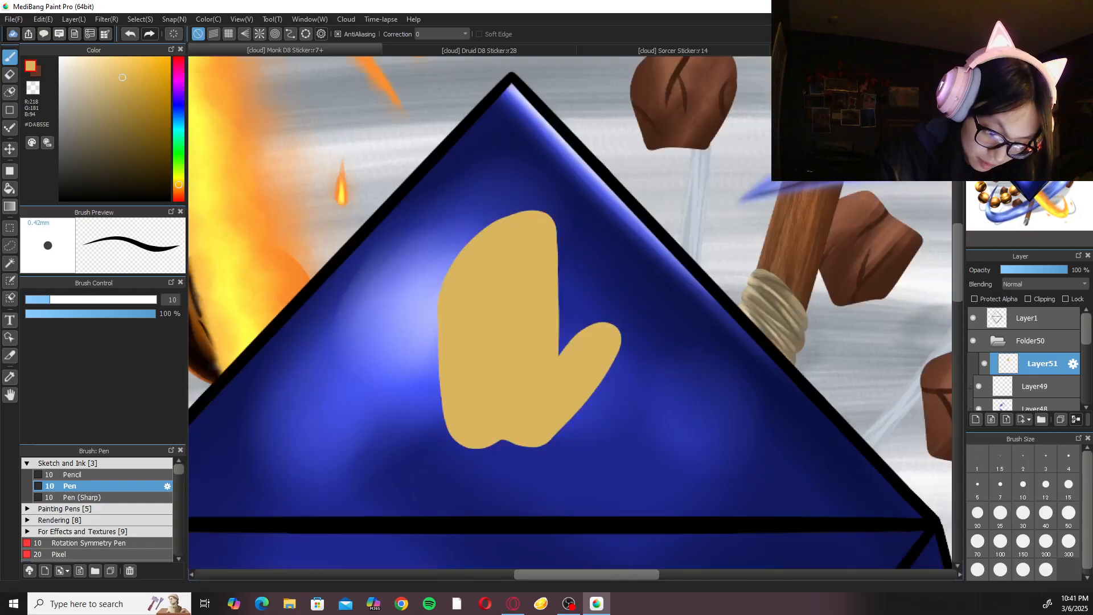
Erase along the thumb's outer lower edge with the Eraser at size 10 to slim and straighten it down to the palm's base.
key(ctrl+plus)
key(ctrl+plus)
key(e)
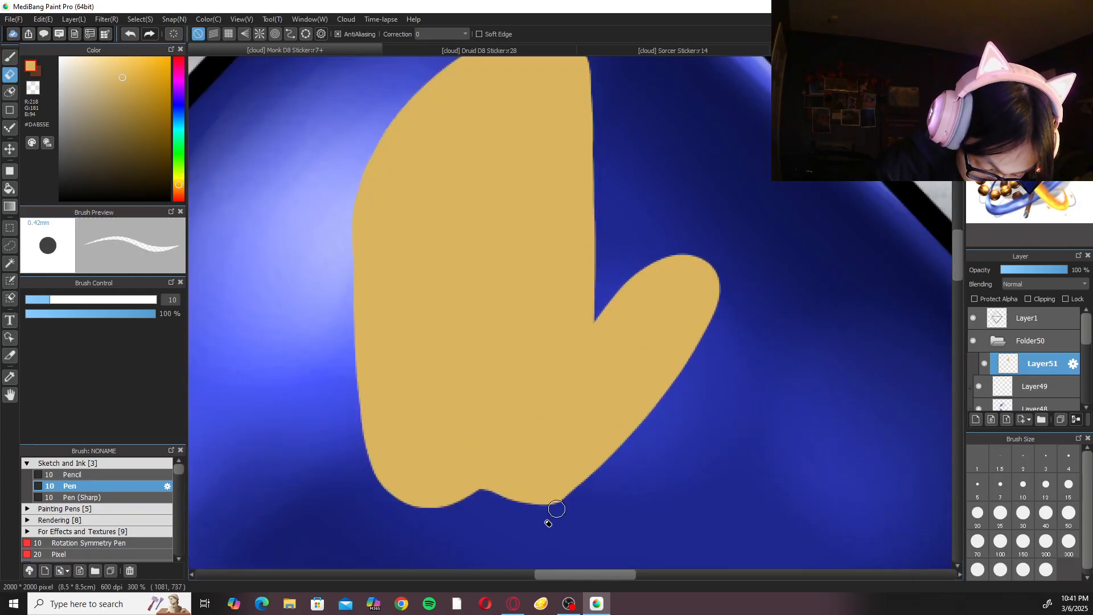
drag(722, 335, 573, 509)
drag(695, 358, 620, 451)
drag(708, 340, 621, 457)
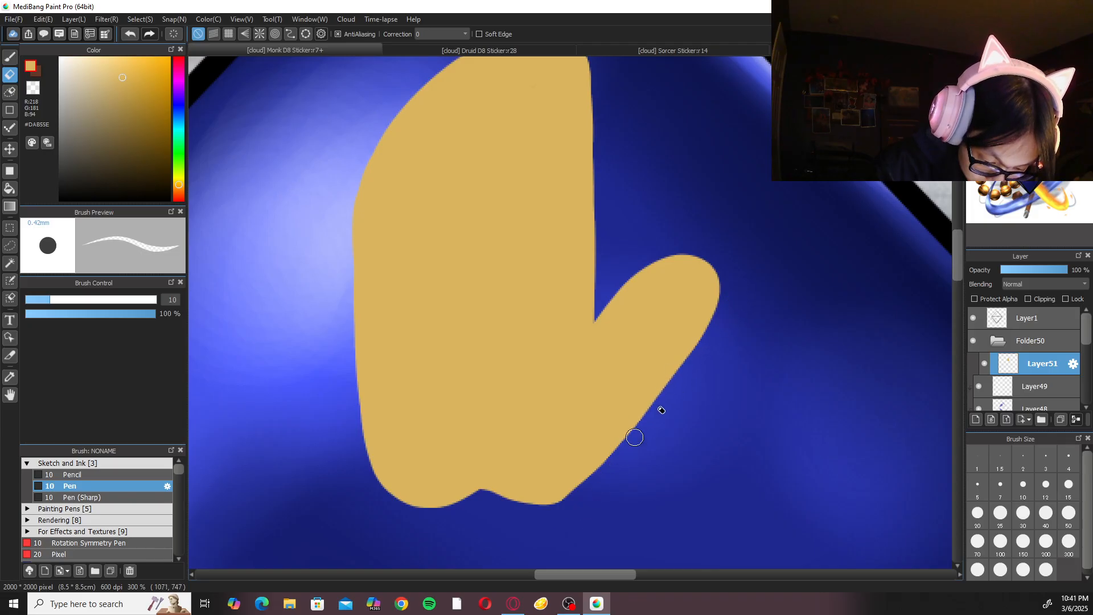
mouse_move(754, 279)
mouse_down()
mouse_move(566, 537)
mouse_move(592, 499)
mouse_up()
drag(670, 373, 586, 488)
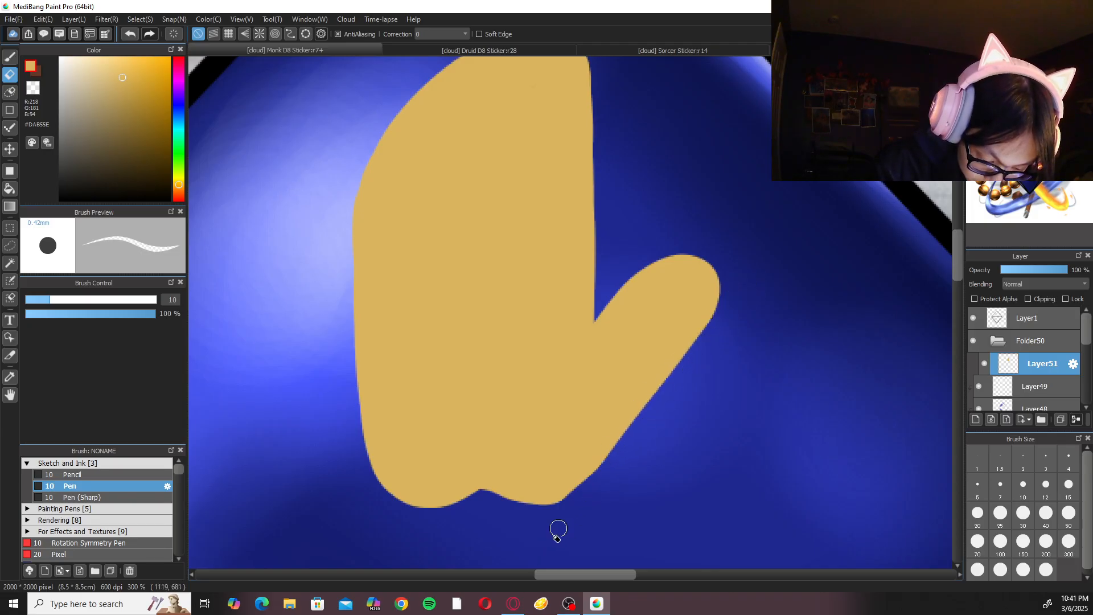
drag(632, 430, 580, 495)
drag(681, 304, 652, 391)
scroll(661, 353, down, 4)
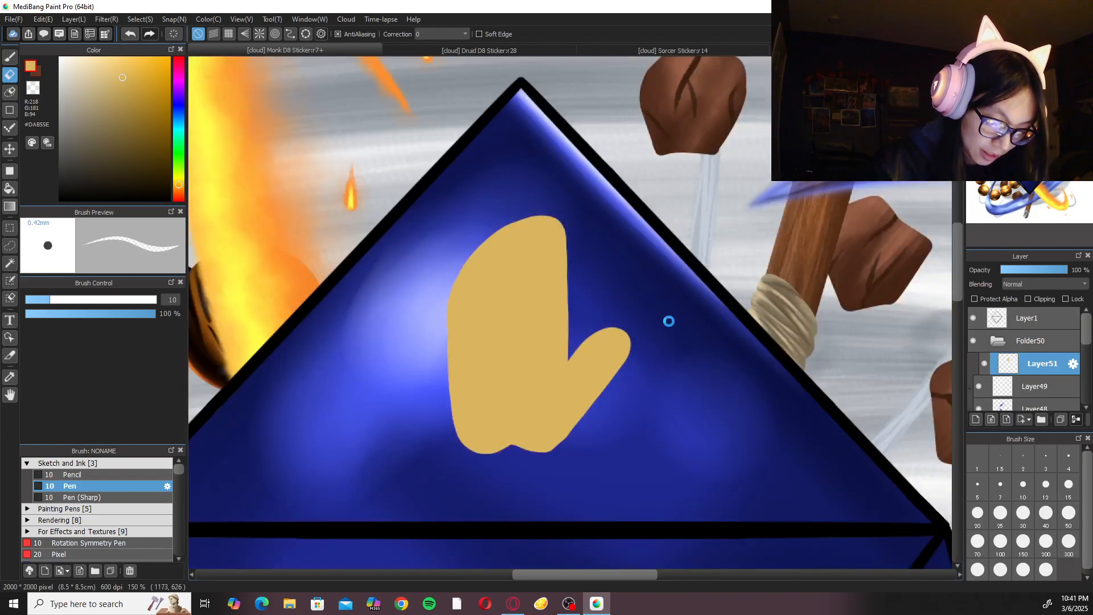
Touch up the palm's right edge above the thumb with a gold Pen stroke, undoing the previous stroke first.
scroll(569, 284, up, 4)
key(p)
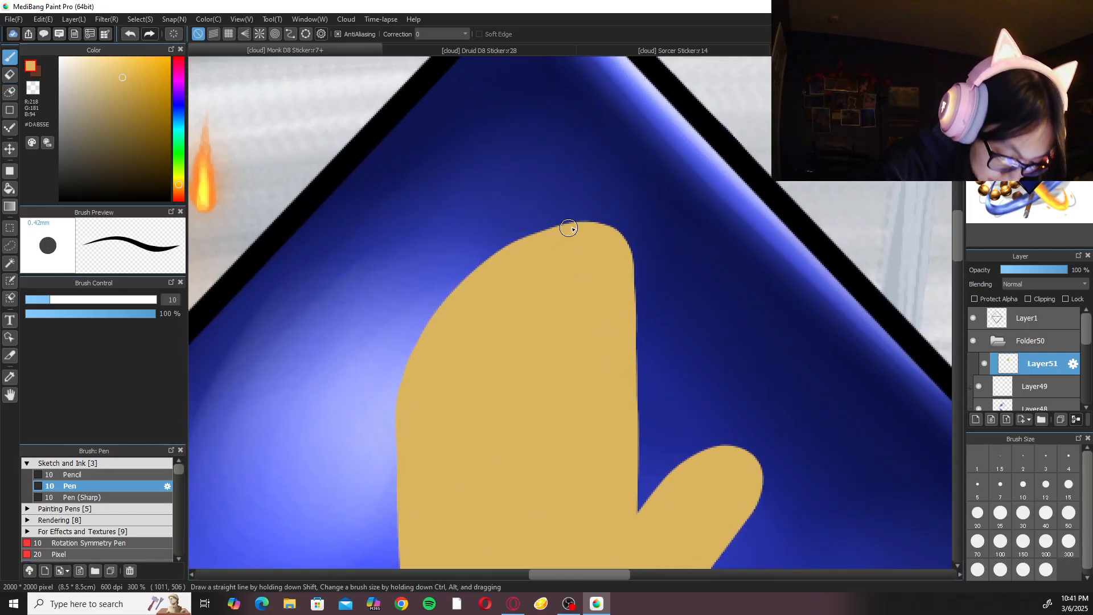
scroll(495, 316, down, 3)
scroll(646, 314, up, 2)
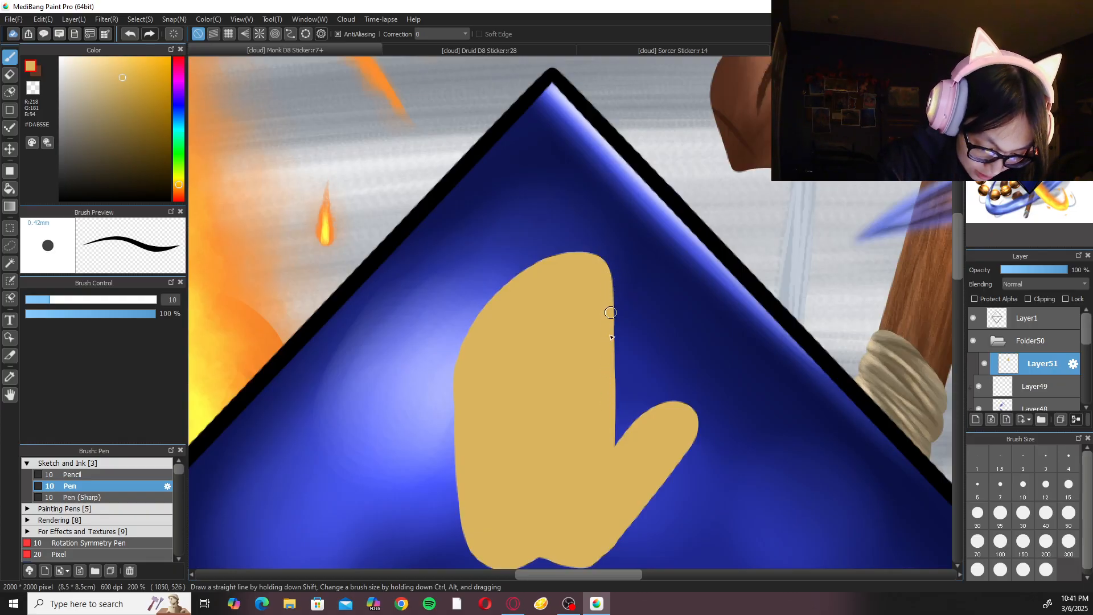
key(ctrl+z)
drag(612, 283, 606, 339)
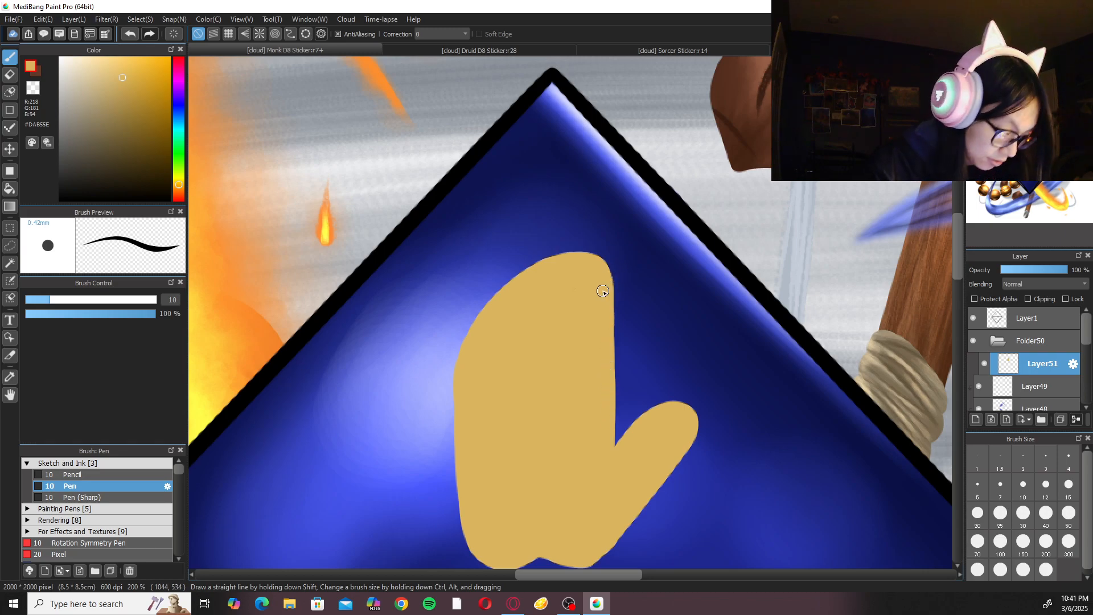
key(e)
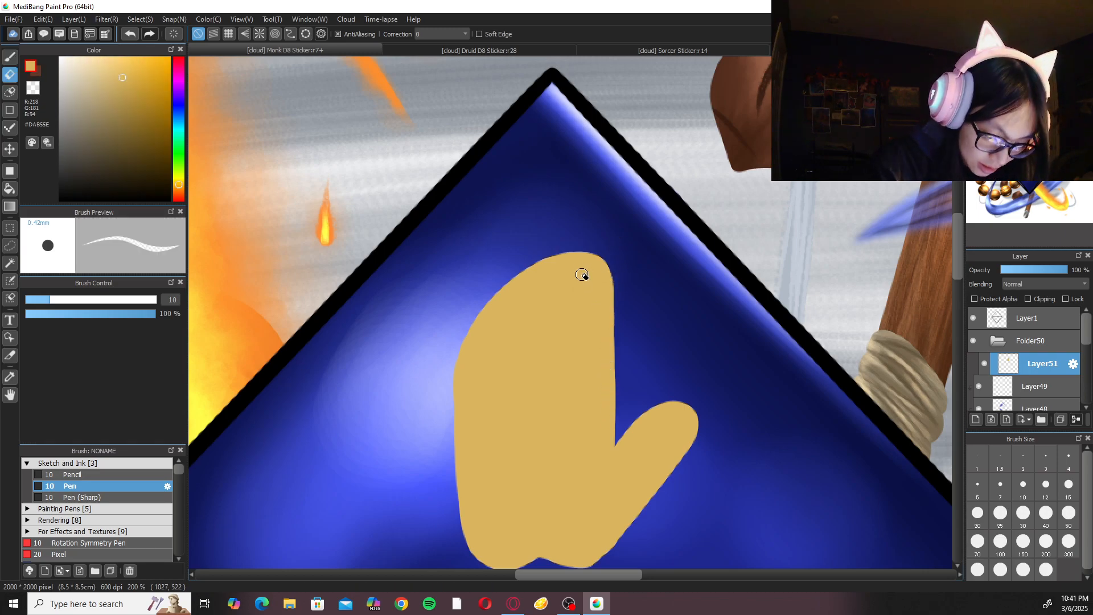
drag(577, 252, 577, 409)
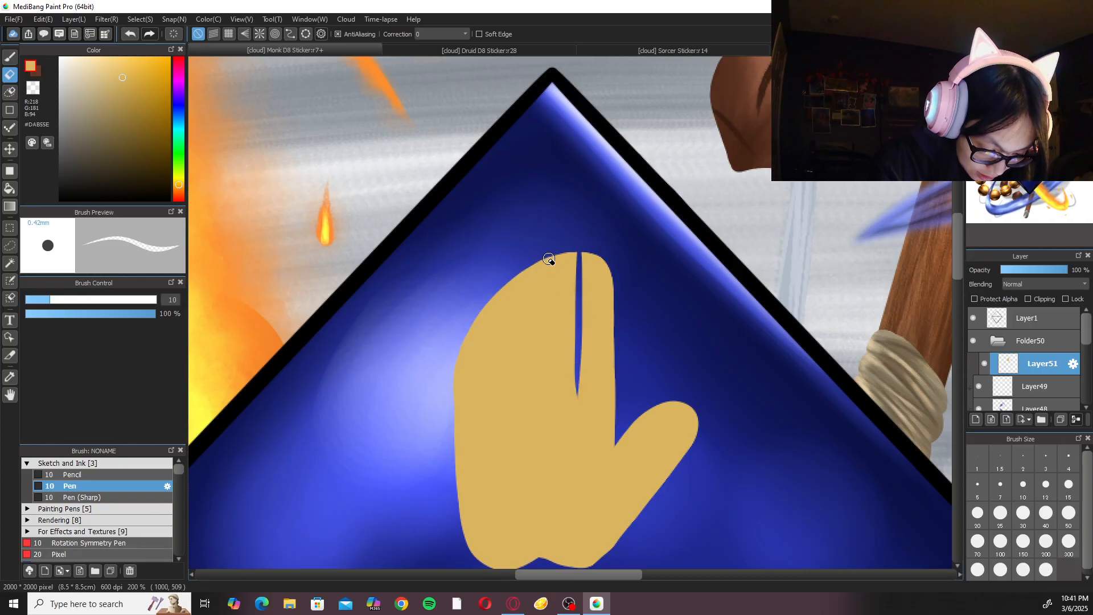
drag(550, 260, 544, 409)
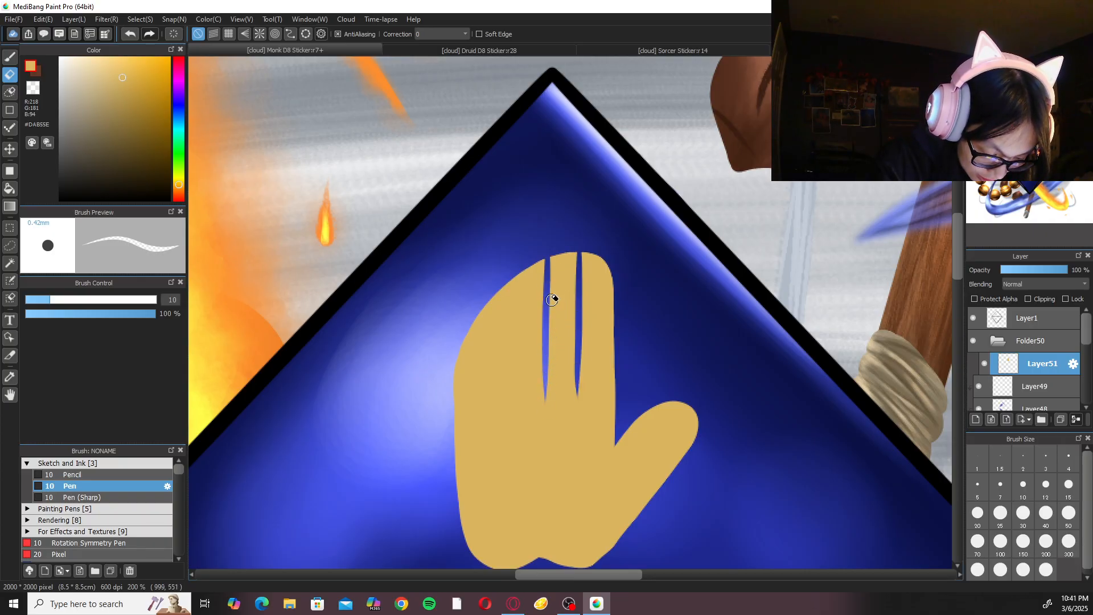
key(ctrl+z)
key(ctrl+z)
mouse_move(580, 249)
mouse_down()
mouse_move(573, 364)
mouse_move(580, 277)
mouse_move(582, 383)
mouse_up()
key(ctrl+z)
Erase four narrow vertical gaps down from the palm's upper contour with the size 10 Eraser to separate the fingers.
key(ctrl+z)
key(ctrl+z)
drag(584, 258, 579, 375)
key(ctrl+z)
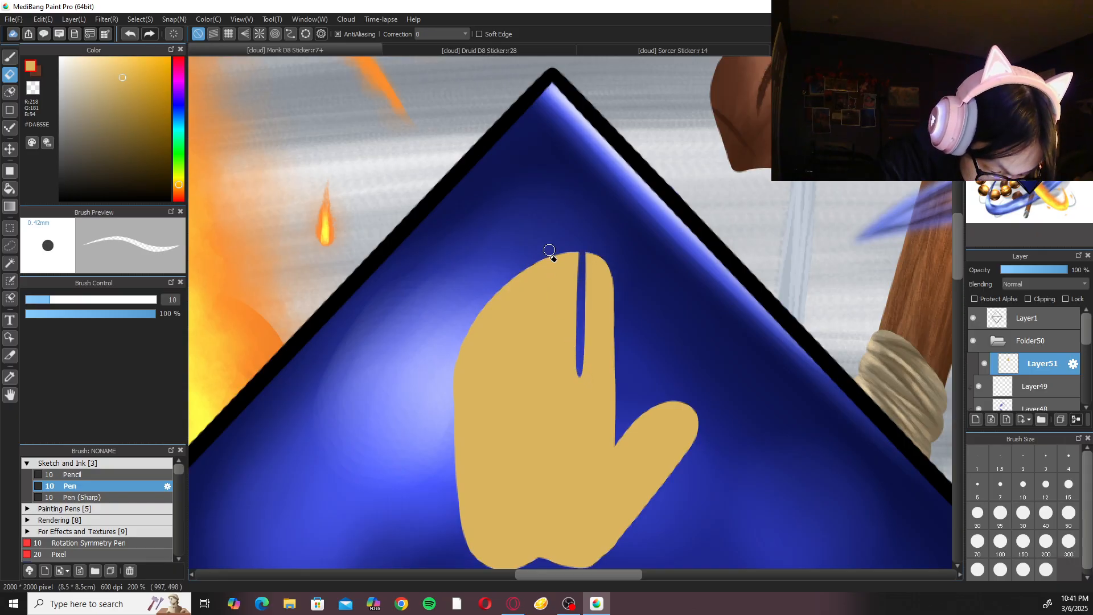
drag(550, 251, 550, 381)
key(ctrl+z)
drag(548, 255, 545, 371)
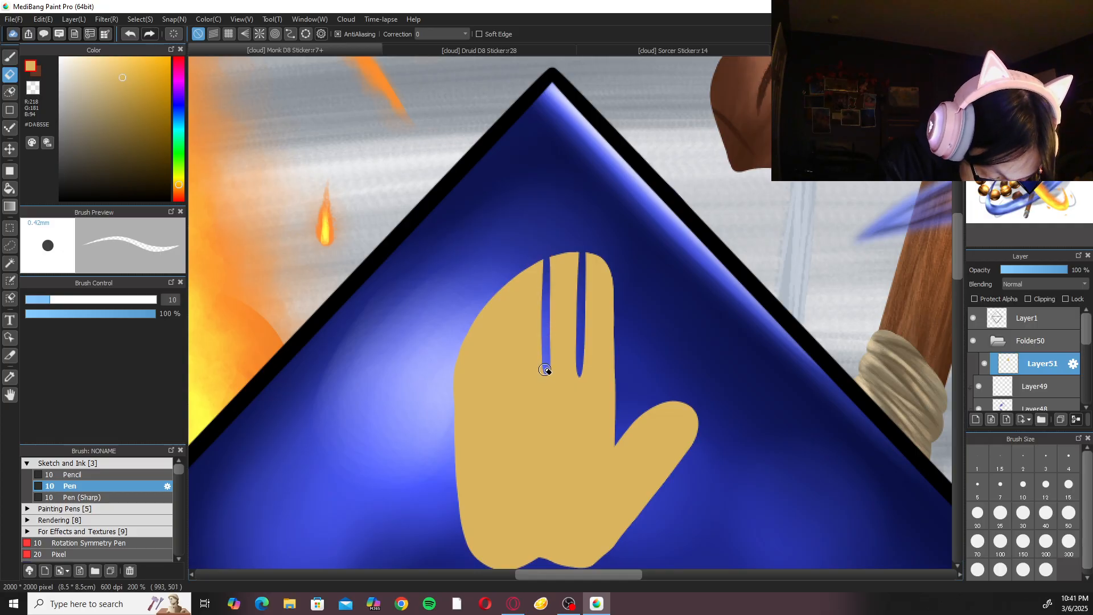
drag(505, 279, 507, 383)
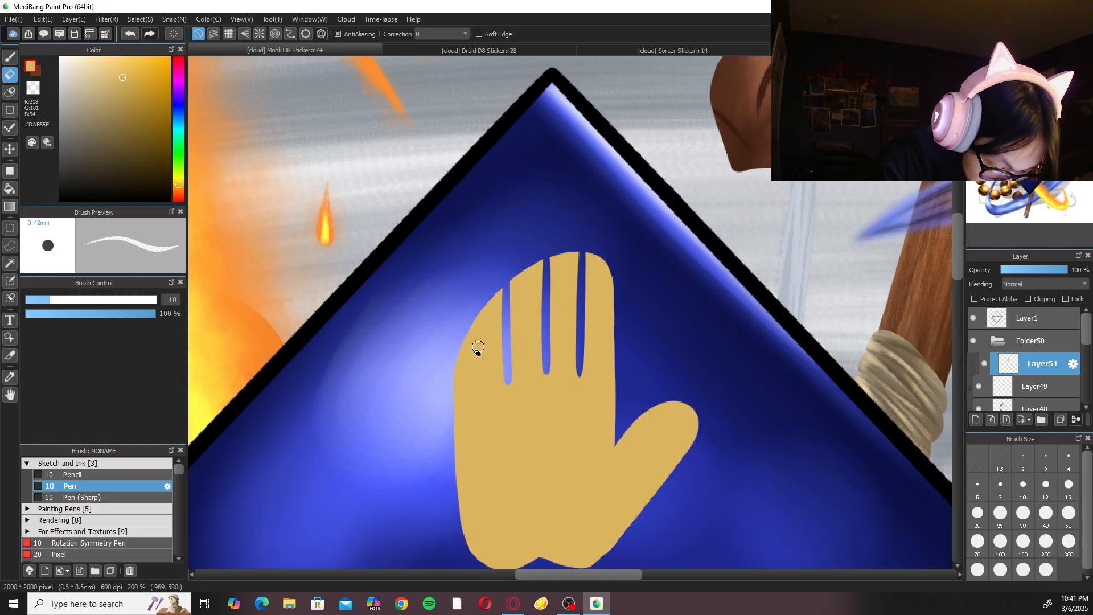
drag(479, 329, 480, 395)
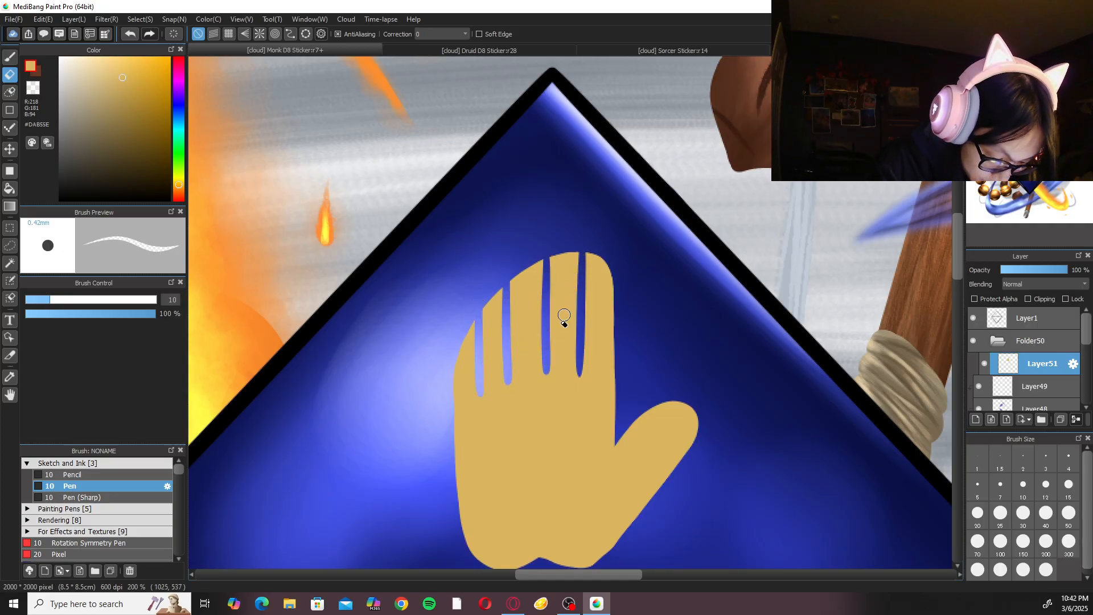
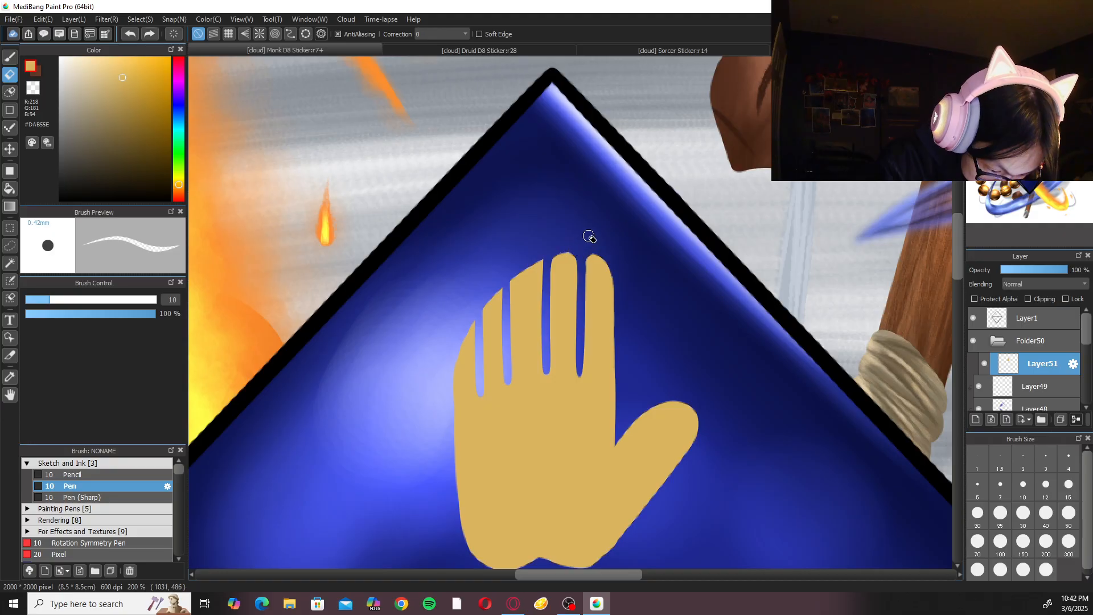
Erase the corners of the third fingertip, counting from the thumb side, with the size 10 Eraser to round it.
scroll(601, 187, up, 2)
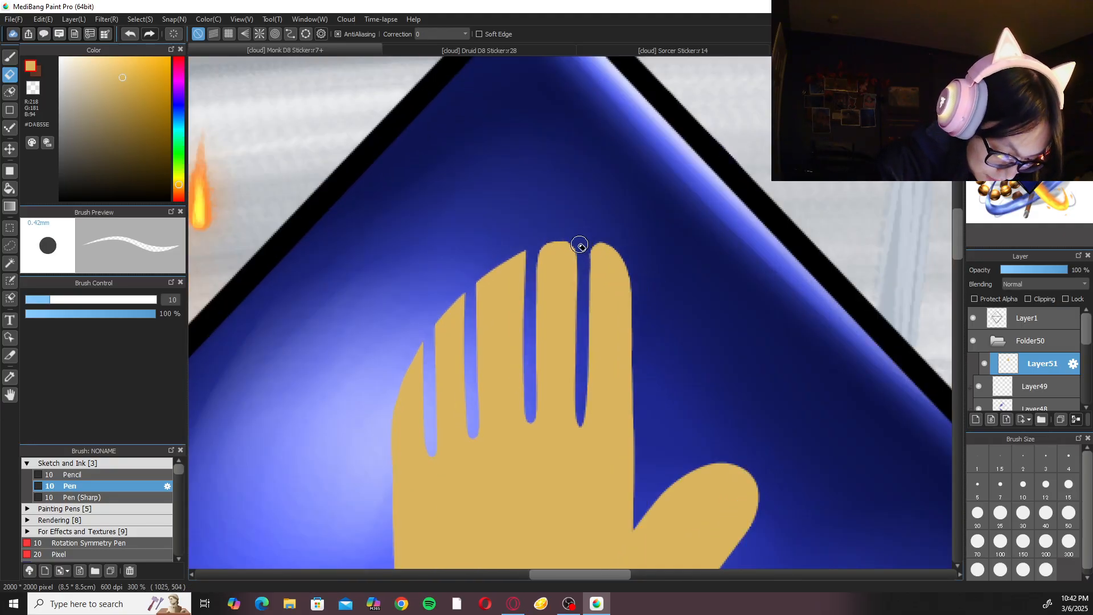
mouse_move(523, 249)
mouse_down()
mouse_move(529, 308)
mouse_move(520, 274)
mouse_move(529, 368)
mouse_up()
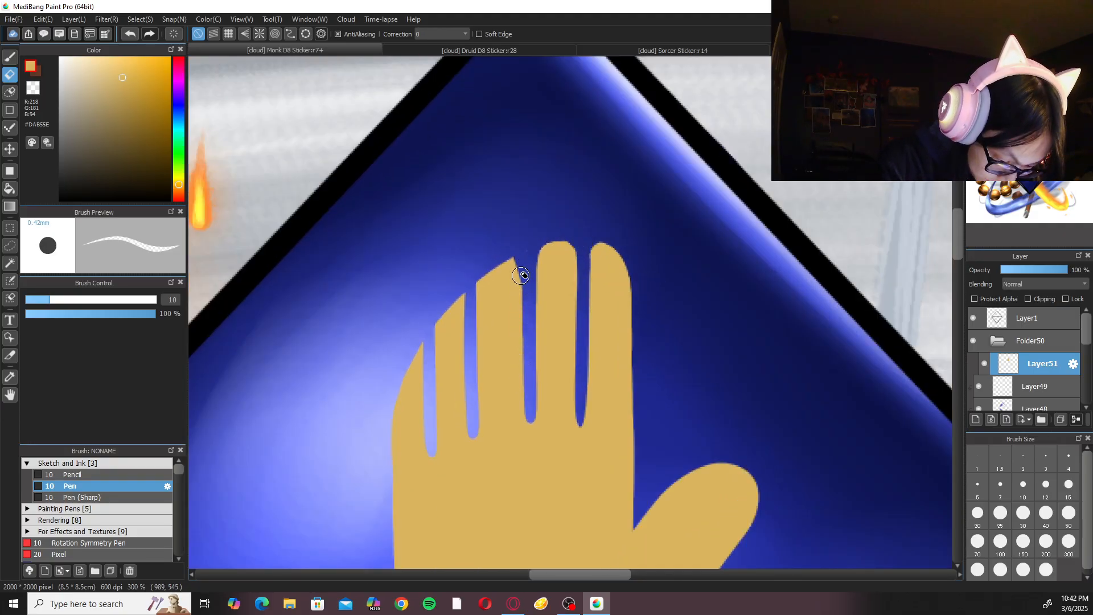
drag(488, 261, 471, 350)
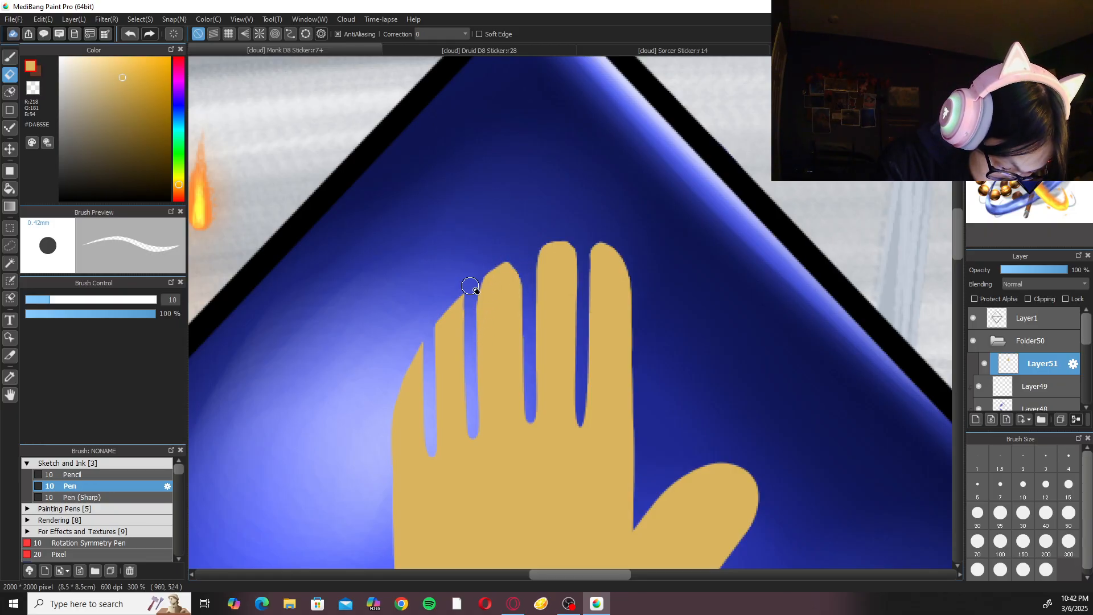
key(b)
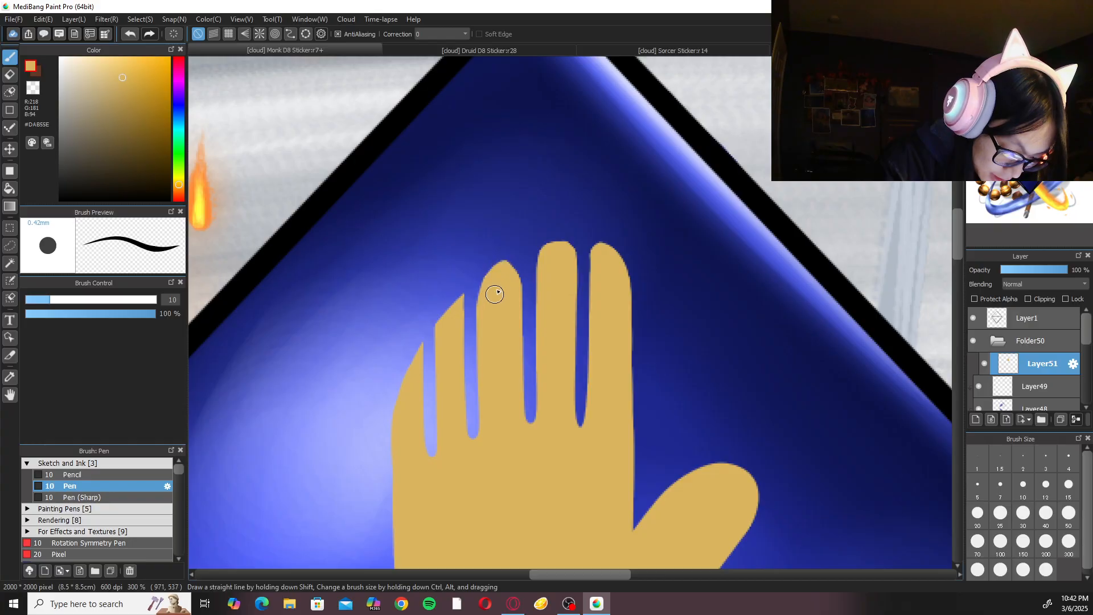
key(ctrl+z)
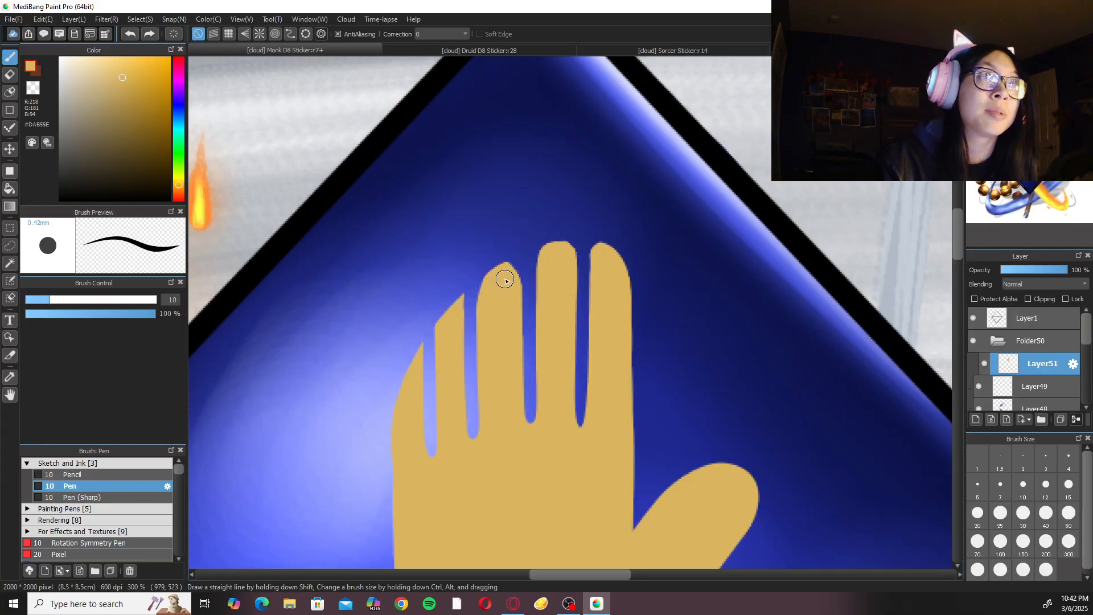
Refine the third finger's rounded tip with small Eraser and gold Pen touch-ups.
scroll(499, 298, down, 3)
scroll(499, 284, up, 4)
key(e)
drag(488, 244, 501, 254)
key(b)
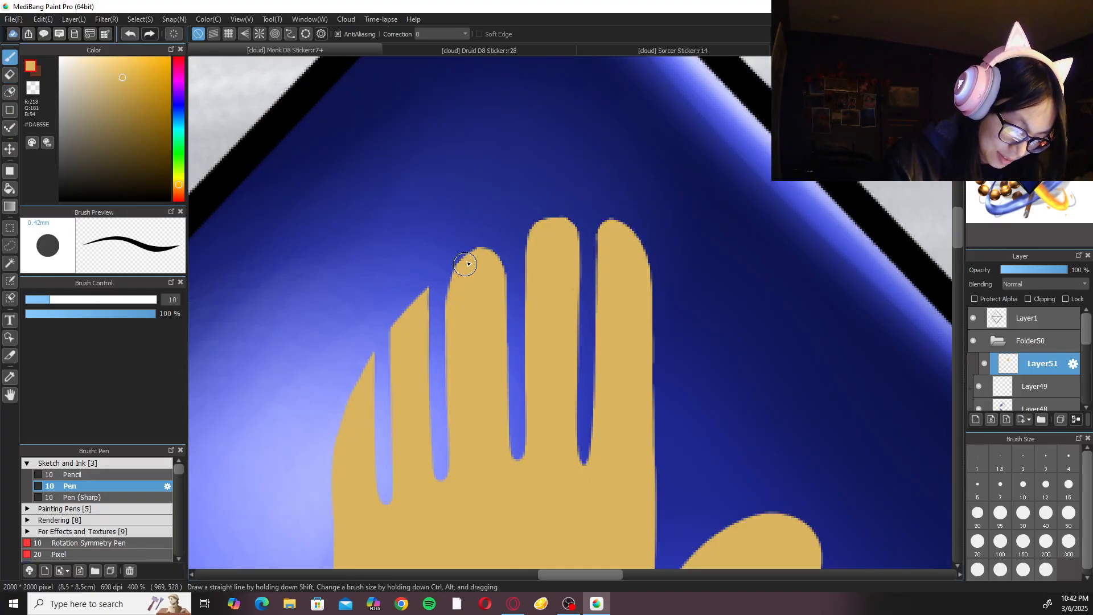
scroll(461, 310, down, 2)
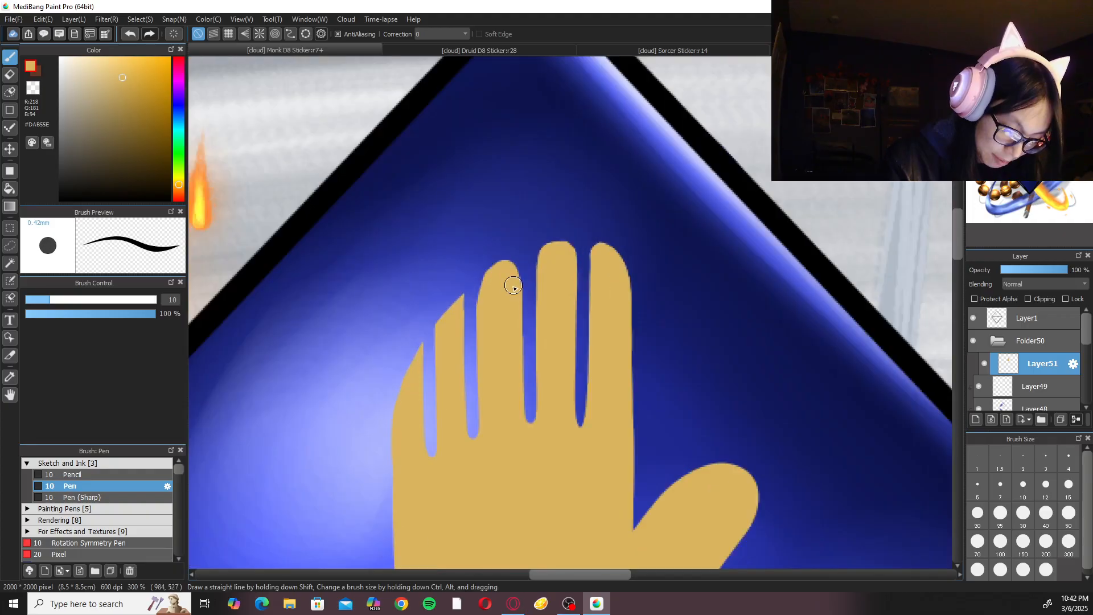
scroll(513, 286, up, 2)
key(e)
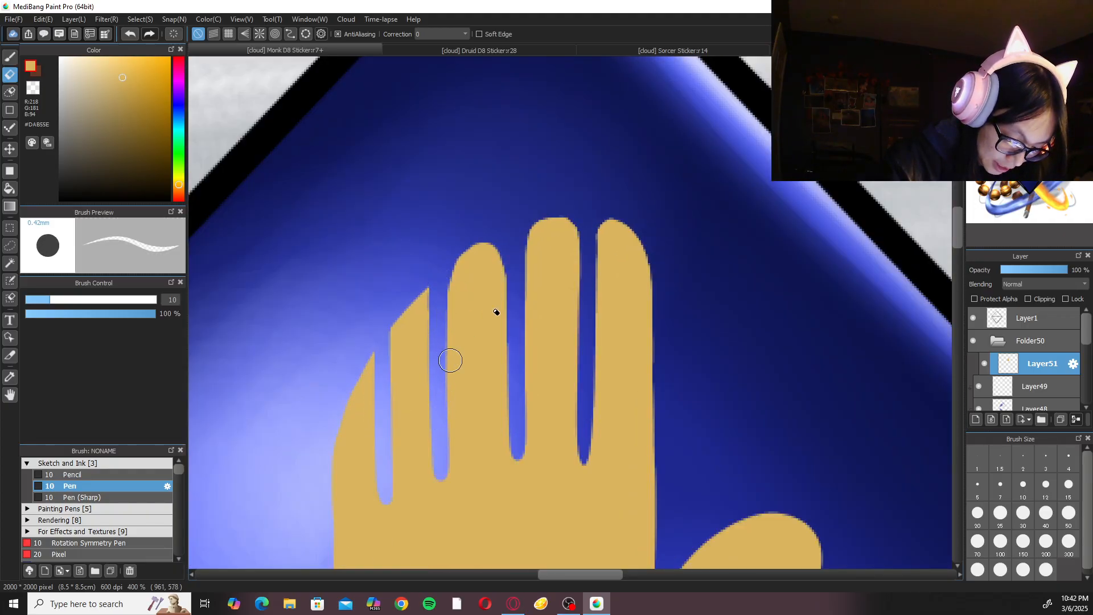
Slim the thumb by erasing along its upper and outer edges down to the palm's base at size 10.
click(1006, 65)
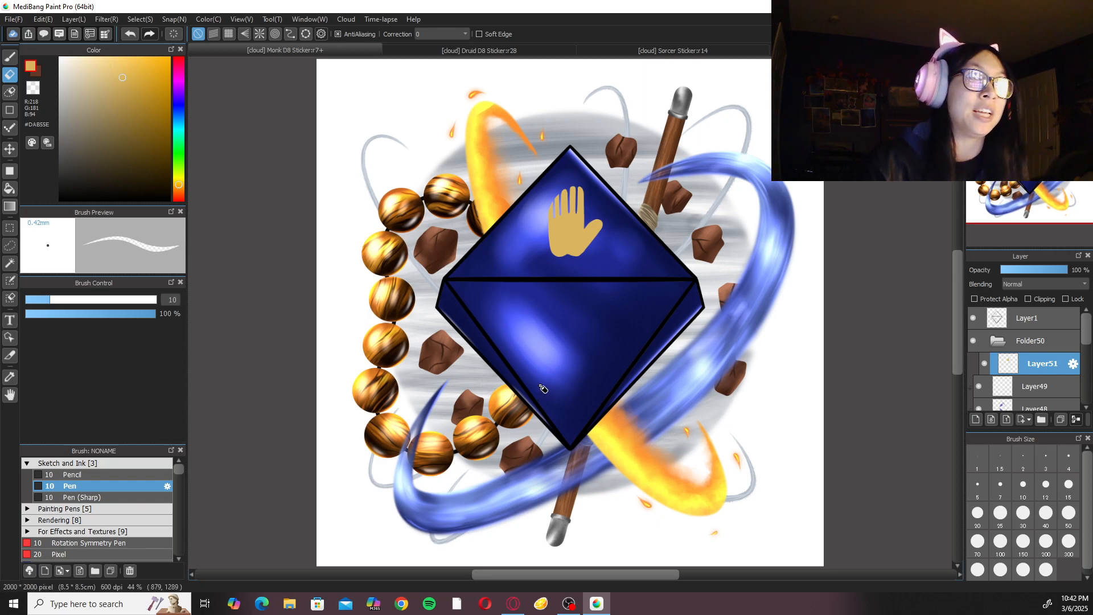
scroll(544, 387, up, 2)
scroll(561, 366, up, 5)
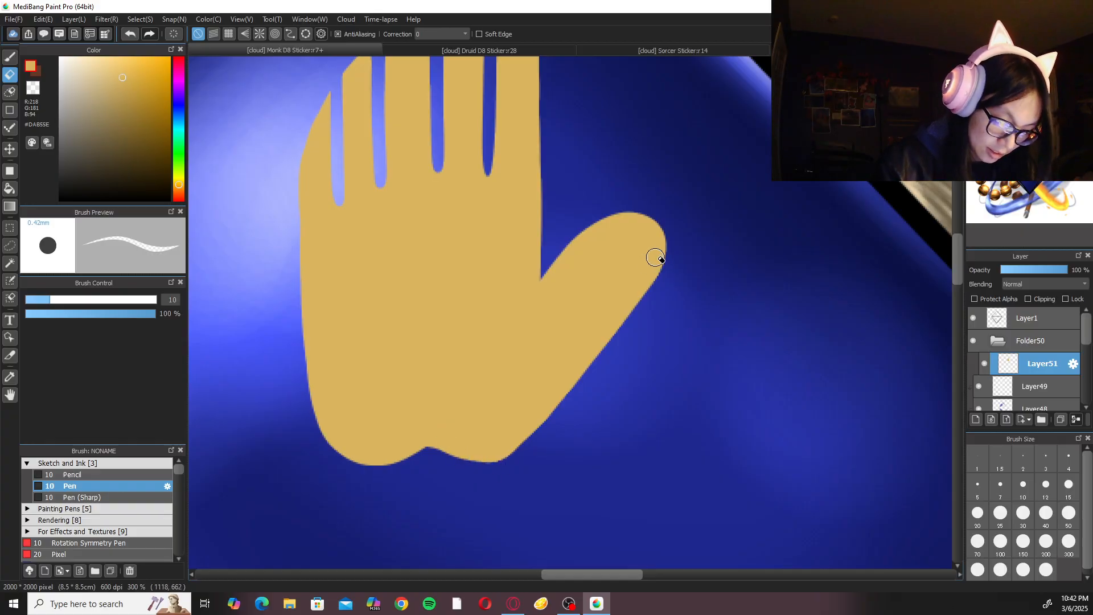
scroll(612, 243, down, 4)
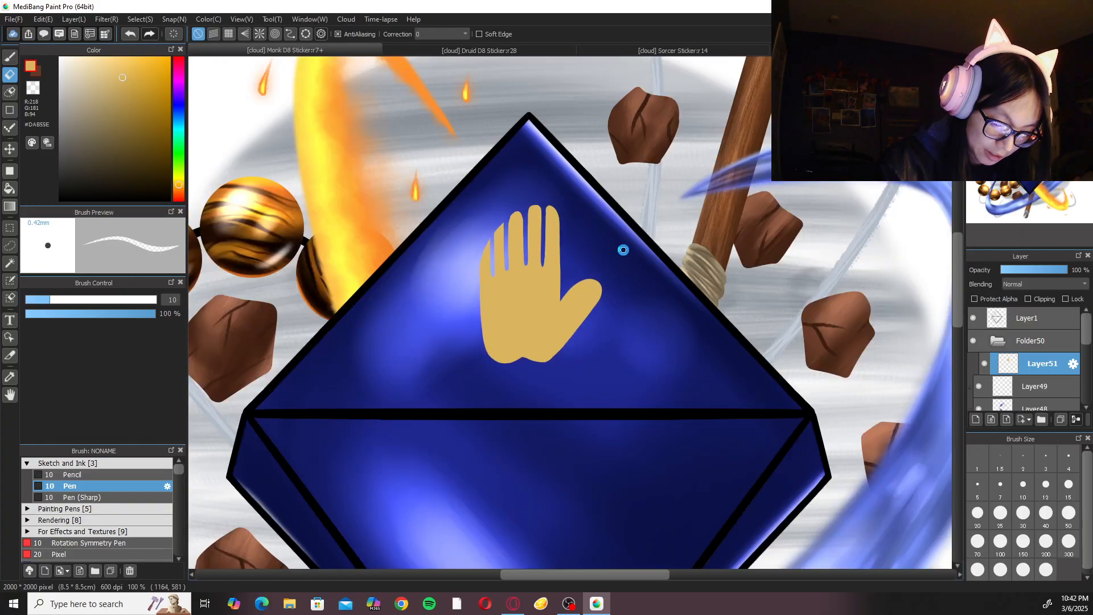
scroll(625, 256, up, 4)
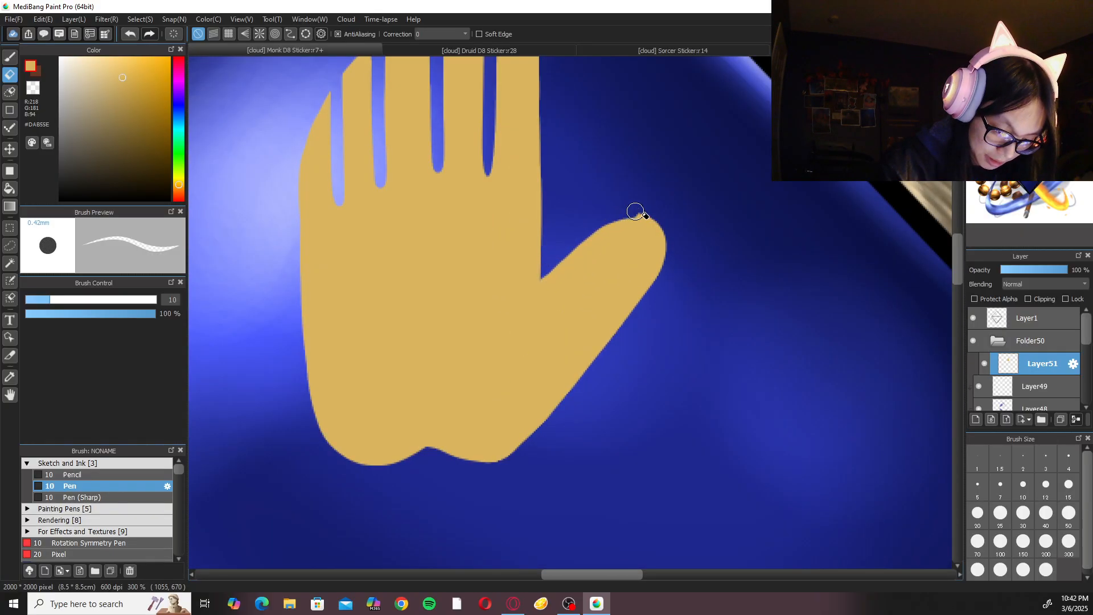
drag(664, 261, 490, 494)
drag(602, 343, 485, 500)
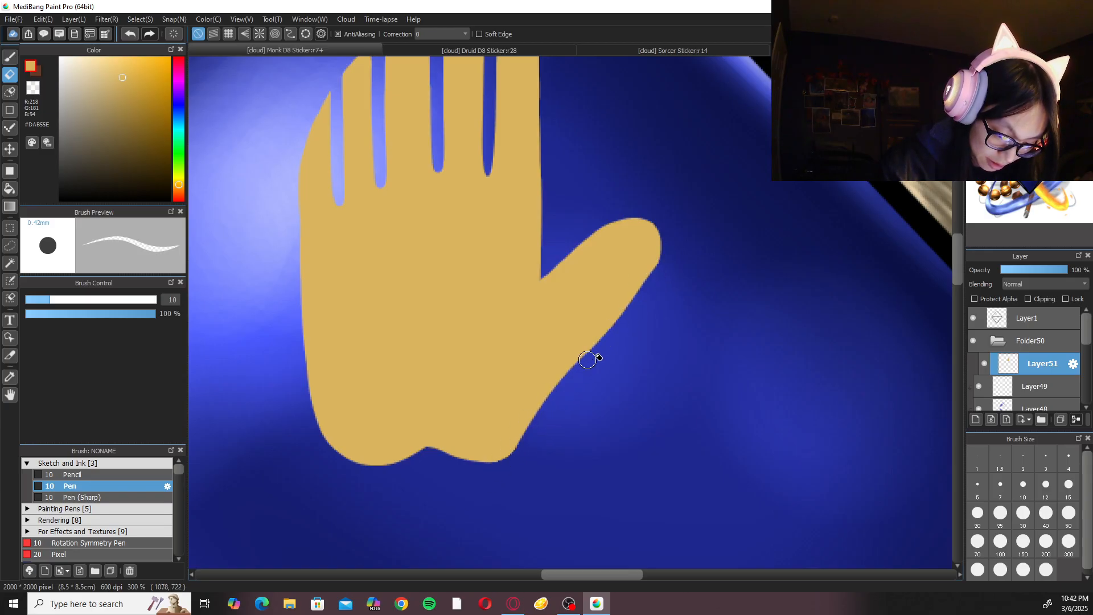
drag(580, 368, 520, 453)
mouse_move(669, 249)
mouse_down()
mouse_move(596, 375)
mouse_move(654, 283)
mouse_move(576, 365)
mouse_up()
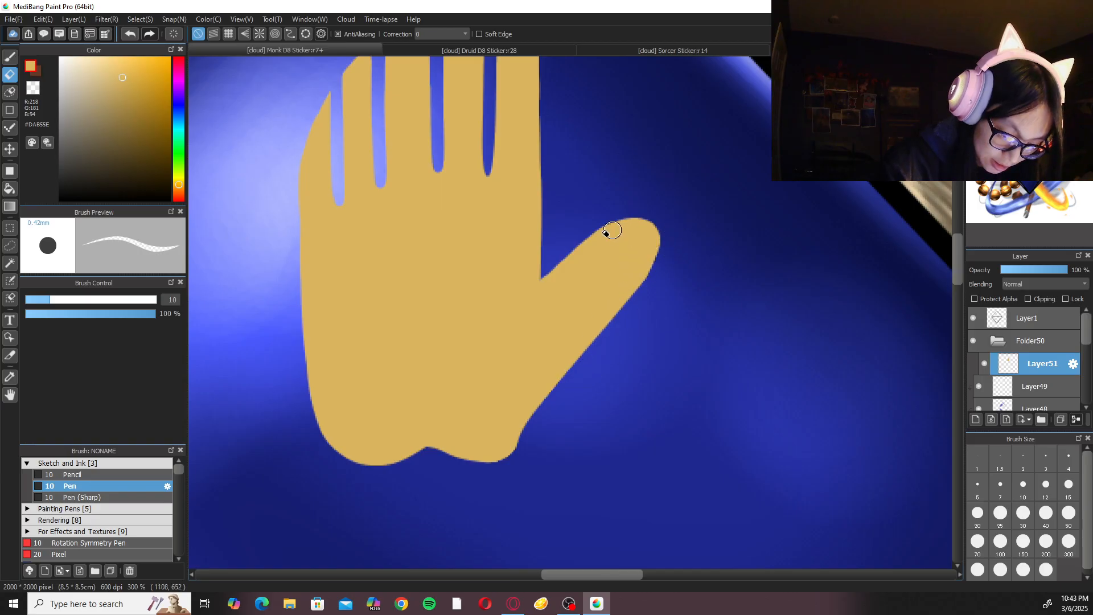
Smooth the thumb's outer edge into the palm's base with the Eraser, undoing stray strokes near the thumb's inner crease.
key(ctrl+minus)
key(ctrl+minus)
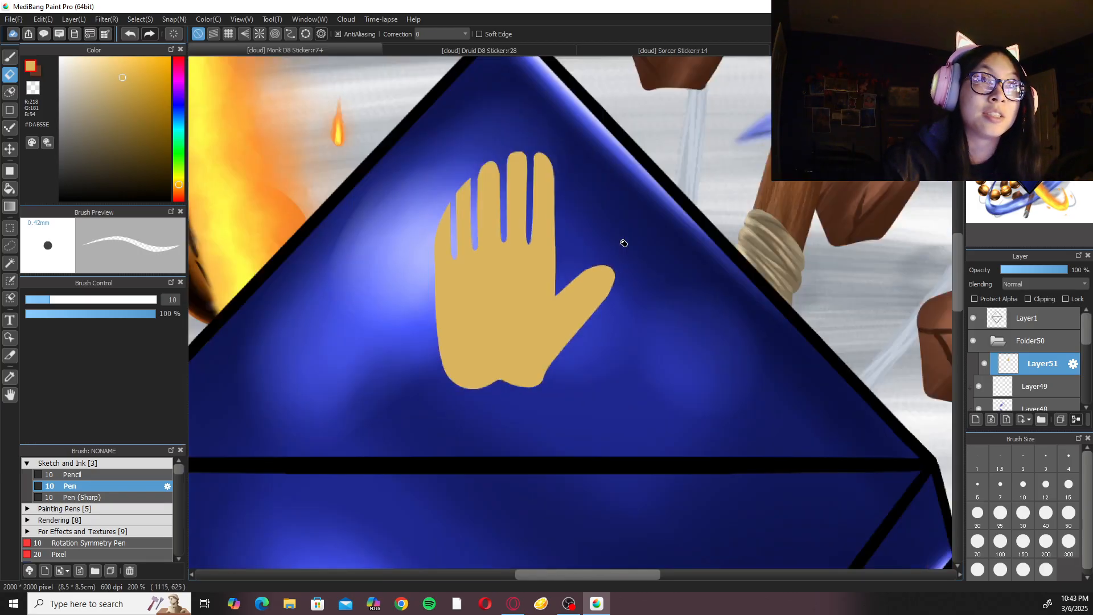
key(ctrl+plus)
key(ctrl+plus)
mouse_move(529, 267)
mouse_down()
mouse_move(679, 174)
mouse_move(663, 185)
mouse_move(674, 207)
mouse_move(652, 305)
mouse_up()
drag(689, 230, 523, 438)
drag(677, 253, 508, 478)
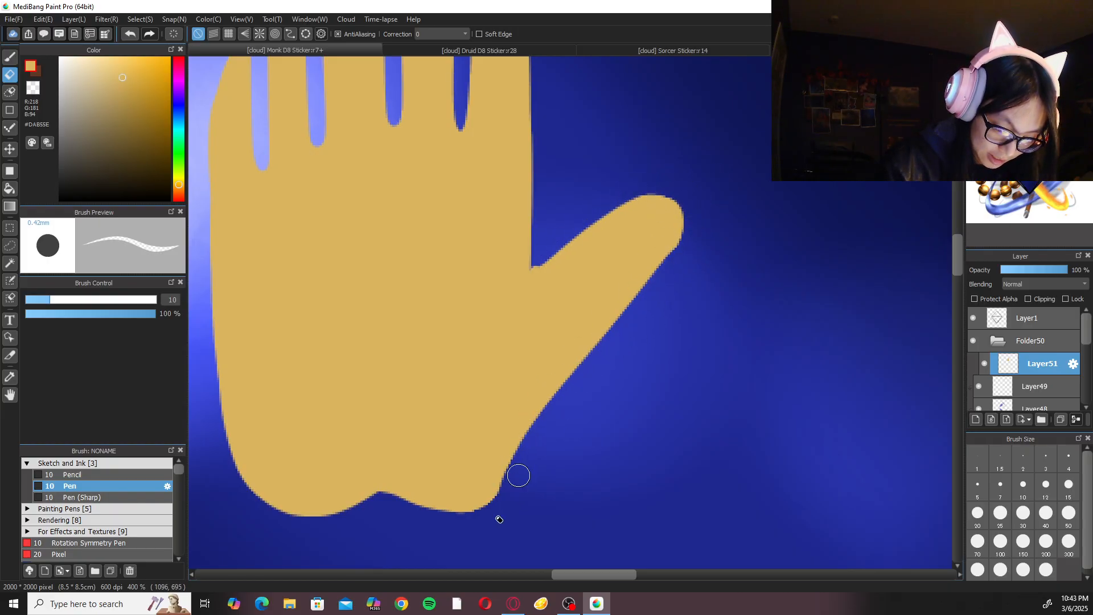
mouse_move(530, 270)
mouse_down()
mouse_move(601, 205)
mouse_move(535, 270)
mouse_move(574, 234)
mouse_up()
key(ctrl+z)
key(ctrl+z)
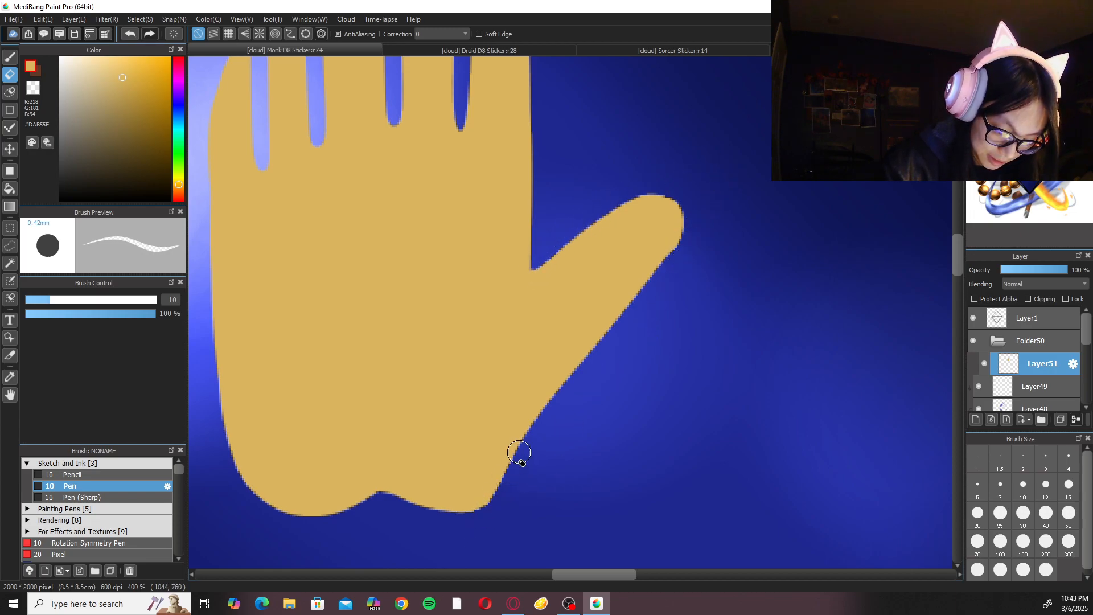
Examine the hand's overall proportions and its finger shapes on the upper facet.
key(ctrl+minus)
key(ctrl+minus)
key(ctrl+minus)
key(ctrl+minus)
drag(578, 319, 620, 374)
key(ctrl+plus)
key(ctrl+plus)
drag(617, 305, 610, 341)
key(ctrl+plus)
key(ctrl+plus)
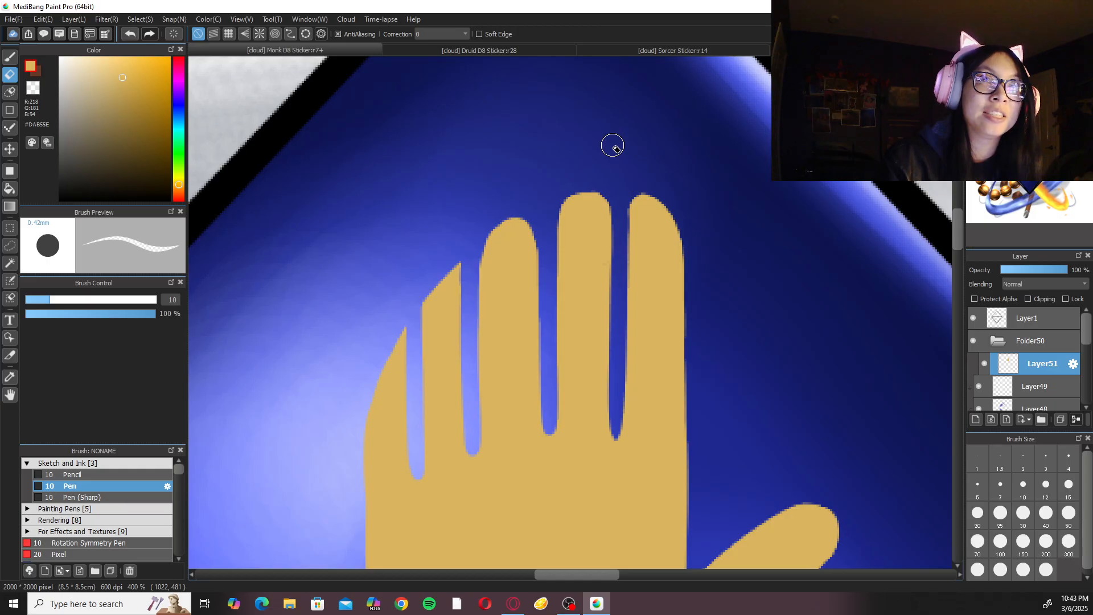
key(ctrl+minus)
drag(621, 347, 626, 318)
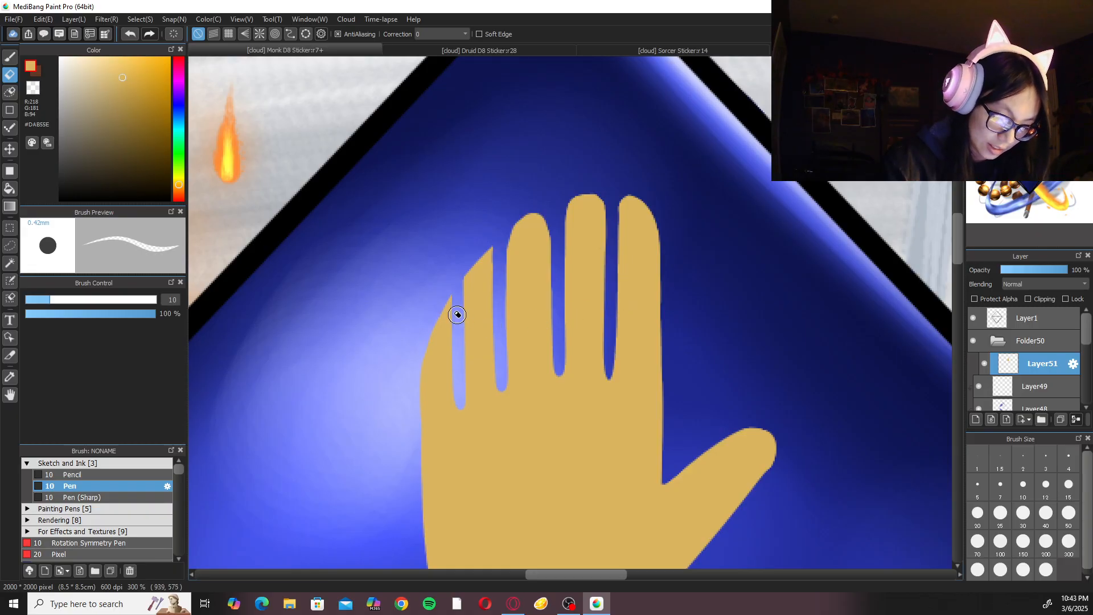
Erase the extra outermost finger and the palm strip below it, clearing the leftover slivers with the Eraser at size 50.
drag(610, 349, 632, 215)
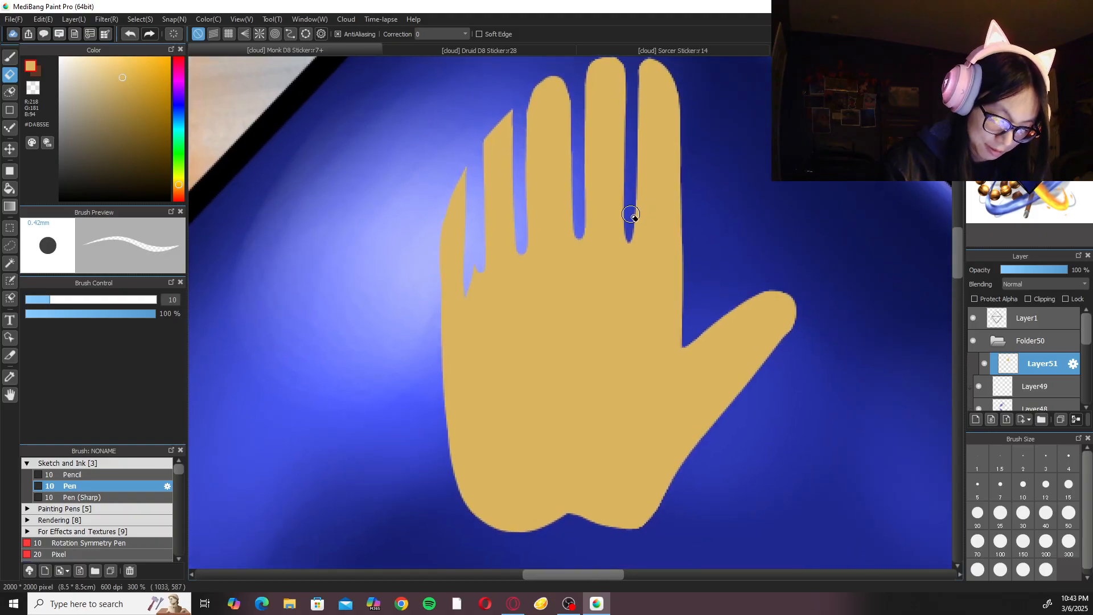
scroll(651, 210, up, 2)
scroll(650, 211, down, 3)
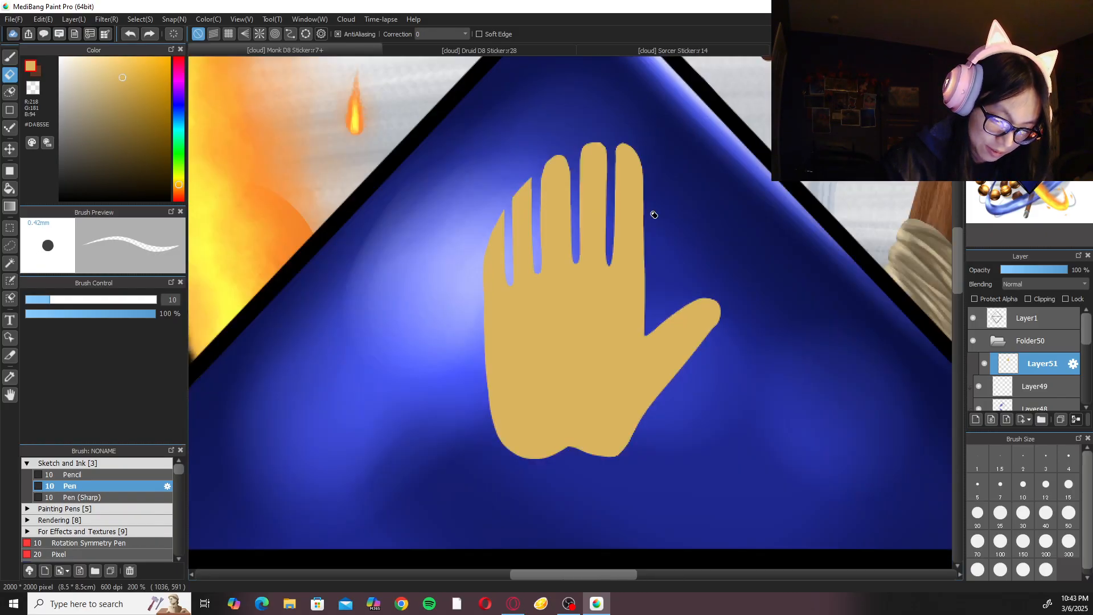
drag(472, 164, 454, 376)
mouse_move(475, 234)
mouse_down()
mouse_move(448, 438)
mouse_move(454, 495)
mouse_up()
mouse_move(481, 269)
mouse_down()
mouse_move(462, 368)
mouse_move(467, 463)
mouse_up()
mouse_move(459, 182)
mouse_down()
mouse_move(447, 273)
mouse_move(450, 460)
mouse_up()
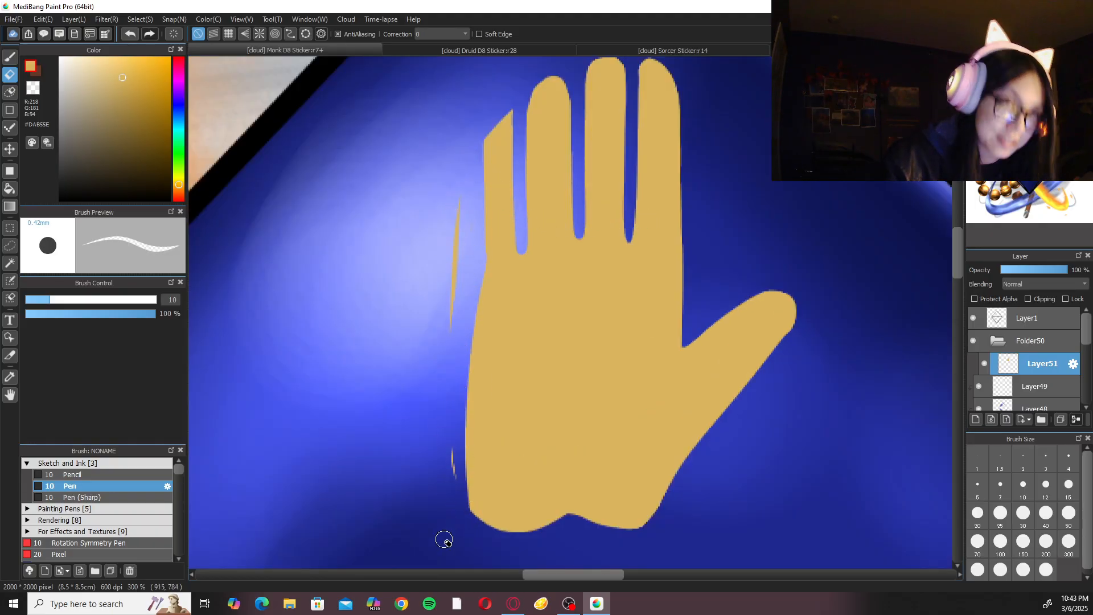
click(1069, 514)
drag(465, 194, 439, 422)
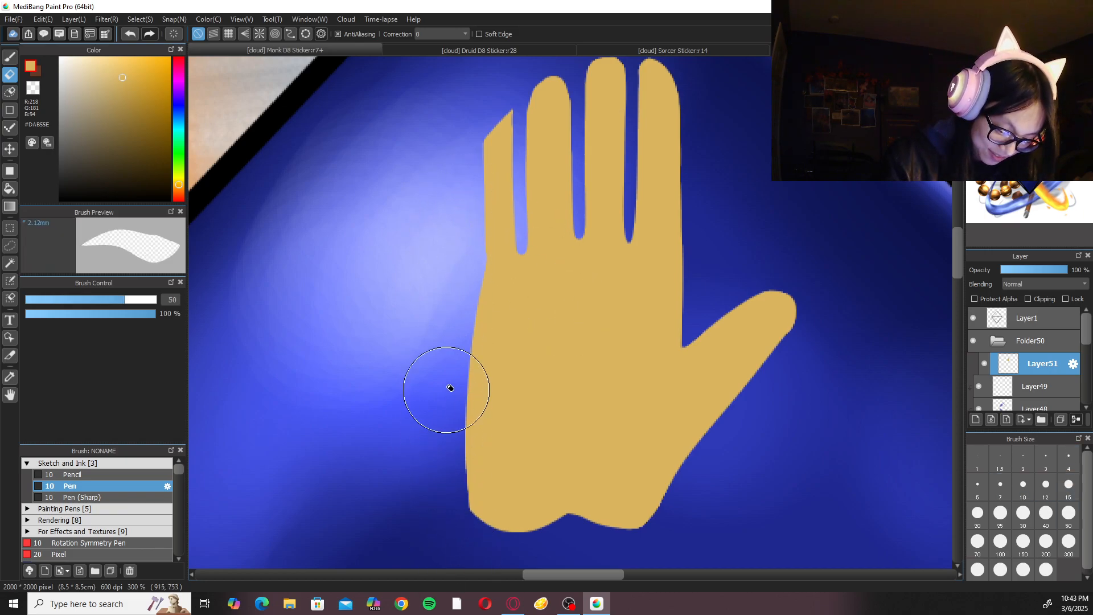
Rebuild the outer edge of the little finger and palm with gold Pen strokes, undoing the misplaced ones.
key(b)
drag(510, 119, 489, 177)
key(ctrl+z)
mouse_move(509, 114)
mouse_down()
mouse_move(489, 175)
mouse_move(504, 119)
mouse_move(485, 156)
mouse_move(510, 156)
mouse_move(585, 91)
mouse_move(494, 125)
mouse_move(481, 248)
mouse_up()
drag(485, 176, 471, 441)
mouse_move(485, 209)
mouse_down()
mouse_move(465, 430)
mouse_move(477, 529)
mouse_up()
key(ctrl+z)
mouse_move(483, 268)
mouse_down()
mouse_move(464, 385)
mouse_move(497, 510)
mouse_move(457, 431)
mouse_move(542, 515)
mouse_up()
Smooth the palm's outer edge with the Eraser at size 20 and round the little fingertip with Eraser and Pen.
key(e)
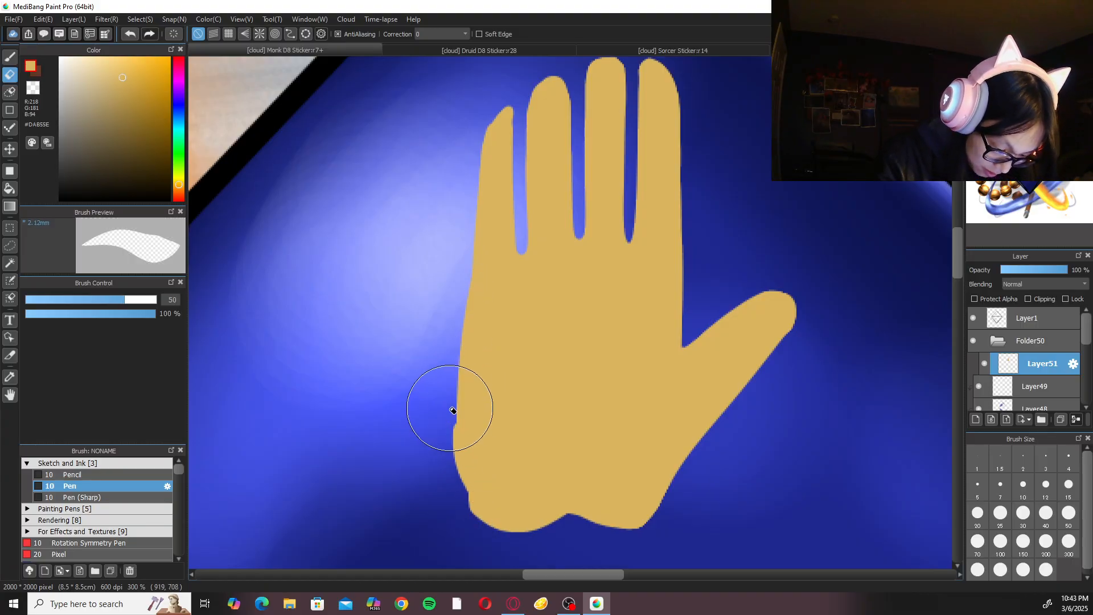
click(978, 512)
mouse_move(451, 415)
mouse_down()
mouse_move(449, 467)
mouse_move(530, 530)
mouse_move(480, 522)
mouse_move(566, 521)
mouse_move(522, 539)
mouse_move(640, 521)
mouse_move(533, 531)
mouse_move(582, 527)
mouse_move(605, 511)
mouse_up()
scroll(569, 284, up, 3)
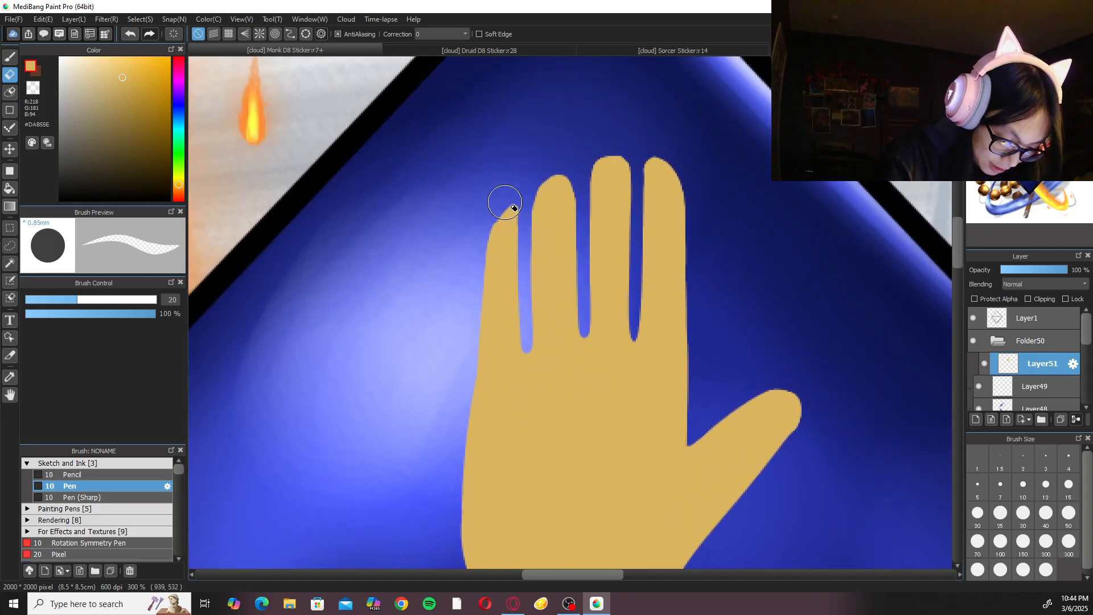
key(b)
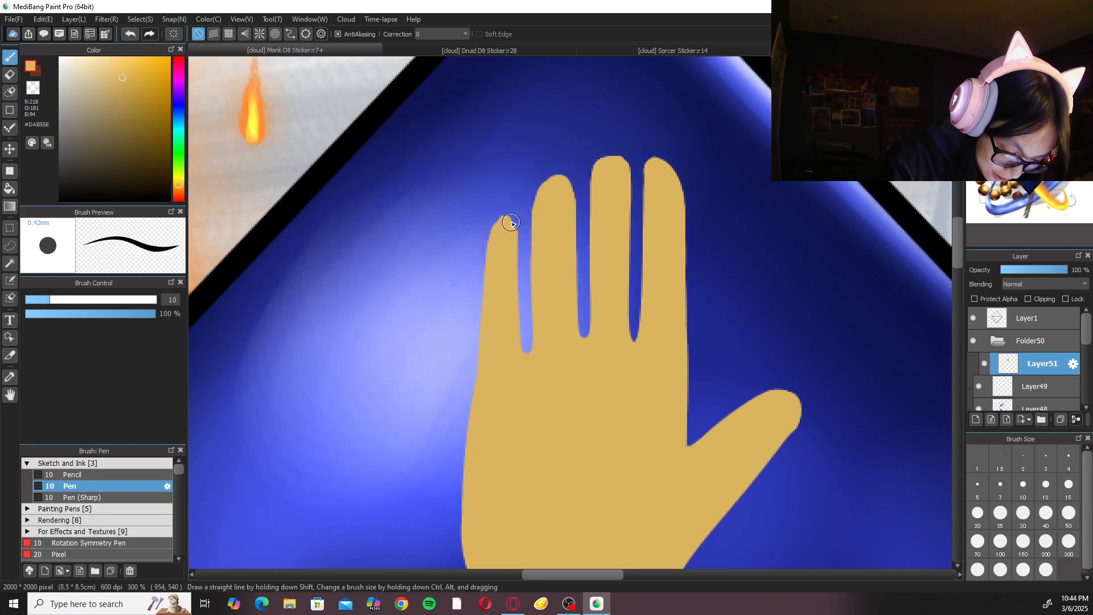
Widen the gaps on both sides of the ring finger with the size 20 Eraser.
key(e)
drag(532, 198, 529, 351)
drag(583, 219, 569, 315)
drag(529, 251, 528, 345)
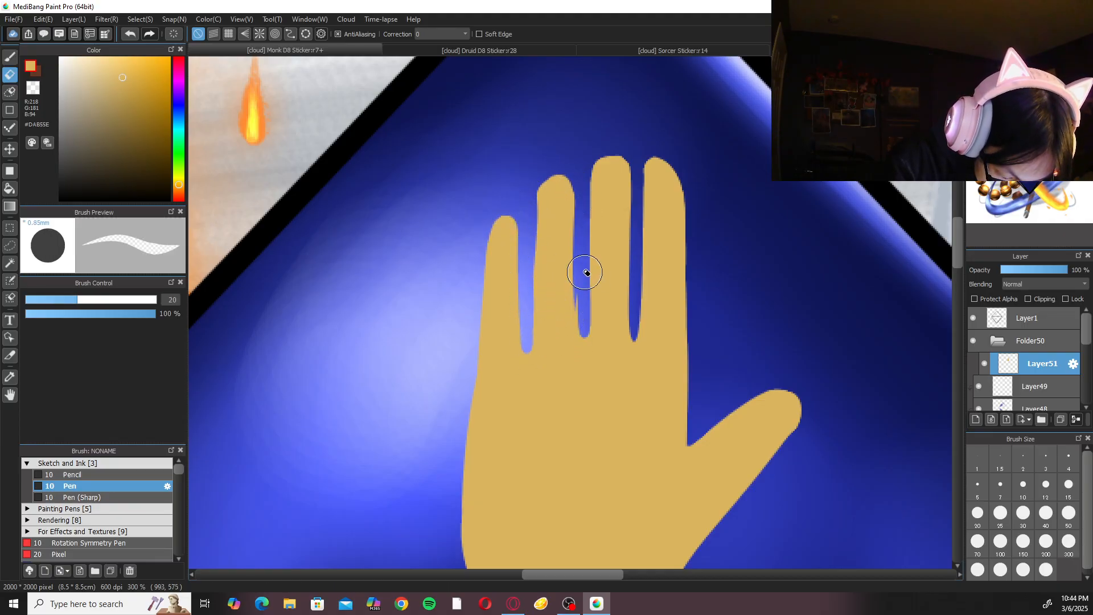
drag(578, 303, 581, 343)
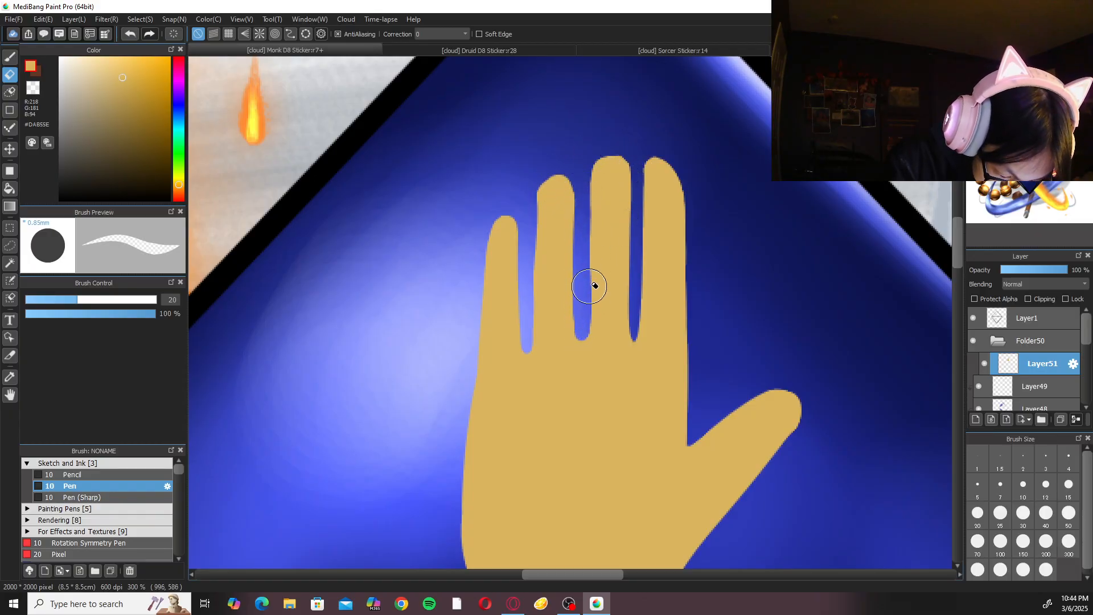
Straighten the ring finger's outer edge with a gold Pen stroke at size 10, undoing the first attempt.
key(b)
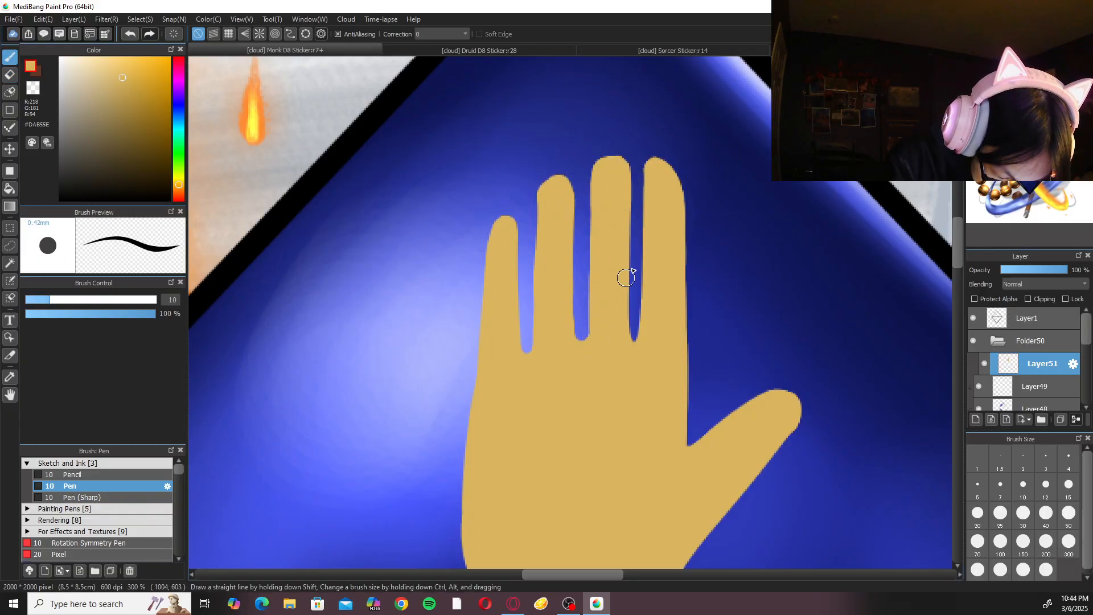
drag(537, 196, 535, 300)
key(ctrl+z)
drag(541, 197, 539, 302)
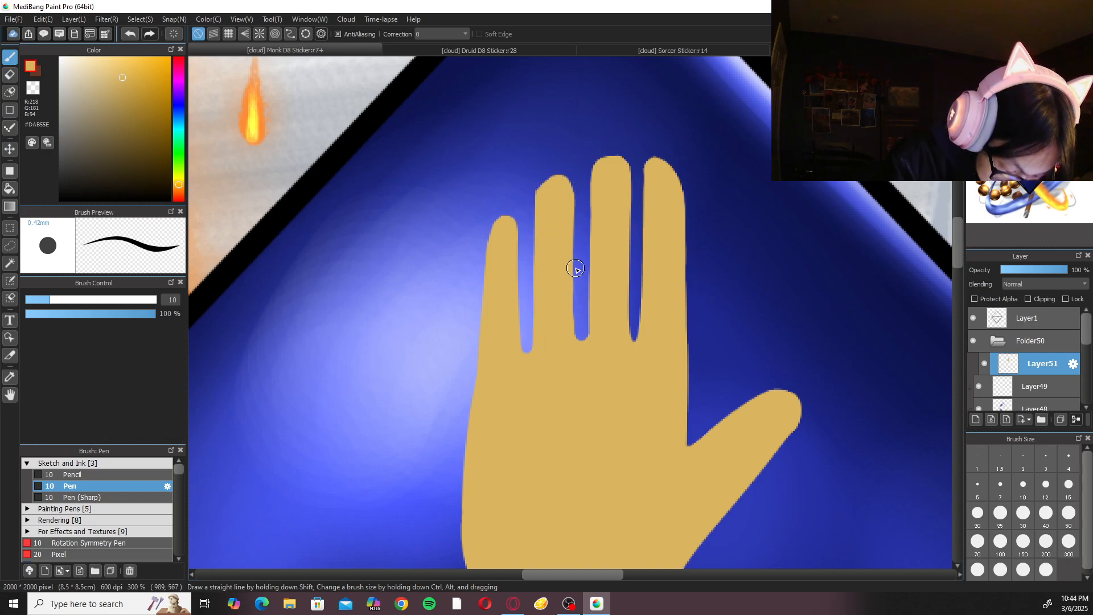
scroll(575, 268, down, 4)
scroll(660, 304, up, 4)
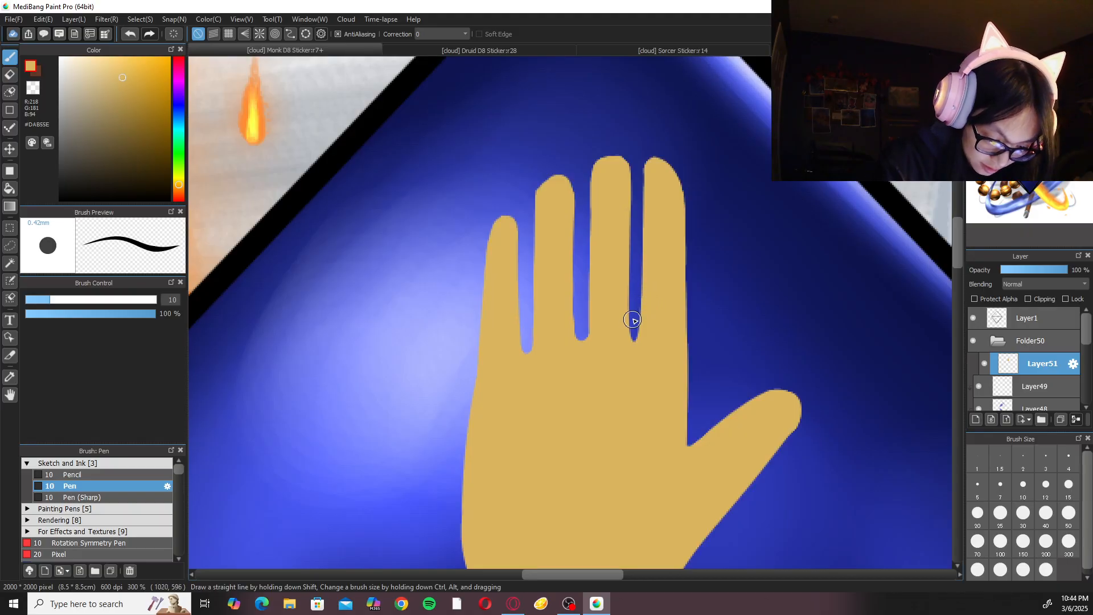
Widen and even out the gap between the middle and index fingers with the Eraser at size 10 and Pen touch-ups.
key(e)
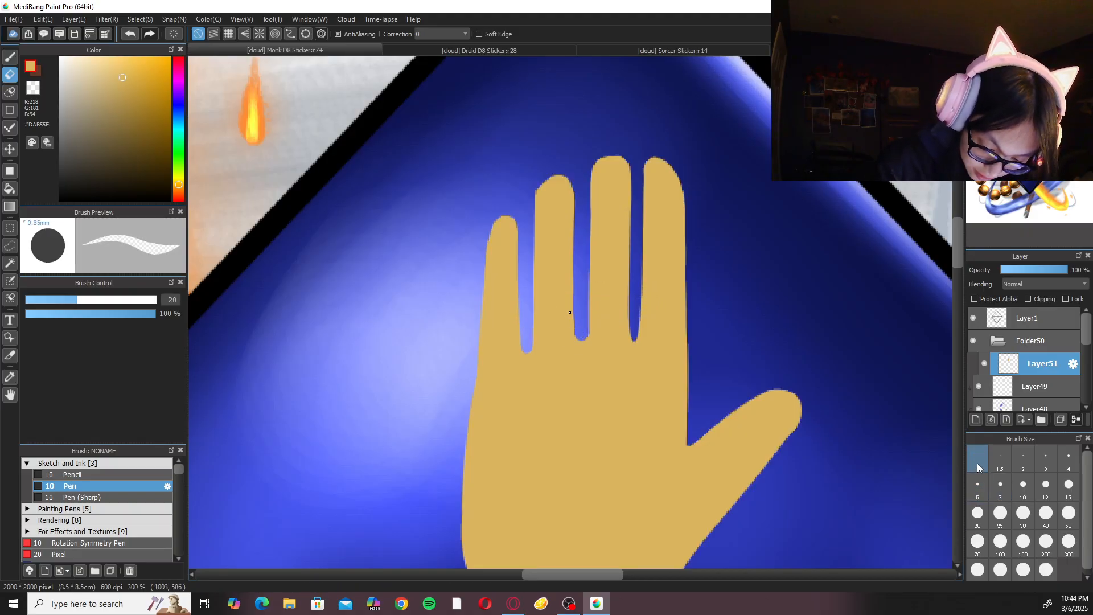
click(1023, 484)
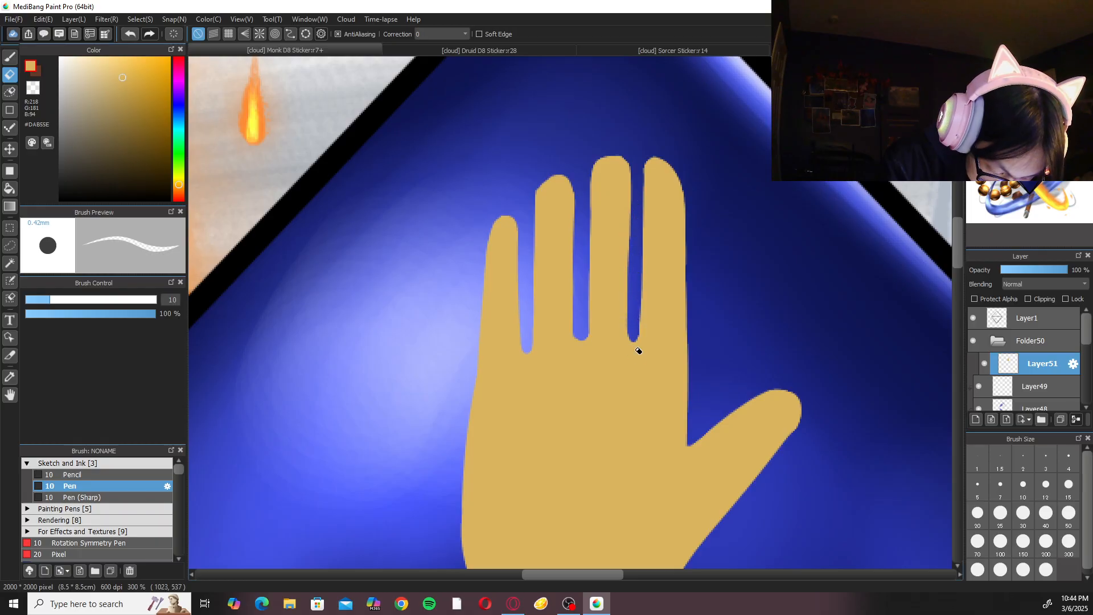
key(b)
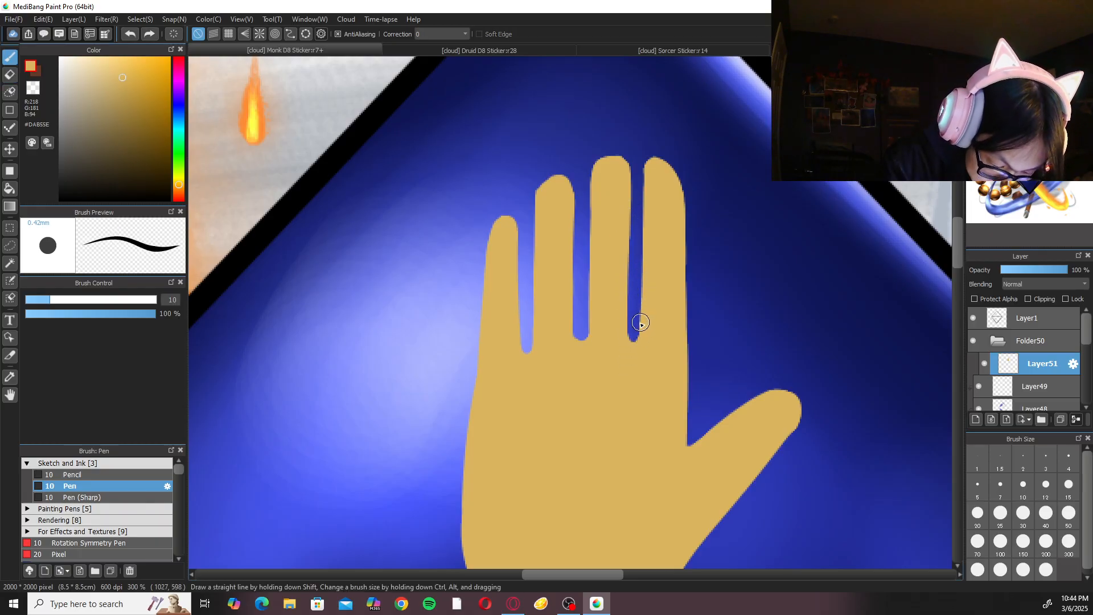
key(e)
drag(638, 184, 635, 289)
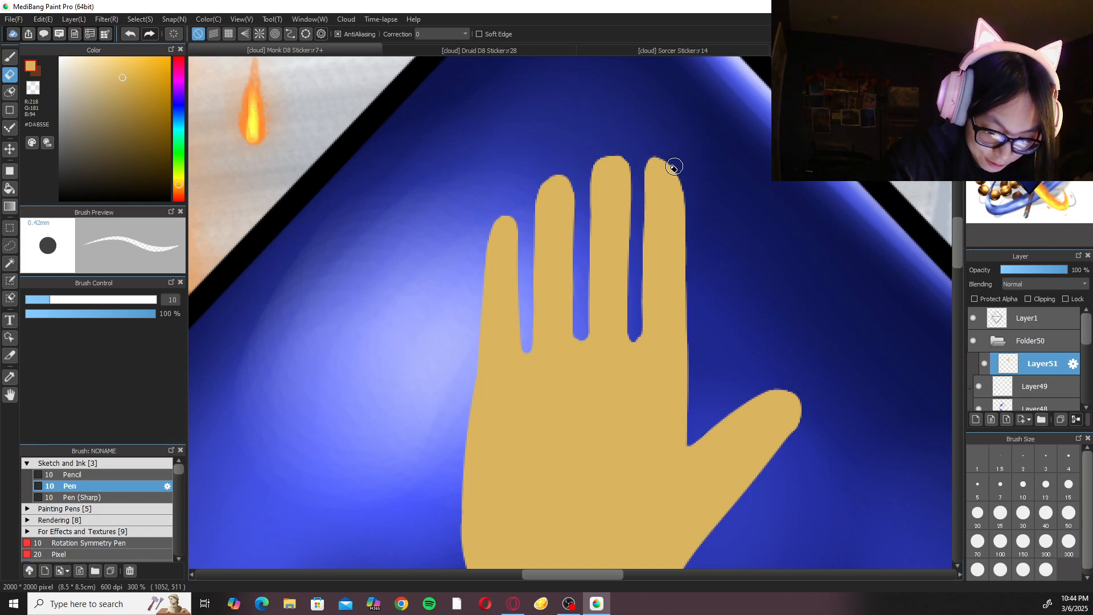
Round the index fingertip and fill its outer edge with a gold Pen stroke at size 10, redoing it after two undone attempts.
key(b)
mouse_move(654, 164)
mouse_down()
mouse_move(678, 187)
mouse_move(677, 205)
mouse_up()
key(ctrl+z)
drag(655, 165, 676, 220)
key(ctrl+z)
drag(654, 168, 676, 210)
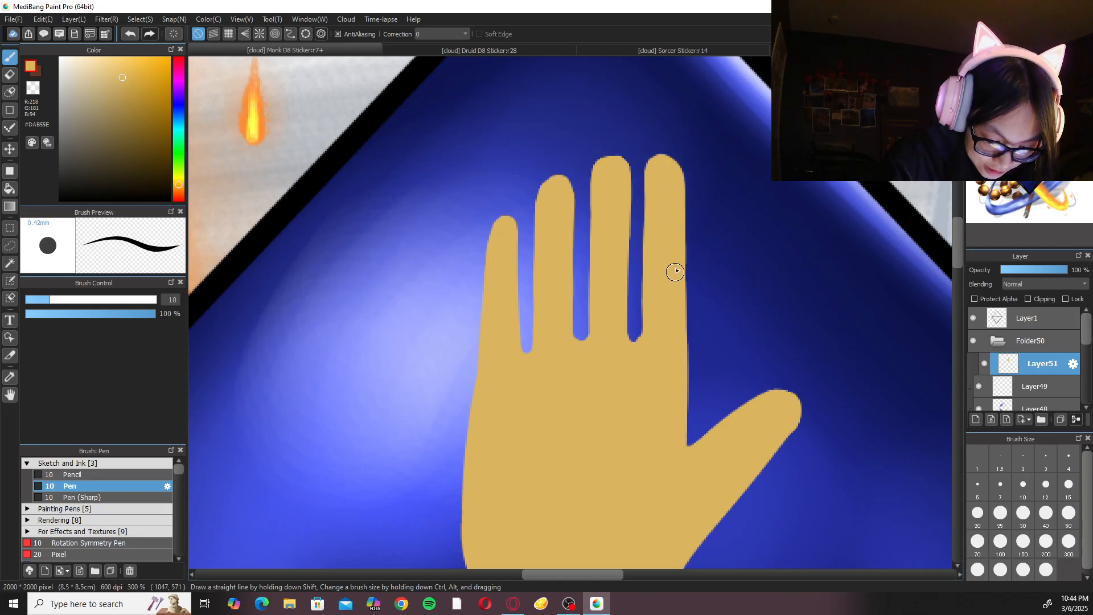
Transform the hand layer to move the hand about 17 px left and 5 px down on the D8's upper facet.
key(ctrl+minus)
key(ctrl+minus)
key(ctrl+plus)
key(ctrl+plus)
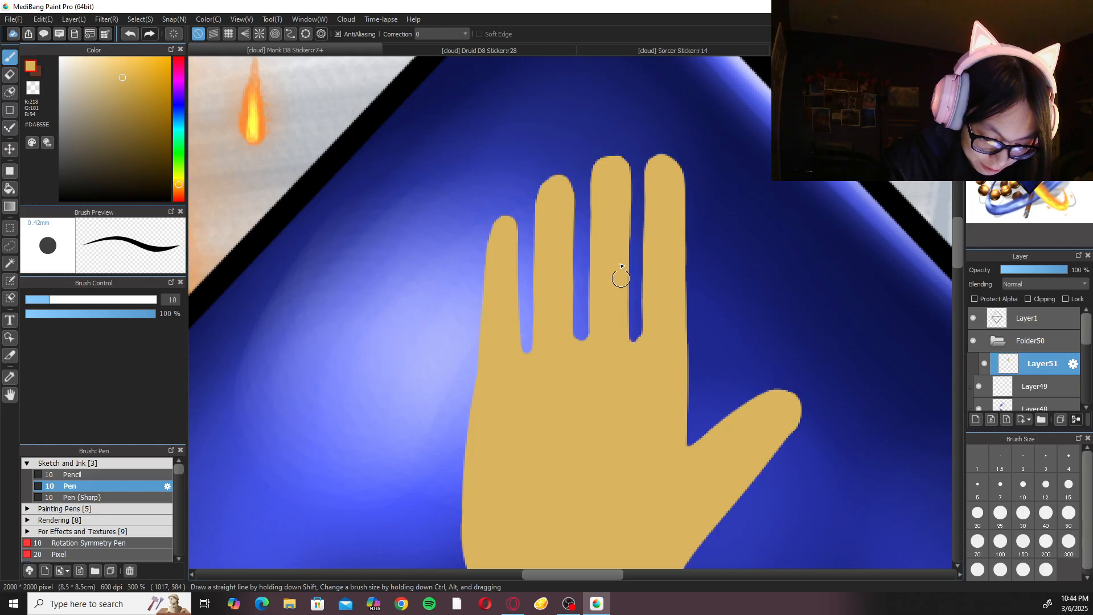
key(ctrl+minus)
key(ctrl+minus)
key(ctrl+minus)
key(ctrl+minus)
key(ctrl+plus)
key(ctrl+plus)
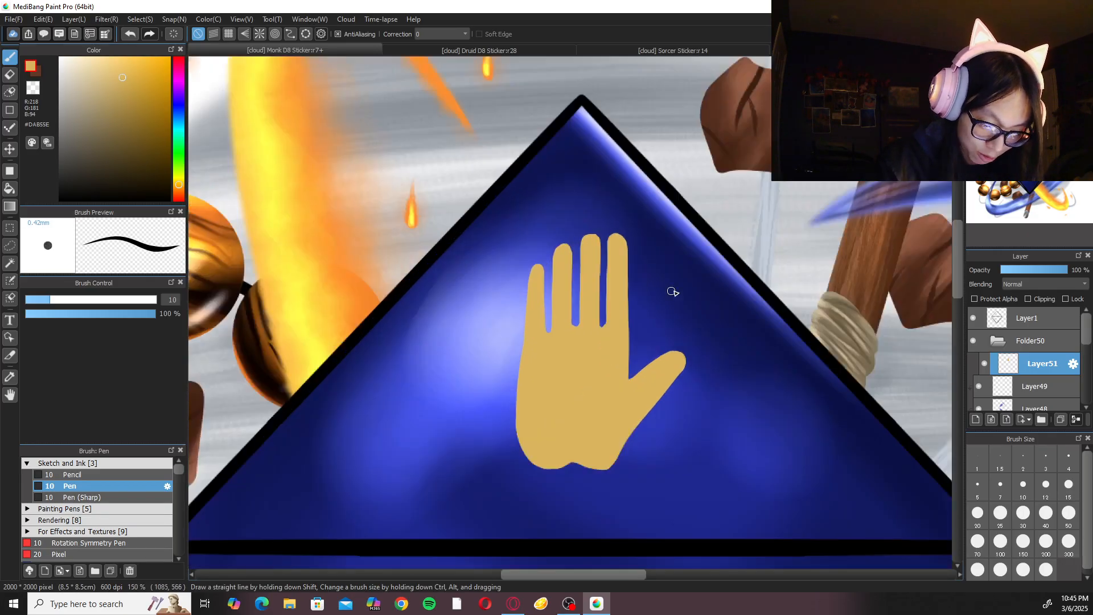
key(ctrl+t)
drag(608, 372, 587, 376)
drag(604, 347, 608, 347)
drag(666, 407, 668, 408)
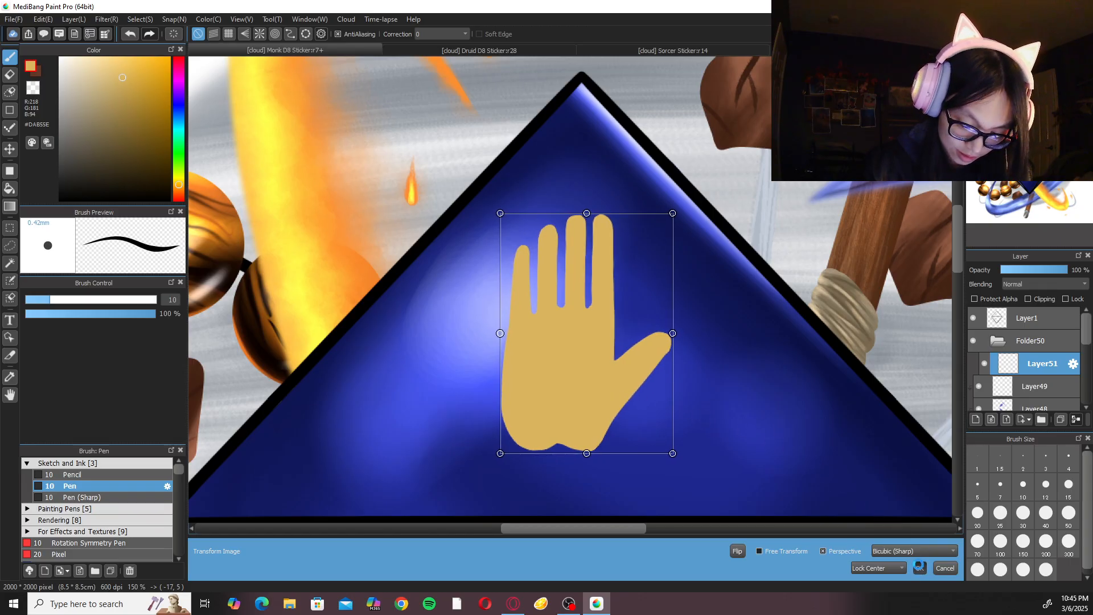
key(Return)
Set the brush stroke Correction to 40 and reshape the hand's bottom edge beside the wrist notch with the gold Pen.
key(ctrl+plus)
key(ctrl+plus)
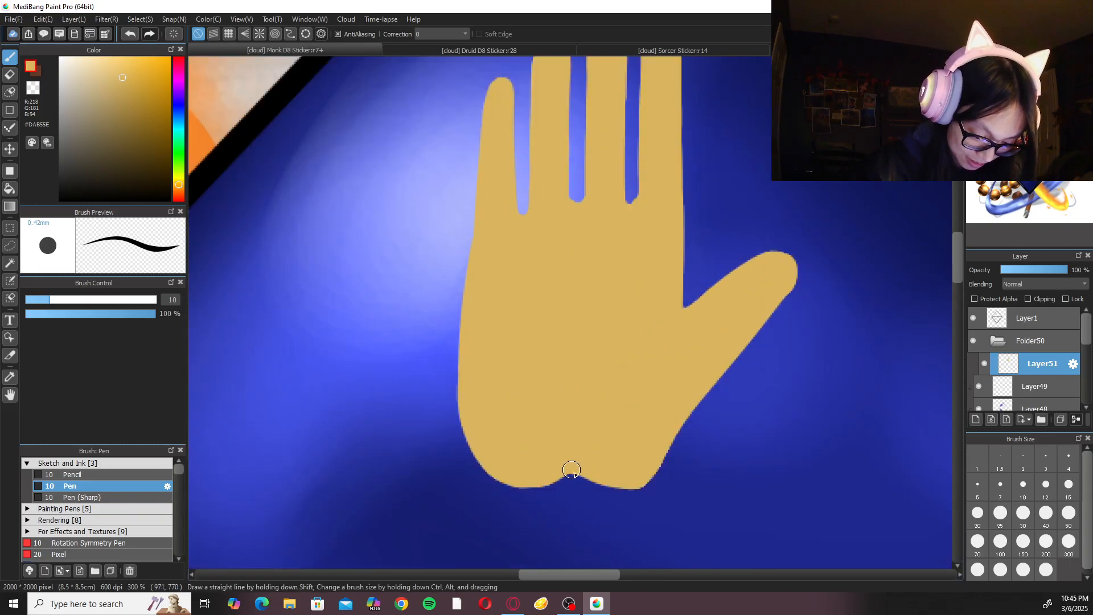
click(465, 33)
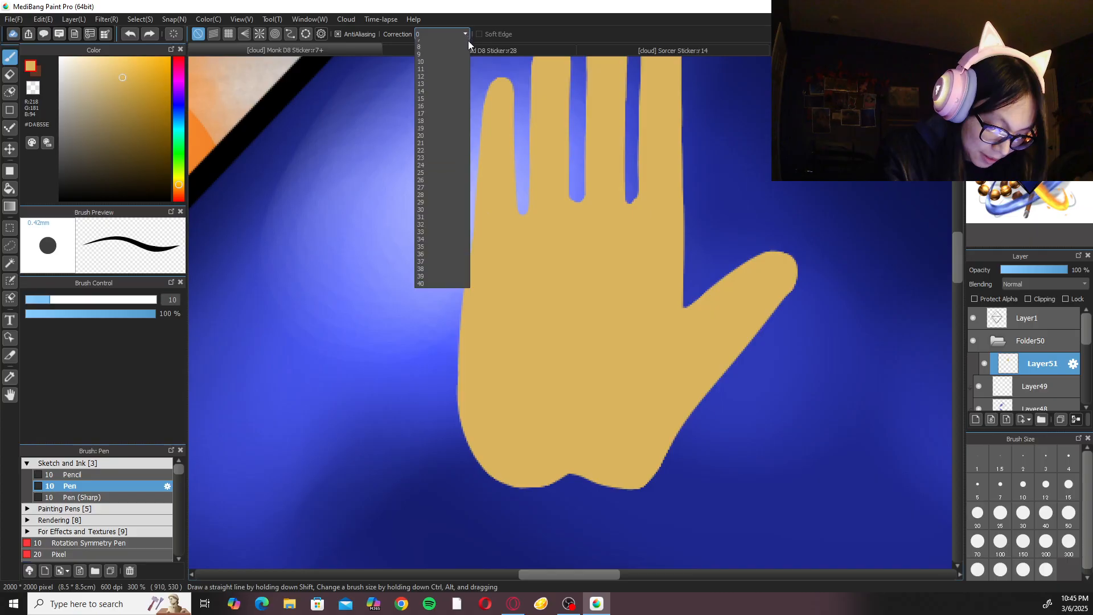
click(441, 341)
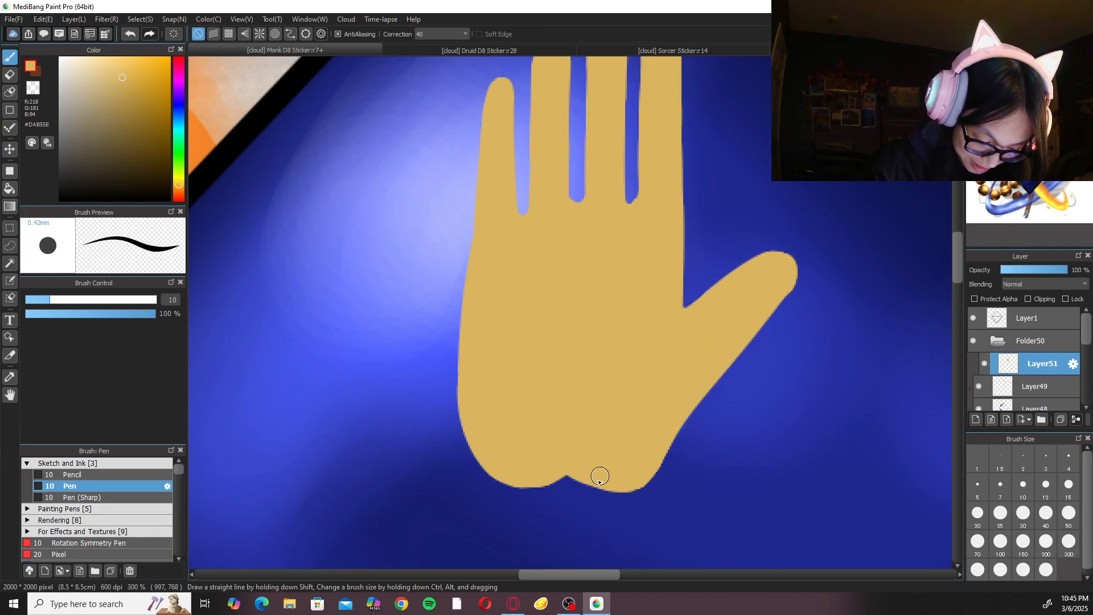
Even out the bottom of the gap between the middle and index fingers with the Eraser at size 10.
scroll(582, 463, down, 2)
scroll(644, 306, up, 2)
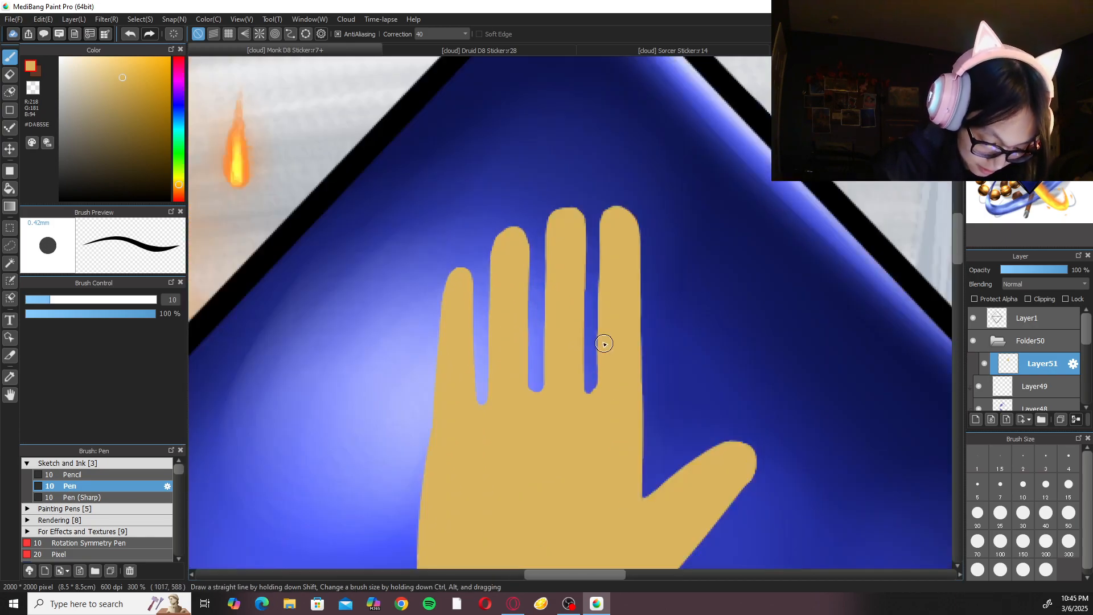
key(e)
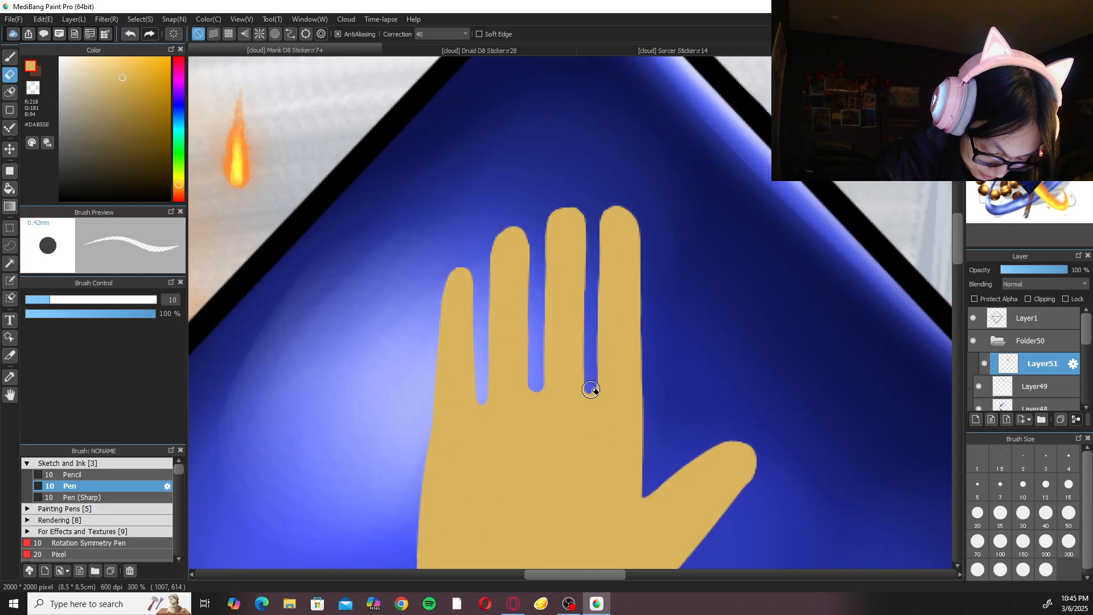
key(b)
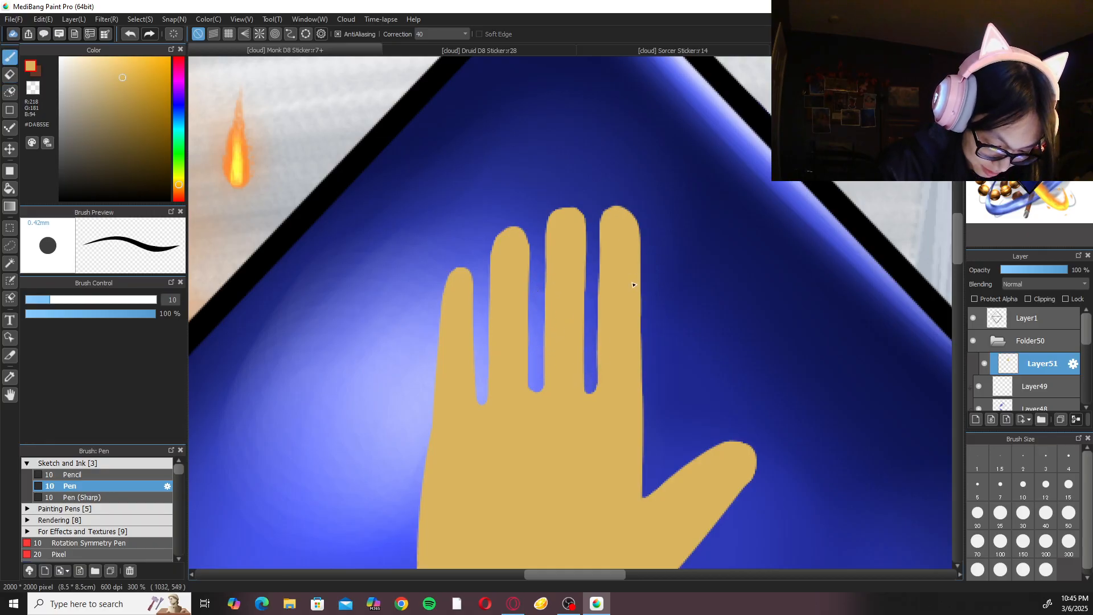
Smooth the thumb's lower edge and straighten the palm's outer edge with the size 10 Eraser, undoing the extra stroke.
scroll(635, 278, down, 4)
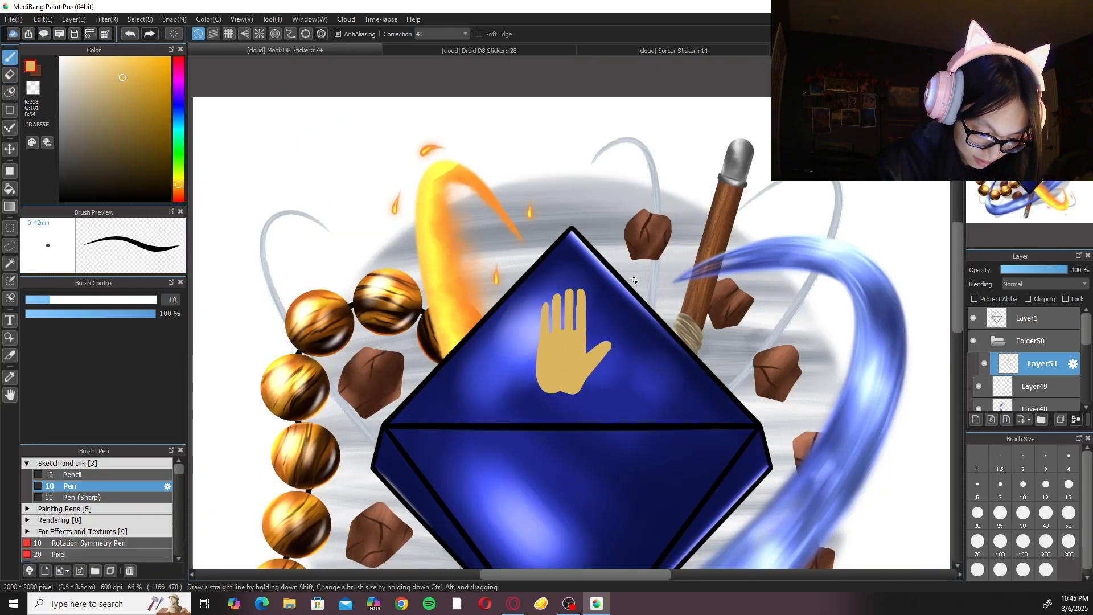
scroll(631, 290, up, 5)
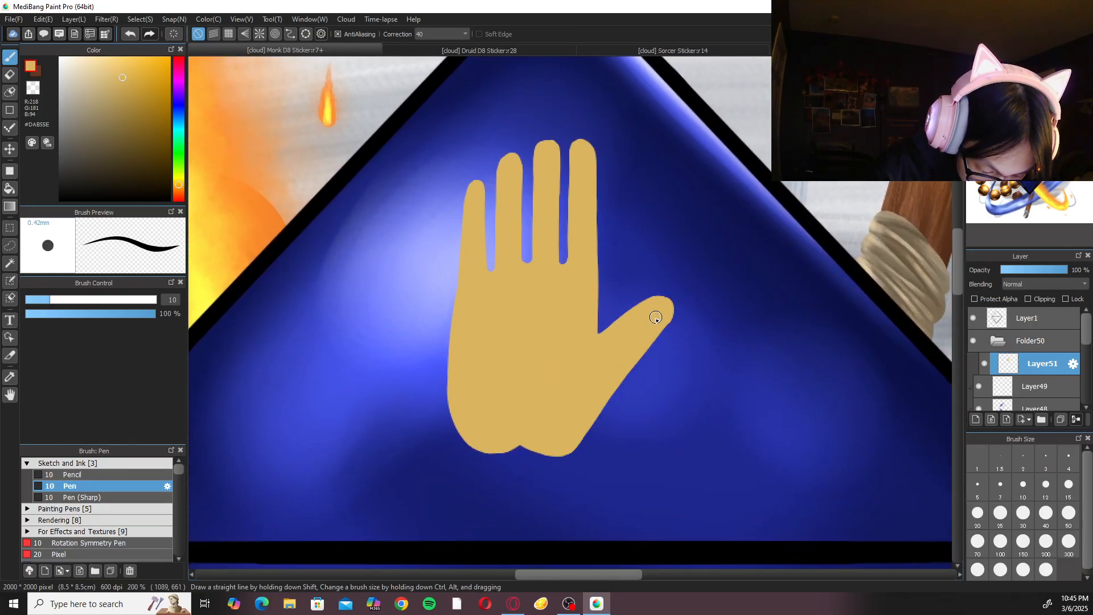
key(e)
drag(451, 301, 479, 476)
mouse_move(458, 280)
mouse_down()
mouse_move(449, 403)
mouse_move(460, 448)
mouse_up()
key(ctrl+z)
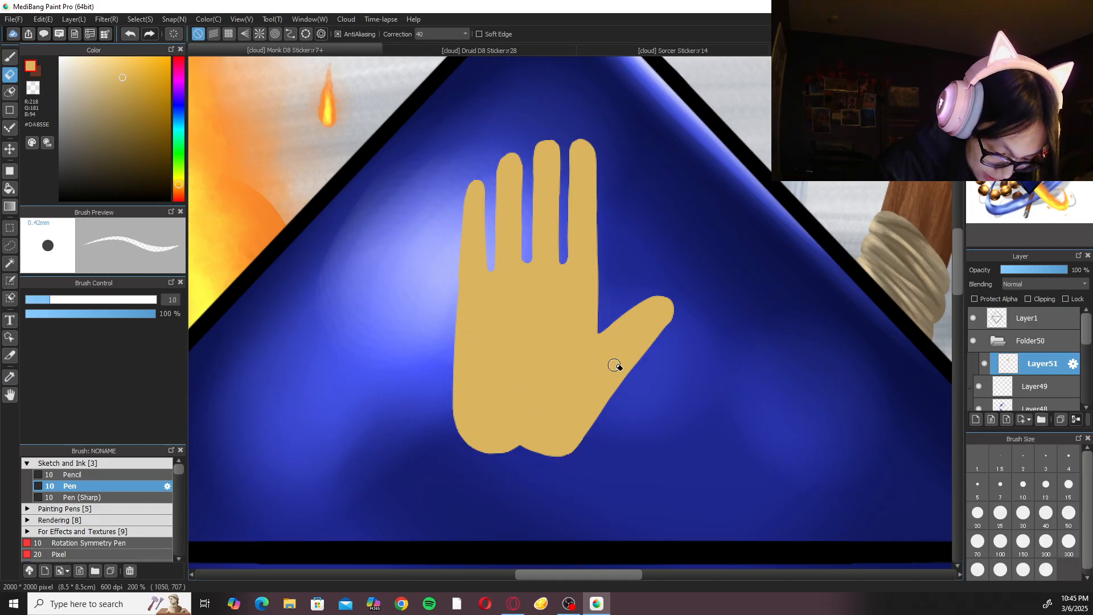
Erase a tapered, curved crease from the crook of the thumb into the palm, undoing the unsuccessful strokes first.
key(b)
scroll(620, 353, down, 5)
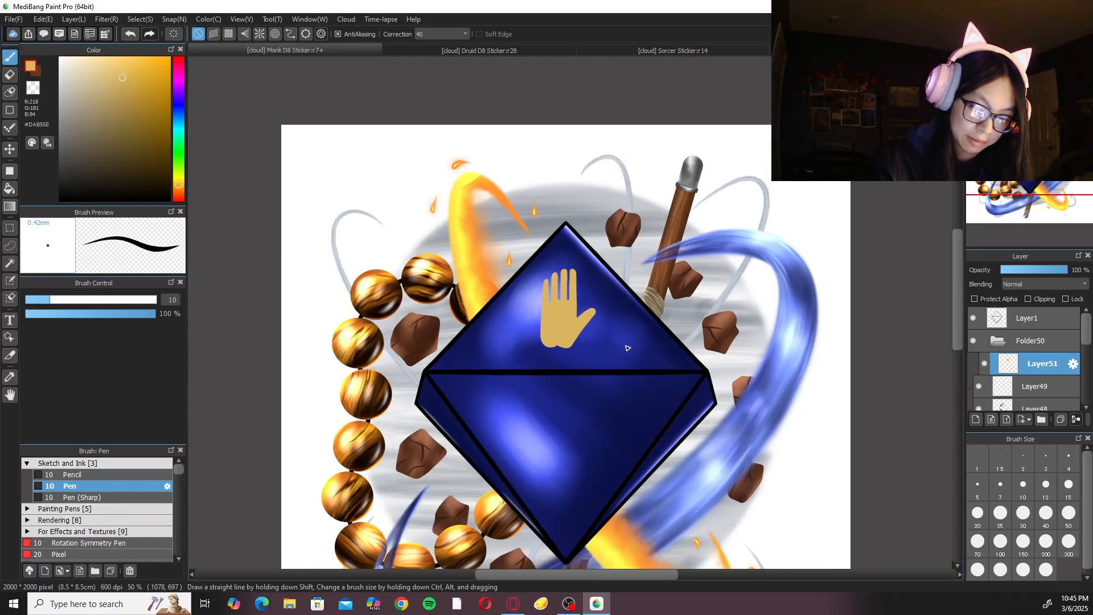
scroll(627, 348, up, 6)
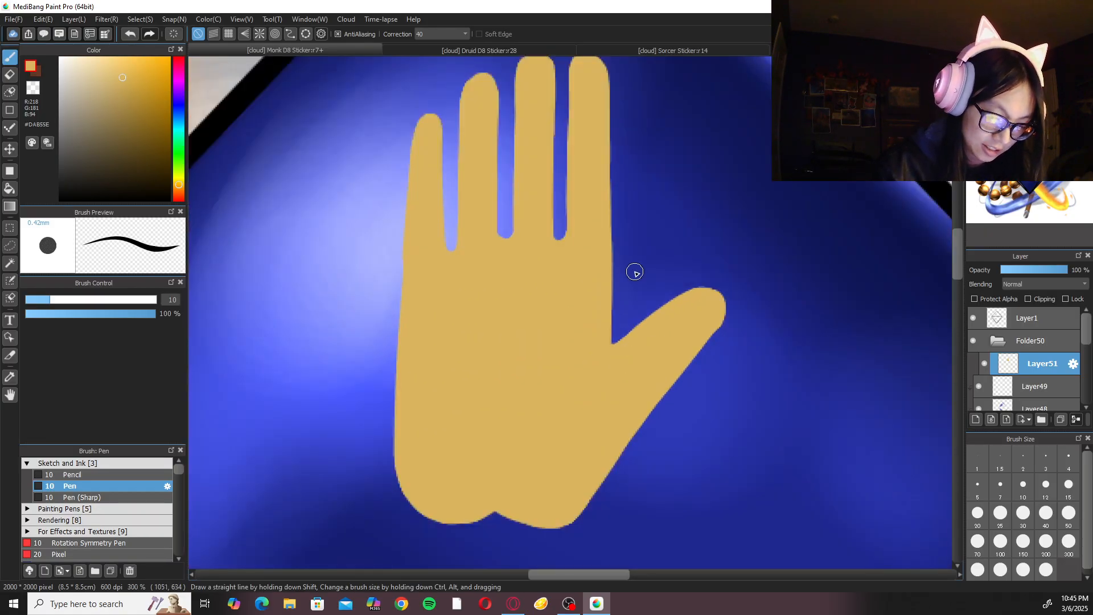
mouse_move(607, 350)
mouse_down()
mouse_move(622, 334)
mouse_move(541, 458)
mouse_up()
key(ctrl+z)
key(e)
key(ctrl+z)
drag(620, 337, 571, 408)
key(ctrl+z)
drag(617, 336, 540, 442)
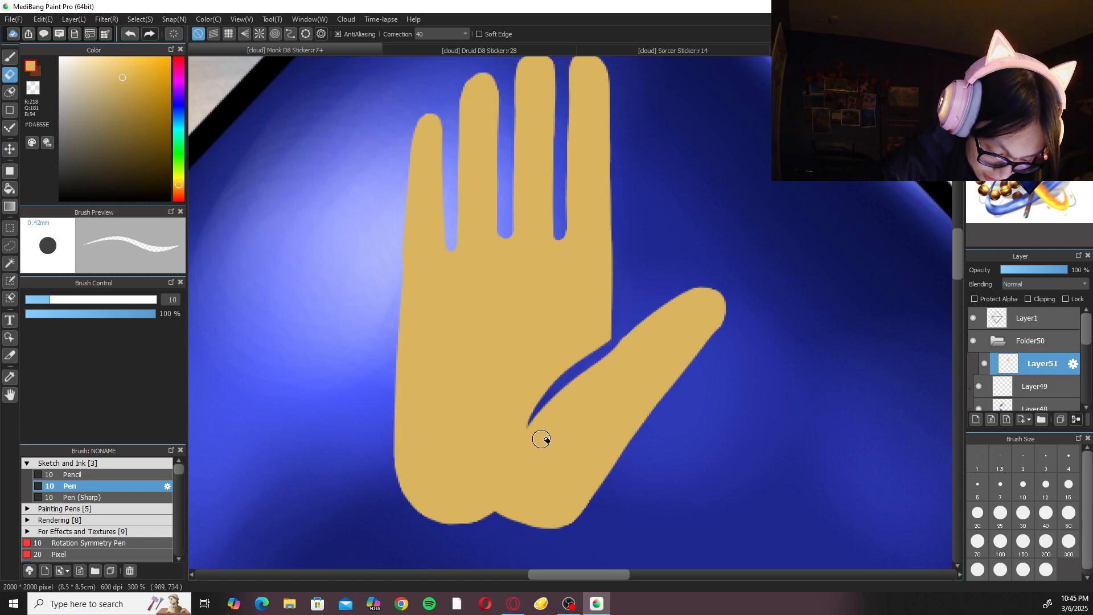
Erase a second curved crease across the middle of the palm below the fingers, replacing an undone first stroke.
mouse_move(492, 300)
mouse_down()
mouse_move(454, 317)
mouse_move(510, 401)
mouse_up()
key(ctrl+z)
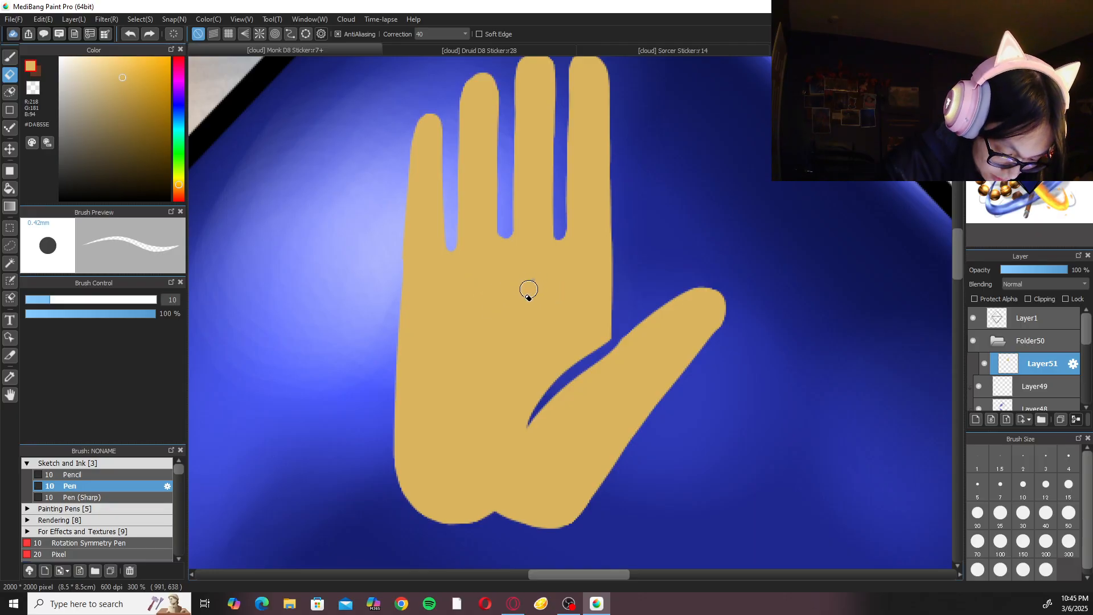
drag(532, 285, 442, 399)
Touch up the index fingertip with the Pen and slightly deepen the gap between the ring and middle fingers with the Eraser.
scroll(593, 324, down, 2)
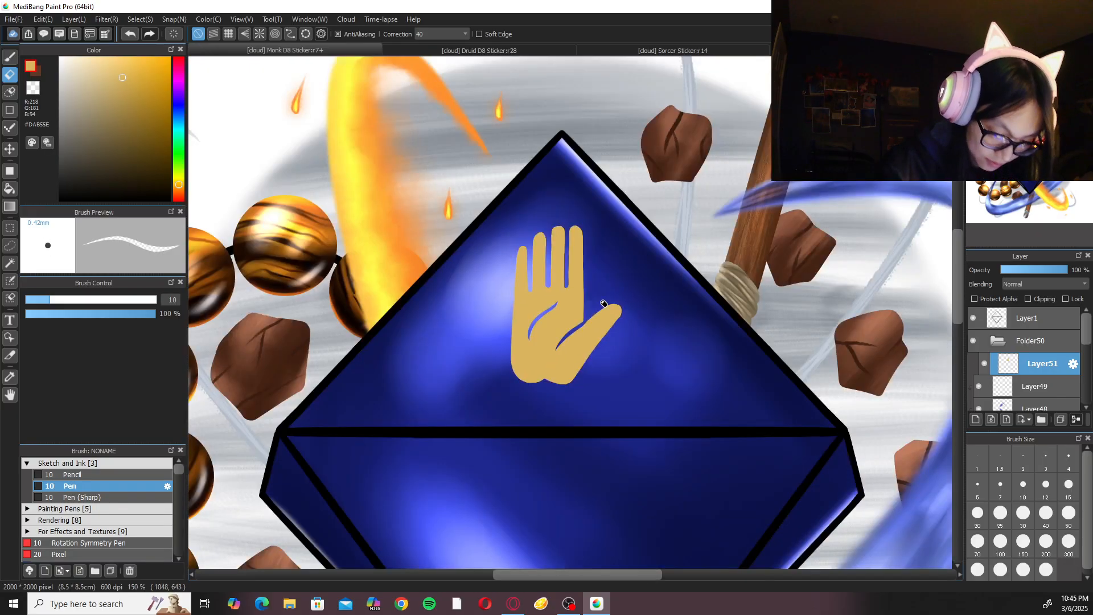
scroll(610, 277, up, 3)
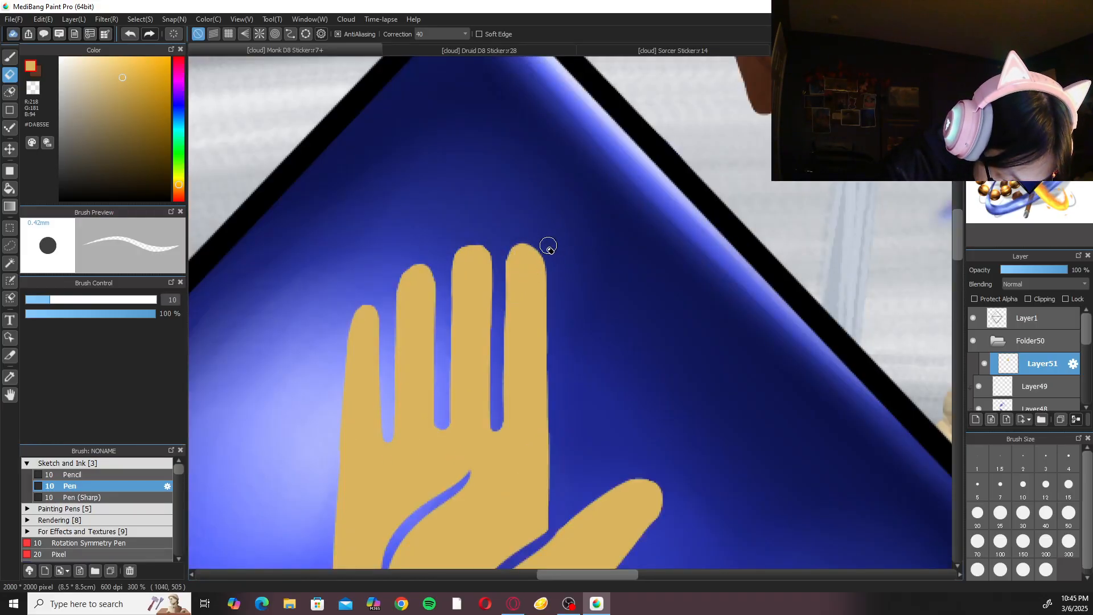
key(b)
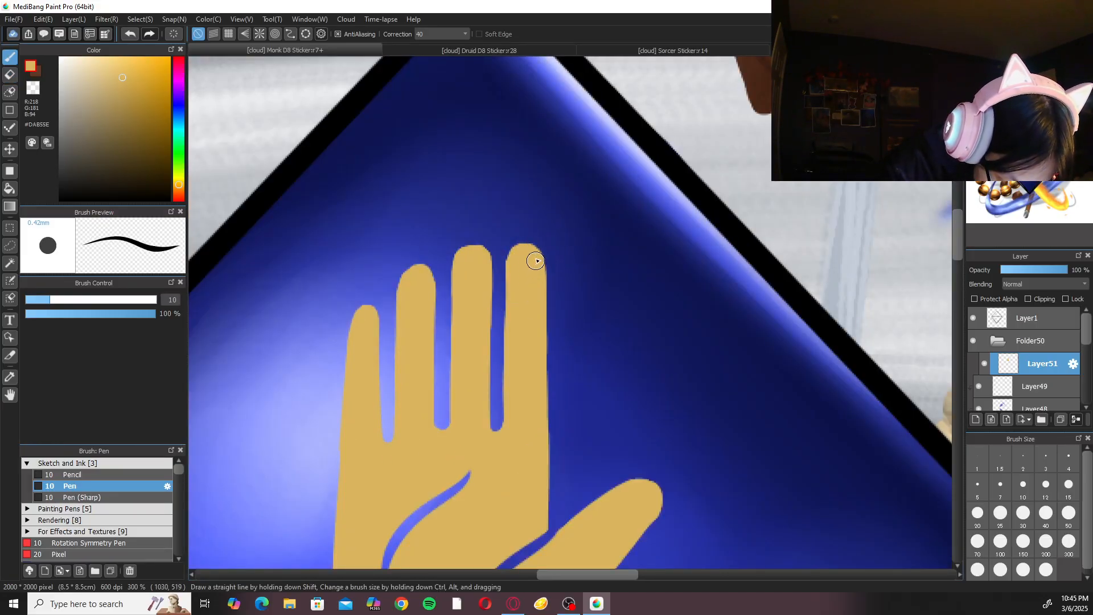
key(e)
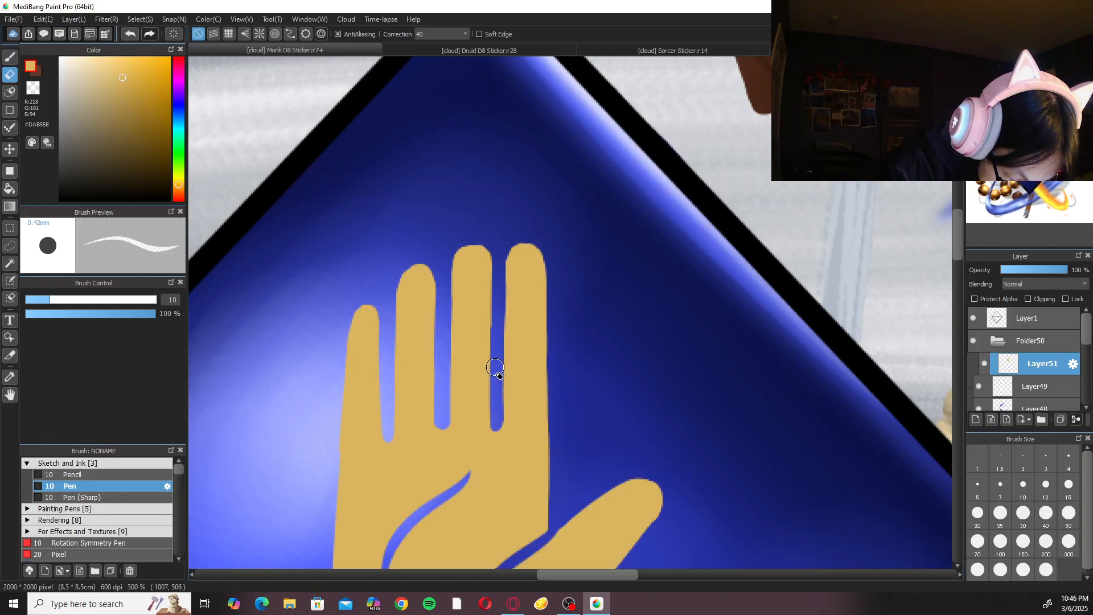
scroll(492, 310, down, 3)
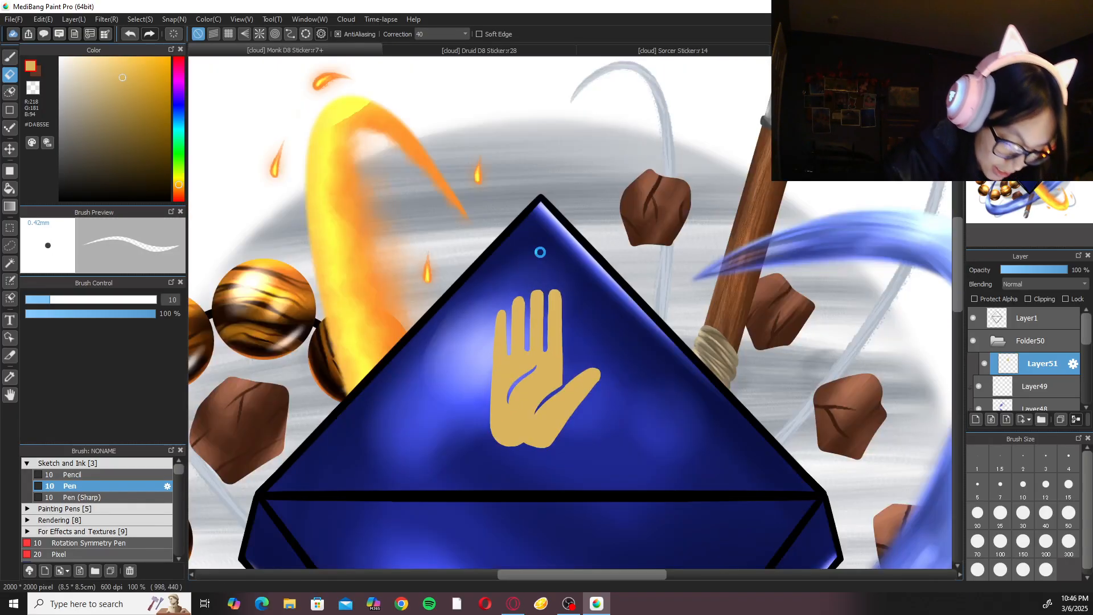
scroll(544, 256, up, 1)
key(b)
scroll(576, 327, up, 2)
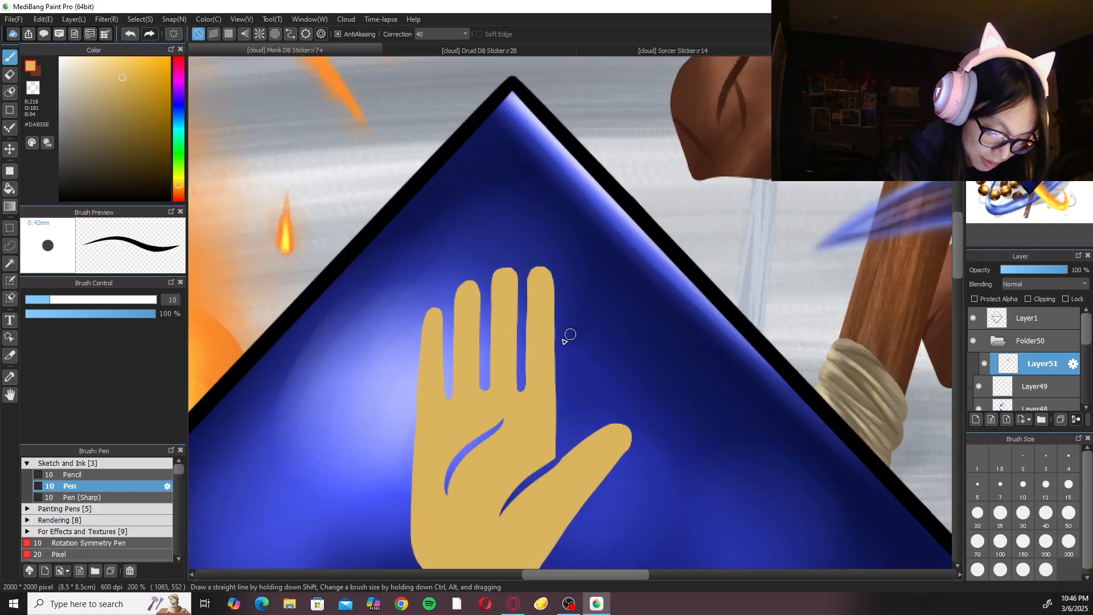
key(e)
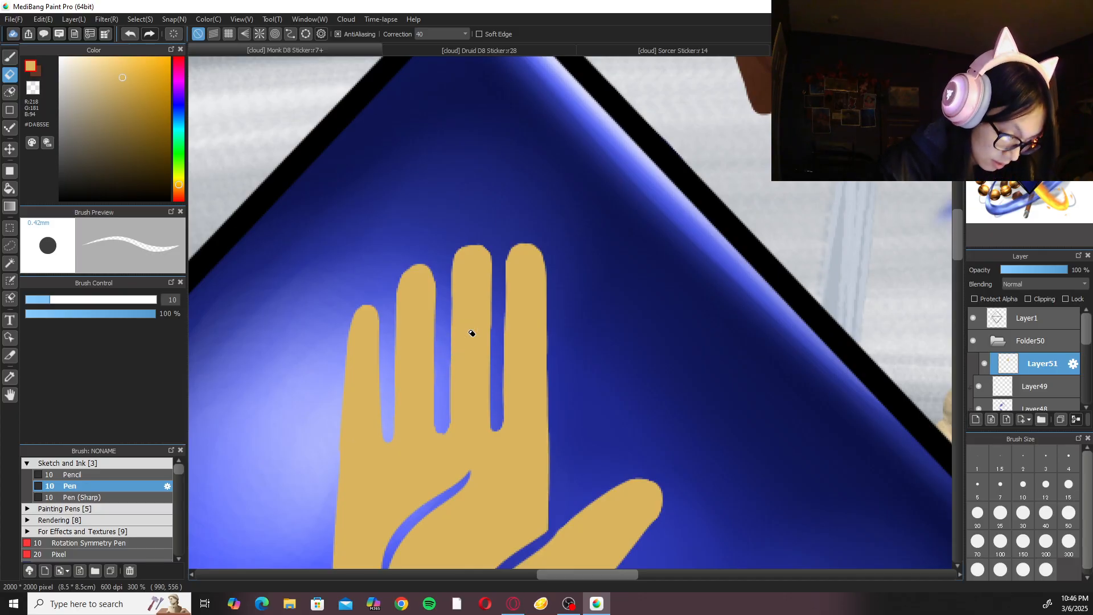
Examine the hand's palm creases, thumb crook and wrist notch up close and against the whole die.
scroll(472, 333, down, 3)
key(b)
scroll(467, 329, up, 1)
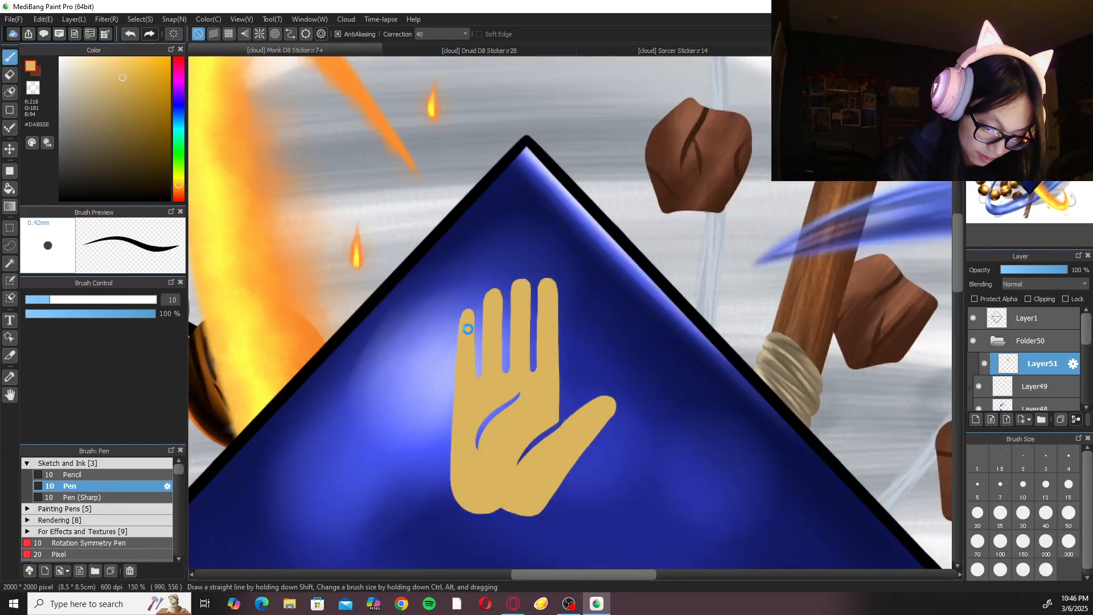
scroll(467, 329, down, 2)
scroll(622, 329, up, 1)
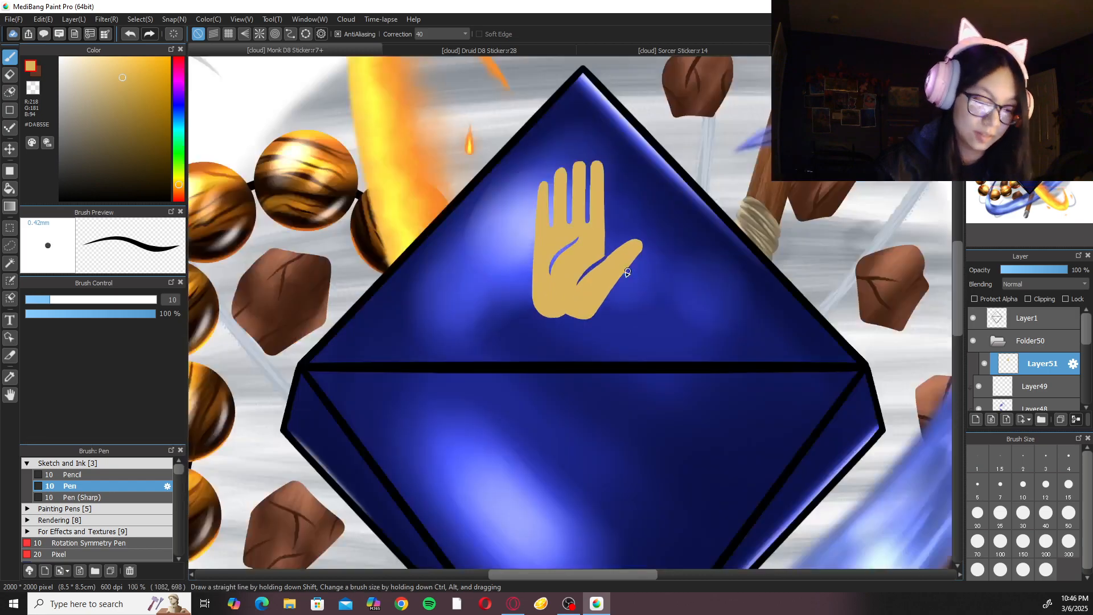
scroll(627, 271, up, 3)
key(e)
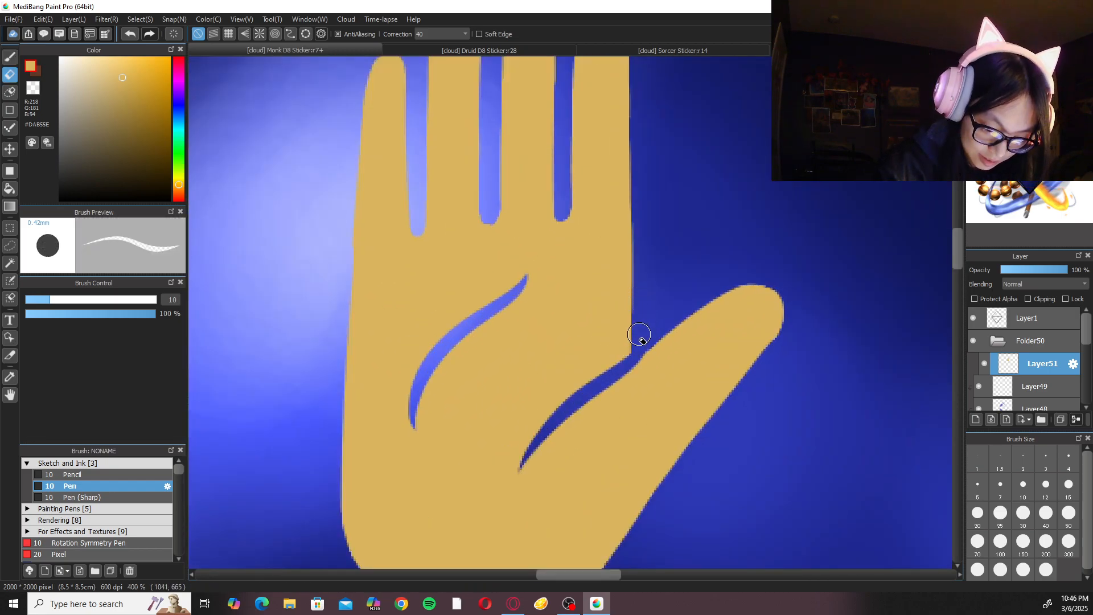
scroll(579, 396, down, 3)
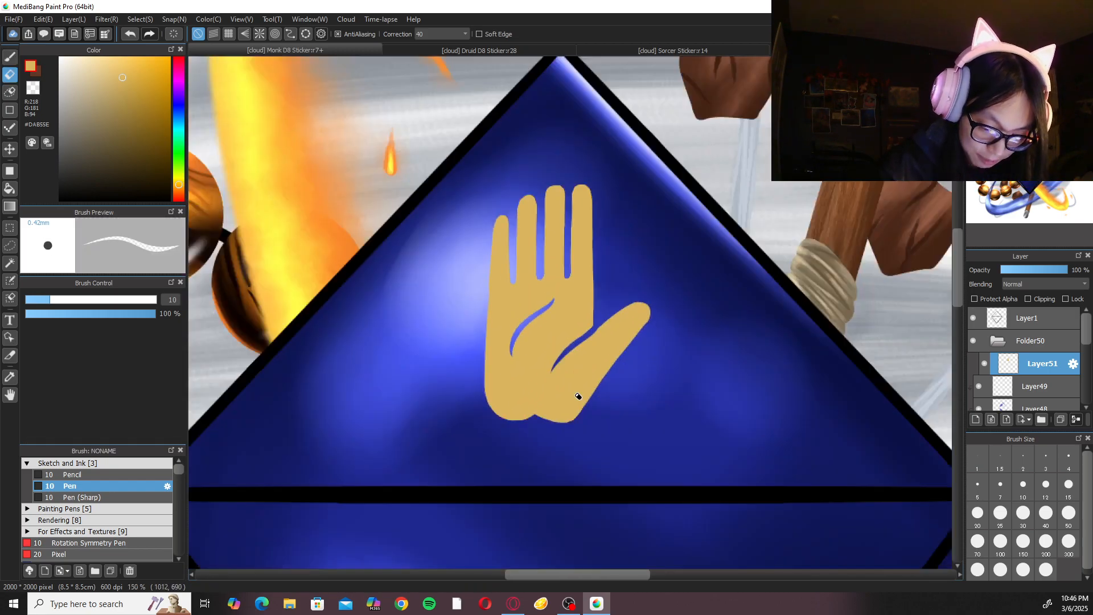
scroll(654, 317, up, 3)
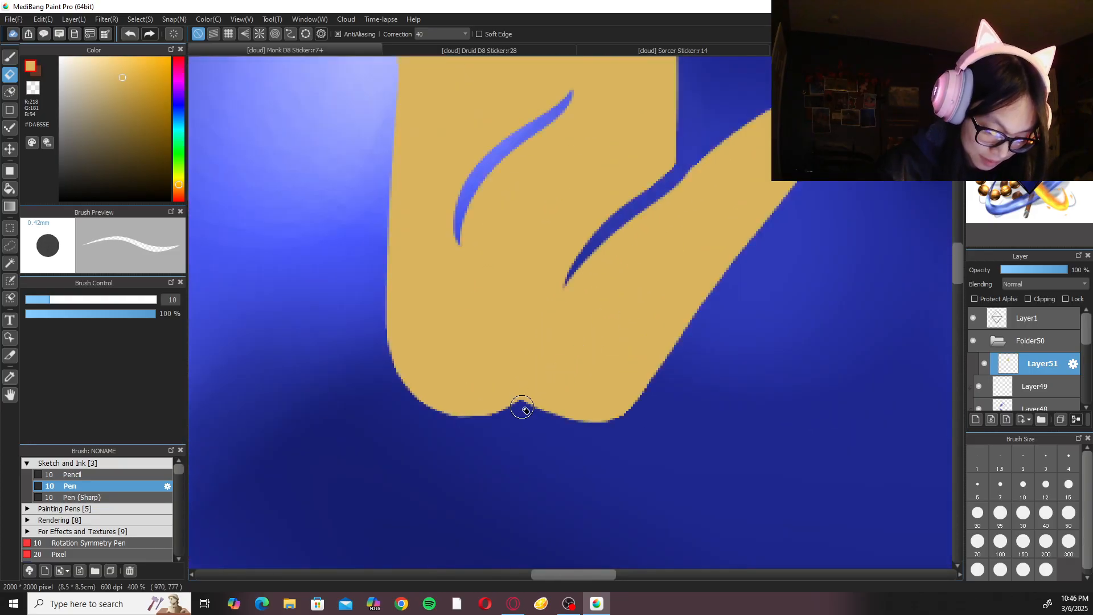
key(b)
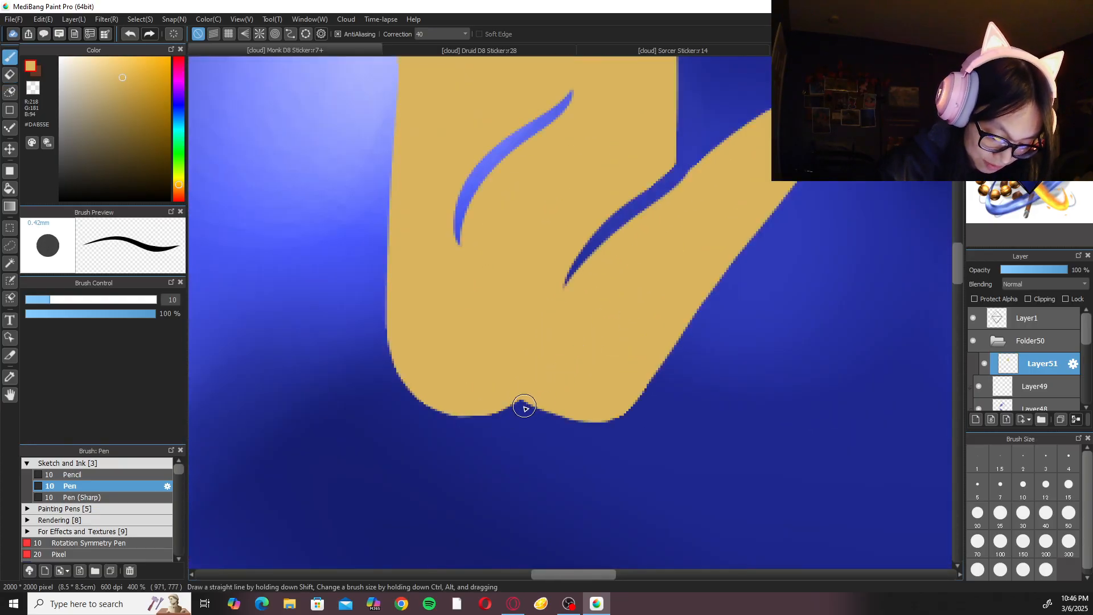
key(e)
scroll(661, 383, down, 1)
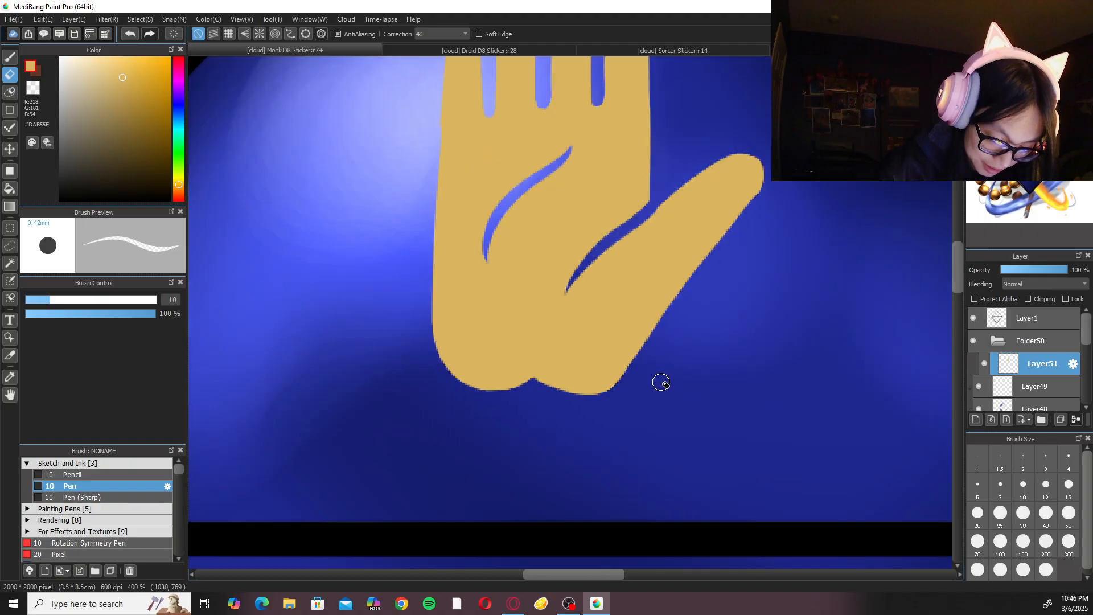
scroll(660, 382, down, 4)
Trim the middle finger's edge facing the index finger straight up to its tip with the size 10 Eraser.
scroll(632, 390, up, 3)
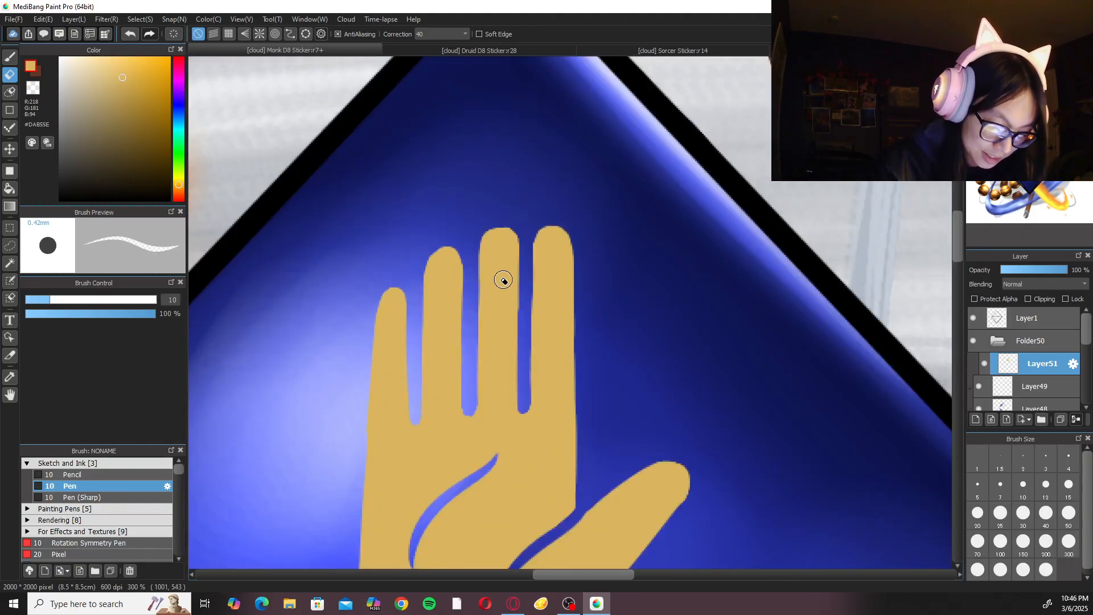
key(b)
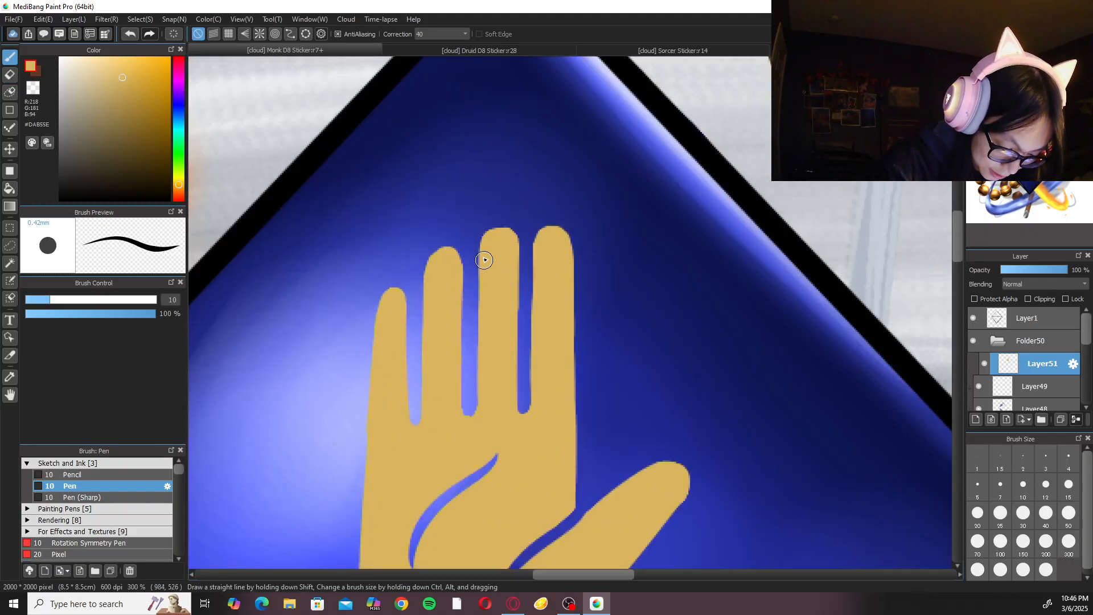
key(e)
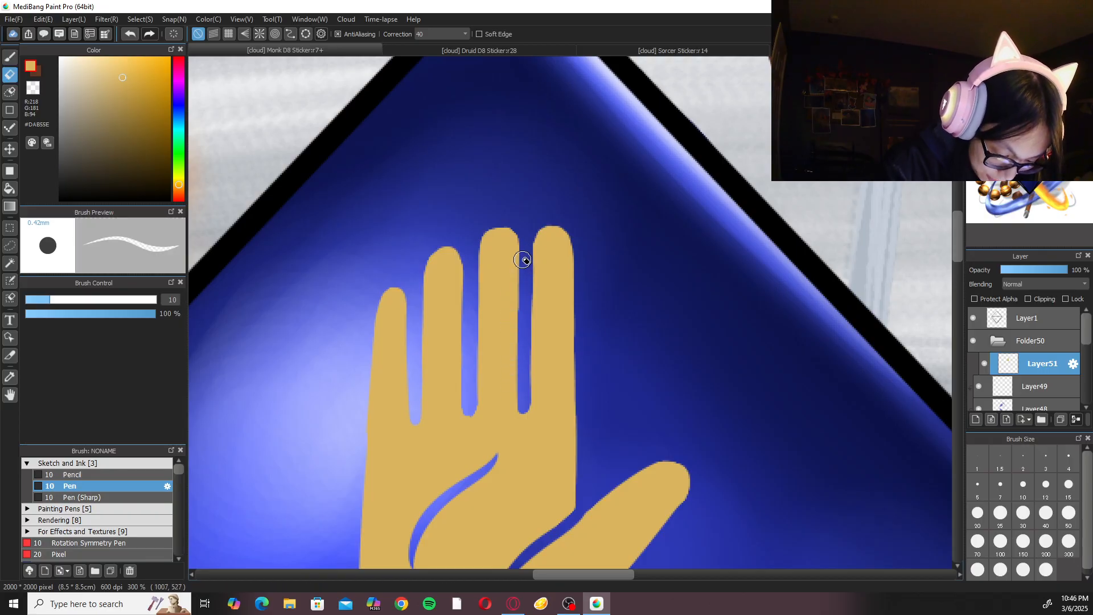
drag(521, 274, 521, 299)
drag(521, 249, 522, 323)
mouse_move(520, 228)
mouse_down()
mouse_move(520, 341)
mouse_move(516, 216)
mouse_move(525, 307)
mouse_up()
key(ctrl+z)
drag(518, 227, 522, 250)
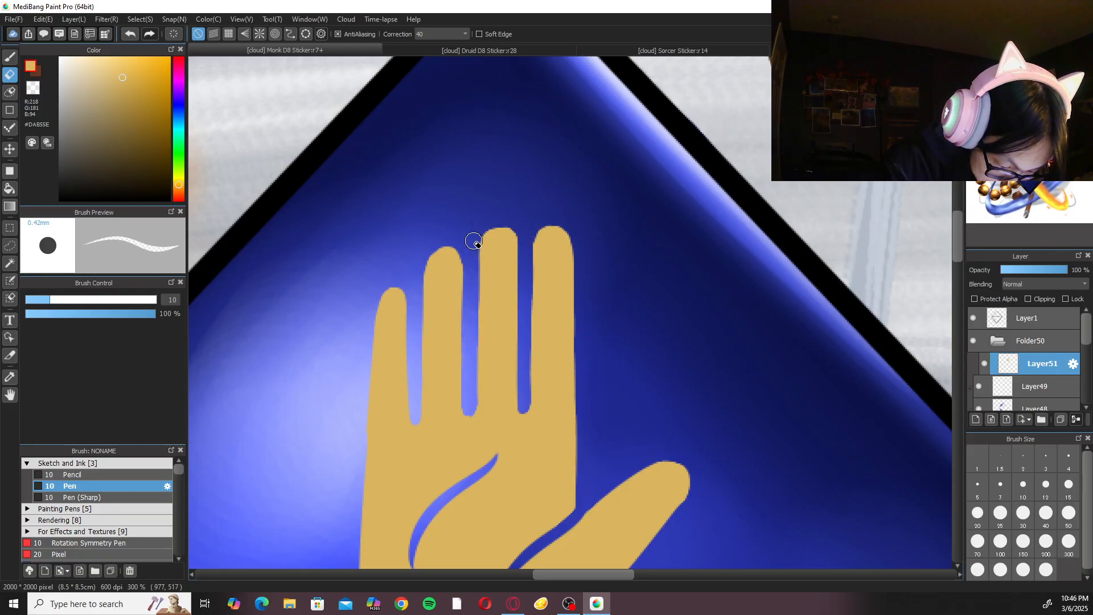
Shift the hand emblem about 11 px right and 24 px down on the D8's upper facet with Transform.
key(b)
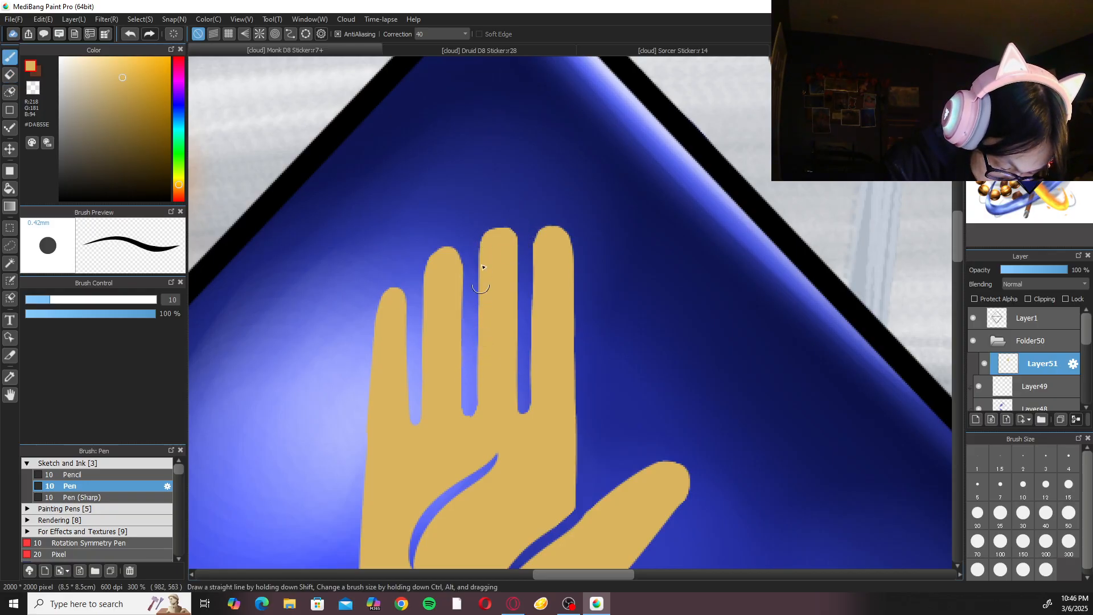
scroll(513, 269, down, 5)
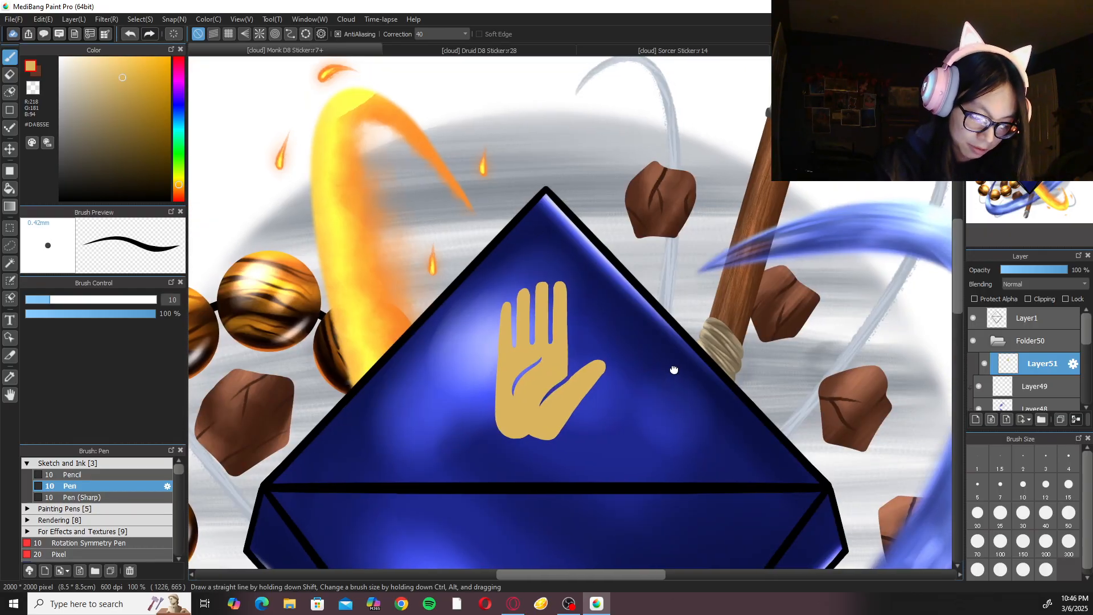
scroll(655, 342, down, 1)
scroll(644, 321, up, 3)
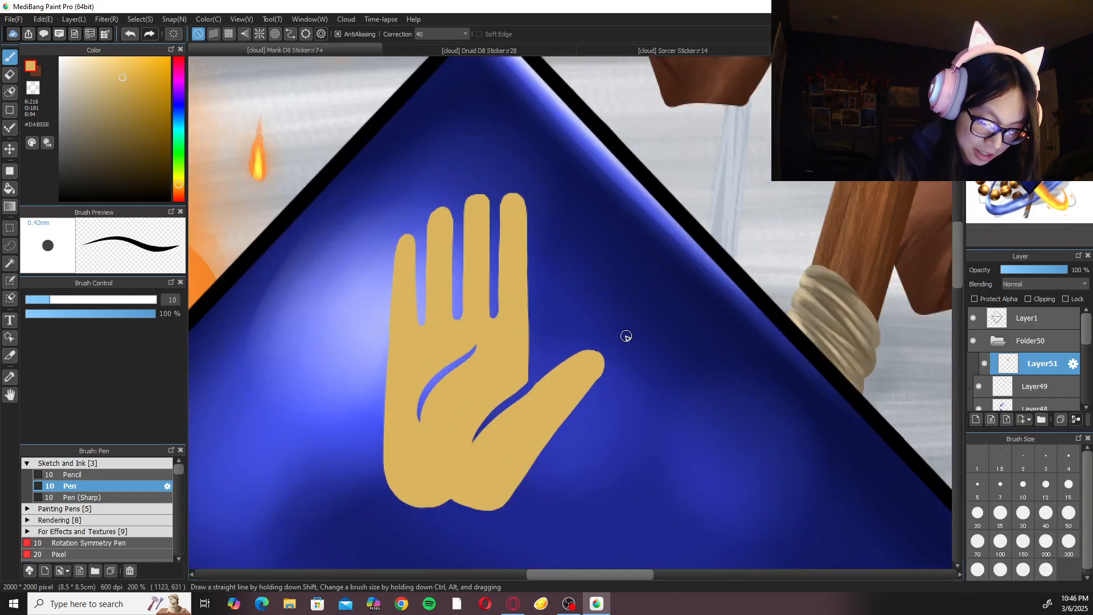
drag(504, 337, 629, 432)
scroll(615, 359, up, 2)
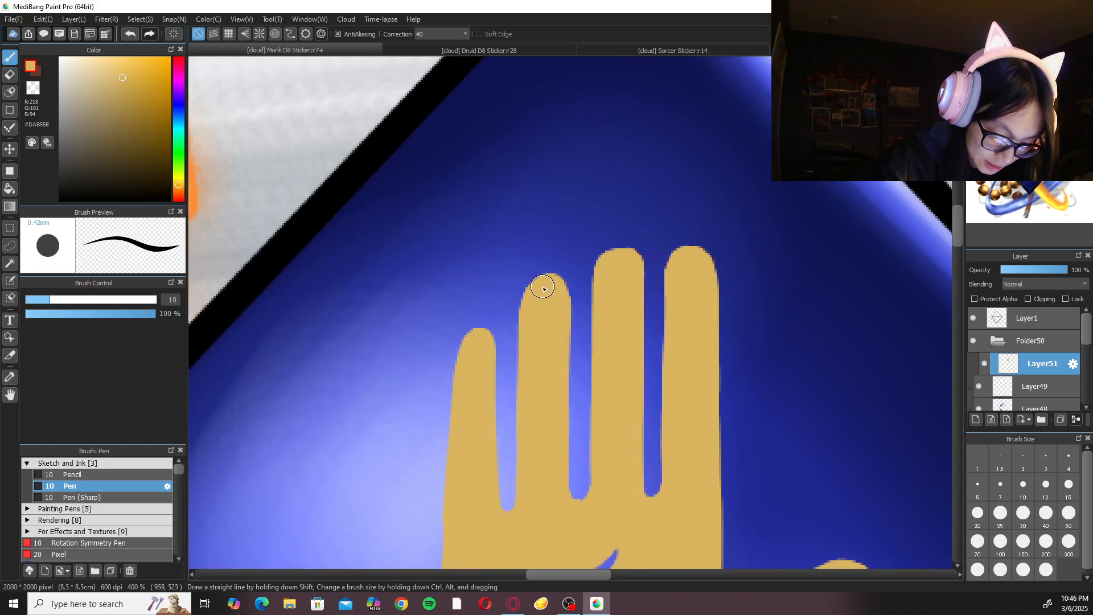
scroll(544, 287, down, 6)
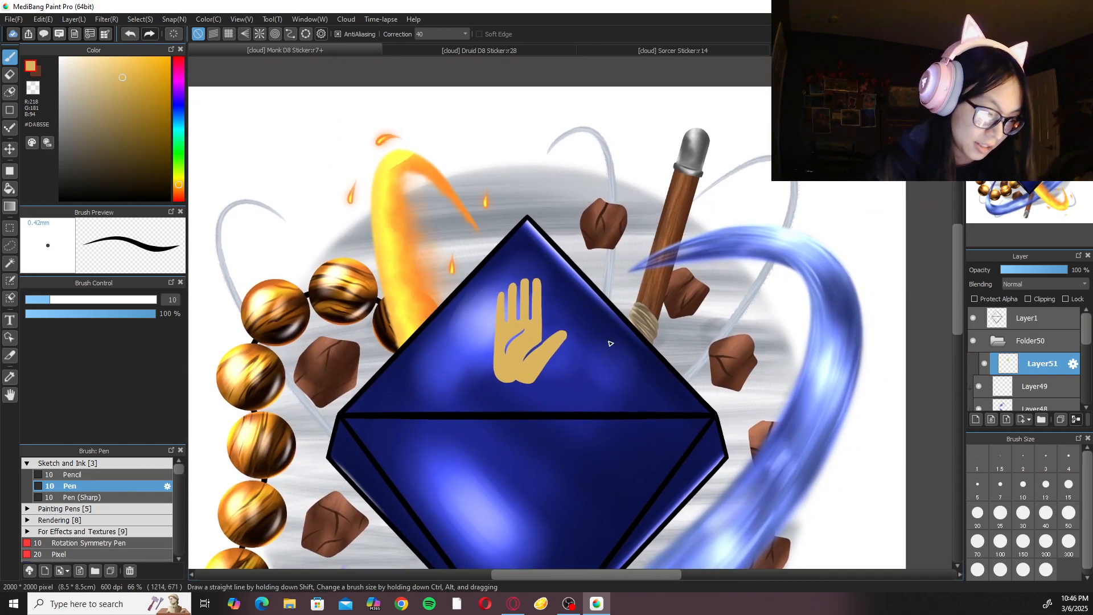
key(ctrl+t)
drag(544, 342, 545, 348)
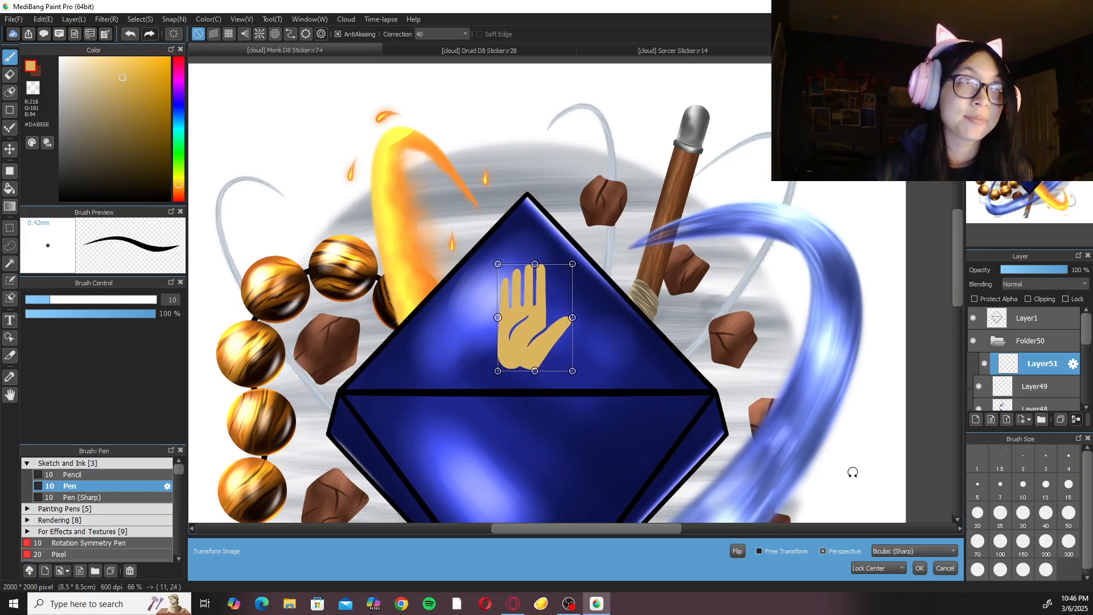
click(919, 569)
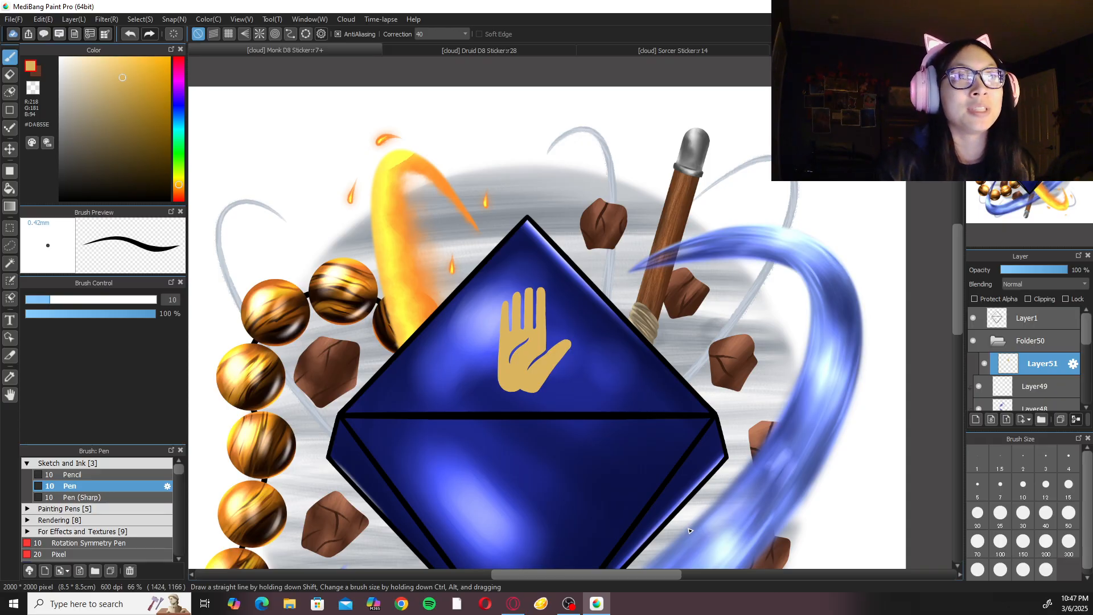
Set the Pen size to 50 for painting round dots around the hand.
scroll(688, 528, up, 3)
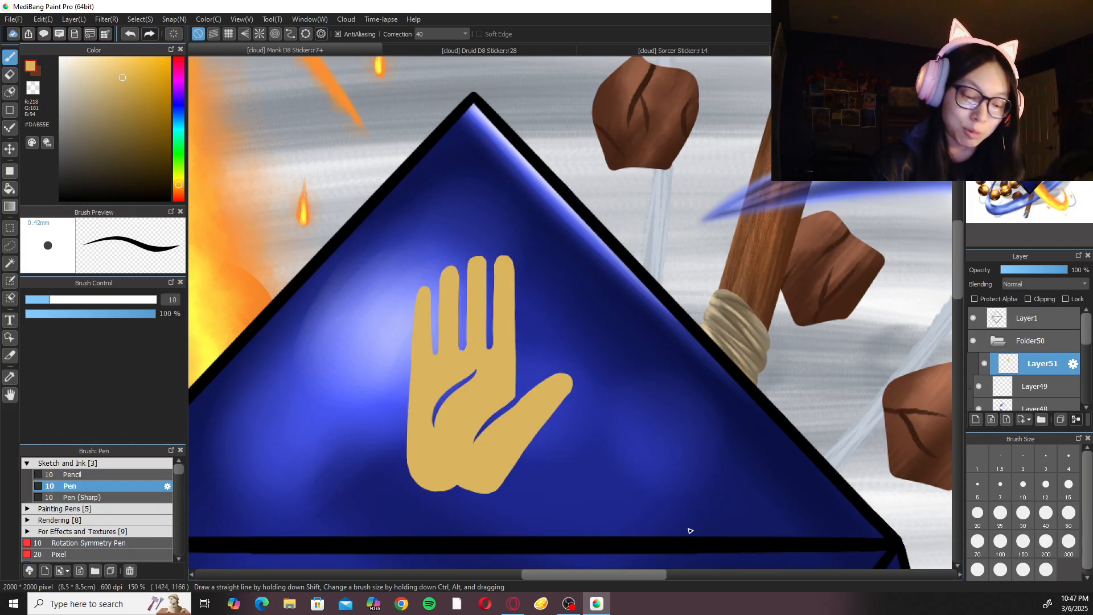
scroll(669, 317, down, 3)
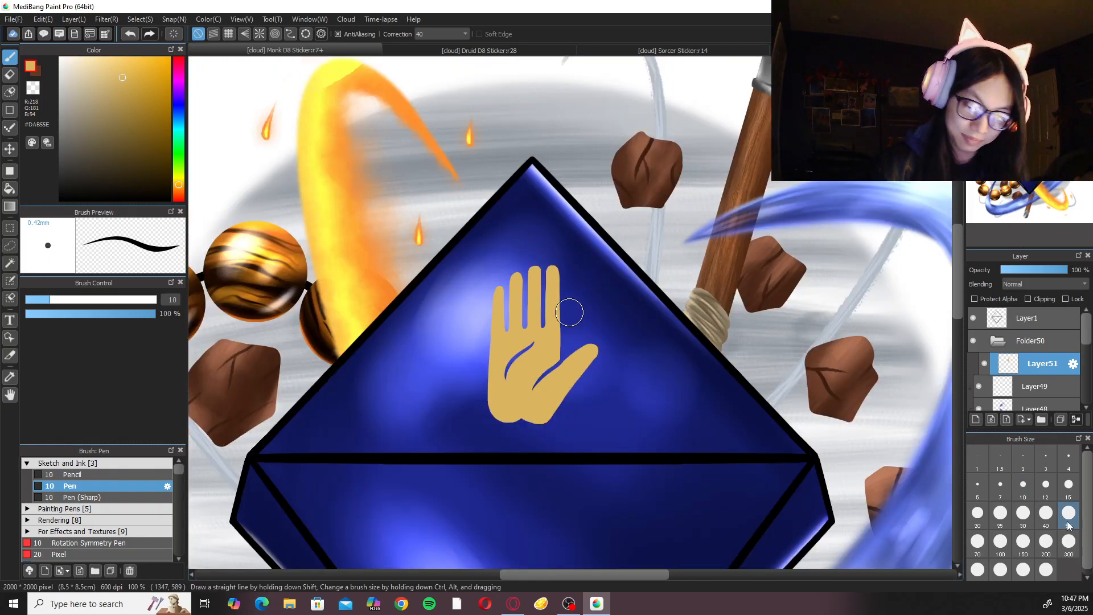
click(1068, 515)
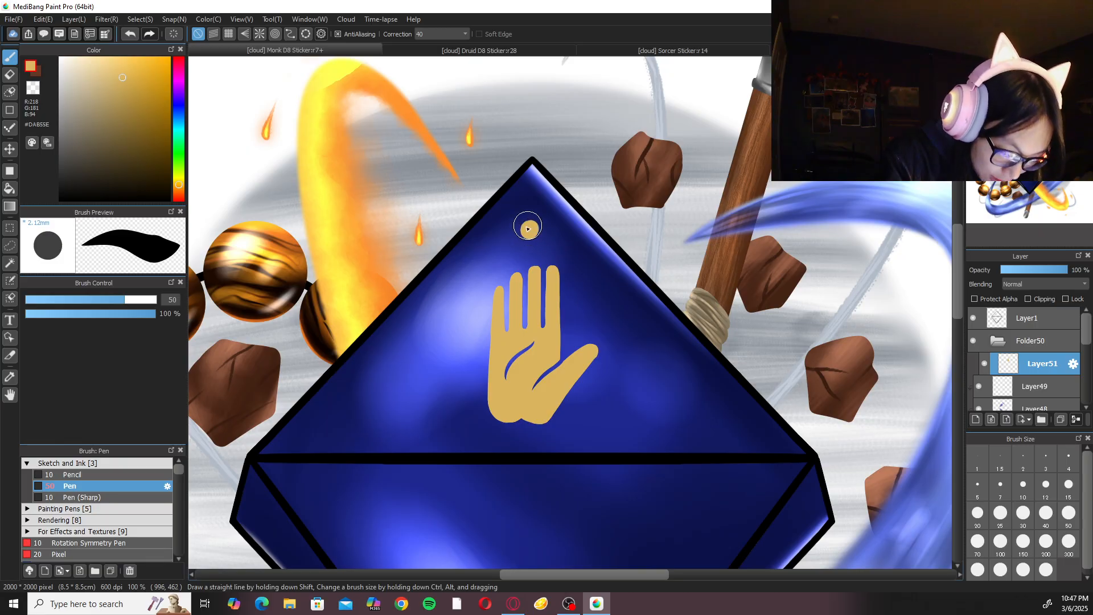
click(485, 254)
key(ctrl+z)
click(487, 258)
click(462, 305)
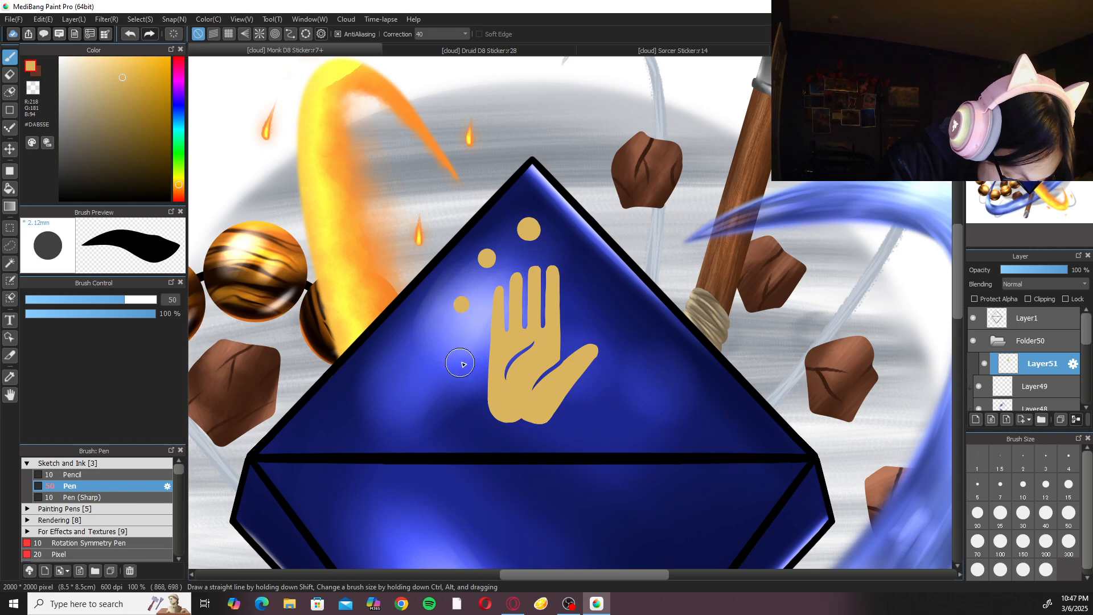
key(ctrl+z)
key(ctrl+z)
key(ctrl+z)
Paint a round gold dot just above the middle finger's tip with the size 50 Pen, replacing an undone first dot.
click(529, 251)
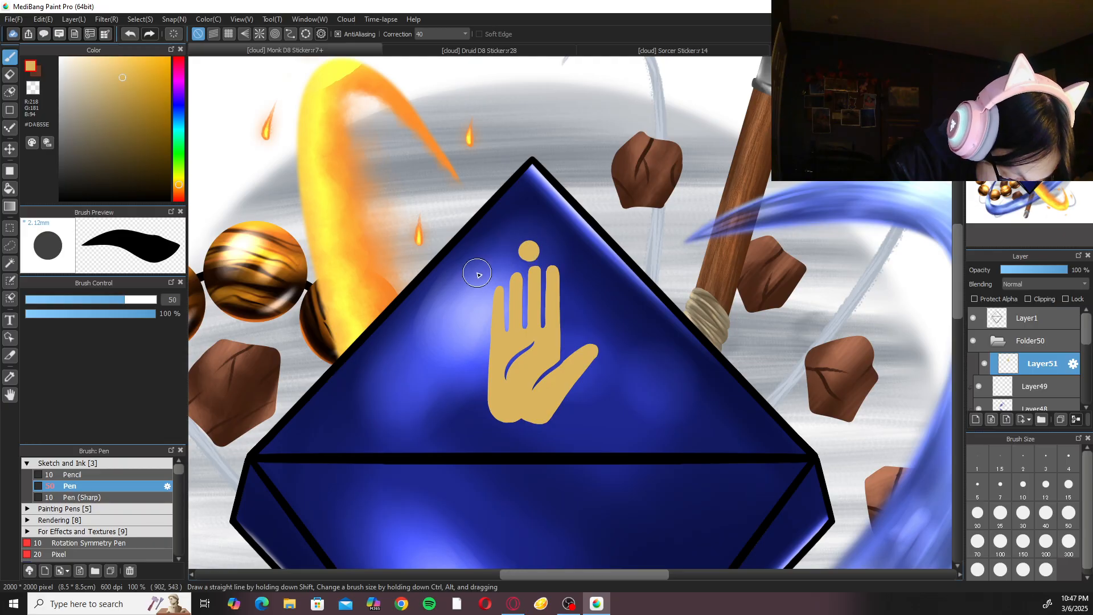
key(ctrl+plus)
key(ctrl+z)
click(512, 217)
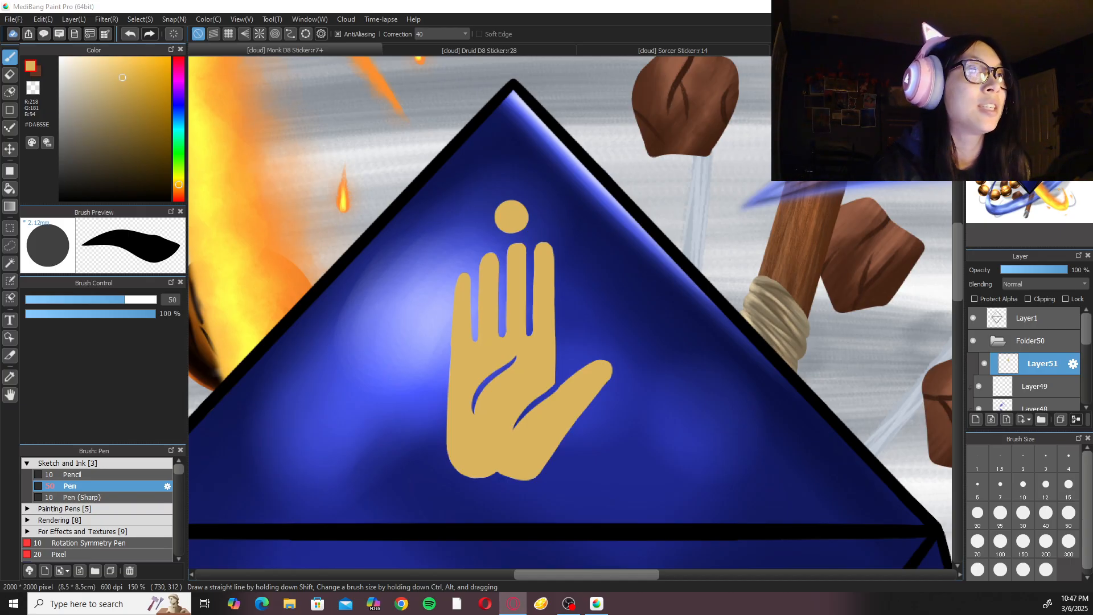
scroll(569, 312, up, 1)
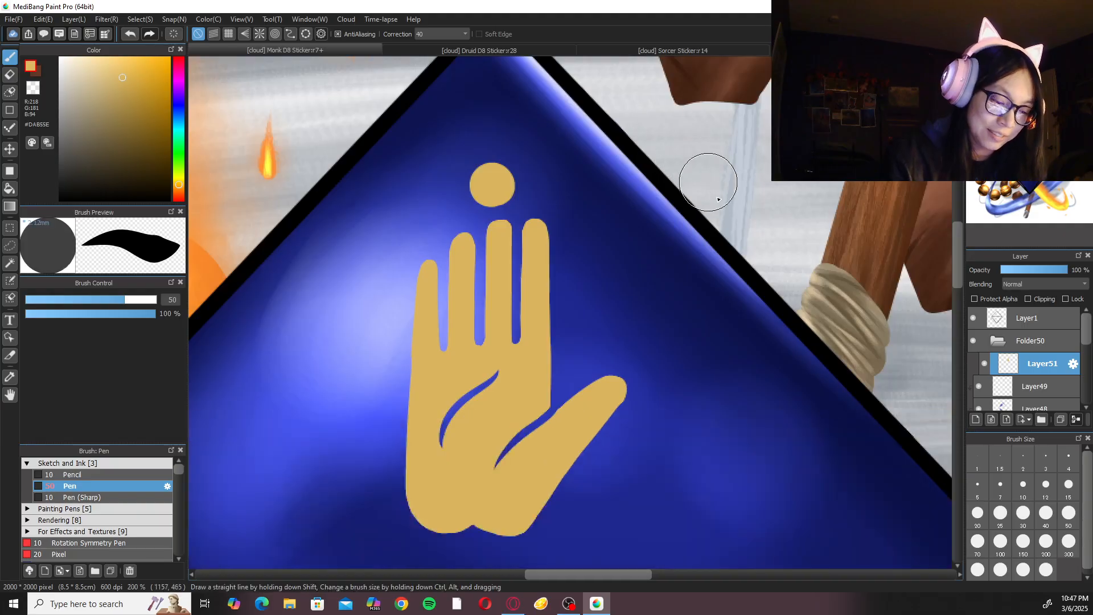
Touch up the edge of the dot above the middle finger with the Pen at size 20.
click(978, 516)
key(Right)
key(Right)
key(Right)
key(Right)
key(Right)
key(Right)
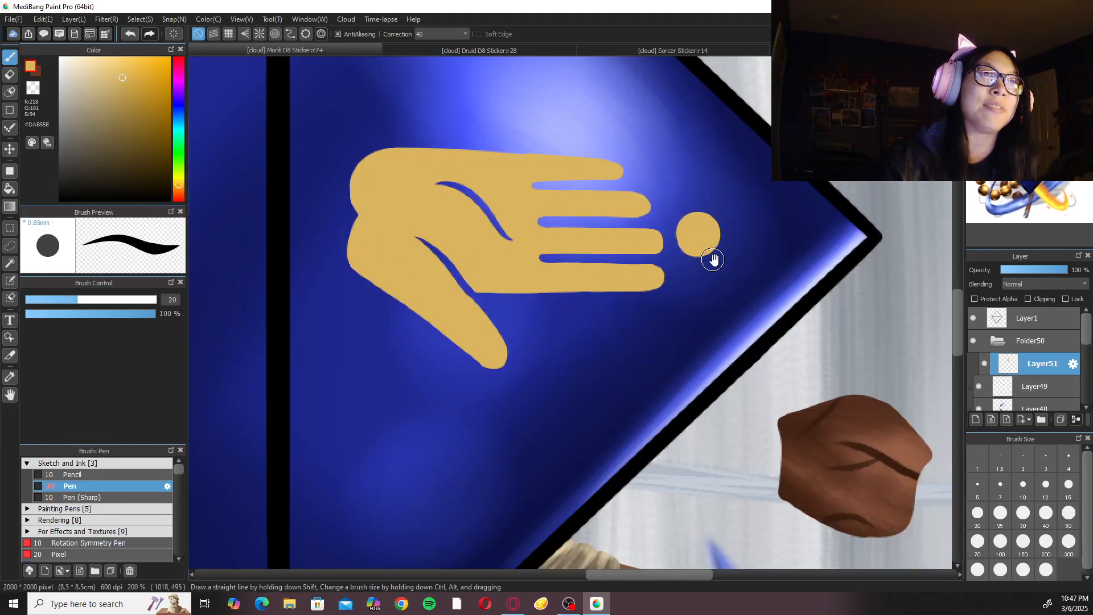
scroll(710, 251, up, 3)
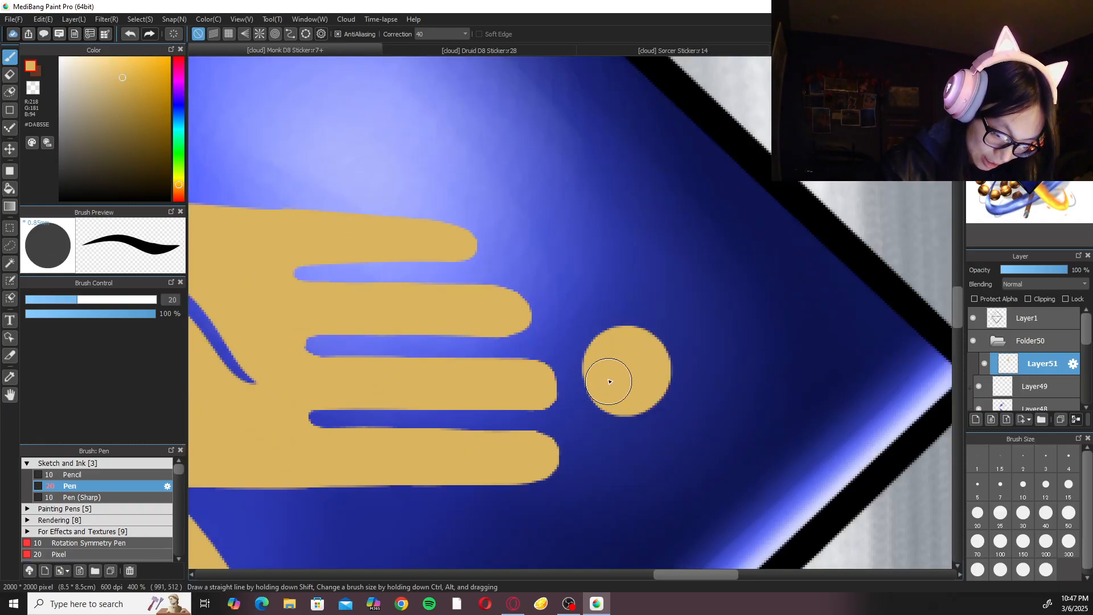
drag(1025, 122, 1025, 130)
key(Up)
key(ctrl+minus)
key(ctrl+minus)
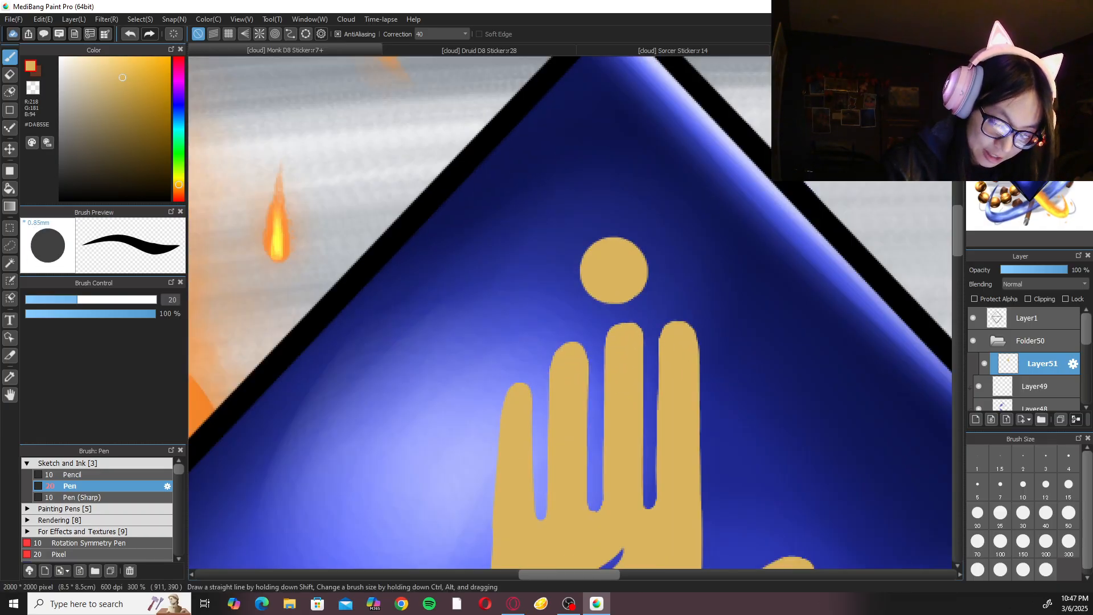
Paint a slightly smaller second gold dot up and outward from the little fingertip with the size 50 Pen, undoing the first try.
drag(699, 412, 779, 285)
click(1065, 513)
scroll(595, 230, up, 1)
mouse_move(595, 230)
mouse_down()
mouse_move(609, 329)
mouse_move(575, 308)
mouse_up()
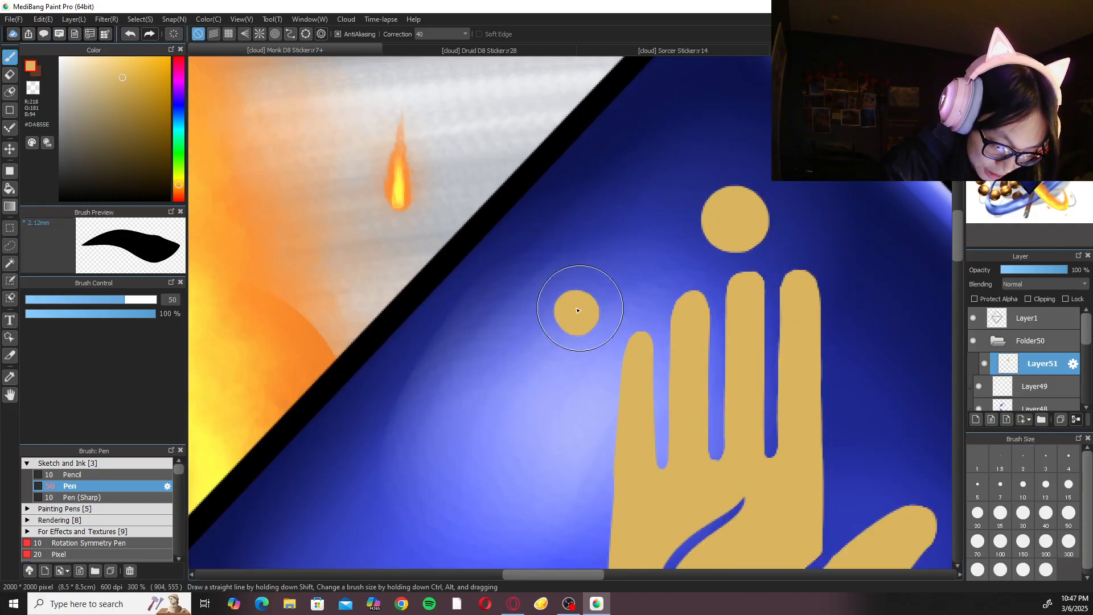
drag(612, 402, 637, 305)
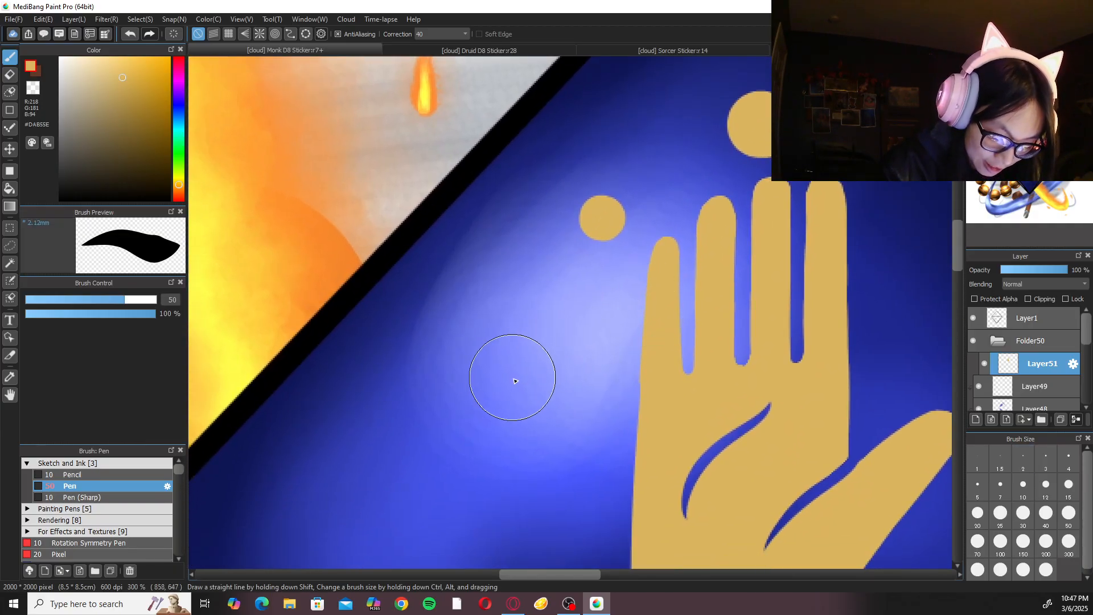
key(ctrl+z)
mouse_move(589, 214)
mouse_down()
mouse_move(575, 221)
mouse_move(597, 218)
mouse_move(593, 226)
mouse_up()
Paint a smaller third gold dot below and outward from the second, level with the lower half of the fingers.
key(ctrl+z)
drag(501, 361, 513, 362)
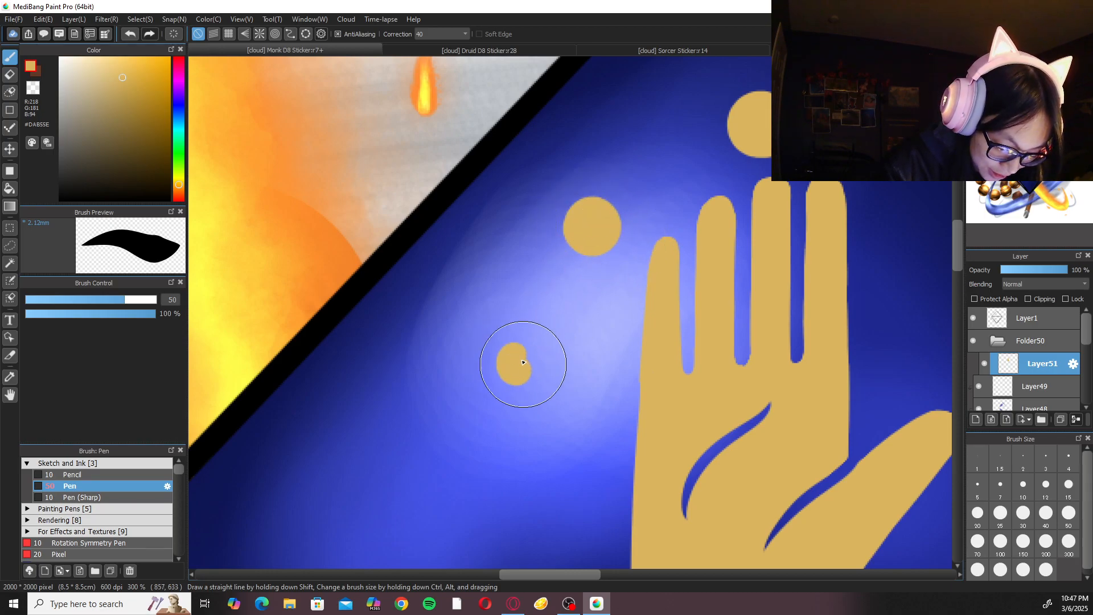
scroll(607, 434, down, 1)
scroll(613, 412, up, 1)
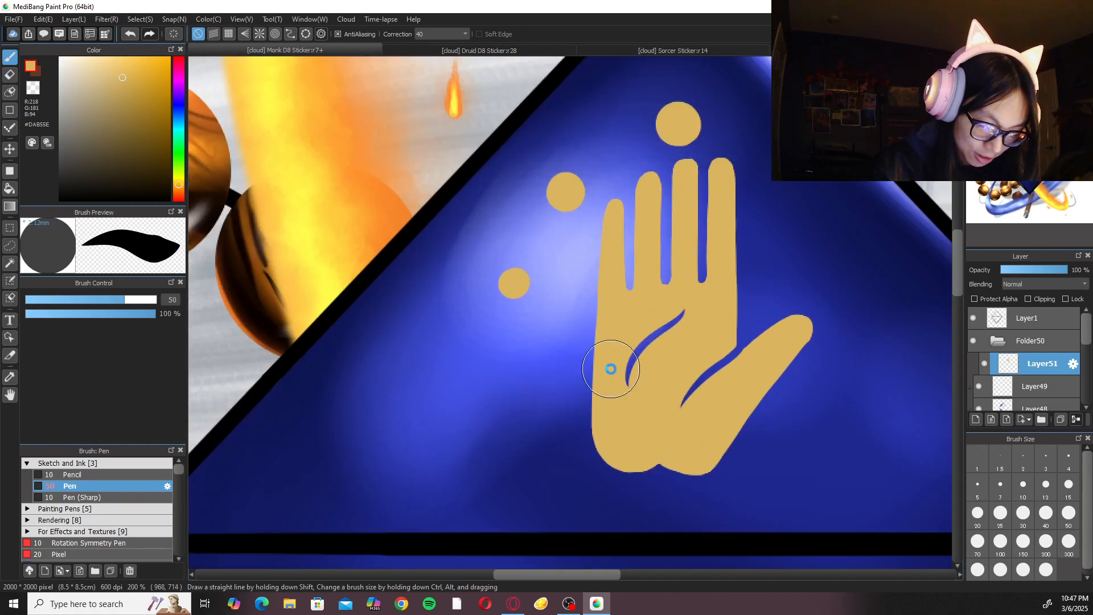
Paint a still smaller fourth gold dot below the third, beside the palm, replacing an undone first dot.
click(480, 447)
key(ctrl+z)
click(485, 448)
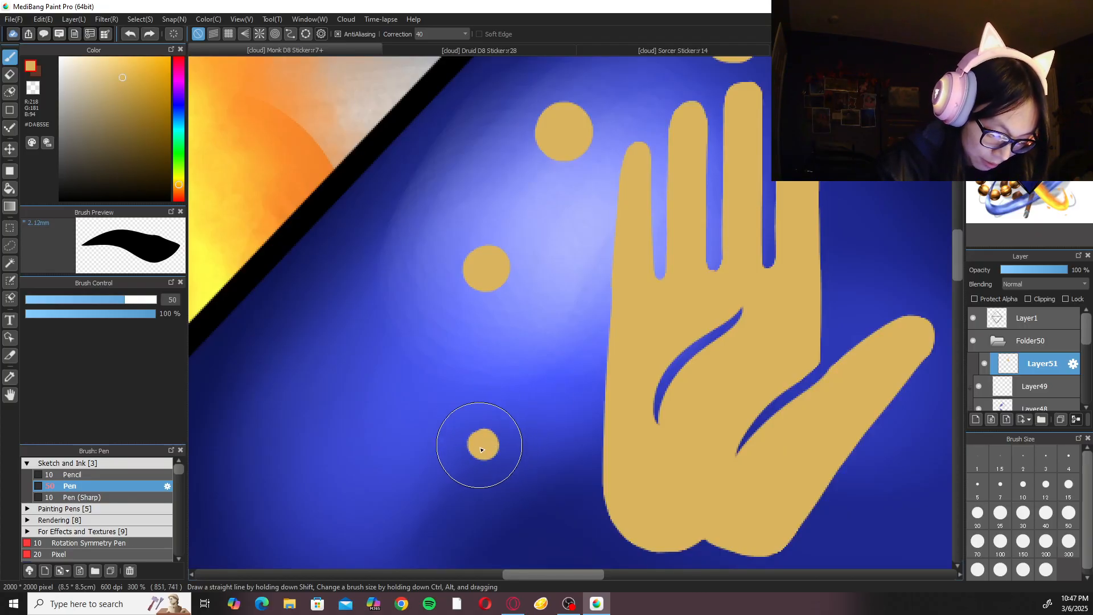
scroll(620, 419, down, 1)
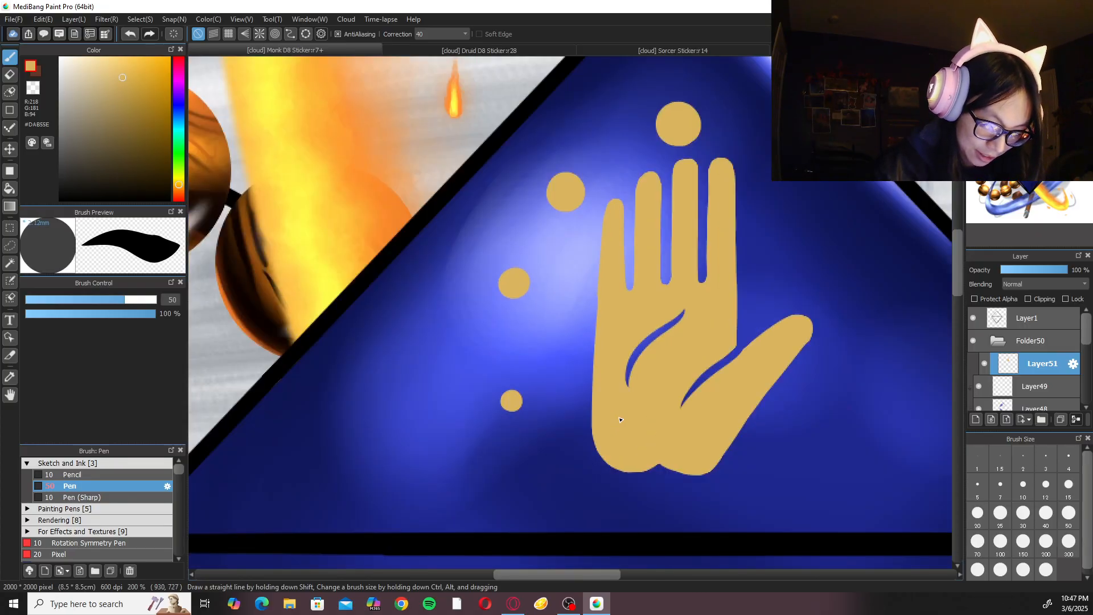
scroll(620, 419, down, 2)
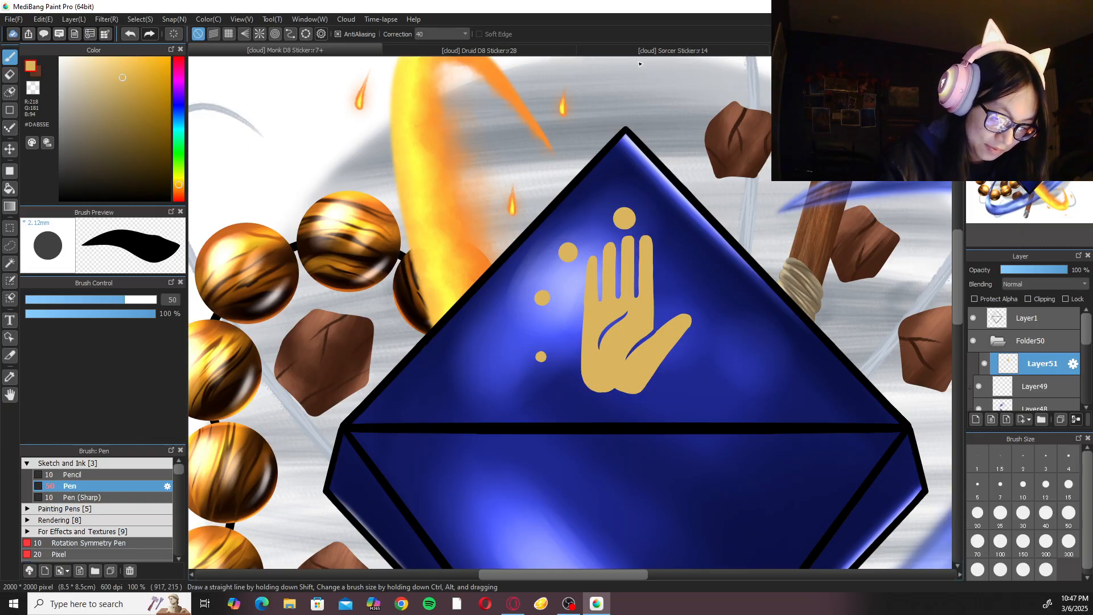
Paint the smallest, fifth gold dot near the outer base of the palm, curving the dot arc inward.
scroll(654, 256, up, 2)
click(586, 502)
key(ctrl+z)
click(575, 490)
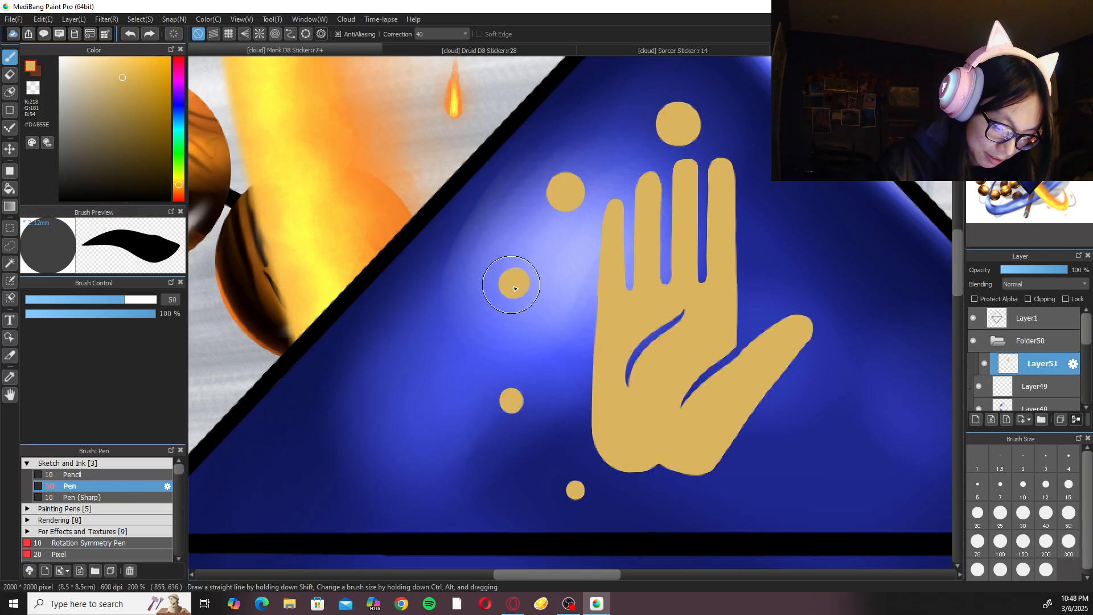
scroll(554, 248, down, 4)
scroll(554, 251, up, 3)
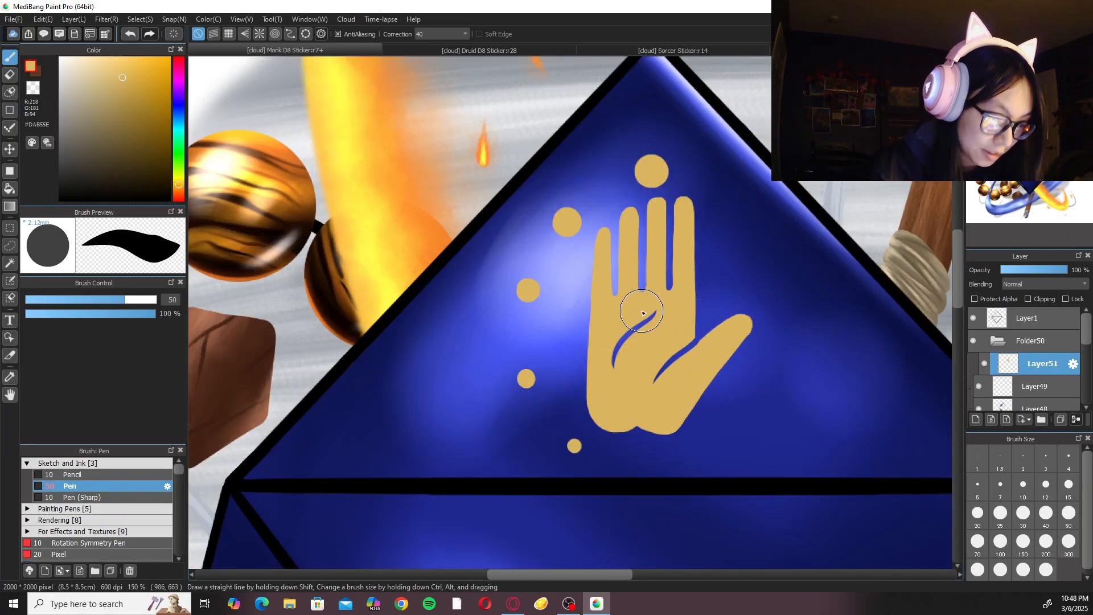
Lasso the dot above the middle finger and move it 5 px right and 6 px up, then deselect.
key(l)
mouse_move(649, 145)
mouse_down()
mouse_move(671, 192)
mouse_move(664, 134)
mouse_up()
key(ctrl+t)
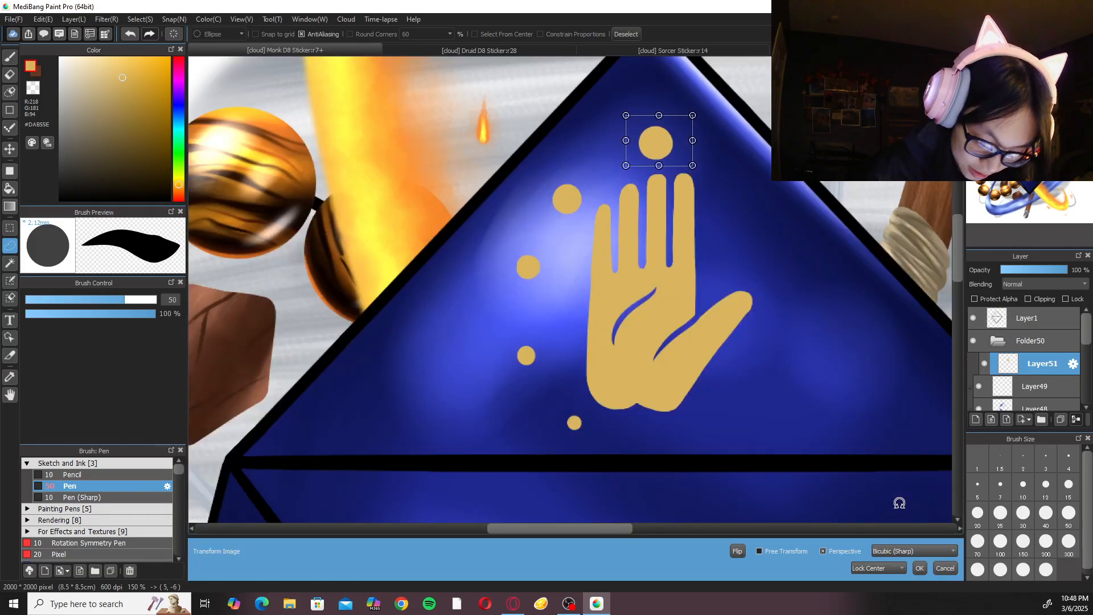
click(920, 568)
key(ctrl+d)
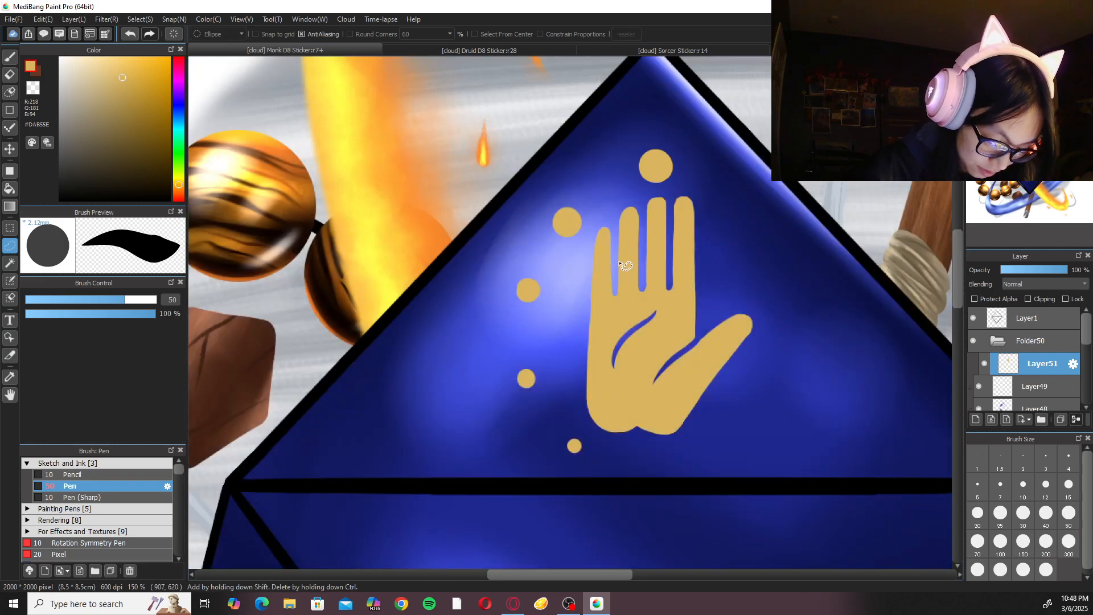
Lasso the hand without its dots and move it 11 px to the right with Transform.
key(ctrl+0)
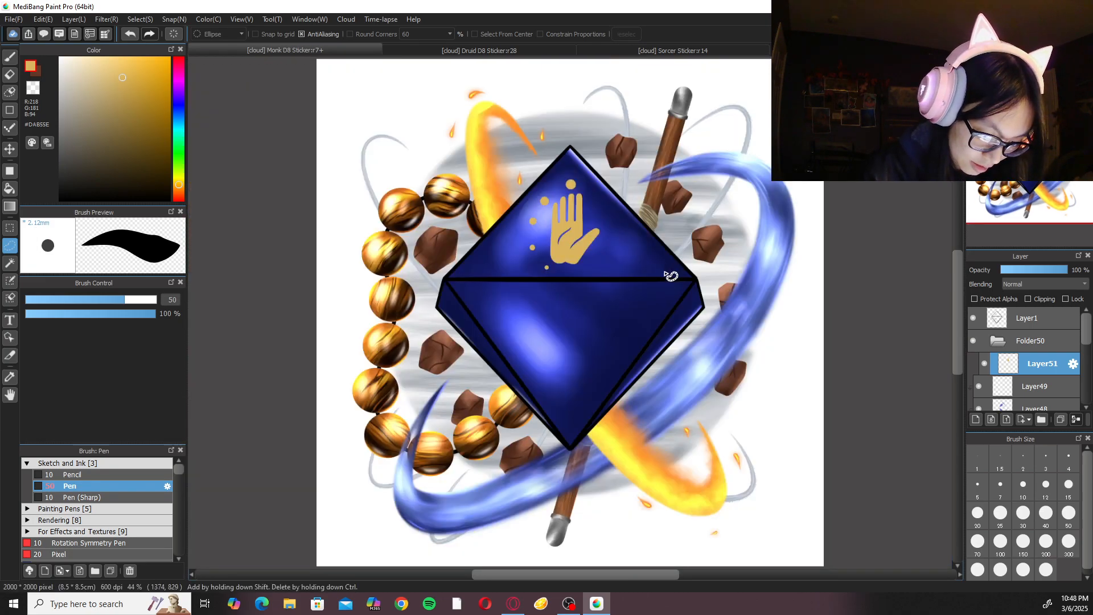
scroll(654, 288, up, 6)
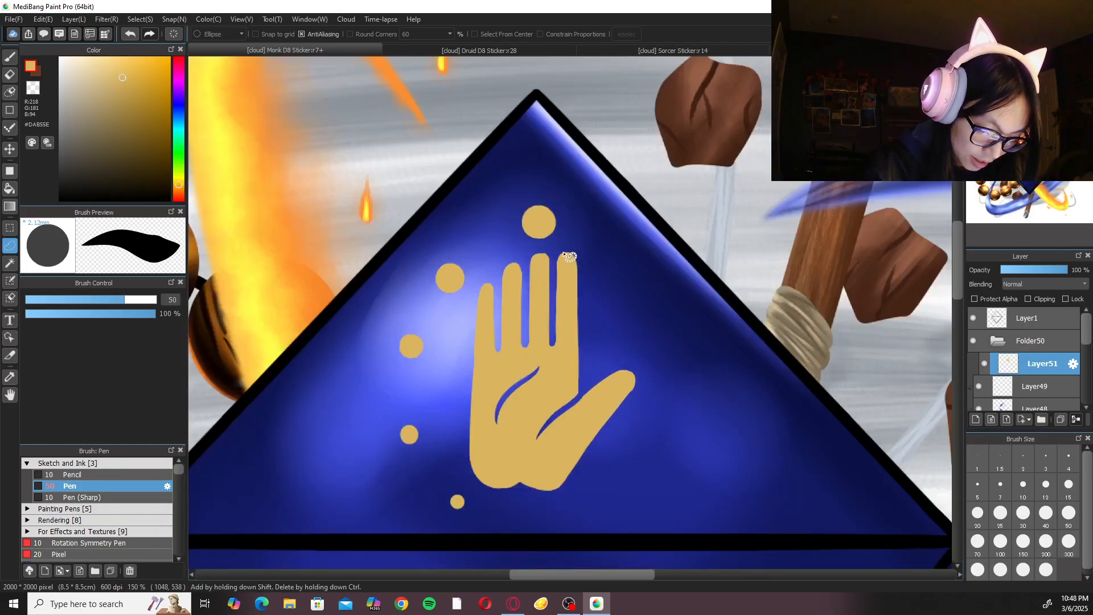
mouse_move(494, 265)
mouse_down()
mouse_move(450, 378)
mouse_move(470, 491)
mouse_move(511, 508)
mouse_move(633, 440)
mouse_move(620, 259)
mouse_move(556, 251)
mouse_up()
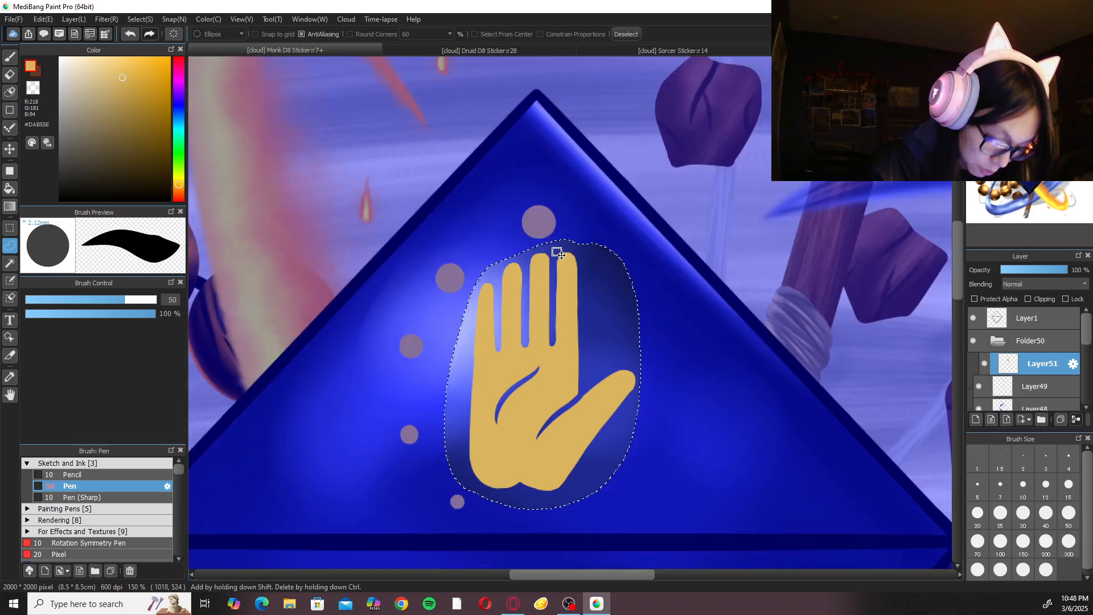
key(ctrl+t)
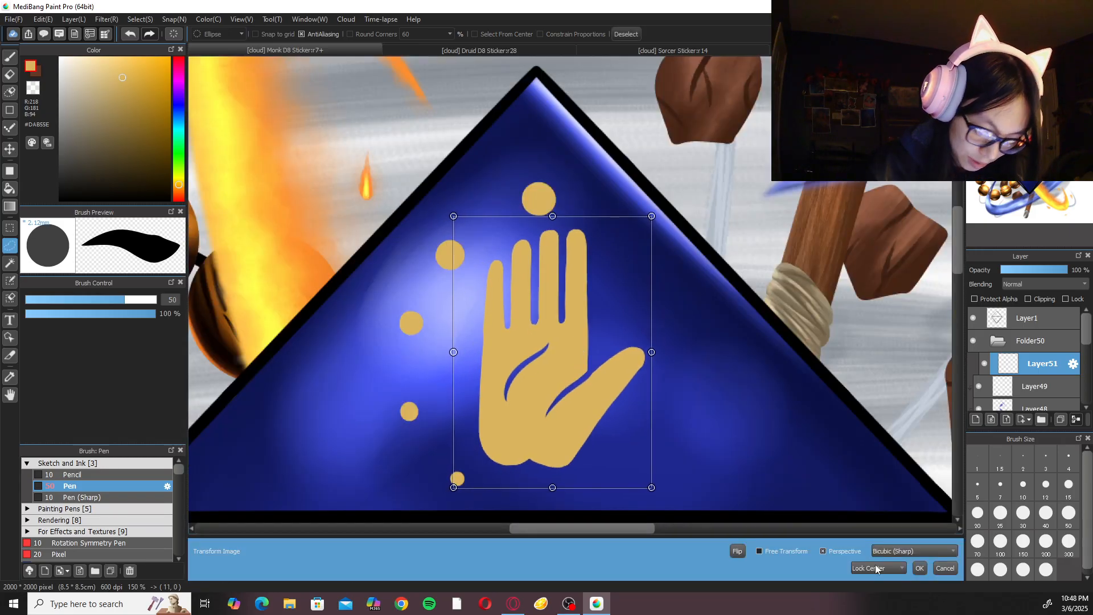
click(920, 568)
Lasso the four dots on the little-finger side and move them 9 px right and 18 px up.
mouse_move(439, 253)
mouse_down()
mouse_move(409, 527)
mouse_move(456, 396)
mouse_move(464, 242)
mouse_up()
key(ctrl+t)
drag(469, 377, 474, 362)
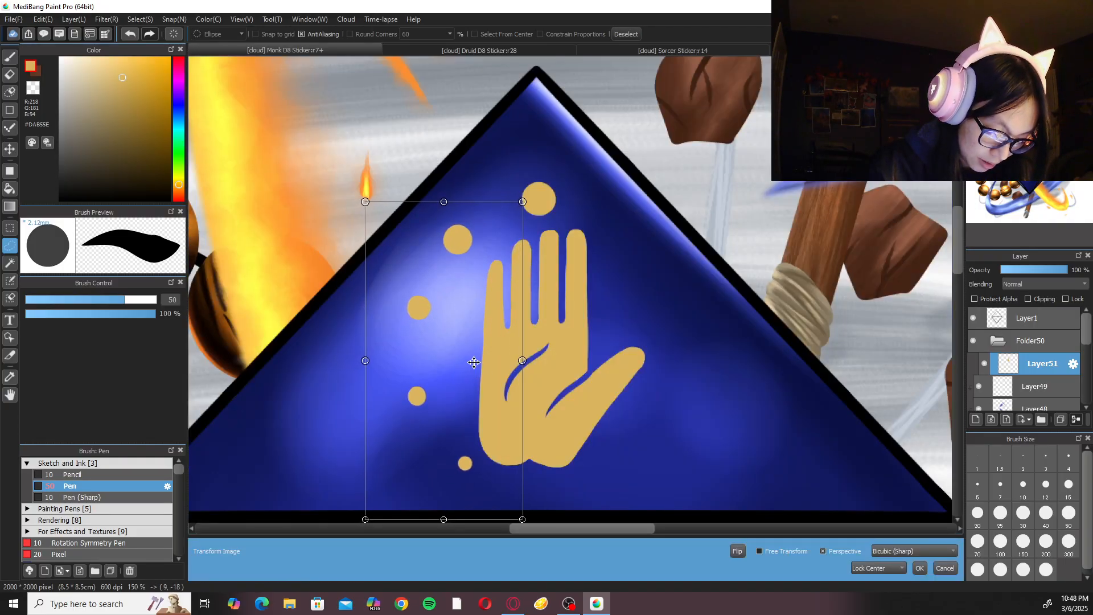
click(920, 568)
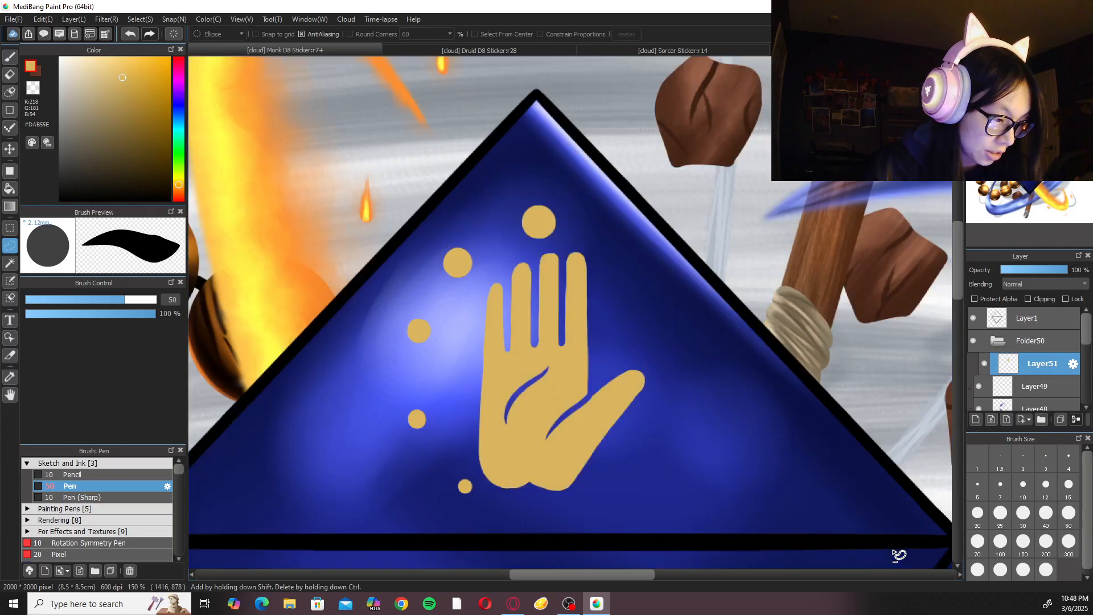
Move the whole hand-and-dots emblem 13 px left and 2 px up on the facet with Transform.
key(ctrl+0)
key(ctrl+t)
drag(578, 223, 575, 216)
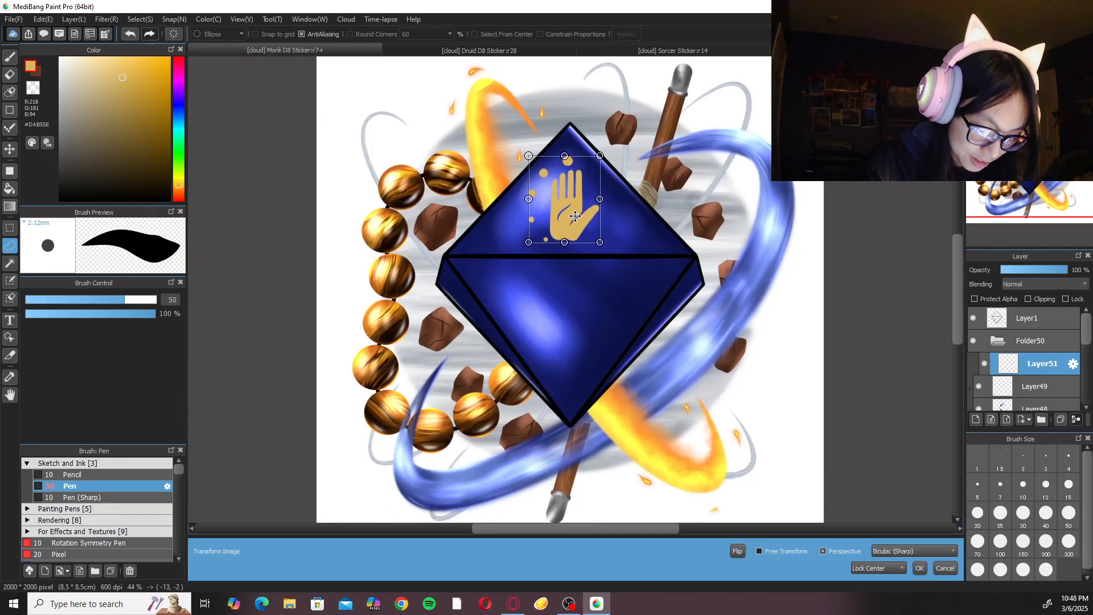
click(921, 569)
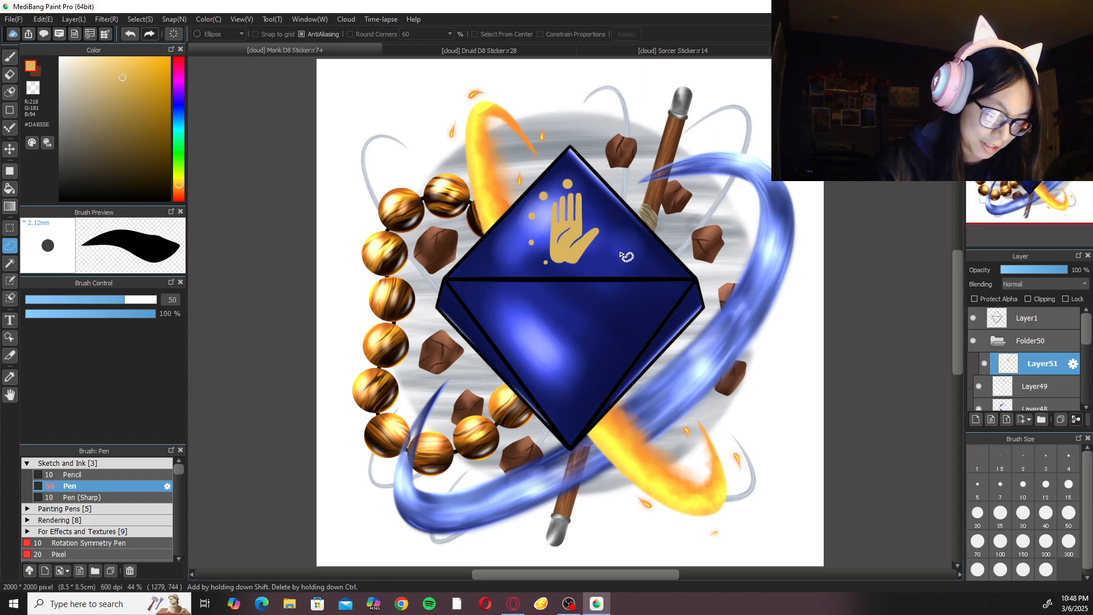
Switch to the Druid D8 sticker and sample the brown #865D29 from its gold emblem's shading layer with the brush.
key(b)
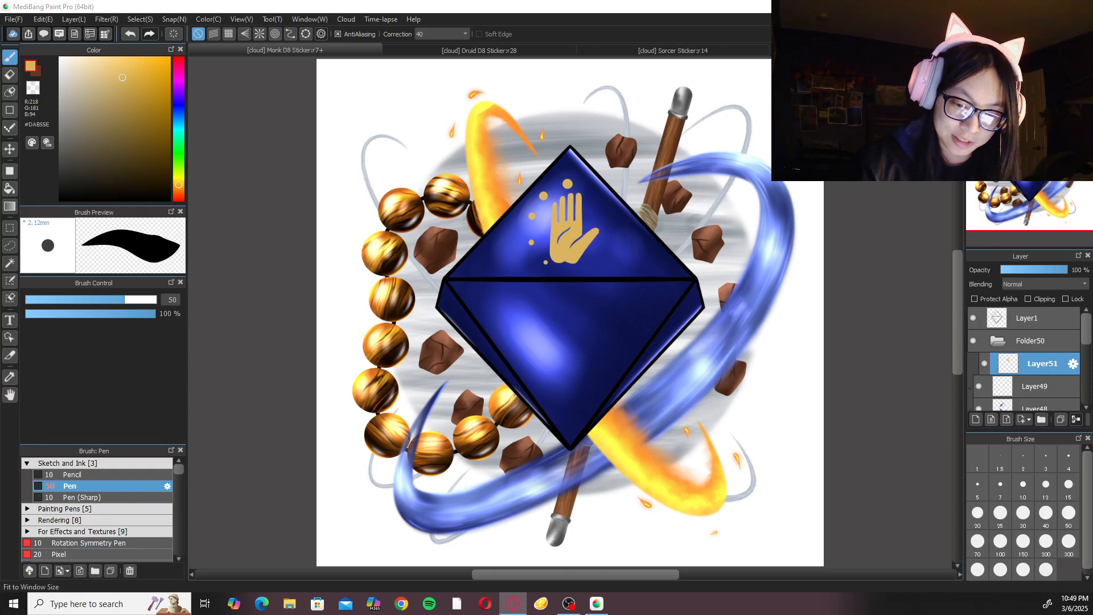
click(976, 64)
click(976, 64)
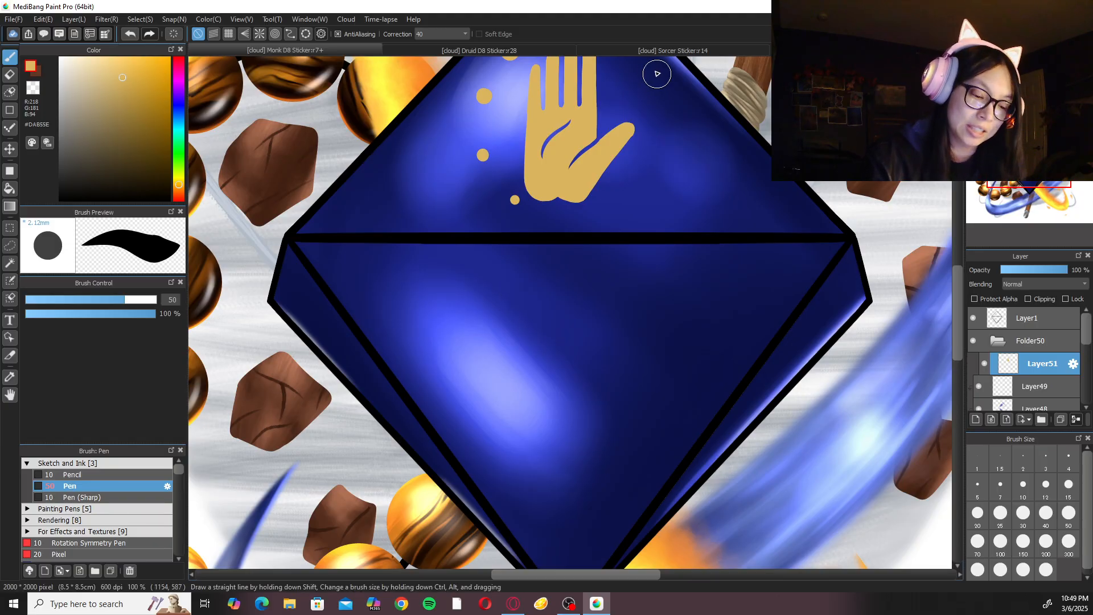
click(668, 46)
click(533, 52)
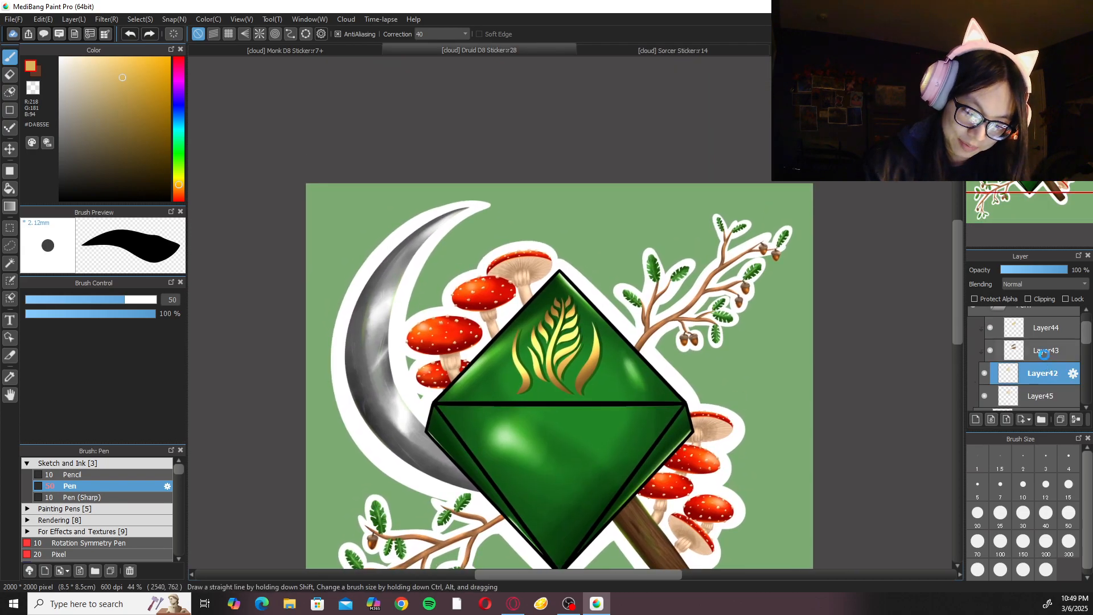
click(1044, 353)
scroll(642, 398, up, 2)
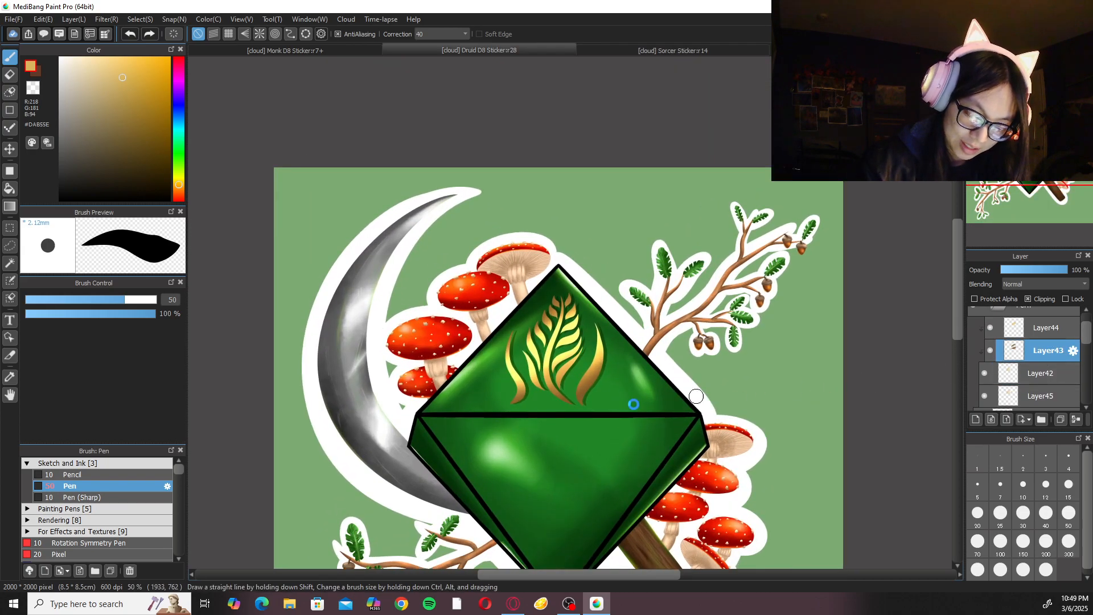
alt+click(592, 488)
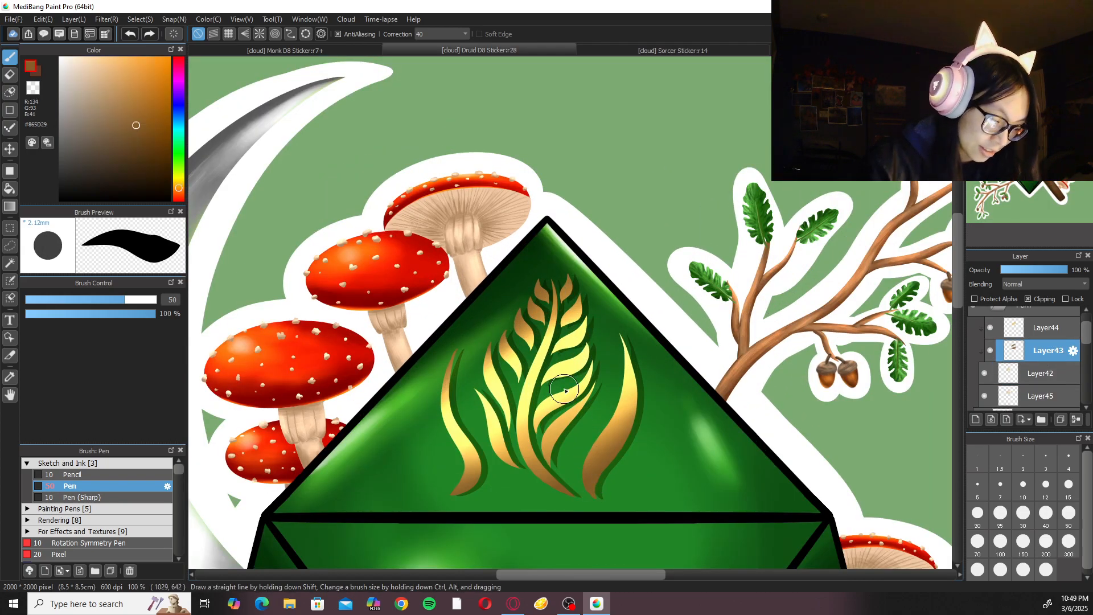
Return to the Monk D8 sticker, set brush correction to 0 and choose the Watercolor (Wet) brush at size 100.
click(379, 49)
click(431, 33)
click(431, 46)
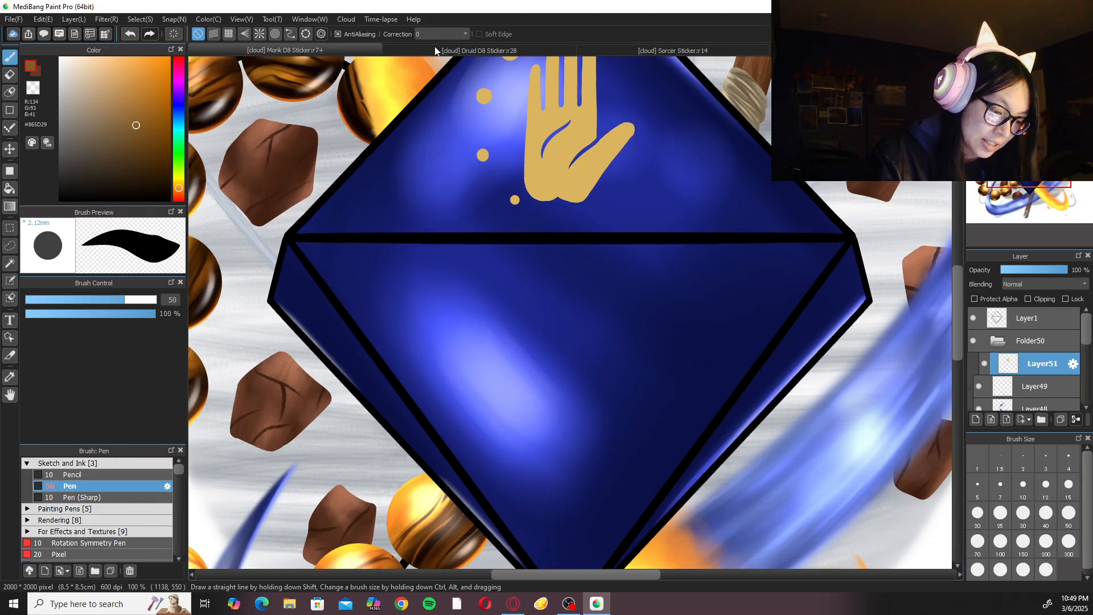
click(459, 32)
click(456, 30)
click(134, 464)
click(124, 485)
click(135, 511)
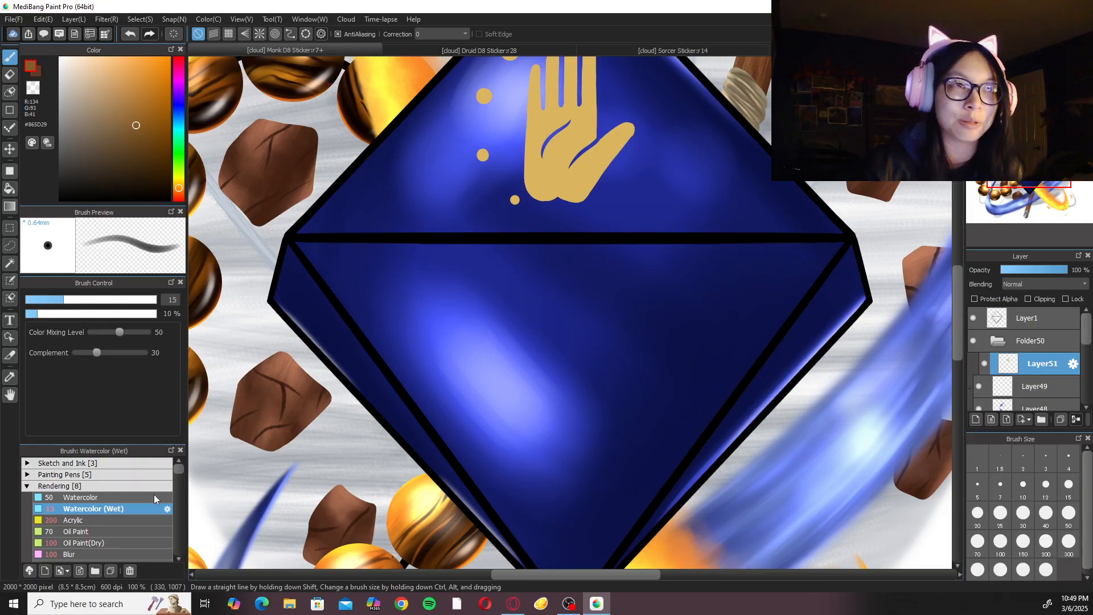
drag(600, 258, 595, 427)
key(ctrl+plus)
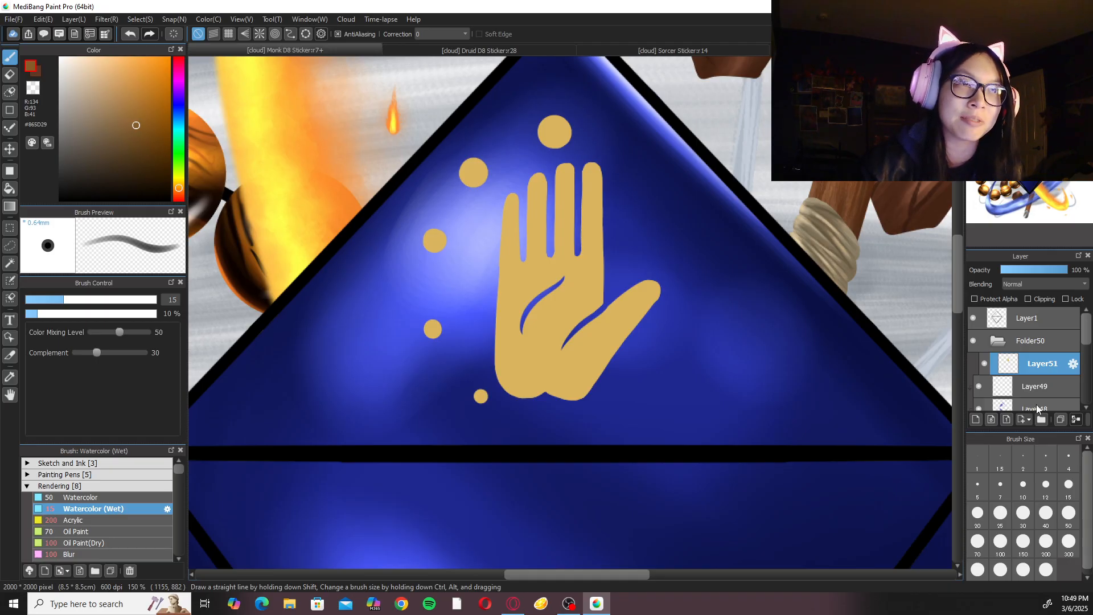
click(1001, 540)
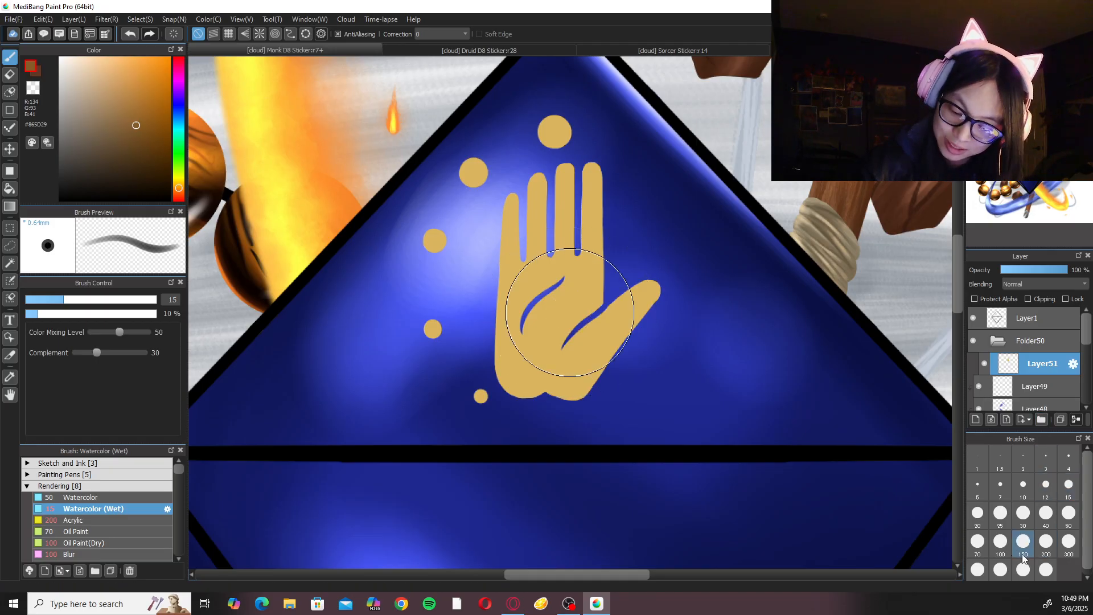
Undo a trial brown stroke over the thumb and add a new layer clipped to the gold emblem.
drag(652, 314, 593, 400)
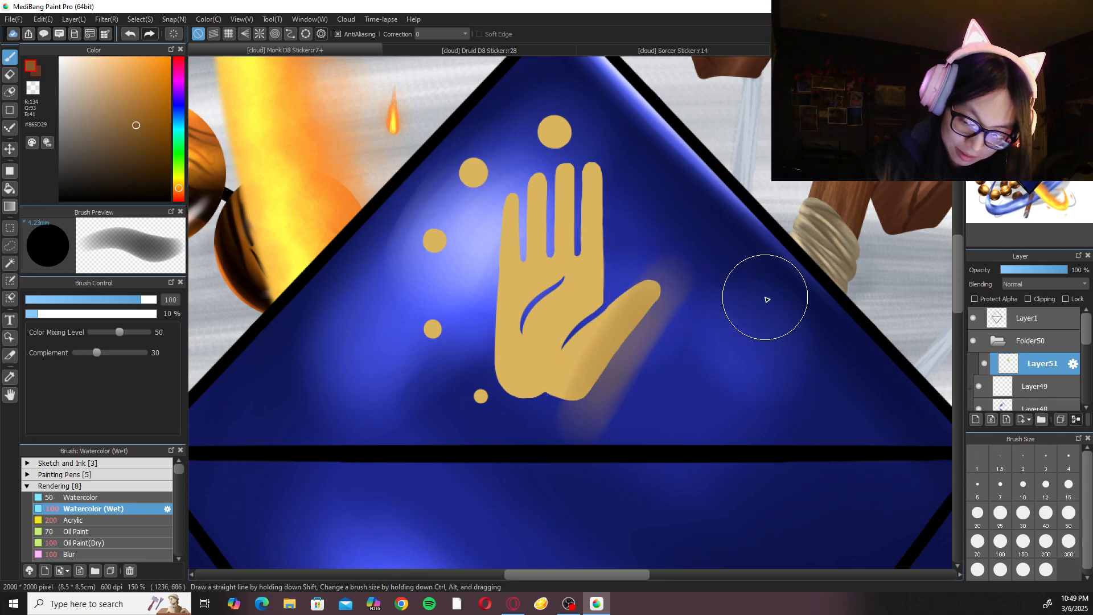
key(ctrl+z)
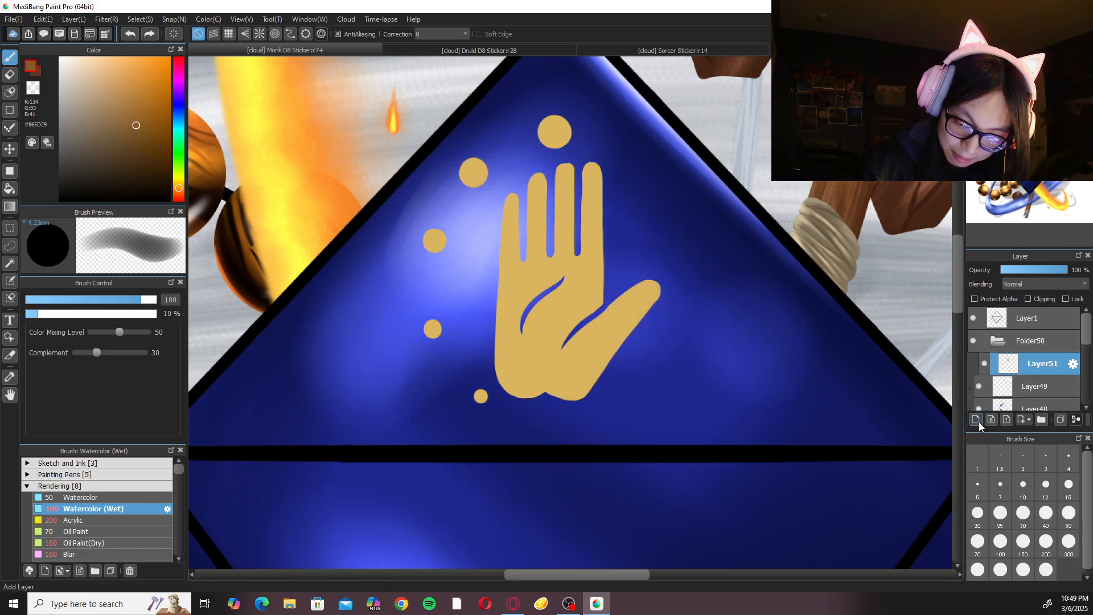
click(977, 419)
click(1028, 298)
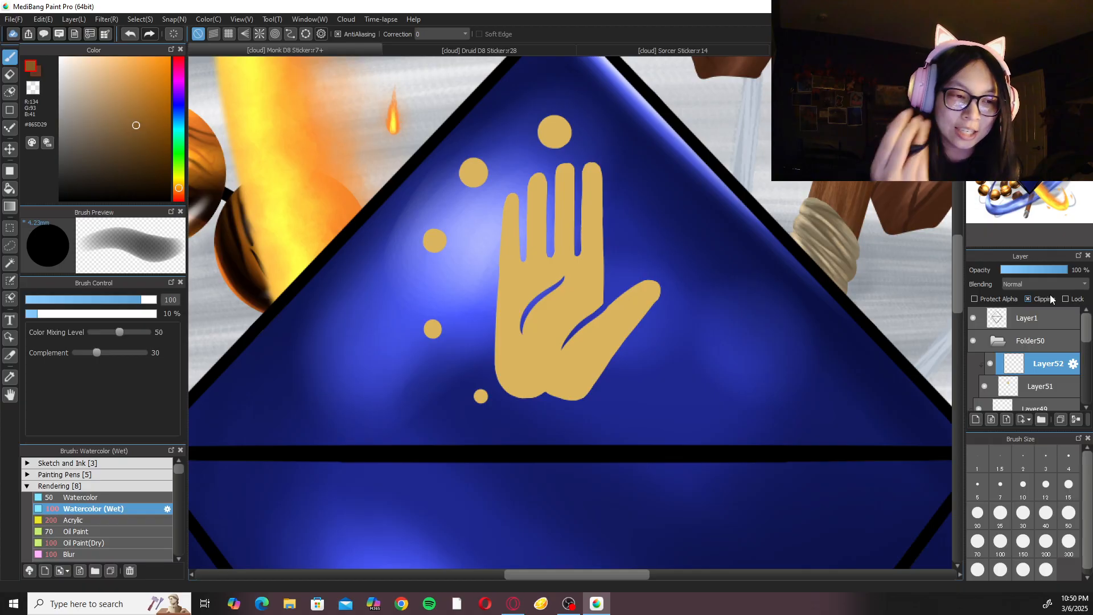
Shade the thumb, palm, fingers and dots with diagonal brown bands on the clipped layer, undoing the overly dark strokes.
mouse_move(623, 373)
mouse_down()
mouse_move(678, 276)
mouse_move(593, 384)
mouse_move(636, 298)
mouse_move(586, 402)
mouse_move(647, 305)
mouse_move(570, 393)
mouse_move(644, 262)
mouse_move(609, 268)
mouse_move(553, 353)
mouse_move(570, 370)
mouse_move(612, 361)
mouse_move(586, 398)
mouse_move(664, 282)
mouse_up()
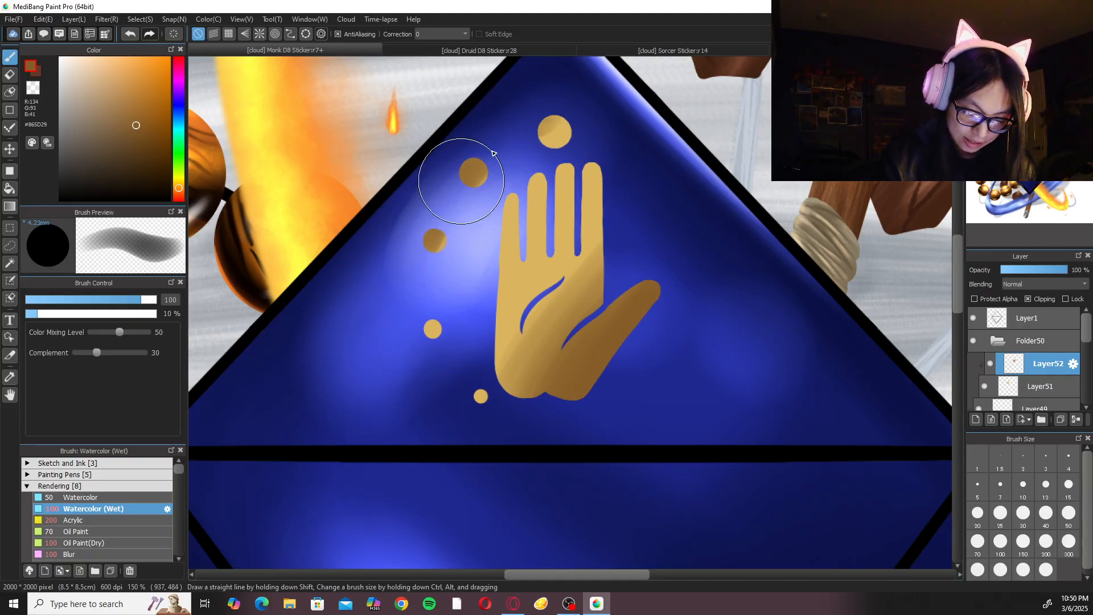
key(ctrl+z)
drag(500, 146, 521, 220)
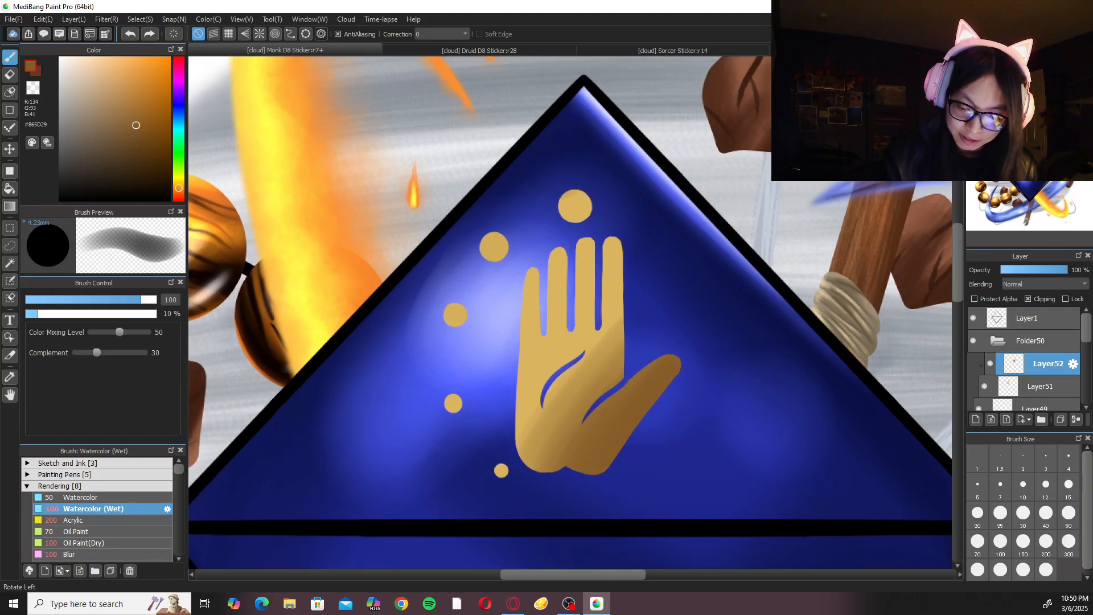
key(Left)
key(Left)
key(ctrl+minus)
drag(511, 273, 538, 217)
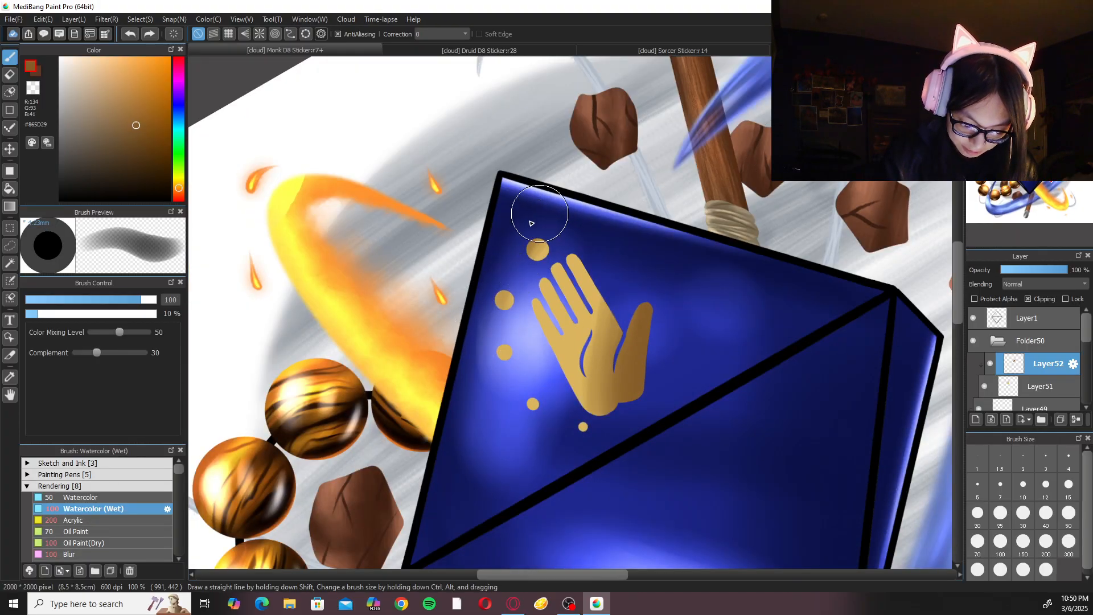
mouse_move(484, 373)
mouse_down()
mouse_move(495, 358)
mouse_move(528, 404)
mouse_move(569, 430)
mouse_up()
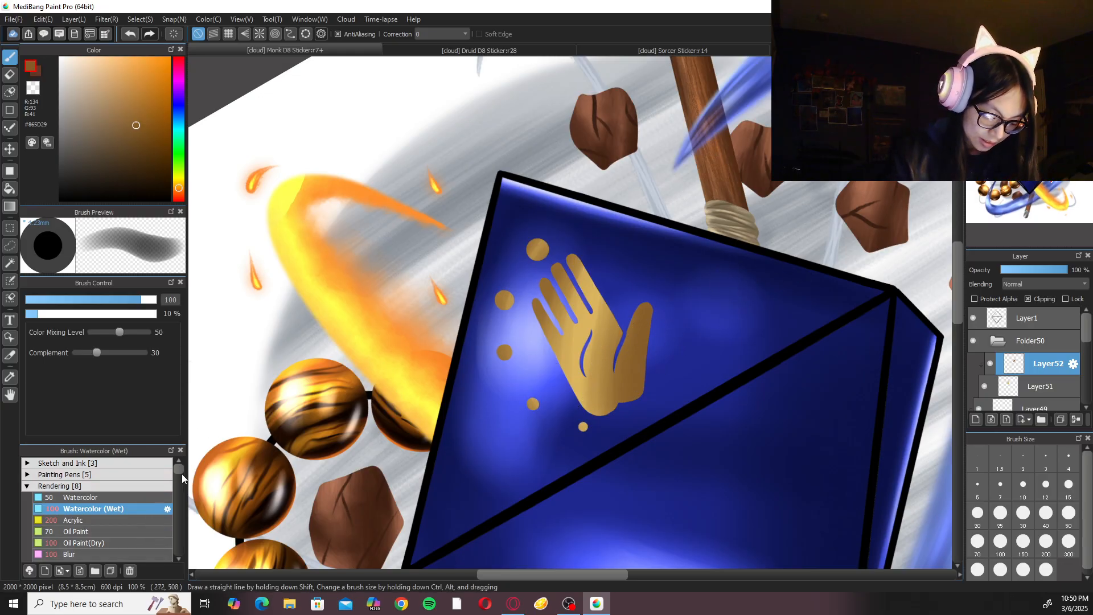
Soften the brown shading on the hand and dots using the Blur brush at size 200.
scroll(182, 472, down, 2)
click(127, 513)
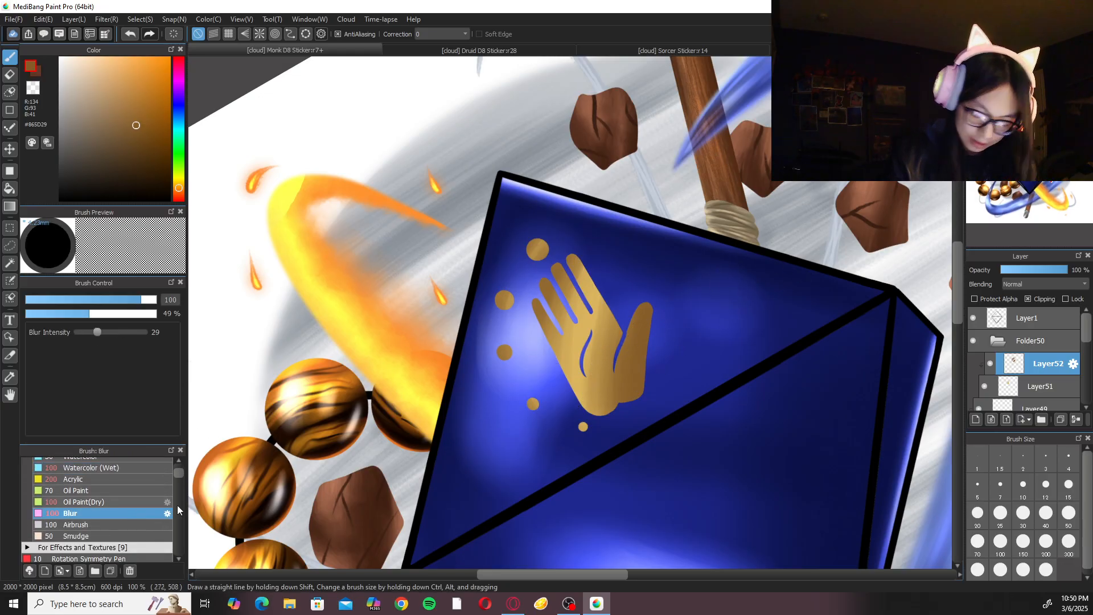
click(1046, 542)
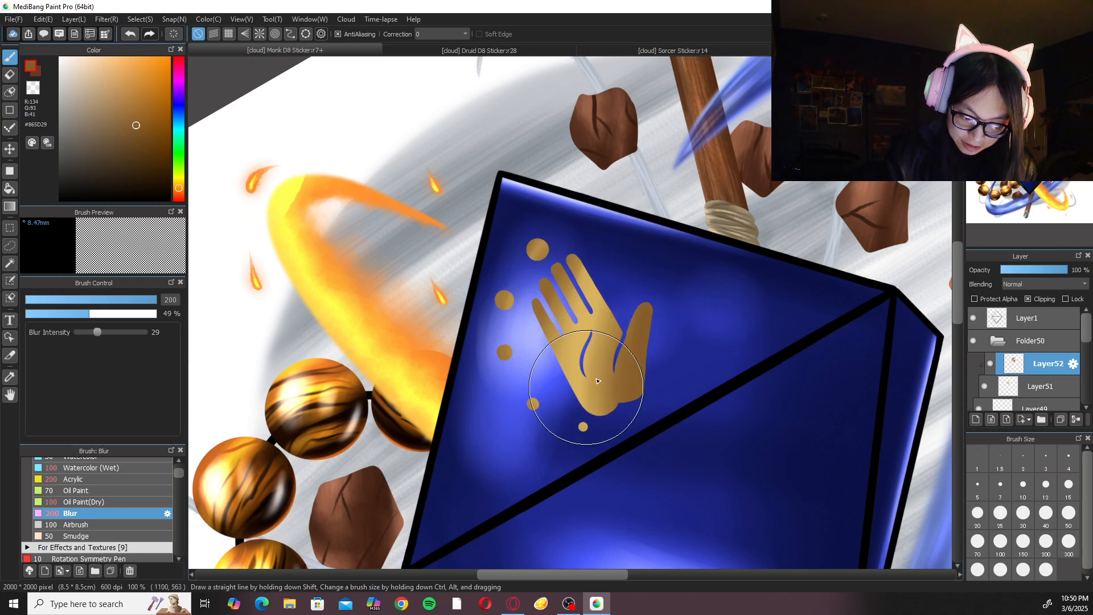
click(1036, 61)
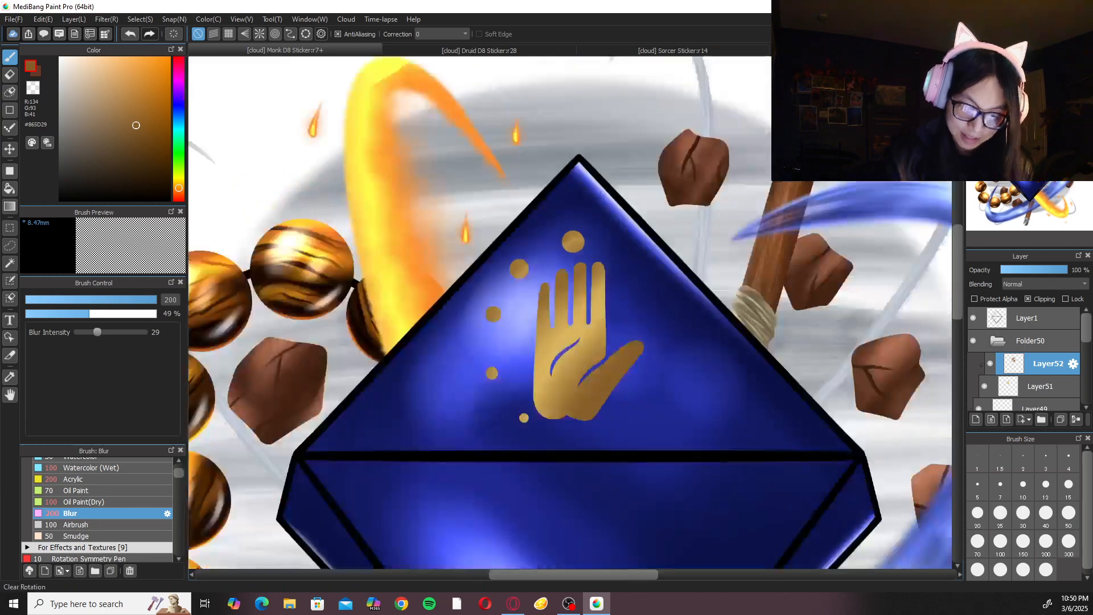
key(ctrl+plus)
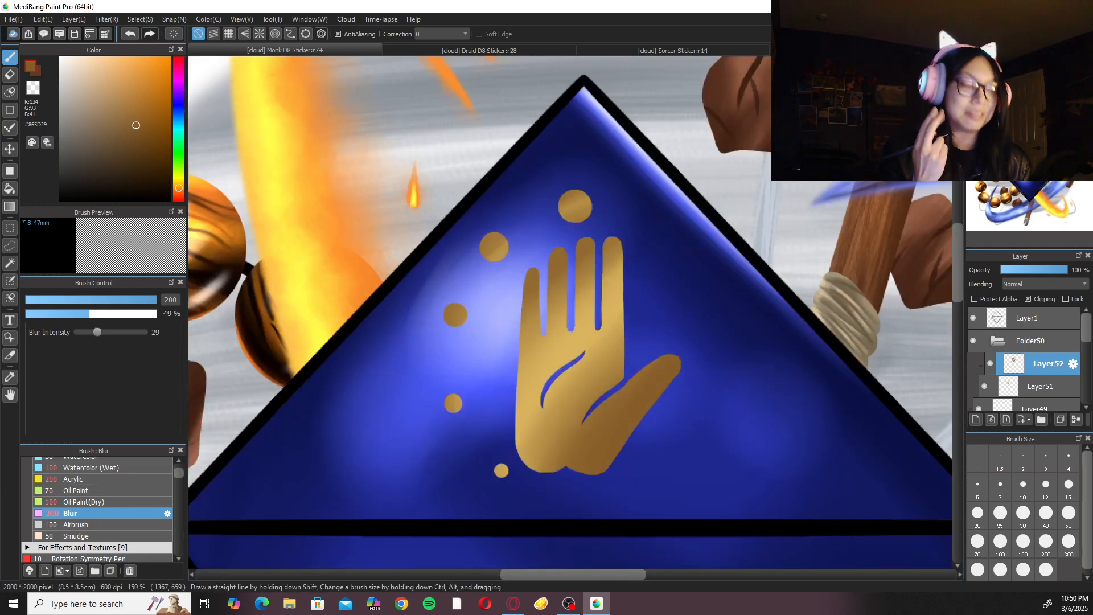
Reselect the Watercolor (Wet) brush and add a second clipped layer above the shading with its blending mode set to Add.
click(109, 469)
key(ctrl+plus)
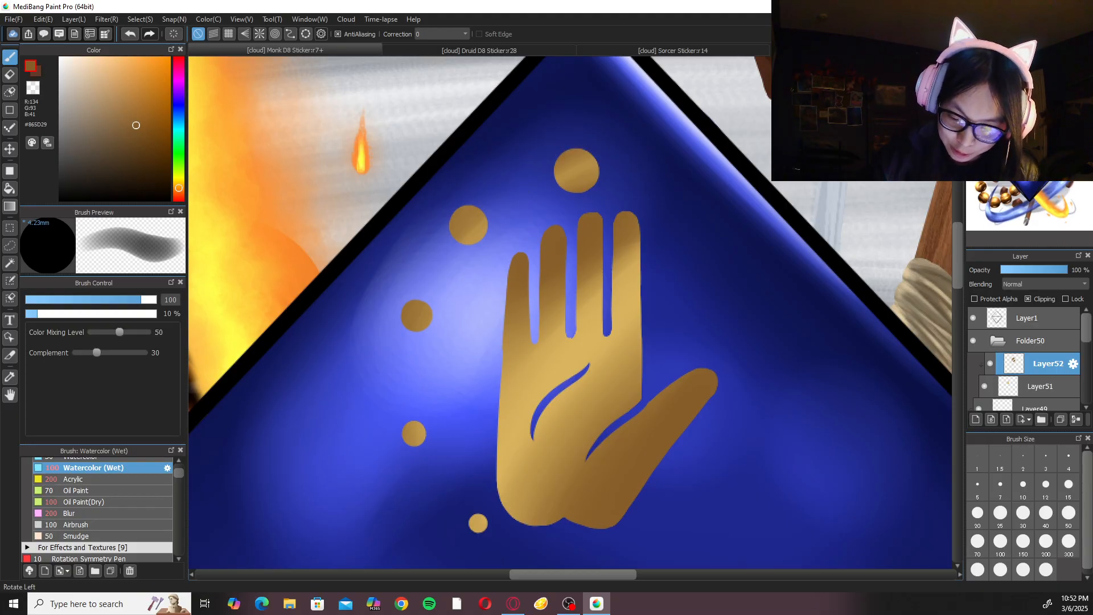
key(ctrl+minus)
key(ctrl+minus)
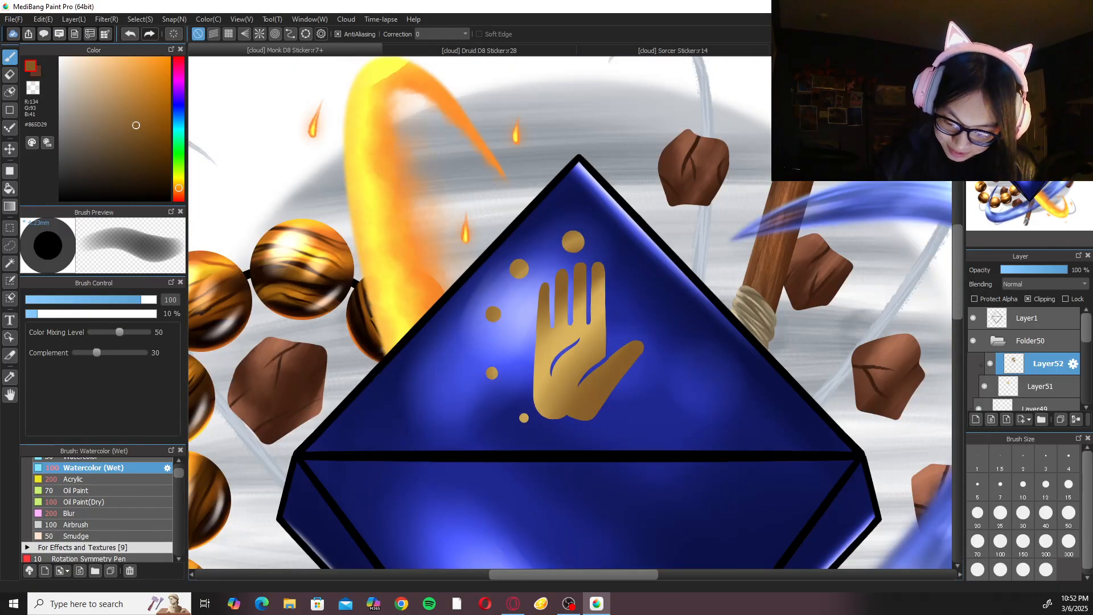
click(1037, 283)
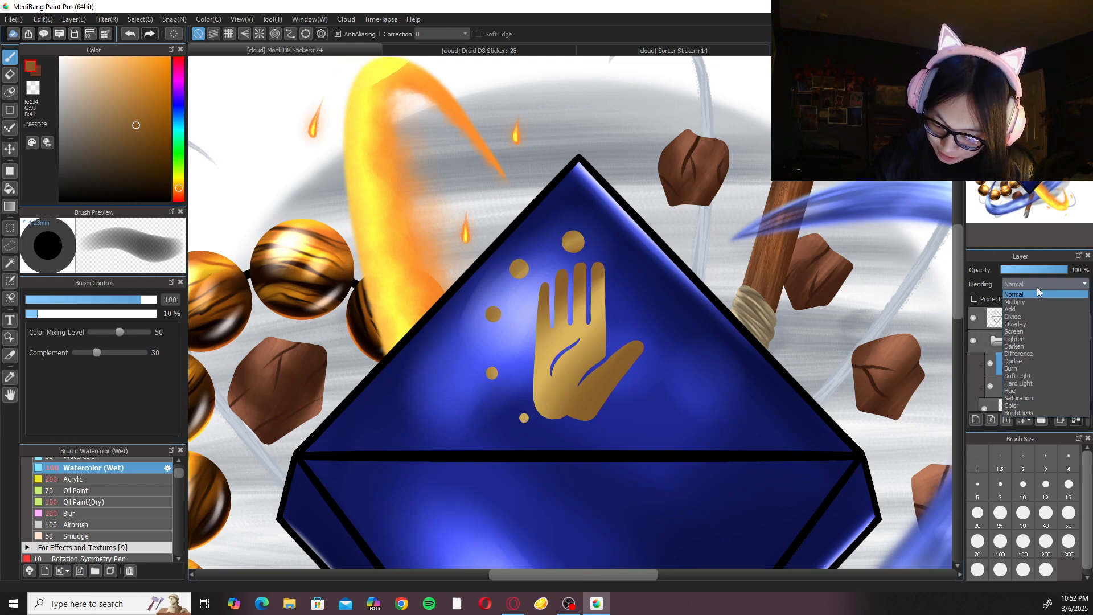
click(1028, 309)
In the Druid D8 sticker, set the emblem's highlight layer to Normal, sample gold #DDB351, and restore its Add blending.
click(554, 48)
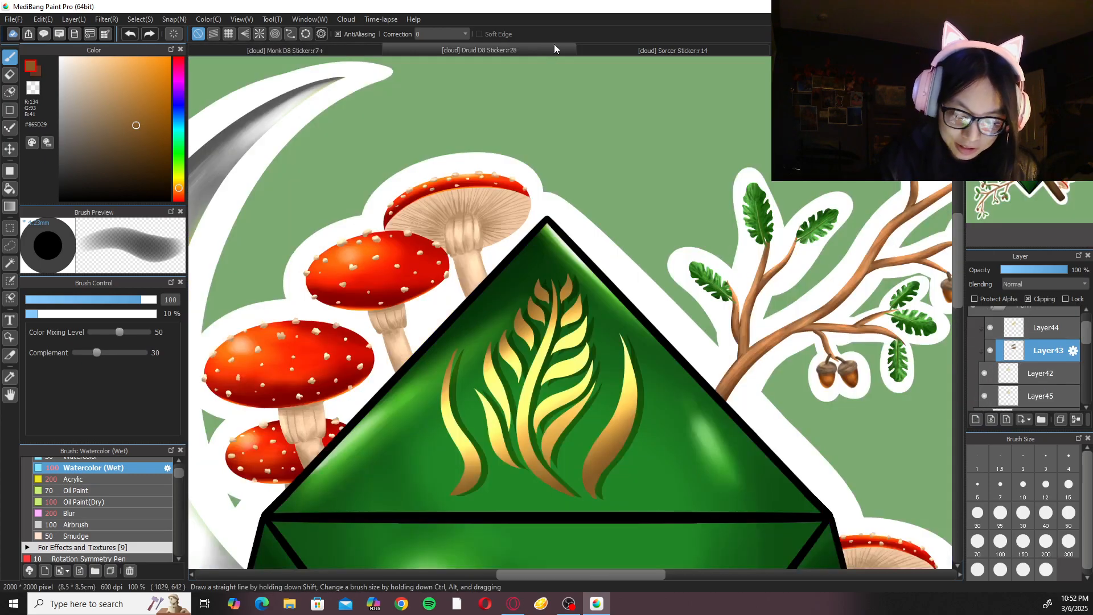
click(1048, 306)
click(1040, 284)
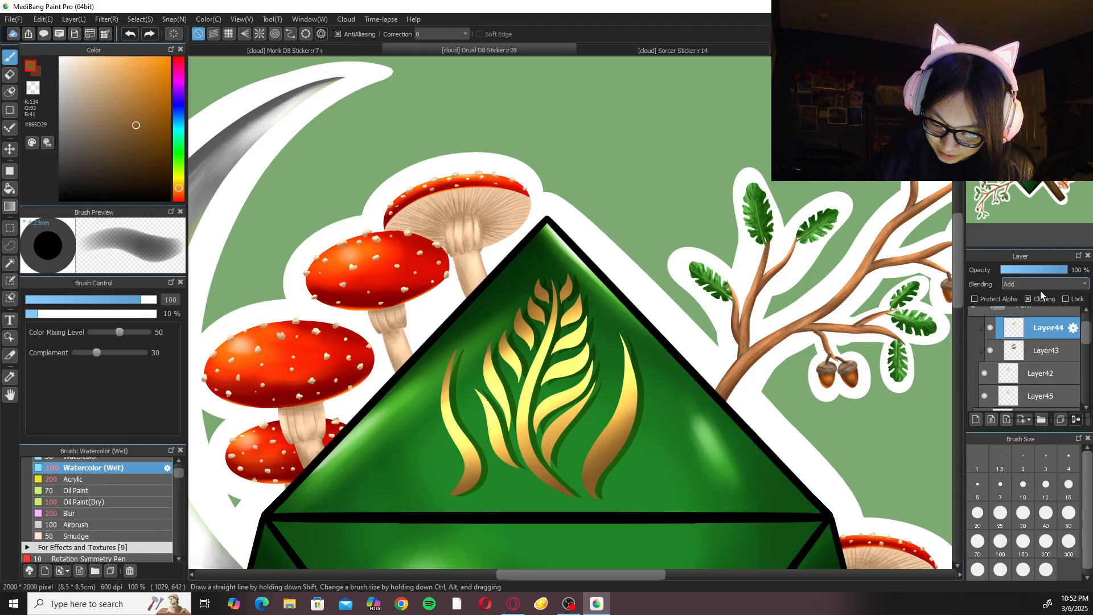
click(1034, 296)
key(ctrl+plus)
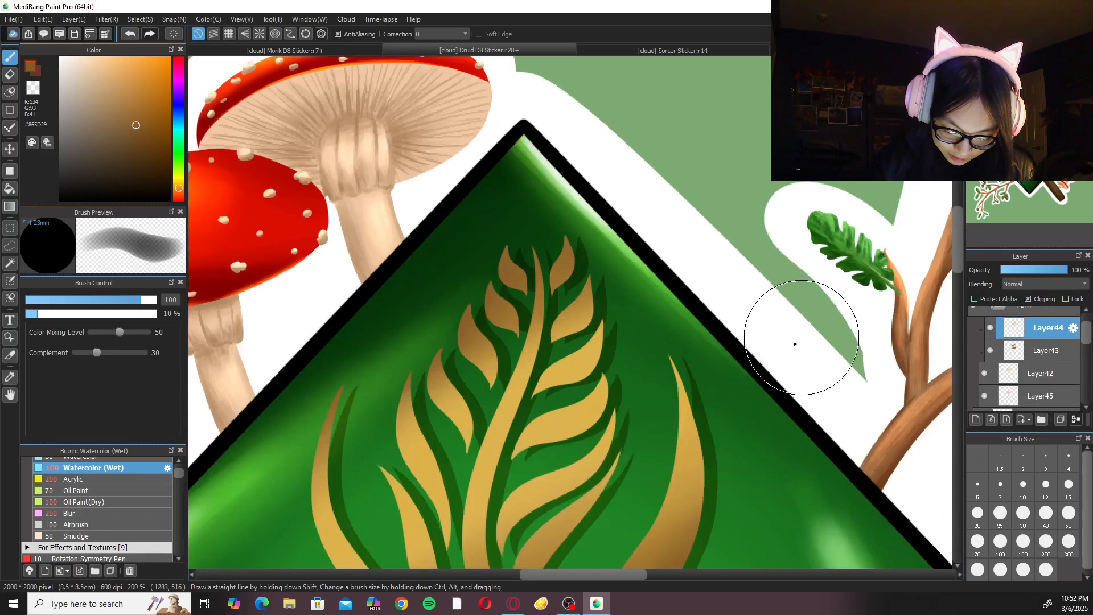
alt+click(560, 430)
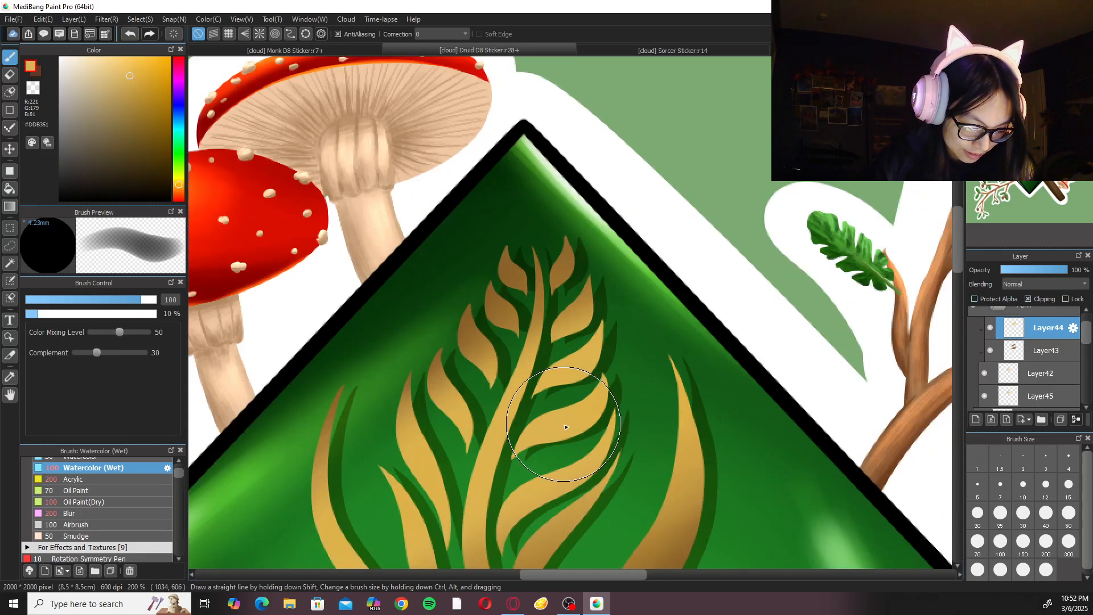
click(1041, 289)
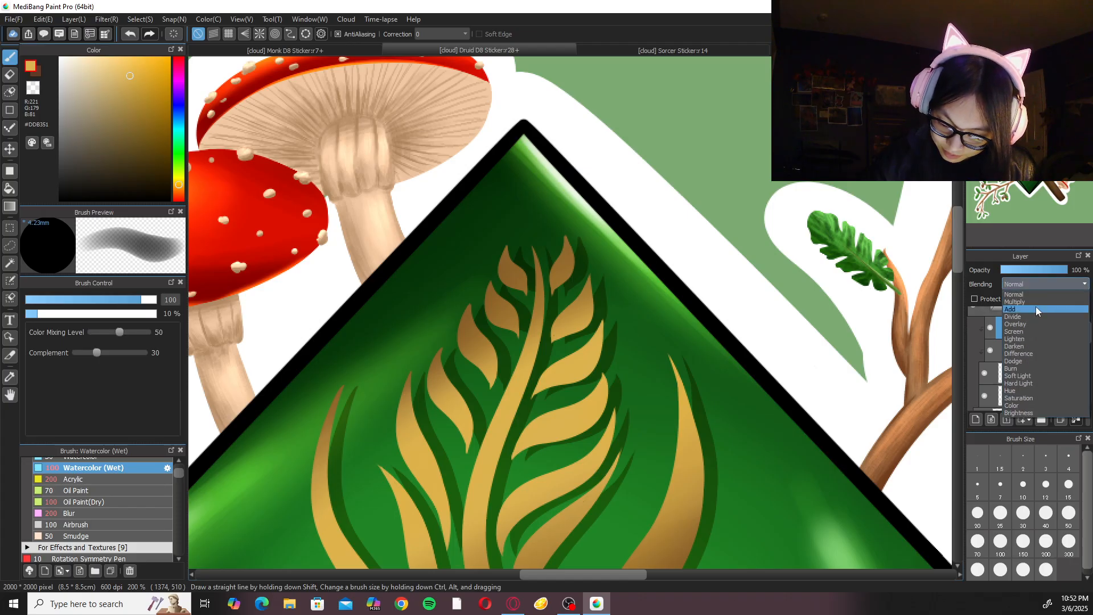
click(1037, 307)
key(ctrl+minus)
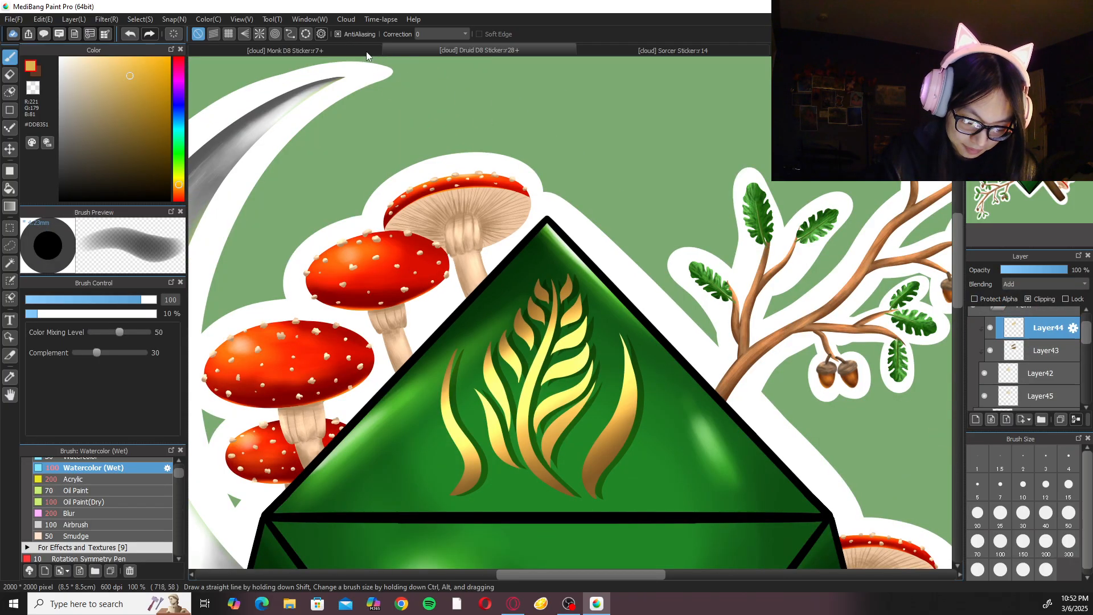
Back in the Monk D8 sticker, paint a gold highlight band from the fingers across the palm, undoing the first attempt.
click(373, 52)
key(Left)
key(Left)
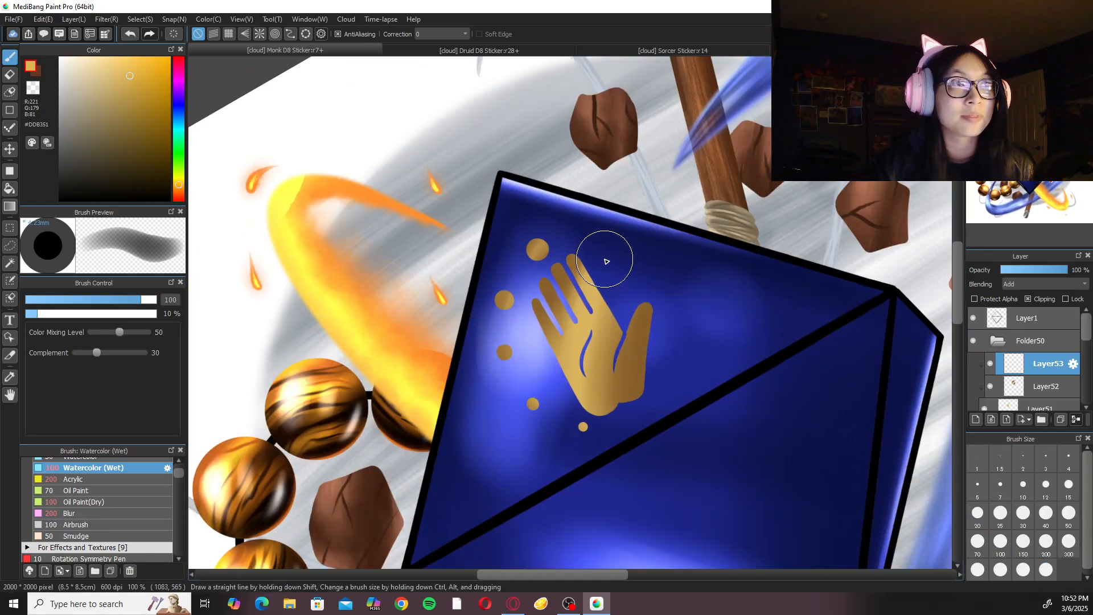
mouse_move(606, 251)
mouse_down()
mouse_move(567, 416)
mouse_move(570, 354)
mouse_move(591, 380)
mouse_move(574, 415)
mouse_move(576, 459)
mouse_move(580, 433)
mouse_move(525, 469)
mouse_up()
key(ctrl+z)
key(ctrl+z)
mouse_move(605, 263)
mouse_down()
mouse_move(558, 461)
mouse_move(549, 433)
mouse_move(536, 443)
mouse_up()
drag(589, 304, 549, 421)
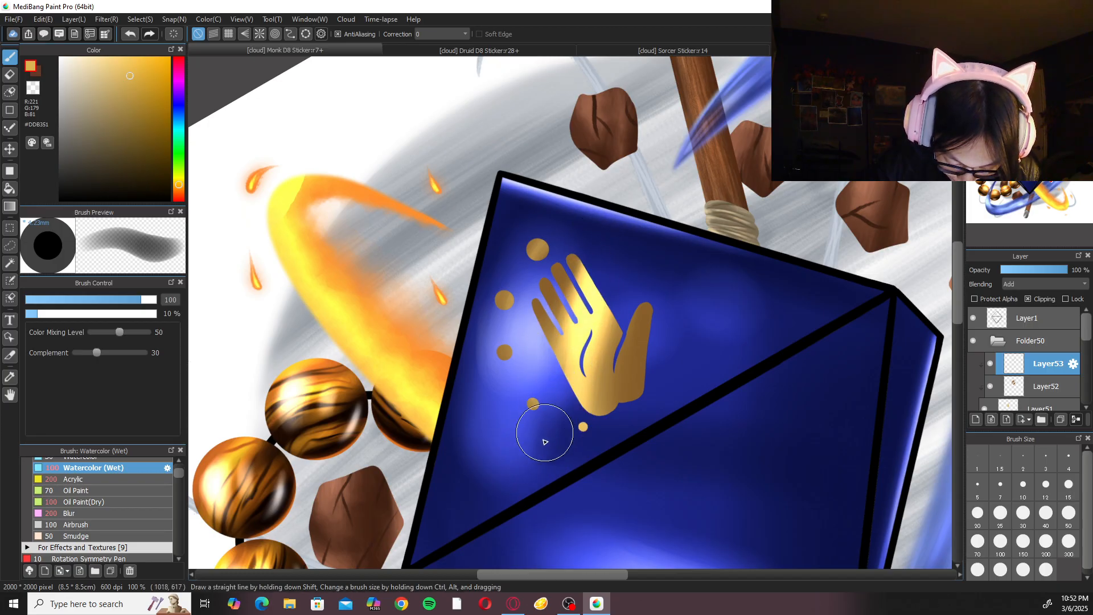
Extend the gold highlight across the rest of the palm and along the thumb.
drag(602, 310, 575, 441)
drag(623, 285, 582, 463)
drag(657, 281, 646, 380)
drag(652, 332, 634, 421)
drag(650, 296, 622, 456)
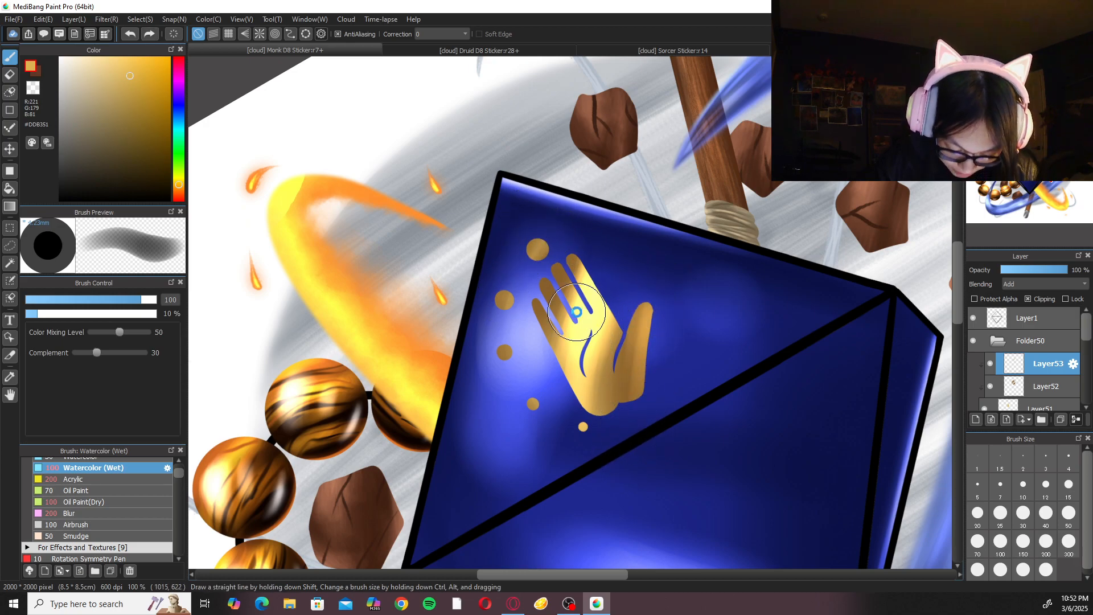
Brighten the upper palm with another gold stroke, and add highlights to the dots at brush size 30.
drag(579, 312, 644, 314)
key(ctrl+plus)
click(1023, 513)
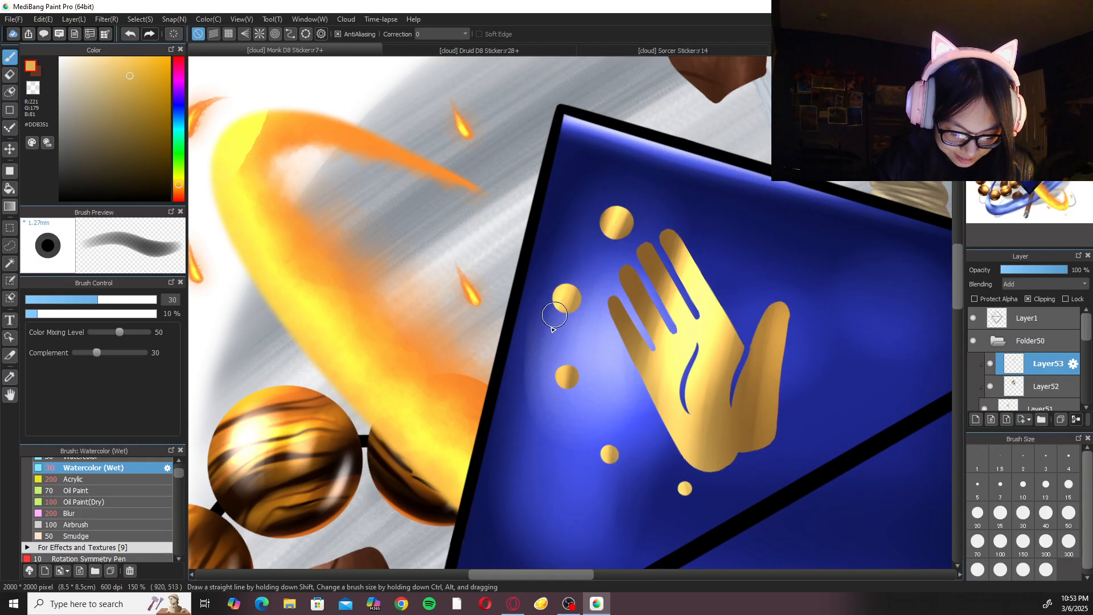
Blend the hand emblem's gold highlights with Watercolor (Wet) at size 100 and the Blur brush at size 200.
click(125, 513)
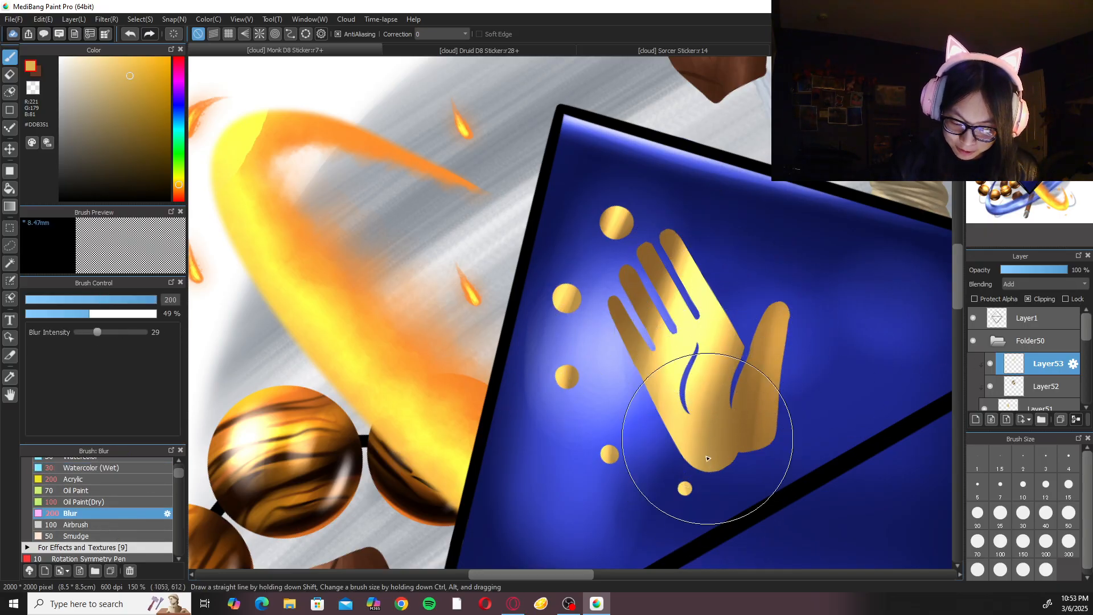
click(114, 468)
click(1001, 541)
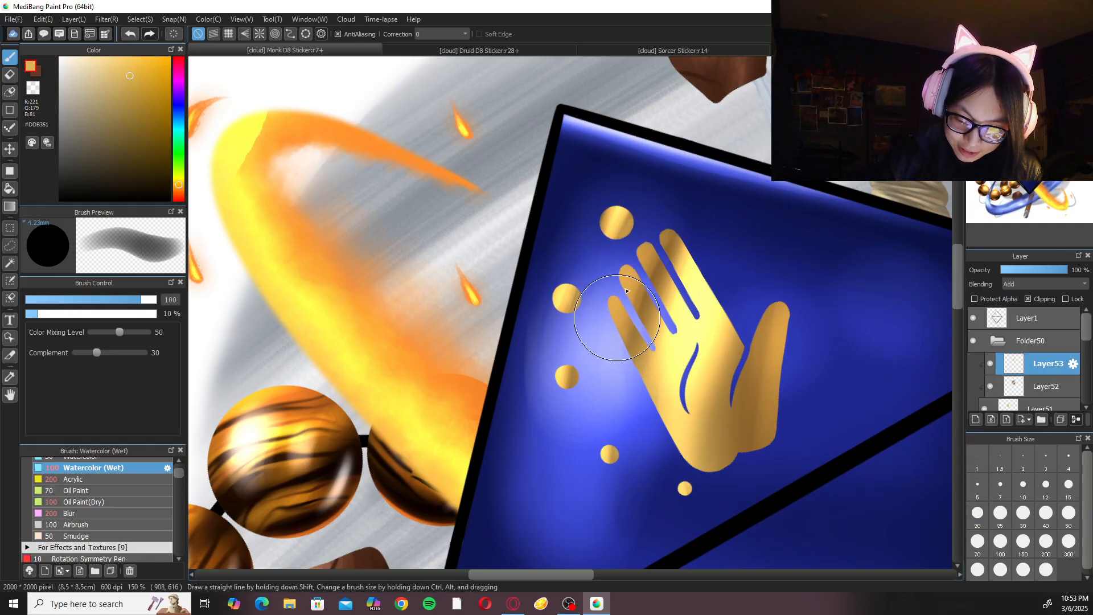
click(129, 513)
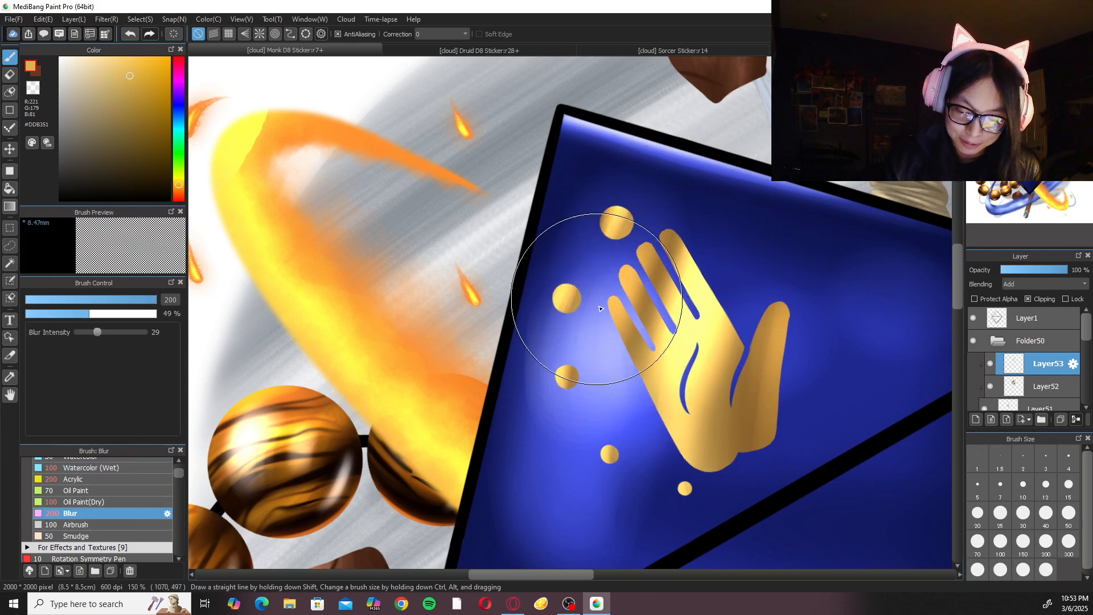
Duplicate the gold emblem's base layer, Layer51, and place the copy directly beneath it in the layer stack.
scroll(682, 337, down, 4)
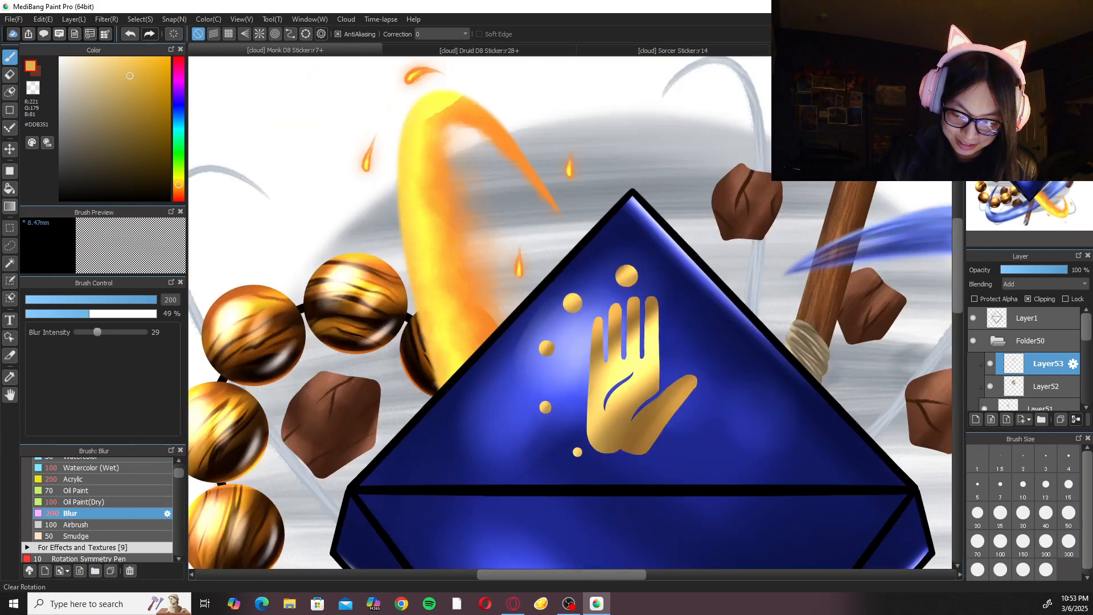
scroll(569, 312, down, 1)
scroll(569, 312, up, 2)
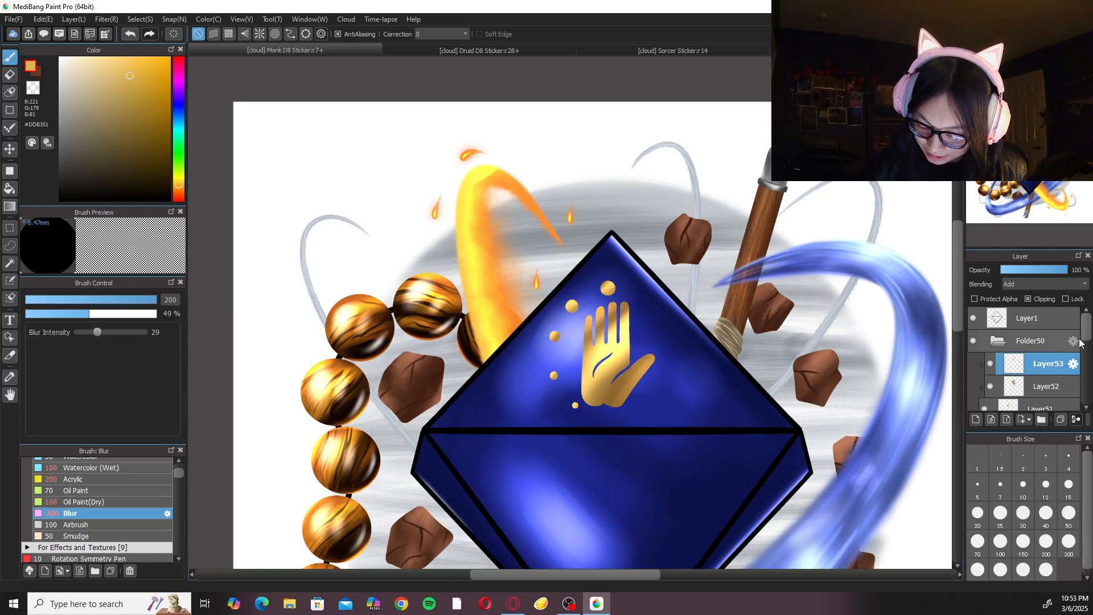
scroll(1090, 347, down, 2)
click(1064, 350)
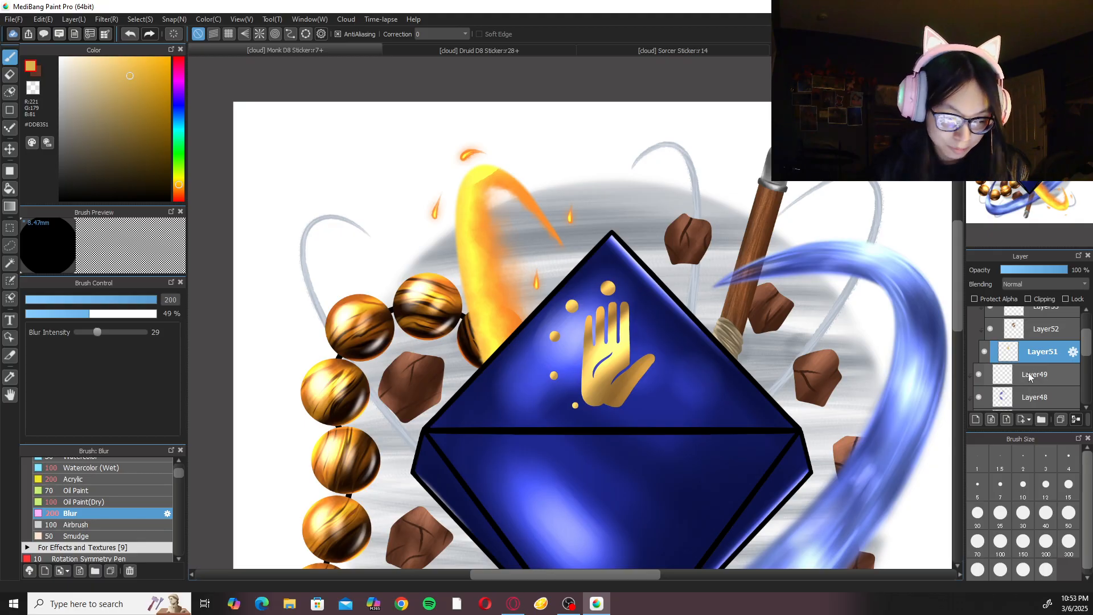
key(ctrl+shift+n)
drag(1038, 345, 1039, 385)
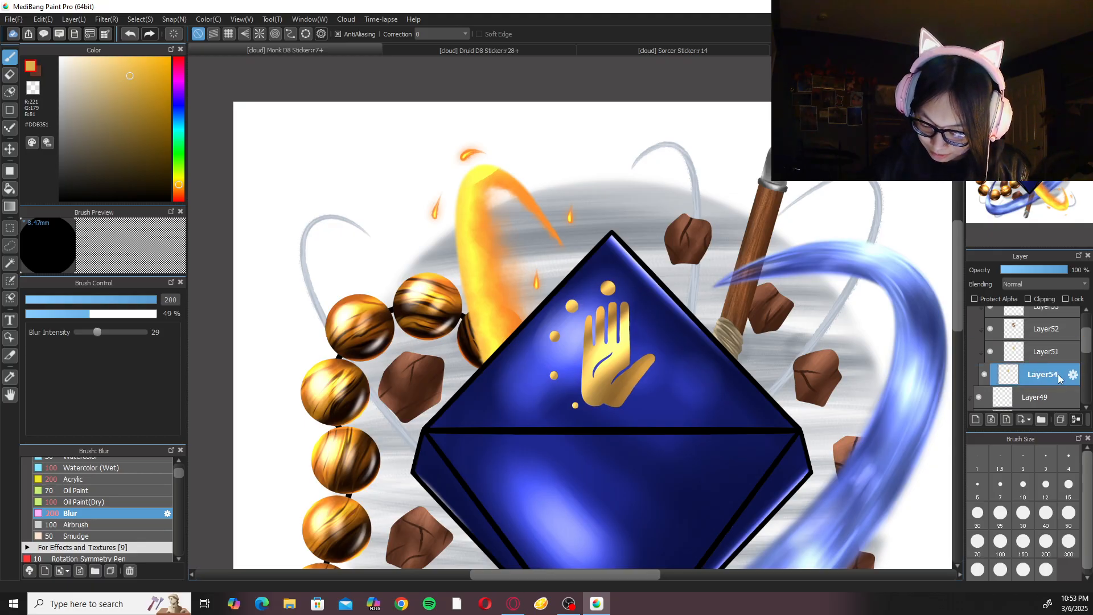
key(ctrl+t)
drag(634, 361, 641, 366)
click(945, 568)
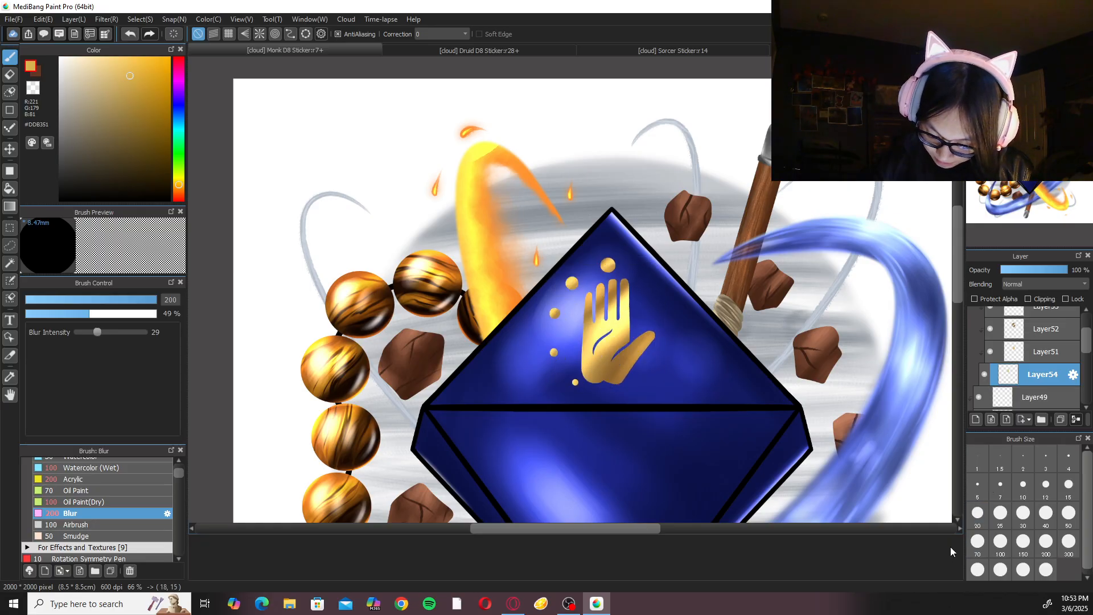
click(1038, 358)
click(1028, 300)
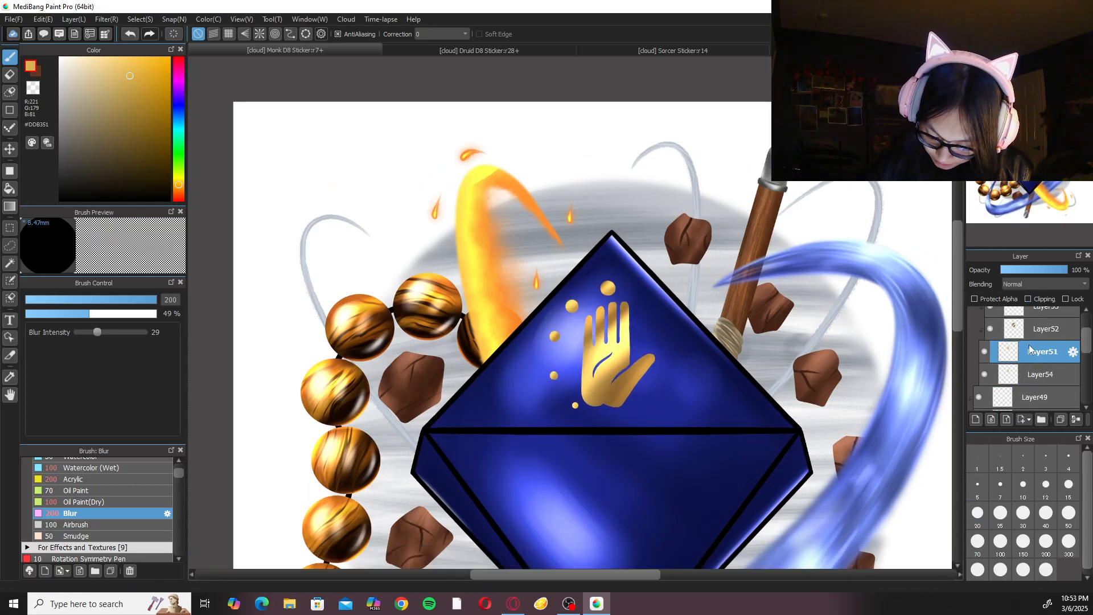
Offset the copied emblem layer 11 px right and 9 px down with Transform, and set its blending to Multiply.
click(1033, 374)
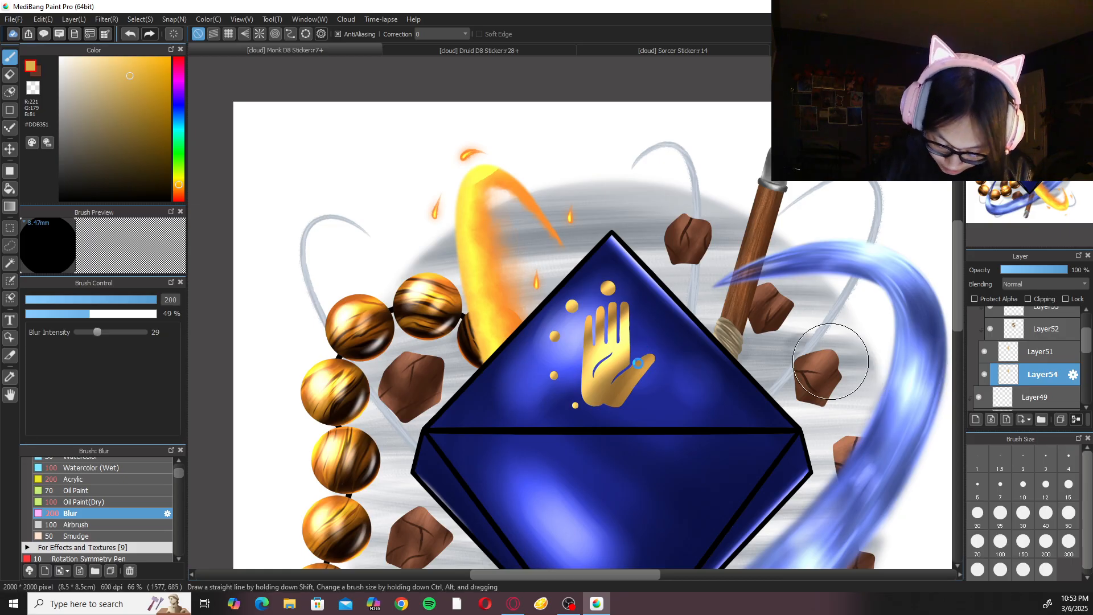
key(ctrl+t)
drag(628, 367, 629, 366)
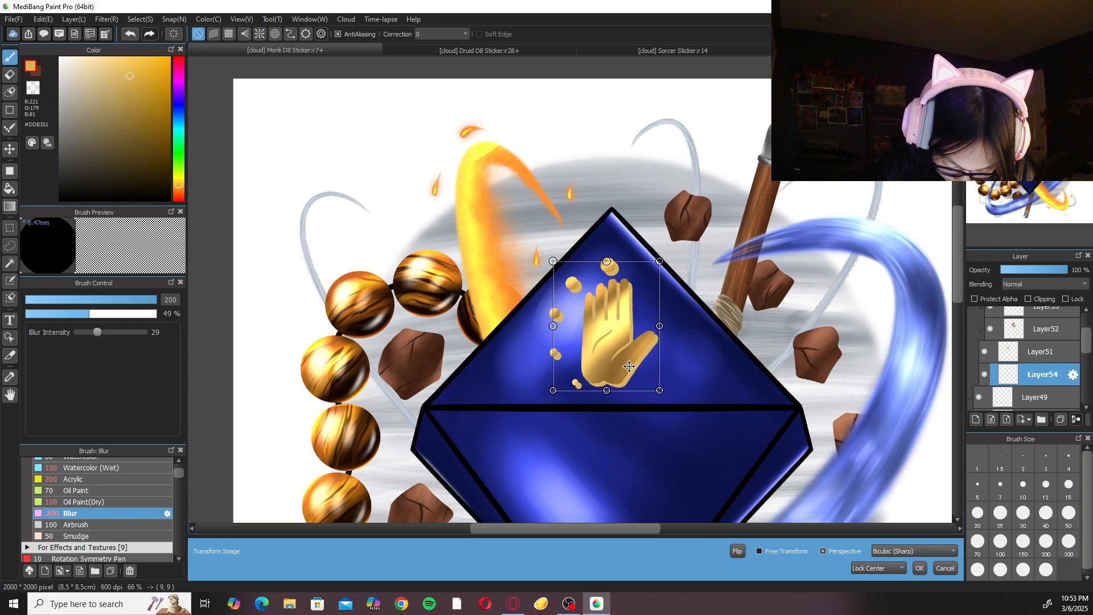
click(919, 568)
click(1007, 62)
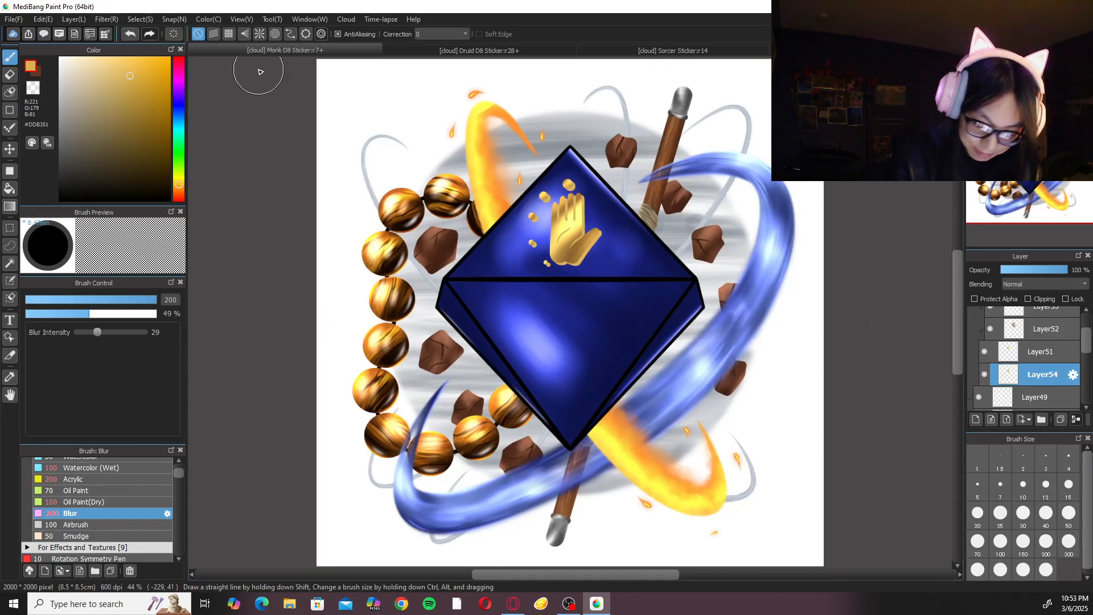
click(1032, 283)
click(1030, 299)
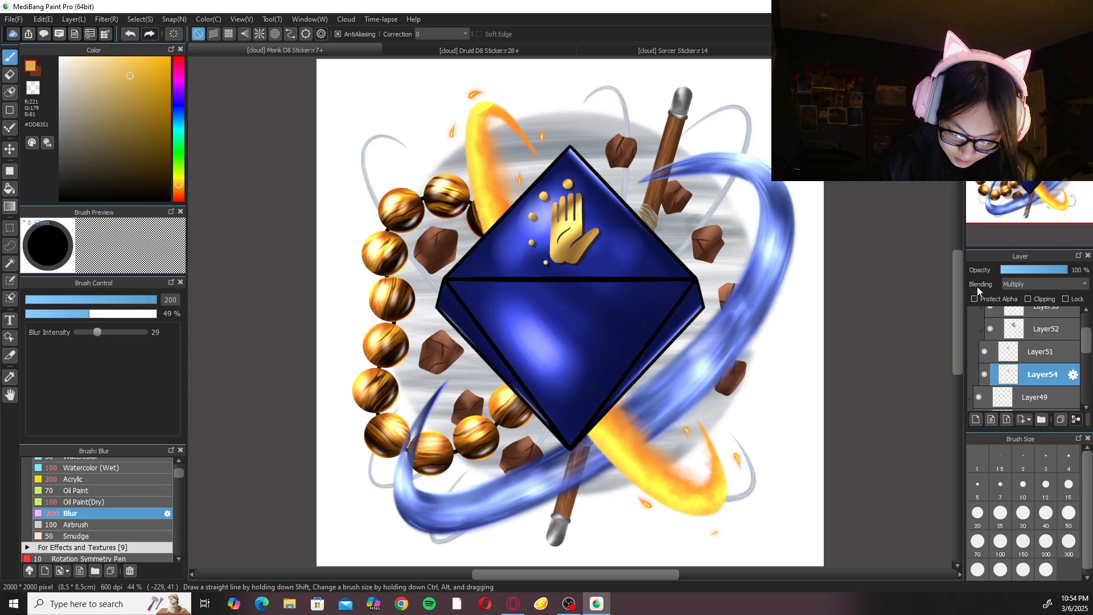
Fine-tune the emblem shadow's position with Transform, shifting the Multiply layer about 1 px to the right.
scroll(635, 290, up, 6)
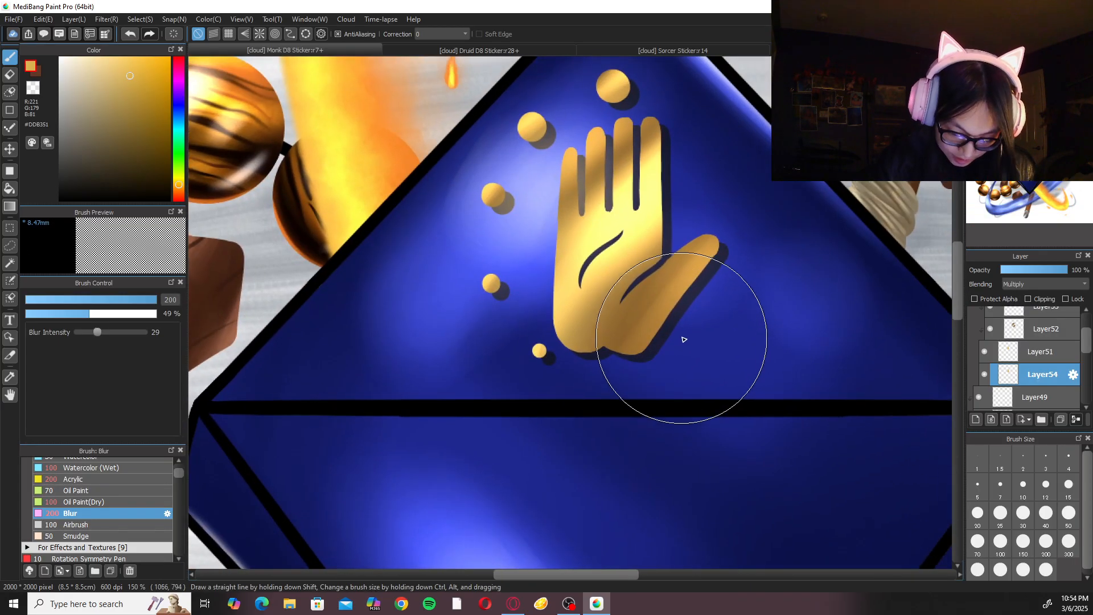
key(ctrl+t)
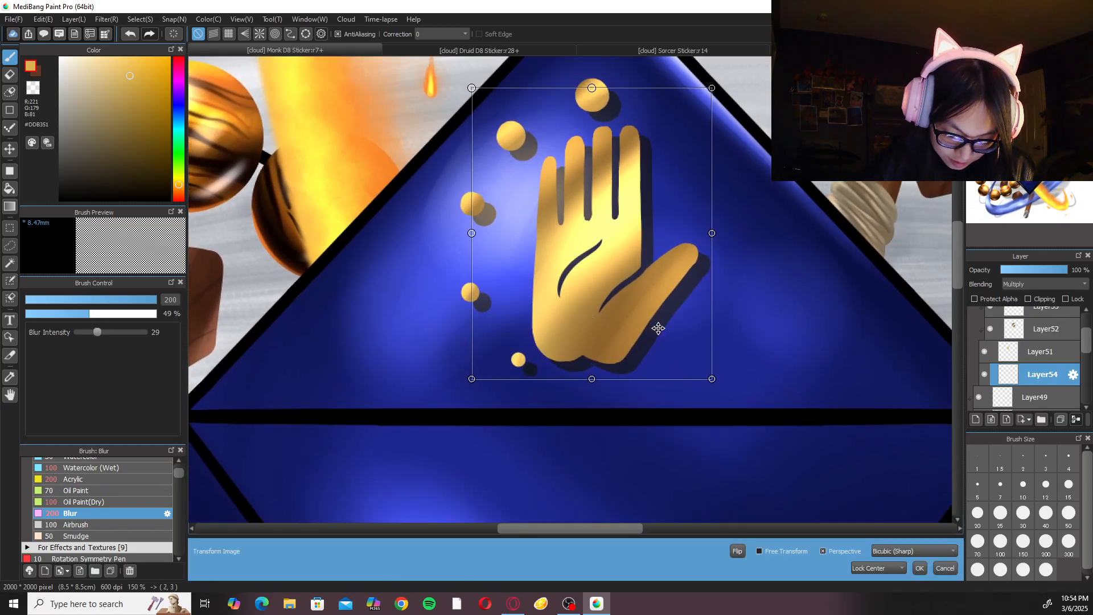
key(Right)
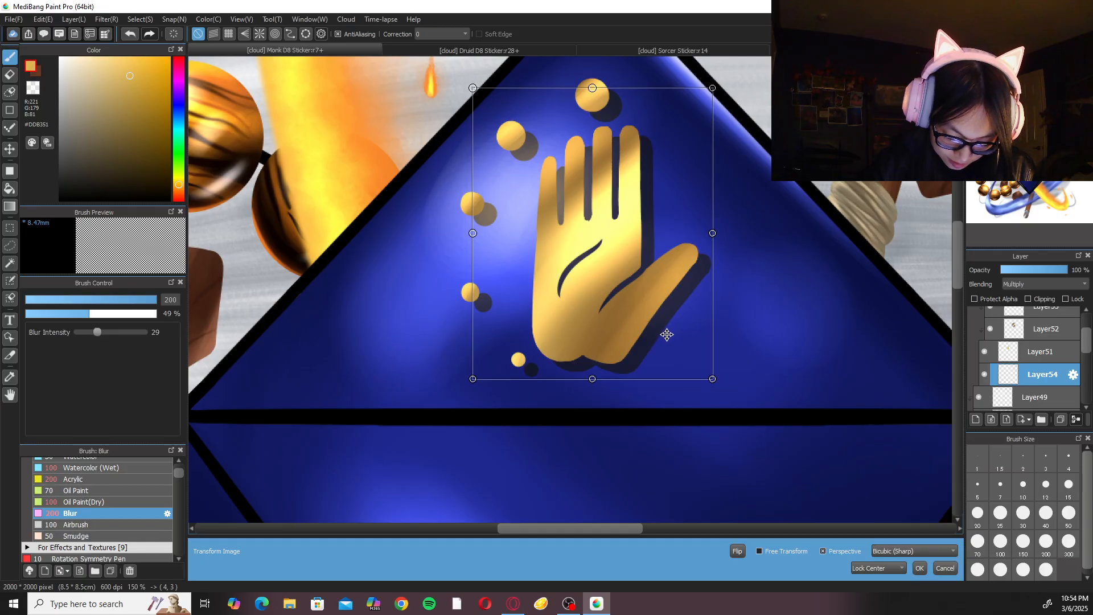
key(Left)
key(Up)
key(Up)
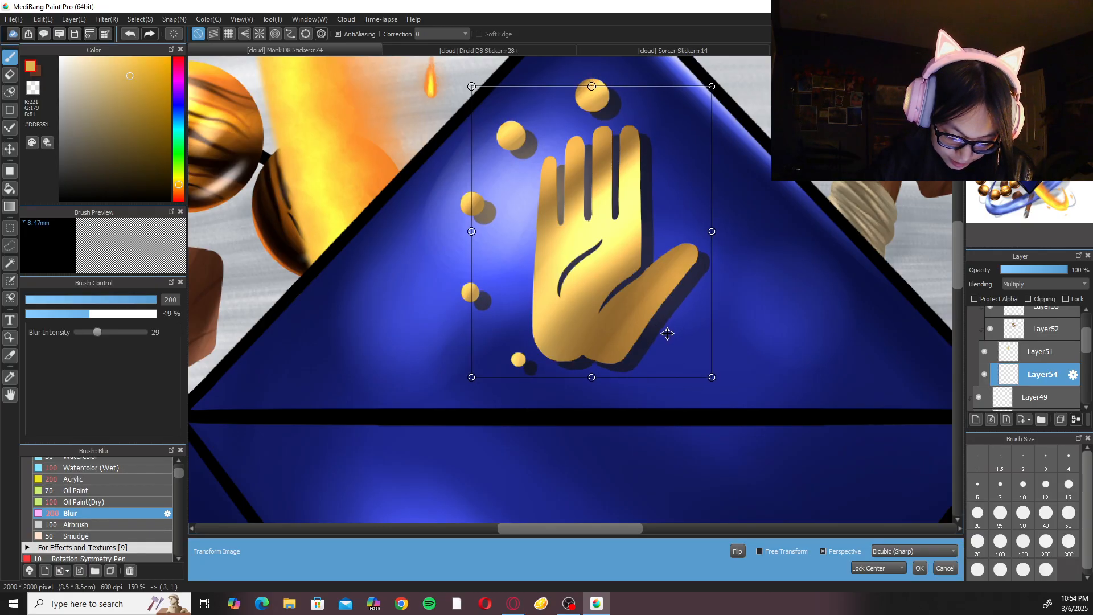
key(Down)
key(Left)
key(Left)
key(Left)
drag(671, 339, 673, 337)
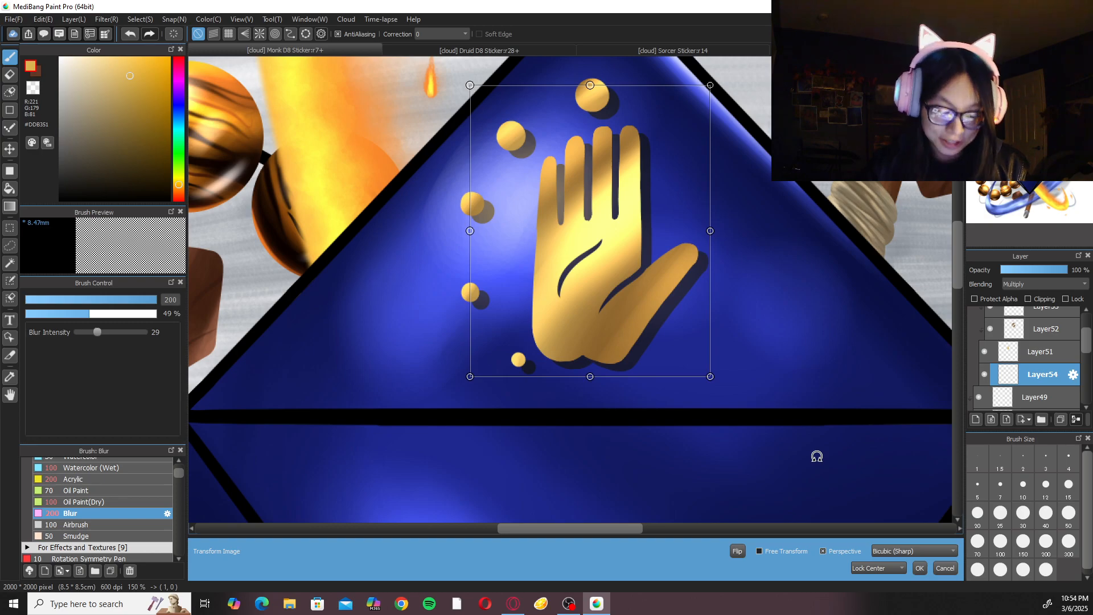
click(920, 567)
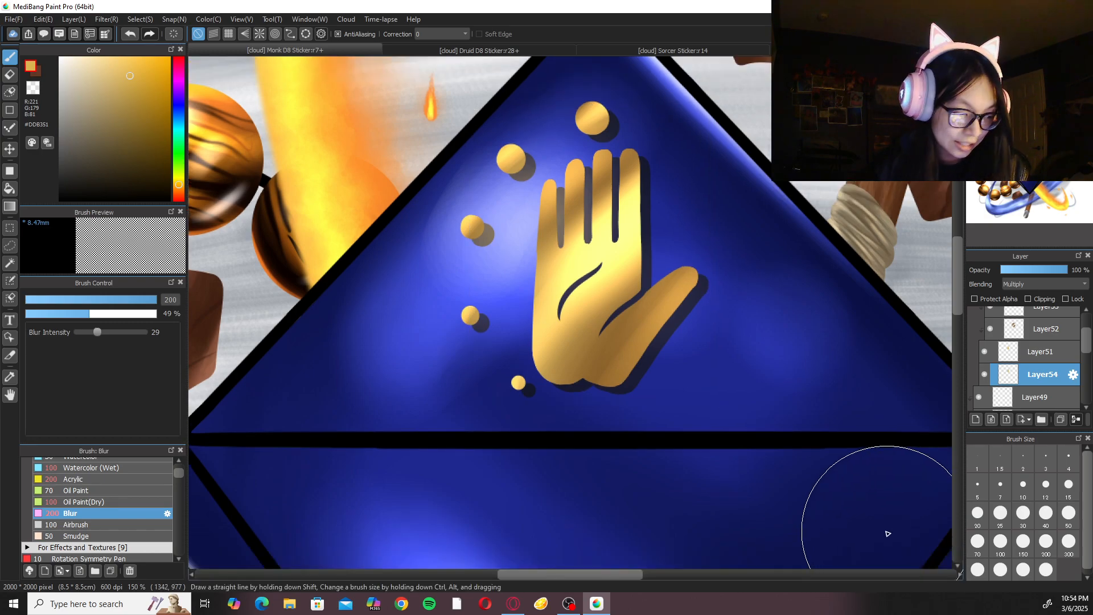
Save the Monk D8 sticker and collapse the emblem's Folder50.
key(ctrl+0)
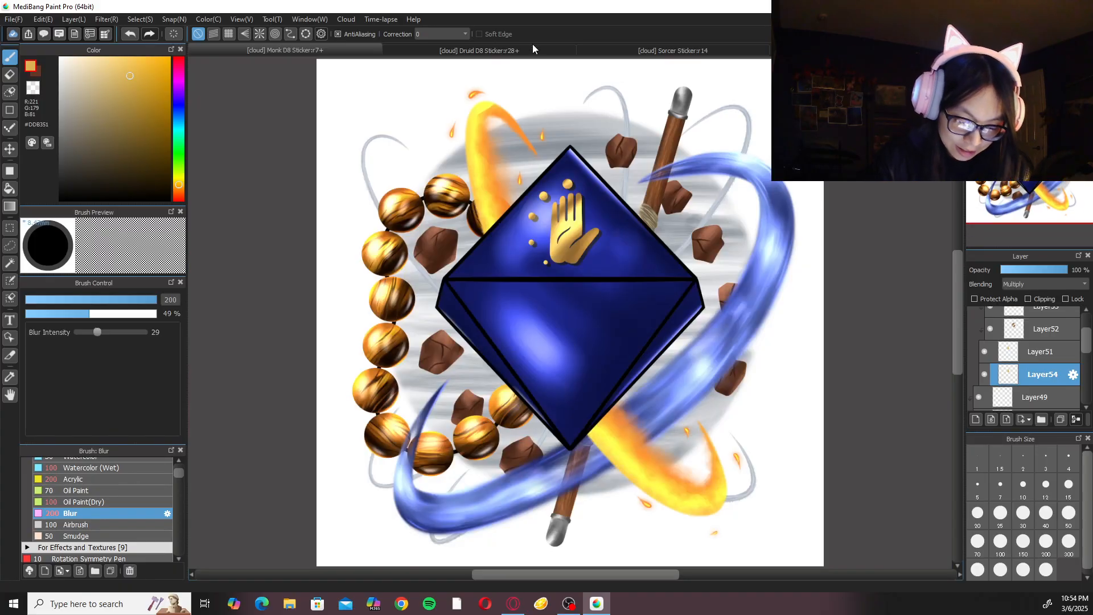
click(562, 45)
click(357, 47)
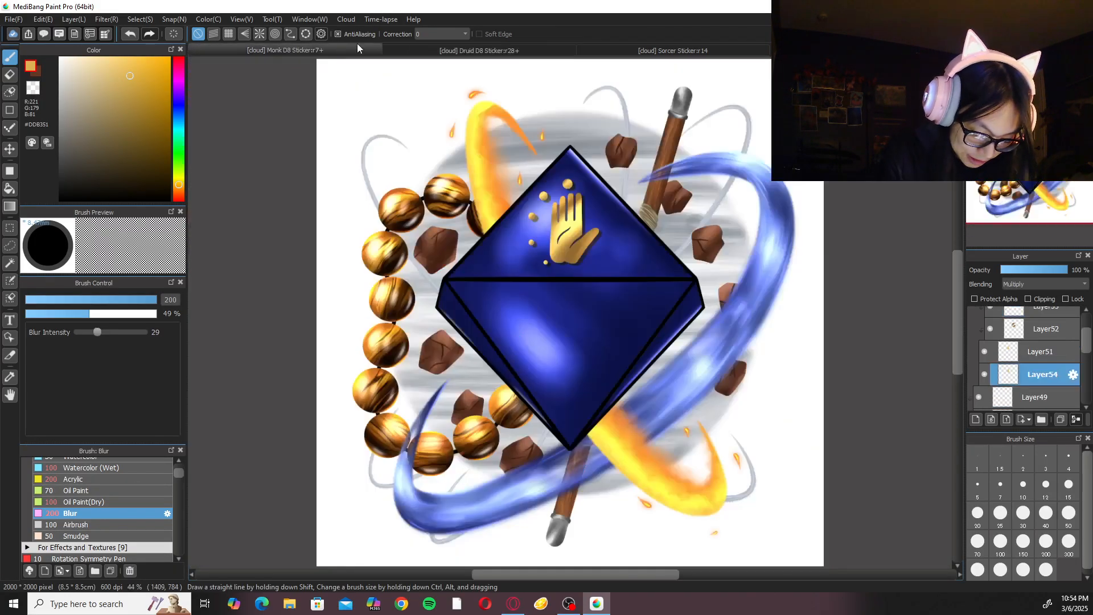
key(ctrl+s)
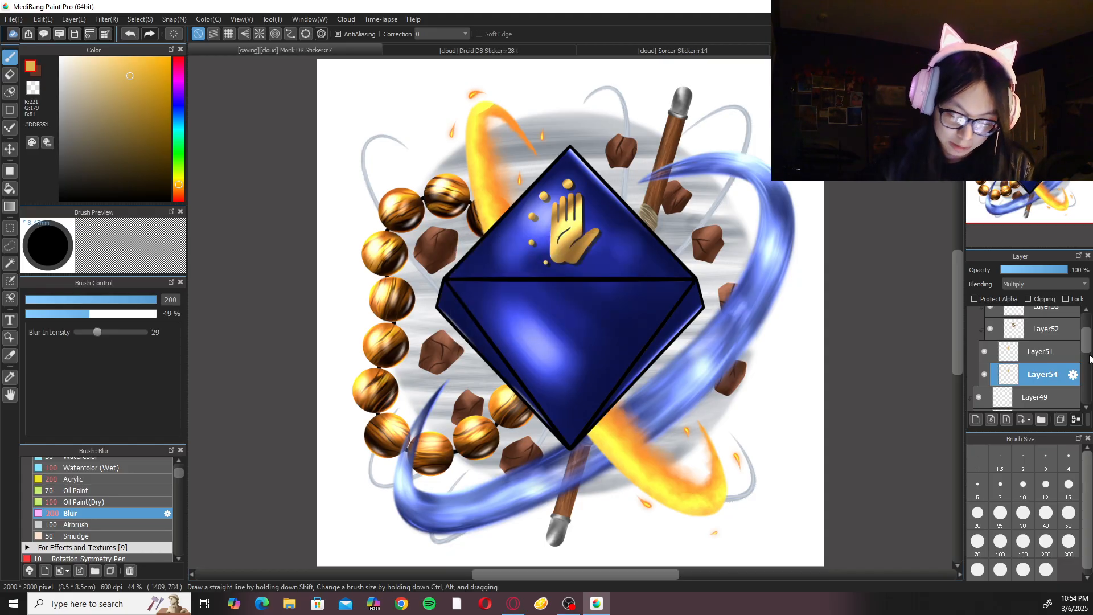
scroll(1087, 345, up, 3)
click(1011, 341)
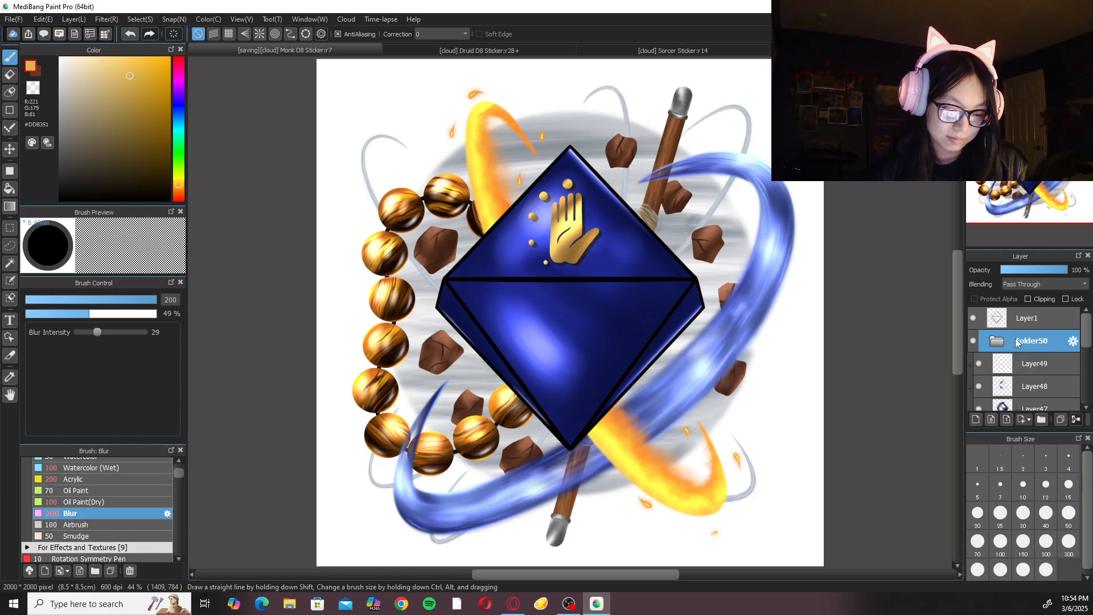
Rename the layer folder Folder42 as Wind.
scroll(671, 390, up, 6)
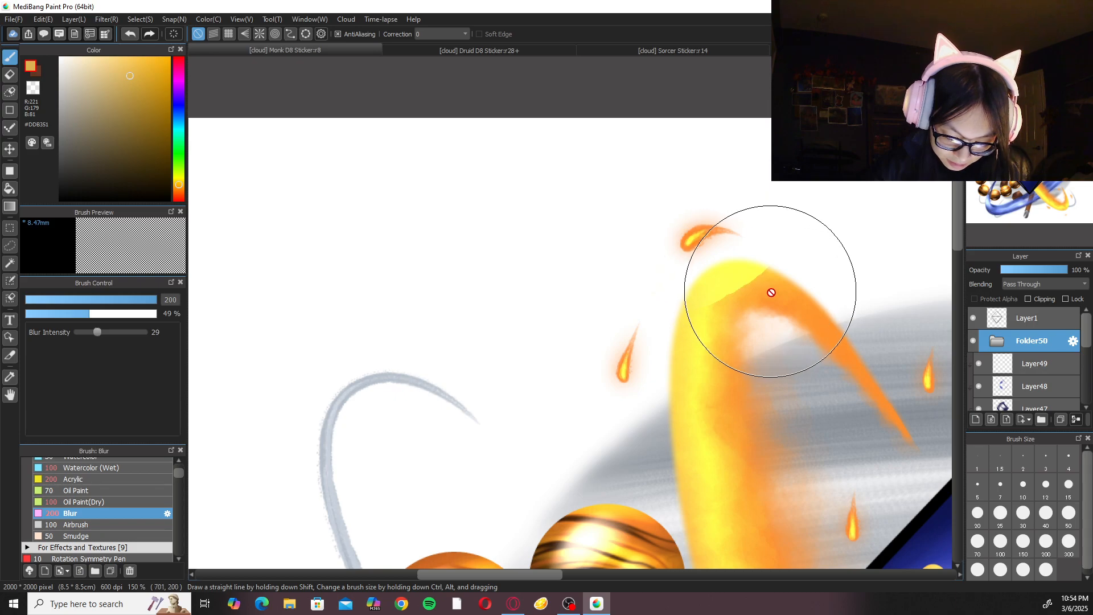
drag(786, 296, 727, 304)
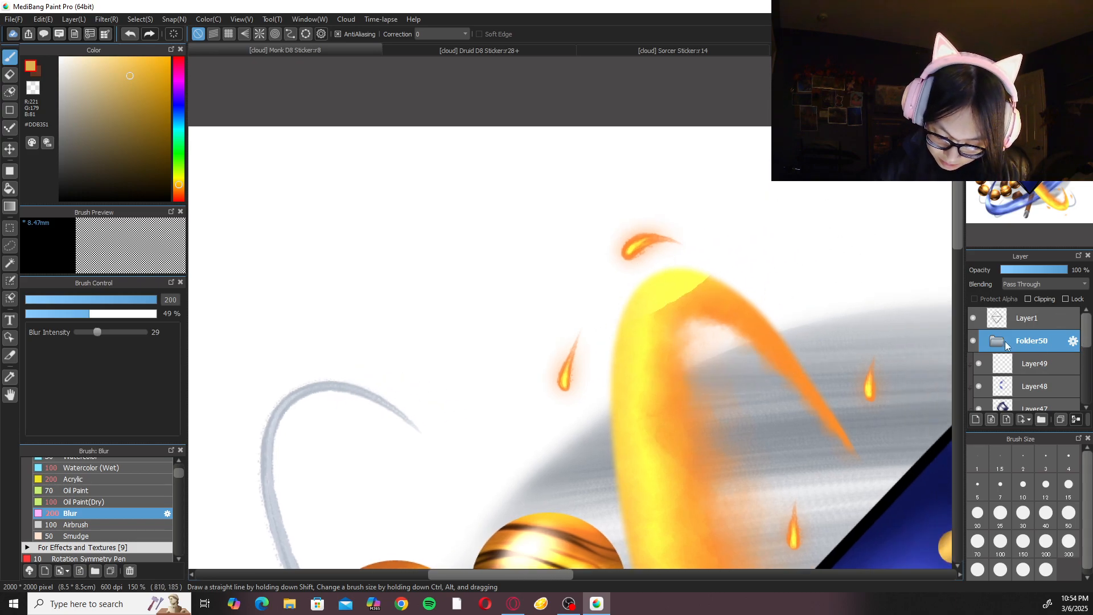
drag(1090, 328, 1090, 382)
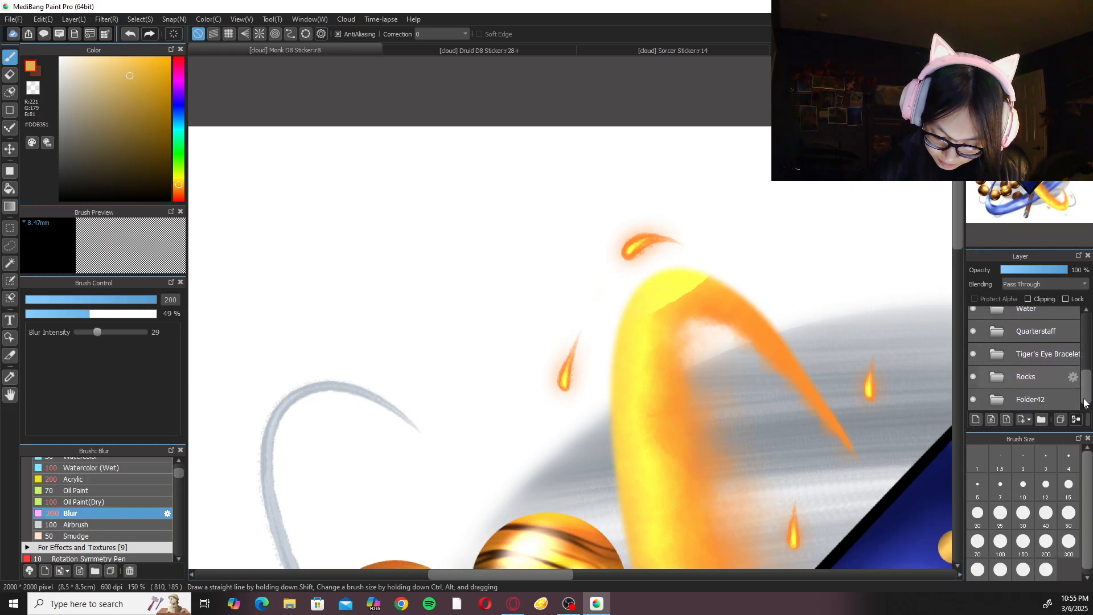
double_click(1006, 401)
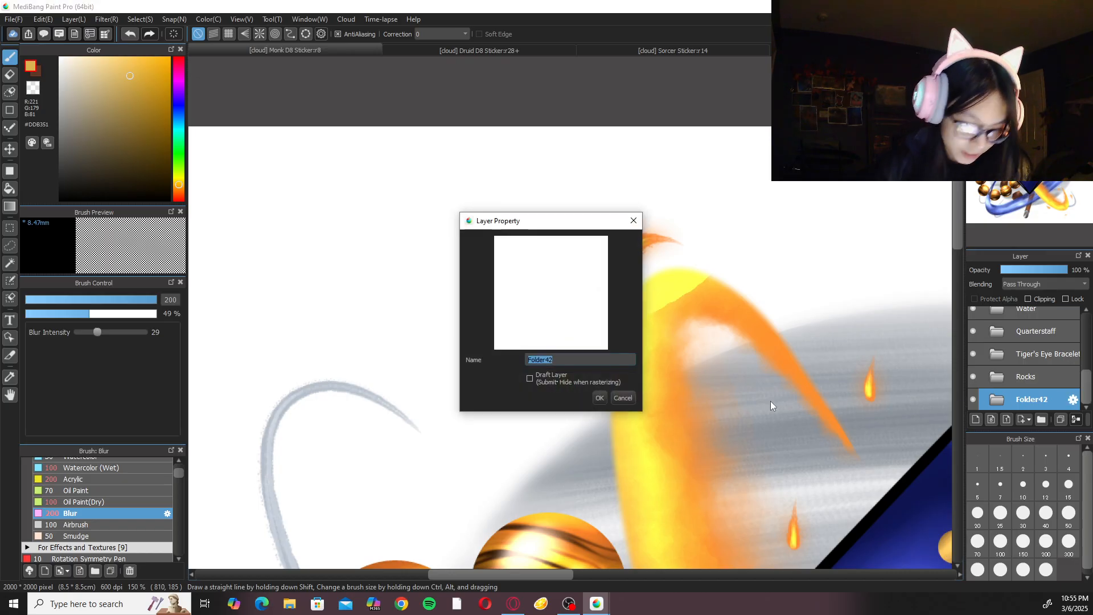
text(Wind)
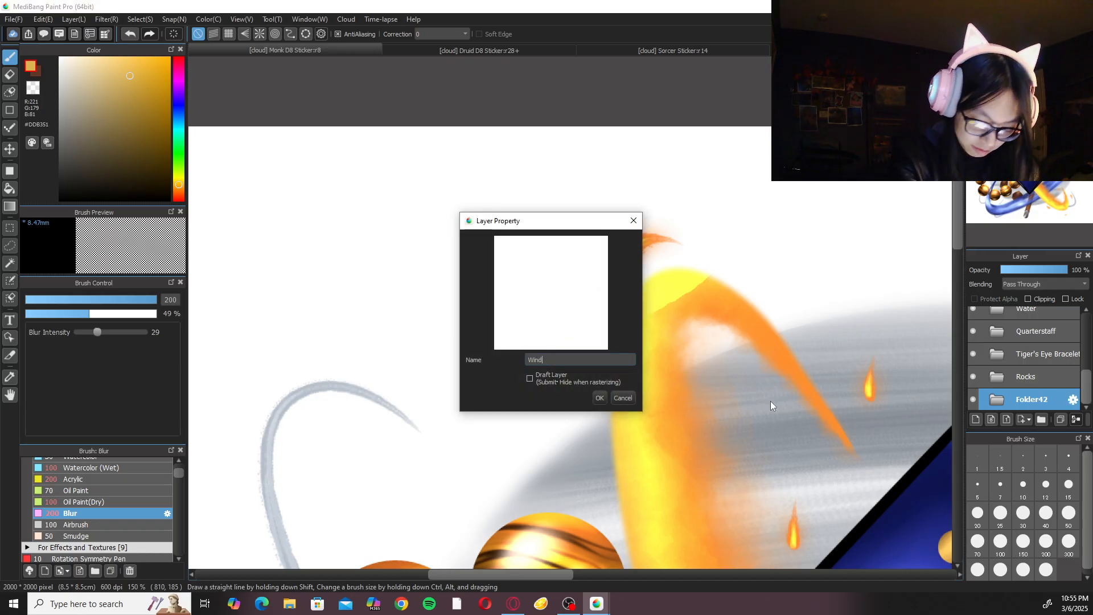
key(Return)
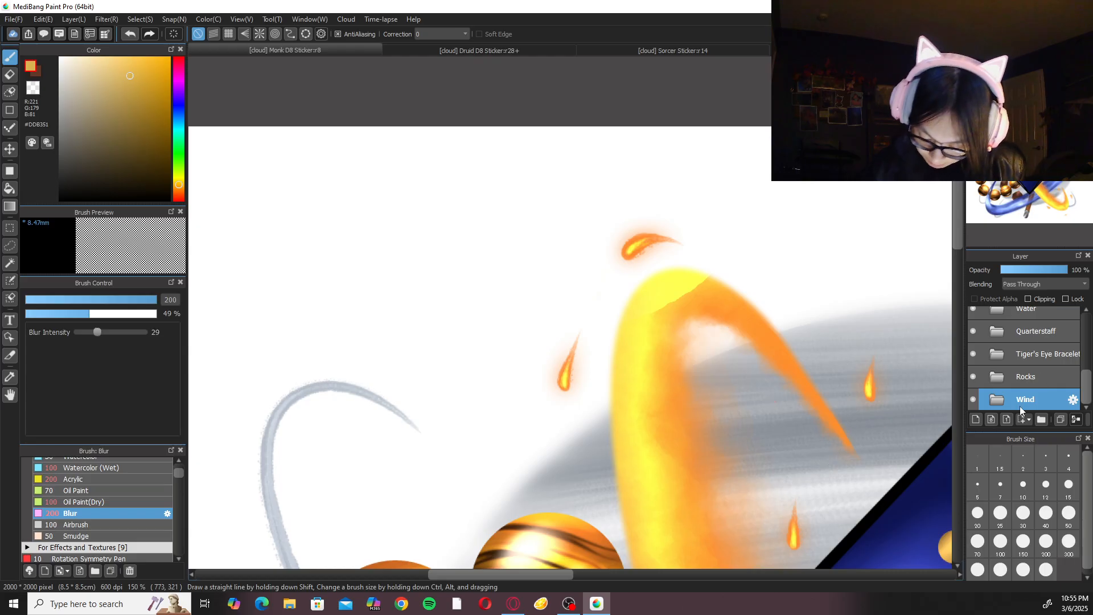
Select the Fire folder and toggle its visibility off and on to check which artwork it holds.
scroll(1071, 380, up, 2)
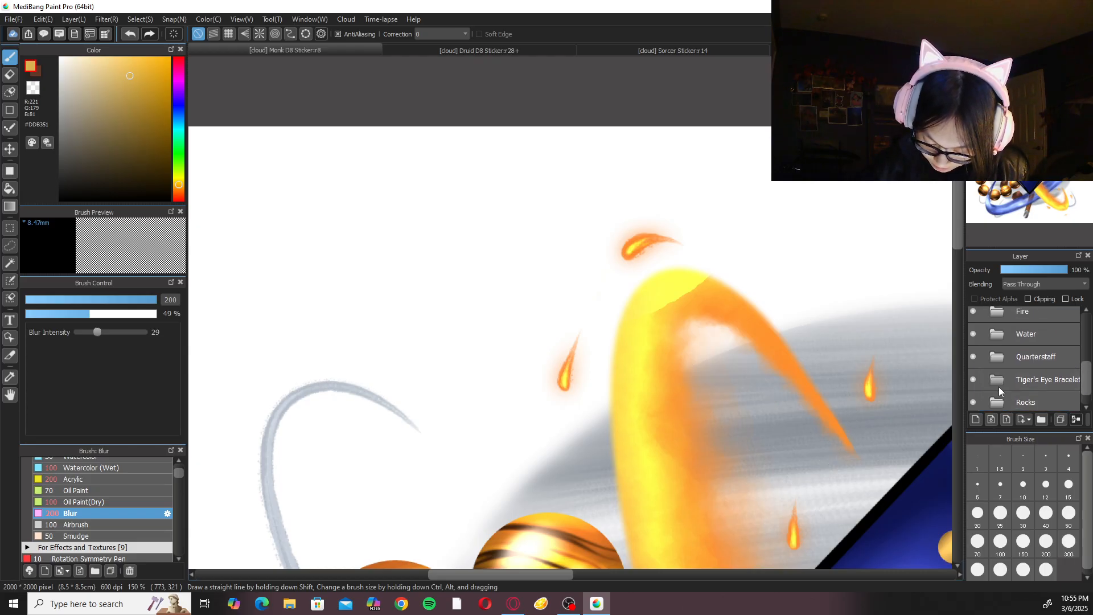
key(ctrl+minus)
key(ctrl+minus)
scroll(1088, 378, up, 3)
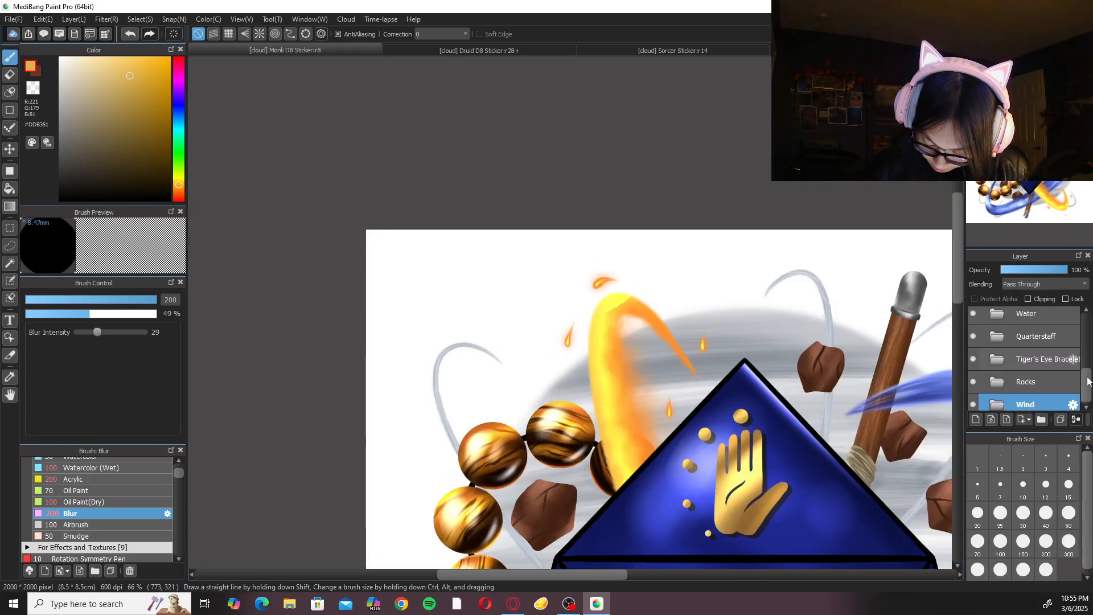
click(991, 373)
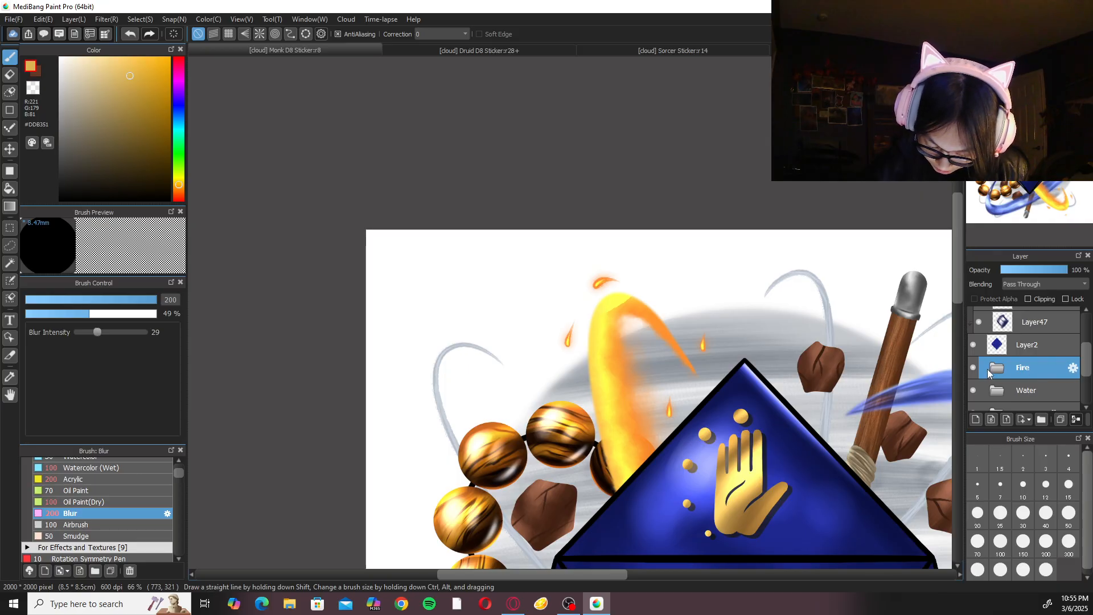
key(ctrl+plus)
key(ctrl+plus)
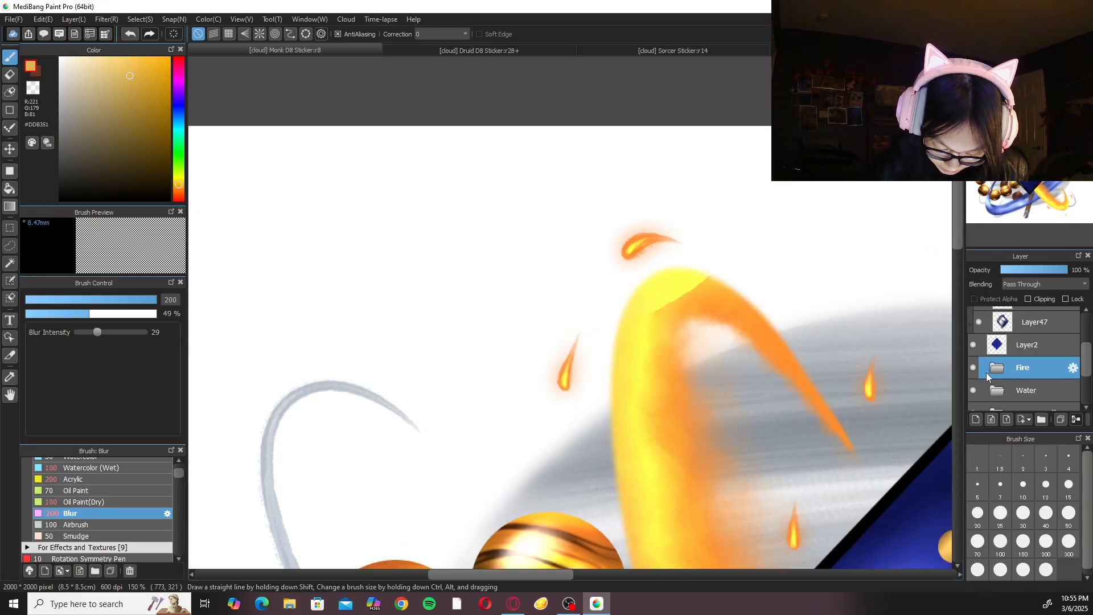
click(975, 369)
click(975, 369)
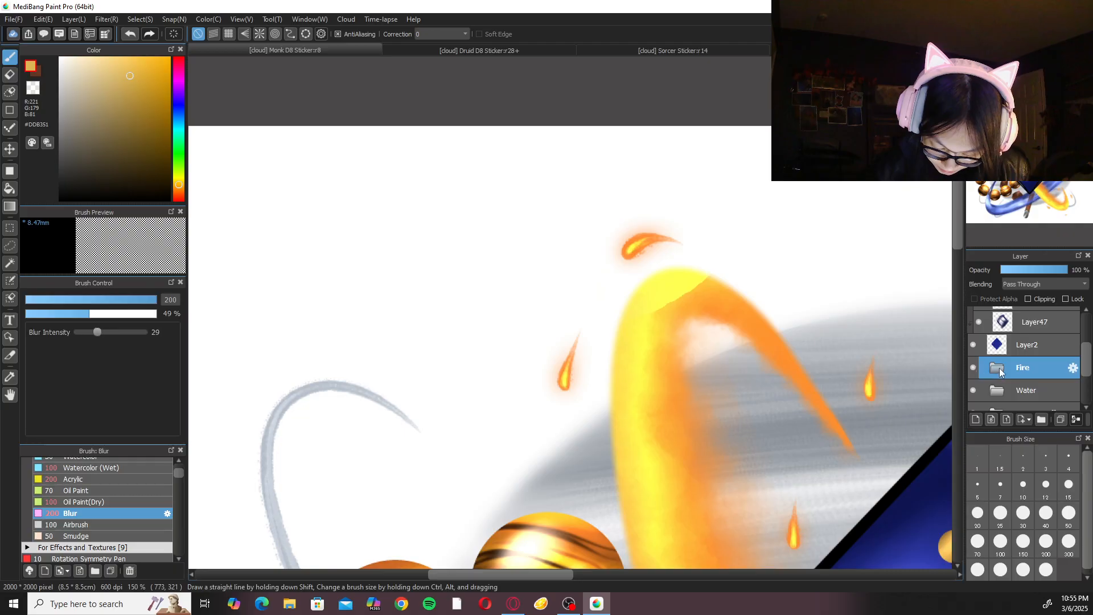
Expand the Fire folder and toggle Layer35, Layer33 and Layer34 off and on to check what each holds.
click(1001, 369)
scroll(1002, 369, down, 2)
click(987, 343)
click(987, 343)
click(985, 363)
click(985, 363)
click(985, 384)
click(986, 384)
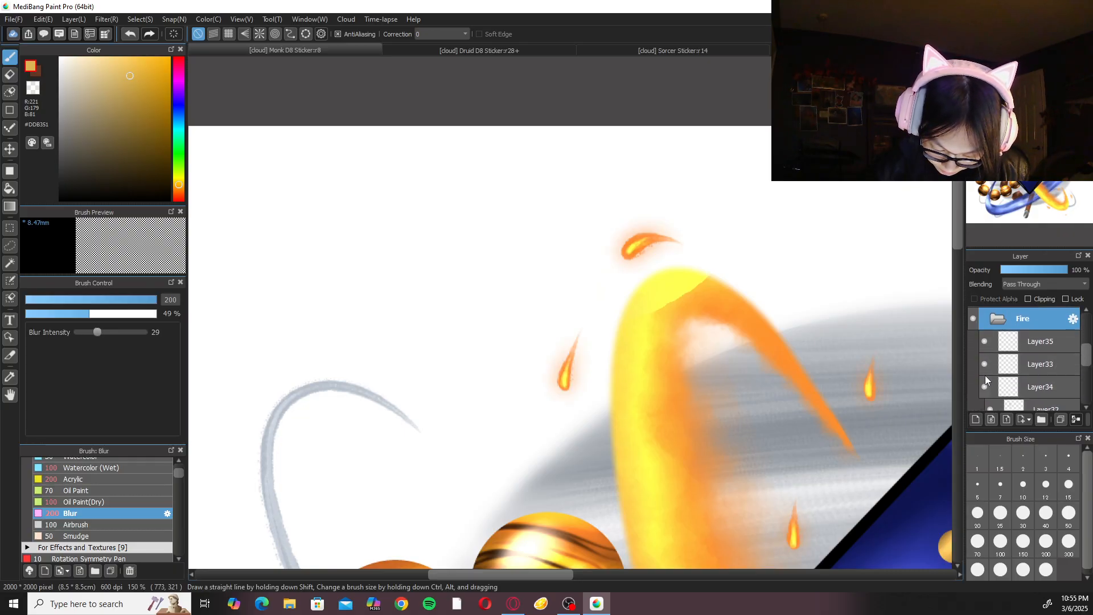
Select Layer31 in the Fire folder and toggle Layer31 and Layer32 off and on to examine their shading on the fire ring.
key(ctrl+minus)
key(ctrl+minus)
key(ctrl+minus)
drag(1087, 367, 1089, 366)
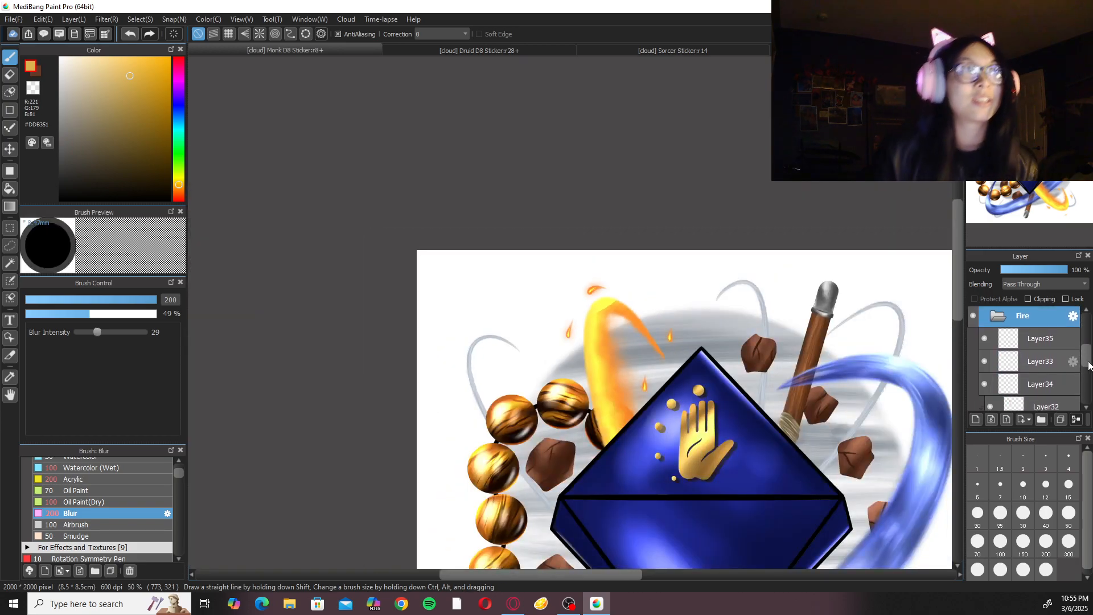
key(ctrl+plus)
key(ctrl+plus)
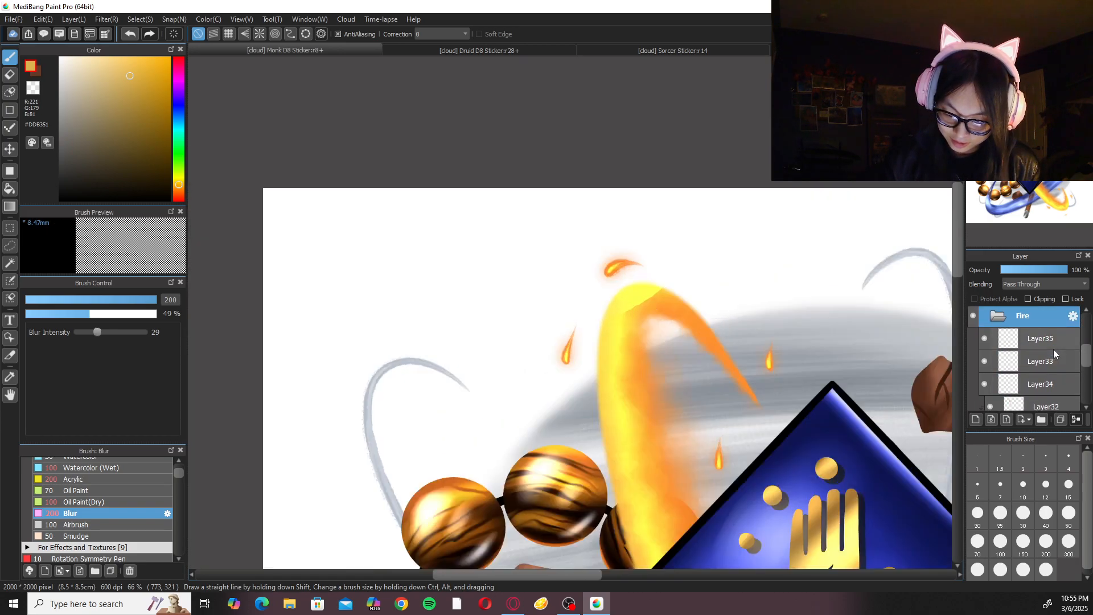
scroll(1058, 352, down, 3)
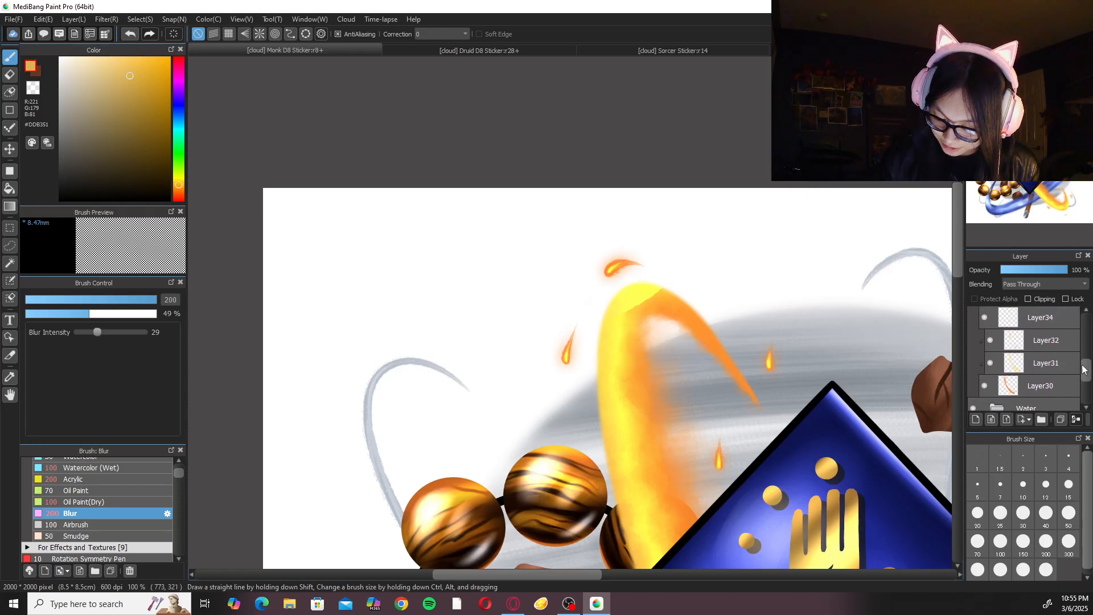
click(991, 363)
click(990, 363)
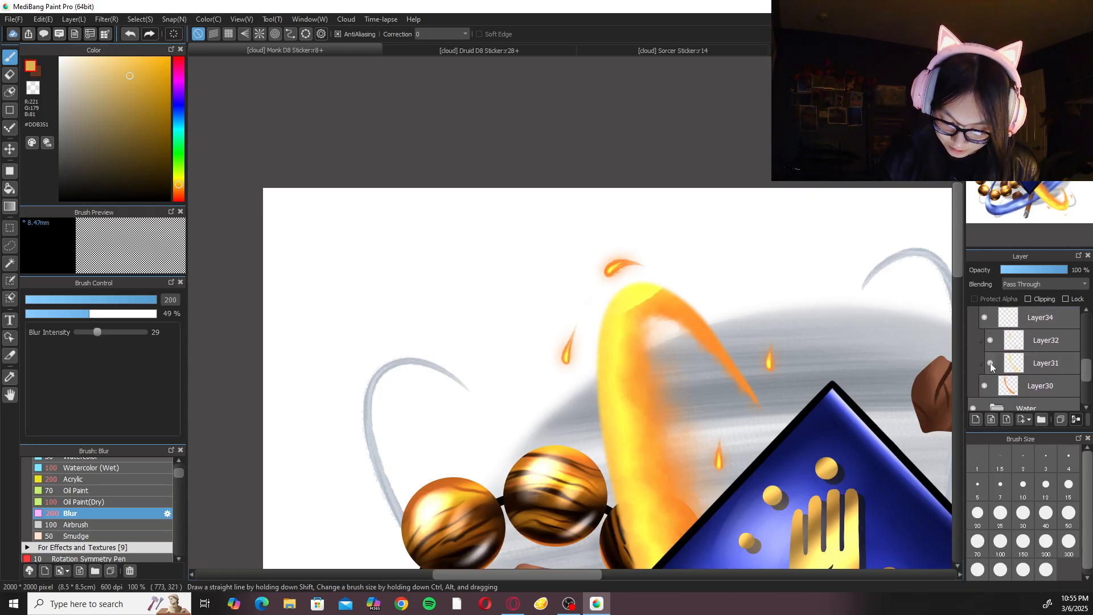
click(1049, 364)
click(990, 363)
click(991, 363)
click(991, 340)
click(991, 341)
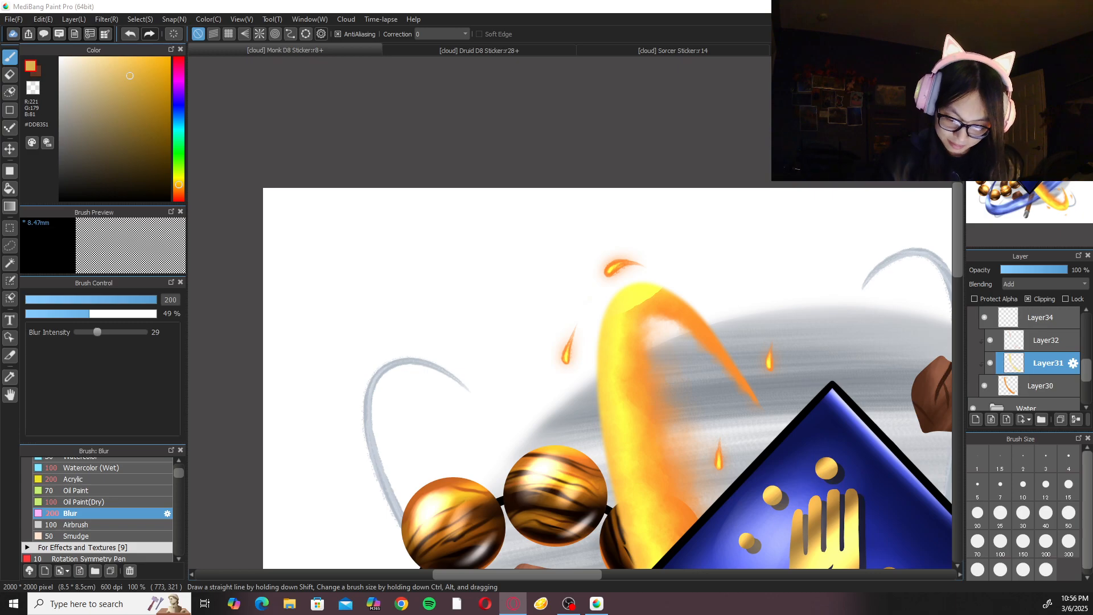
Save the Monk D8 sticker and collapse the Fire folder.
click(1045, 284)
click(1045, 284)
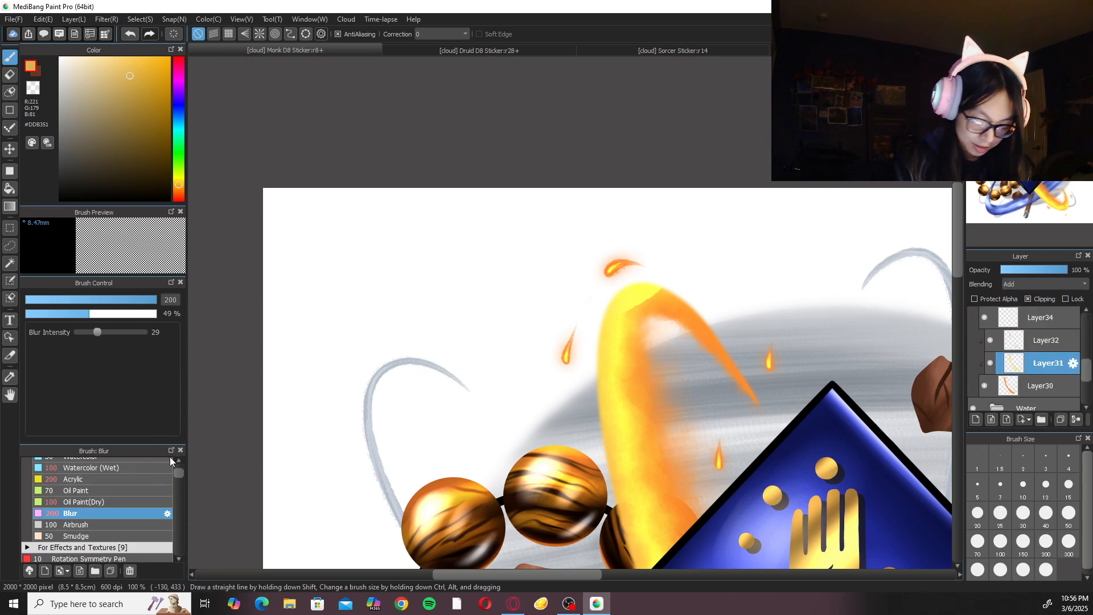
key(ctrl+s)
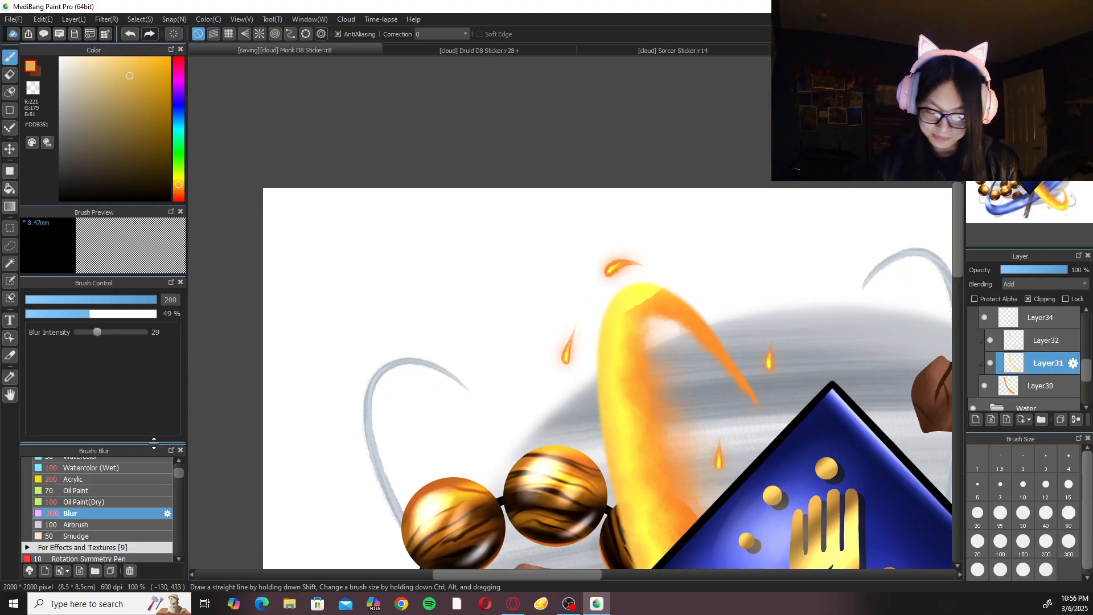
scroll(1025, 359, up, 3)
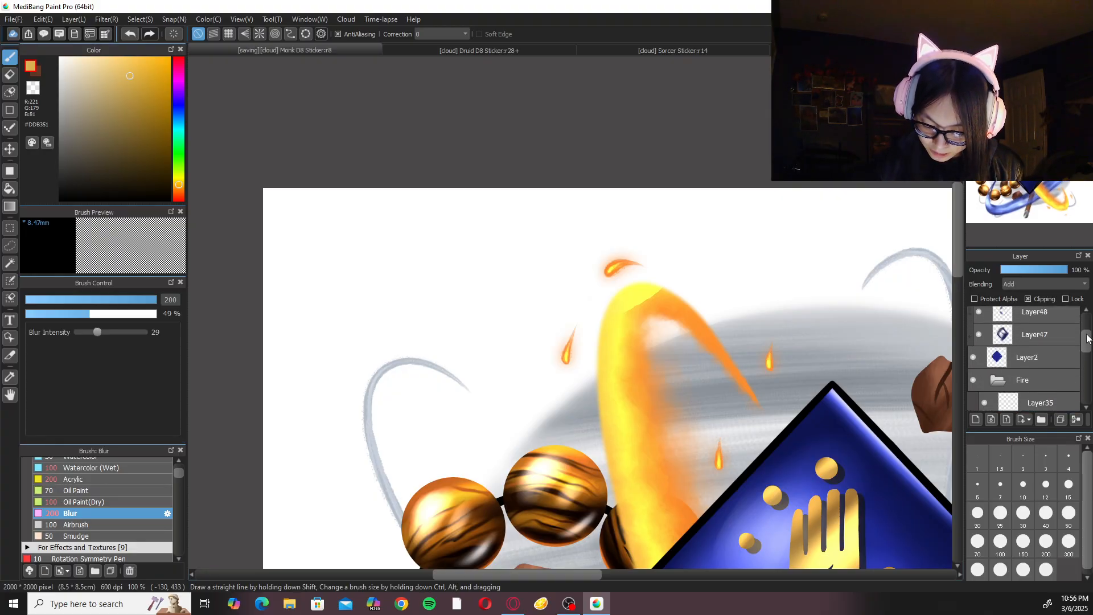
click(1007, 377)
scroll(1025, 359, down, 3)
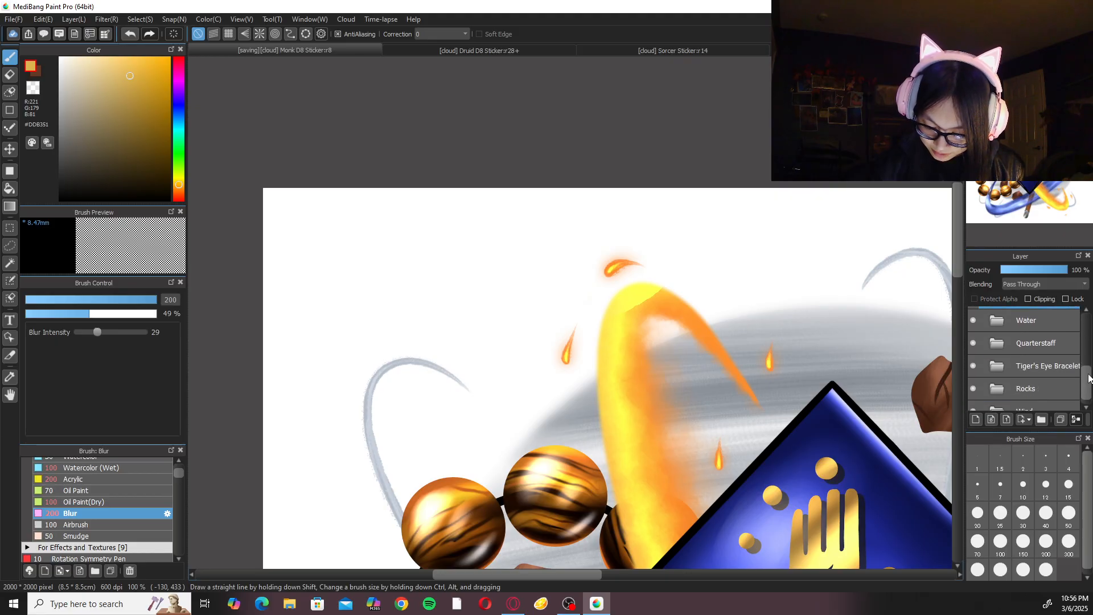
Hide and reshow the Rocks and Wind folders to compare the whole sticker with and without them.
key(ctrl+0)
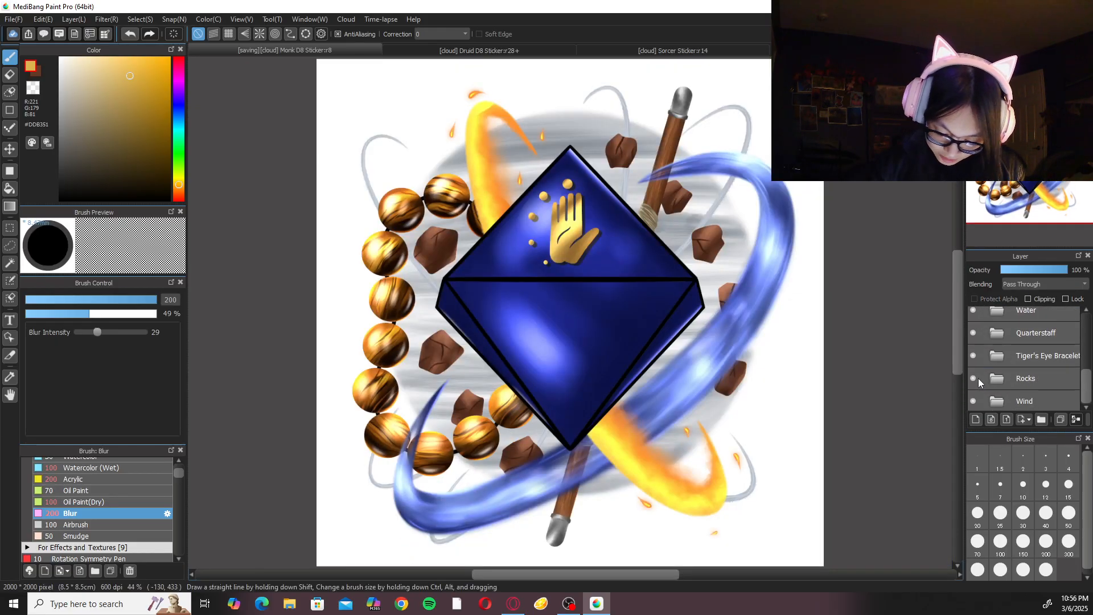
click(977, 378)
click(975, 401)
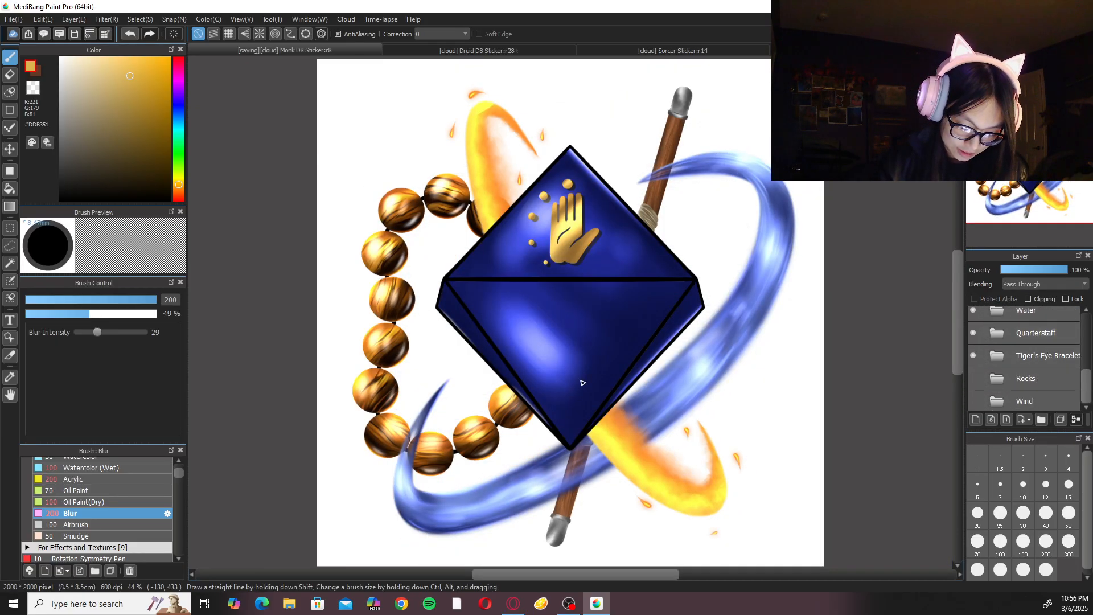
drag(1086, 384, 1086, 380)
click(1026, 391)
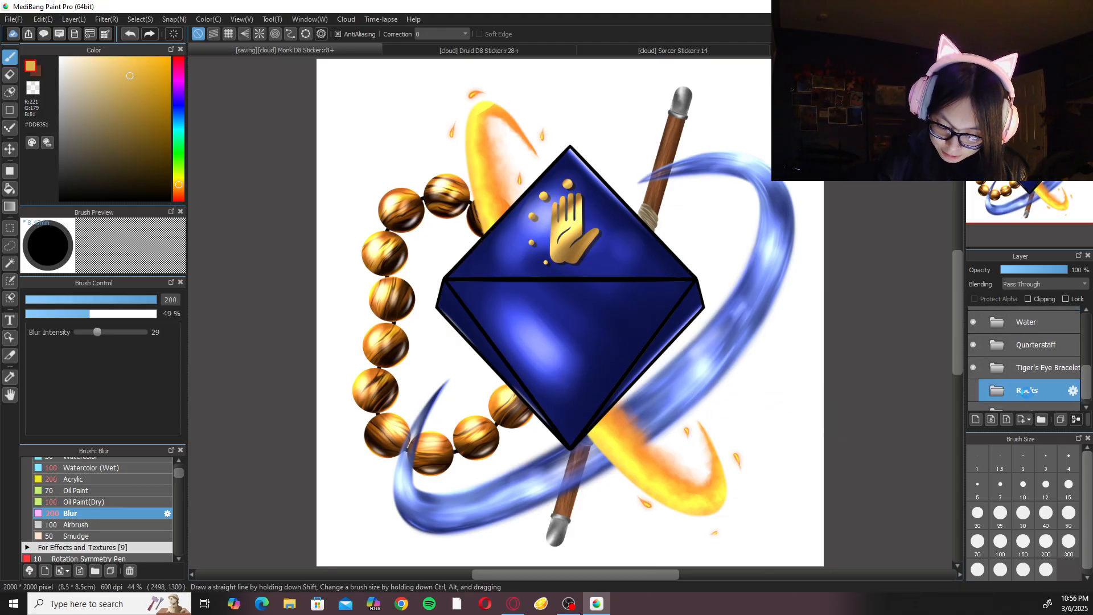
click(973, 391)
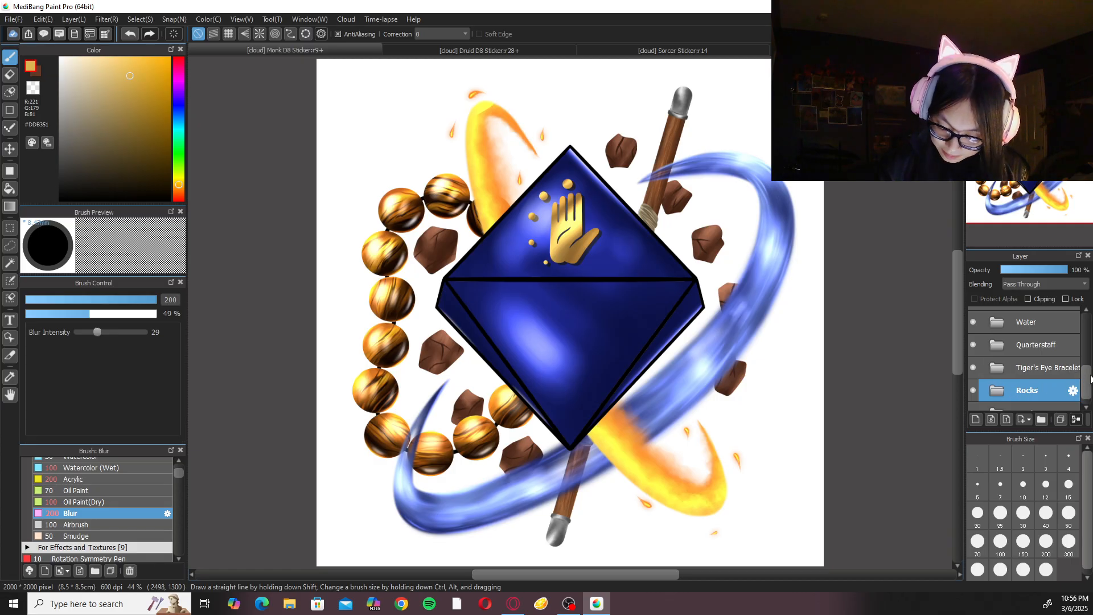
scroll(1044, 398, down, 1)
click(973, 399)
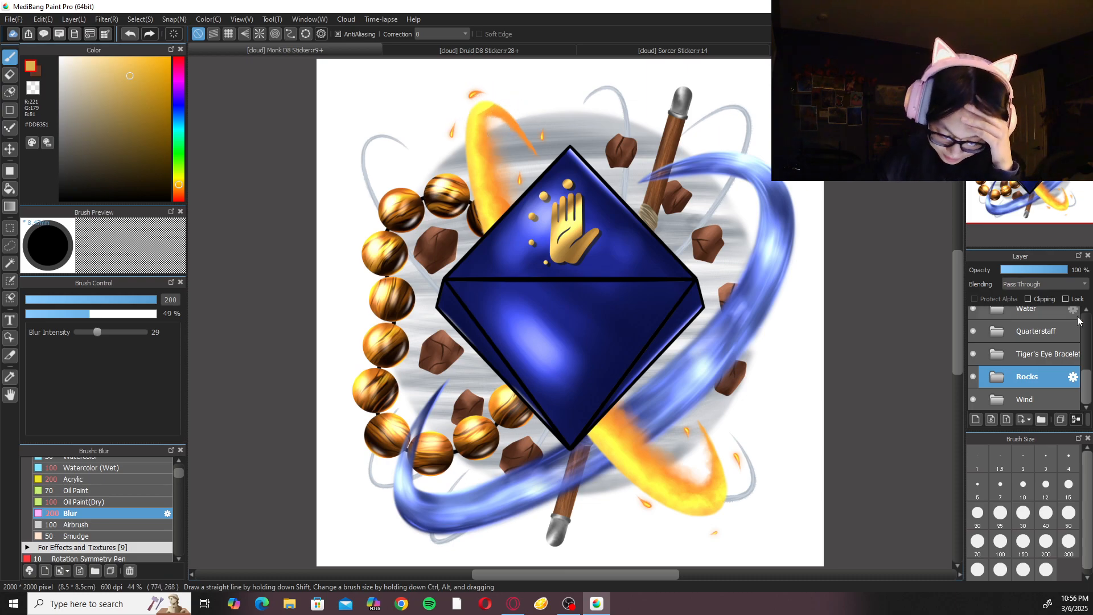
Select Layer31 in the Fire folder and ready the Eraser (Soft) brush at size 100 over the fire ring's upper end.
mouse_move(1086, 383)
mouse_down()
mouse_move(1089, 355)
mouse_move(1089, 366)
mouse_up()
click(1001, 338)
scroll(1060, 375, down, 4)
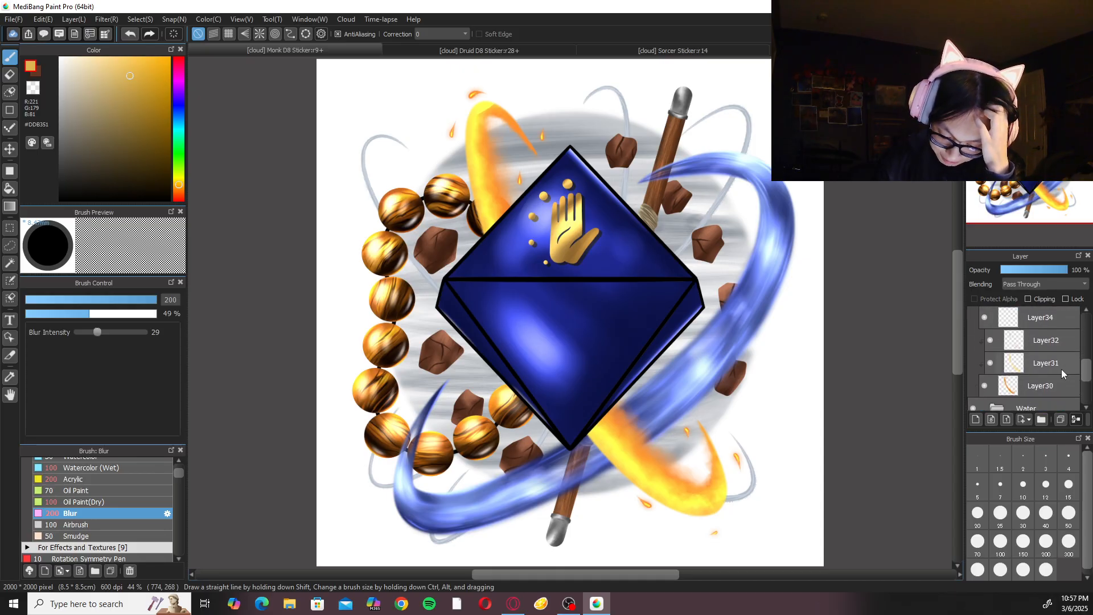
click(1020, 371)
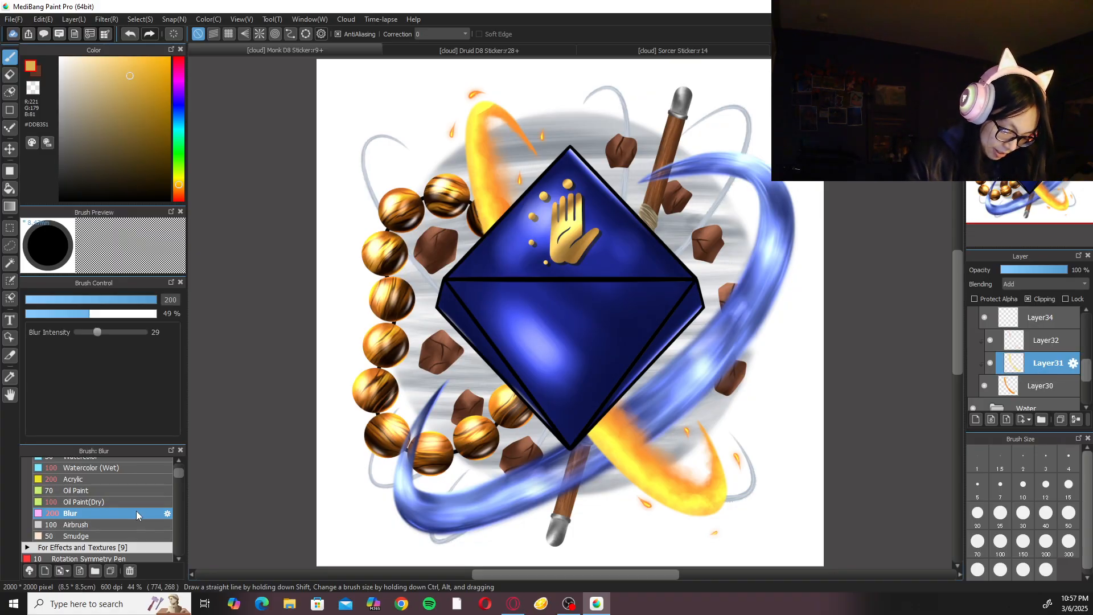
click(128, 534)
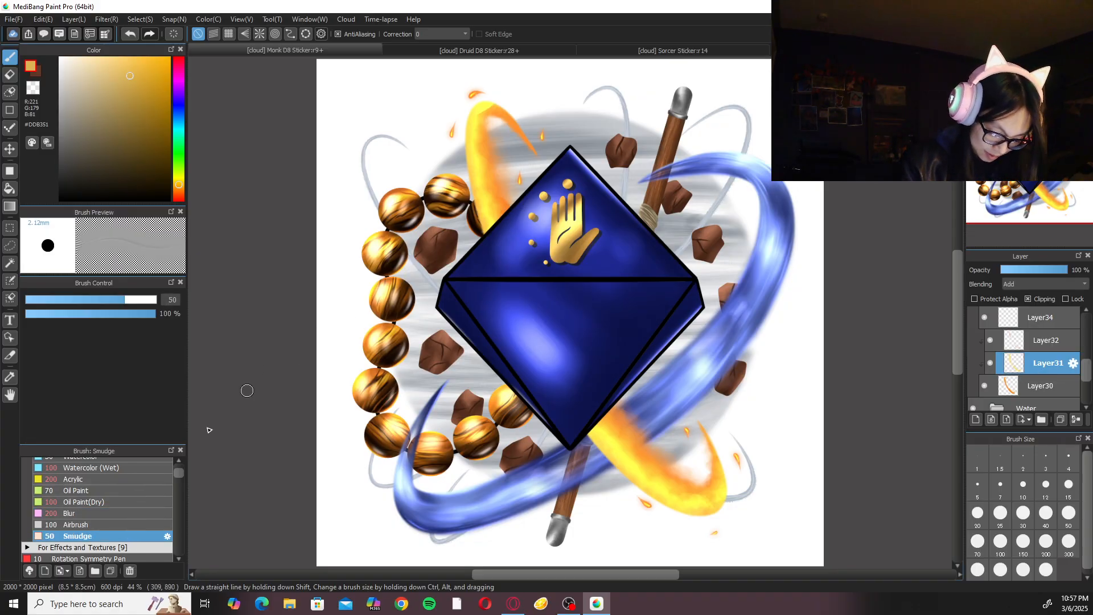
drag(179, 473, 179, 551)
click(151, 545)
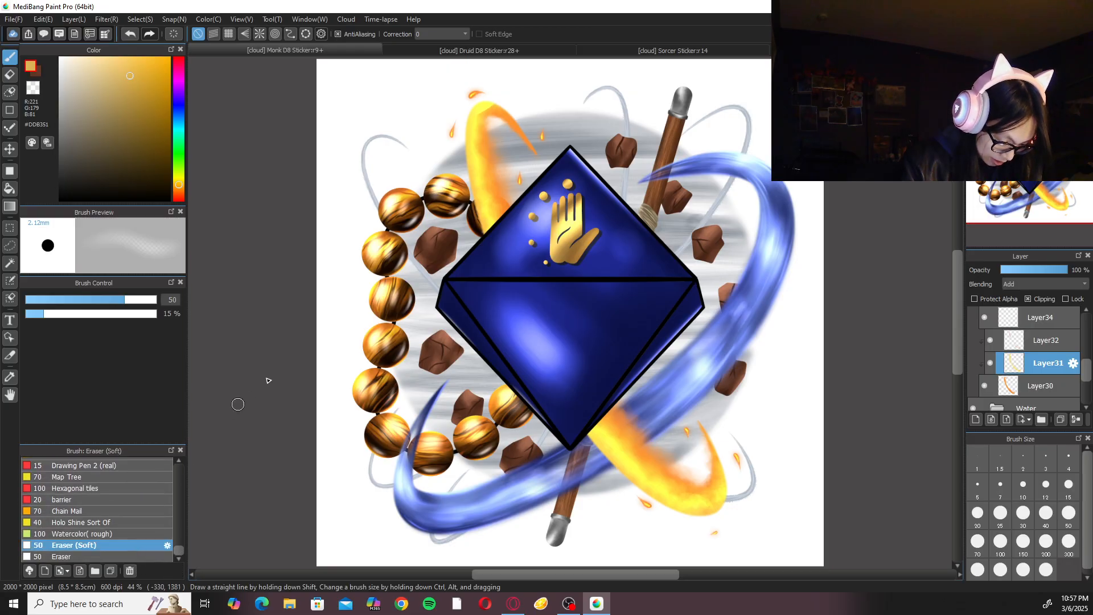
drag(342, 319, 453, 477)
key(ctrl+plus)
key(ctrl+plus)
key(ctrl+plus)
key(ctrl+plus)
drag(677, 336, 604, 416)
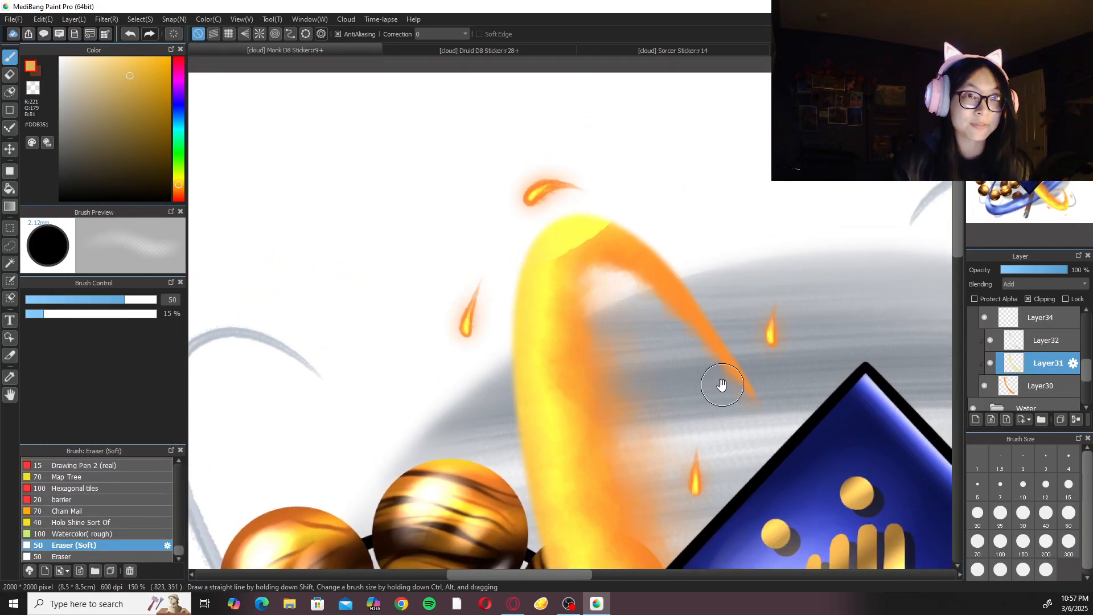
drag(715, 373, 659, 461)
click(1000, 542)
Try erasing the yellow highlight at the top of the fire ring on Layer31 and undo the strokes.
mouse_move(551, 320)
mouse_down()
mouse_move(544, 329)
mouse_move(529, 298)
mouse_move(556, 288)
mouse_move(459, 383)
mouse_move(480, 343)
mouse_up()
key(ctrl+z)
key(ctrl+z)
key(ctrl+z)
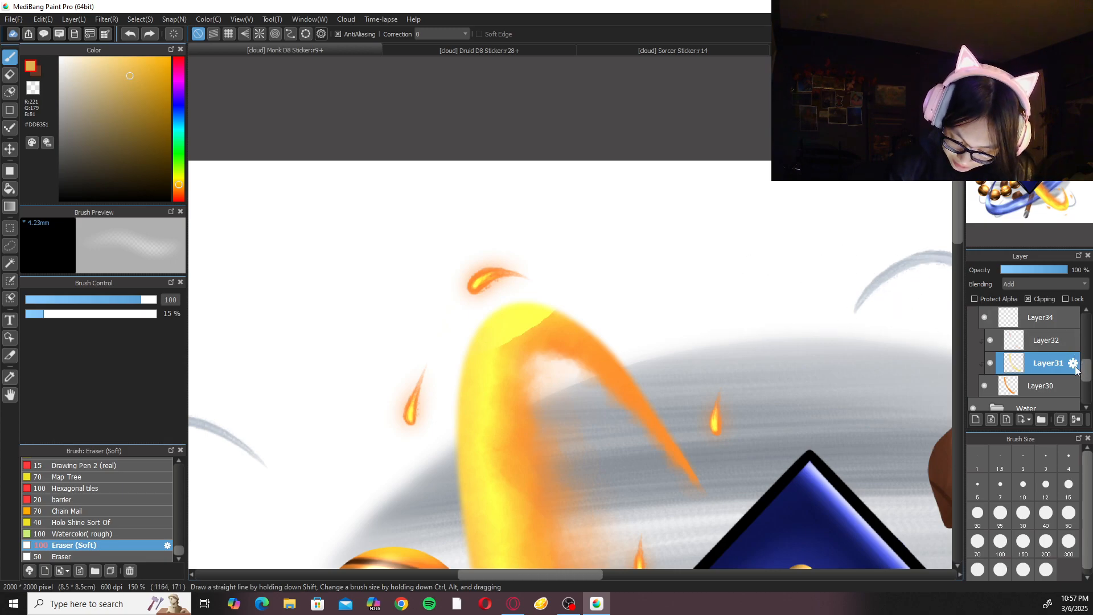
Toggle Layer31, Layer30 and Layer32 off and on to check which holds the hard-edged yellow highlight, ending with Layer31 selected.
click(990, 363)
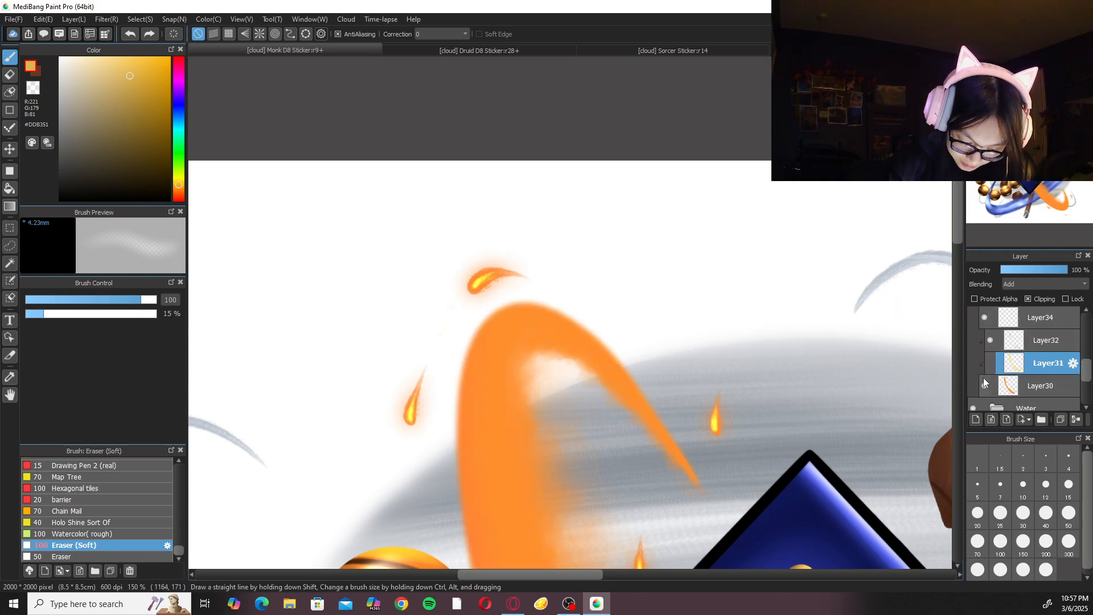
click(985, 385)
click(985, 386)
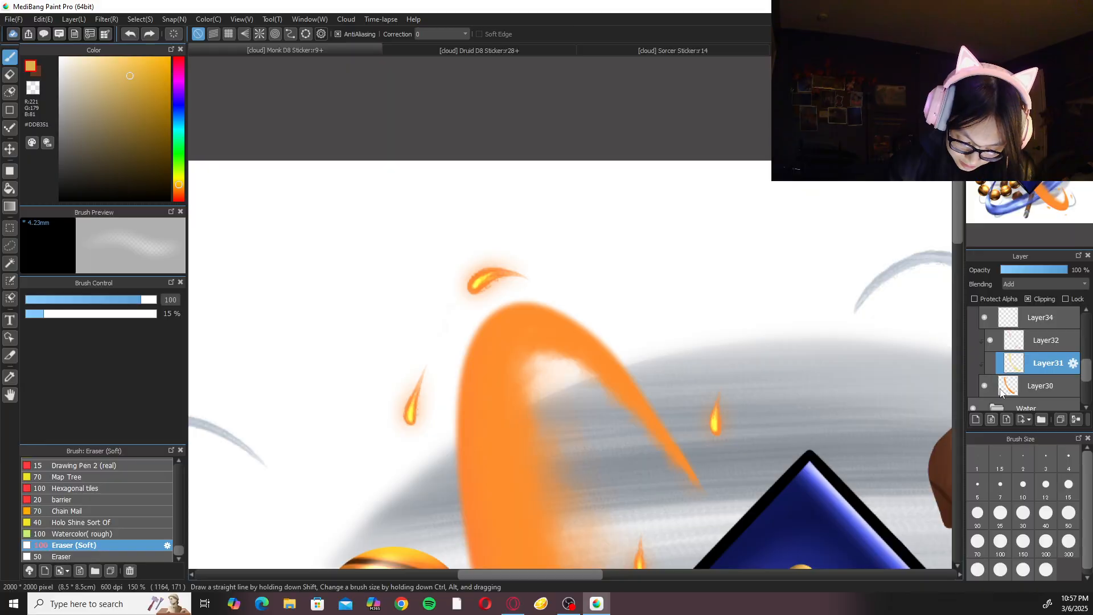
click(1012, 389)
click(991, 363)
click(991, 341)
click(993, 340)
click(1033, 363)
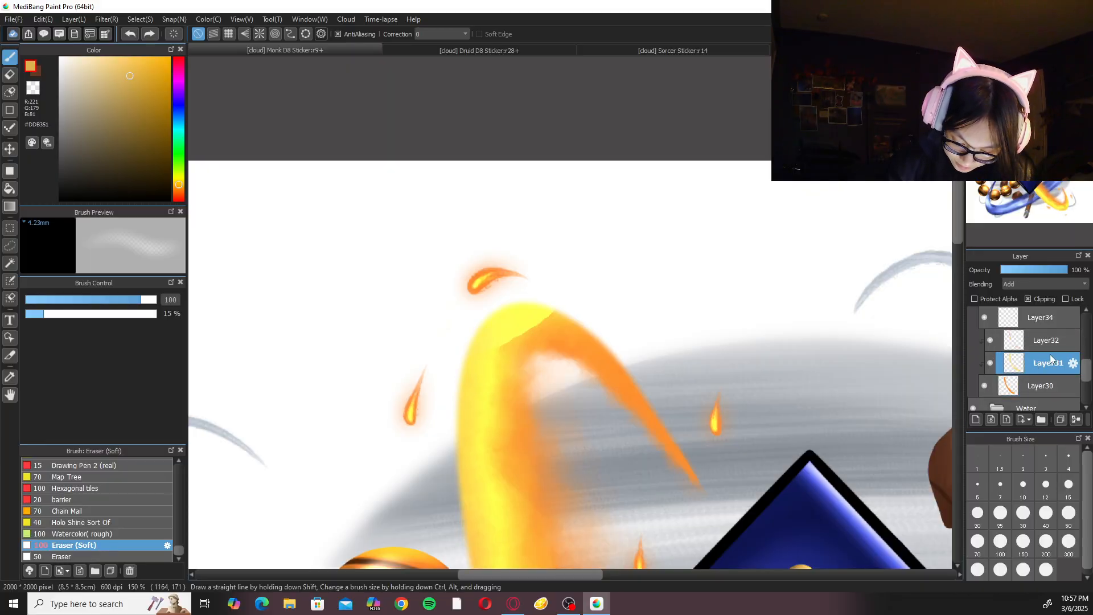
Check Layer34's content and erase the hard-edged yellow highlight from the top of the fire ring on Layer31.
scroll(1013, 356, up, 2)
click(986, 356)
click(986, 356)
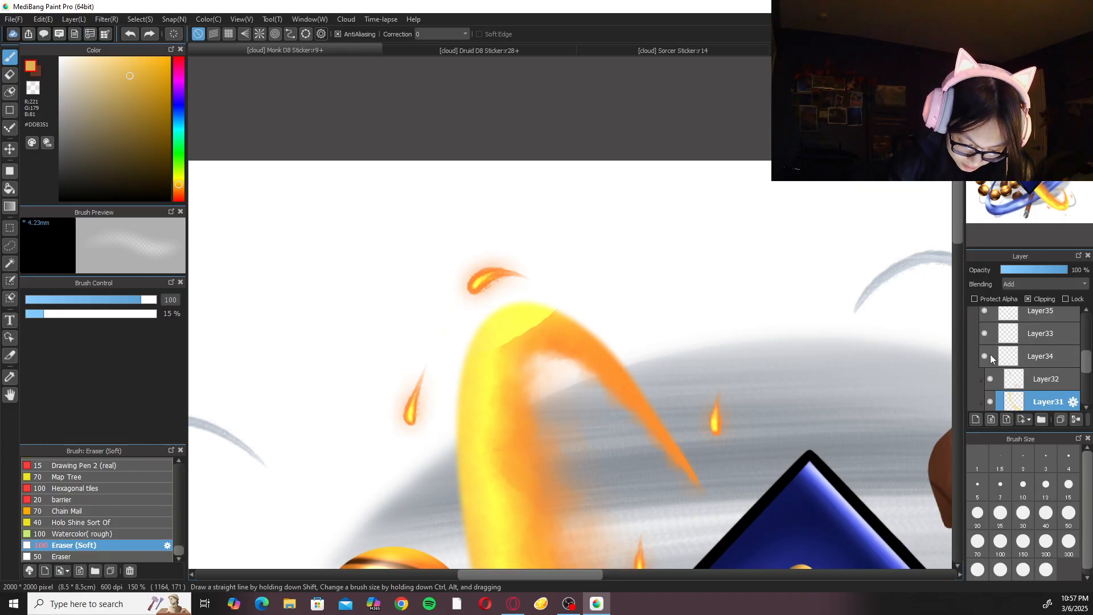
scroll(1025, 364, down, 1)
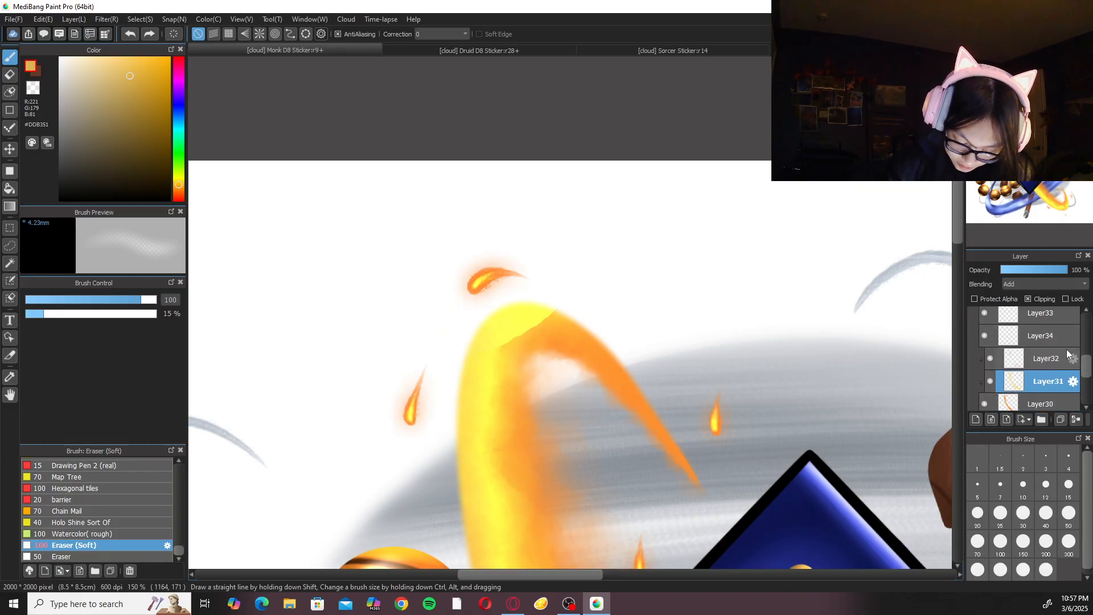
mouse_move(541, 331)
mouse_down()
mouse_move(564, 303)
mouse_move(498, 339)
mouse_move(507, 335)
mouse_move(486, 357)
mouse_move(508, 332)
mouse_move(448, 396)
mouse_move(517, 310)
mouse_move(489, 328)
mouse_move(524, 308)
mouse_move(463, 368)
mouse_move(491, 341)
mouse_up()
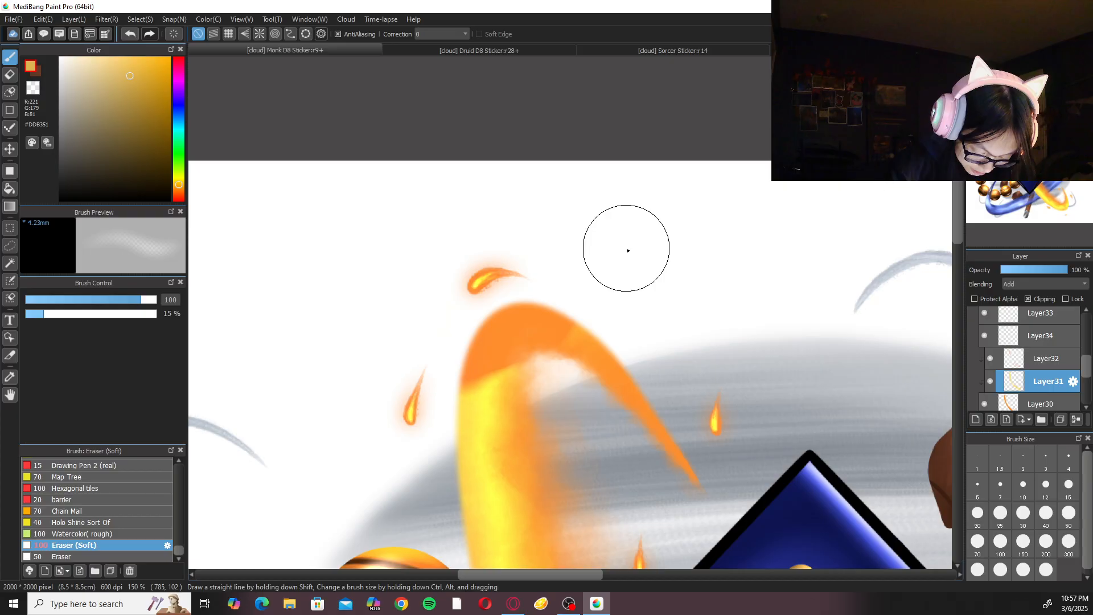
Switch Layer31's blending to Normal, sample the fire ring's orange, and shift the hue to the yellower #FFC333.
click(1029, 284)
click(1030, 294)
drag(588, 403, 650, 288)
alt+click(570, 415)
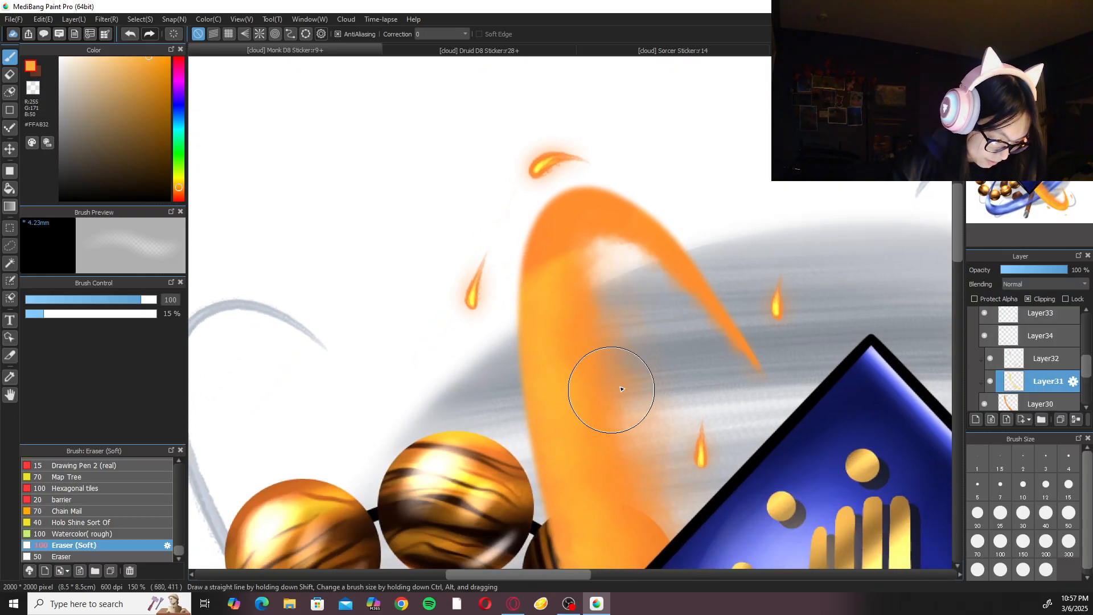
click(180, 187)
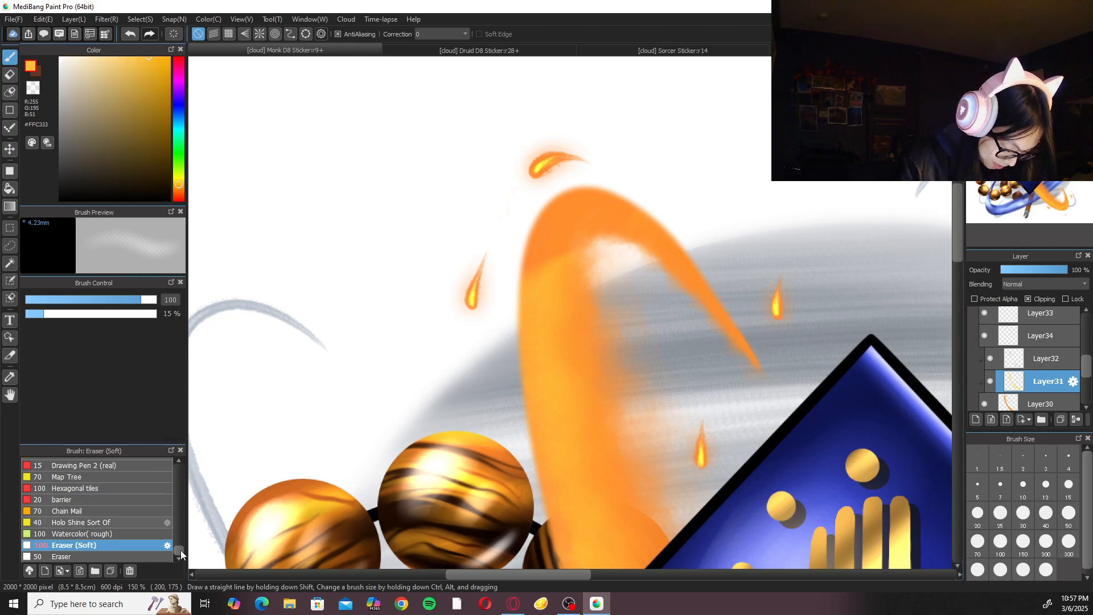
Choose the Fluffy Watercolor 3 brush from the For Effects and Textures group.
drag(179, 549, 178, 461)
click(136, 487)
click(129, 497)
drag(179, 475, 175, 477)
click(145, 531)
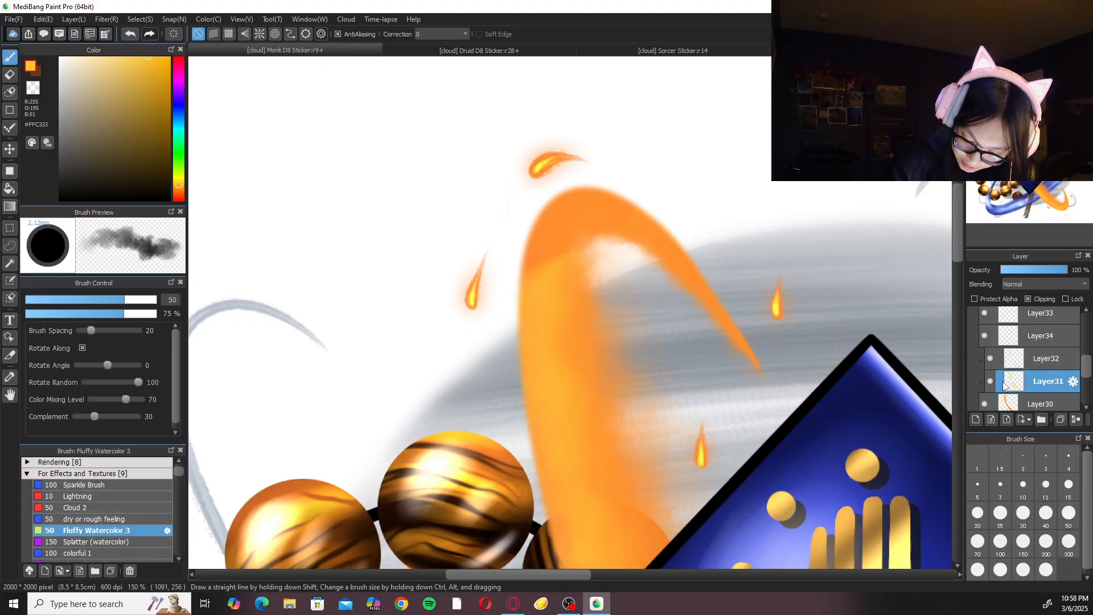
Set Layer31's blending to Add at full opacity.
click(1033, 270)
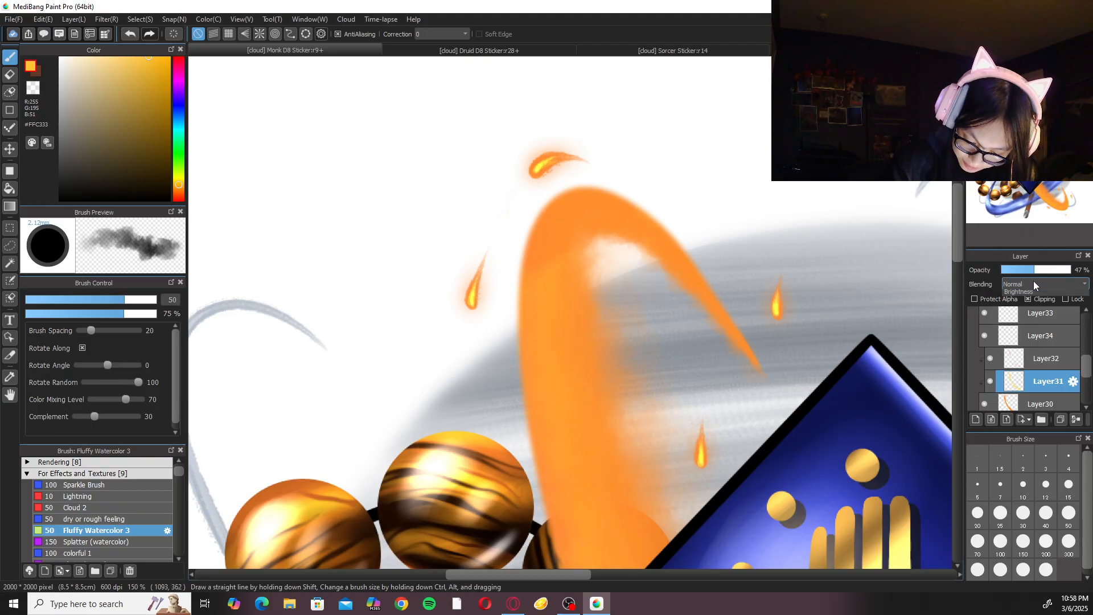
click(1034, 284)
click(1030, 303)
drag(1037, 271, 1073, 270)
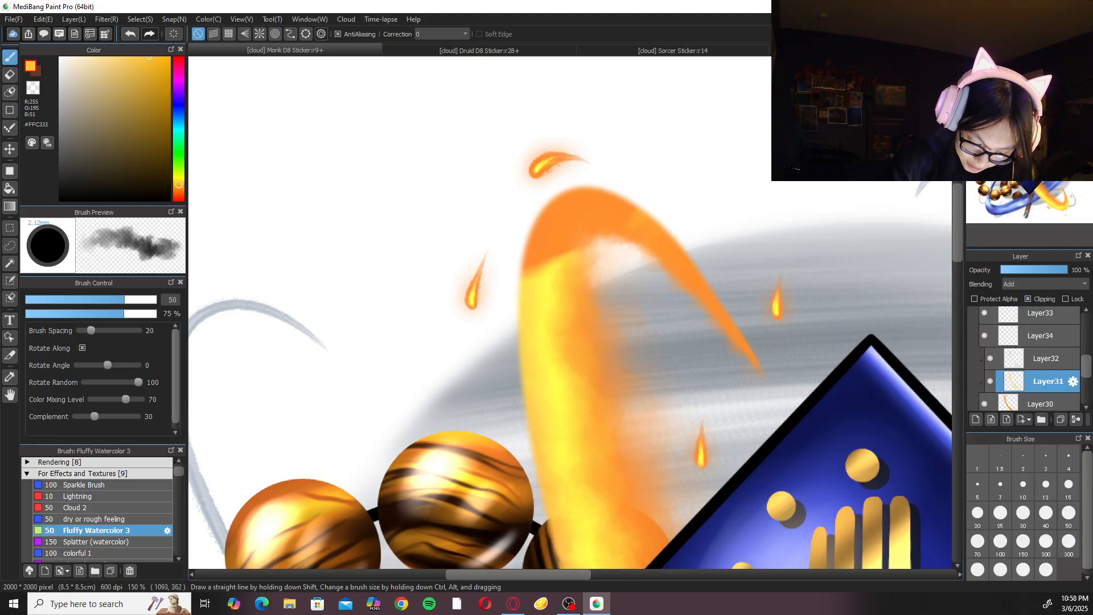
Repaint the yellow highlight over the top of the fire ring on Layer31 with Fluffy Watercolor 3 at size 70.
click(1001, 543)
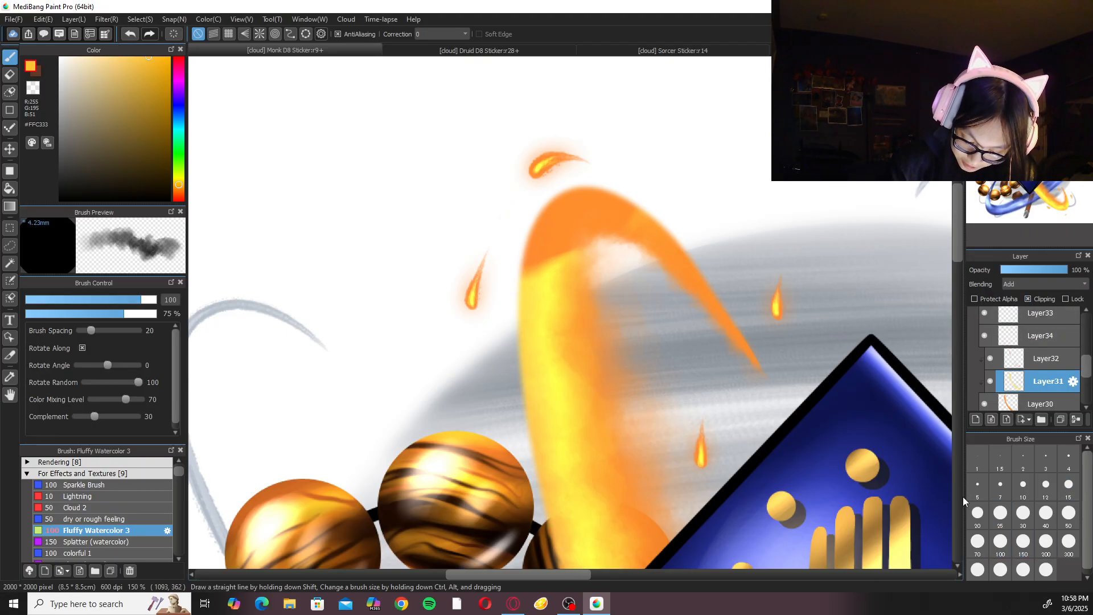
click(978, 543)
mouse_move(547, 239)
mouse_down()
mouse_move(545, 274)
mouse_move(593, 180)
mouse_move(569, 246)
mouse_move(605, 191)
mouse_move(552, 211)
mouse_move(550, 278)
mouse_move(558, 232)
mouse_move(588, 215)
mouse_move(527, 285)
mouse_move(580, 203)
mouse_move(558, 207)
mouse_move(612, 190)
mouse_move(621, 215)
mouse_move(590, 220)
mouse_move(562, 317)
mouse_move(591, 190)
mouse_move(565, 225)
mouse_move(571, 373)
mouse_up()
key(ctrl+z)
key(ctrl+z)
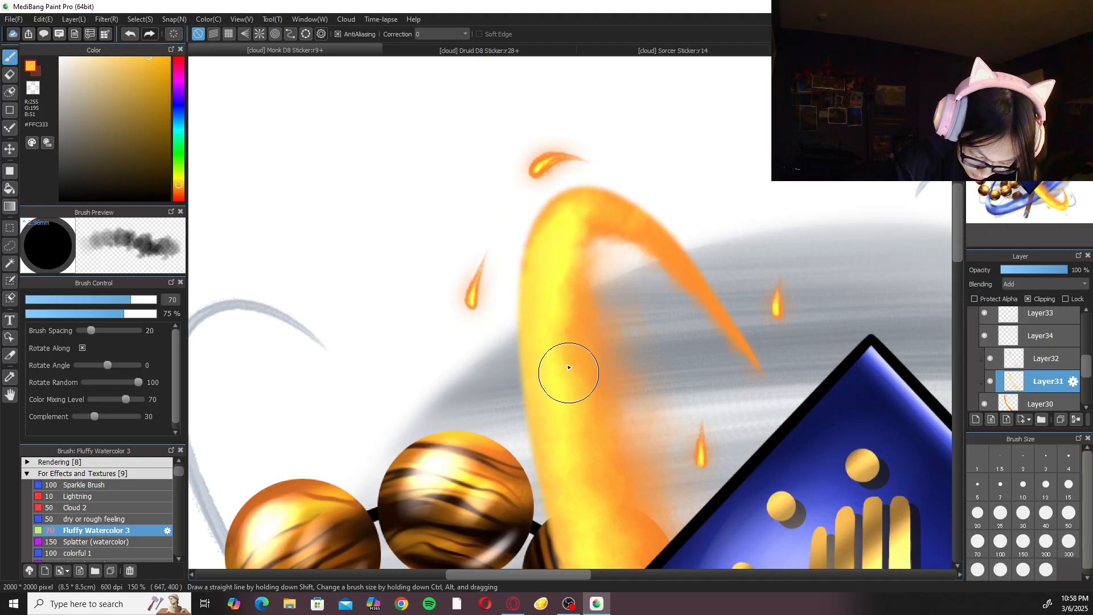
scroll(688, 249, down, 3)
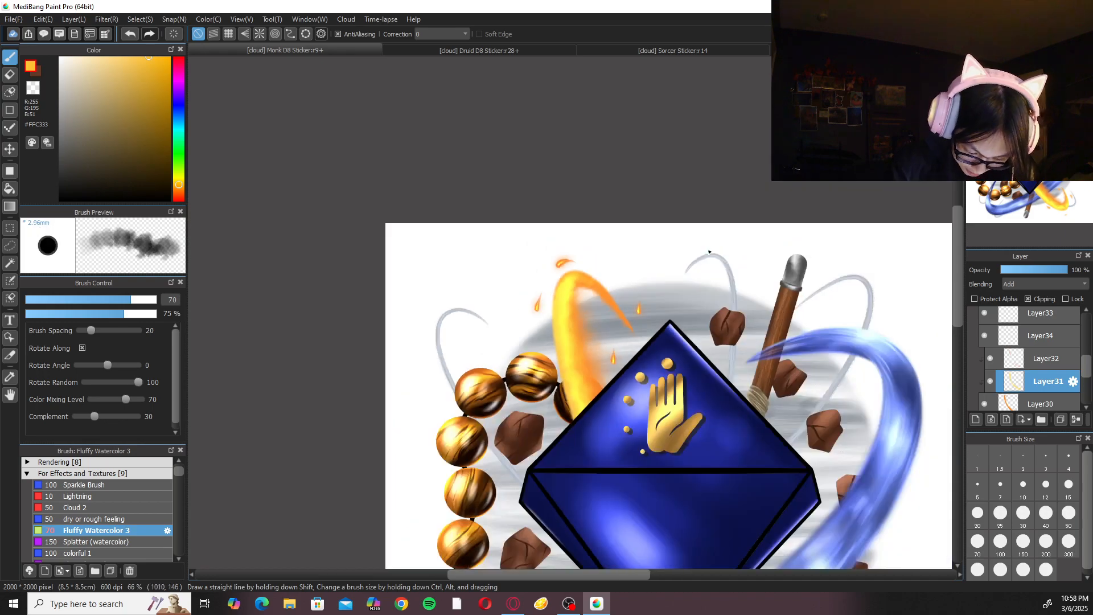
Set the paint colour to #F4AB2C and repaint the yellow highlight over the fire ring's top bend on Layer31.
scroll(709, 251, up, 2)
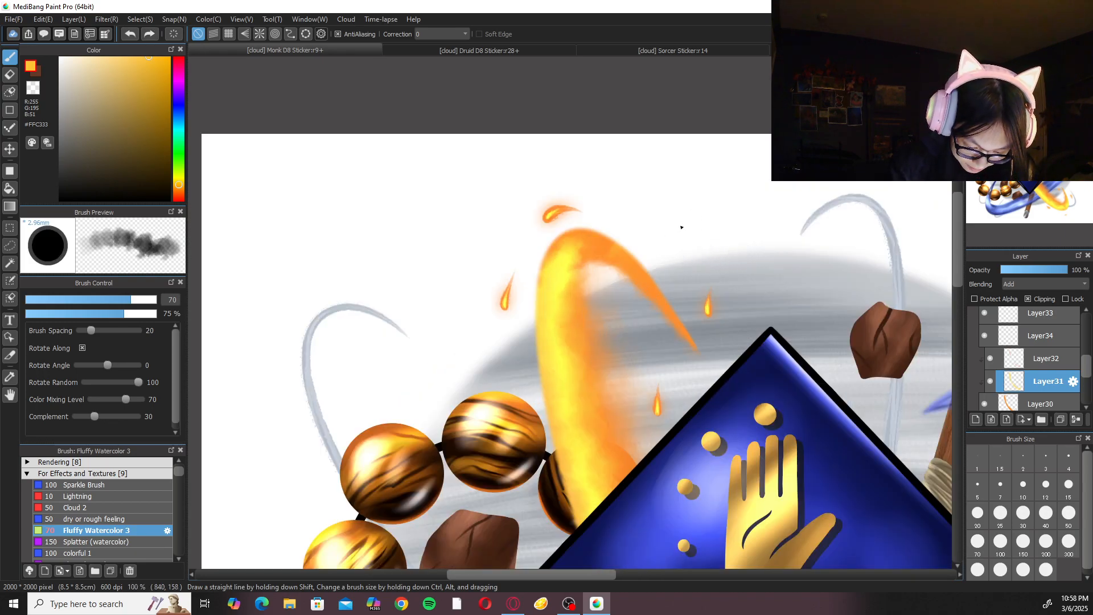
scroll(636, 215, up, 1)
click(150, 63)
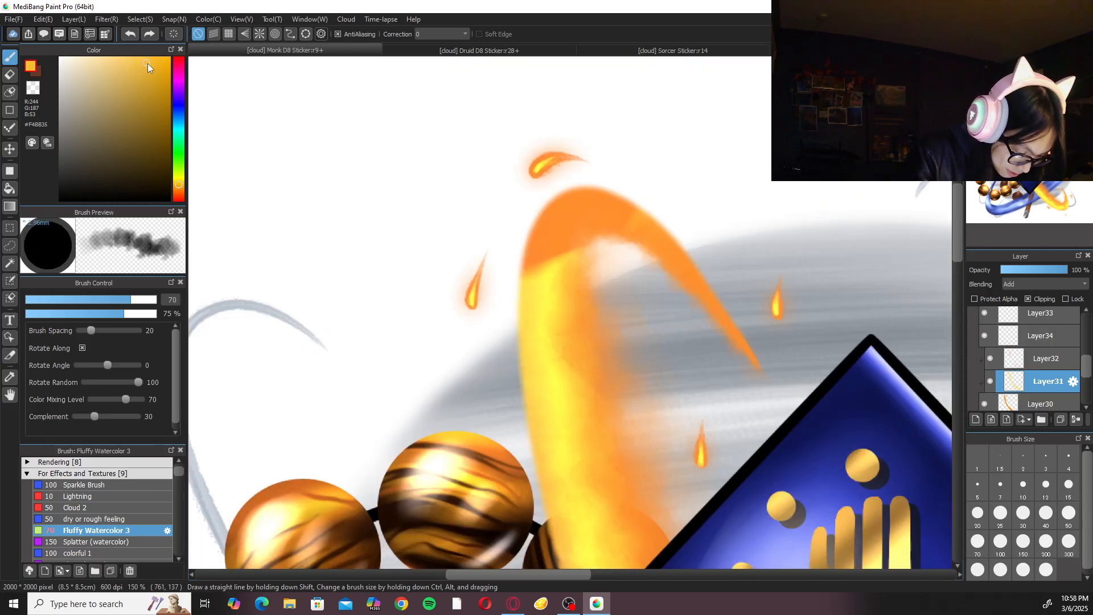
click(180, 187)
mouse_move(583, 244)
mouse_down()
mouse_move(544, 248)
mouse_move(573, 211)
mouse_move(560, 267)
mouse_move(591, 192)
mouse_move(565, 263)
mouse_move(635, 210)
mouse_move(549, 228)
mouse_move(559, 240)
mouse_move(525, 266)
mouse_move(566, 222)
mouse_move(548, 205)
mouse_move(593, 193)
mouse_move(561, 255)
mouse_move(571, 216)
mouse_move(639, 188)
mouse_move(586, 205)
mouse_move(632, 216)
mouse_move(565, 226)
mouse_move(530, 298)
mouse_up()
key(ctrl+plus)
key(ctrl+plus)
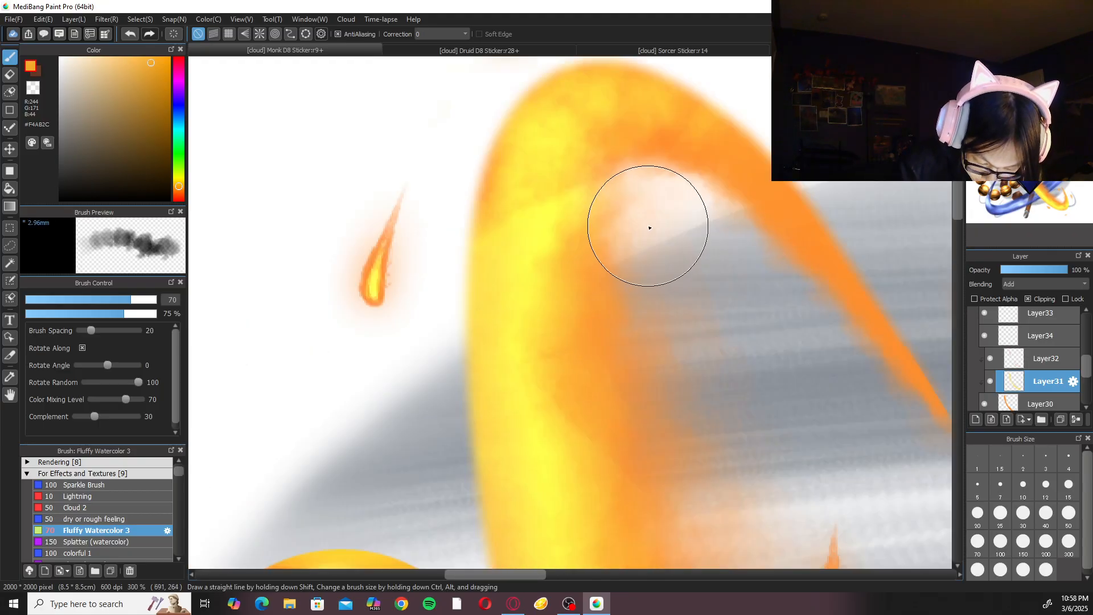
Choose the Smudge brush from the Rendering group and blend the highlight's hard edge at the top of the fire ring.
click(123, 476)
click(122, 463)
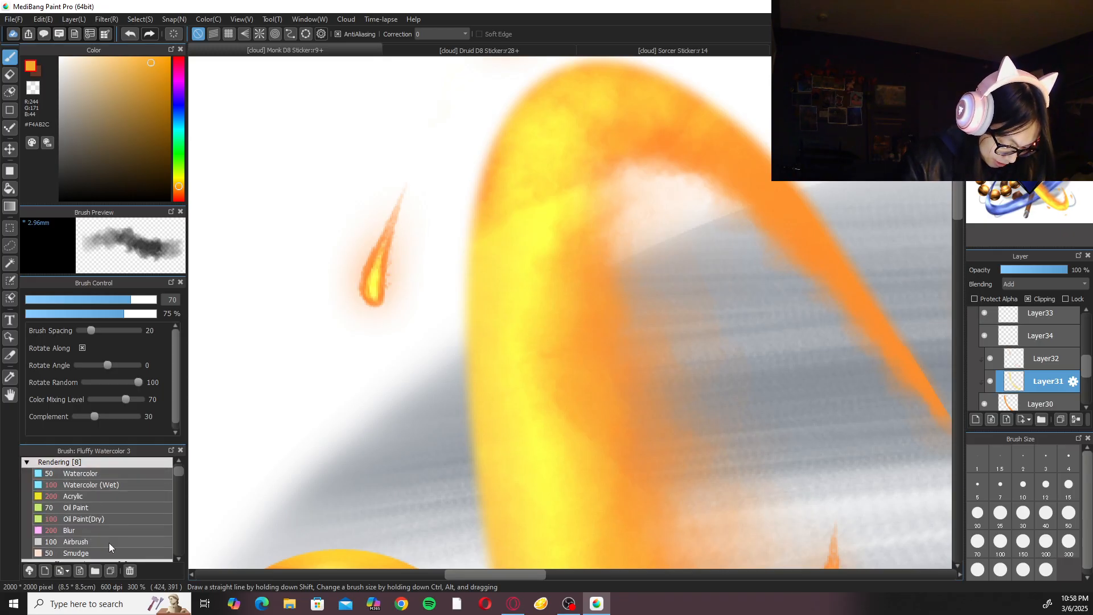
click(113, 531)
scroll(712, 347, up, 2)
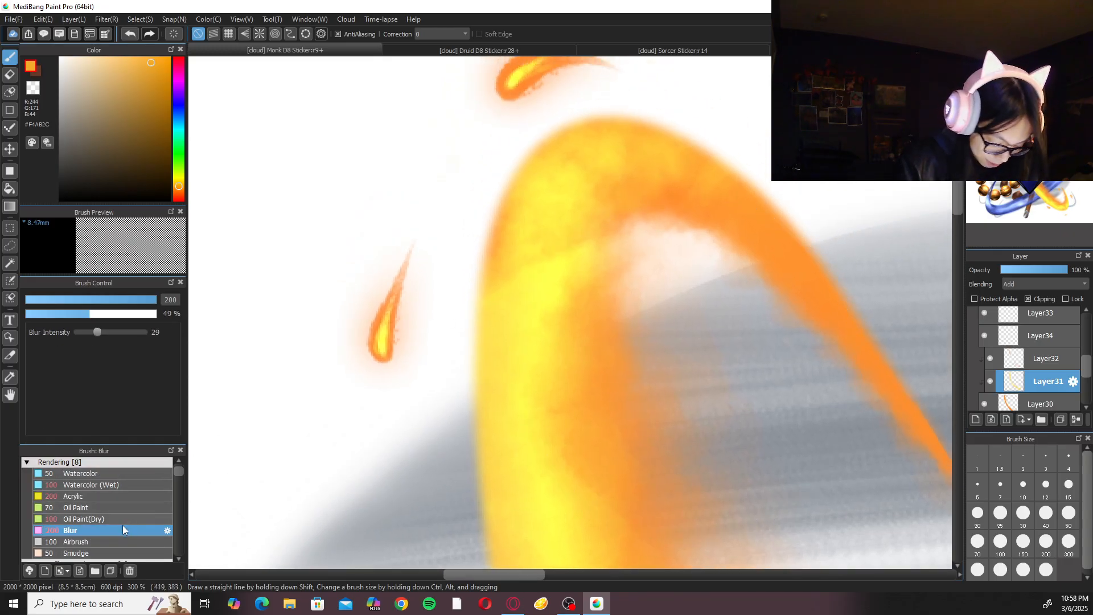
click(117, 553)
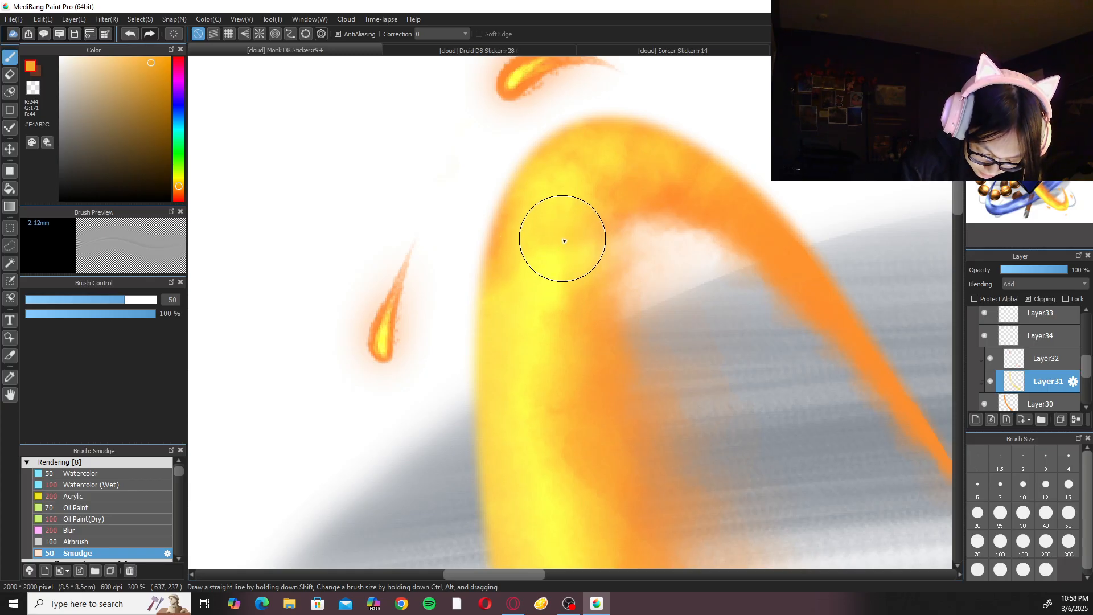
key(ctrl+minus)
key(ctrl+minus)
key(ctrl+minus)
key(ctrl+plus)
key(ctrl+plus)
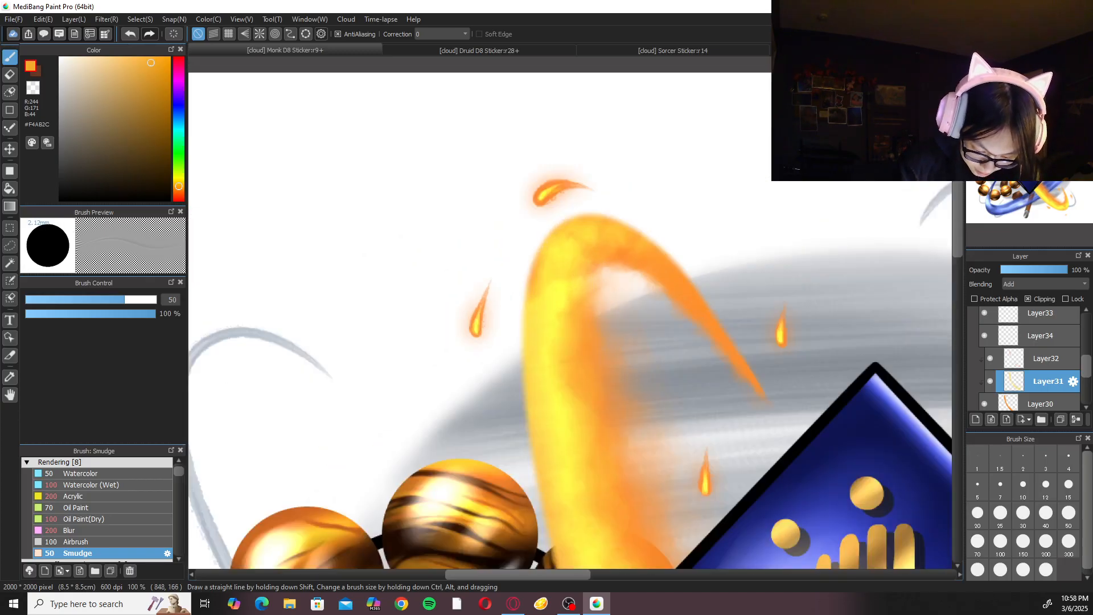
Touch up the fire ring's top highlight with Fluffy Watercolor 3, reducing the brush size to 50.
click(112, 463)
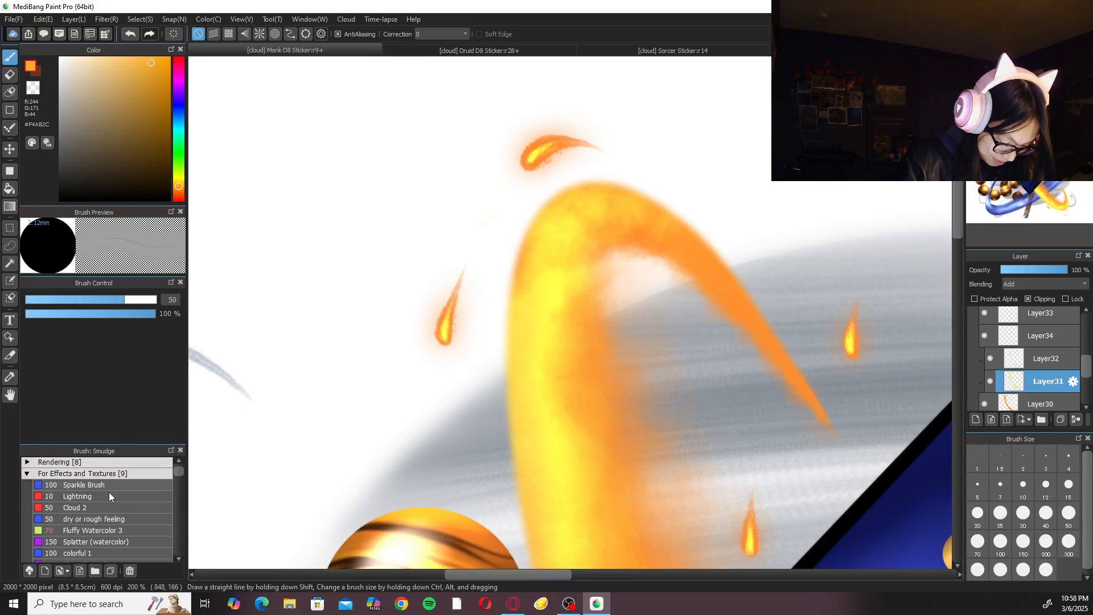
click(107, 532)
scroll(520, 322, up, 1)
key(ctrl+plus)
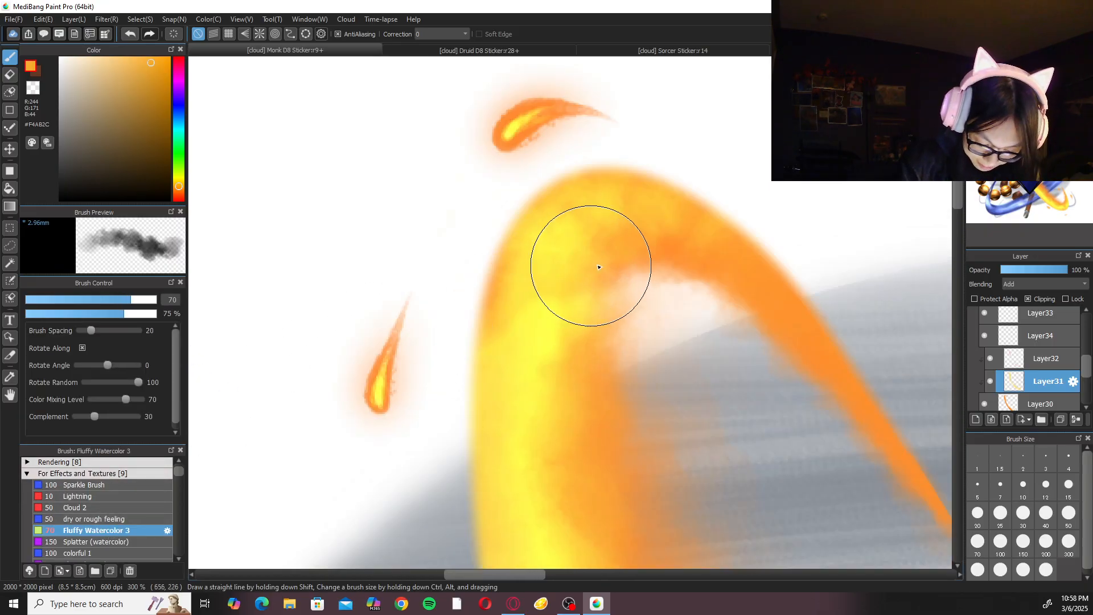
click(981, 545)
click(1068, 519)
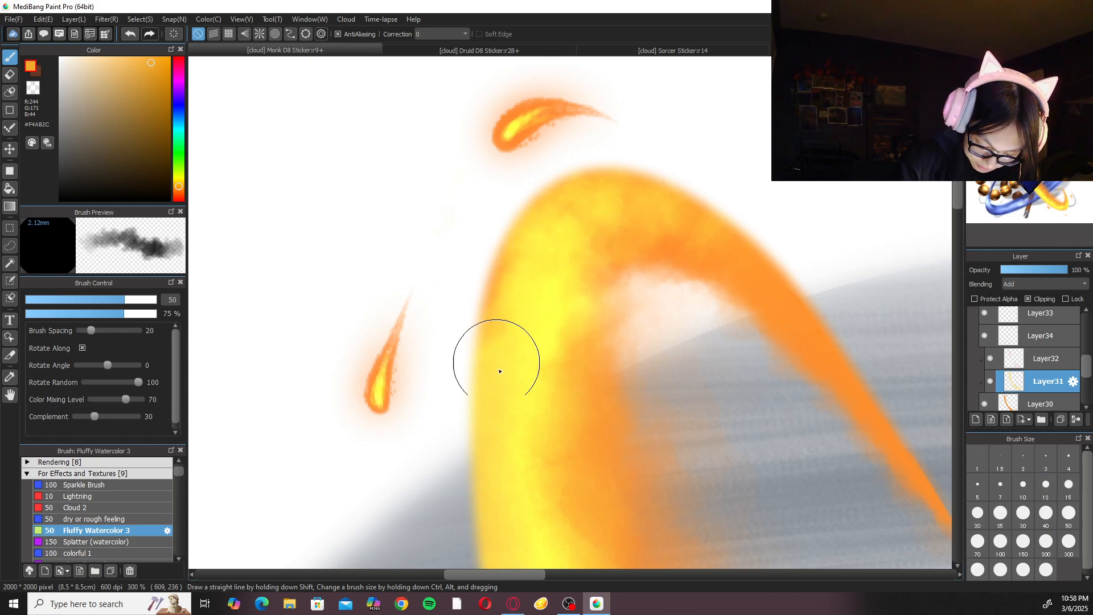
Inspect the repainted fire ring highlight up close and against the whole sticker.
scroll(789, 290, down, 4)
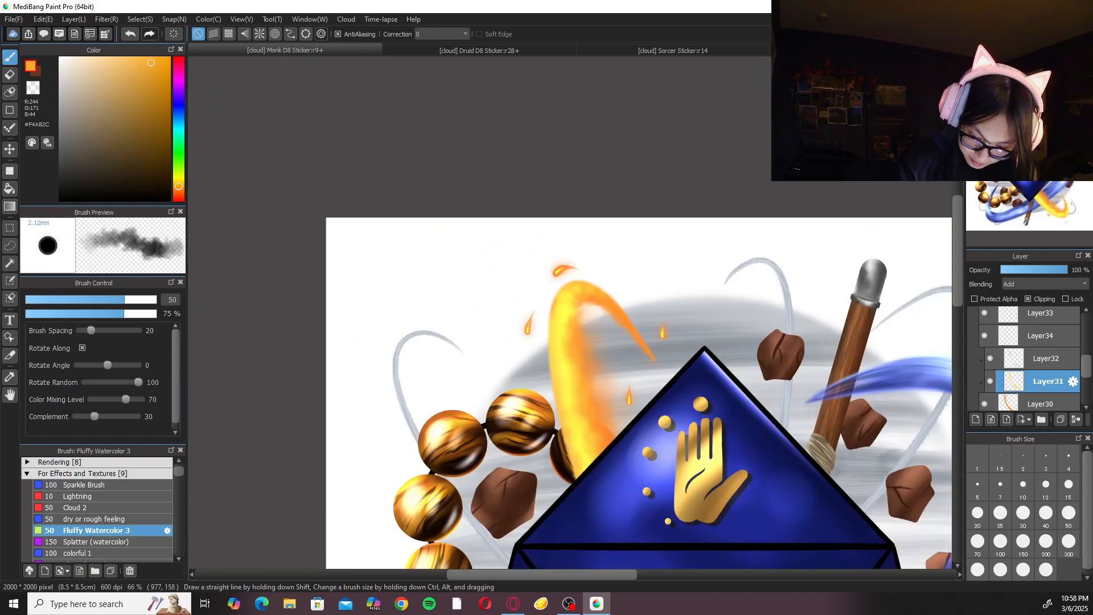
scroll(789, 290, down, 2)
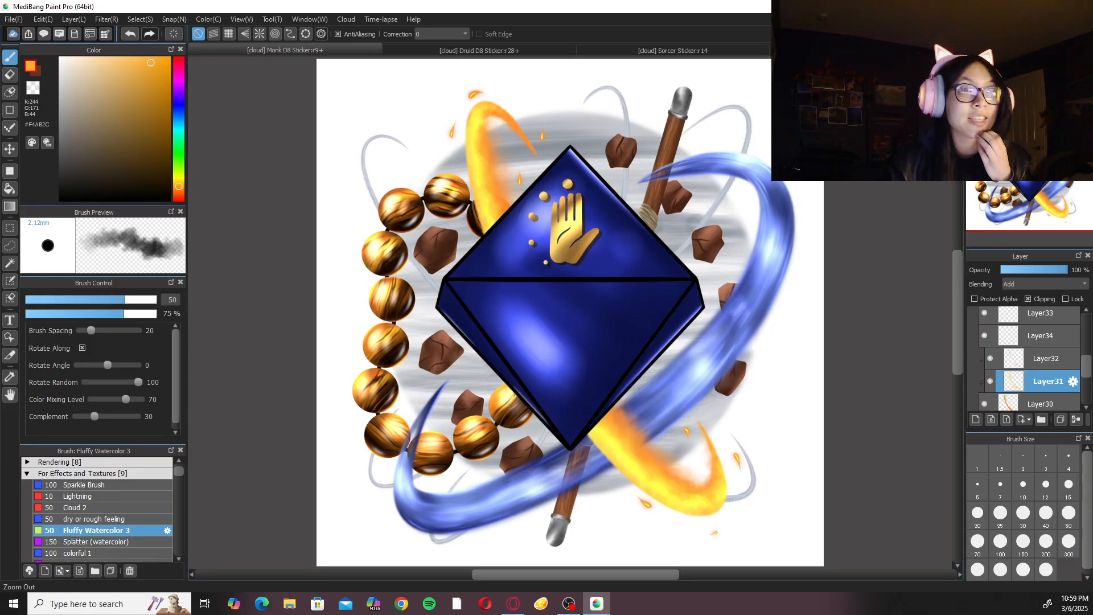
scroll(684, 269, up, 4)
scroll(683, 269, up, 2)
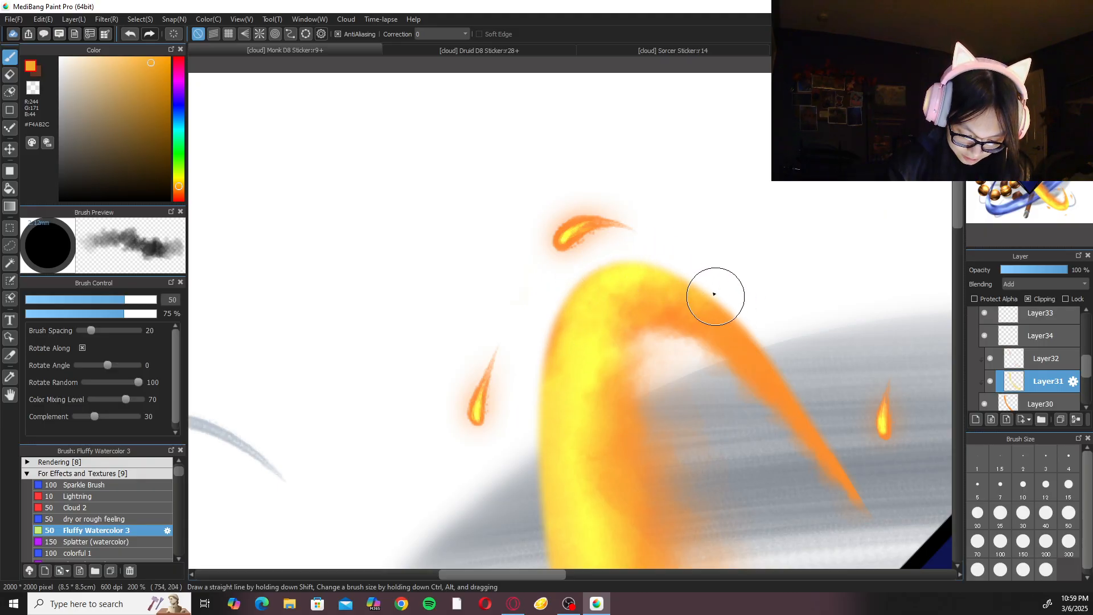
scroll(706, 279, down, 1)
scroll(759, 271, down, 2)
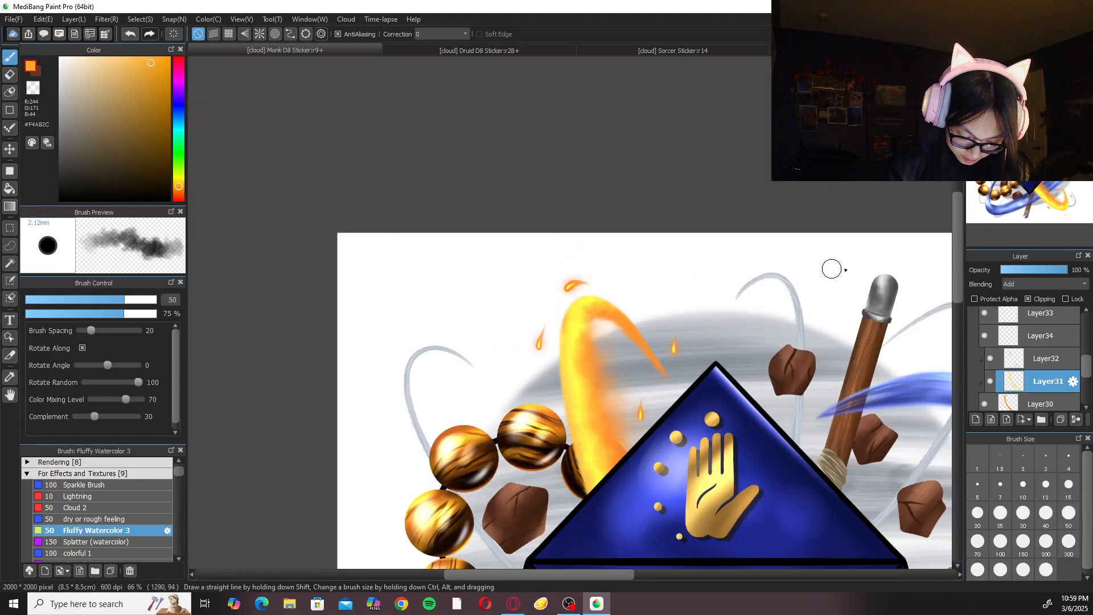
click(987, 357)
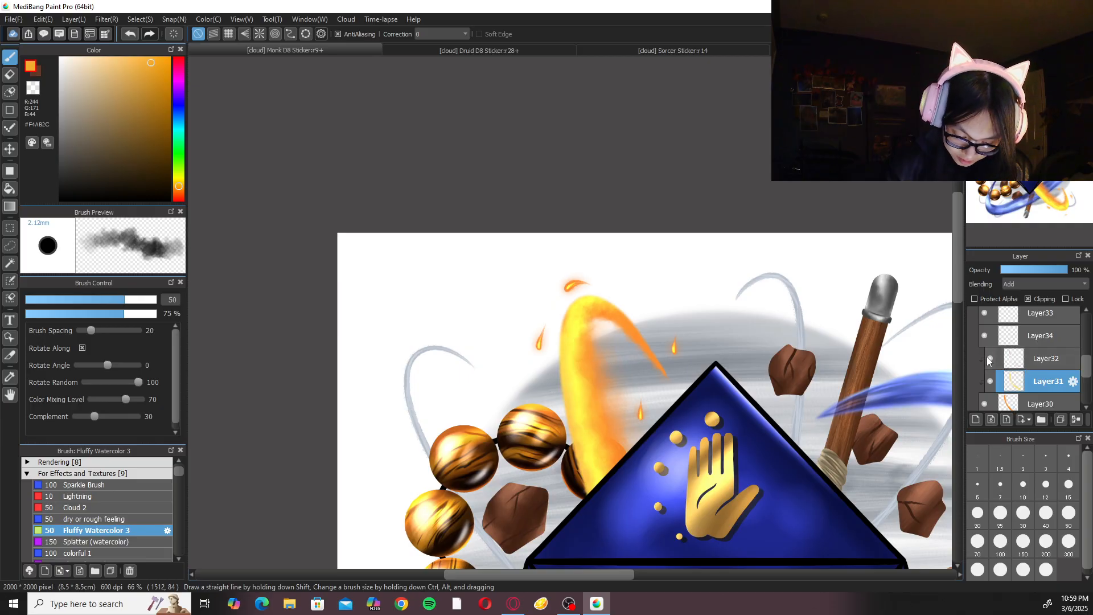
key(ctrl+plus)
key(ctrl+plus)
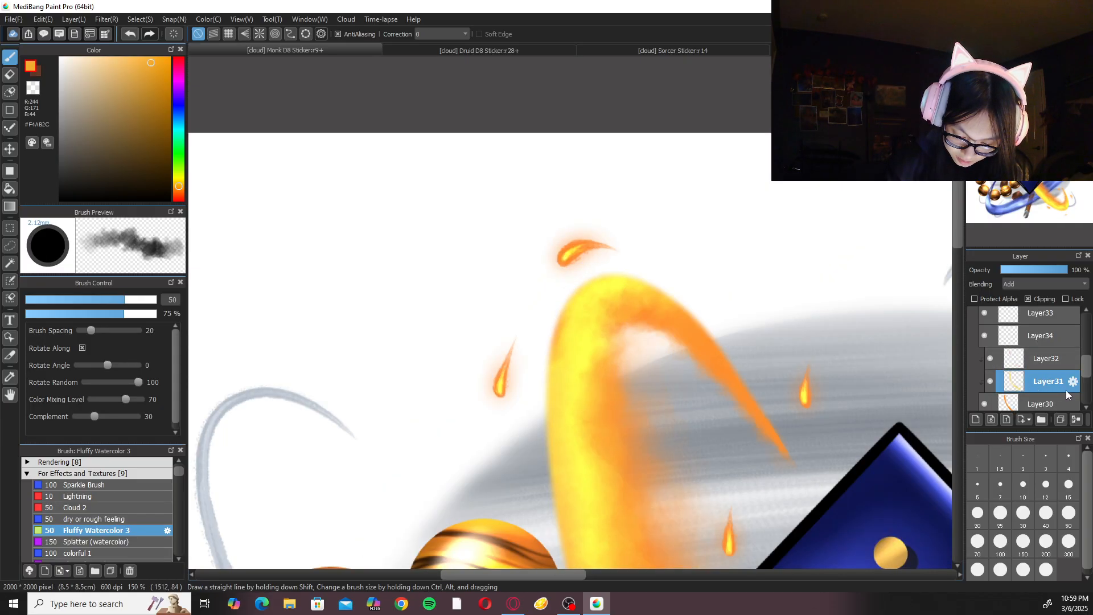
key(ctrl+minus)
key(ctrl+minus)
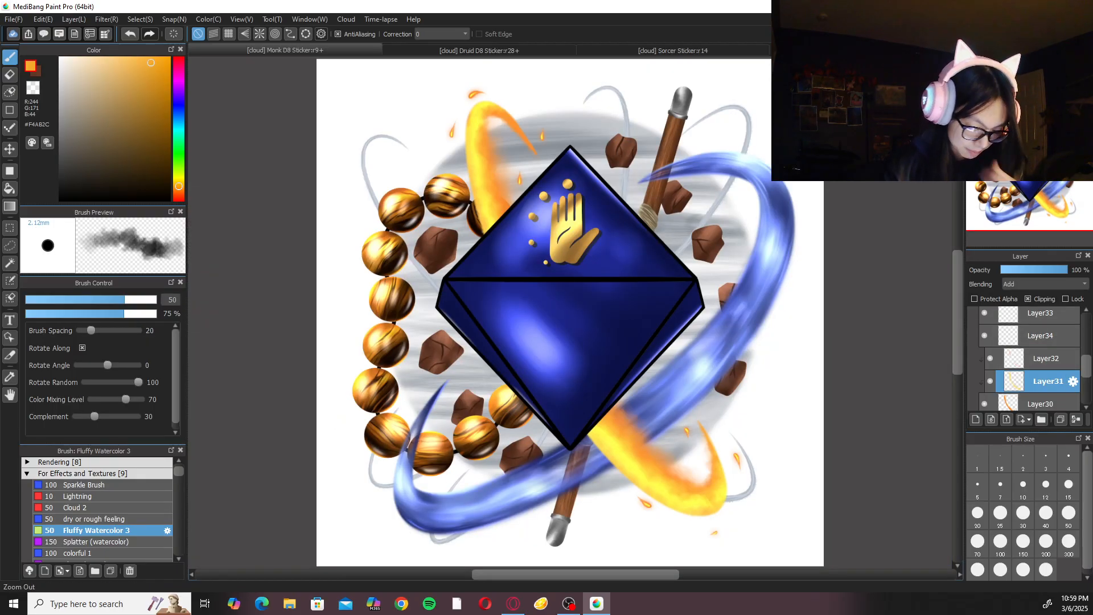
Save the Monk D8 sticker and rename Folder50 as Hand.
key(ctrl+s)
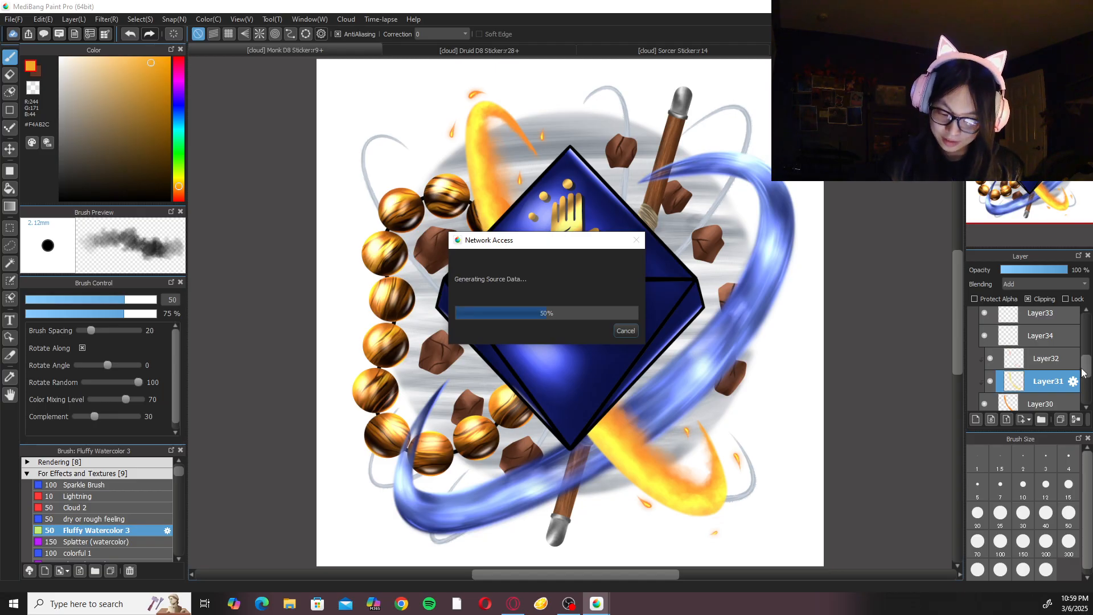
drag(1085, 378, 1081, 345)
click(1005, 361)
double_click(1070, 341)
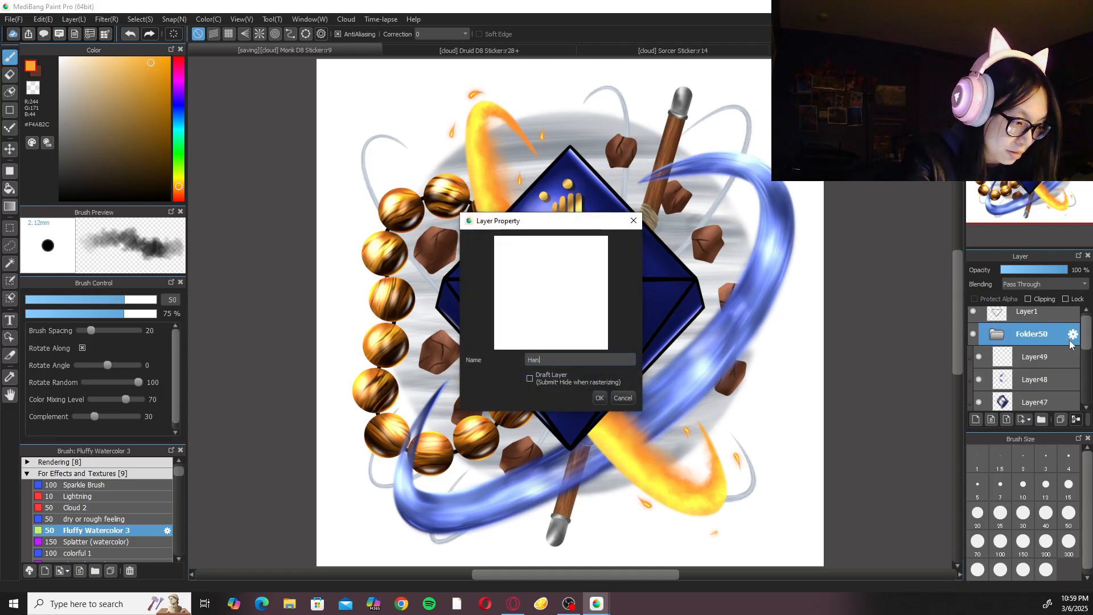
key(Return)
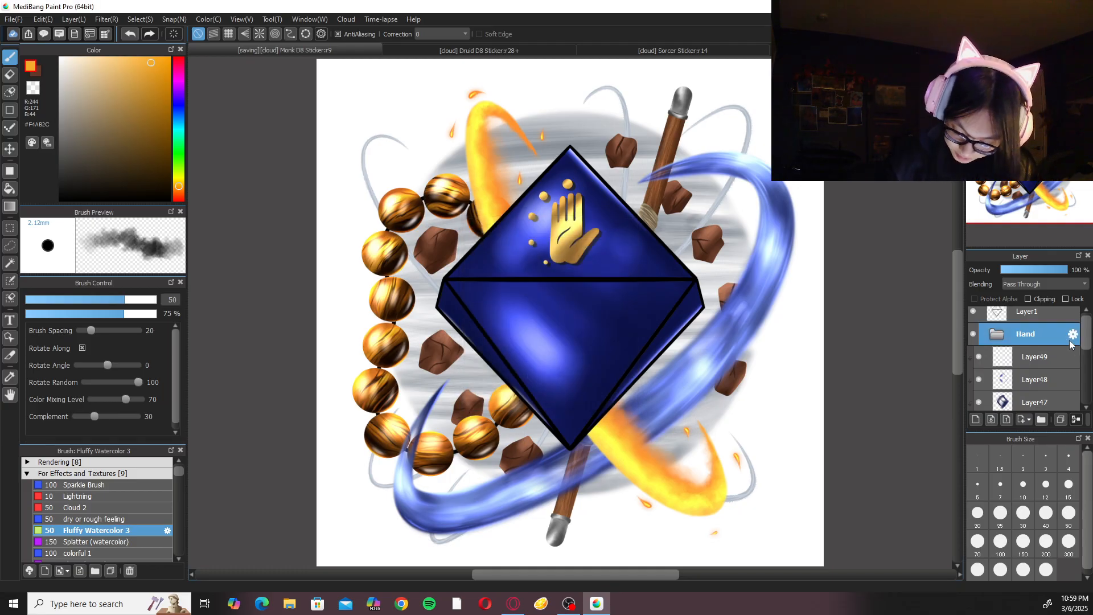
Add a new layer and place it beneath the Wind folder at the very bottom of the layer stack.
click(649, 51)
click(367, 50)
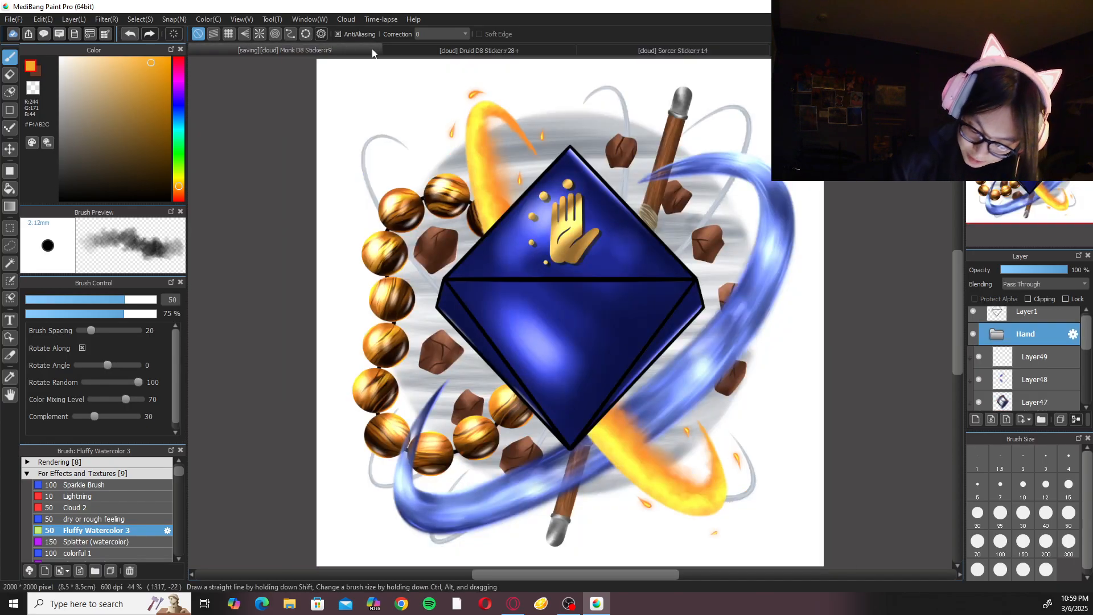
scroll(1086, 323, up, 1)
drag(1087, 336, 1083, 426)
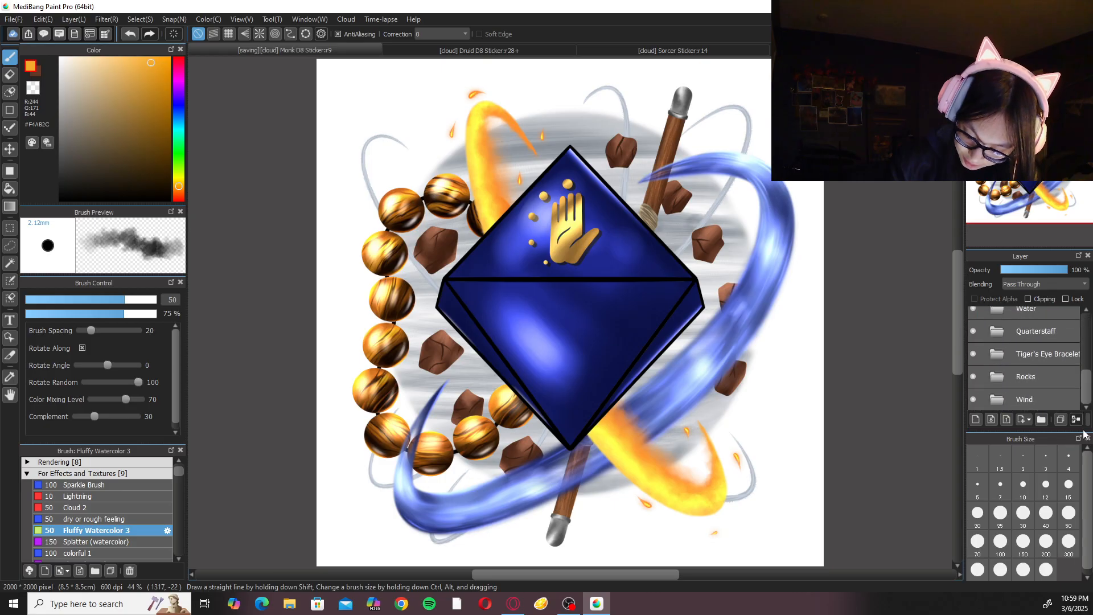
click(1043, 402)
click(977, 421)
drag(1086, 376, 1086, 392)
drag(1053, 400, 1052, 367)
click(1051, 397)
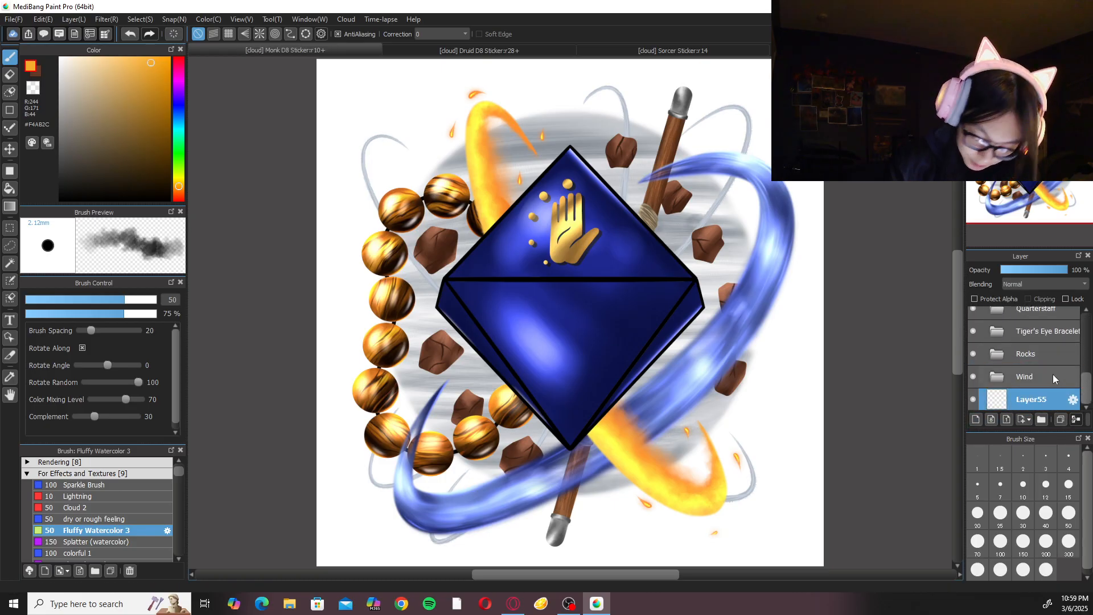
Set the colour to periwinkle blue #6B71FF and flood-fill the new bottom layer as a background.
click(182, 115)
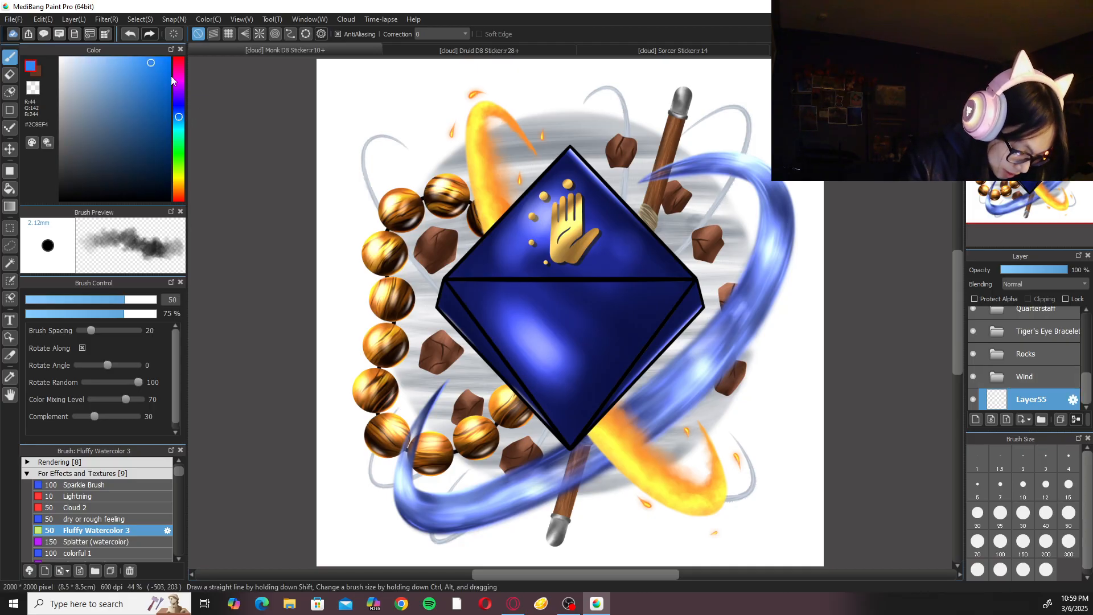
drag(178, 118, 179, 107)
drag(144, 64, 124, 57)
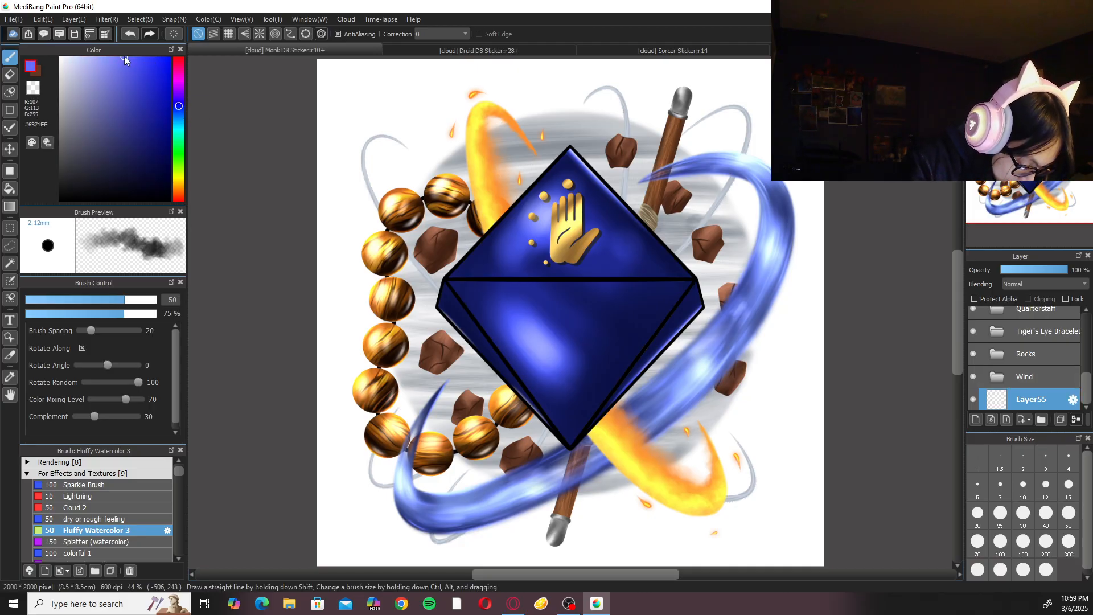
click(10, 189)
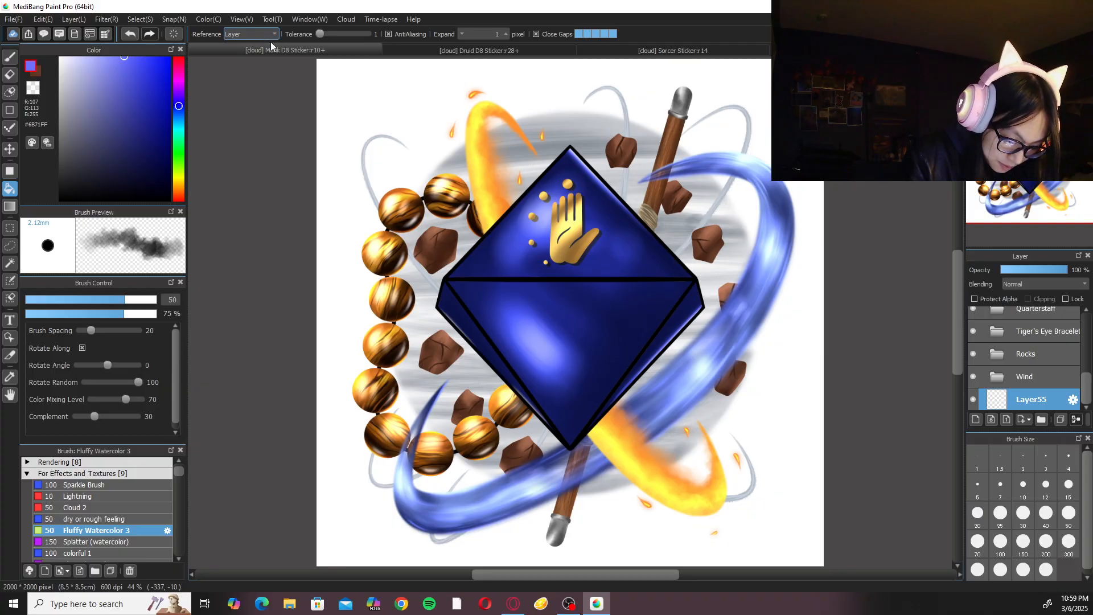
click(403, 130)
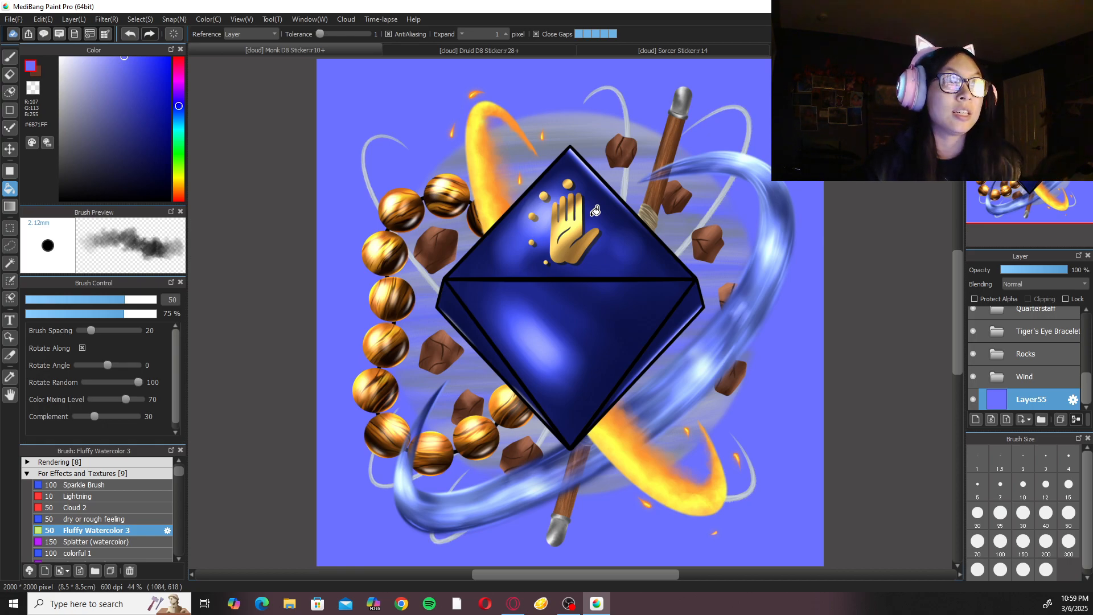
Expand the Wind folder and add a new layer inside it, directly beneath Layer43.
click(1014, 378)
click(1070, 376)
click(1051, 375)
click(976, 419)
drag(1043, 398, 1045, 370)
click(1043, 399)
Draw a filled white #FFFFFF ellipse behind the wind swirls on Layer56, then scale and reposition it to fit the grey wind circle.
click(8, 172)
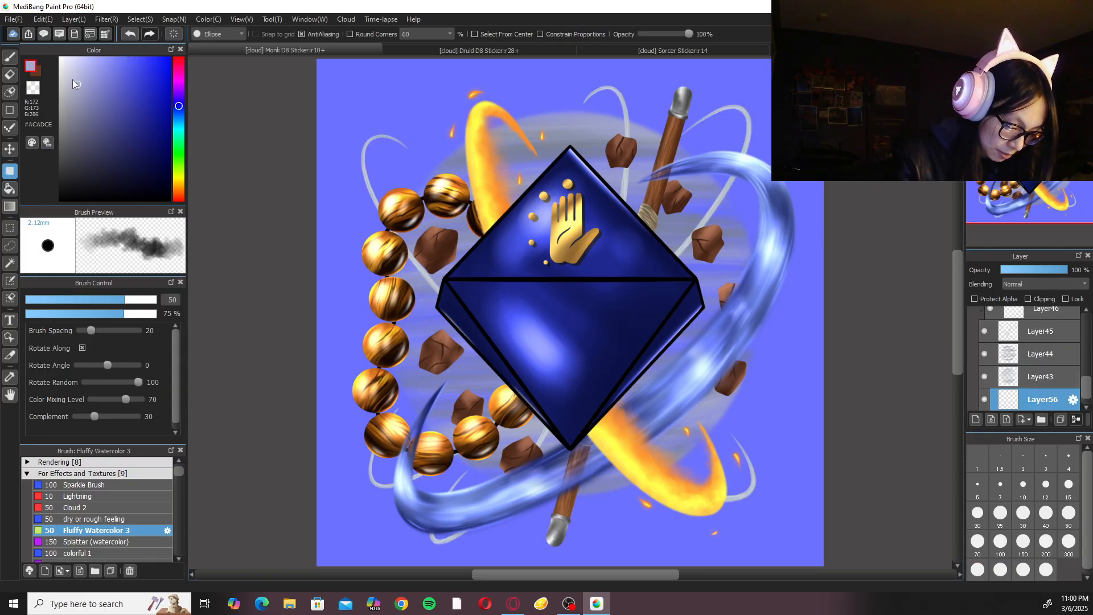
drag(381, 123, 757, 513)
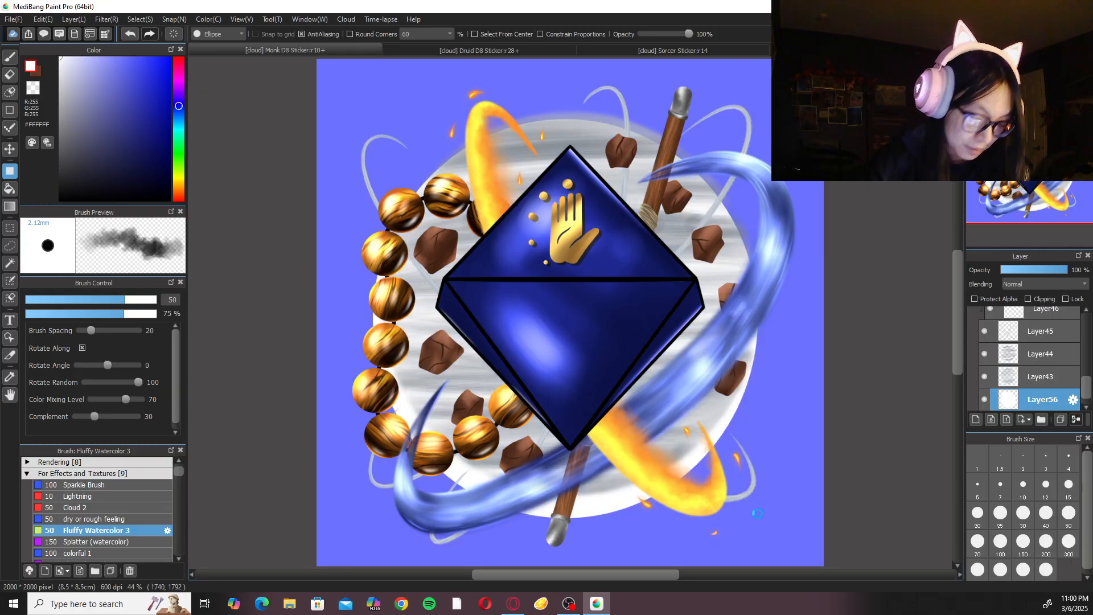
key(ctrl+t)
drag(616, 375, 619, 359)
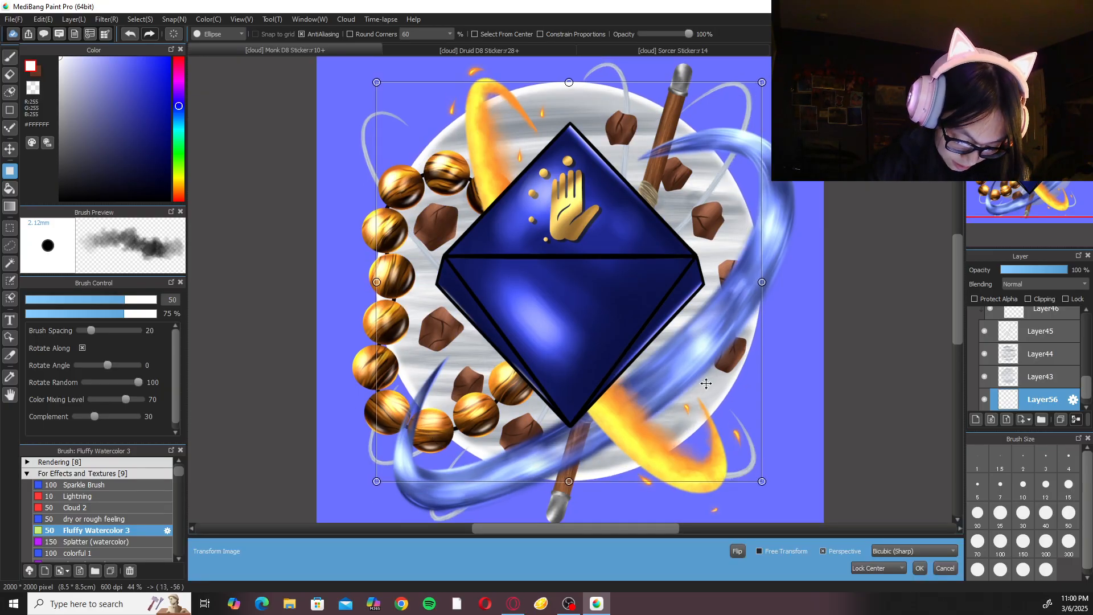
drag(762, 481, 760, 478)
drag(758, 474, 754, 470)
drag(669, 393, 681, 391)
drag(756, 472, 757, 471)
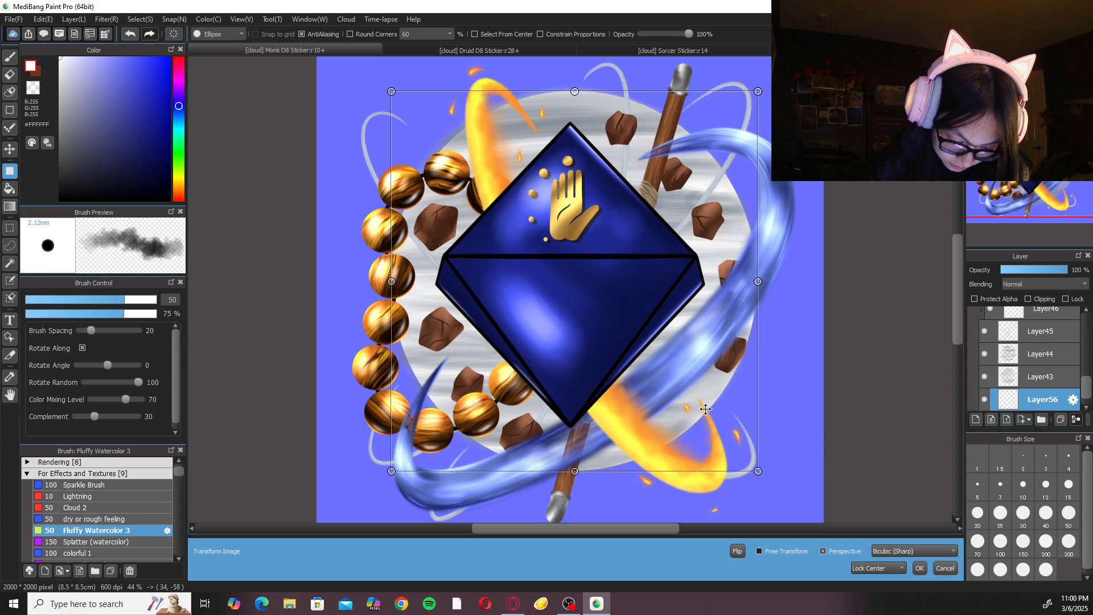
drag(699, 407, 696, 405)
drag(753, 470, 753, 472)
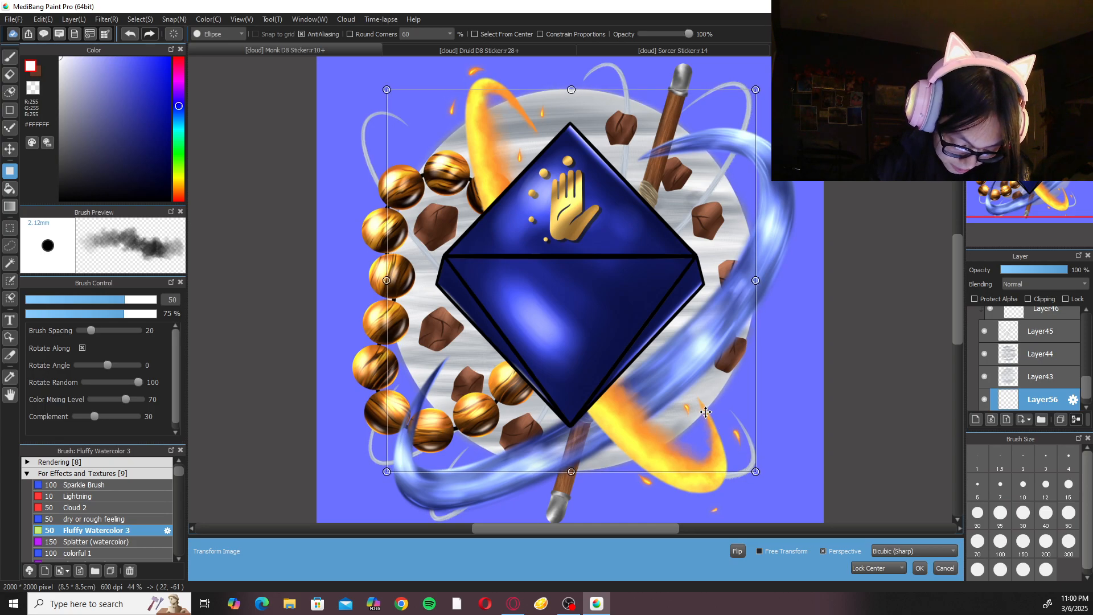
click(920, 567)
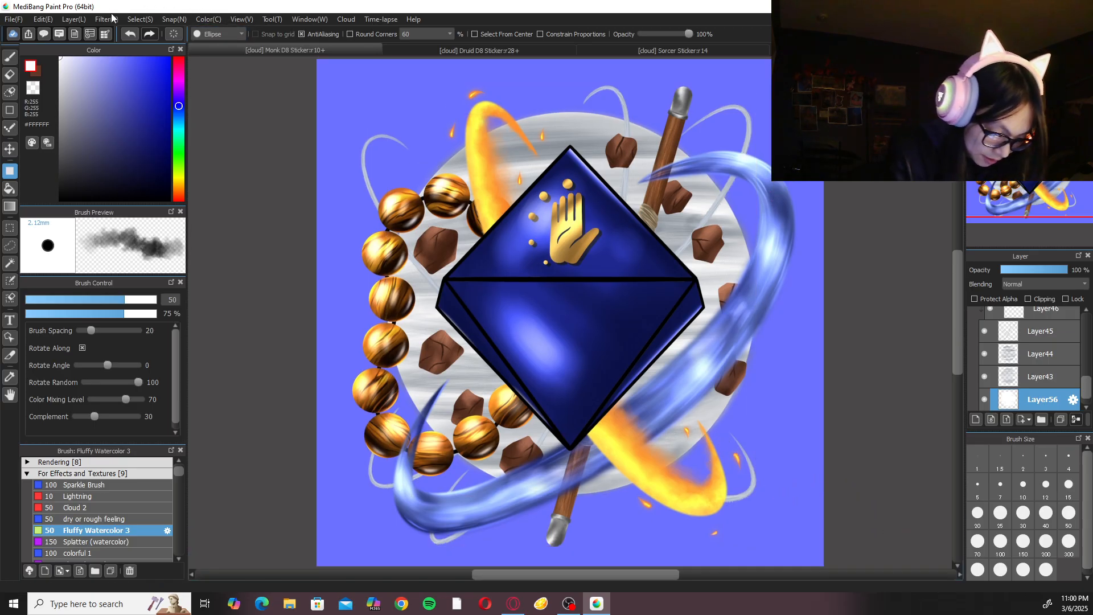
Apply a Gaussian Blur with a value of 10 to the white ellipse on Layer56.
click(9, 57)
click(107, 19)
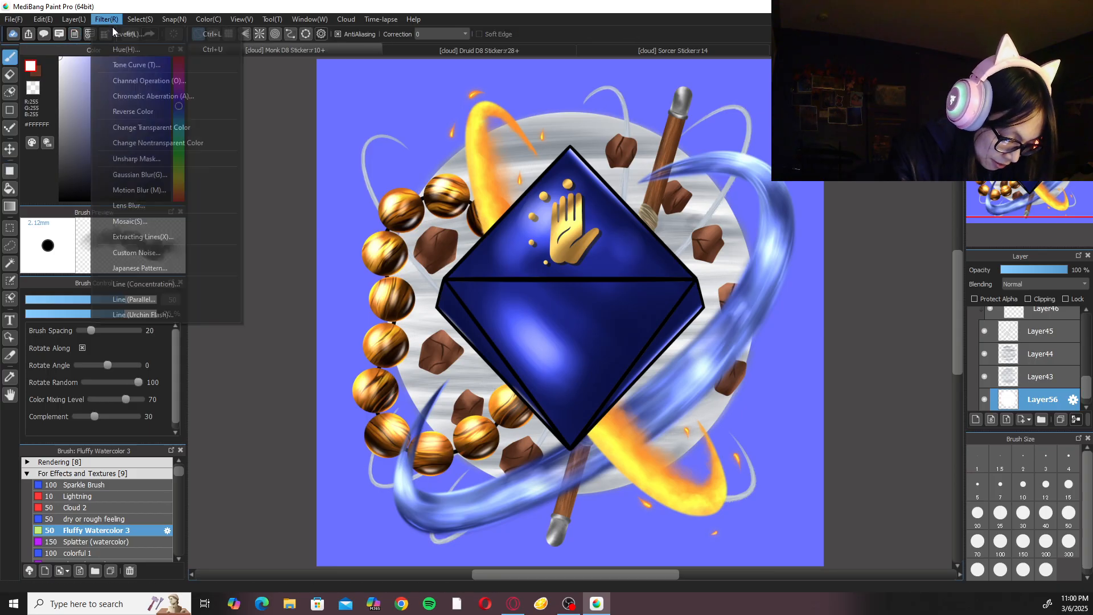
click(159, 176)
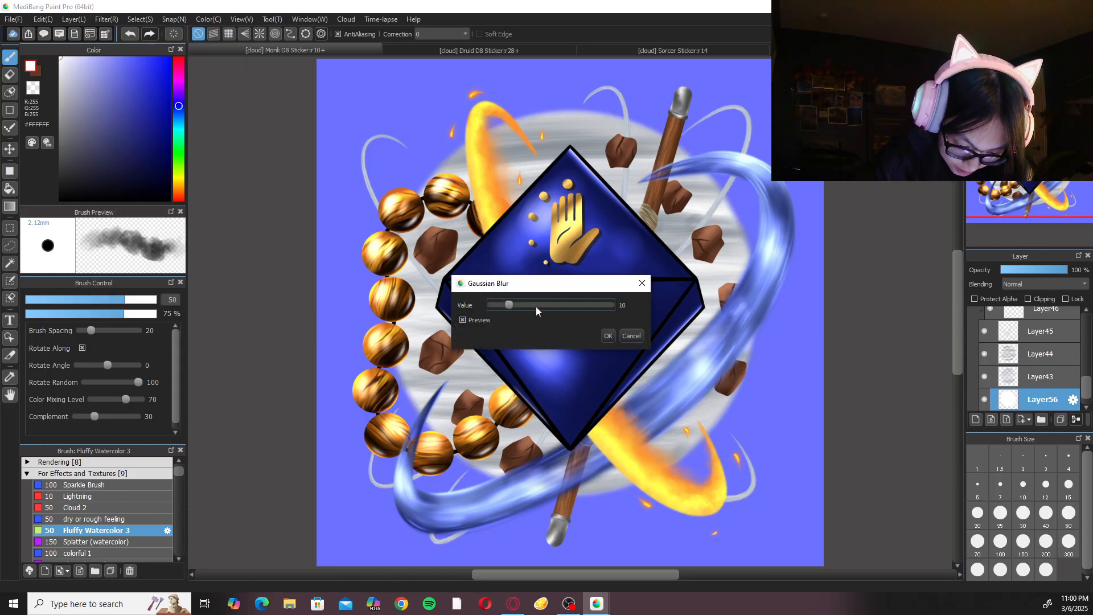
click(614, 335)
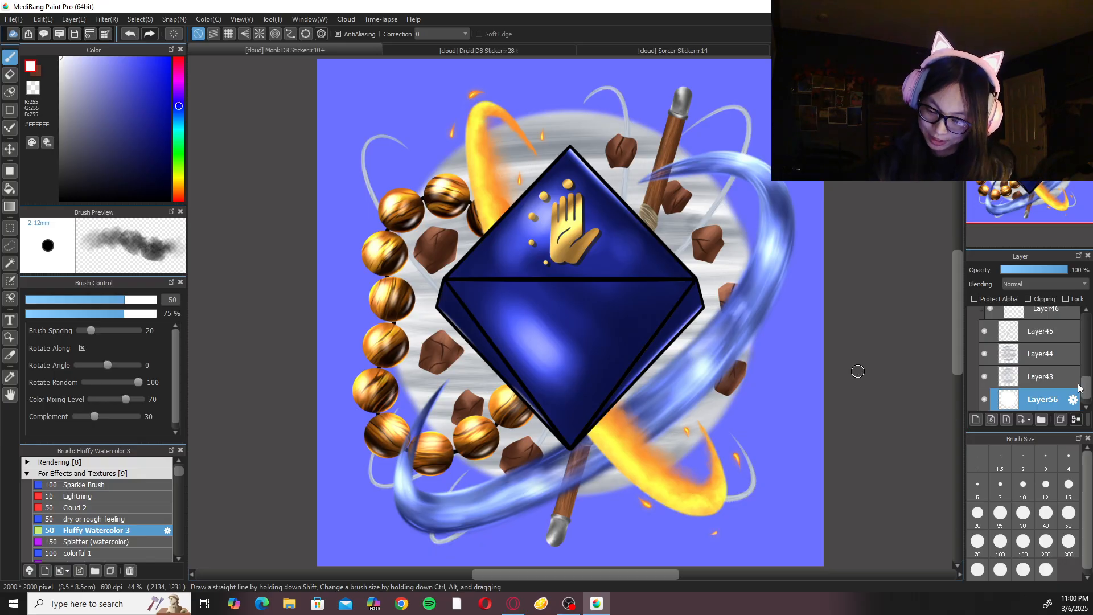
Collapse the Wind folder and add a new layer directly beneath it, checking the Druid D8 sticker's layers for reference.
scroll(1085, 399, up, 5)
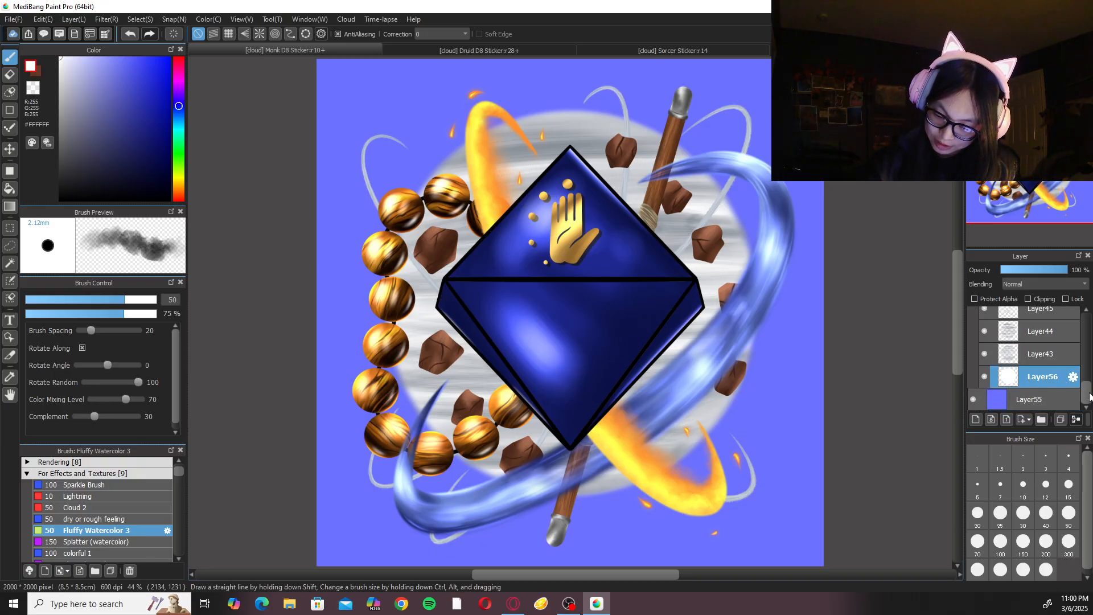
click(994, 406)
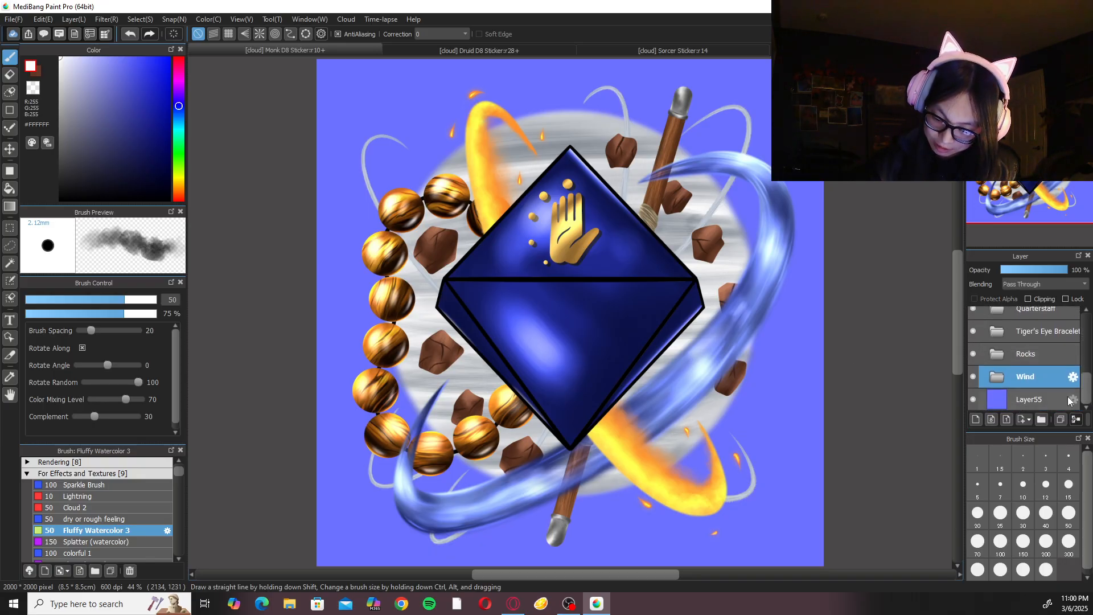
click(571, 46)
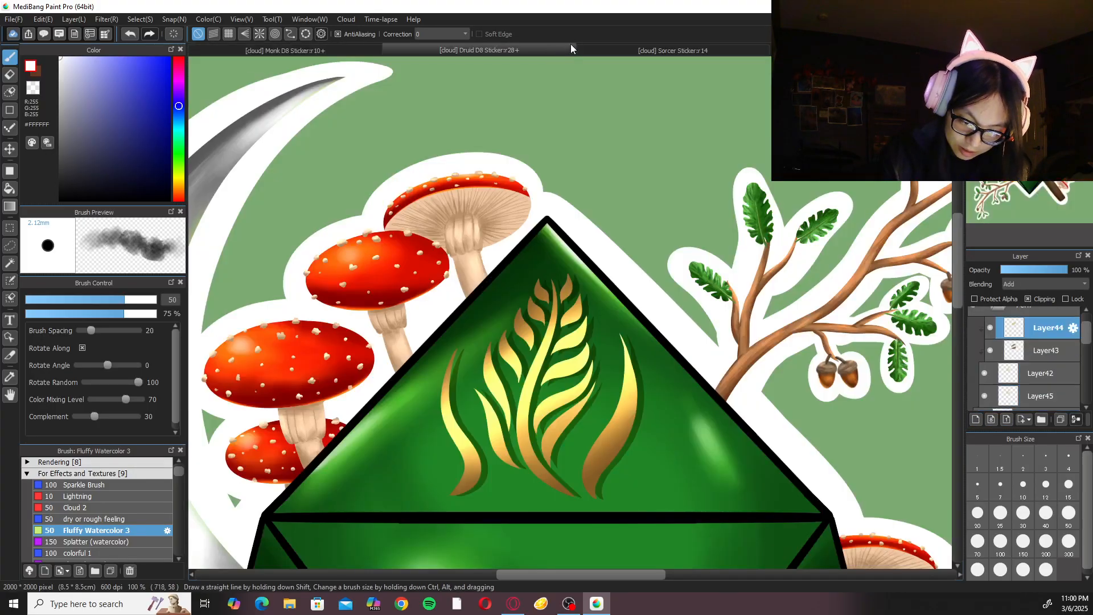
drag(1088, 336, 1084, 304)
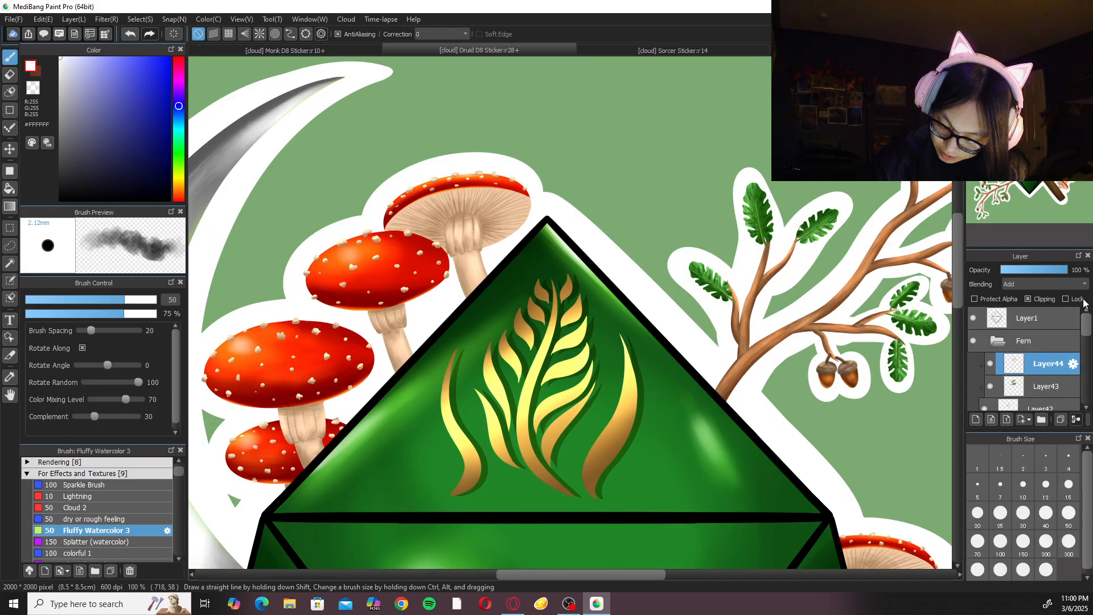
click(337, 48)
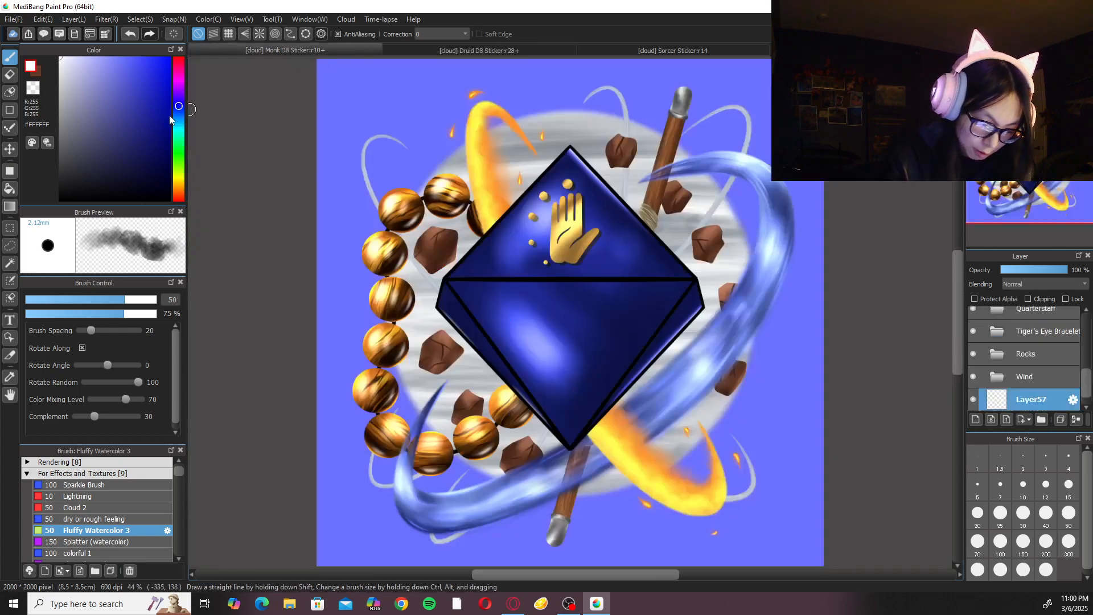
Choose the Sketch and Ink Pen brush at size 100 and set its stroke correction to 40.
click(133, 477)
drag(177, 470, 178, 466)
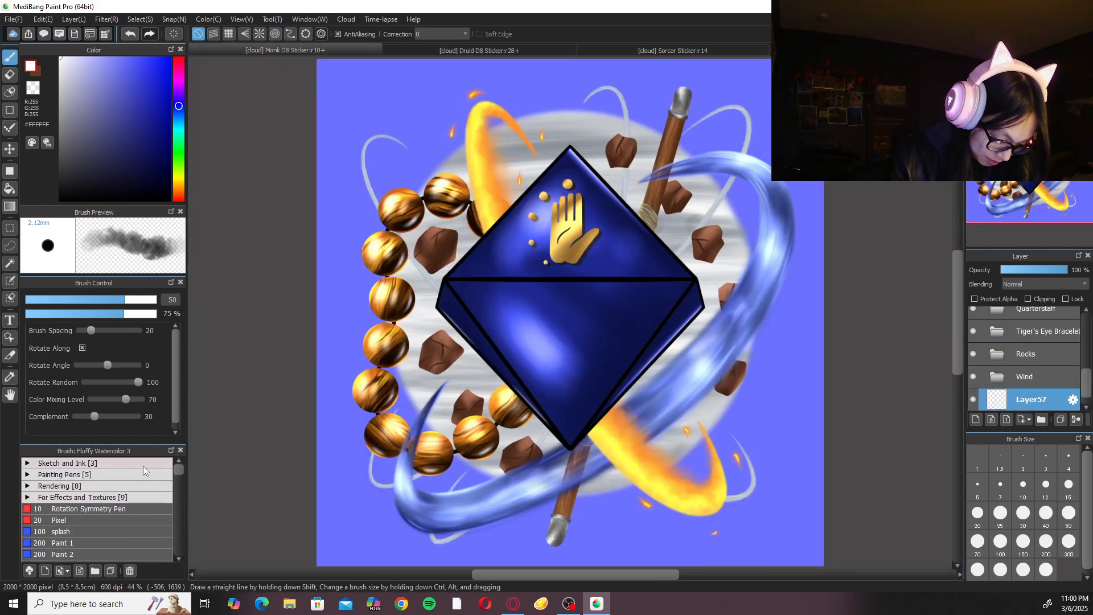
click(145, 463)
click(108, 485)
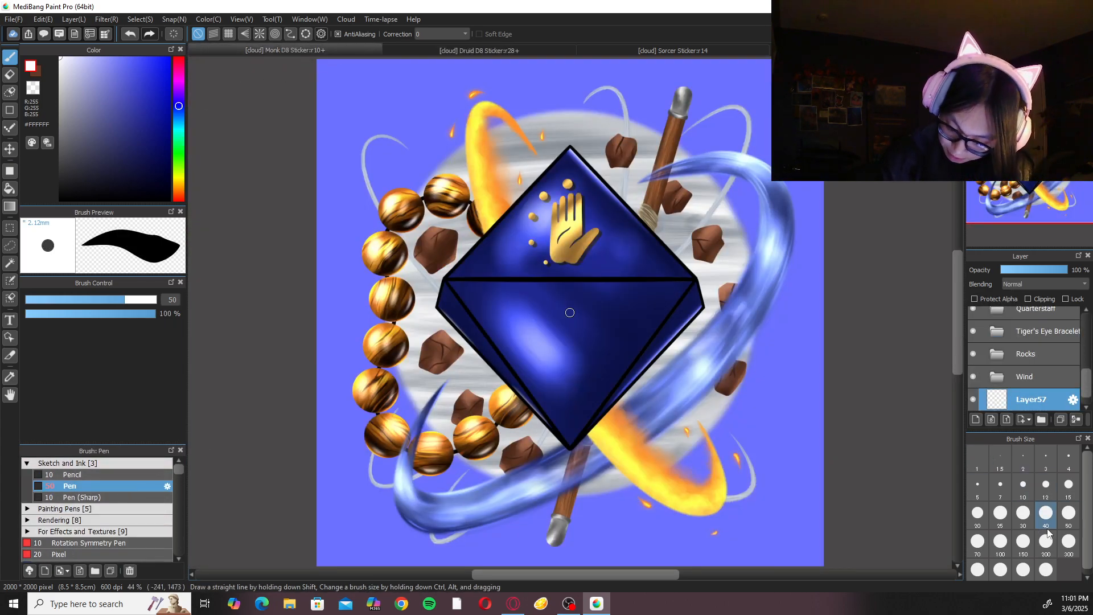
click(1001, 540)
click(439, 34)
click(447, 252)
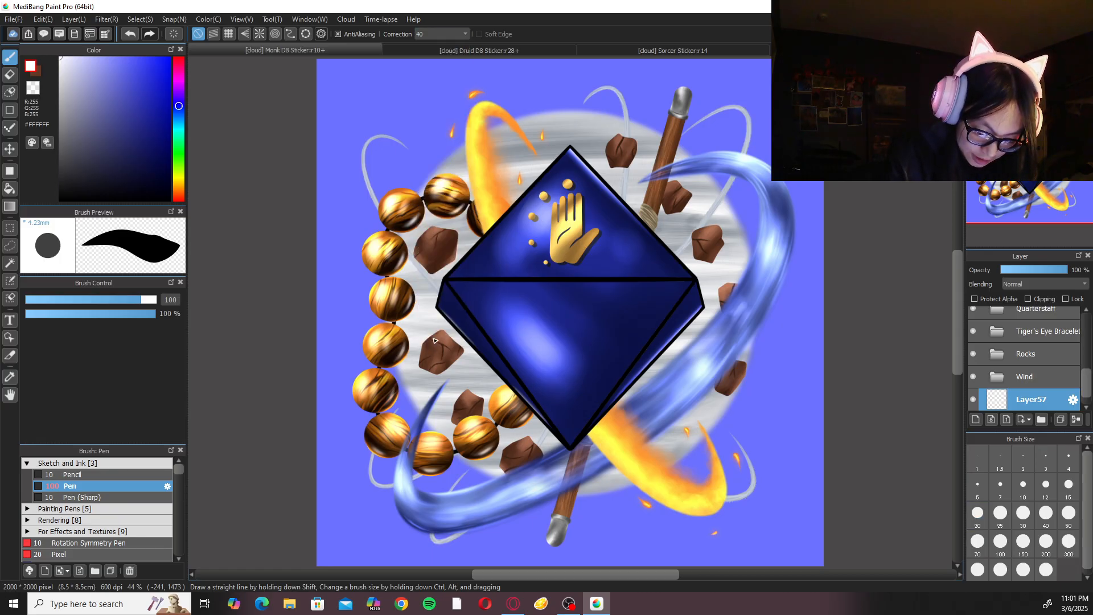
Paint a white border around the curled wind wisp at the artwork's upper left on Layer57.
drag(424, 210, 474, 282)
key(ctrl+plus)
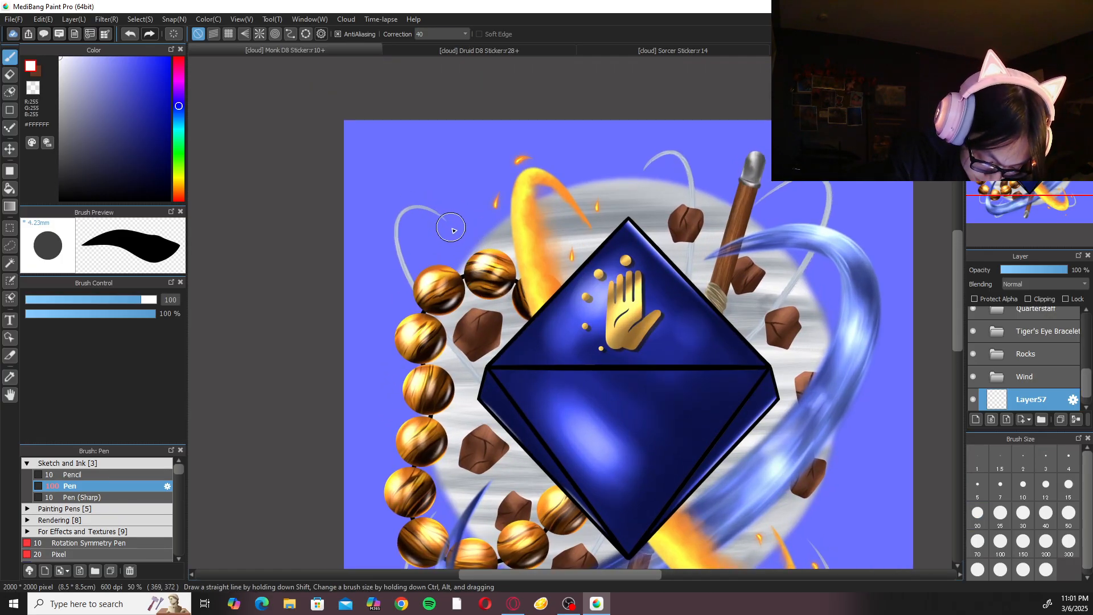
drag(450, 223, 450, 315)
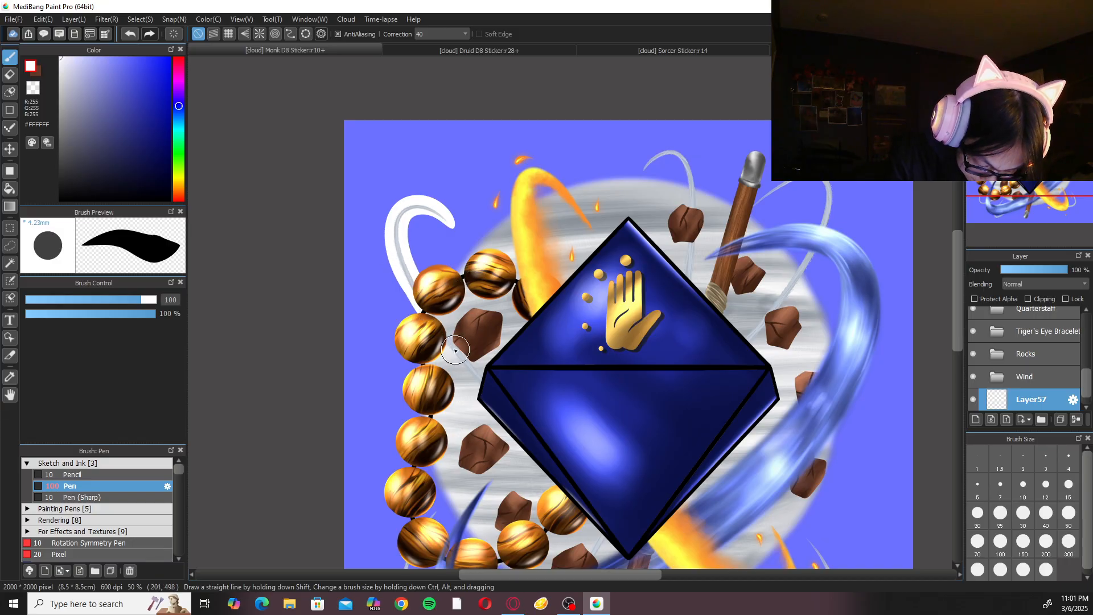
drag(394, 257, 440, 334)
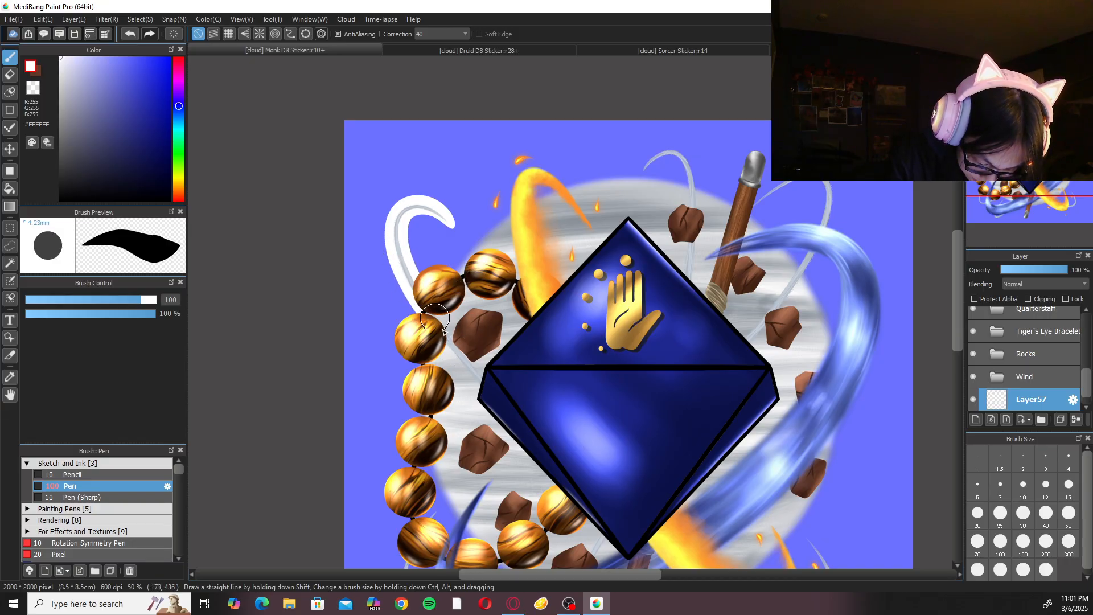
Paint the white border along the top edge of the wind circle towards the upper-left wisp, undoing stray strokes near the beads.
drag(420, 259, 495, 273)
key(ctrl+z)
mouse_move(417, 285)
mouse_down()
mouse_move(457, 270)
mouse_move(477, 280)
mouse_move(460, 279)
mouse_move(462, 256)
mouse_move(545, 207)
mouse_move(525, 201)
mouse_move(464, 308)
mouse_up()
key(ctrl+z)
key(ctrl+z)
mouse_move(780, 231)
mouse_down()
mouse_move(536, 188)
mouse_move(456, 256)
mouse_up()
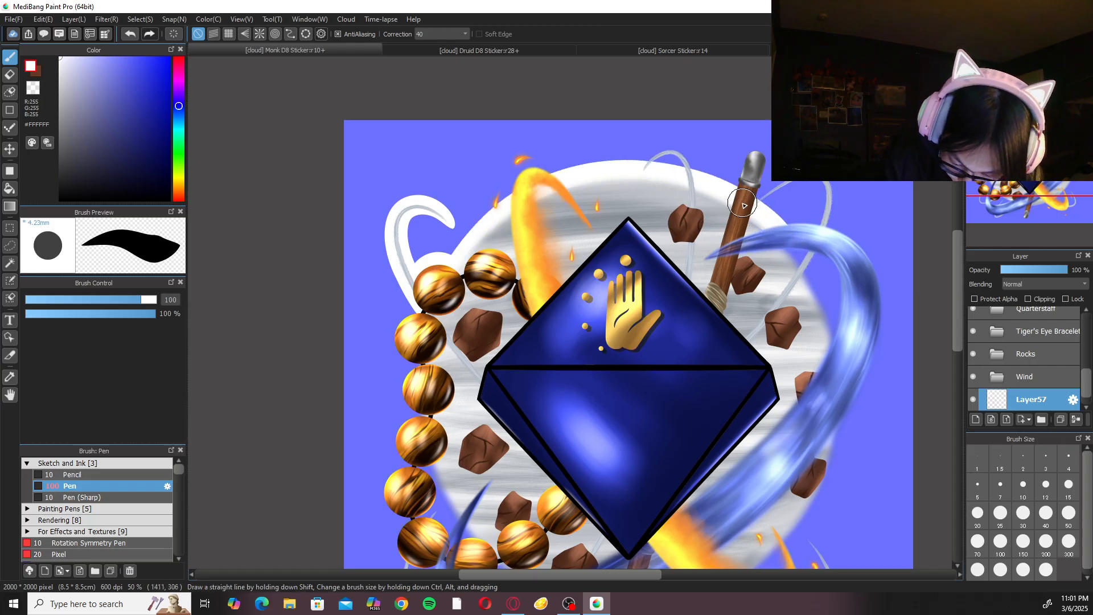
Continue the white border along the wind circle's right and lower edges with the canvas rotated, then reset the rotation.
key(Right)
key(Right)
key(Right)
key(Right)
key(Right)
key(Right)
key(Up)
key(Right)
key(Right)
key(Right)
key(Right)
key(Right)
key(Right)
key(Right)
key(Right)
key(Up)
drag(531, 226, 707, 240)
mouse_move(595, 135)
mouse_down()
mouse_move(507, 165)
mouse_move(415, 307)
mouse_move(497, 501)
mouse_up()
key(ctrl+z)
mouse_move(575, 137)
mouse_down()
mouse_move(464, 204)
mouse_move(509, 513)
mouse_up()
drag(440, 383, 558, 538)
drag(471, 464, 556, 528)
drag(481, 483, 590, 552)
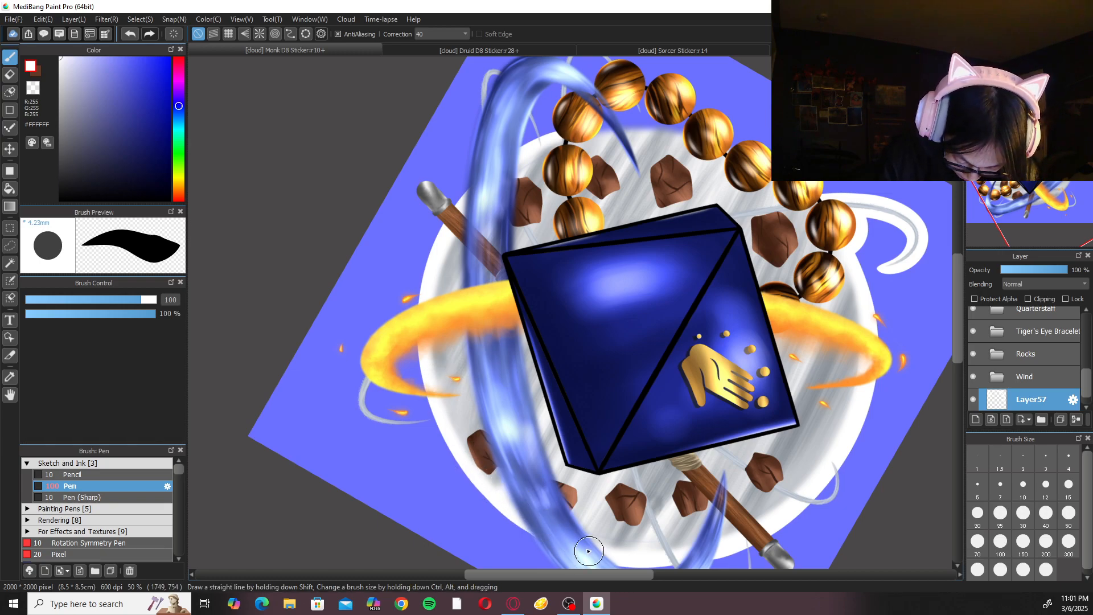
click(1053, 64)
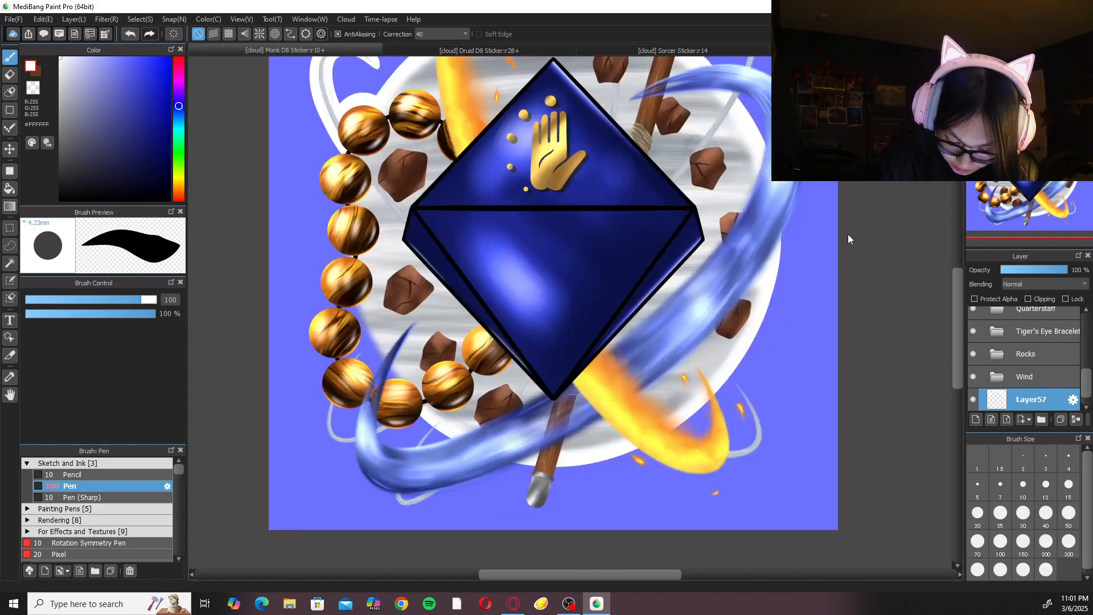
drag(790, 235, 733, 337)
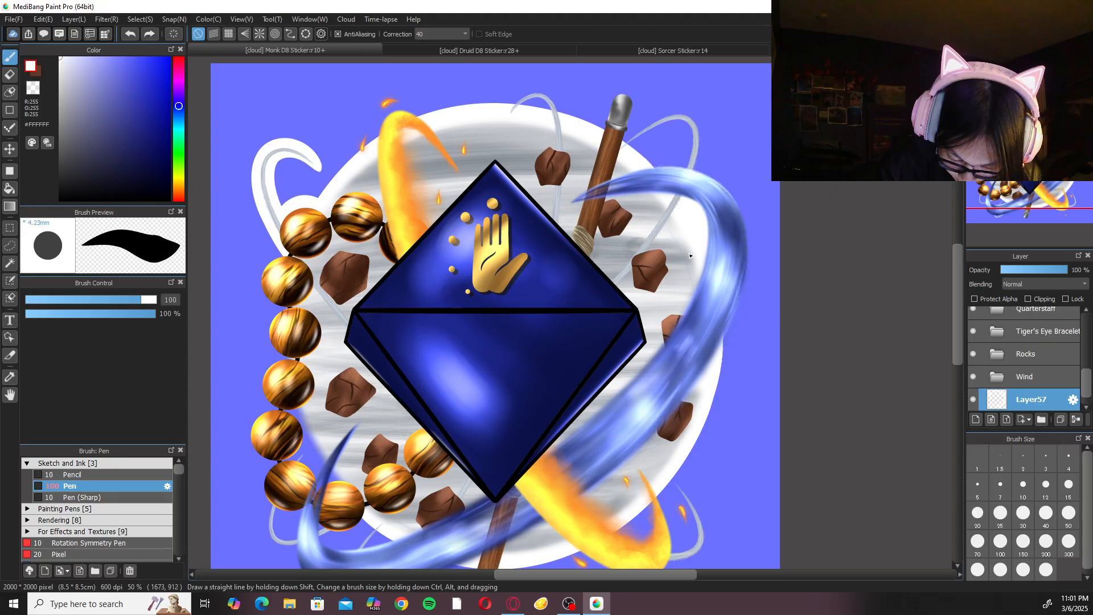
drag(640, 169, 730, 376)
key(ctrl+z)
mouse_move(639, 170)
mouse_down()
mouse_move(732, 346)
mouse_move(721, 383)
mouse_up()
key(ctrl+z)
mouse_move(638, 169)
mouse_down()
mouse_move(716, 172)
mouse_move(714, 364)
mouse_move(681, 390)
mouse_up()
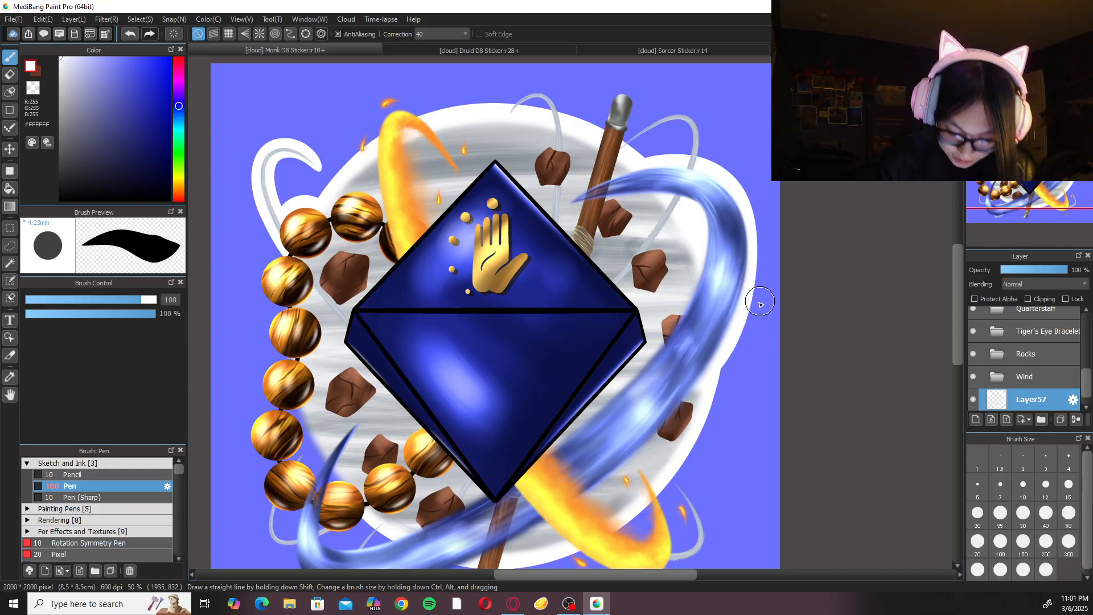
key(ctrl+minus)
key(ctrl+minus)
key(ctrl+plus)
key(ctrl+plus)
drag(746, 274, 683, 307)
key(ctrl+z)
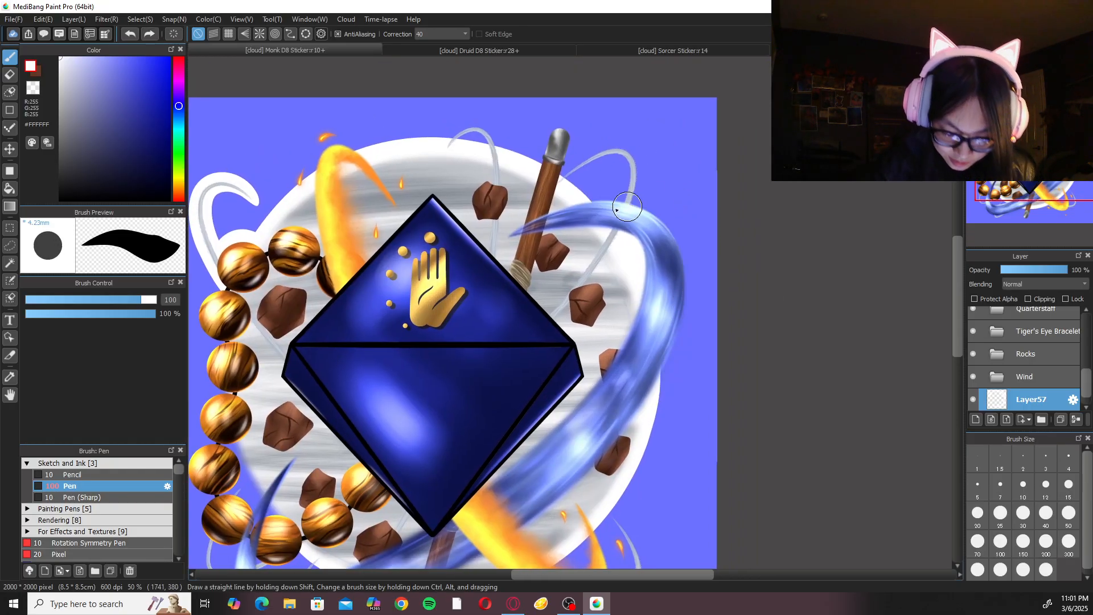
Paint a smooth white border around the outer curve of the blue water ribbon at the artwork's upper right.
drag(629, 205, 679, 388)
key(ctrl+z)
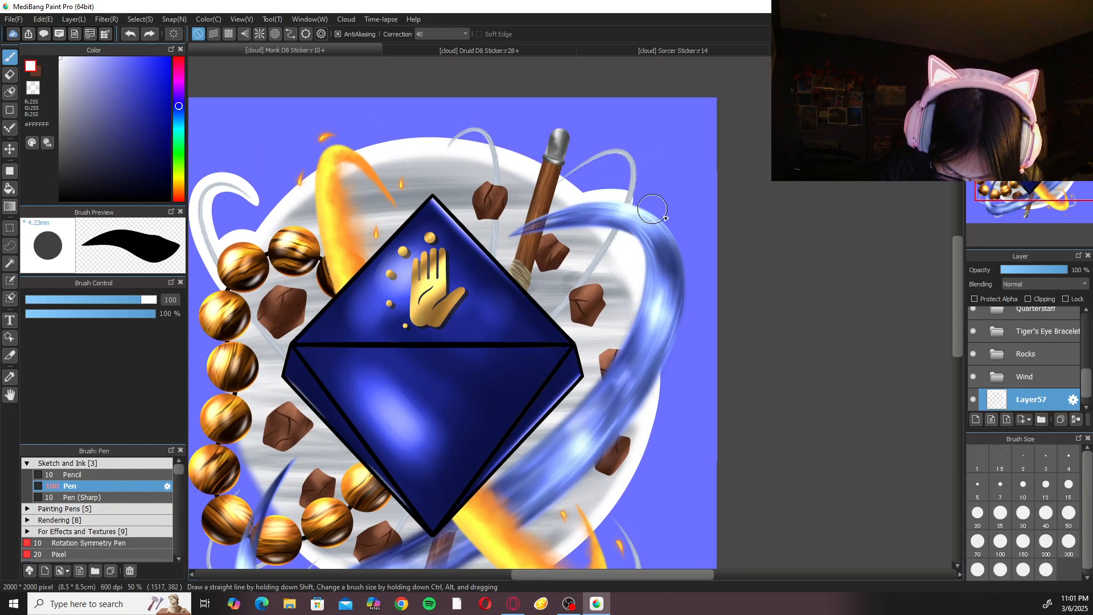
drag(650, 208, 663, 383)
drag(698, 282, 621, 428)
mouse_move(698, 277)
mouse_down()
mouse_move(659, 388)
mouse_move(670, 361)
mouse_up()
key(ctrl+z)
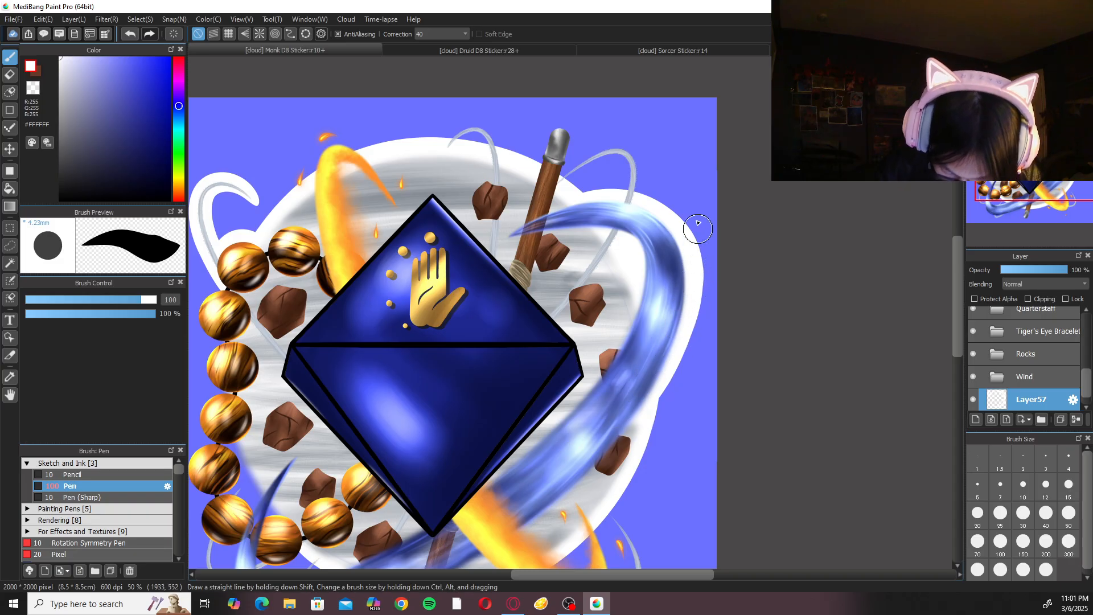
Paint white borders around the upper-right wind wisp and the quarterstaff's upper end, undoing and redrawing uneven strokes.
mouse_move(551, 190)
mouse_down()
mouse_move(599, 155)
mouse_move(633, 210)
mouse_move(539, 210)
mouse_move(630, 182)
mouse_move(622, 214)
mouse_move(587, 155)
mouse_move(606, 238)
mouse_up()
key(ctrl+z)
key(ctrl+z)
key(ctrl+z)
mouse_move(553, 182)
mouse_down()
mouse_move(534, 153)
mouse_move(531, 181)
mouse_move(562, 167)
mouse_move(574, 142)
mouse_move(554, 129)
mouse_move(525, 201)
mouse_move(555, 164)
mouse_move(561, 170)
mouse_move(567, 126)
mouse_move(541, 150)
mouse_move(531, 195)
mouse_move(567, 165)
mouse_move(568, 121)
mouse_move(535, 184)
mouse_move(554, 152)
mouse_move(559, 176)
mouse_move(561, 122)
mouse_move(529, 190)
mouse_move(567, 152)
mouse_move(536, 168)
mouse_move(564, 123)
mouse_move(547, 213)
mouse_up()
Paint a white border around the top wind wisp beside the quarterstaff, redrawing strokes until its curve is smooth.
key(ctrl+z)
key(ctrl+z)
key(ctrl+z)
key(ctrl+z)
key(ctrl+z)
key(ctrl+z)
mouse_move(530, 173)
mouse_down()
mouse_move(547, 135)
mouse_move(567, 153)
mouse_move(539, 209)
mouse_move(557, 172)
mouse_move(533, 179)
mouse_move(548, 138)
mouse_move(566, 161)
mouse_move(540, 204)
mouse_move(548, 176)
mouse_up()
key(ctrl+z)
mouse_move(439, 163)
mouse_down()
mouse_move(487, 135)
mouse_move(484, 210)
mouse_up()
key(ctrl+z)
mouse_move(493, 170)
mouse_down()
mouse_move(463, 131)
mouse_move(429, 165)
mouse_move(480, 156)
mouse_move(496, 175)
mouse_move(484, 138)
mouse_move(441, 154)
mouse_move(493, 171)
mouse_move(493, 143)
mouse_move(451, 136)
mouse_move(431, 164)
mouse_move(498, 165)
mouse_move(468, 132)
mouse_move(440, 165)
mouse_move(490, 149)
mouse_move(443, 149)
mouse_move(465, 133)
mouse_move(497, 186)
mouse_up()
key(ctrl+z)
key(ctrl+z)
key(ctrl+z)
key(ctrl+z)
key(ctrl+z)
mouse_move(446, 157)
mouse_down()
mouse_move(496, 174)
mouse_move(441, 161)
mouse_move(465, 130)
mouse_move(501, 195)
mouse_move(487, 150)
mouse_move(436, 160)
mouse_move(472, 126)
mouse_move(499, 192)
mouse_up()
key(ctrl+z)
key(ctrl+z)
mouse_move(486, 154)
mouse_down()
mouse_move(459, 146)
mouse_move(473, 154)
mouse_up()
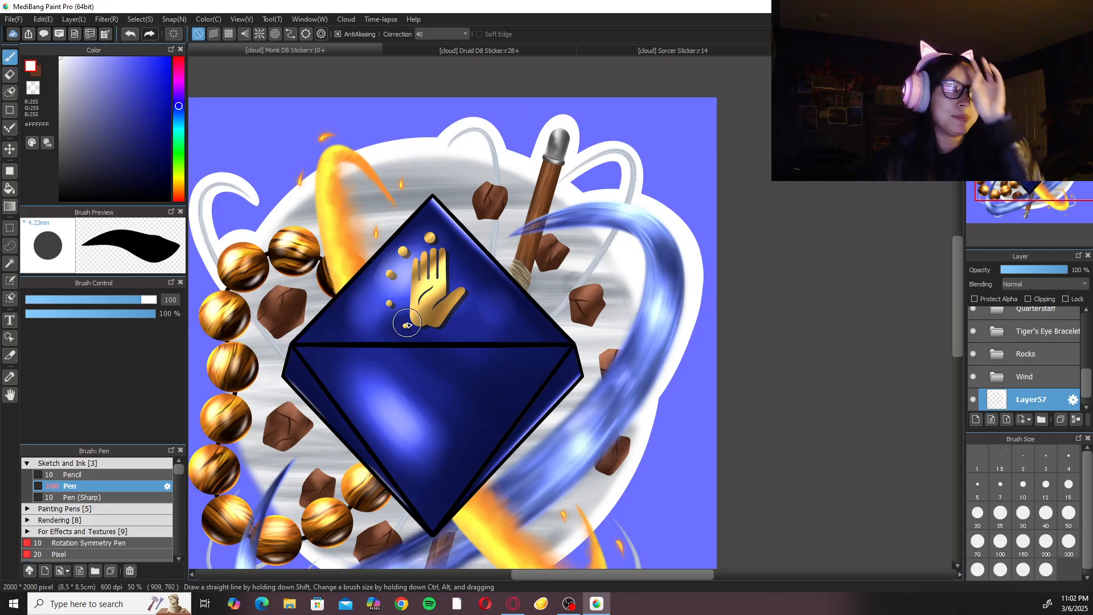
Paint a white border around the upper fire ring and the ember on its outer left side.
drag(512, 322, 612, 257)
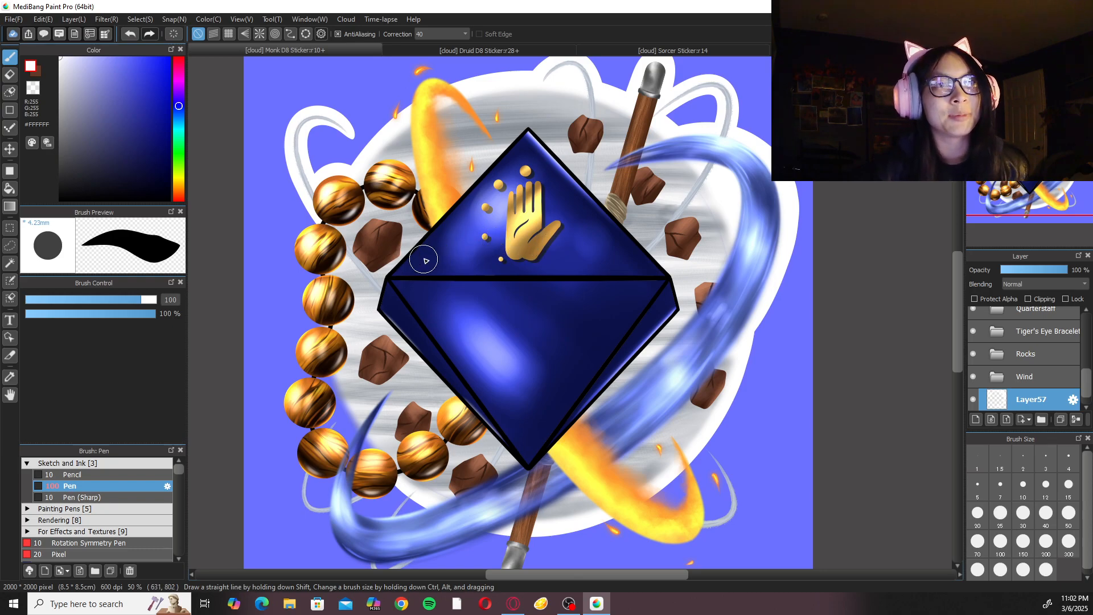
scroll(426, 259, up, 5)
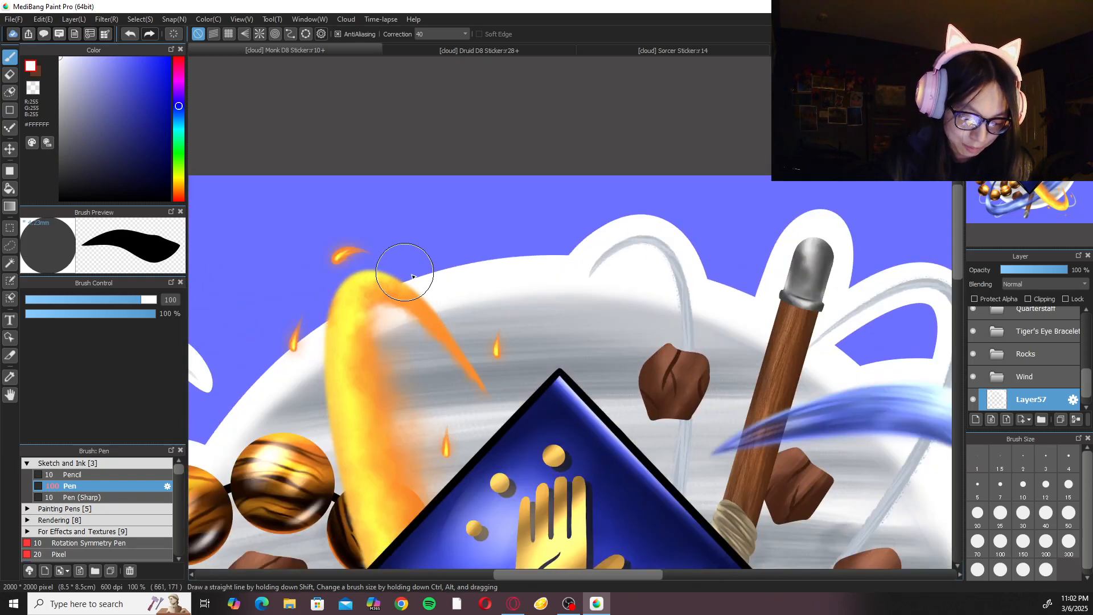
mouse_move(421, 291)
mouse_down()
mouse_move(395, 256)
mouse_move(319, 370)
mouse_up()
key(ctrl+z)
drag(419, 292, 328, 362)
drag(316, 298, 310, 414)
key(ctrl+z)
drag(300, 374, 345, 288)
Refine the white border around the fire ring's top and its upper ember by redrawing the arc joining the wind circle.
drag(317, 336, 426, 330)
key(ctrl+z)
mouse_move(321, 318)
mouse_down()
mouse_move(324, 268)
mouse_move(412, 311)
mouse_up()
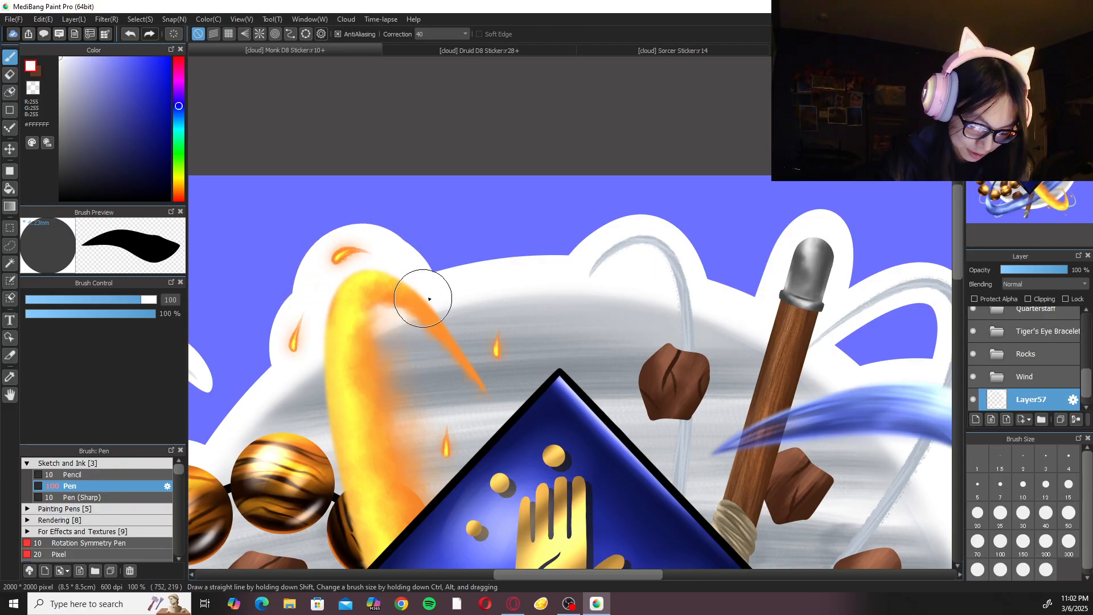
key(ctrl+z)
mouse_move(326, 320)
mouse_down()
mouse_move(345, 238)
mouse_move(434, 343)
mouse_move(404, 317)
mouse_move(321, 319)
mouse_move(338, 243)
mouse_move(431, 332)
mouse_move(327, 328)
mouse_move(313, 281)
mouse_move(423, 291)
mouse_move(421, 353)
mouse_up()
key(ctrl+z)
key(ctrl+z)
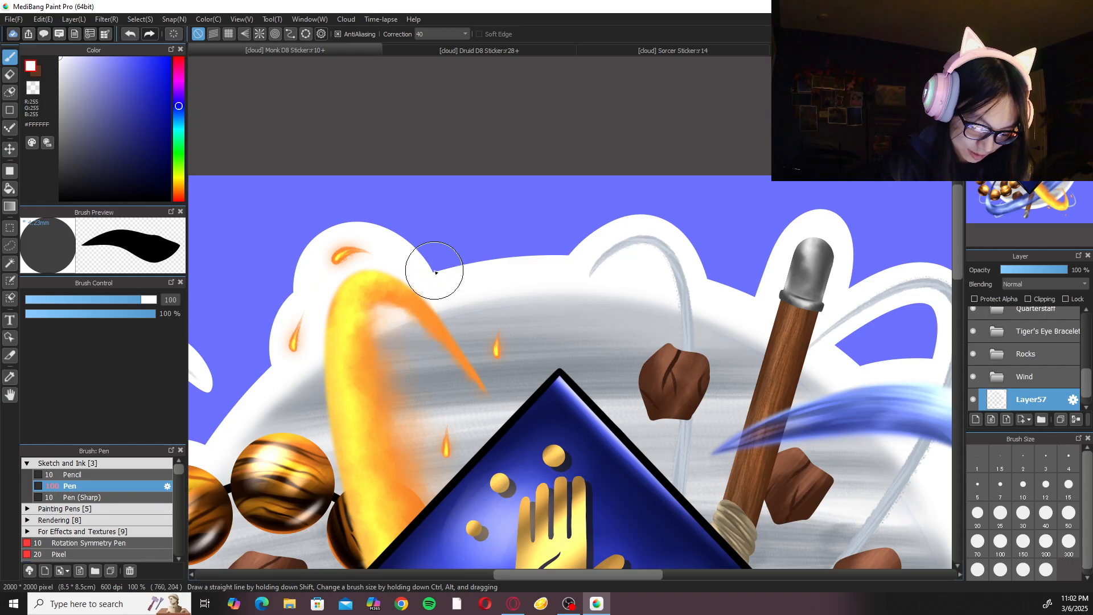
key(ctrl+z)
mouse_move(311, 308)
mouse_down()
mouse_move(444, 317)
mouse_move(436, 342)
mouse_up()
key(ctrl+z)
mouse_move(316, 330)
mouse_down()
mouse_move(325, 243)
mouse_move(425, 340)
mouse_move(311, 300)
mouse_move(424, 344)
mouse_up()
key(ctrl+z)
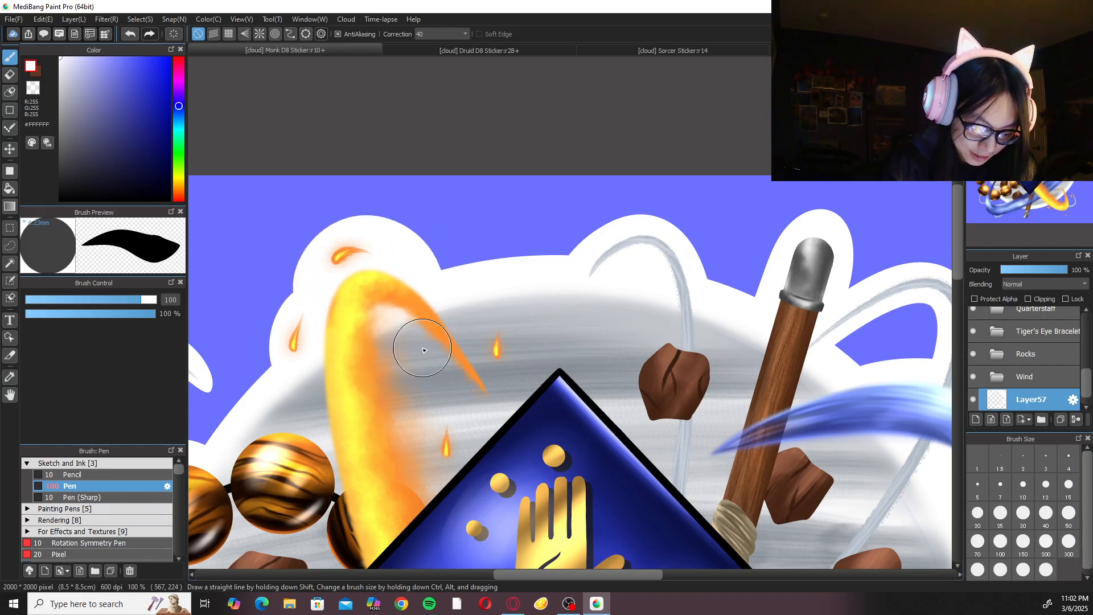
Rotate the canvas to prepare for bordering the unoutlined lower parts of the sticker.
key(ctrl+minus)
key(ctrl+minus)
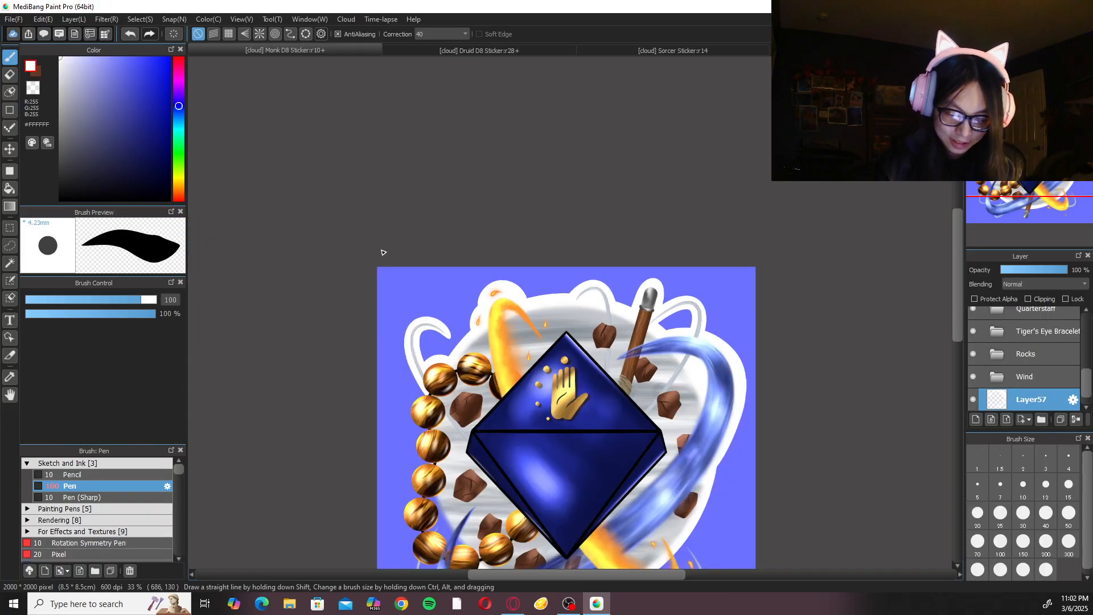
drag(699, 406, 699, 297)
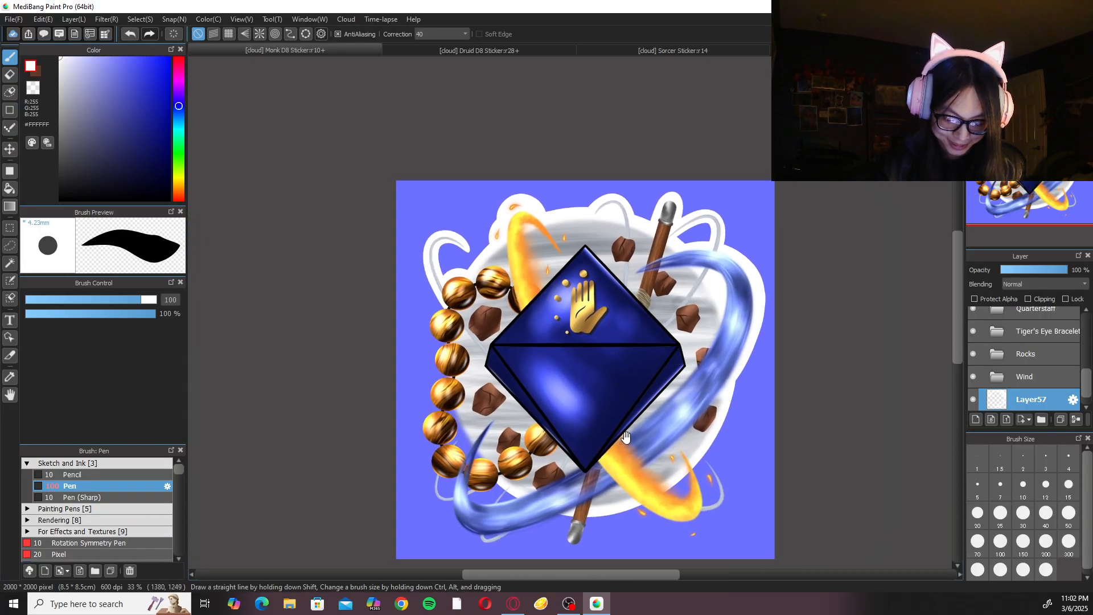
key(ctrl+plus)
key(Right)
key(Right)
key(Right)
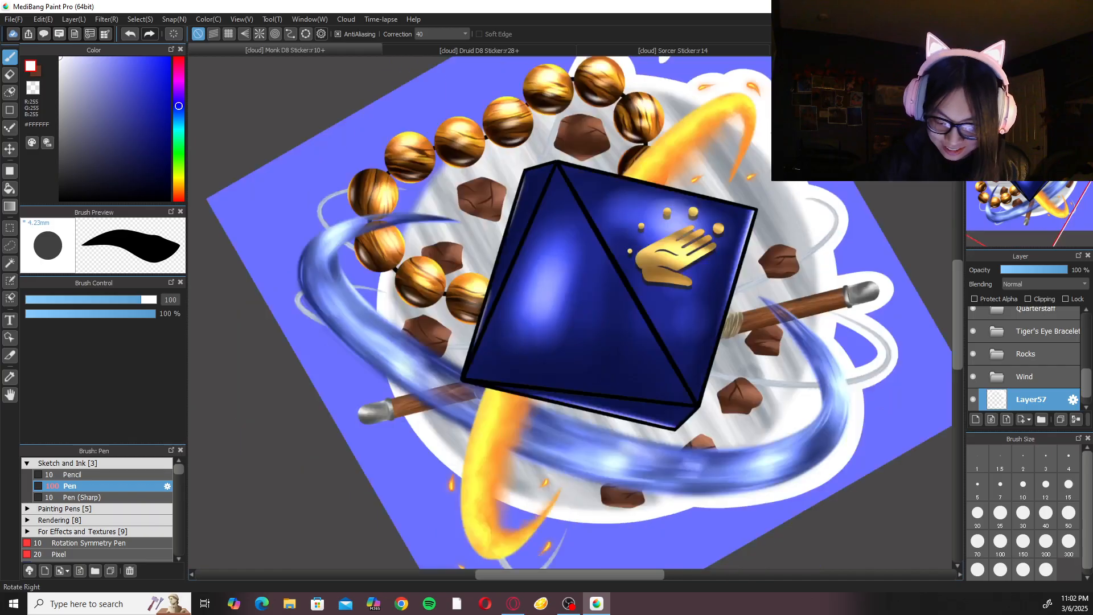
key(Right)
key(Right)
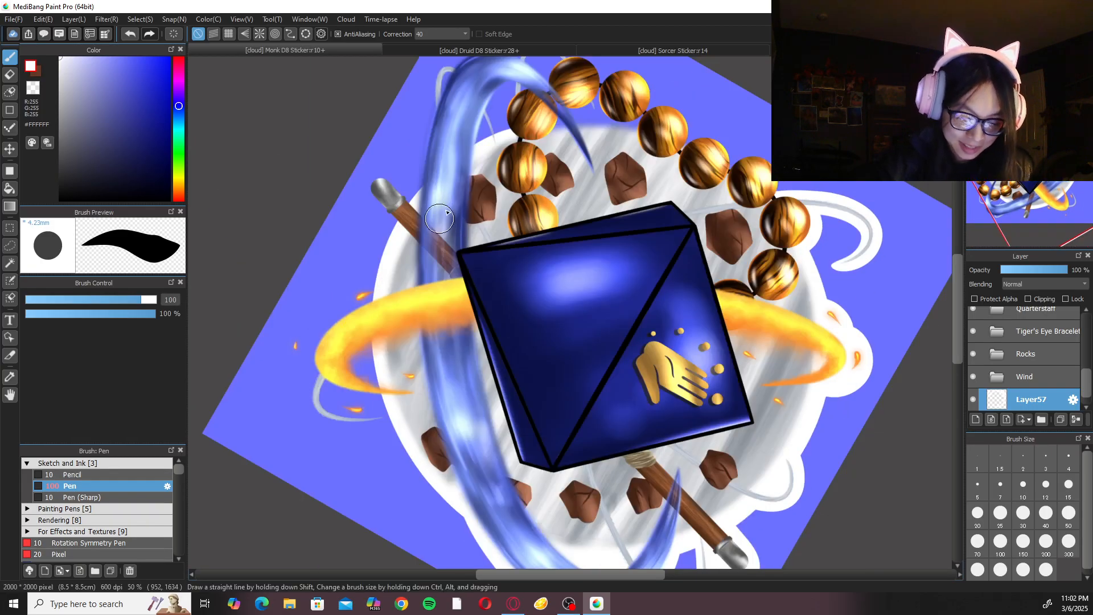
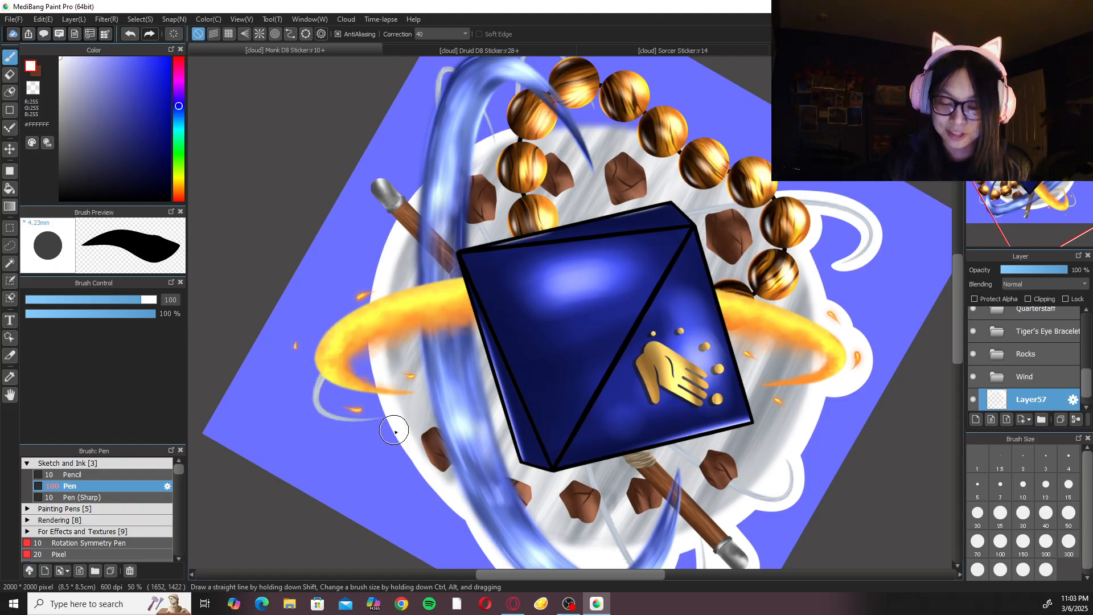
Paint a white border along the outer side of the tiger's eye bead bracelet, redrawing the uneven strokes.
click(1047, 171)
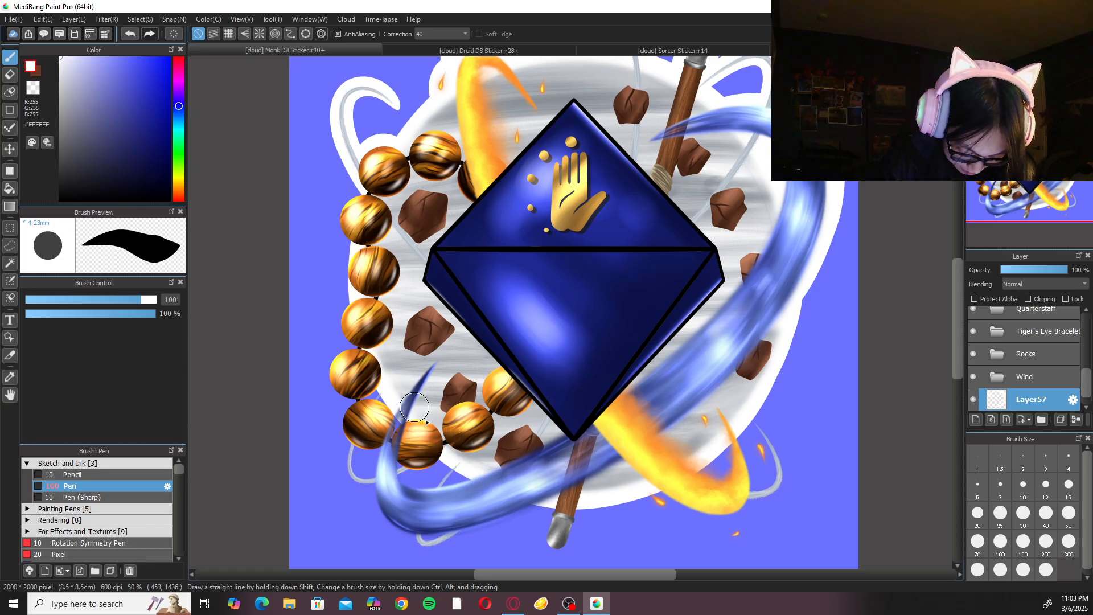
scroll(444, 228, up, 3)
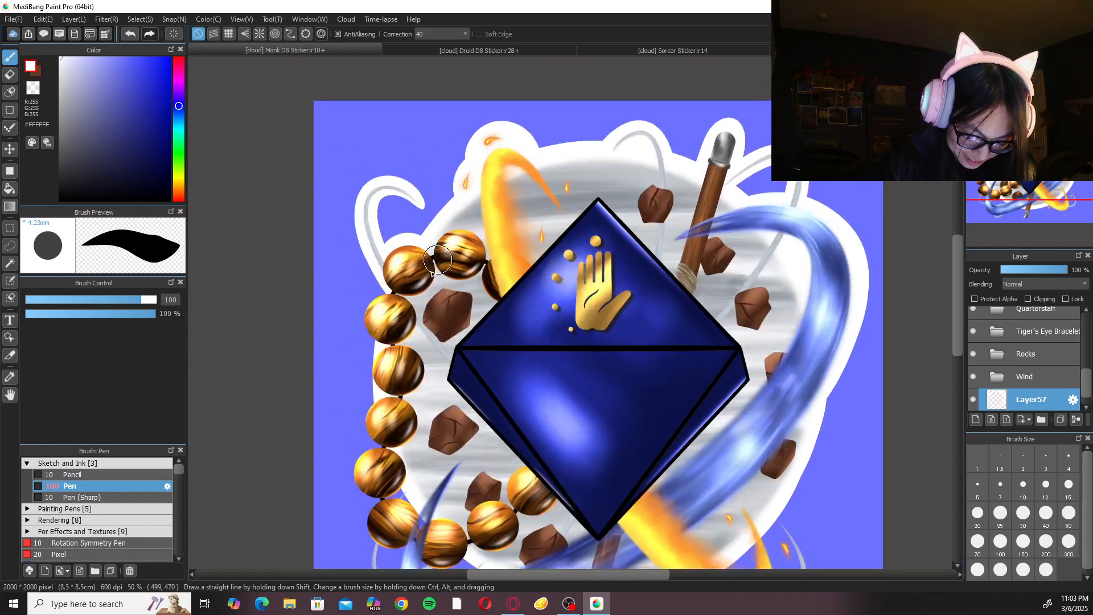
mouse_move(382, 298)
mouse_down()
mouse_move(396, 348)
mouse_move(370, 312)
mouse_move(398, 394)
mouse_up()
key(ctrl+z)
key(ctrl+z)
key(ctrl+z)
mouse_move(381, 349)
mouse_down()
mouse_move(405, 393)
mouse_move(366, 418)
mouse_move(403, 445)
mouse_move(422, 312)
mouse_move(387, 344)
mouse_move(414, 373)
mouse_up()
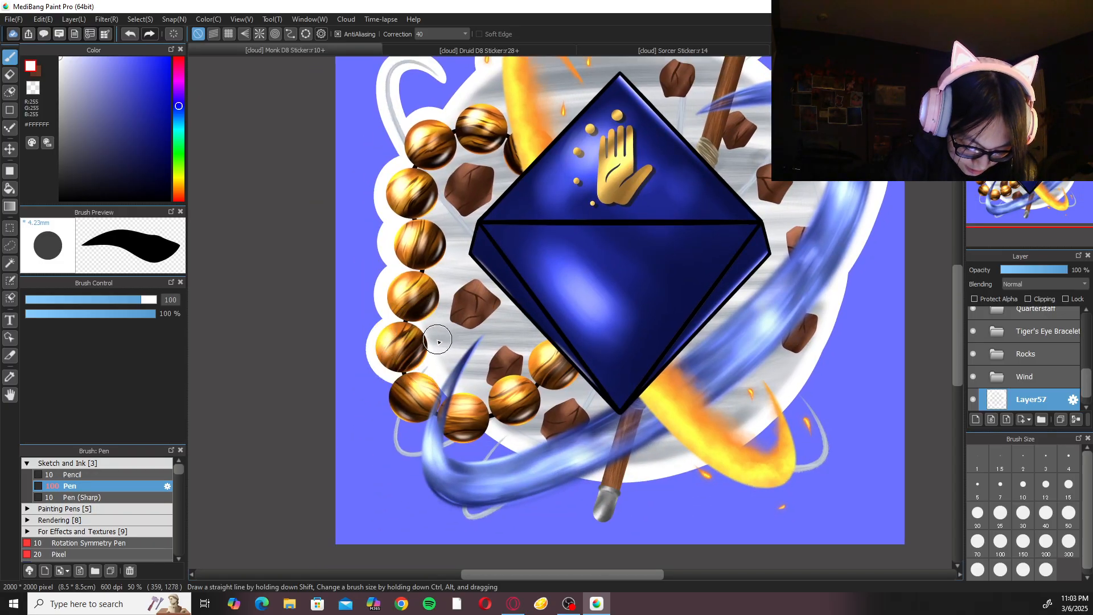
key(ctrl+z)
mouse_move(397, 323)
mouse_down()
mouse_move(379, 348)
mouse_move(403, 373)
mouse_up()
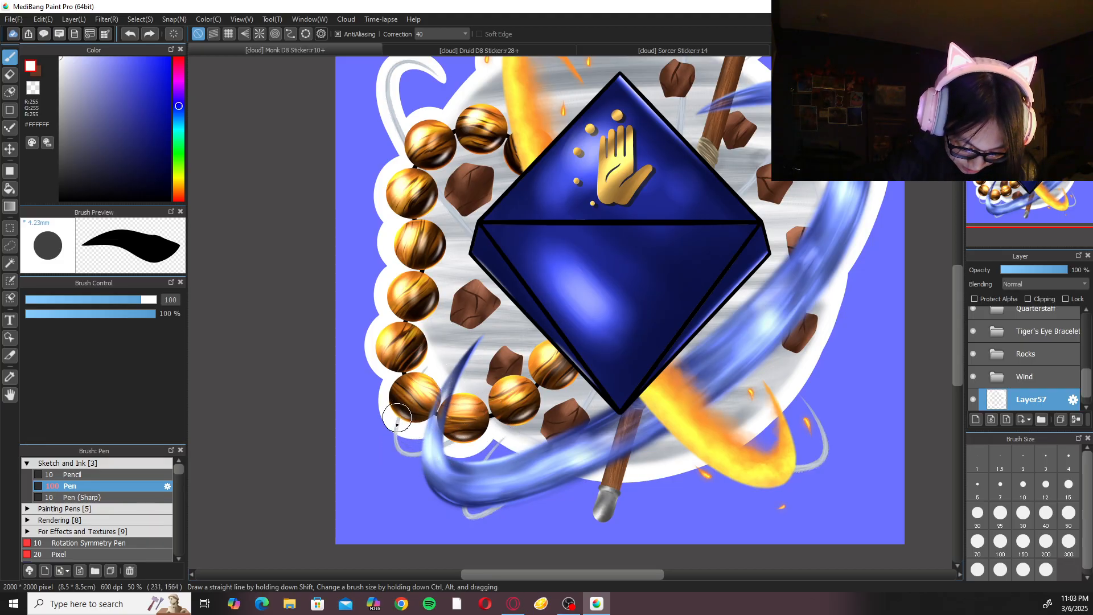
Extend the white border around the wind wisps below the bracelet and along the lower edge of the blue ring.
drag(404, 437, 430, 439)
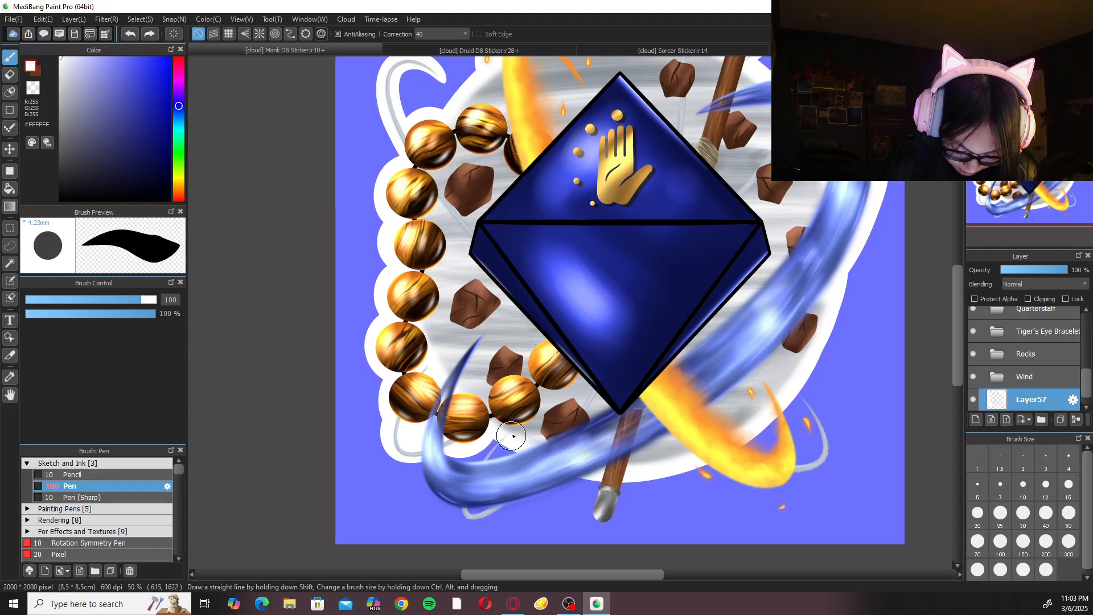
mouse_move(484, 460)
mouse_down()
mouse_move(577, 431)
mouse_move(519, 457)
mouse_move(505, 439)
mouse_move(487, 457)
mouse_move(475, 517)
mouse_move(582, 430)
mouse_up()
key(ctrl+z)
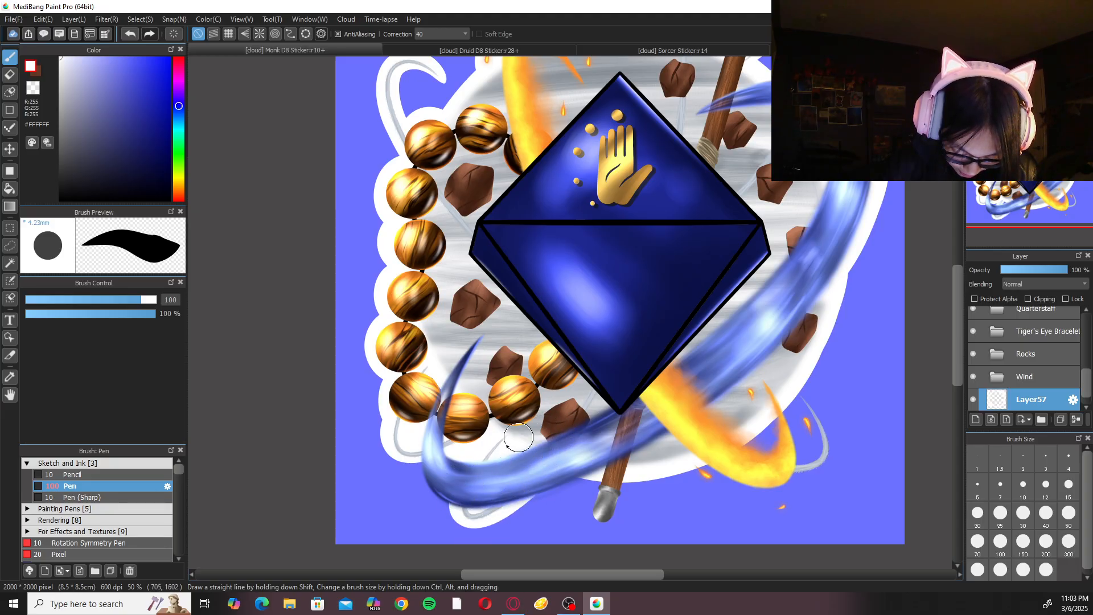
mouse_move(422, 474)
mouse_down()
mouse_move(549, 502)
mouse_move(636, 392)
mouse_up()
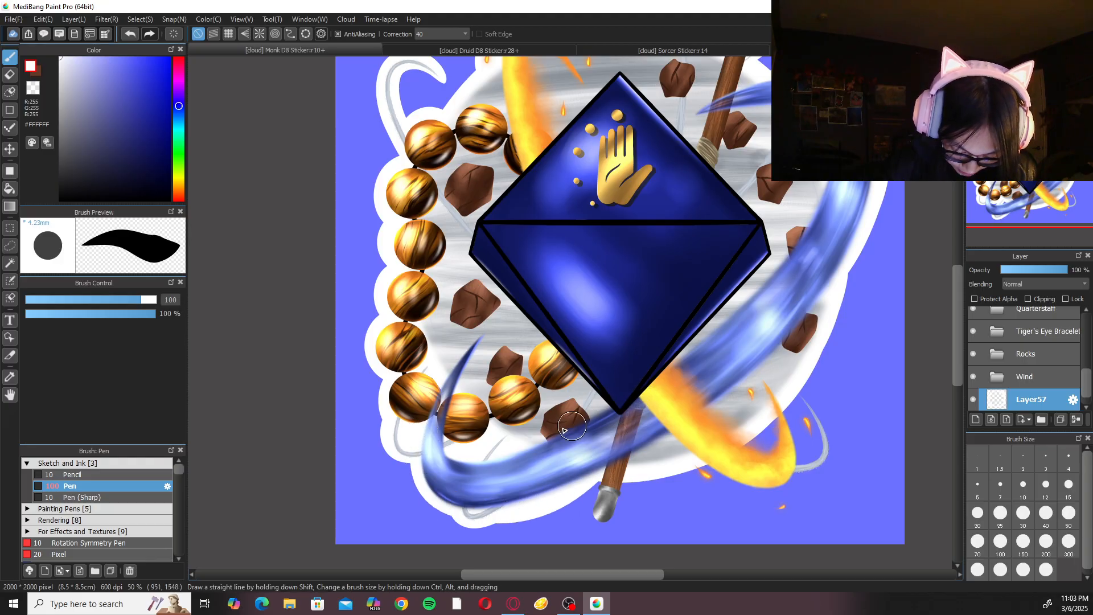
Paint a white border around the quarterstaff's lower metal tip, undoing and redoing strokes for a clean outline.
mouse_move(605, 477)
mouse_down()
mouse_move(590, 529)
mouse_move(635, 457)
mouse_move(608, 486)
mouse_move(601, 472)
mouse_move(590, 525)
mouse_move(644, 447)
mouse_move(653, 456)
mouse_move(601, 477)
mouse_move(591, 503)
mouse_move(623, 508)
mouse_move(657, 429)
mouse_move(604, 470)
mouse_move(595, 527)
mouse_move(640, 435)
mouse_move(636, 454)
mouse_move(601, 475)
mouse_move(587, 510)
mouse_move(622, 497)
mouse_move(640, 447)
mouse_up()
key(ctrl+z)
key(ctrl+z)
key(ctrl+z)
key(ctrl+z)
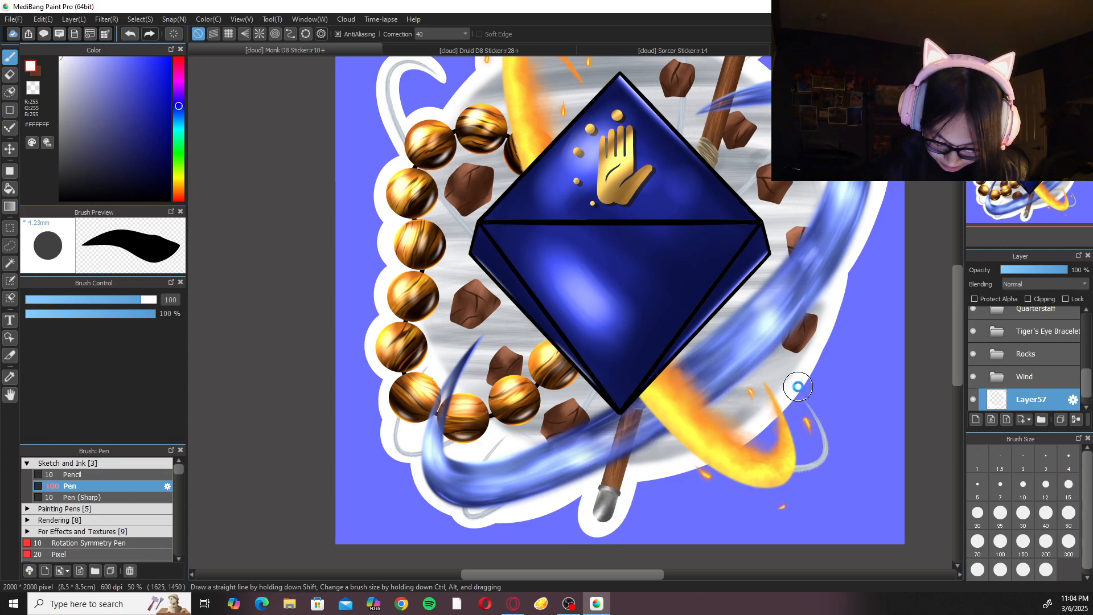
Paint a white border around the lower fire ring's outer edge and the two embers beside it.
key(ctrl+minus)
key(ctrl+minus)
key(ctrl+plus)
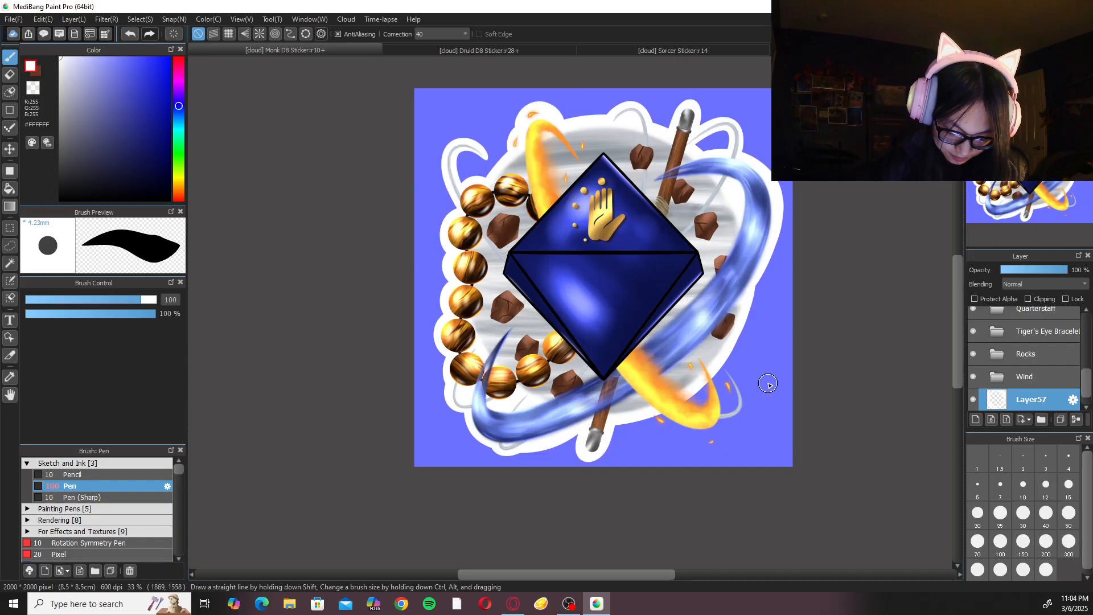
key(ctrl+plus)
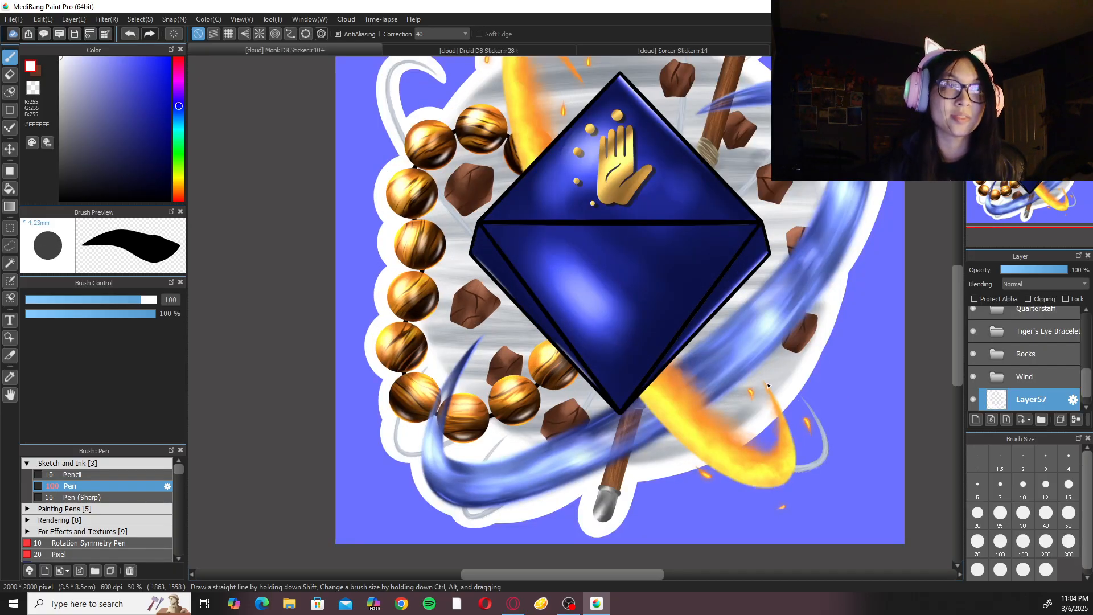
drag(771, 387, 685, 324)
drag(690, 407, 659, 378)
key(ctrl+plus)
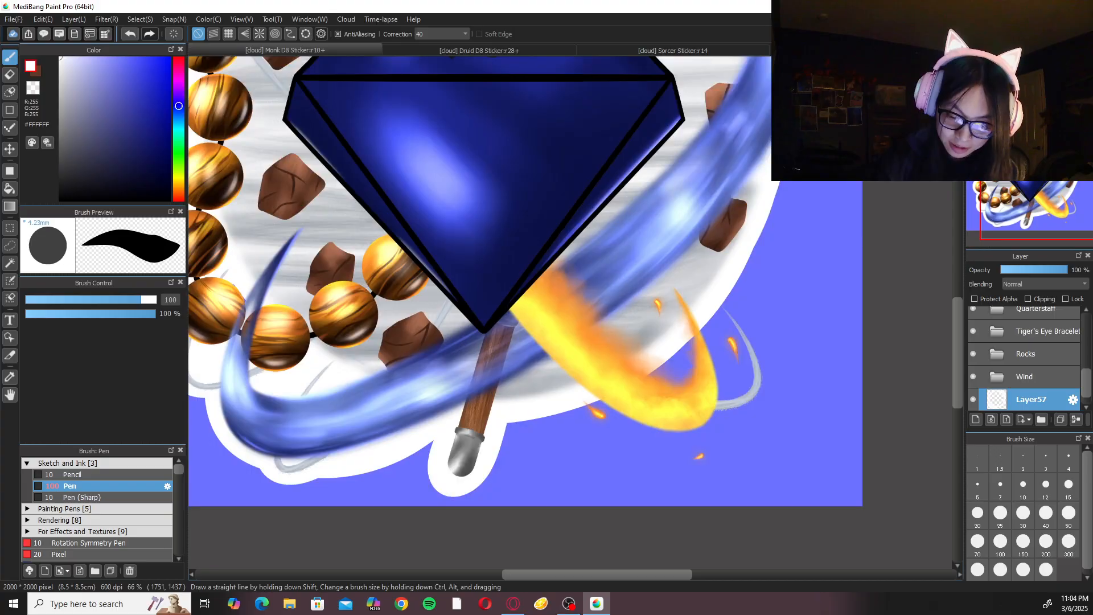
key(Right)
key(Right)
drag(496, 398, 506, 340)
key(ctrl+z)
drag(496, 397, 512, 333)
drag(516, 502, 494, 468)
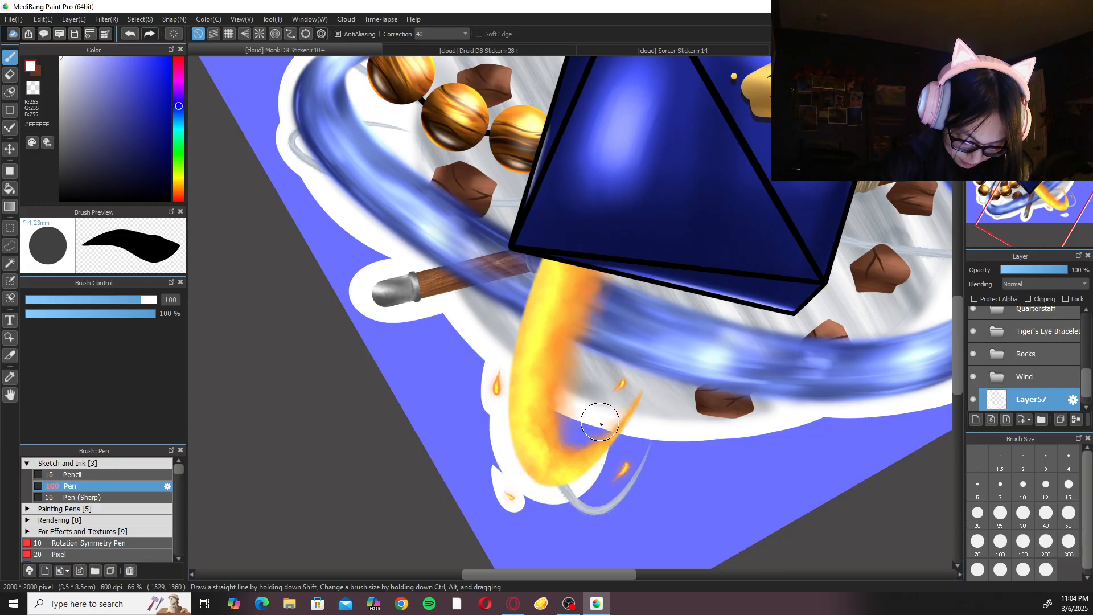
Fill the gap inside the lower fire ring's curl with white and border the adjacent ember and wind wisp.
mouse_move(502, 398)
mouse_down()
mouse_move(561, 486)
mouse_move(660, 357)
mouse_up()
mouse_move(557, 411)
mouse_down()
mouse_move(600, 401)
mouse_move(592, 444)
mouse_up()
mouse_move(560, 482)
mouse_down()
mouse_move(682, 430)
mouse_move(676, 408)
mouse_move(644, 481)
mouse_move(686, 371)
mouse_move(619, 449)
mouse_move(600, 512)
mouse_move(661, 392)
mouse_up()
key(ctrl+z)
key(ctrl+z)
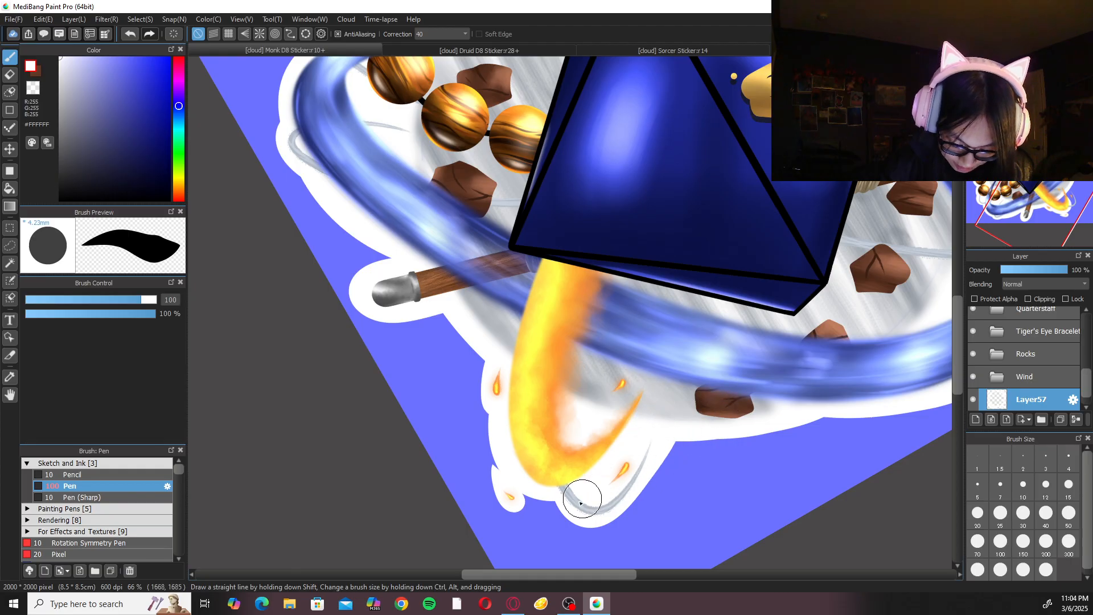
drag(584, 499, 686, 427)
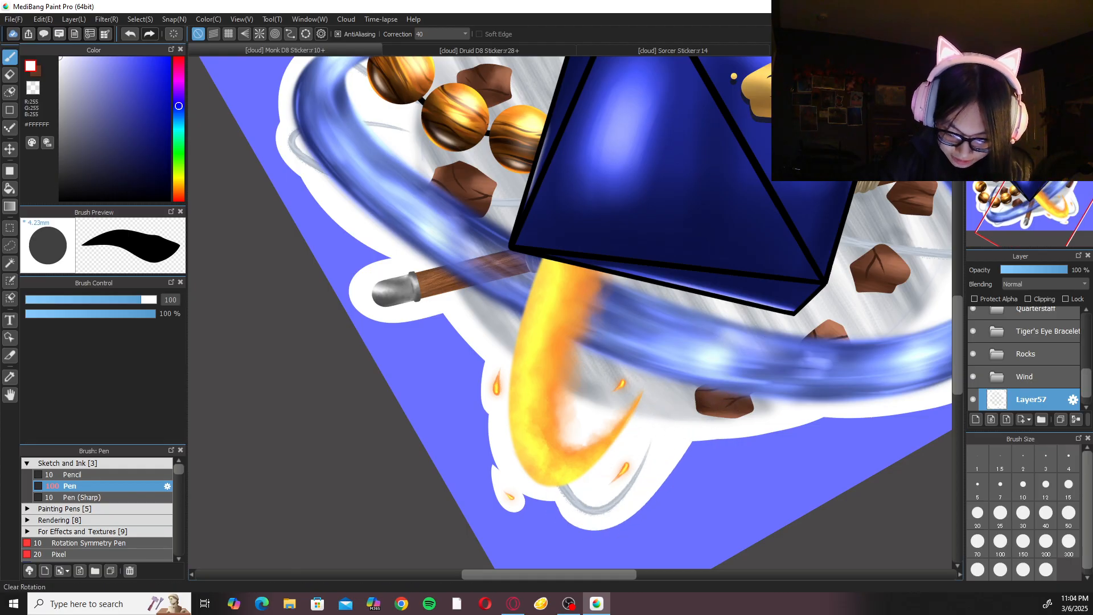
Smooth the white border along the wind circle between the lower fire ring's wisp and the blue ring.
key(Right)
key(Right)
key(Right)
key(Right)
key(Right)
key(Right)
key(Right)
key(Right)
drag(700, 257, 778, 191)
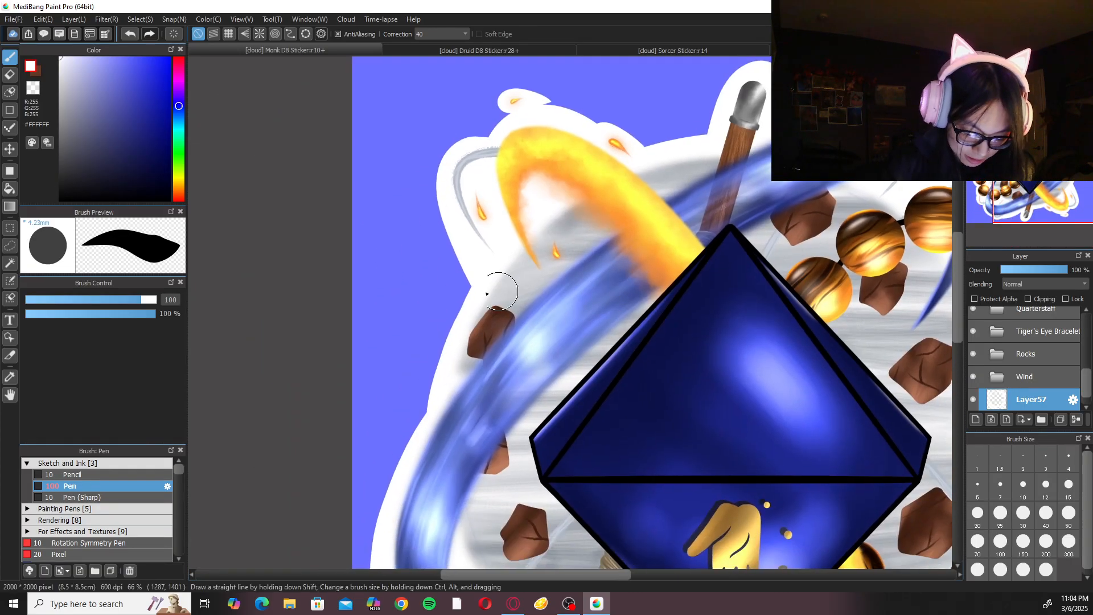
drag(450, 345, 441, 396)
key(ctrl+z)
drag(490, 282, 455, 471)
drag(495, 279, 453, 456)
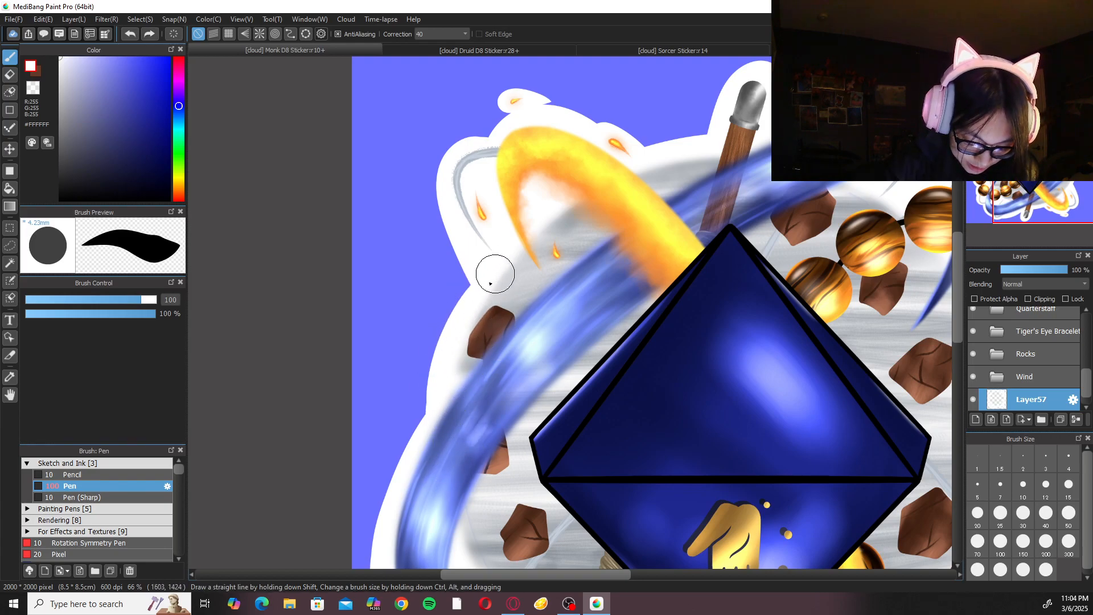
Set the pen size to 20 for touching up the white border around the wind wisp above the bead bracelet.
key(Up)
key(ctrl+Down)
key(ctrl+Down)
key(ctrl+Down)
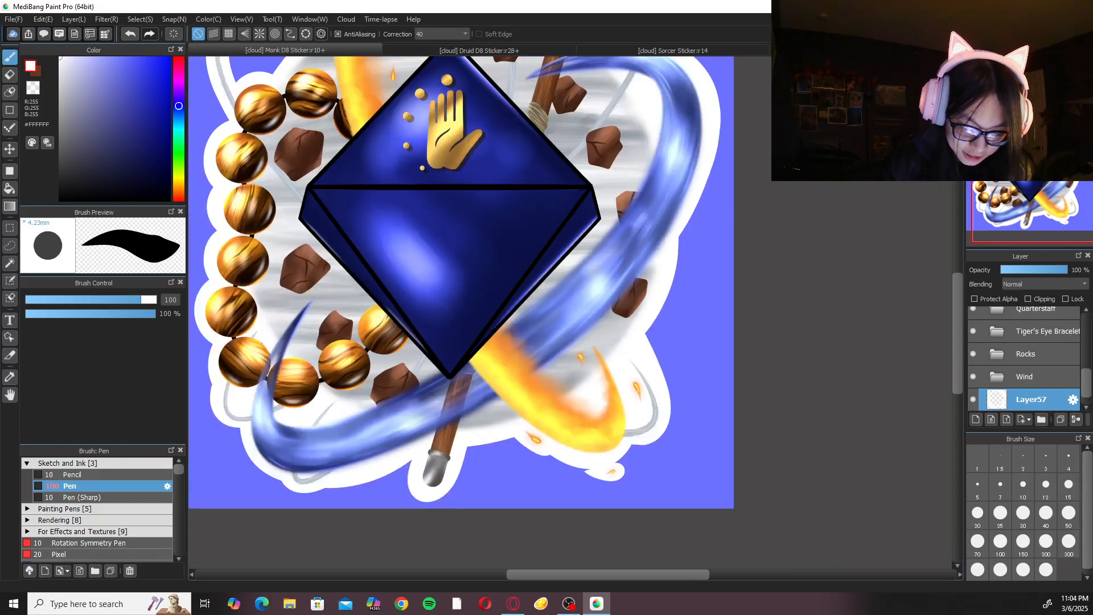
drag(447, 327, 651, 455)
key(ctrl+Up)
key(ctrl+Up)
key(Right)
key(Right)
key(ctrl+Up)
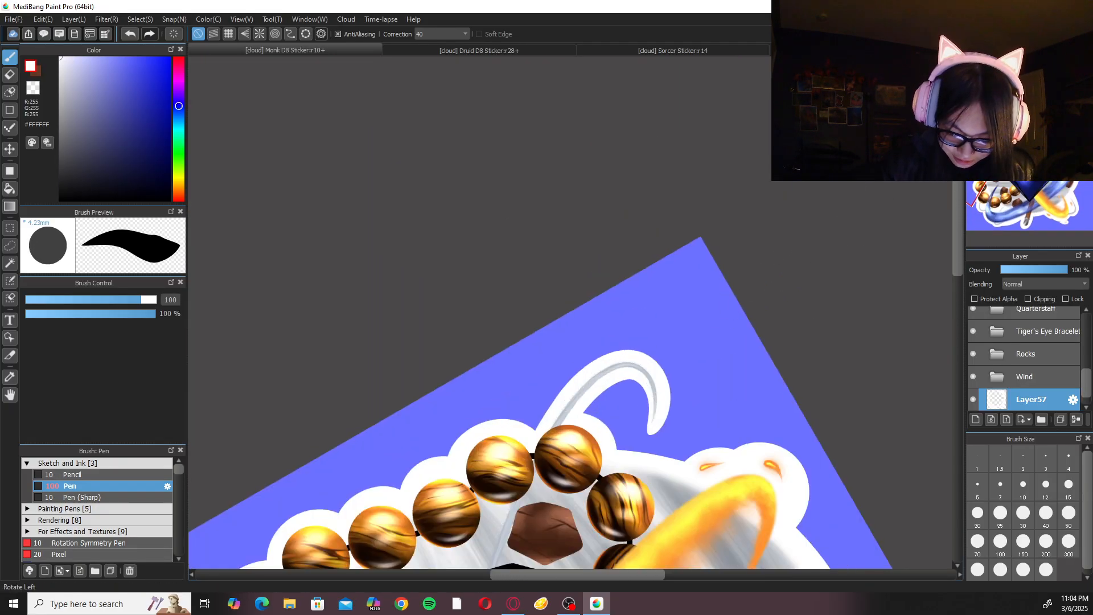
key(ctrl+Up)
key(Left)
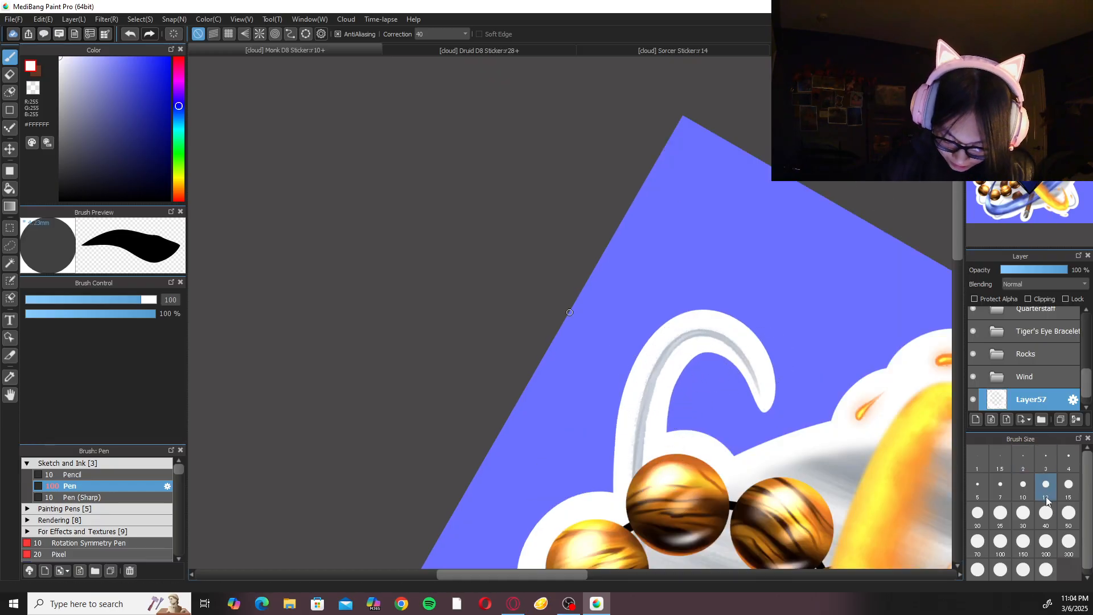
click(978, 512)
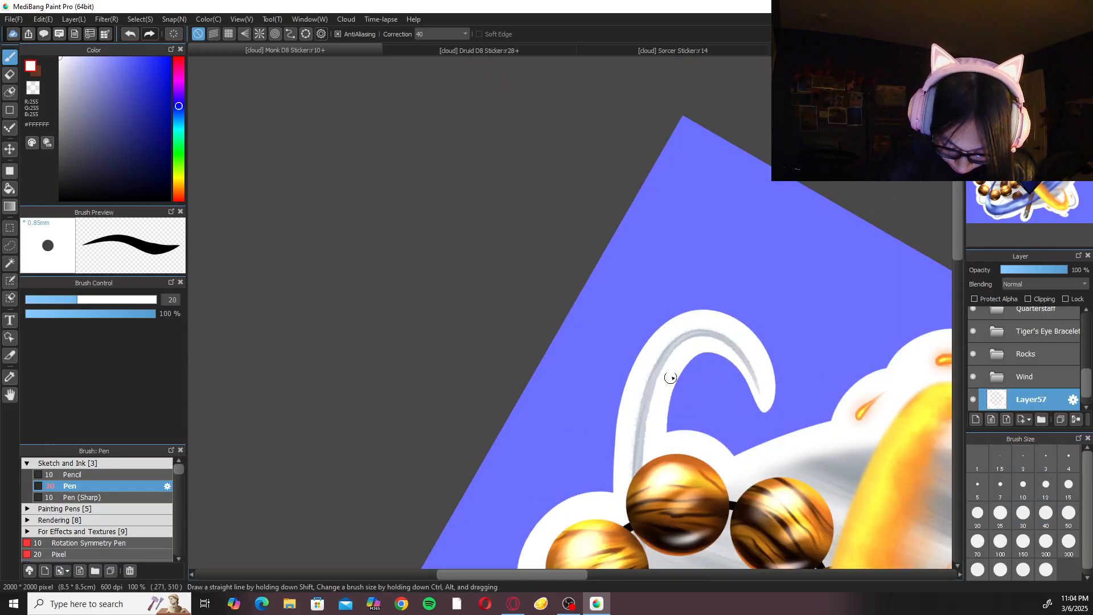
key(Left)
key(Left)
key(Left)
key(Left)
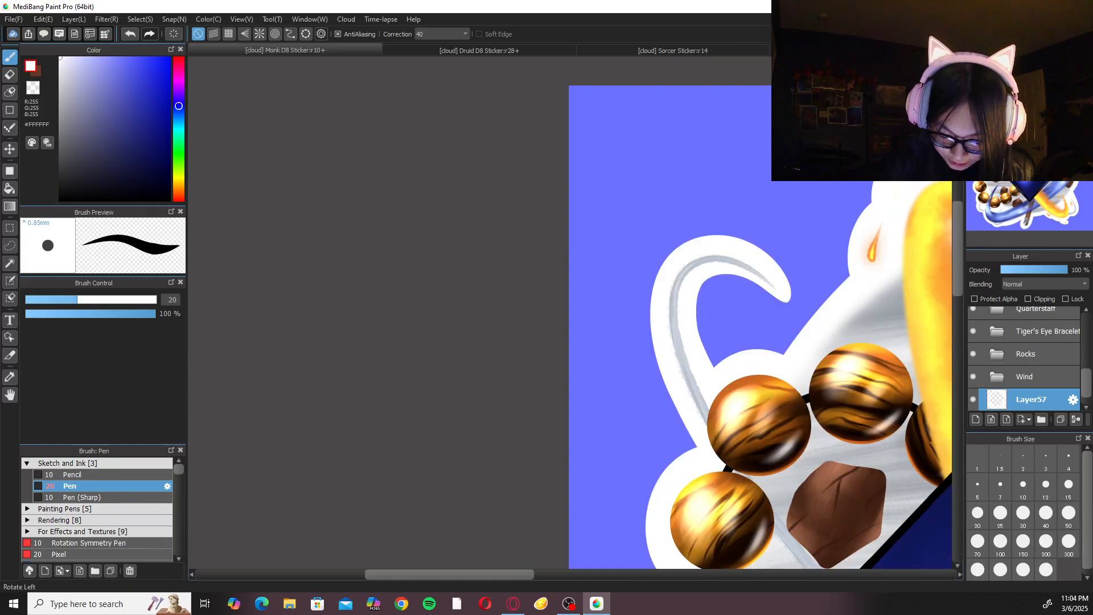
key(Left)
key(ctrl+Up)
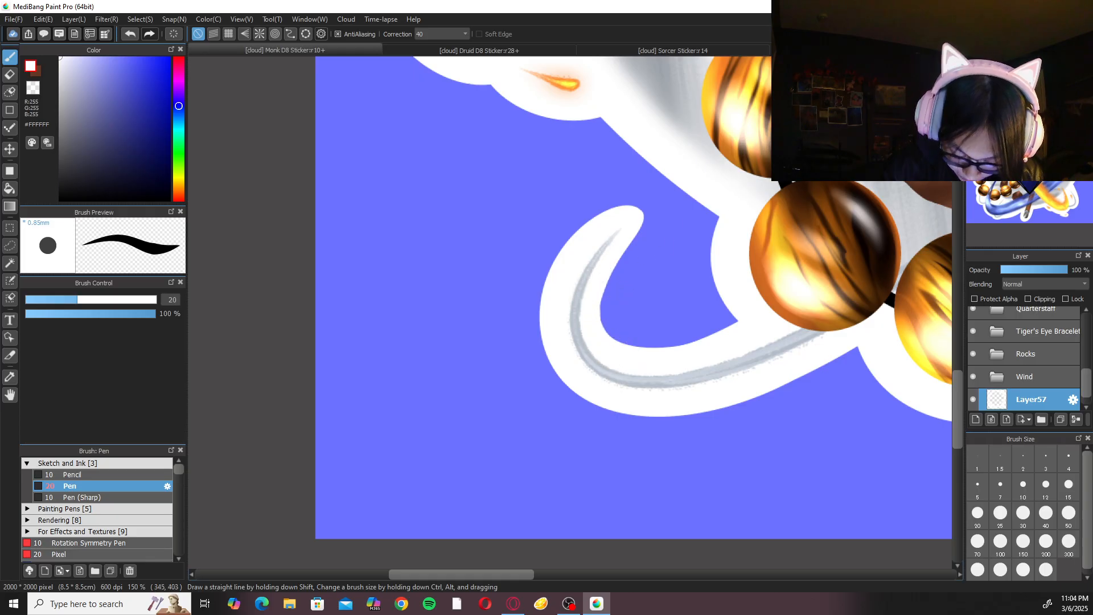
Examine the whole Monk D8 sticker, checking the white border and the bead bracelet up close.
key(Up)
key(ctrl+Down)
key(ctrl+Down)
key(ctrl+0)
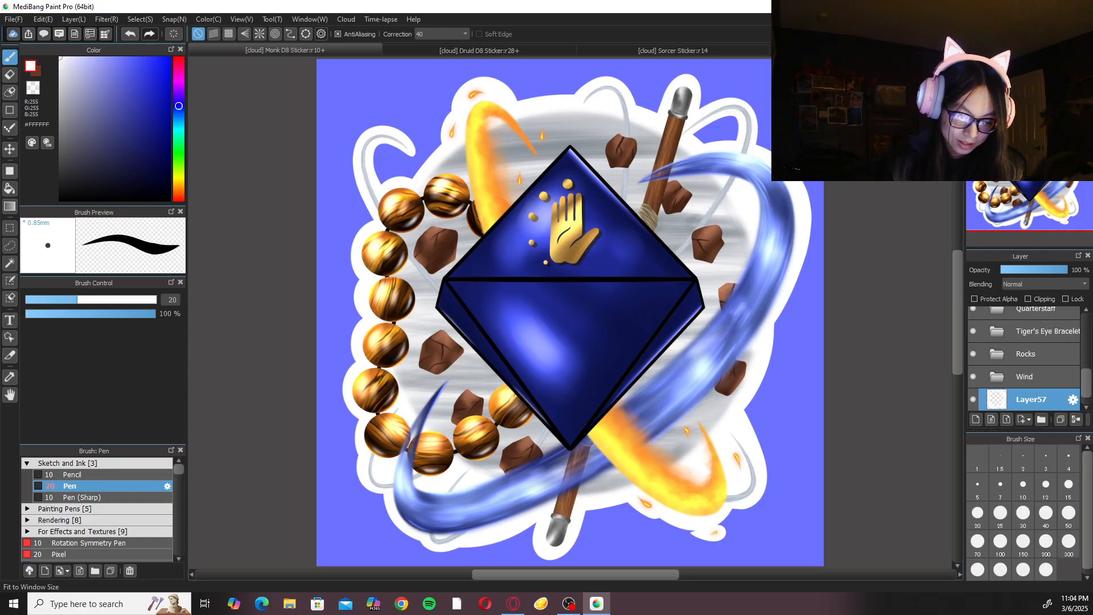
scroll(509, 277, up, 5)
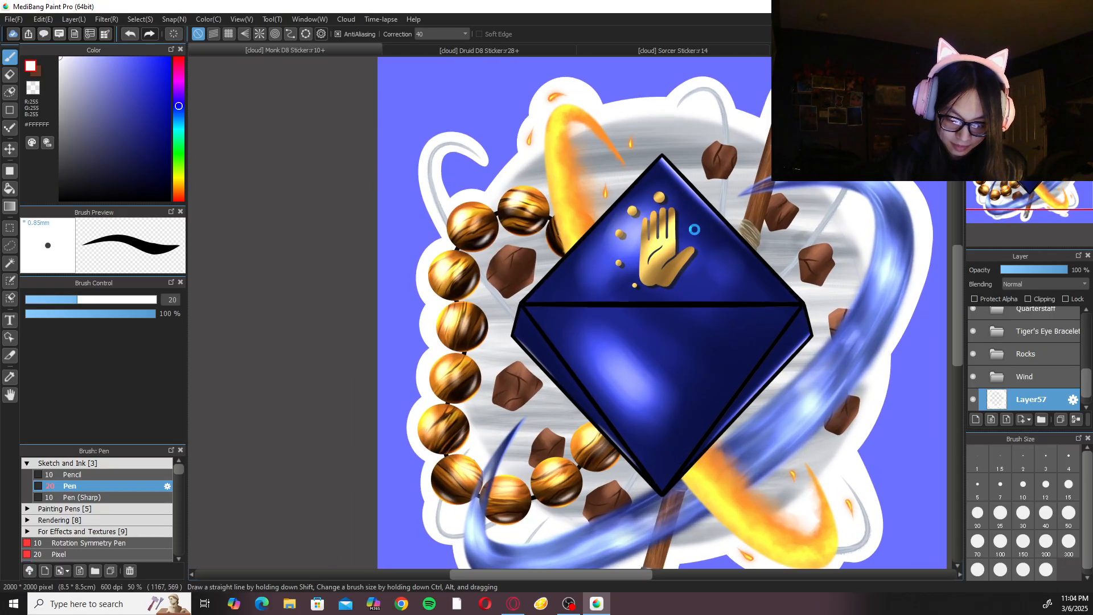
scroll(669, 332, up, 3)
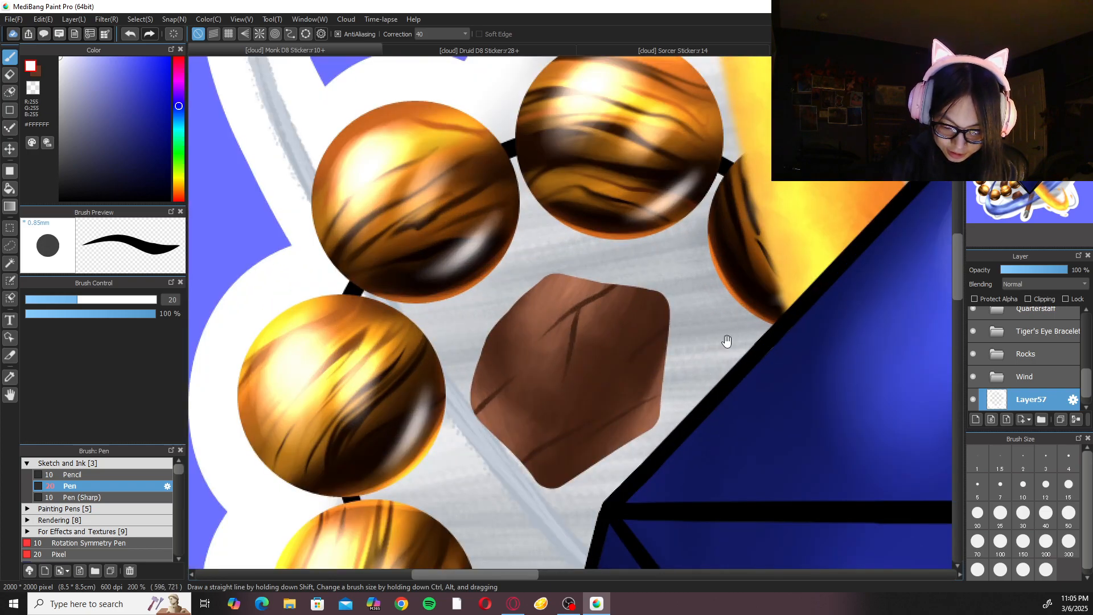
drag(725, 341, 642, 370)
scroll(634, 335, down, 1)
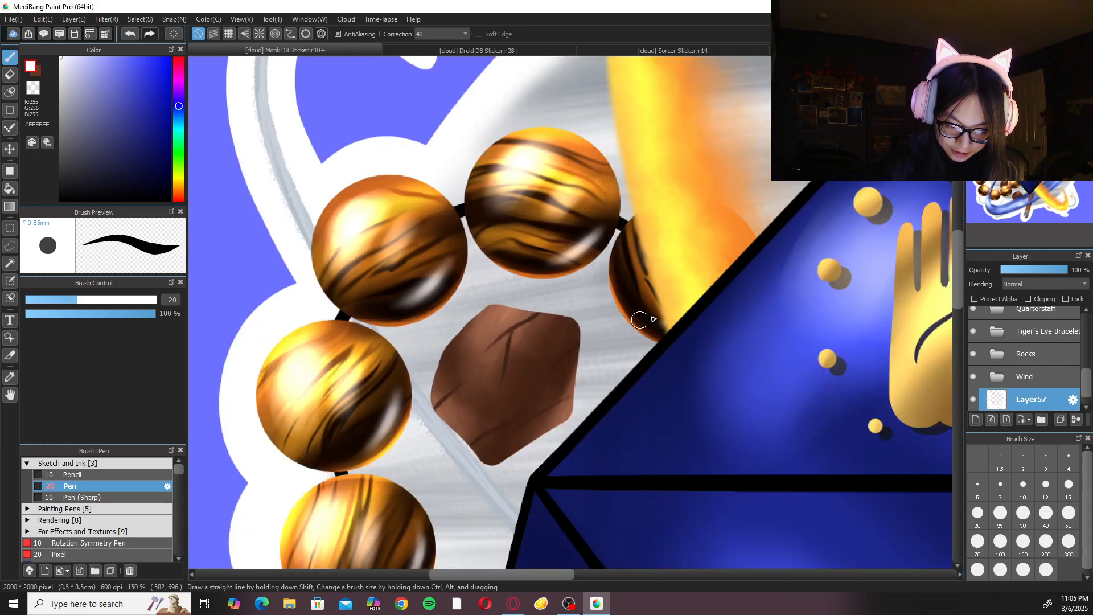
drag(596, 313, 609, 311)
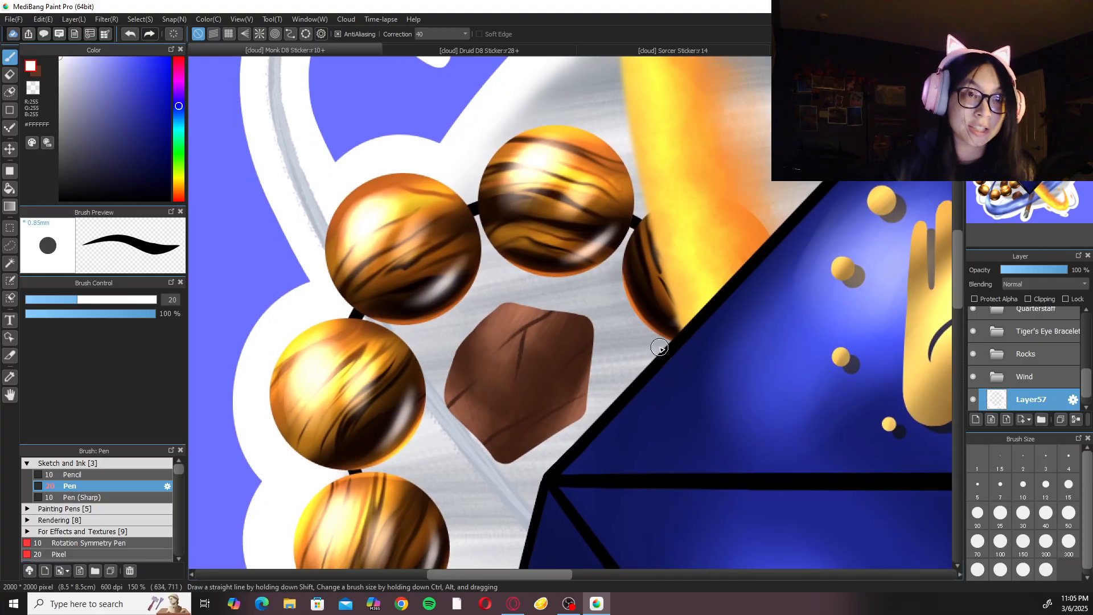
scroll(660, 347, down, 3)
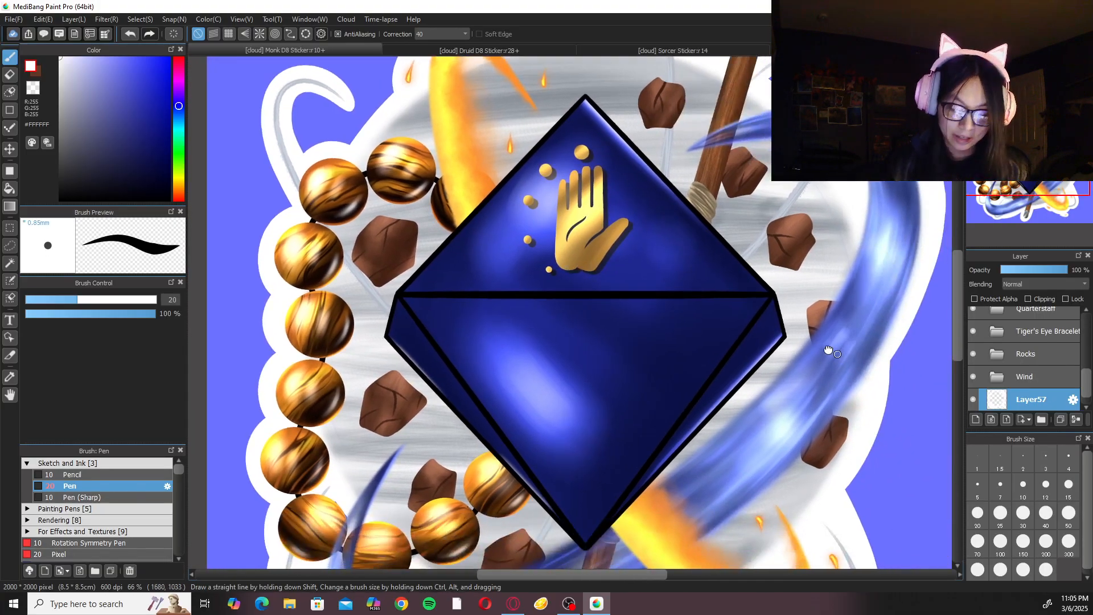
drag(835, 354, 695, 247)
drag(808, 373, 697, 302)
Examine the finished white borders in the Druid D8 Sticker and Sorcer Sticker documents for comparison.
click(517, 52)
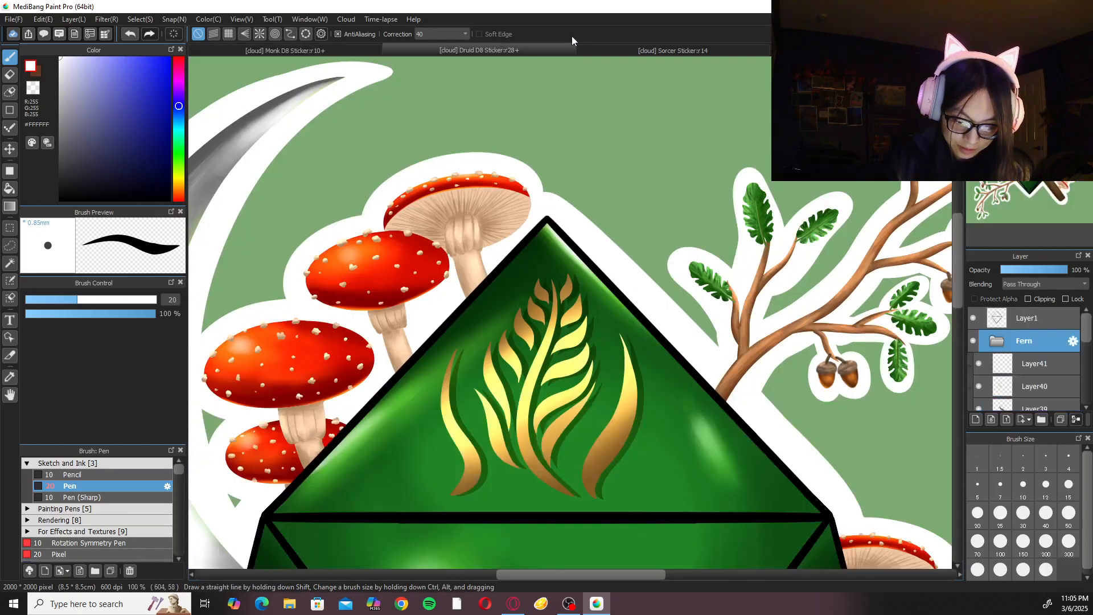
scroll(471, 205, up, 3)
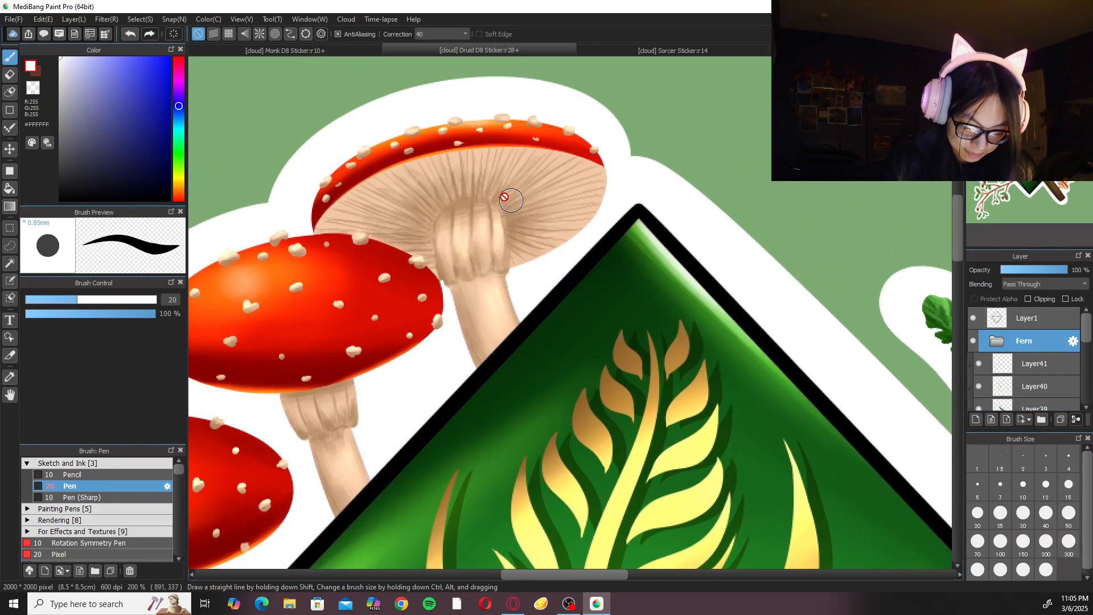
scroll(505, 186, down, 3)
drag(740, 234, 689, 155)
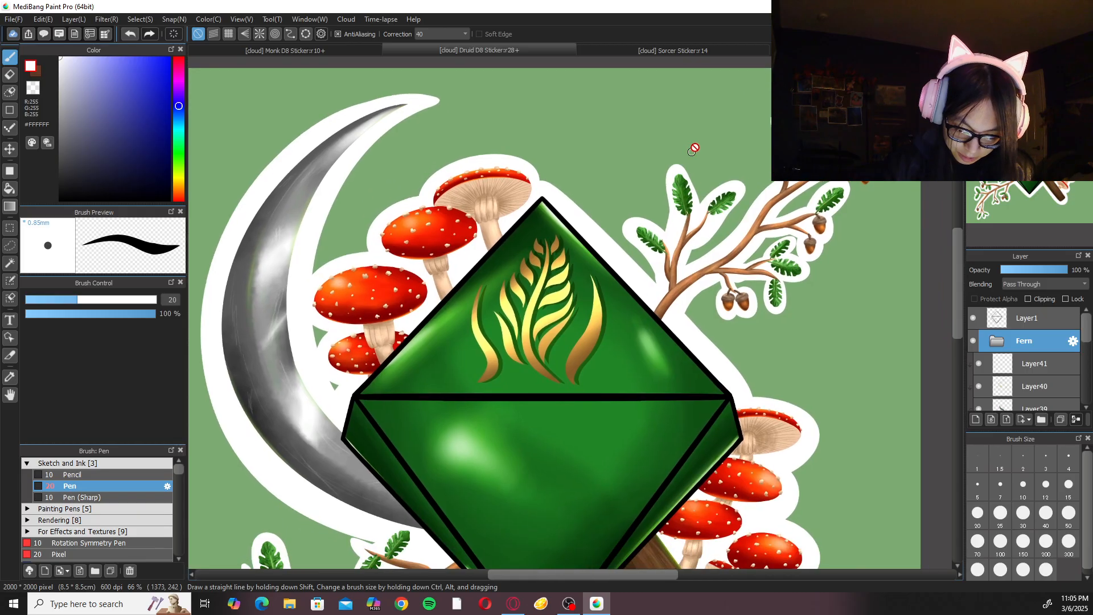
scroll(715, 271, up, 4)
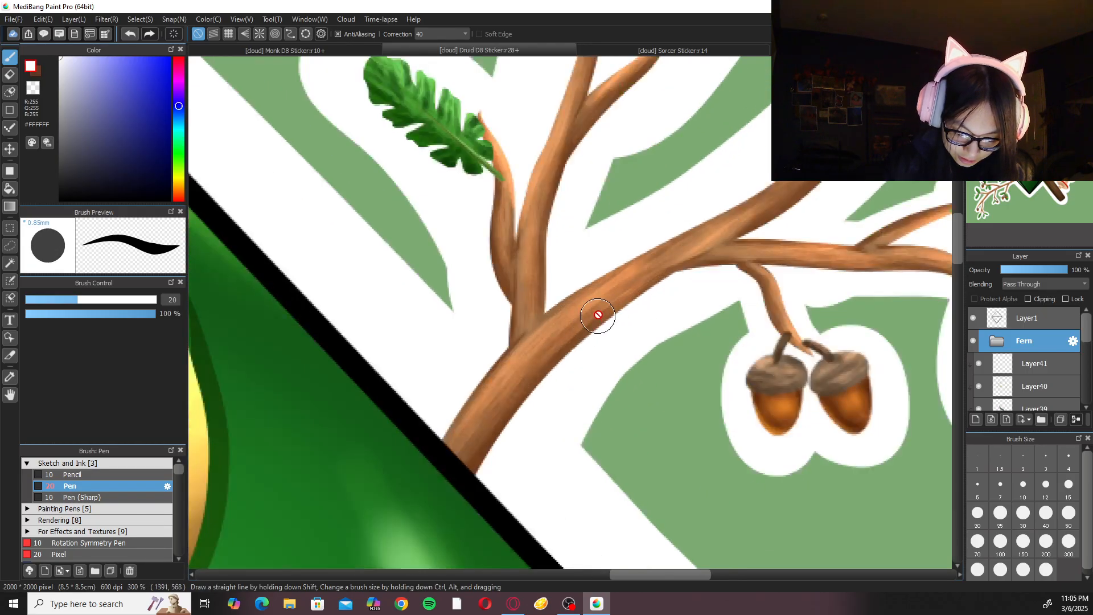
scroll(714, 257, down, 3)
drag(686, 383, 658, 200)
drag(530, 272, 626, 79)
click(673, 50)
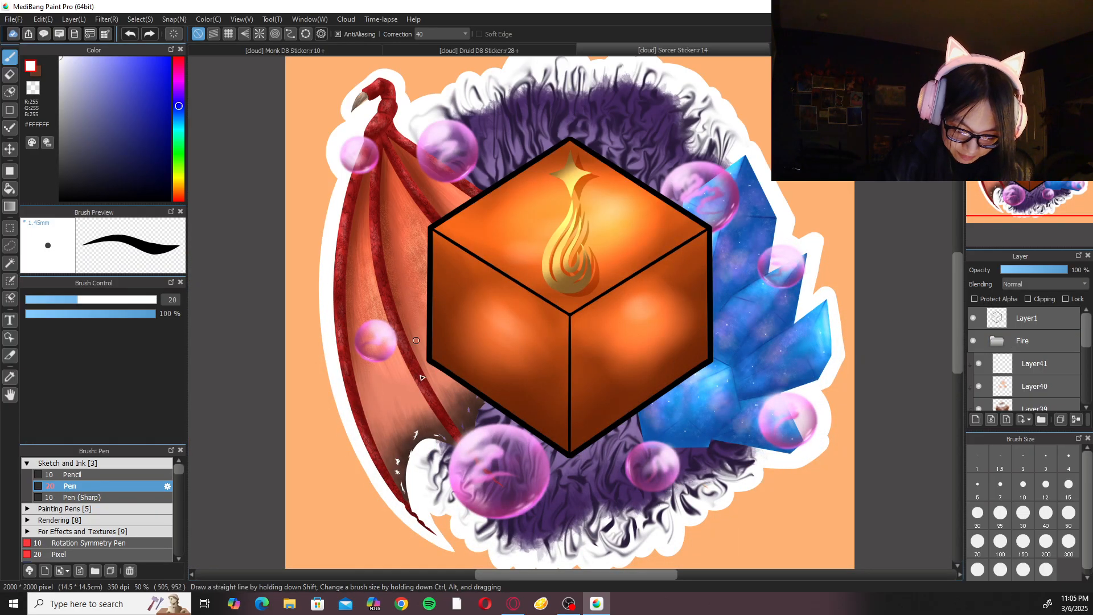
Return to the Monk D8 Sticker document and turn the canvas upside down to work on the border around the lower fire ring's wisp.
click(369, 51)
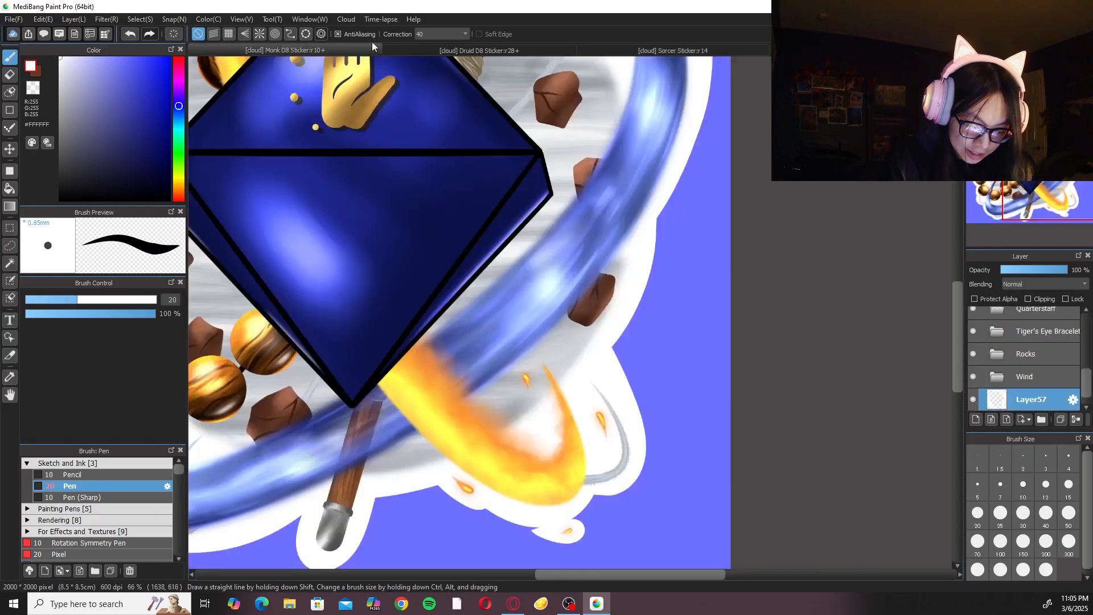
key(Right)
key(Right)
key(Right)
key(Right)
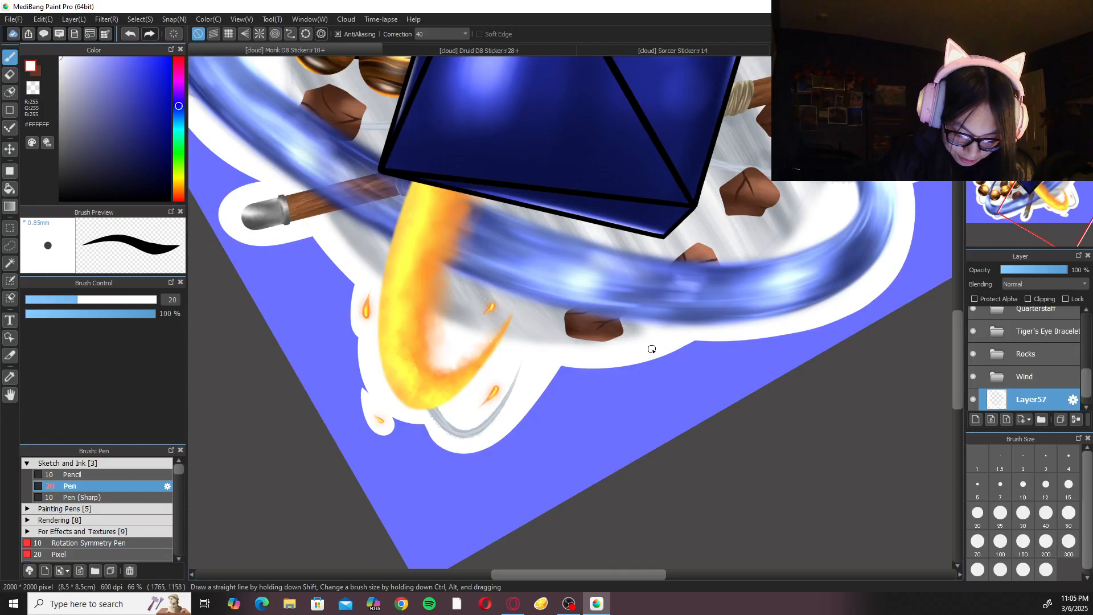
click(1040, 63)
click(1040, 63)
click(1040, 64)
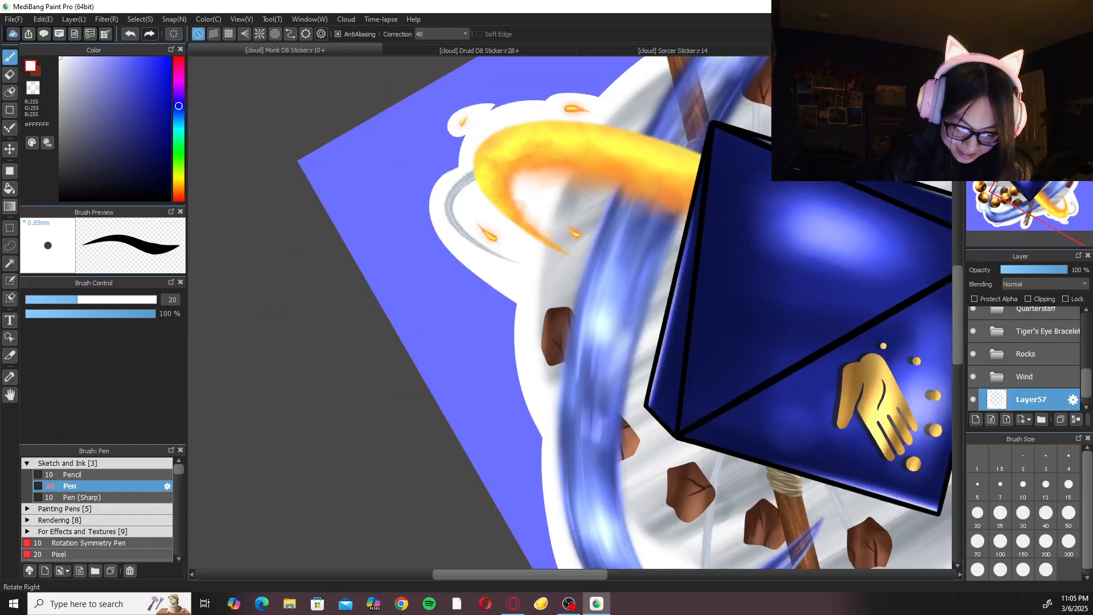
click(1039, 63)
drag(744, 276, 768, 320)
click(1069, 514)
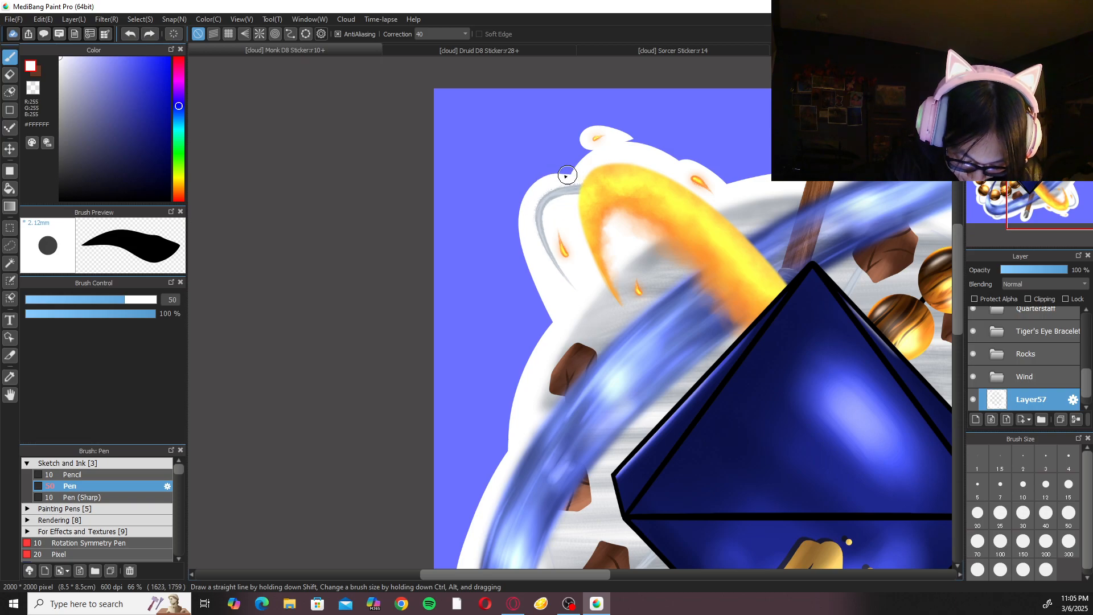
key(ctrl+z)
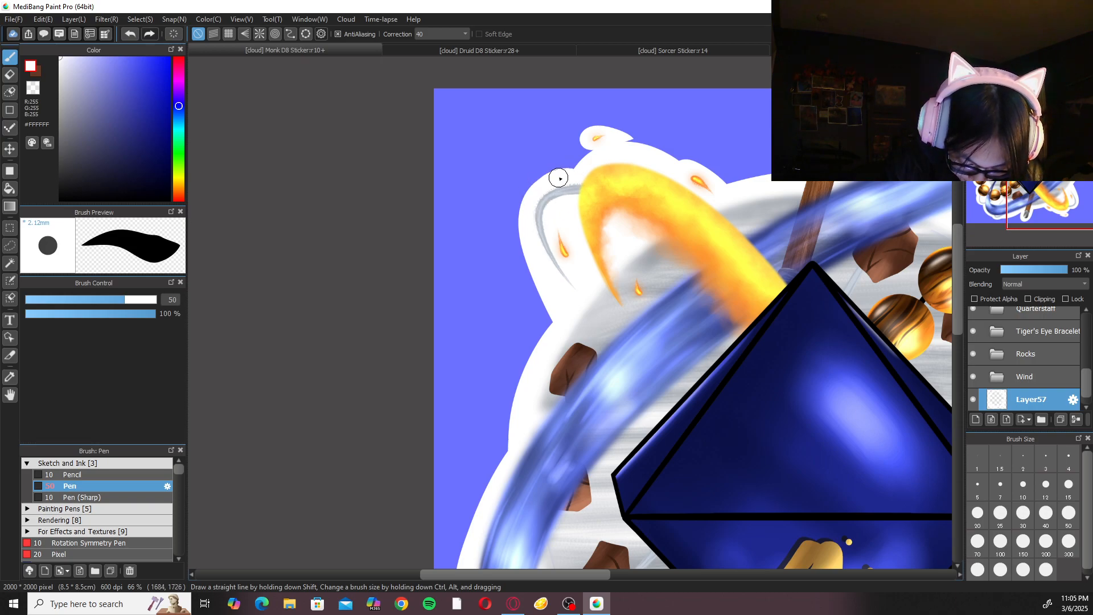
key(ctrl+z)
Widen the white border around the grey wind wisp beside the lower fire ring using the pen at size 100.
click(1001, 542)
drag(568, 180, 535, 242)
mouse_move(582, 175)
mouse_down()
mouse_move(558, 313)
mouse_move(587, 335)
mouse_up()
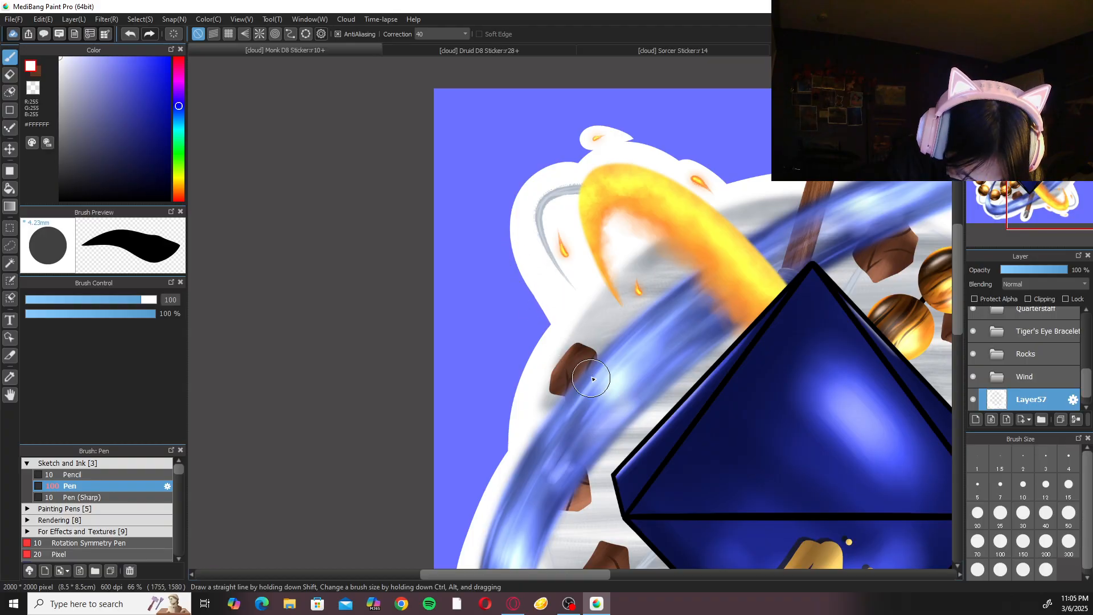
Examine the white border along the blue ring, the lower rock and the fire ring's wisp with the canvas upright.
click(1040, 64)
key(ctrl+minus)
key(ctrl+minus)
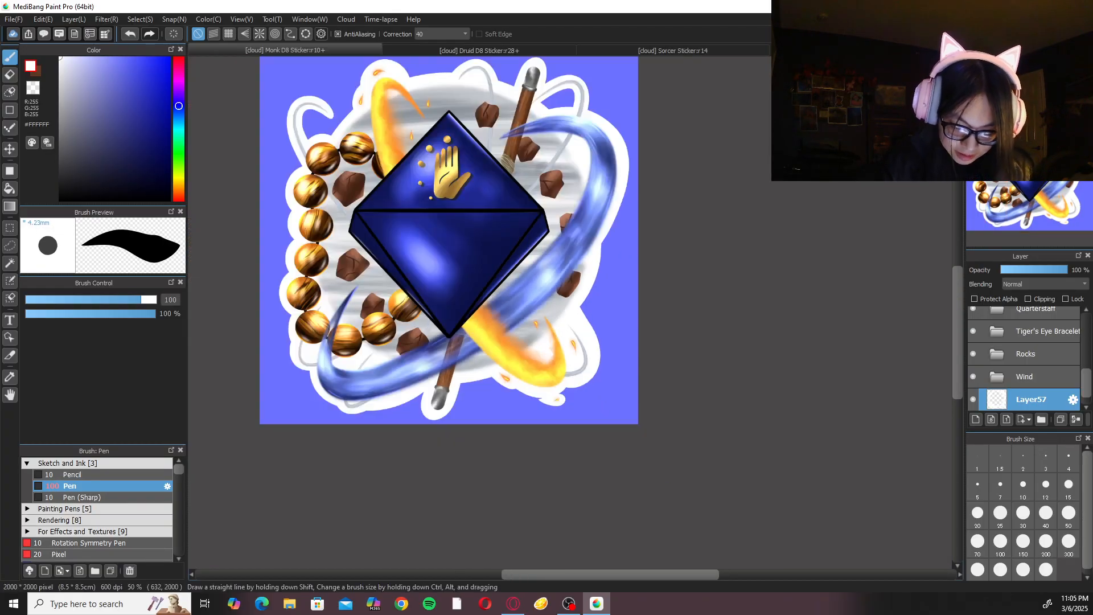
key(ctrl+plus)
key(ctrl+plus)
key(ctrl+plus)
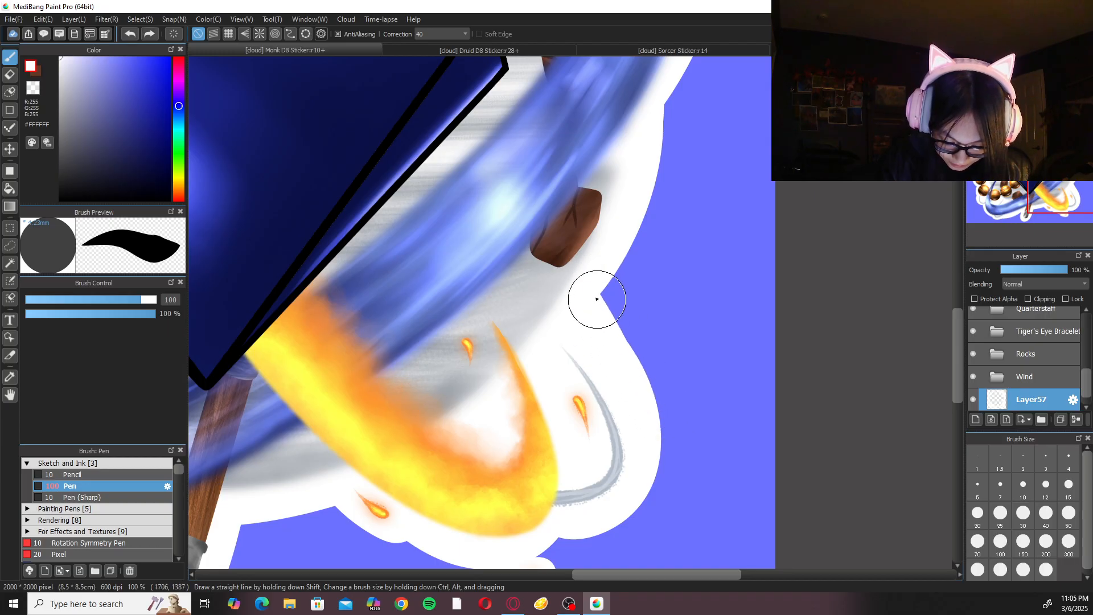
key(ctrl+minus)
key(ctrl+minus)
key(ctrl+plus)
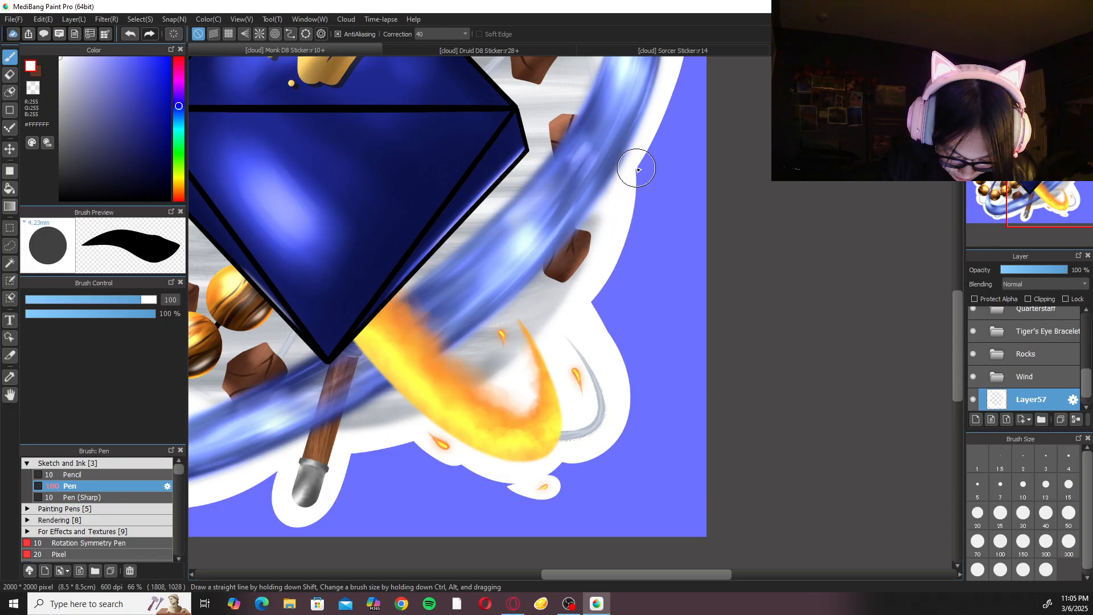
Save the Monk D8 Sticker document after a check of the whole design.
key(ctrl+minus)
key(ctrl+minus)
key(ctrl+minus)
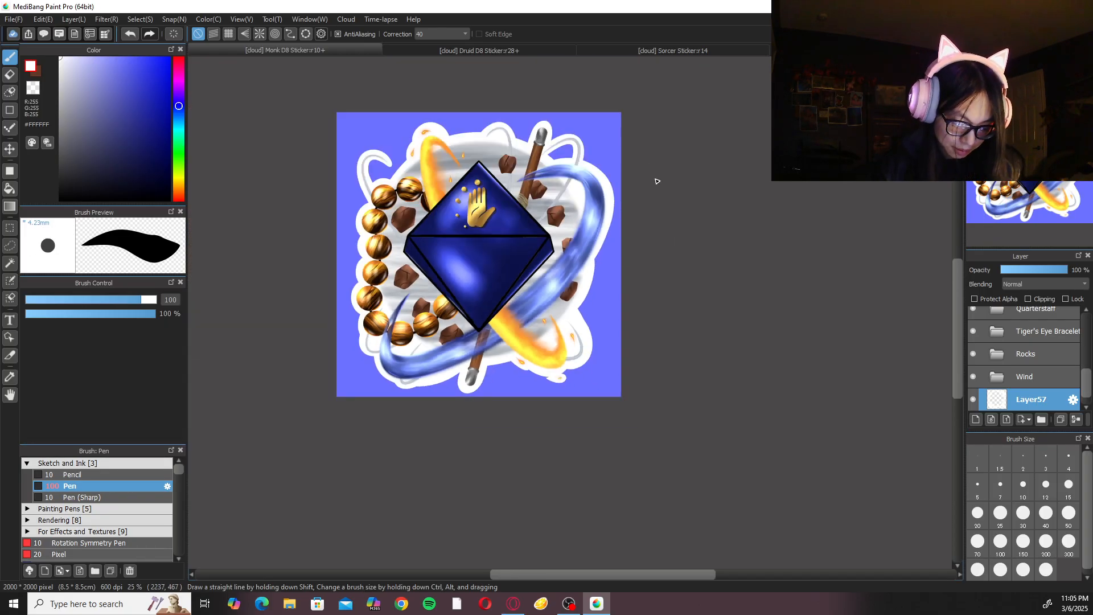
click(1006, 63)
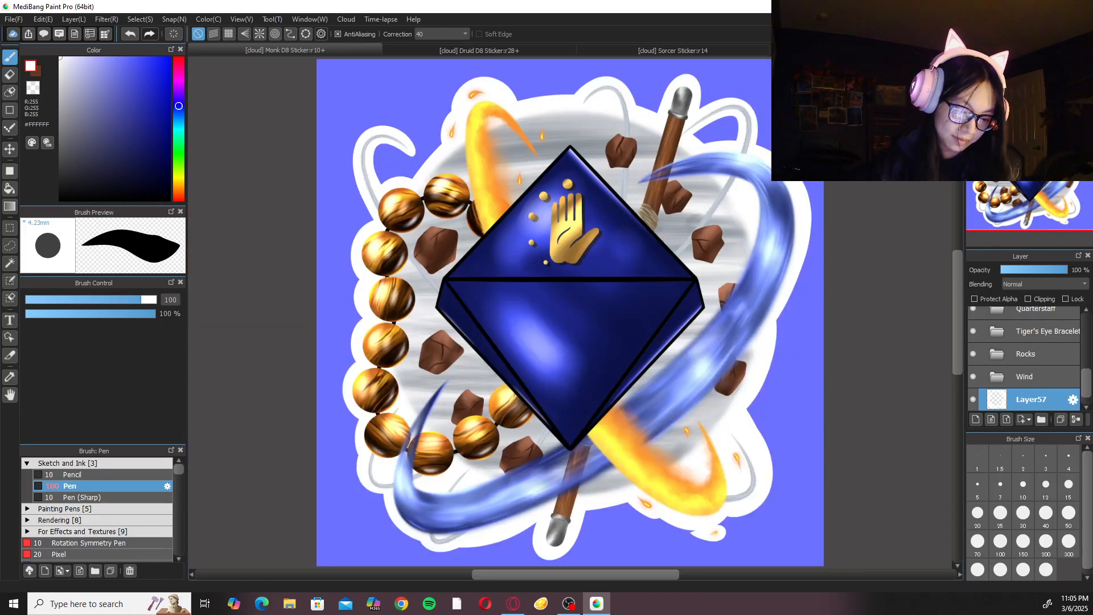
key(ctrl+s)
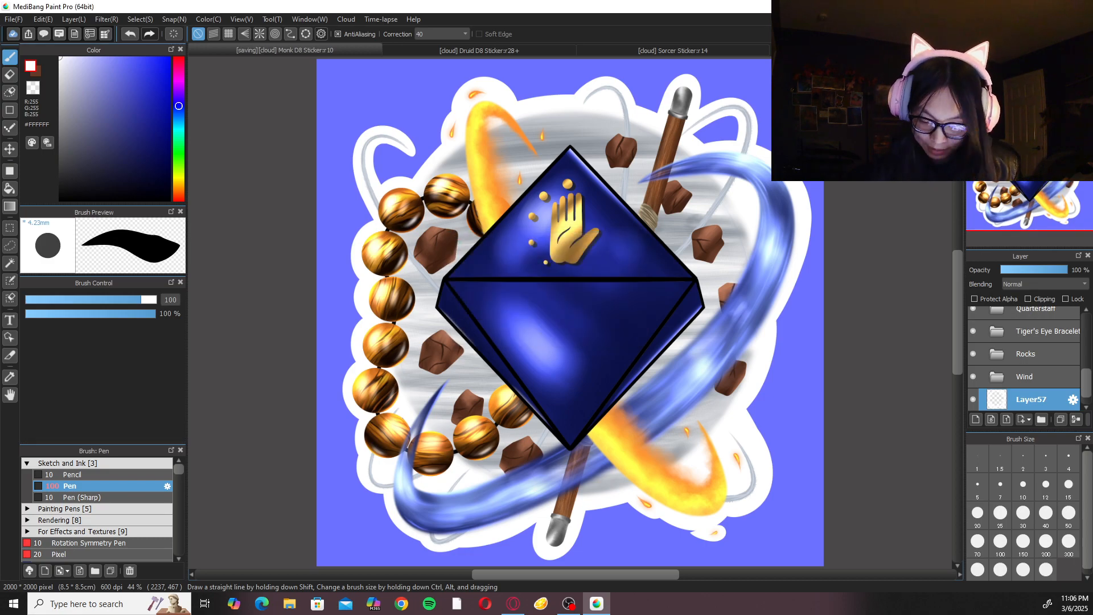
Add a new layer without clipping beneath Layer37 at the bottom of the Rocks folder.
click(1030, 353)
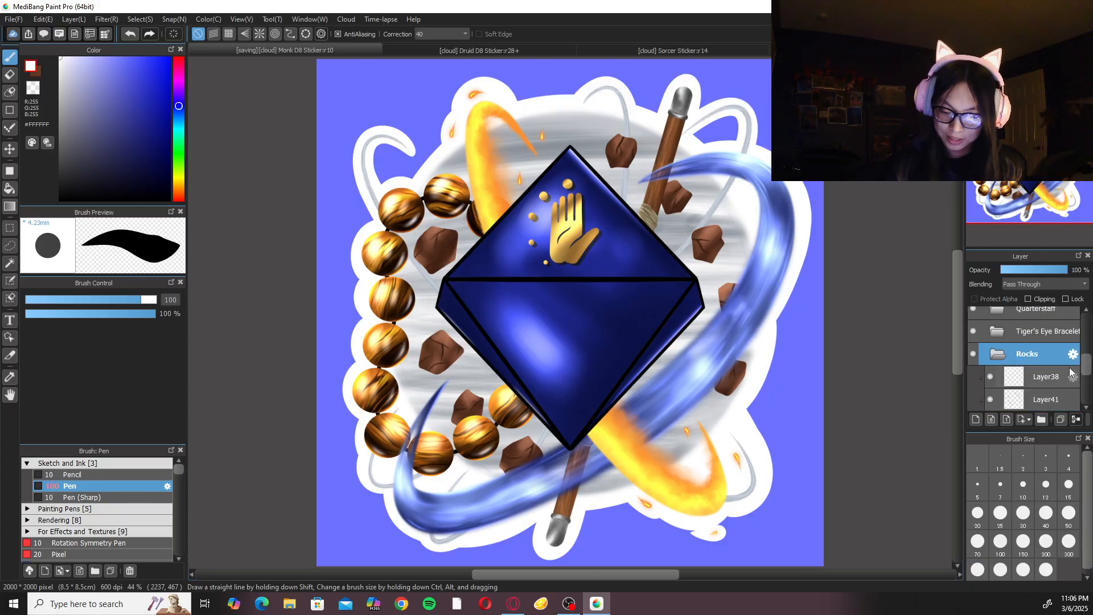
click(1037, 379)
scroll(1073, 394, down, 3)
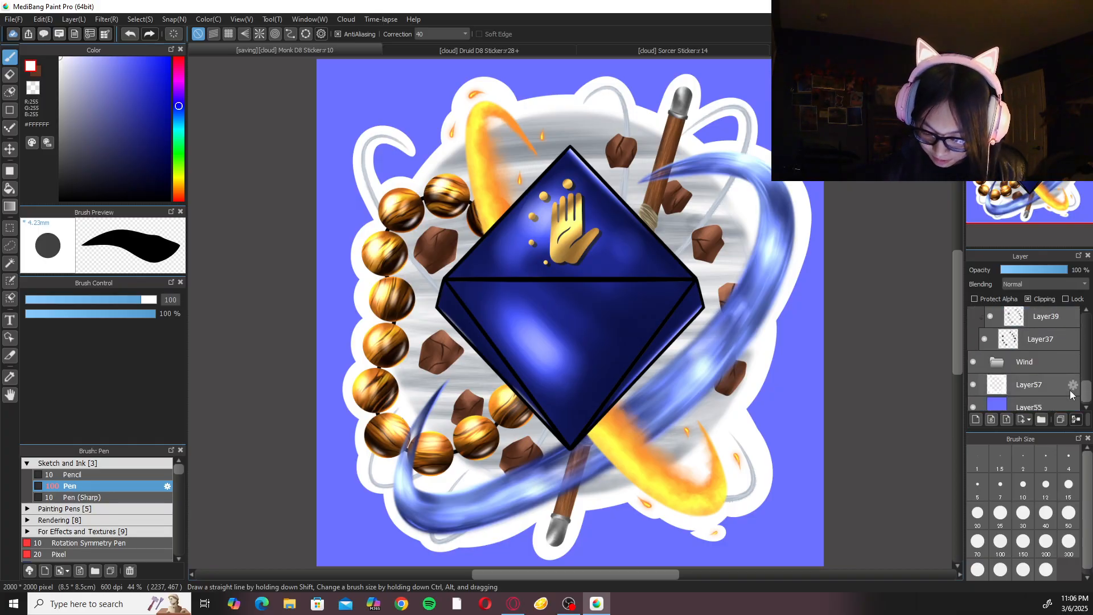
click(1047, 343)
click(976, 419)
drag(1035, 359, 1039, 341)
click(1028, 299)
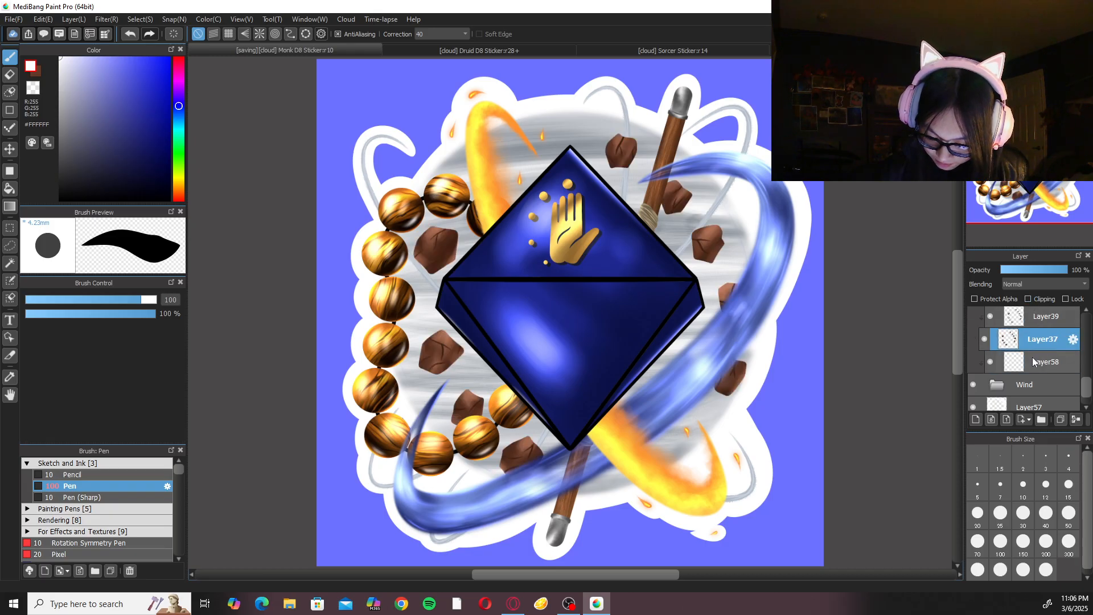
click(1035, 362)
click(1029, 300)
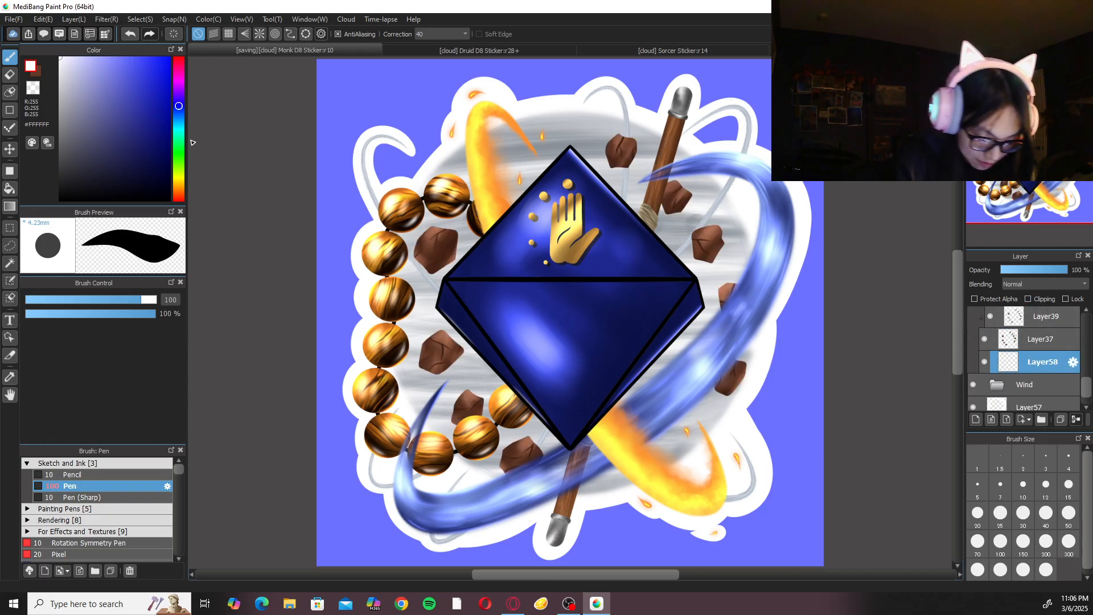
Set the drawing colour to light brown #BEA188 and choose the Cloud 2 brush from the effects and textures brushes.
click(182, 188)
drag(72, 79, 95, 89)
click(179, 191)
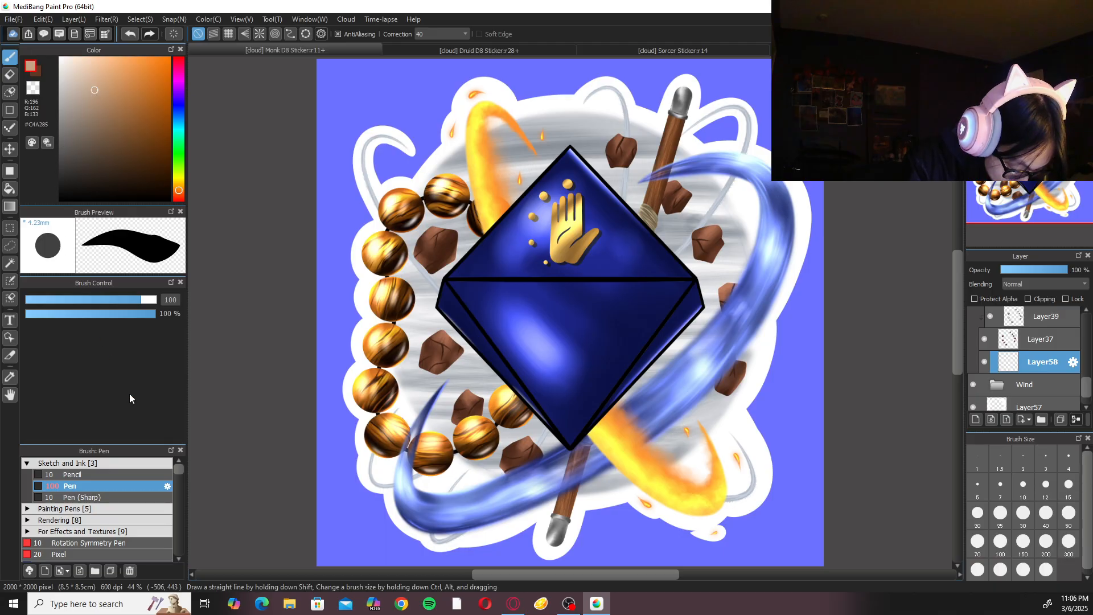
click(121, 464)
click(128, 491)
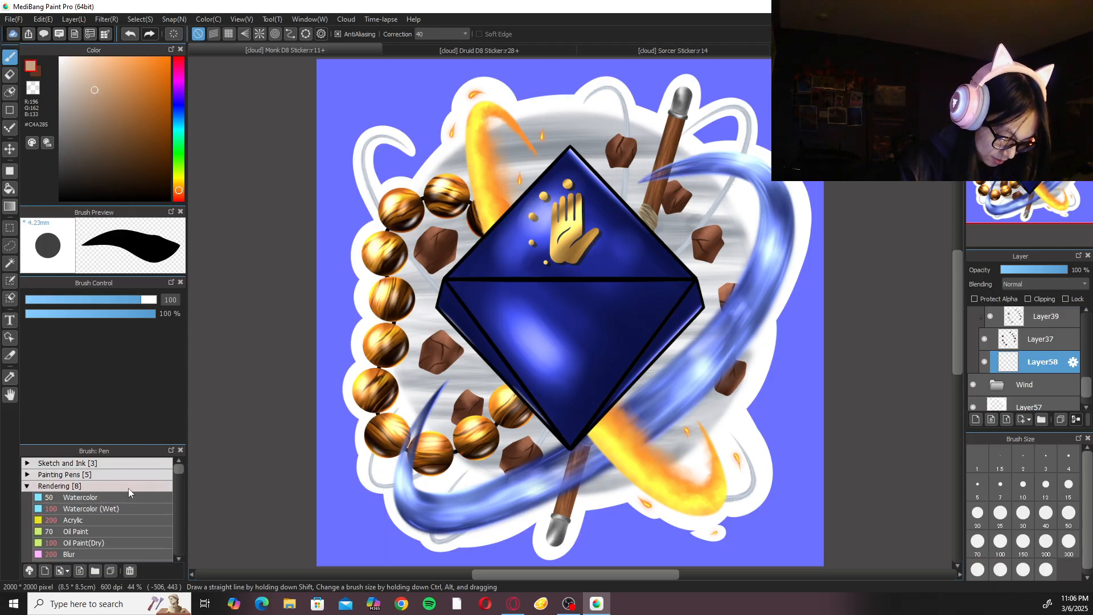
drag(91, 91, 91, 93)
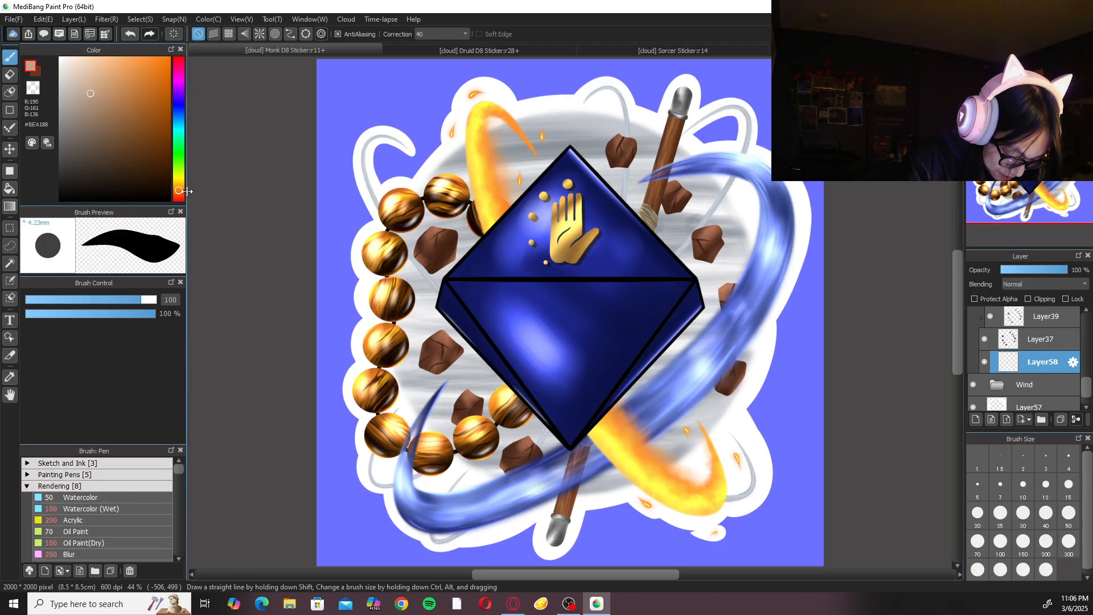
click(130, 497)
click(130, 489)
click(127, 532)
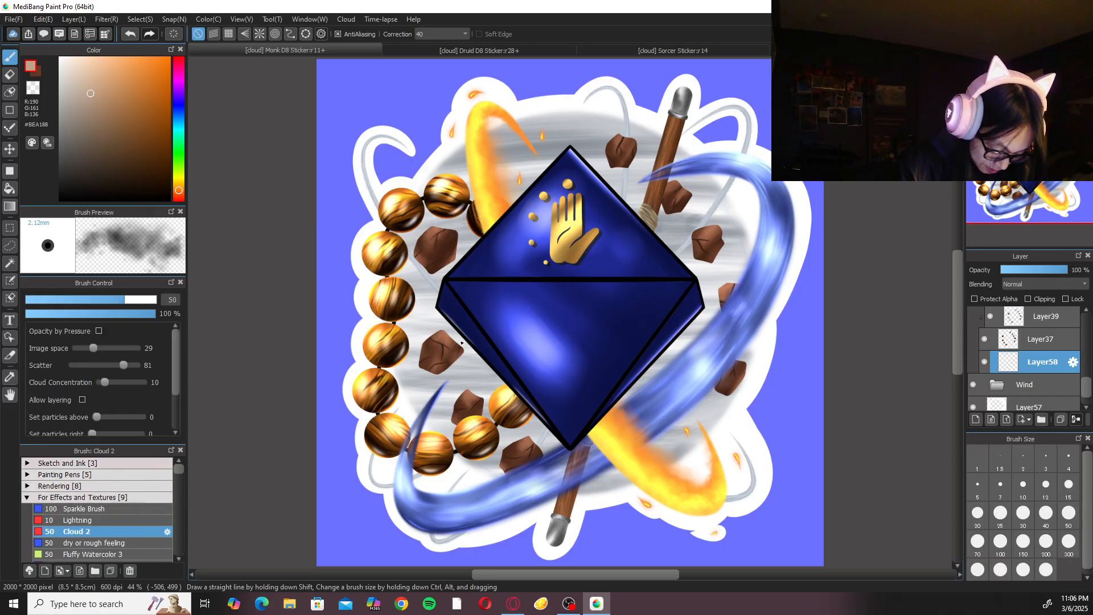
Paint faint light brown dust behind the rocks across the wind circle with Cloud 2 at size 300 and correction 0.
click(1068, 542)
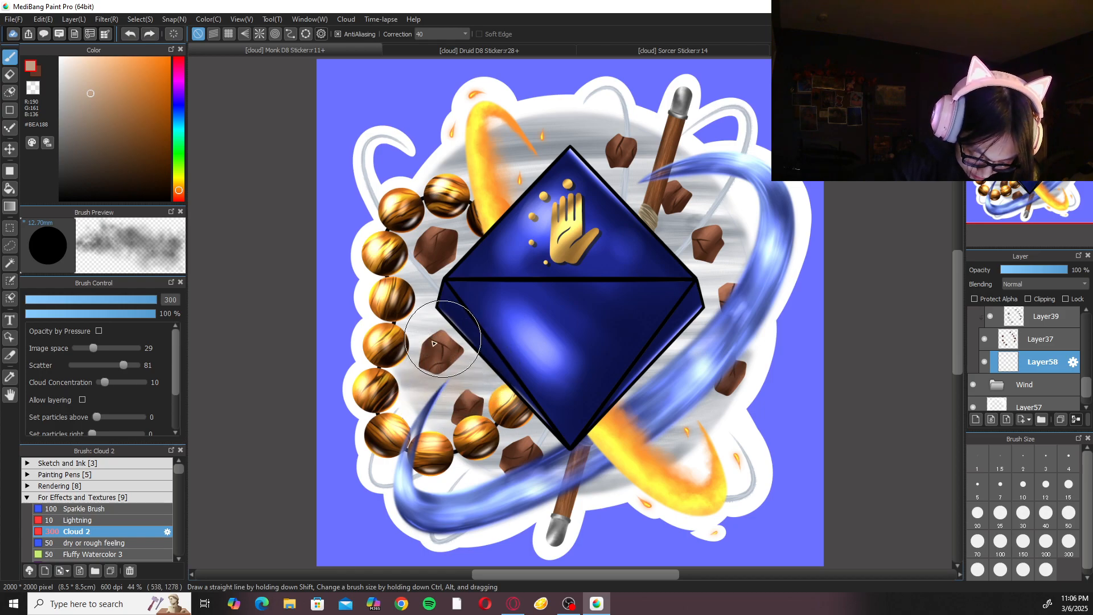
mouse_move(454, 378)
mouse_down()
mouse_move(471, 339)
mouse_move(453, 347)
mouse_move(408, 324)
mouse_move(447, 364)
mouse_up()
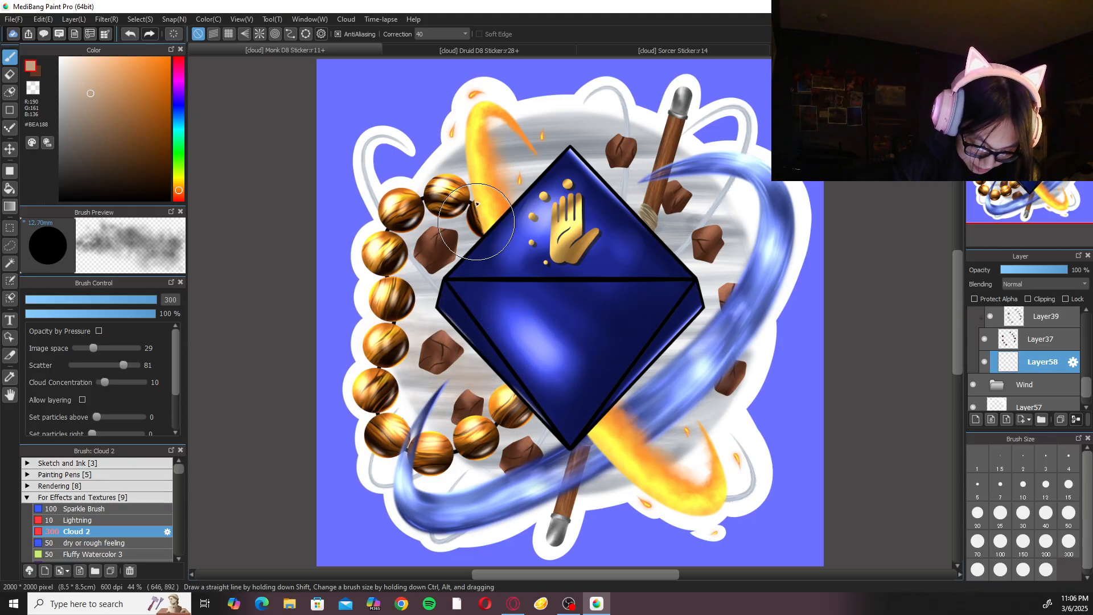
click(442, 35)
click(449, 44)
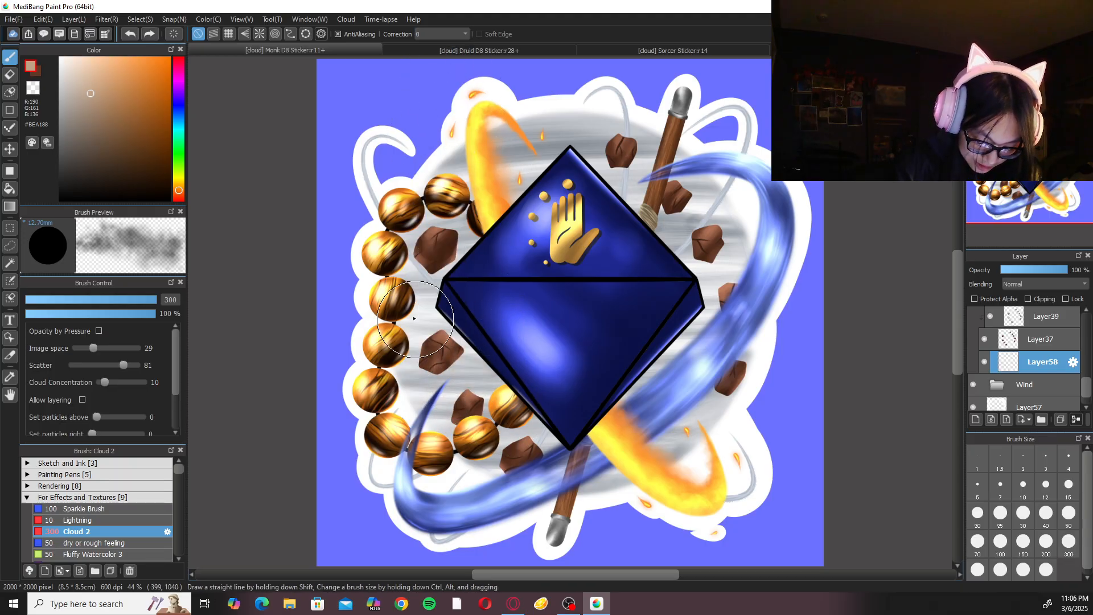
mouse_move(714, 257)
mouse_down()
mouse_move(738, 226)
mouse_move(733, 212)
mouse_move(726, 231)
mouse_move(751, 319)
mouse_move(746, 367)
mouse_move(743, 358)
mouse_move(723, 371)
mouse_move(717, 359)
mouse_up()
key(ctrl+z)
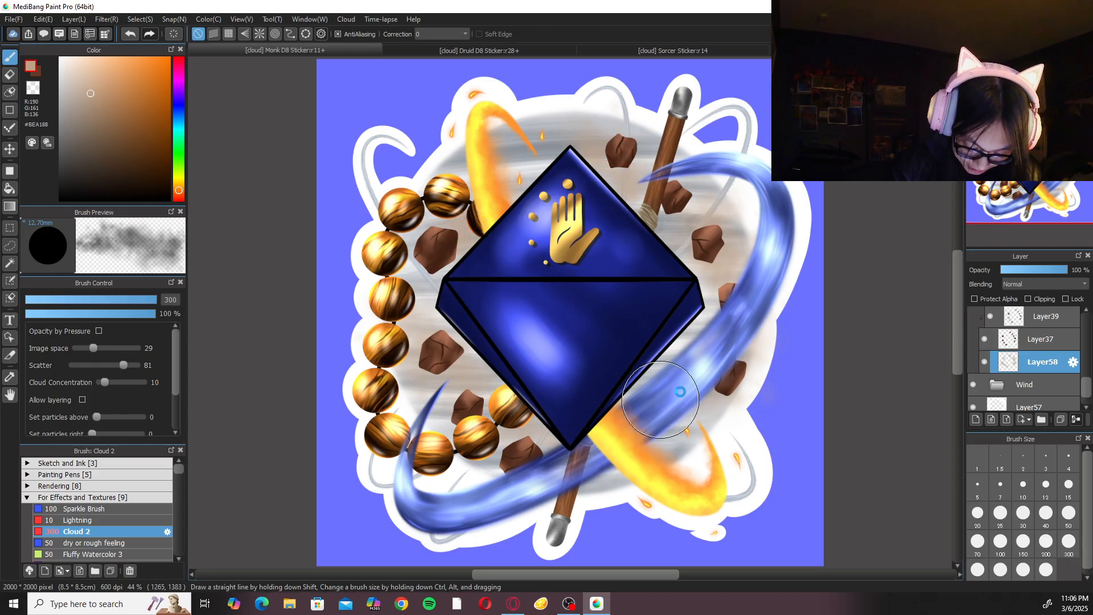
key(ctrl+minus)
key(ctrl+plus)
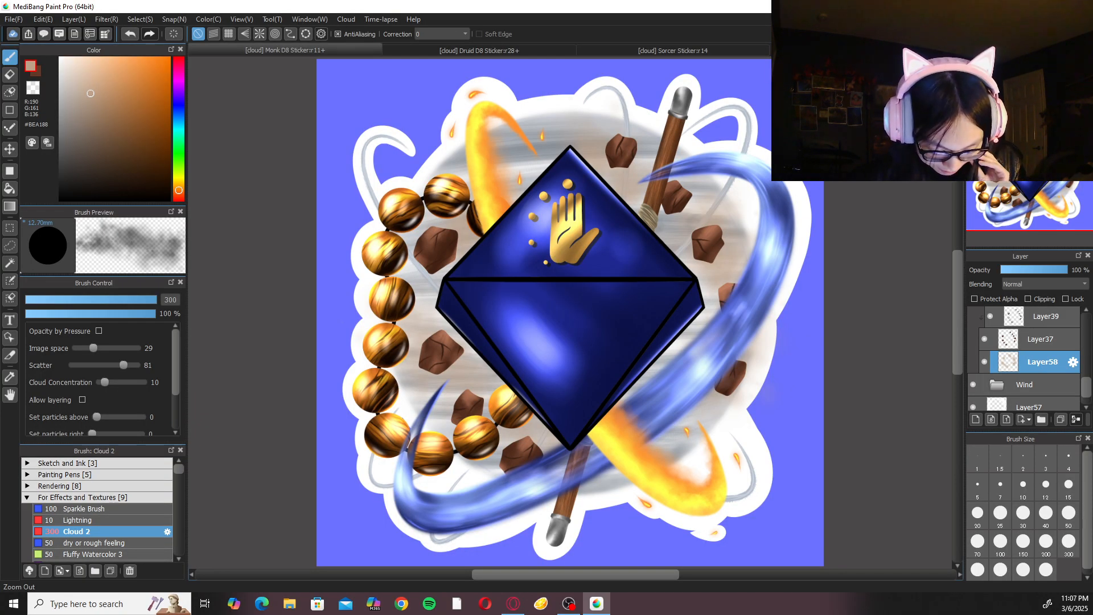
Compare the Monk D8 sticker with the finished designs in the Druid D8 Sticker and Sorcer Sticker documents.
click(527, 49)
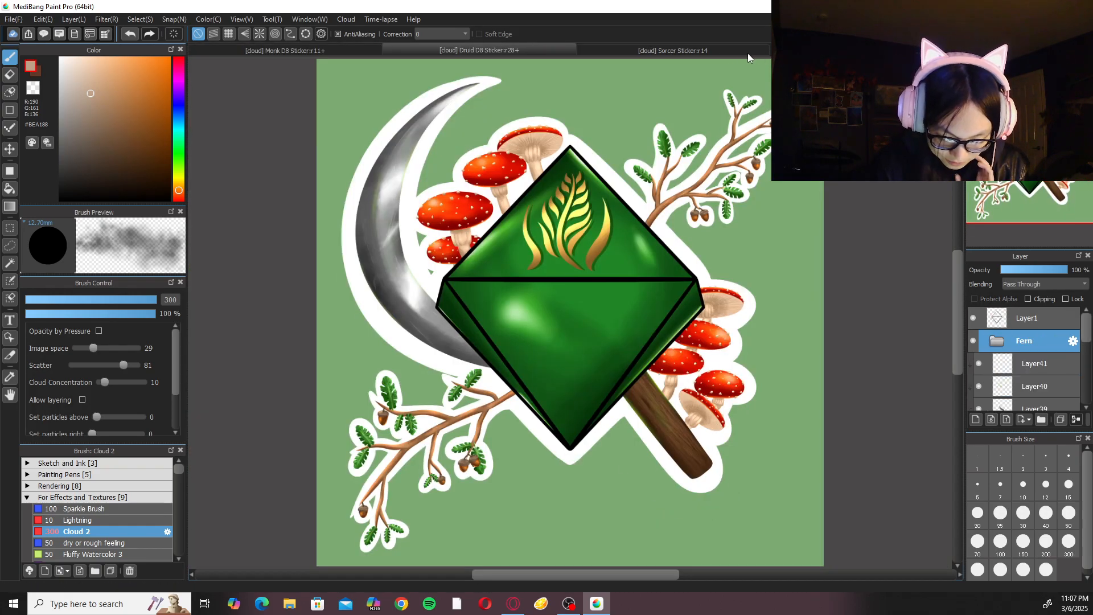
click(741, 50)
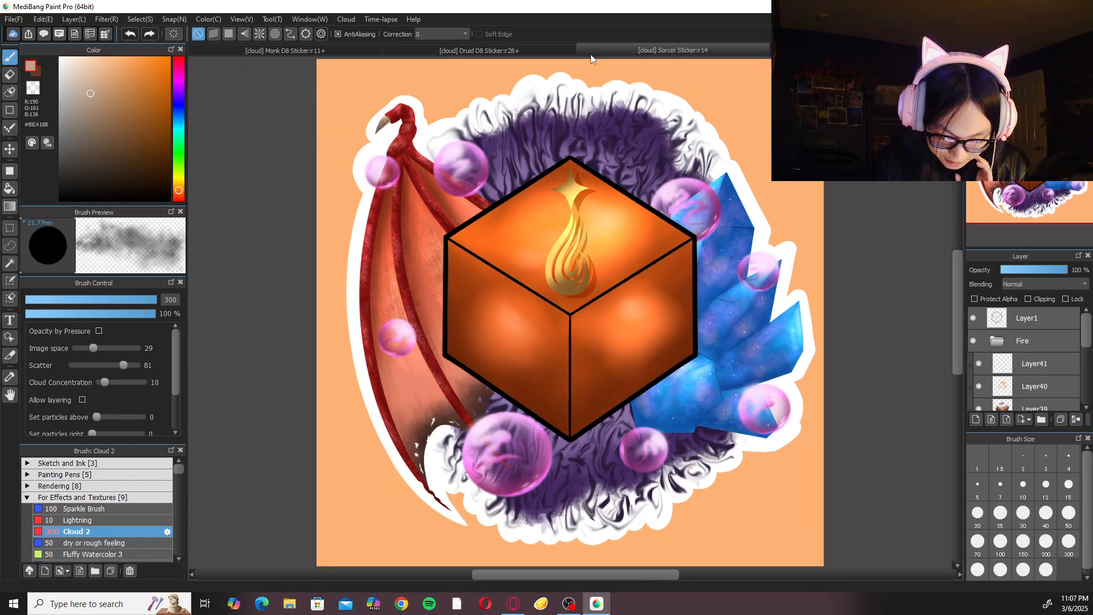
click(538, 51)
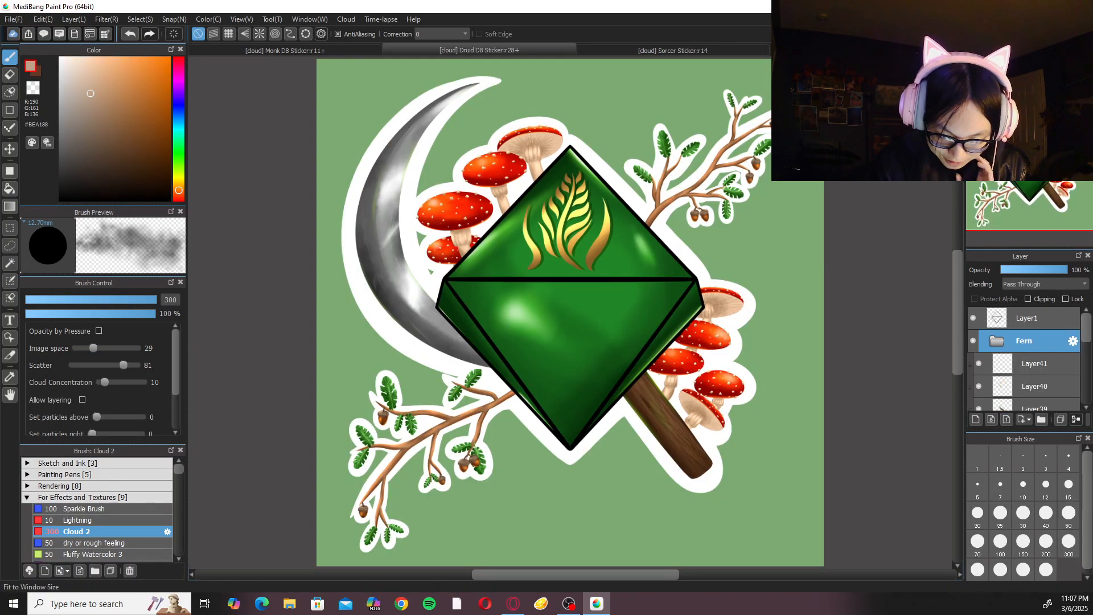
click(628, 51)
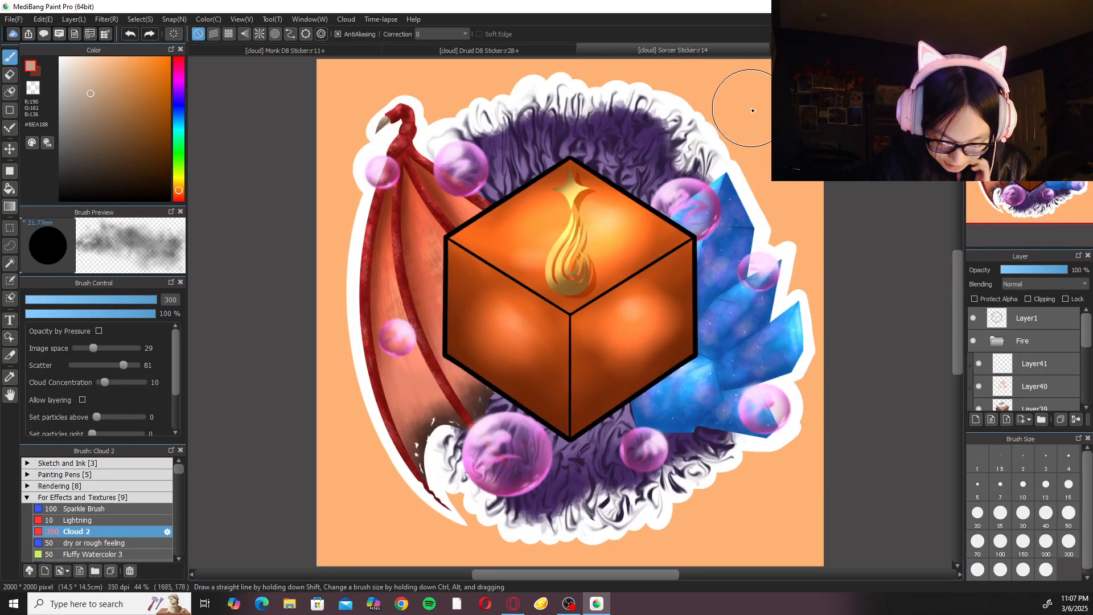
click(511, 46)
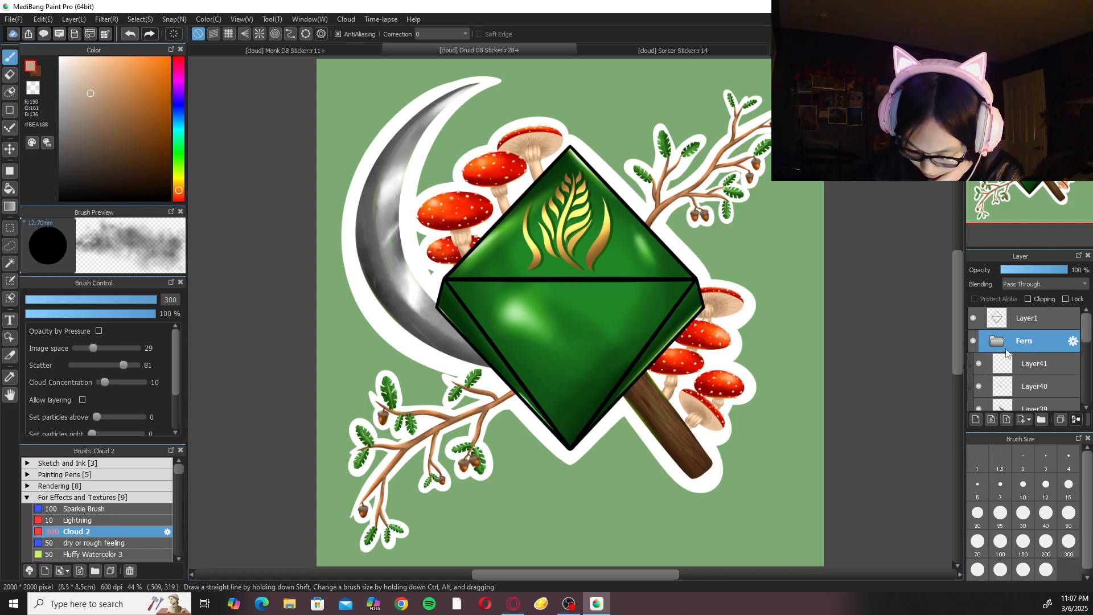
drag(1086, 340, 1084, 254)
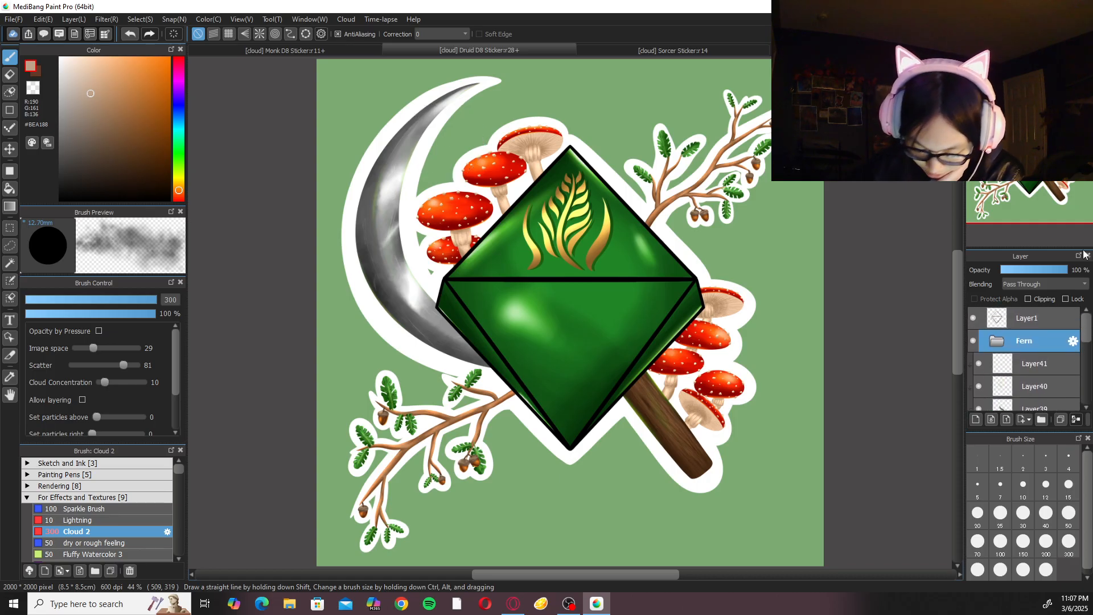
click(371, 44)
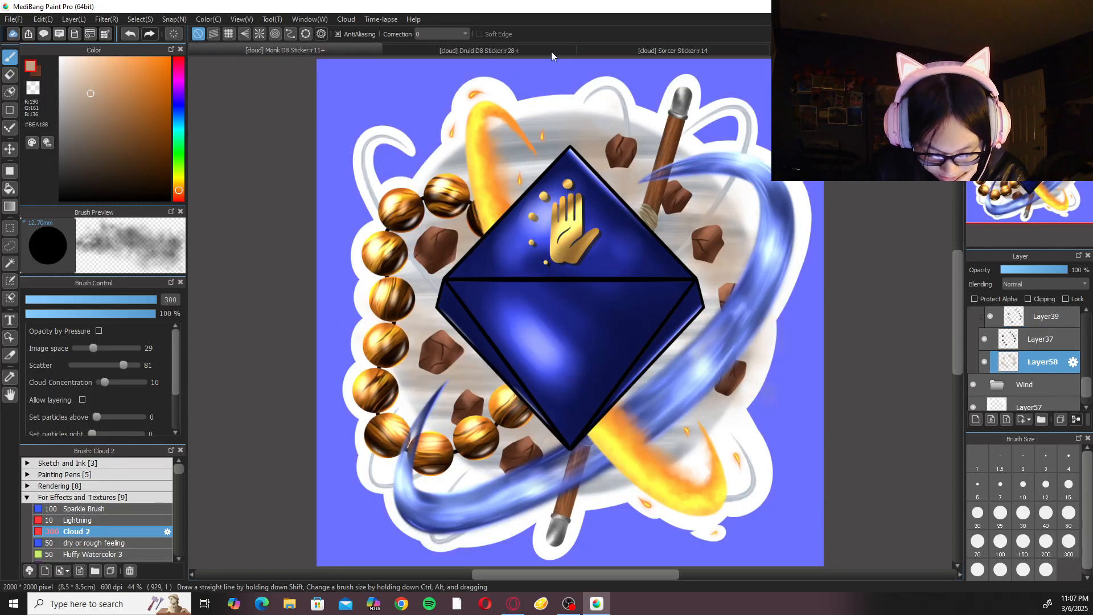
click(567, 50)
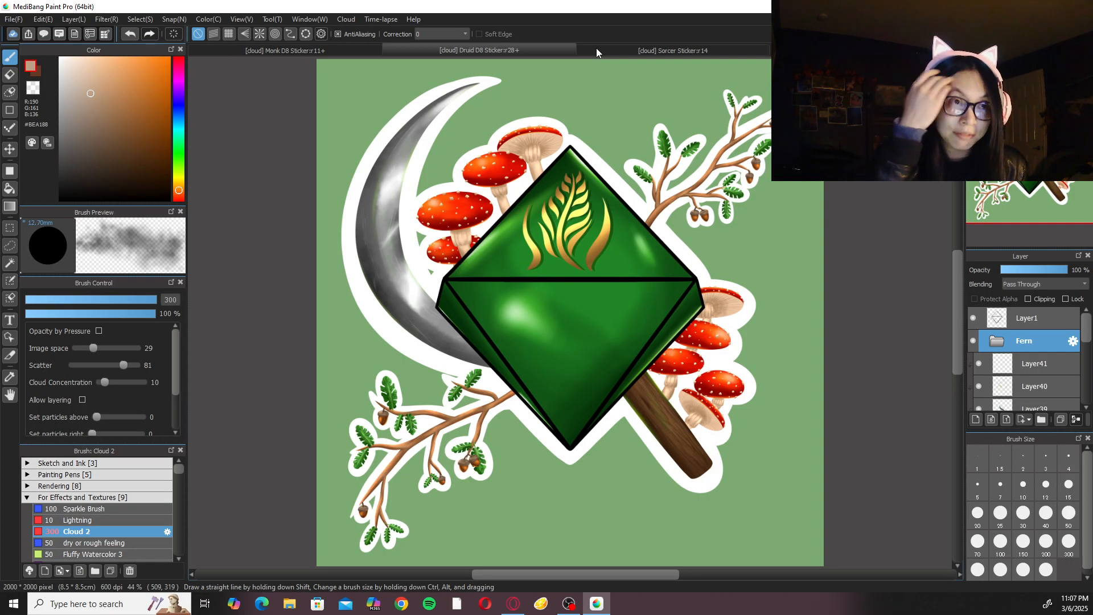
click(707, 49)
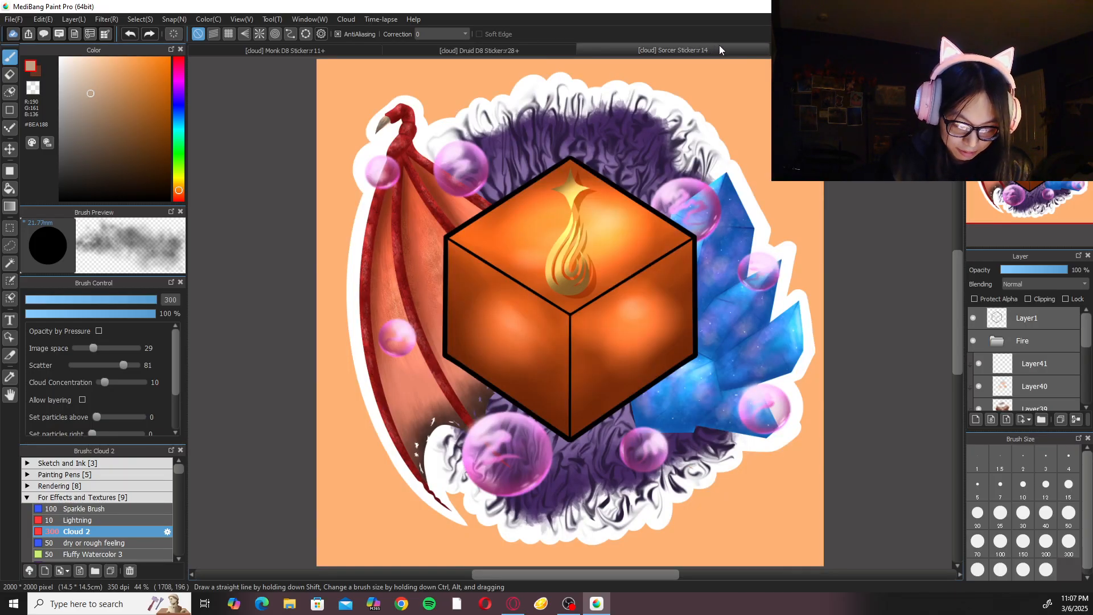
key(ctrl+plus)
key(ctrl+plus)
key(ctrl+plus)
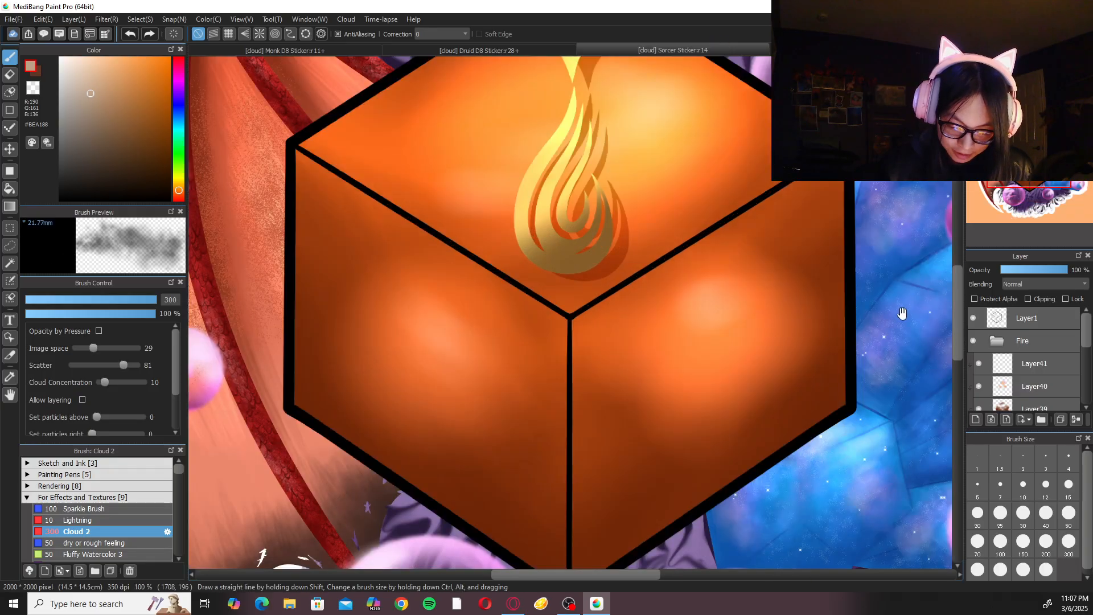
Return from the Sorcer Sticker document to the Monk D8 Sticker document and save it.
drag(902, 313, 777, 300)
drag(884, 328, 791, 470)
key(ctrl+0)
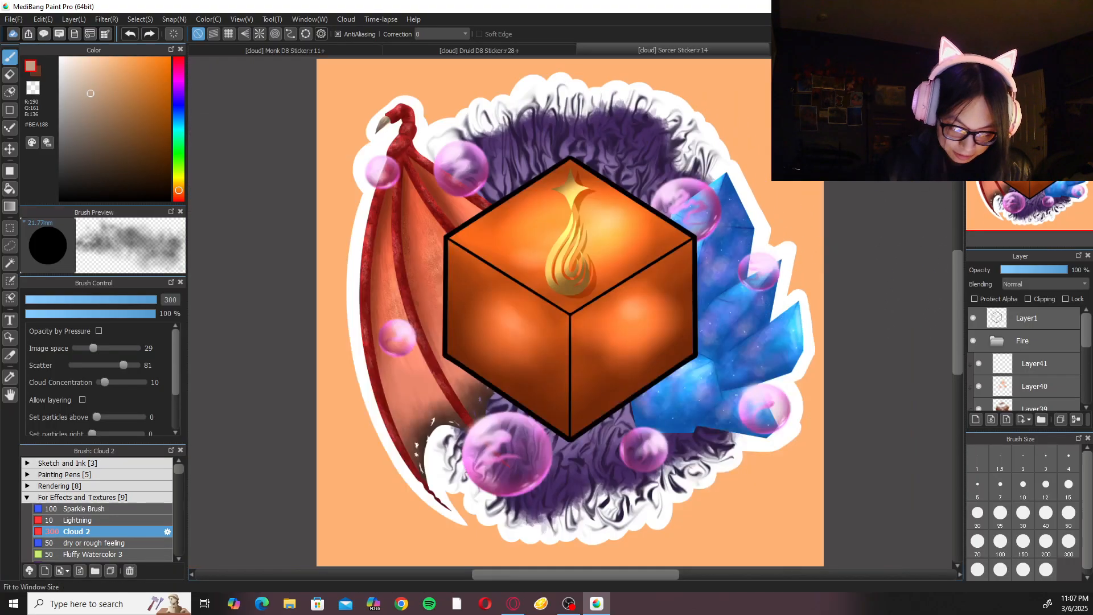
click(411, 53)
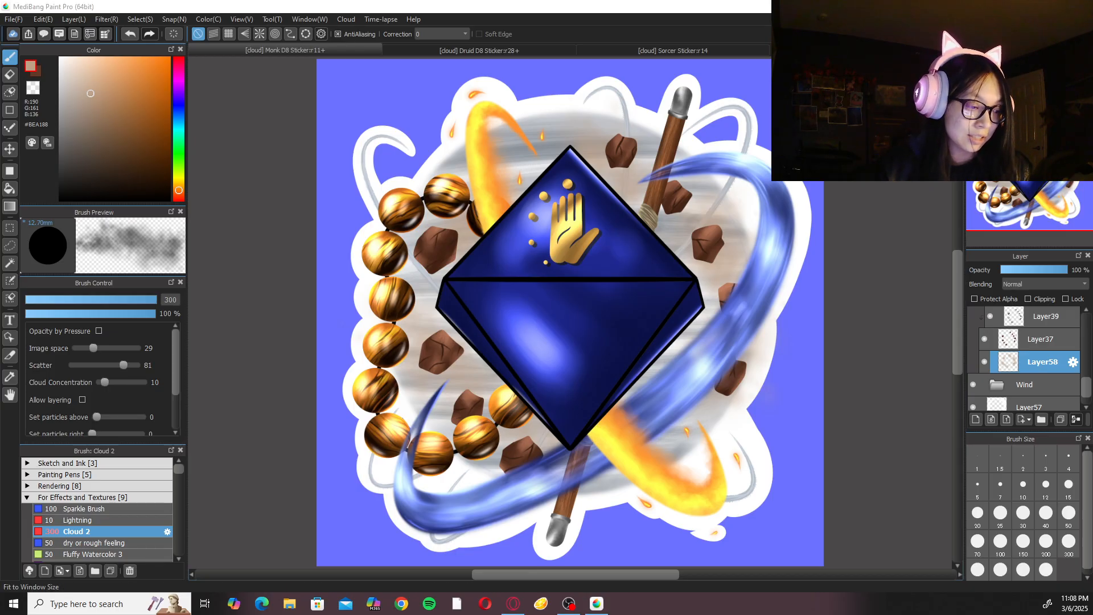
key(ctrl+s)
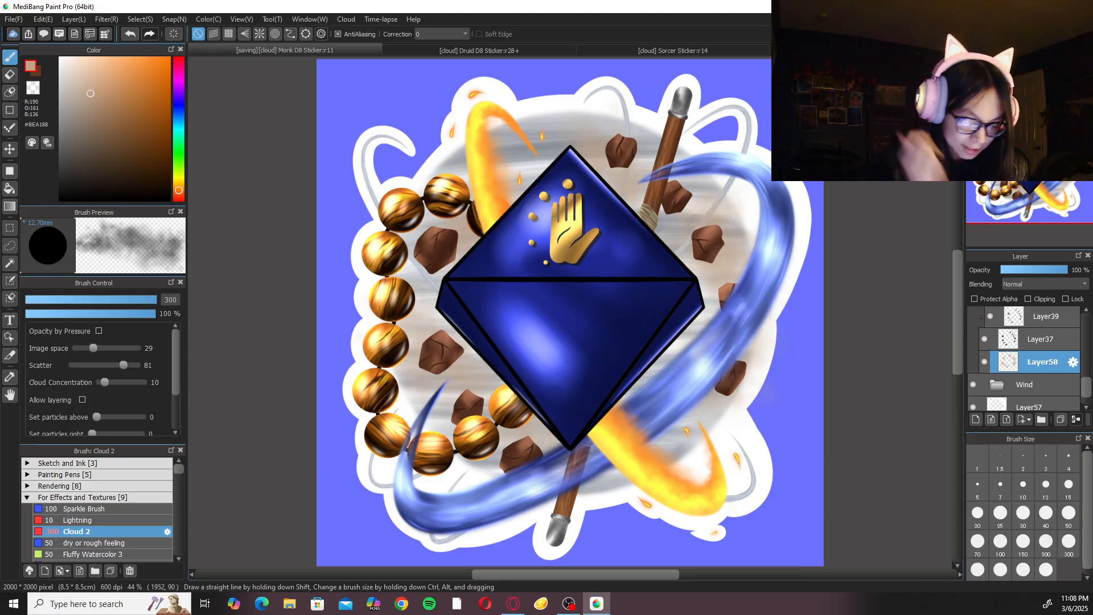
click(14, 19)
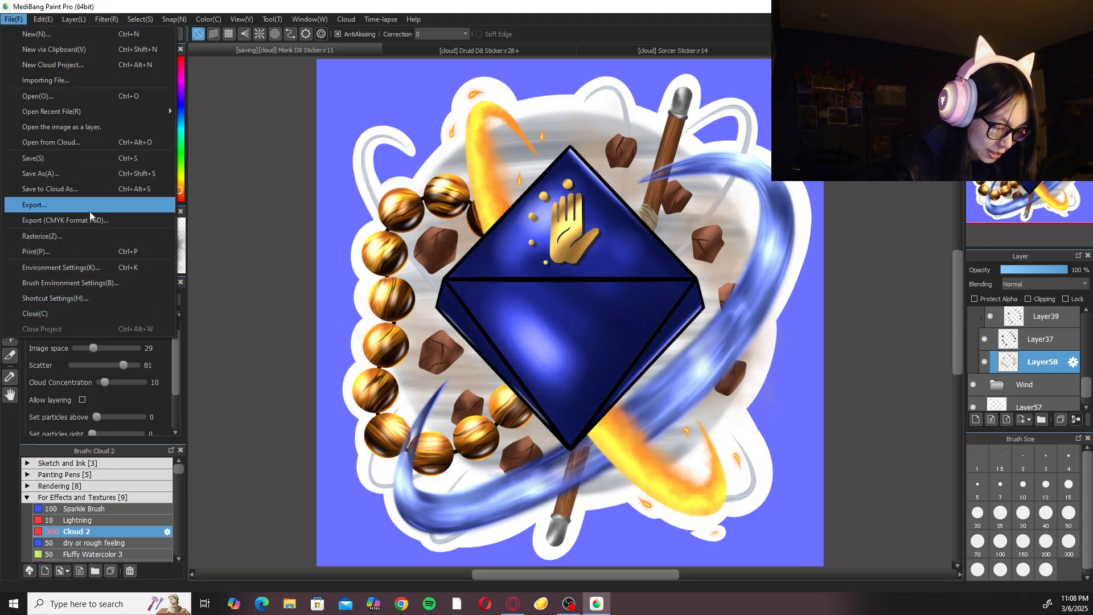
click(59, 36)
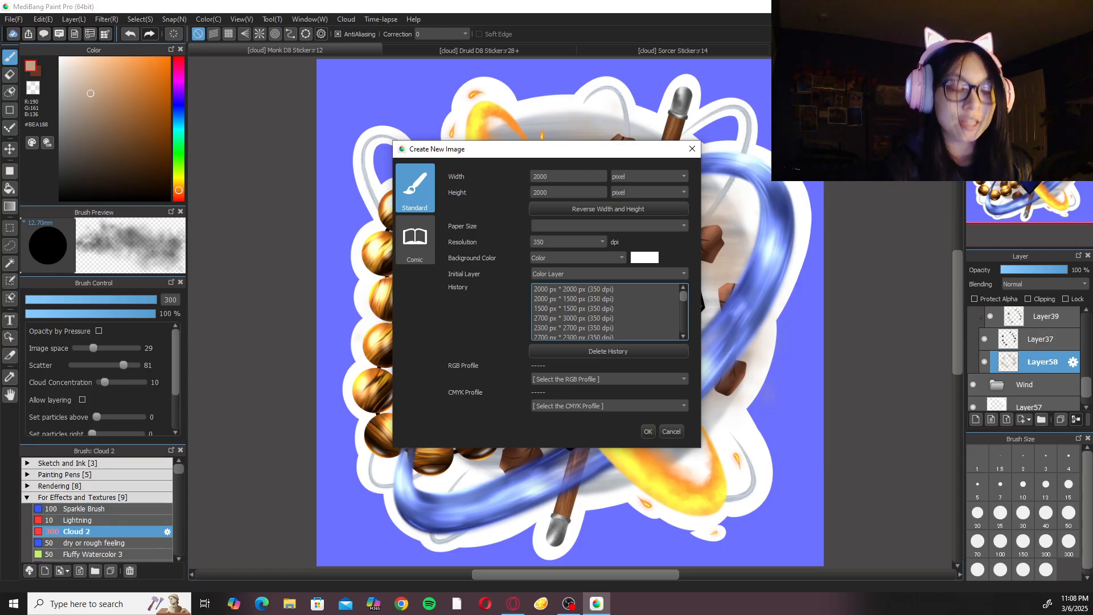
key(Escape)
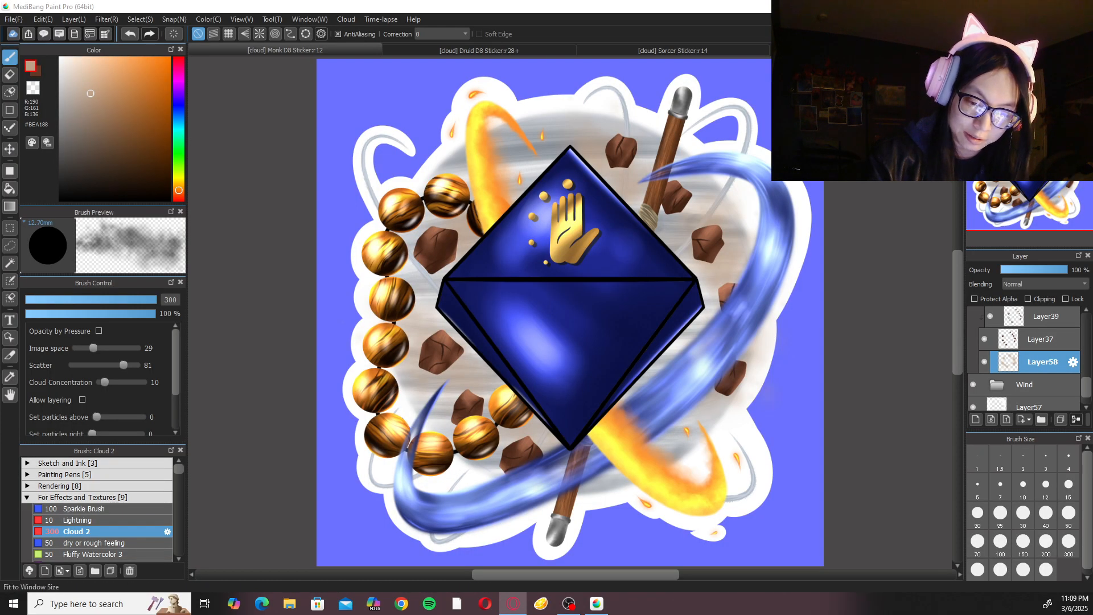
Select Layer57, set the drawing colour to white #FFFFFF and choose the Pen brush from the sketch and ink brushes.
scroll(1061, 402, down, 2)
click(1045, 378)
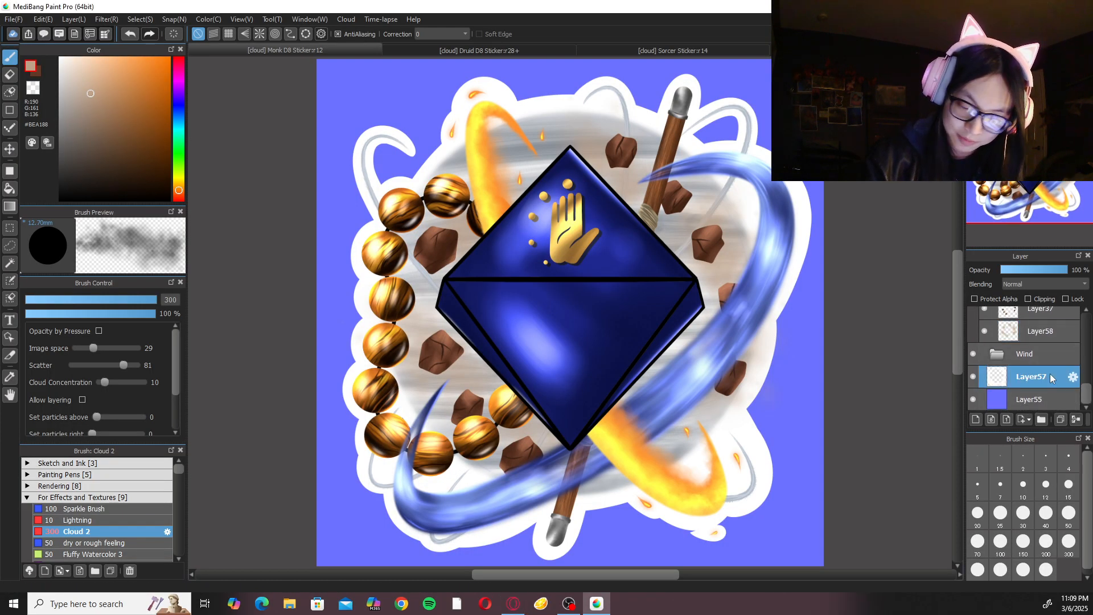
click(138, 465)
click(137, 485)
Touch up the white border along the inner edge of the wind curl beside the staff's metal tip with the Pen at size 50.
drag(533, 358, 465, 493)
key(Up)
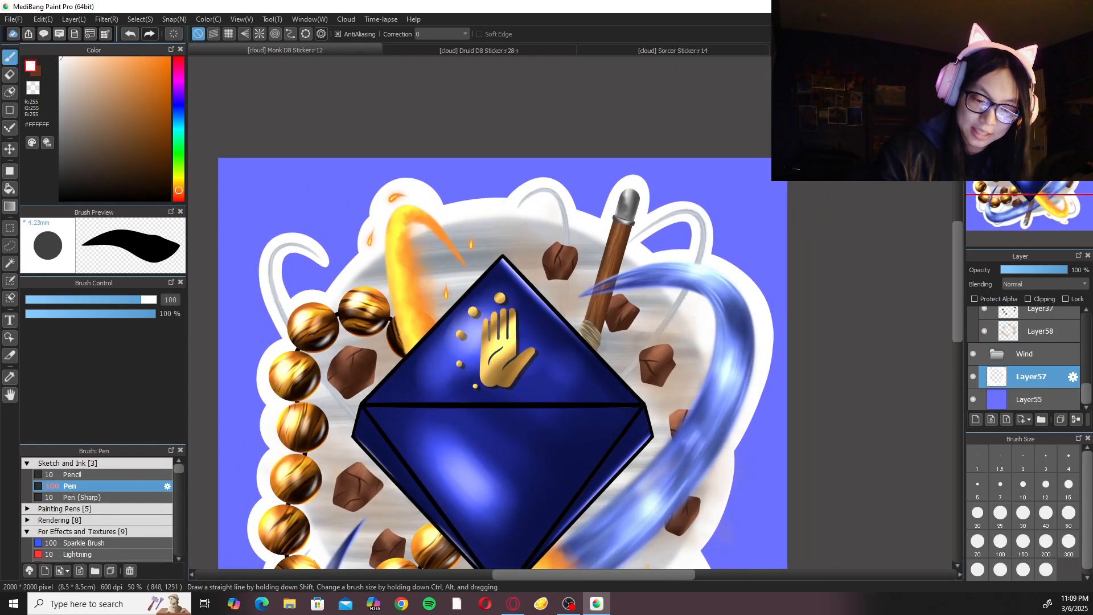
key(Left)
key(Left)
key(Left)
key(Left)
drag(627, 253, 619, 381)
key(Up)
key(Up)
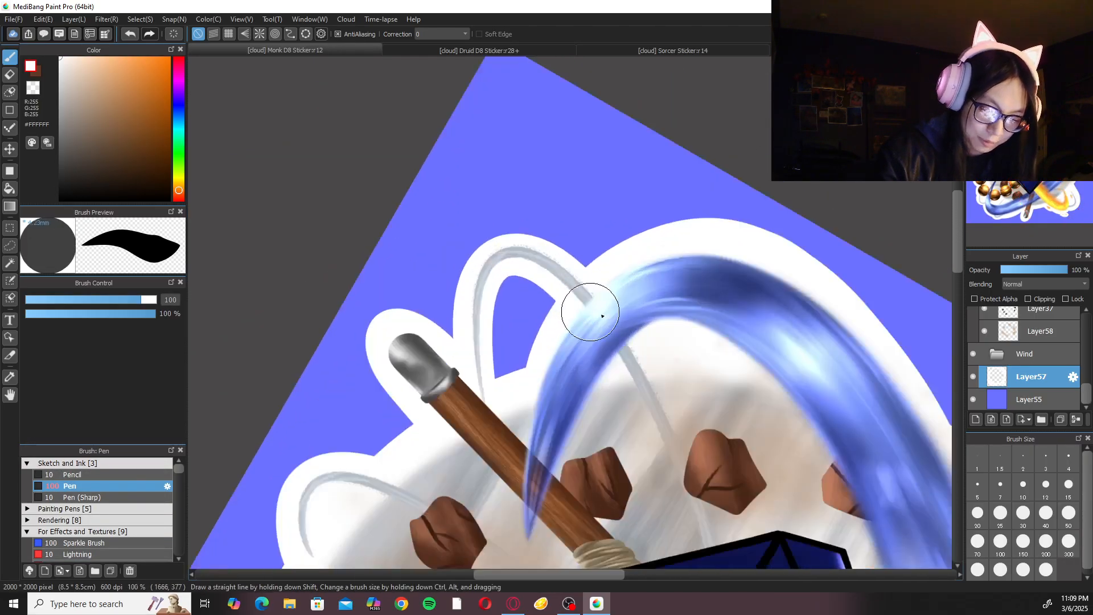
click(1069, 515)
mouse_move(503, 271)
mouse_down()
mouse_move(492, 294)
mouse_move(516, 426)
mouse_up()
key(ctrl+z)
drag(504, 268, 517, 427)
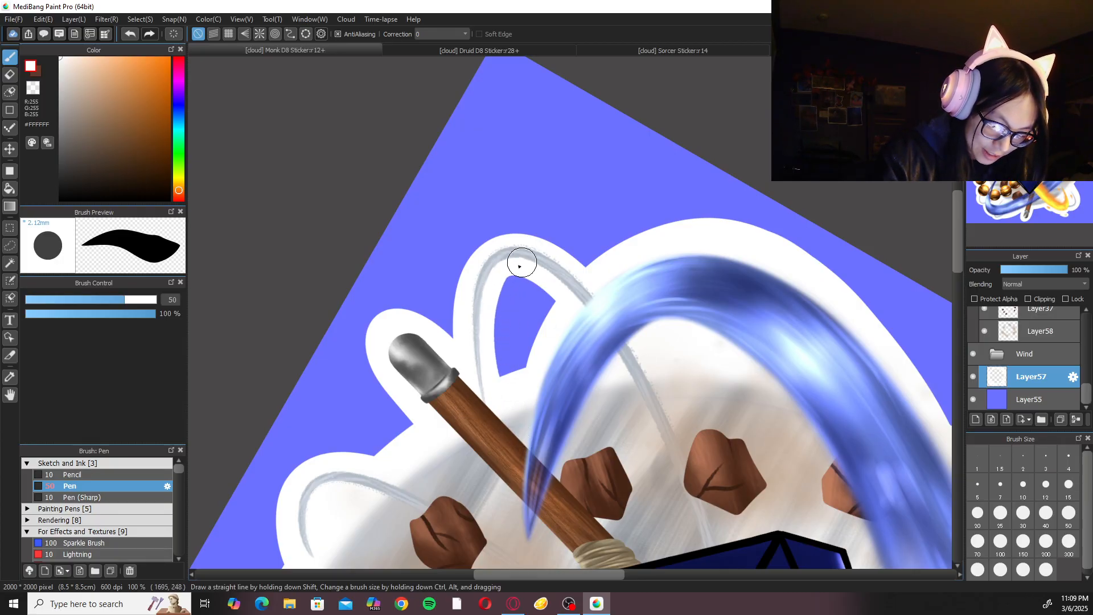
Try to thicken the white border further inside the opening of the wind curl beside the staff's tip.
key(Left)
key(Left)
key(Up)
key(Up)
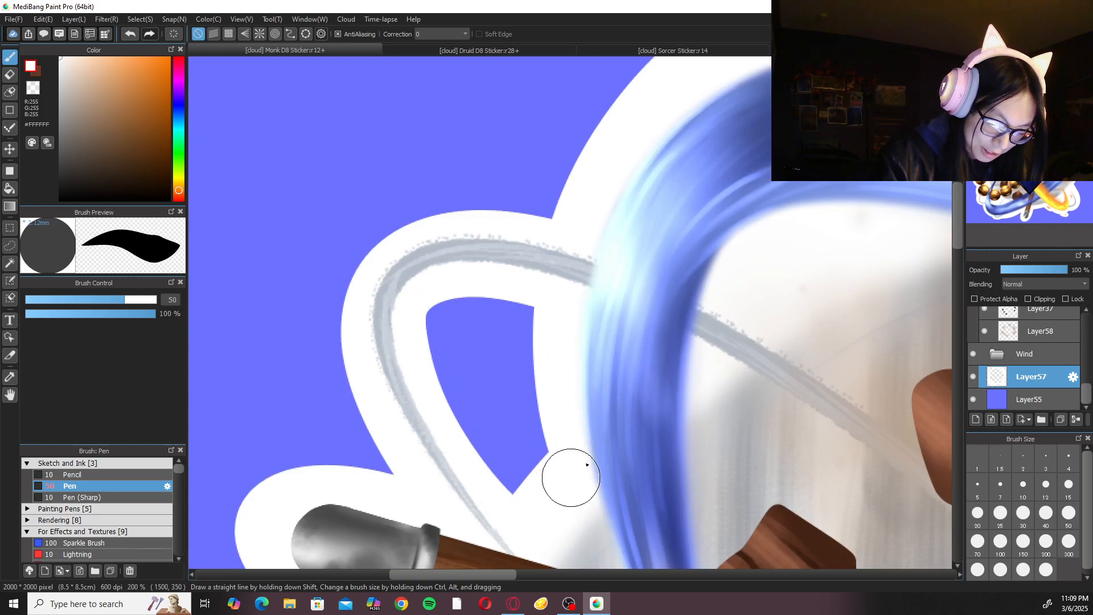
click(1039, 63)
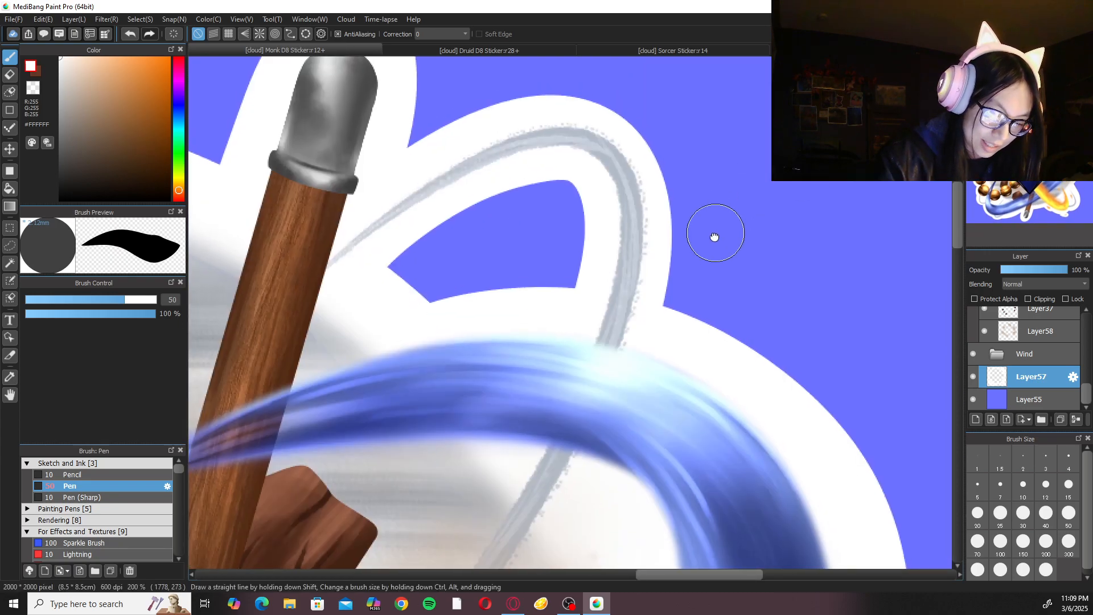
key(Down)
key(Down)
key(Down)
key(Up)
key(Up)
key(Up)
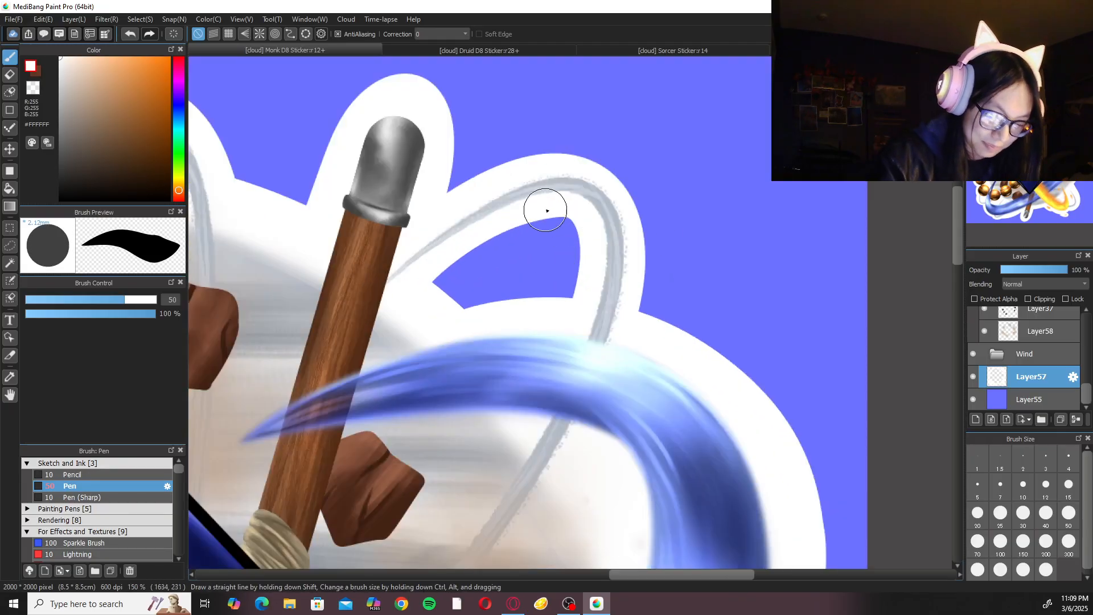
key(ctrl+z)
mouse_move(575, 204)
mouse_down()
mouse_move(492, 227)
mouse_move(393, 315)
mouse_up()
key(ctrl+z)
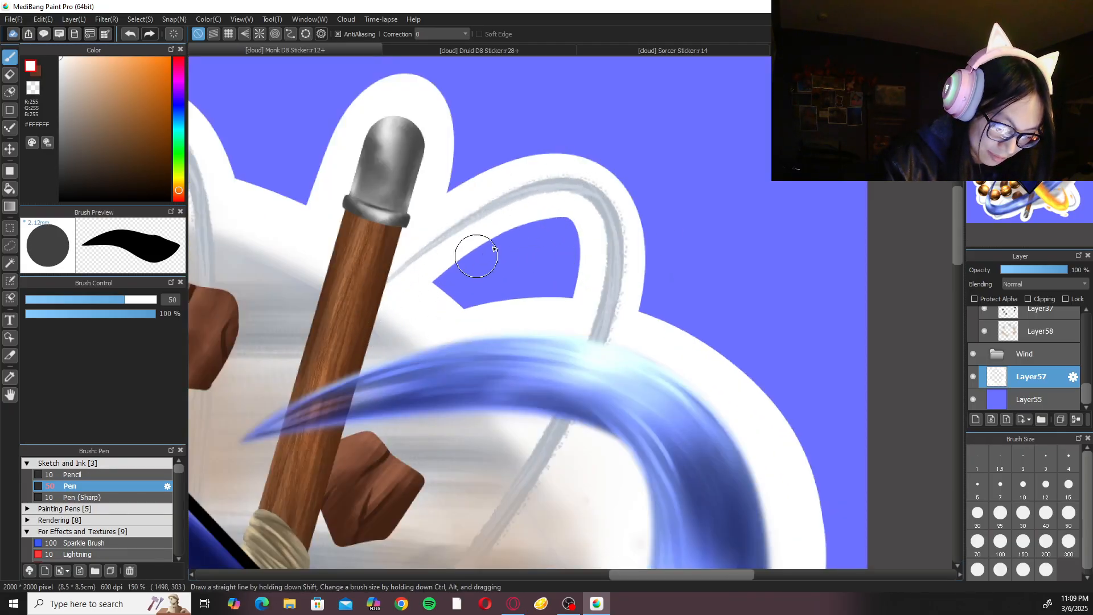
key(Down)
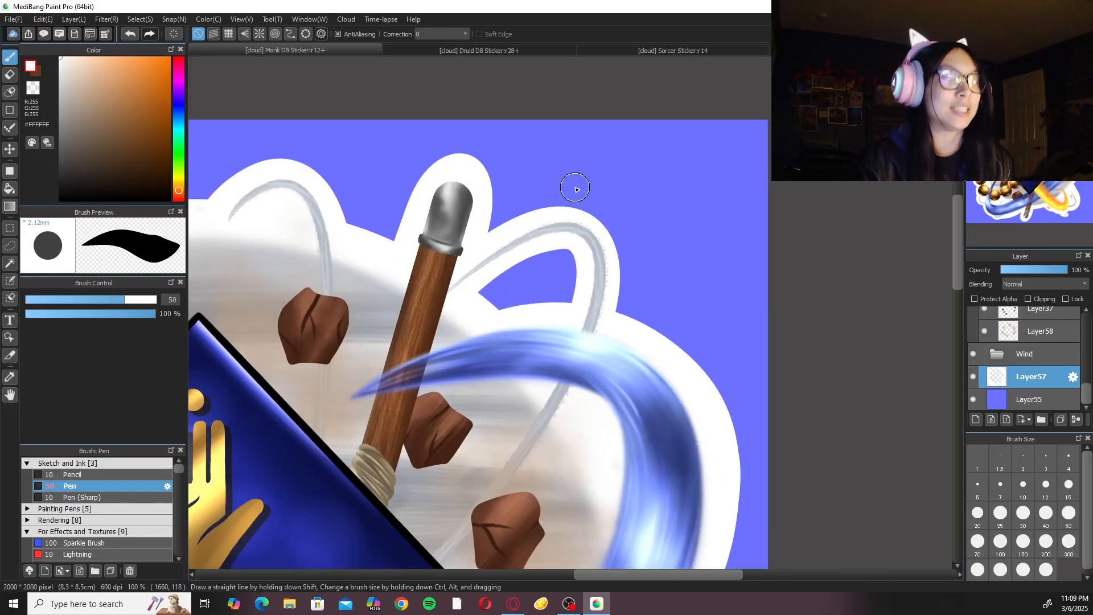
key(ctrl+0)
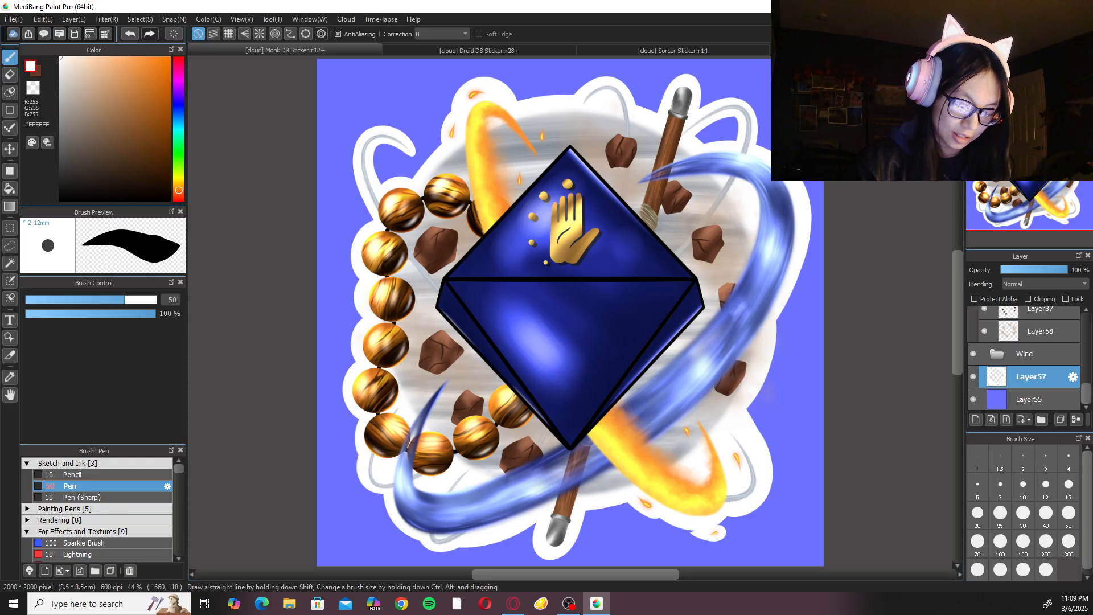
Collapse the Rocks folder and look through the sticker's layer list.
click(1001, 357)
scroll(1086, 371, up, 3)
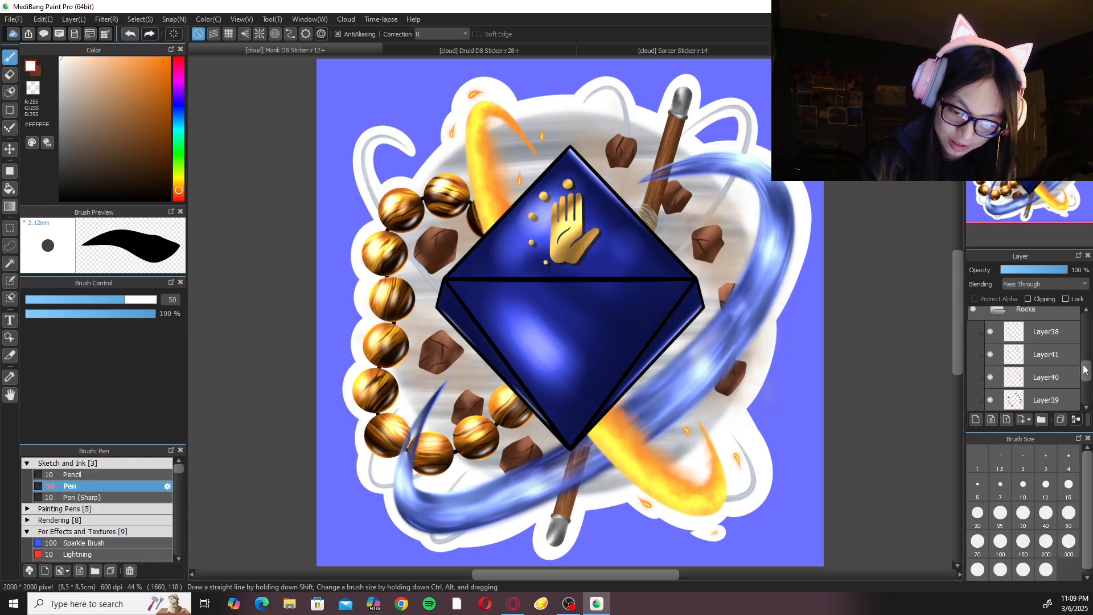
scroll(1076, 353, up, 5)
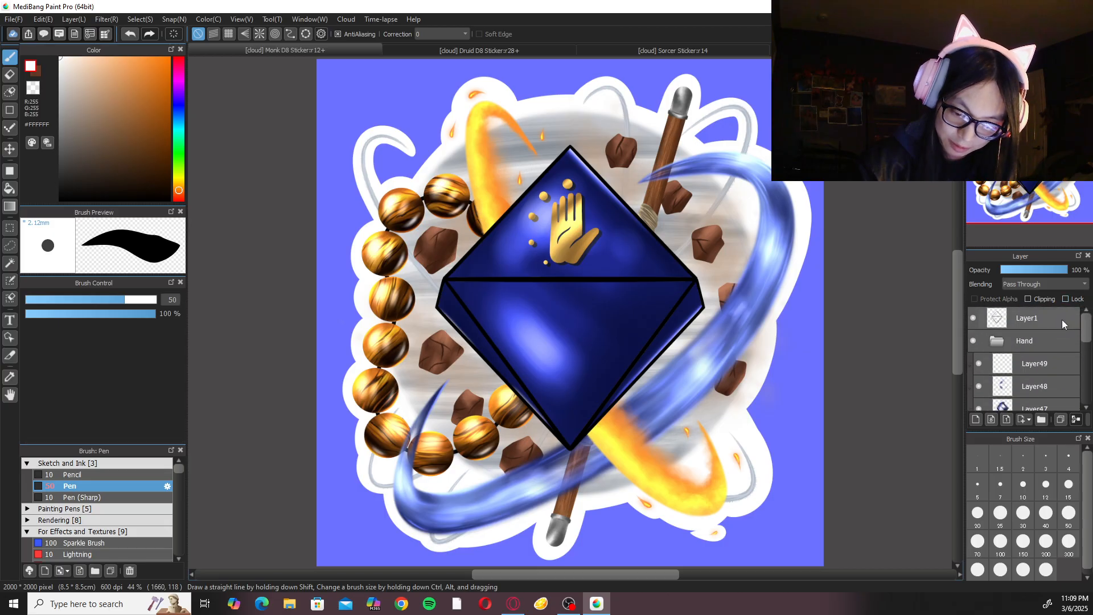
scroll(1065, 359, down, 5)
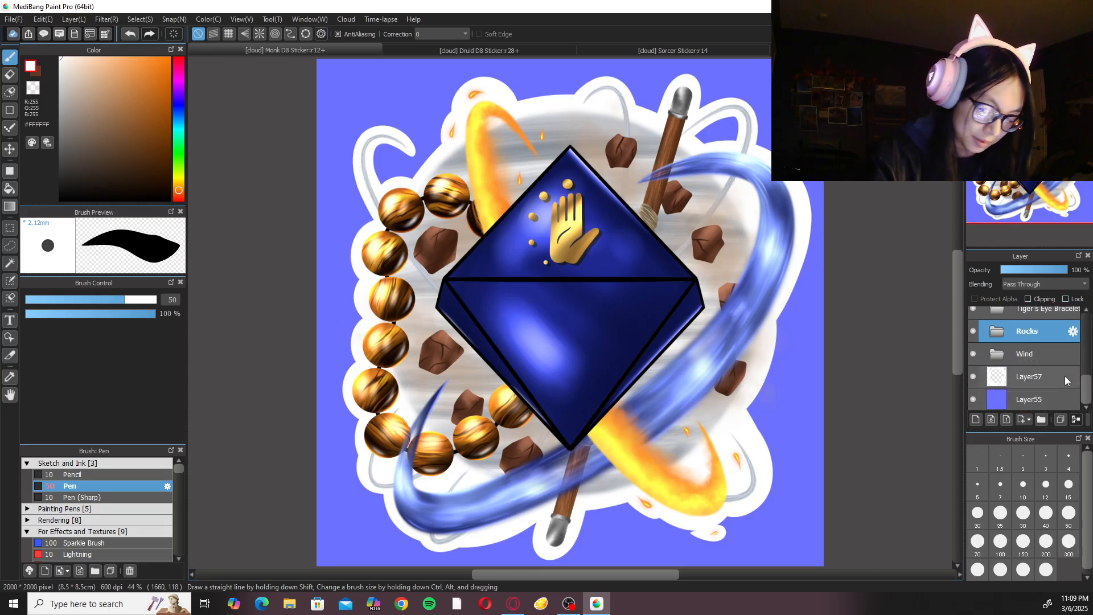
Create a new standard image 8.5 inches wide and 11 inches high at 350 dpi with a colour initial layer.
click(13, 19)
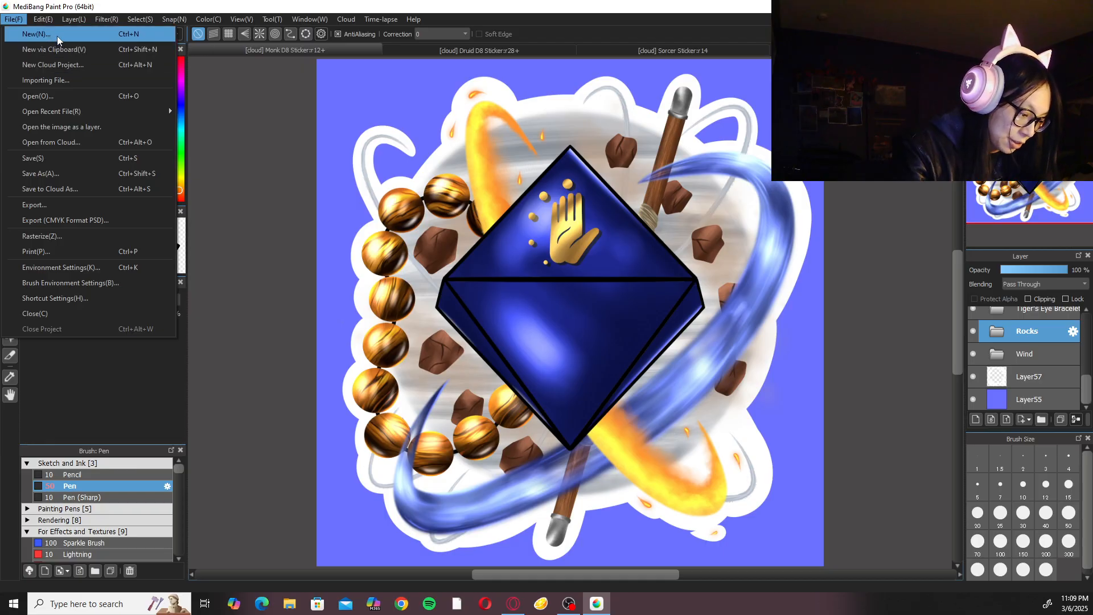
click(57, 35)
click(541, 176)
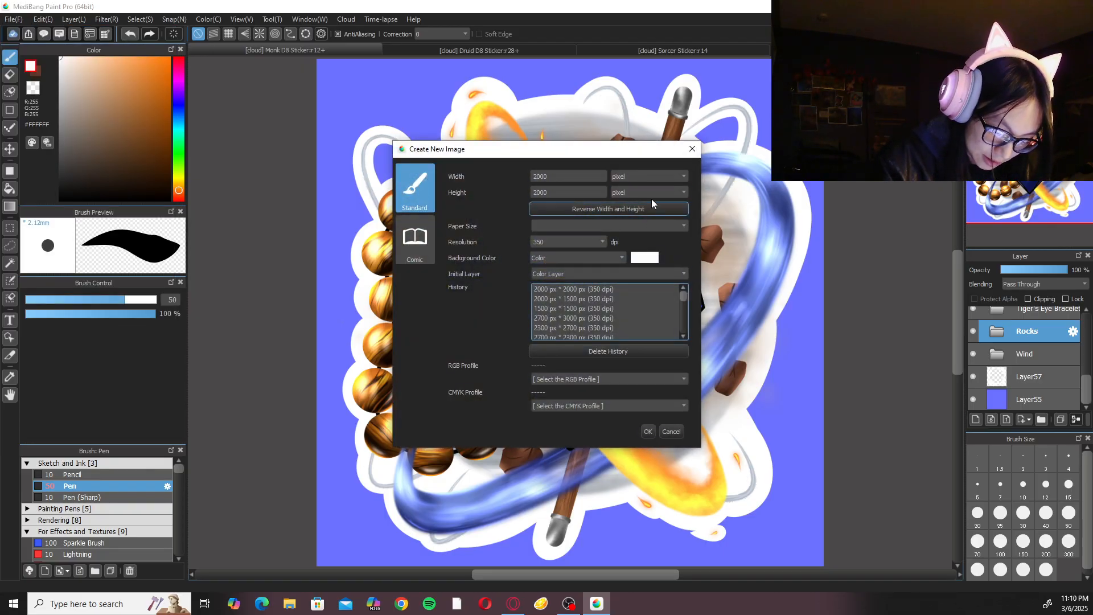
click(649, 177)
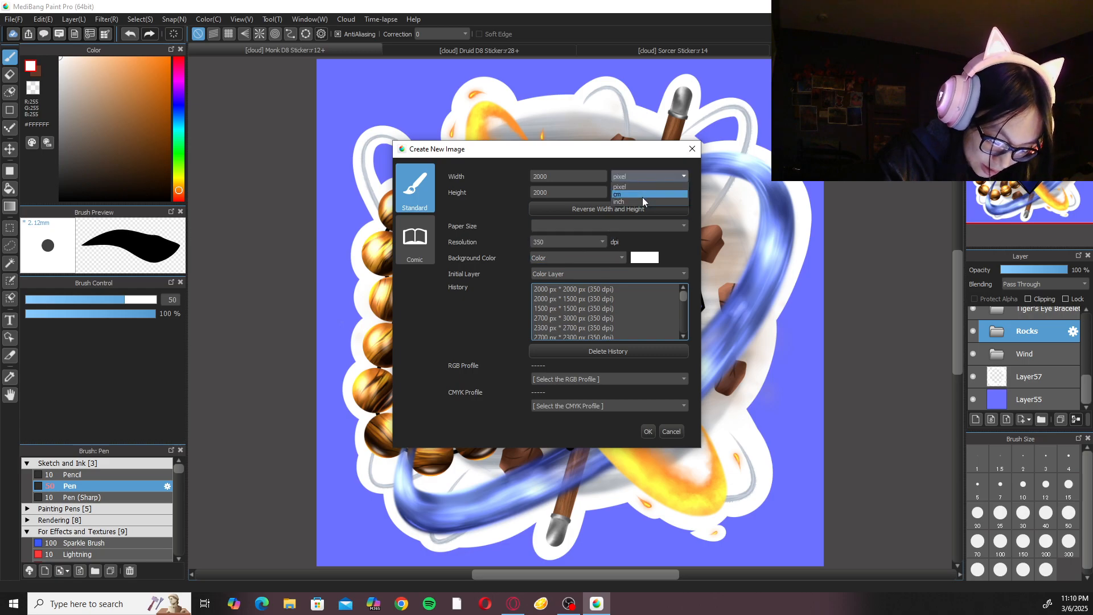
click(643, 200)
click(644, 191)
click(631, 217)
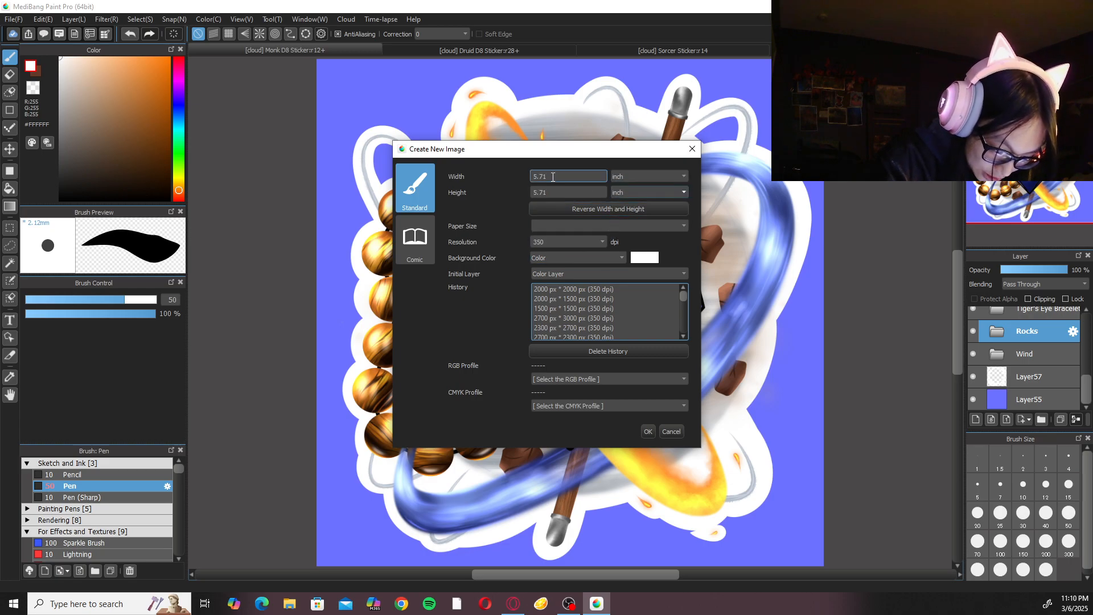
text(8.5)
key(Tab)
text(11)
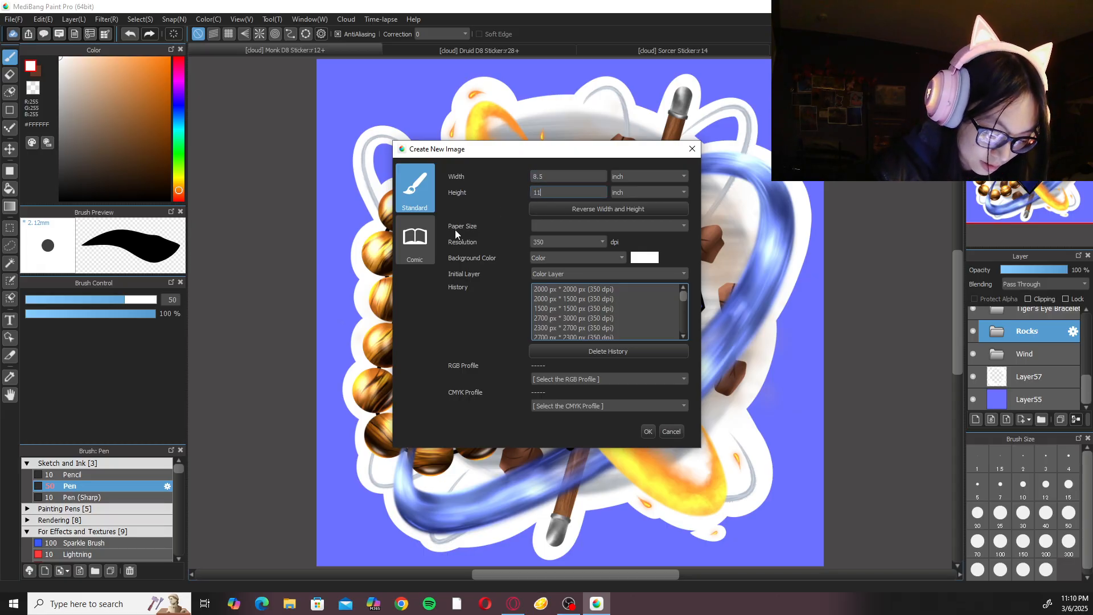
click(647, 432)
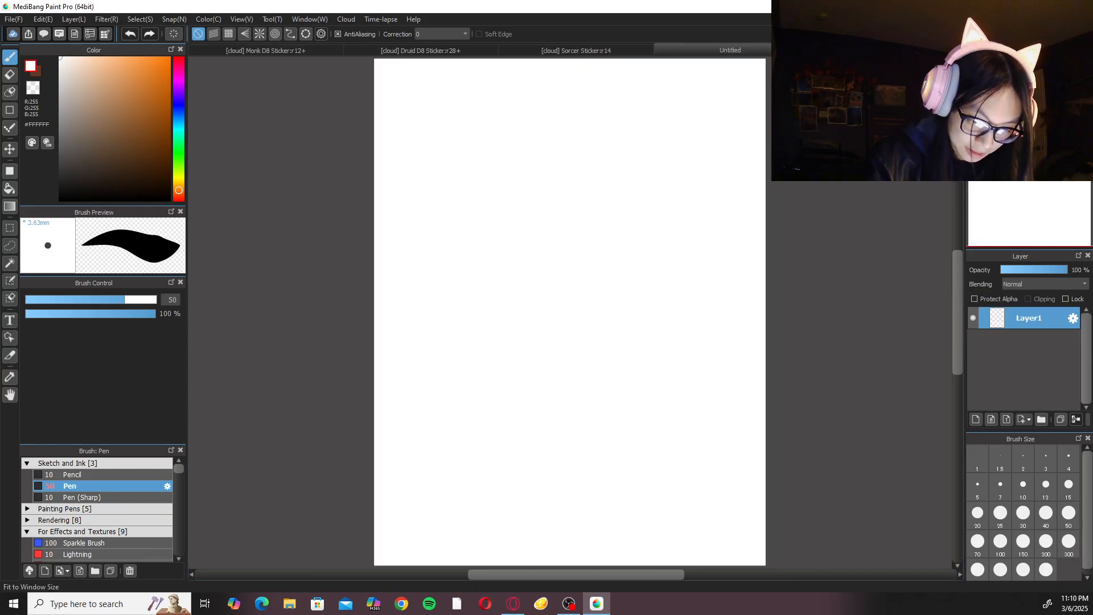
Set the new document's background colour to a light orange-tan.
click(242, 19)
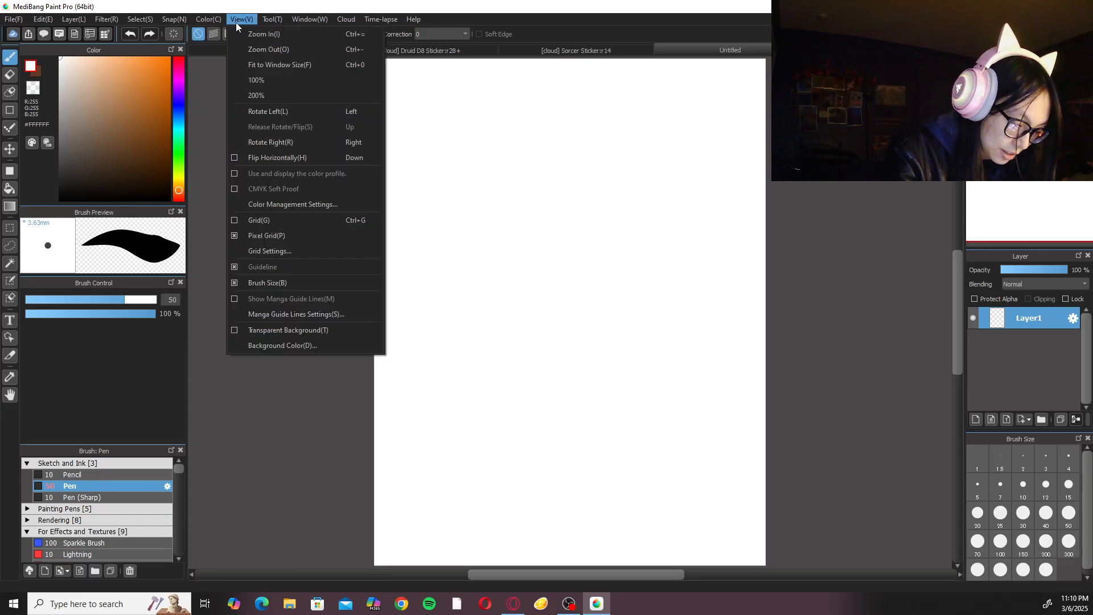
mouse_move(286, 20)
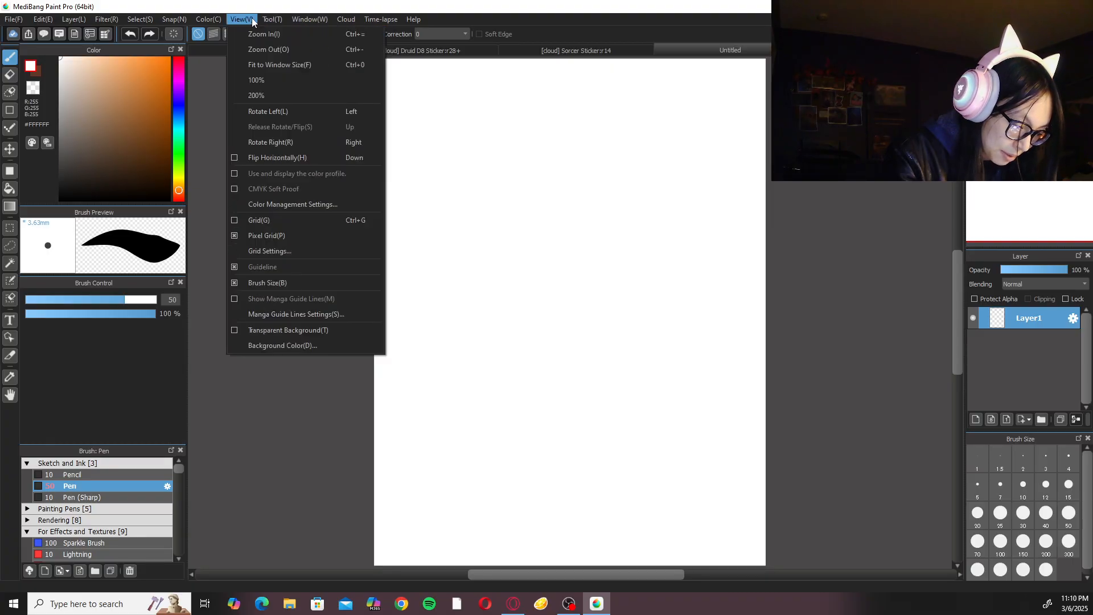
click(316, 345)
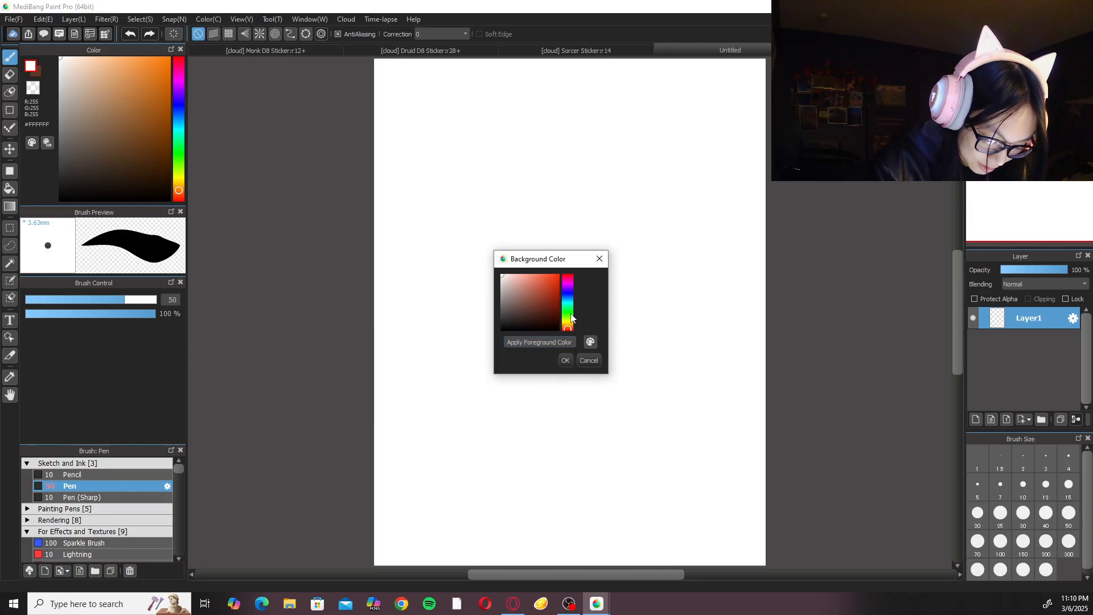
drag(571, 323, 568, 327)
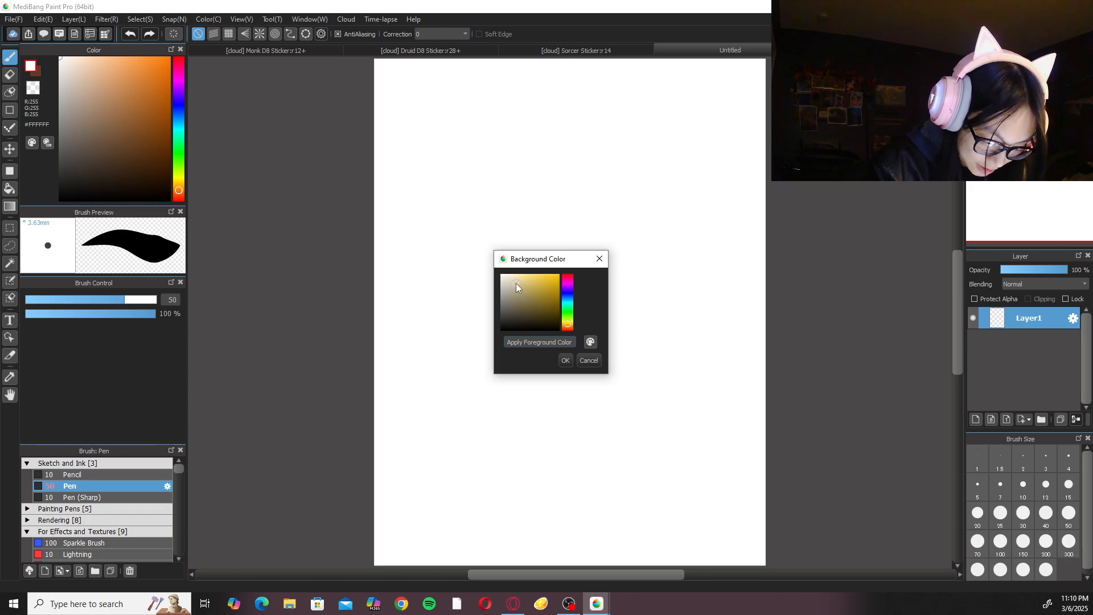
drag(517, 280, 508, 283)
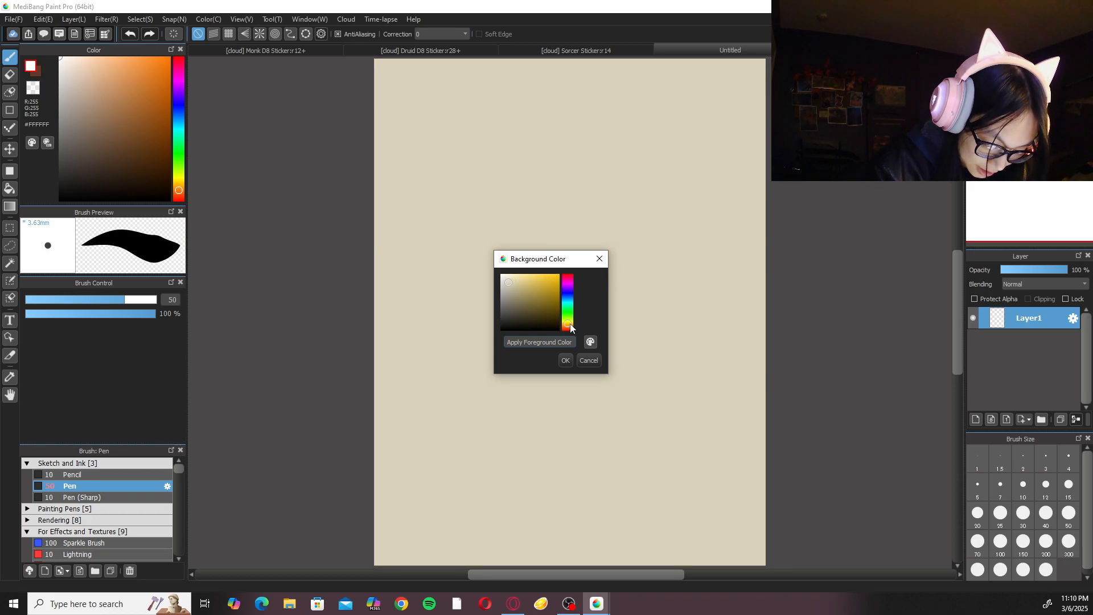
drag(509, 289, 510, 294)
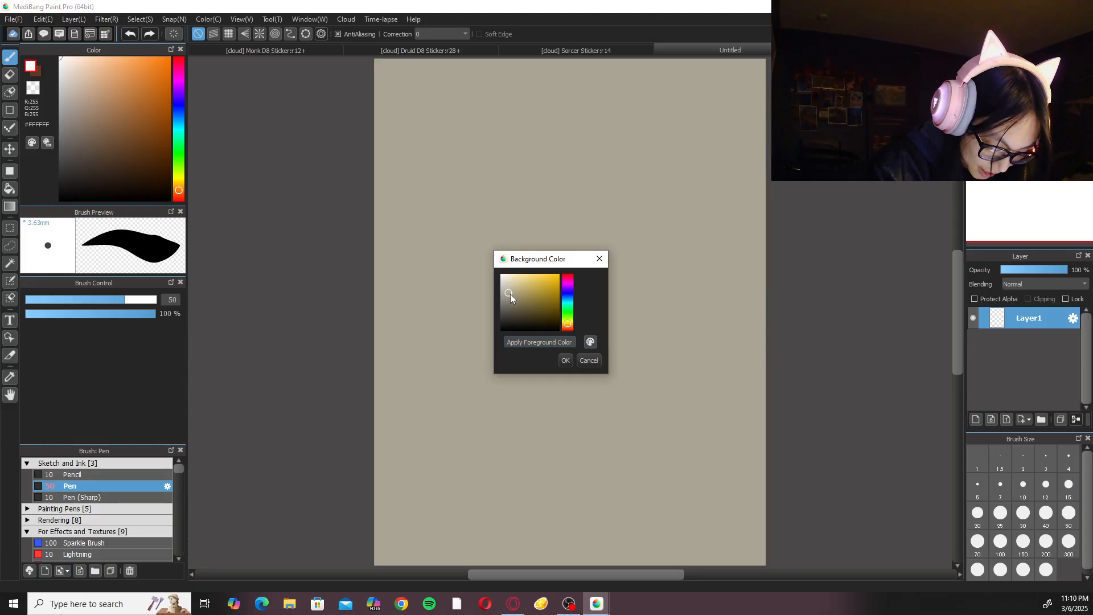
drag(569, 326, 570, 326)
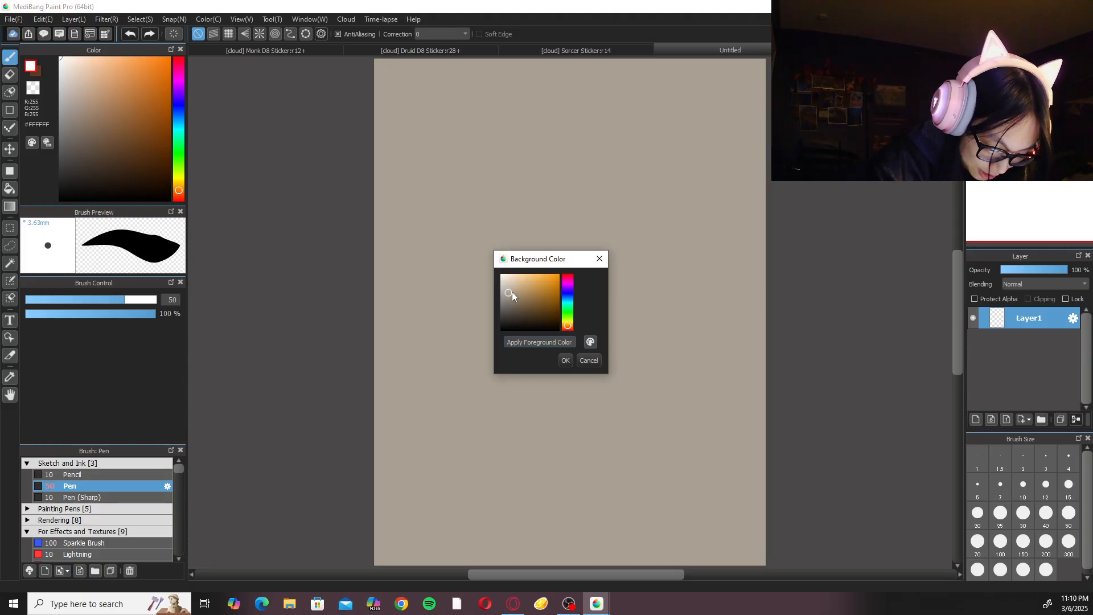
drag(518, 281, 520, 283)
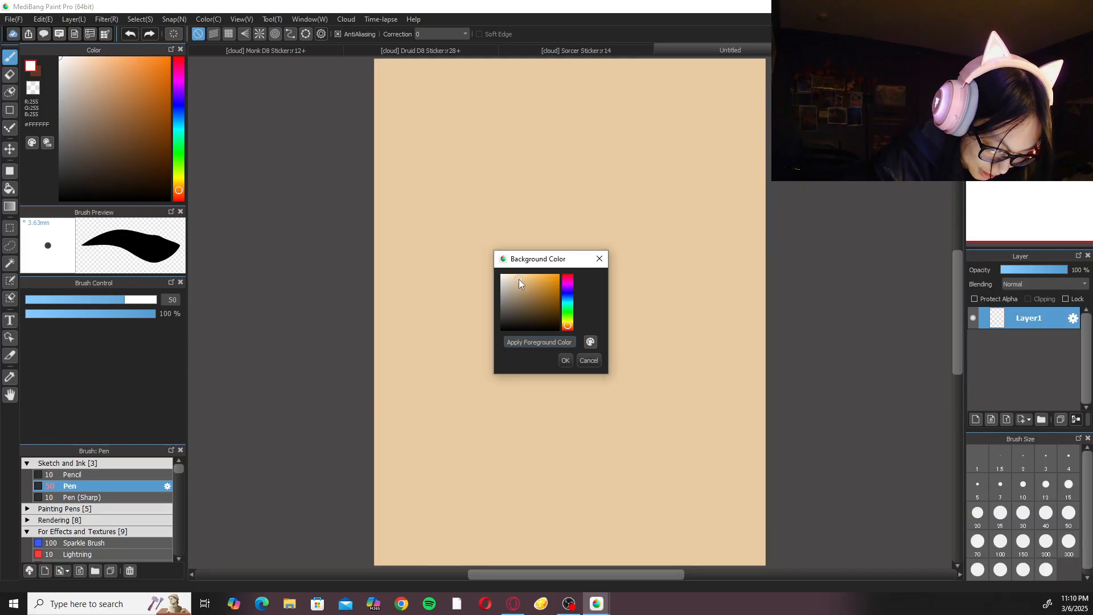
click(518, 282)
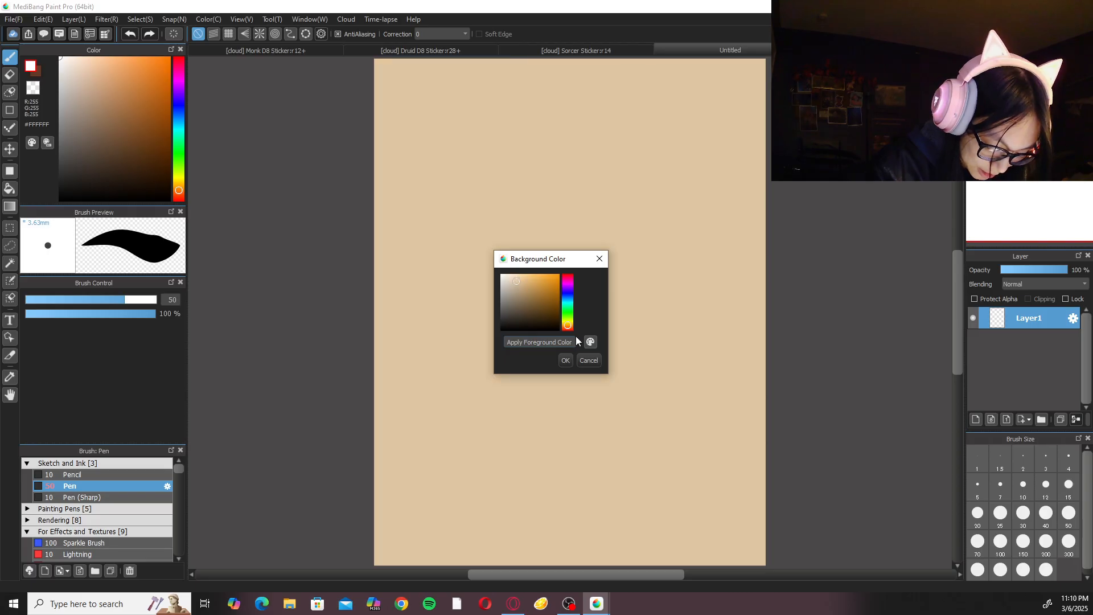
click(566, 360)
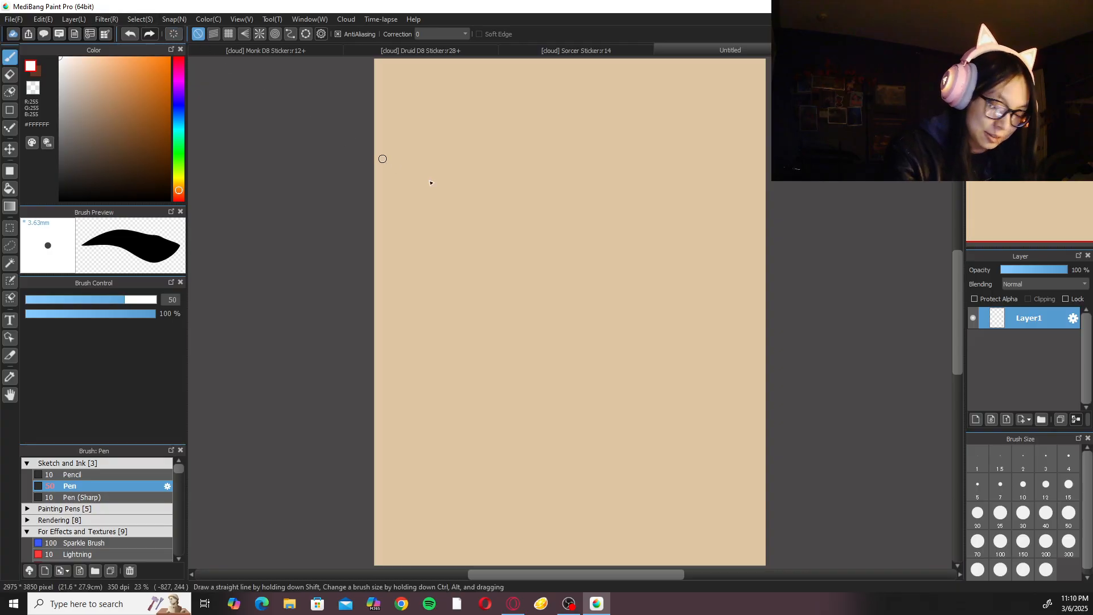
Set the drawing colour to a medium brown, #B18966.
key(x)
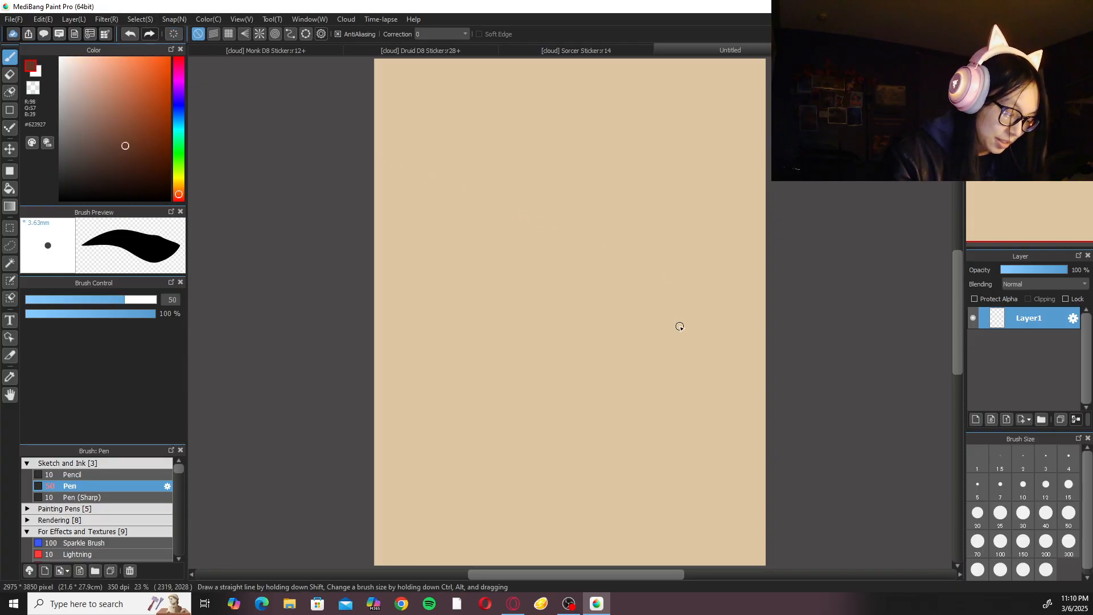
right_click(527, 307)
click(179, 189)
click(105, 101)
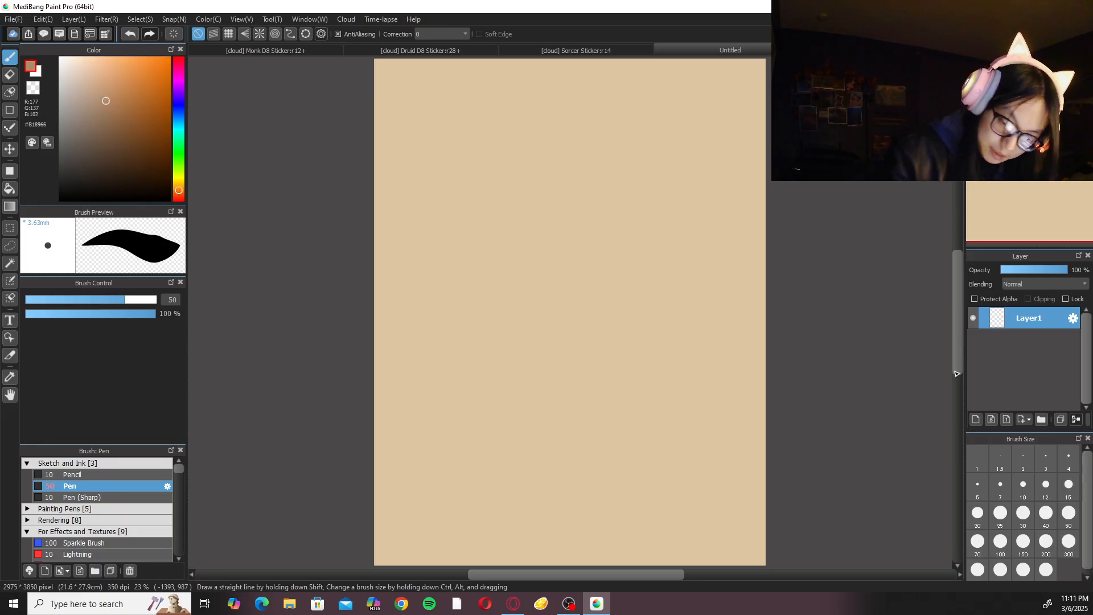
click(976, 420)
right_click(576, 376)
click(514, 370)
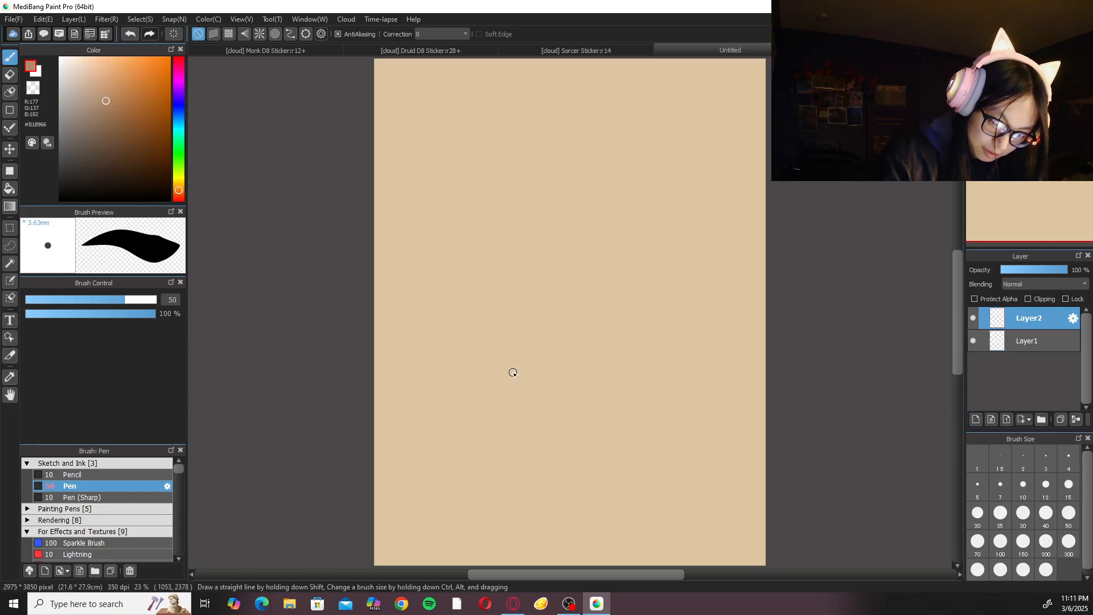
key(ctrl+z)
Fill the whole of Layer1 with the medium brown using the Bucket tool.
right_click(509, 356)
click(459, 335)
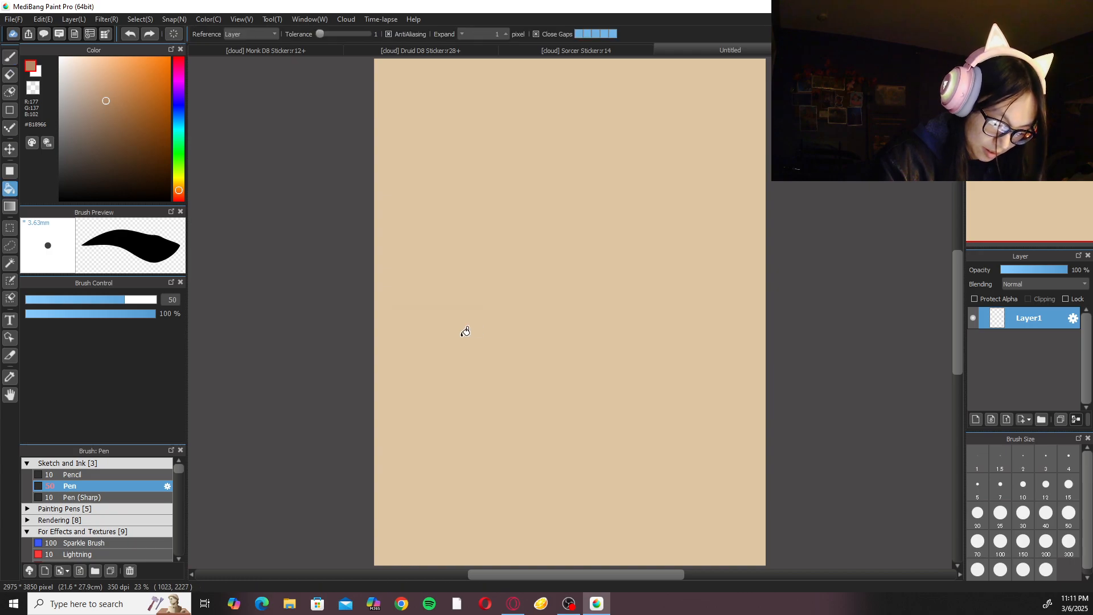
click(539, 403)
Open the Custom Noise filter for Layer1 and preview the Watercolor Paper 1 preset.
click(139, 19)
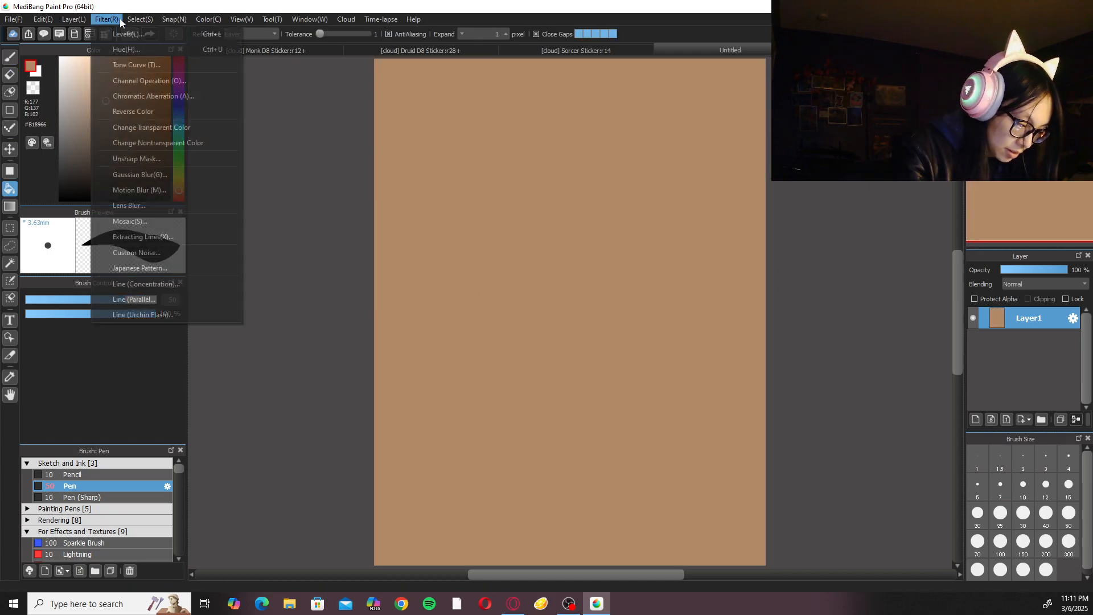
key(Left)
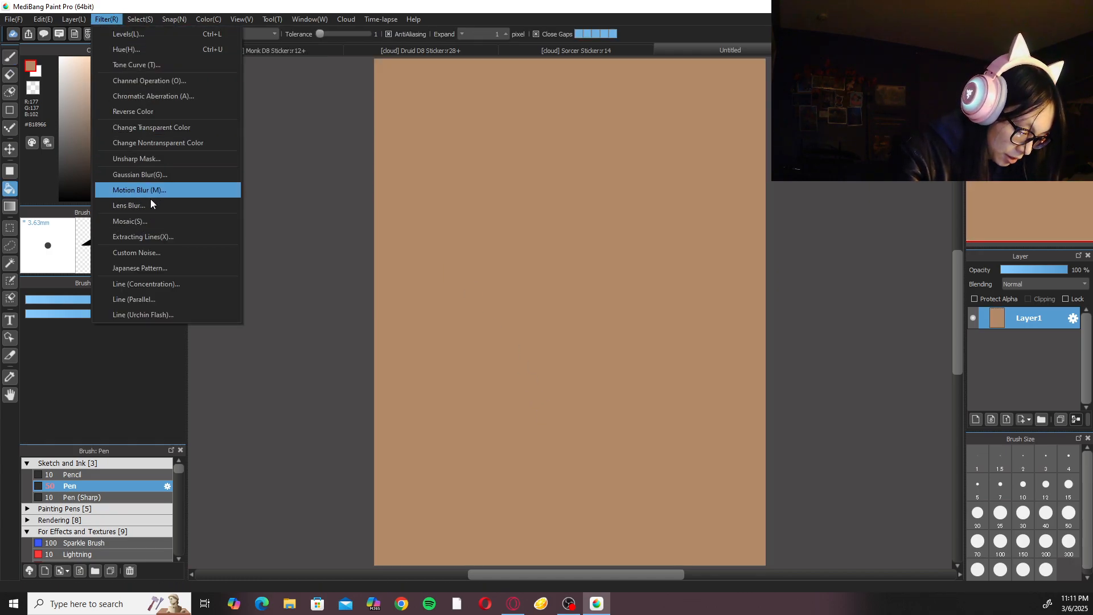
click(159, 253)
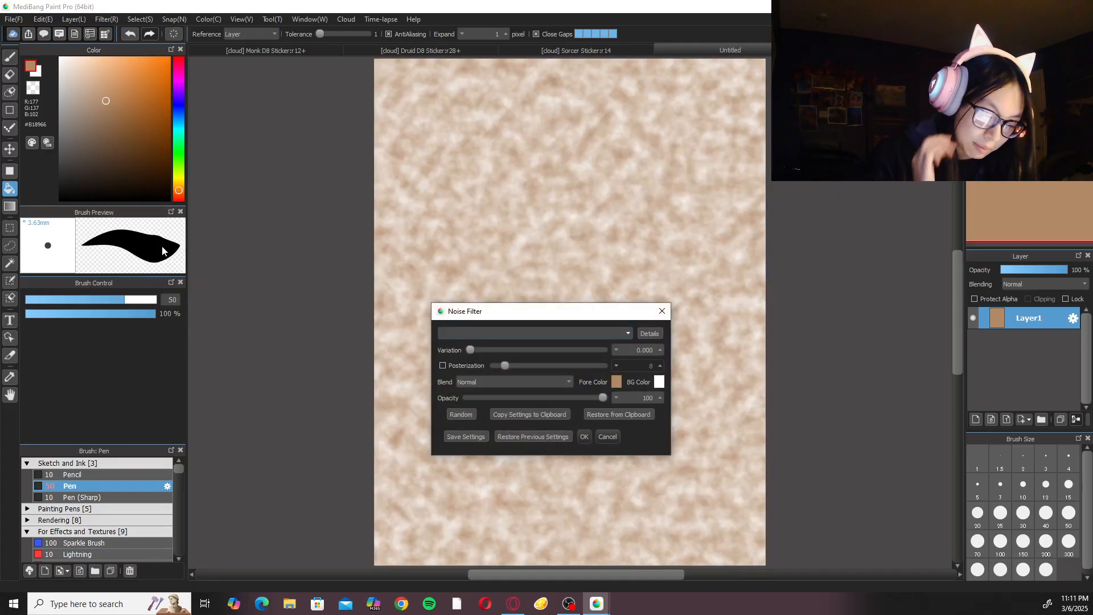
click(627, 331)
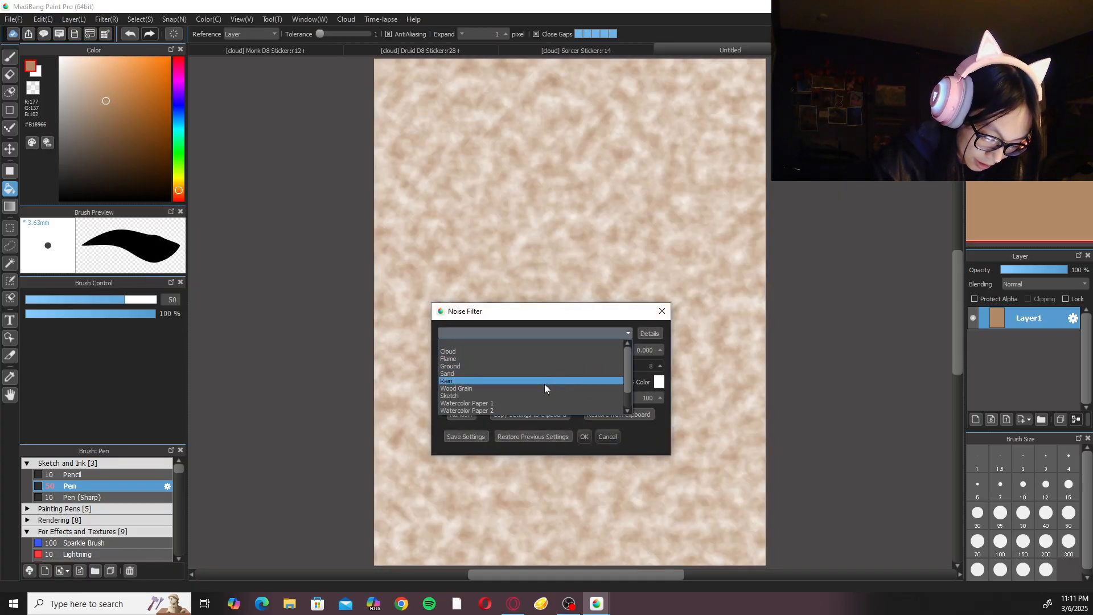
click(542, 404)
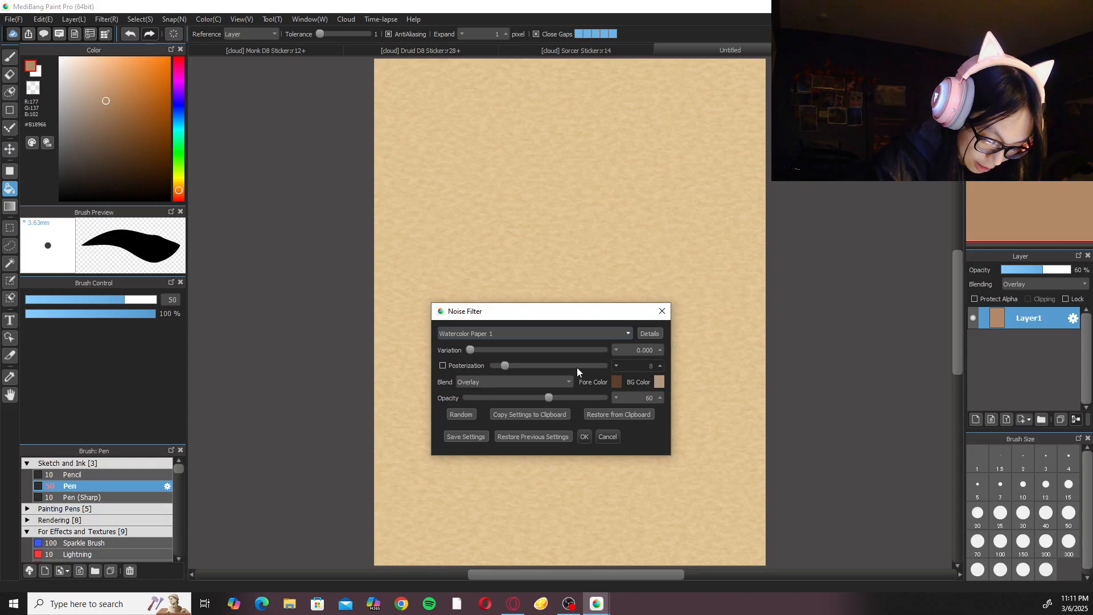
Preview the Watercolor Paper 3, Watercolor Paper 2, Marker Paper 1 and Marker Paper 2 noise presets on the page.
click(559, 336)
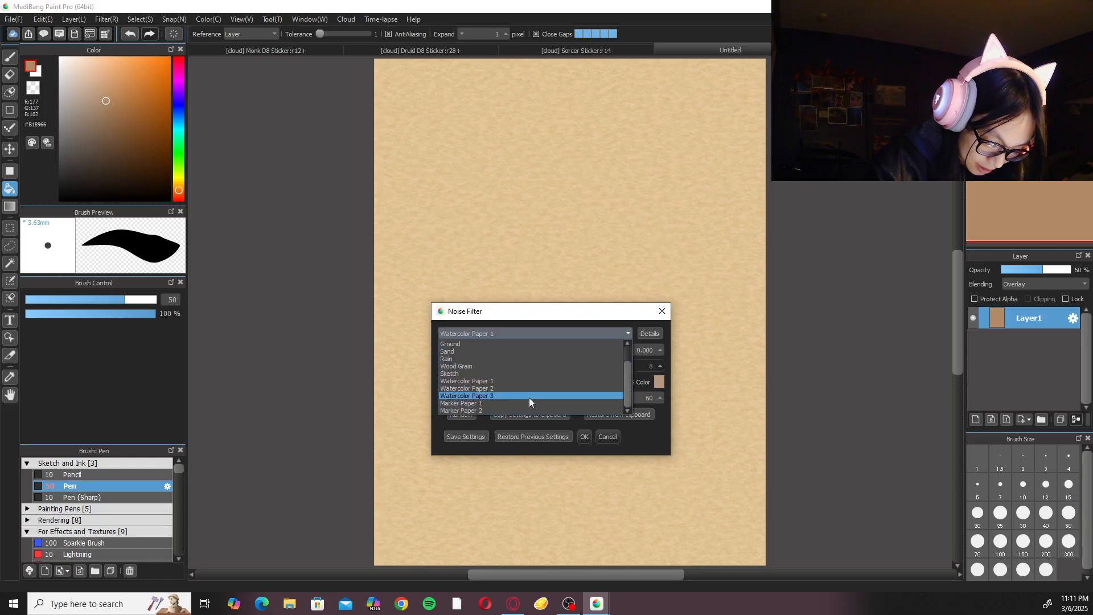
click(528, 398)
click(538, 330)
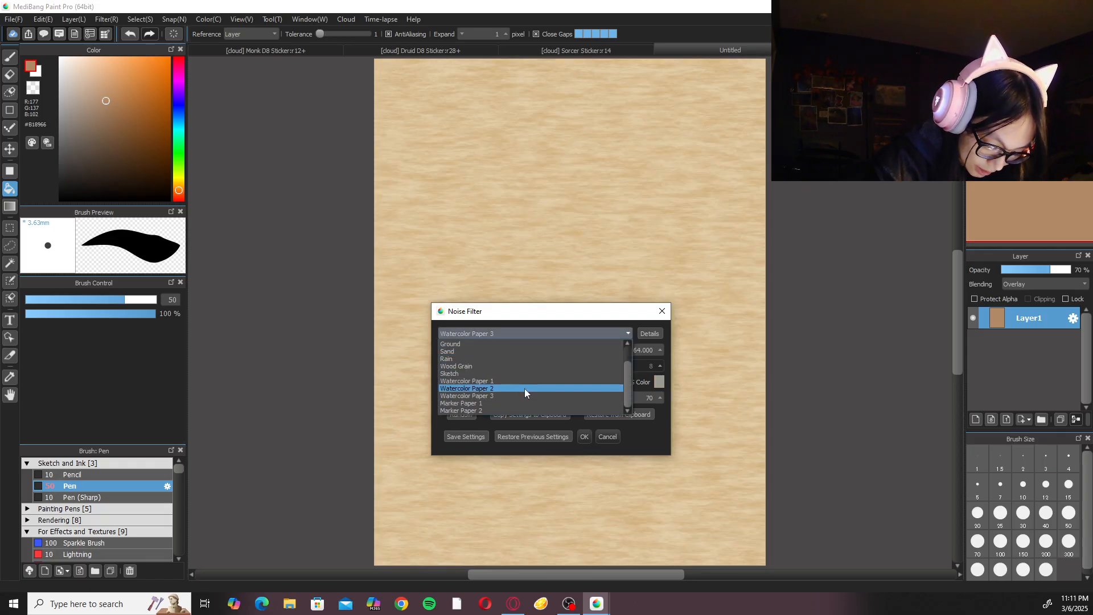
click(524, 389)
click(541, 329)
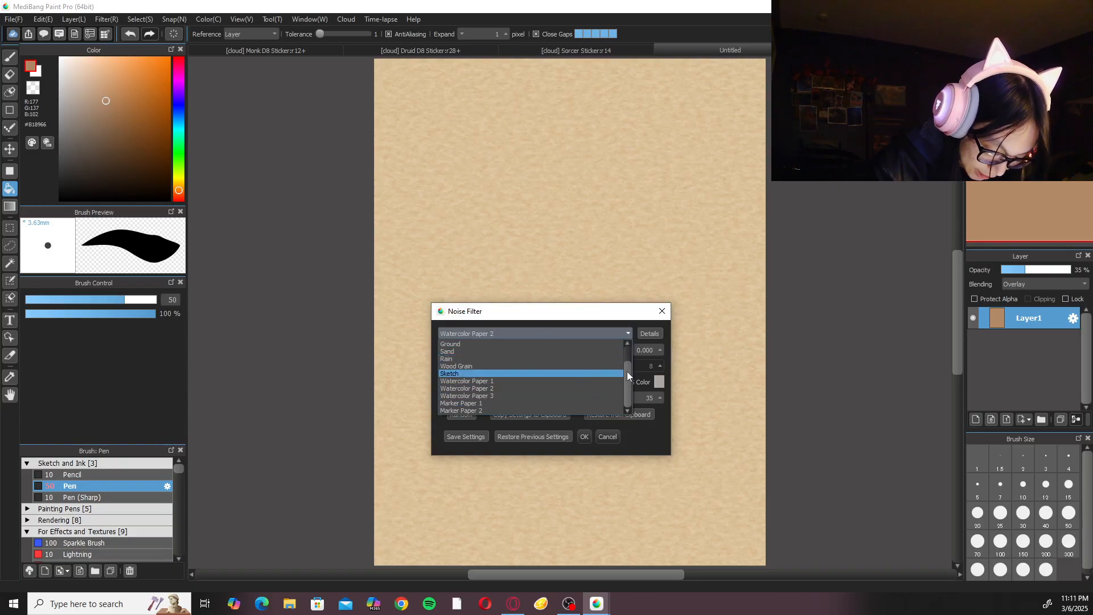
click(528, 403)
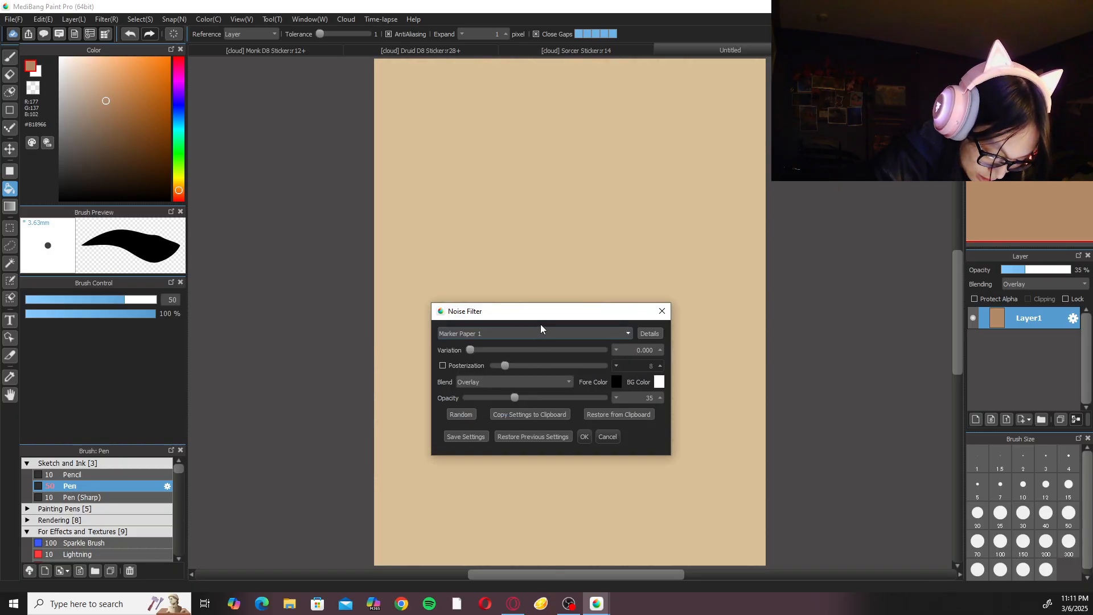
click(541, 330)
click(519, 410)
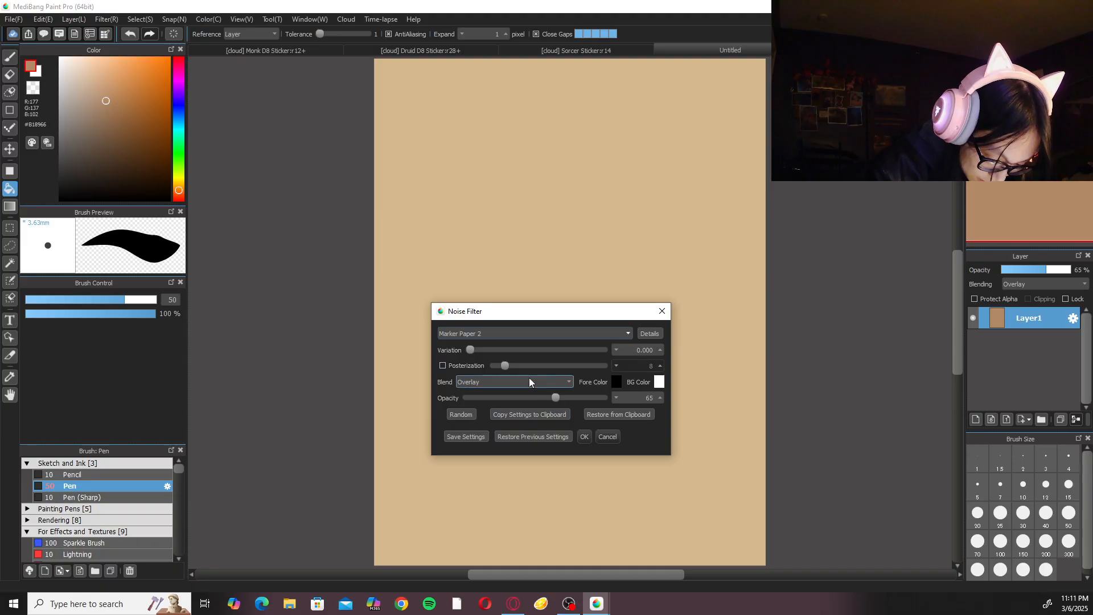
Preview the Sketch and Wood Grain noise presets and compare them with Watercolor Paper 1.
click(534, 334)
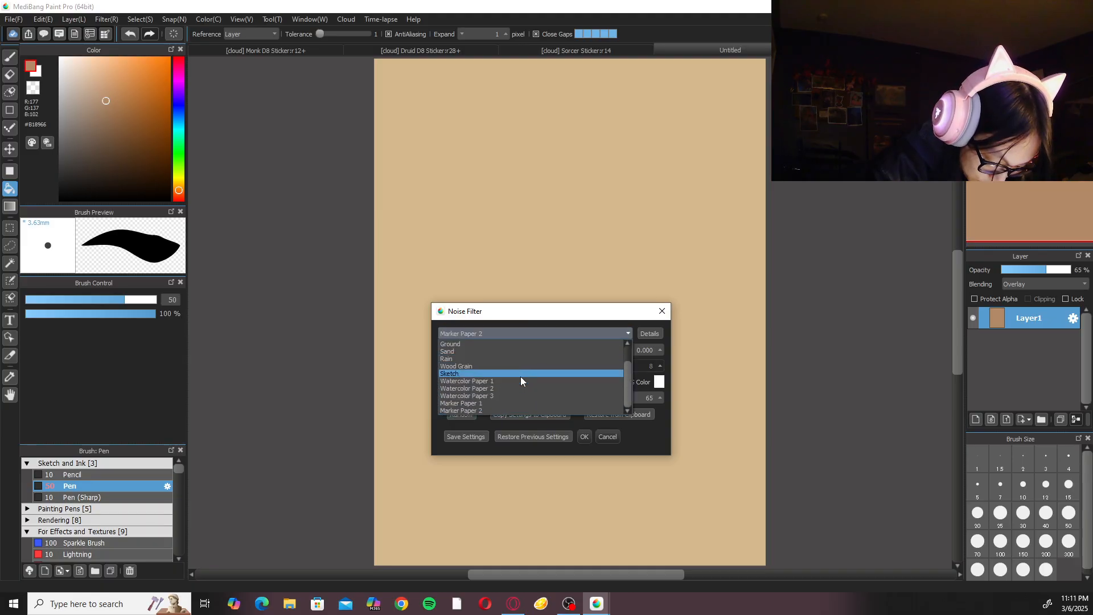
click(521, 377)
click(531, 339)
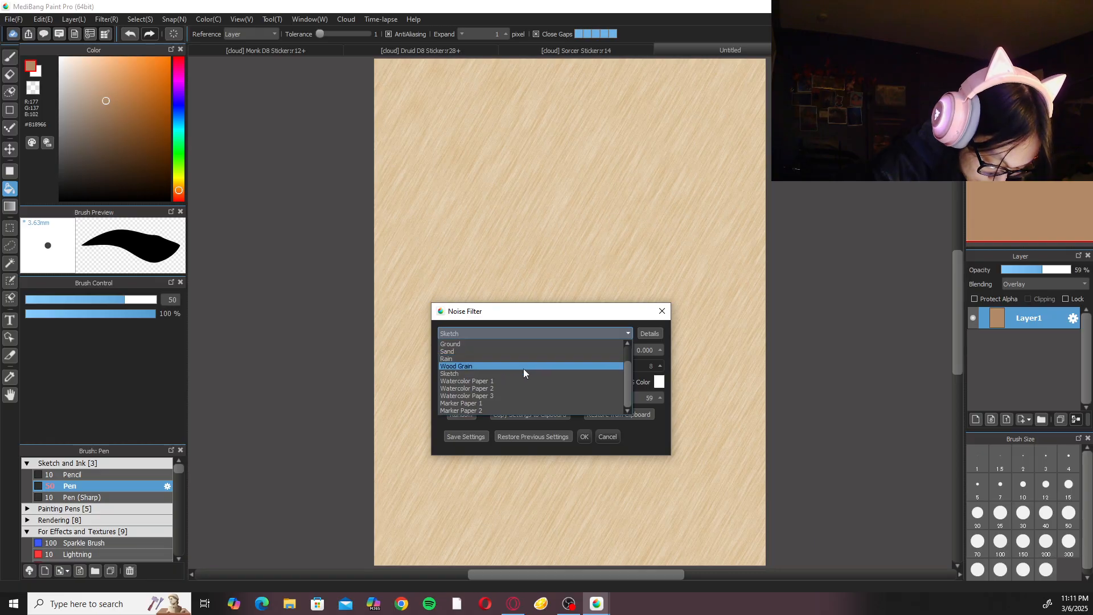
click(523, 367)
click(539, 333)
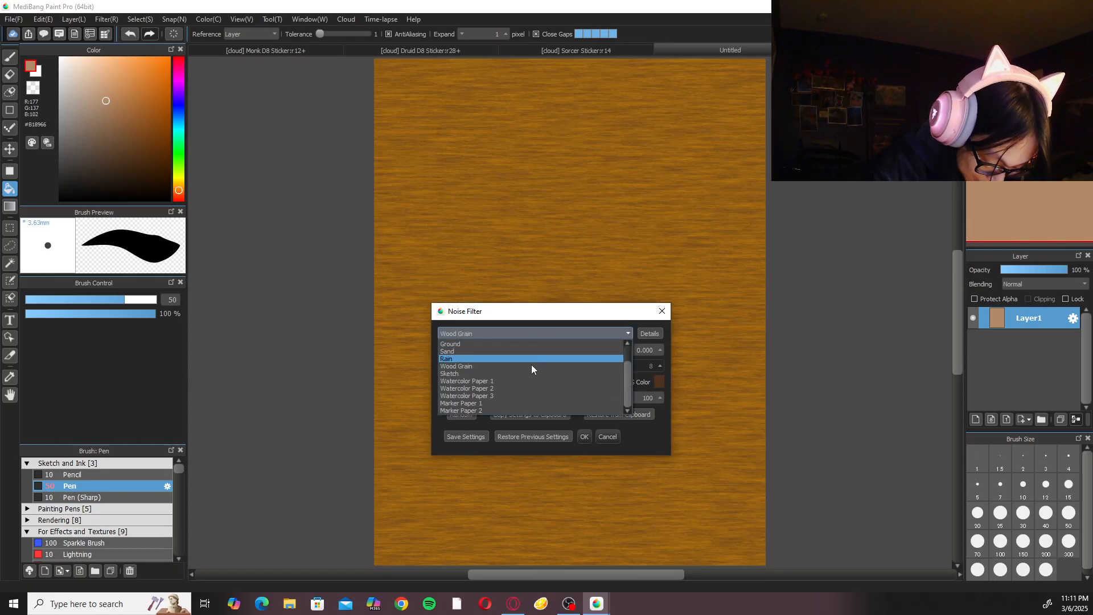
click(527, 382)
Check the Watercolor Paper 2 preset again and choose Watercolor Paper 3 as the noise texture.
click(536, 333)
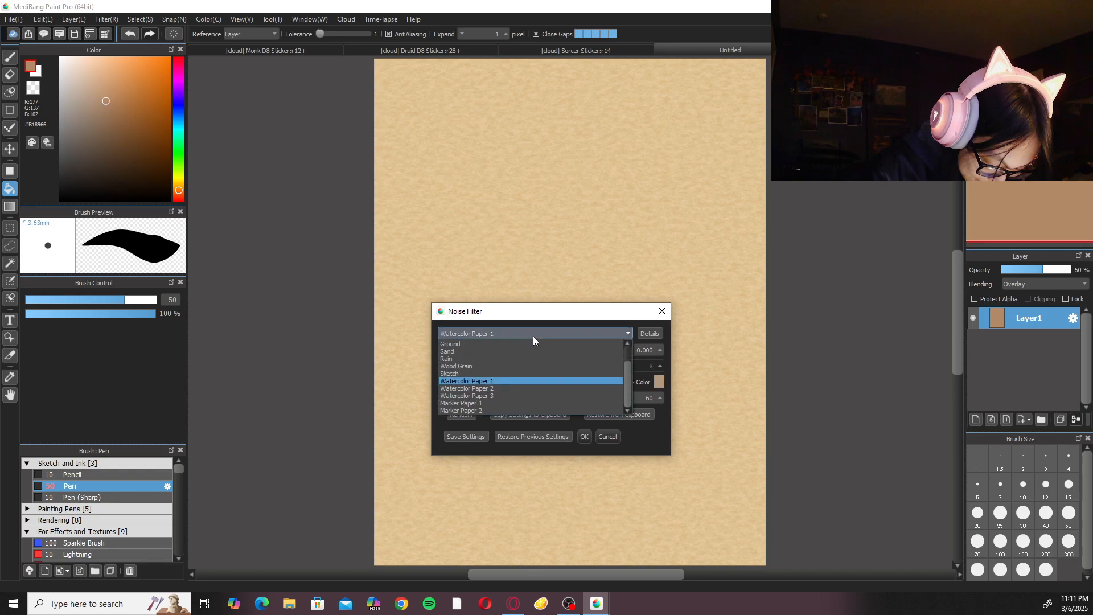
click(525, 391)
click(534, 333)
click(524, 397)
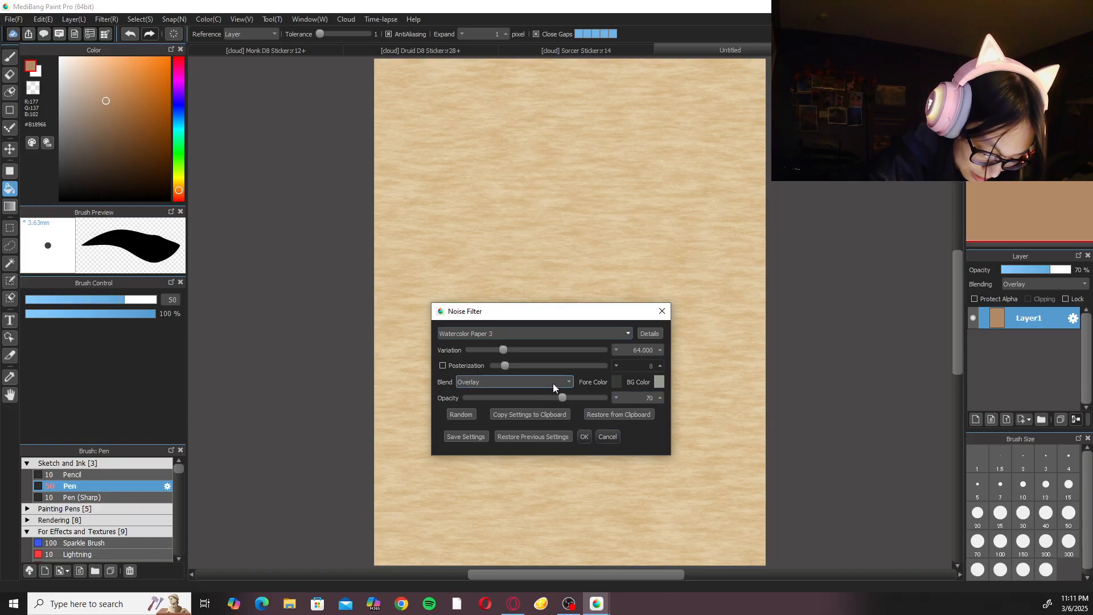
Set the noise filter's foreground colour to a warm brown, #845b39.
click(617, 382)
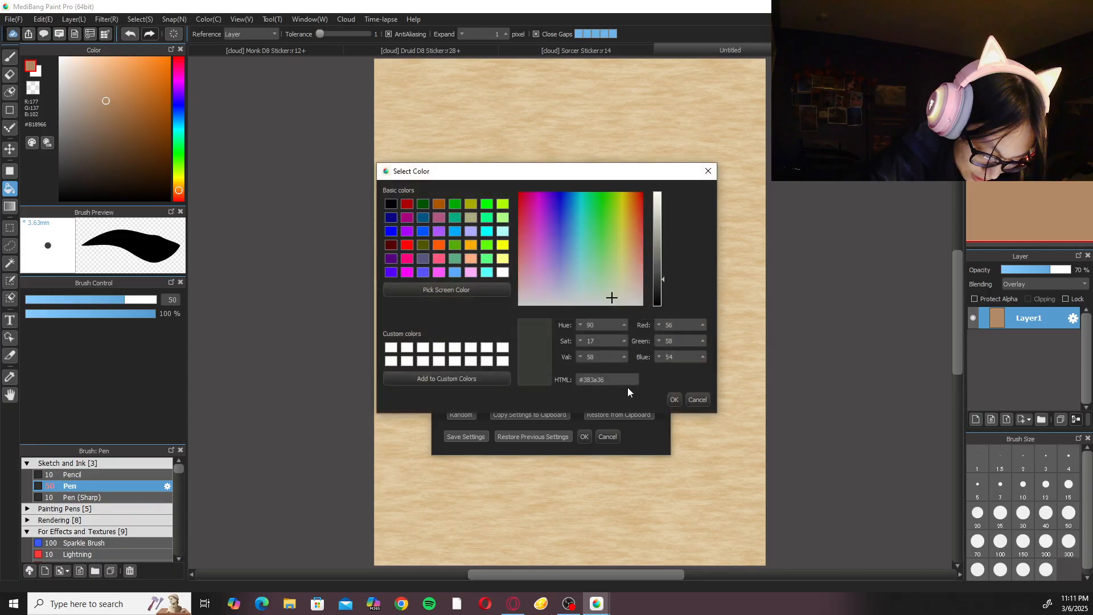
click(627, 274)
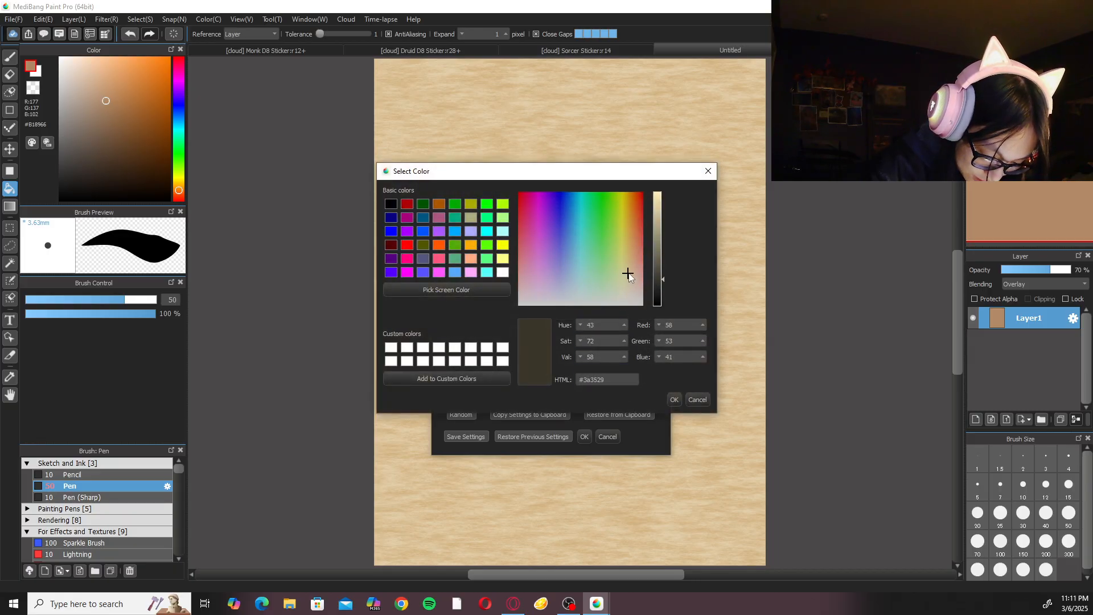
drag(660, 279, 654, 241)
click(634, 260)
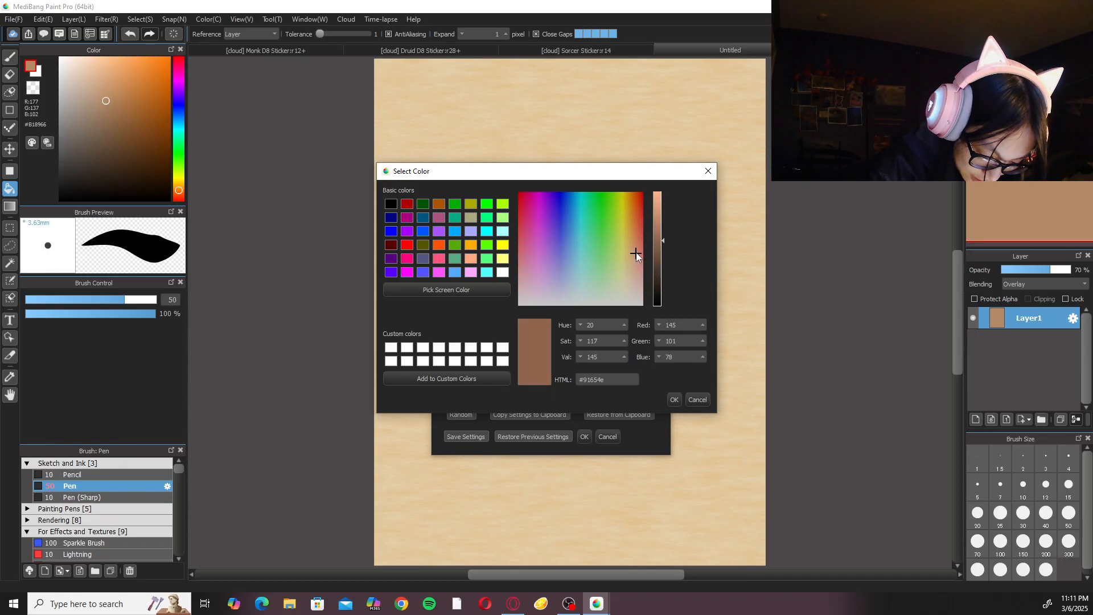
click(661, 243)
drag(634, 253, 634, 241)
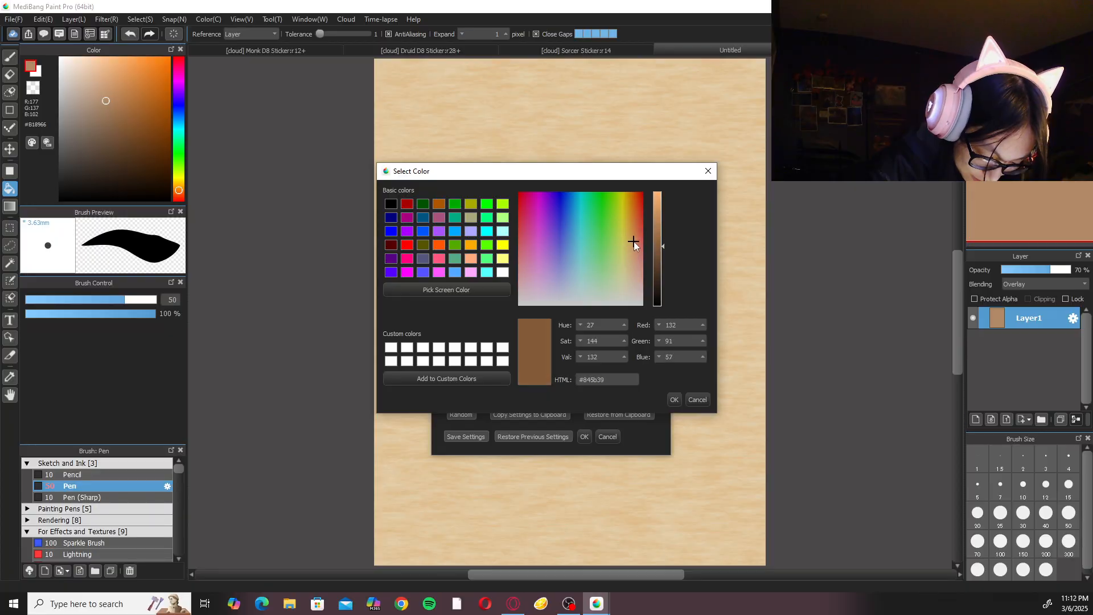
click(675, 400)
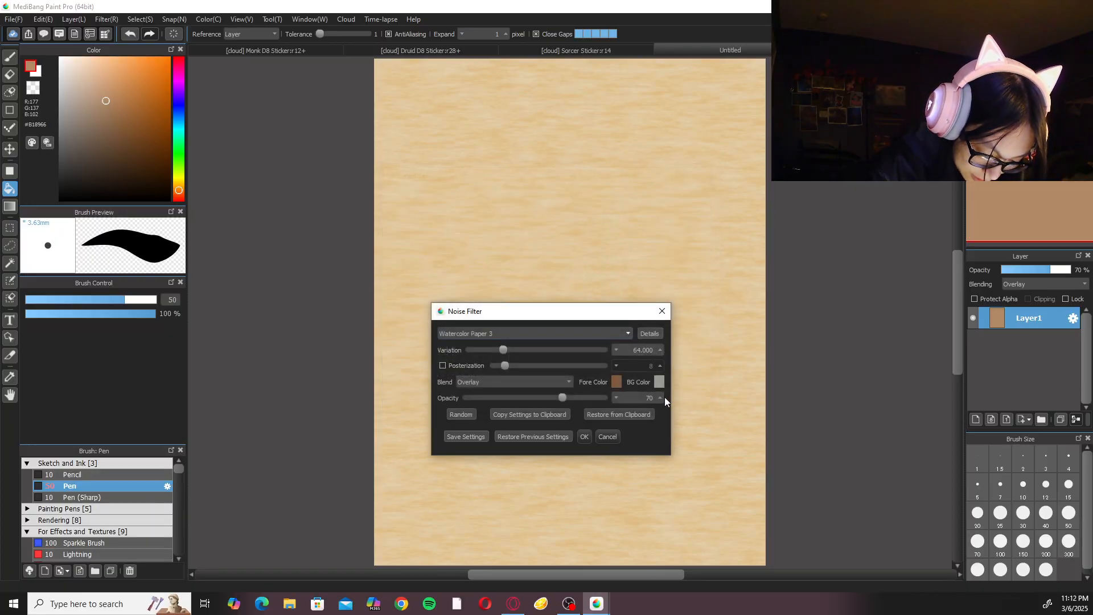
Set the noise filter's background colour to a muted greyish brown, #8b7164.
click(659, 383)
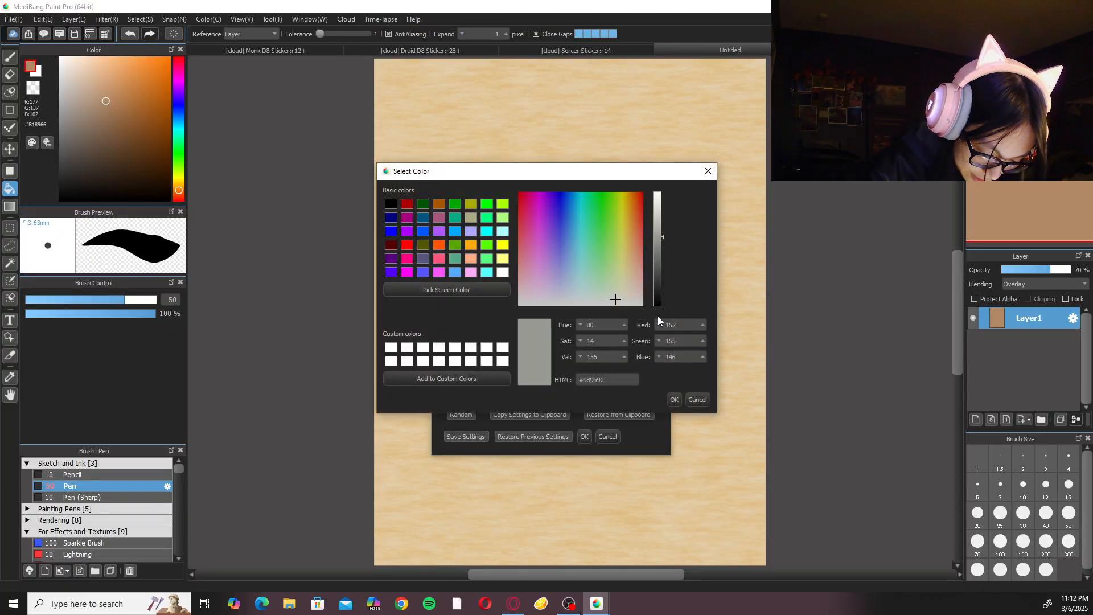
drag(625, 290, 628, 277)
click(660, 230)
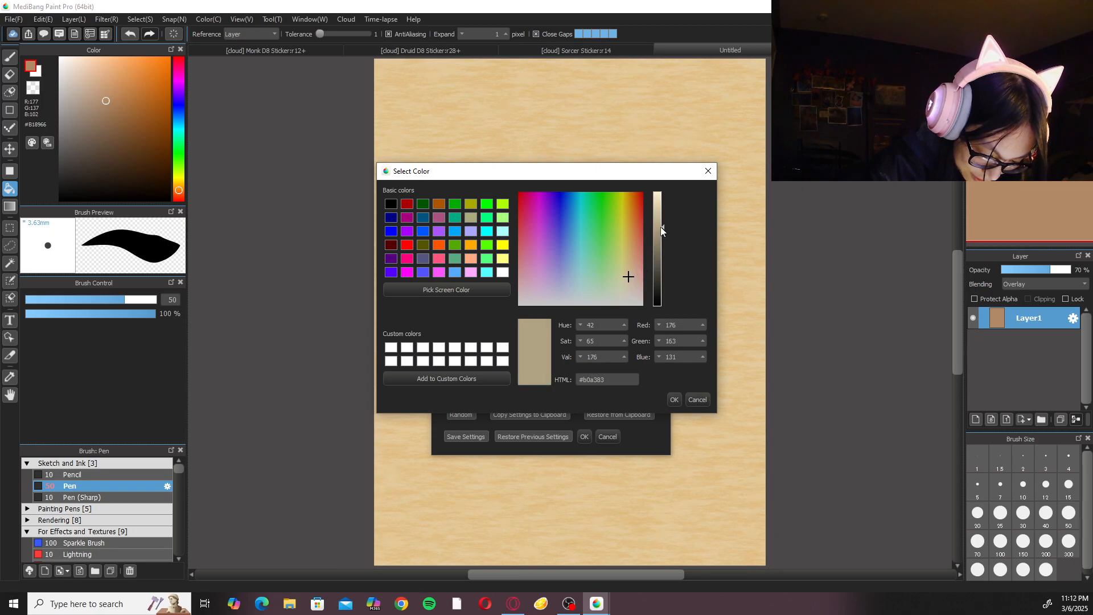
click(635, 276)
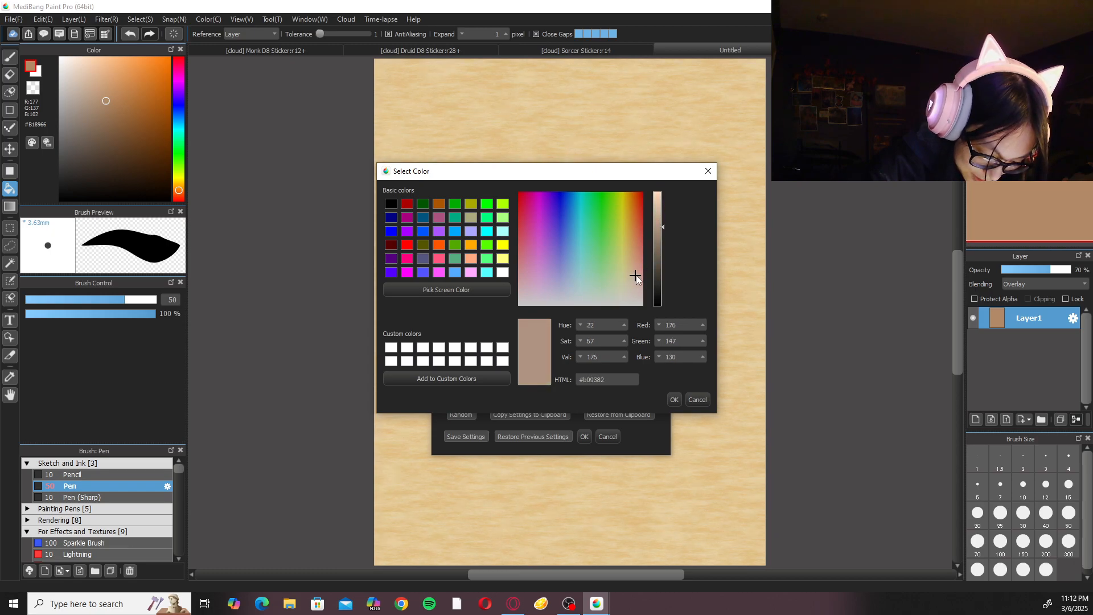
drag(662, 229, 660, 250)
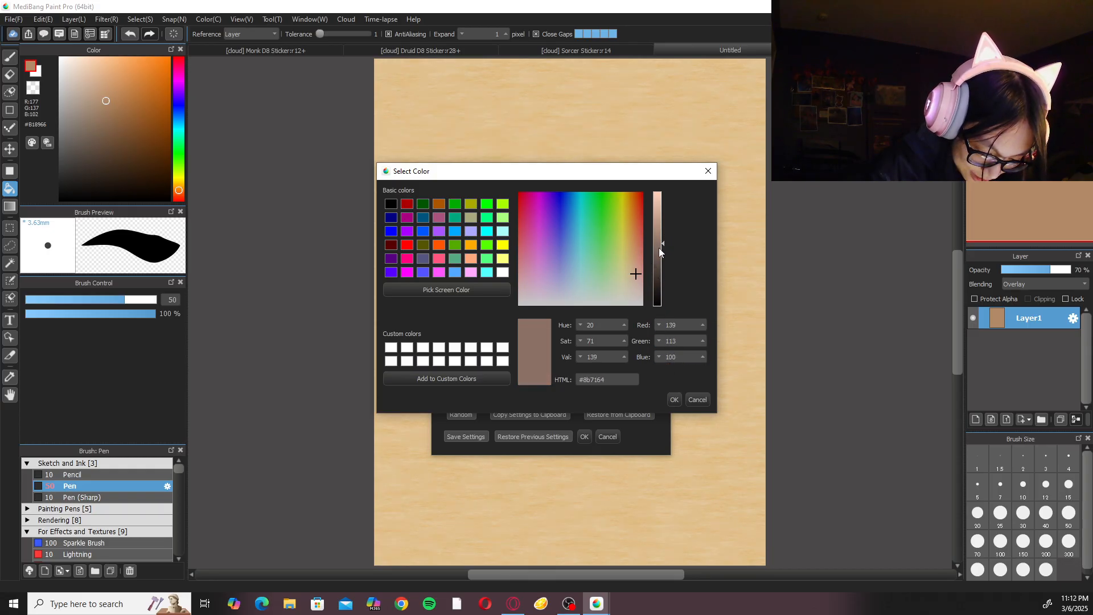
click(674, 399)
Darken the noise filter's foreground colour to #543924 and apply the paper texture to Layer1.
click(620, 384)
drag(660, 249, 660, 270)
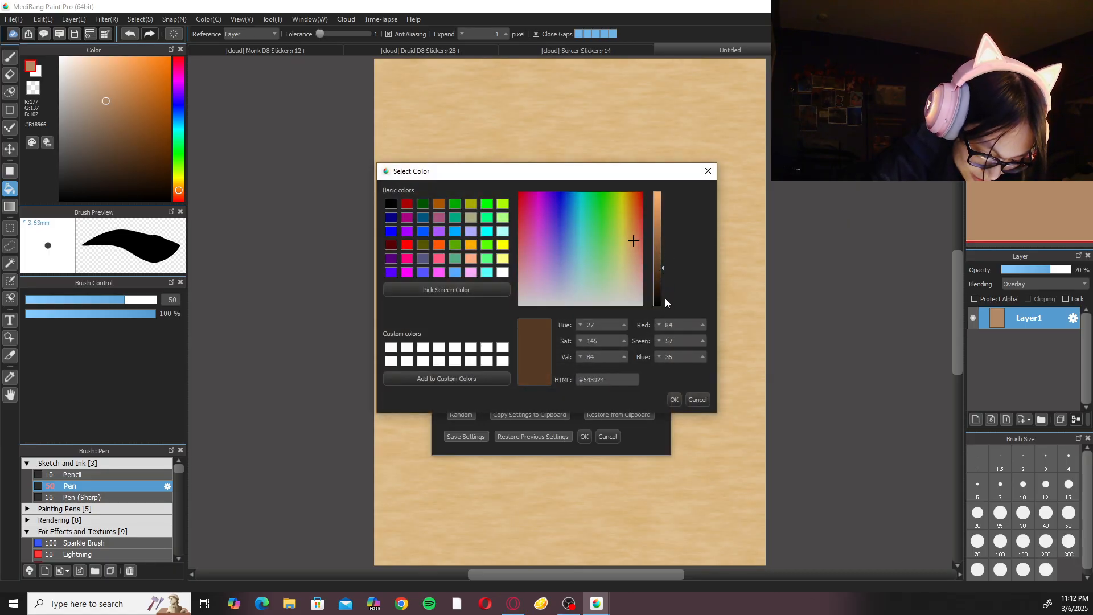
click(676, 399)
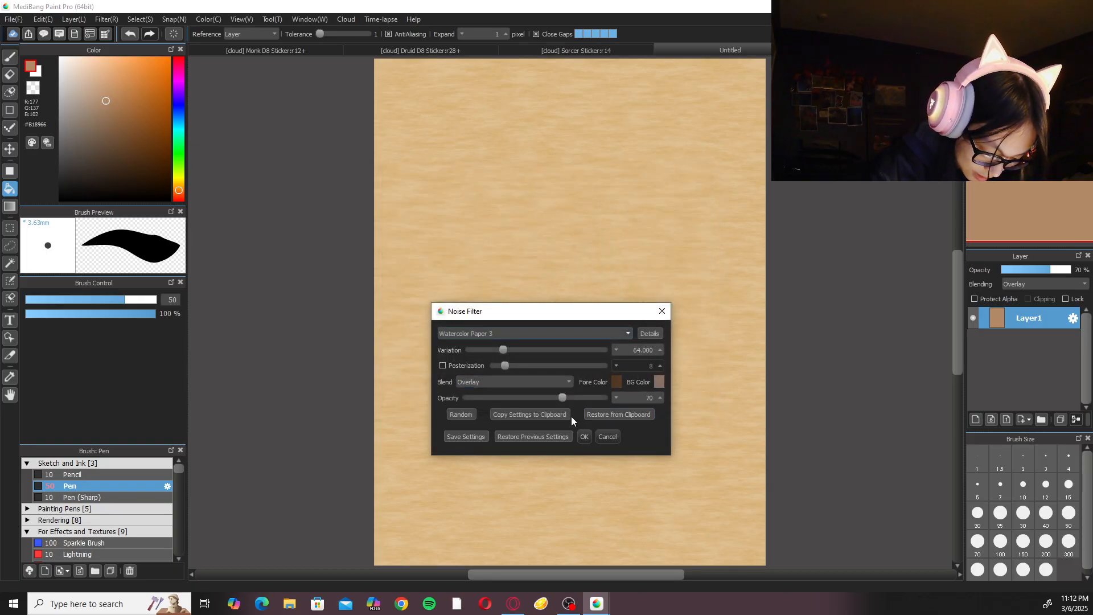
click(605, 437)
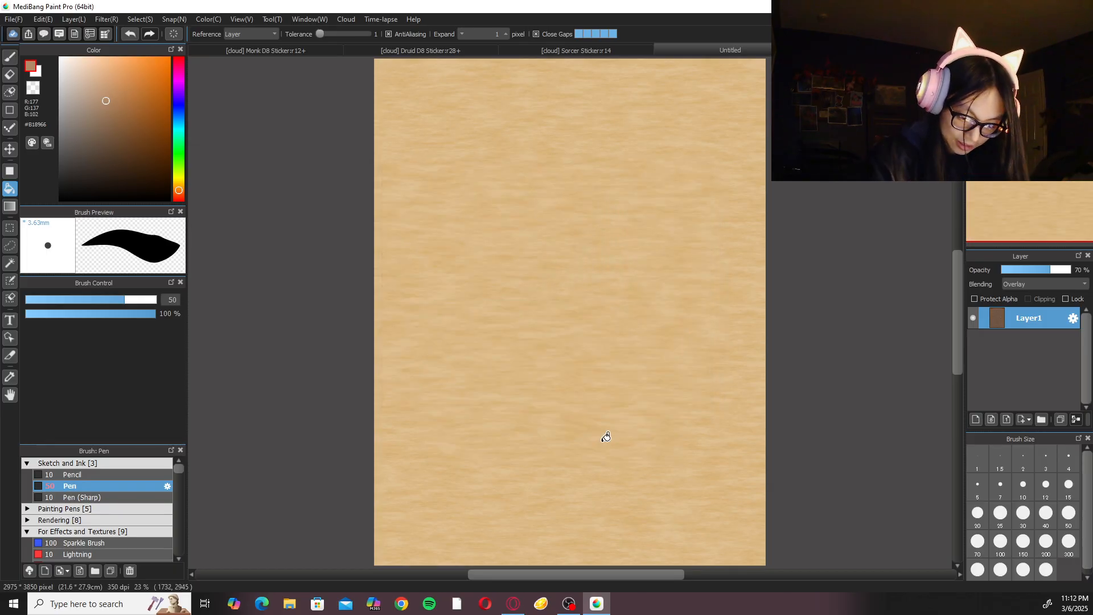
Switch to the Brush tool with a dark brown drawing colour, #694934.
scroll(548, 436, down, 1)
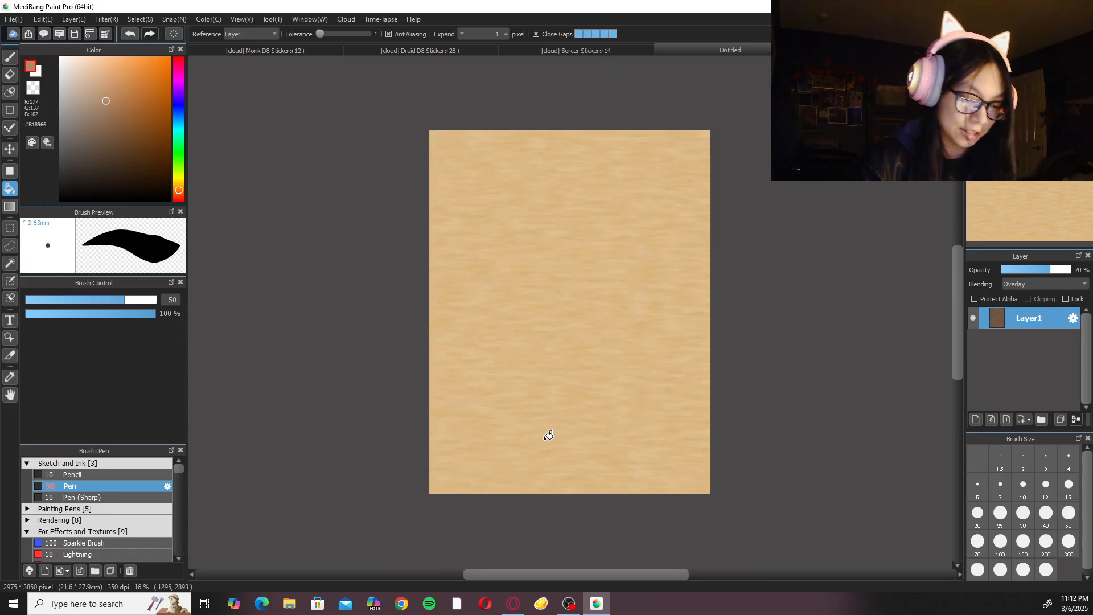
click(180, 196)
click(110, 124)
click(112, 131)
key(b)
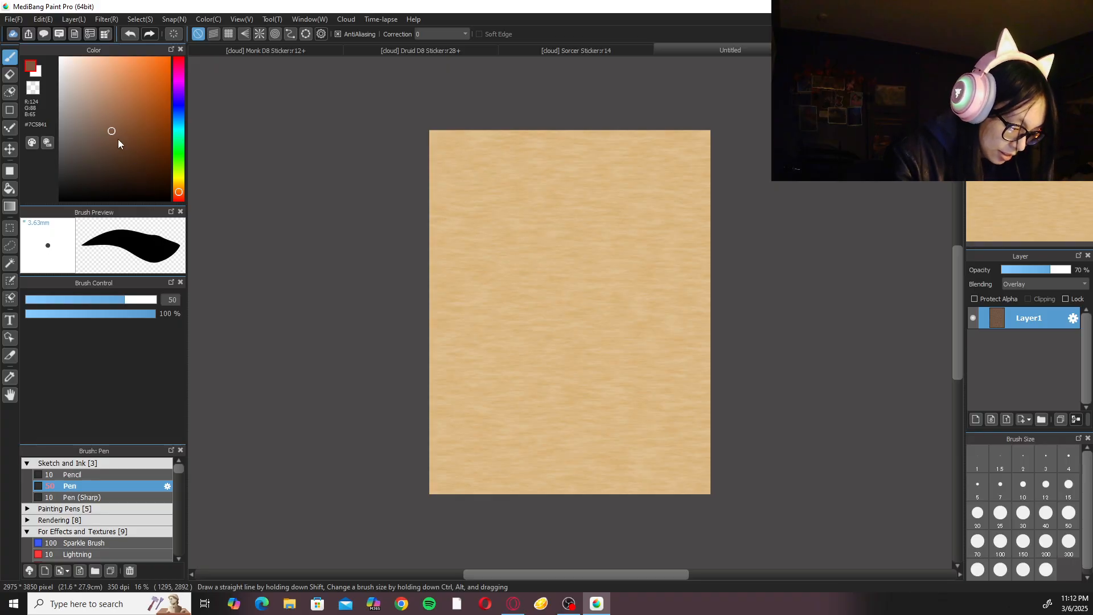
Choose the Paint 1 brush and set its size to 300.
click(139, 464)
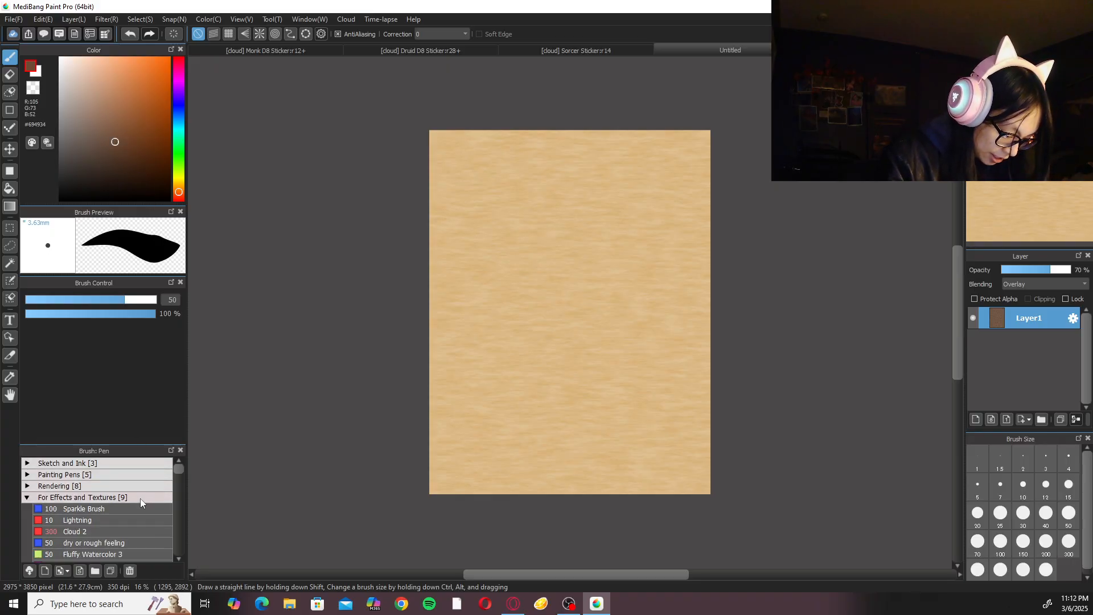
drag(180, 470, 181, 476)
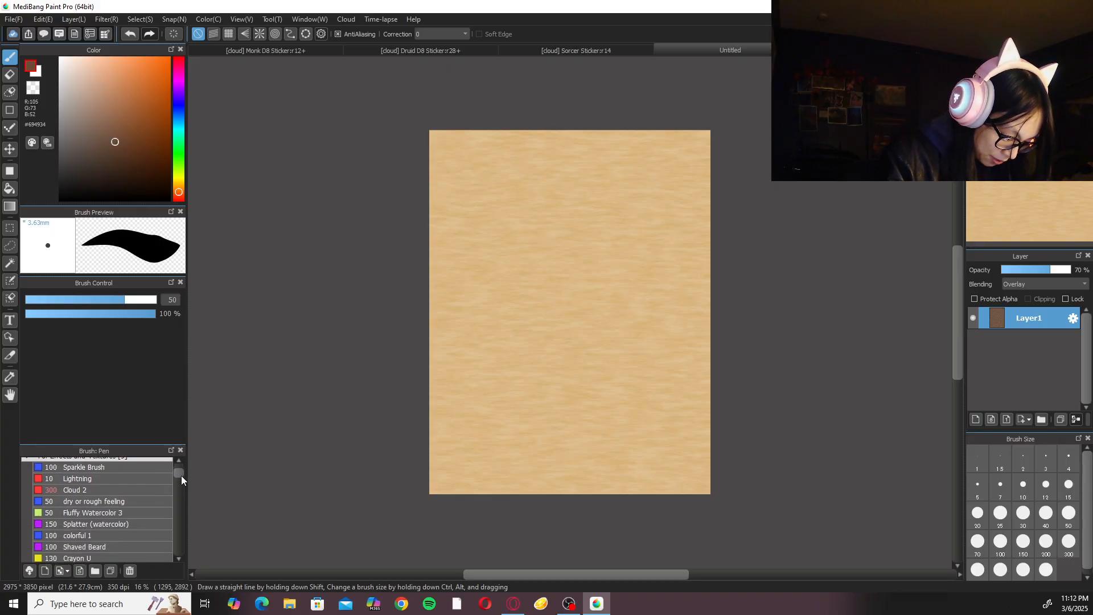
click(129, 518)
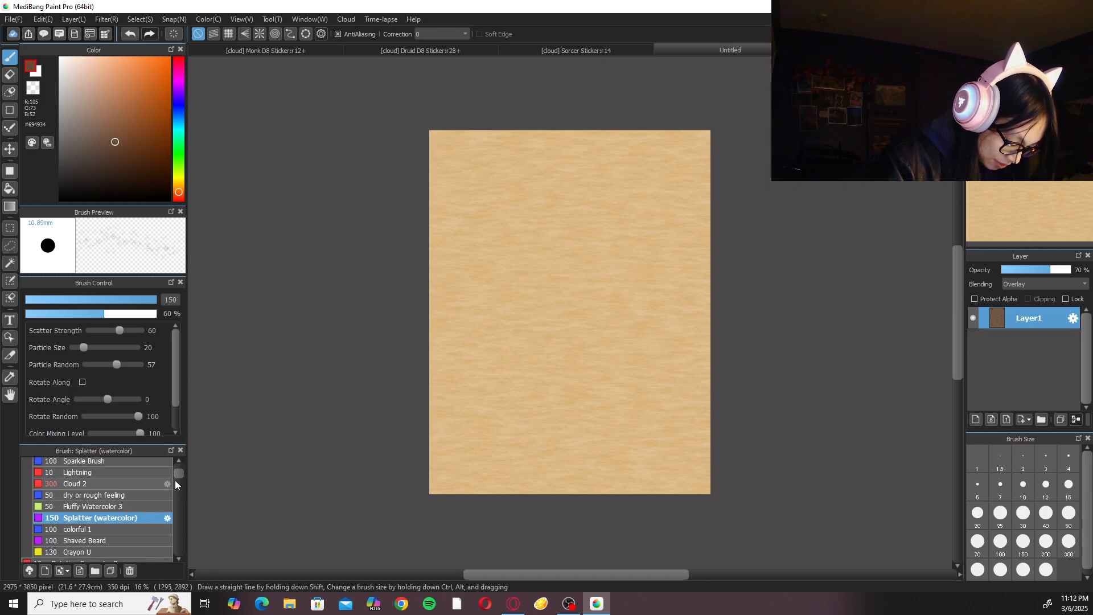
scroll(174, 485, up, 5)
click(117, 531)
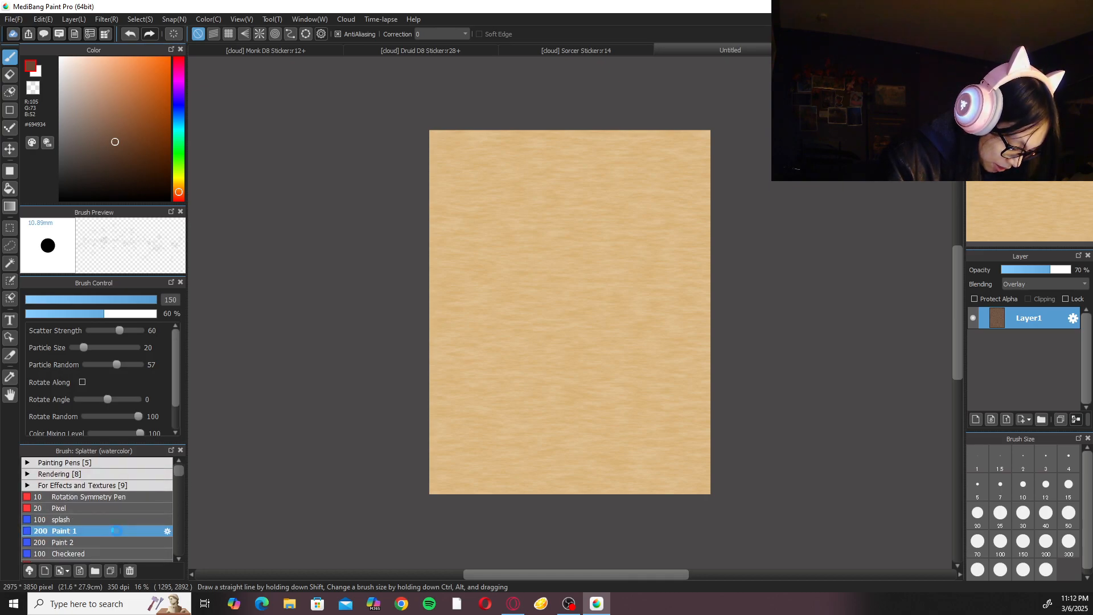
click(1062, 542)
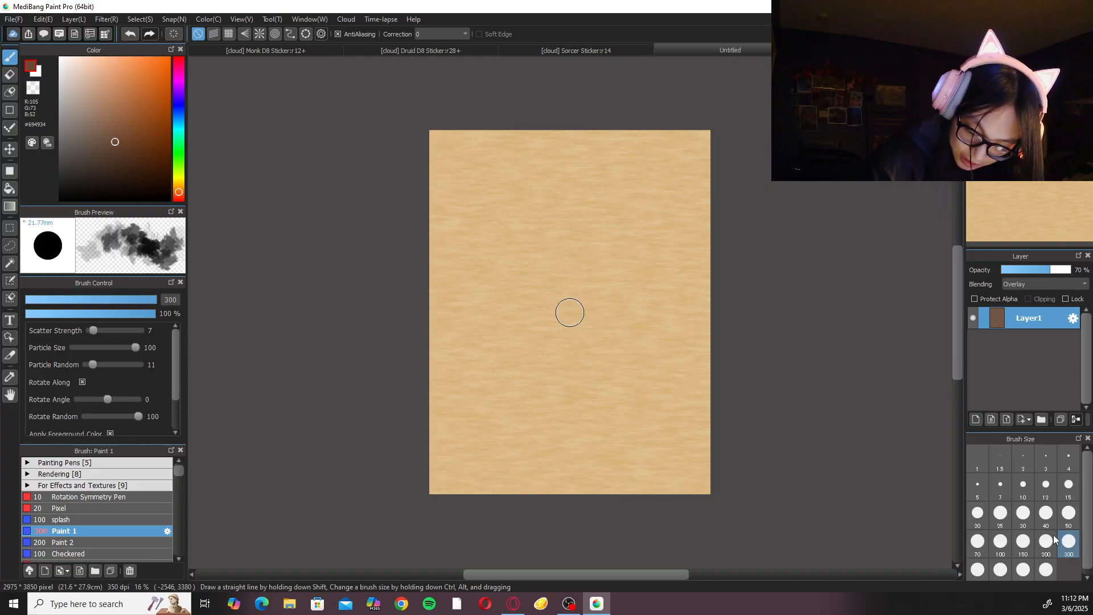
Add a new layer above Layer1, then try a dark brown Paint 1 stroke in the page's lower-right corner and undo it.
click(975, 421)
mouse_move(692, 438)
mouse_down()
mouse_move(666, 464)
mouse_move(683, 501)
mouse_up()
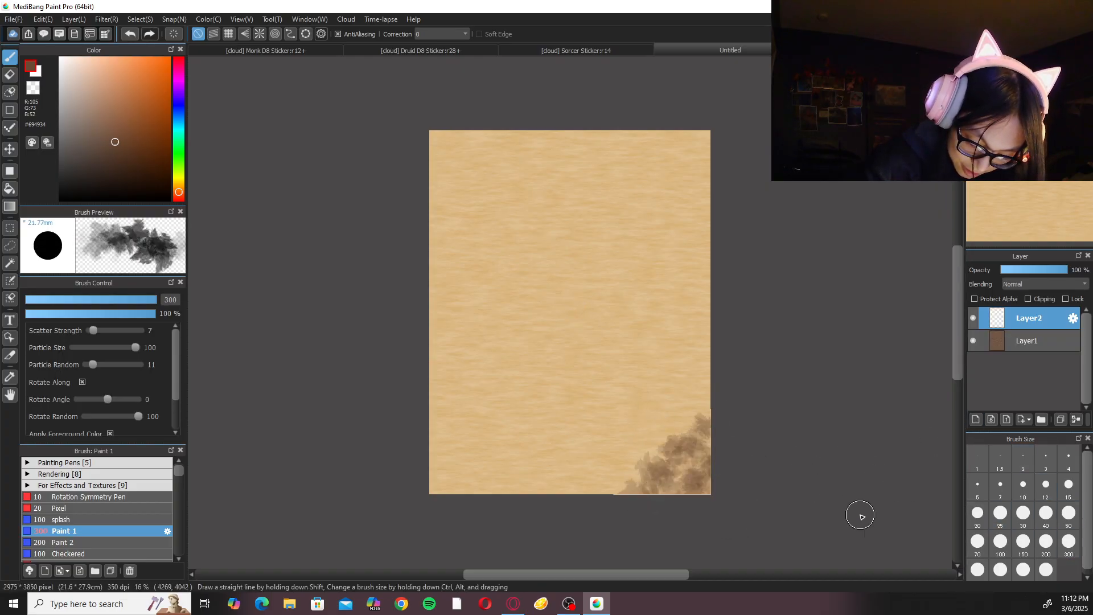
key(ctrl+z)
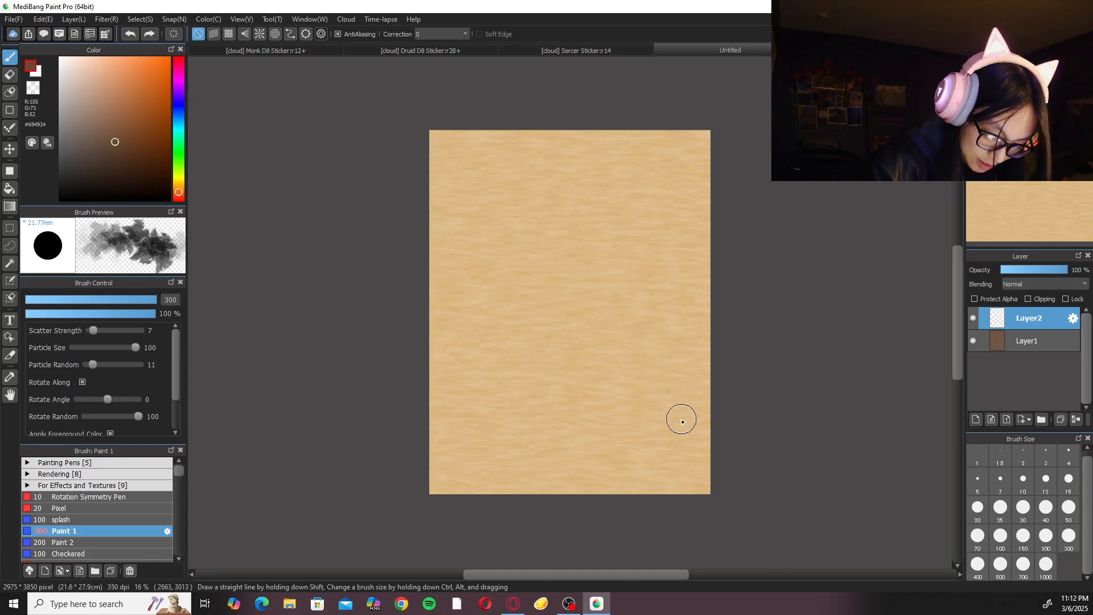
Sample the parchment colour from the canvas and adjust it to a lighter brown, #96734B.
right_click(644, 407)
drag(107, 87, 119, 106)
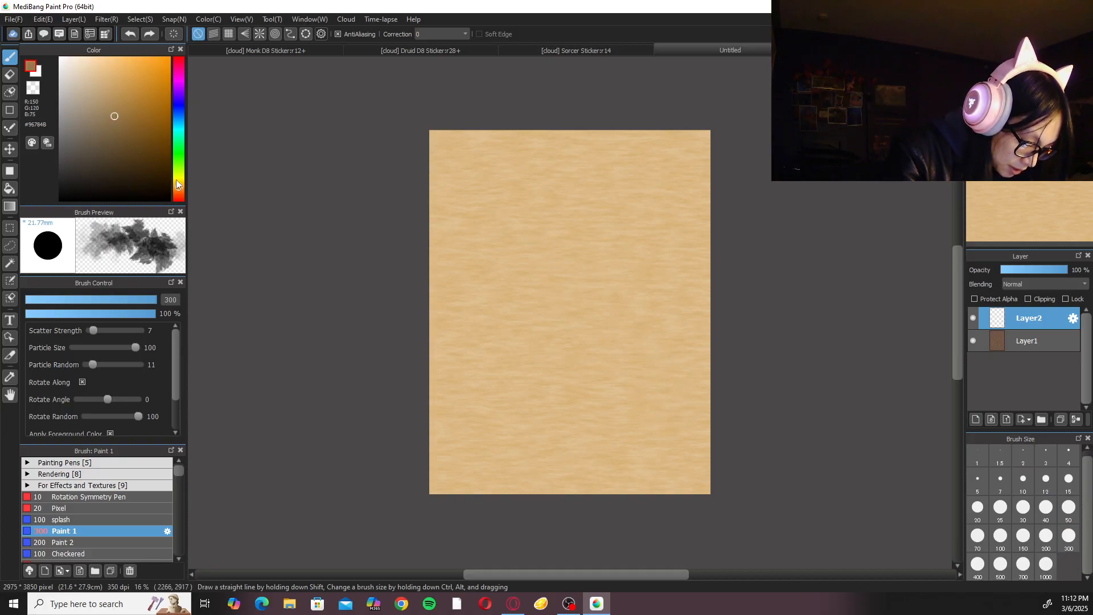
drag(181, 188, 182, 189)
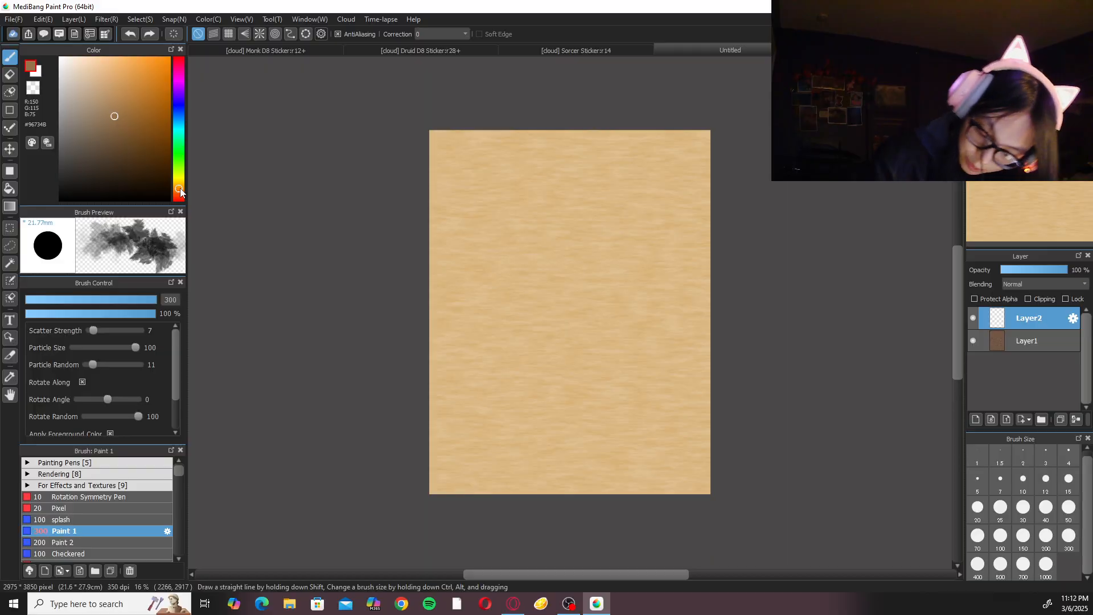
click(1000, 565)
mouse_move(733, 414)
mouse_down()
mouse_move(637, 488)
mouse_move(625, 442)
mouse_move(620, 467)
mouse_up()
key(ctrl+z)
Paint large soft brown stains around the page edges and centre on Layer2 with Paint 1 at size 1000.
click(1046, 565)
mouse_move(446, 359)
mouse_down()
mouse_move(559, 377)
mouse_move(512, 358)
mouse_move(547, 399)
mouse_up()
mouse_move(696, 193)
mouse_down()
mouse_move(691, 144)
mouse_move(674, 169)
mouse_move(675, 155)
mouse_move(590, 181)
mouse_move(598, 149)
mouse_up()
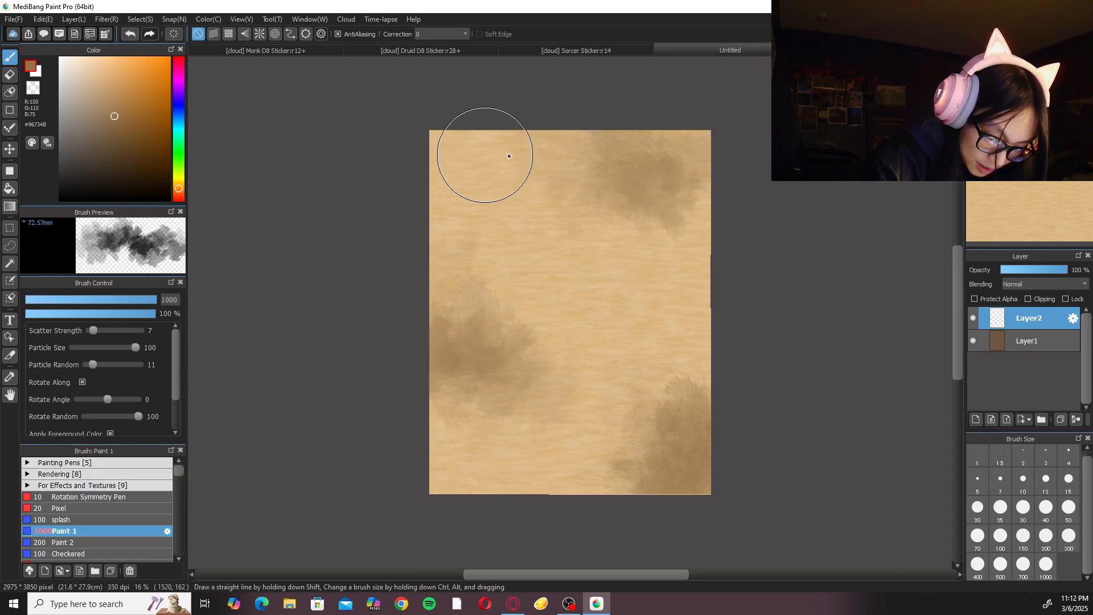
drag(614, 299, 586, 339)
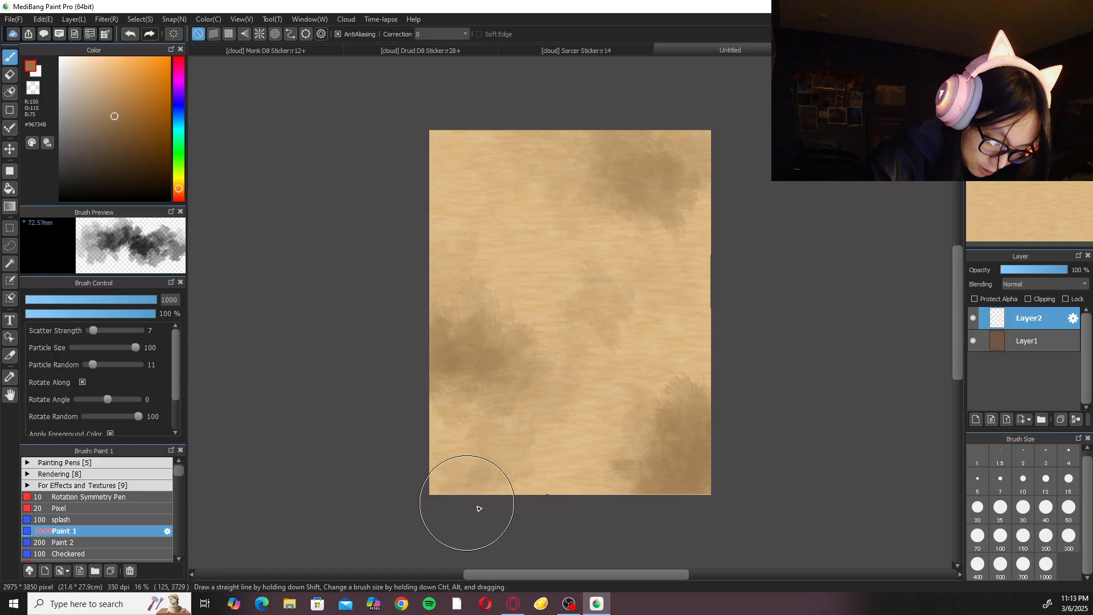
drag(471, 507, 606, 459)
drag(464, 134, 484, 171)
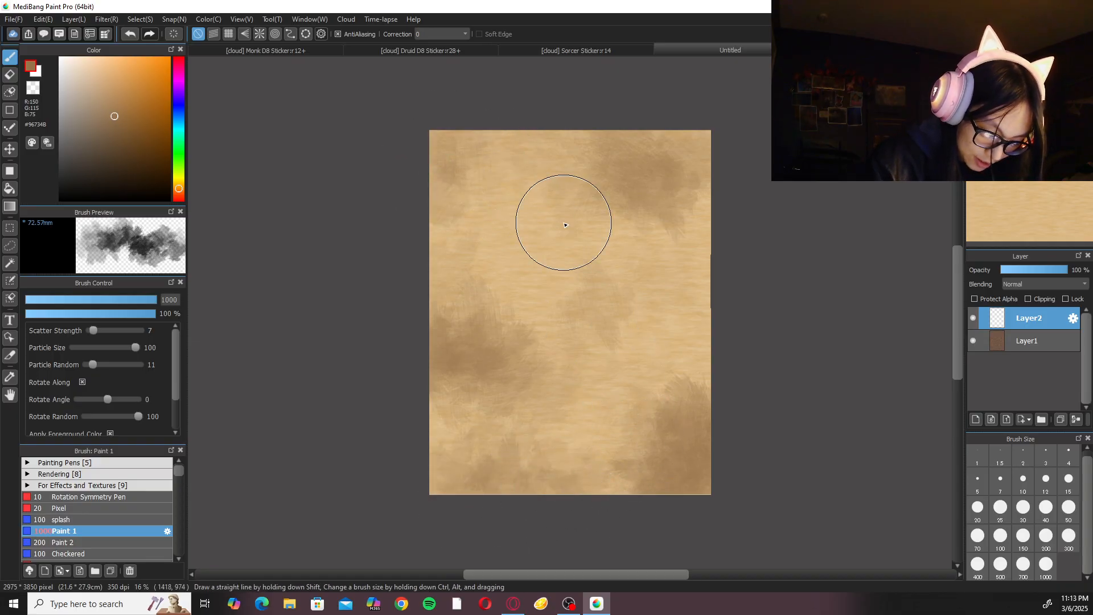
Switch to the Paint 2 brush at size 500 and roughen the stain in the page's lower-right corner.
scroll(566, 225, up, 2)
click(124, 542)
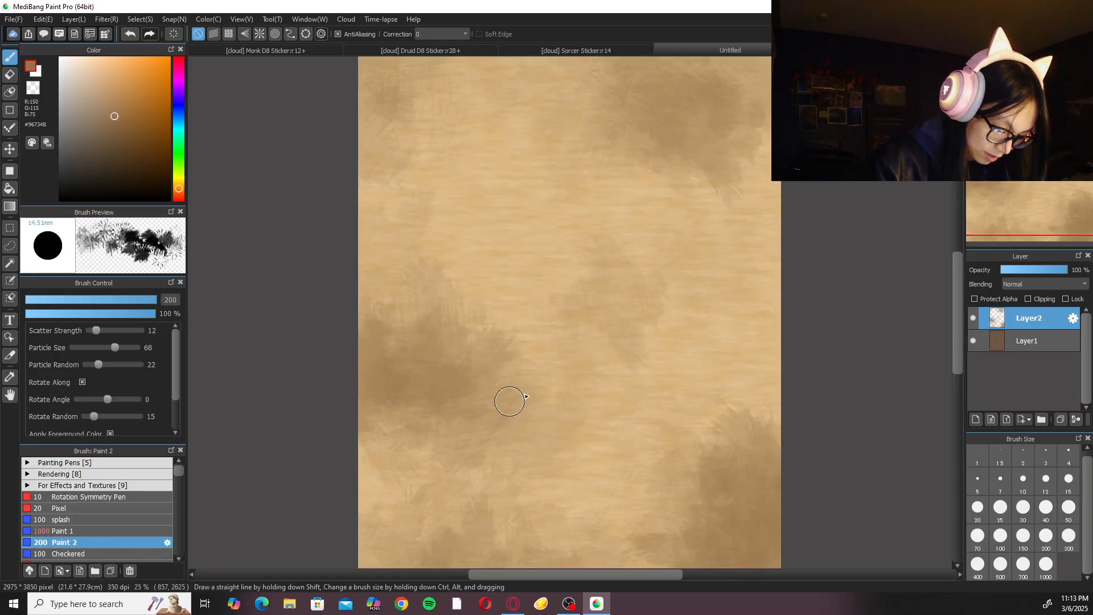
click(1001, 569)
drag(712, 439, 776, 456)
key(ctrl+z)
drag(758, 410, 773, 449)
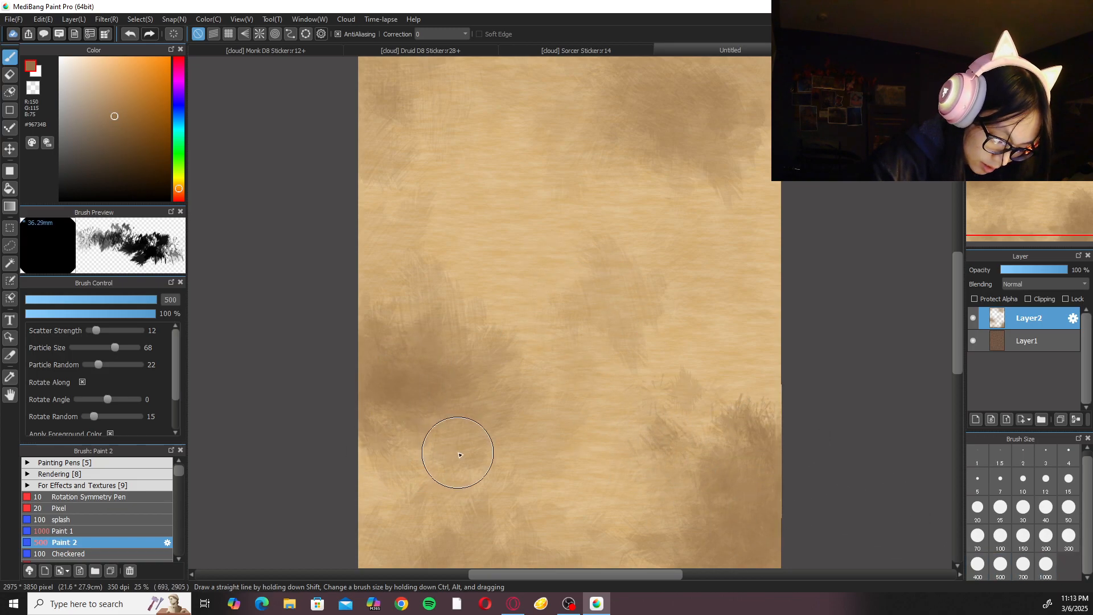
Add rough Paint 2 strokes over the upper-corner and central stains of the parchment.
scroll(515, 415, down, 2)
scroll(576, 325, up, 8)
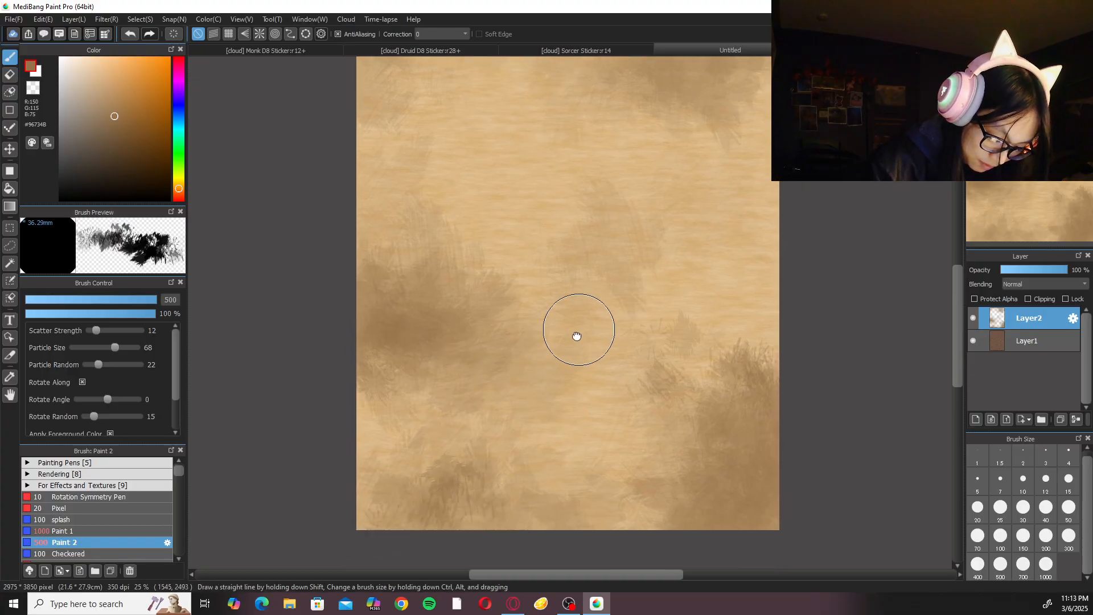
mouse_move(664, 238)
mouse_down()
mouse_move(664, 271)
mouse_move(685, 264)
mouse_up()
drag(551, 357, 593, 323)
mouse_move(411, 235)
mouse_down()
mouse_move(461, 234)
mouse_move(432, 244)
mouse_move(415, 280)
mouse_up()
drag(625, 419, 629, 450)
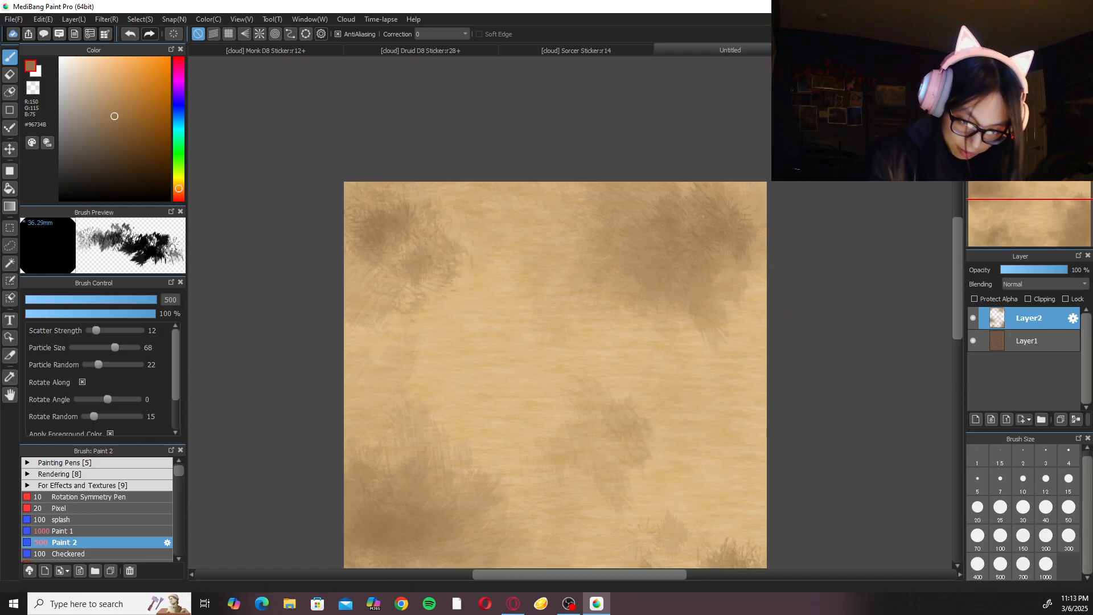
scroll(570, 313, down, 3)
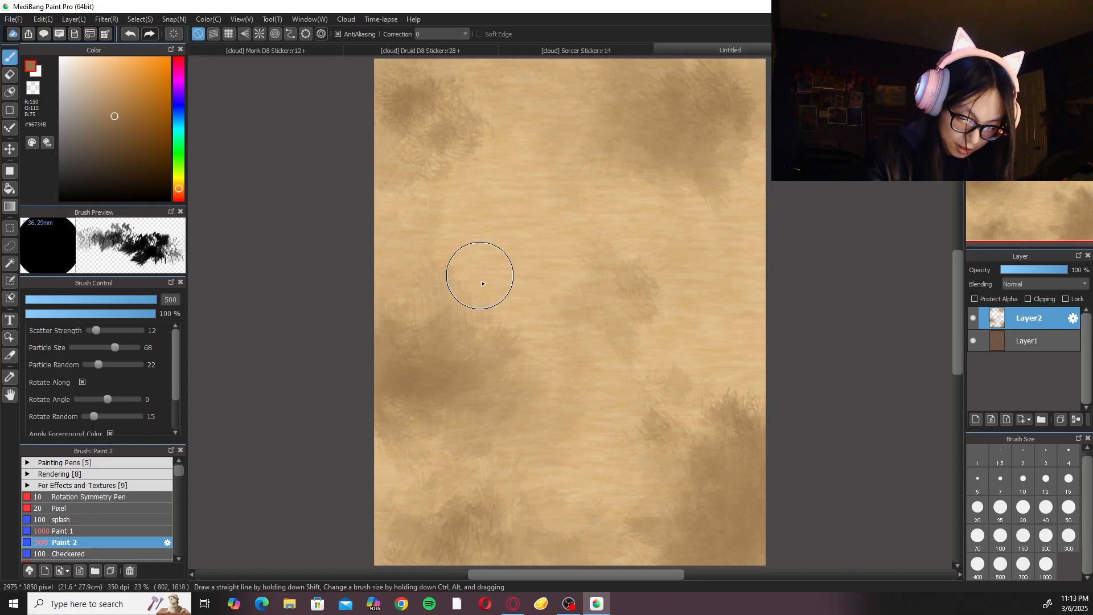
Switch back to Paint 1 at size 500 and brush soft brown shading over the left-centre area of the parchment.
click(64, 531)
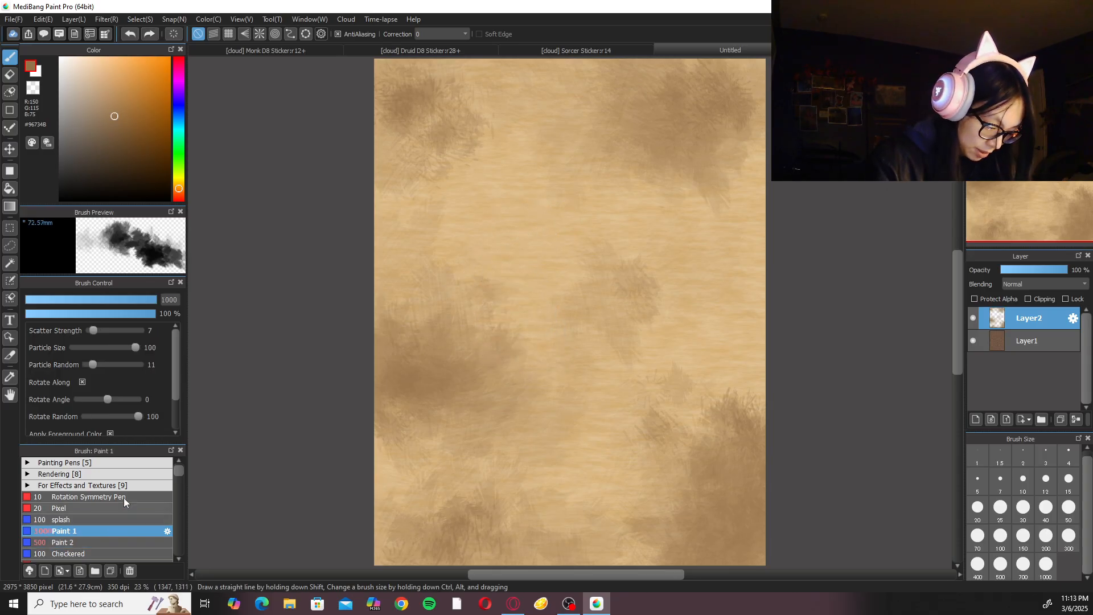
click(1069, 536)
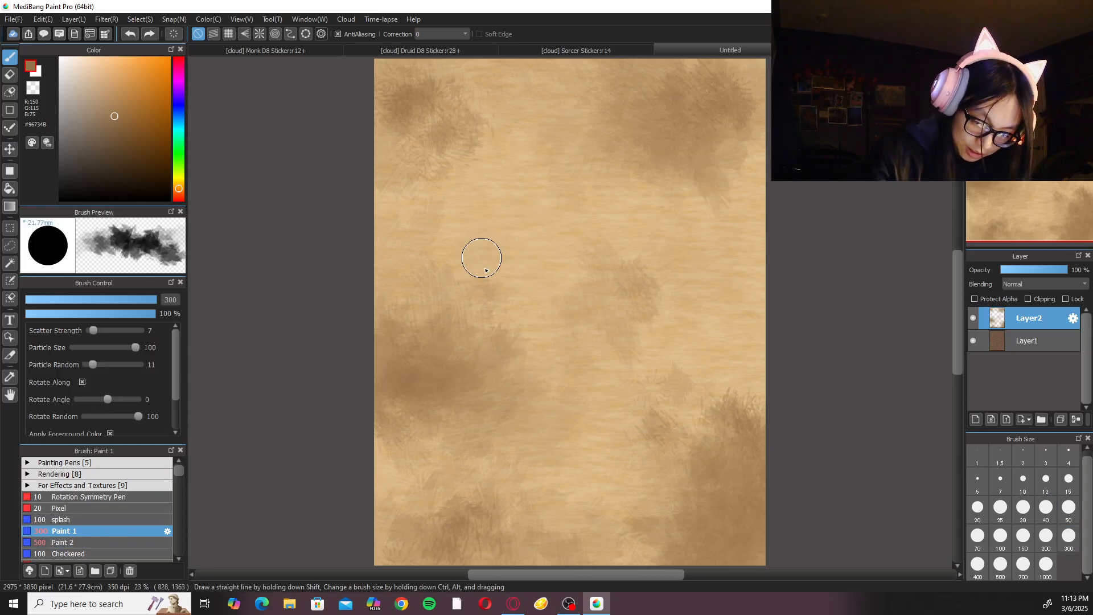
click(1002, 564)
mouse_move(507, 245)
mouse_down()
mouse_move(513, 264)
mouse_move(541, 268)
mouse_up()
key(ctrl+z)
key(ctrl+z)
mouse_move(447, 229)
mouse_down()
mouse_move(554, 341)
mouse_move(460, 261)
mouse_move(570, 325)
mouse_move(464, 230)
mouse_move(593, 324)
mouse_up()
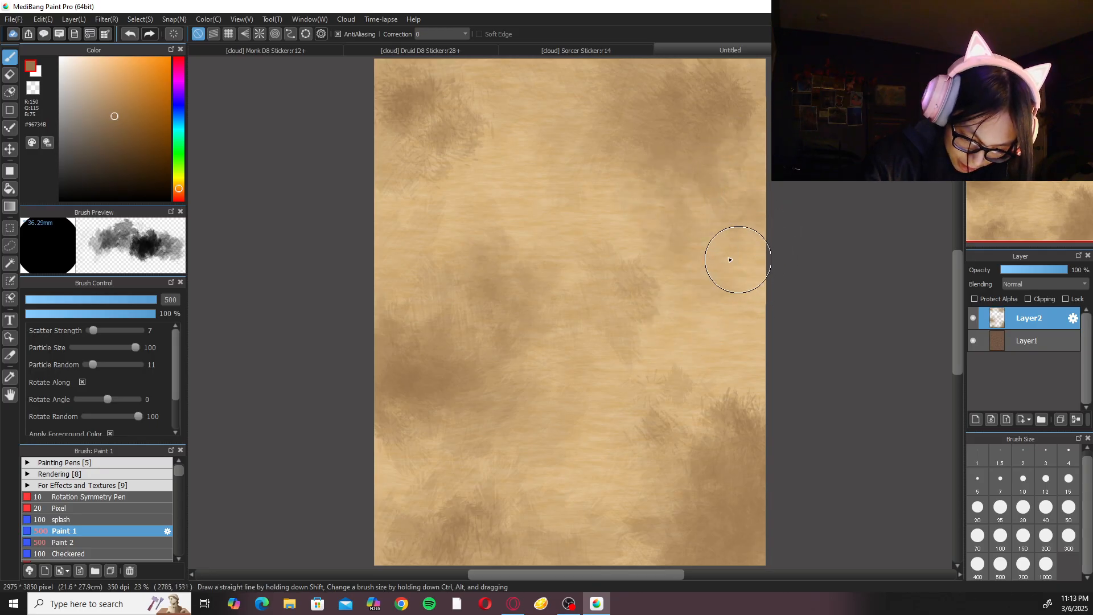
key(ctrl+minus)
key(ctrl+minus)
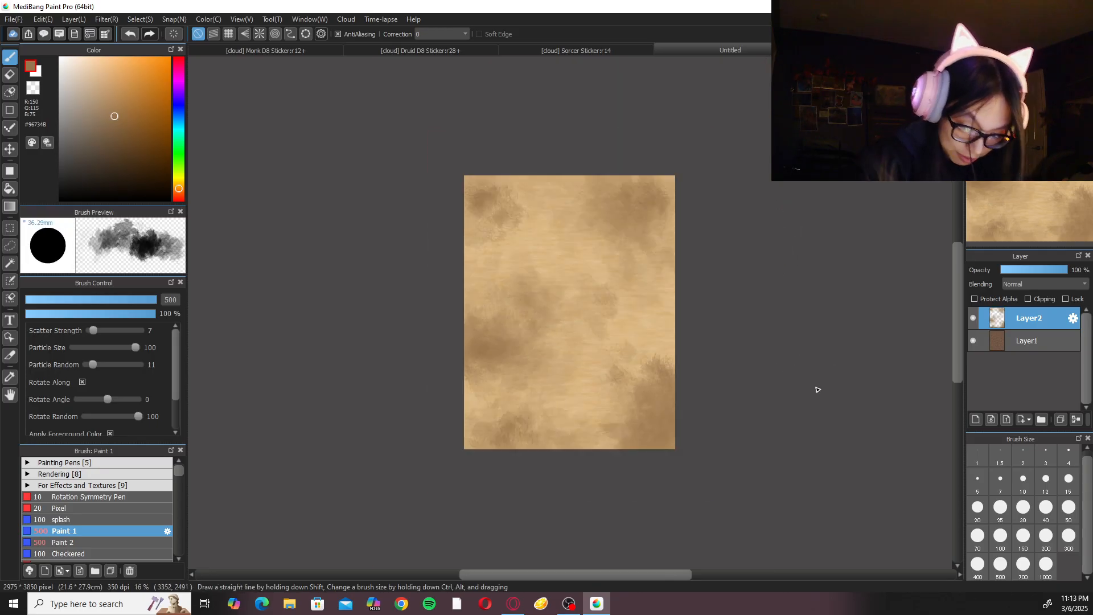
key(ctrl+plus)
key(ctrl+plus)
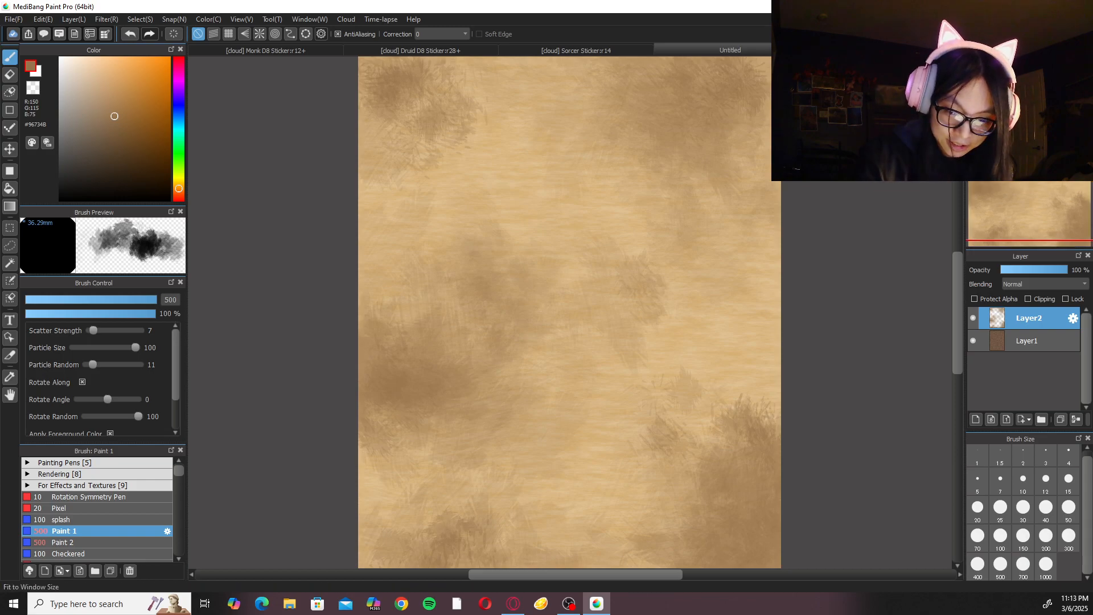
key(ctrl+0)
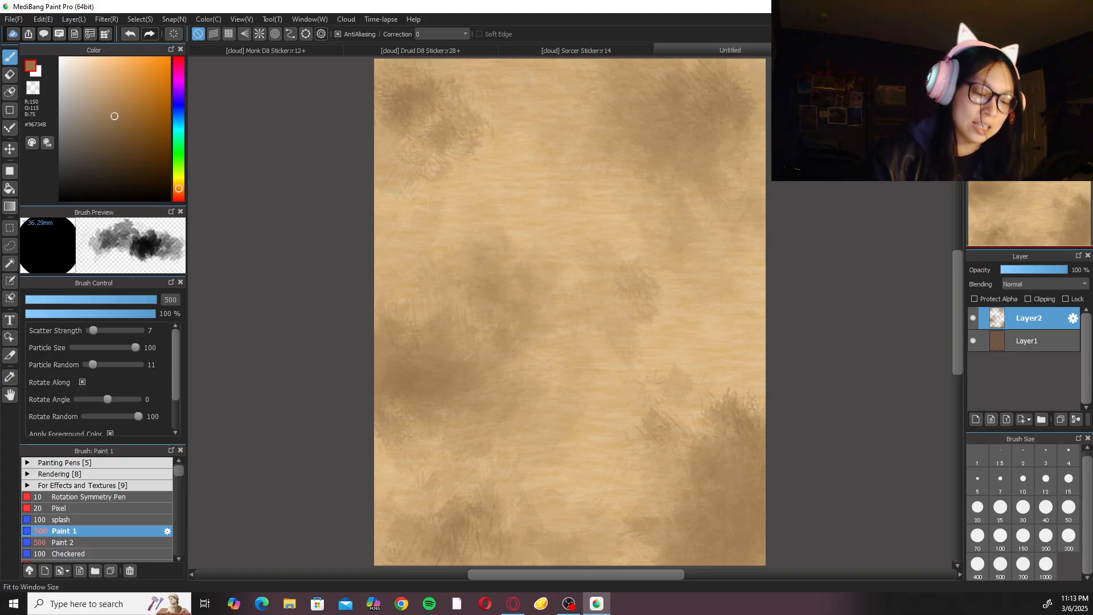
In the Druid D8 Sticker document, hide the green background Layer47 and turn on the transparent background display.
click(472, 51)
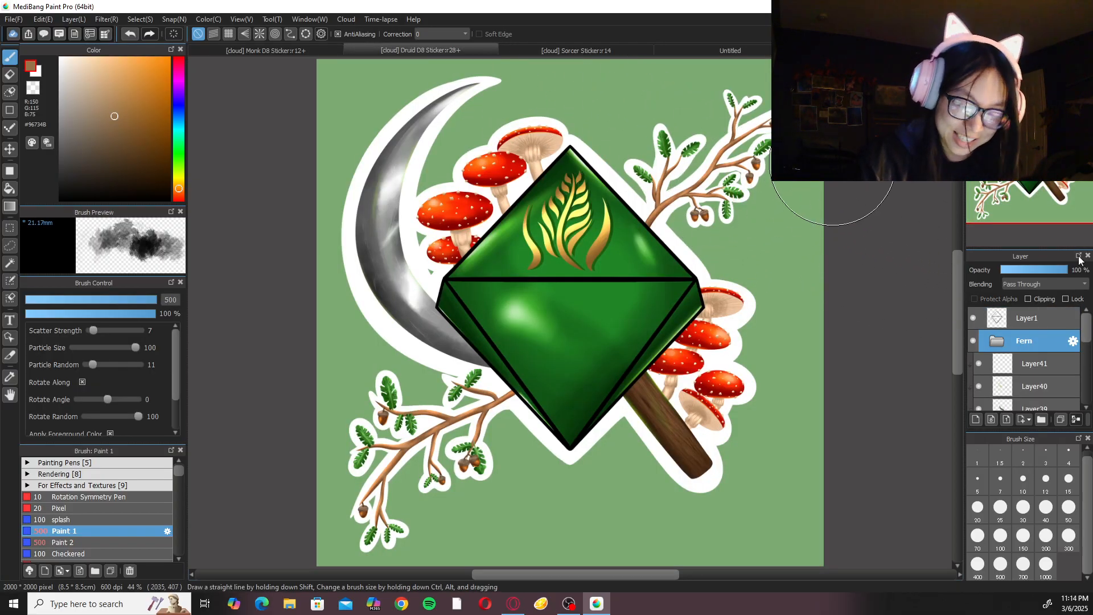
drag(1088, 332, 1088, 399)
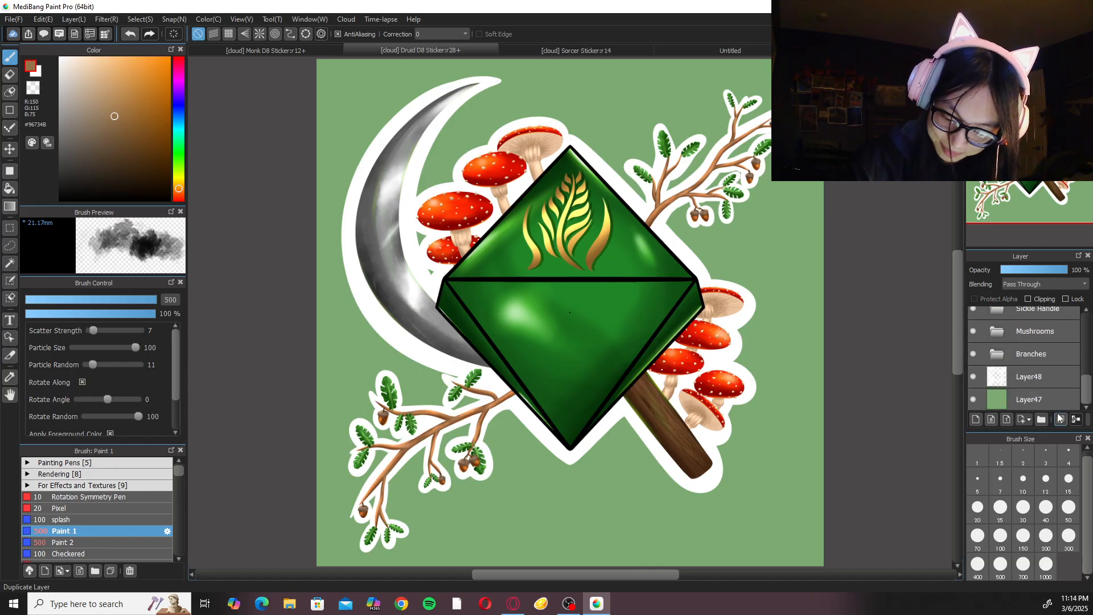
click(981, 400)
click(974, 399)
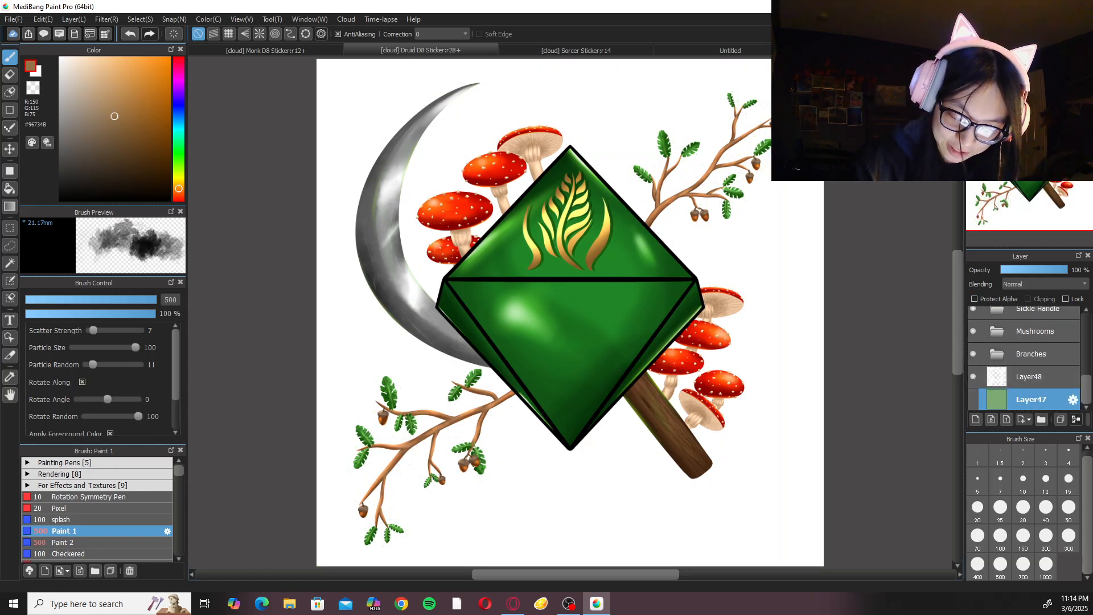
click(219, 20)
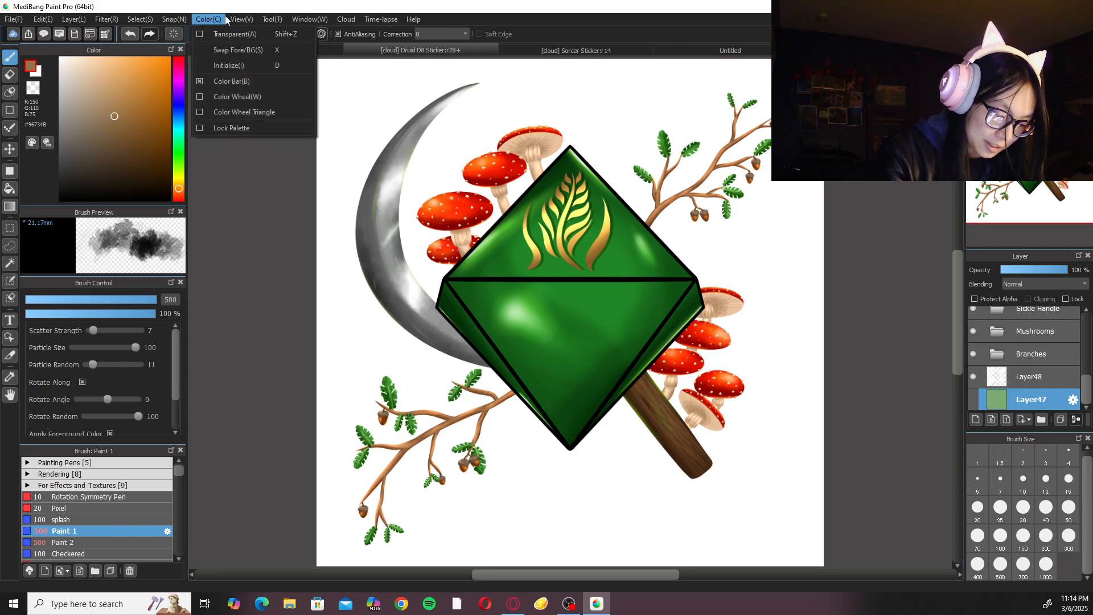
mouse_move(246, 19)
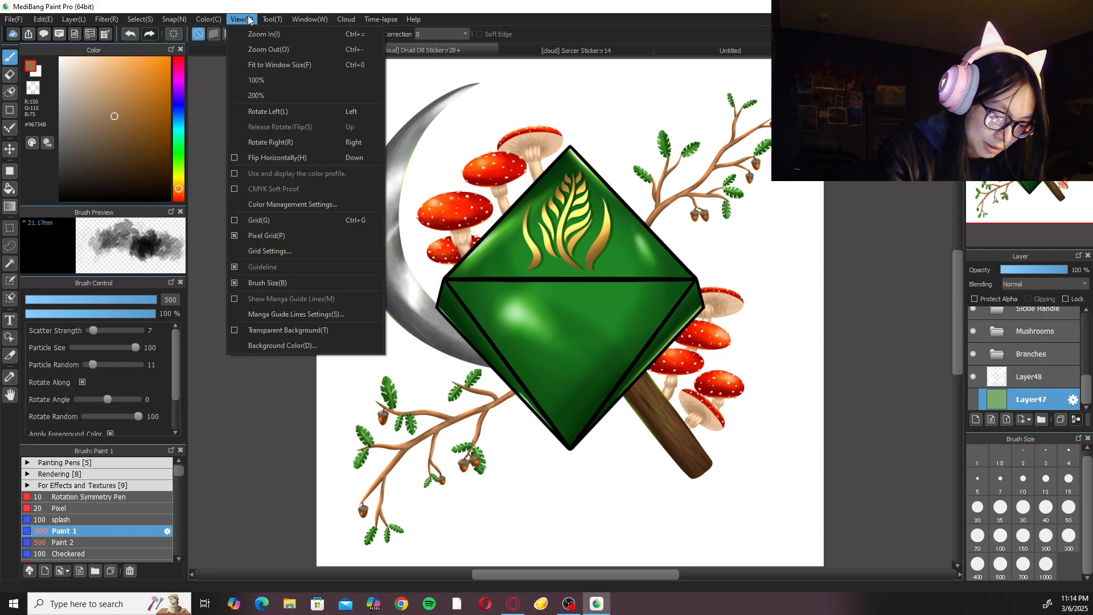
click(318, 330)
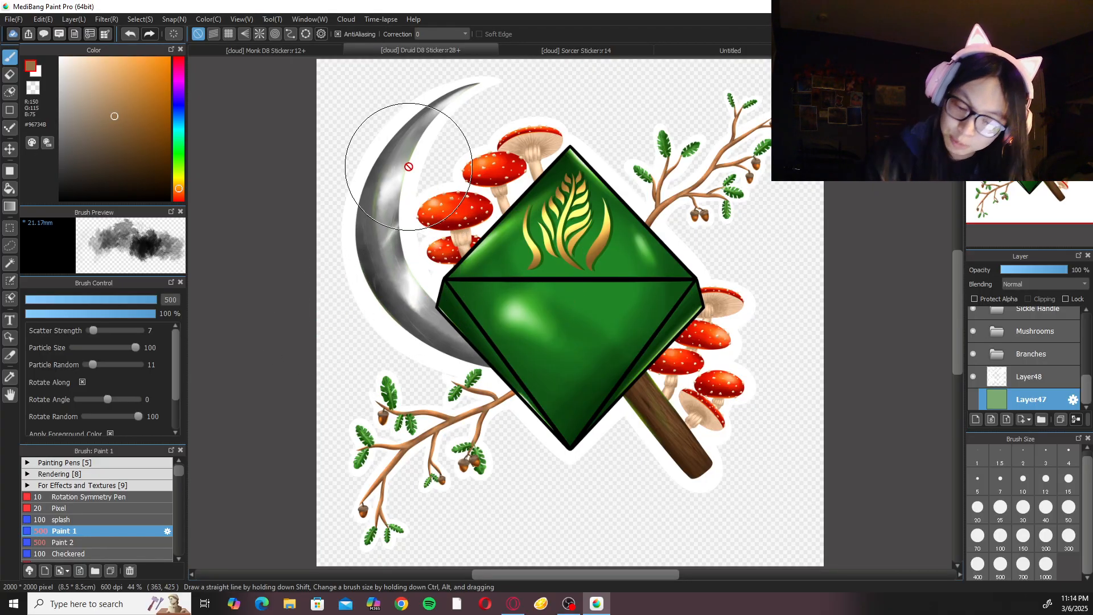
Hide Layer8 and Layer7 inside the Sickle Blade folder, then collapse the folder.
scroll(1090, 362, up, 3)
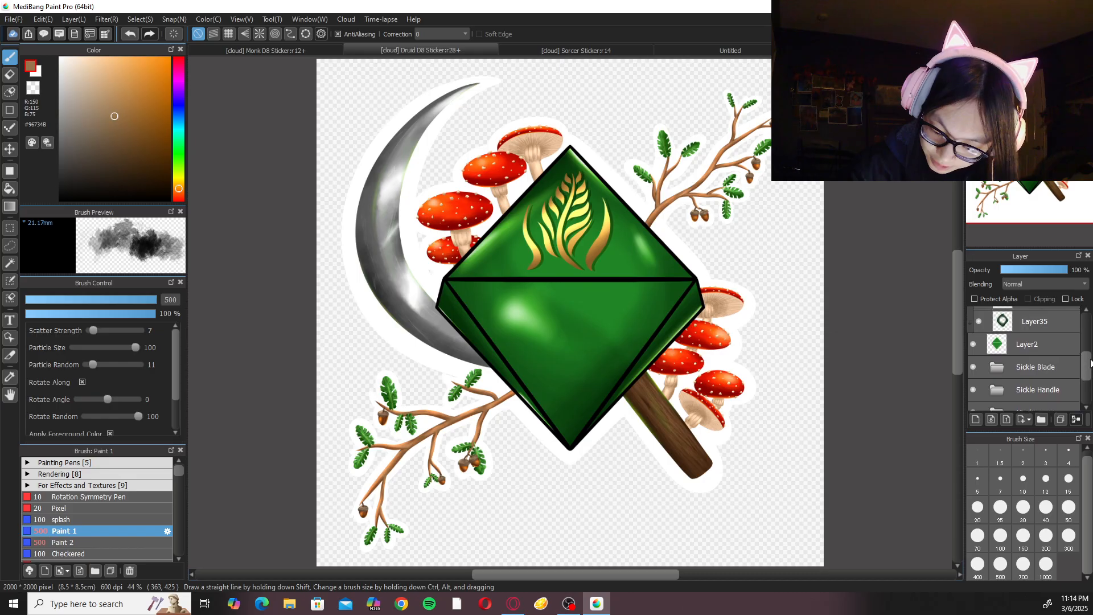
click(998, 364)
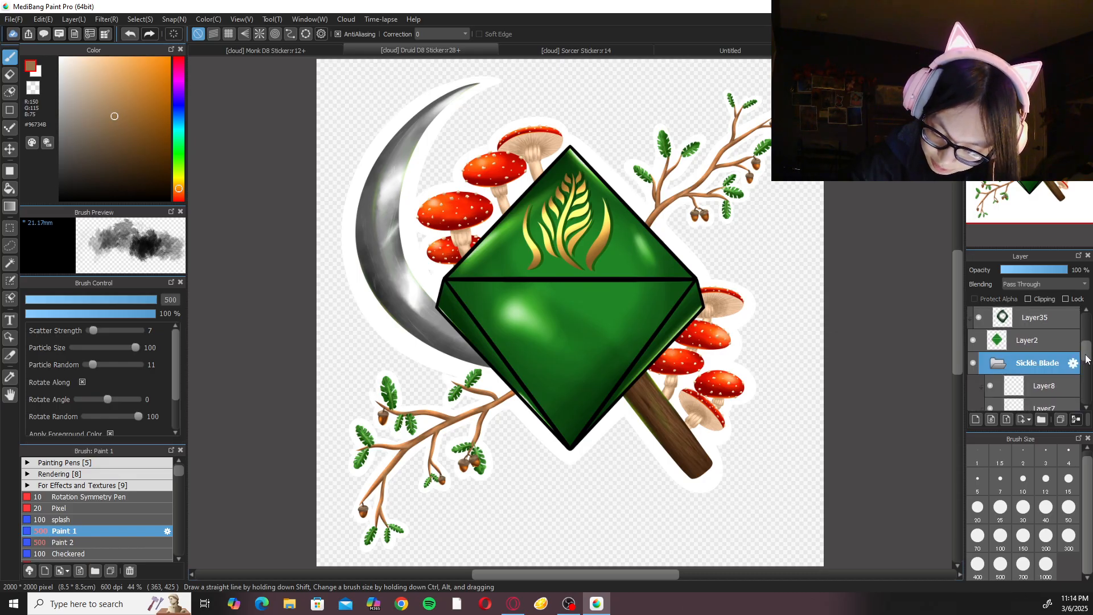
scroll(1085, 359, down, 2)
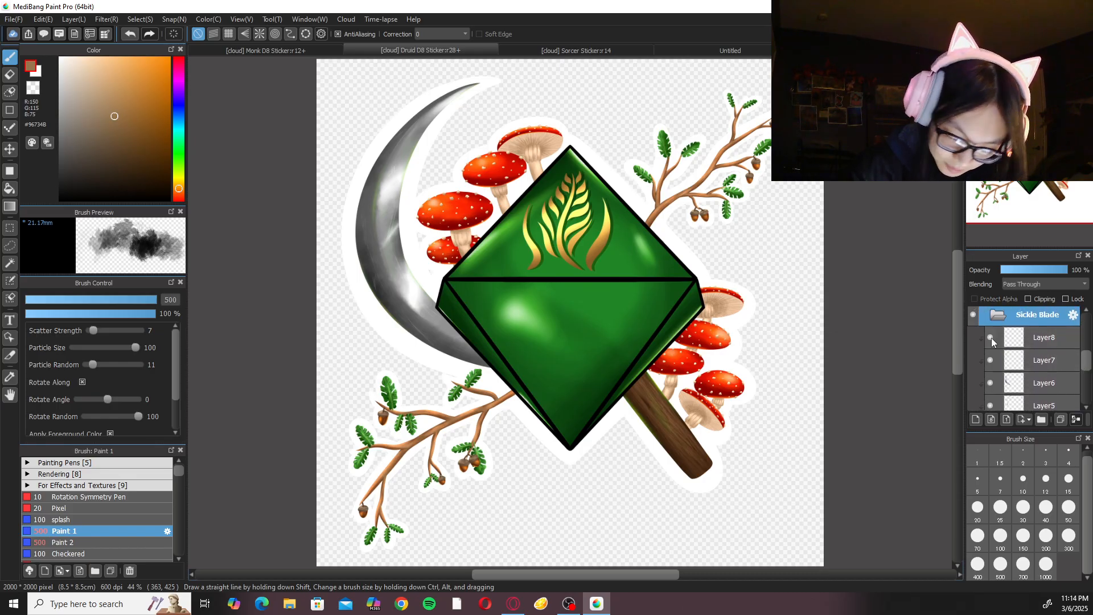
click(991, 338)
click(991, 361)
click(997, 315)
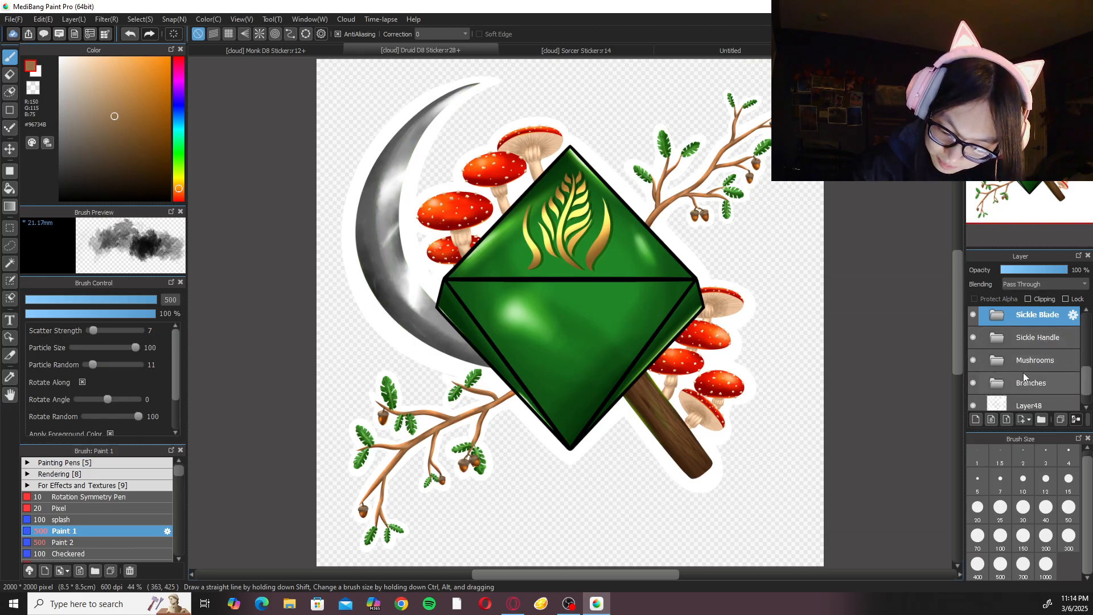
Expand the Sickle Handle folder and hide its Layer10.
click(997, 337)
scroll(1077, 353, down, 1)
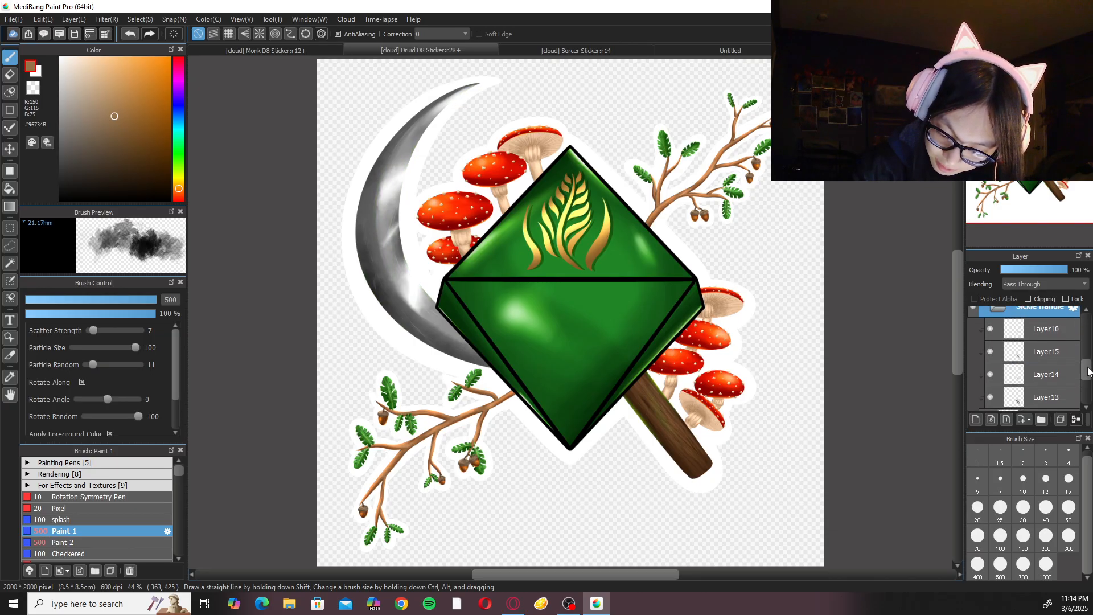
click(991, 329)
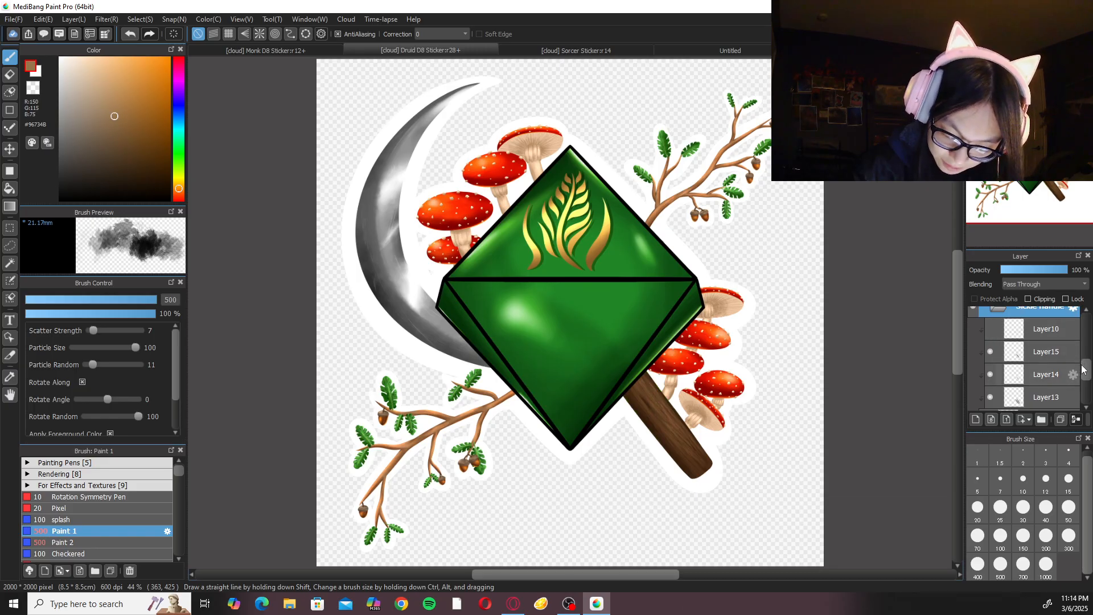
Collapse the Sickle Handle folder and save the Druid D8 Sticker document.
scroll(1086, 368, up, 1)
click(997, 327)
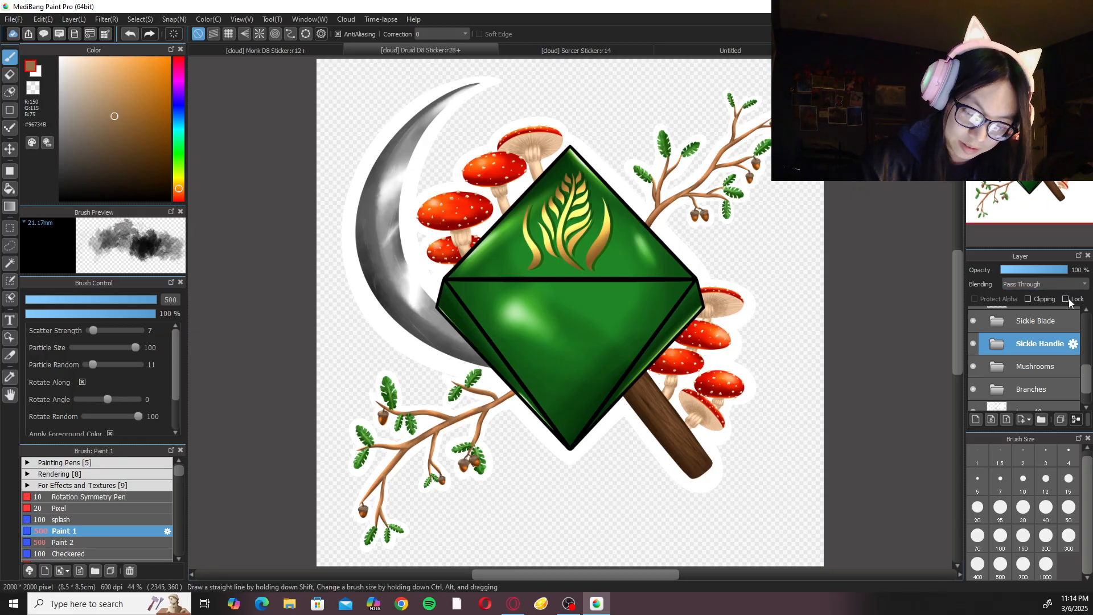
key(ctrl+s)
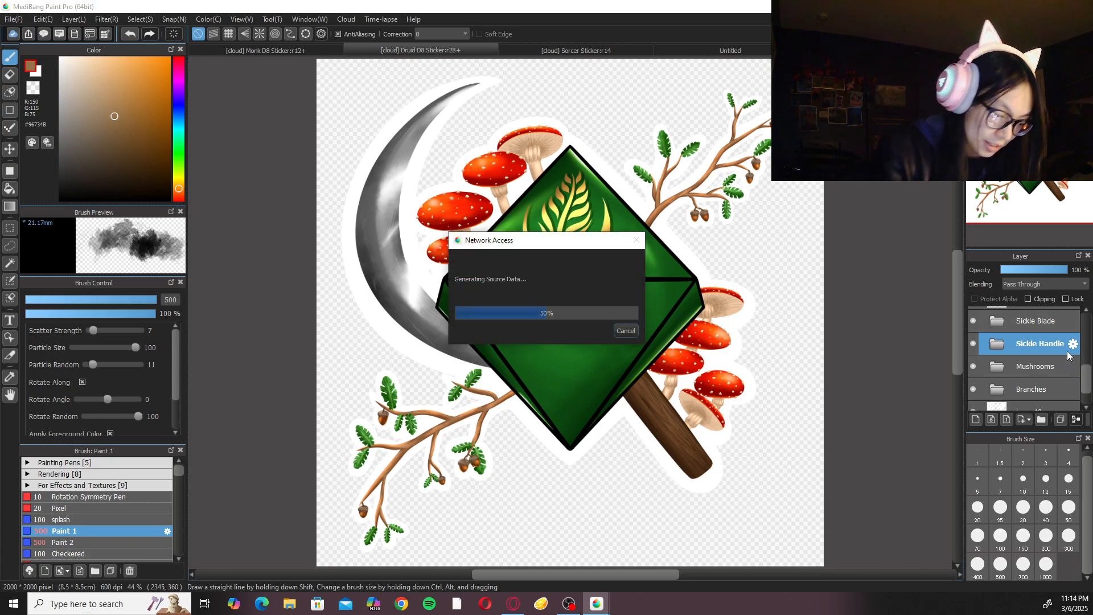
Export the Druid sticker to the clipboard with a transparent background at 2000 x 2000 px and paste it into the Untitled parchment page.
click(21, 17)
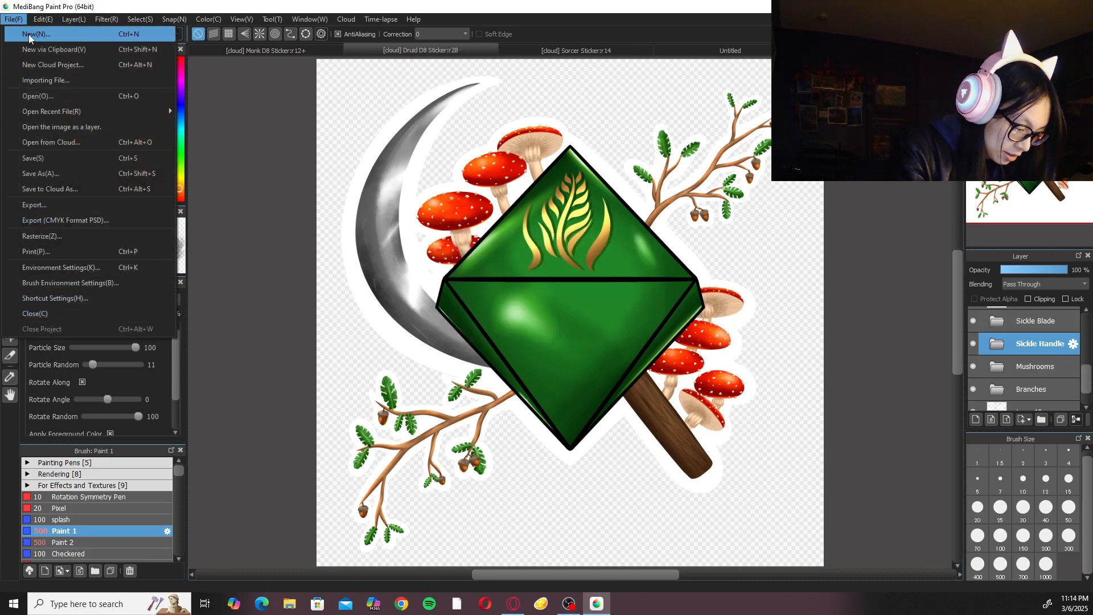
click(68, 205)
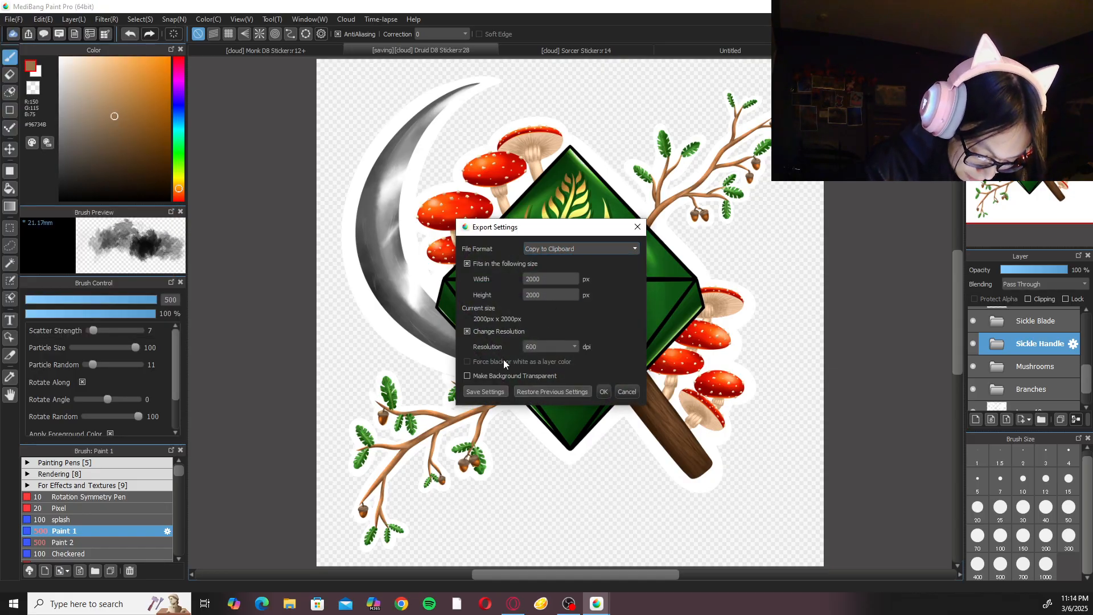
click(603, 392)
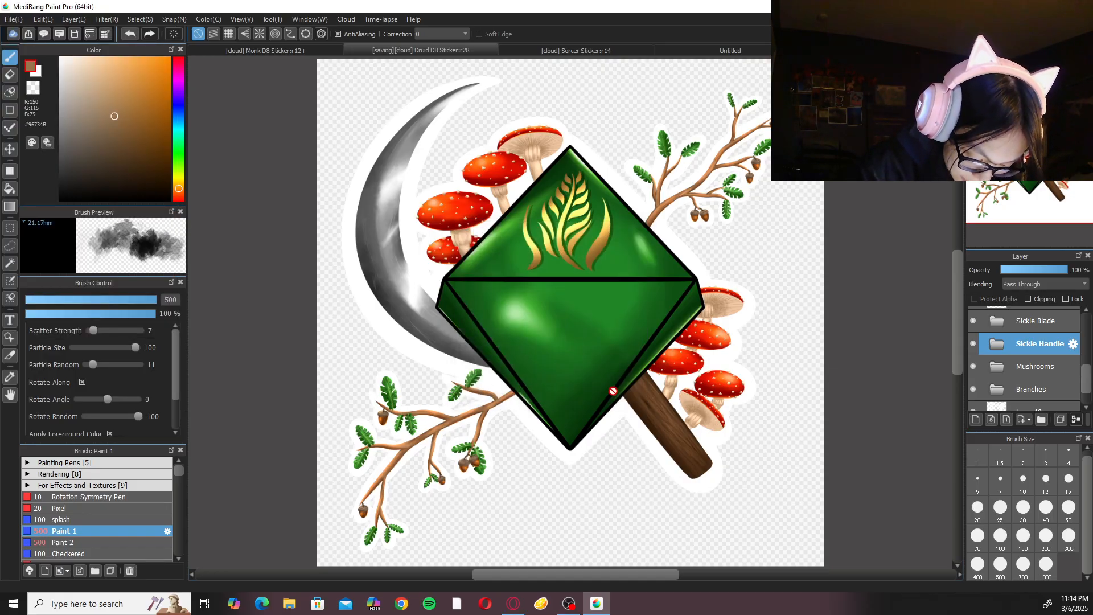
click(720, 50)
key(ctrl+v)
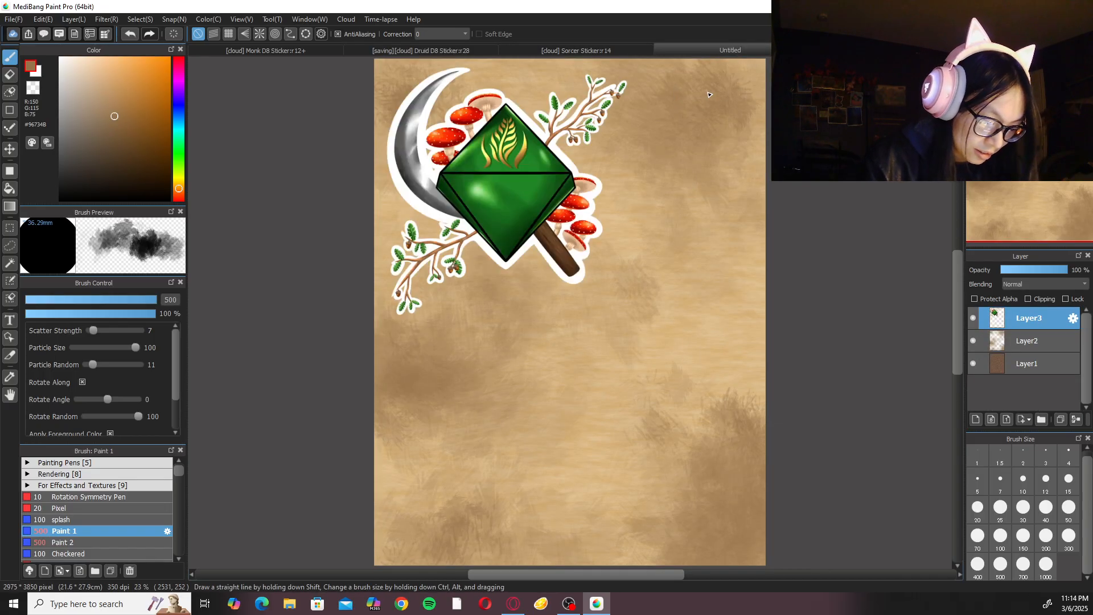
Check the parchment page's canvas size settings without changing them, and inspect the pasted Druid sticker up close.
drag(594, 276, 592, 300)
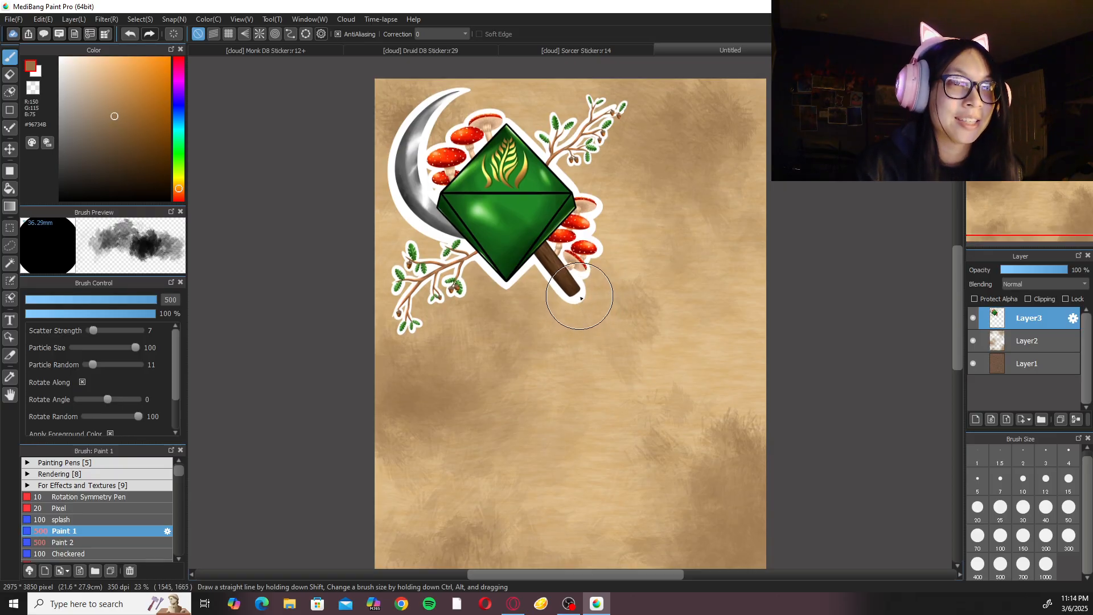
key(ctrl+0)
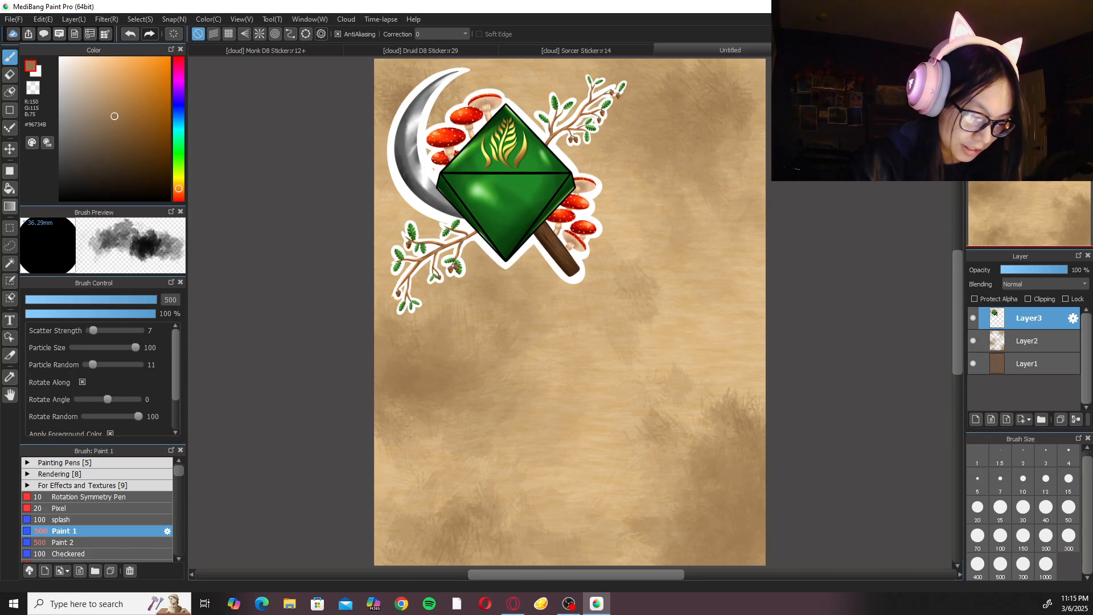
click(43, 19)
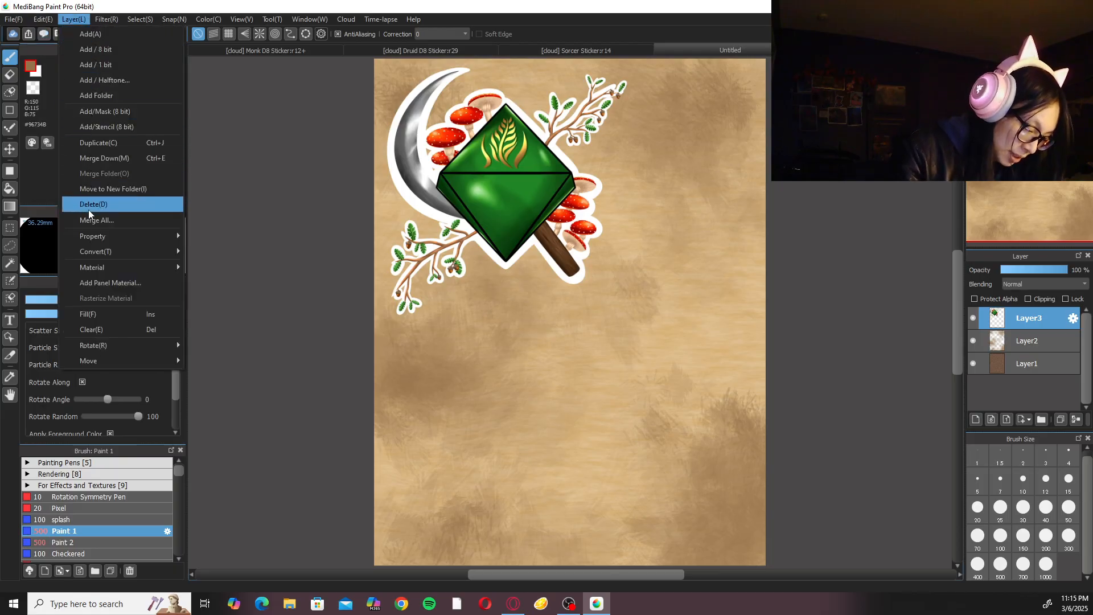
click(93, 189)
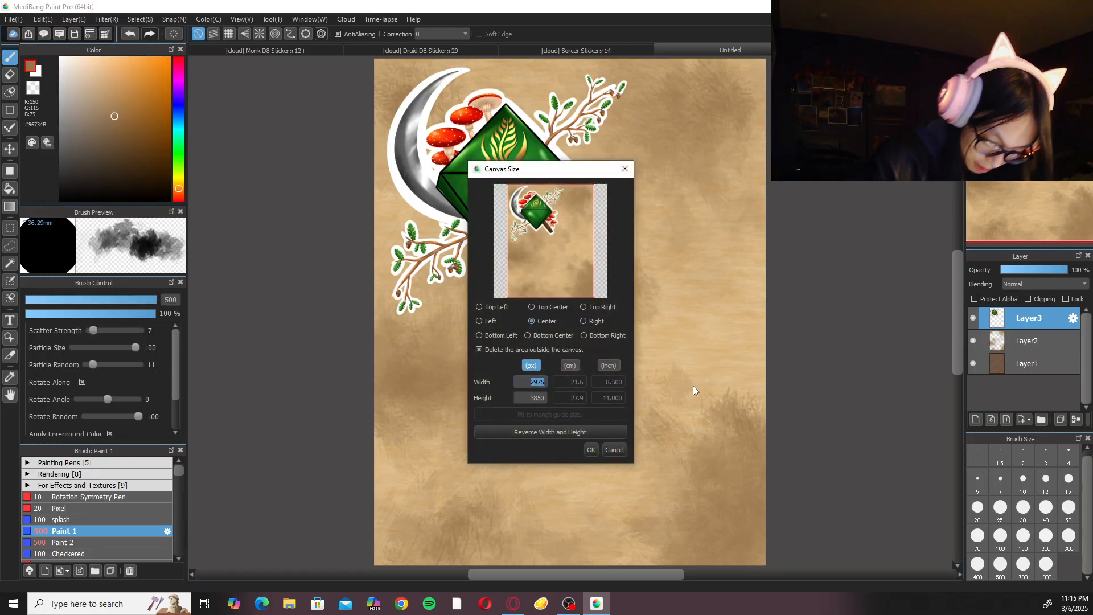
click(617, 450)
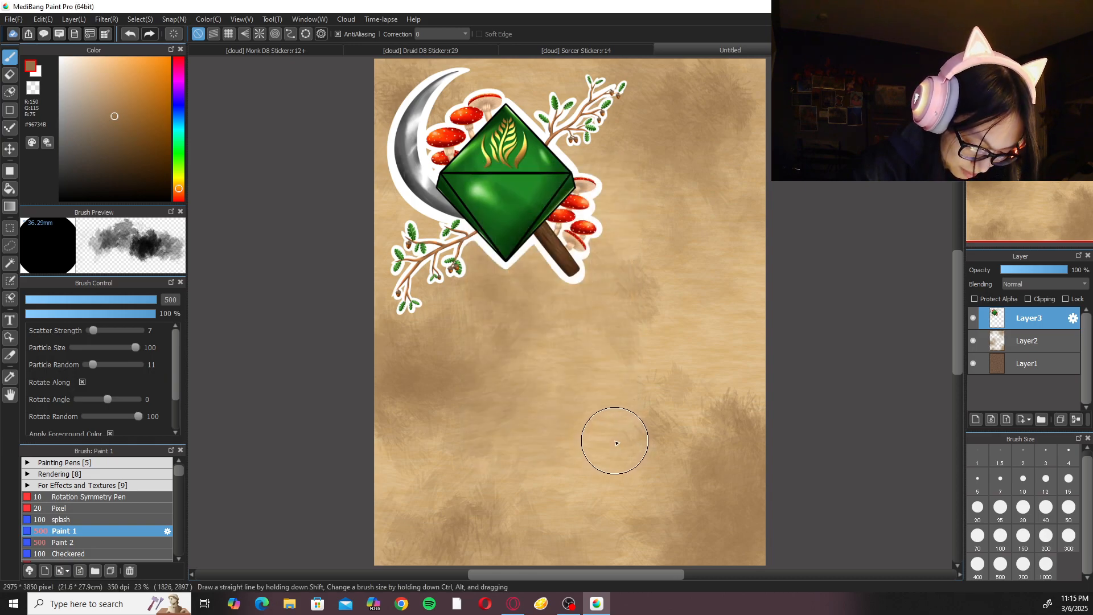
scroll(610, 317, up, 3)
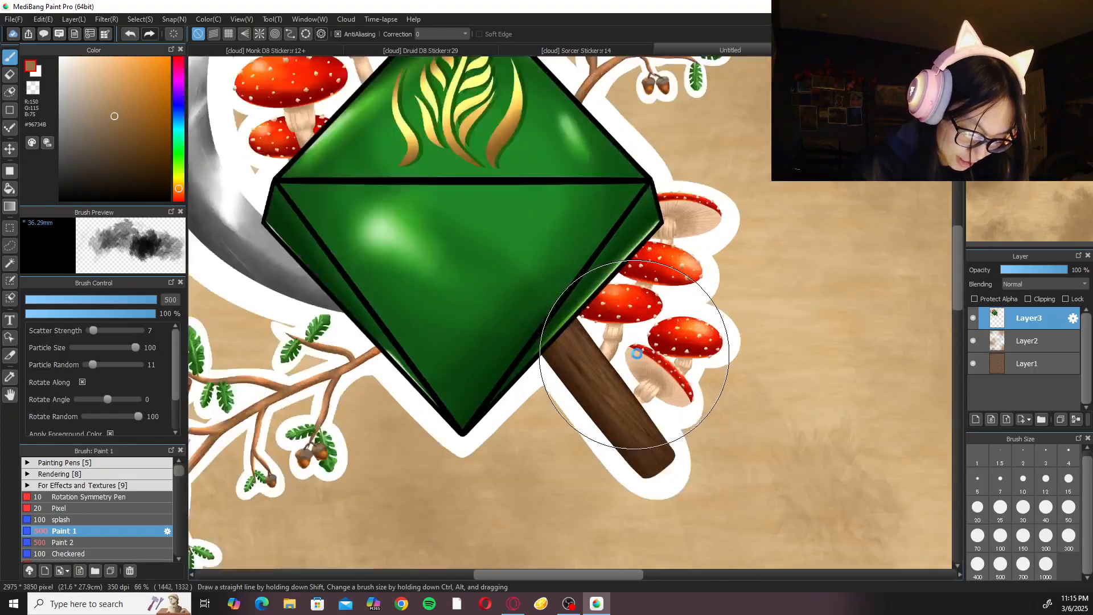
scroll(636, 354, up, 3)
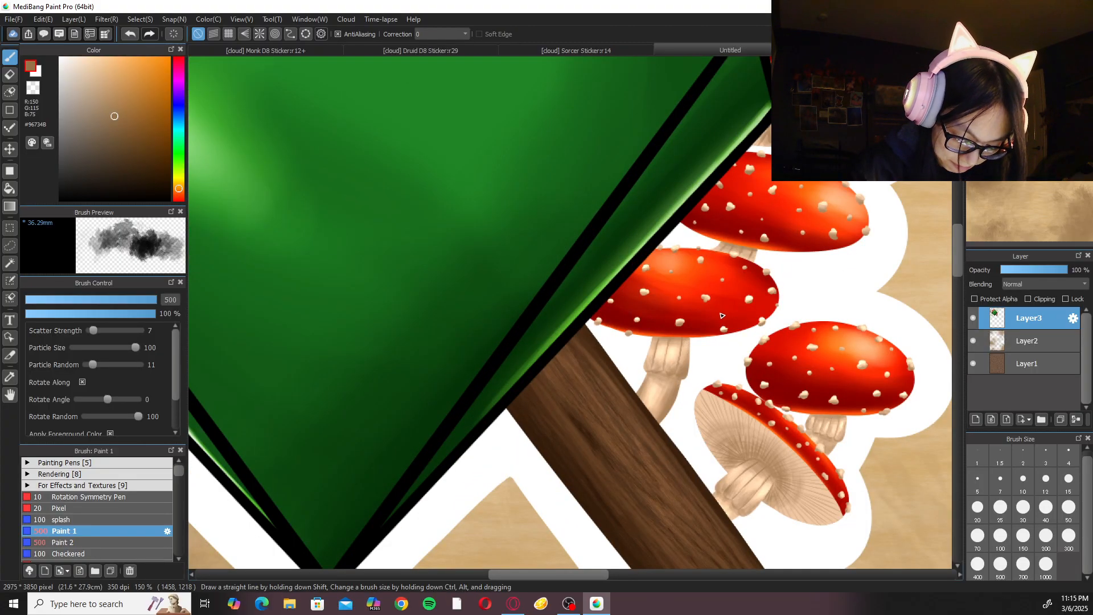
key(ctrl+0)
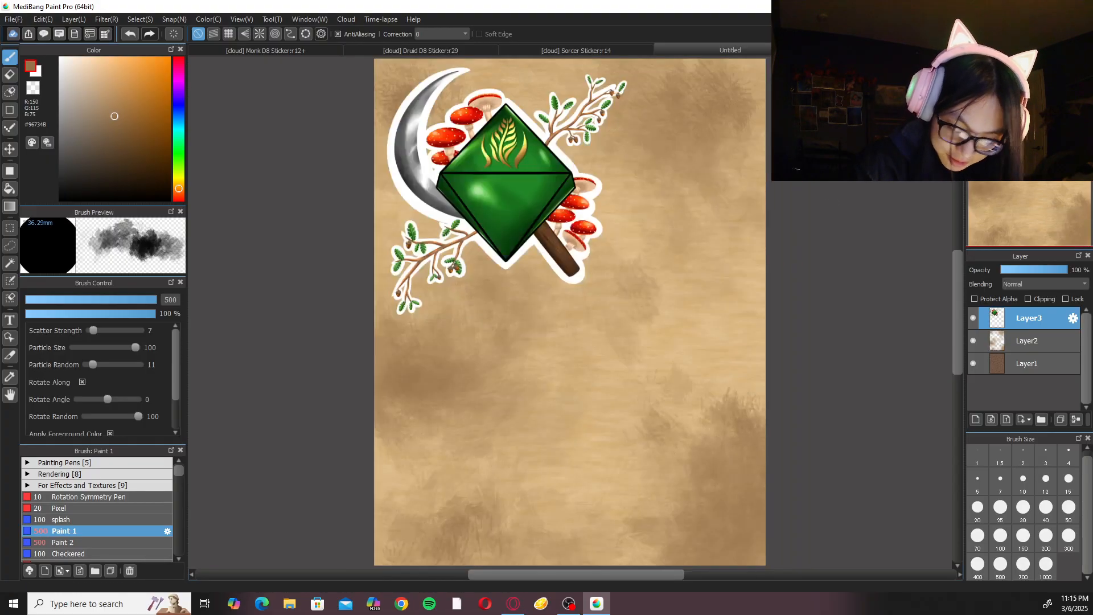
In the Sorcer Sticker document, hide the orange background Layer47 and turn on the transparent background display.
click(576, 50)
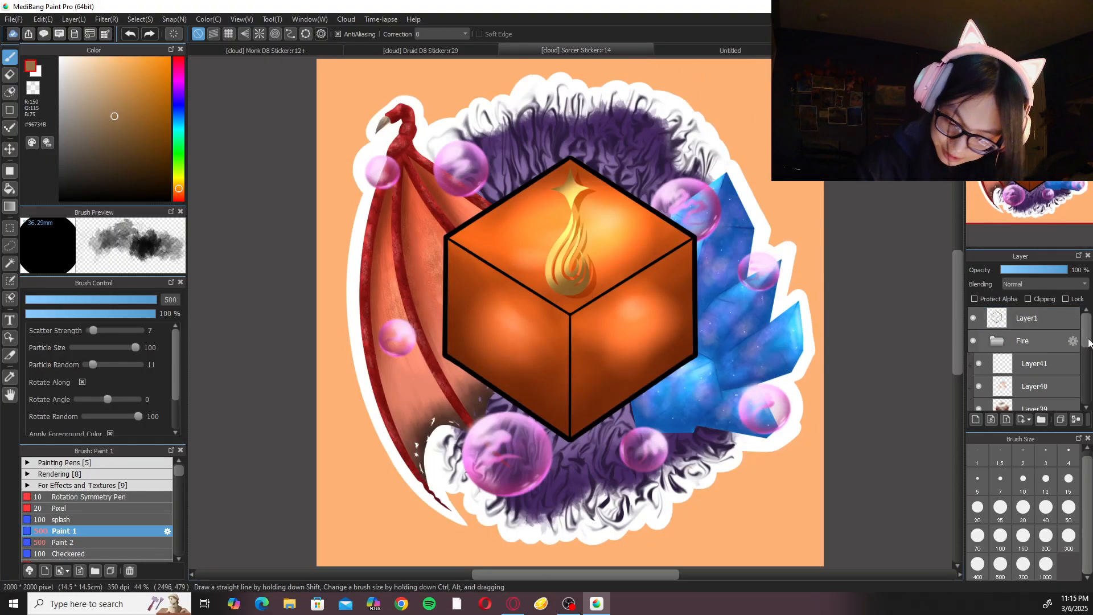
scroll(1025, 364, down, 5)
click(974, 400)
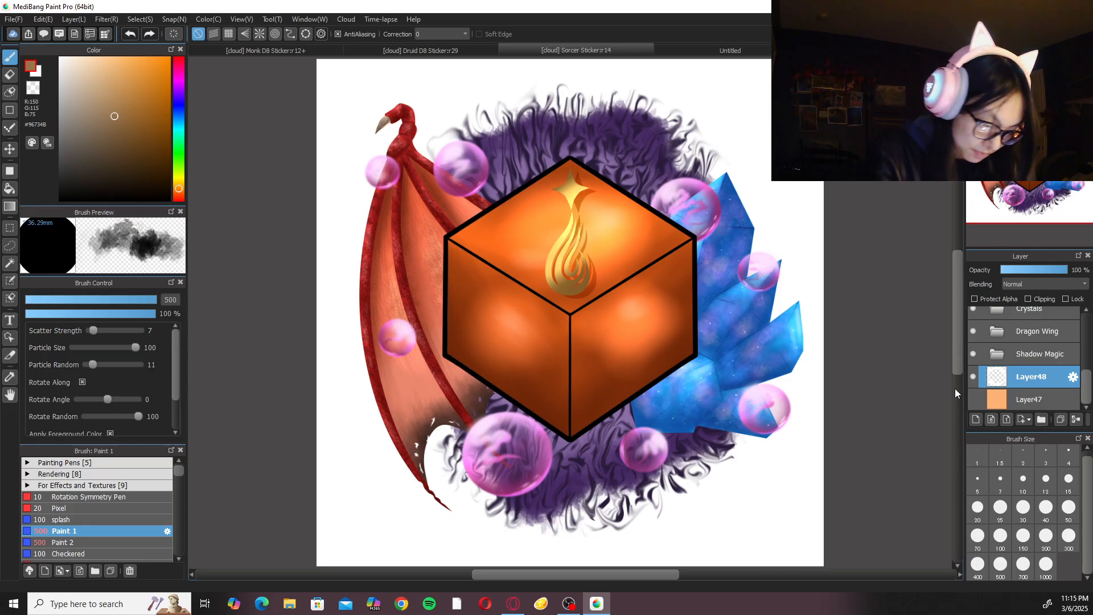
click(254, 20)
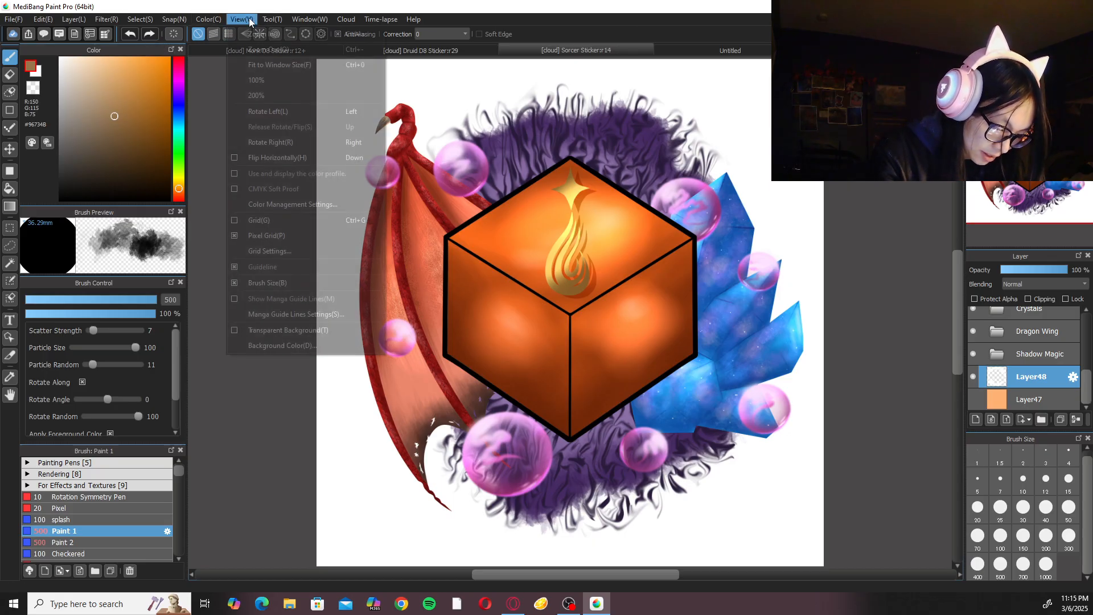
click(282, 331)
Export the Sorcer sticker to the clipboard with a transparent background at 2000 x 2000 px and paste it into the Untitled parchment page.
click(13, 19)
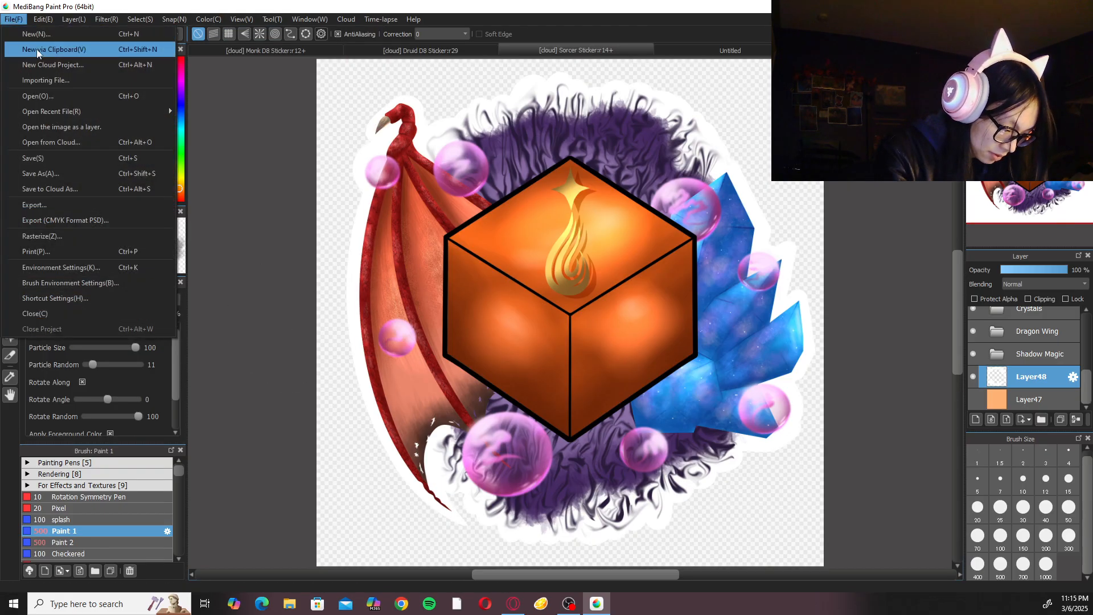
click(69, 209)
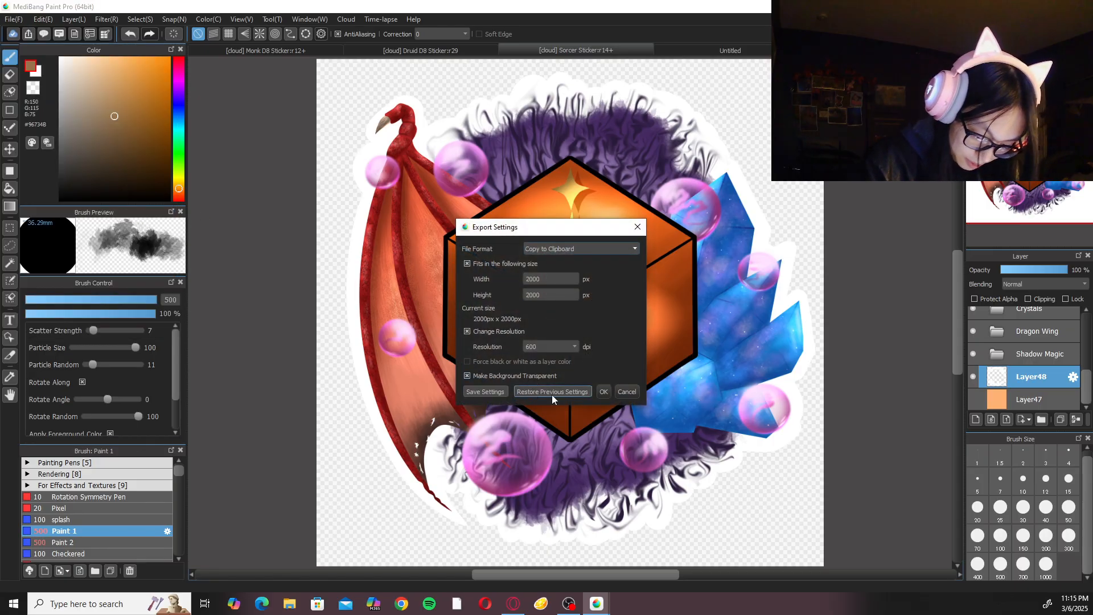
click(603, 391)
click(730, 50)
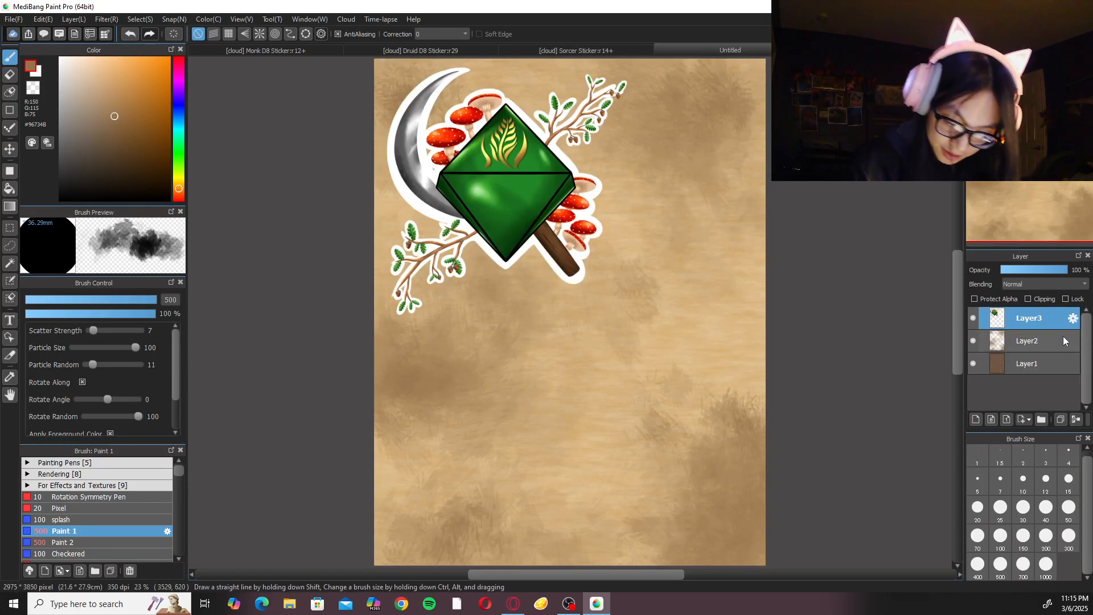
key(ctrl+v)
Transform the pasted Sorcer sticker by moving it to the lower-right area of the parchment, and apply it.
key(ctrl+t)
drag(533, 225, 662, 432)
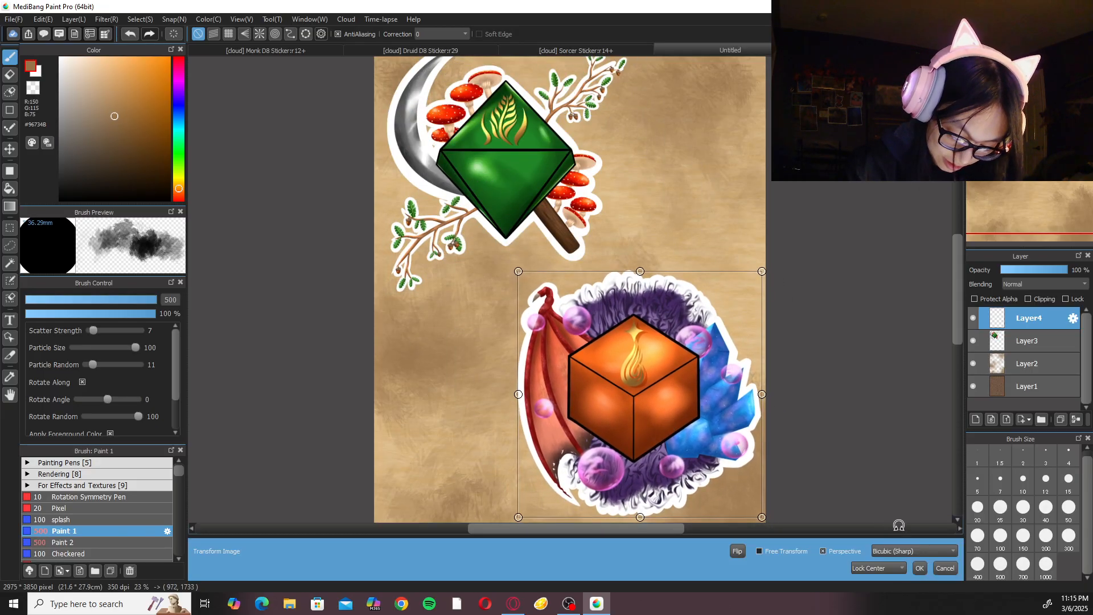
click(920, 568)
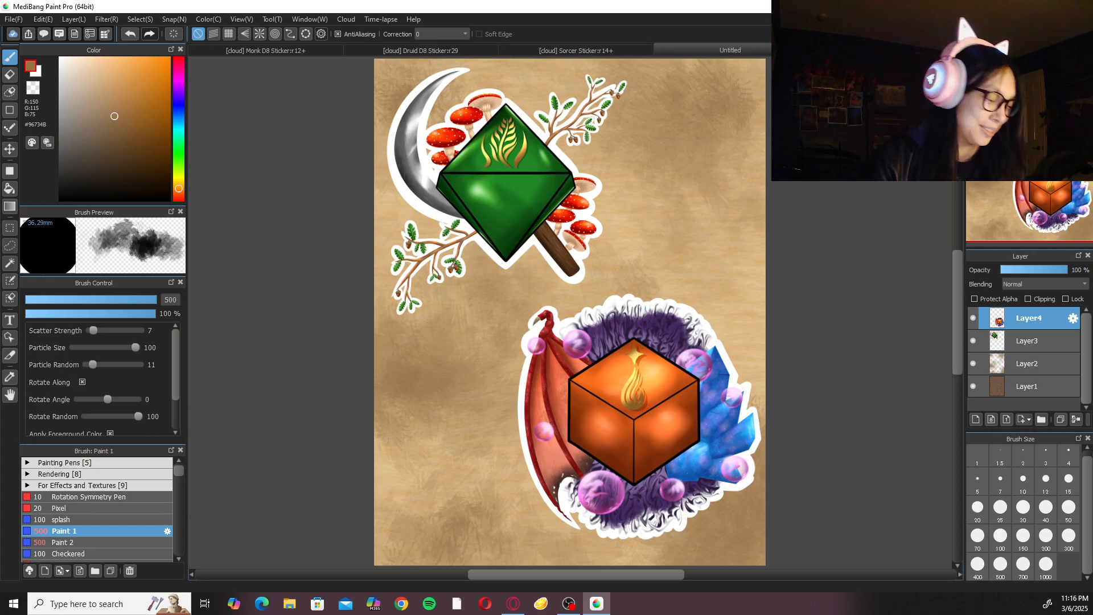
Compare the Print to Fit Paper and Use Image Resolution options in the print preview, and close it without printing.
click(14, 19)
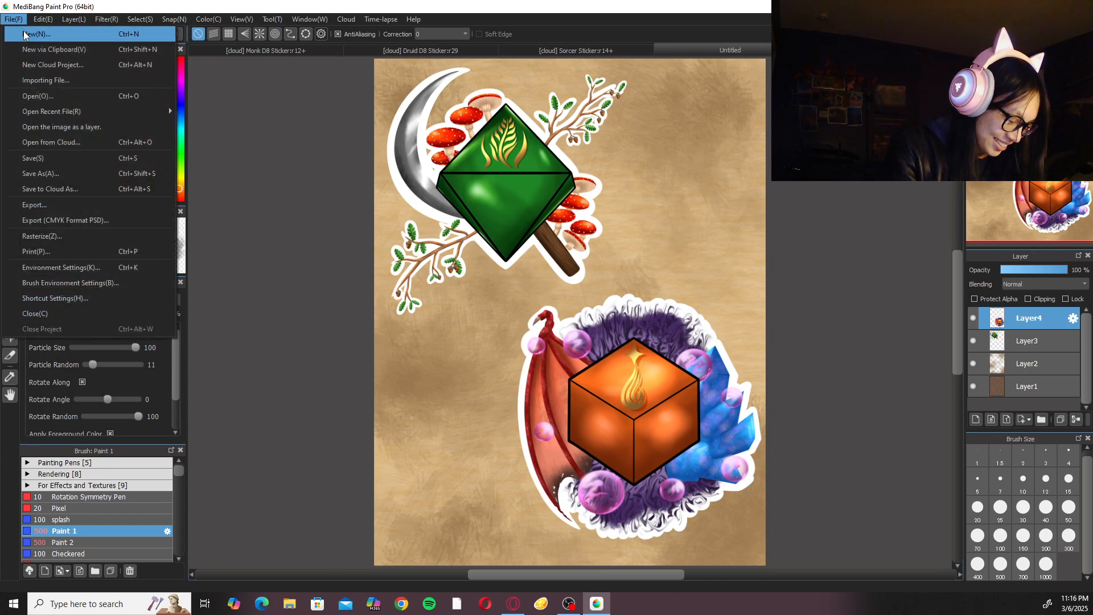
click(88, 252)
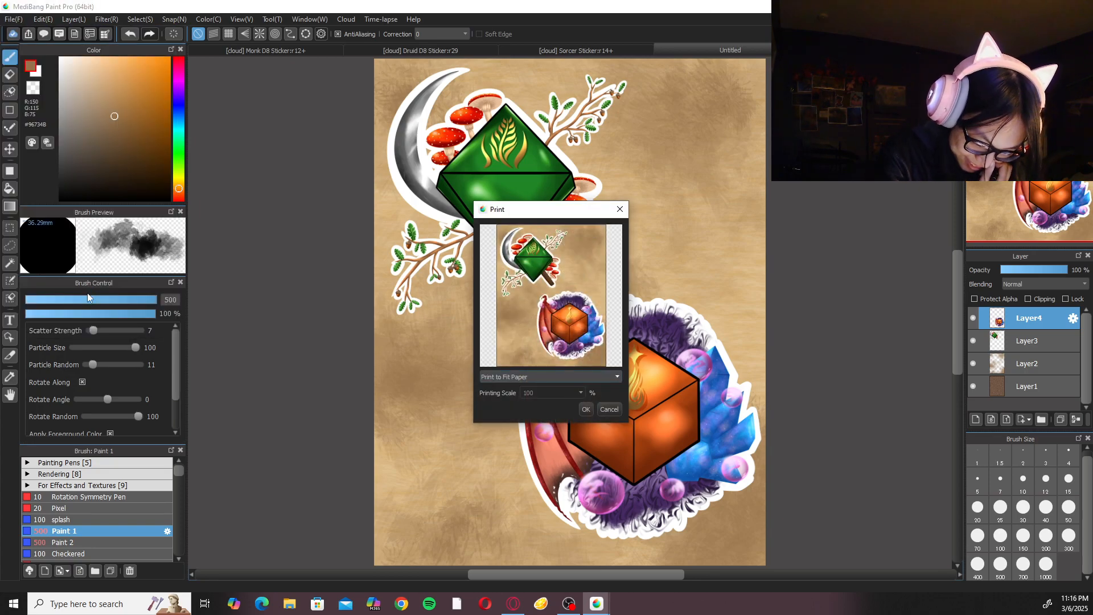
click(610, 376)
click(596, 393)
click(599, 377)
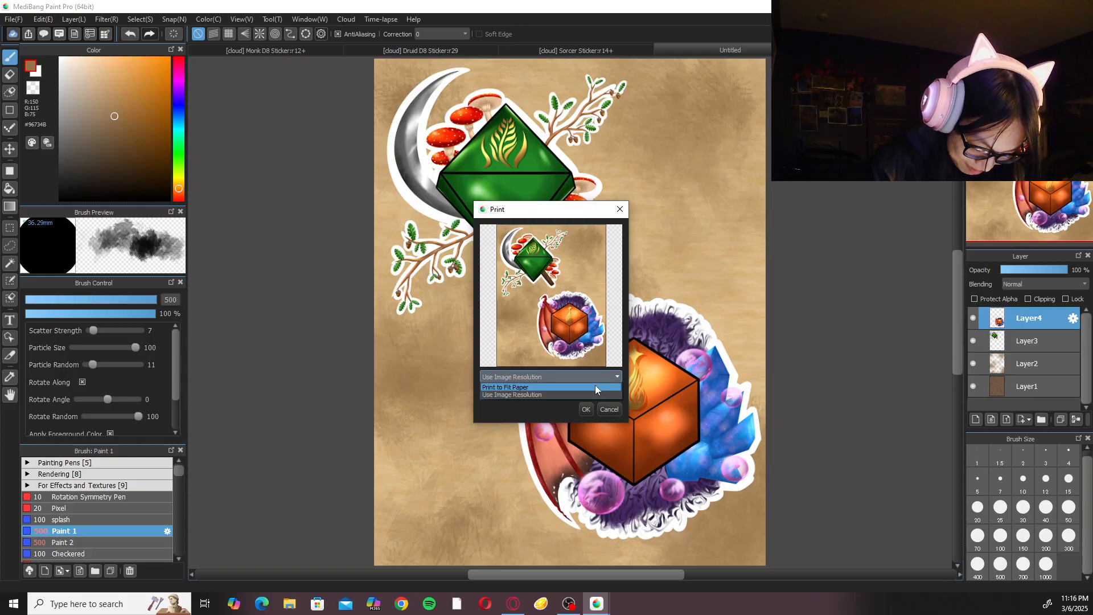
click(595, 385)
click(578, 376)
click(575, 394)
click(613, 376)
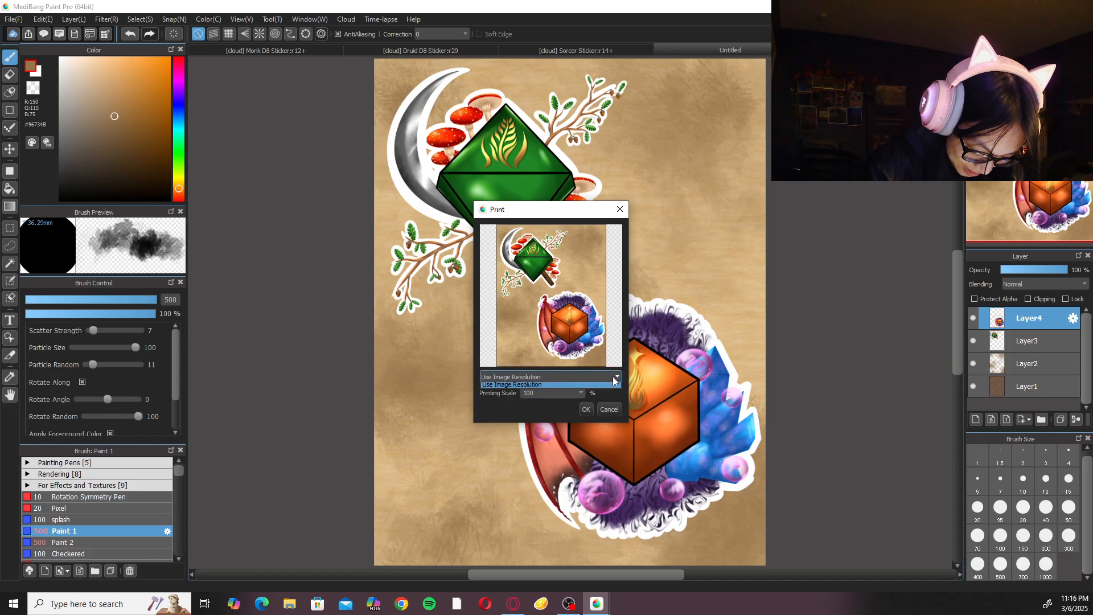
click(604, 385)
click(609, 408)
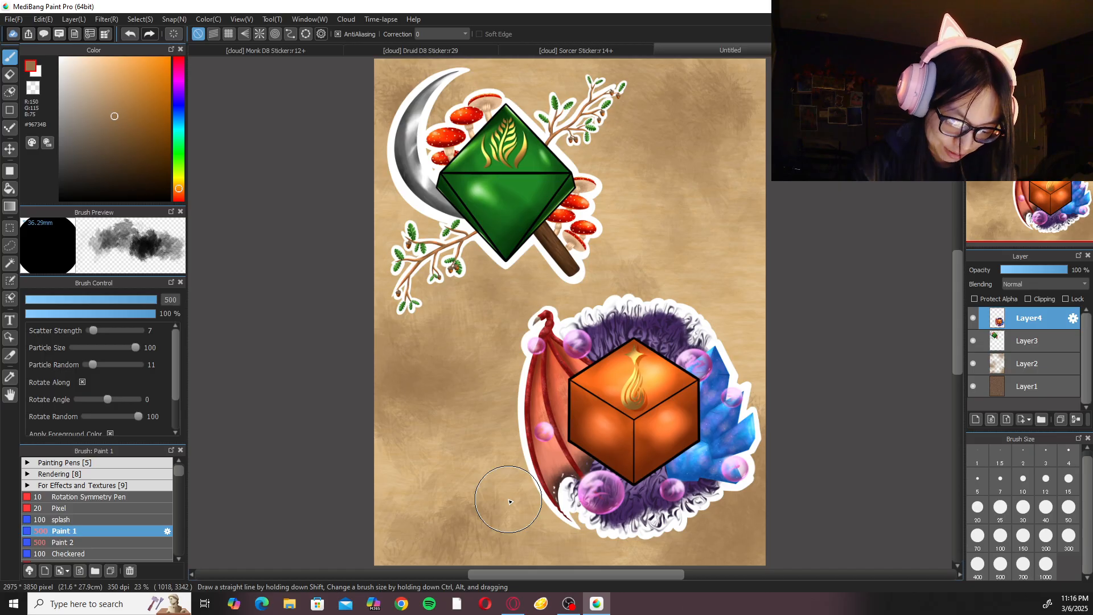
Nudge the Sorcer sticker about 26 px left and 52 px up on the parchment page, and apply the transform.
scroll(509, 501, up, 5)
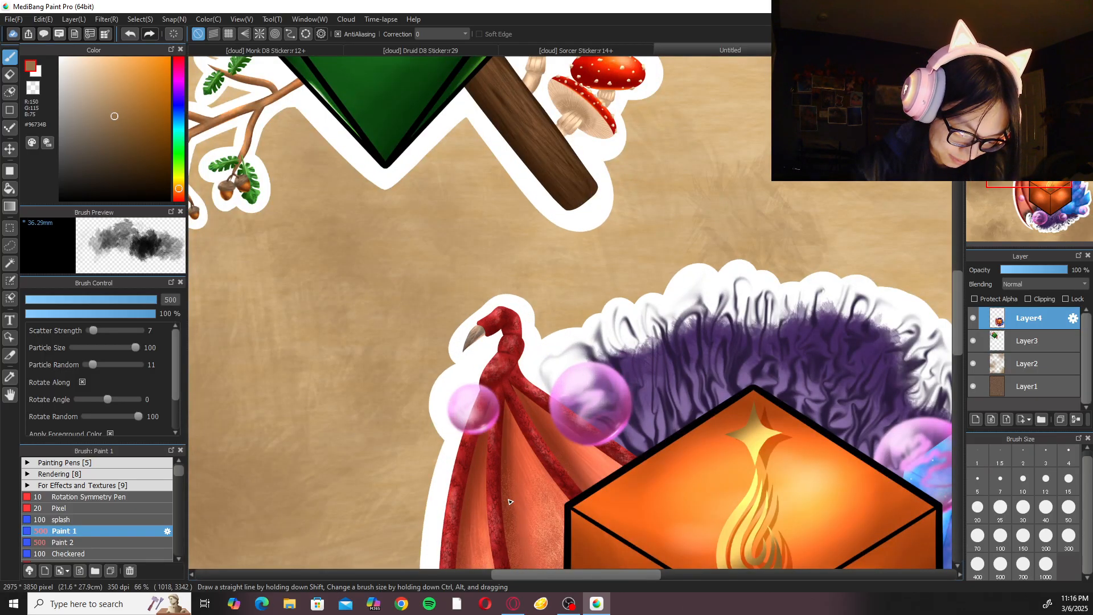
scroll(509, 501, down, 4)
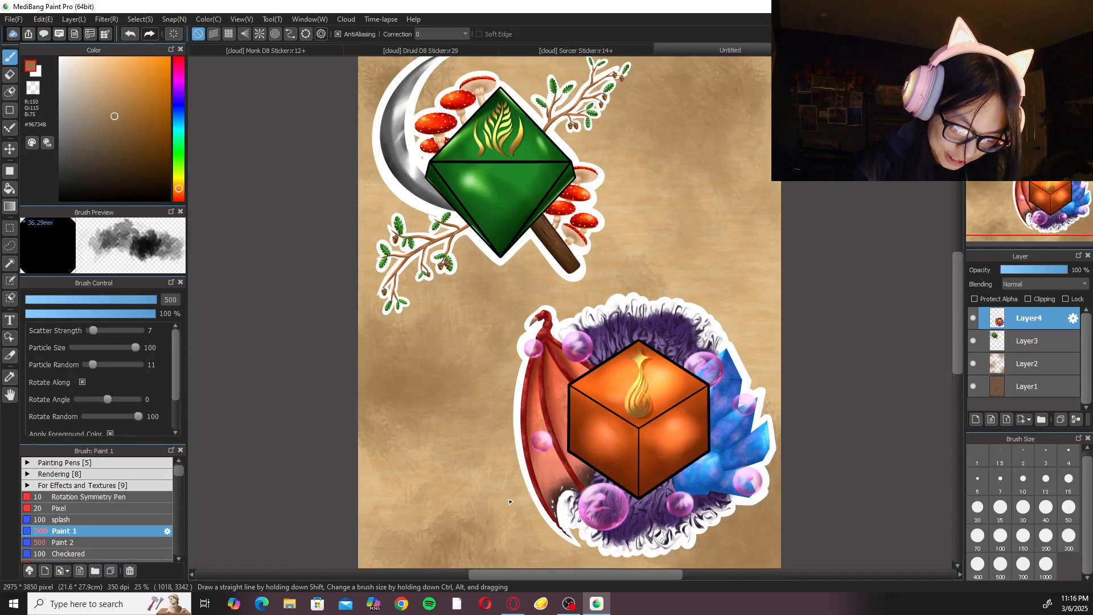
scroll(509, 501, down, 1)
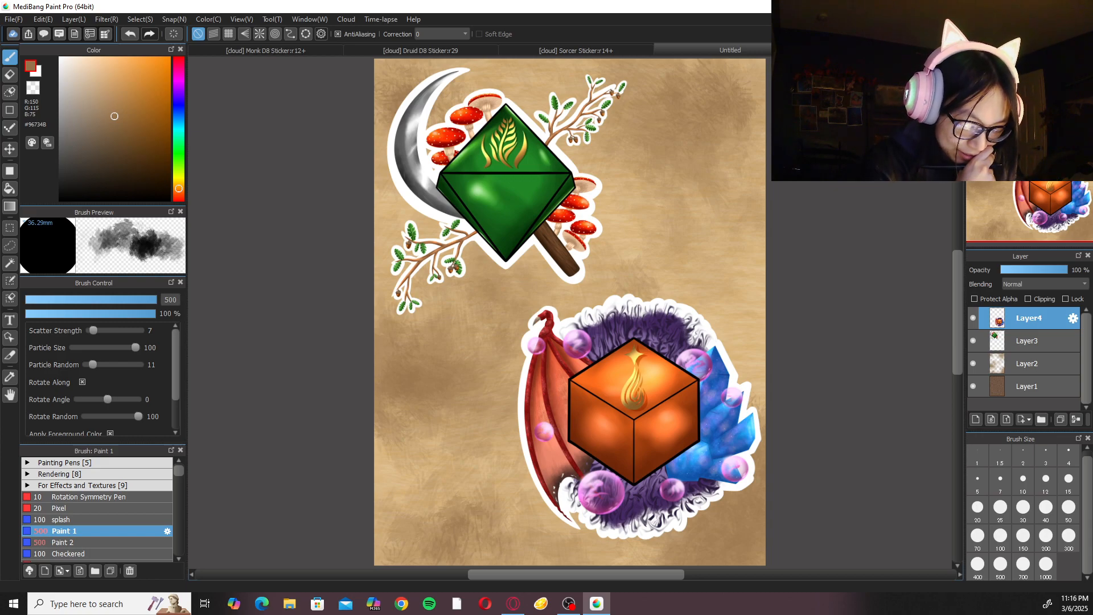
key(ctrl+t)
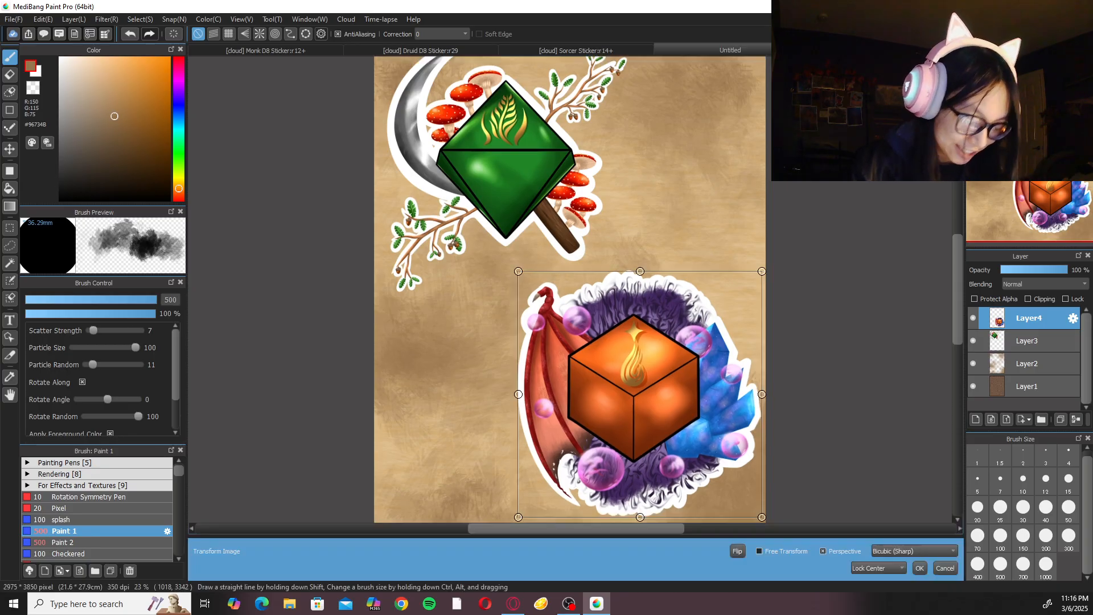
drag(692, 463, 688, 457)
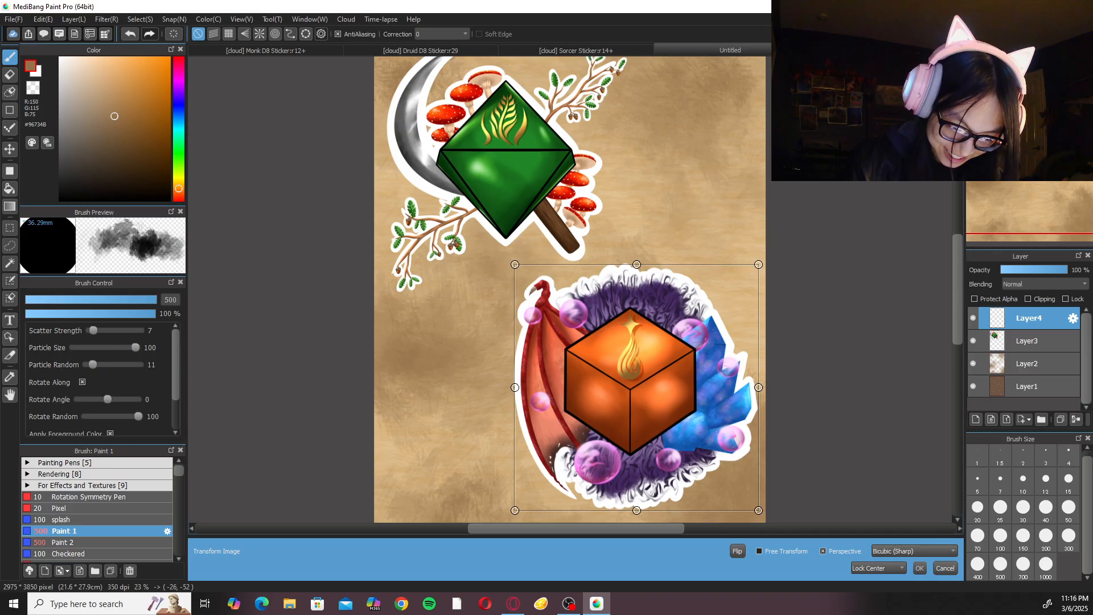
key(Return)
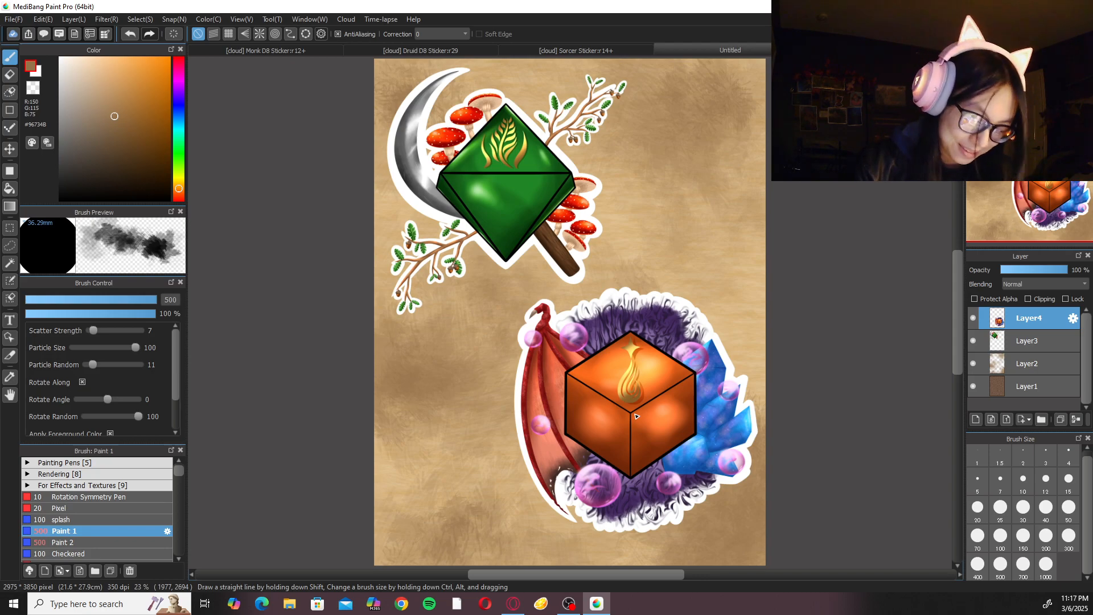
In the Monk D8 Sticker document, hide the blue background Layer55.
click(266, 50)
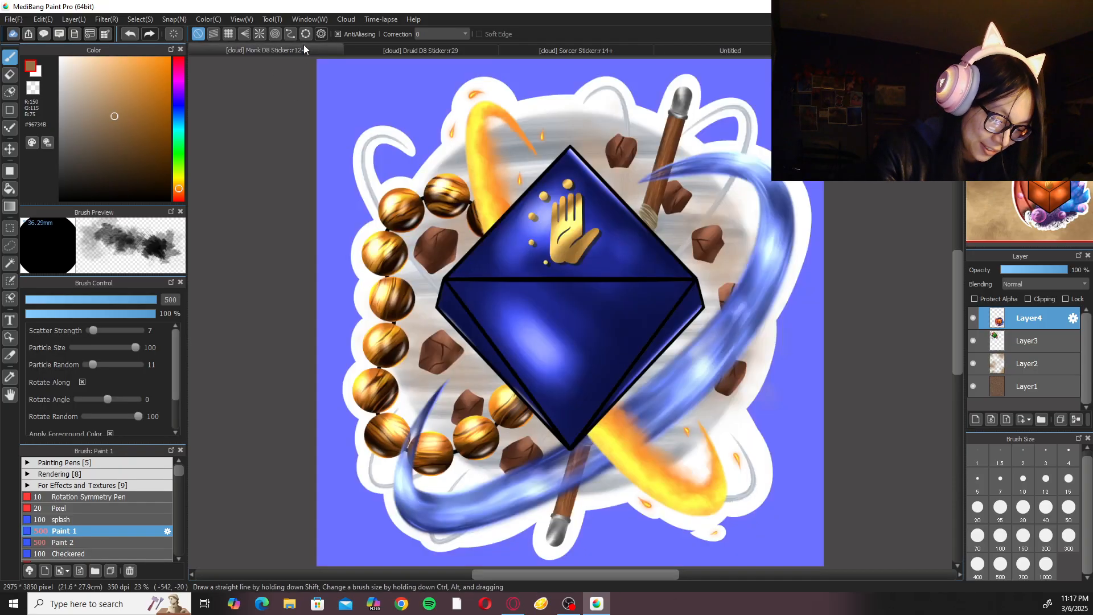
click(973, 399)
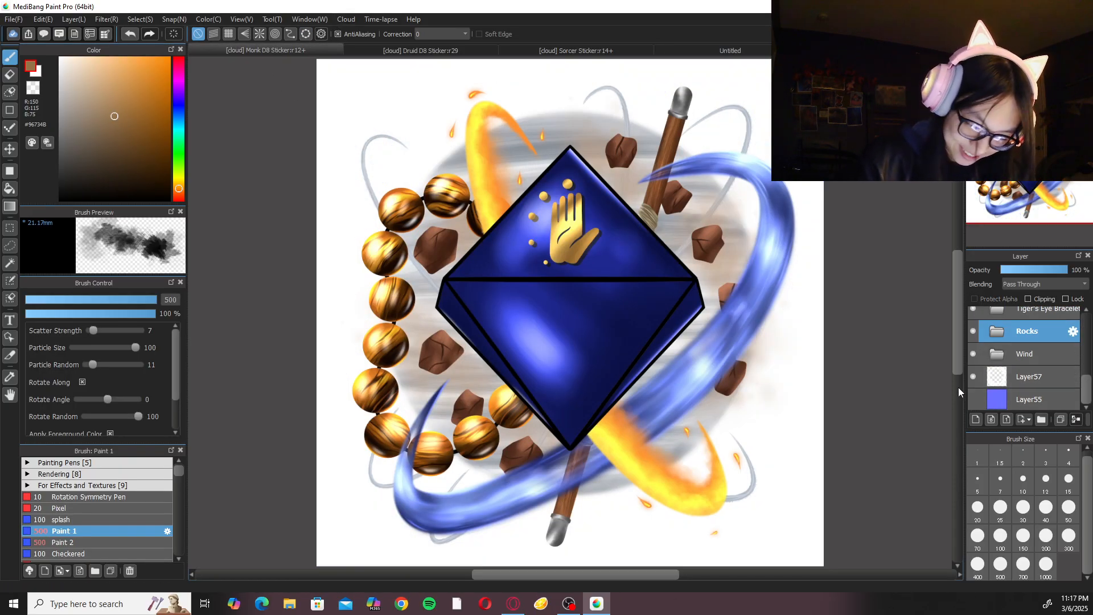
Turn on the transparent background view for the Monk D8 Sticker document and export its artwork.
click(242, 19)
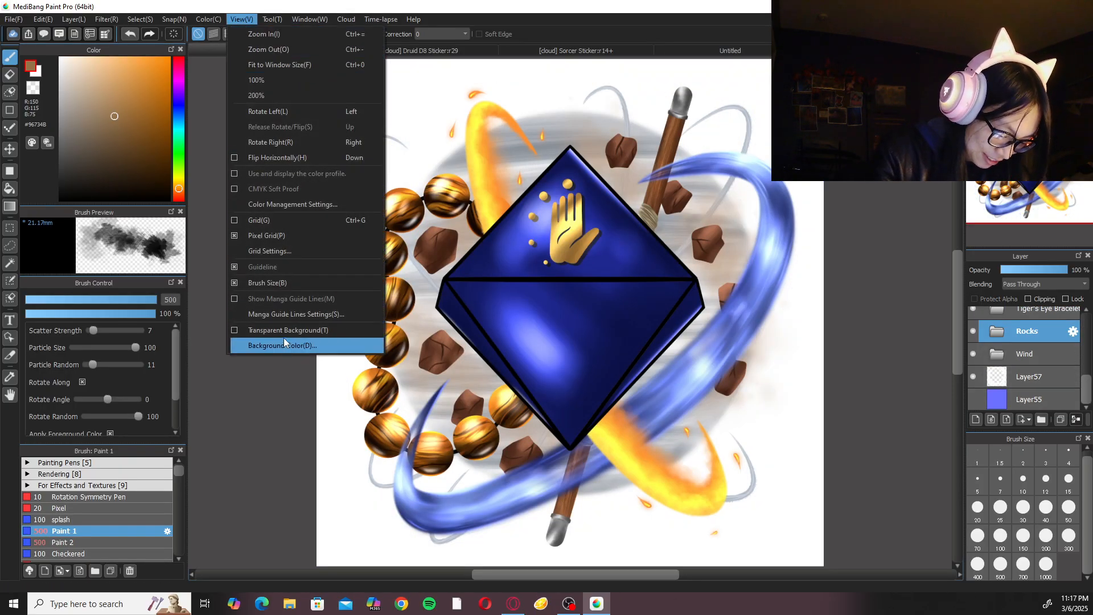
click(284, 341)
click(16, 22)
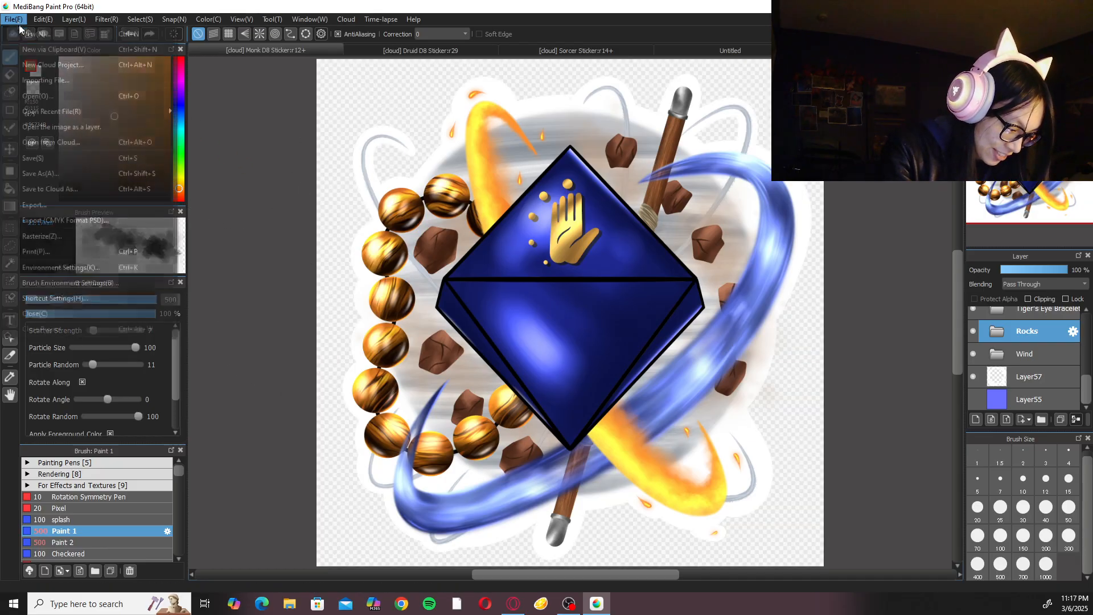
click(73, 206)
click(602, 387)
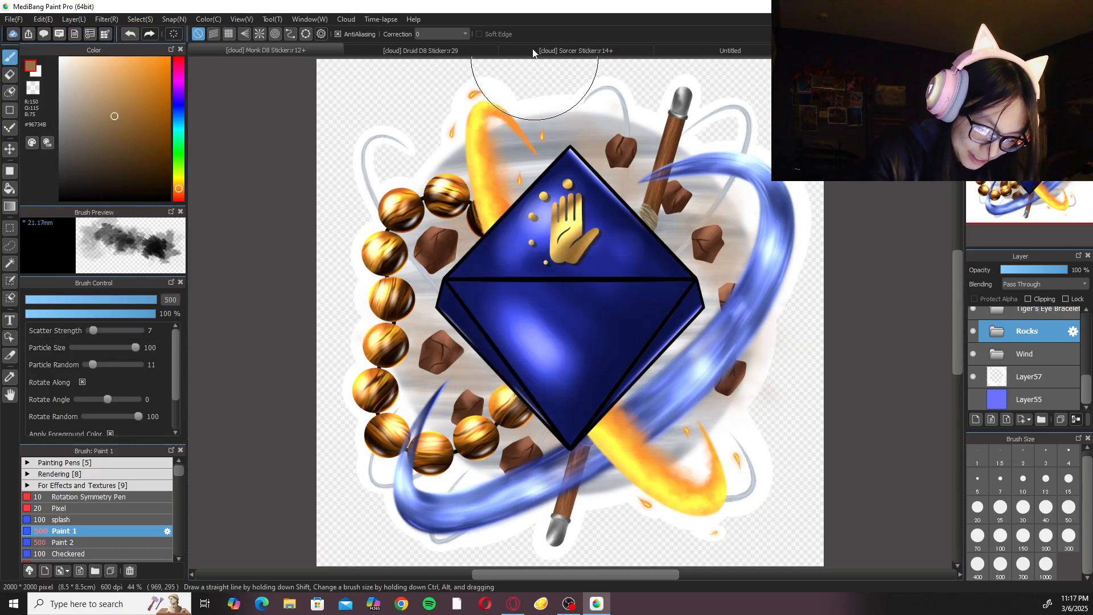
Paste the Monk sticker onto the parchment page and move it about 35 px left and 1750 px down, applying the transform.
click(722, 52)
key(ctrl+v)
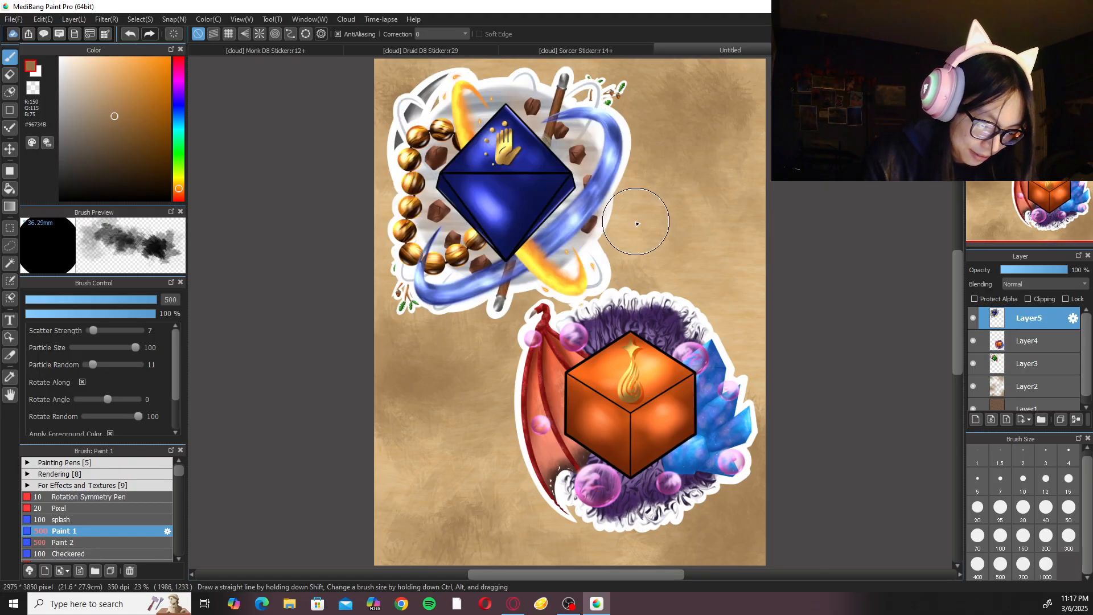
key(ctrl+t)
drag(547, 207, 543, 437)
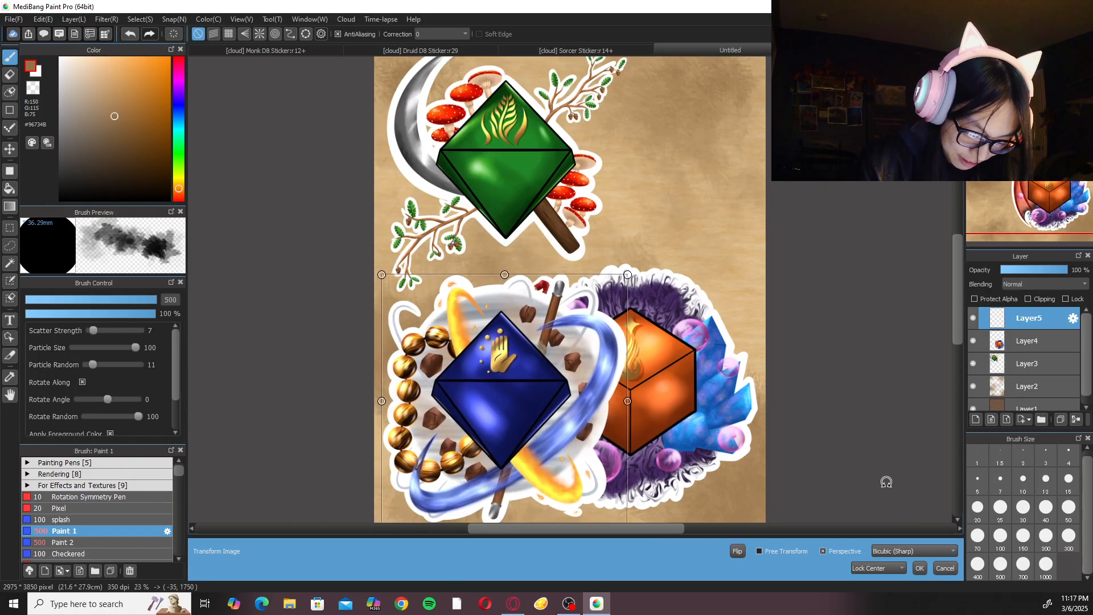
click(920, 568)
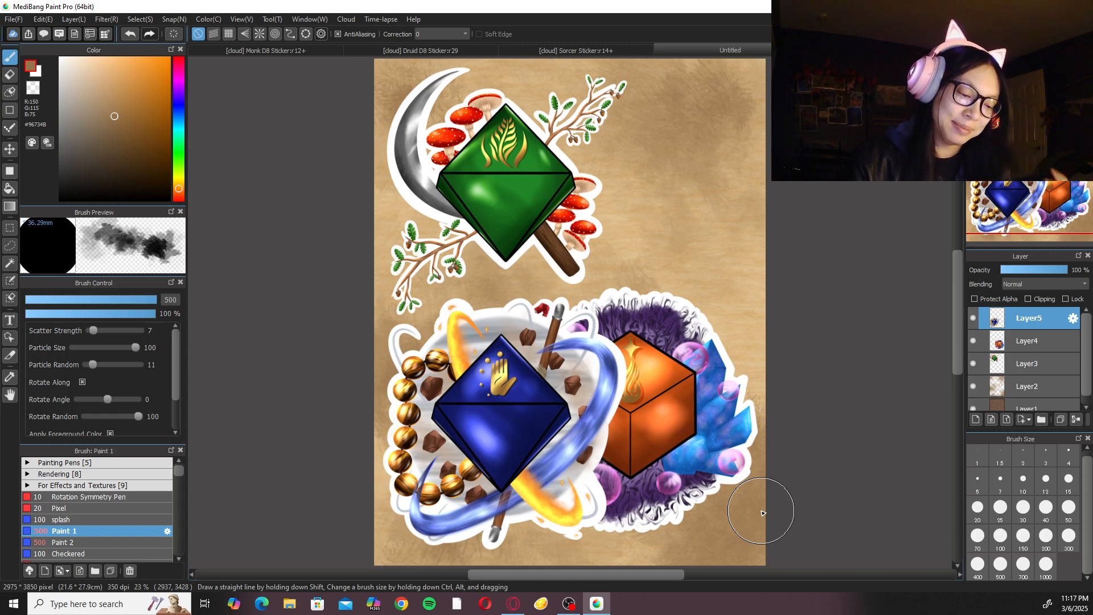
Scale down the Druid sticker on Layer3 and move it to the parchment's upper-right corner, applying the transform.
click(1039, 361)
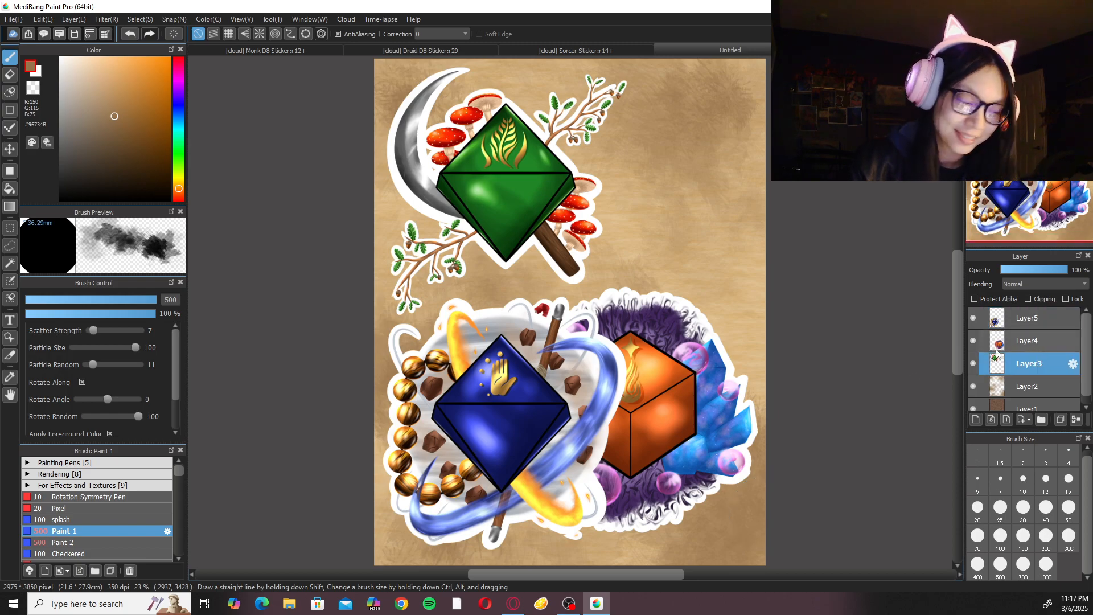
key(ctrl+t)
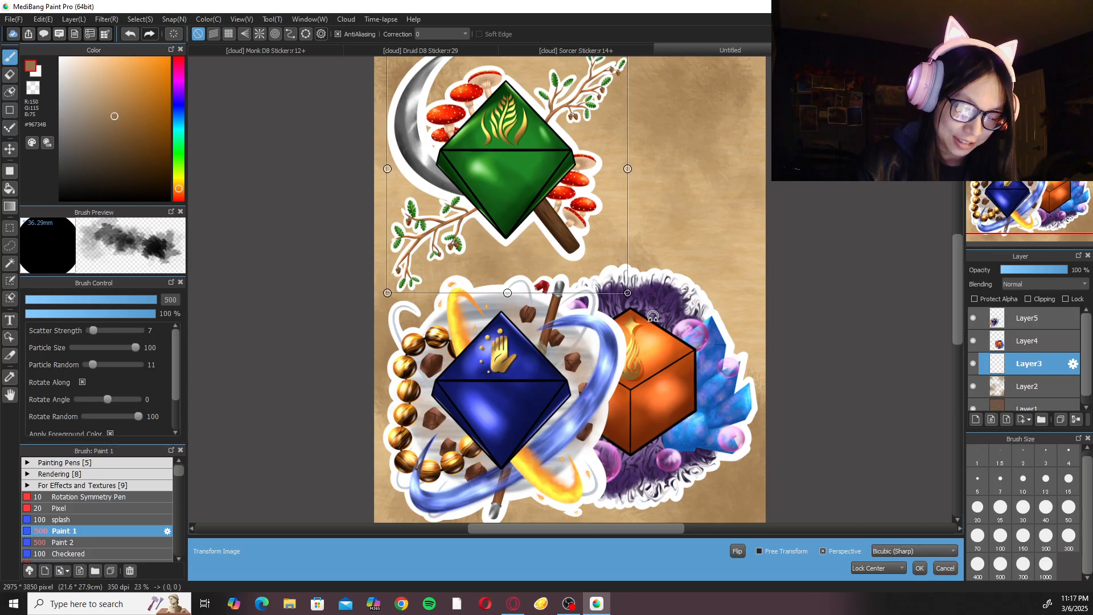
drag(666, 278, 688, 358)
scroll(726, 364, up, 1)
drag(643, 321, 619, 295)
drag(668, 341, 817, 293)
click(919, 567)
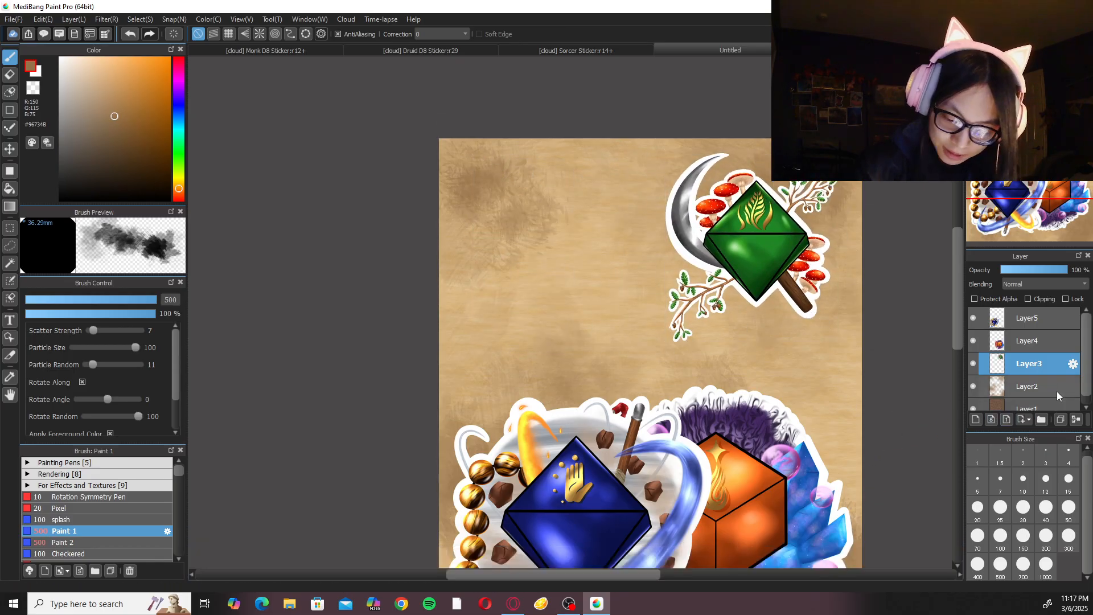
click(1041, 349)
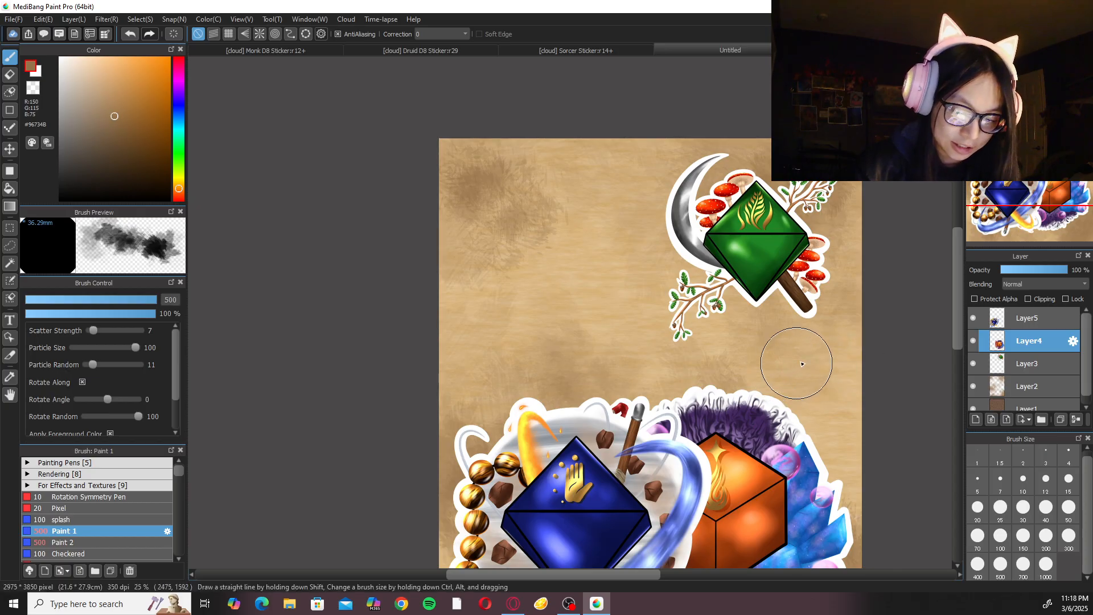
key(ctrl+t)
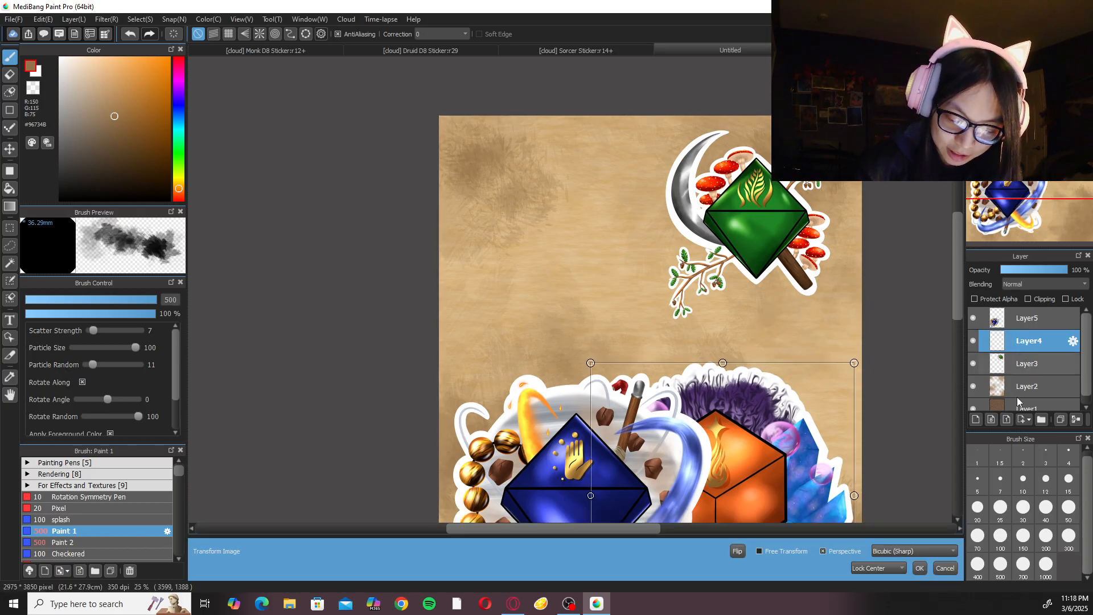
click(945, 568)
Move the Druid sticker on Layer3 to the parchment's upper-left corner and apply the transform.
click(1028, 364)
key(ctrl+t)
drag(780, 256, 561, 242)
click(919, 567)
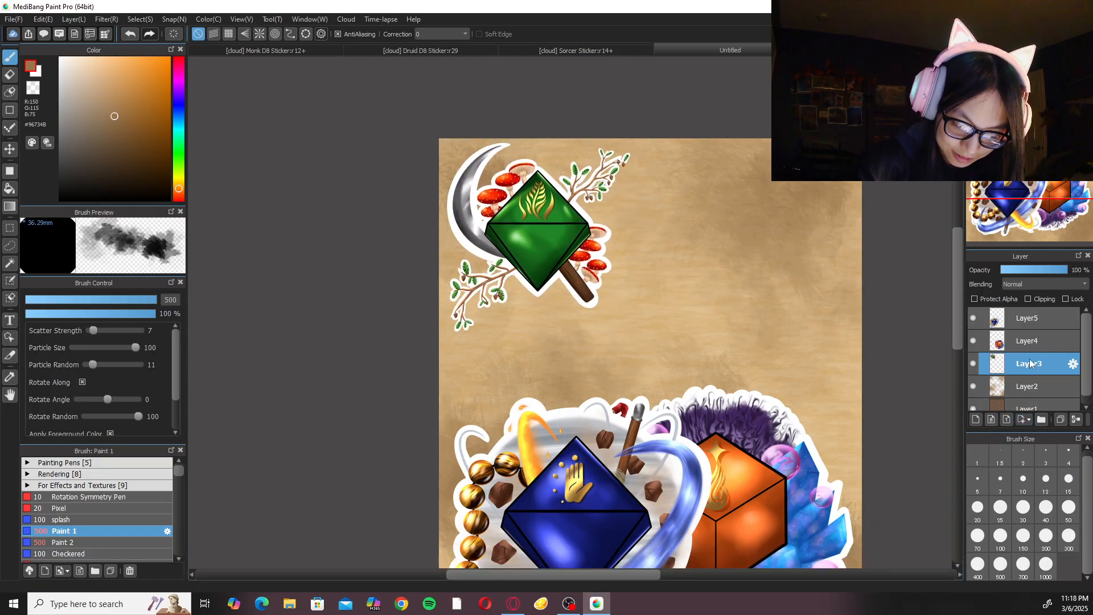
Scale down the Sorcer sticker on Layer4 and place it in the parchment's upper-right corner, applying the transform.
click(1028, 340)
key(ctrl+t)
drag(821, 410, 804, 198)
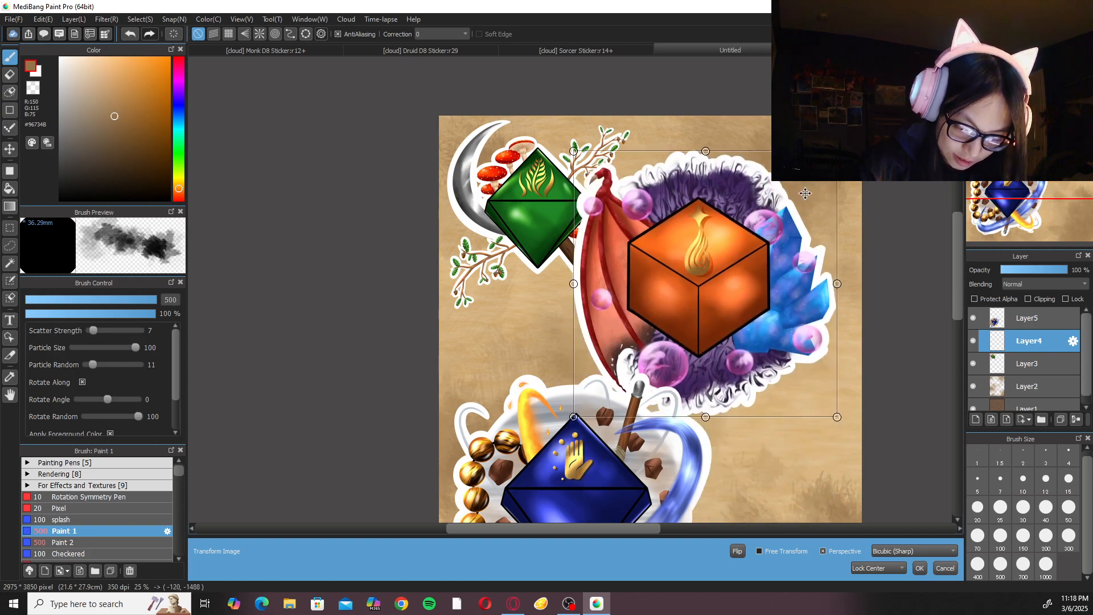
drag(837, 151, 795, 194)
drag(714, 313, 782, 250)
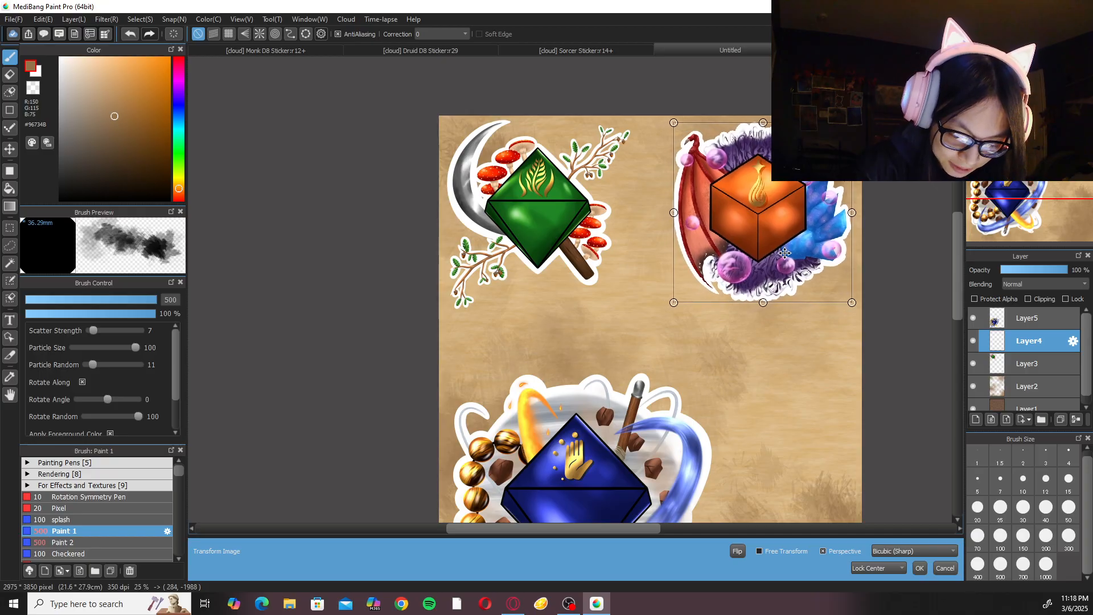
click(920, 568)
Enlarge the Druid sticker slightly and shift it a little right and down from the parchment's upper-left corner, applying the transform.
click(1028, 363)
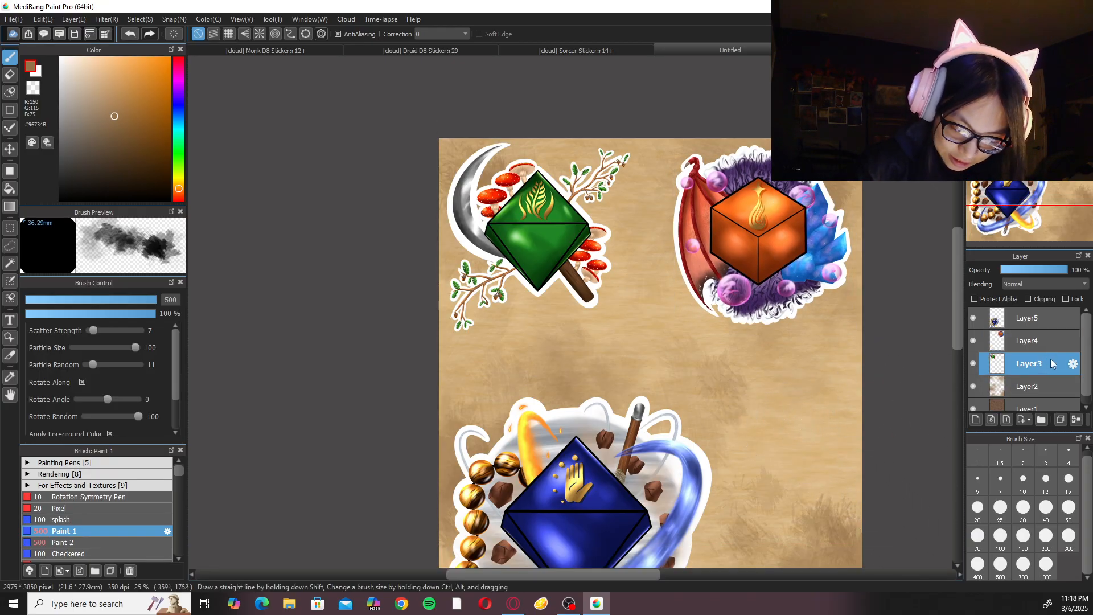
key(ctrl+t)
drag(631, 310, 636, 315)
drag(590, 282, 605, 293)
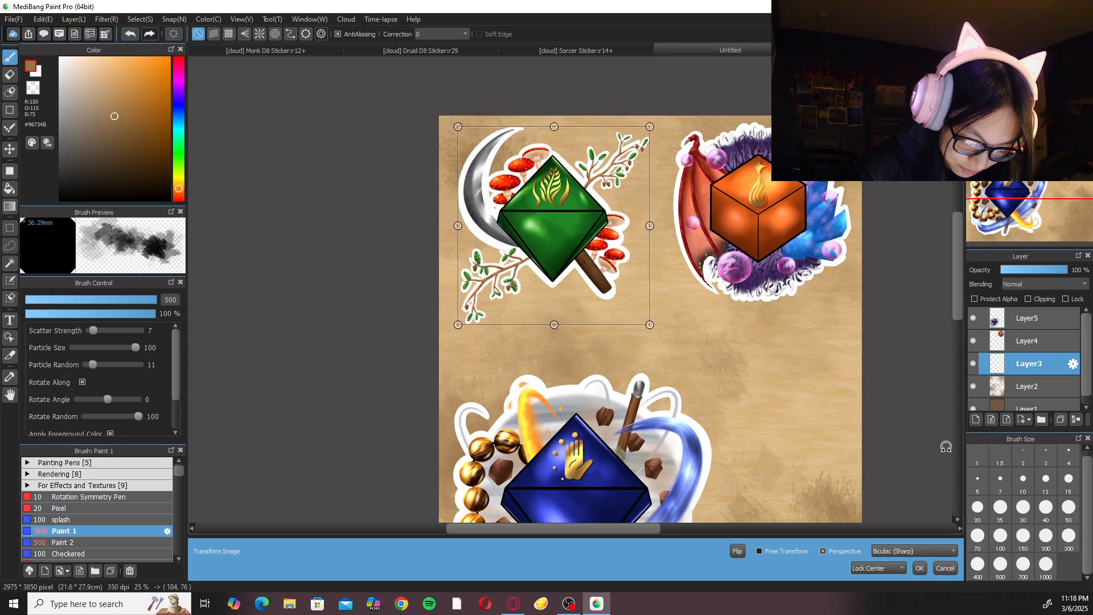
click(918, 568)
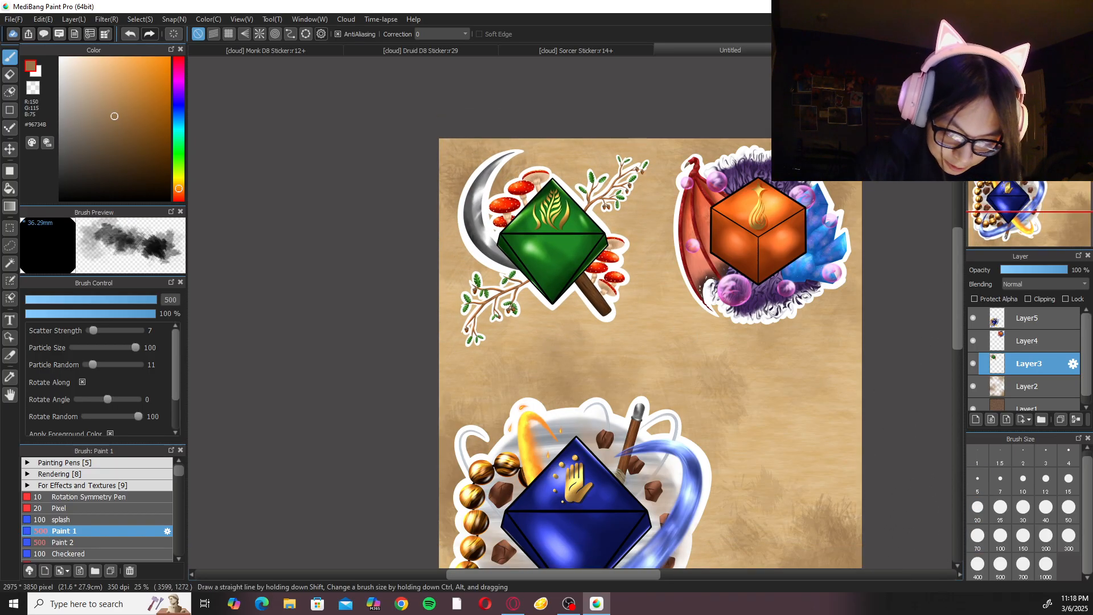
Nudge the Sorcer sticker on Layer4 slightly left, away from the parchment's right edge.
click(1007, 64)
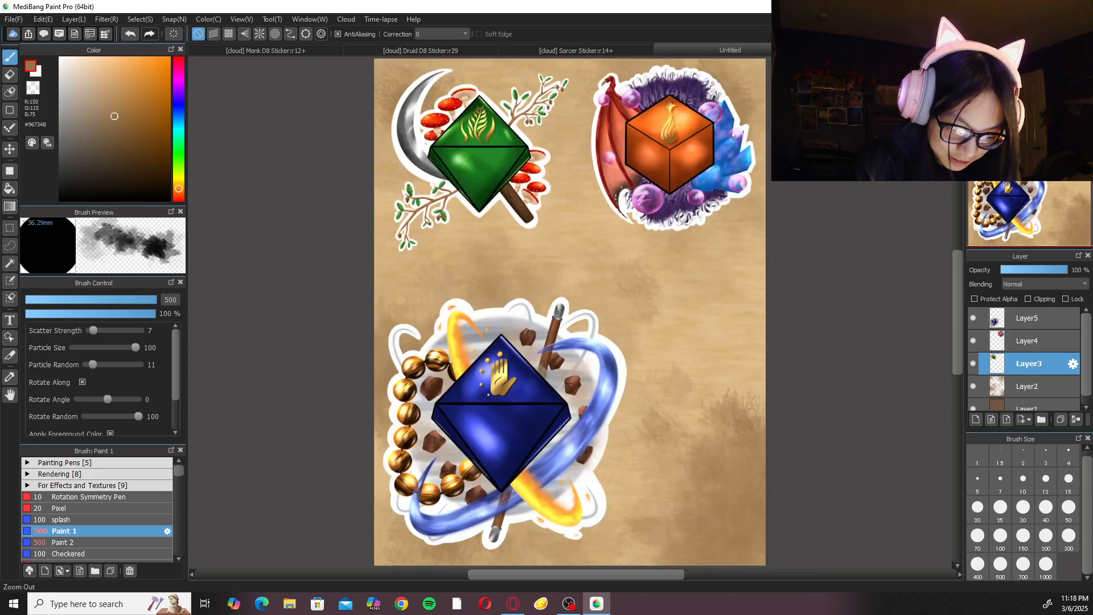
click(1037, 340)
key(ctrl+t)
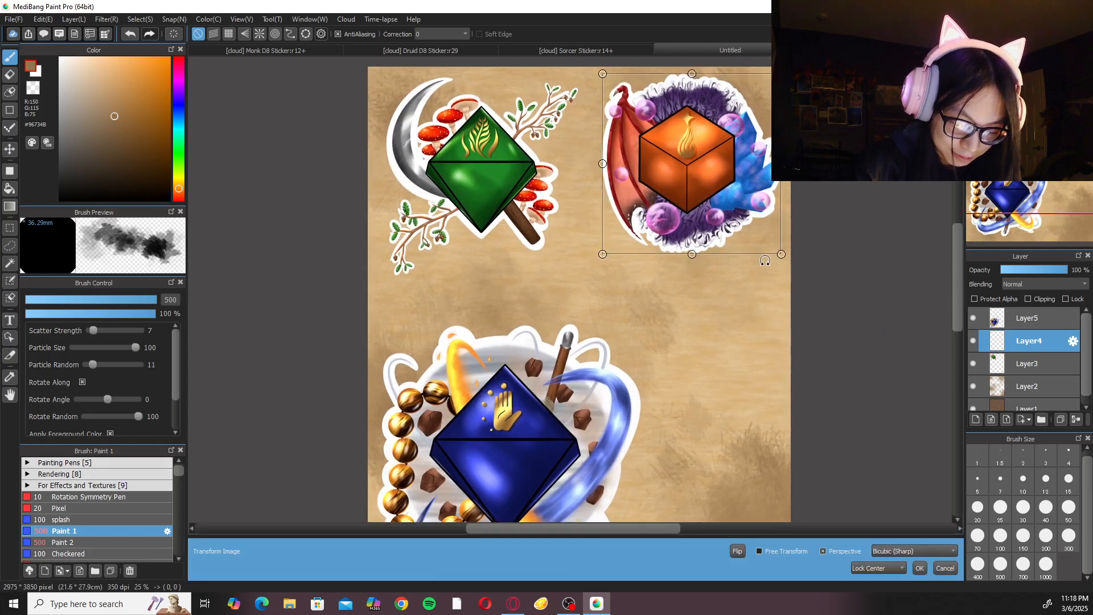
drag(739, 220, 711, 217)
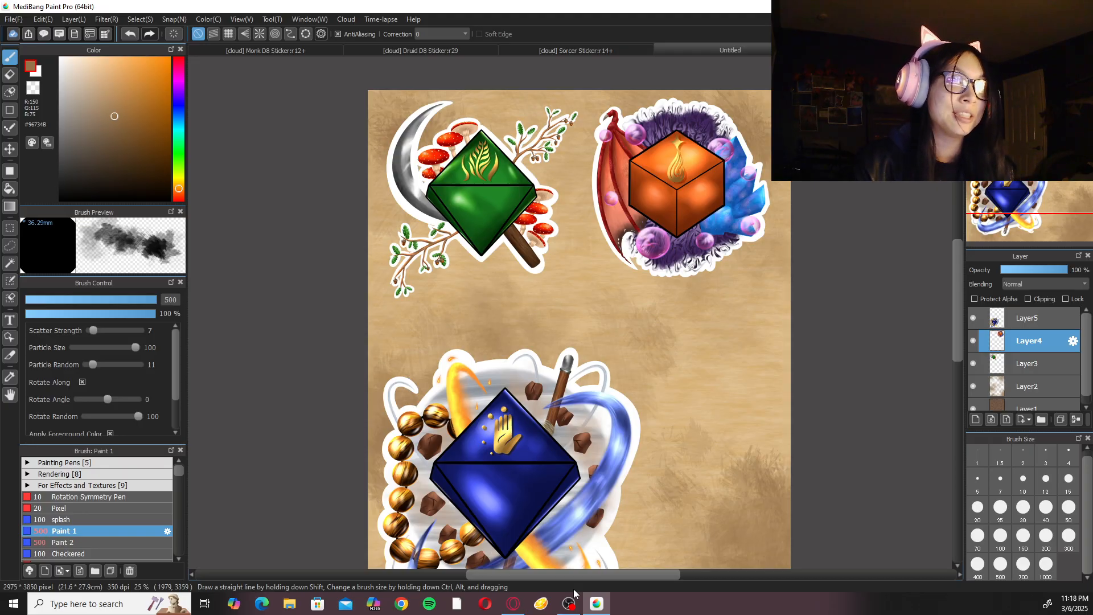
Scale down the Monk sticker on Layer5 to about the other stickers' size and place it directly below the Sorcer sticker, applying the transform.
click(1045, 324)
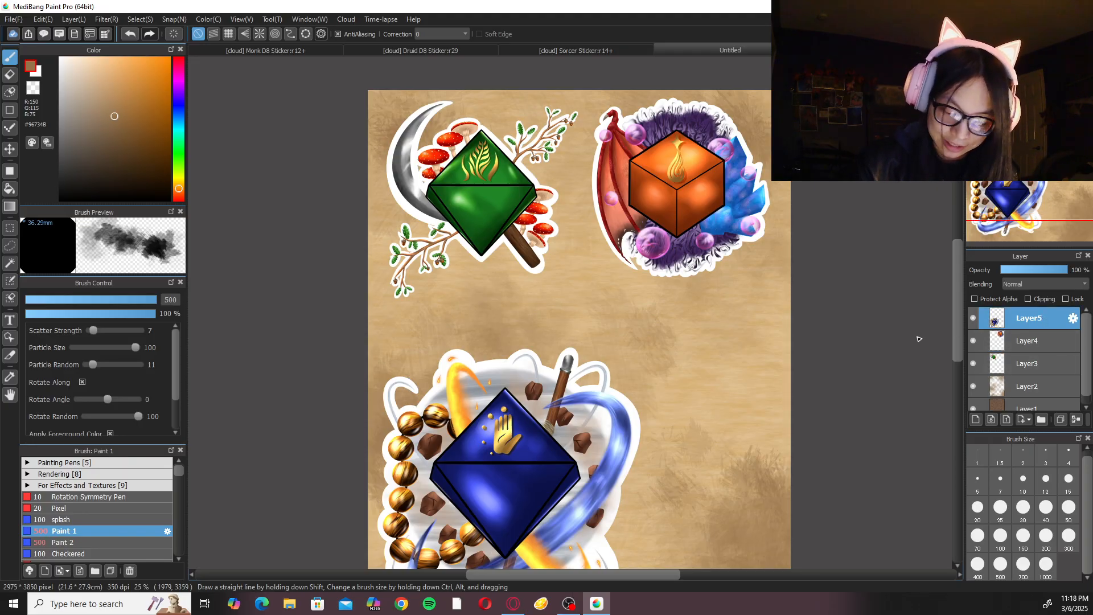
key(ctrl+t)
drag(640, 321, 605, 381)
drag(553, 441, 723, 340)
drag(766, 271, 775, 260)
drag(725, 303, 731, 303)
drag(781, 261, 774, 270)
drag(719, 328, 720, 320)
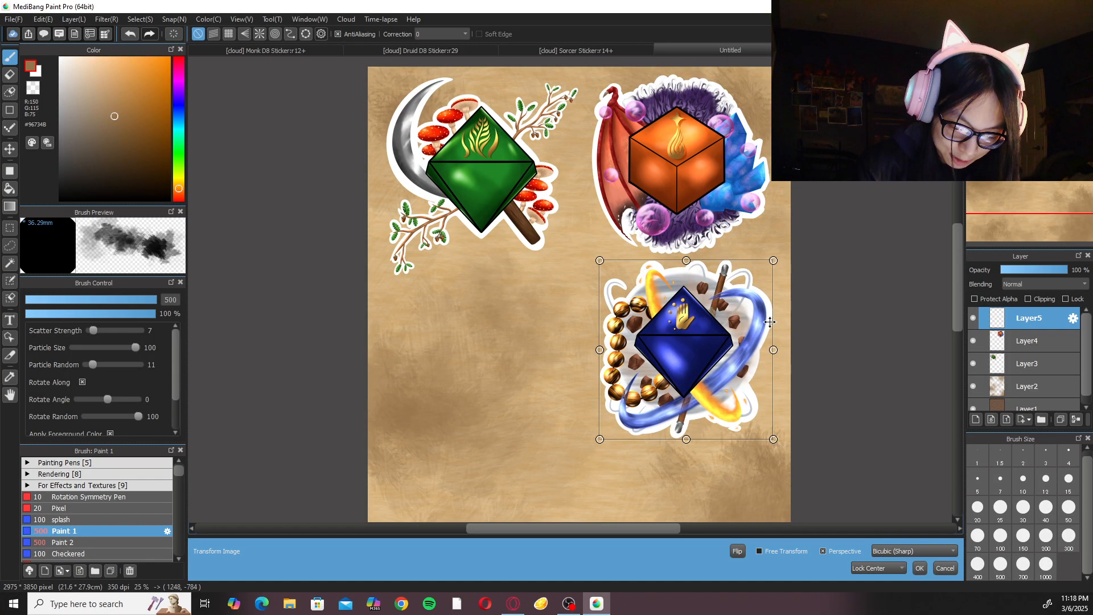
click(920, 569)
Examine the pixel detail of the golden dot above the hand on the resized Monk sticker.
scroll(662, 332, up, 10)
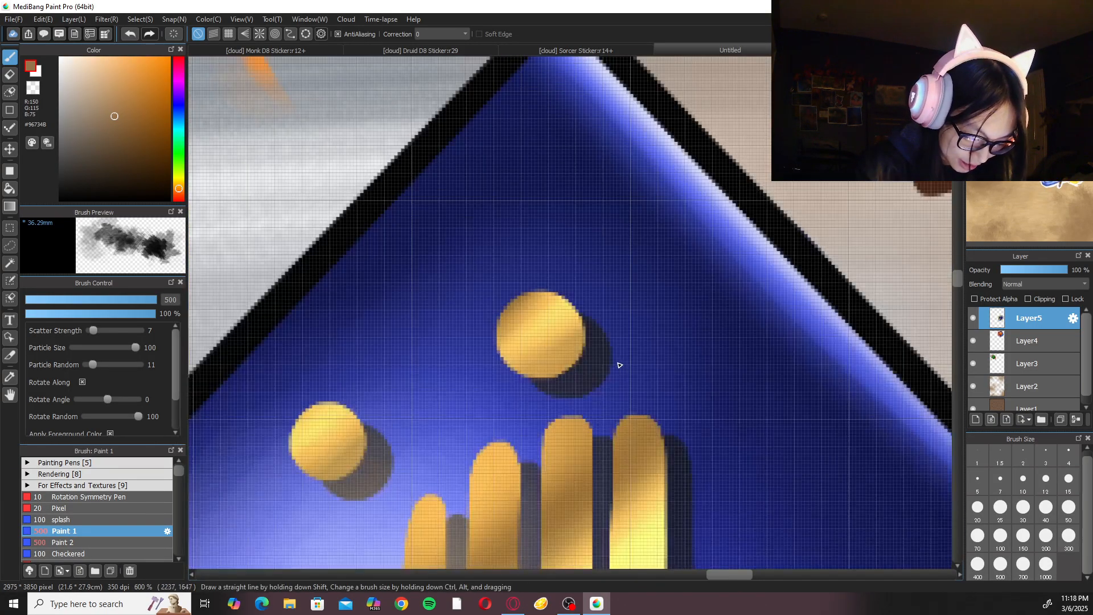
scroll(621, 365, up, 4)
scroll(535, 333, up, 6)
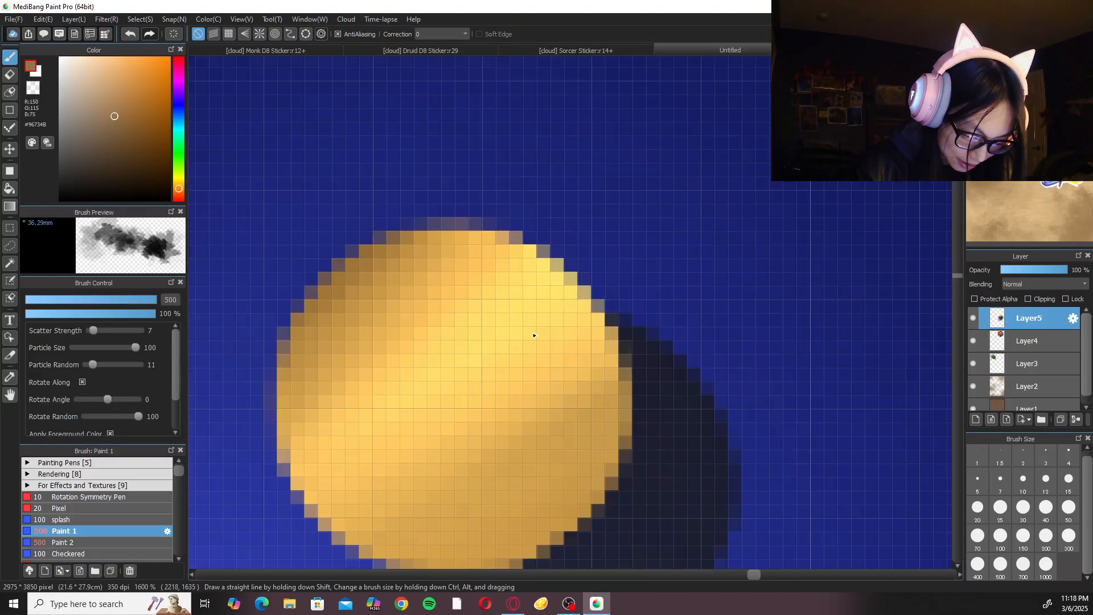
drag(466, 348, 582, 346)
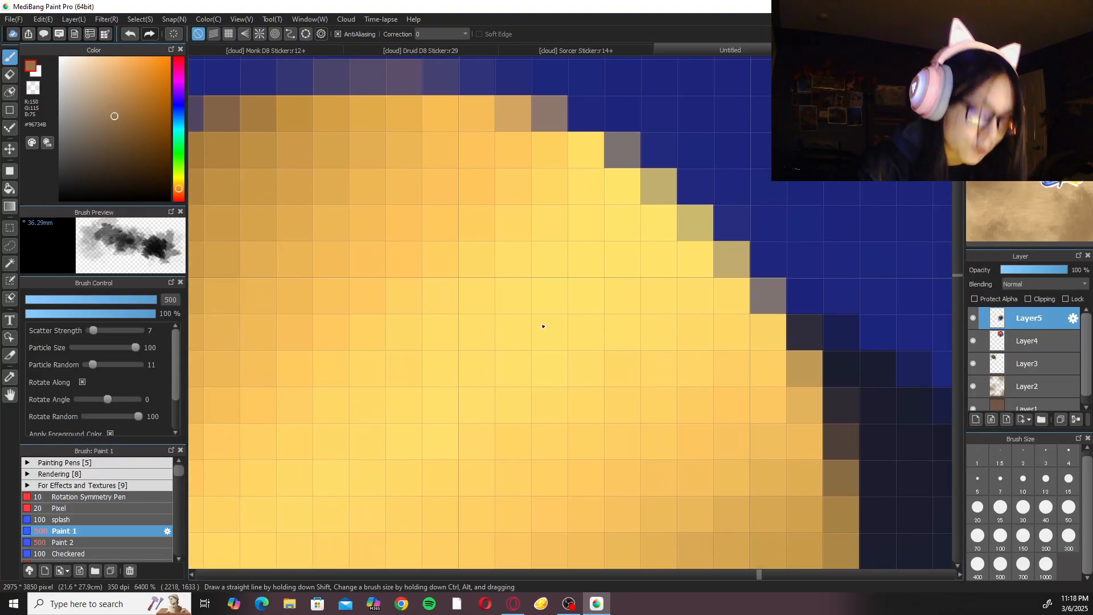
scroll(544, 323, down, 1)
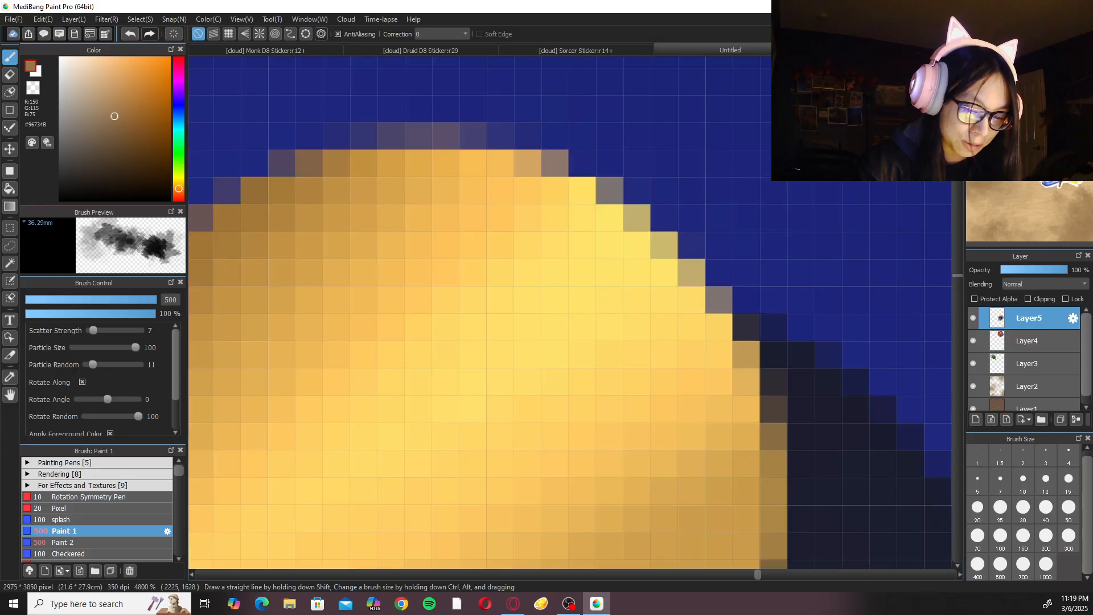
Nudge the Monk sticker about 13 px left and 17 px down on the parchment page, and apply the transform.
key(ctrl+0)
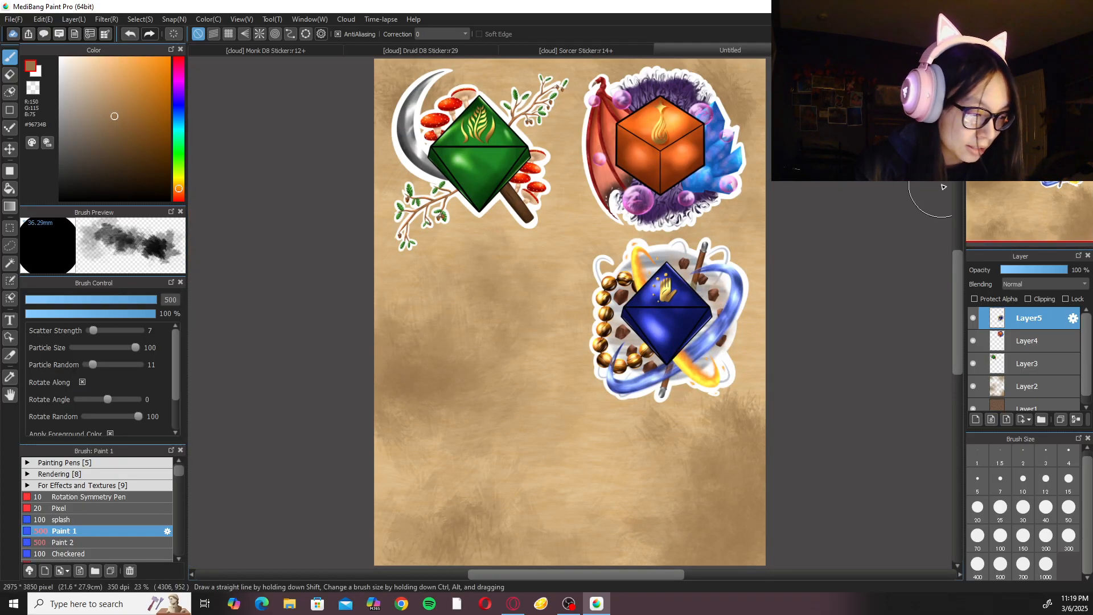
key(ctrl+t)
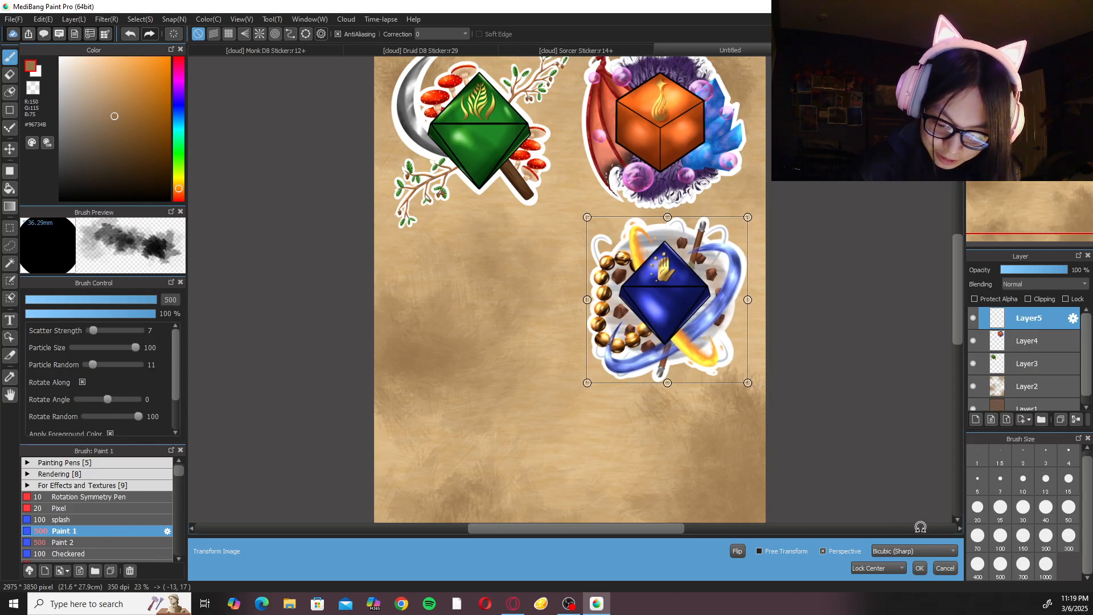
click(920, 567)
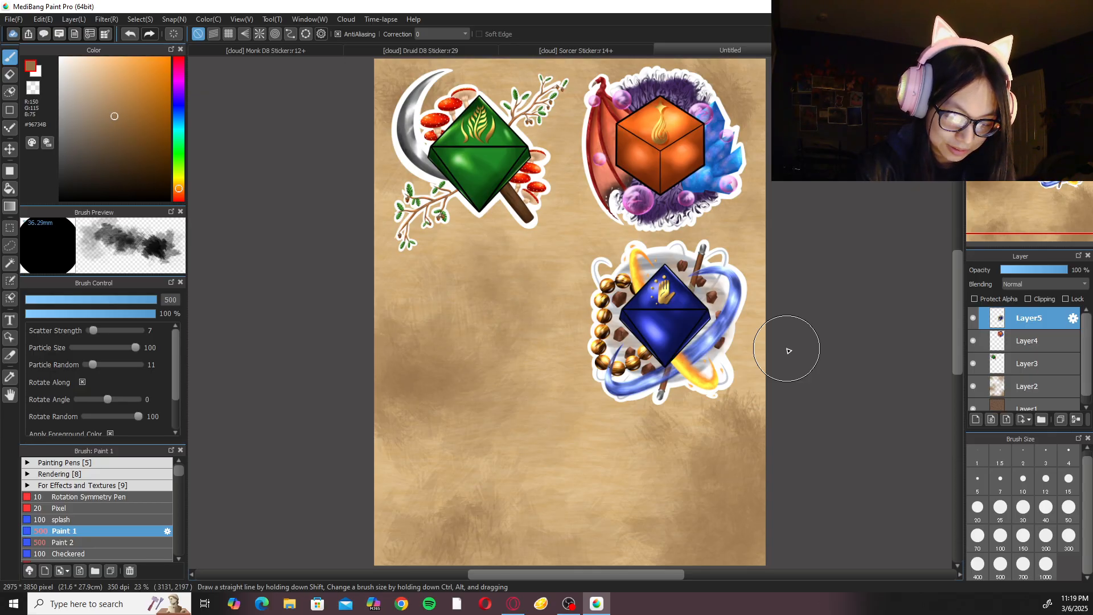
Save the parchment page to My Cloud Saves with the title "Hit Die Sticker Sheet".
key(ctrl+s)
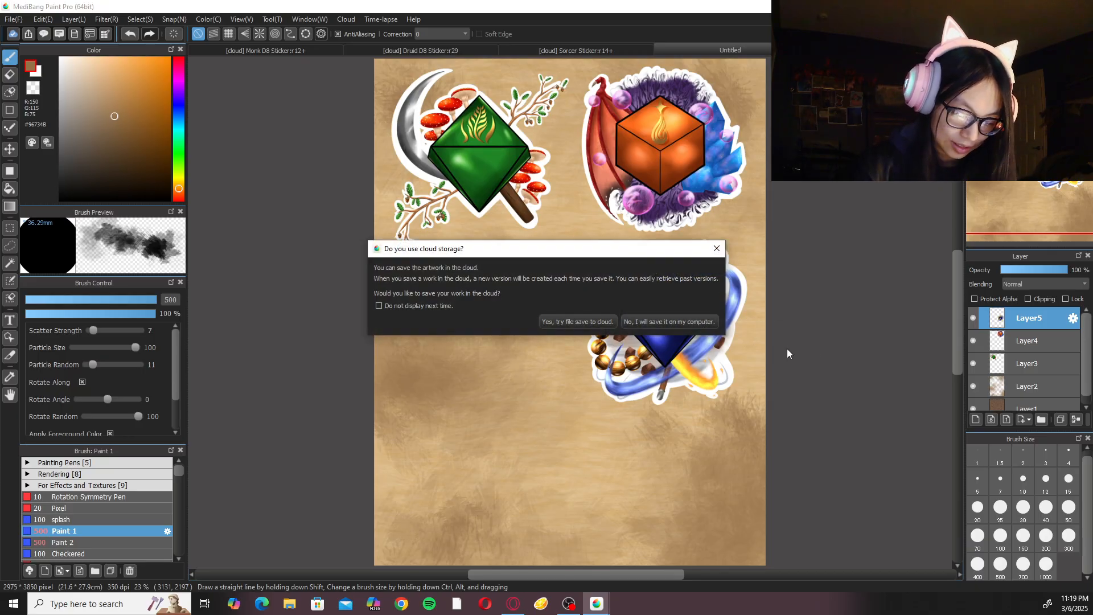
click(593, 321)
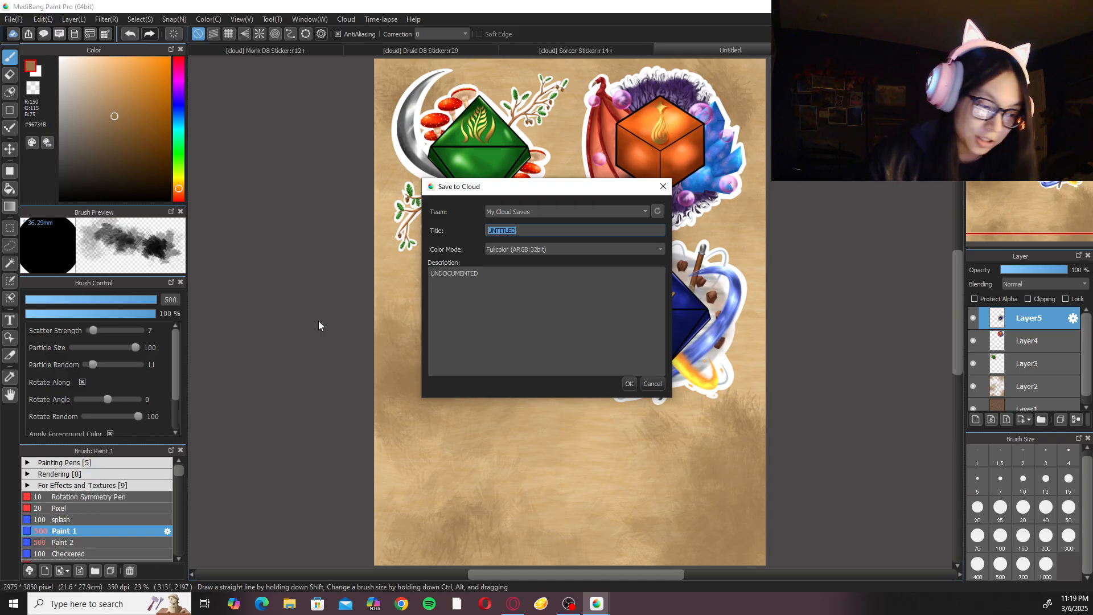
text(Hit Die Sticker Sheet)
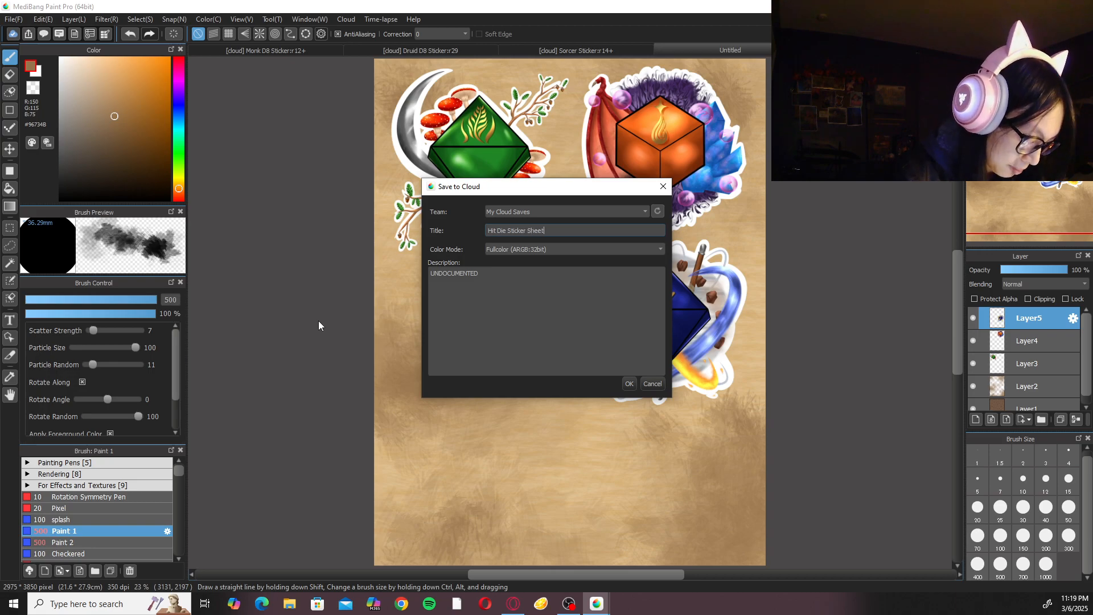
key(Return)
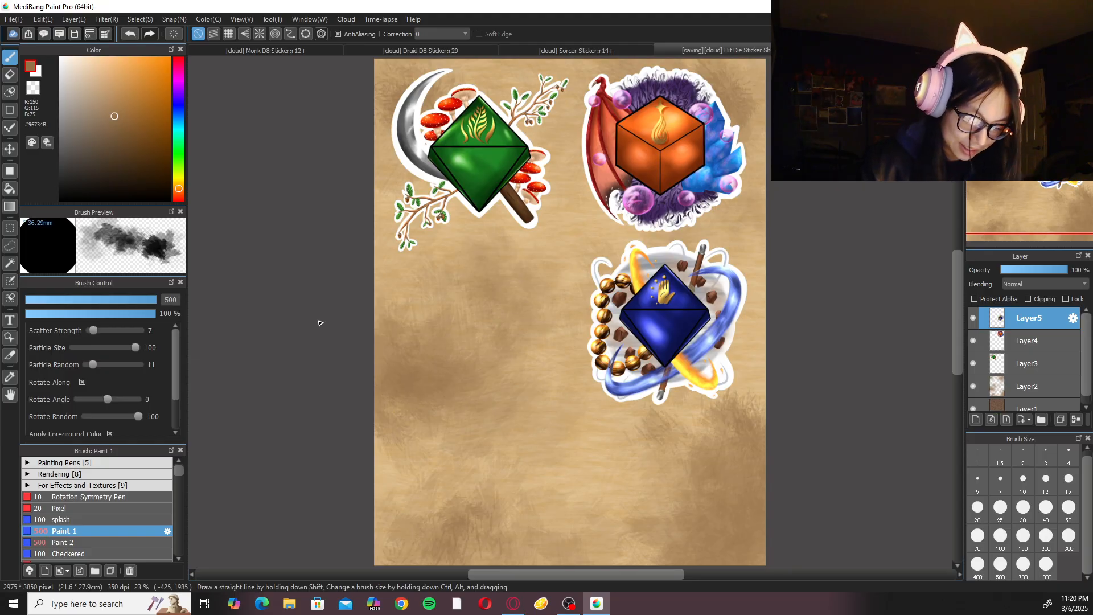
scroll(568, 311, up, 5)
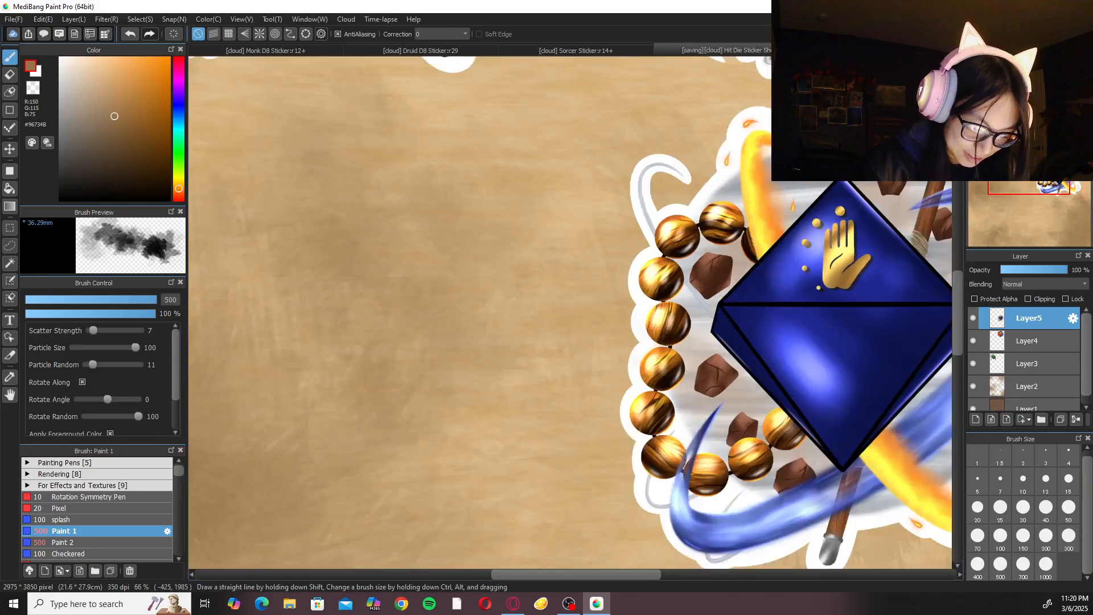
key(ctrl+0)
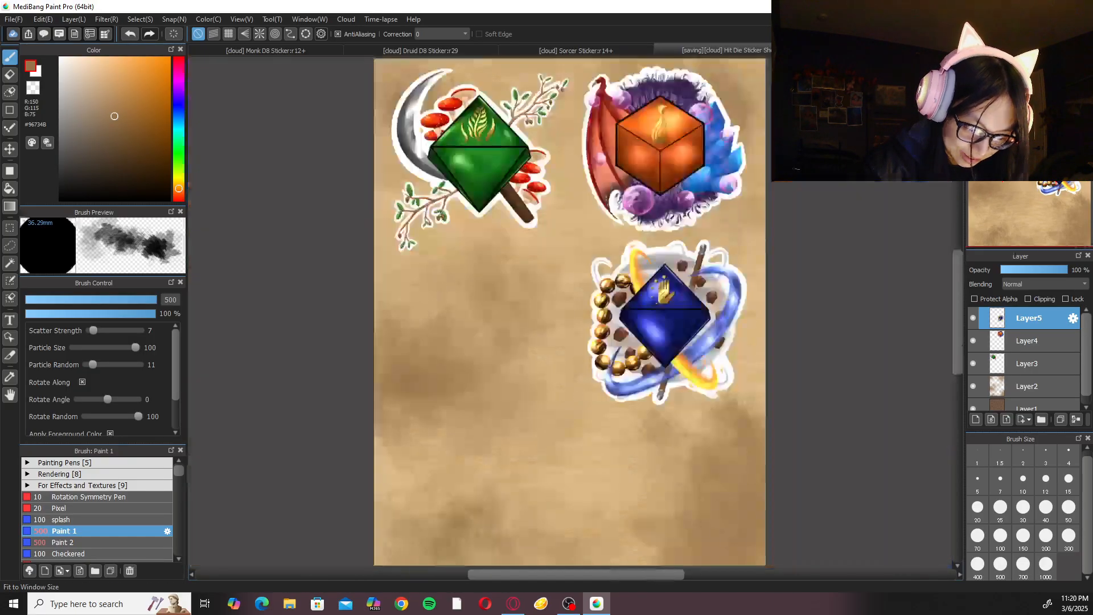
Turn on the orange Layer47 background in the Sorcer Sticker document and save the document.
scroll(630, 359, up, 4)
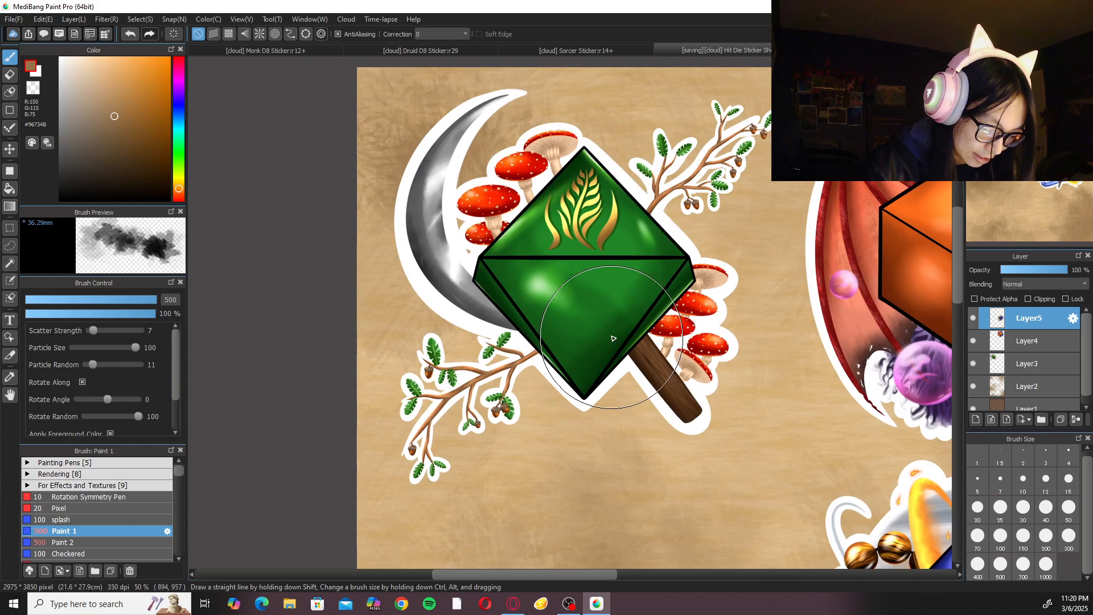
drag(612, 349, 539, 411)
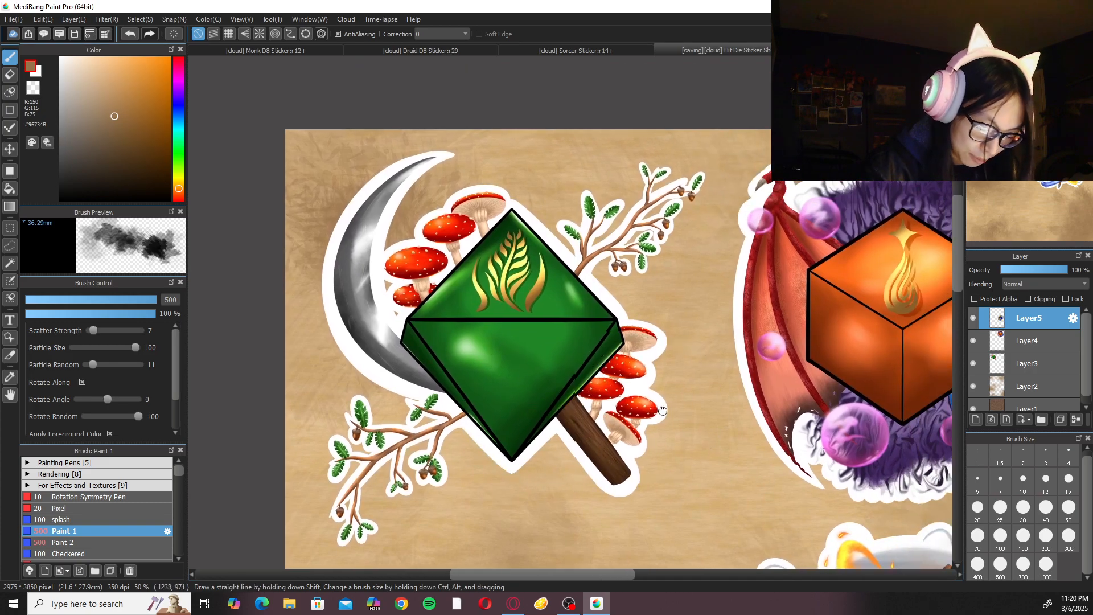
drag(658, 405, 623, 408)
drag(799, 341, 669, 340)
click(1006, 64)
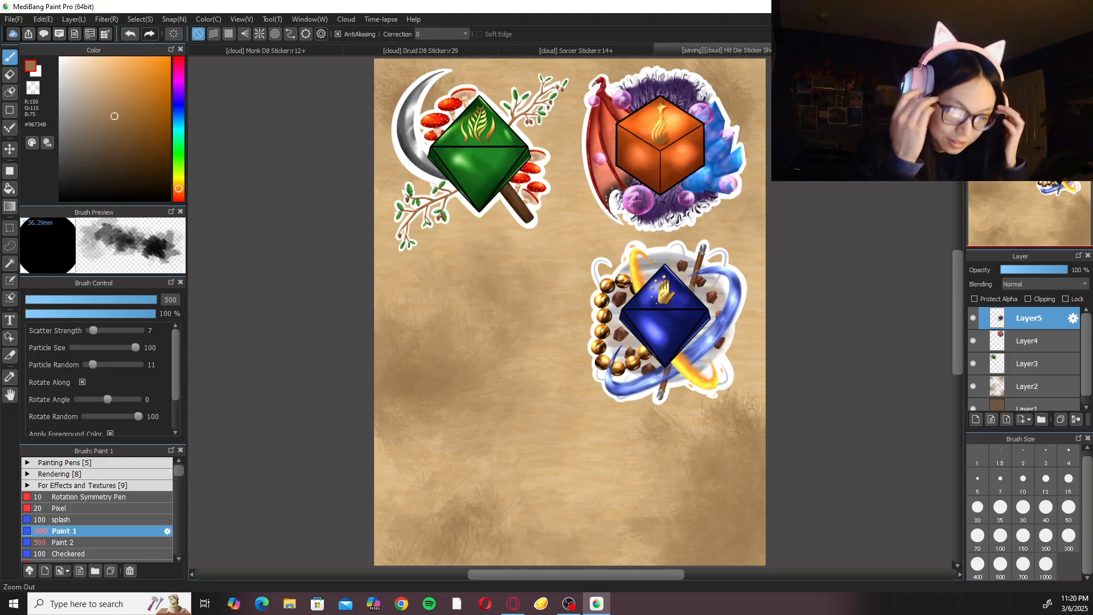
click(652, 47)
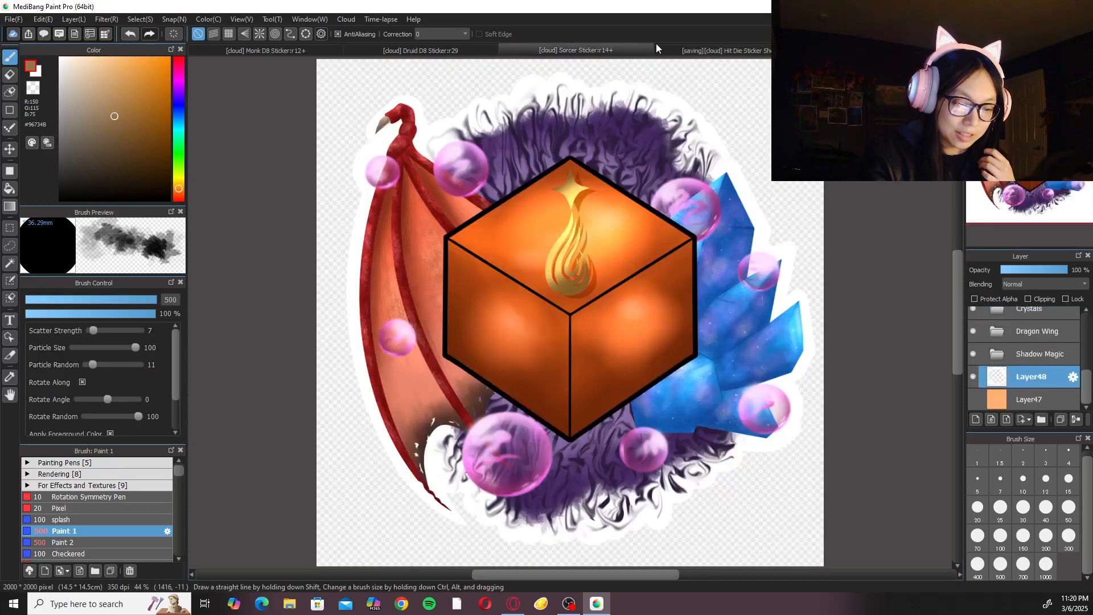
click(974, 400)
key(ctrl+s)
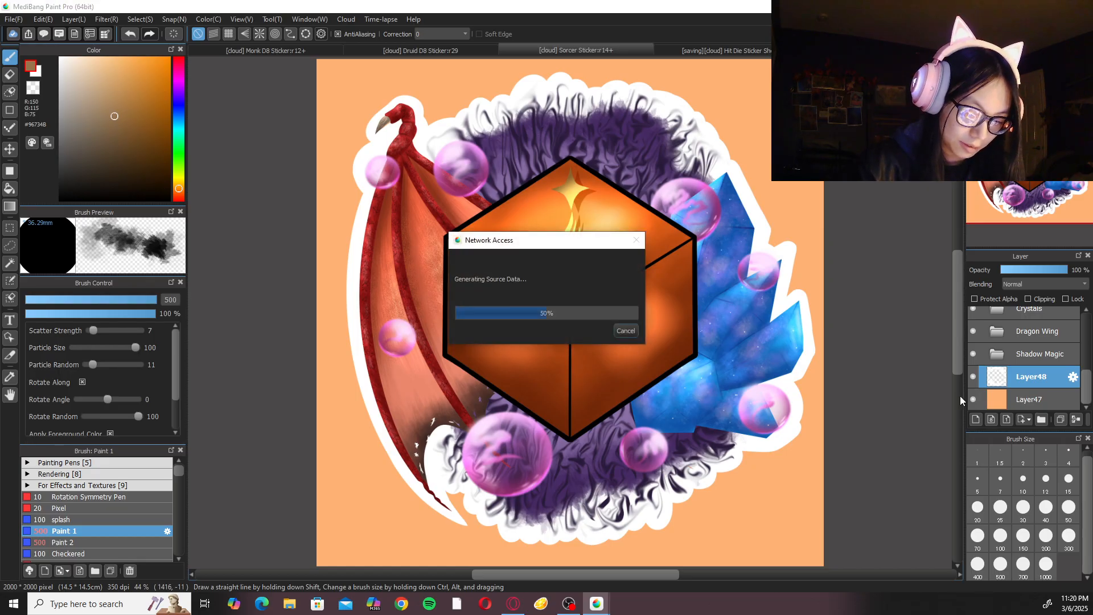
Switch to the Monk D8 Sticker document and choose the Pen brush with white (#FFFFFF) as the color.
click(731, 52)
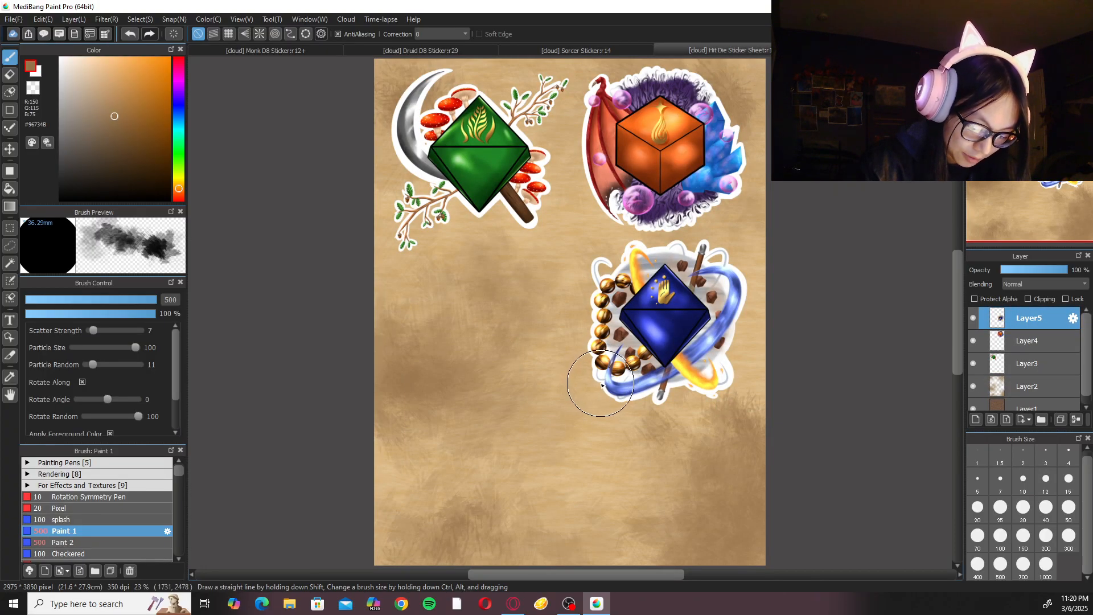
scroll(602, 386, up, 3)
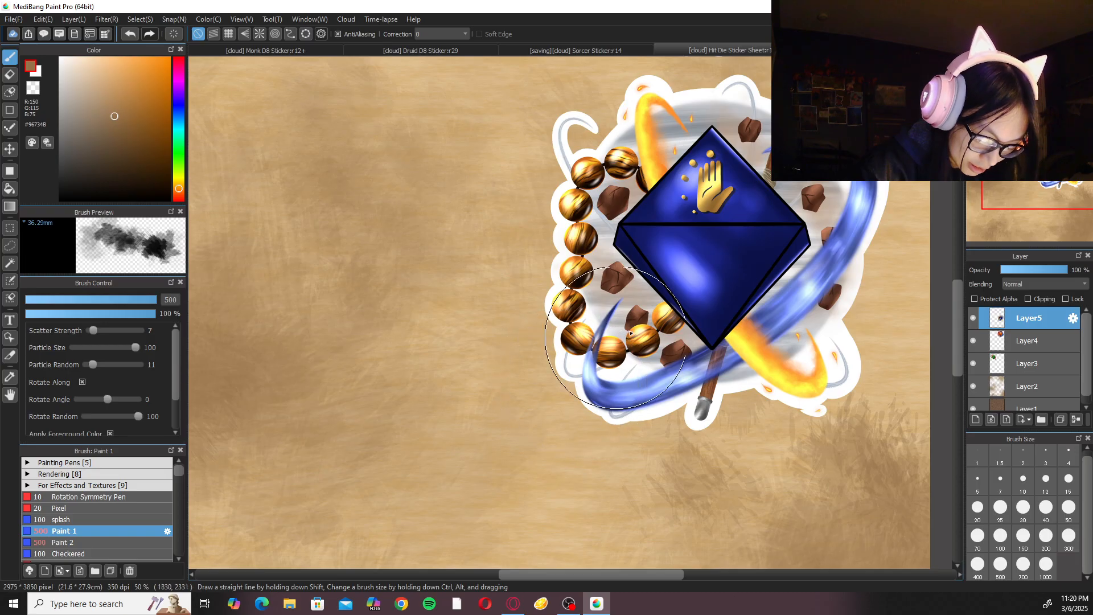
scroll(620, 339, down, 3)
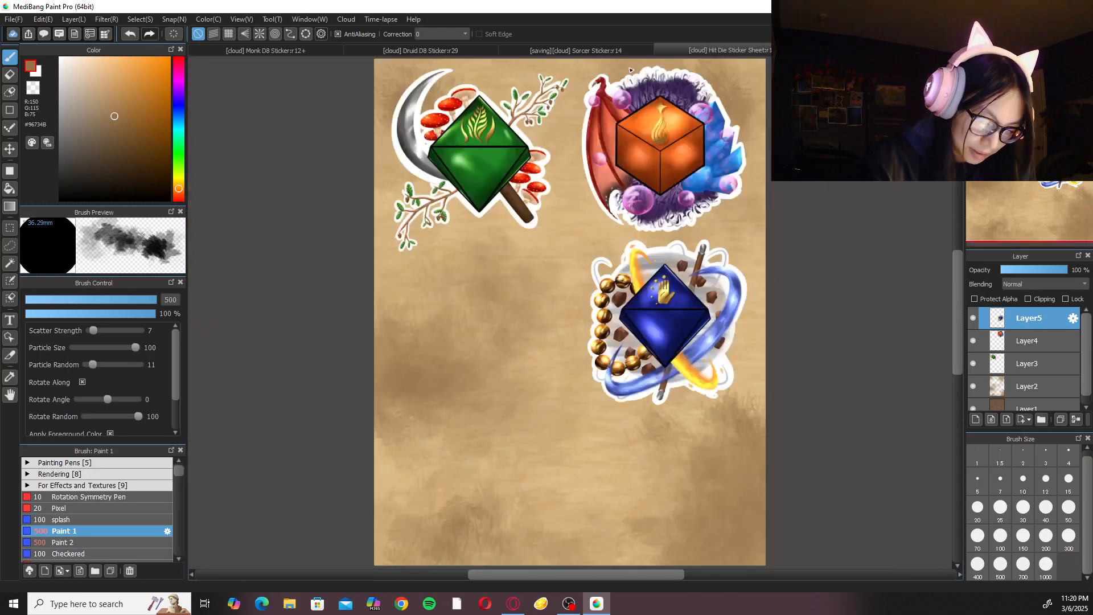
click(318, 47)
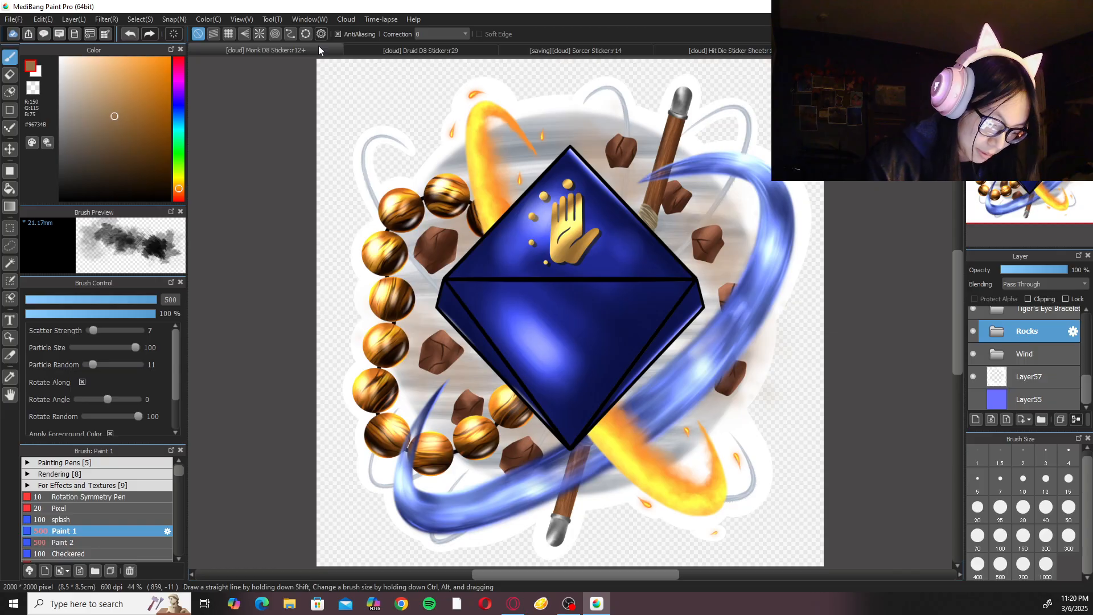
click(60, 58)
click(134, 484)
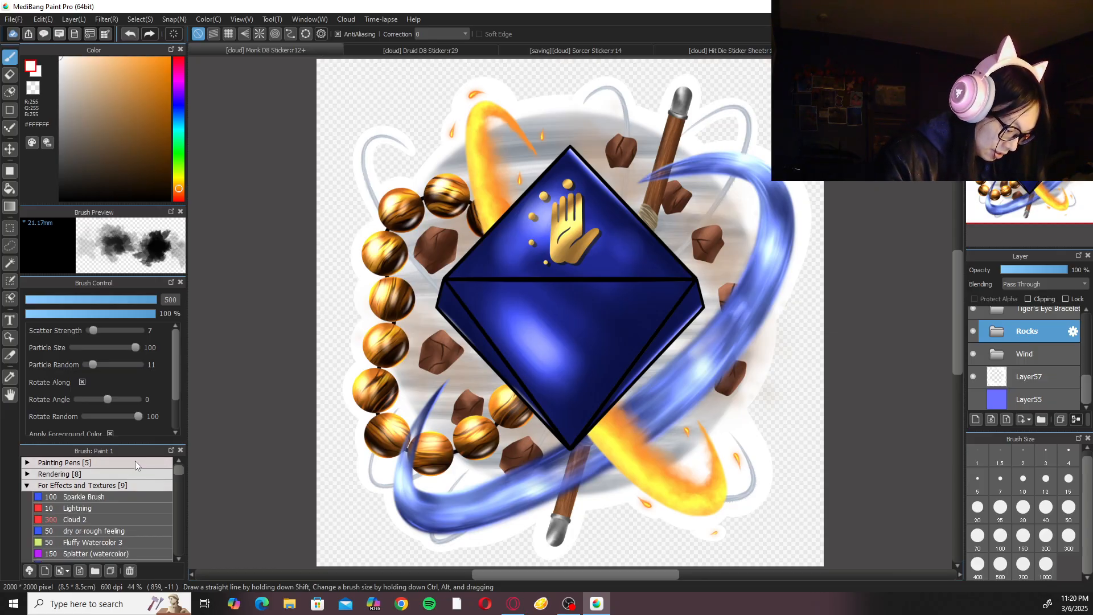
click(129, 485)
drag(177, 470, 177, 462)
click(122, 464)
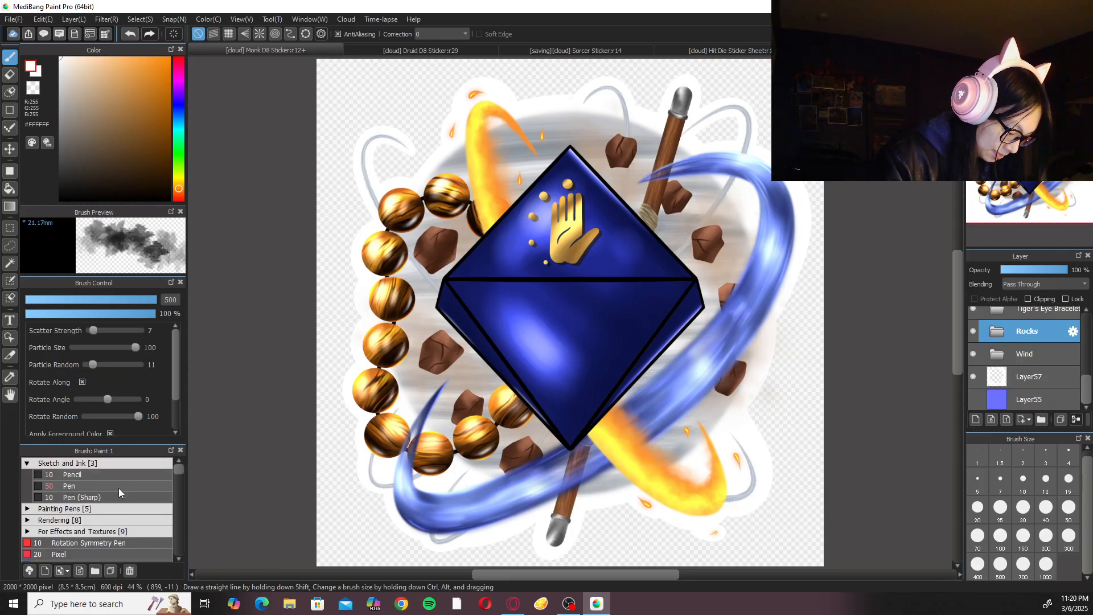
click(120, 487)
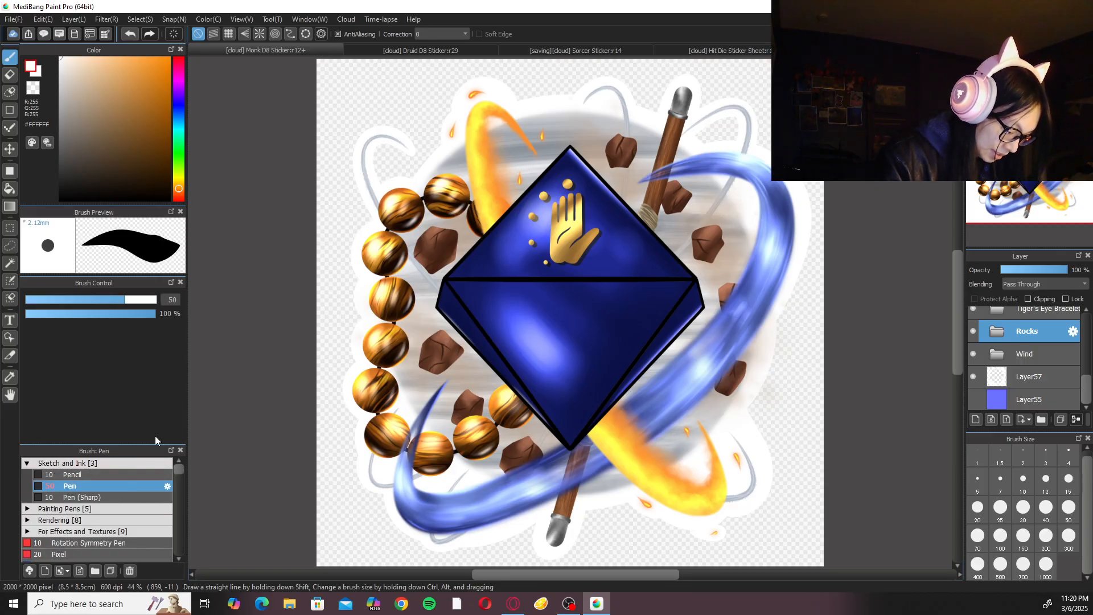
Show the blue Layer55 background and select Layer57, which holds the Monk sticker's white outline.
click(975, 402)
drag(748, 438, 906, 315)
key(Right)
key(Right)
key(Right)
key(Right)
key(Right)
key(Right)
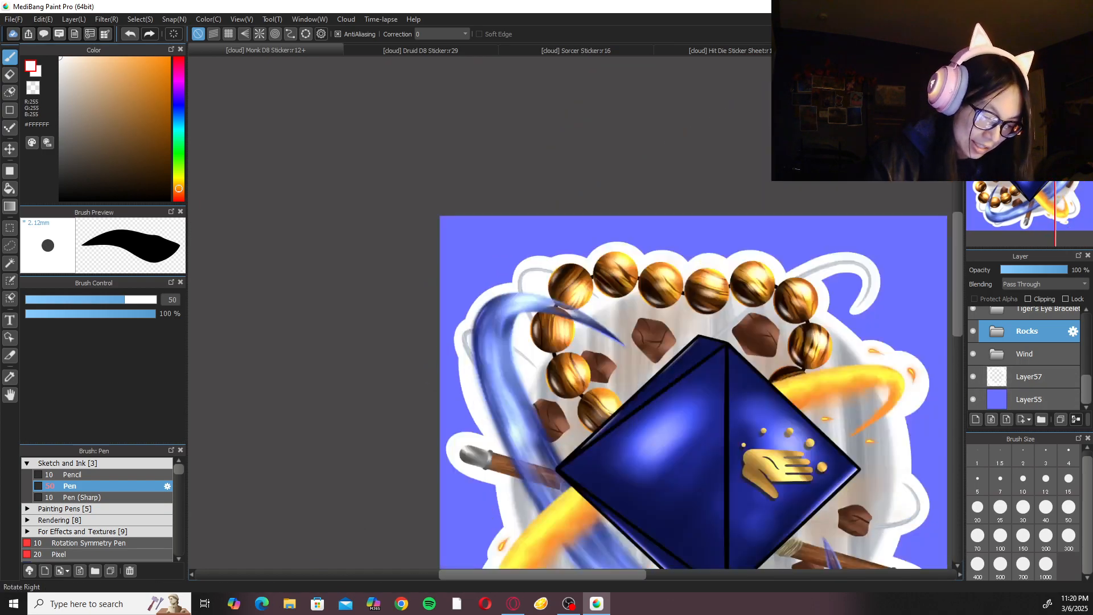
key(Right)
key(Right)
key(Up)
key(Up)
drag(567, 294, 603, 366)
key(Up)
key(Up)
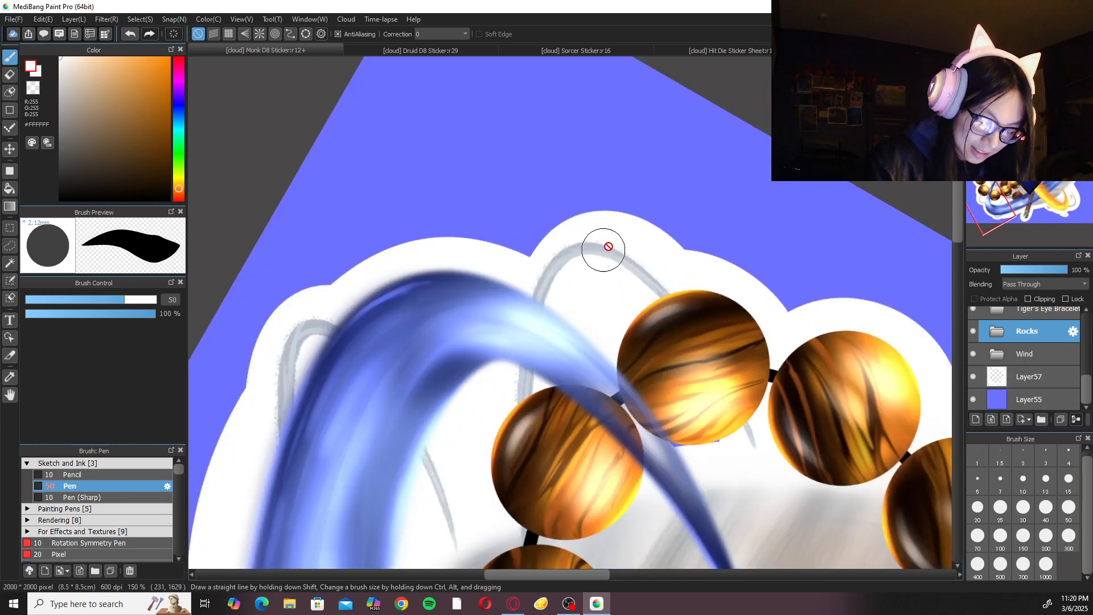
click(1034, 381)
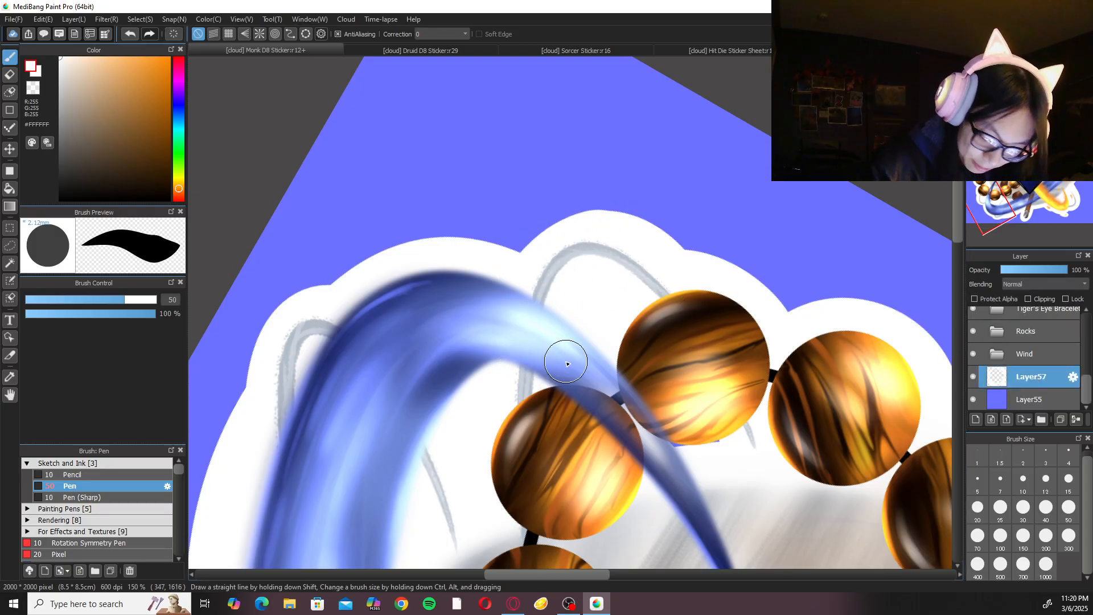
Undo the trial outline strokes, and set the Pen size to 30 and the stroke correction to 40.
key(ctrl+z)
click(1023, 510)
drag(606, 218, 523, 324)
key(ctrl+z)
mouse_move(636, 232)
mouse_down()
mouse_move(574, 227)
mouse_move(529, 271)
mouse_up()
key(ctrl+z)
key(ctrl+z)
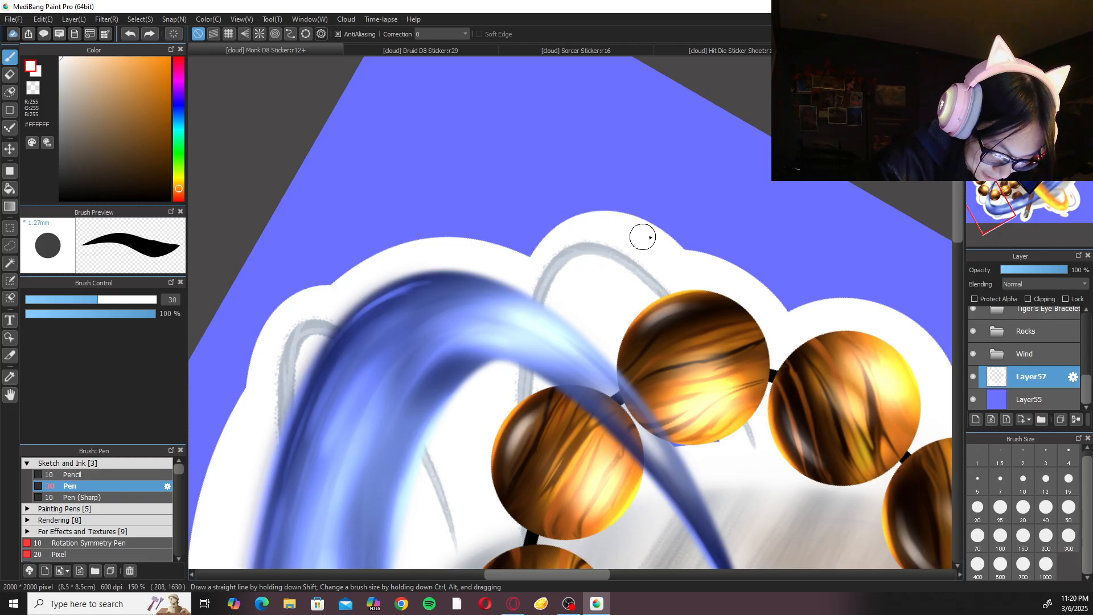
click(465, 34)
click(442, 343)
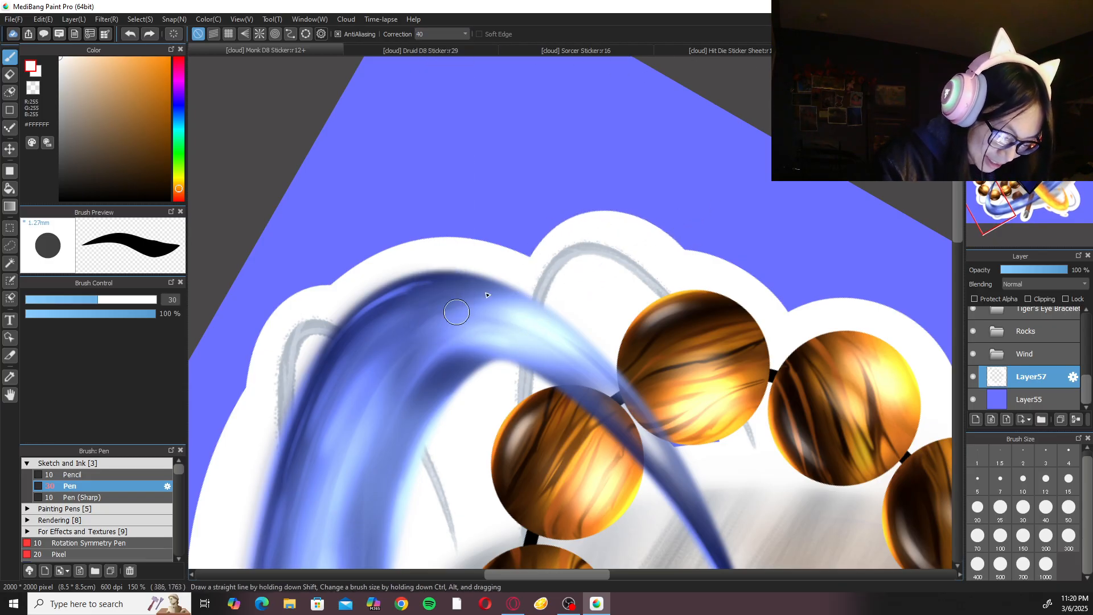
Fill the outline notch between the blue swirl and the gray curl near the Monk sticker's lower-left beads with white on Layer57.
mouse_move(633, 221)
mouse_down()
mouse_move(528, 246)
mouse_move(521, 311)
mouse_up()
key(ctrl+z)
drag(613, 219, 544, 286)
key(ctrl+z)
mouse_move(644, 232)
mouse_down()
mouse_move(533, 244)
mouse_move(510, 312)
mouse_up()
key(ctrl+z)
mouse_move(656, 238)
mouse_down()
mouse_move(562, 228)
mouse_move(506, 339)
mouse_up()
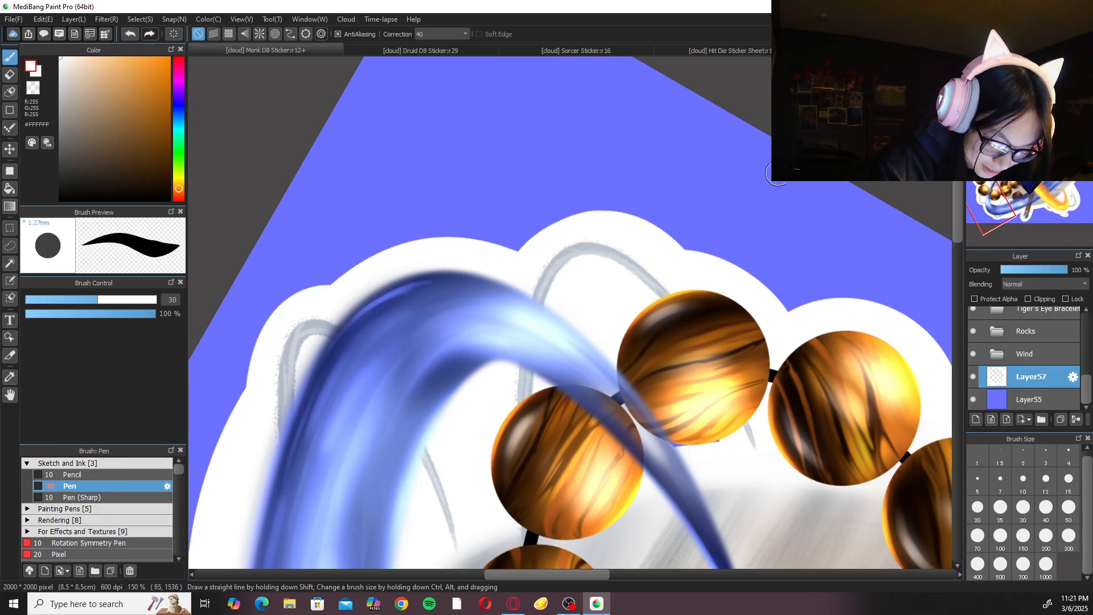
Hide the blue Layer55 background of the Monk sticker.
click(1038, 63)
click(991, 63)
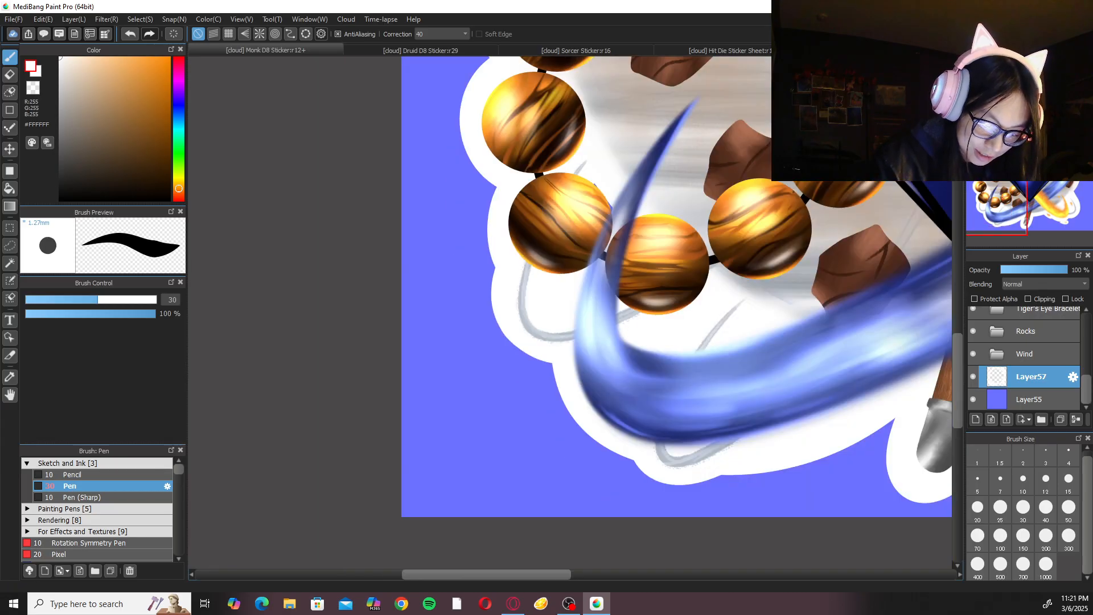
click(991, 62)
click(991, 62)
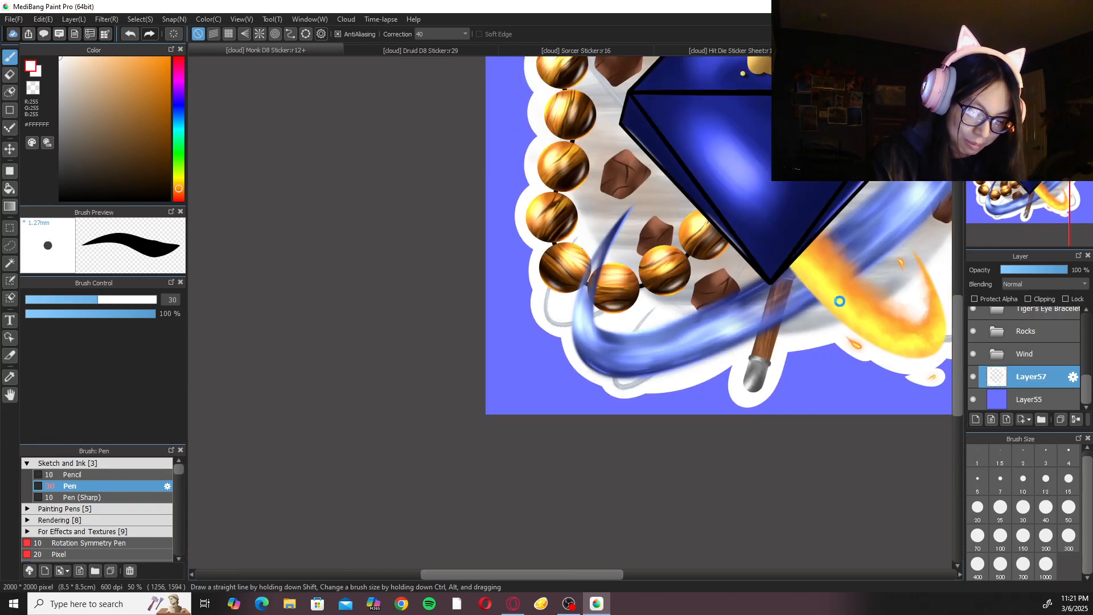
drag(839, 300, 744, 334)
click(991, 63)
click(1014, 63)
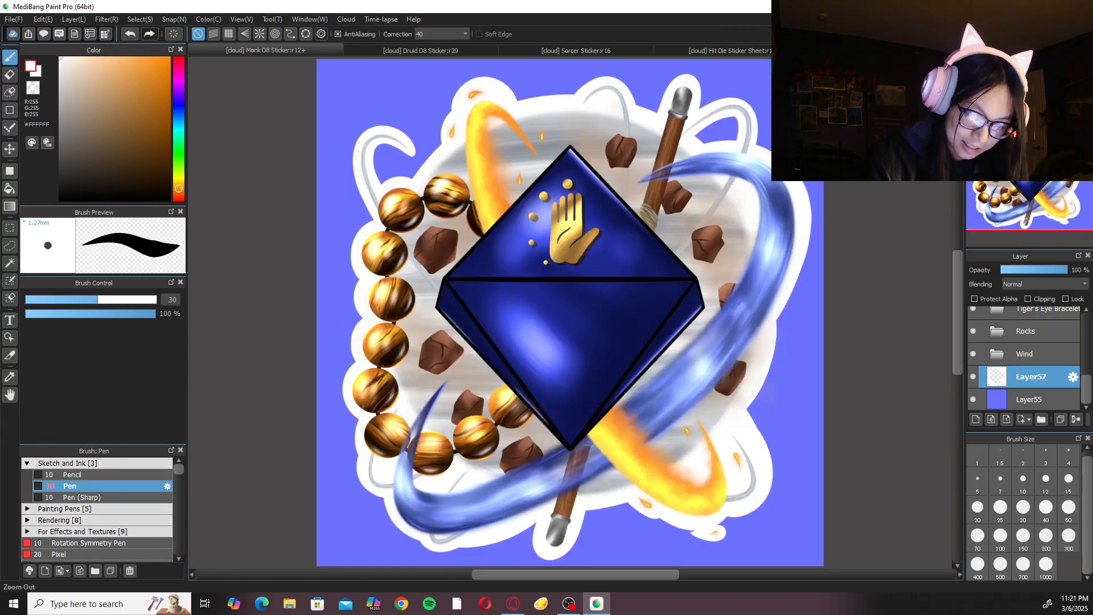
click(973, 399)
Export the Monk sticker to the clipboard at 2000 by 2000 px with a transparent background, and paste it into the Hit Die Sticker Sheet.
click(13, 18)
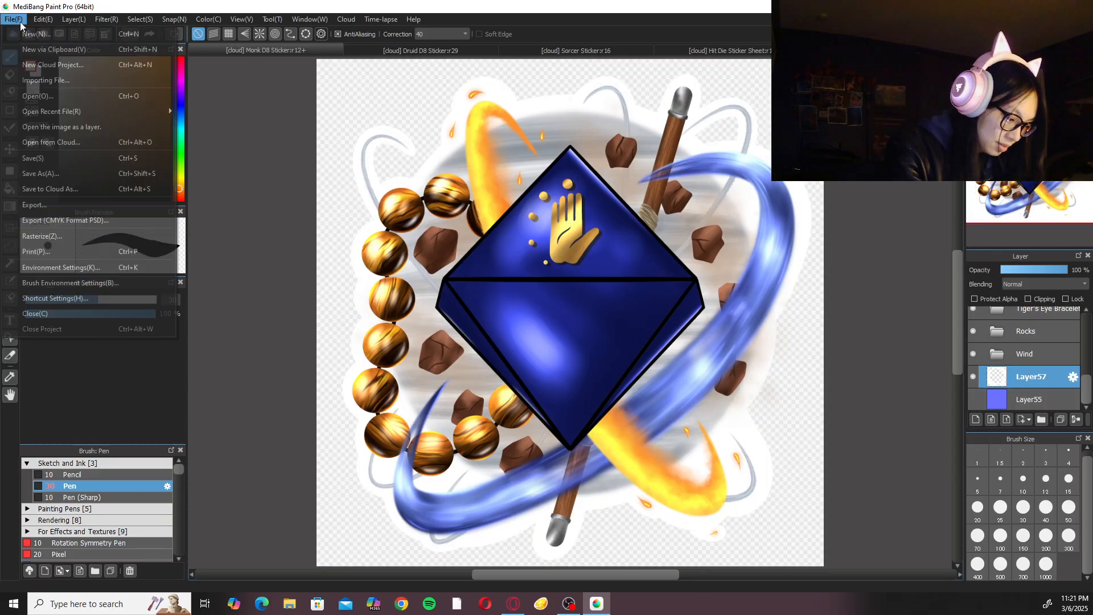
click(59, 205)
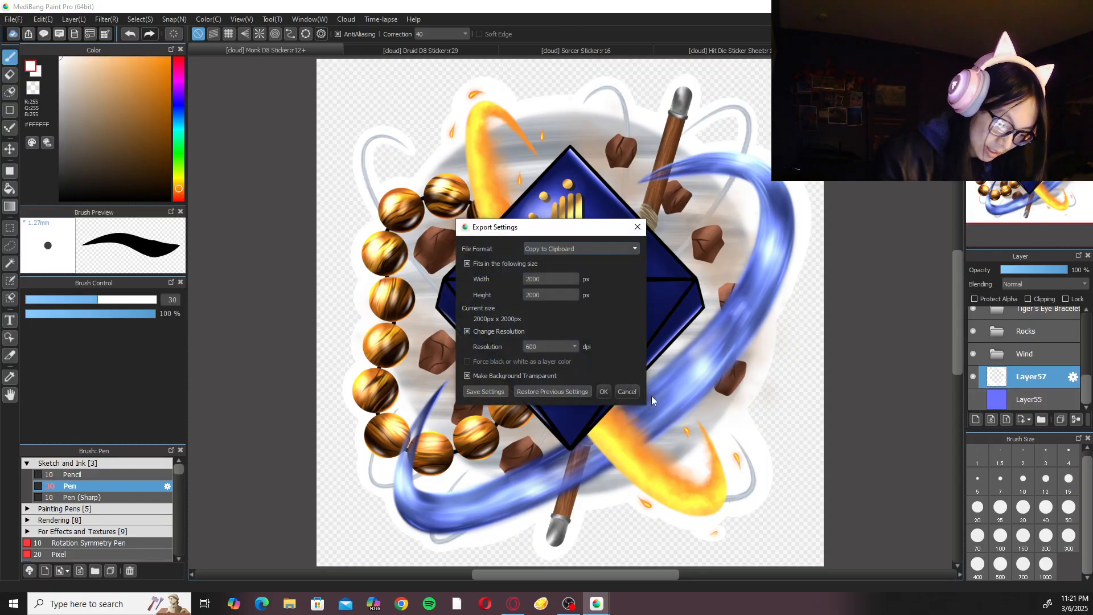
click(607, 390)
click(702, 52)
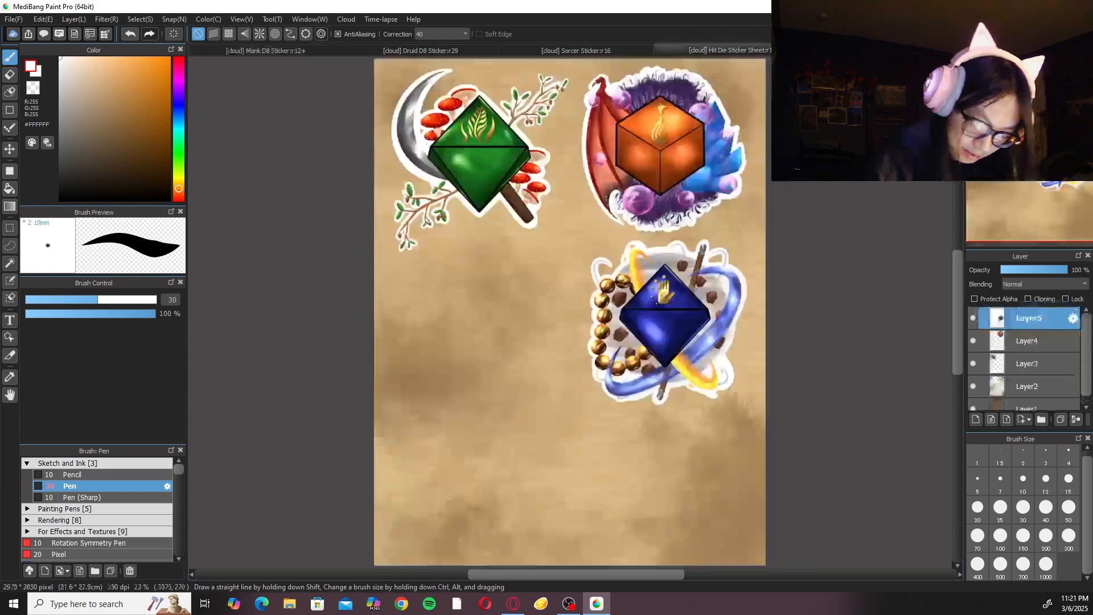
key(ctrl+v)
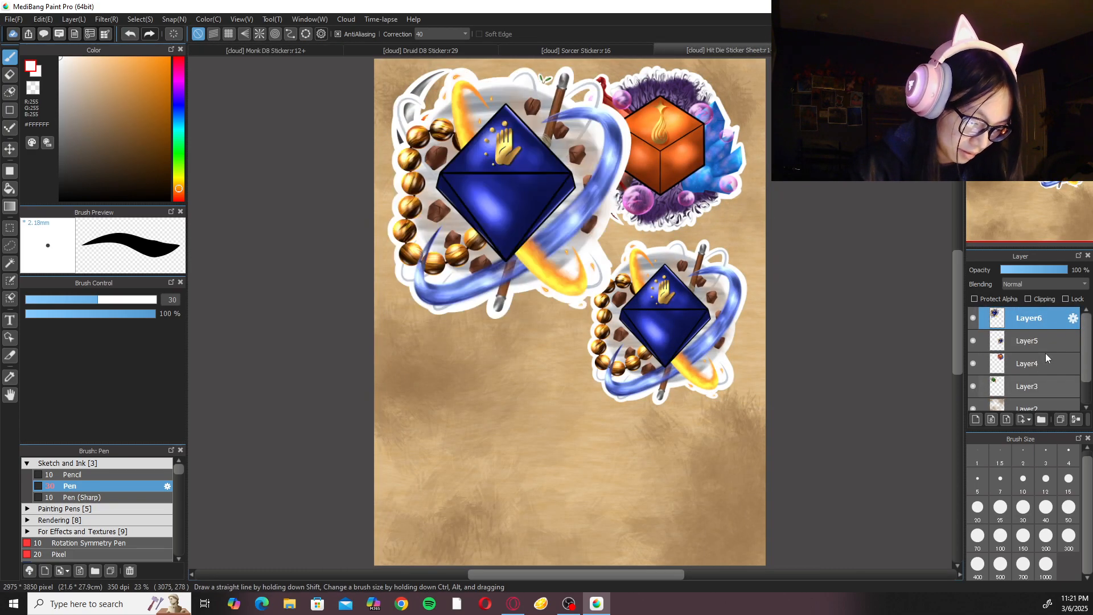
Scale down the pasted Monk sticker on Layer6, align it over the existing Monk sticker below the Sorcer sticker, and apply the transform.
key(ctrl+t)
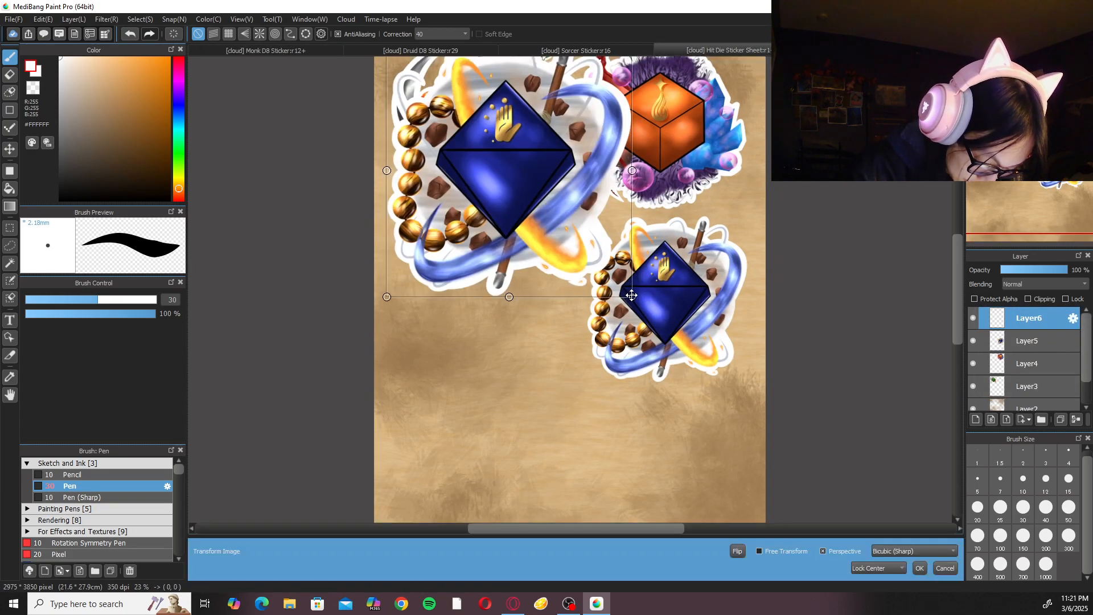
drag(631, 296, 593, 257)
drag(536, 216, 697, 348)
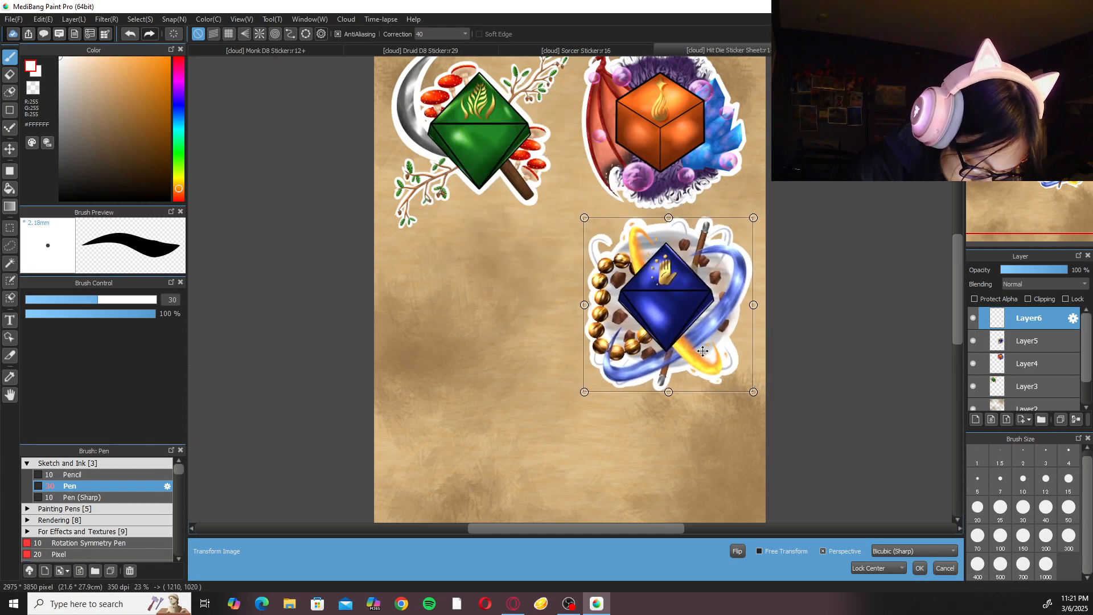
drag(753, 389, 745, 383)
drag(699, 342, 692, 331)
drag(737, 373, 743, 380)
drag(701, 334, 704, 336)
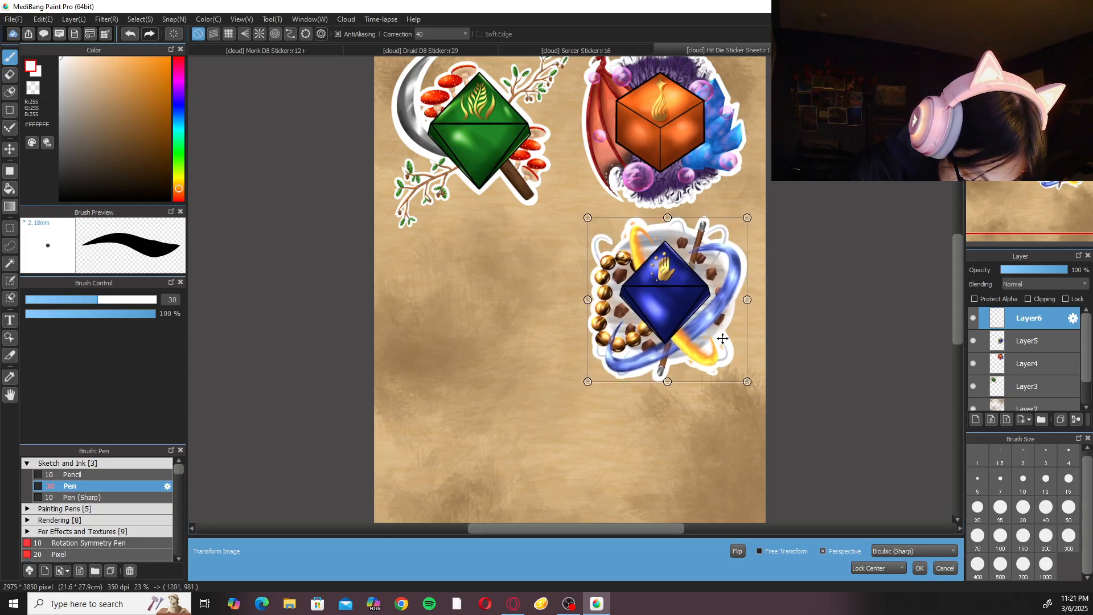
drag(746, 380, 748, 383)
drag(702, 342, 702, 343)
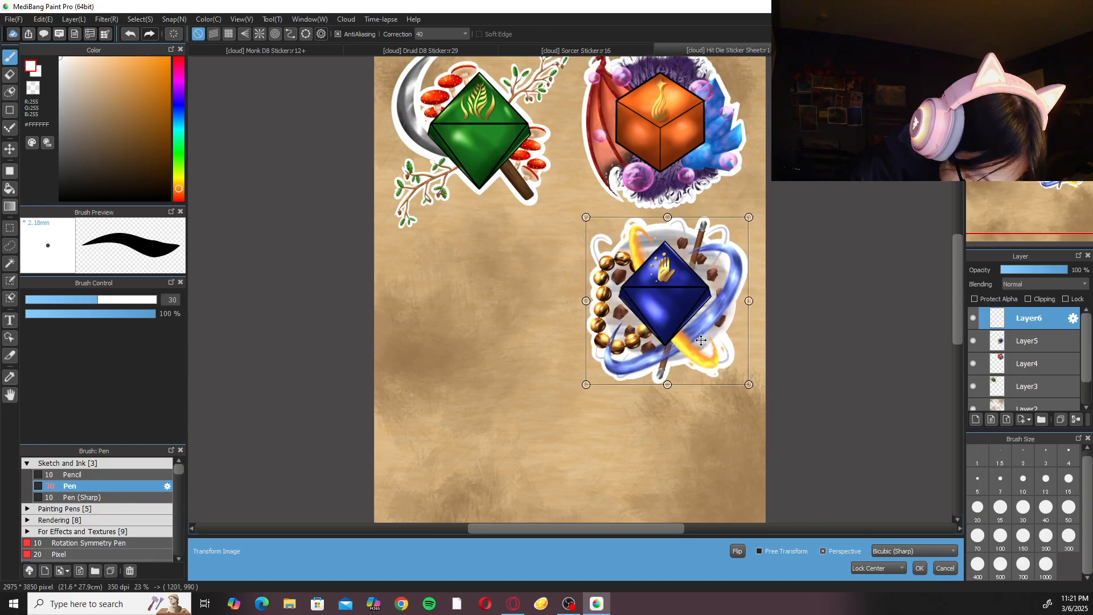
click(919, 567)
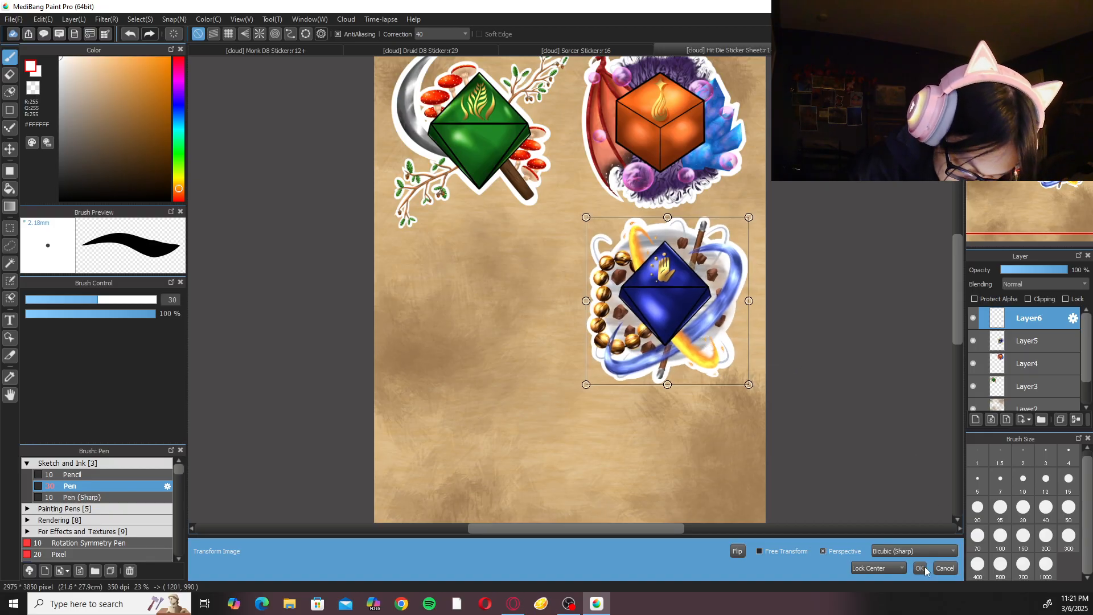
Replace the old Monk sticker by clearing Layer5 and merging Layer6 down into it, and save the sticker sheet.
click(1029, 341)
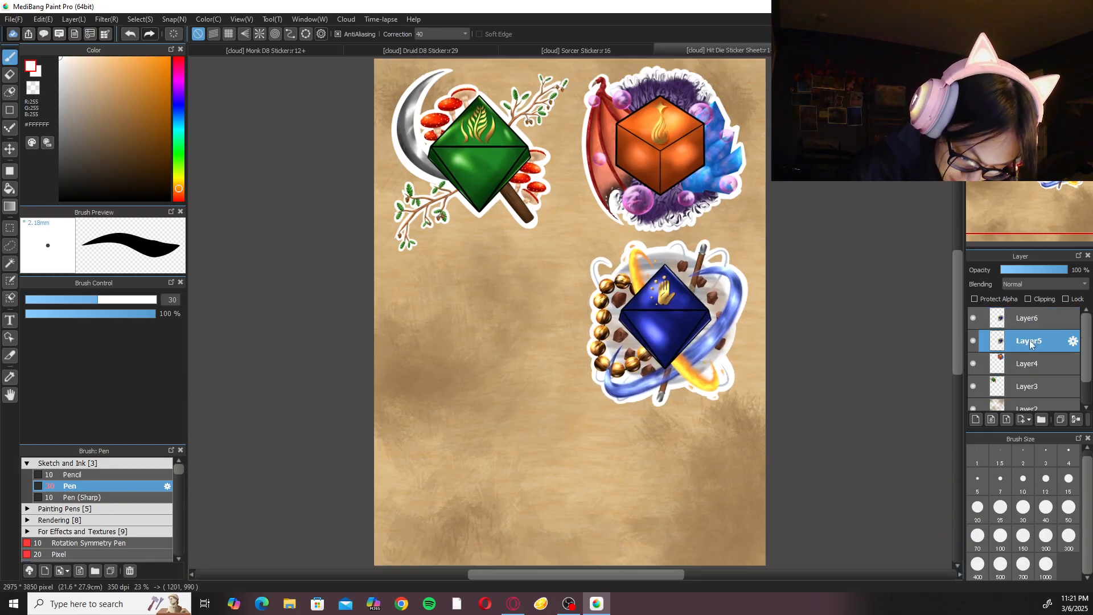
click(169, 34)
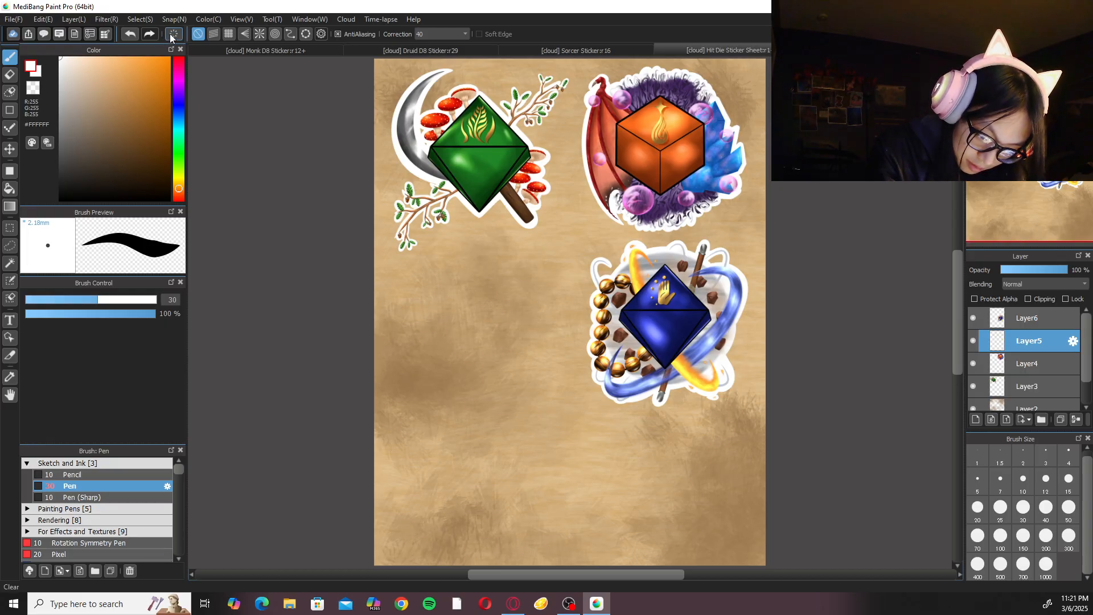
click(1049, 327)
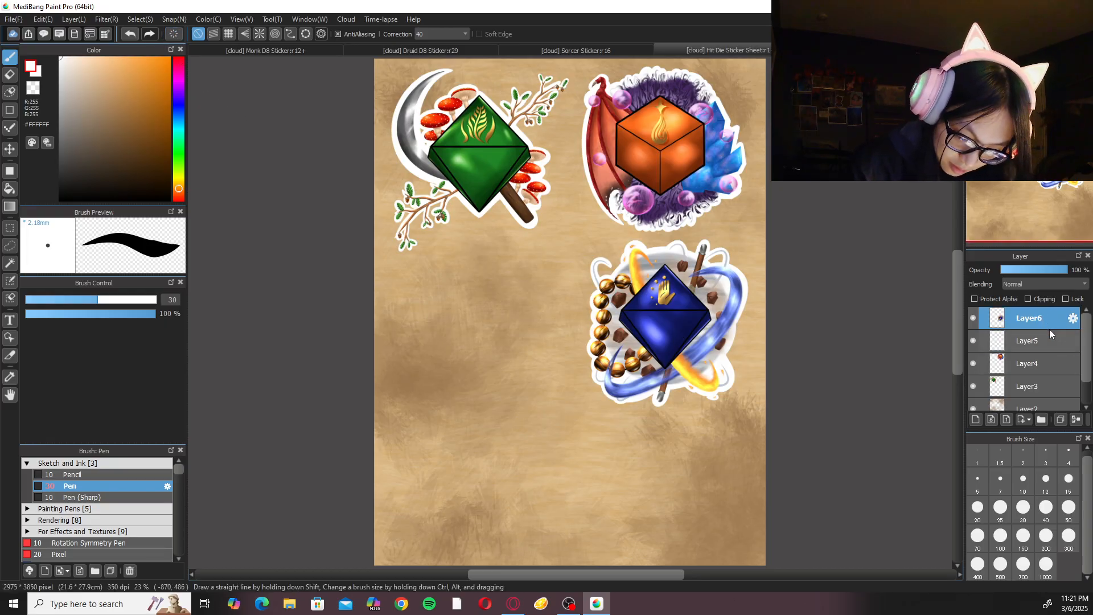
key(ctrl+e)
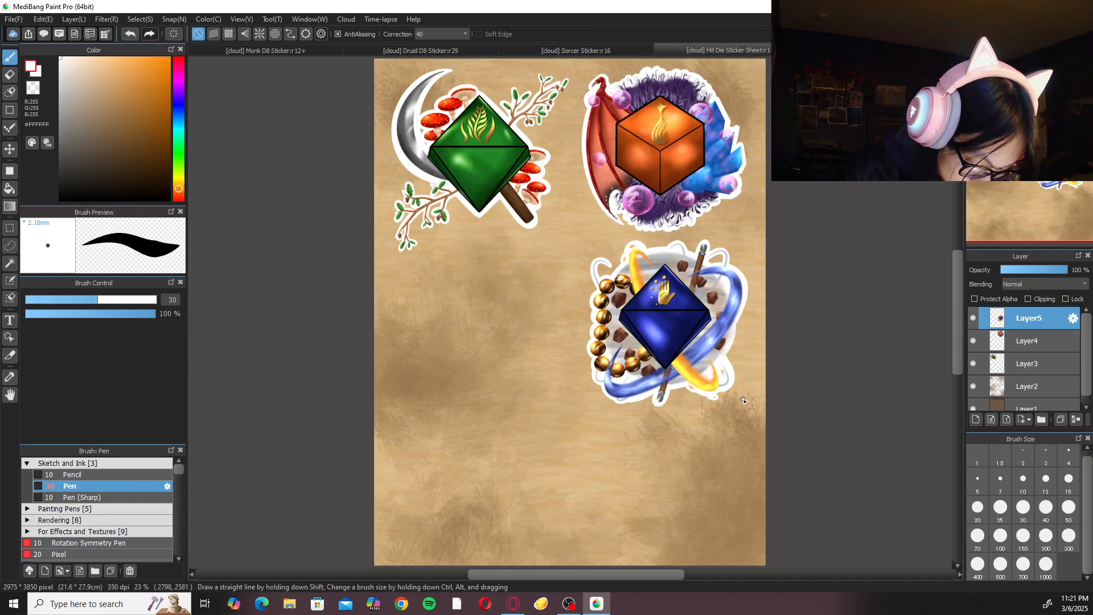
key(ctrl+s)
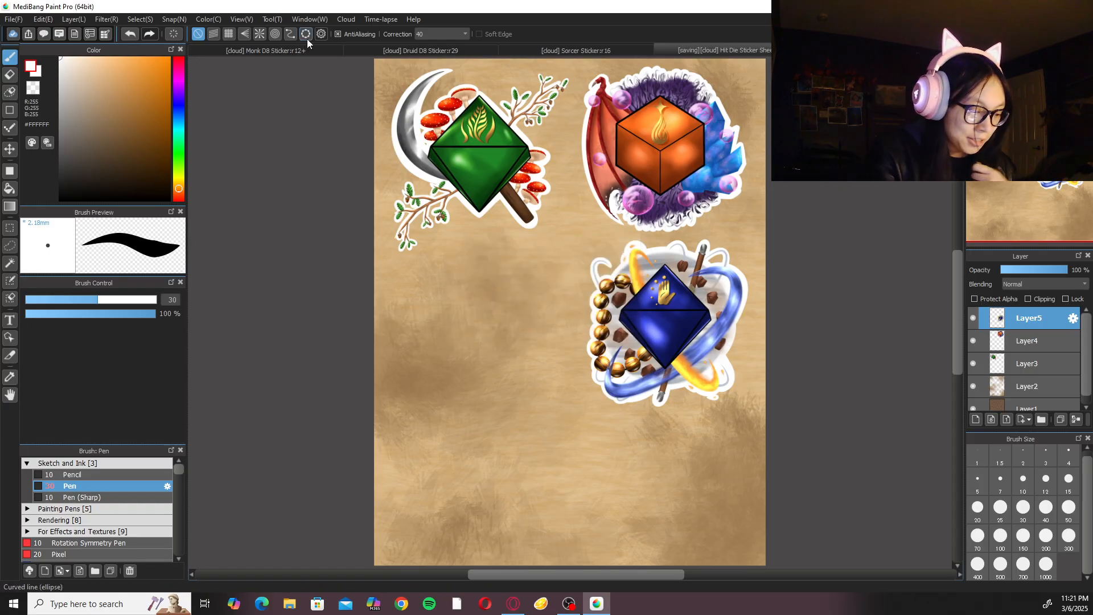
Show the blue Layer55 background of the Monk sticker again and save that document.
click(323, 50)
click(973, 399)
key(ctrl+s)
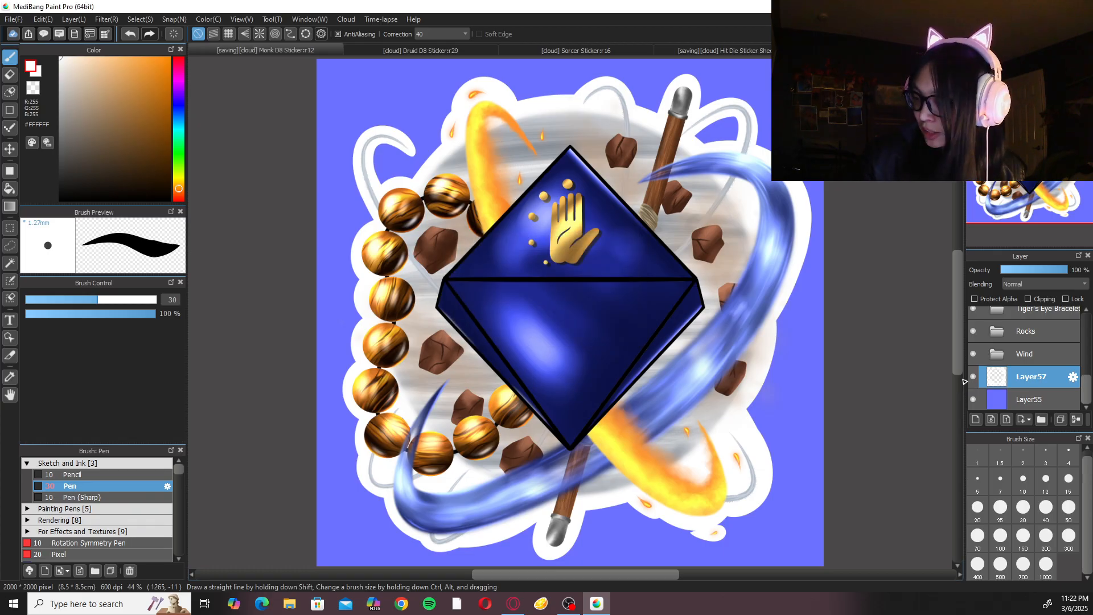
Show the green Layer47 background of the Druid sticker again and save that document.
click(468, 51)
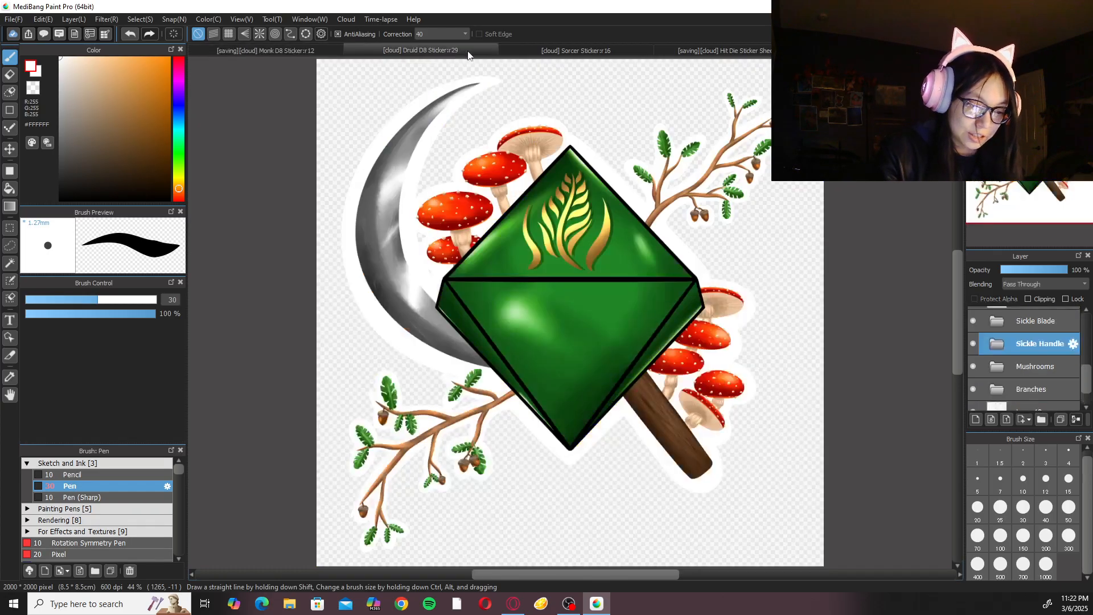
scroll(1025, 364, down, 1)
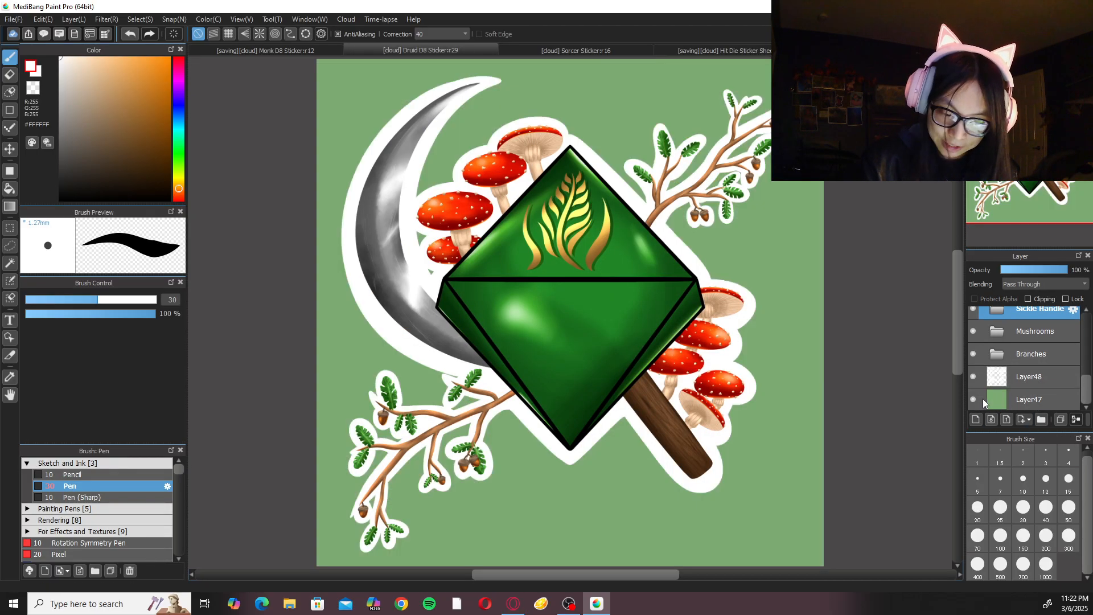
click(973, 400)
key(ctrl+s)
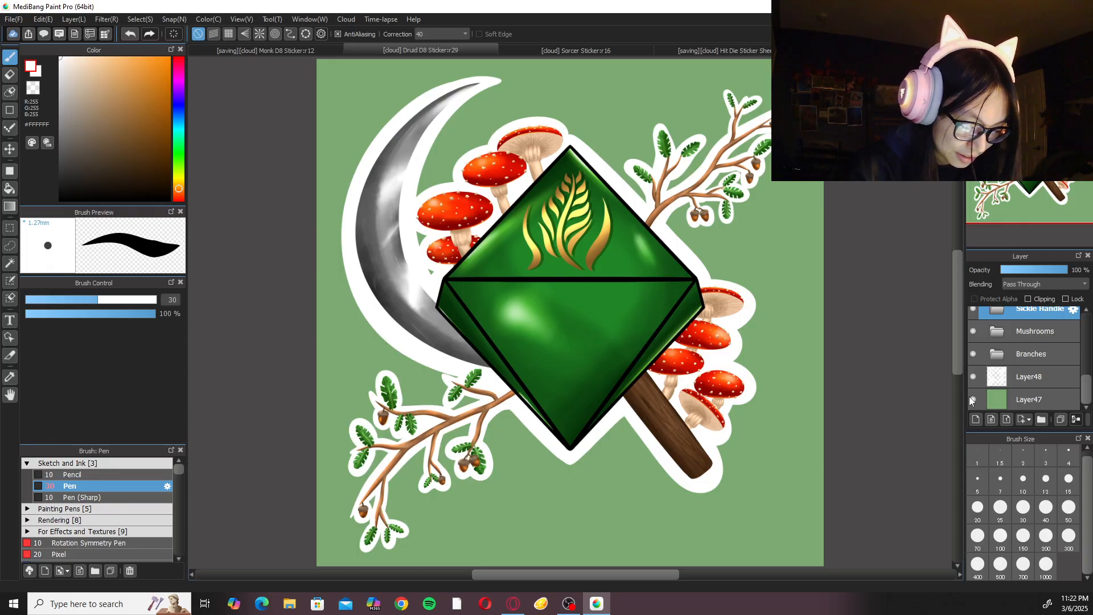
Close the Sorcer, Monk and Druid sticker documents, keeping only the Hit Die Sticker Sheet open.
click(619, 50)
key(ctrl+w)
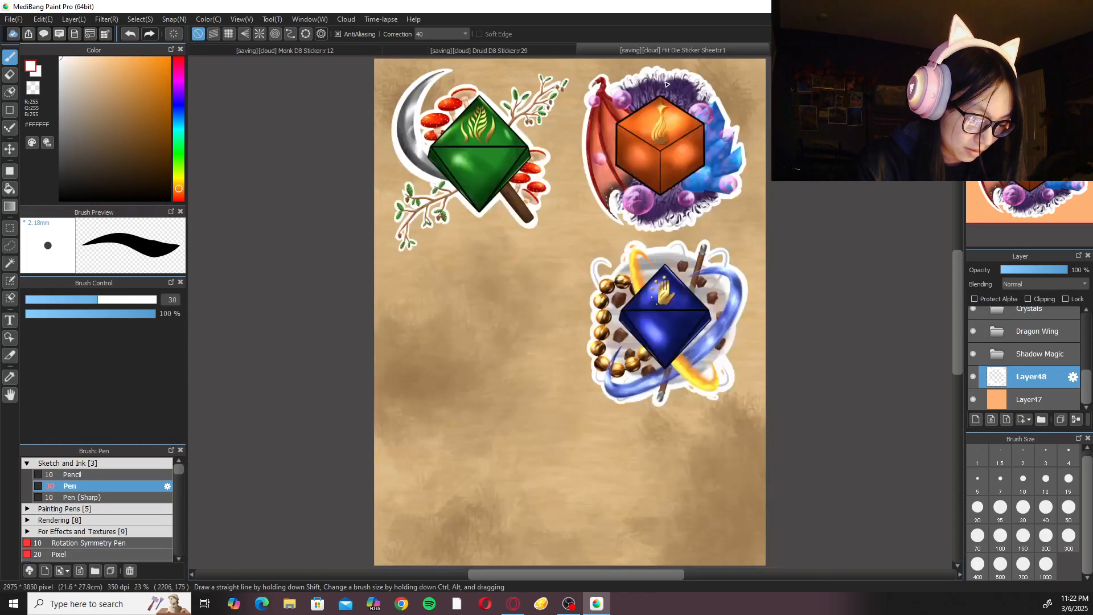
click(538, 49)
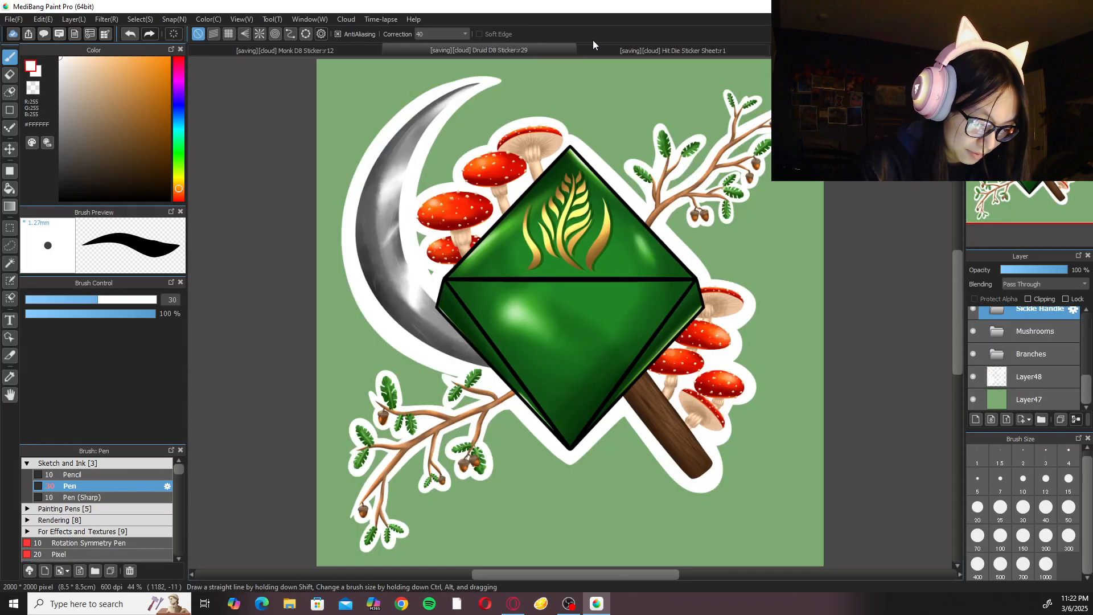
click(353, 48)
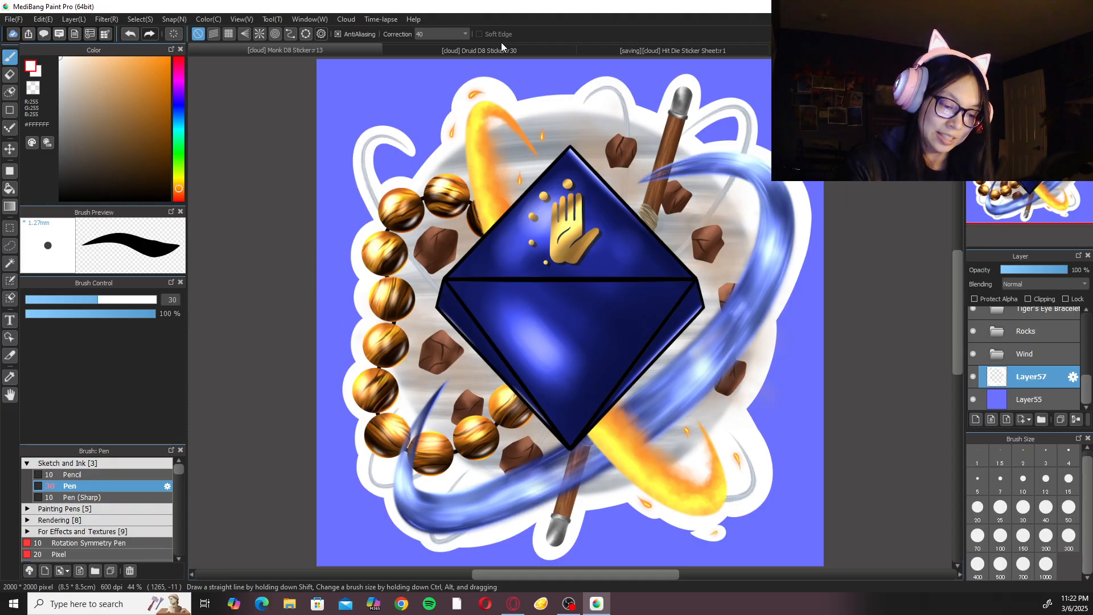
key(ctrl+w)
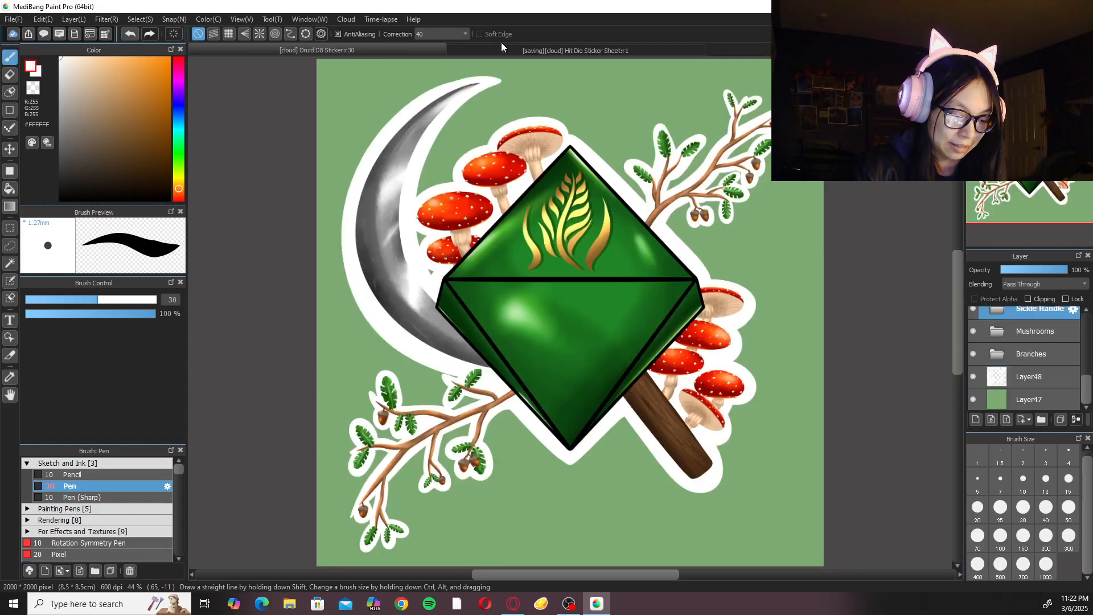
key(ctrl+w)
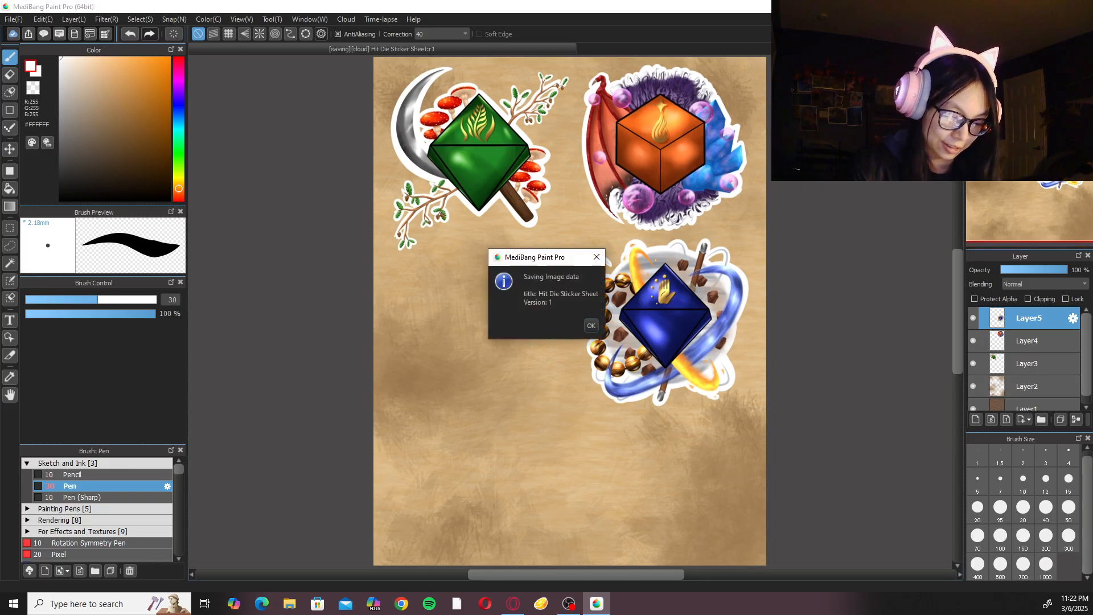
click(591, 326)
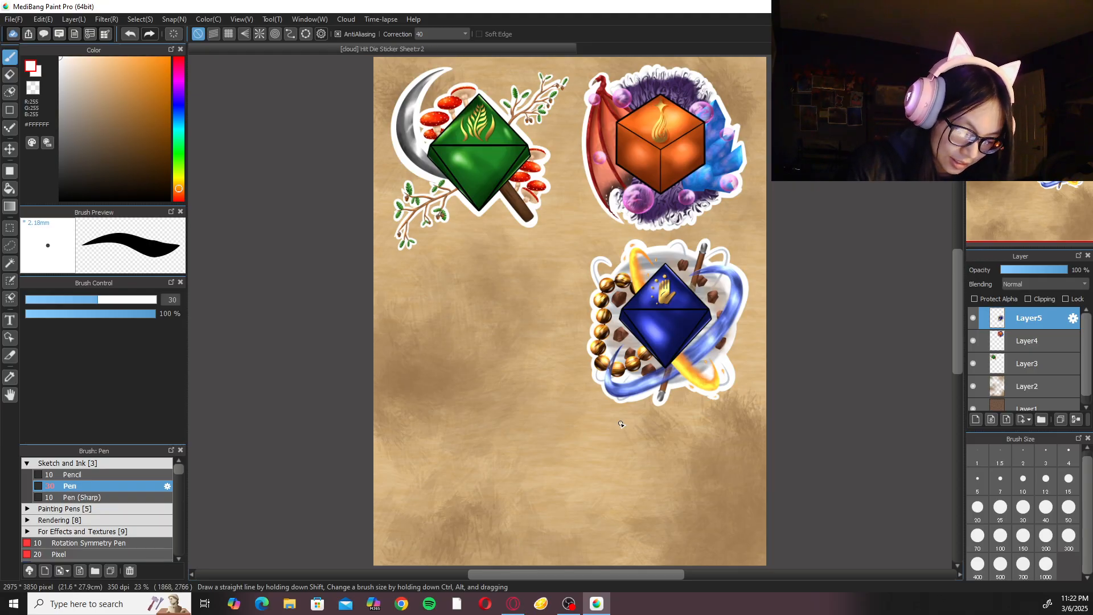
scroll(621, 424, up, 4)
drag(517, 238, 533, 281)
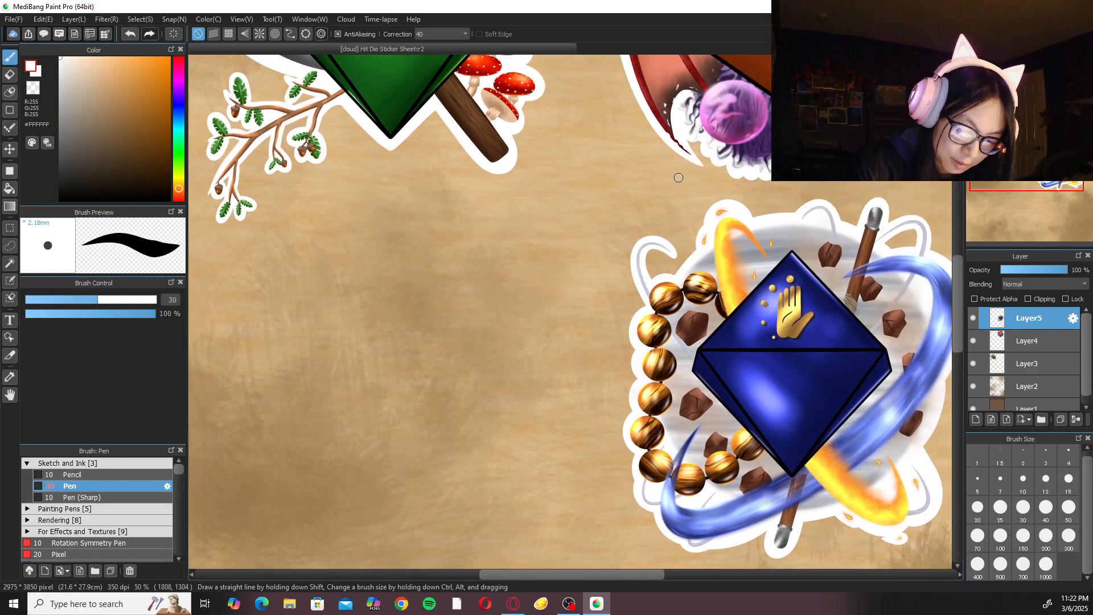
click(1006, 65)
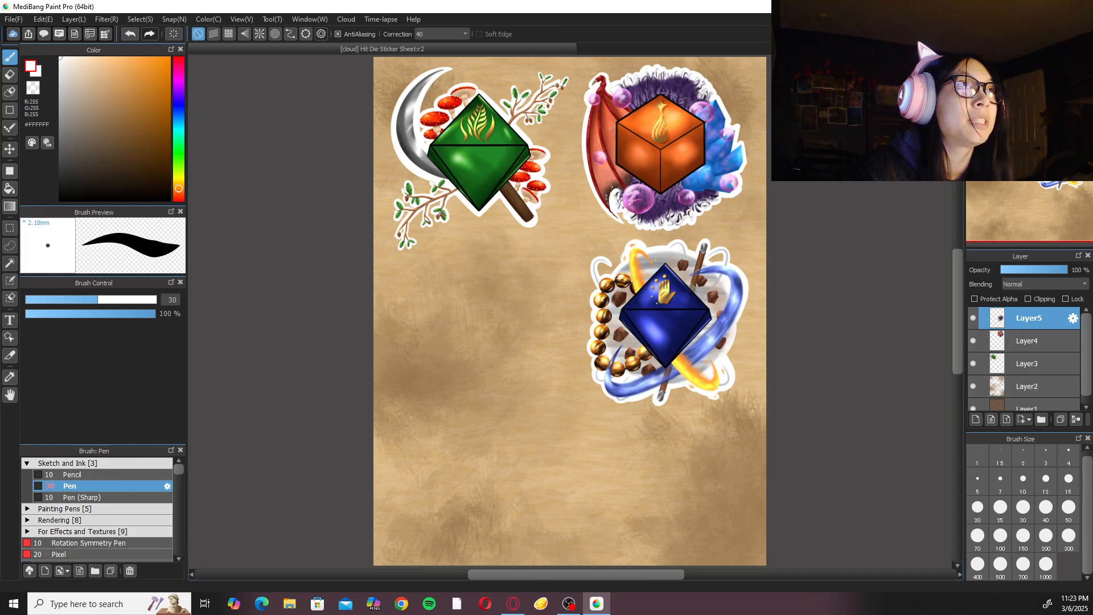
key(alt+Tab)
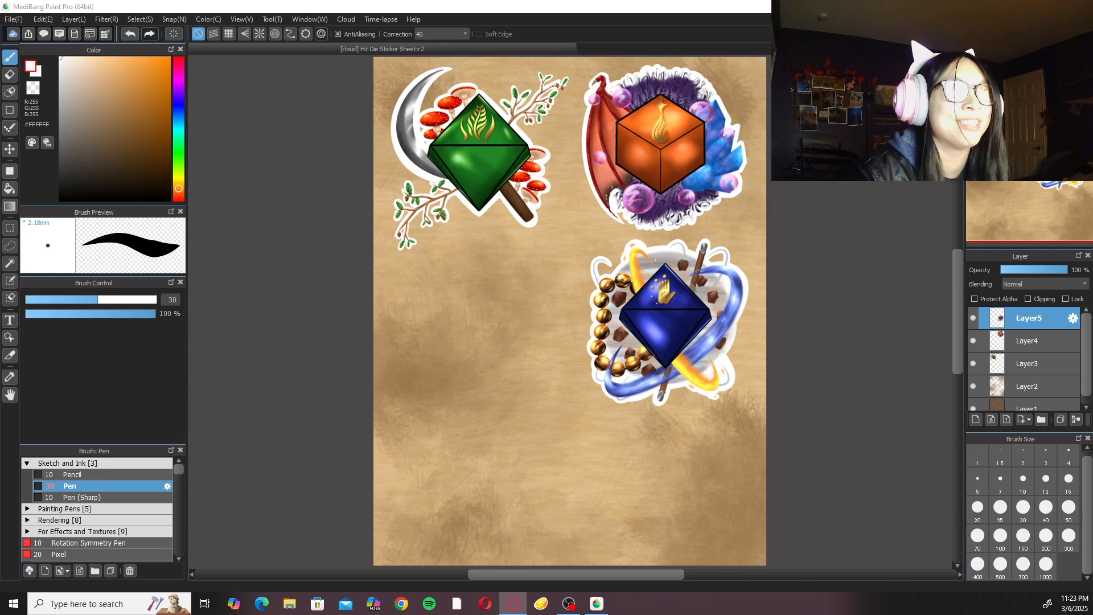
Open another saved artwork from further down the cloud artwork list.
click(17, 20)
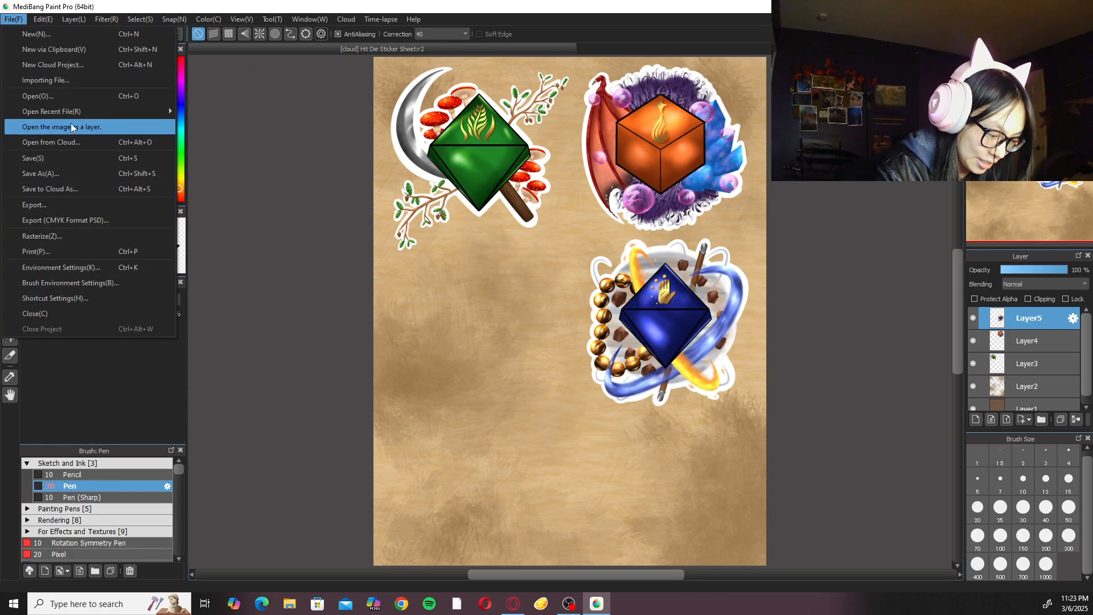
click(75, 142)
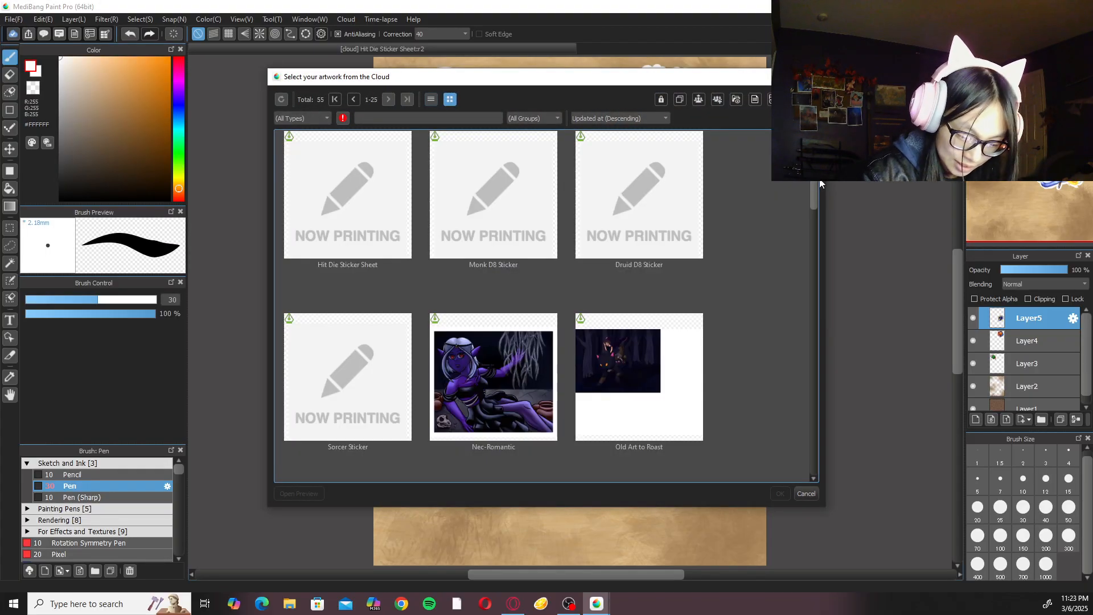
drag(813, 187, 790, 350)
click(639, 336)
click(780, 493)
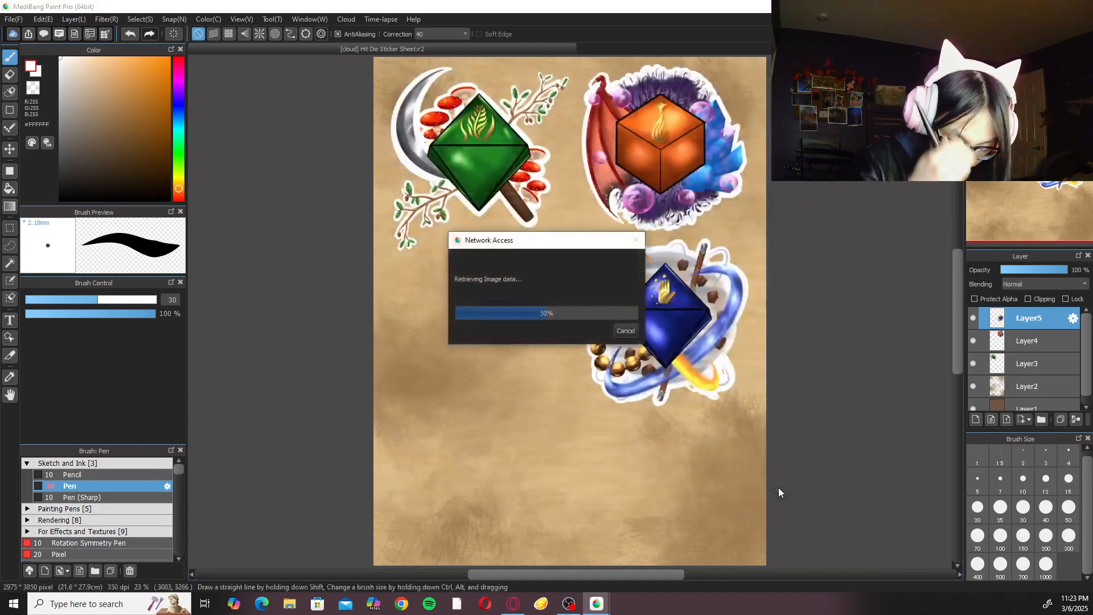
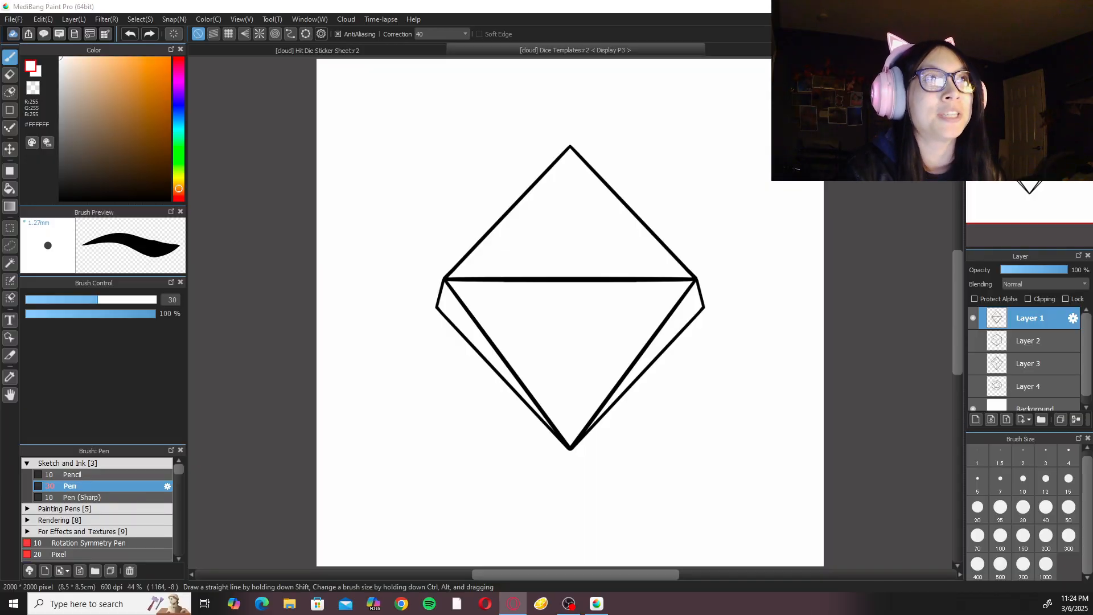
Compare the dice template layers by toggling their visibility, leaving only Layer 3's kite-faced die shown and that layer selected.
click(973, 317)
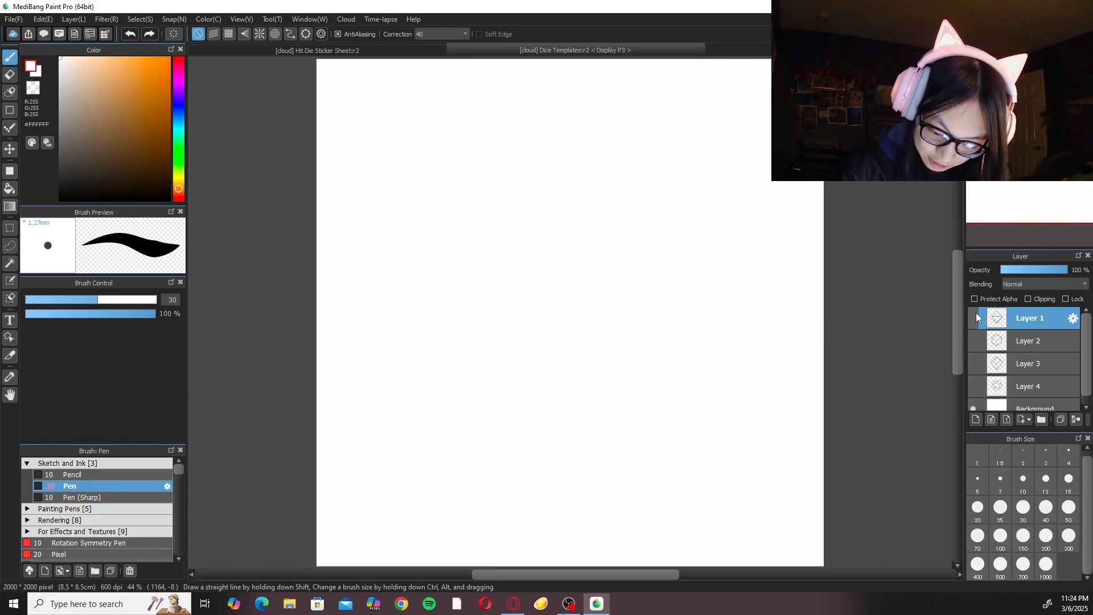
click(974, 386)
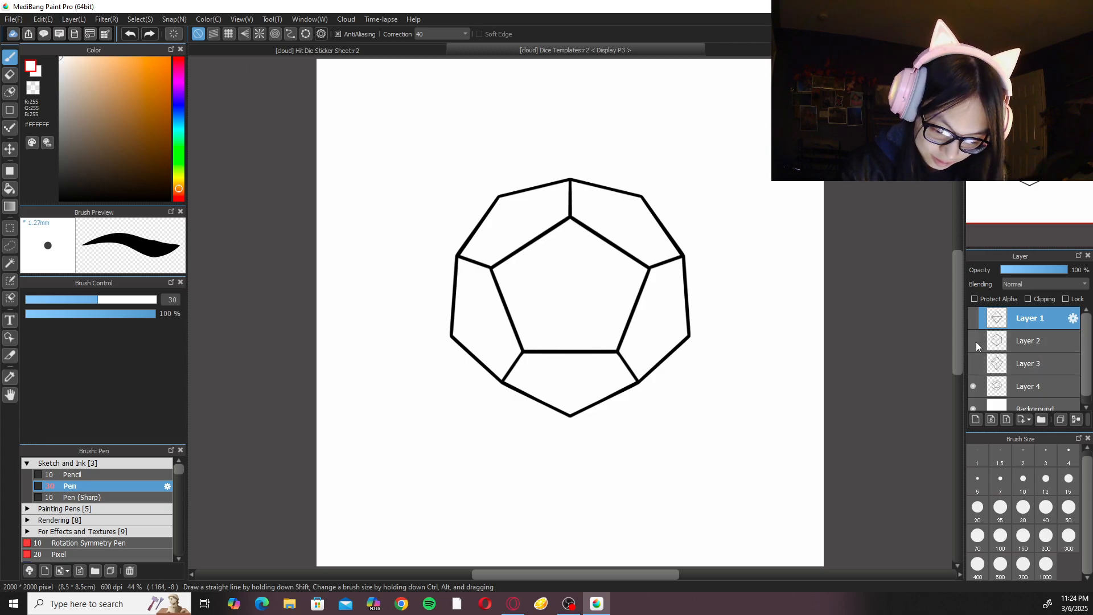
click(975, 340)
click(974, 363)
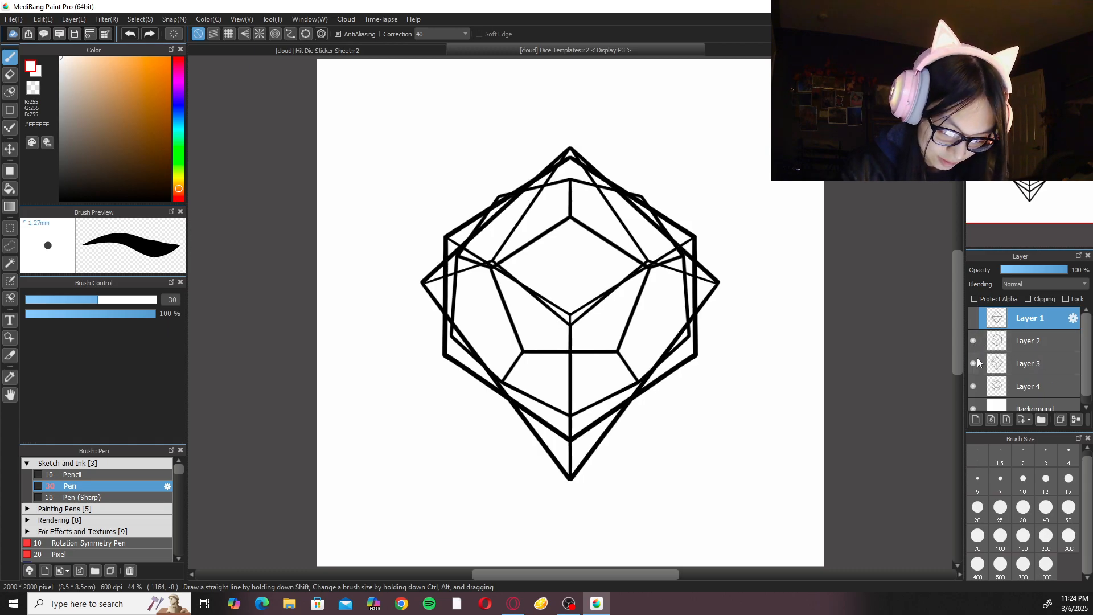
click(974, 318)
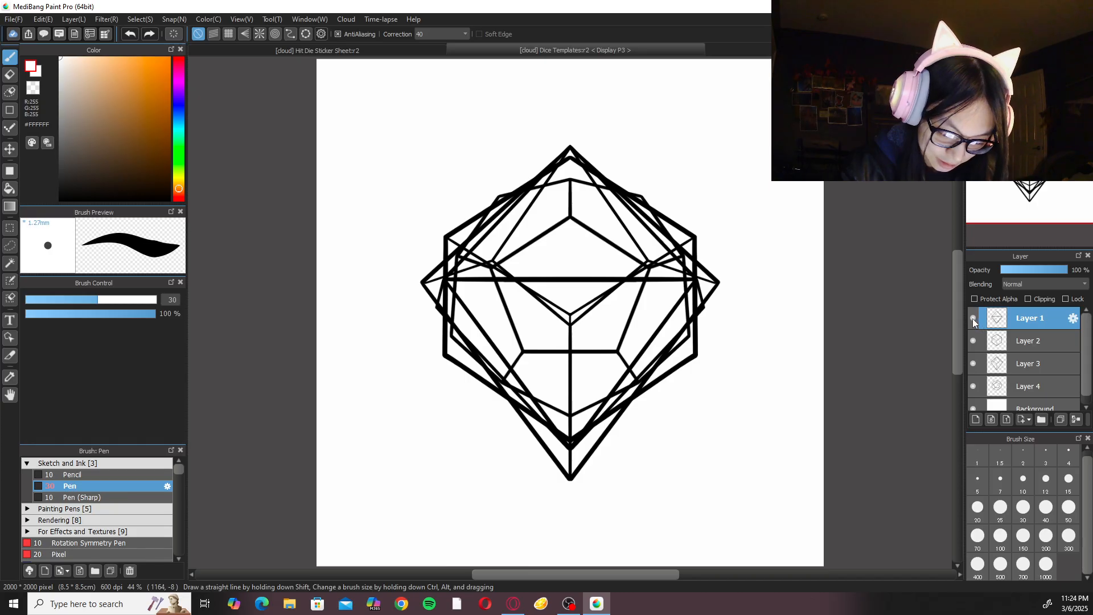
click(974, 318)
click(974, 340)
click(974, 363)
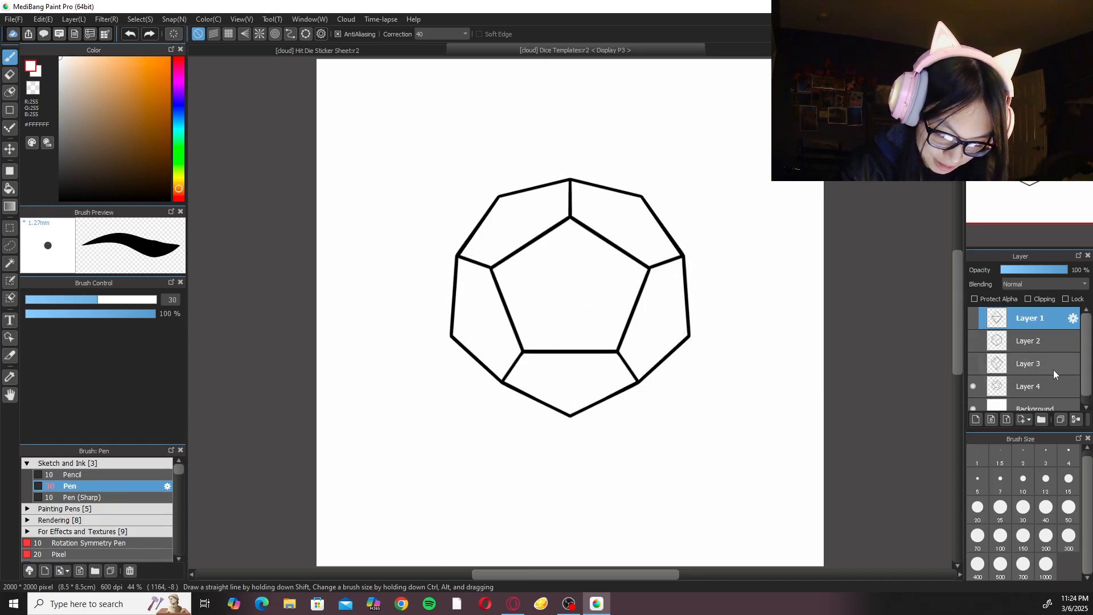
click(973, 386)
click(973, 363)
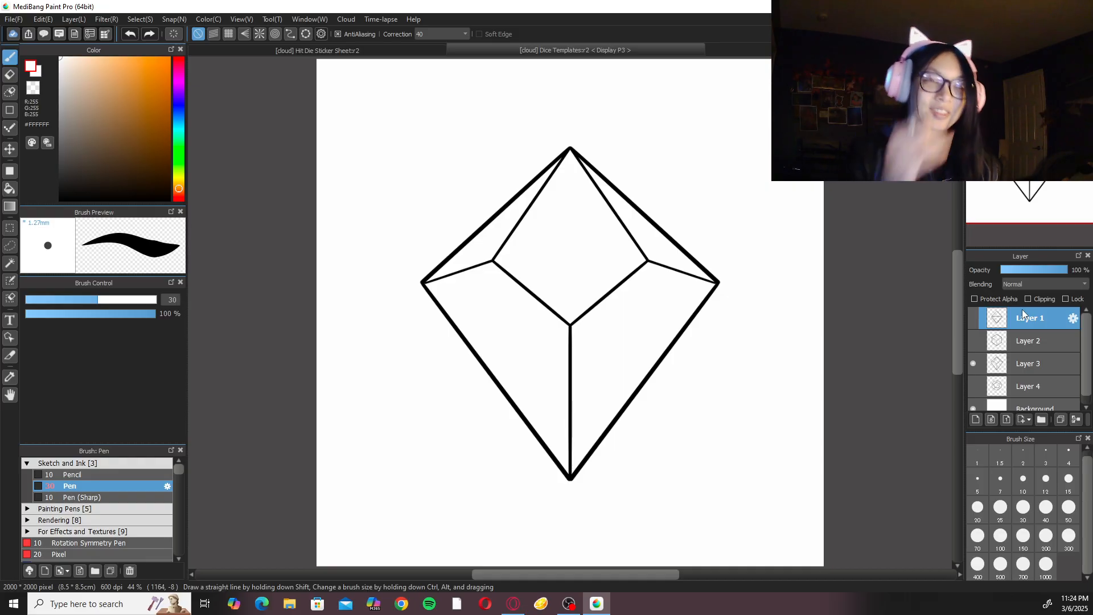
click(1053, 370)
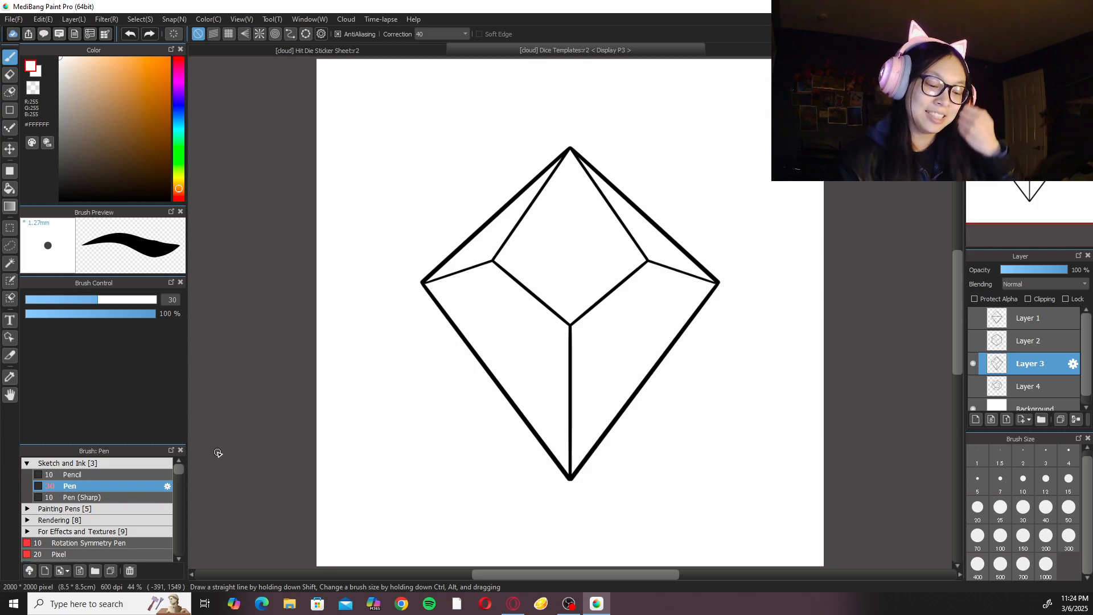
View the pentagon-faced template on Layer 4 alone, and return to showing only Layer 3.
click(973, 363)
click(973, 386)
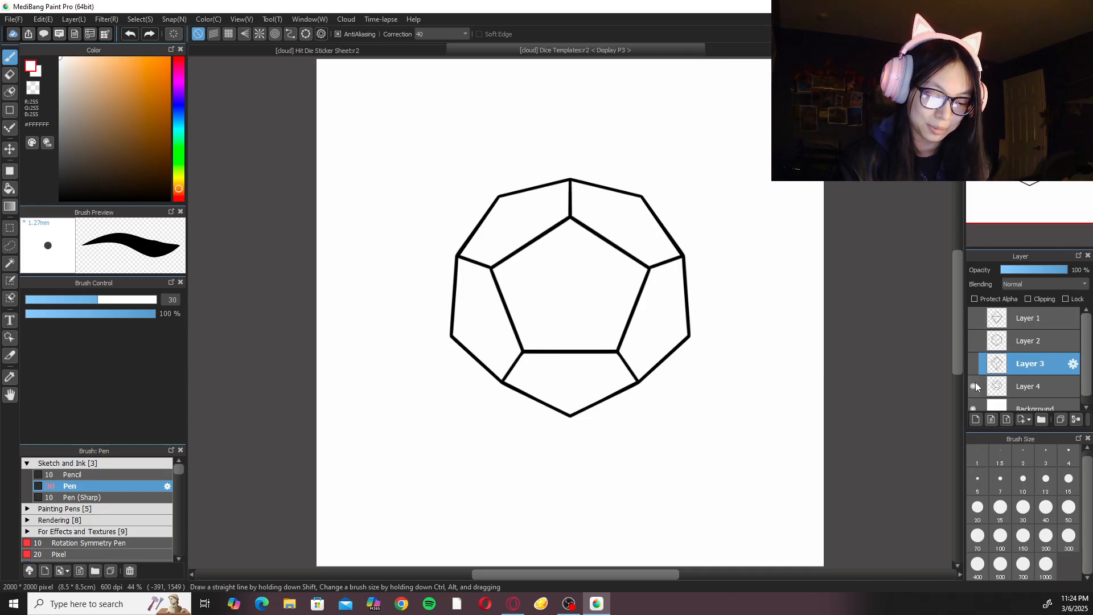
click(973, 386)
click(974, 363)
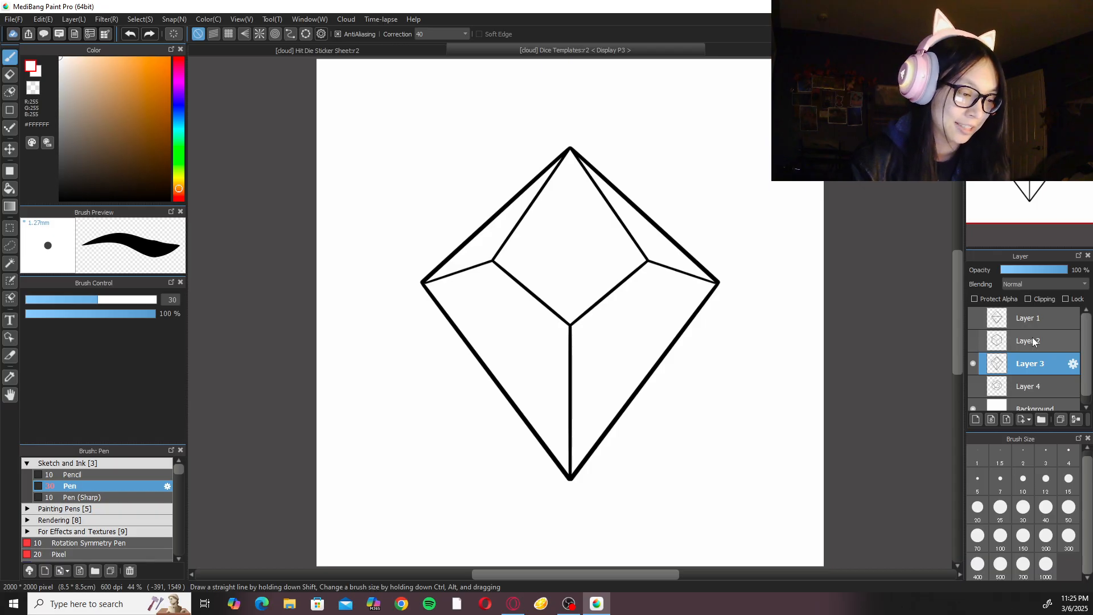
Create a new blank image 2000 pixels wide and 2000 pixels high.
key(ctrl+n)
click(641, 178)
click(638, 187)
click(636, 192)
click(629, 199)
drag(553, 177, 525, 178)
text(2000)
key(Tab)
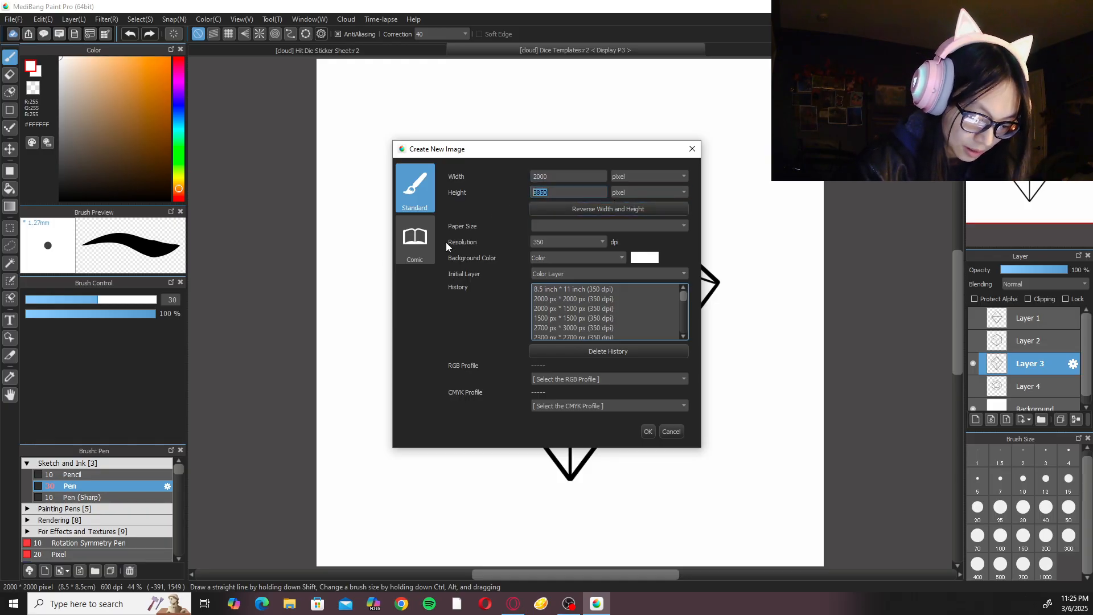
text(2000)
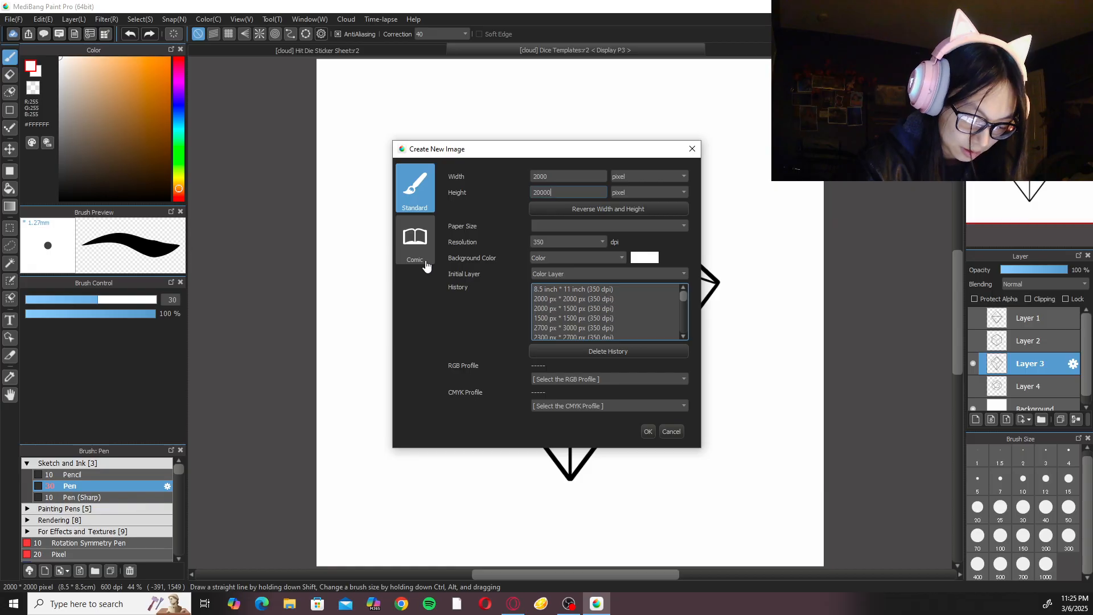
click(648, 431)
Paste the copied kite-faced die template into the new canvas and close the Dice Templates document.
key(ctrl+v)
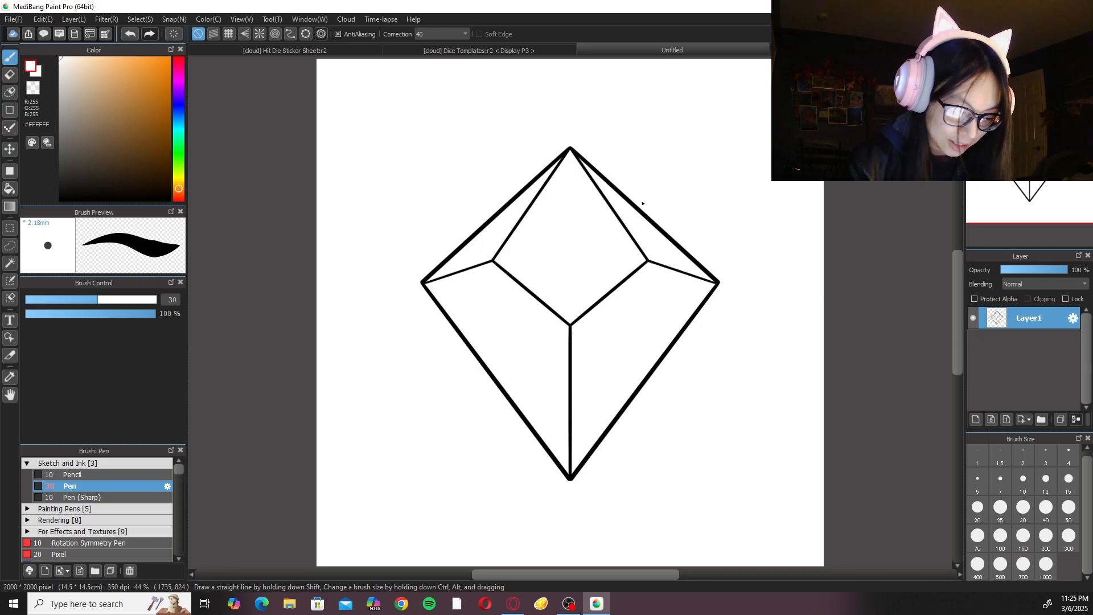
click(523, 49)
key(ctrl+w)
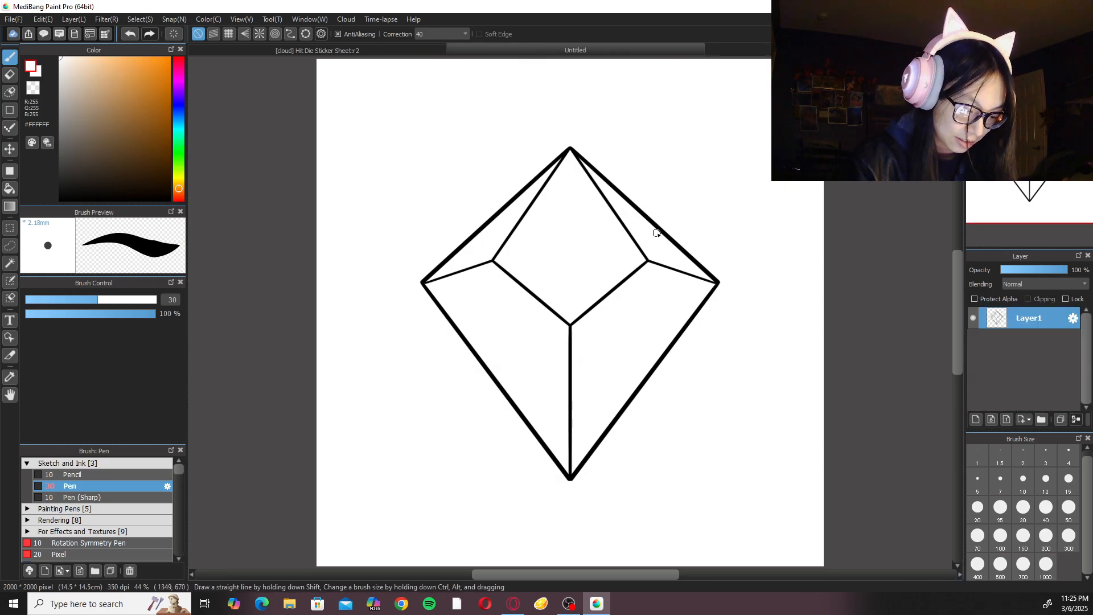
click(402, 48)
click(643, 50)
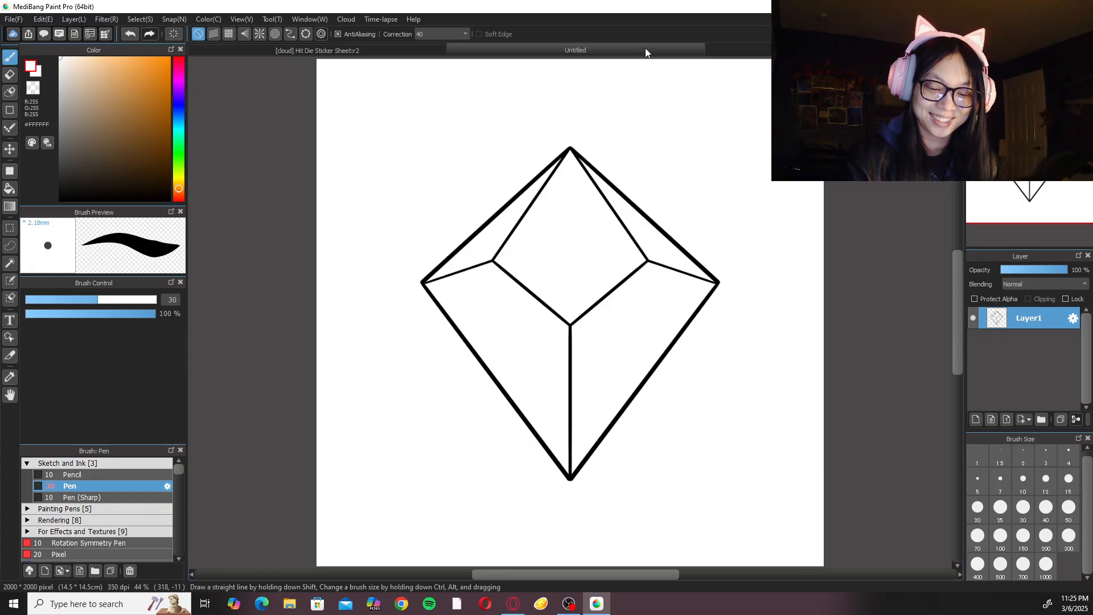
Add a new layer beneath the die line art and consult the Hit Die Sticker Sheet for reference.
click(976, 419)
drag(1039, 319, 1055, 336)
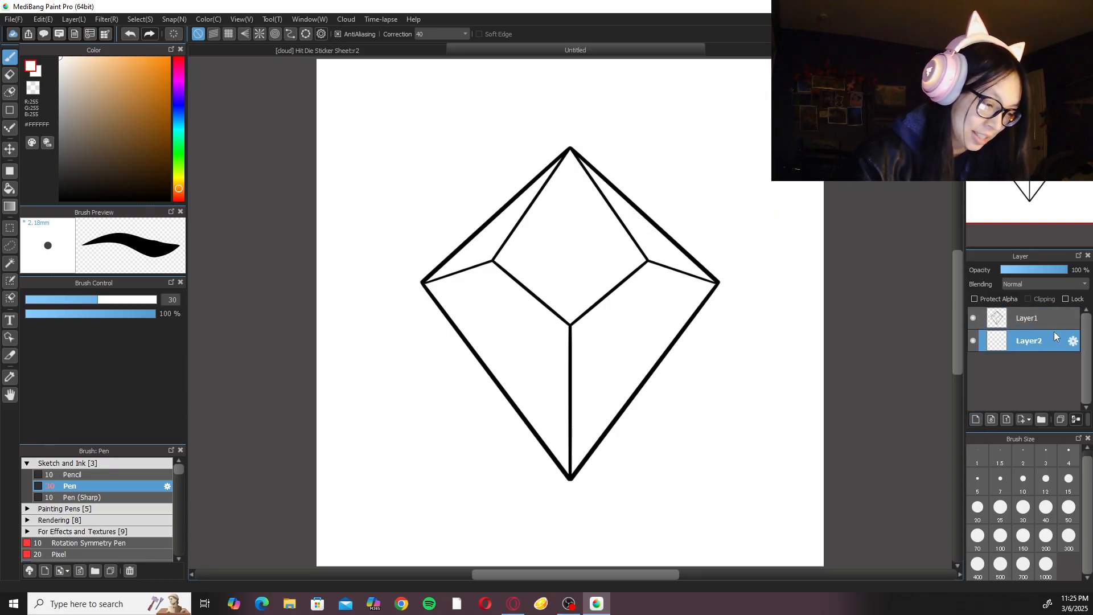
click(403, 49)
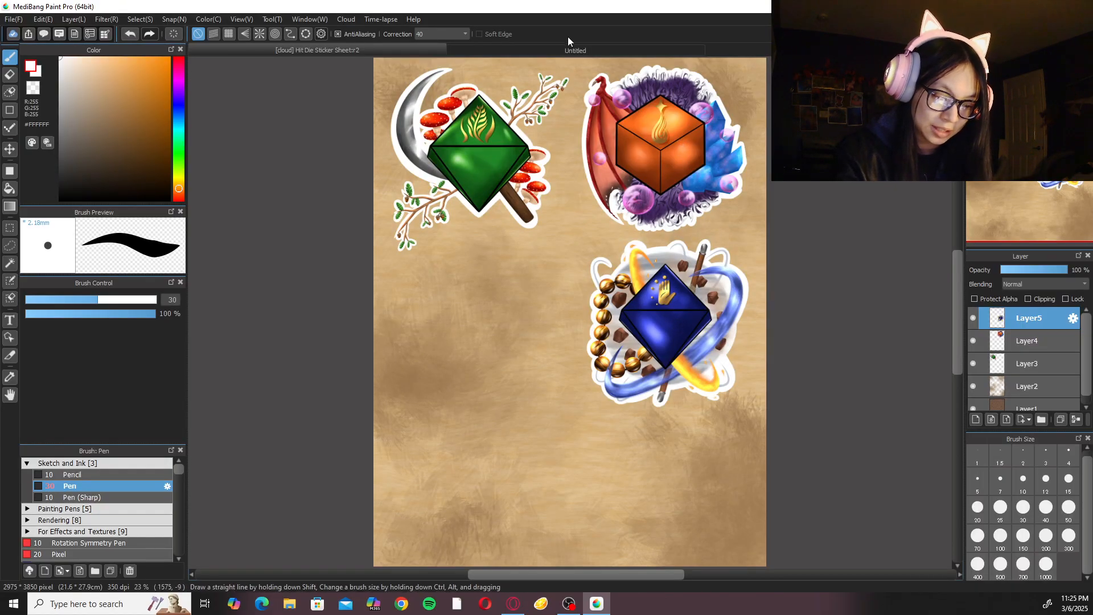
click(576, 51)
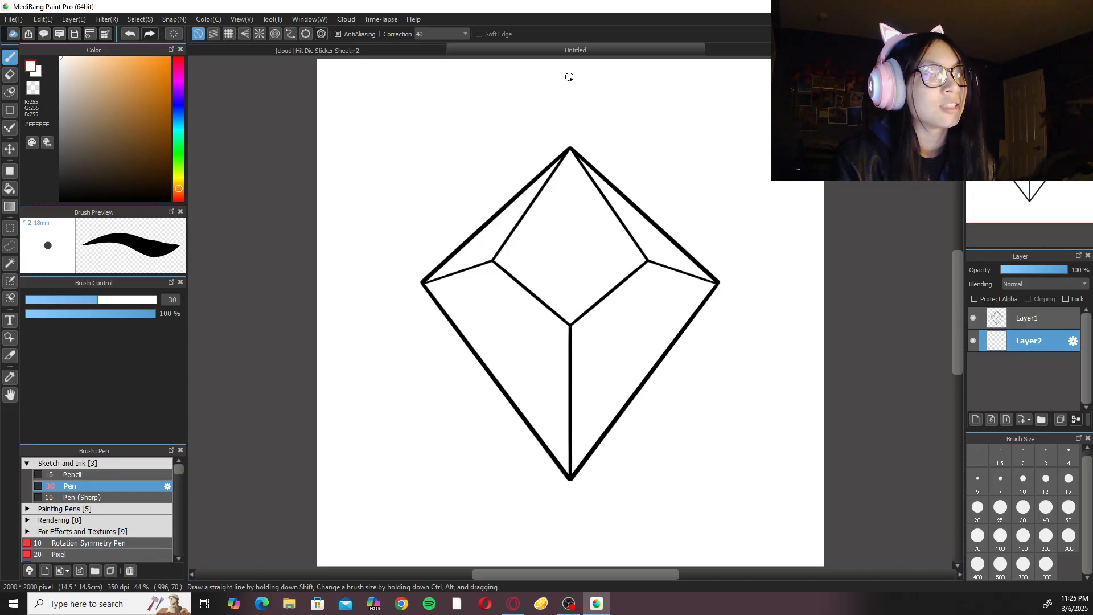
click(432, 48)
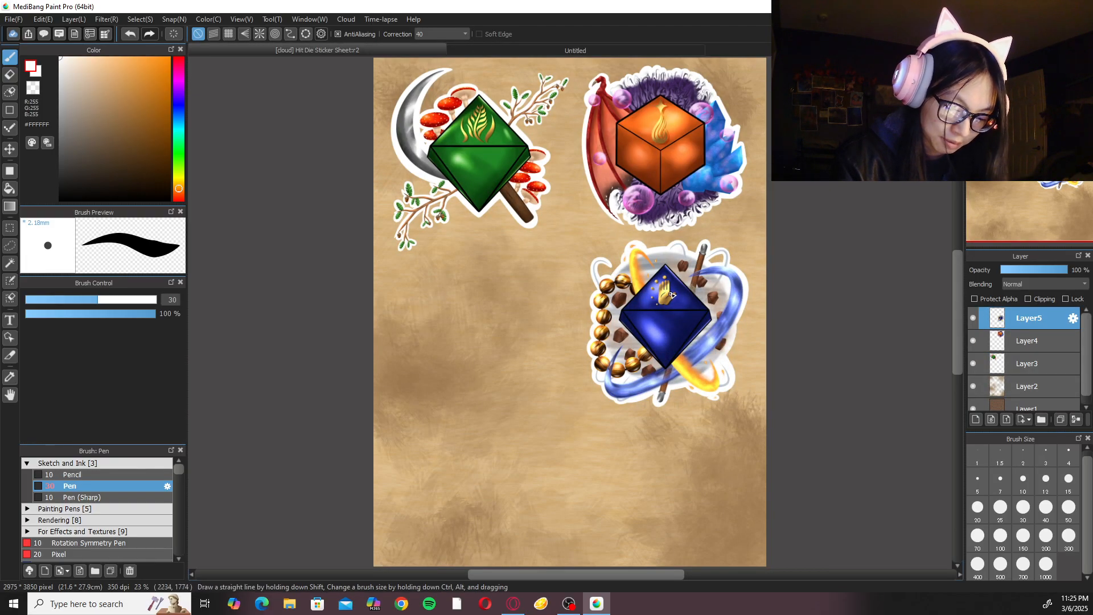
click(659, 46)
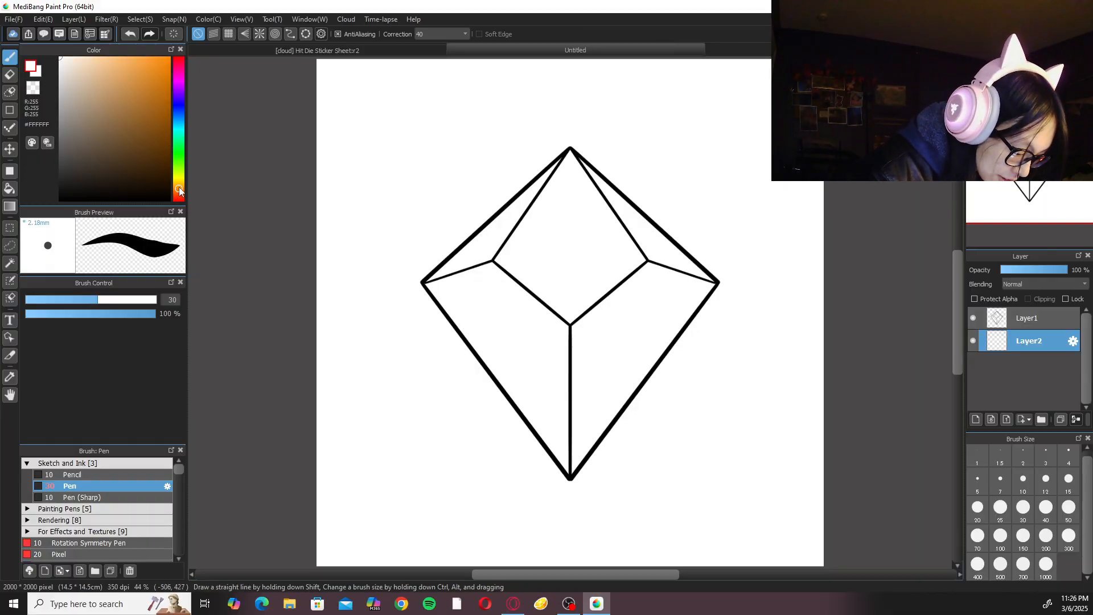
Choose the golden yellow #FFC345 as the foreground color.
drag(183, 186, 182, 189)
mouse_move(97, 91)
mouse_down()
mouse_move(115, 72)
mouse_move(125, 95)
mouse_move(144, 61)
mouse_up()
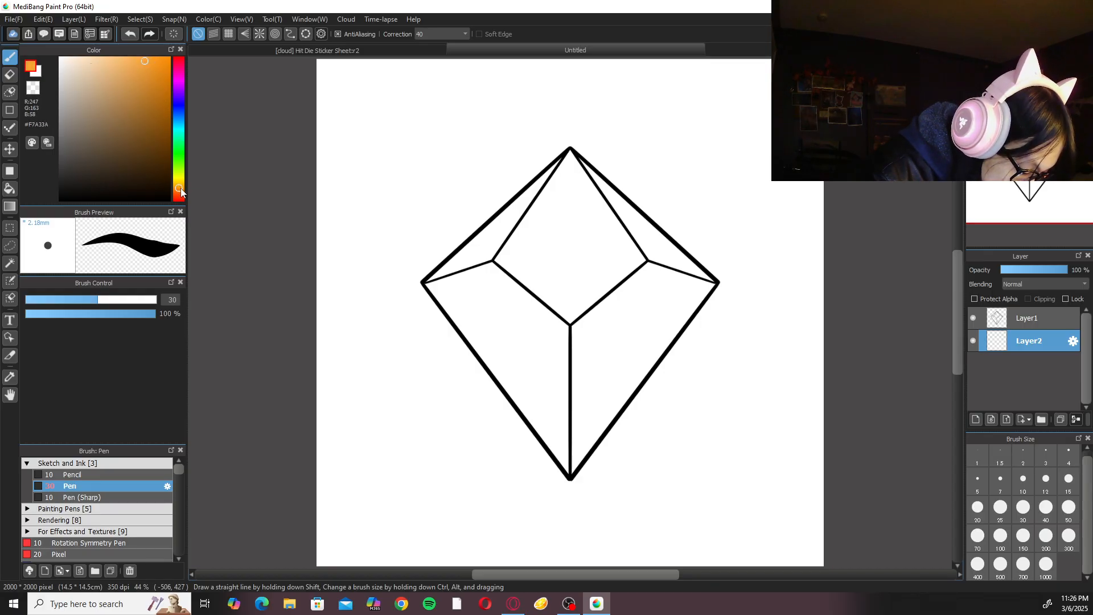
drag(181, 186, 182, 184)
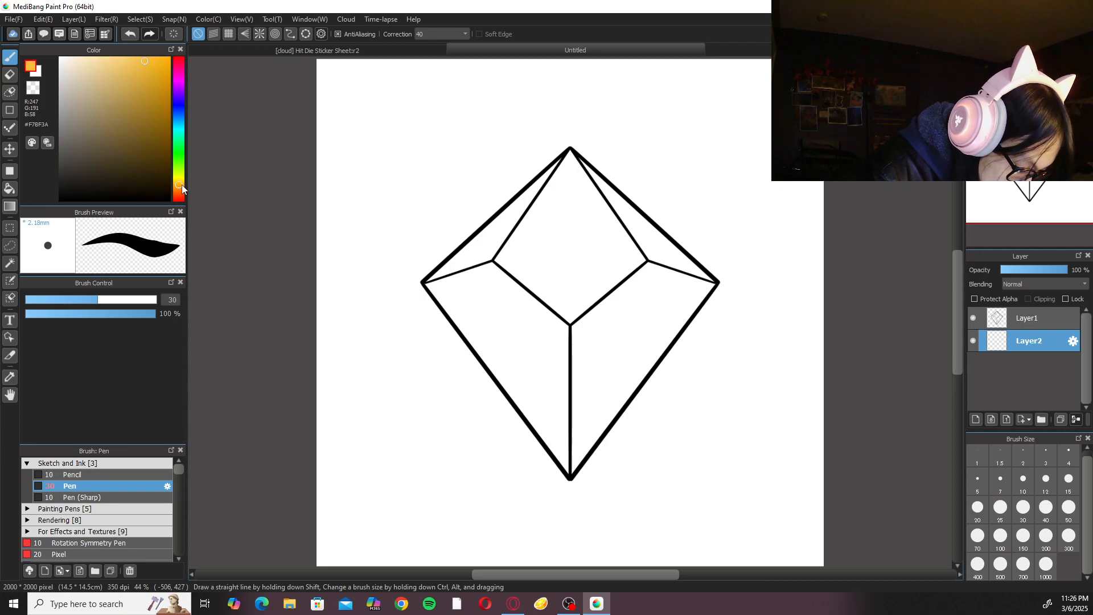
mouse_move(157, 68)
mouse_down()
mouse_move(144, 40)
mouse_move(155, 36)
mouse_move(141, 32)
mouse_up()
Configure the Bucket tool to use the canvas as its reference and expand fills by 2 pixels.
key(g)
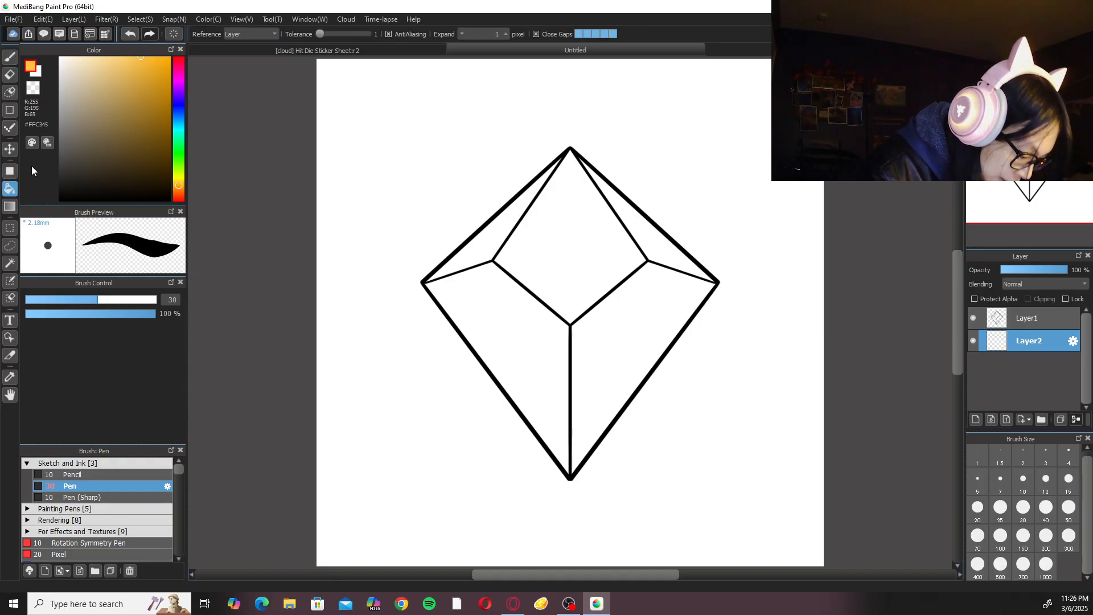
click(268, 32)
click(266, 37)
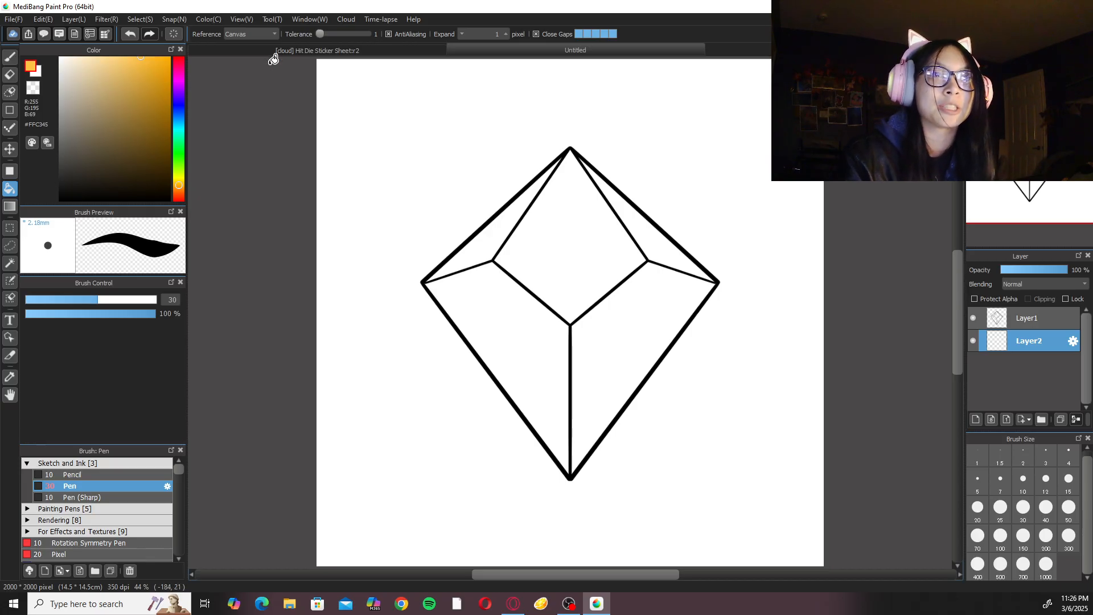
right_click(496, 88)
click(505, 34)
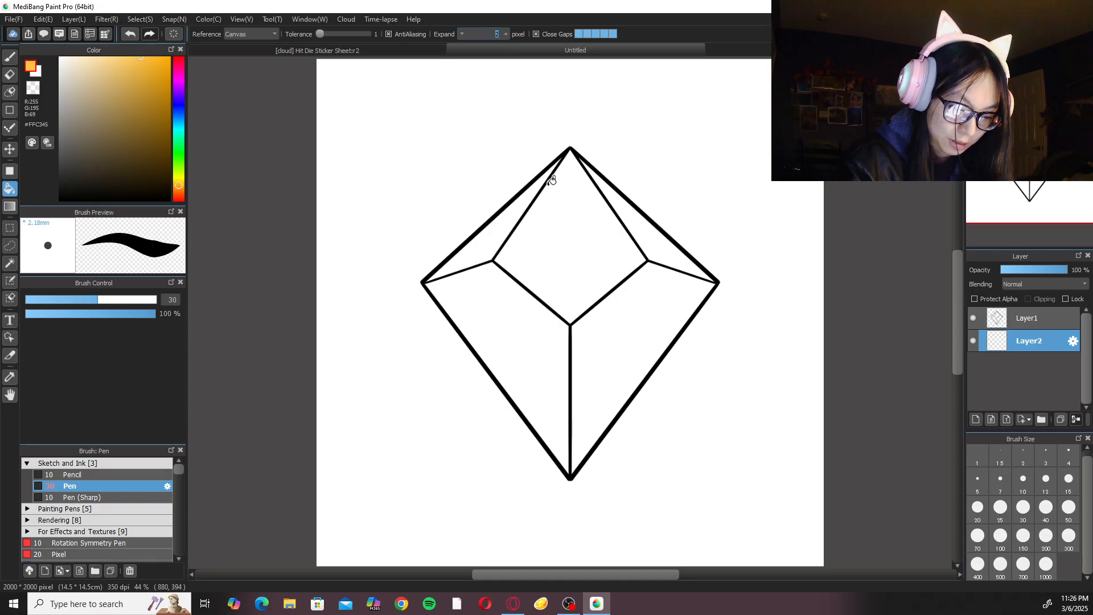
Fill all five faces of the die with golden yellow on the layer beneath the line art.
click(545, 203)
click(515, 209)
click(533, 320)
click(620, 334)
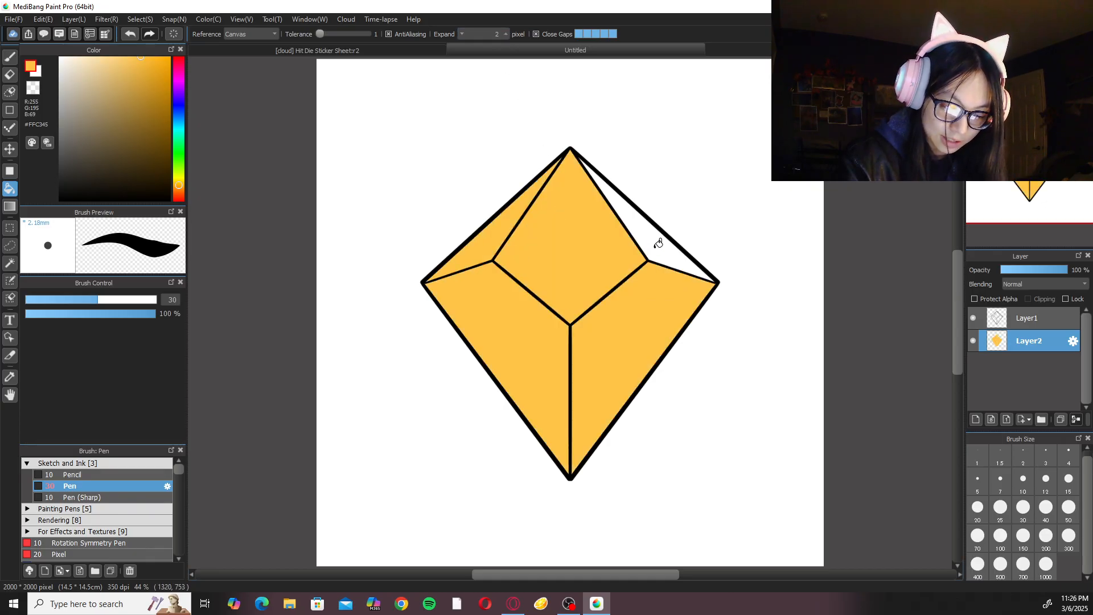
click(658, 243)
Set the Pen's correction to 0 and check the golden fill closely along the die's corners and edges.
key(b)
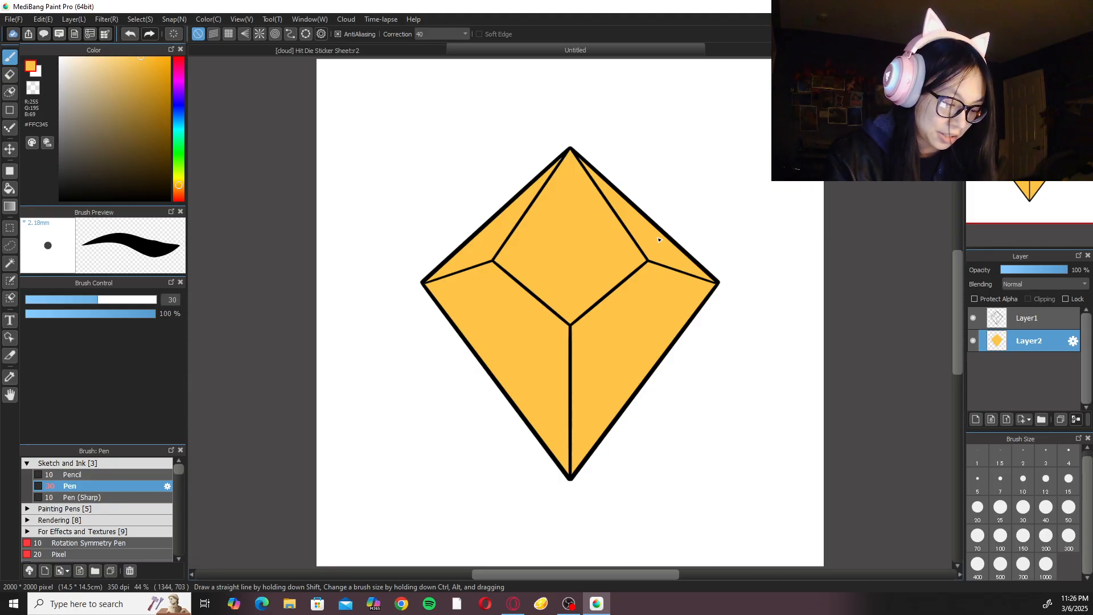
scroll(659, 239, up, 4)
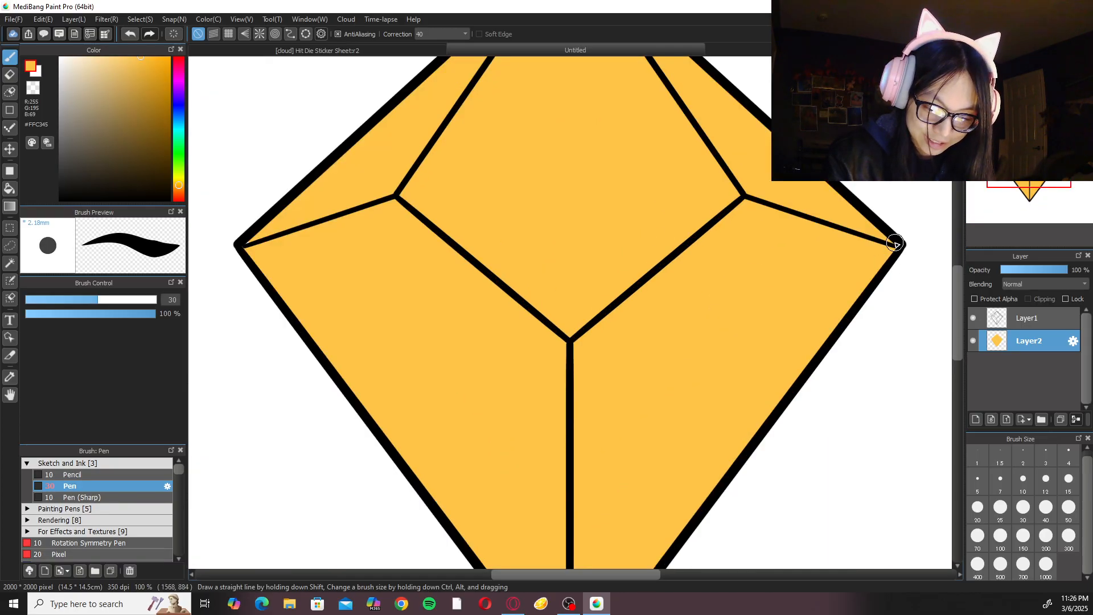
click(452, 35)
click(450, 44)
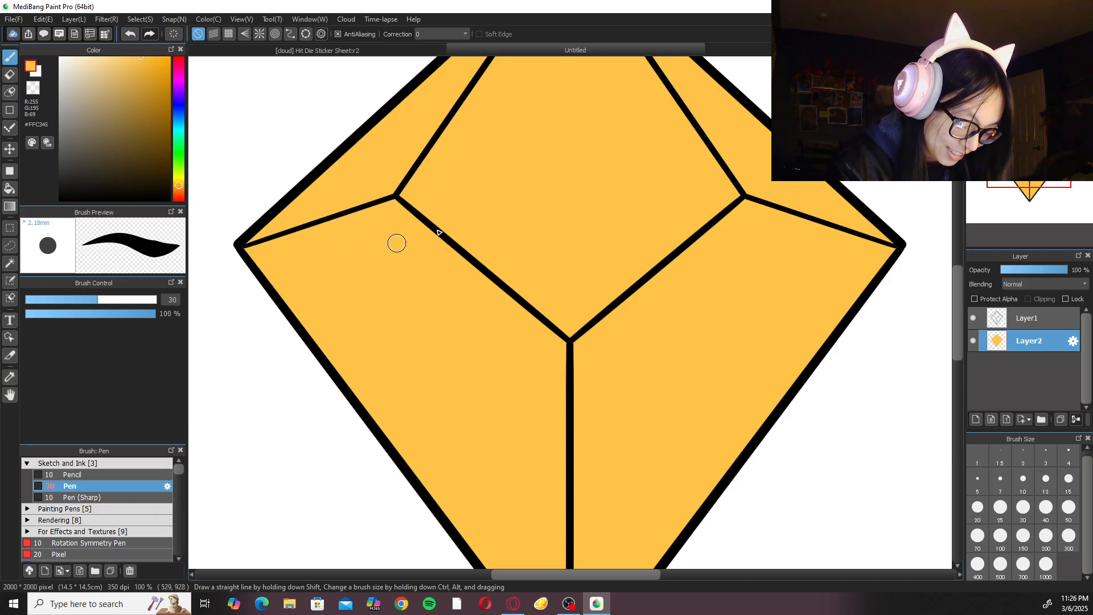
drag(599, 400, 587, 216)
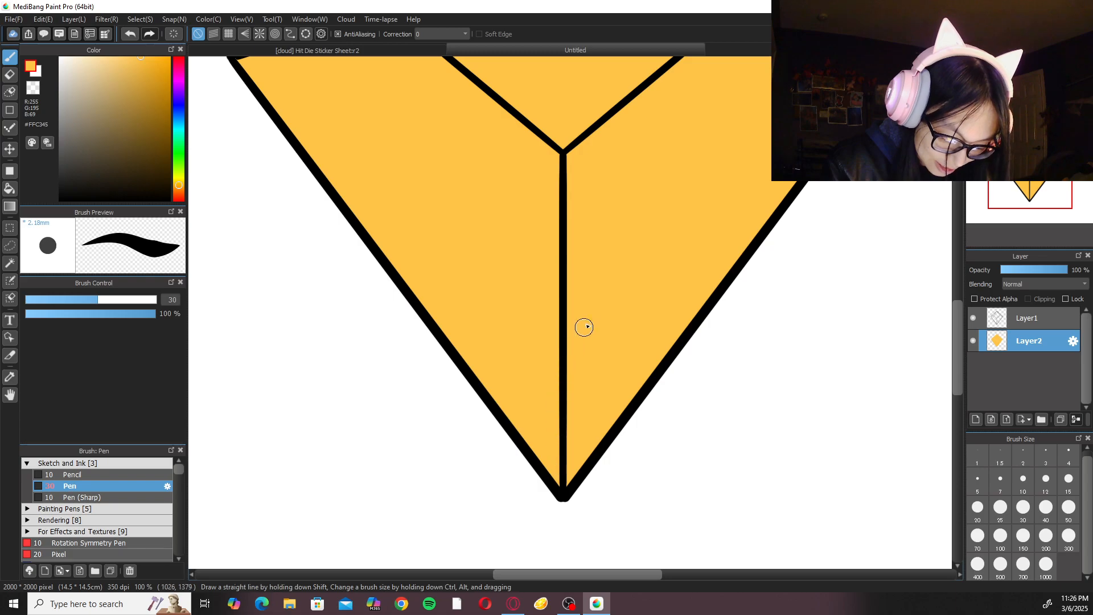
drag(583, 327, 562, 501)
drag(564, 237, 555, 437)
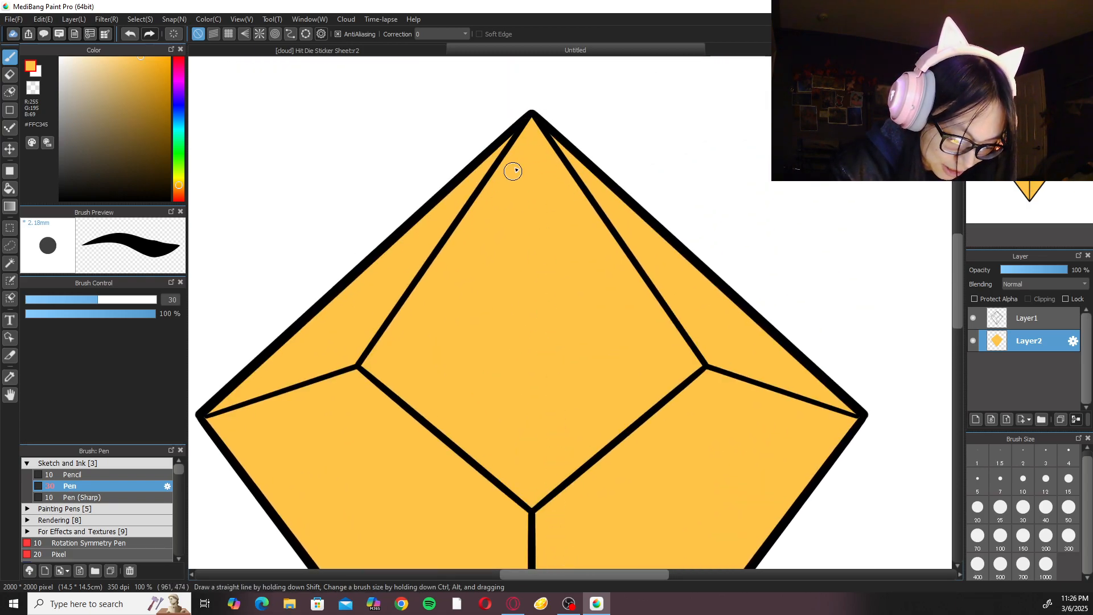
drag(502, 262, 569, 161)
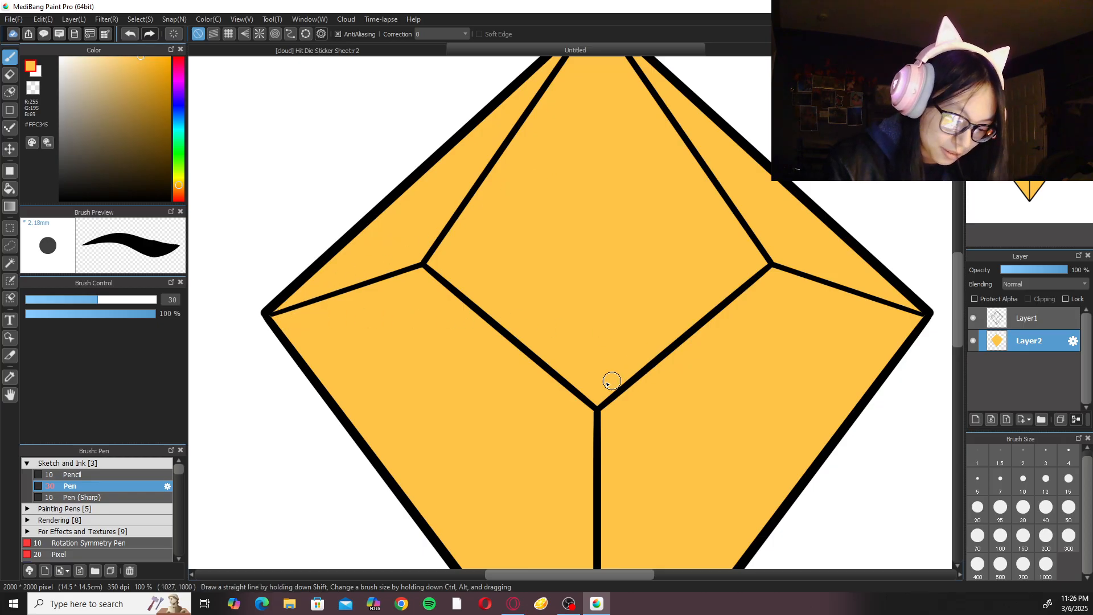
key(ctrl+minus)
key(ctrl+minus)
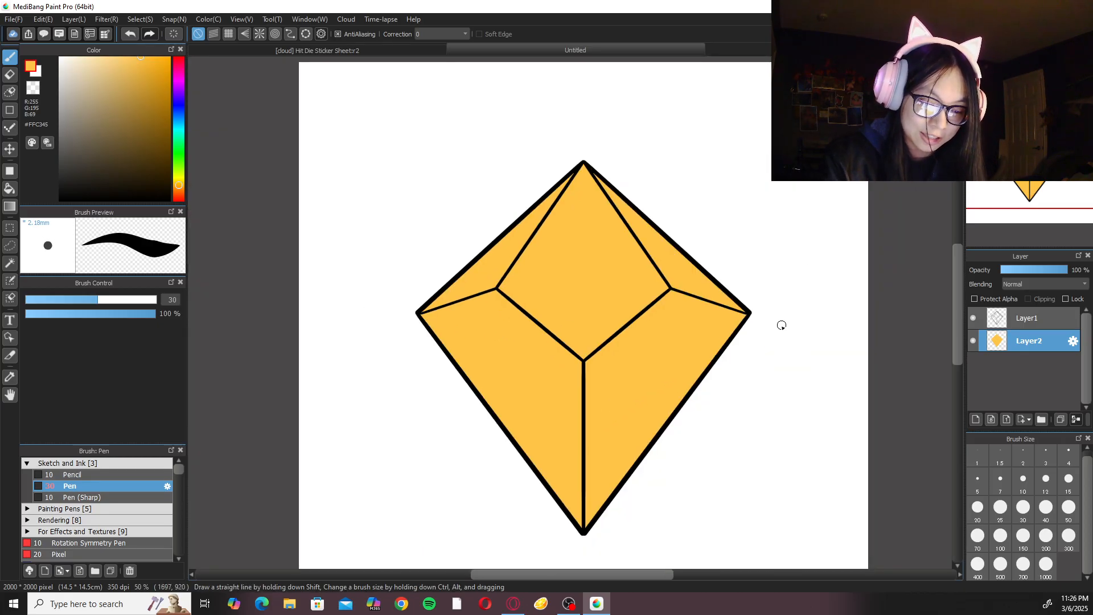
key(ctrl+0)
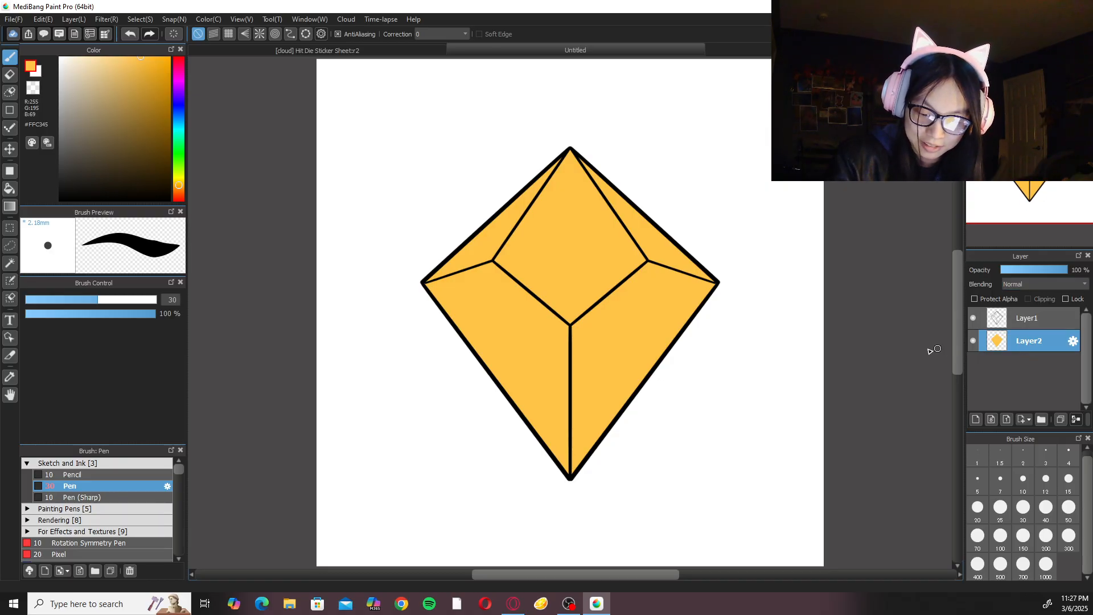
click(976, 419)
drag(1021, 343, 1034, 375)
key(ctrl+z)
key(ctrl+z)
Create a layer folder below the golden fill layer and add an empty layer inside it.
click(1041, 420)
drag(1042, 344, 1049, 367)
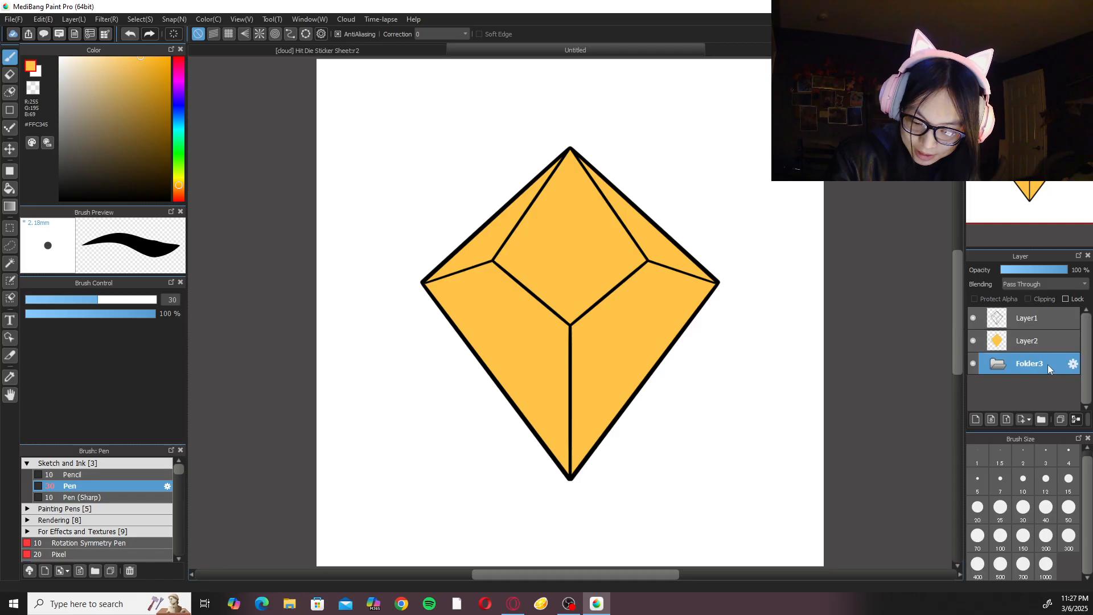
click(980, 421)
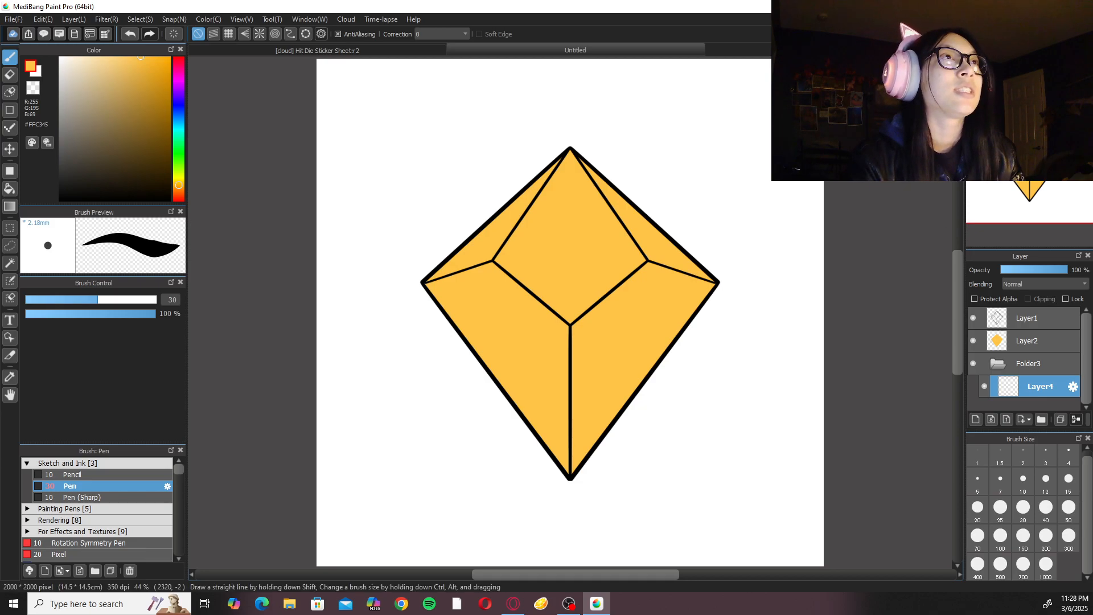
Set the drawing colour to neutral grey #A4A4A4 and choose the straight-line shape brush.
key(alt+Tab)
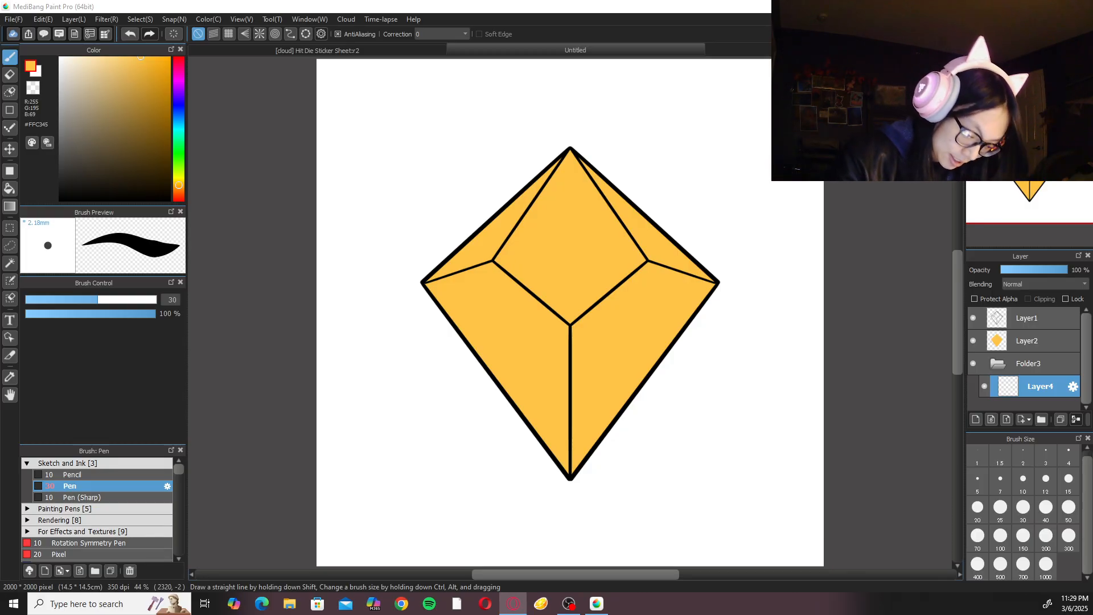
click(75, 123)
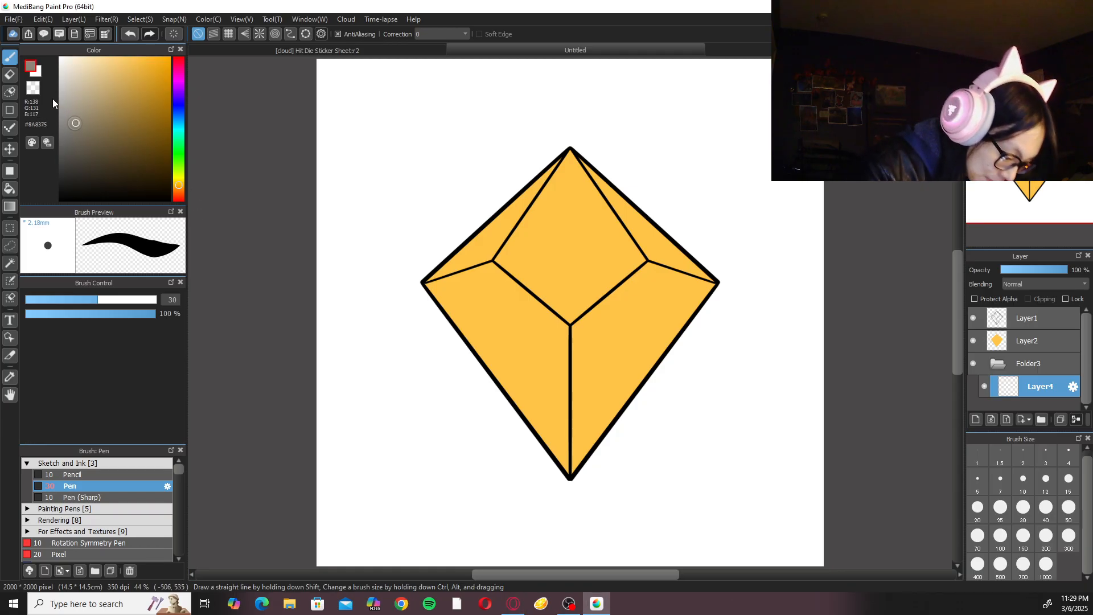
click(79, 121)
drag(69, 97, 47, 109)
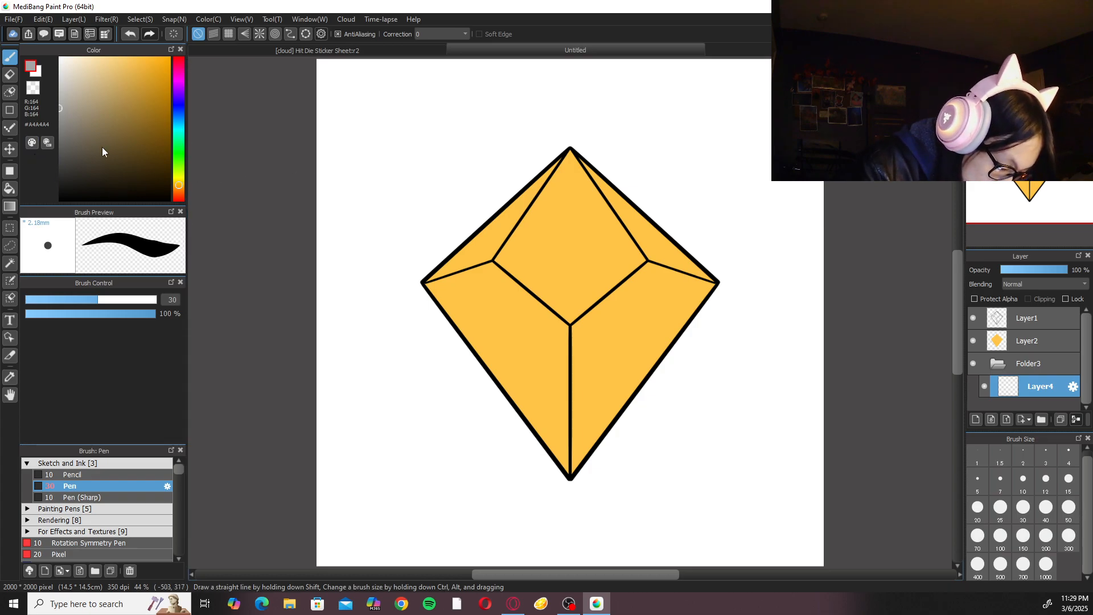
key(u)
click(197, 34)
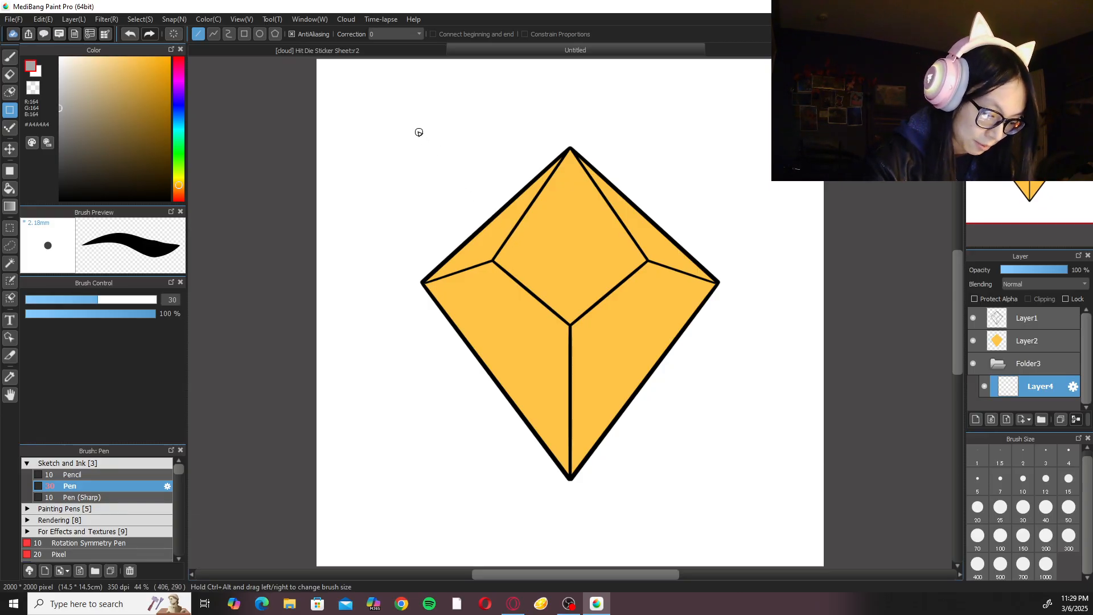
drag(401, 124, 759, 464)
key(ctrl+z)
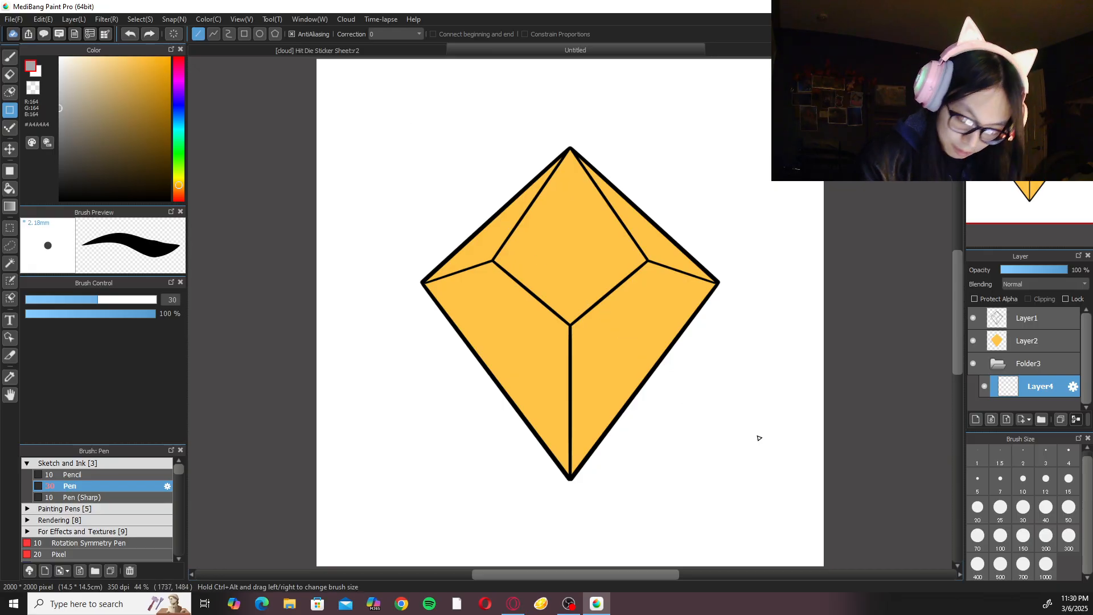
click(1069, 506)
mouse_move(412, 125)
mouse_down()
mouse_move(693, 433)
mouse_move(679, 416)
mouse_up()
key(ctrl+z)
drag(444, 121, 673, 441)
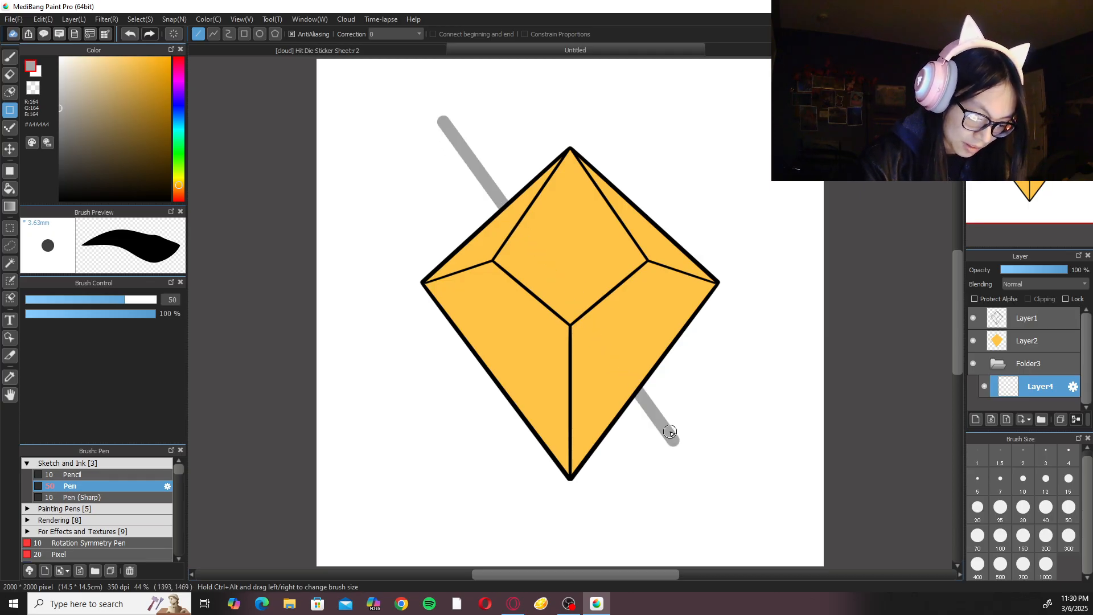
key(ctrl+z)
Draw a 70-pixel-wide grey diagonal bar behind the die and nudge it slightly with Transform.
click(978, 535)
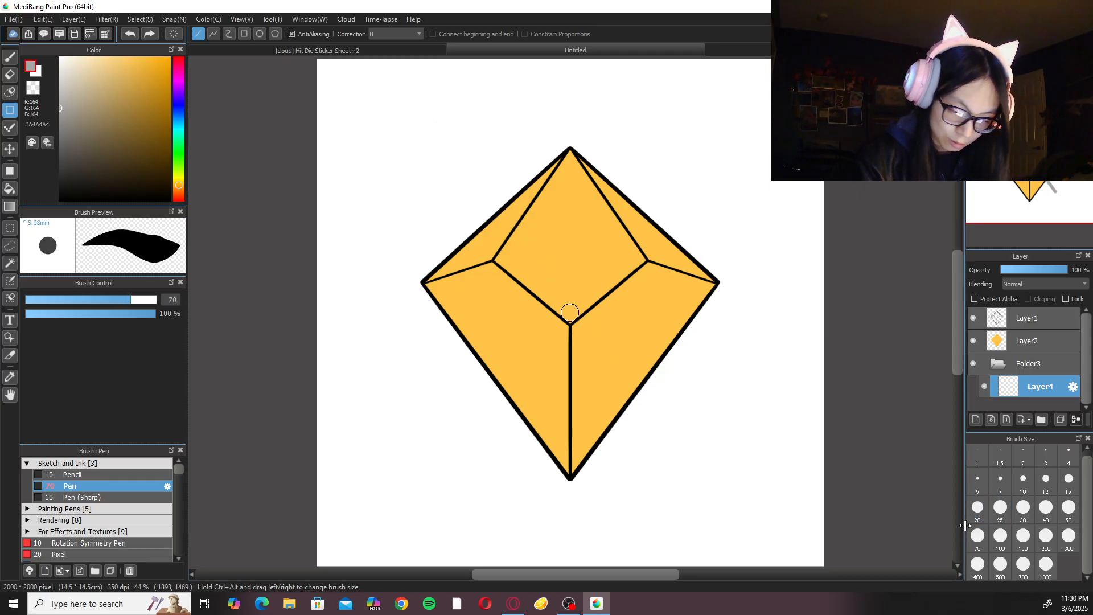
mouse_move(435, 117)
mouse_down()
mouse_move(663, 388)
mouse_move(671, 419)
mouse_up()
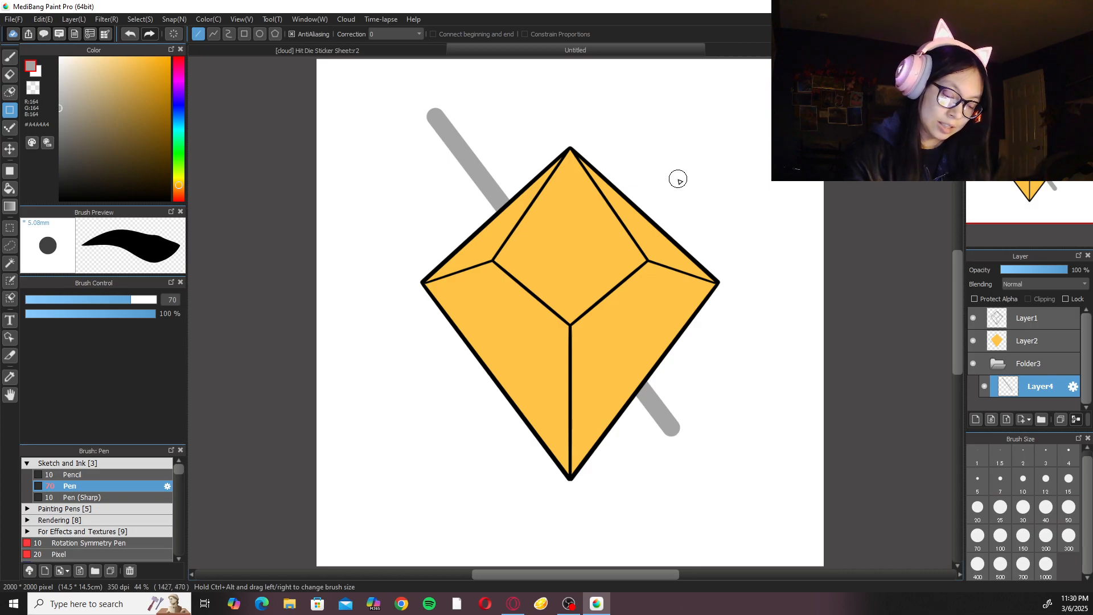
key(ctrl+t)
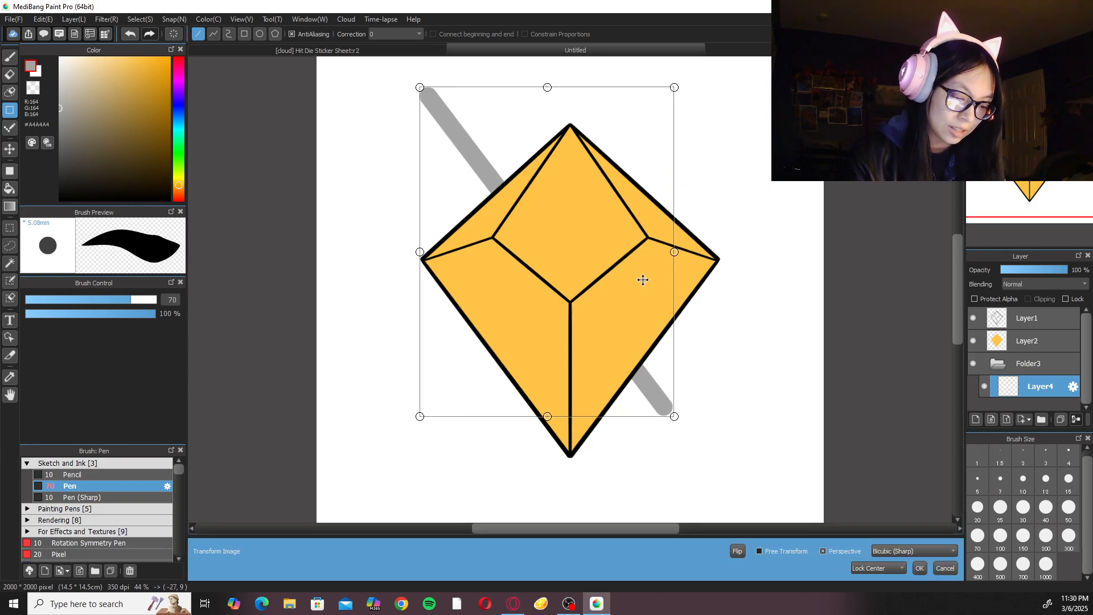
click(919, 568)
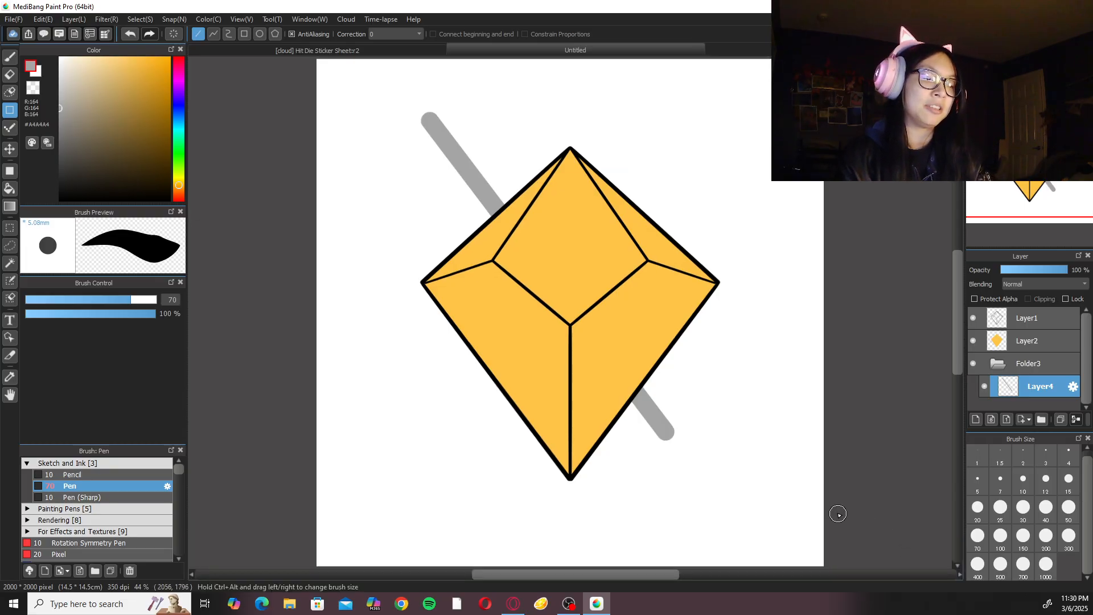
Set the Eraser to size 20 with correction 40 and cut a straight bevel on one side of the bar's upper end.
key(e)
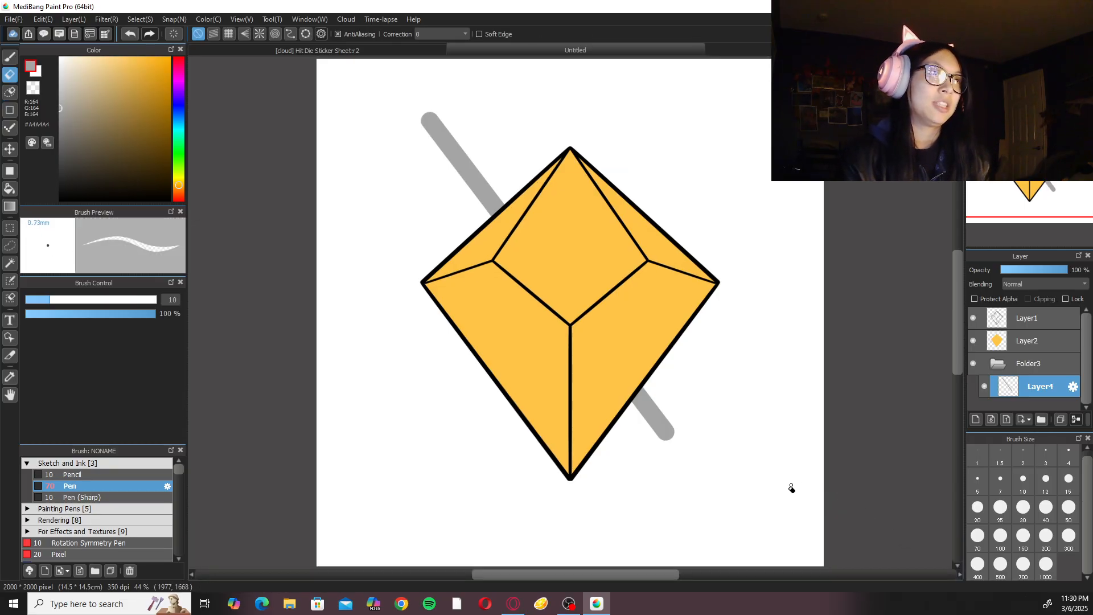
scroll(573, 293, up, 6)
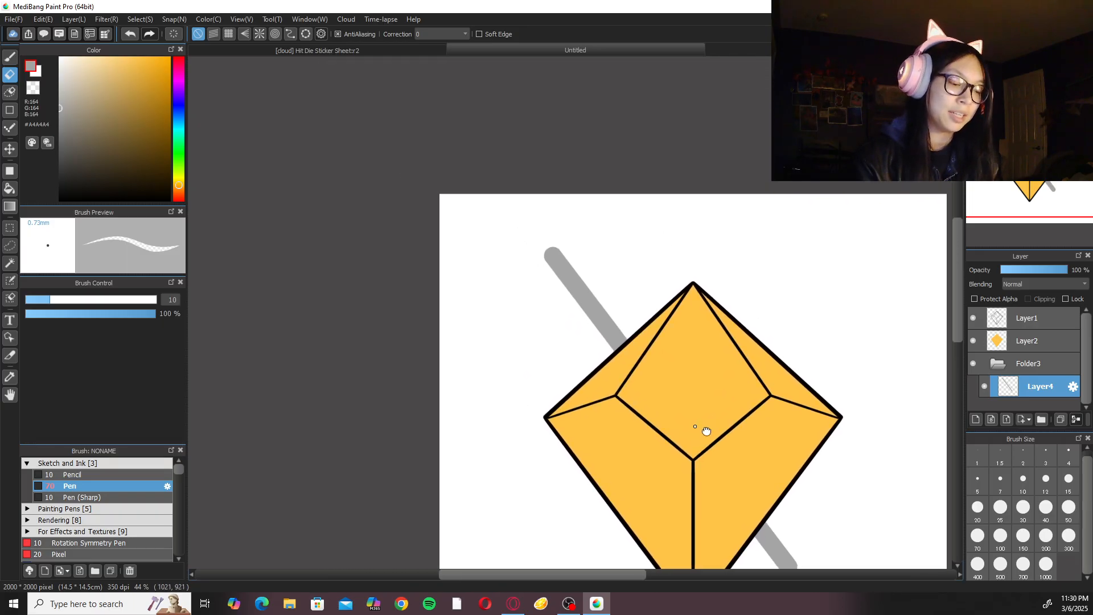
key(Right)
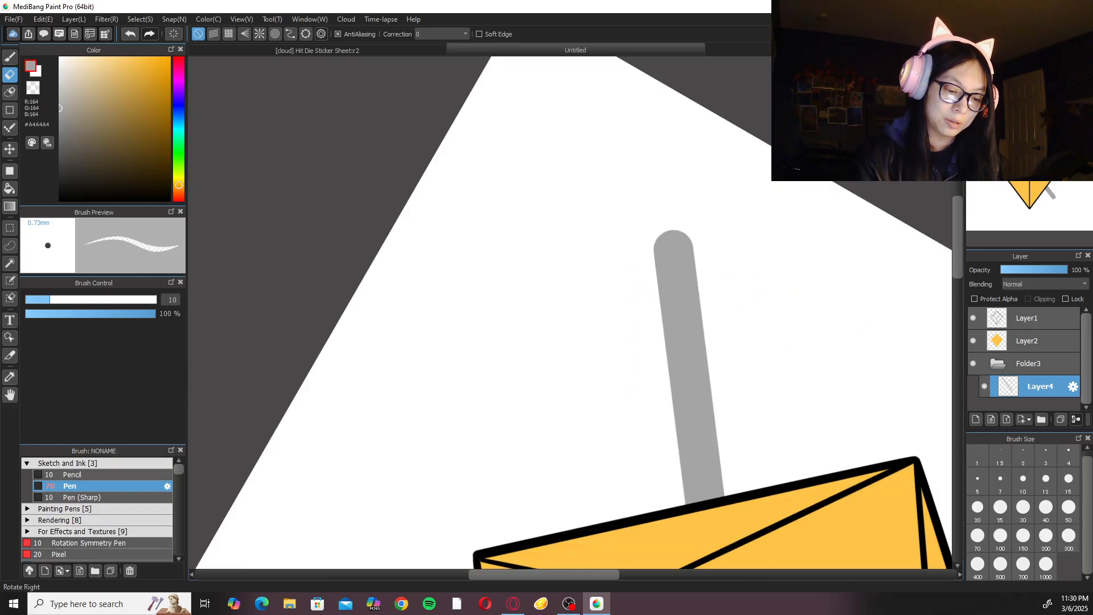
drag(734, 297, 613, 364)
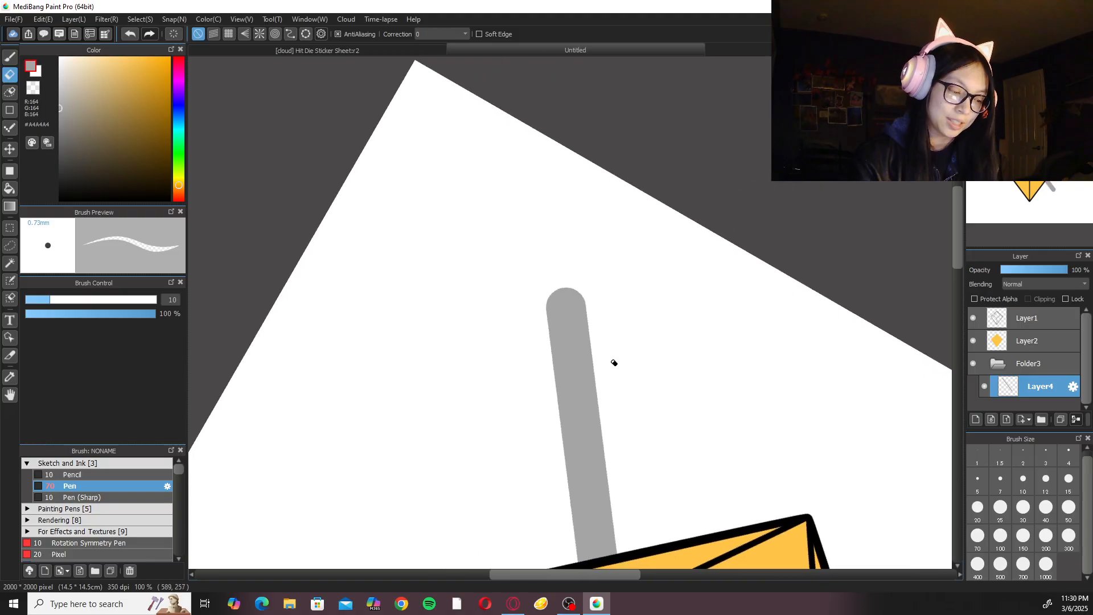
key(Up)
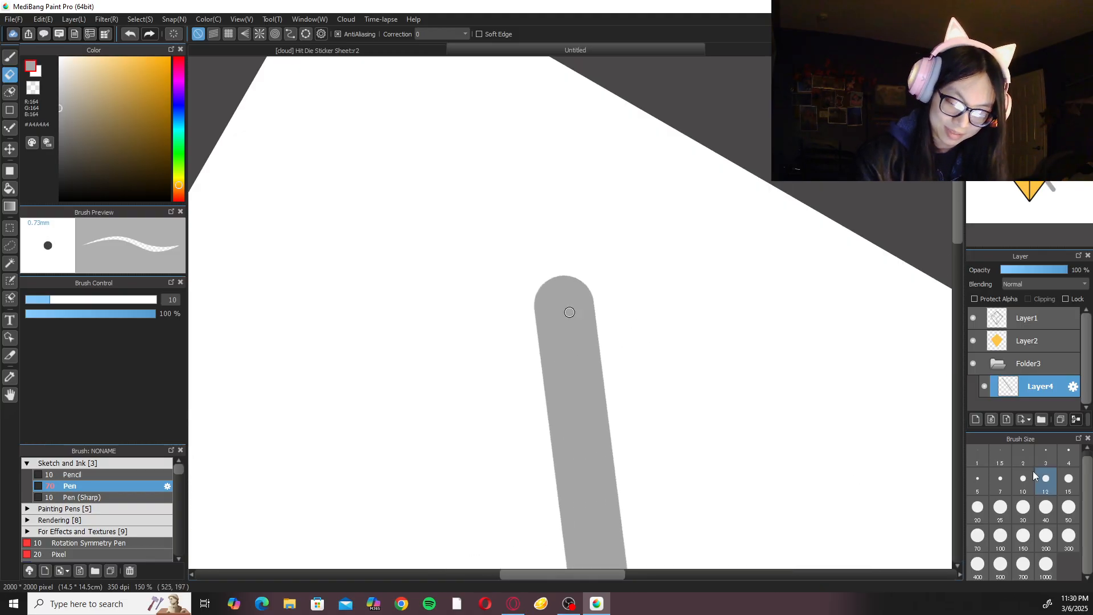
click(978, 507)
click(441, 34)
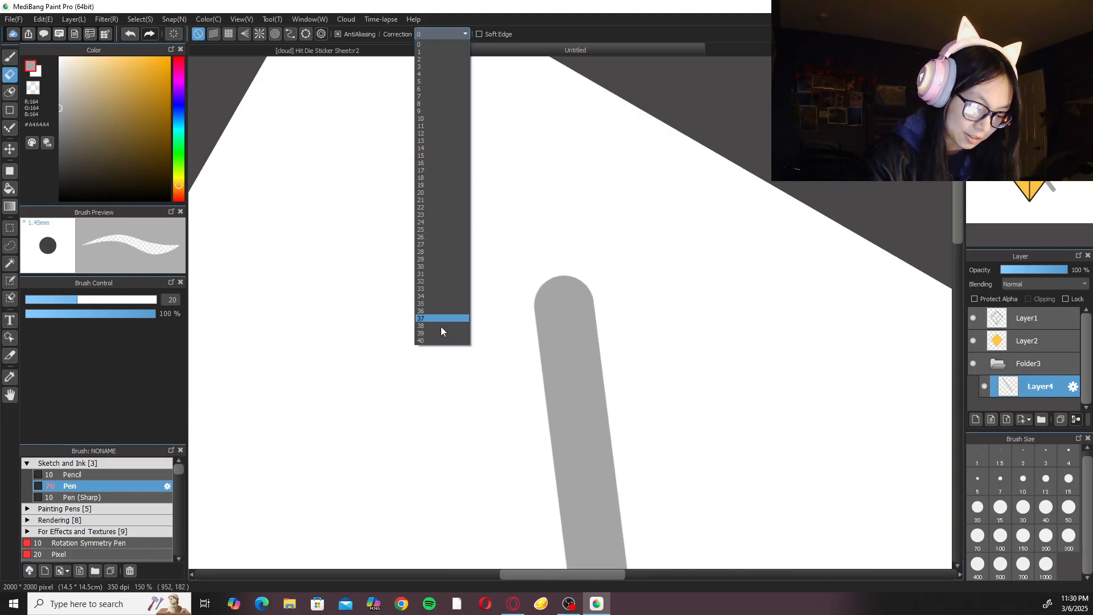
click(442, 340)
drag(551, 242, 501, 422)
key(ctrl+z)
drag(560, 262, 511, 436)
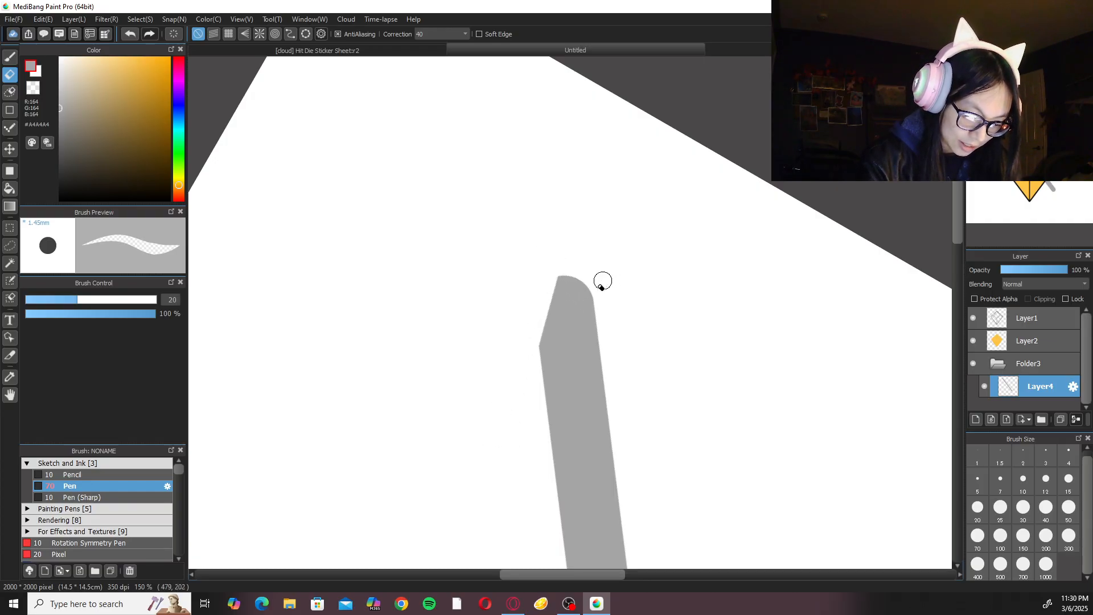
Erase the opposite side of the bar's upper end to form a pointed blade tip, cleaning off the leftover sliver.
drag(550, 246, 647, 391)
key(ctrl+z)
drag(556, 235, 636, 388)
drag(550, 249, 636, 388)
key(ctrl+z)
drag(564, 271, 619, 363)
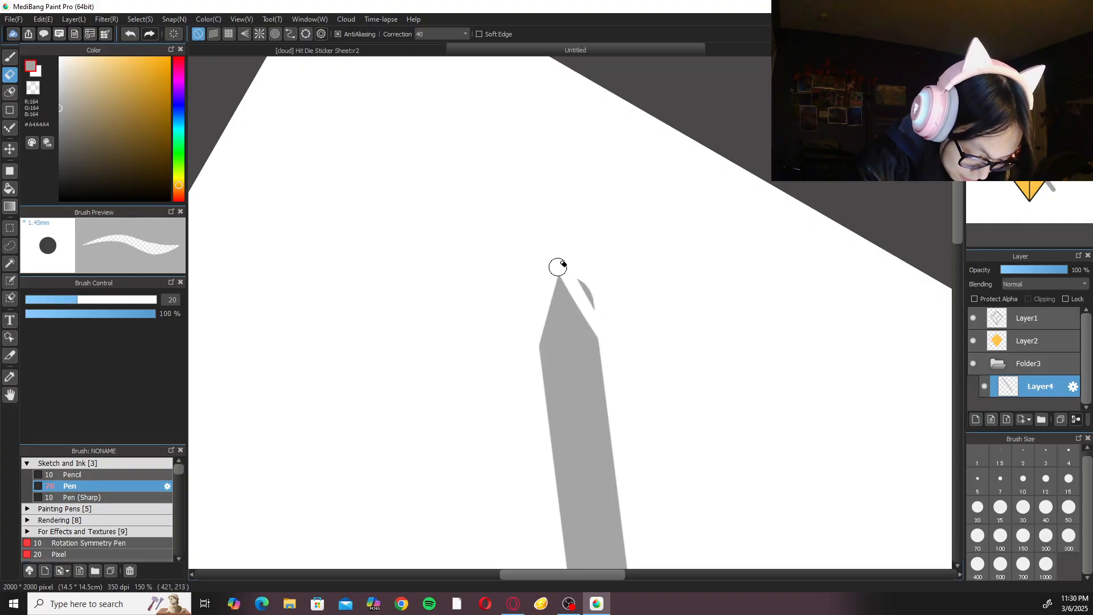
drag(573, 264, 586, 293)
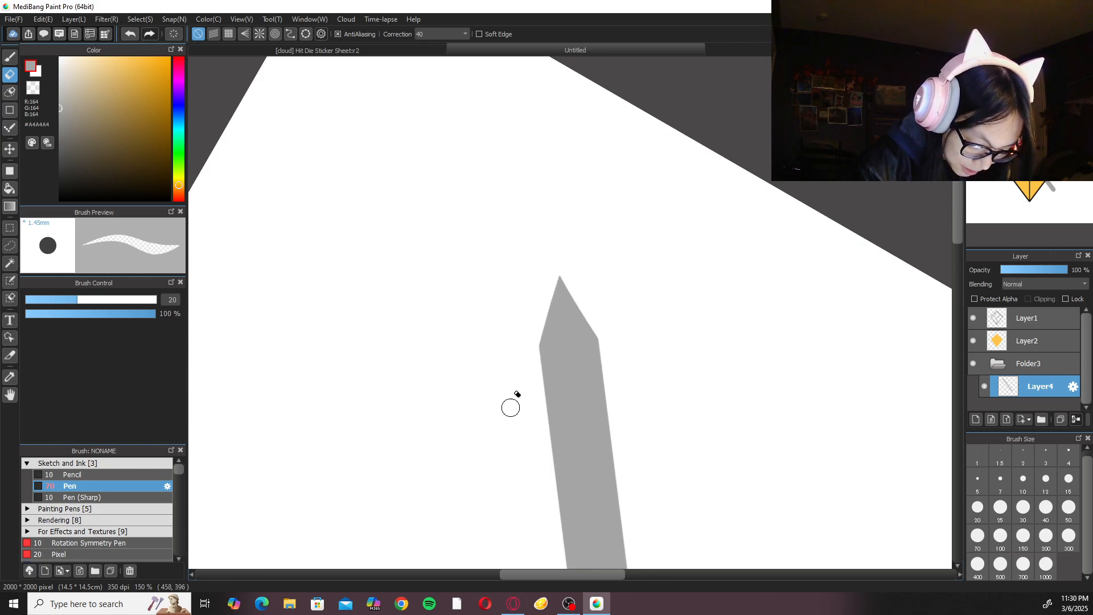
Examine the shape of the blade's pointed tip up close and against the whole canvas.
key(Up)
key(ctrl+minus)
key(ctrl+minus)
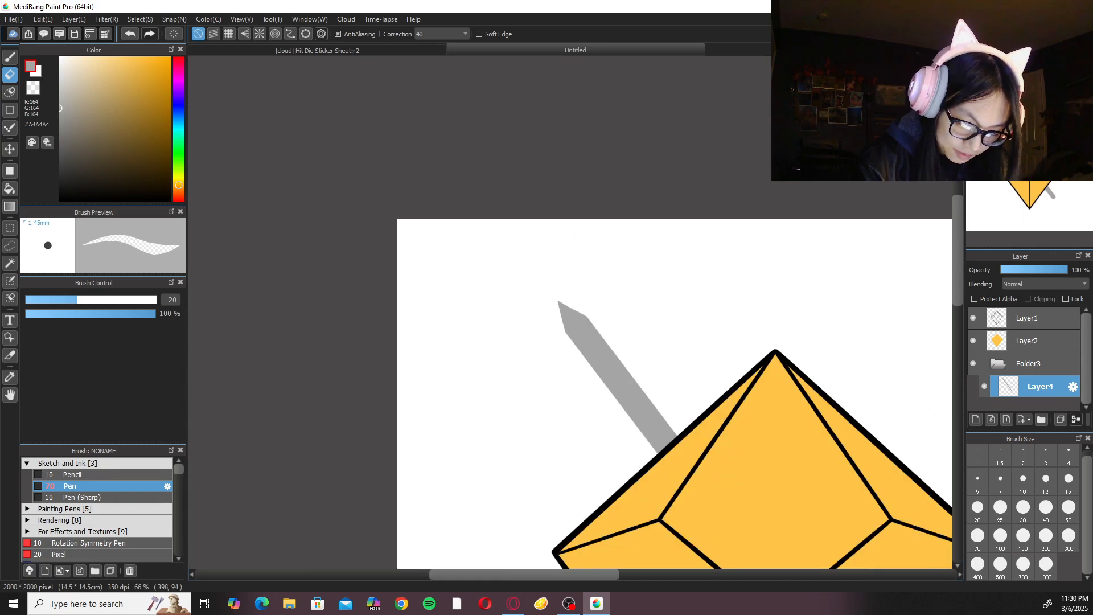
key(ctrl+plus)
key(ctrl+plus)
key(ctrl+plus)
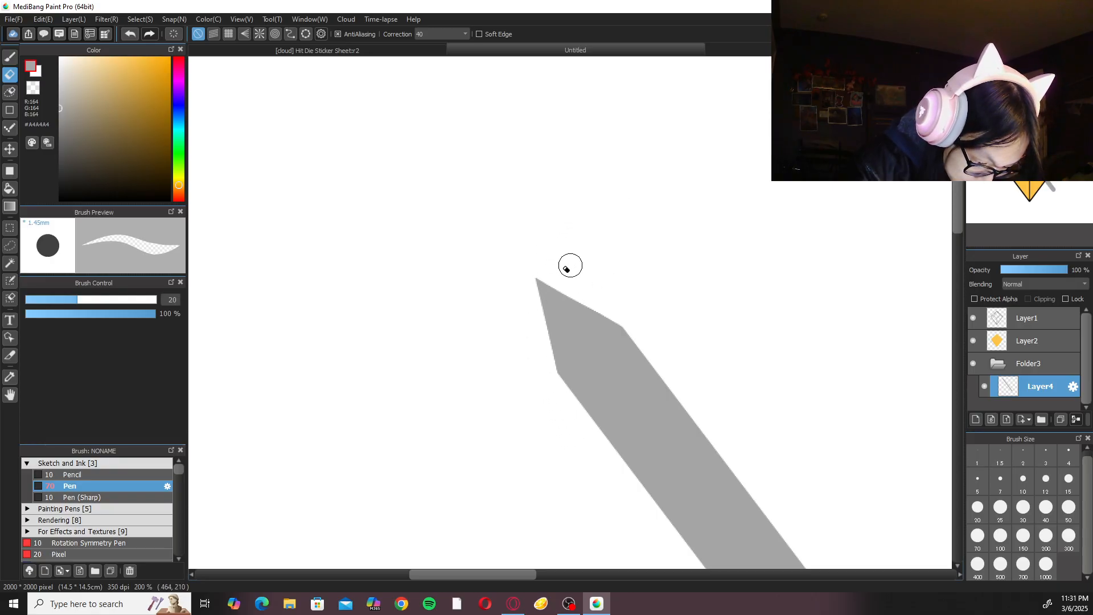
scroll(505, 222, down, 4)
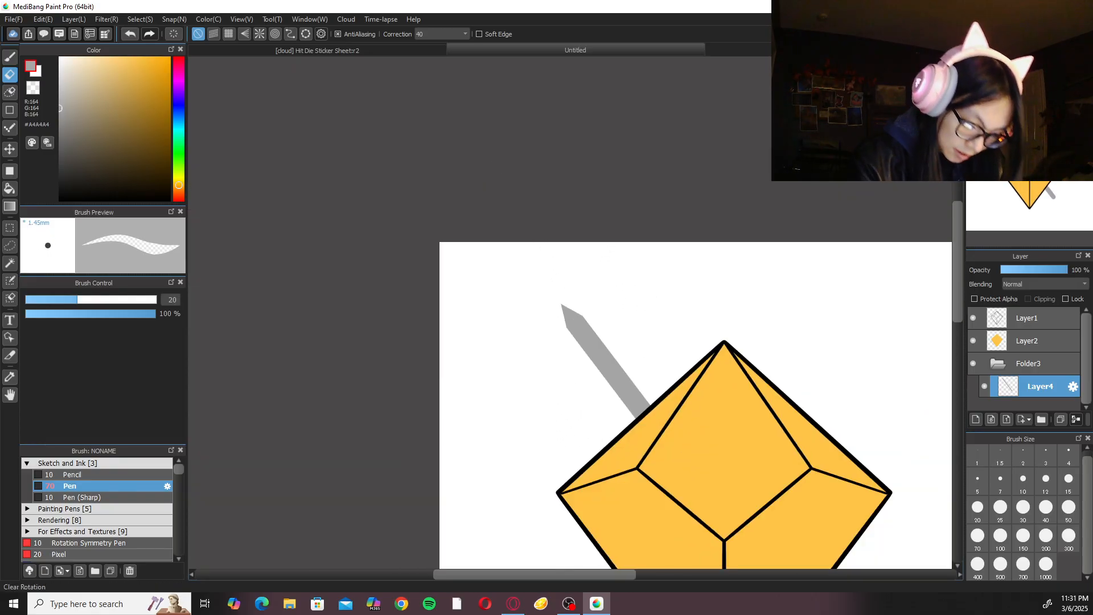
key(ctrl+0)
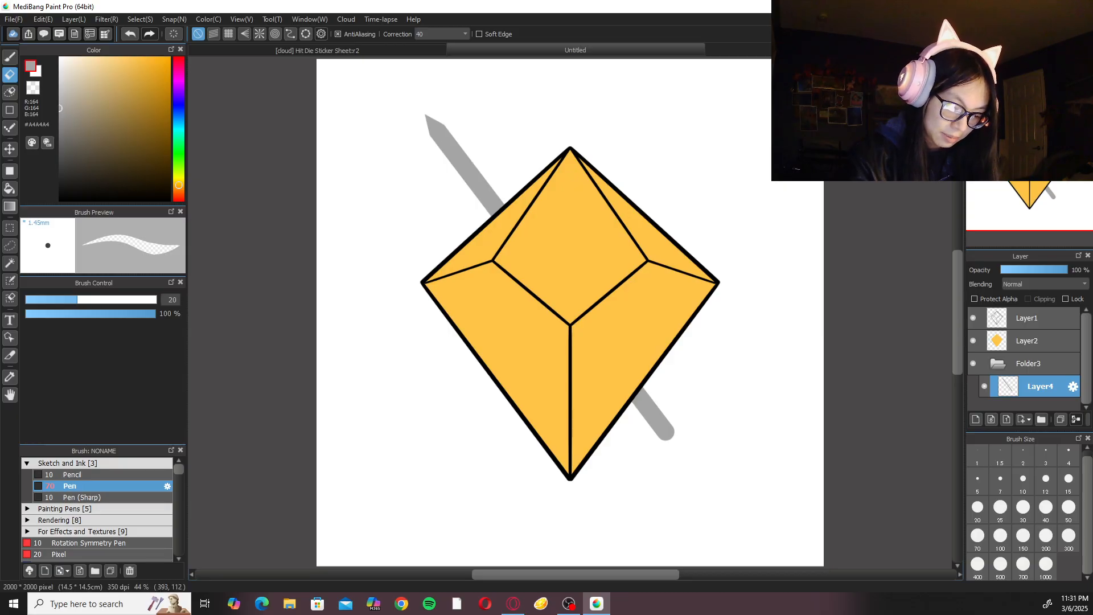
Cut the rounded lower end of the grey blade off square with the Eraser at size 50.
click(1069, 508)
mouse_move(689, 424)
mouse_down()
mouse_move(638, 473)
mouse_move(705, 393)
mouse_up()
drag(618, 467, 667, 420)
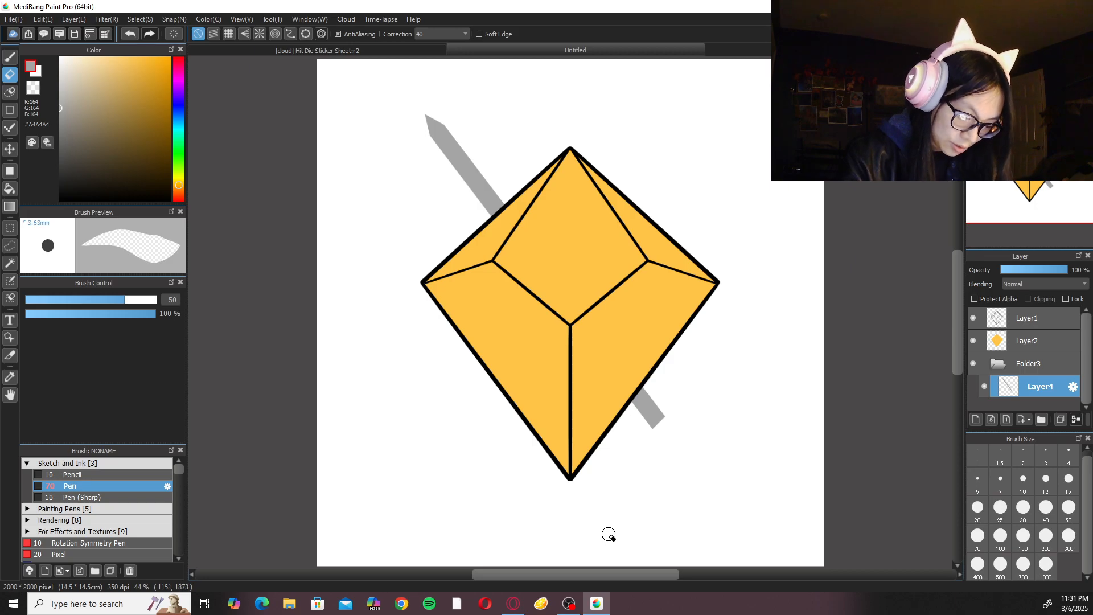
Compare the blade and die with the finished dice on the Hit Die Sticker Sheet, returning to the die canvas.
key(b)
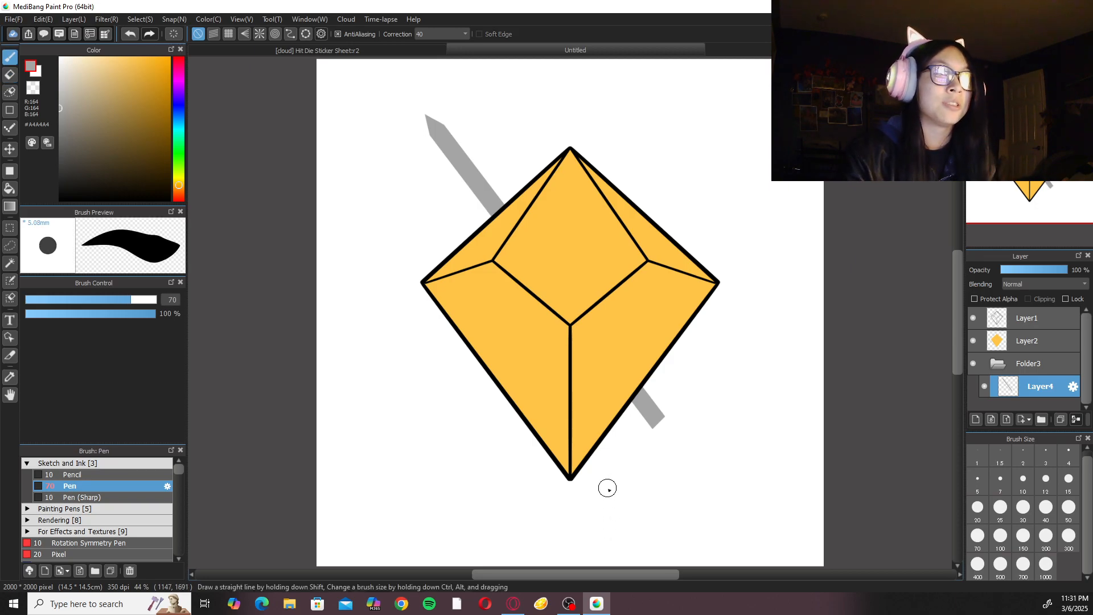
drag(563, 308, 599, 407)
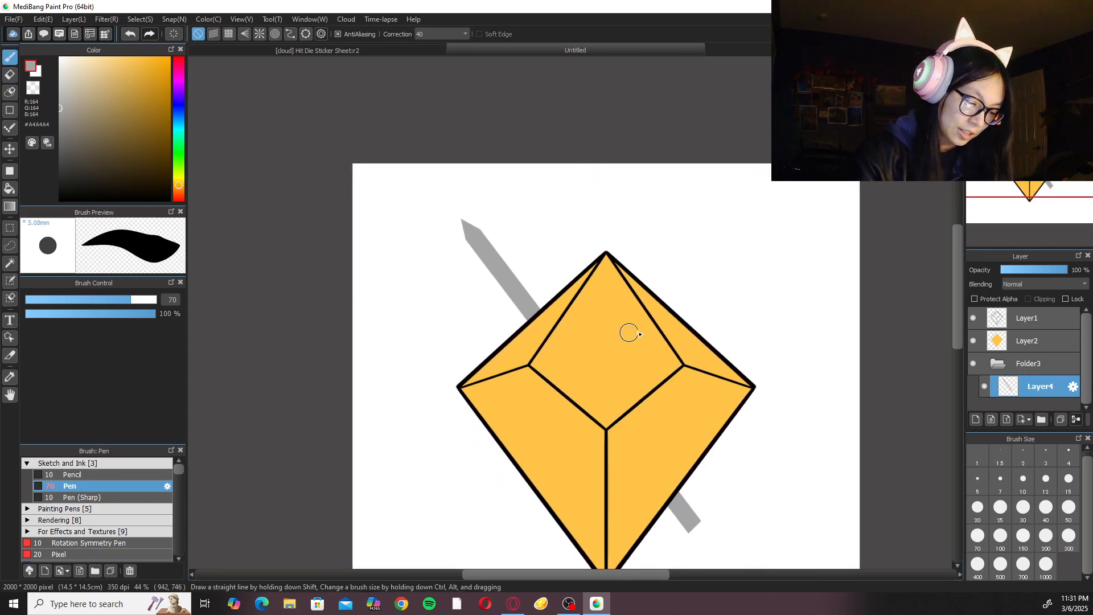
drag(726, 361, 578, 181)
click(426, 51)
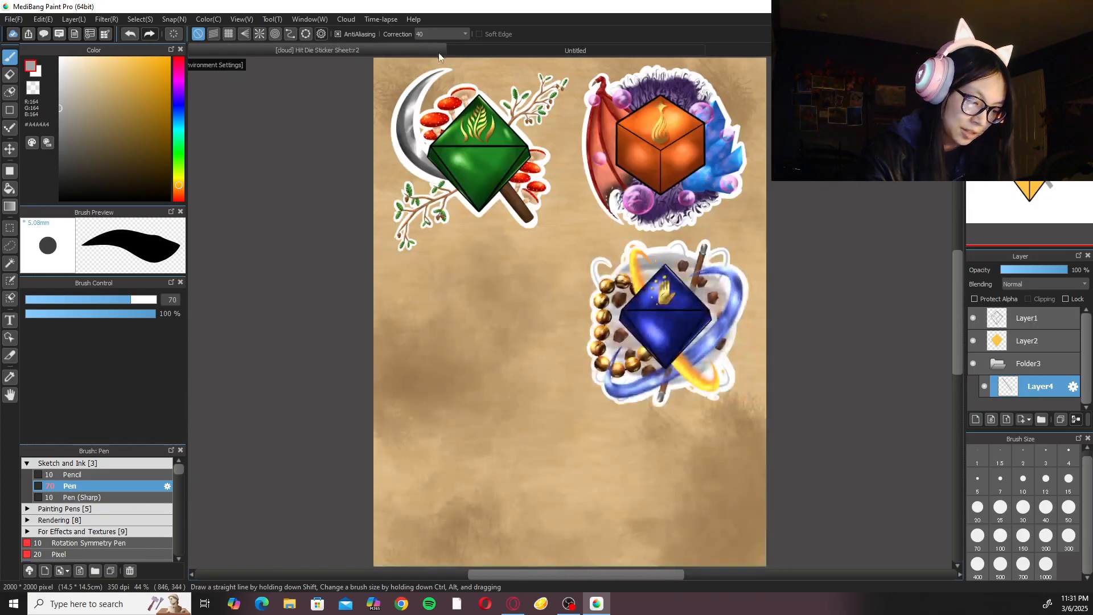
click(595, 52)
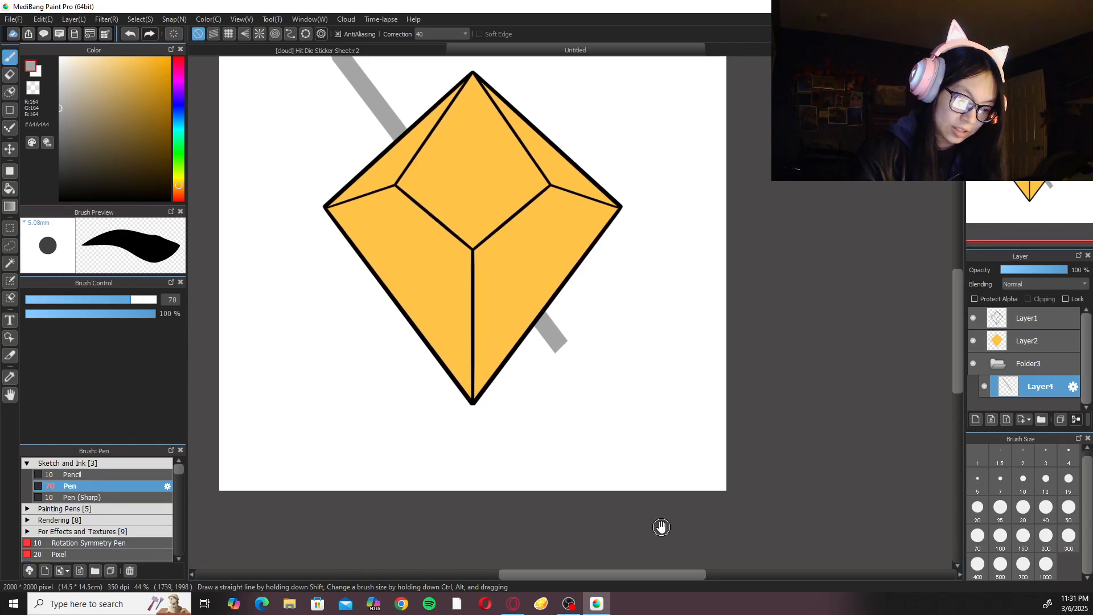
drag(658, 334, 721, 462)
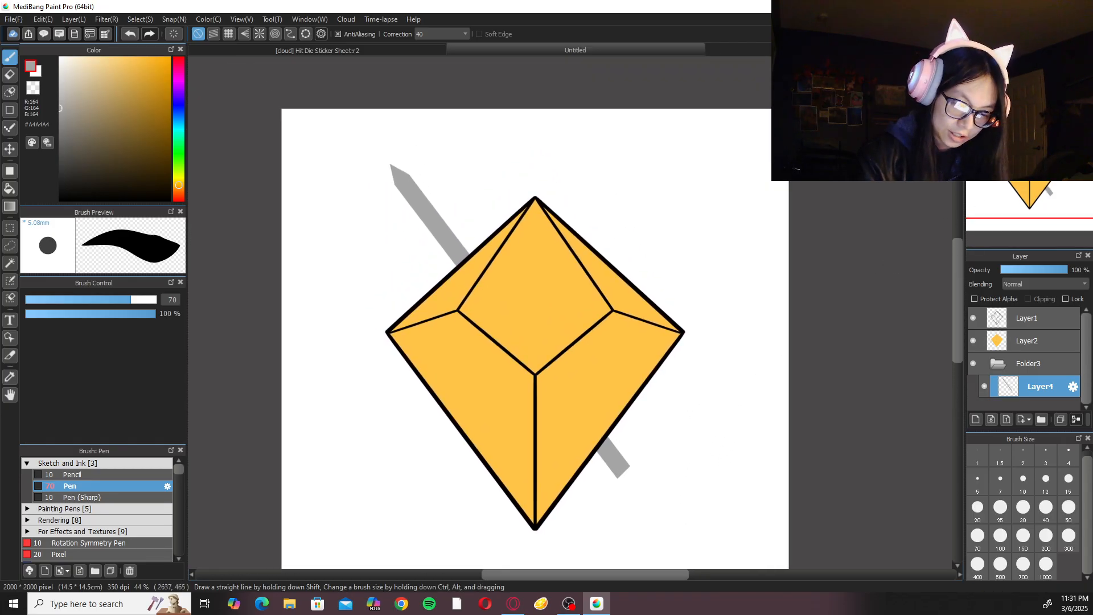
Add an empty layer above the blade layer and check the green die on the sticker sheet for reference.
key(Right)
click(977, 420)
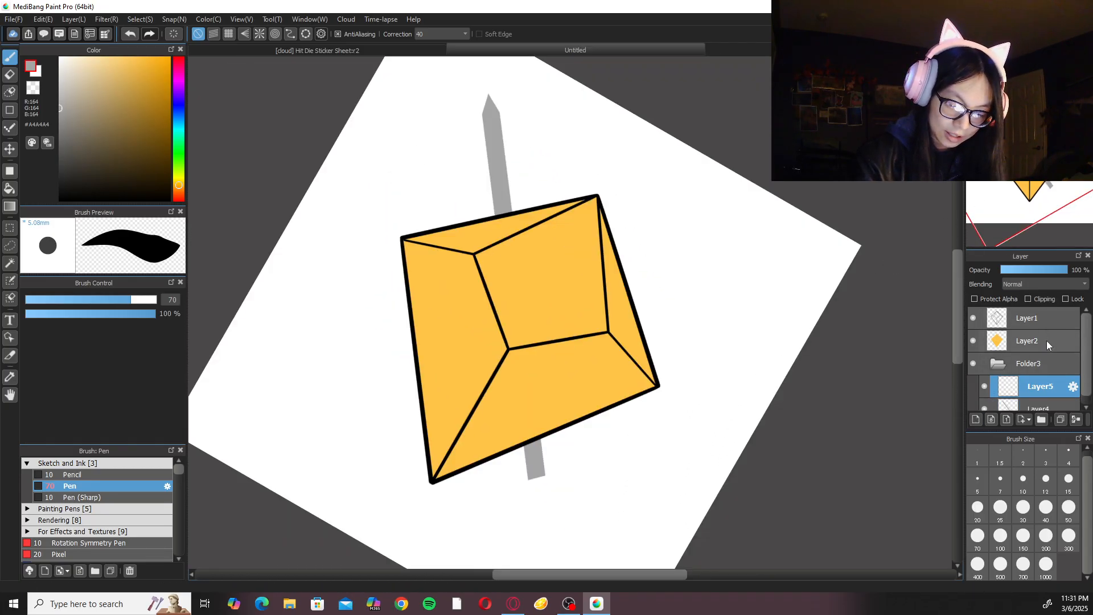
click(381, 51)
scroll(487, 133, up, 3)
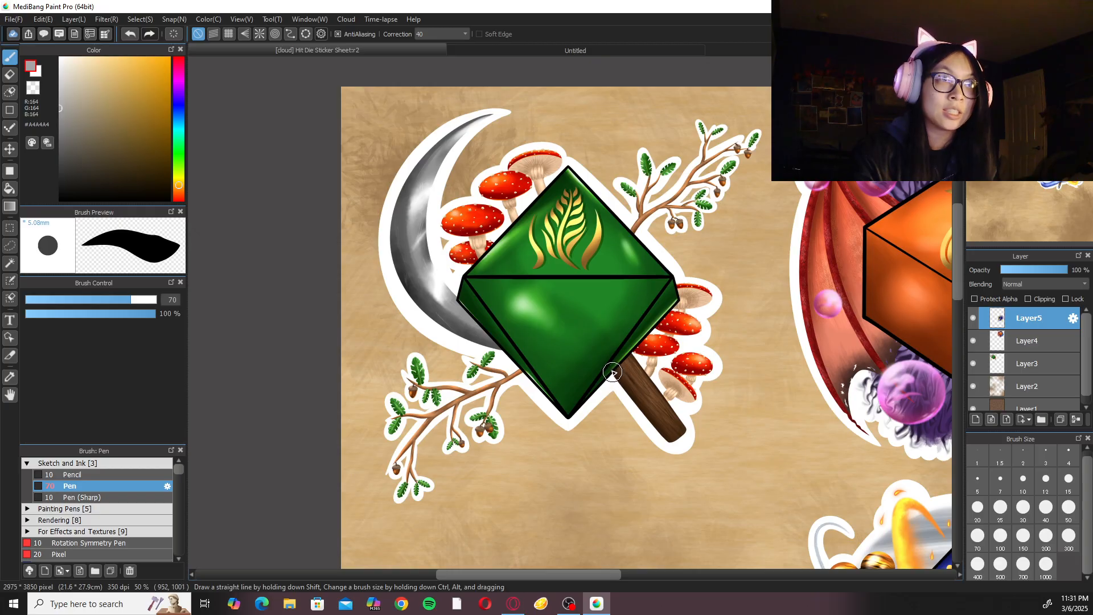
click(635, 48)
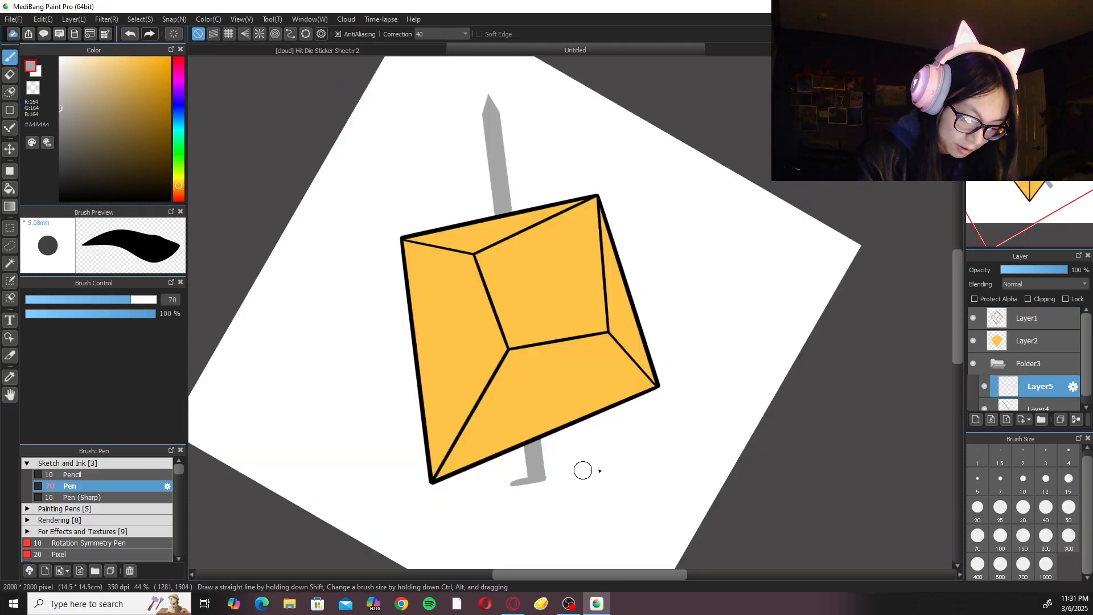
Trim the lower end of the grey blade on Layer4 with the Eraser and reselect the empty Layer5.
key(e)
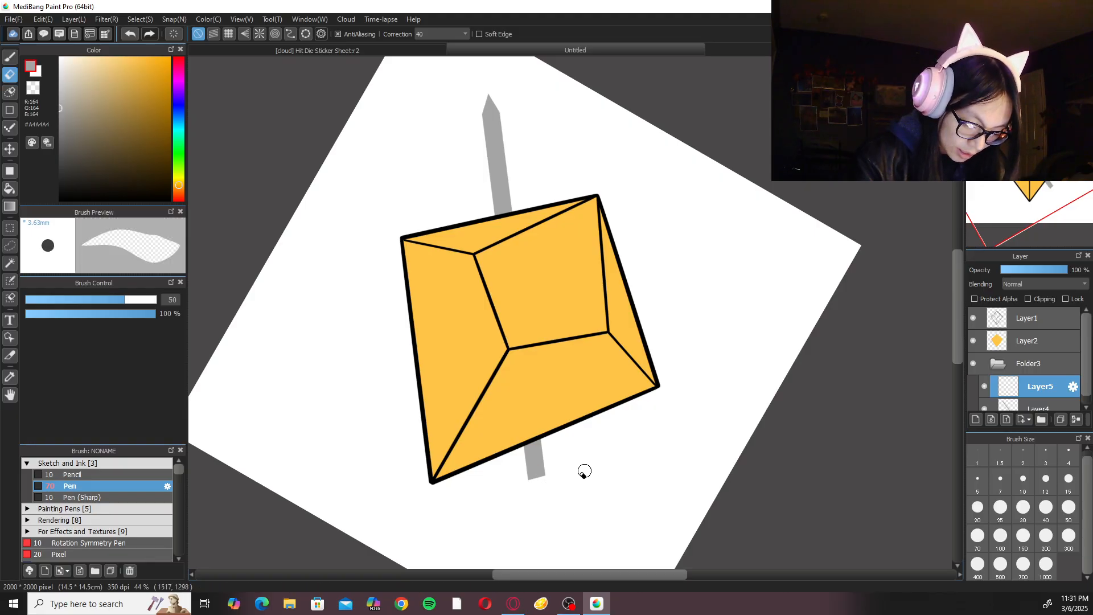
click(1032, 408)
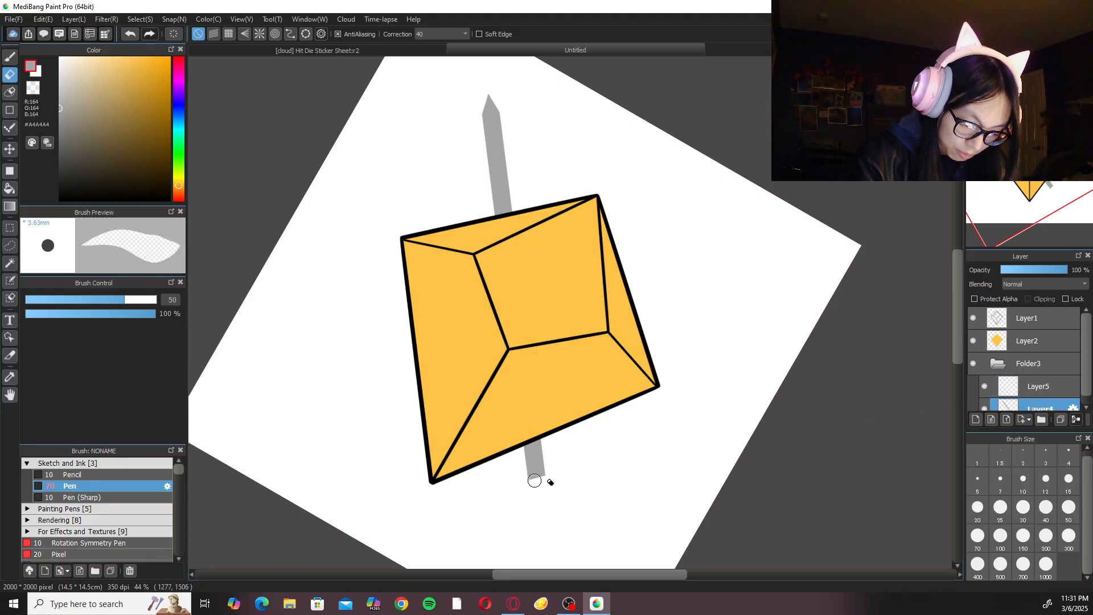
click(1053, 390)
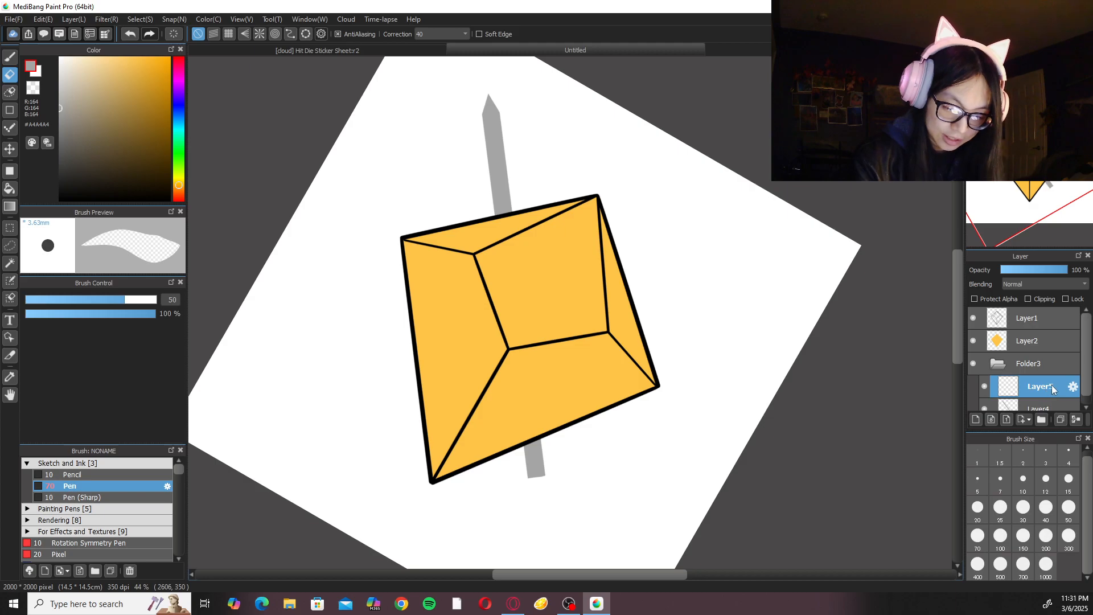
key(b)
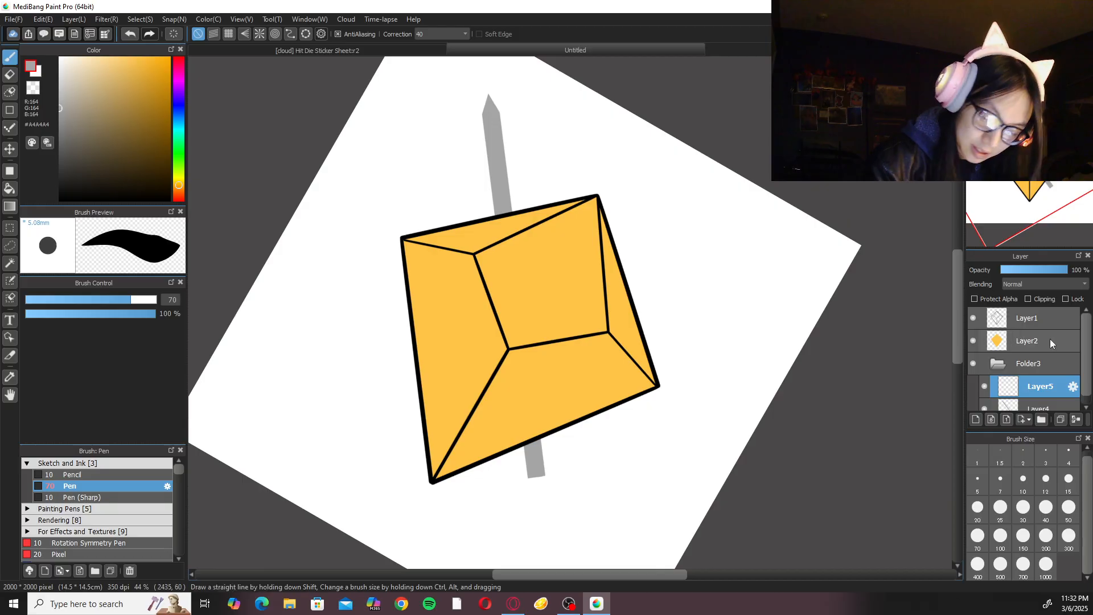
drag(63, 171, 1, 340)
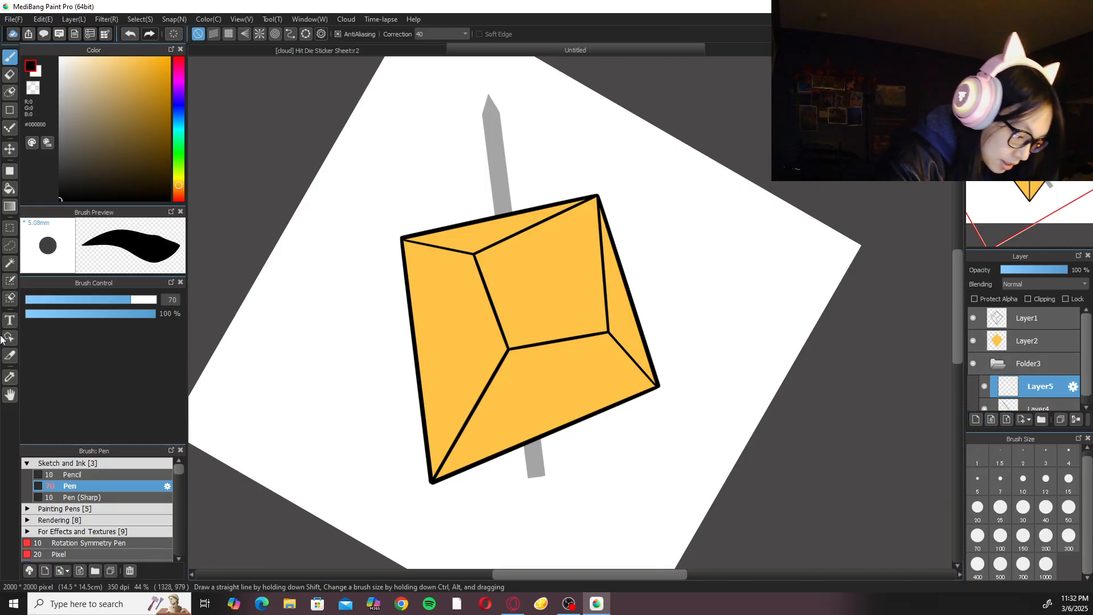
click(125, 462)
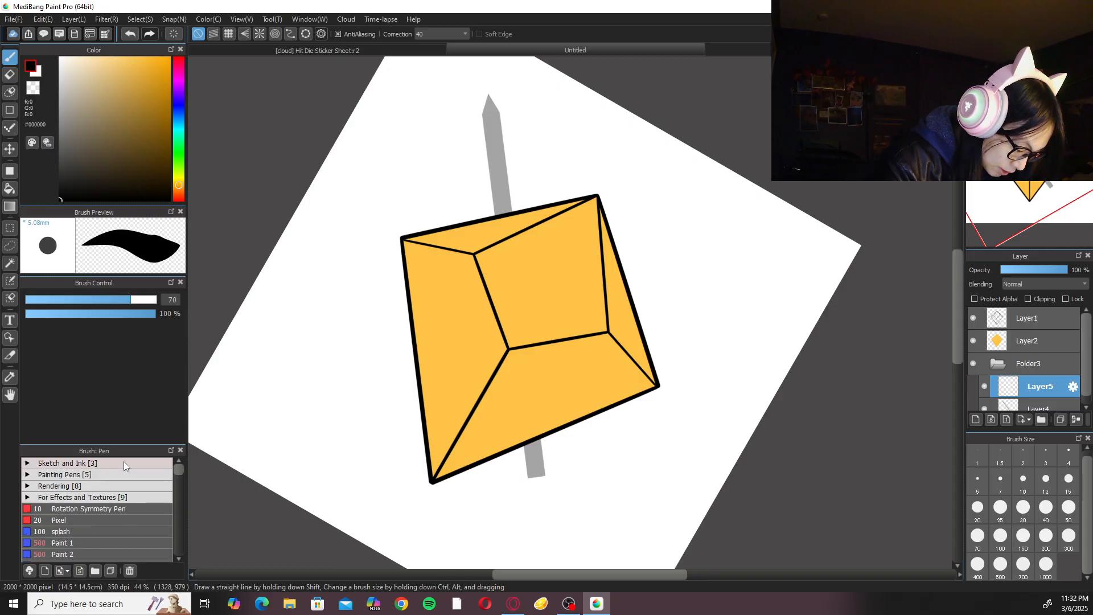
click(122, 463)
click(122, 462)
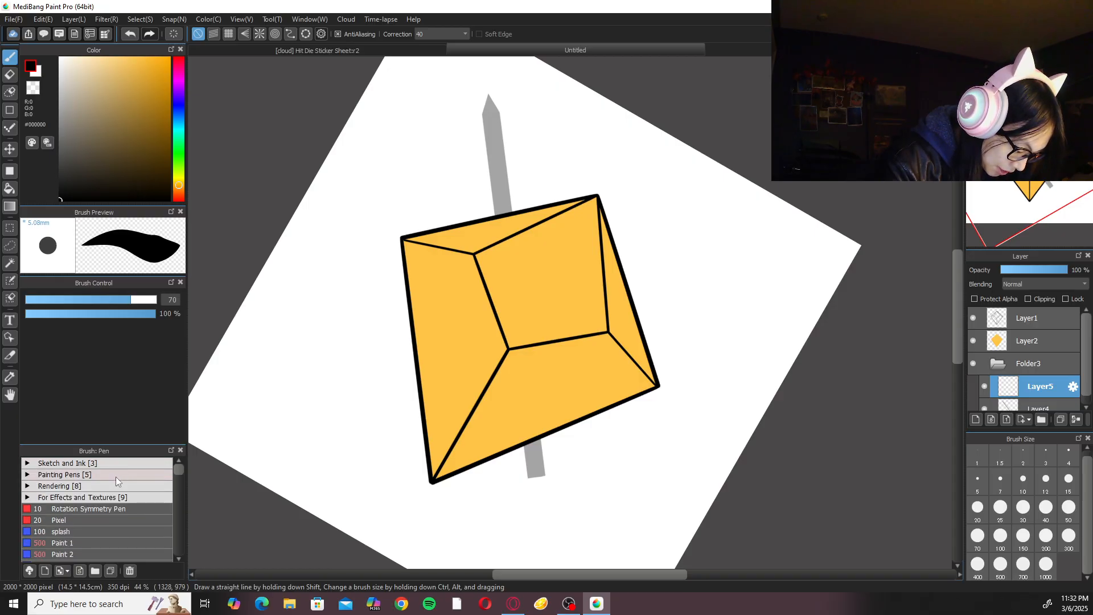
click(119, 462)
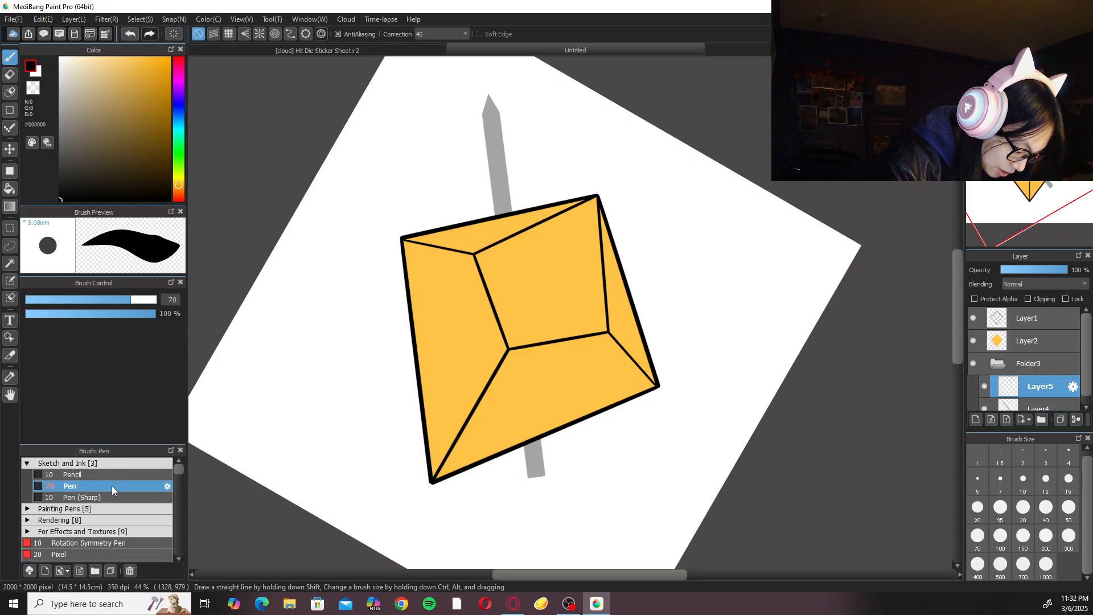
click(114, 464)
click(114, 472)
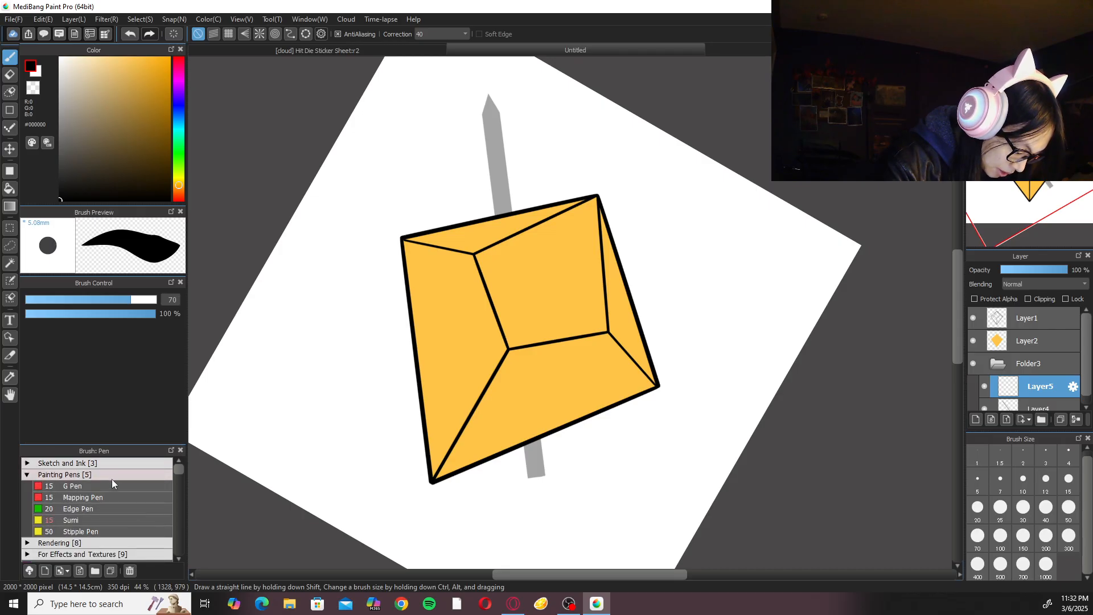
click(115, 475)
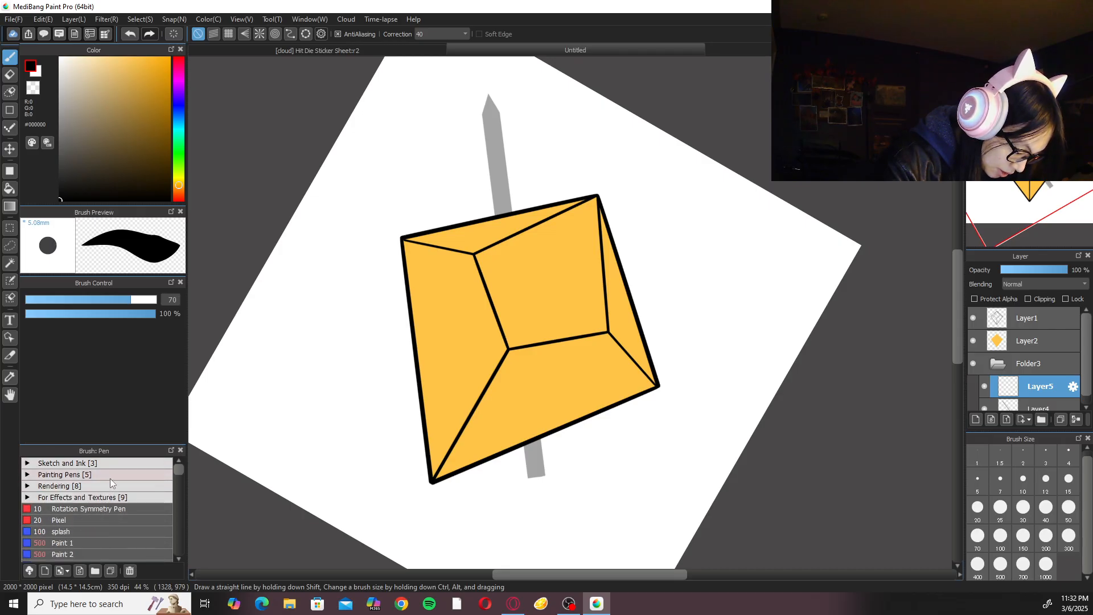
click(117, 463)
Set the drawing colour to dark grey #575757 with brush size 10 and choose the straight line shape tool.
click(978, 478)
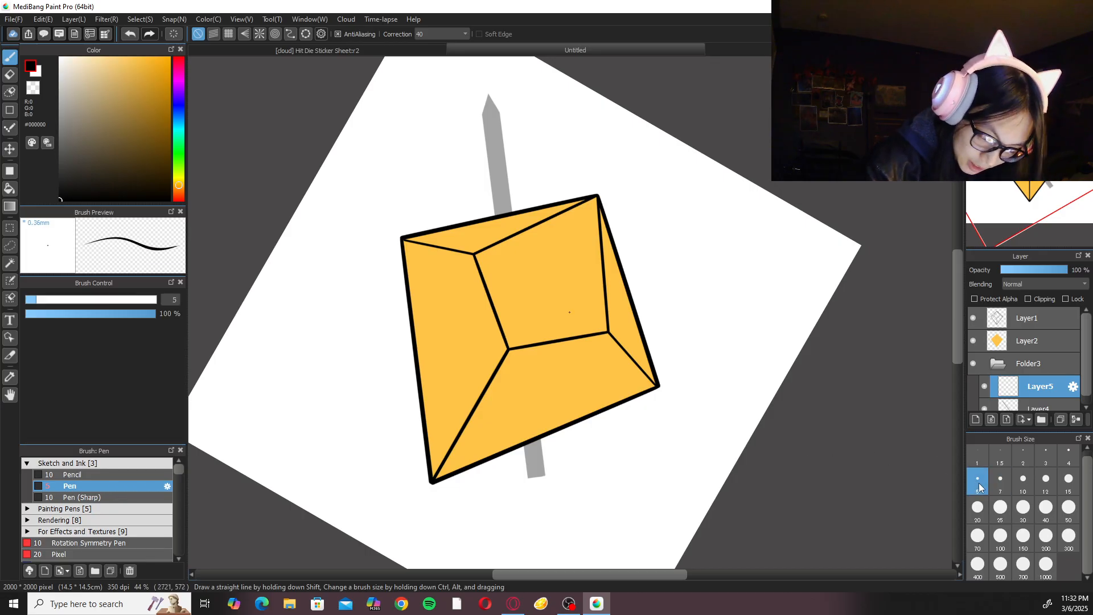
click(1025, 487)
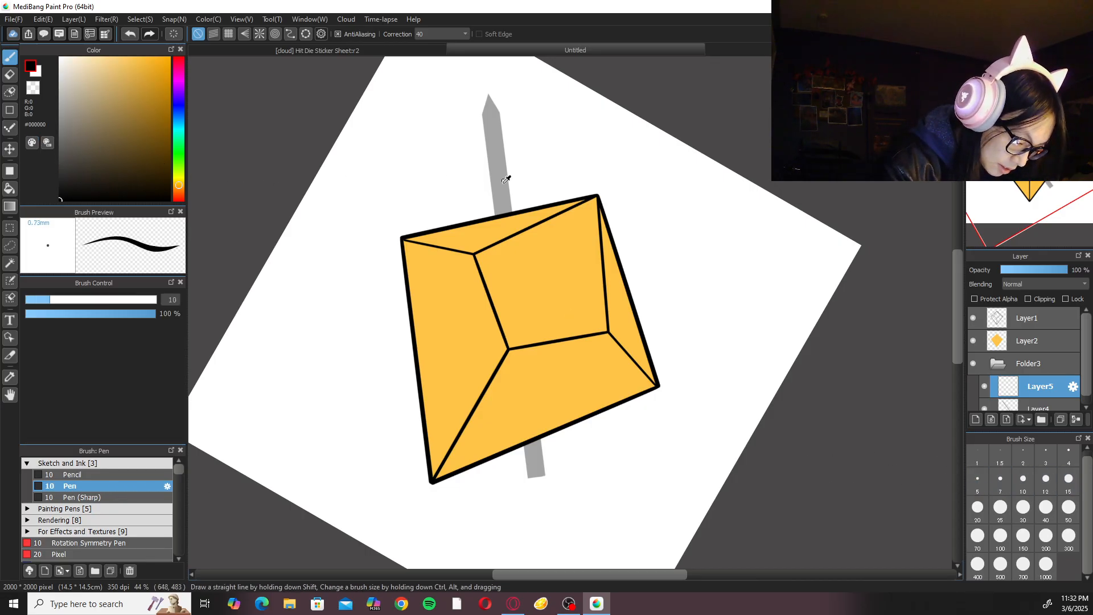
click(59, 138)
mouse_move(35, 150)
mouse_down()
mouse_move(53, 159)
mouse_move(45, 170)
mouse_move(48, 152)
mouse_up()
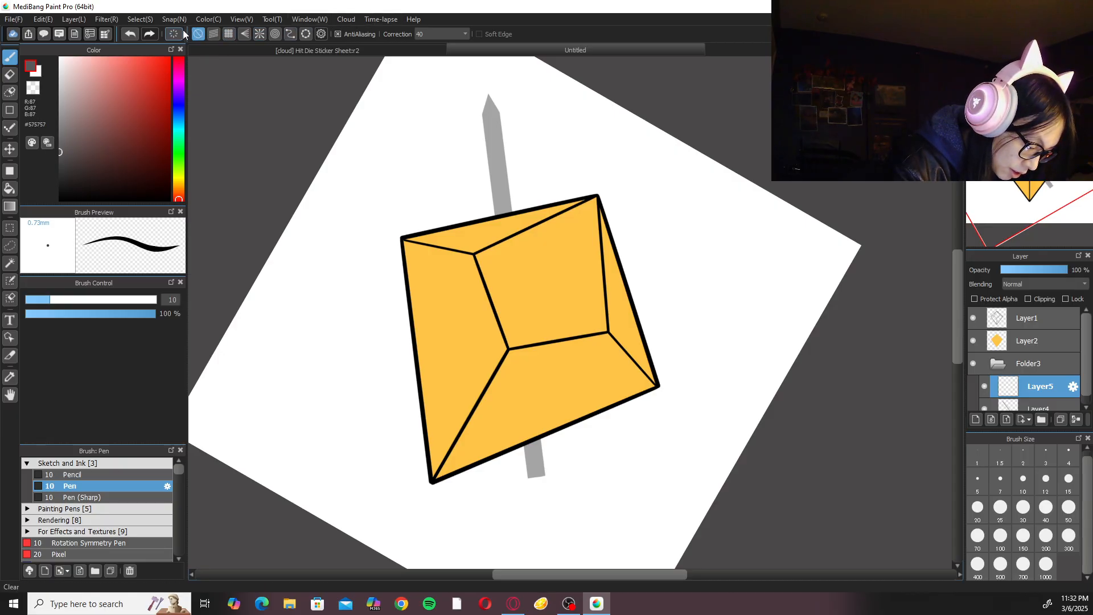
click(10, 110)
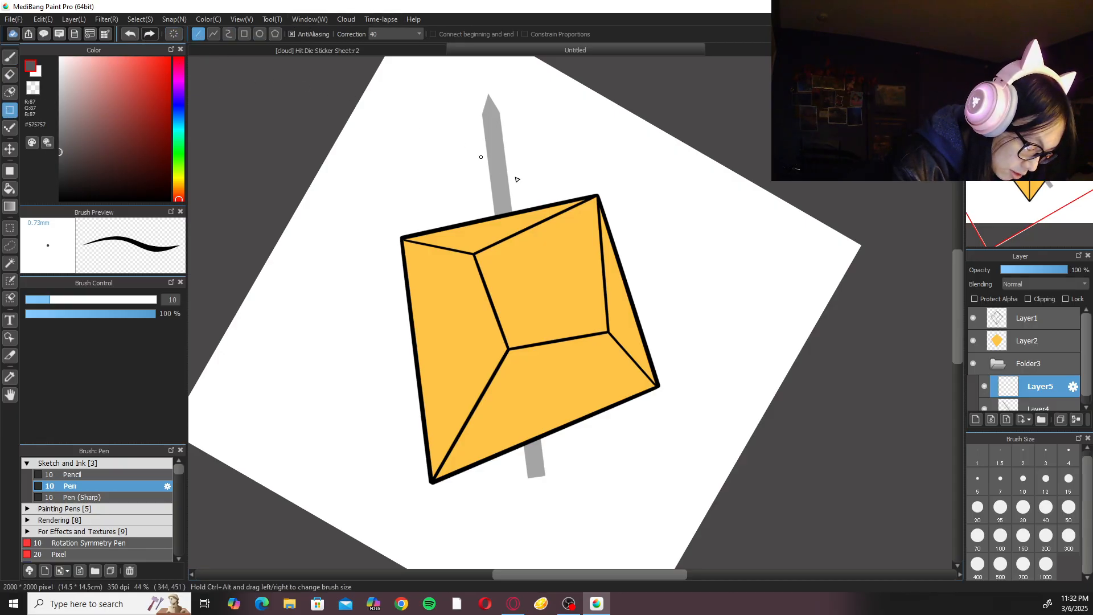
Clip Layer5 to the blade layer and draw a straight size 5 centre line from below the blade's tip past its lower end.
drag(491, 115, 542, 508)
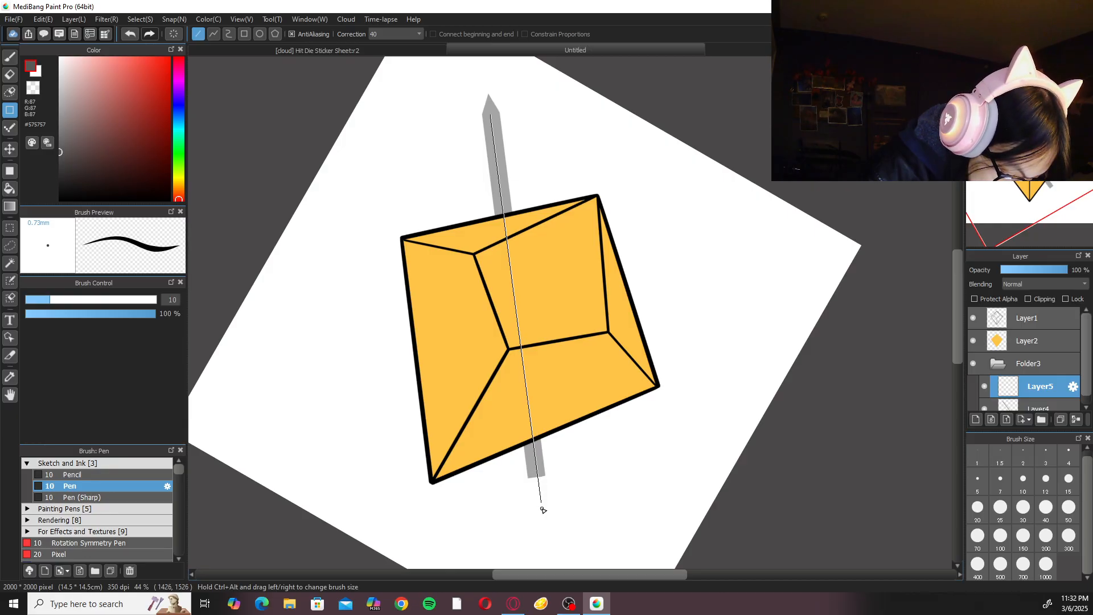
drag(542, 510, 543, 511)
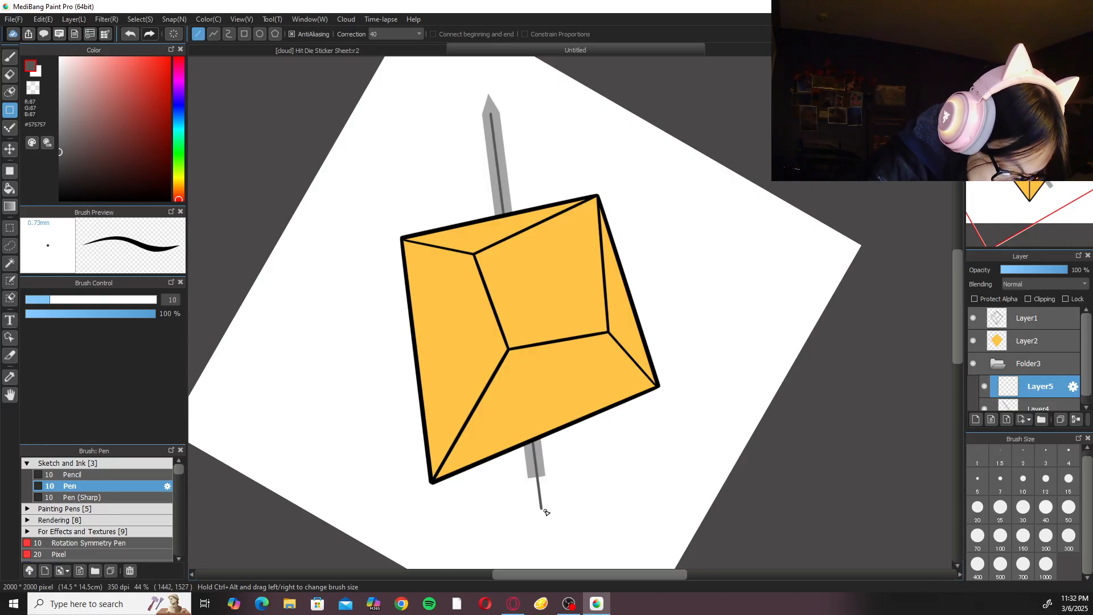
click(1000, 481)
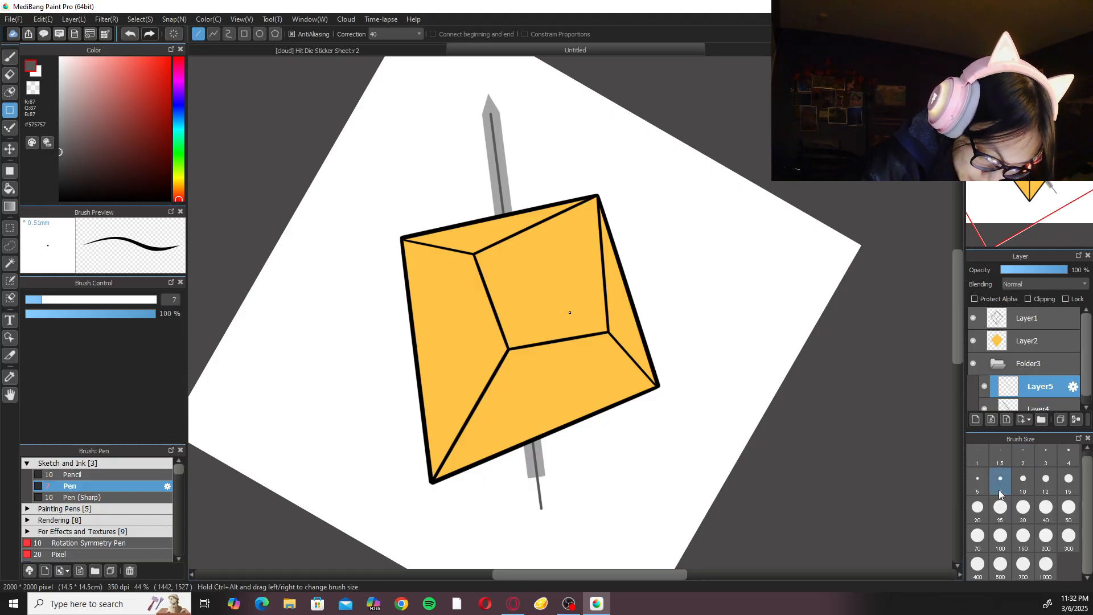
click(978, 481)
key(ctrl+z)
click(1028, 299)
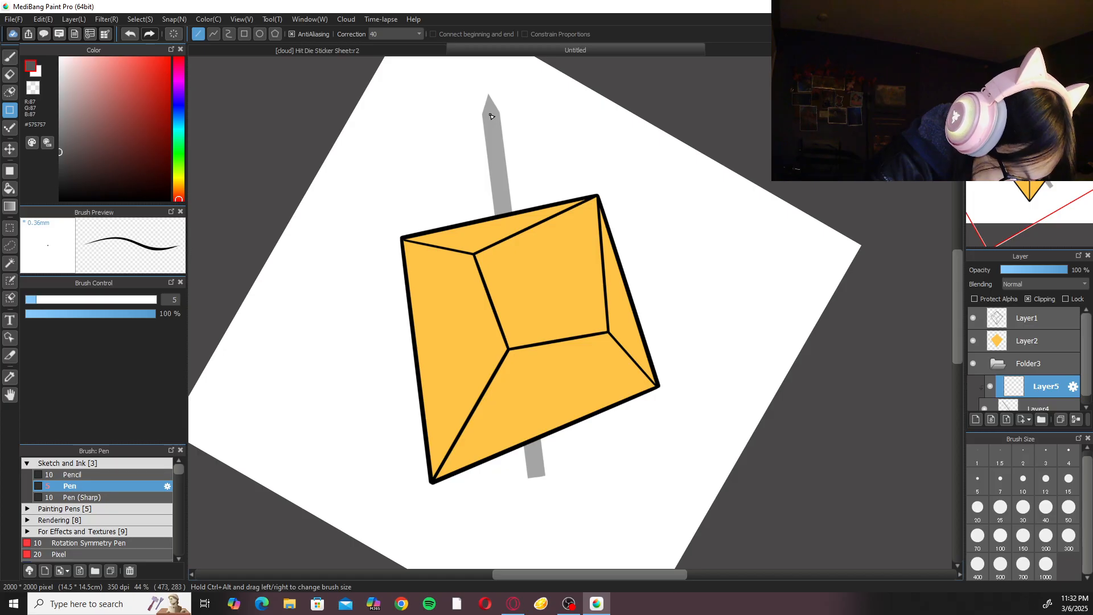
drag(491, 117, 542, 520)
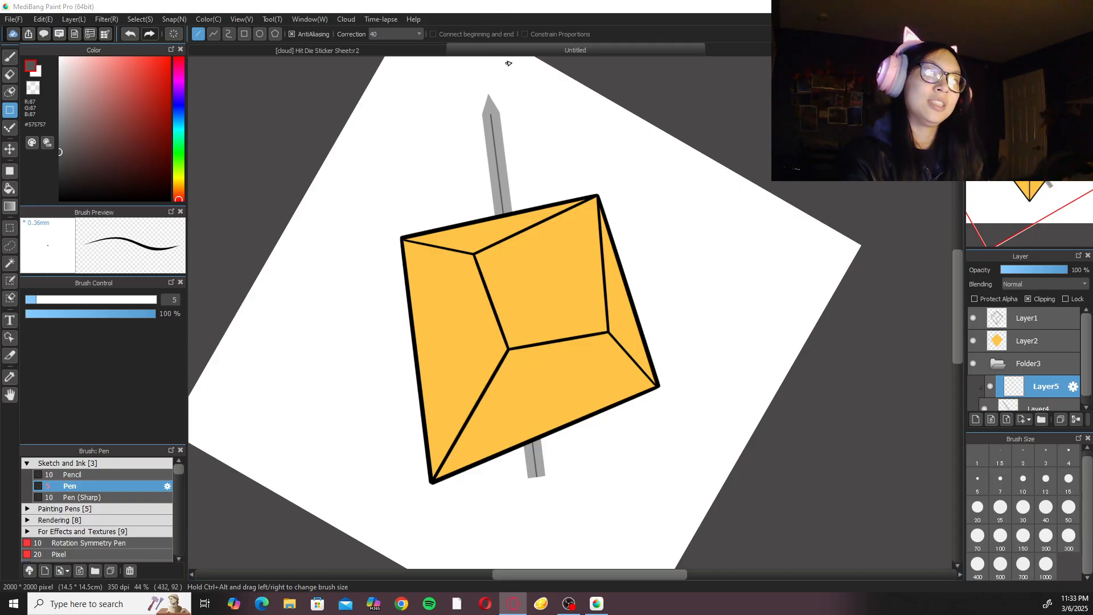
Try to draw two diagonal lines from the shoulders of the blade's tip down to a meeting point on the centre line.
click(974, 64)
click(975, 64)
drag(546, 246, 636, 393)
key(ctrl+plus)
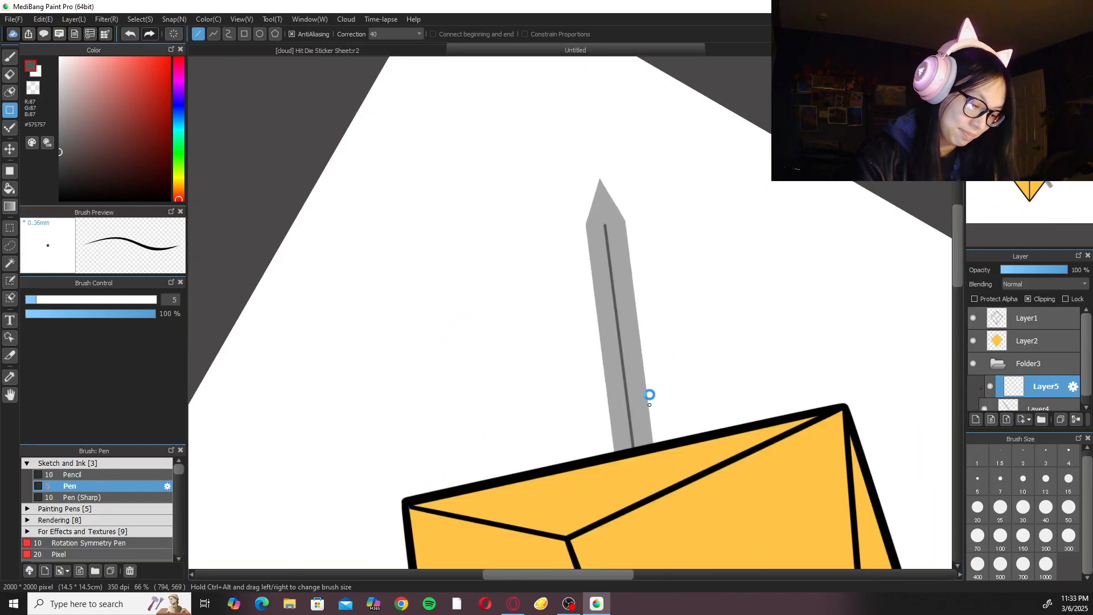
key(ctrl+plus)
key(ctrl+plus)
drag(716, 229, 639, 361)
key(ctrl+plus)
key(ctrl+plus)
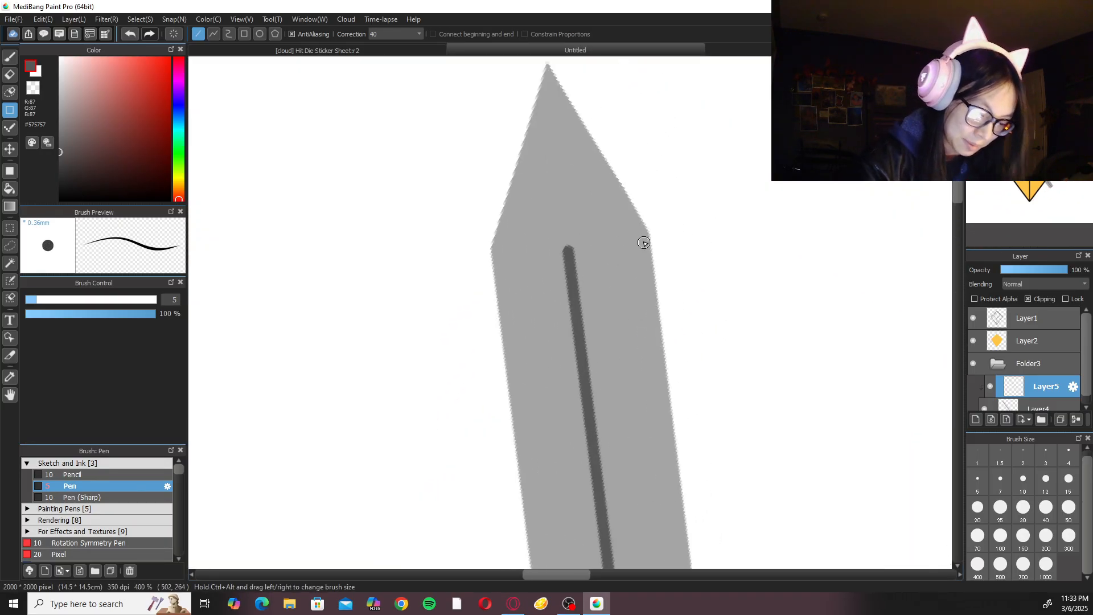
drag(651, 223, 580, 348)
key(ctrl+z)
drag(672, 184, 584, 348)
mouse_move(433, 195)
mouse_down()
mouse_move(578, 354)
mouse_move(570, 348)
mouse_up()
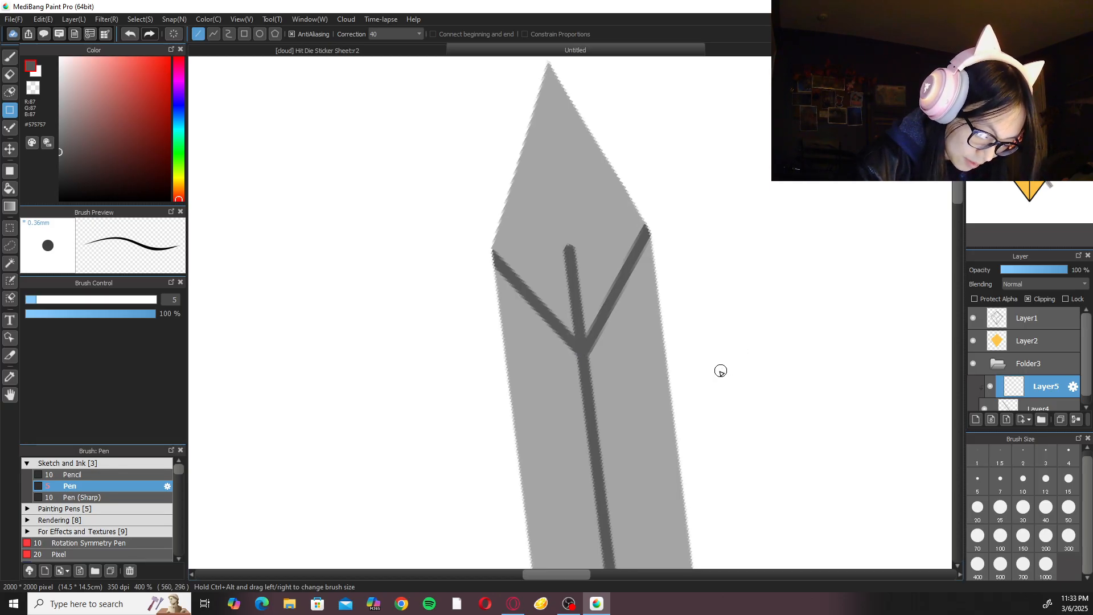
Retry the left tip diagonal several times, then undo both diagonals so only the centre line is left on the blade.
key(ctrl+z)
drag(466, 236, 571, 348)
key(ctrl+z)
mouse_move(464, 239)
mouse_down()
mouse_move(578, 349)
mouse_move(563, 346)
mouse_up()
key(ctrl+z)
drag(463, 237, 571, 343)
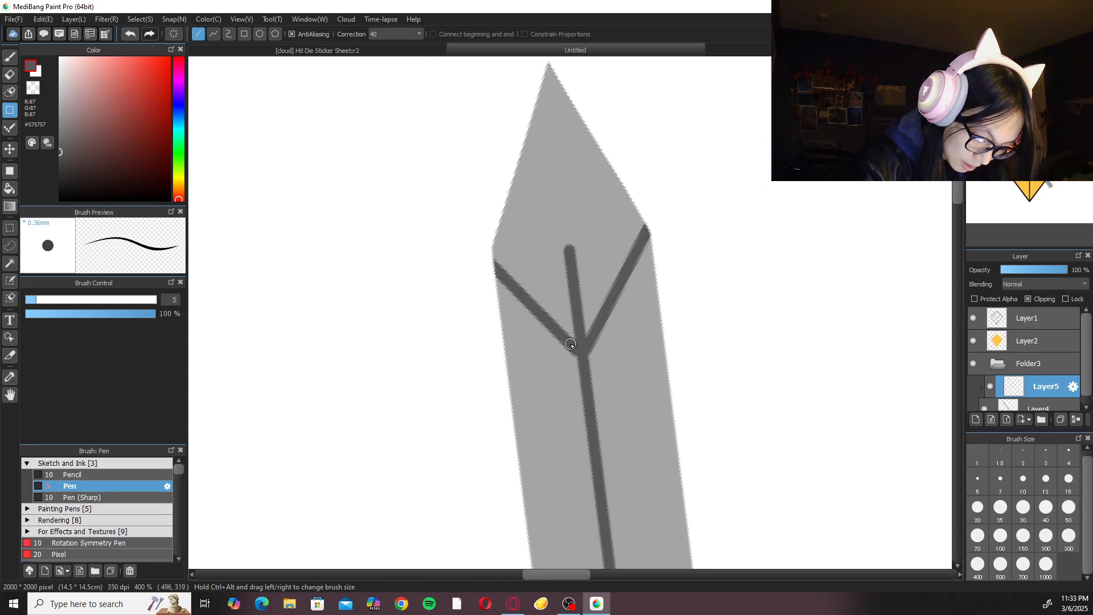
key(ctrl+z)
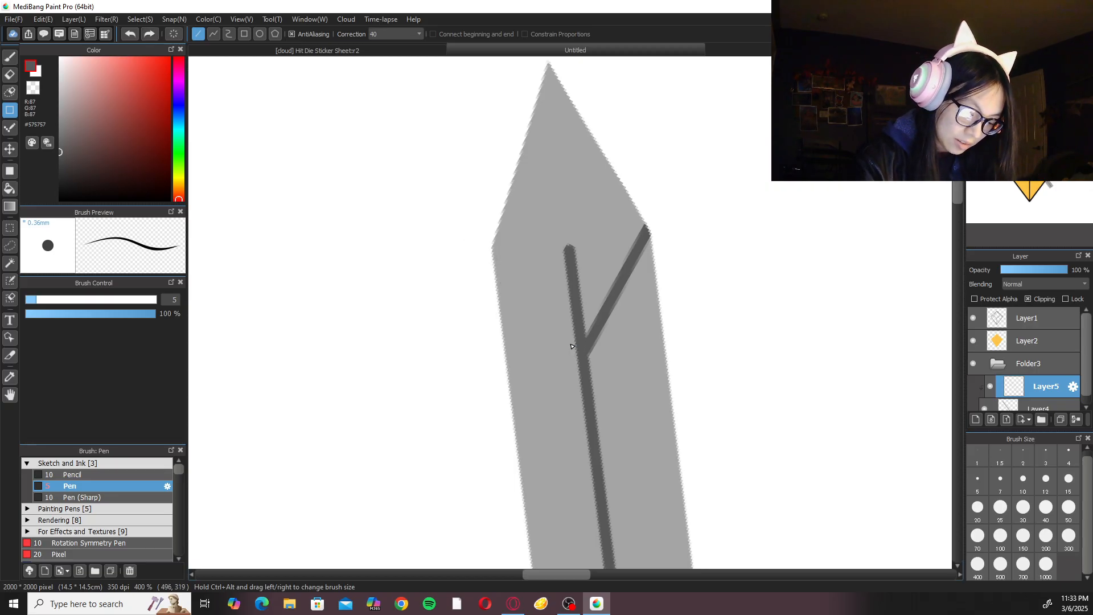
key(ctrl+z)
key(e)
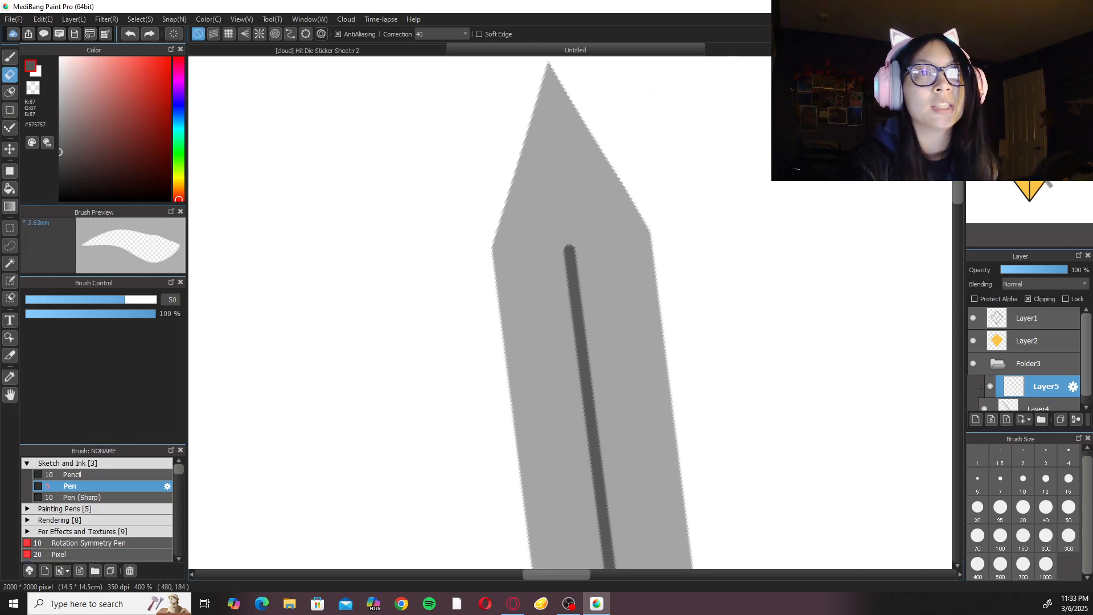
key(alt+Tab)
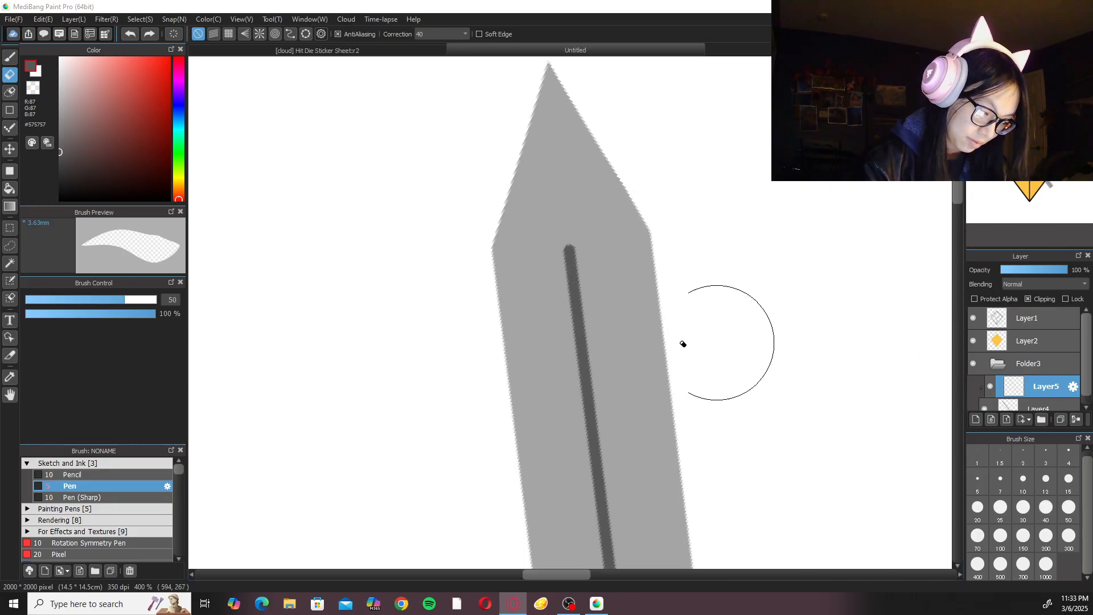
Draw two straight dark grey lines from the blade tip's shoulders, meeting in a V on the centre line.
click(11, 110)
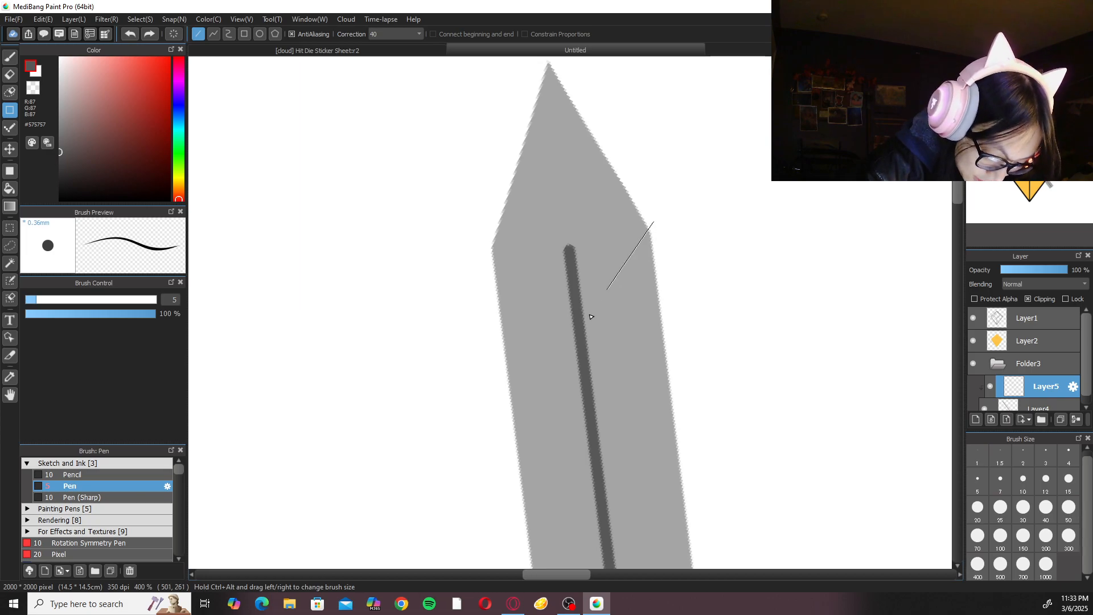
drag(581, 332, 579, 329)
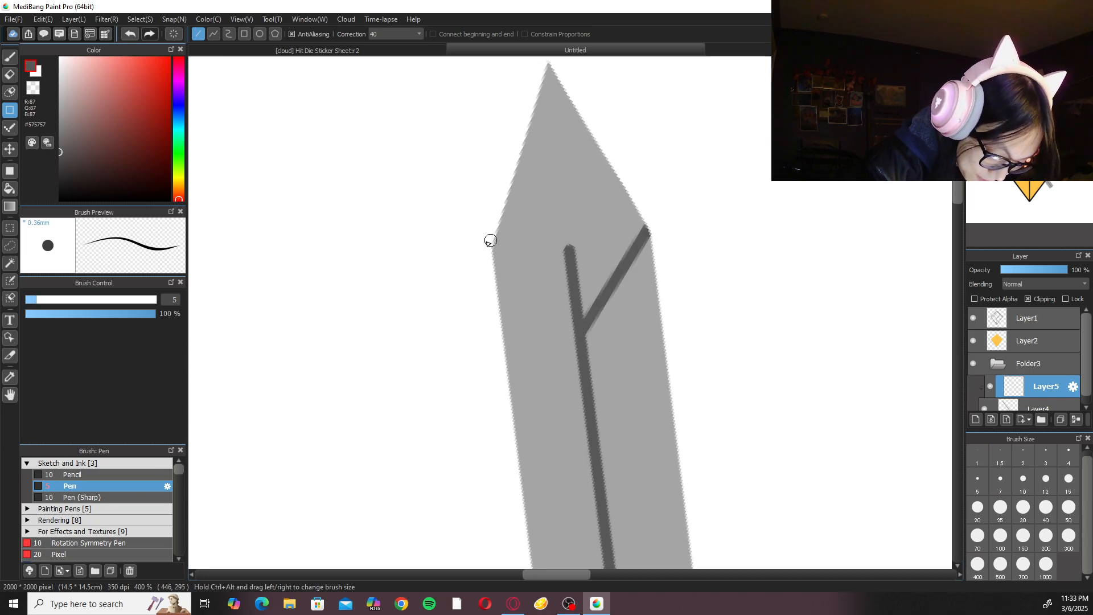
drag(499, 254, 574, 323)
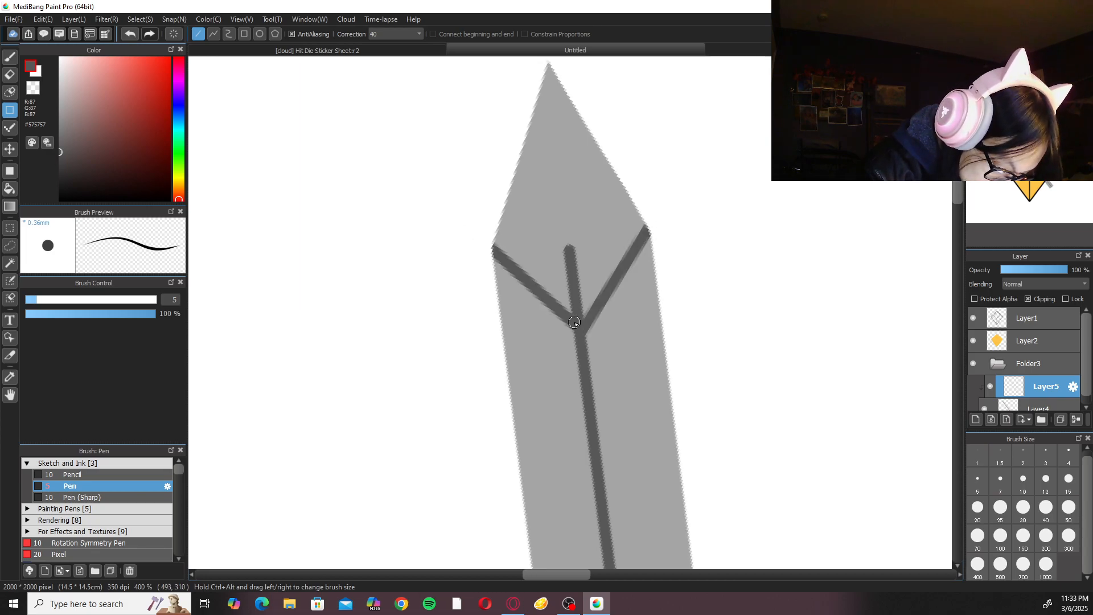
key(ctrl+z)
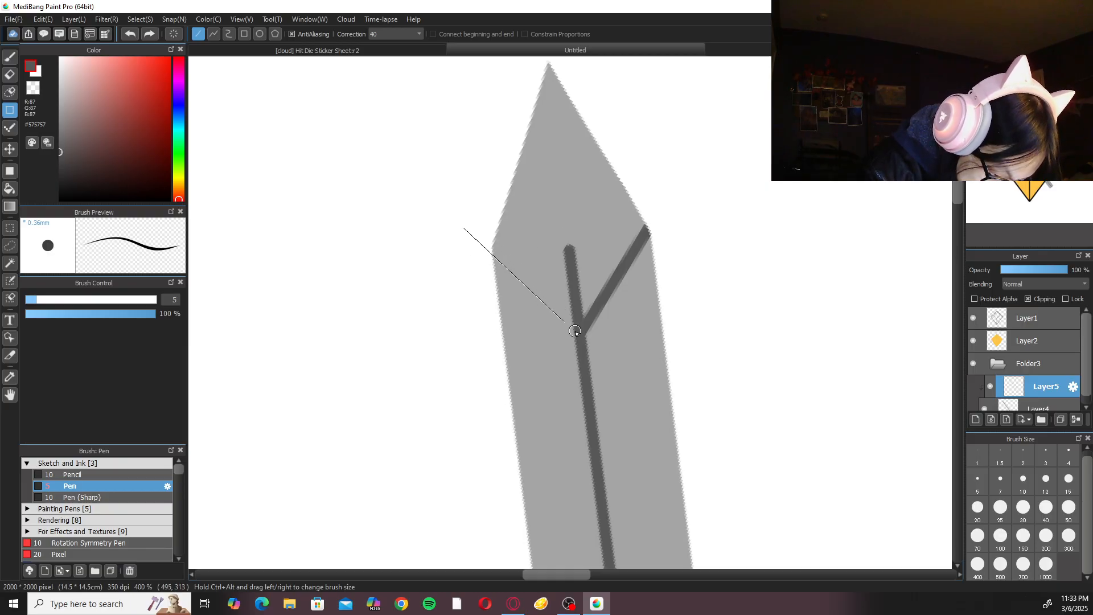
drag(576, 332, 571, 329)
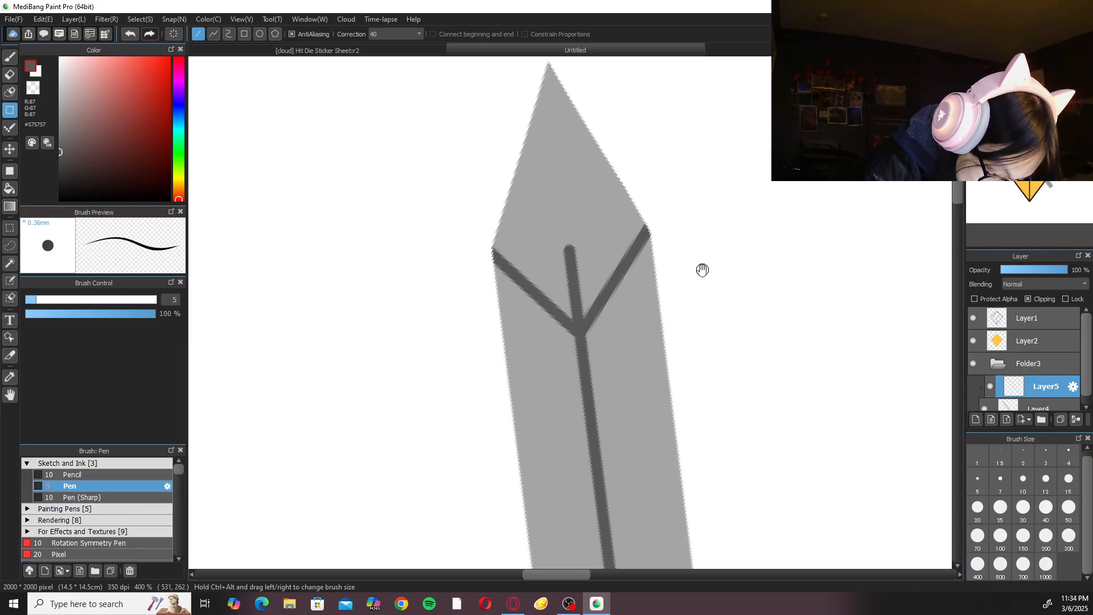
Erase the part of the centre line above the V with the Eraser at size 10, then return to the Pen.
drag(703, 270, 704, 286)
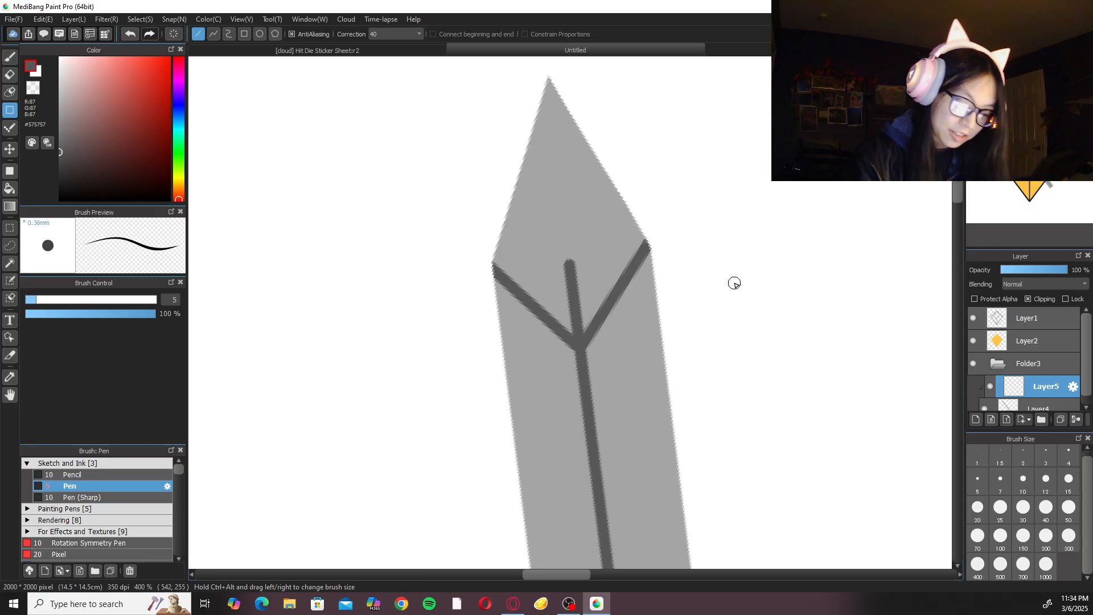
scroll(734, 283, up, 1)
key(e)
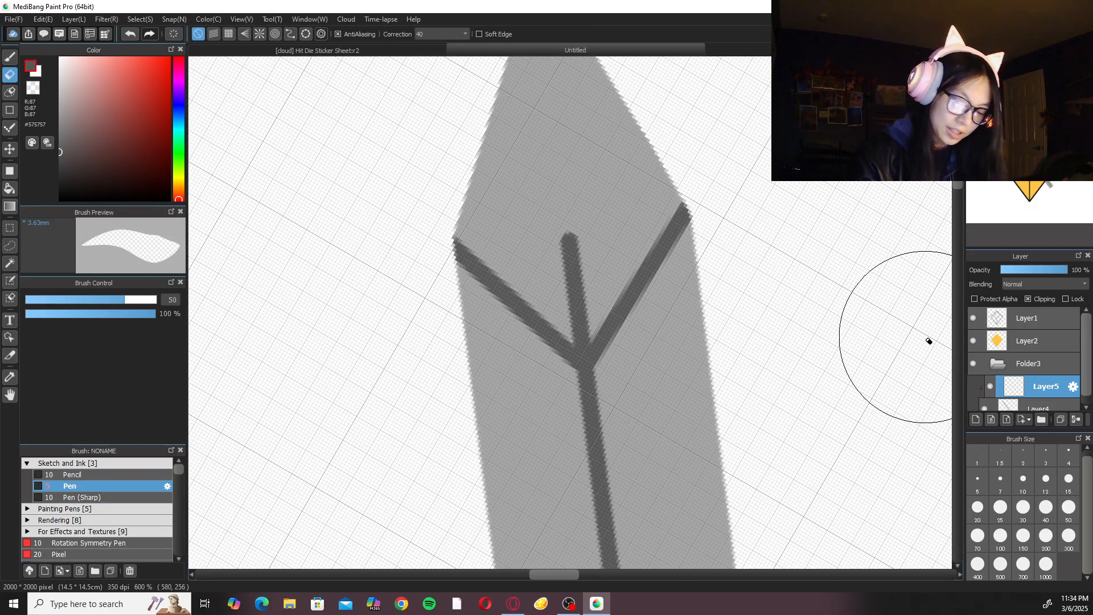
click(1023, 478)
mouse_move(550, 294)
mouse_down()
mouse_move(564, 240)
mouse_move(577, 342)
mouse_move(568, 328)
mouse_move(585, 339)
mouse_move(603, 290)
mouse_move(587, 354)
mouse_up()
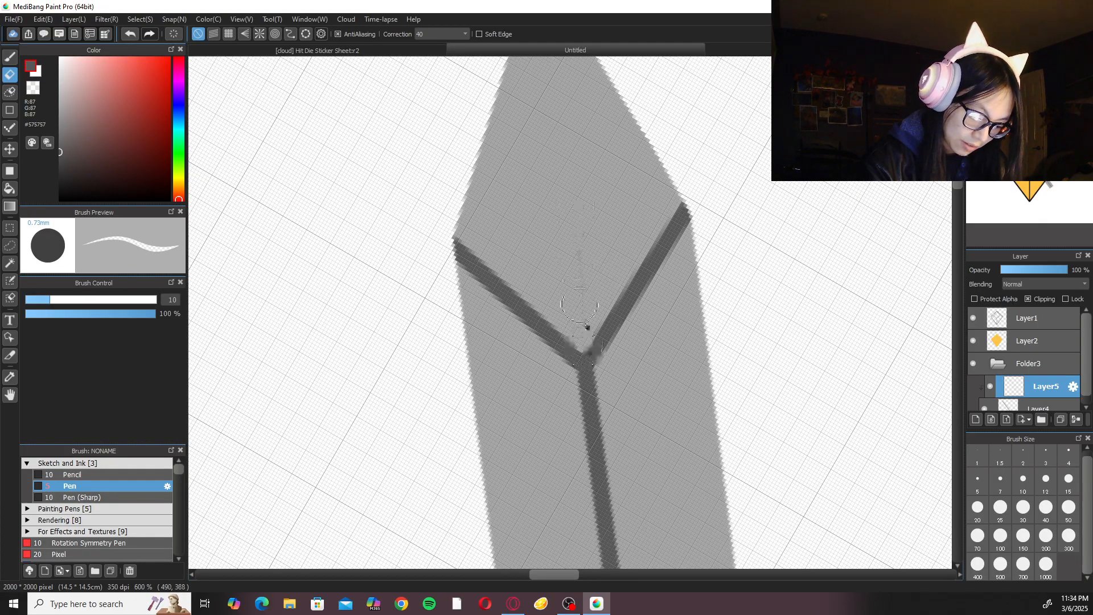
key(b)
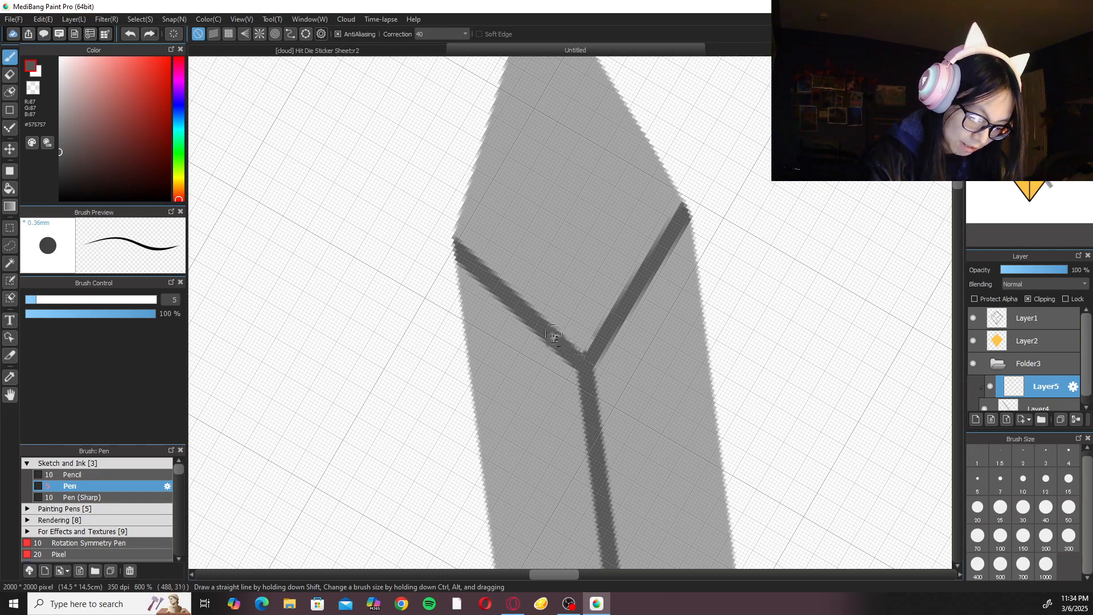
Return the canvas to its upright, full view and examine the detailed blade behind the die.
scroll(707, 203, down, 10)
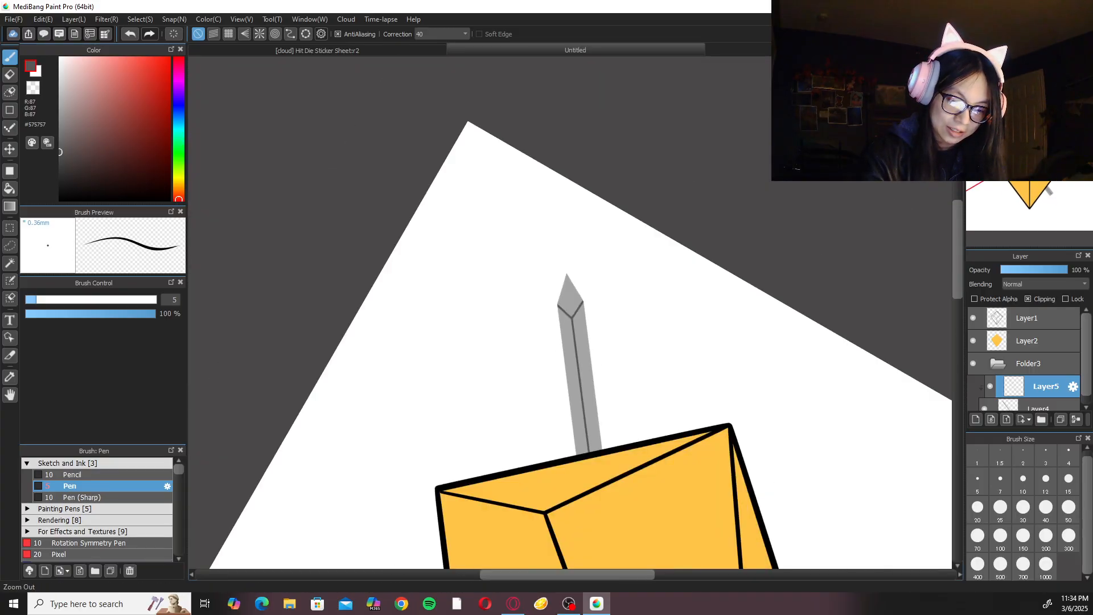
click(1006, 61)
click(1038, 61)
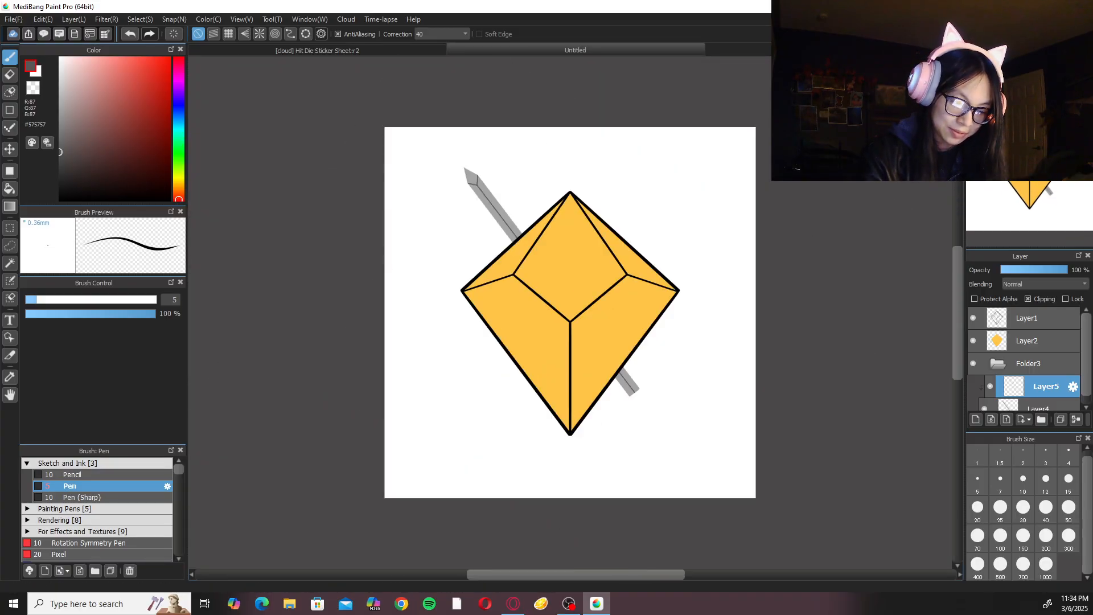
click(1006, 61)
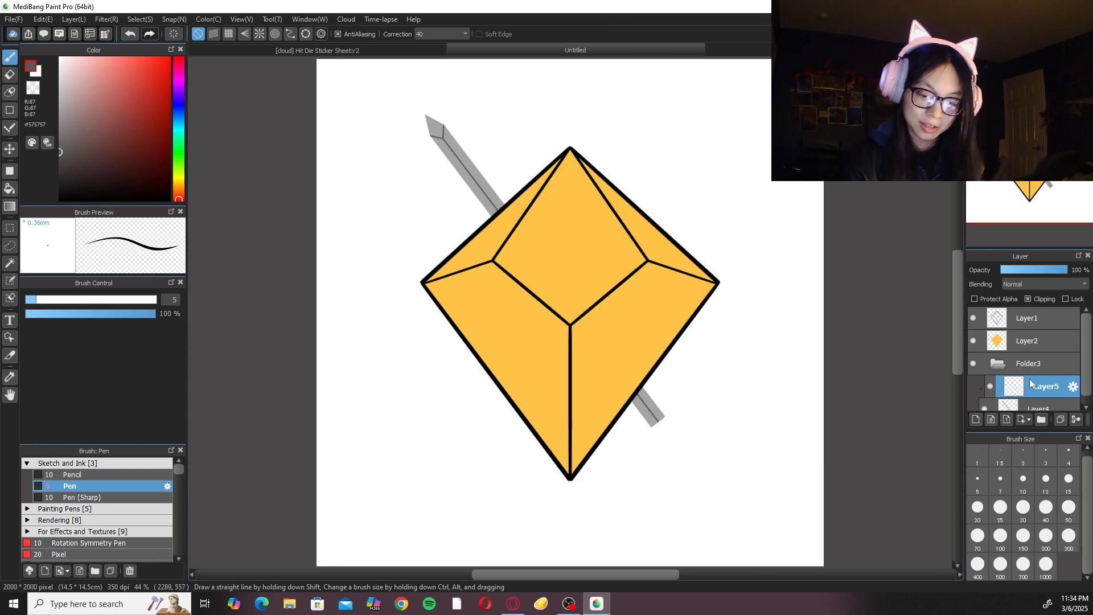
Add a new clipped layer above the blade's line layer and open the Rendering brush group.
click(976, 419)
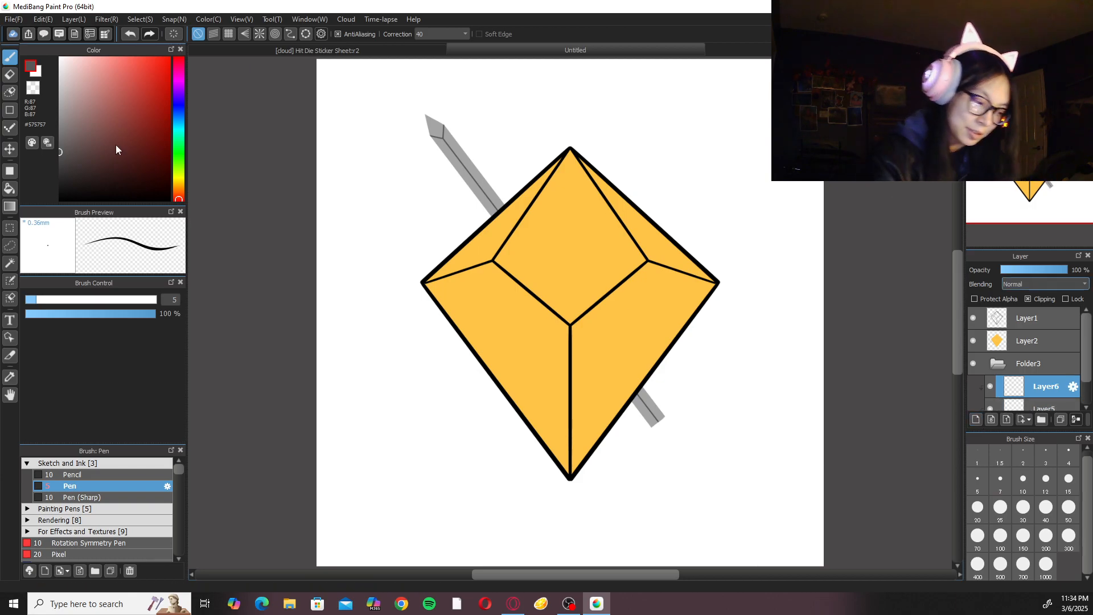
click(105, 463)
click(101, 487)
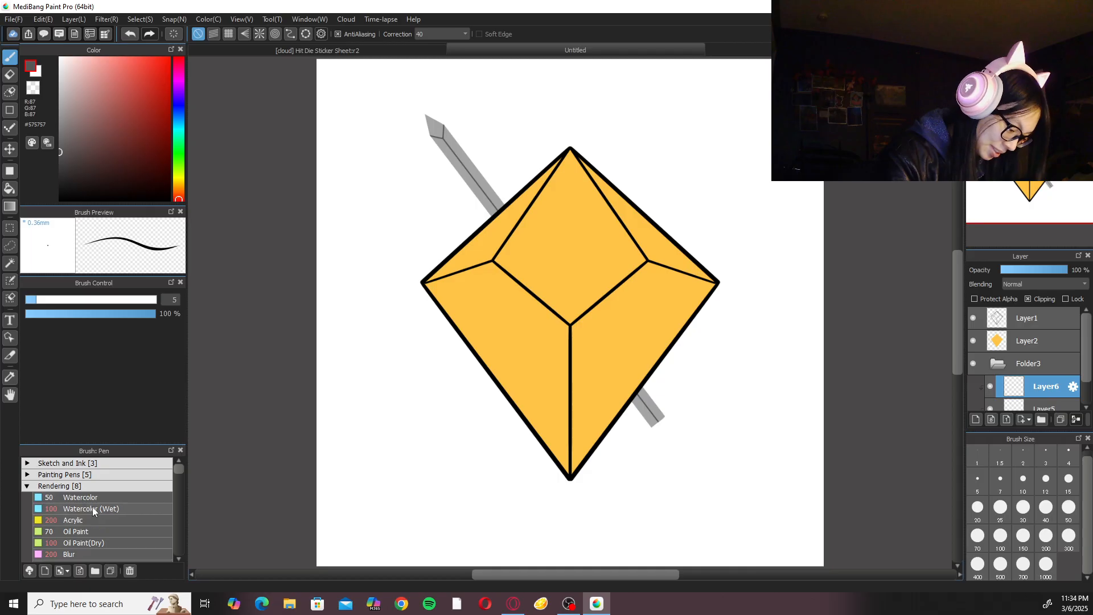
On Layer5, taper the V's right-hand line toward the blade's shoulder with the Eraser at size 10.
click(1031, 408)
drag(504, 209, 649, 378)
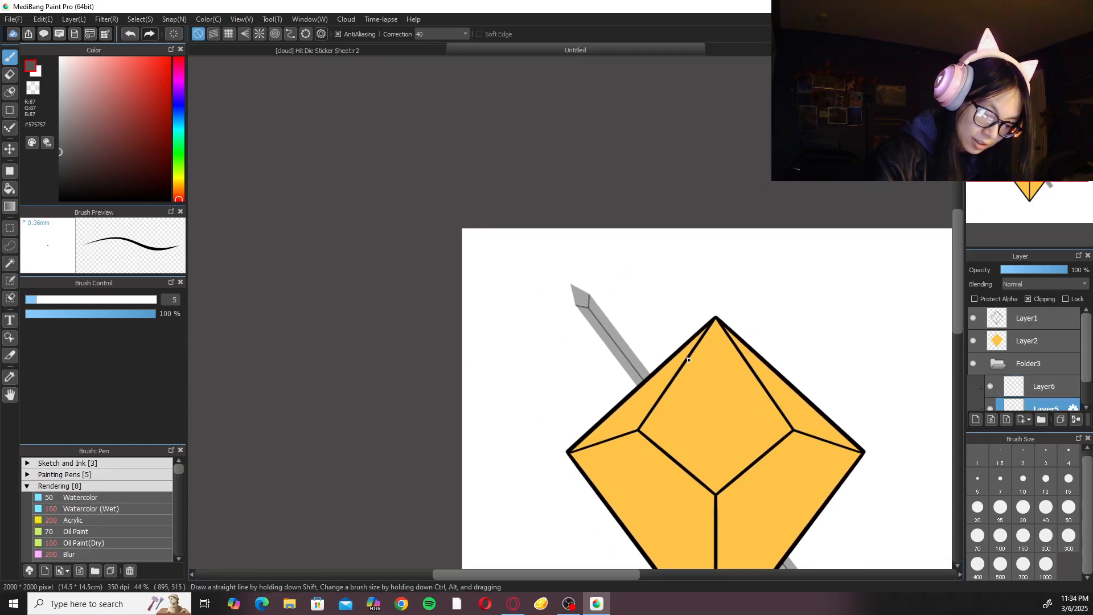
key(e)
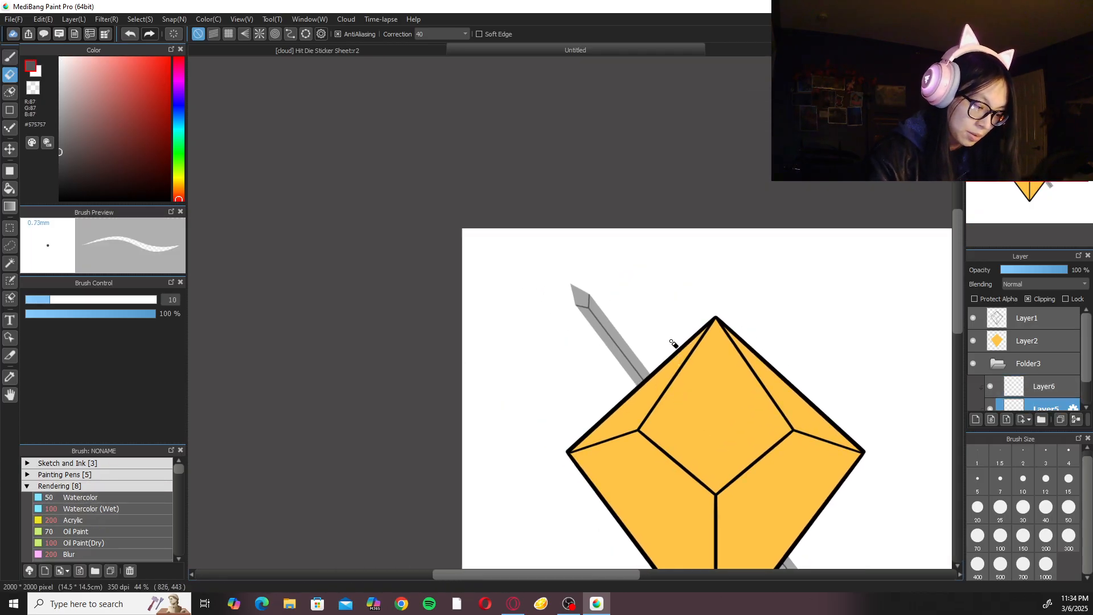
scroll(631, 305, up, 10)
scroll(636, 291, up, 1)
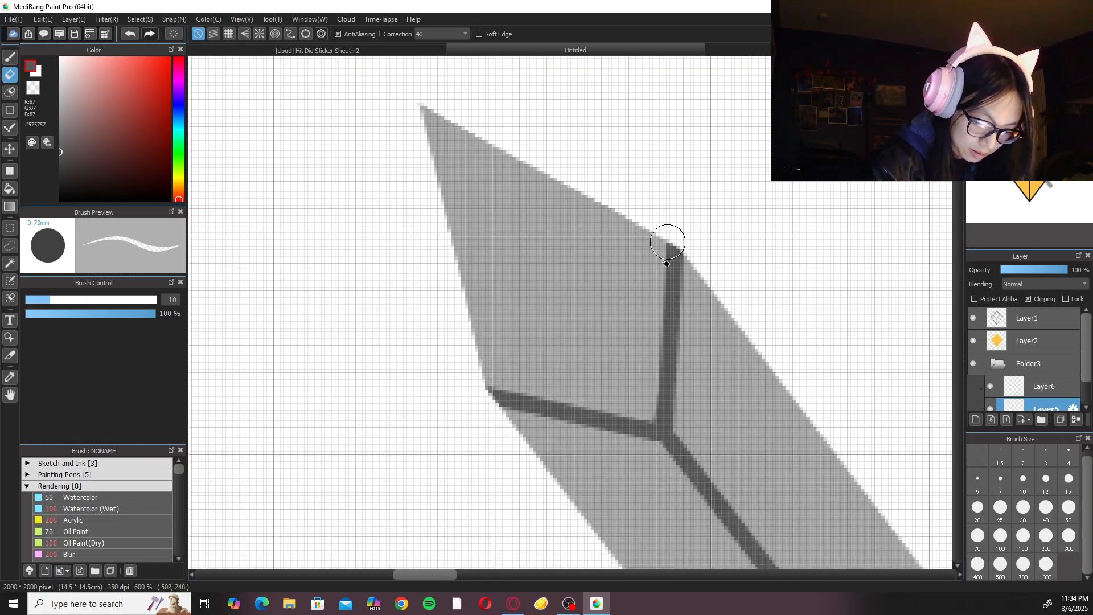
drag(668, 253, 644, 414)
drag(680, 236, 682, 395)
drag(658, 284, 653, 413)
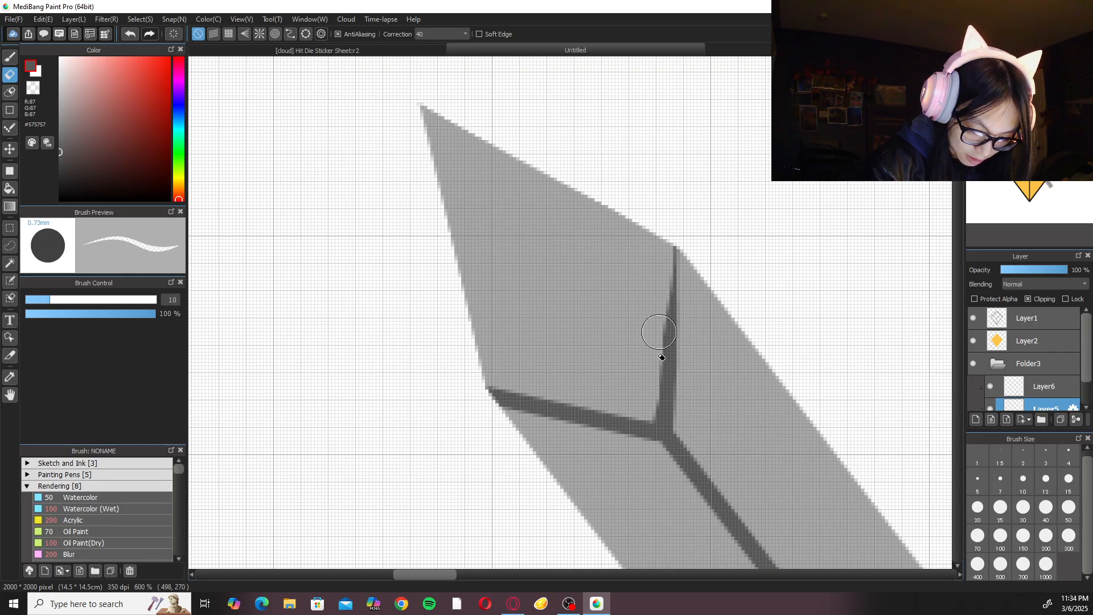
drag(667, 276, 657, 371)
drag(689, 257, 682, 365)
Rotate the canvas and thin the V's other line to a point at its shoulder with the Eraser.
key(Right)
key(Right)
key(Right)
key(Right)
key(Right)
key(Right)
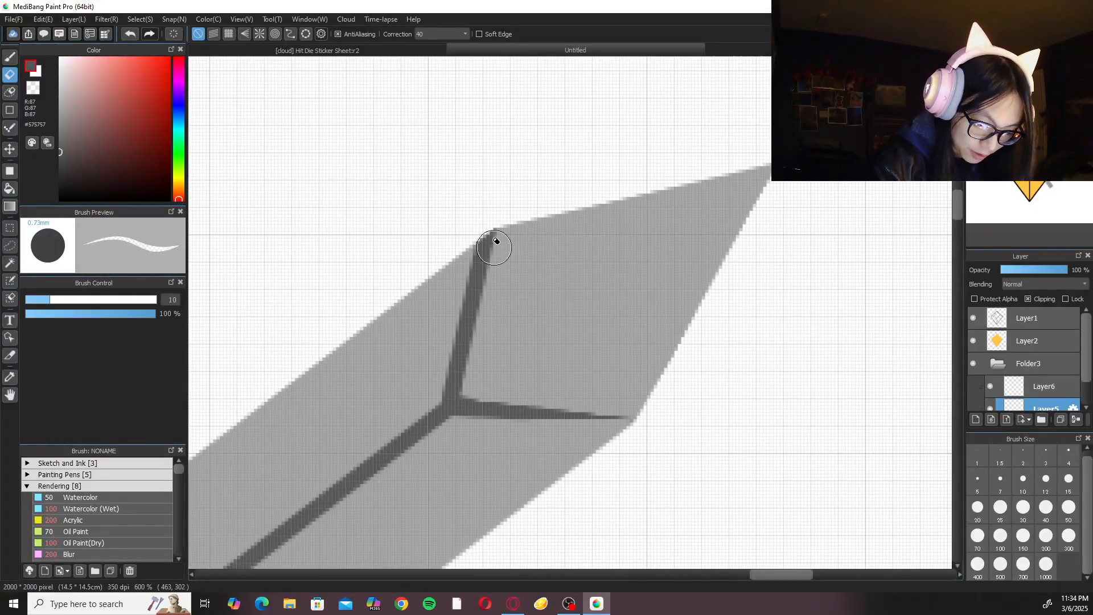
drag(508, 222, 468, 393)
drag(496, 219, 466, 399)
drag(491, 222, 459, 403)
drag(485, 215, 449, 323)
drag(476, 246, 444, 387)
drag(477, 246, 462, 293)
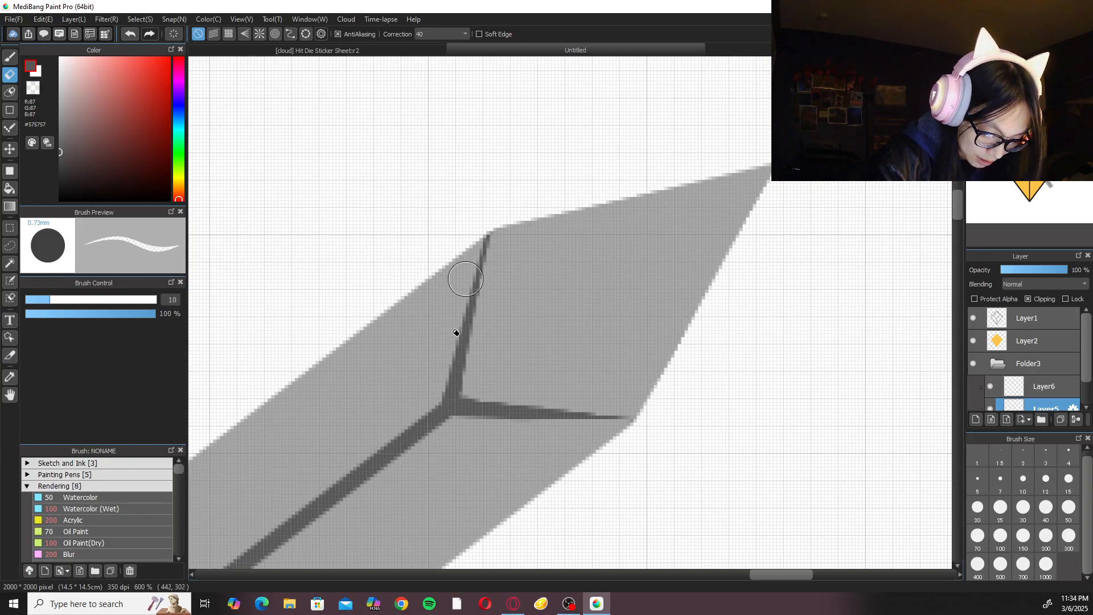
drag(488, 254, 484, 292)
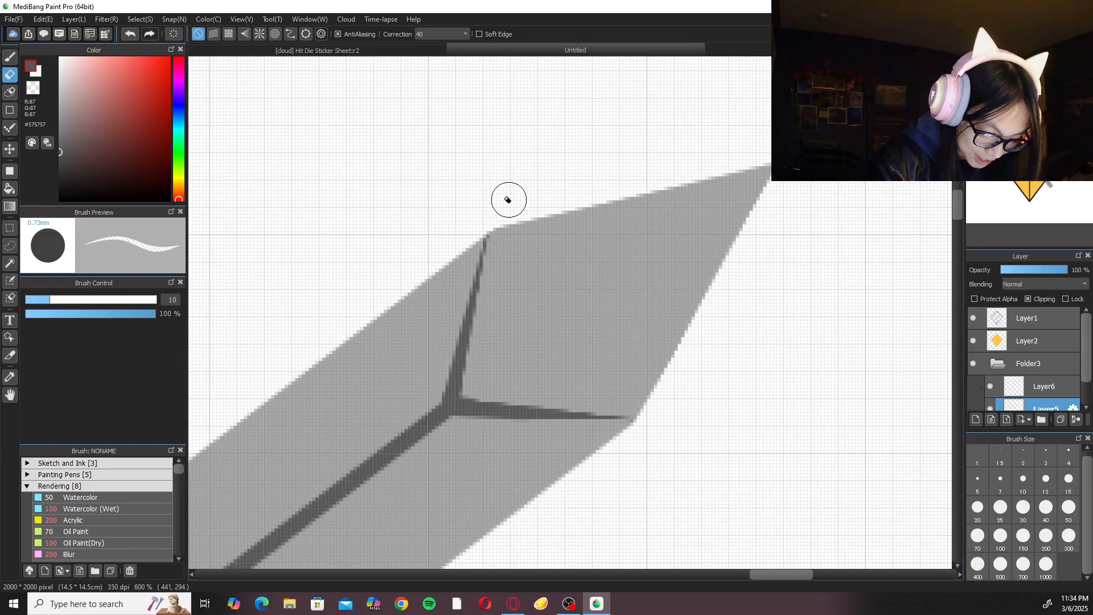
drag(488, 223, 446, 365)
Return to an upright view, select Layer6 and choose the Watercolor (Wet) brush at size 100 in dark grey #575757.
key(Up)
key(ctrl+minus)
key(ctrl+minus)
key(ctrl+minus)
key(ctrl+minus)
key(ctrl+minus)
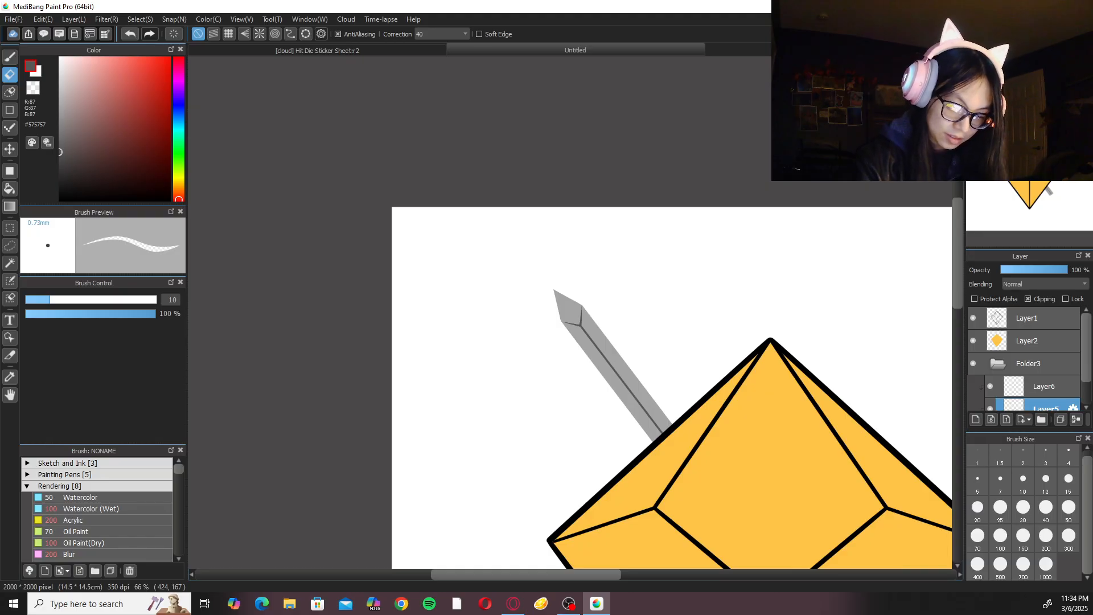
key(ctrl+minus)
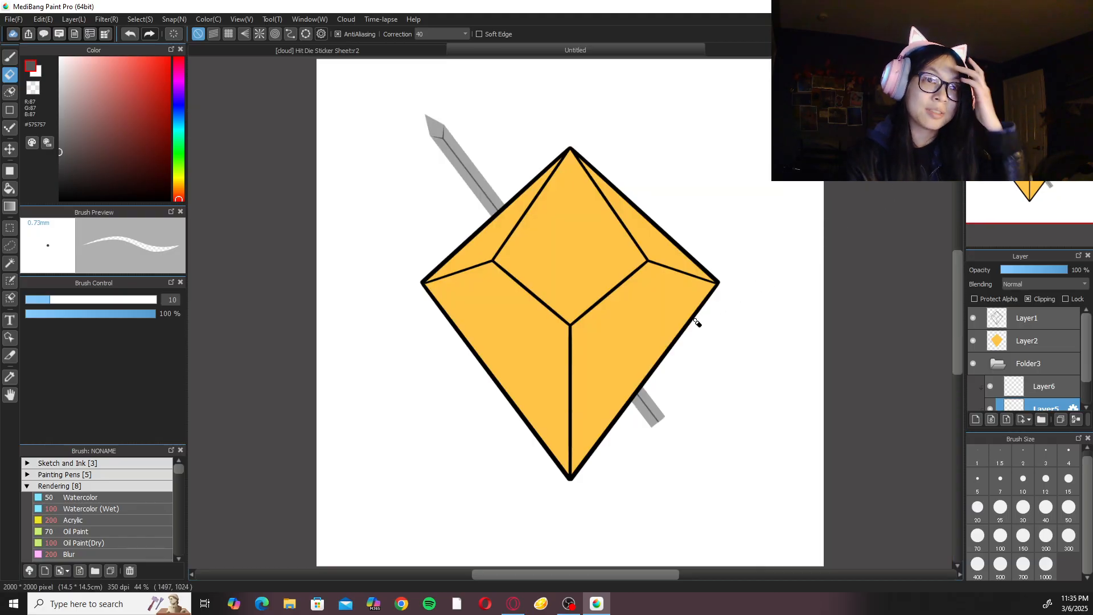
drag(648, 337, 634, 363)
key(b)
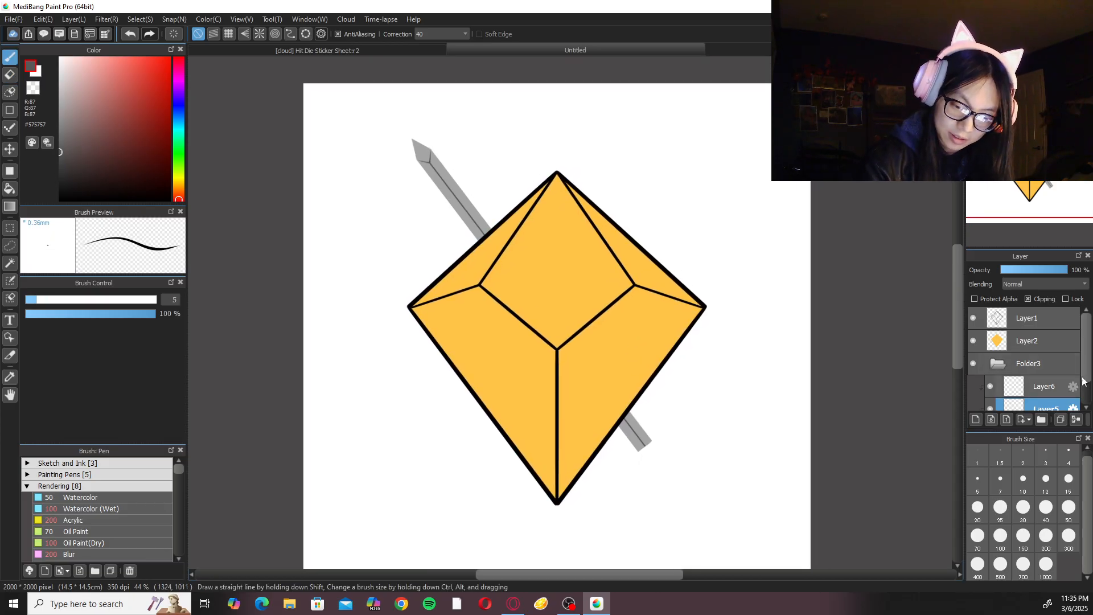
scroll(1089, 371, down, 2)
click(1045, 354)
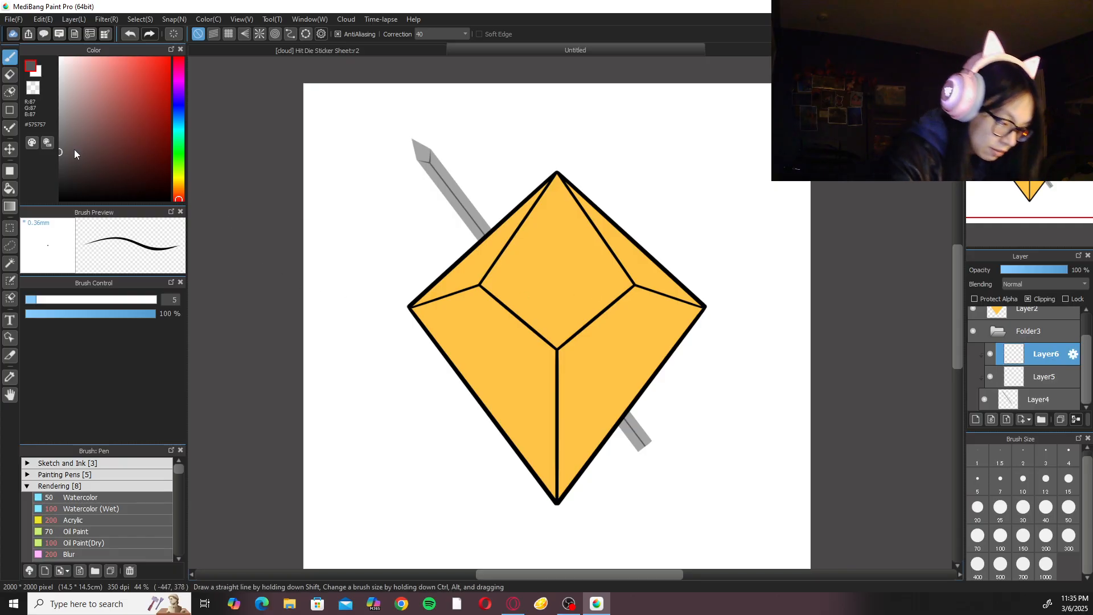
scroll(624, 314, up, 6)
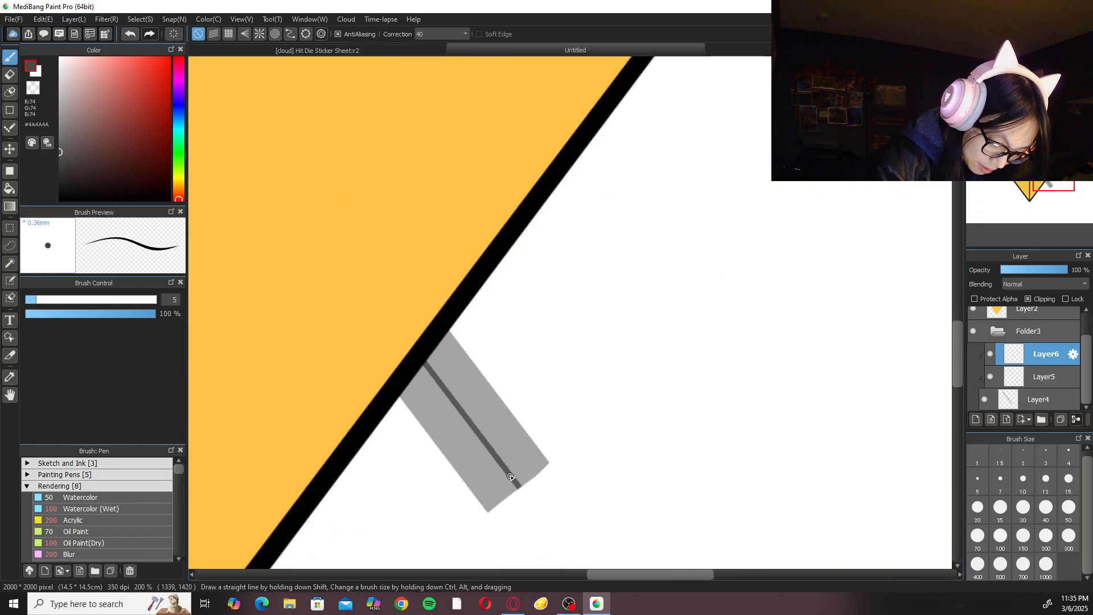
click(110, 508)
Set the brush correction to 0 and shade the blade's lower end with dark grey watercolor.
scroll(579, 337, down, 5)
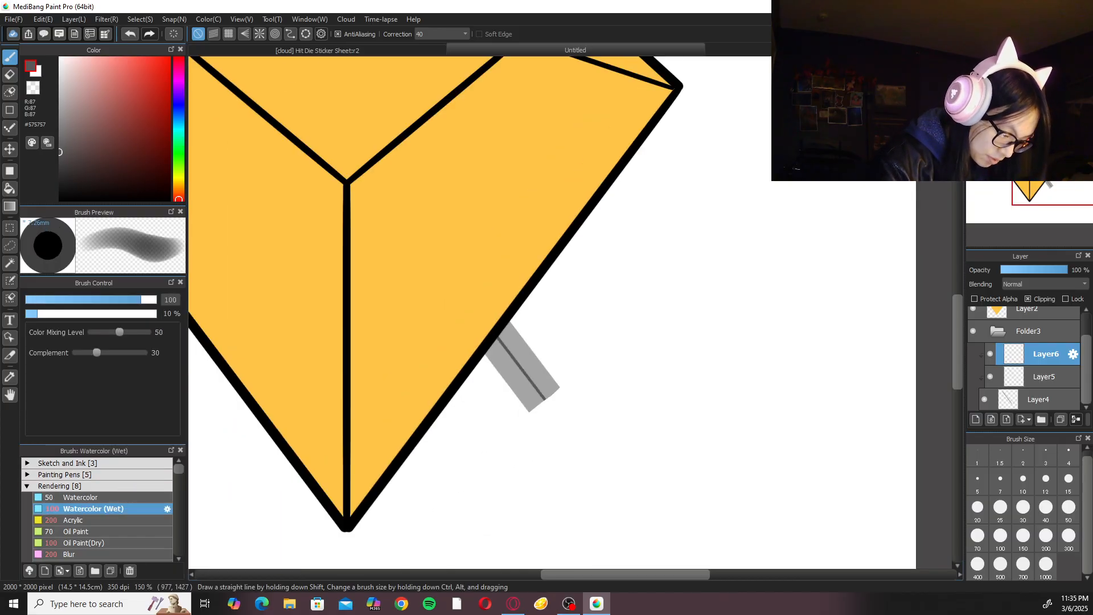
scroll(598, 385, down, 1)
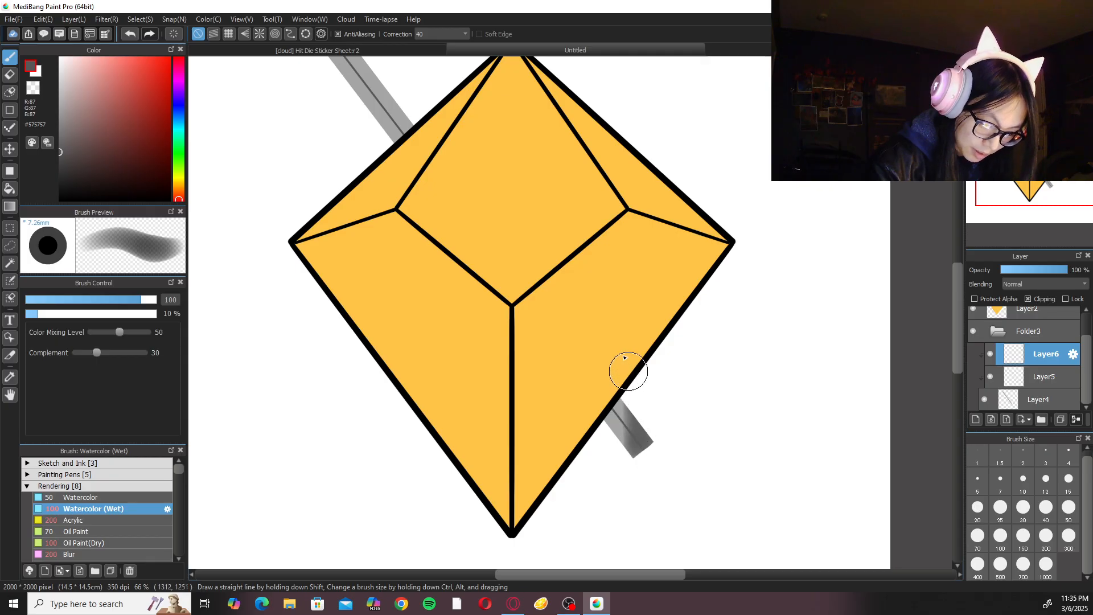
click(447, 35)
click(447, 45)
scroll(572, 308, down, 1)
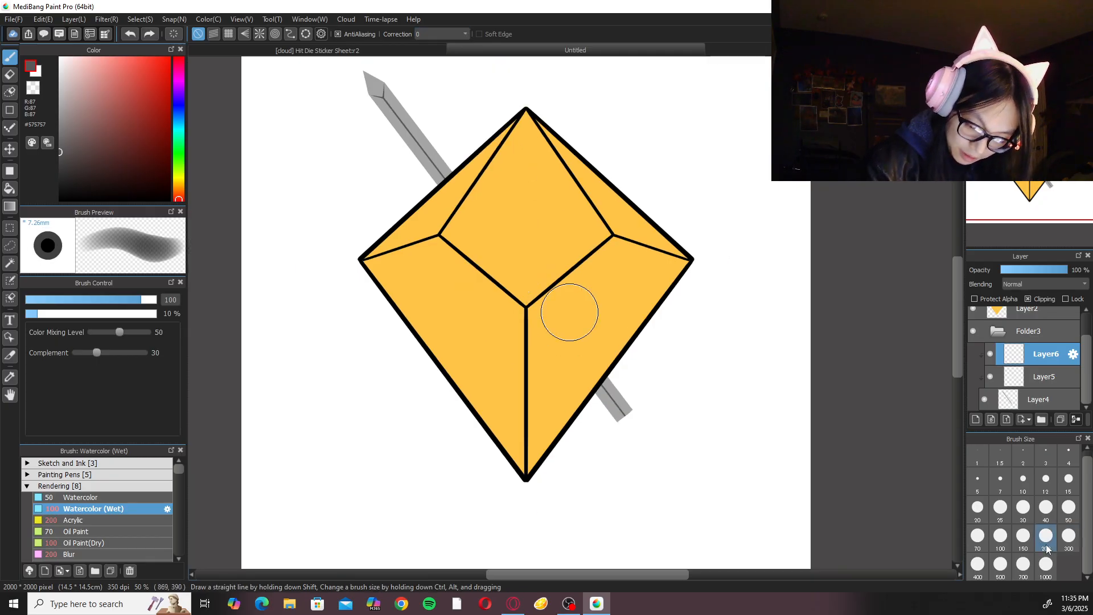
drag(623, 404, 595, 377)
Shade the blade's tip and the left side of its upper section with Watercolor (Wet) at size 100.
drag(646, 299, 705, 452)
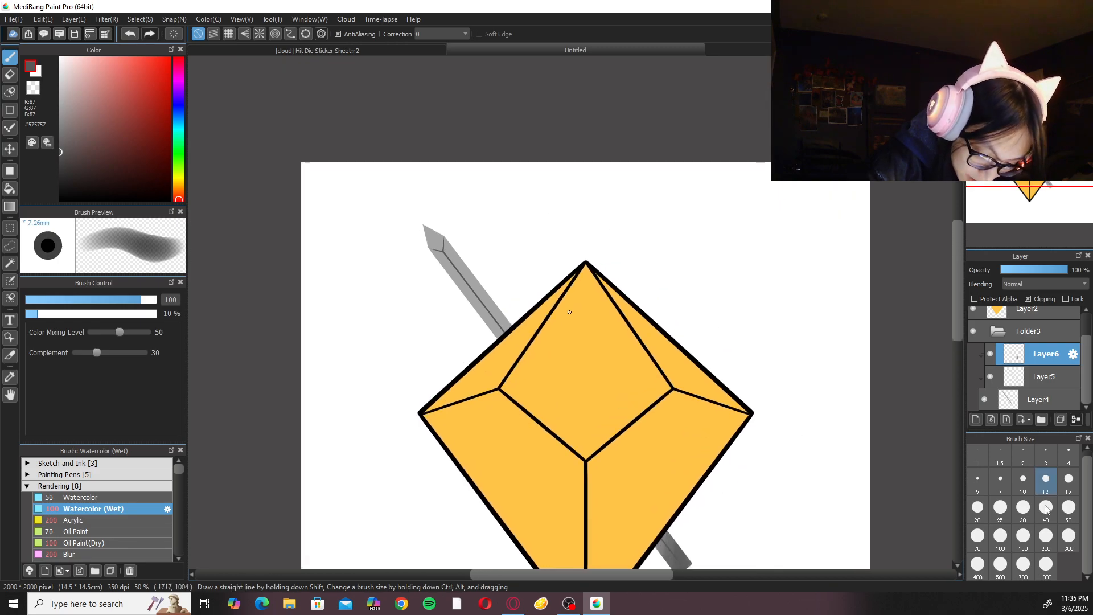
click(977, 535)
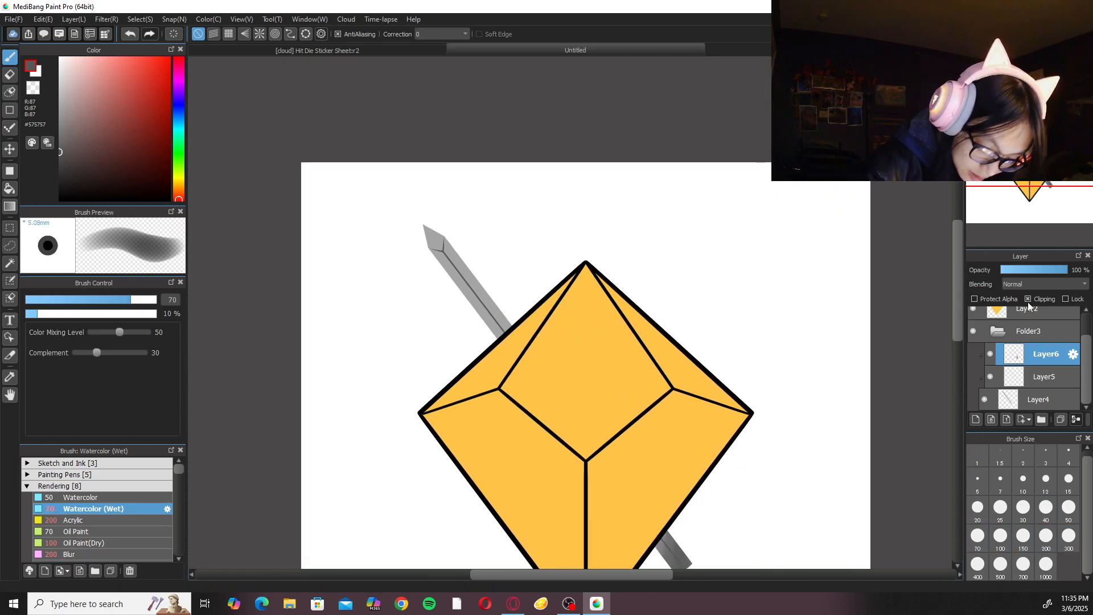
key(Right)
click(1046, 536)
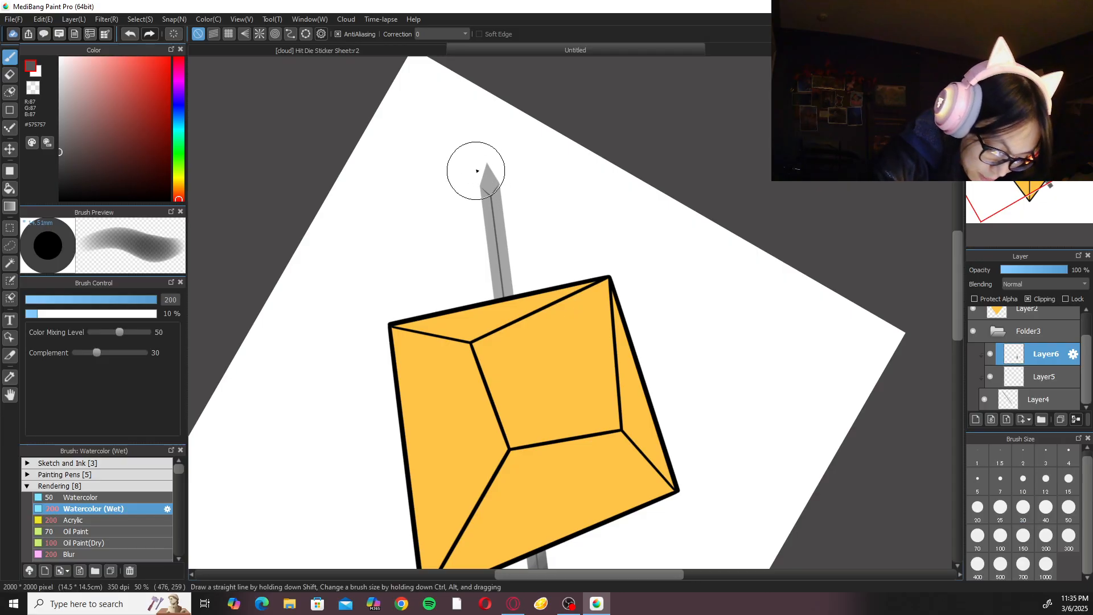
click(1000, 535)
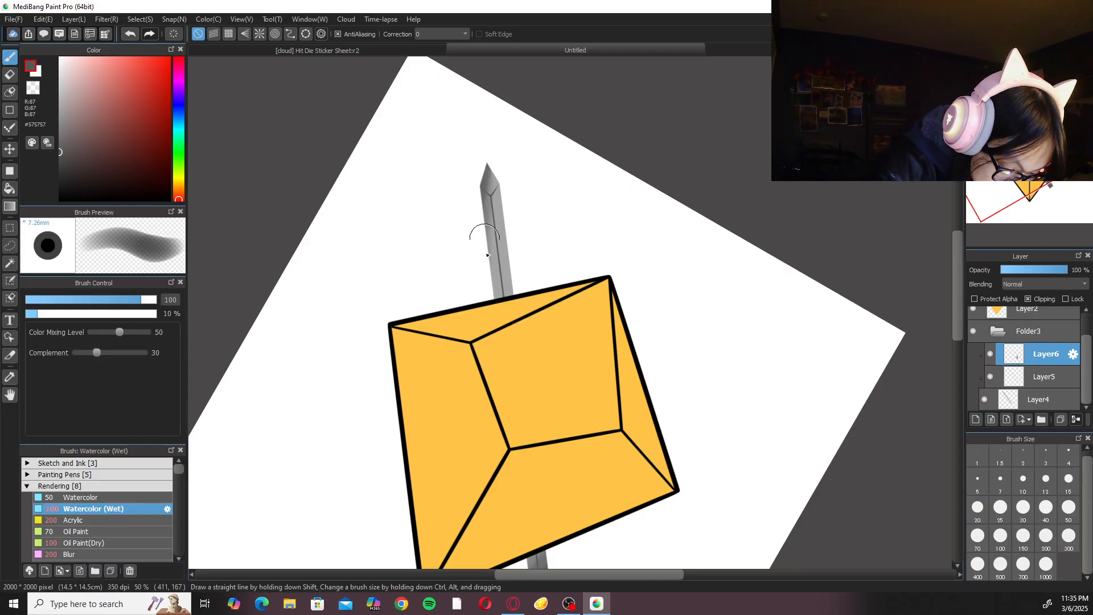
drag(491, 192, 496, 317)
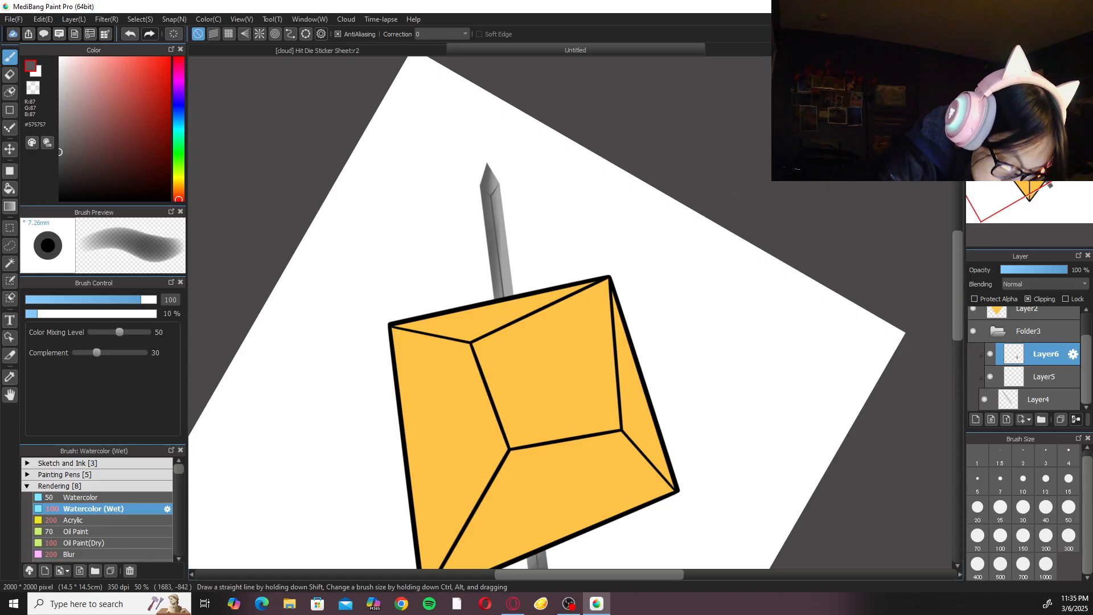
key(Left)
key(Left)
key(Up)
key(Up)
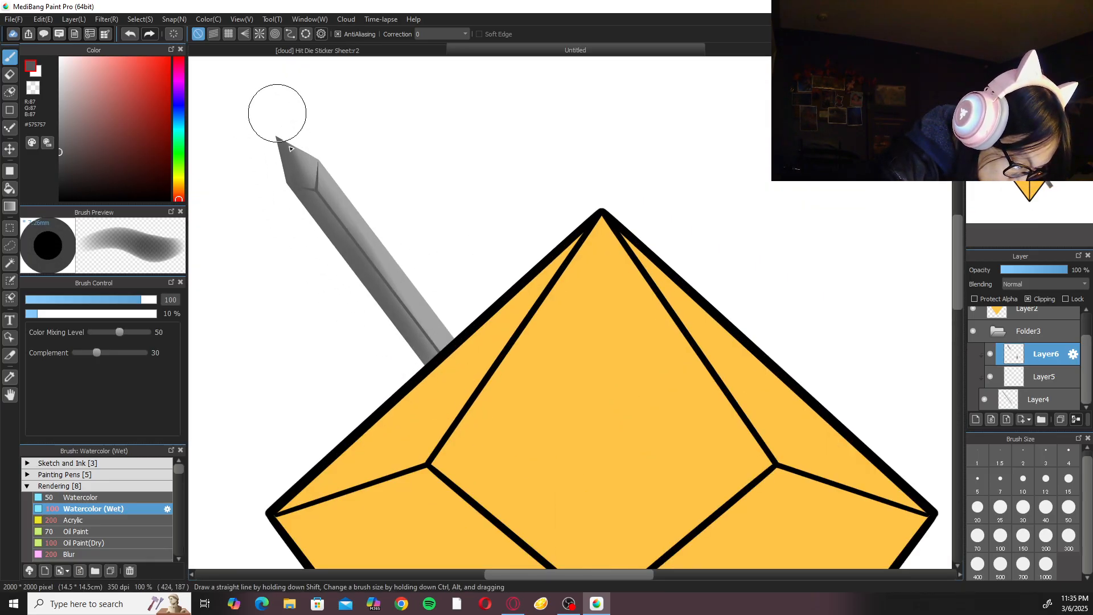
Soften the shading on both visible parts of the blade with the Blur brush at size 200.
key(Down)
key(Down)
key(Down)
key(Up)
key(Up)
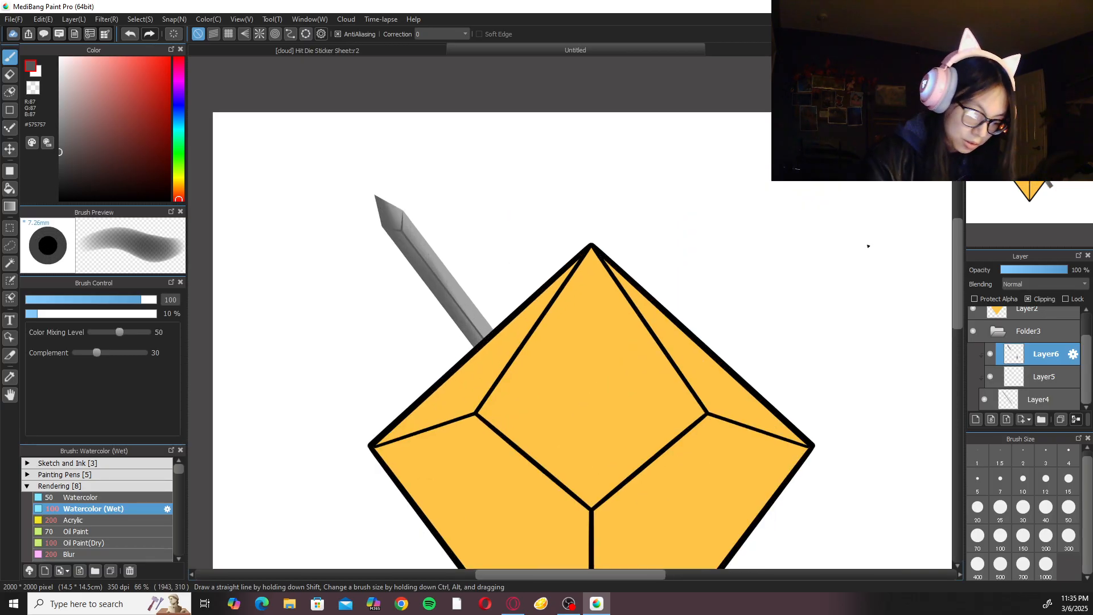
click(119, 552)
drag(436, 263, 519, 376)
drag(742, 363, 630, 141)
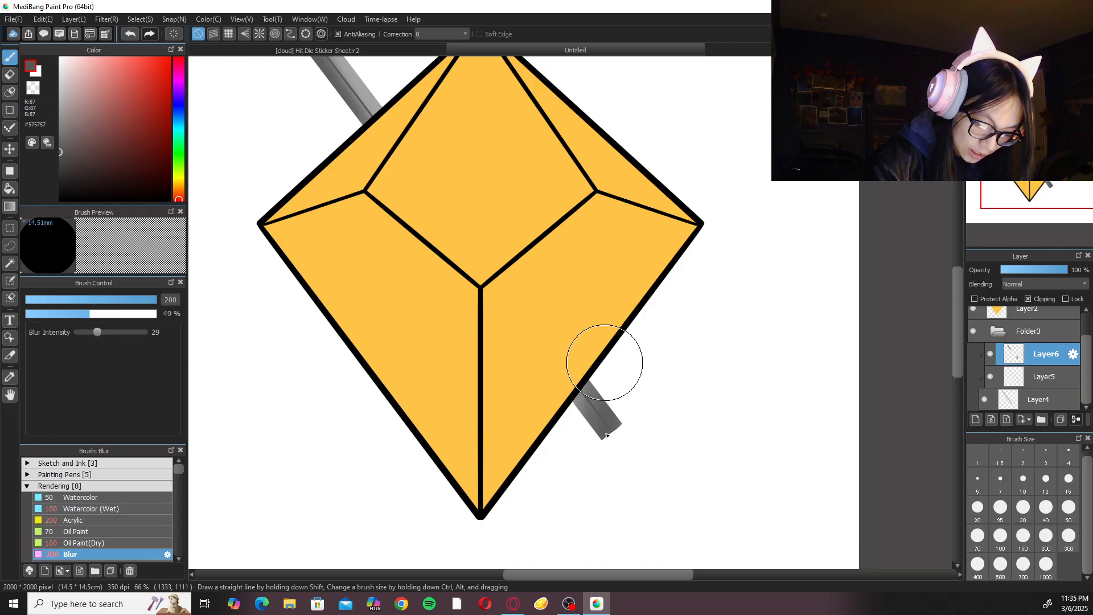
drag(568, 371, 791, 433)
Add a clipped layer above the shading, set its blending to Add and pick the blade's light grey #A1A1A1.
click(976, 420)
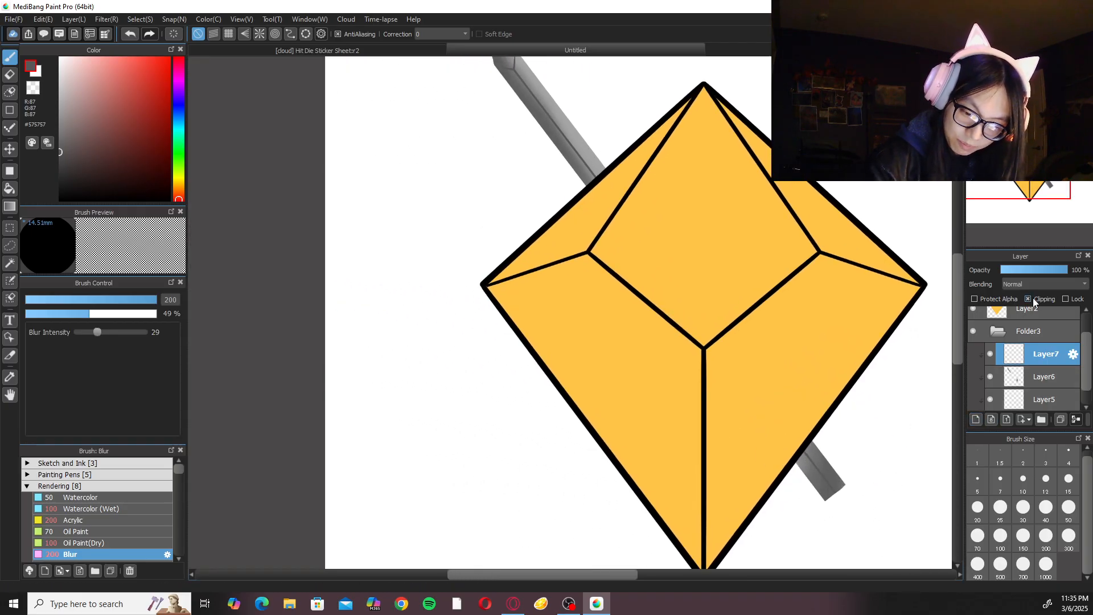
click(1045, 283)
click(1042, 312)
right_click(567, 124)
drag(560, 140, 520, 298)
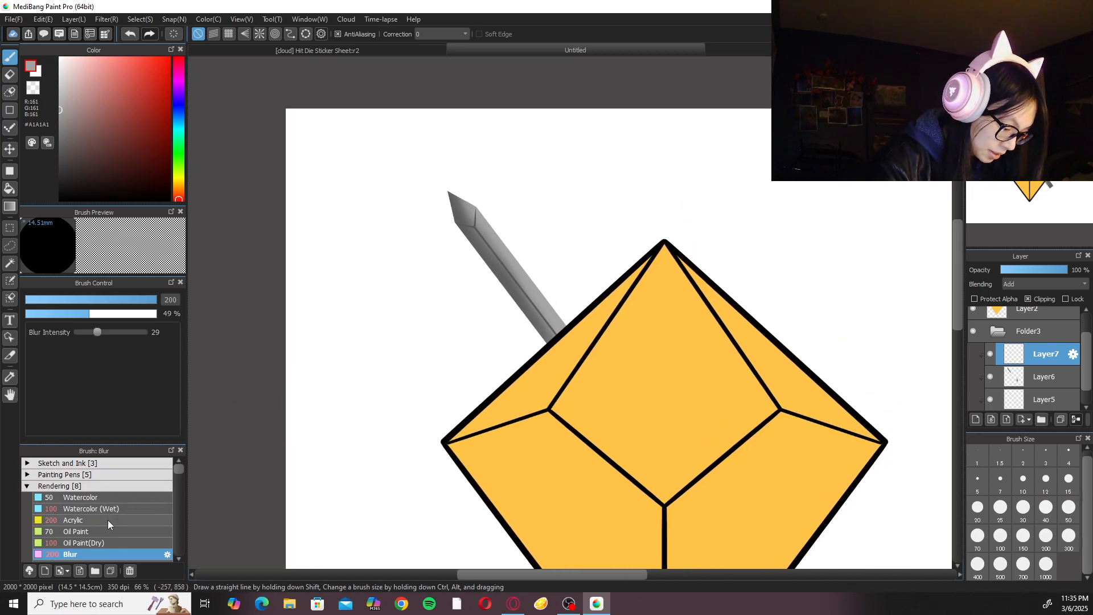
Try a highlight along the upper blade's right edge with Watercolor (Wet) at size 100, then undo the strokes.
click(117, 509)
mouse_move(453, 181)
mouse_down()
mouse_move(491, 235)
mouse_move(456, 177)
mouse_move(504, 252)
mouse_move(436, 157)
mouse_move(559, 319)
mouse_move(505, 201)
mouse_move(555, 325)
mouse_move(506, 198)
mouse_move(557, 323)
mouse_move(539, 262)
mouse_up()
key(ctrl+z)
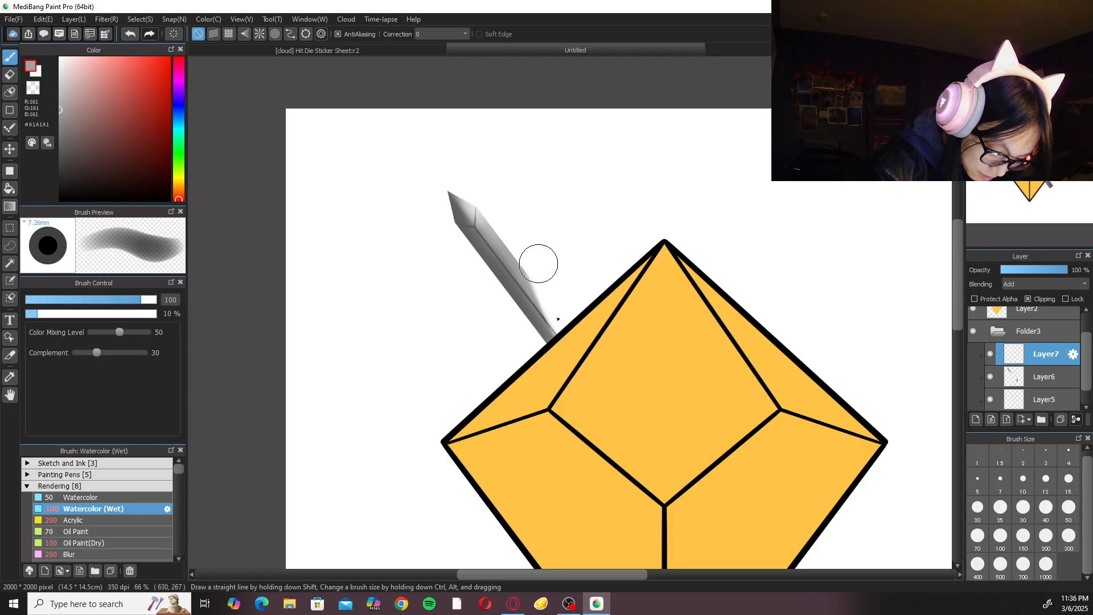
key(ctrl+z)
key(ctrl+z)
drag(532, 218, 582, 372)
drag(539, 251, 571, 373)
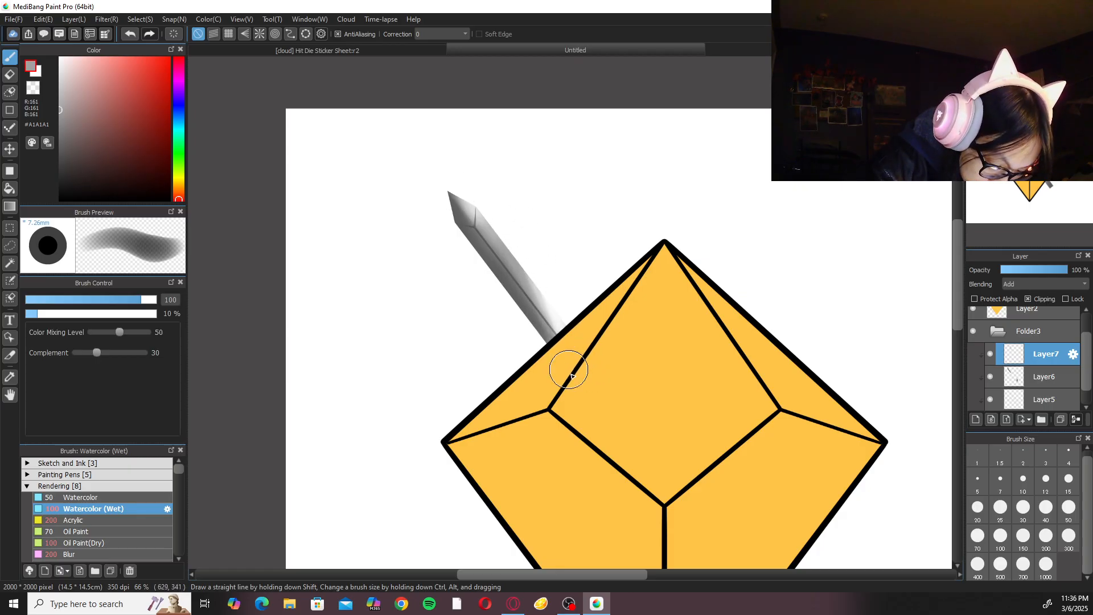
mouse_move(502, 199)
mouse_down()
mouse_move(550, 348)
mouse_move(531, 312)
mouse_move(526, 279)
mouse_move(569, 352)
mouse_up()
click(132, 552)
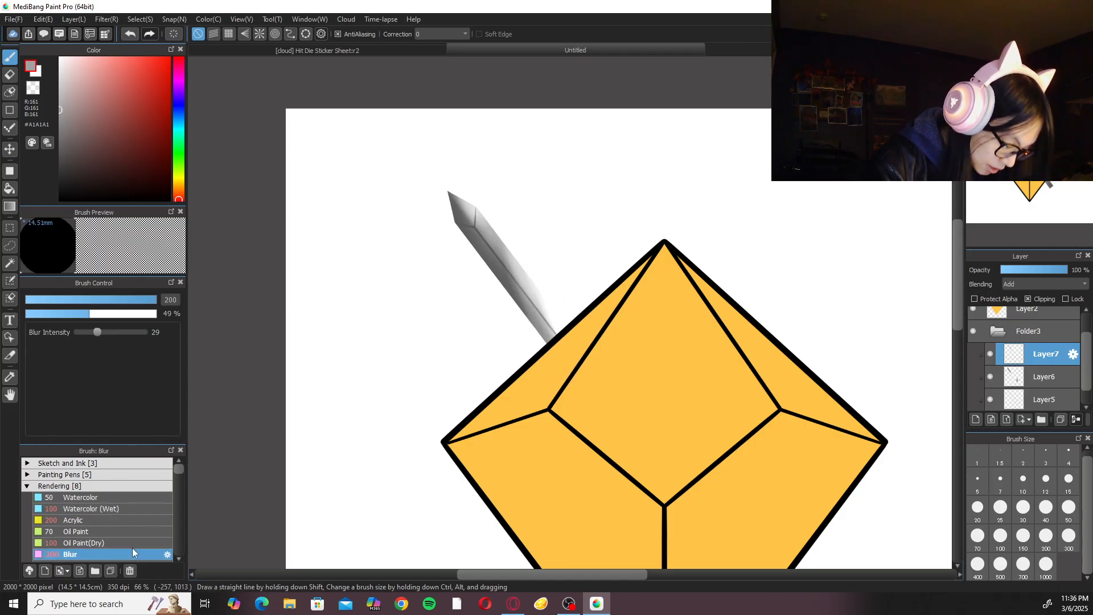
key(ctrl+z)
key(ctrl+z)
key(ctrl+z)
key(ctrl+z)
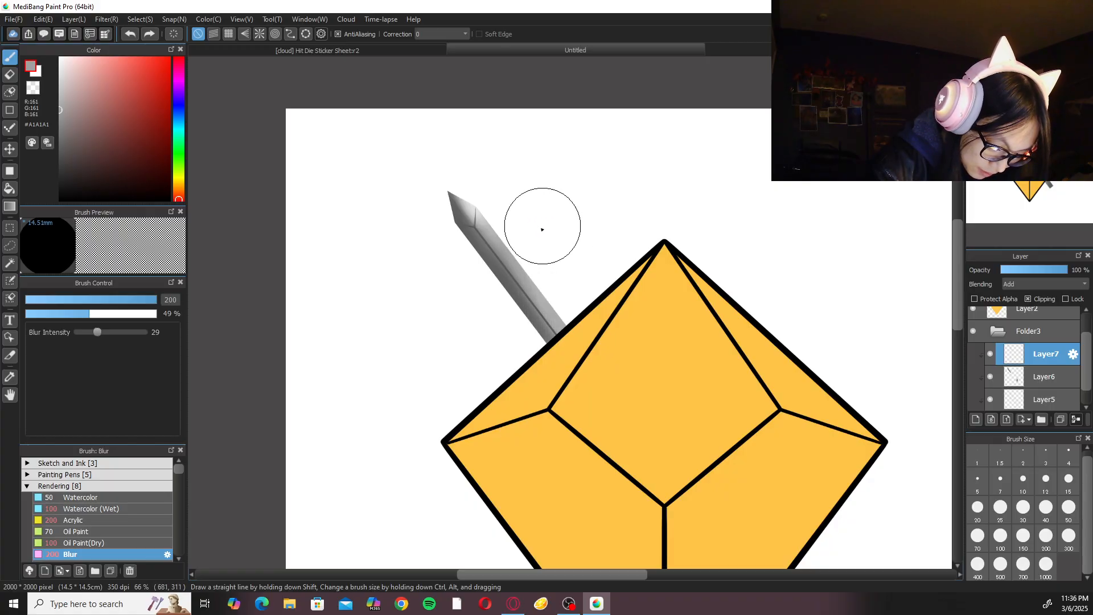
Highlight the upper blade's right side with Watercolor (Wet) at size 150, then switch to Blur at size 200 to soften it.
click(122, 507)
key(ctrl+alt+0)
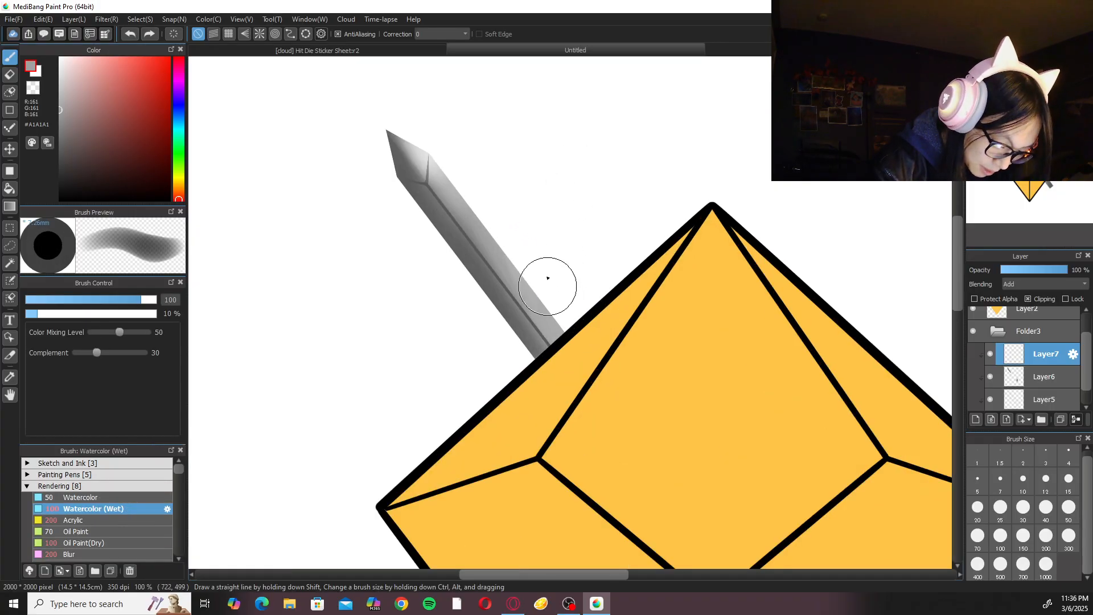
click(1023, 537)
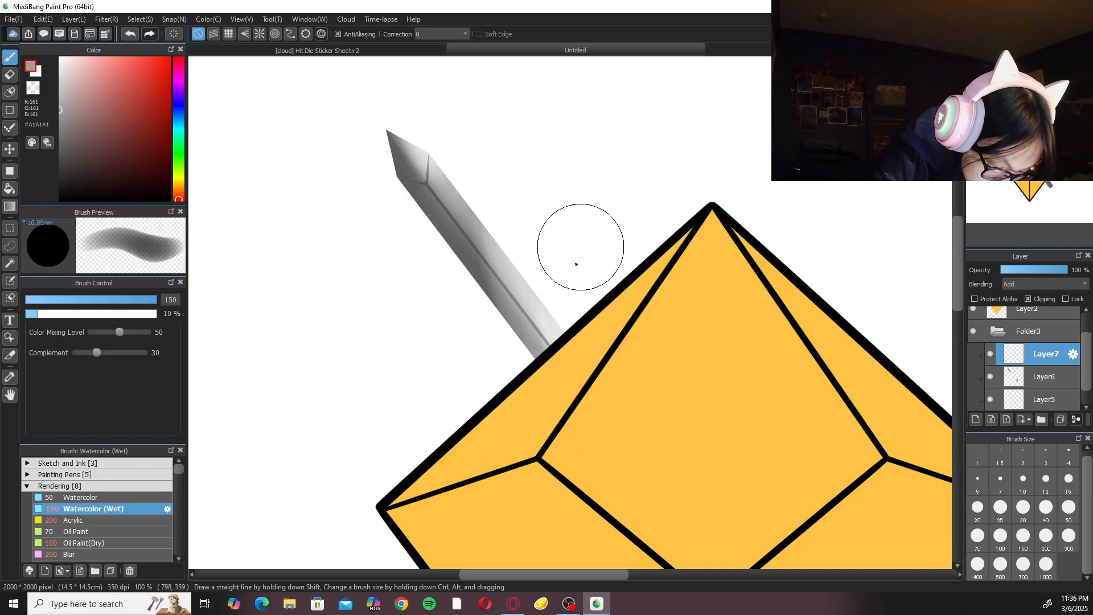
click(116, 552)
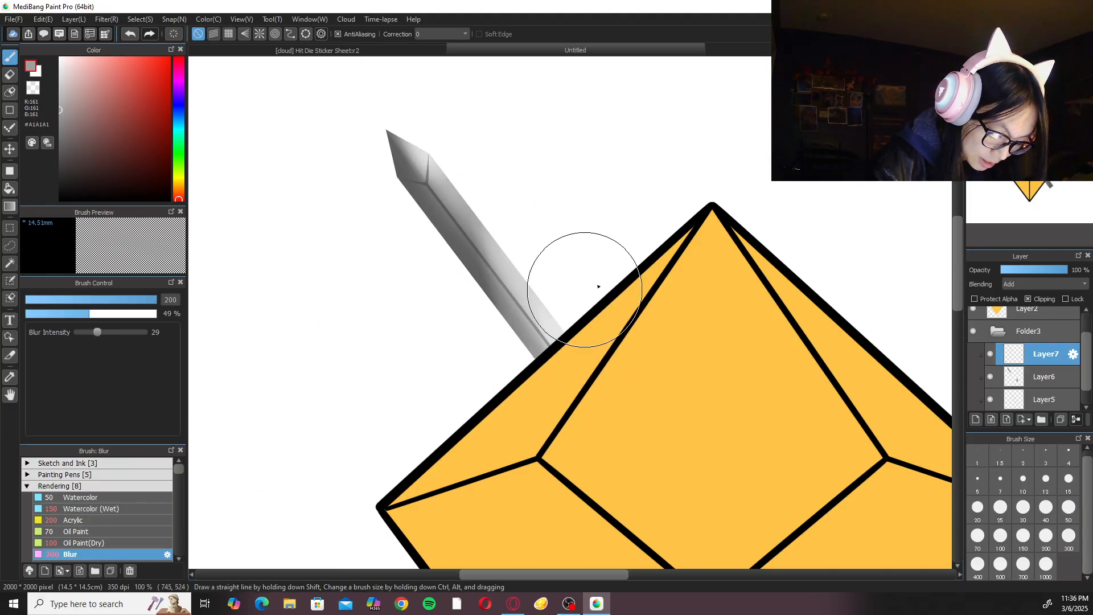
scroll(645, 273, down, 2)
scroll(586, 309, up, 2)
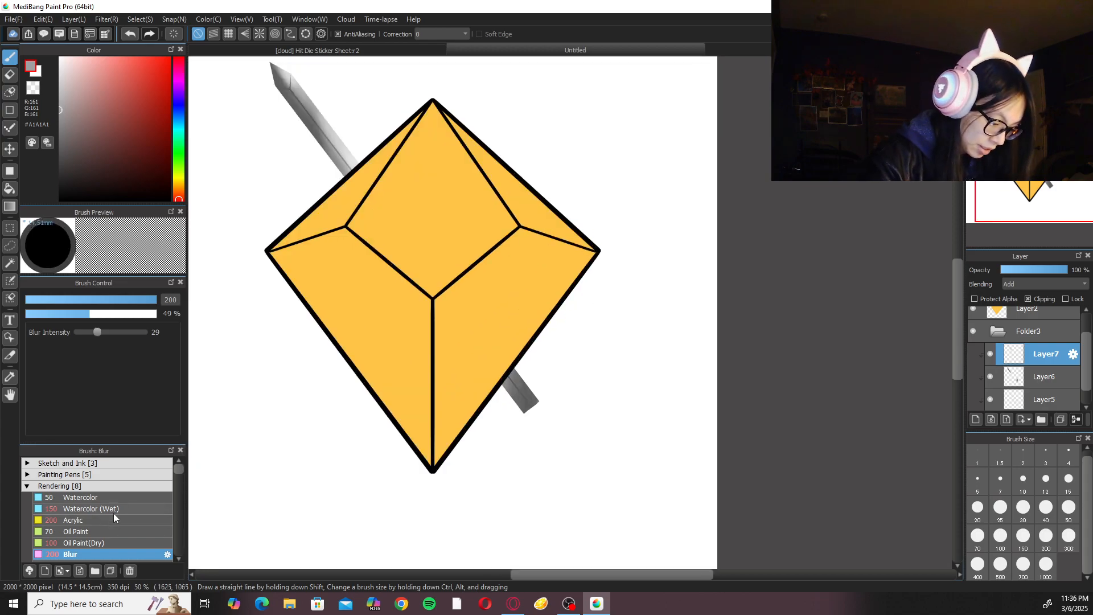
click(115, 509)
scroll(513, 353, up, 1)
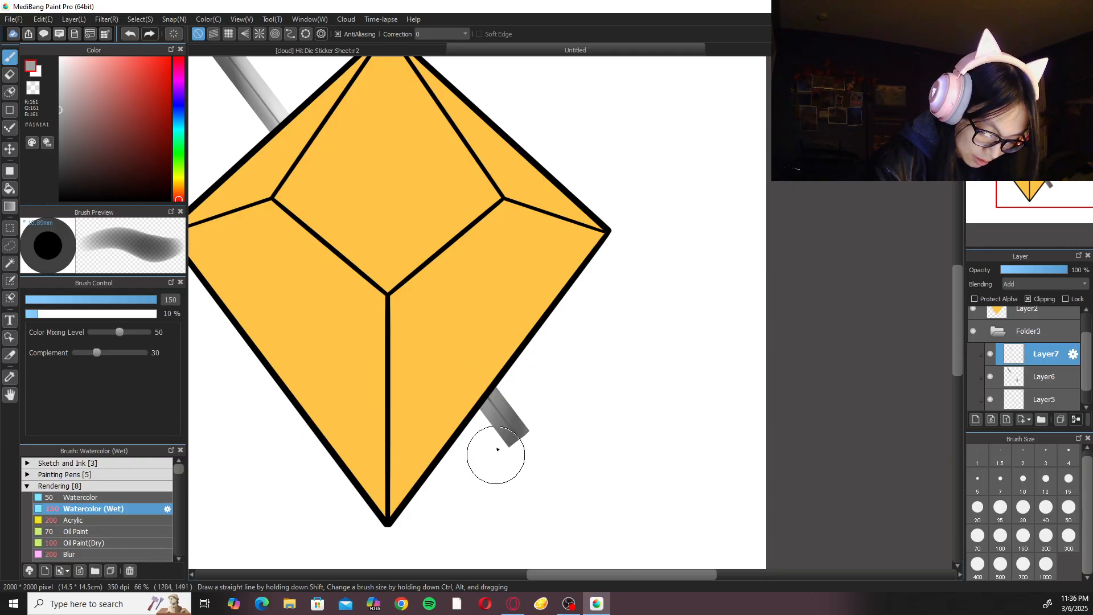
click(97, 554)
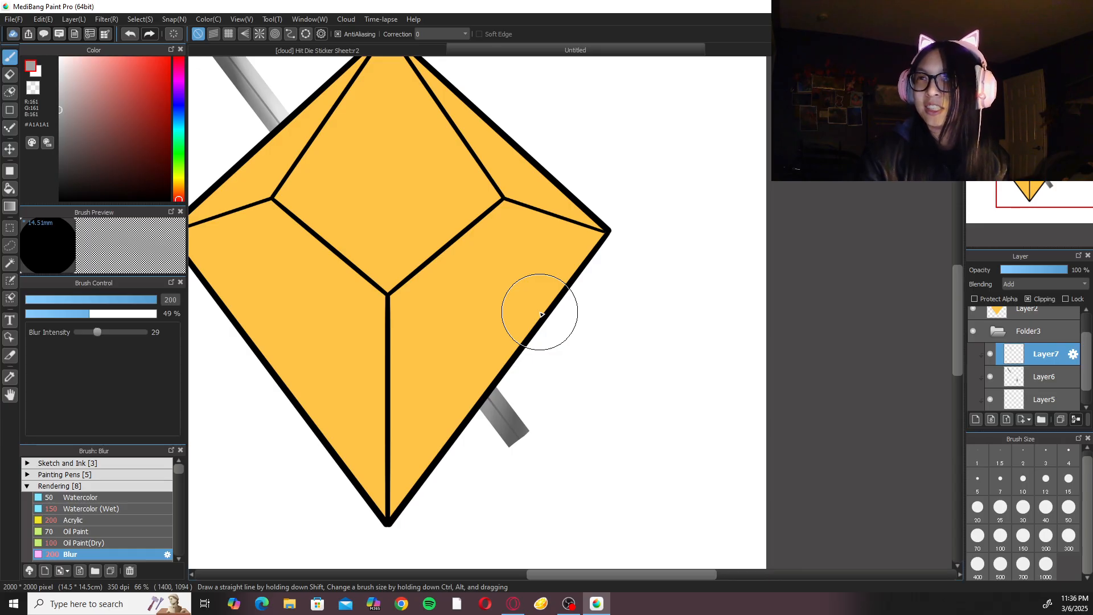
scroll(541, 314, down, 1)
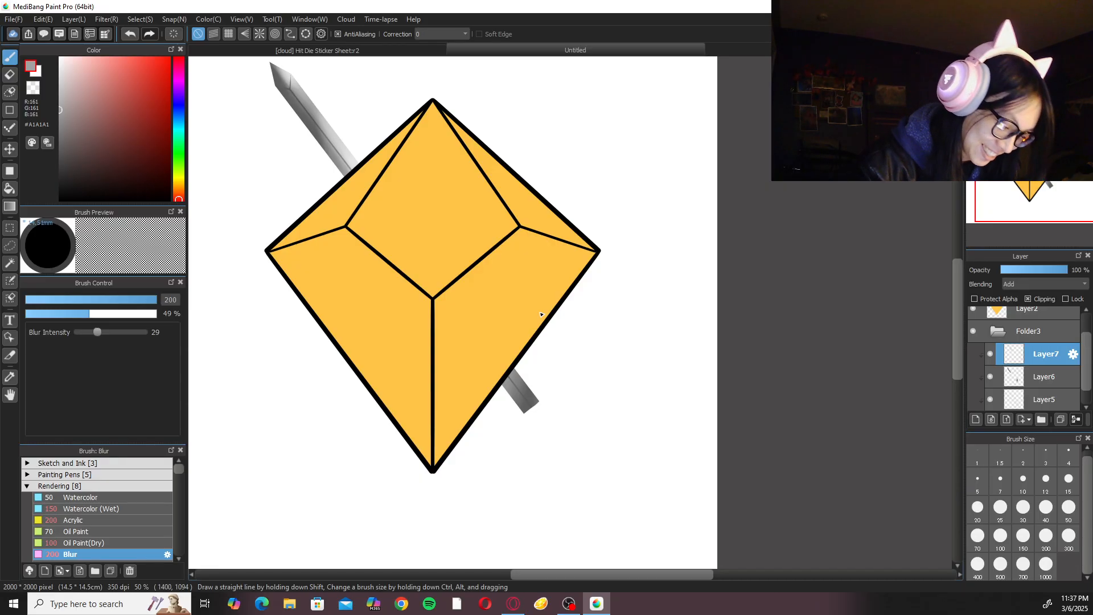
drag(385, 215, 512, 317)
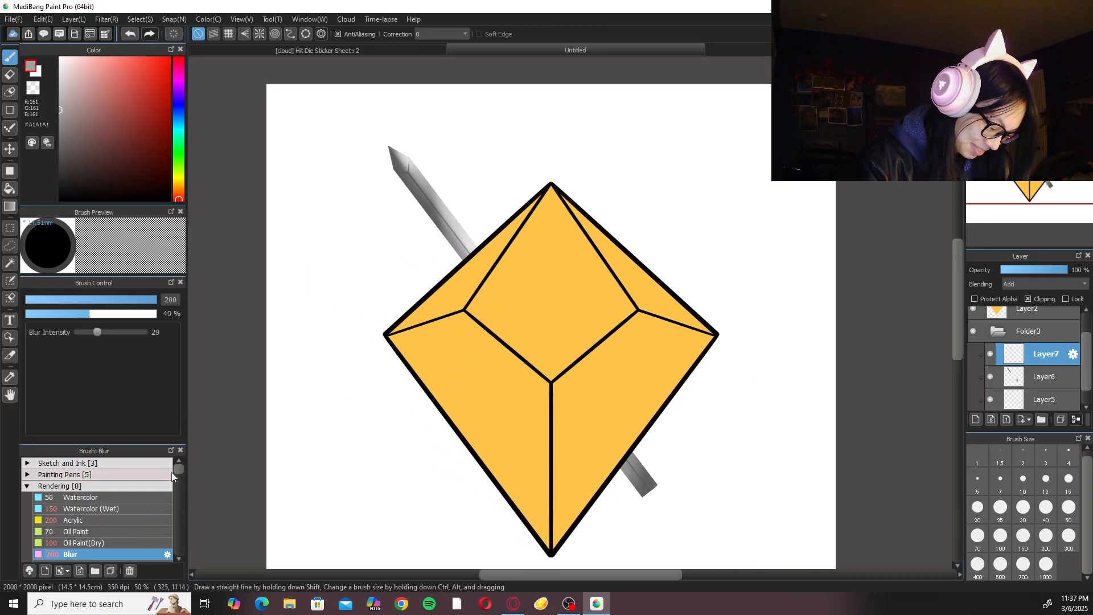
Select Layer5 beneath the shading and soften the centre ridge of the upper blade with the Blur brush at size 50.
click(1060, 401)
drag(1087, 362, 1087, 378)
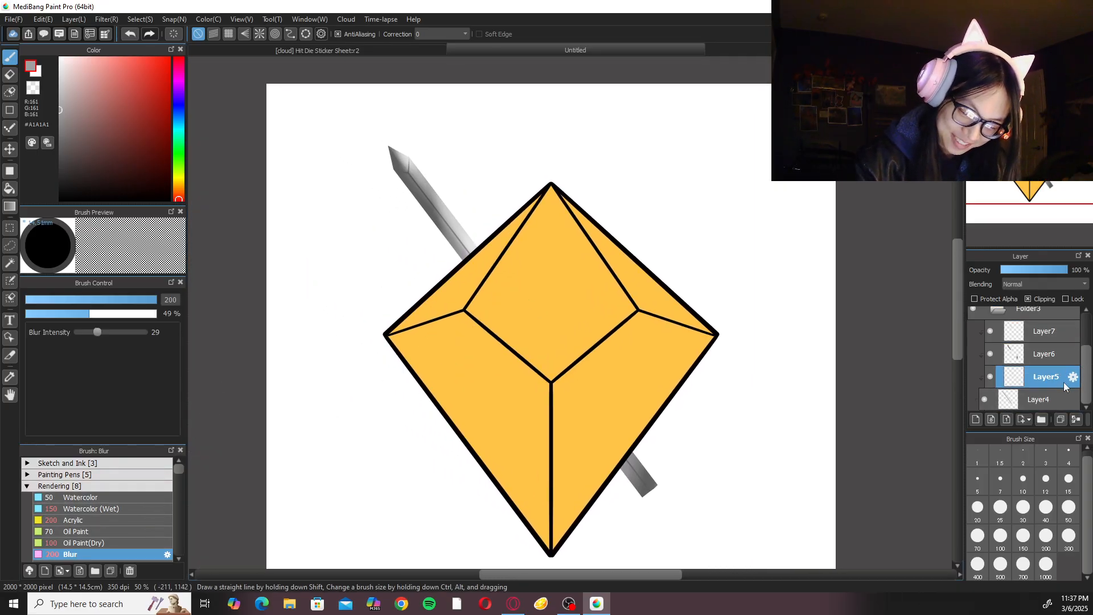
key(ctrl+plus)
key(ctrl+plus)
click(1053, 65)
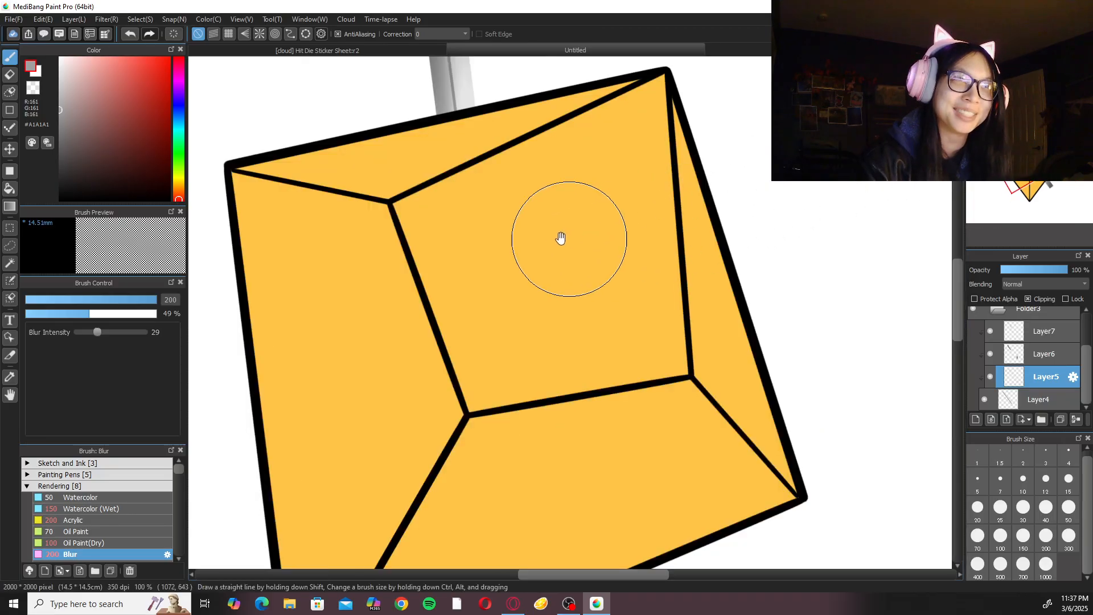
scroll(566, 237, up, 6)
mouse_move(462, 193)
mouse_down()
mouse_move(451, 193)
mouse_move(465, 292)
mouse_move(430, 171)
mouse_move(451, 246)
mouse_move(464, 244)
mouse_up()
drag(490, 179, 556, 236)
key(ctrl+plus)
key(ctrl+plus)
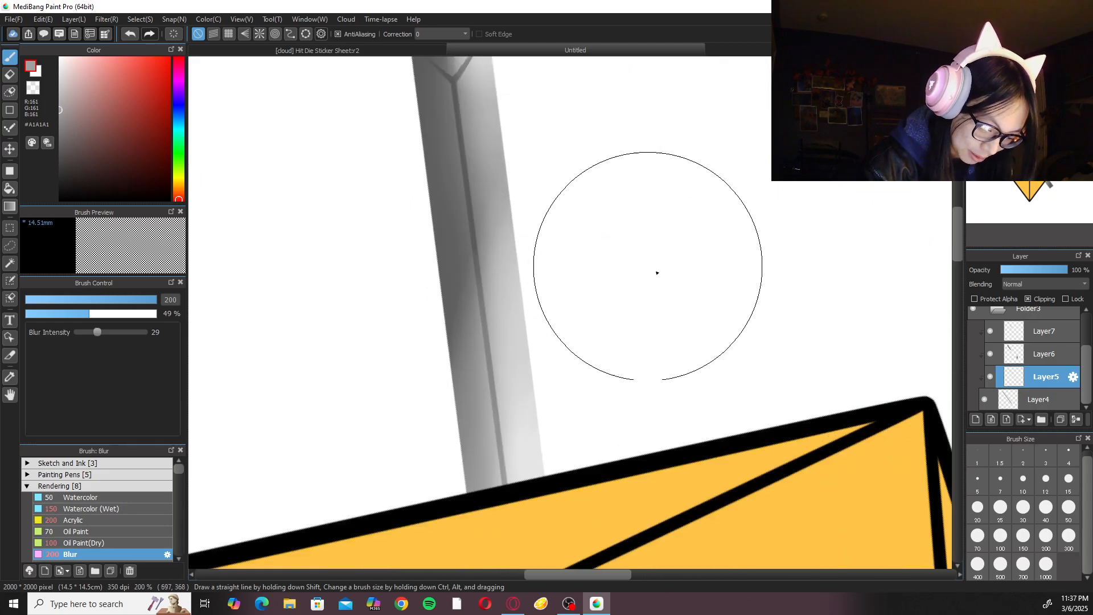
click(1069, 507)
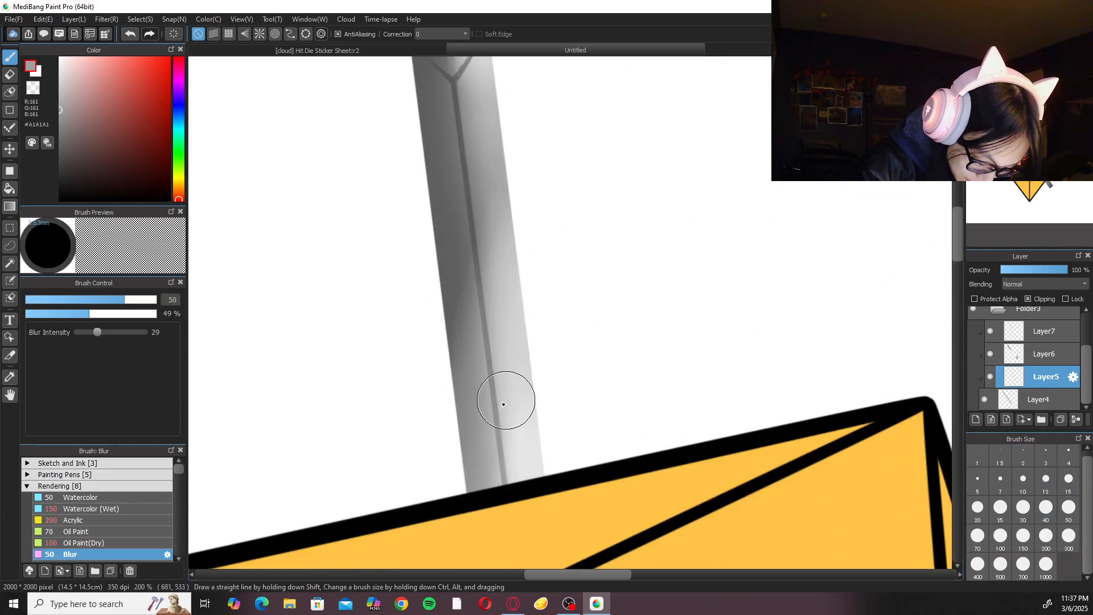
mouse_move(509, 308)
mouse_down()
mouse_move(532, 497)
mouse_move(486, 354)
mouse_move(474, 441)
mouse_up()
mouse_move(475, 313)
mouse_down()
mouse_move(508, 549)
mouse_move(516, 485)
mouse_up()
drag(488, 265, 528, 204)
drag(466, 234, 476, 270)
Soften the centre ridge on the lower end of the blade with the Blur brush at size 50.
click(1035, 64)
scroll(812, 273, down, 4)
drag(799, 421, 568, 171)
scroll(548, 176, up, 1)
scroll(513, 387, up, 4)
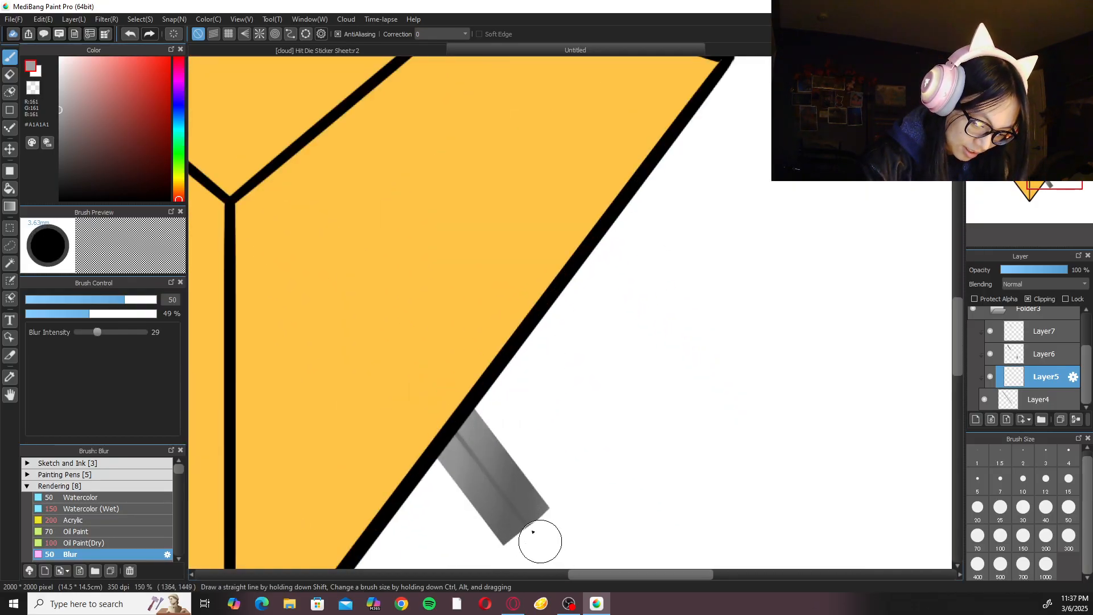
click(1006, 64)
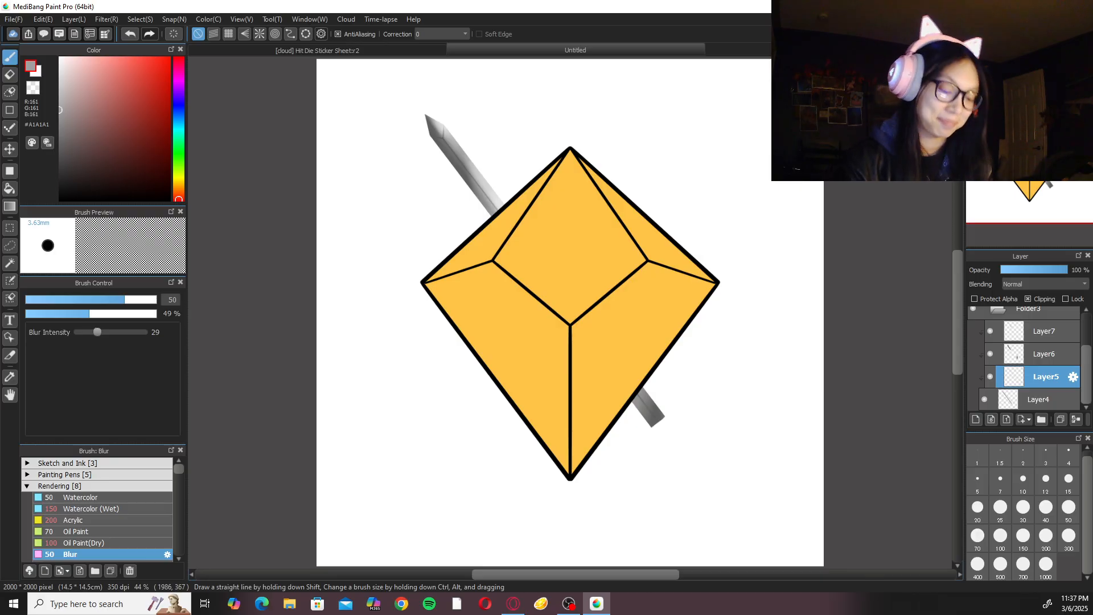
On the Add layer Layer7, paint a highlight on the blade's tip with Watercolor (Wet) at size 30.
click(975, 63)
click(974, 63)
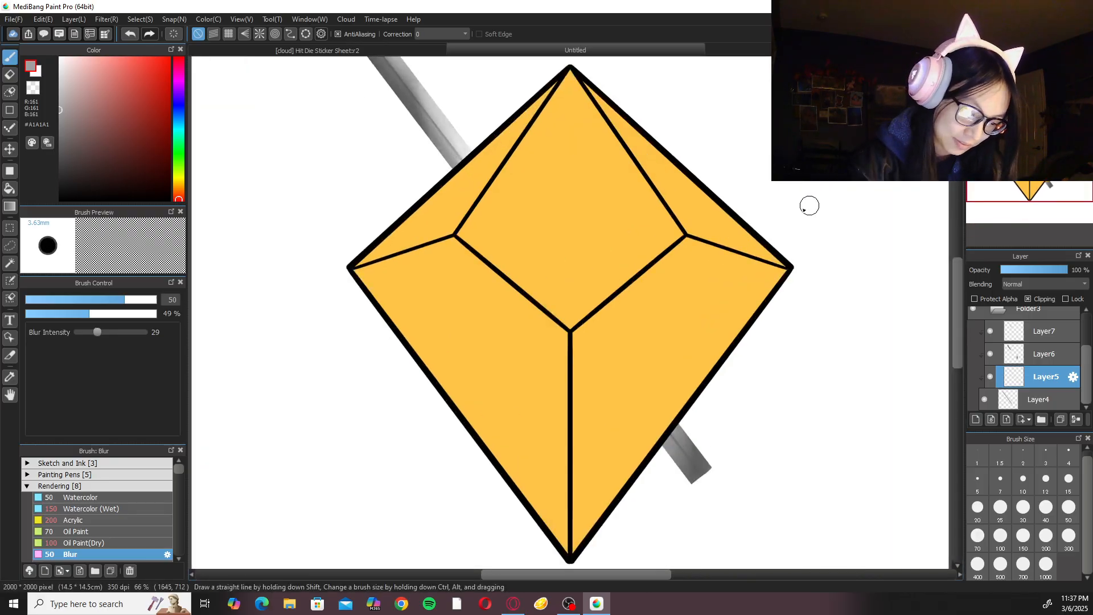
click(1045, 331)
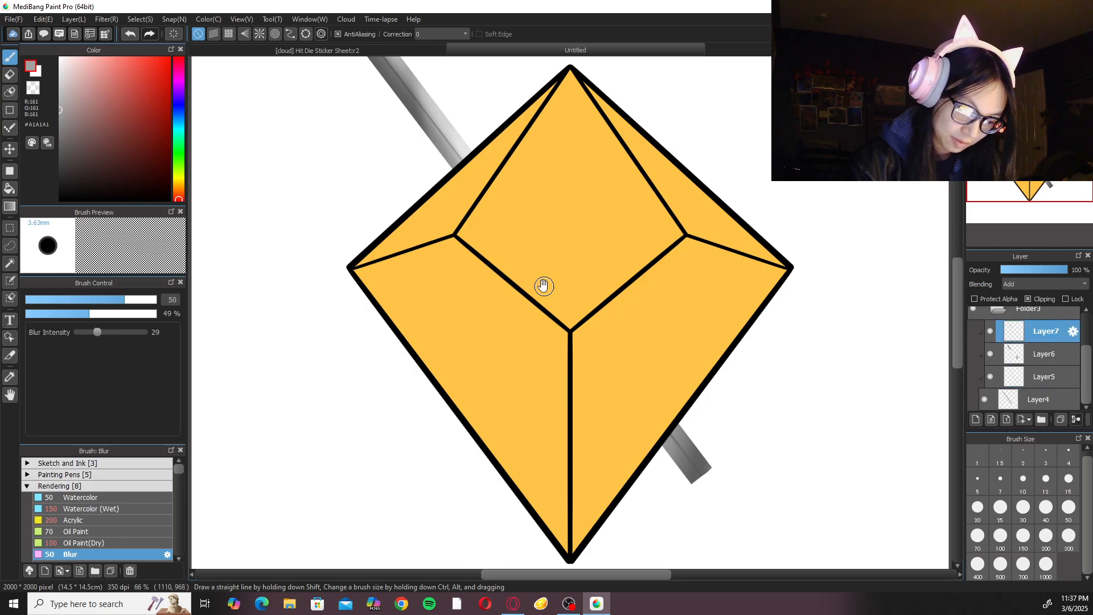
drag(502, 231, 567, 417)
key(ctrl+plus)
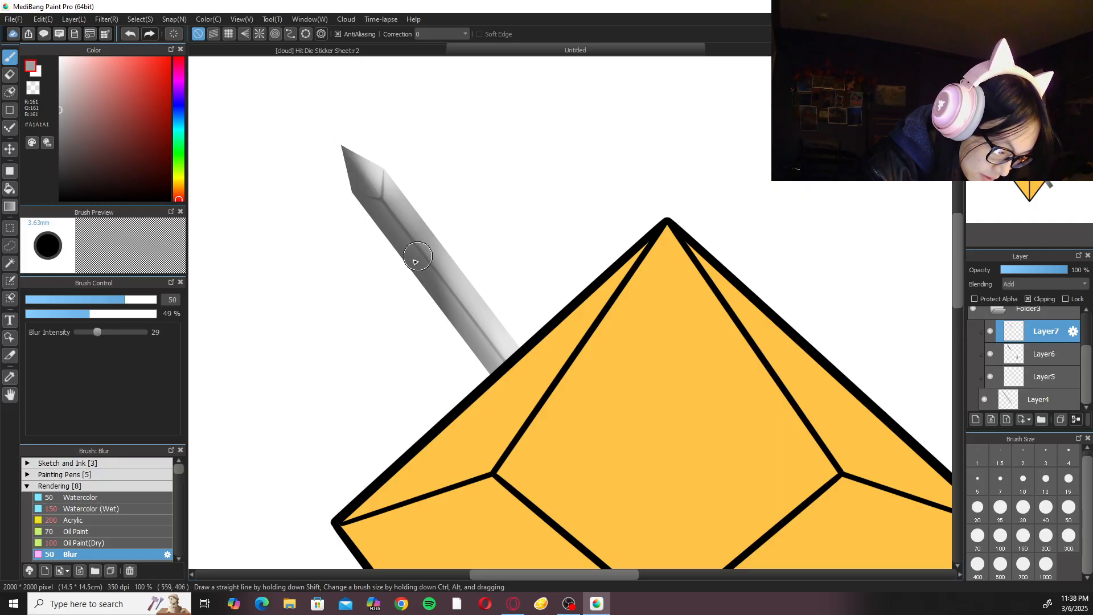
click(107, 509)
mouse_move(323, 346)
mouse_down()
mouse_move(373, 398)
mouse_move(396, 453)
mouse_up()
key(ctrl+plus)
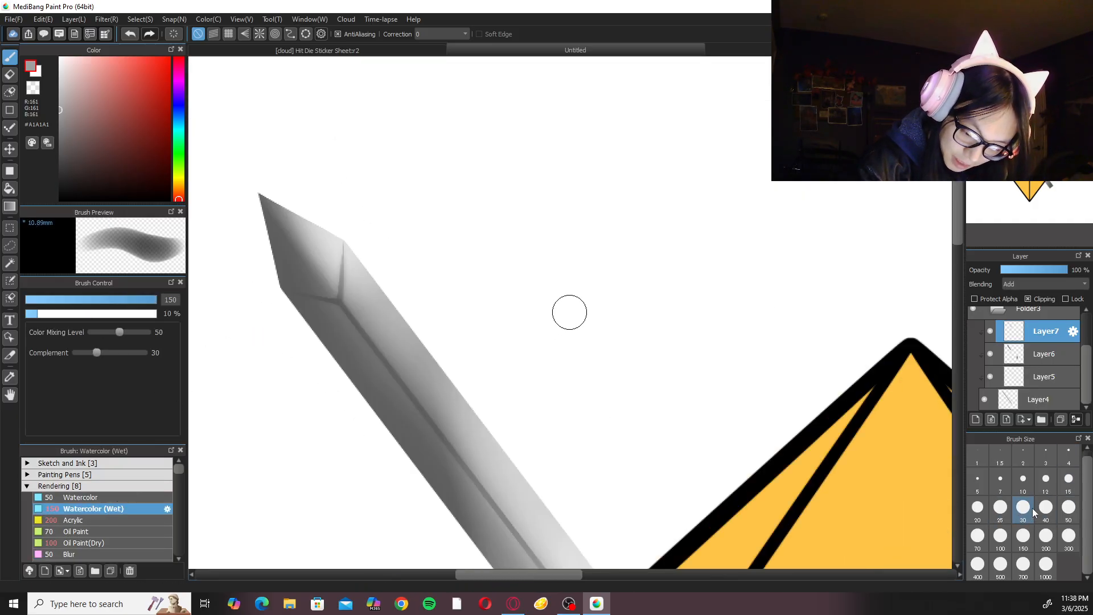
click(1023, 507)
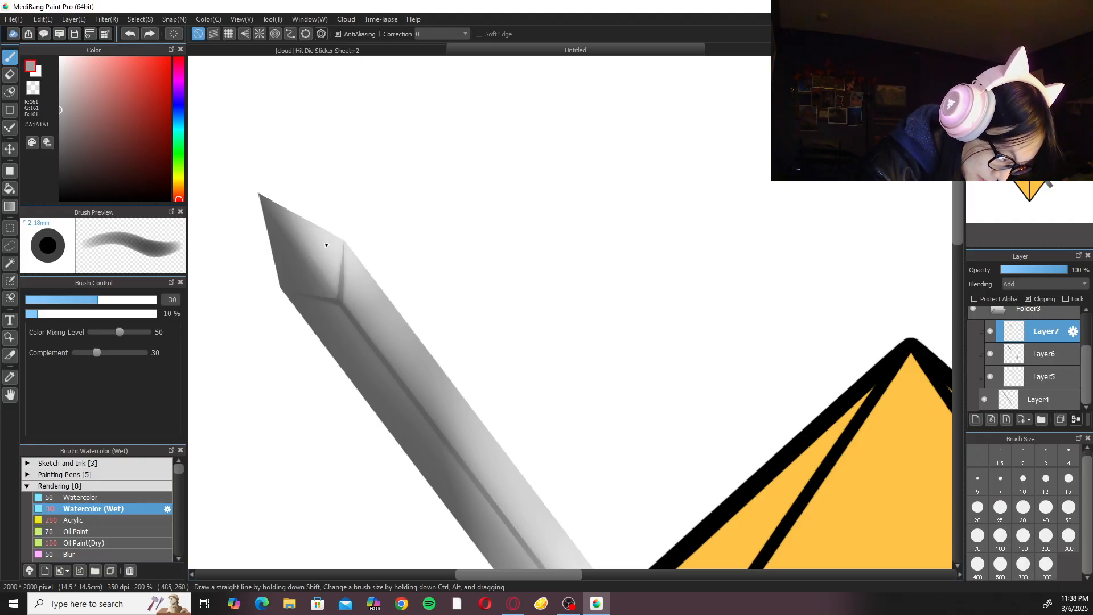
drag(317, 240, 352, 282)
drag(301, 225, 358, 281)
Paint a bright highlight on the upper blade just above the die's edge with Watercolor (Wet) at size 30.
drag(575, 386, 517, 113)
mouse_move(525, 330)
mouse_down()
mouse_move(533, 404)
mouse_move(523, 316)
mouse_move(524, 378)
mouse_up()
drag(511, 338, 521, 392)
mouse_move(508, 305)
mouse_down()
mouse_move(525, 431)
mouse_move(528, 322)
mouse_move(542, 427)
mouse_up()
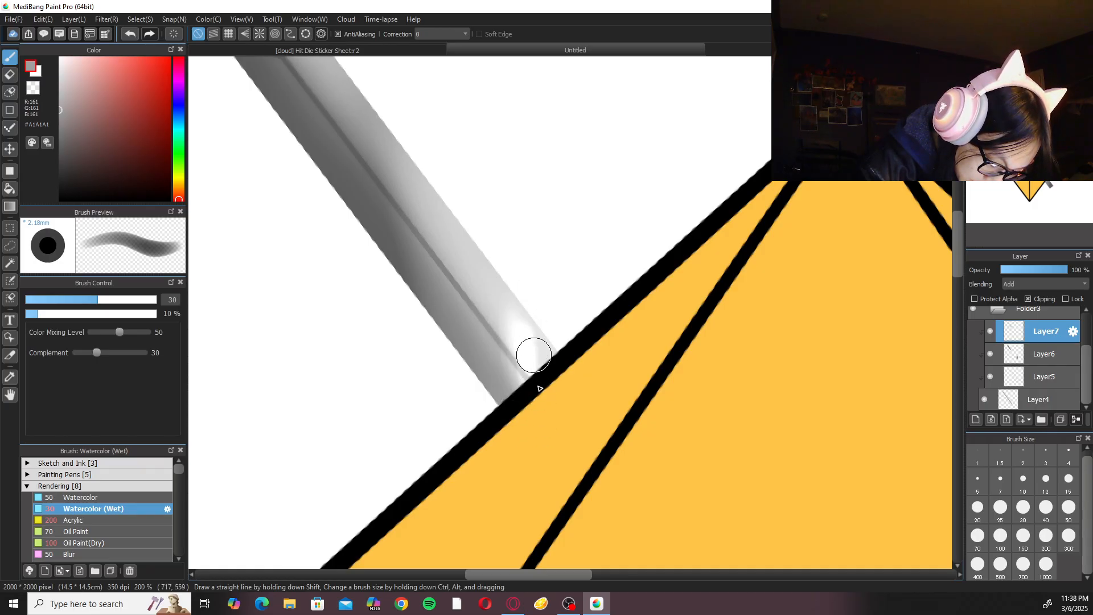
Choose the Blur brush and set it to size 150 for softening the highlight beside the die's edge.
click(114, 553)
scroll(541, 310, down, 4)
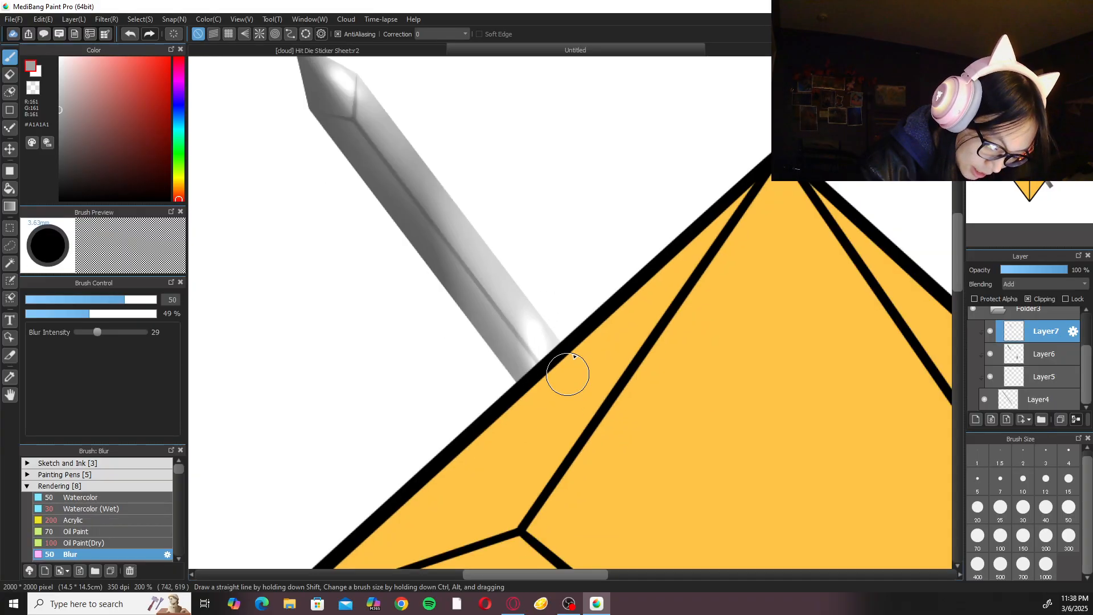
scroll(685, 295, up, 4)
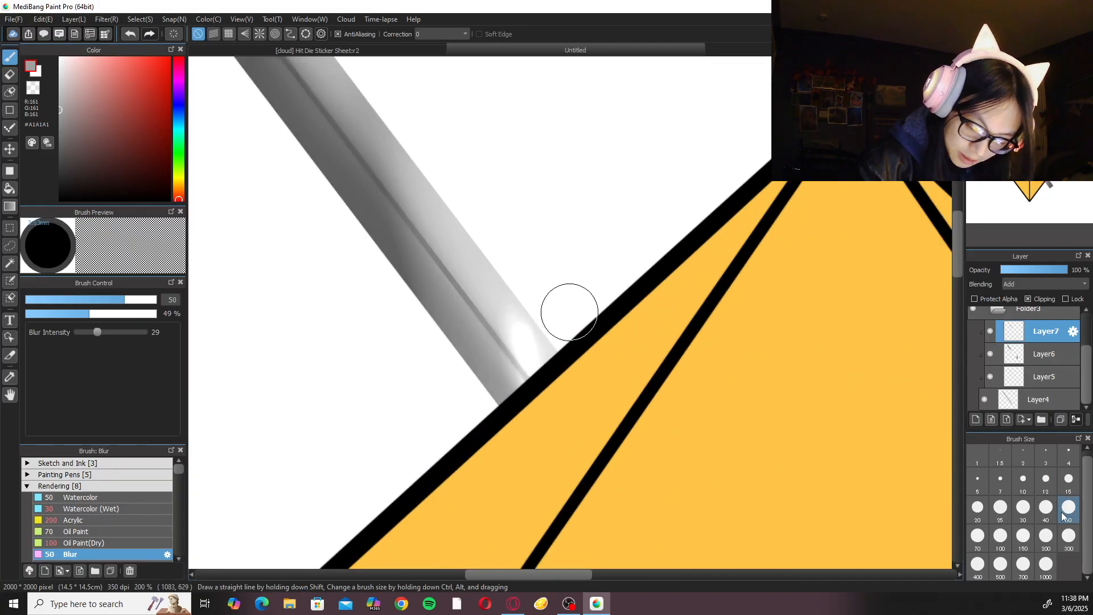
click(1024, 536)
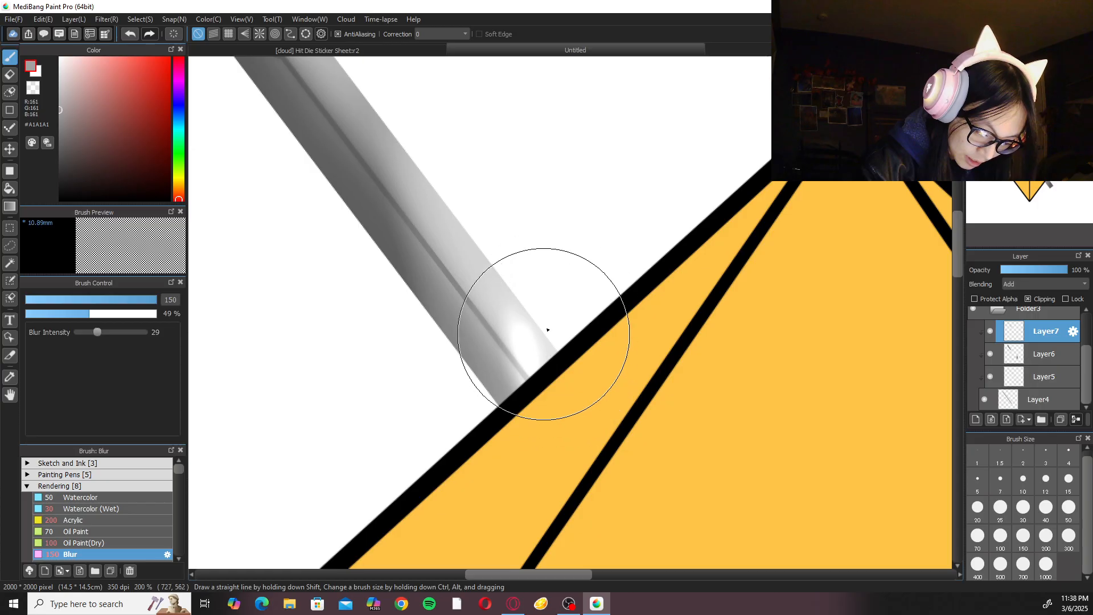
scroll(541, 336, down, 5)
Switch back to Watercolor (Wet), then collapse the blade's layer folder and rename it Sword Blade.
click(110, 510)
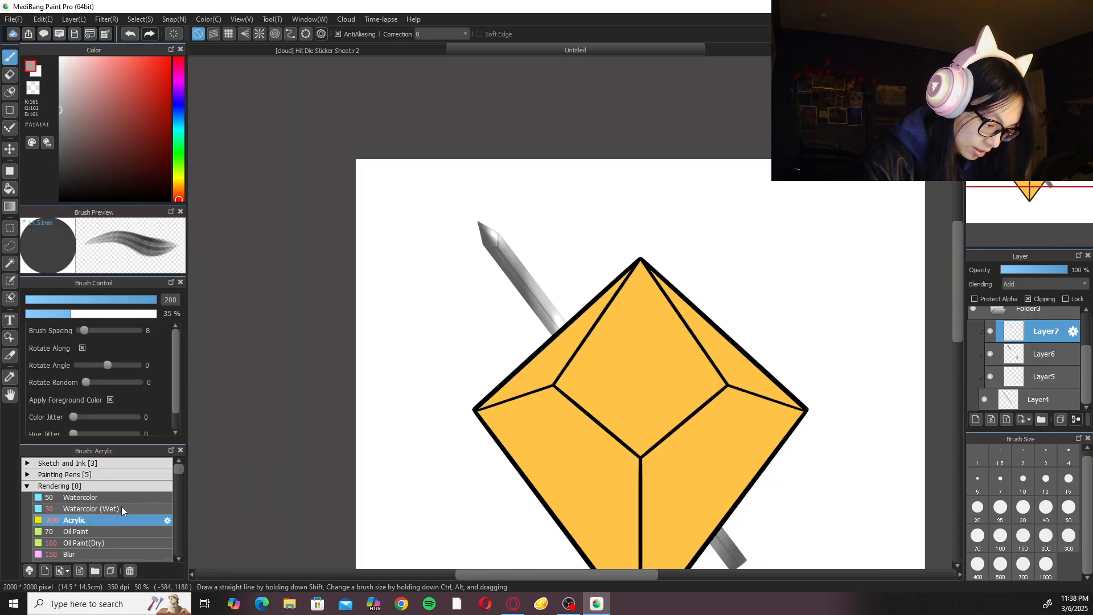
click(1000, 311)
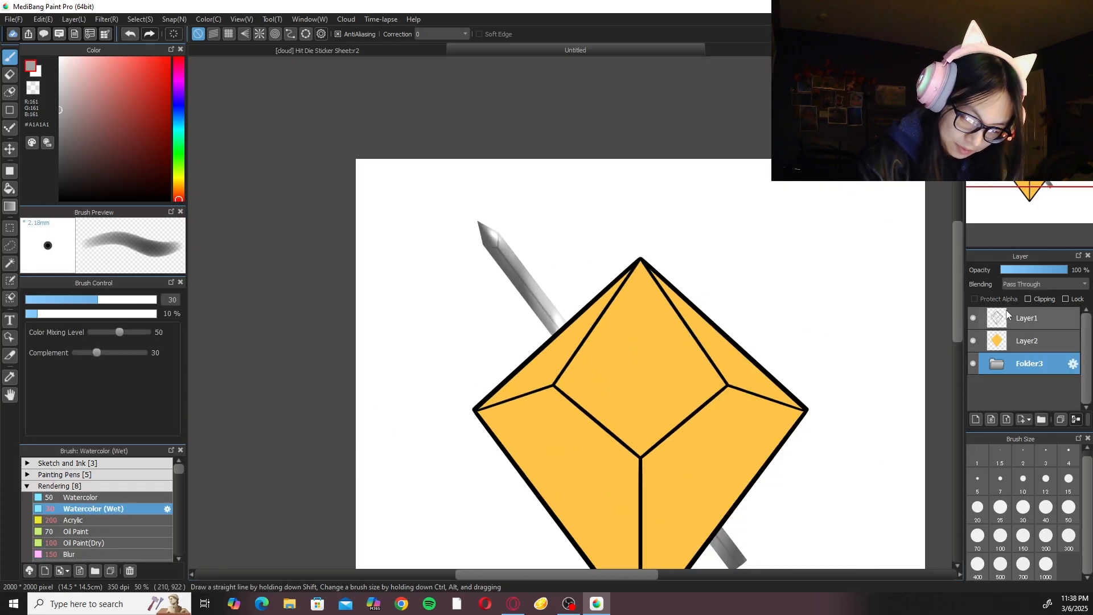
click(1006, 64)
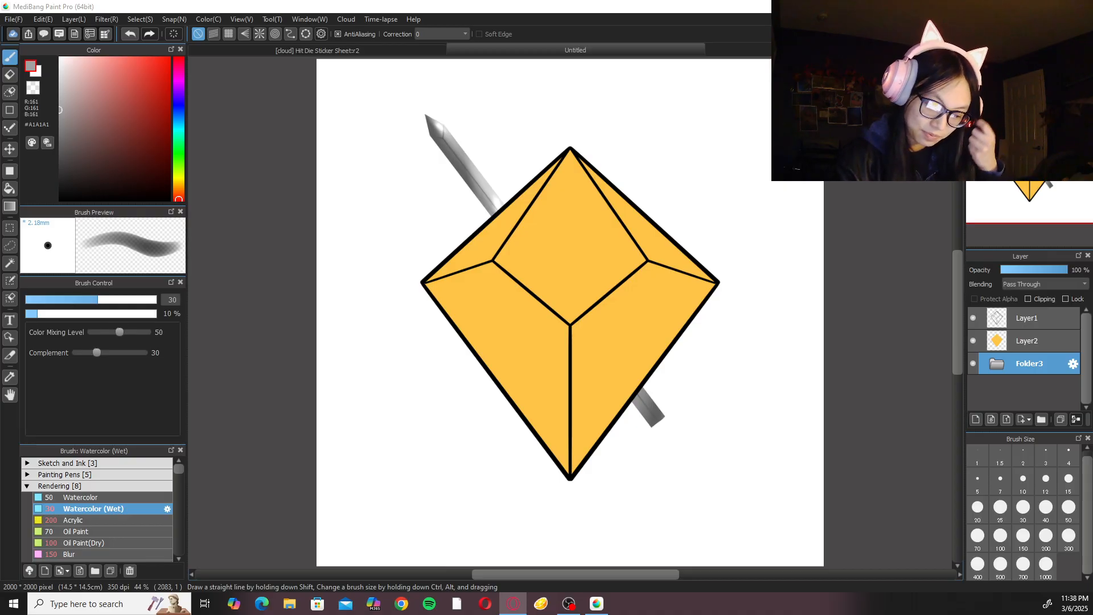
double_click(1043, 366)
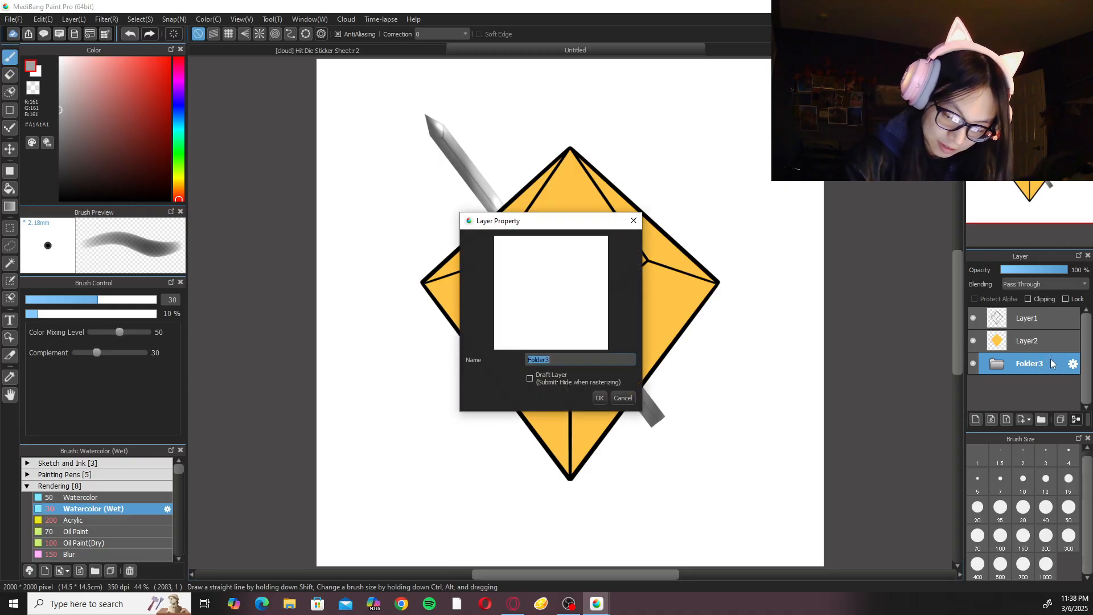
text(S)
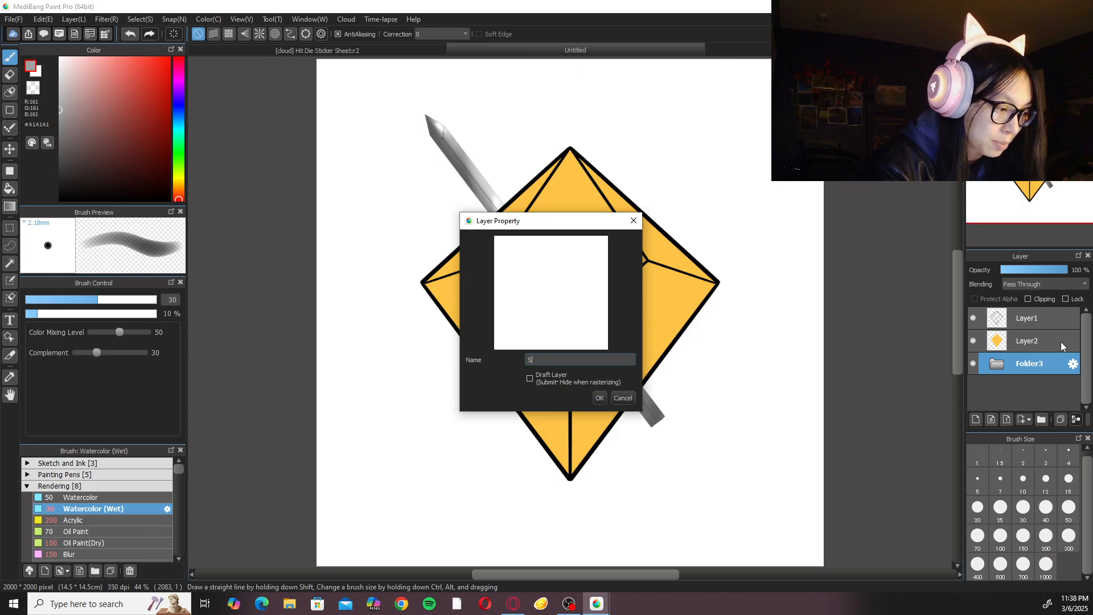
text(word Blade)
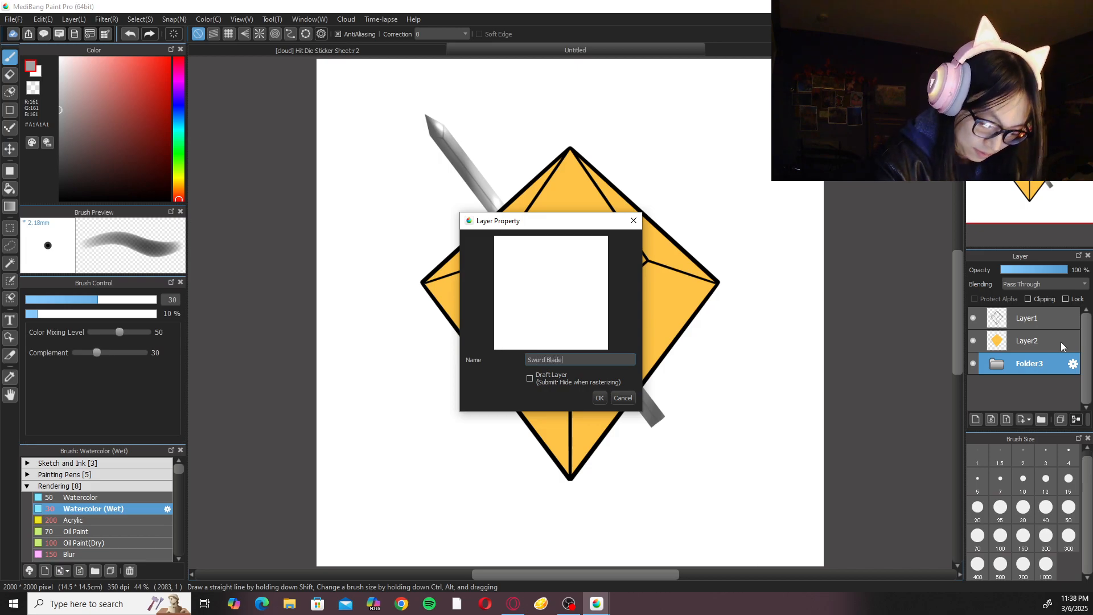
key(Return)
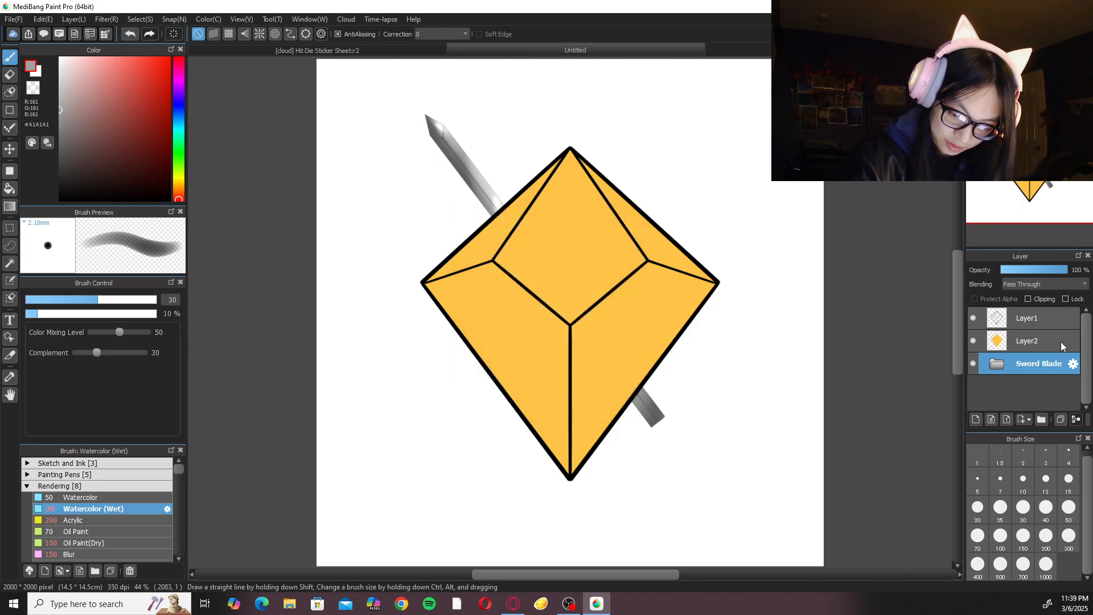
Create a new layer folder below the Sword Blade folder and add an empty layer inside it.
click(1041, 420)
drag(1050, 366, 1049, 392)
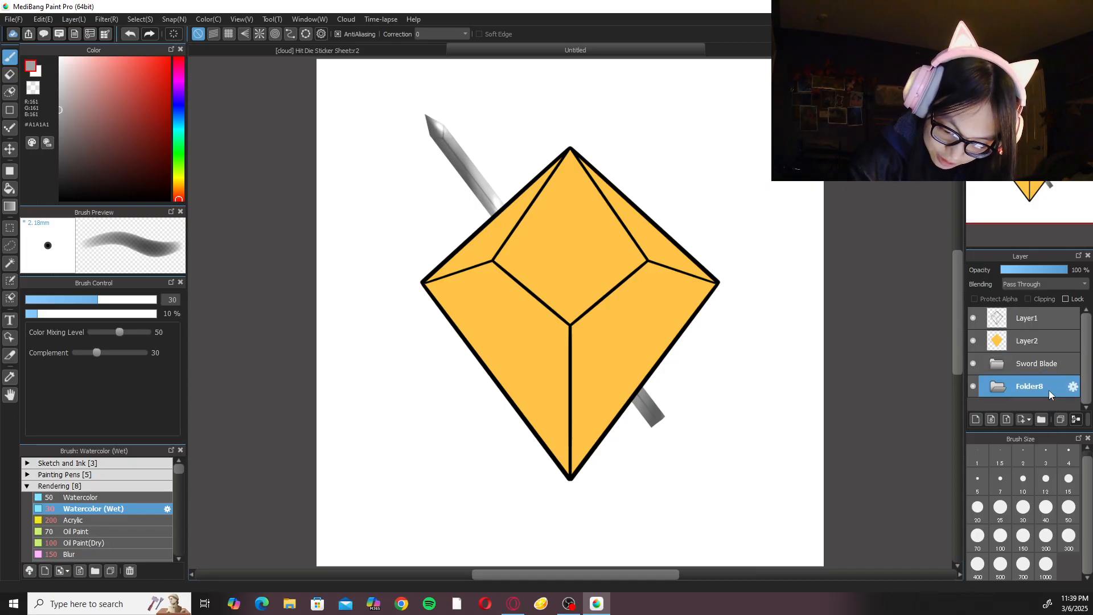
click(977, 419)
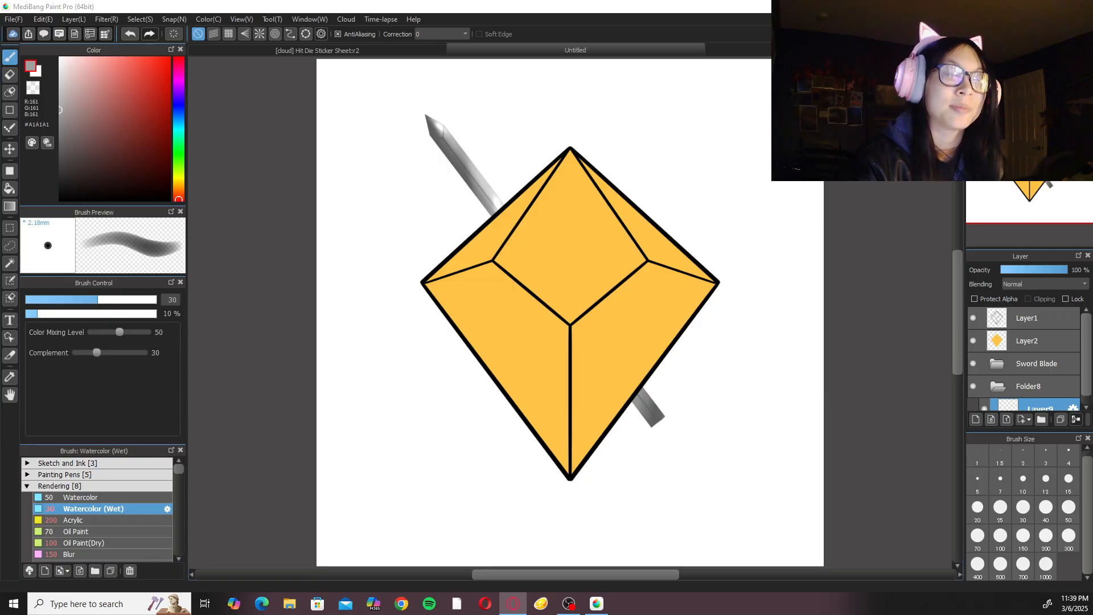
Try to enlarge the Sword Blade folder's artwork with Transform and shift it slightly toward the lower right.
click(1049, 356)
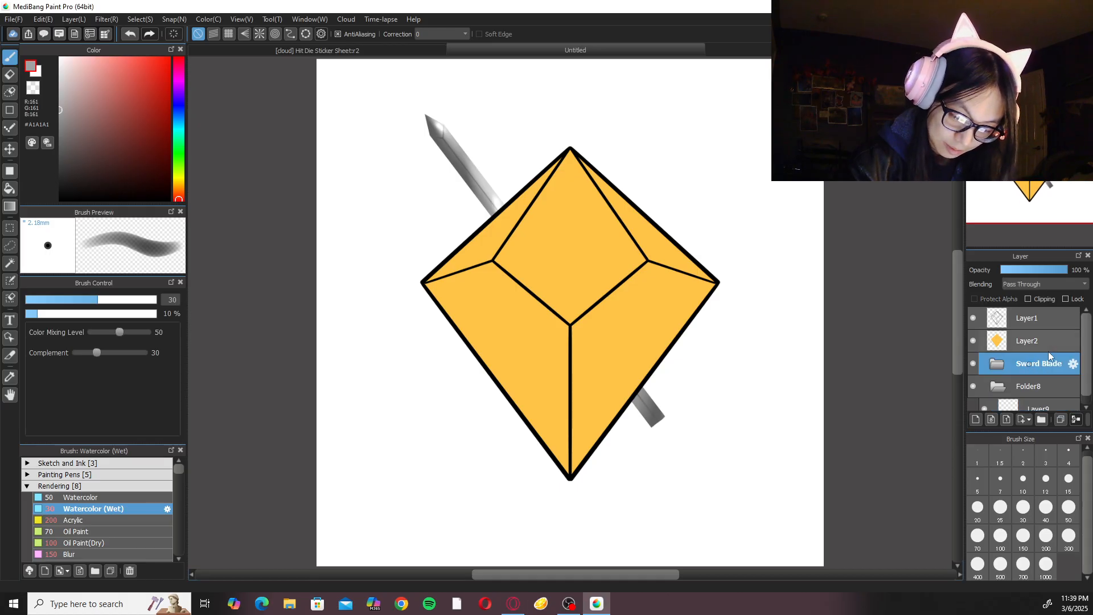
key(ctrl+t)
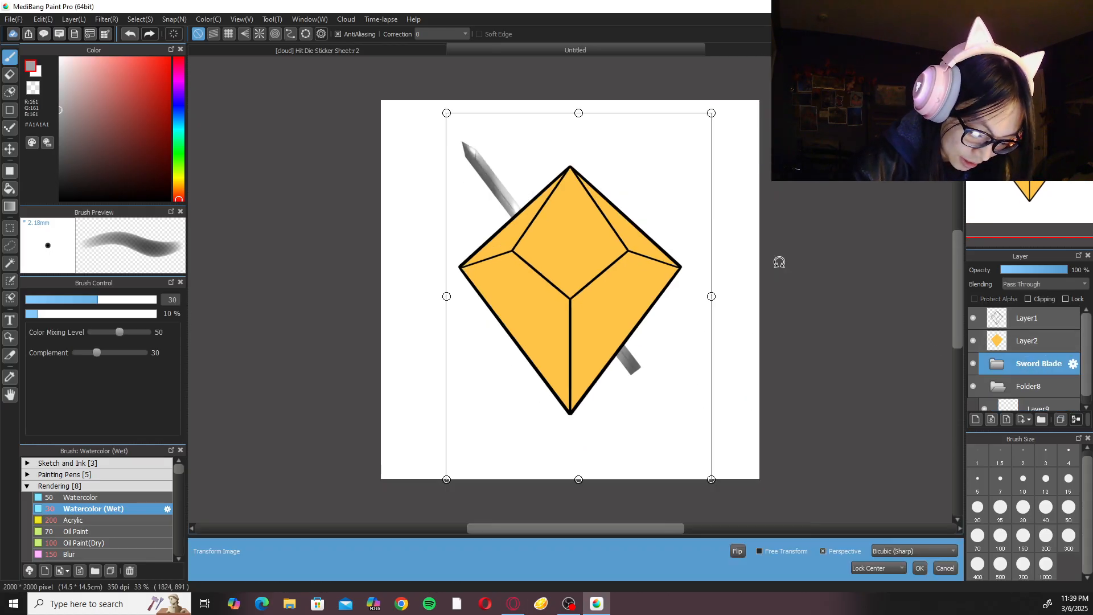
drag(446, 481, 429, 503)
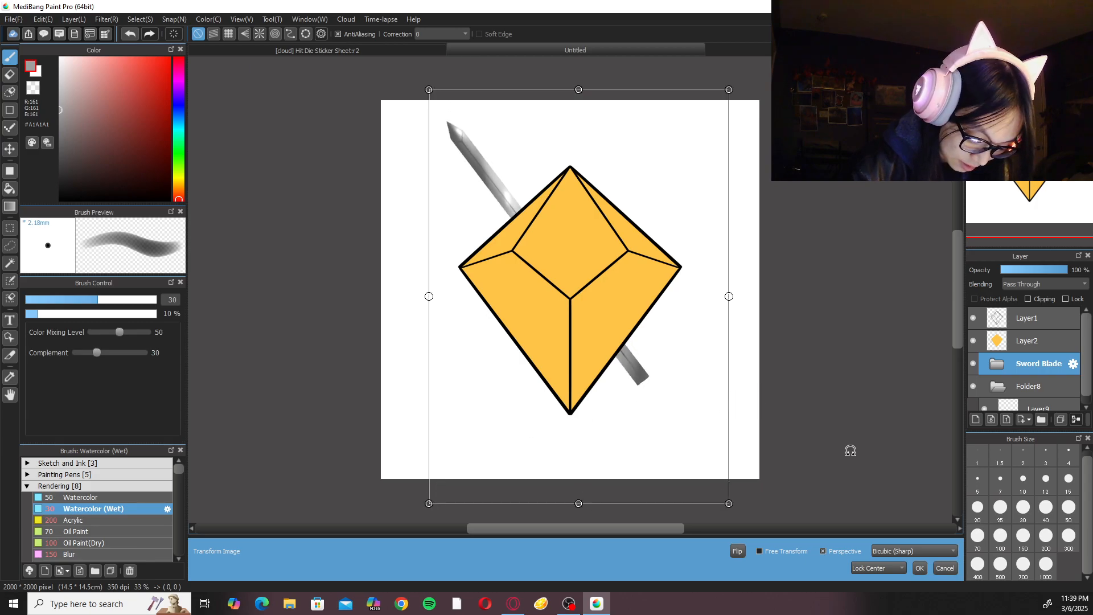
mouse_move(651, 385)
mouse_down()
mouse_move(669, 420)
mouse_move(653, 392)
mouse_move(666, 395)
mouse_up()
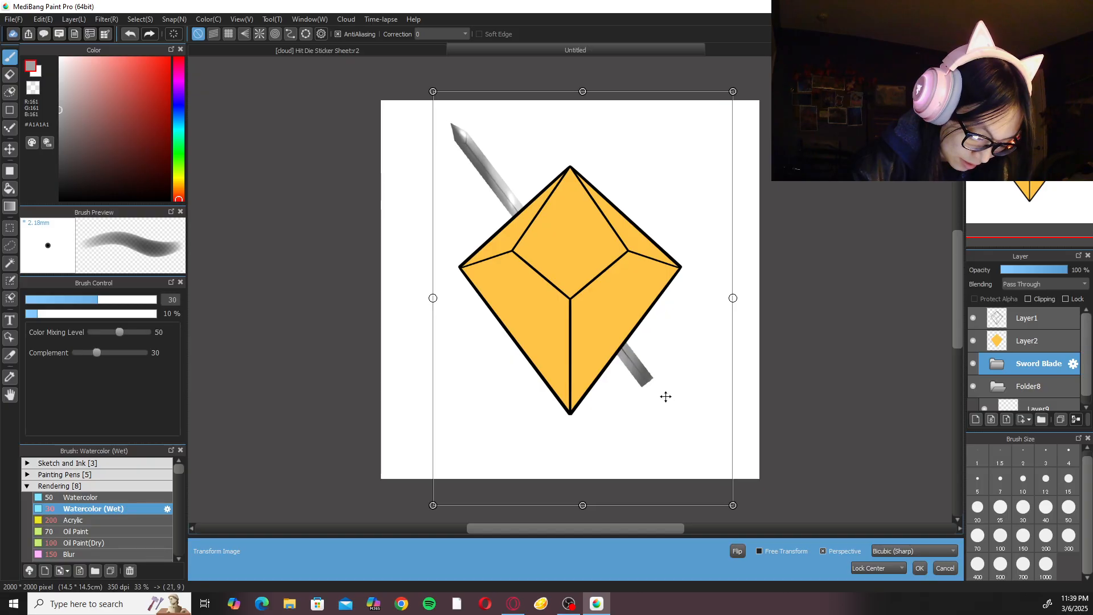
click(919, 568)
Select the empty layer inside Folder8 and pick the dark grey #202020 as the drawing colour.
scroll(868, 427, up, 2)
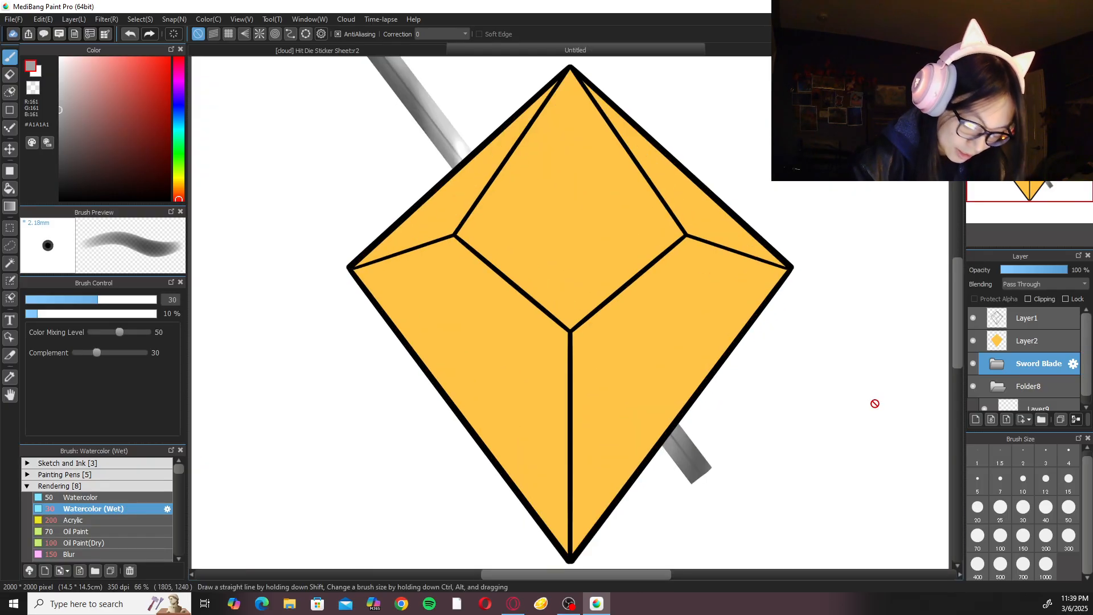
click(1057, 399)
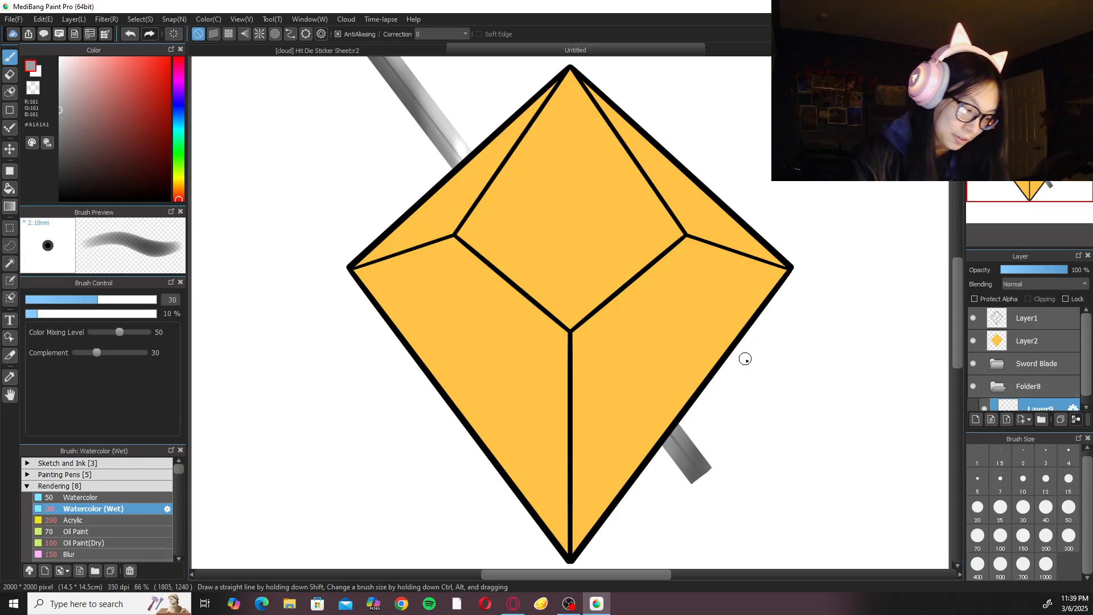
scroll(829, 353, down, 3)
scroll(828, 354, right, 1)
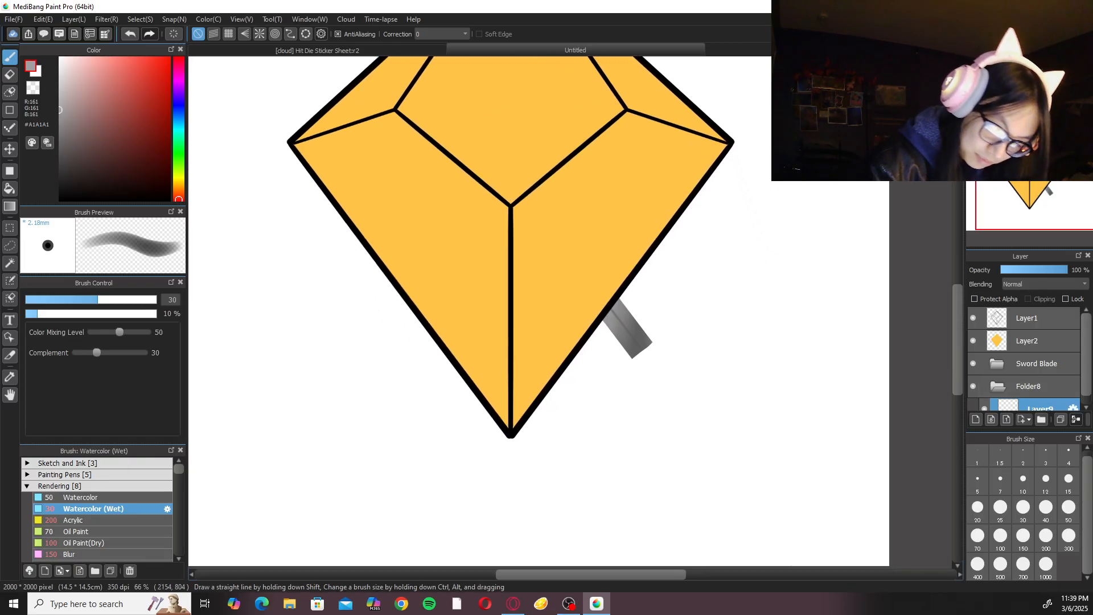
click(1038, 64)
scroll(833, 265, down, 2)
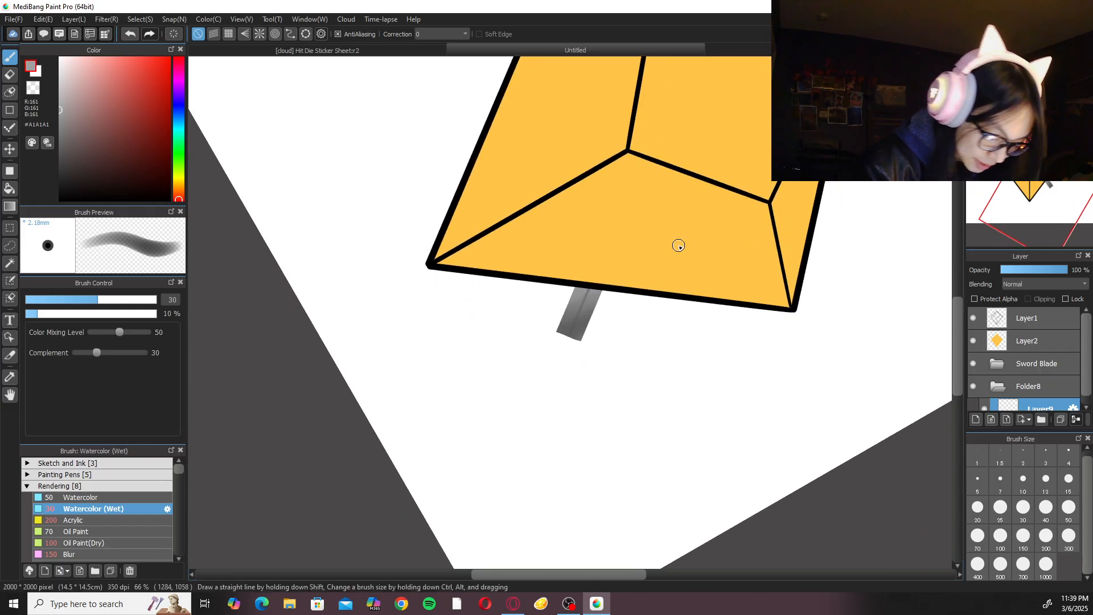
click(68, 154)
drag(30, 179, 28, 184)
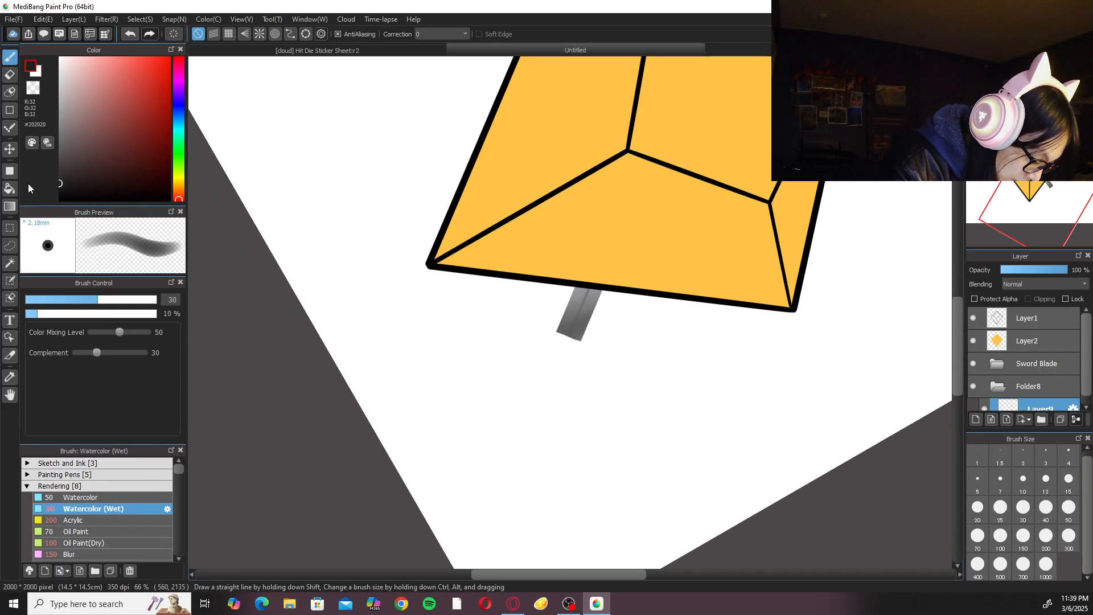
Choose the Pen brush from the Sketch and Ink group and set the stroke correction to 40.
click(103, 484)
click(103, 463)
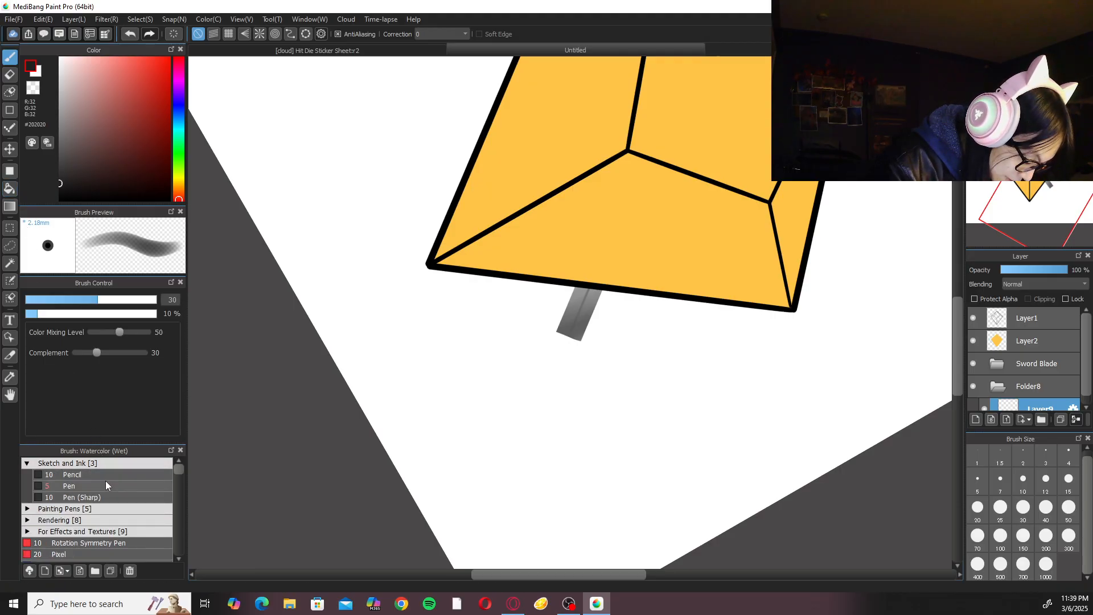
click(106, 485)
click(436, 33)
click(443, 341)
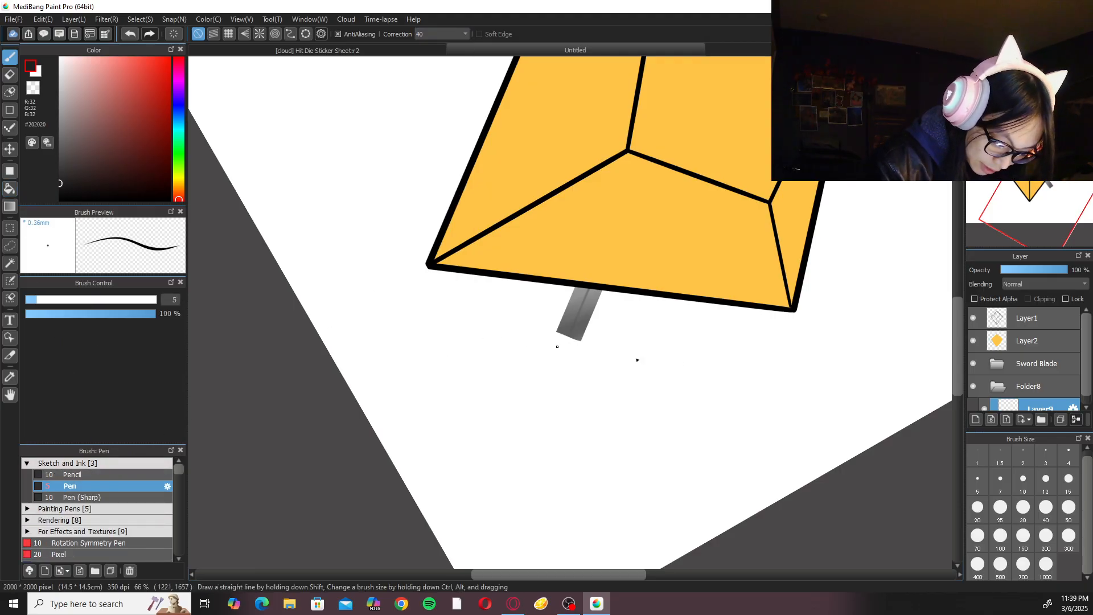
key(ctrl+plus)
click(977, 507)
key(Left)
drag(795, 258, 782, 206)
mouse_move(592, 308)
mouse_down()
mouse_move(607, 302)
mouse_move(573, 325)
mouse_move(581, 361)
mouse_up()
key(ctrl+z)
key(ctrl+z)
Set the Pen to size 30 and draw a short dark tapered stroke from the blade's blunt end to start the handle.
click(1023, 507)
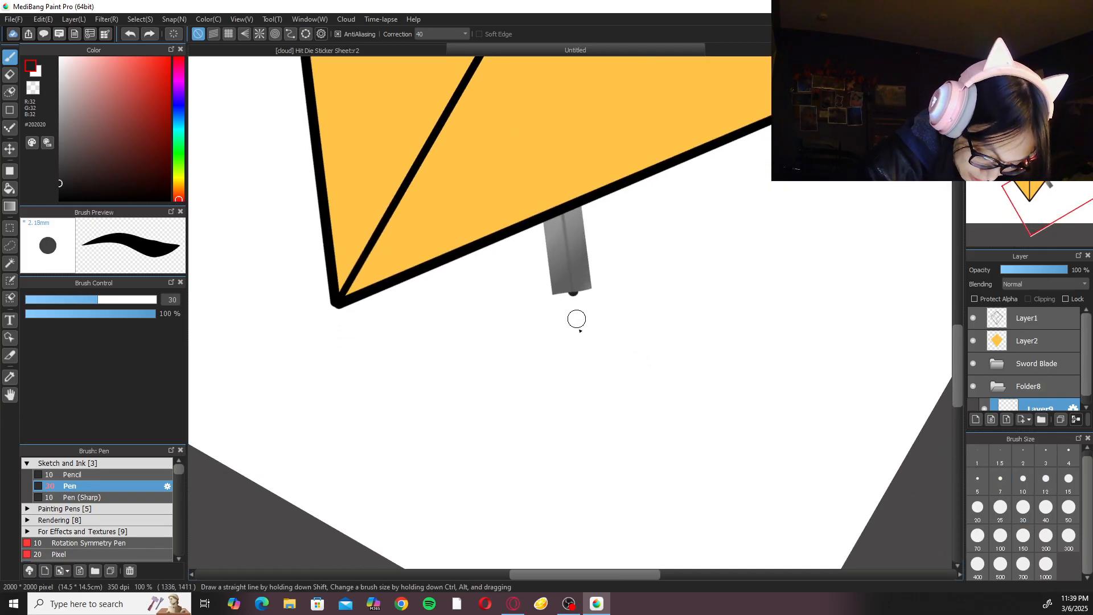
key(ctrl+z)
drag(570, 291, 573, 342)
key(ctrl+z)
drag(571, 293, 572, 335)
key(ctrl+z)
key(ctrl+z)
drag(571, 294, 576, 333)
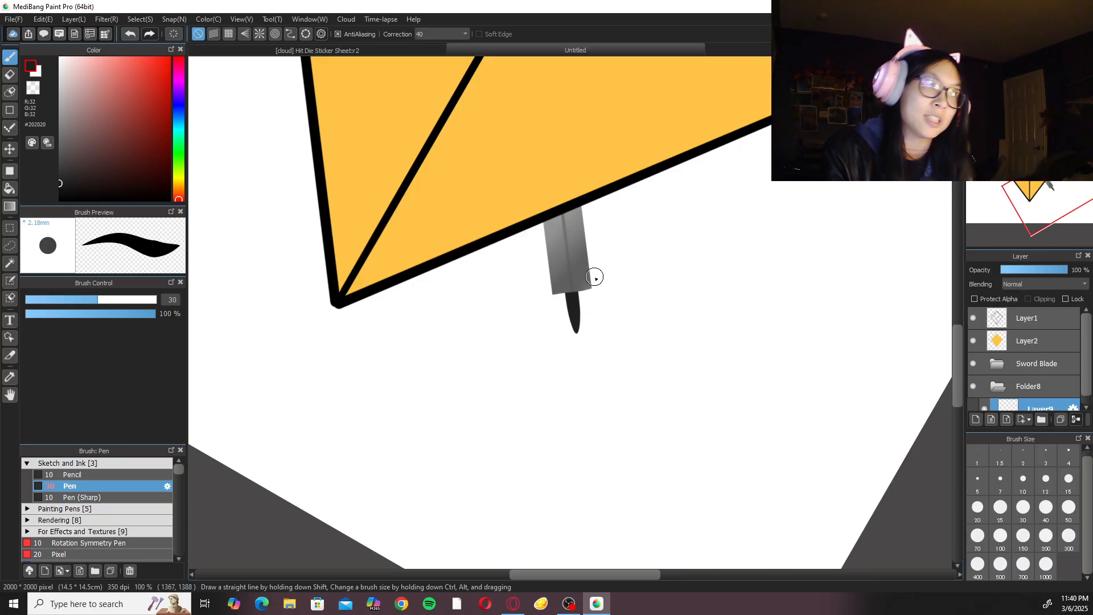
Outline a long, slim handle with two curved dark strokes running from the blade's end and meeting in a point.
scroll(607, 325, down, 1)
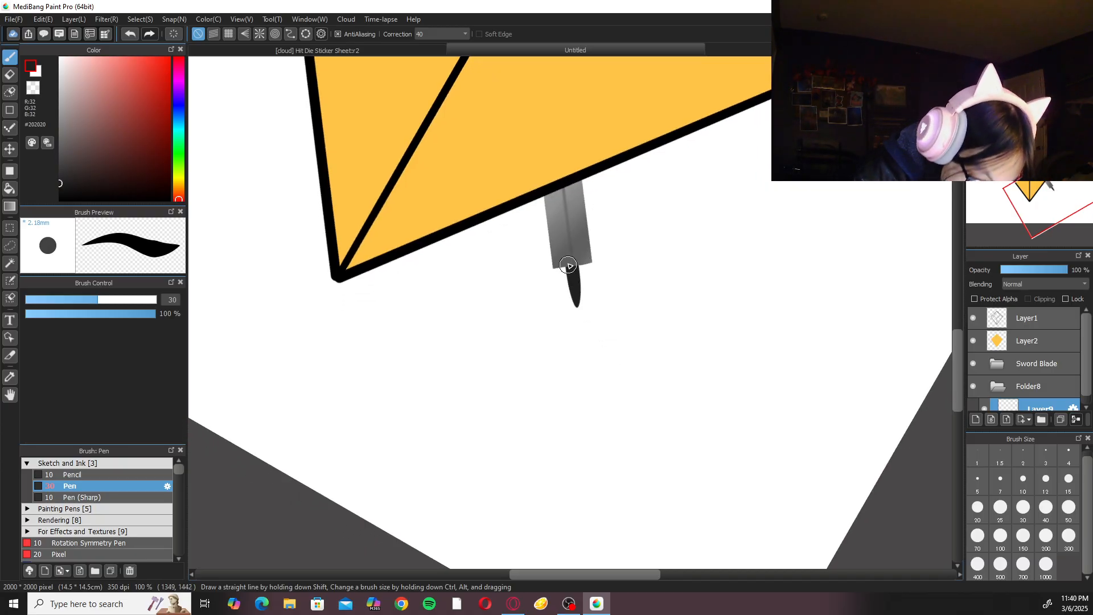
drag(566, 268, 589, 449)
key(ctrl+z)
drag(565, 269, 595, 439)
mouse_move(577, 259)
mouse_down()
mouse_move(595, 376)
mouse_move(589, 447)
mouse_up()
key(ctrl+z)
drag(576, 266, 594, 437)
key(ctrl+z)
drag(582, 299, 592, 437)
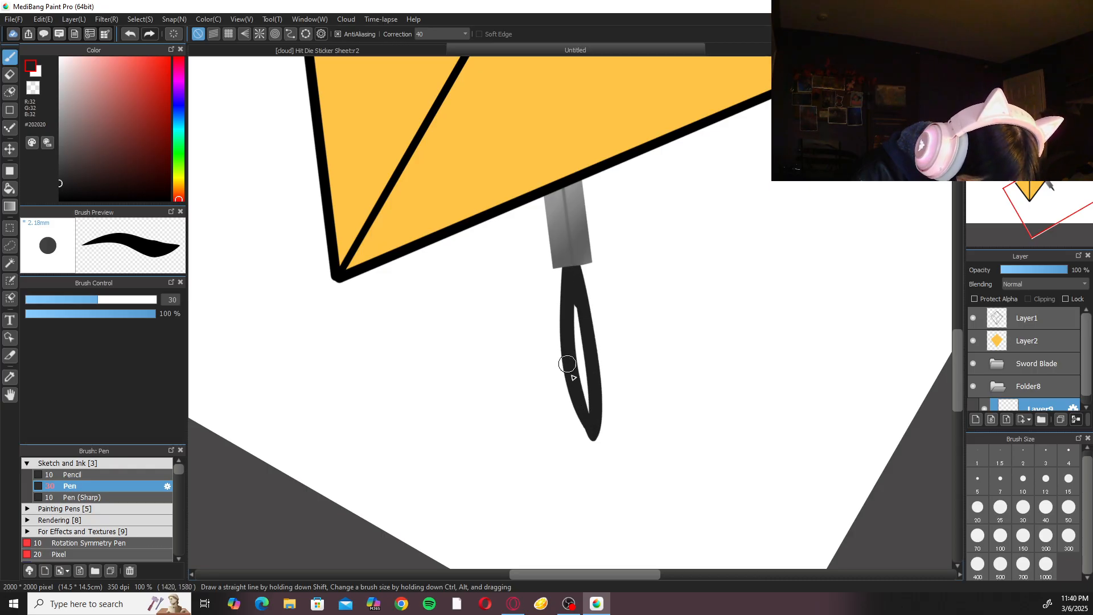
Fill the inside of the handle outline with solid dark grey and smooth its outer edge with extra Pen strokes.
mouse_move(565, 324)
mouse_down()
mouse_move(574, 300)
mouse_move(588, 398)
mouse_up()
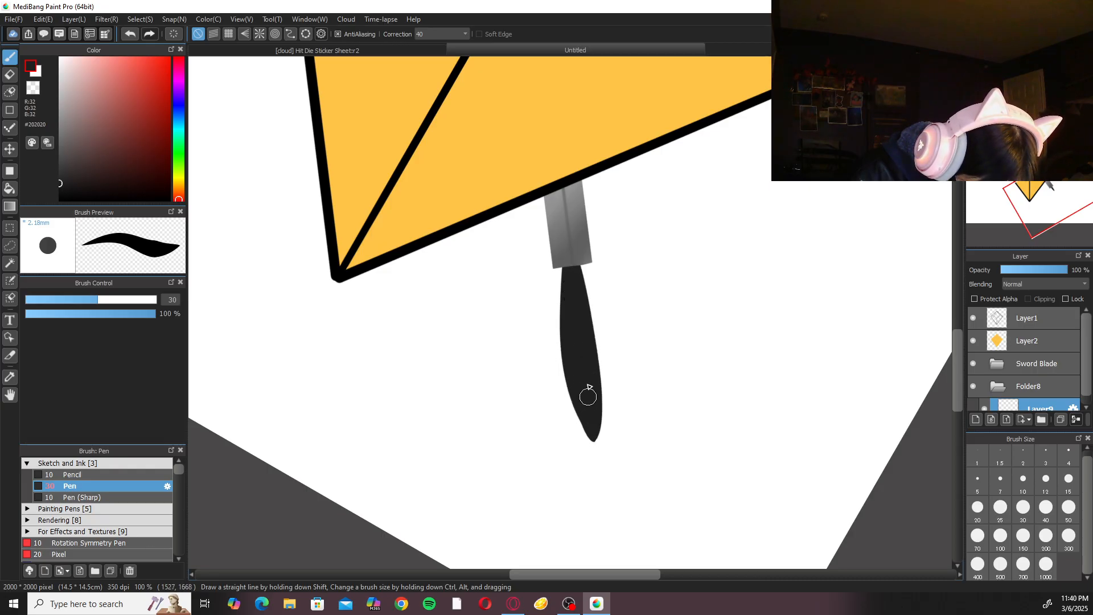
drag(596, 355, 593, 388)
drag(591, 334, 592, 381)
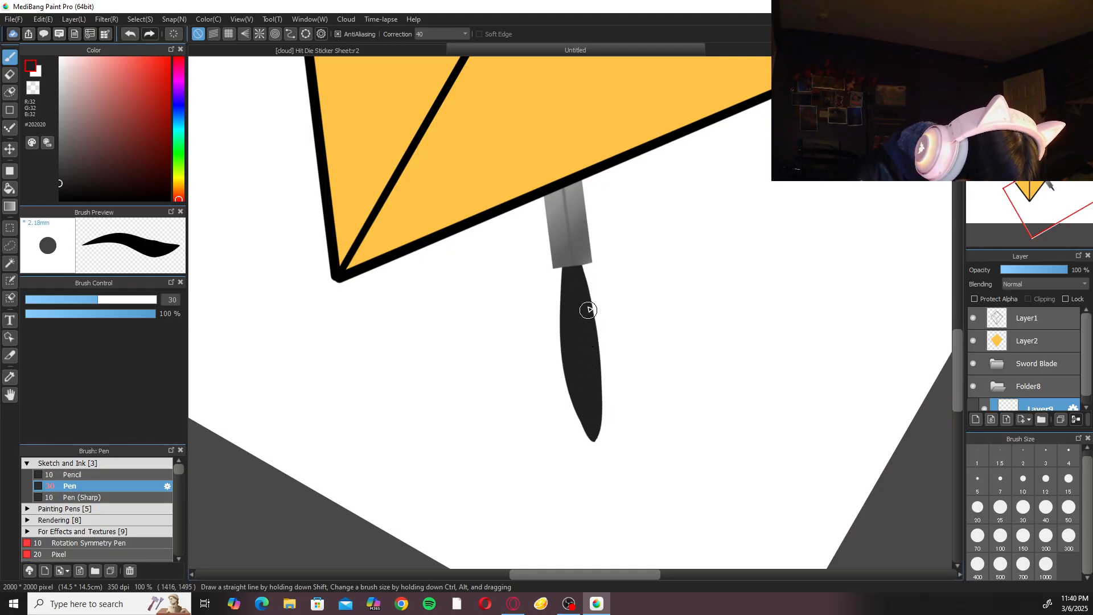
drag(578, 253, 600, 372)
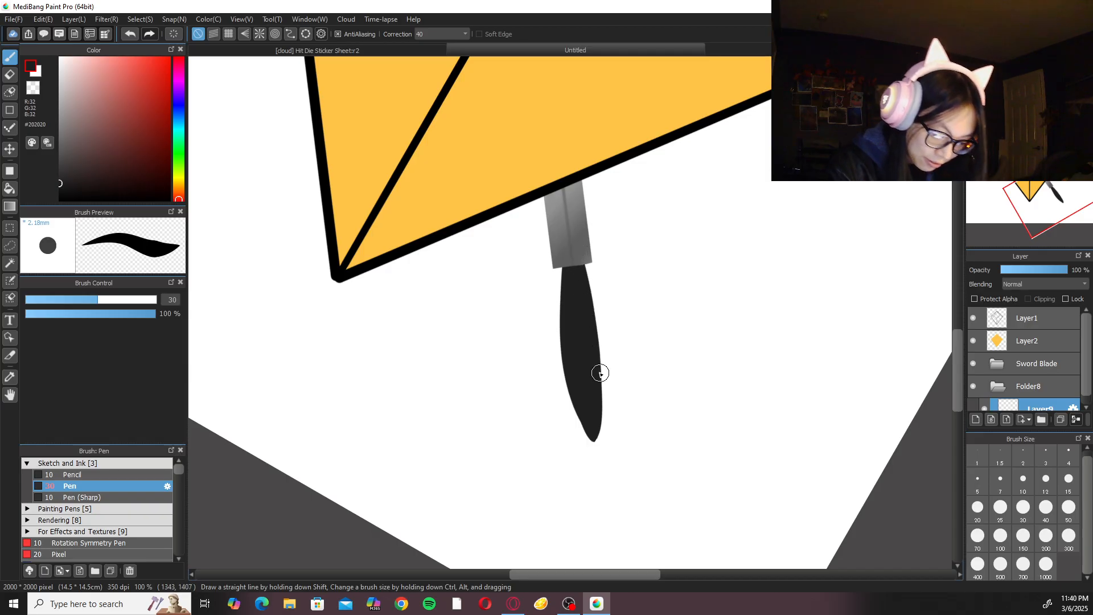
drag(588, 308, 594, 396)
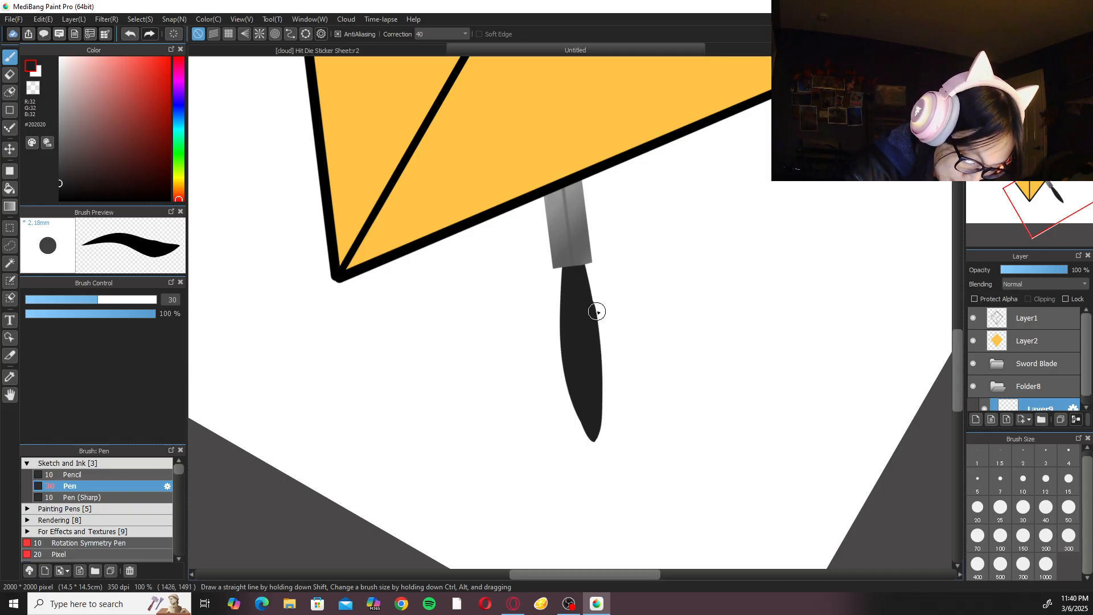
Undo the last handle stroke and slim the handle's left edge using the Eraser at size 20.
key(ctrl+z)
key(e)
drag(556, 285, 600, 448)
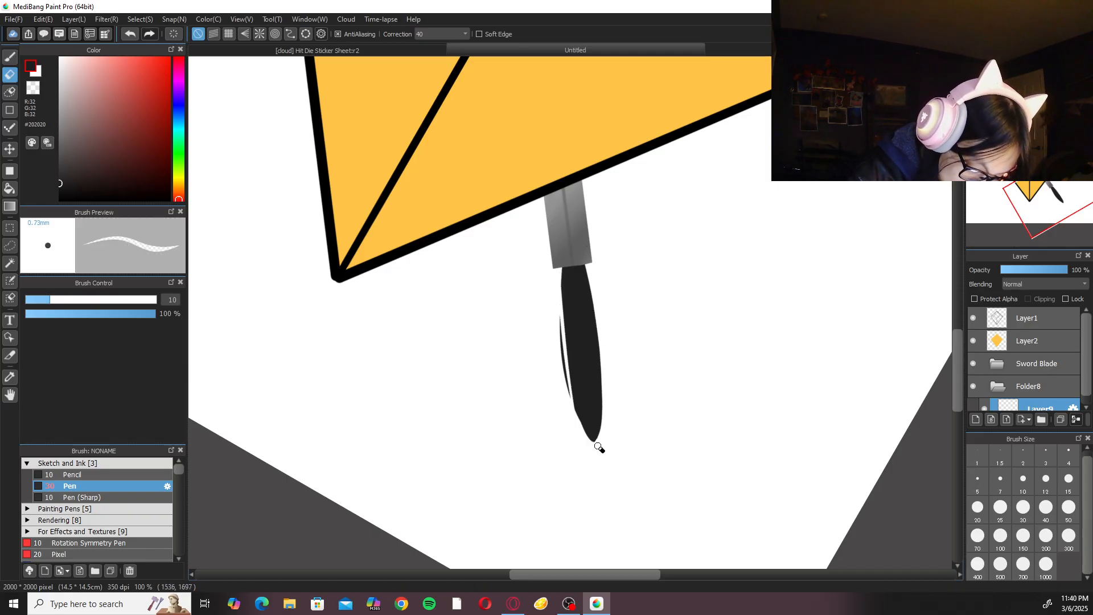
key(ctrl+z)
click(977, 507)
drag(558, 279, 586, 446)
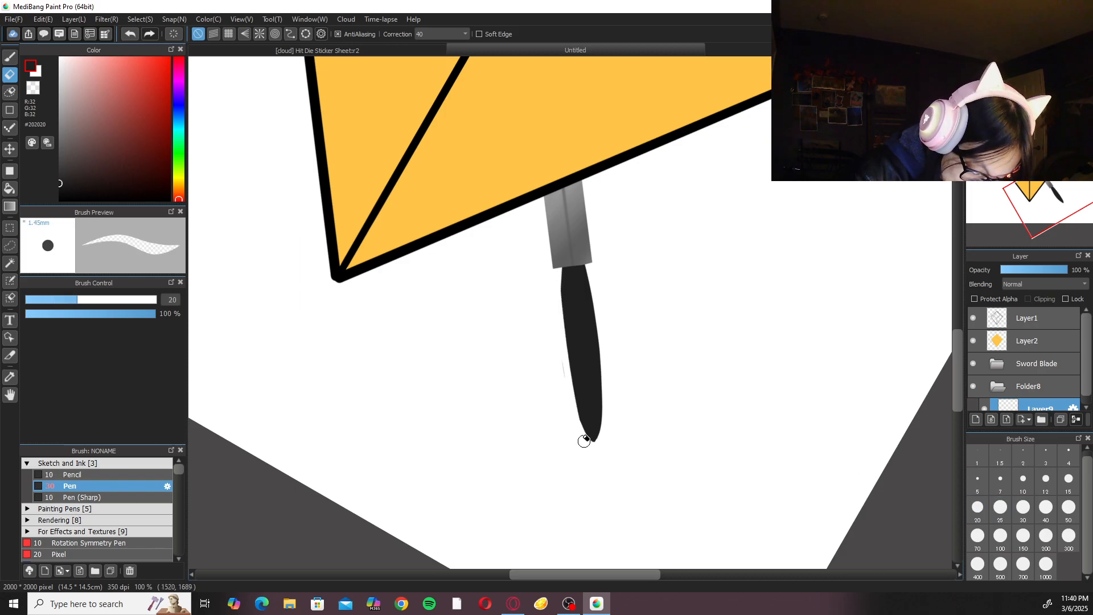
key(ctrl+z)
mouse_move(558, 291)
mouse_down()
mouse_move(575, 433)
mouse_move(558, 292)
mouse_move(563, 381)
mouse_move(584, 447)
mouse_move(559, 350)
mouse_move(590, 457)
mouse_up()
drag(560, 267, 576, 414)
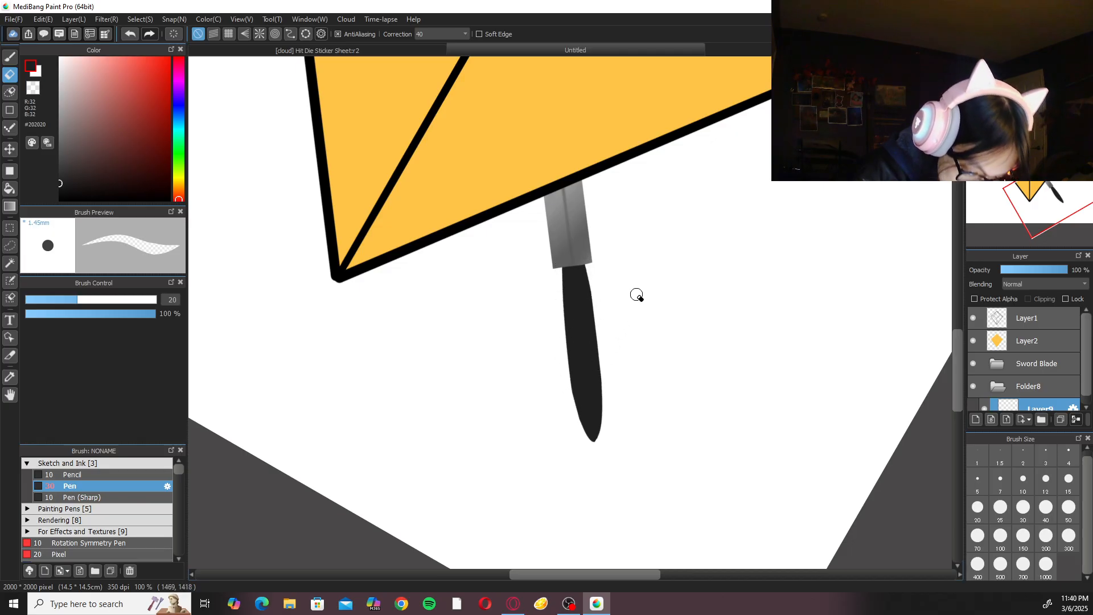
Lengthen the handle with dark size 30 Pen strokes, tapering it to a narrower tip farther from the blade.
scroll(636, 295, down, 5)
scroll(639, 296, up, 3)
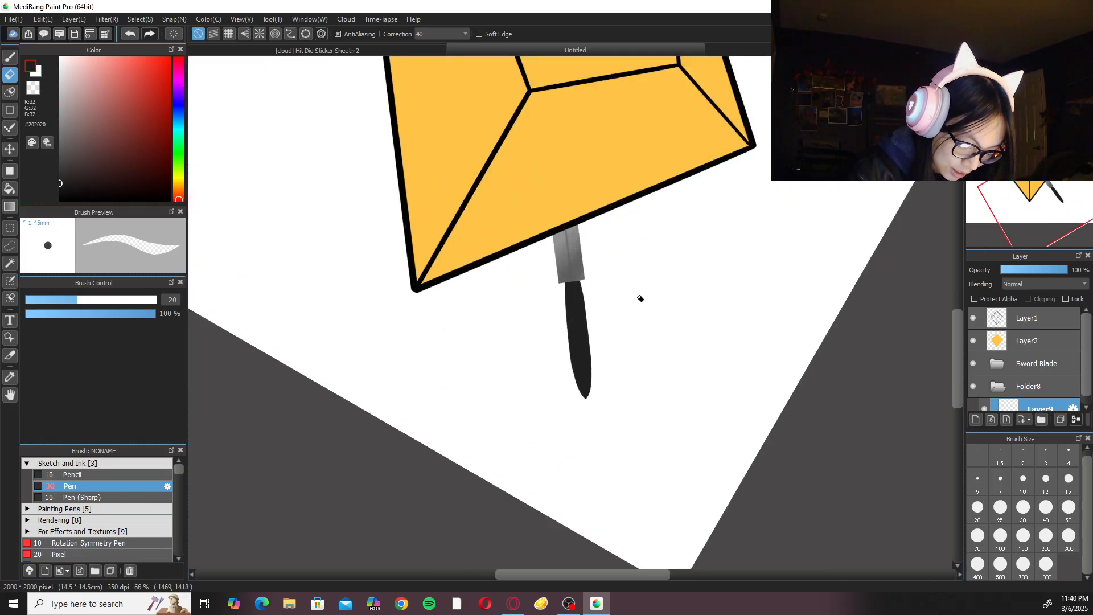
key(b)
scroll(597, 327, up, 1)
mouse_move(571, 279)
mouse_down()
mouse_move(595, 437)
mouse_move(576, 346)
mouse_move(589, 423)
mouse_up()
key(ctrl+z)
key(ctrl+z)
drag(565, 301, 592, 429)
key(ctrl+z)
key(ctrl+z)
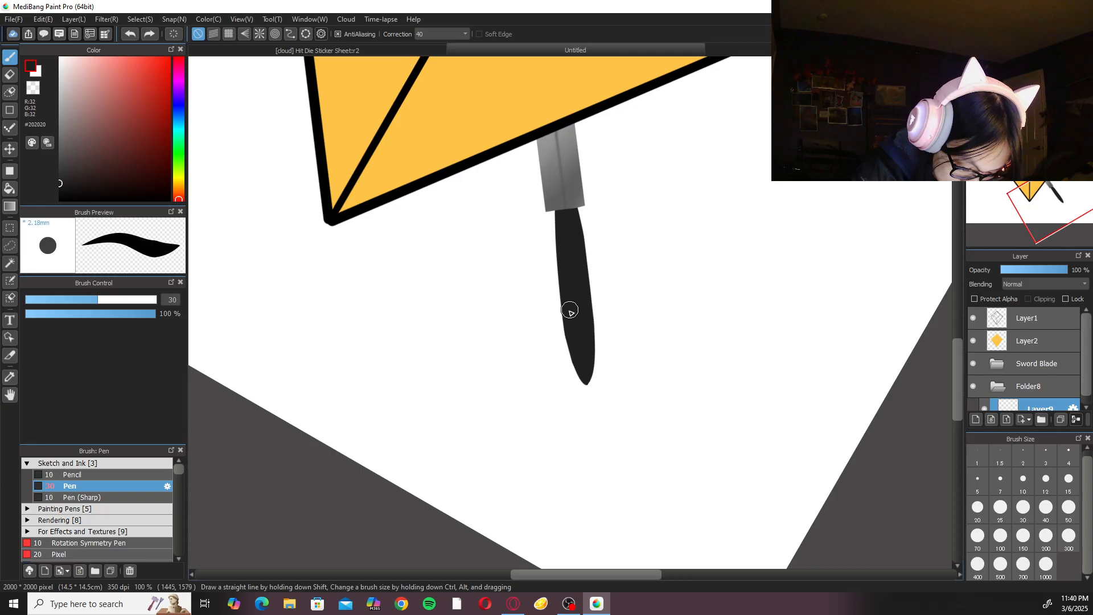
key(ctrl+z)
drag(588, 301, 590, 427)
key(ctrl+z)
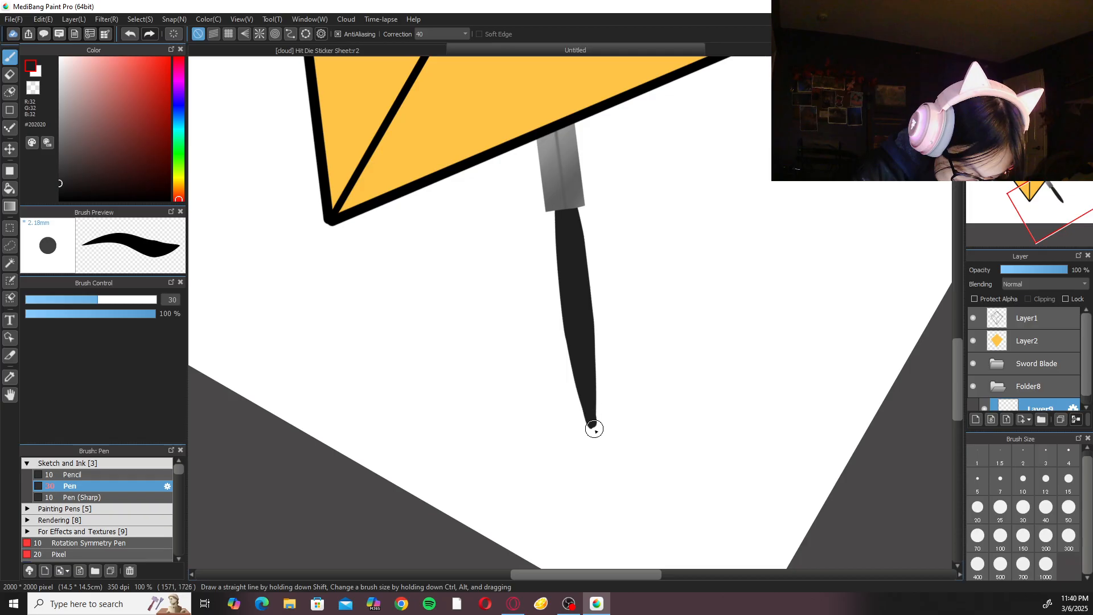
key(ctrl+z)
drag(586, 306, 594, 420)
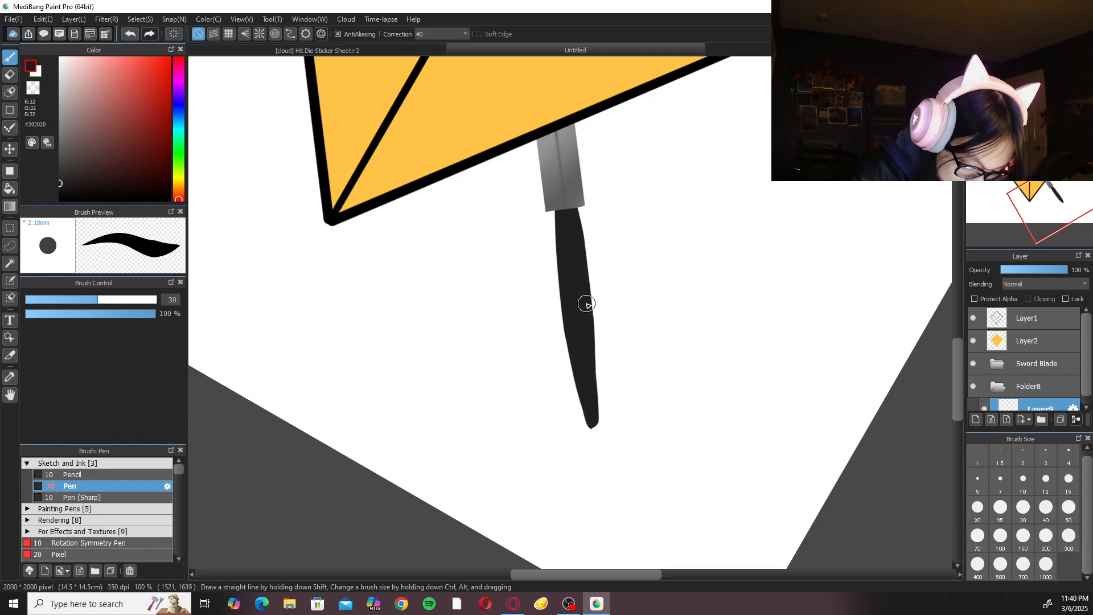
drag(585, 287, 593, 407)
key(ctrl+z)
drag(590, 335, 593, 390)
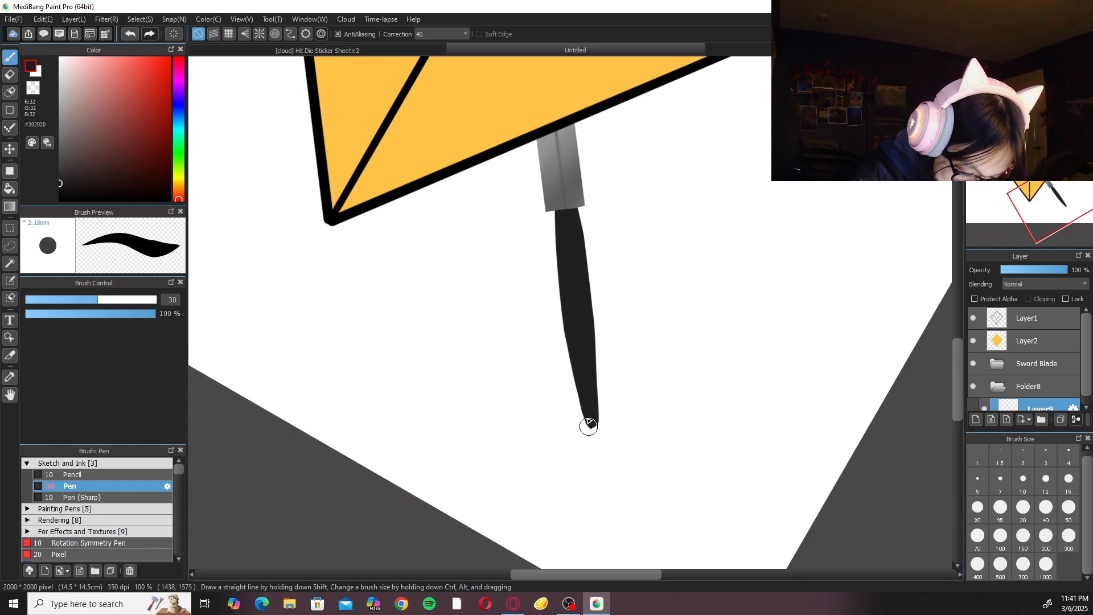
Erase the rounded tip of the handle to give it a blunt, nearly flat end.
key(ctrl+plus)
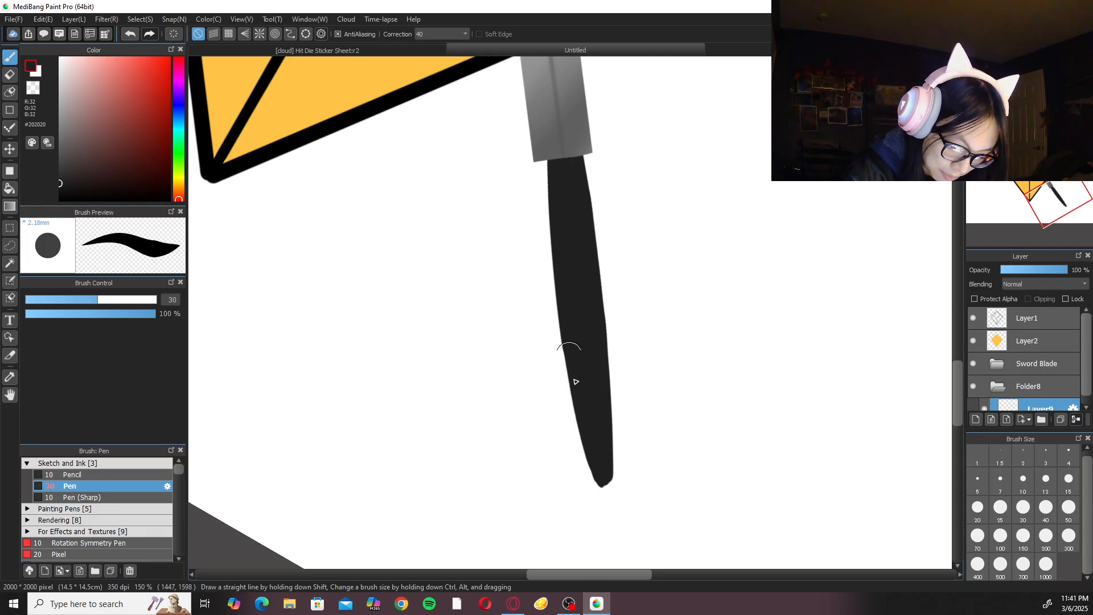
key(e)
scroll(637, 353, up, 2)
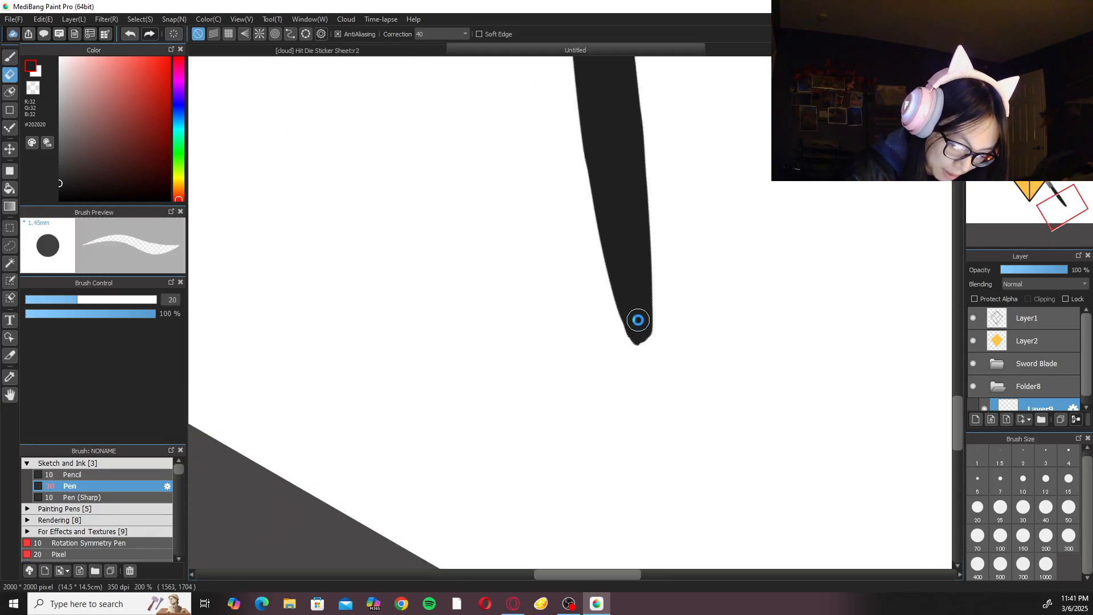
drag(633, 312, 678, 359)
key(ctrl+z)
mouse_move(640, 322)
mouse_down()
mouse_move(671, 379)
mouse_move(643, 334)
mouse_move(718, 357)
mouse_move(669, 352)
mouse_move(742, 339)
mouse_up()
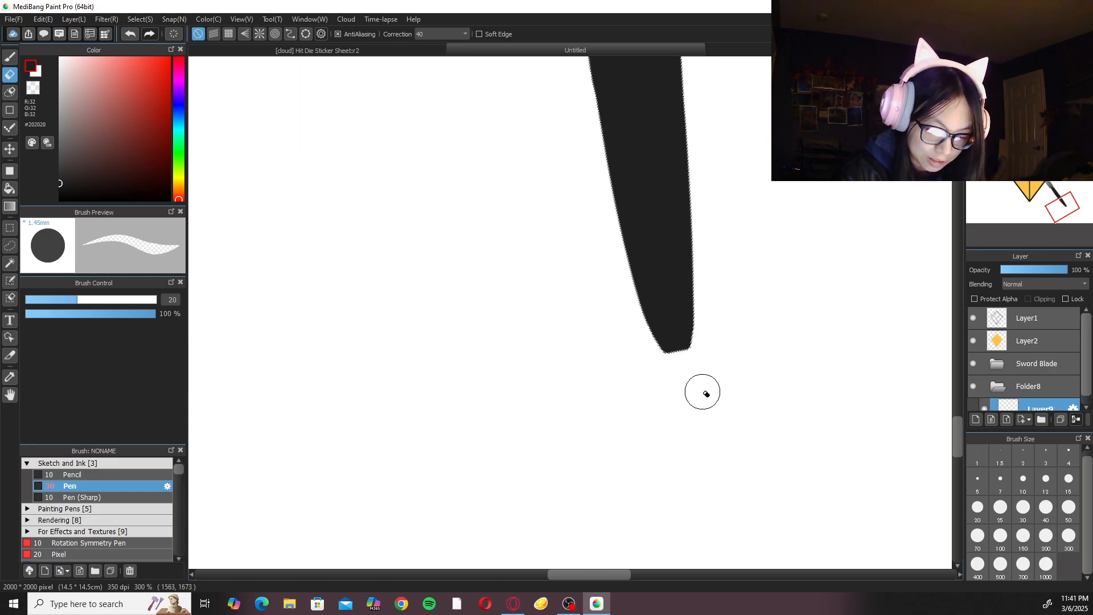
Examine the handle's length and shape against the blade and die across the whole illustration.
key(ctrl+minus)
key(ctrl+minus)
key(ctrl+minus)
key(ctrl+minus)
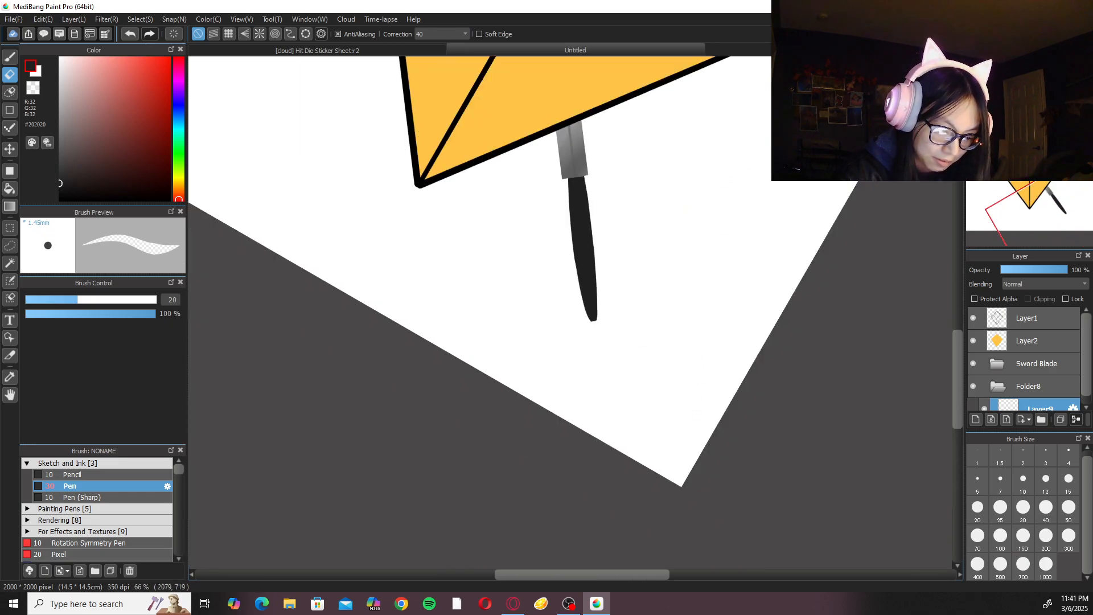
click(1037, 63)
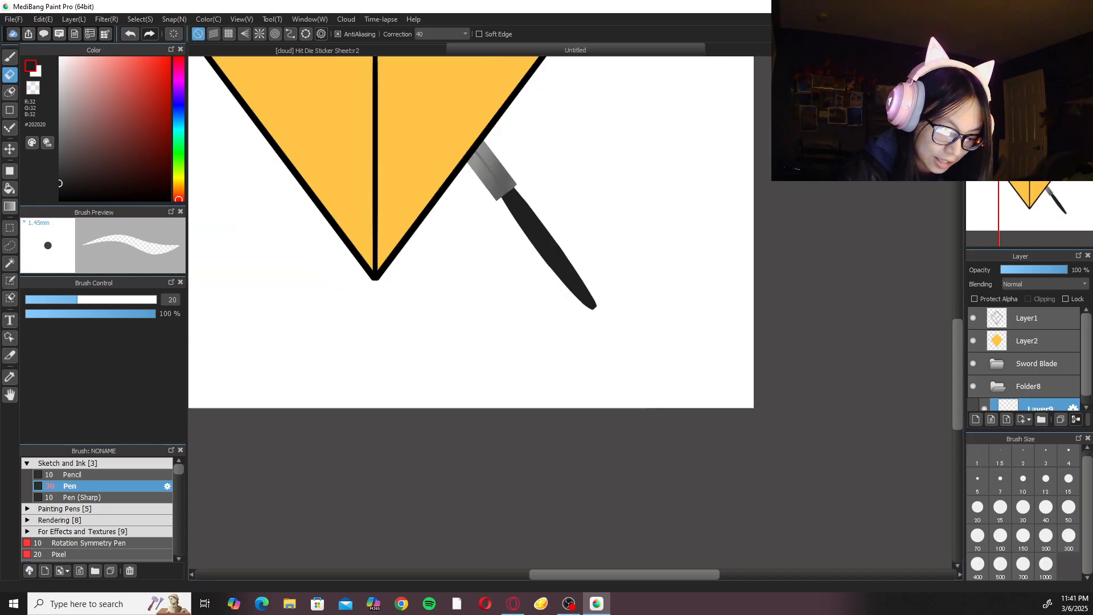
click(1006, 64)
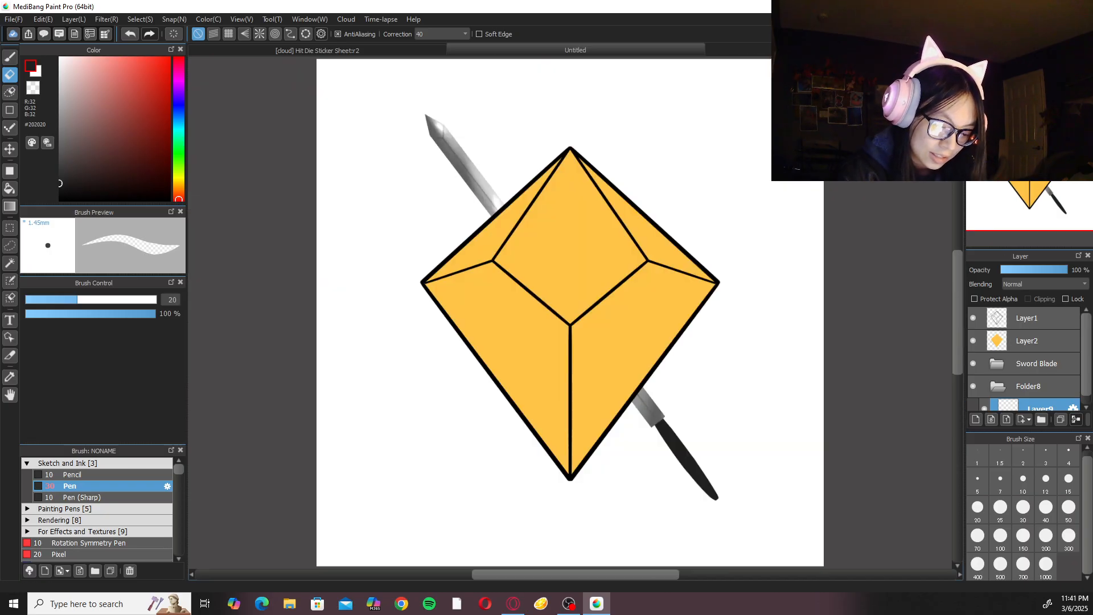
drag(701, 345, 720, 224)
click(1053, 63)
click(1053, 63)
click(1022, 63)
click(1022, 64)
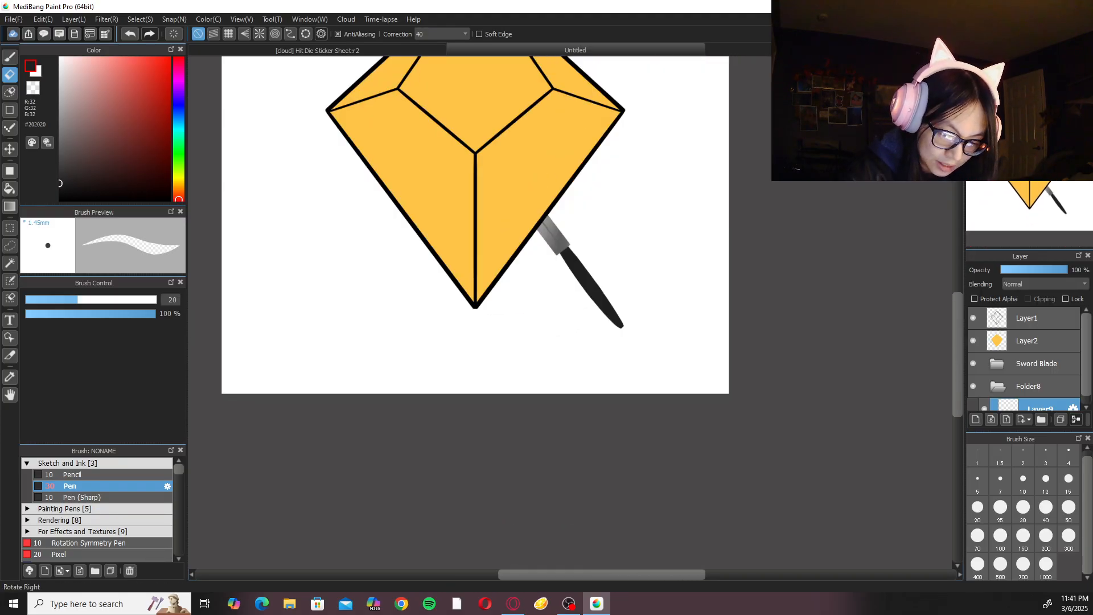
click(1053, 63)
click(1053, 64)
click(976, 64)
click(1022, 64)
ctrl+click(698, 236)
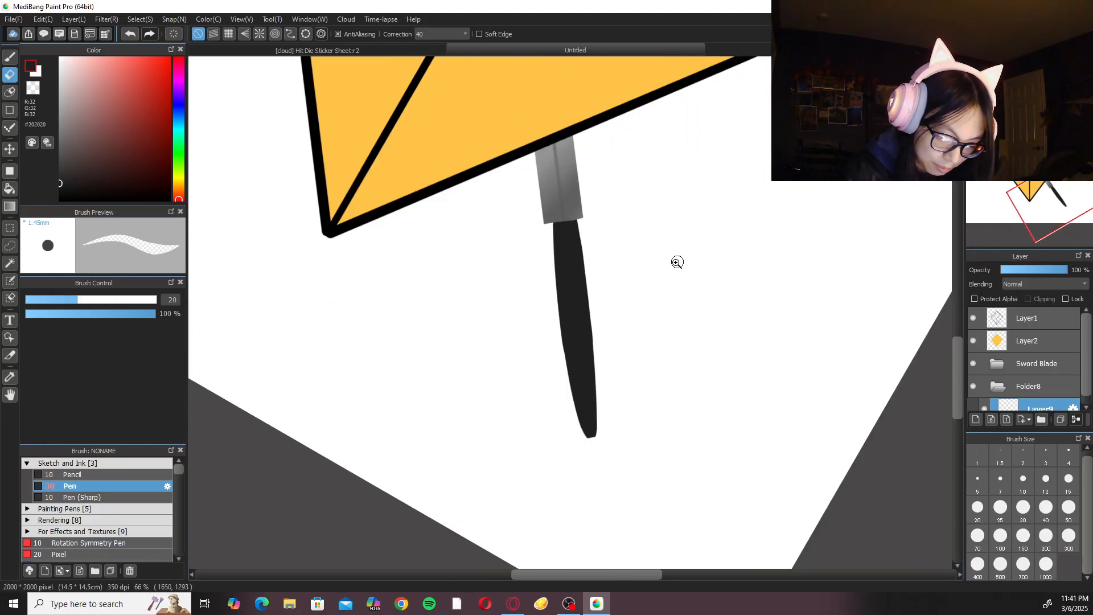
Shave the handle's left edge with the Eraser from the blade's end toward the tip to even out its curve.
drag(554, 274, 564, 319)
key(ctrl+z)
drag(551, 254, 571, 413)
drag(553, 289, 568, 388)
drag(557, 304, 565, 369)
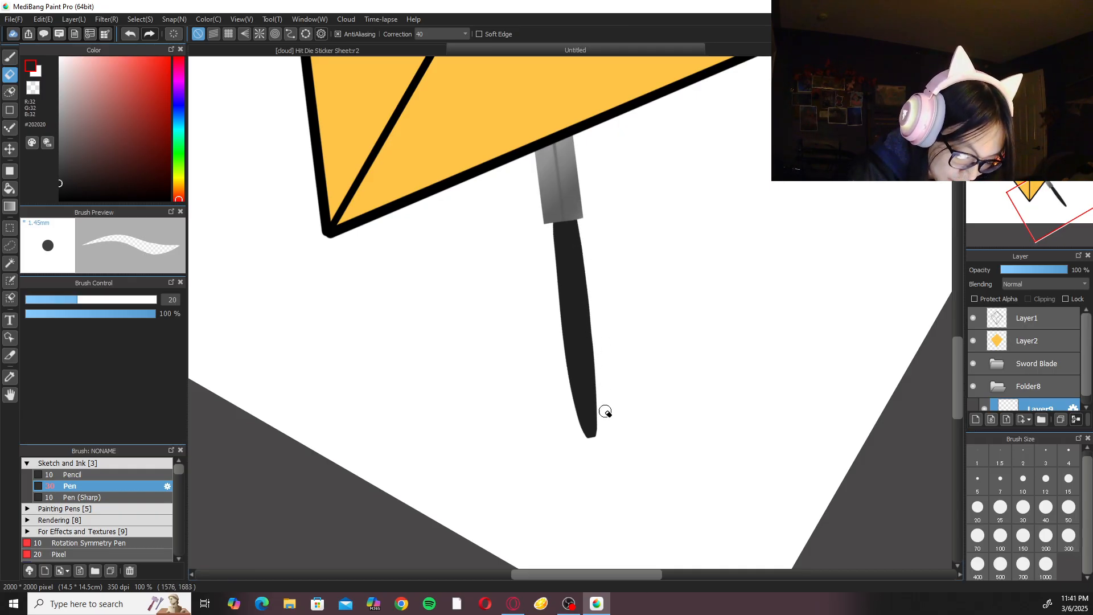
Set the Pen brush to size 10 for fine touch-ups along the handle's edges.
key(b)
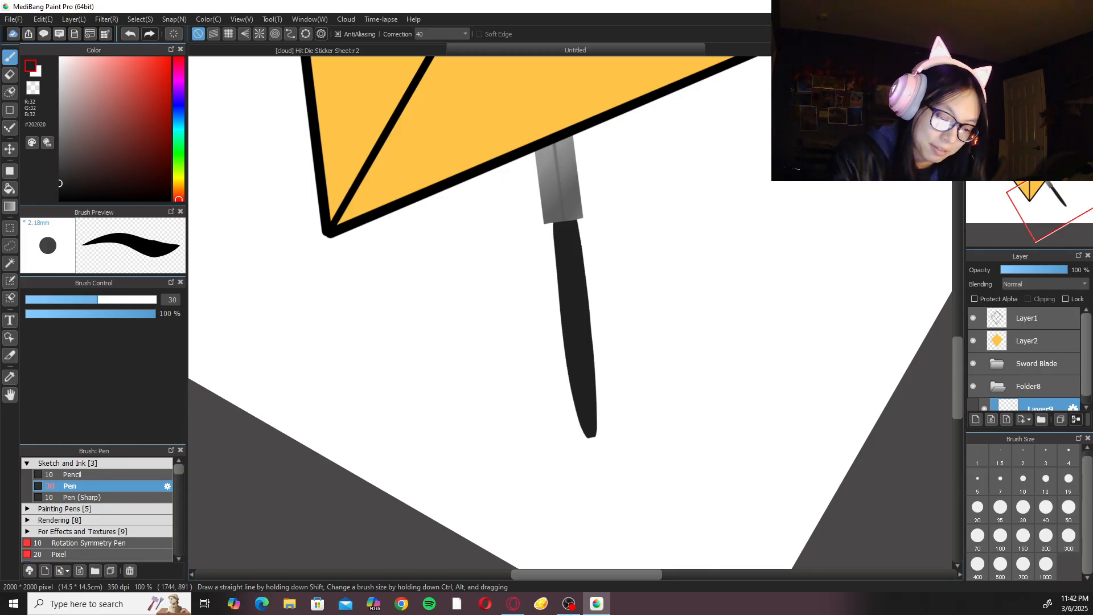
key(ctrl+plus)
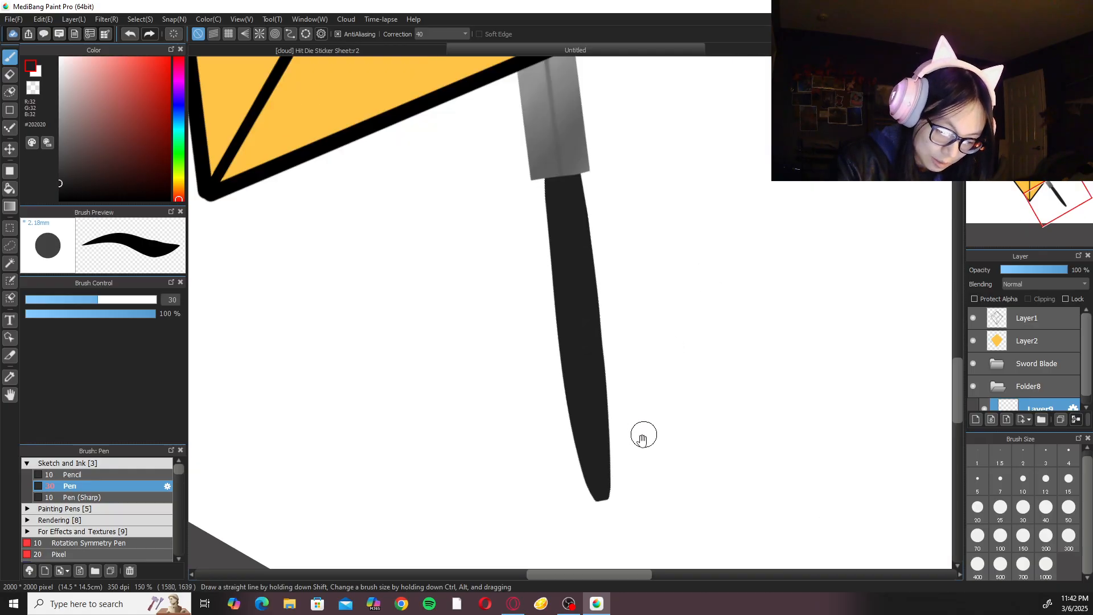
drag(644, 434, 632, 399)
key(ctrl+plus)
click(1023, 481)
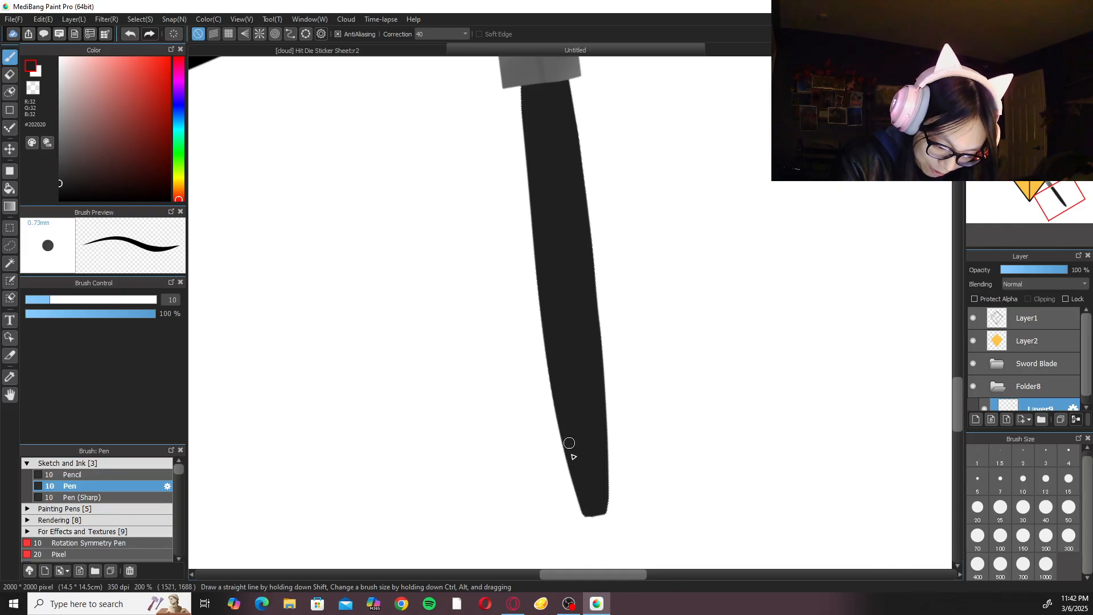
drag(628, 307, 611, 450)
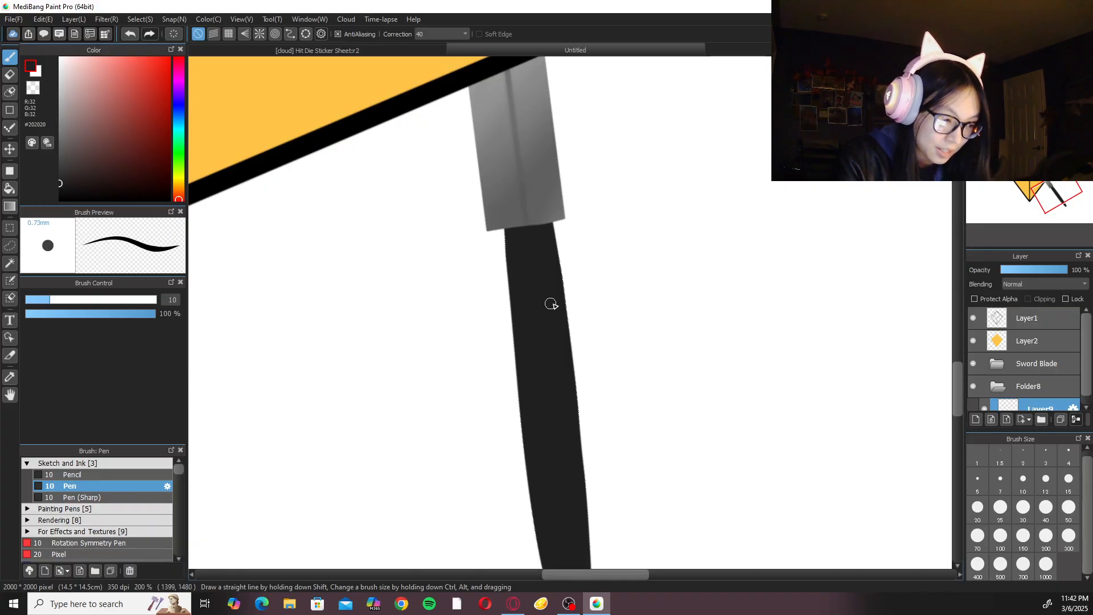
key(ctrl+t)
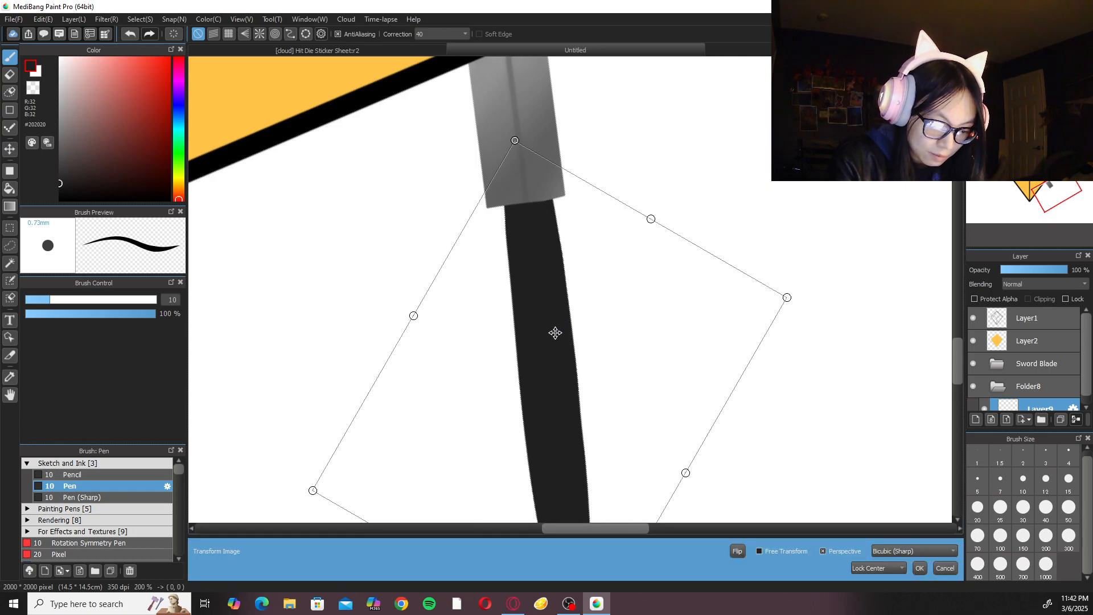
click(920, 568)
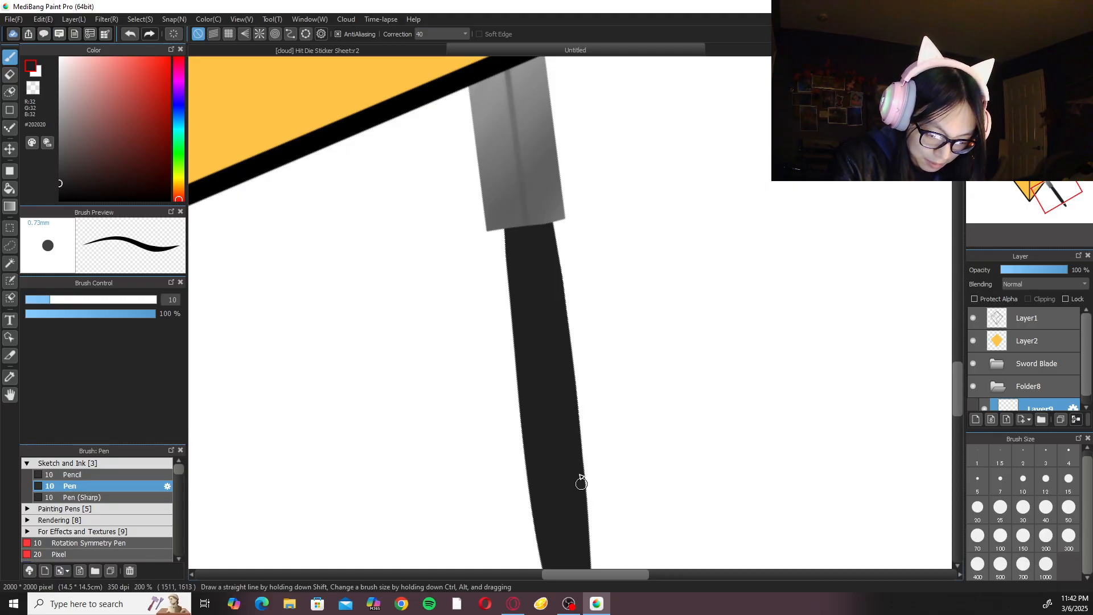
scroll(578, 398, down, 3)
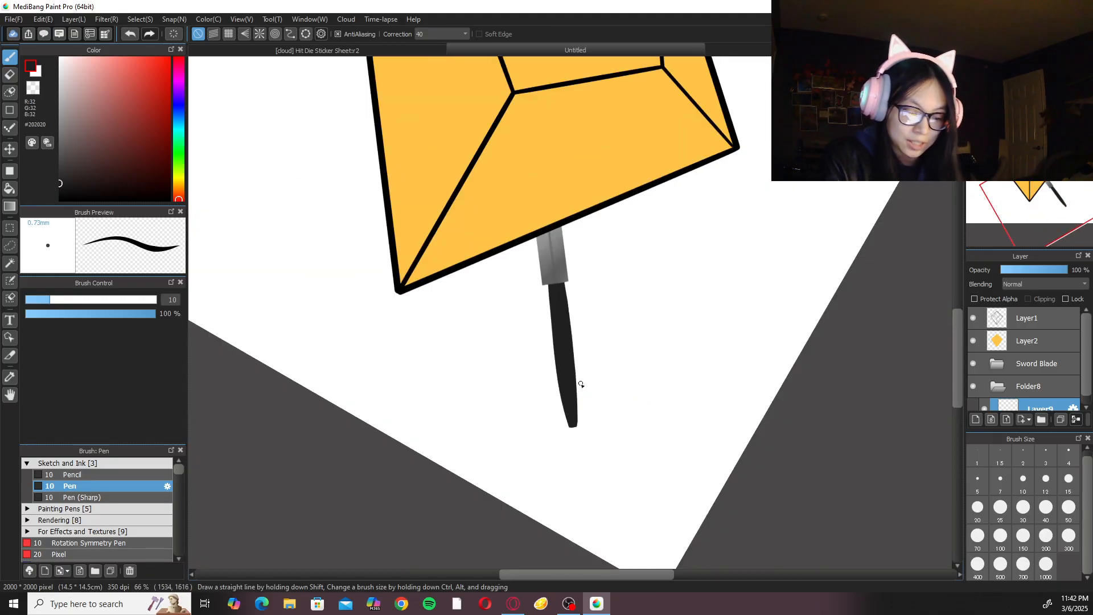
scroll(574, 402, up, 2)
Smooth the handle's left edge from the tip up to mid-length with a size 10 Pen stroke, redoing the first attempt.
drag(569, 407, 566, 336)
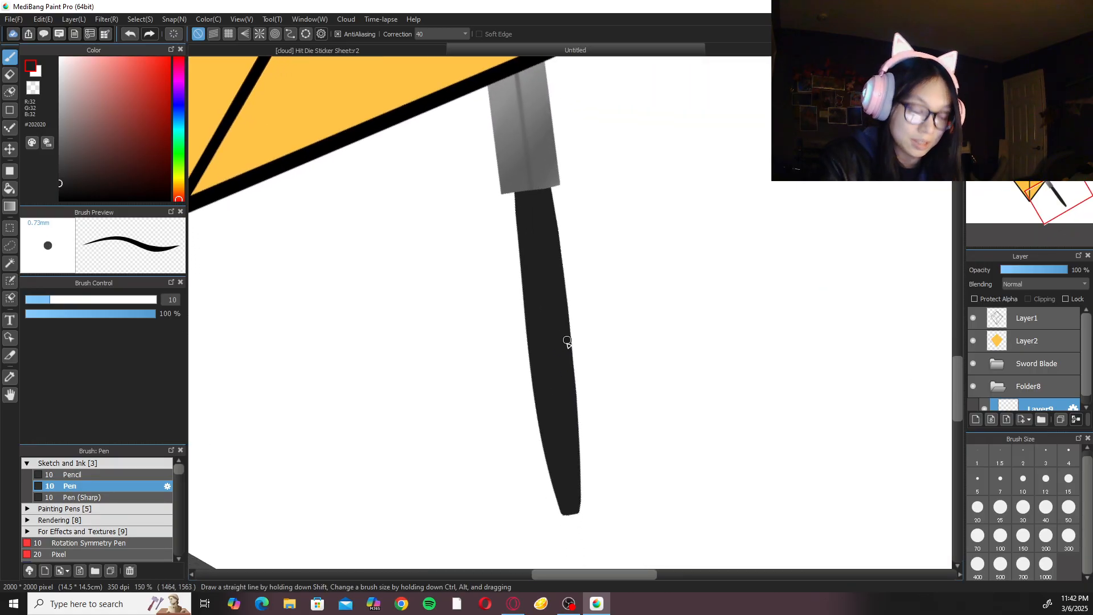
drag(563, 512, 541, 420)
key(ctrl+z)
drag(561, 513, 534, 395)
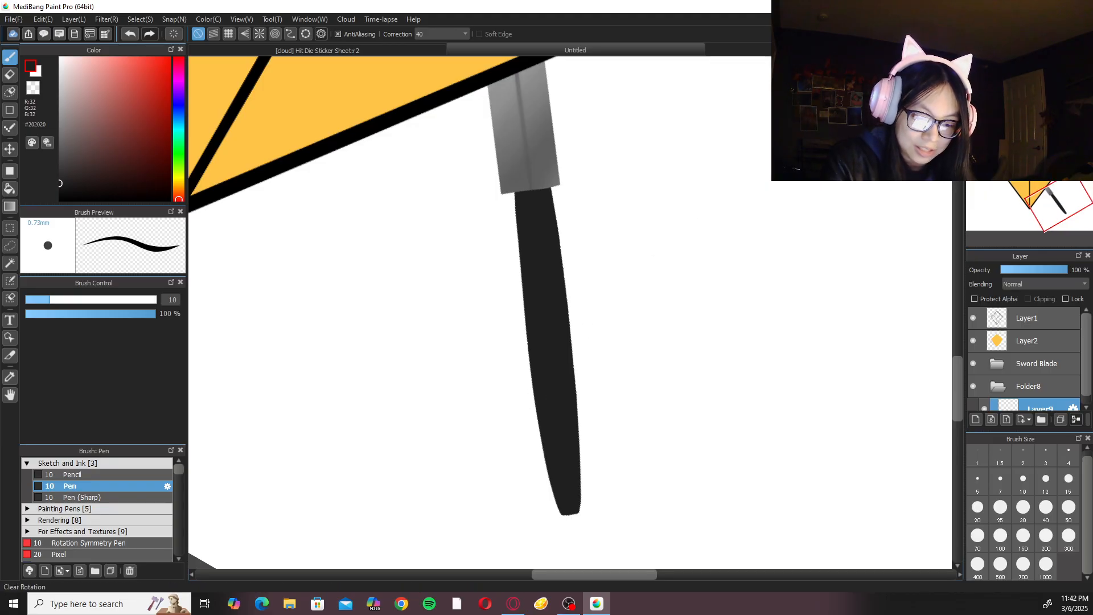
scroll(679, 232, down, 3)
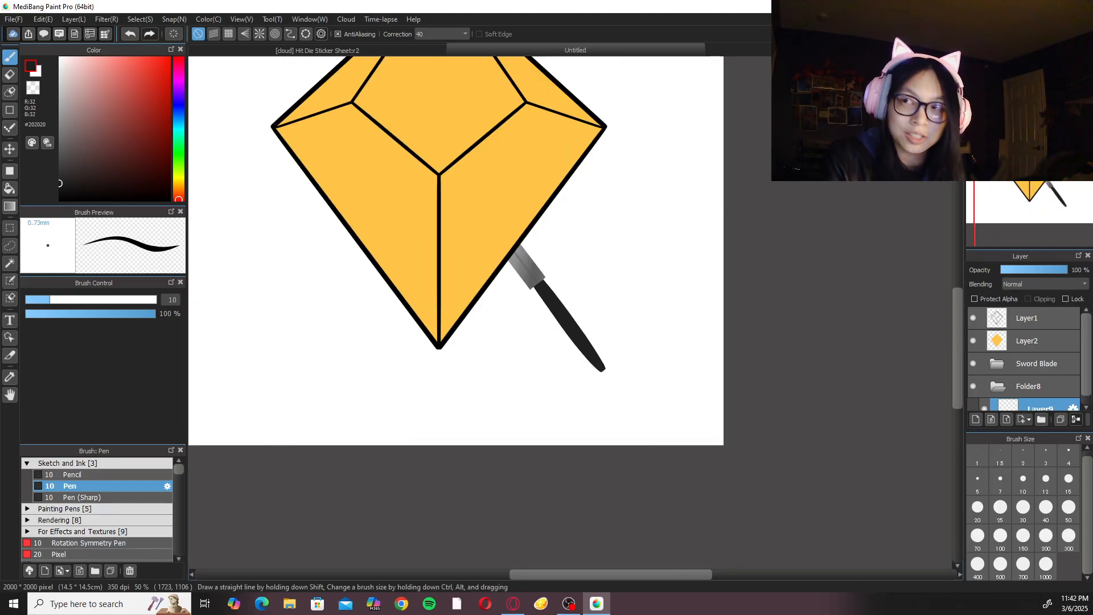
key(ctrl+plus)
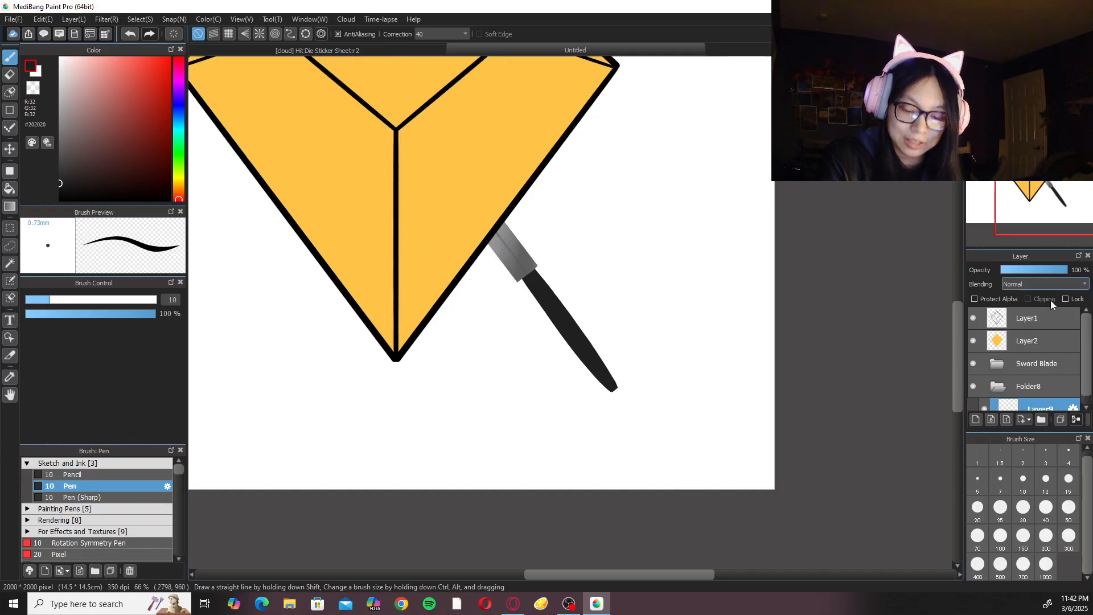
Try stacking Folder8, which holds the handle layer, above the Sword Blade folder.
mouse_move(1044, 387)
mouse_down()
mouse_move(1044, 354)
mouse_move(1051, 370)
mouse_up()
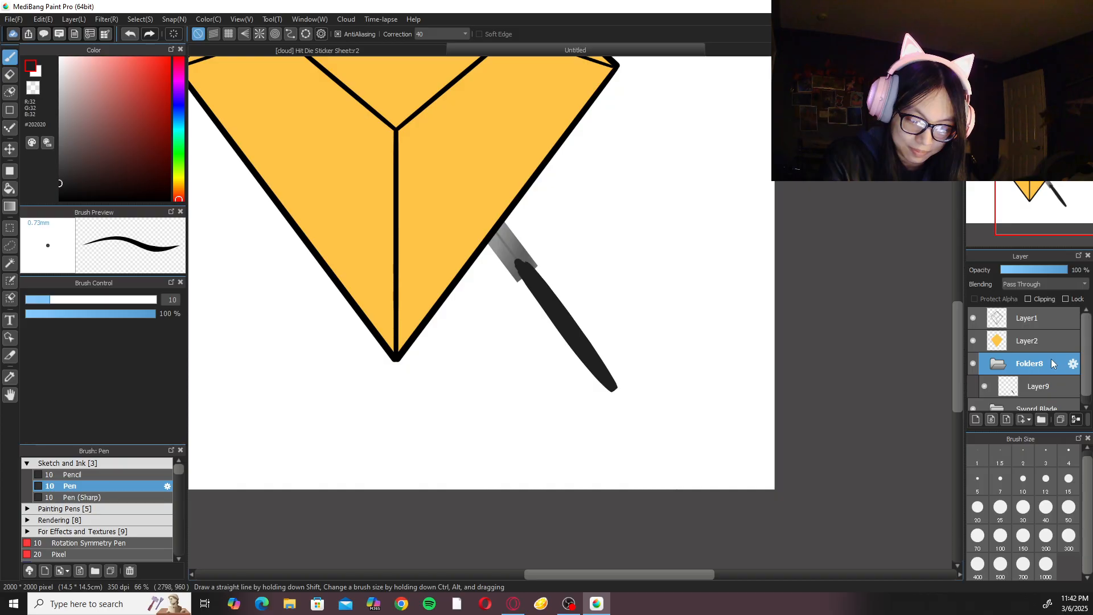
drag(1087, 352, 1087, 372)
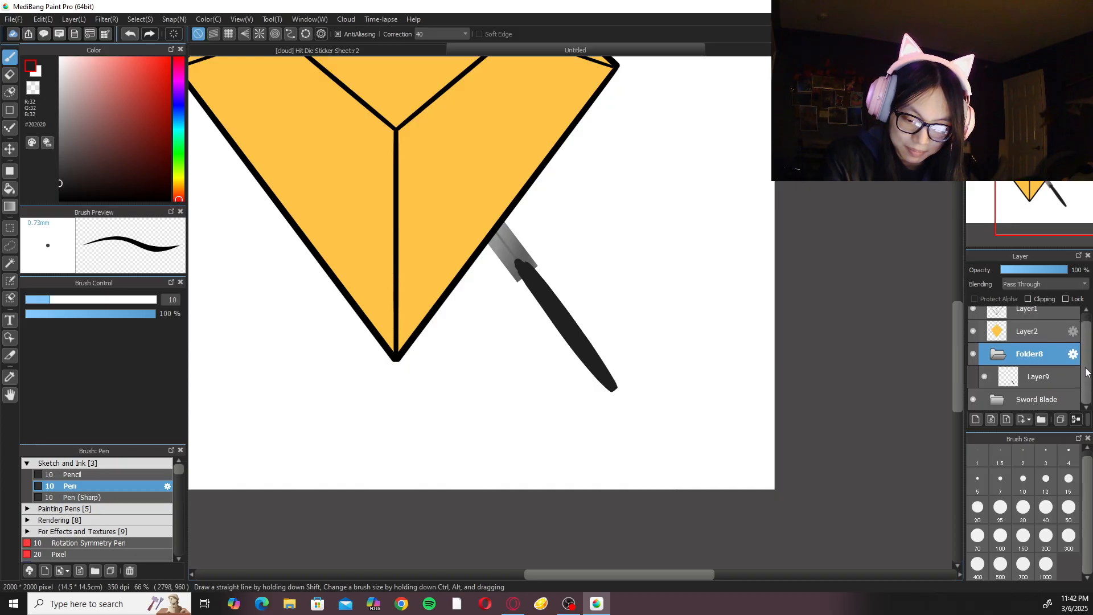
click(1042, 377)
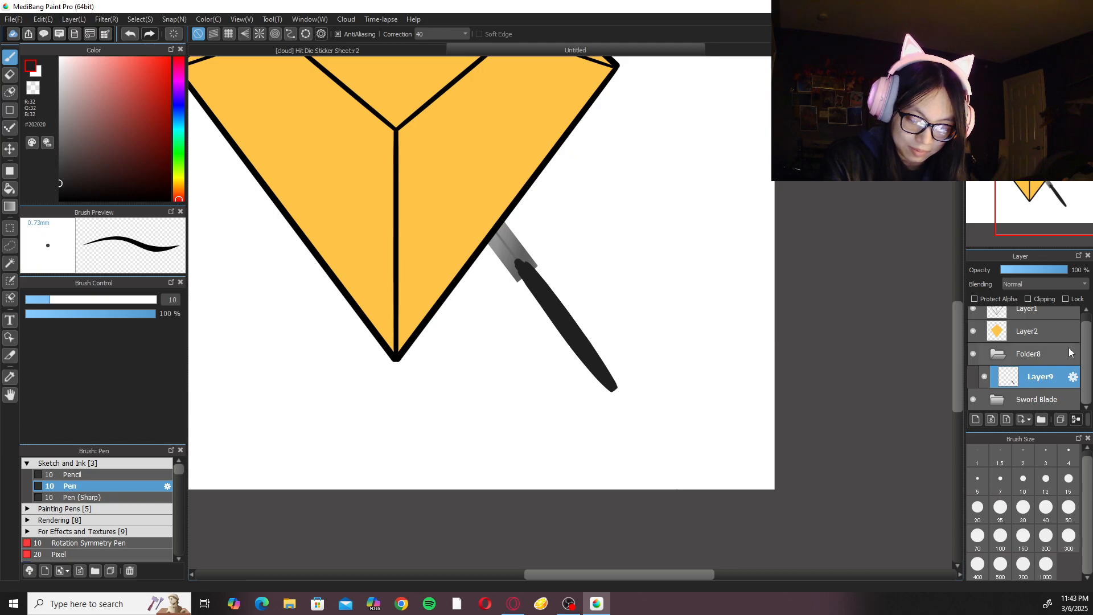
drag(1059, 353, 1062, 407)
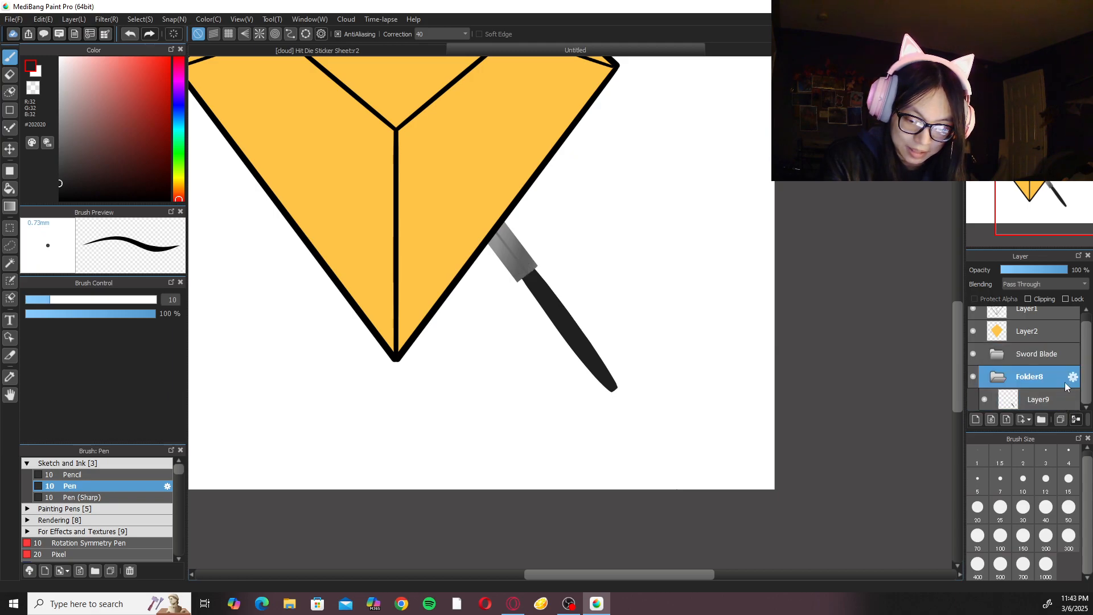
click(1054, 401)
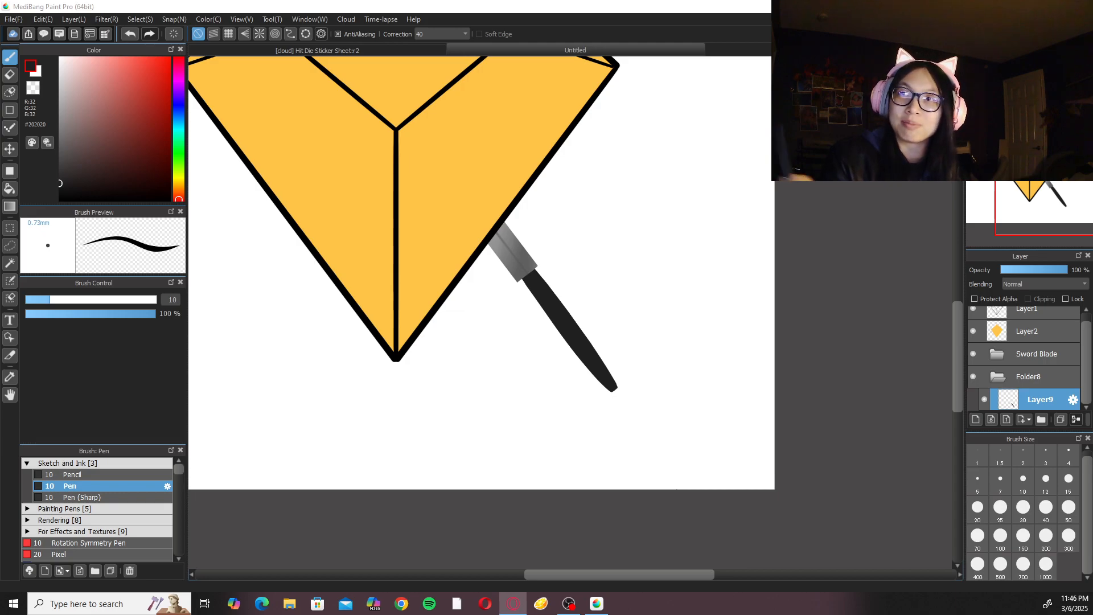
Shave the handle's right edge with the size 20 Eraser from the blade's end past the middle to even out its curve.
key(Right)
key(ctrl+plus)
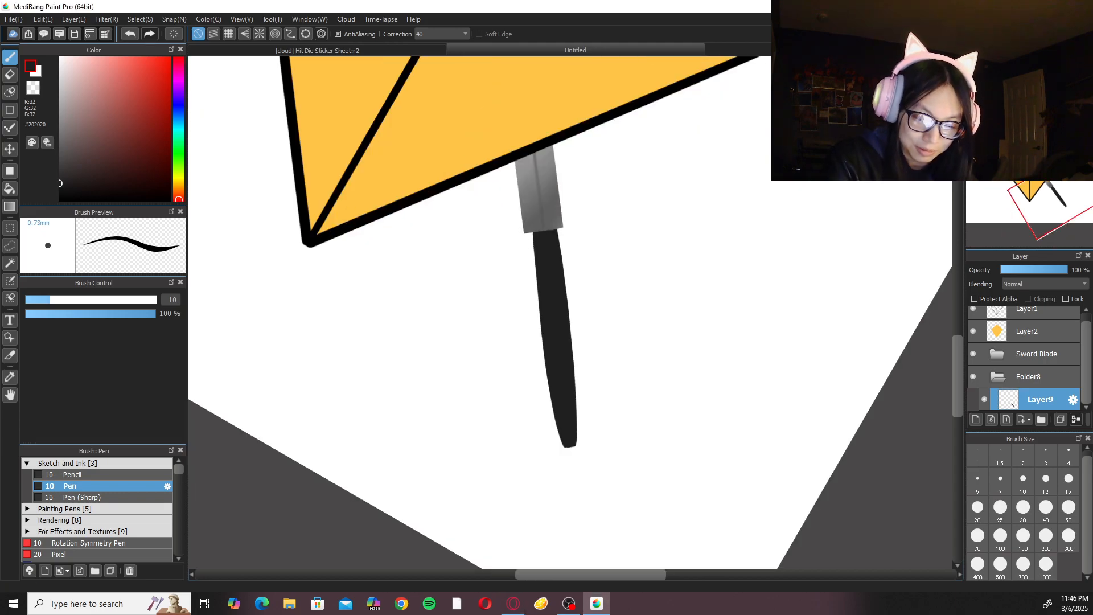
key(ctrl+plus)
key(e)
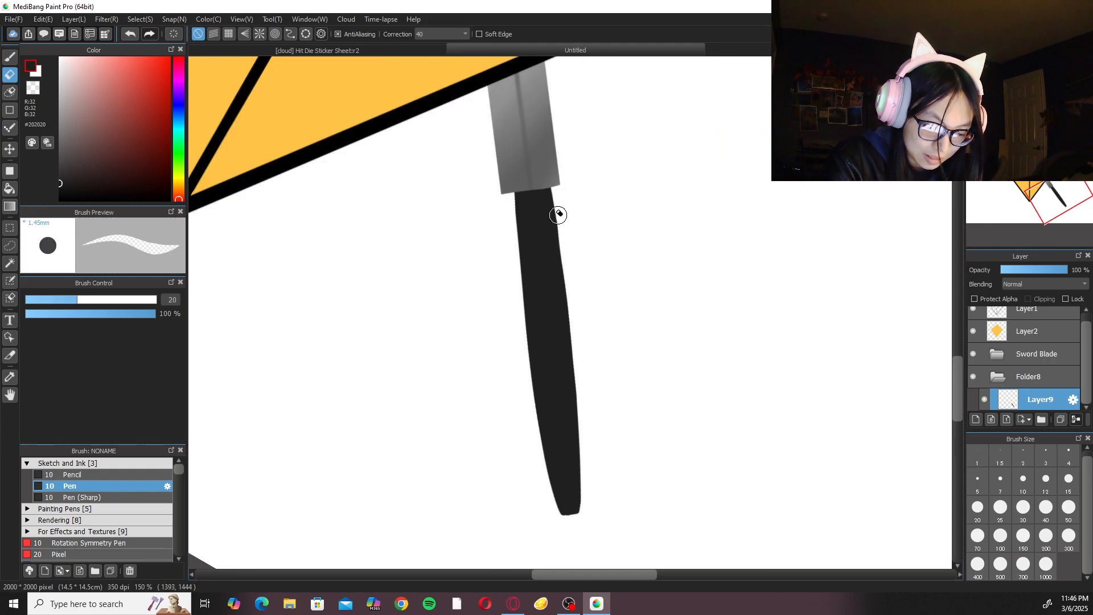
drag(544, 152, 590, 418)
drag(558, 207, 588, 427)
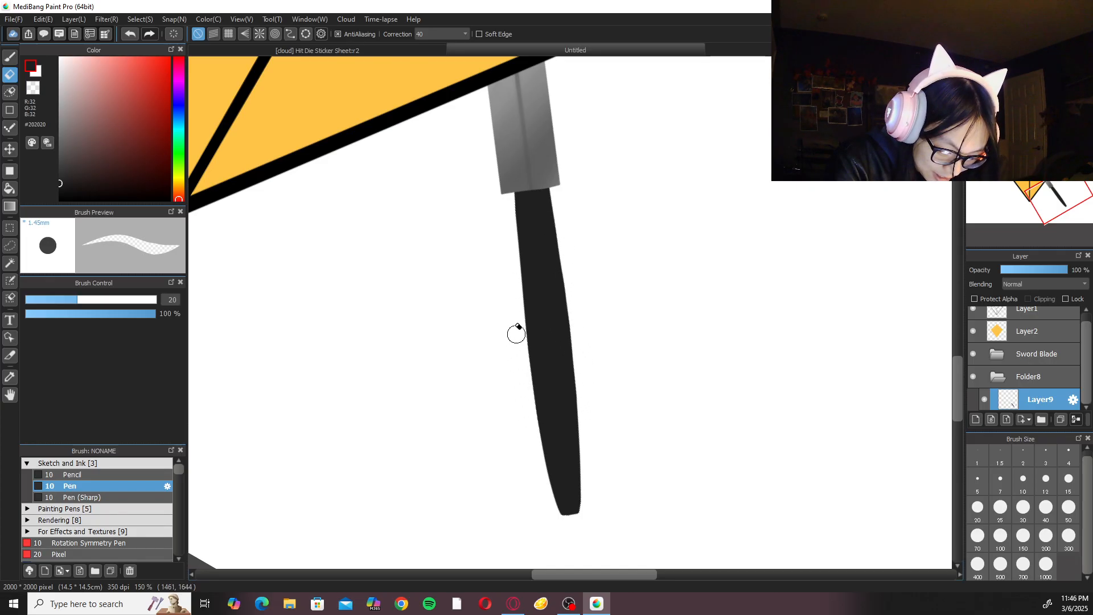
key(b)
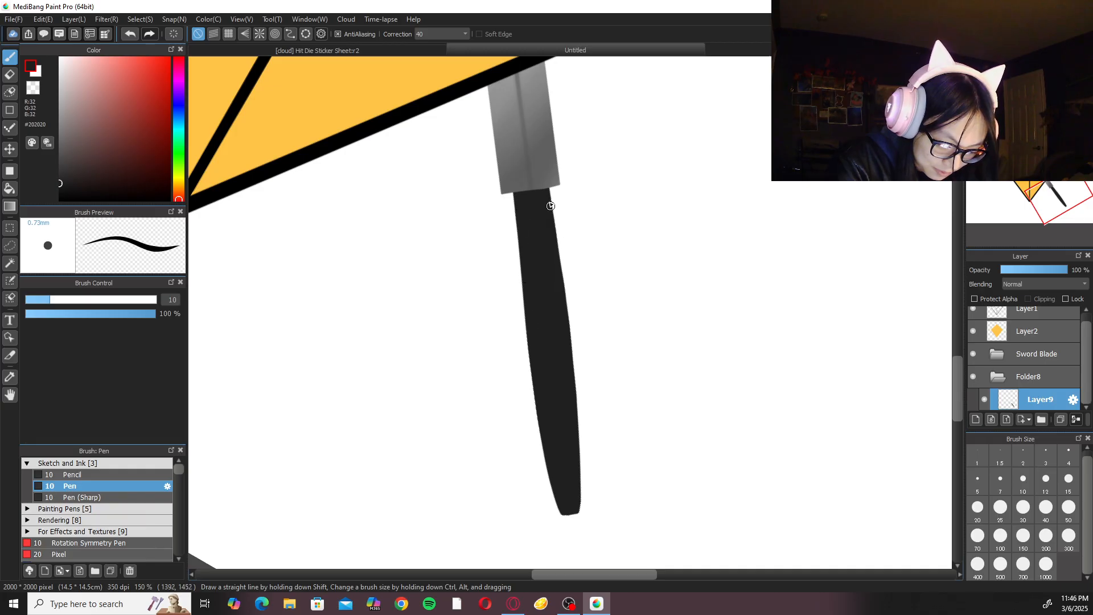
scroll(549, 202, down, 5)
key(Up)
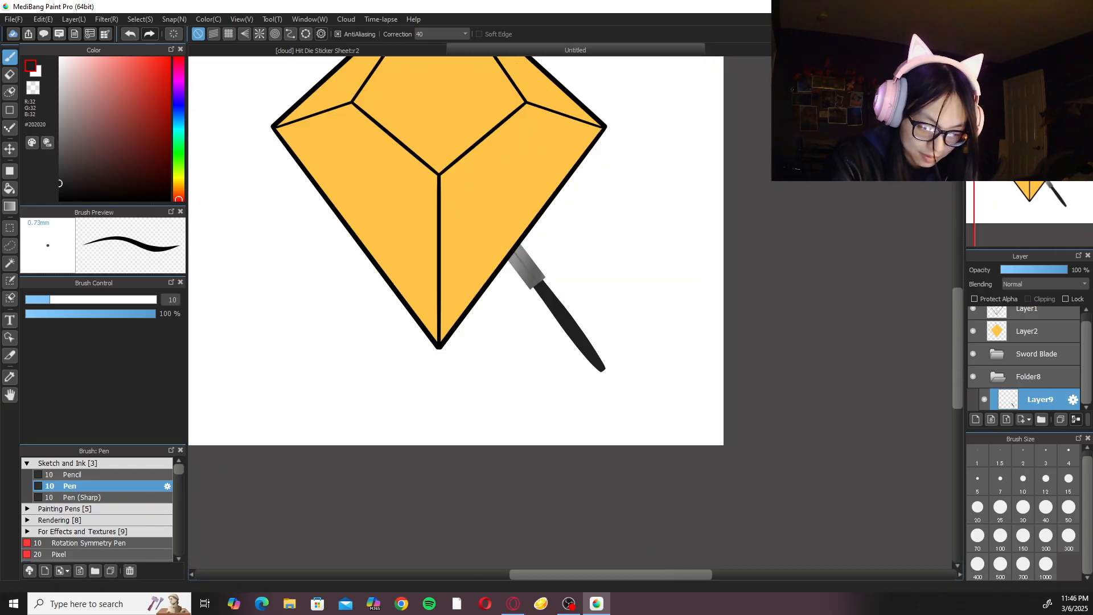
Select near-black #0B0B0B and the Watercolor (Wet) brush with Correction 0, and try a shading stroke along the handle's lower-left edge.
key(ctrl+plus)
key(ctrl+plus)
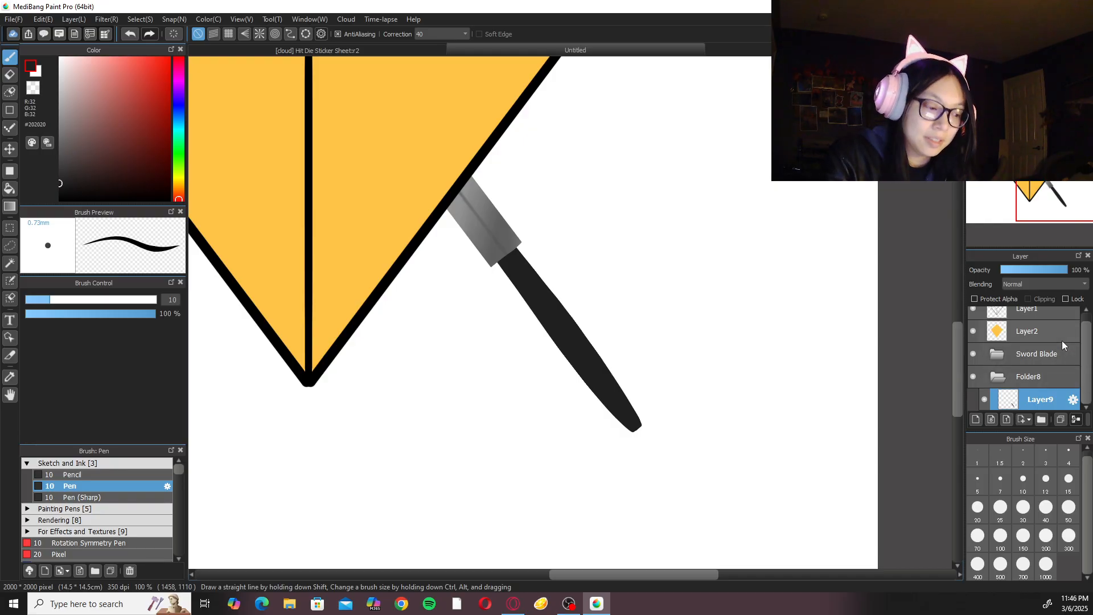
drag(60, 187, 54, 200)
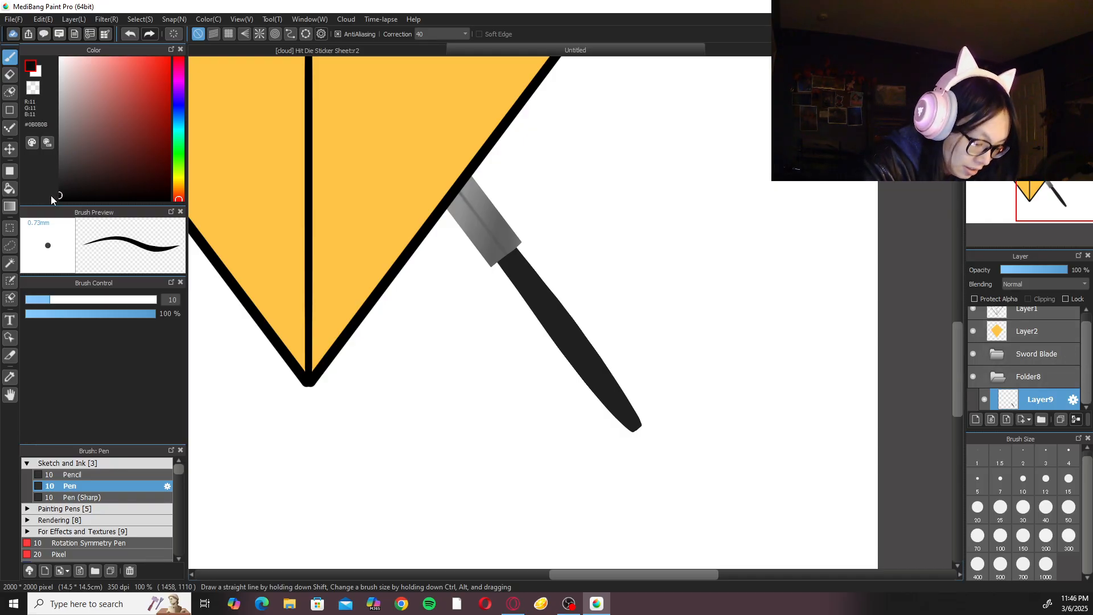
click(122, 462)
click(111, 485)
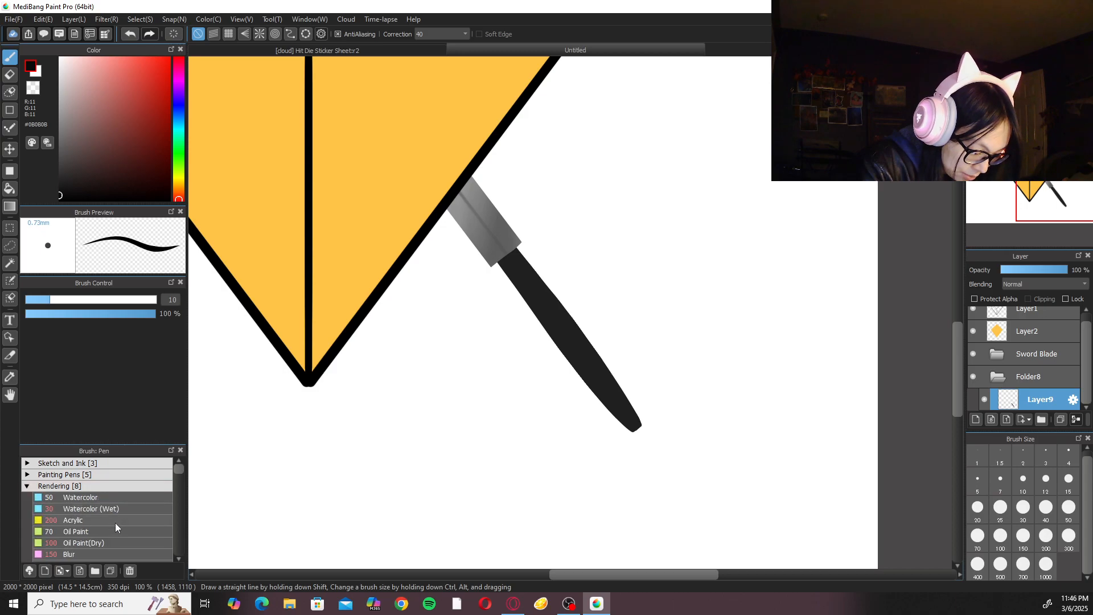
click(112, 506)
click(450, 34)
click(443, 44)
drag(484, 243, 592, 392)
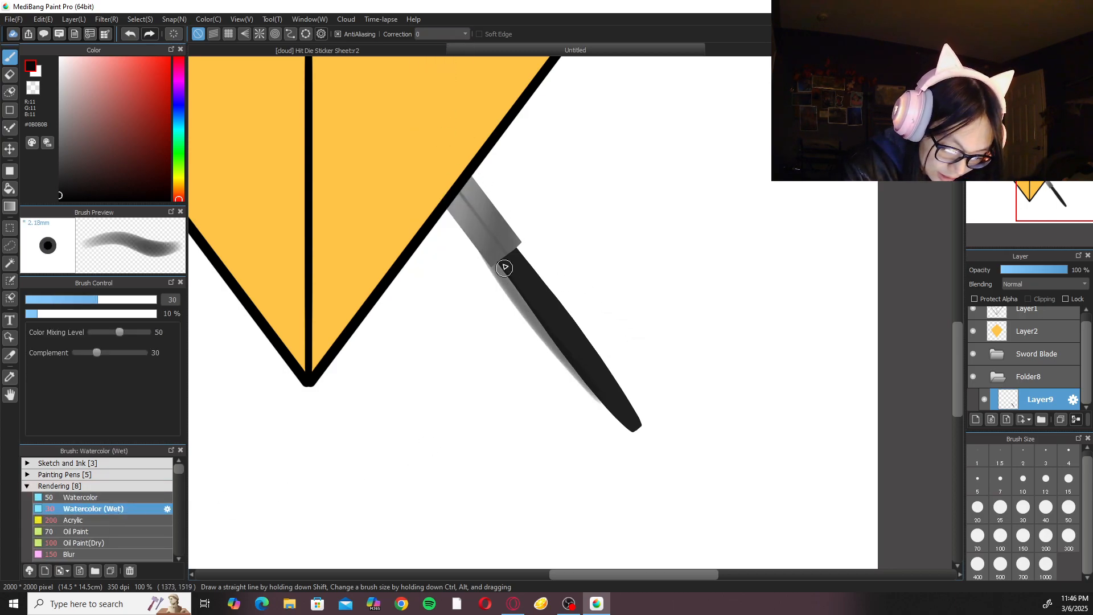
key(ctrl+z)
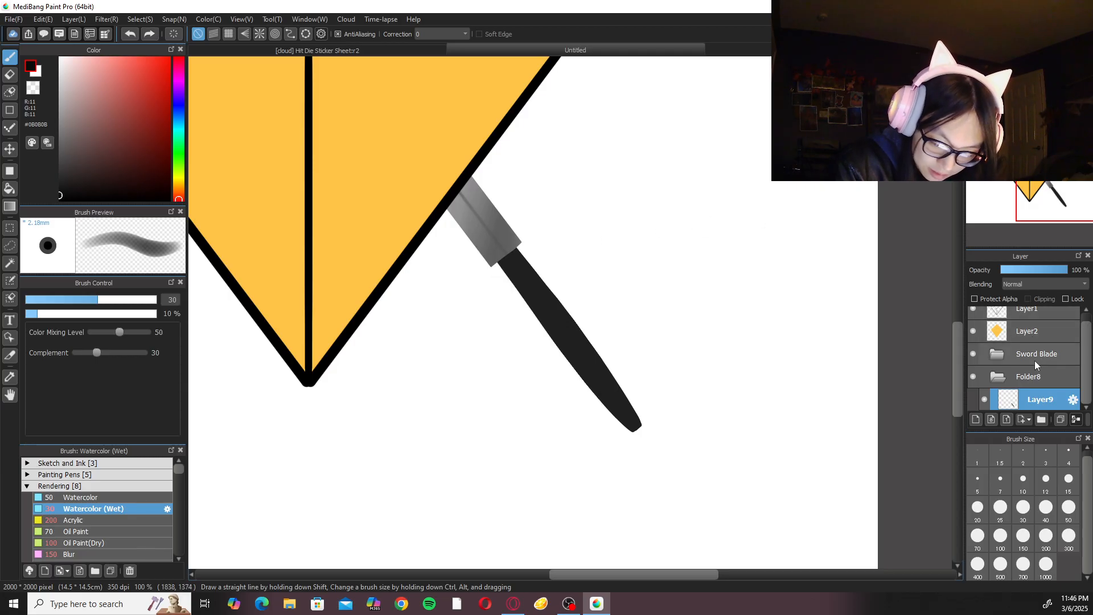
Add a new layer clipped to the handle and shade its lower-left edge with Watercolor (Wet), raising the brush from size 30 to 50.
key(ctrl+shift+n)
click(1028, 299)
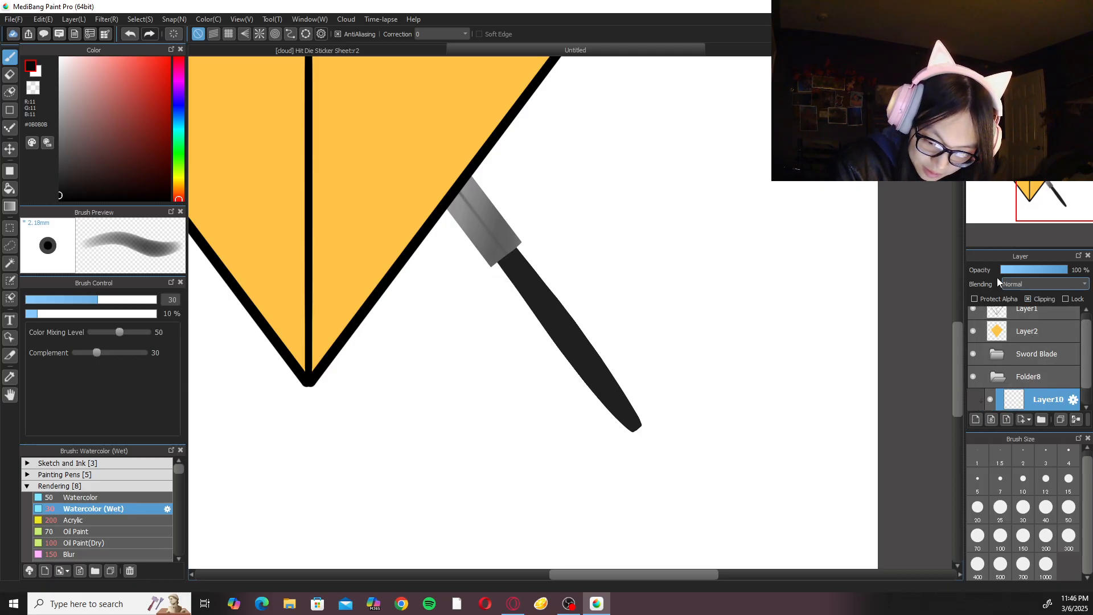
drag(490, 256, 589, 383)
drag(500, 267, 590, 387)
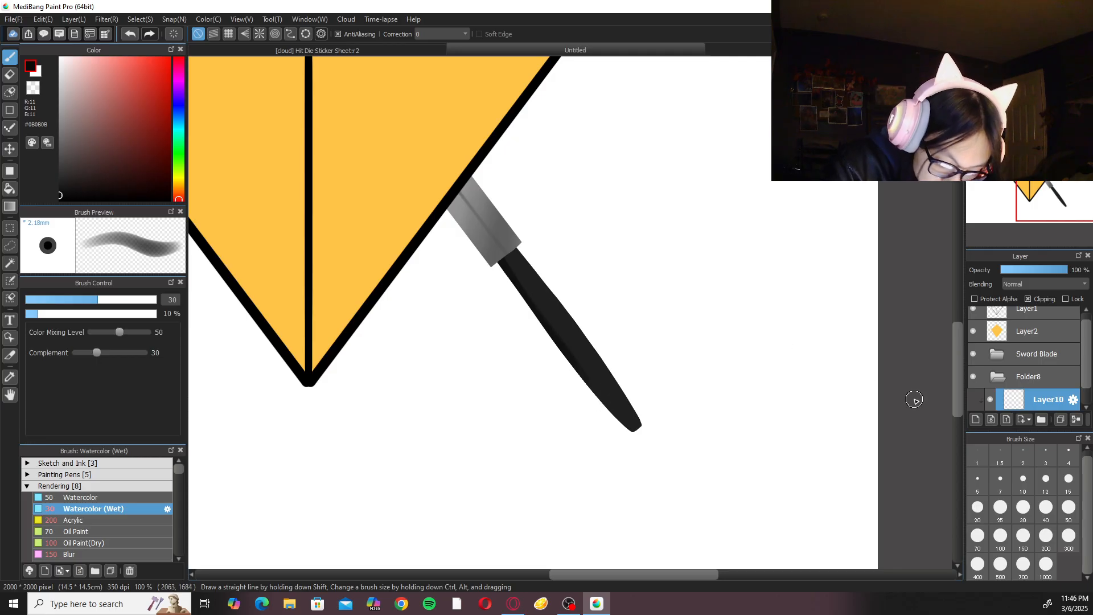
click(1068, 508)
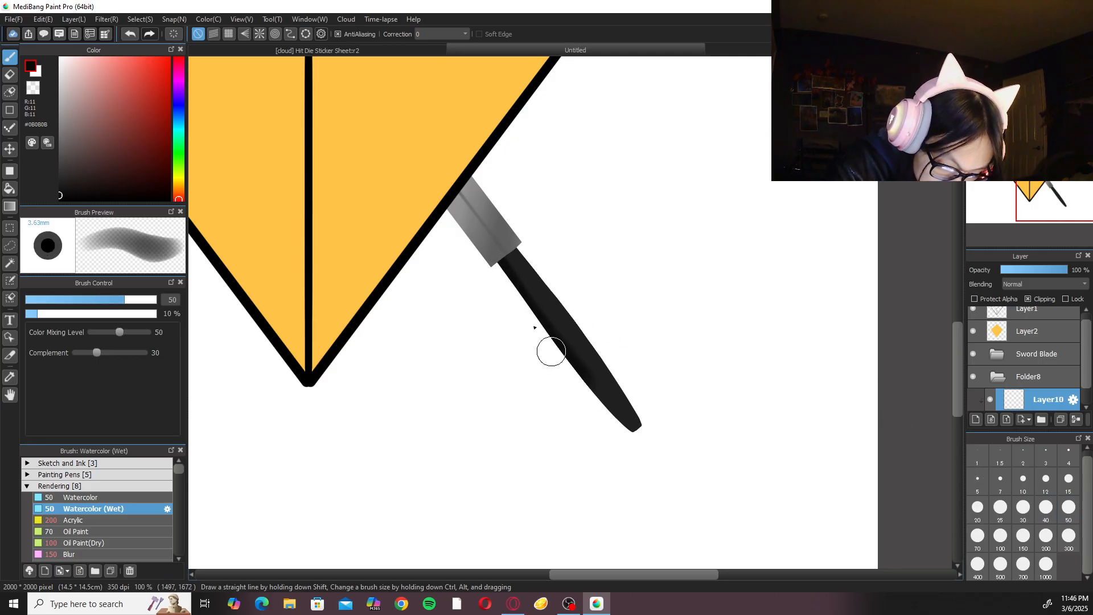
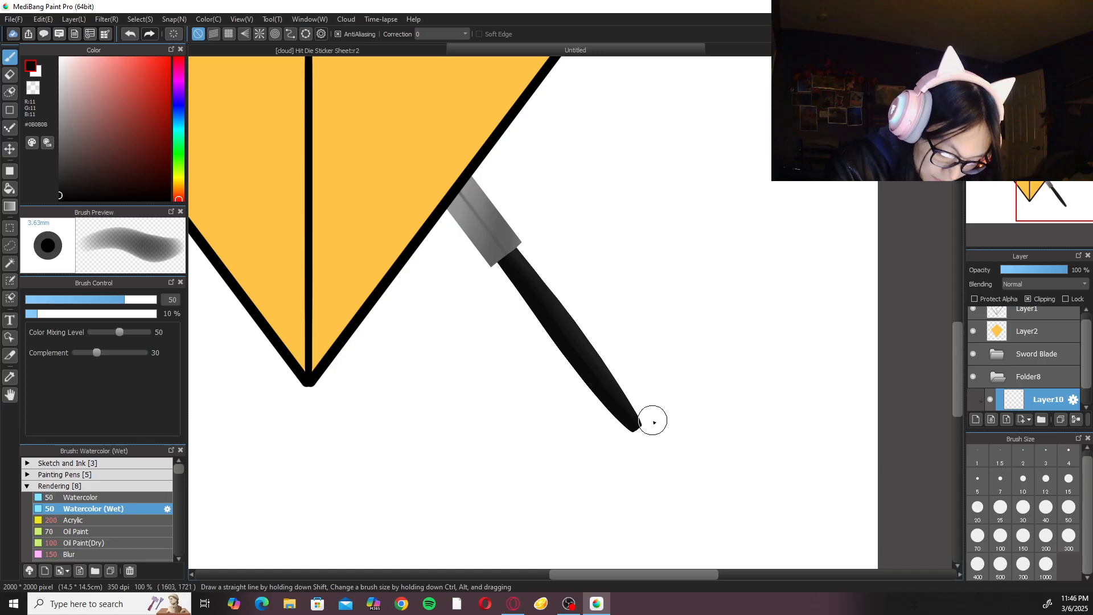
Add a clipped layer in Add blending and paint a #373737 highlight along the handle's upper-right edge with Watercolor (Wet) at size 50.
click(976, 419)
click(1045, 284)
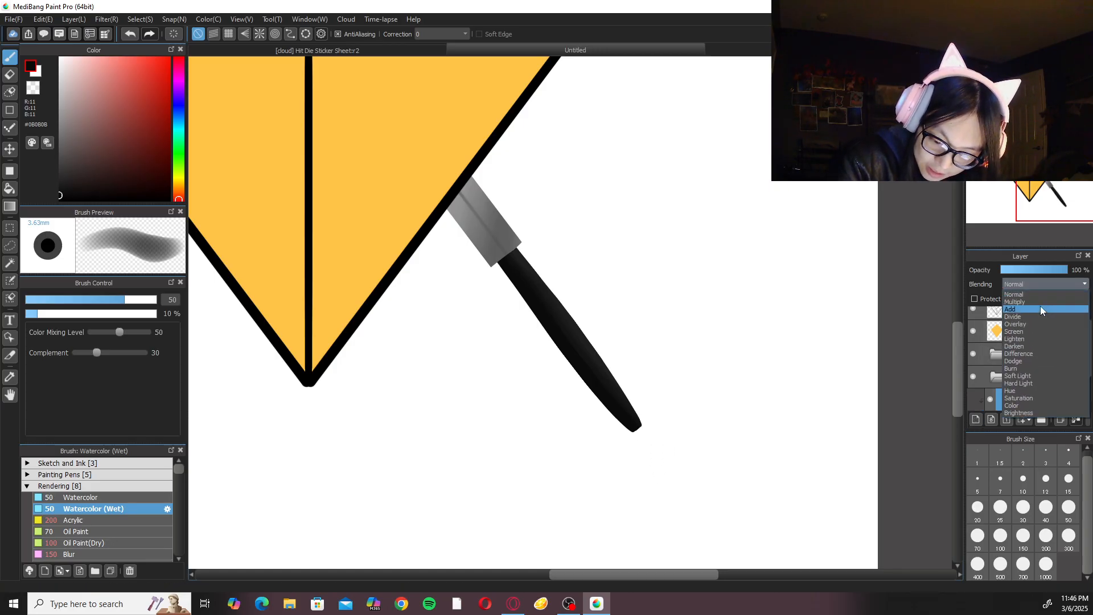
click(1044, 307)
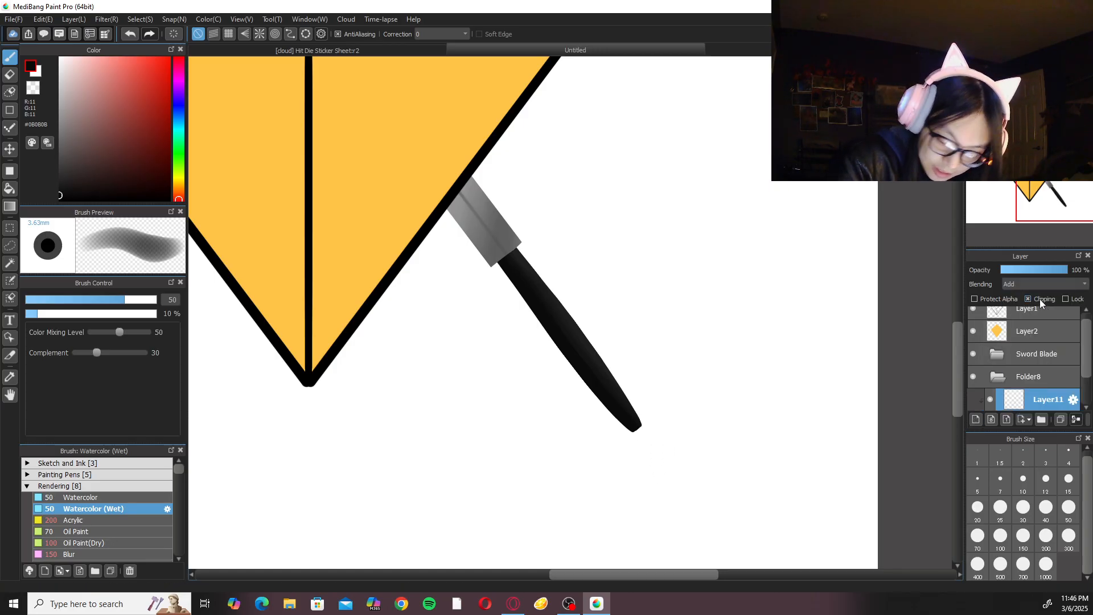
click(60, 170)
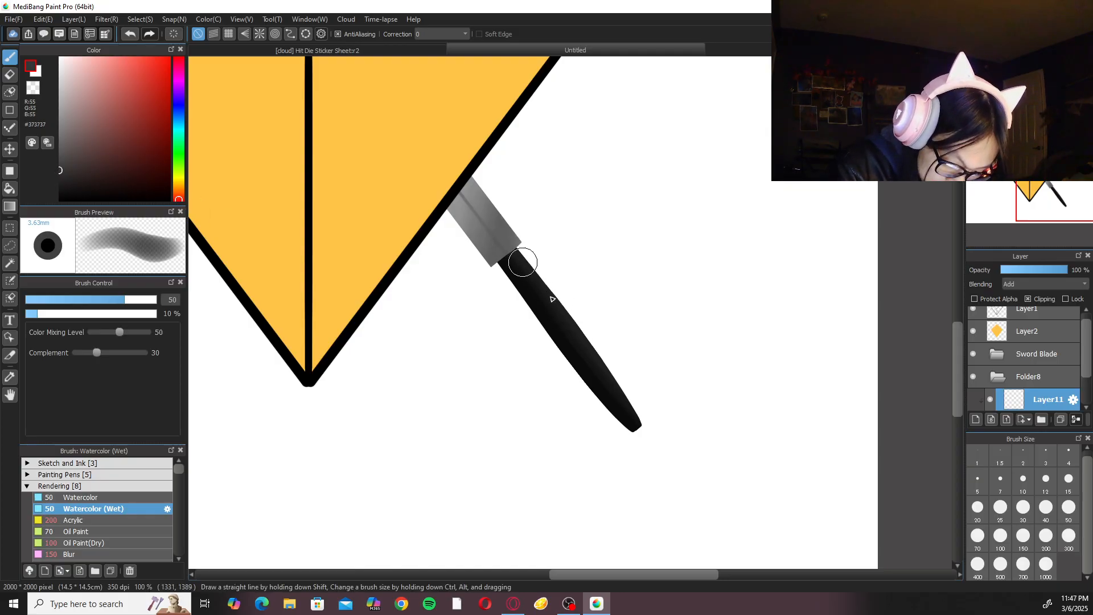
drag(531, 269, 654, 442)
drag(514, 246, 645, 429)
drag(527, 266, 665, 437)
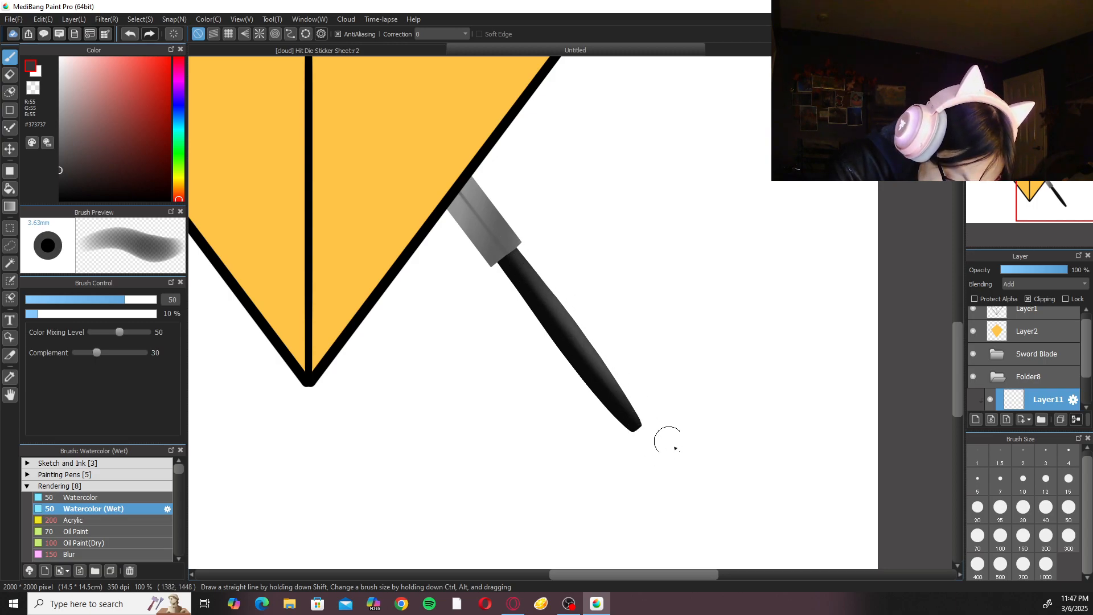
drag(497, 241, 643, 421)
drag(507, 237, 634, 395)
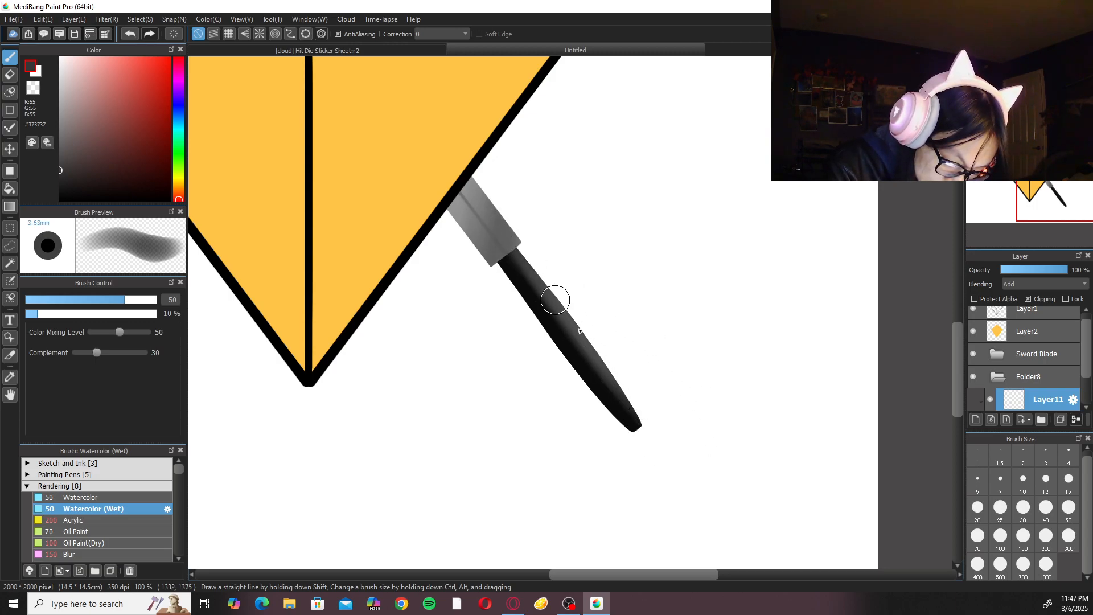
scroll(561, 309, down, 4)
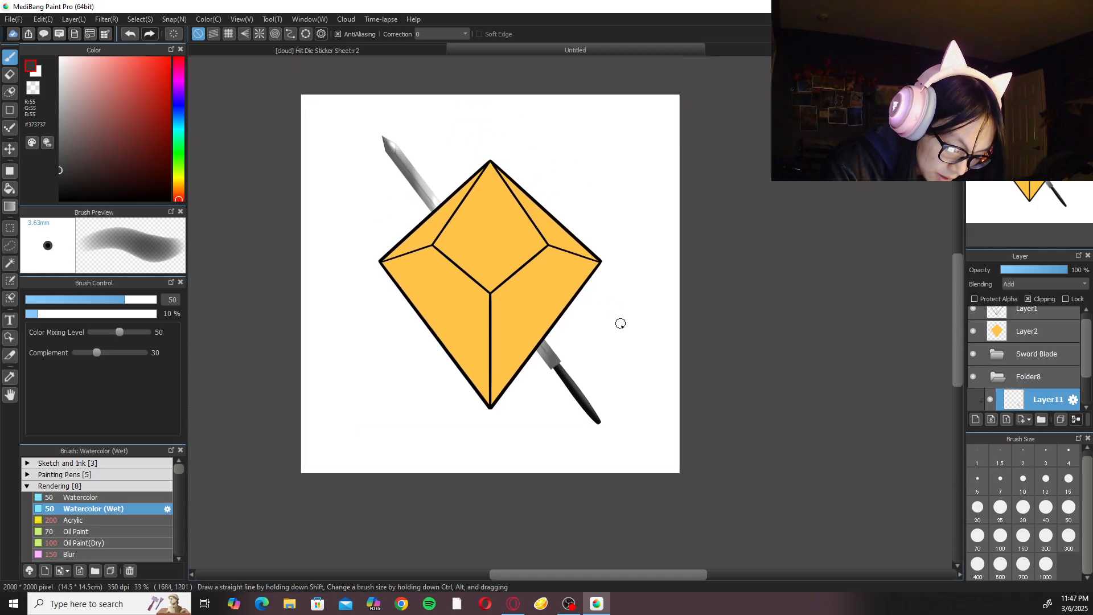
scroll(606, 317, up, 5)
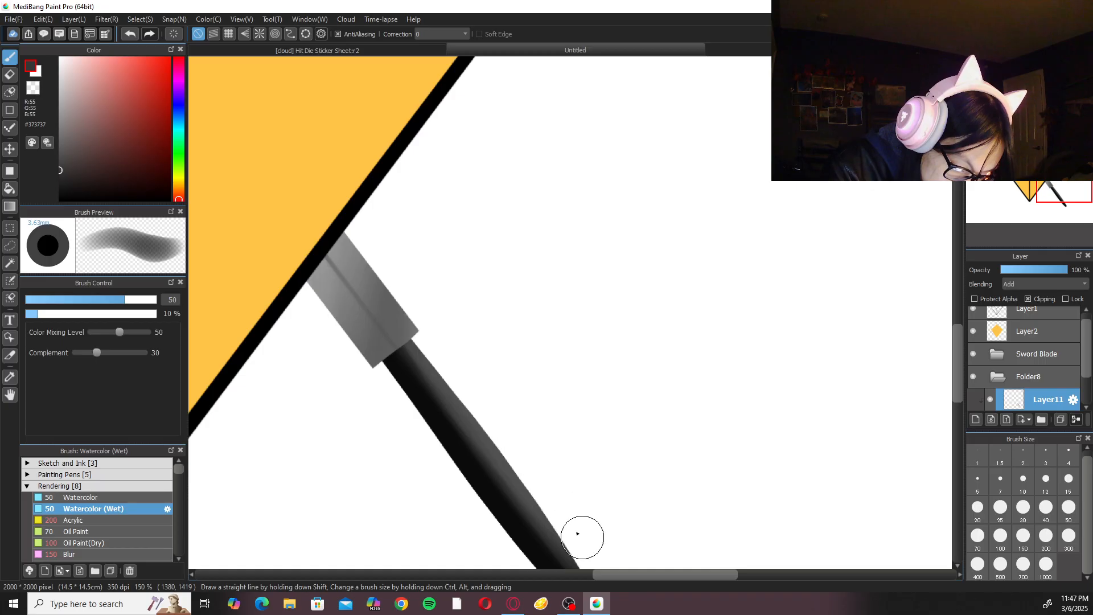
Reduce Watercolor (Wet) to size 20 and paint a thin #373737 reflected highlight along the handle's lower-left edge.
scroll(548, 438, down, 1)
click(978, 511)
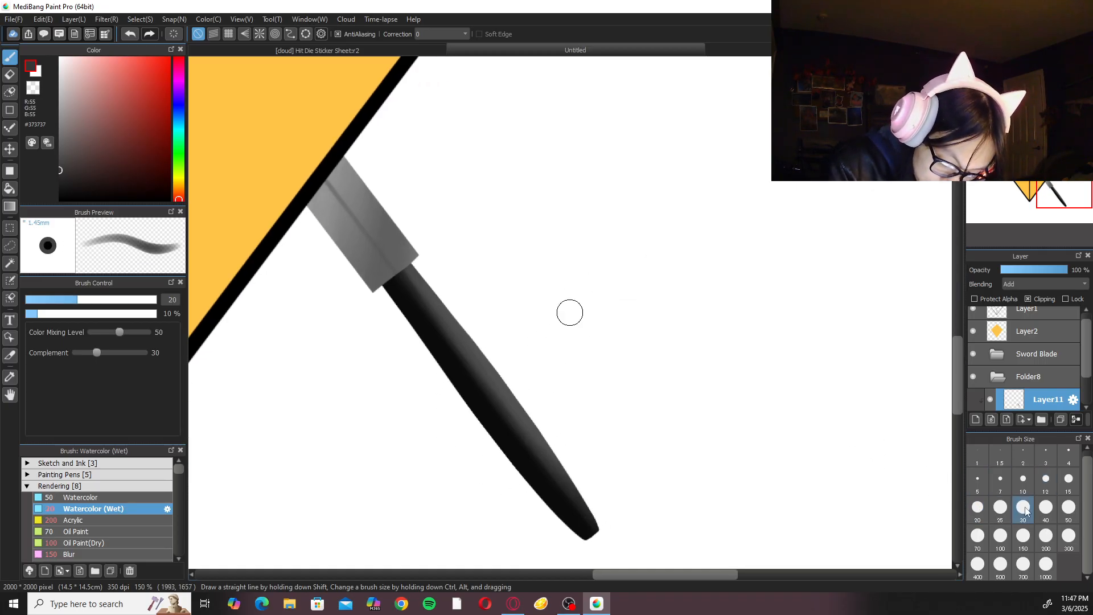
mouse_move(423, 352)
mouse_down()
mouse_move(495, 447)
mouse_move(413, 329)
mouse_move(509, 456)
mouse_up()
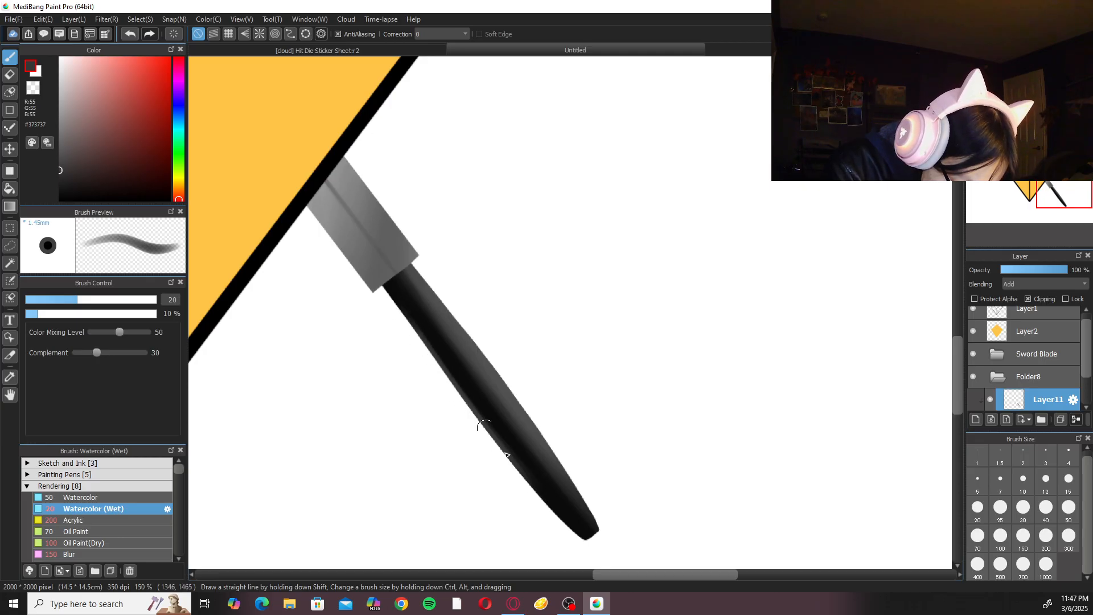
key(ctrl+z)
mouse_move(488, 415)
mouse_down()
mouse_move(469, 403)
mouse_move(548, 504)
mouse_up()
key(ctrl+z)
drag(401, 312, 484, 428)
drag(423, 359, 472, 415)
drag(405, 321, 498, 438)
drag(384, 286, 500, 443)
drag(458, 400, 492, 435)
drag(410, 323, 500, 444)
drag(400, 303, 526, 478)
drag(427, 336, 568, 525)
key(ctrl+minus)
click(102, 543)
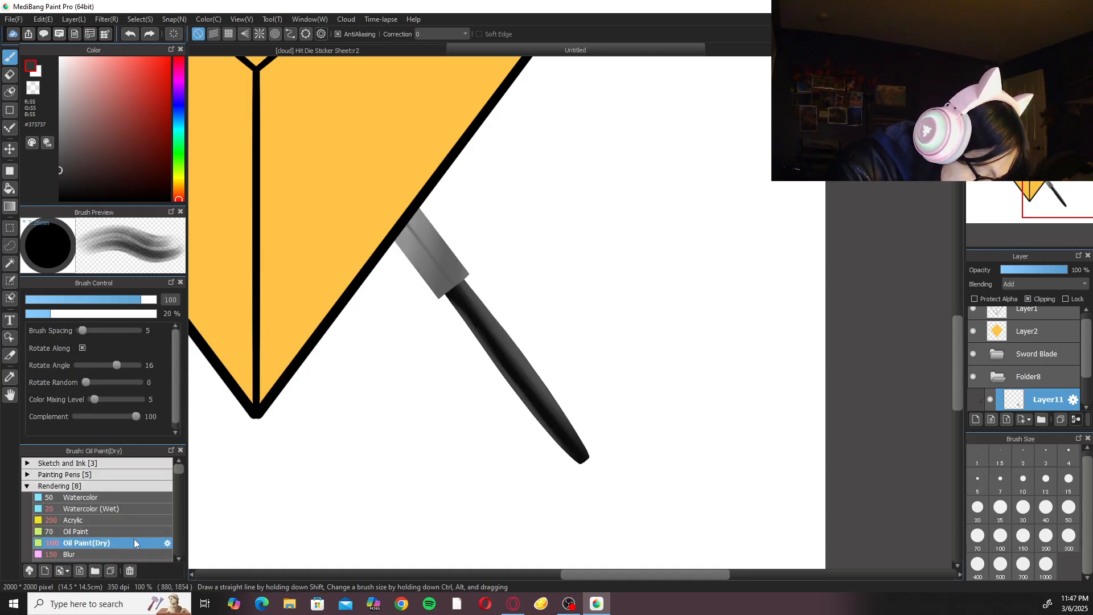
click(108, 554)
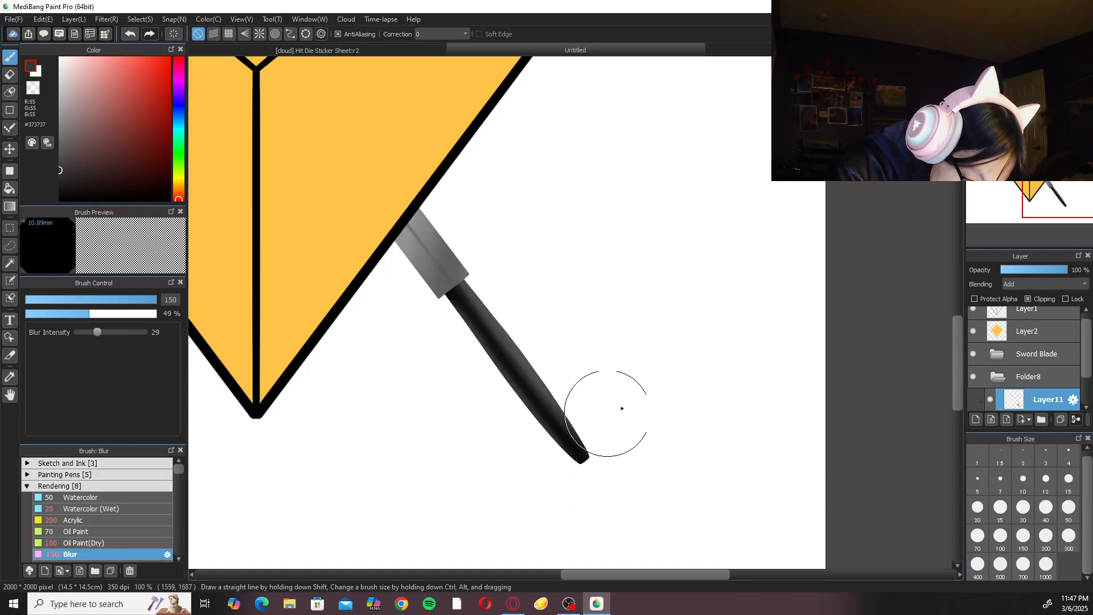
key(ctrl+minus)
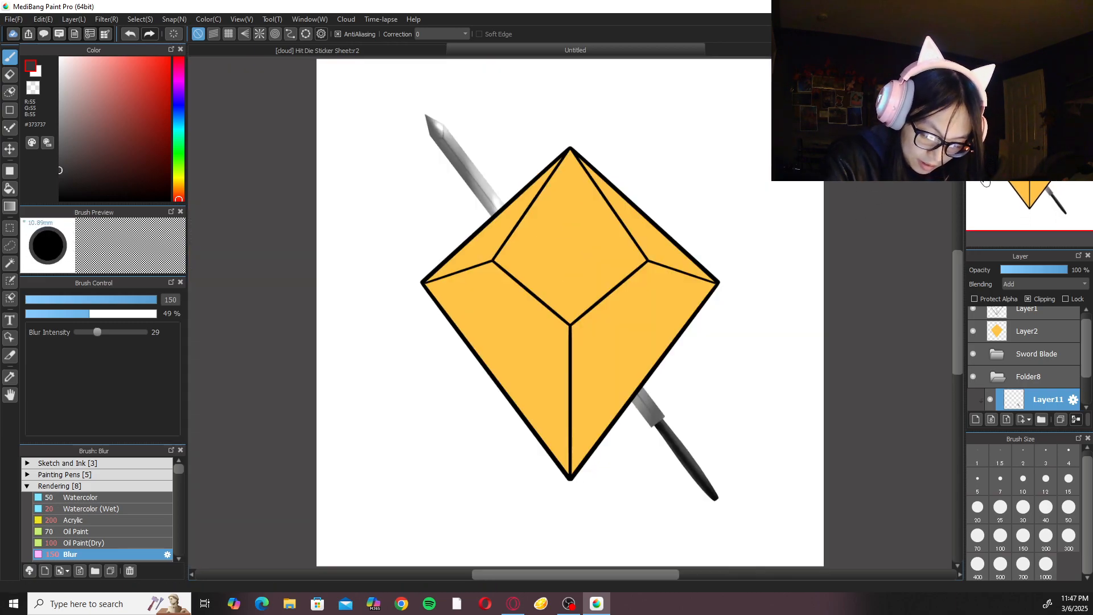
Add a new layer above the handle with Clipping turned off and choose the muted brown #776448.
click(976, 419)
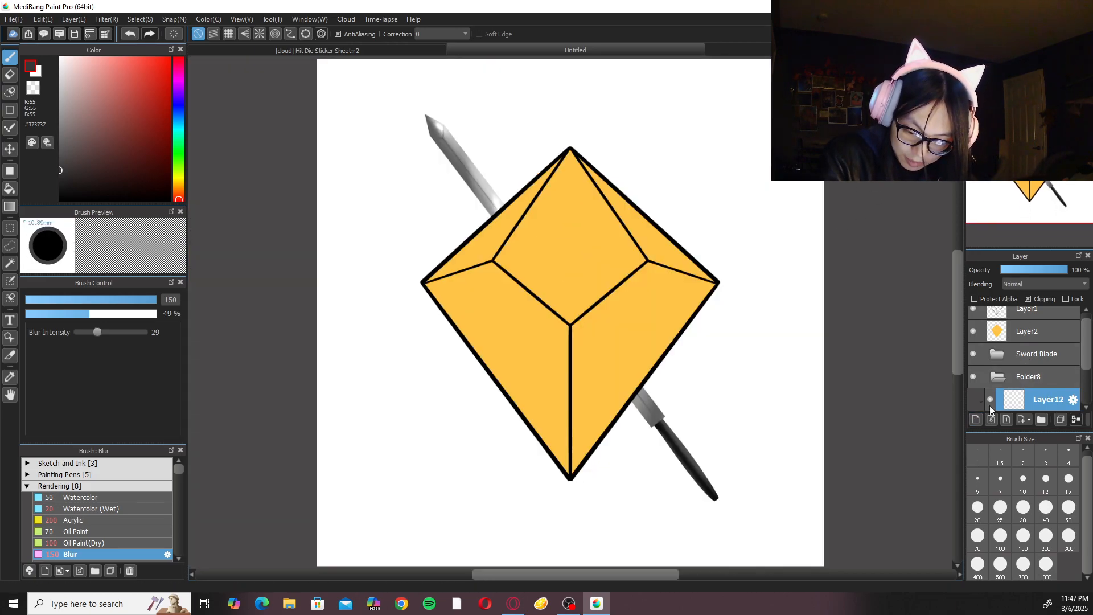
click(1028, 299)
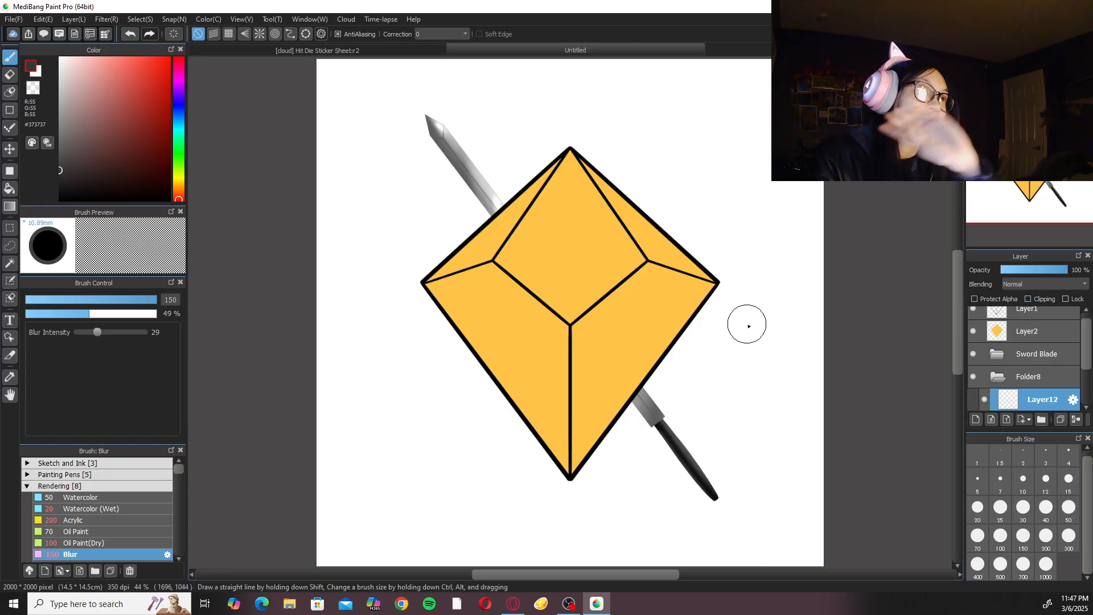
drag(778, 360, 719, 277)
scroll(731, 246, up, 1)
scroll(733, 247, up, 4)
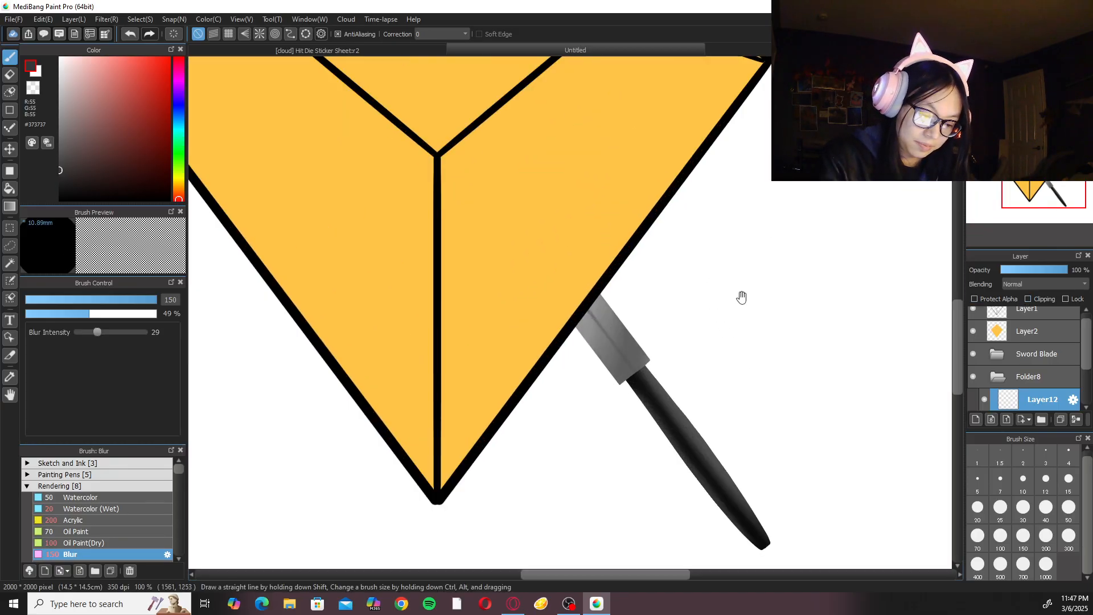
click(180, 179)
drag(181, 178, 182, 184)
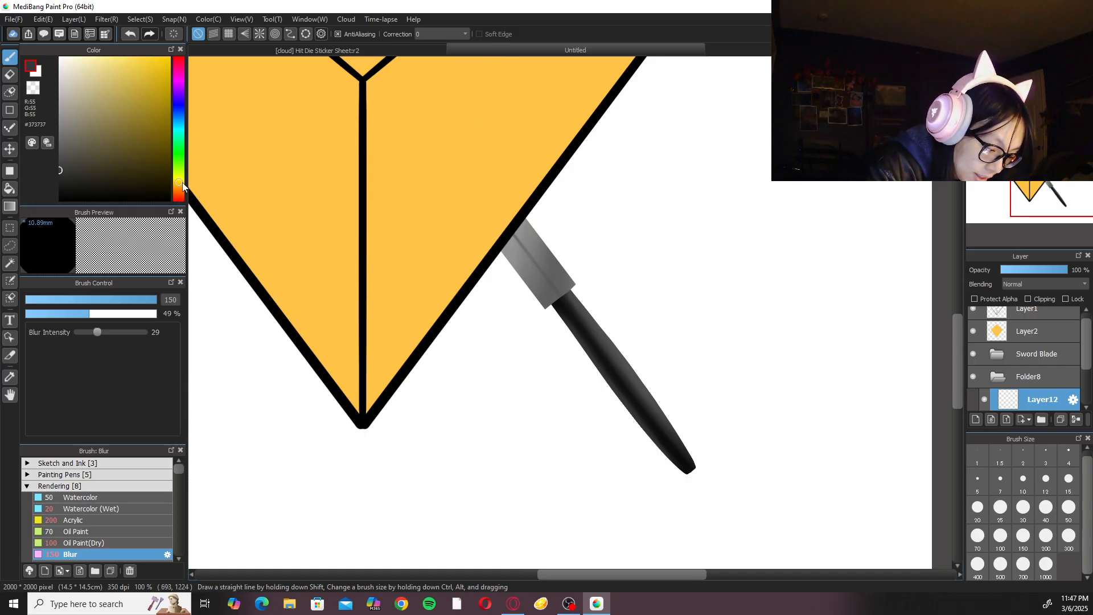
click(88, 107)
click(183, 186)
click(91, 116)
drag(90, 118, 103, 138)
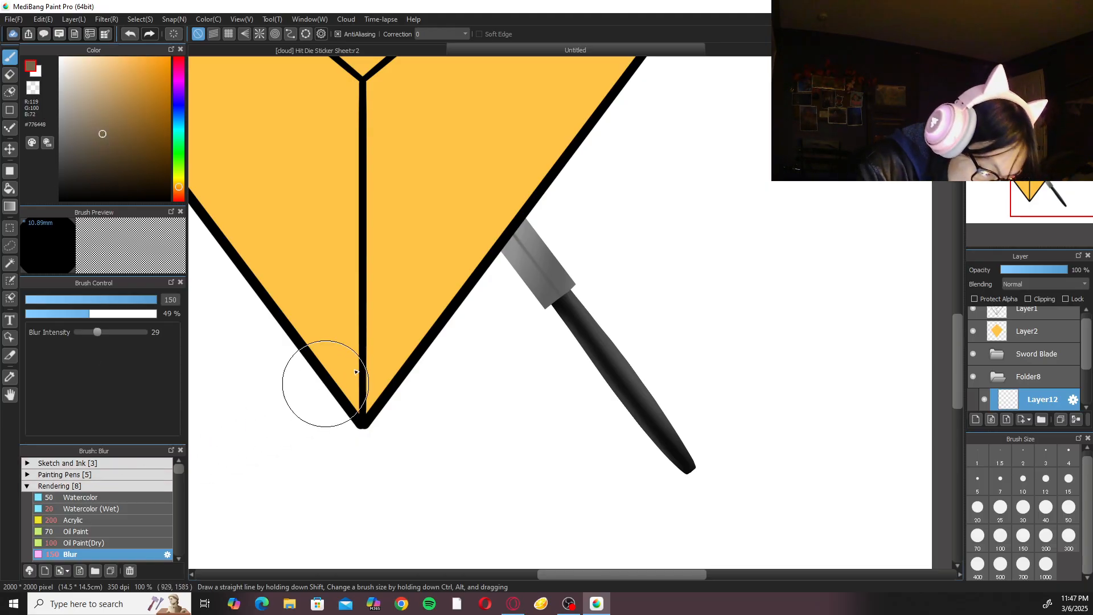
Draw a straight brown crossguard bar perpendicular to the sword where blade meets handle, using the Shape Brush line with the Pen at size 50.
click(9, 110)
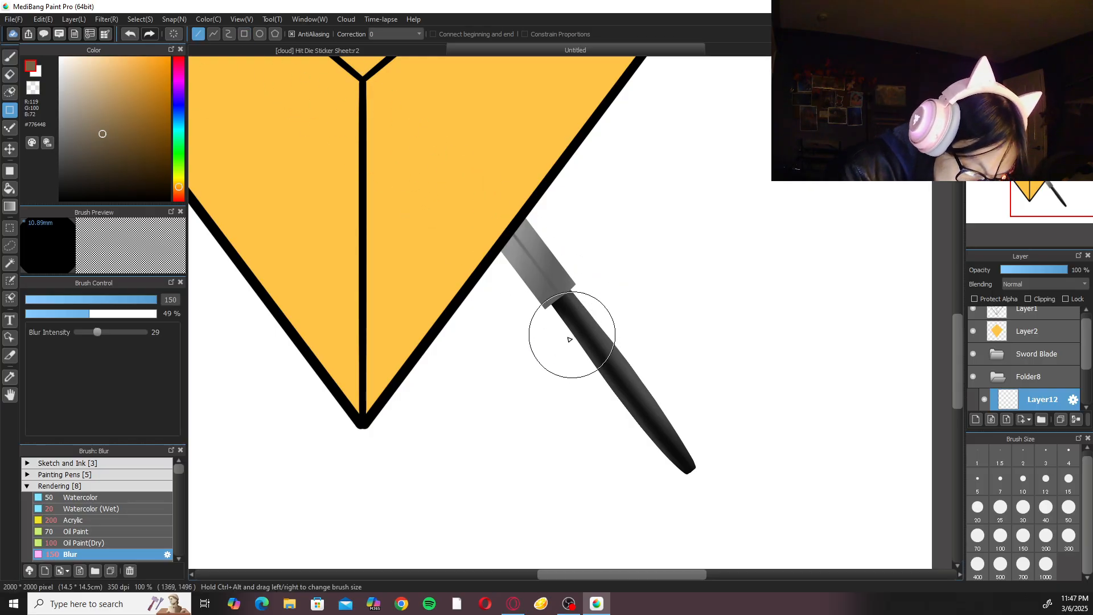
click(115, 465)
click(112, 485)
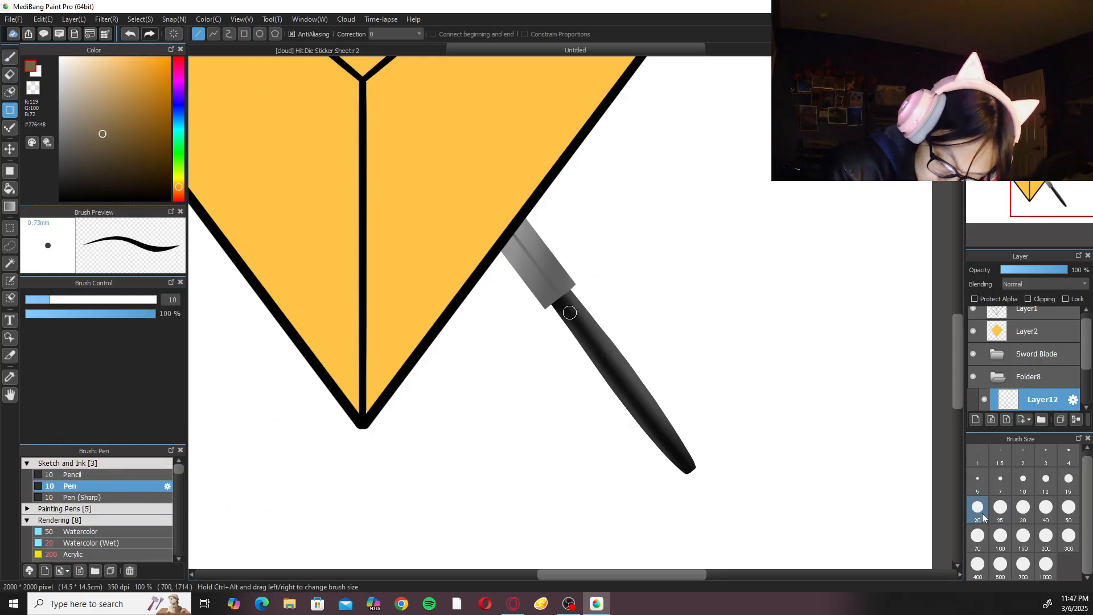
click(1000, 506)
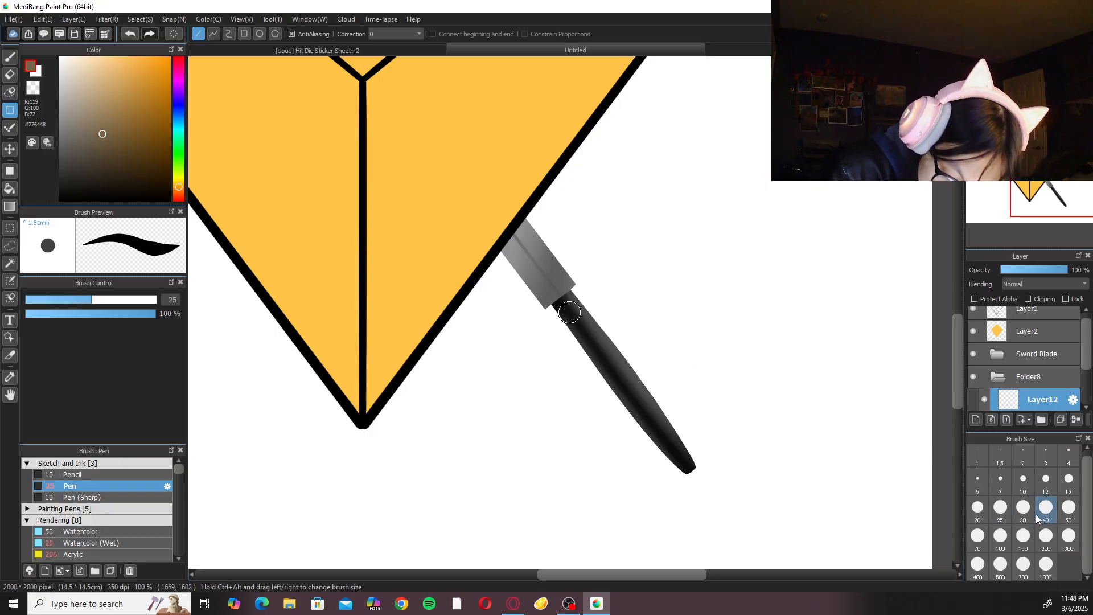
click(1069, 507)
drag(460, 369, 665, 212)
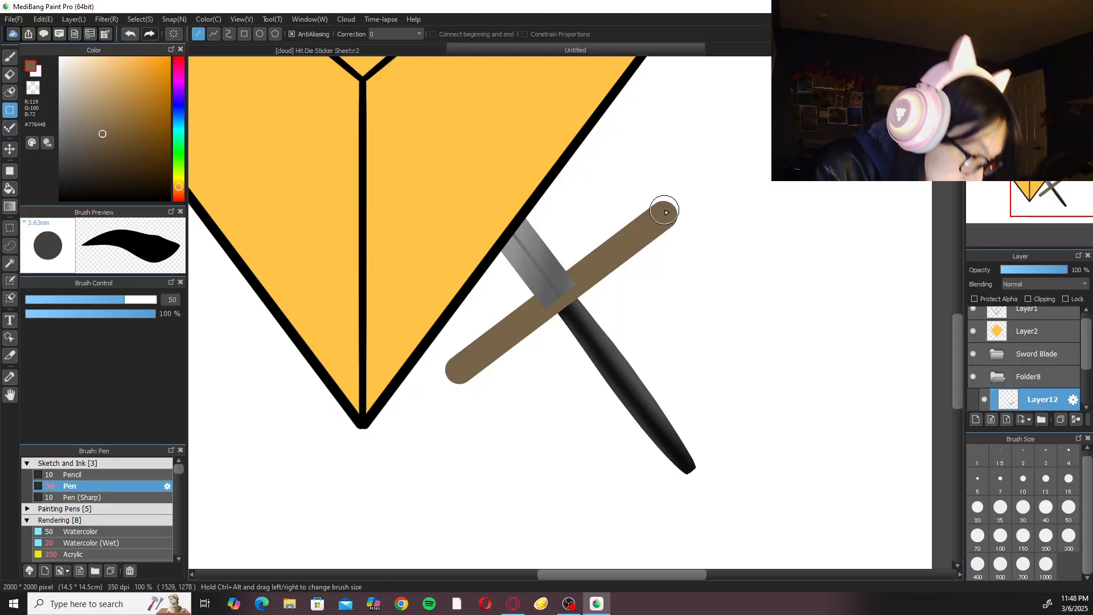
Transform the crossguard bar to shift it slightly down over the joint between blade and handle.
key(ctrl+t)
drag(615, 258, 619, 277)
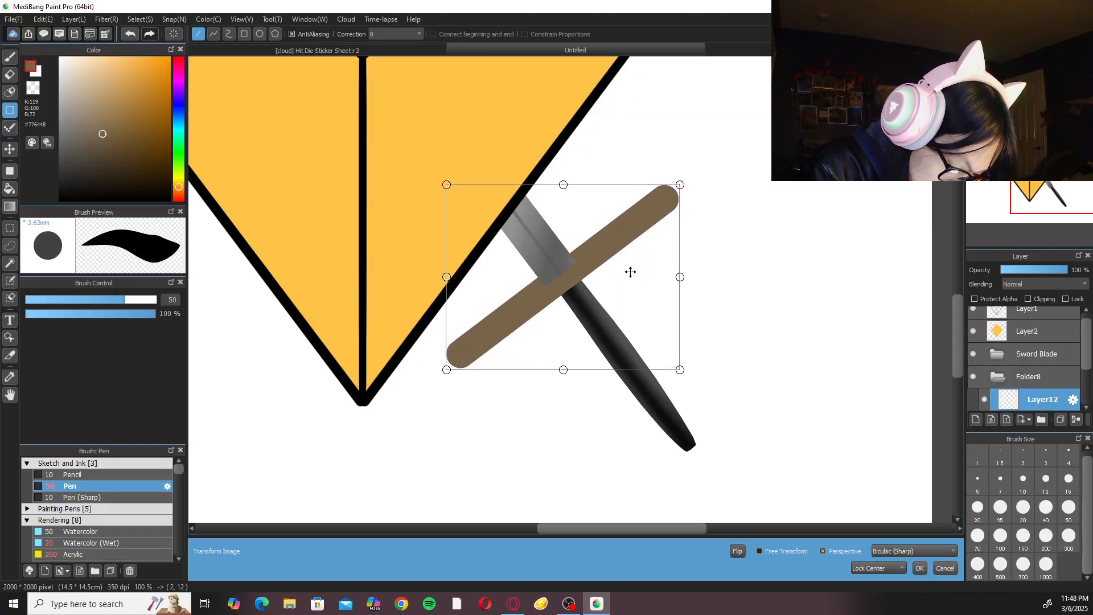
click(919, 568)
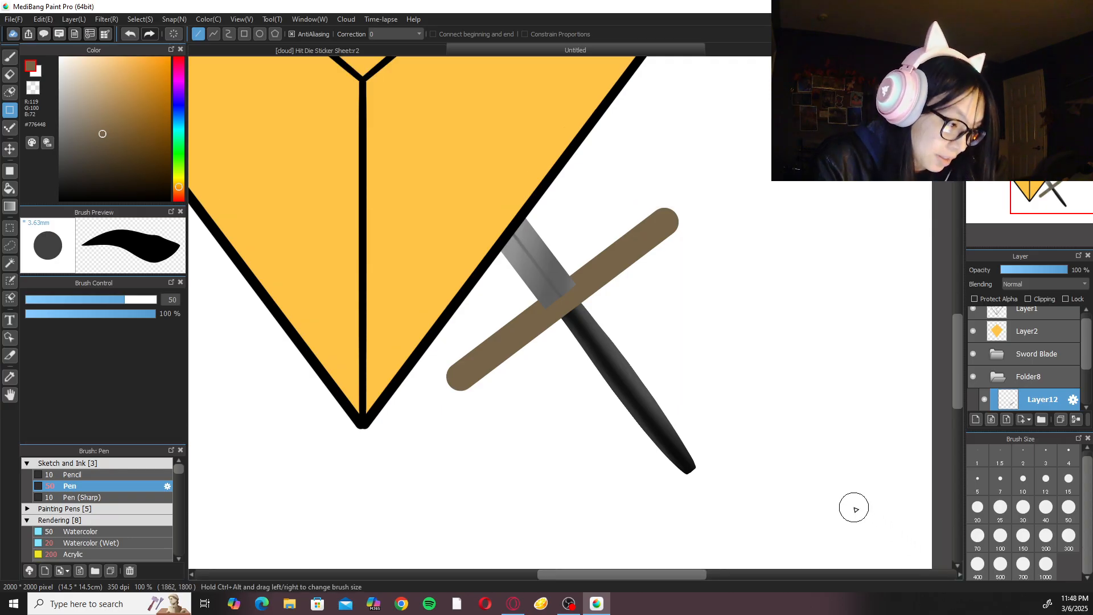
Cut off the upper corner of the crossguard's rounded left end diagonally with the size 20 Eraser.
key(e)
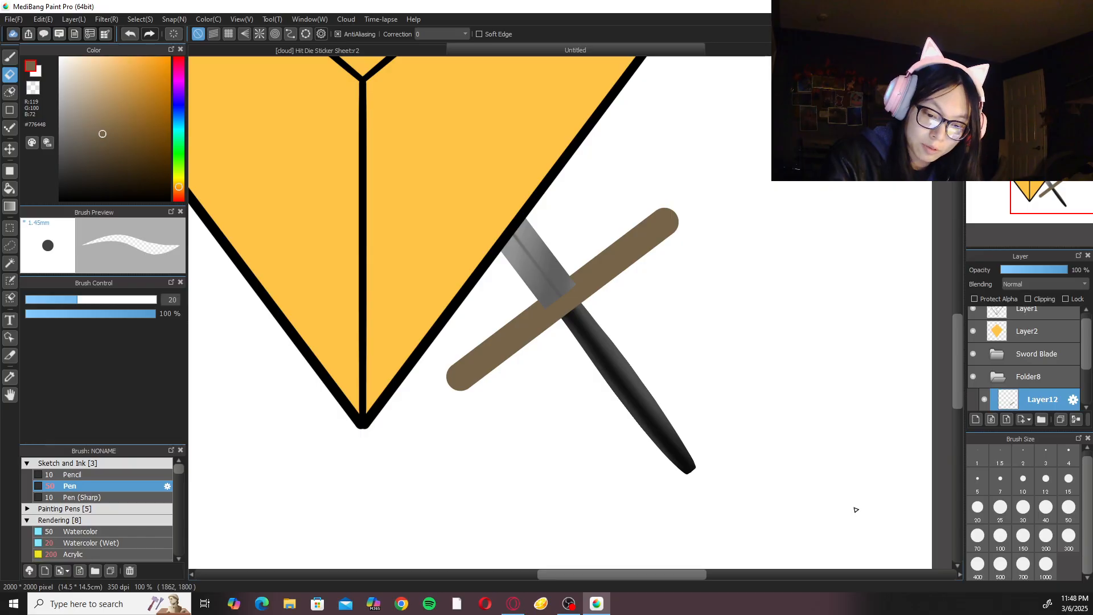
key(Right)
key(Right)
key(ctrl+plus)
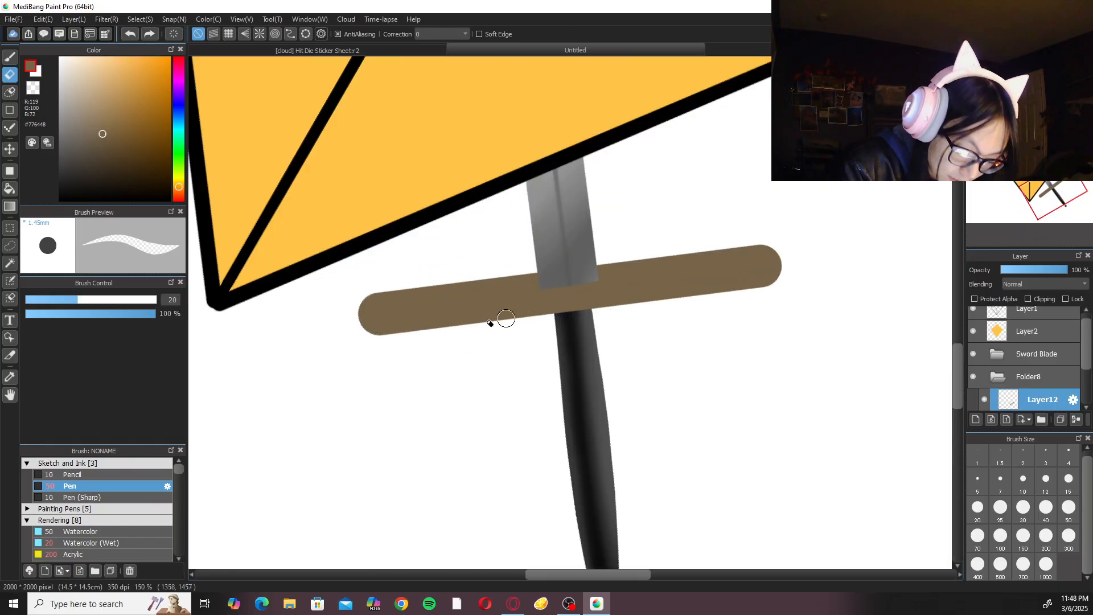
drag(407, 273, 324, 310)
key(ctrl+z)
mouse_move(417, 262)
mouse_down()
mouse_move(241, 420)
mouse_move(372, 302)
mouse_move(327, 337)
mouse_up()
key(ctrl+z)
key(ctrl+z)
drag(419, 251, 254, 458)
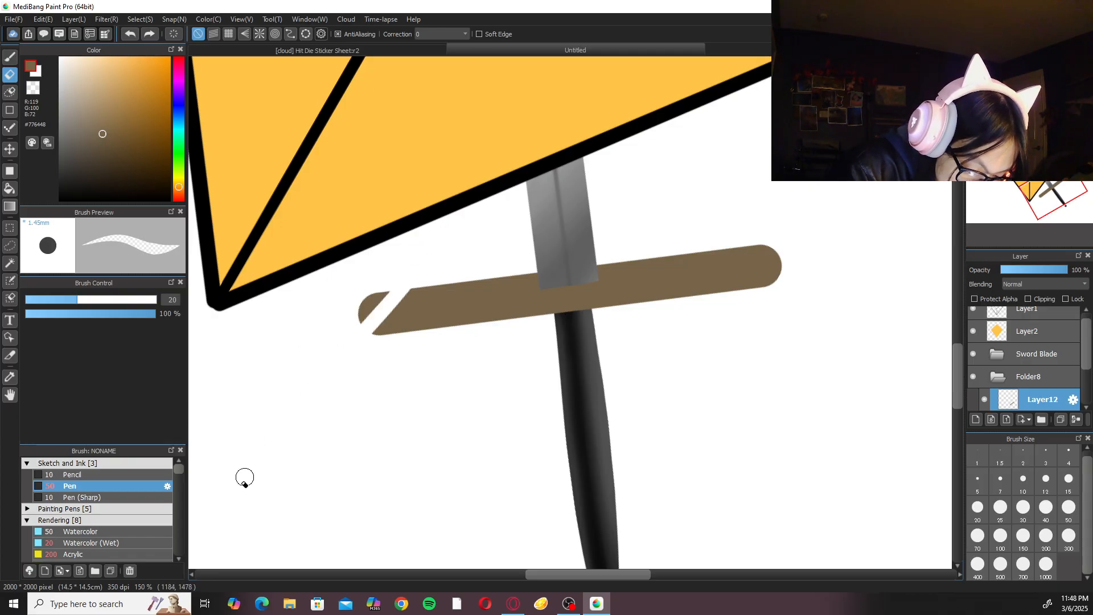
key(ctrl+z)
drag(451, 249, 231, 501)
mouse_move(362, 328)
mouse_down()
mouse_move(417, 273)
mouse_move(416, 258)
mouse_up()
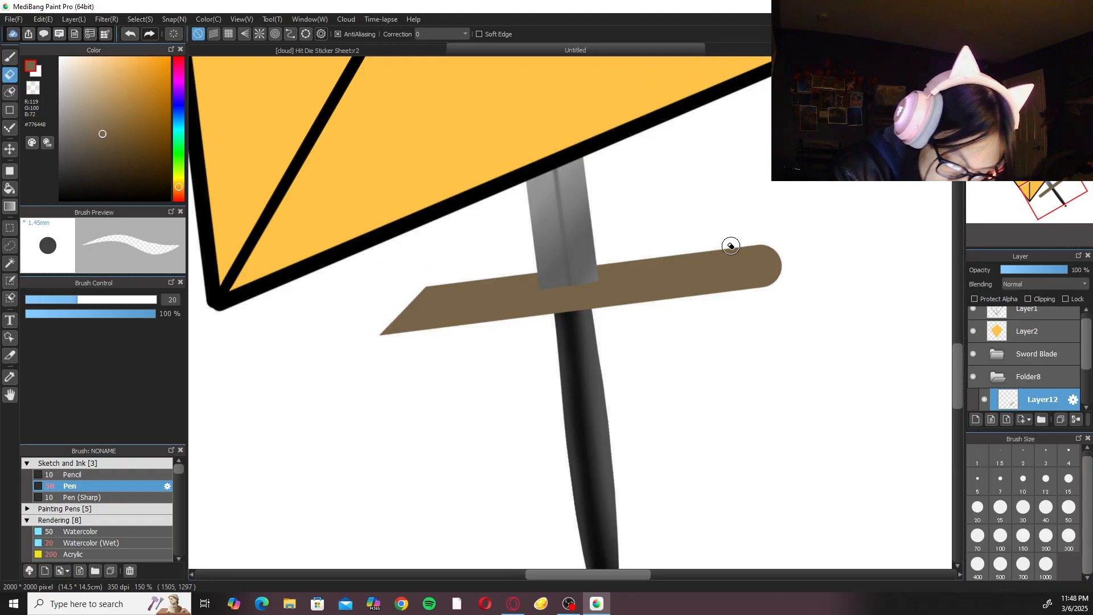
Cut off the upper corner of the crossguard's rounded right end diagonally to mirror the left bevel.
drag(733, 247, 795, 307)
key(ctrl+z)
drag(718, 239, 818, 327)
key(ctrl+z)
drag(696, 236, 815, 327)
mouse_move(785, 278)
mouse_down()
mouse_move(755, 276)
mouse_move(797, 294)
mouse_move(714, 219)
mouse_move(795, 268)
mouse_up()
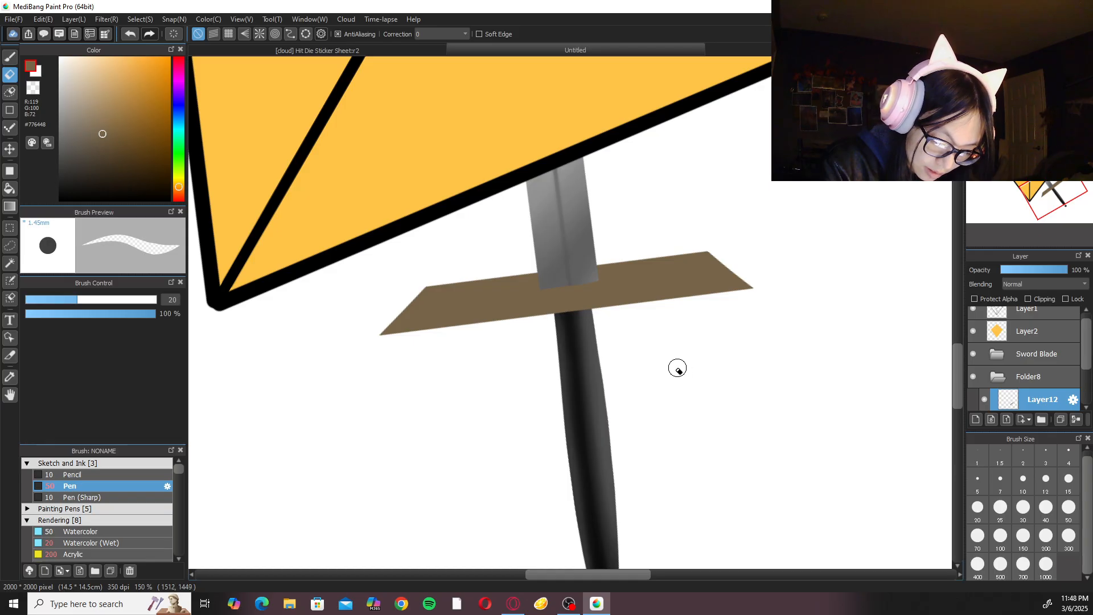
Erase the lower corners at both ends of the crossguard so each end tapers to a point.
drag(425, 328, 405, 316)
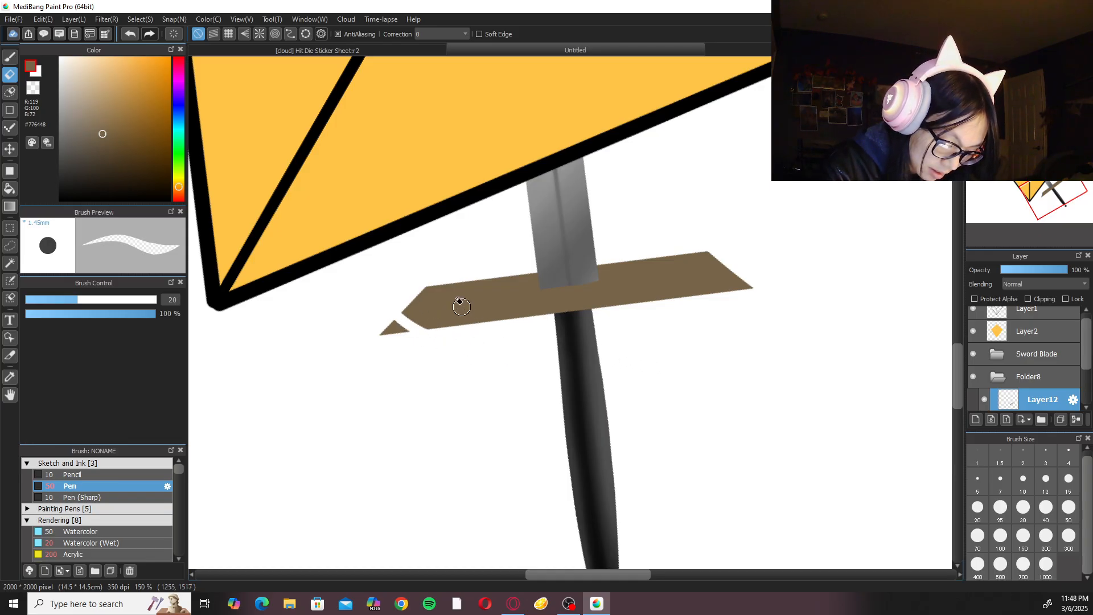
key(ctrl+z)
mouse_move(382, 306)
mouse_down()
mouse_move(472, 366)
mouse_move(382, 304)
mouse_move(443, 348)
mouse_move(366, 307)
mouse_move(443, 356)
mouse_up()
drag(373, 324, 426, 354)
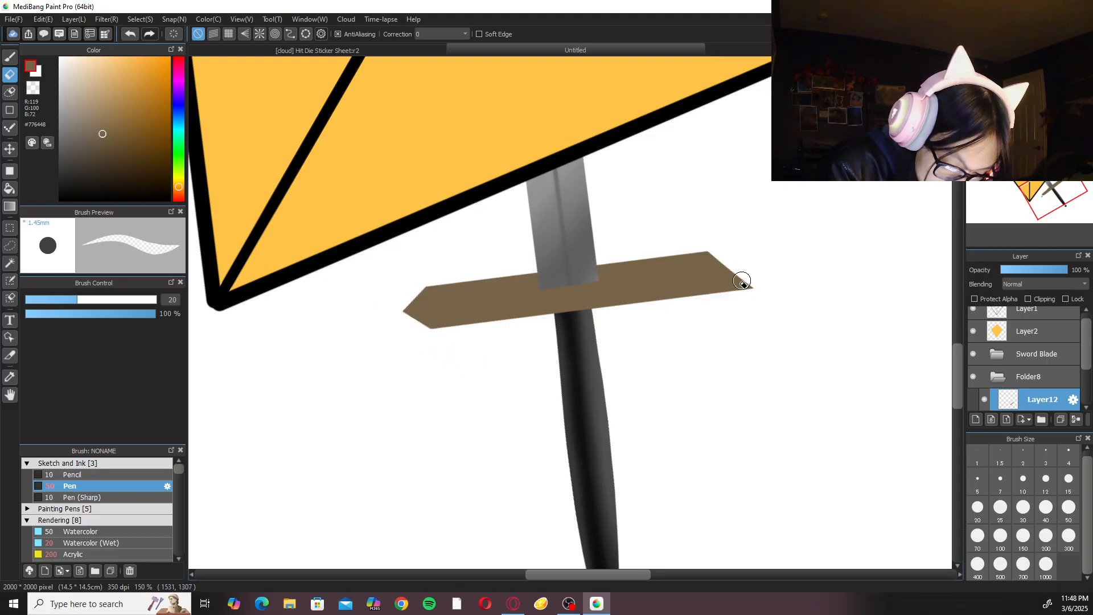
drag(744, 266, 701, 313)
mouse_move(745, 280)
mouse_down()
mouse_move(701, 314)
mouse_move(733, 297)
mouse_up()
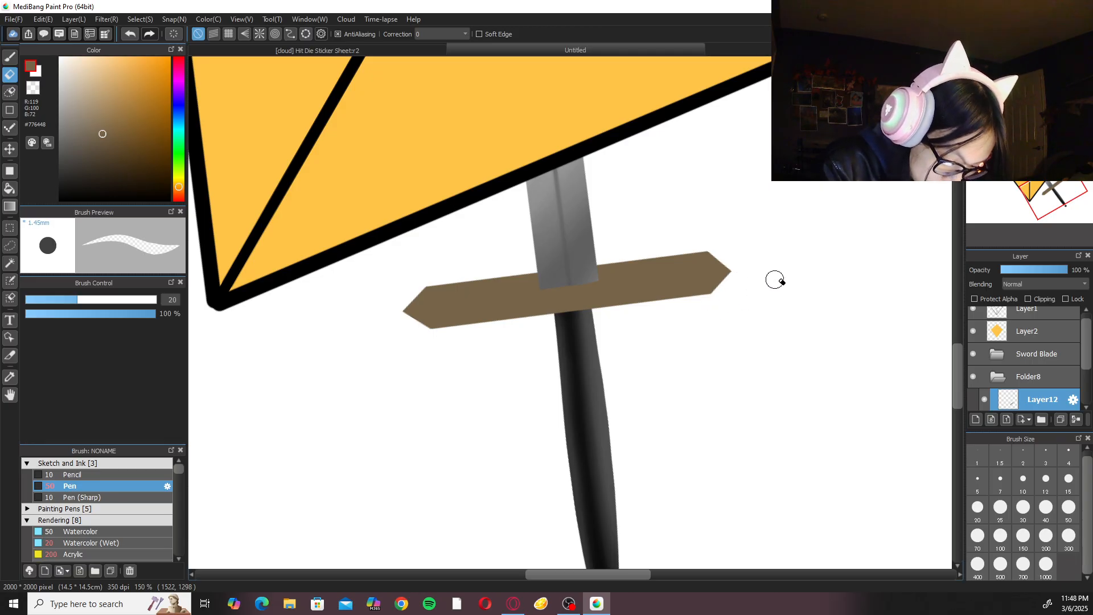
key(ctrl+minus)
key(ctrl+minus)
key(ctrl+plus)
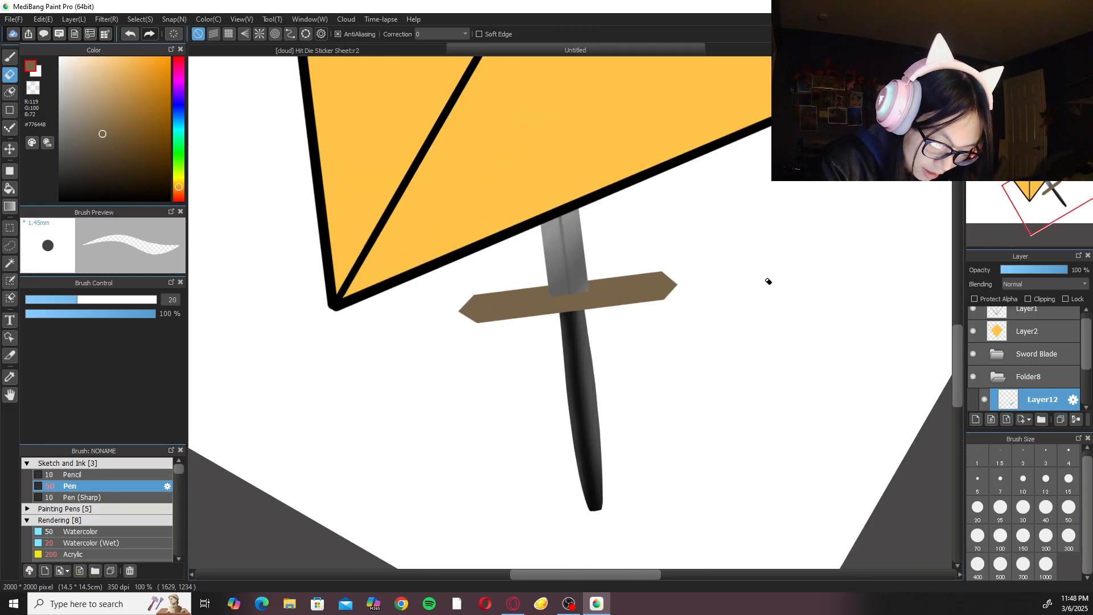
click(1038, 62)
click(1007, 62)
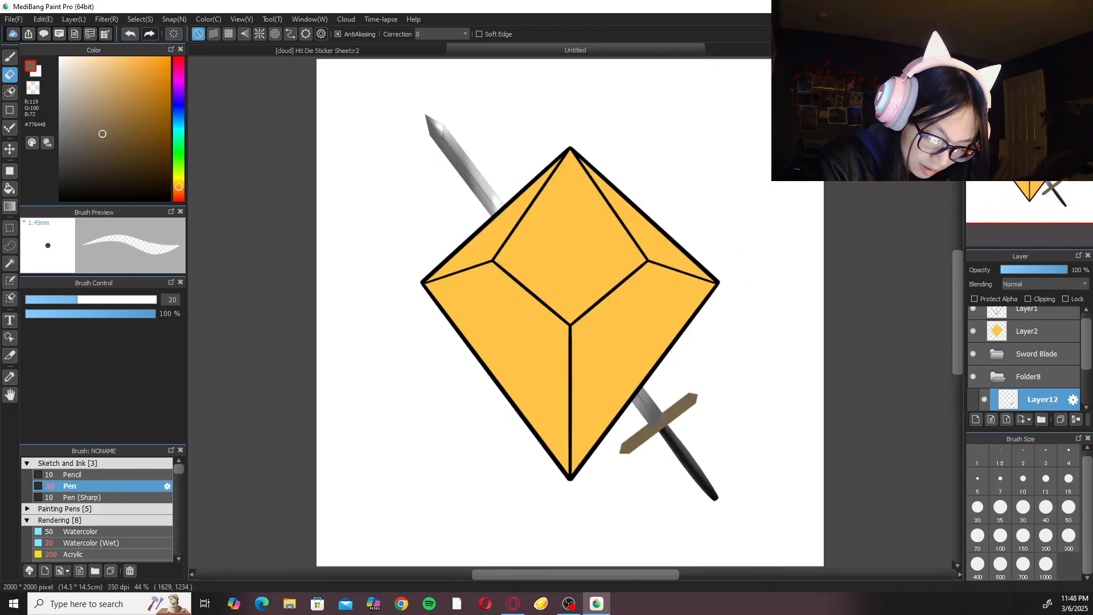
Try a brown dab with the size 50 Pen at the handle's lower tip, and undo it.
key(b)
drag(768, 370, 681, 208)
key(ctrl+plus)
key(ctrl+plus)
key(ctrl+plus)
key(ctrl+plus)
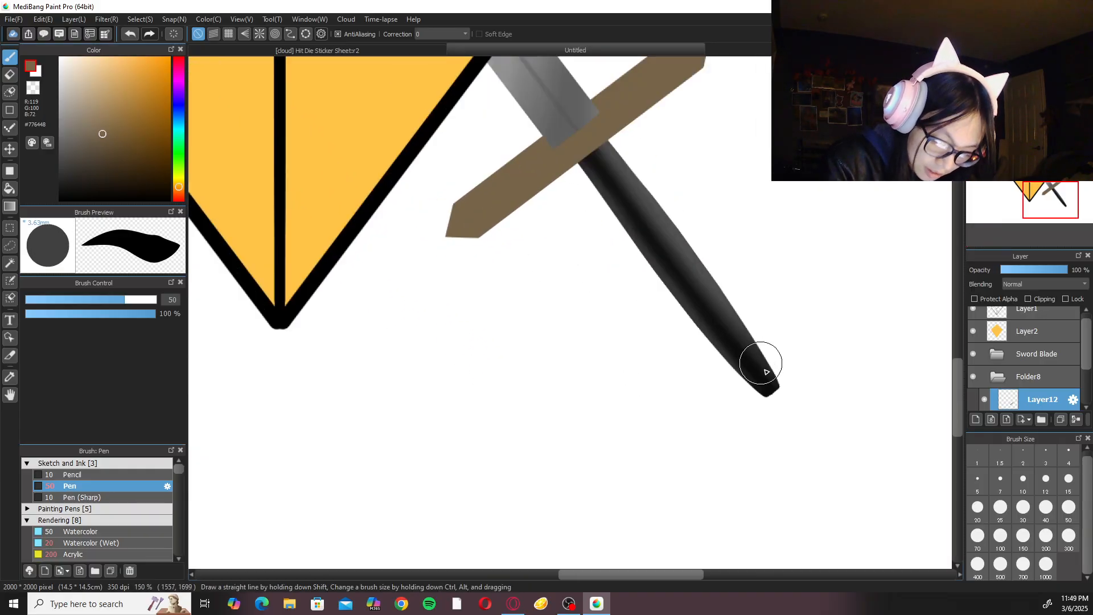
mouse_move(783, 396)
mouse_down()
mouse_move(764, 403)
mouse_move(783, 391)
mouse_move(778, 411)
mouse_move(765, 405)
mouse_up()
key(ctrl+z)
drag(694, 350, 527, 327)
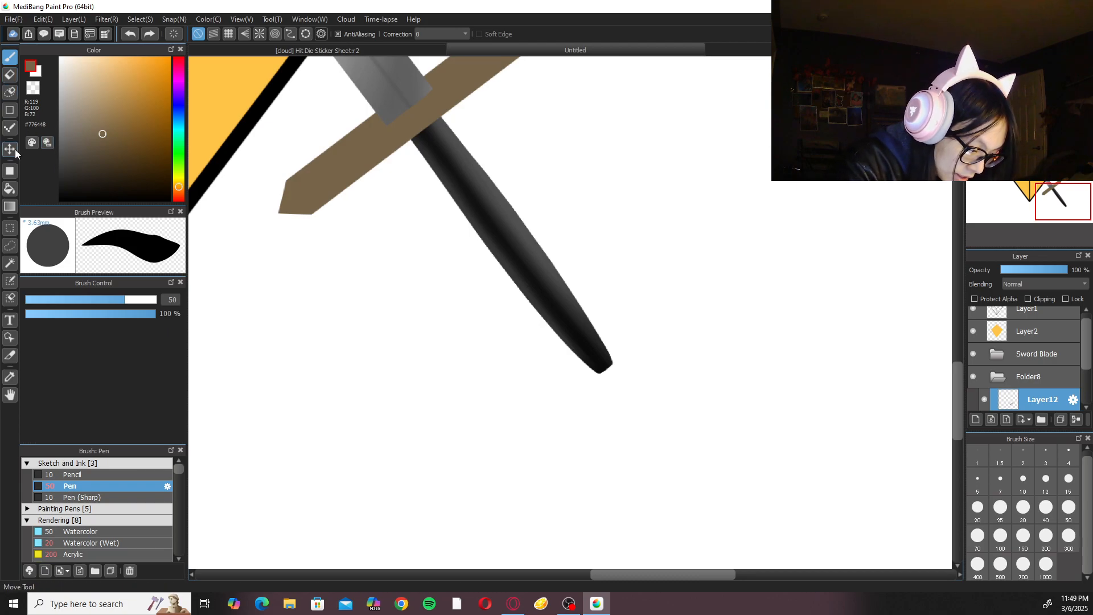
Draw a filled brown circle with the ellipse shape tool over the handle's lower tip as the sword's pommel.
click(10, 171)
drag(574, 344, 632, 401)
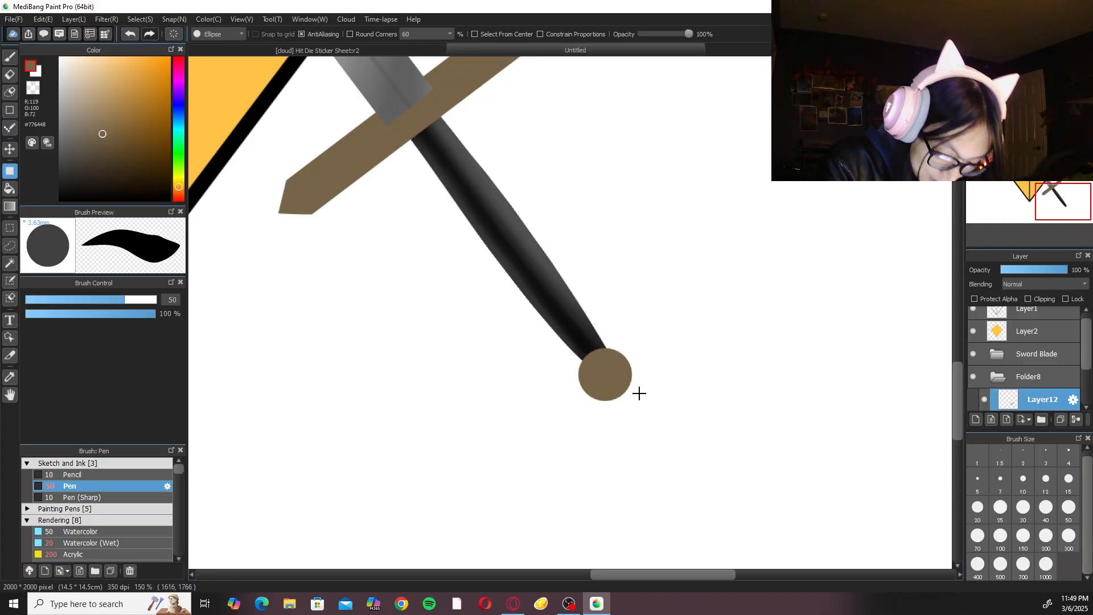
key(ctrl+t)
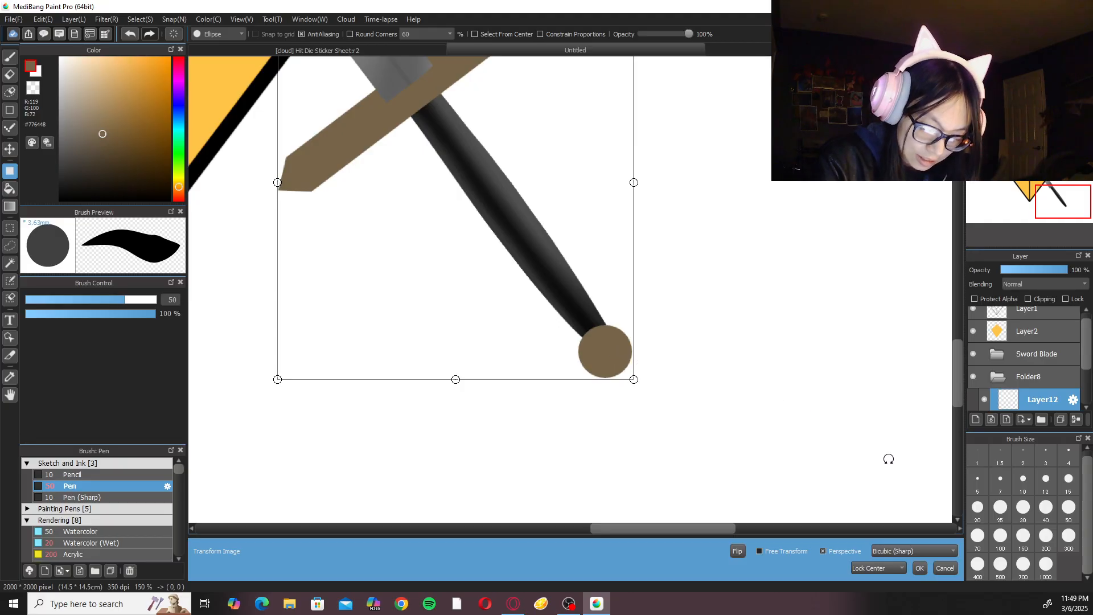
click(945, 568)
Lasso the circular pommel and shift it slightly to centre it on the handle's end, and deselect it.
key(l)
mouse_move(608, 325)
mouse_down()
mouse_move(660, 397)
mouse_move(630, 334)
mouse_move(630, 362)
mouse_up()
key(ctrl+t)
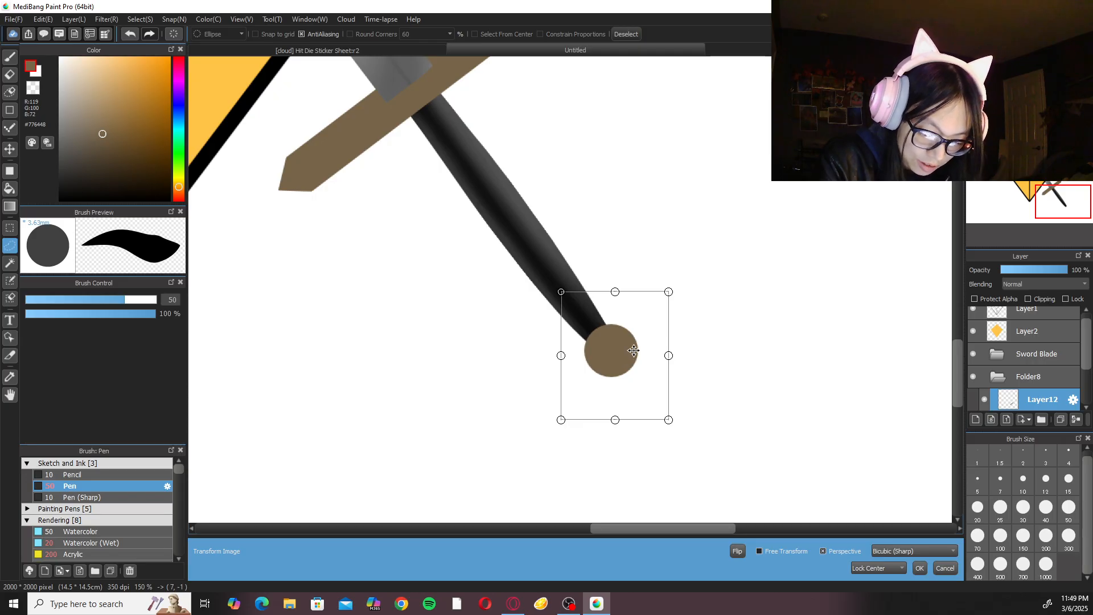
click(919, 569)
key(ctrl+d)
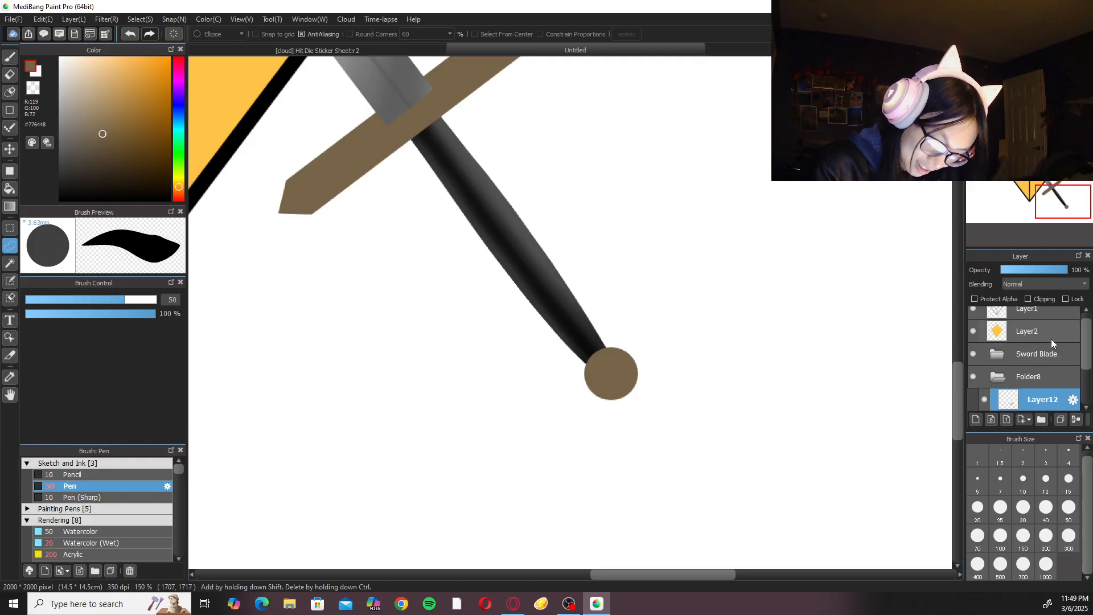
Nudge the handle's base shape on Layer9 slightly with the Transform command.
drag(1087, 349, 1088, 355)
key(ctrl+minus)
key(ctrl+minus)
key(ctrl+minus)
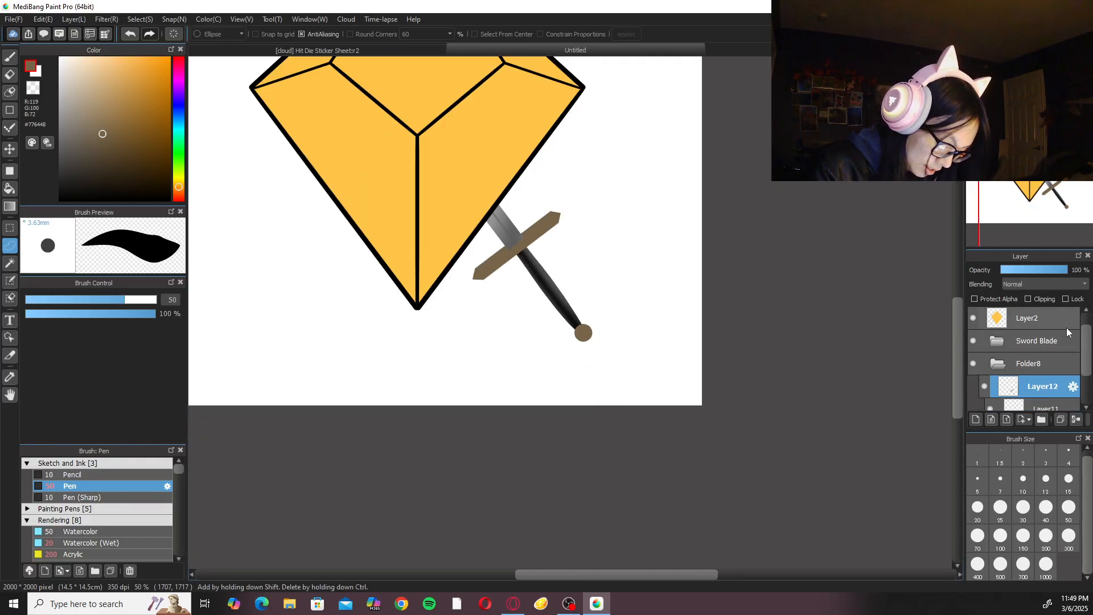
scroll(541, 254, up, 3)
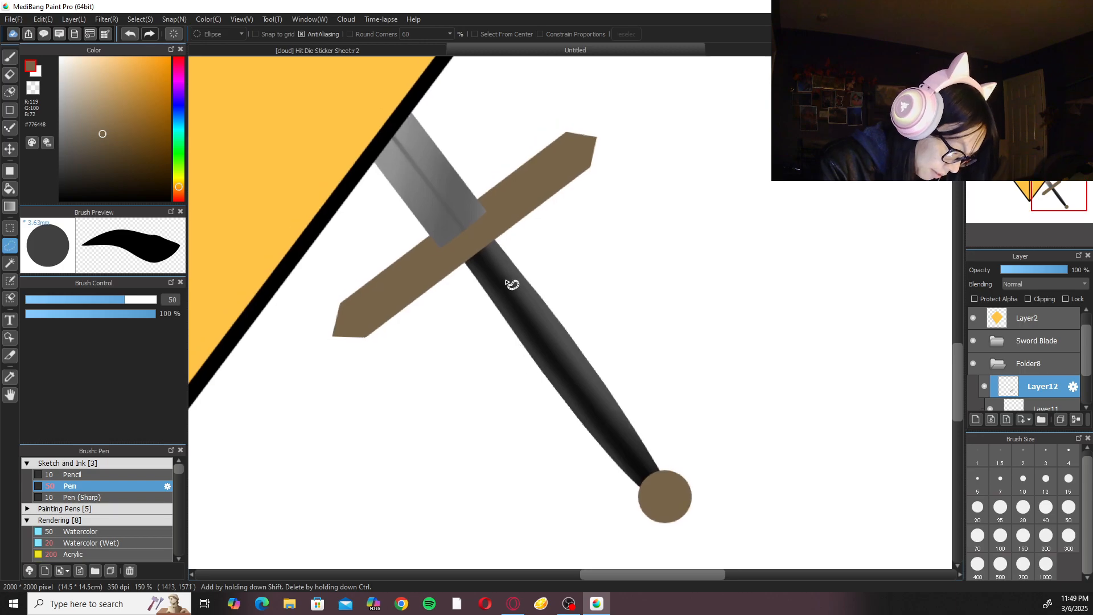
drag(1083, 361, 1078, 387)
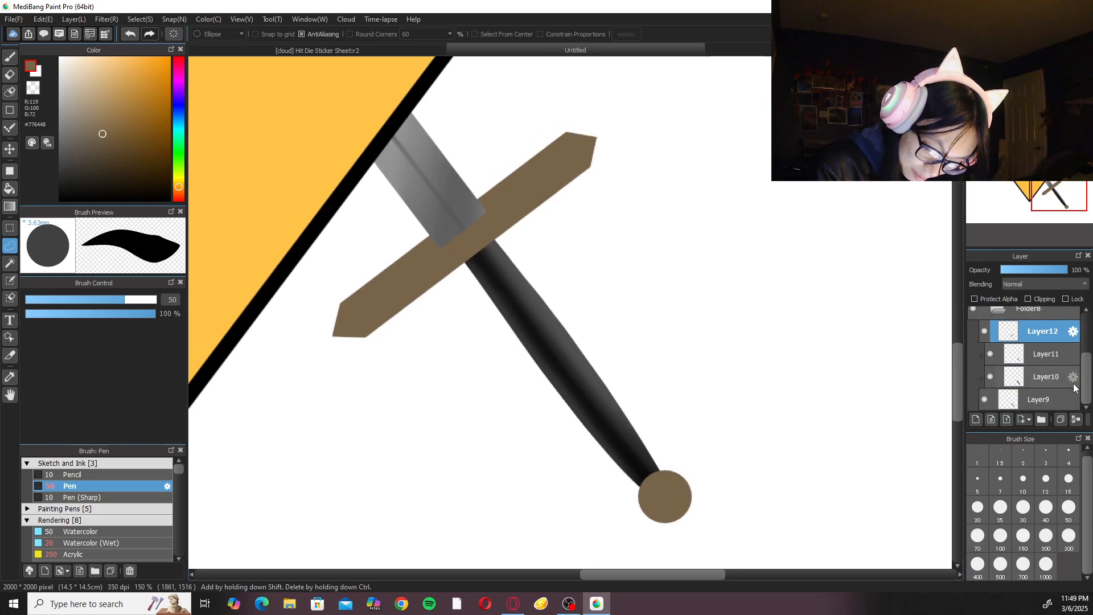
click(1061, 394)
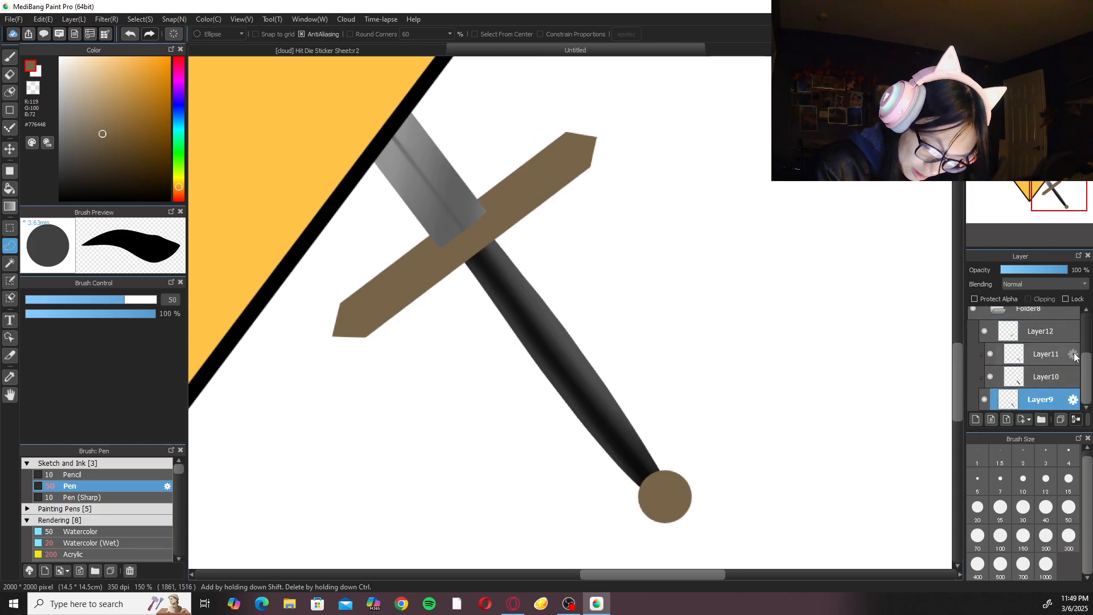
key(ctrl+t)
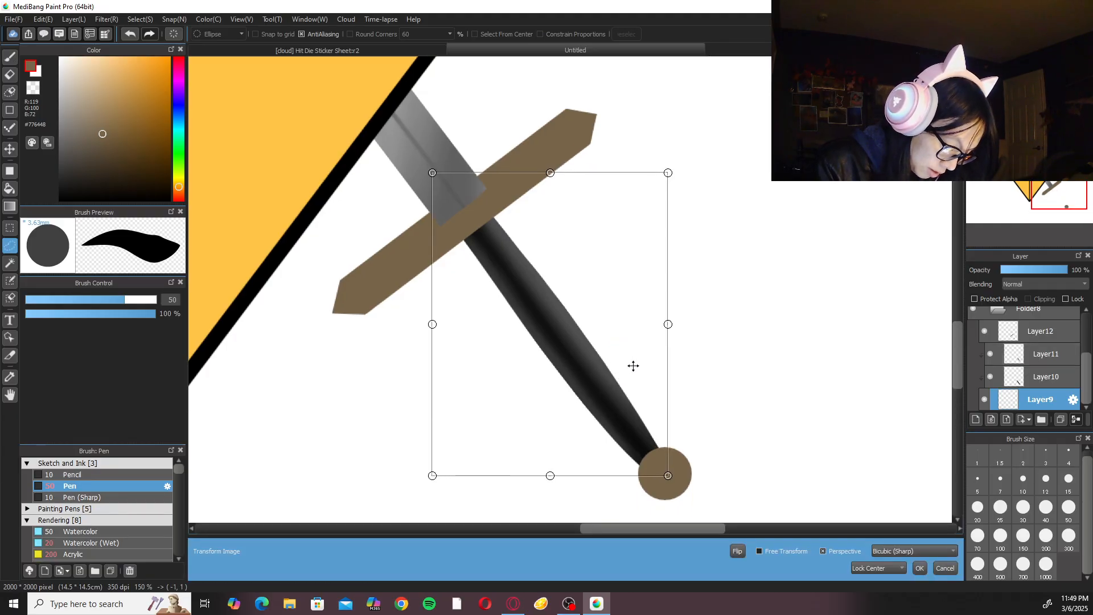
click(920, 568)
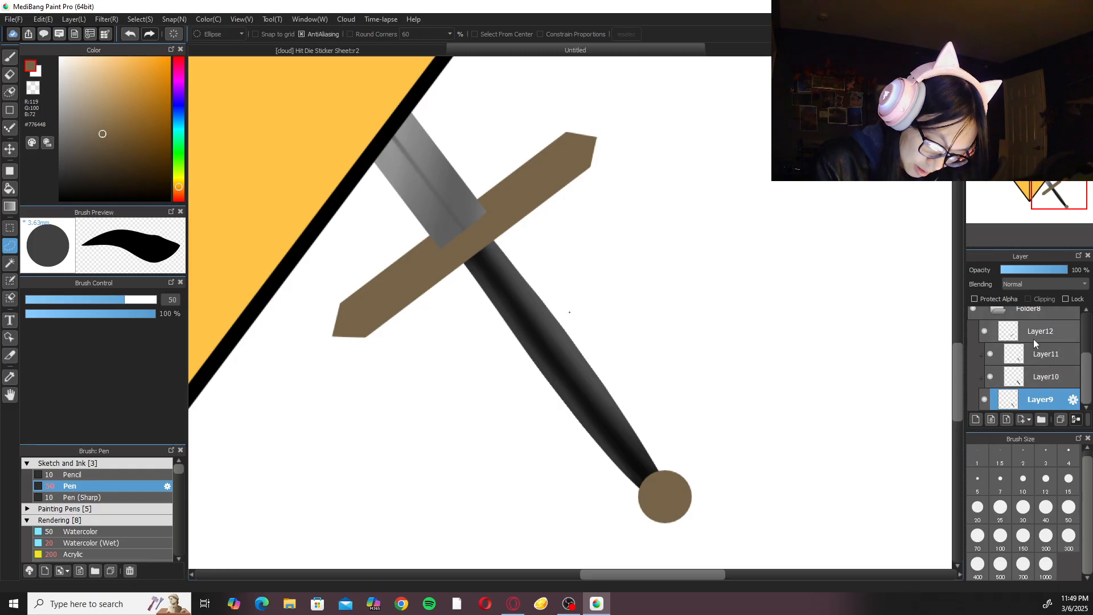
Hide the crossguard and pommel on Layer12, and shift the whole Folder8 hilt slightly to align it with the blade.
click(984, 331)
click(1004, 314)
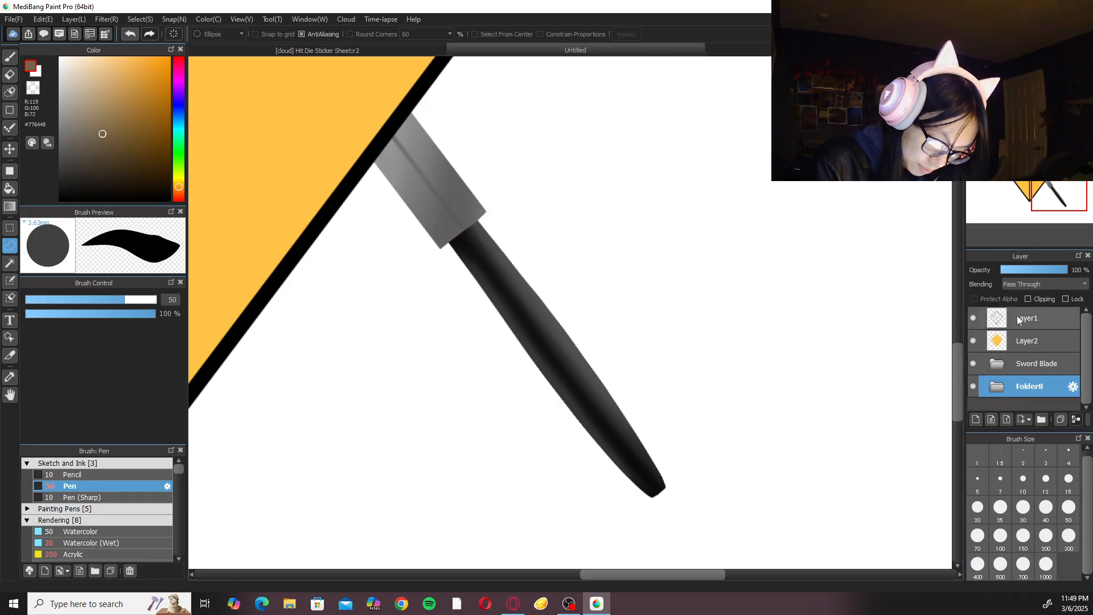
key(ctrl+t)
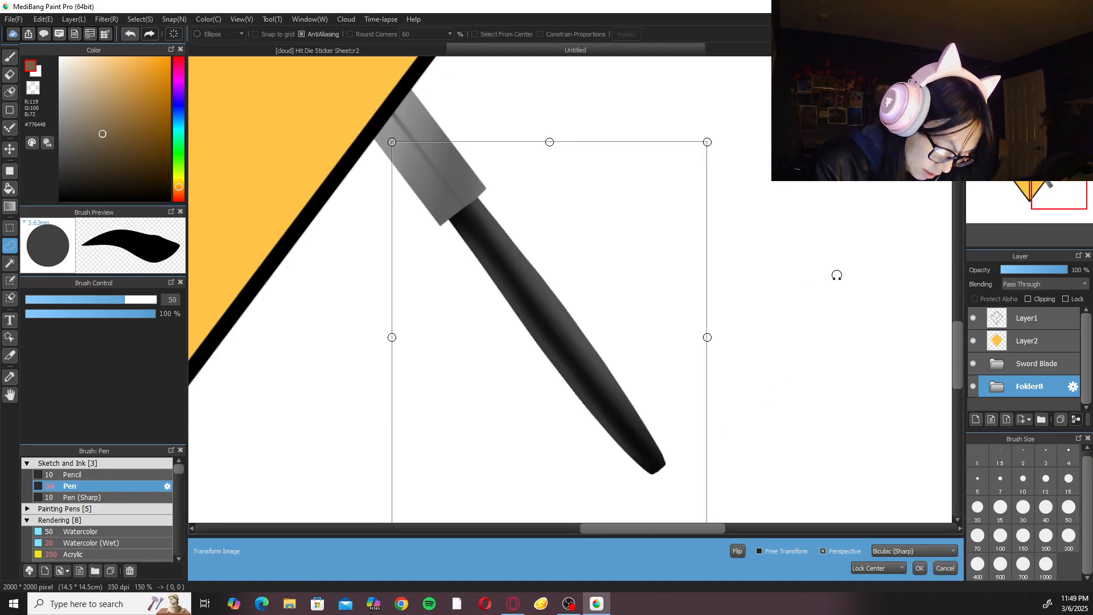
key(ctrl+minus)
key(ctrl+minus)
key(ctrl+plus)
drag(451, 453, 447, 457)
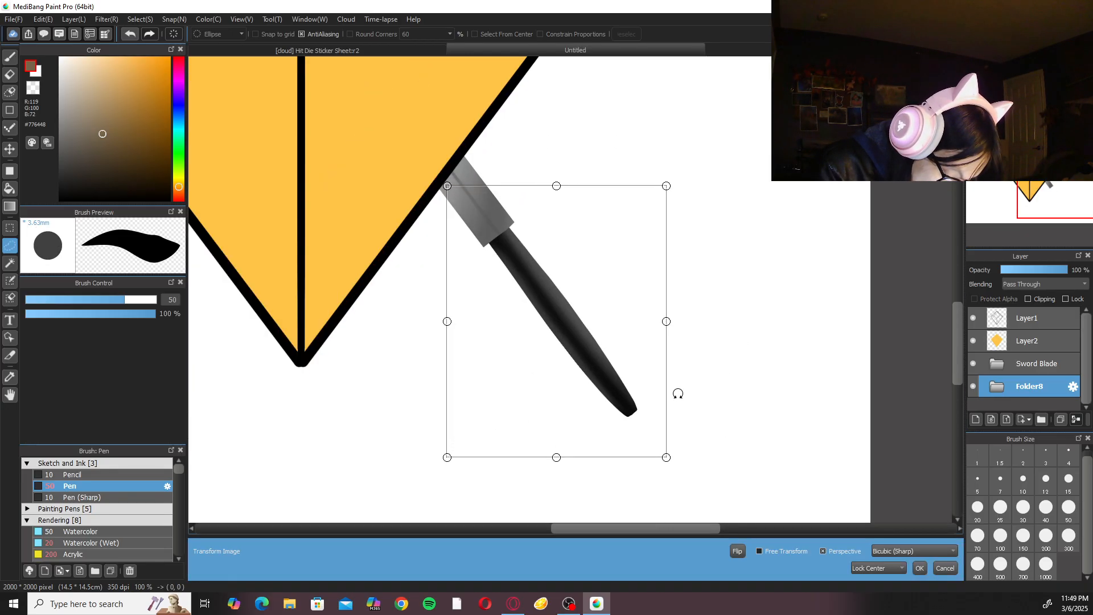
drag(627, 403, 629, 400)
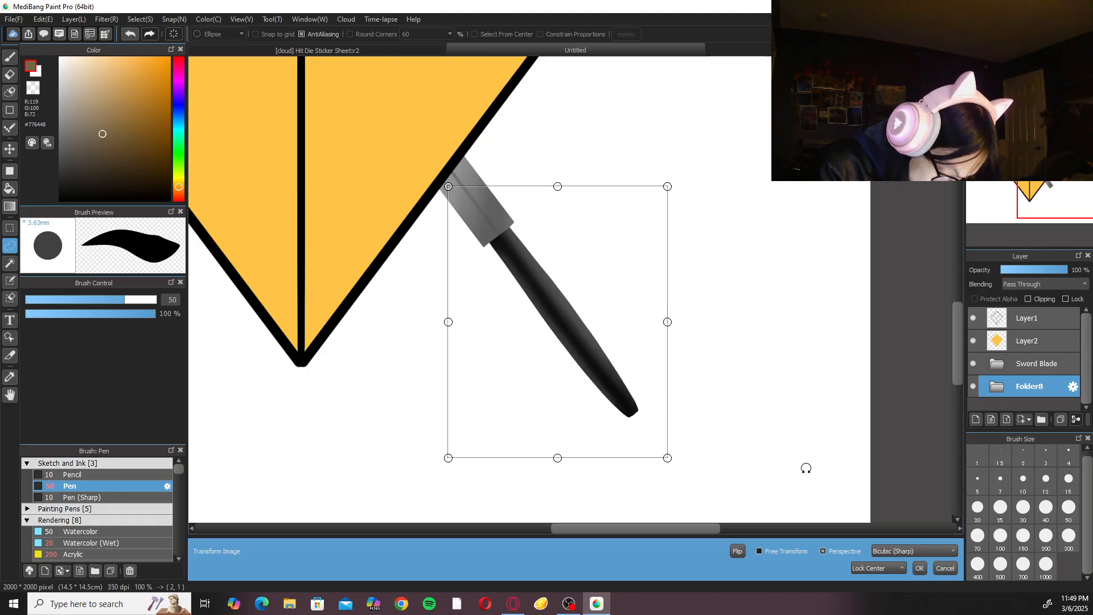
click(920, 568)
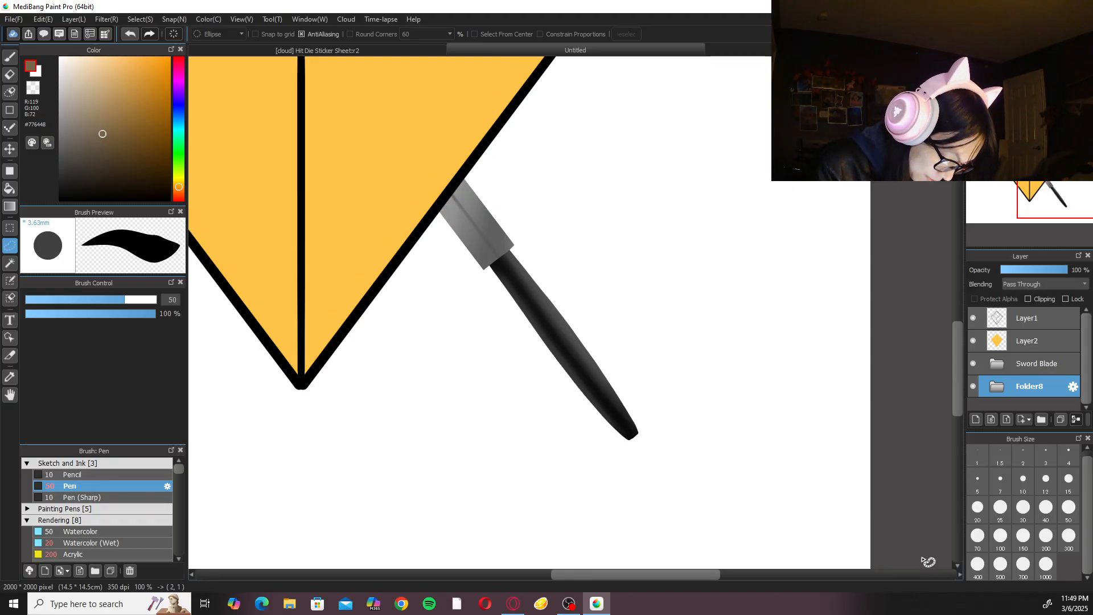
Show the crossguard and pommel on Layer12 again and check the hilt's alignment against the whole illustration.
click(992, 366)
click(999, 366)
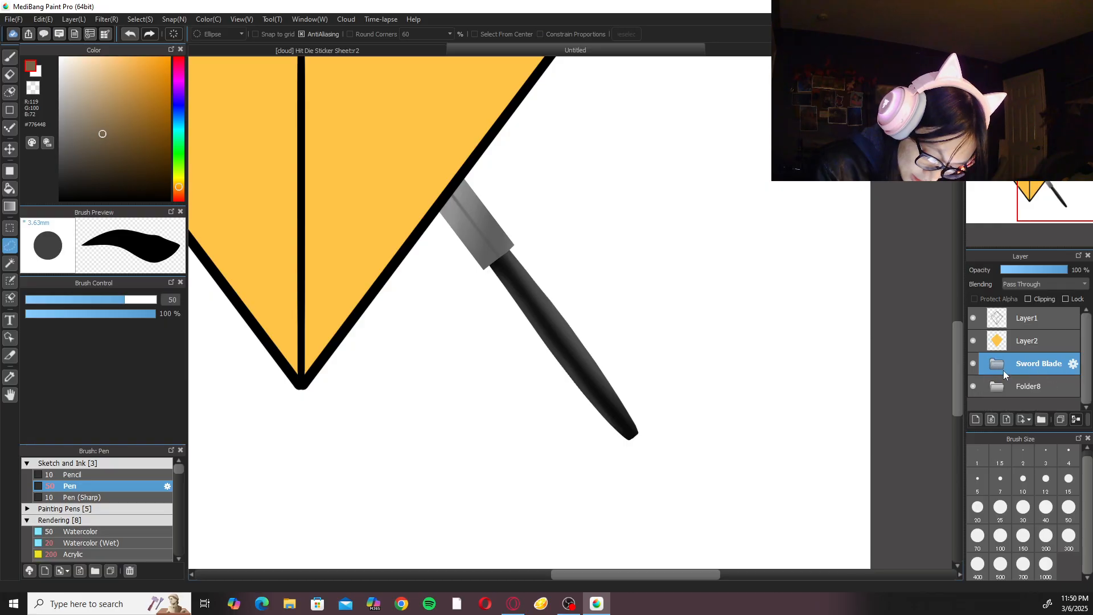
click(994, 385)
drag(1085, 340, 1085, 368)
click(985, 355)
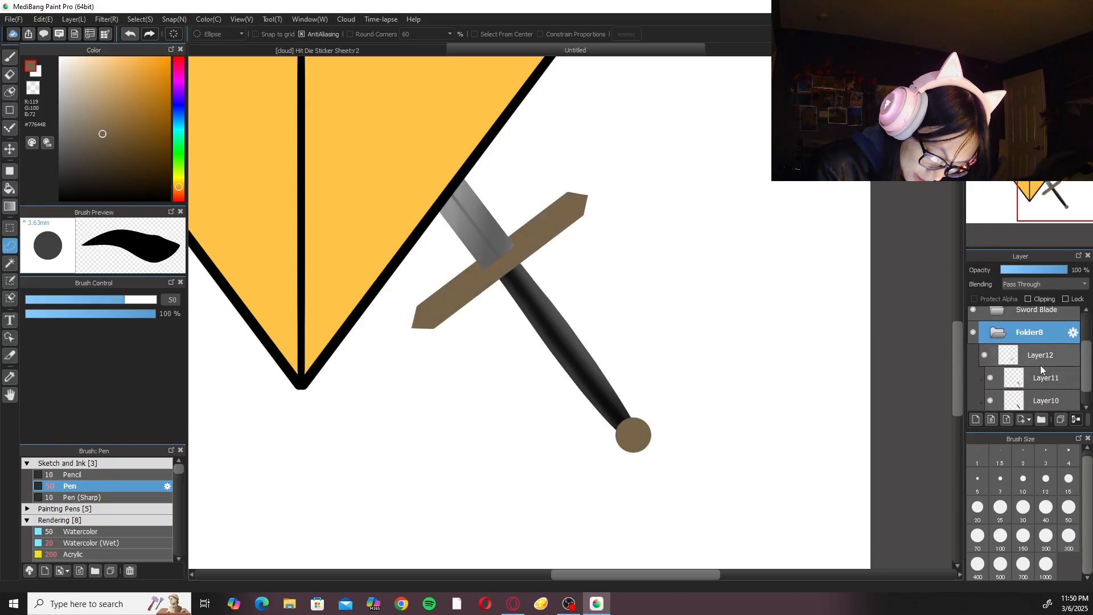
key(ctrl+plus)
key(ctrl+plus)
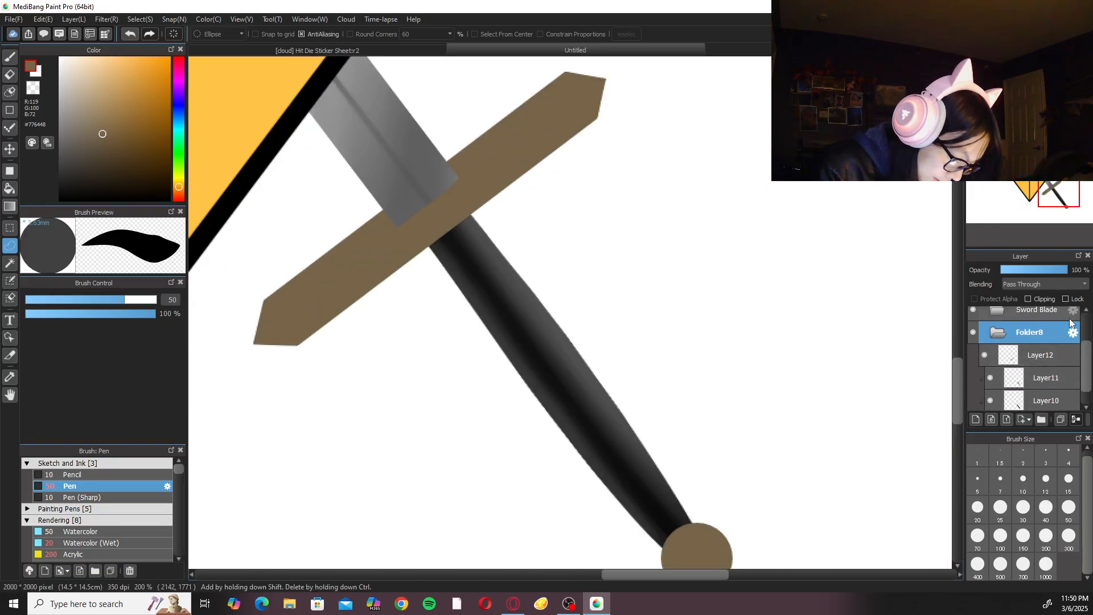
key(ctrl+minus)
key(ctrl+minus)
key(ctrl+minus)
key(ctrl+minus)
key(ctrl+minus)
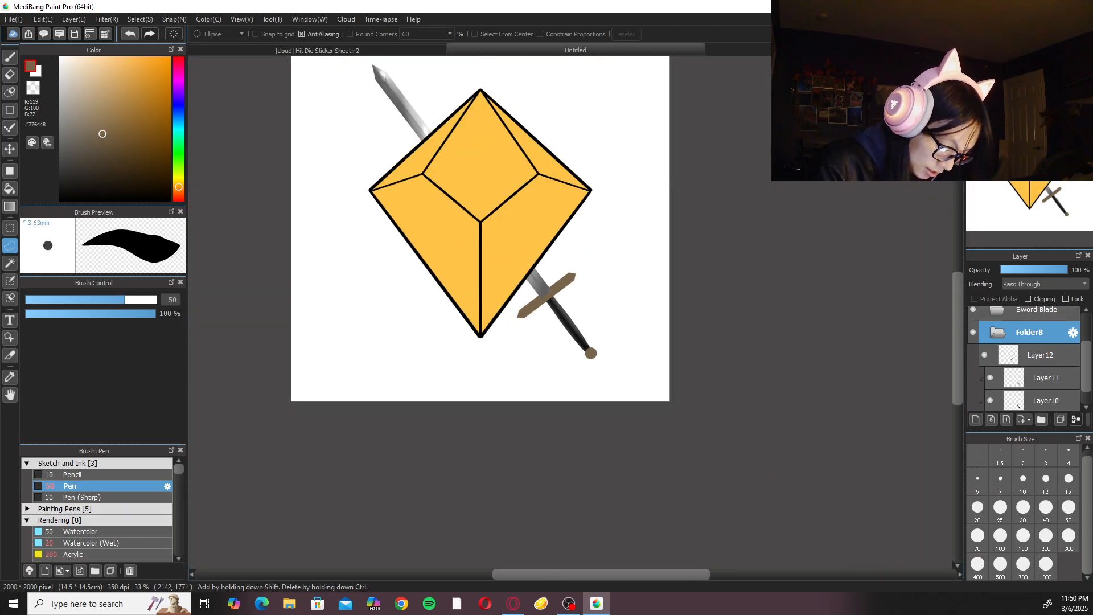
key(ctrl+0)
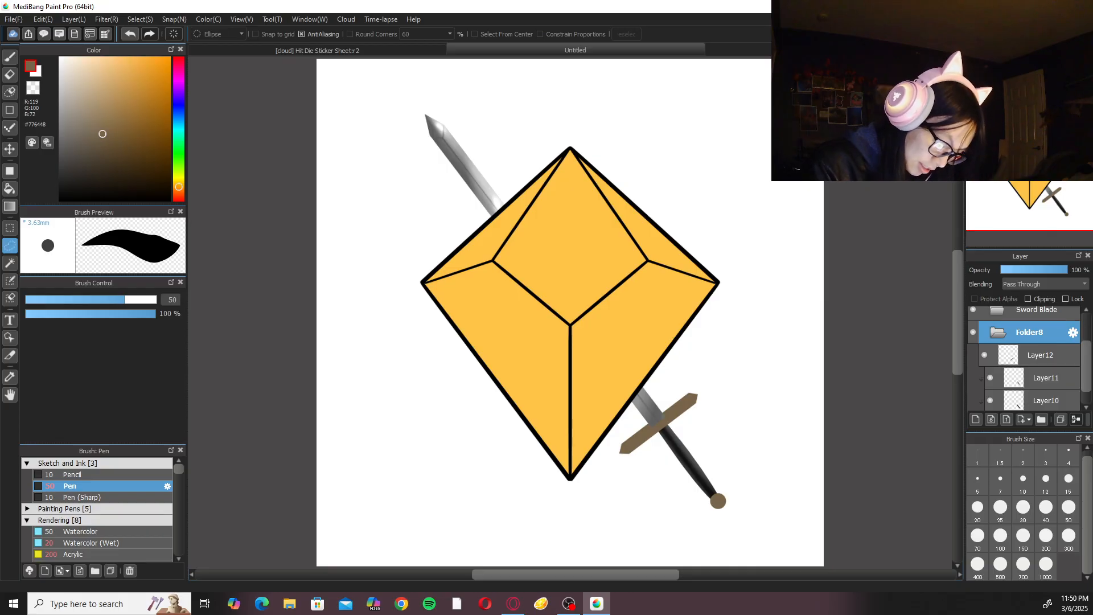
Round the corners of the blade's base at the crossguard on Layer4 with the size 10 Eraser.
scroll(999, 333, up, 2)
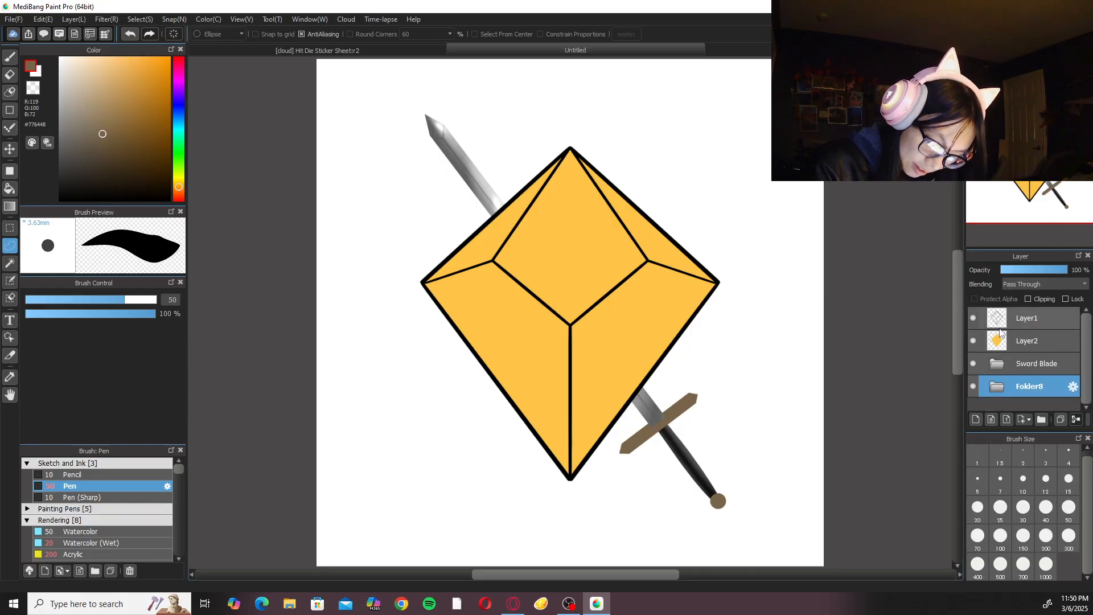
click(1014, 366)
click(1008, 367)
scroll(1046, 381, down, 3)
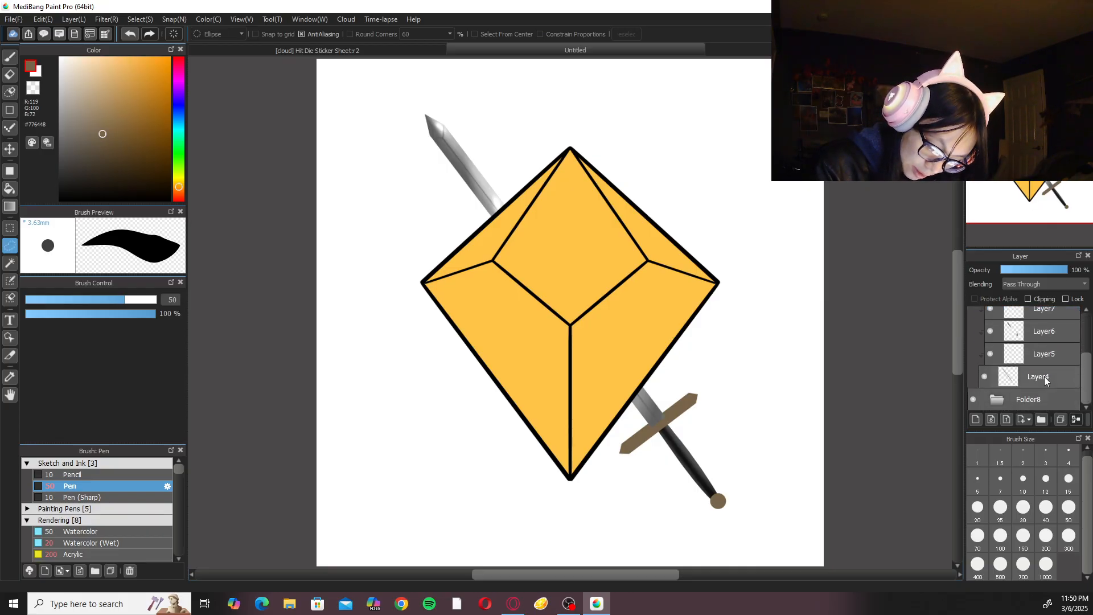
click(1046, 380)
scroll(724, 390, up, 5)
key(e)
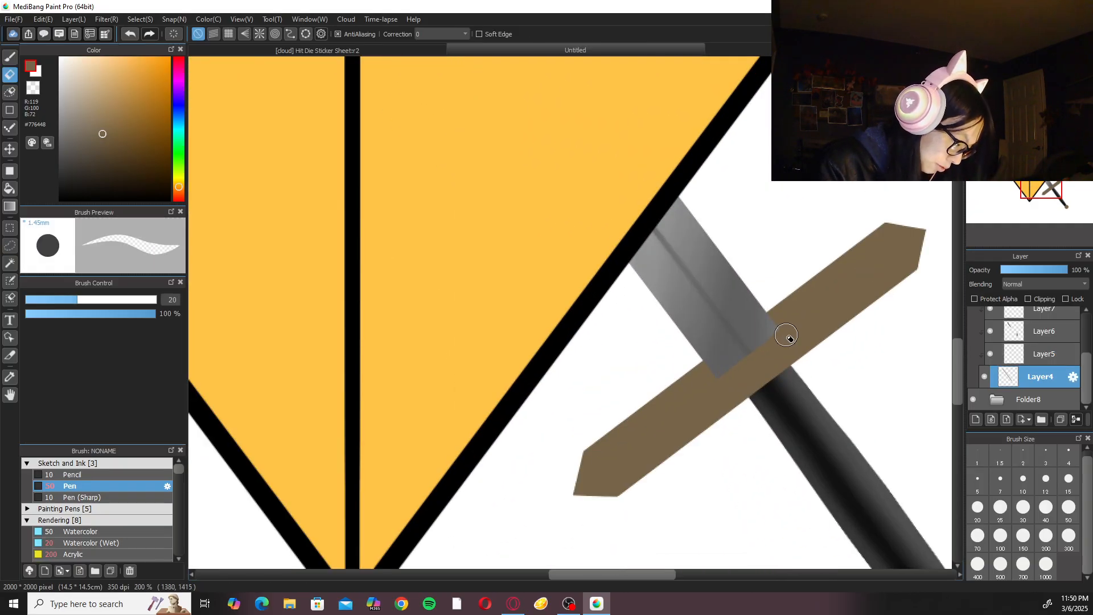
scroll(789, 340, up, 1)
click(1024, 481)
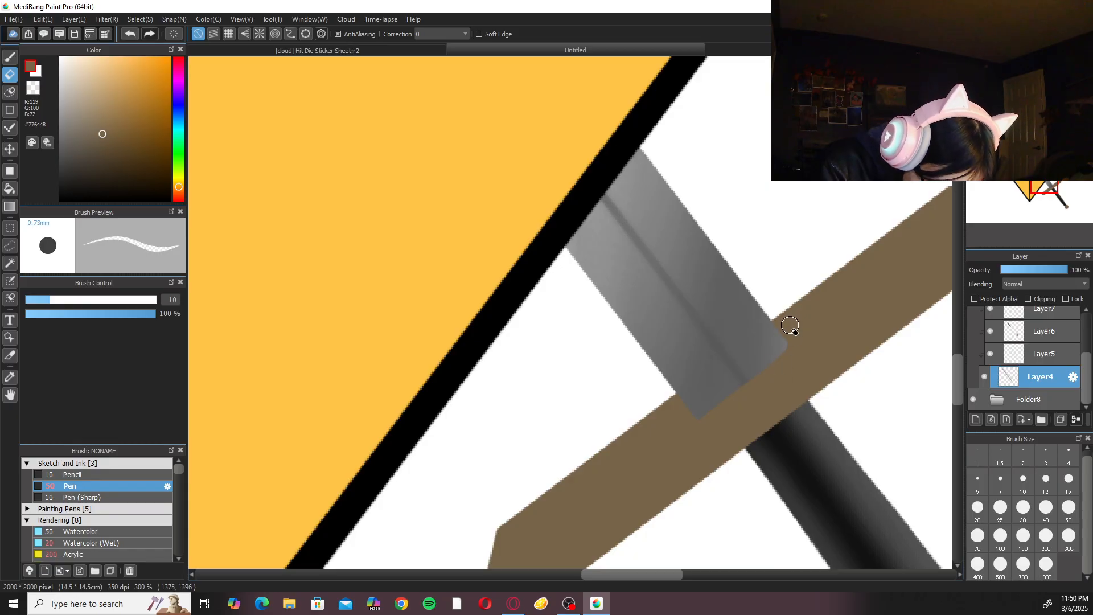
drag(514, 151, 756, 249)
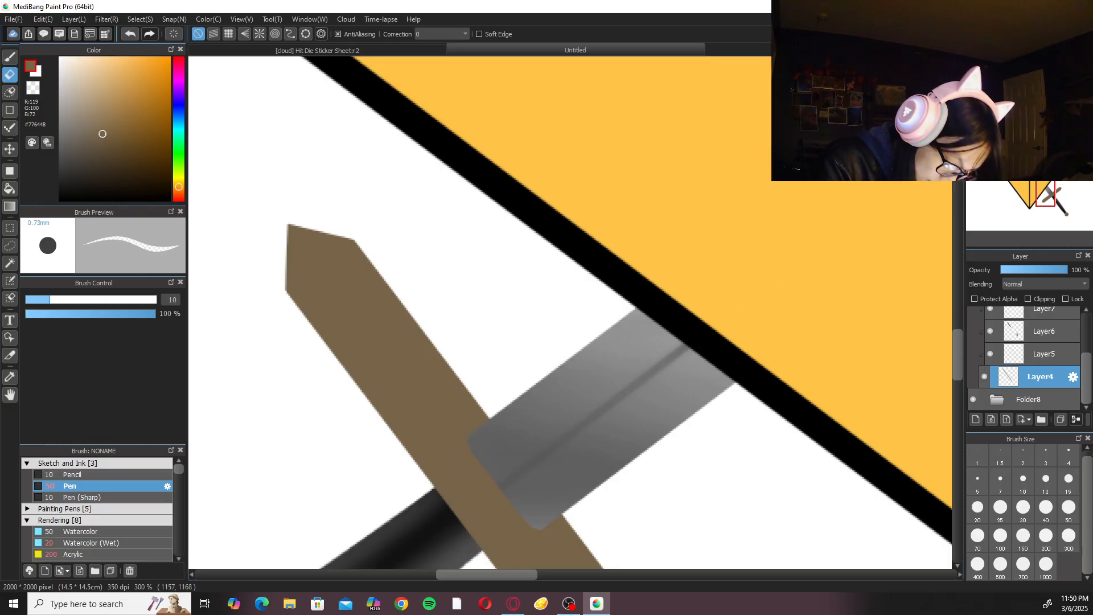
key(Up)
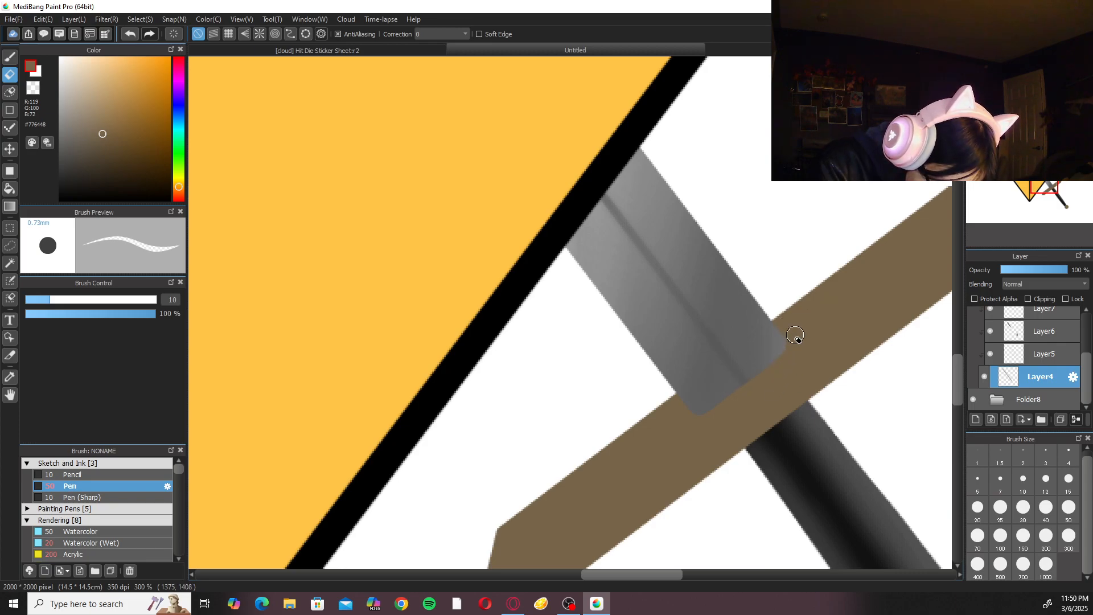
click(1007, 65)
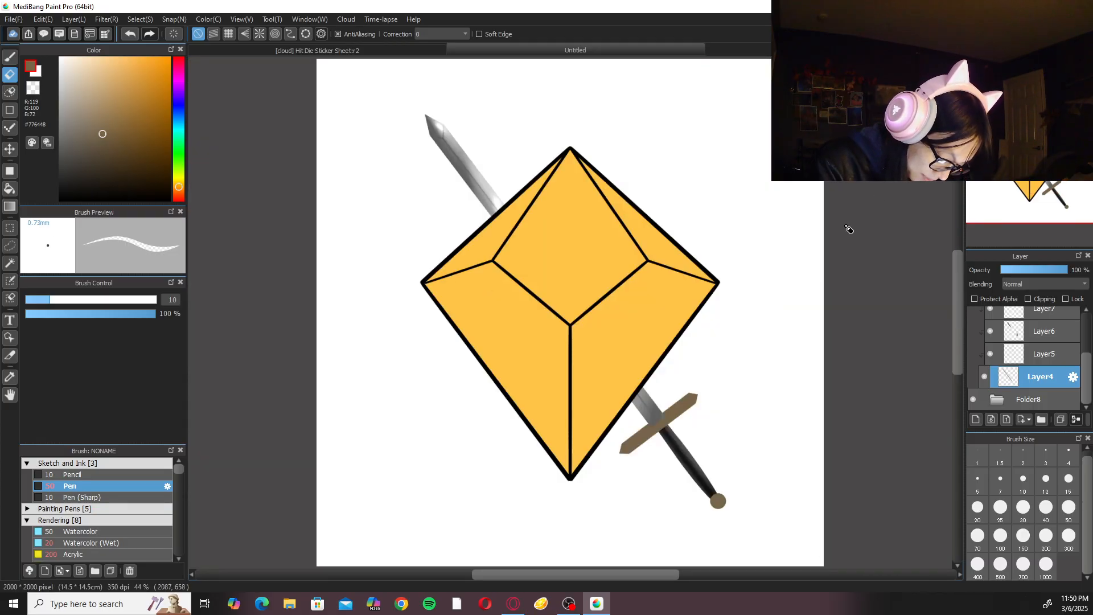
Add a new clipping layer above the crossguard and pommel layer, Layer12, in Folder8.
mouse_move(1088, 377)
mouse_down()
mouse_move(1087, 348)
mouse_move(1088, 373)
mouse_up()
click(998, 346)
click(997, 385)
click(976, 419)
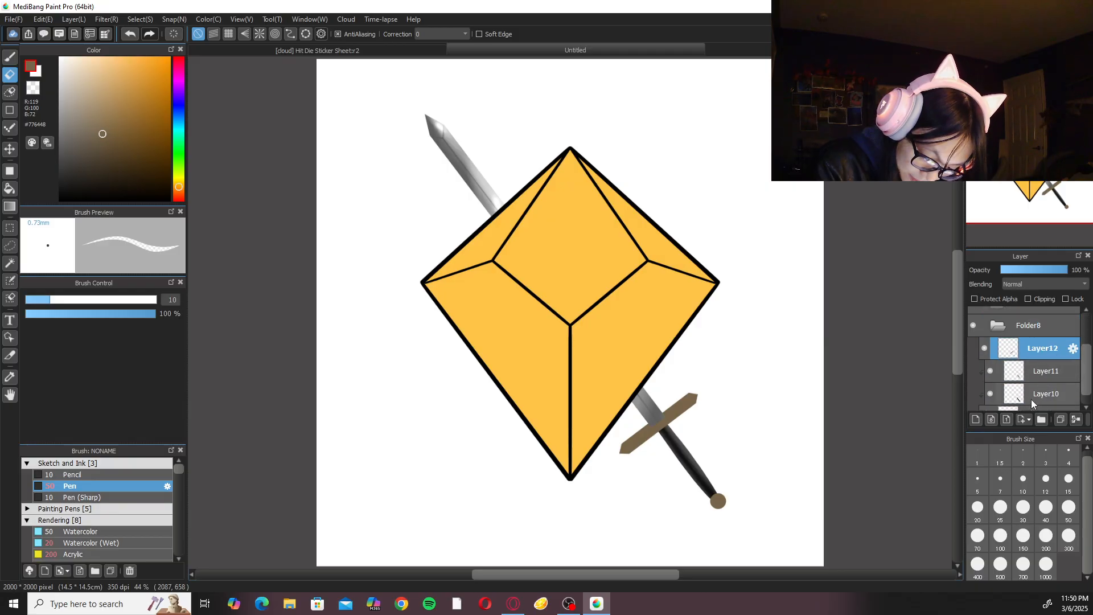
click(1029, 299)
key(b)
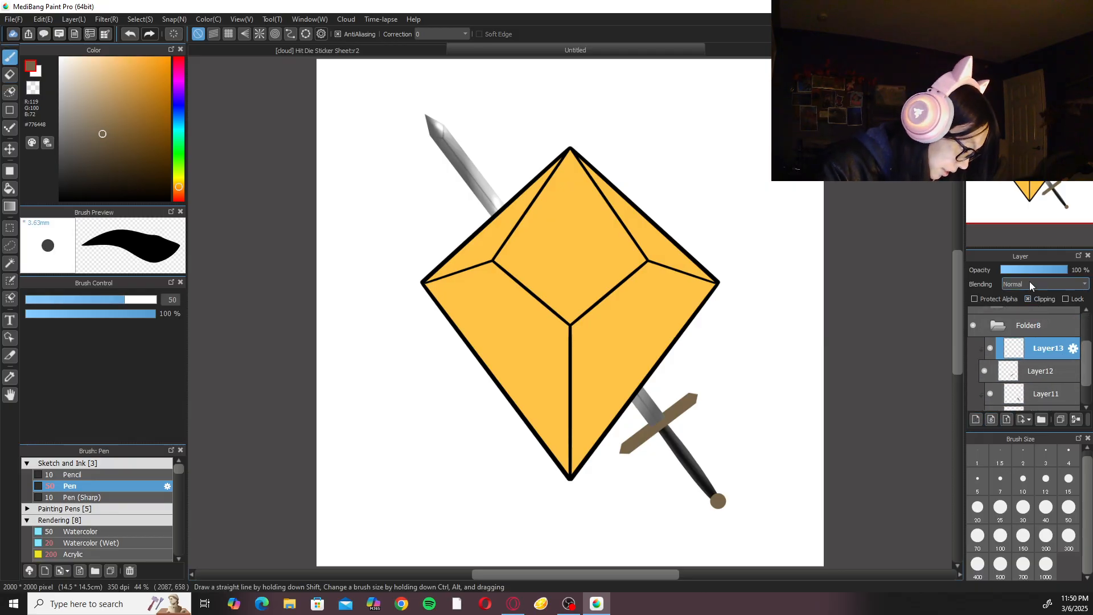
Set the brush colour to dark brown #4D311D for shading the crossguard and pommel.
click(180, 189)
drag(94, 138, 107, 152)
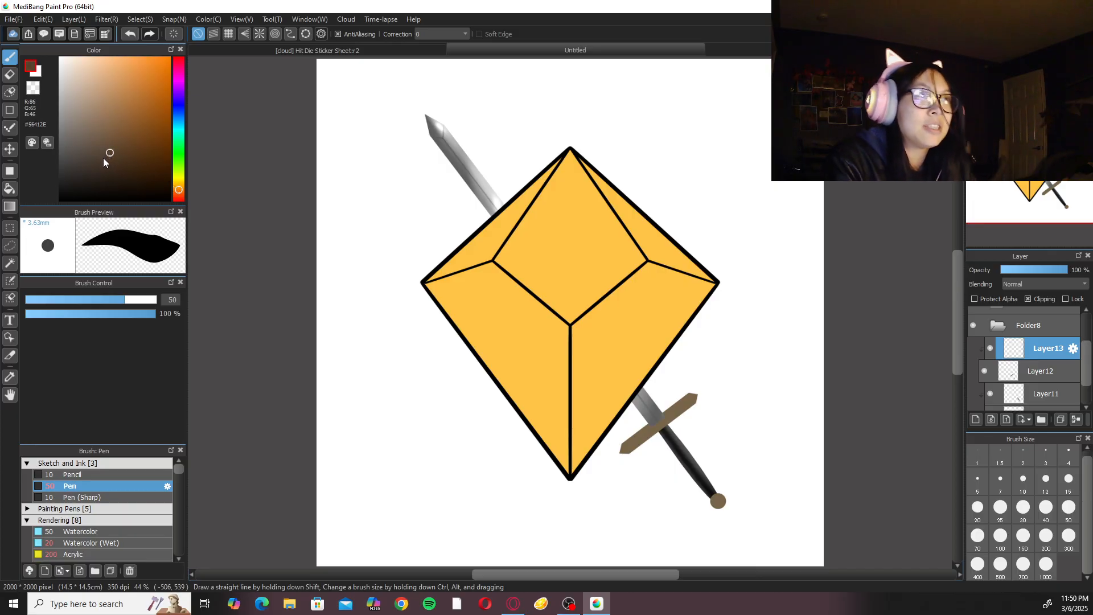
drag(111, 154, 120, 156)
click(181, 191)
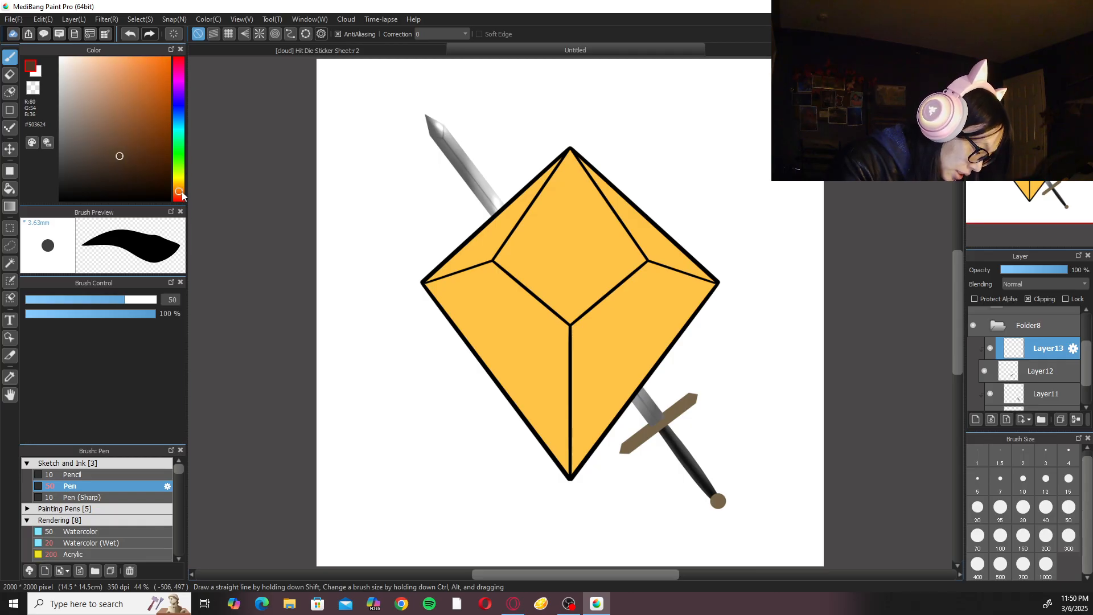
click(128, 151)
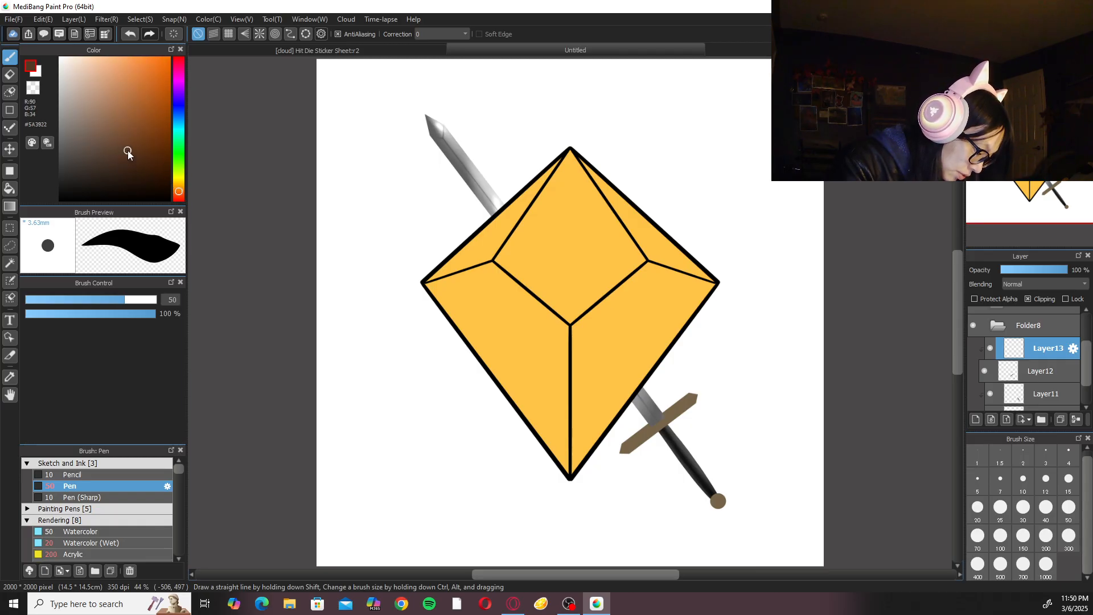
Choose the Watercolor (Wet) brush at size 100 and rotate the canvas to bring the crossguard into position for shading.
click(127, 463)
click(120, 508)
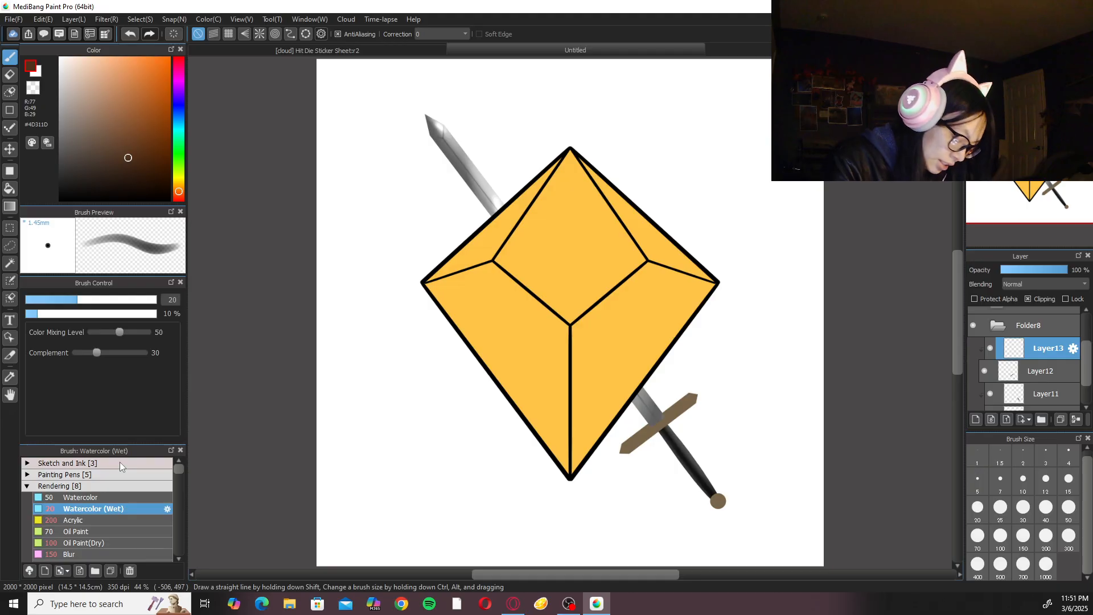
scroll(765, 465, up, 2)
drag(764, 466, 583, 227)
scroll(583, 227, up, 2)
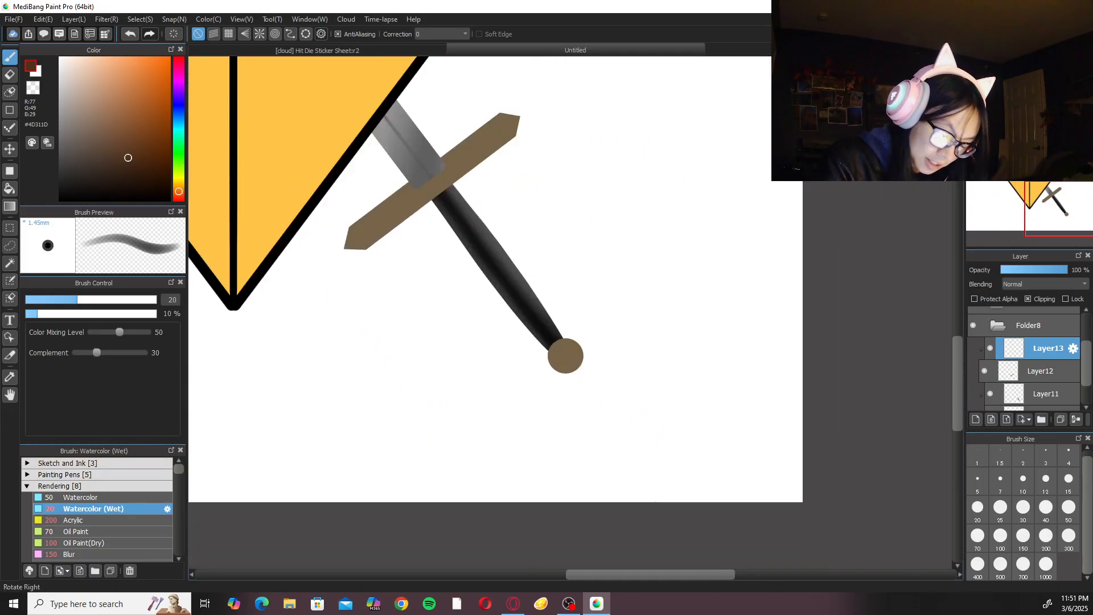
key(Right)
key(Right)
key(Right)
key(Right)
click(1001, 535)
drag(689, 302, 700, 510)
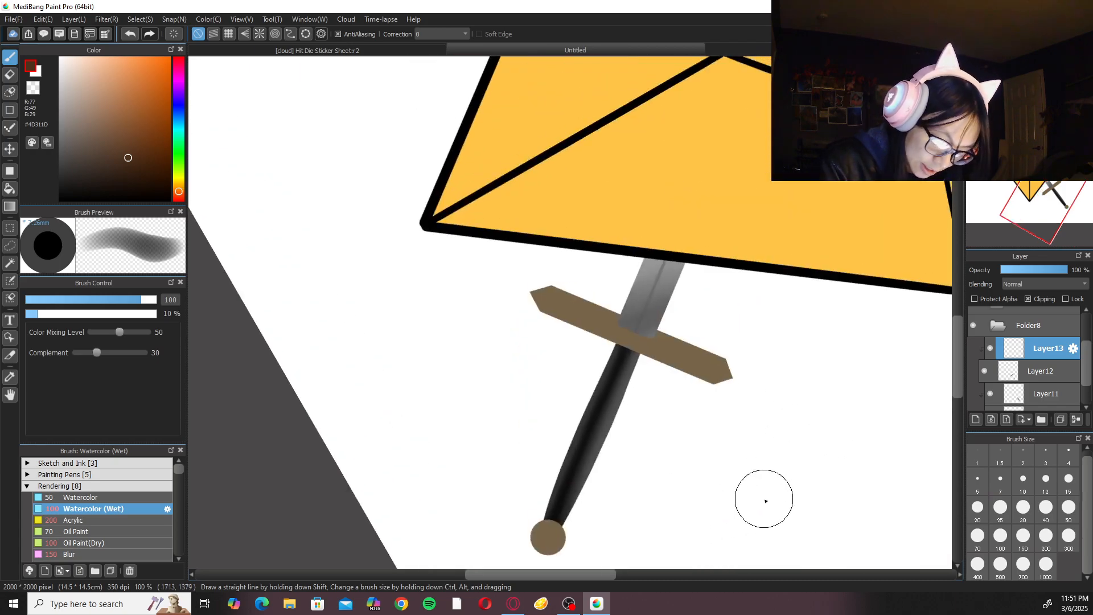
Shade the crossguard in dark brown on Layer13 with the size 100 Watercolor (Wet) brush, and soften the shading with Blur at size 150.
click(977, 523)
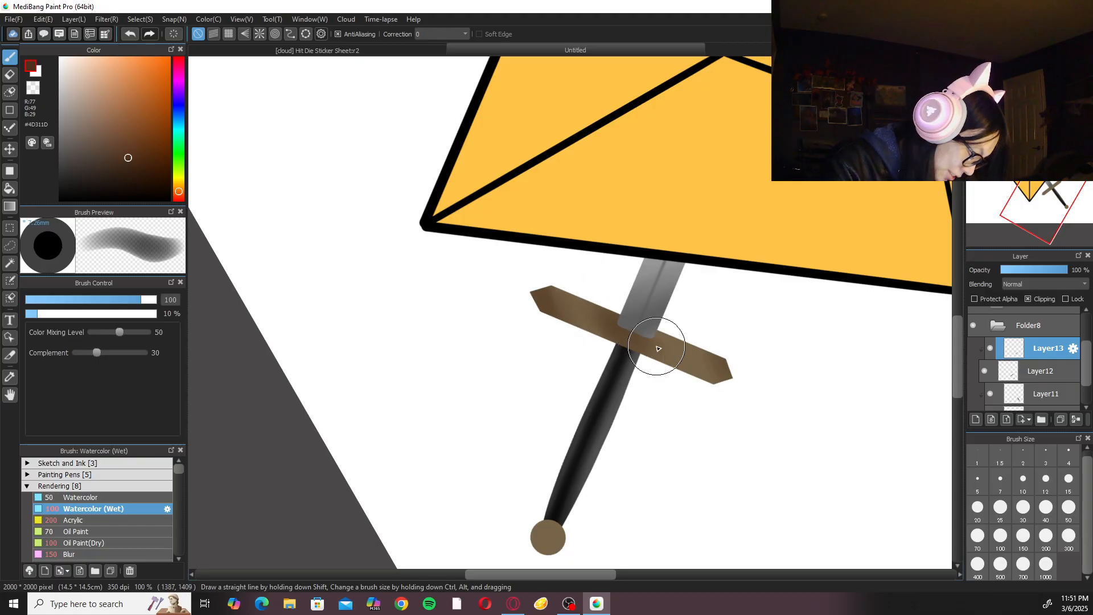
click(114, 553)
scroll(578, 293, up, 2)
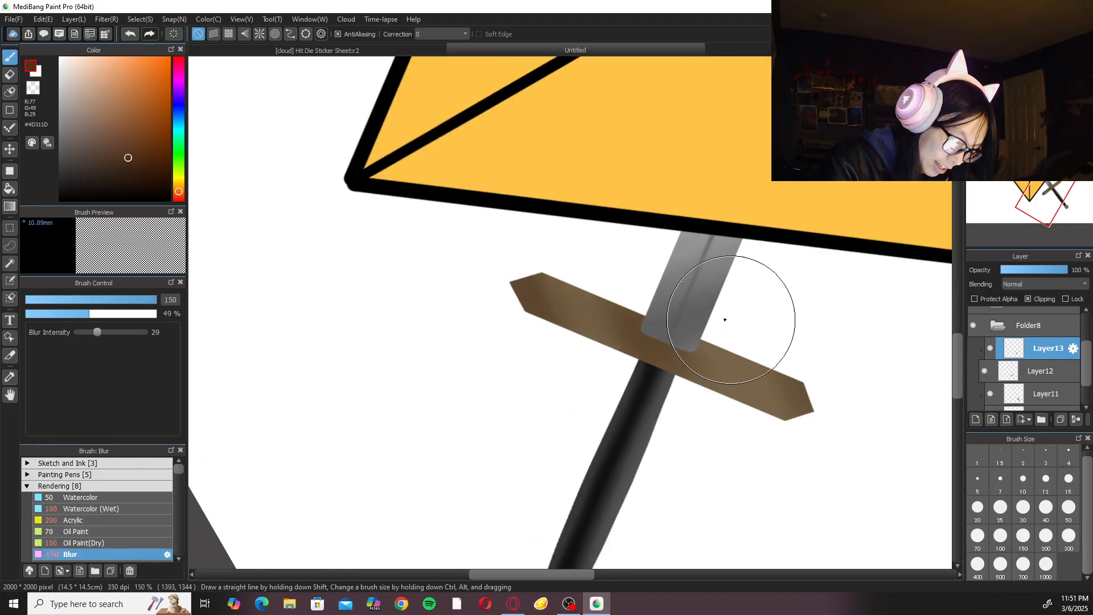
Lasso the pommel, shift it 1 px left on Layer12 to line up with the grip, and clear the selection.
click(117, 506)
mouse_move(662, 437)
mouse_down()
mouse_move(725, 205)
mouse_move(717, 184)
mouse_up()
key(Left)
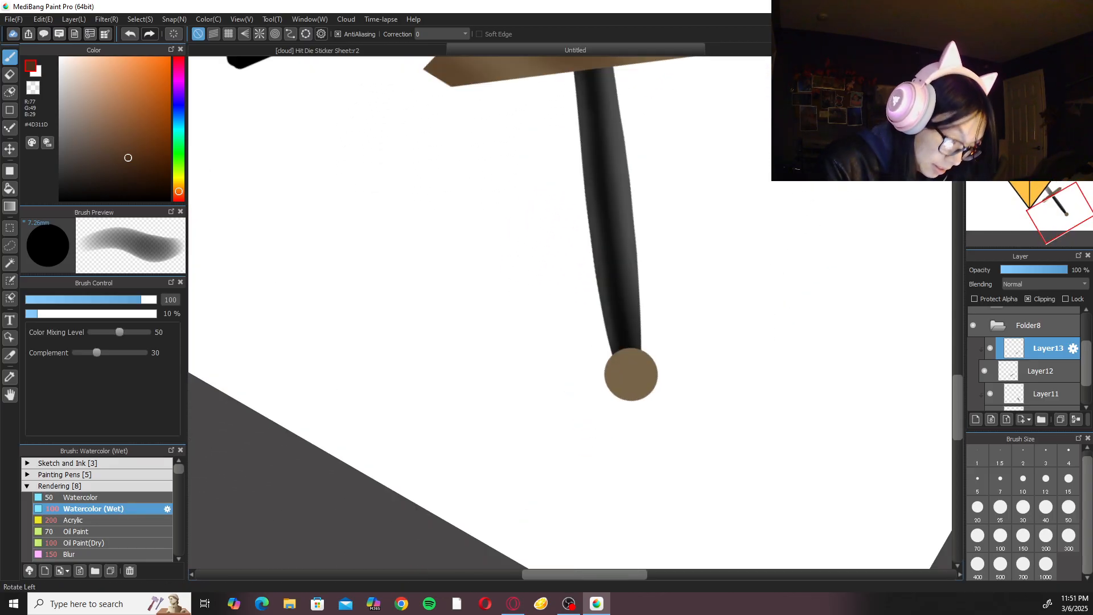
key(l)
mouse_move(635, 328)
mouse_down()
mouse_move(653, 416)
mouse_move(637, 325)
mouse_up()
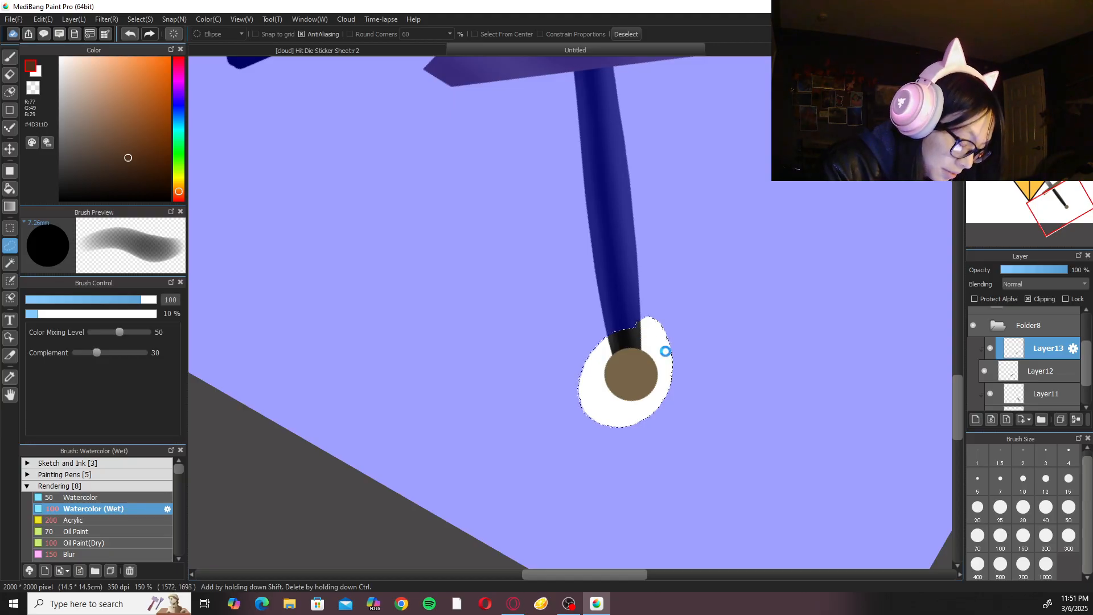
key(ctrl+t)
click(945, 567)
click(1040, 371)
key(ctrl+t)
drag(638, 370, 641, 369)
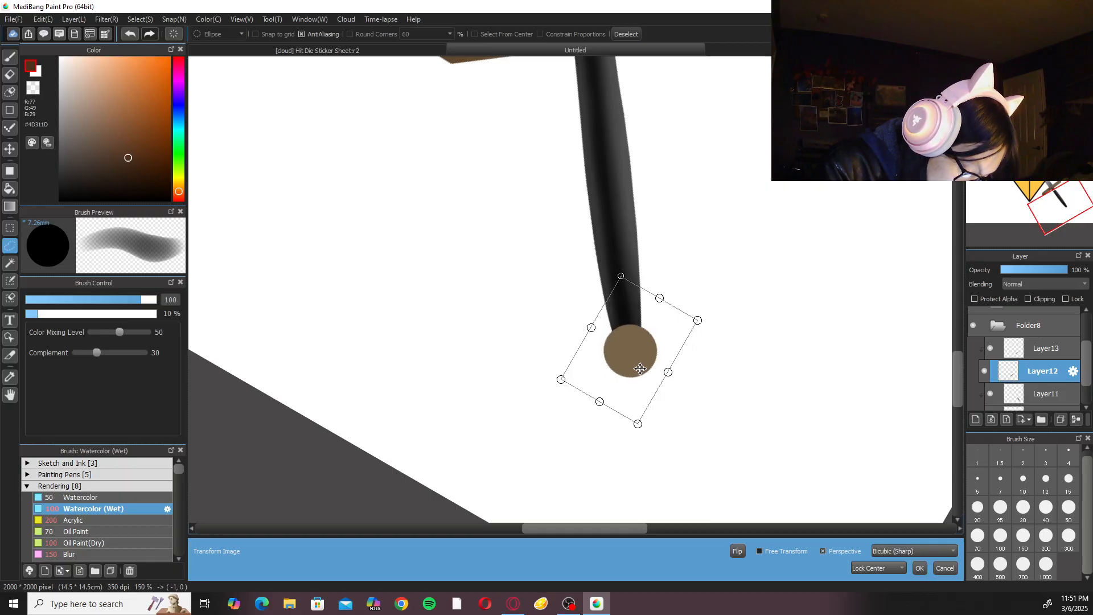
key(Return)
key(ctrl+d)
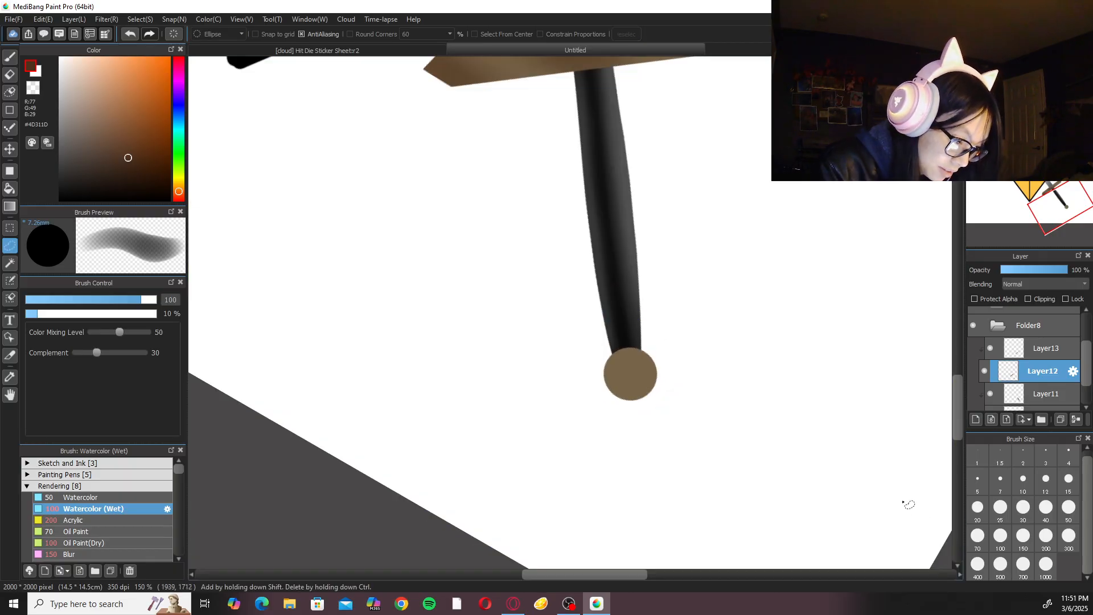
Shade the pommel in dark brown on Layer13 with the Watercolor (Wet) brush at size 50.
key(b)
drag(759, 398, 784, 363)
key(ctrl+plus)
click(1068, 510)
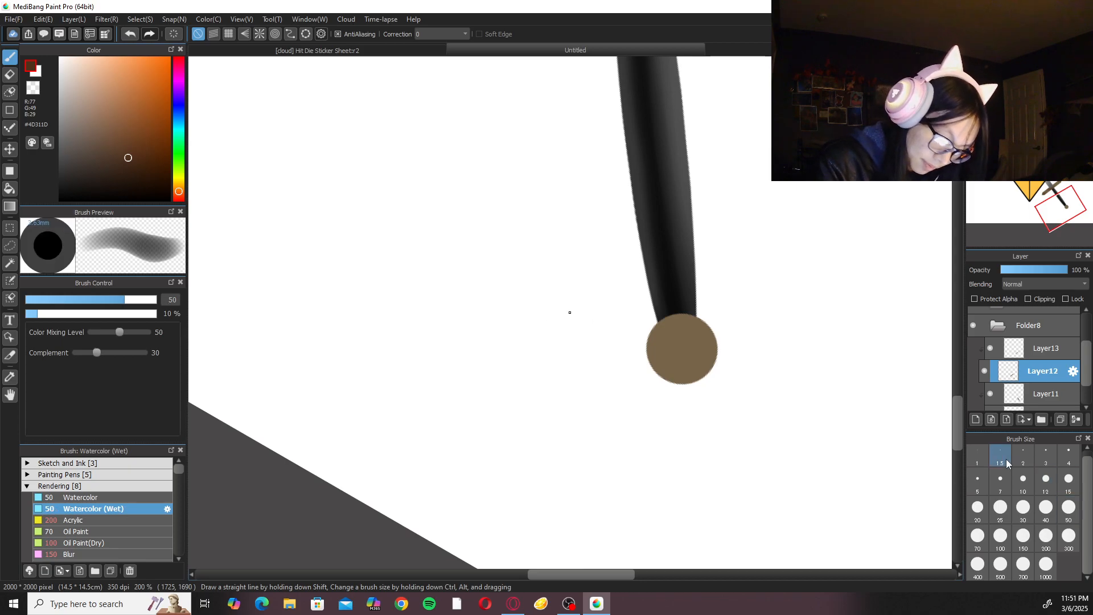
click(1042, 348)
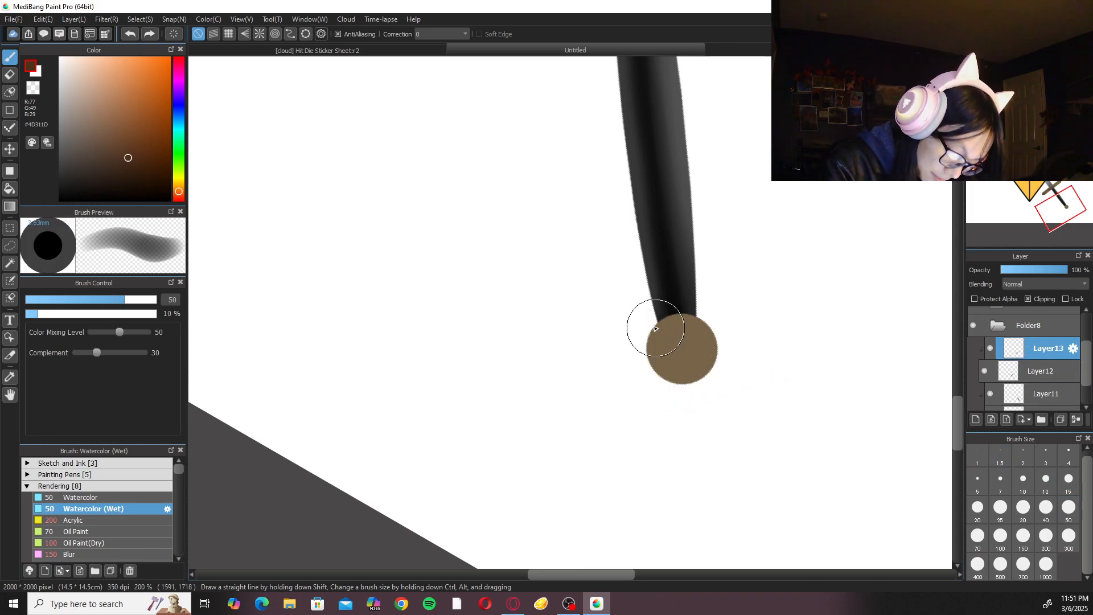
mouse_move(665, 375)
mouse_down()
mouse_move(647, 334)
mouse_move(691, 355)
mouse_move(653, 342)
mouse_move(698, 328)
mouse_move(680, 375)
mouse_up()
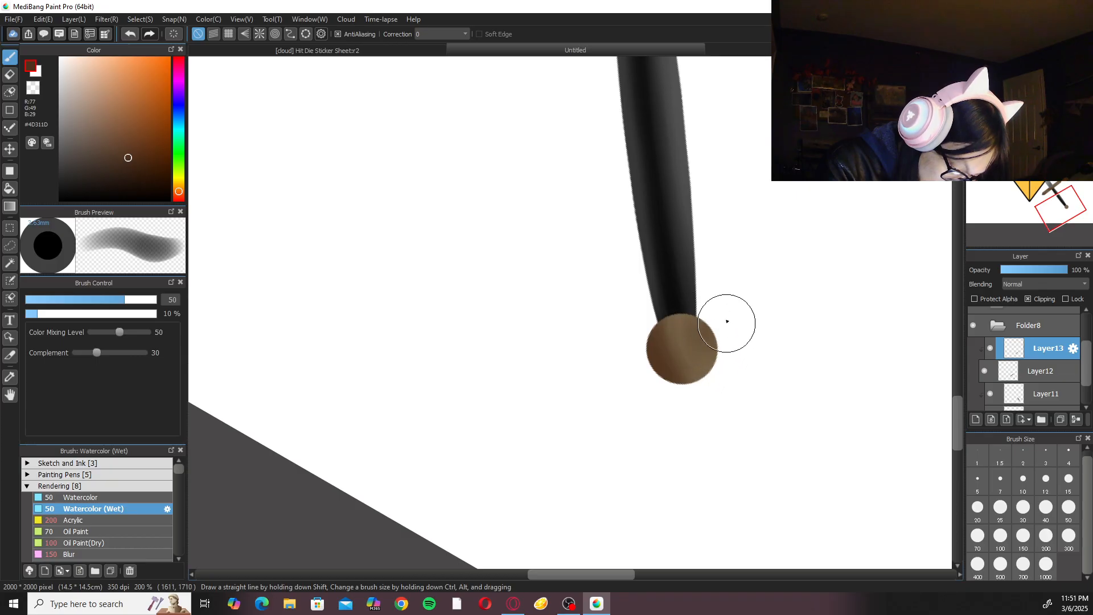
Add a new clipping layer above Layer13 and set its blending mode to Add.
click(1059, 74)
key(ctrl+minus)
key(ctrl+minus)
key(ctrl+minus)
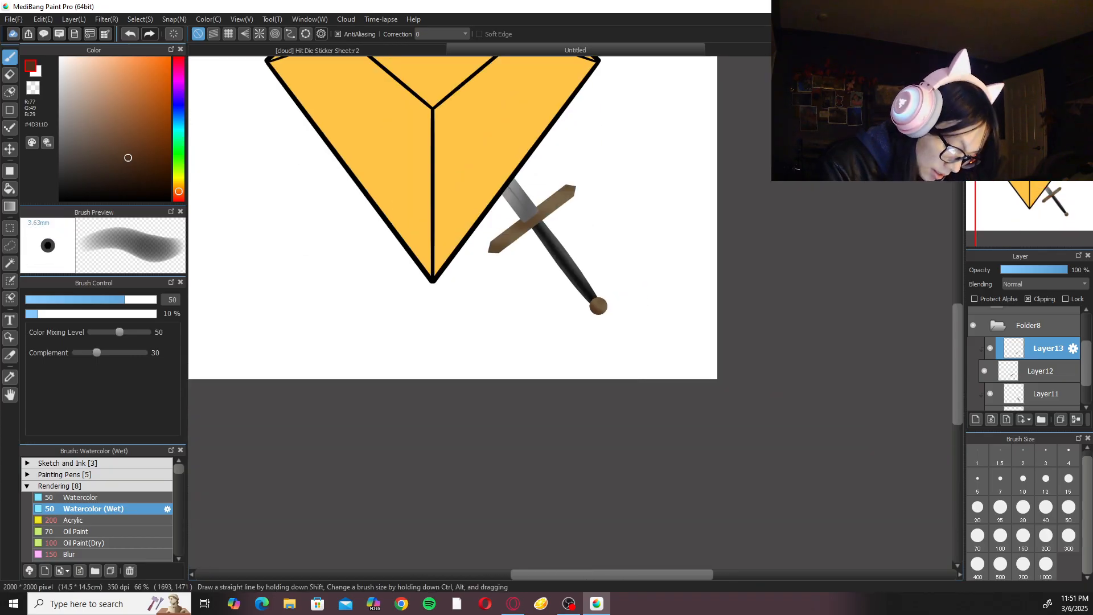
key(ctrl+plus)
key(ctrl+plus)
click(976, 420)
click(1044, 284)
click(1054, 308)
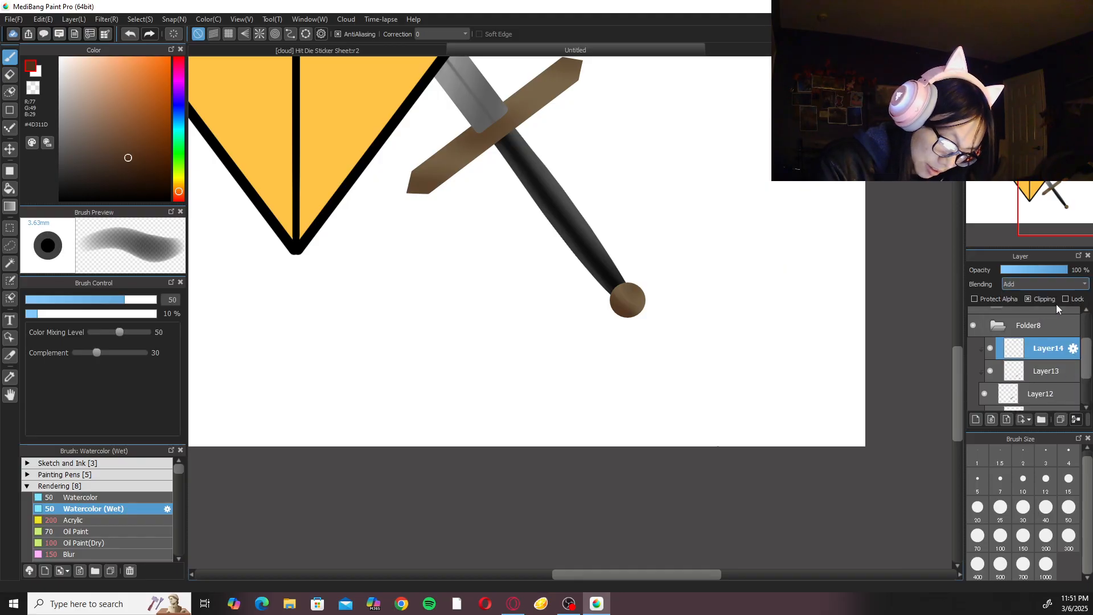
Sample the crossguard's brown and lighten it to #948062 as the highlight colour.
drag(550, 113, 575, 295)
alt+click(567, 267)
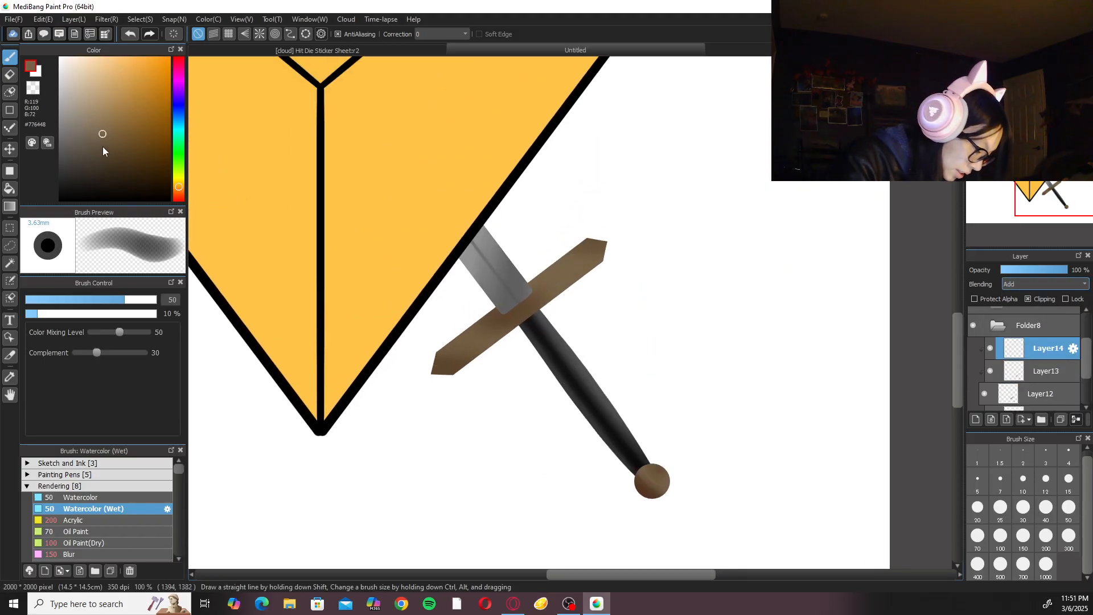
drag(98, 125, 96, 117)
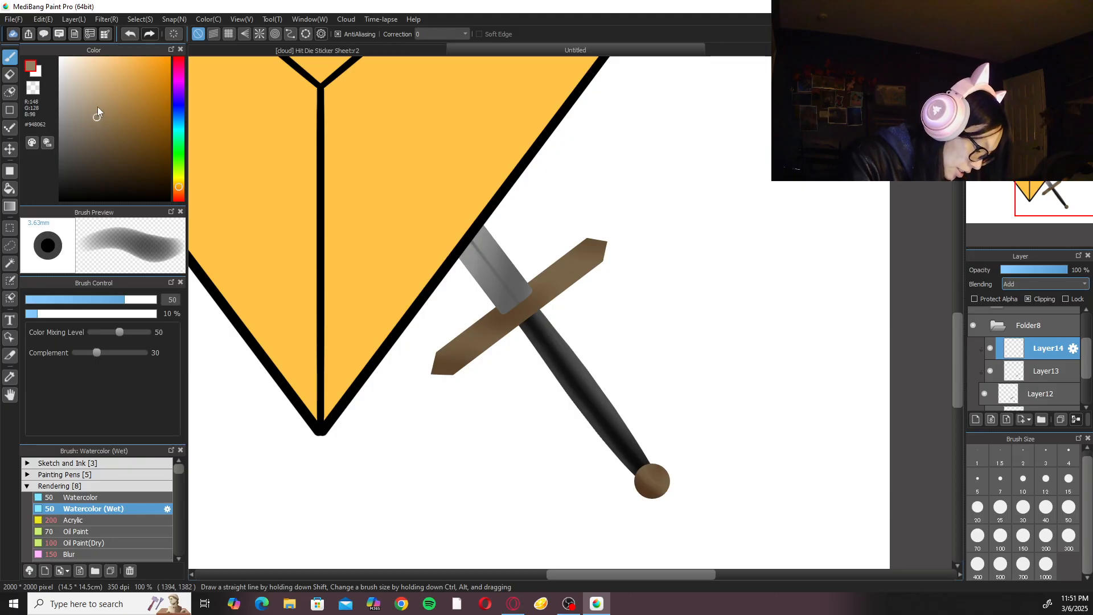
Paint soft, broad highlights on both halves of the crossguard with the Watercolor (Wet) brush at size 100.
drag(567, 312, 593, 457)
click(1040, 63)
click(992, 62)
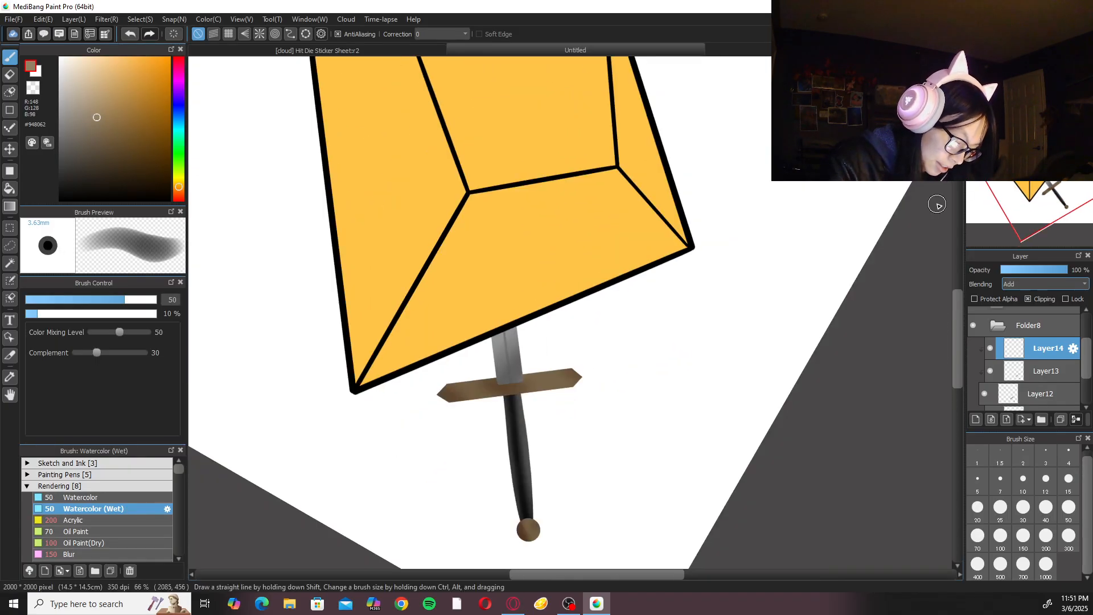
click(1001, 535)
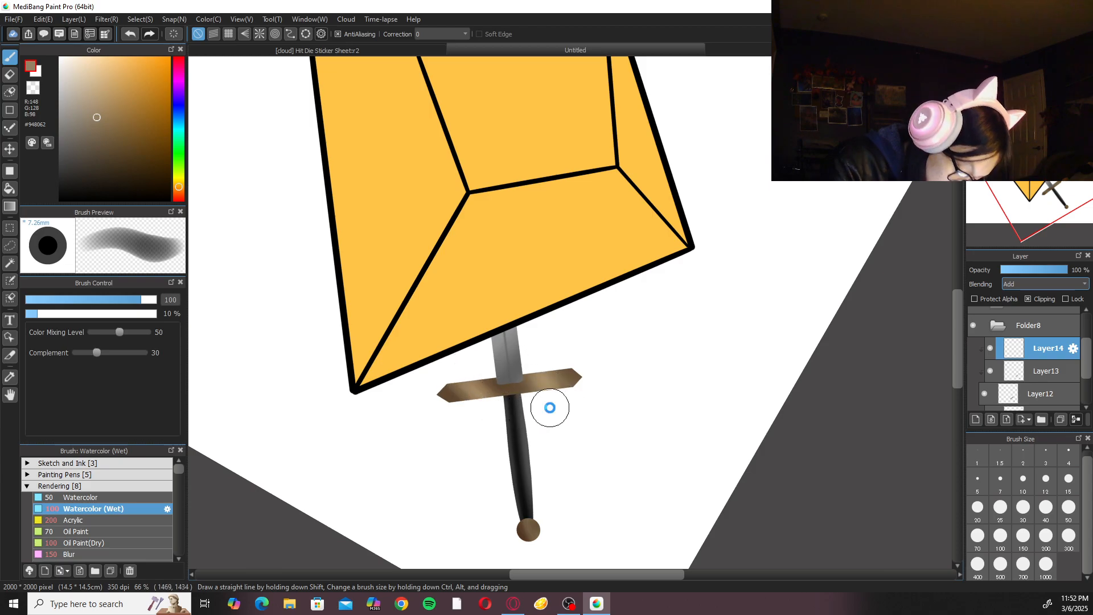
scroll(570, 312, up, 4)
Paint diagonal highlight streaks across both halves of the crossguard with Watercolor (Wet) at size 30, undoing the narrower size 20 streak.
click(977, 507)
drag(336, 470, 383, 504)
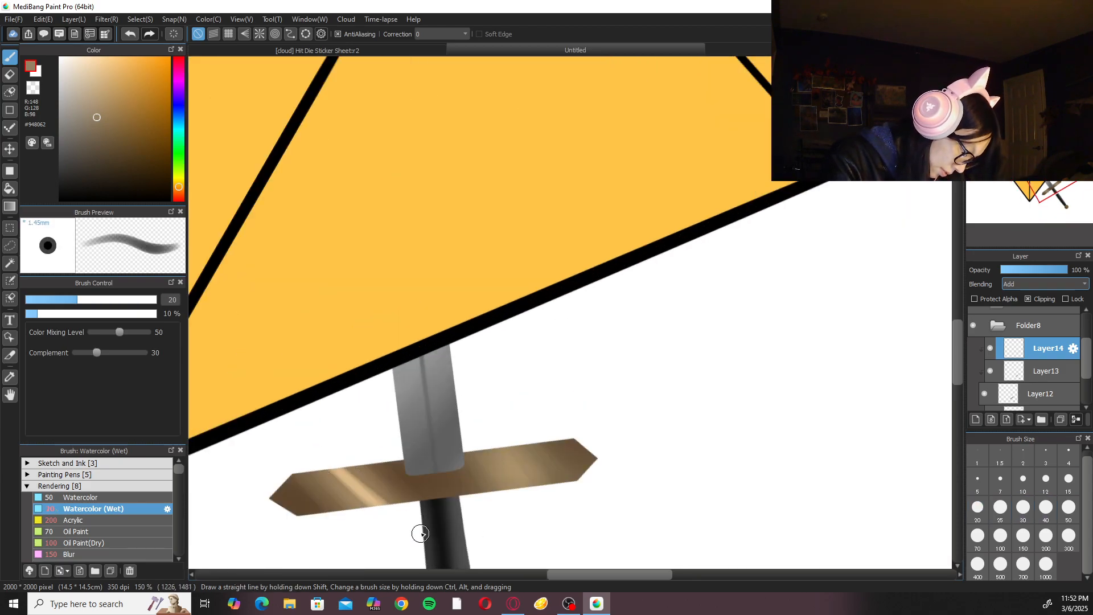
click(1064, 511)
click(1023, 508)
key(ctrl+z)
key(ctrl+z)
mouse_move(335, 460)
mouse_down()
mouse_move(402, 527)
mouse_move(326, 446)
mouse_move(393, 520)
mouse_up()
mouse_move(494, 441)
mouse_down()
mouse_move(556, 516)
mouse_move(491, 428)
mouse_move(559, 506)
mouse_move(500, 430)
mouse_move(564, 506)
mouse_up()
drag(513, 439, 552, 501)
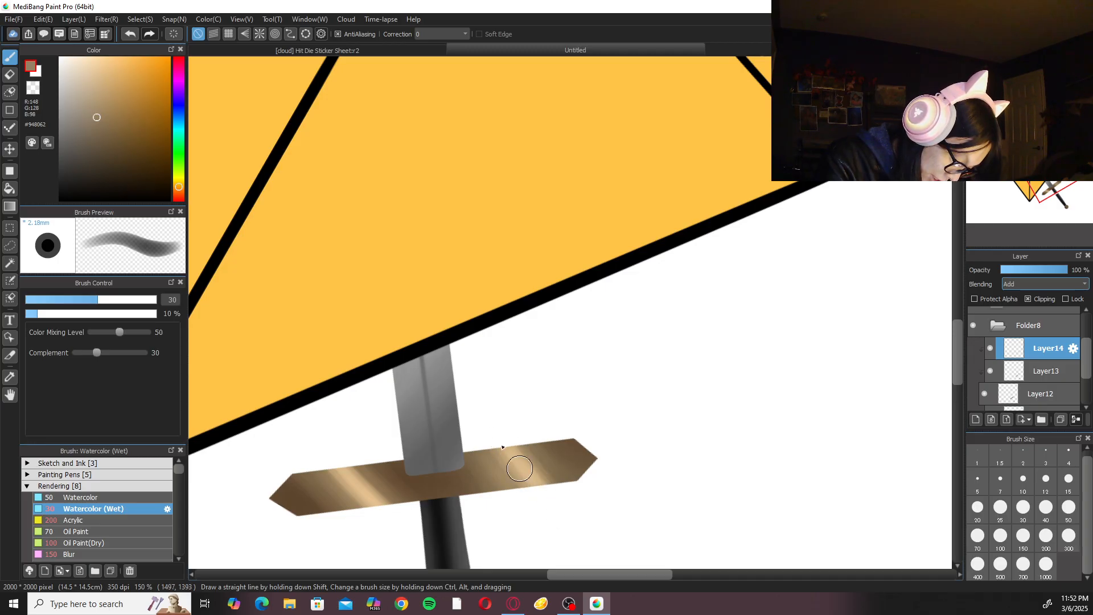
Soften the crossguard's highlight streaks with the Blur brush at size 150.
scroll(502, 414, down, 5)
click(121, 555)
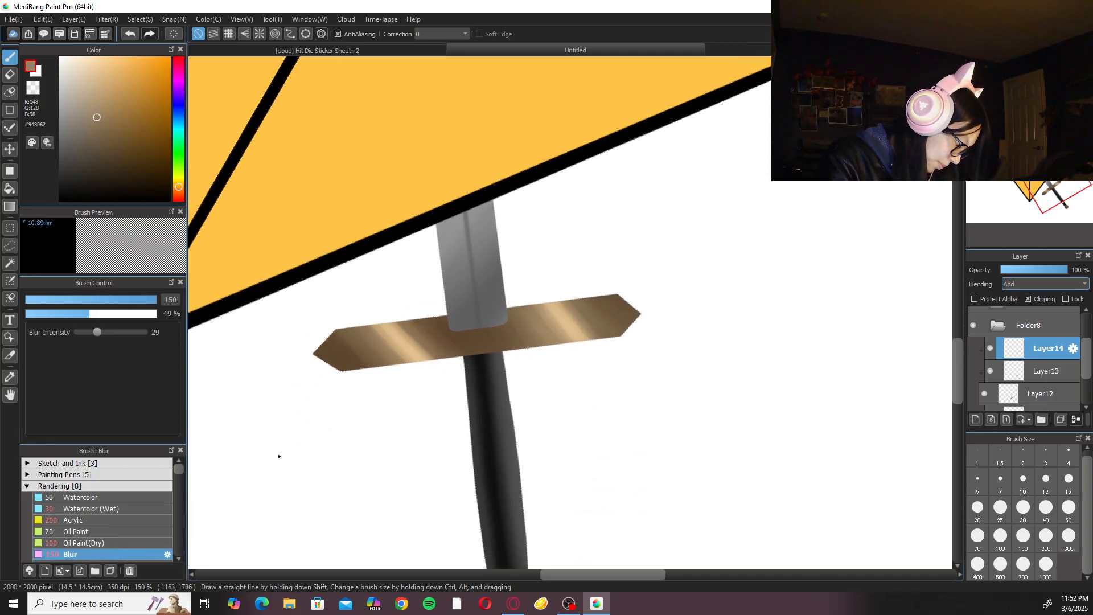
mouse_move(553, 302)
mouse_down()
mouse_move(566, 311)
mouse_move(550, 299)
mouse_up()
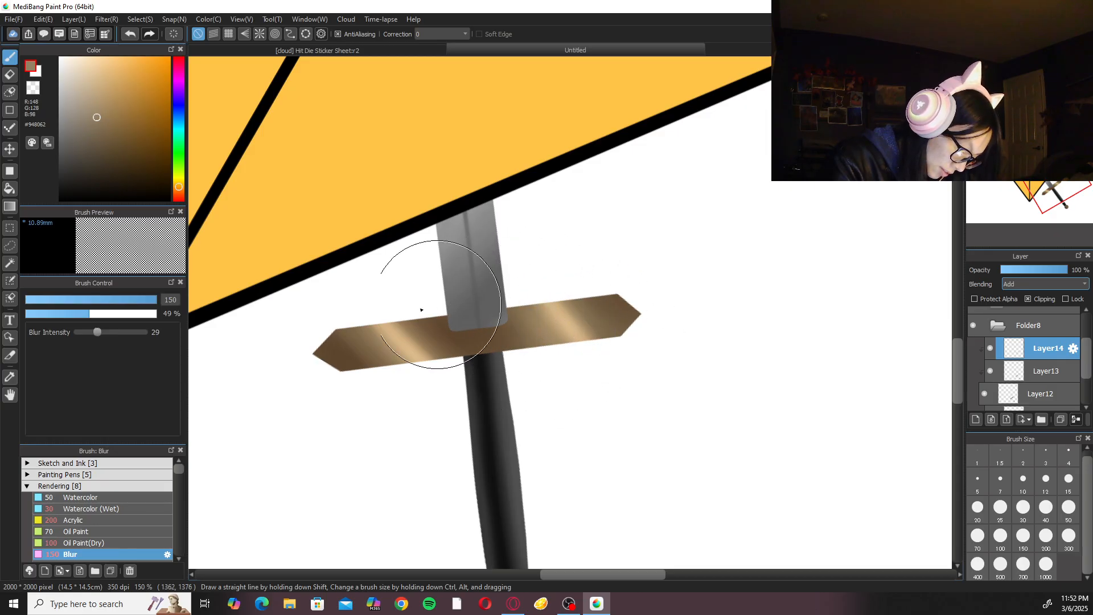
drag(463, 346, 526, 366)
Highlight the bevelled edge at the crossguard's lower-left end with the Watercolor (Wet) brush at size 30.
click(110, 507)
drag(457, 391, 512, 376)
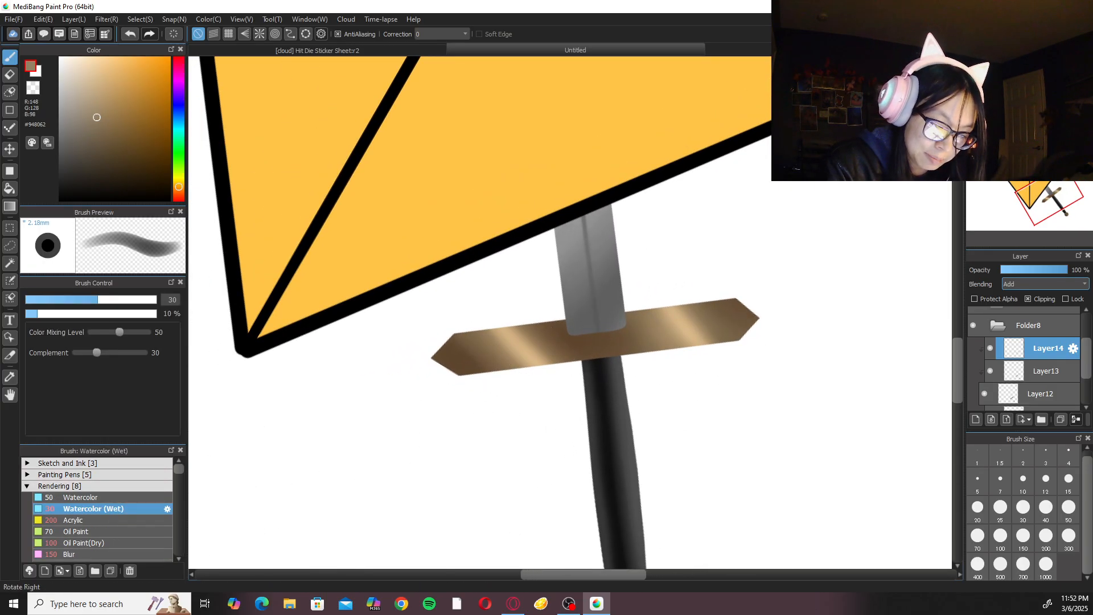
key(Right)
key(Right)
key(Right)
key(Right)
drag(593, 294, 636, 397)
scroll(637, 397, up, 1)
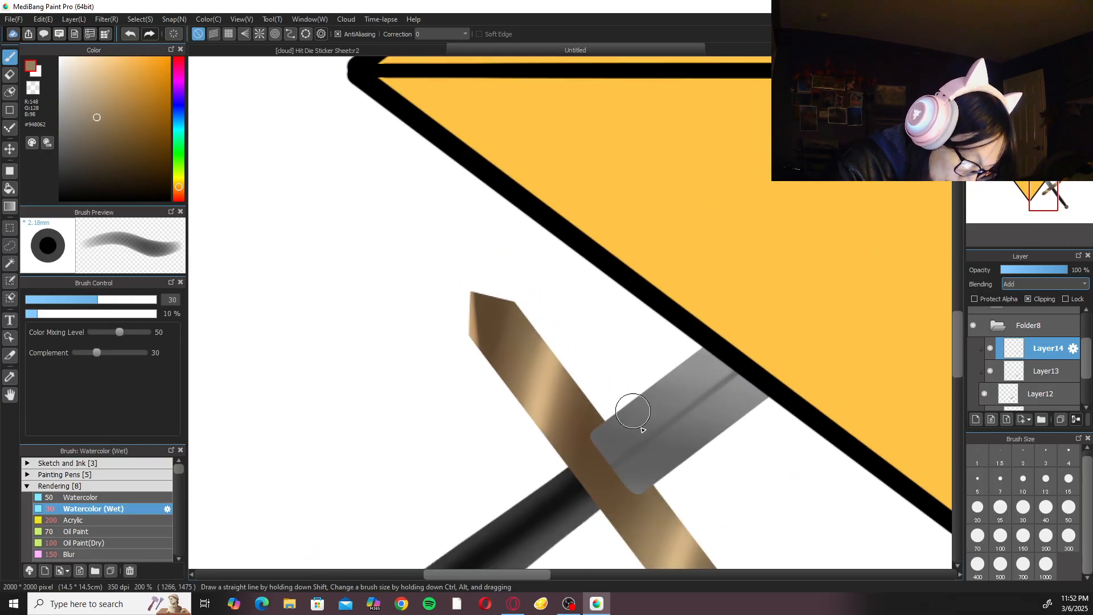
drag(638, 414, 613, 367)
drag(632, 479, 598, 379)
Highlight the bevelled edge at the crossguard's upper-right end with the same brush, undoing and repainting the stroke.
key(Left)
key(Left)
key(Left)
key(Left)
key(Left)
key(Left)
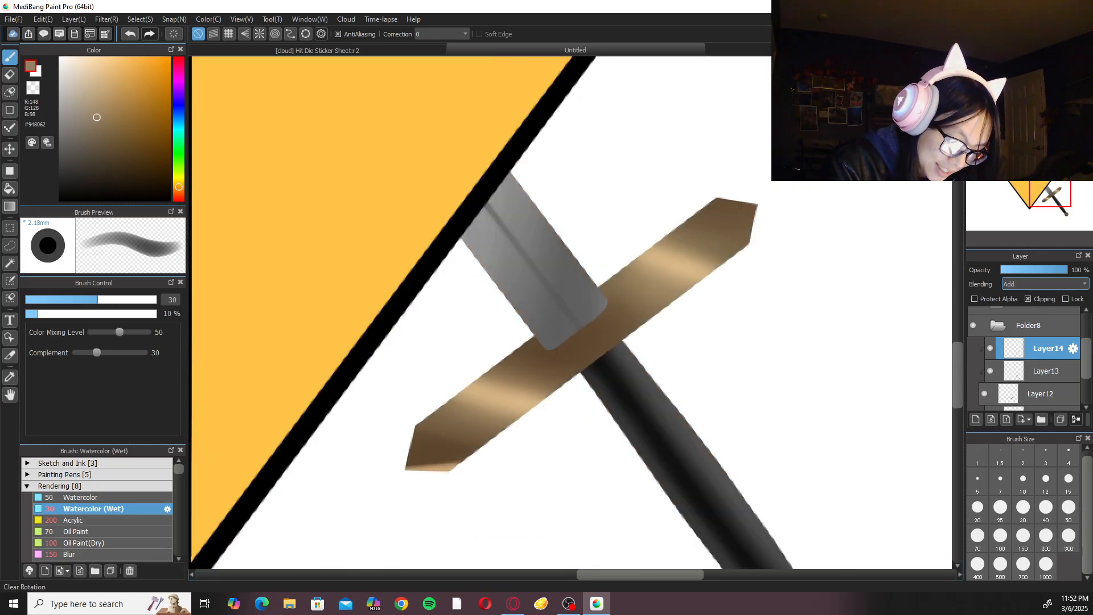
drag(761, 208, 745, 254)
drag(759, 213, 747, 251)
key(ctrl+z)
drag(762, 202, 749, 260)
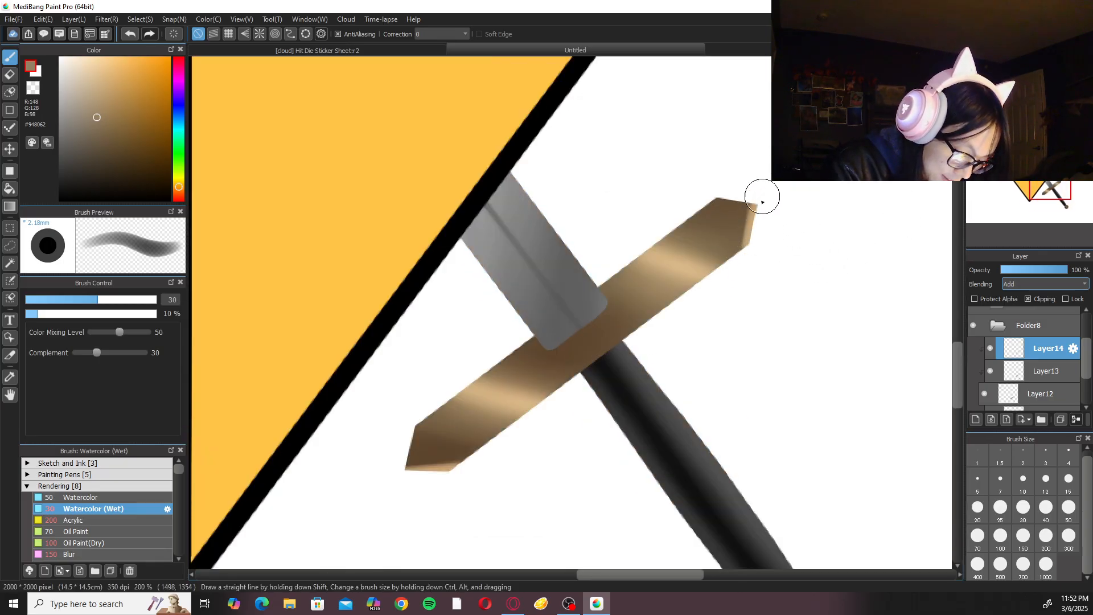
Blur the crossguard's end highlights at size 70 and repaint the upper-right edge with Watercolor (Wet) at size 30.
click(131, 554)
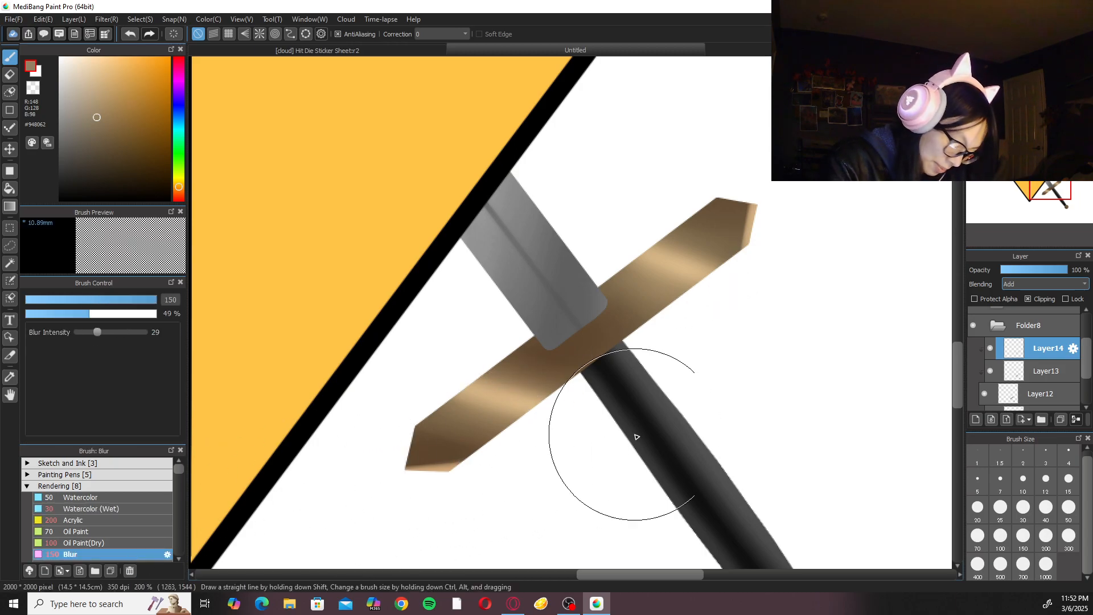
click(984, 544)
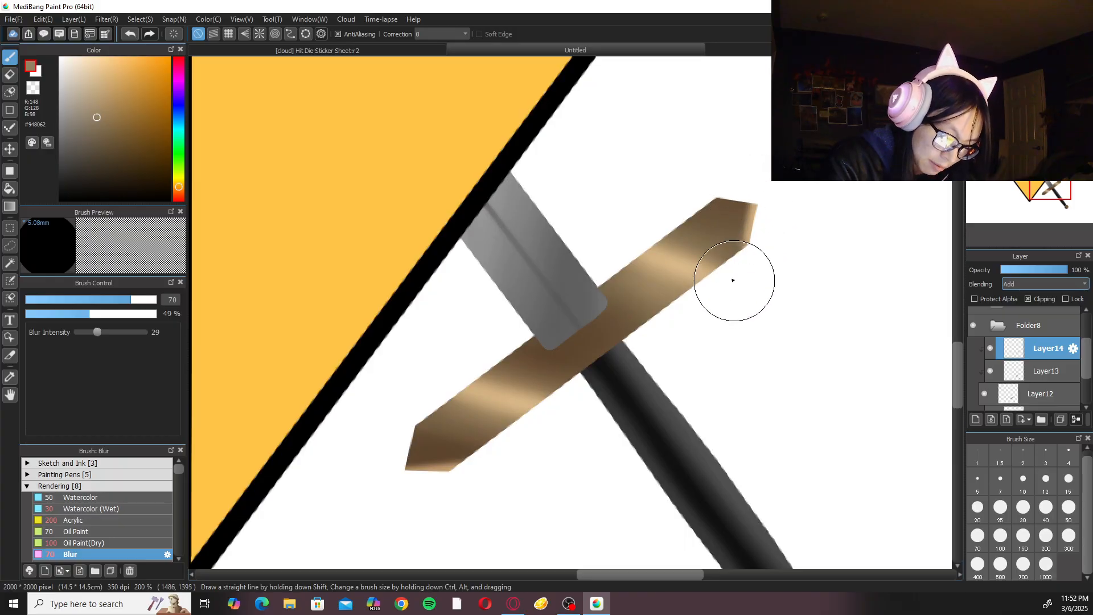
click(130, 507)
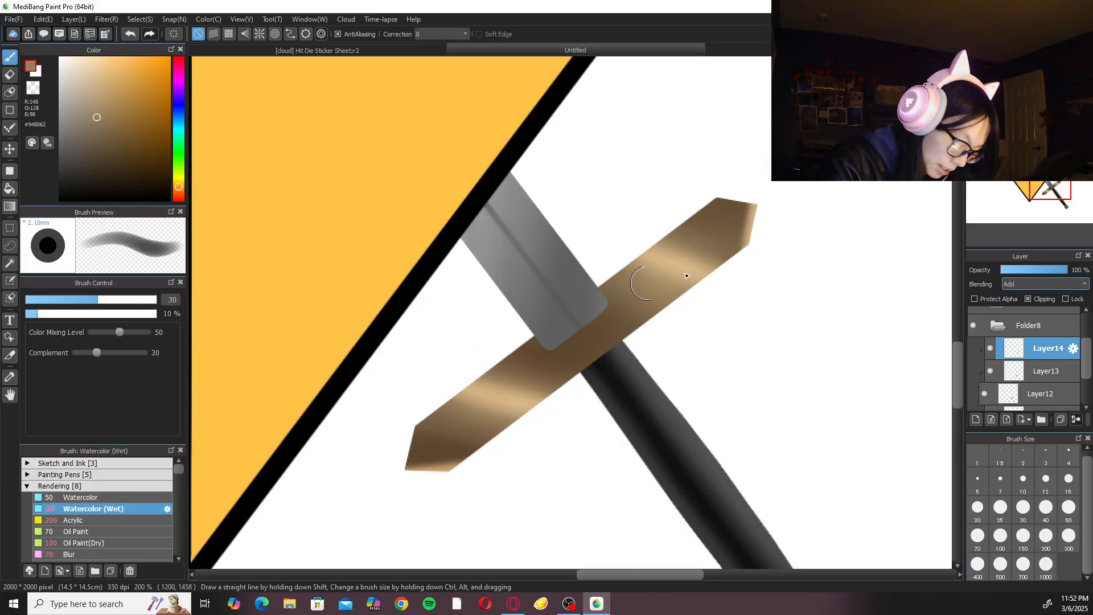
drag(763, 186, 746, 277)
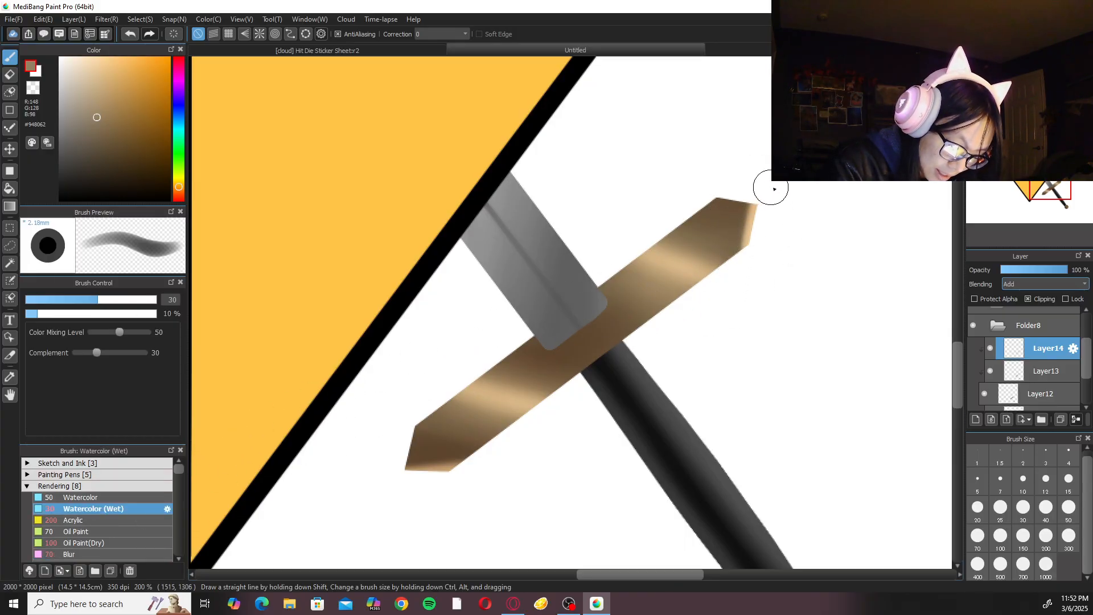
Paint a rounded highlight on the pommel with the Watercolor (Wet) brush at size 50.
scroll(773, 188, down, 5)
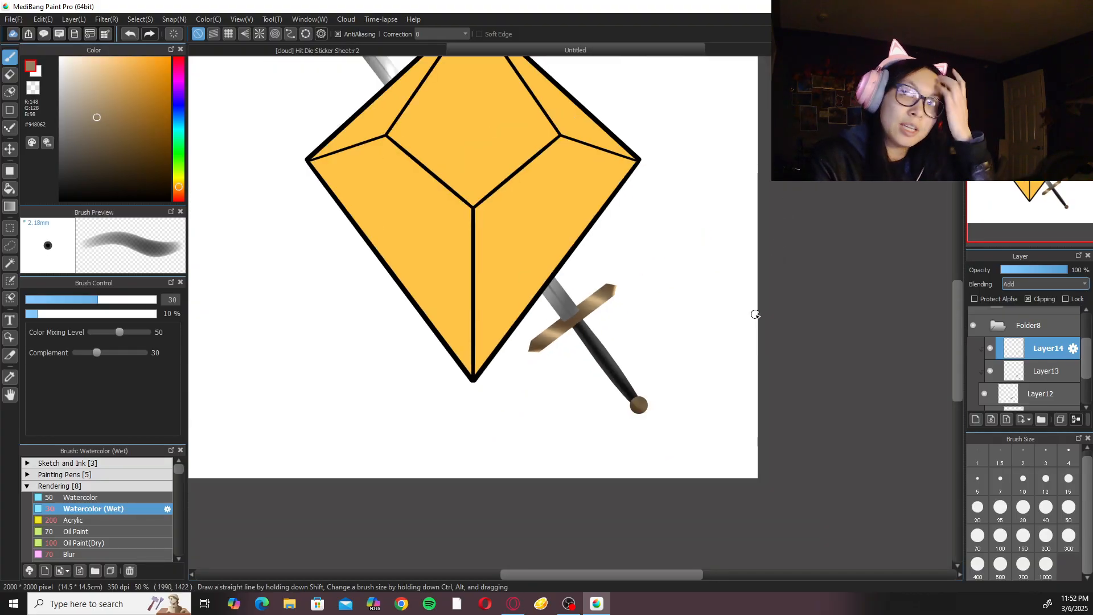
scroll(655, 256, up, 5)
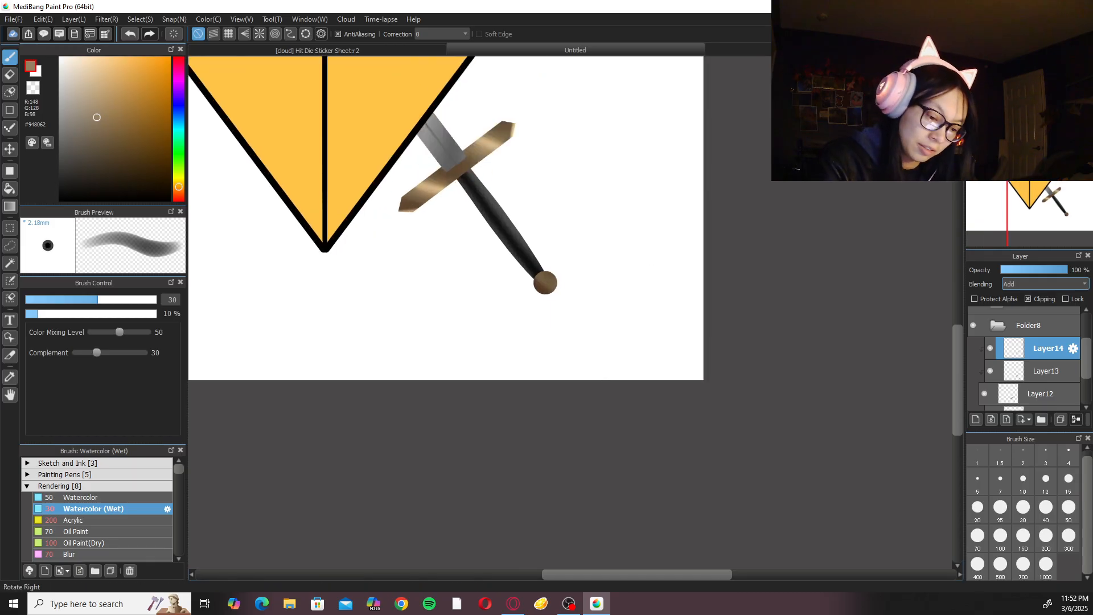
drag(726, 281, 678, 327)
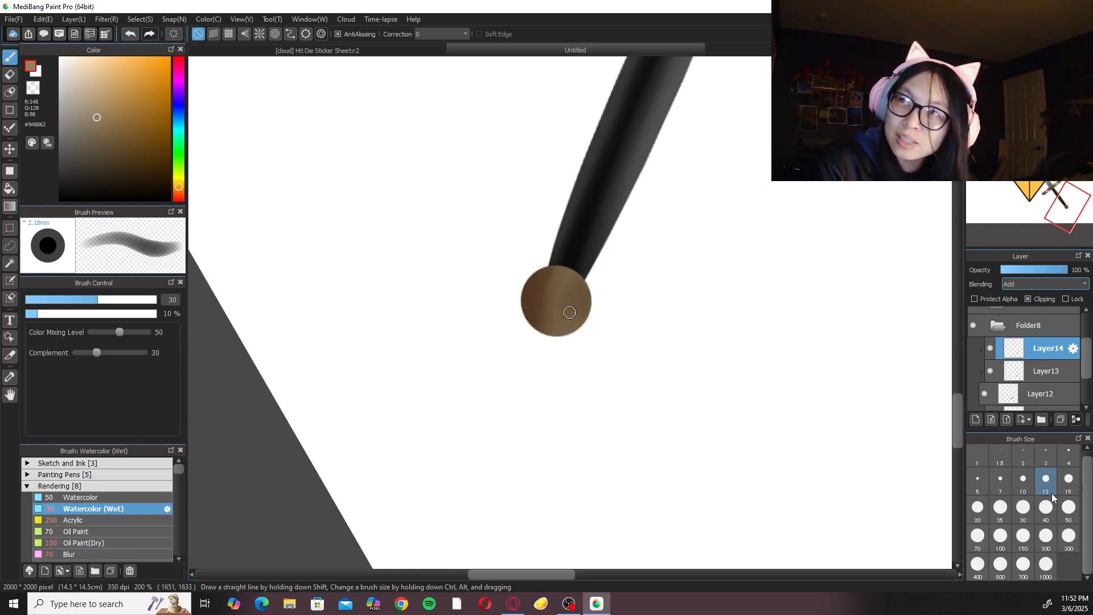
click(1069, 507)
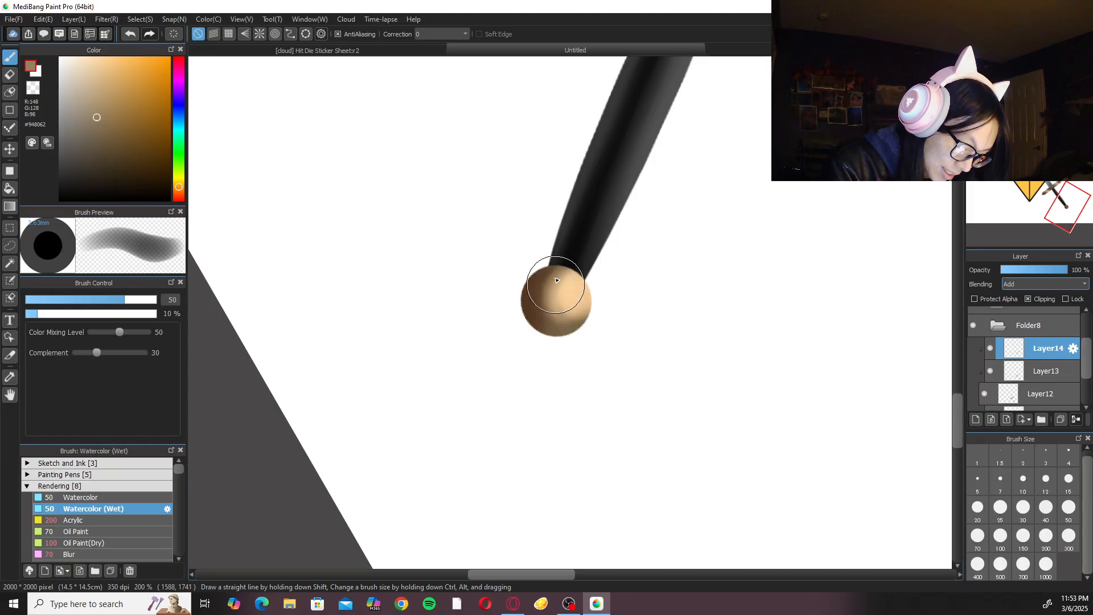
Soften the pommel's highlight with the Blur brush at size 100.
click(121, 552)
click(999, 535)
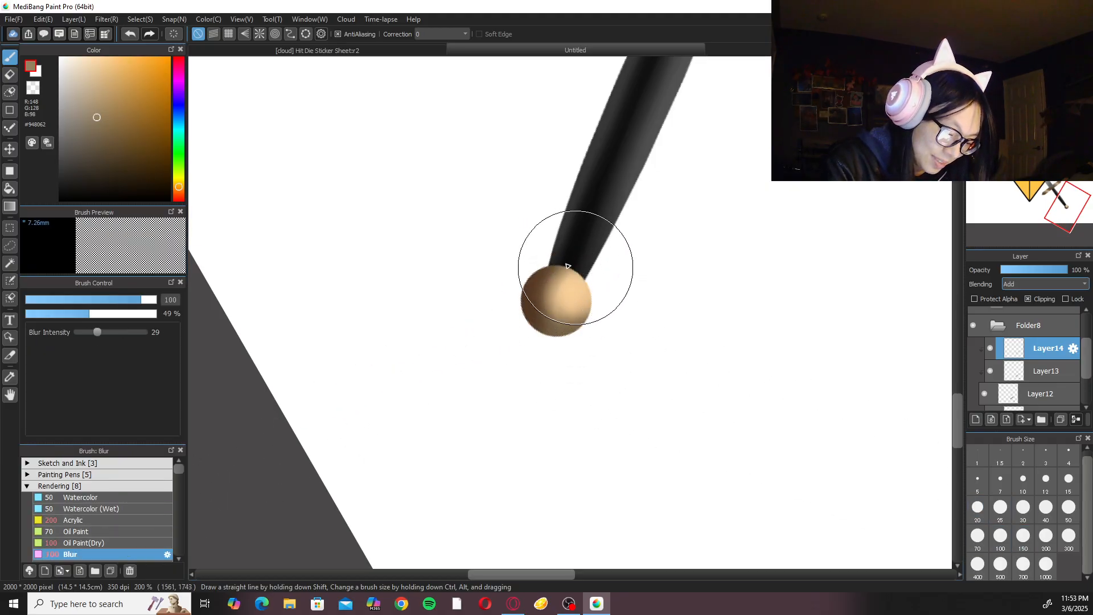
scroll(586, 301, up, 1)
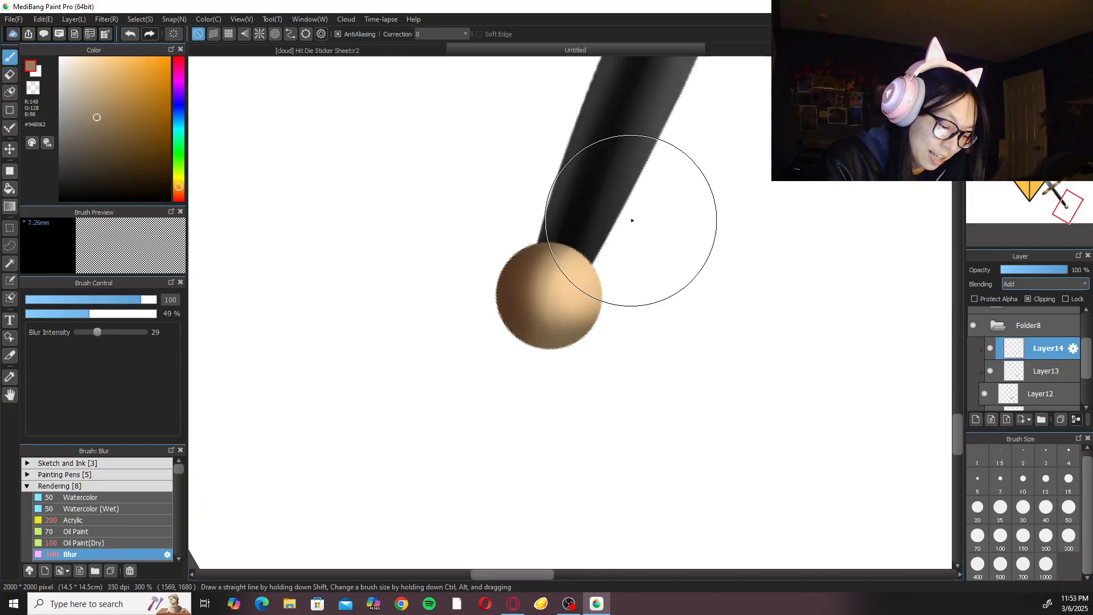
Extend the highlight along the pommel's right edge with the Watercolor (Wet) brush at size 30.
click(117, 508)
click(1069, 506)
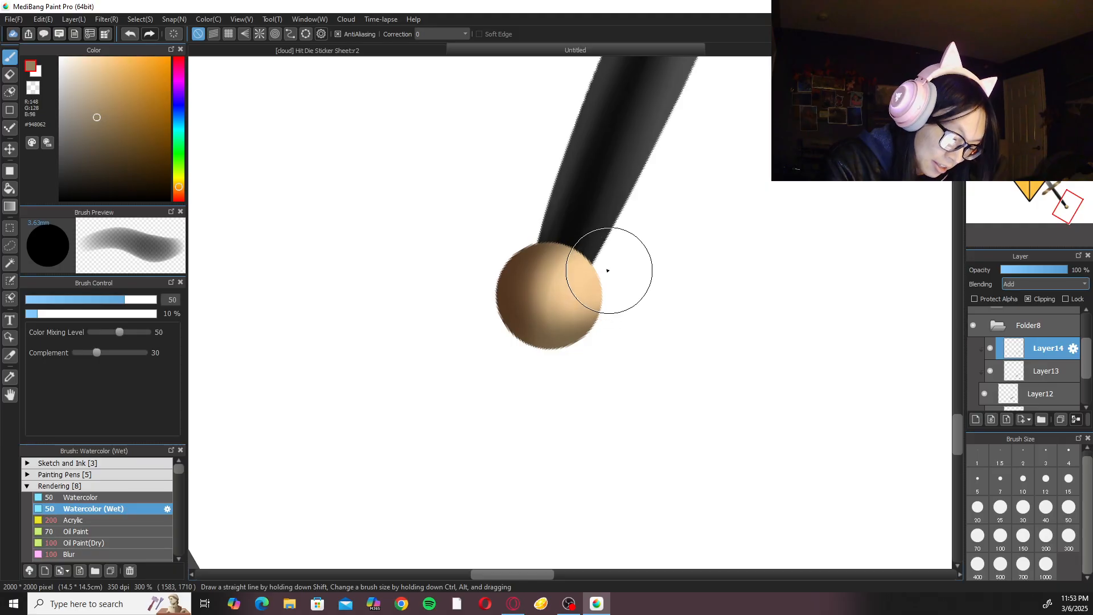
click(1025, 511)
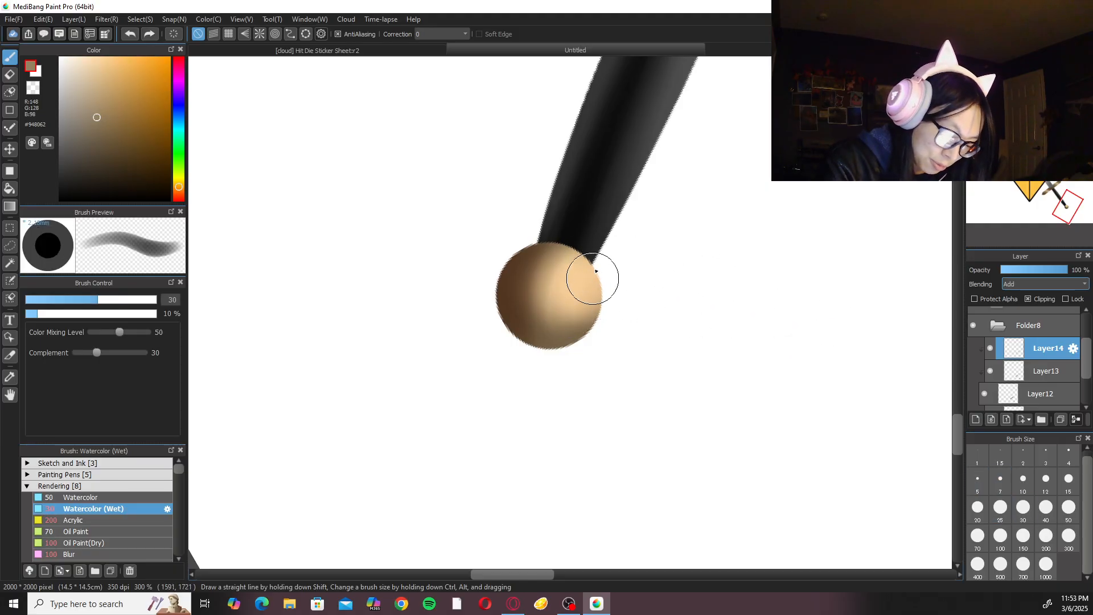
drag(604, 250, 611, 369)
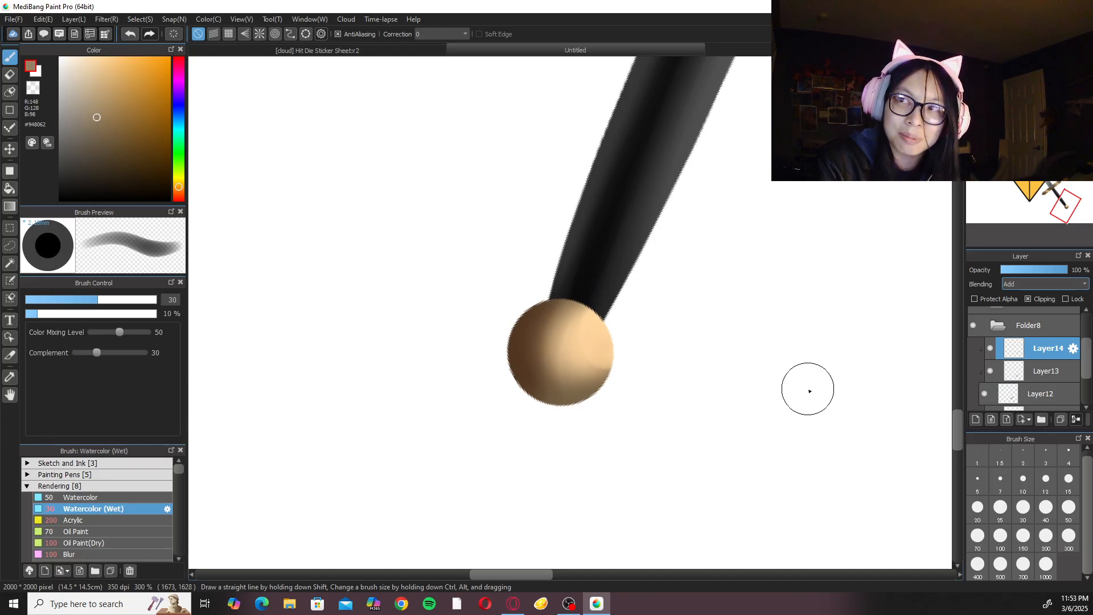
Paint a thin rim highlight along the pommel's left edge with Watercolor (Wet) at size 10, undoing stray strokes, and soften it with Blur.
click(1024, 479)
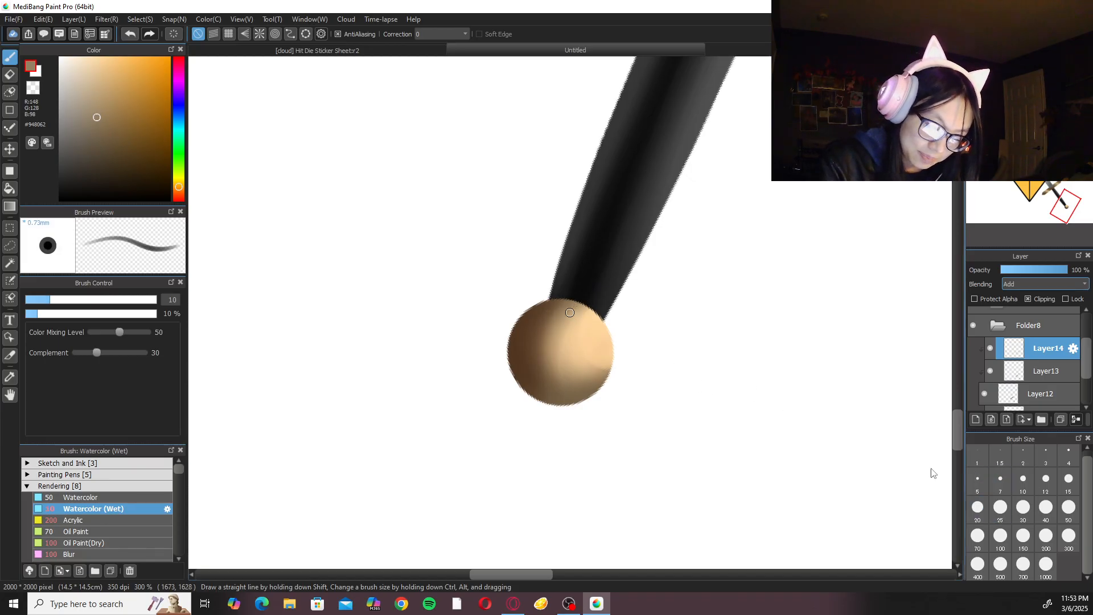
mouse_move(512, 330)
mouse_down()
mouse_move(514, 385)
mouse_move(520, 314)
mouse_move(512, 324)
mouse_move(527, 320)
mouse_move(518, 314)
mouse_move(506, 361)
mouse_up()
key(ctrl+z)
key(ctrl+z)
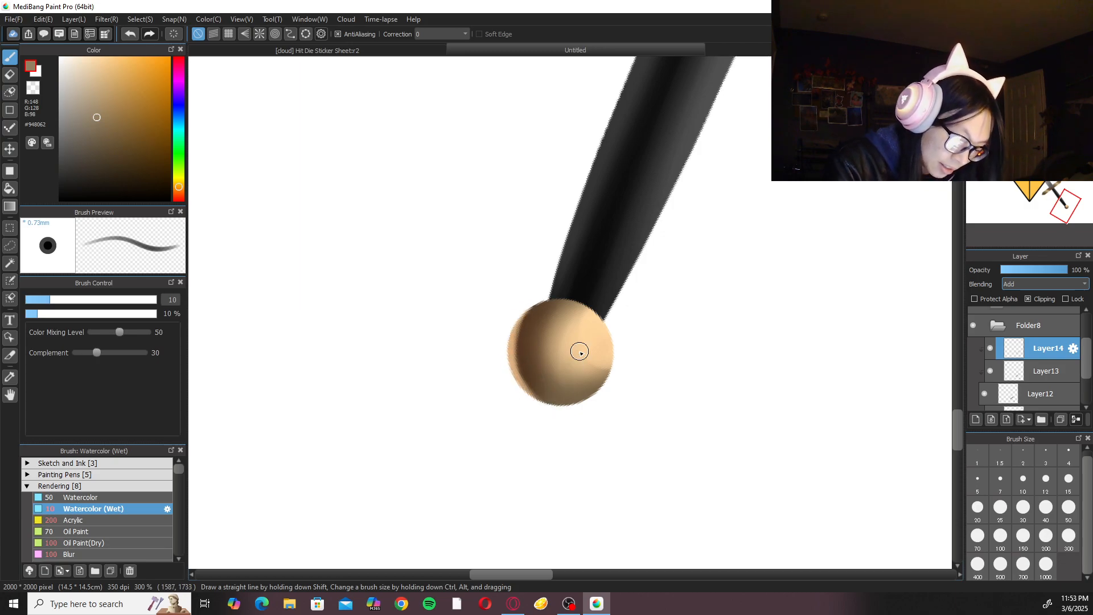
click(103, 553)
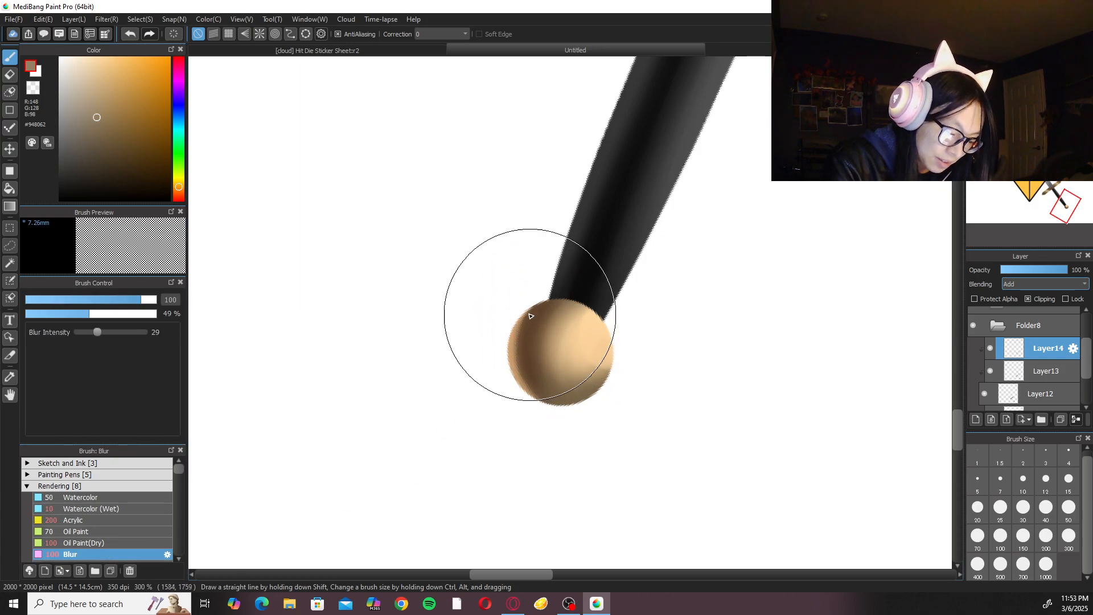
Repaint the pommel's left rim highlight with Watercolor (Wet) at size 10 and blend it with the Blur brush at size 100.
click(107, 511)
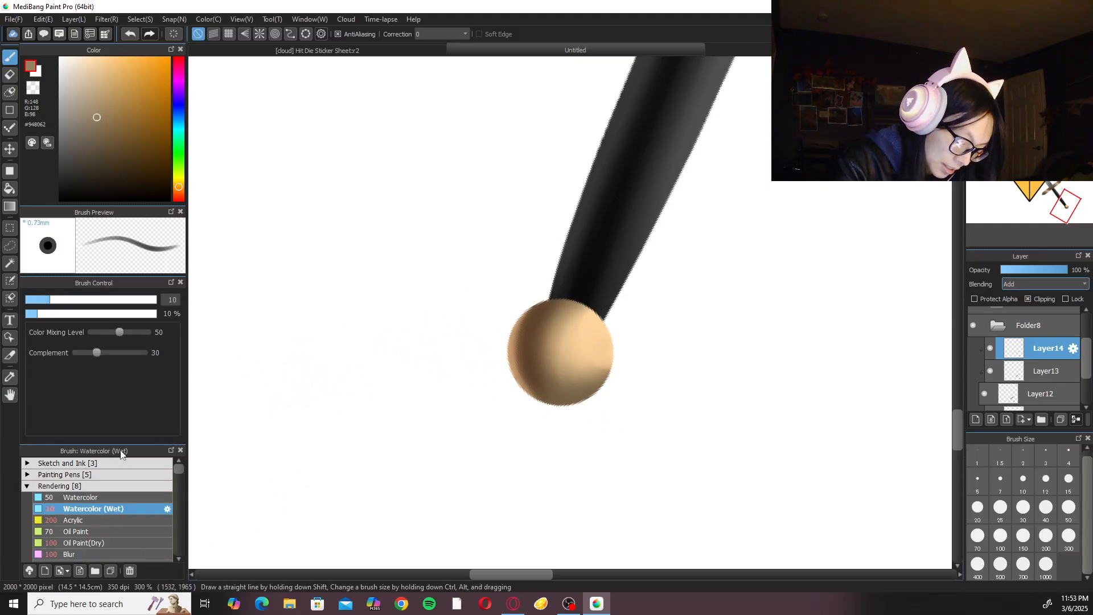
mouse_move(515, 321)
mouse_down()
mouse_move(516, 382)
mouse_move(516, 319)
mouse_move(521, 389)
mouse_move(510, 327)
mouse_move(533, 391)
mouse_move(513, 367)
mouse_move(515, 320)
mouse_move(538, 387)
mouse_up()
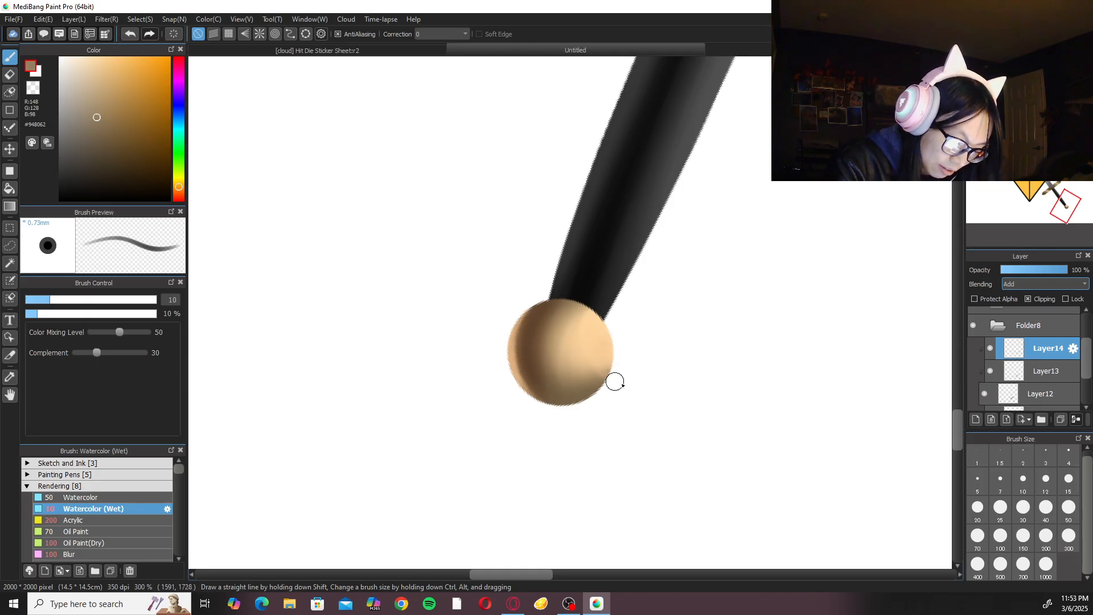
click(86, 554)
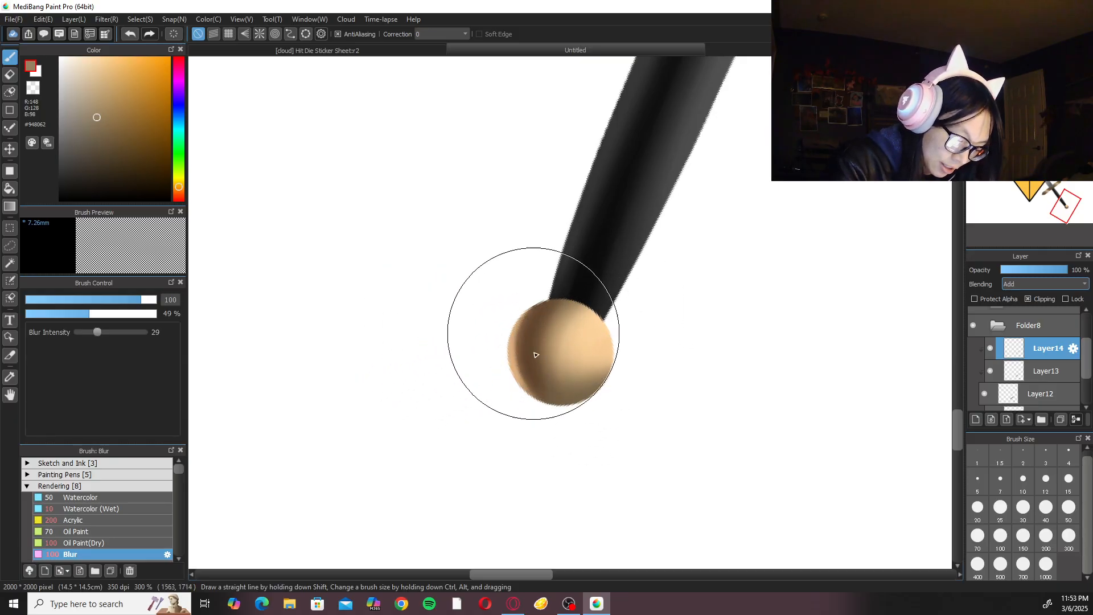
click(99, 509)
key(ctrl+plus)
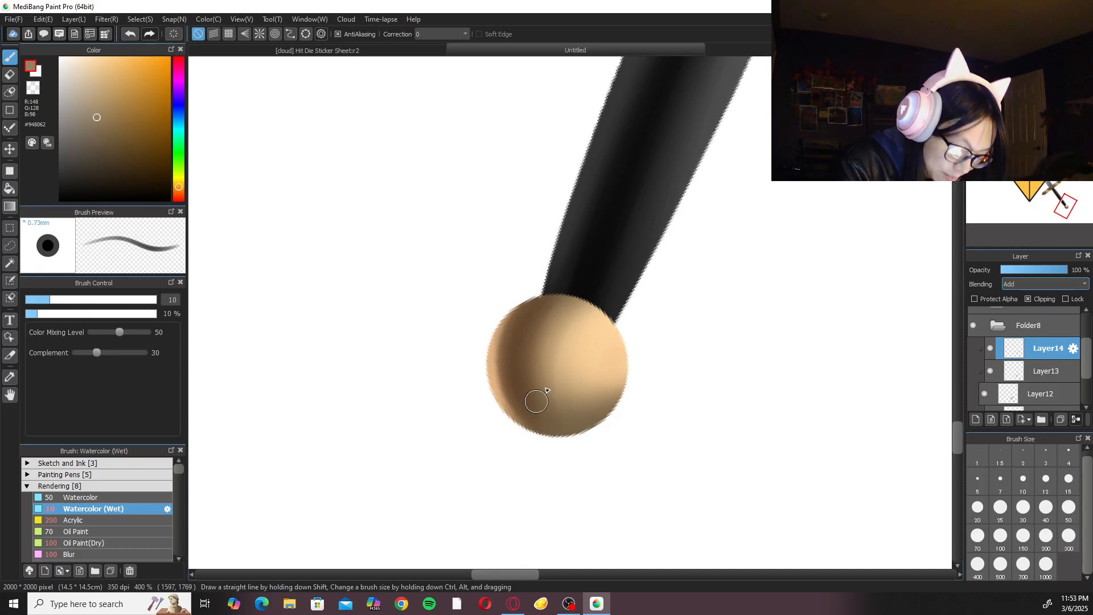
key(Up)
Brighten the two highlight bands on the crossguard with Watercolor (Wet) at size 20 and soften them with Blur at size 100.
key(ctrl+minus)
key(ctrl+minus)
key(ctrl+minus)
key(ctrl+minus)
key(ctrl+minus)
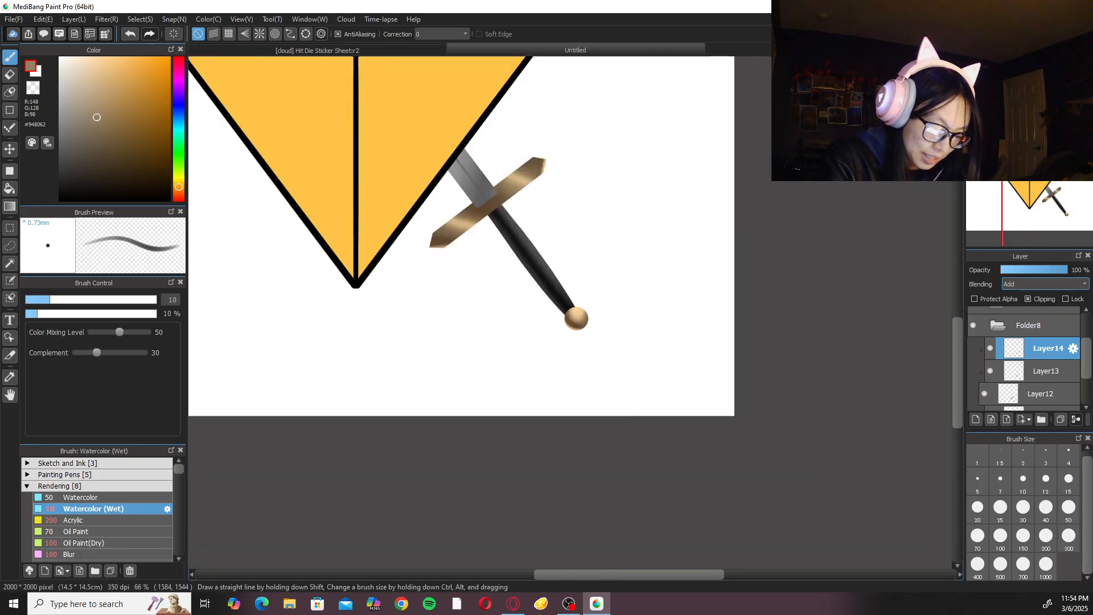
key(ctrl+0)
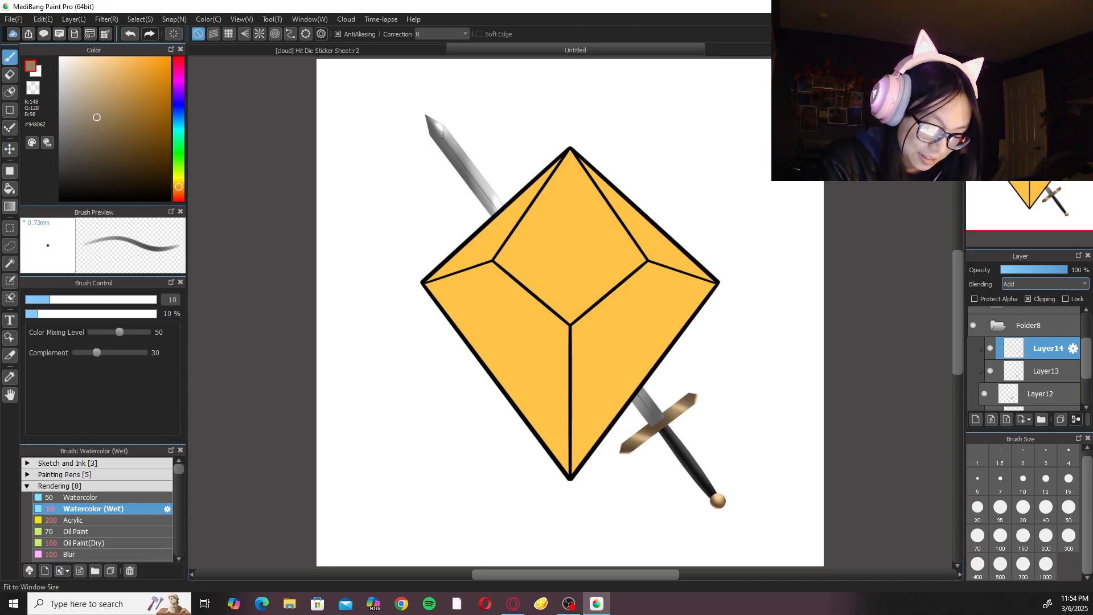
drag(739, 296, 685, 254)
key(Right)
key(Right)
key(Right)
key(Right)
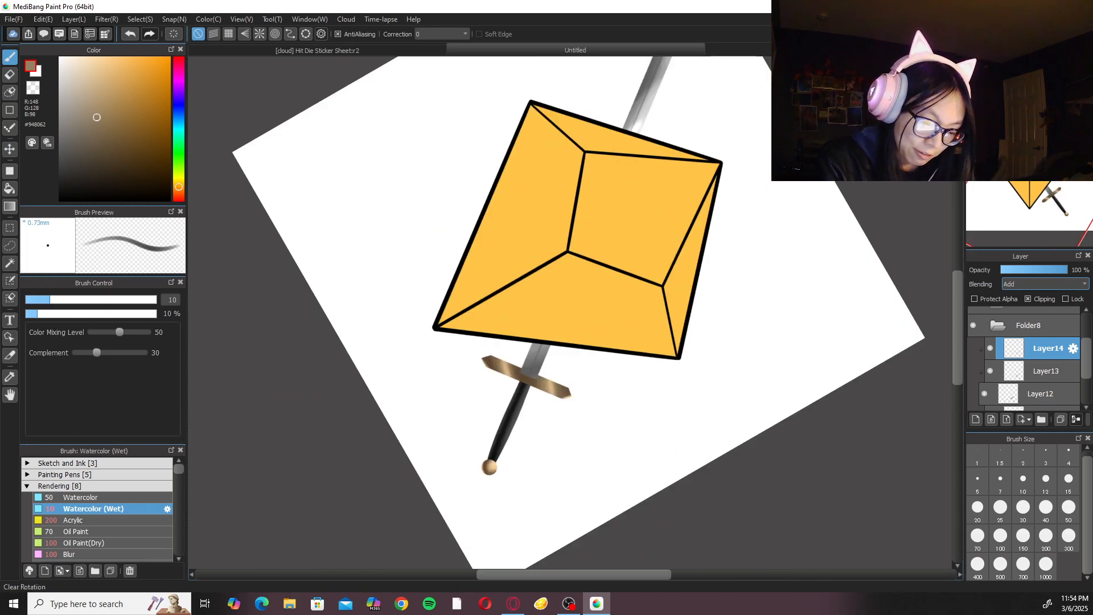
scroll(563, 337, up, 8)
click(1045, 506)
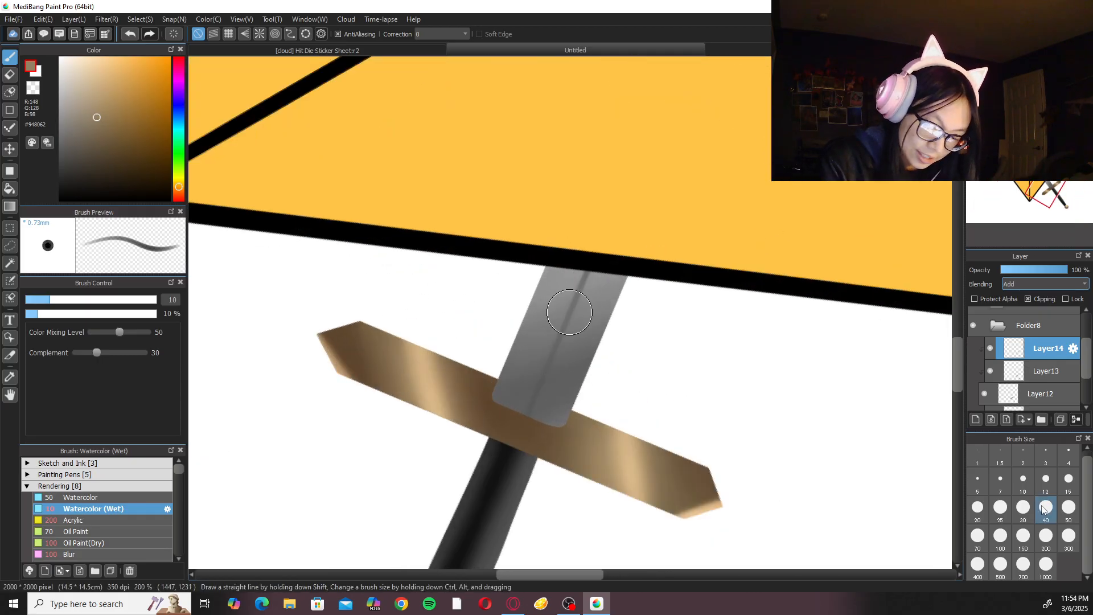
click(977, 507)
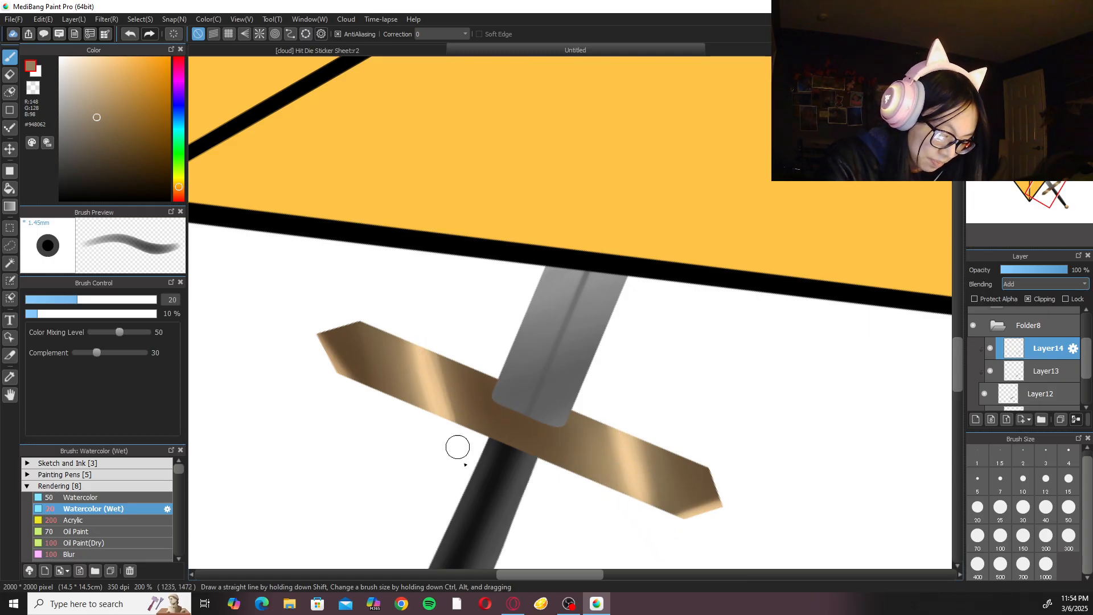
click(134, 553)
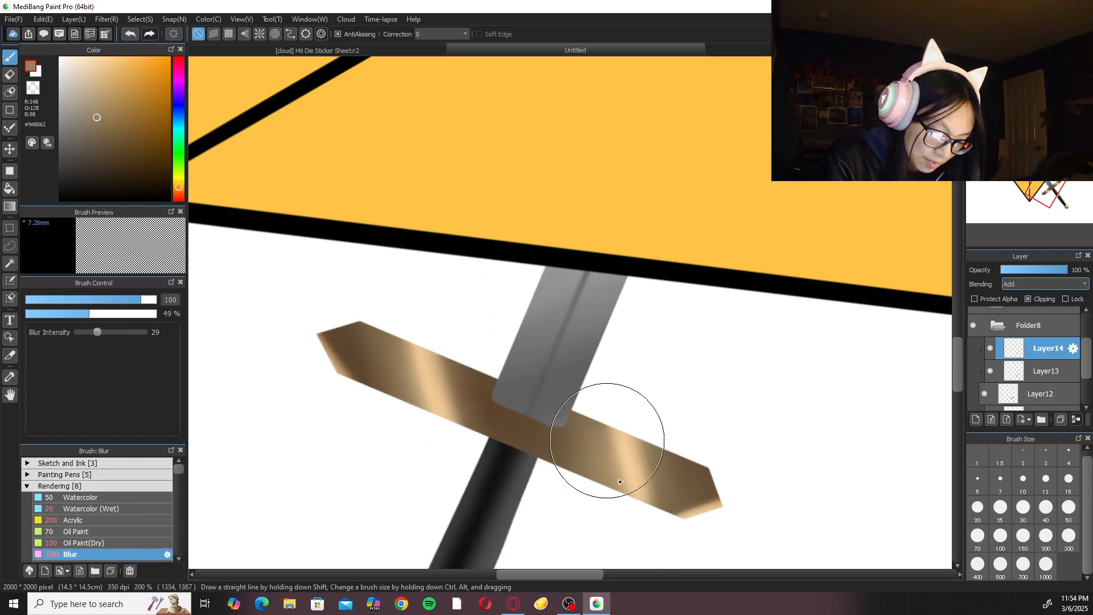
click(1033, 65)
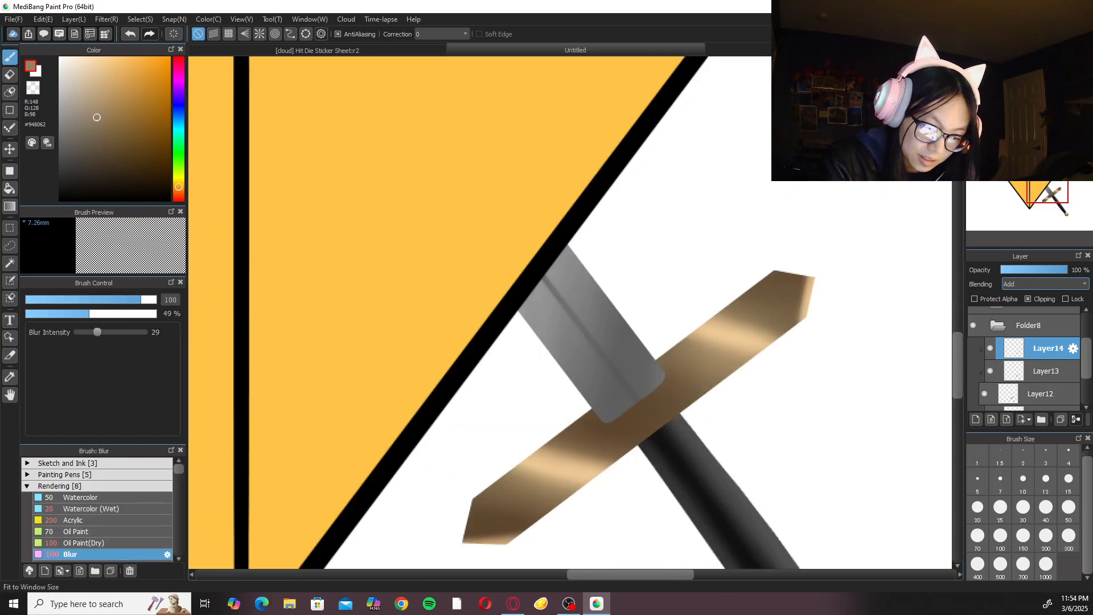
click(1008, 65)
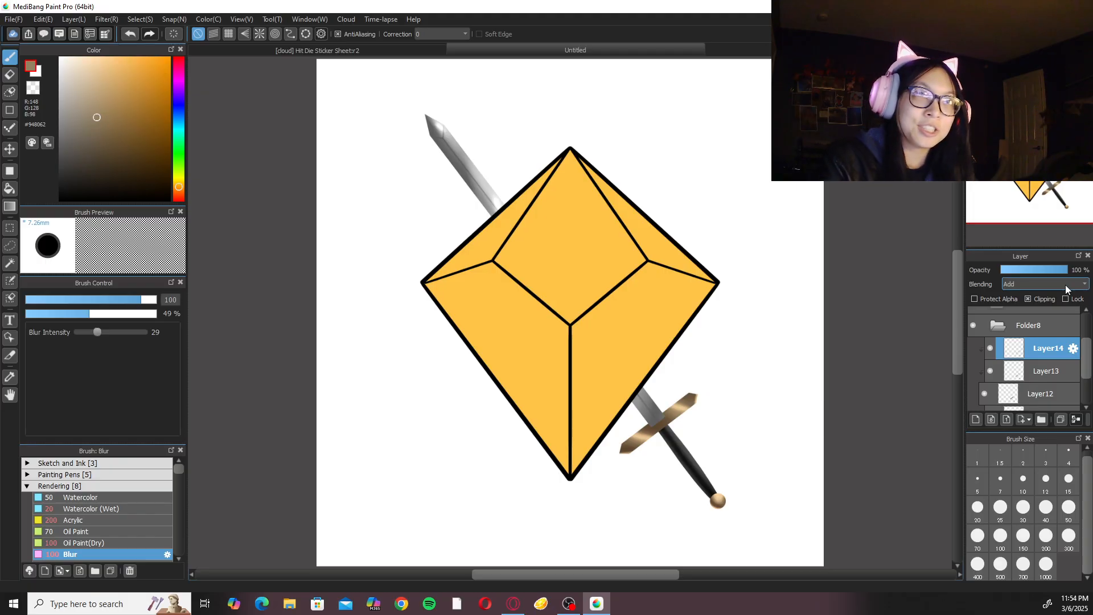
Make Layer11 active, sample the grey highlight from the sword's grip and lighten the colour to #5E5E5E.
scroll(1071, 358, down, 3)
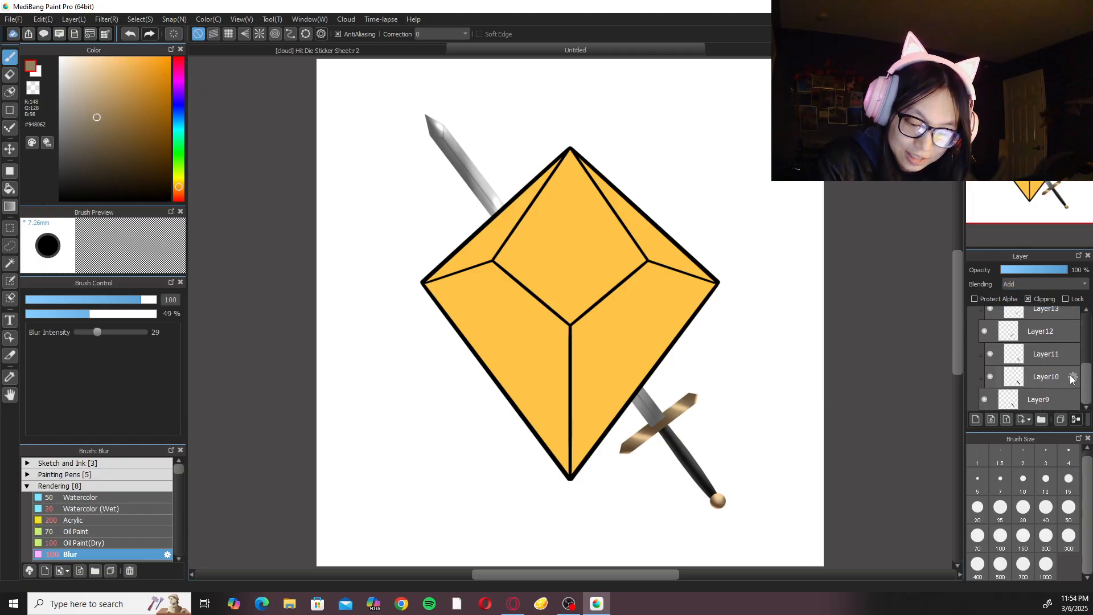
click(1057, 357)
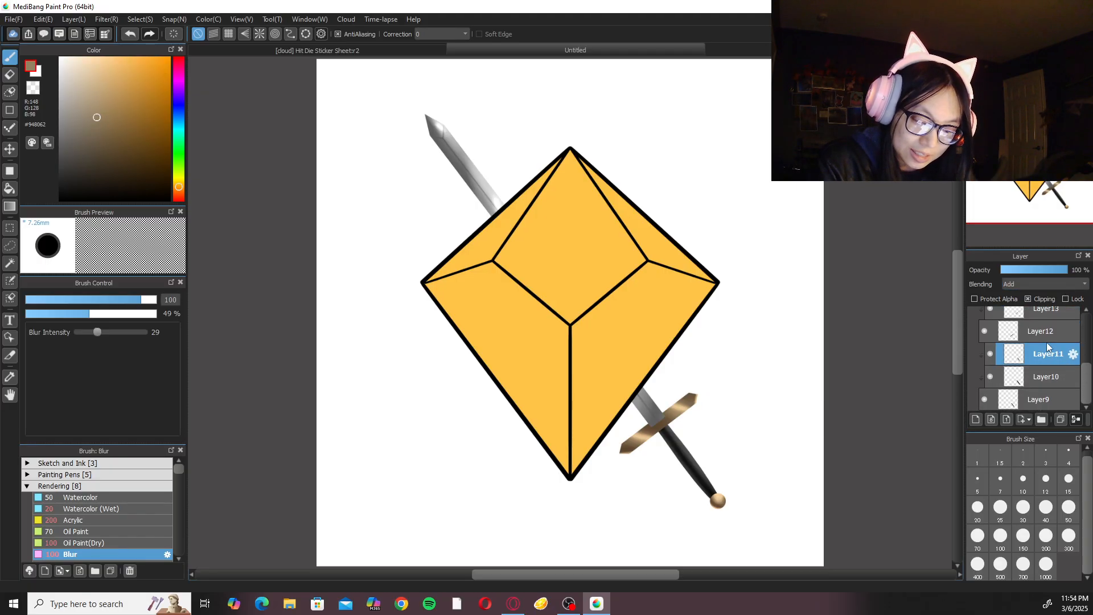
scroll(780, 419, up, 5)
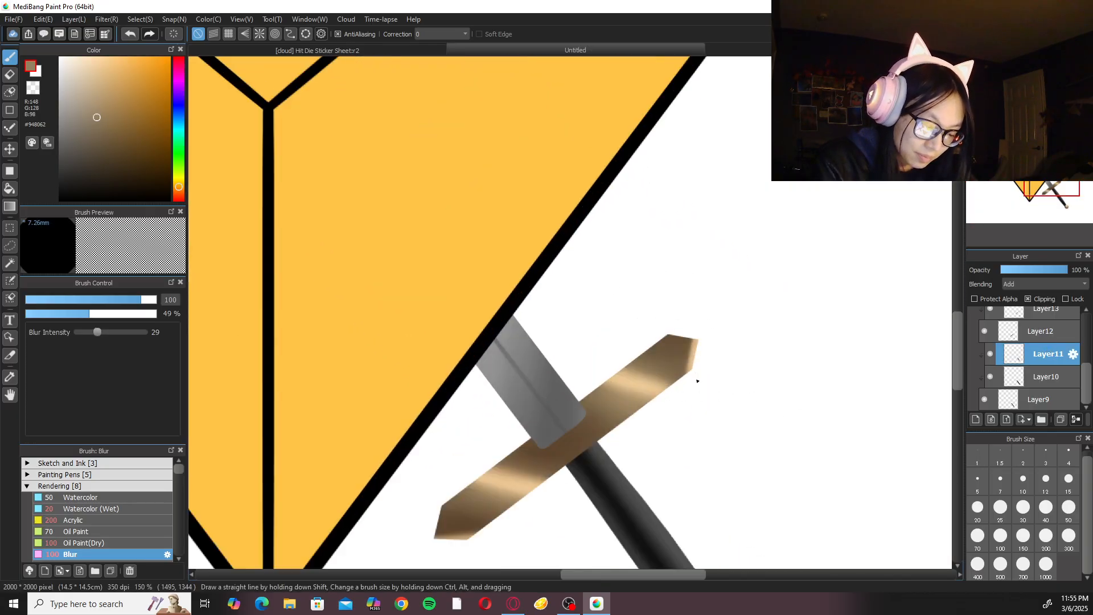
drag(657, 412, 654, 401)
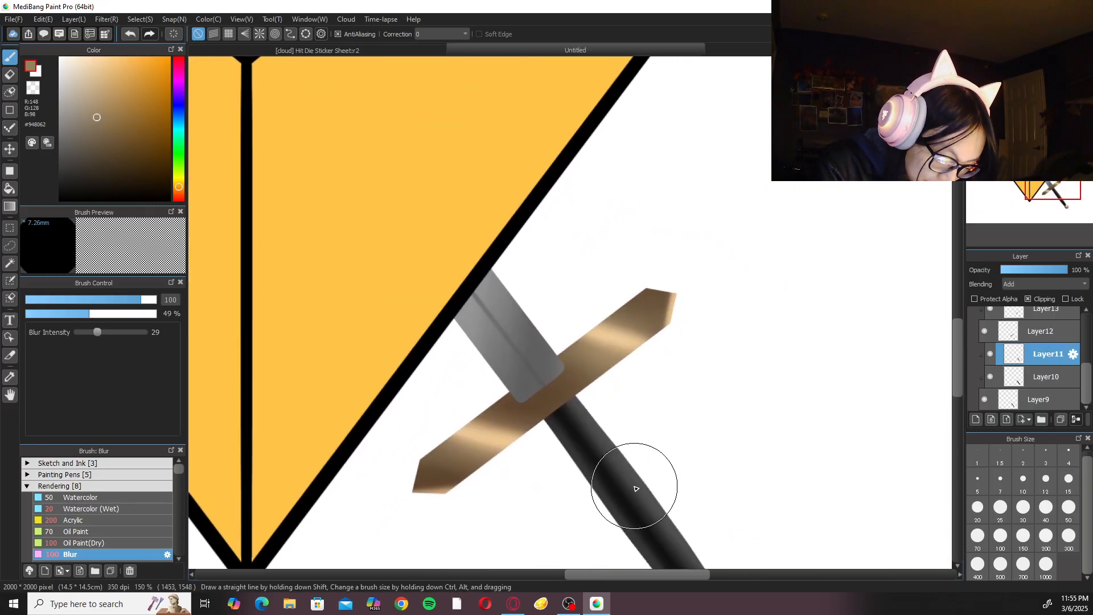
alt+click(640, 480)
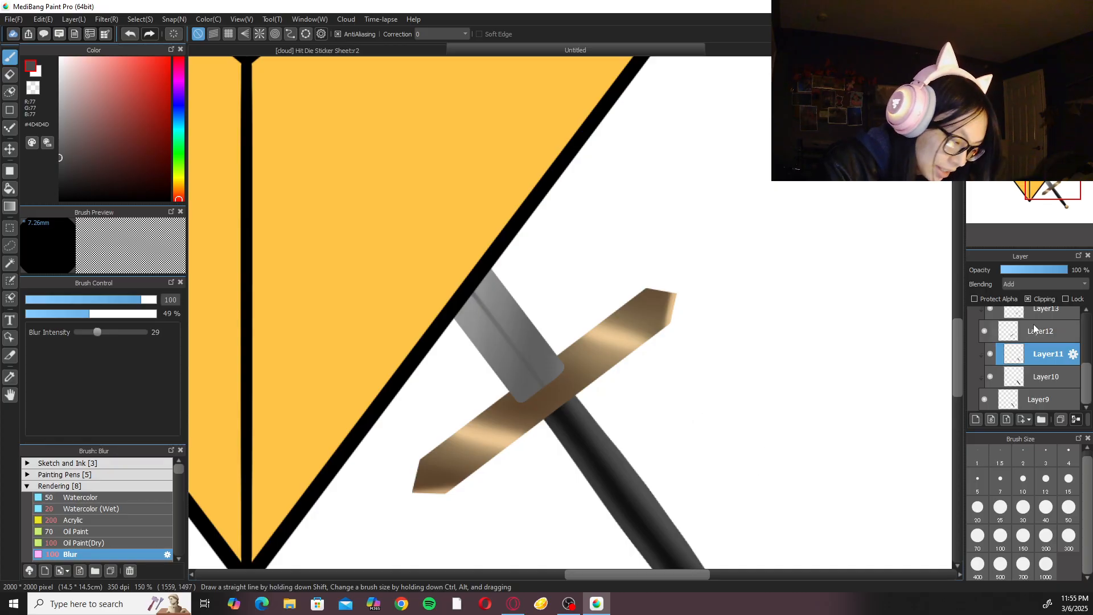
click(60, 153)
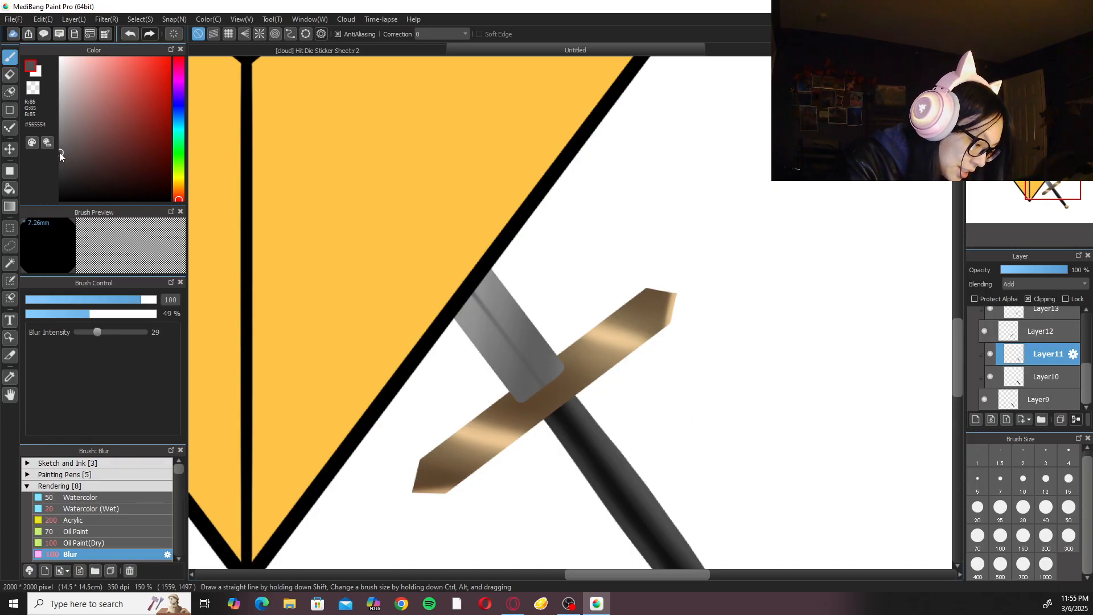
Brighten the highlight on the black grip with the Watercolor (Wet) brush at size 50, undoing and repainting the stroke.
click(111, 507)
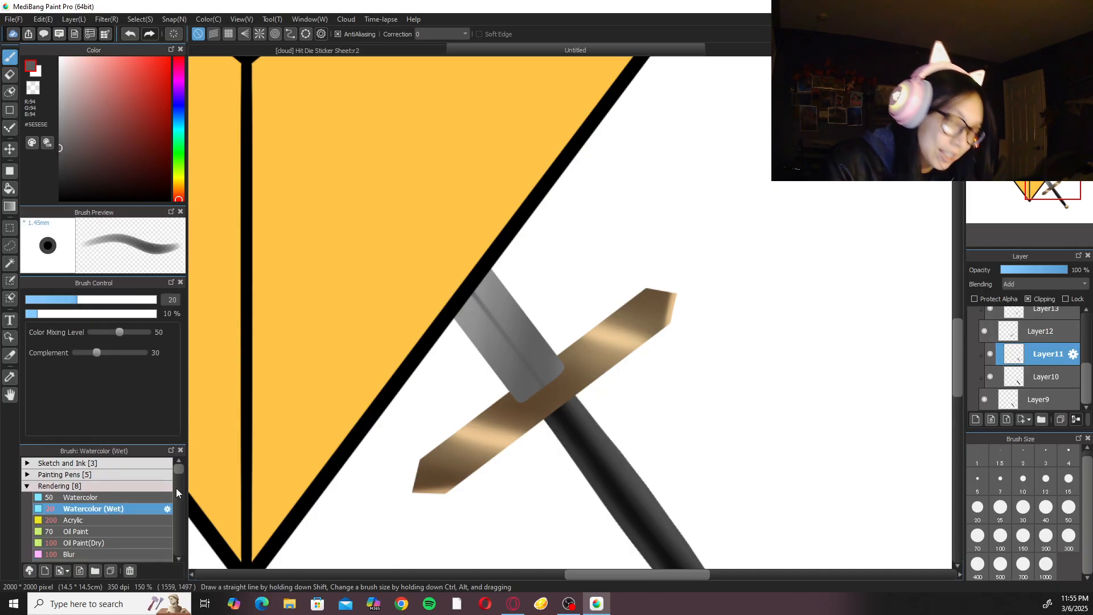
drag(804, 427, 704, 365)
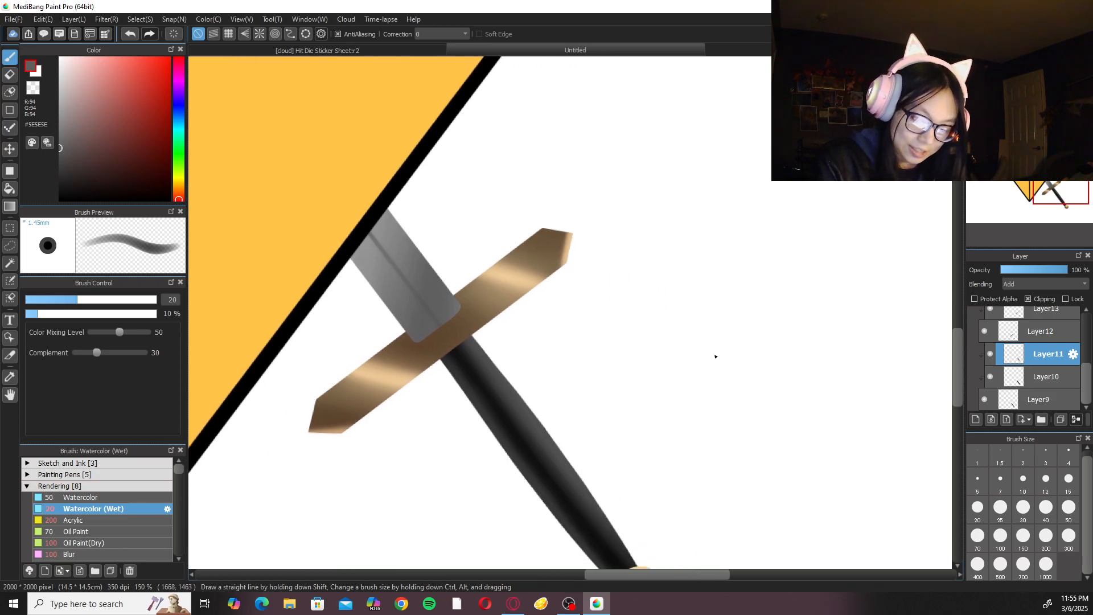
key(ctrl+minus)
click(1070, 508)
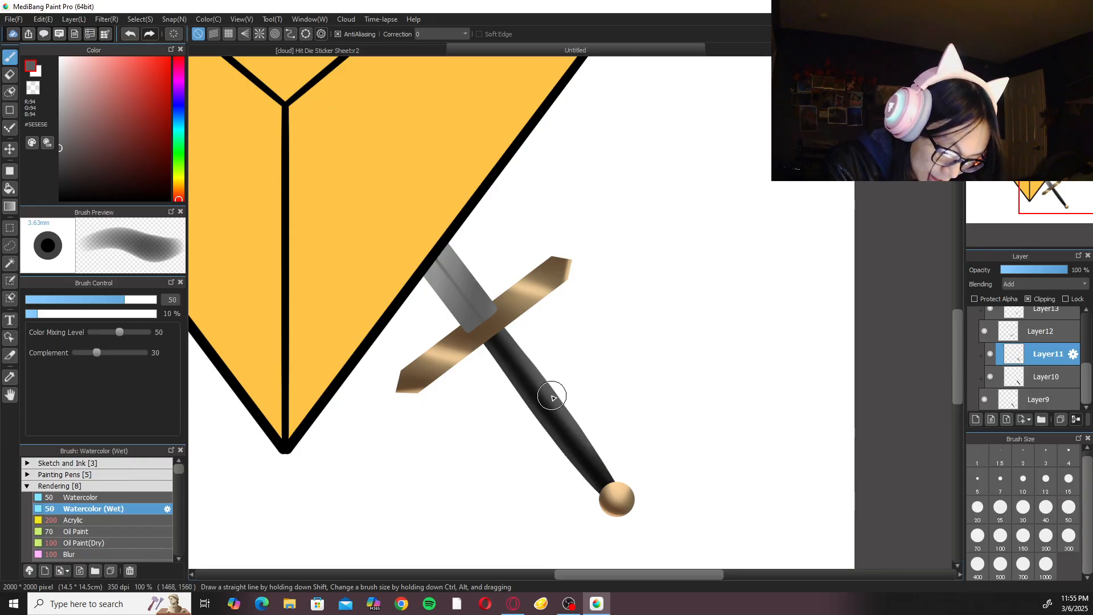
key(ctrl+z)
mouse_move(548, 385)
mouse_down()
mouse_move(515, 336)
mouse_move(528, 347)
mouse_up()
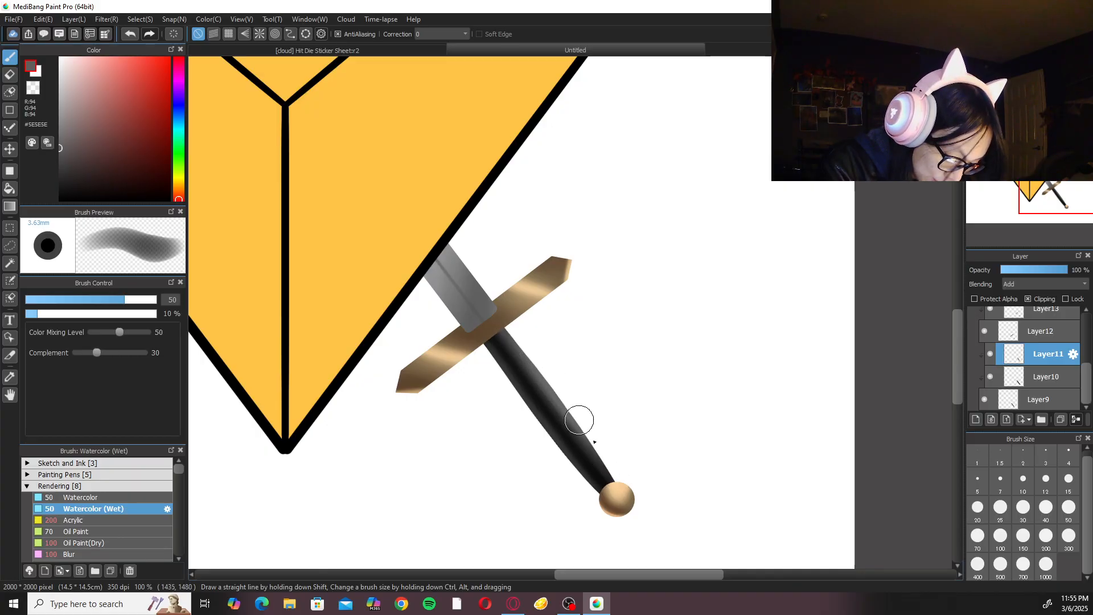
scroll(564, 396, up, 1)
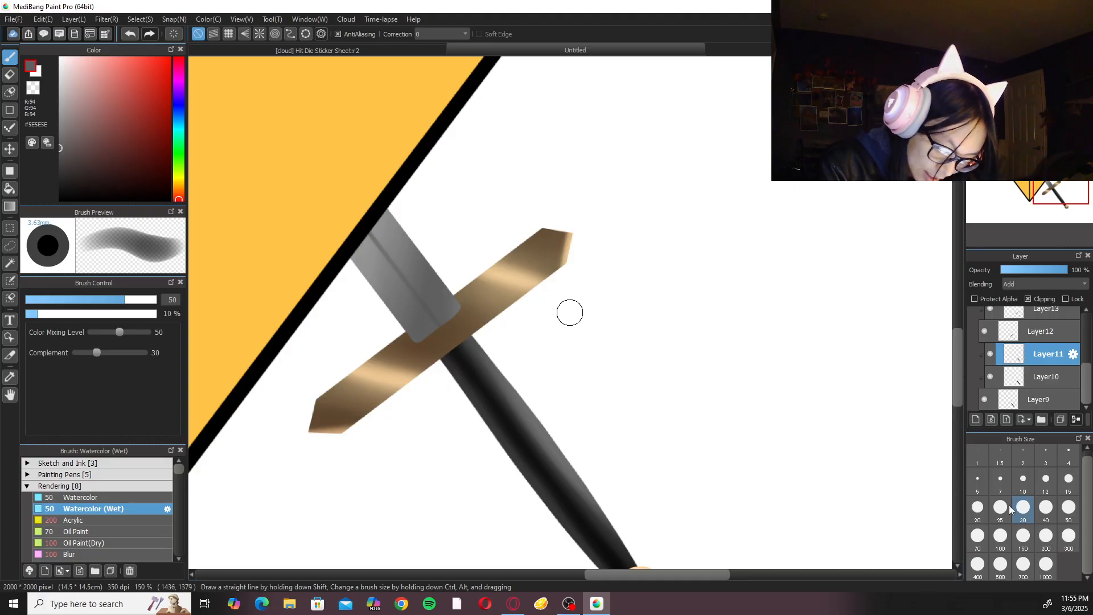
Paint a thin highlight along the grip's lower-left edge with Watercolor (Wet) at size 20, undoing and redrawing the strokes until it follows the edge.
click(978, 507)
scroll(502, 419, down, 1)
drag(512, 386, 593, 483)
key(ctrl+z)
drag(501, 365, 555, 451)
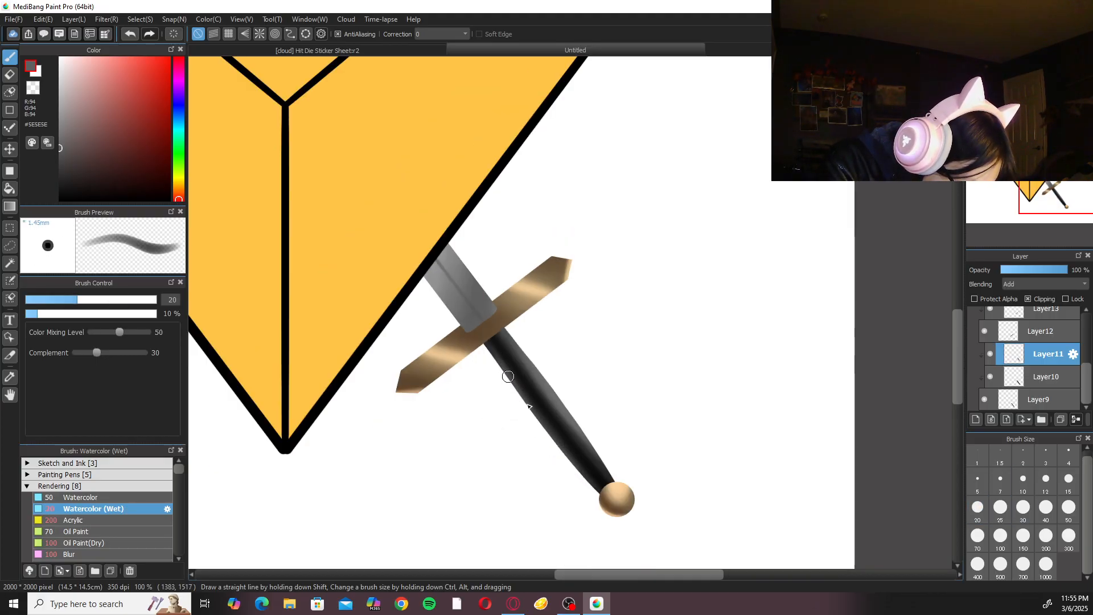
key(ctrl+z)
drag(501, 366, 583, 473)
key(ctrl+z)
key(ctrl+z)
drag(516, 385, 588, 478)
key(ctrl+z)
drag(503, 365, 589, 479)
drag(505, 372, 562, 452)
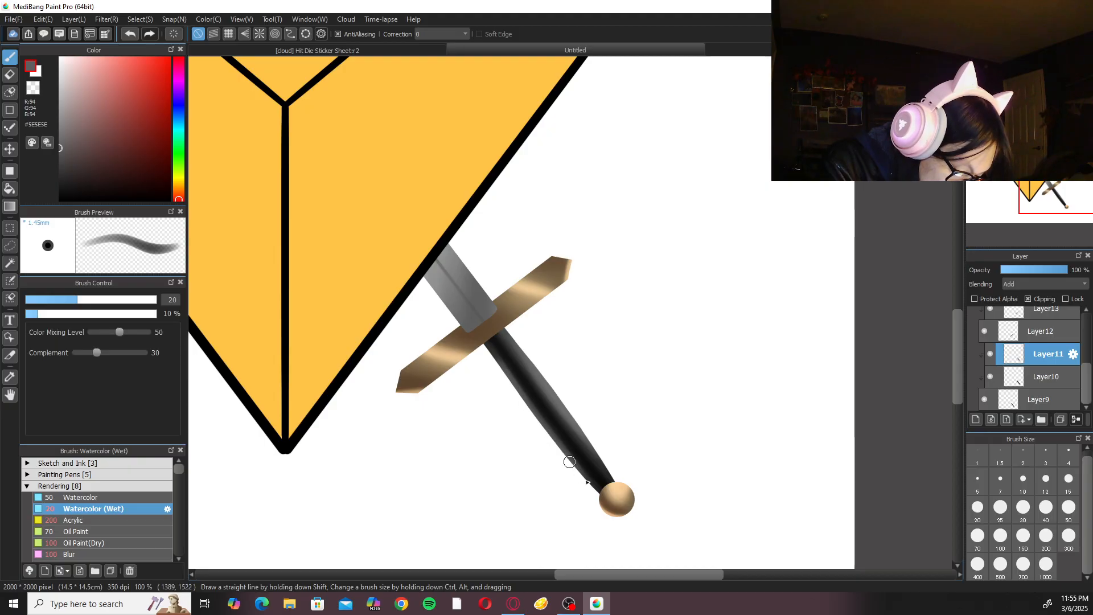
Paint long highlight strokes along the grip's upper-right edge with the same size 20 brush.
drag(559, 394, 610, 471)
drag(519, 350, 611, 473)
drag(521, 353, 608, 470)
Soften the grip's edge highlights with the Blur brush at size 100 and check the whole sword up to the blade tip.
click(121, 552)
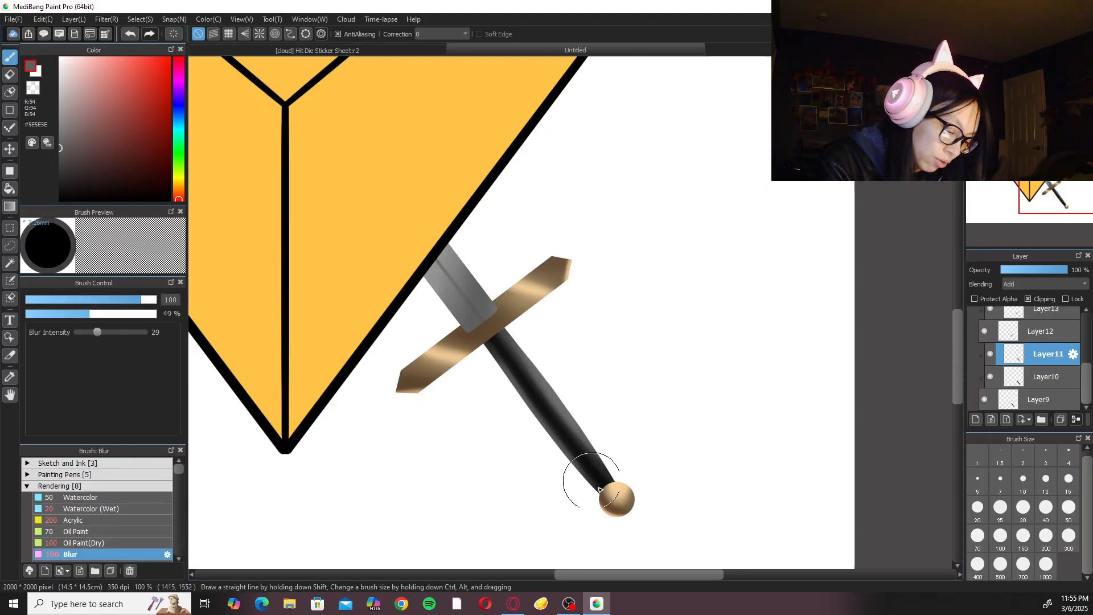
drag(512, 368, 537, 410)
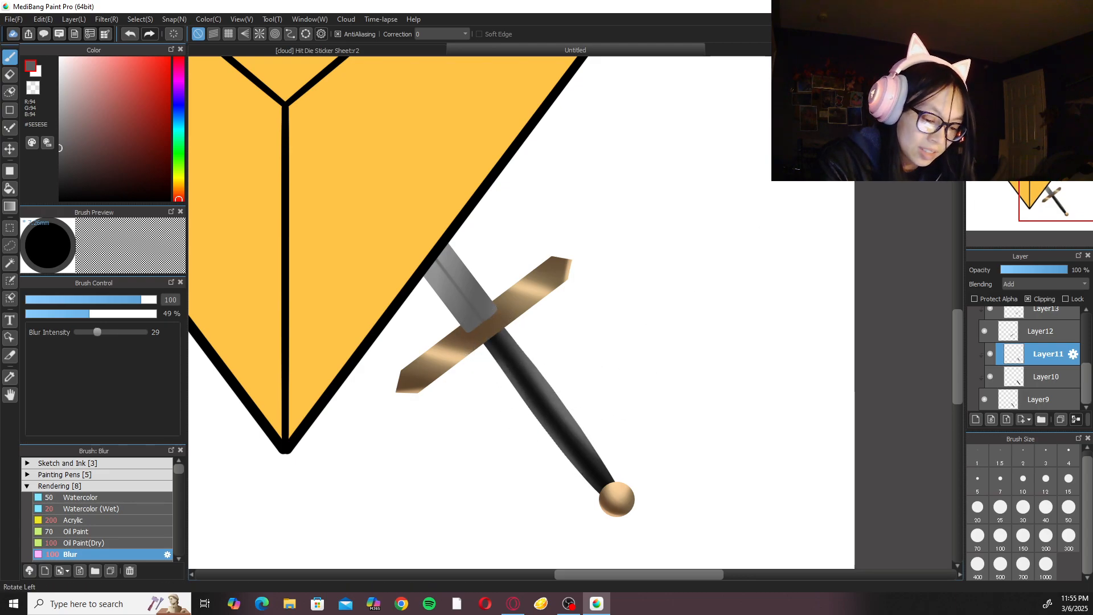
click(1005, 63)
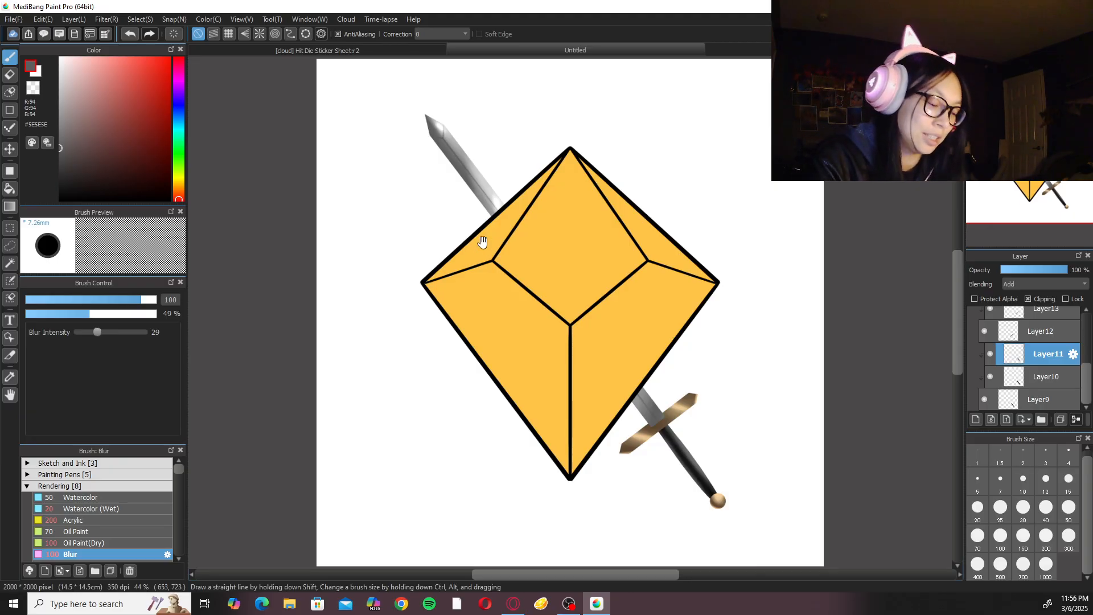
scroll(501, 254, up, 3)
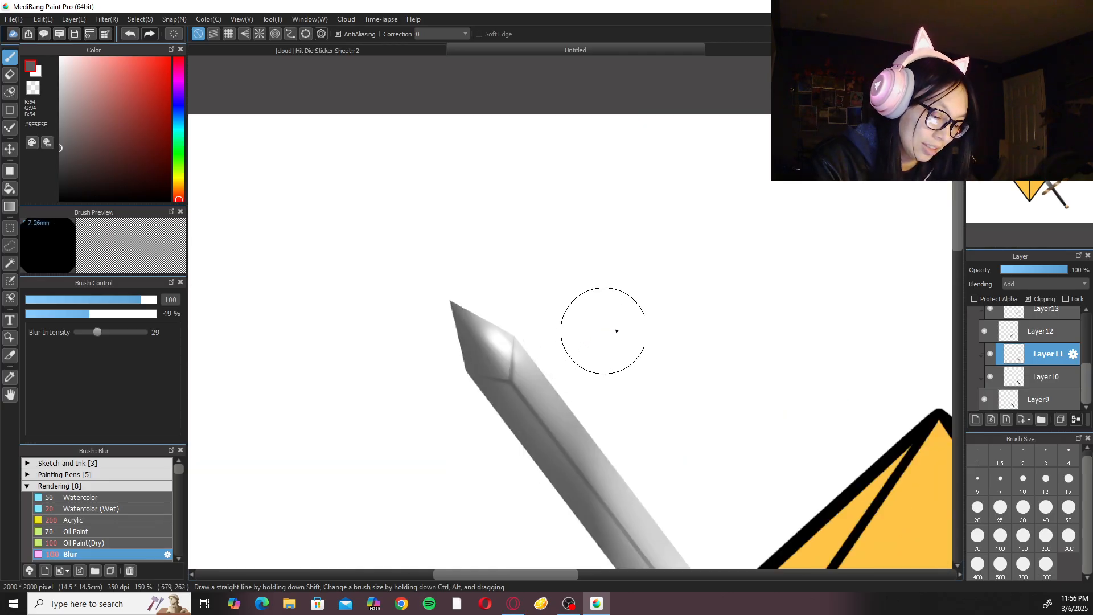
Select Layer14 above the crossguard's base and sample a brown from the crossguard.
drag(1087, 383, 1087, 348)
click(1007, 63)
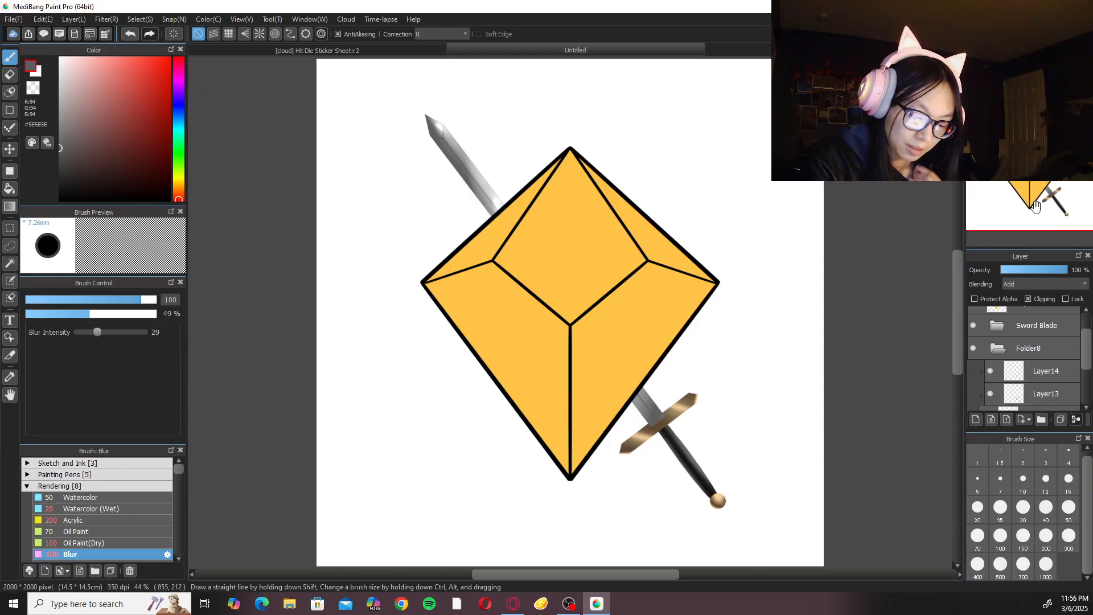
click(1029, 365)
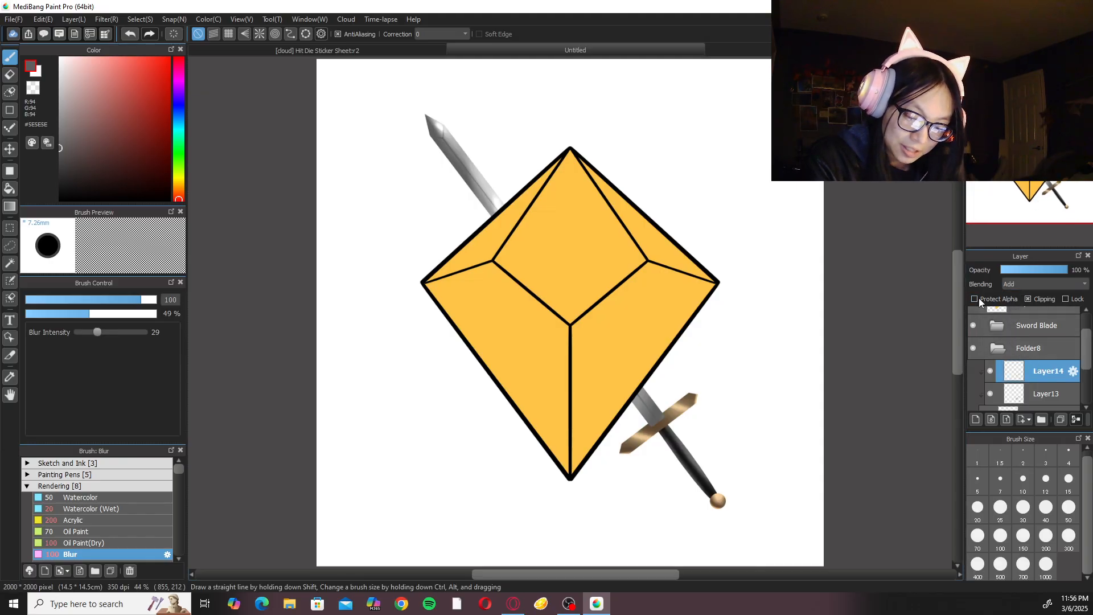
scroll(745, 407, up, 4)
drag(745, 407, 728, 312)
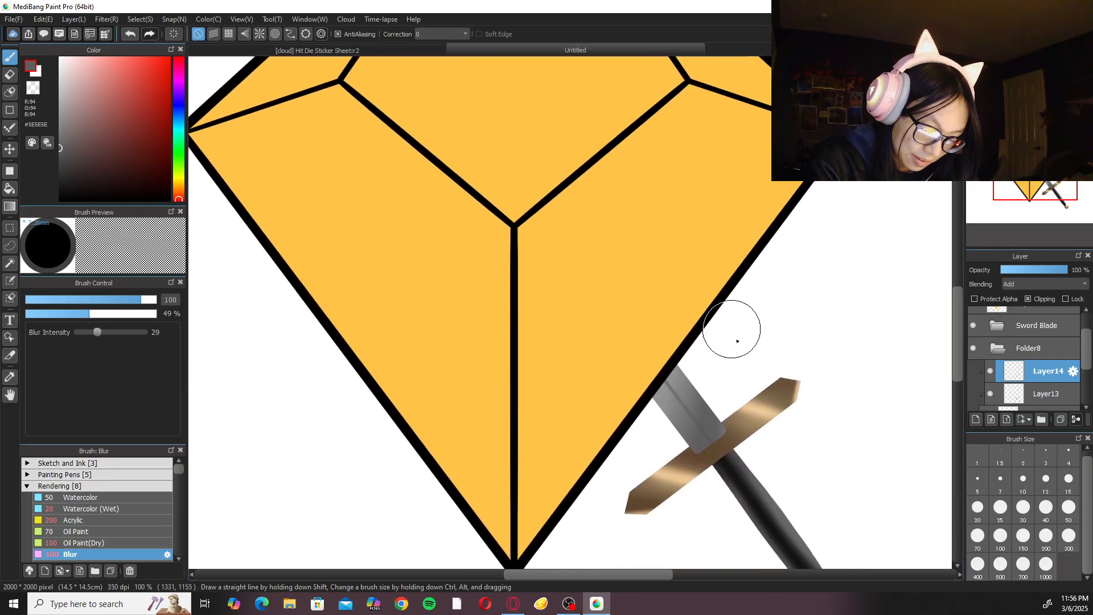
alt+click(759, 420)
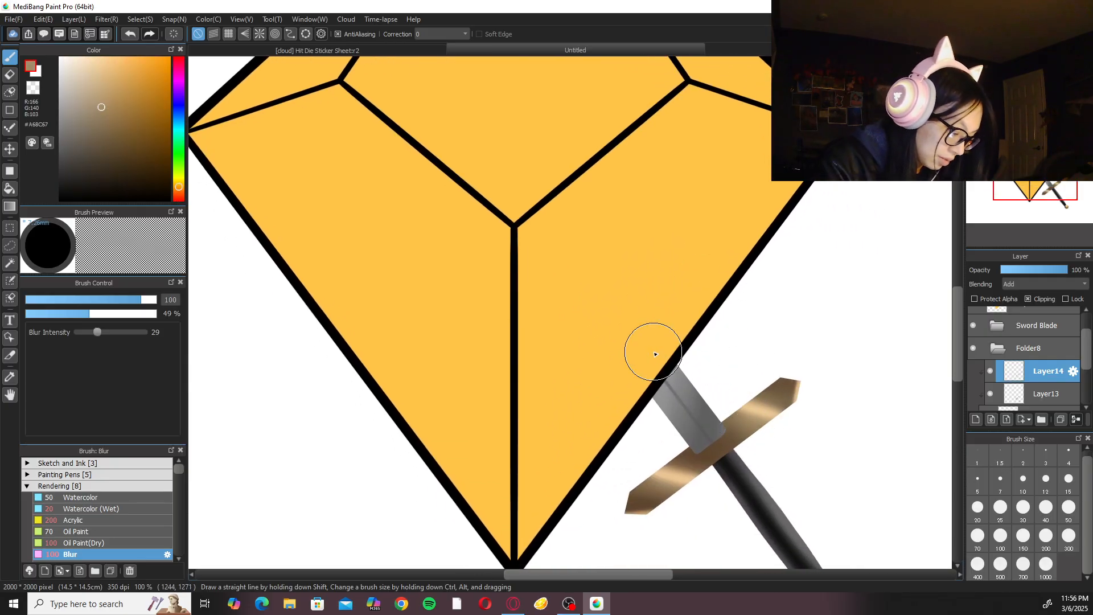
Try painting a highlight on the crossguard with the Watercolor (Wet) brush at size 100, and undo the stroke.
click(125, 510)
click(1000, 535)
key(Right)
key(Right)
drag(676, 430, 678, 376)
key(ctrl+plus)
mouse_move(663, 521)
mouse_down()
mouse_move(640, 497)
mouse_move(654, 492)
mouse_up()
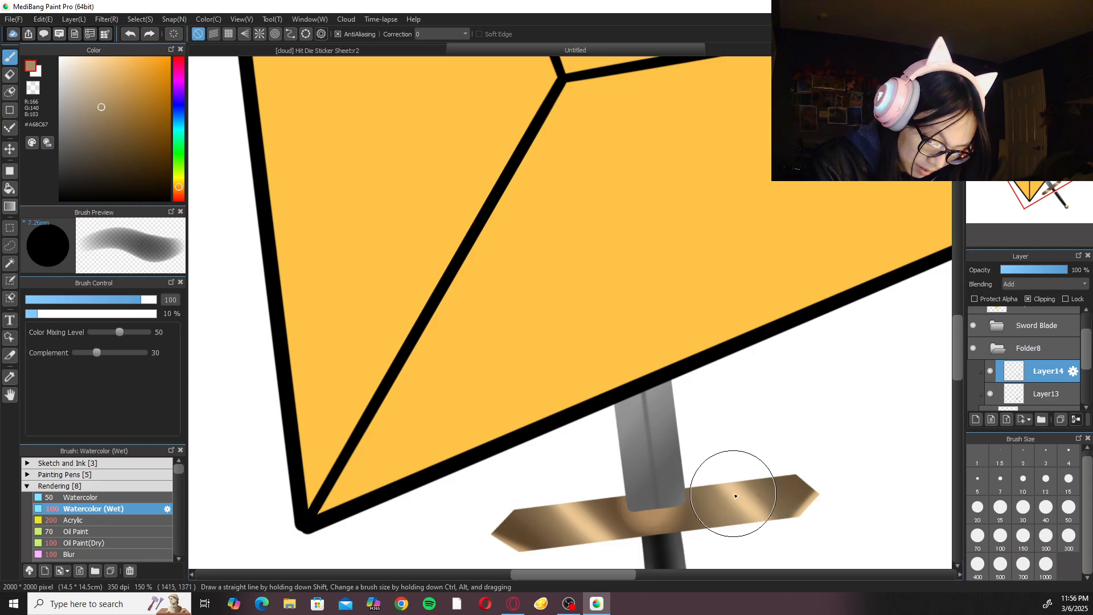
key(ctrl+z)
Switch Layer14 to Normal blending to sample the crossguard's darker brown, and set its blending back to Add.
click(1039, 284)
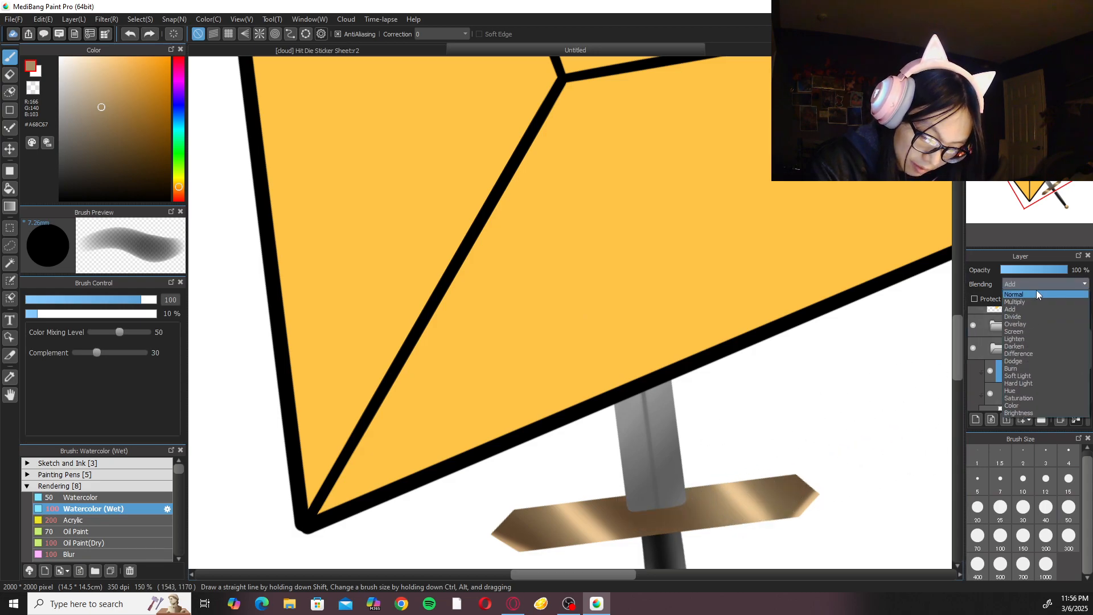
click(1034, 294)
alt+click(747, 504)
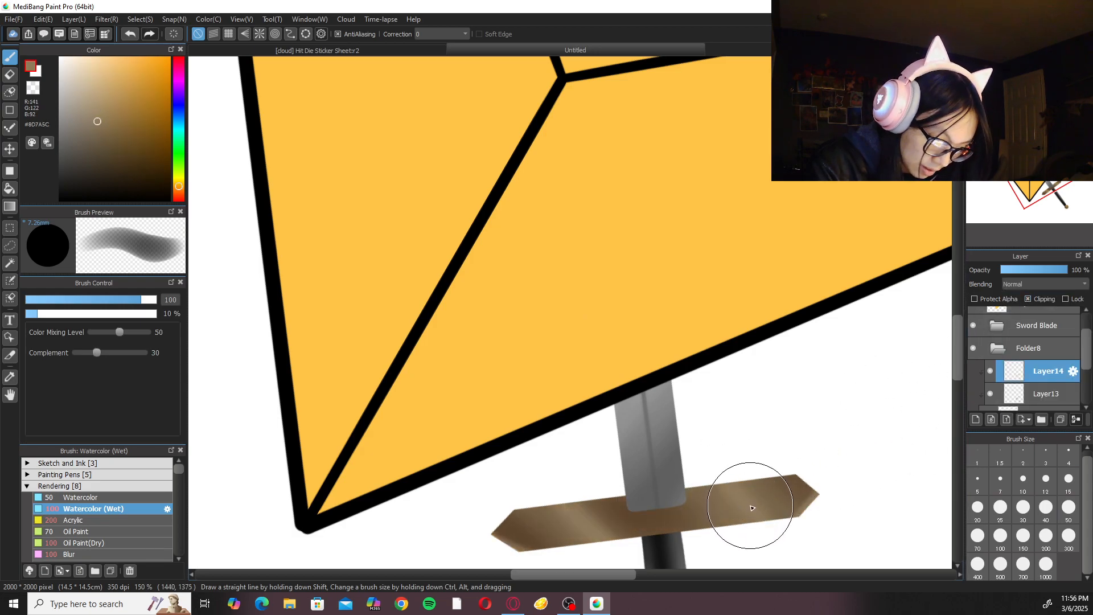
click(1044, 285)
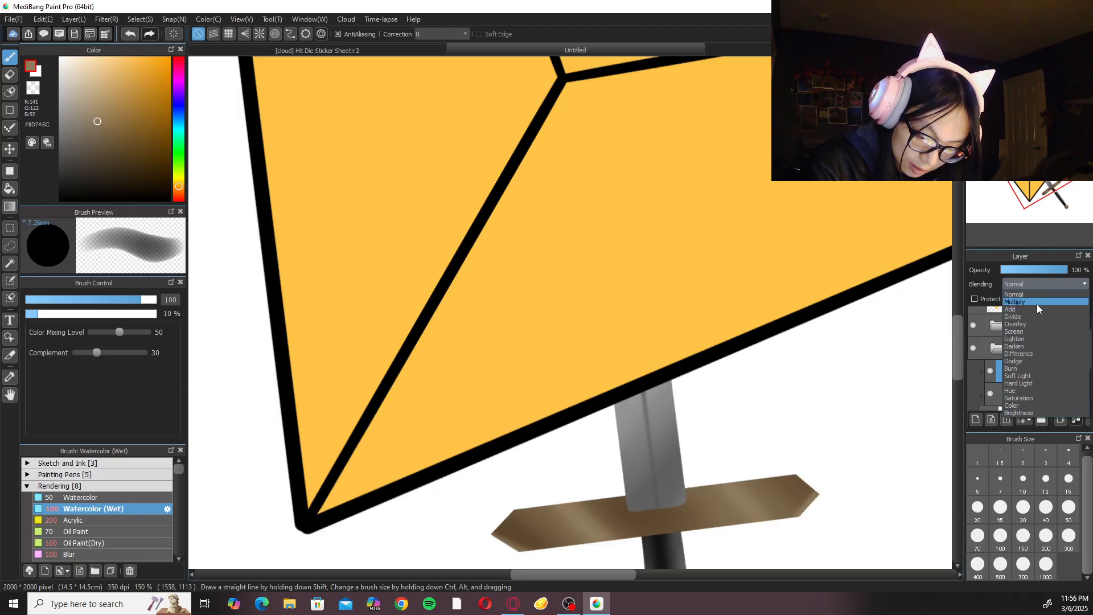
click(1037, 302)
Paint Watercolor (Wet) highlights at size 100 over the middle of the crossguard and both of its pointed ends.
mouse_move(639, 503)
mouse_down()
mouse_move(701, 491)
mouse_move(597, 516)
mouse_up()
drag(502, 518, 539, 541)
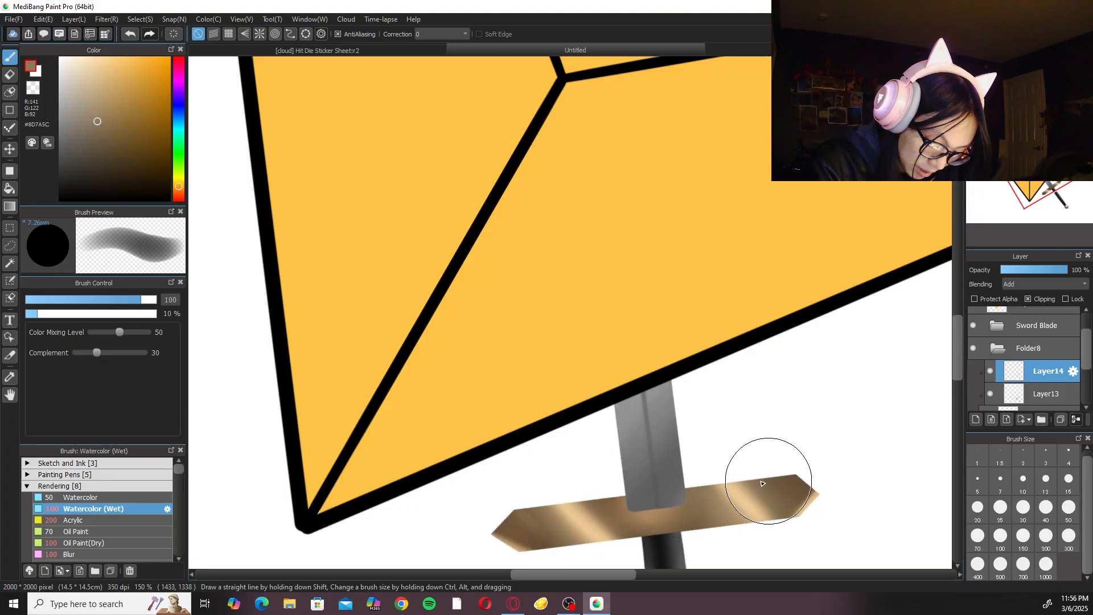
drag(800, 487, 830, 504)
key(ctrl+minus)
key(ctrl+minus)
key(ctrl+minus)
key(ctrl+plus)
key(ctrl+plus)
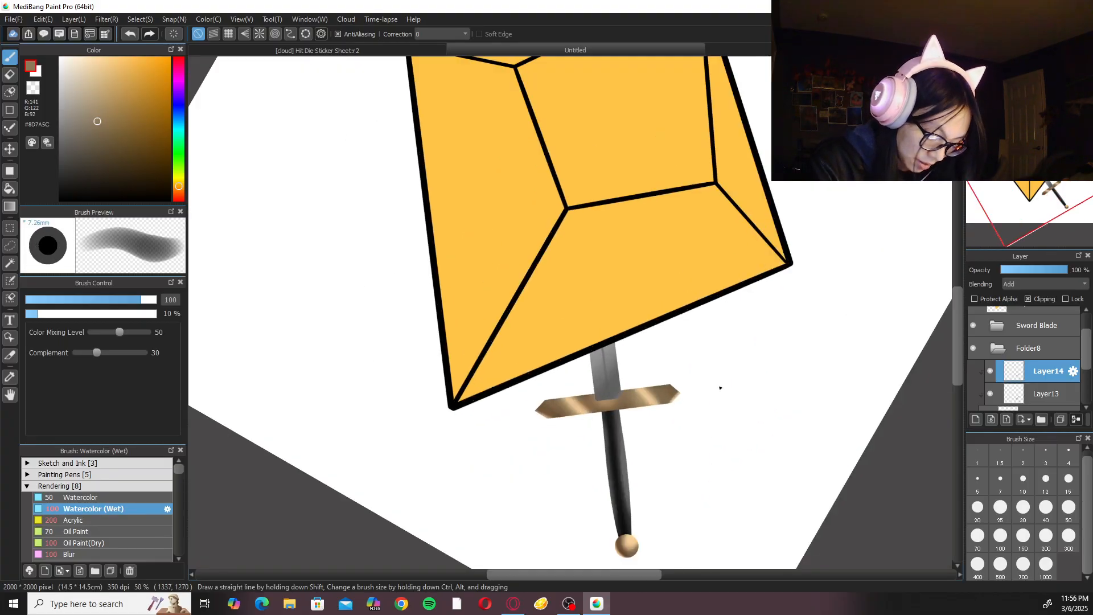
Soften the crossguard highlights with the Blur brush at size 100, and collapse and select Folder8.
click(129, 553)
drag(660, 446, 661, 437)
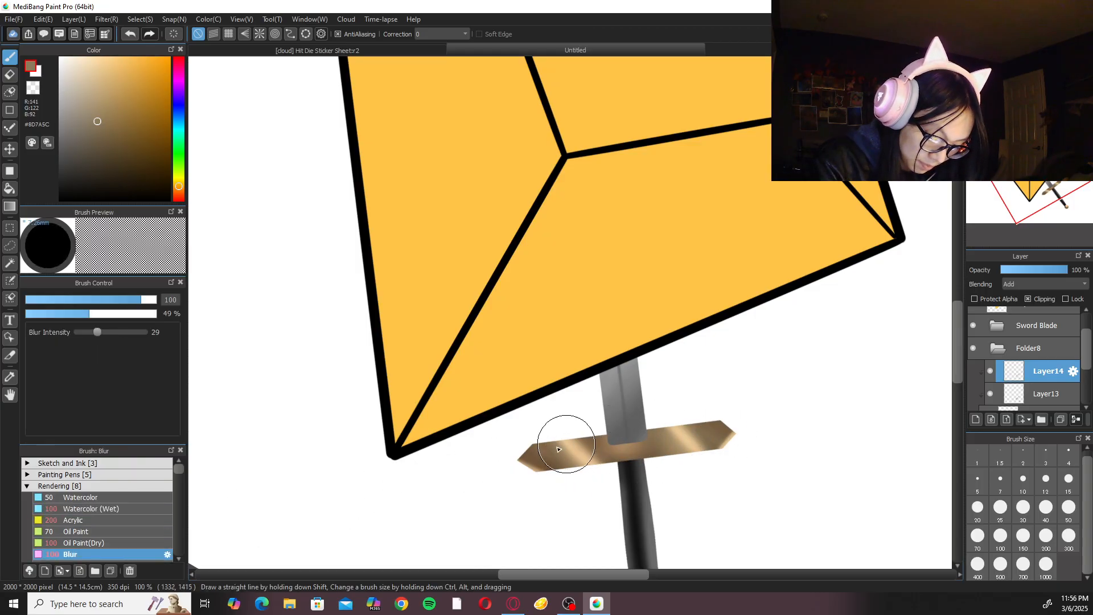
scroll(570, 312, down, 1)
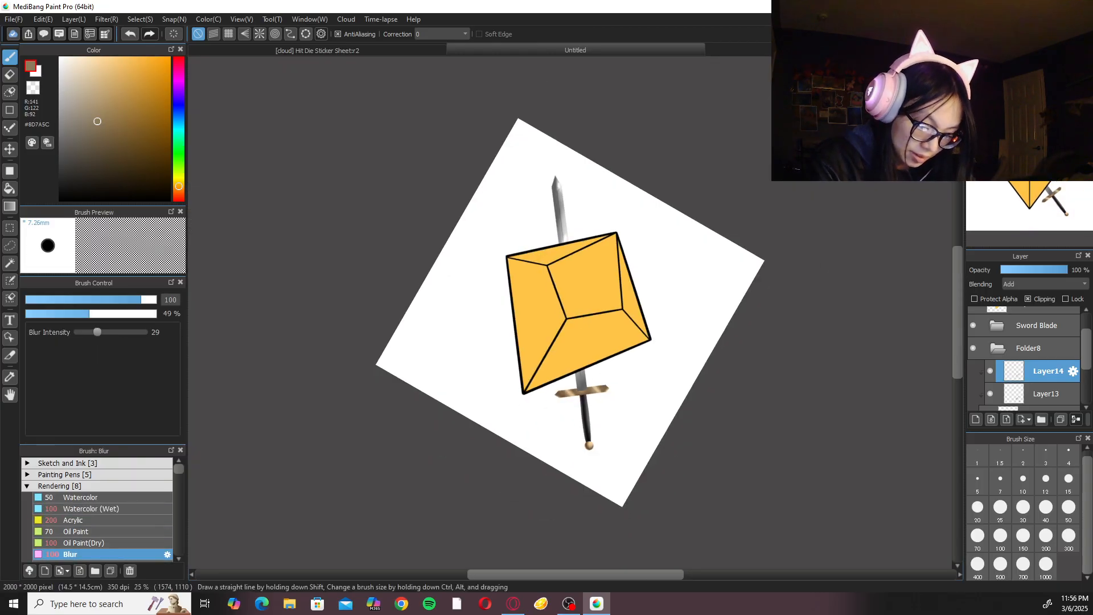
key(Up)
key(ctrl+0)
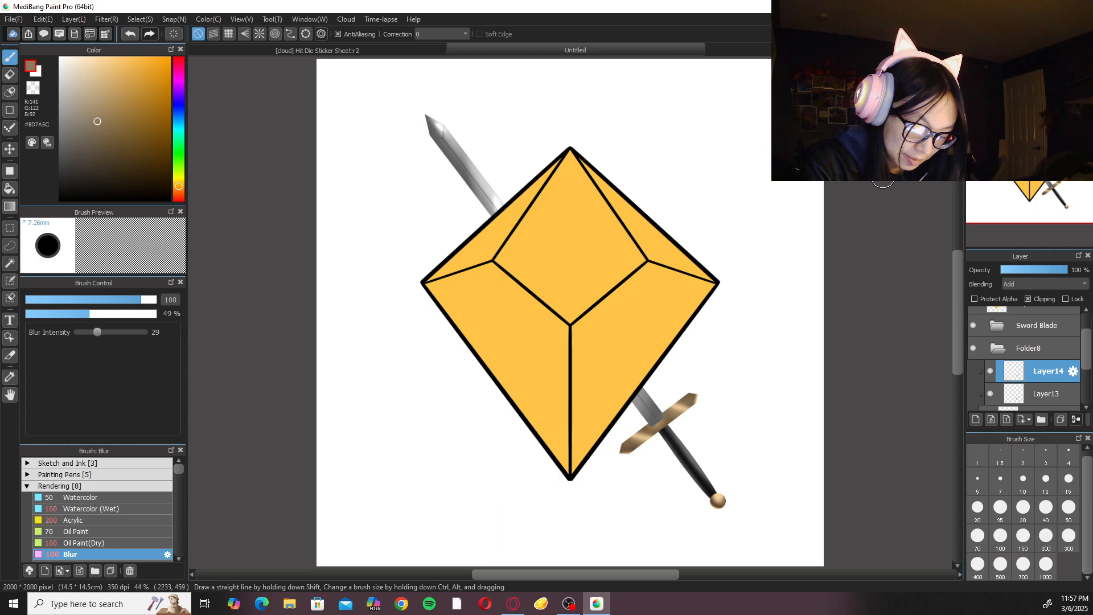
click(1008, 349)
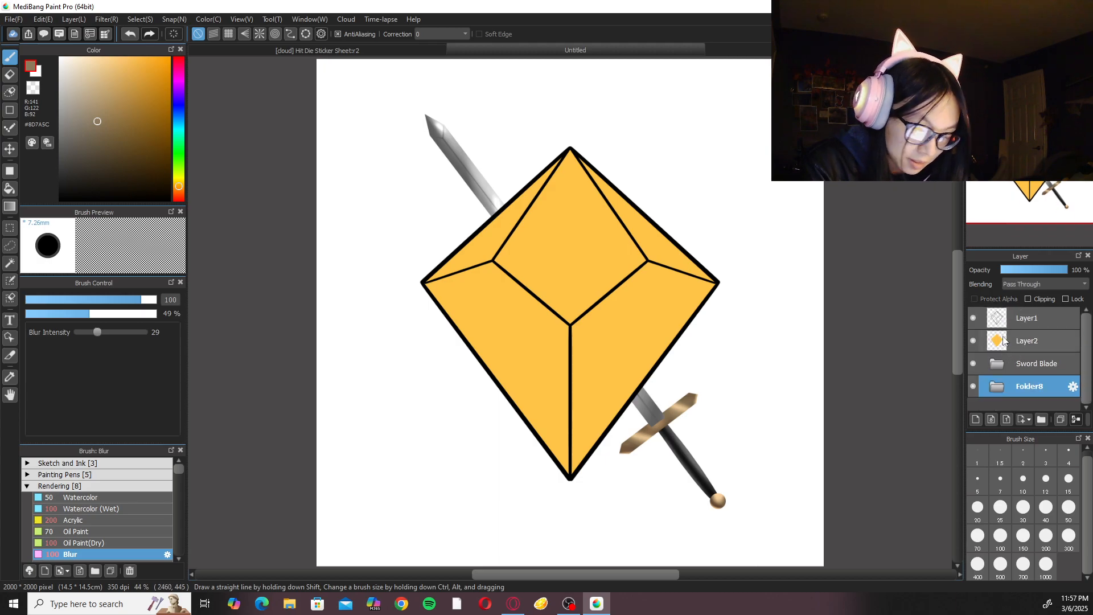
key(ctrl+t)
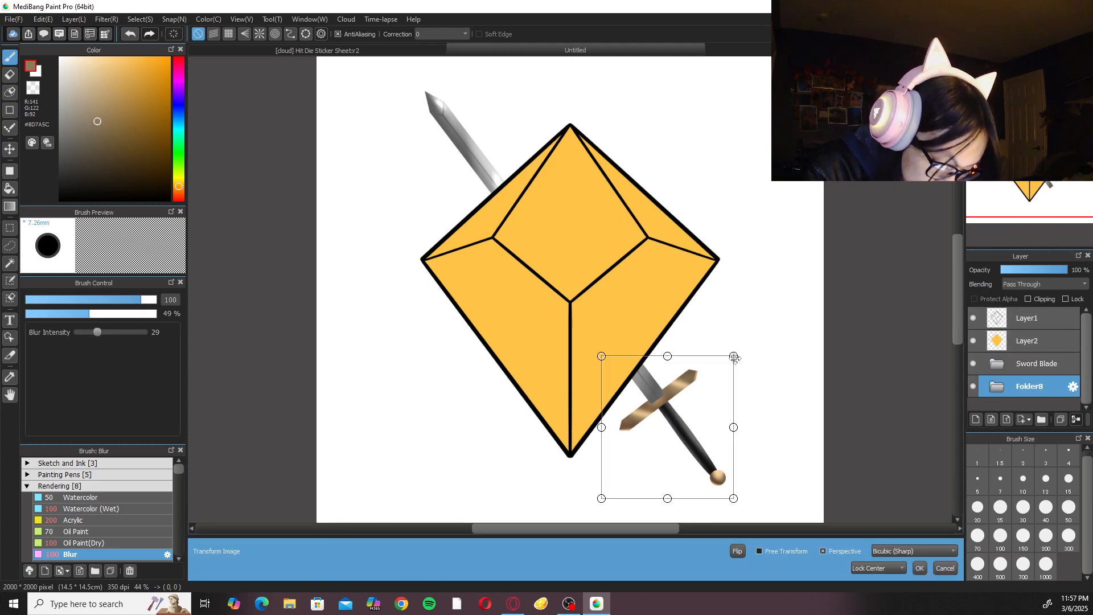
drag(735, 358, 742, 351)
drag(712, 420, 720, 435)
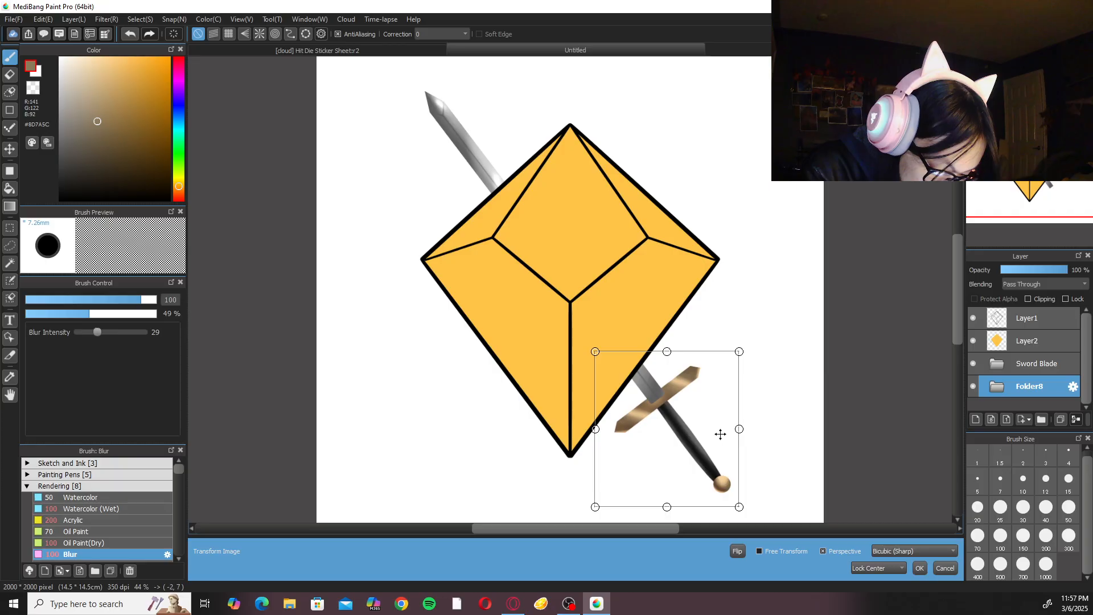
click(946, 567)
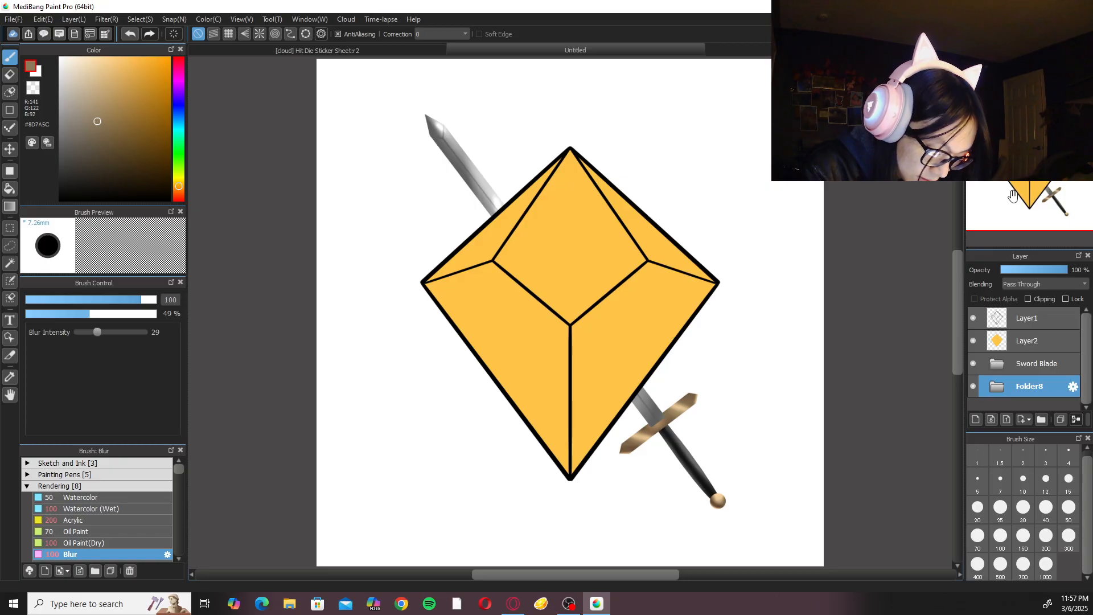
Transform the hilt folder, Folder8, scaling it up slightly and shifting it outward along the sword.
key(ctrl+t)
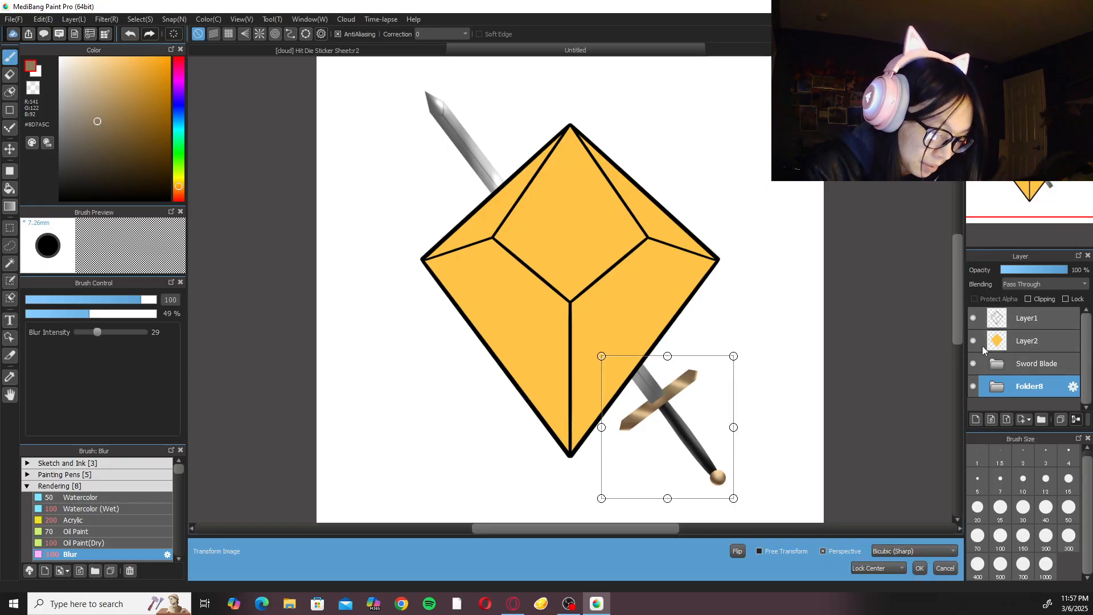
drag(736, 355, 741, 347)
drag(701, 404, 705, 405)
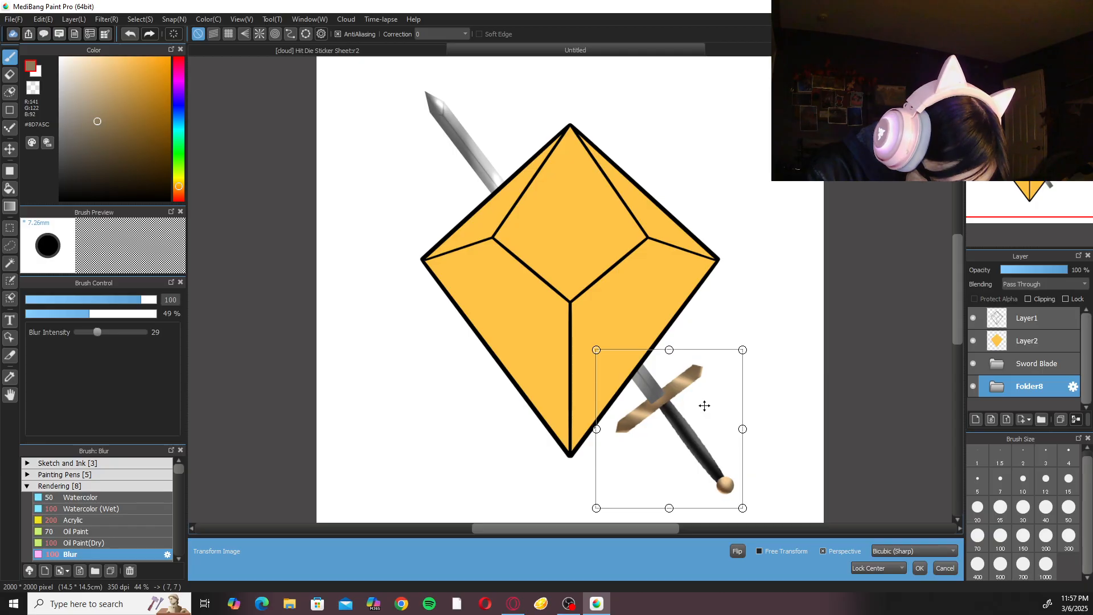
click(919, 568)
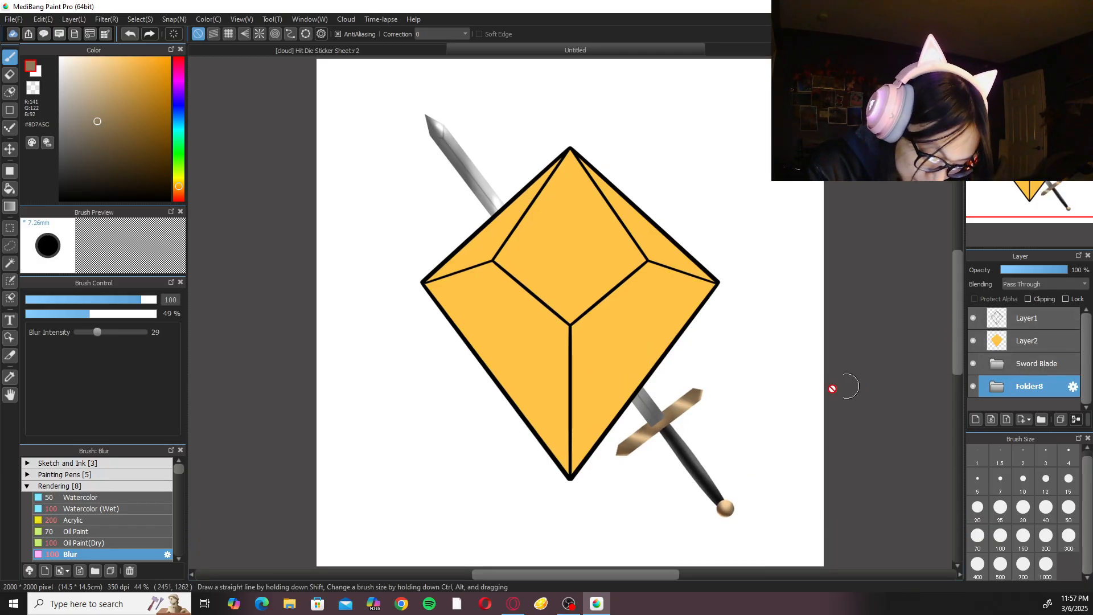
Hide Layer12 with the crossguard and pommel, and try repositioning Folder8 by transforming it with only the grip visible.
scroll(740, 353, up, 3)
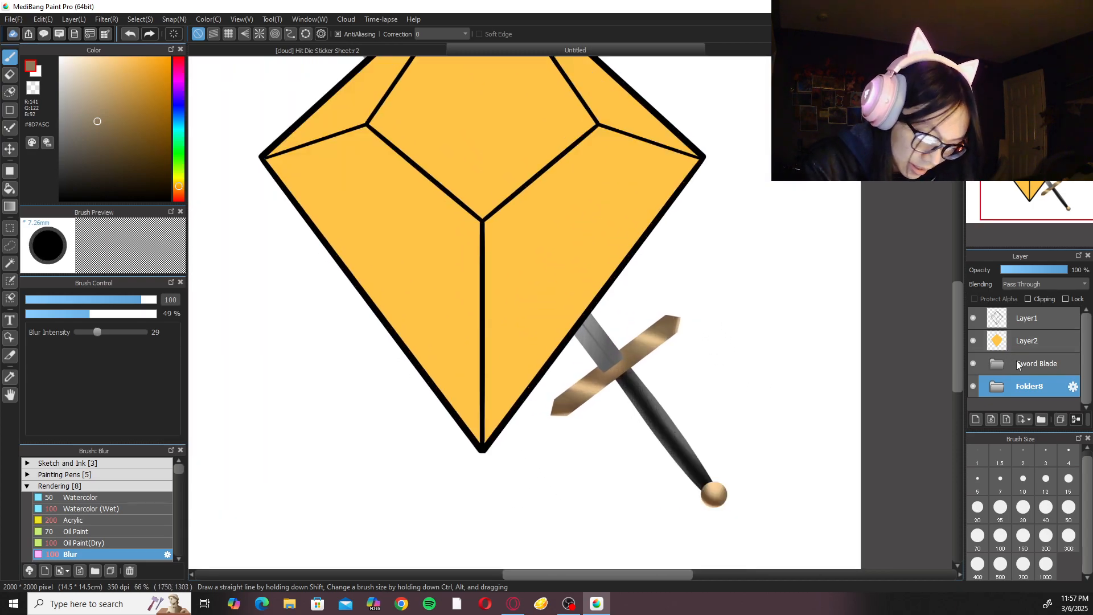
click(997, 386)
drag(1086, 346, 1079, 405)
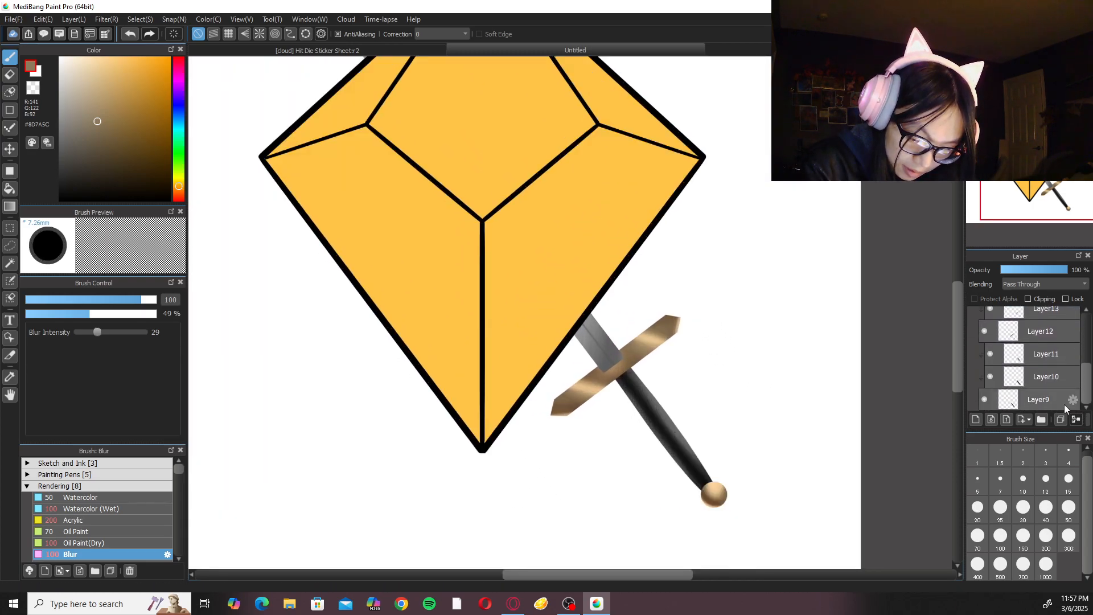
scroll(1050, 348, up, 3)
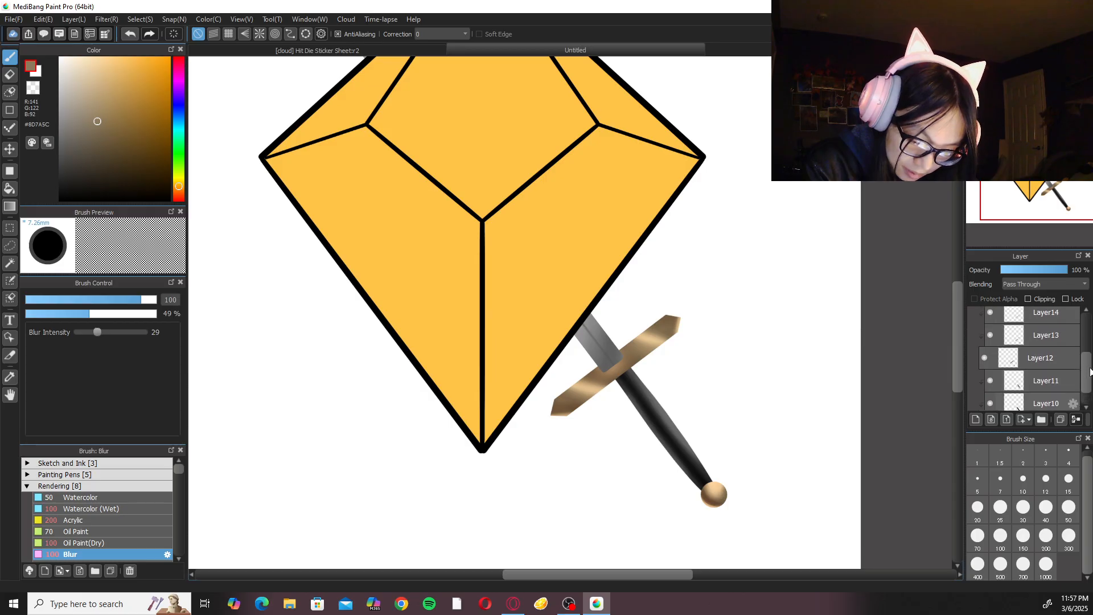
click(986, 394)
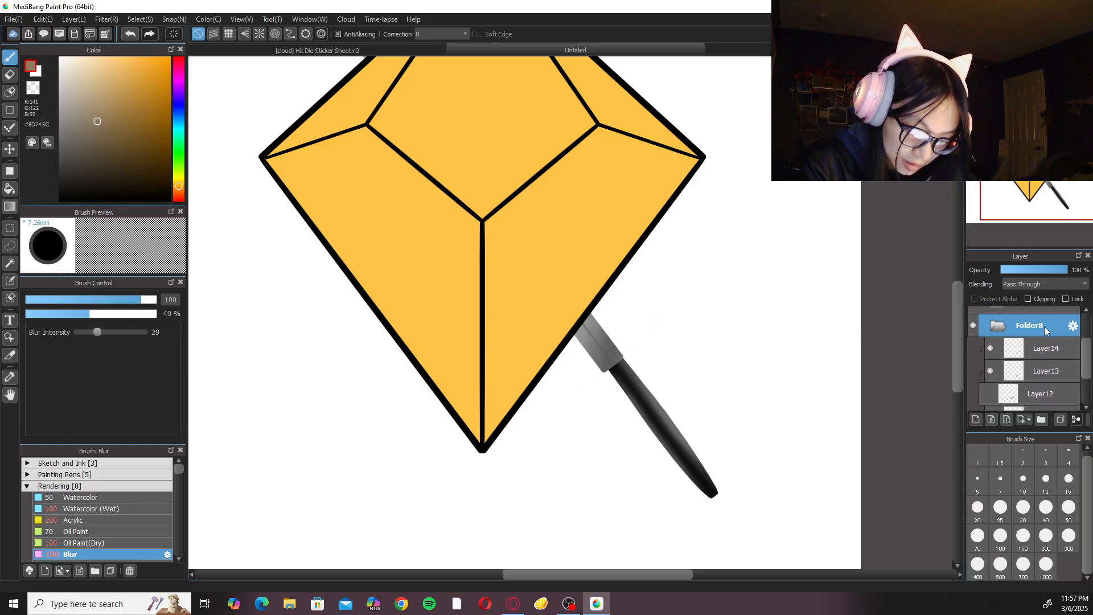
click(998, 329)
key(ctrl+t)
drag(683, 424, 699, 436)
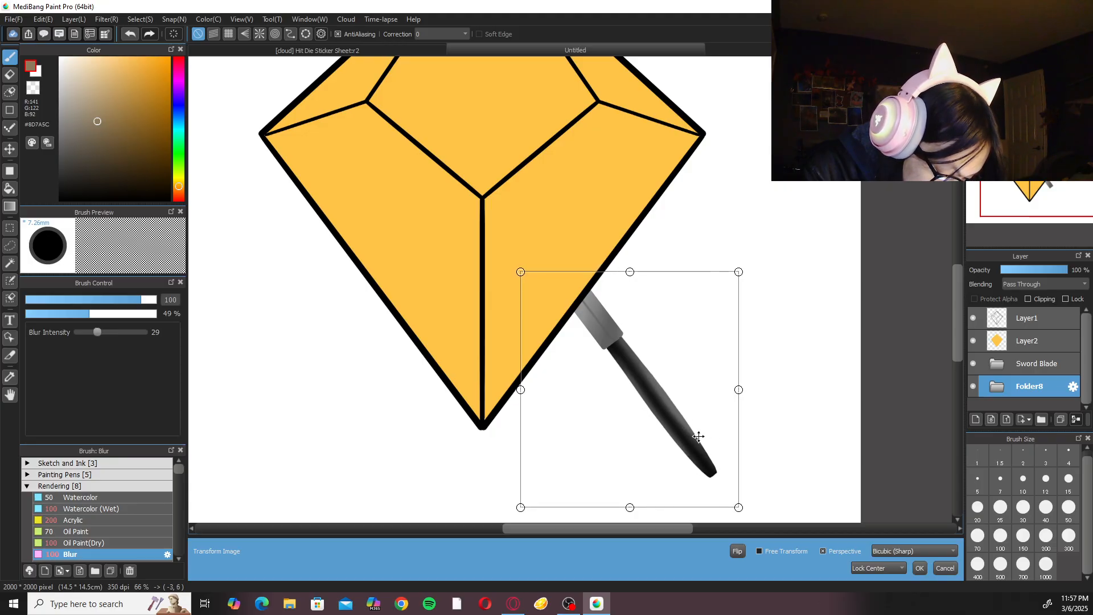
click(920, 567)
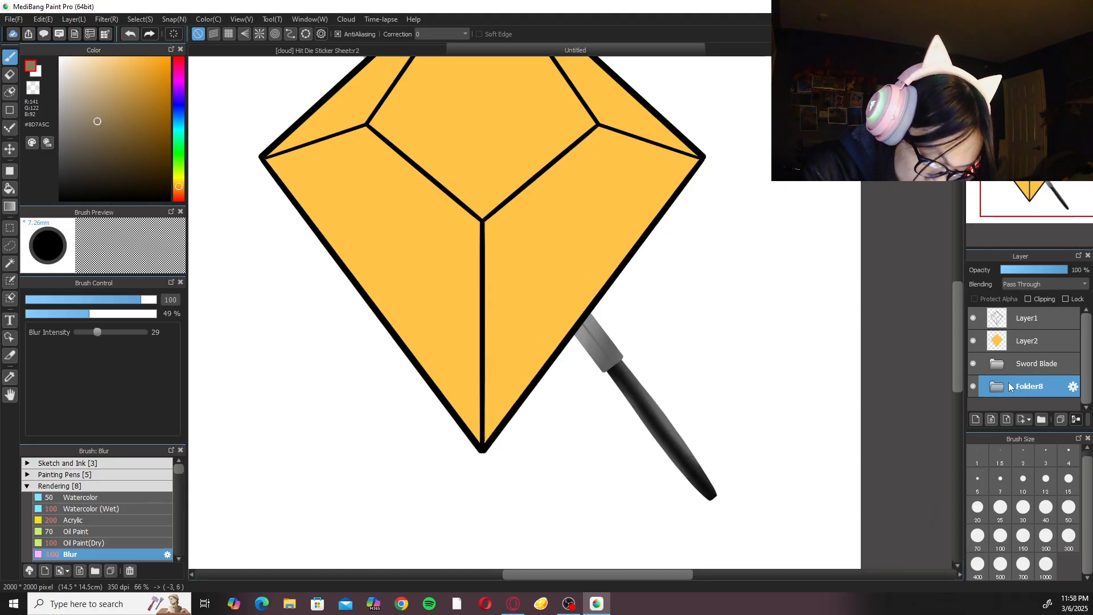
Expand Folder8 and show Layer12 with the crossguard and pommel again.
click(1005, 387)
drag(1088, 342, 1088, 365)
scroll(1003, 371, down, 2)
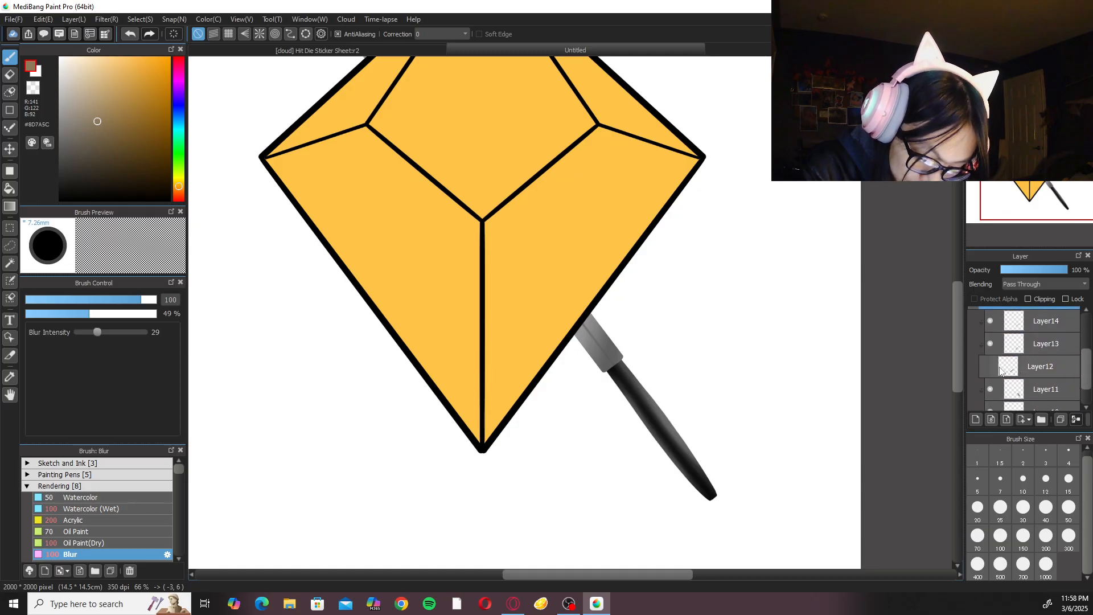
click(984, 367)
scroll(1082, 376, down, 2)
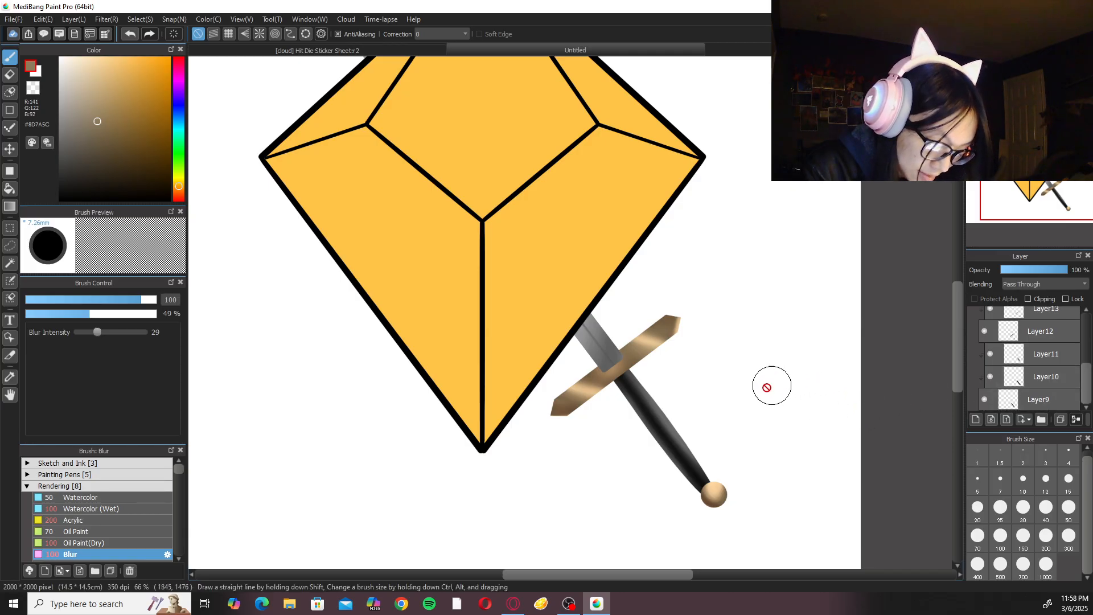
Add a subfolder inside Folder8 and move the crossguard and pommel layers, Layer14, Layer13 and Layer12, into it.
key(l)
drag(1089, 390, 1087, 365)
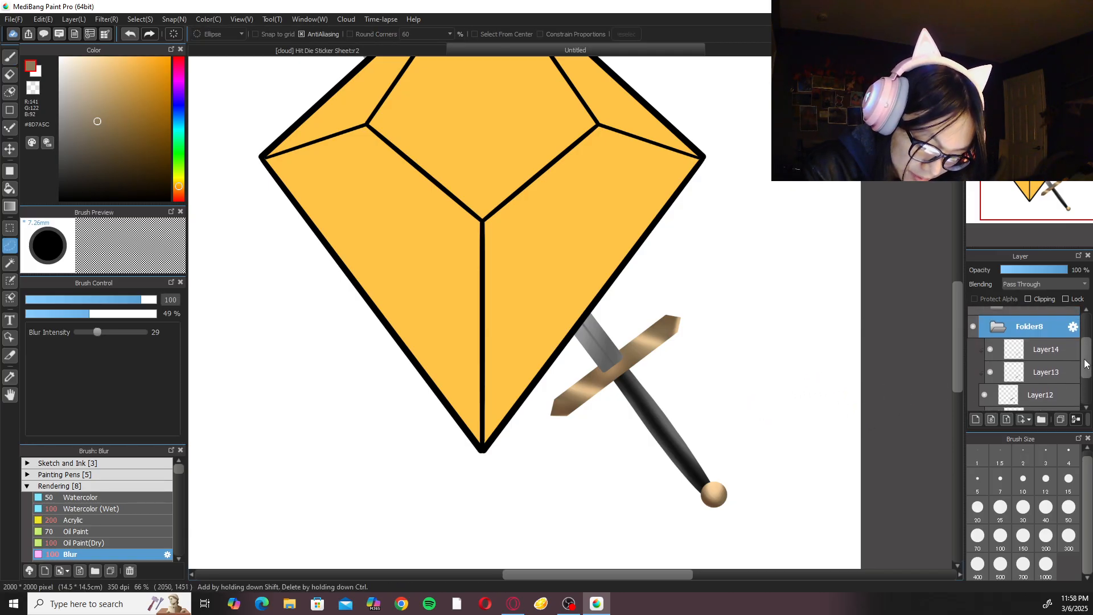
click(998, 328)
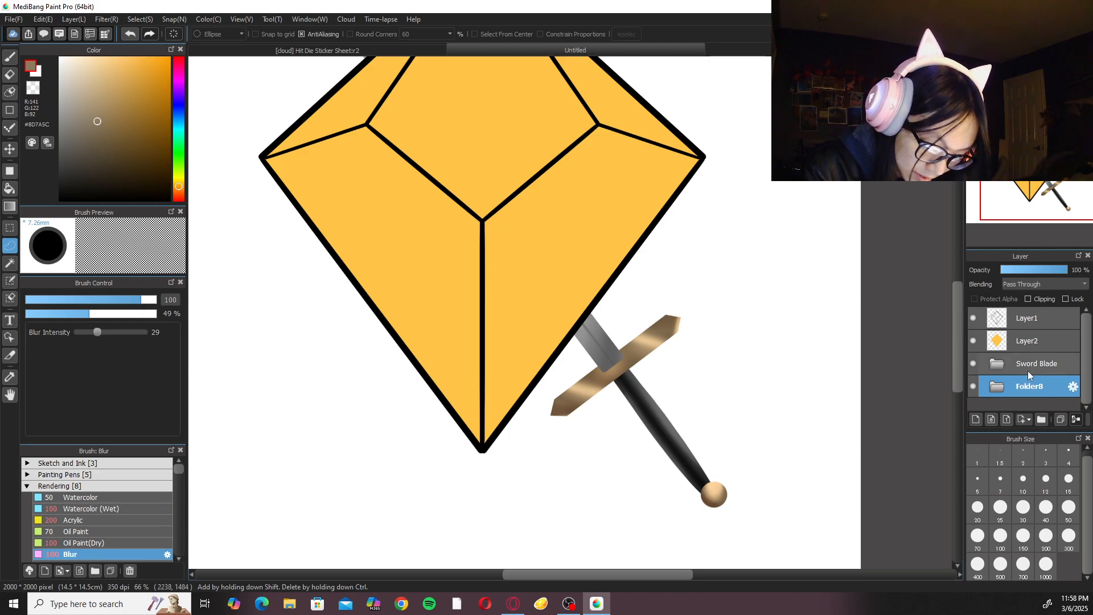
click(1004, 389)
drag(1088, 343, 1090, 378)
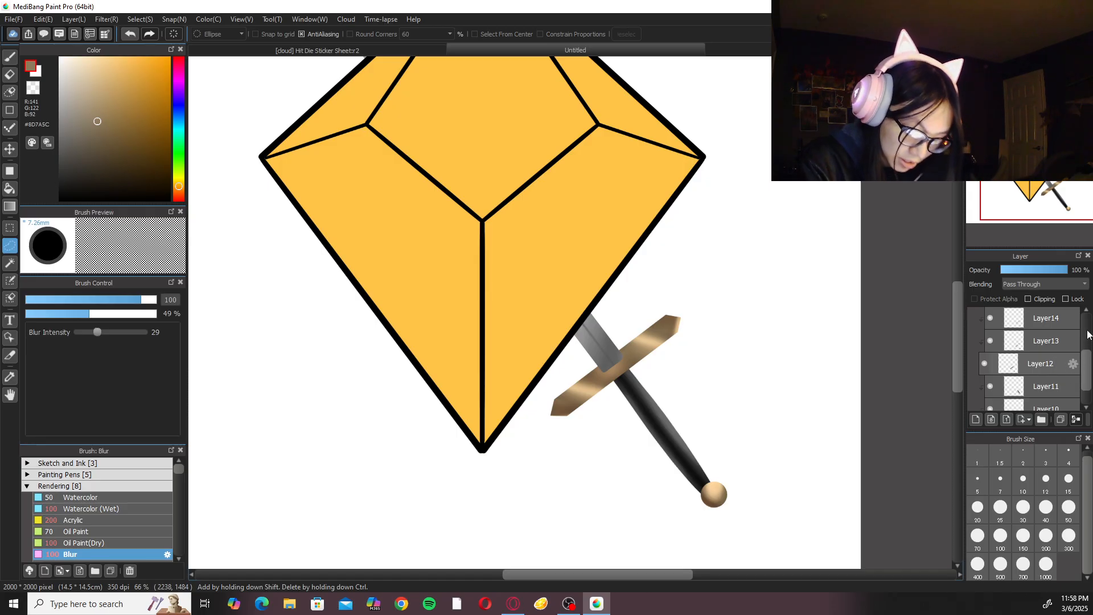
click(1061, 328)
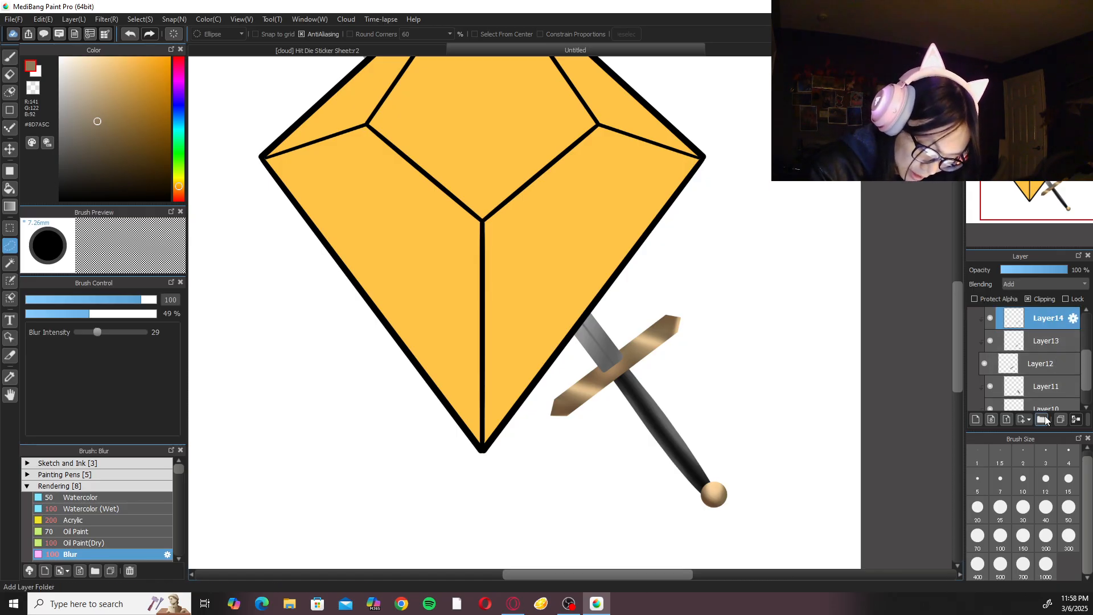
click(1042, 420)
click(1055, 342)
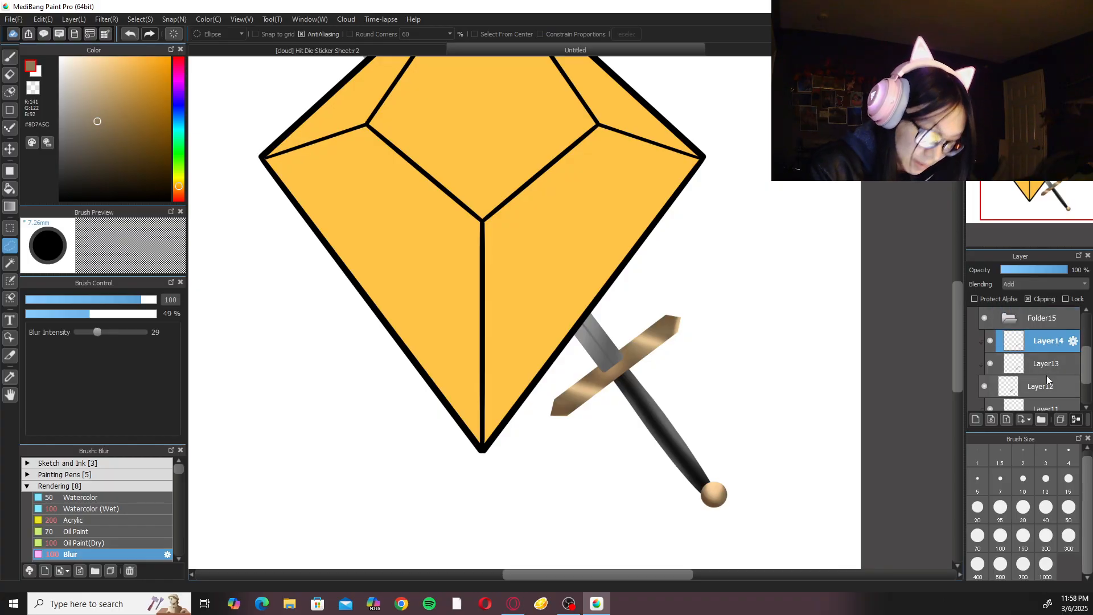
shift+click(1042, 384)
drag(1041, 341, 1013, 318)
click(1014, 320)
Add a second subfolder inside Folder8 and move the grip layers, Layer11, Layer10 and Layer9, into it.
click(1051, 354)
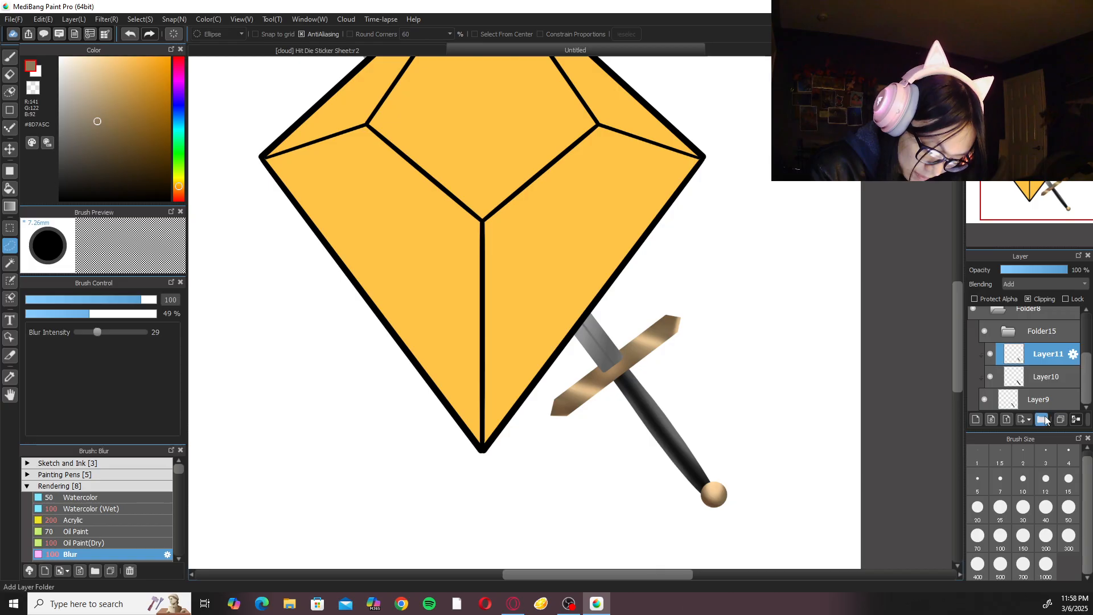
click(1042, 420)
click(1067, 375)
drag(1088, 371, 1016, 362)
shift+click(1050, 394)
click(1012, 363)
Lasso the pommel in the crossguard-and-pommel subfolder and transform it about 3 px left and 8 px down against the grip's end.
click(1040, 378)
drag(745, 441, 686, 508)
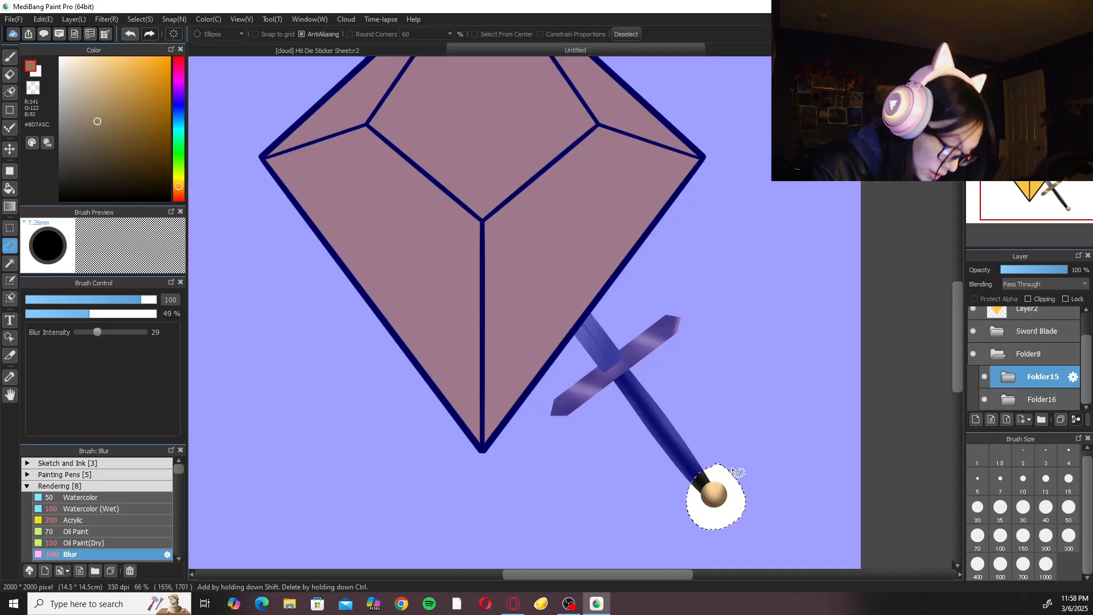
key(ctrl+t)
drag(728, 477, 723, 478)
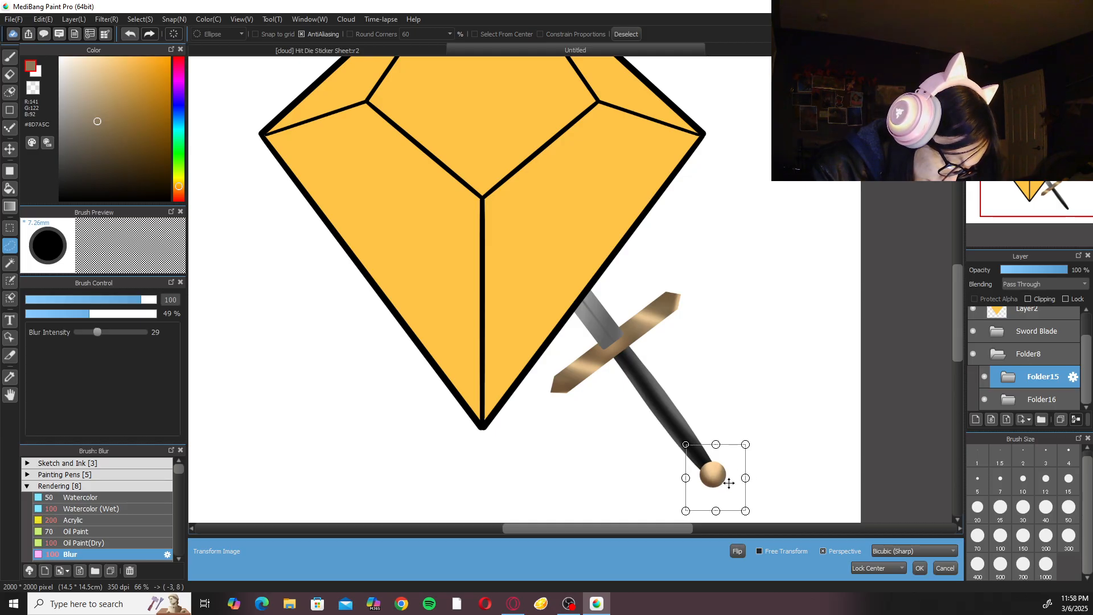
click(920, 567)
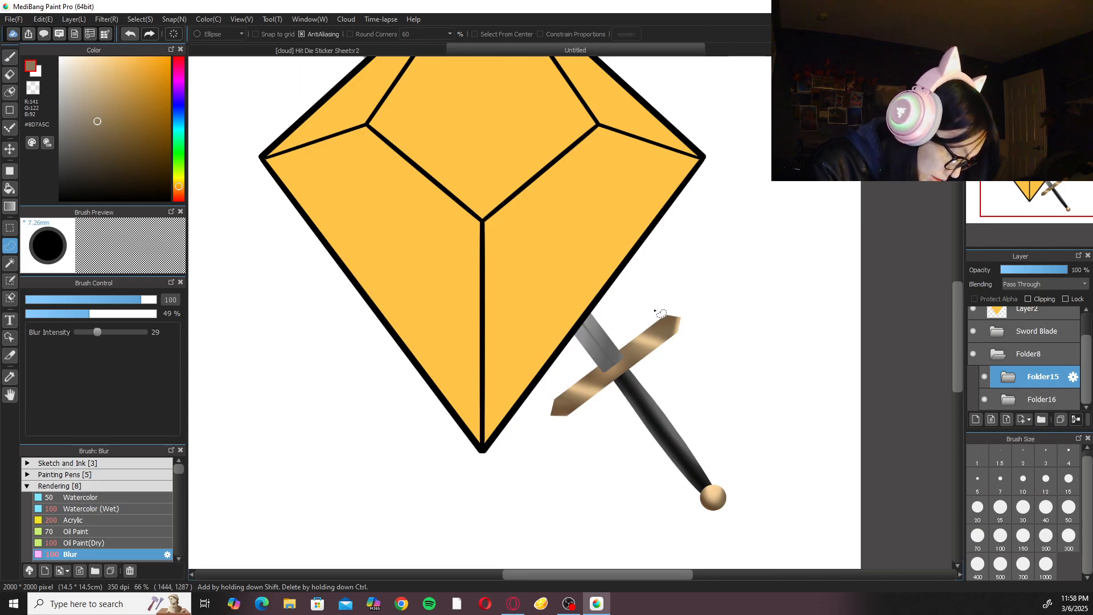
Lasso the crossguard in the same subfolder and nudge it about 3 px up with a transform.
mouse_move(578, 361)
mouse_down()
mouse_move(623, 331)
mouse_move(607, 343)
mouse_up()
key(ctrl+t)
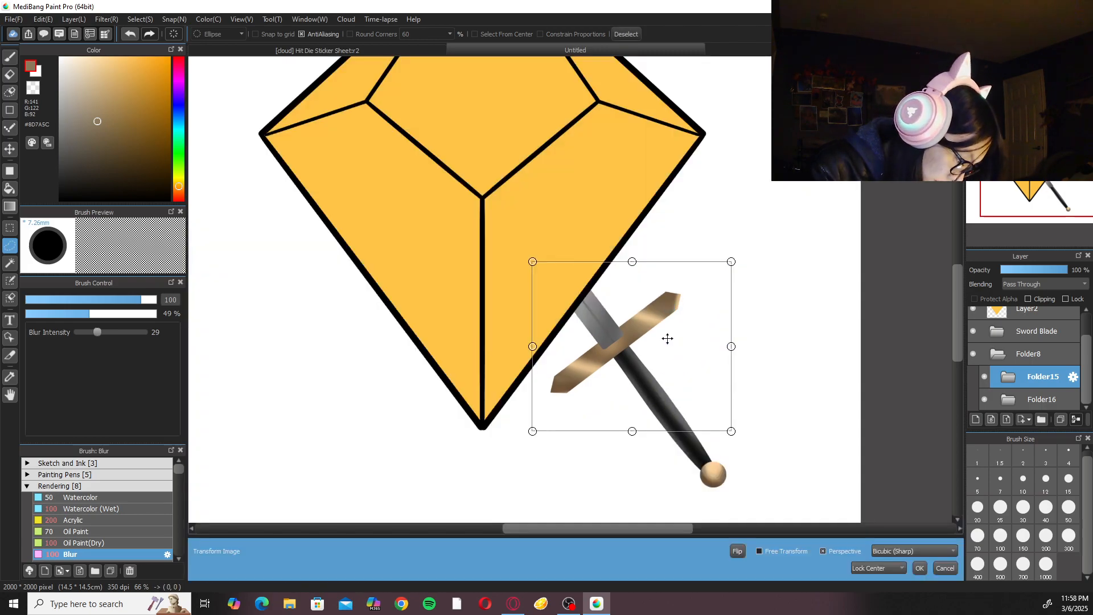
drag(673, 341, 686, 342)
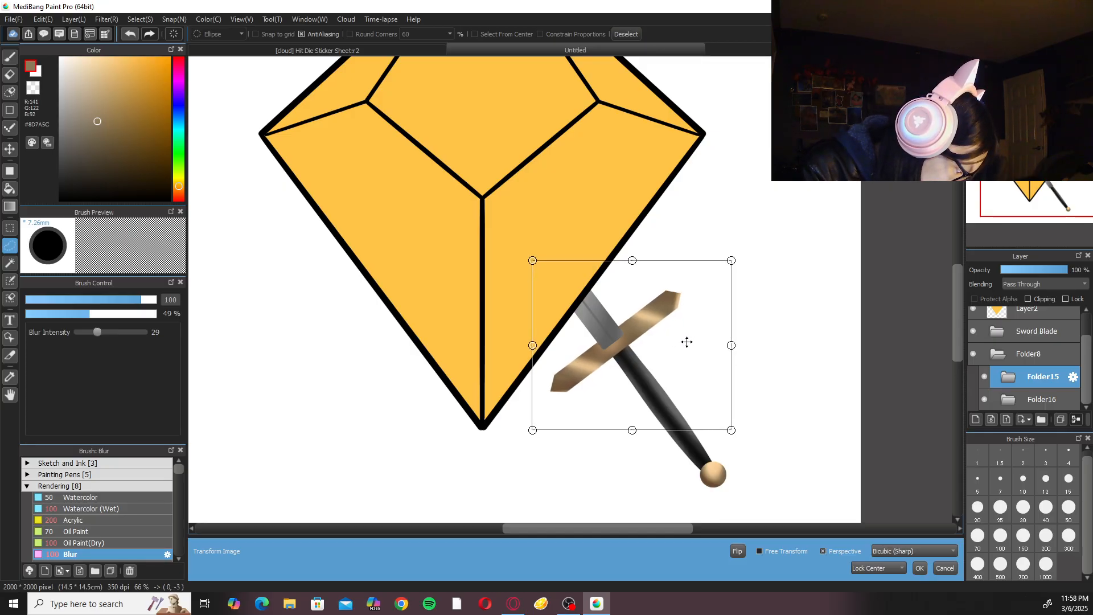
click(919, 567)
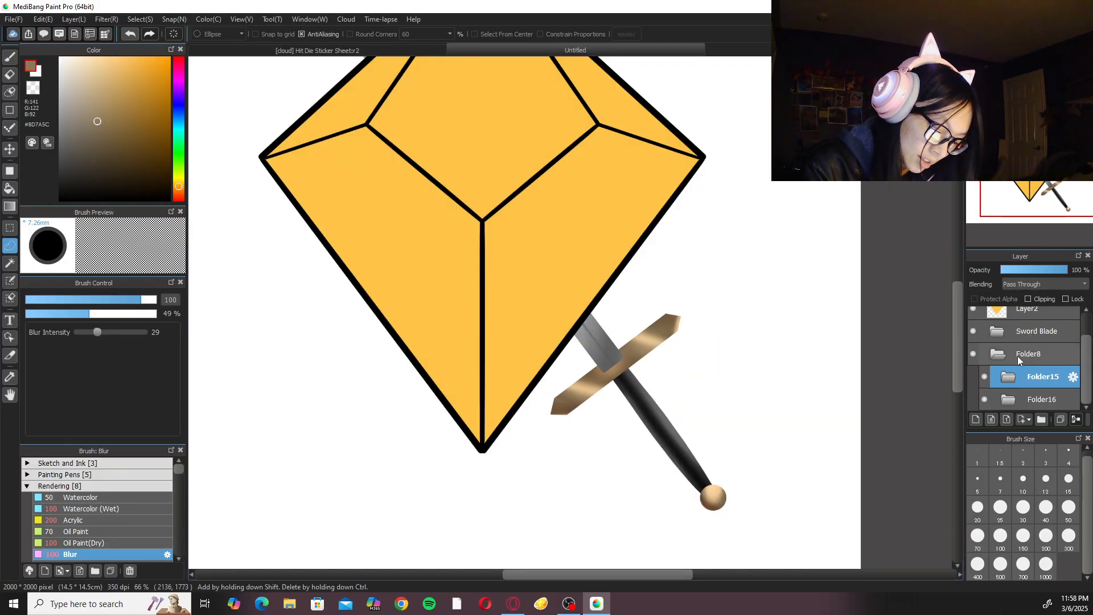
Rename Folder8, which contains the crossguard, pommel and grip, as Handle.
click(1019, 360)
double_click(1041, 384)
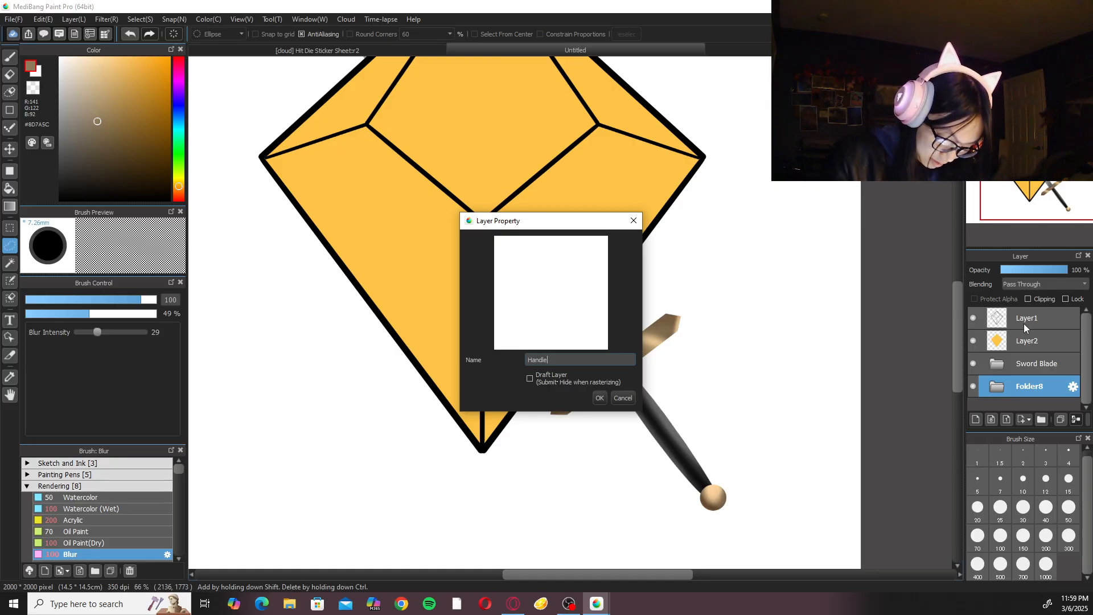
click(597, 400)
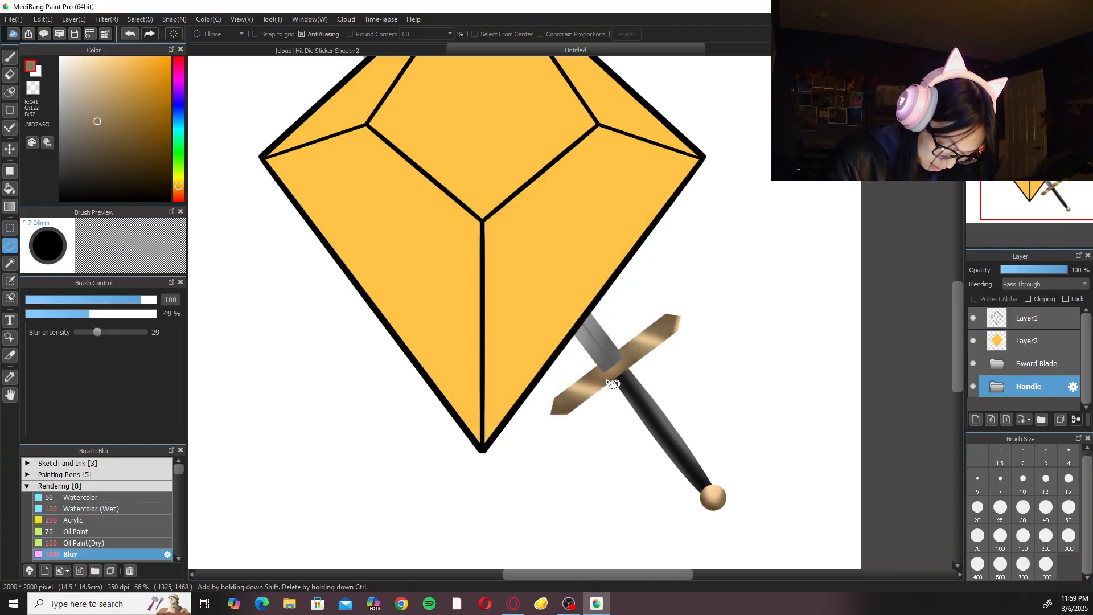
Save the artwork to My Cloud Saves with the title Paladin D10 Sticker.
key(ctrl+0)
key(ctrl+plus)
key(ctrl+s)
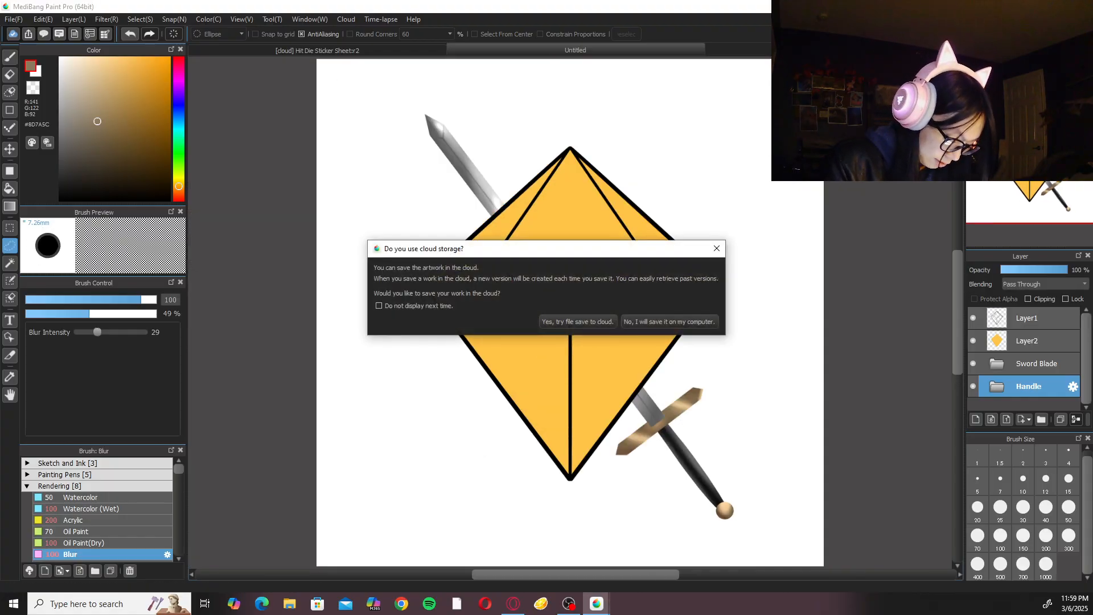
click(546, 322)
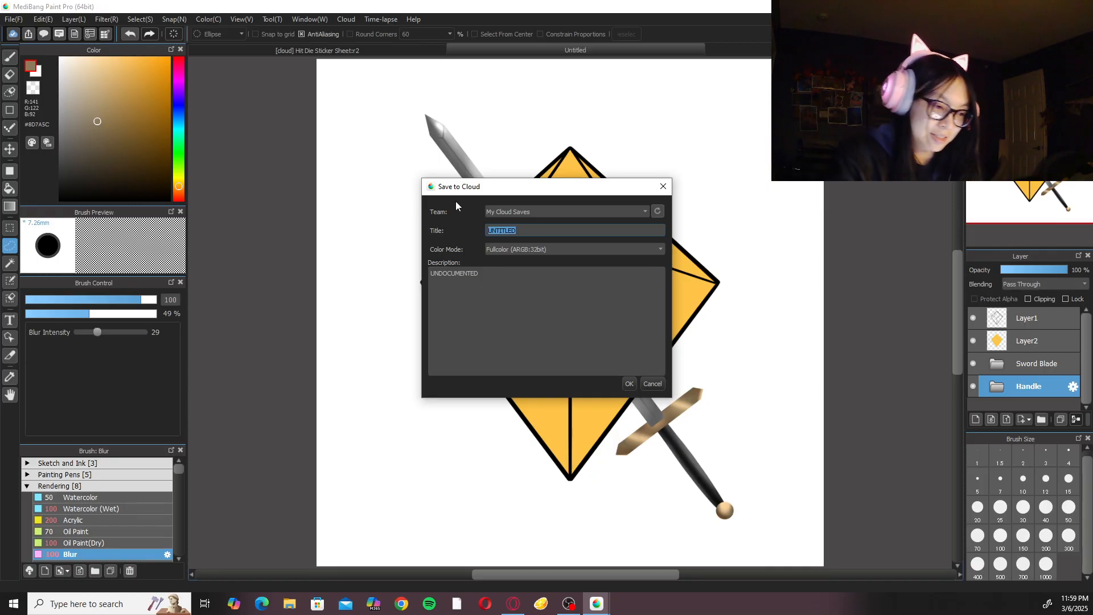
text(Paladin D10 Sticker)
key(Return)
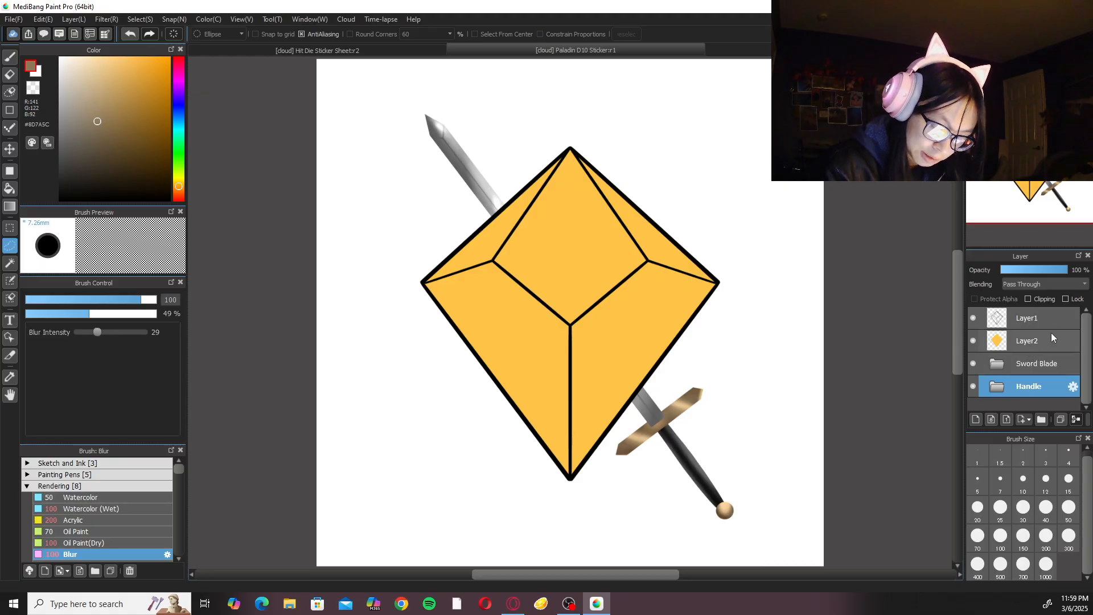
Add a layer folder below Layer2, move the Sword Blade and Handle folders into it, and collapse it.
click(1058, 362)
click(1042, 419)
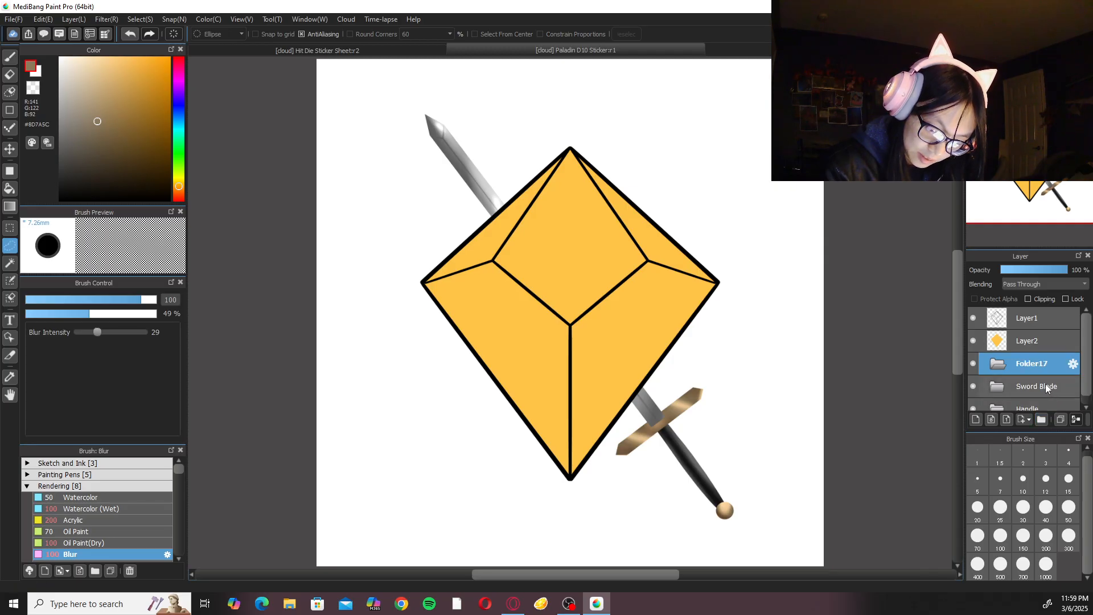
click(1045, 385)
drag(1042, 389, 1029, 364)
click(1009, 365)
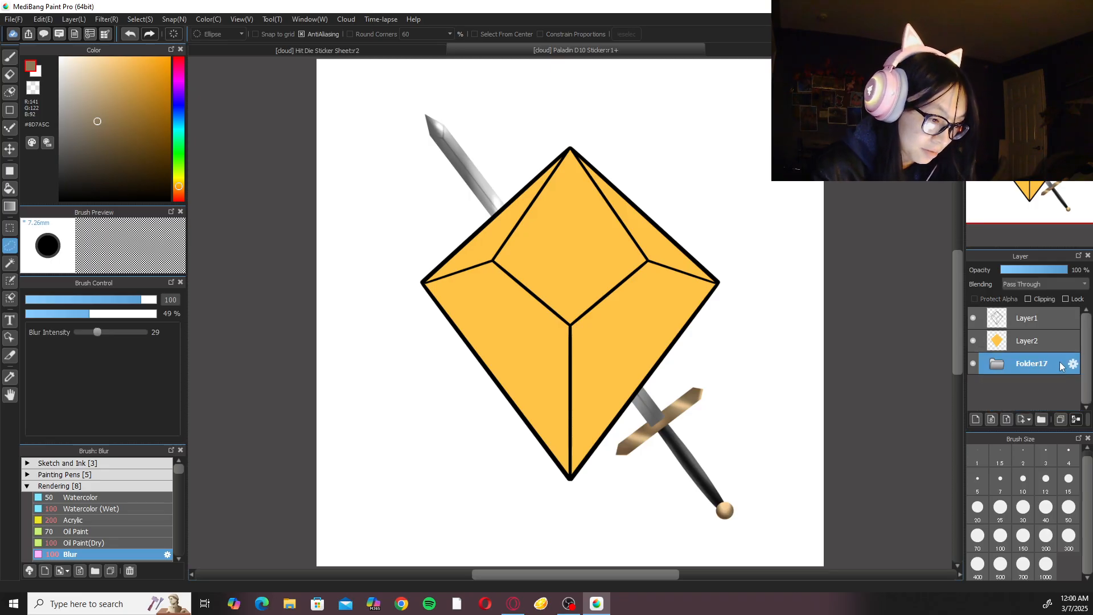
Paste a copy of the sword into Folder17, flip it horizontally, and place it crossing the original sword behind the die.
key(ctrl+v)
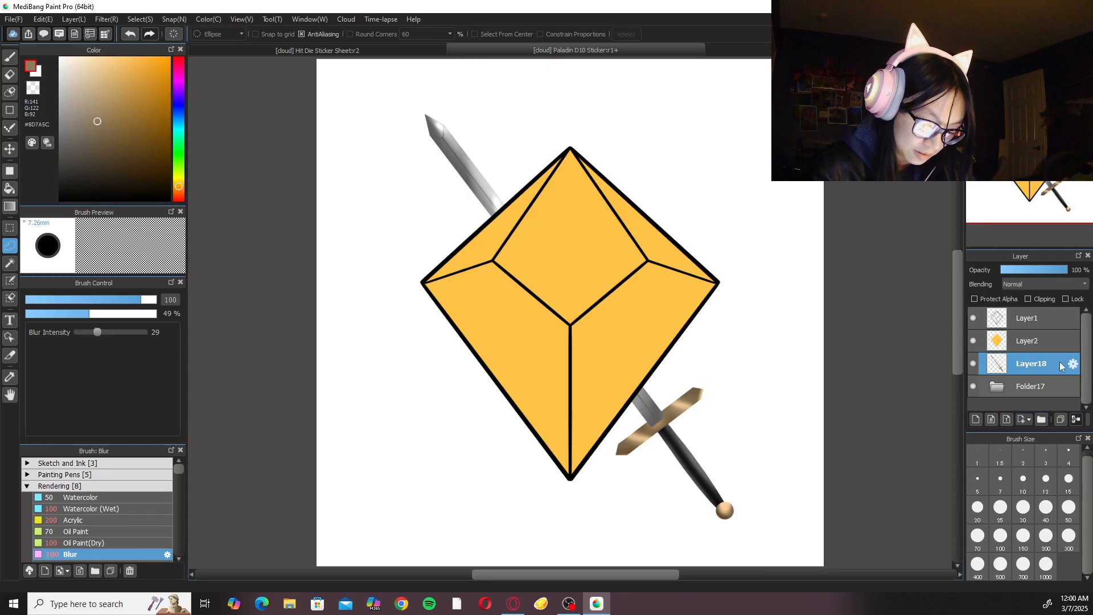
drag(1060, 366, 1040, 394)
key(ctrl+t)
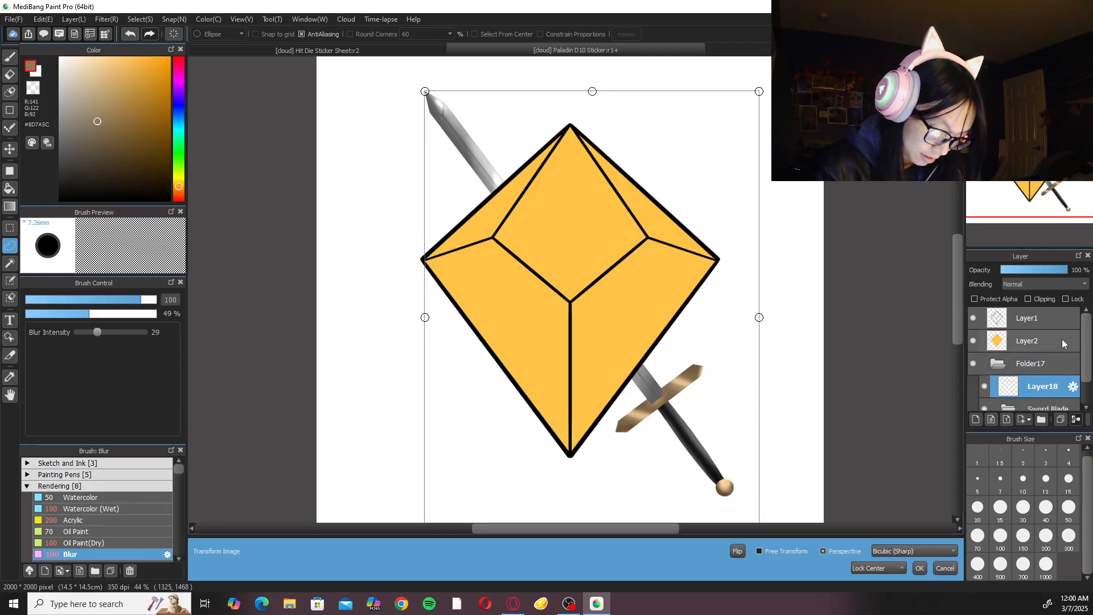
click(738, 552)
mouse_move(686, 403)
mouse_down()
mouse_move(625, 393)
mouse_move(671, 398)
mouse_up()
drag(675, 406, 684, 393)
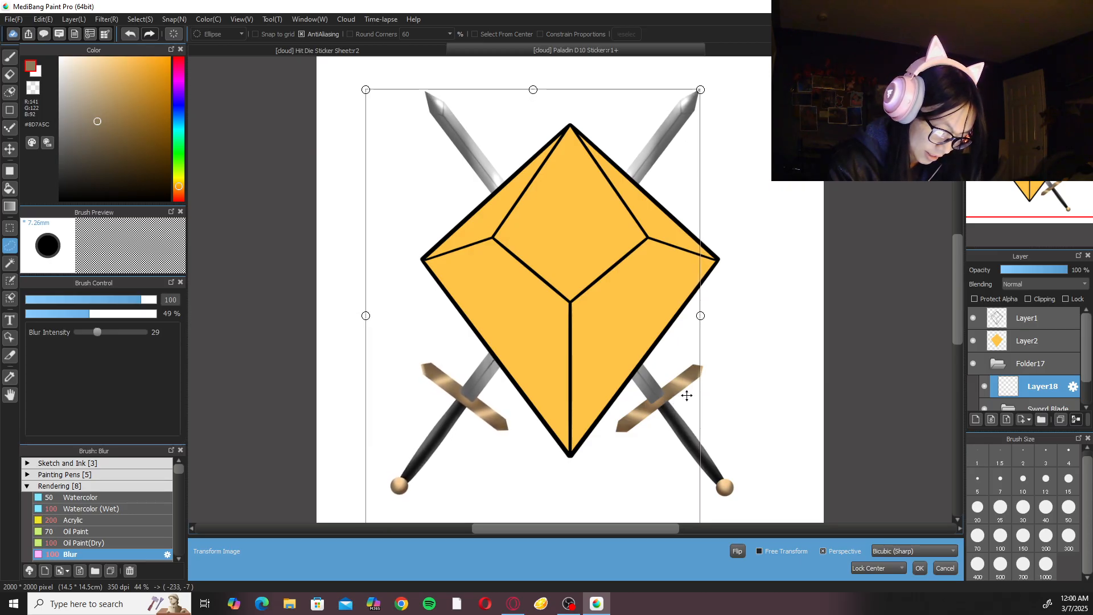
click(919, 568)
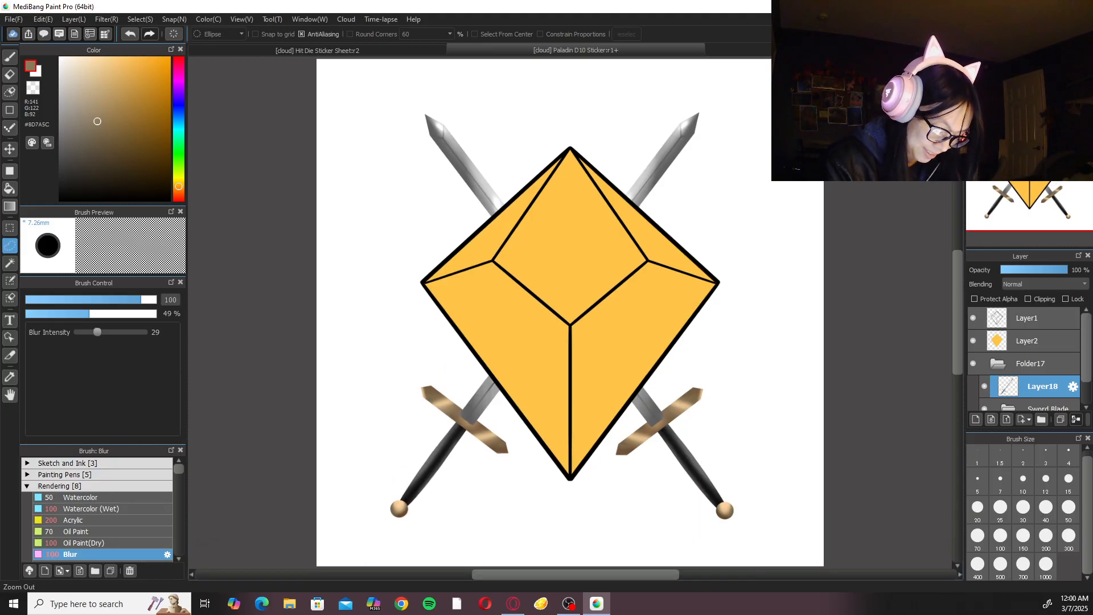
Display the canvas grid and move the flipped sword's layer, Layer18, out of Folder17.
key(ctrl+g)
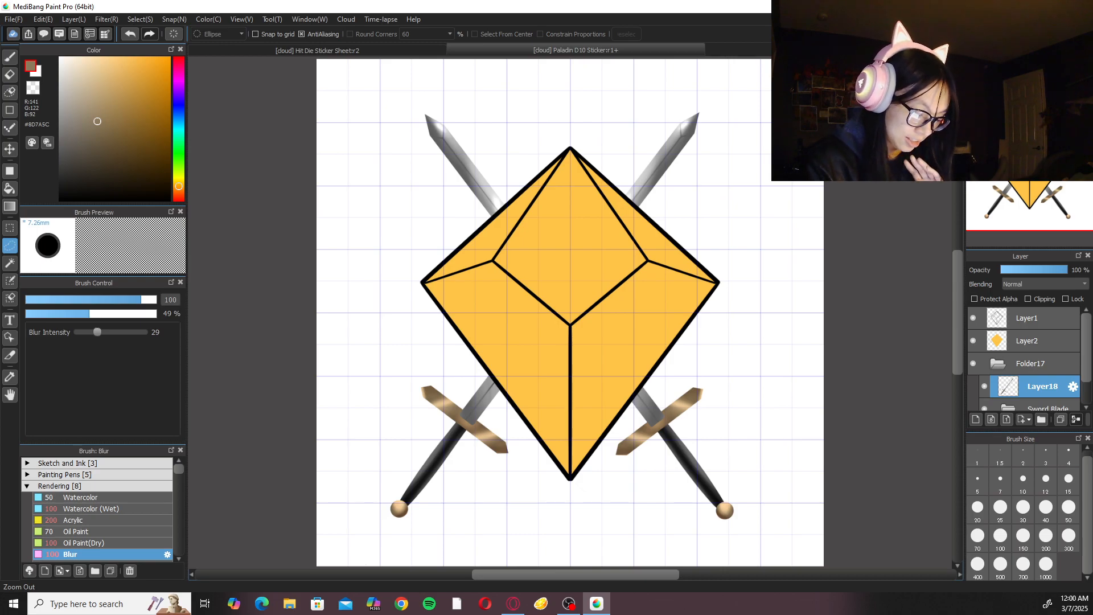
click(1036, 363)
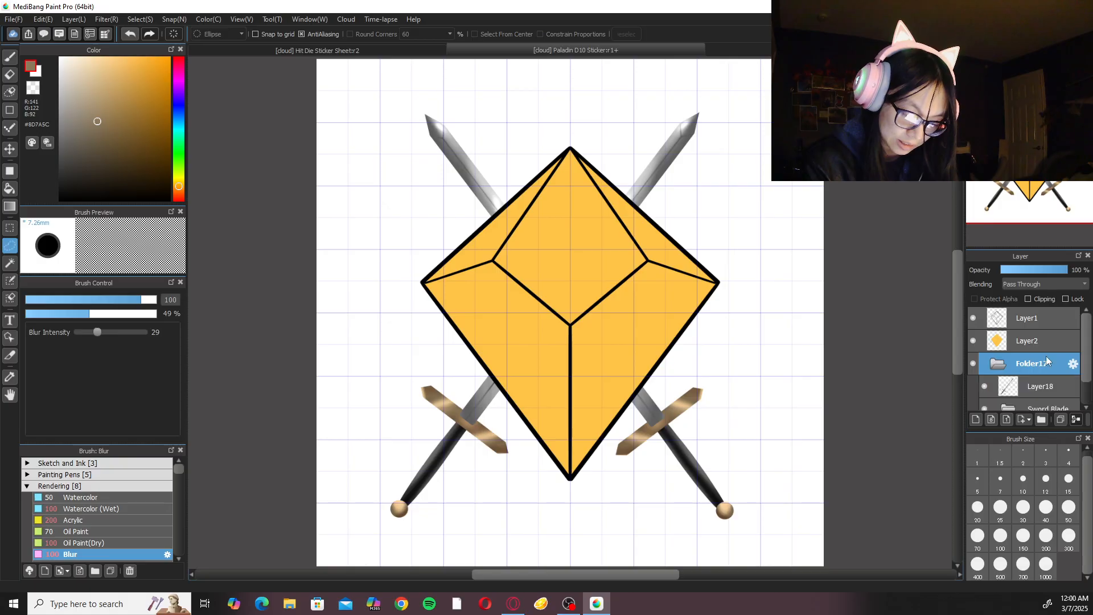
drag(1057, 386, 1053, 355)
click(998, 386)
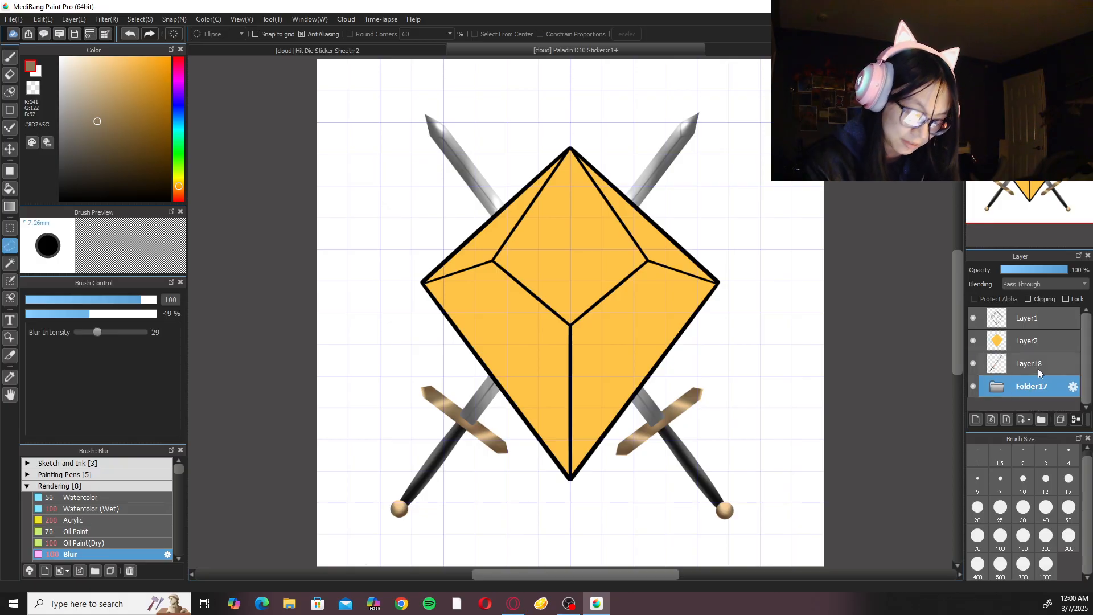
Transform Folder17 to shift the original sword about 20 px right and 7 px up.
key(ctrl+t)
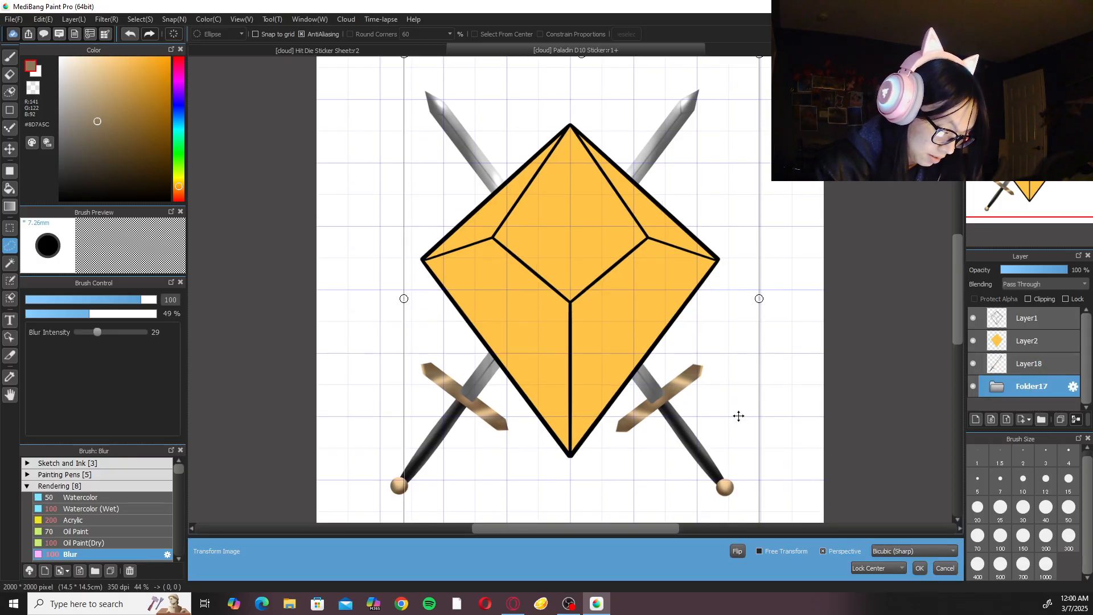
drag(732, 415, 737, 412)
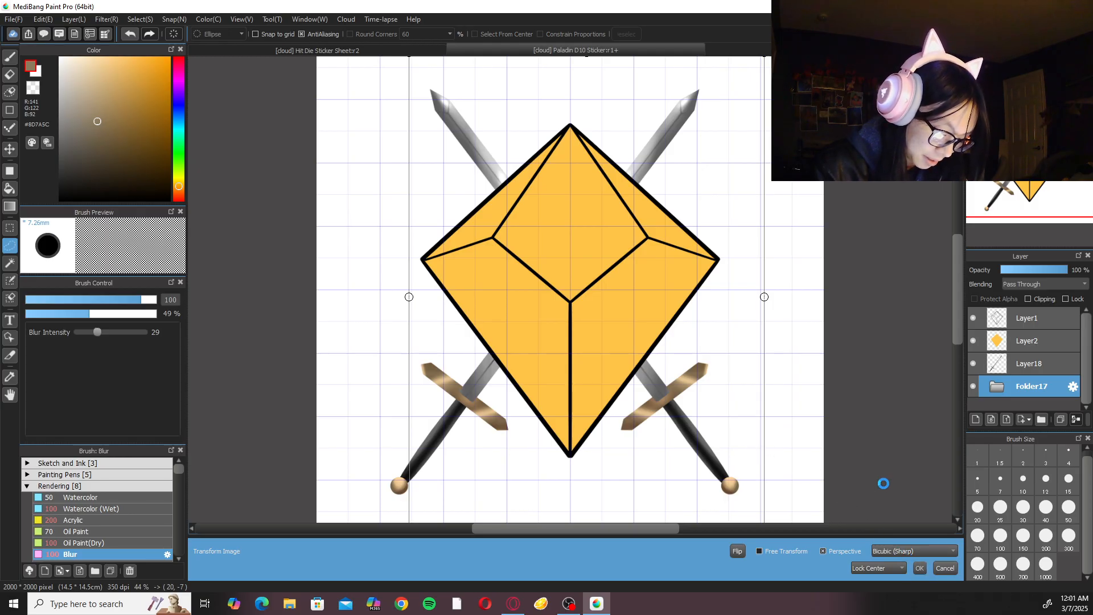
click(919, 568)
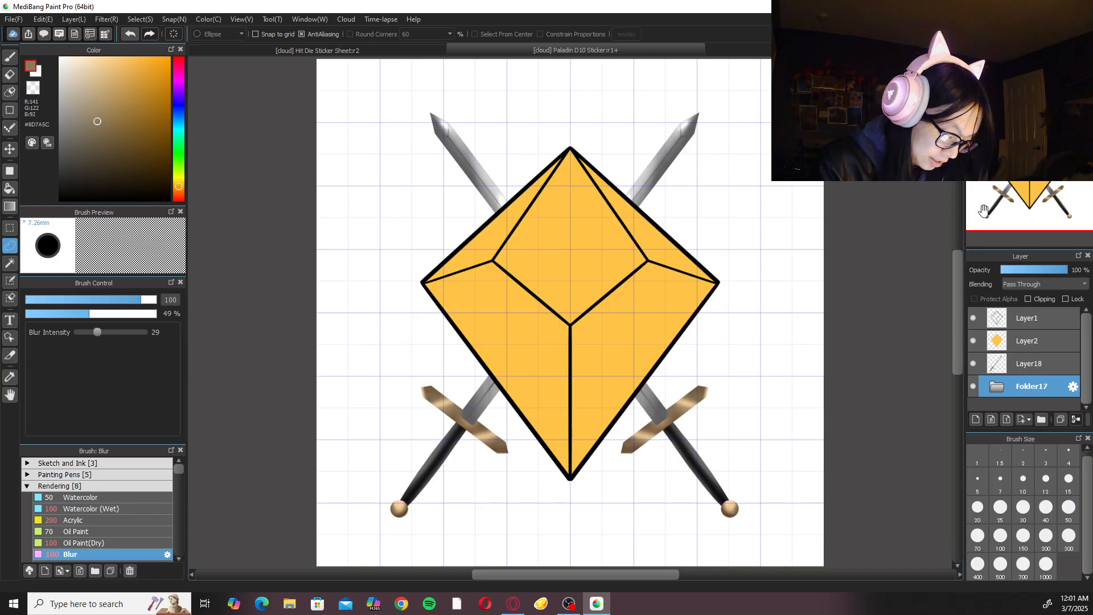
Transform Layer18 to shift the flipped sword about 45 px right and 7 px down, and check the swords' symmetry against the grid.
click(1028, 364)
key(ctrl+t)
drag(661, 359, 677, 364)
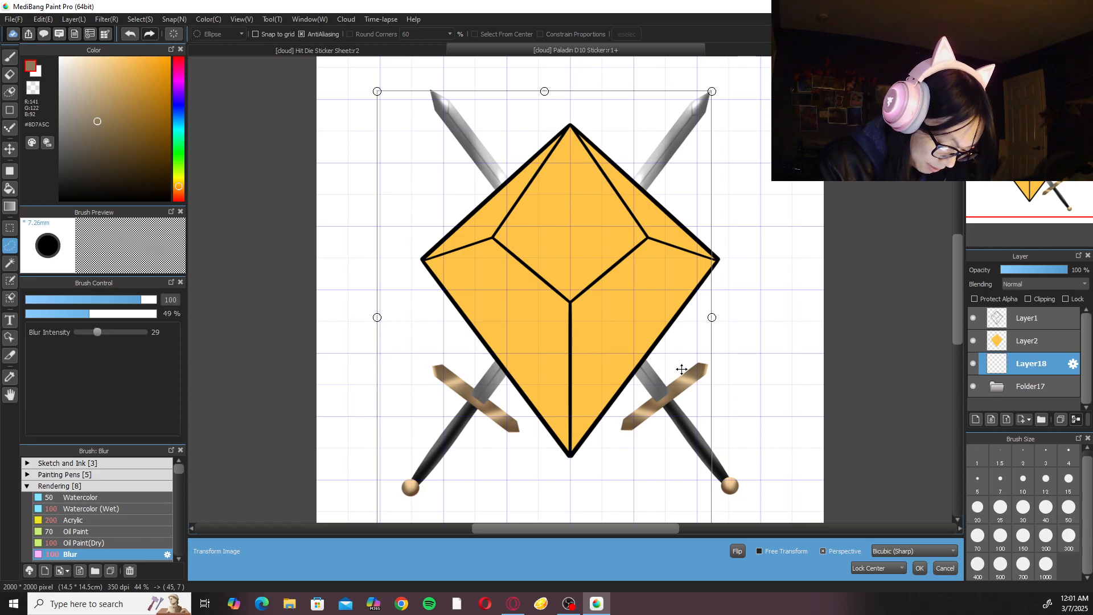
click(919, 568)
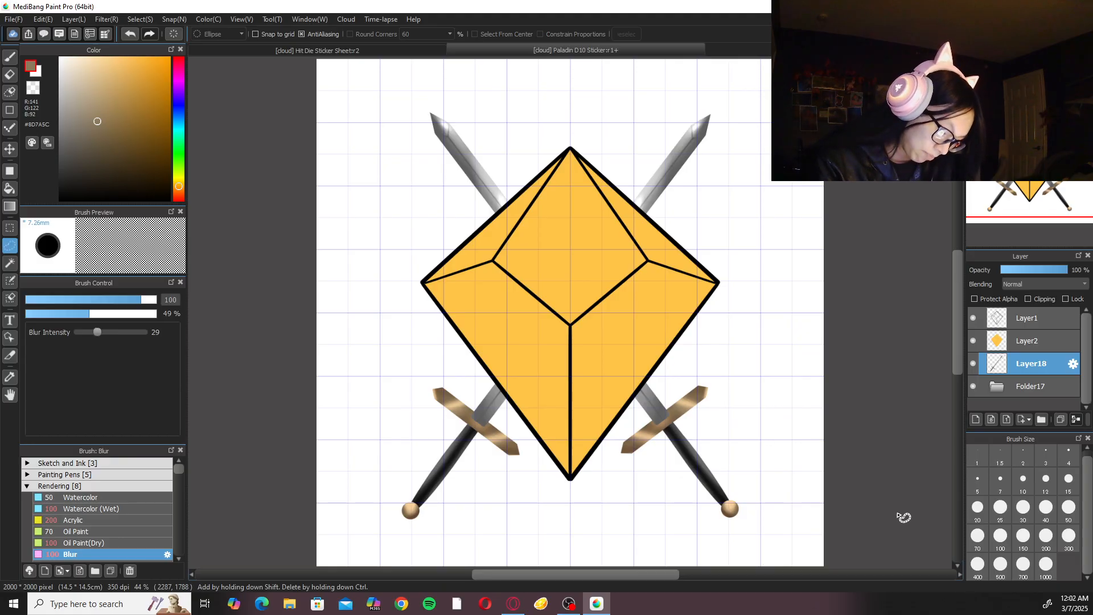
key(ctrl+minus)
key(ctrl+plus)
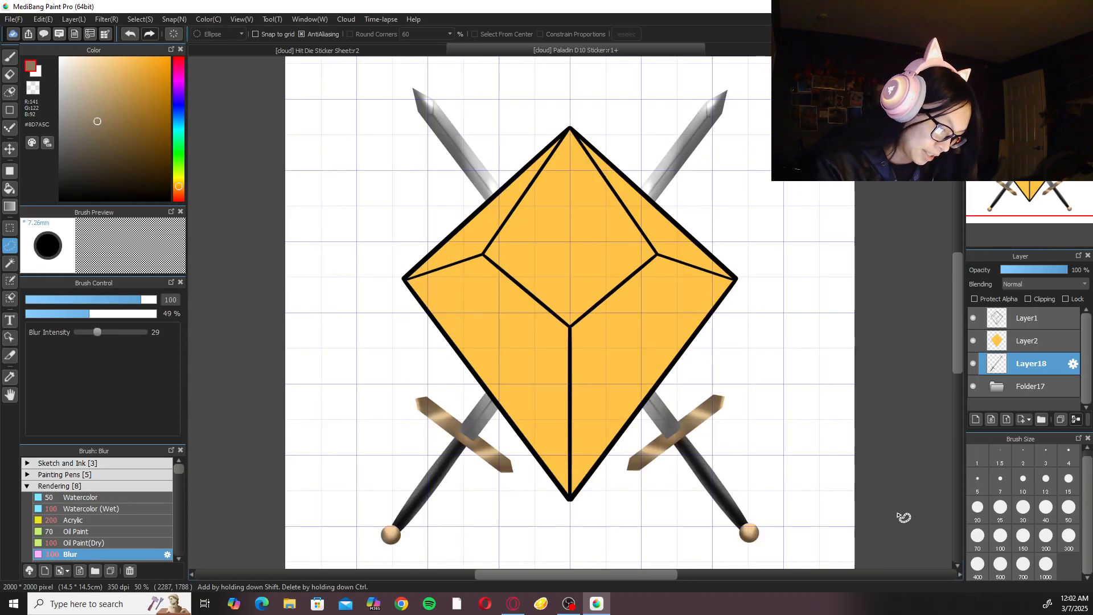
key(ctrl+minus)
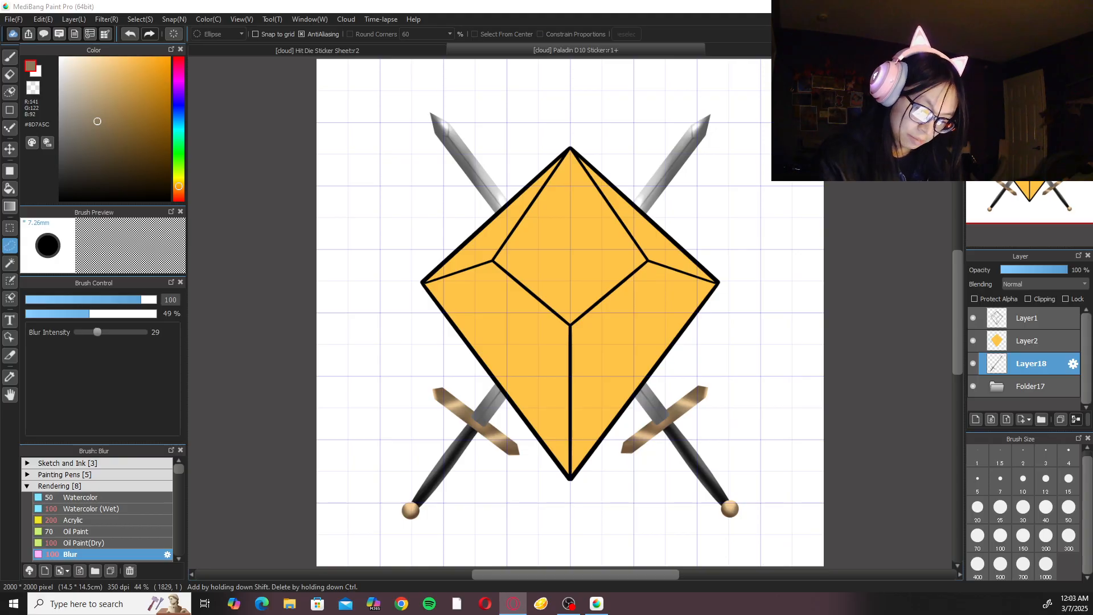
Hide the flipped sword's layer, Layer18, and delete it.
click(973, 363)
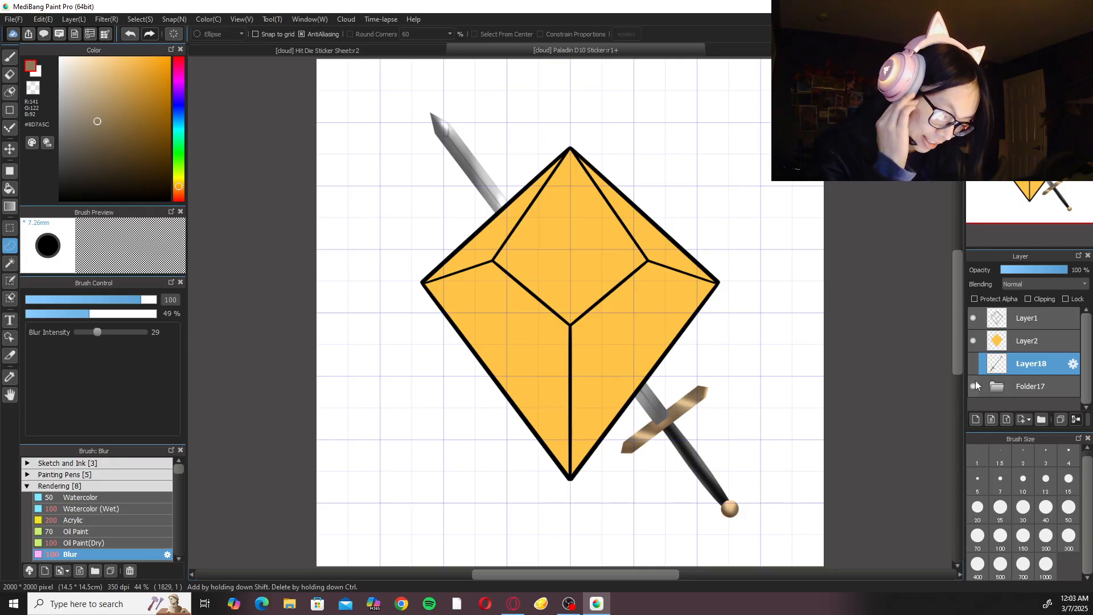
click(1087, 419)
click(1066, 403)
click(982, 365)
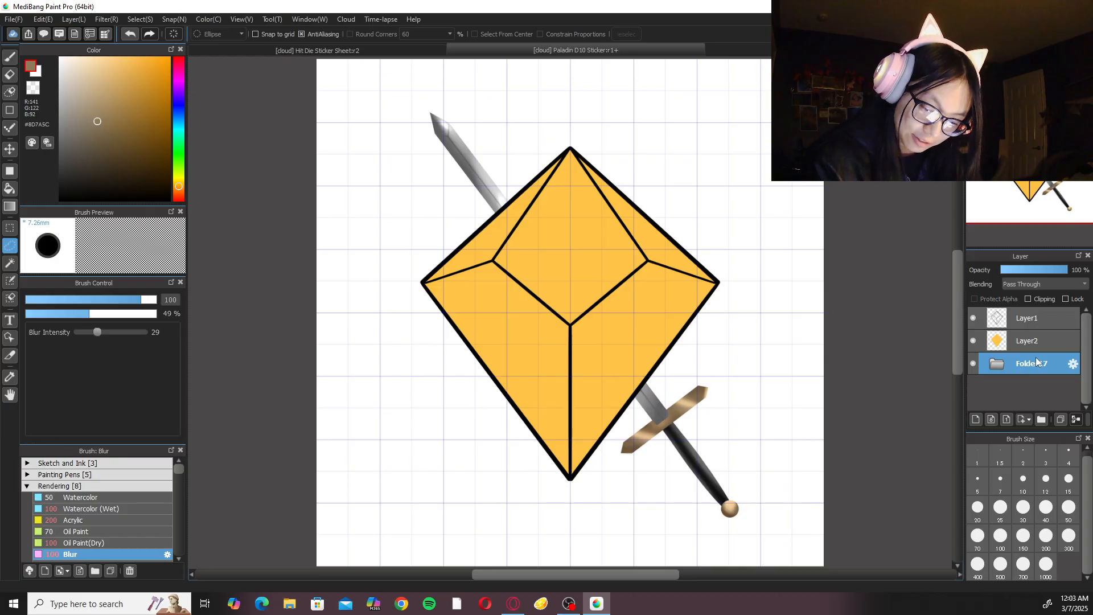
Try widening the Sword Blade folder inside Folder17 with a transform, and cancel it.
click(1038, 389)
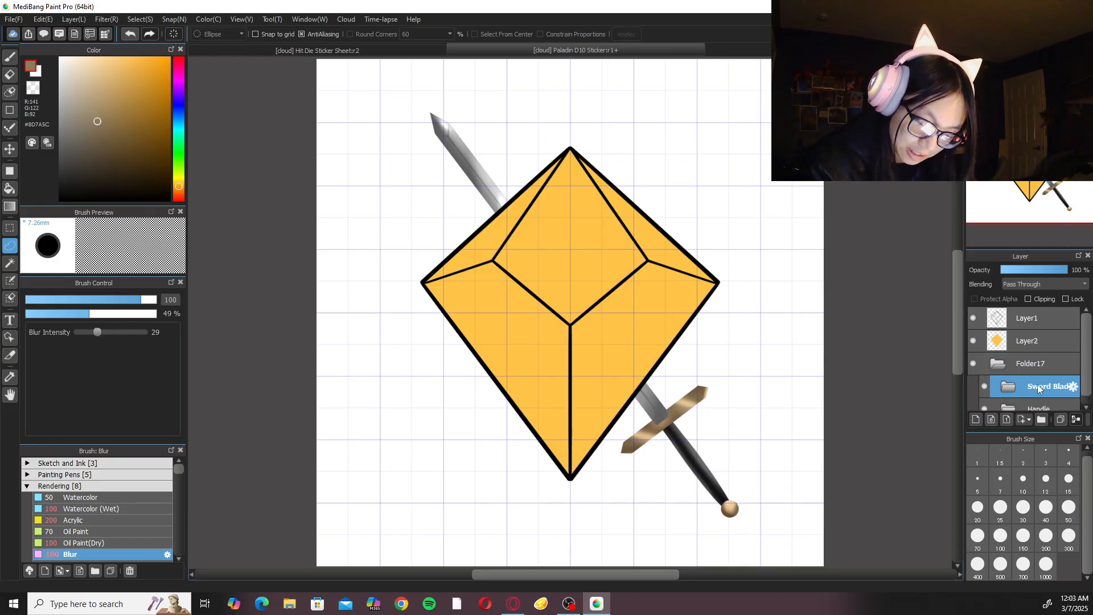
key(ctrl+t)
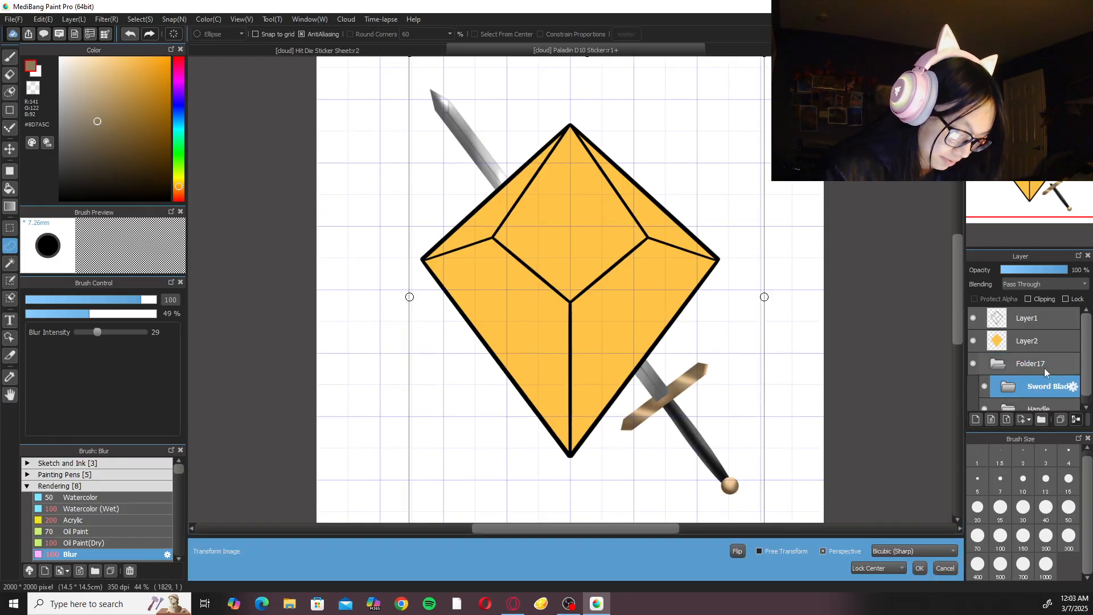
key(ctrl+minus)
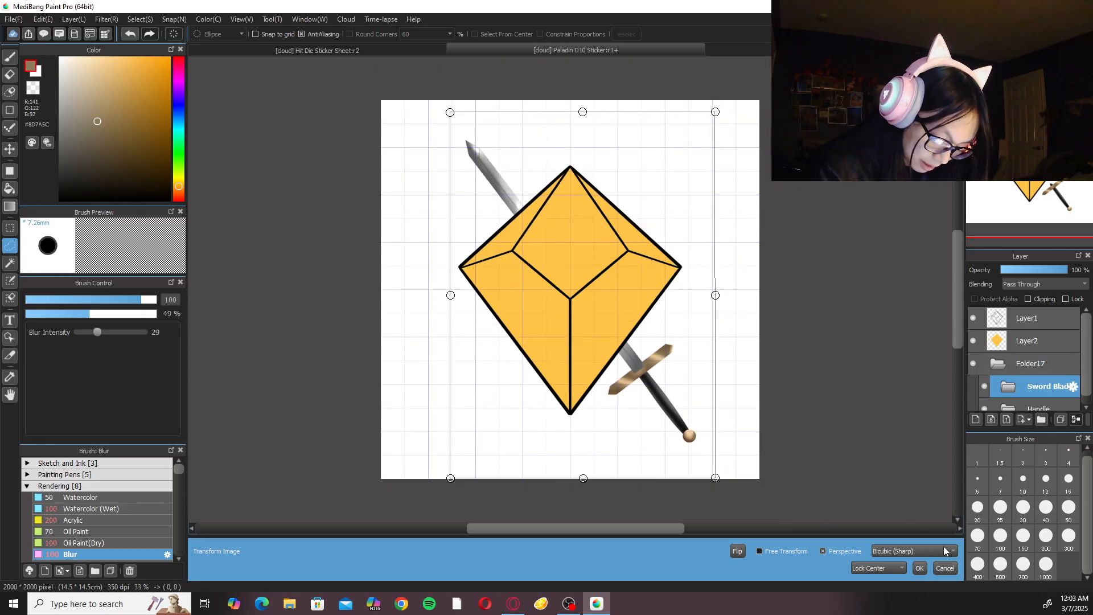
click(919, 568)
key(ctrl+t)
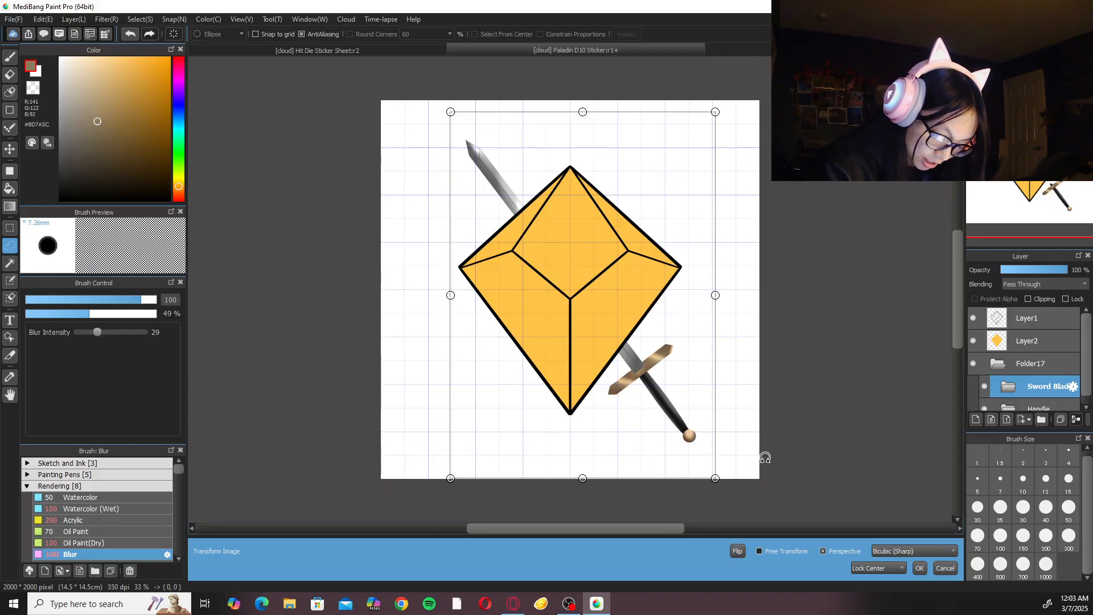
drag(716, 295, 731, 291)
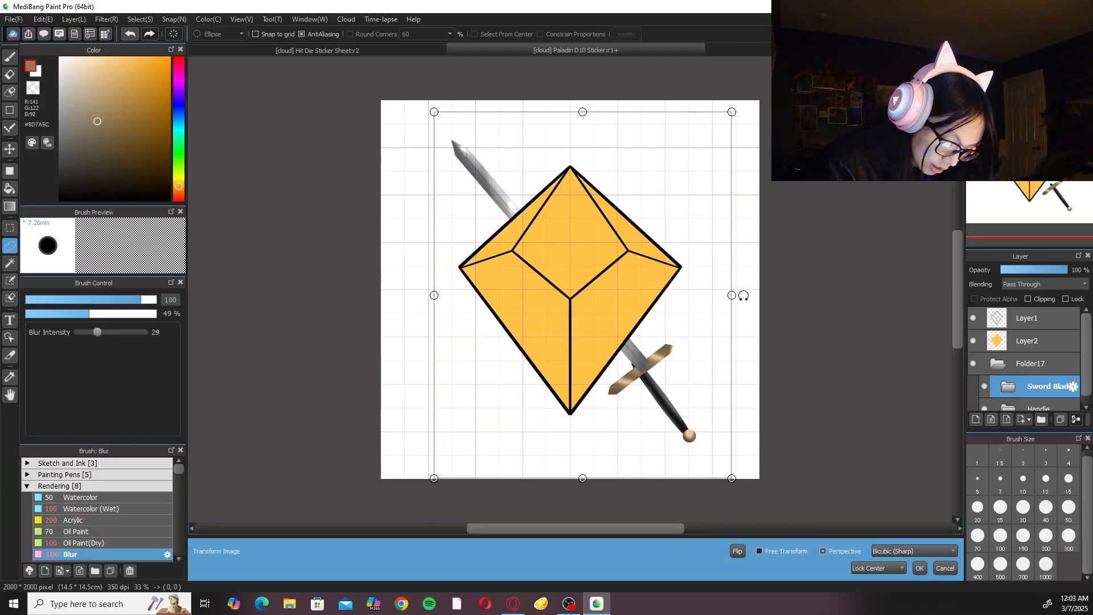
click(945, 568)
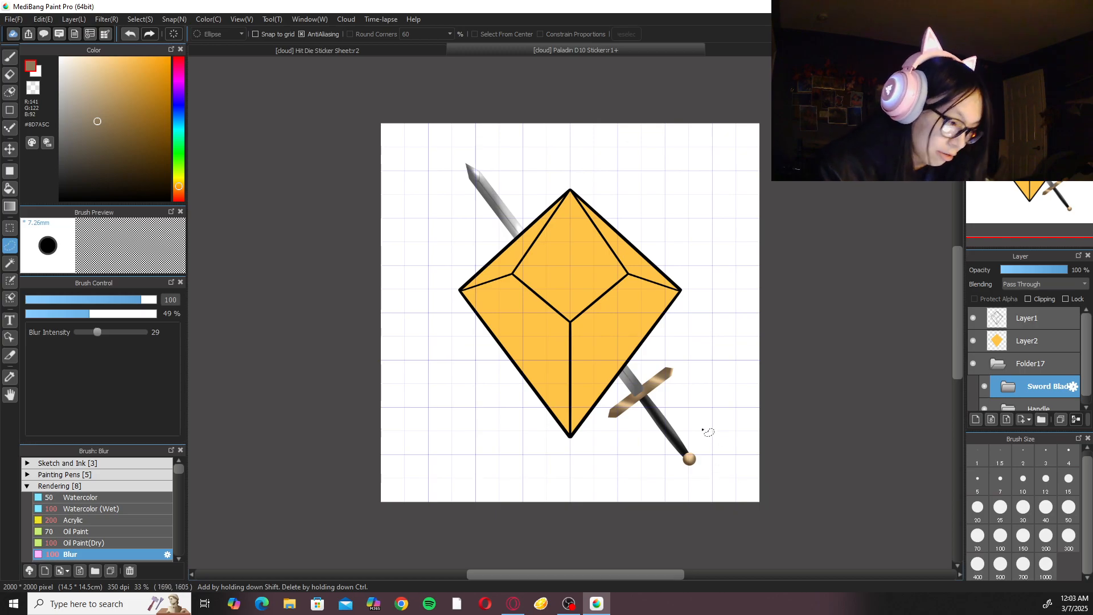
key(ctrl+t)
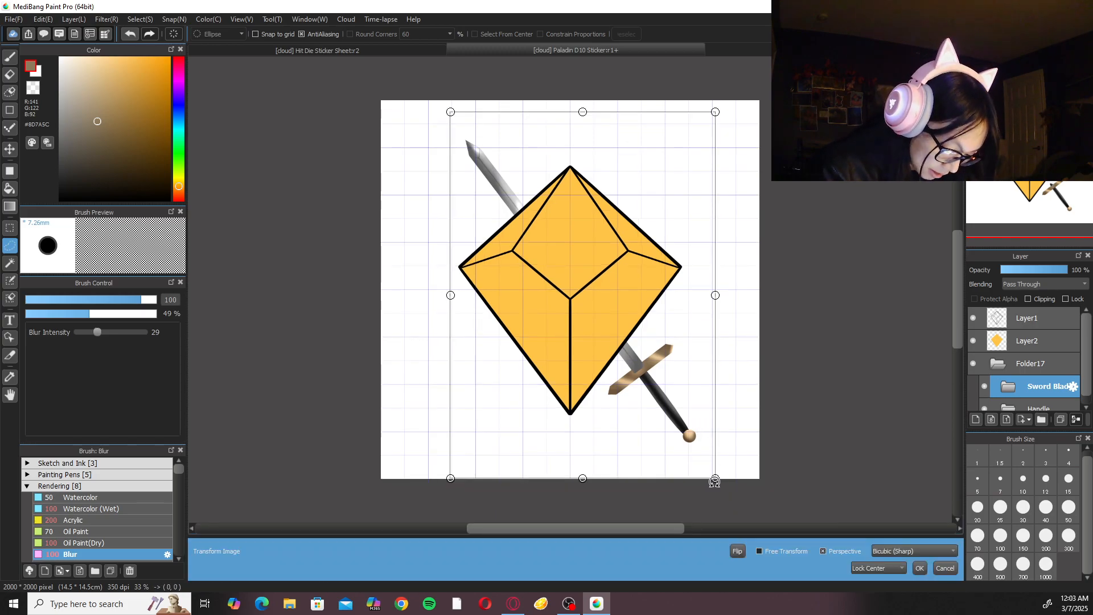
click(945, 568)
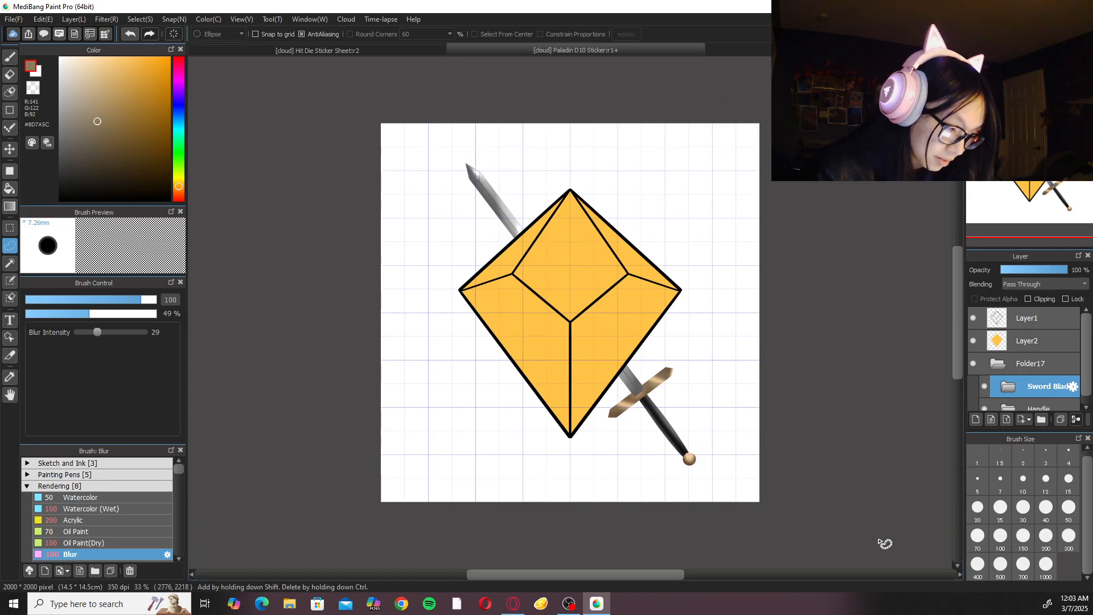
key(ctrl+t)
drag(721, 480, 731, 496)
drag(690, 436, 692, 435)
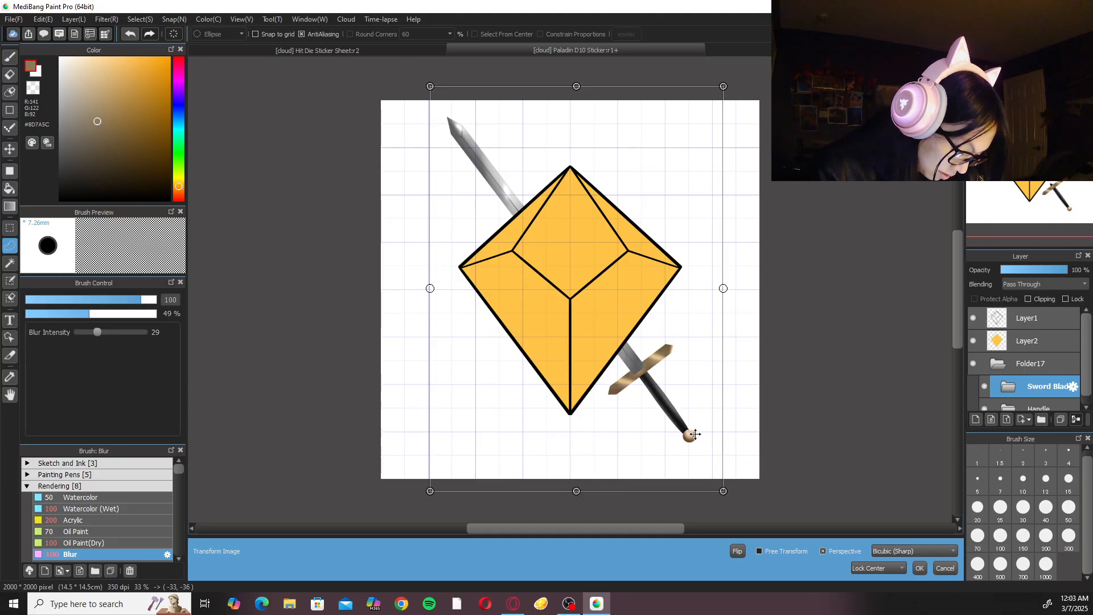
drag(697, 435, 702, 437)
click(939, 568)
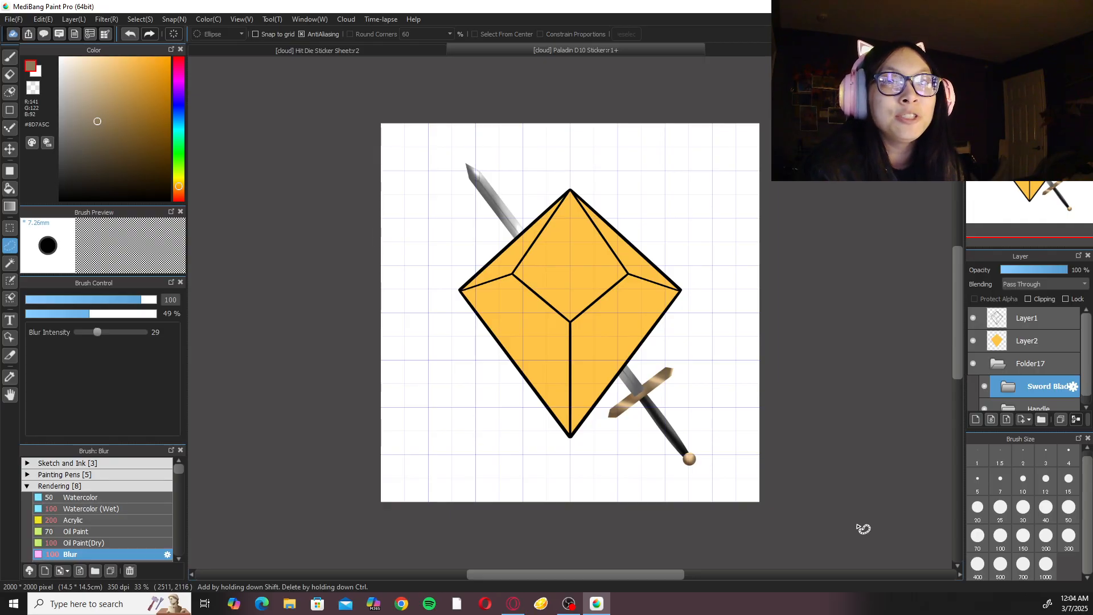
Hide the canvas grid and rename Folder17 as Sword.
scroll(864, 529, up, 1)
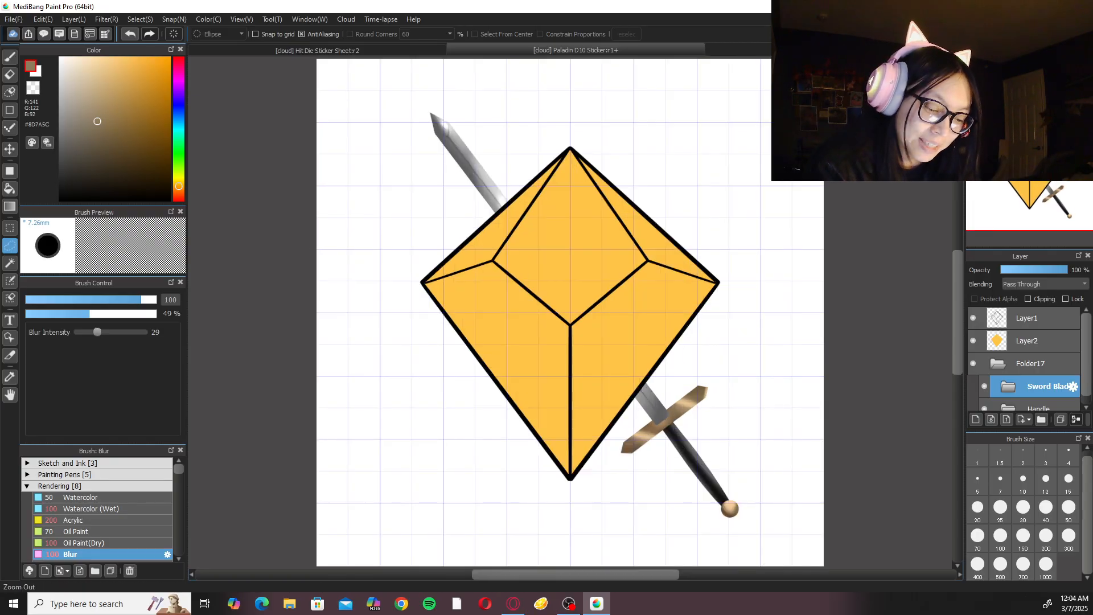
key(ctrl+g)
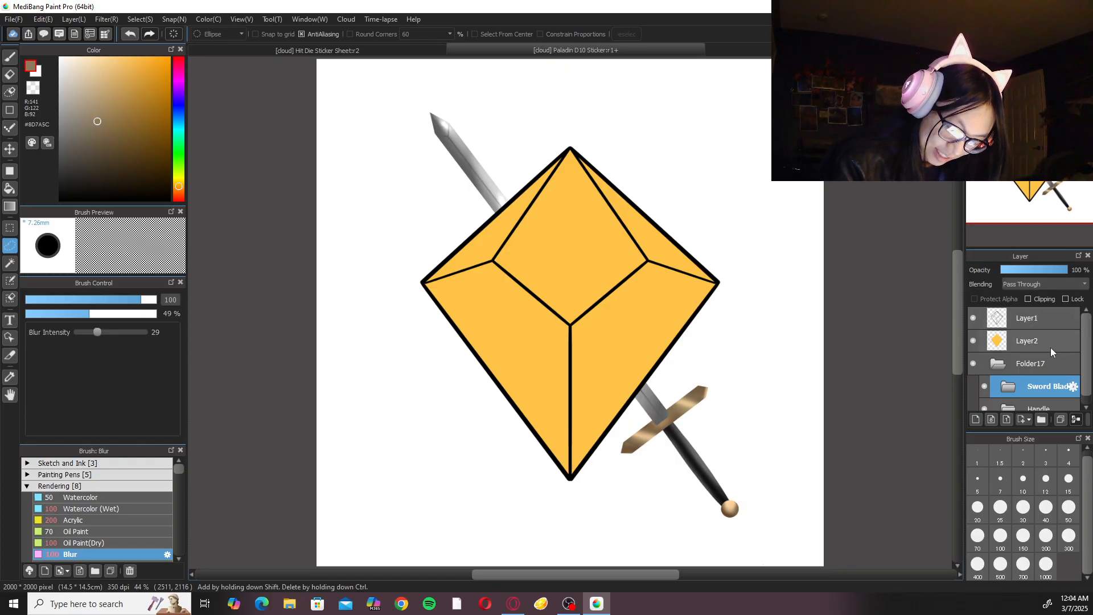
click(1003, 363)
double_click(1047, 361)
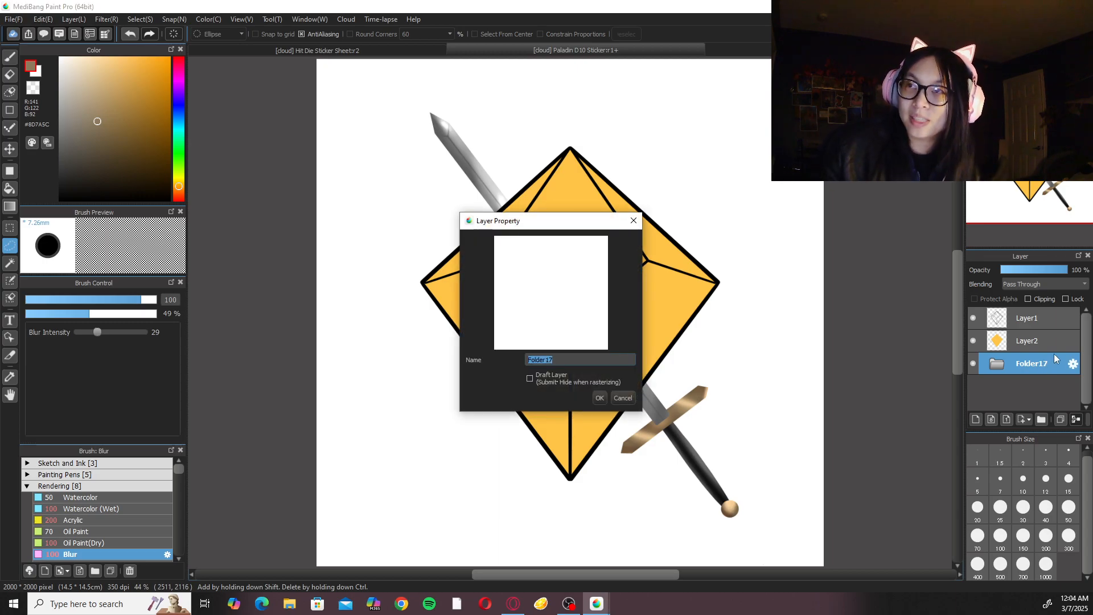
text(Swo)
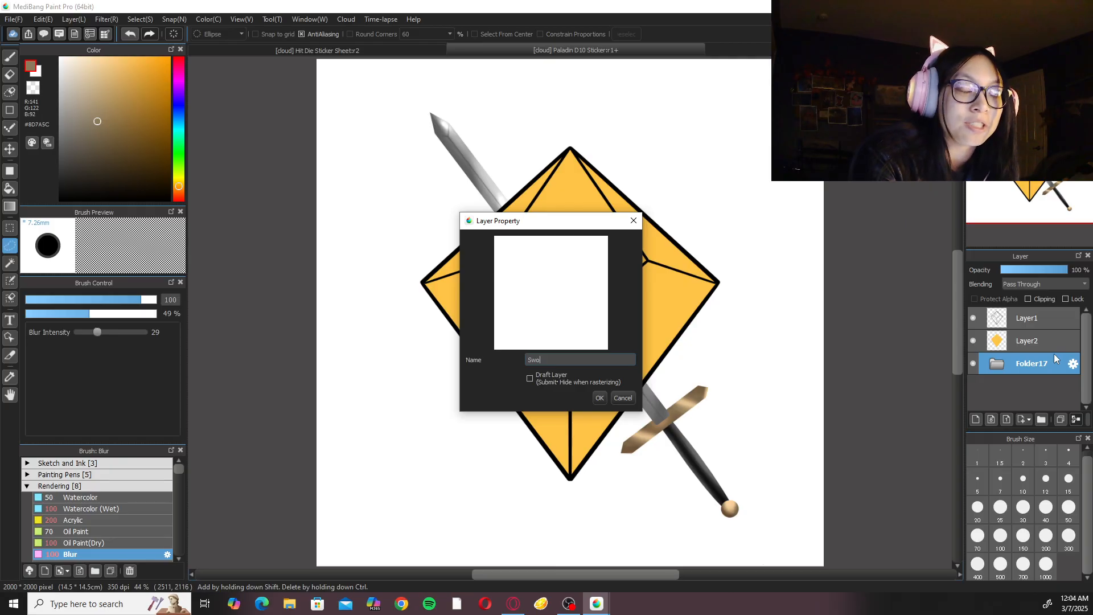
text(rd)
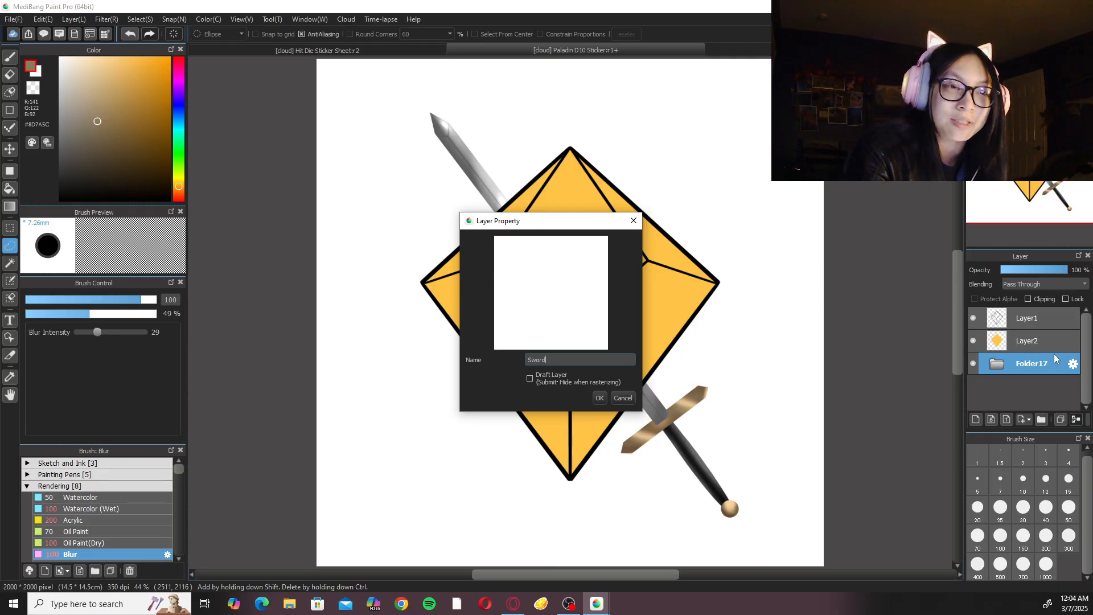
key(Return)
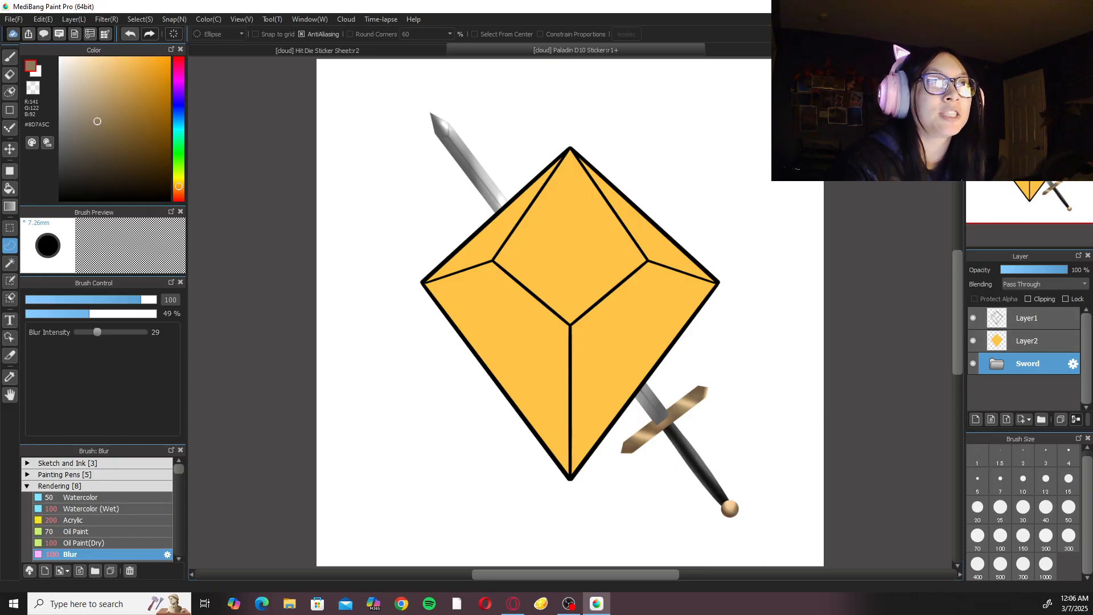
Create a new layer folder and place it directly below the Sword folder.
key(alt+Tab)
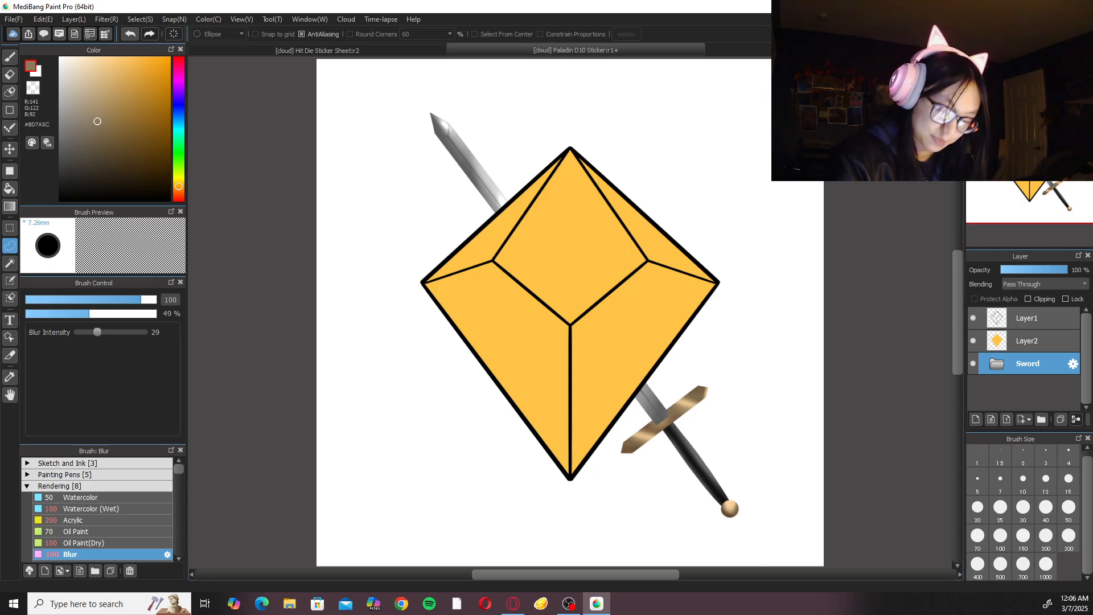
click(1043, 420)
drag(1041, 371, 1043, 393)
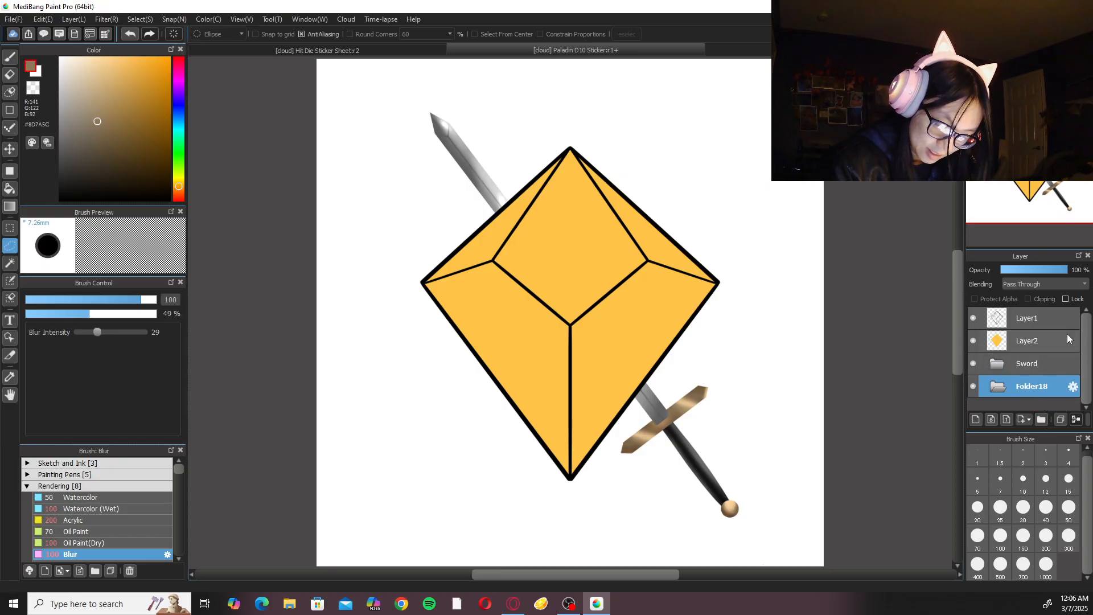
Set the colour to dark grey #323232, add a layer in the new folder, and try drawing a straight diagonal line across the die.
click(1001, 536)
click(1001, 479)
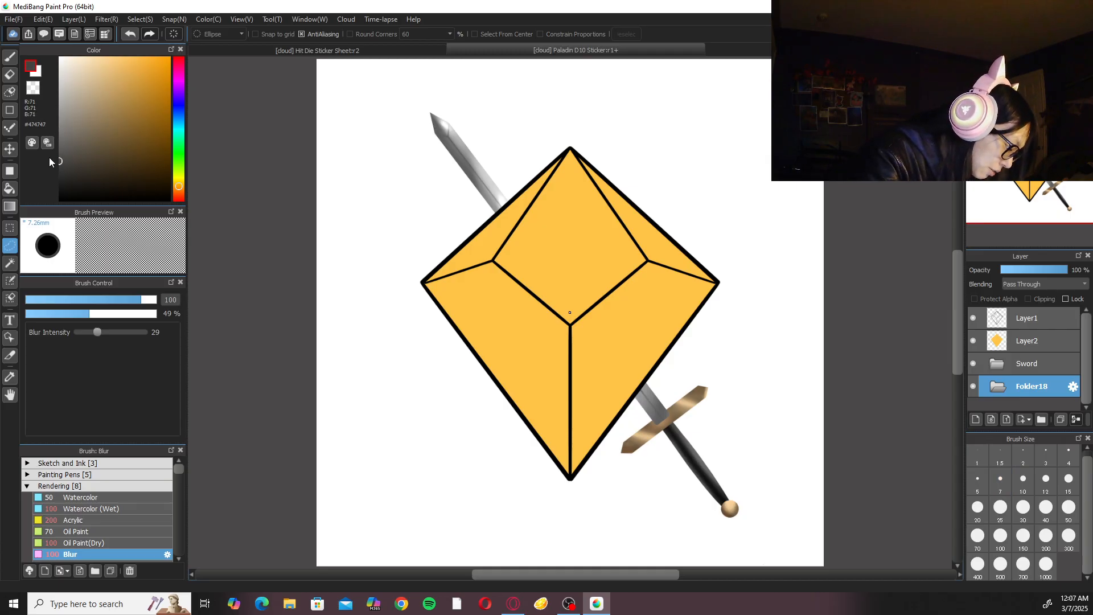
drag(63, 159, 49, 167)
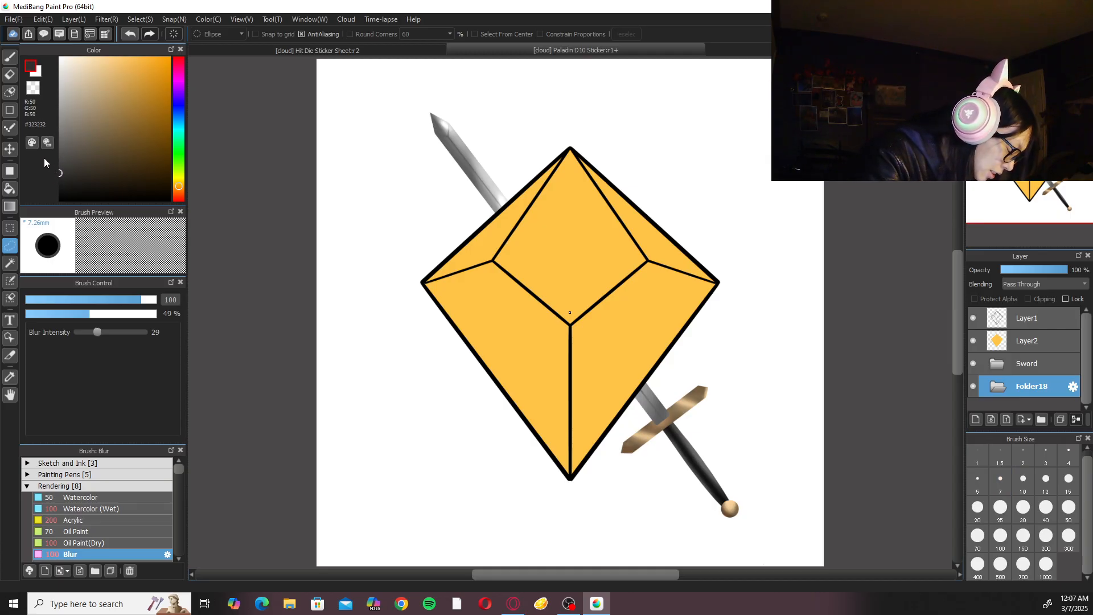
click(10, 110)
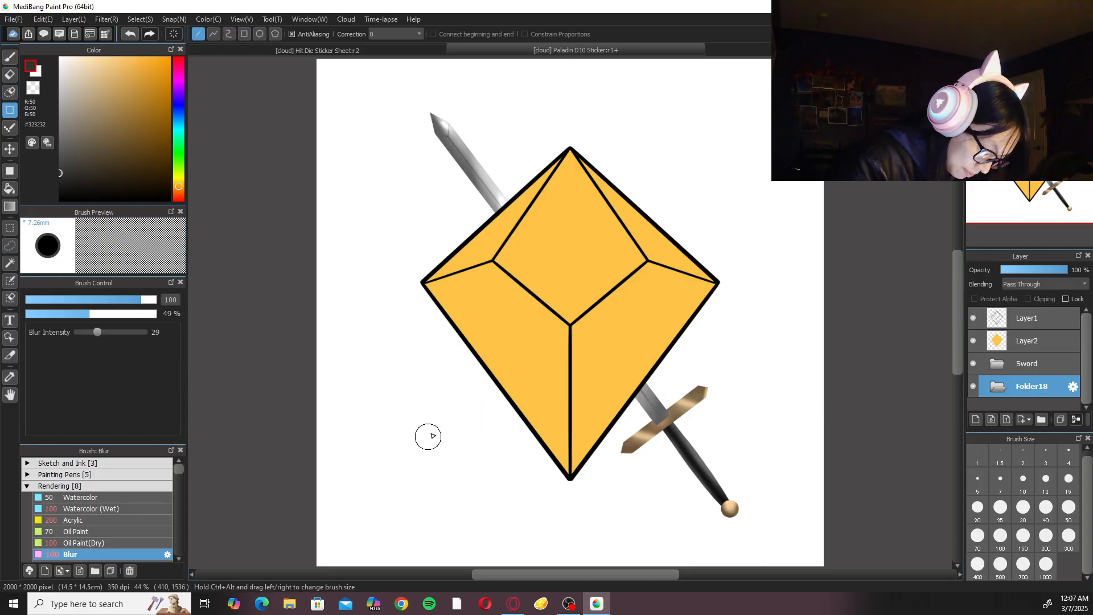
drag(453, 422, 725, 120)
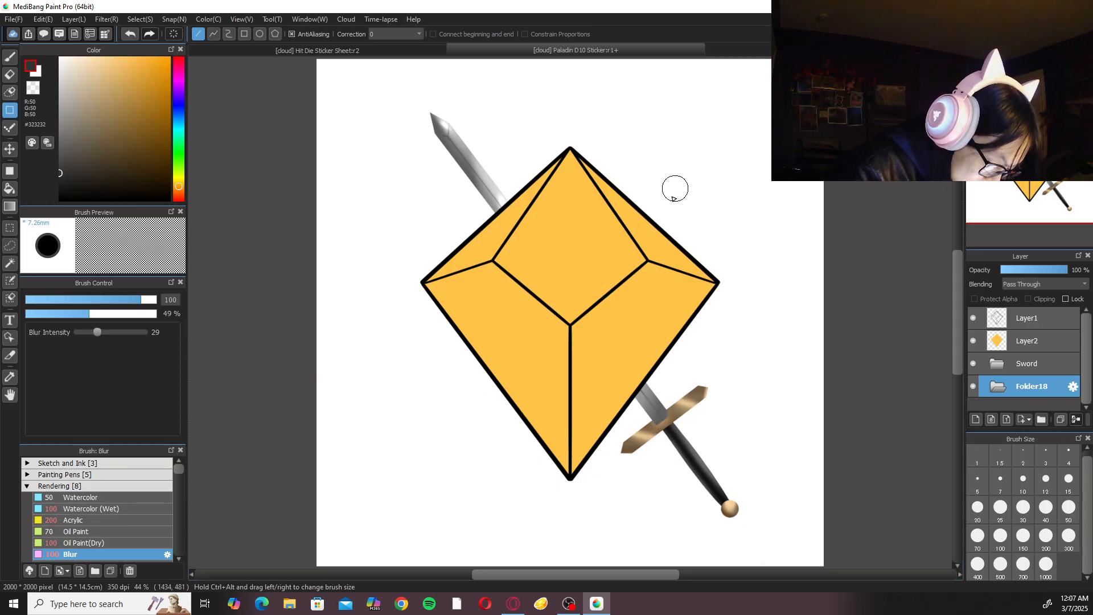
key(ctrl+shift+n)
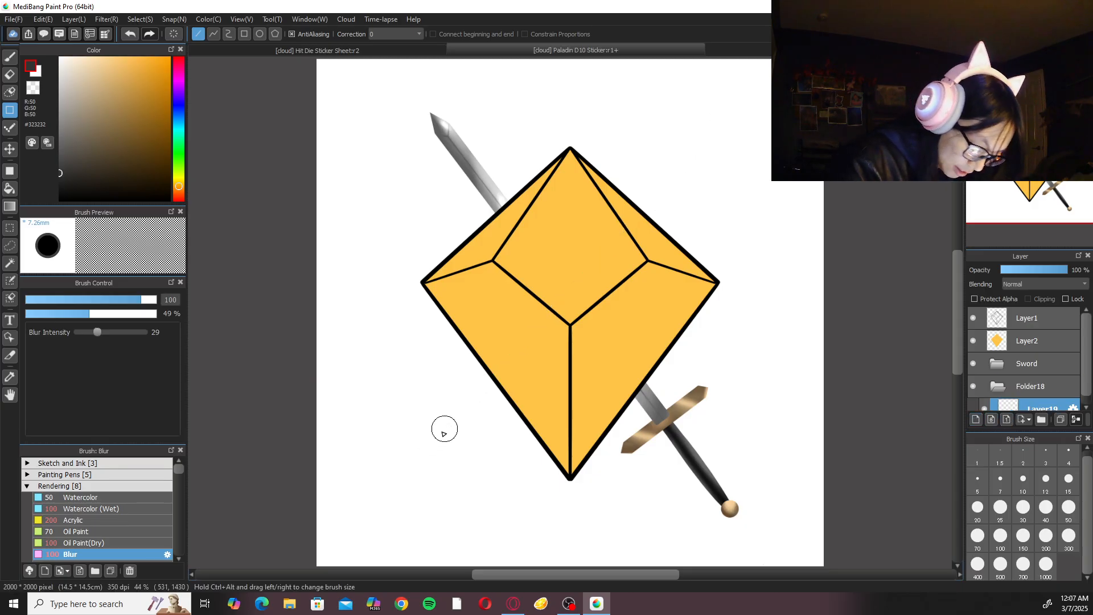
drag(437, 432, 720, 104)
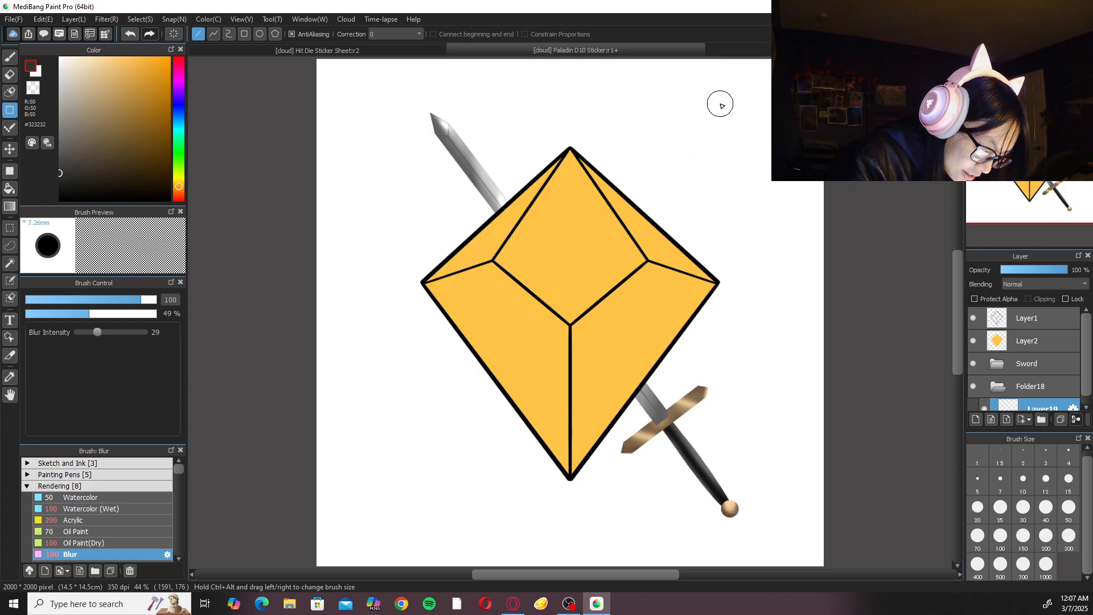
Draw a straight diagonal bar behind the die from lower left to upper right with the Pen brush at size 100.
click(103, 487)
click(106, 464)
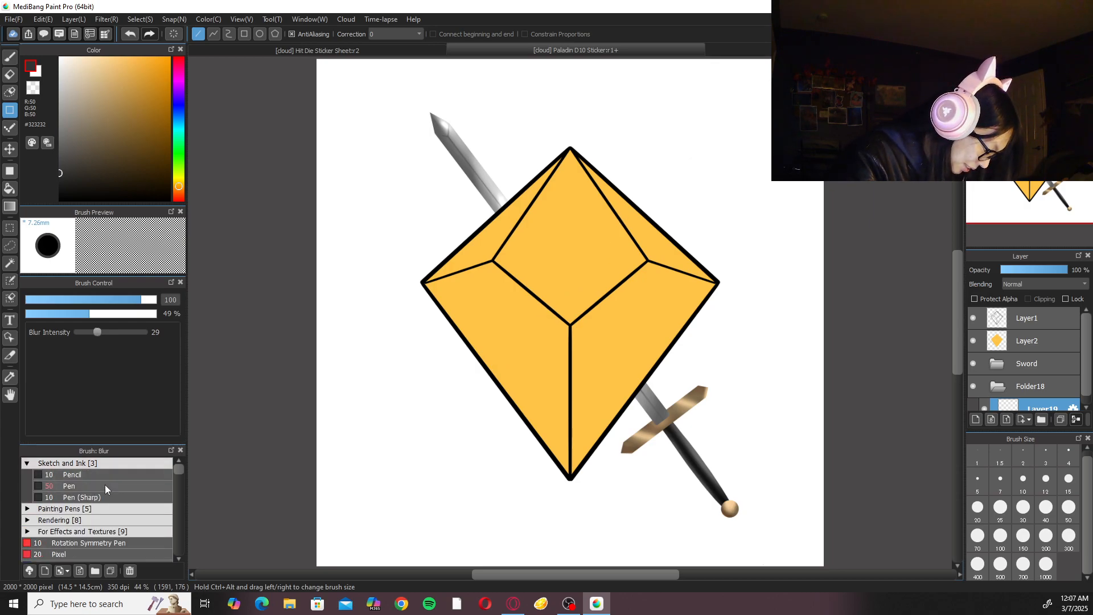
click(104, 485)
click(978, 537)
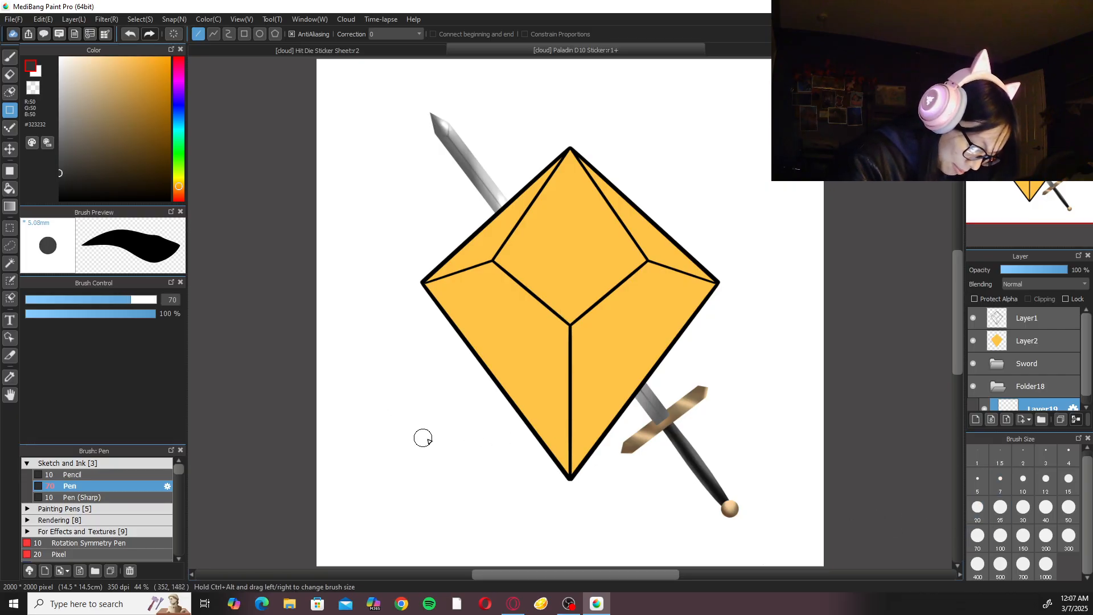
click(1001, 536)
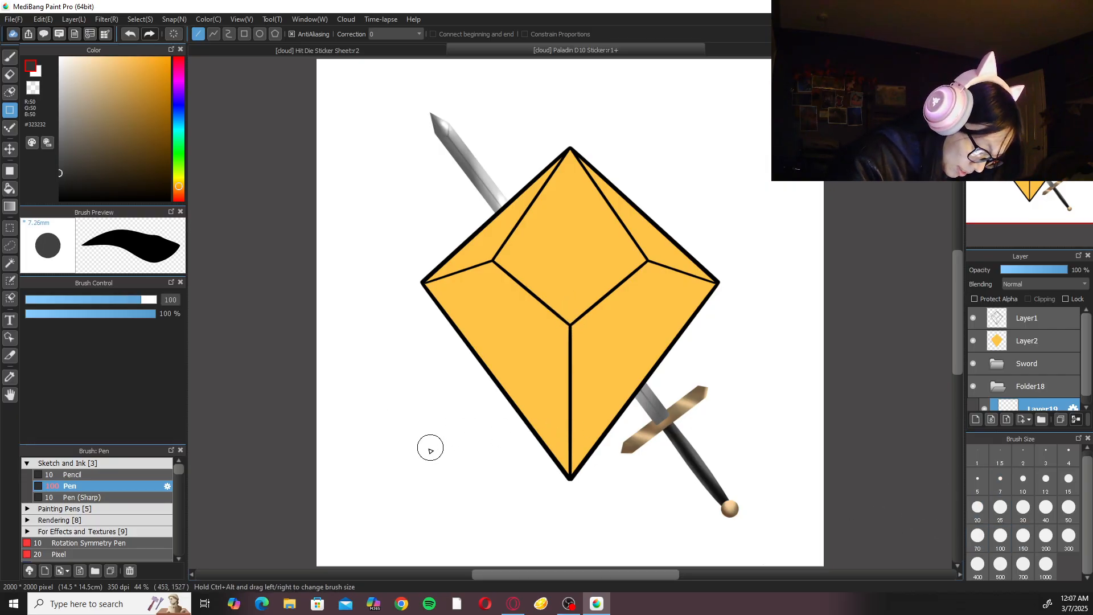
drag(433, 451, 738, 118)
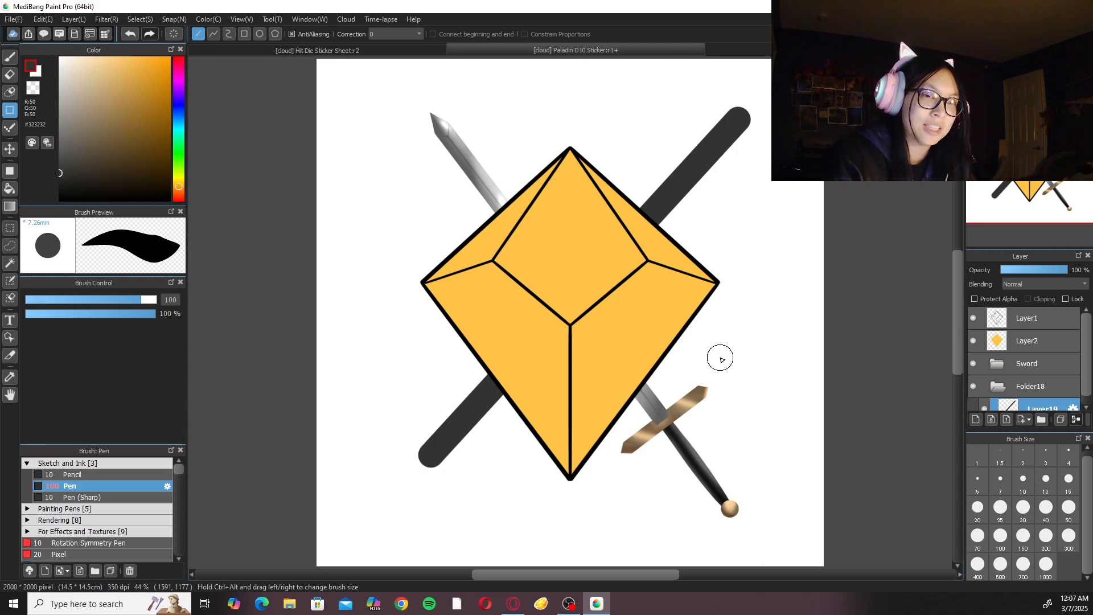
Set up the eraser with size 50 and correction 40 for shaping the dark bar's upper end.
drag(791, 158, 771, 187)
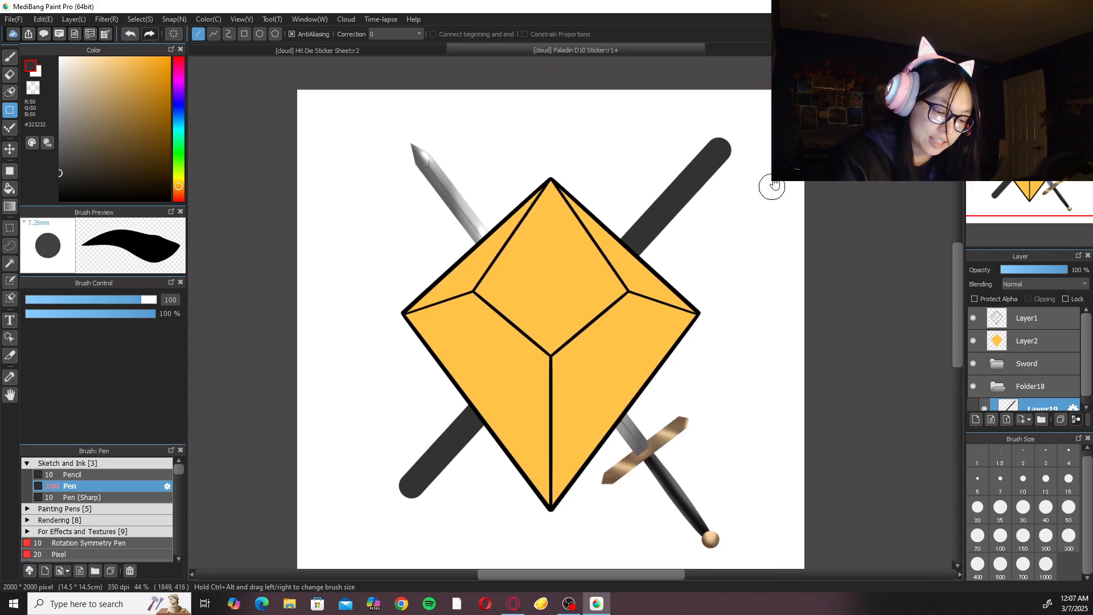
key(Left)
key(Left)
key(Left)
key(Left)
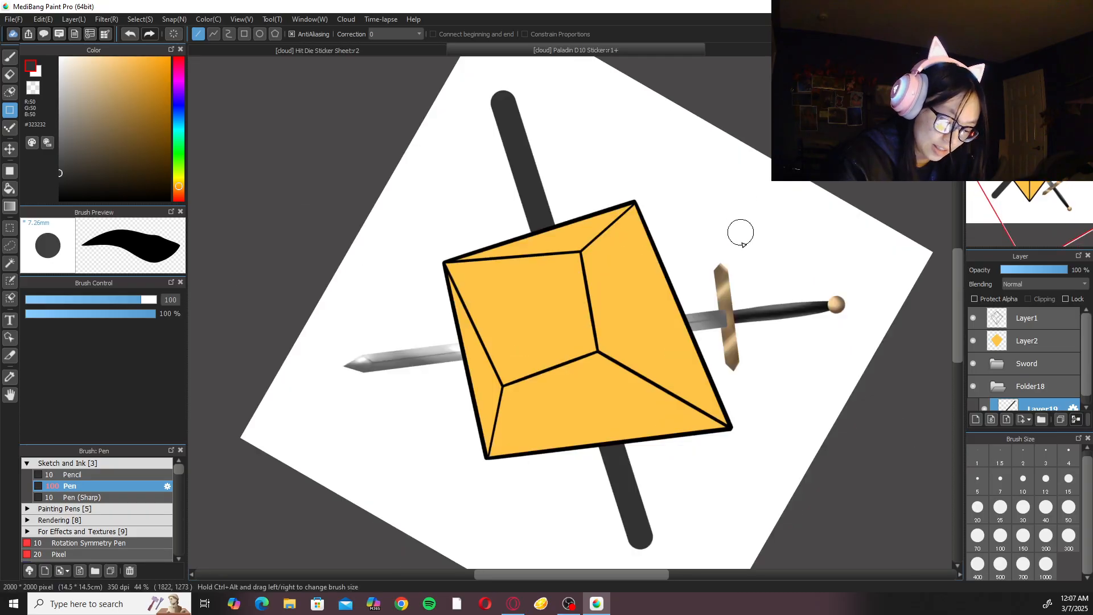
drag(635, 260, 723, 430)
key(ctrl+plus)
key(ctrl+plus)
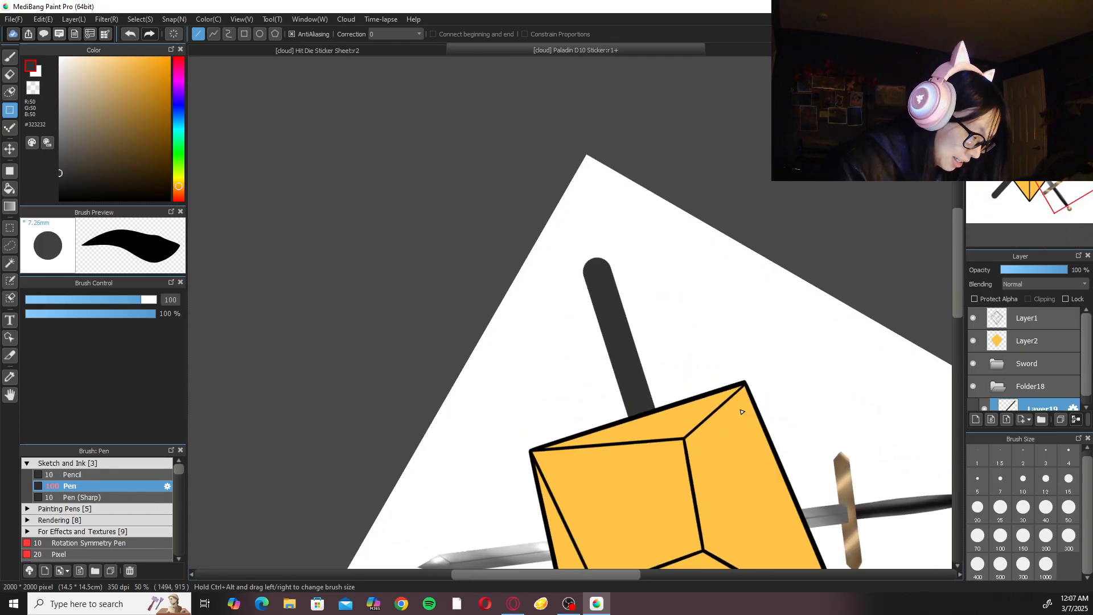
key(e)
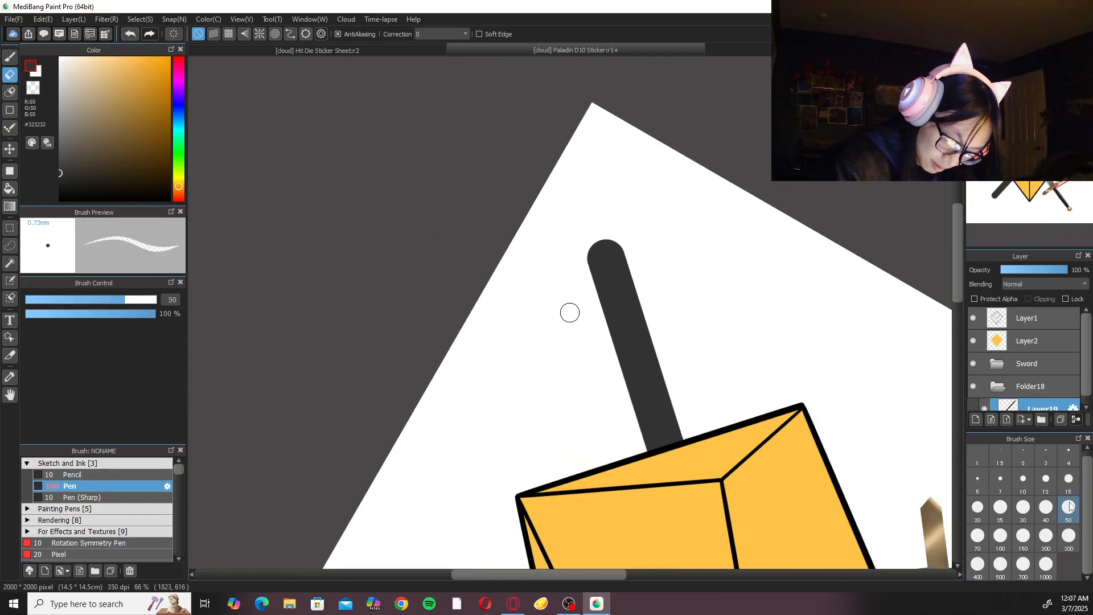
key(ctrl+plus)
key(ctrl+plus)
click(450, 34)
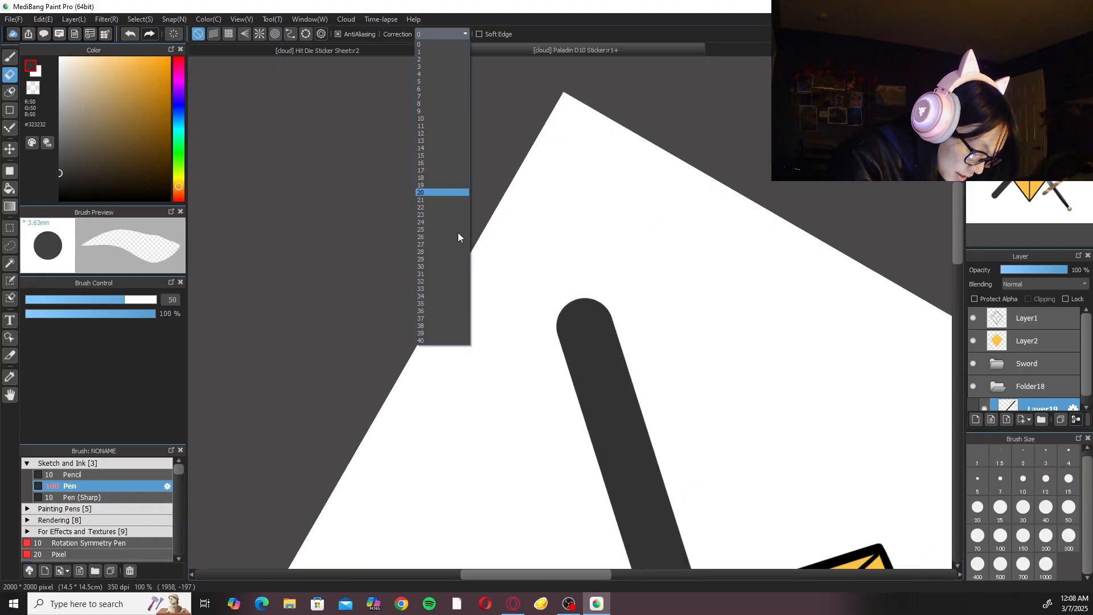
click(446, 335)
click(444, 34)
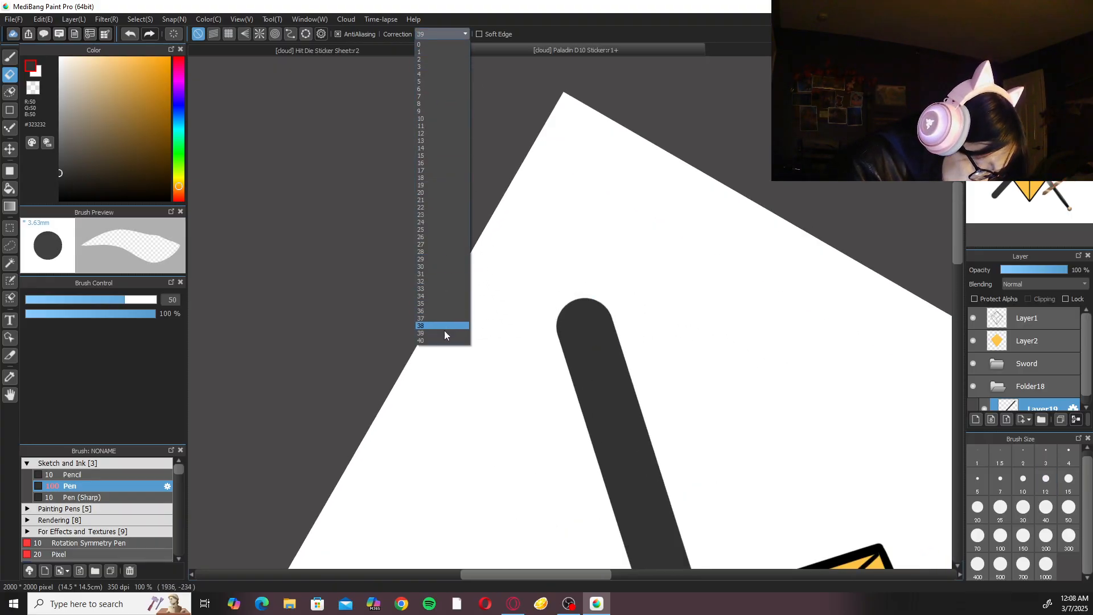
click(445, 340)
mouse_move(564, 325)
mouse_down()
mouse_move(571, 378)
mouse_move(571, 280)
mouse_move(630, 340)
mouse_up()
key(ctrl+z)
key(ctrl+z)
key(ctrl+y)
key(ctrl+z)
Erase both sides of the dark bar's rounded upper end to cut it into a pointed tip.
drag(568, 284, 564, 465)
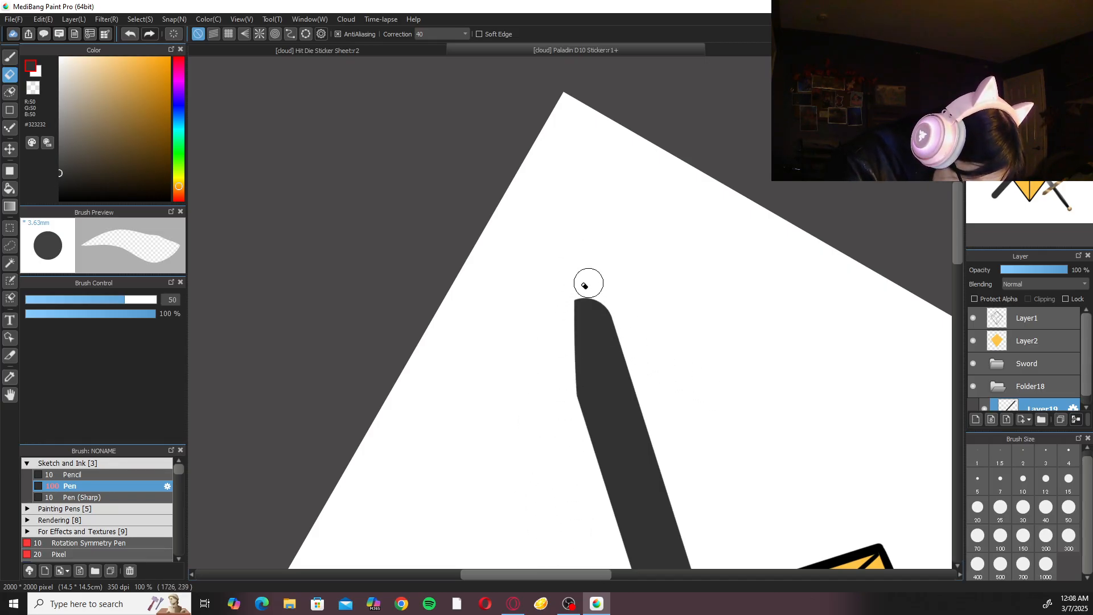
drag(561, 277, 726, 500)
key(ctrl+z)
drag(576, 276, 712, 501)
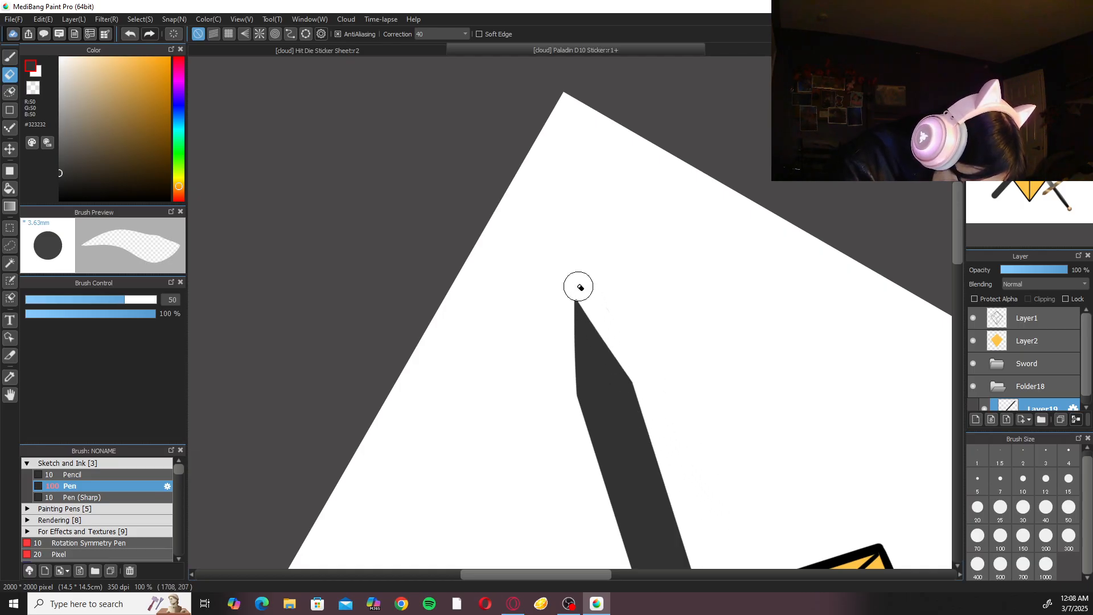
key(ctrl+z)
mouse_move(564, 266)
mouse_down()
mouse_move(675, 422)
mouse_move(674, 461)
mouse_move(617, 340)
mouse_move(692, 490)
mouse_up()
key(ctrl+z)
key(ctrl+z)
drag(586, 288, 673, 458)
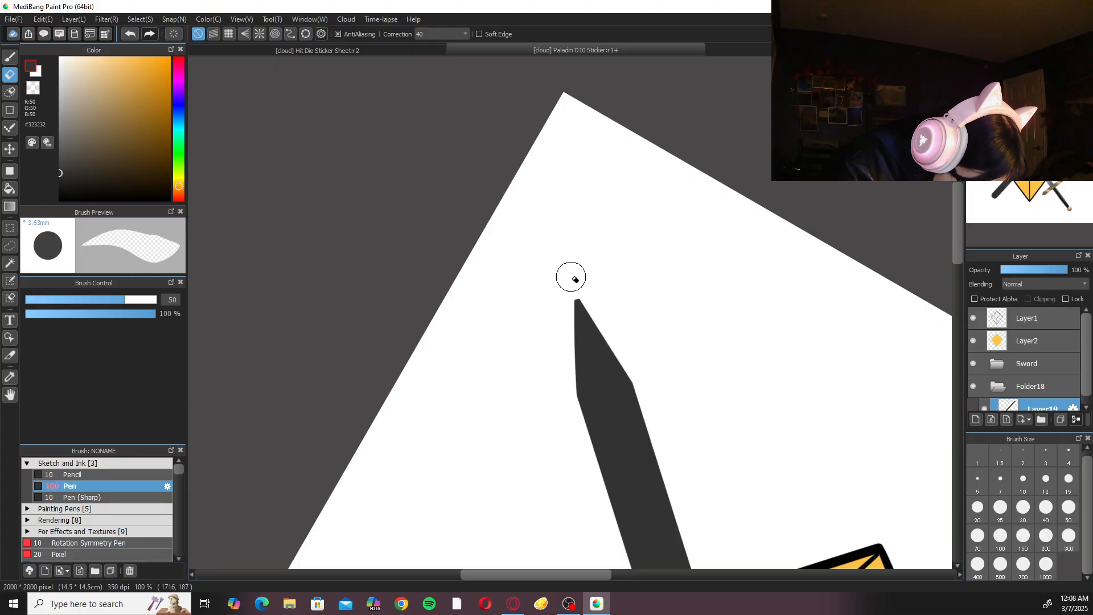
Sharpen the pointed tip by erasing further along its steeper edge.
drag(567, 269, 576, 515)
drag(571, 269, 564, 473)
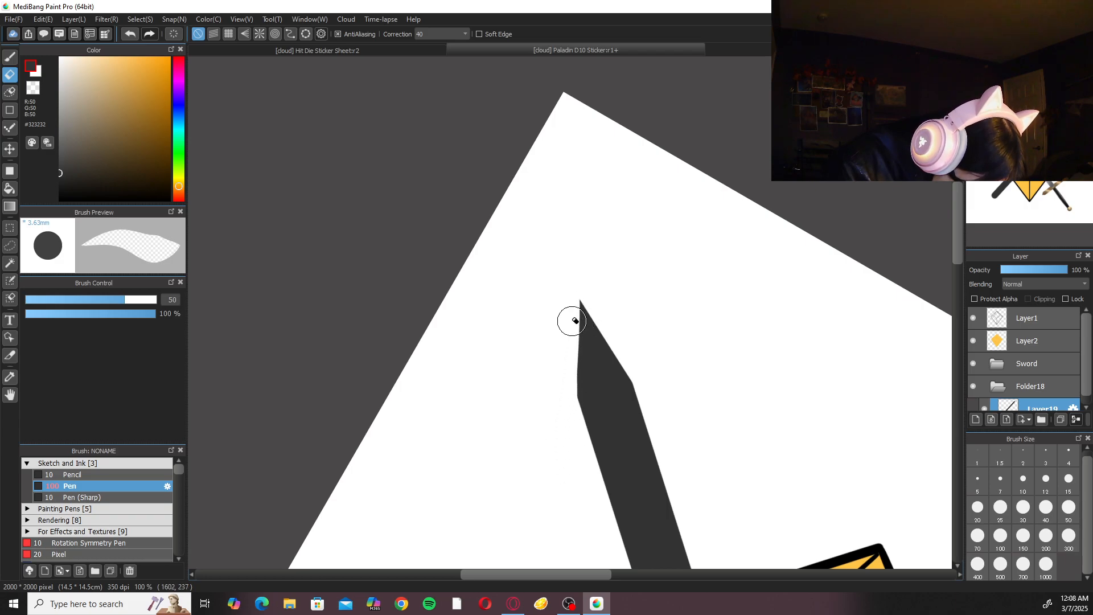
drag(575, 264, 574, 419)
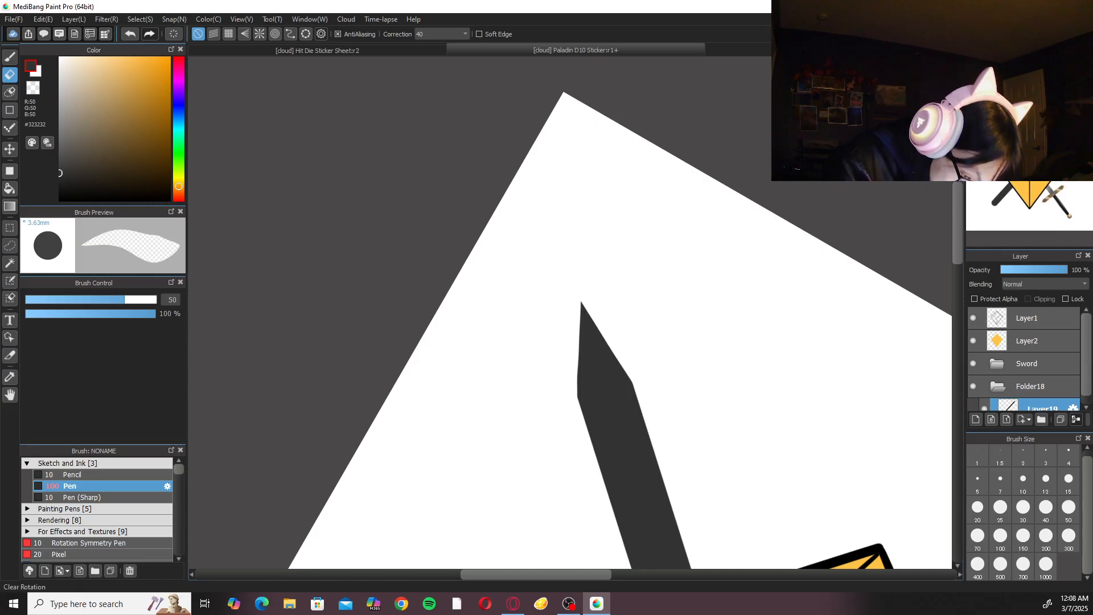
click(1054, 66)
key(ctrl+minus)
key(ctrl+minus)
key(ctrl+minus)
key(ctrl+minus)
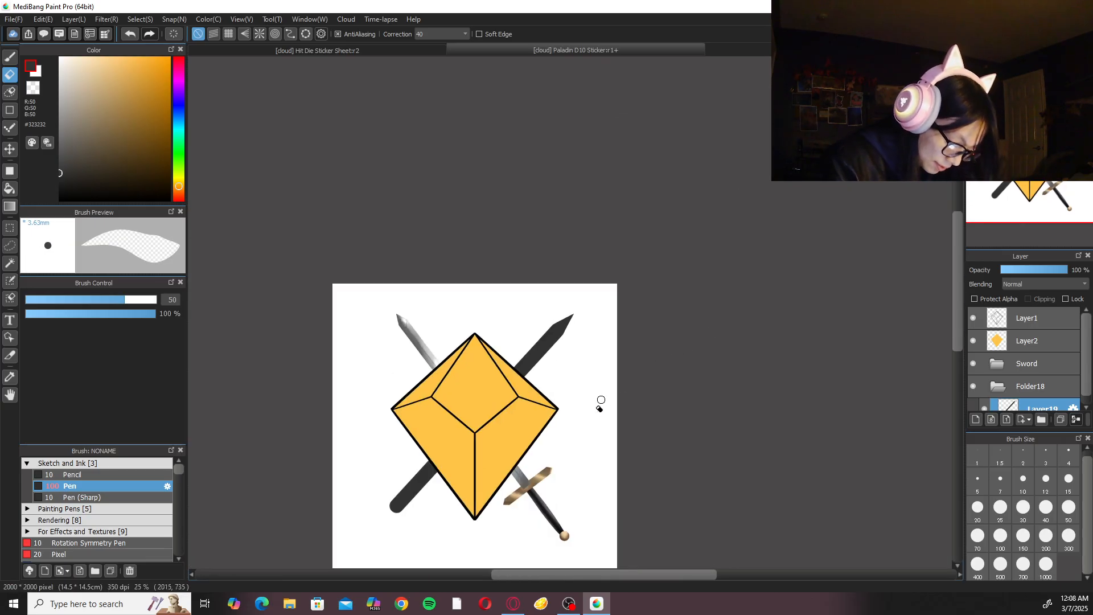
drag(600, 412, 699, 326)
key(ctrl+plus)
key(ctrl+plus)
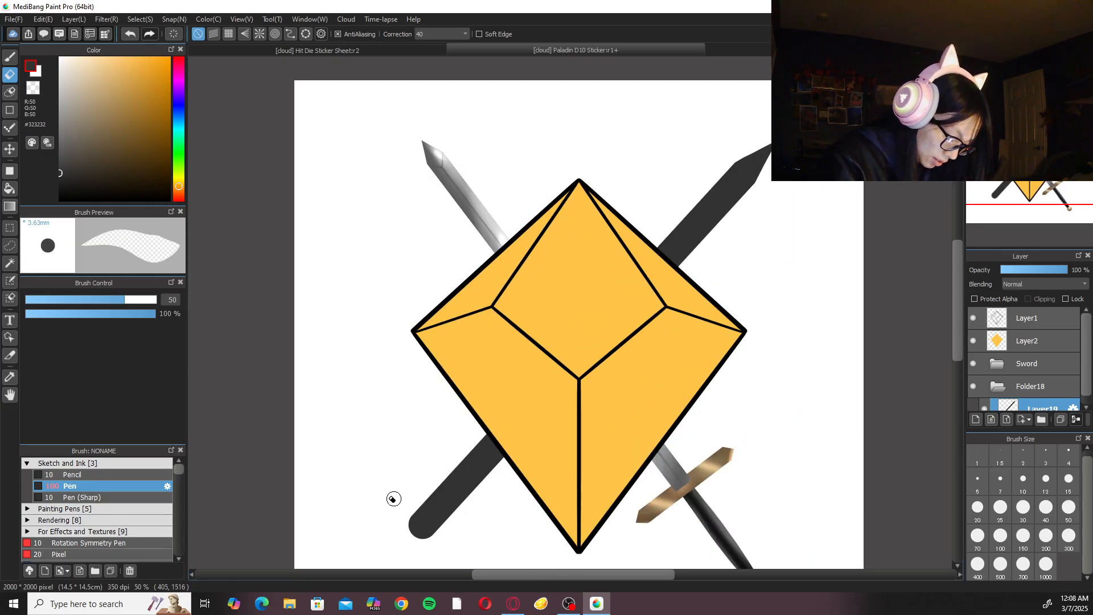
Erase the rounded lower end of the dark bar to leave a straight, square-cut end.
drag(413, 515, 434, 538)
drag(428, 494, 451, 515)
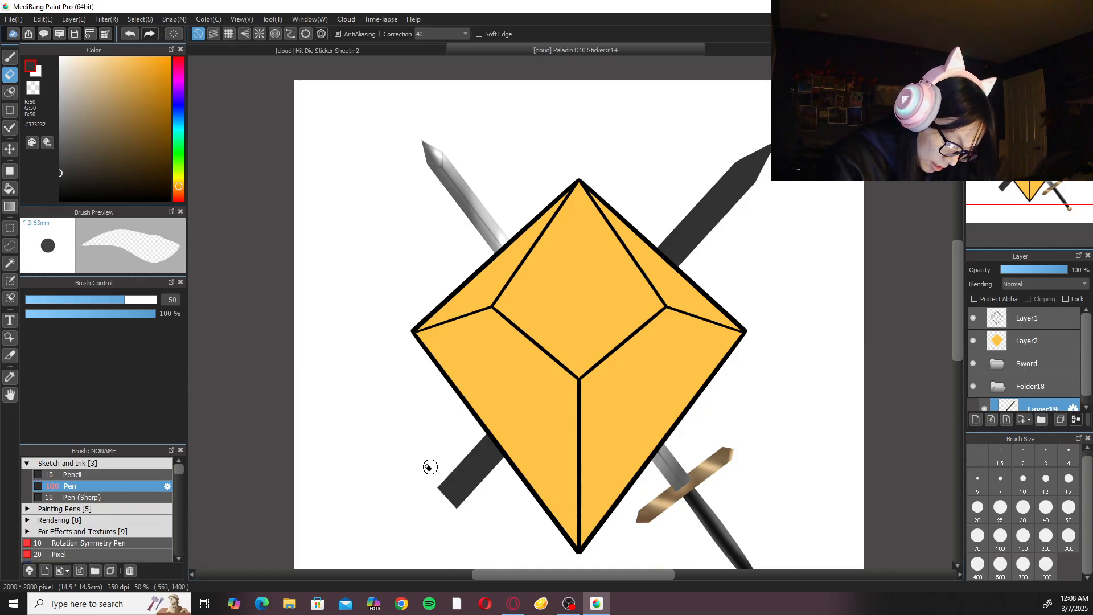
drag(416, 459, 508, 554)
scroll(508, 555, down, 1)
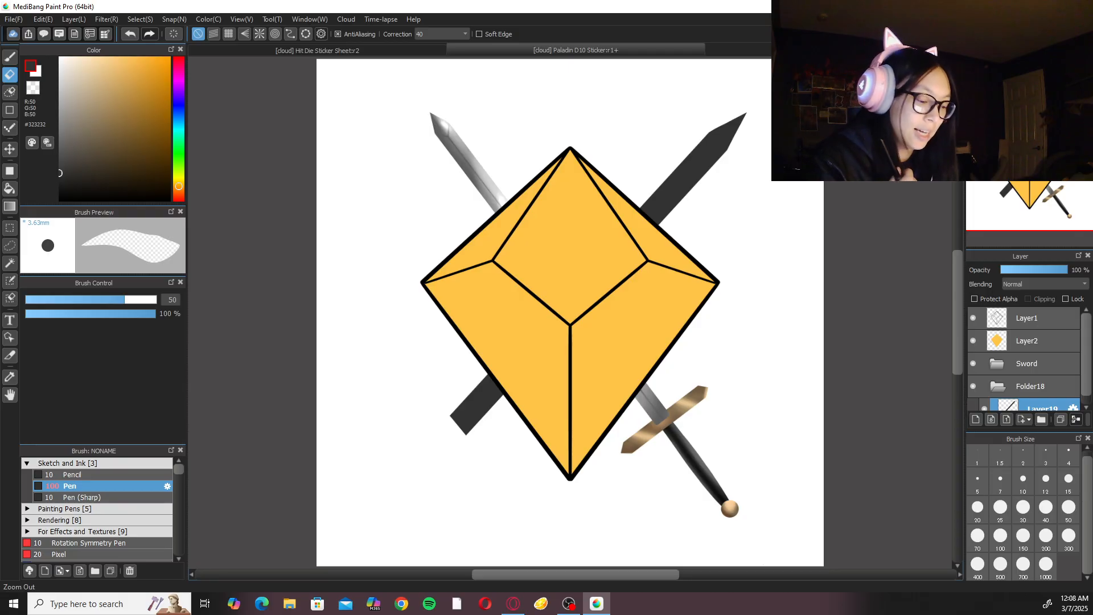
Set the Pen brush to size 20 and try a short stroke on the dark blade's upper edge near the die.
key(b)
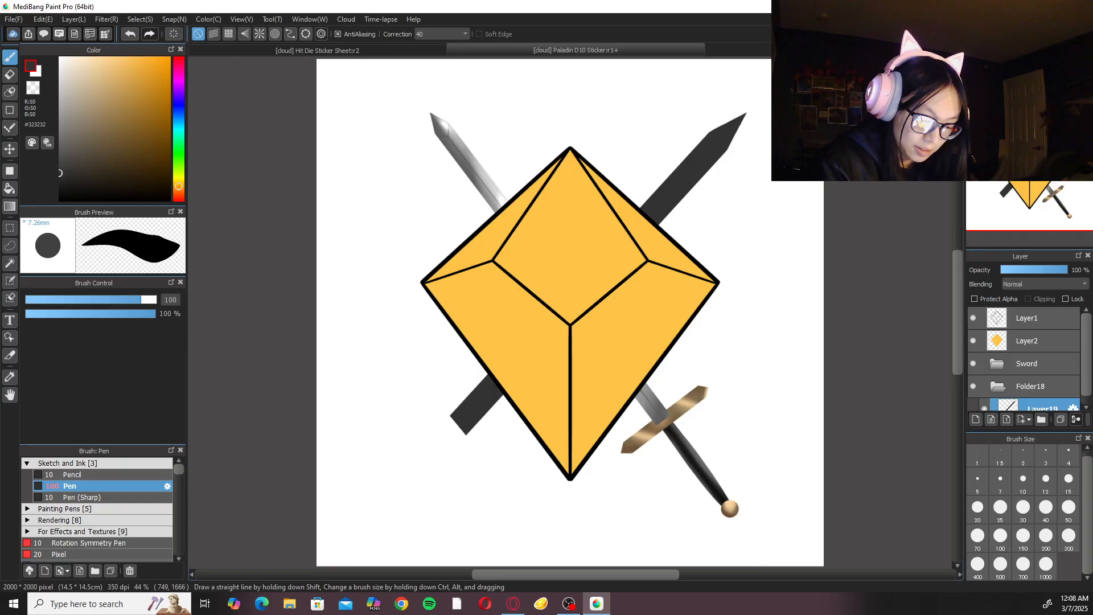
drag(710, 345, 568, 491)
key(ctrl+plus)
key(ctrl+plus)
key(ctrl+plus)
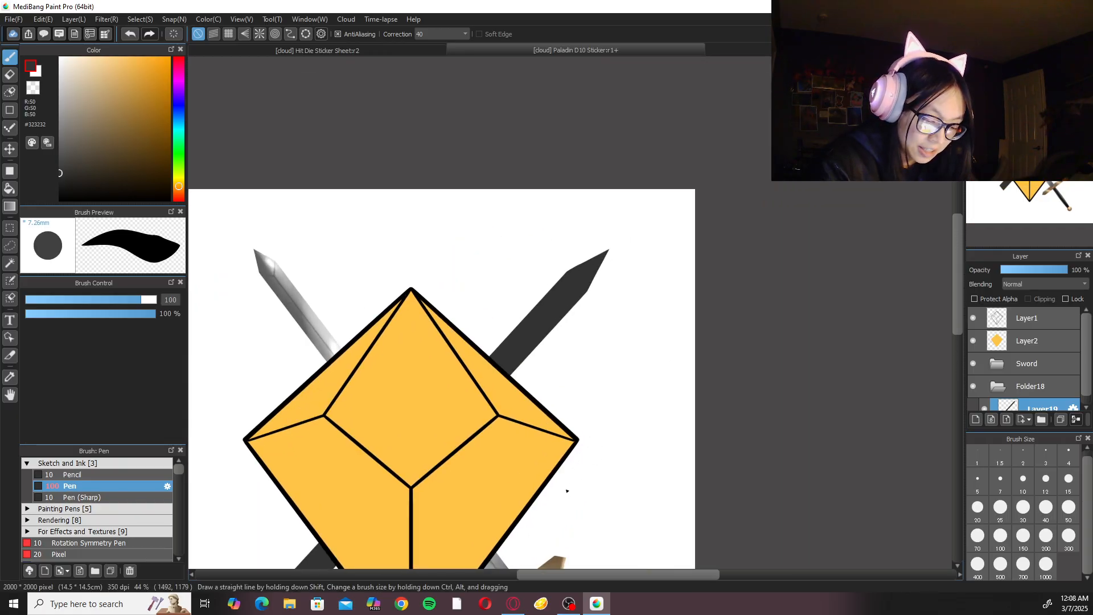
click(978, 506)
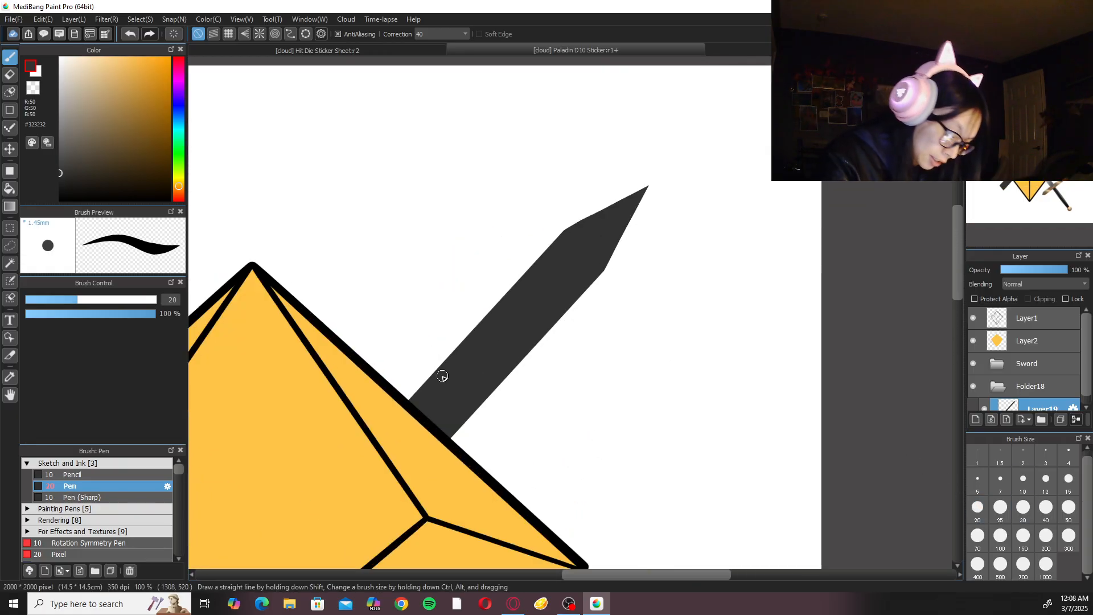
drag(428, 371, 444, 378)
key(ctrl+z)
key(x)
key(x)
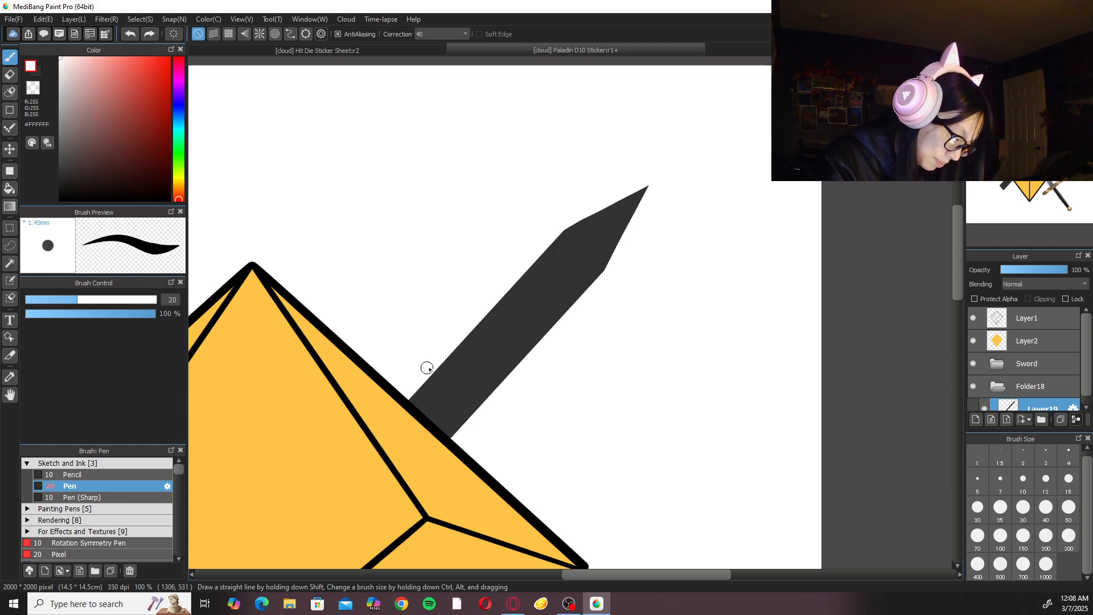
Set the eraser to size 20 and cut a V-shaped notch into the dark blade's upper edge near the die.
key(ctrl+plus)
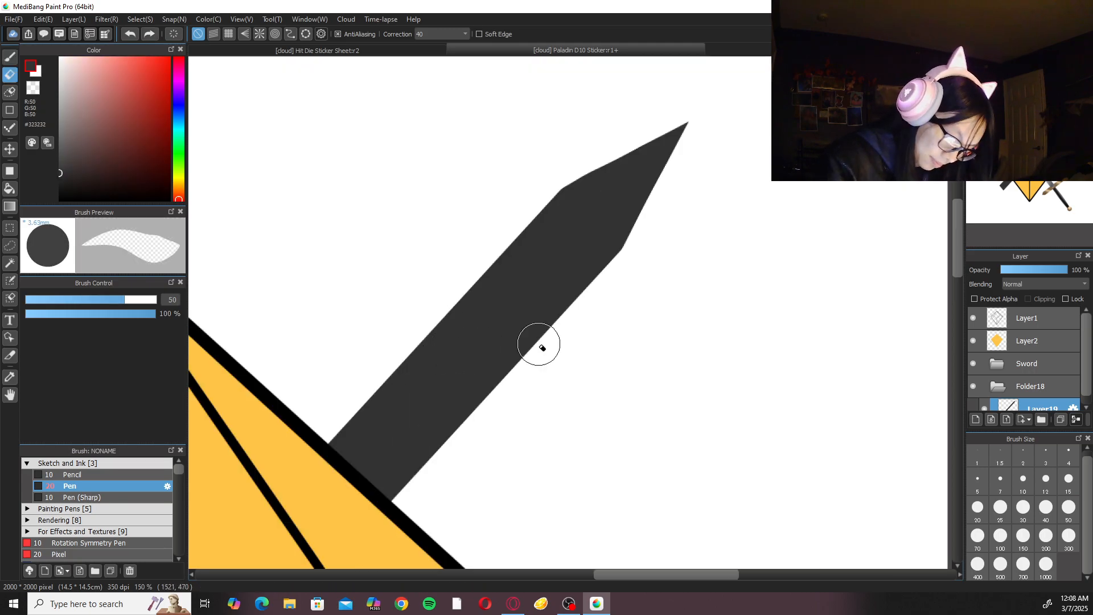
key(e)
mouse_move(356, 425)
mouse_down()
mouse_move(401, 430)
mouse_move(381, 434)
mouse_move(314, 326)
mouse_up()
key(ctrl+z)
key(ctrl+z)
key(ctrl+z)
key(ctrl+z)
drag(381, 432, 308, 317)
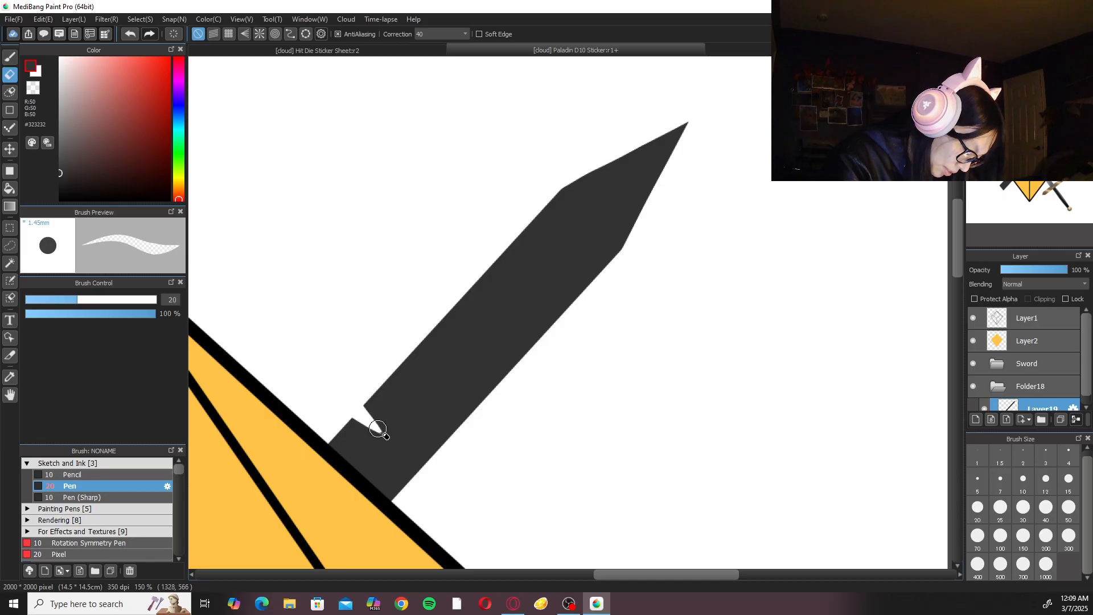
key(ctrl+z)
mouse_move(386, 437)
mouse_down()
mouse_move(377, 428)
mouse_move(387, 439)
mouse_up()
key(ctrl+z)
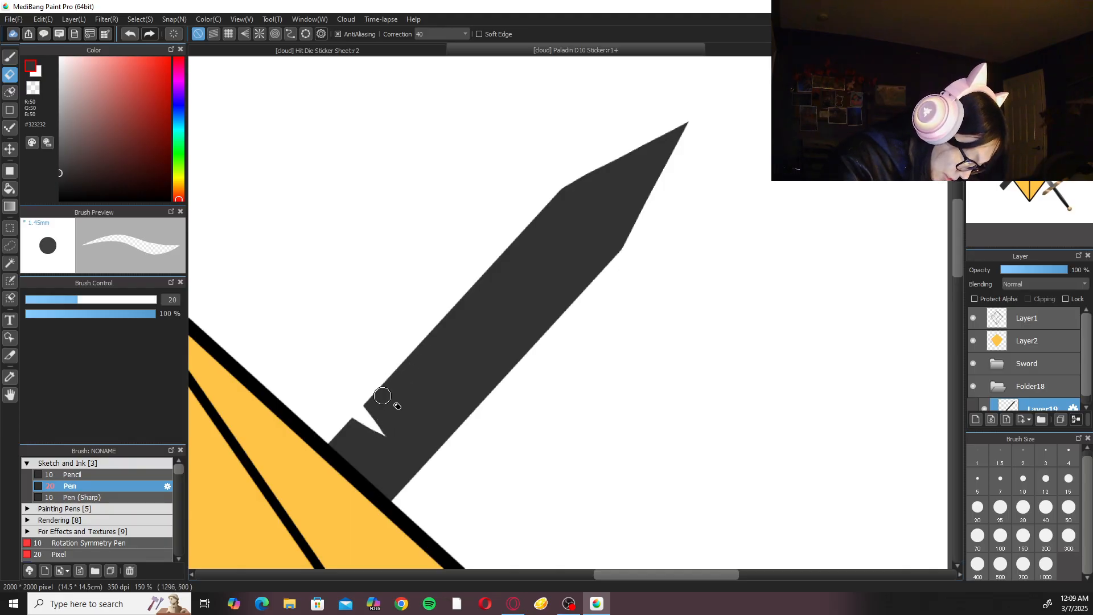
key(ctrl+z)
Erase a second, smaller V-shaped notch beside the first one on the blade's upper edge.
drag(376, 393, 400, 409)
key(ctrl+z)
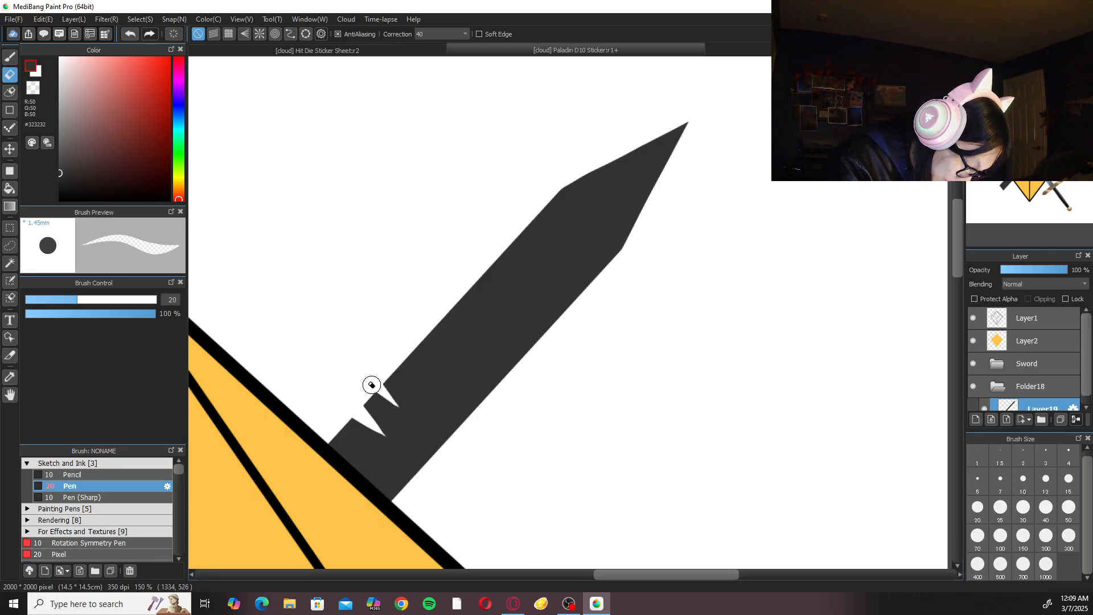
key(ctrl+z)
drag(373, 388, 403, 413)
key(ctrl+z)
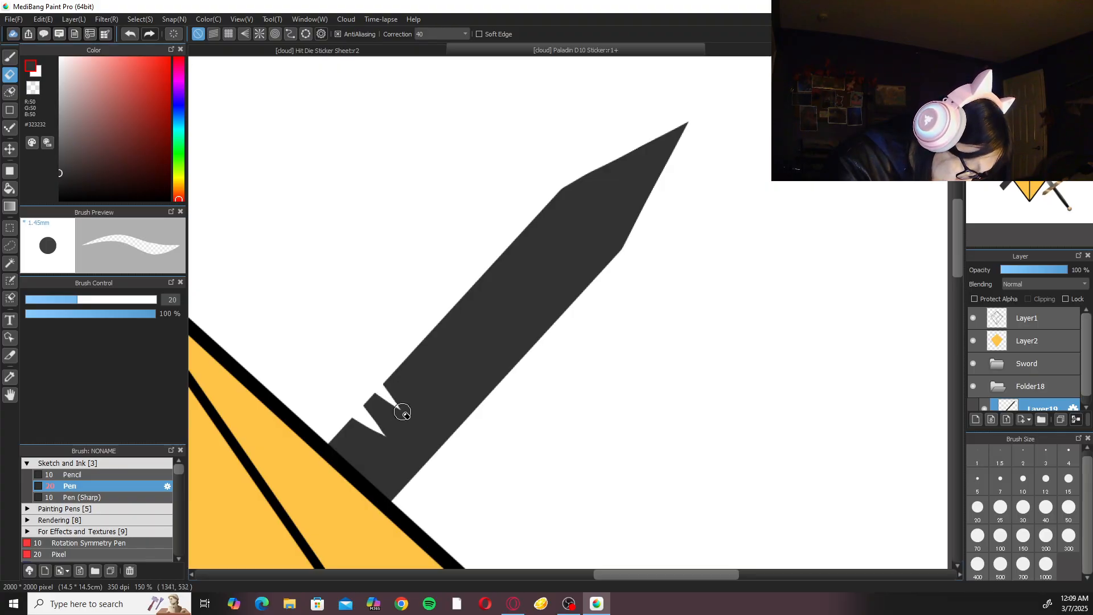
scroll(472, 262, down, 4)
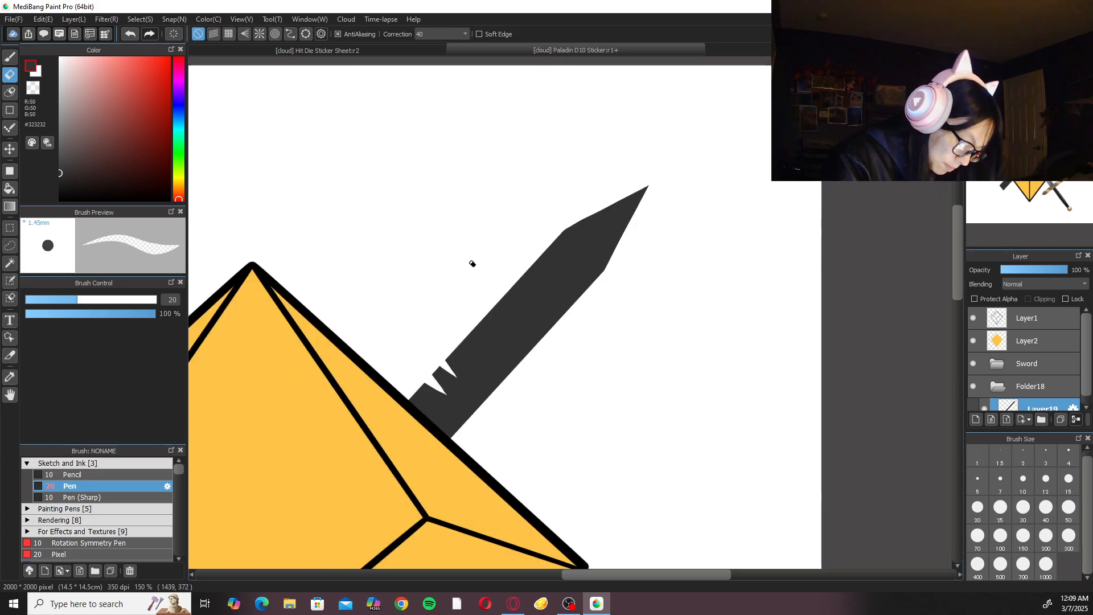
scroll(472, 263, down, 2)
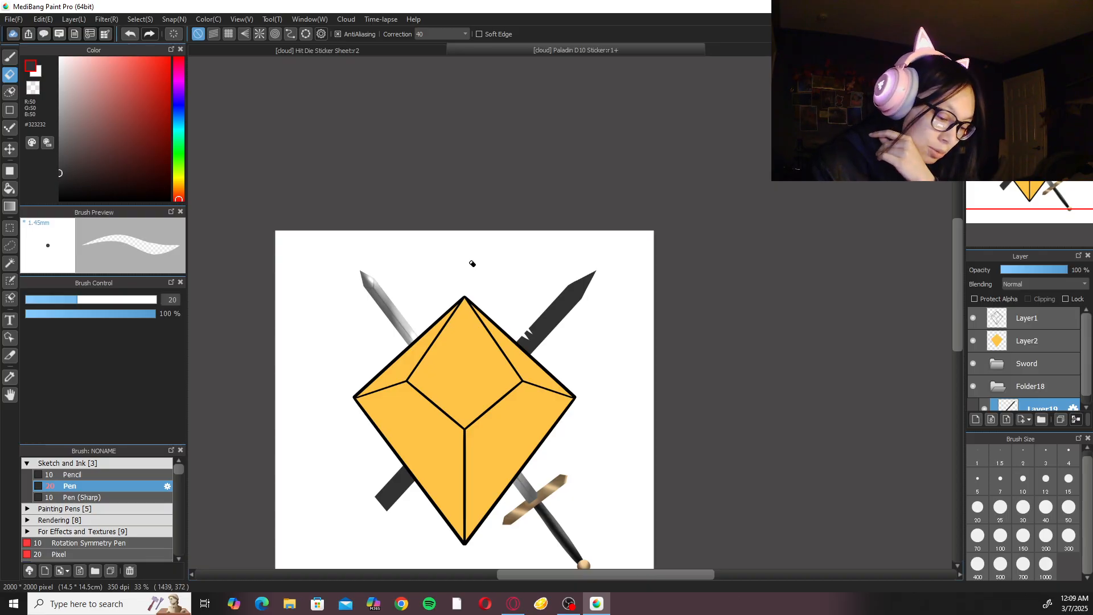
scroll(656, 201, up, 1)
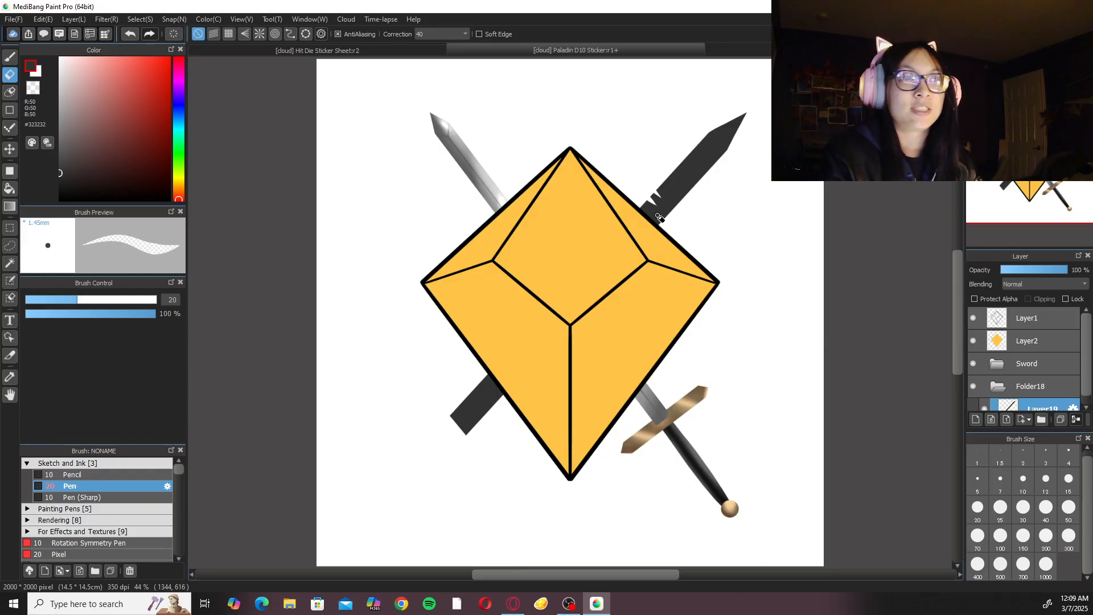
Try several eraser strokes to chip the dark blade's lower edge around its middle, undoing each one.
key(alt+Tab)
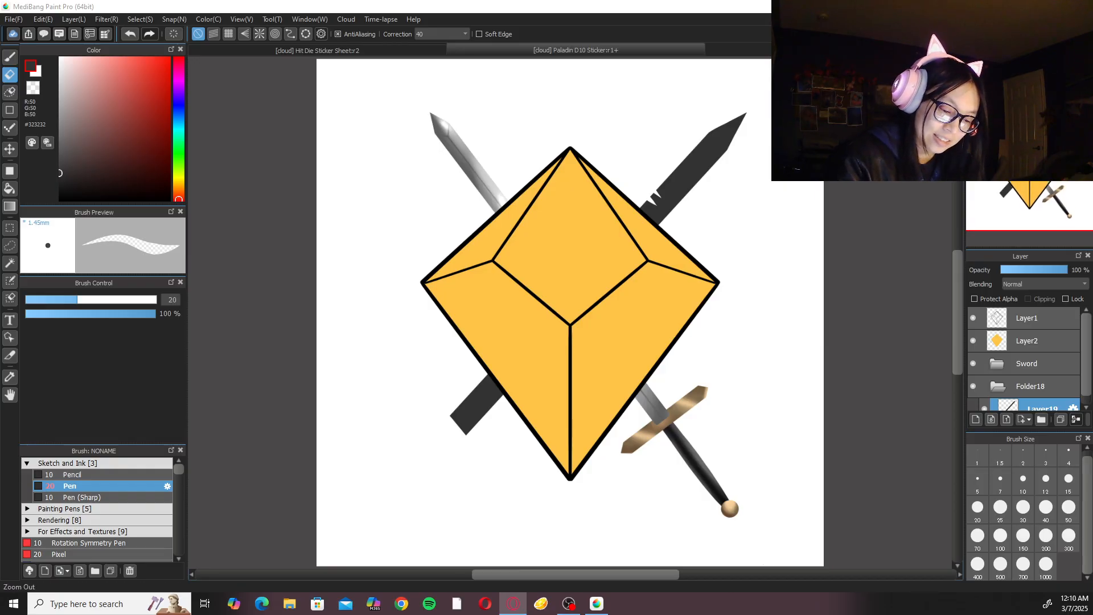
key(ctrl+plus)
key(ctrl+plus)
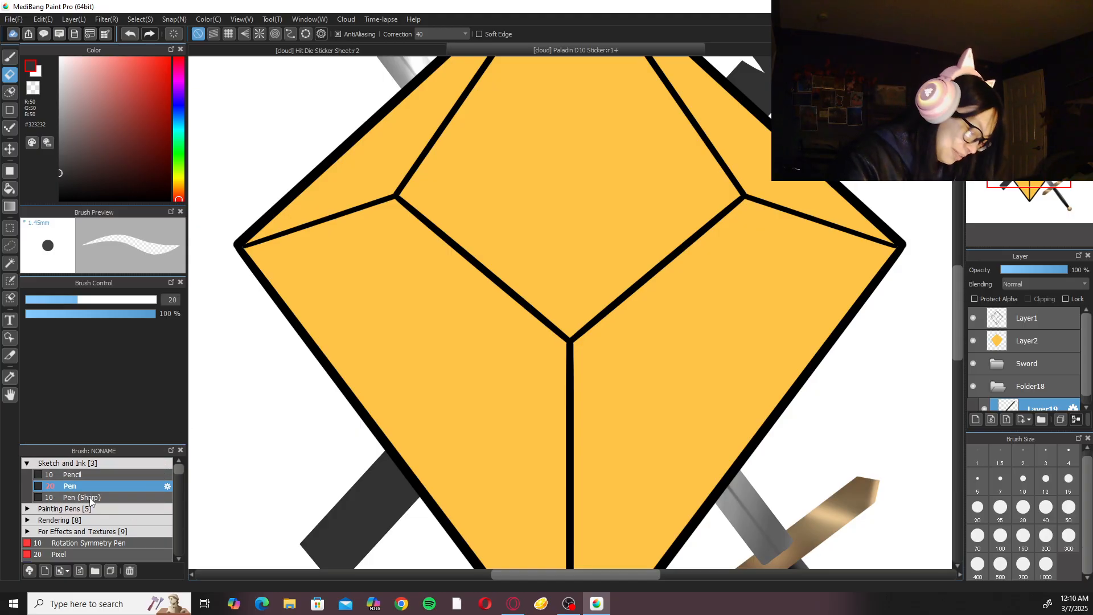
drag(799, 192, 512, 453)
key(ctrl+plus)
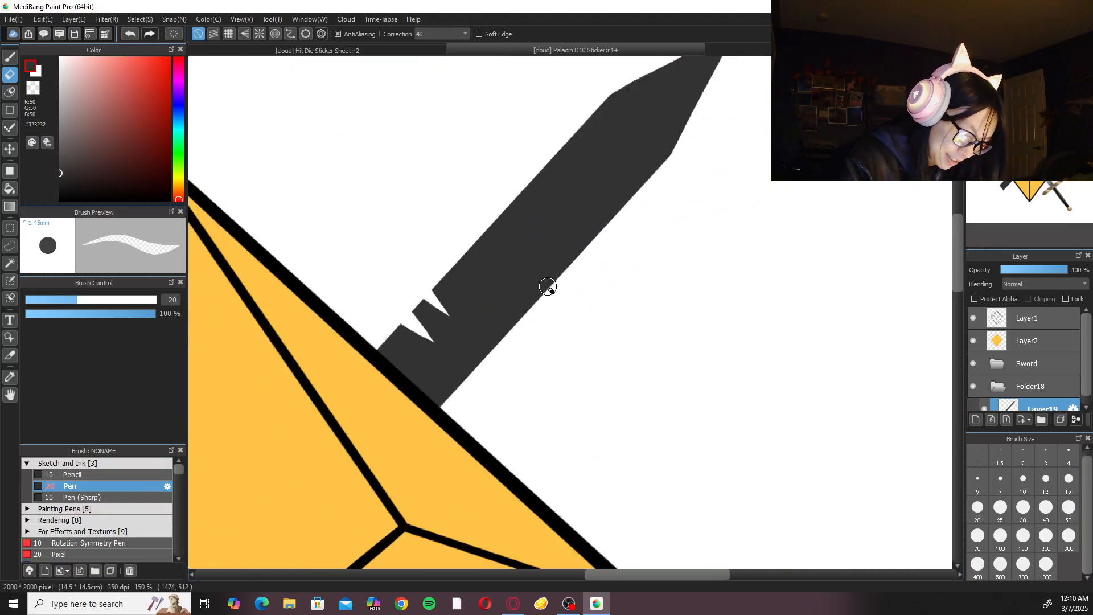
drag(553, 276, 564, 242)
key(ctrl+z)
mouse_move(534, 304)
mouse_down()
mouse_move(543, 268)
mouse_move(603, 237)
mouse_up()
key(ctrl+z)
drag(548, 270, 552, 264)
drag(557, 257, 587, 236)
key(ctrl+z)
mouse_move(542, 303)
mouse_down()
mouse_move(564, 255)
mouse_move(619, 228)
mouse_up()
key(ctrl+z)
drag(529, 288, 511, 337)
key(ctrl+z)
drag(529, 287, 507, 334)
key(ctrl+z)
drag(536, 270, 587, 264)
key(ctrl+z)
key(ctrl+z)
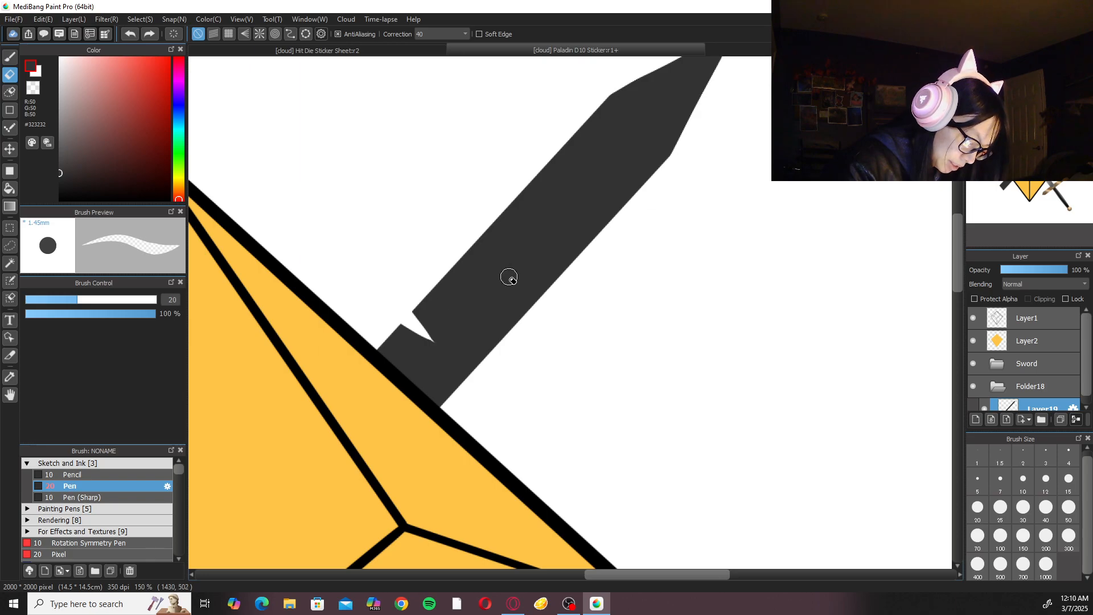
Undo the V-shaped notches on the blade's upper edge.
key(ctrl+z)
key(ctrl+z)
Erase two shallow curved notches with a pointed barb between them into the blade's upper edge near the die.
key(ctrl+z)
key(Right)
key(Right)
key(Right)
key(Right)
key(Up)
mouse_move(474, 124)
mouse_down()
mouse_move(574, 132)
mouse_move(509, 139)
mouse_move(528, 160)
mouse_move(485, 141)
mouse_move(506, 155)
mouse_move(495, 150)
mouse_move(464, 117)
mouse_move(488, 131)
mouse_move(459, 130)
mouse_move(535, 146)
mouse_move(499, 138)
mouse_move(517, 151)
mouse_up()
key(ctrl+z)
key(ctrl+z)
key(ctrl+z)
key(ctrl+z)
mouse_move(468, 121)
mouse_down()
mouse_move(501, 147)
mouse_move(496, 135)
mouse_move(598, 168)
mouse_move(527, 132)
mouse_up()
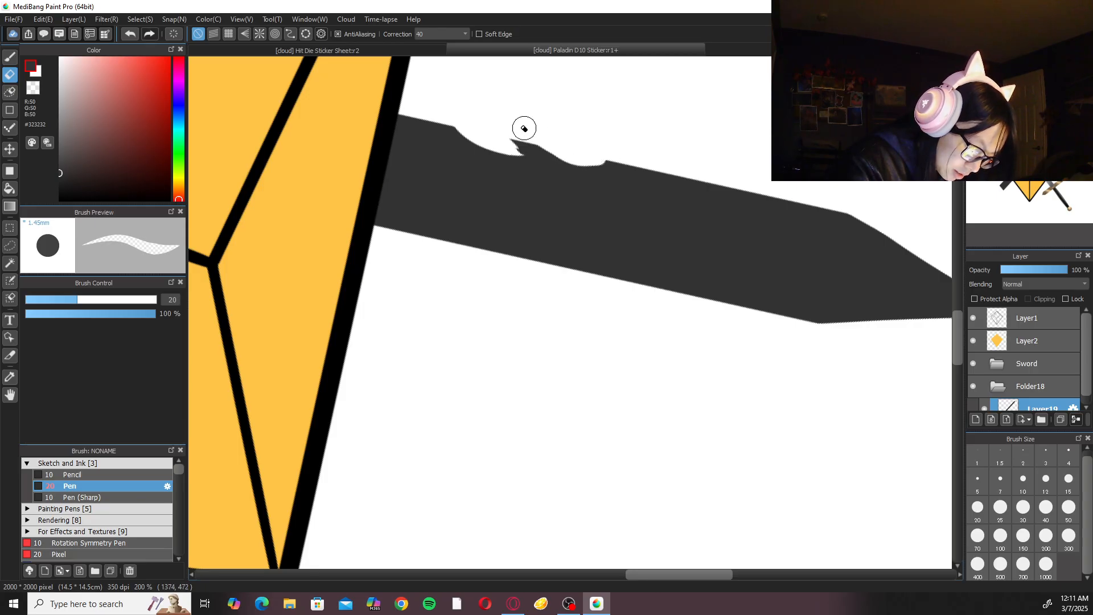
Round out the undercut beneath the barb on the blade's upper edge with the eraser.
key(Left)
key(Left)
key(Left)
key(Left)
mouse_move(408, 278)
mouse_down()
mouse_move(385, 286)
mouse_move(397, 282)
mouse_up()
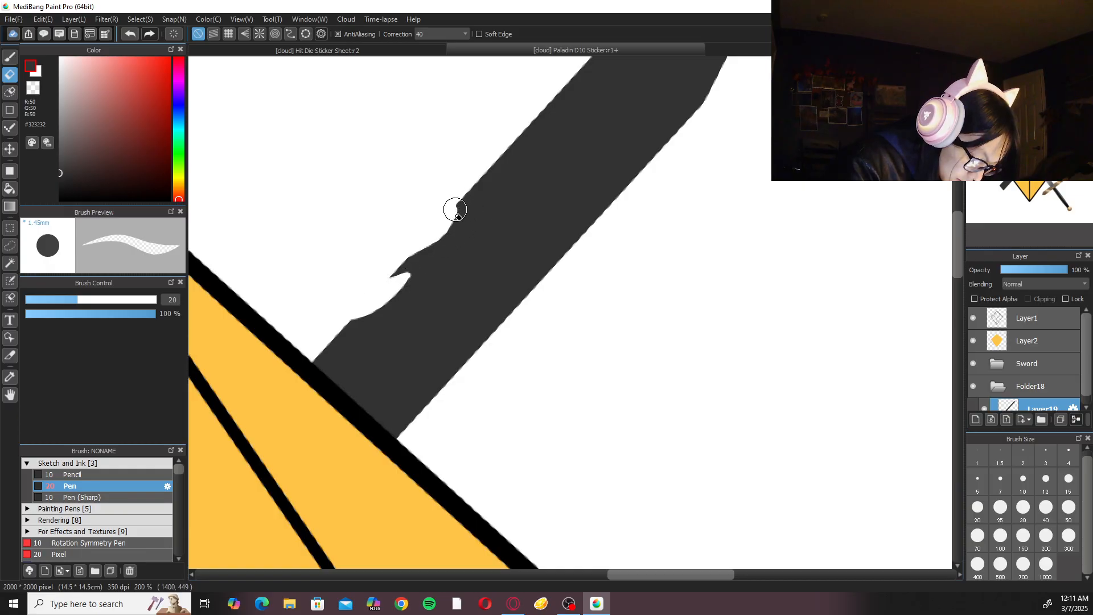
scroll(603, 184, down, 4)
Erase a curved notch into the blade's lower edge just below the pointed tip.
scroll(623, 232, up, 1)
scroll(620, 243, up, 3)
mouse_move(635, 192)
mouse_down()
mouse_move(604, 241)
mouse_move(627, 213)
mouse_move(624, 229)
mouse_move(641, 190)
mouse_move(624, 220)
mouse_up()
key(ctrl+z)
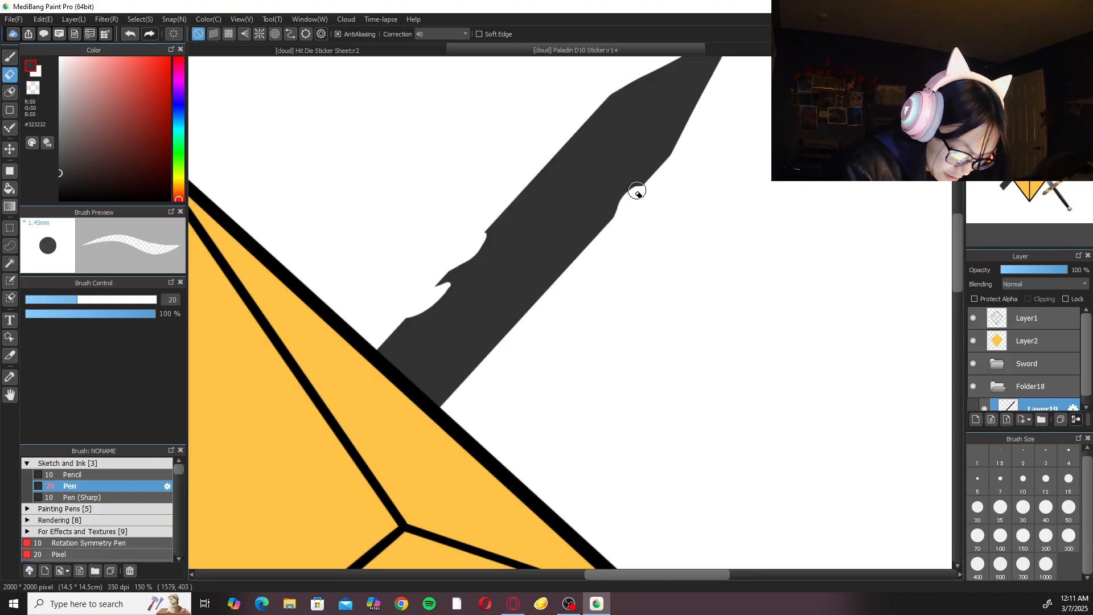
drag(636, 191, 625, 221)
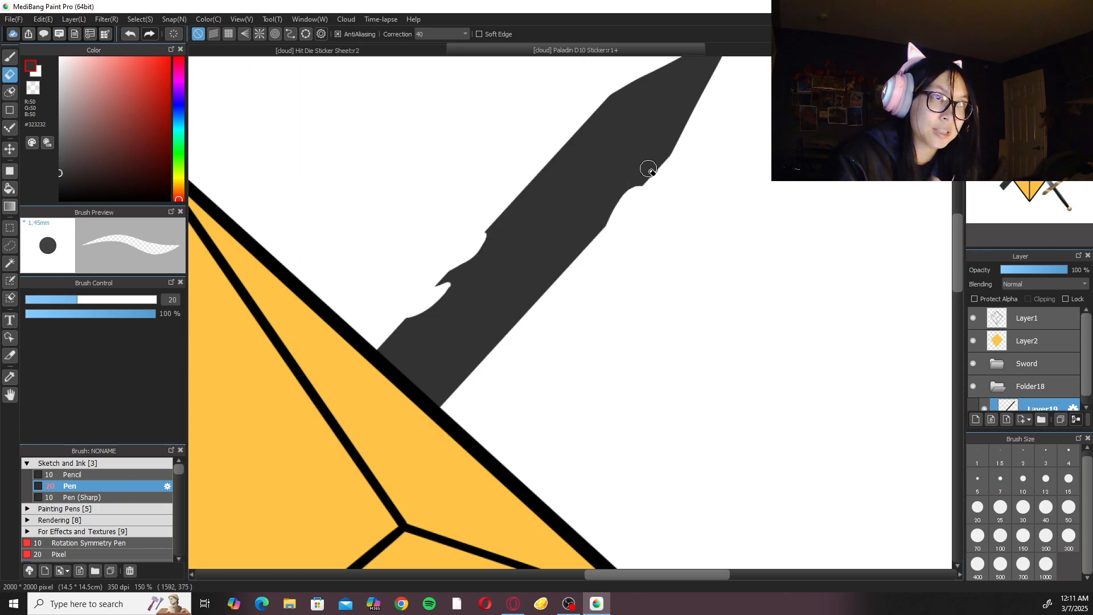
scroll(648, 169, up, 1)
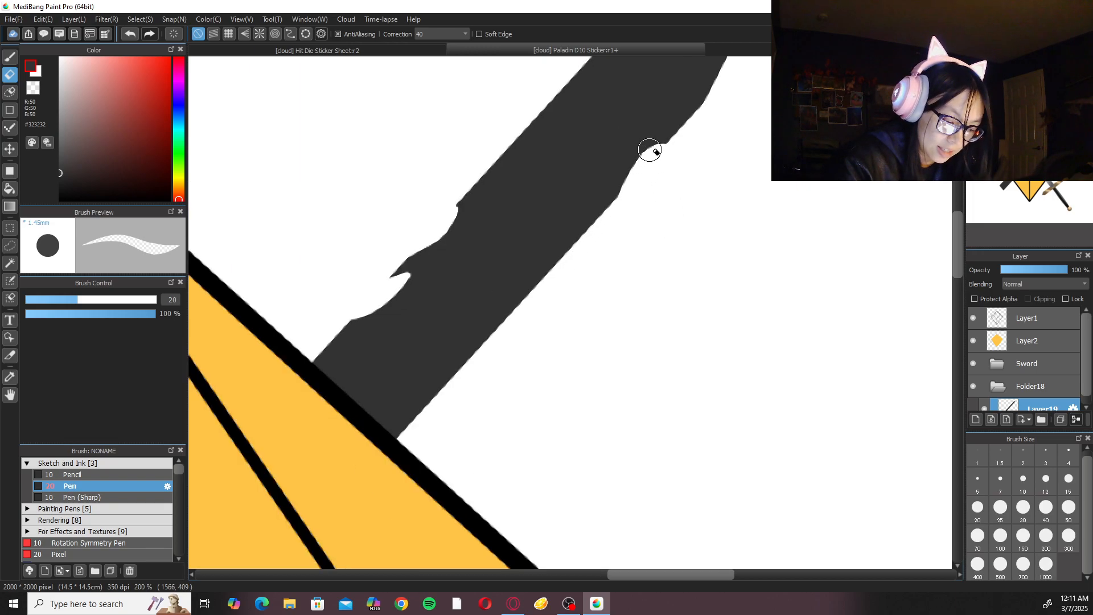
key(ctrl+z)
drag(659, 154, 641, 181)
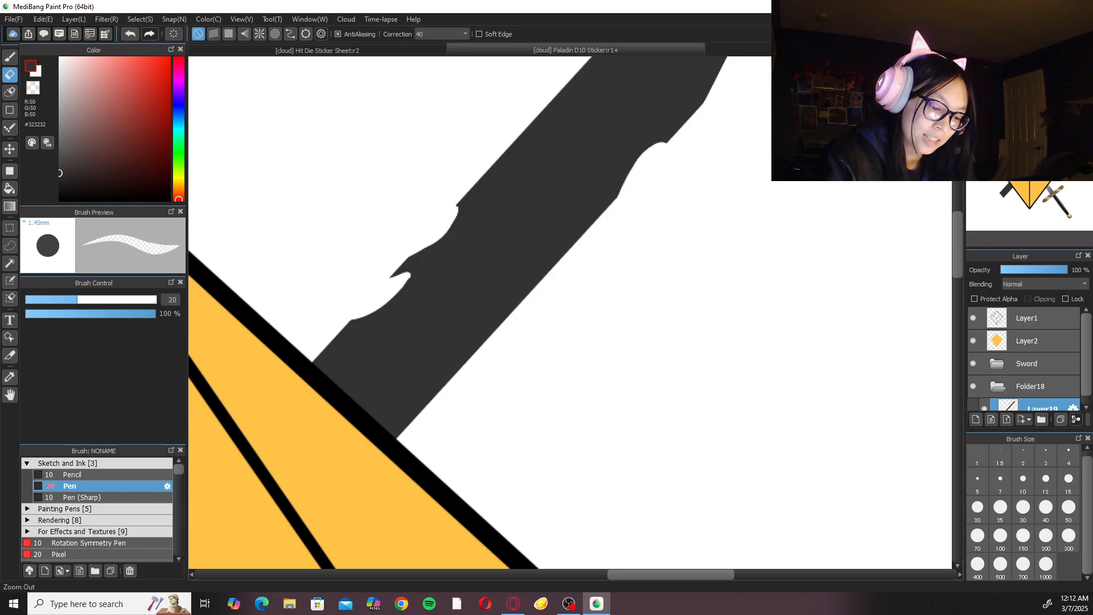
Select the Fluffy Watercolor 3 brush from the For Effects and Textures group and test a stroke on the blade's lower edge.
key(ctrl+minus)
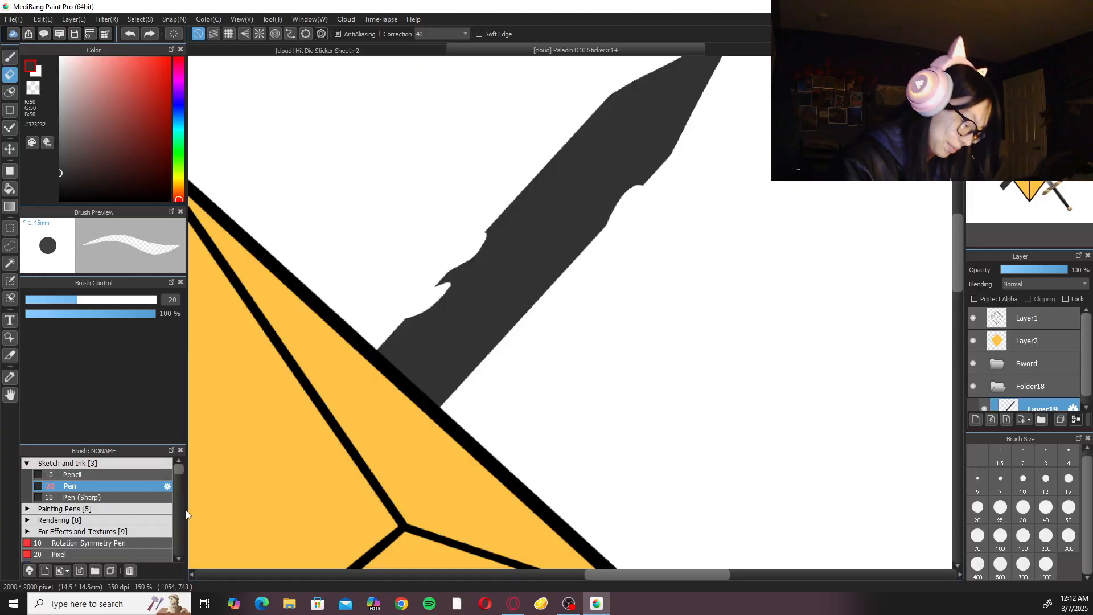
click(147, 465)
click(131, 494)
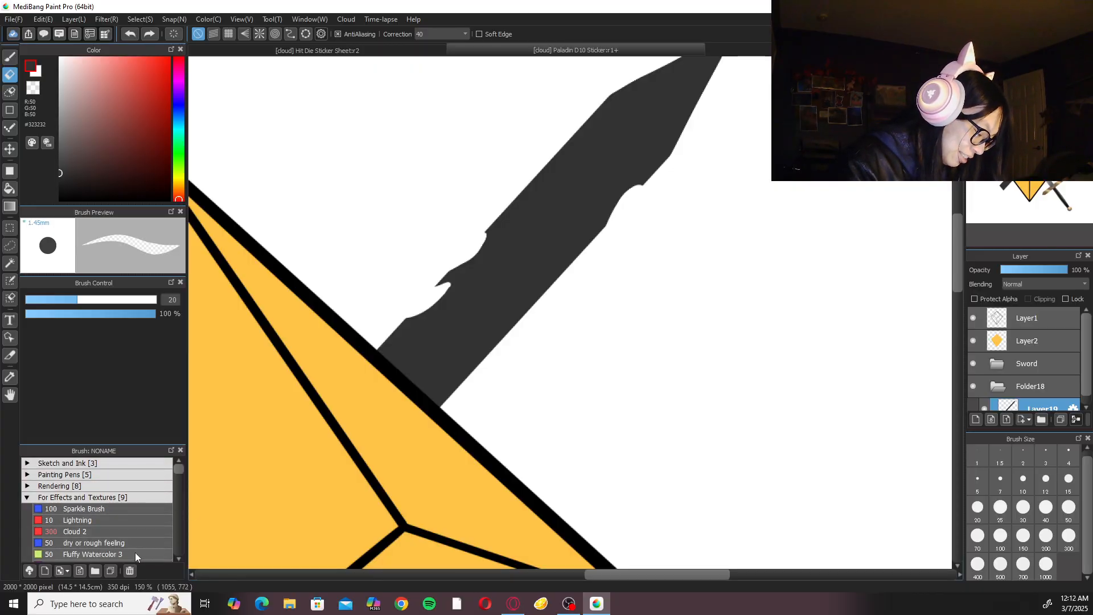
click(179, 475)
drag(178, 477, 179, 473)
click(149, 500)
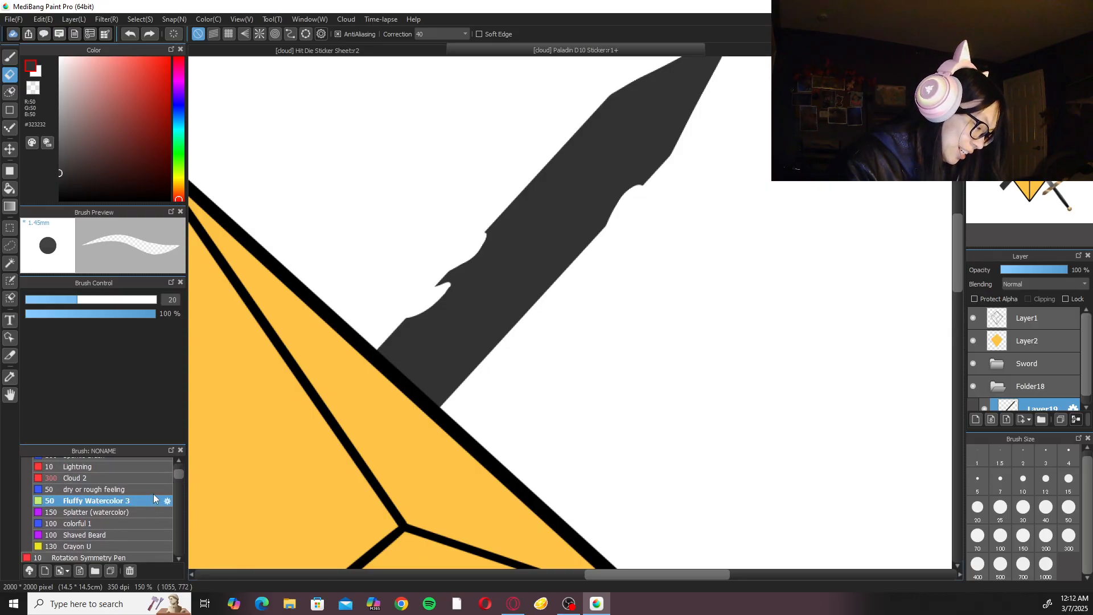
drag(471, 366, 466, 383)
key(ctrl+z)
Switch to the transparent color and try roughening the curved notch below the tip with Fluffy Watercolor 3.
click(39, 90)
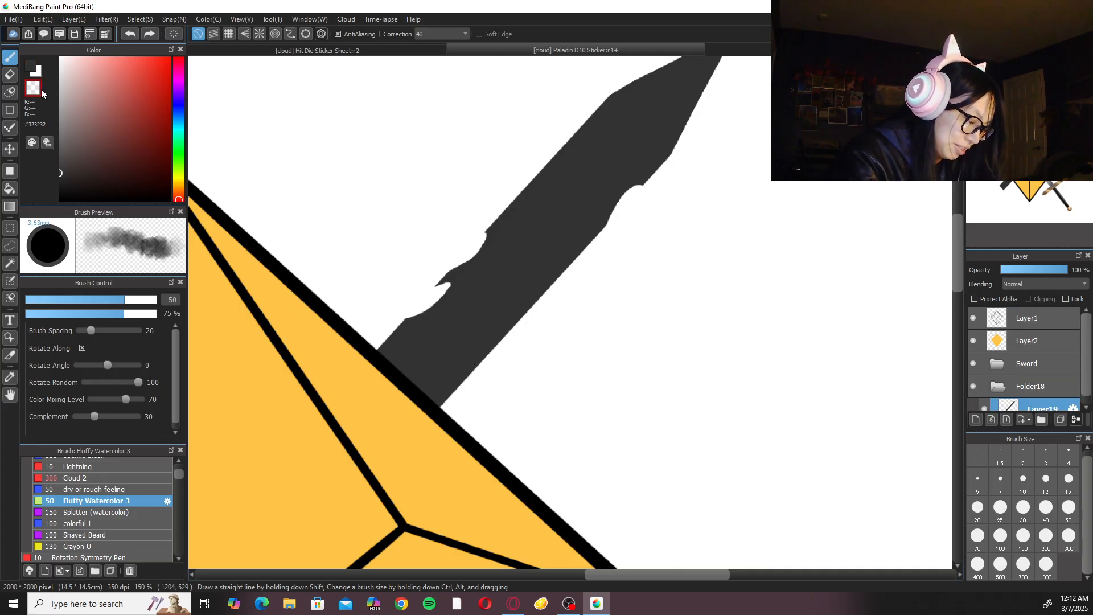
mouse_move(615, 234)
mouse_down()
mouse_move(634, 193)
mouse_move(604, 250)
mouse_move(639, 190)
mouse_up()
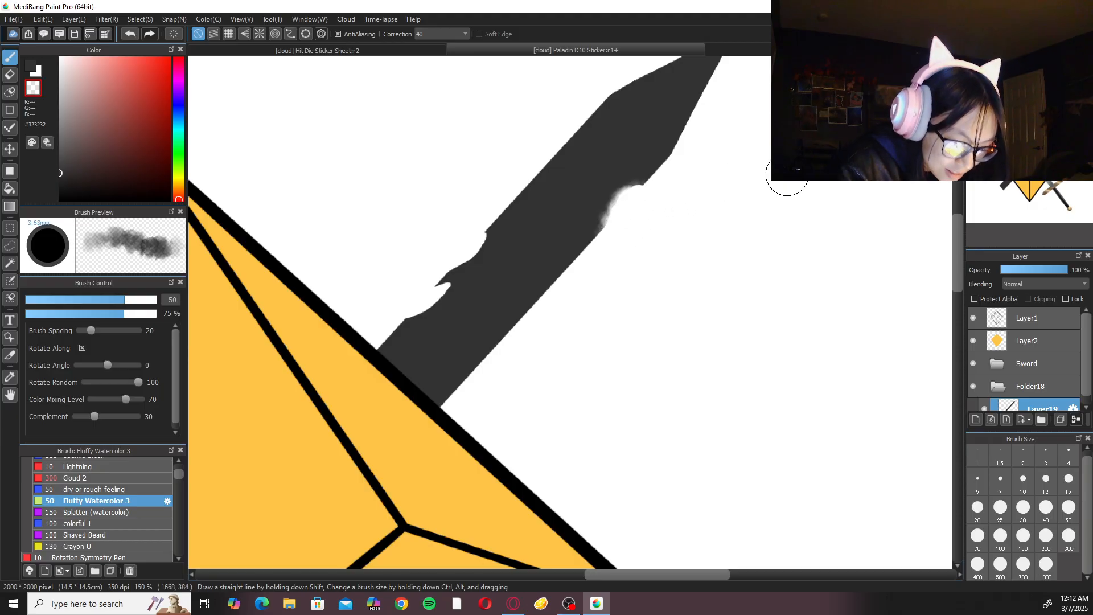
key(ctrl+z)
key(ctrl+z)
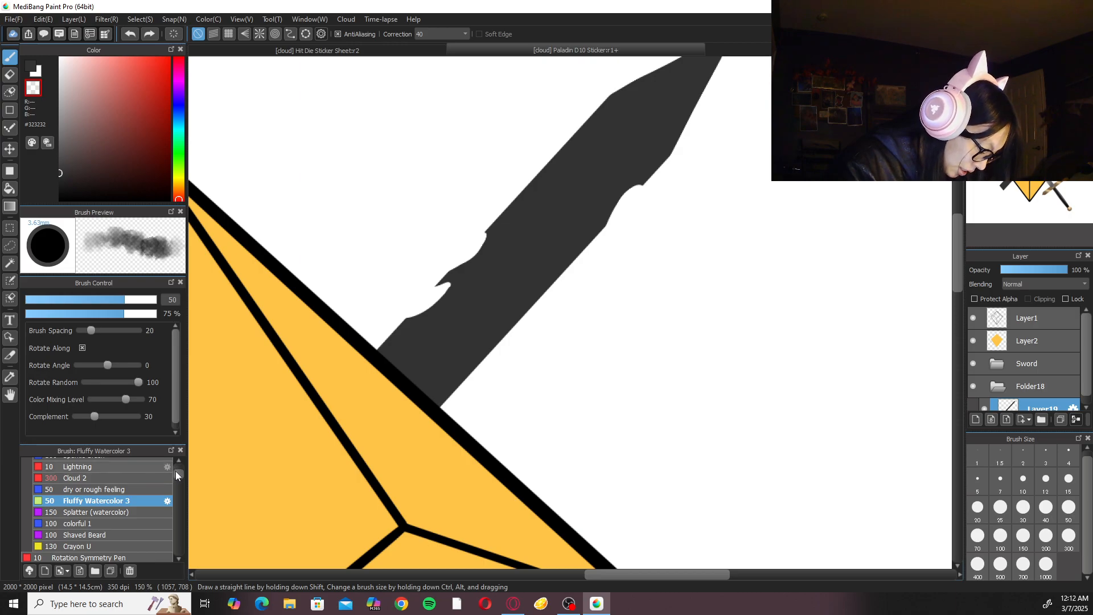
Roughen the curved notch below the tip into a jagged edge using the Pen brush in transparent color.
drag(176, 472, 177, 453)
click(135, 495)
click(134, 464)
click(134, 484)
key(ctrl+Up)
drag(571, 298, 477, 424)
drag(537, 287, 546, 275)
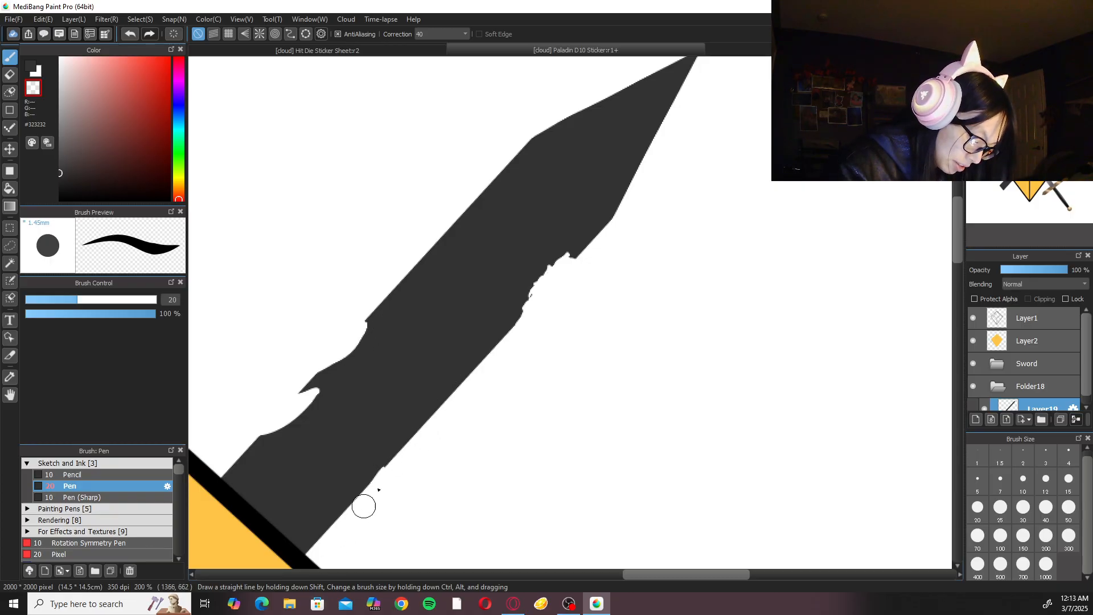
Cut a hooked notch into the blade's lower edge near the die with the transparent Pen brush.
mouse_move(386, 462)
mouse_down()
mouse_move(290, 602)
mouse_move(298, 588)
mouse_up()
key(ctrl+z)
mouse_move(383, 459)
mouse_down()
mouse_move(366, 491)
mouse_move(391, 453)
mouse_move(369, 493)
mouse_up()
key(ctrl+z)
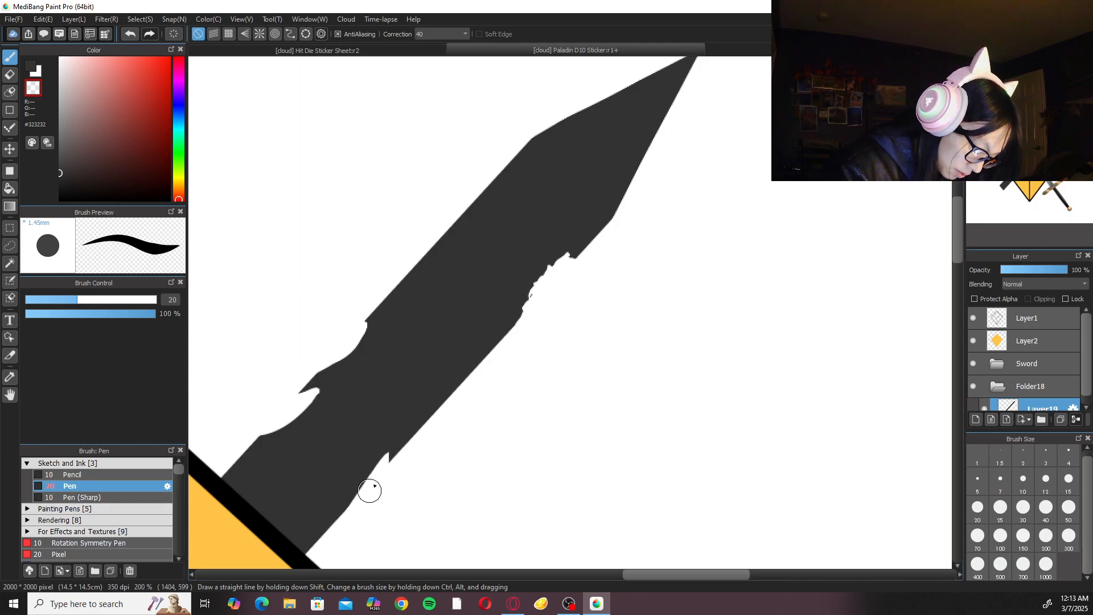
scroll(598, 353, down, 3)
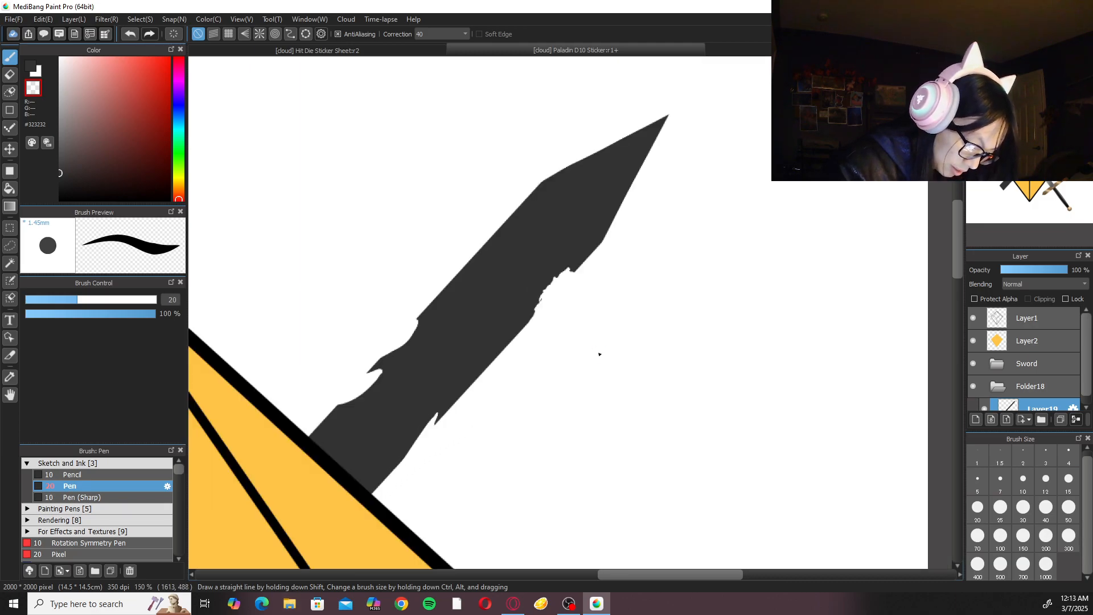
scroll(598, 353, up, 2)
drag(419, 429, 446, 416)
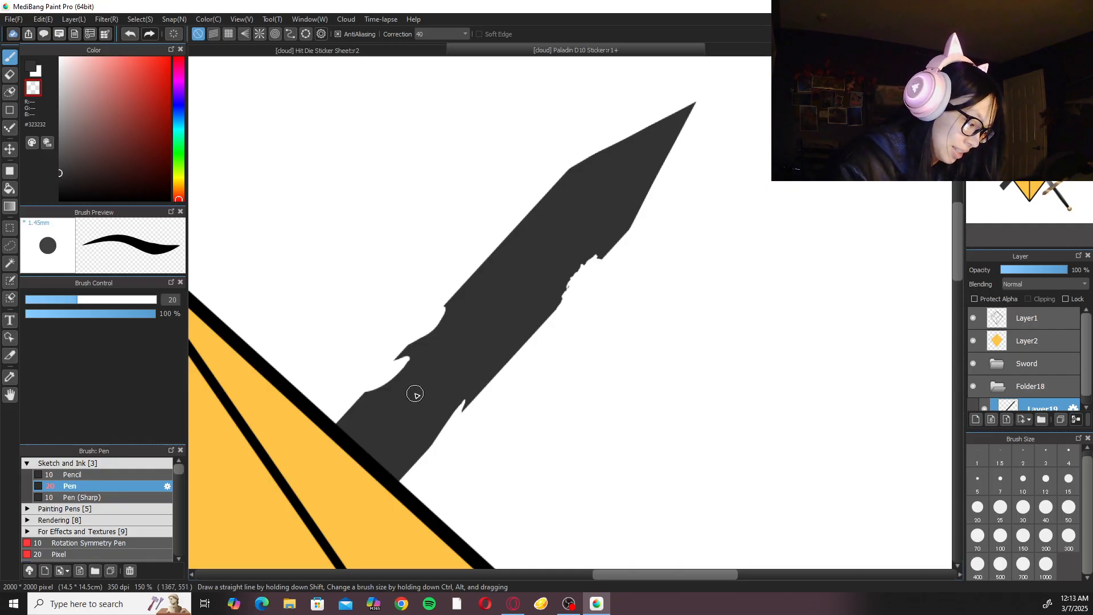
scroll(532, 324, up, 1)
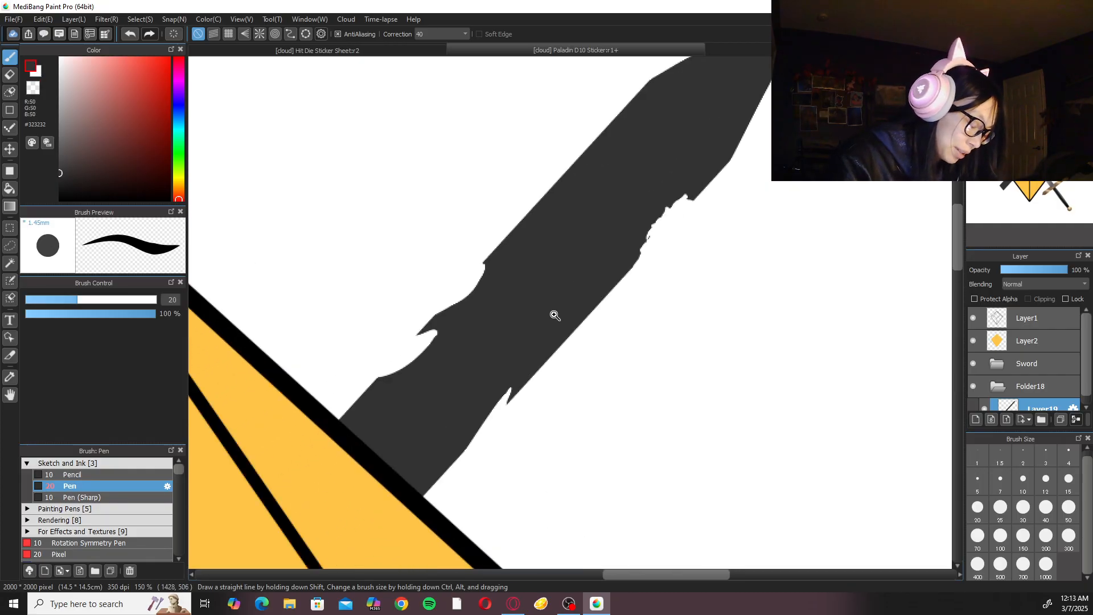
Partly fill in the curved notch on the blade's upper edge nearest the die with the dark Pen brush.
key(e)
scroll(438, 364, down, 1)
scroll(437, 362, up, 1)
key(p)
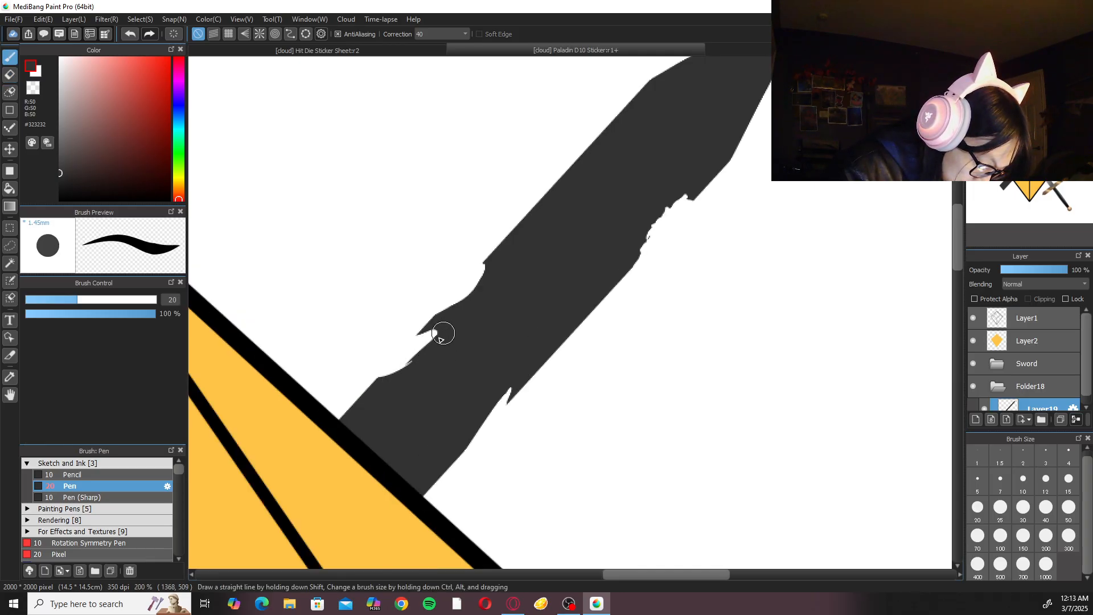
drag(387, 385, 389, 393)
scroll(622, 258, down, 1)
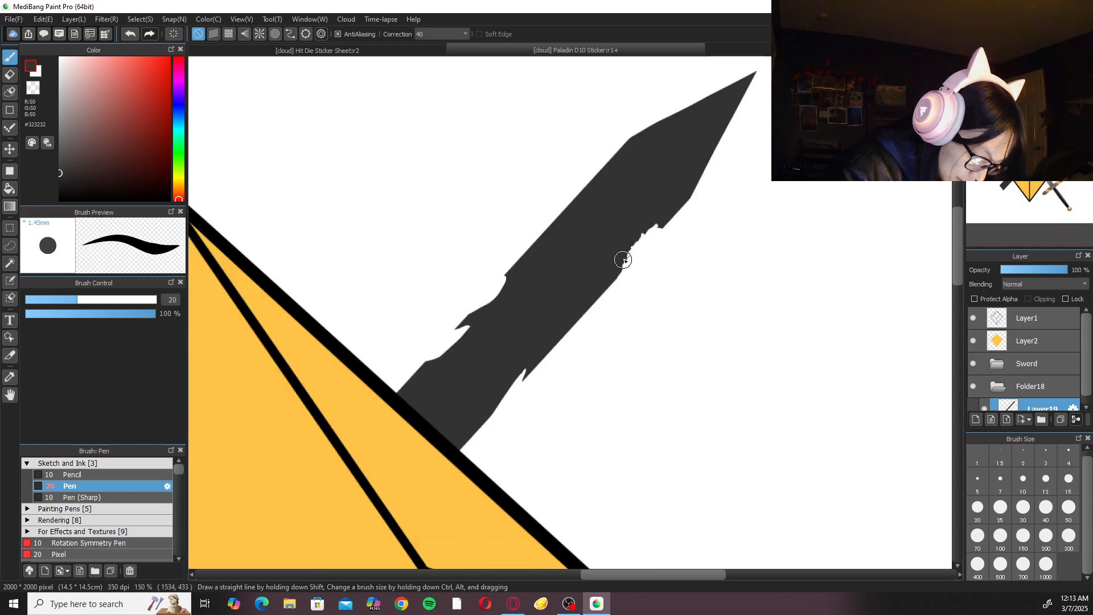
Erase small ragged bites deeper into the notch on the blade's lower edge below the tip.
scroll(617, 296, up, 1)
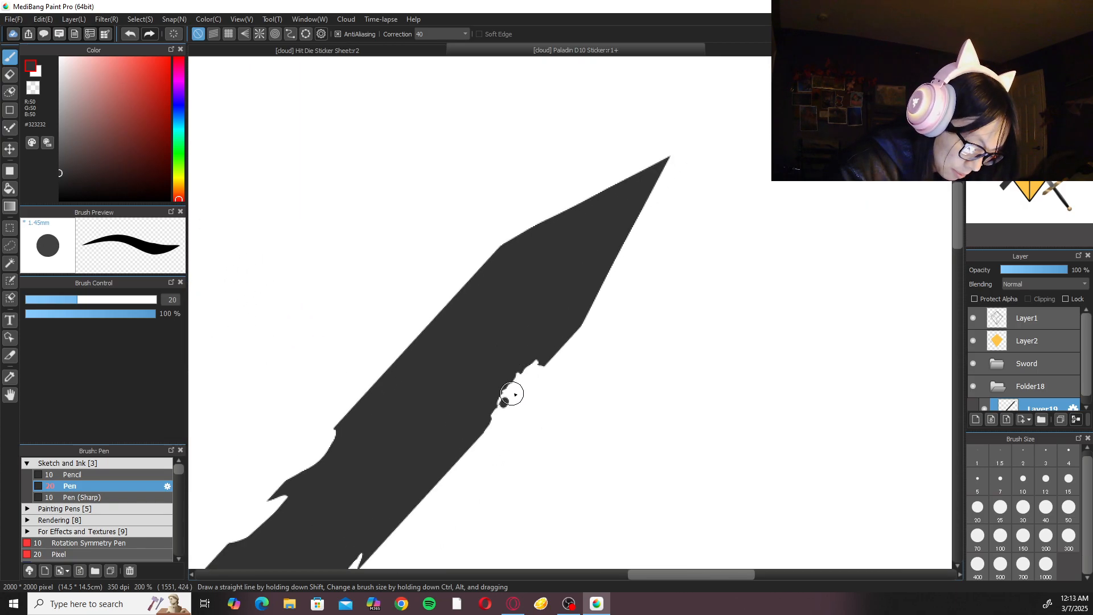
key(e)
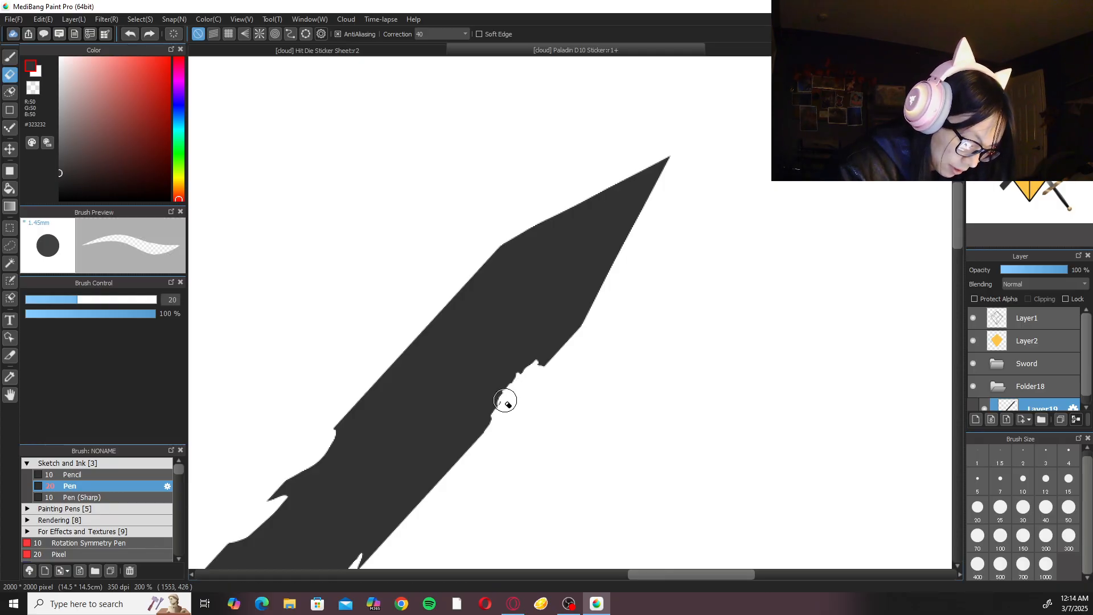
drag(525, 365, 516, 374)
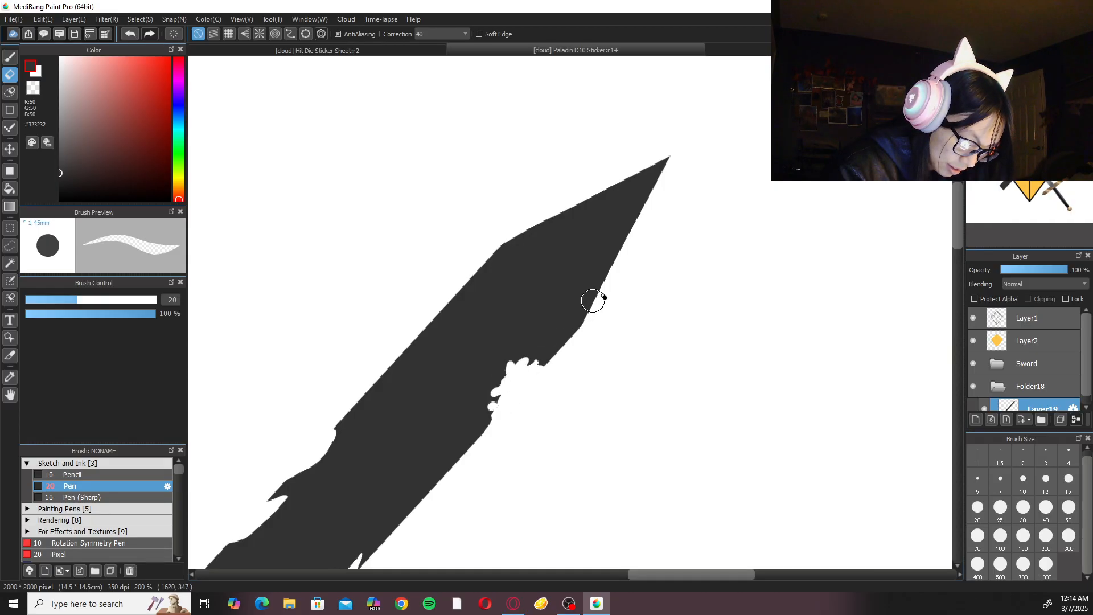
key(ctrl+minus)
key(ctrl+minus)
key(ctrl+plus)
key(ctrl+plus)
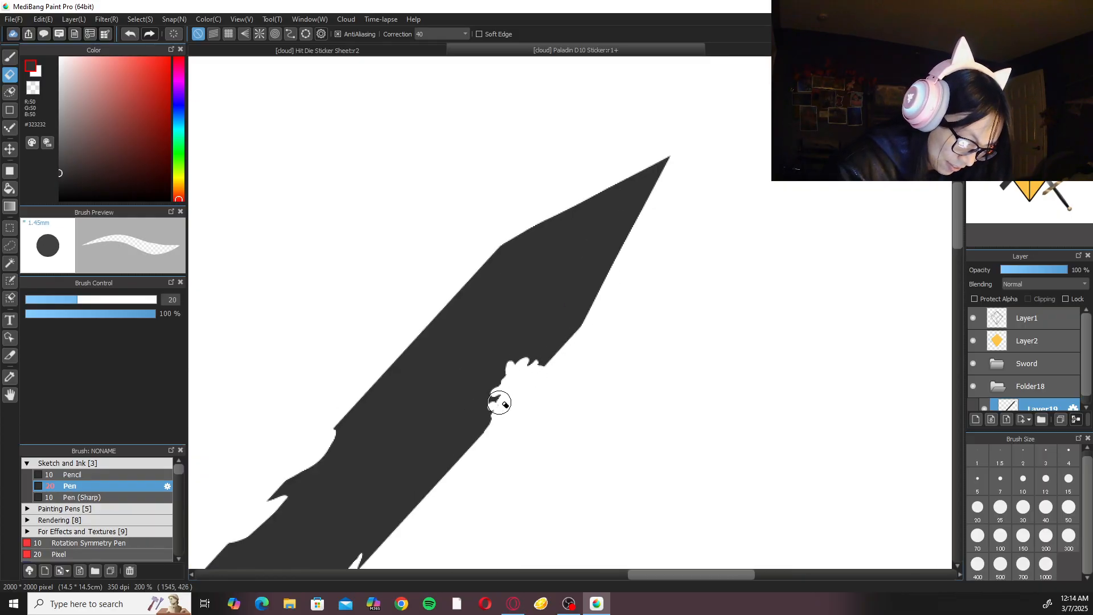
Erase a small curved notch into the blade's upper edge just below the tip, undoing and redrawing unsatisfactory strokes.
mouse_move(465, 281)
mouse_down()
mouse_move(423, 332)
mouse_move(456, 257)
mouse_up()
key(ctrl+z)
key(ctrl+z)
key(ctrl+z)
drag(434, 302, 460, 249)
key(ctrl+z)
drag(442, 309, 457, 249)
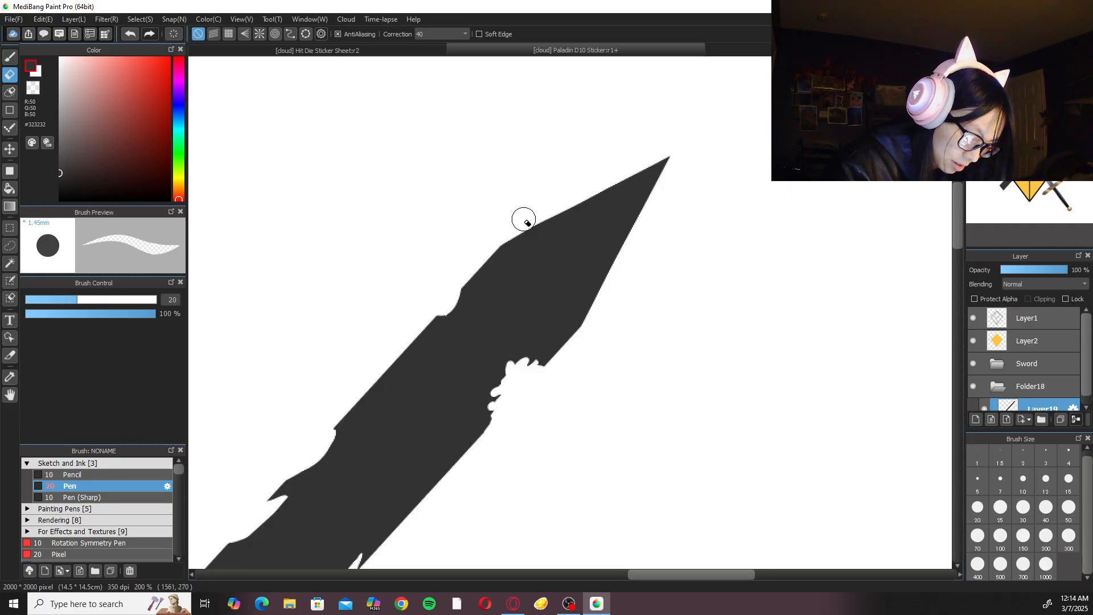
Widen the ragged bite on the blade's lower edge below the tip and soften its finger-like spikes with the eraser.
key(ctrl+minus)
key(ctrl+minus)
key(ctrl+minus)
key(ctrl+plus)
key(ctrl+plus)
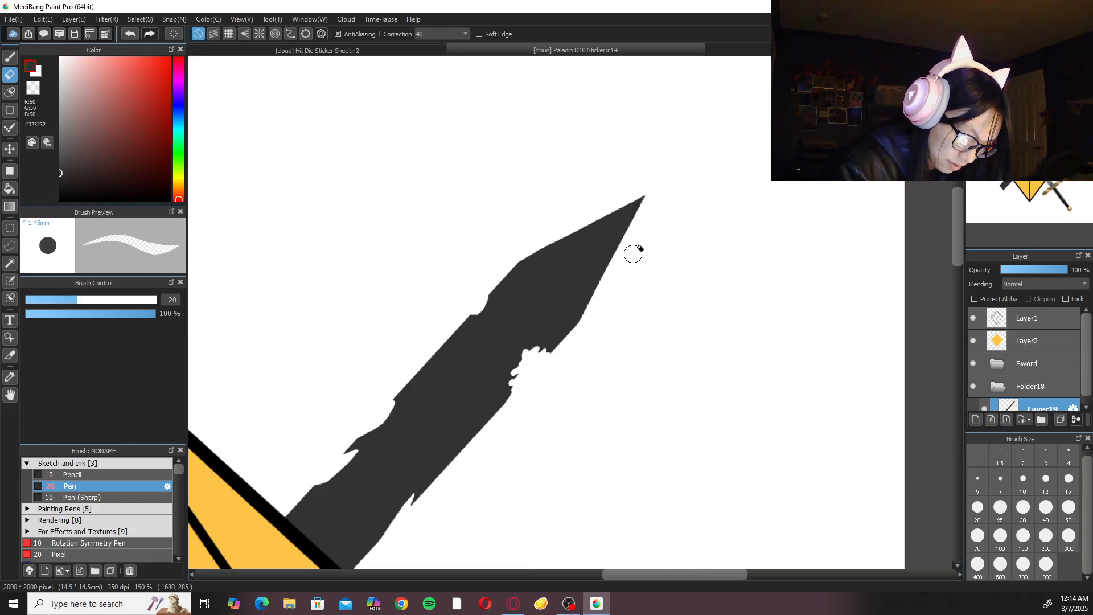
drag(495, 447, 677, 171)
drag(642, 222, 517, 363)
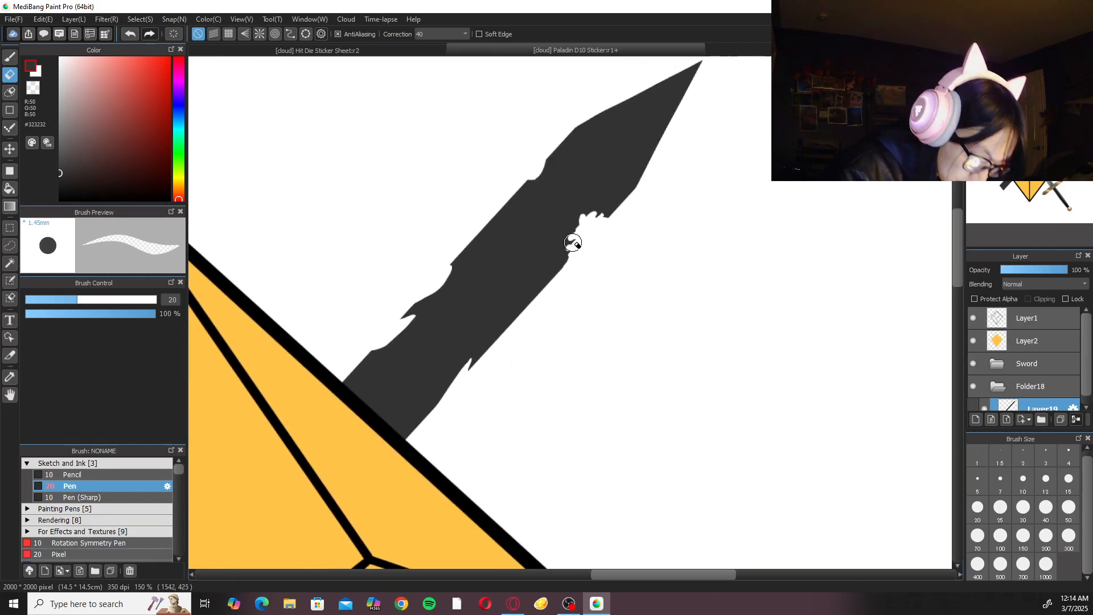
mouse_move(588, 254)
mouse_down()
mouse_move(539, 307)
mouse_move(509, 331)
mouse_move(513, 311)
mouse_move(502, 332)
mouse_up()
key(ctrl+plus)
key(ctrl+z)
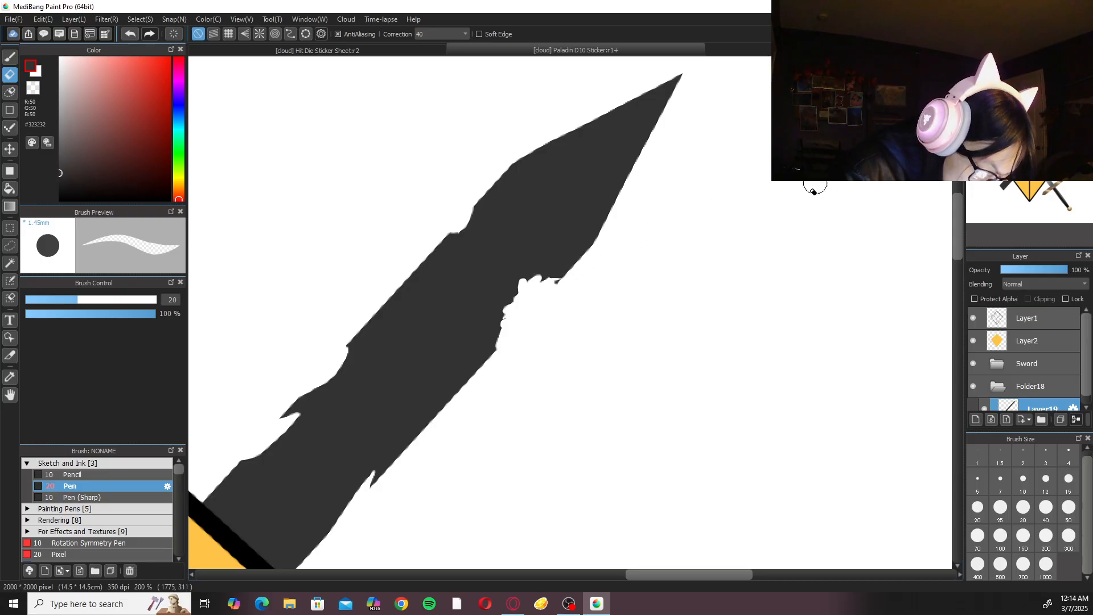
key(ctrl+0)
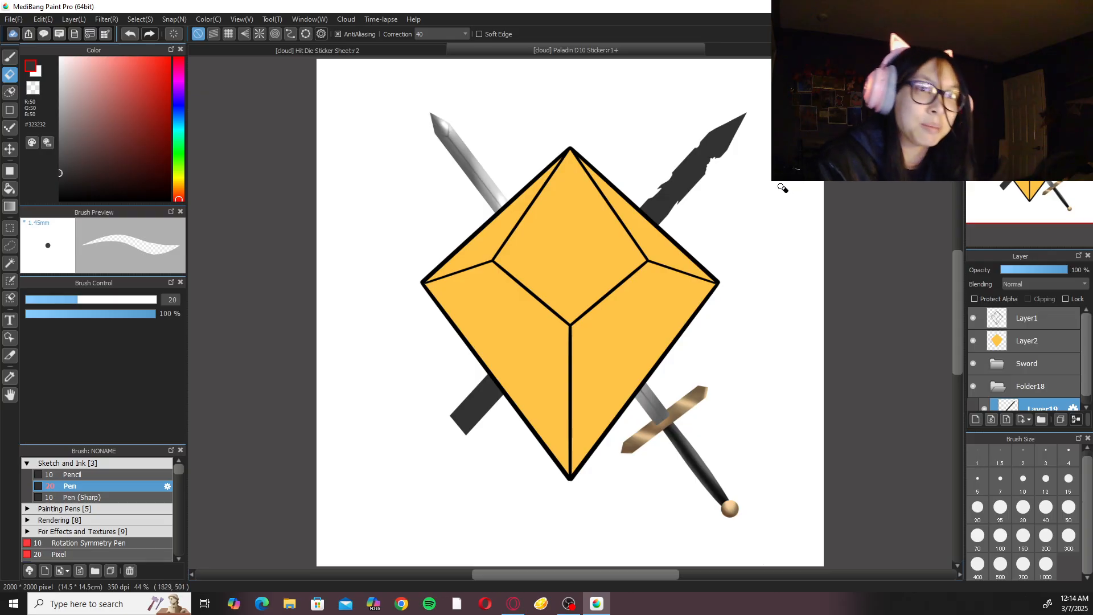
Erase curved wear into both edges of the blade where it meets the die and hollow the nearby upper notch.
scroll(696, 239, up, 4)
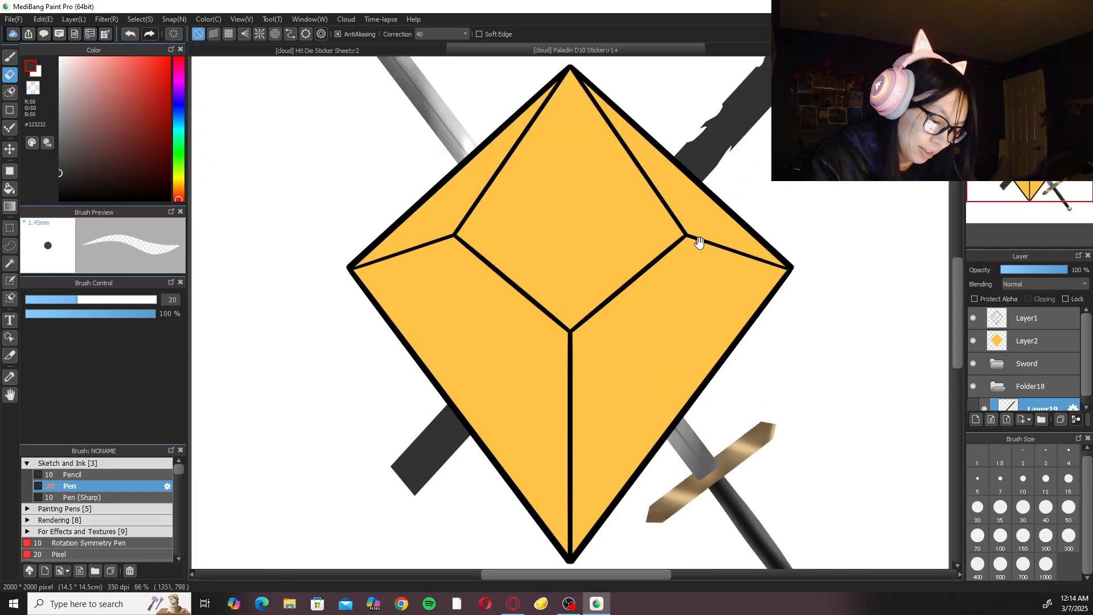
scroll(624, 299, up, 2)
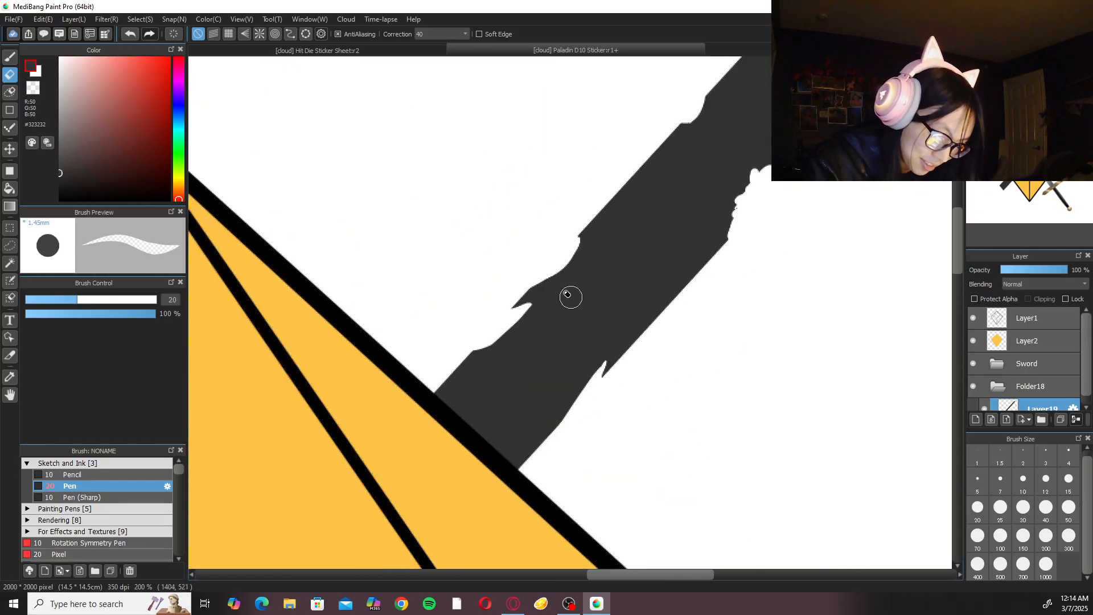
drag(524, 316, 526, 309)
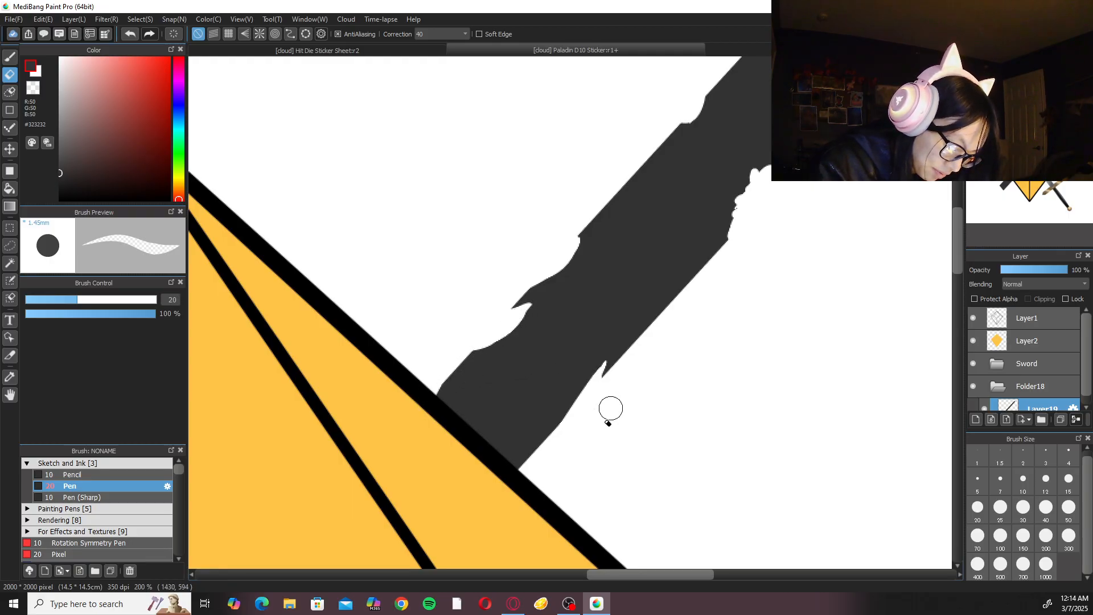
drag(510, 473, 554, 443)
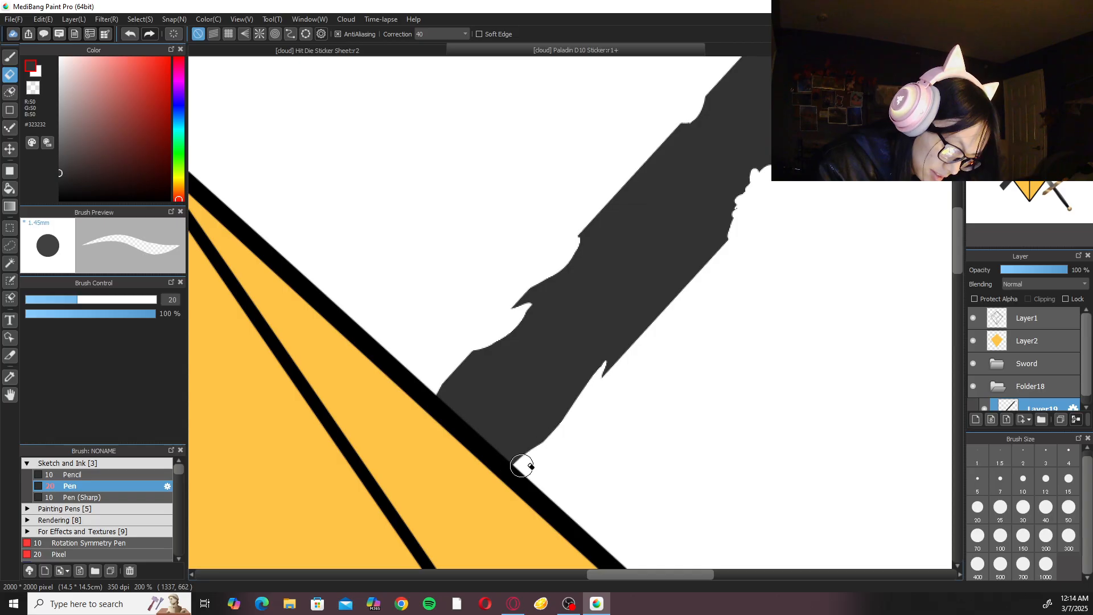
scroll(570, 439, down, 5)
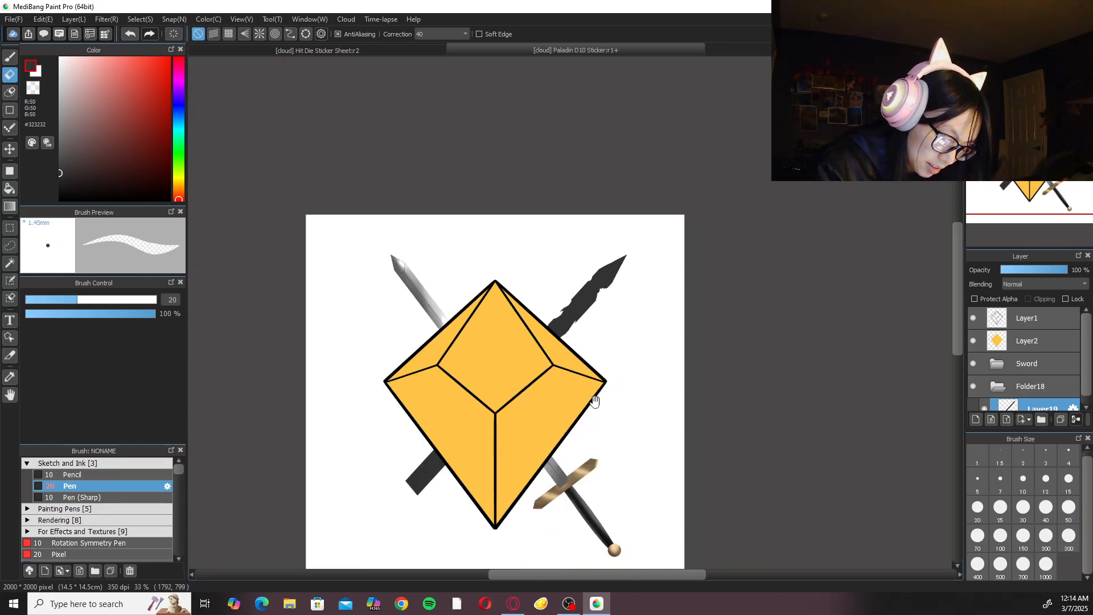
Smooth the ragged bite below the tip with the eraser and round off the lower-edge corner beside it.
scroll(568, 437, up, 1)
scroll(566, 430, up, 1)
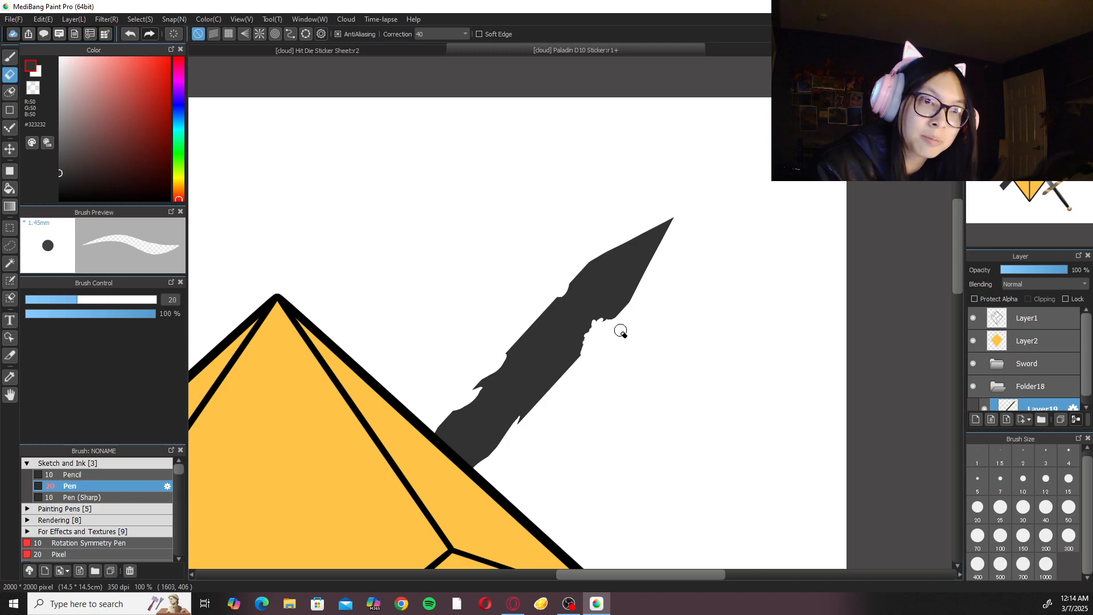
scroll(621, 331, up, 2)
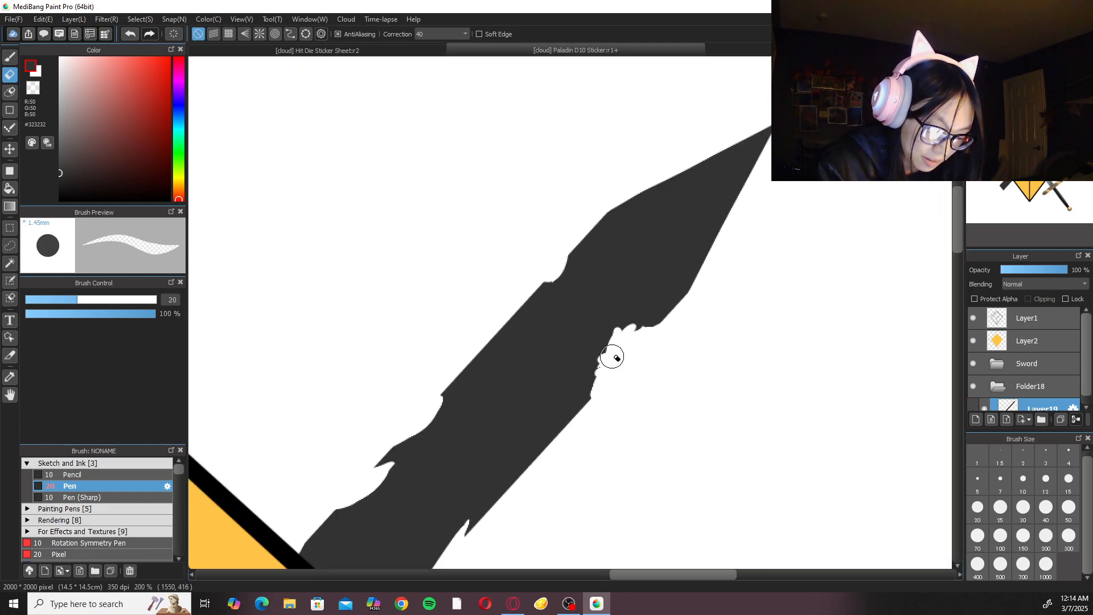
drag(640, 336, 681, 309)
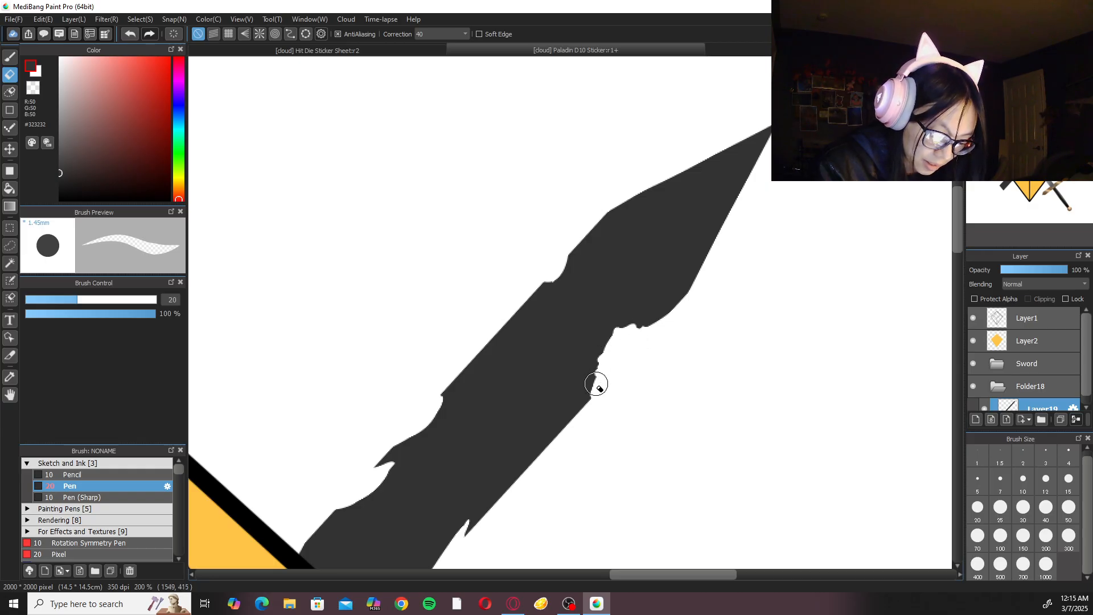
scroll(700, 317, down, 3)
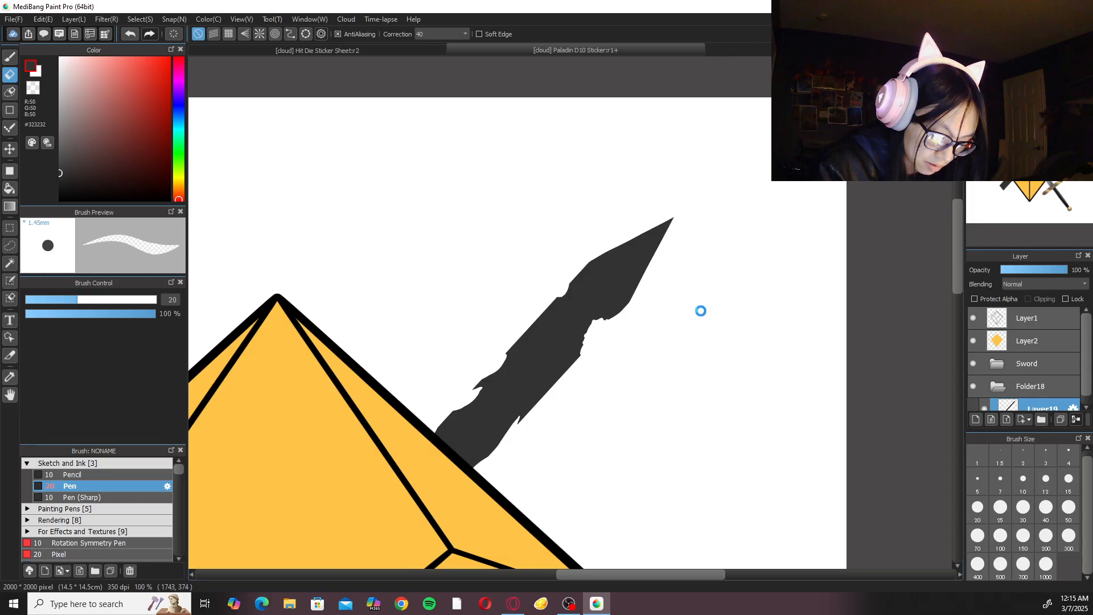
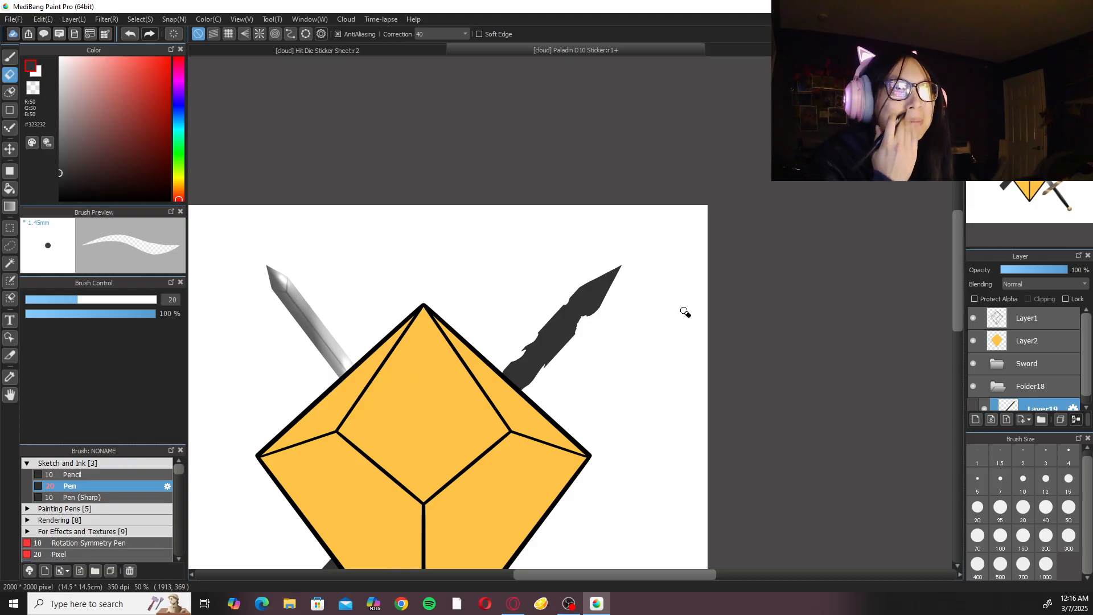
Erase shallow, worn hollows into both edges of the dark blade's lower stub beside the die, undoing and redrawing unsatisfactory strokes.
scroll(622, 390, up, 2)
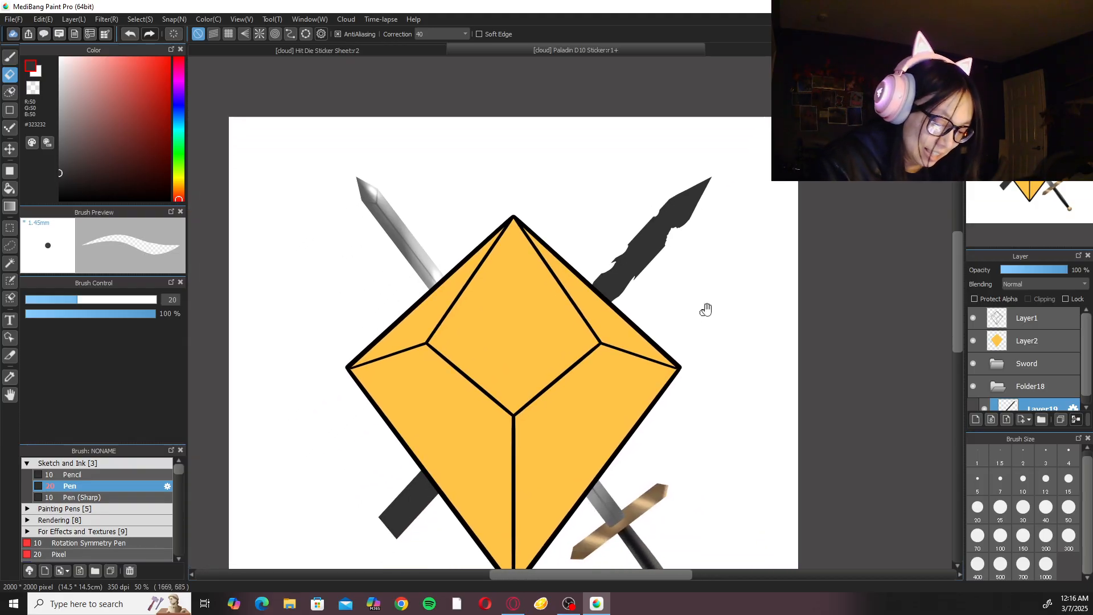
scroll(500, 434, up, 3)
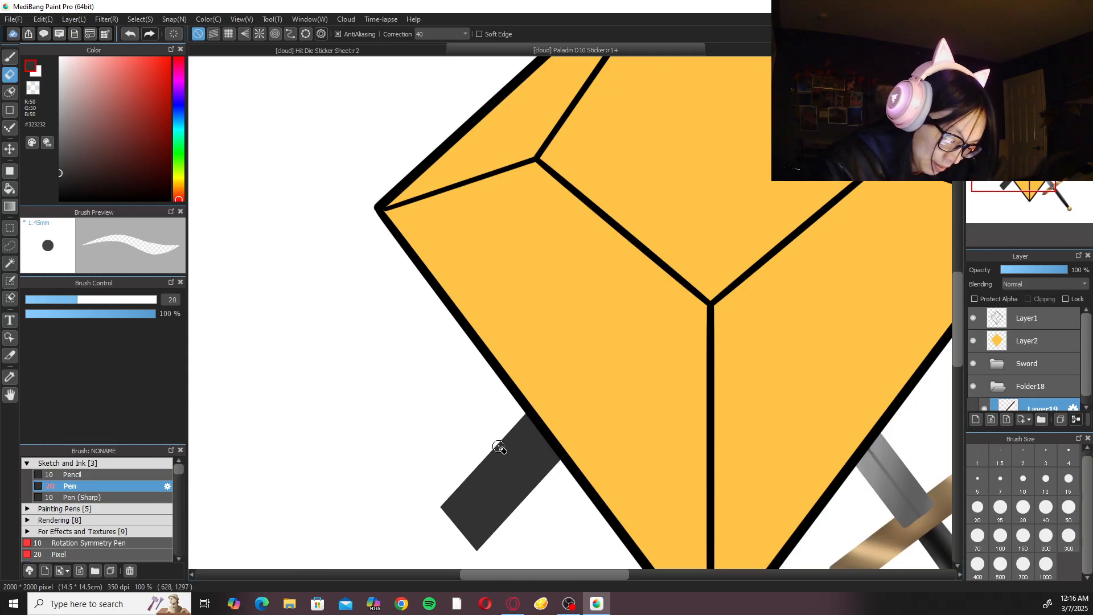
mouse_move(524, 406)
mouse_down()
mouse_move(495, 443)
mouse_move(530, 387)
mouse_up()
key(ctrl+z)
mouse_move(534, 492)
mouse_down()
mouse_move(557, 467)
mouse_move(523, 515)
mouse_move(561, 464)
mouse_move(515, 529)
mouse_up()
drag(566, 461, 513, 533)
key(ctrl+z)
key(ctrl+z)
key(ctrl+z)
drag(556, 475, 574, 462)
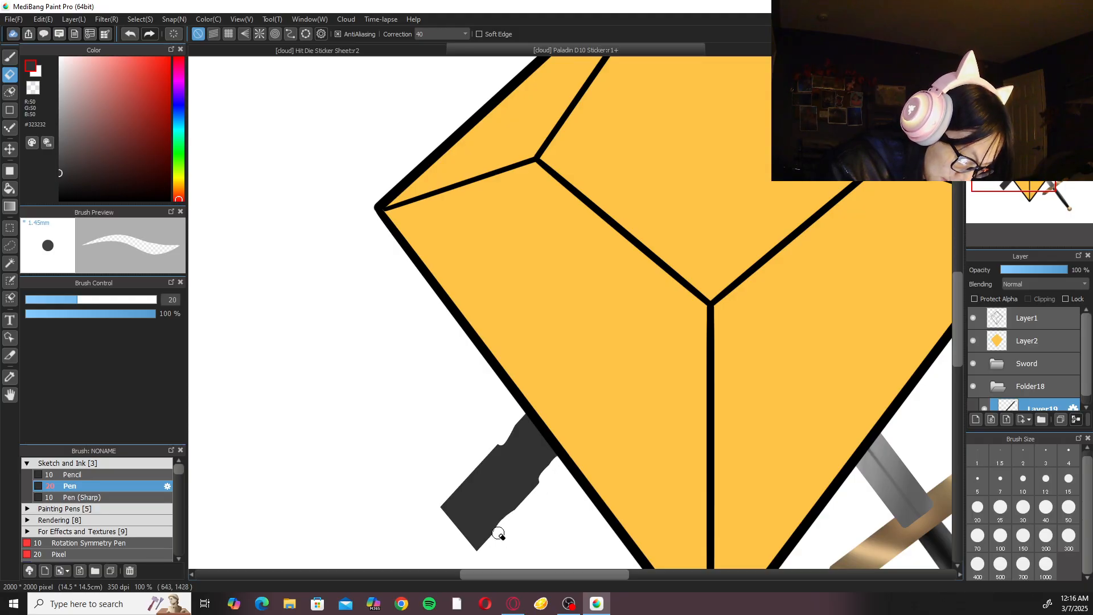
scroll(719, 325, down, 3)
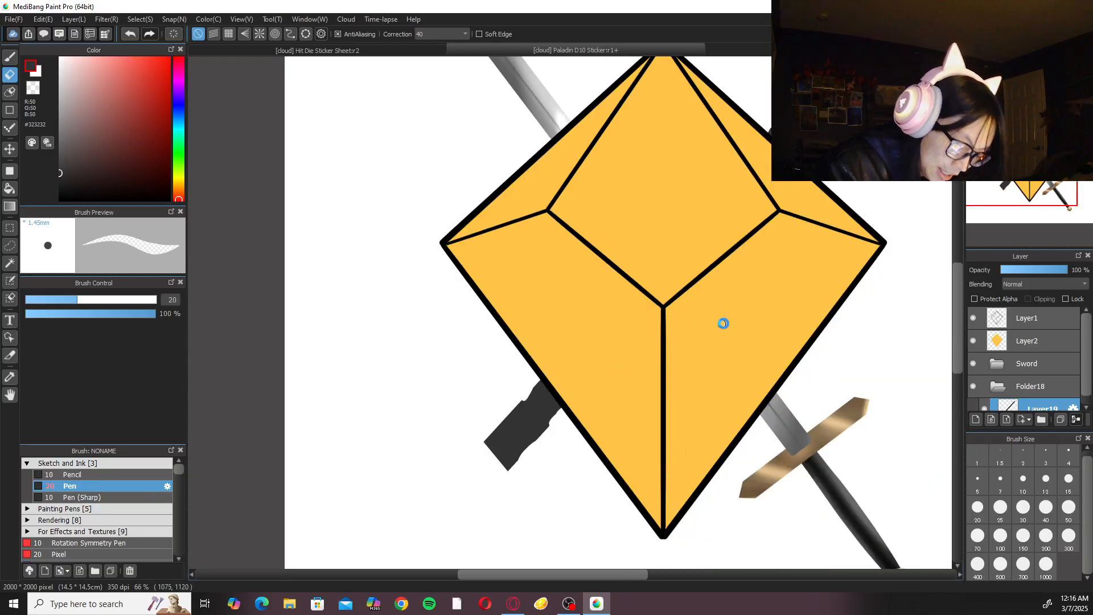
Examine the worn outline of the dark blade on both sides of the die at close and full view.
scroll(727, 331, up, 1)
drag(727, 331, 618, 385)
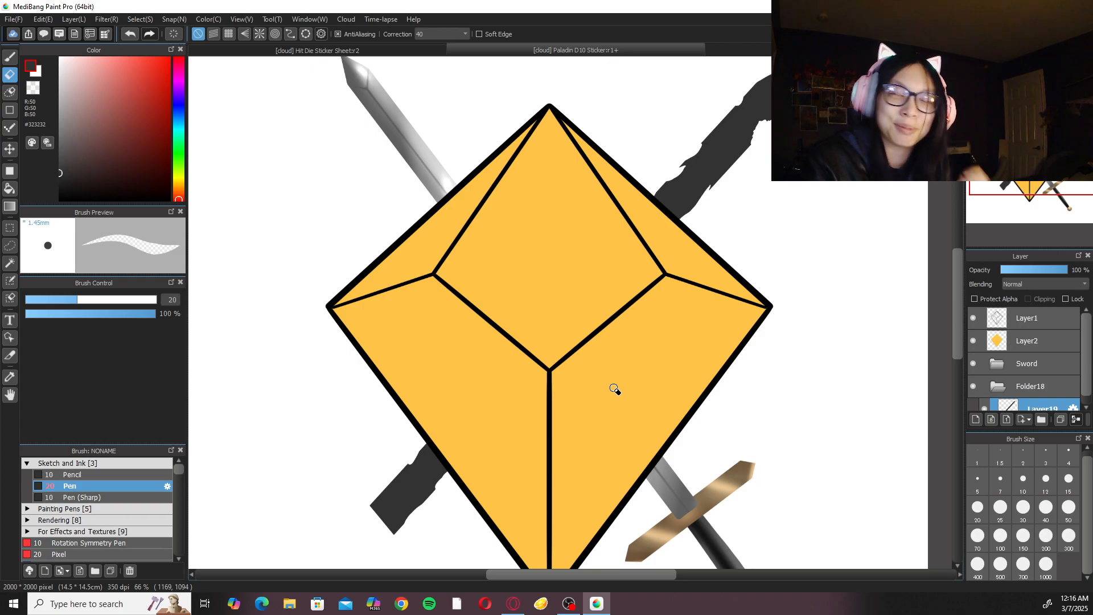
drag(692, 338, 652, 383)
key(ctrl+plus)
drag(706, 331, 630, 419)
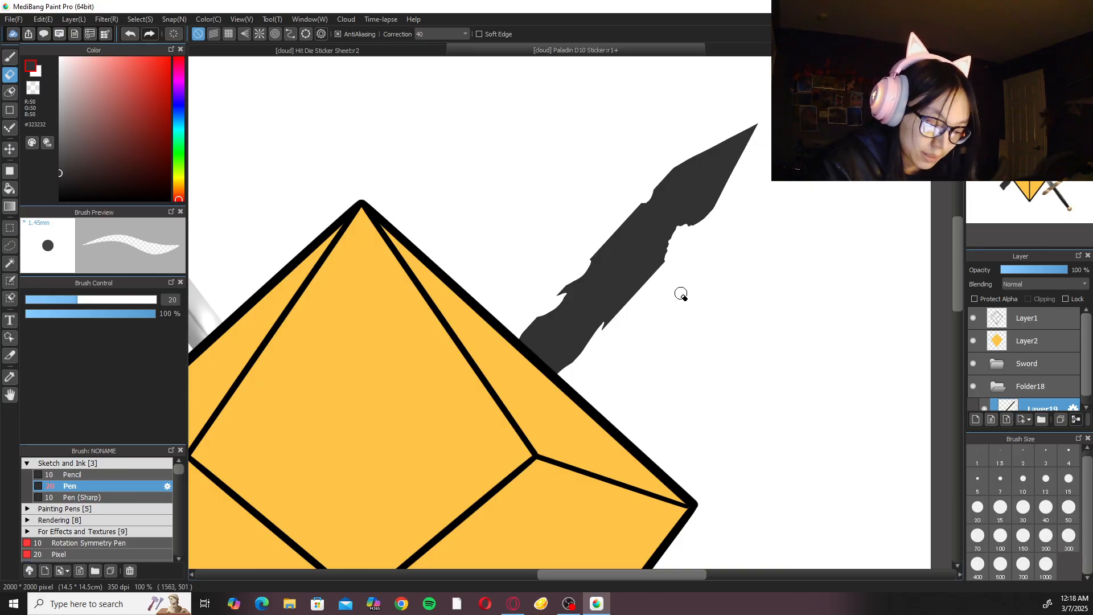
scroll(679, 293, up, 2)
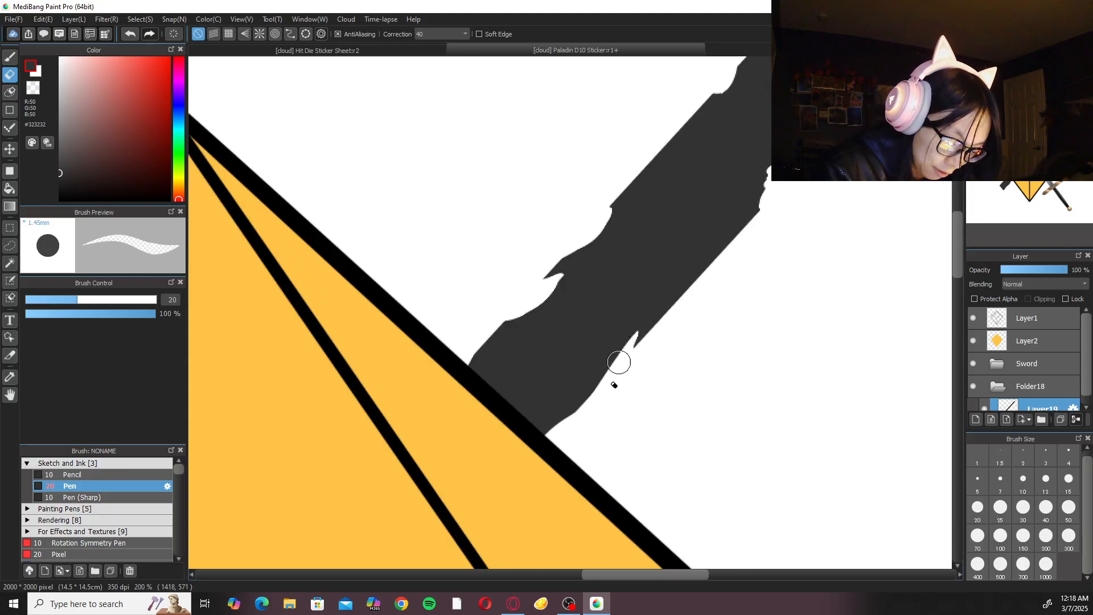
scroll(632, 361, down, 3)
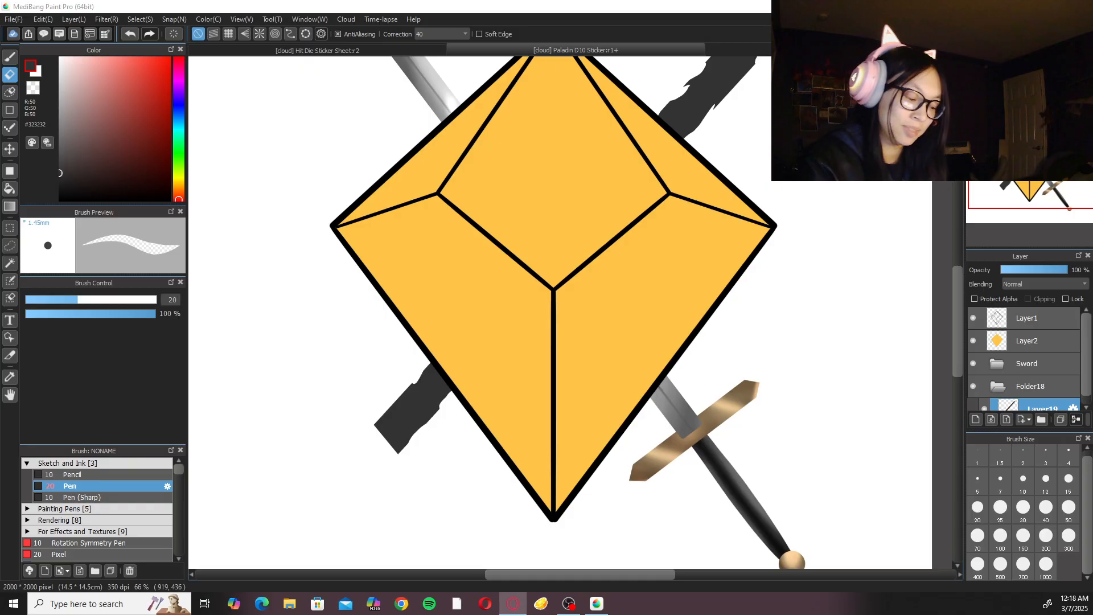
key(ctrl+0)
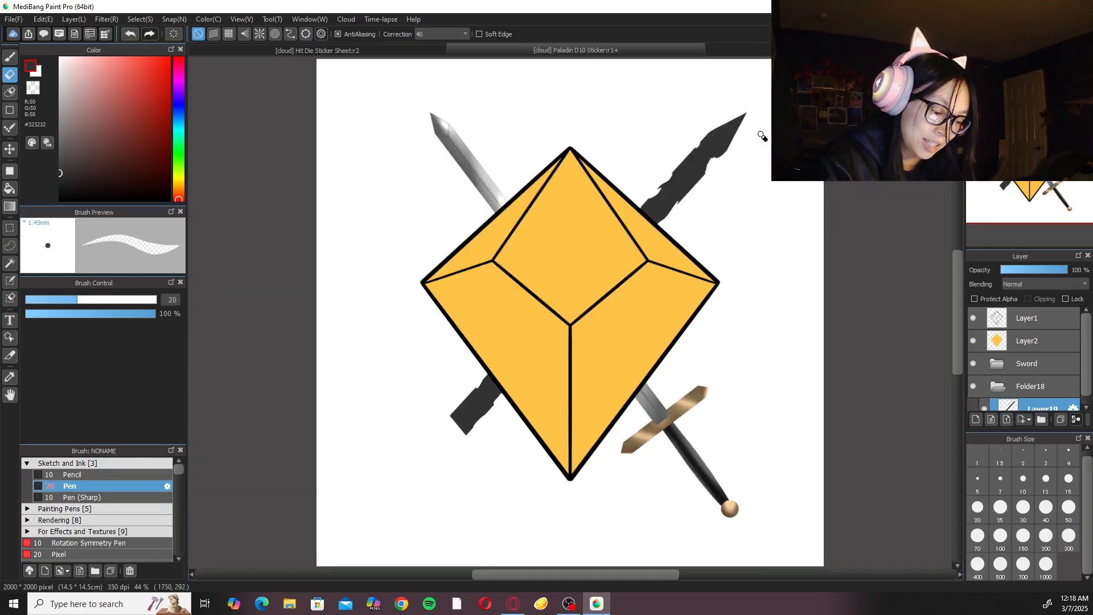
Paint over the ragged teeth inside the bite on the blade's lower edge with the pen in the blade's dark grey.
scroll(634, 274, up, 4)
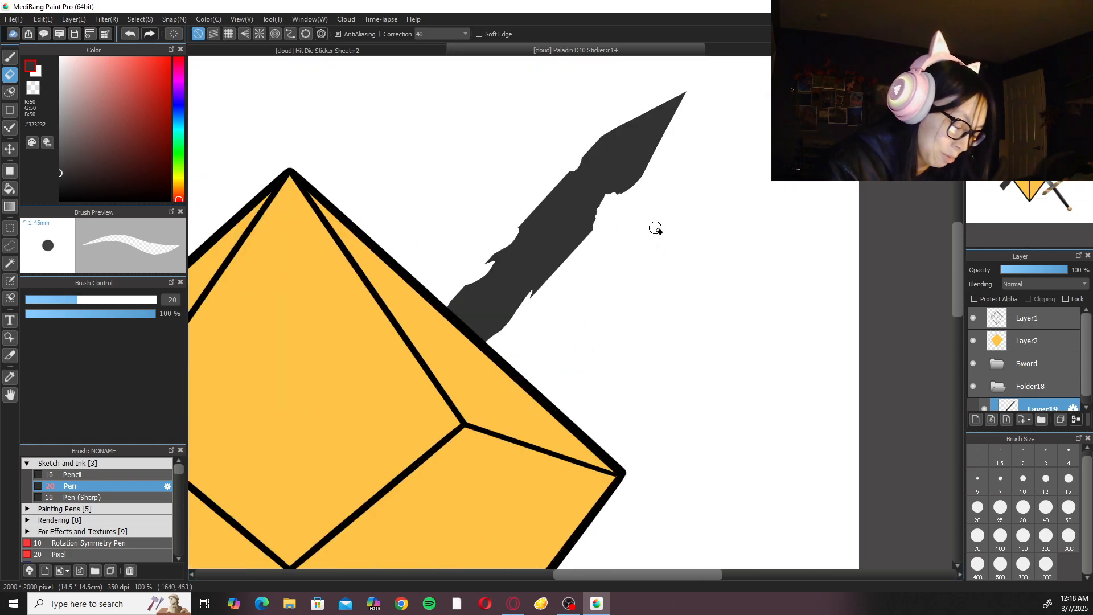
key(b)
scroll(652, 225, up, 1)
drag(637, 127, 603, 176)
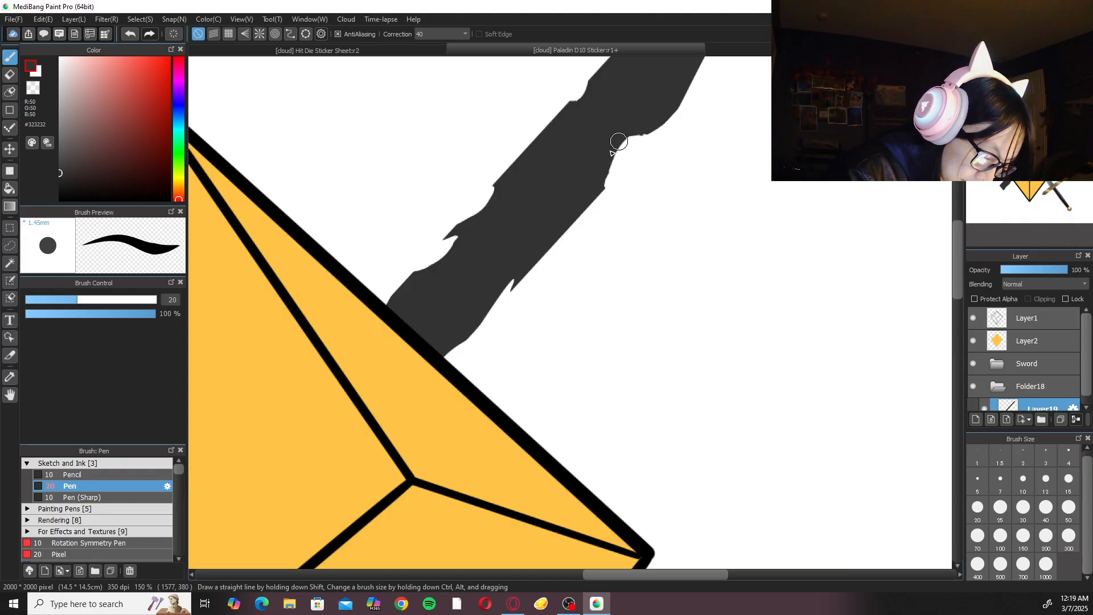
scroll(601, 181, down, 1)
scroll(682, 93, down, 1)
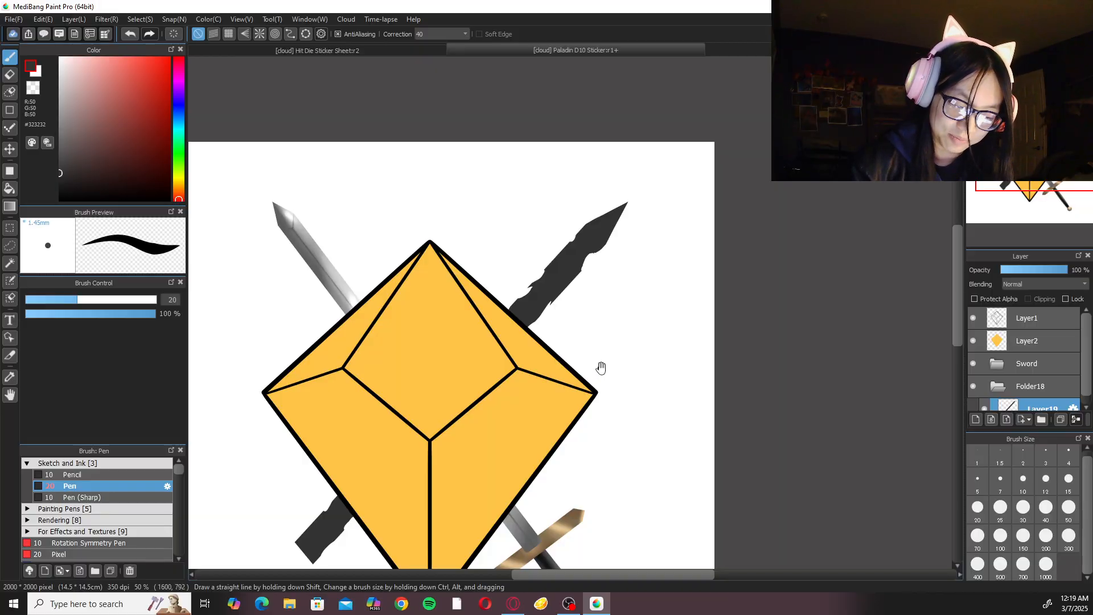
Add a new layer above the dark blade's layer and set the pen to near-black #121212 at size 5.
drag(1086, 343, 1085, 389)
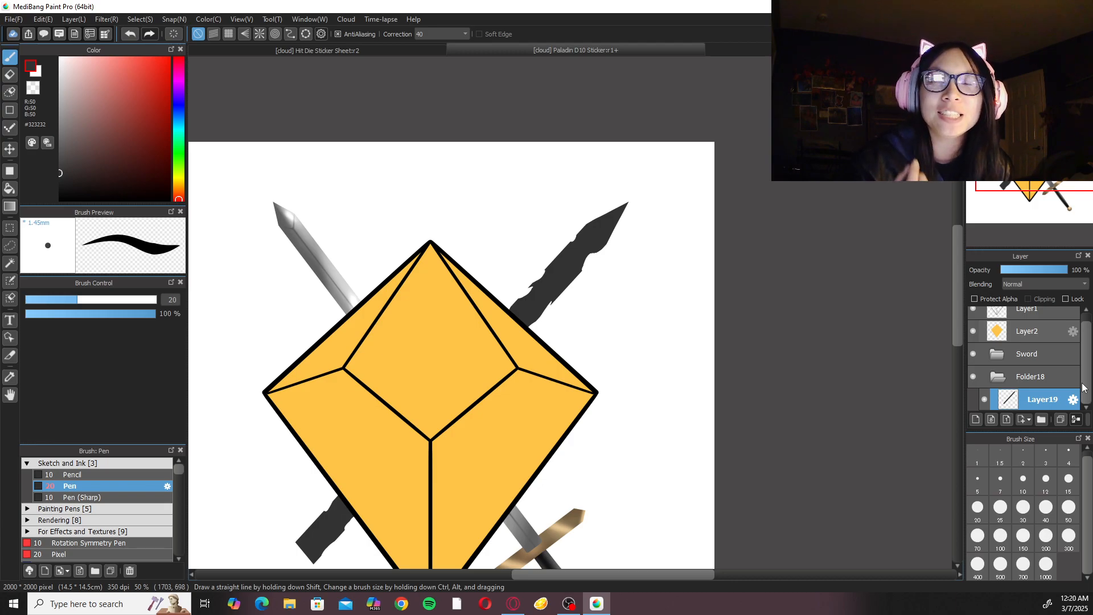
drag(501, 357, 609, 221)
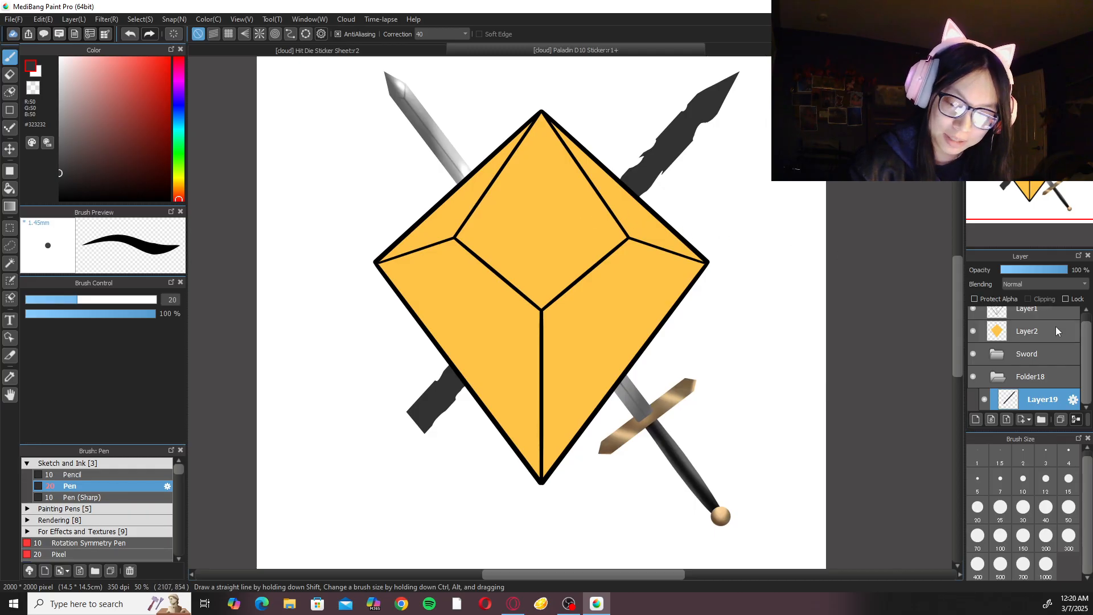
click(991, 419)
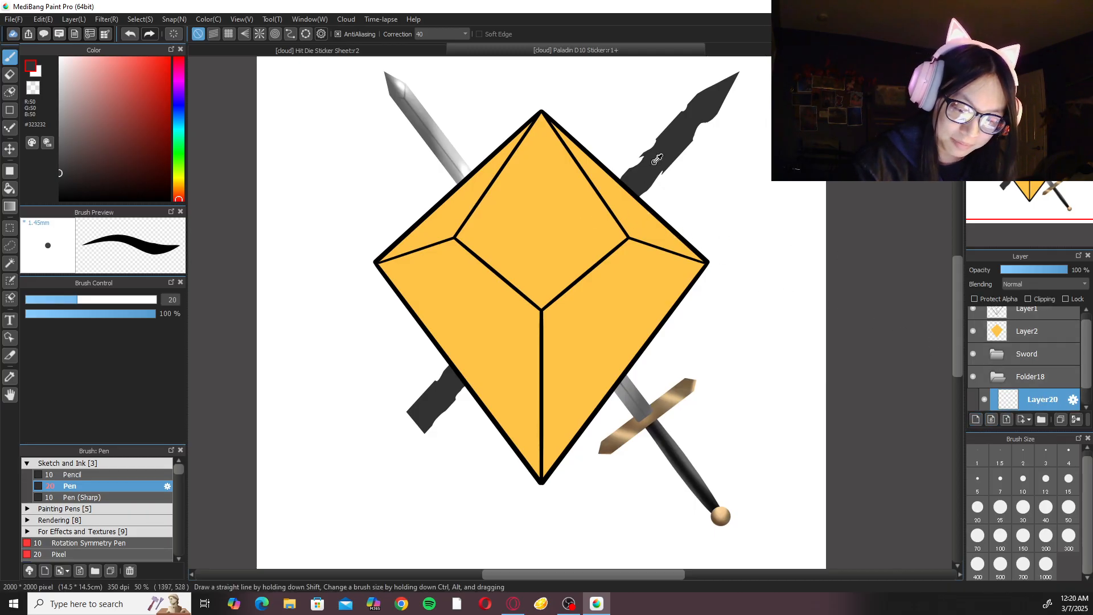
drag(59, 188, 52, 194)
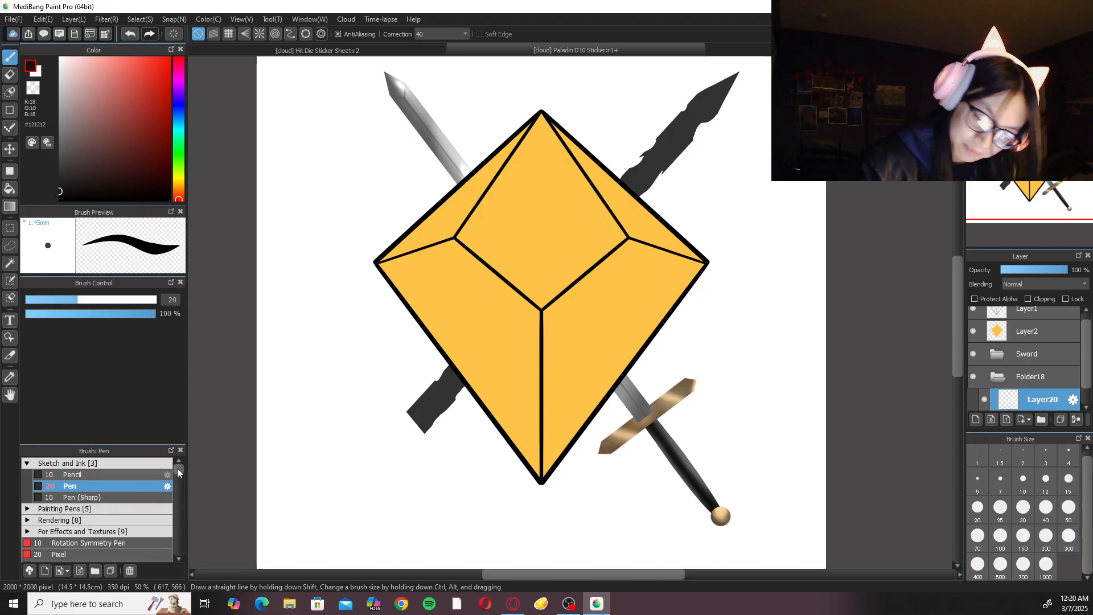
click(977, 478)
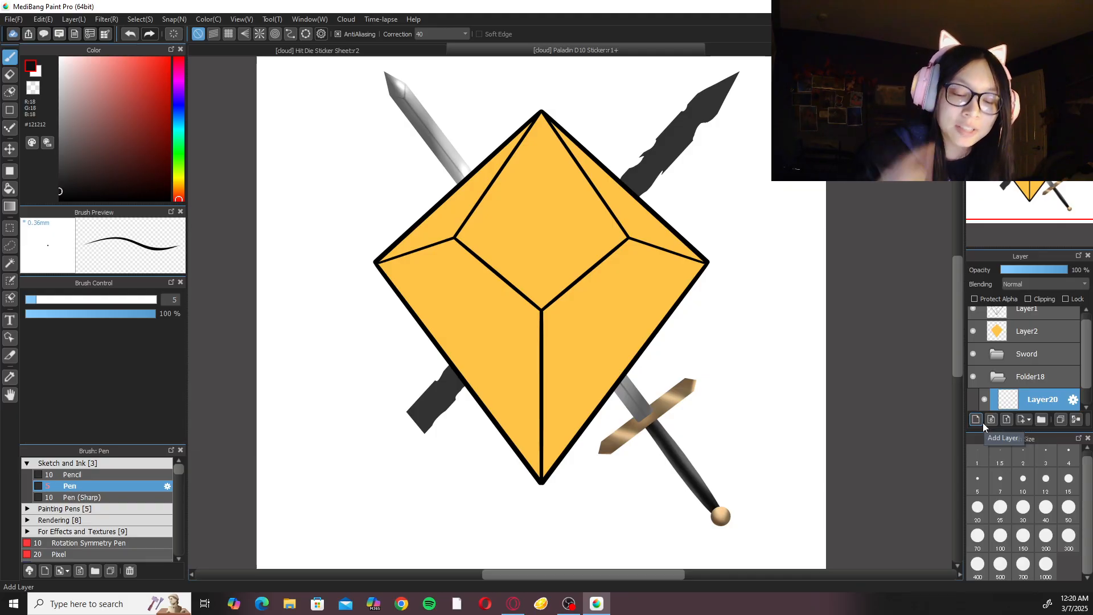
Return to Layer19 and trim the cut end of the blade's lower stub slightly with the eraser.
key(Left)
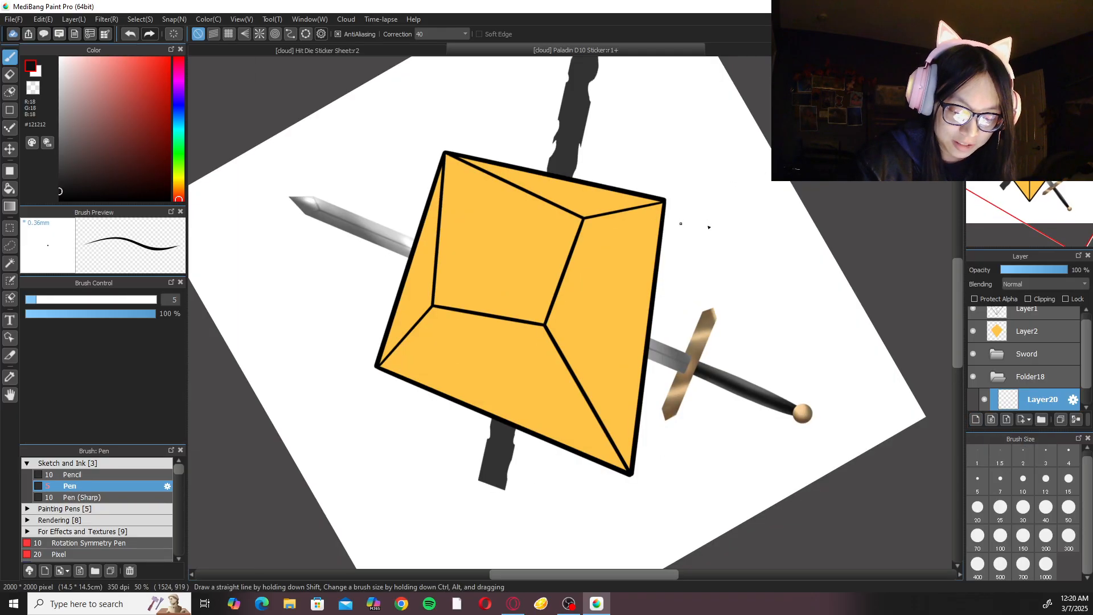
scroll(1069, 394, down, 1)
click(1057, 397)
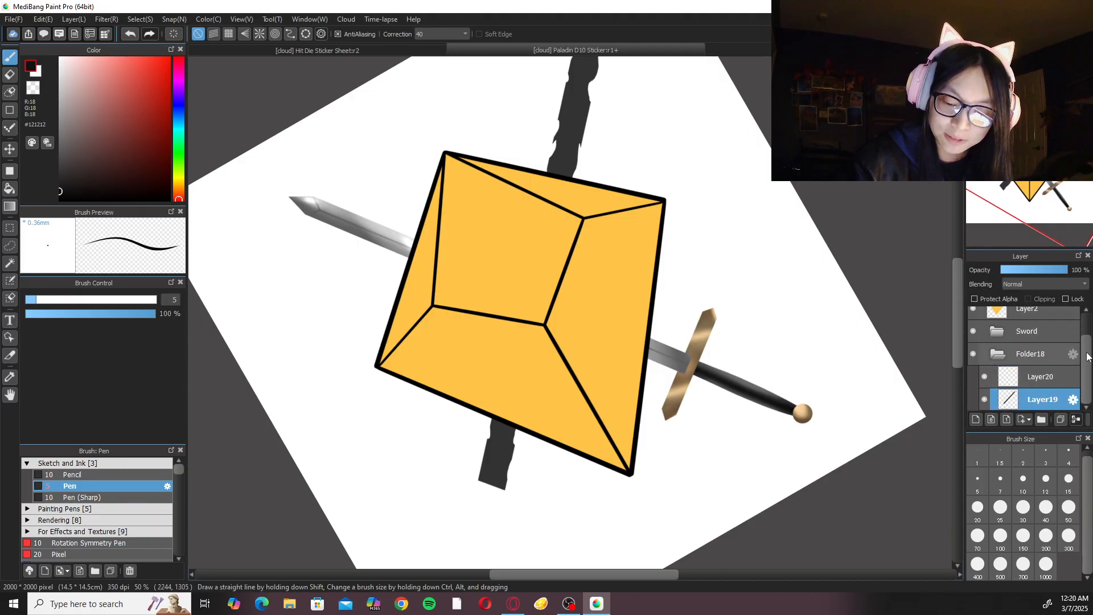
click(1039, 64)
key(e)
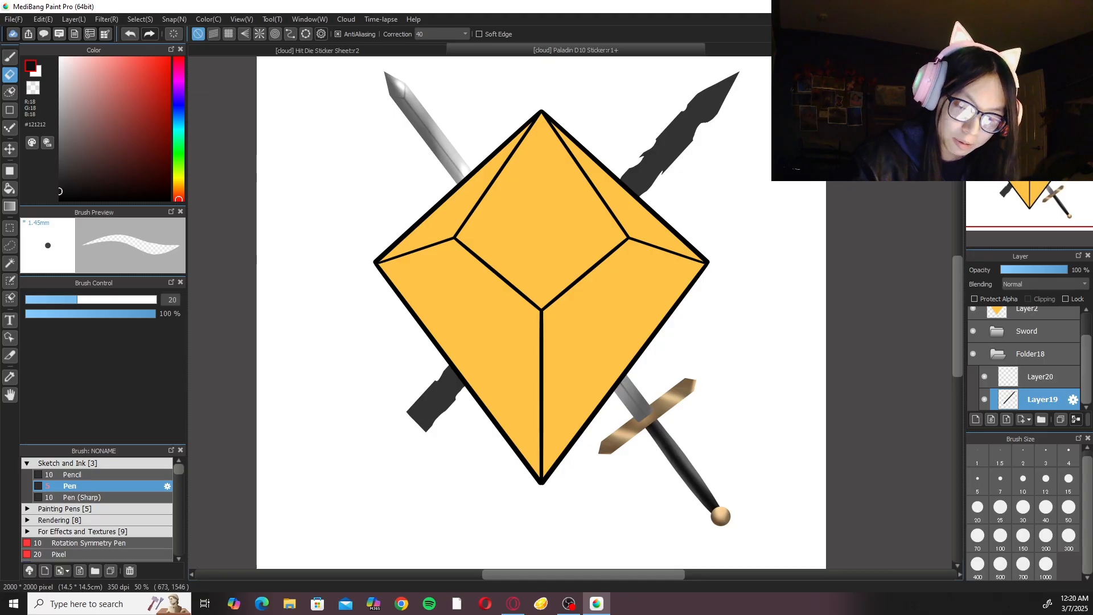
Refine the bite and adjoining edge just below the dark blade's tip with several eraser strokes.
click(1023, 64)
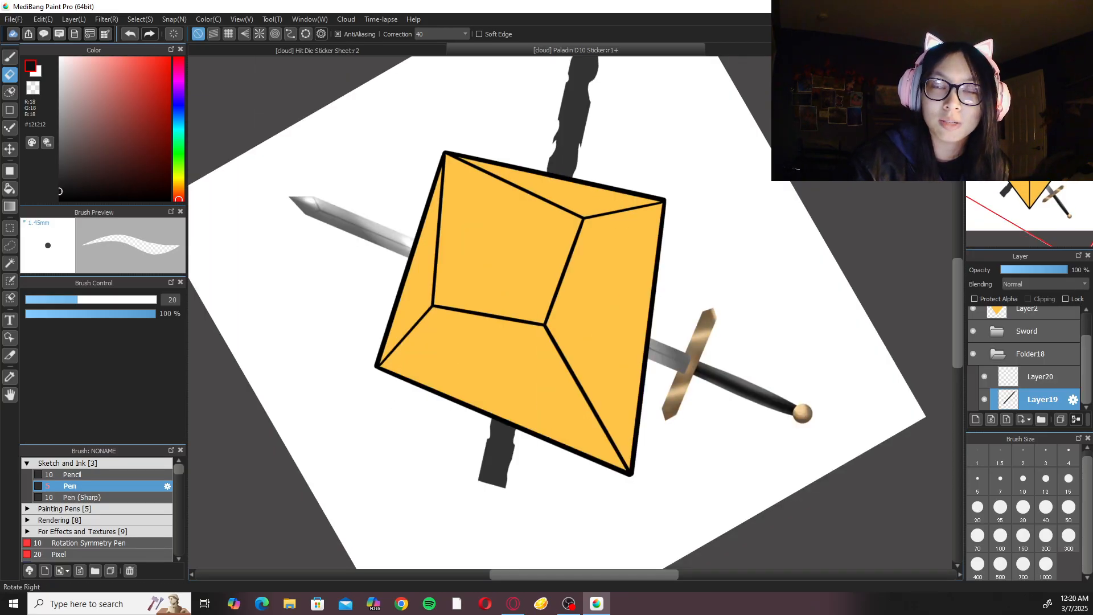
click(1023, 64)
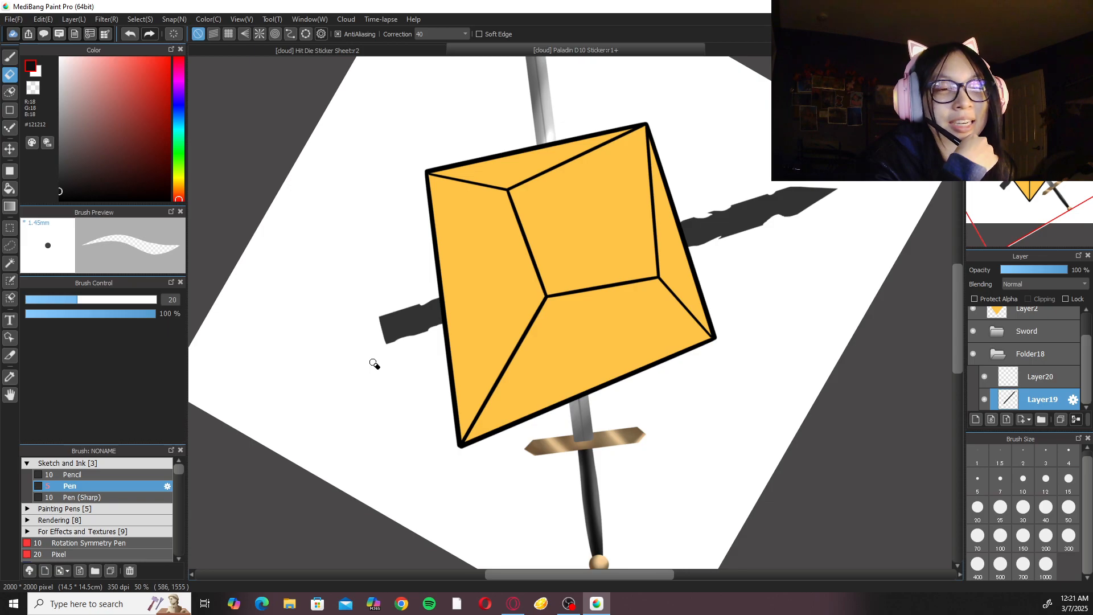
key(Left)
key(Left)
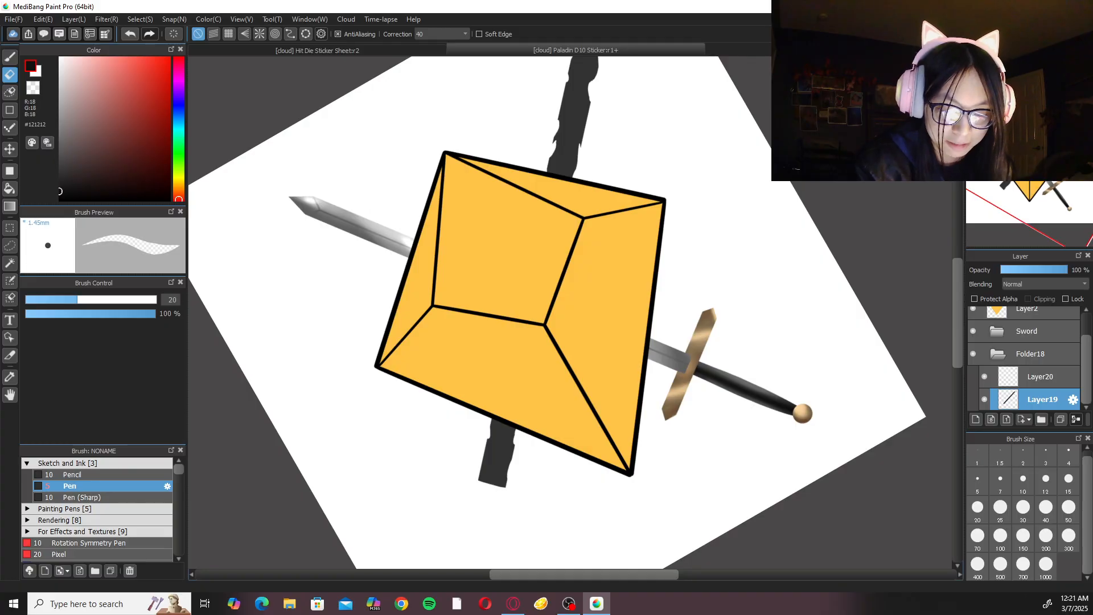
drag(696, 213, 701, 261)
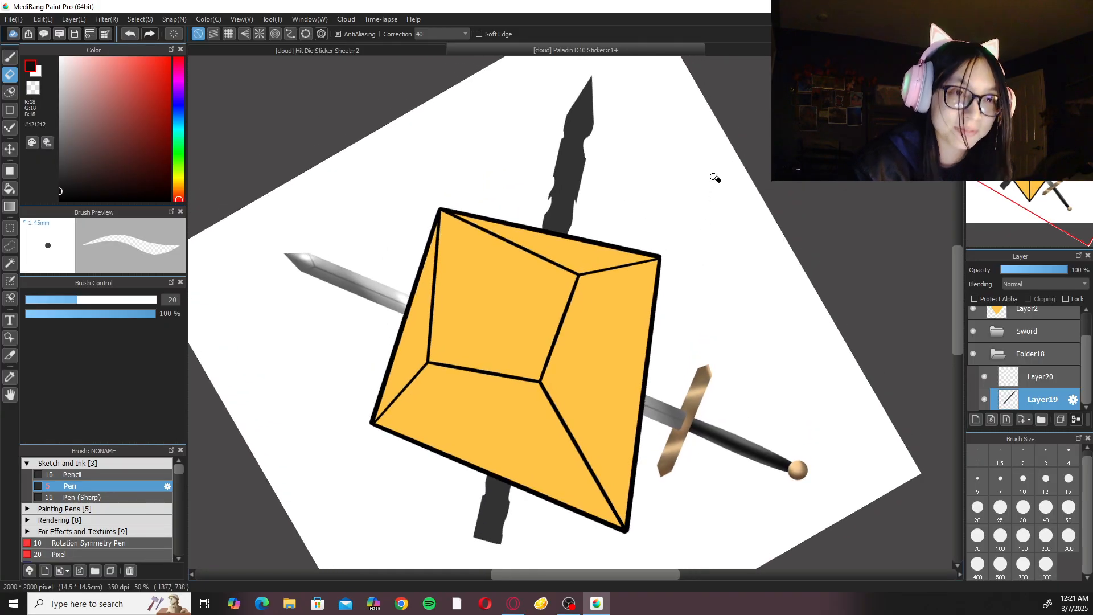
drag(663, 207, 649, 256)
scroll(599, 186, up, 2)
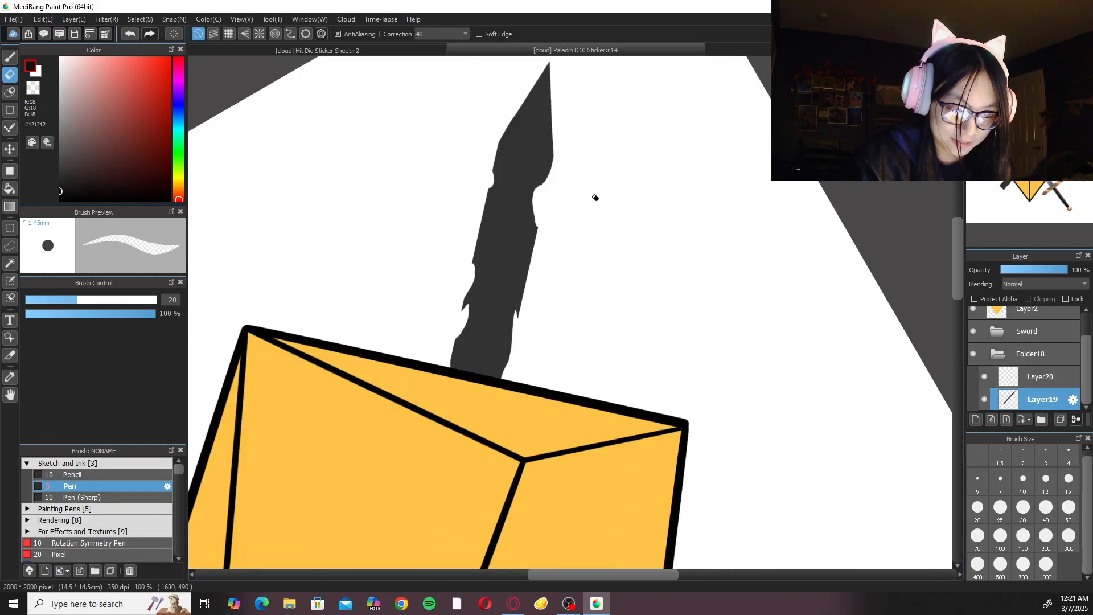
drag(581, 135, 574, 265)
mouse_move(540, 169)
mouse_down()
mouse_move(555, 290)
mouse_move(553, 273)
mouse_up()
drag(543, 198, 550, 272)
drag(540, 169, 556, 311)
scroll(552, 264, down, 2)
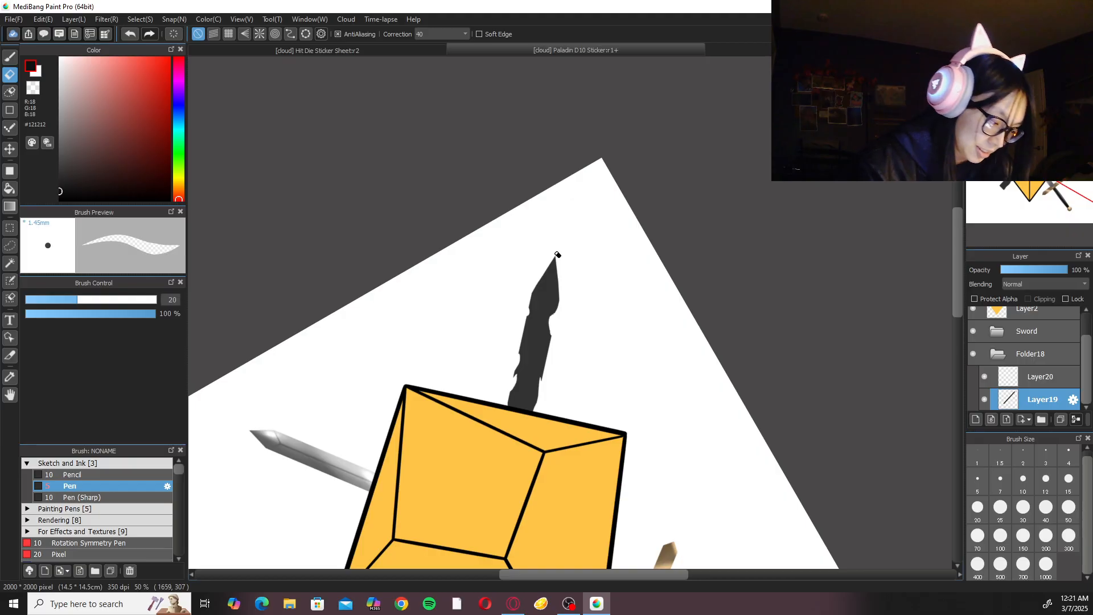
Clip Layer20 to the blade layer and draw a thin straight centre line from below the blade's tip through its lower end.
key(b)
scroll(585, 284, down, 1)
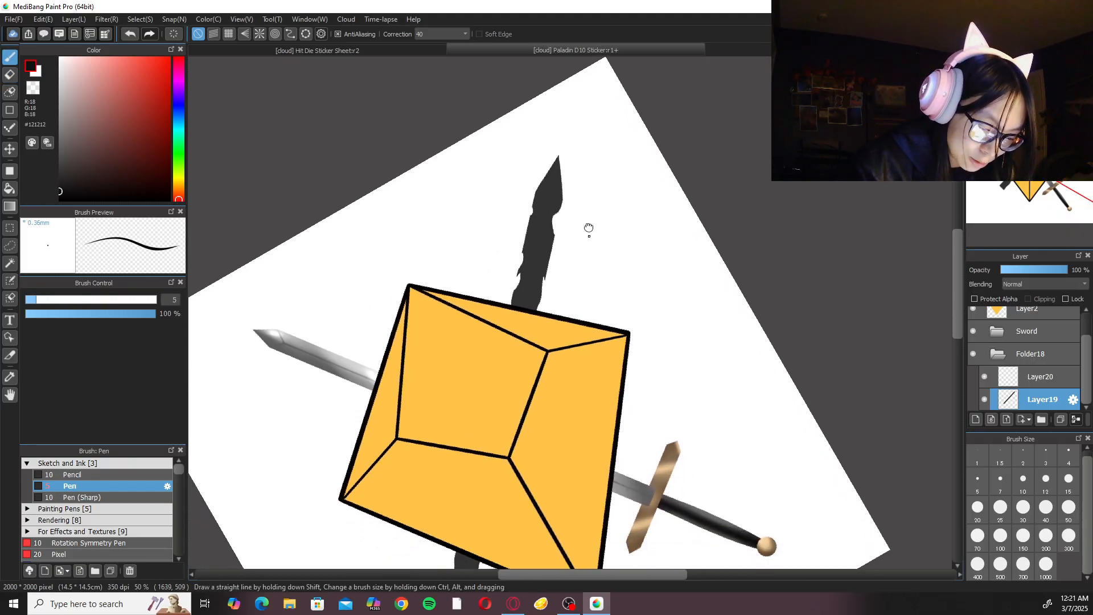
key(u)
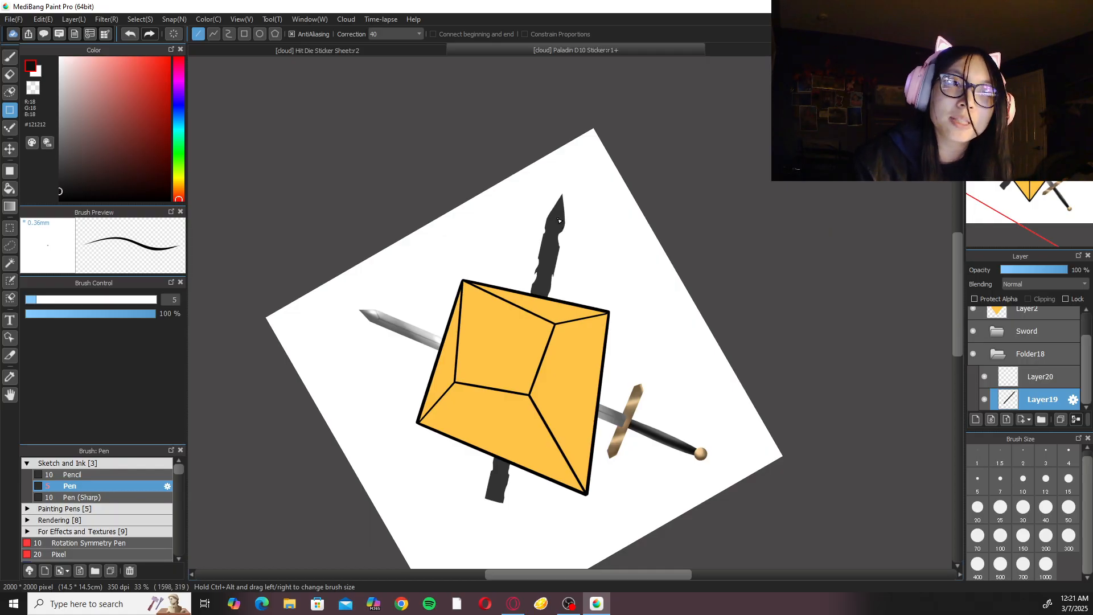
key(ctrl+plus)
drag(622, 364, 599, 308)
key(ctrl+minus)
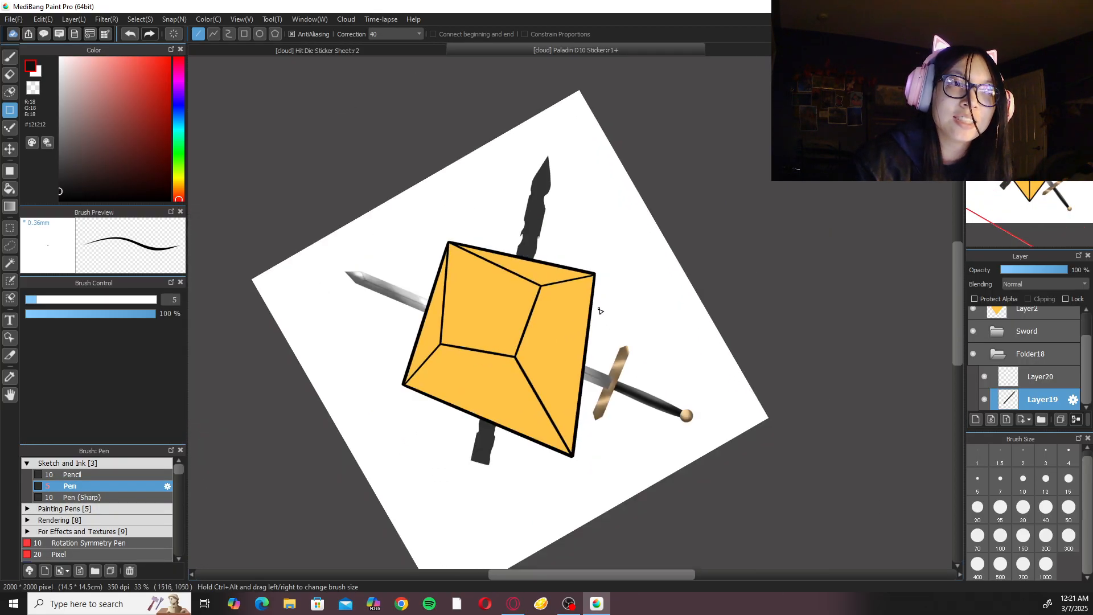
scroll(600, 310, up, 1)
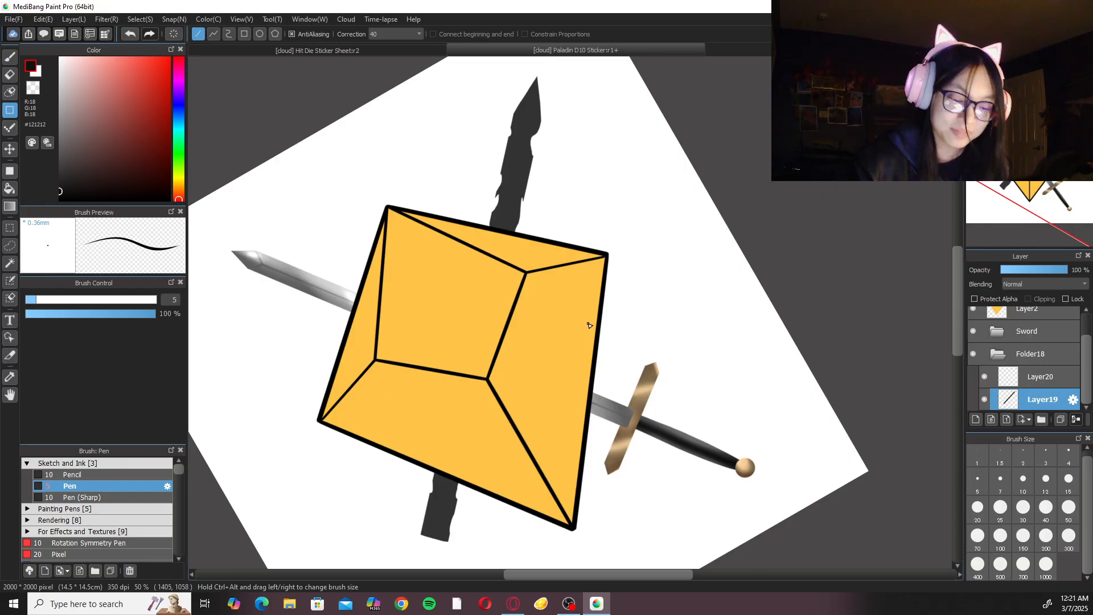
drag(525, 127, 434, 555)
key(ctrl+z)
click(1041, 377)
click(1027, 301)
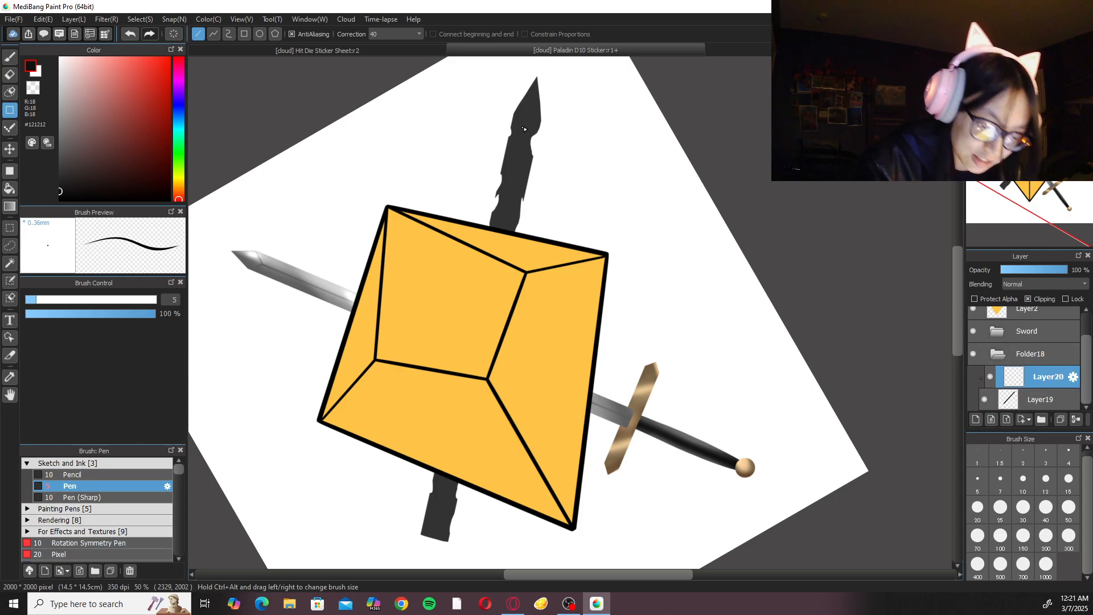
mouse_move(527, 119)
mouse_down()
mouse_move(447, 524)
mouse_move(431, 555)
mouse_up()
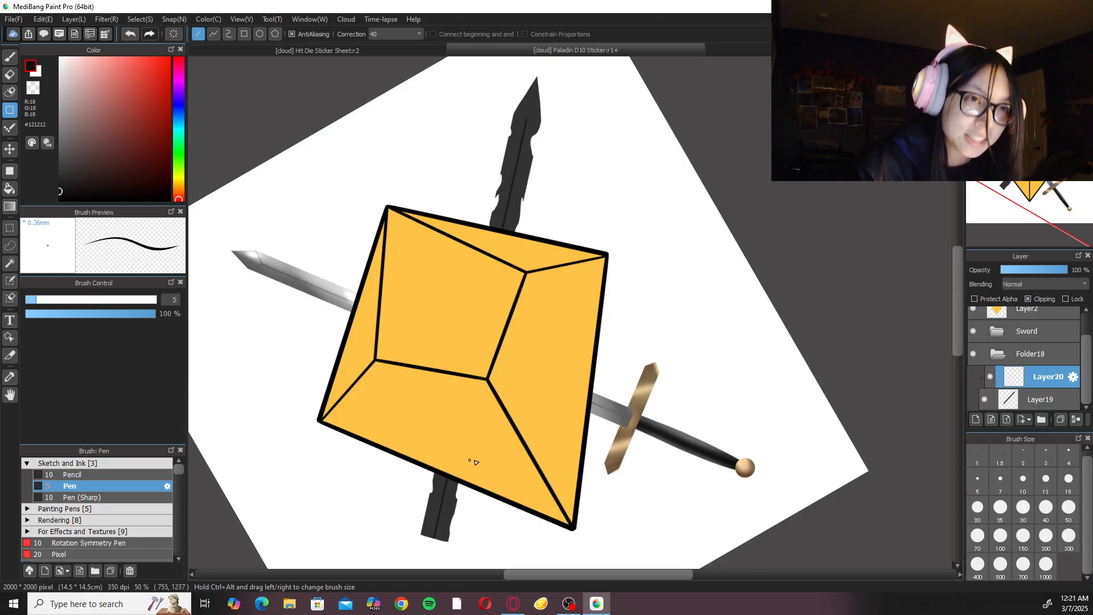
Erase the centre line from the outer part of the blade's lower stub, keeping a short segment beside the die.
drag(513, 463, 533, 313)
scroll(533, 312, up, 2)
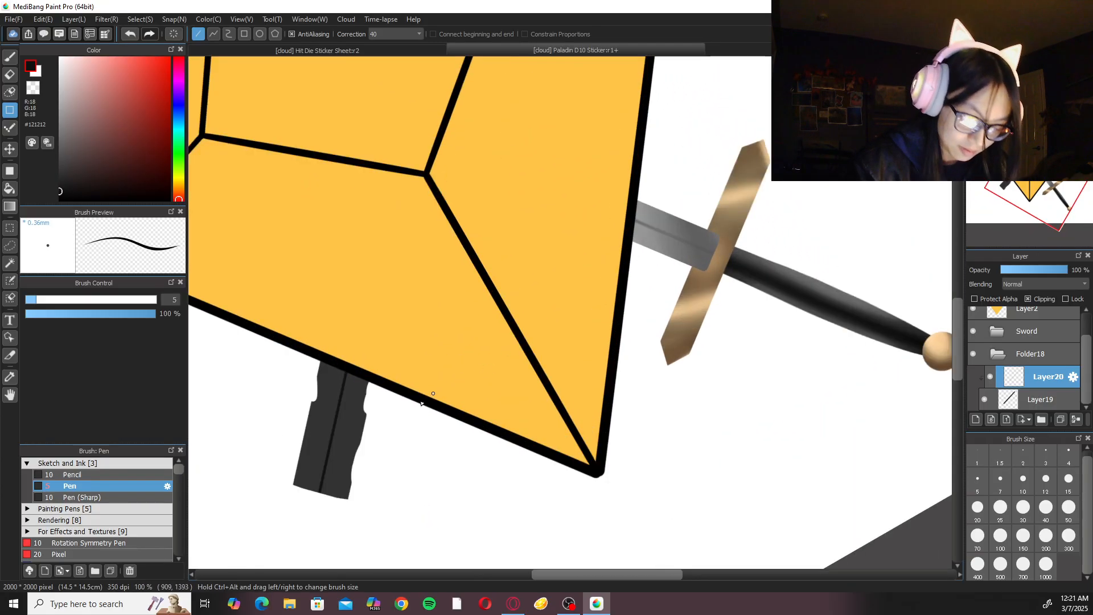
key(e)
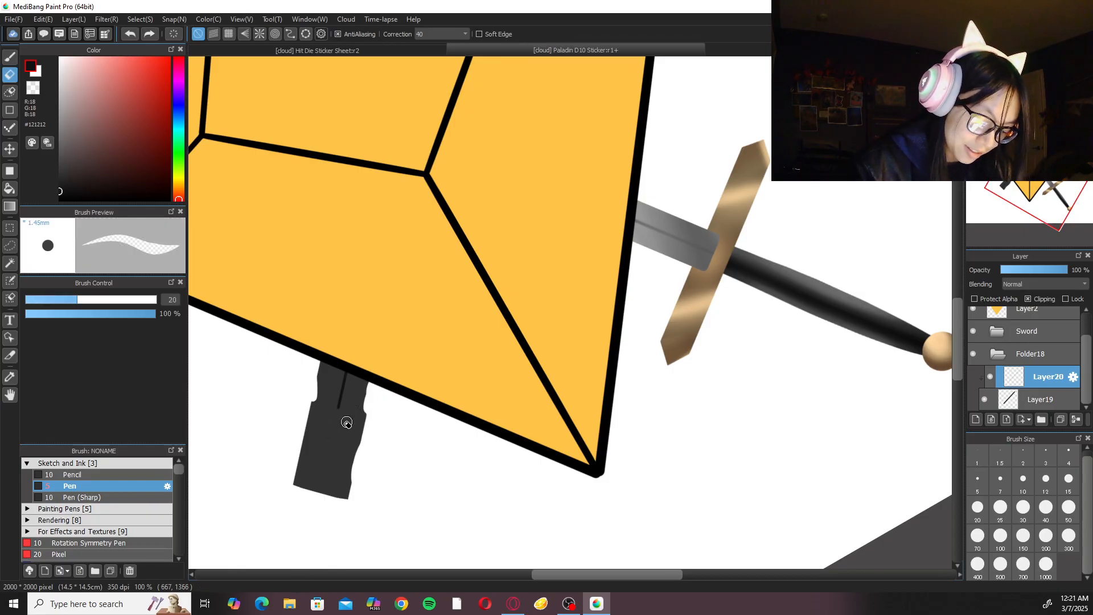
key(b)
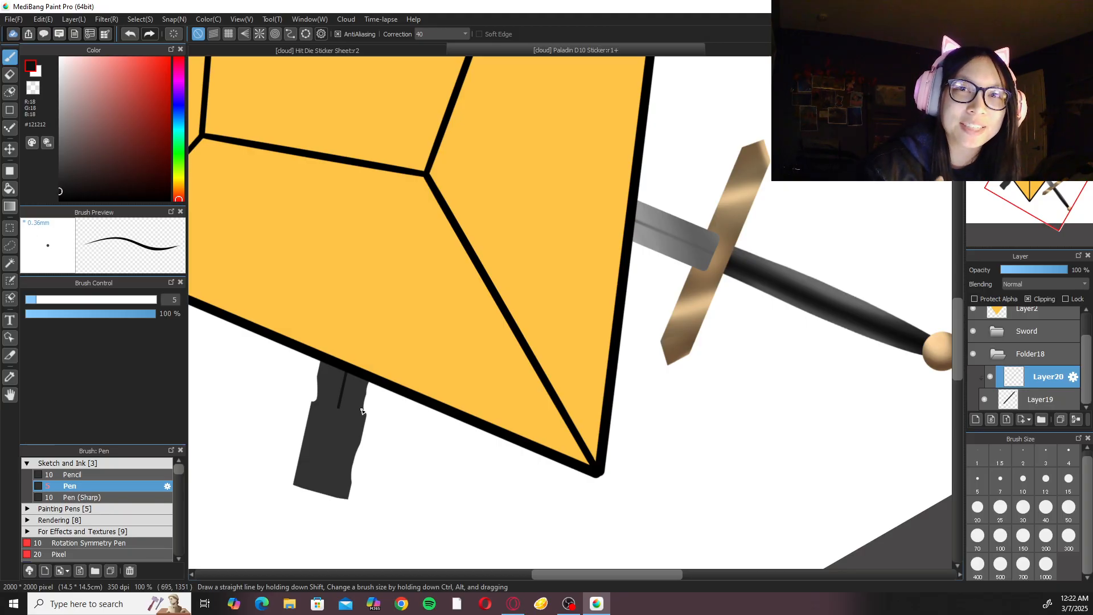
Draw two straight lines on Layer20 from the shoulders below the dark blade's tip, meeting in a V on the centre line.
drag(578, 103, 578, 395)
mouse_move(554, 124)
mouse_down()
mouse_move(569, 383)
mouse_move(595, 442)
mouse_up()
scroll(586, 398, up, 2)
drag(561, 270, 520, 304)
key(ctrl+z)
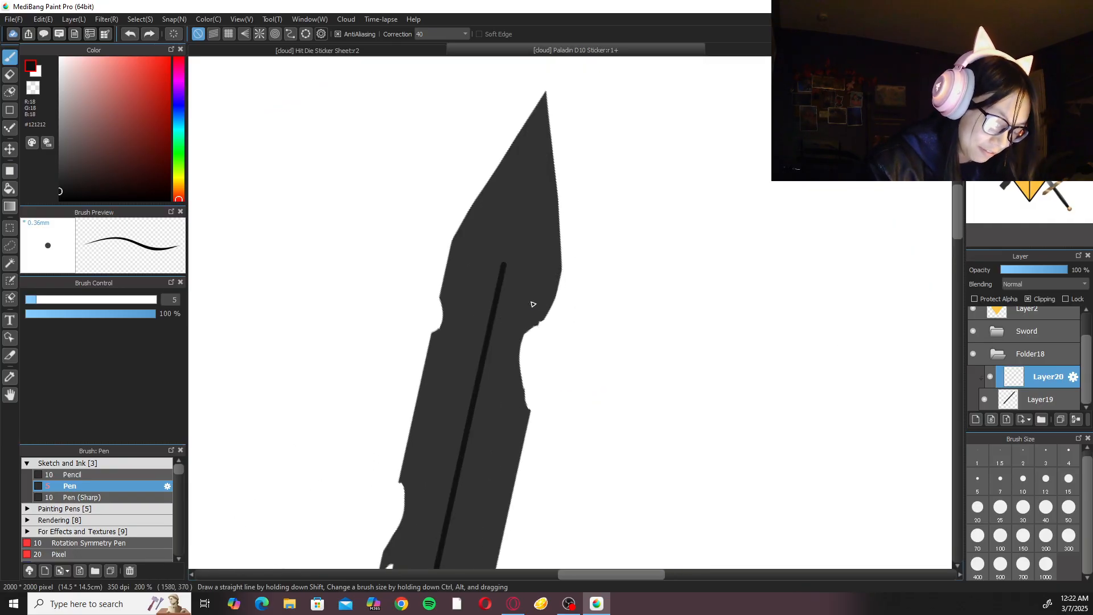
click(9, 110)
drag(578, 251, 492, 328)
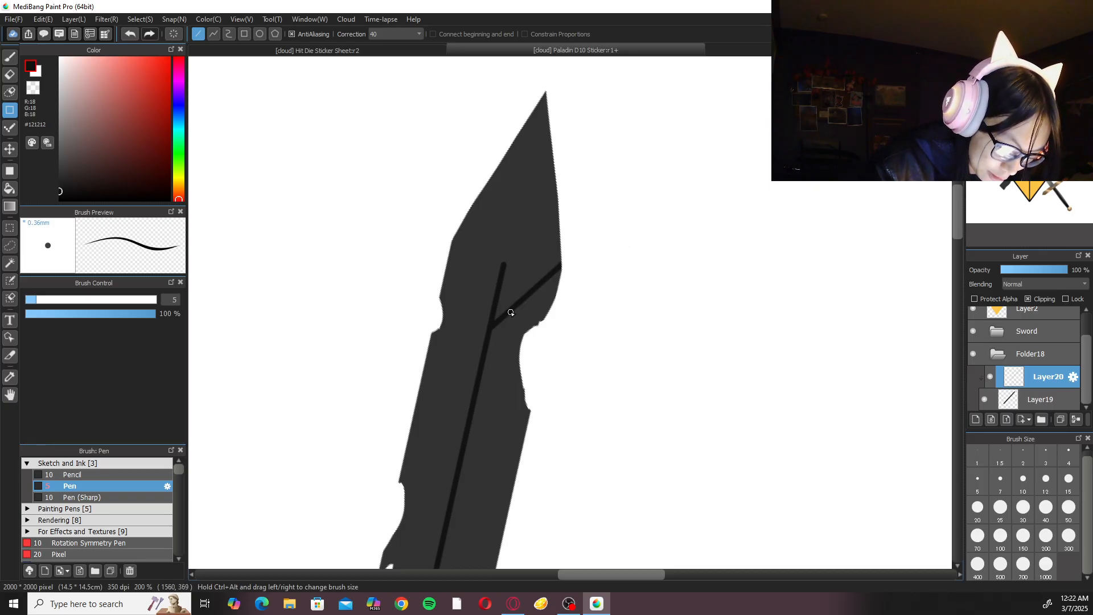
drag(446, 215, 488, 323)
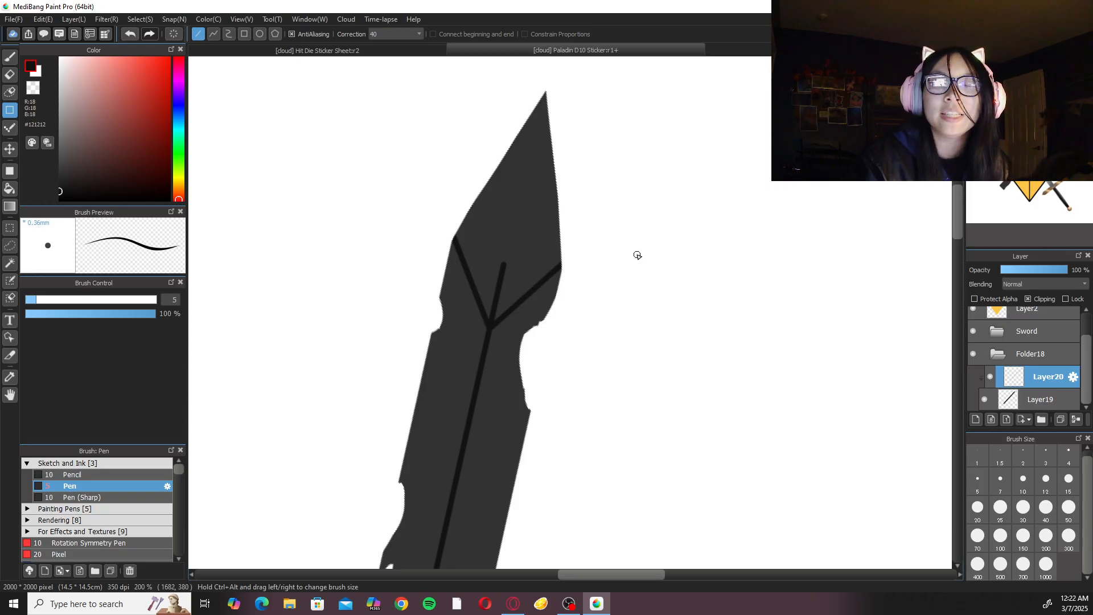
Erase the part of the centre line above the V junction and clean up the joint with the eraser at size 10.
drag(547, 298, 539, 366)
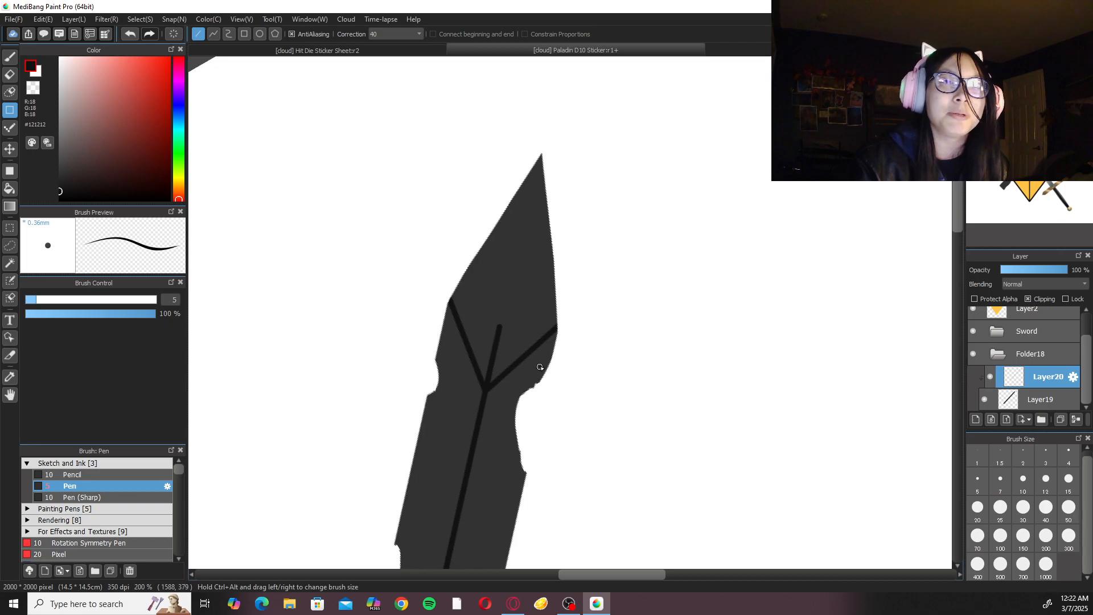
key(e)
mouse_move(505, 327)
mouse_down()
mouse_move(496, 340)
mouse_move(503, 301)
mouse_up()
key(ctrl+plus)
key(ctrl+plus)
click(1024, 481)
mouse_move(410, 439)
mouse_down()
mouse_move(400, 436)
mouse_move(407, 449)
mouse_up()
drag(458, 406, 405, 453)
key(ctrl+minus)
key(ctrl+minus)
key(ctrl+minus)
key(ctrl+minus)
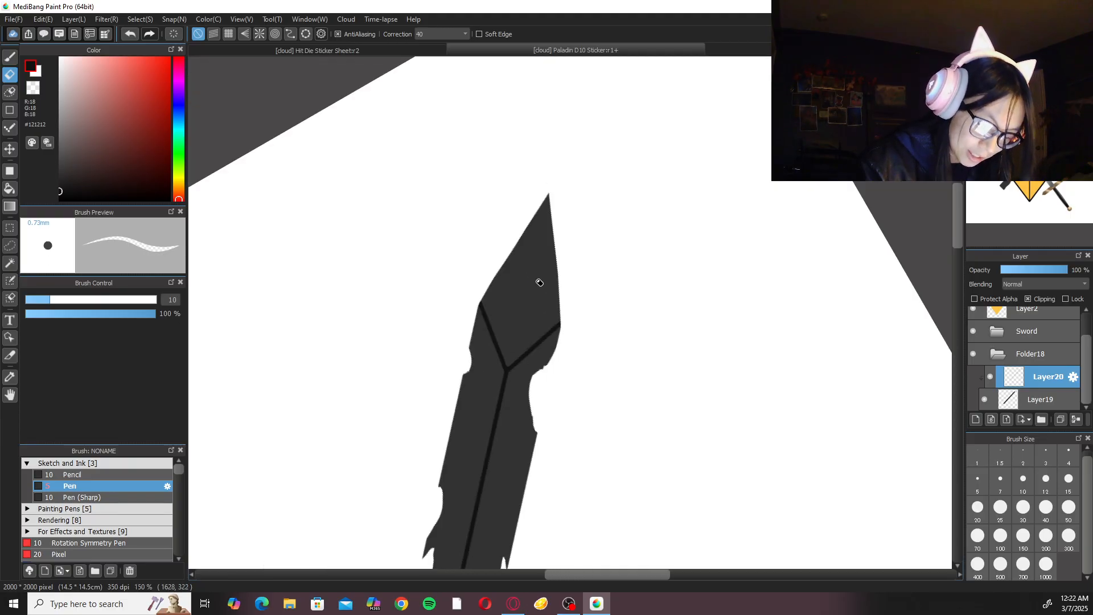
Add a new clipped layer between the dark blade's base layer Layer19 and the line layer Layer20.
key(b)
key(ctrl+0)
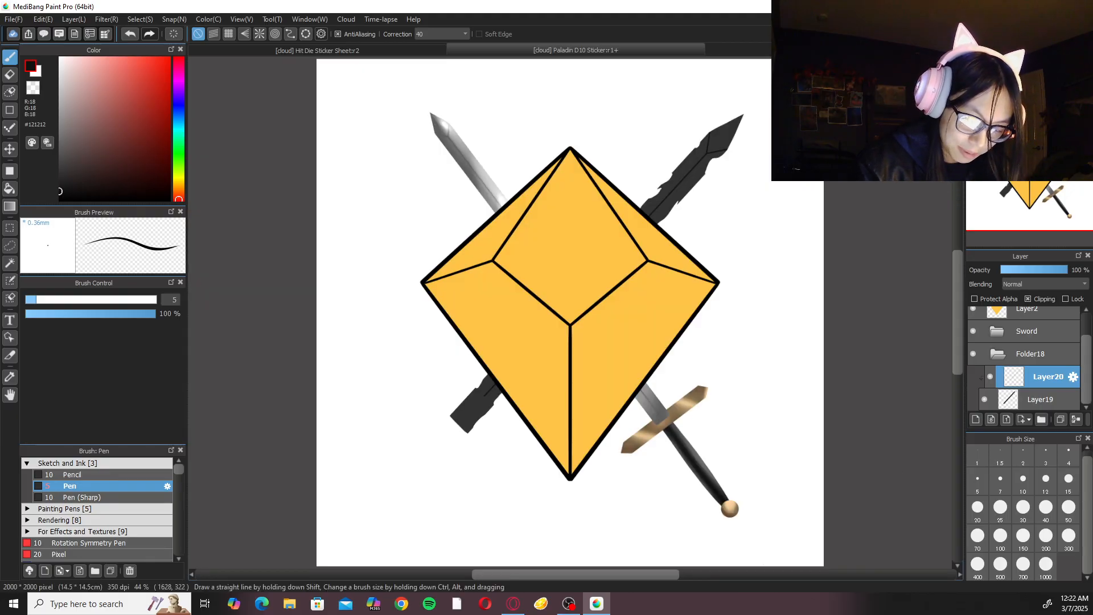
click(1054, 400)
click(976, 421)
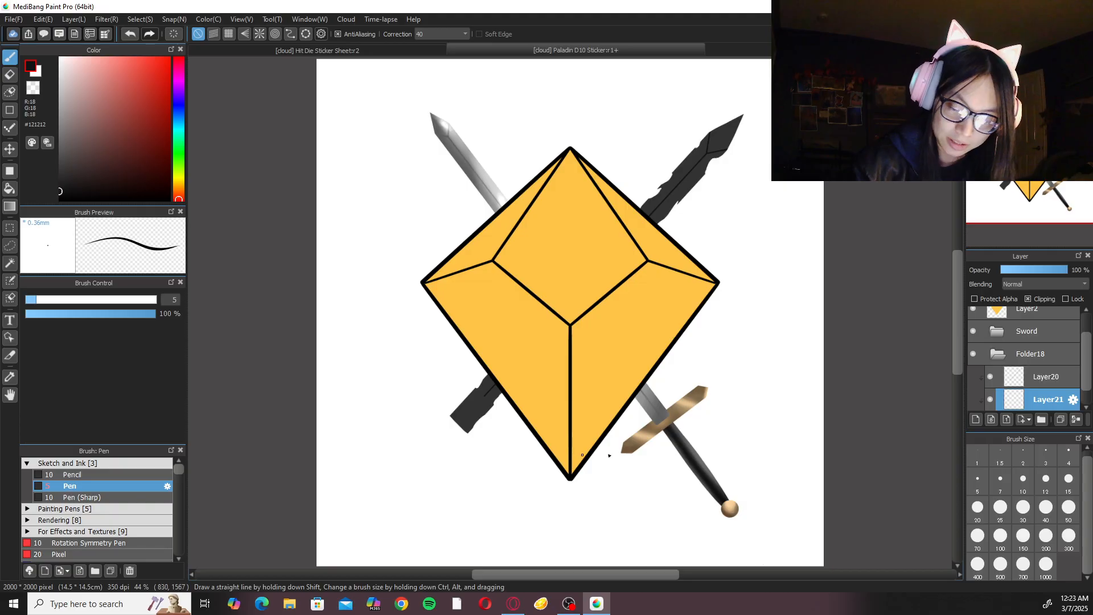
click(1060, 380)
click(1064, 400)
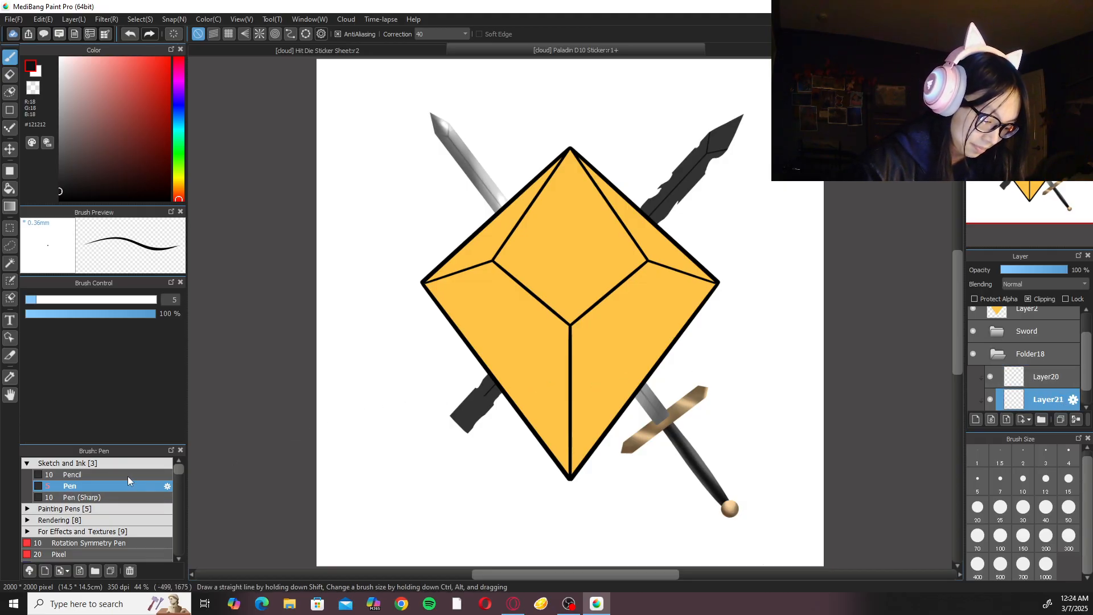
Shade the dark blade's lower stub on Layer21 in #121212 with the Watercolor (Wet) brush and correction set to 0.
click(27, 463)
click(438, 33)
click(436, 45)
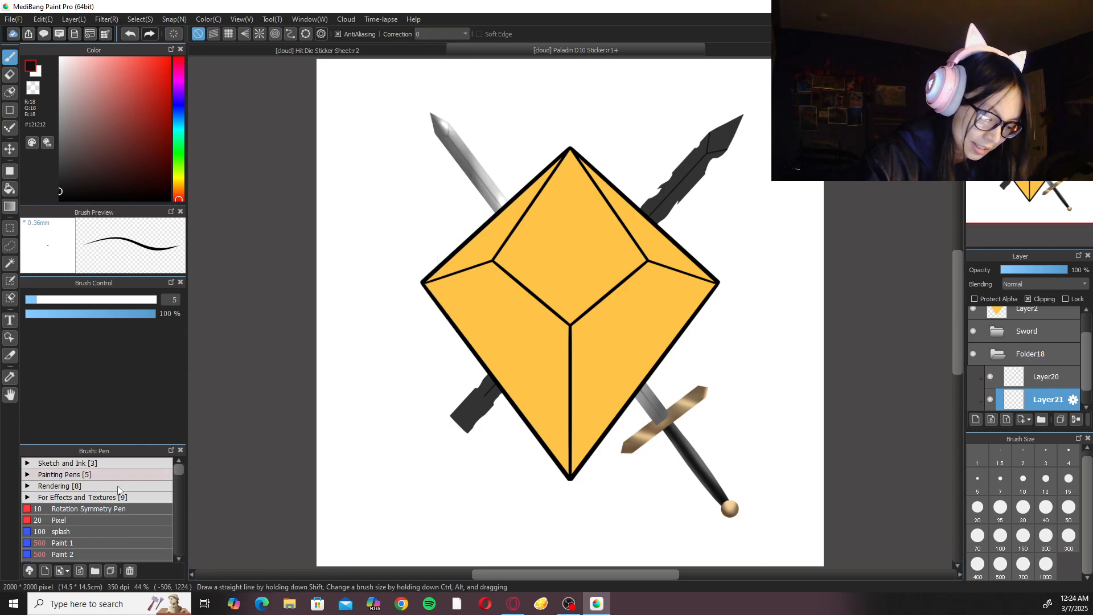
click(123, 476)
click(124, 475)
click(116, 486)
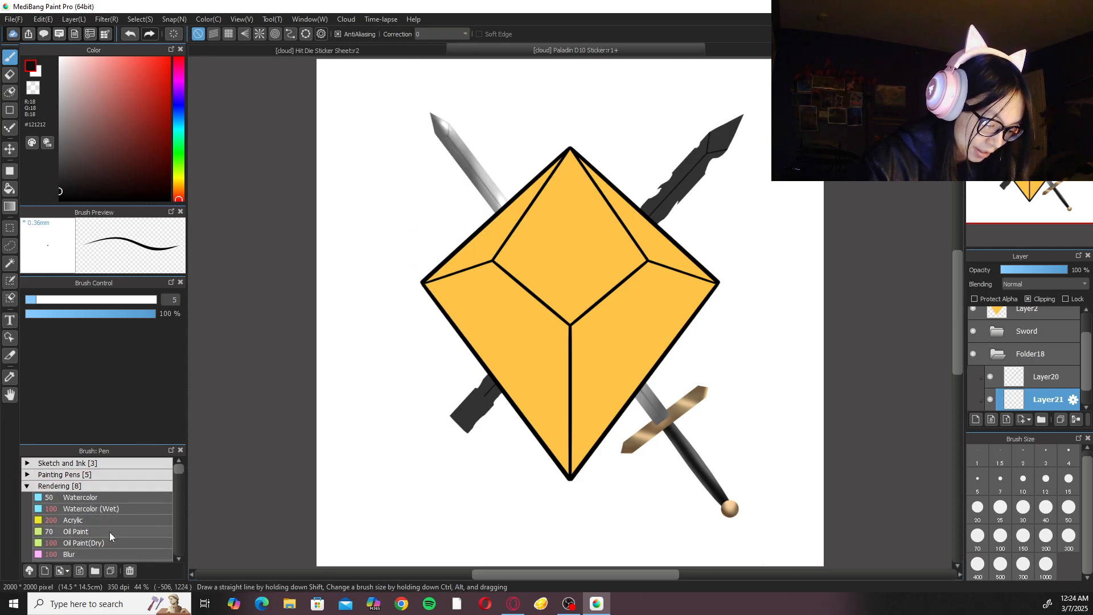
click(102, 550)
click(107, 511)
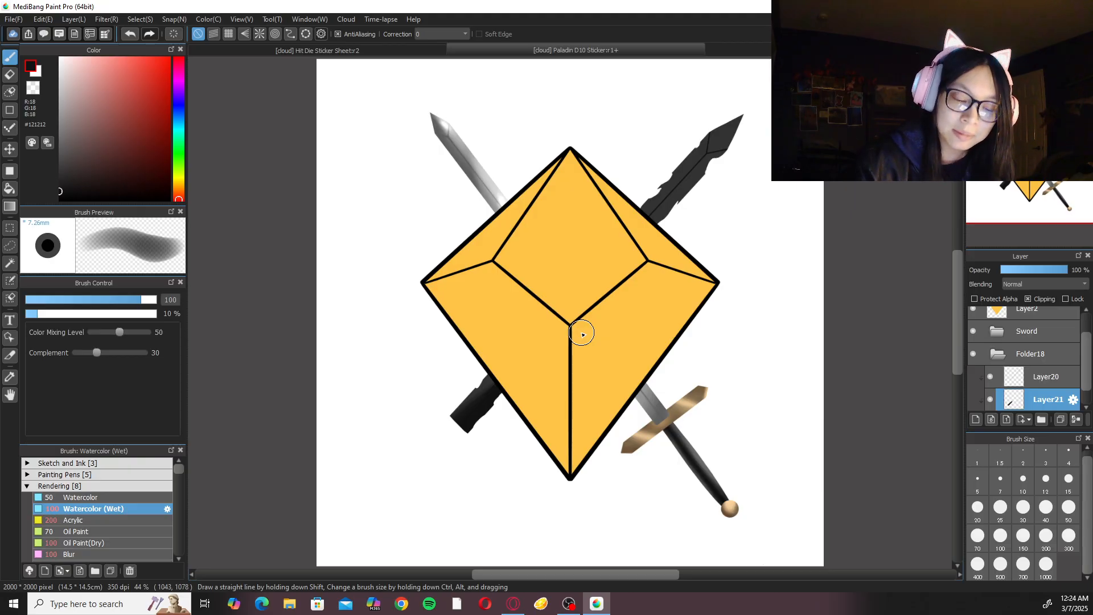
Draw a curved line on Layer20 down the dark blade's lower stub with the Pen at size 7 and correction 40.
click(1039, 376)
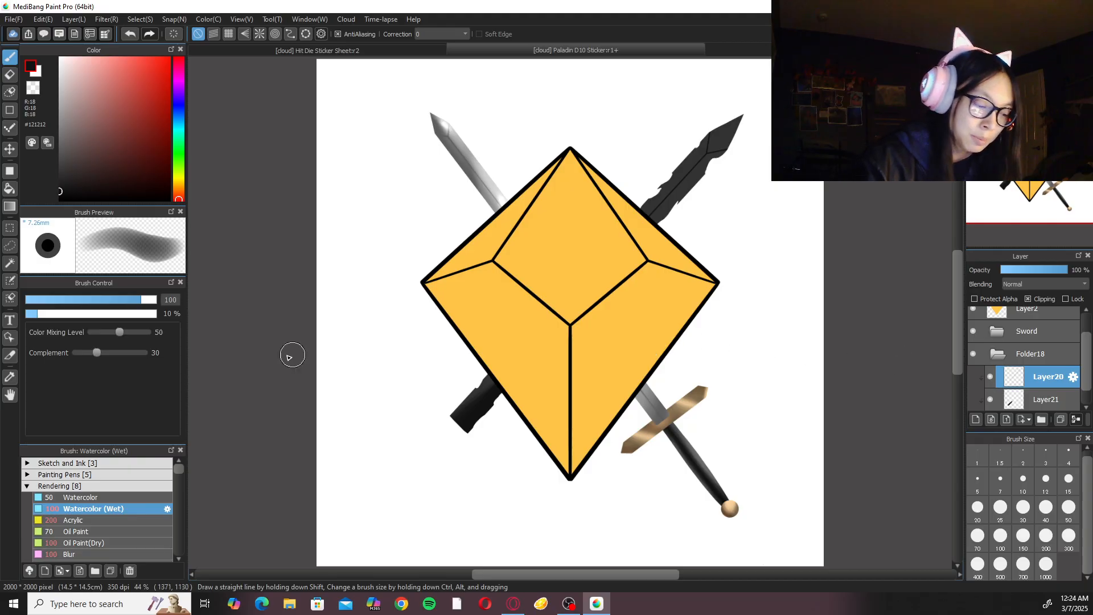
click(131, 463)
click(124, 486)
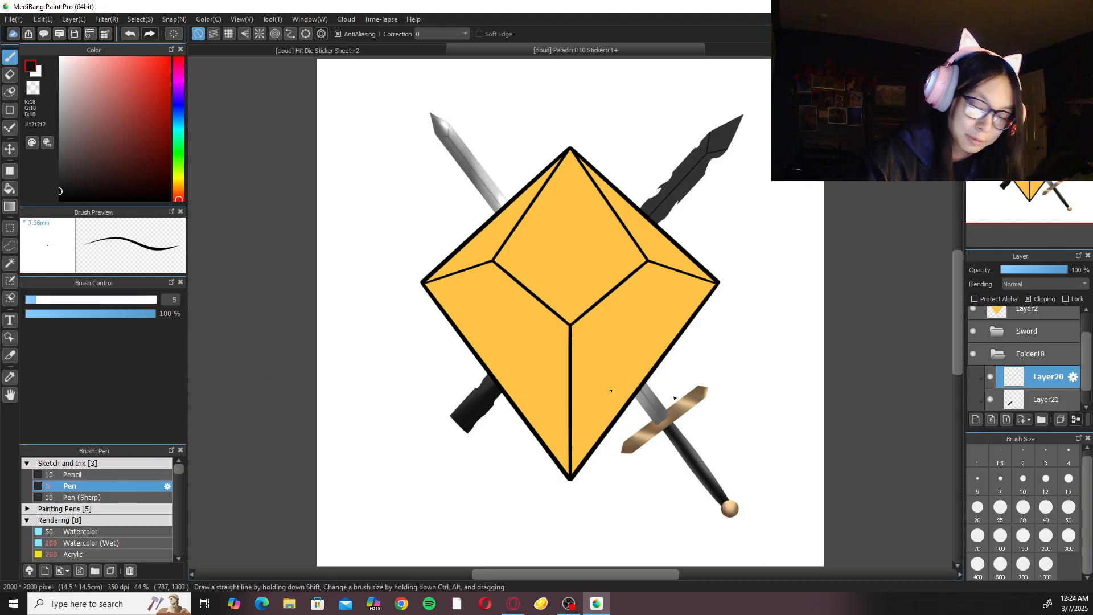
click(1001, 480)
click(441, 34)
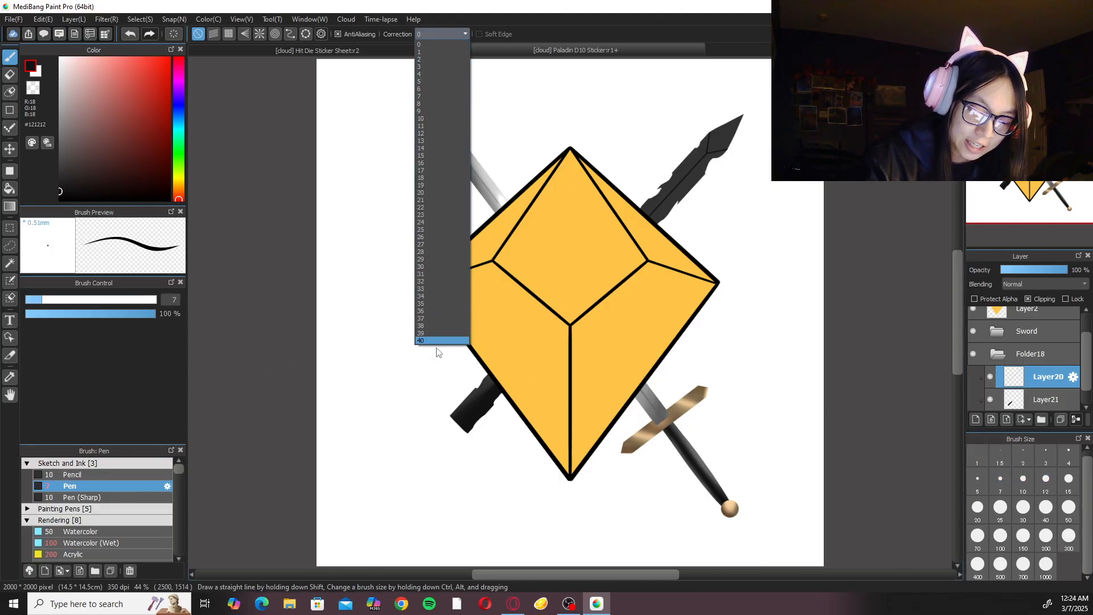
click(437, 343)
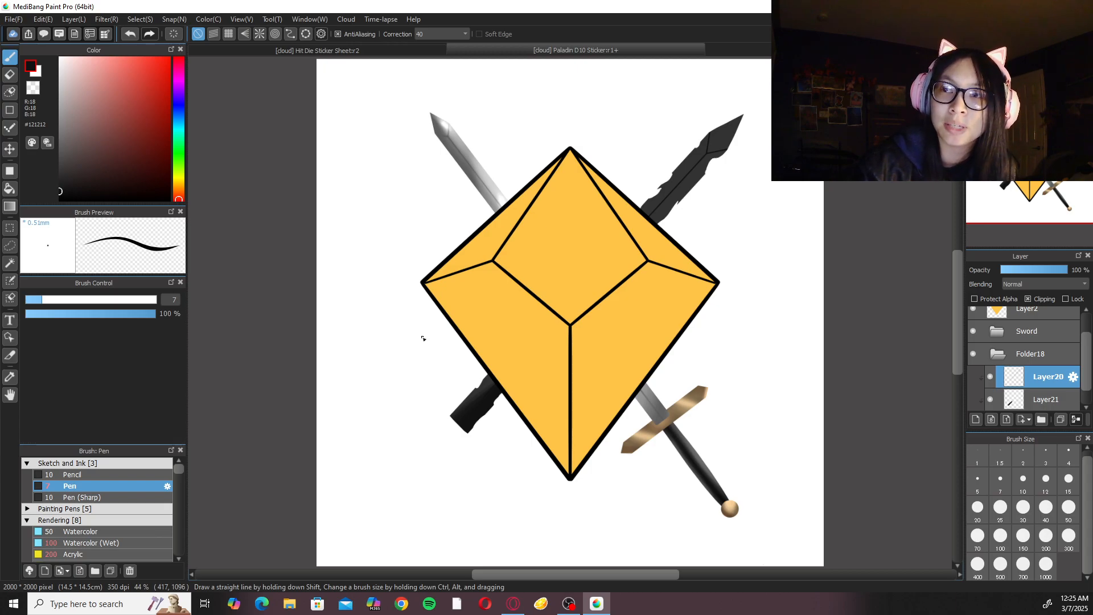
scroll(498, 385, down, 3)
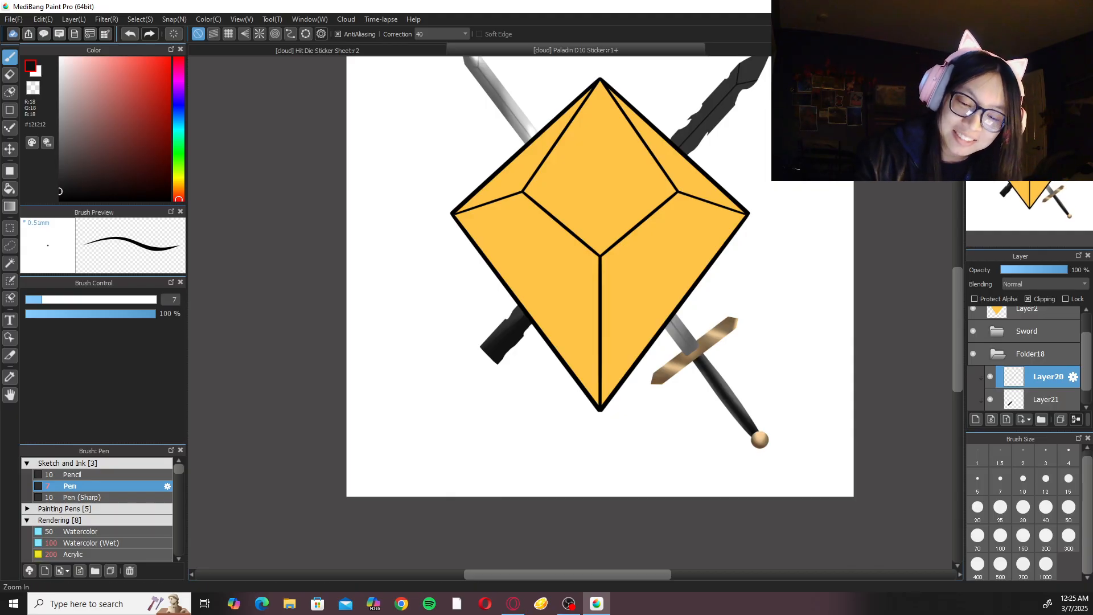
click(976, 63)
click(976, 63)
click(976, 62)
click(976, 63)
drag(500, 317, 679, 249)
click(1025, 62)
click(1025, 62)
click(976, 62)
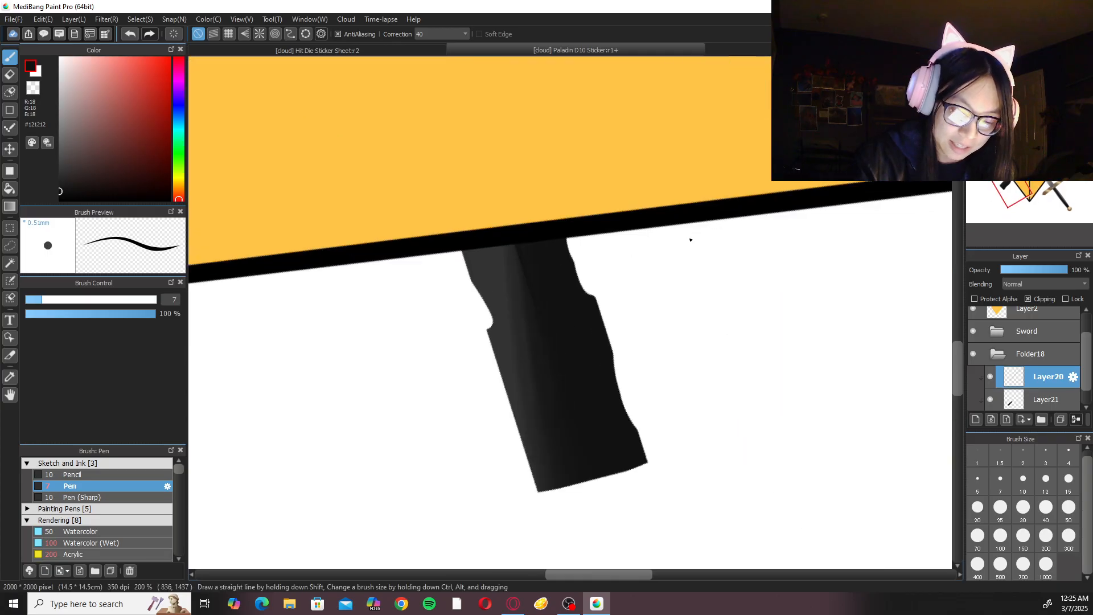
click(1040, 62)
click(976, 63)
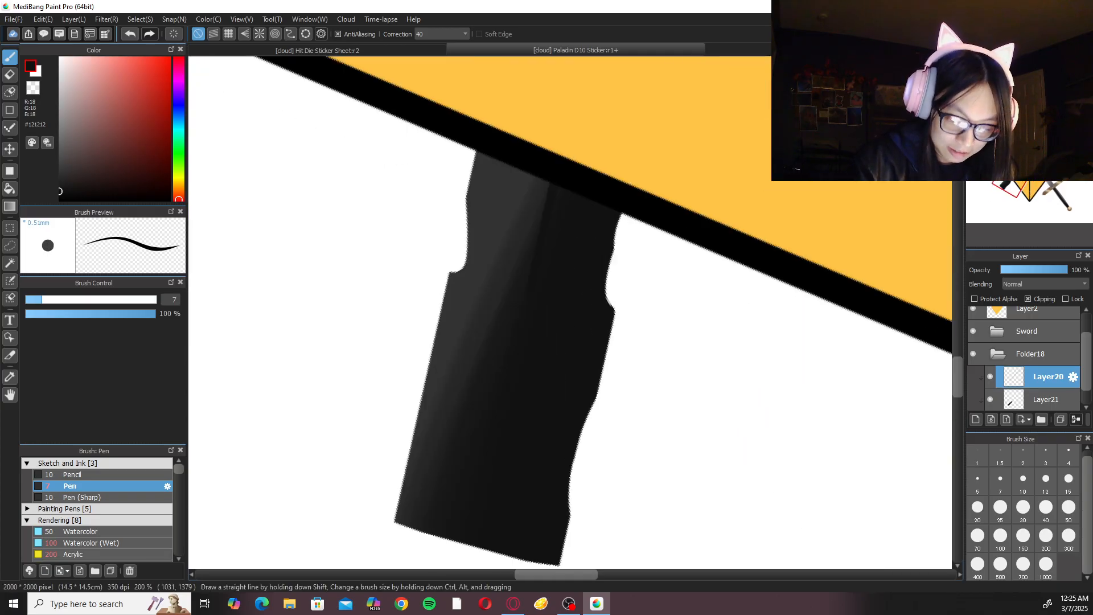
drag(521, 291, 420, 526)
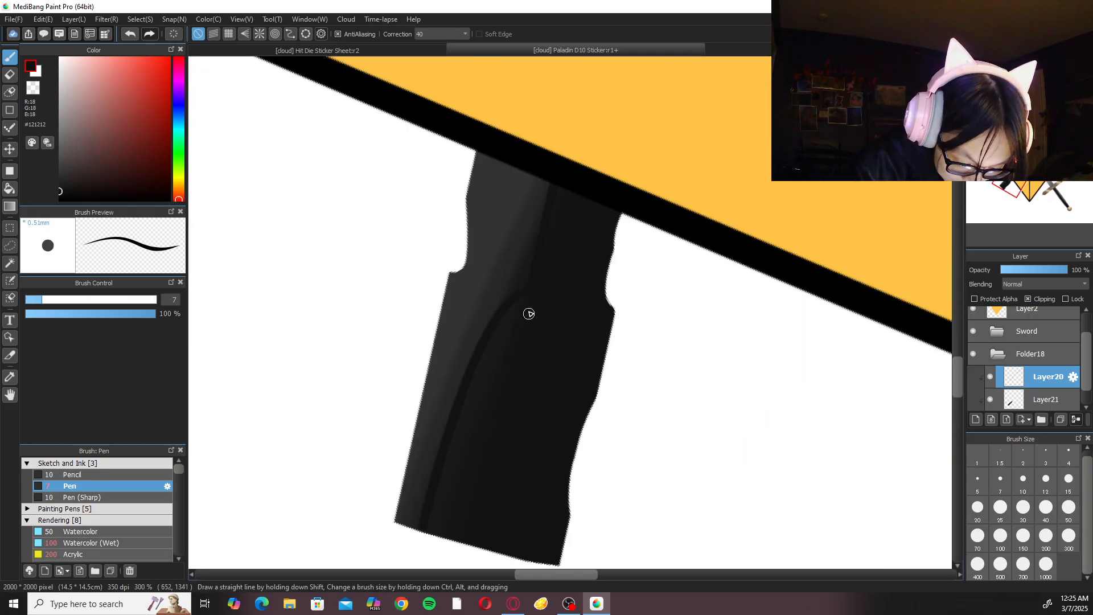
key(ctrl+z)
drag(524, 301, 428, 521)
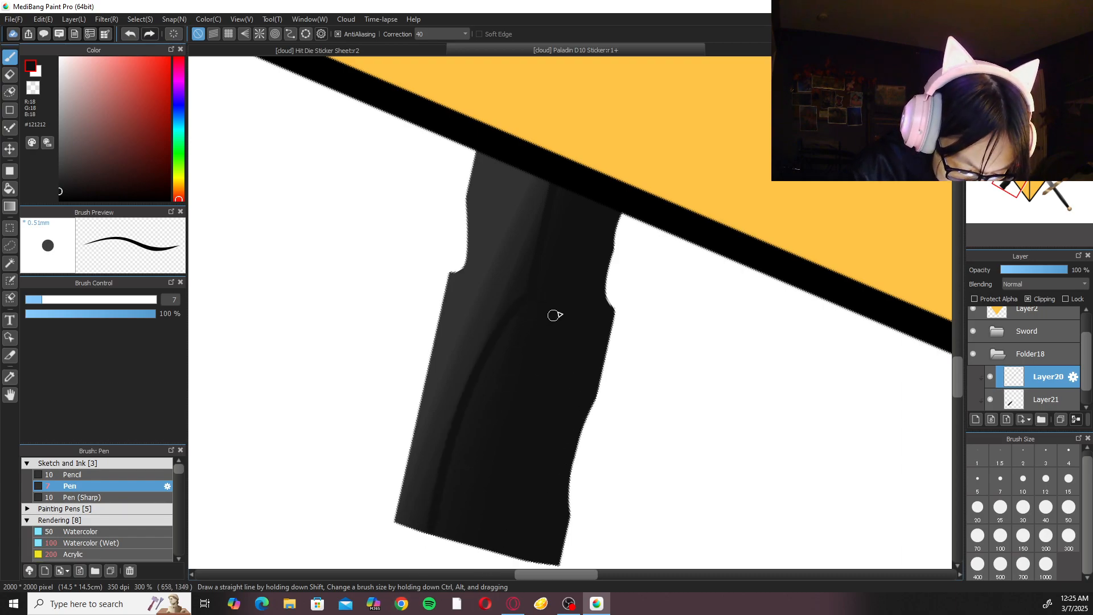
click(1042, 62)
click(1007, 62)
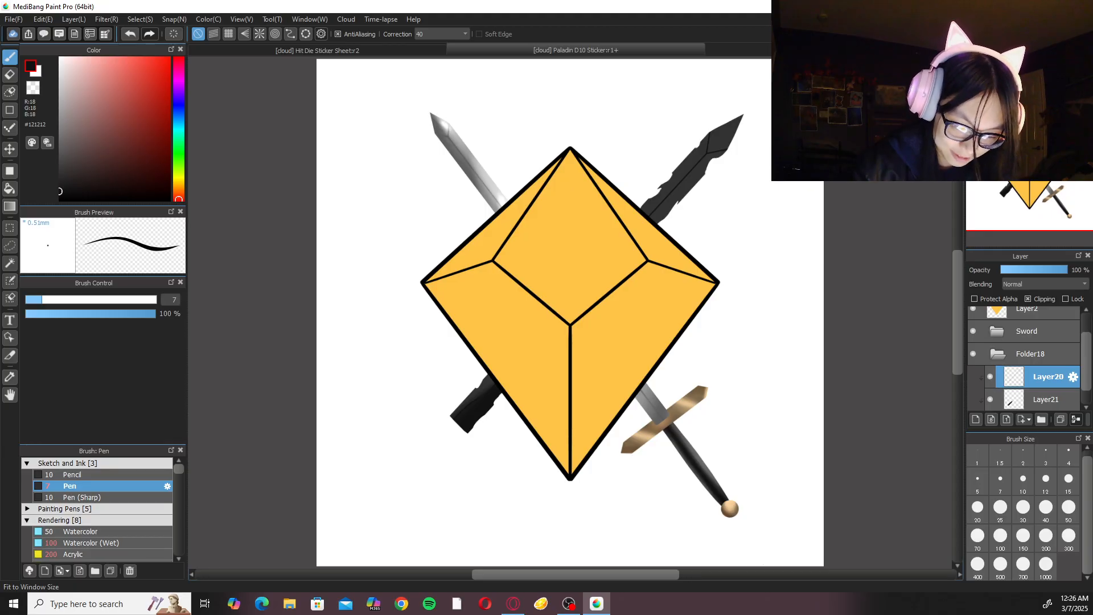
Shade the upper part of the dark blade on Layer21 with several Watercolor (Wet) strokes, using correction 0.
click(1048, 399)
click(444, 35)
click(441, 44)
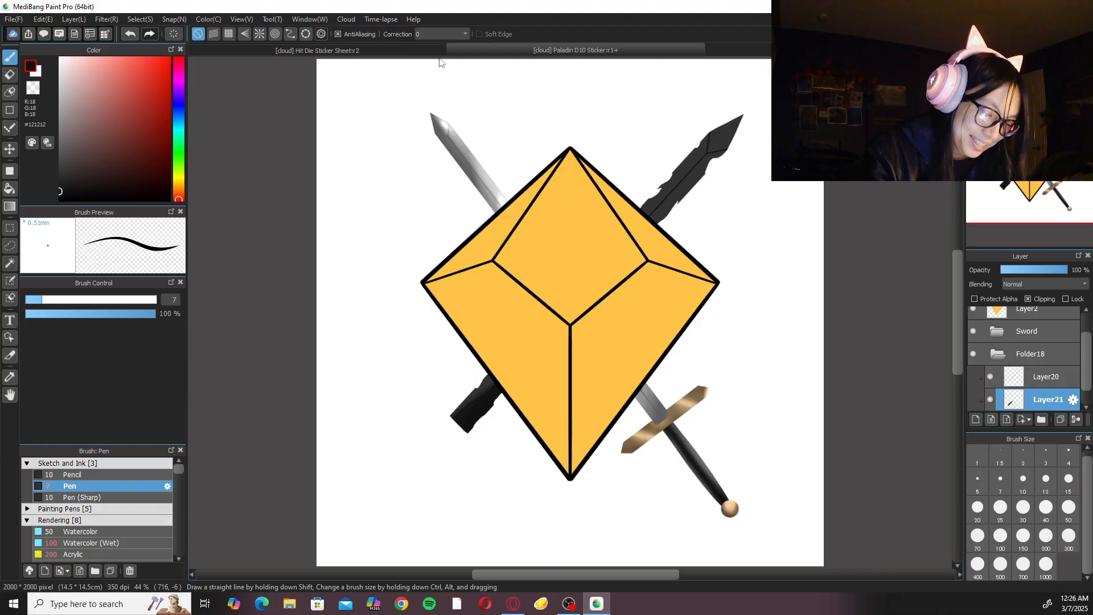
click(120, 463)
click(118, 510)
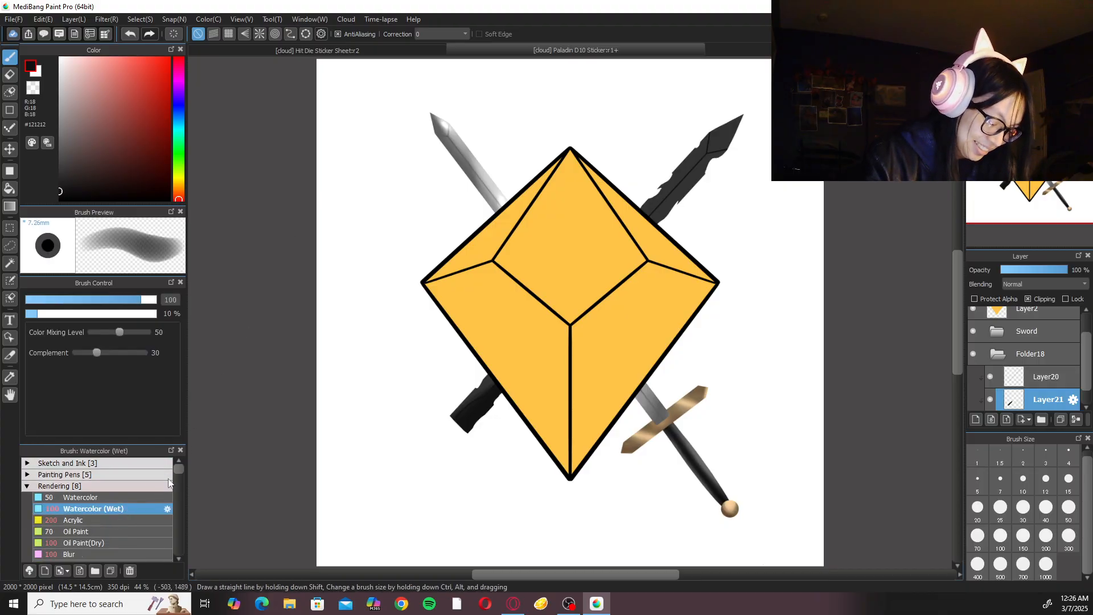
drag(727, 237, 642, 329)
mouse_move(622, 255)
mouse_down()
mouse_move(544, 361)
mouse_move(572, 313)
mouse_up()
drag(600, 277, 526, 373)
drag(666, 203, 610, 275)
drag(654, 227, 597, 298)
drag(670, 196, 568, 336)
drag(599, 299, 518, 391)
drag(638, 248, 521, 393)
drag(615, 273, 554, 343)
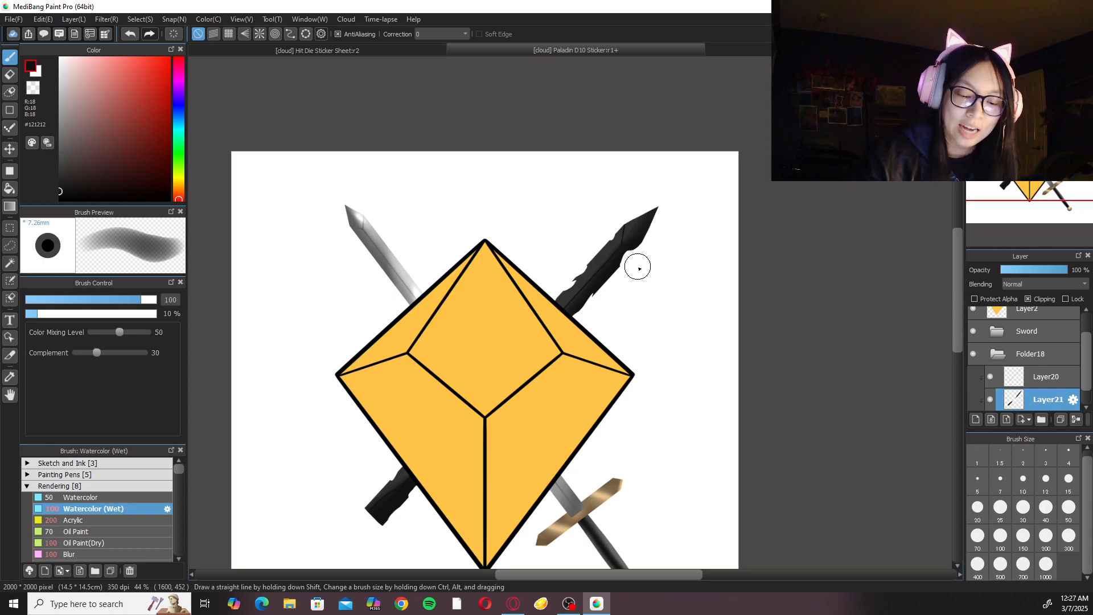
Smooth the shading on the upper part of the dark blade with the Blur brush at size 200.
scroll(638, 268, up, 2)
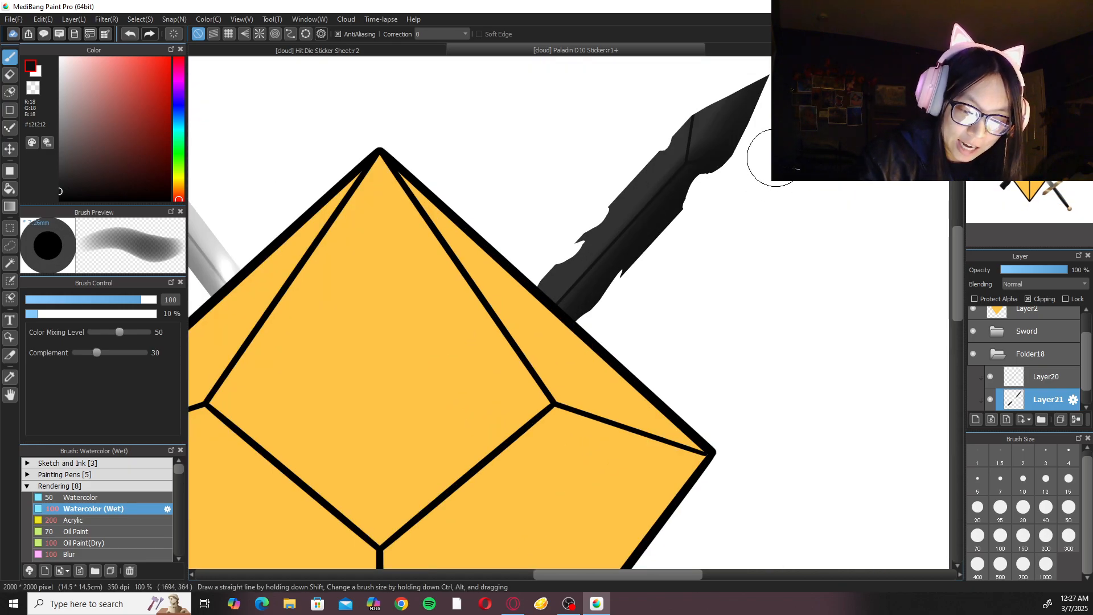
drag(657, 223, 617, 271)
click(110, 553)
click(1046, 538)
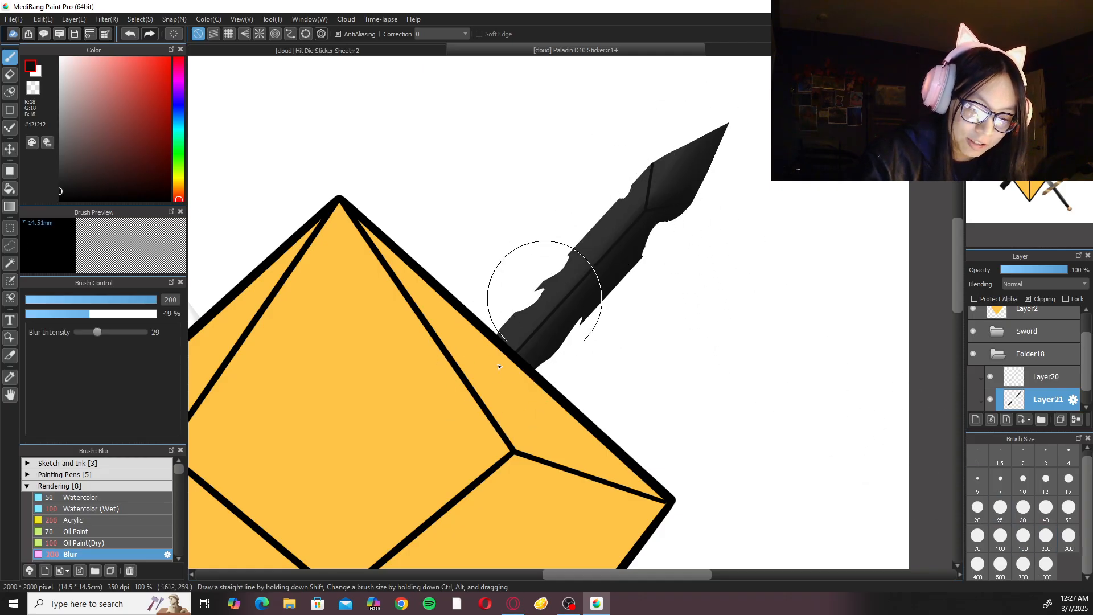
click(149, 508)
Try to darken the dark blade's lower stub with an Airbrush stroke.
key(ctrl+minus)
key(ctrl+minus)
drag(611, 375, 723, 243)
key(ctrl+plus)
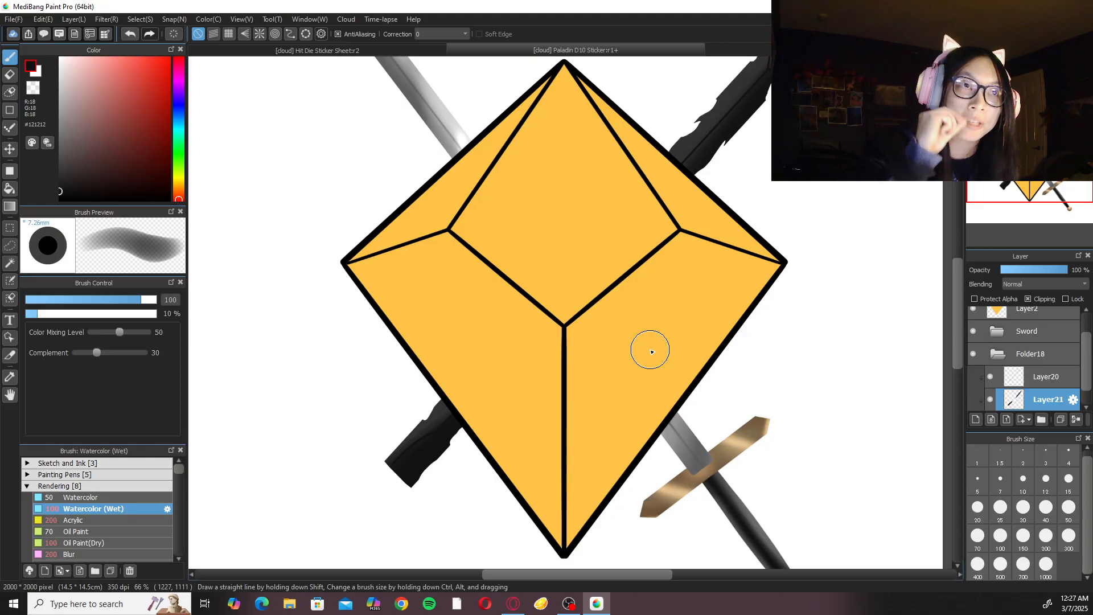
click(117, 560)
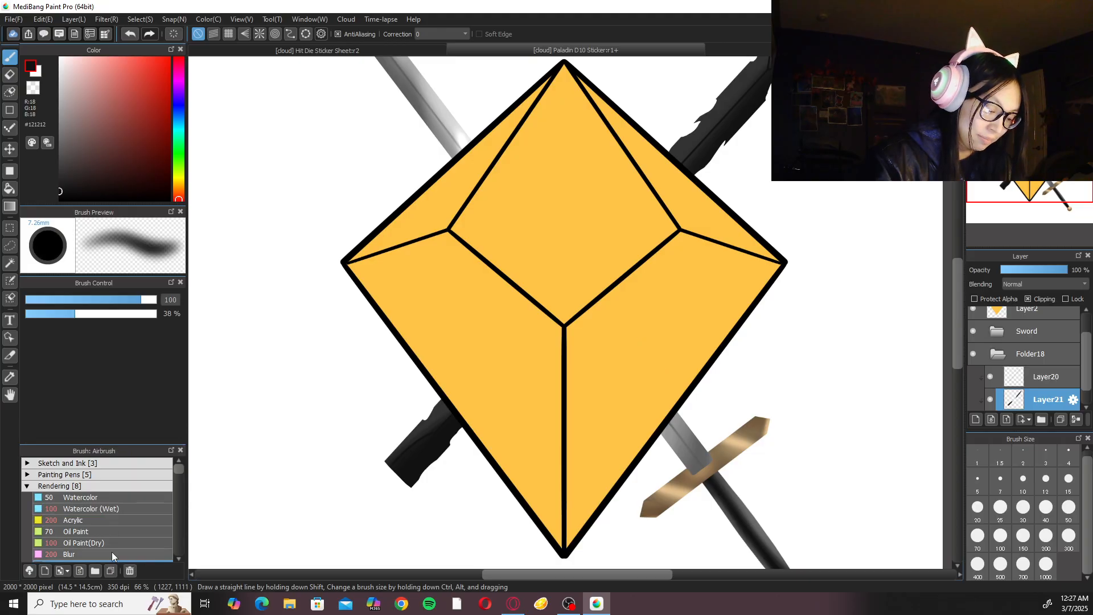
drag(455, 387, 411, 440)
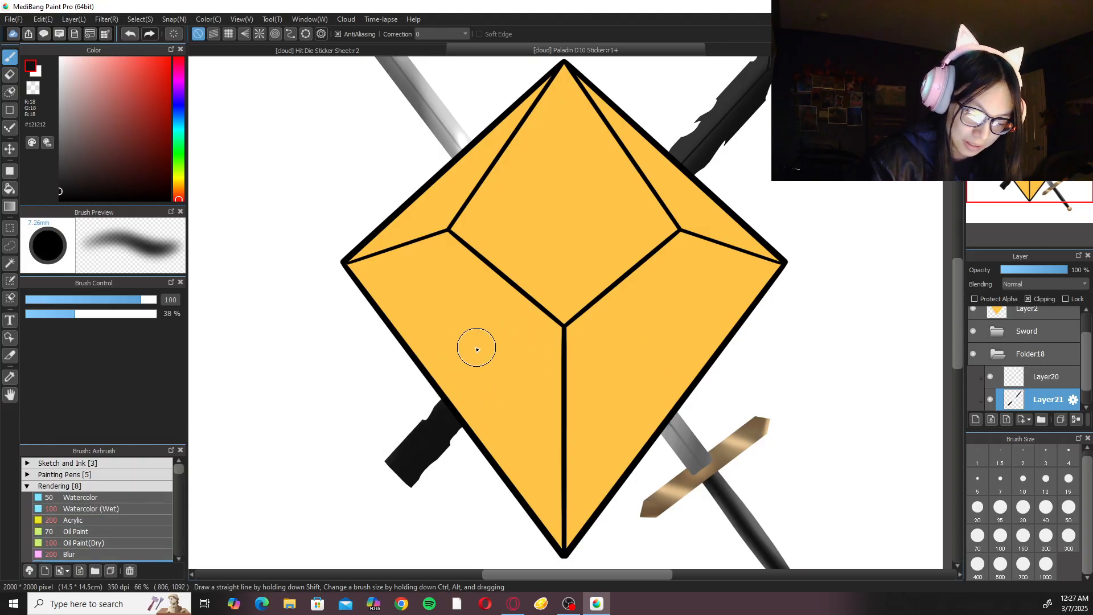
click(86, 555)
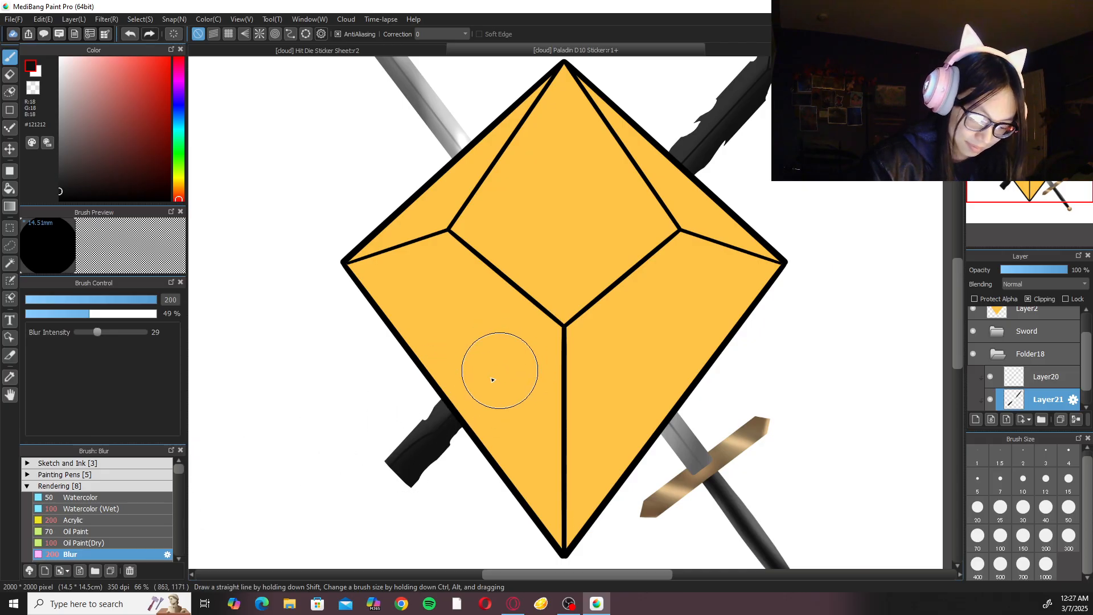
click(132, 508)
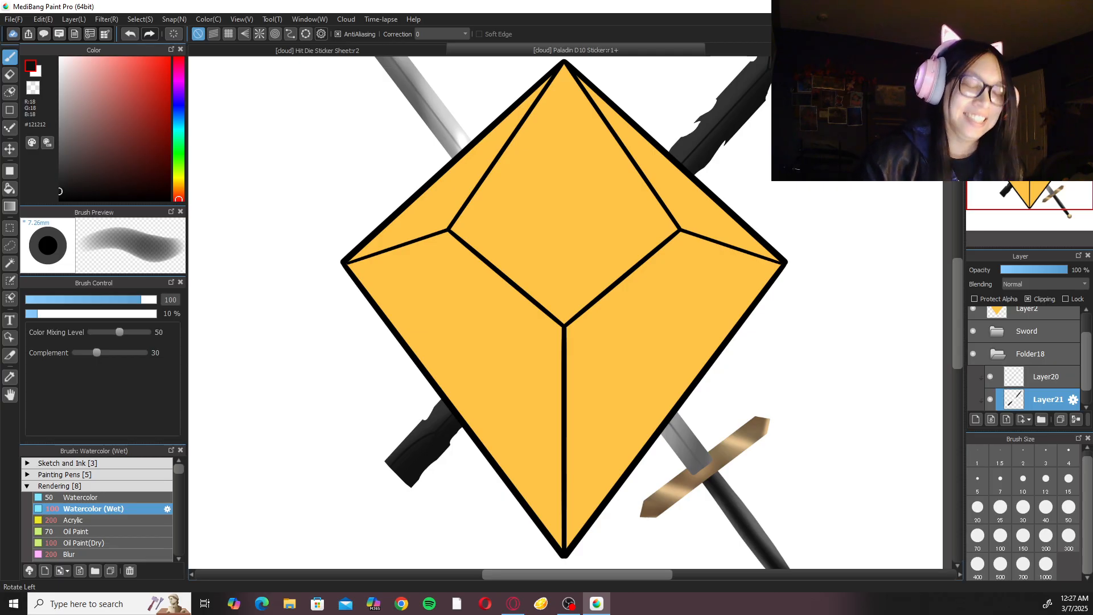
Add another clipped layer above the dark blade's shading layer and set its blending mode to Add.
key(Left)
key(ctrl+minus)
key(ctrl+minus)
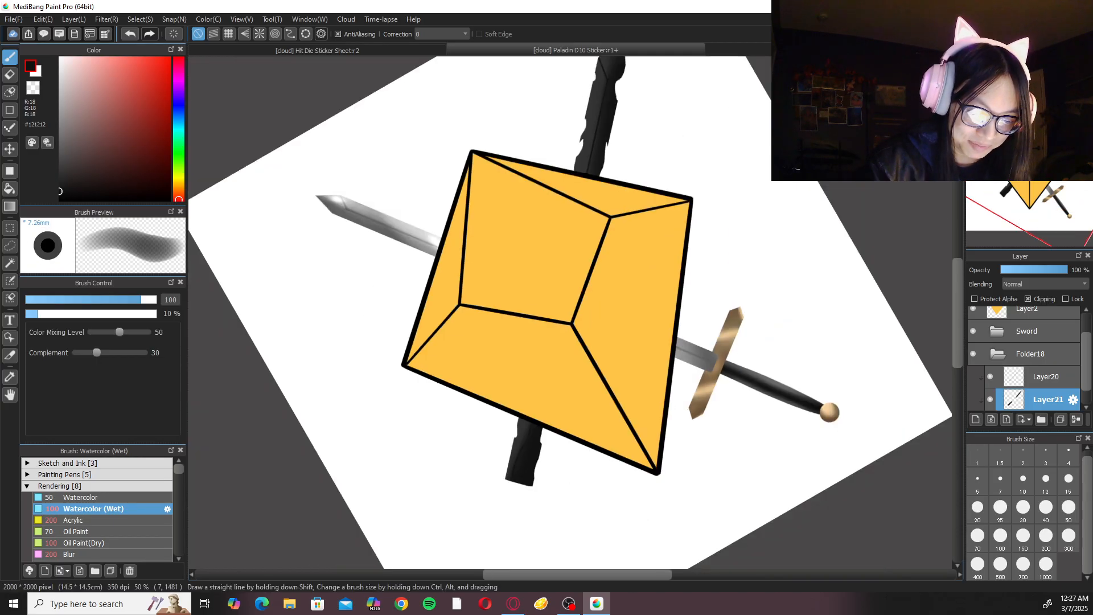
key(ctrl+plus)
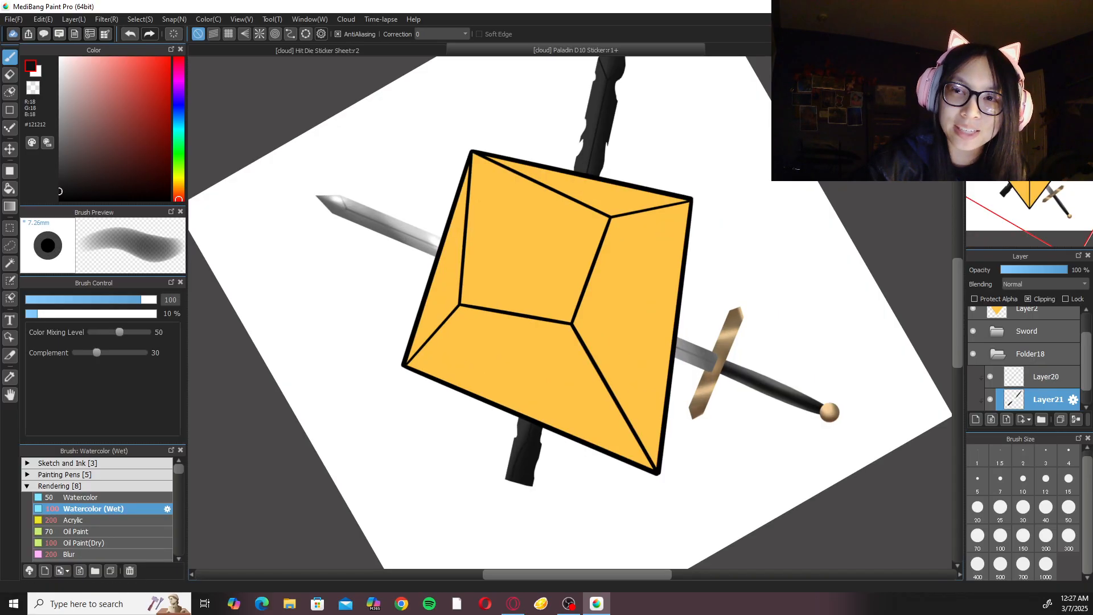
drag(582, 473, 596, 481)
click(976, 419)
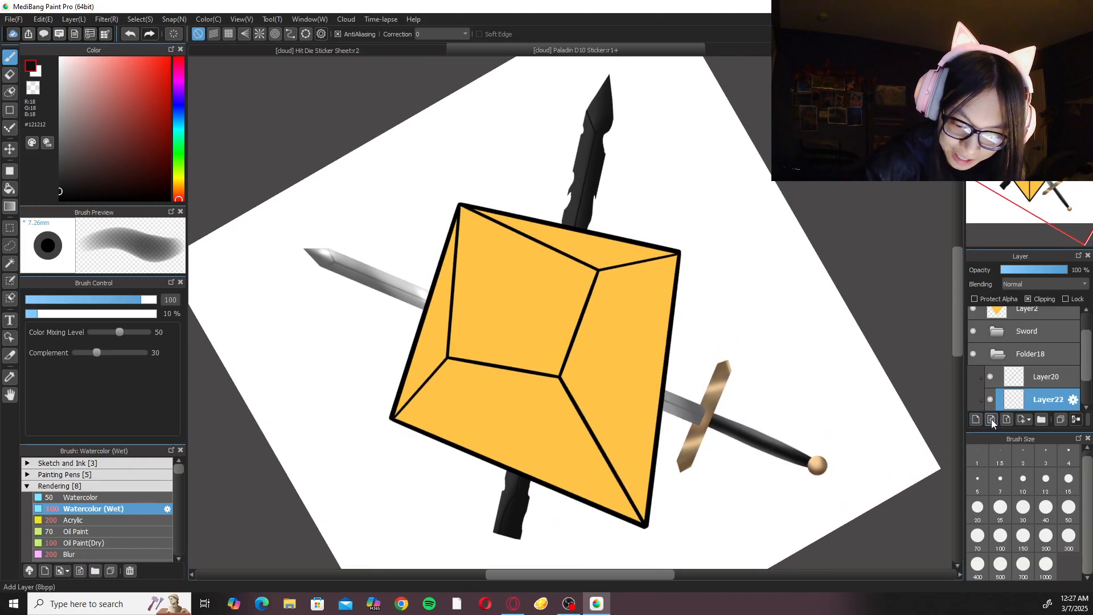
click(1040, 284)
click(1029, 308)
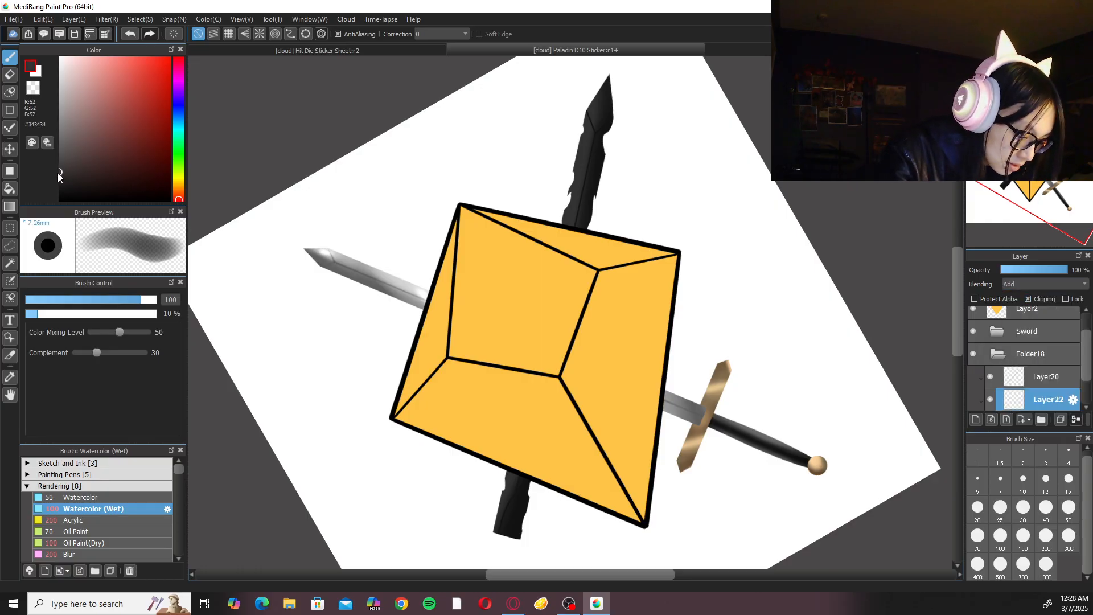
Paint highlights along the upper part of the dark blade on Layer22 with Watercolor (Wet) strokes in grey #424242.
drag(602, 82, 510, 376)
drag(563, 216, 514, 378)
drag(556, 239, 506, 405)
drag(550, 266, 505, 427)
drag(534, 296, 508, 400)
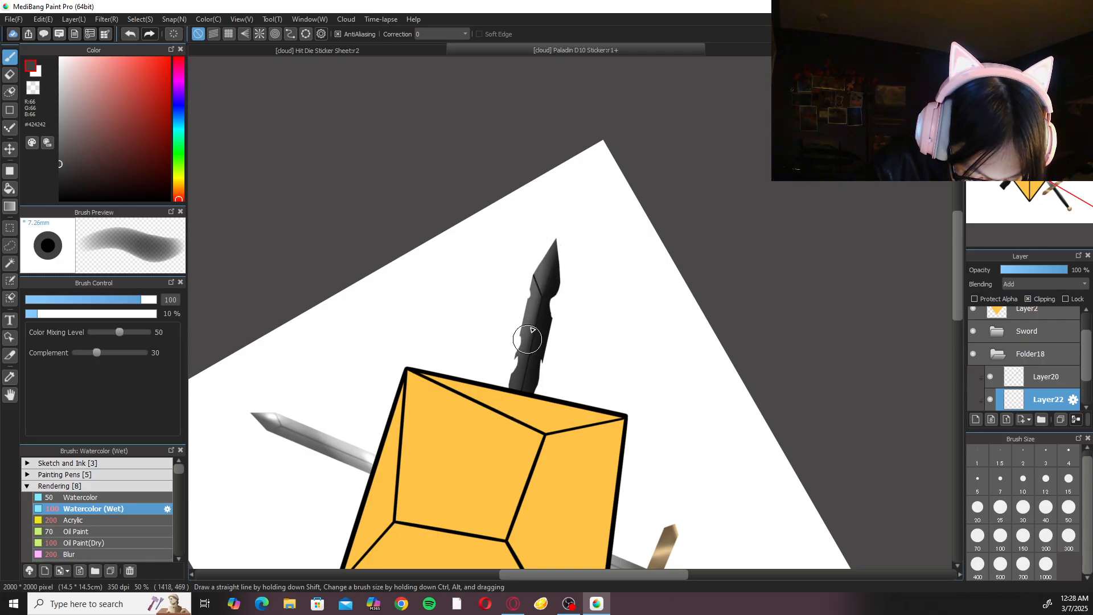
Soften the dark blade's highlights on Layer22 with the Blur brush at size 200, then return to the Watercolor (Wet) brush.
click(114, 550)
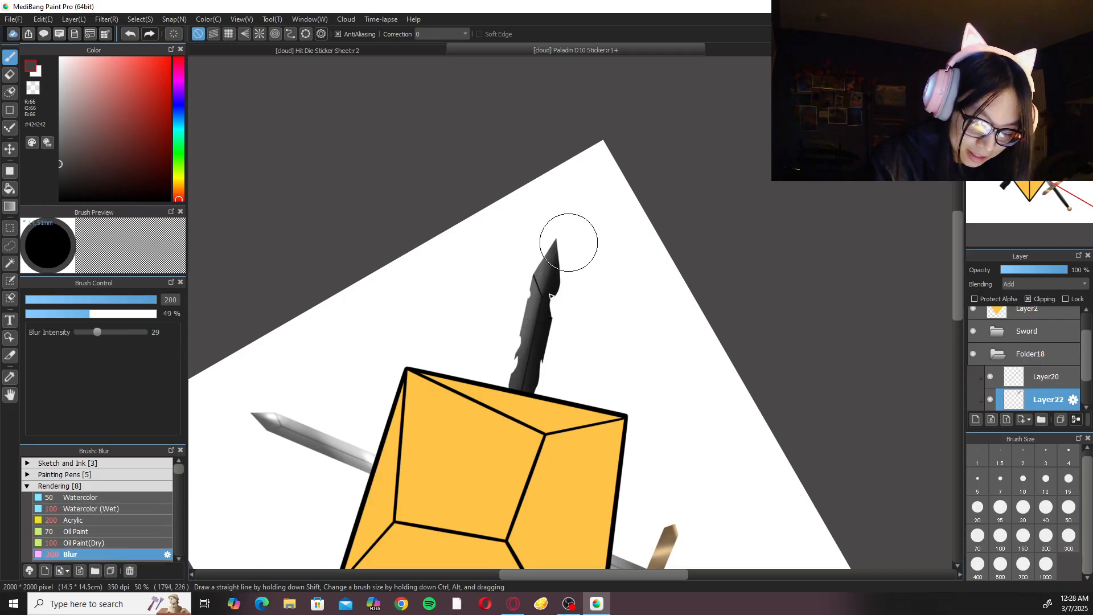
click(113, 510)
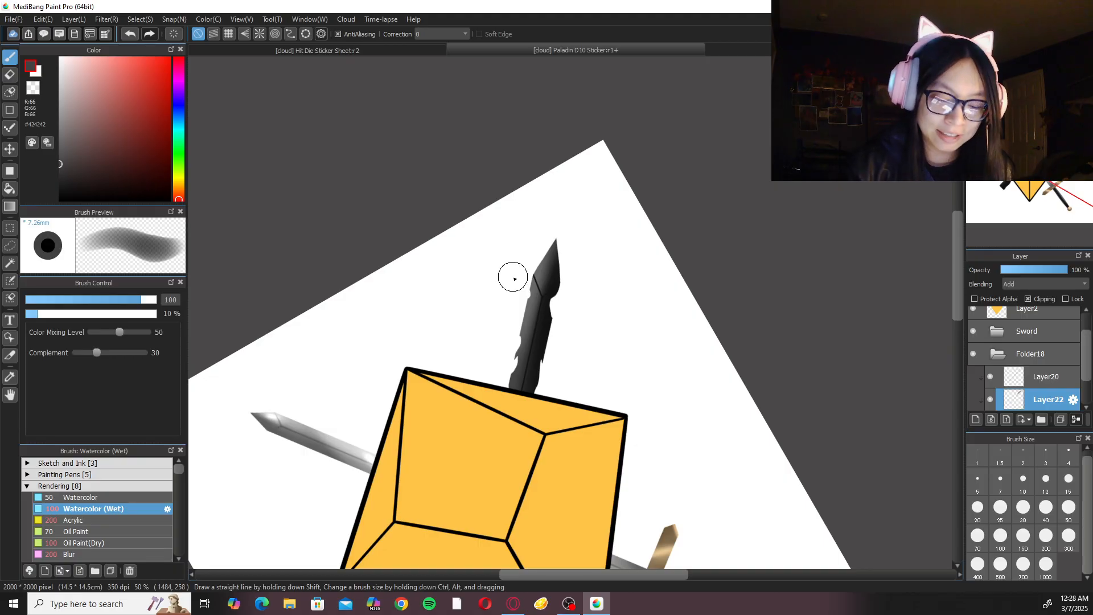
drag(591, 425, 584, 256)
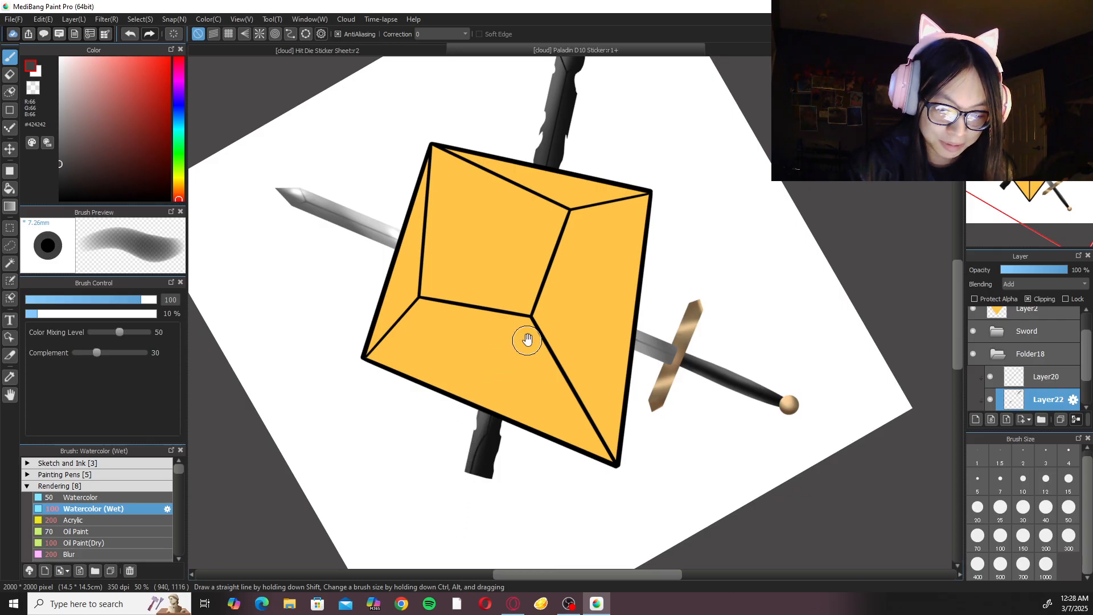
drag(526, 340, 504, 421)
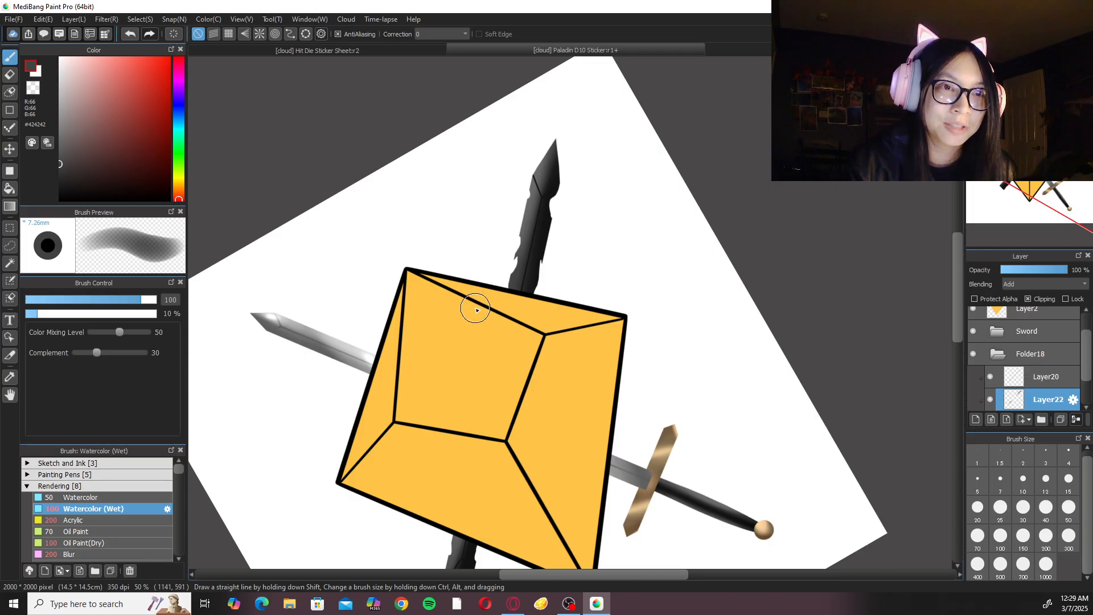
click(129, 554)
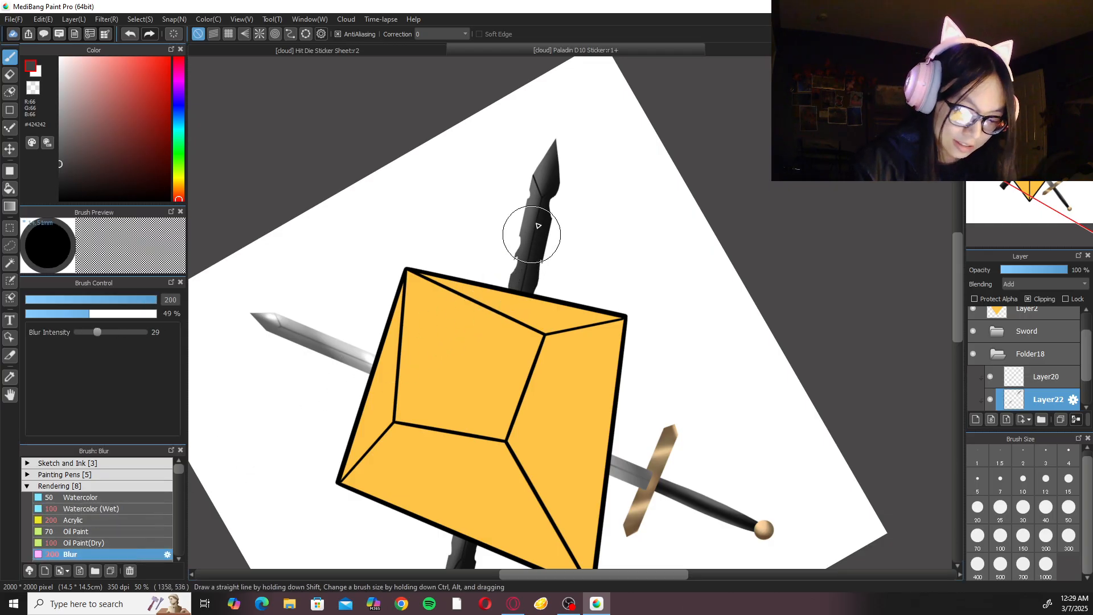
scroll(507, 450, down, 2)
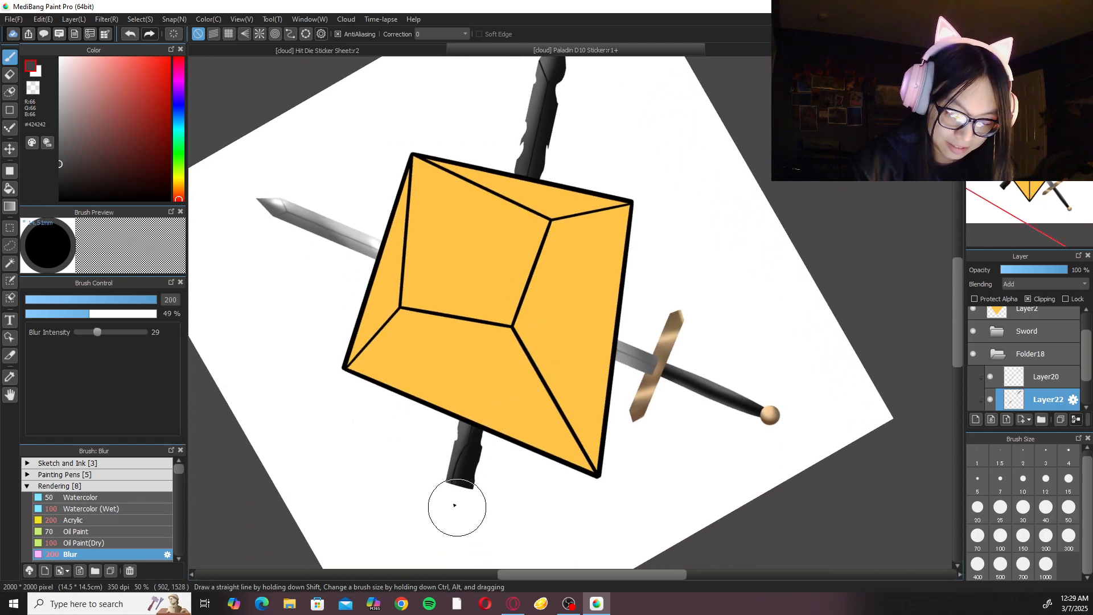
click(102, 518)
click(105, 510)
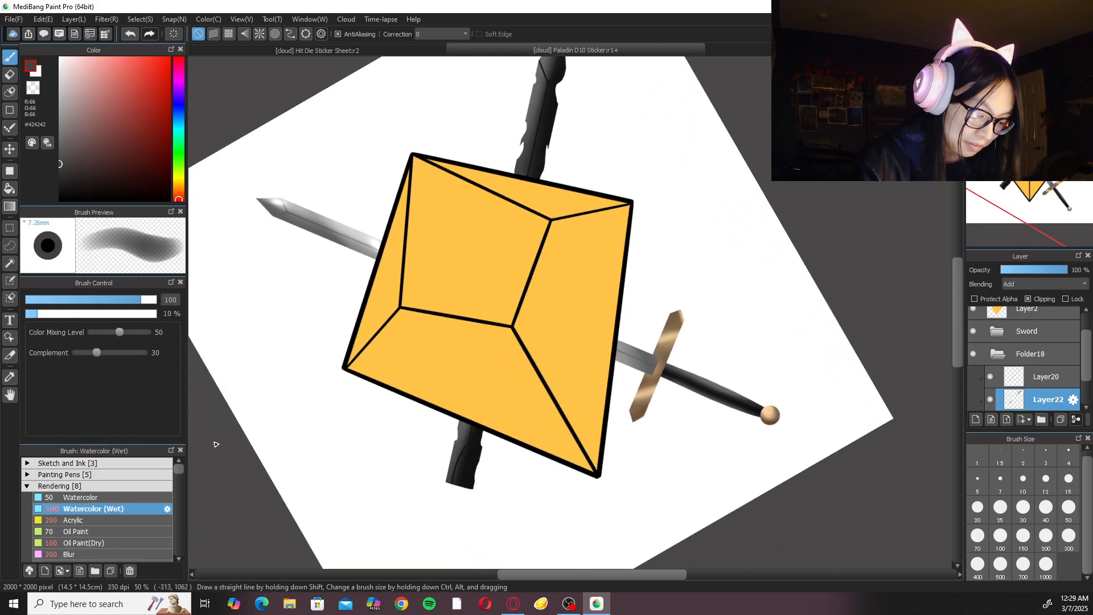
Reset the canvas rotation and thin the engraved cross line near the dark blade's tip on Layer20 with the size 10 eraser.
click(1036, 64)
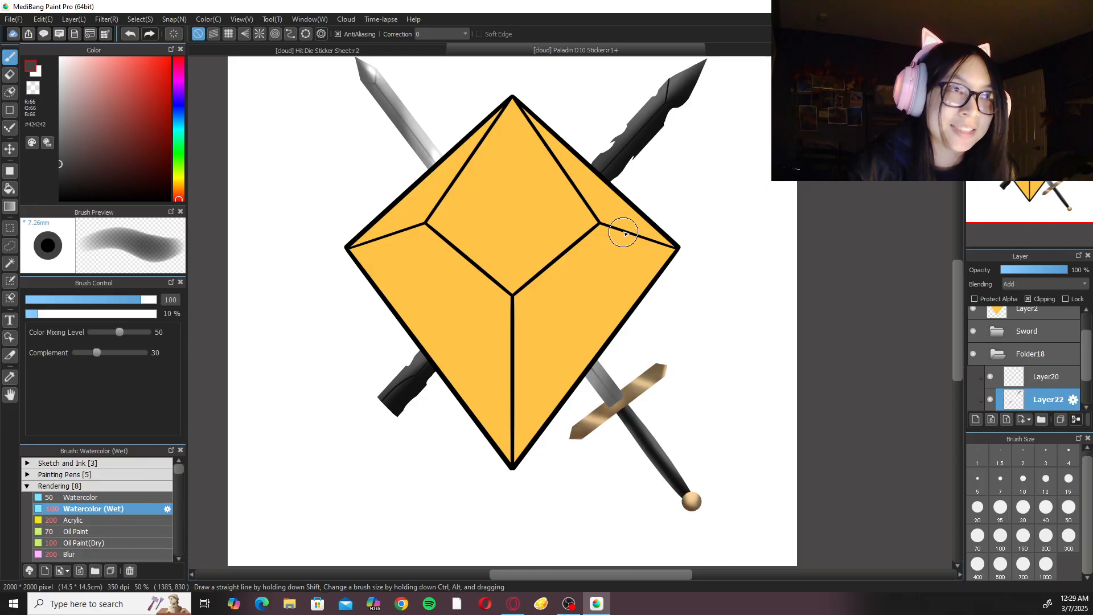
drag(650, 250, 564, 373)
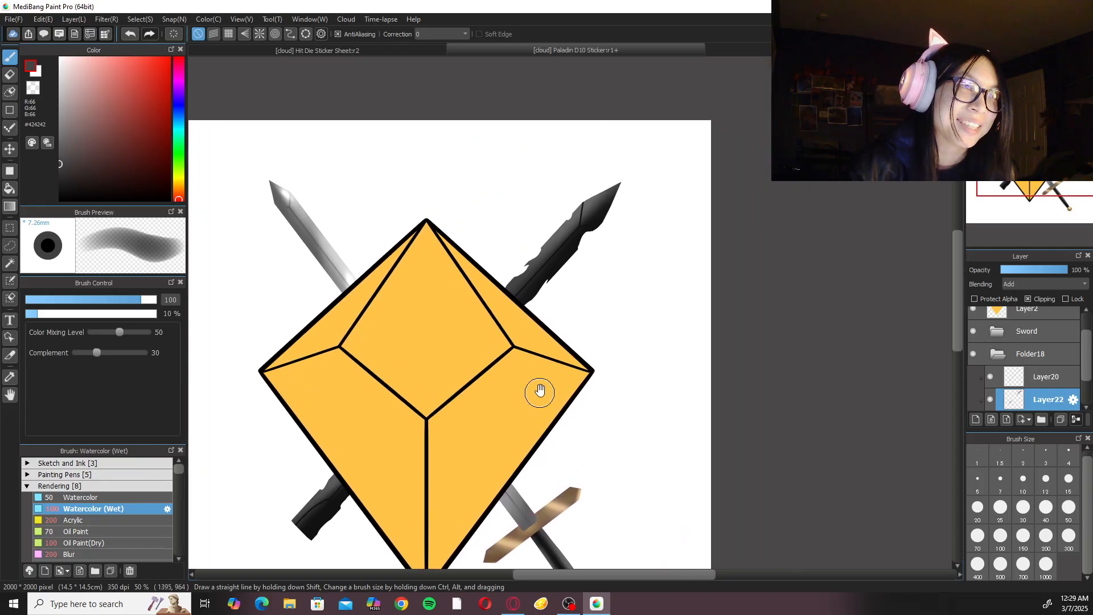
key(ctrl+plus)
key(ctrl+plus)
key(ctrl+plus)
drag(632, 301, 544, 581)
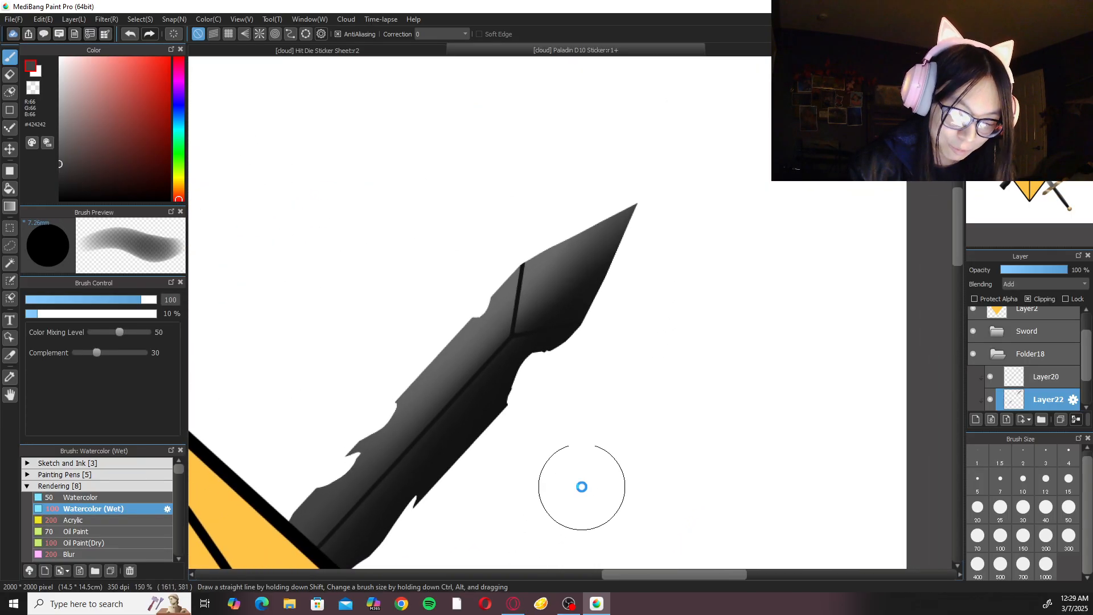
key(ctrl+plus)
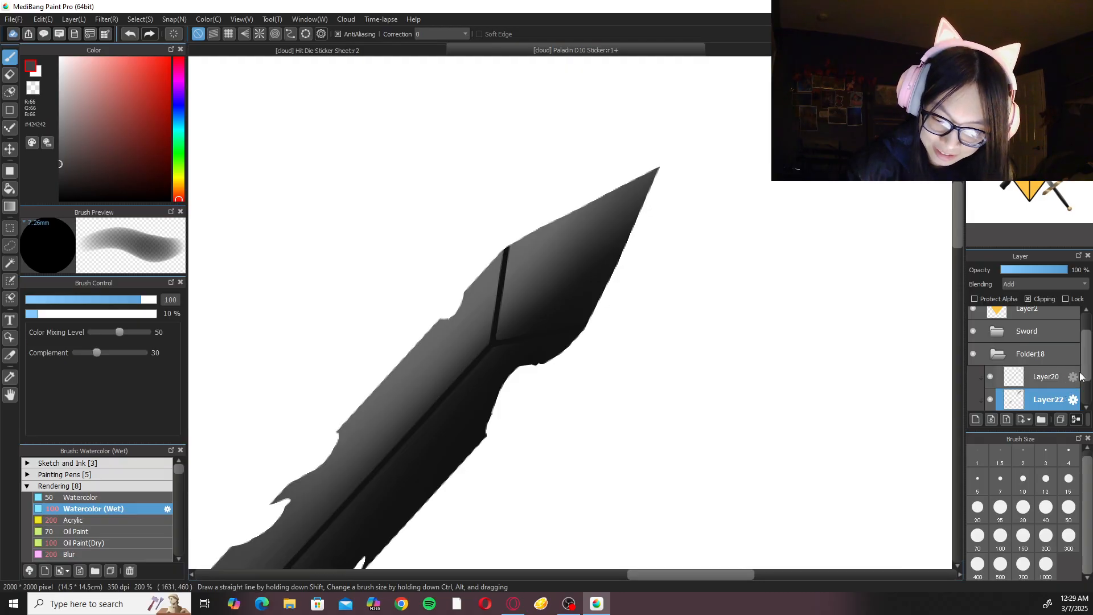
scroll(1054, 364, down, 2)
click(1043, 337)
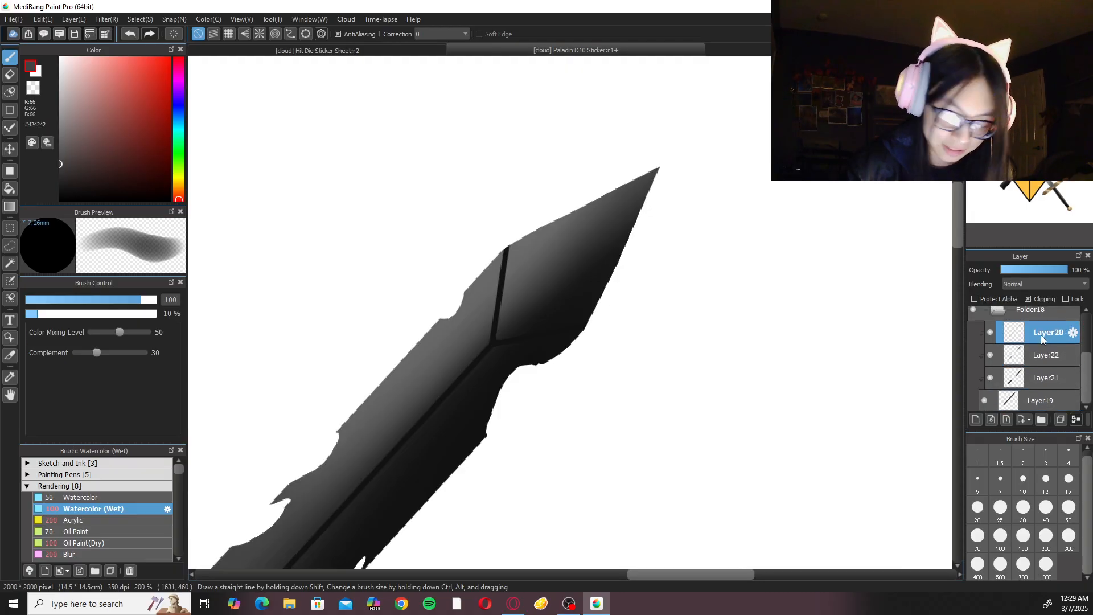
key(e)
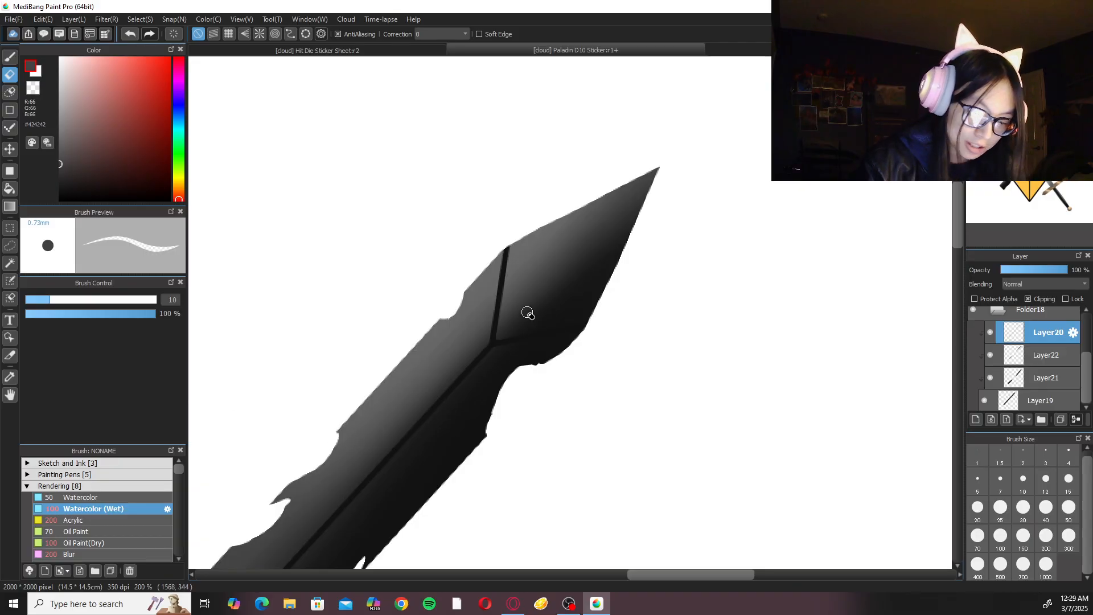
drag(534, 248, 506, 311)
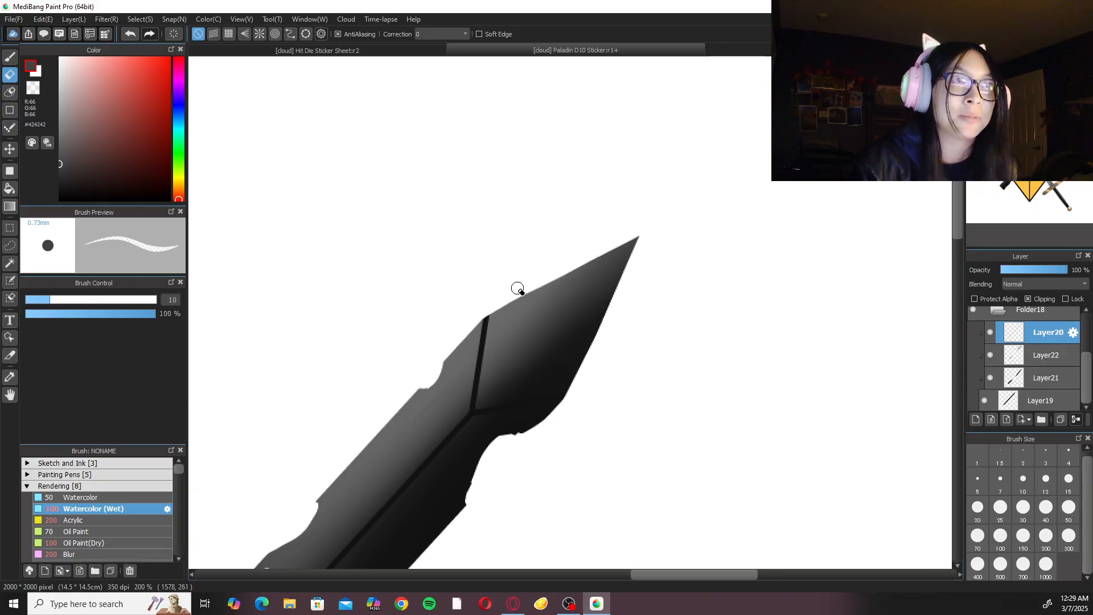
scroll(490, 324, up, 1)
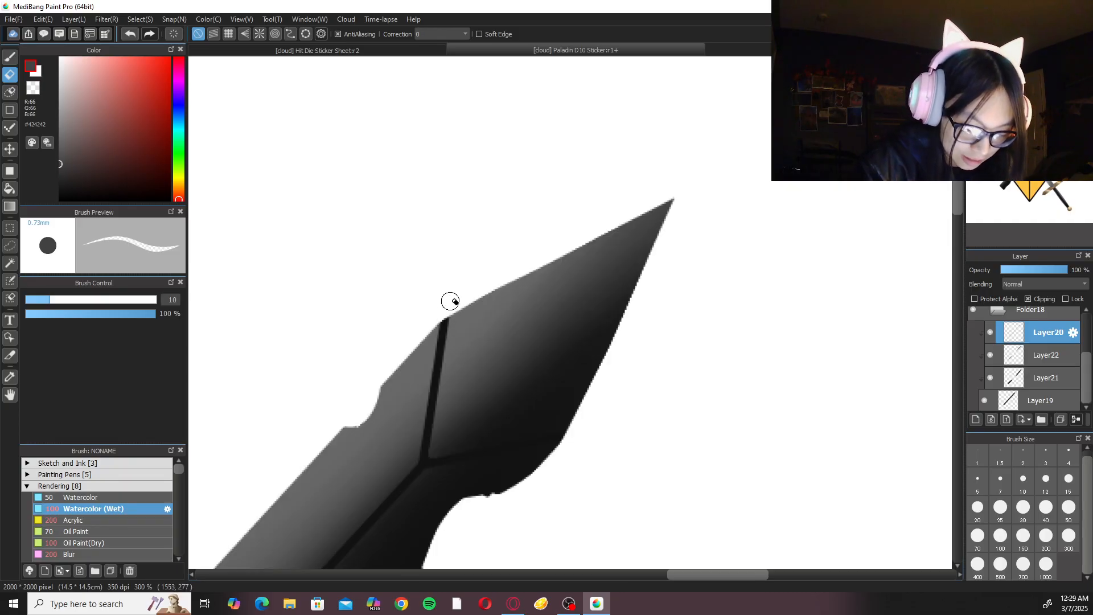
mouse_move(452, 313)
mouse_down()
mouse_move(436, 421)
mouse_move(419, 452)
mouse_up()
drag(443, 313, 416, 462)
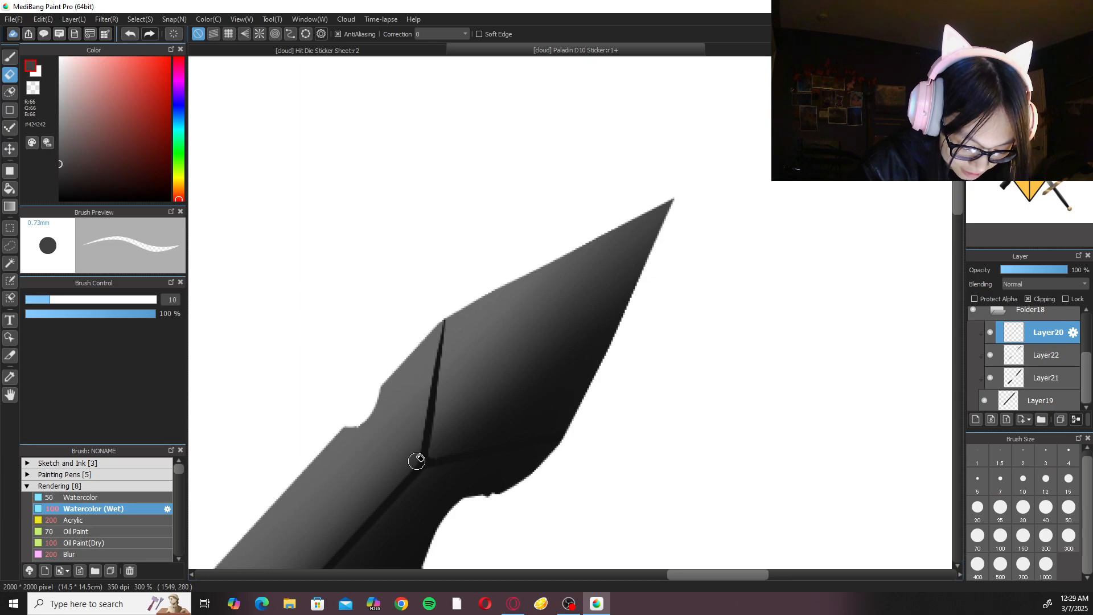
Erase along the cross line's tip-side edge until the engraving tapers to a point near the blade's upper edge.
drag(448, 296, 432, 436)
key(ctrl+z)
mouse_move(450, 316)
mouse_down()
mouse_move(434, 461)
mouse_move(446, 324)
mouse_move(437, 451)
mouse_up()
drag(442, 374, 430, 464)
key(ctrl+z)
drag(447, 310, 429, 457)
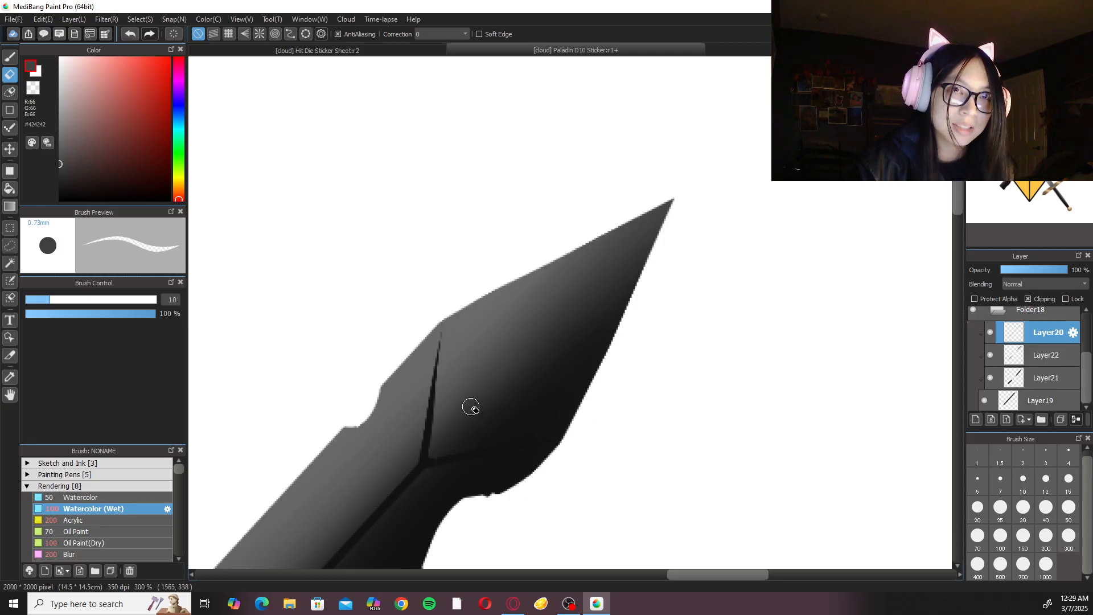
Add a new clipped layer between the dark blade's highlight layer, Layer22, and its engraving layer, Layer20.
scroll(467, 410, down, 4)
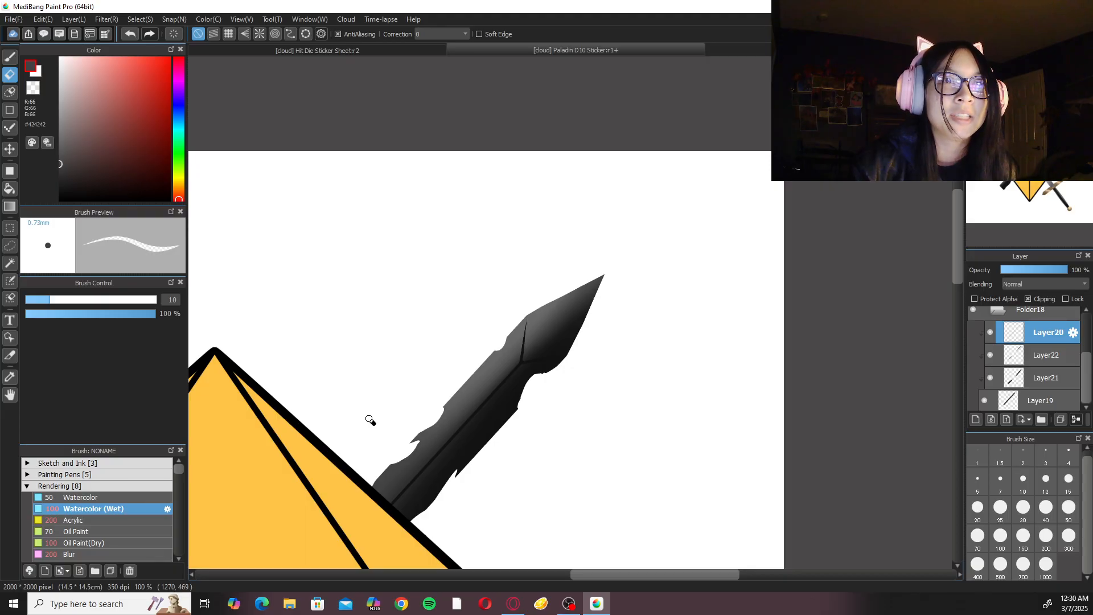
drag(485, 407, 705, 173)
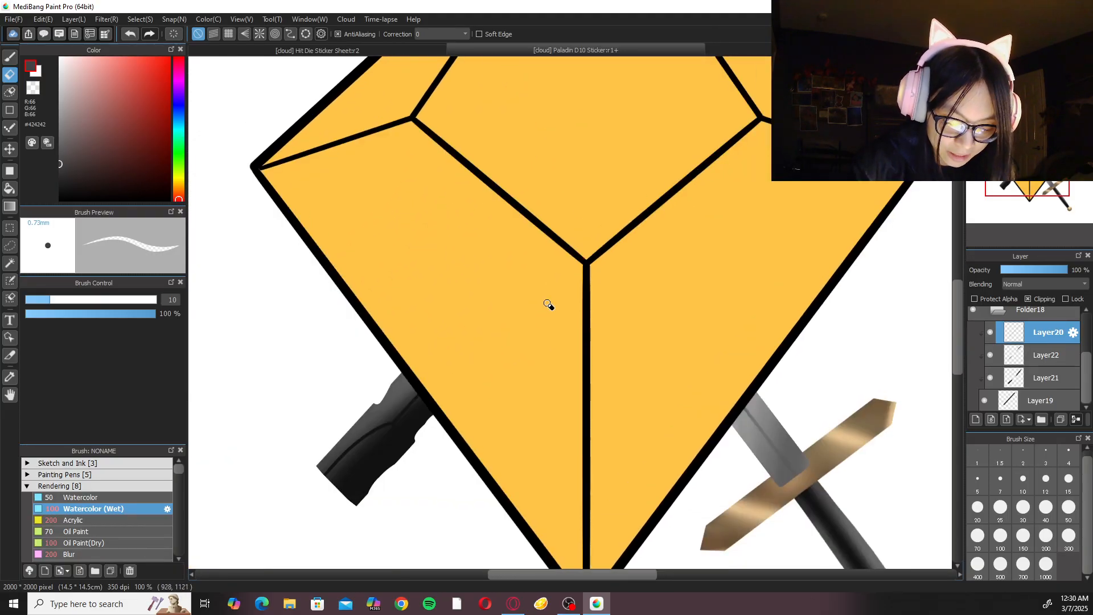
key(b)
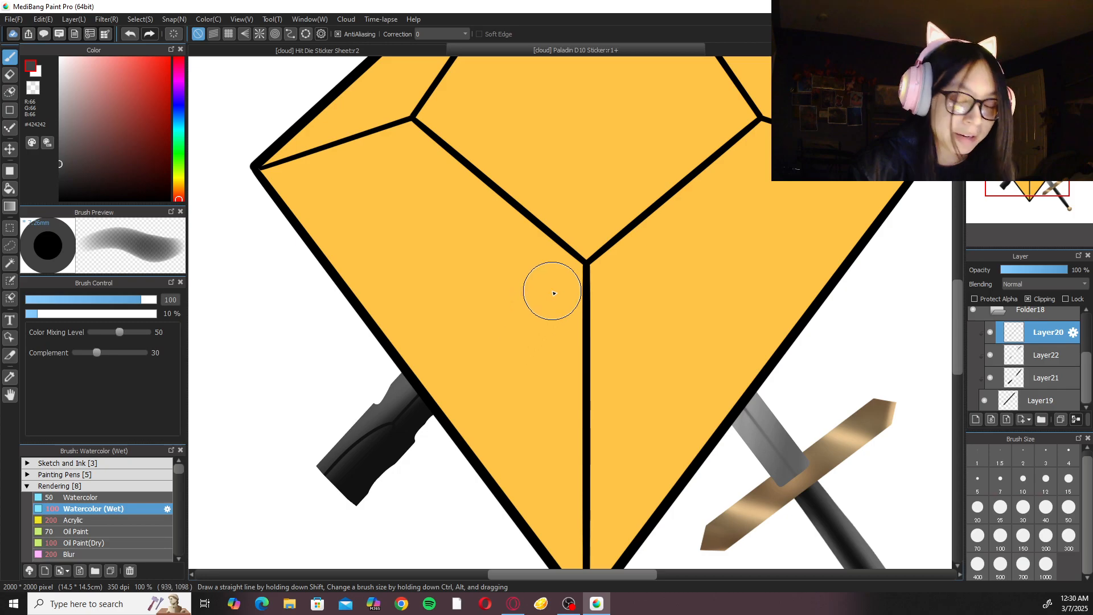
key(ctrl+0)
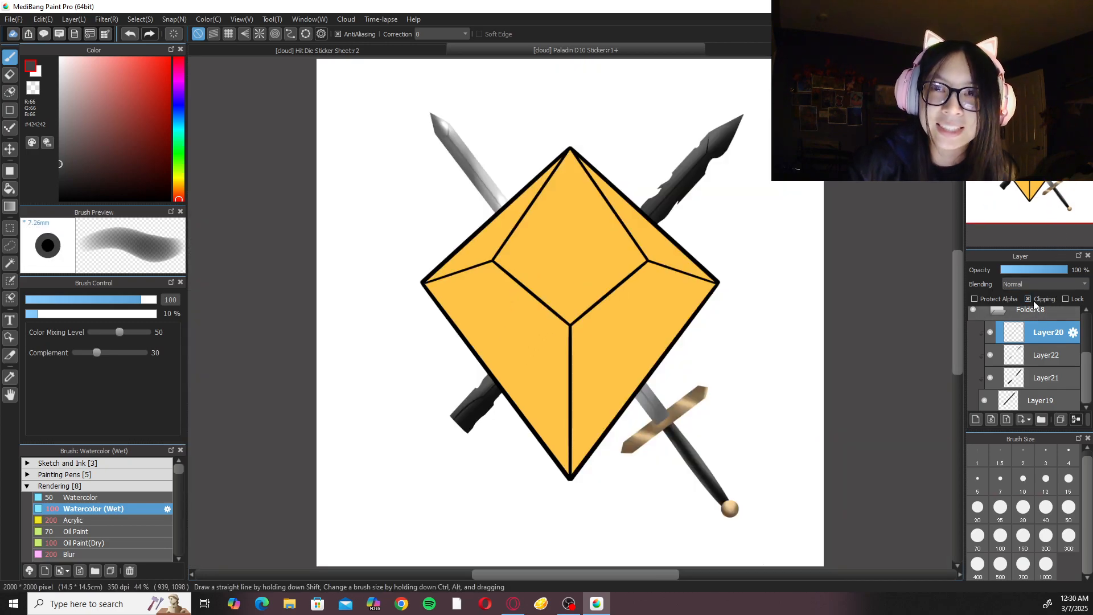
click(1058, 377)
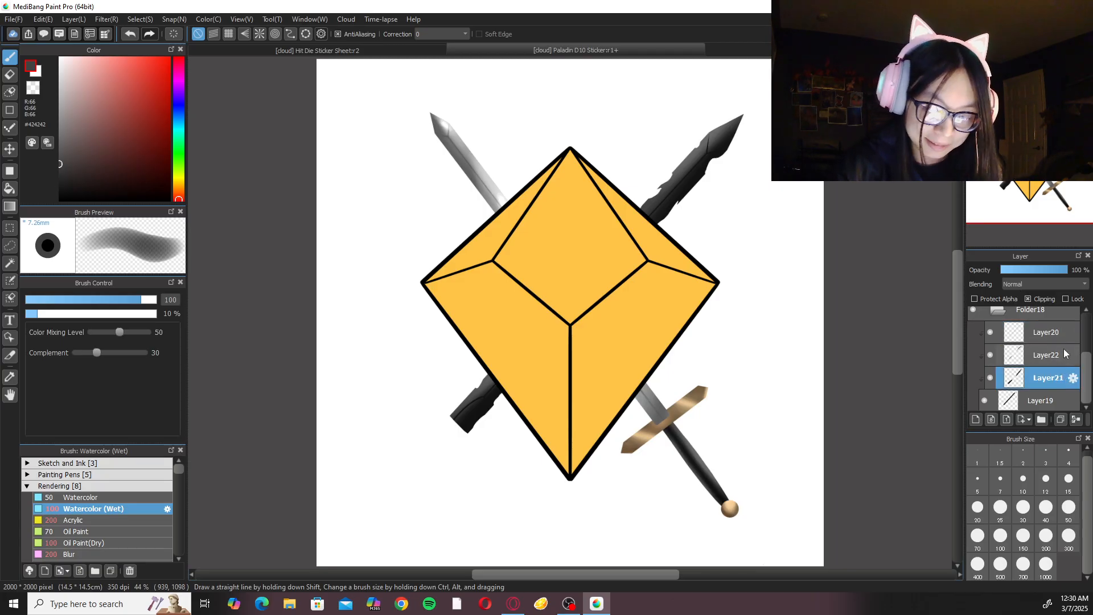
scroll(658, 338, up, 2)
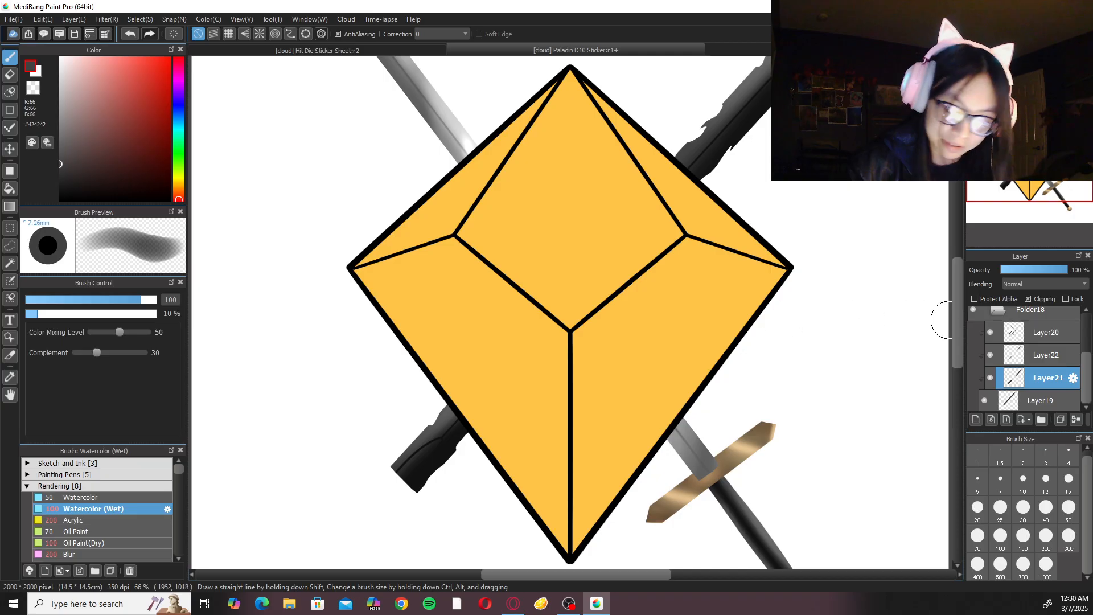
click(1040, 356)
click(977, 420)
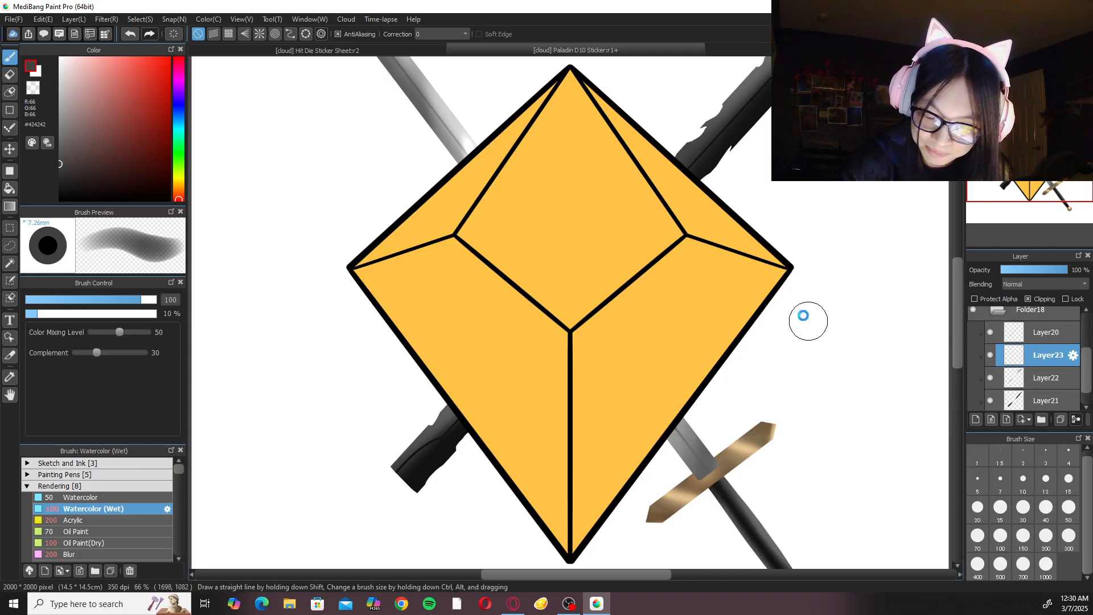
Sample grey #606060 from the dark blade, choose the Fluffy Watercolor 3 brush, and undo a test stroke on the blade.
scroll(646, 472, up, 5)
right_click(631, 339)
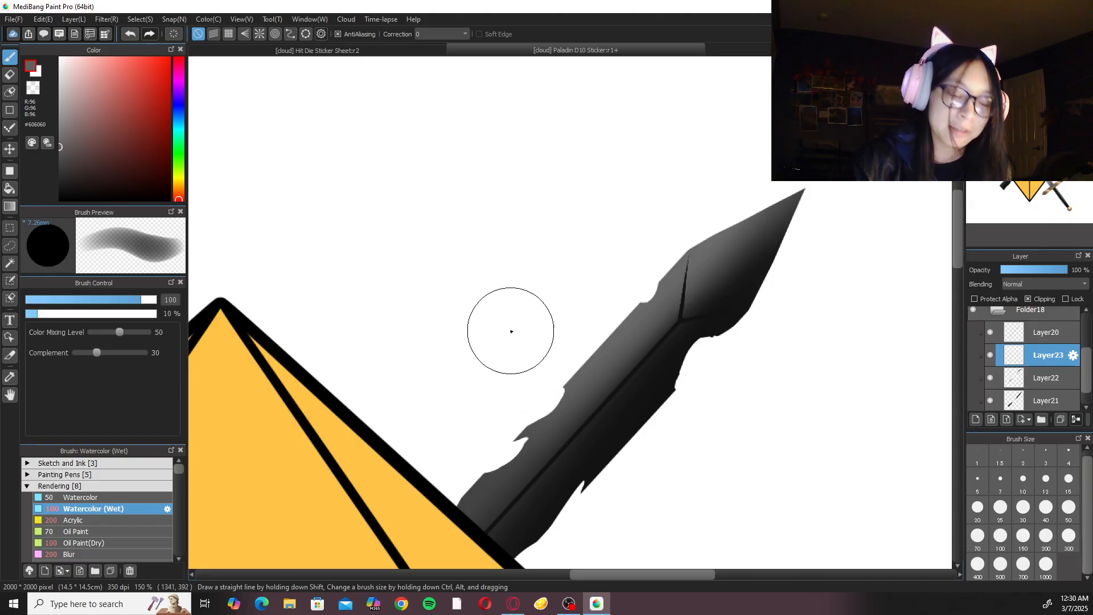
click(113, 485)
click(111, 499)
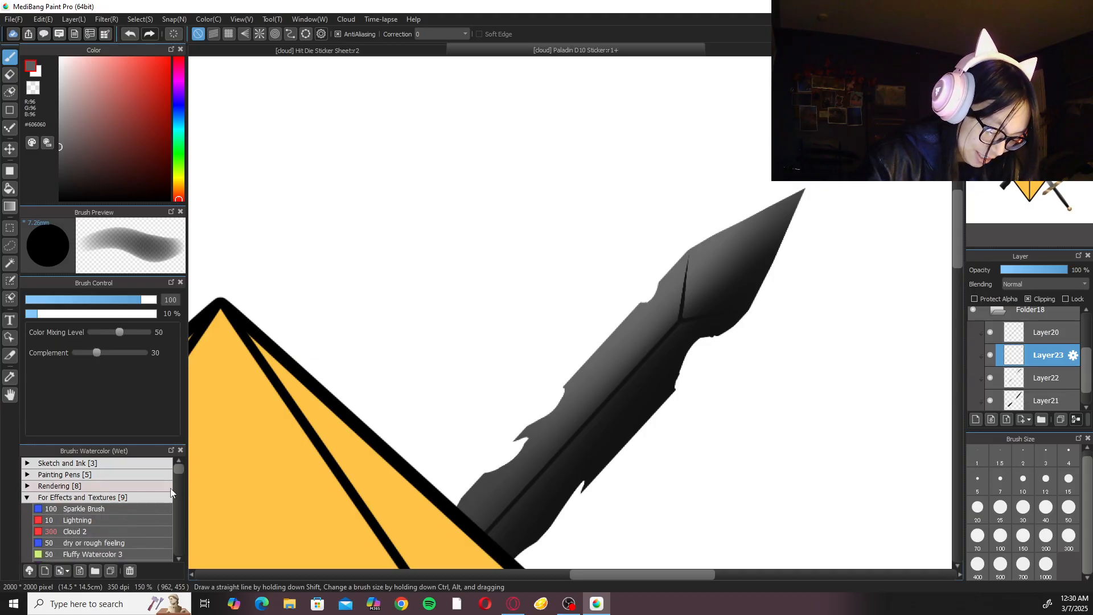
scroll(176, 475, down, 3)
click(146, 502)
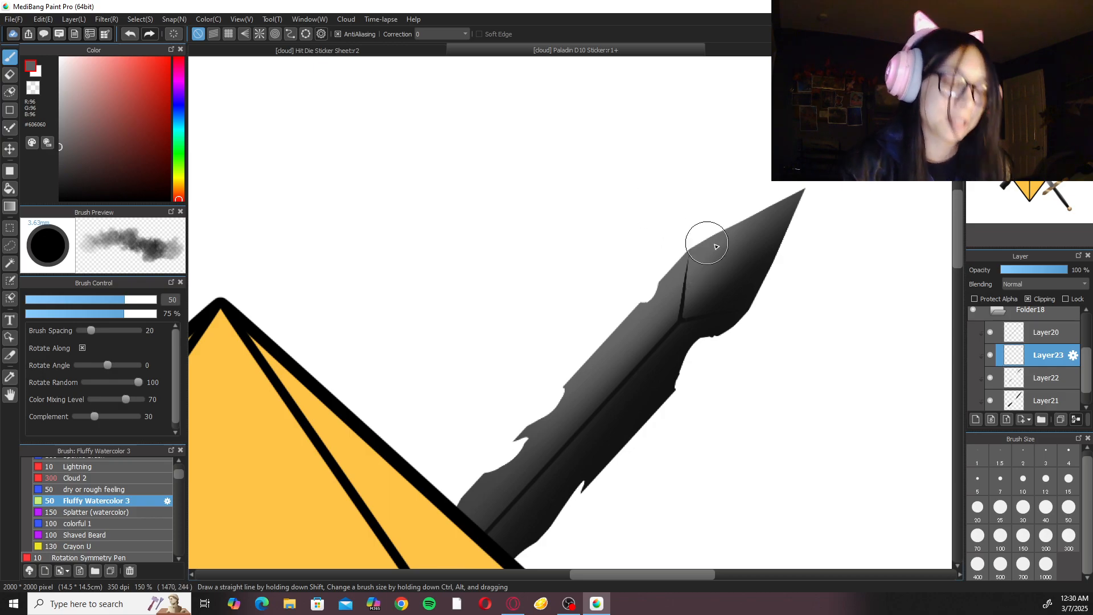
scroll(658, 230, up, 1)
mouse_move(652, 347)
mouse_down()
mouse_move(600, 429)
mouse_move(651, 388)
mouse_move(617, 442)
mouse_move(676, 386)
mouse_up()
key(ctrl+z)
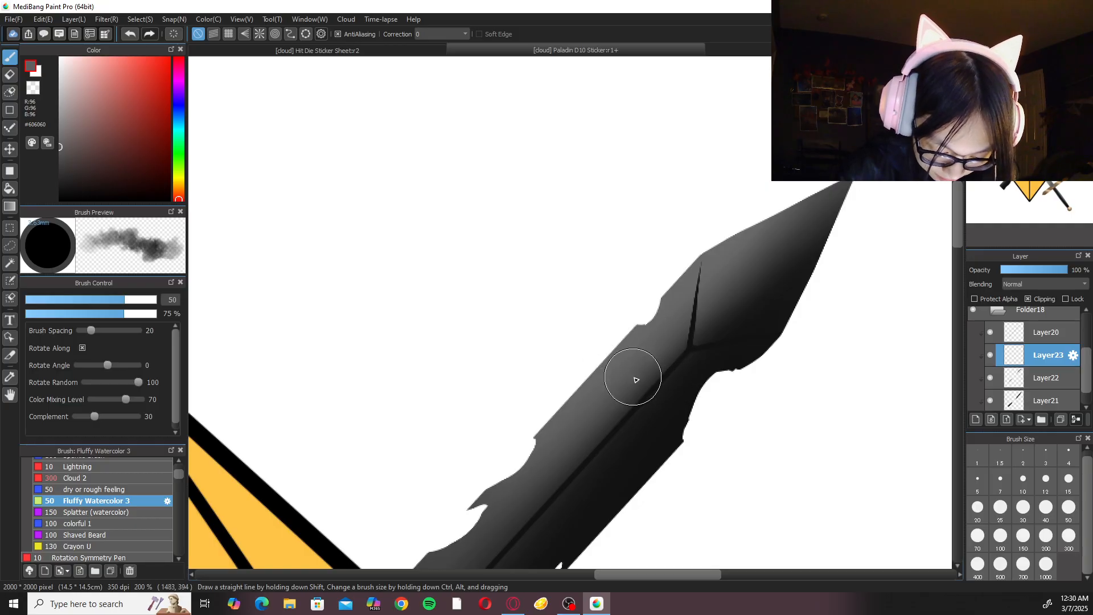
Paint mottled texture along the upper dark blade on Layer23 with Fluffy Watercolor 3, using greys sampled from the blade.
right_click(626, 385)
mouse_move(614, 414)
mouse_down()
mouse_move(661, 373)
mouse_move(594, 466)
mouse_move(706, 369)
mouse_move(716, 344)
mouse_up()
alt+click(680, 393)
mouse_move(678, 397)
mouse_down()
mouse_move(577, 522)
mouse_move(716, 346)
mouse_move(687, 346)
mouse_move(757, 273)
mouse_move(696, 332)
mouse_move(806, 231)
mouse_move(690, 371)
mouse_up()
drag(631, 409, 740, 254)
mouse_move(653, 365)
mouse_down()
mouse_move(561, 464)
mouse_move(659, 336)
mouse_move(515, 464)
mouse_move(630, 347)
mouse_move(615, 366)
mouse_move(782, 322)
mouse_move(727, 317)
mouse_move(698, 366)
mouse_move(727, 268)
mouse_move(653, 387)
mouse_up()
scroll(782, 322, down, 4)
scroll(777, 310, up, 4)
Add Fluffy Watercolor 3 texture to the dark blade's lower stub on Layer23.
scroll(630, 417, down, 3)
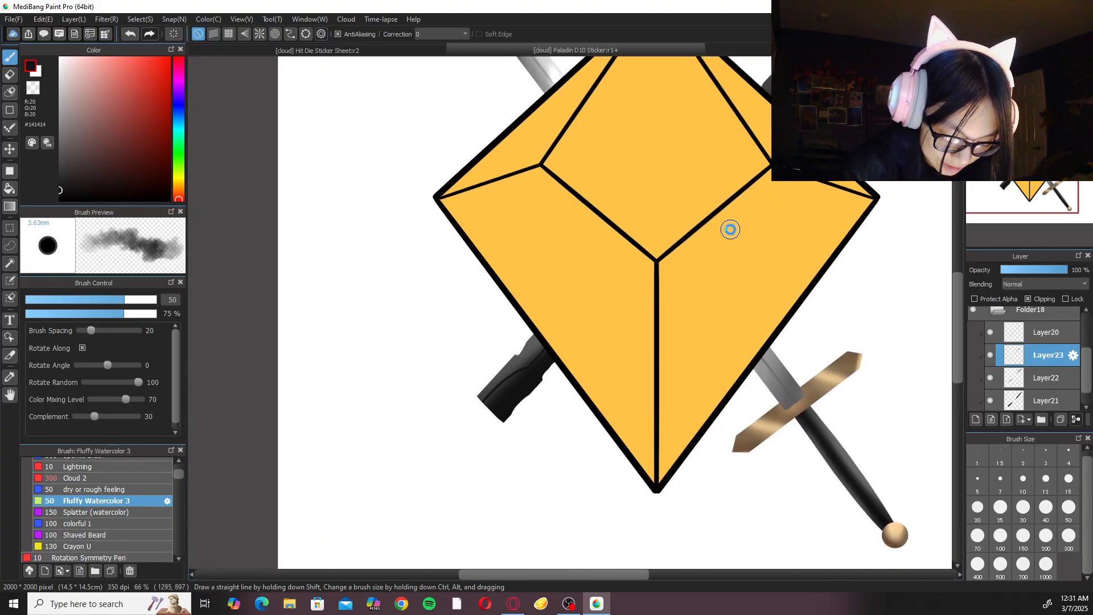
scroll(537, 420, up, 2)
mouse_move(426, 512)
mouse_down()
mouse_move(439, 456)
mouse_move(402, 494)
mouse_move(484, 415)
mouse_move(467, 411)
mouse_move(430, 447)
mouse_move(502, 413)
mouse_move(441, 488)
mouse_move(525, 396)
mouse_move(455, 493)
mouse_move(435, 470)
mouse_up()
scroll(706, 300, down, 3)
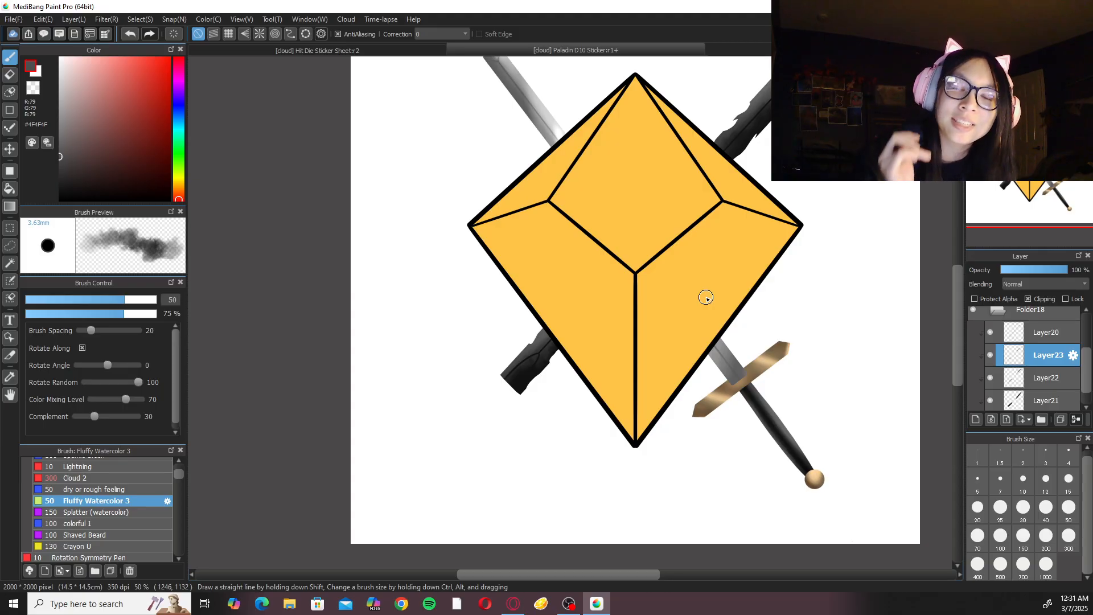
key(ctrl+0)
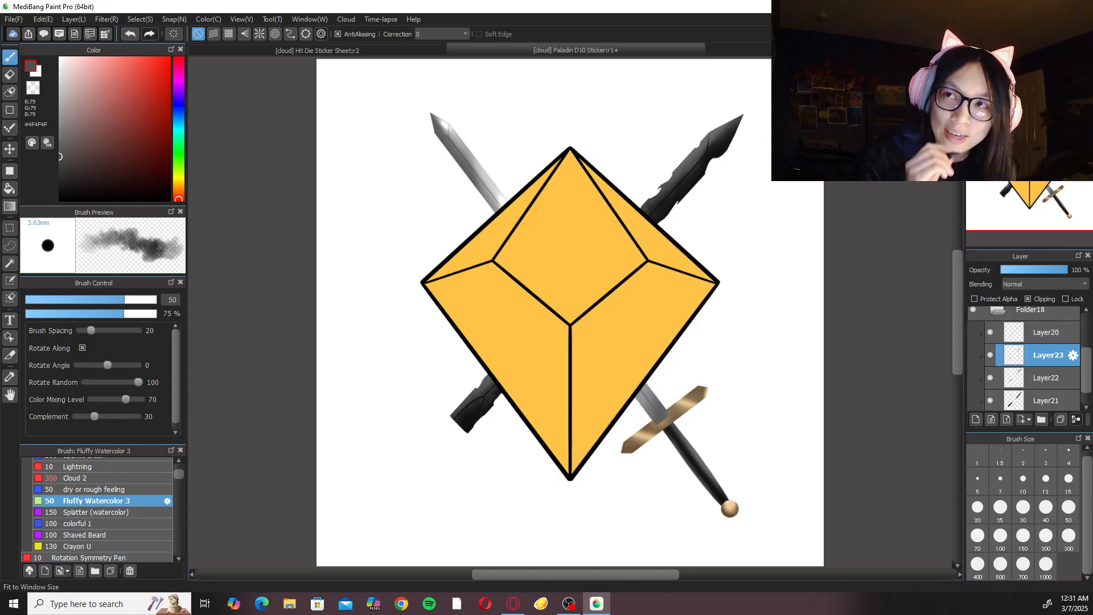
key(ctrl+plus)
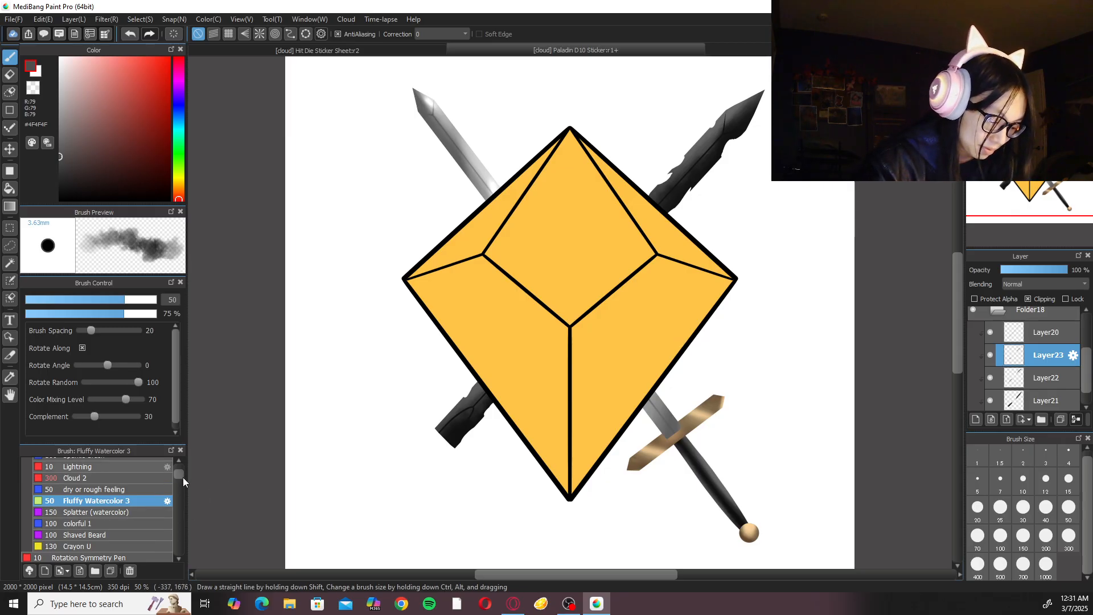
Smooth the texture on the dark blade's lower stub on Layer23 with the Blur brush at size 100.
drag(183, 477, 180, 468)
click(139, 494)
click(135, 483)
click(116, 551)
scroll(354, 434, up, 3)
click(1001, 537)
mouse_move(451, 412)
mouse_down()
mouse_move(431, 389)
mouse_move(375, 438)
mouse_move(457, 375)
mouse_up()
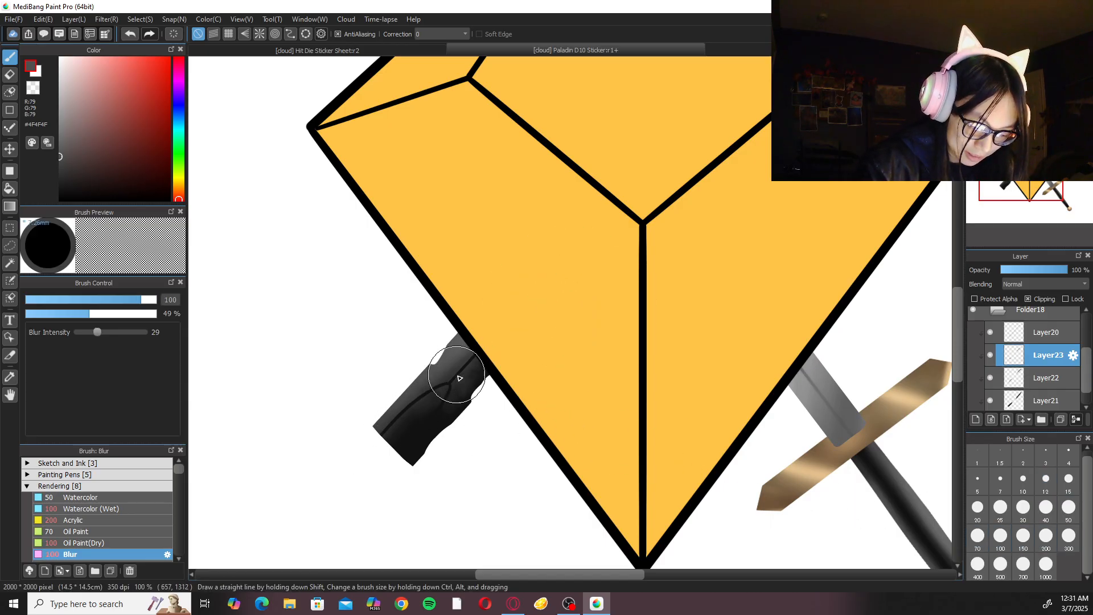
Blur the engraved lines on Layer20 along the dark blade's lower stub and upper part with the size 100 Blur brush.
click(1036, 334)
mouse_move(407, 413)
mouse_down()
mouse_move(369, 445)
mouse_move(437, 386)
mouse_move(420, 434)
mouse_move(494, 331)
mouse_up()
key(ctrl+z)
mouse_move(438, 394)
mouse_down()
mouse_move(435, 417)
mouse_move(467, 376)
mouse_up()
drag(725, 252, 460, 501)
drag(613, 342, 456, 572)
mouse_move(553, 274)
mouse_down()
mouse_move(534, 315)
mouse_move(572, 282)
mouse_move(545, 269)
mouse_move(524, 329)
mouse_move(551, 295)
mouse_move(343, 532)
mouse_move(428, 427)
mouse_move(326, 561)
mouse_move(514, 332)
mouse_move(383, 482)
mouse_up()
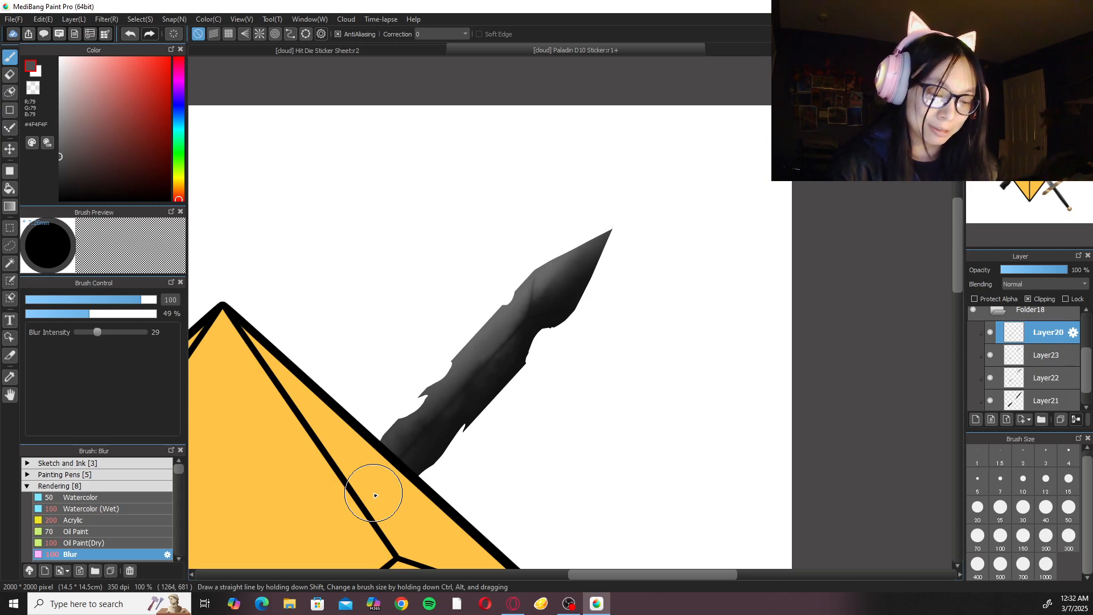
Add a new clipped layer above Layer20 for the dark blade and choose the dry or rough feeling brush.
scroll(375, 495, down, 5)
scroll(566, 442, up, 3)
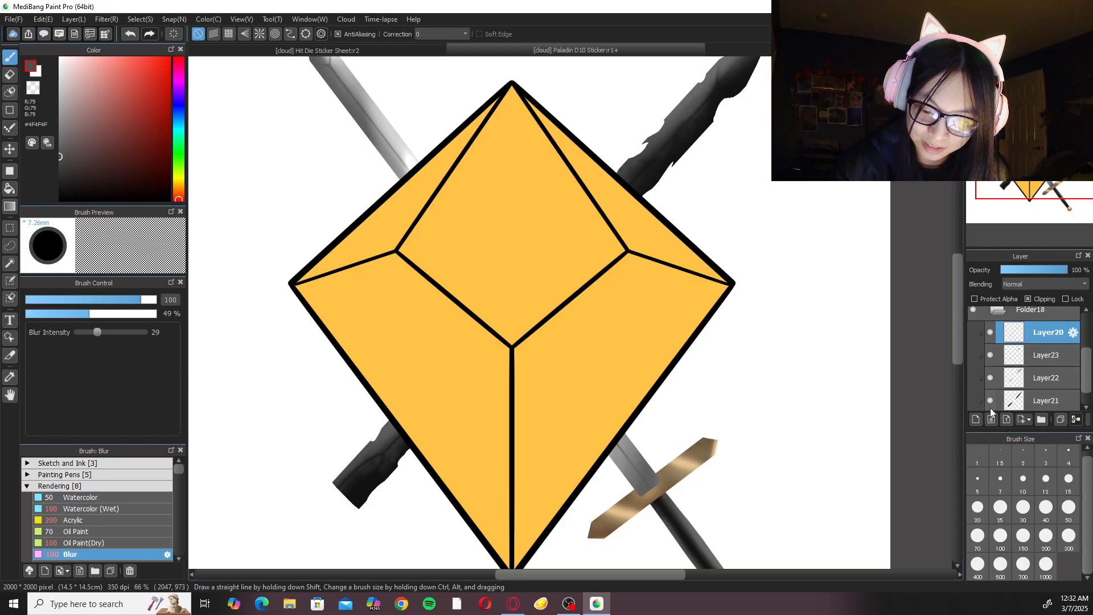
click(977, 420)
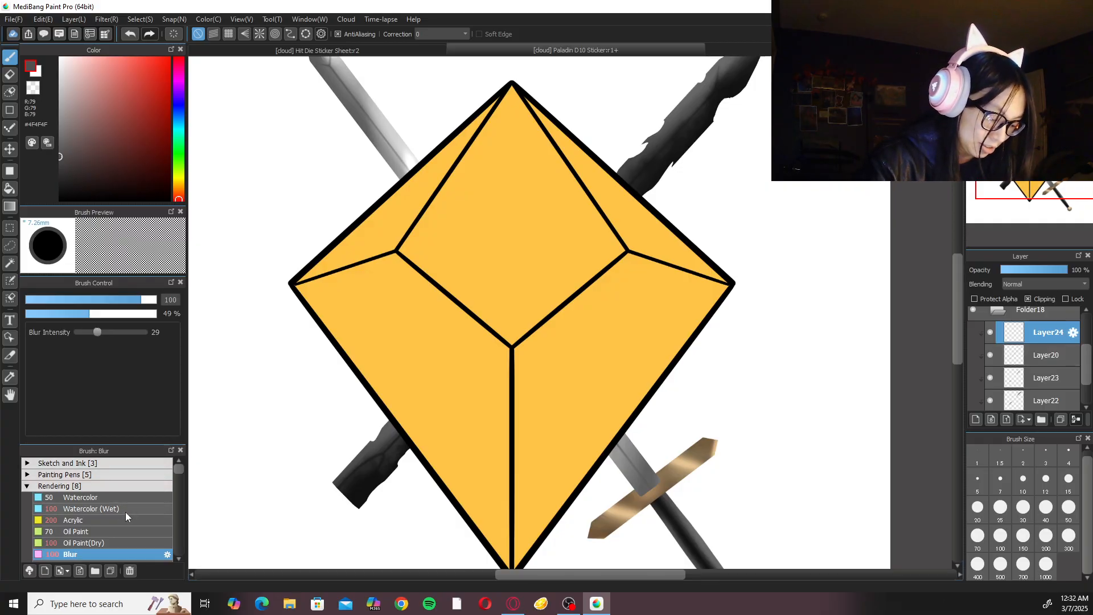
click(125, 486)
click(117, 499)
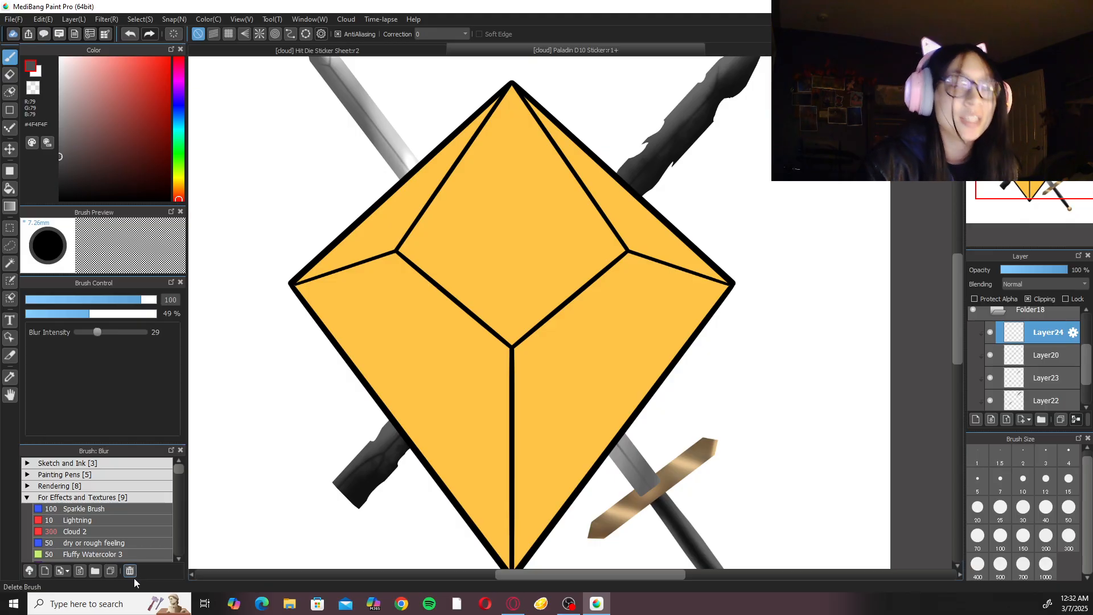
drag(179, 472, 178, 475)
scroll(178, 476, down, 2)
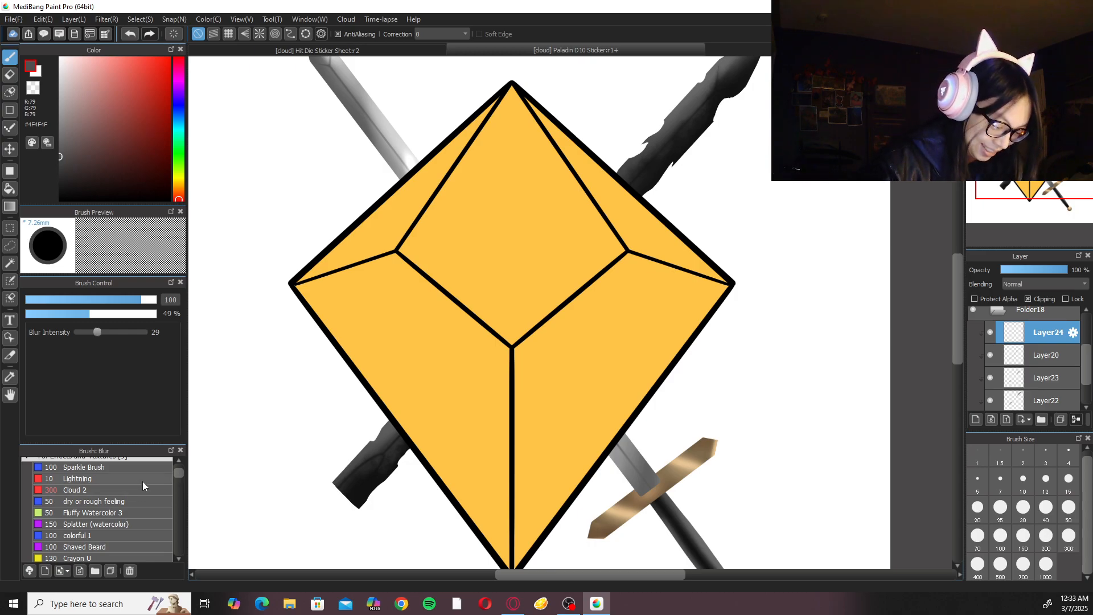
scroll(176, 475, up, 1)
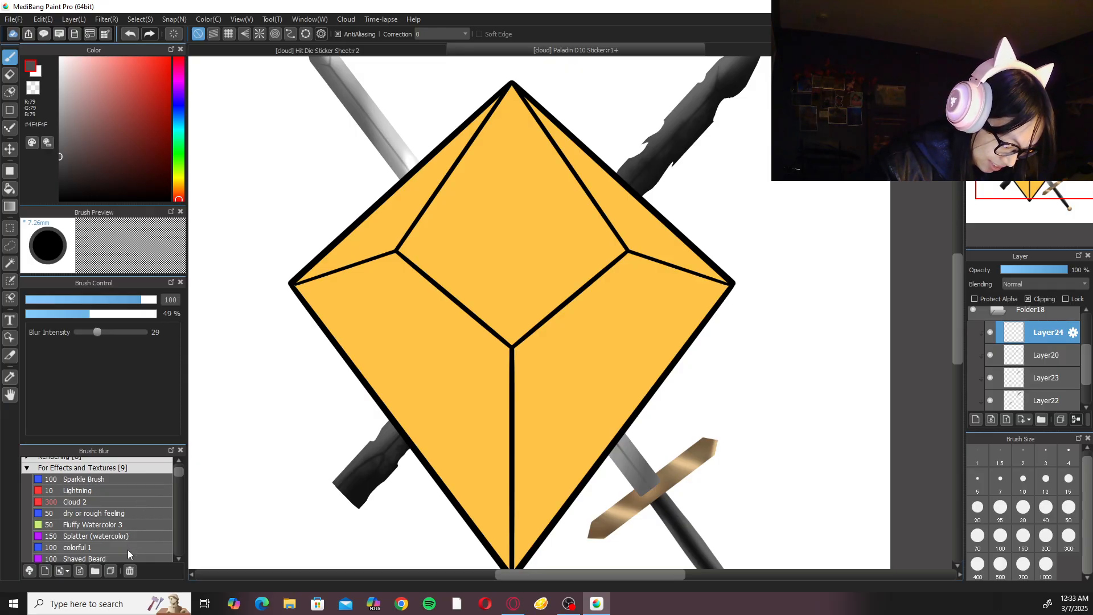
click(135, 512)
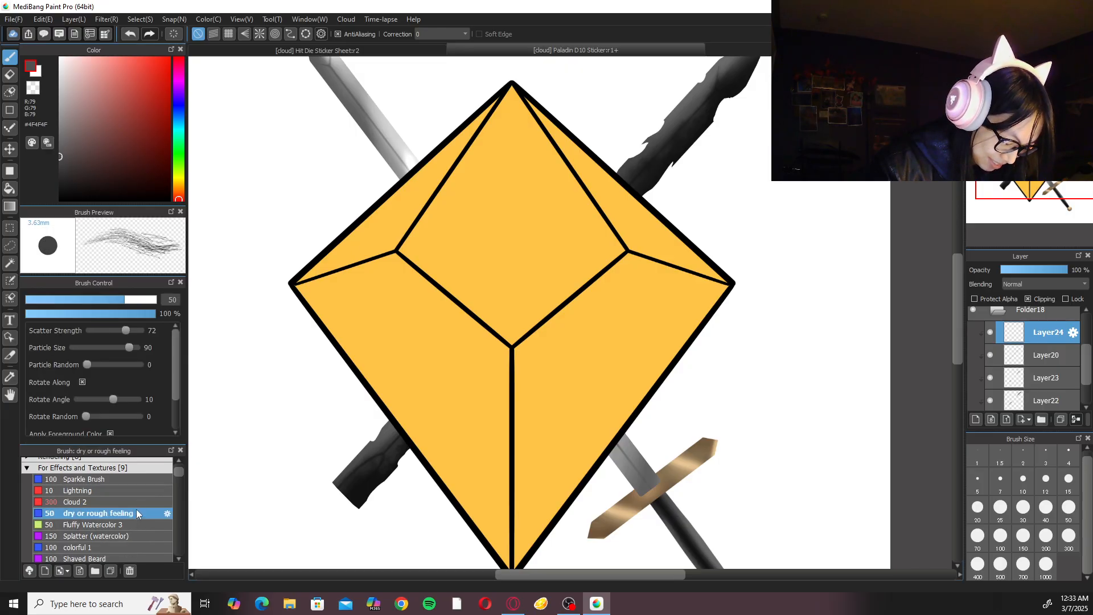
Paint grey #757575 scratches across the middle of the upper dark blade with the dry or rough feeling brush at size 20.
drag(429, 356, 304, 476)
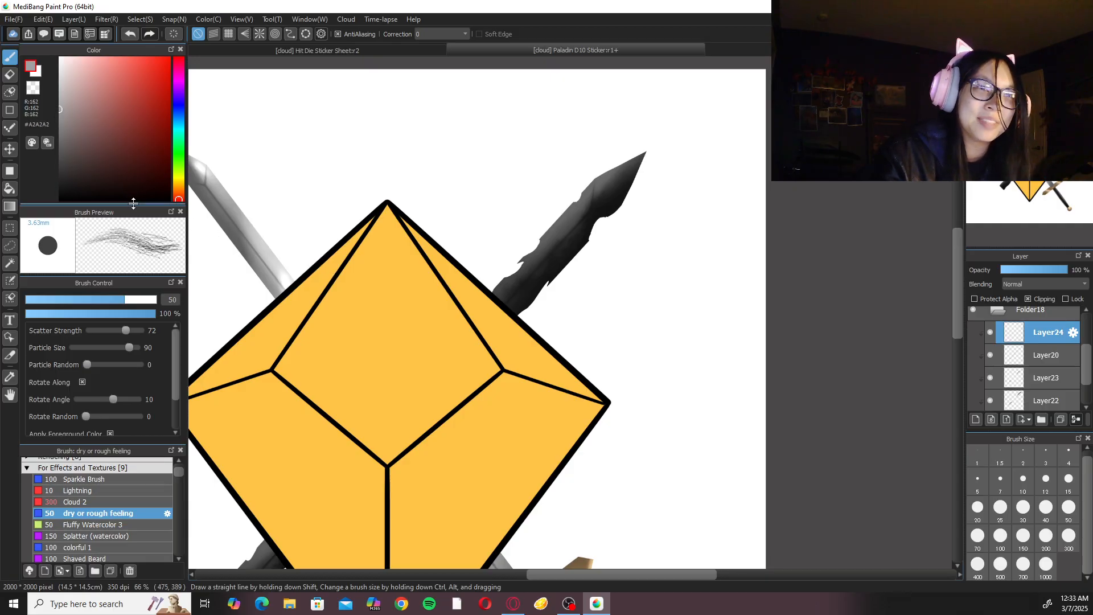
drag(74, 135, 46, 136)
scroll(540, 216, up, 5)
drag(541, 214, 484, 340)
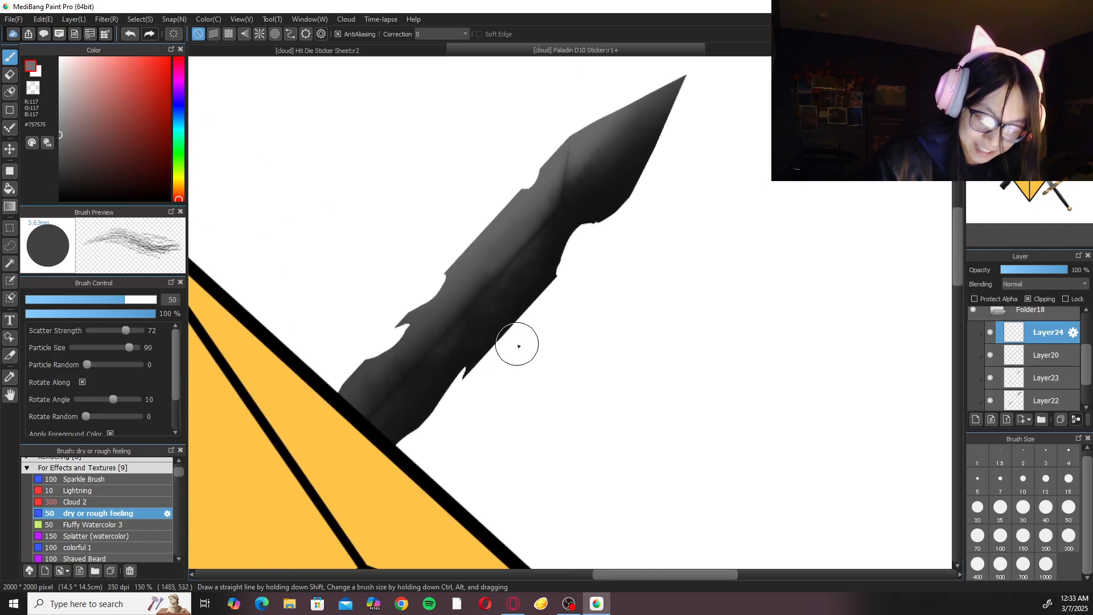
click(978, 508)
mouse_move(500, 220)
mouse_down()
mouse_move(463, 281)
mouse_move(477, 272)
mouse_move(452, 317)
mouse_move(499, 235)
mouse_move(432, 395)
mouse_up()
drag(535, 273, 482, 311)
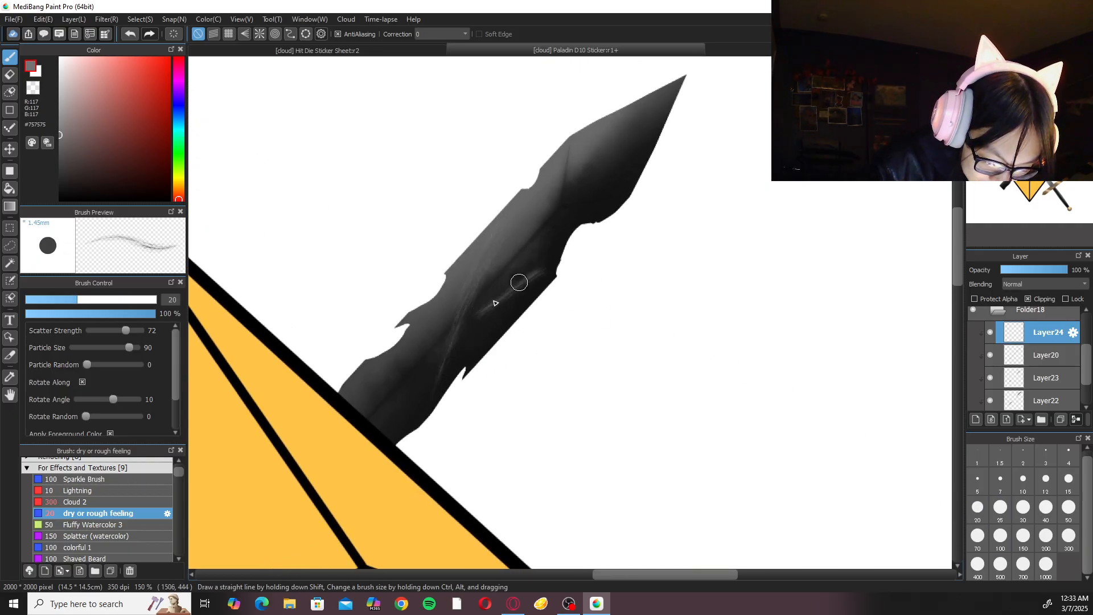
key(ctrl+z)
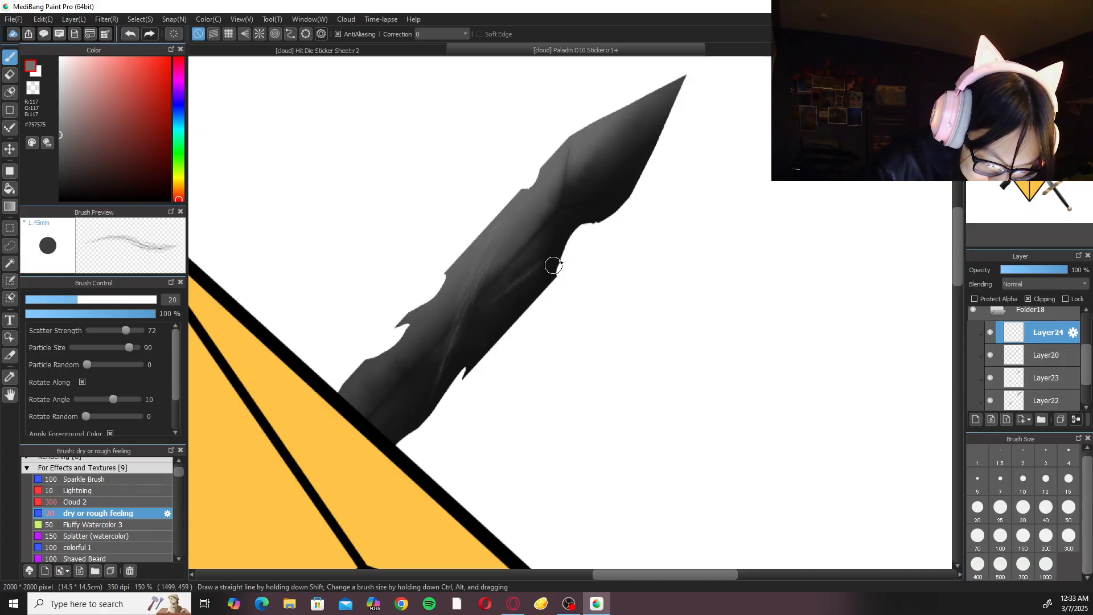
Add faint rough grey strokes to the upper dark blade's section nearest the die, undoing the unwanted ones.
drag(590, 156, 536, 221)
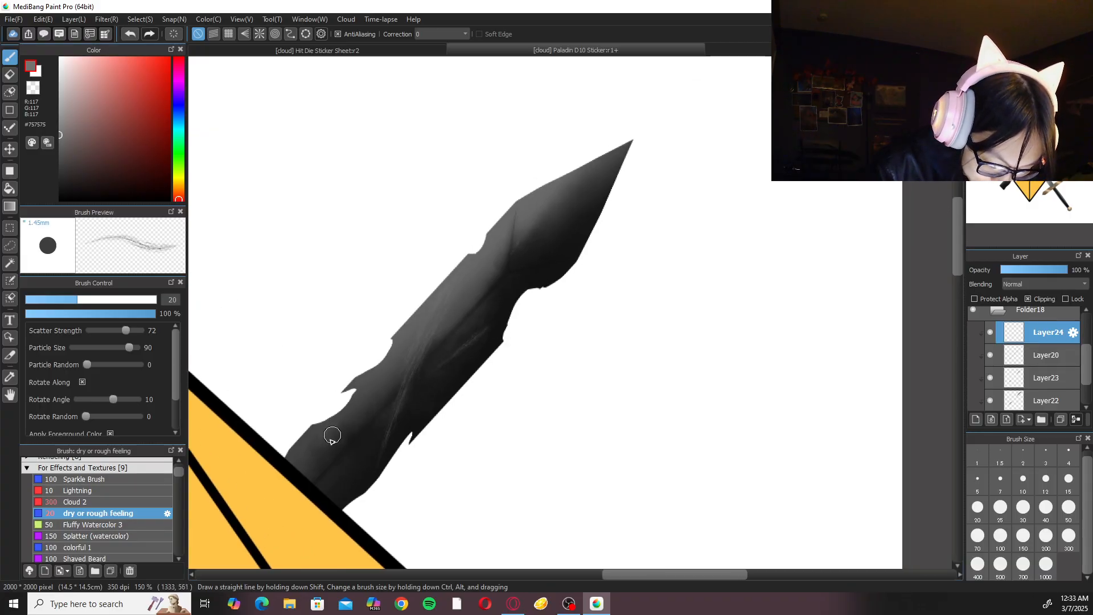
mouse_move(316, 436)
mouse_down()
mouse_move(301, 470)
mouse_move(364, 406)
mouse_up()
drag(306, 459, 369, 396)
drag(310, 486, 369, 435)
key(ctrl+z)
drag(316, 480, 387, 428)
key(ctrl+z)
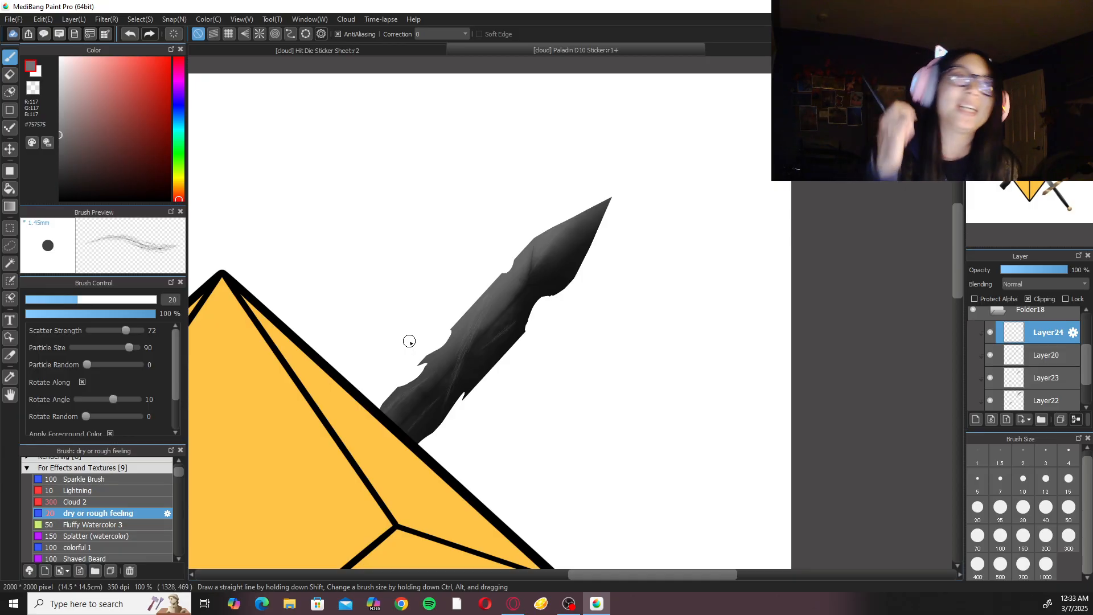
Brush rough grey #757575 texture onto the dark blade's lower stub.
drag(392, 484, 575, 240)
drag(443, 441, 766, 136)
scroll(600, 269, up, 1)
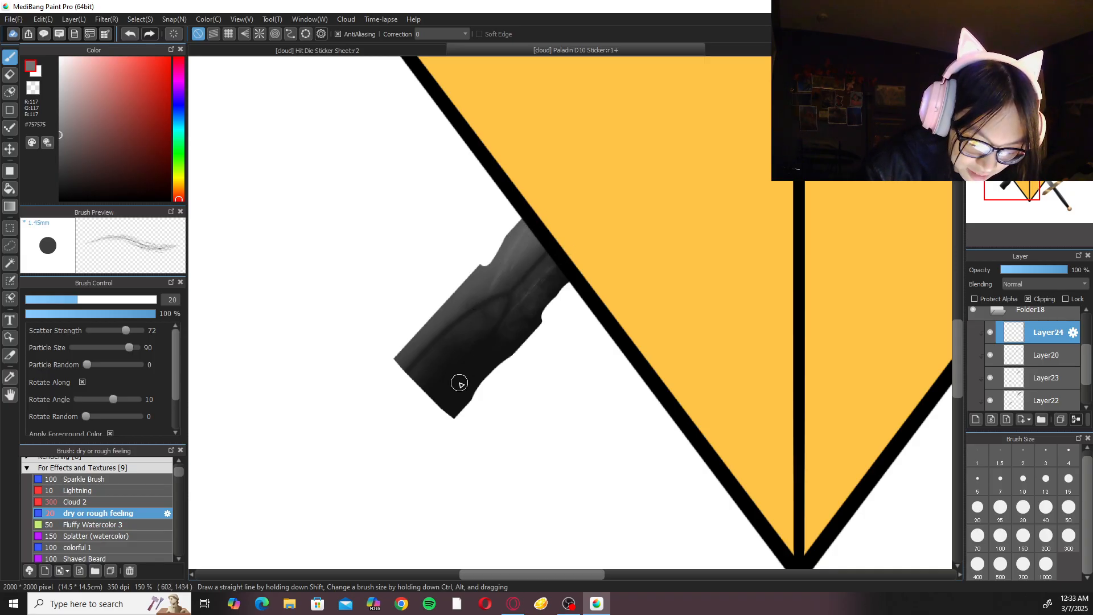
mouse_move(430, 370)
mouse_down()
mouse_move(484, 349)
mouse_move(542, 300)
mouse_move(427, 317)
mouse_move(382, 383)
mouse_up()
key(ctrl+minus)
key(ctrl+minus)
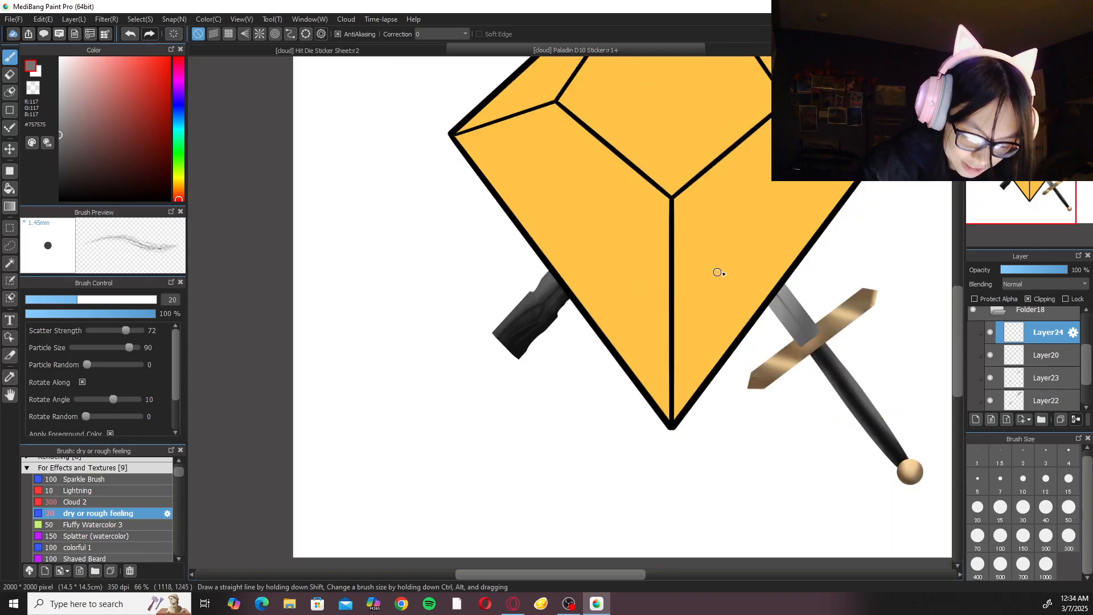
Paint rough grey #757575 strokes on the dark blade's pointed tip.
drag(700, 294, 496, 486)
drag(630, 338, 479, 555)
key(ctrl+plus)
key(ctrl+plus)
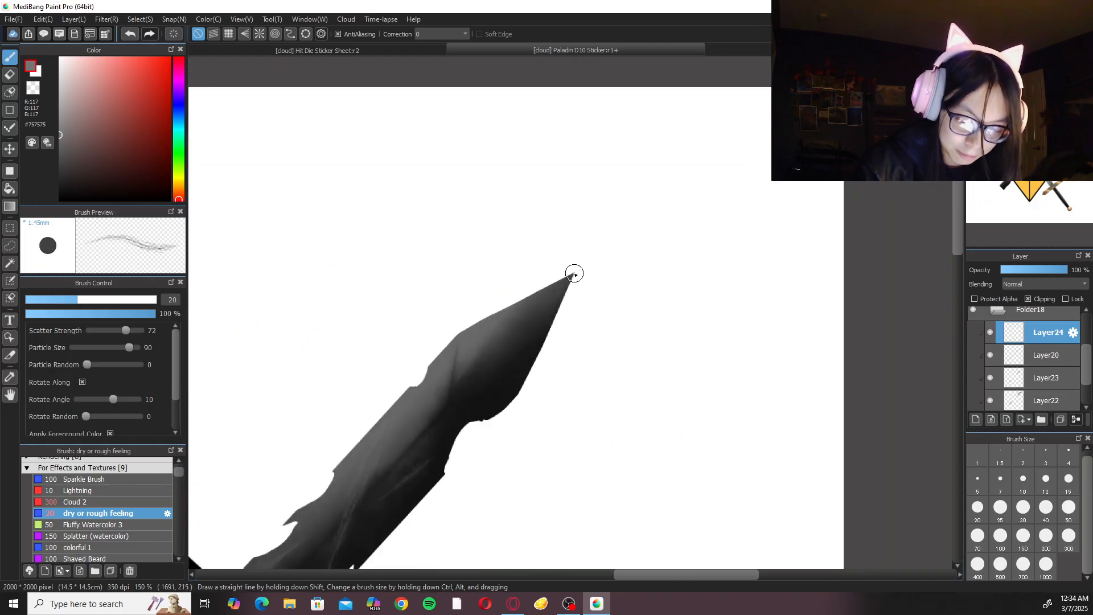
key(ctrl+minus)
key(ctrl+minus)
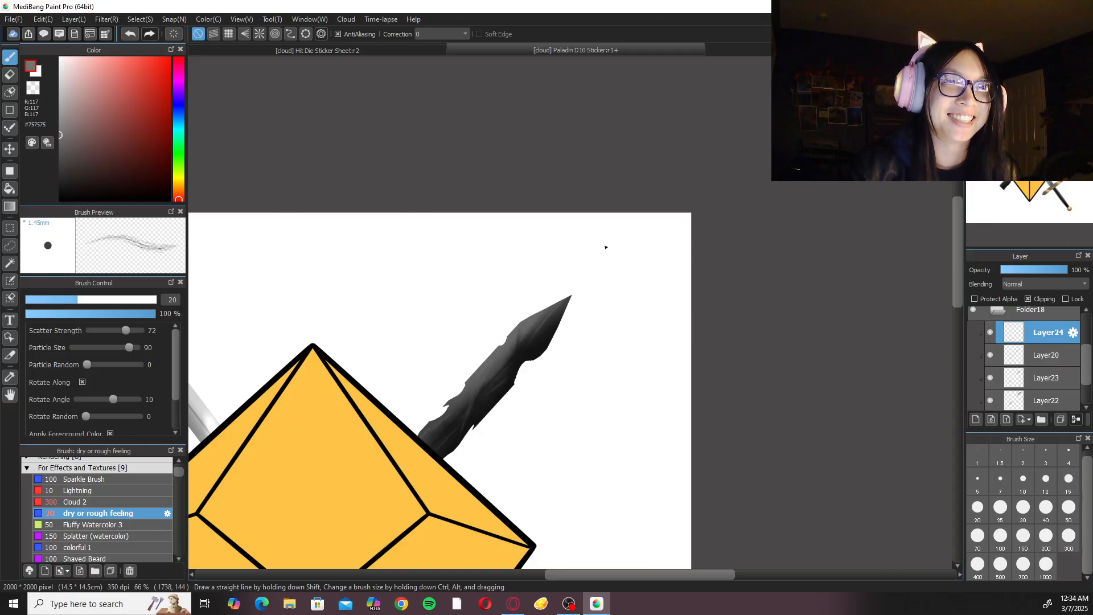
click(1006, 65)
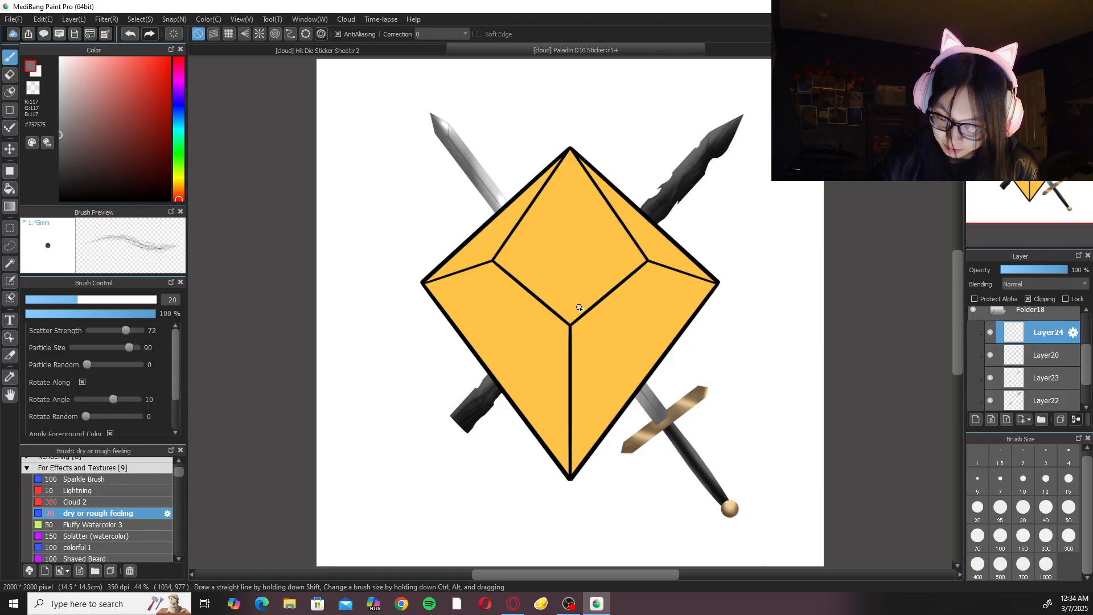
Collapse Folder18 and rename it Oathbreaker Blade.
click(998, 310)
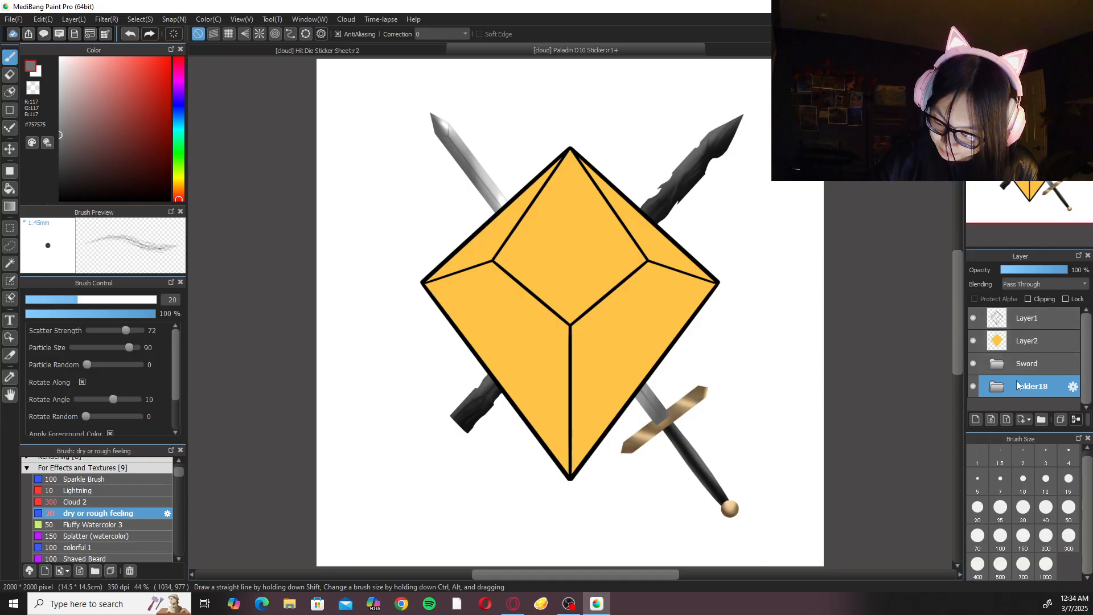
click(1074, 387)
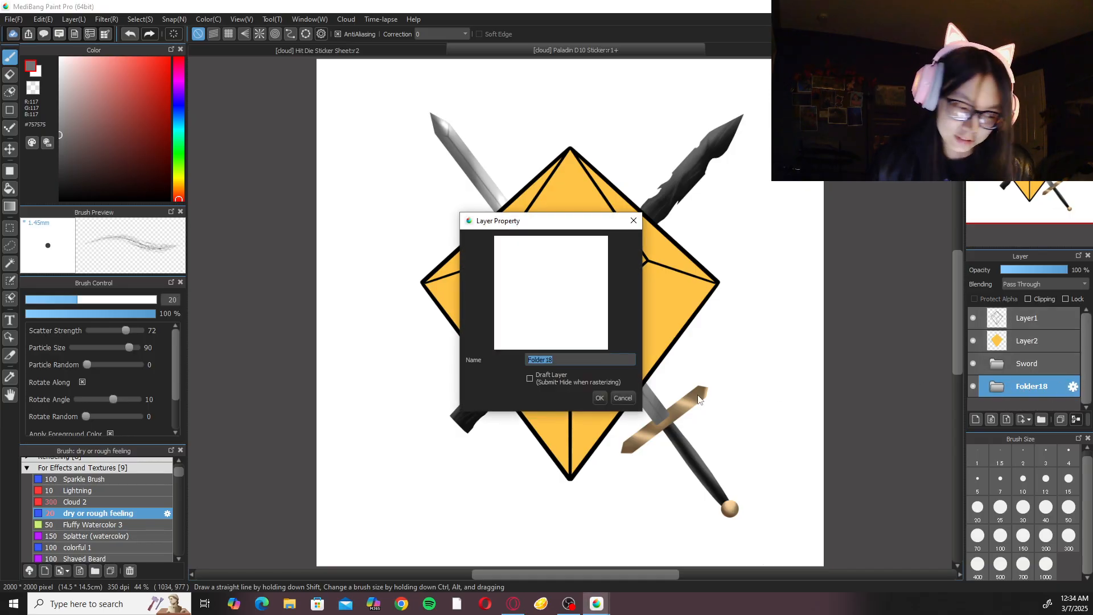
text(Oathbreaker Blade)
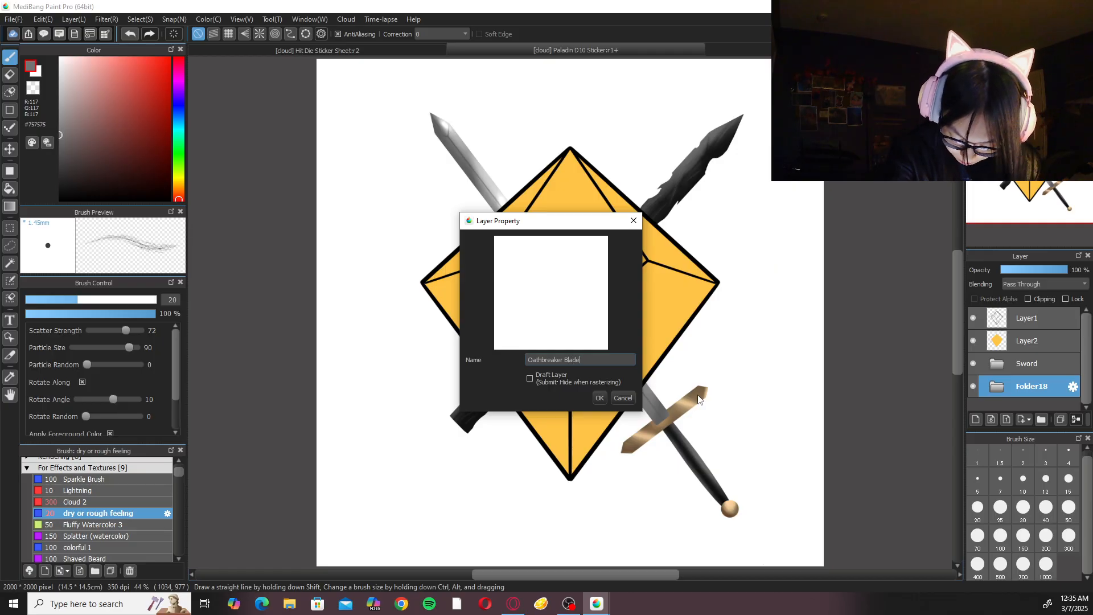
key(Return)
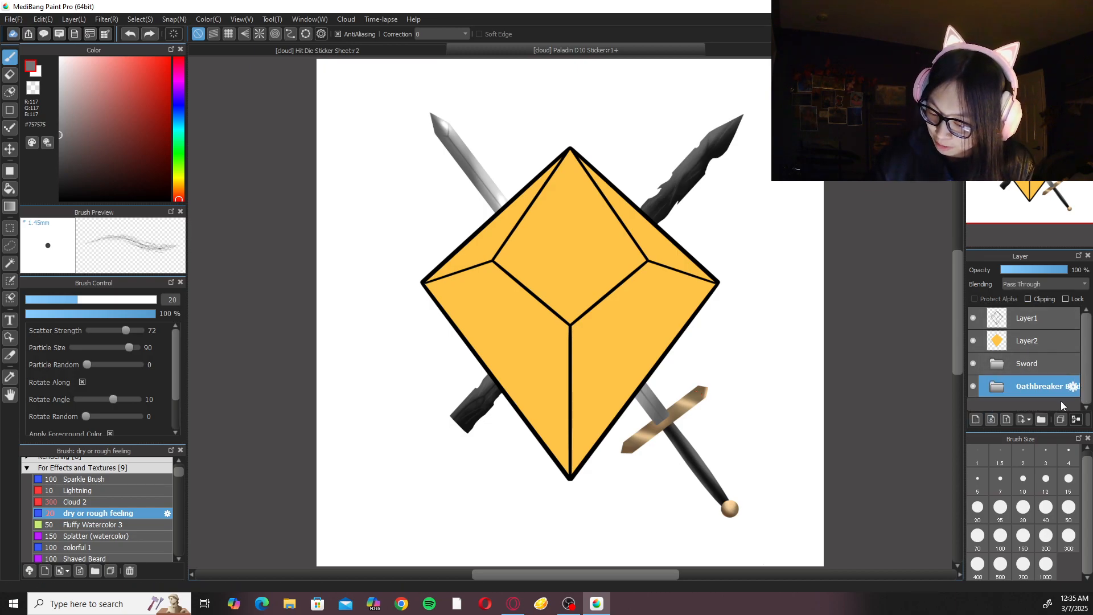
Create a new folder beneath the Oathbreaker Blade folder and add an empty layer inside it.
click(1042, 420)
mouse_move(1071, 397)
mouse_down()
mouse_move(1058, 370)
mouse_move(1052, 401)
mouse_up()
key(ctrl+z)
key(ctrl+z)
key(ctrl+y)
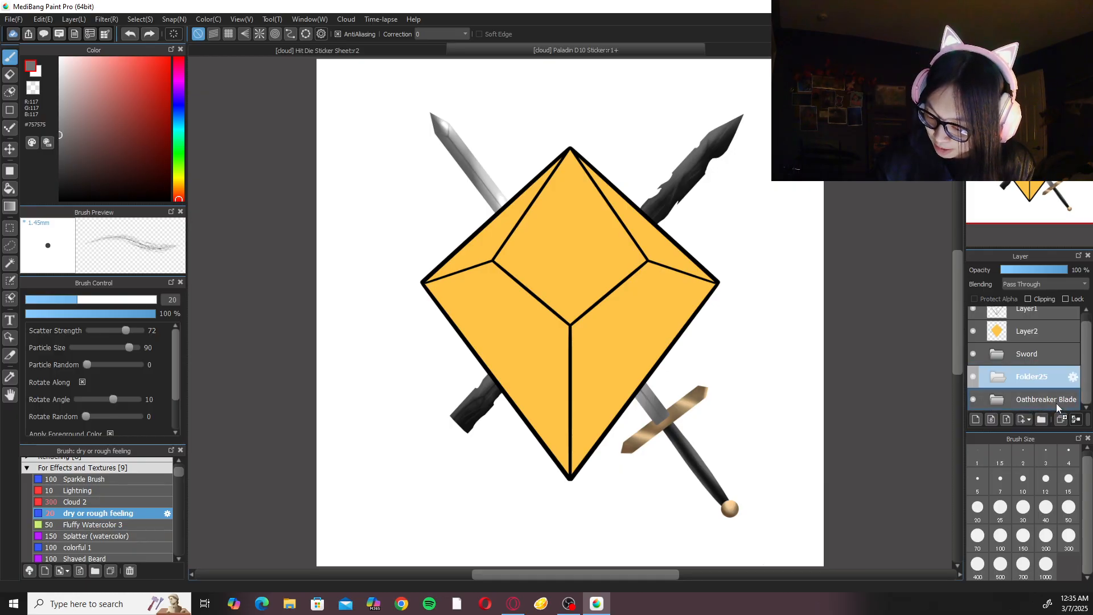
key(ctrl+y)
click(975, 421)
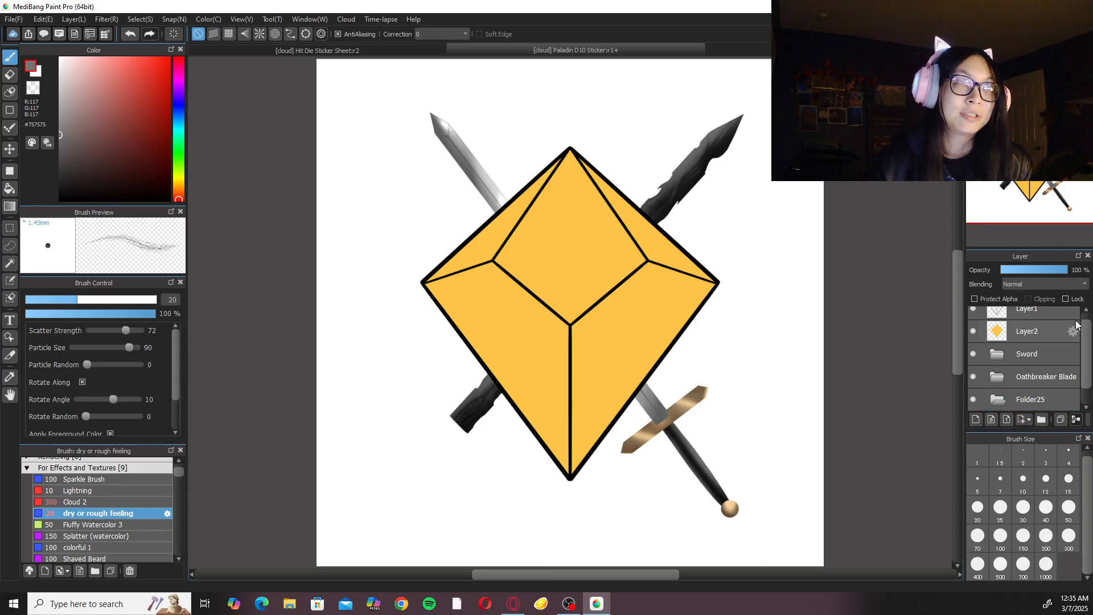
Turn the canvas so the dark blade's stub stands nearly upright and set the foreground colour to brown #623926.
mouse_move(531, 366)
mouse_down()
mouse_move(640, 367)
mouse_move(650, 340)
mouse_up()
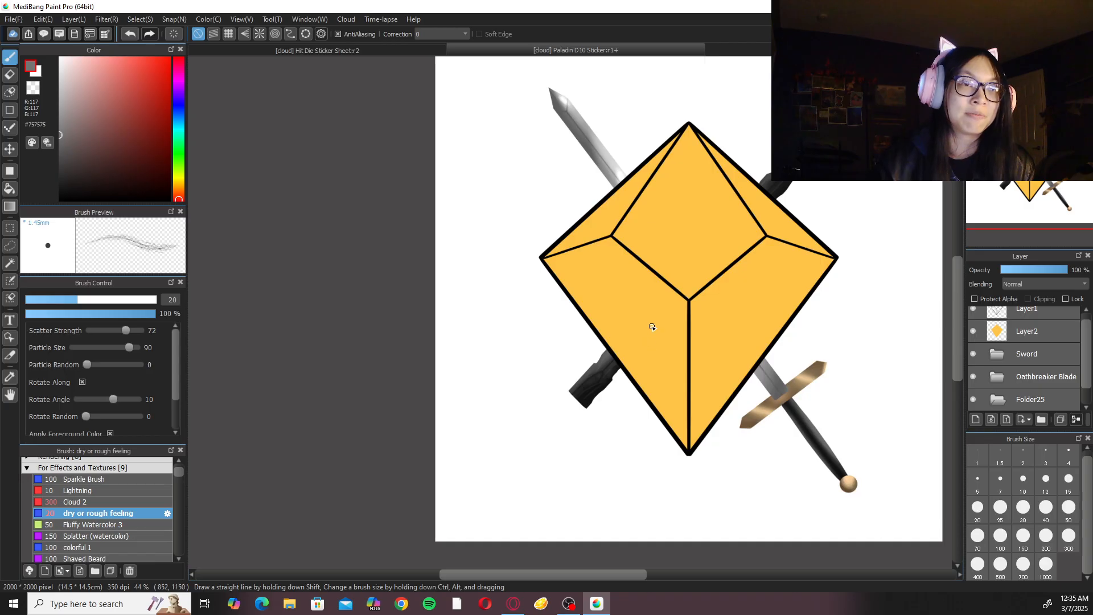
scroll(652, 327, up, 1)
click(1023, 62)
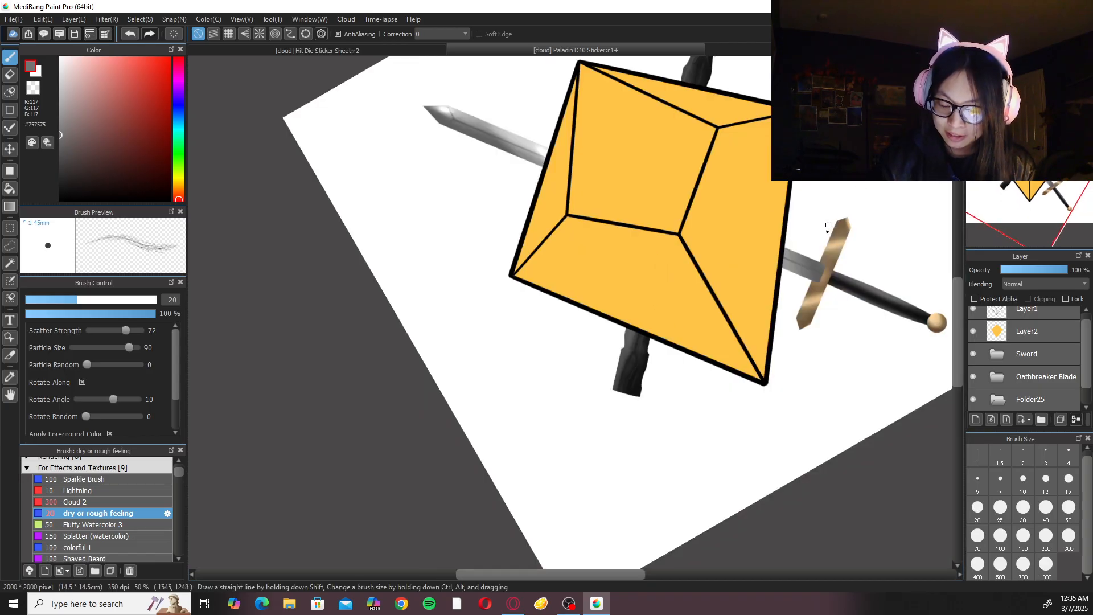
scroll(805, 298, up, 2)
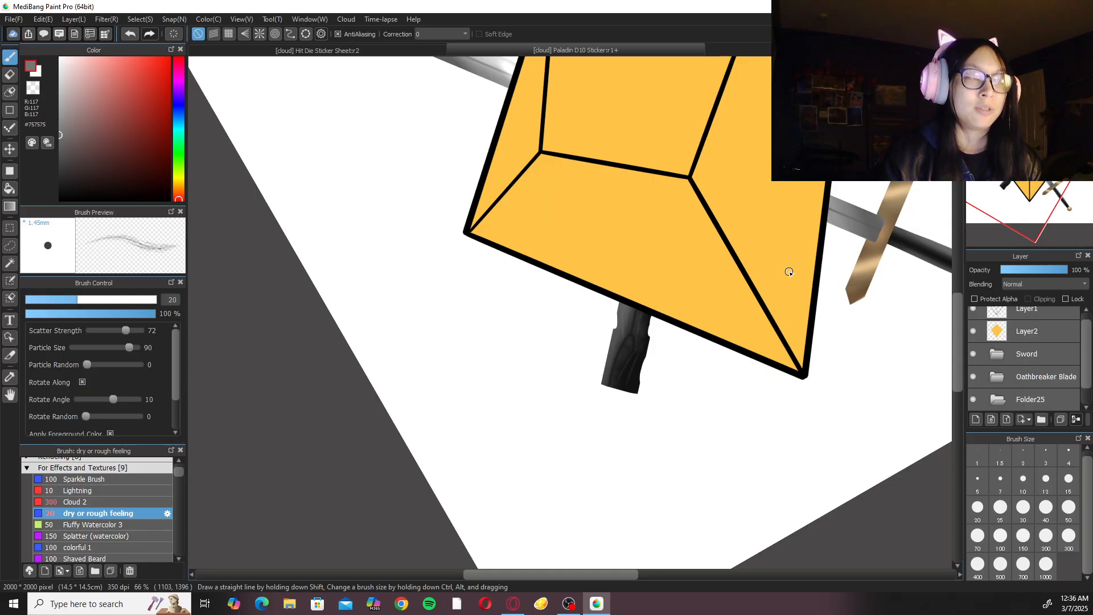
click(181, 192)
drag(181, 192, 181, 189)
mouse_move(74, 140)
mouse_down()
mouse_move(128, 133)
mouse_move(119, 154)
mouse_move(138, 161)
mouse_up()
click(181, 192)
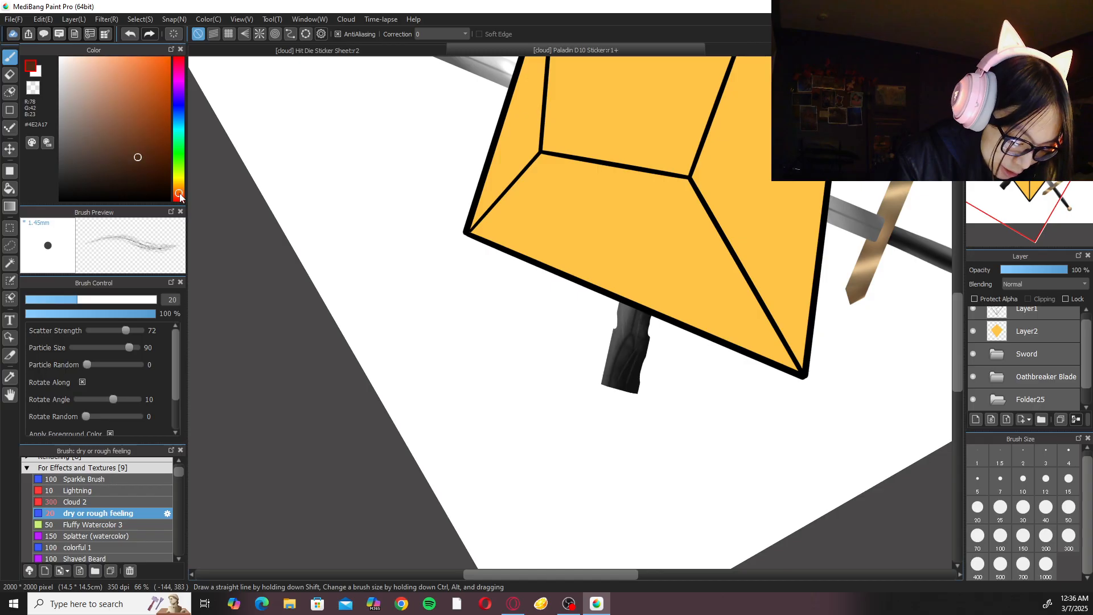
mouse_move(136, 160)
mouse_down()
mouse_move(128, 151)
mouse_move(137, 139)
mouse_up()
drag(182, 192, 177, 193)
drag(107, 147, 127, 146)
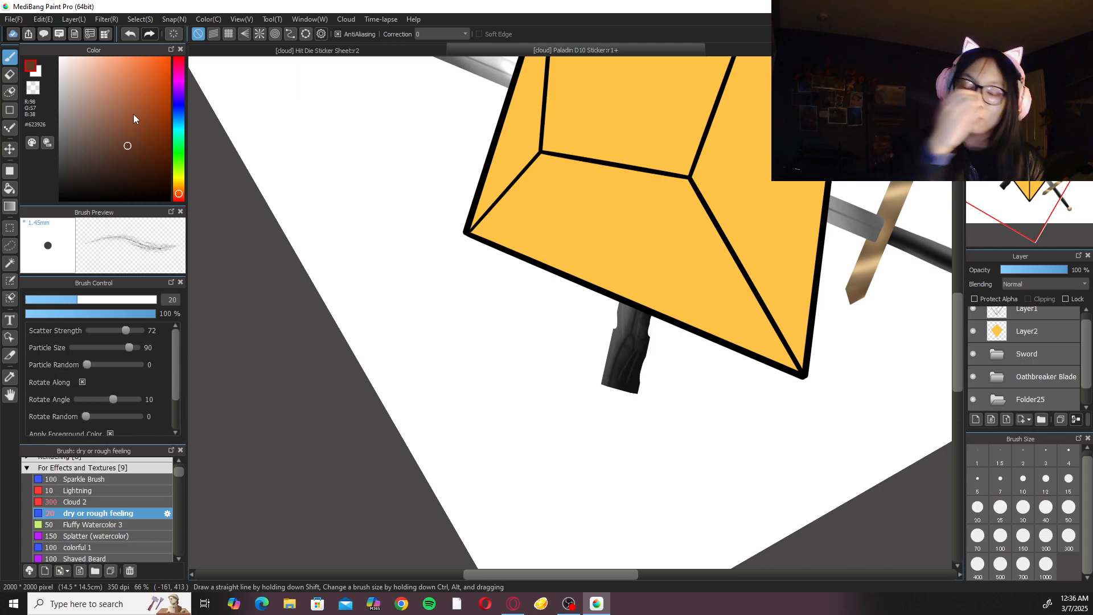
Switch to the Pen brush with correction 40 and size 100.
click(131, 469)
scroll(176, 477, up, 3)
click(140, 465)
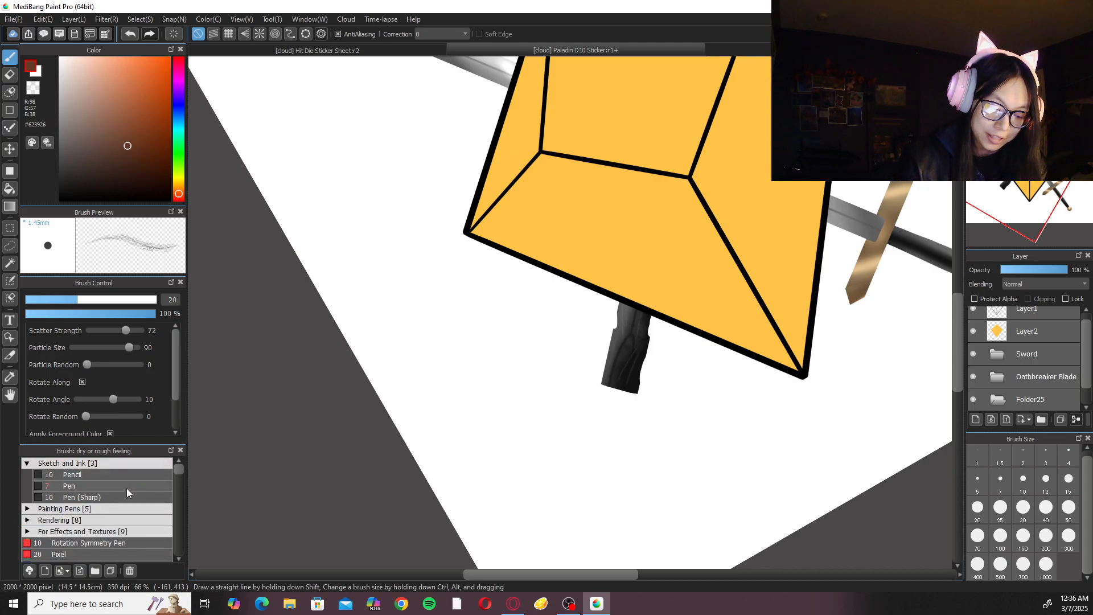
click(128, 487)
click(447, 34)
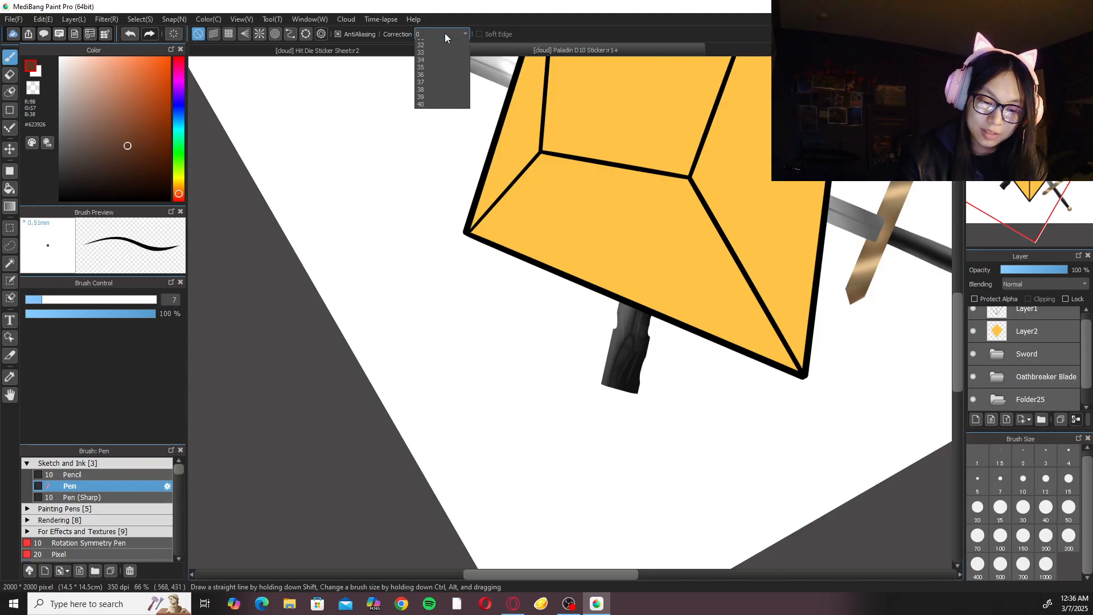
click(428, 333)
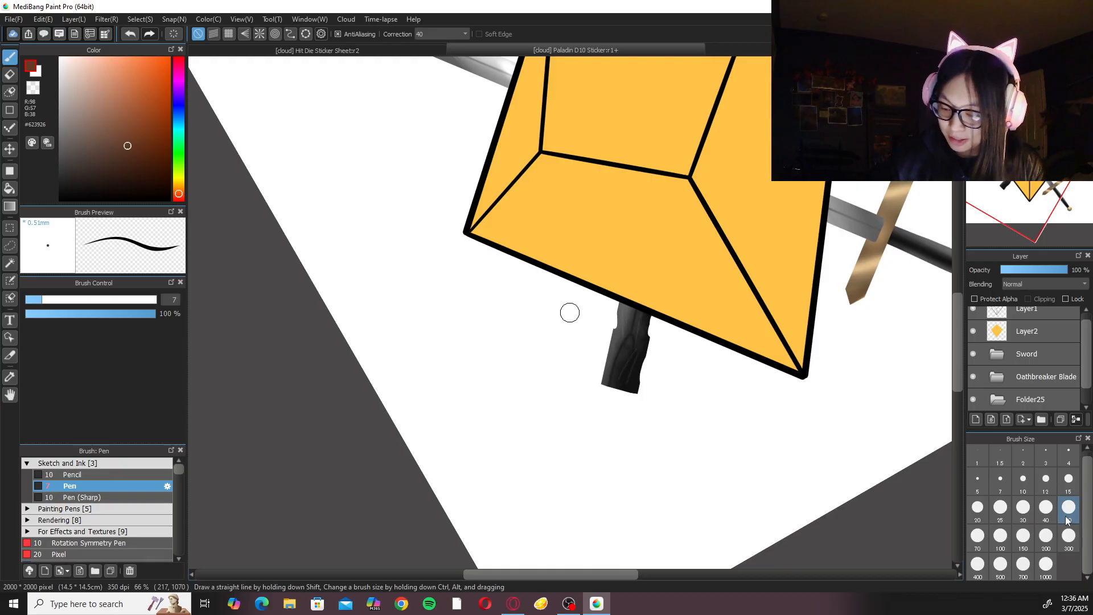
ctrl+alt+drag(434, 324, 568, 310)
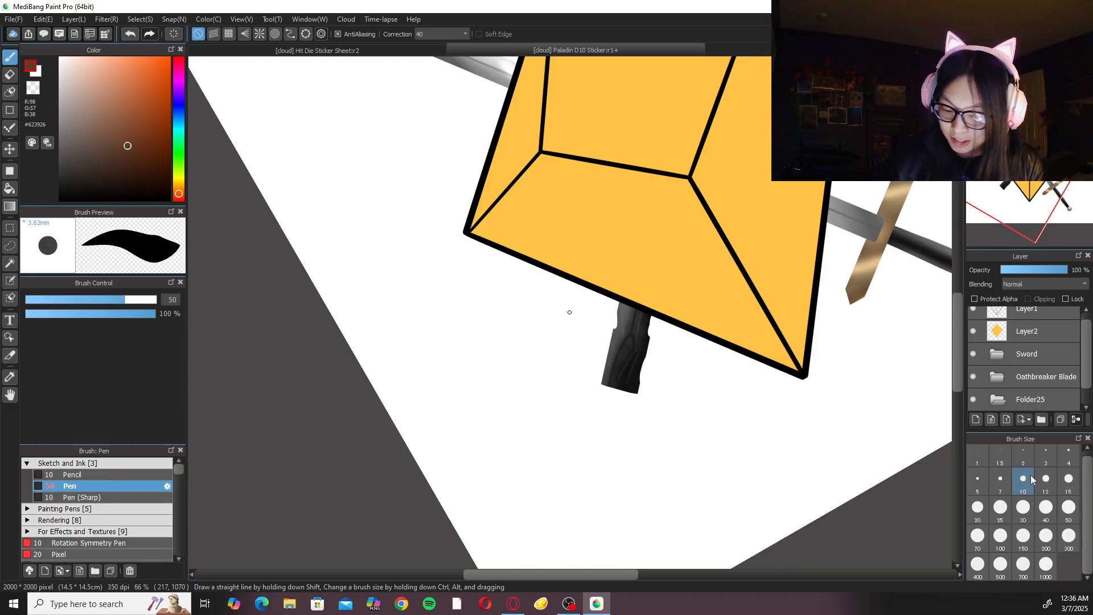
click(1001, 538)
Try a wide brown handle stroke extending down from the dark blade's lower stub.
drag(618, 380, 598, 538)
key(ctrl+z)
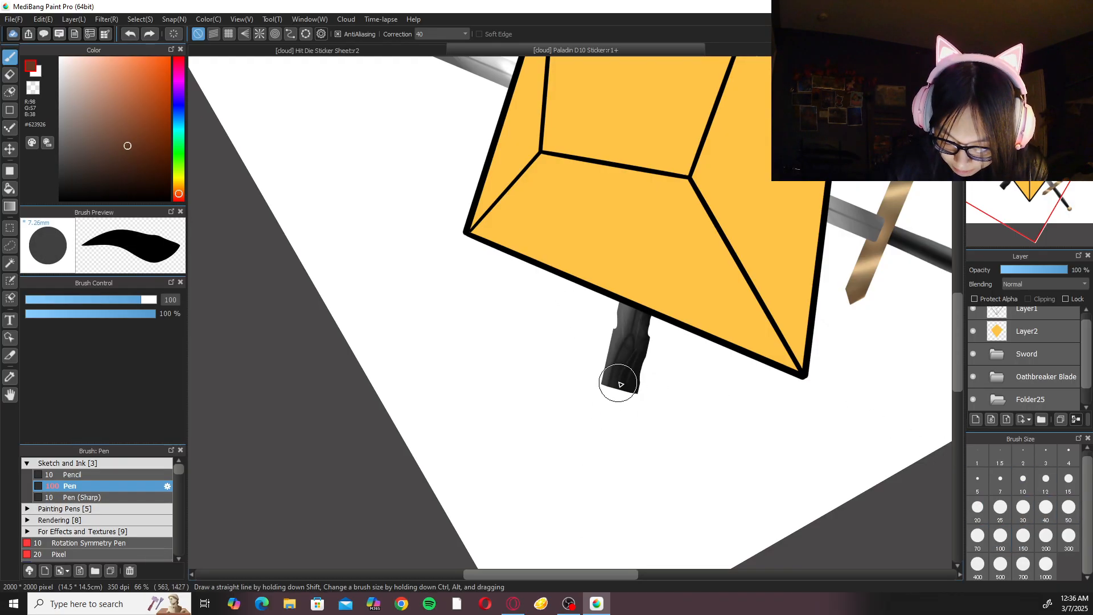
key(ctrl+z)
key(ctrl+shift+n)
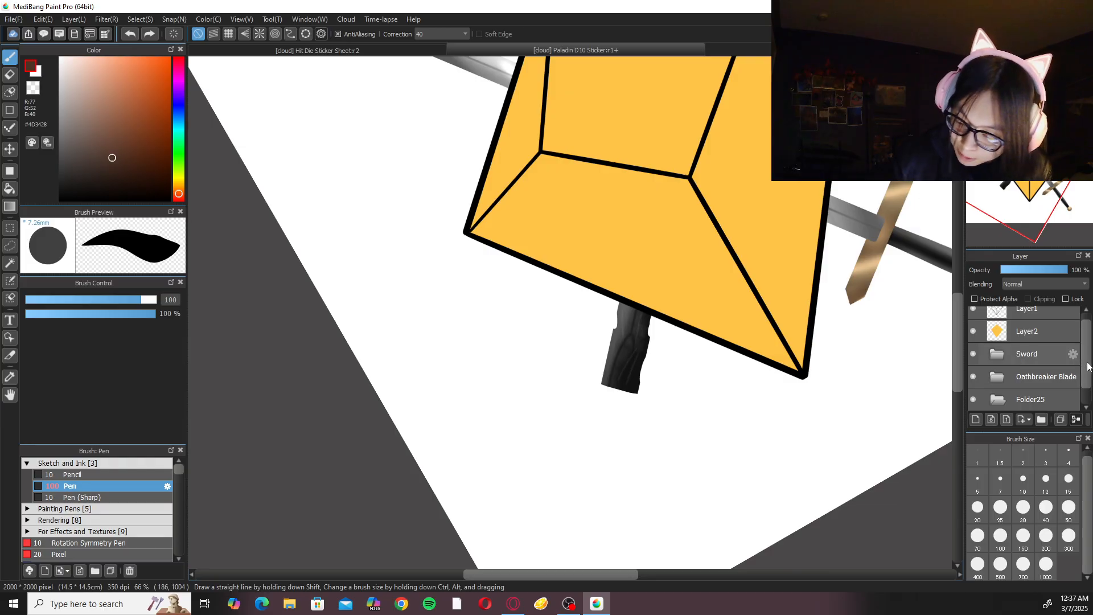
drag(1088, 366, 1085, 399)
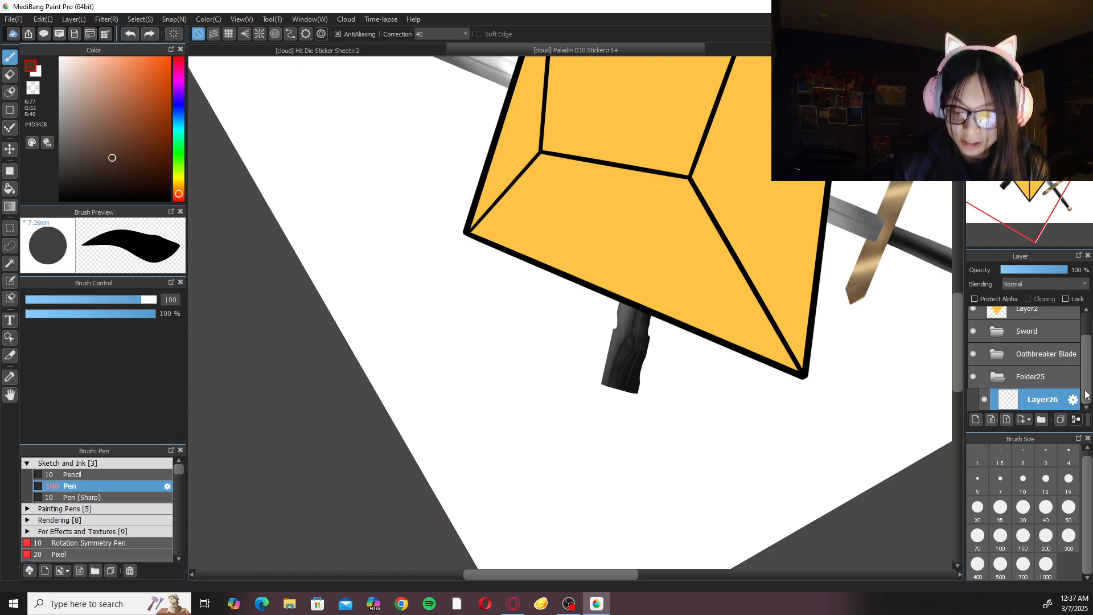
Paint a tapering #4D3428 brown handle down from the dark blade's stub with the size 100 Pen, undoing the strokes that miss the shape.
mouse_move(617, 390)
mouse_down()
mouse_move(579, 557)
mouse_move(608, 430)
mouse_move(584, 538)
mouse_up()
key(ctrl+z)
key(ctrl+z)
mouse_move(605, 395)
mouse_down()
mouse_move(587, 497)
mouse_move(601, 522)
mouse_move(593, 494)
mouse_move(600, 521)
mouse_move(624, 367)
mouse_up()
key(ctrl+z)
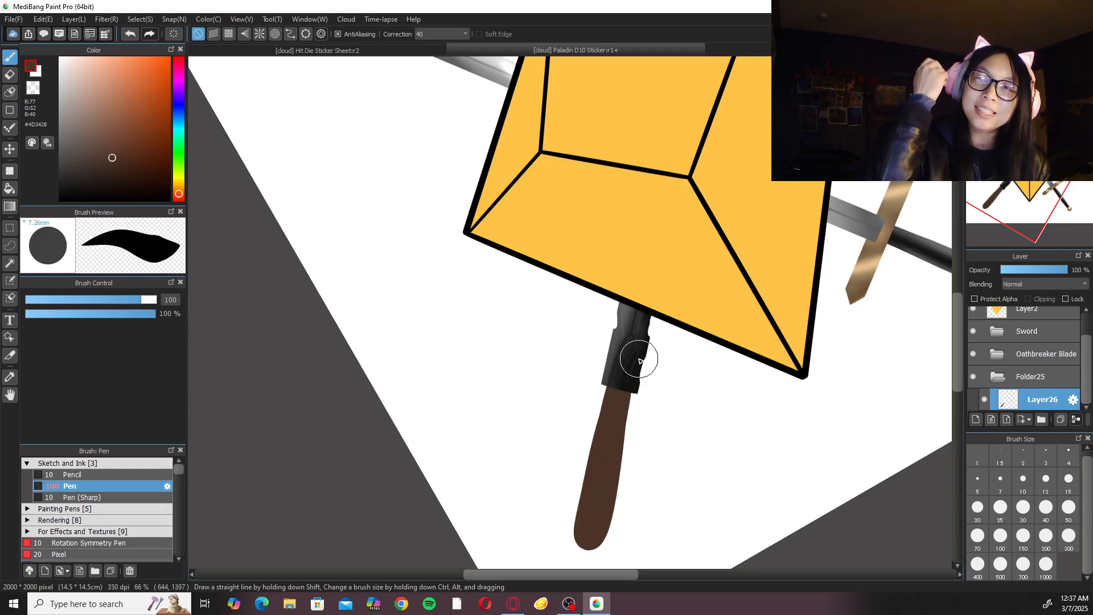
Thicken and slightly lengthen the handle's lower end with overlapping brown strokes.
scroll(640, 361, down, 2)
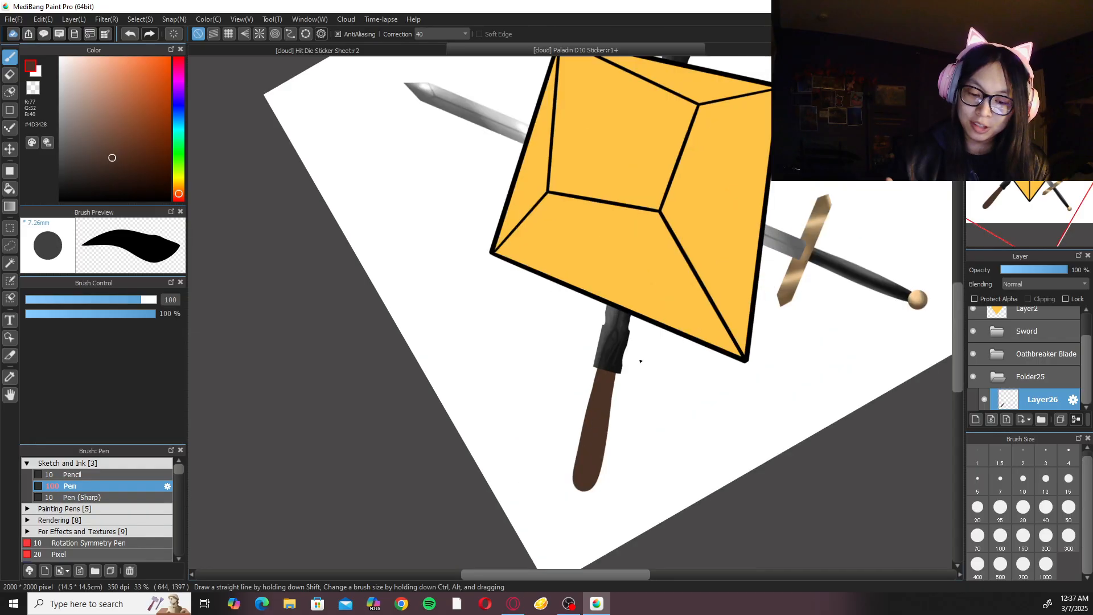
scroll(620, 495, up, 2)
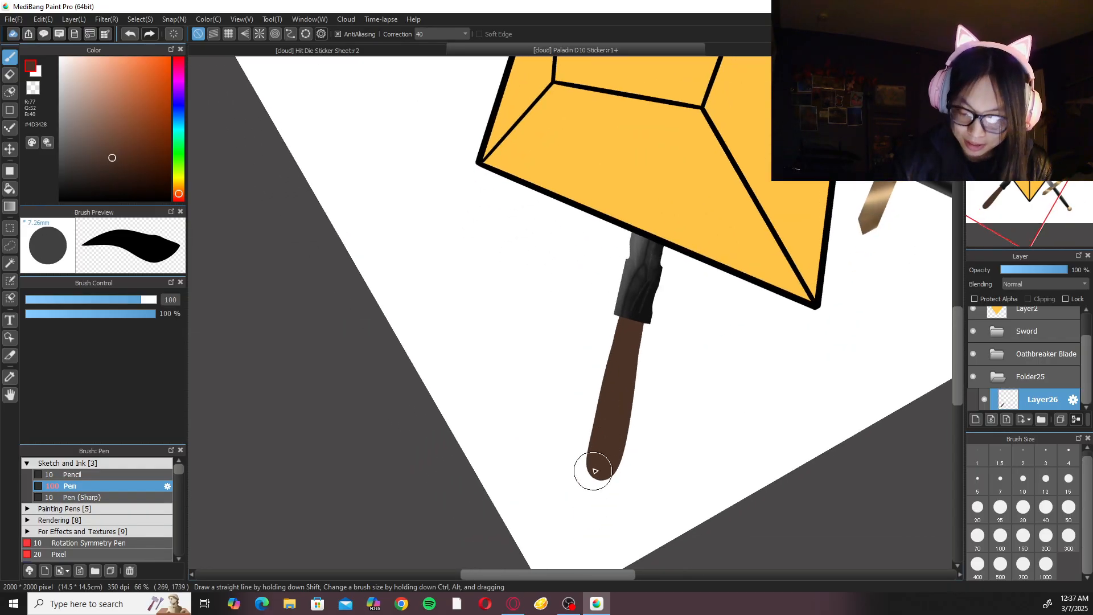
mouse_move(597, 476)
mouse_down()
mouse_move(613, 386)
mouse_move(593, 481)
mouse_move(600, 442)
mouse_up()
mouse_move(597, 485)
mouse_down()
mouse_move(625, 381)
mouse_move(595, 487)
mouse_move(610, 390)
mouse_move(592, 483)
mouse_move(630, 389)
mouse_move(609, 476)
mouse_move(629, 361)
mouse_up()
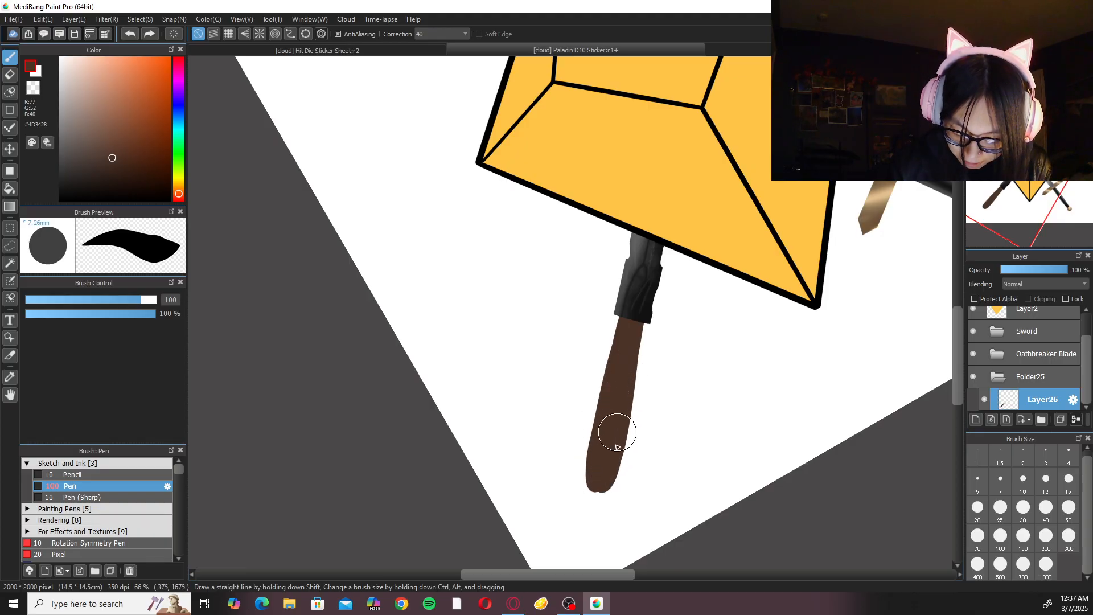
drag(610, 483, 642, 383)
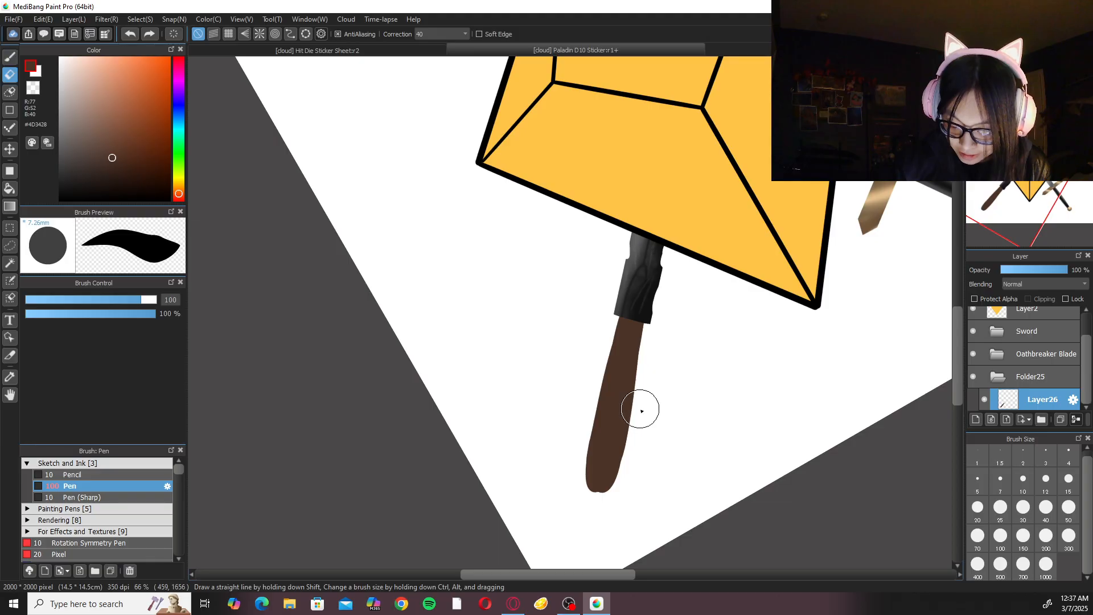
Set the eraser size to 50 and fill out both edges of the handle's upper part with the Pen at size 20.
key(e)
click(1069, 509)
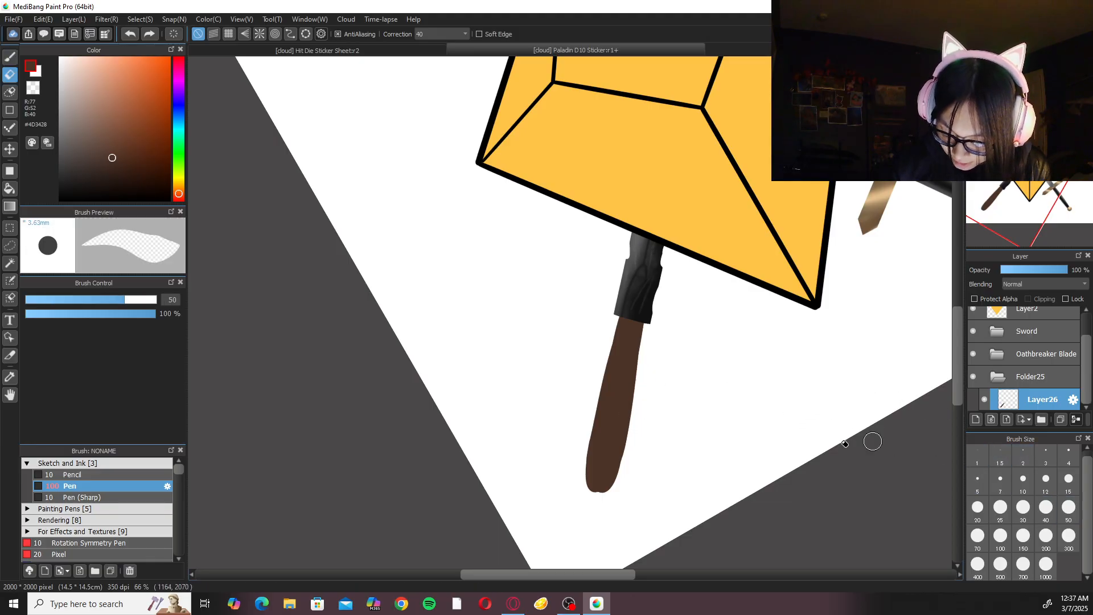
key(b)
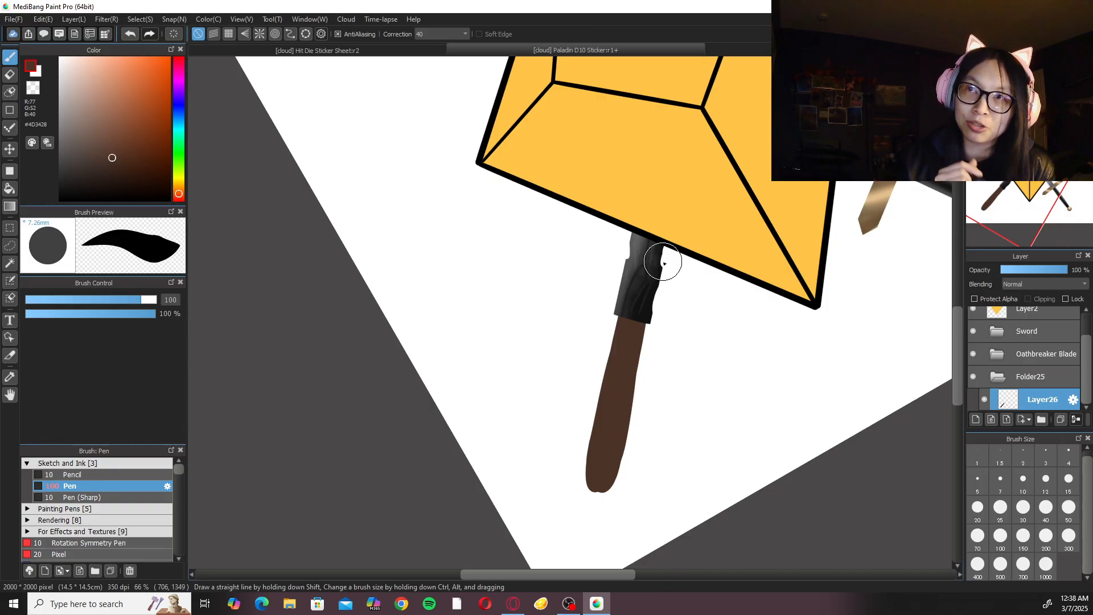
click(977, 508)
key(ctrl+plus)
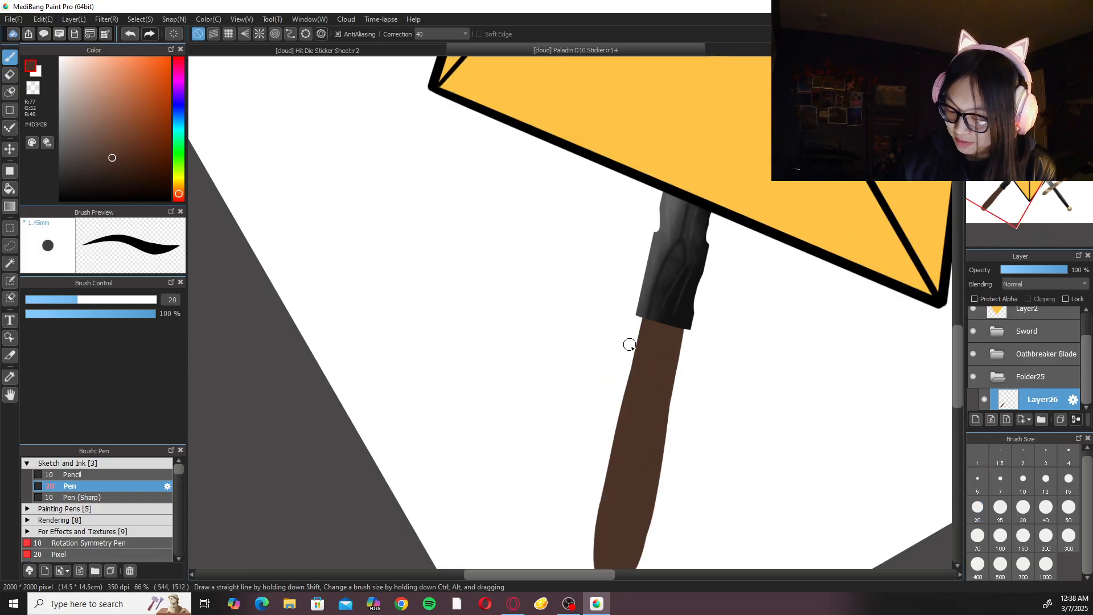
drag(672, 359, 659, 450)
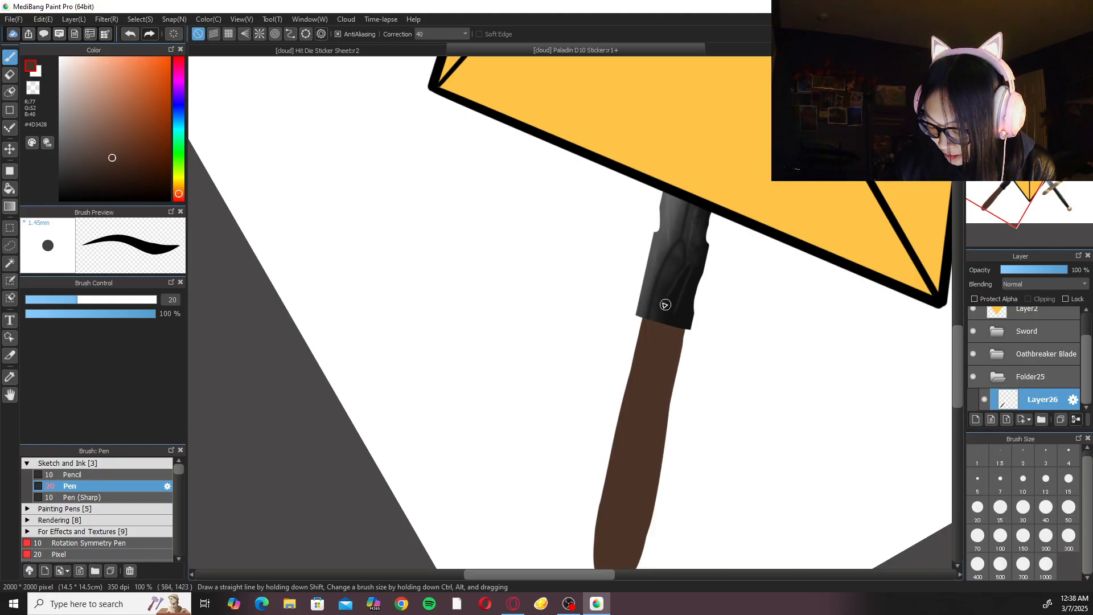
drag(637, 343, 617, 456)
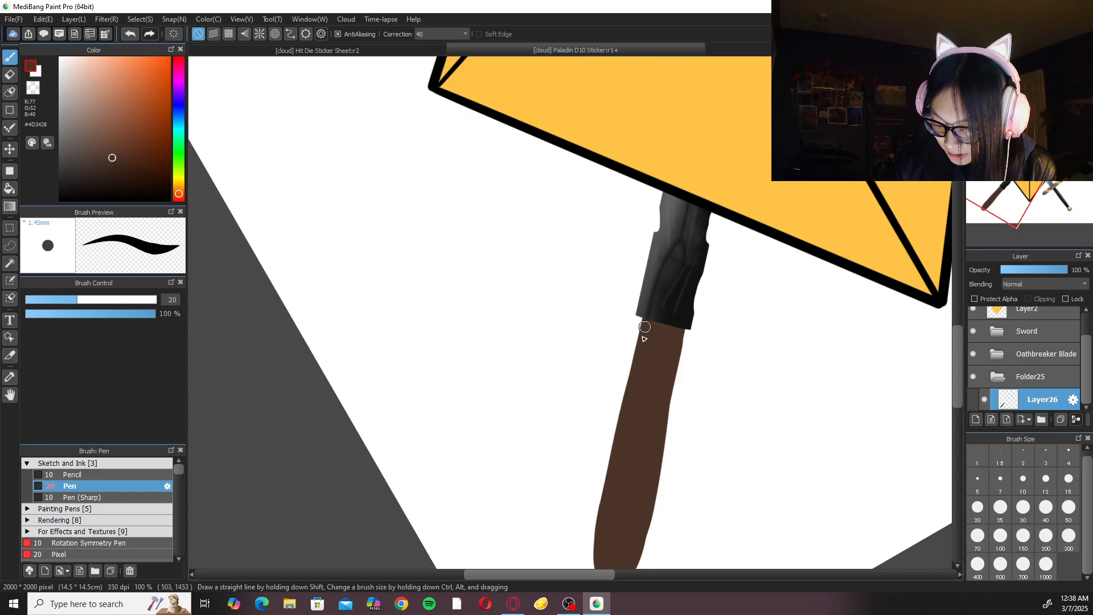
drag(656, 390, 628, 351)
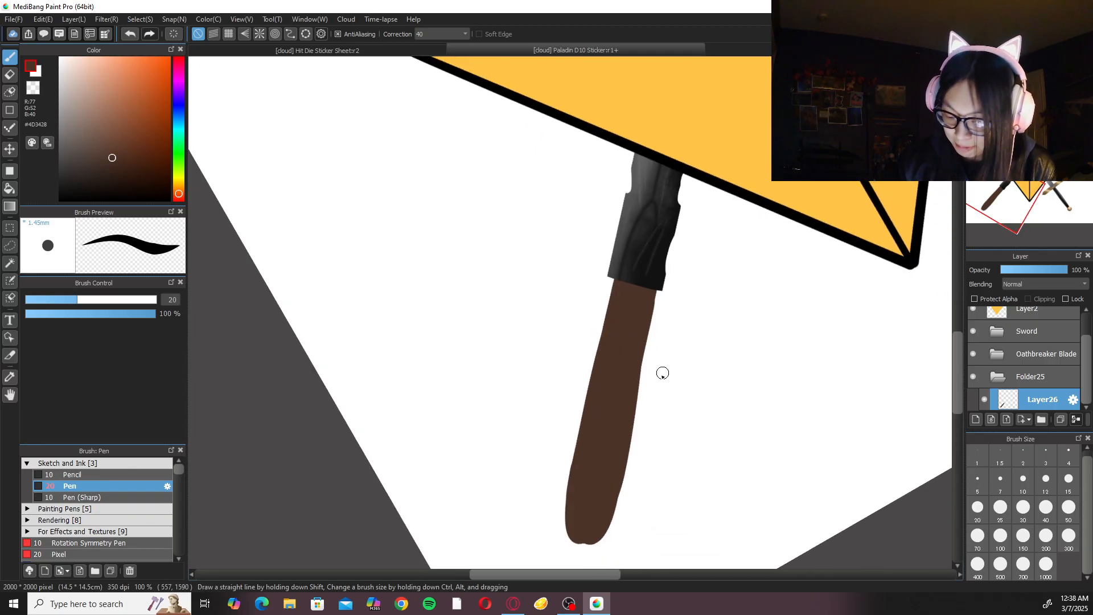
Smooth the handle's left edge with the size 50 eraser, from the dark stub down towards the tip.
key(e)
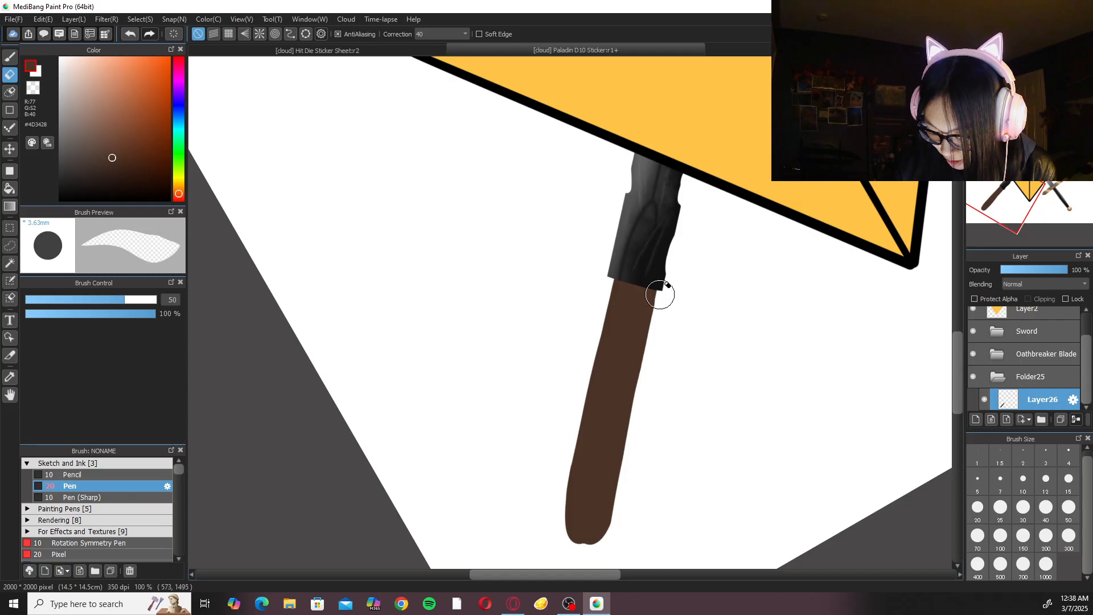
drag(601, 291, 571, 414)
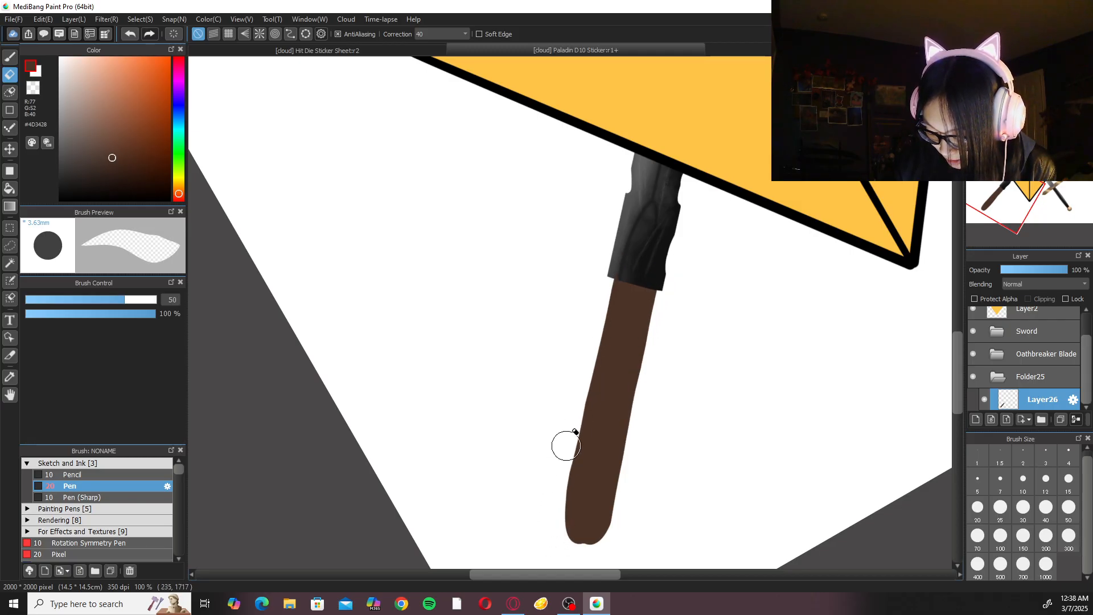
drag(584, 364, 554, 515)
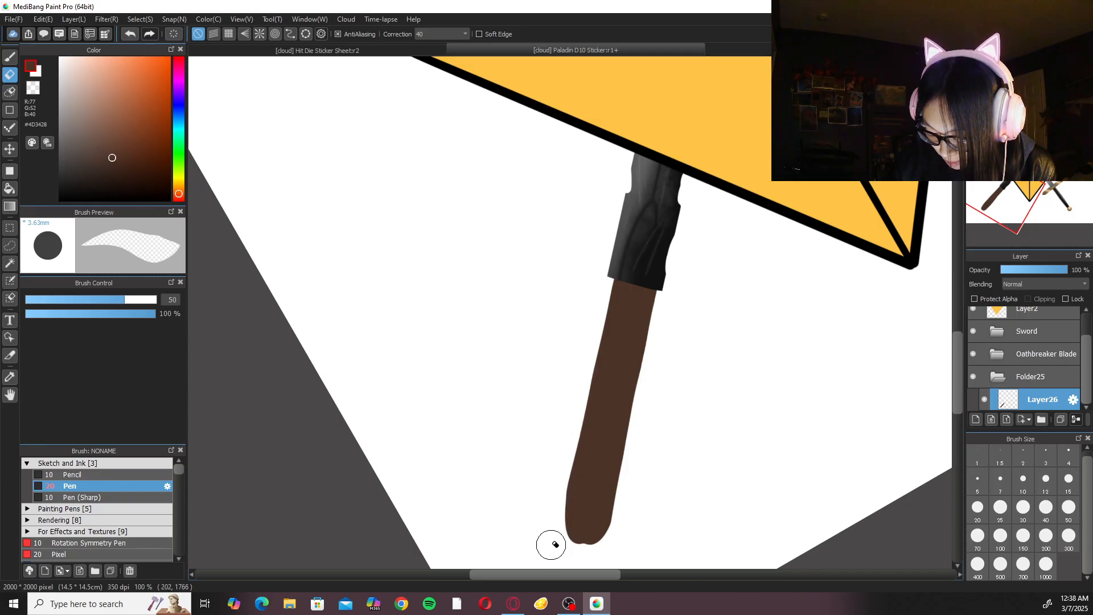
key(b)
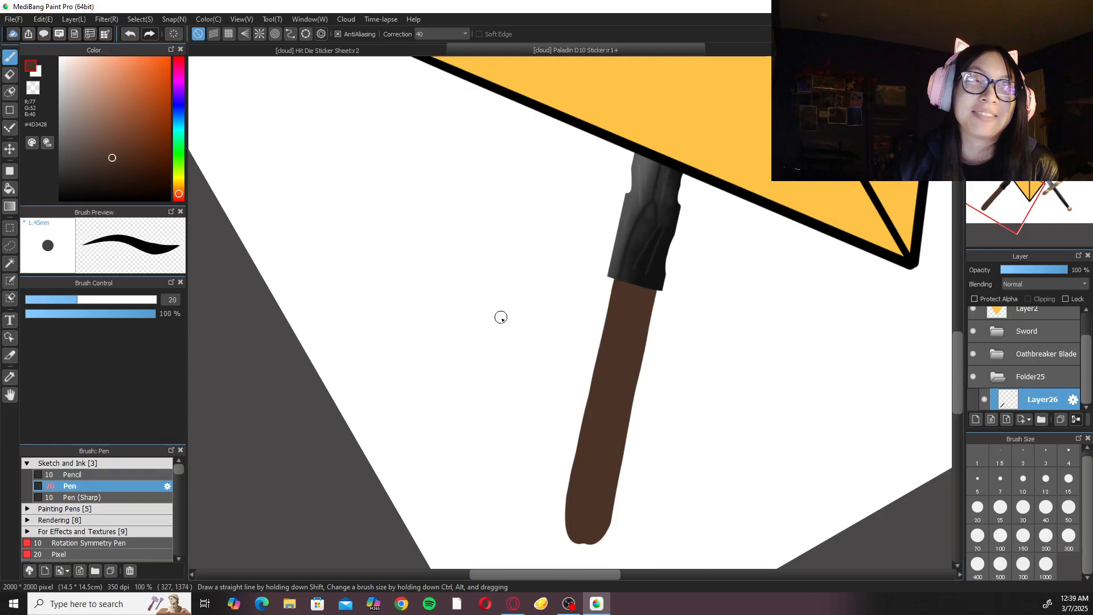
Erase a thin strip along the handle's right edge below the dark stub to straighten it.
scroll(502, 315, down, 5)
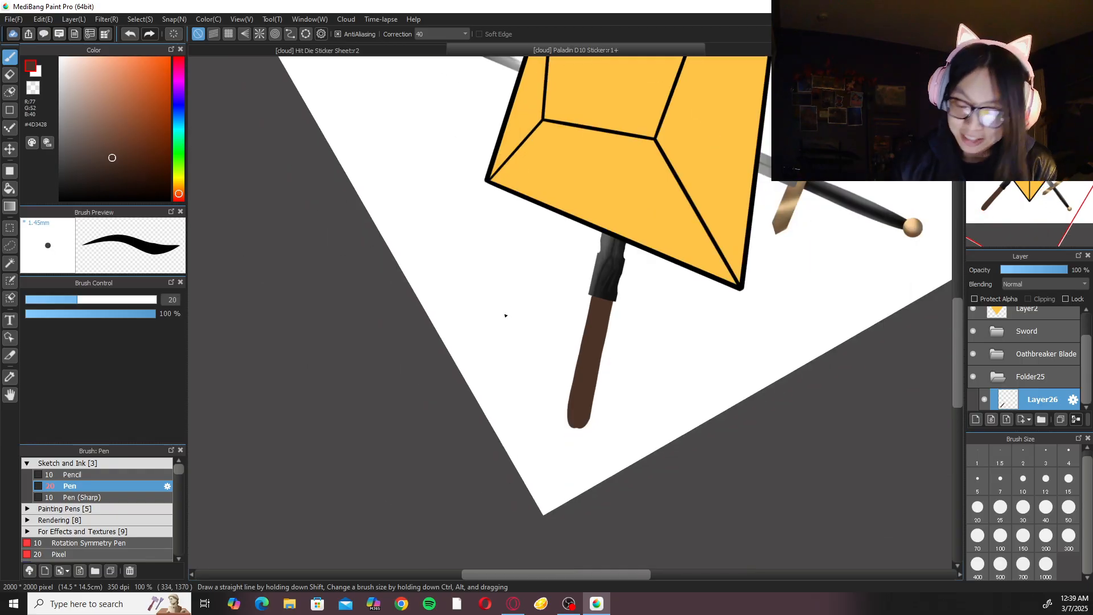
scroll(733, 272, up, 4)
scroll(733, 272, up, 2)
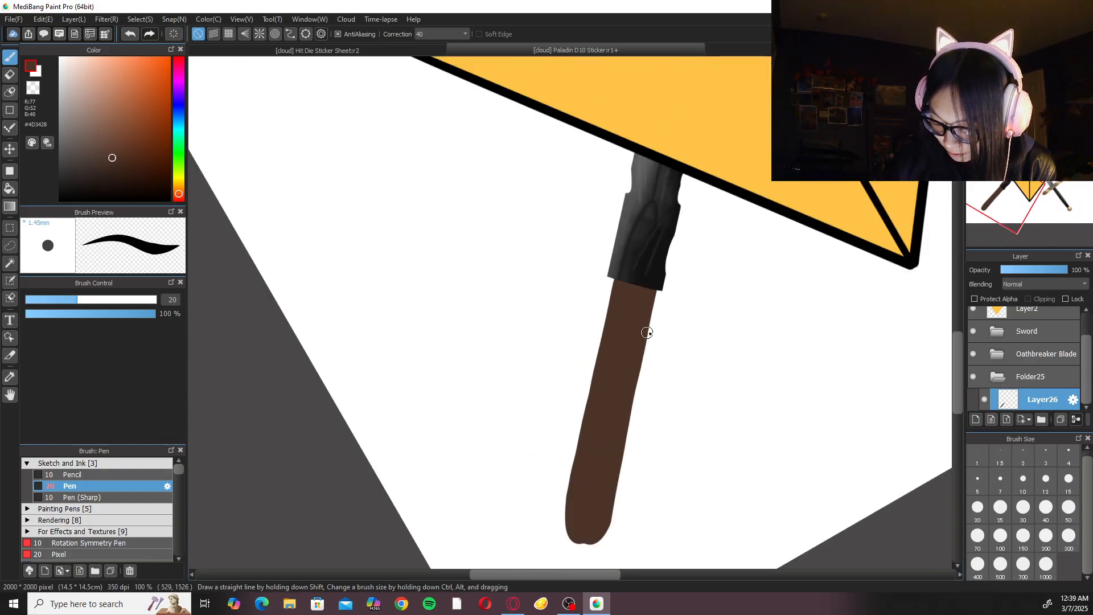
key(e)
mouse_move(645, 387)
mouse_down()
mouse_move(663, 279)
mouse_move(639, 410)
mouse_up()
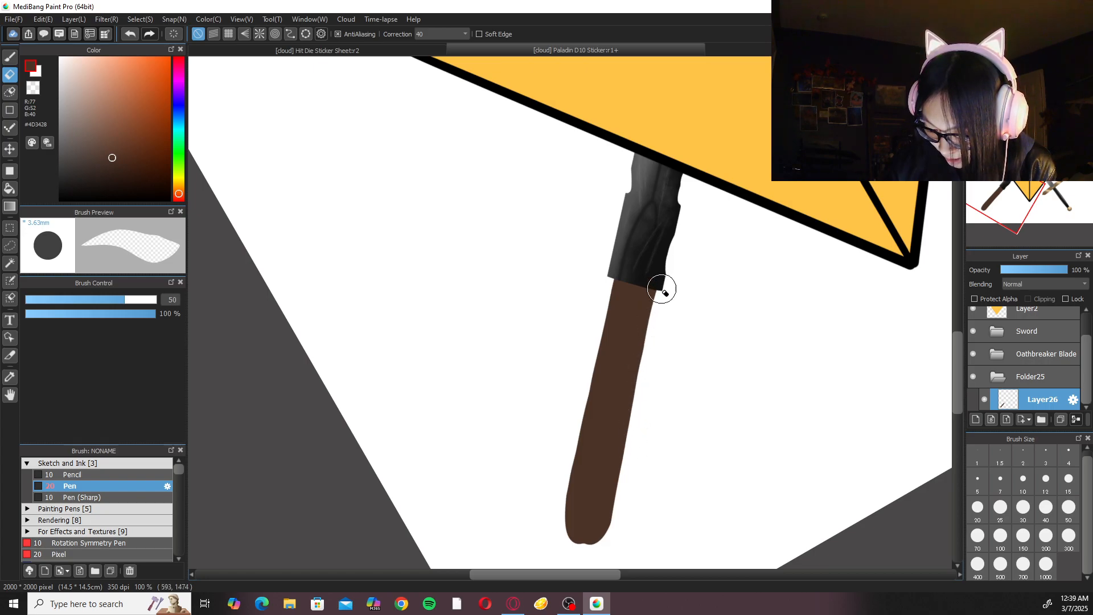
drag(653, 314, 635, 417)
drag(664, 272, 642, 373)
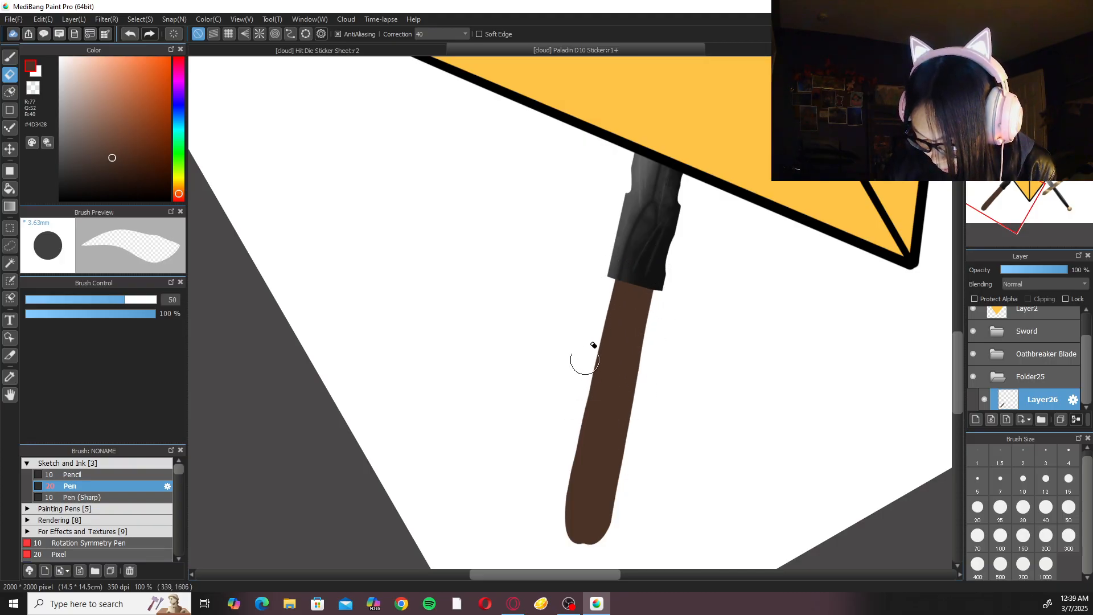
Examine the handle's shape against the whole sticker with the canvas unrotated, and turn the canvas back to the upright handle.
key(ctrl+minus)
key(ctrl+minus)
key(ctrl+minus)
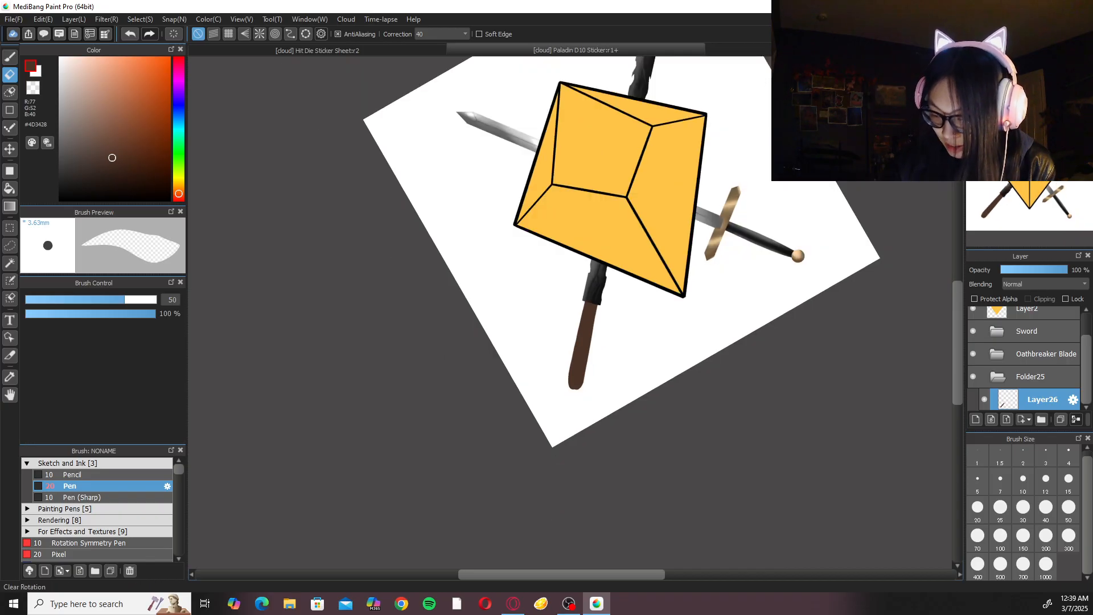
key(Up)
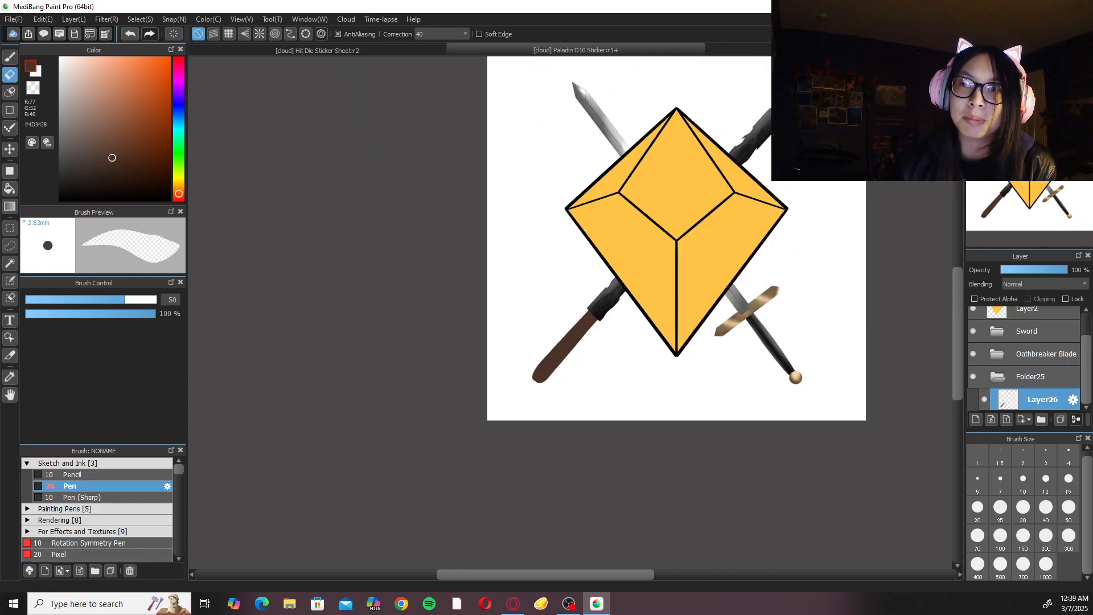
key(ctrl+plus)
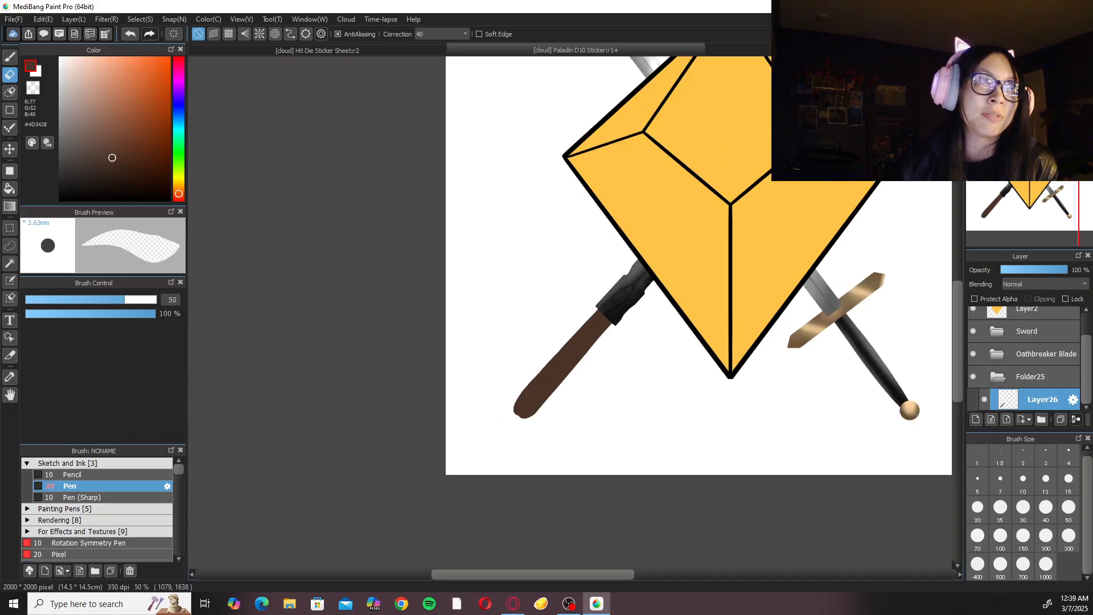
key(Left)
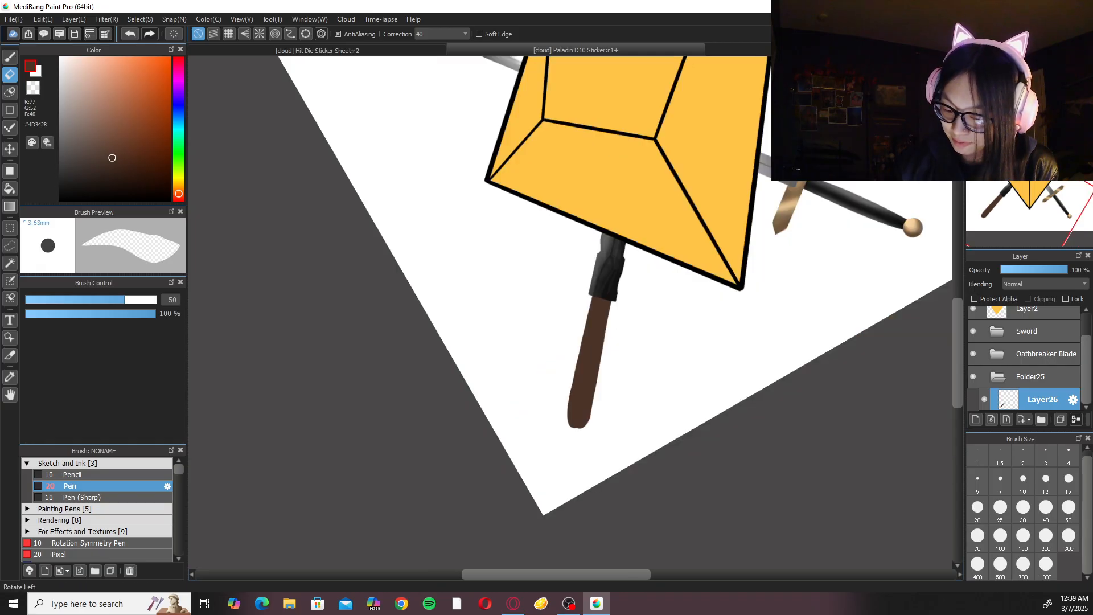
key(ctrl+plus)
key(ctrl+plus)
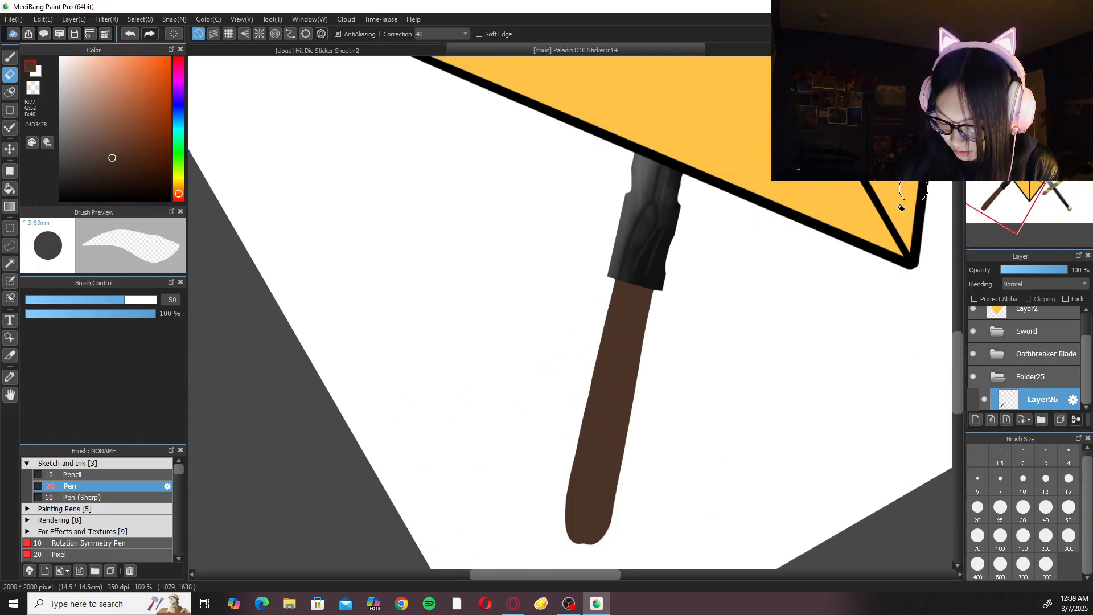
Fill the notch in the handle's lower tip with the size 20 brown Pen so the end is evenly rounded.
key(b)
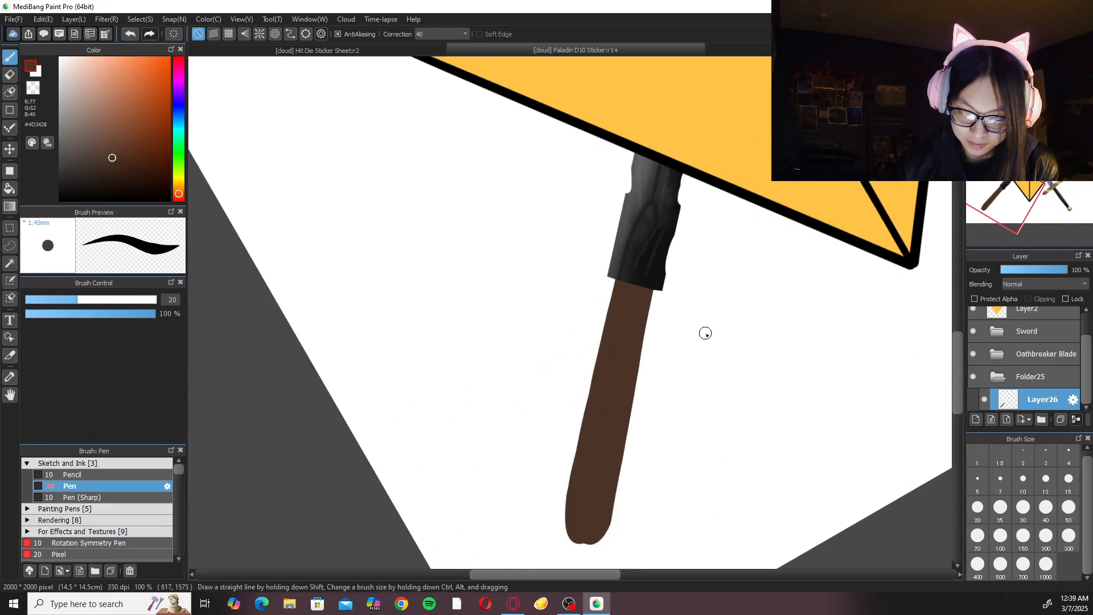
key(Right)
key(Right)
key(Right)
key(Right)
mouse_move(438, 320)
mouse_down()
mouse_move(554, 413)
mouse_move(444, 357)
mouse_up()
key(ctrl+plus)
key(ctrl+plus)
key(ctrl+plus)
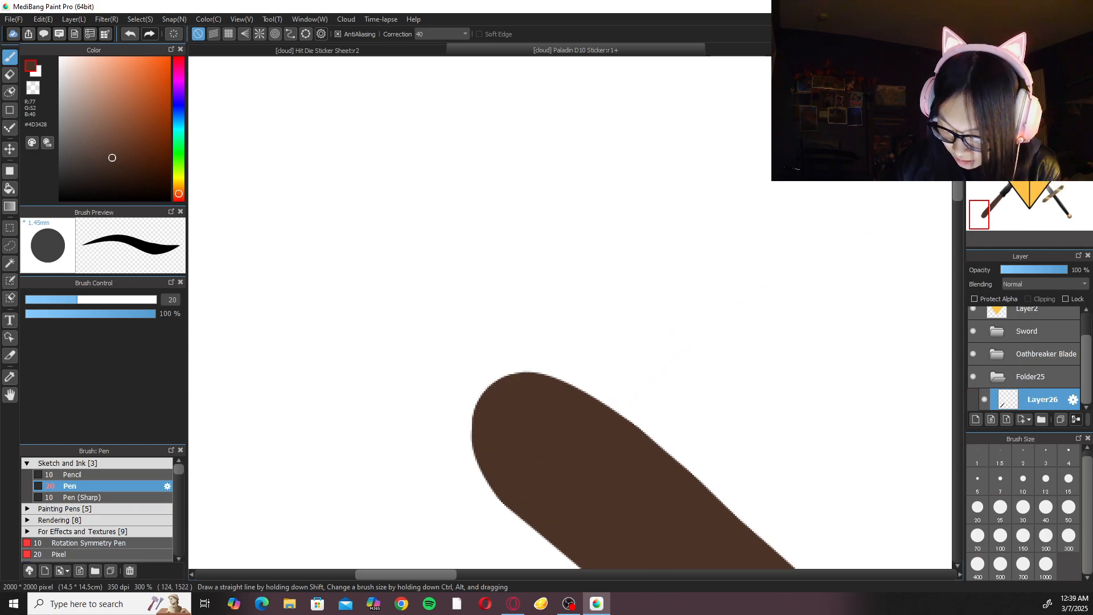
key(ctrl+minus)
key(ctrl+minus)
key(ctrl+plus)
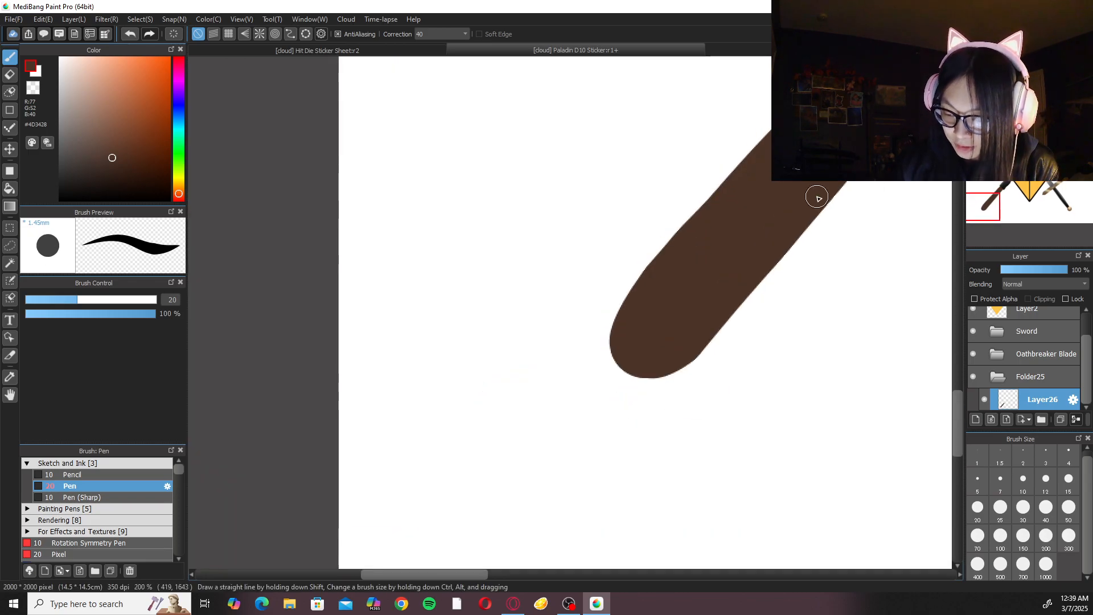
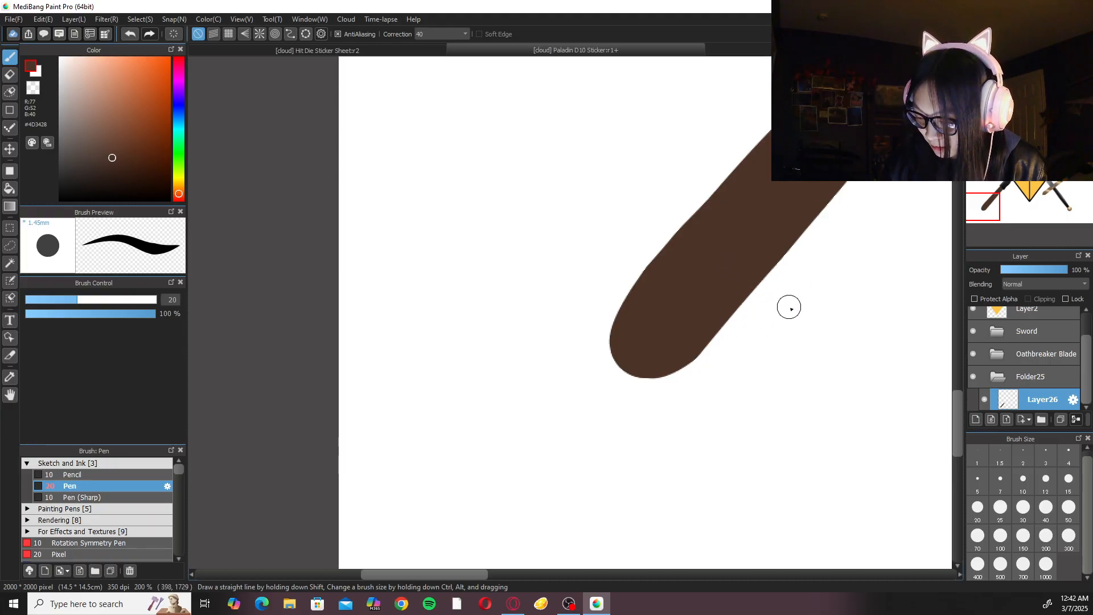
Set the drawing colour to near-black #0A0909 and add a new layer above the brown handle's layer in Folder25.
scroll(789, 307, down, 3)
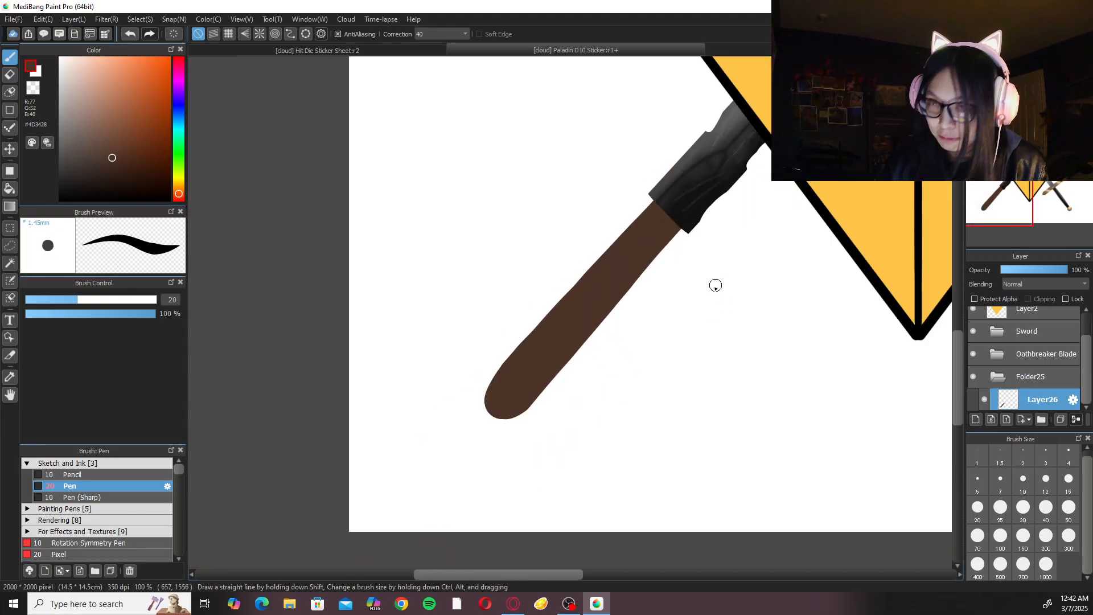
mouse_move(72, 169)
mouse_down()
mouse_move(51, 192)
mouse_move(61, 200)
mouse_up()
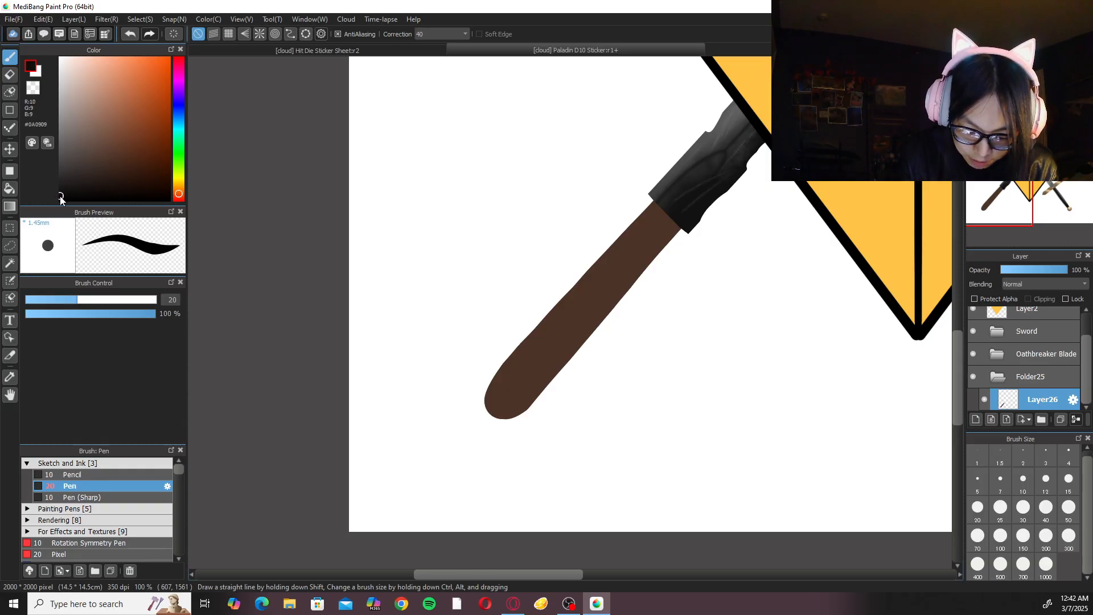
double_click(515, 8)
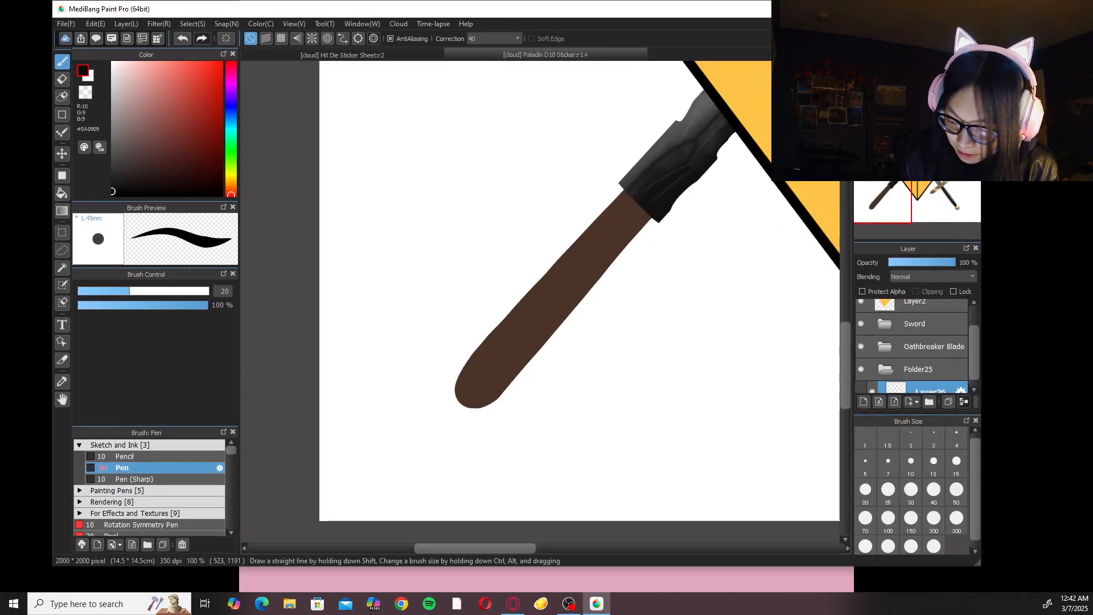
click(943, 8)
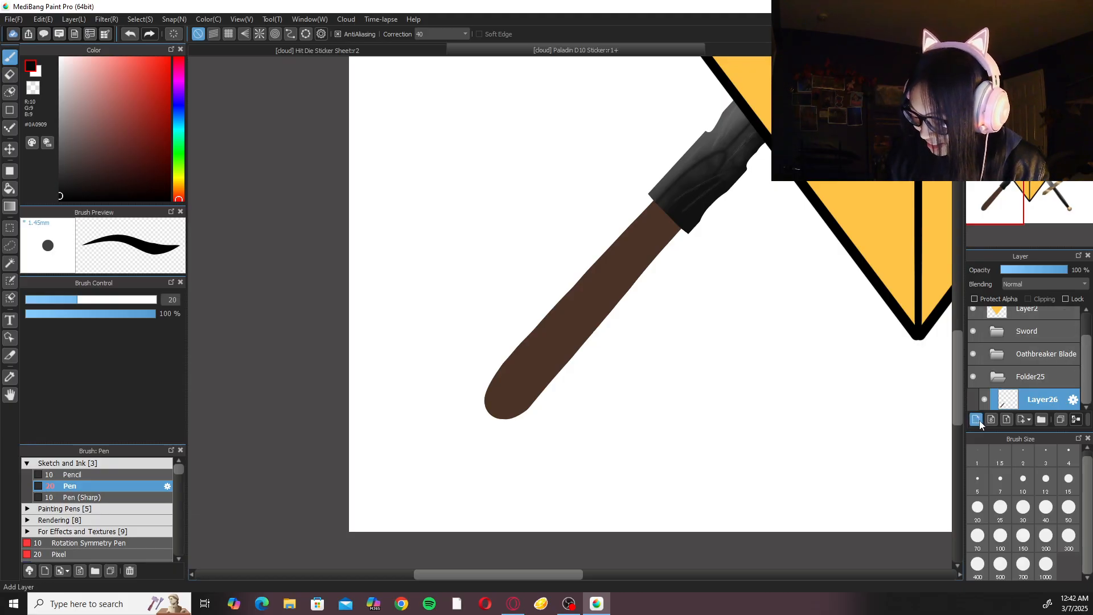
key(ctrl+shift+n)
Draw the crossguard's upper arm as a size 50 straight line with the Shape Brush, slanting down to where blade and handle meet.
drag(759, 316, 668, 476)
key(ctrl+minus)
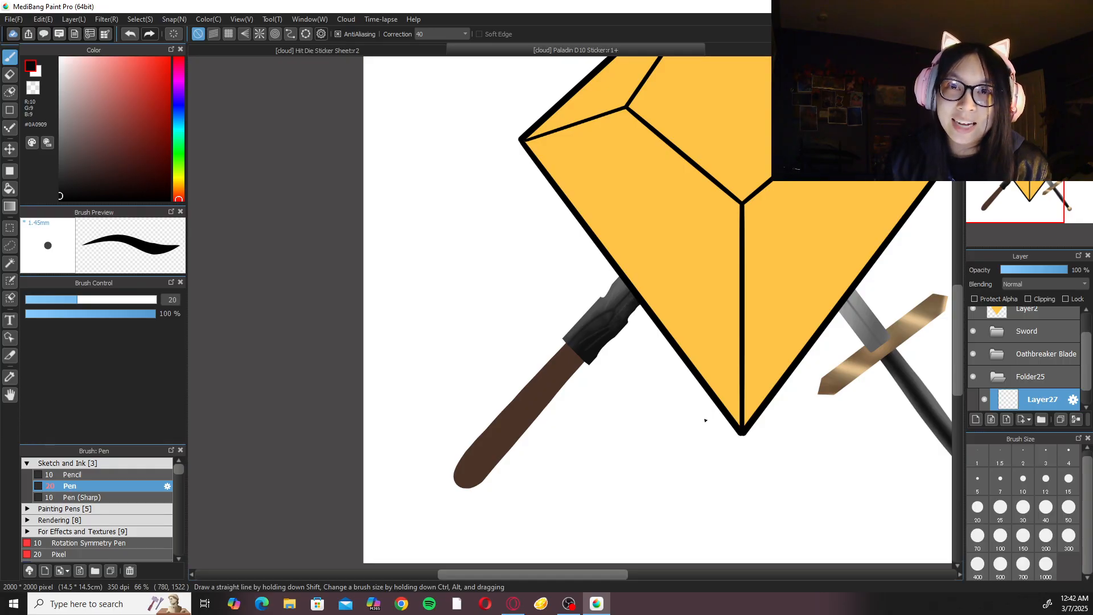
click(10, 110)
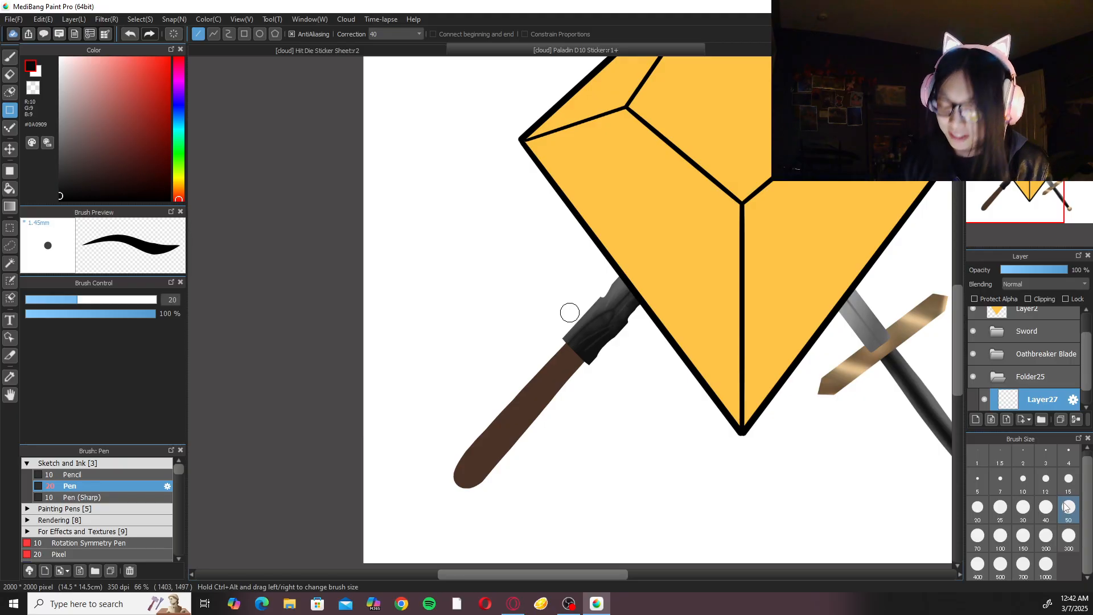
click(1031, 513)
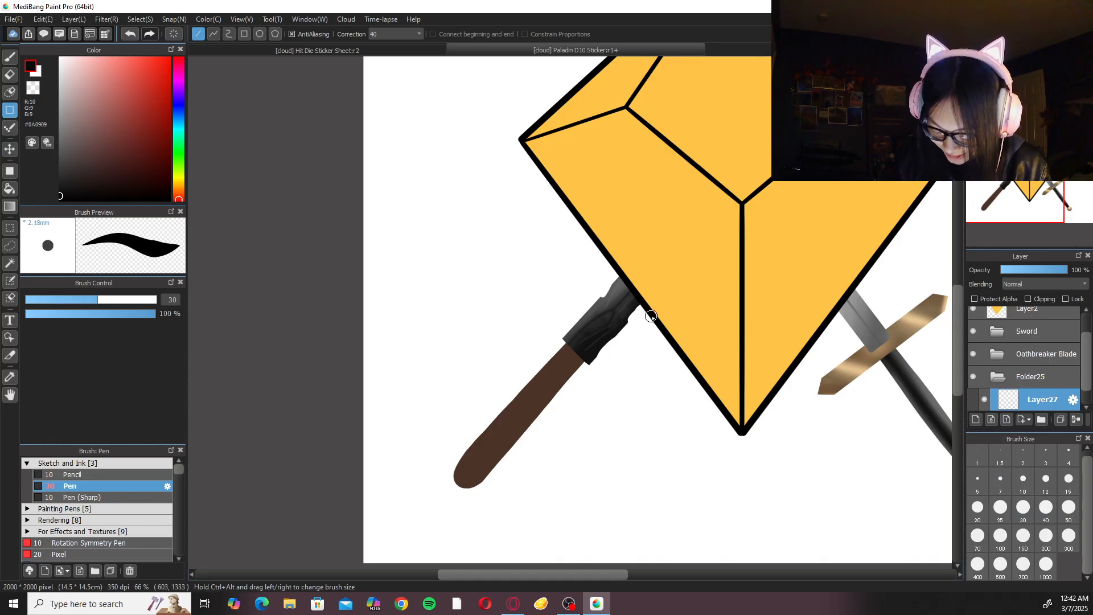
click(1069, 512)
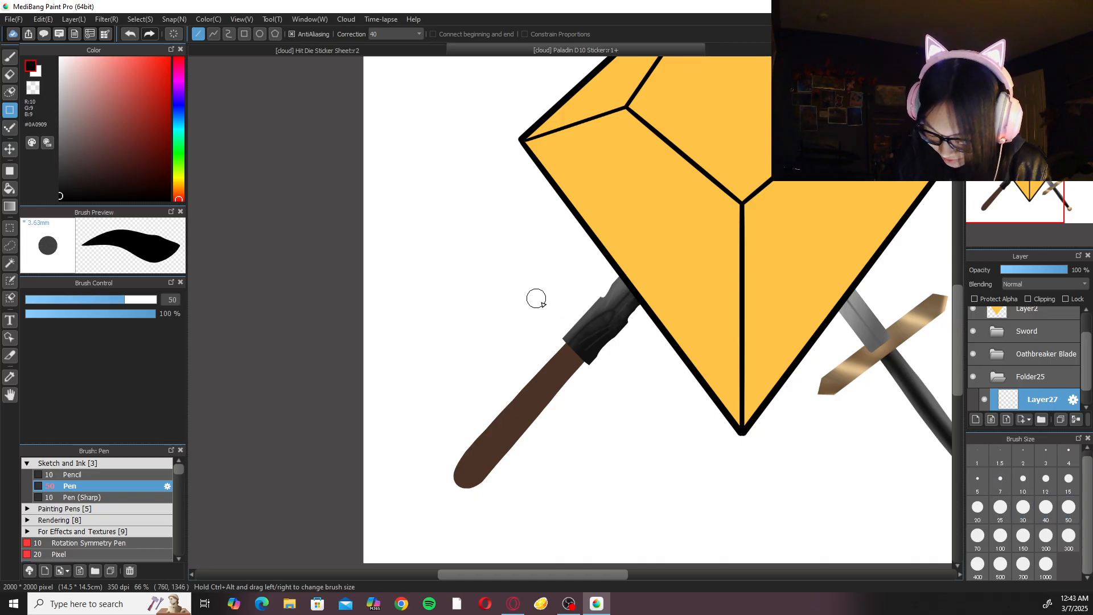
mouse_move(518, 263)
mouse_down()
mouse_move(581, 365)
mouse_move(573, 360)
mouse_up()
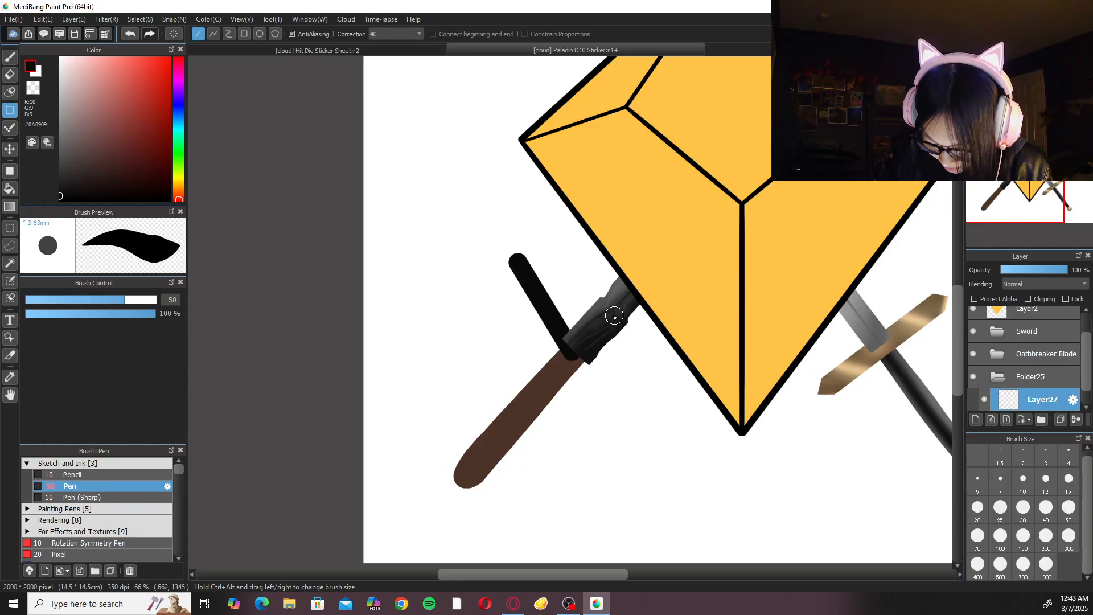
key(ctrl+z)
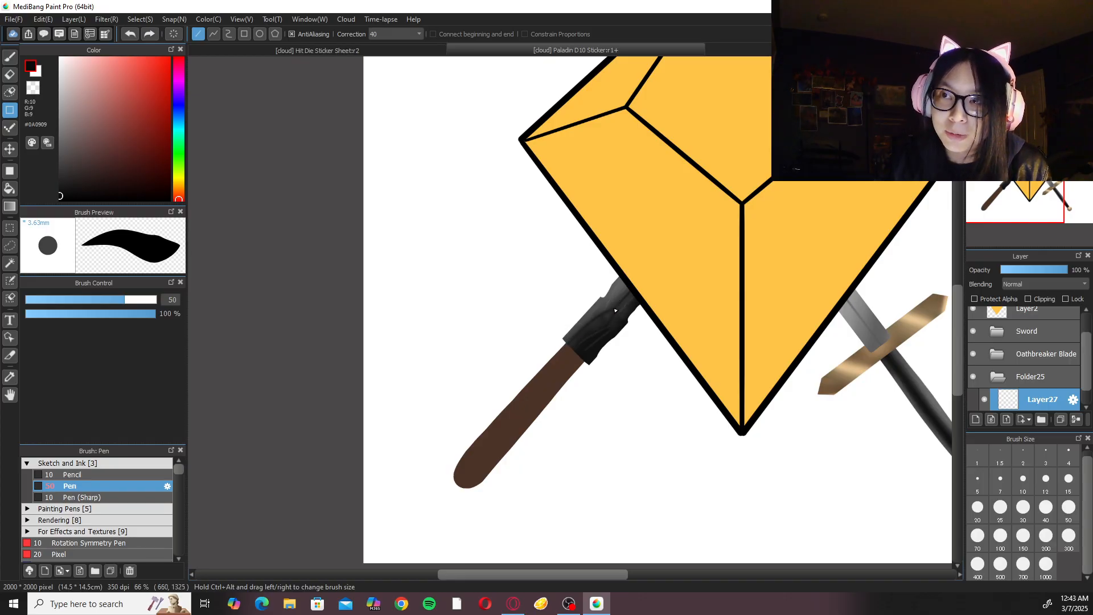
drag(519, 272, 581, 364)
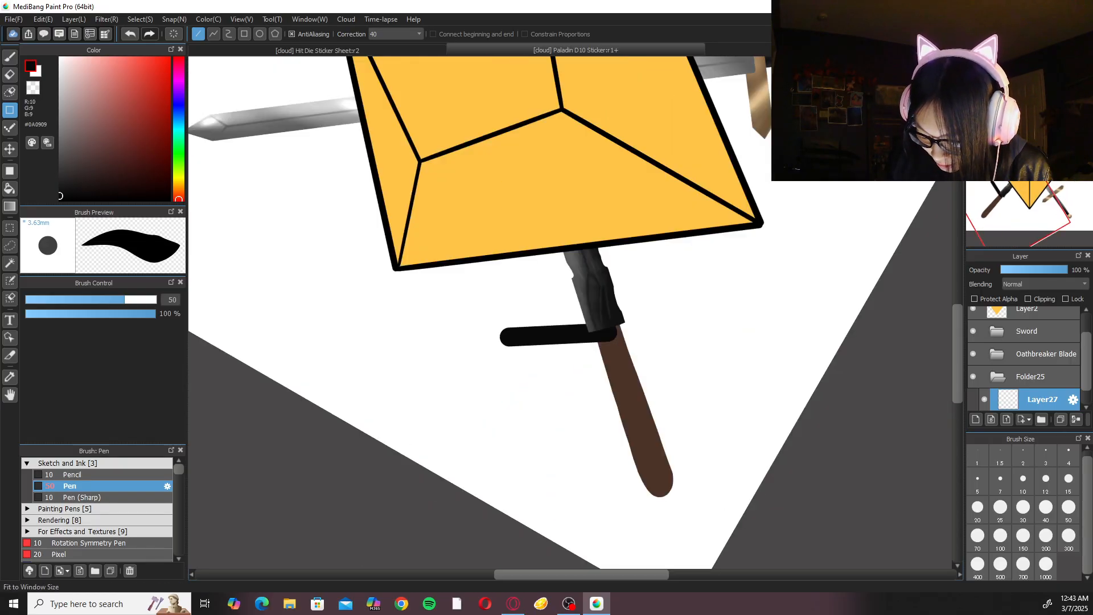
Draw the crossguard's second arm as a straight size 50 line from the blade's base outwards, forming a wide V with the first.
drag(608, 333, 696, 264)
key(ctrl+z)
drag(608, 332, 677, 283)
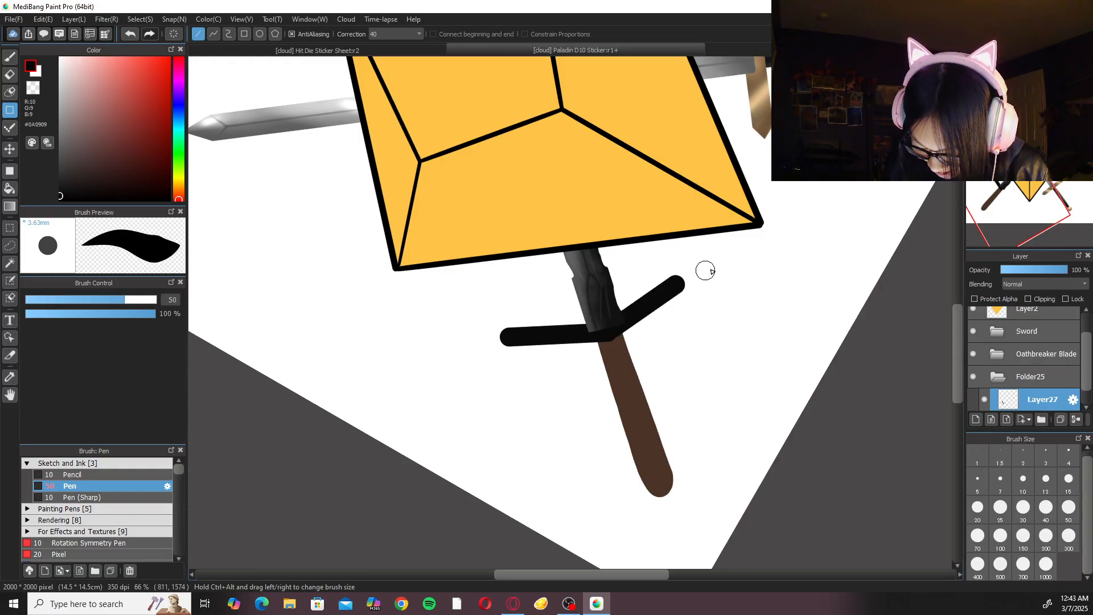
key(ctrl+z)
drag(607, 332, 688, 276)
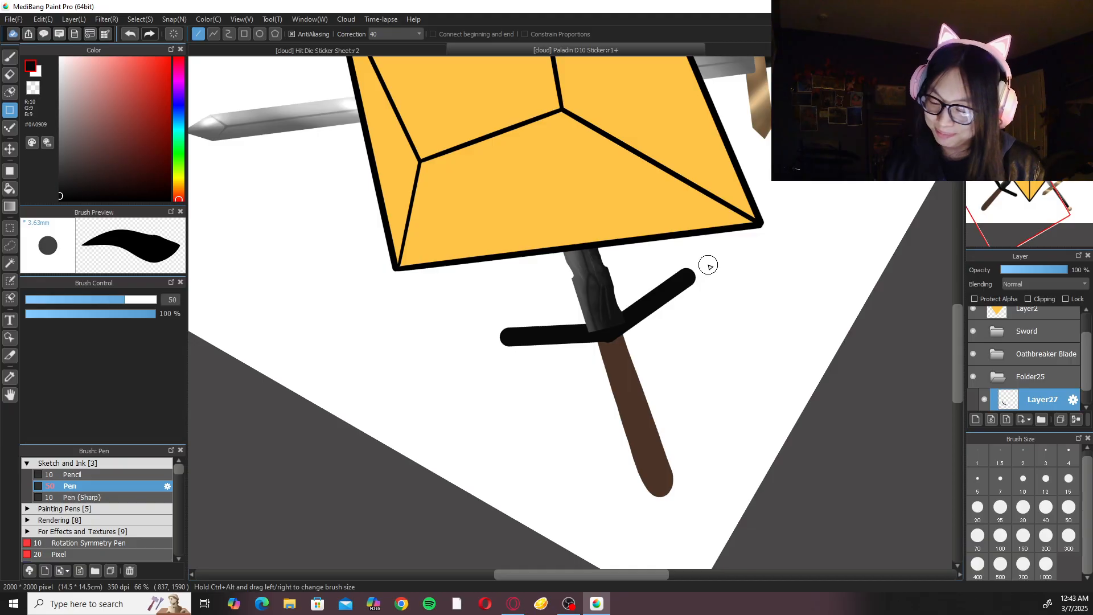
Add a filled, rounded knob to the handle-facing side of the upper arm's end with the size 20 Pen.
scroll(570, 316, up, 4)
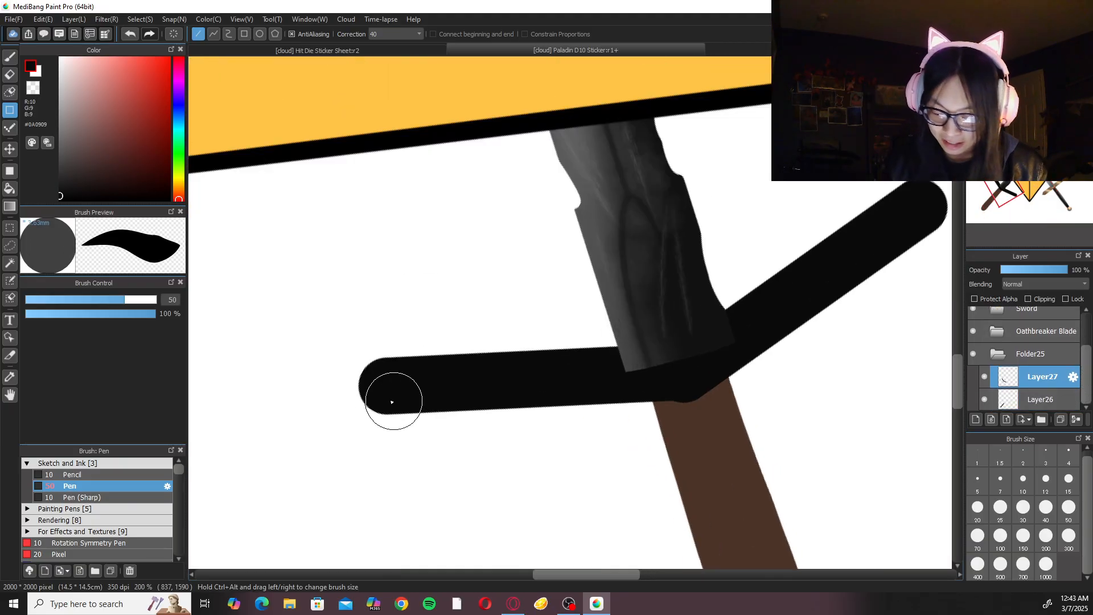
click(981, 507)
drag(443, 412, 444, 413)
key(ctrl+z)
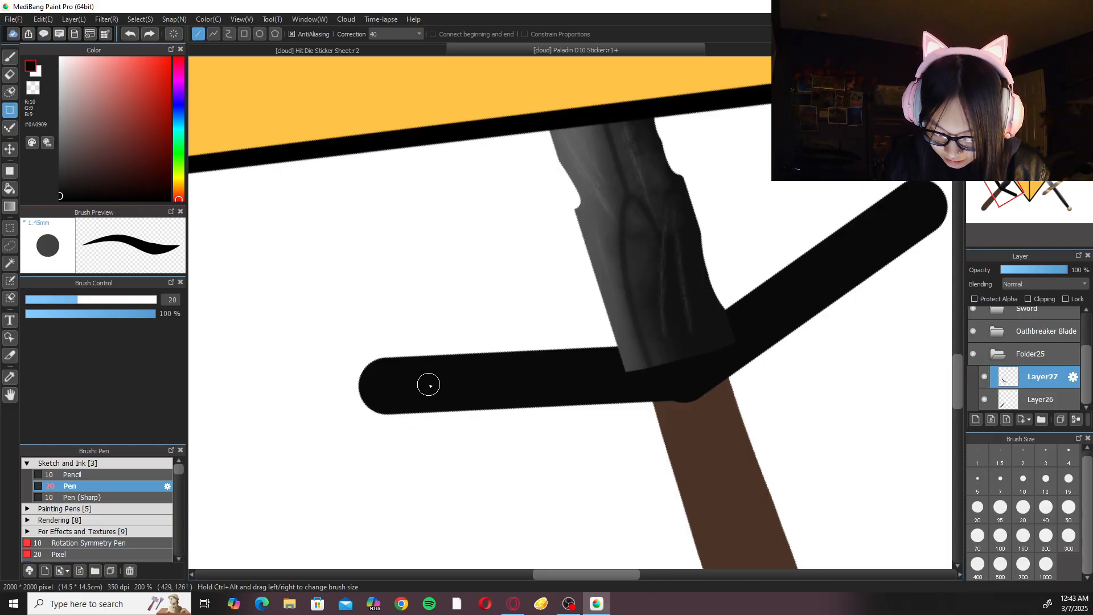
key(b)
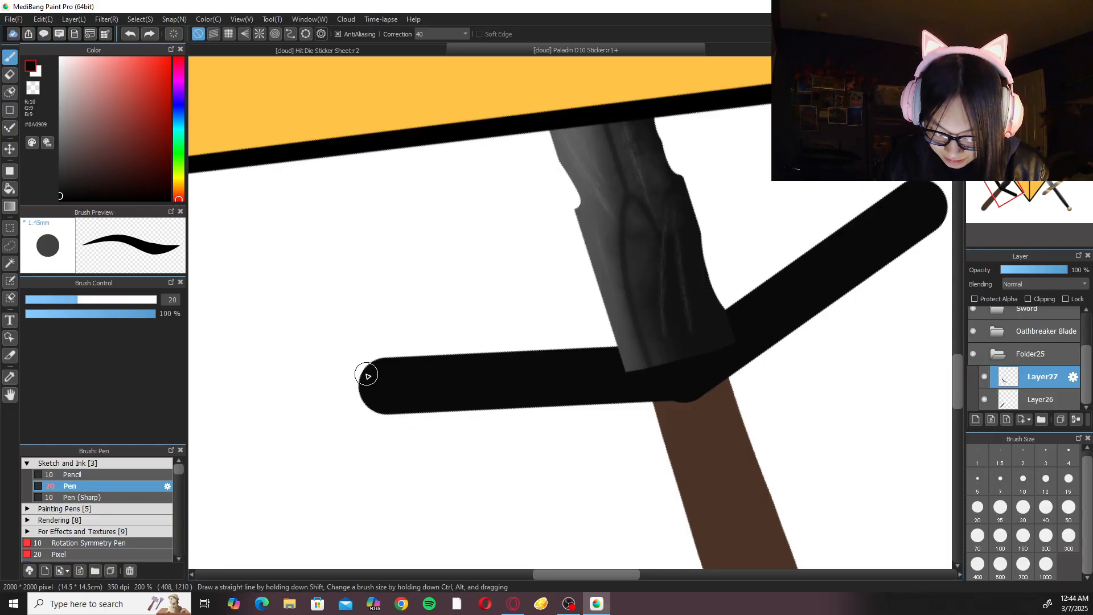
drag(369, 375, 452, 405)
key(ctrl+z)
drag(366, 378, 459, 405)
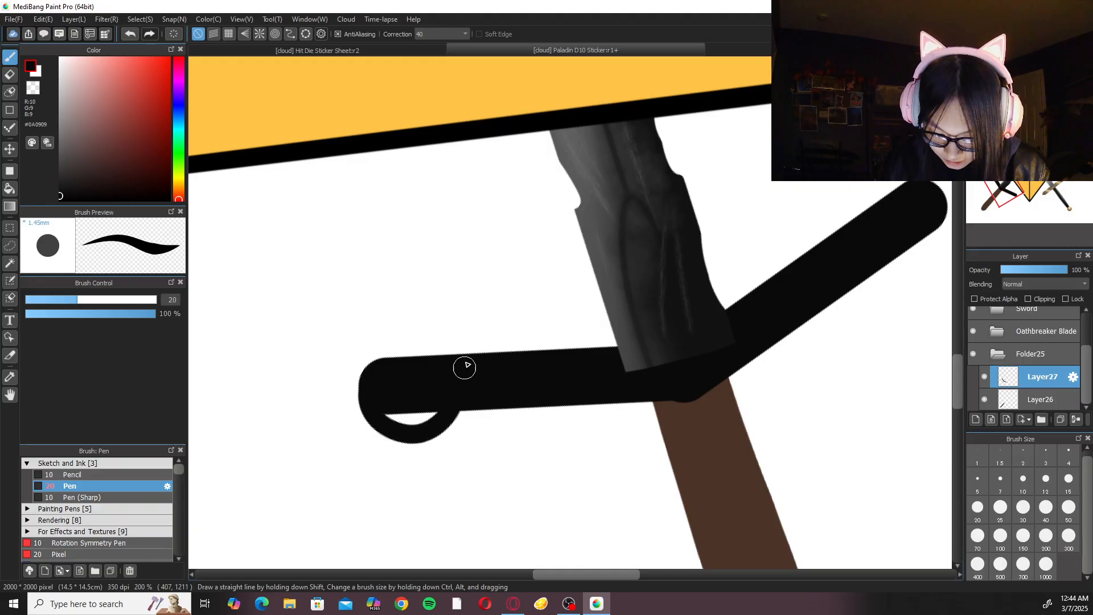
key(ctrl+z)
mouse_move(367, 377)
mouse_down()
mouse_move(433, 430)
mouse_move(442, 405)
mouse_up()
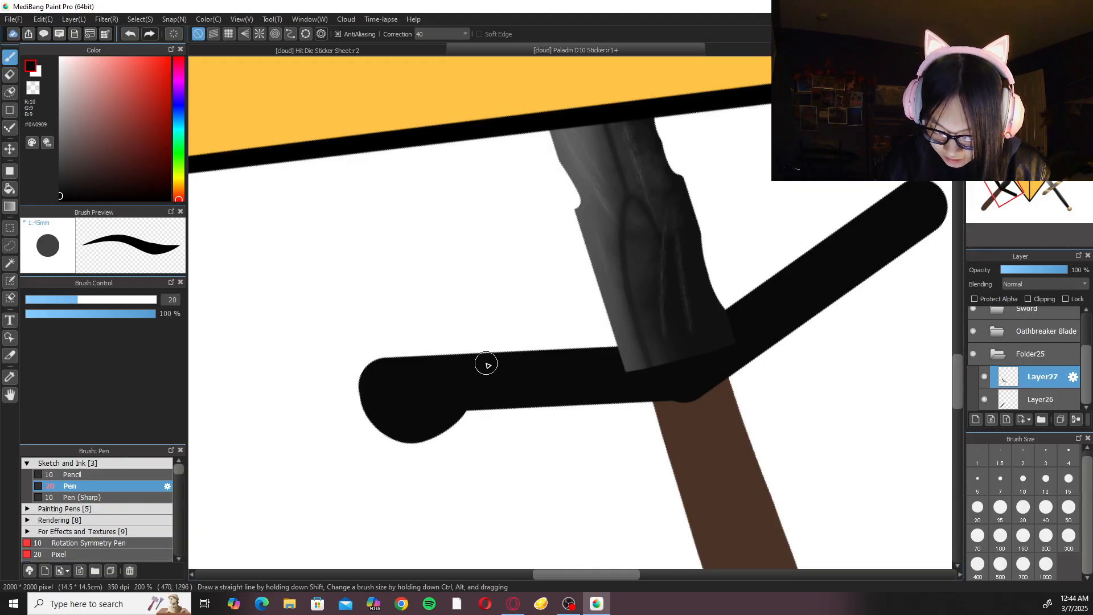
click(1036, 64)
click(1035, 64)
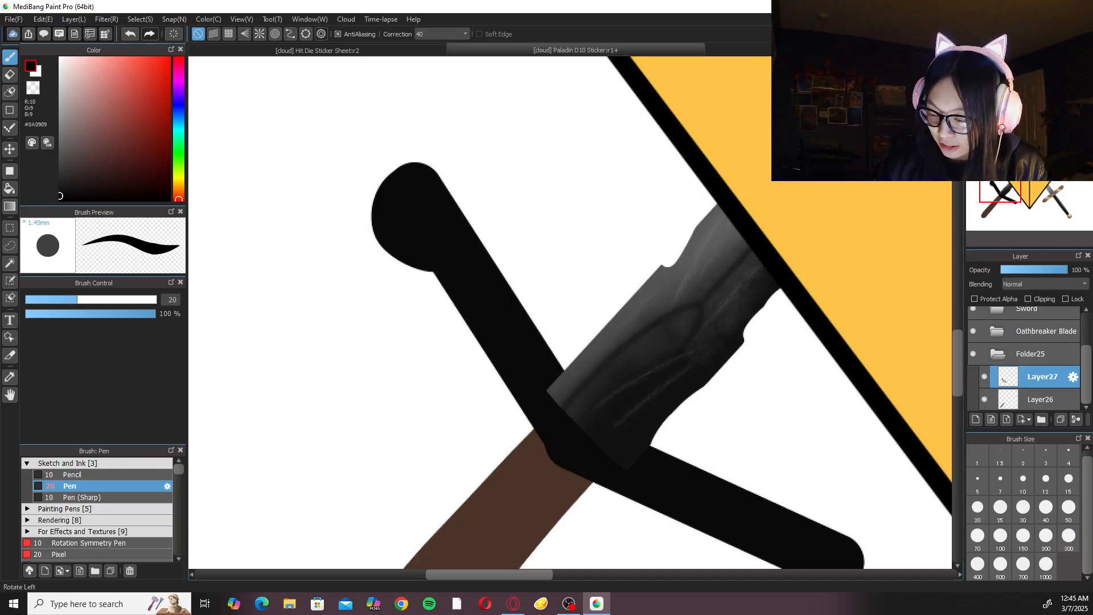
key(Left)
drag(442, 333, 447, 328)
scroll(447, 328, up, 2)
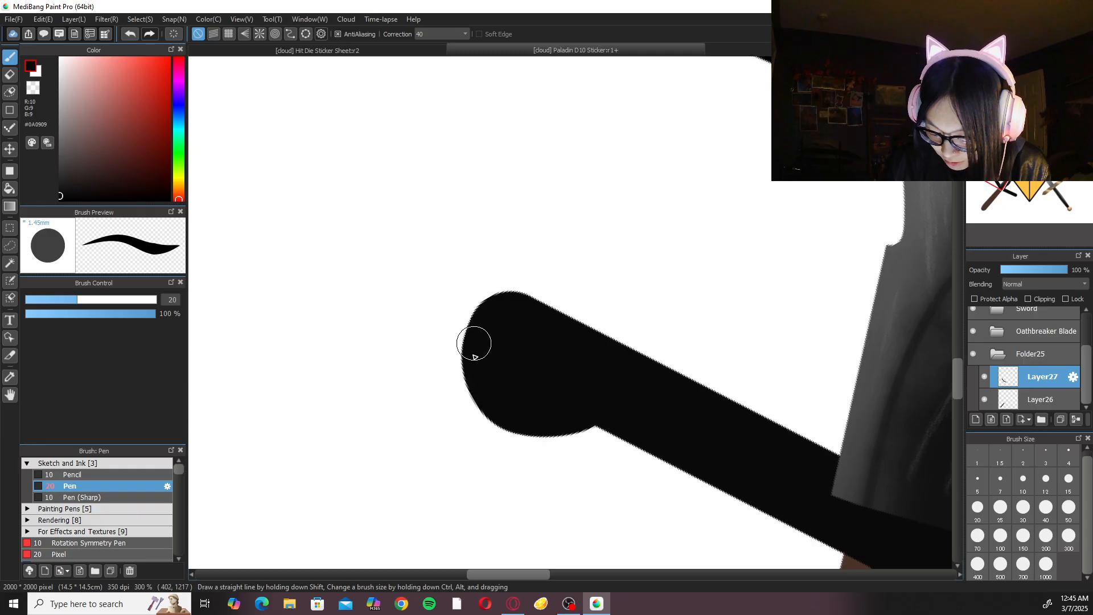
scroll(508, 374, down, 4)
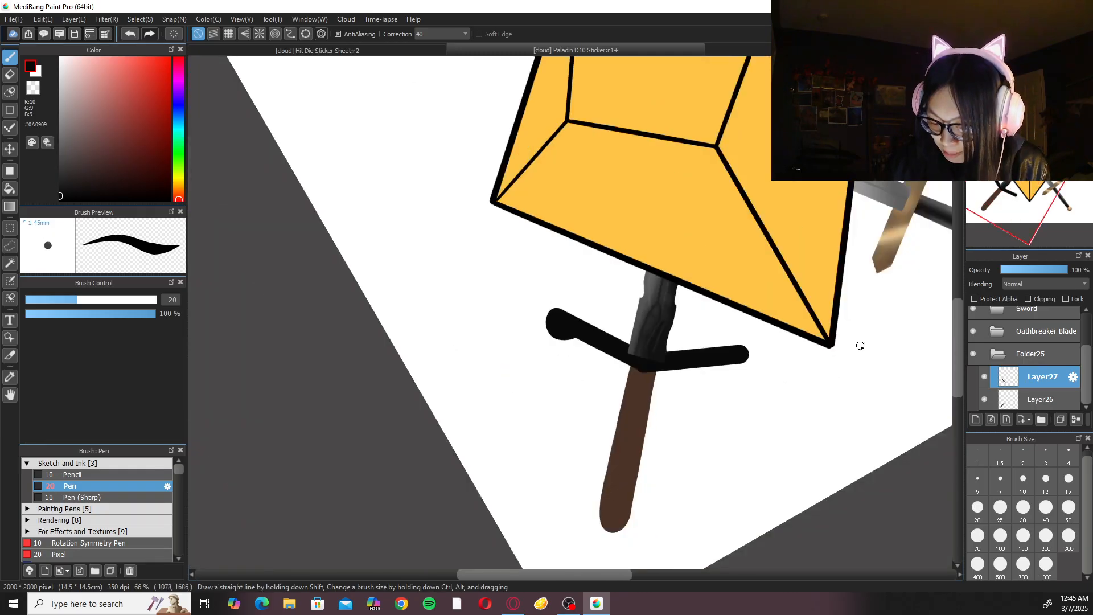
Turn the canvas to the other guard arm and paint a matching filled knob on its end with the size 20 Pen.
scroll(741, 344, up, 4)
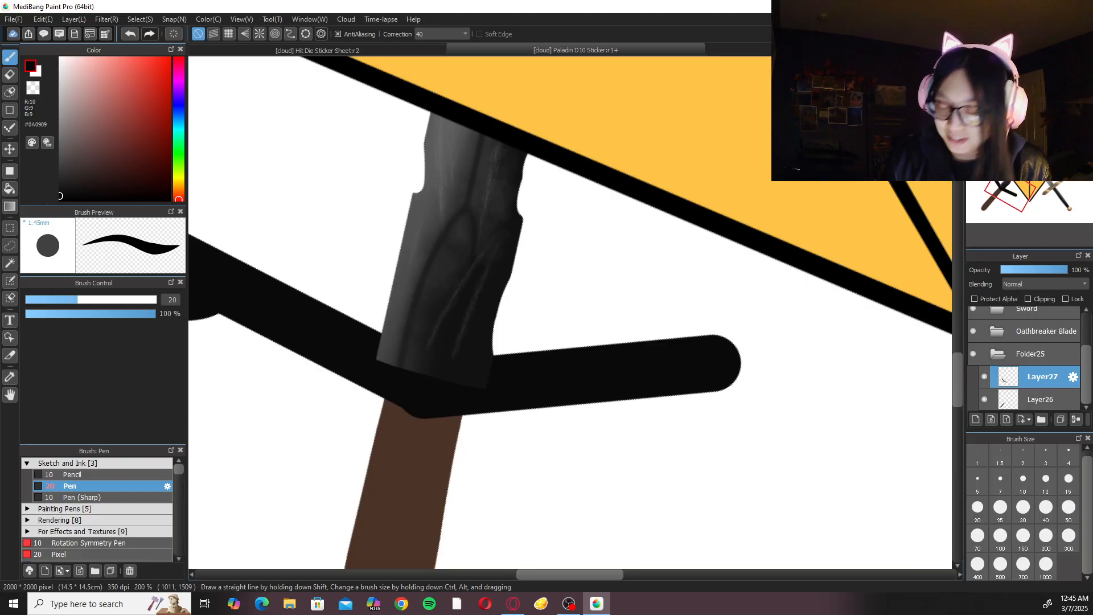
key(Left)
key(Left)
key(Left)
key(Left)
key(Left)
key(Left)
key(Left)
key(Left)
key(Left)
key(Left)
key(Left)
key(Left)
key(Left)
key(Left)
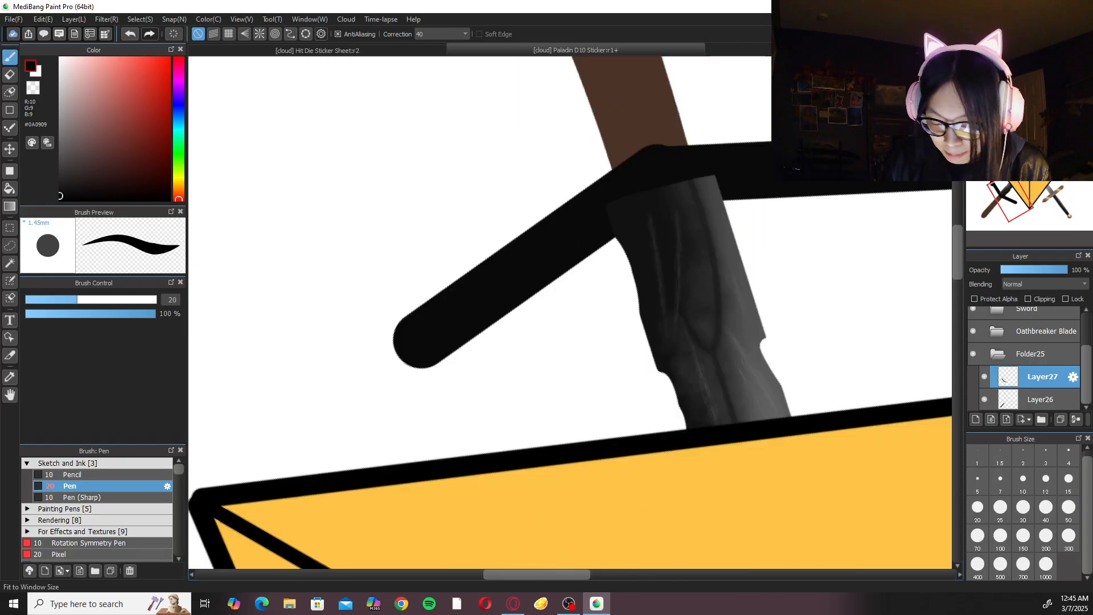
mouse_move(398, 337)
mouse_down()
mouse_move(450, 305)
mouse_move(412, 298)
mouse_move(418, 359)
mouse_move(396, 323)
mouse_move(421, 349)
mouse_move(433, 313)
mouse_up()
key(ctrl+z)
key(ctrl+z)
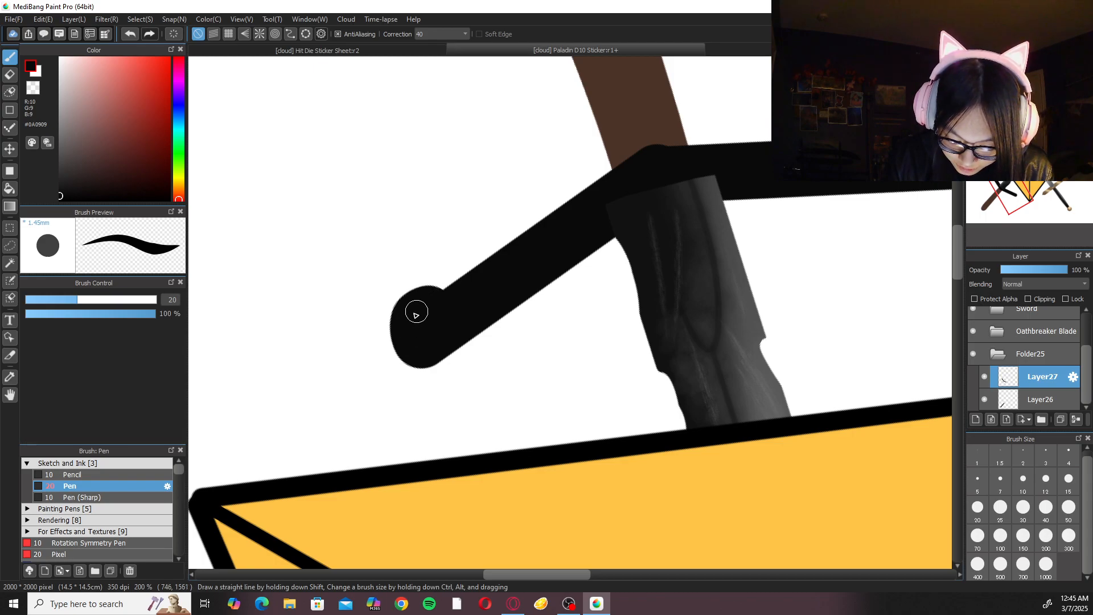
mouse_move(398, 335)
mouse_down()
mouse_move(427, 286)
mouse_move(474, 307)
mouse_move(444, 292)
mouse_move(397, 317)
mouse_move(425, 321)
mouse_move(456, 297)
mouse_move(433, 285)
mouse_move(404, 338)
mouse_move(434, 302)
mouse_up()
key(ctrl+z)
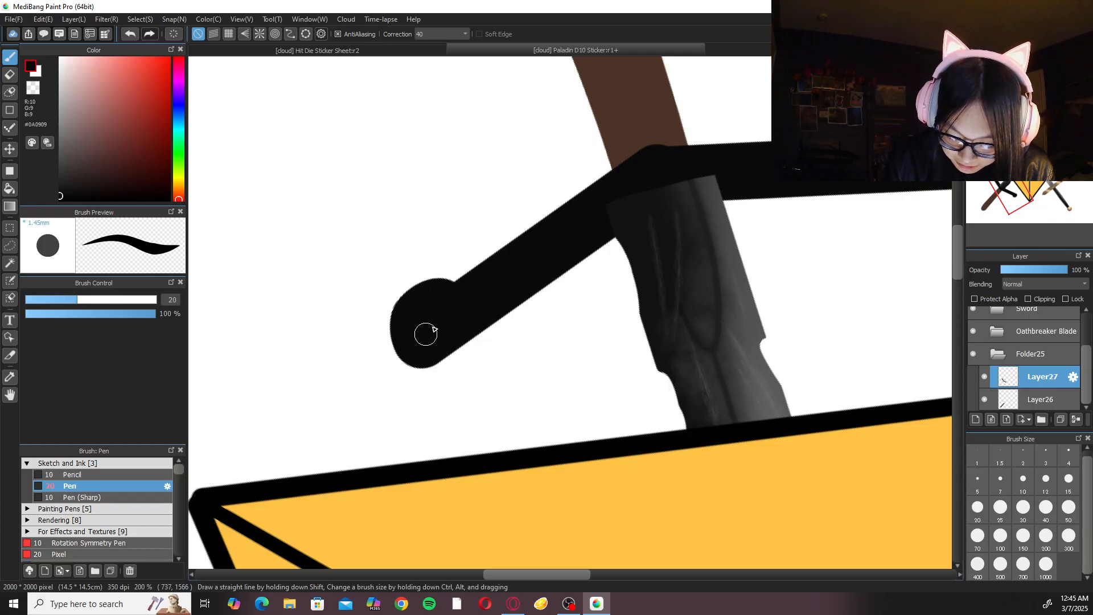
Unrotate the canvas and reshape the inner curve of the second arm's knob so it is rounder where it meets the arm.
click(1039, 64)
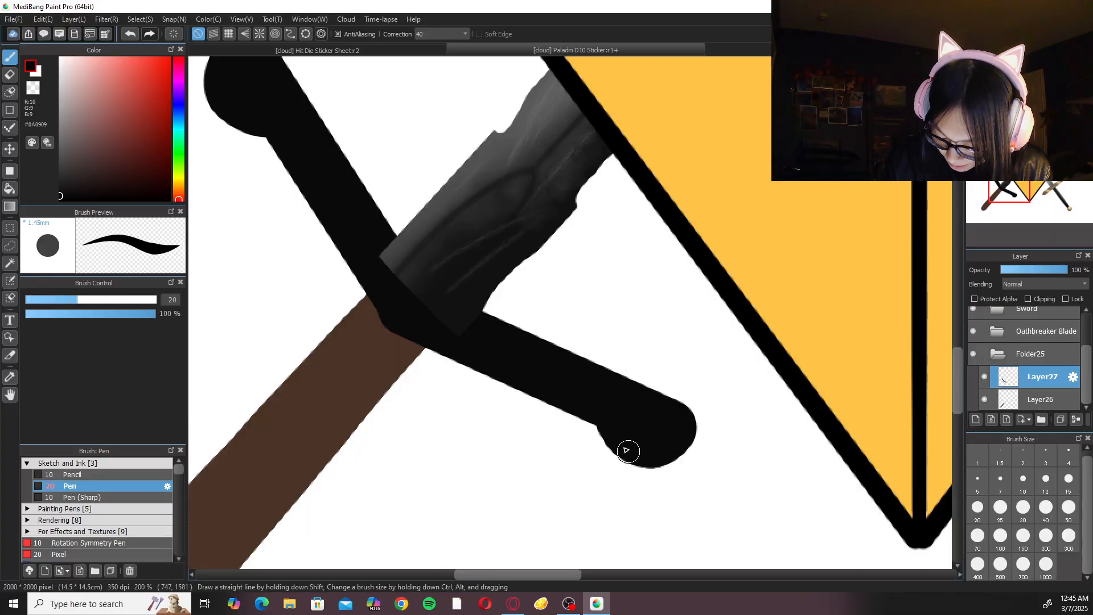
mouse_move(629, 448)
mouse_down()
mouse_move(607, 421)
mouse_move(651, 455)
mouse_move(619, 452)
mouse_move(640, 446)
mouse_move(659, 464)
mouse_move(623, 447)
mouse_up()
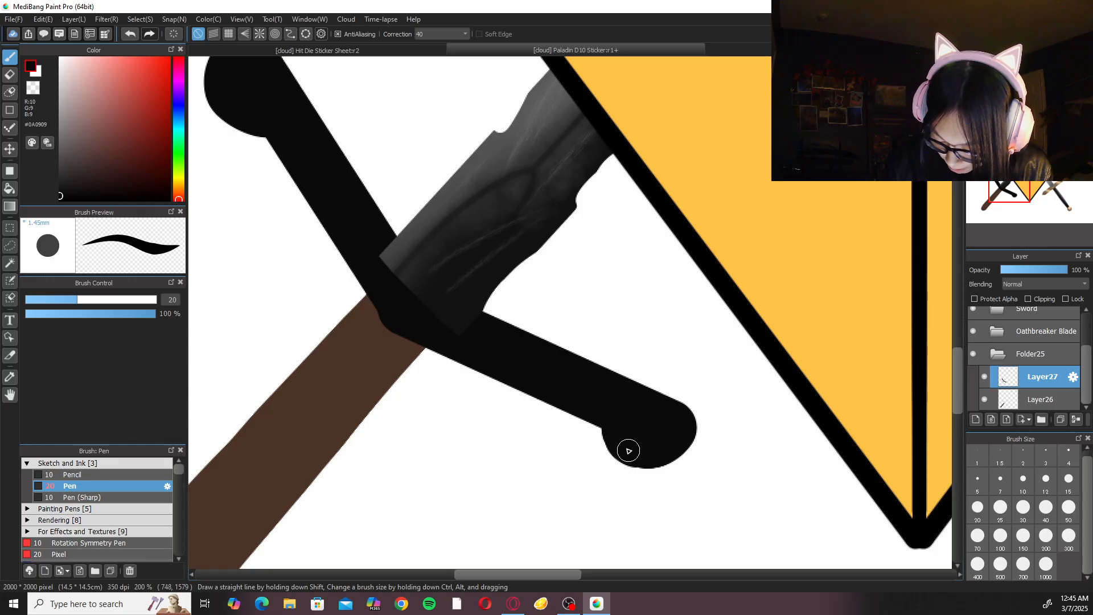
key(ctrl+z)
key(ctrl+z)
drag(615, 438, 641, 462)
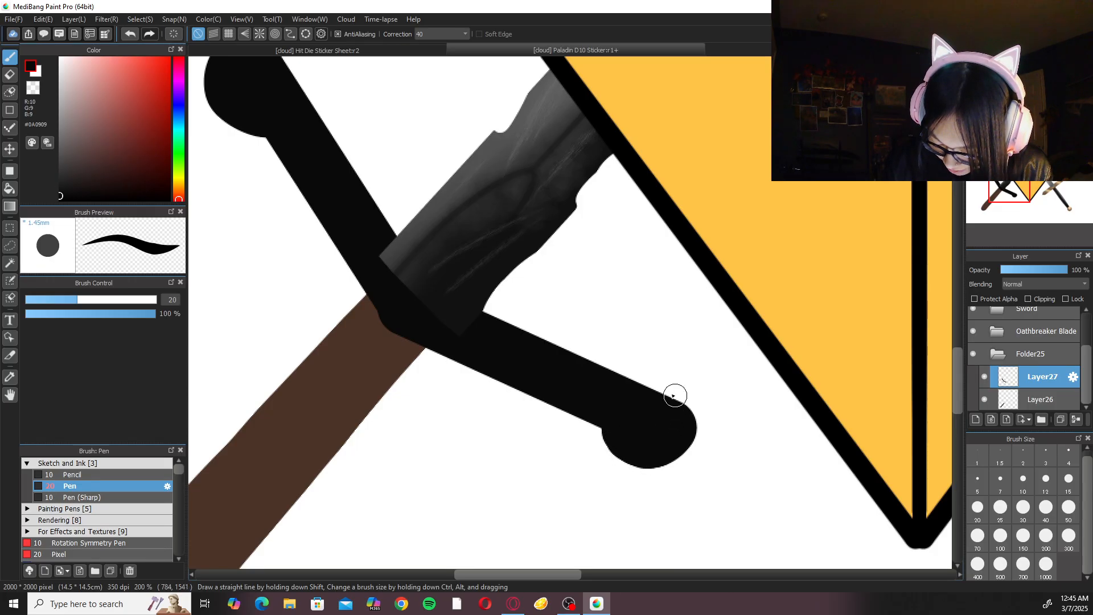
Fill out the crossguard's central bend beside the handle with the size 20 Pen so its outer edge curves smoothly.
scroll(695, 252, down, 3)
scroll(602, 244, up, 2)
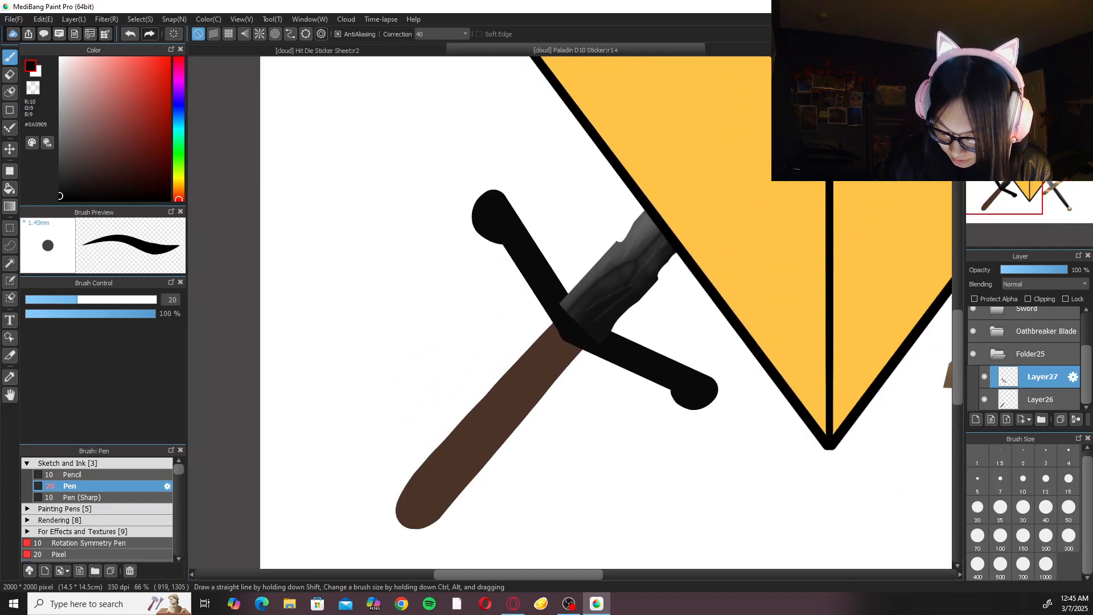
scroll(551, 335, up, 1)
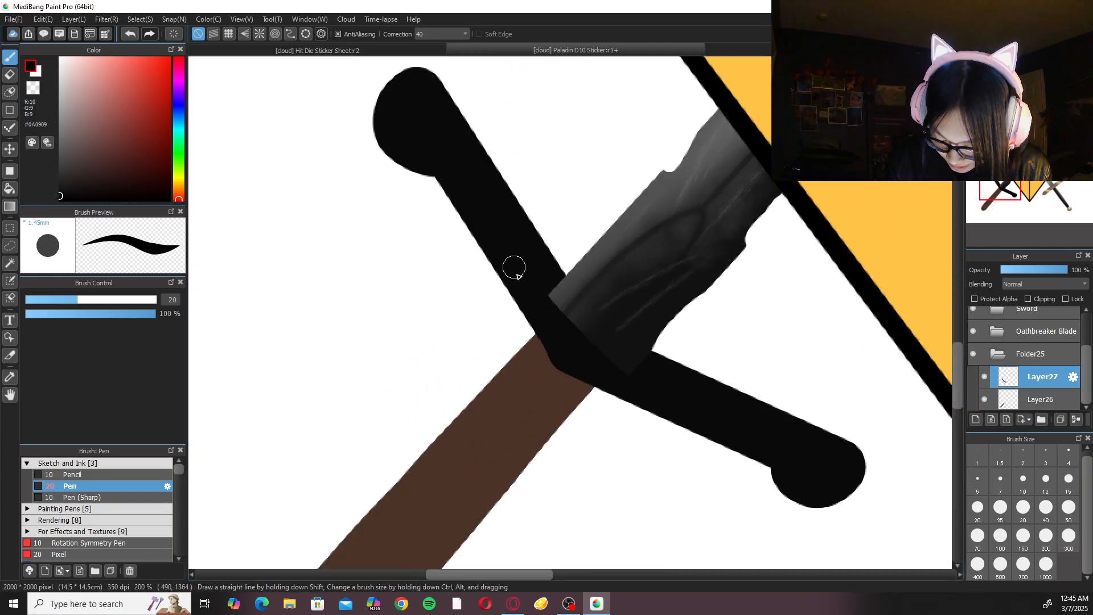
mouse_move(535, 329)
mouse_down()
mouse_move(550, 357)
mouse_move(499, 248)
mouse_move(561, 365)
mouse_up()
key(ctrl+z)
mouse_move(520, 298)
mouse_down()
mouse_move(558, 368)
mouse_move(494, 240)
mouse_move(515, 294)
mouse_up()
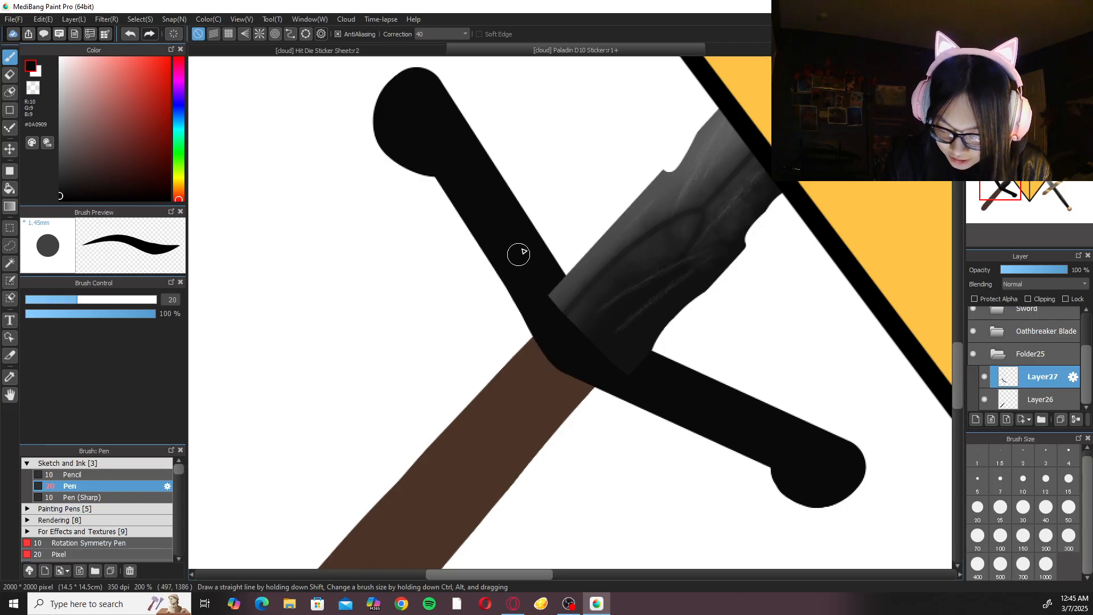
Touch up the corner where the second arm meets its knob, and check the upright crossguard against the whole sticker.
mouse_move(769, 467)
mouse_down()
mouse_move(660, 535)
mouse_move(331, 418)
mouse_move(493, 367)
mouse_up()
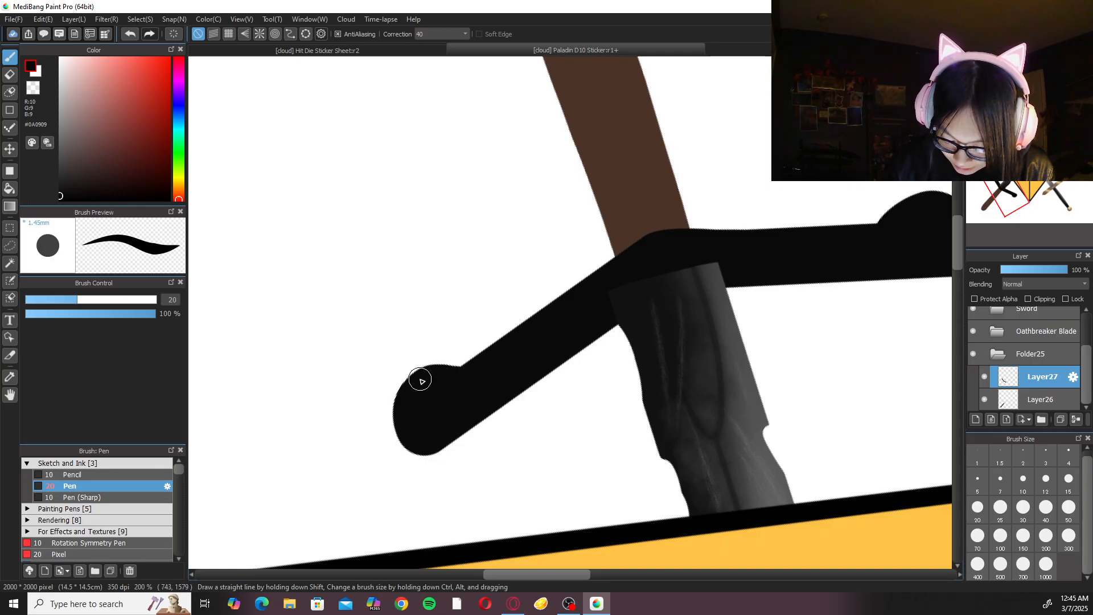
key(Up)
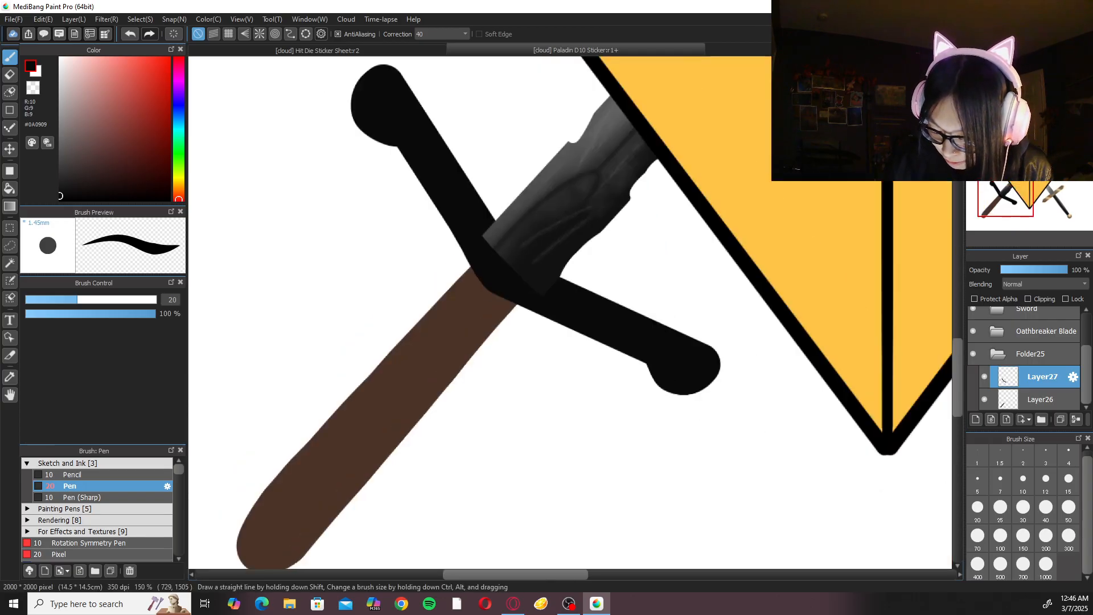
key(ctrl+minus)
key(ctrl+minus)
key(ctrl+minus)
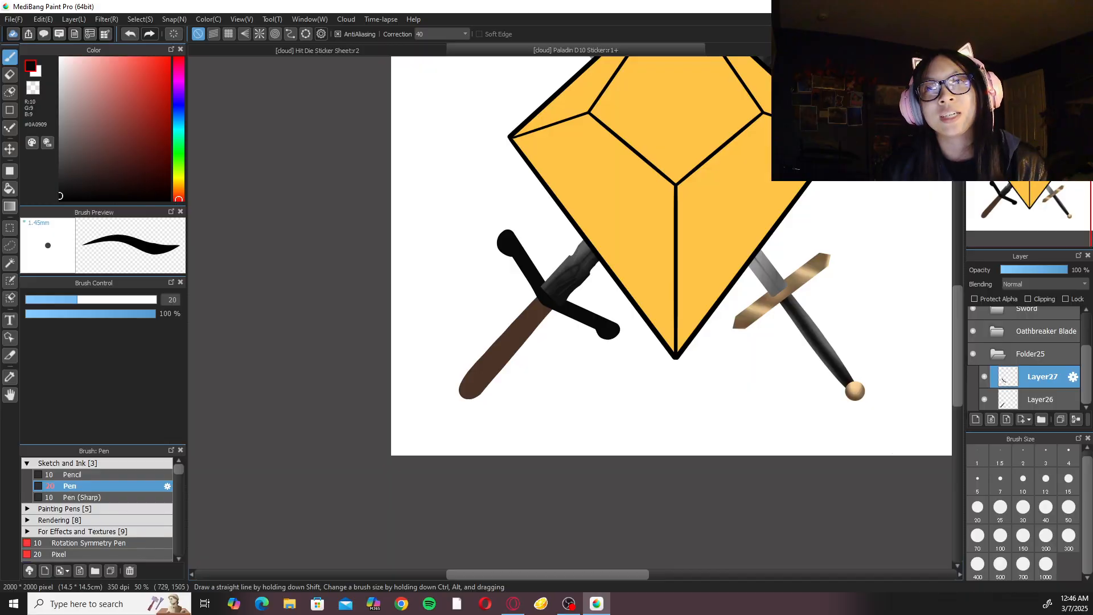
key(ctrl+plus)
key(ctrl+plus)
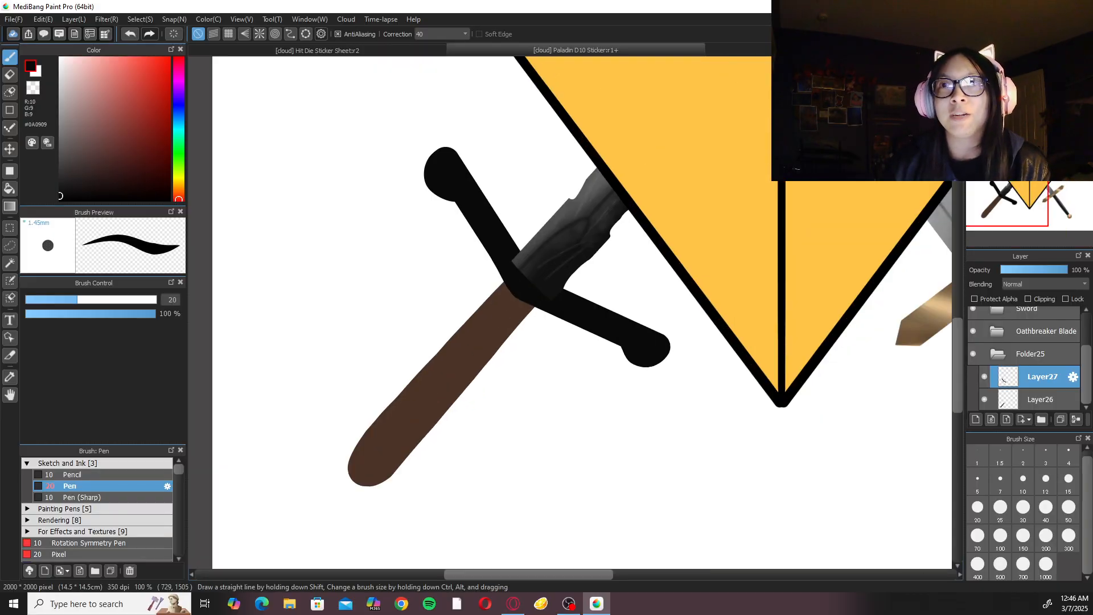
Round out the underside of the second guard arm's knob with the size 20 Pen so its edge curves evenly.
key(ctrl+plus)
key(ctrl+plus)
key(ctrl+plus)
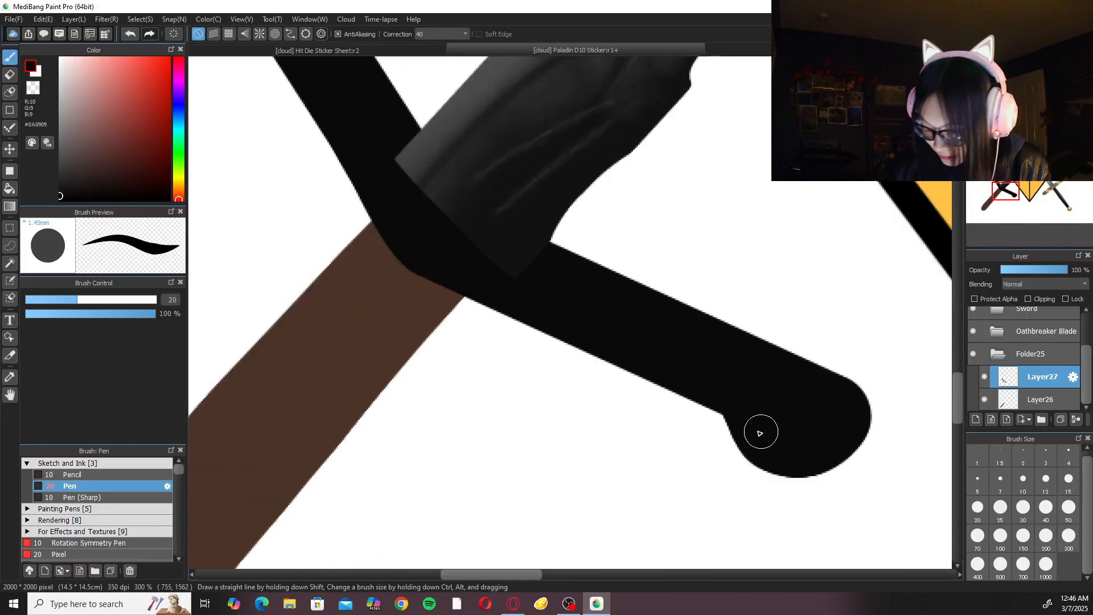
mouse_move(733, 399)
mouse_down()
mouse_move(759, 471)
mouse_move(826, 442)
mouse_up()
key(ctrl+z)
mouse_move(728, 404)
mouse_down()
mouse_move(783, 472)
mouse_move(833, 425)
mouse_up()
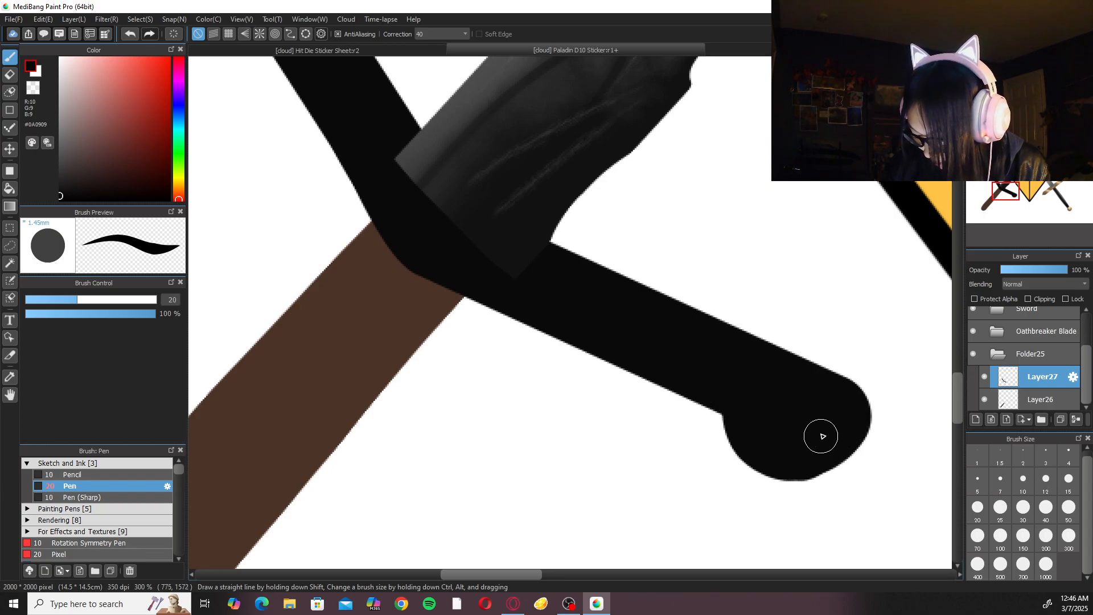
key(ctrl+minus)
key(ctrl+plus)
key(ctrl+plus)
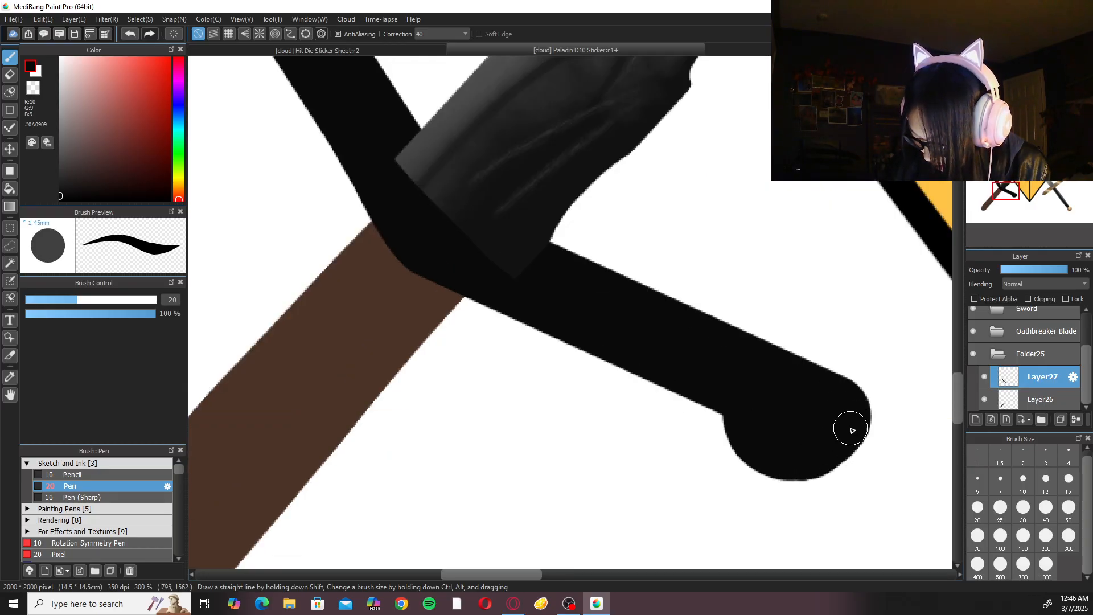
key(ctrl+minus)
key(ctrl+minus)
key(ctrl+minus)
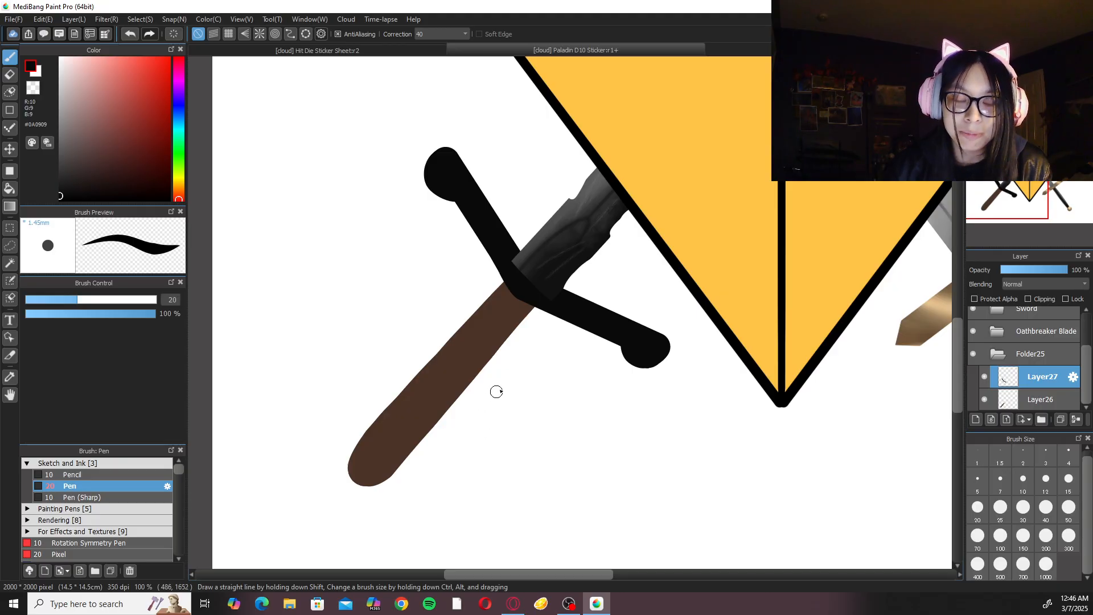
Collapse Folder25, open the Oathbreaker Blade folder and select its base layer, Layer19, for editing the blade's lower end.
key(ctrl+plus)
key(ctrl+plus)
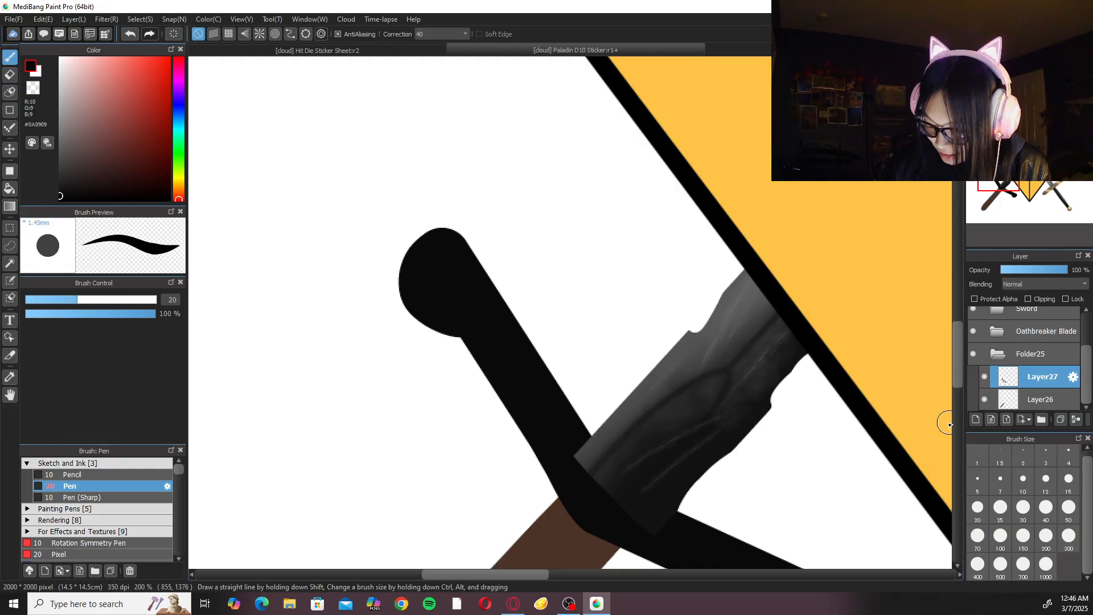
key(ctrl+minus)
scroll(741, 387, down, 1)
scroll(740, 387, right, 1)
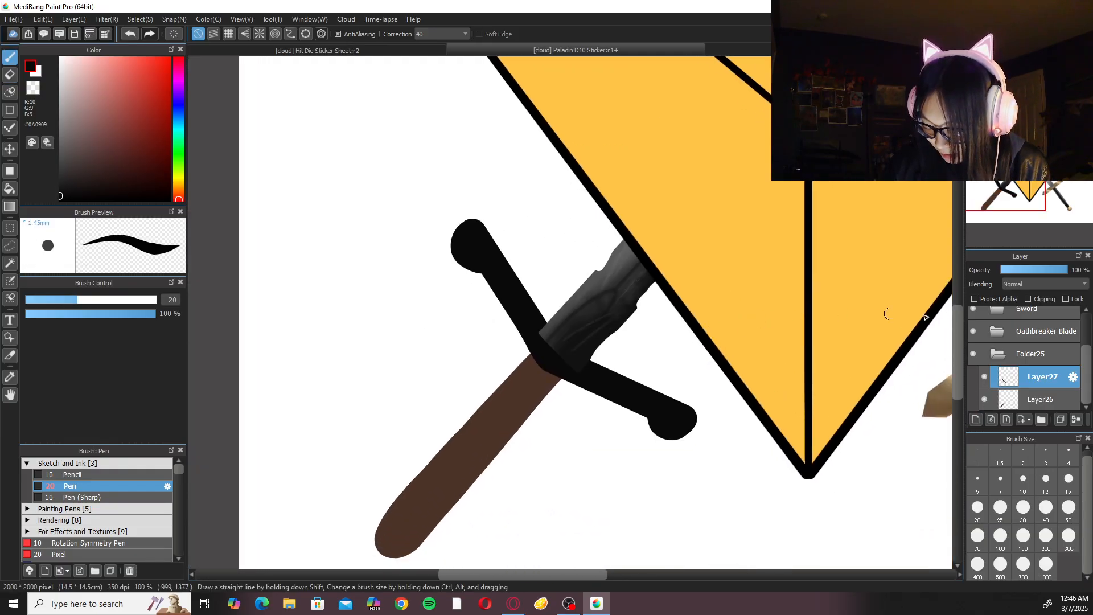
click(997, 353)
click(1052, 380)
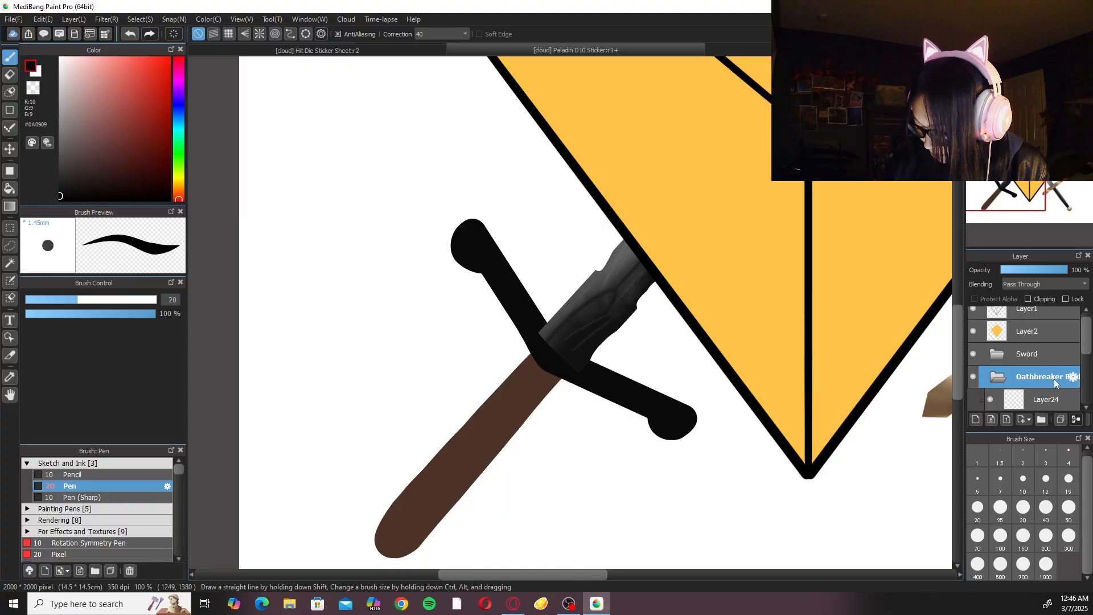
scroll(1060, 374, down, 3)
click(1049, 405)
key(ctrl+Up)
key(ctrl+Up)
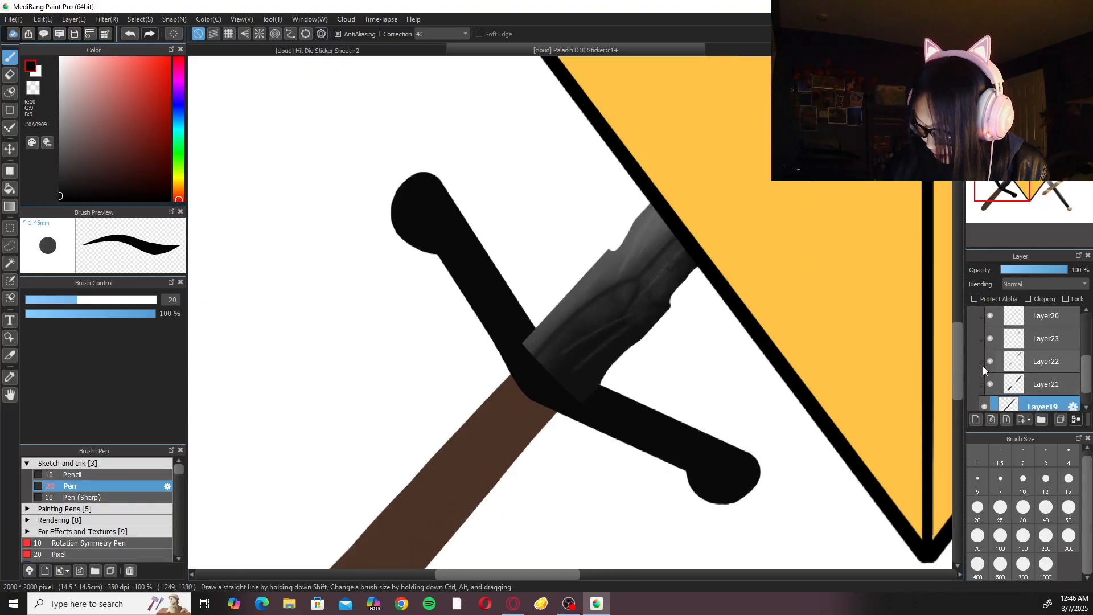
Rotate the canvas and erase the blade's lower corner on the second arm's side into a curve, using Eraser sizes 50 and 20.
key(Left)
key(Left)
key(Left)
key(Left)
key(e)
mouse_move(683, 375)
mouse_down()
mouse_move(660, 387)
mouse_move(681, 354)
mouse_move(640, 401)
mouse_up()
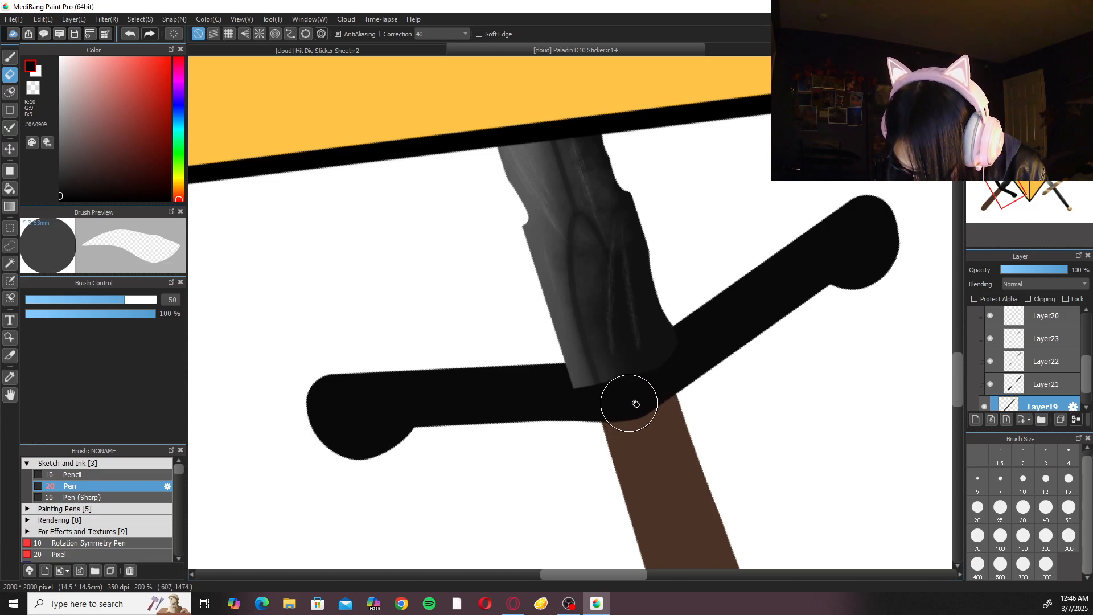
key(ctrl+Up)
click(978, 507)
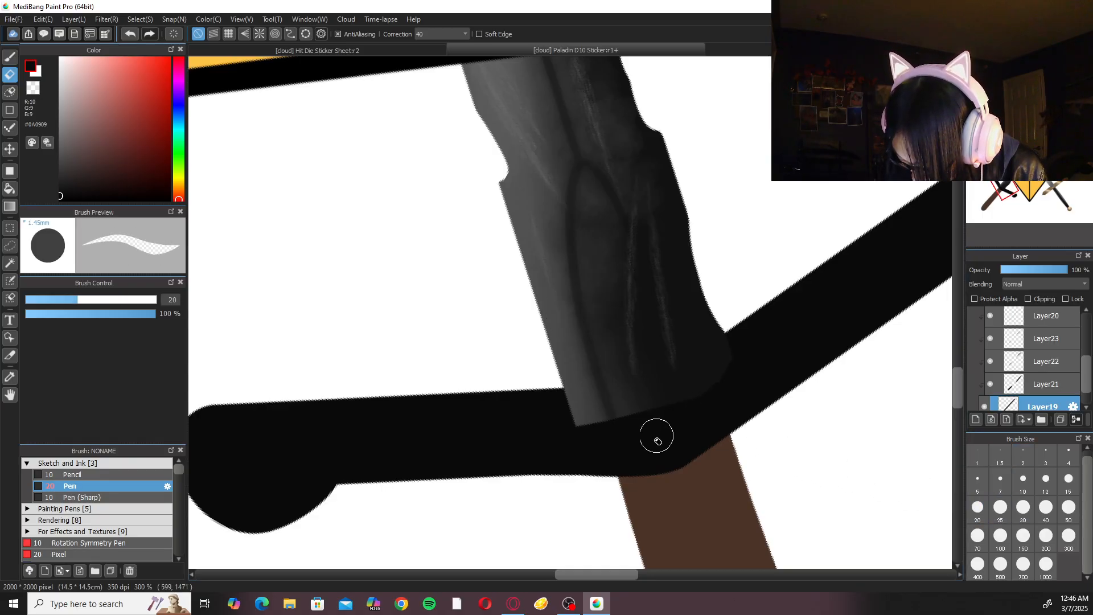
mouse_move(734, 368)
mouse_down()
mouse_move(702, 409)
mouse_move(668, 426)
mouse_move(731, 377)
mouse_move(650, 433)
mouse_move(704, 408)
mouse_up()
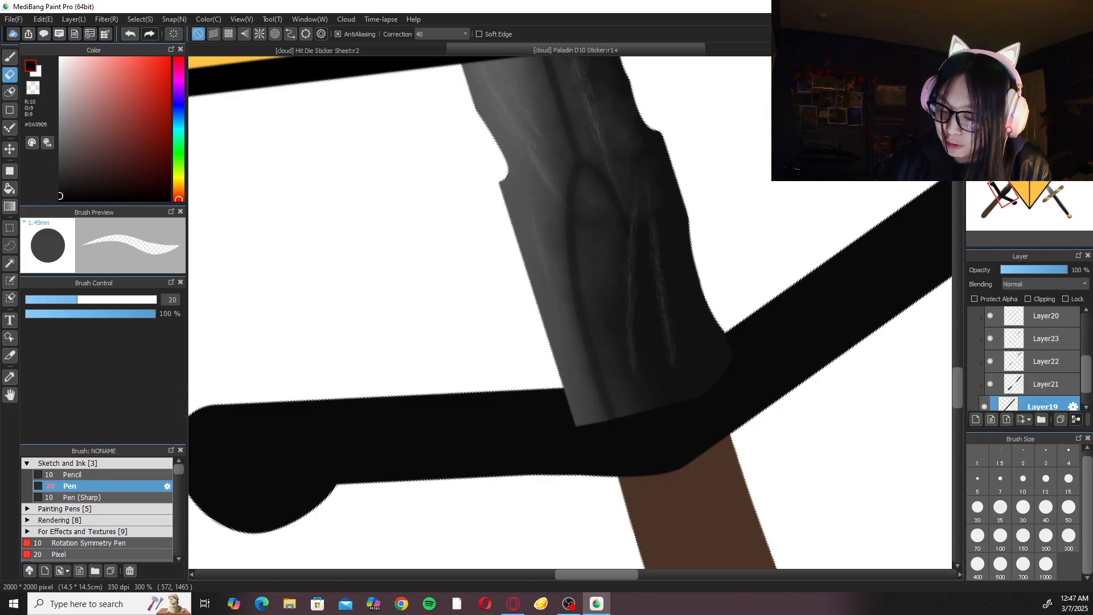
Unrotate the canvas, erase the blade's other lower corner into a matching curve with the size 20 Eraser, and check the whole sticker.
click(1037, 63)
drag(473, 364, 478, 380)
mouse_move(490, 325)
mouse_down()
mouse_move(499, 440)
mouse_move(512, 407)
mouse_move(488, 396)
mouse_move(541, 467)
mouse_up()
mouse_move(483, 365)
mouse_down()
mouse_move(488, 395)
mouse_move(546, 479)
mouse_move(555, 473)
mouse_move(493, 403)
mouse_move(595, 485)
mouse_move(559, 477)
mouse_up()
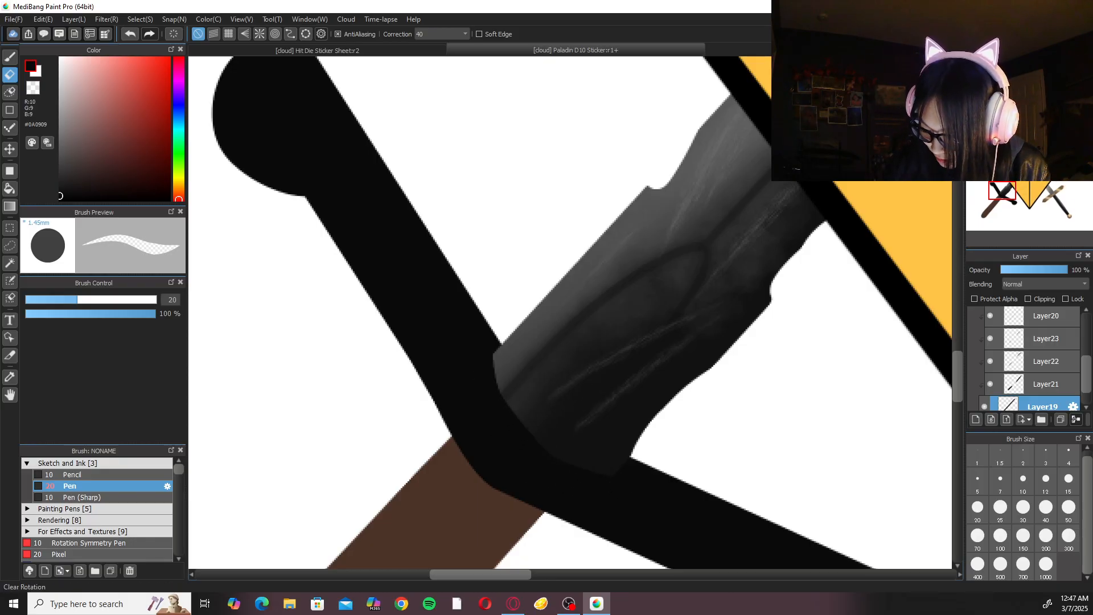
click(991, 64)
click(992, 64)
click(991, 63)
click(991, 64)
click(991, 64)
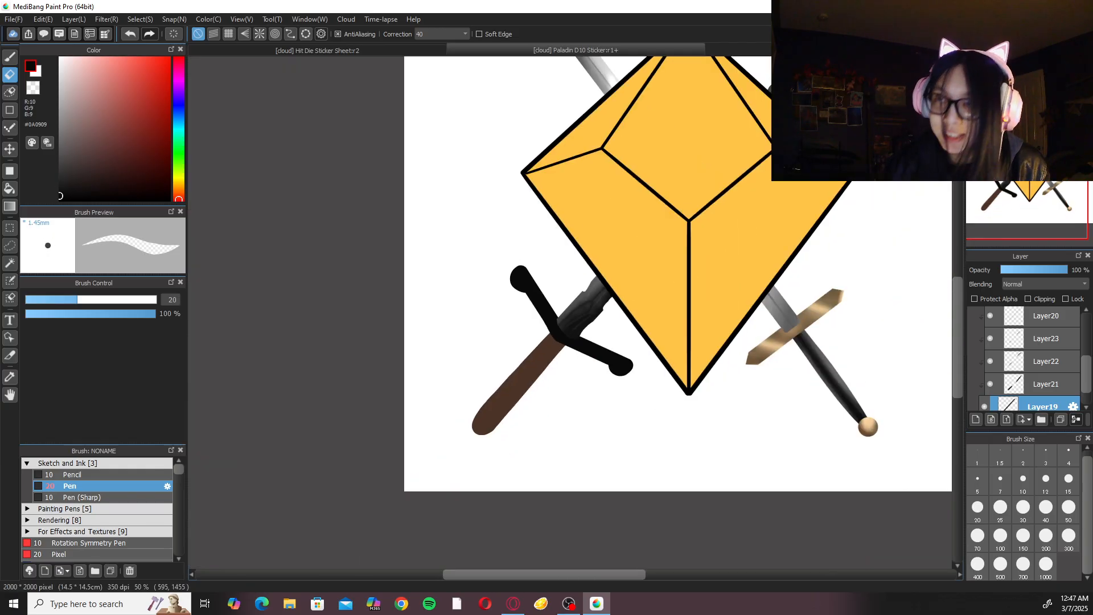
click(976, 64)
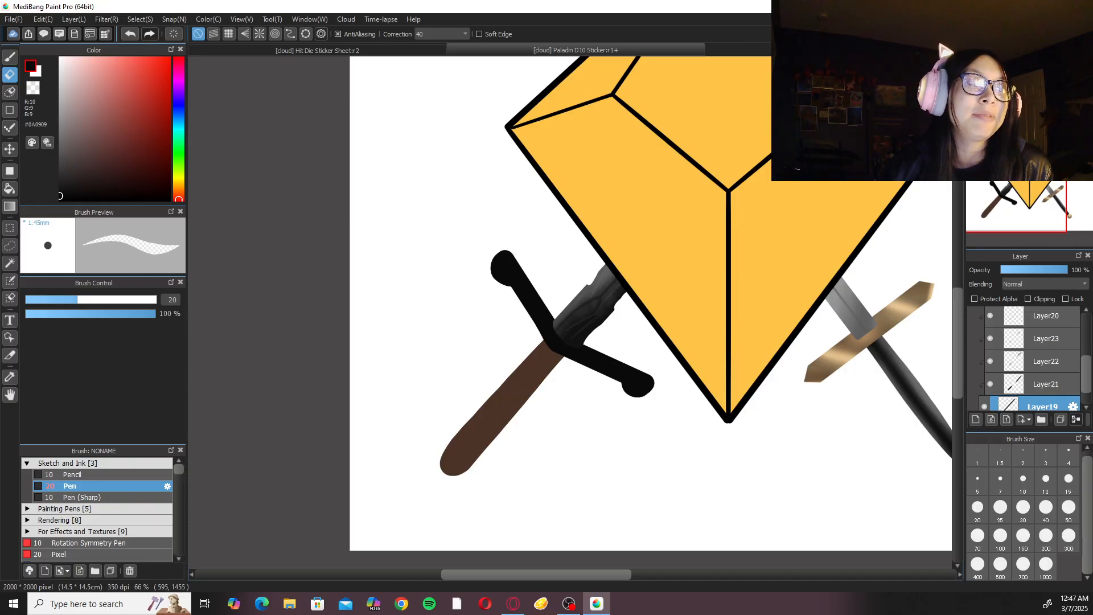
scroll(589, 316, up, 8)
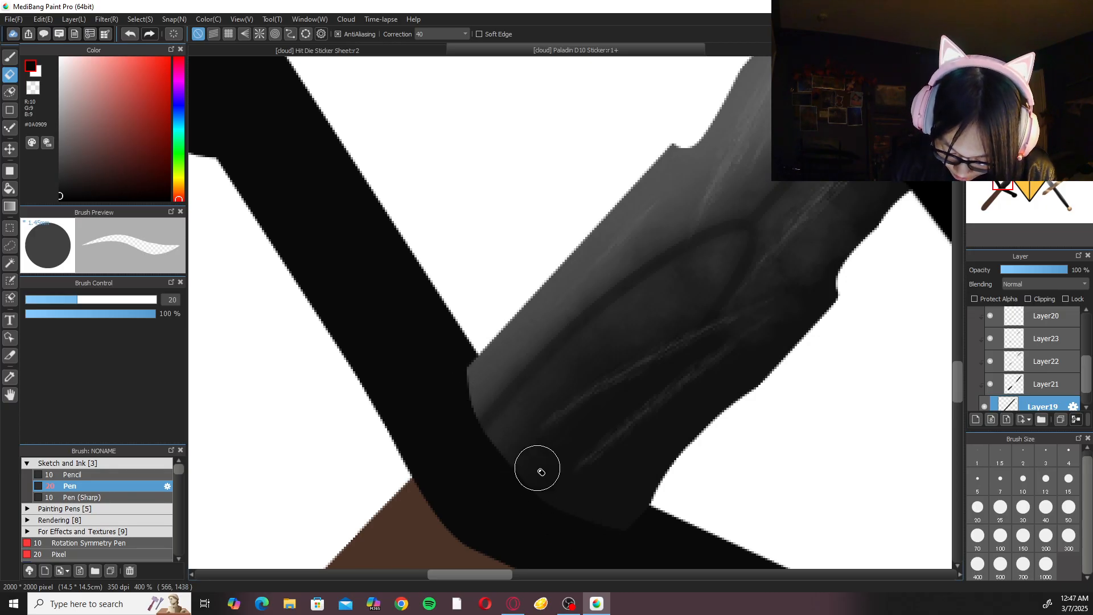
scroll(537, 473, down, 8)
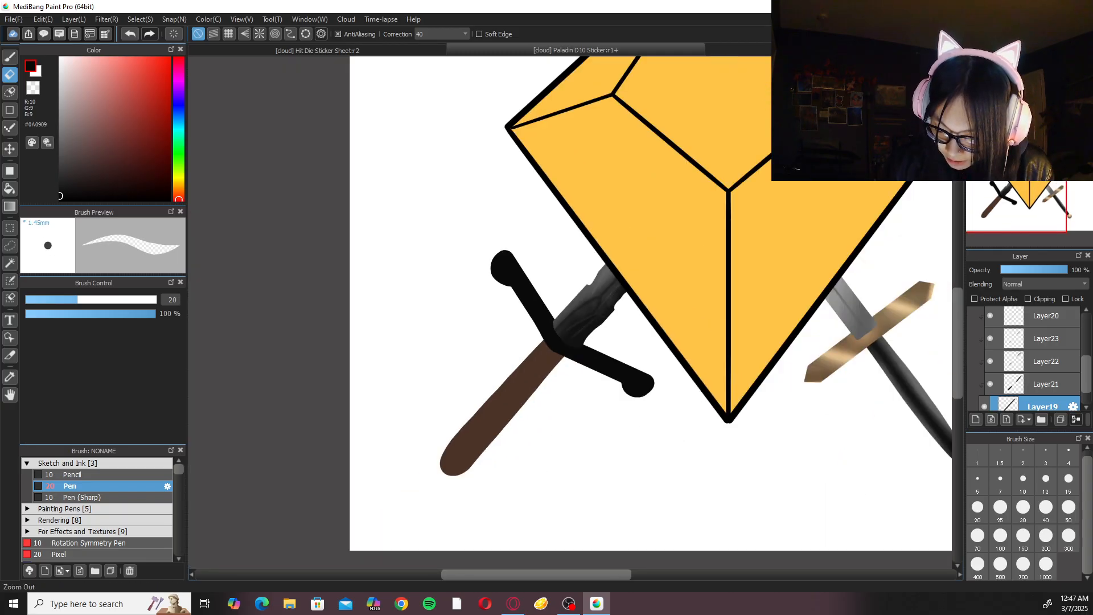
click(1007, 64)
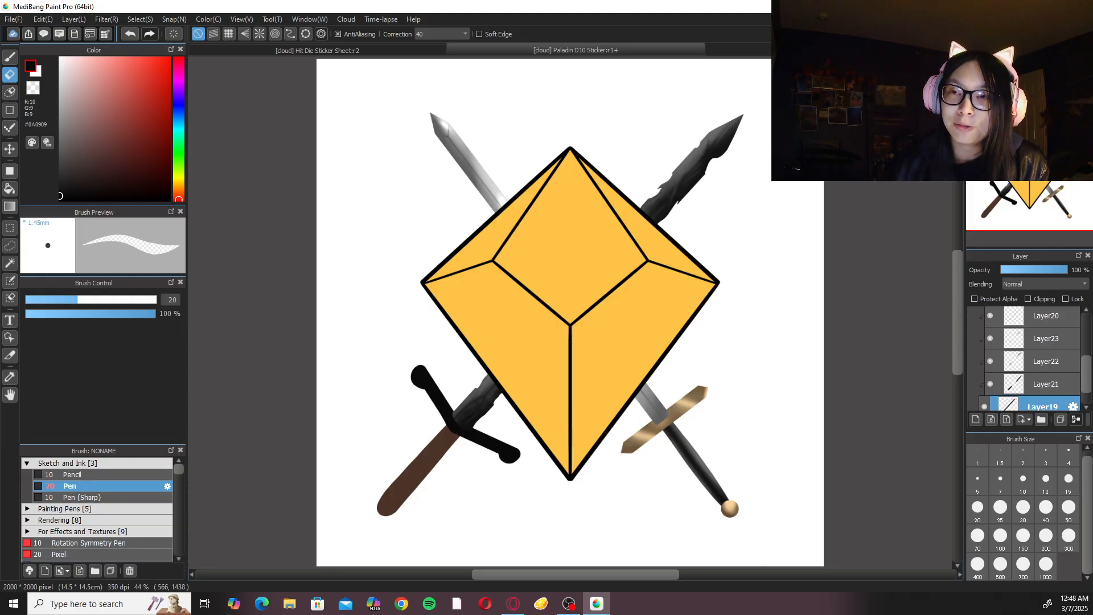
Collapse the Oathbreaker Blade folder, reopen Folder25 and select the crossguard's Layer27.
drag(487, 443, 524, 409)
scroll(524, 409, up, 5)
scroll(538, 416, up, 1)
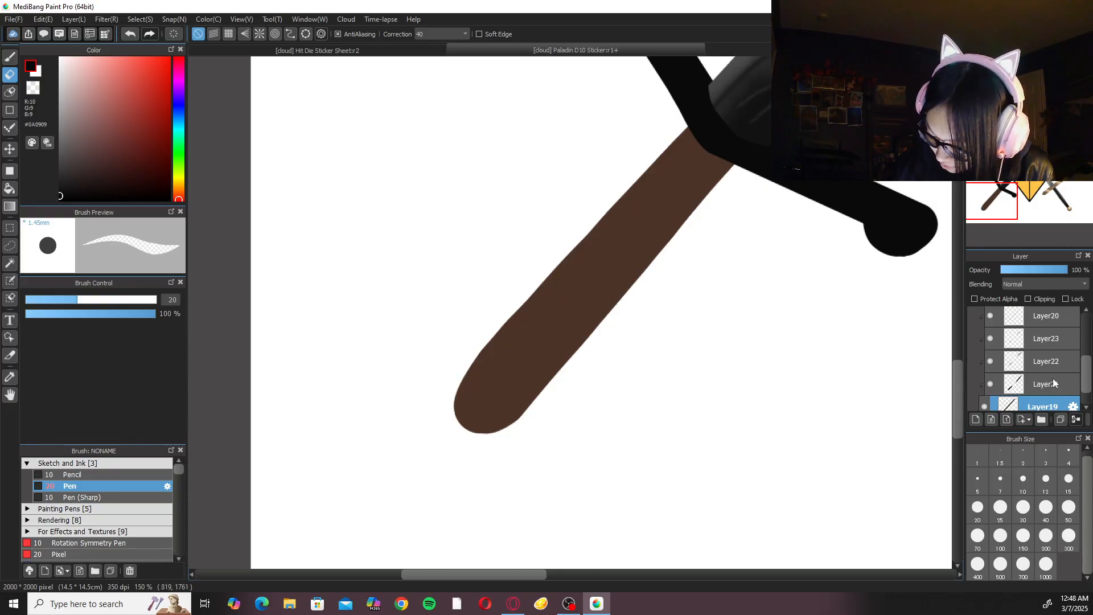
scroll(1050, 353, up, 3)
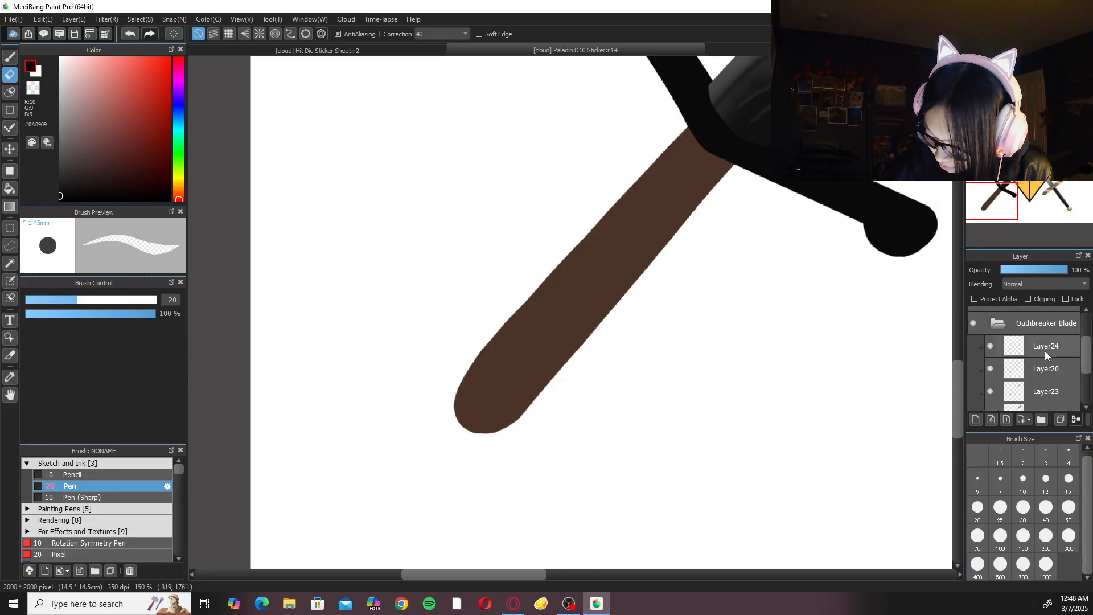
click(1046, 350)
mouse_move(1086, 365)
mouse_down()
mouse_move(1087, 384)
mouse_move(1085, 347)
mouse_up()
click(1001, 365)
click(1037, 399)
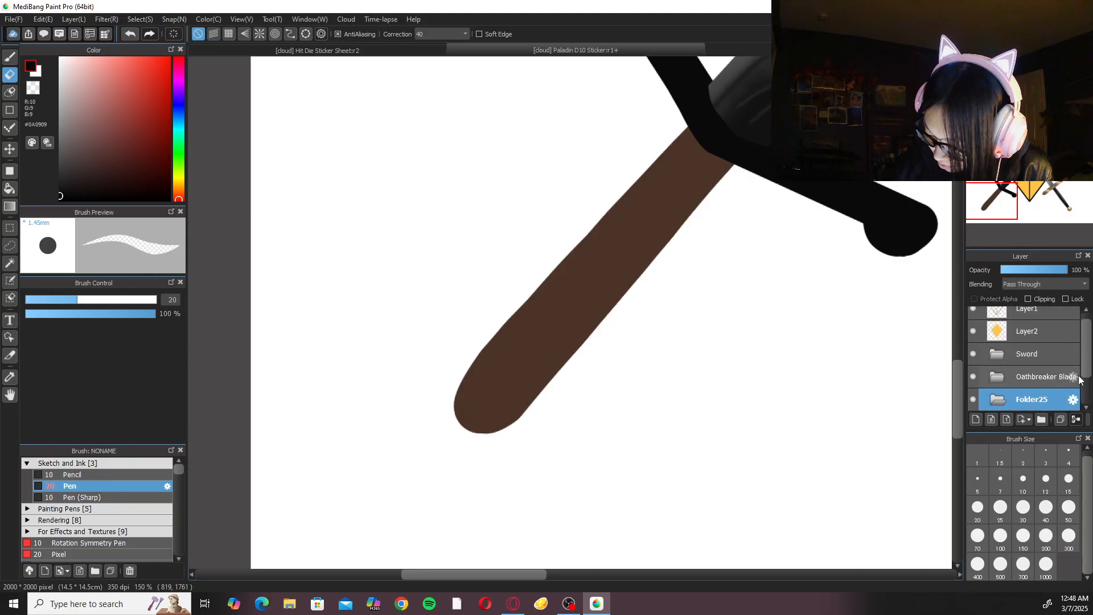
click(997, 399)
click(1036, 376)
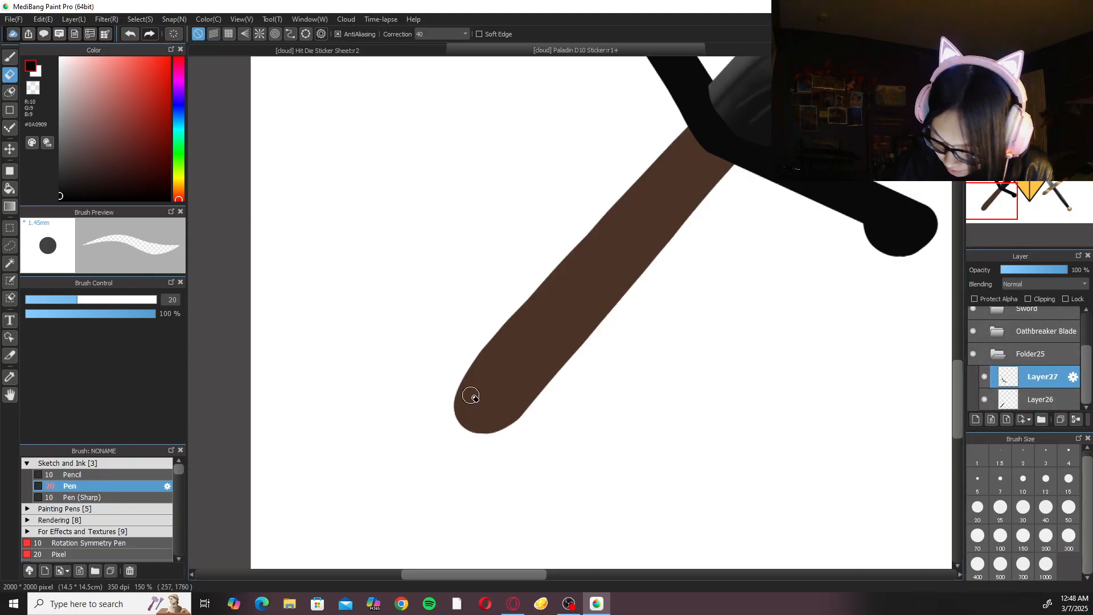
Draw a thick black outline around the rounded end of the brown handle with the size 30 Pen.
key(b)
mouse_move(481, 361)
mouse_down()
mouse_move(466, 422)
mouse_move(530, 383)
mouse_up()
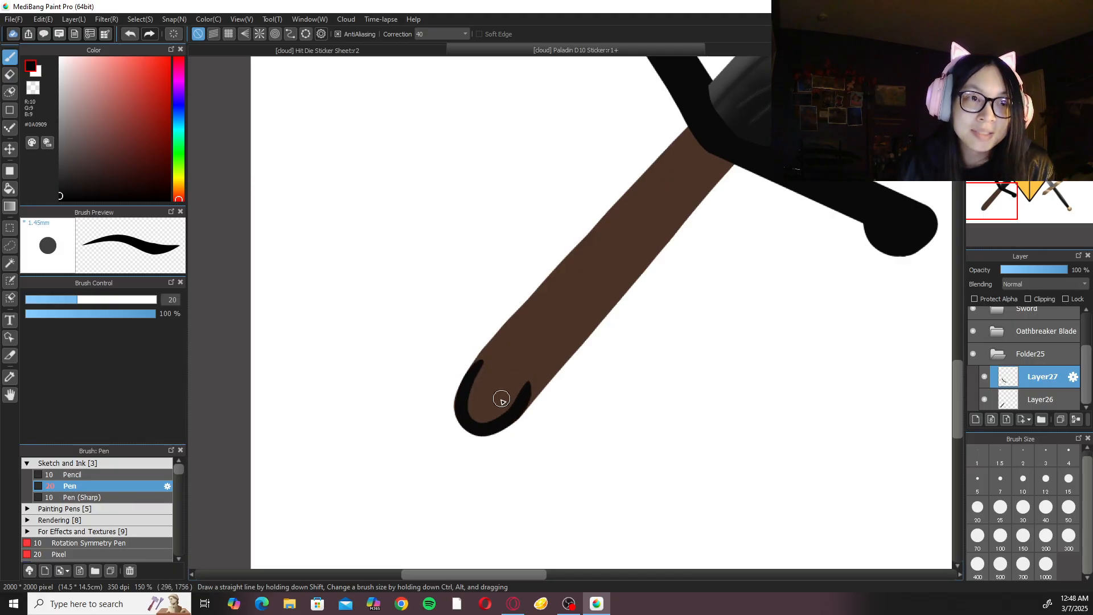
key(ctrl+z)
key(ctrl+plus)
click(1024, 507)
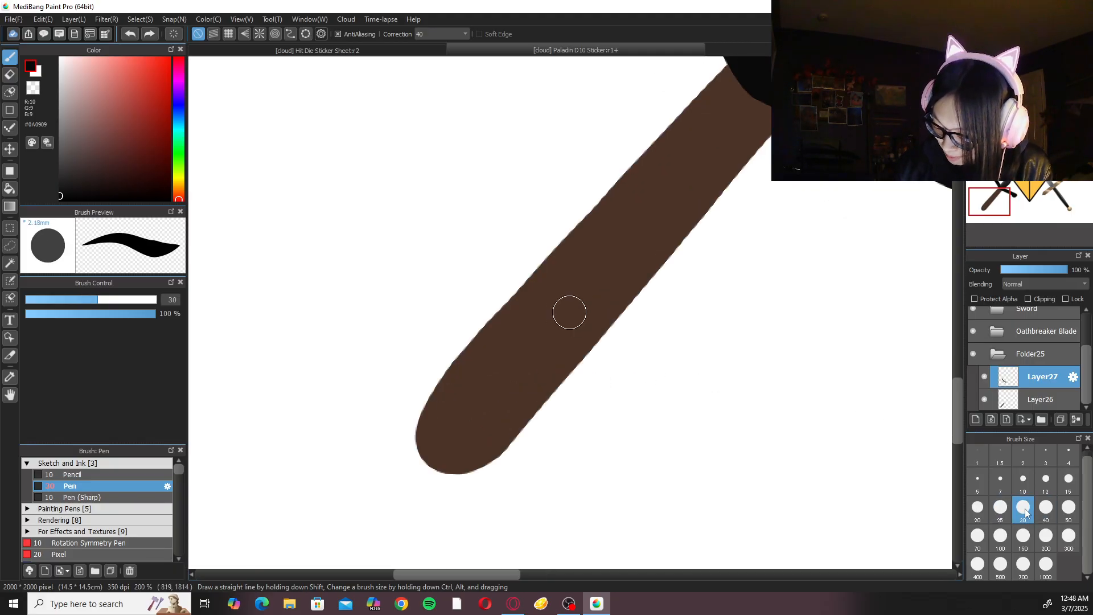
mouse_move(448, 377)
mouse_down()
mouse_move(431, 459)
mouse_move(496, 445)
mouse_move(515, 403)
mouse_up()
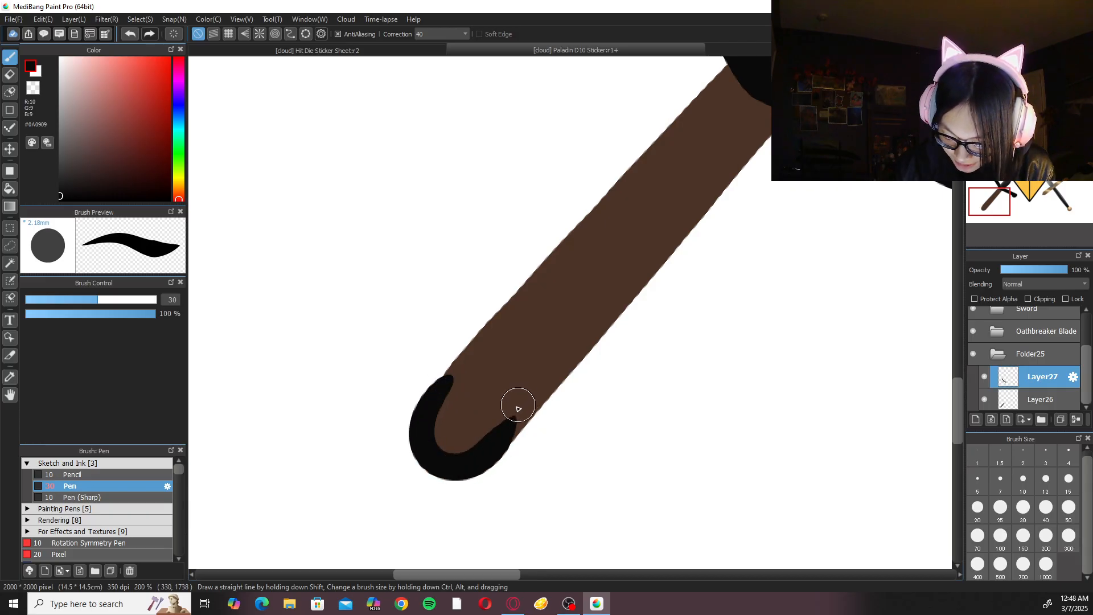
key(ctrl+z)
mouse_move(451, 386)
mouse_down()
mouse_move(472, 465)
mouse_move(516, 407)
mouse_move(448, 382)
mouse_move(425, 448)
mouse_move(491, 453)
mouse_move(516, 424)
mouse_up()
key(ctrl+z)
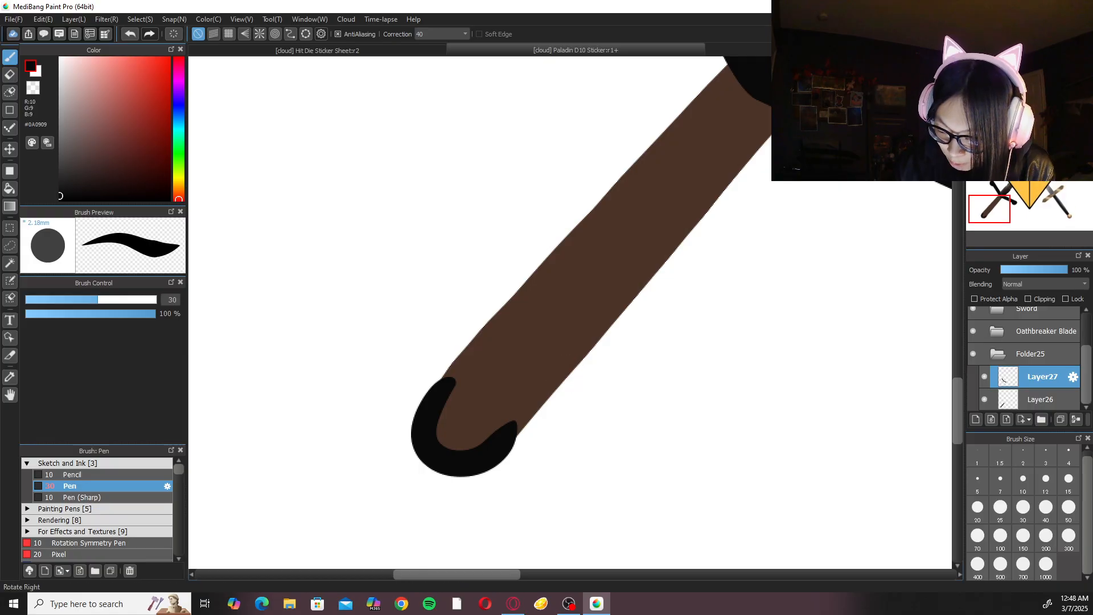
Rotate the canvas, close the pommel outline with a curved line across the handle, and fill the inside with black.
click(1051, 64)
click(1051, 64)
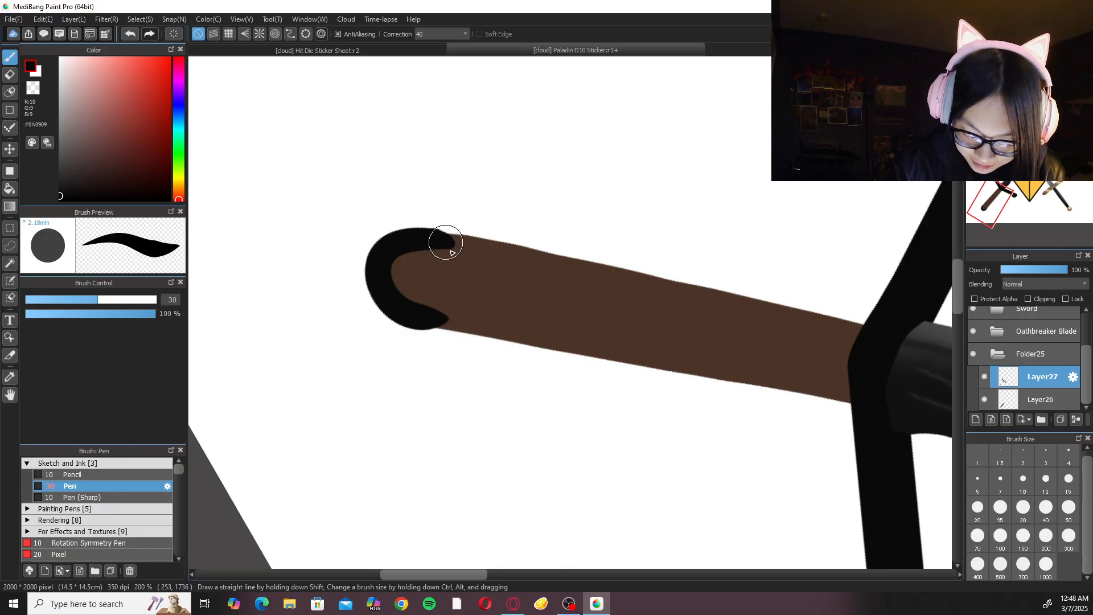
drag(446, 238, 439, 325)
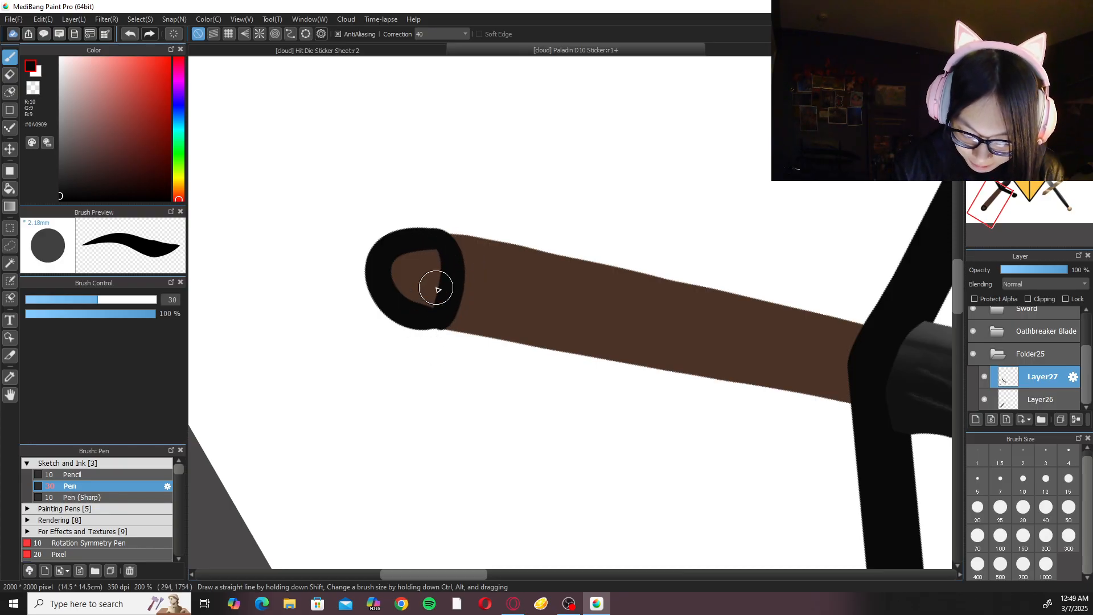
key(Right)
key(Right)
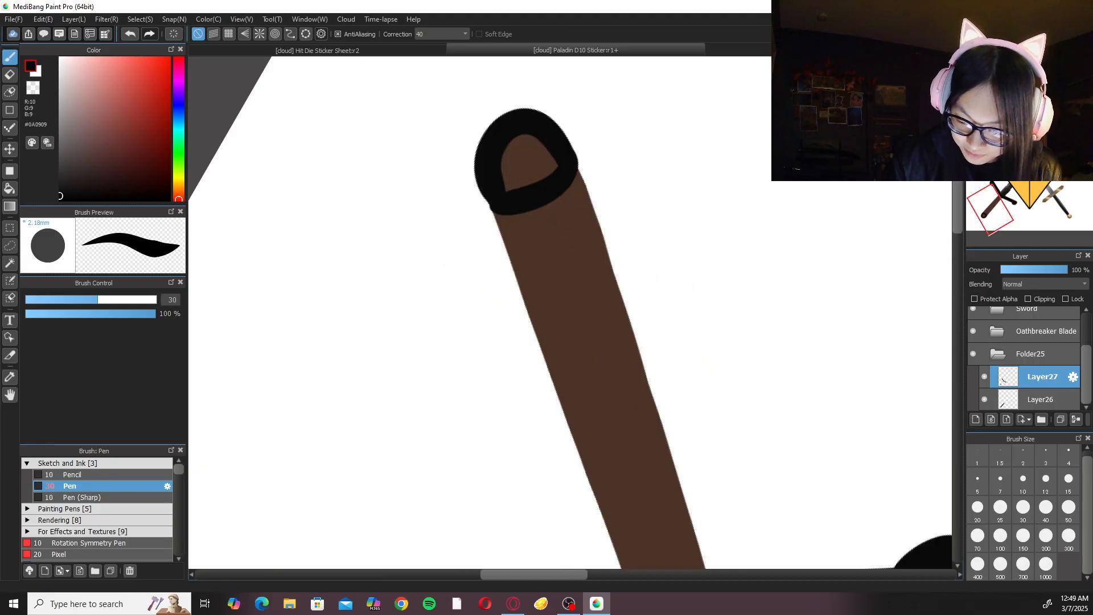
key(Left)
drag(589, 176, 563, 279)
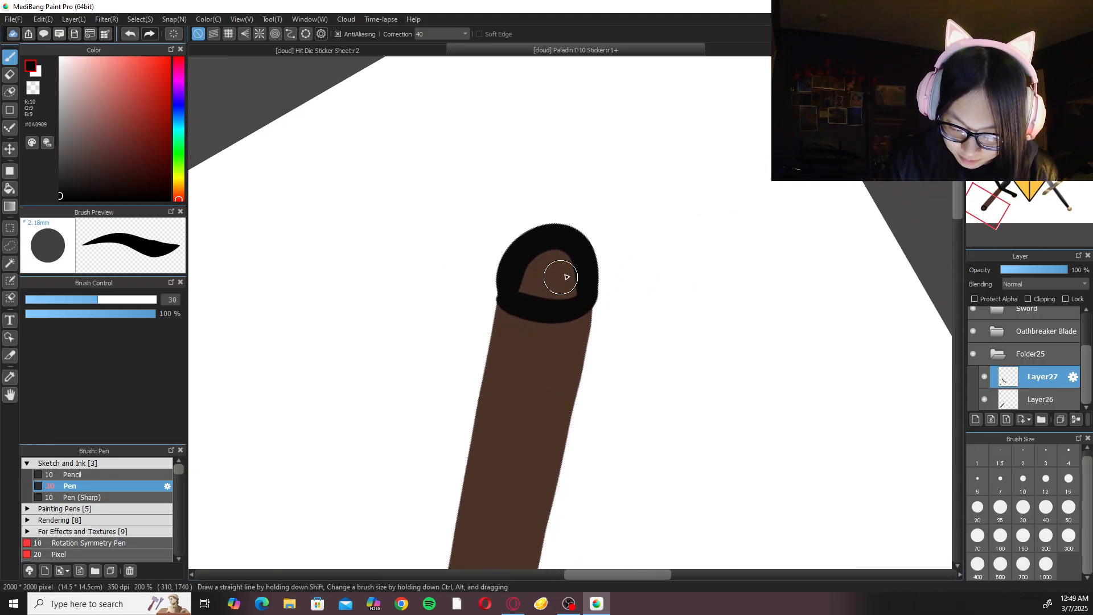
key(g)
click(542, 262)
key(b)
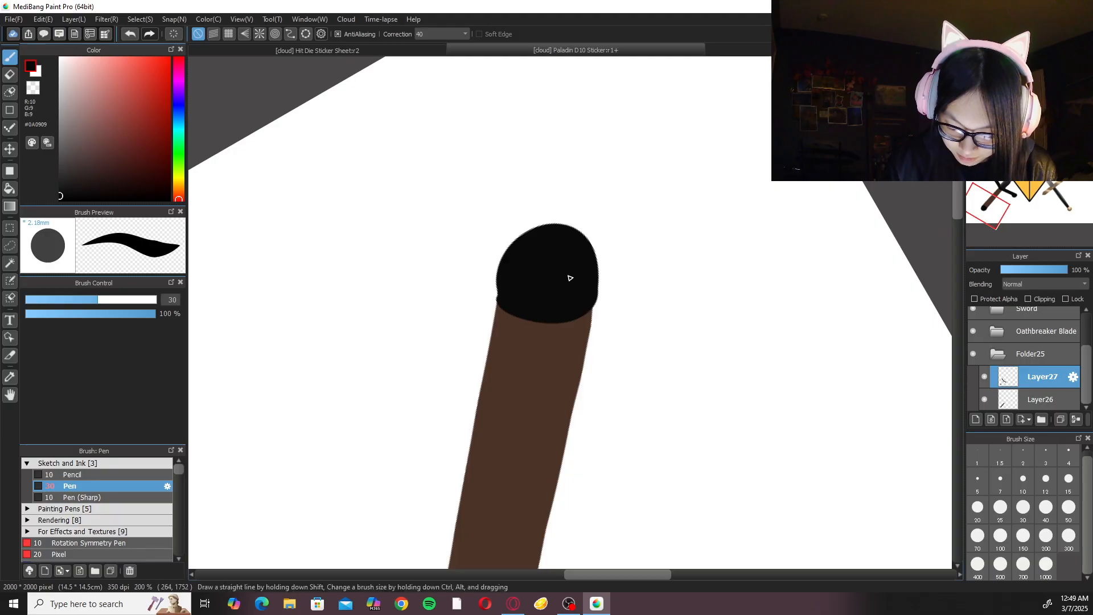
Smooth the pommel's top and the corner where it meets the handle with the size 20 Pen.
click(978, 508)
key(Up)
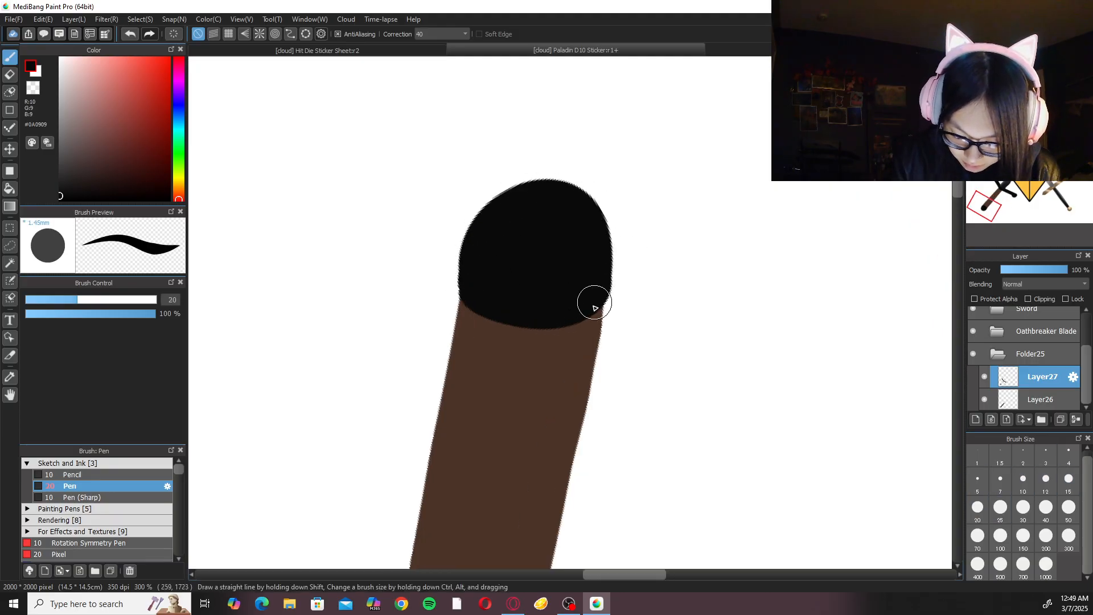
drag(525, 186, 551, 193)
mouse_move(595, 303)
mouse_down()
mouse_move(591, 312)
mouse_move(604, 299)
mouse_up()
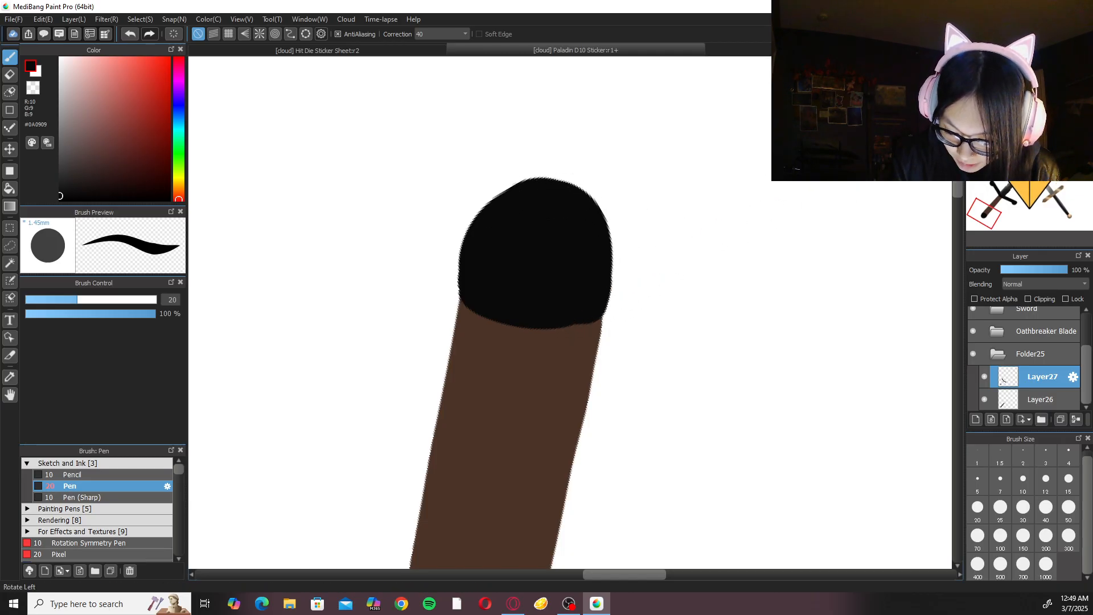
click(1026, 64)
click(1026, 64)
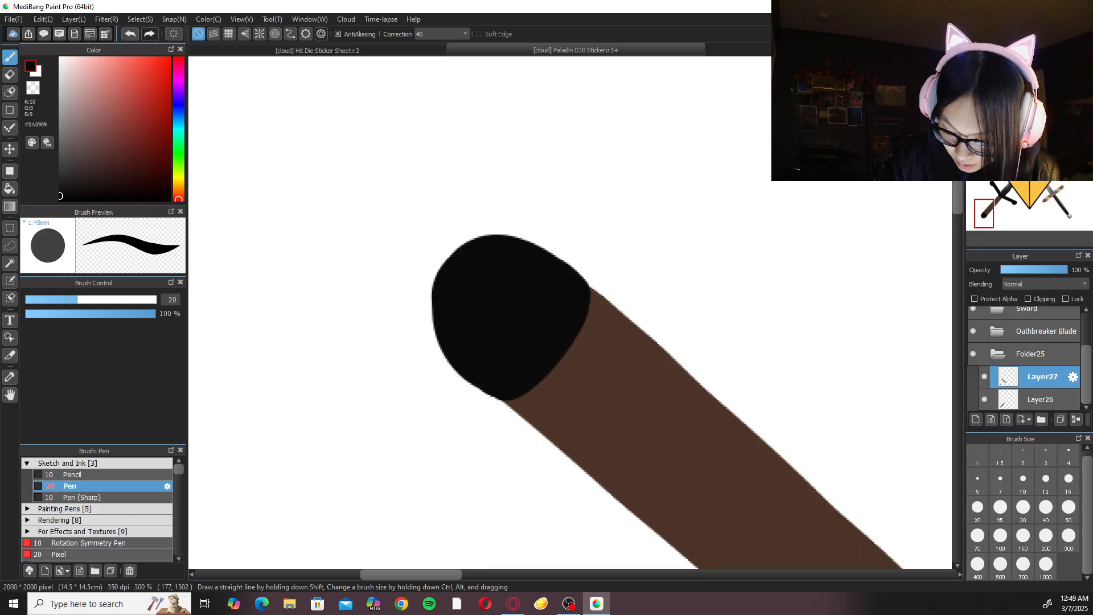
Draw a curved black rim across the join between the pommel and the brown handle with the size 20 Pen.
click(1042, 64)
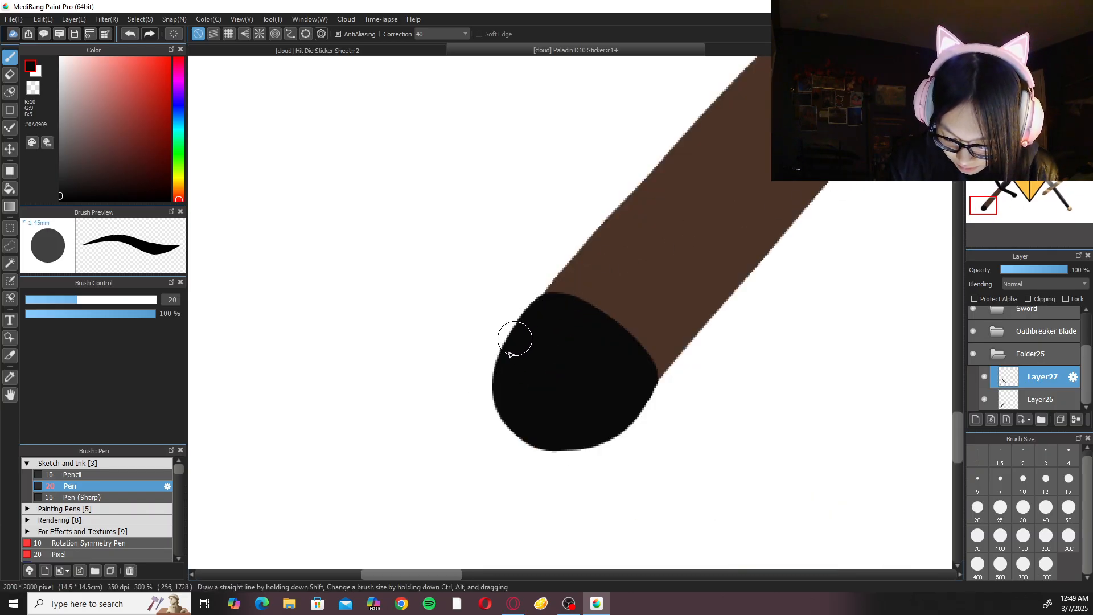
drag(564, 271, 672, 354)
key(ctrl+z)
mouse_move(560, 274)
mouse_down()
mouse_move(633, 292)
mouse_move(672, 325)
mouse_up()
key(ctrl+z)
drag(554, 275, 672, 349)
key(ctrl+z)
mouse_move(554, 278)
mouse_down()
mouse_move(547, 295)
mouse_move(599, 296)
mouse_move(647, 376)
mouse_up()
key(ctrl+z)
key(ctrl+z)
mouse_move(545, 286)
mouse_down()
mouse_move(583, 292)
mouse_move(653, 369)
mouse_up()
Rotate the canvas, extend the pommel's rim past the other edge of the handle in black, and reset the rotation.
key(Right)
key(Right)
key(Right)
key(Right)
key(Right)
key(Right)
key(Right)
key(Right)
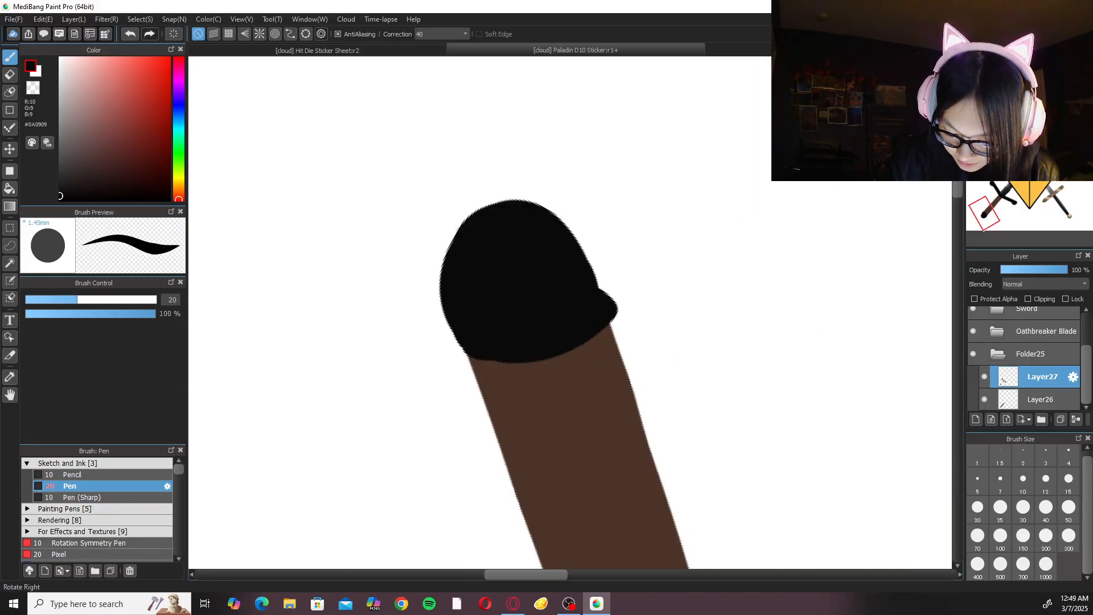
key(Right)
key(Right)
key(Right)
key(Right)
drag(488, 241, 517, 297)
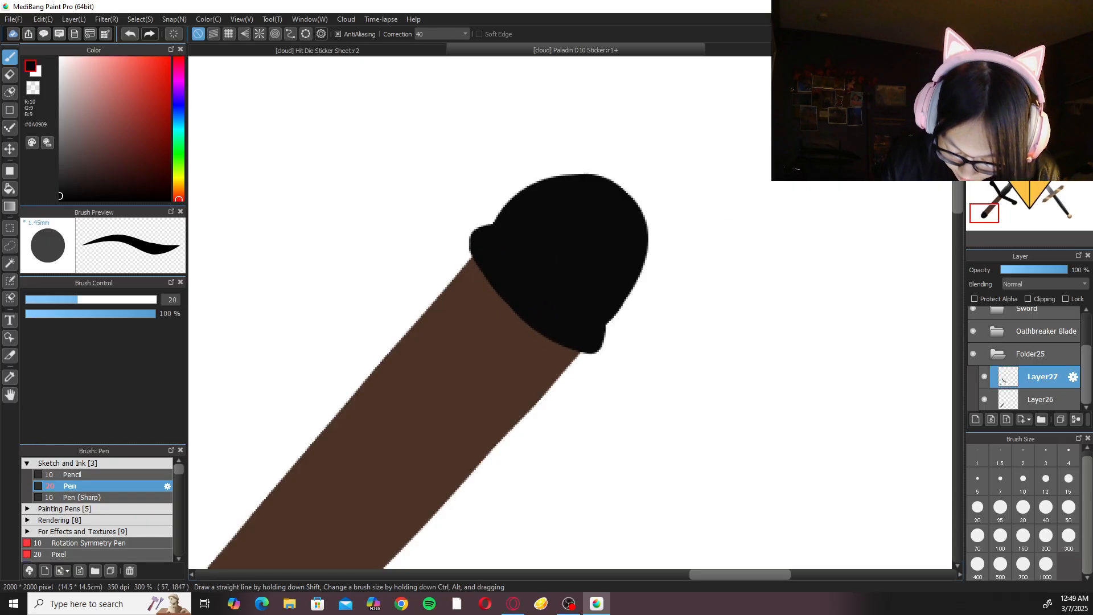
key(Up)
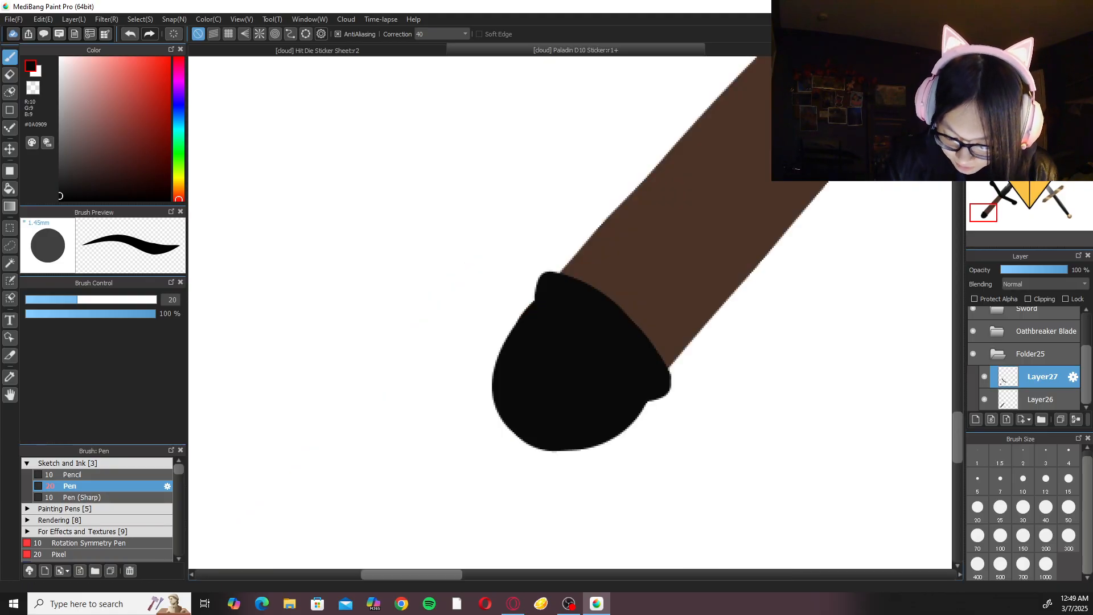
Trim both protruding rim ends and slim the pommel's sides below them with the size 5 Eraser.
key(e)
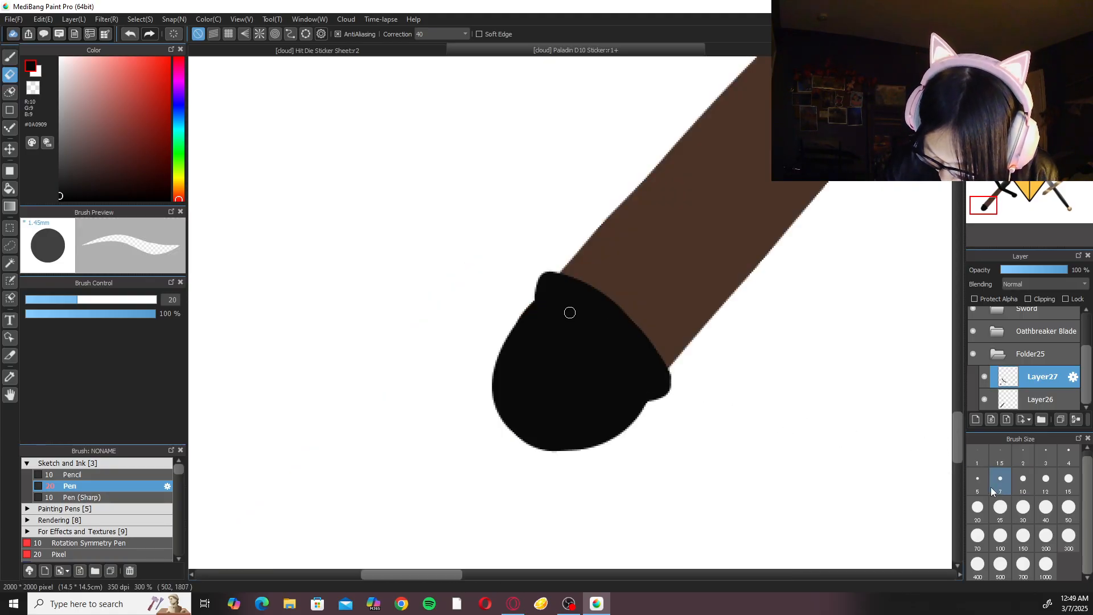
click(986, 487)
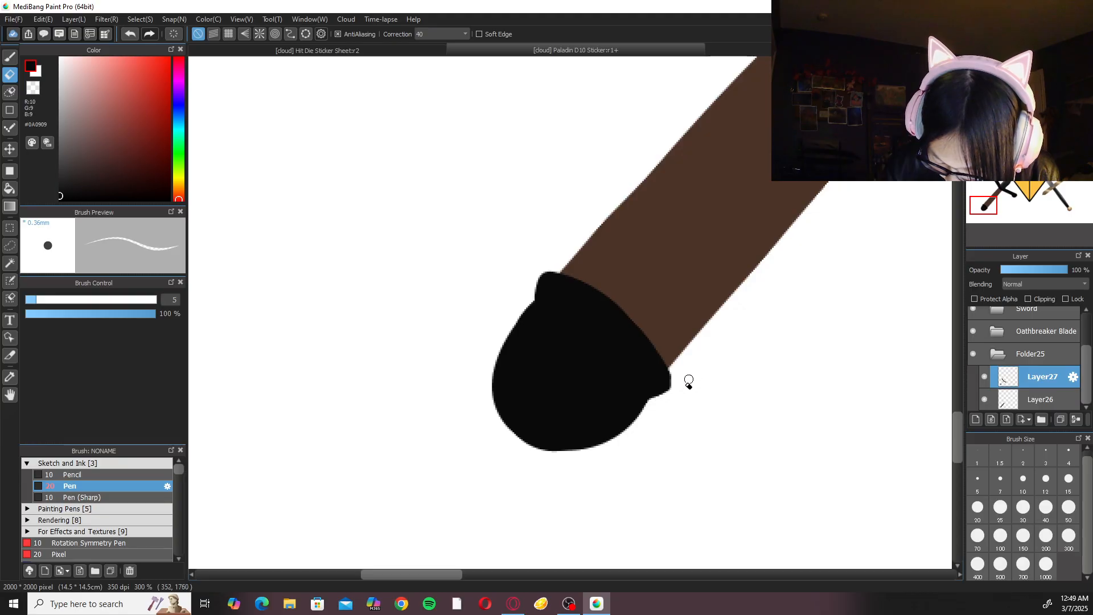
drag(548, 267, 537, 282)
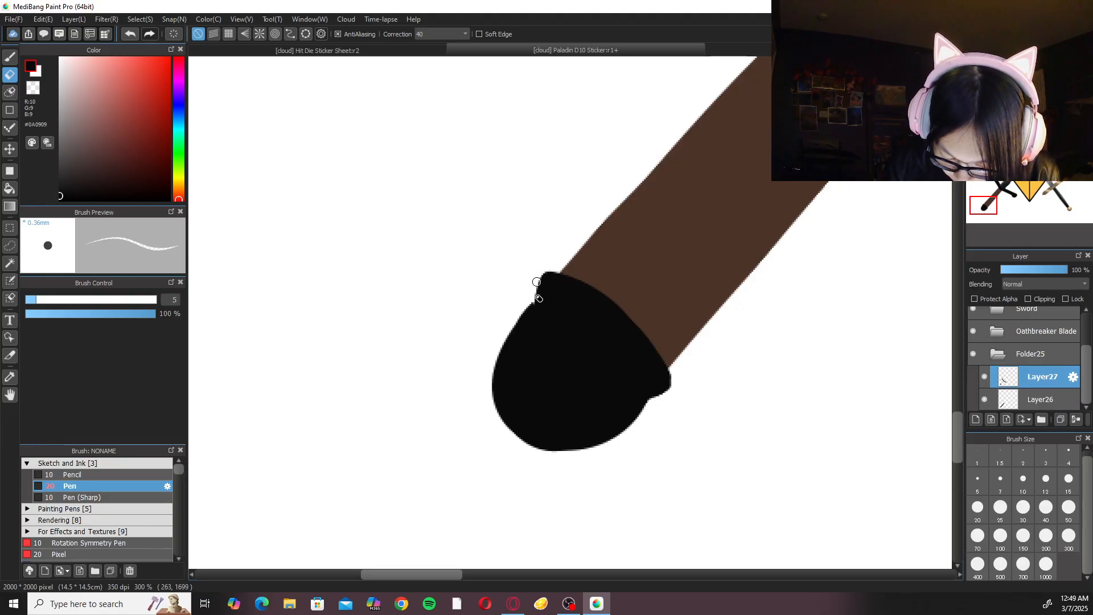
key(b)
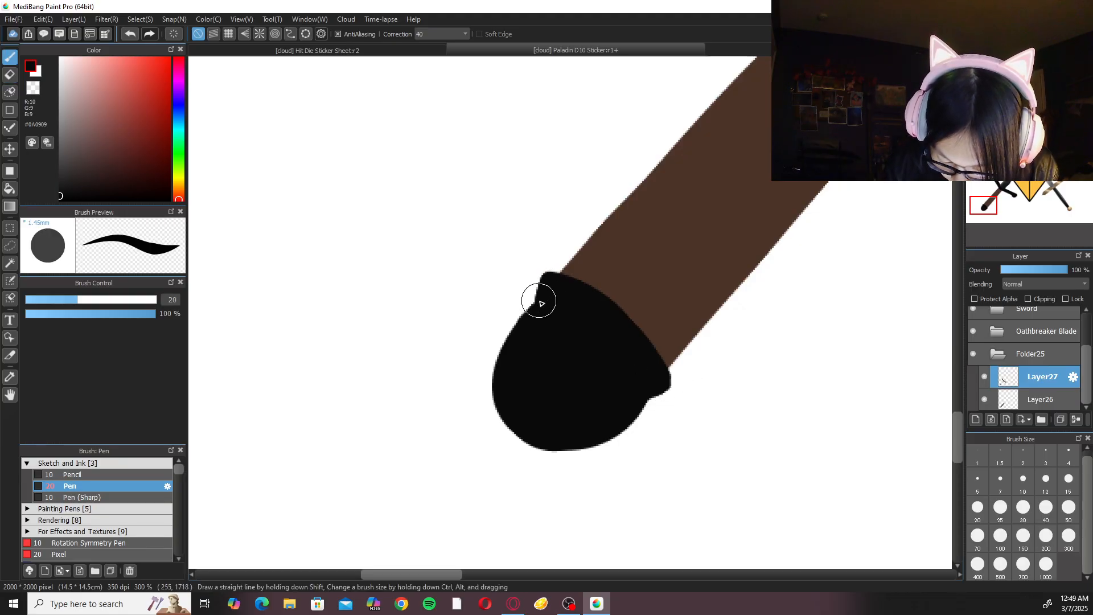
key(e)
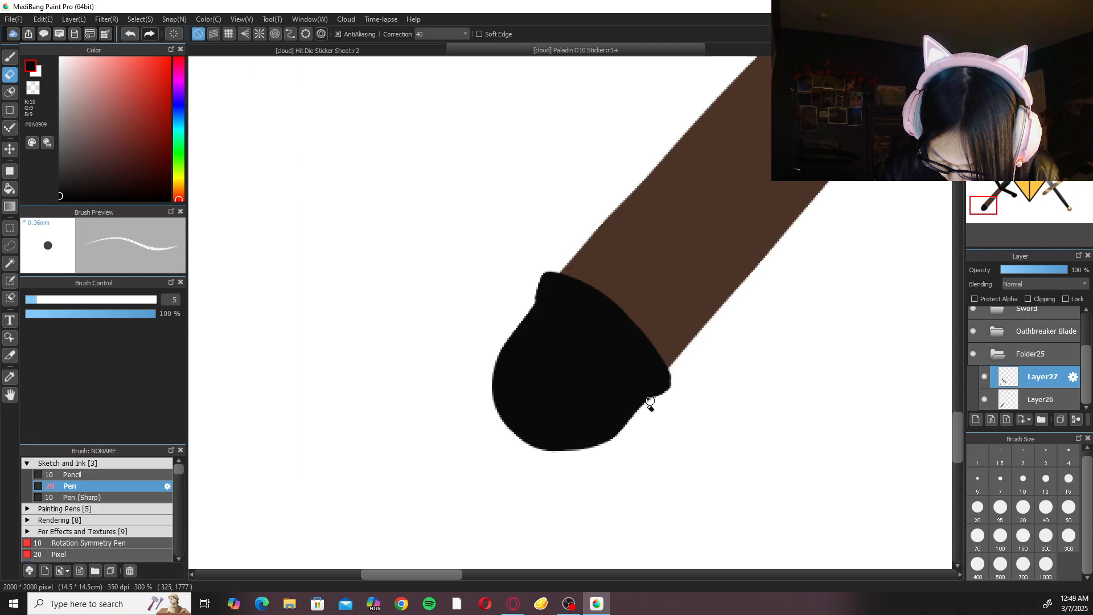
scroll(608, 445, down, 5)
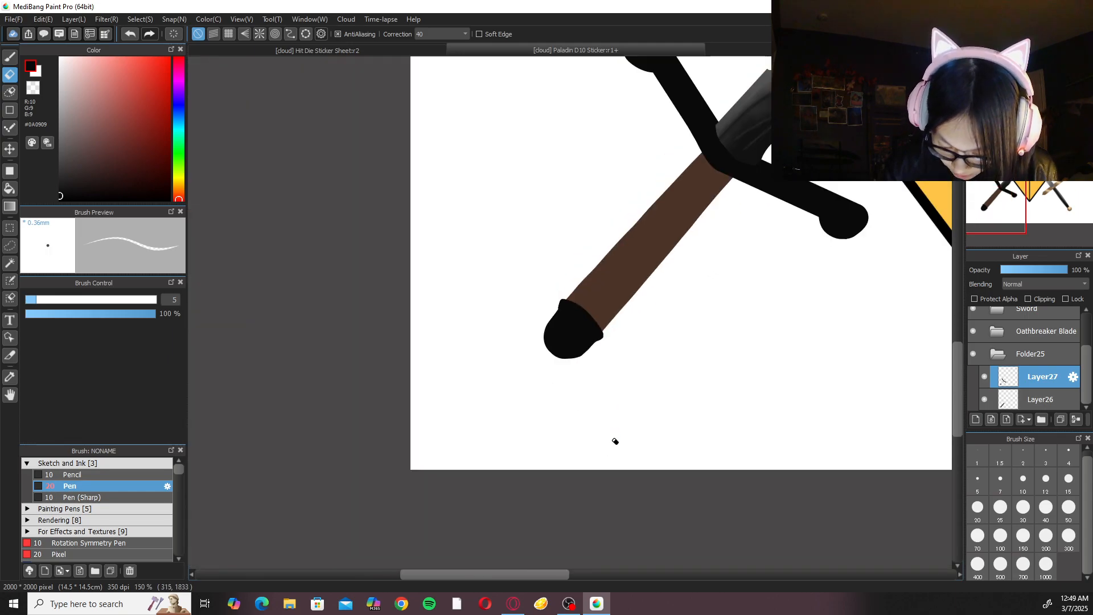
key(b)
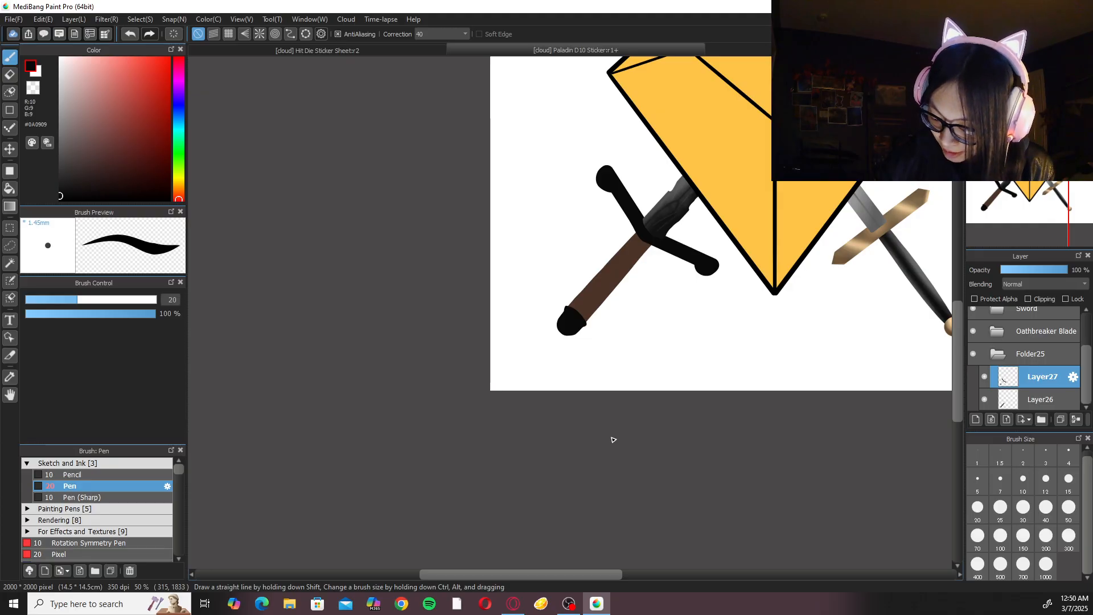
Select Layer26 and clean up the brown handle's edge beside the pommel with the size 20 Eraser.
click(1043, 397)
key(ctrl+plus)
key(ctrl+plus)
key(ctrl+plus)
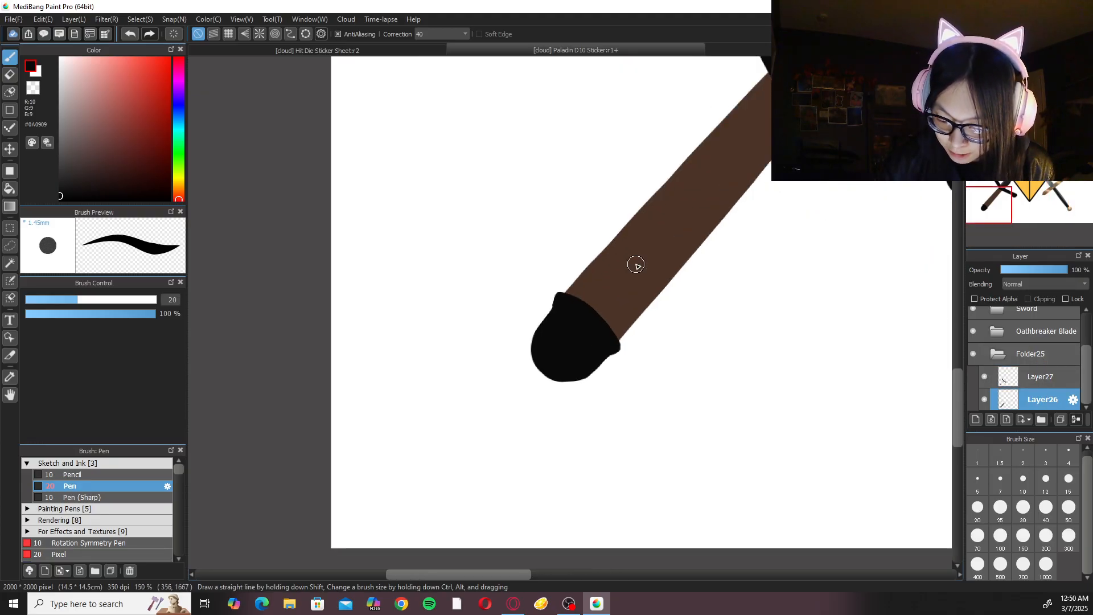
key(e)
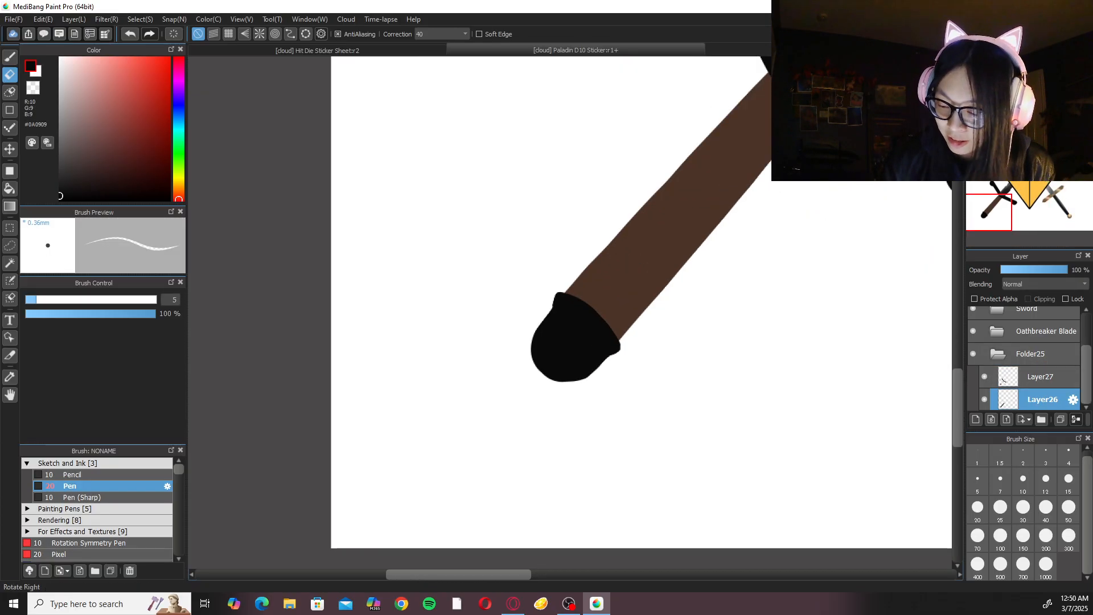
key(Right)
key(Right)
key(Right)
key(Right)
key(Right)
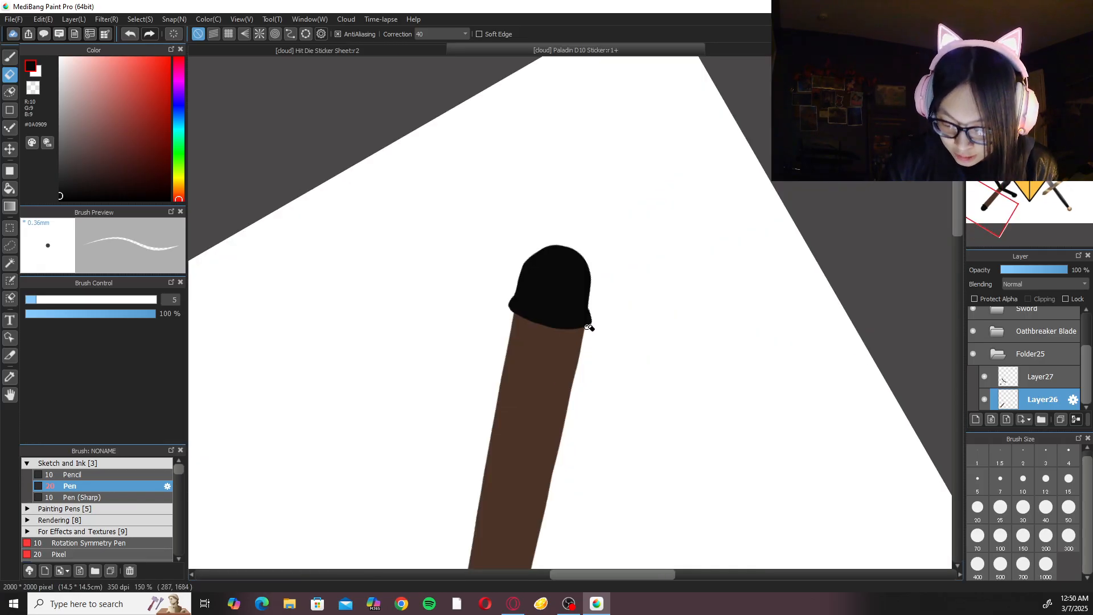
click(977, 507)
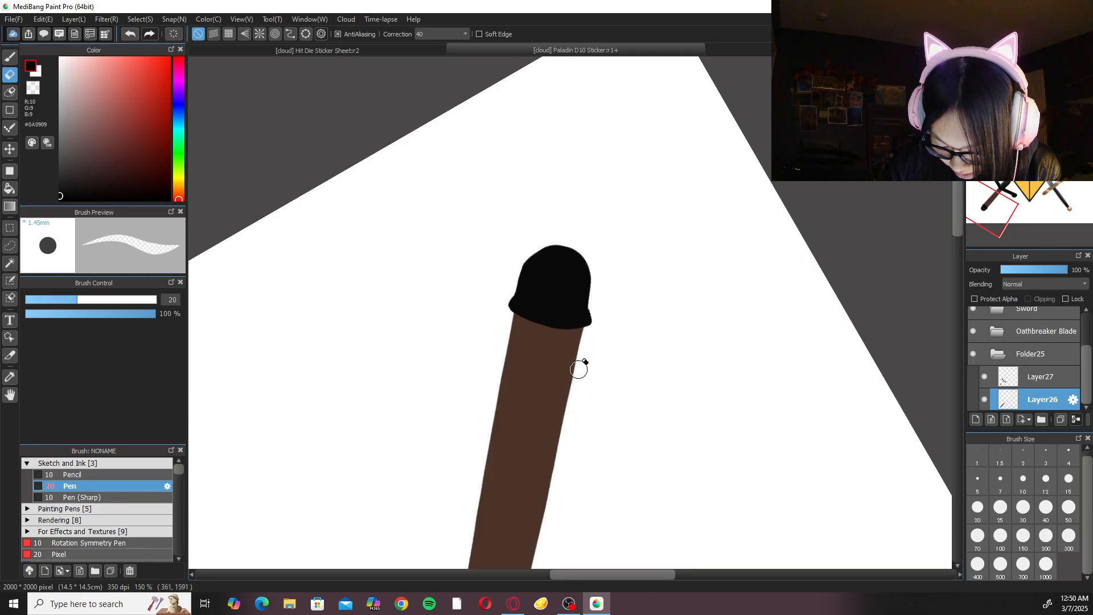
scroll(622, 359, down, 3)
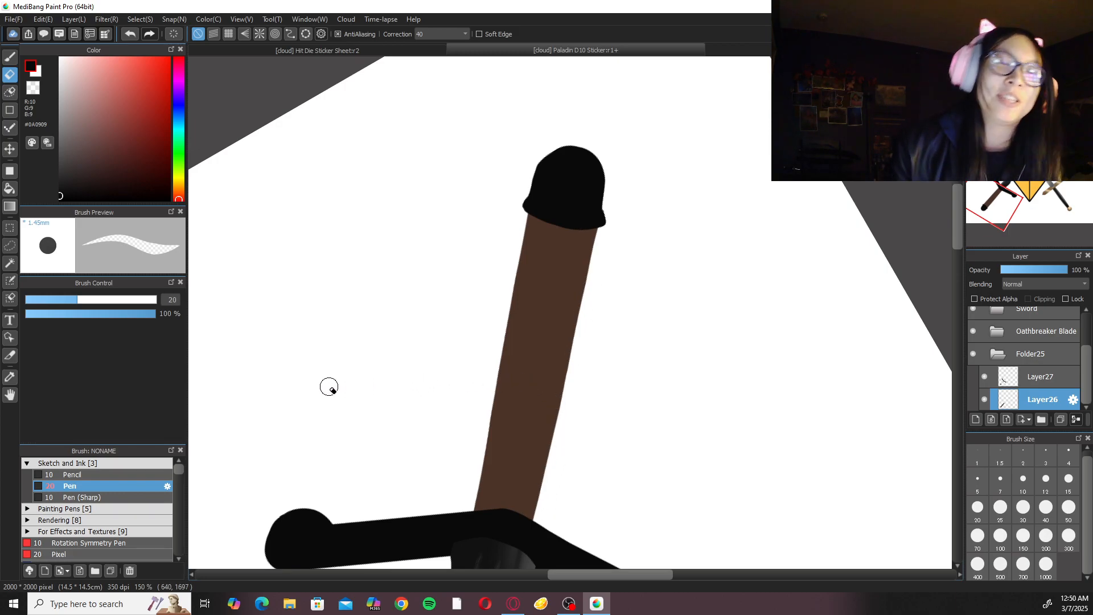
key(Up)
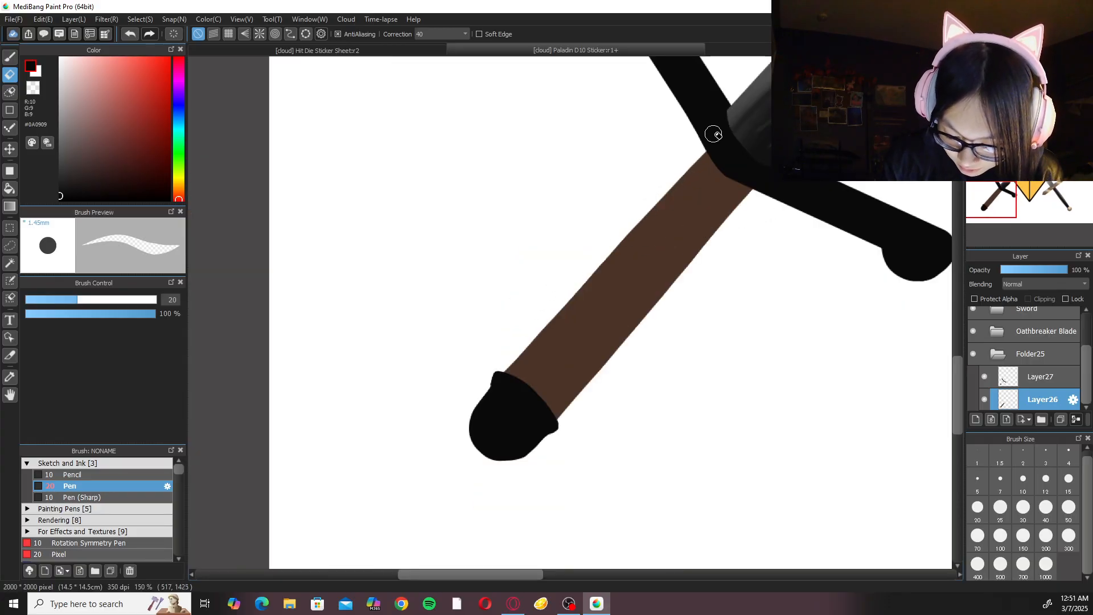
key(b)
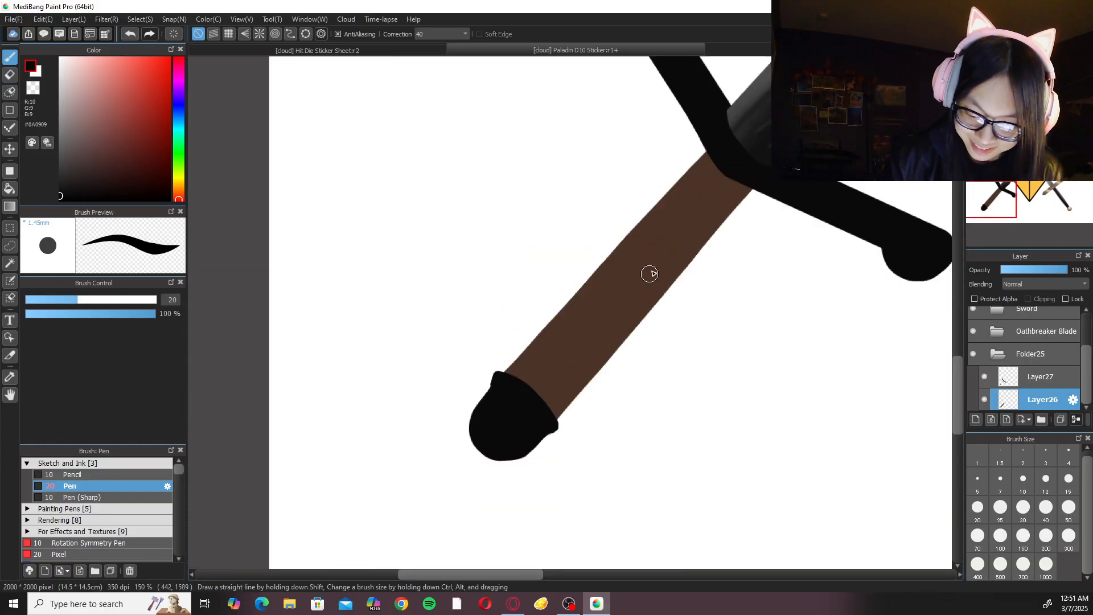
scroll(663, 259, up, 2)
drag(650, 197, 581, 289)
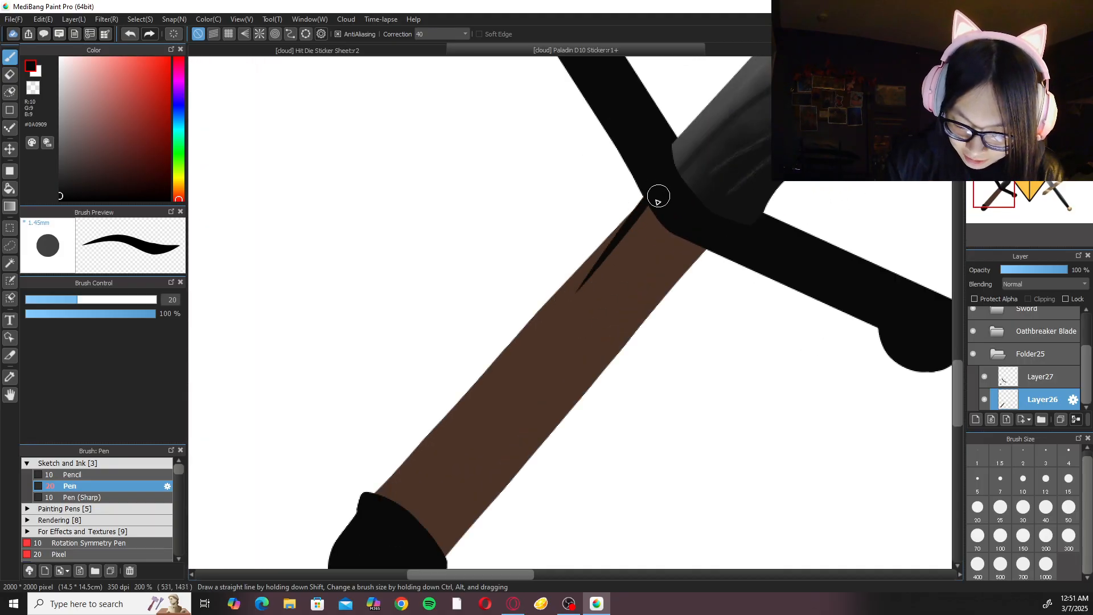
key(ctrl+z)
Sample the handle's brown #4D3428 and trim the handle's long edge with the size 20 Eraser on a rotated canvas.
right_click(629, 258)
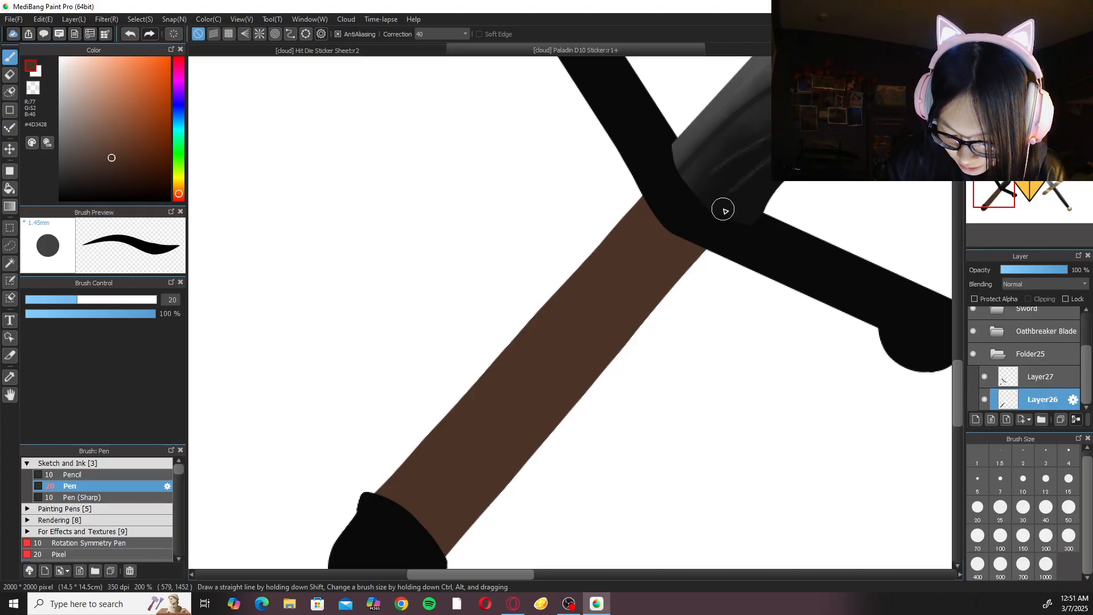
scroll(716, 238, down, 3)
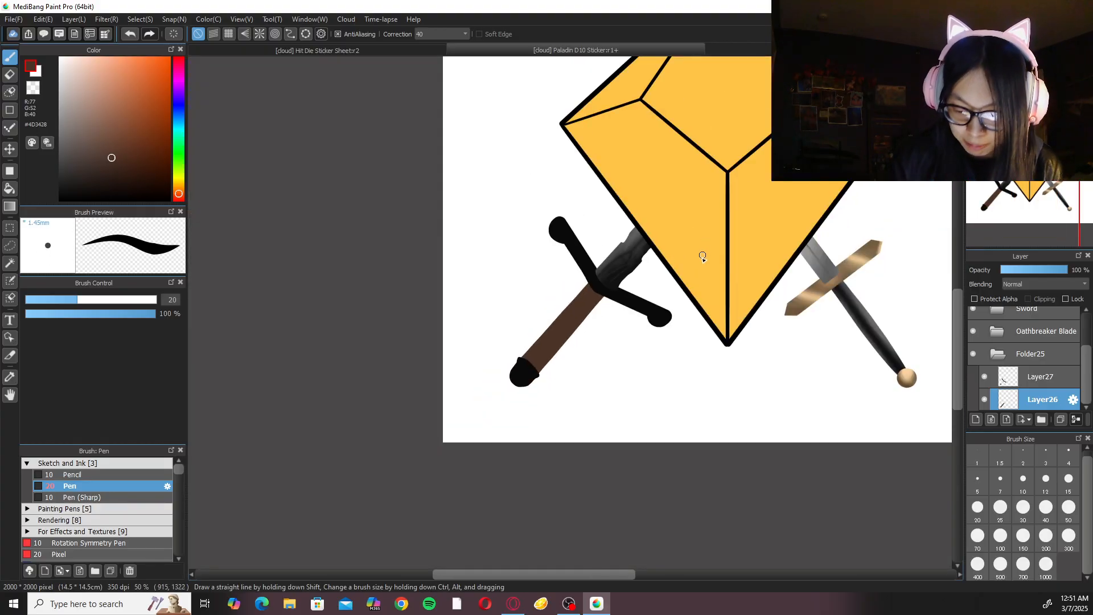
scroll(683, 302, up, 2)
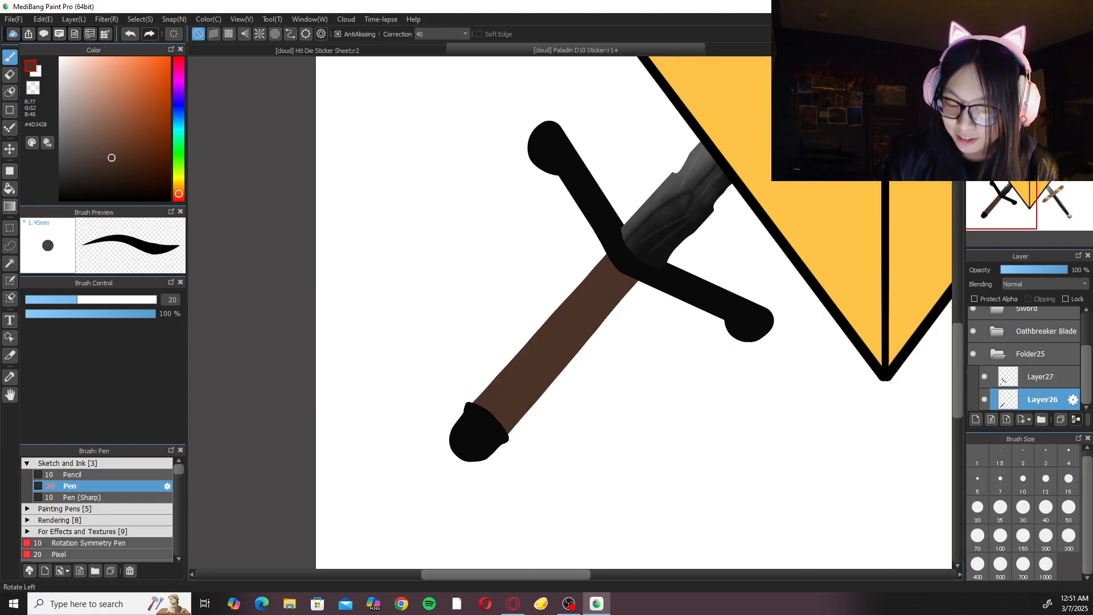
click(1025, 64)
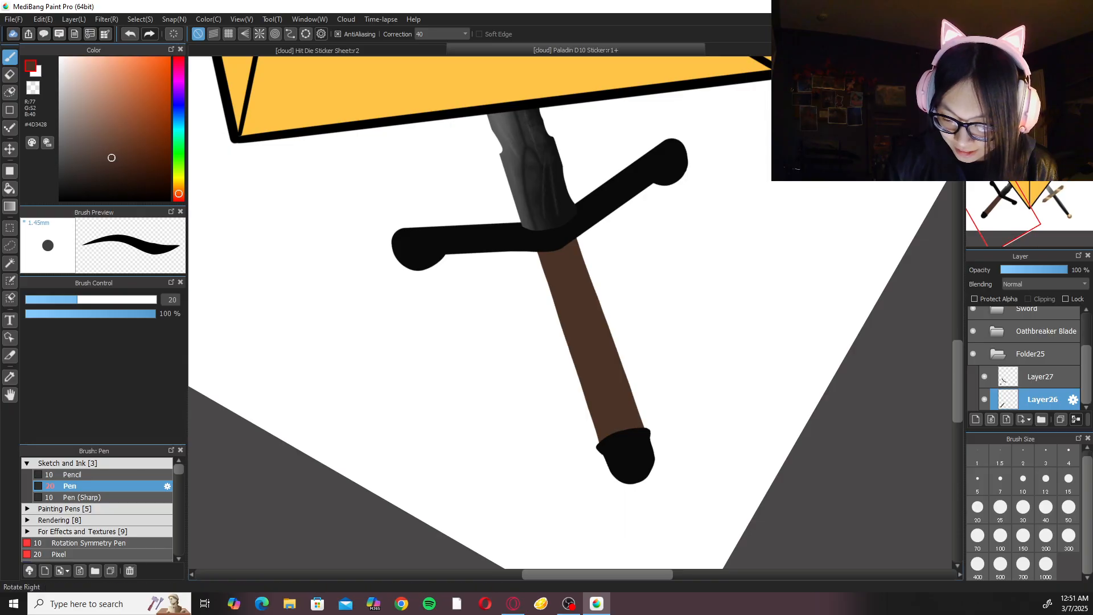
click(1042, 64)
key(e)
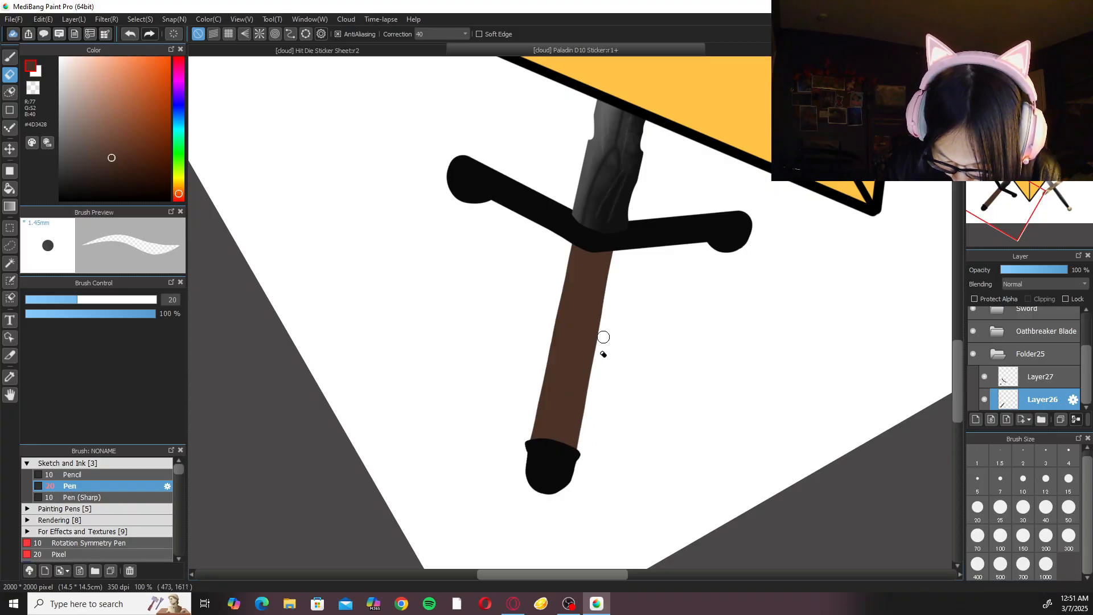
drag(536, 395, 544, 337)
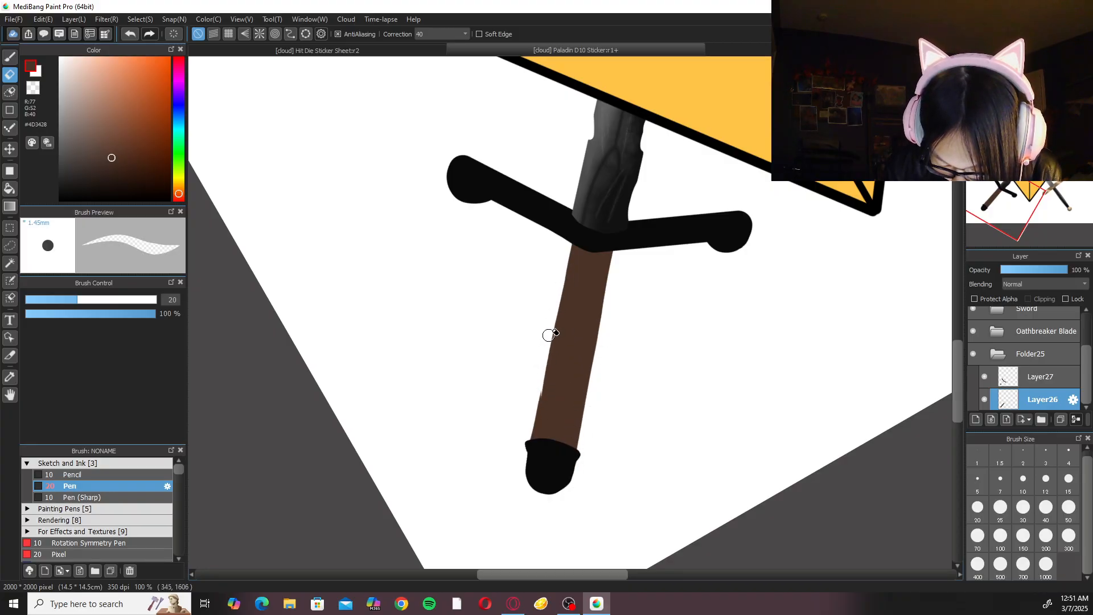
key(b)
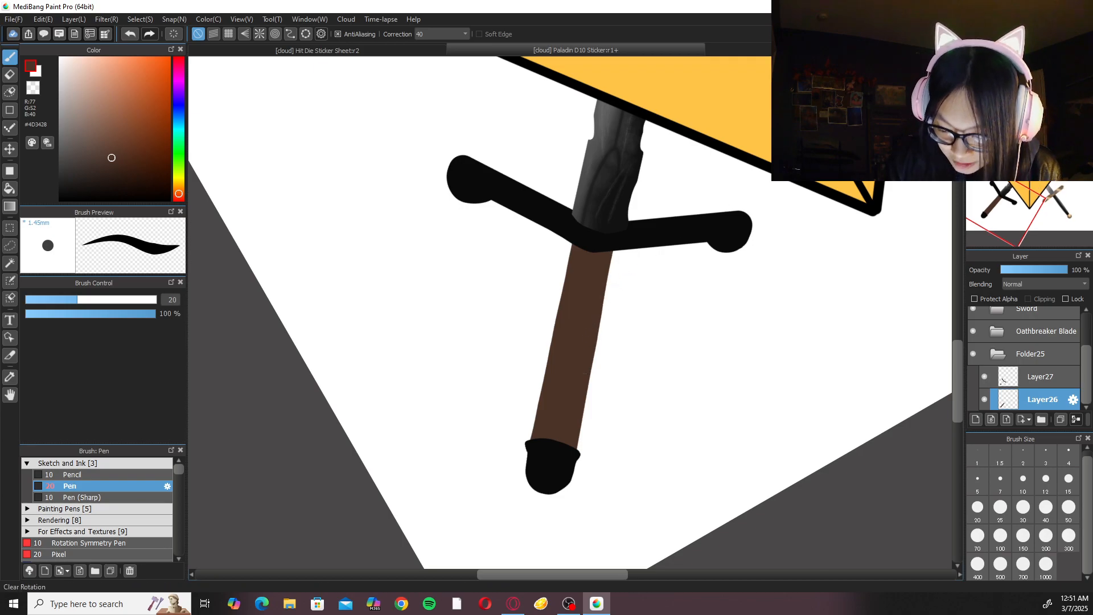
click(1054, 63)
key(ctrl+minus)
key(ctrl+minus)
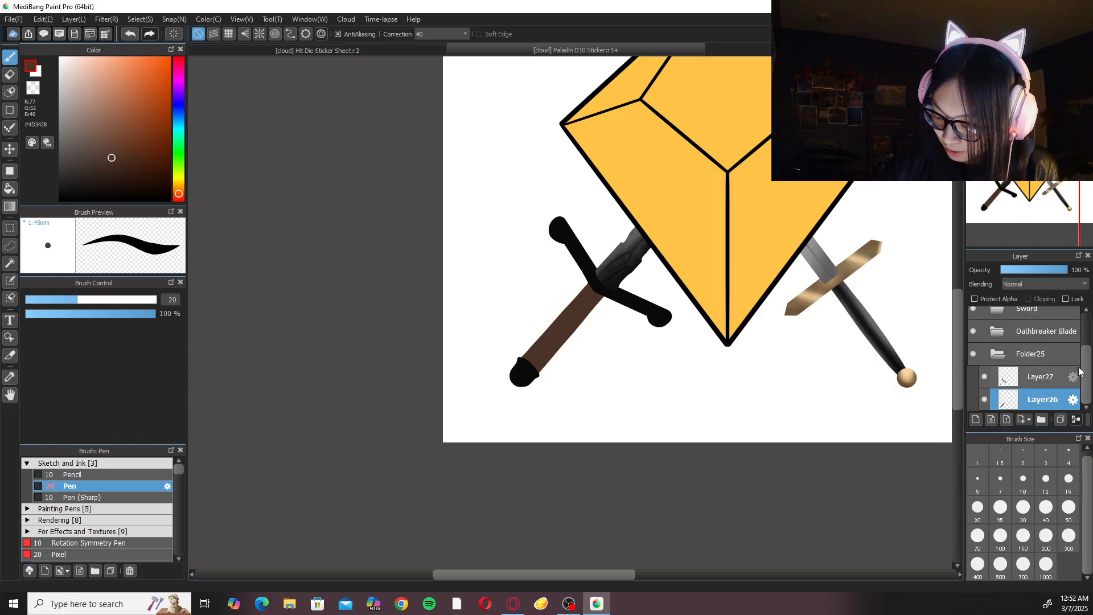
Add a new layer clipped to the handle's Layer26 and set the colour to dark brown #341F16.
click(1007, 65)
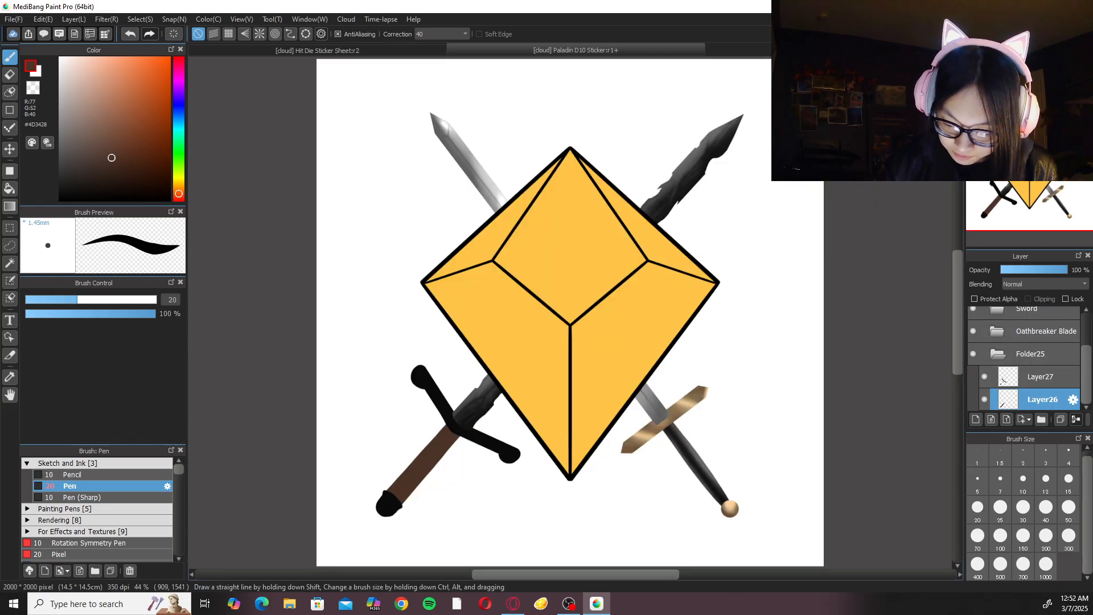
scroll(610, 471, up, 2)
key(ctrl+plus)
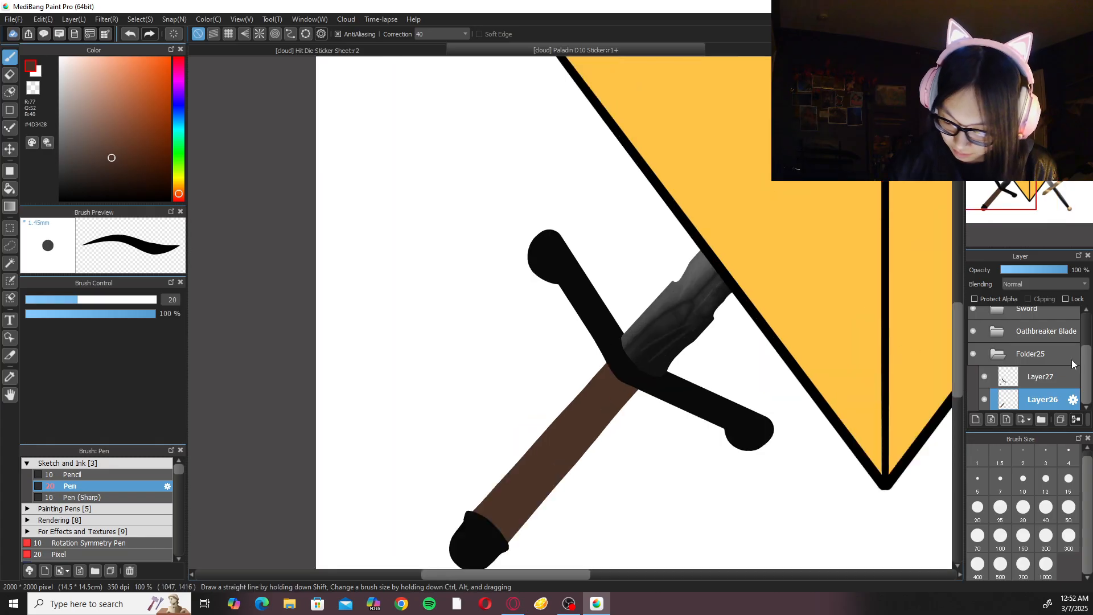
click(976, 420)
click(1028, 299)
drag(112, 161, 122, 172)
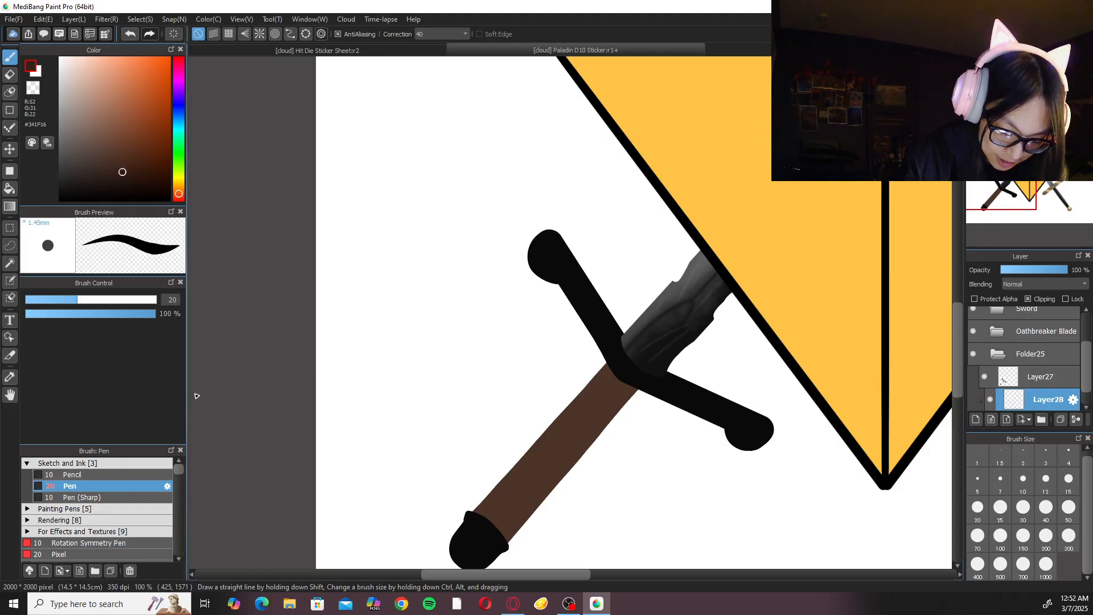
Darken the brown to #26150D and choose the "dry or rough feeling" brush from the For Effects and Textures group.
click(139, 463)
click(128, 487)
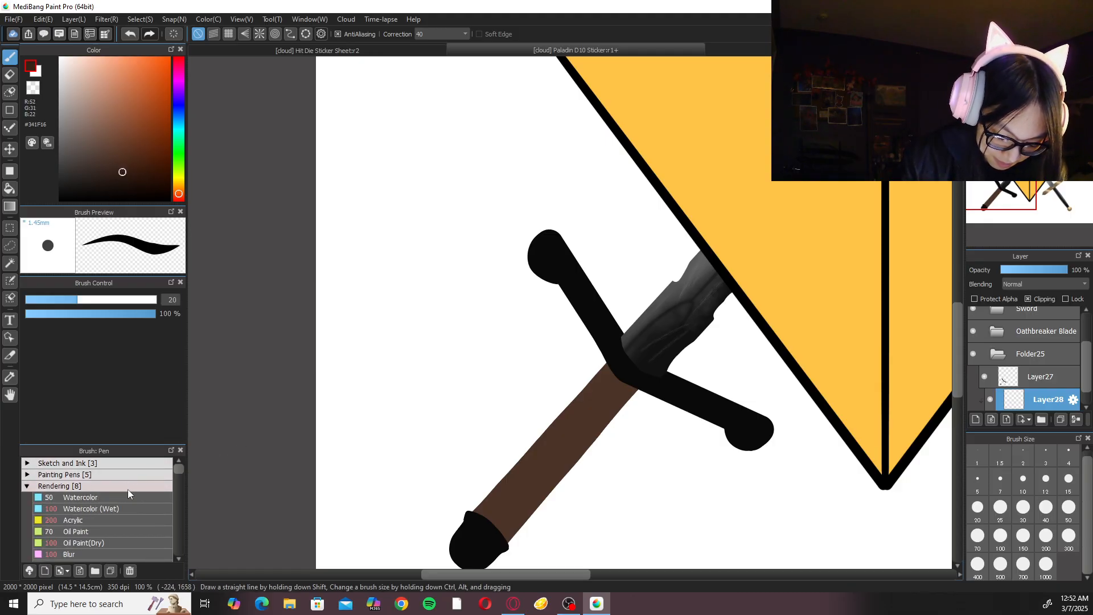
click(132, 179)
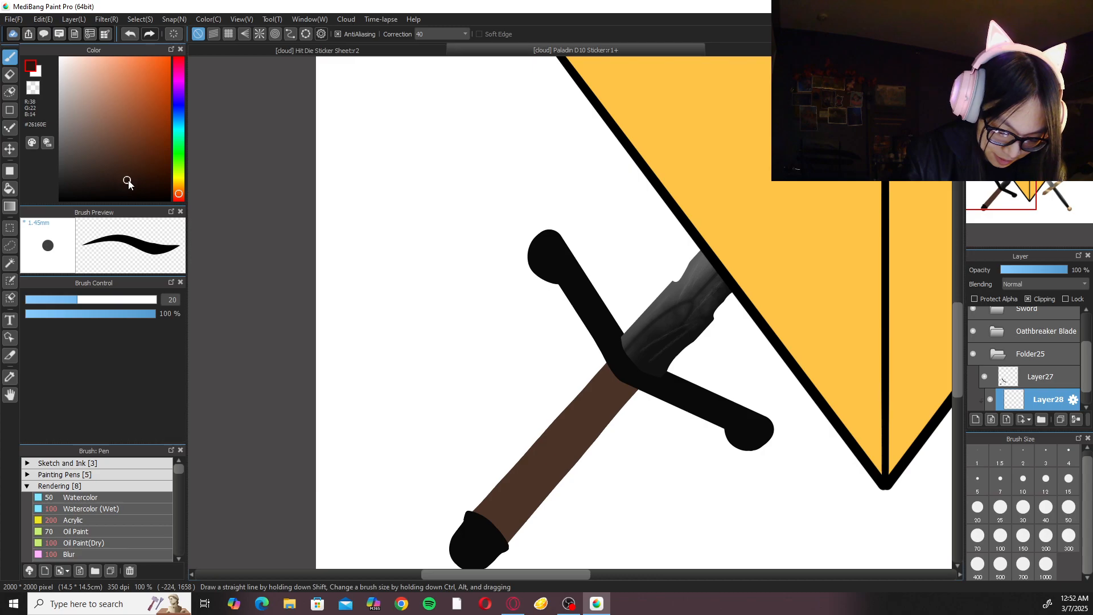
click(150, 488)
click(141, 497)
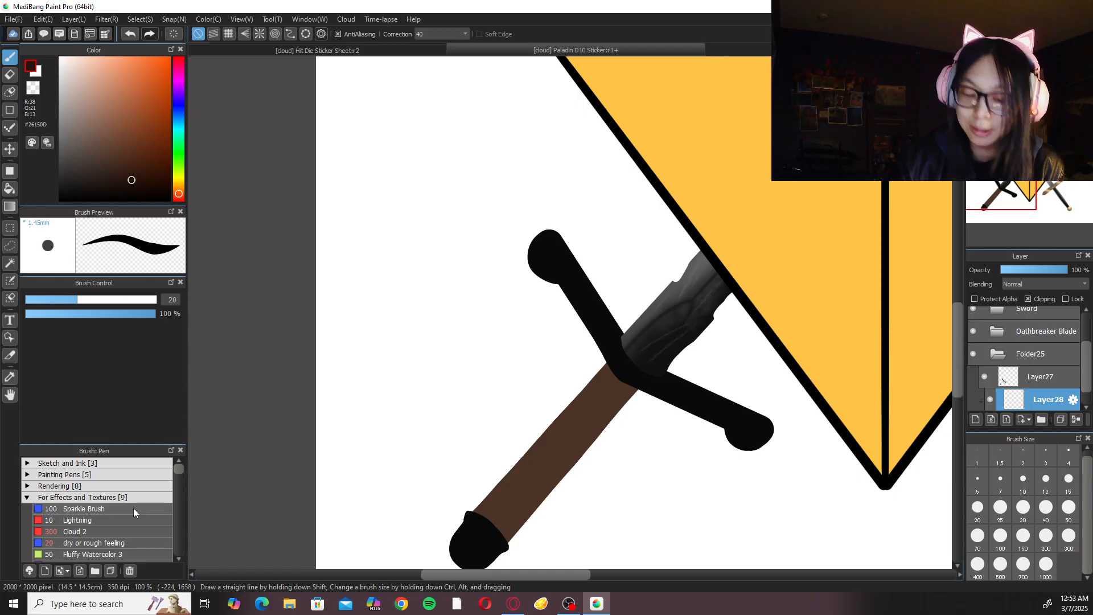
click(178, 476)
drag(178, 480, 179, 474)
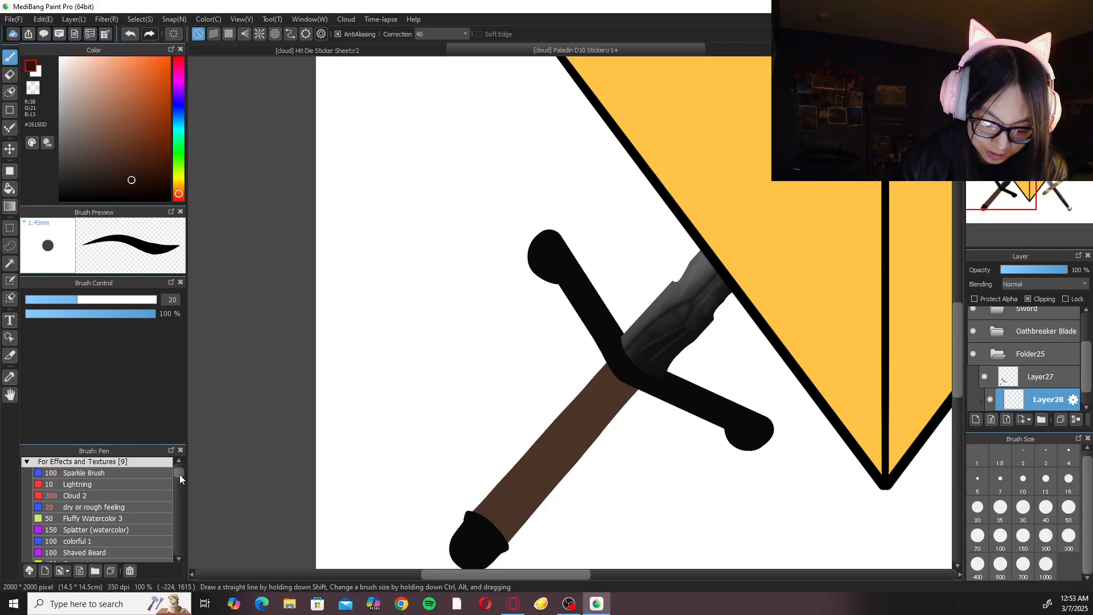
click(128, 508)
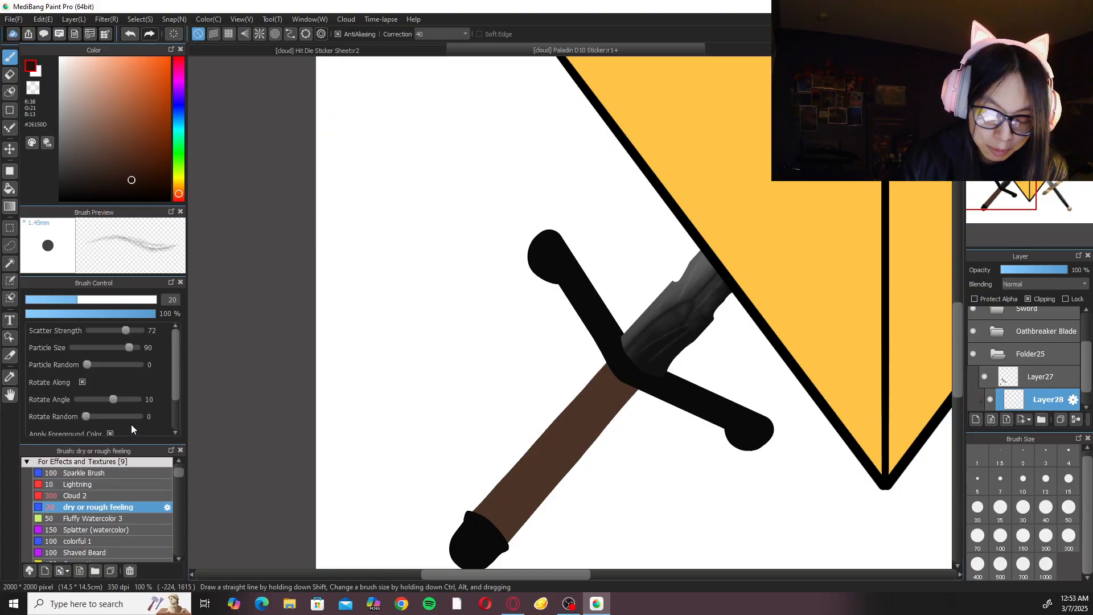
Set the stroke correction to 0 and brush dark brown texture along the handle's lower long edge at size 100.
click(438, 36)
click(442, 43)
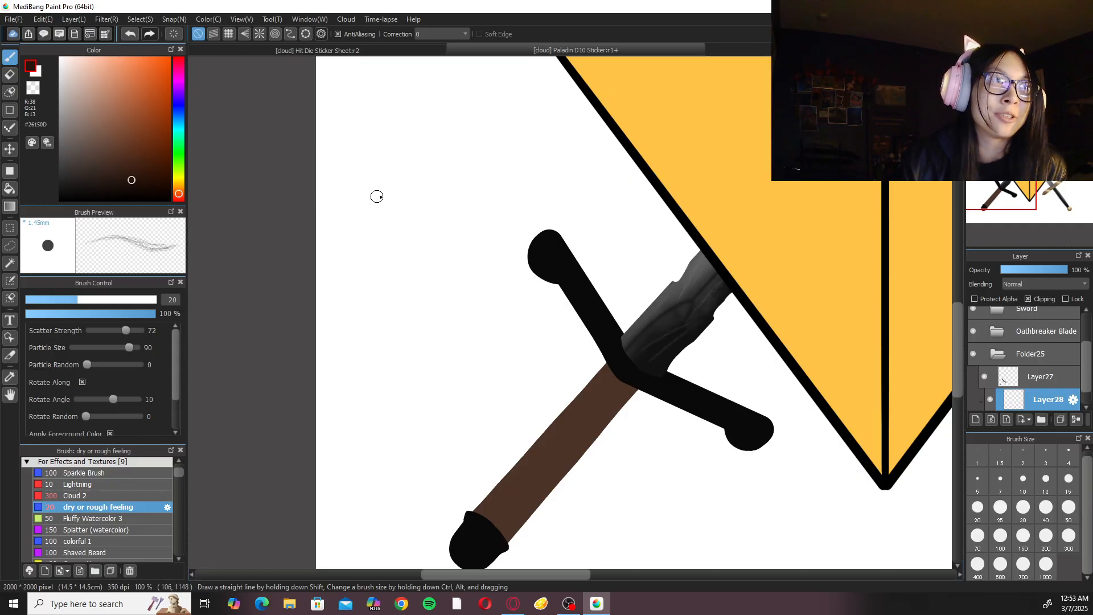
drag(566, 312, 639, 403)
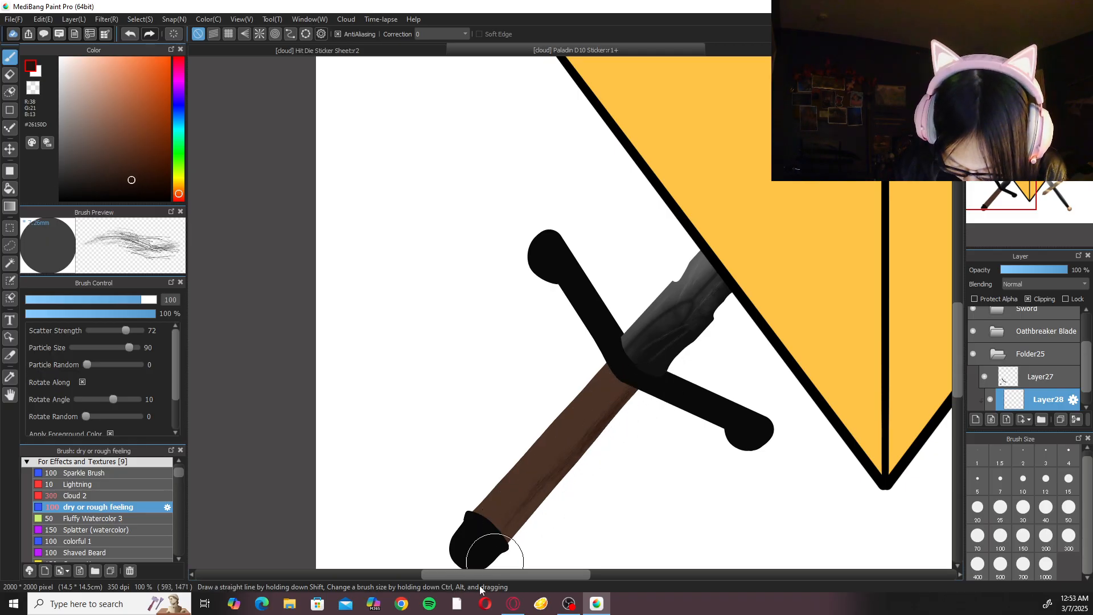
Paint dark #26150D wood-grain streaks along the handle's lower edge and middle with the texture brush at size 30.
click(1028, 523)
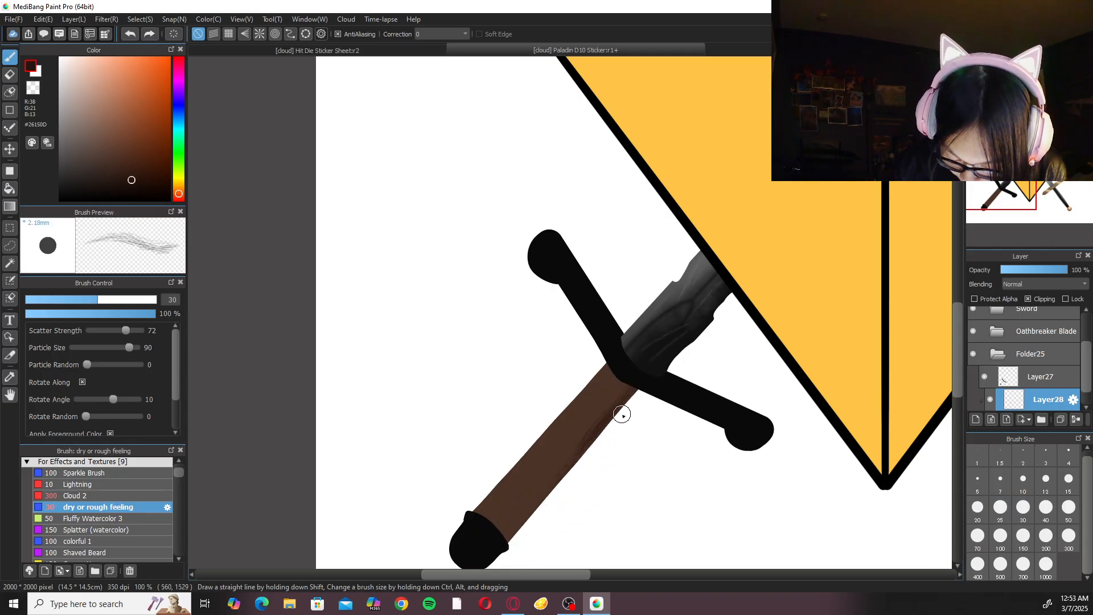
drag(615, 380, 517, 488)
key(ctrl+z)
drag(621, 378, 527, 473)
drag(581, 424, 487, 562)
key(ctrl+z)
mouse_move(558, 445)
mouse_down()
mouse_move(492, 552)
mouse_move(510, 516)
mouse_up()
drag(622, 380, 529, 490)
drag(638, 362, 527, 475)
mouse_move(596, 404)
mouse_down()
mouse_move(494, 483)
mouse_move(550, 448)
mouse_move(529, 476)
mouse_up()
drag(621, 391, 484, 555)
key(ctrl+z)
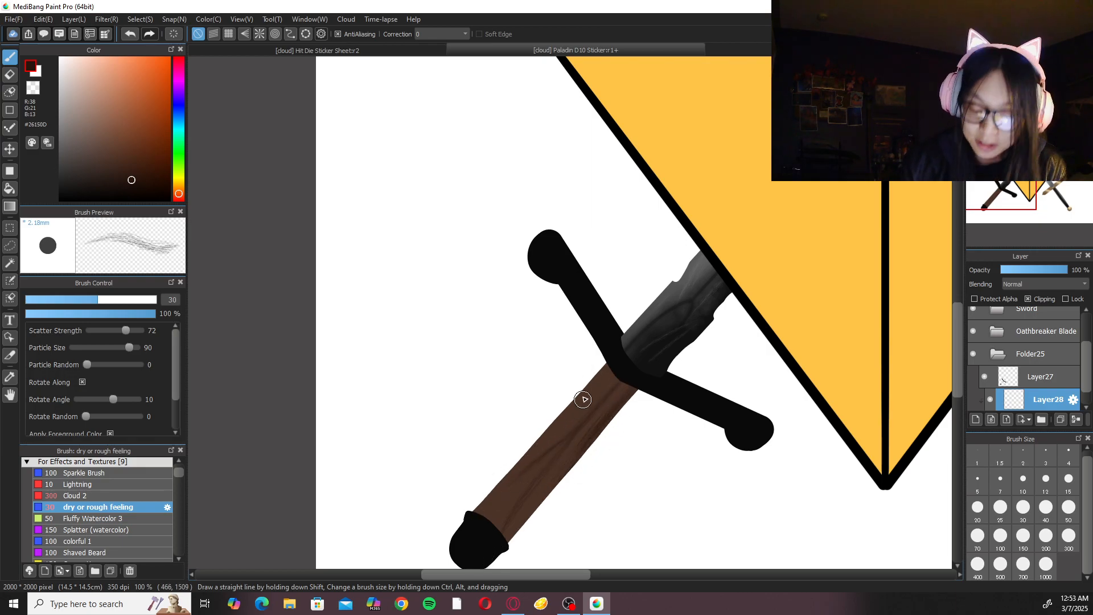
Add more size 30 wood-grain streaks along the handle's upper long edge down to the pommel.
key(ctrl+z)
mouse_move(606, 360)
mouse_down()
mouse_move(534, 445)
mouse_move(553, 423)
mouse_move(484, 535)
mouse_up()
drag(533, 460, 485, 534)
key(ctrl+z)
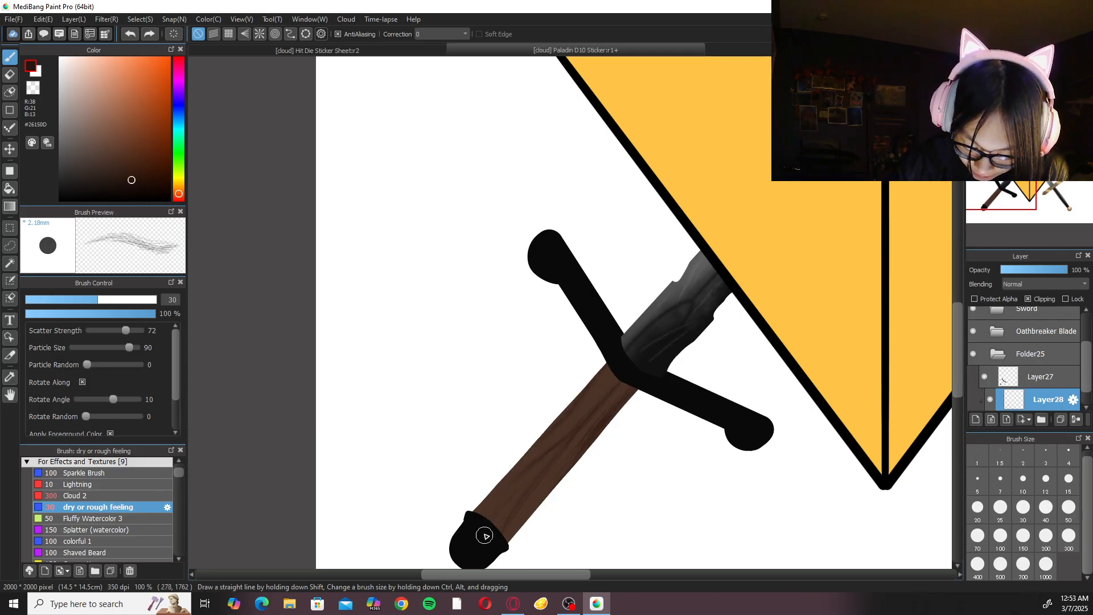
drag(516, 472, 472, 545)
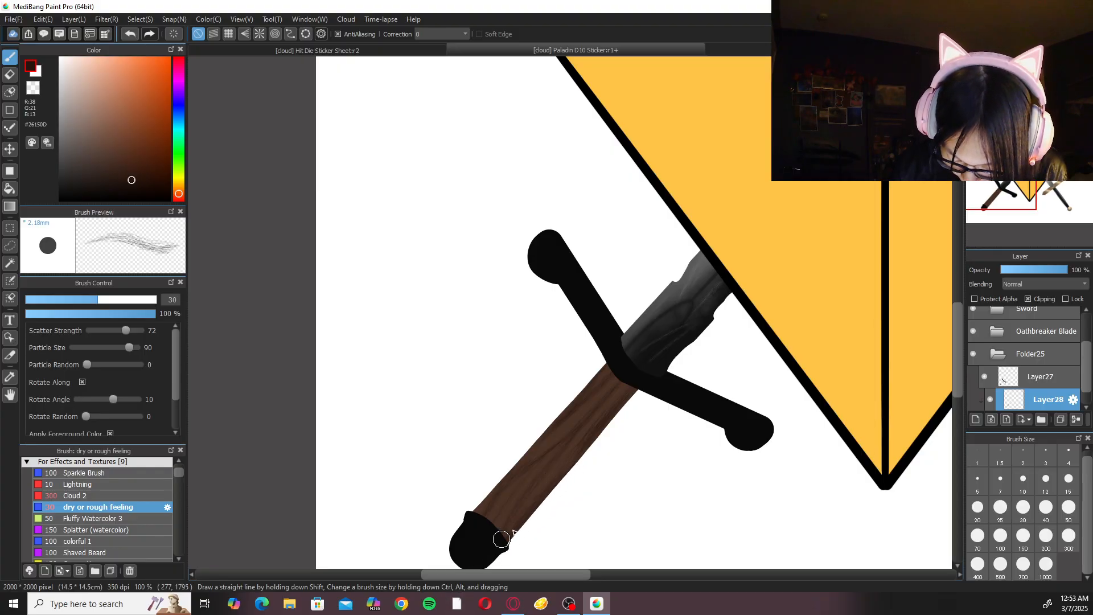
Fill in finer wood-grain lines on the brown handle with the texture brush at size 20.
mouse_move(740, 459)
mouse_down()
mouse_move(729, 461)
mouse_move(740, 405)
mouse_up()
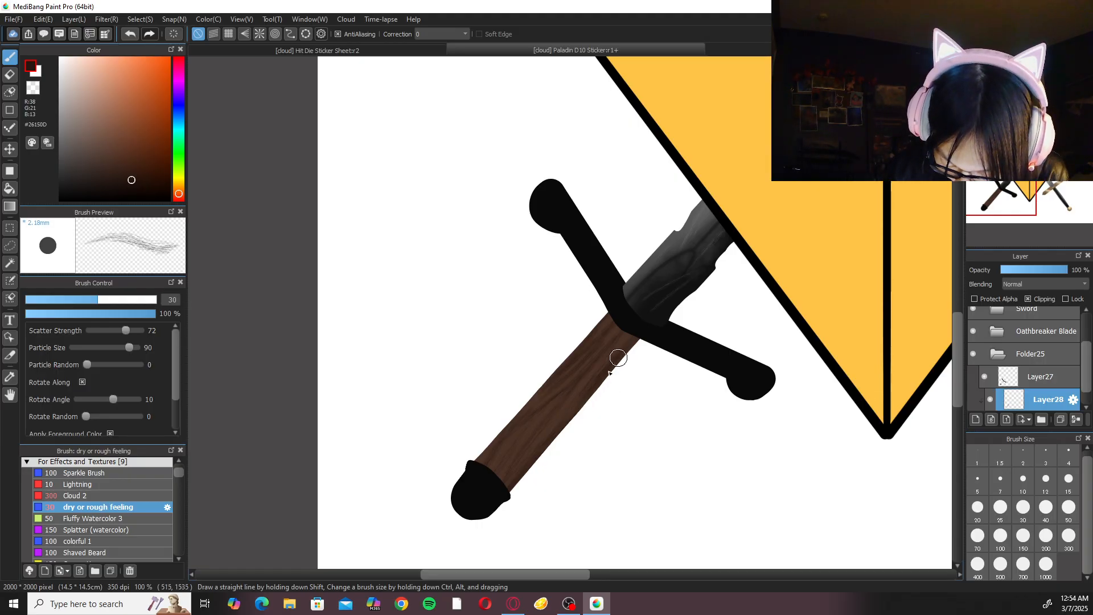
key(ctrl+plus)
click(978, 509)
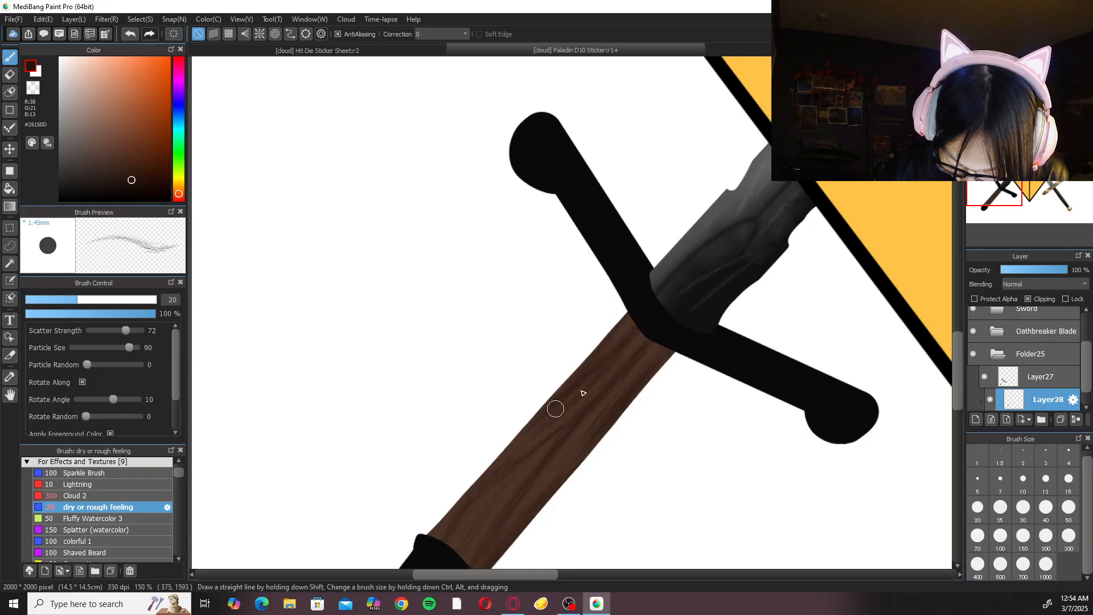
drag(566, 428, 453, 527)
key(ctrl+z)
drag(548, 439, 448, 523)
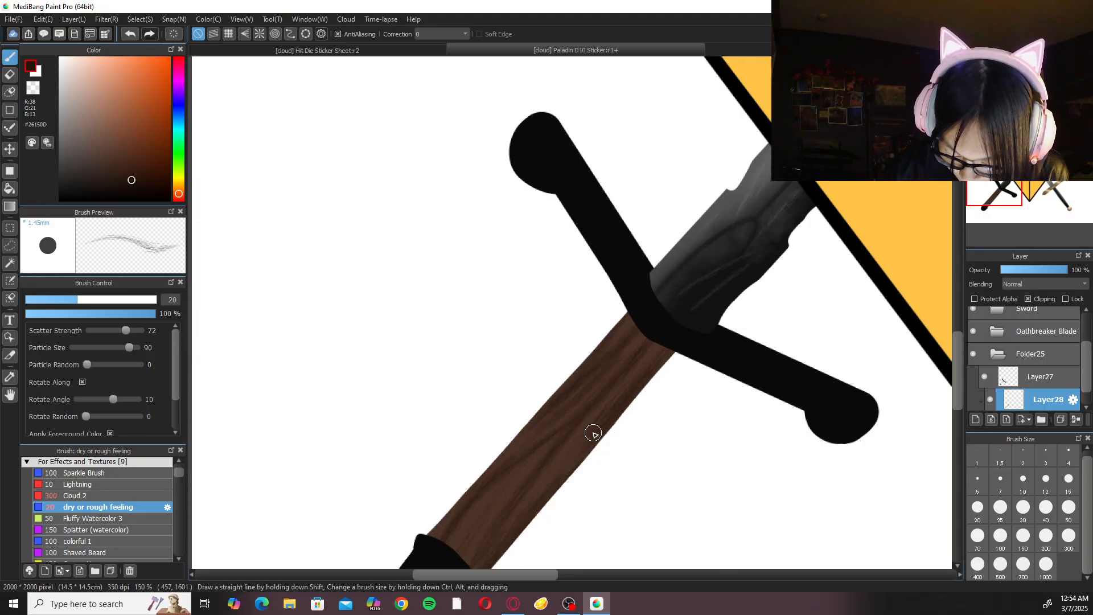
drag(600, 433, 658, 362)
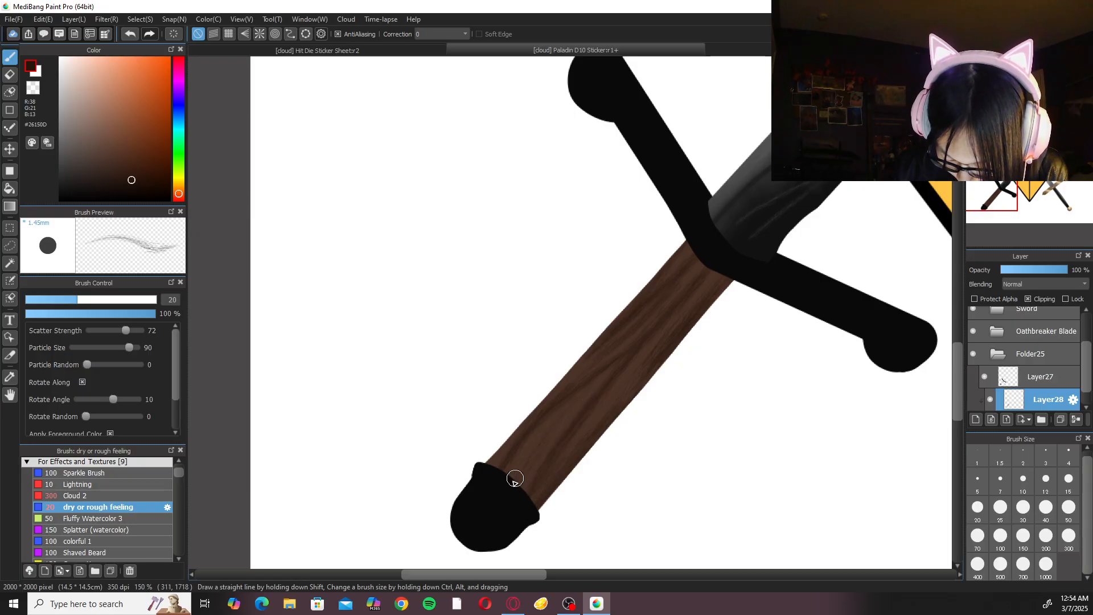
Add a new layer clipped to the handle directly above Layer26 and set the colour to brown #402519.
scroll(590, 447, down, 3)
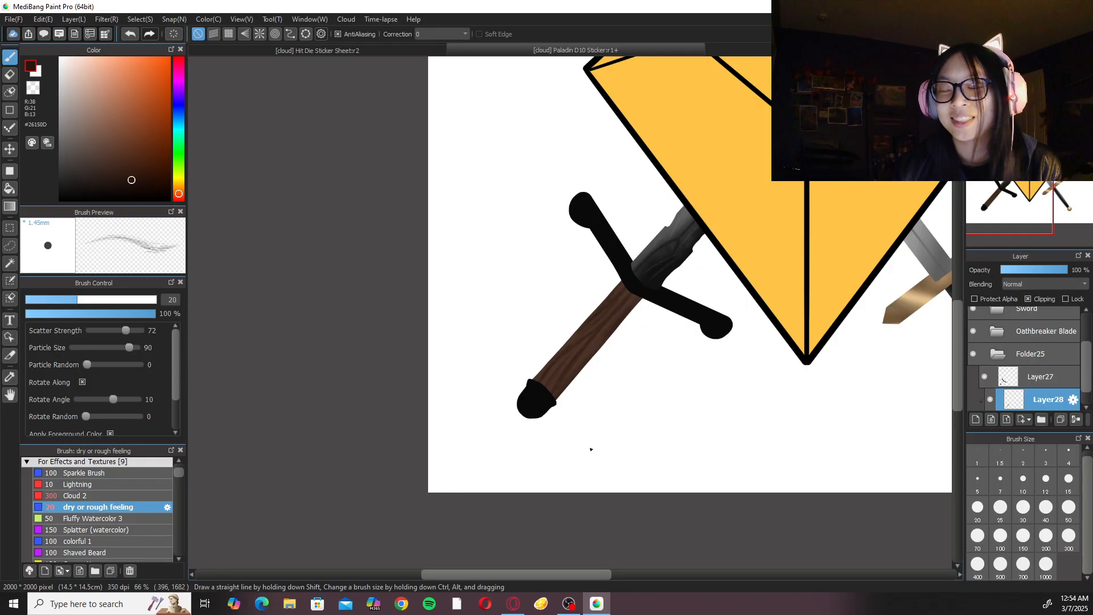
drag(1087, 381, 1087, 394)
click(1032, 394)
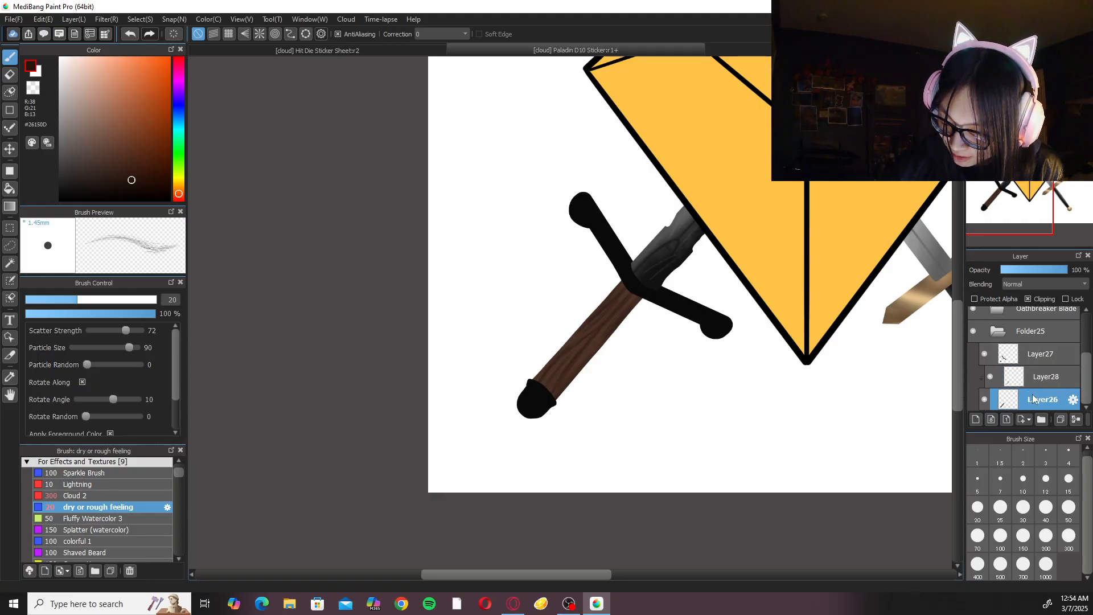
click(976, 419)
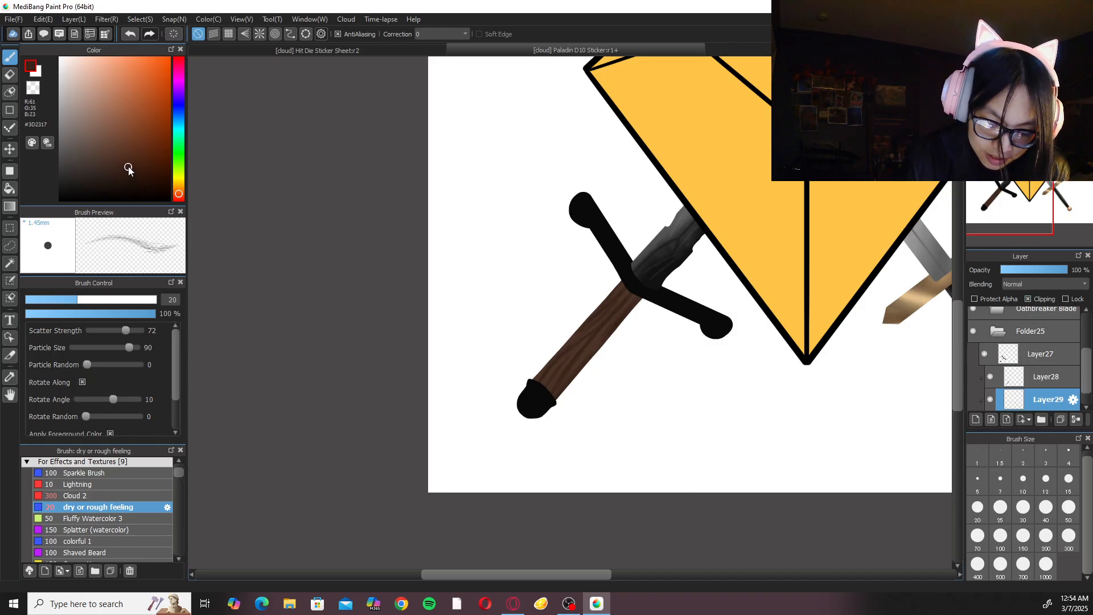
Choose the Acrylic brush from the Rendering brush group.
click(136, 463)
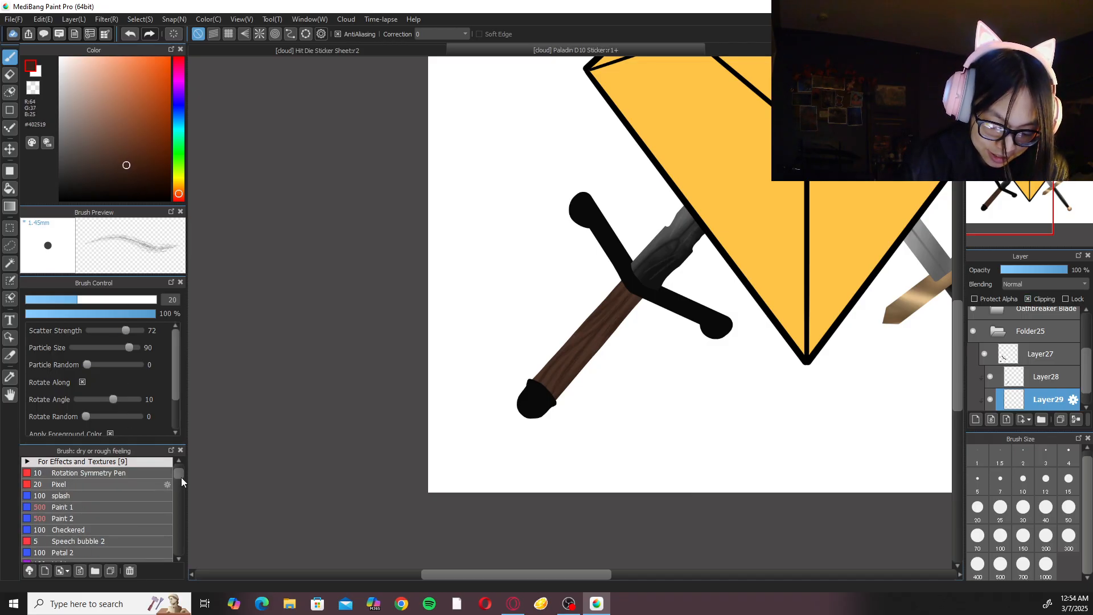
drag(180, 476, 179, 464)
click(141, 488)
click(128, 521)
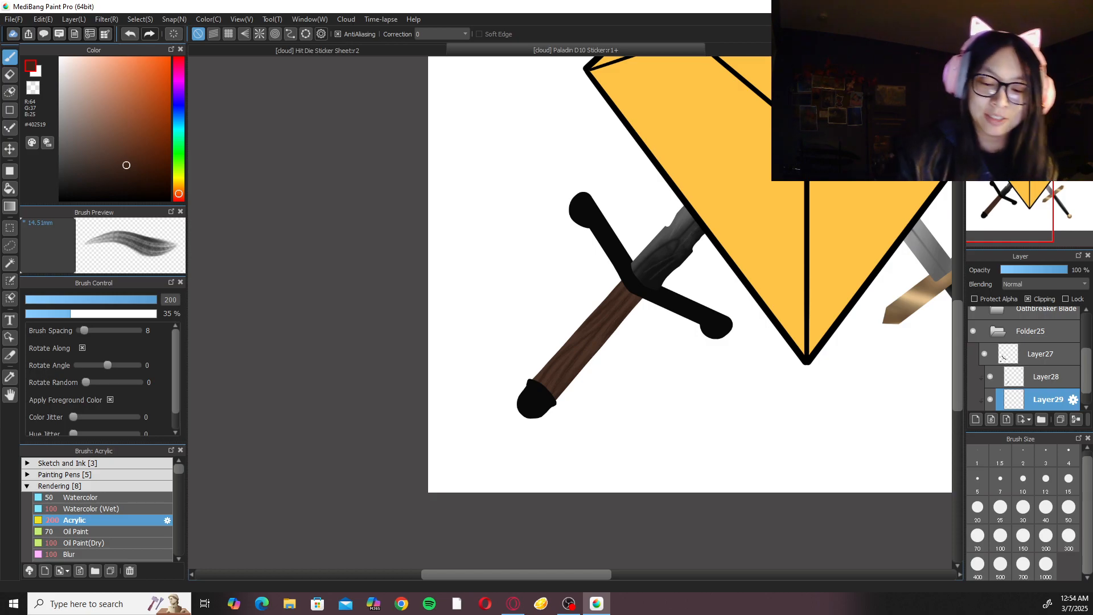
Shade the handle's length in #402519 with the Acrylic brush at size 100 on a rotated canvas.
key(Left)
key(Left)
key(Up)
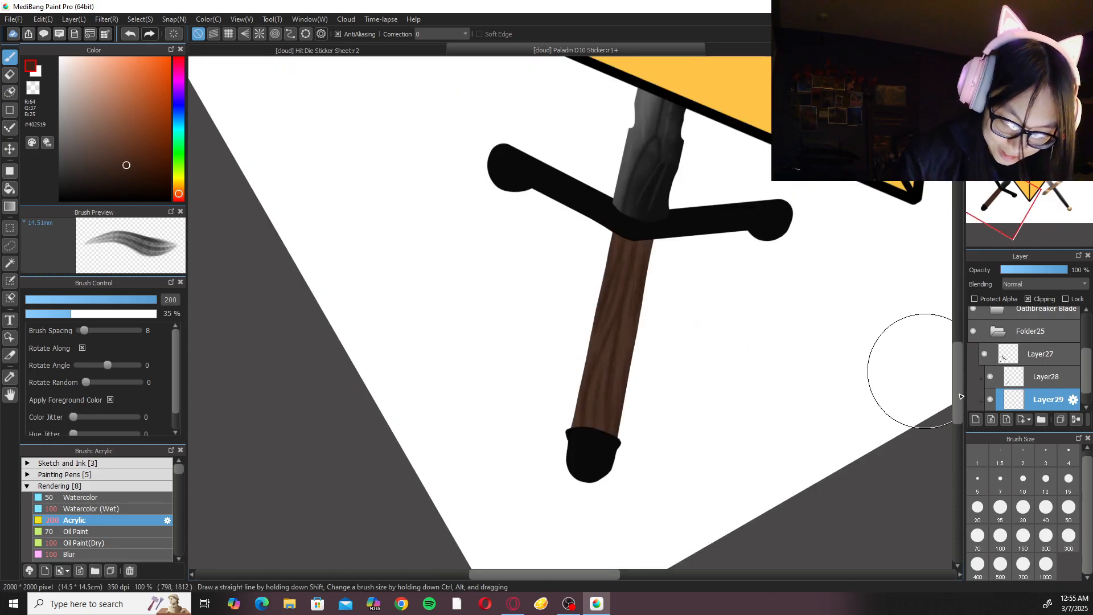
click(1000, 537)
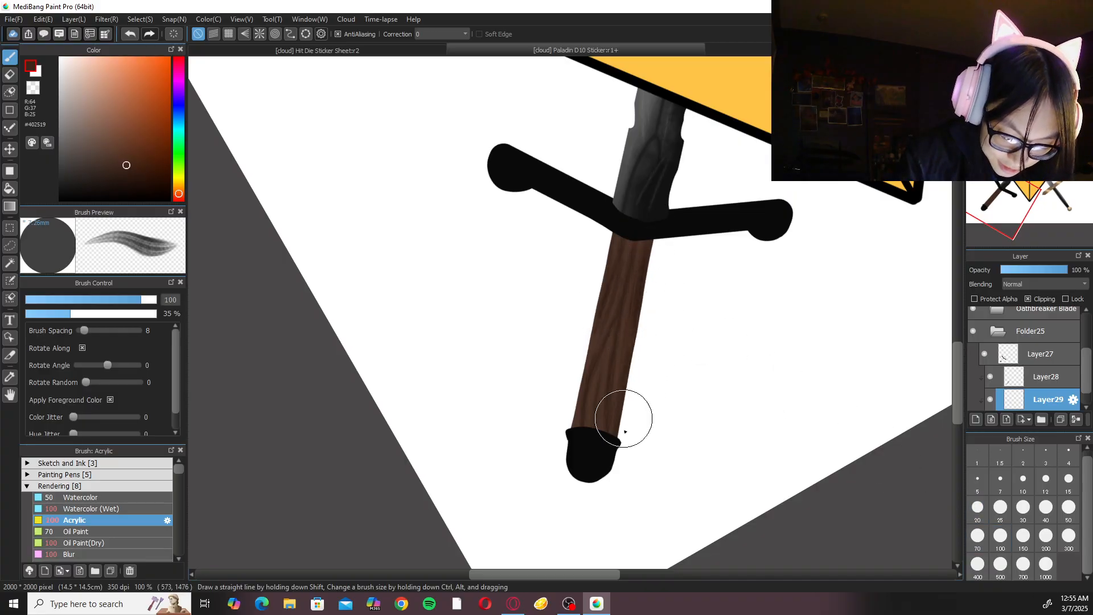
mouse_move(613, 452)
mouse_down()
mouse_move(605, 468)
mouse_move(631, 292)
mouse_move(601, 422)
mouse_up()
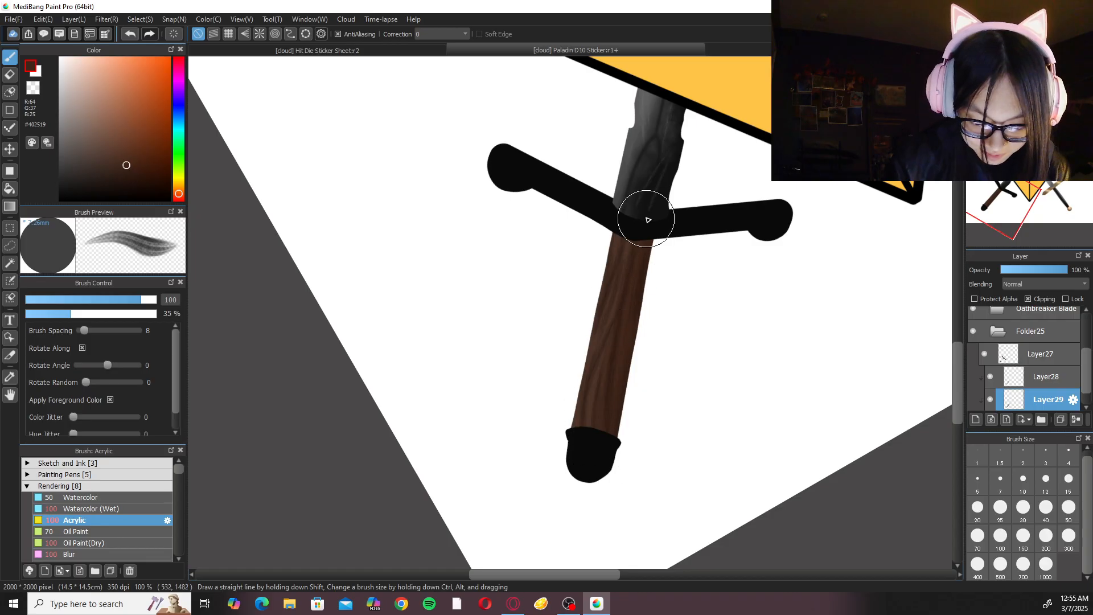
Darken the colour to #2D180F and deepen the shadow along the handle's edge beneath the crossguard.
click(131, 171)
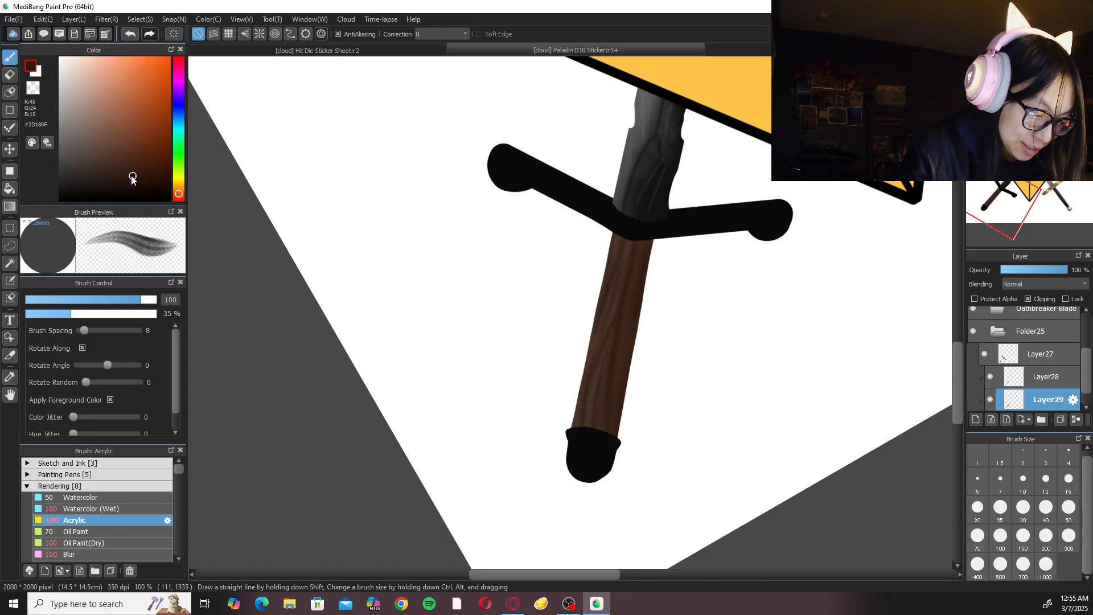
drag(651, 256, 611, 440)
key(ctrl+z)
drag(652, 237, 627, 358)
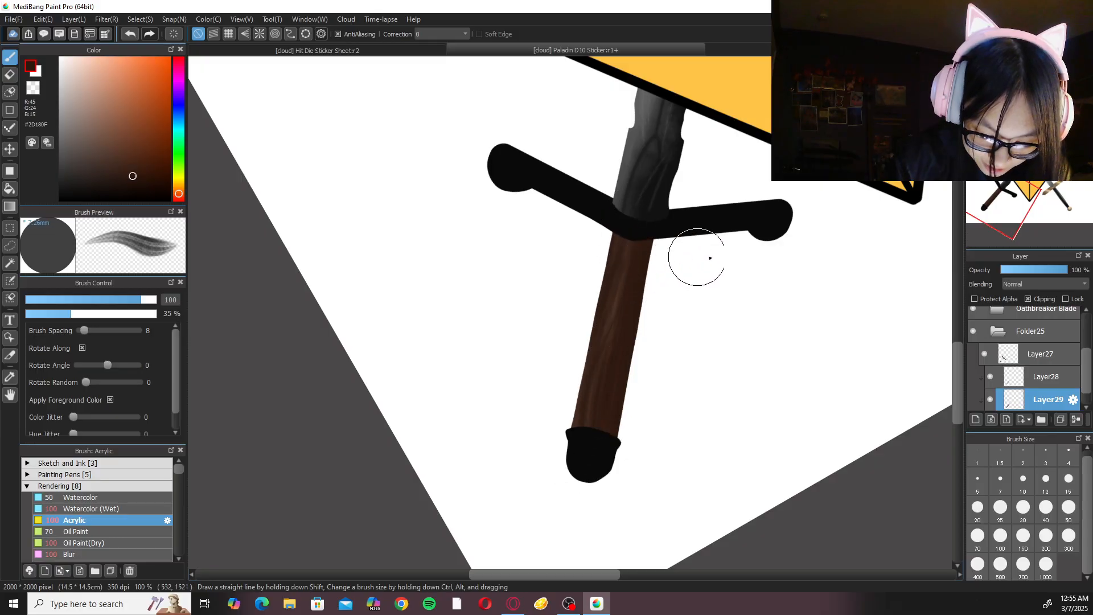
Set the wood-grain layer Layer28 to Multiply blending and reset the canvas rotation.
click(1046, 378)
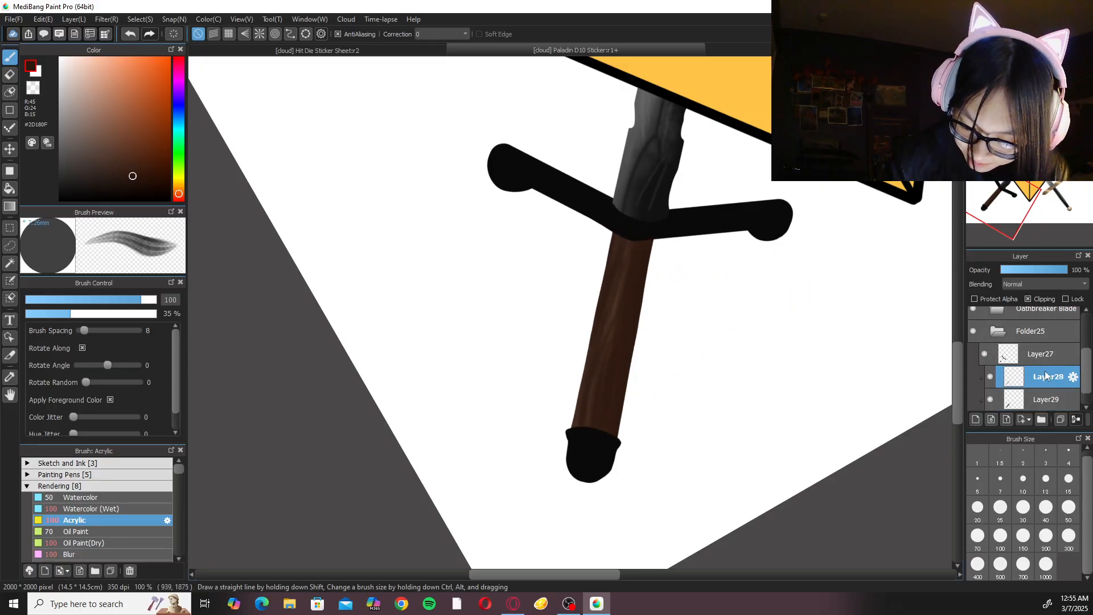
click(1043, 284)
click(1036, 305)
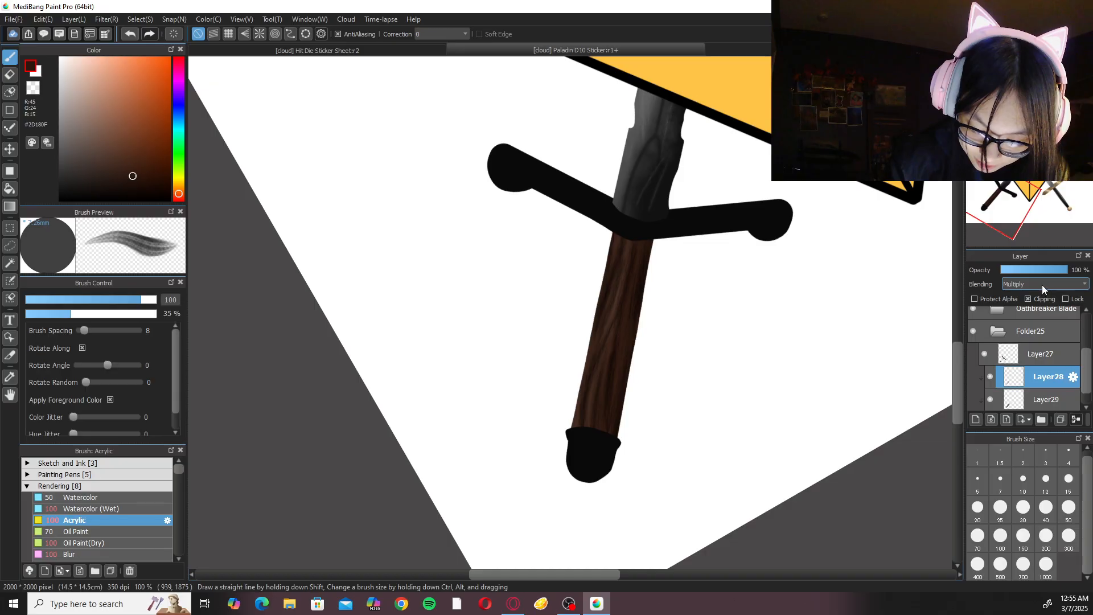
key(Up)
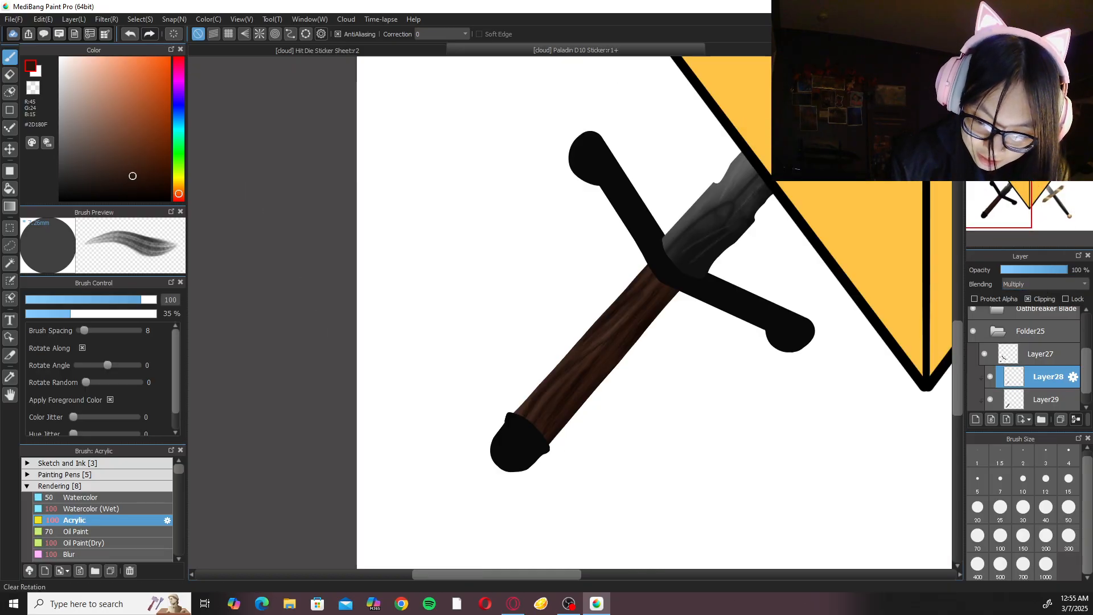
key(ctrl+0)
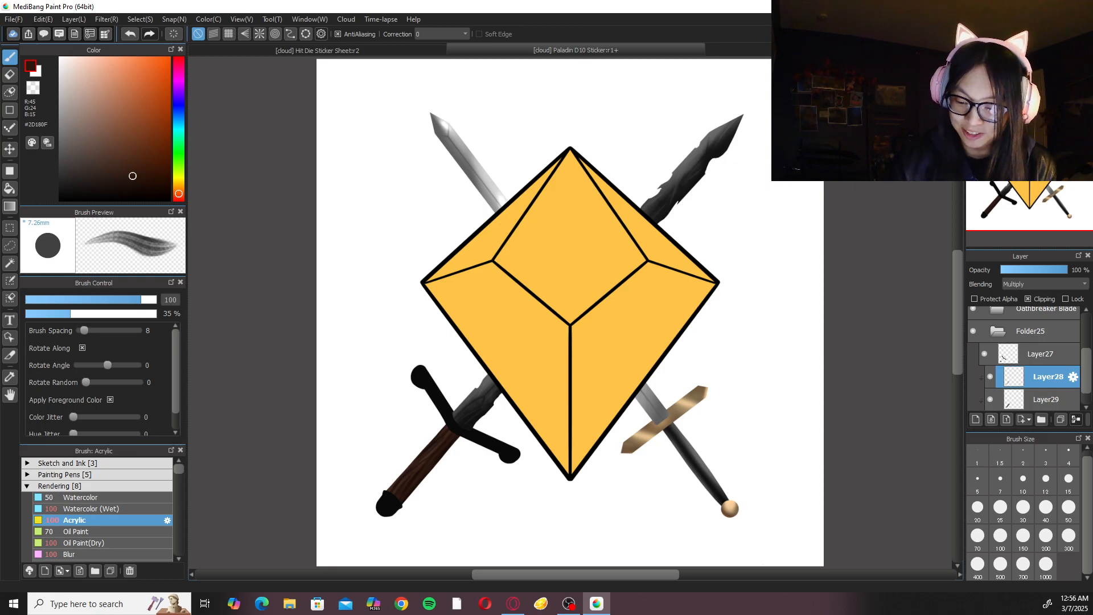
Add another clipped layer below Layer28 for the handle and set the colour to brown #613C2A.
click(976, 419)
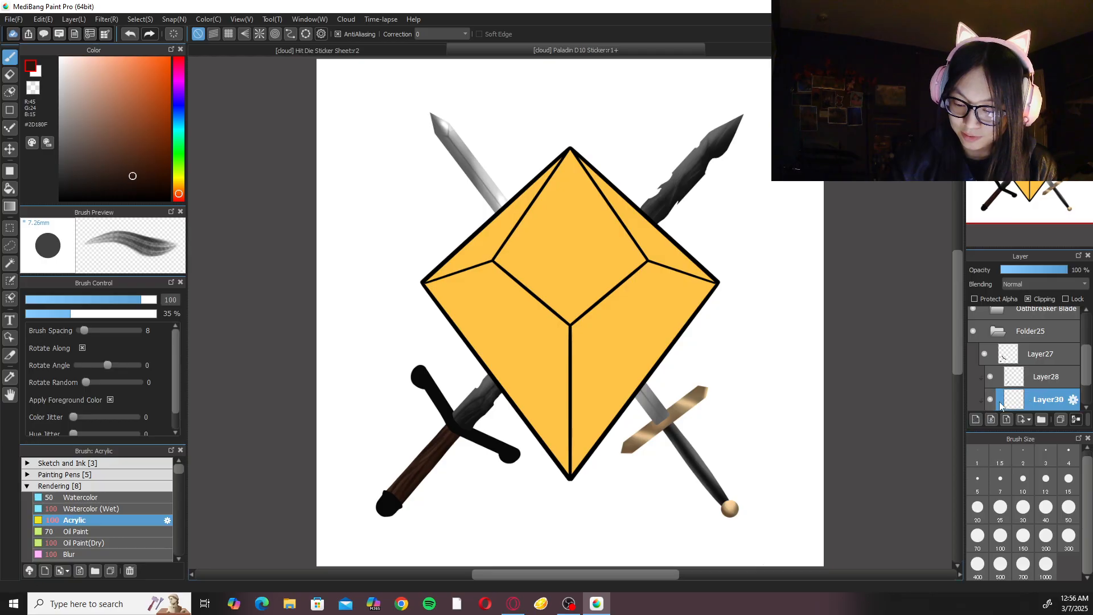
mouse_move(126, 153)
mouse_down()
mouse_move(129, 143)
mouse_move(120, 149)
mouse_up()
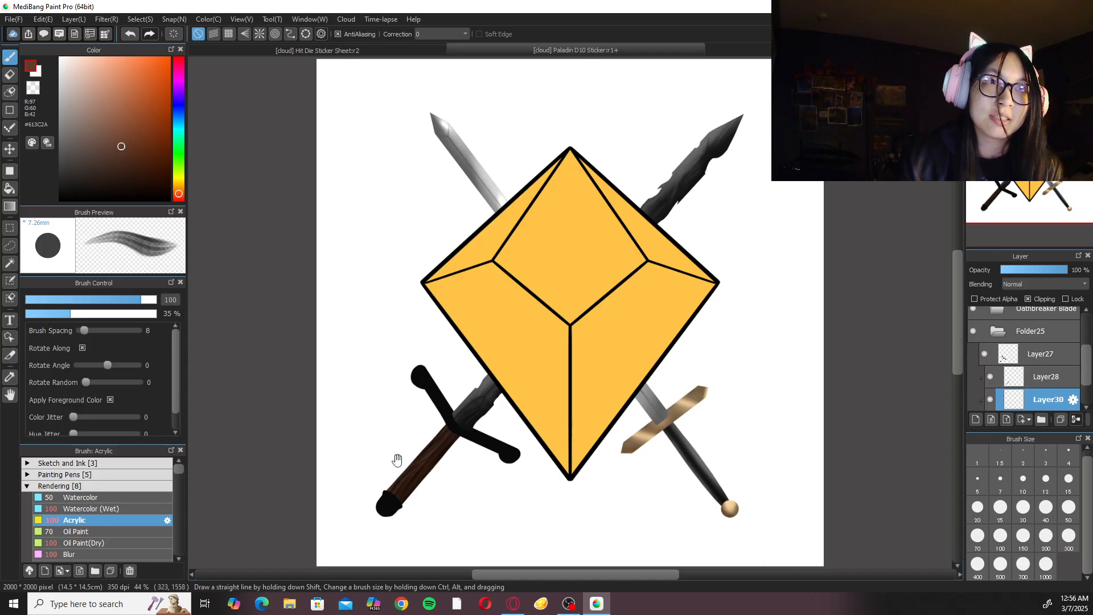
drag(400, 467, 494, 380)
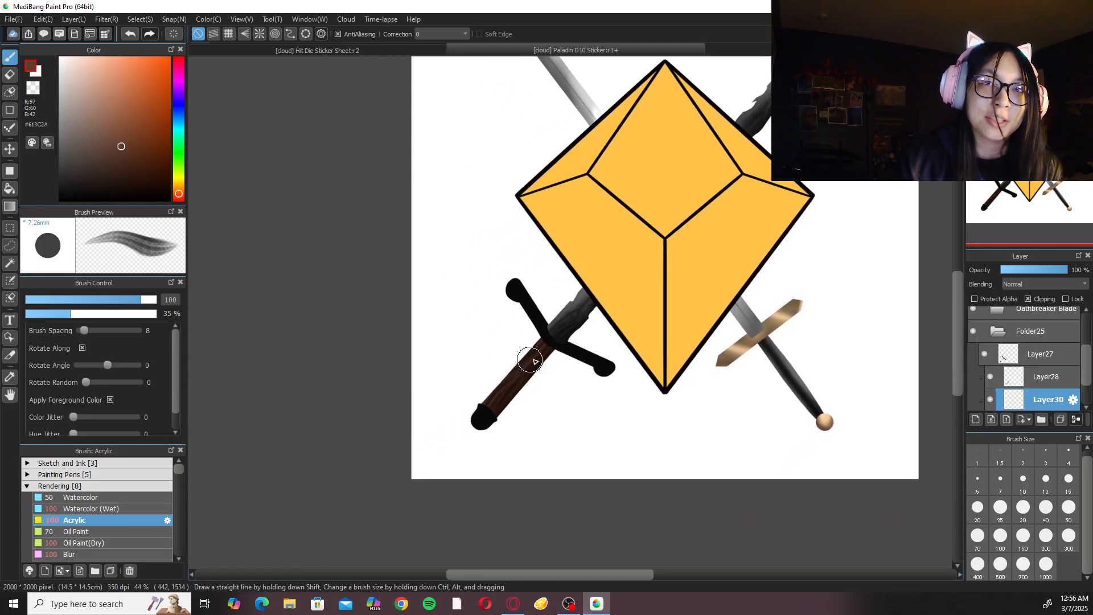
key(ctrl+plus)
key(ctrl+plus)
drag(734, 422, 769, 373)
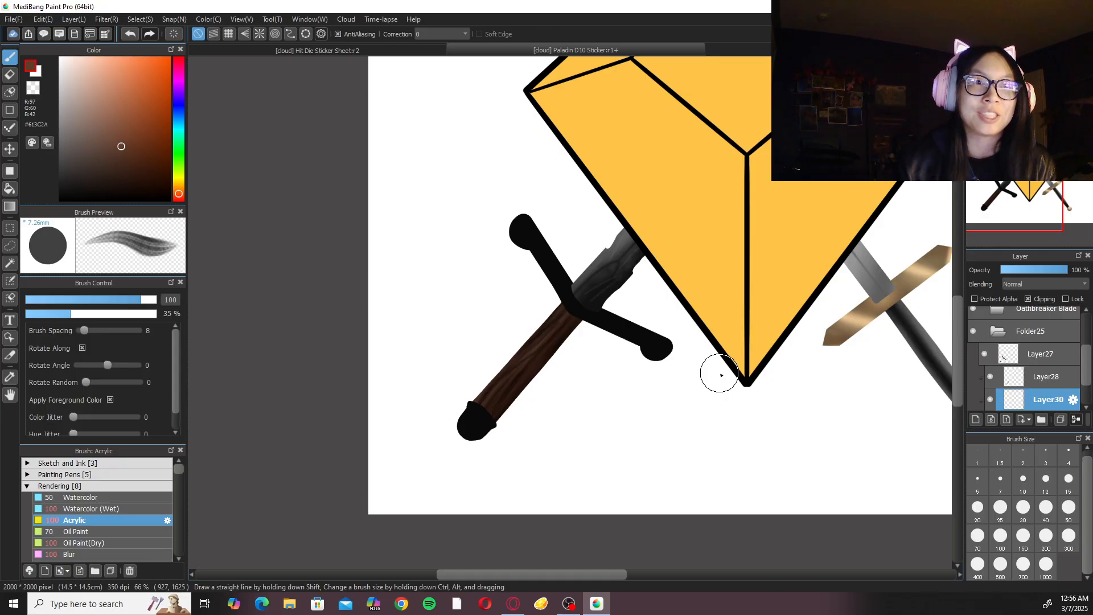
drag(577, 370, 611, 372)
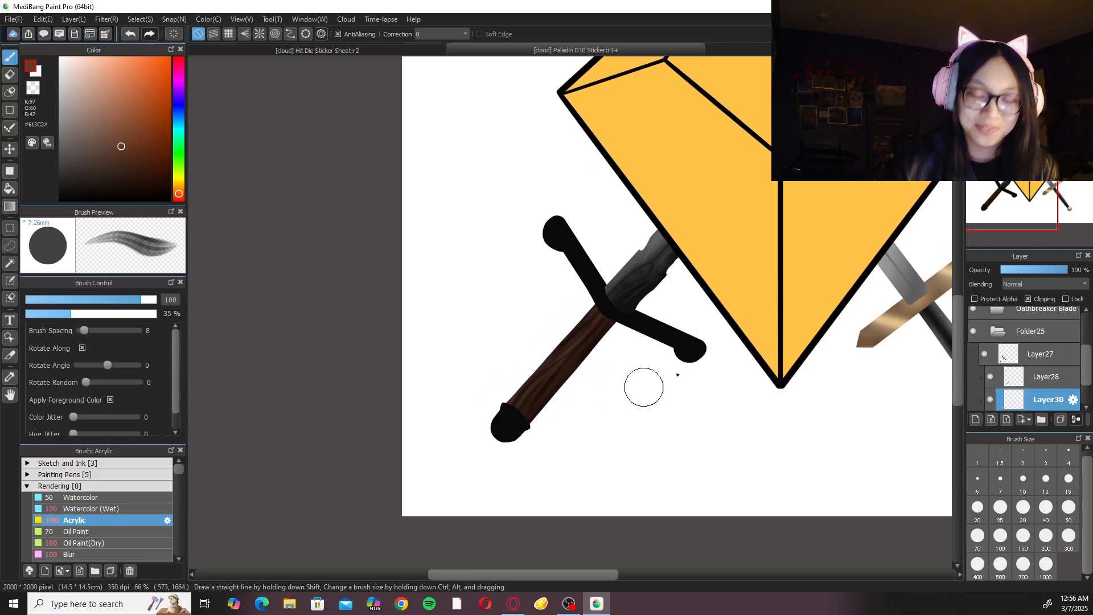
Set the new layer's blending to Add and brush #58463E highlights onto the handle with size 150 Acrylic.
click(1023, 536)
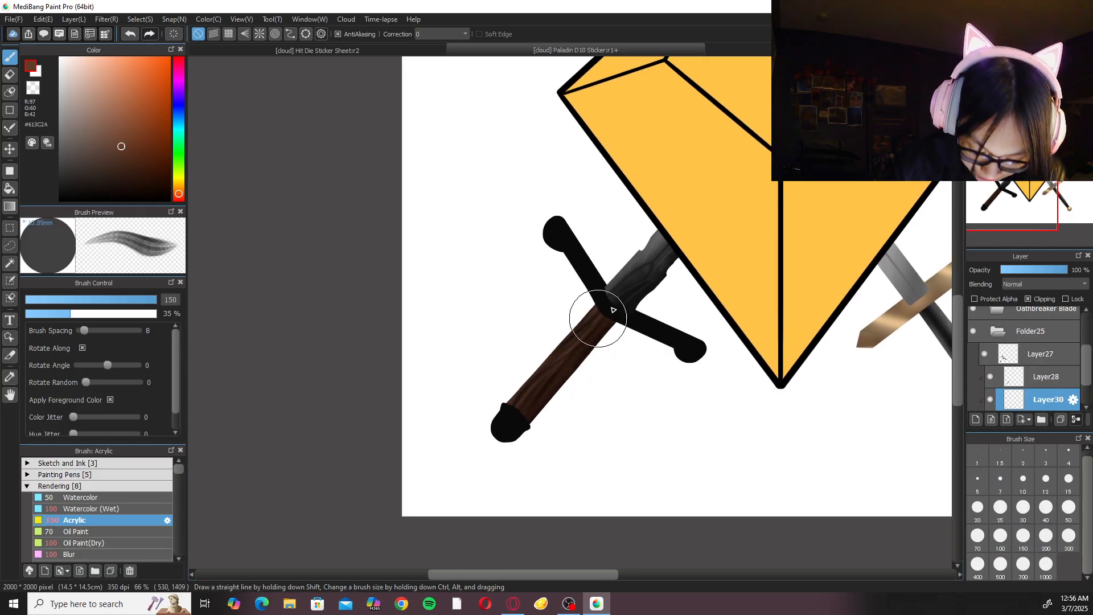
click(1041, 283)
click(1032, 299)
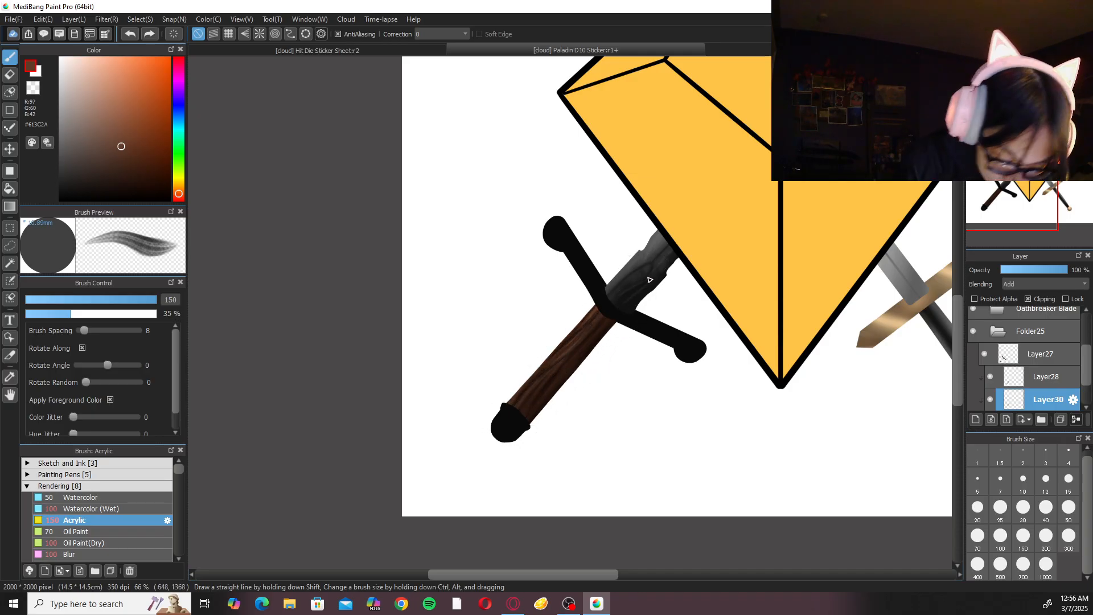
drag(120, 146, 99, 152)
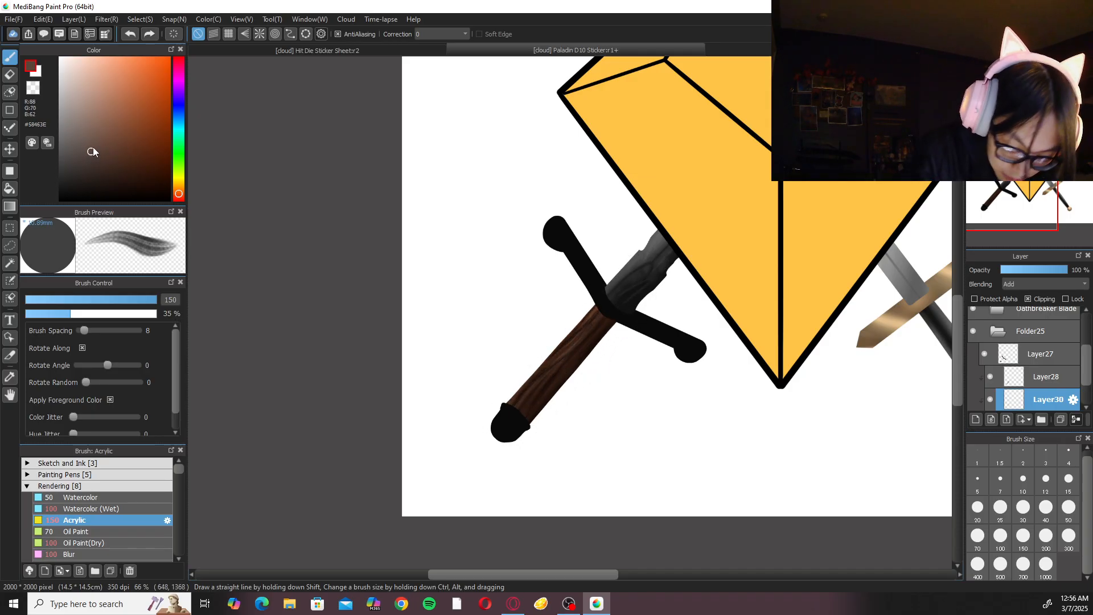
mouse_move(576, 320)
mouse_down()
mouse_move(615, 341)
mouse_move(532, 385)
mouse_move(583, 360)
mouse_move(525, 422)
mouse_move(559, 416)
mouse_up()
scroll(570, 312, up, 2)
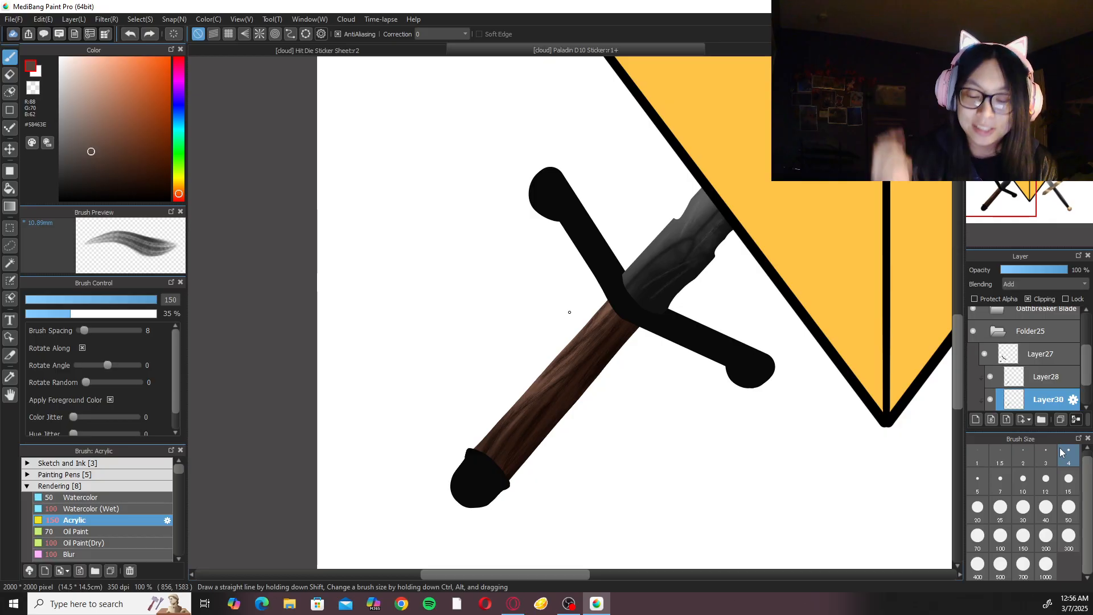
Rotate the canvas and build up narrower highlights along the handle with the Acrylic brush at size 50.
key(Left)
key(Left)
key(Up)
key(Down)
click(1069, 510)
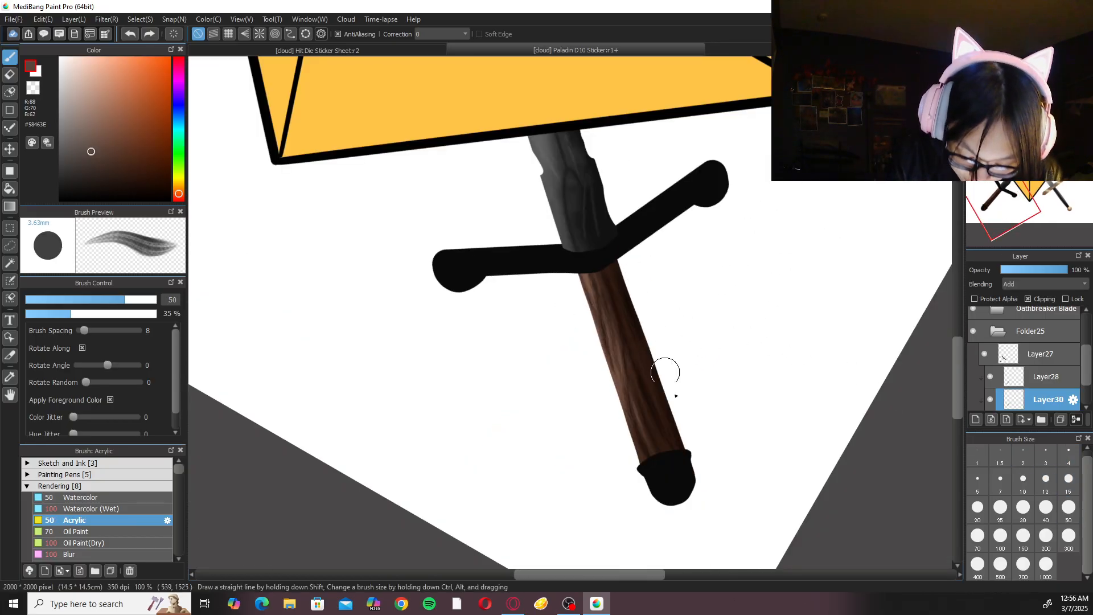
drag(636, 291, 683, 435)
scroll(649, 247, up, 3)
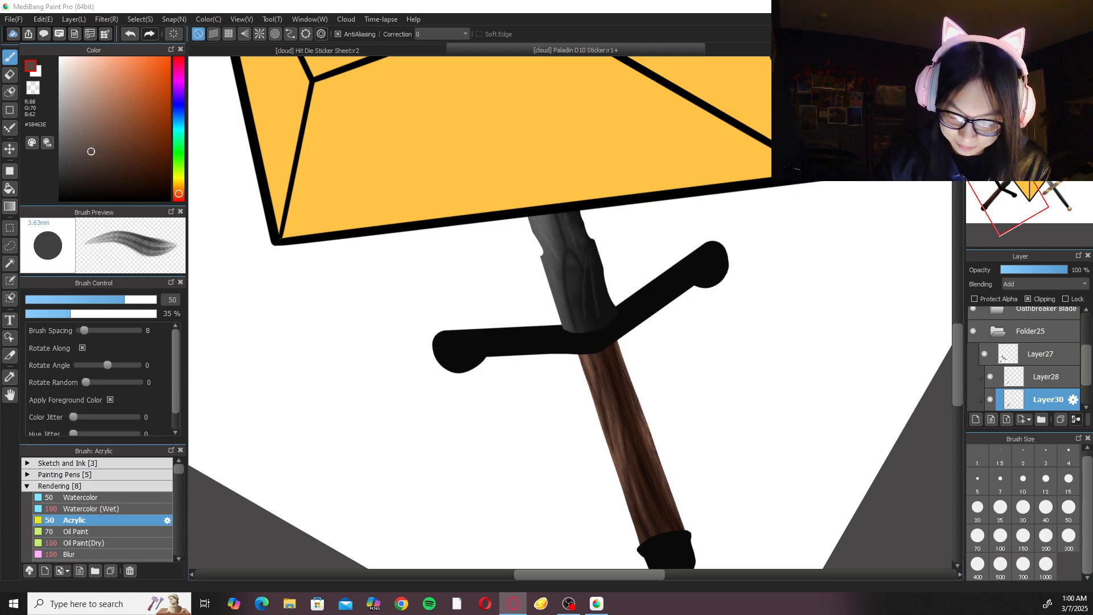
Fit the whole canvas in view and save the Paladin D10 Sticker.
key(ctrl+0)
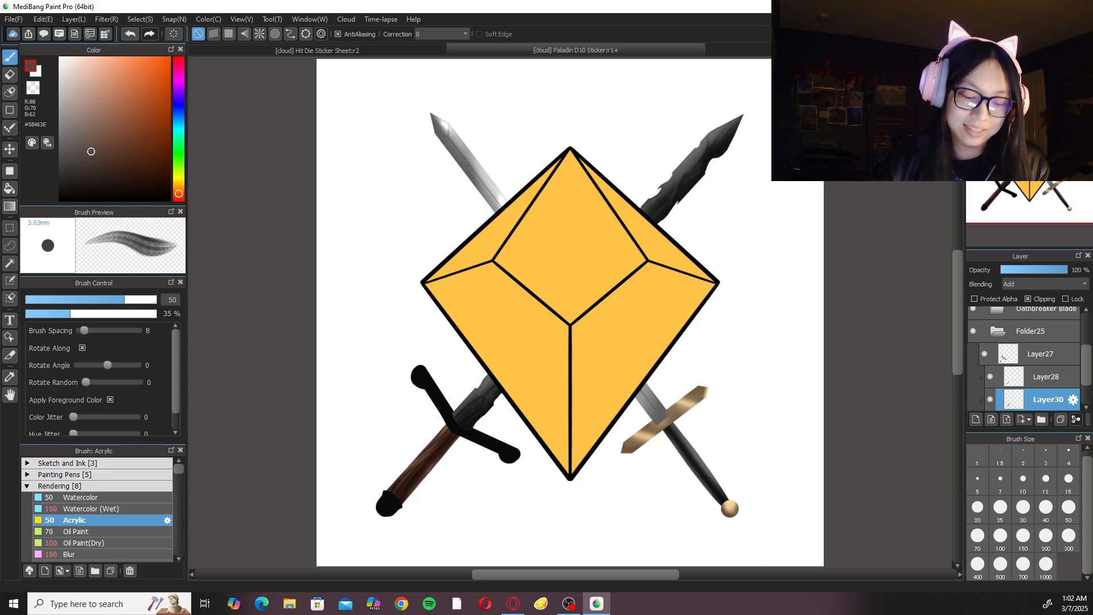
key(ctrl+s)
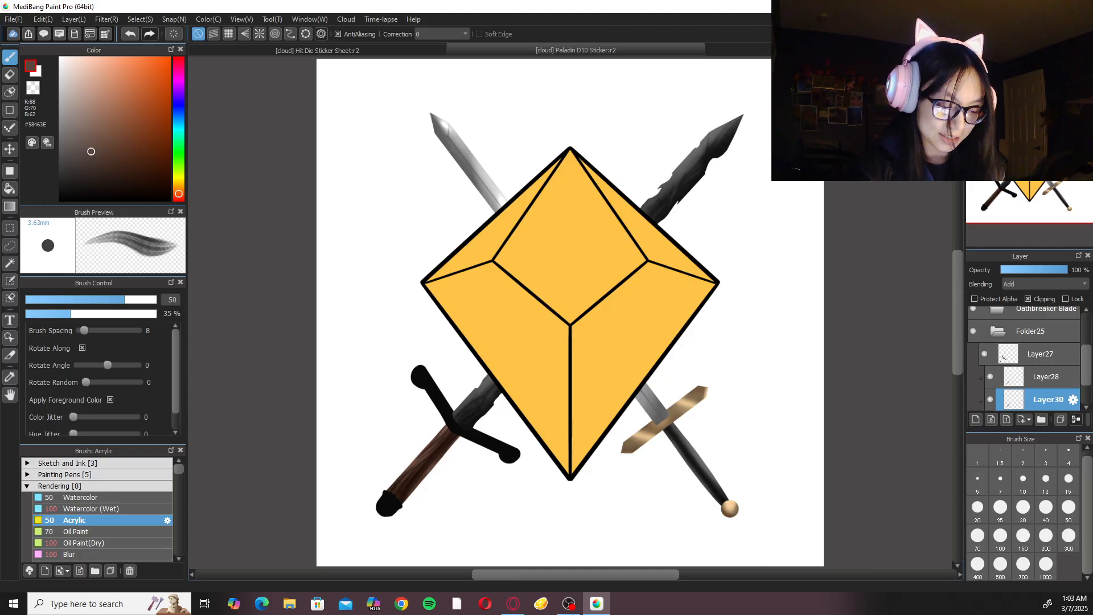
Look over the Hit Die Sticker Sheet document and return to the Paladin D10 Sticker.
click(433, 51)
click(1007, 63)
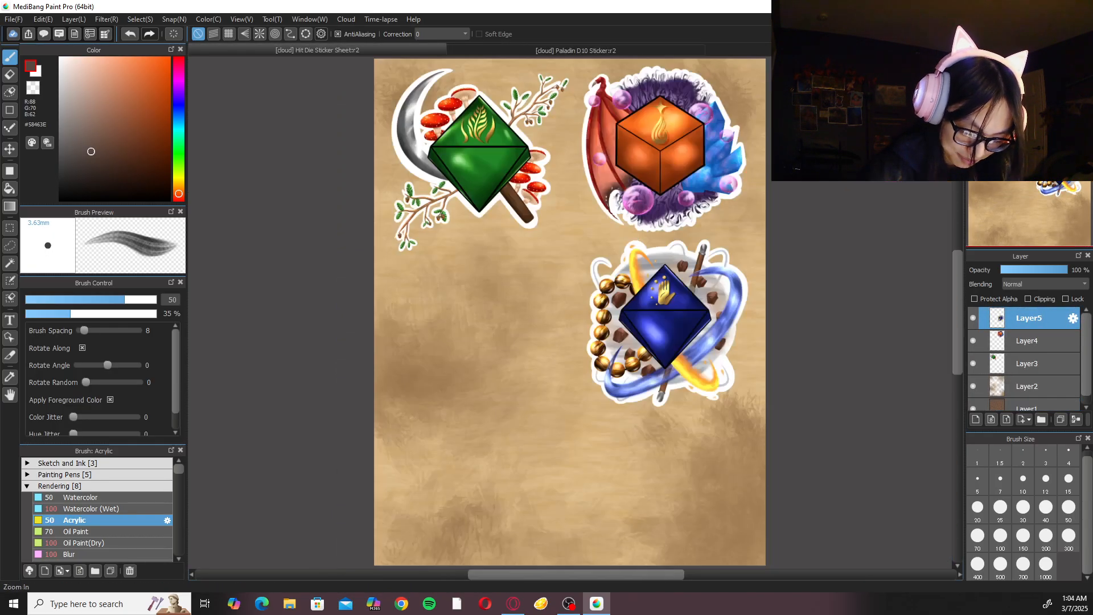
click(658, 51)
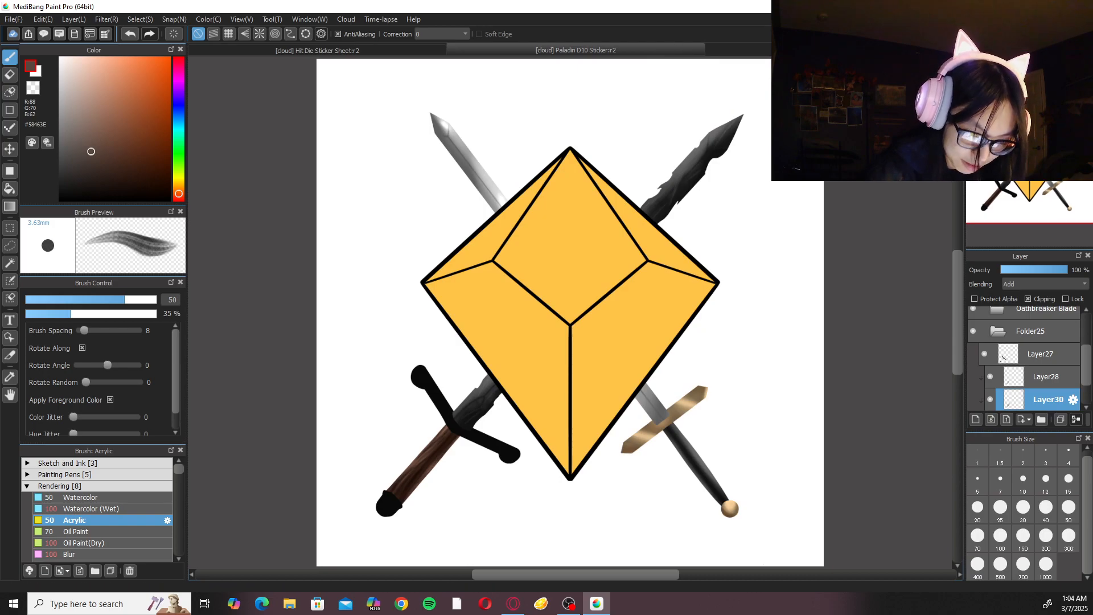